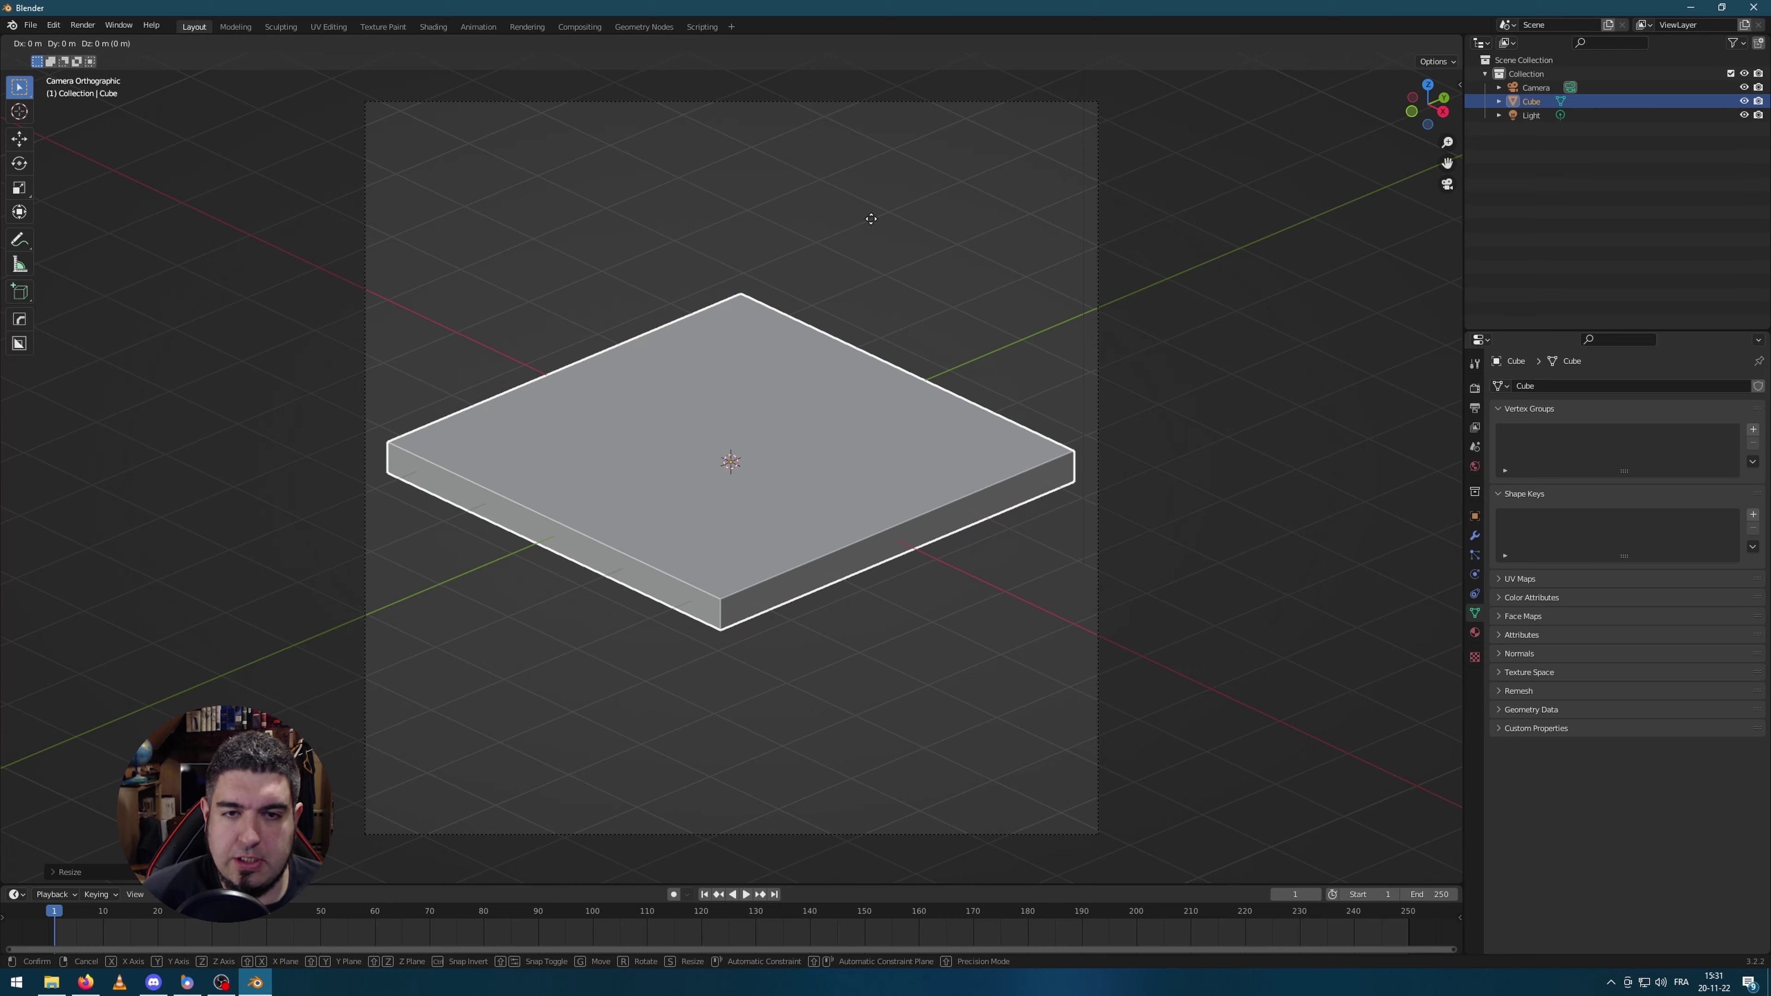
Step: Lower the slab along Z into the lower half of the camera frame and scale it down to about 0.9
key("z")
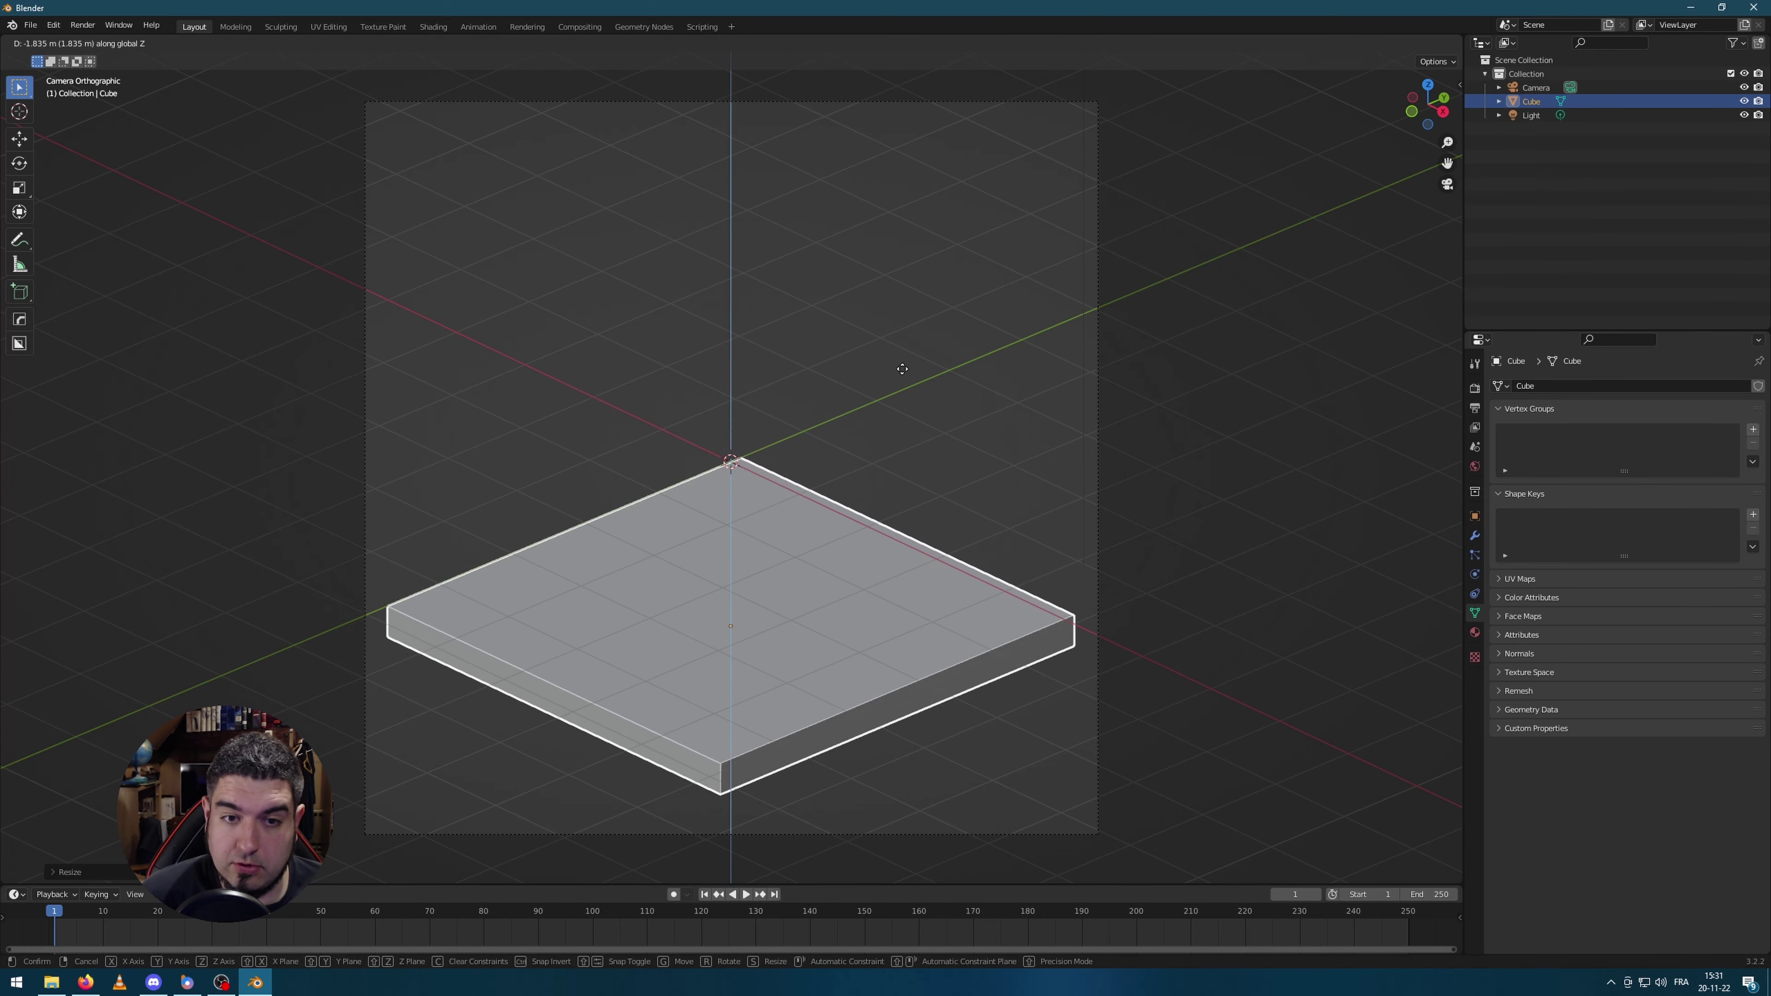
left_click(685, 518)
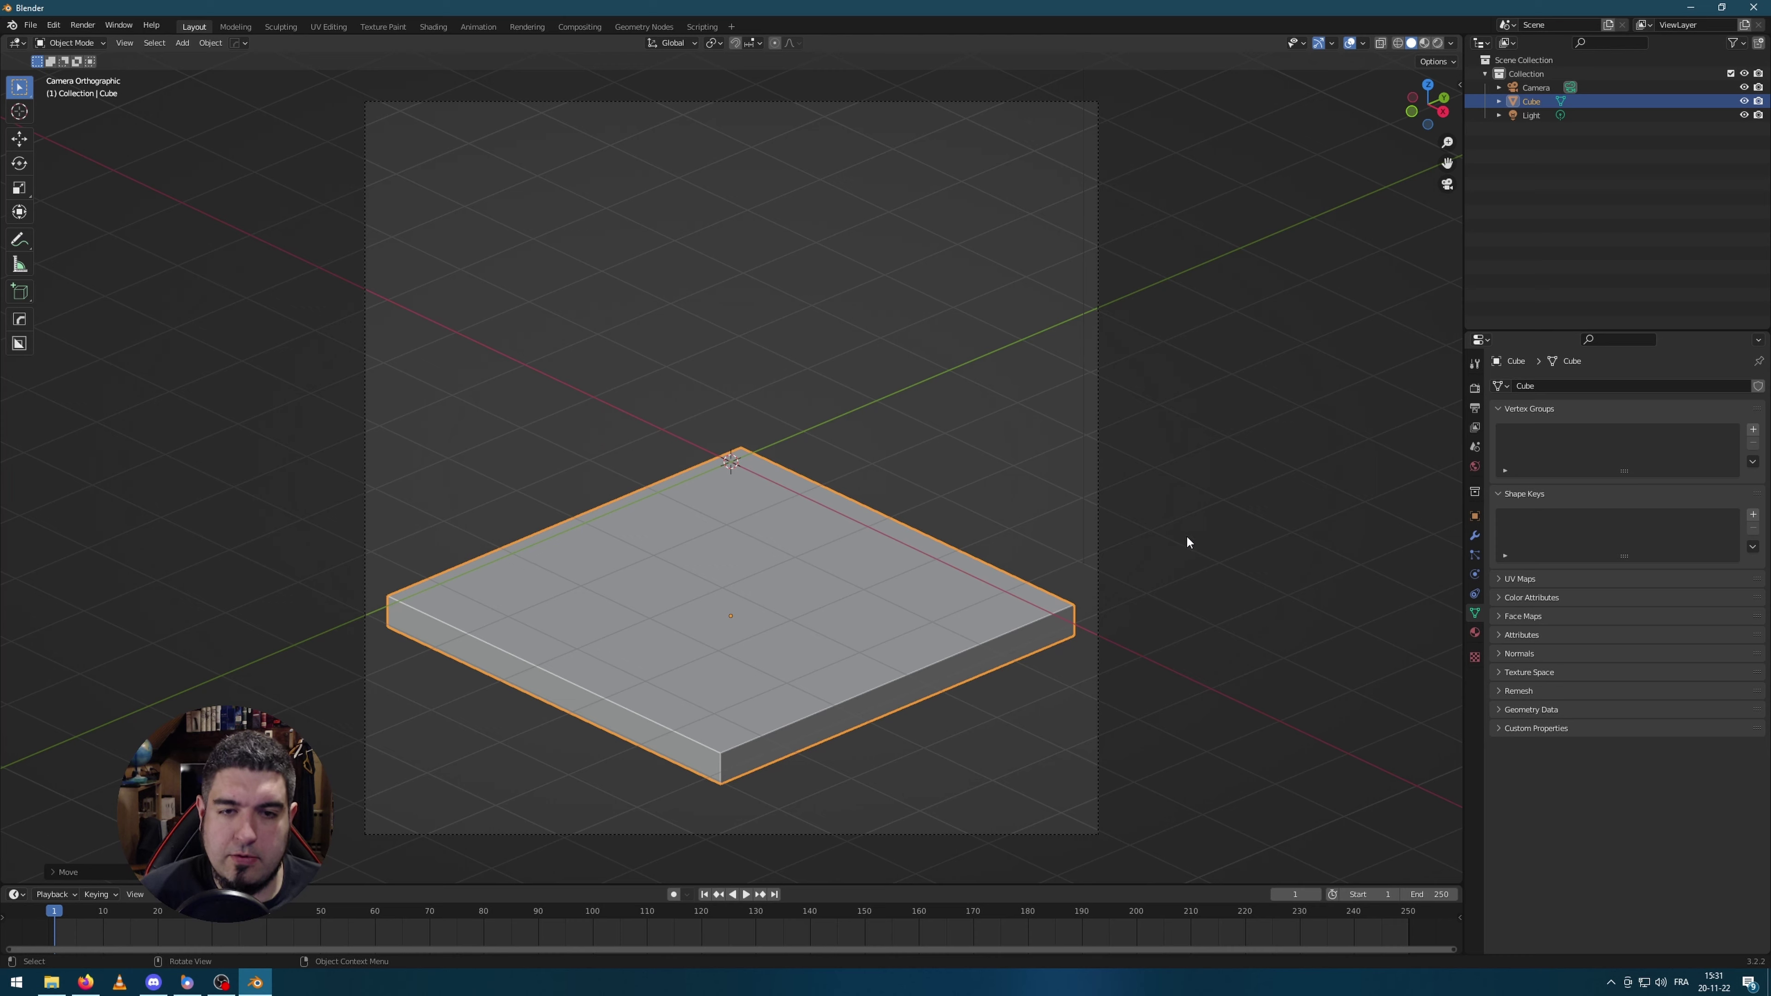
key("s")
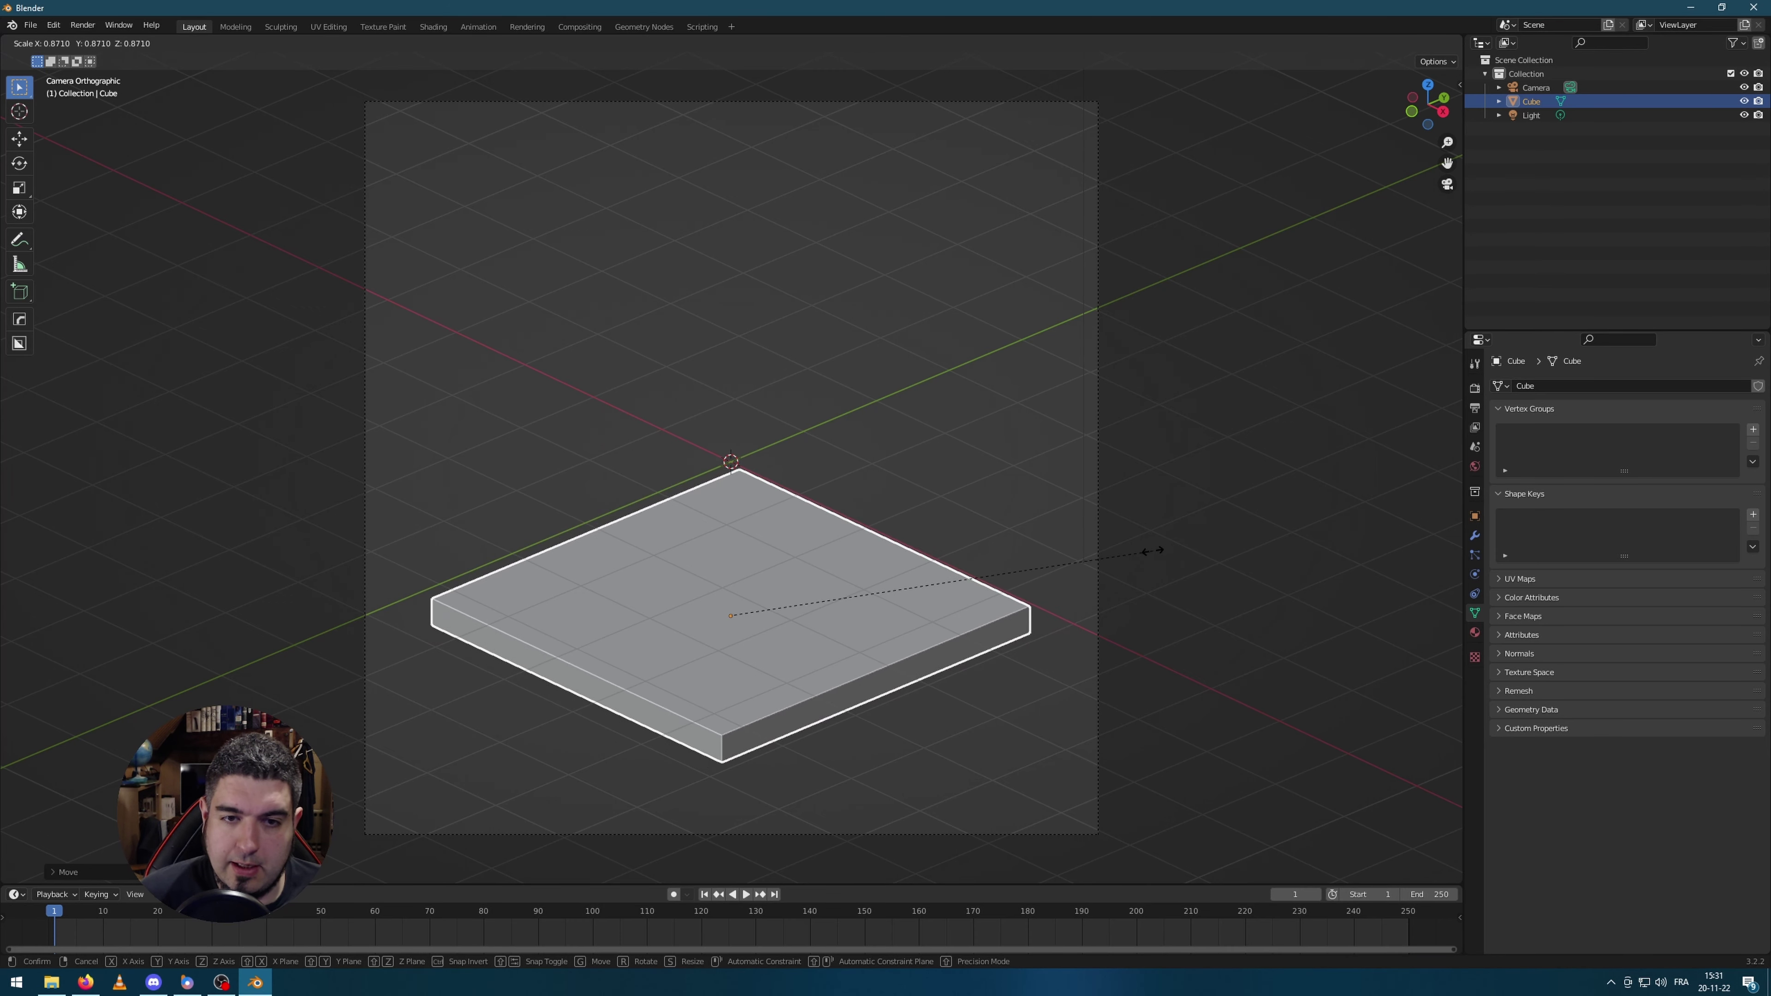
left_click(1176, 551)
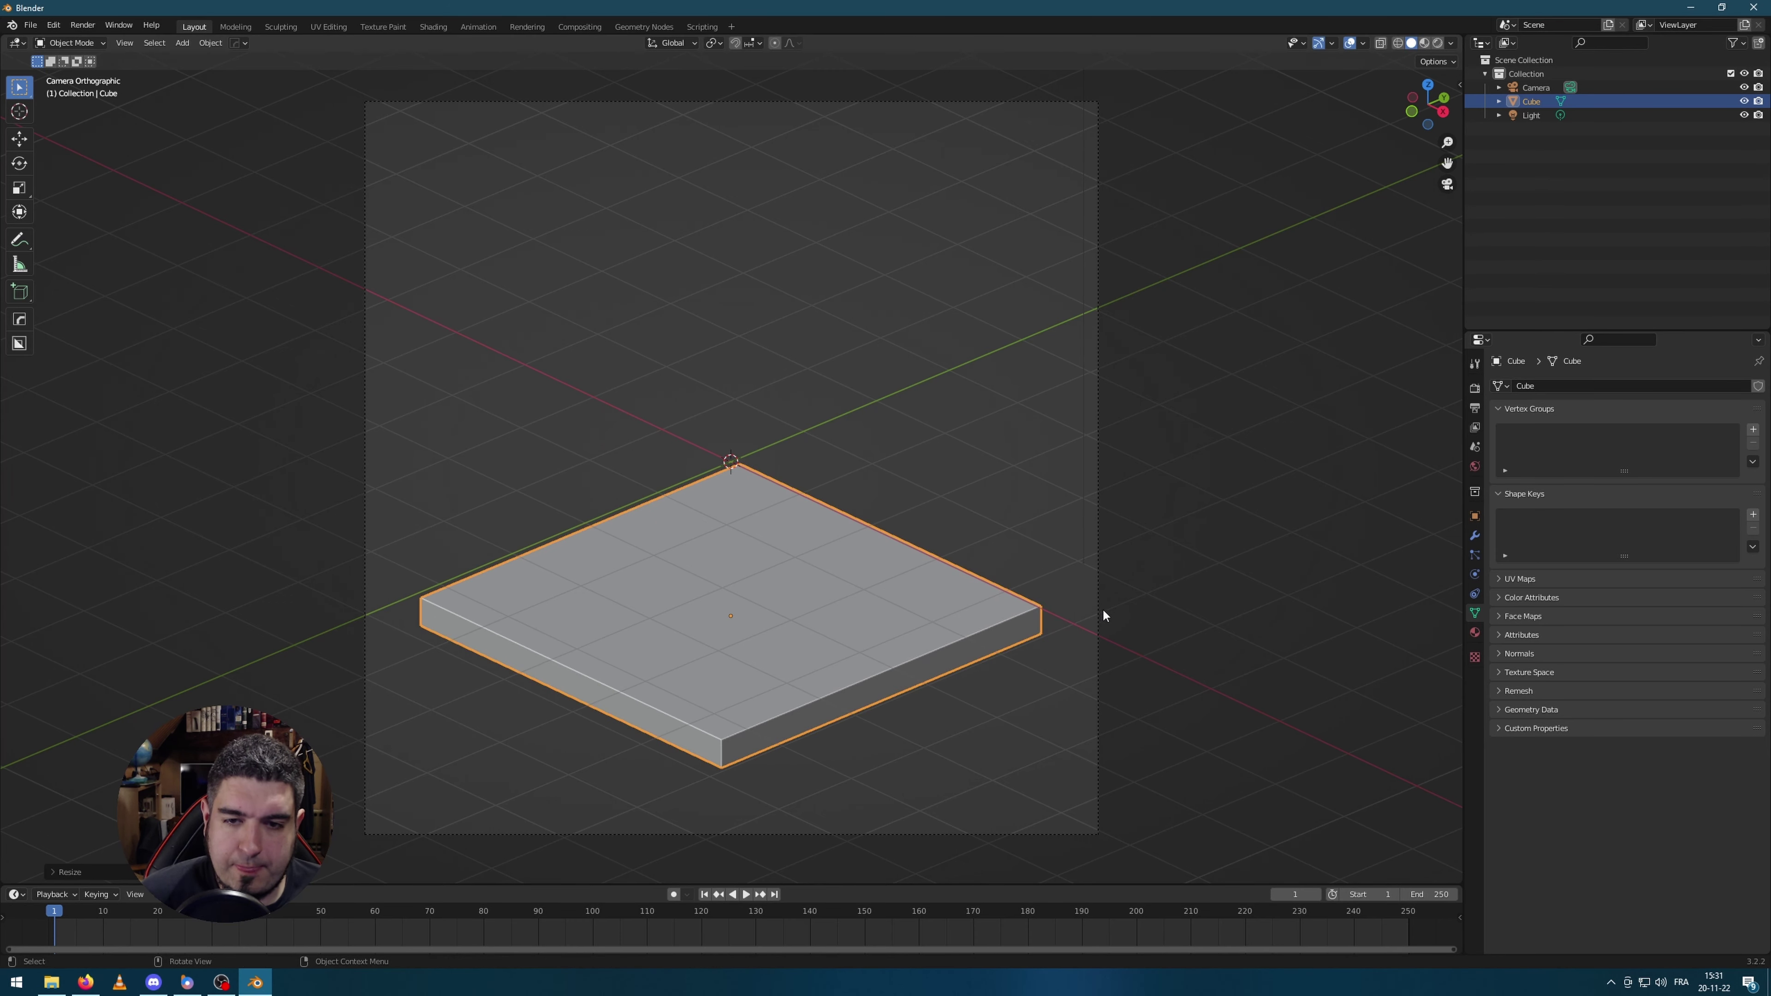
Step: Add a Bevel modifier to the slab and apply the object's scale so the bevel is even on all edges
left_click(1474, 535)
left_click(1587, 386)
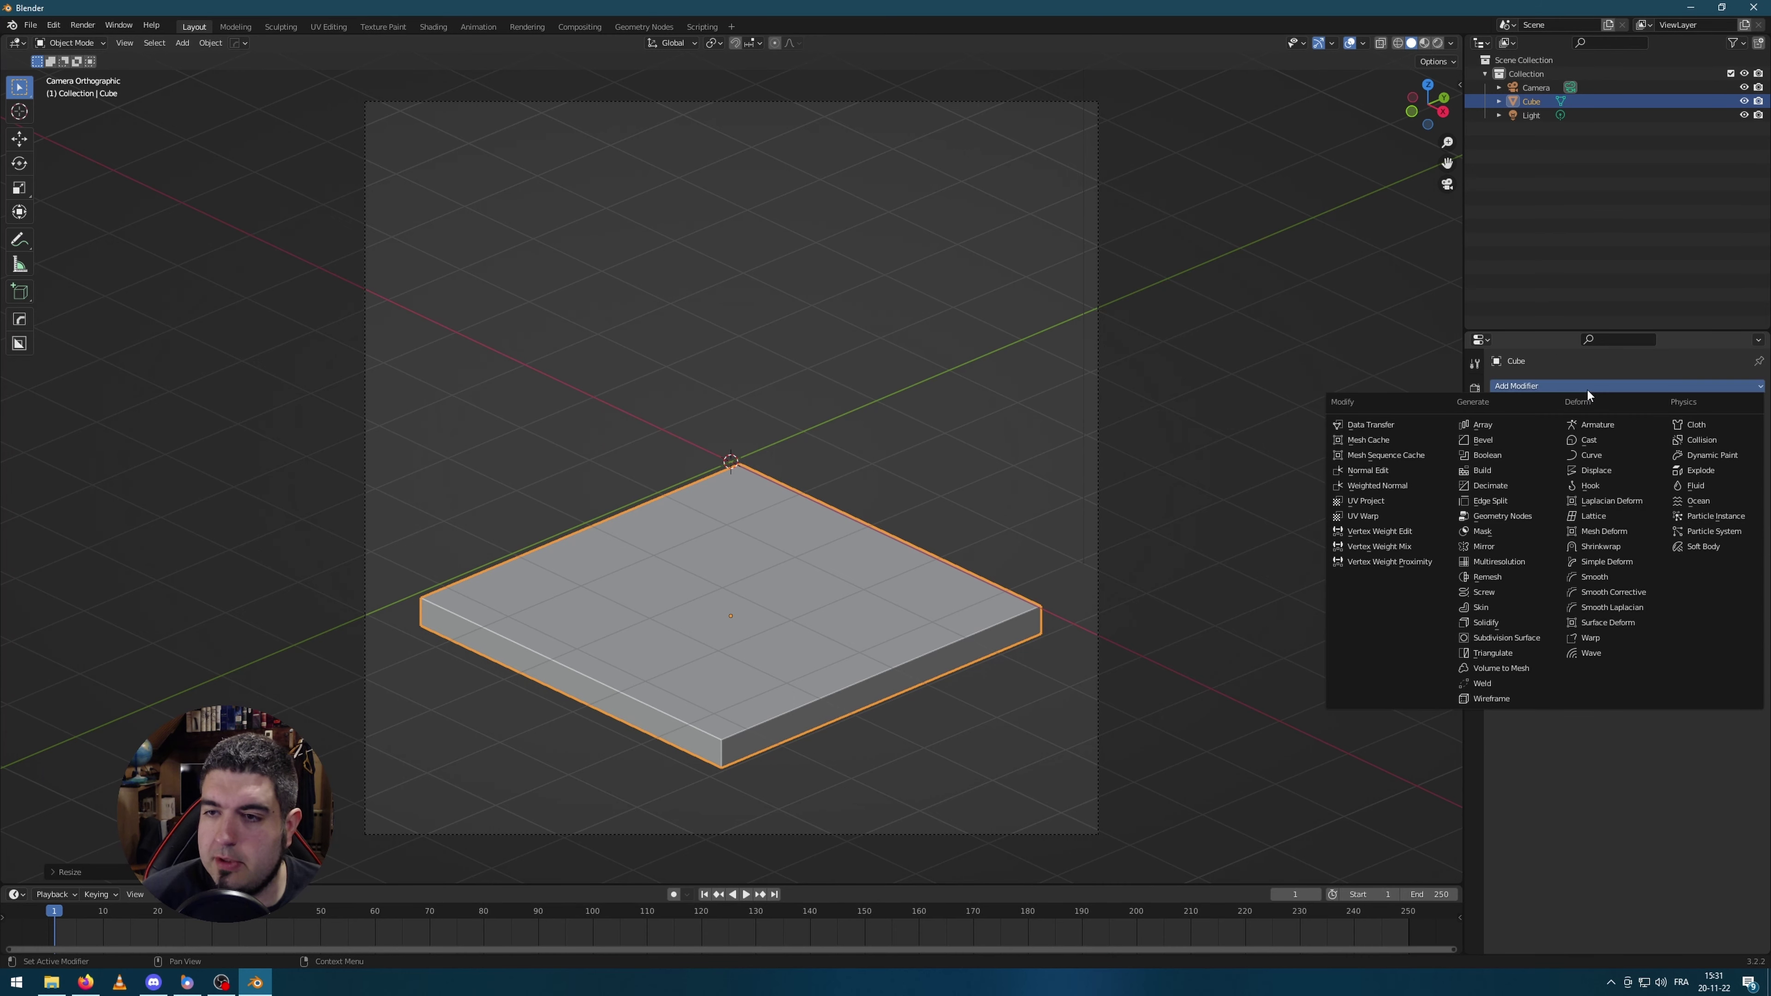
left_click(1532, 439)
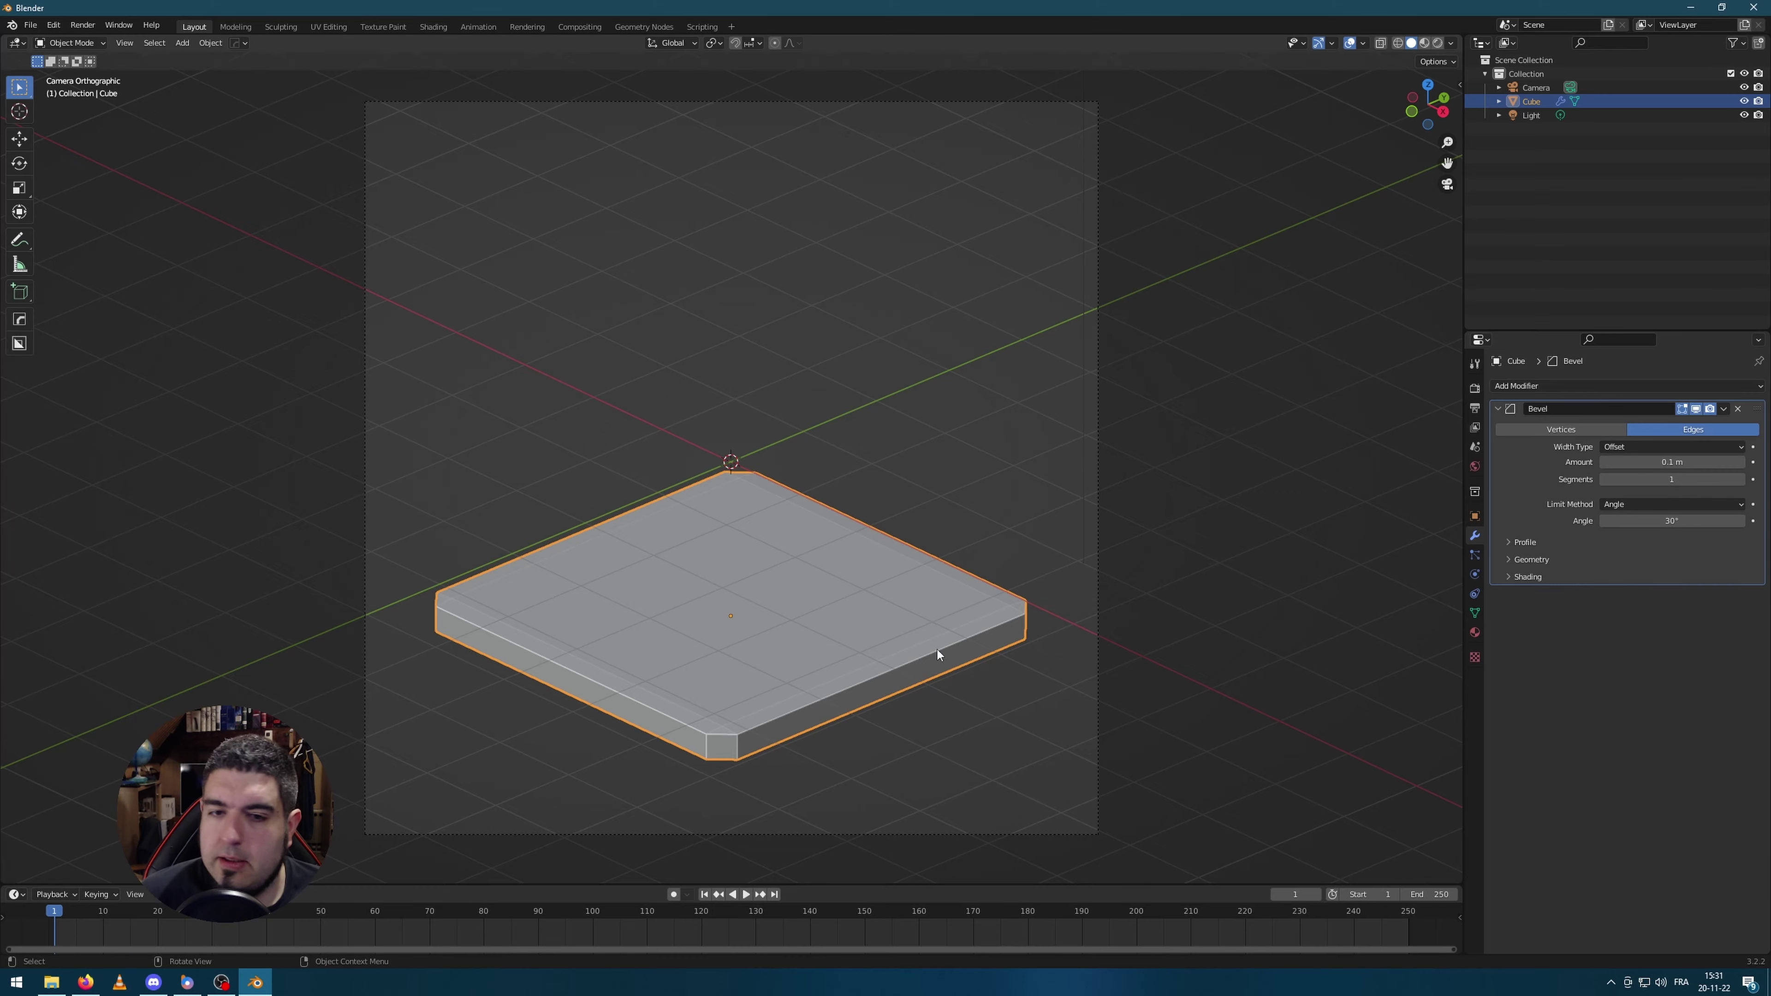
scroll(936, 650, "up", 5)
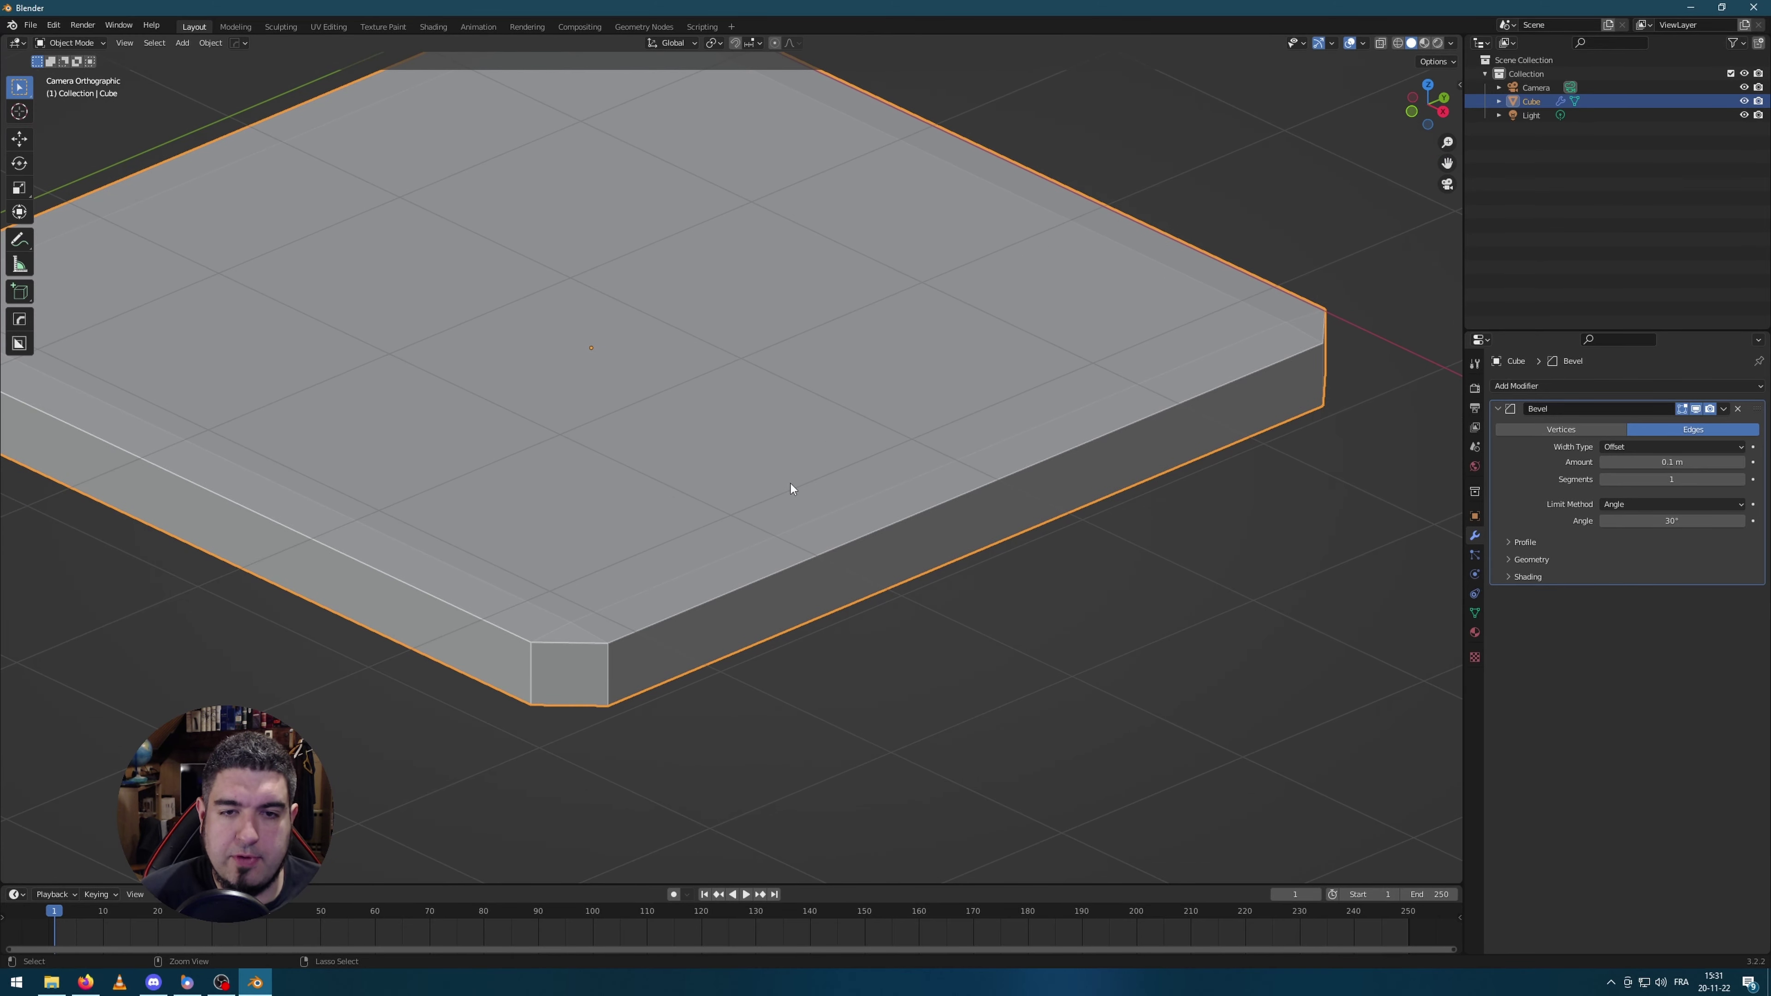
key("ctrl+a")
left_click(736, 512)
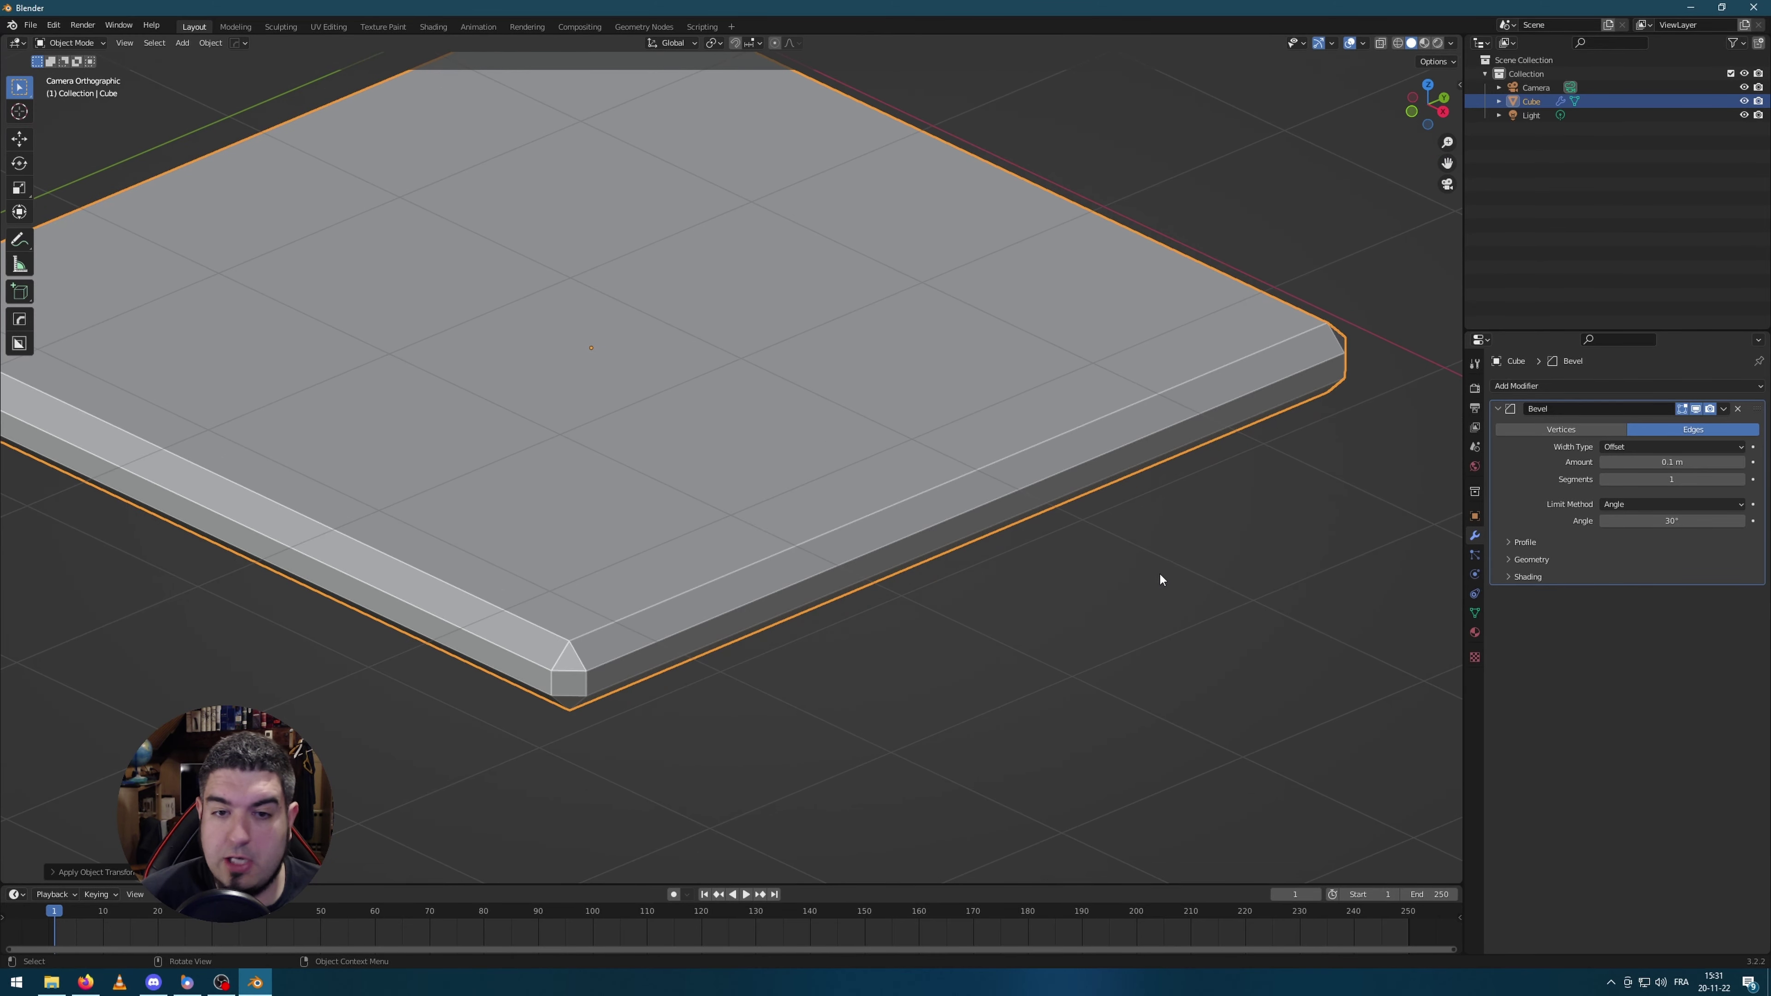
scroll(669, 504, "down", 2)
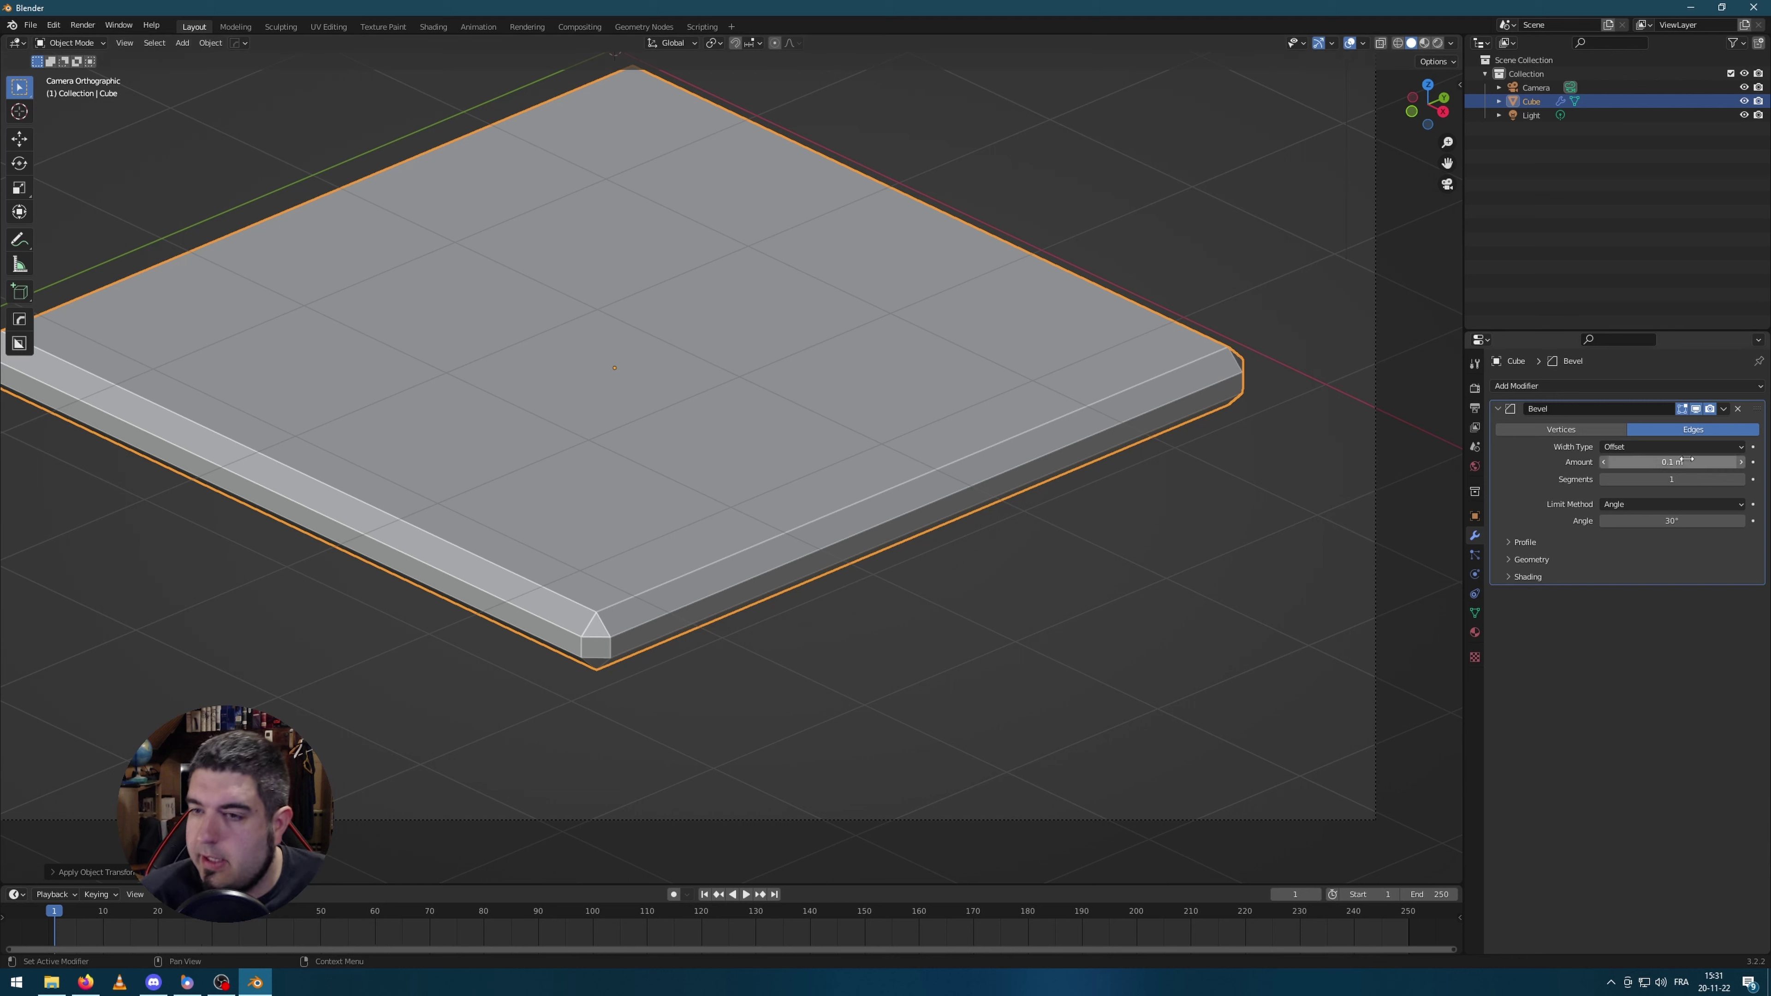
Step: Set the slab's bevel amount to 0.038 m with 3 segments and shade the slab smooth
left_click_drag(1671, 454, 1632, 461)
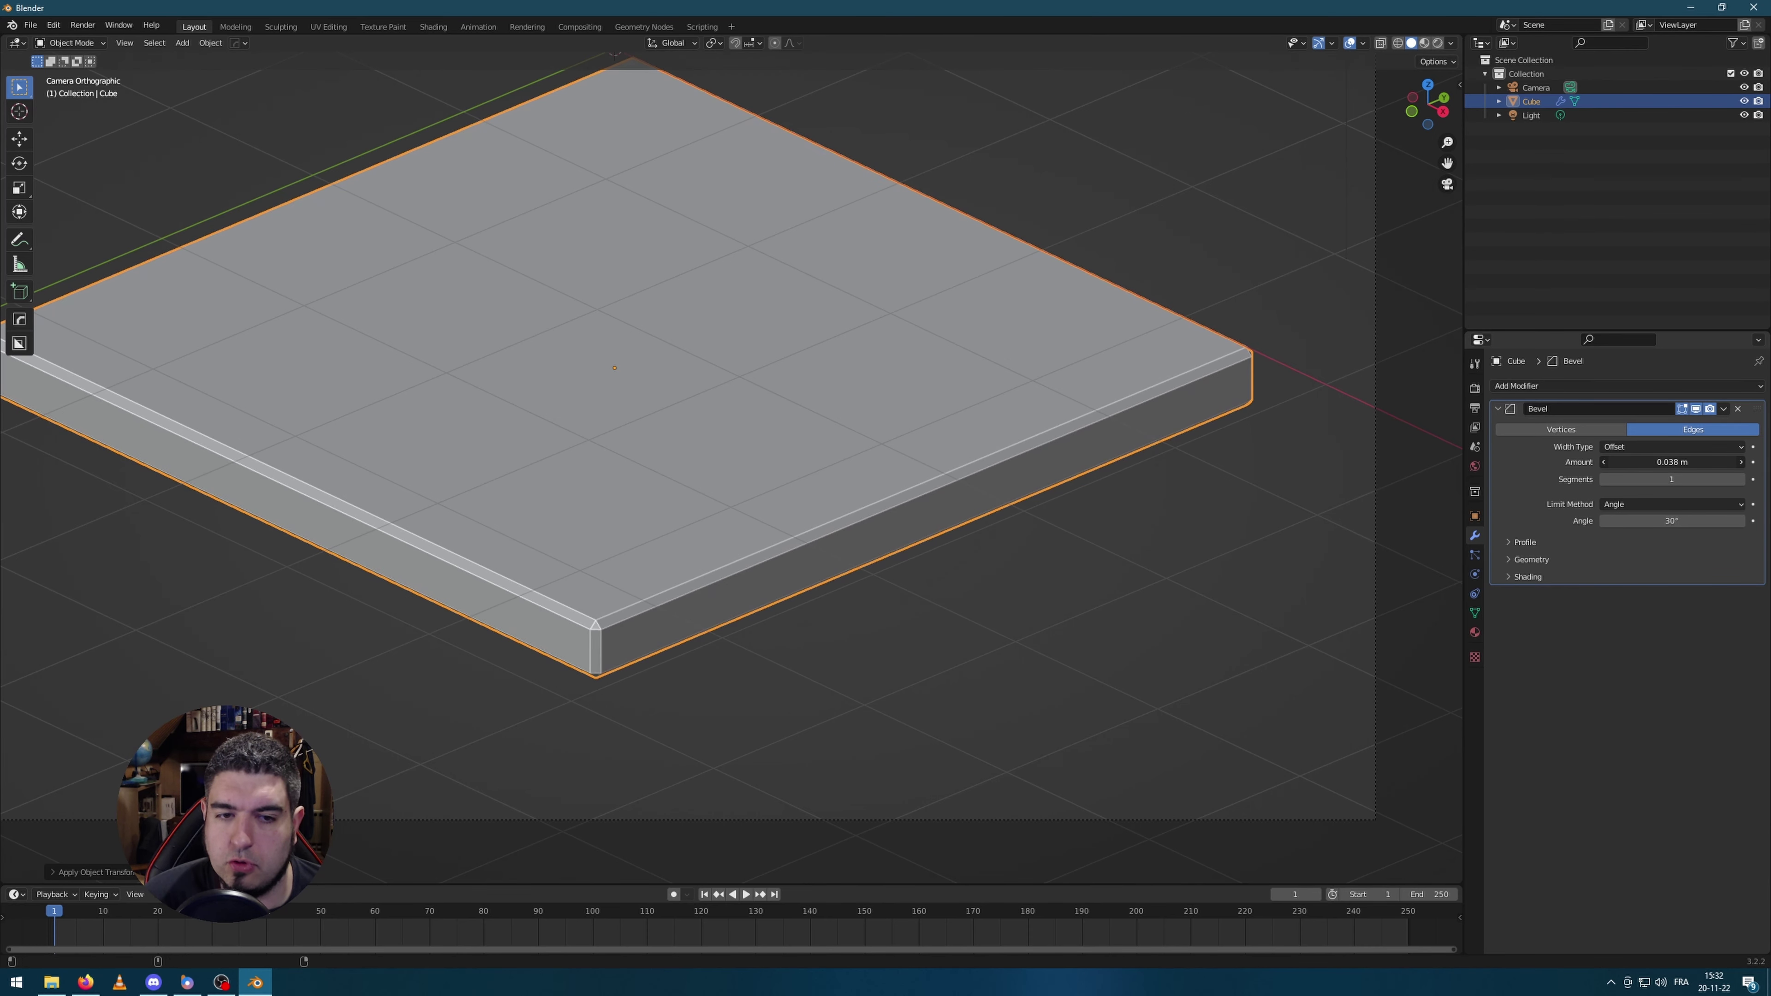
left_click_drag(1697, 477, 1721, 477)
right_click(831, 423)
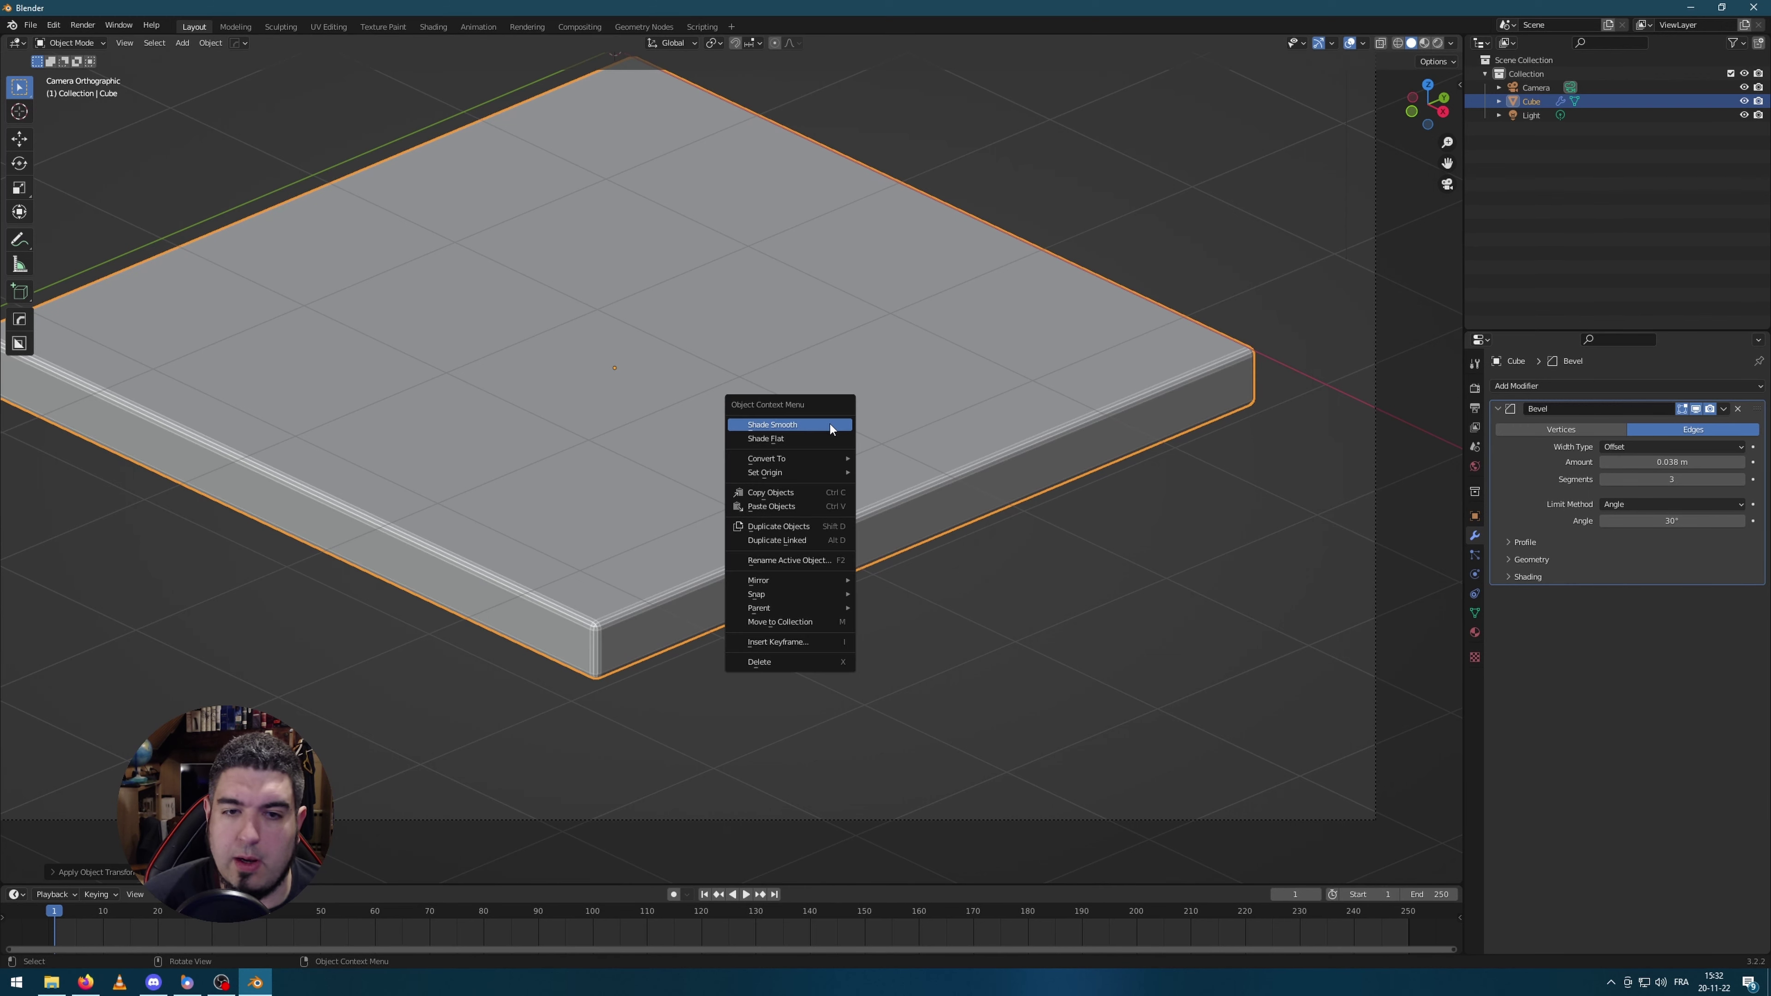
left_click(831, 424)
scroll(952, 589, "down", 3)
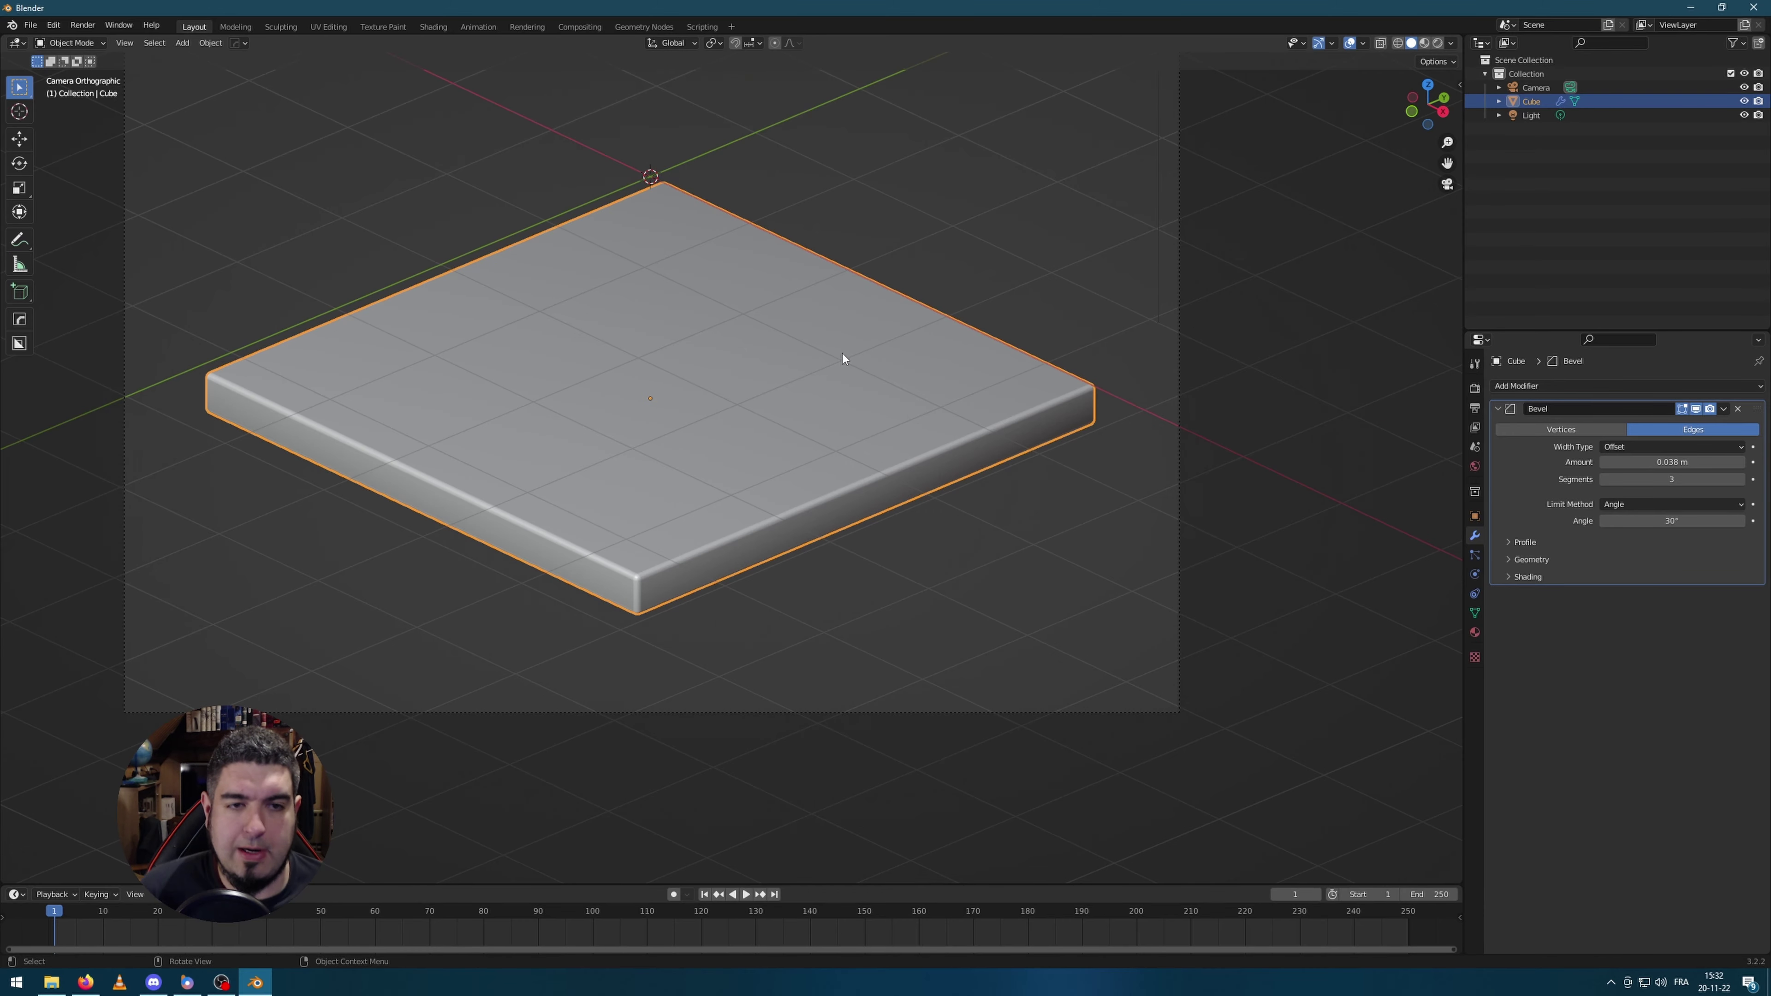
scroll(829, 367, "down", 1)
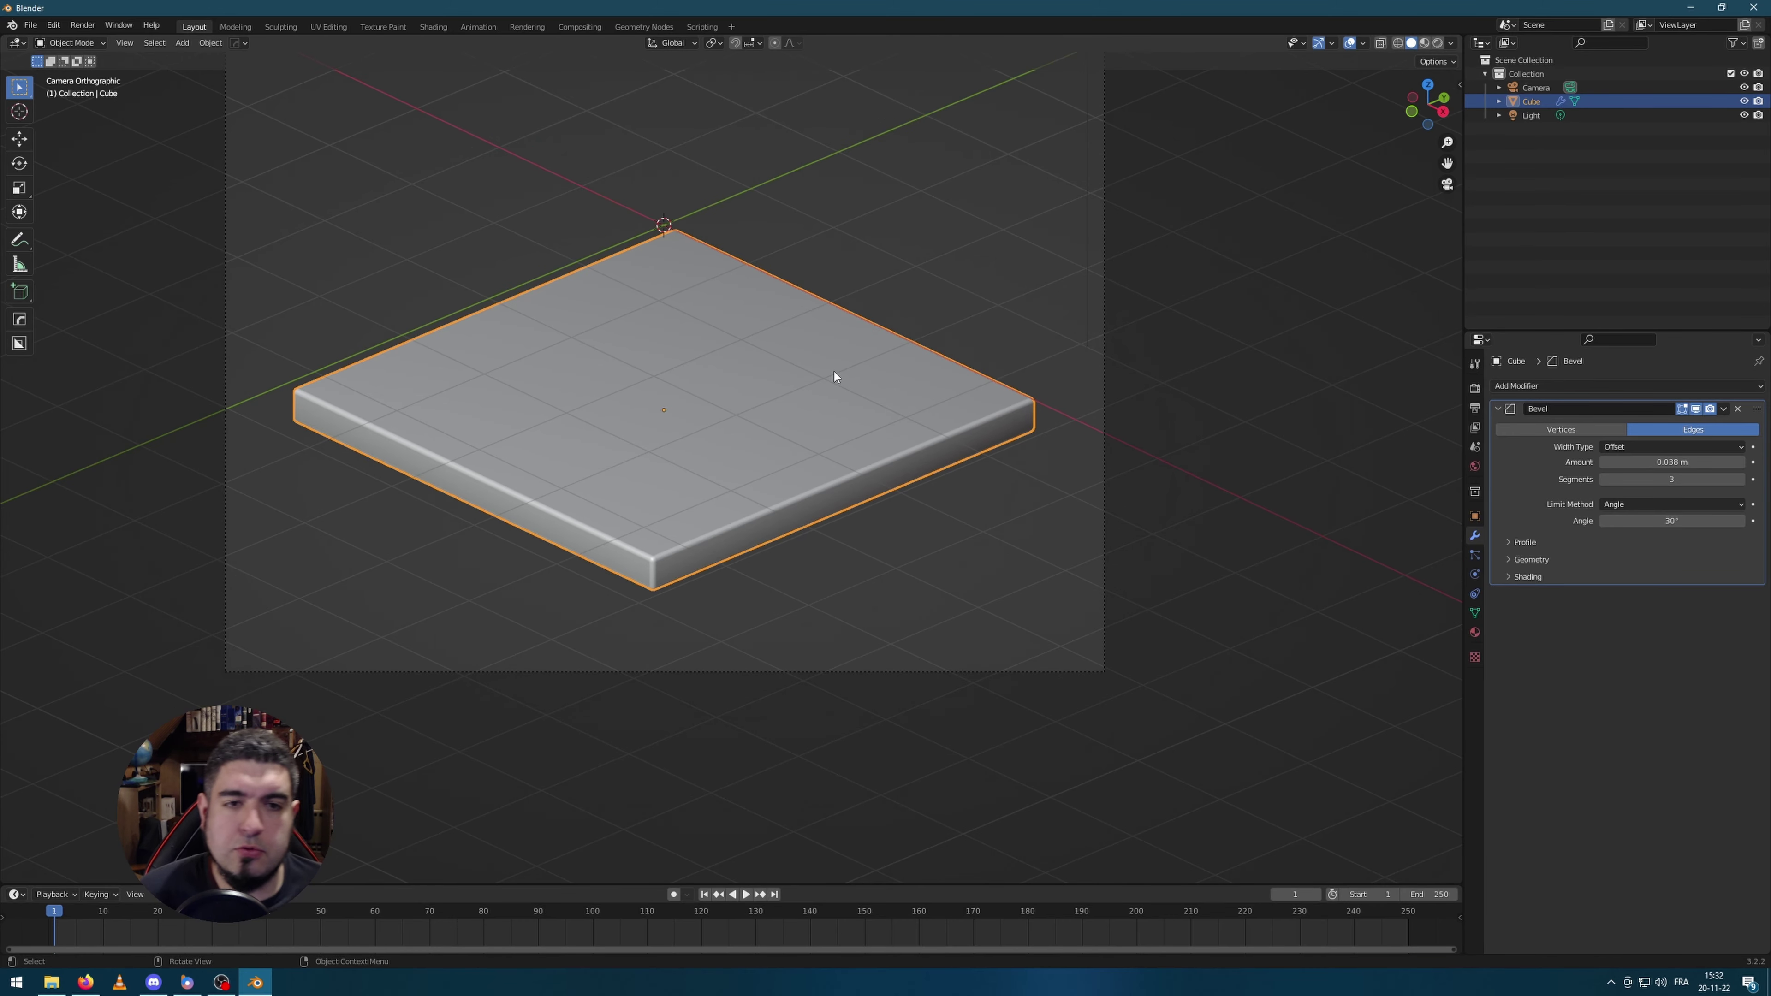
scroll(885, 349, "up", 3, "shift")
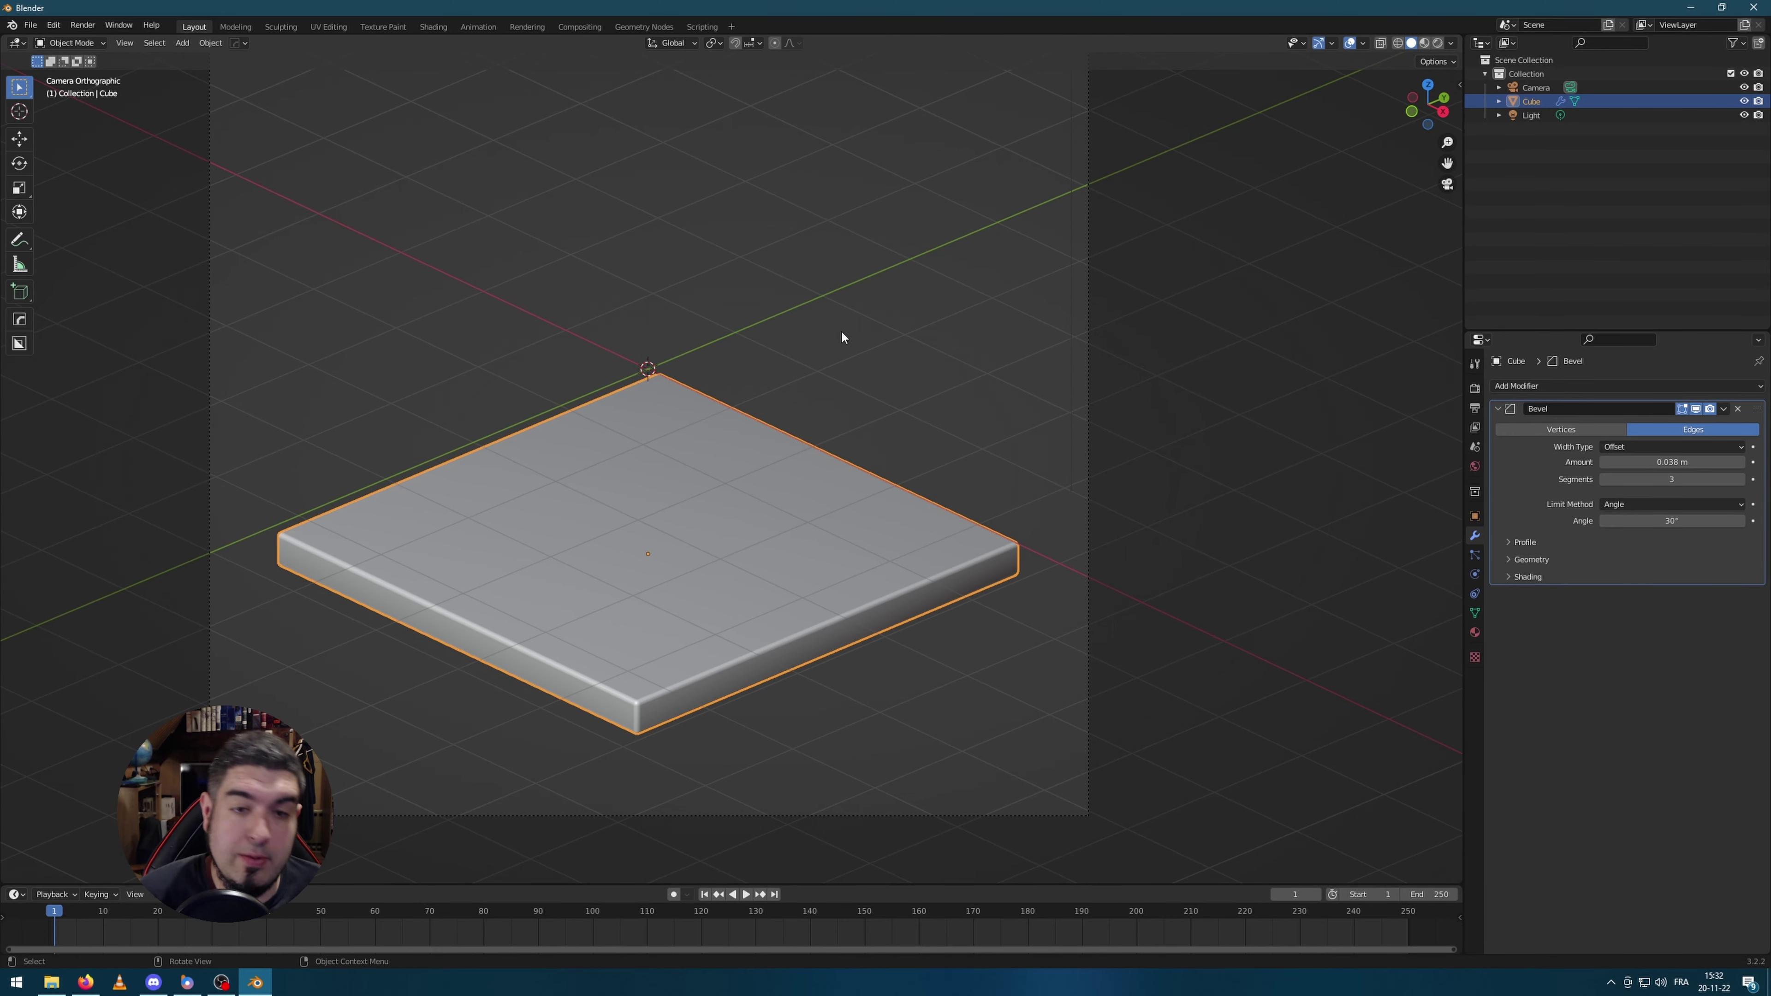
middle_click_drag(862, 437, 690, 540)
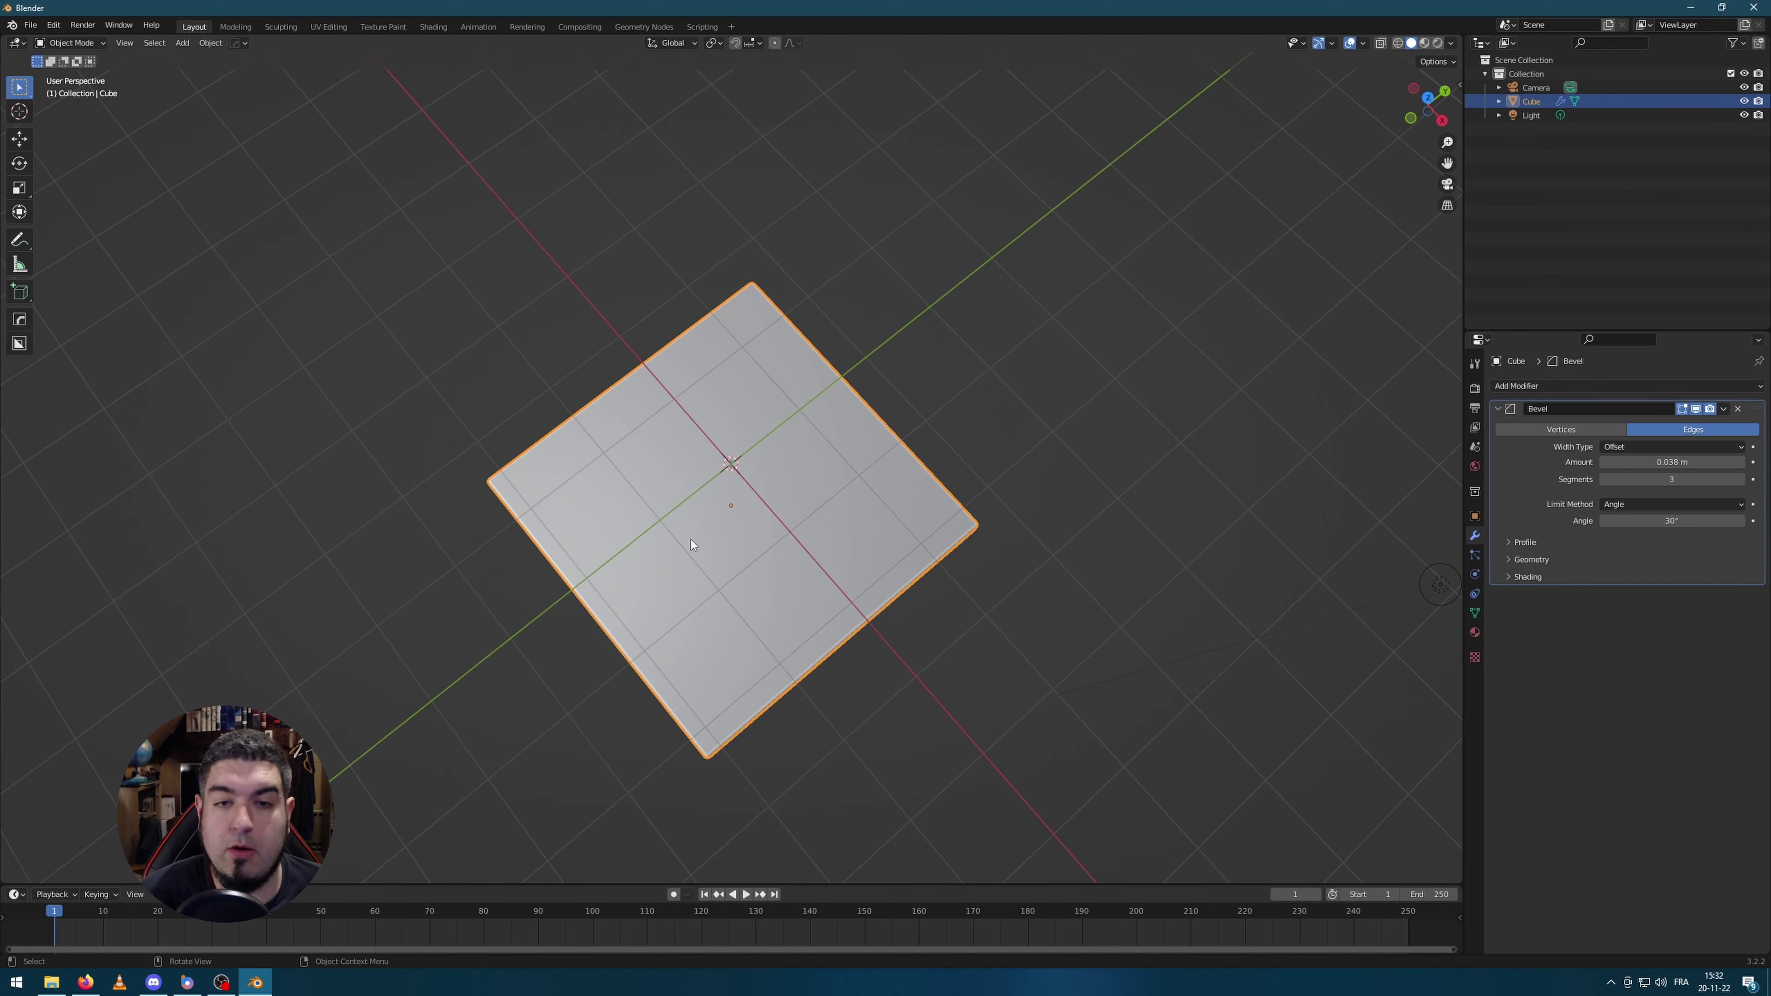
key("shift+d")
key("Escape")
type("rx")
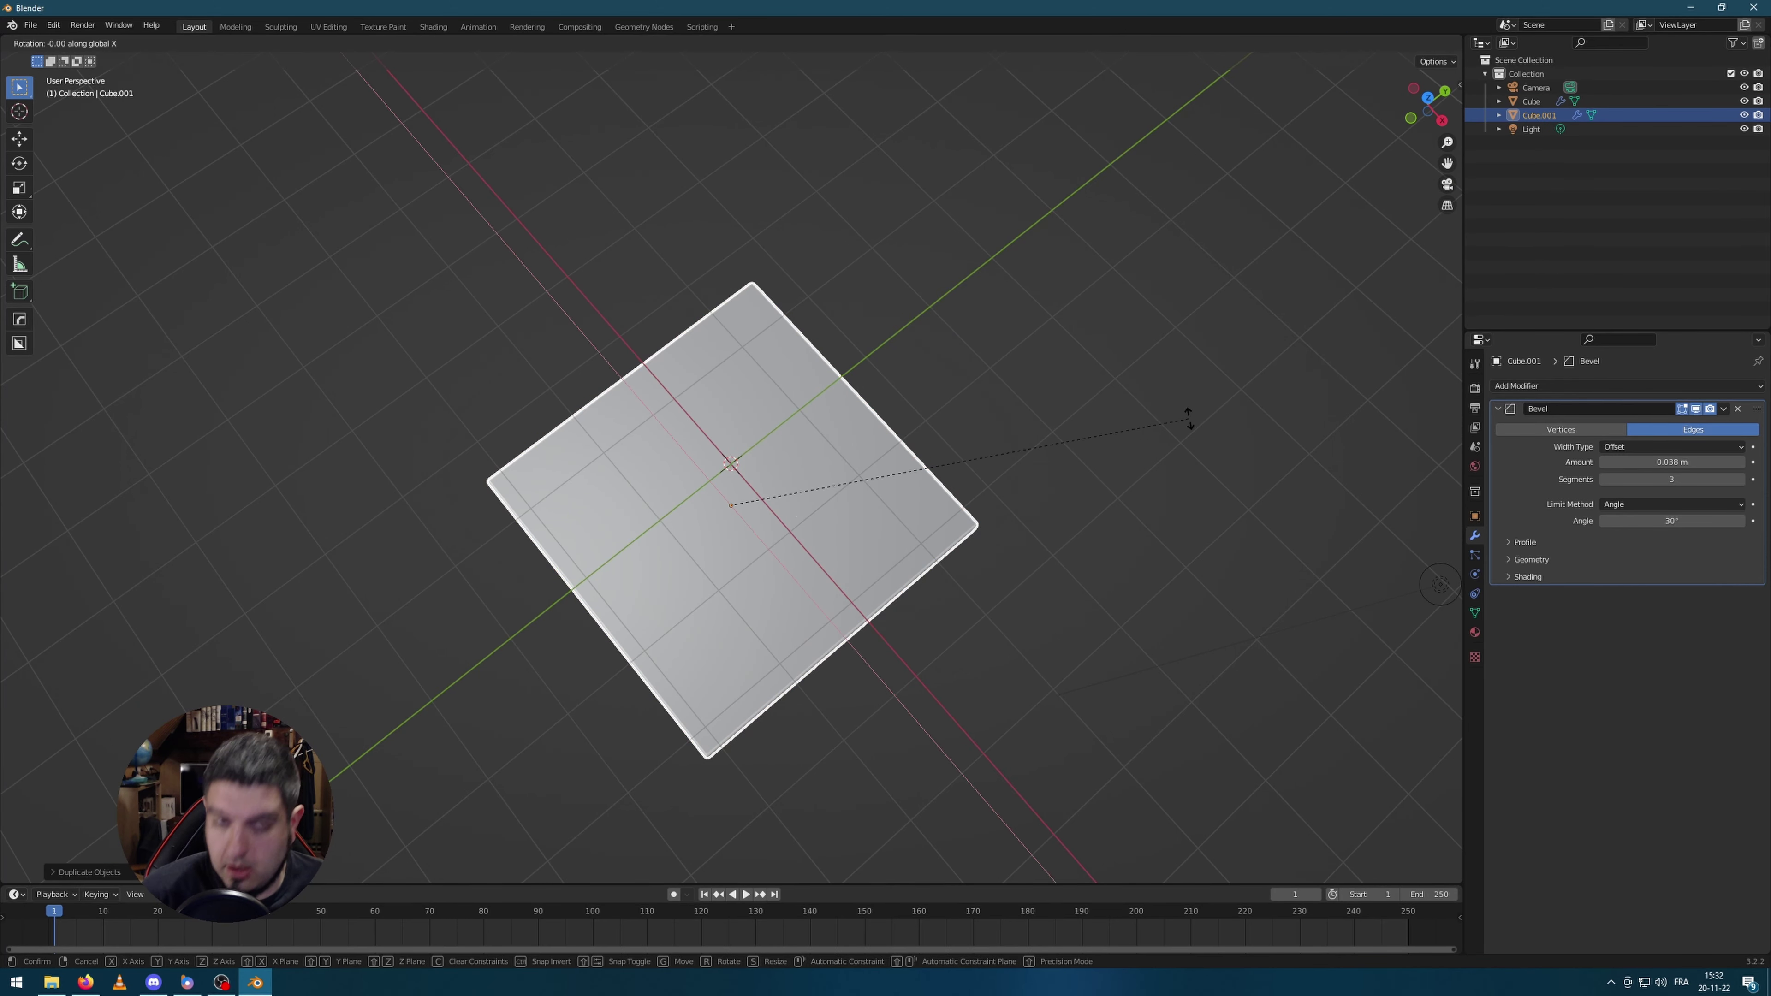
type("90")
key("Return")
middle_click_drag(937, 560, 904, 590)
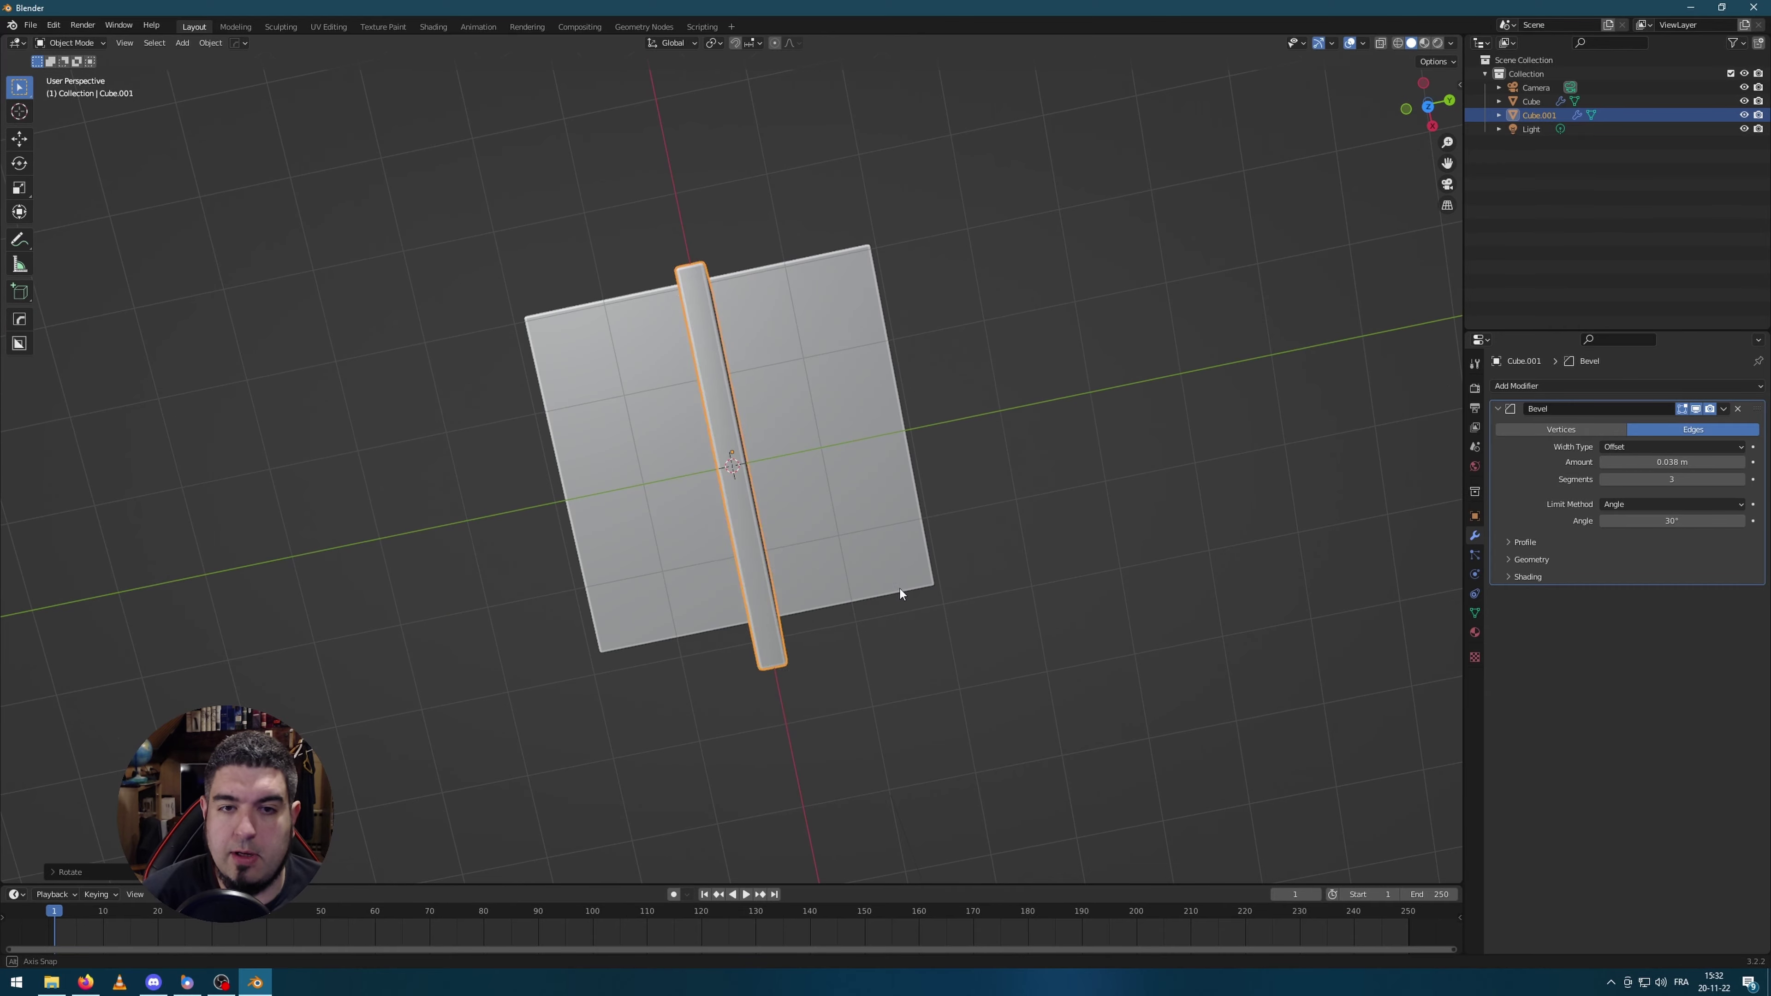
key("g")
left_click(1062, 682)
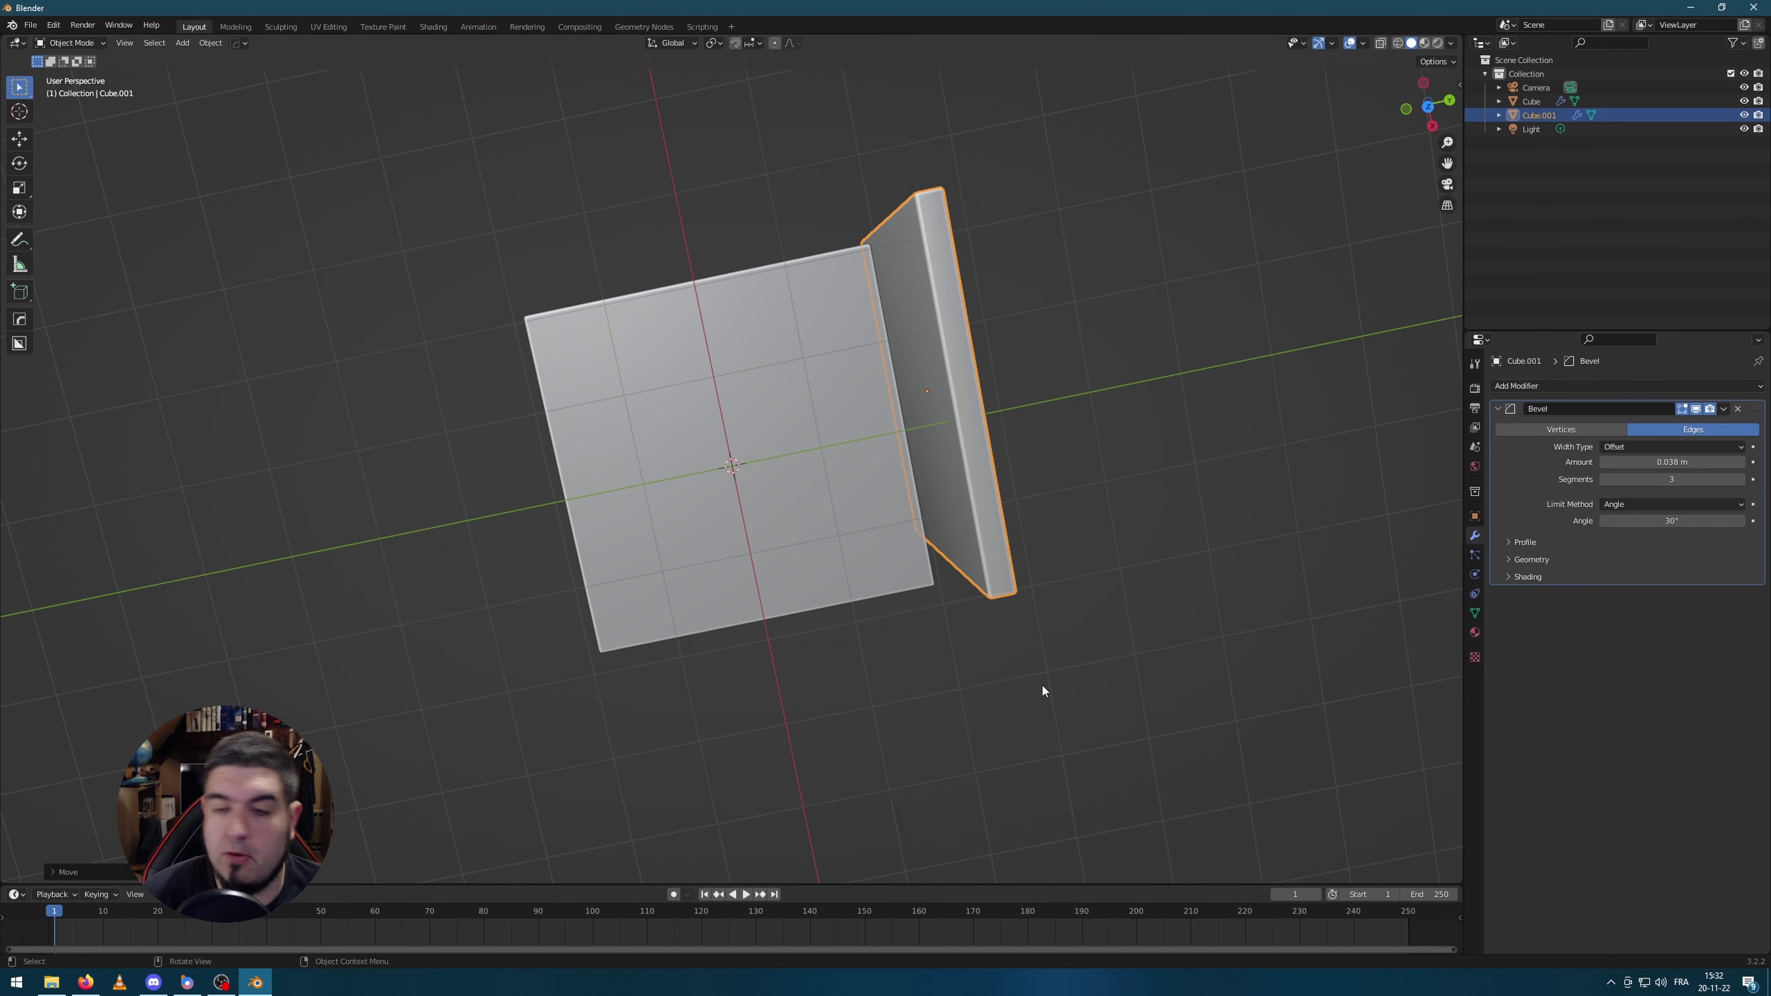
middle_click_drag(862, 734, 1053, 595)
key("x")
left_click(955, 609)
Step: Duplicate the floor slab in place and rotate the copy 90 degrees around the X axis to form a wall
left_click(847, 666)
key("shift+d")
right_click(1113, 424)
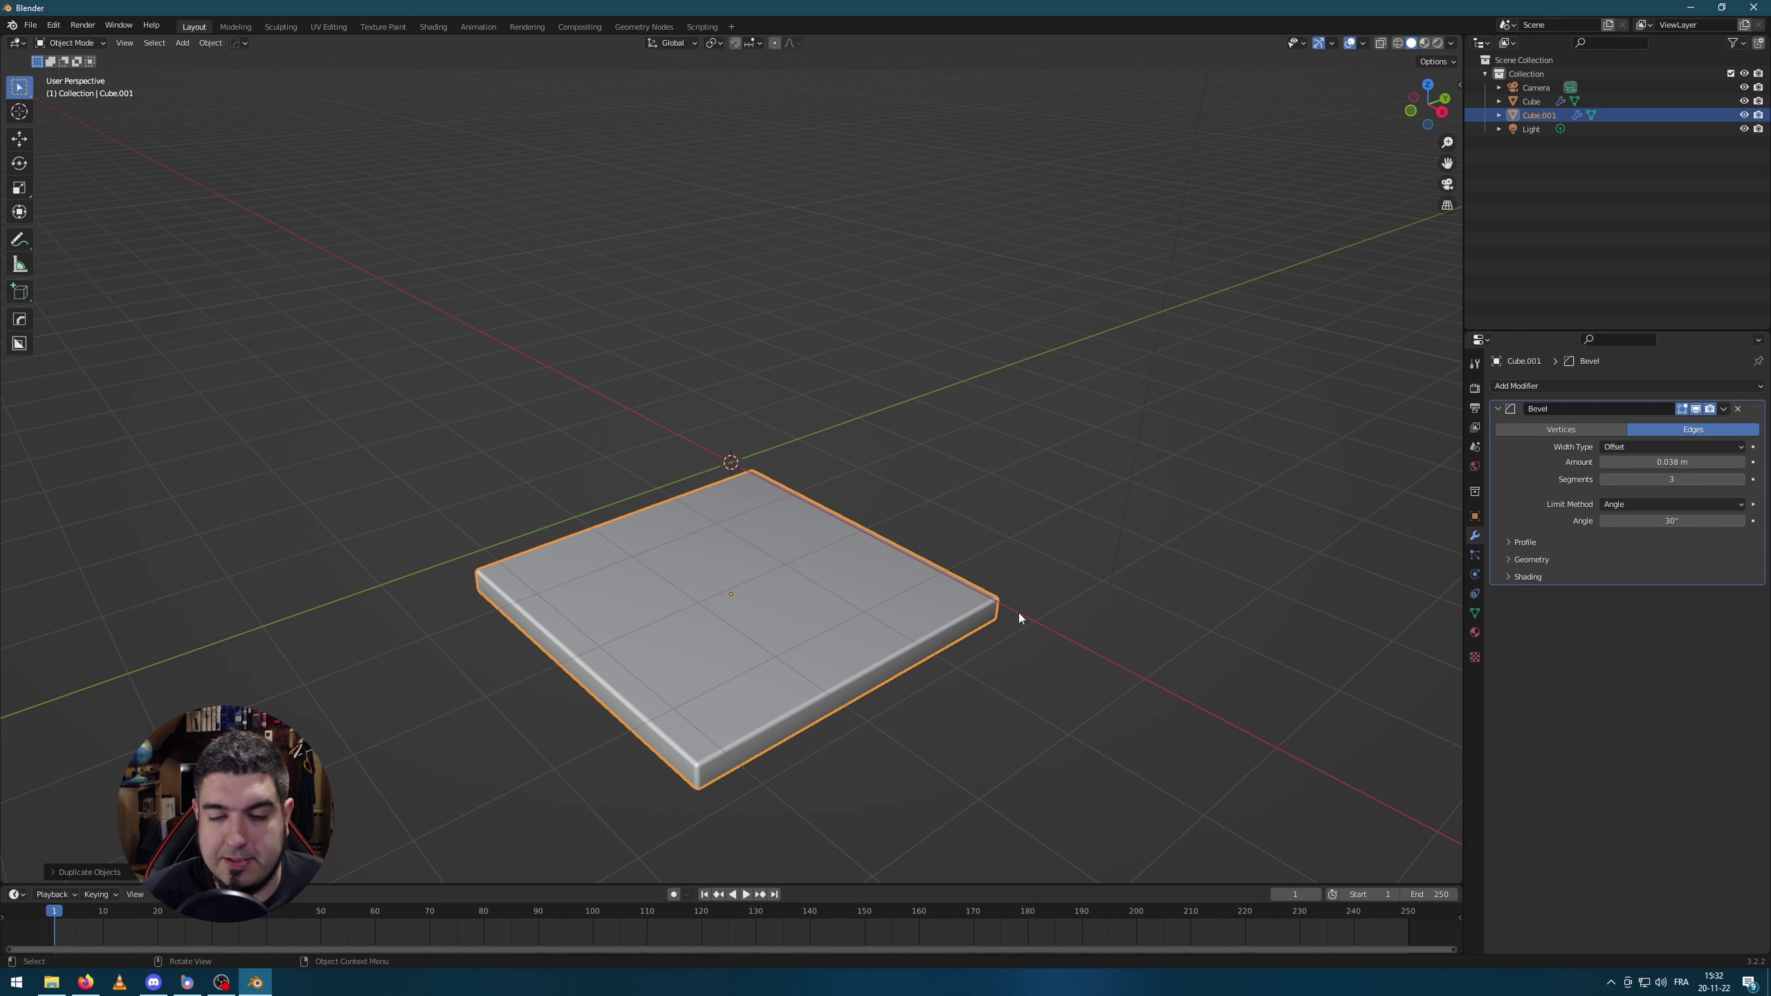
type("rx")
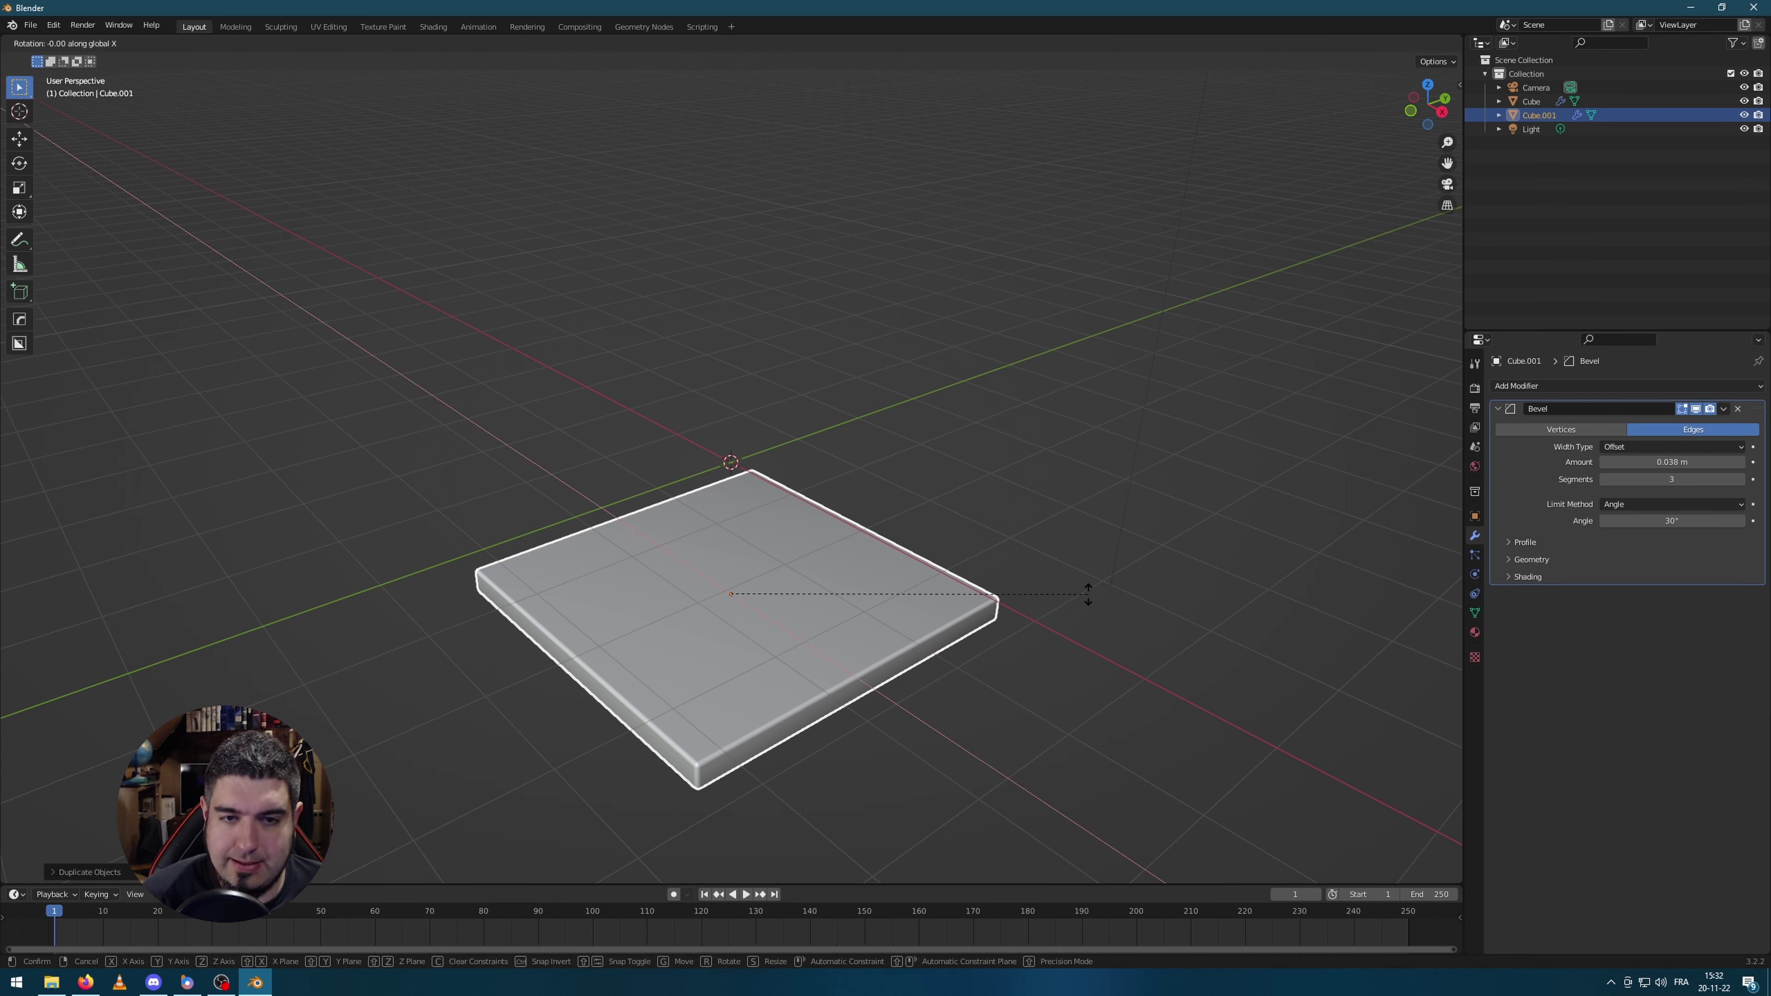
type("90")
key("Return")
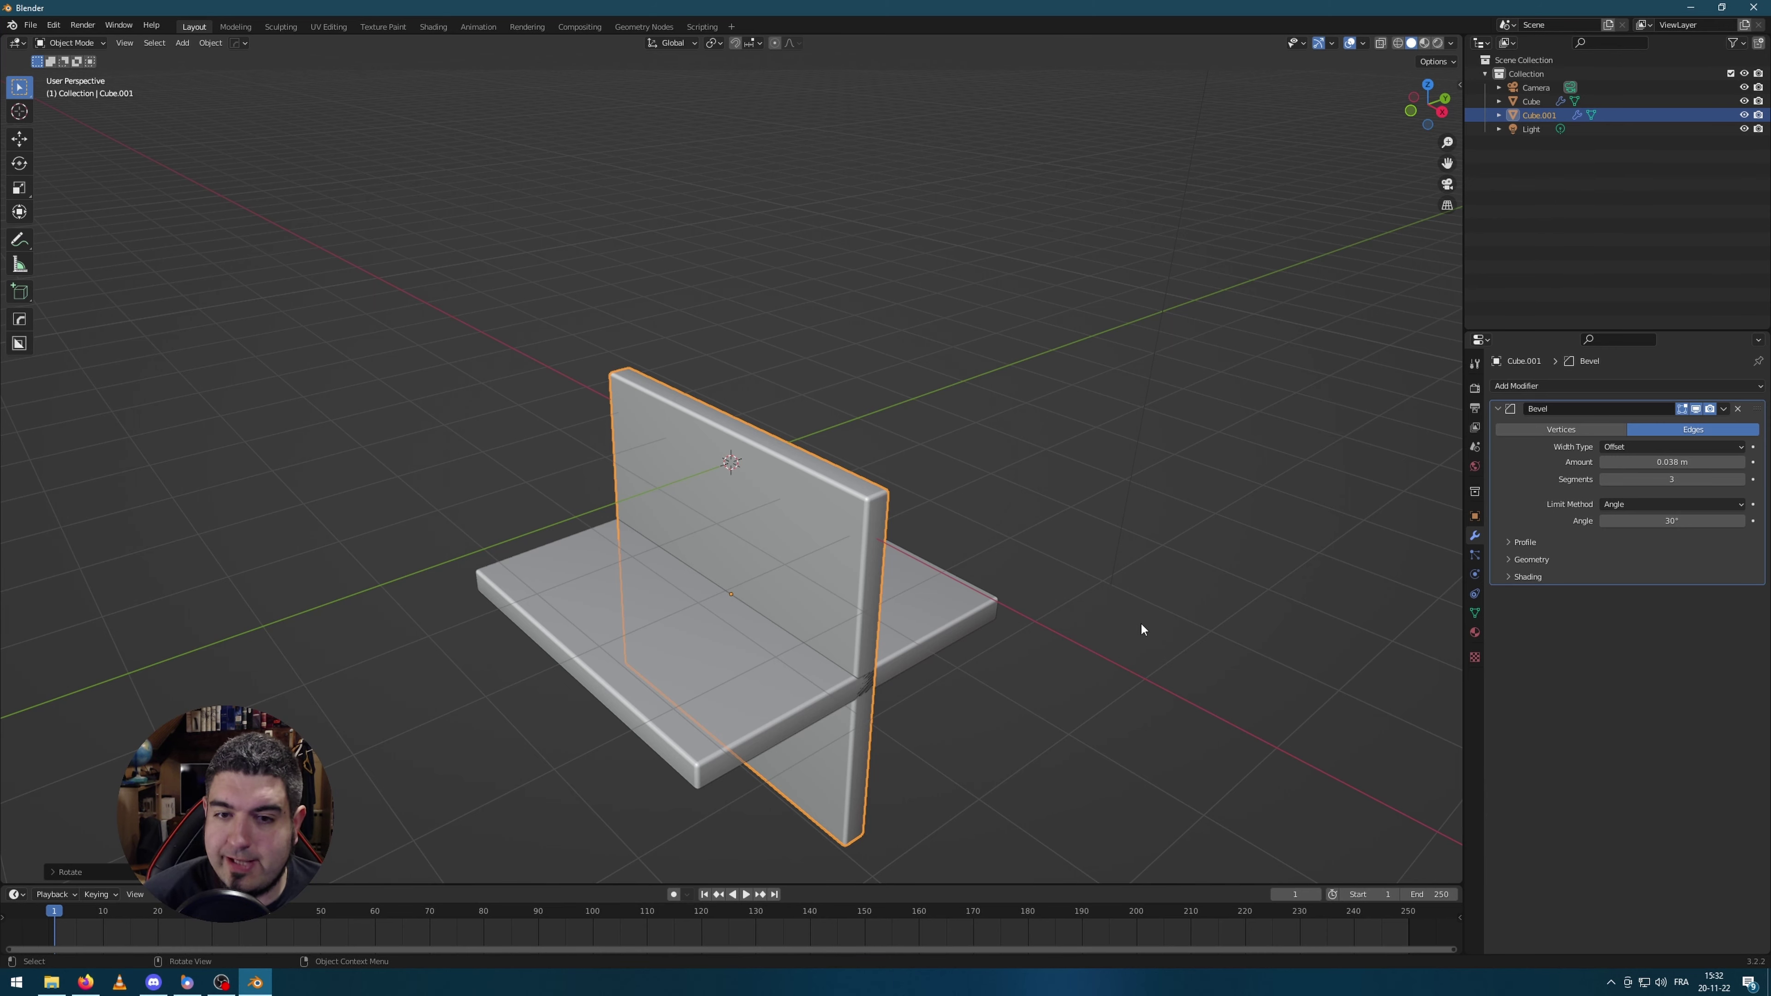
Step: Move the upright wall slab along the Y axis until it sits against the floor's back edge
key("KP_7")
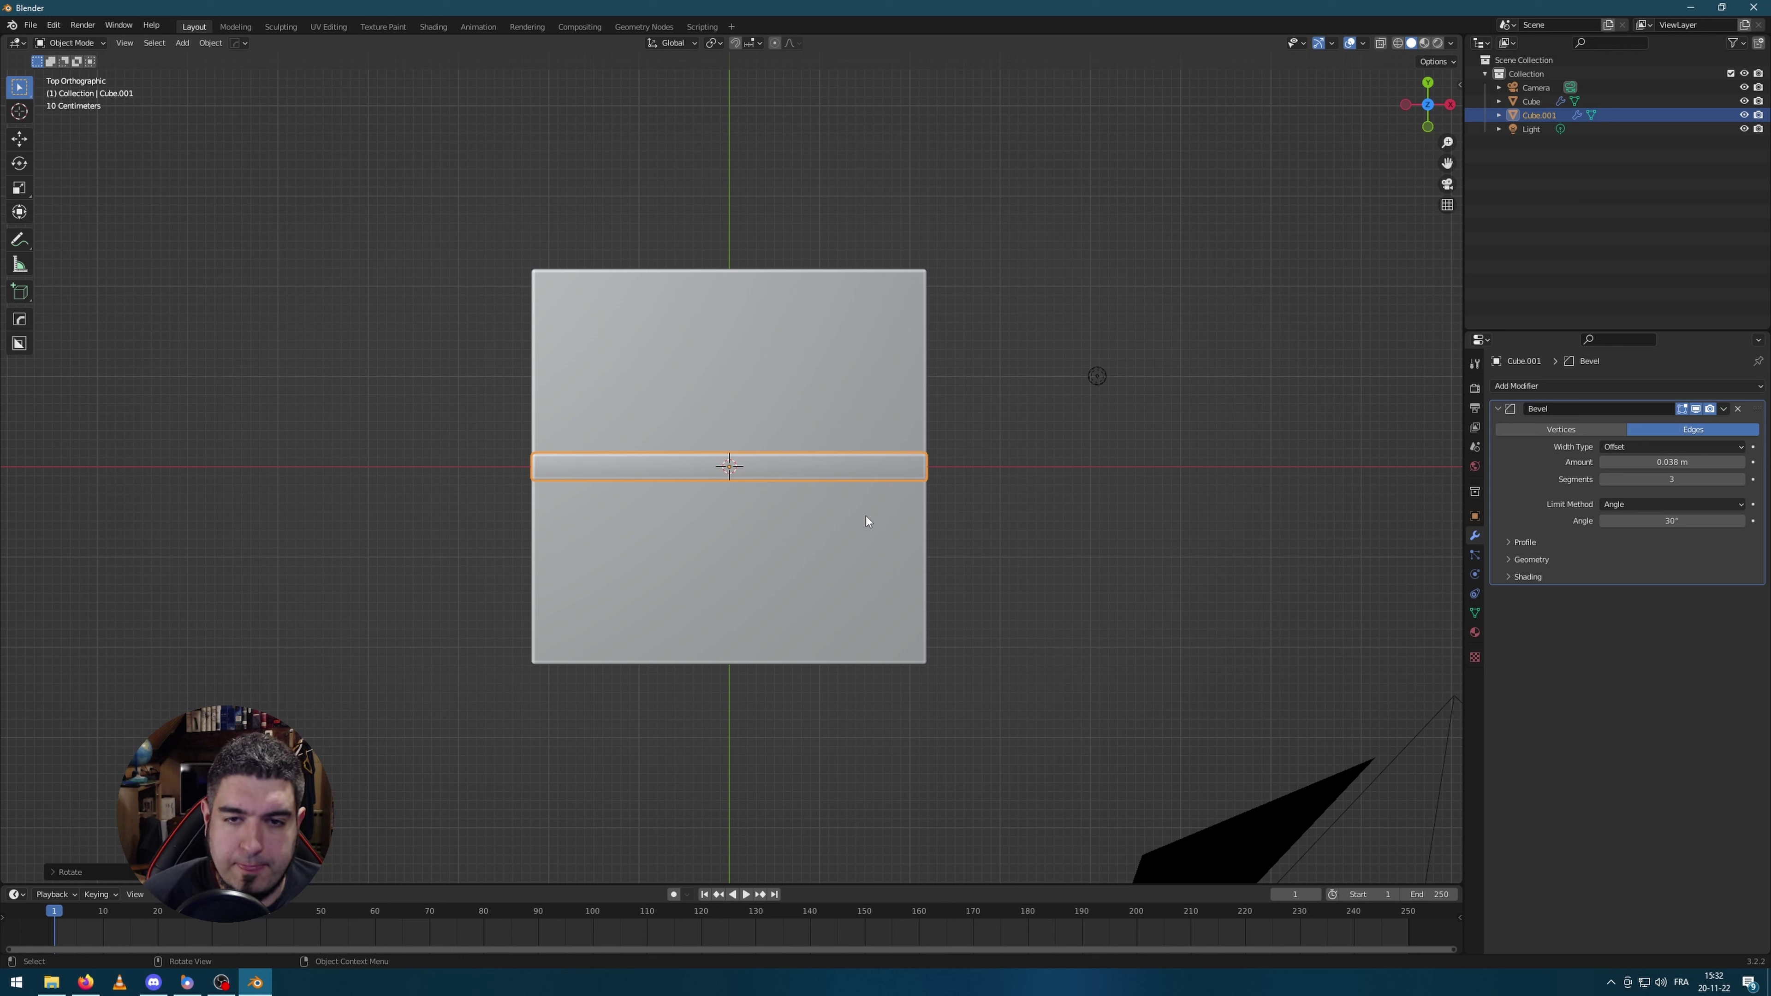
key("g")
key("y")
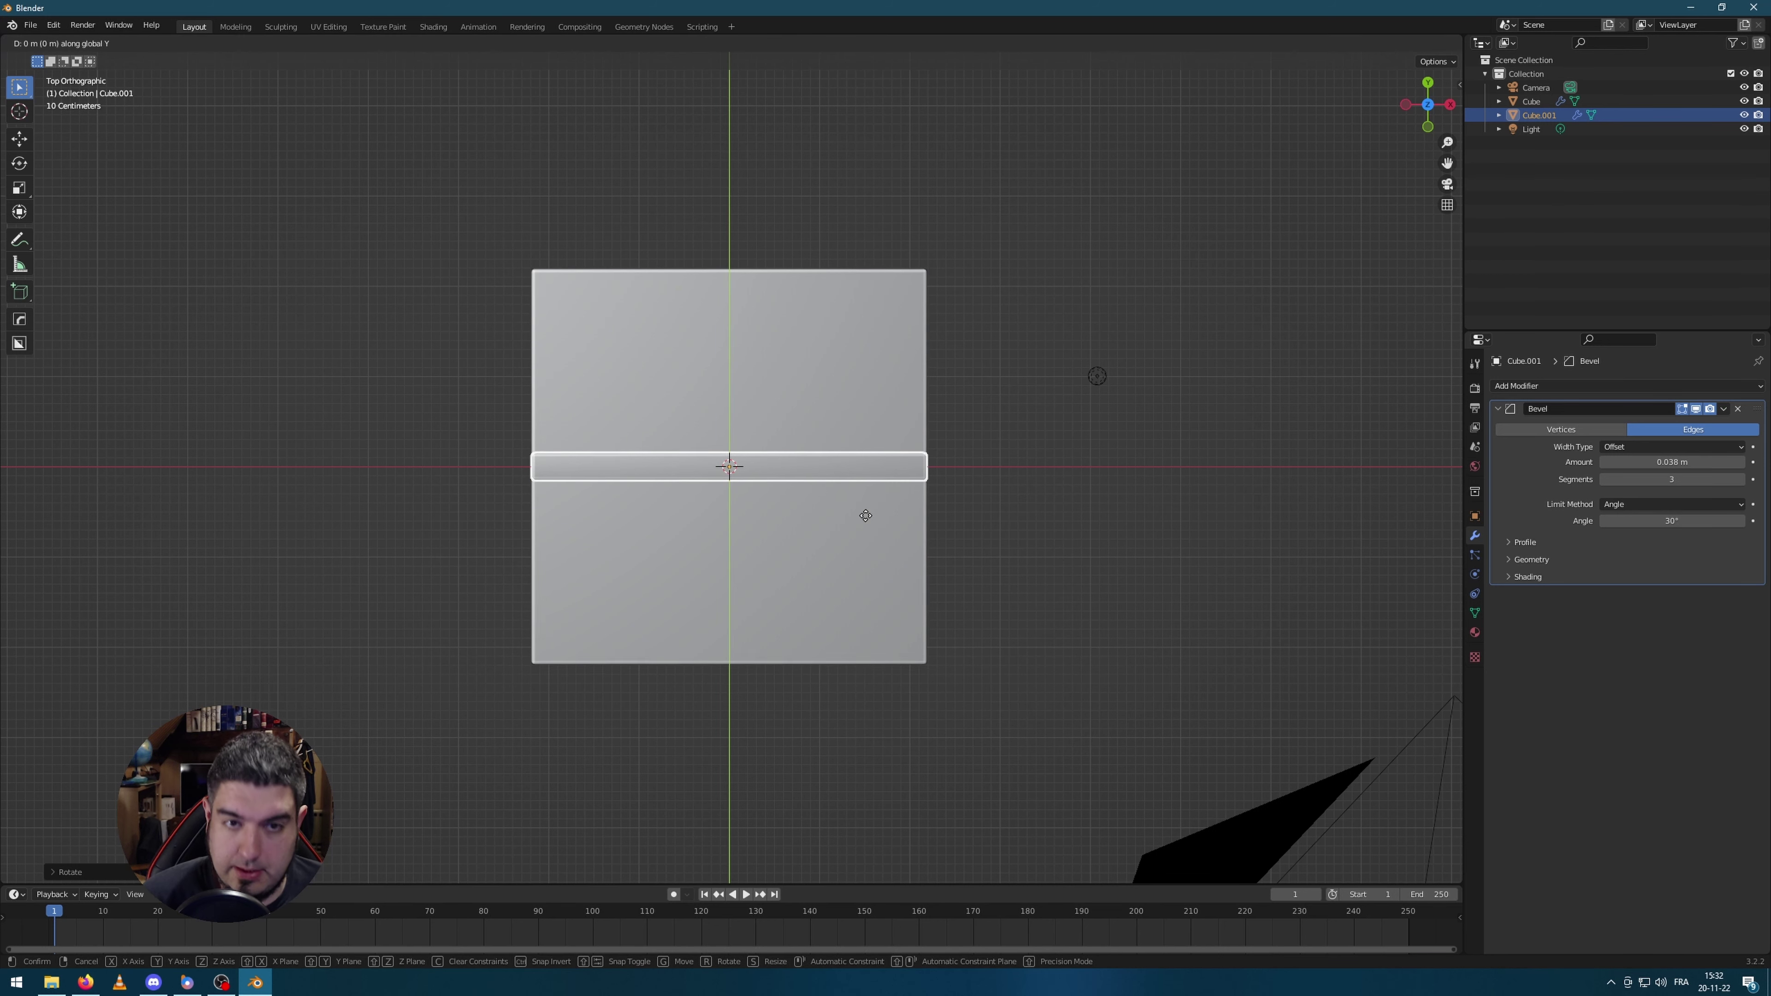
left_click(851, 300)
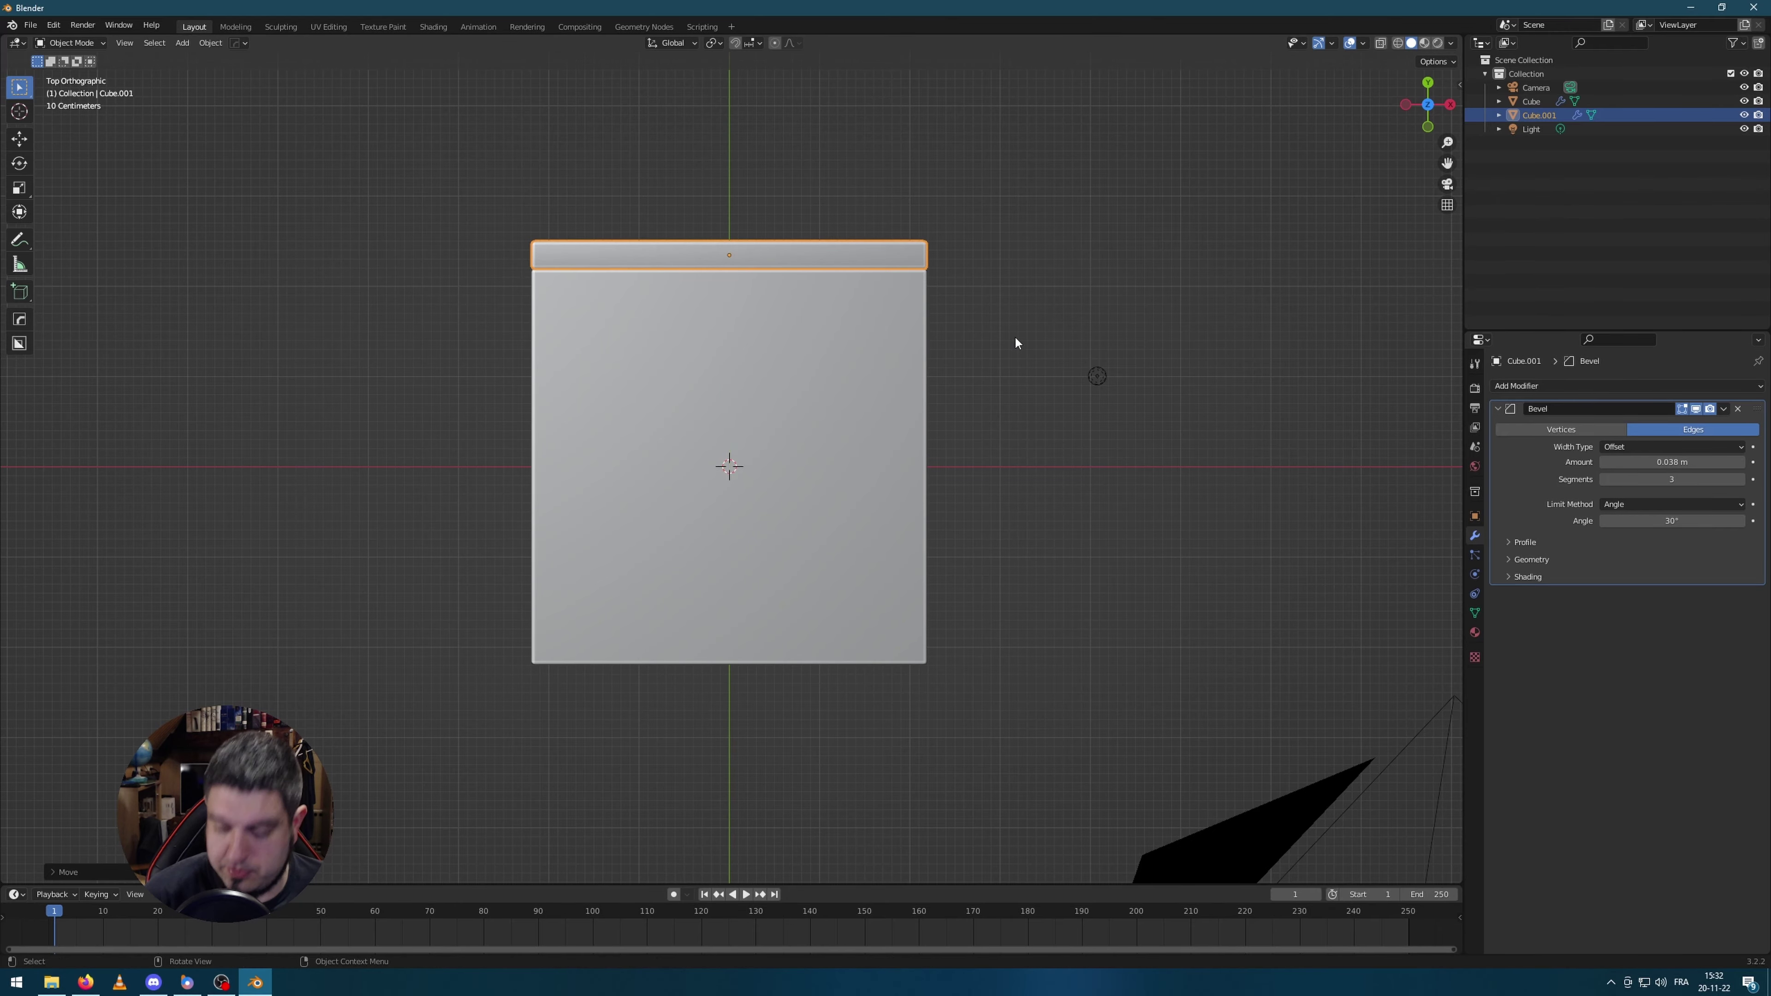
Step: Raise the wall along the Z axis until its bottom edge is flush with the underside of the floor slab
middle_click_drag(1015, 334, 878, 479)
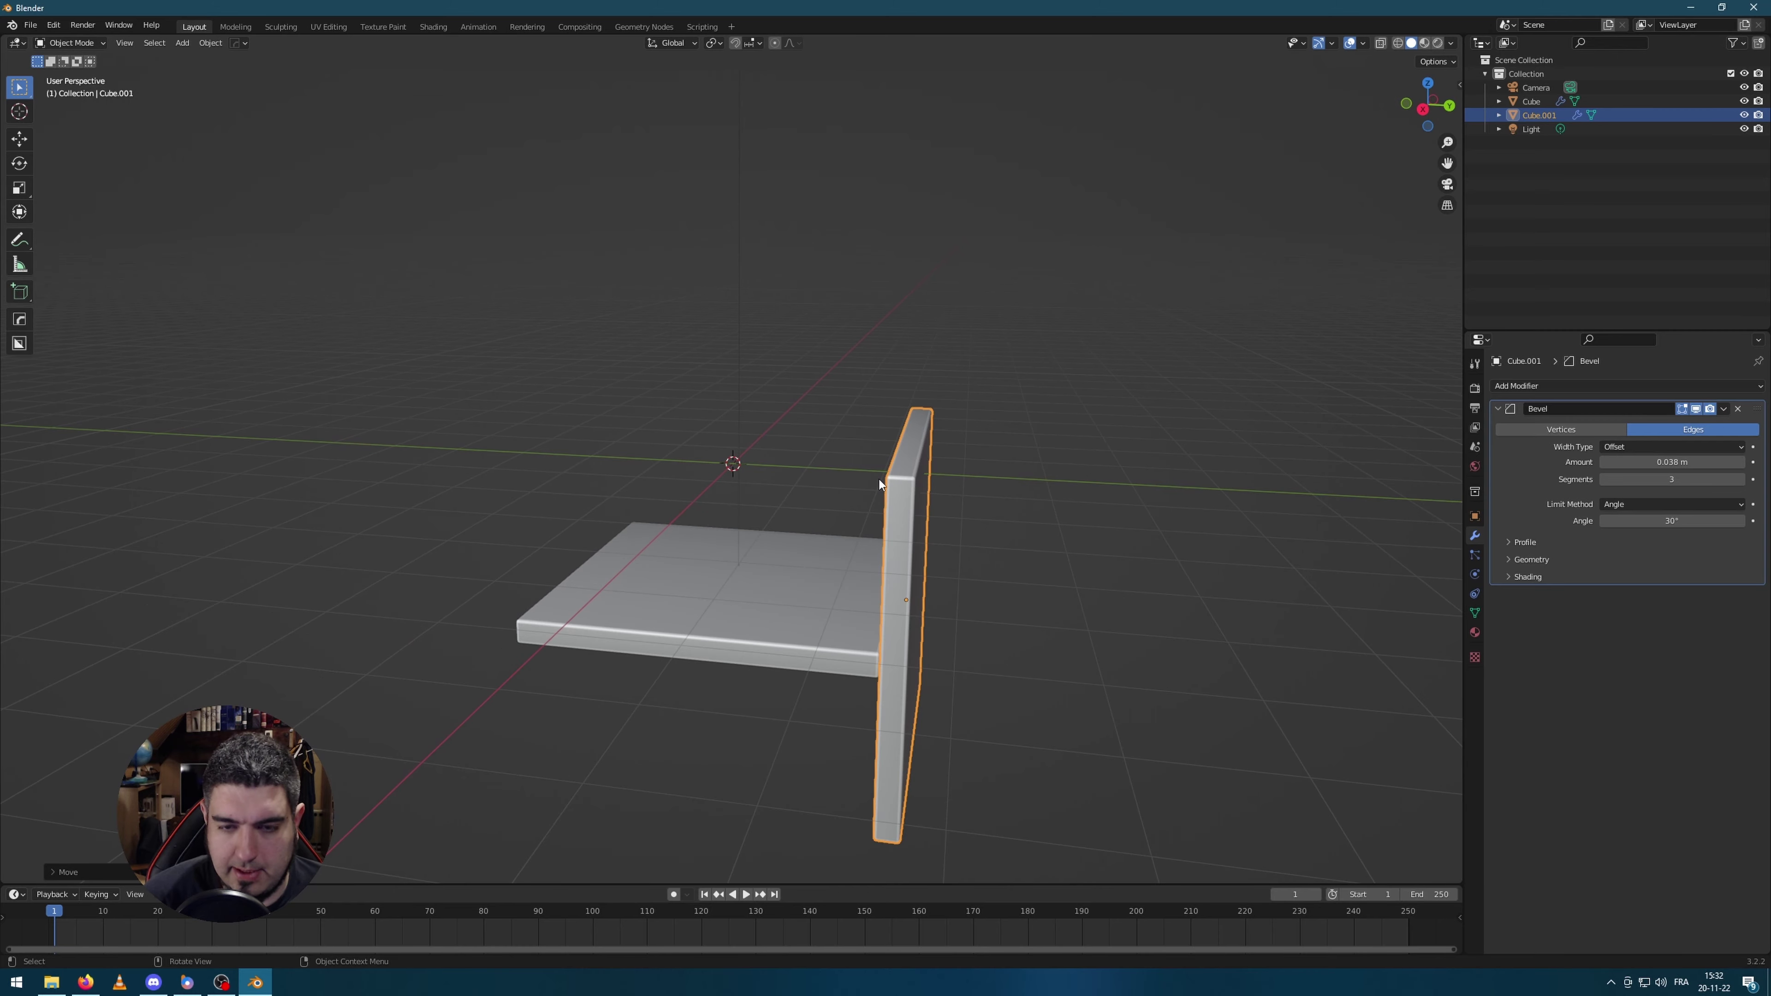
key("KP_7")
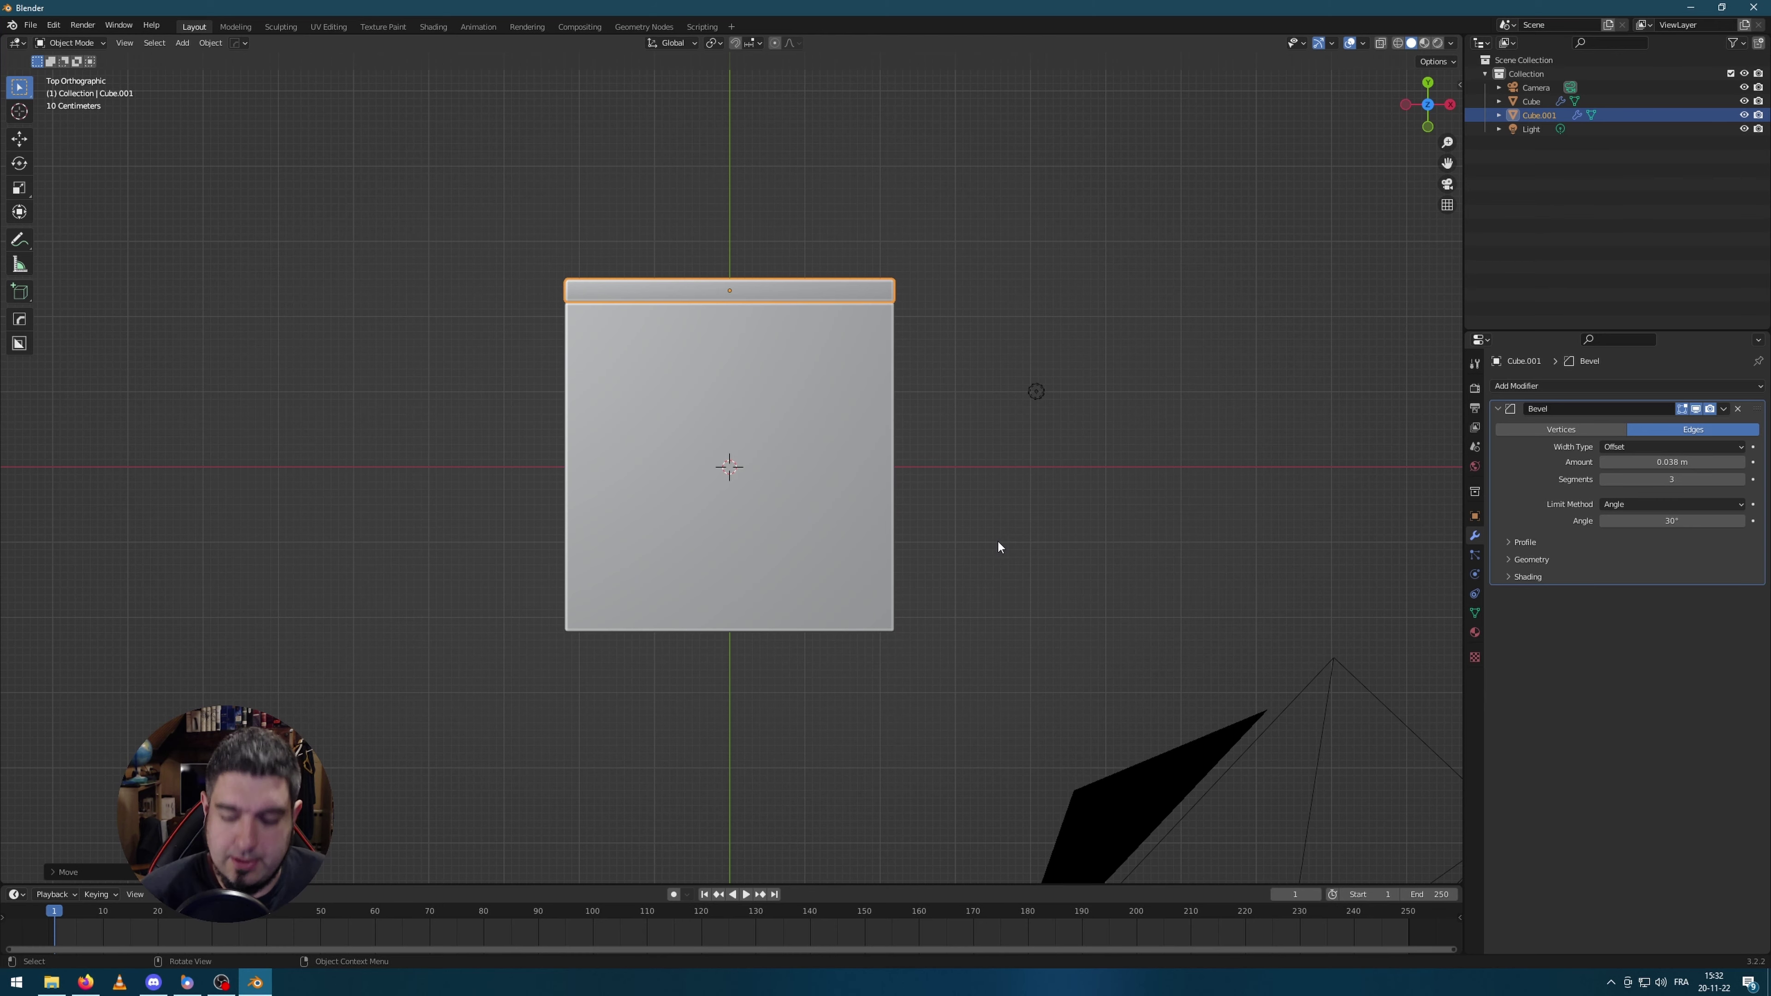
key("KP_1")
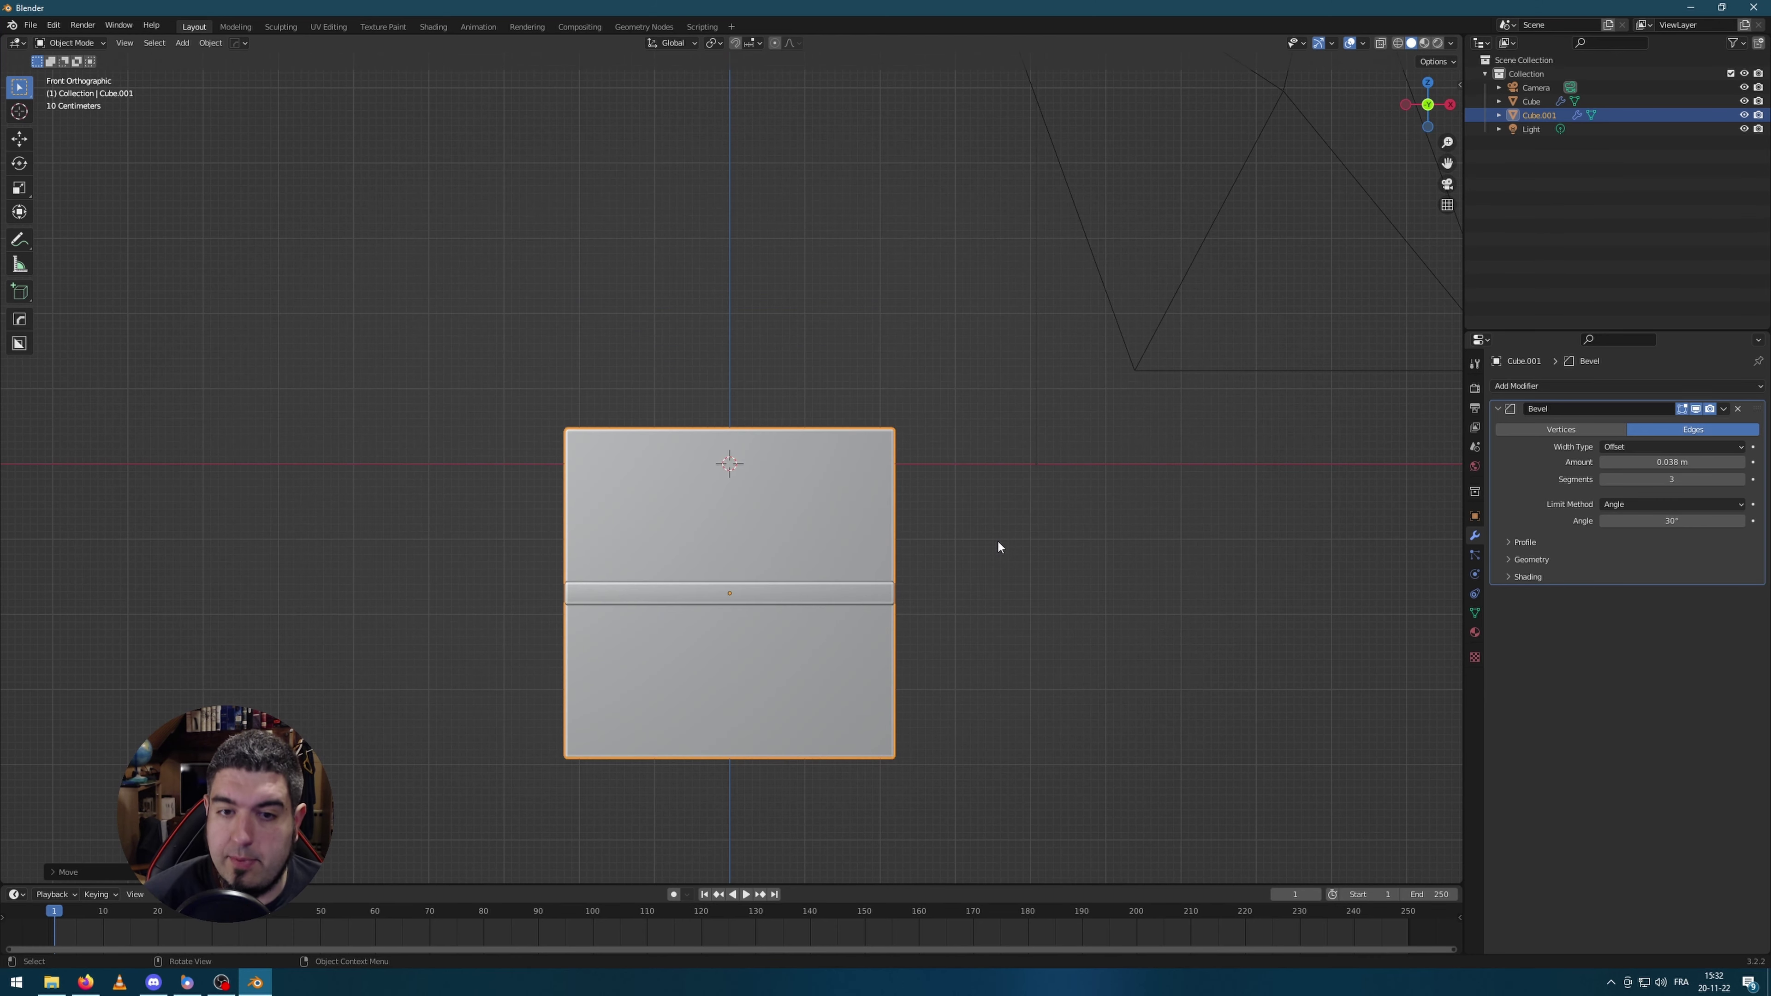
key("KP_3")
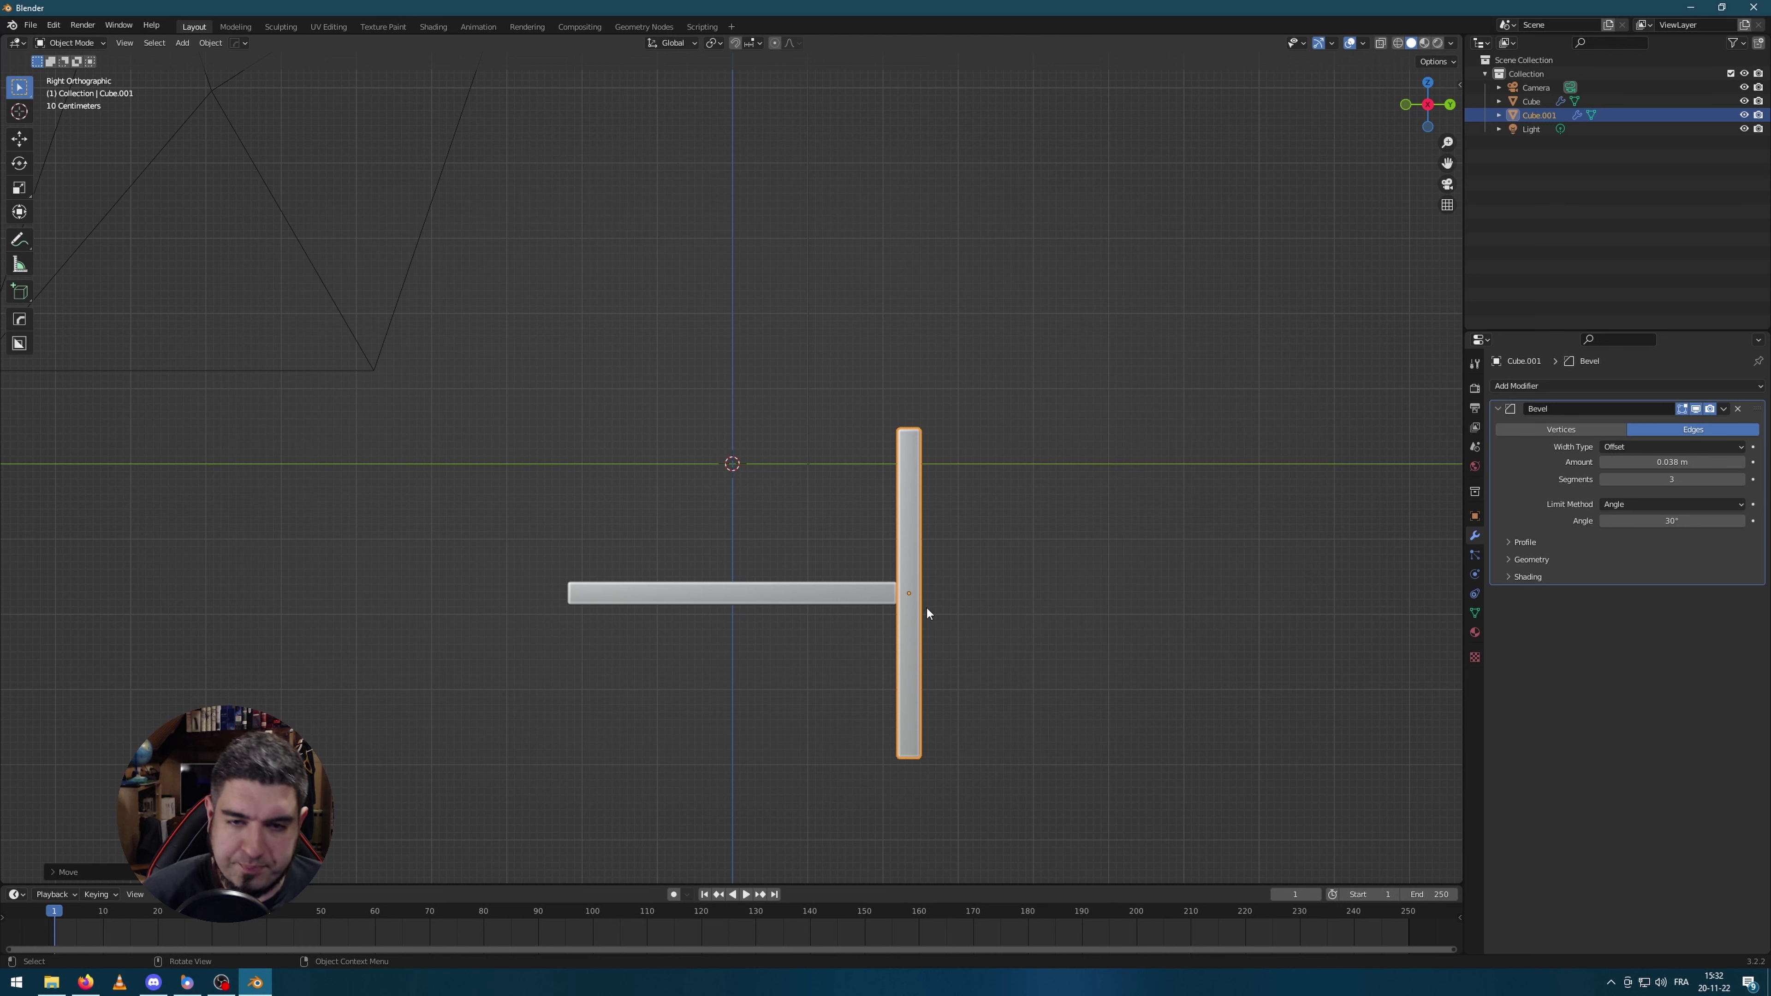
key("g")
key("z")
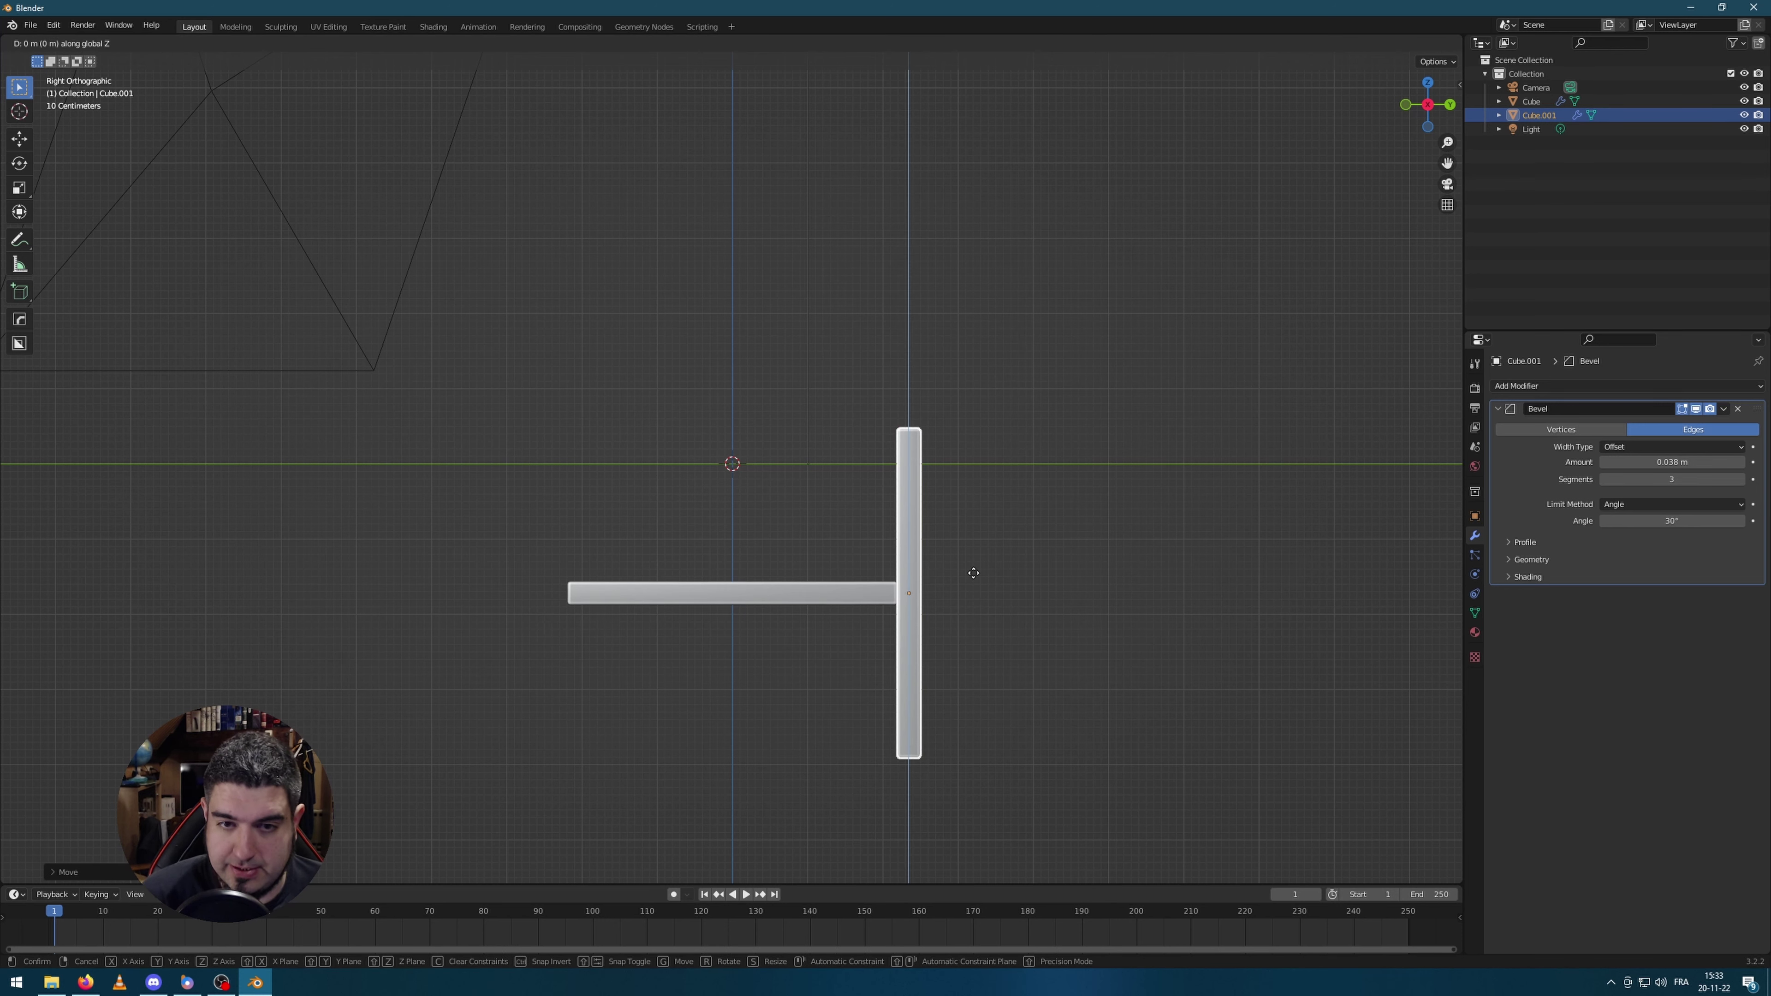
left_click(981, 419)
scroll(1024, 592, "up", 5)
middle_click_drag(1254, 800, 683, 606)
scroll(816, 625, "down", 5)
Step: Extrude the wall's end face on the negative X side outward by about 0.27 m in the wall's mesh
middle_click_drag(816, 624, 542, 332)
key("Tab")
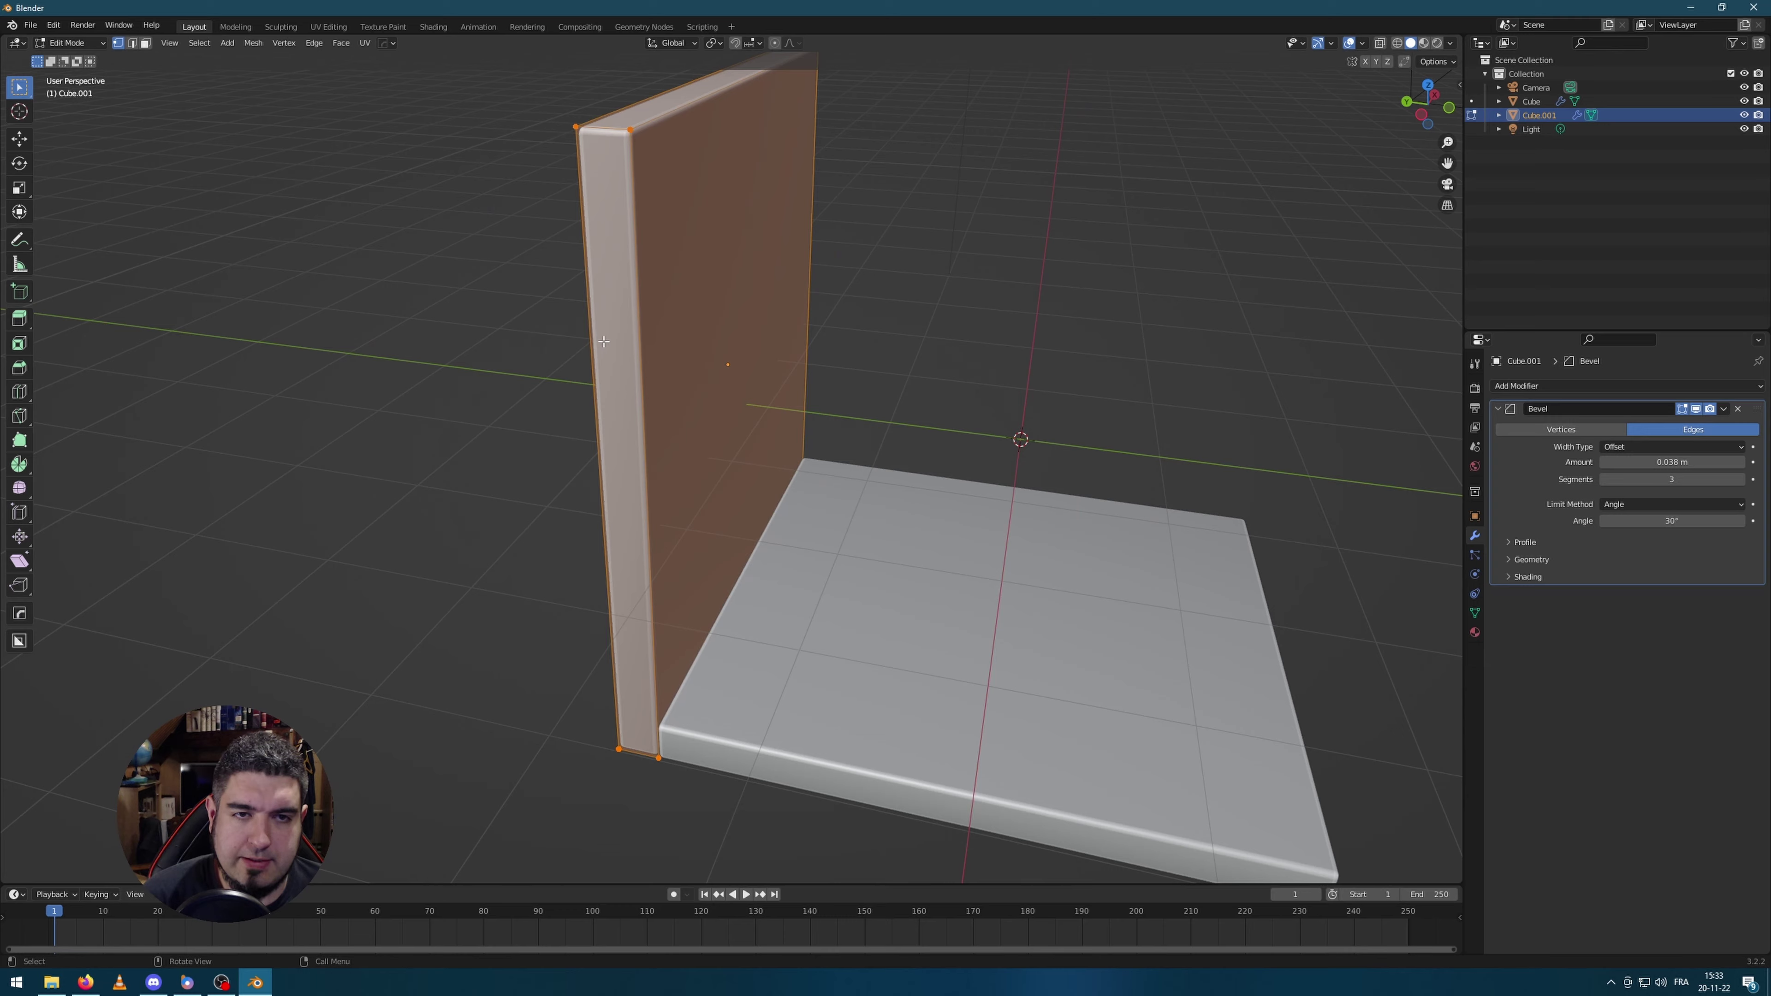
key("3")
key("alt+a")
middle_click_drag(968, 277, 864, 317)
key("e")
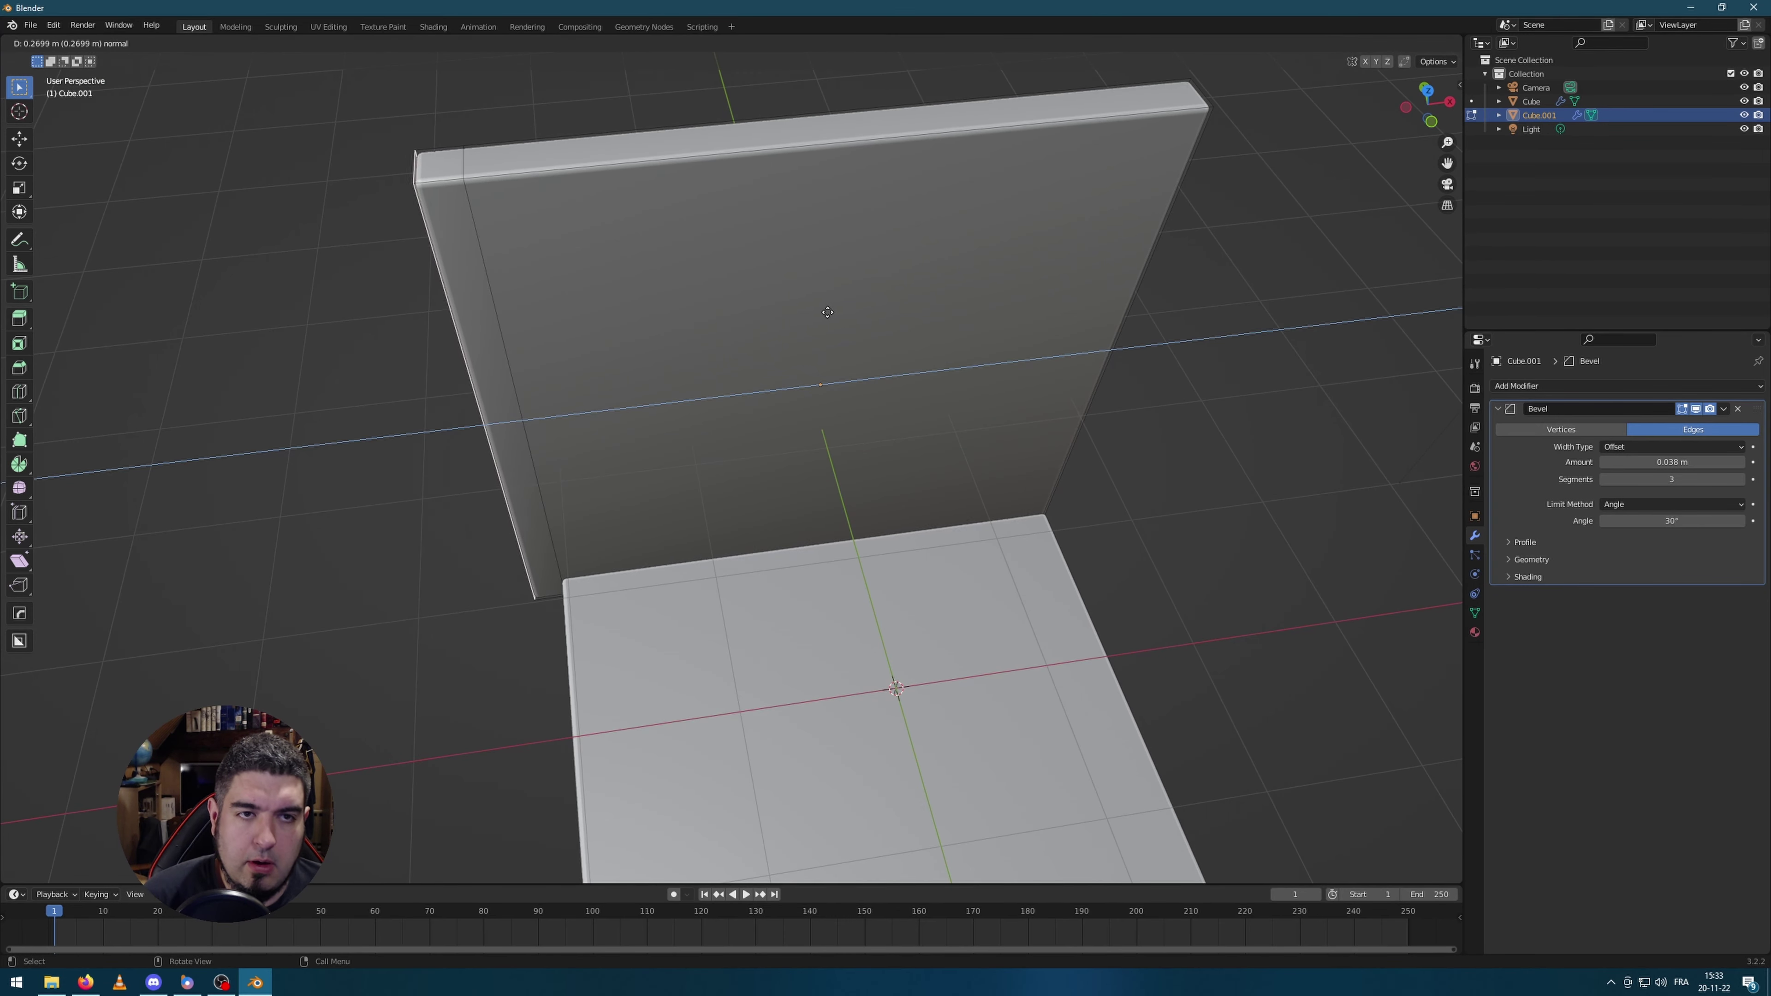
left_click(830, 312)
Step: Move the wall's extruded end face outward along the X axis so the extension is as wide as the wall is thick
middle_click_drag(502, 305, 702, 326)
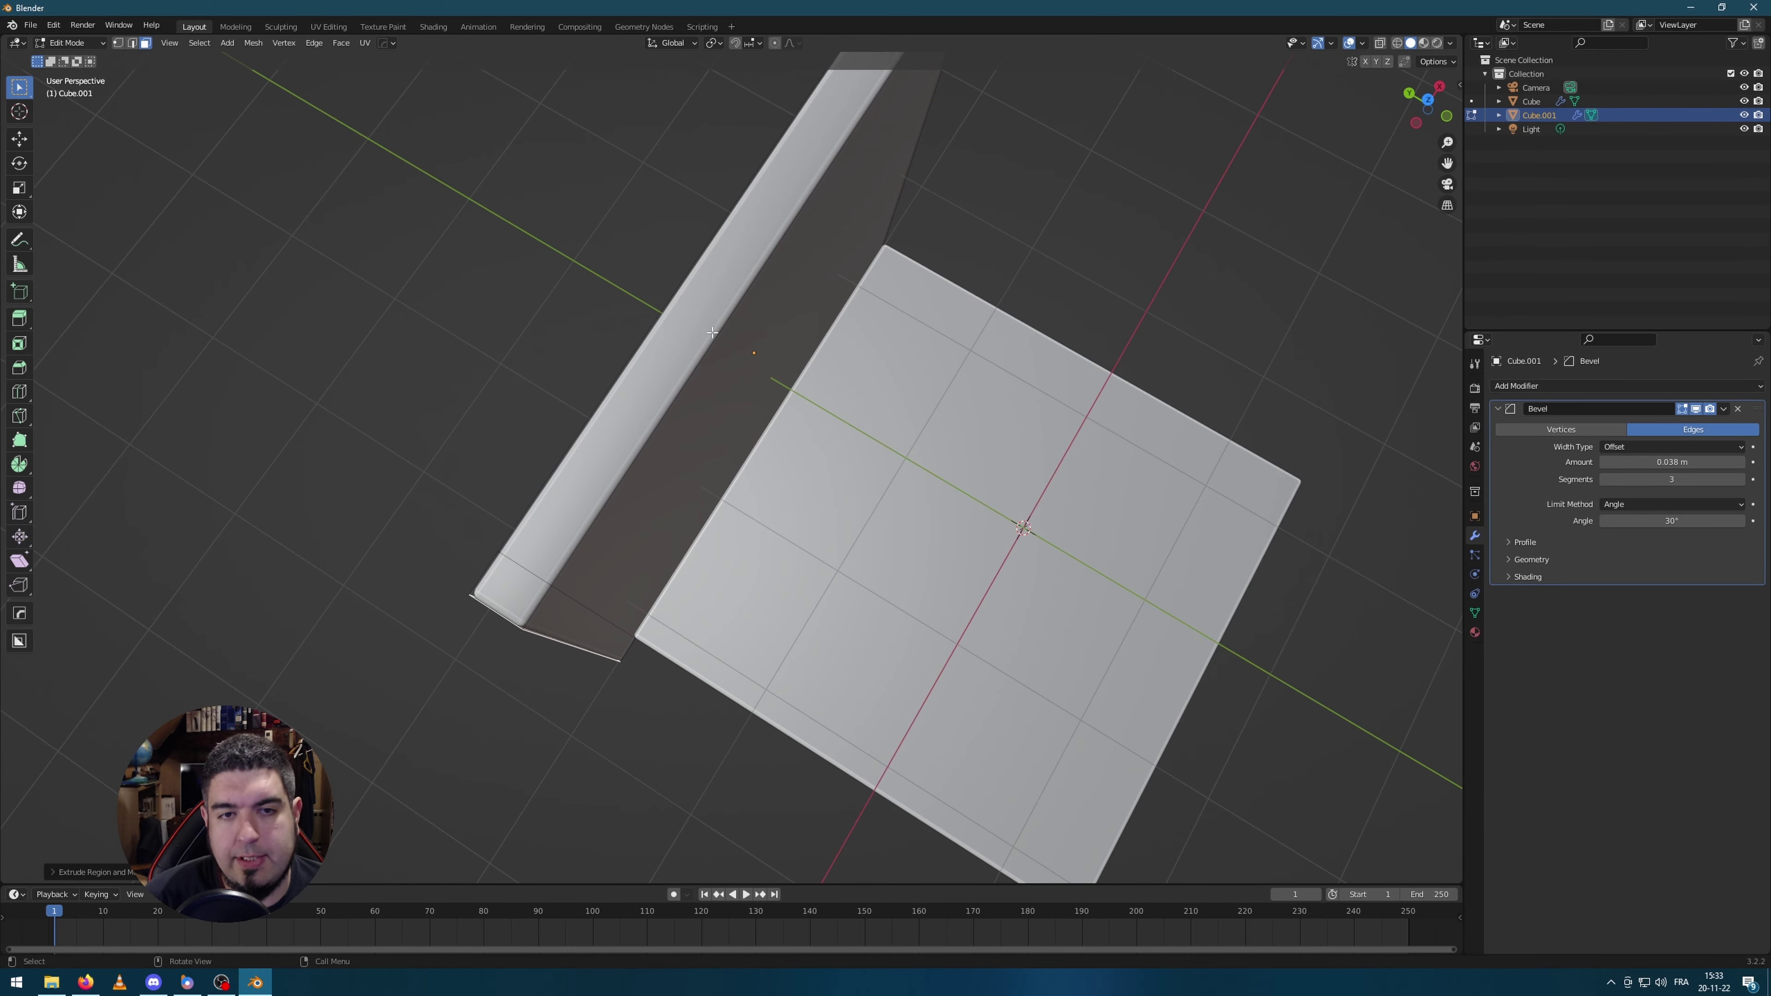
middle_click_drag(882, 542, 829, 481)
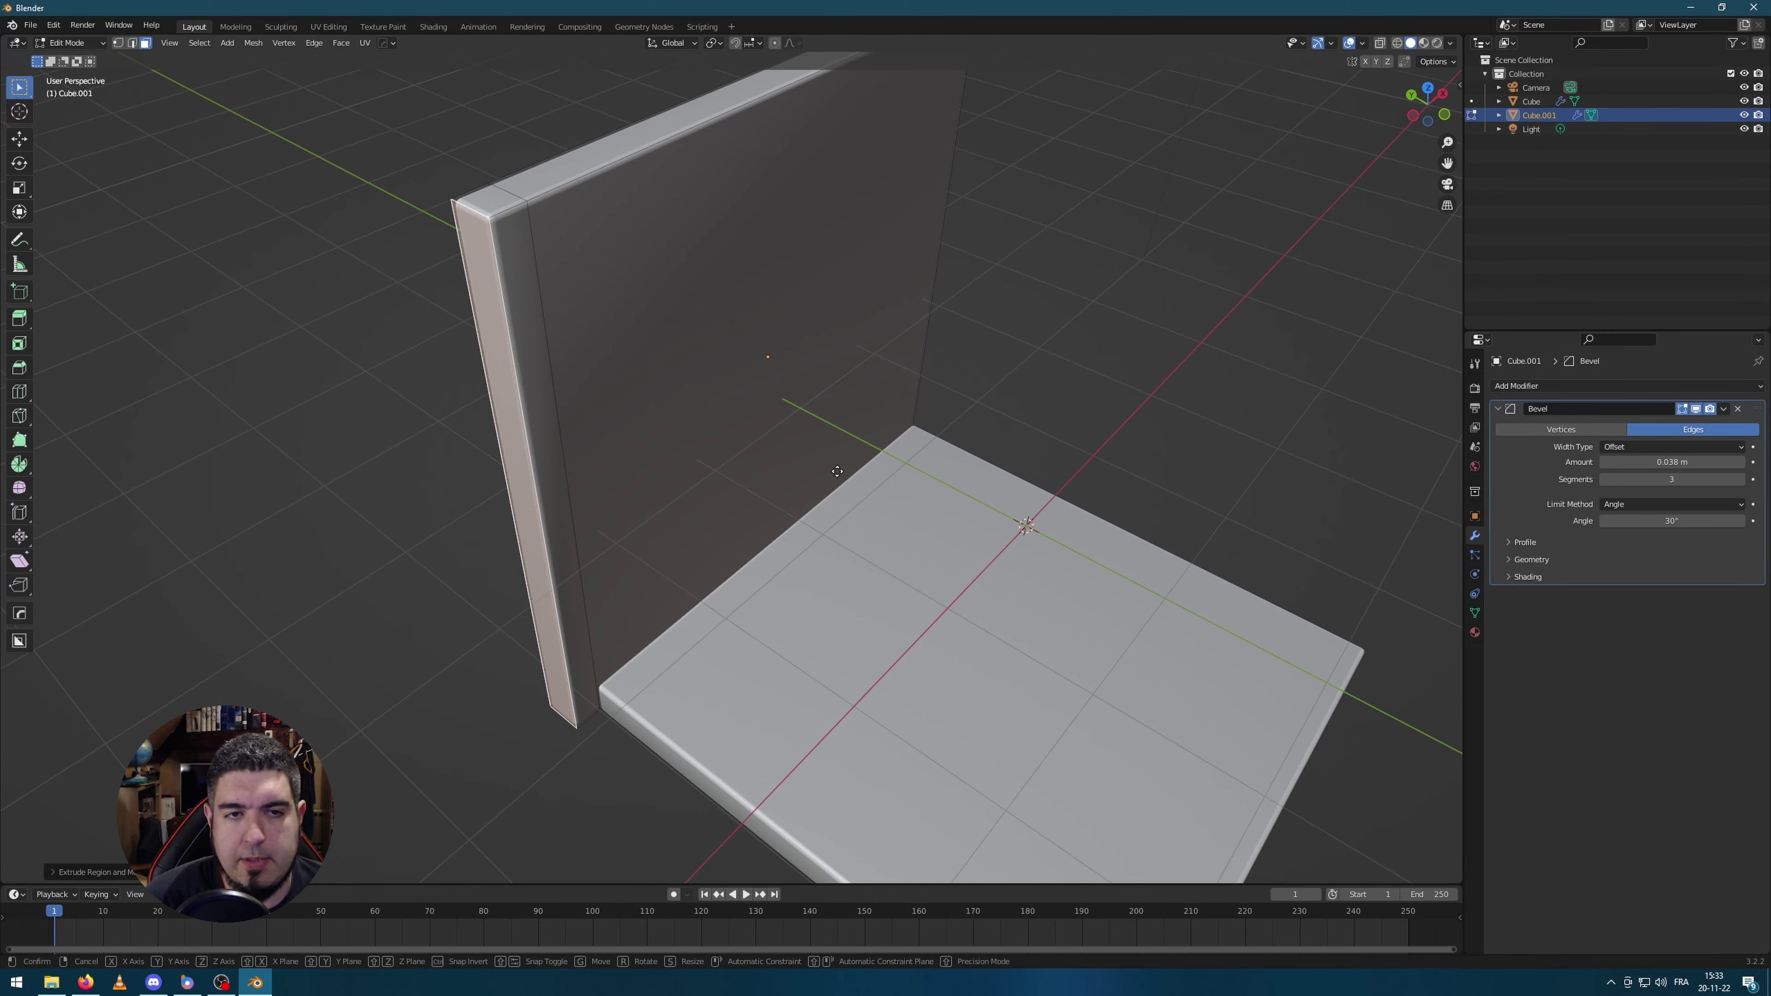
key("g")
left_click(828, 476)
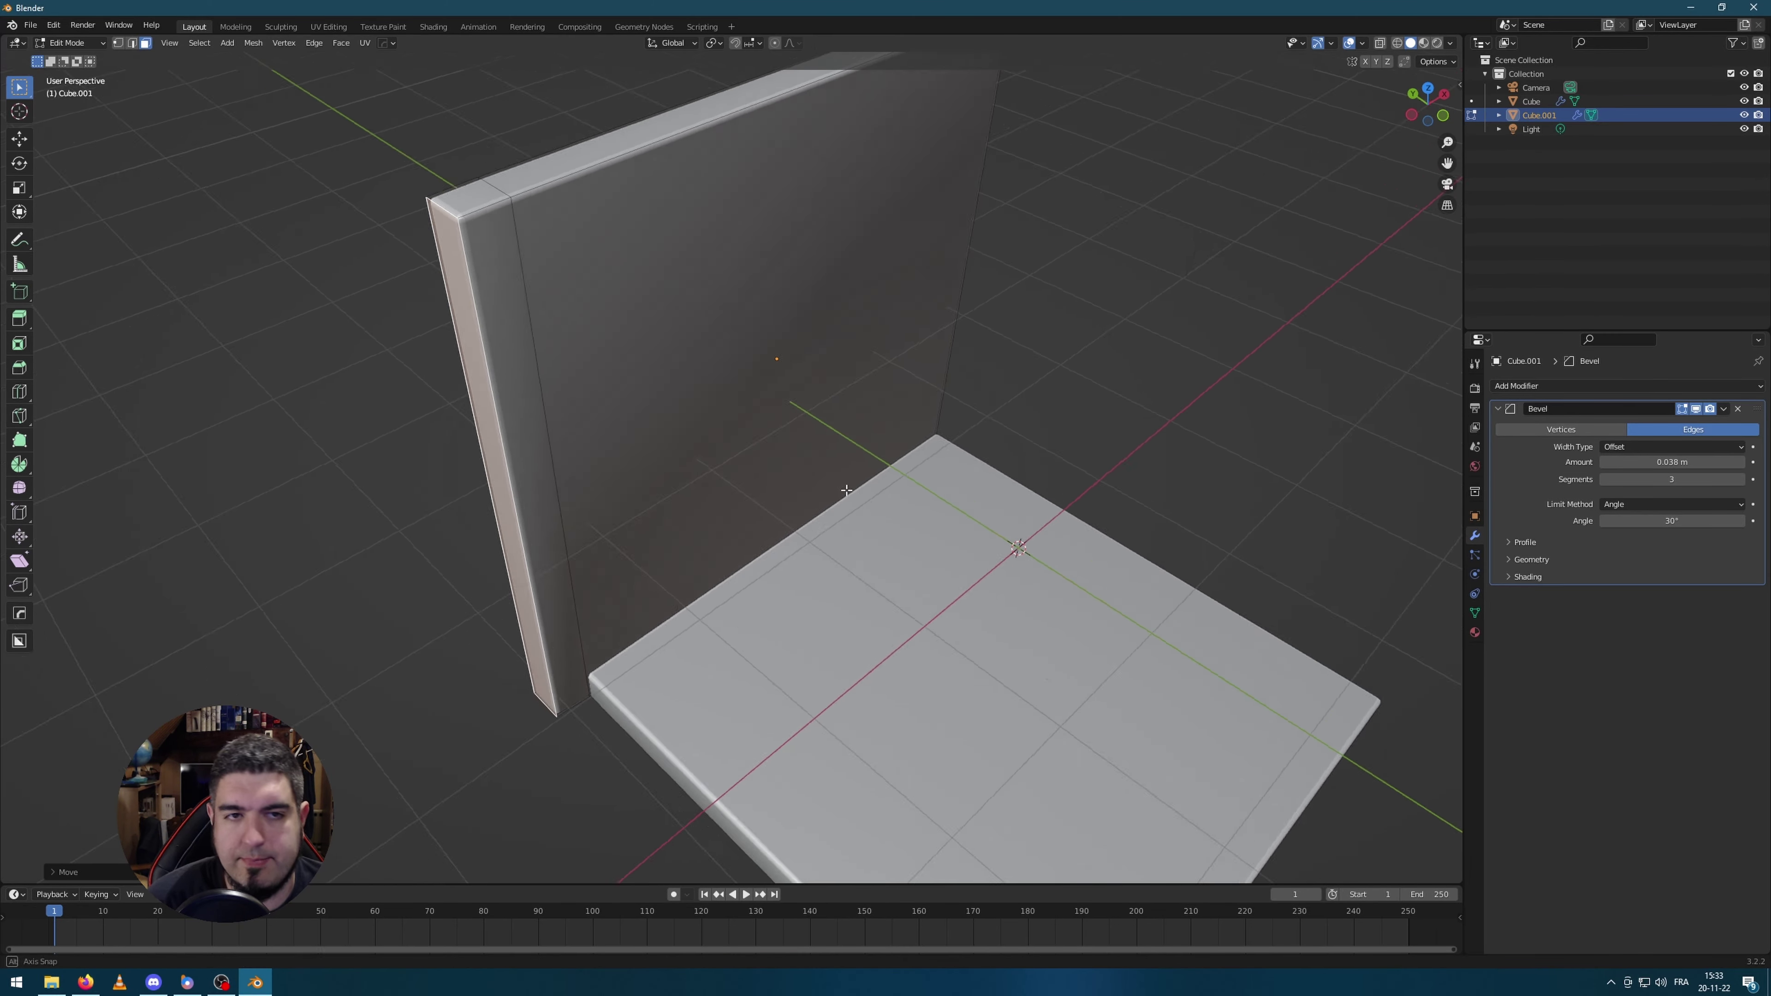
middle_click_drag(828, 476, 376, 498)
key("KP_7")
scroll(392, 433, "up", 2)
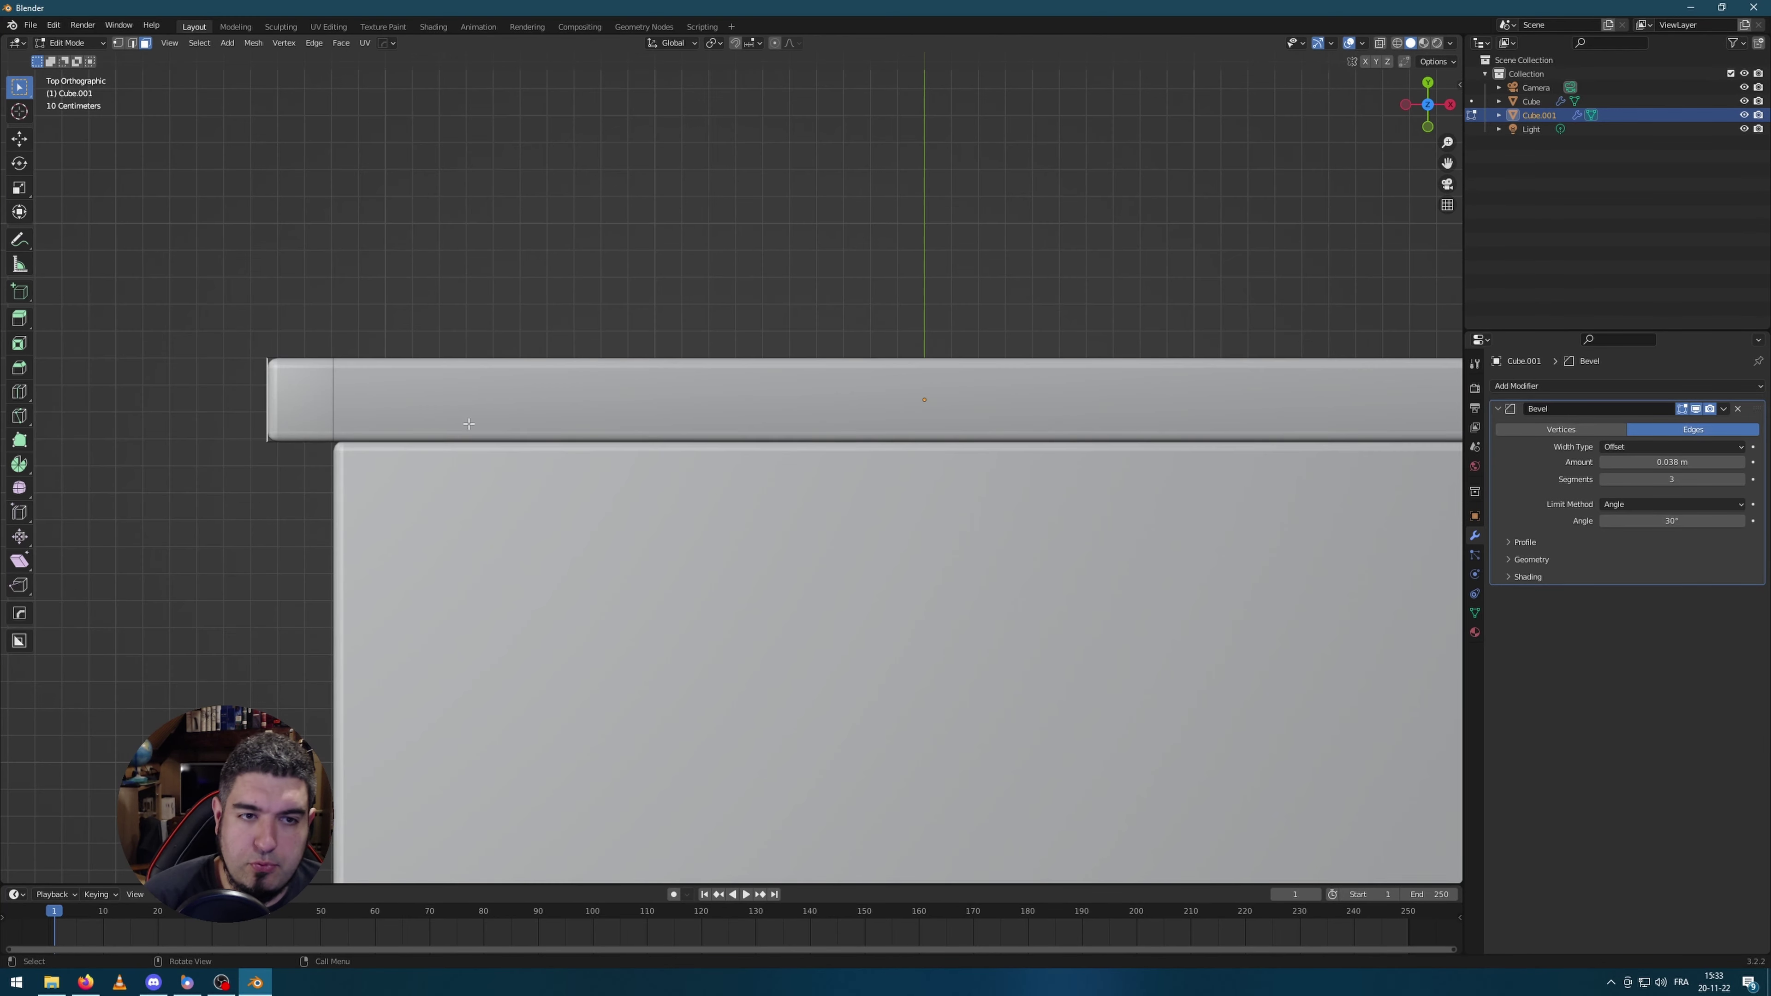
middle_click_drag(321, 355, 666, 363, "shift")
scroll(662, 360, "up", 2)
key("g")
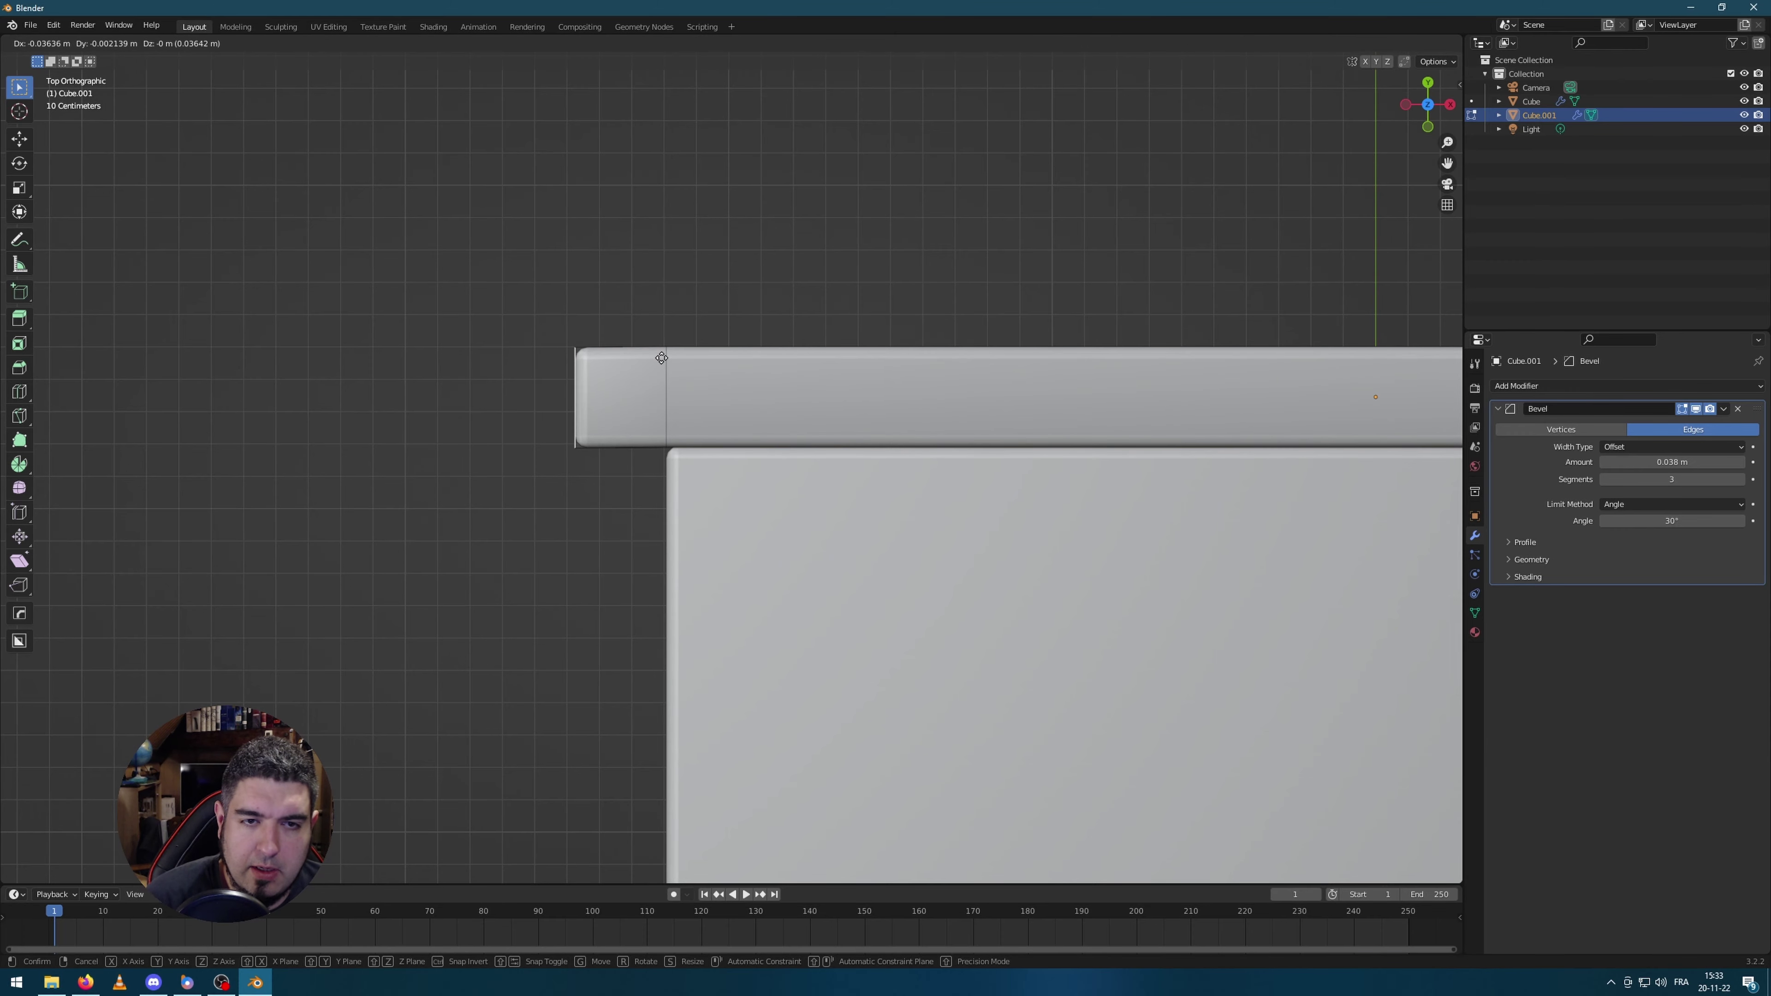
key("x")
left_click(638, 359)
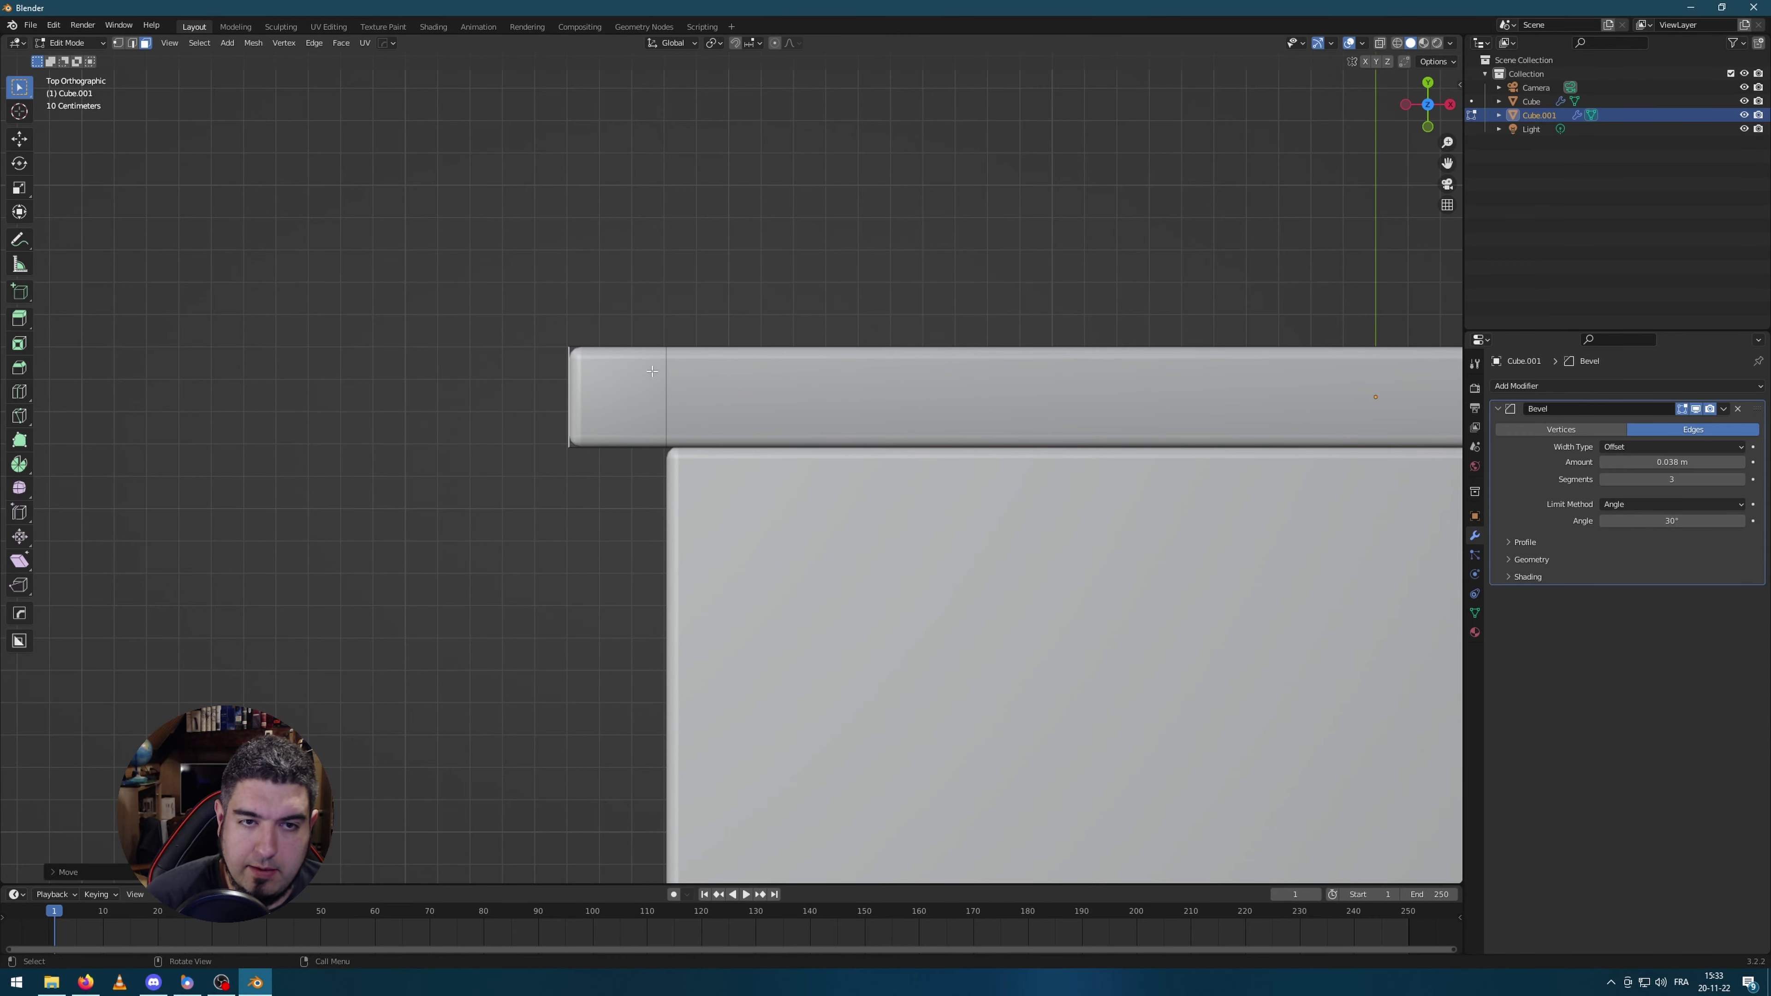
Step: Extrude the inner face of the wall's end extension alongside the floor to form a second wall
middle_click_drag(686, 437, 639, 396)
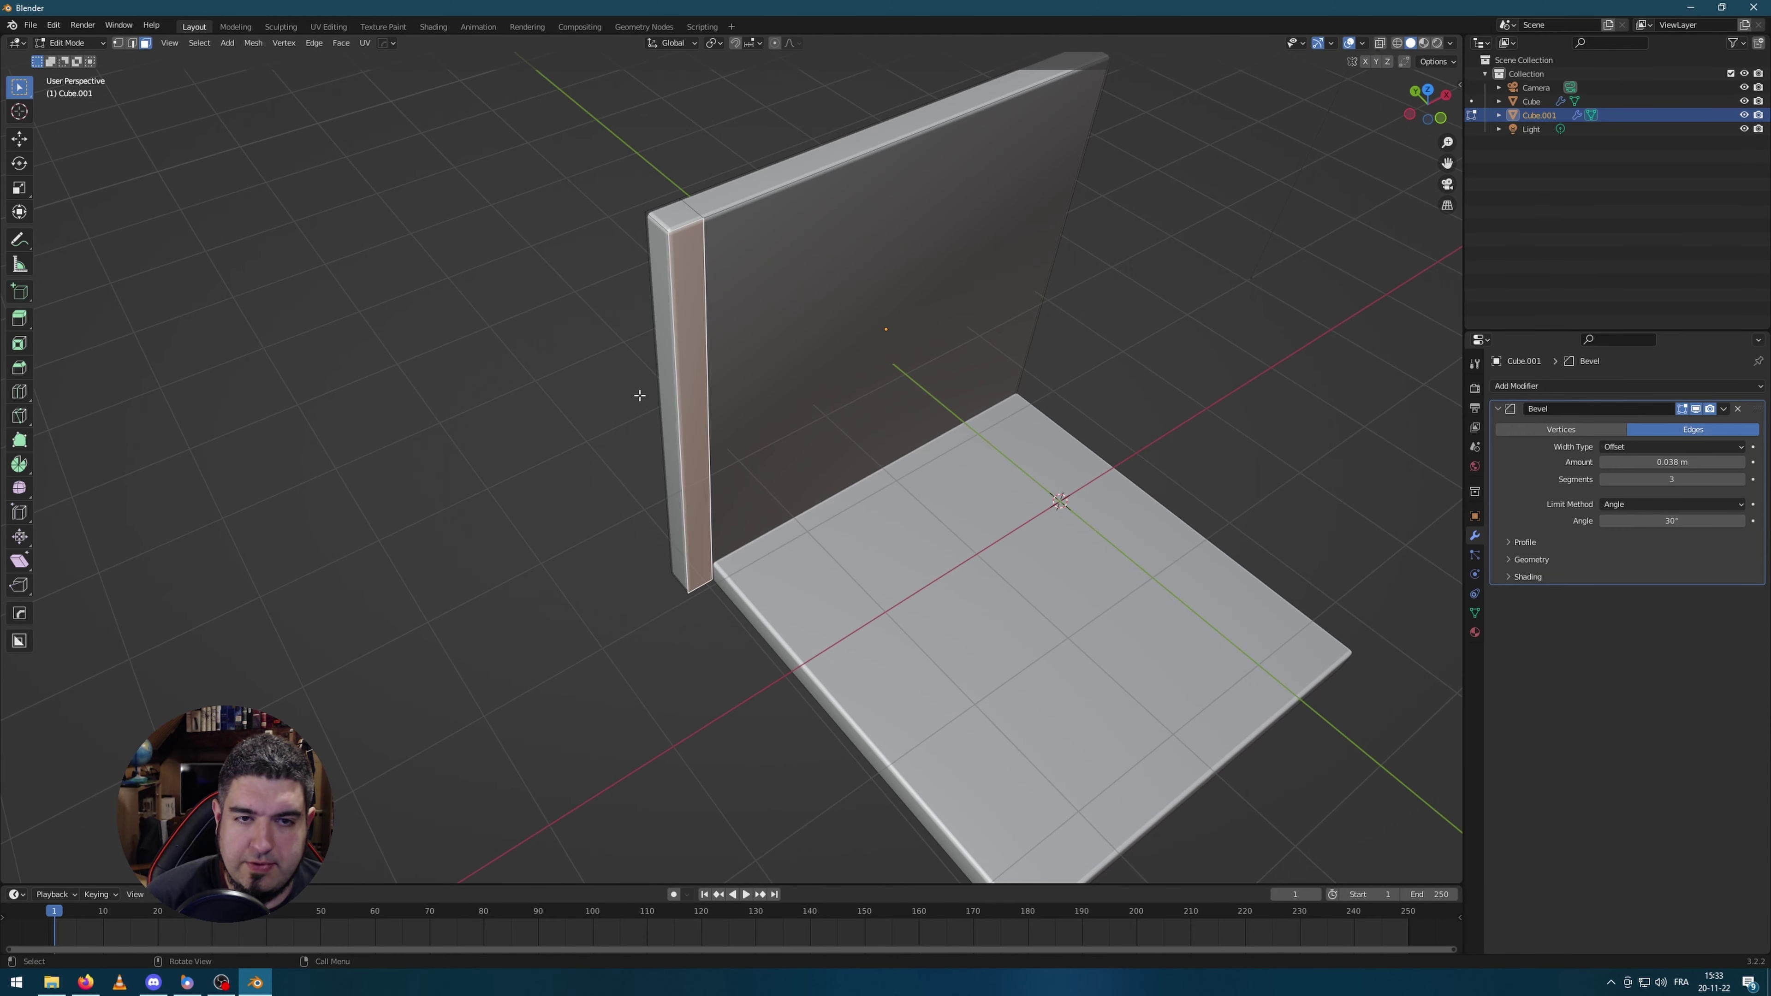
key("e")
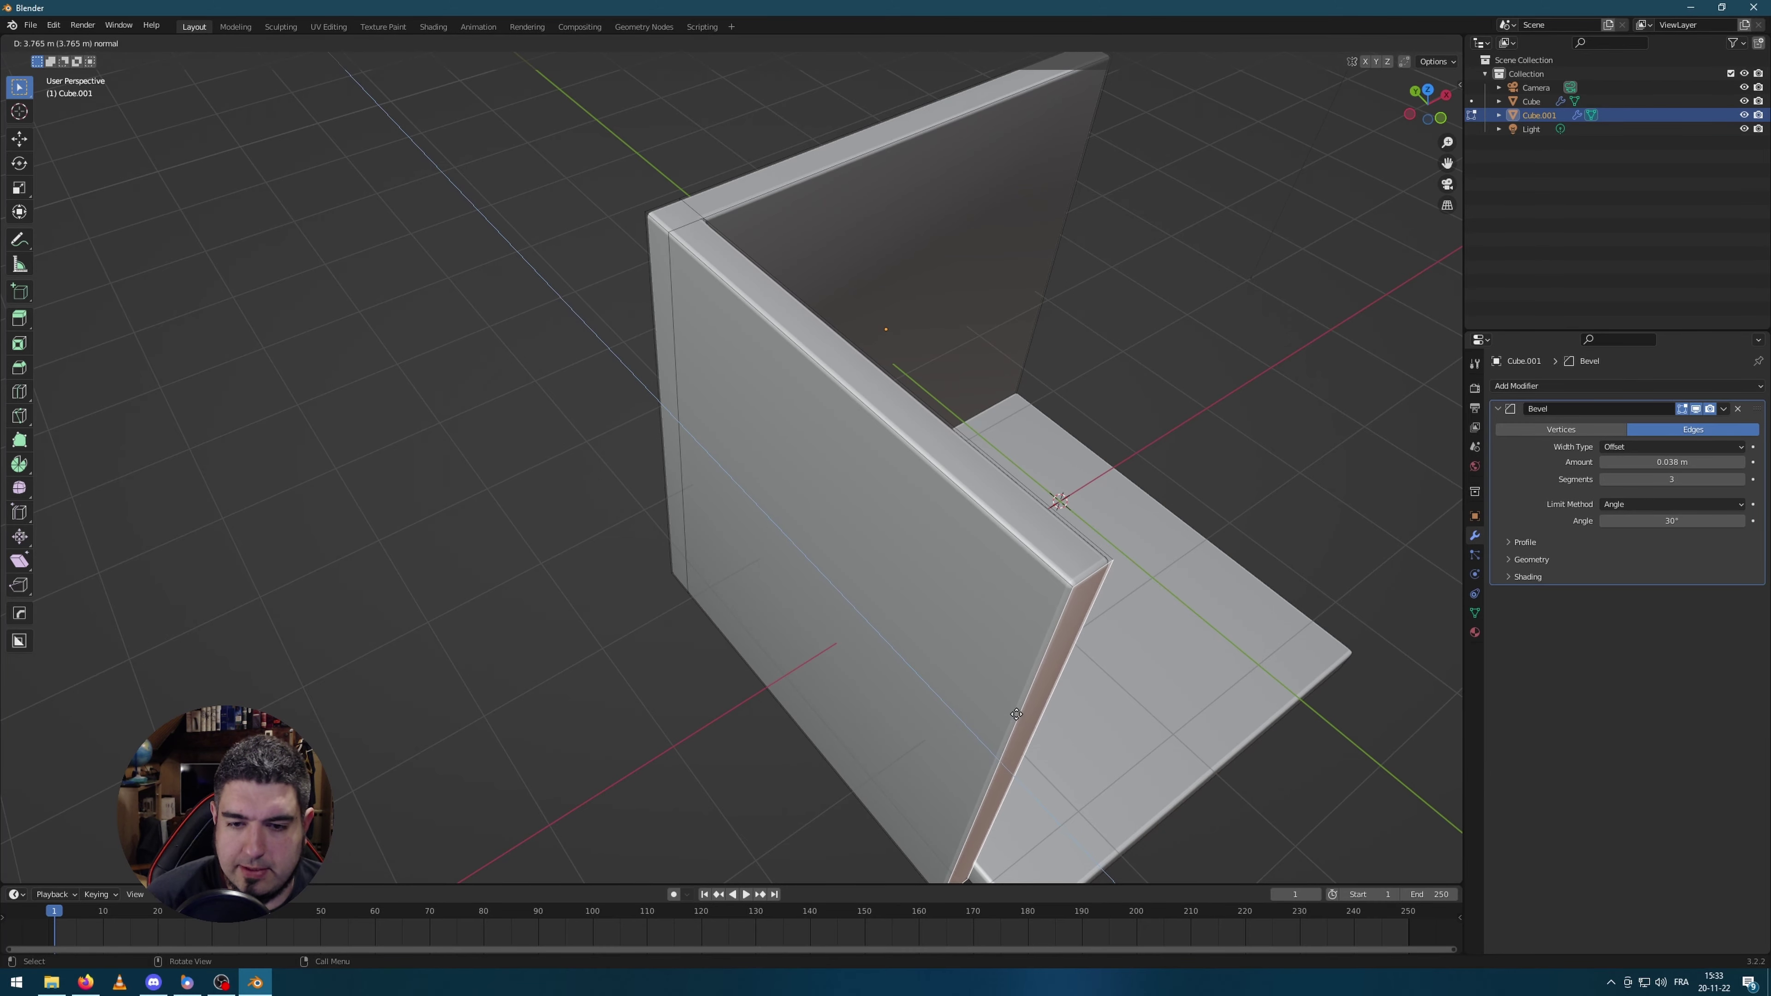
left_click(987, 674)
Step: Move the second wall's end face about 0.48 m in negative Y so it lines up with the floor's front edge
middle_click_drag(987, 674, 836, 594)
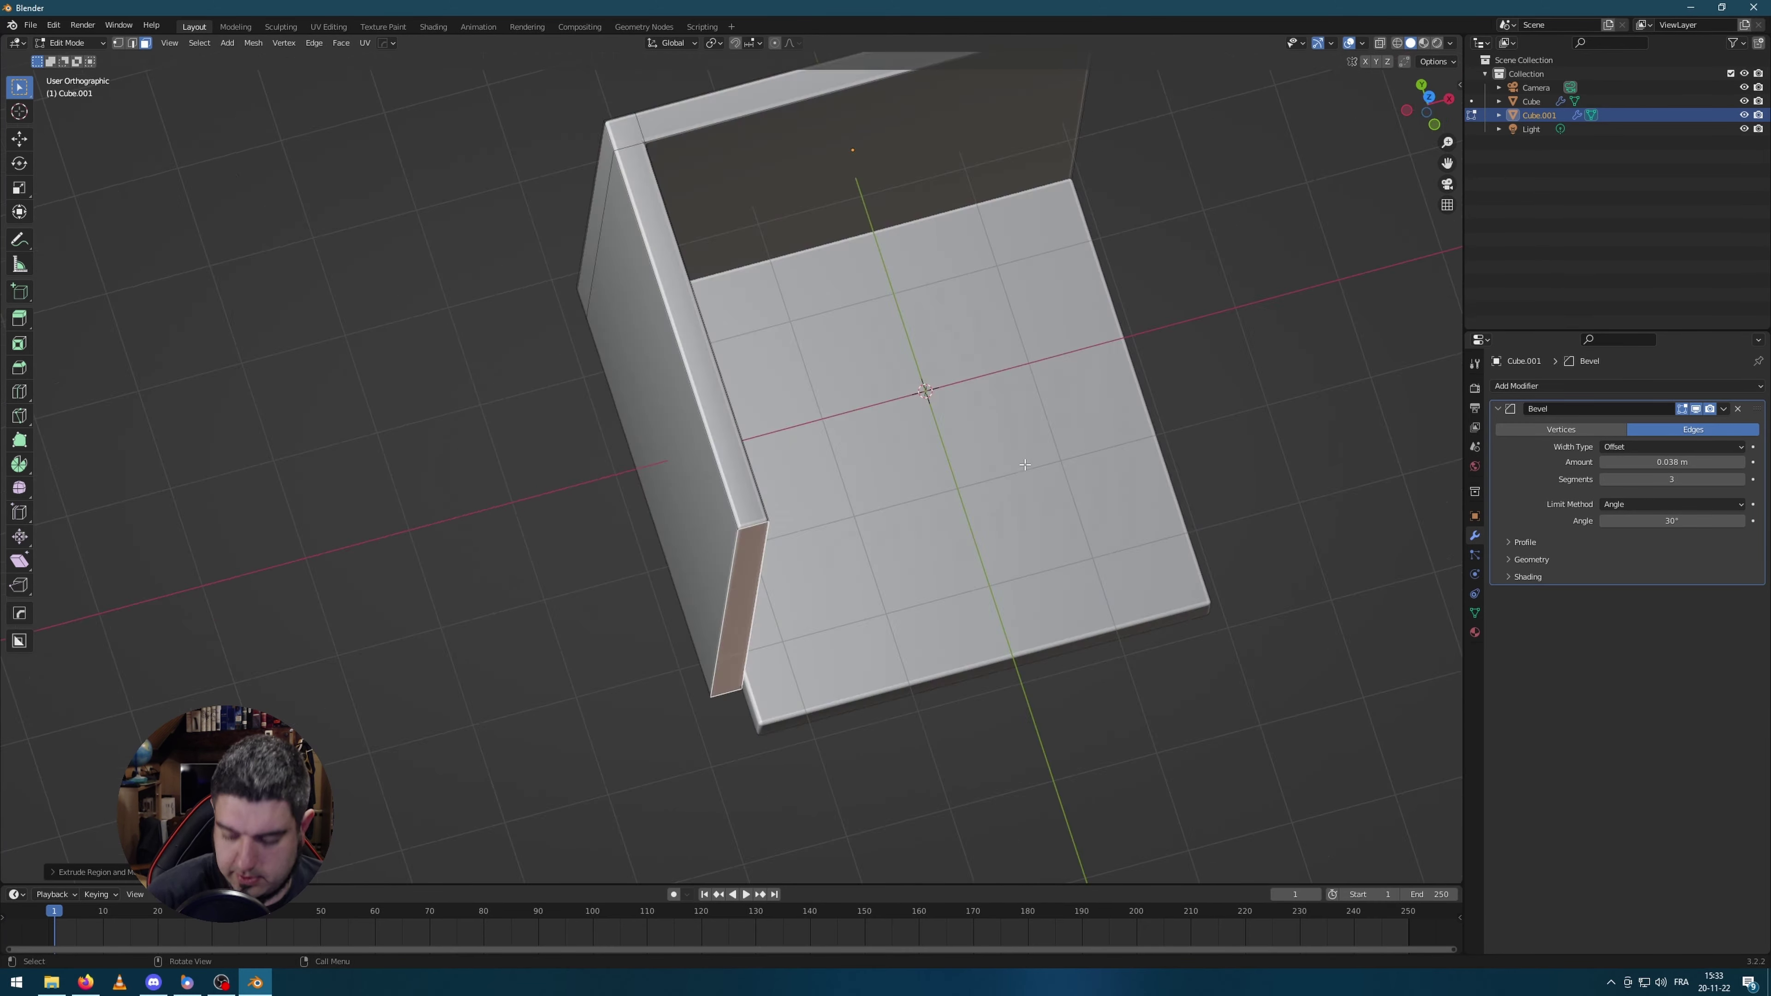
key("KP_7")
scroll(797, 571, "up", 3)
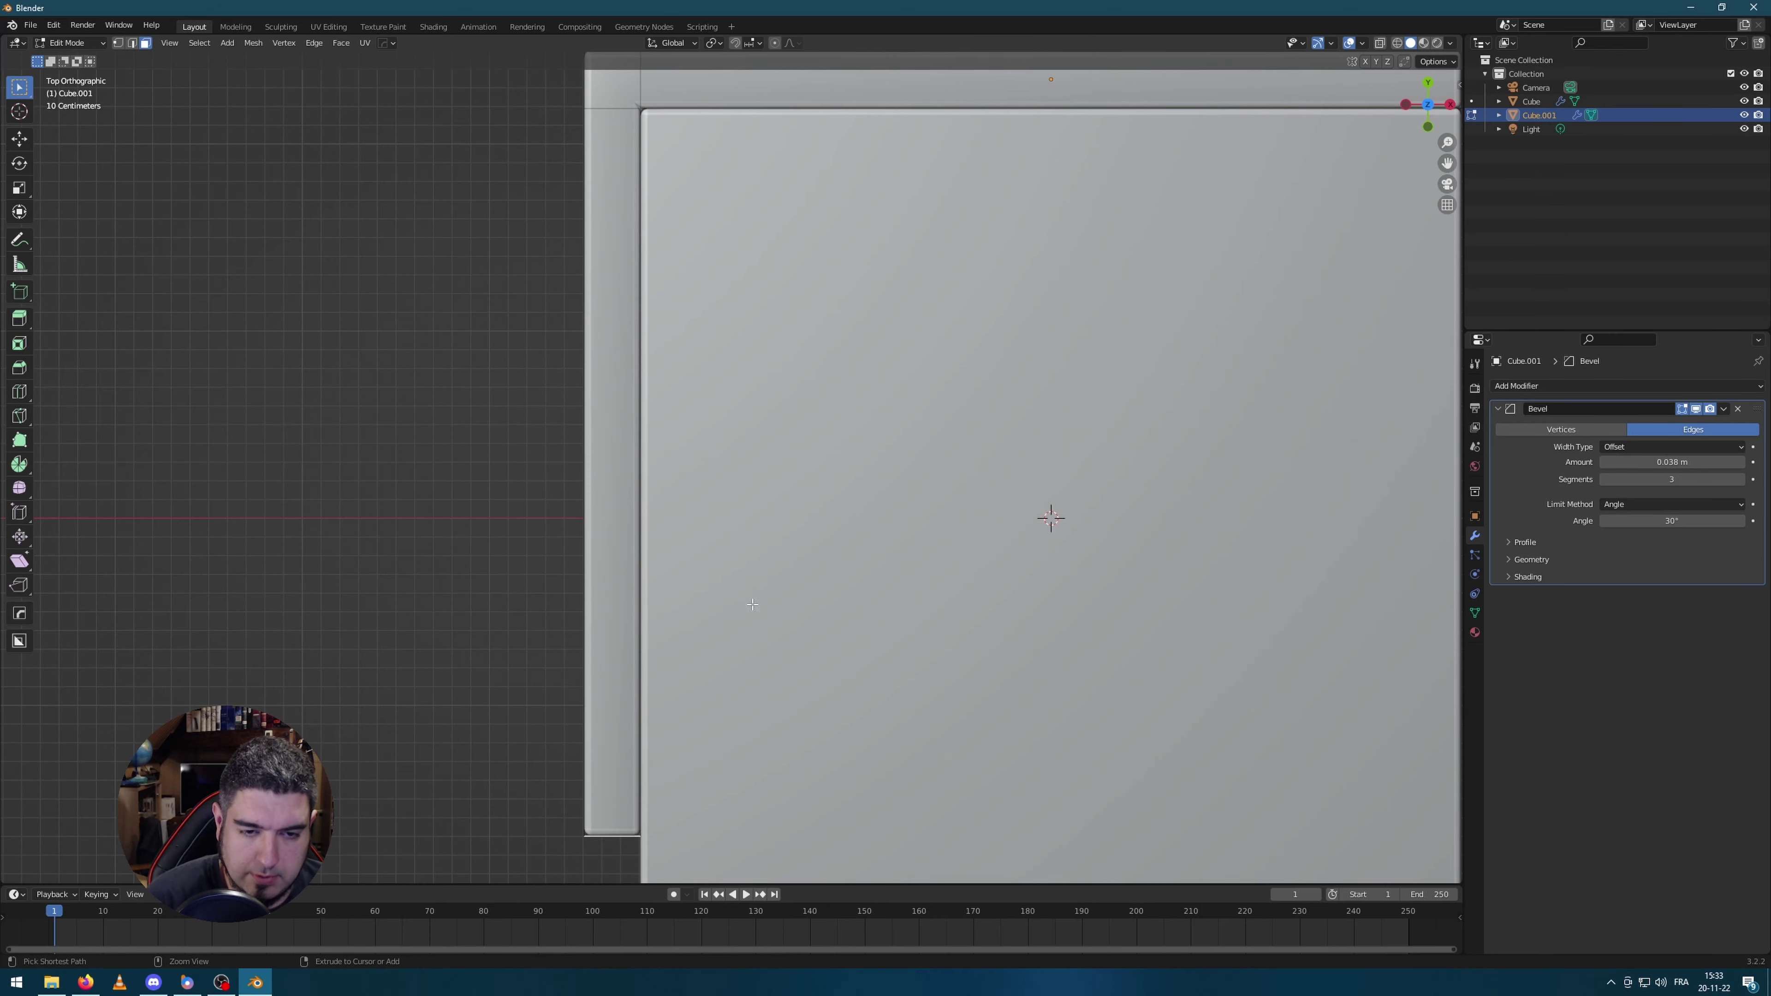
middle_click_drag(948, 624, 909, 336, "shift")
key("g")
key("y")
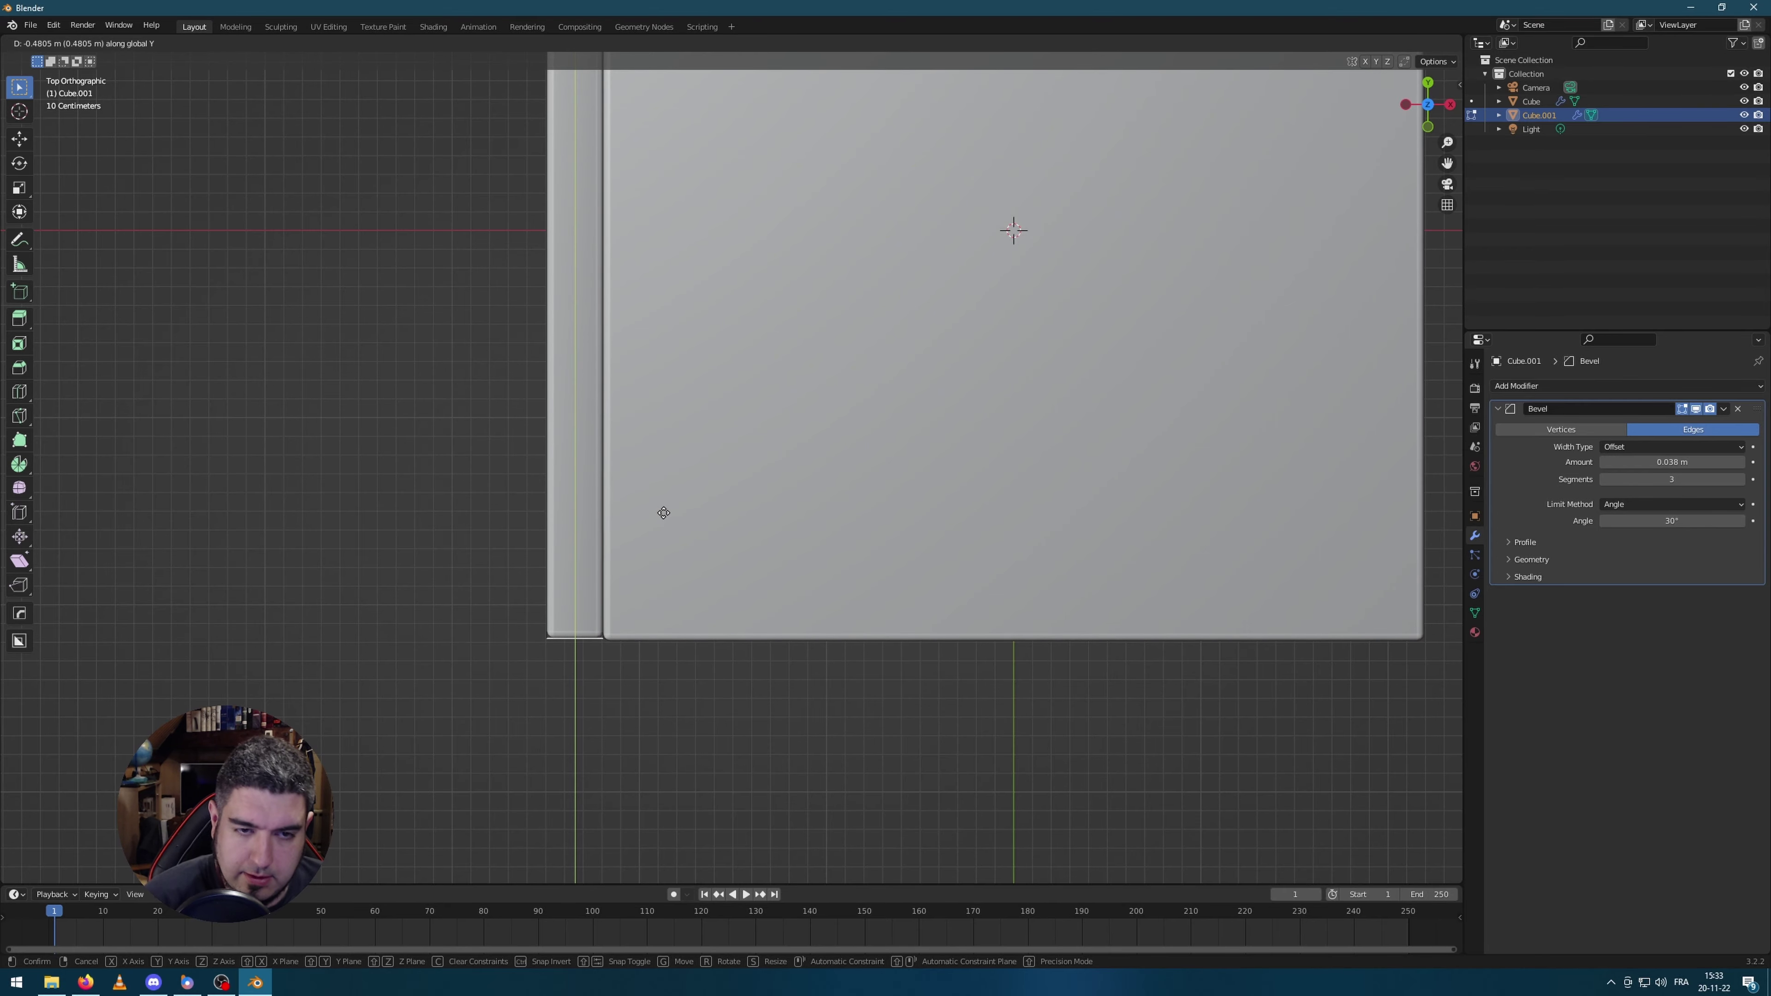
left_click(665, 514)
scroll(1170, 526, "down", 5)
middle_click_drag(1170, 526, 1067, 424)
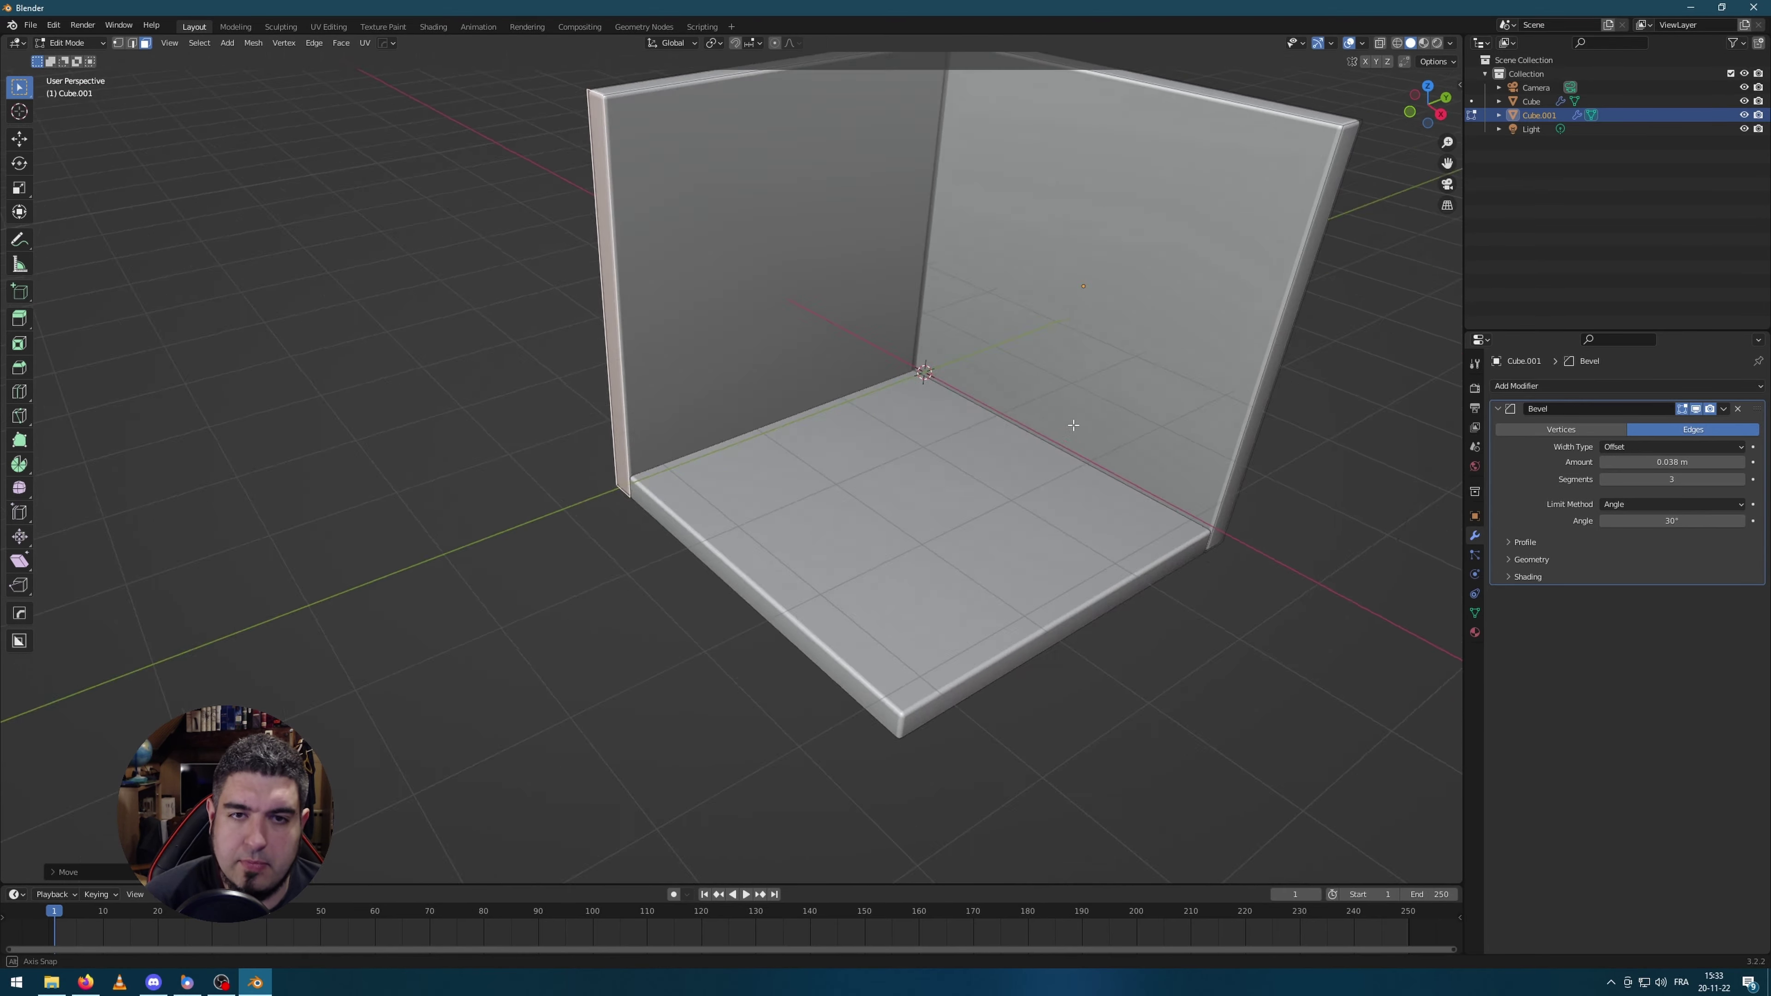
Step: Examine the walls and their fit along the floor from several angles, and return to Object Mode
scroll(517, 586, "up", 3)
middle_click_drag(517, 586, 1000, 380)
scroll(913, 430, "up", 2)
scroll(1000, 380, "up", 4)
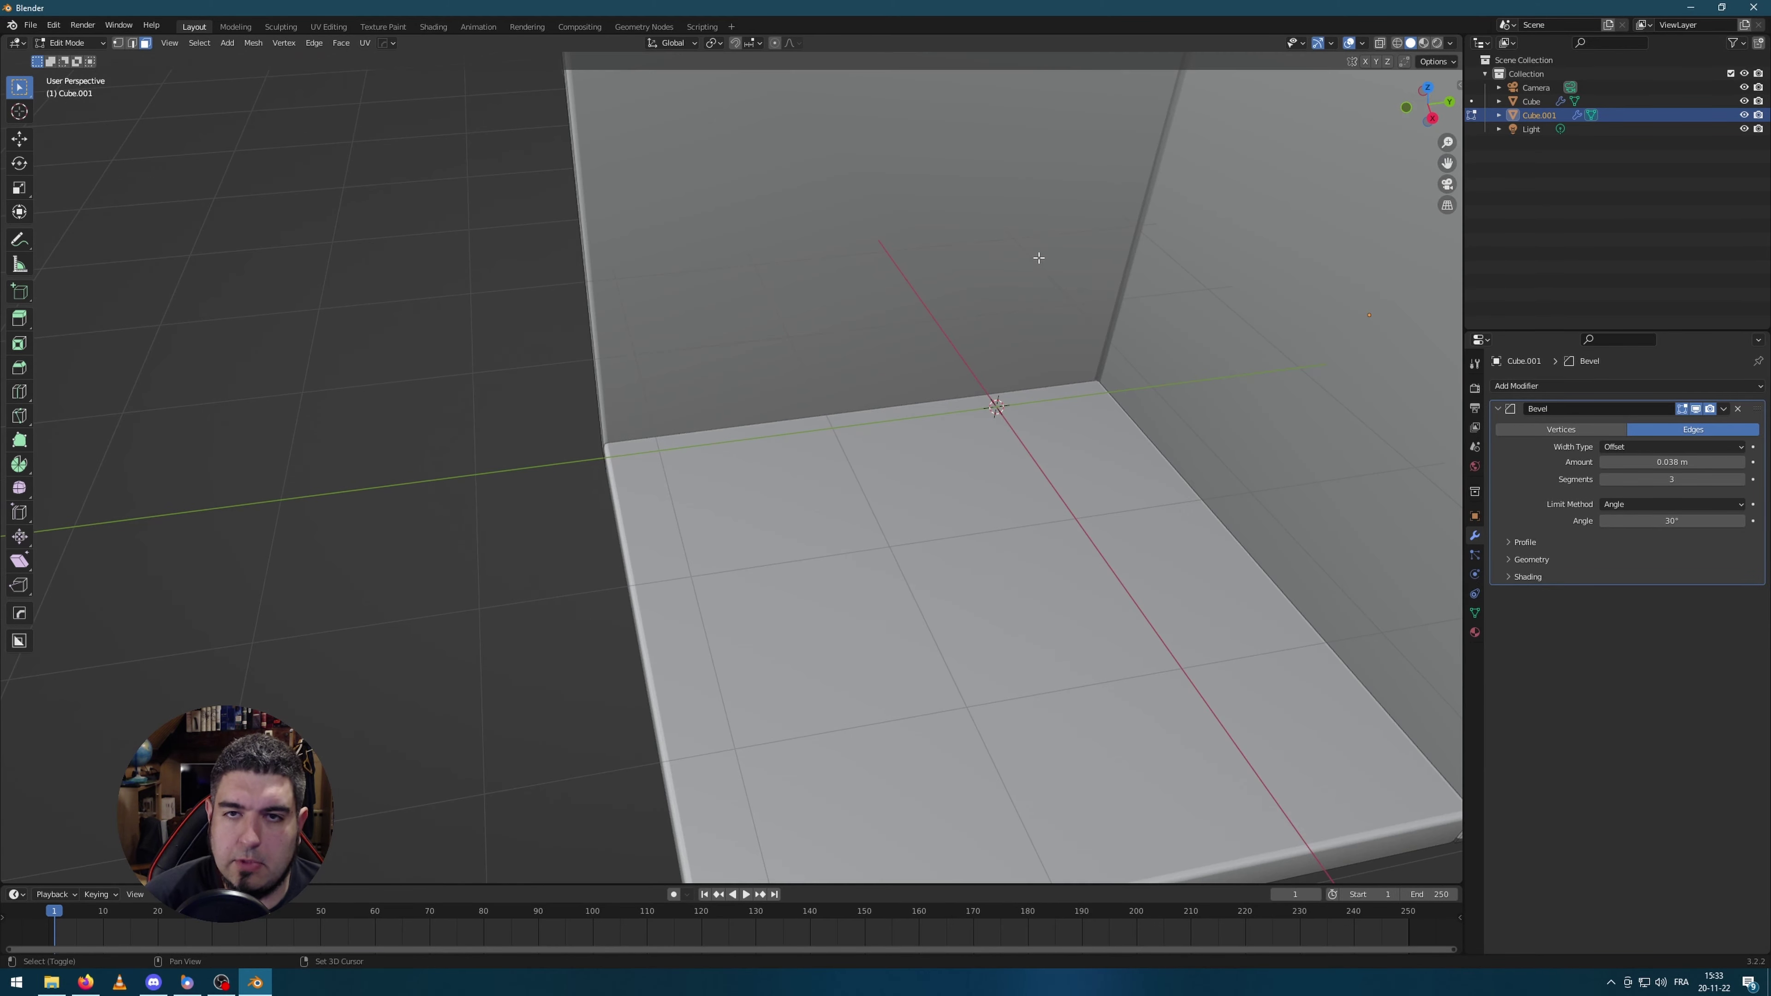
middle_click_drag(1035, 261, 704, 353)
scroll(704, 352, "up", 2)
middle_click_drag(747, 249, 1273, 216)
key("Tab")
scroll(1273, 216, "up", 5)
middle_click_drag(1176, 249, 1198, 231)
key("KP_Decimal")
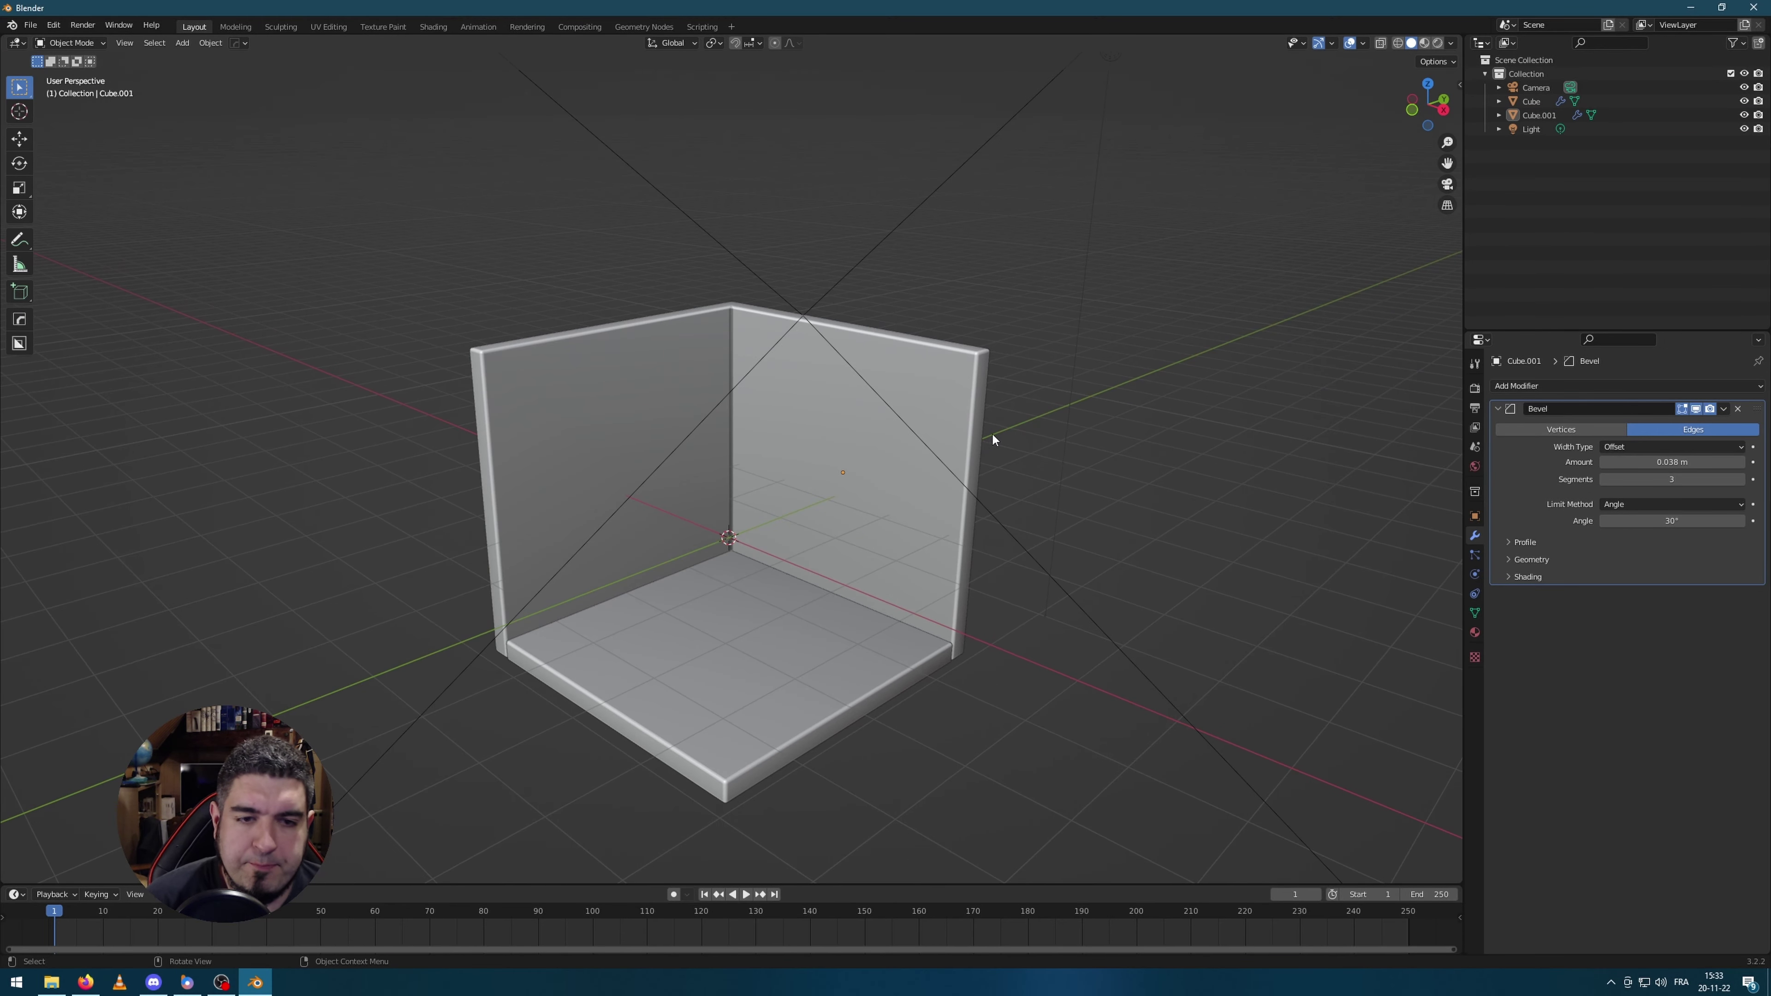
scroll(1048, 550, "up", 3)
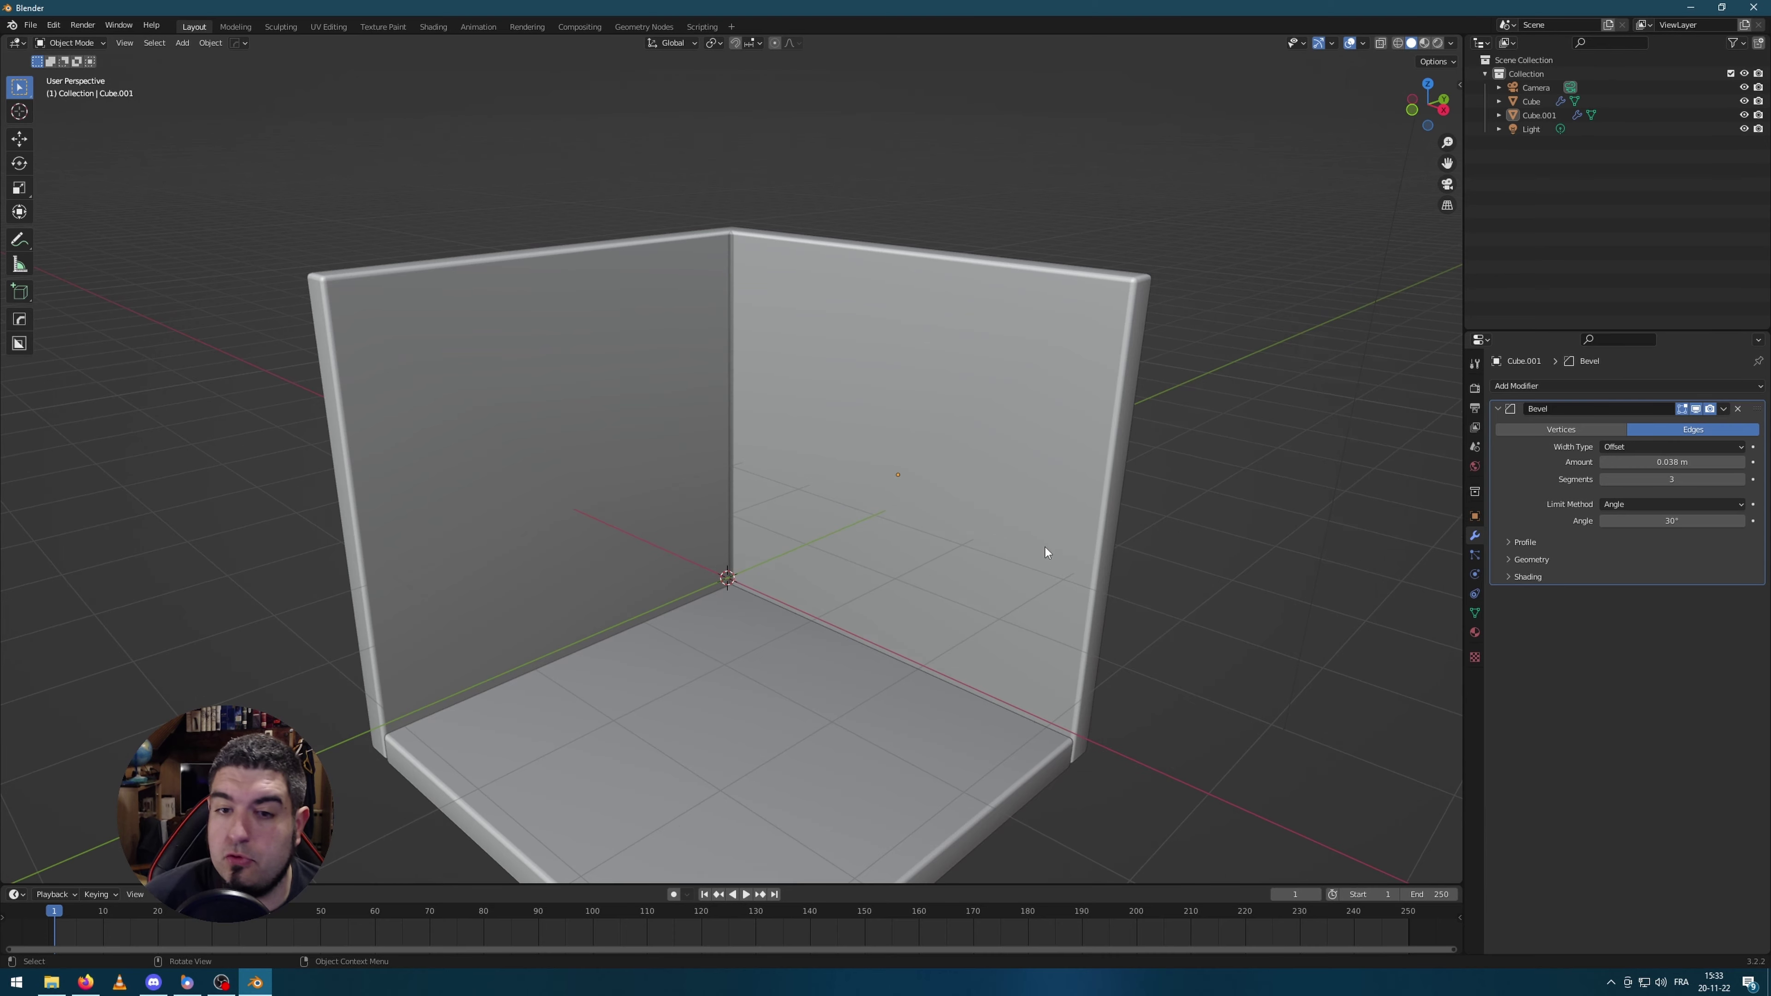
Step: Join the walls and the floor into one object and set its bevel amount to 0.055 m
left_click(965, 550)
middle_click_drag(964, 550, 729, 741)
key("Delete")
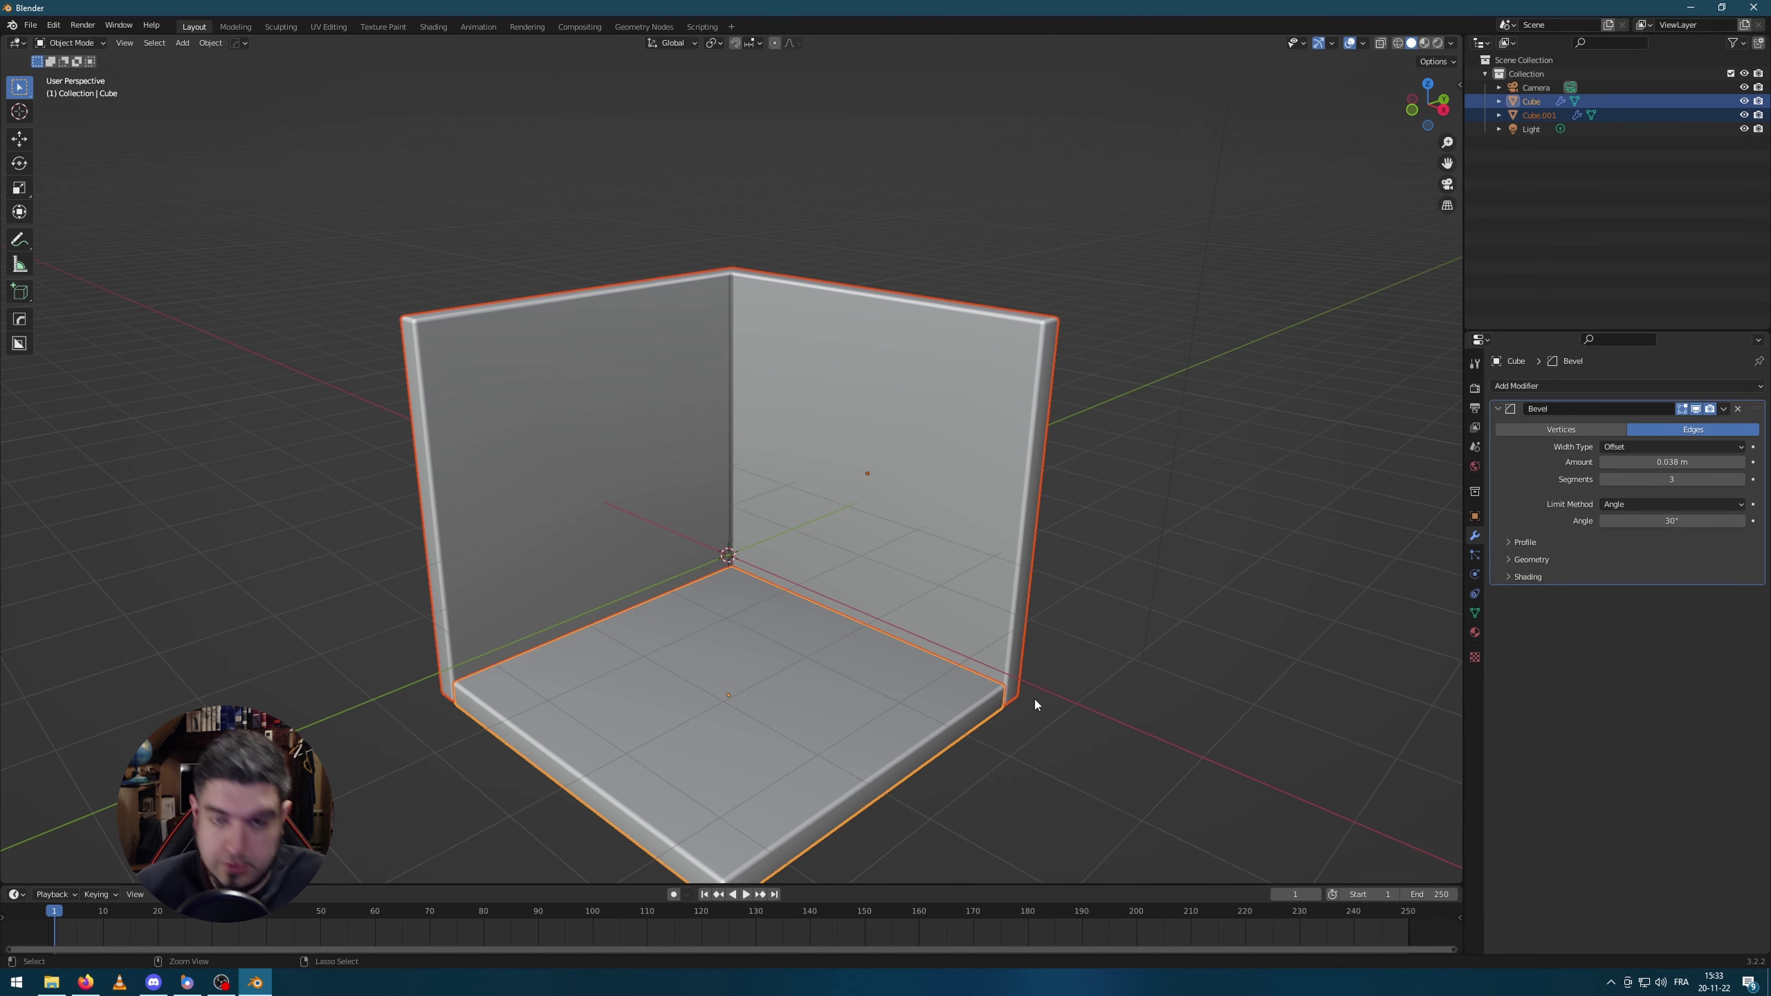
left_click(1034, 698)
mouse_move(1672, 461)
left_mouse_down()
mouse_move(1610, 462)
mouse_move(1764, 461)
mouse_move(1694, 462)
left_mouse_up()
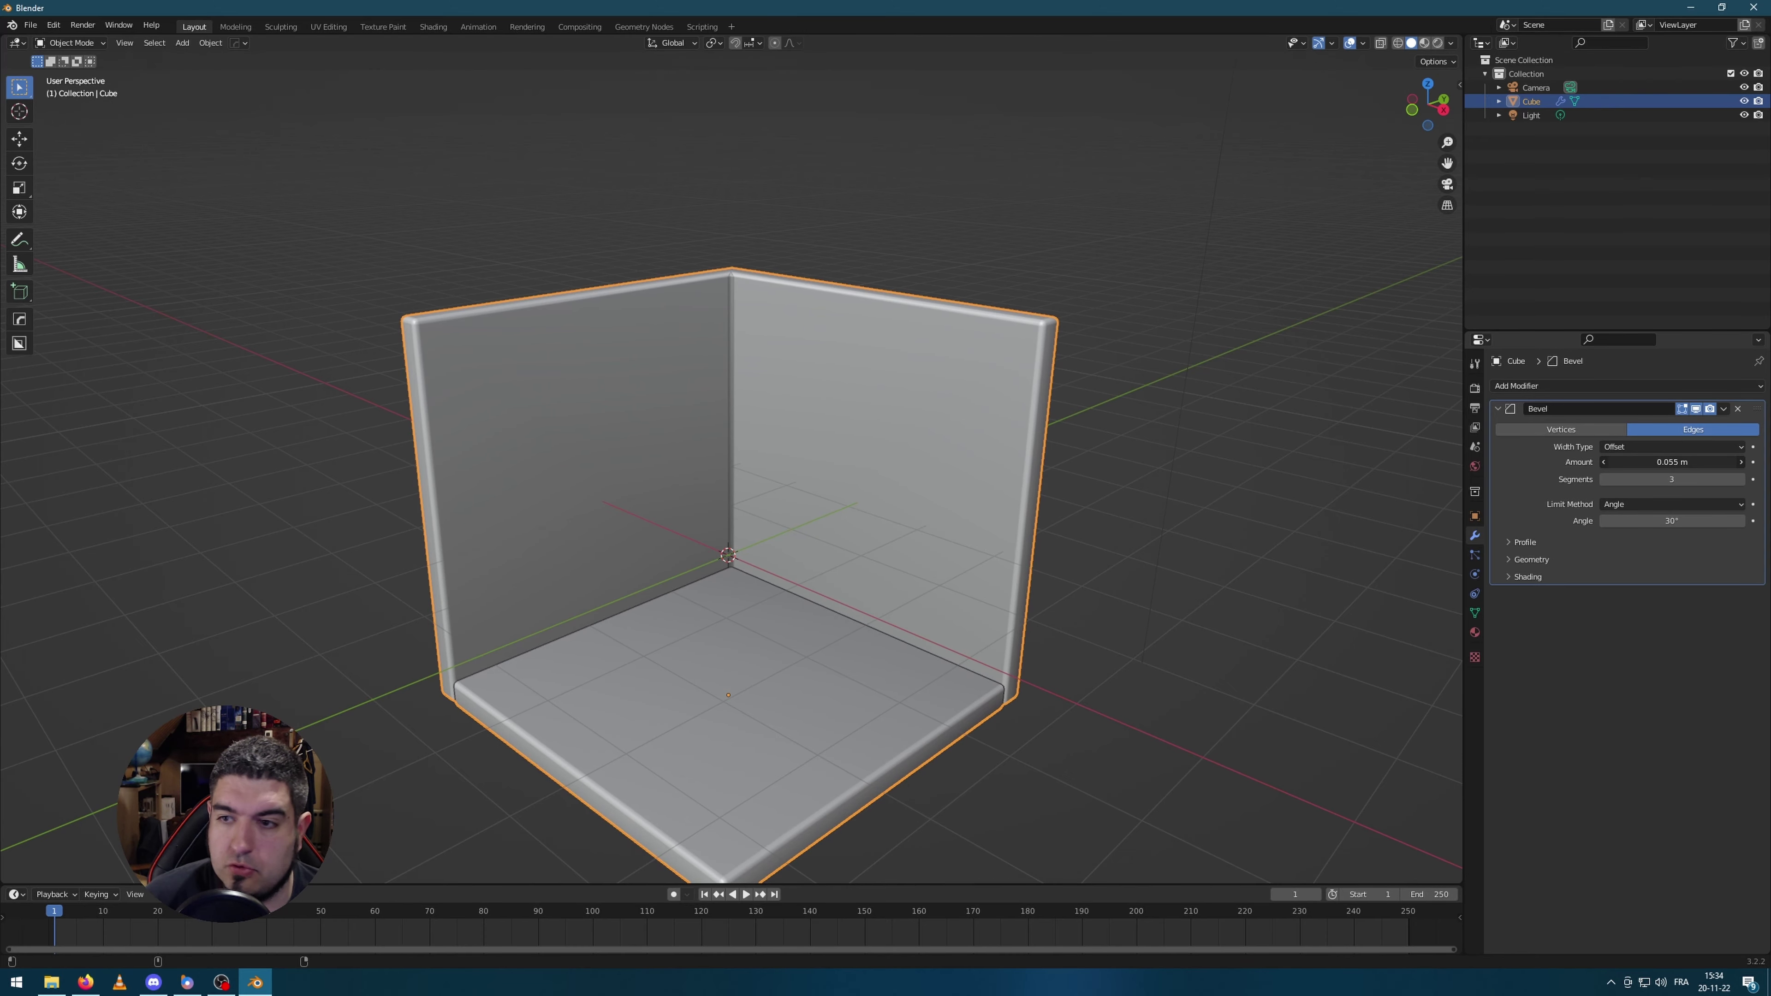
Step: Lower the joined room along the Z axis in the camera view so its top corner sits inside the frame
middle_click_drag(1352, 602, 905, 498)
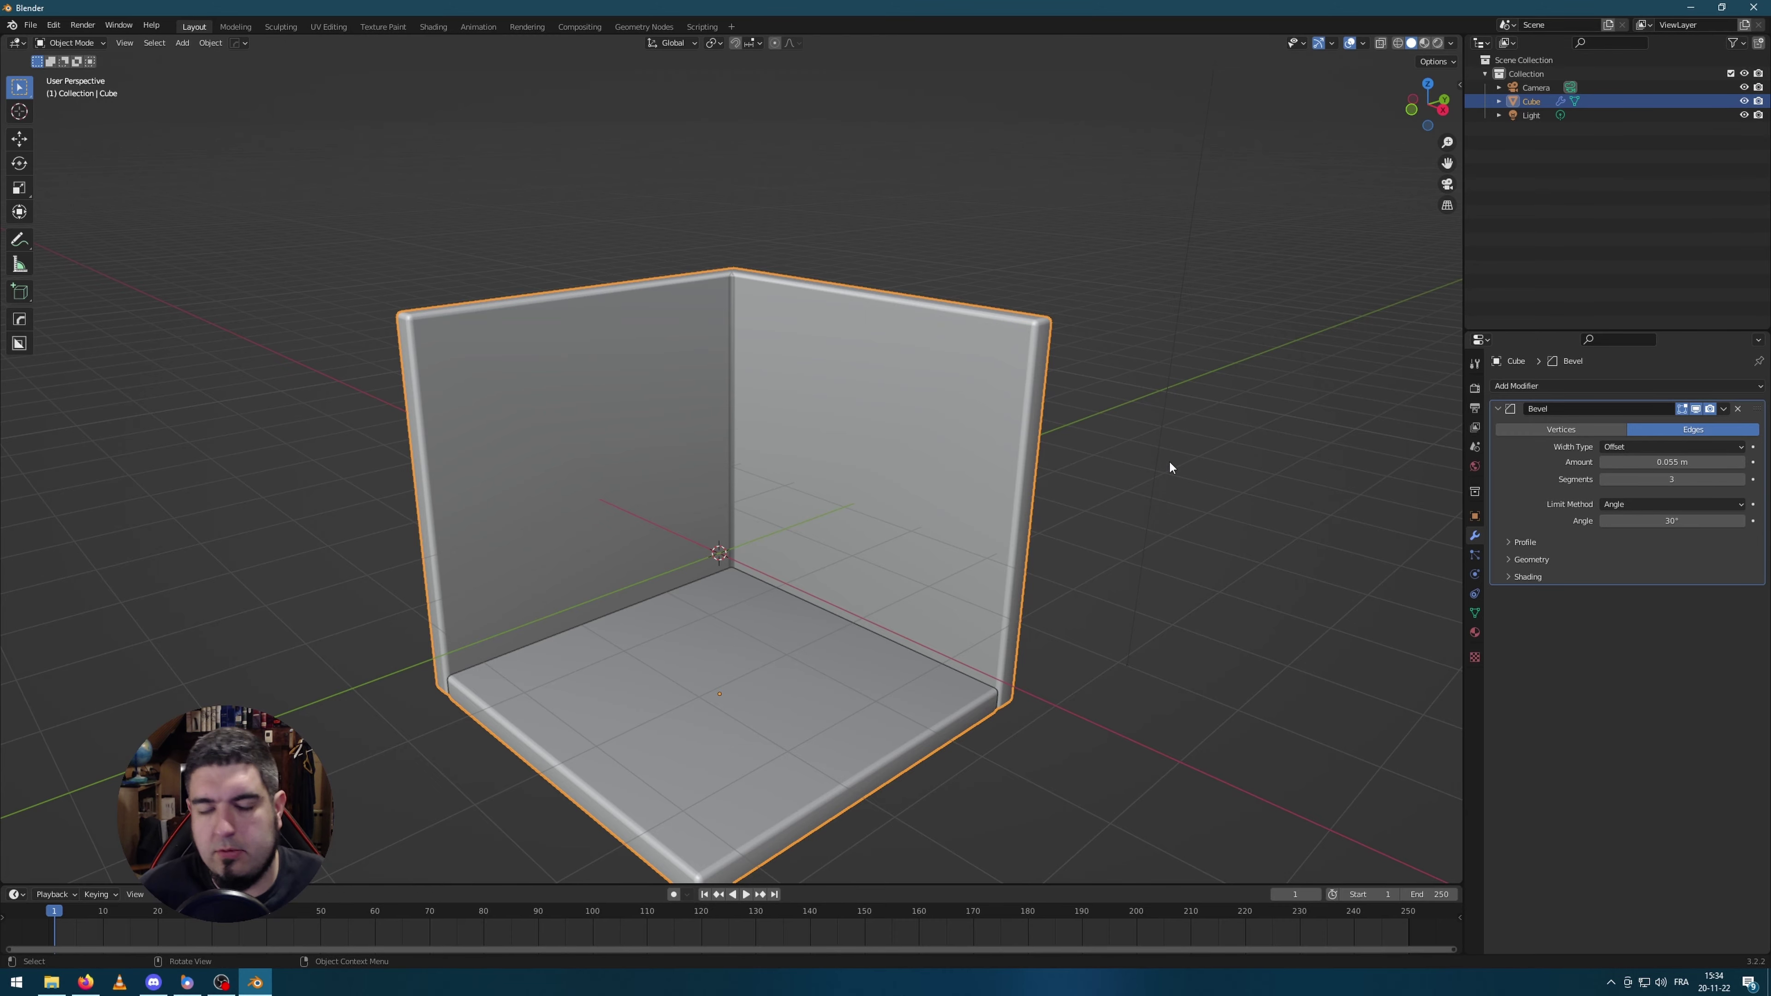
middle_click_drag(1169, 463, 974, 492)
middle_click_drag(893, 536, 754, 563)
scroll(754, 564, "down", 4)
key("KP_0")
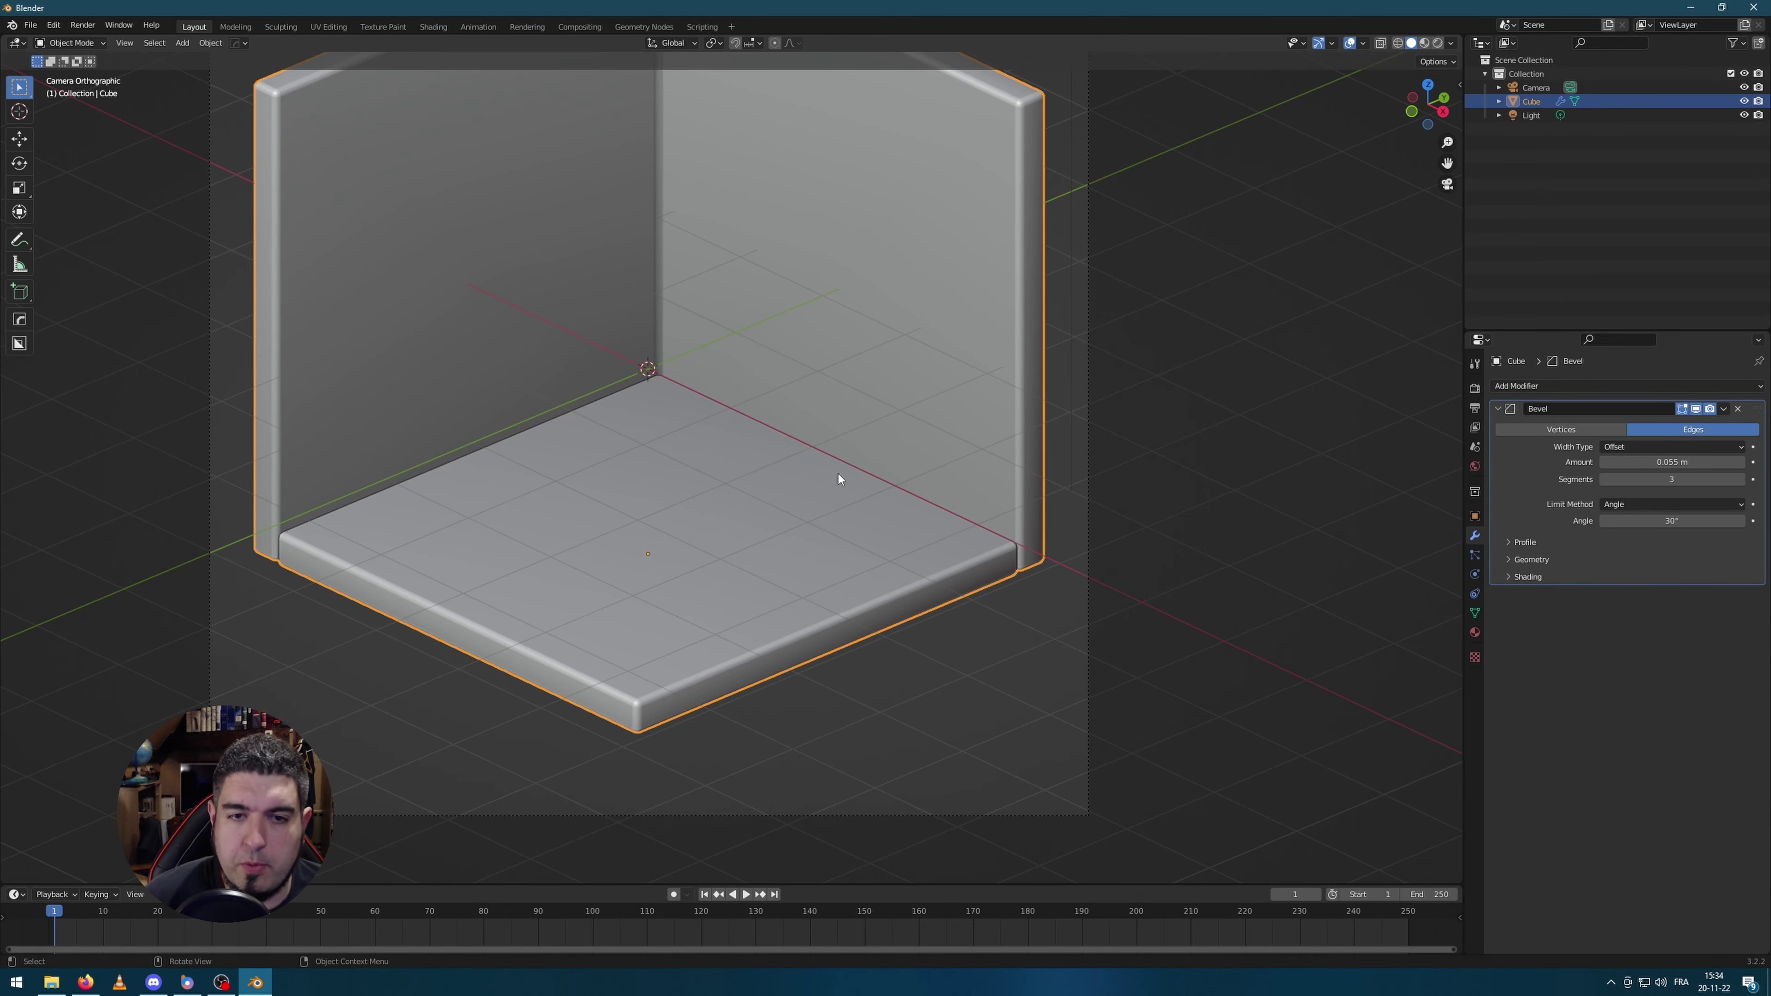
middle_click_drag(1145, 380, 1323, 642, "shift")
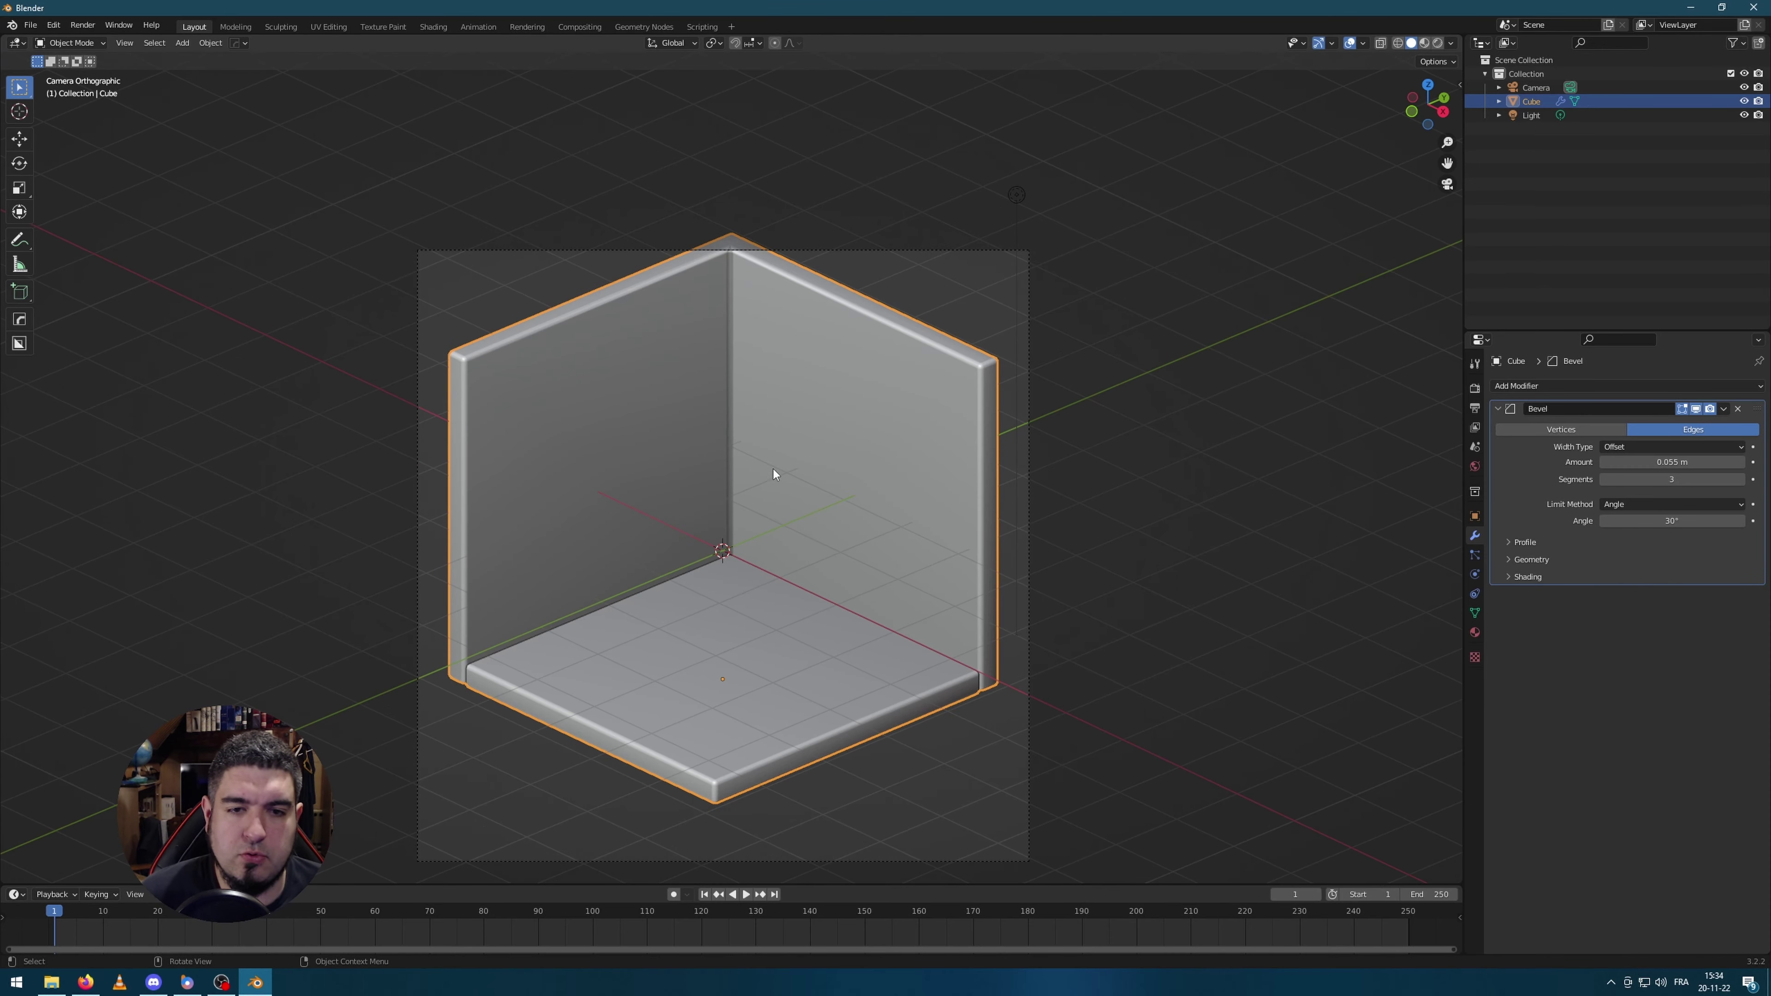
key("g")
key("z")
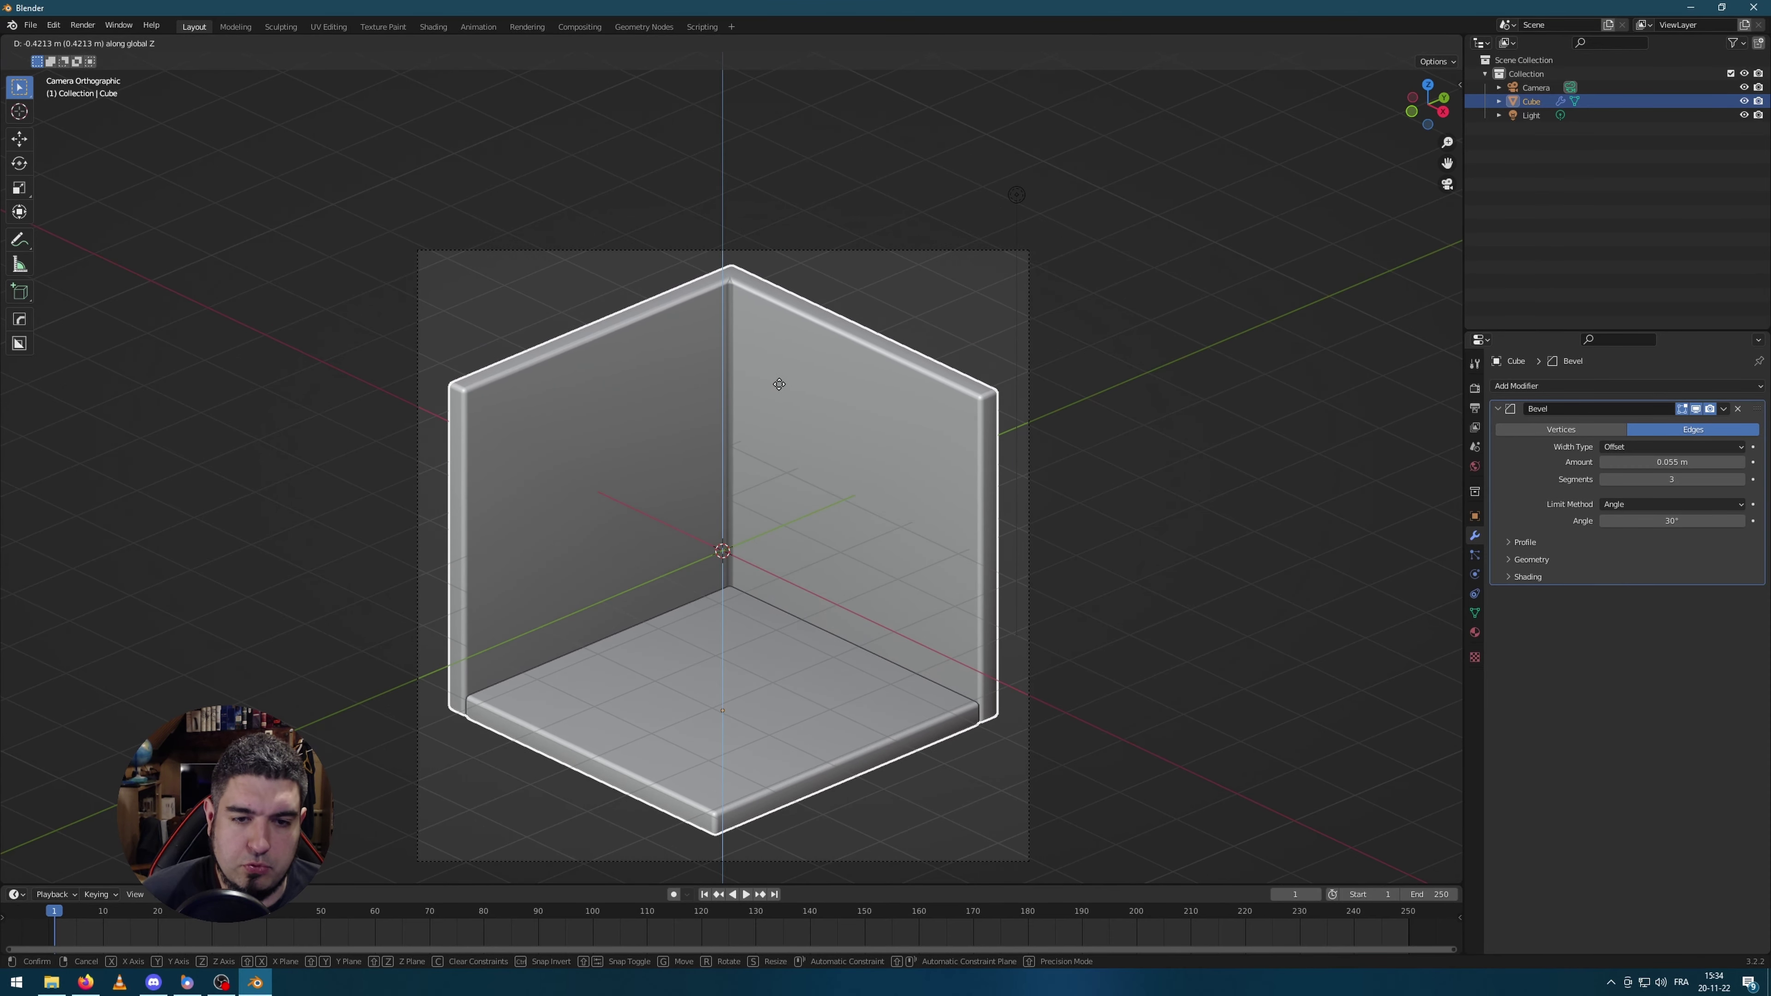
left_click(780, 383)
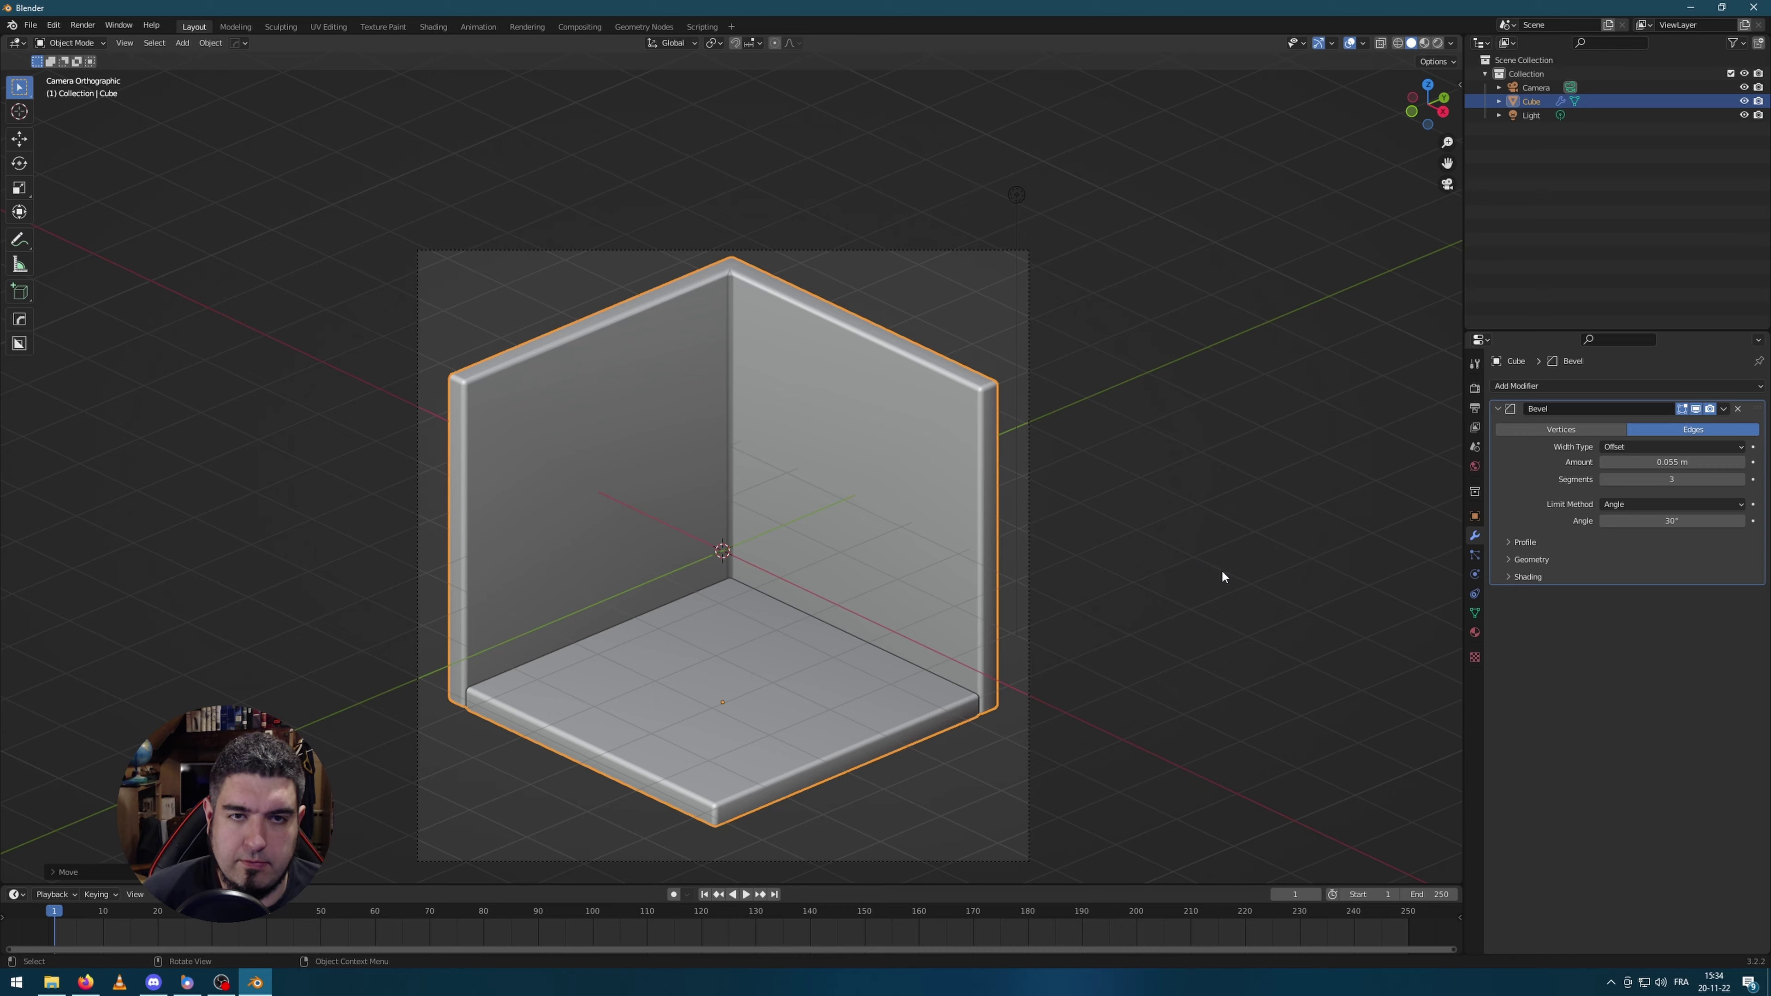
Step: Readjust the room's height along the Z axis and scale it down uniformly to leave a margin within the camera frame
middle_click_drag(1222, 569, 1227, 461, "shift")
key("g")
key("z")
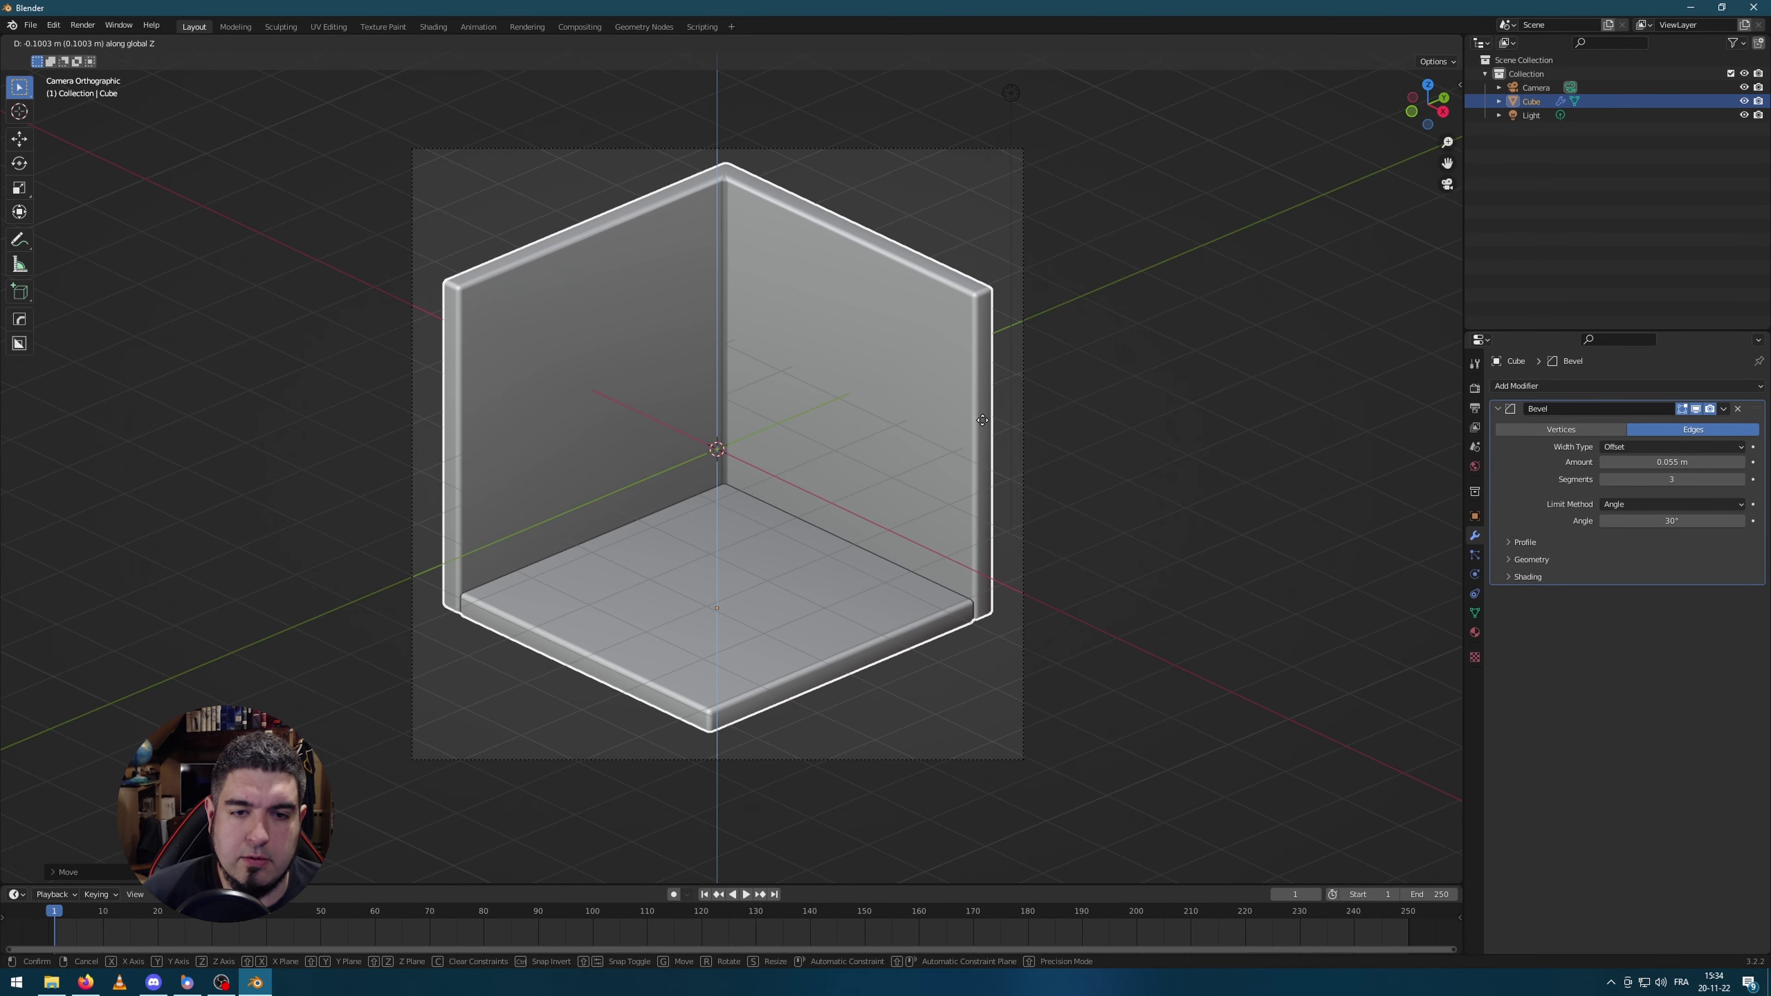
left_click(1288, 439)
key("s")
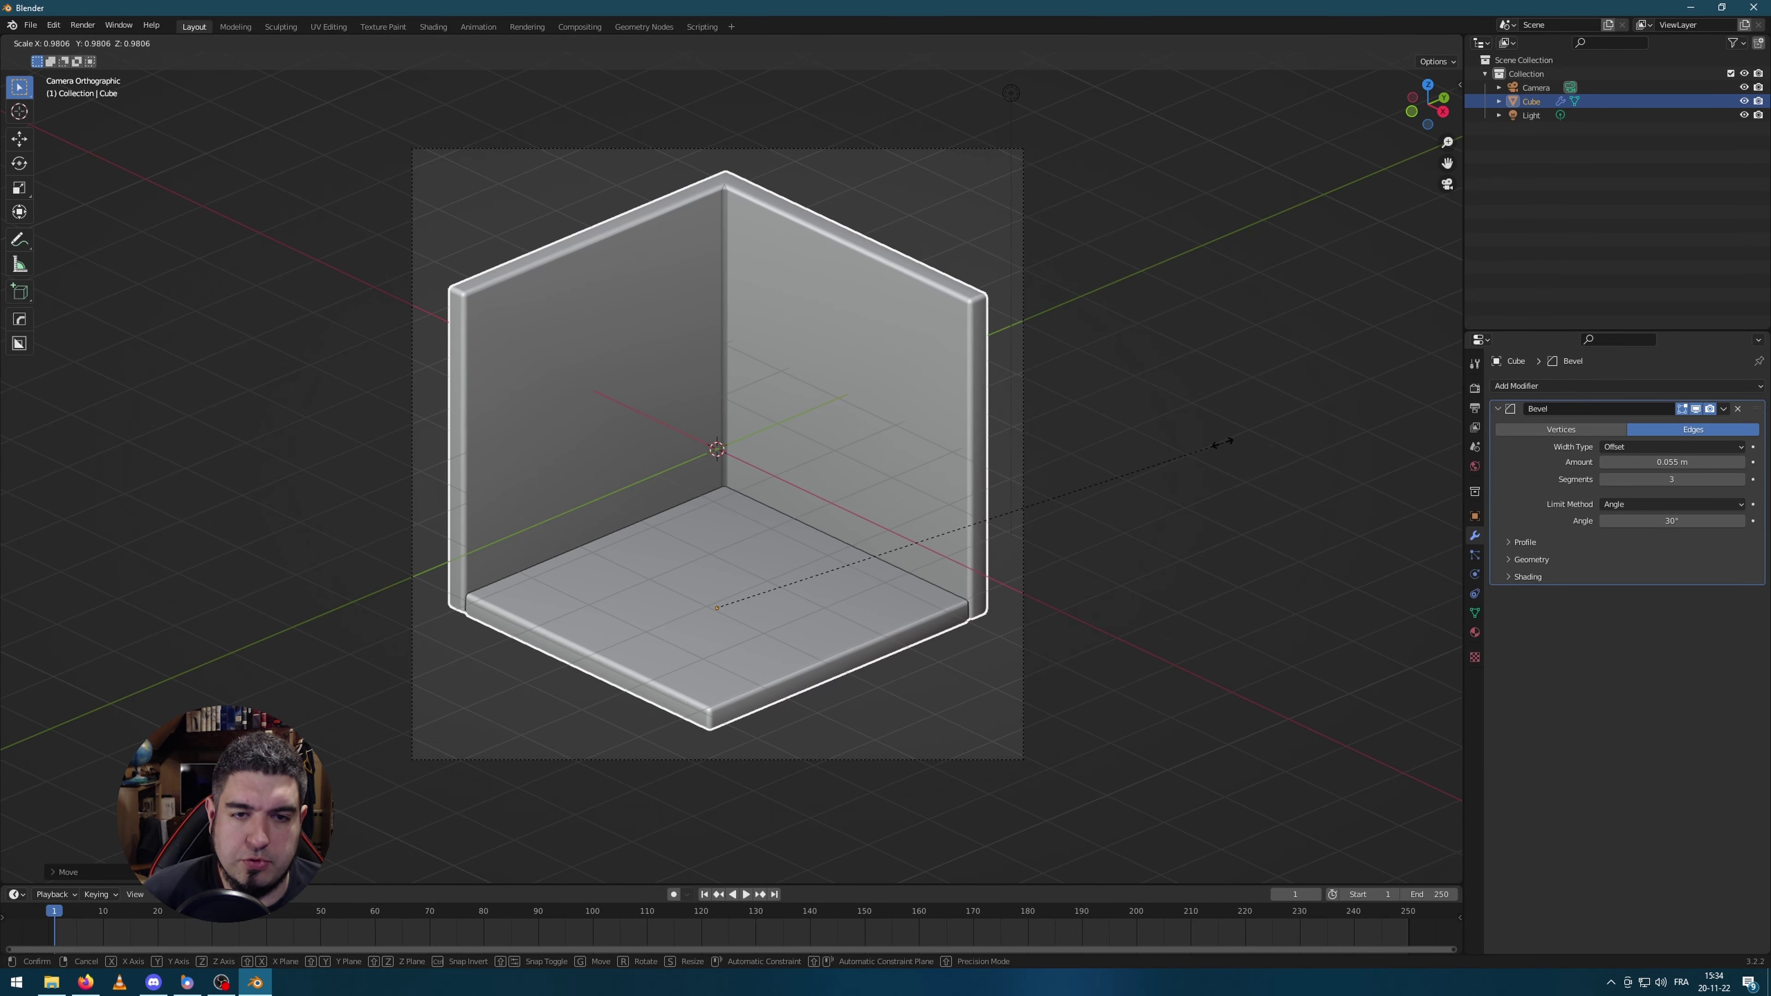
left_click(1119, 498)
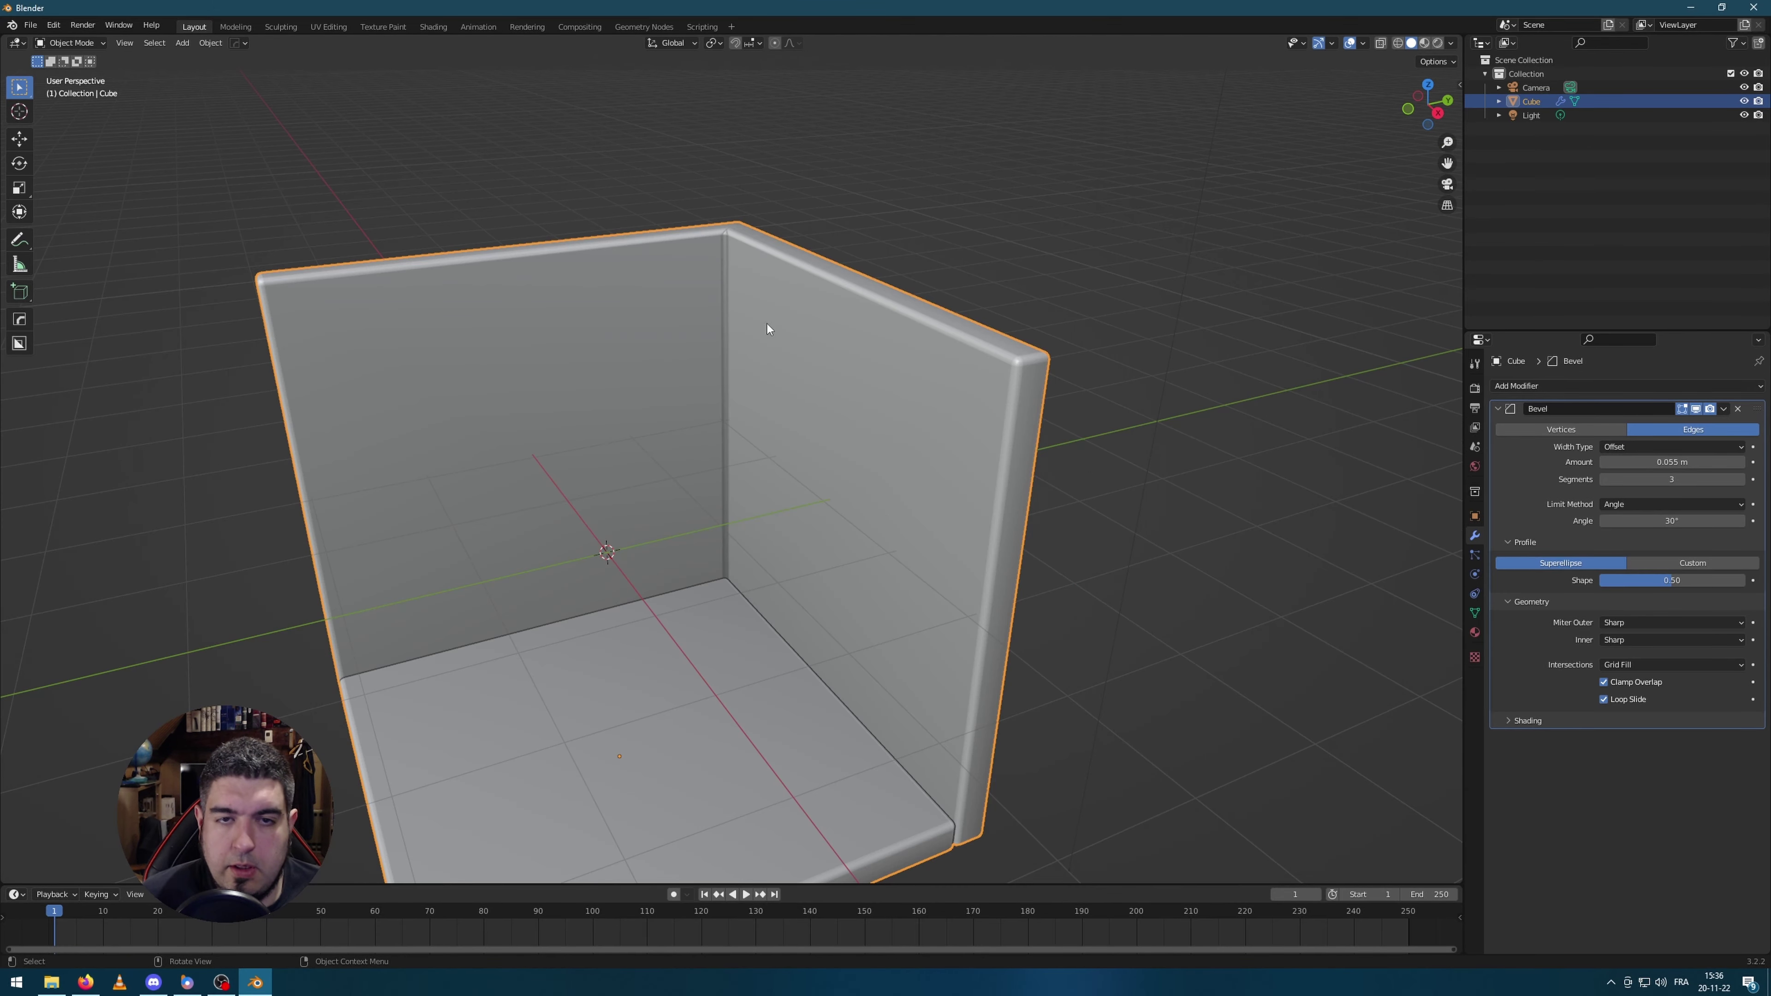
Step: Set the Bevel modifier's outer miter to Arc to clean up the inner corner where the walls meet
middle_click_drag(766, 328, 764, 399)
scroll(748, 225, "up", 5)
scroll(783, 289, "down", 3)
scroll(765, 399, "up", 3)
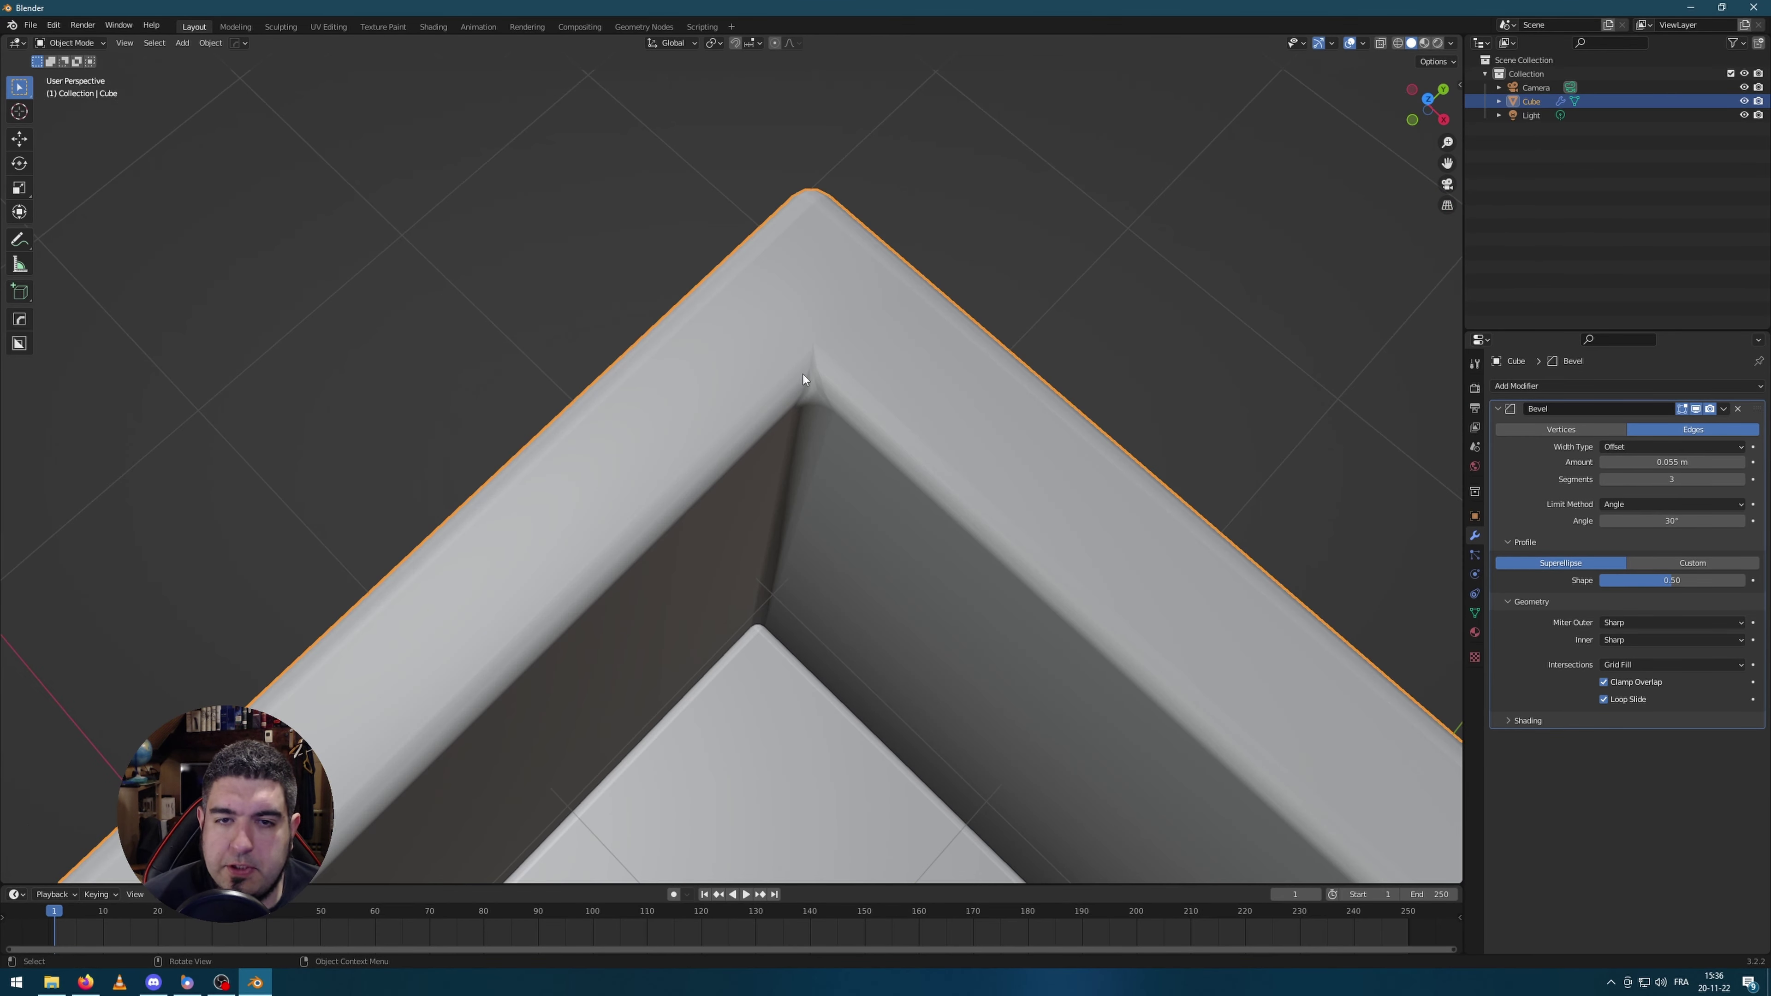
middle_click_drag(909, 505, 1027, 485)
scroll(966, 469, "down", 5)
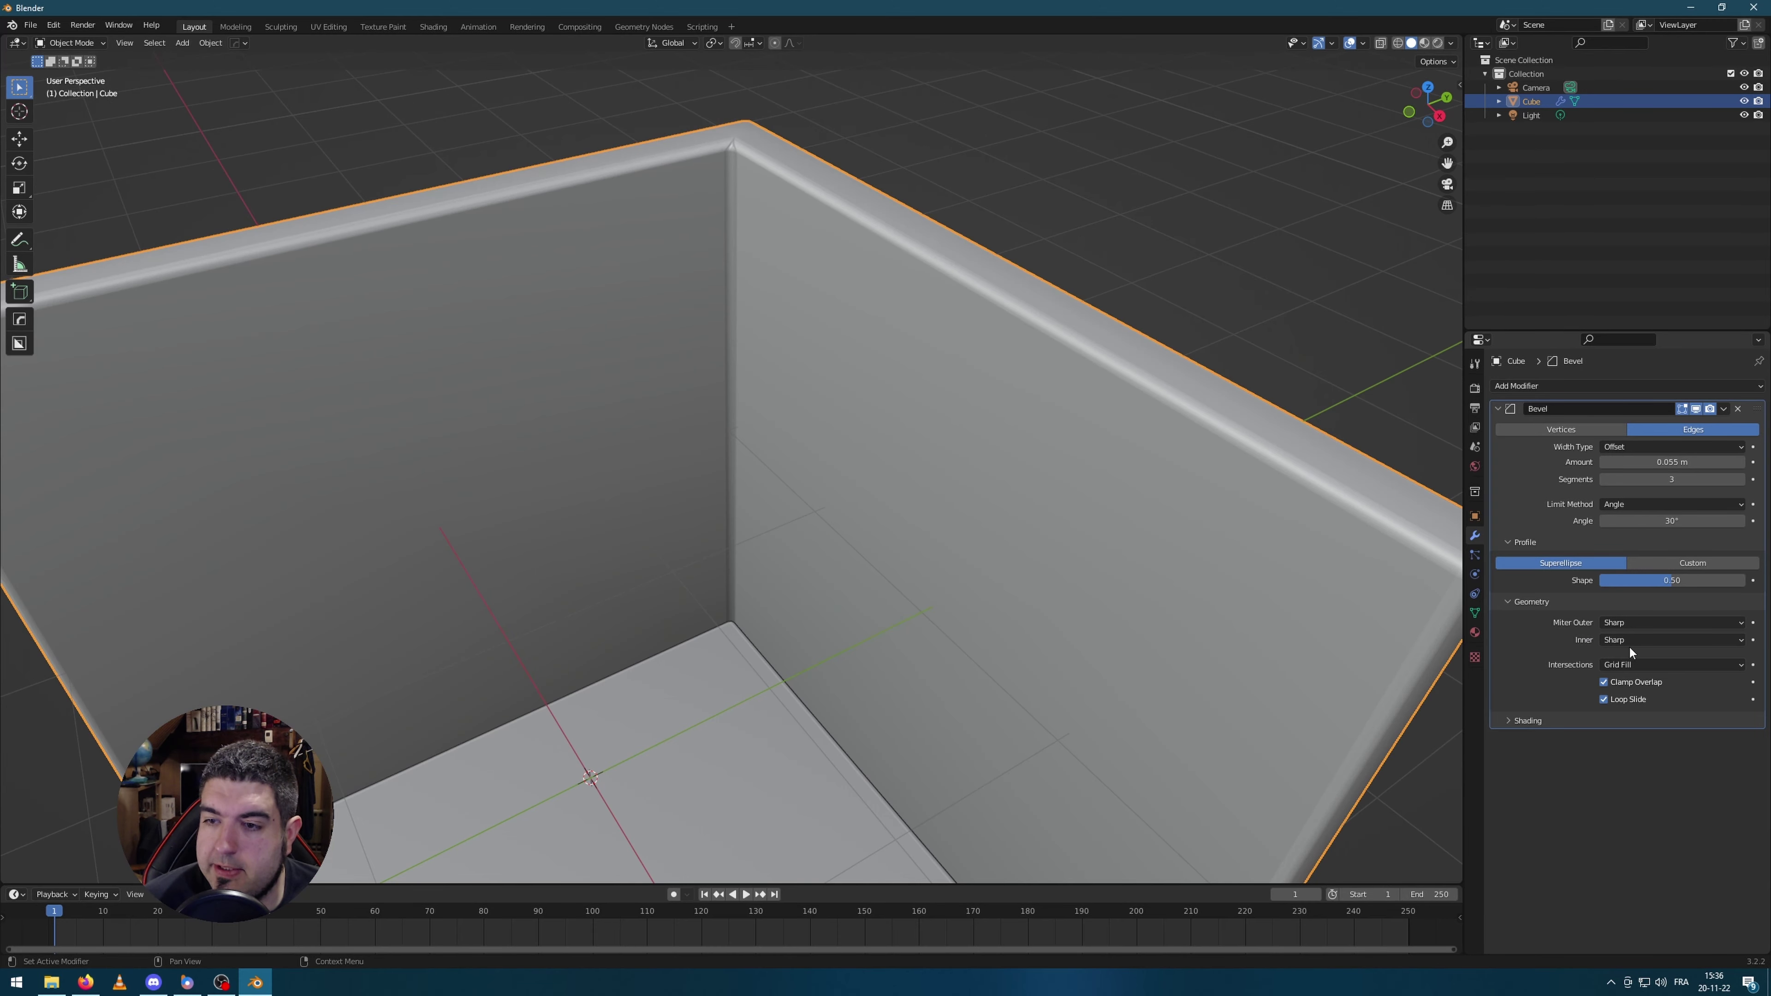
middle_click_drag(1171, 515, 1199, 523)
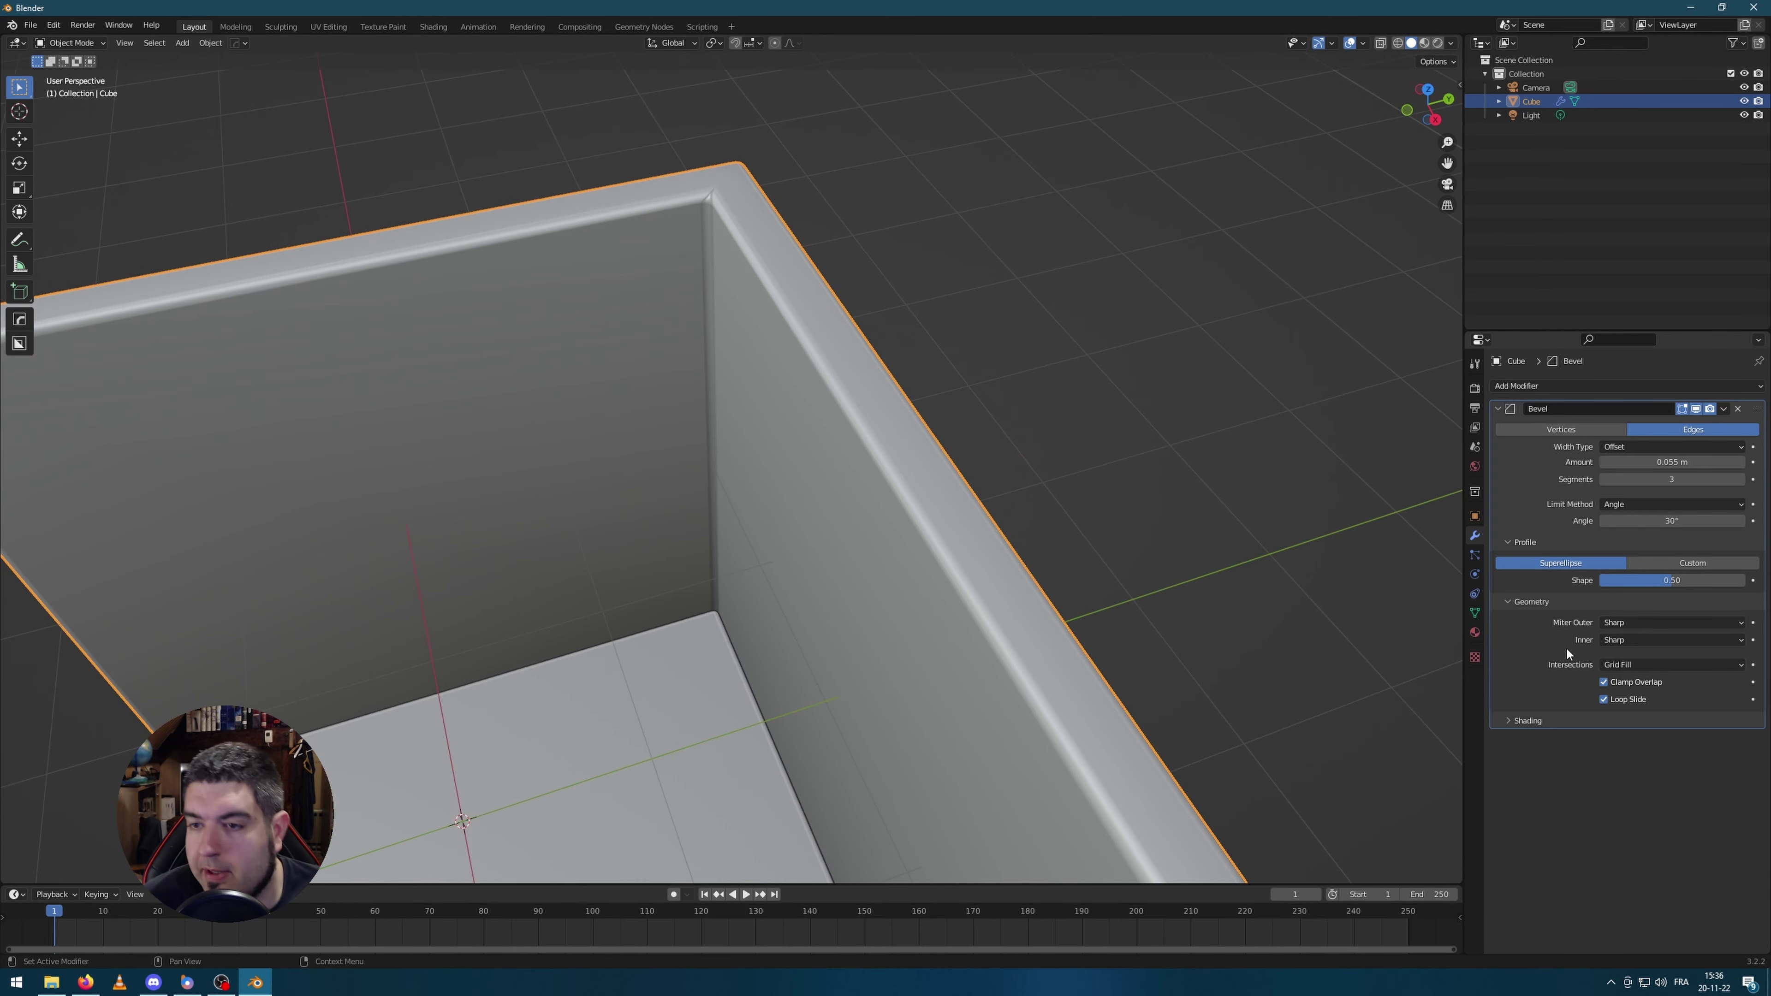
left_click(1652, 622)
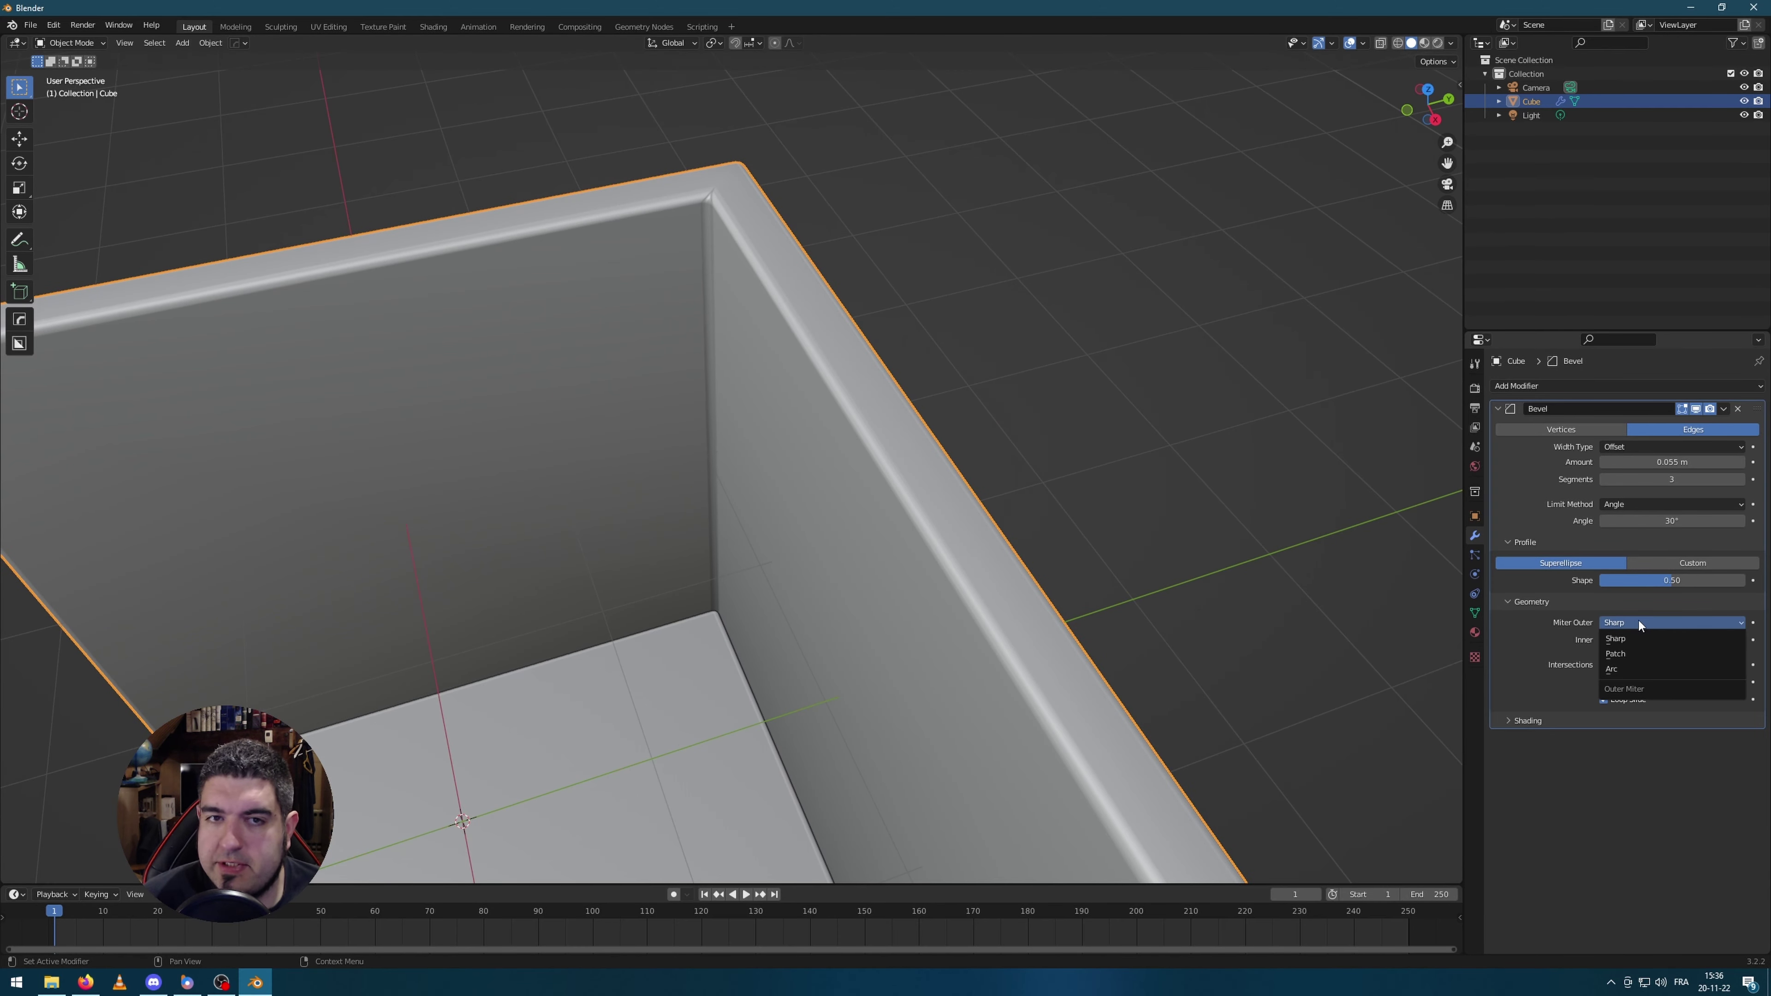
left_click(1639, 666)
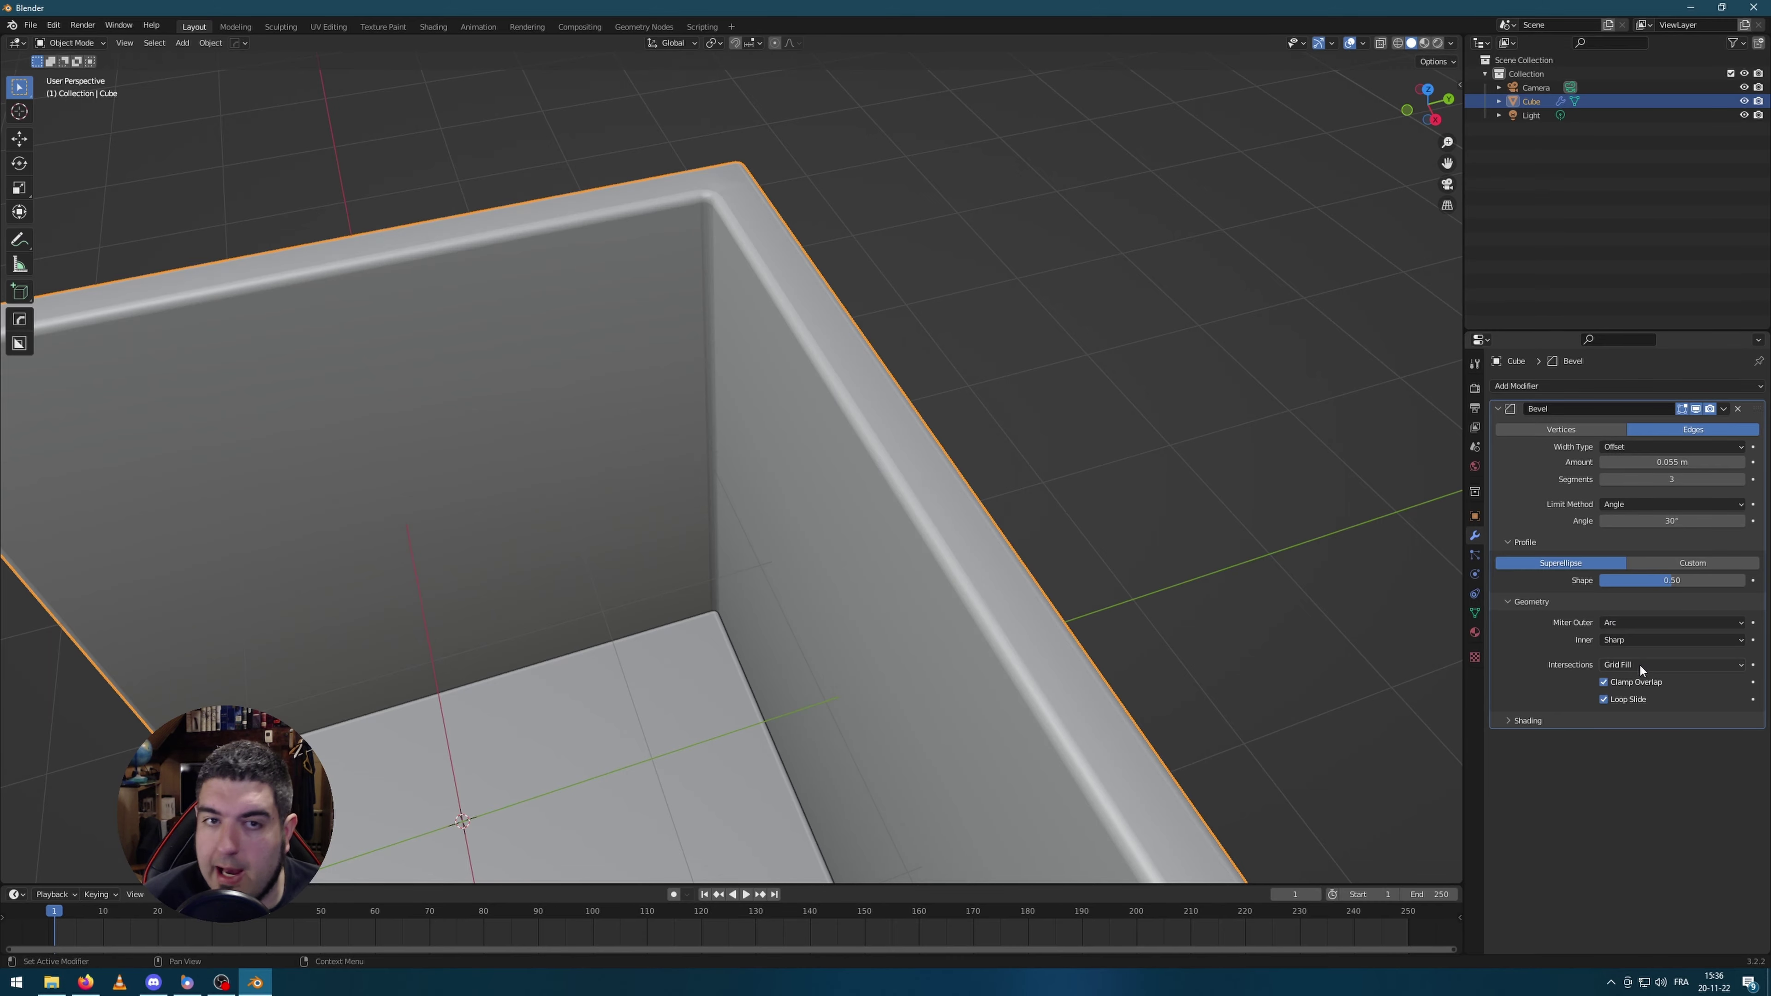
Step: Deselect the room and examine its beveled corners and overall shape from several angles and through the camera
left_click(1053, 374)
middle_click_drag(1053, 374, 894, 356)
scroll(871, 360, "down", 2)
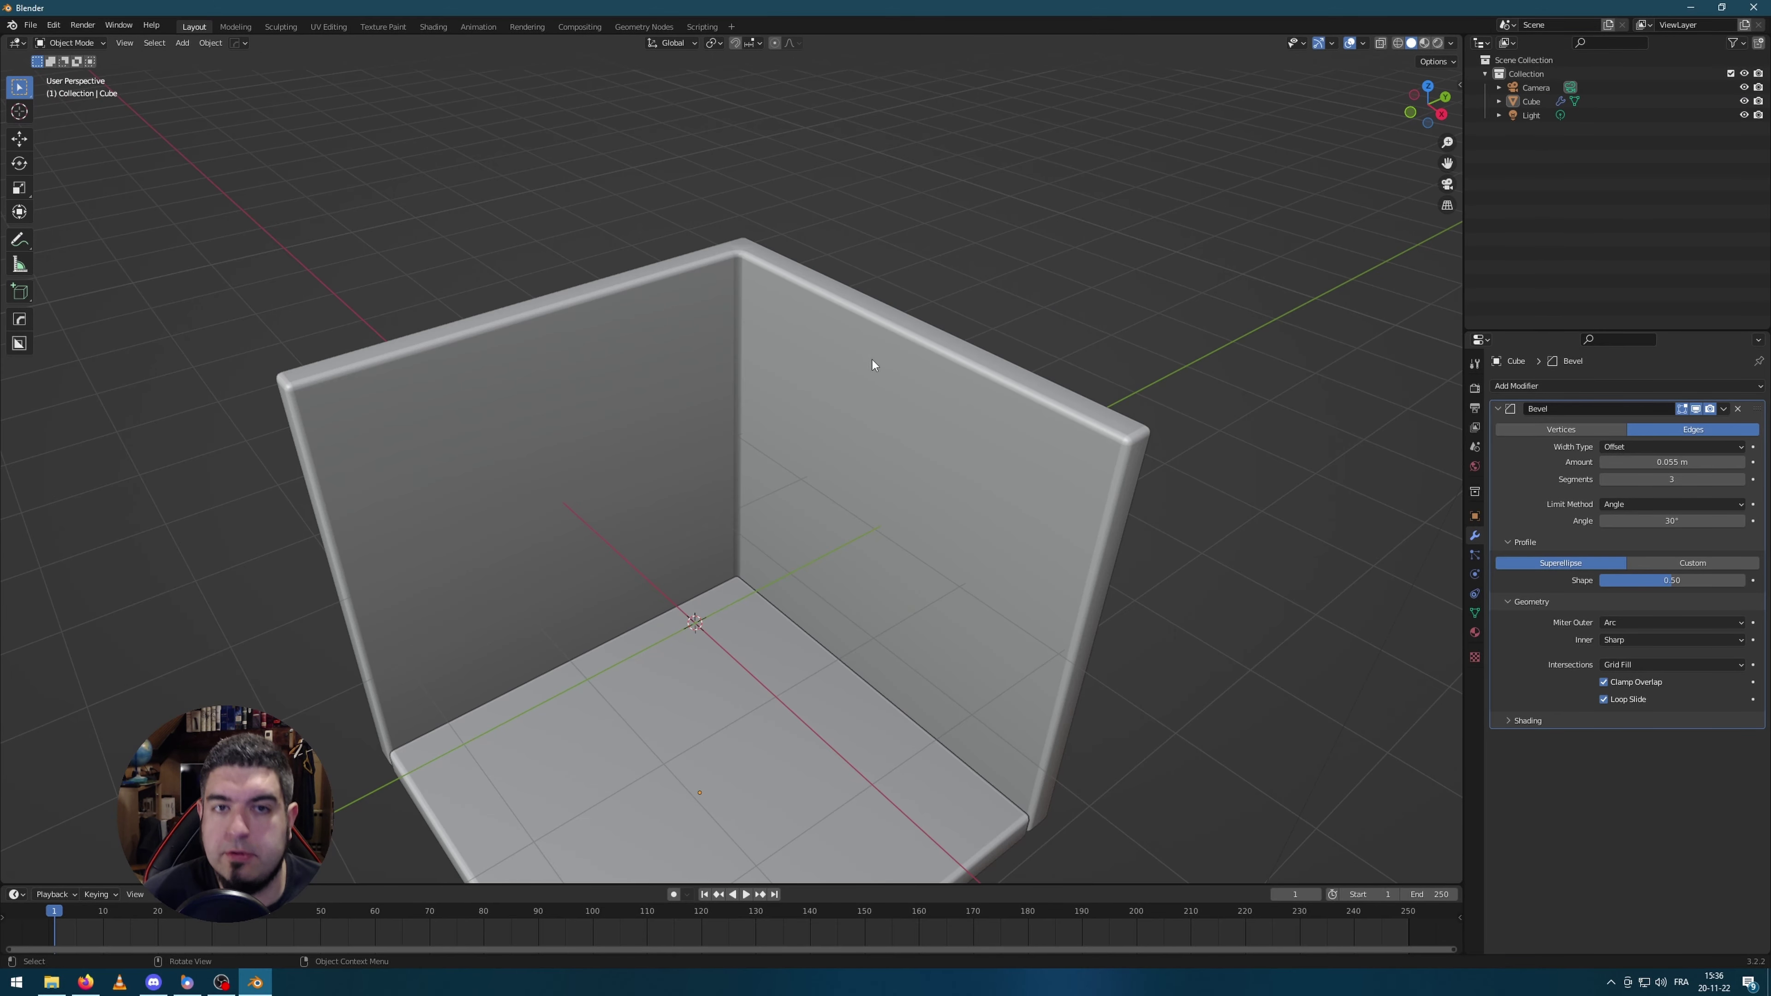
middle_click_drag(1096, 392, 625, 378)
middle_click_drag(913, 514, 946, 494)
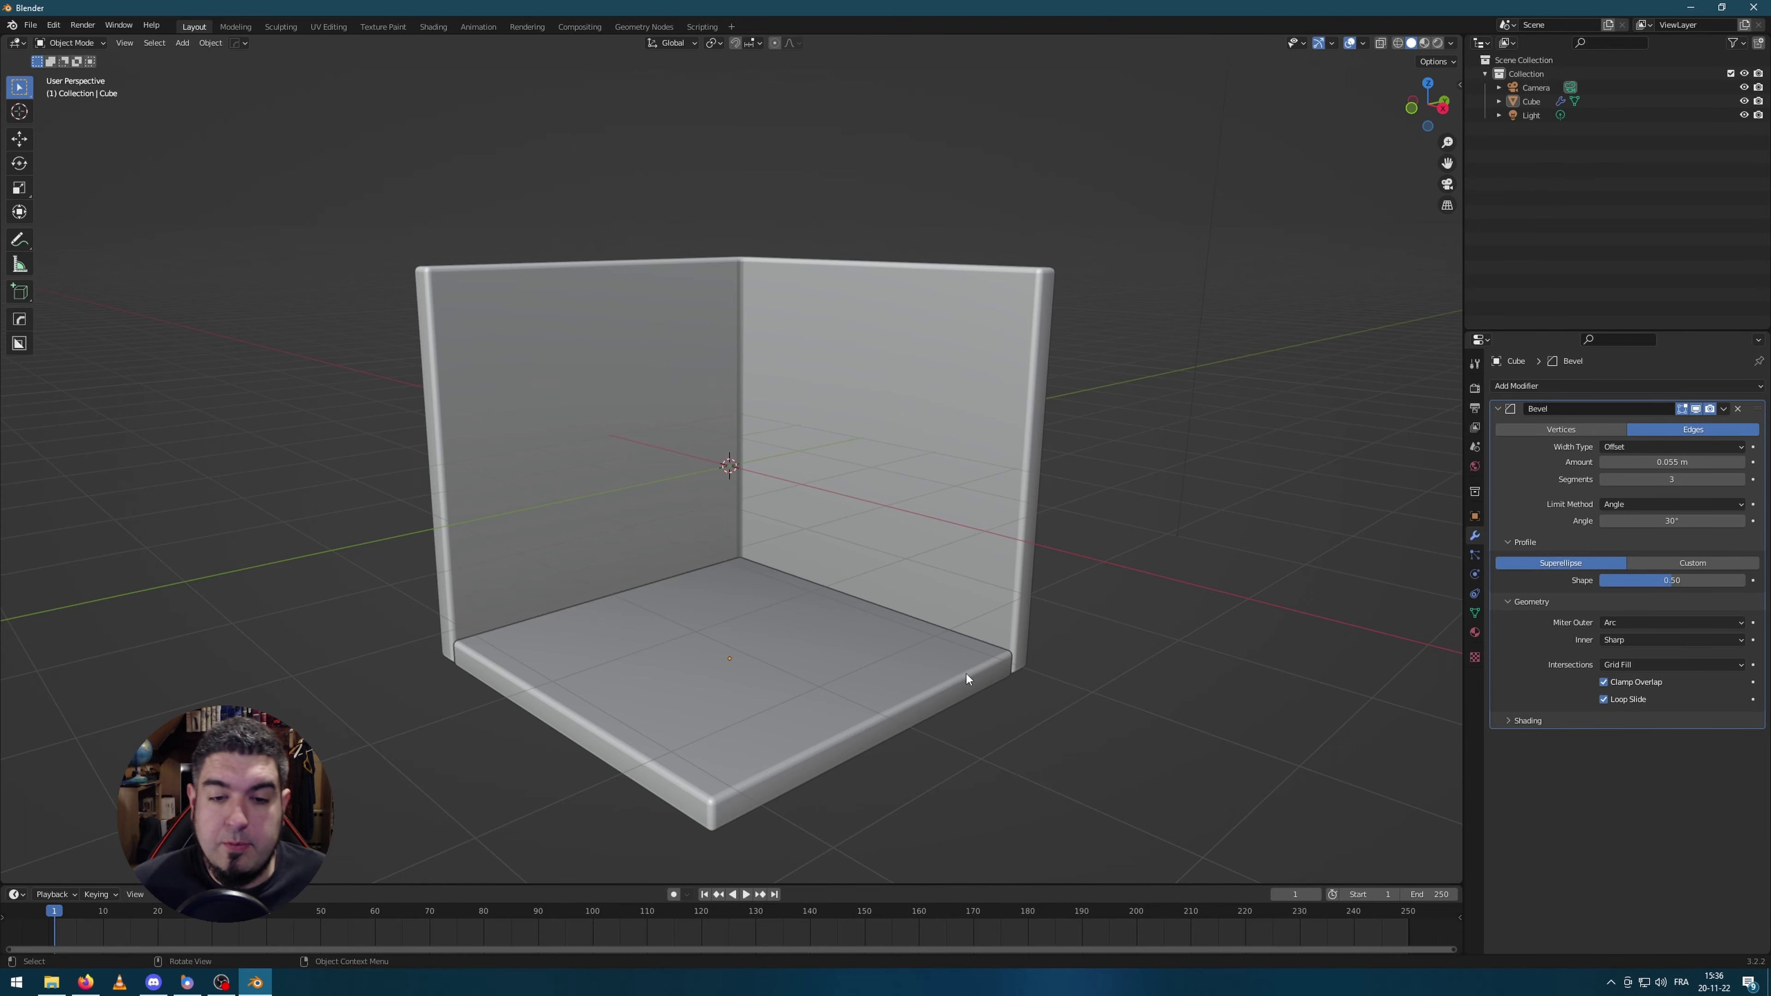
middle_click_drag(797, 674, 877, 554)
key("KP_0")
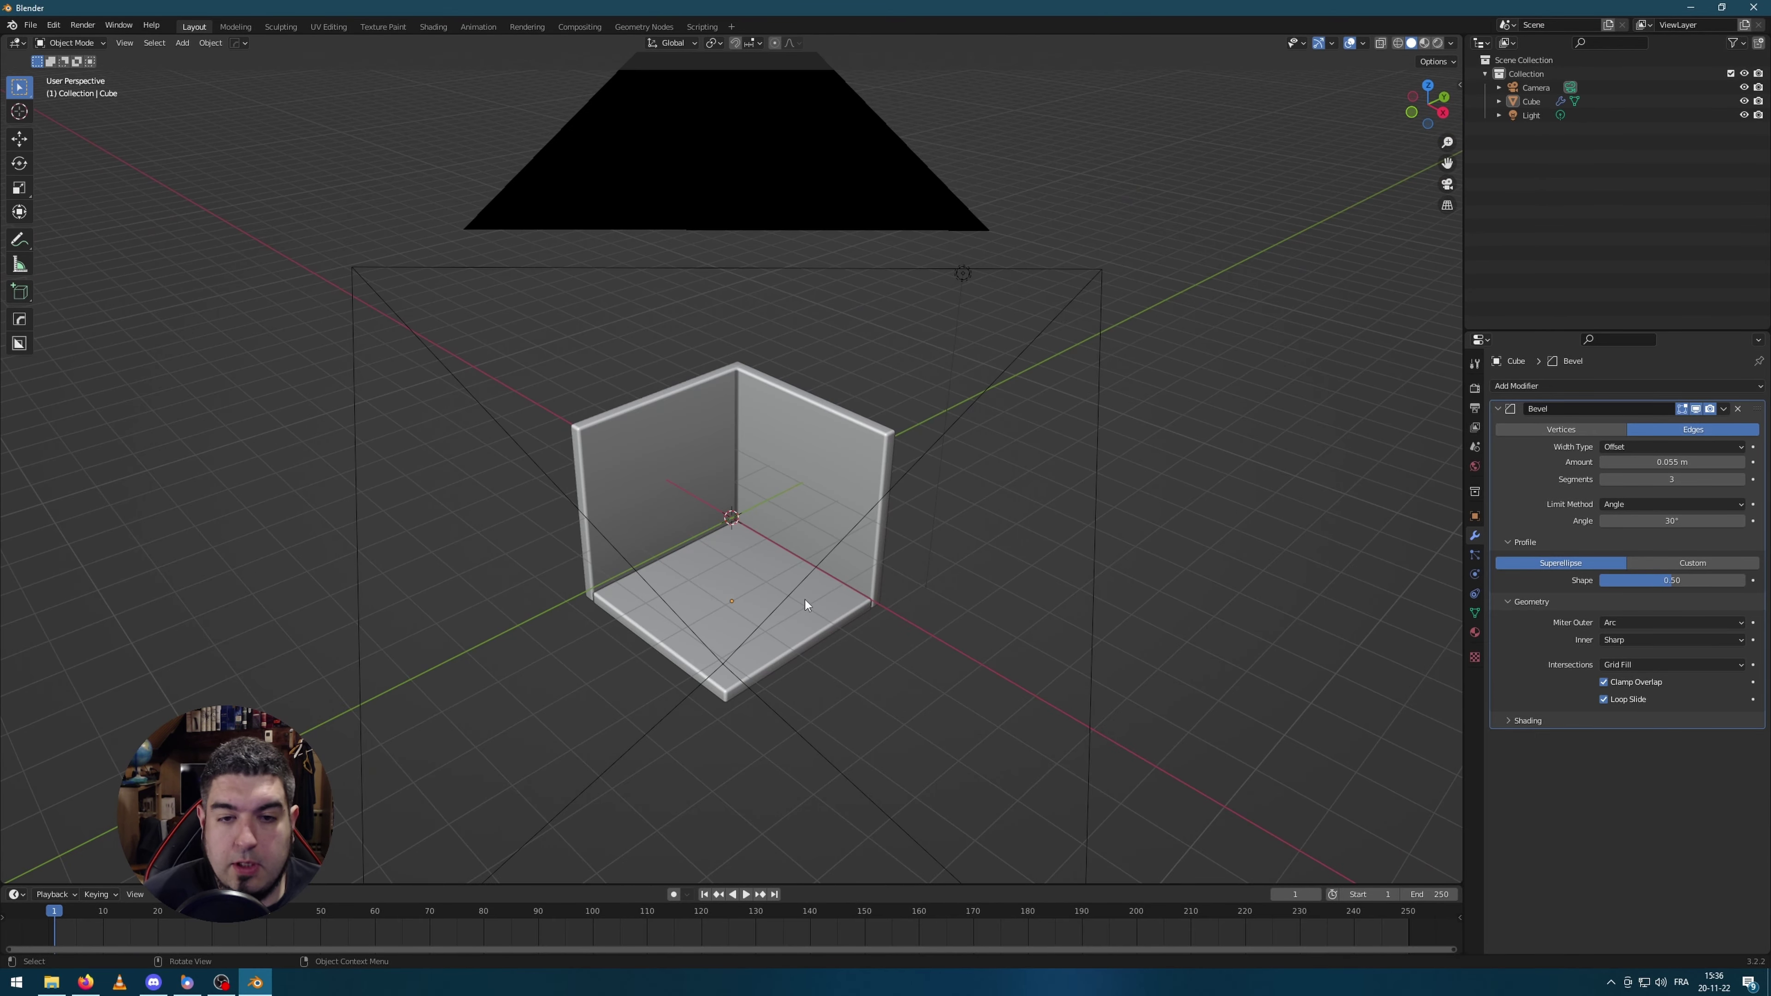
key("KP_0")
middle_click_drag(848, 641, 721, 468)
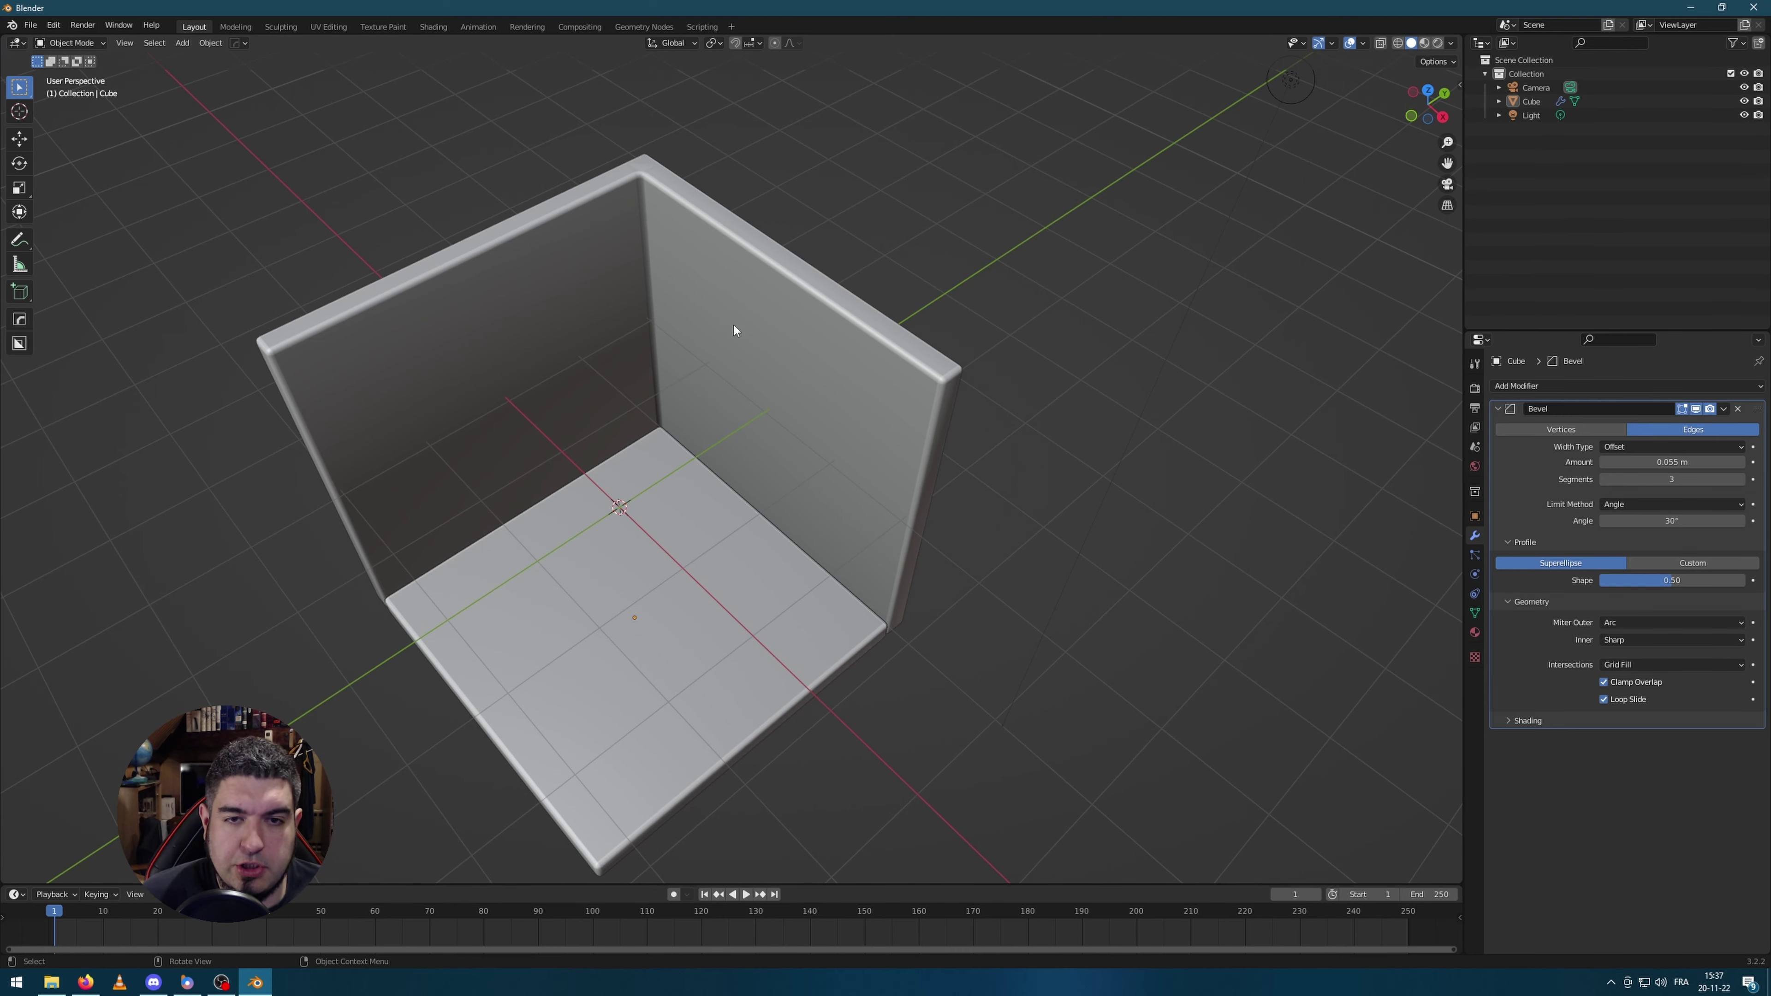
middle_click_drag(733, 325, 914, 530)
Step: Deselect the room and add a new cube mesh at the scene's centre
left_click(668, 632)
middle_click_drag(668, 633, 725, 594, "ctrl")
middle_click_drag(463, 585, 618, 580)
scroll(672, 612, "up", 2)
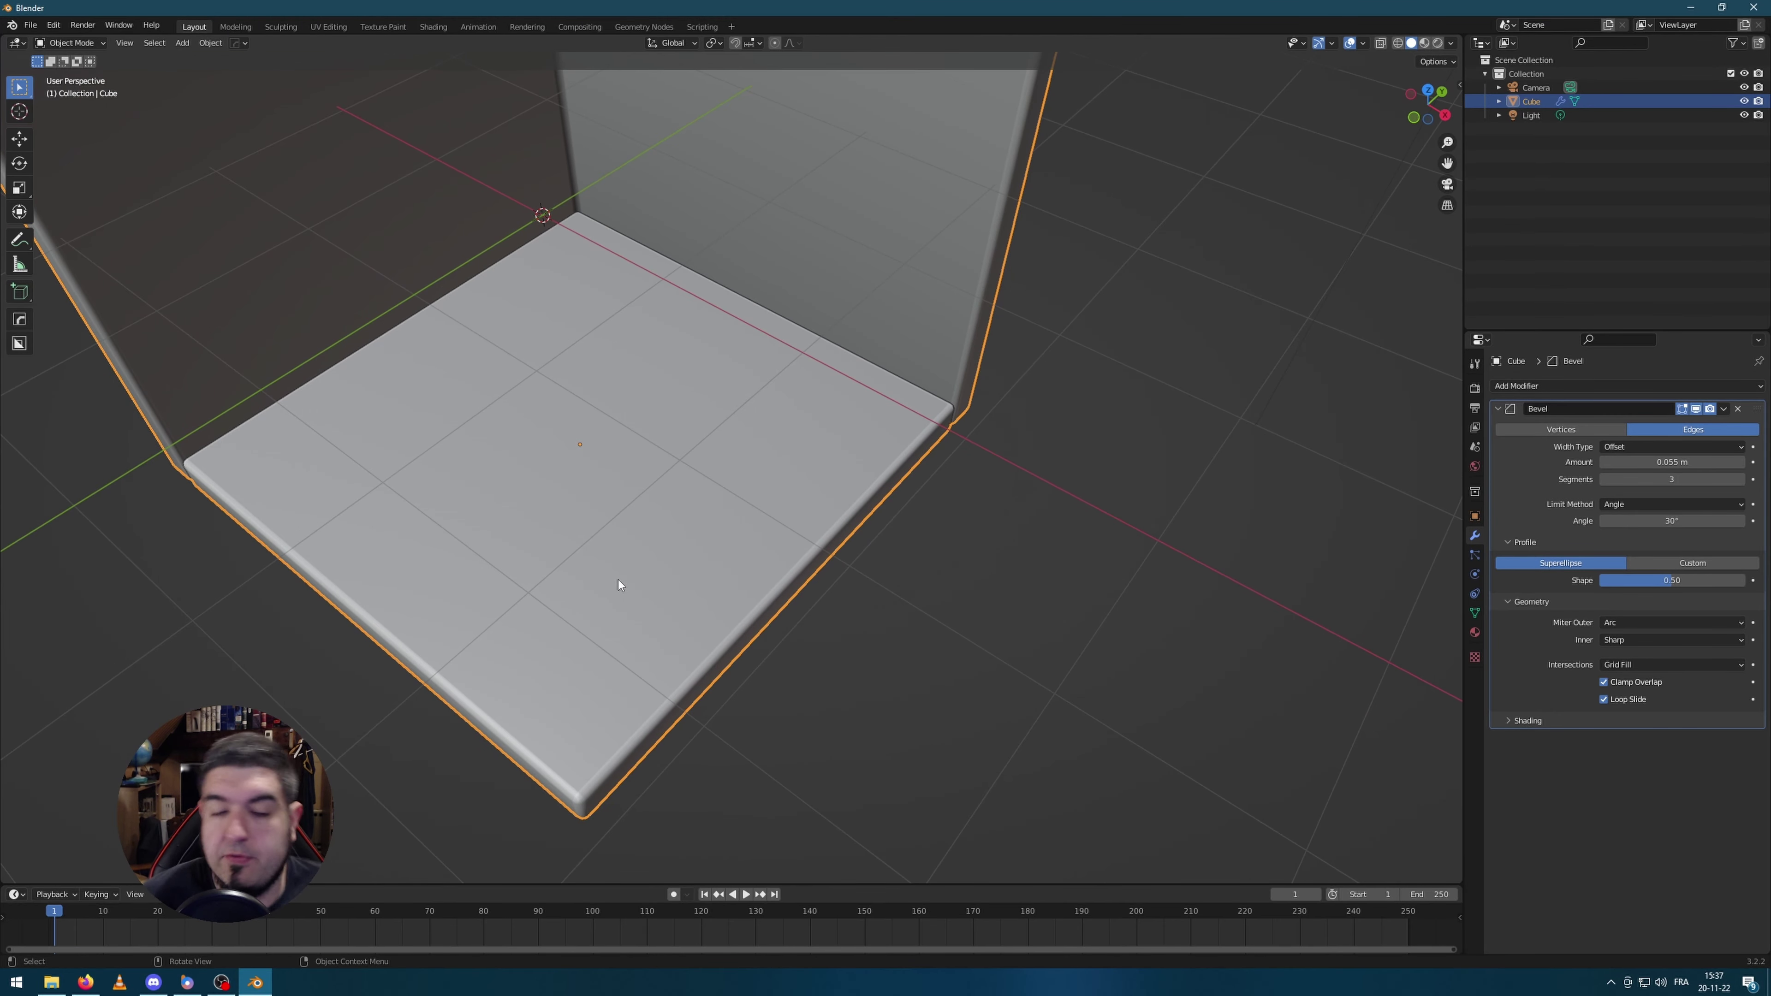
middle_click_drag(958, 620, 655, 508)
left_click(655, 508)
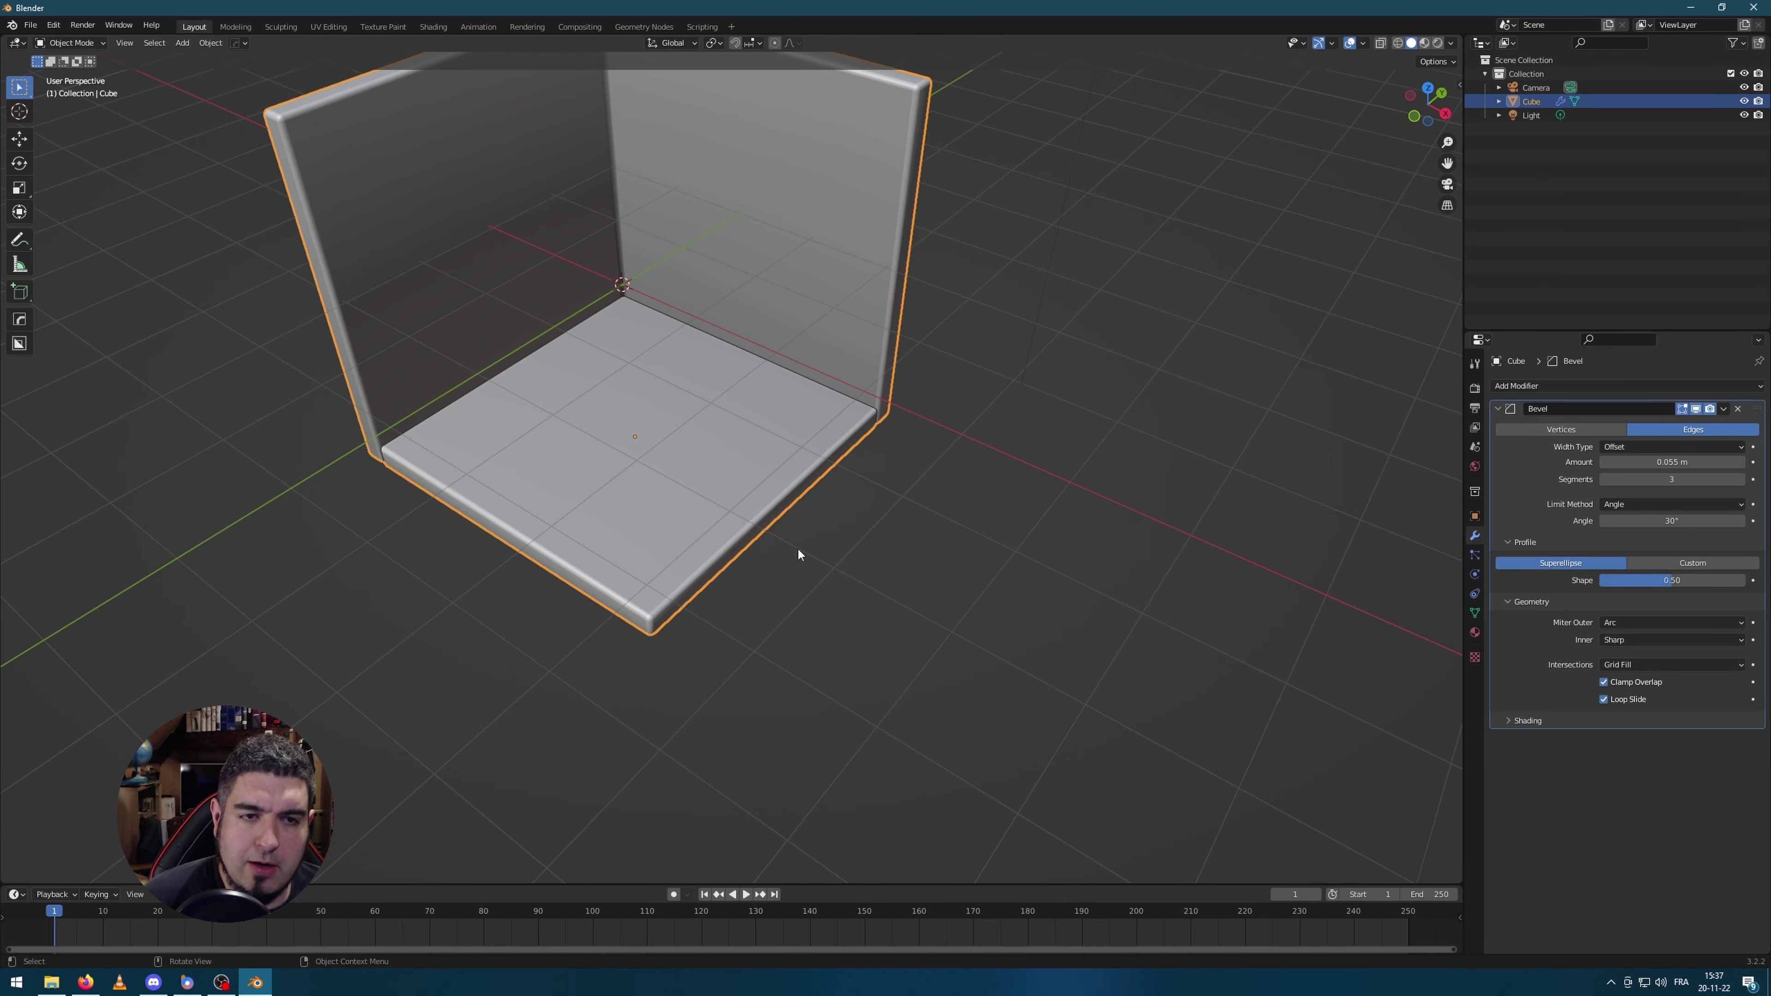
left_click(903, 598)
key("shift+a")
mouse_move(904, 600)
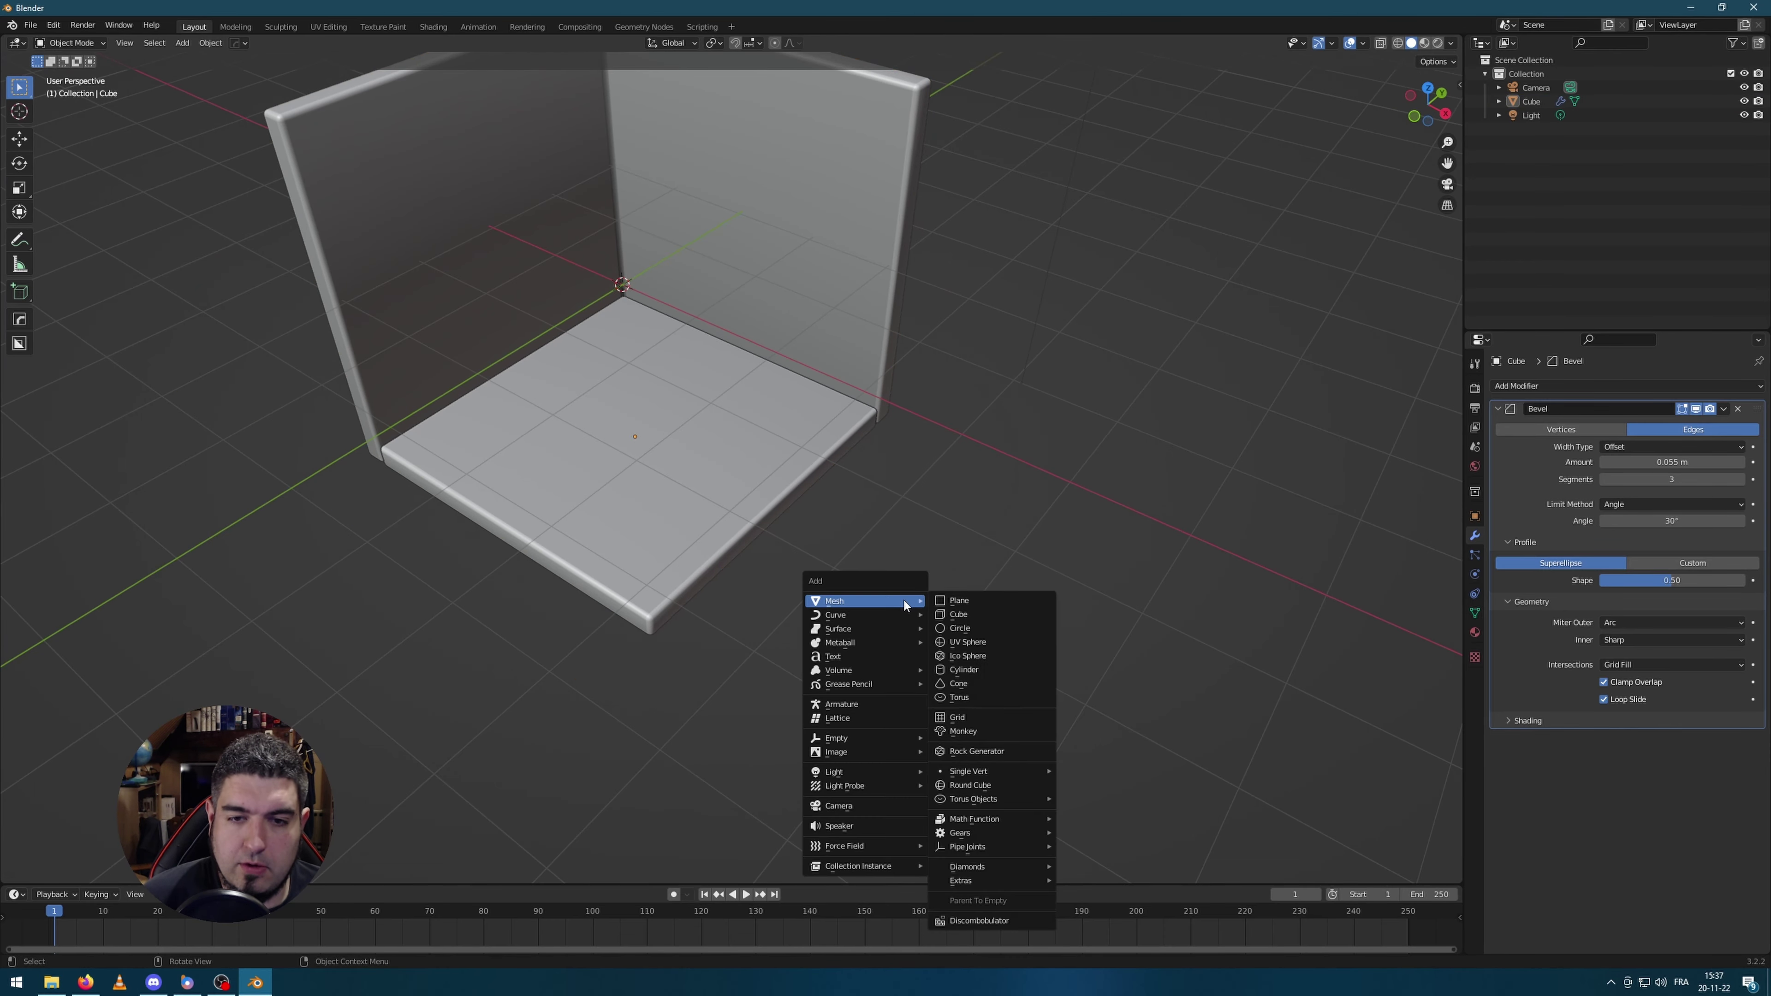
left_click(979, 613)
Step: Scale the new cube down along the Z axis to form a thin square slab
key("s")
key("z")
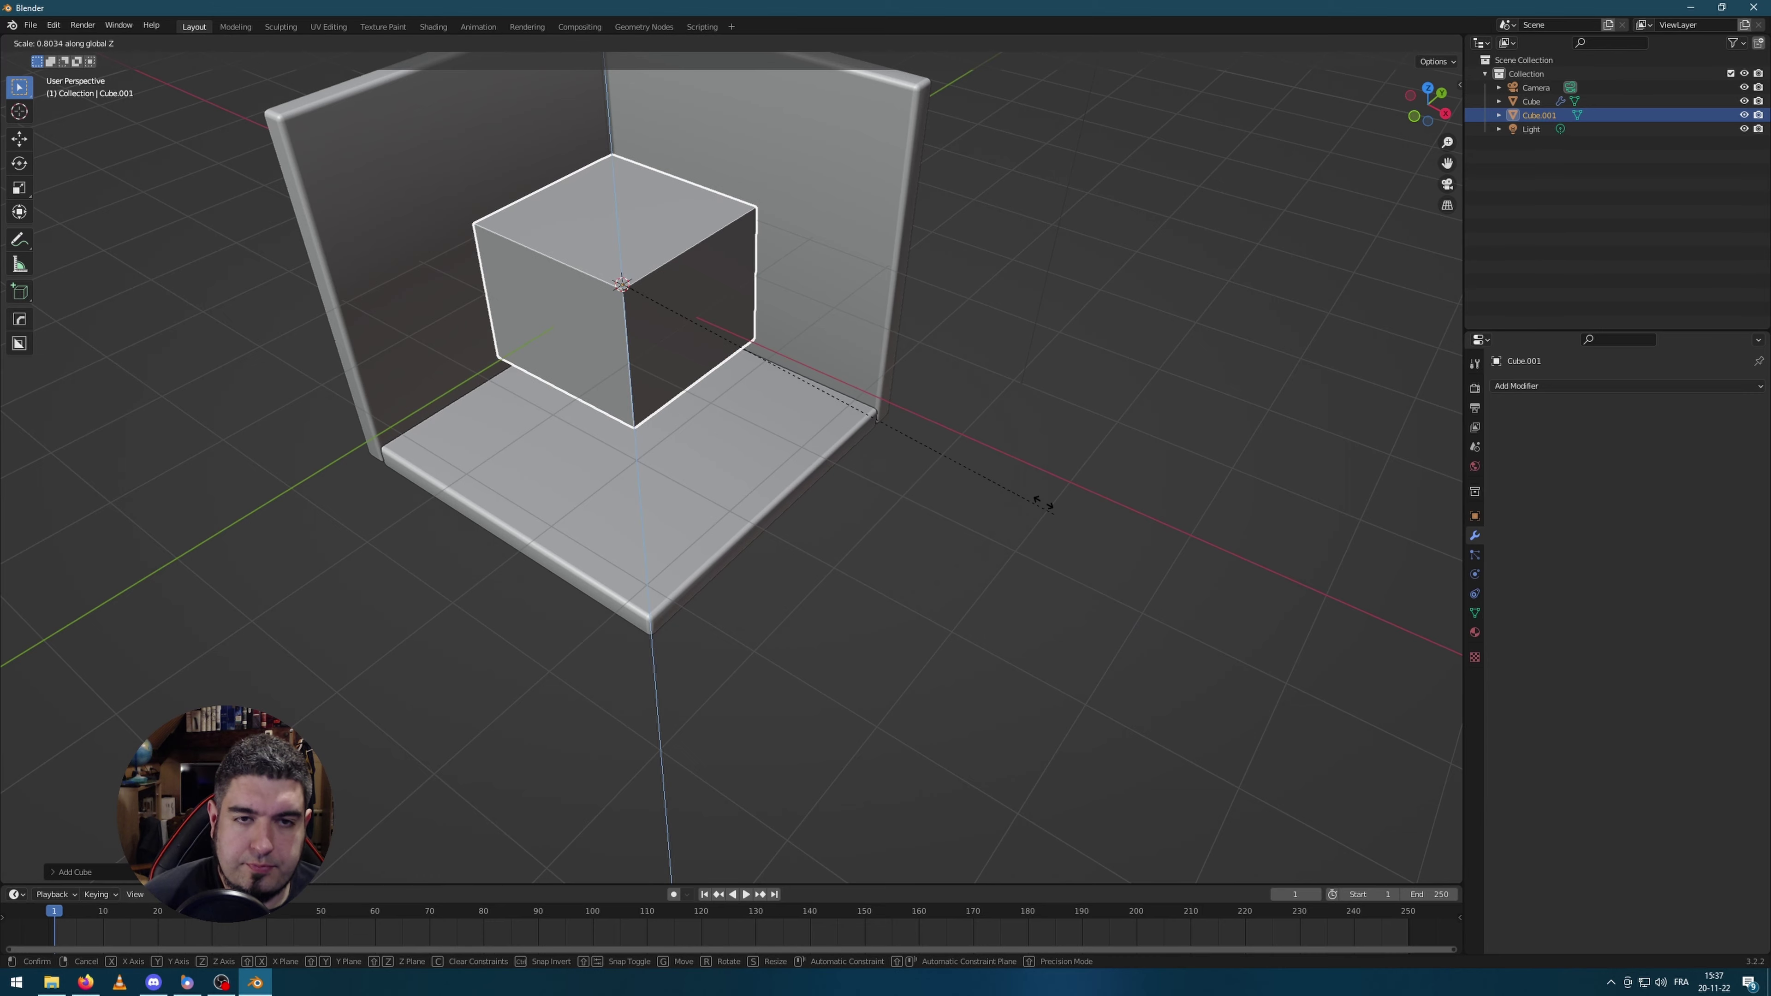
left_click(637, 250)
scroll(598, 320, "up", 8)
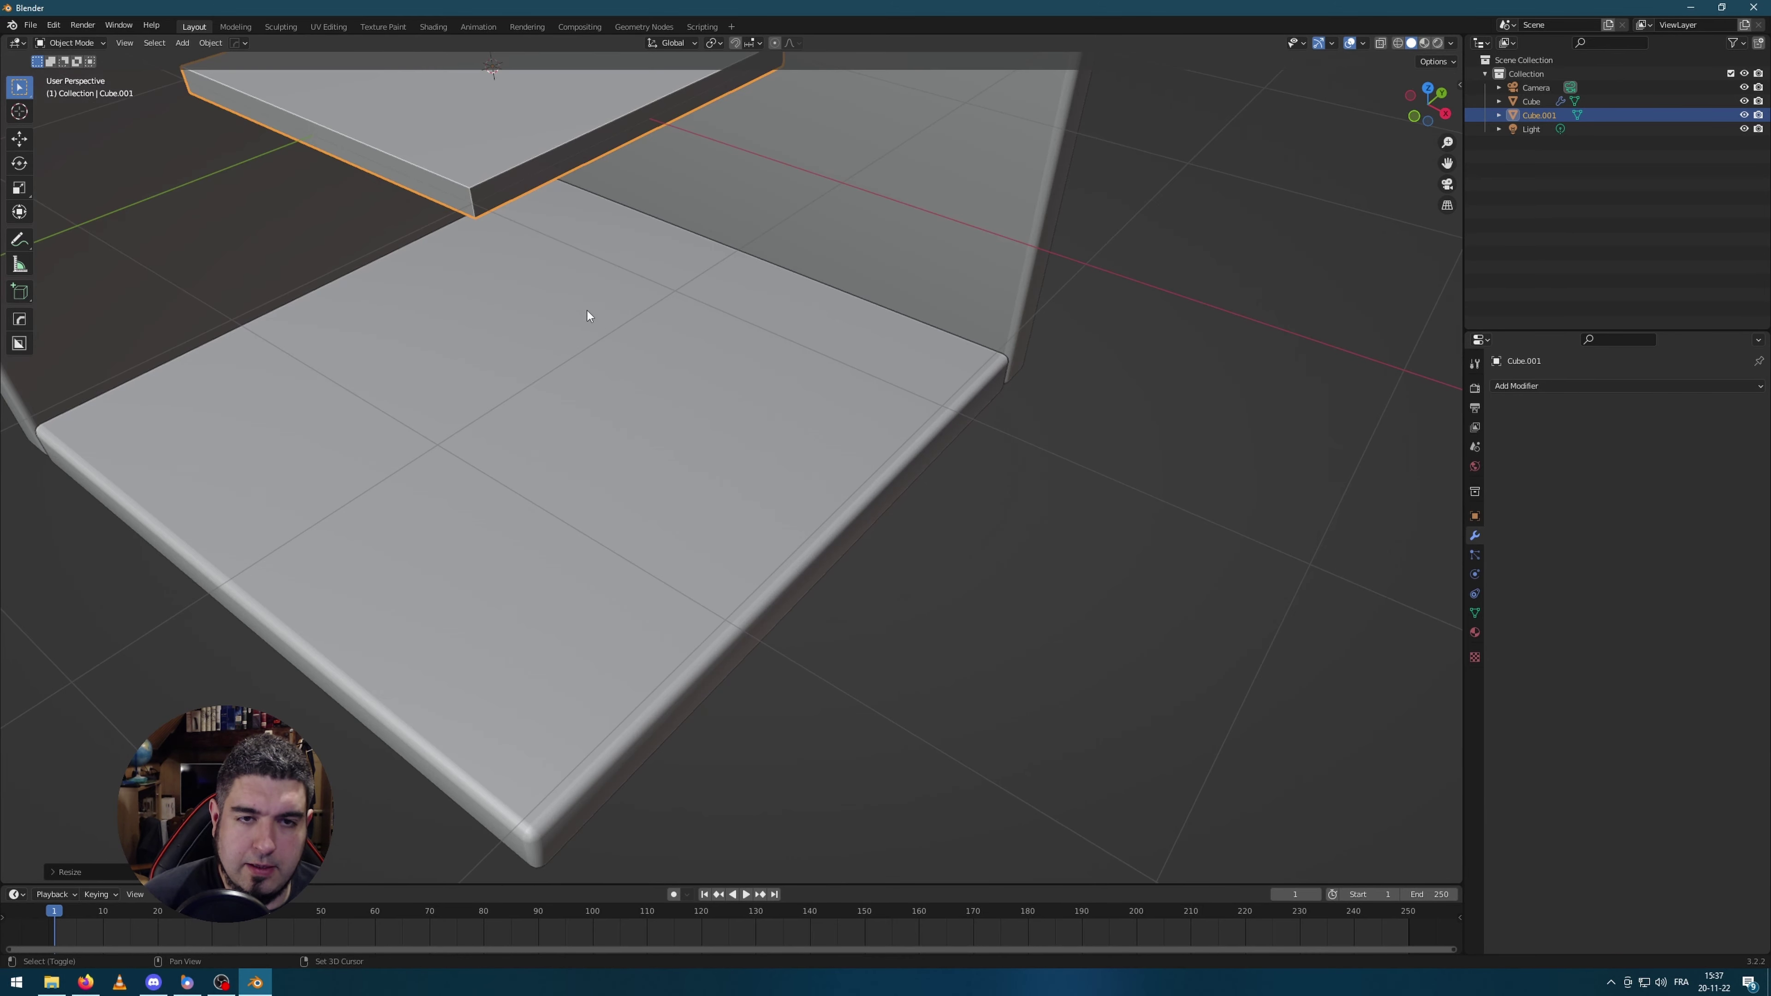
scroll(741, 430, "down", 4)
key("s")
key("z")
left_click(1044, 415)
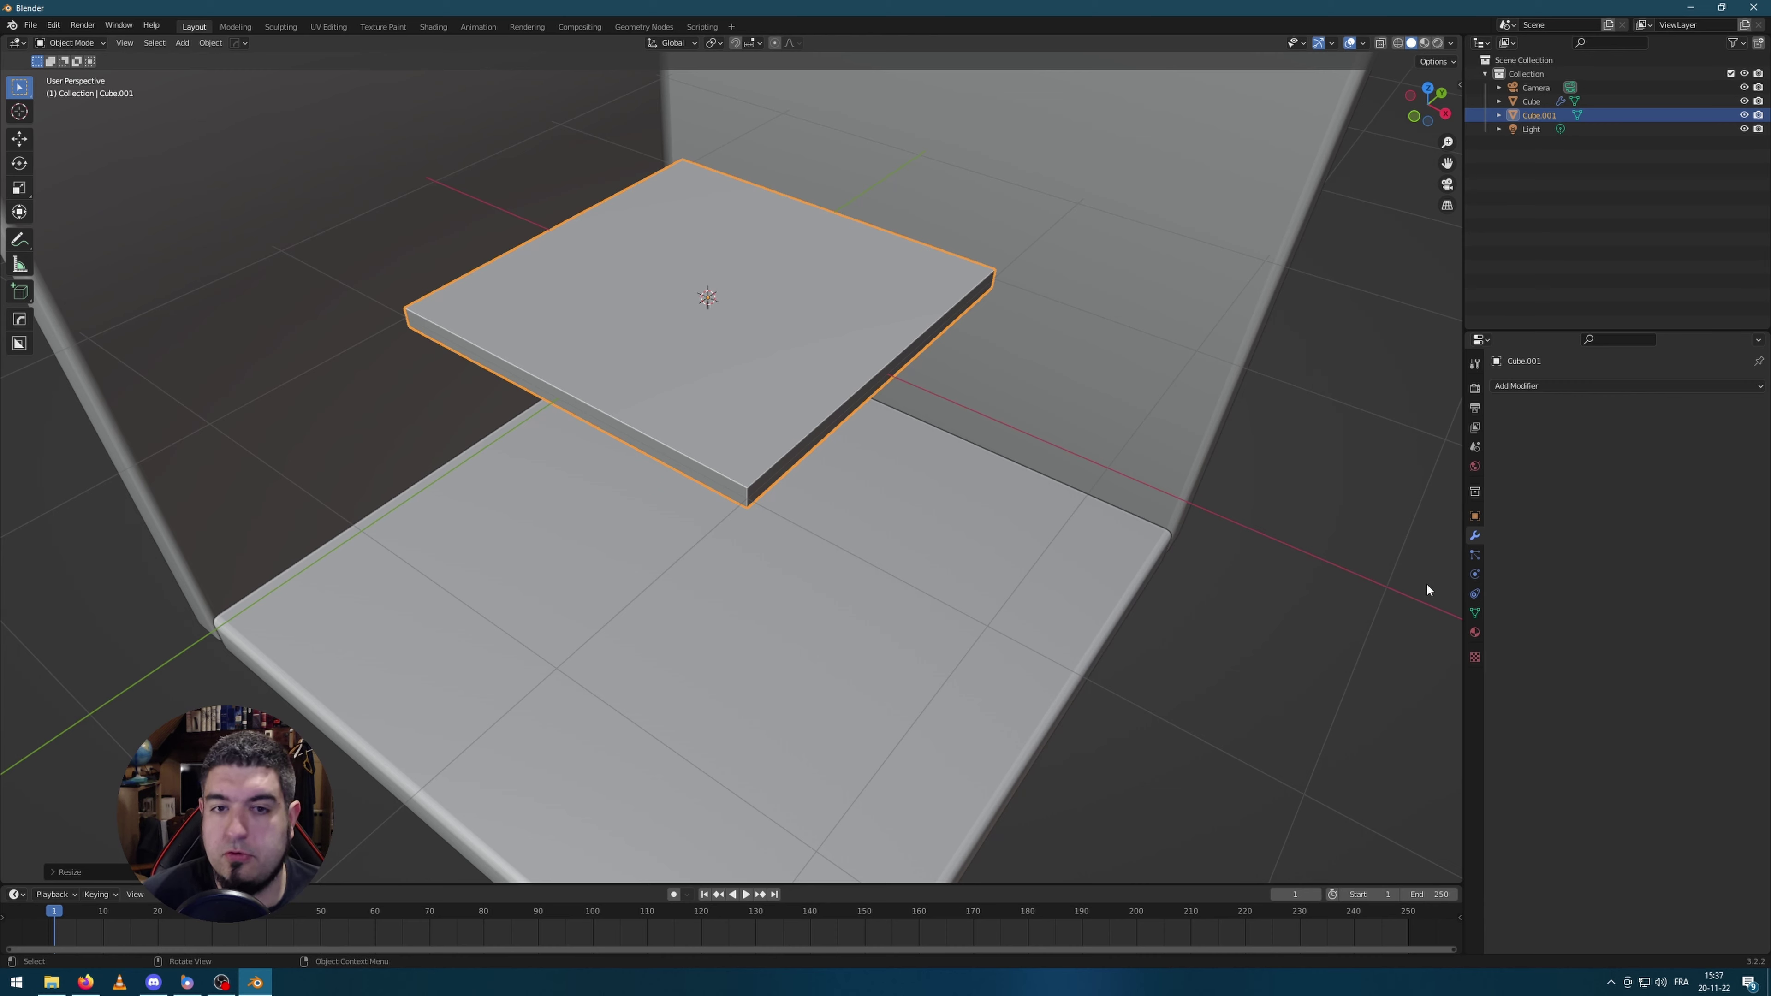
Step: Add a Subdivision modifier with 2 viewport levels to the slab
left_click(1547, 385)
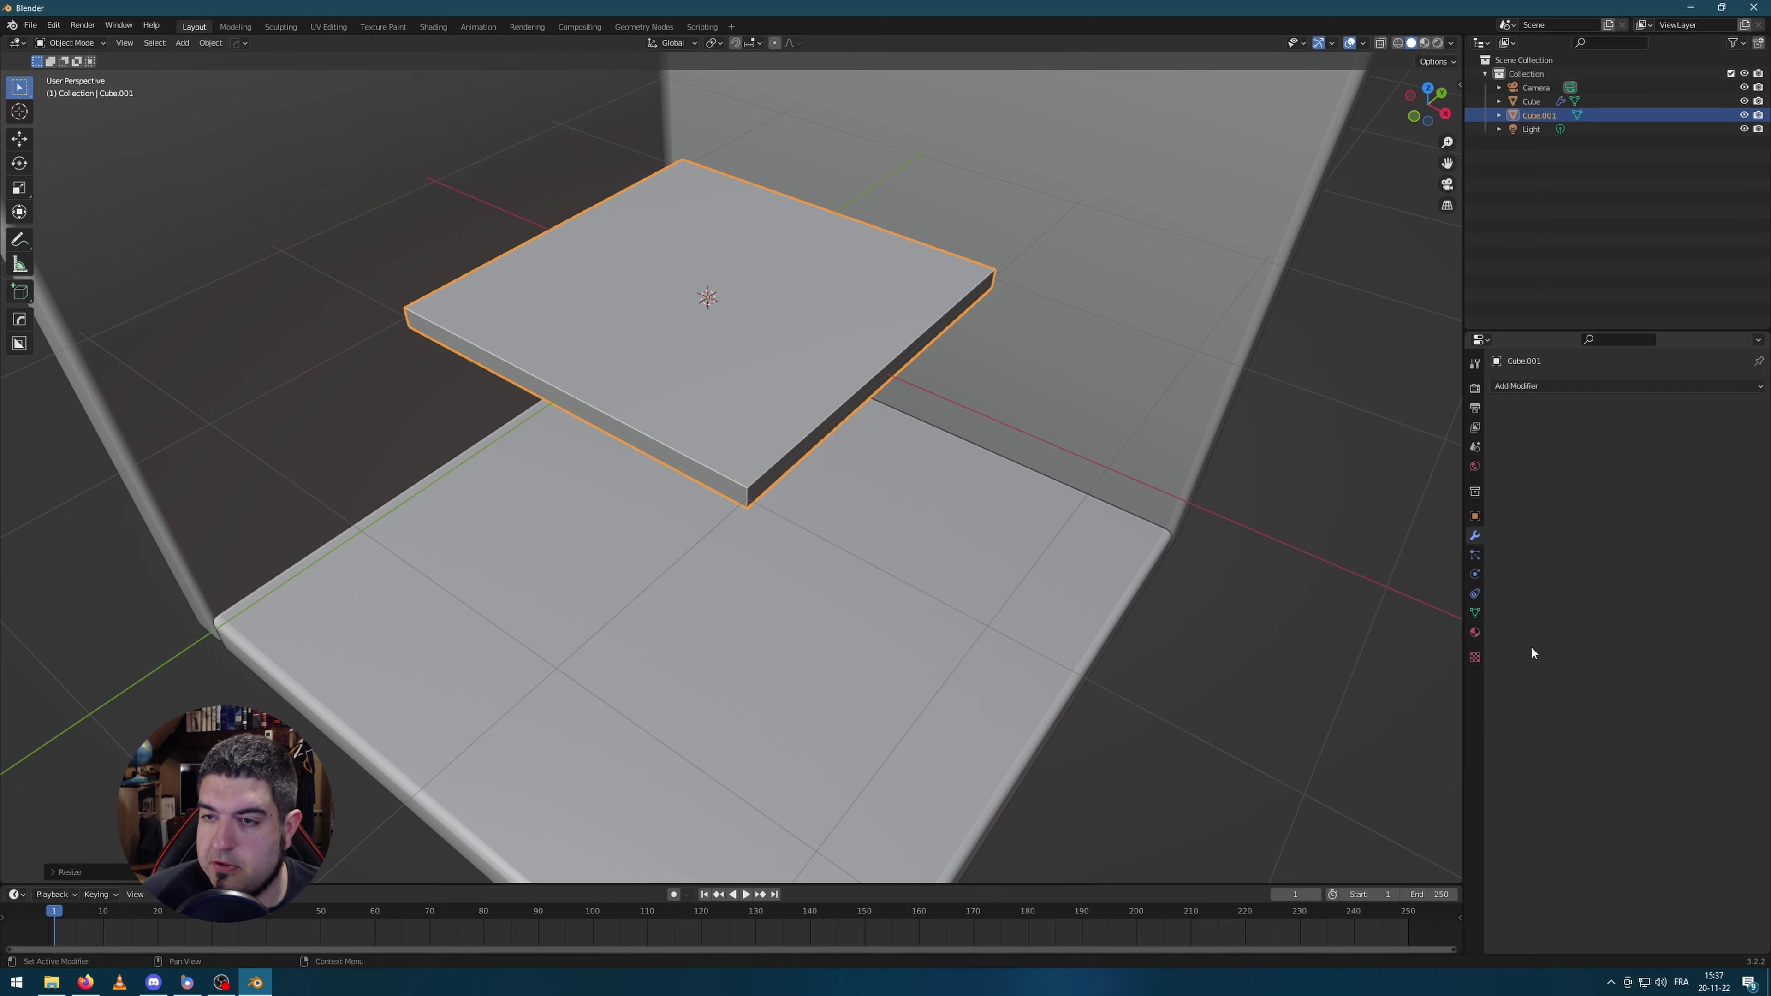
key("ctrl+2")
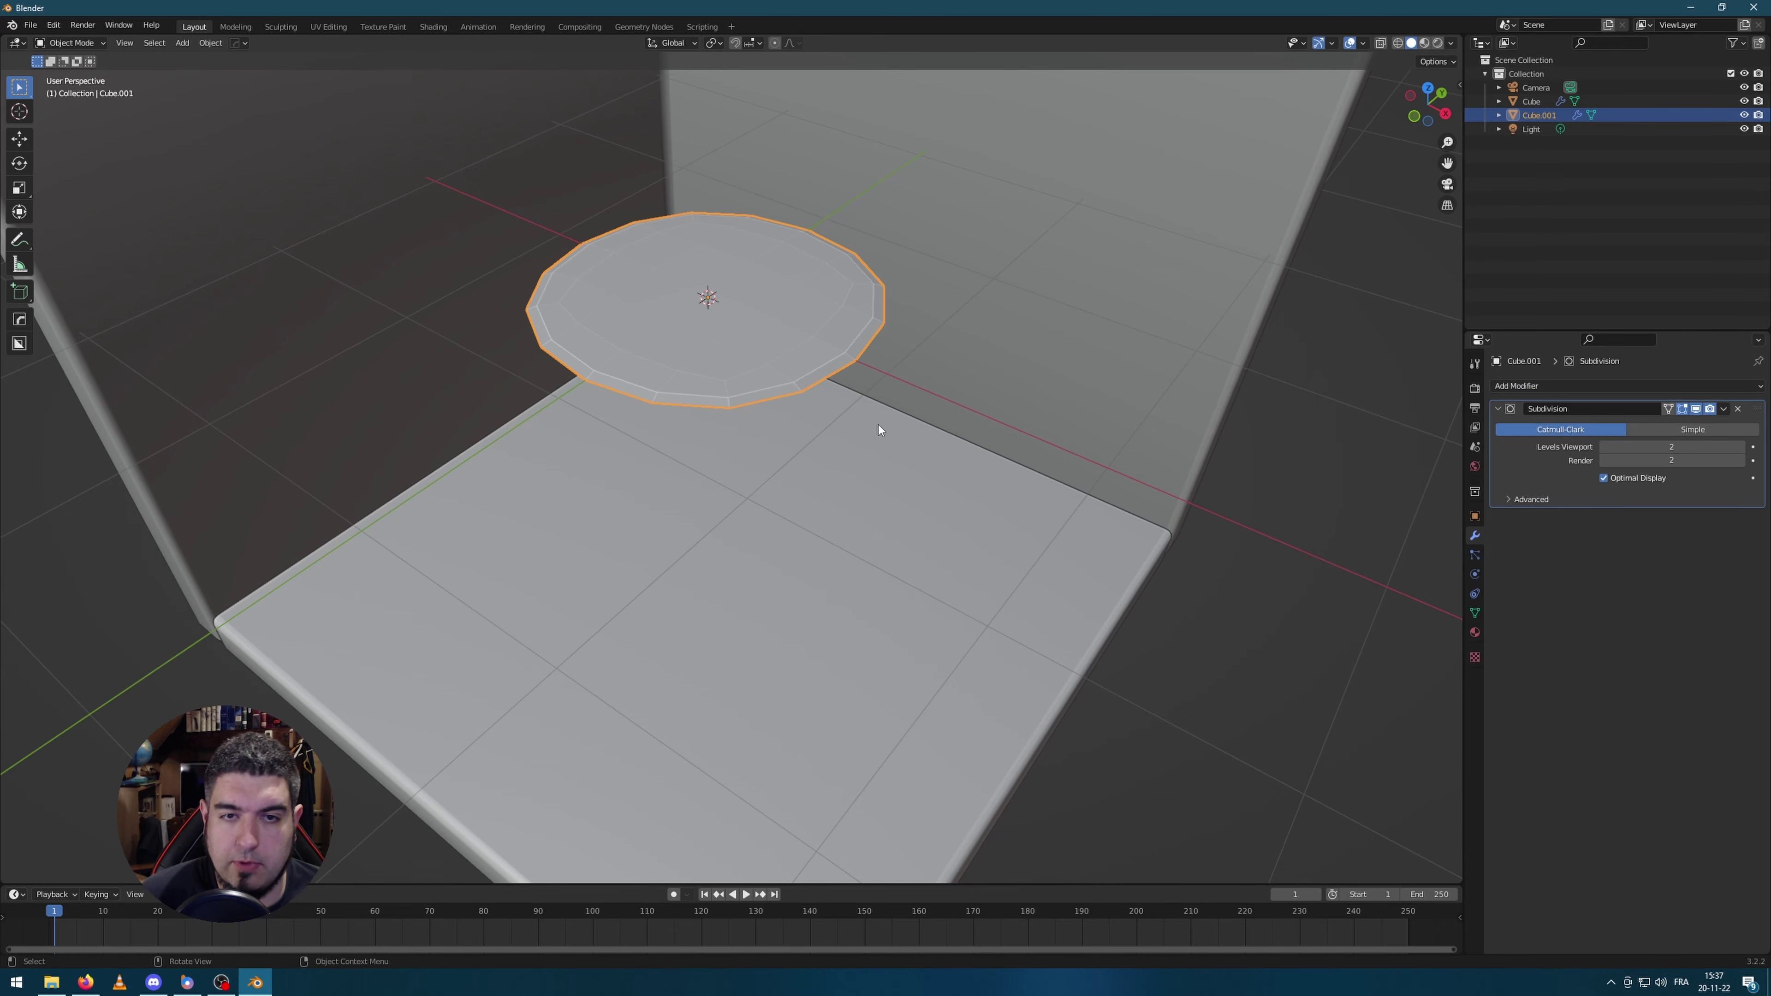
middle_click_drag(878, 424, 890, 436)
Step: In Edit Mode, cut two edge loops across the slab and slide them toward two opposite sides to tighten the rounding
key("Tab")
middle_click_drag(752, 364, 764, 354)
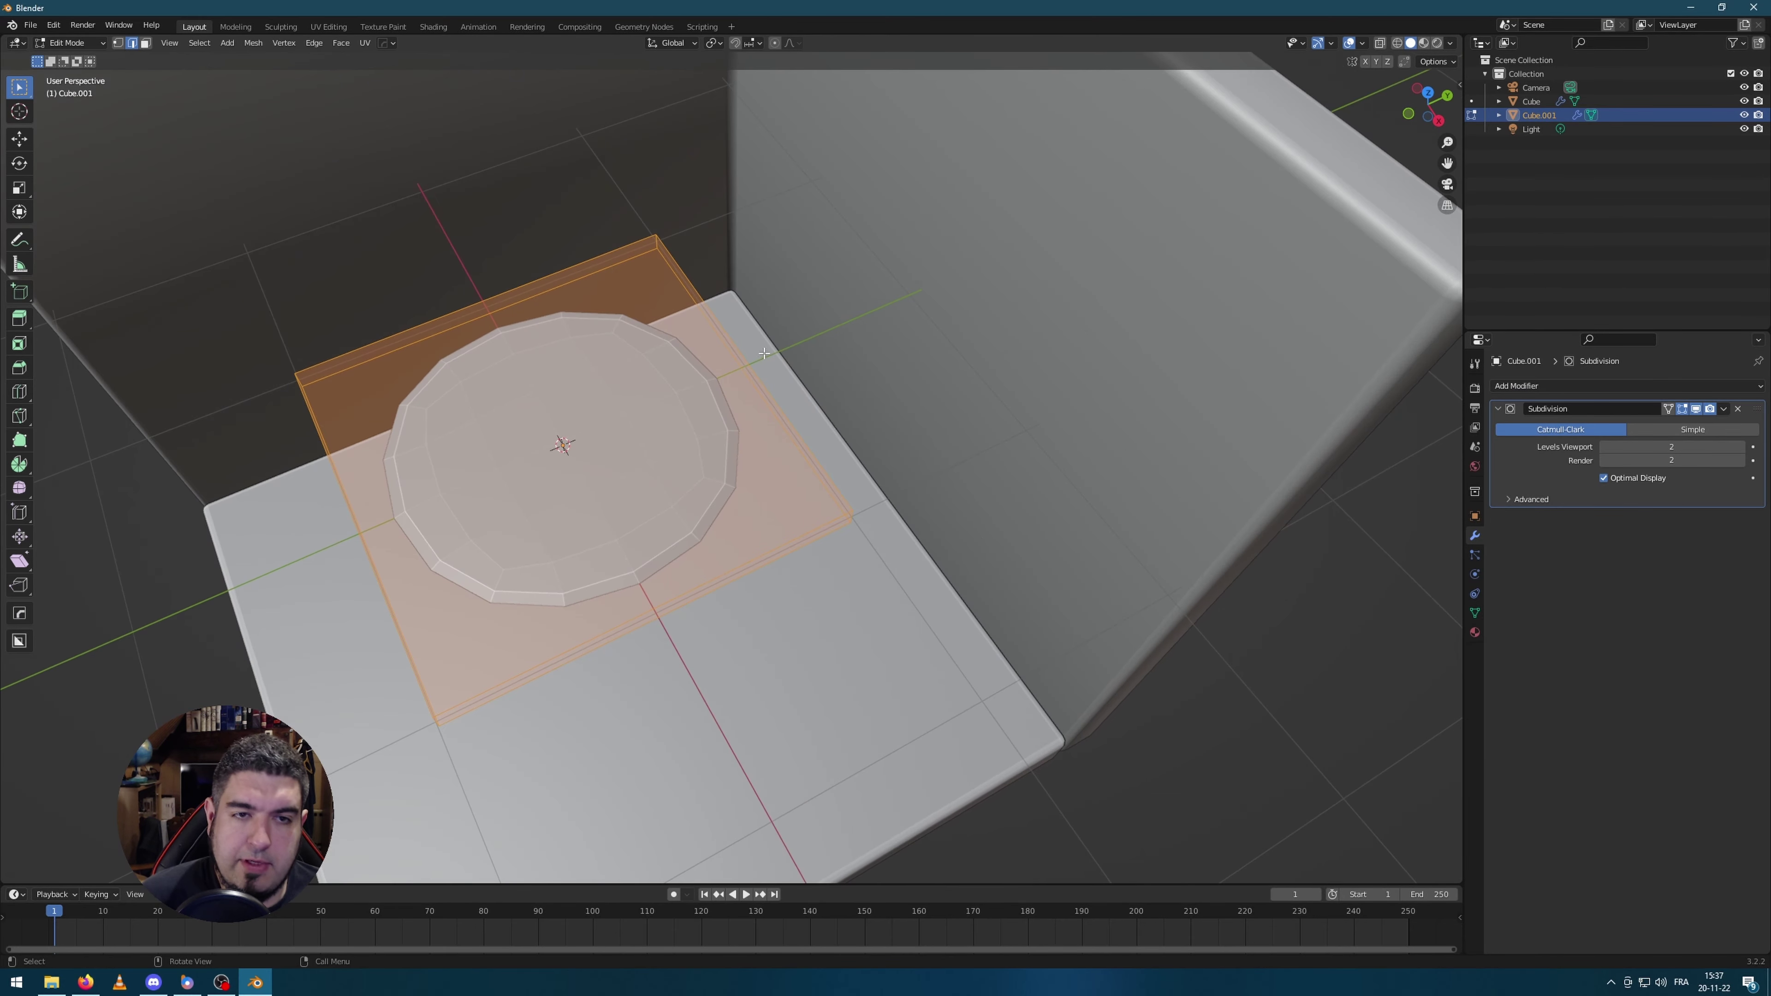
key("ctrl+r")
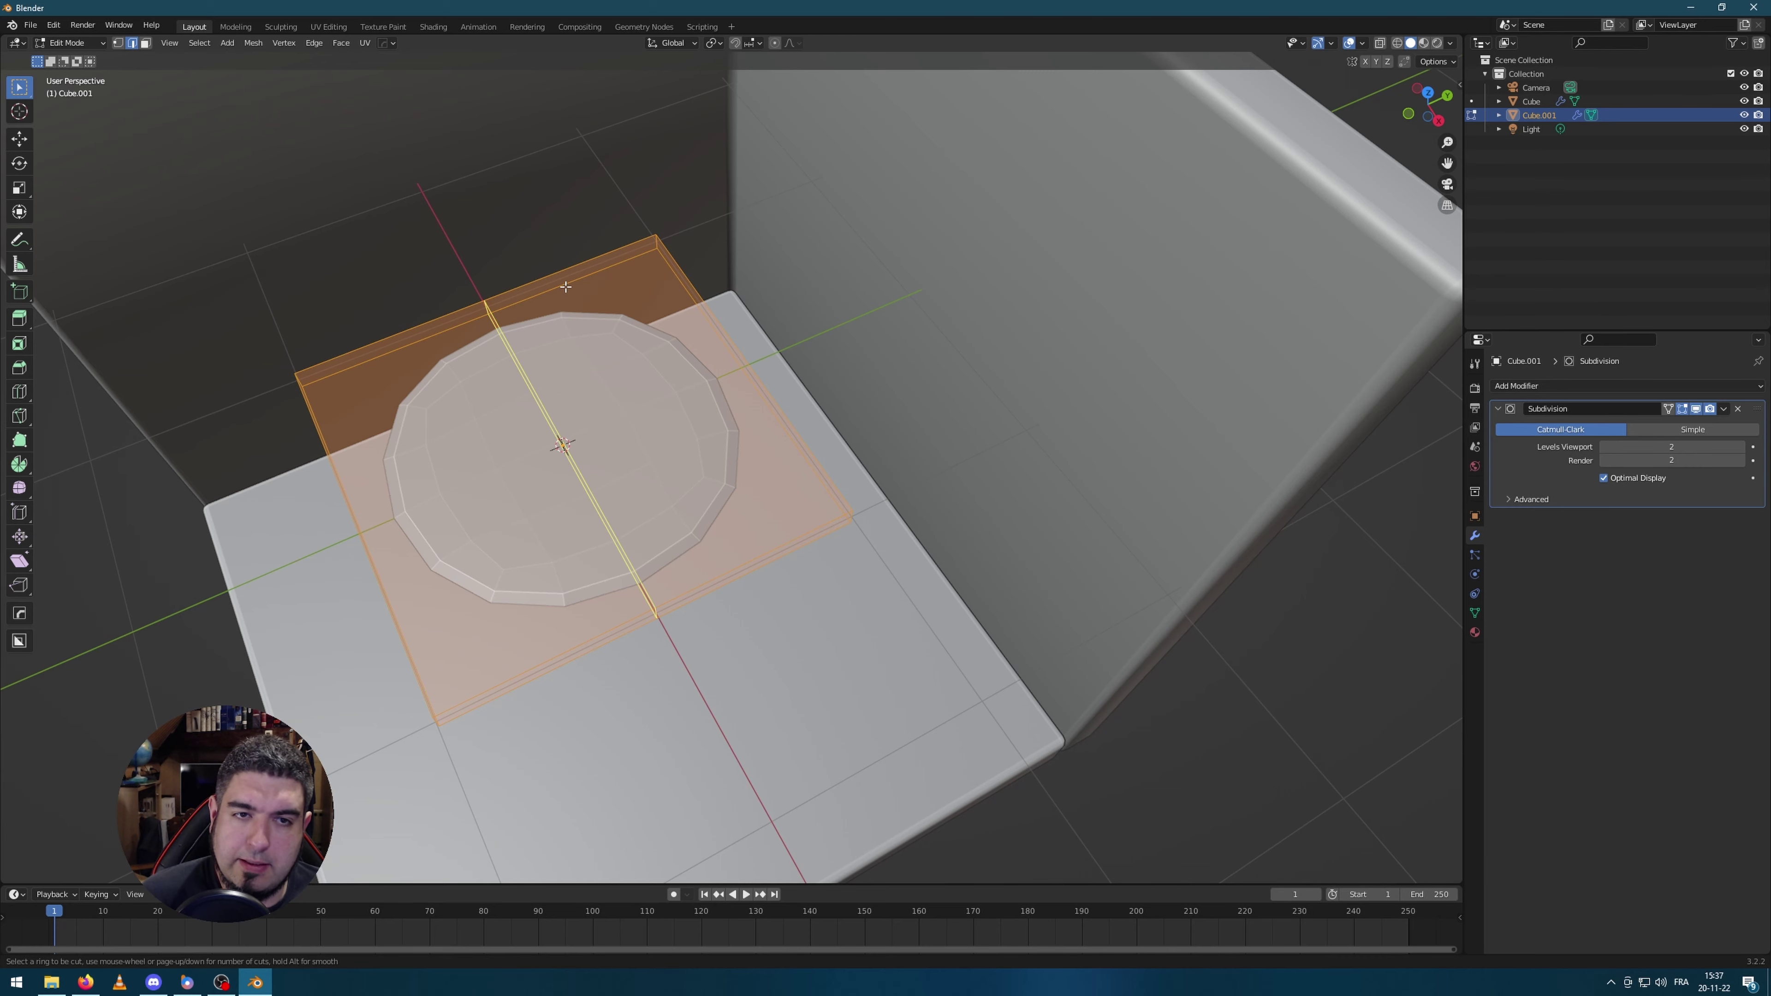
left_click(566, 288)
left_click(589, 296)
key("ctrl+r")
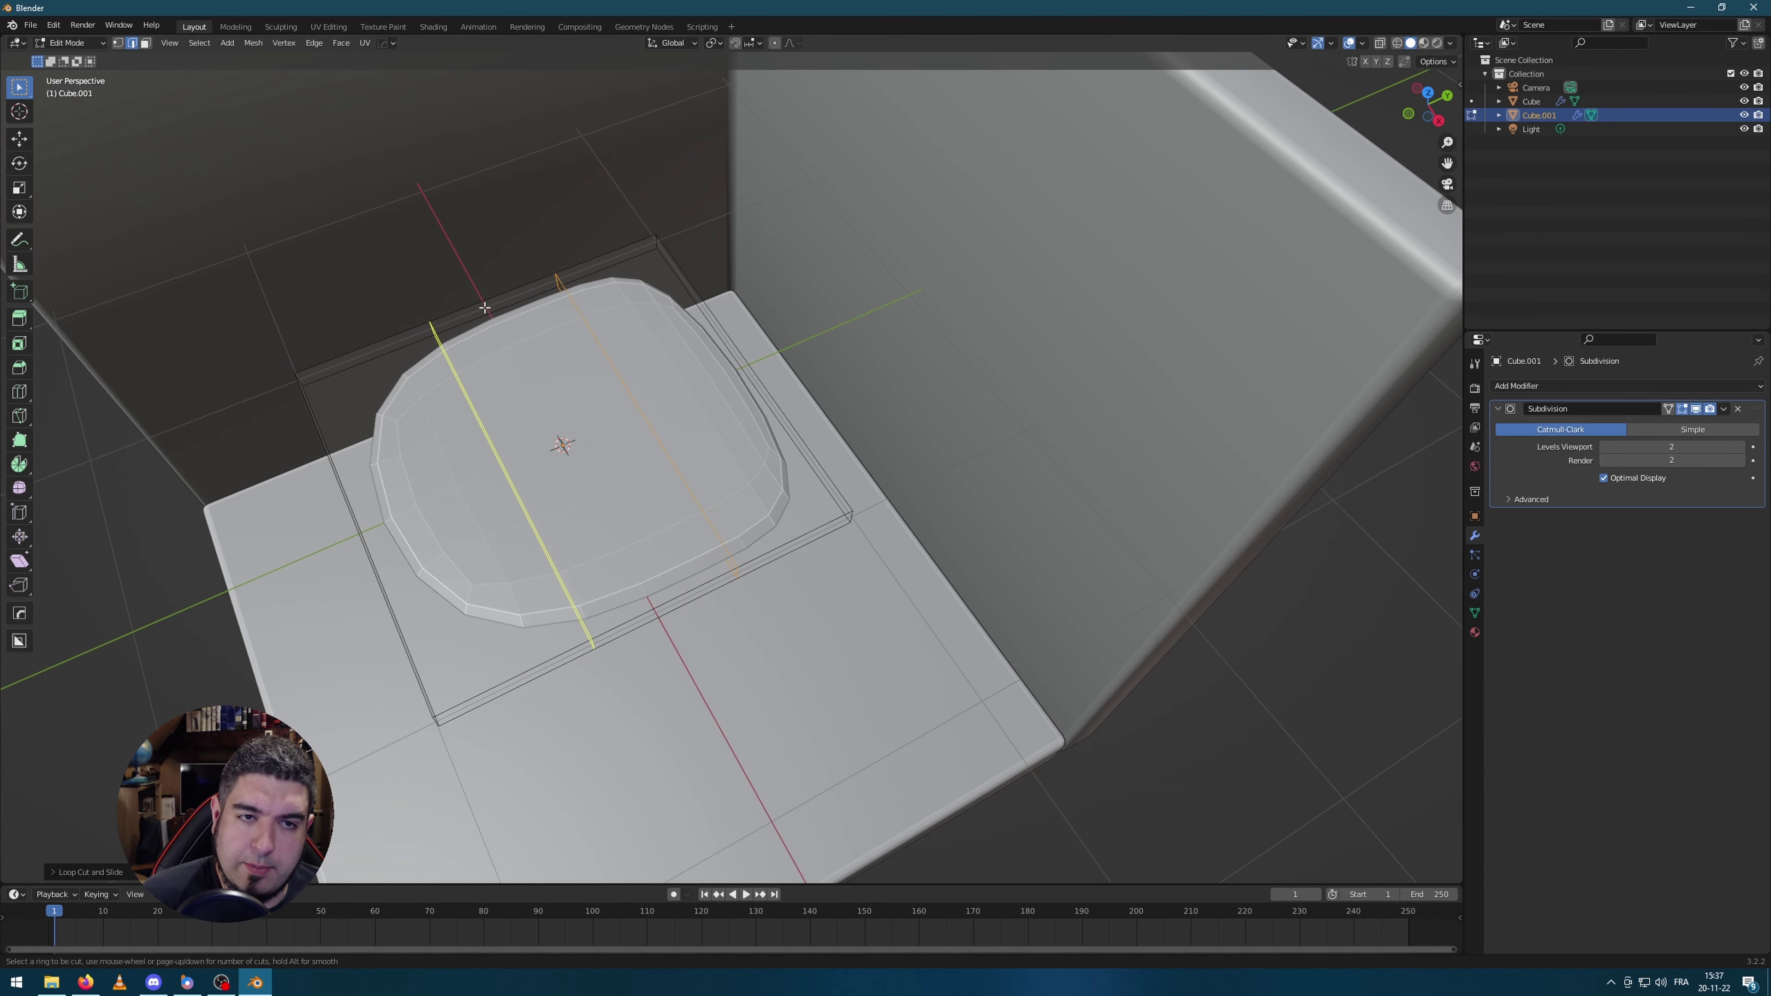
left_click(549, 292)
left_click(396, 331)
Step: Cut two perpendicular edge loops and slide them toward the slab's remaining sides, giving a square outline with rounded corners
middle_click_drag(396, 331, 617, 453)
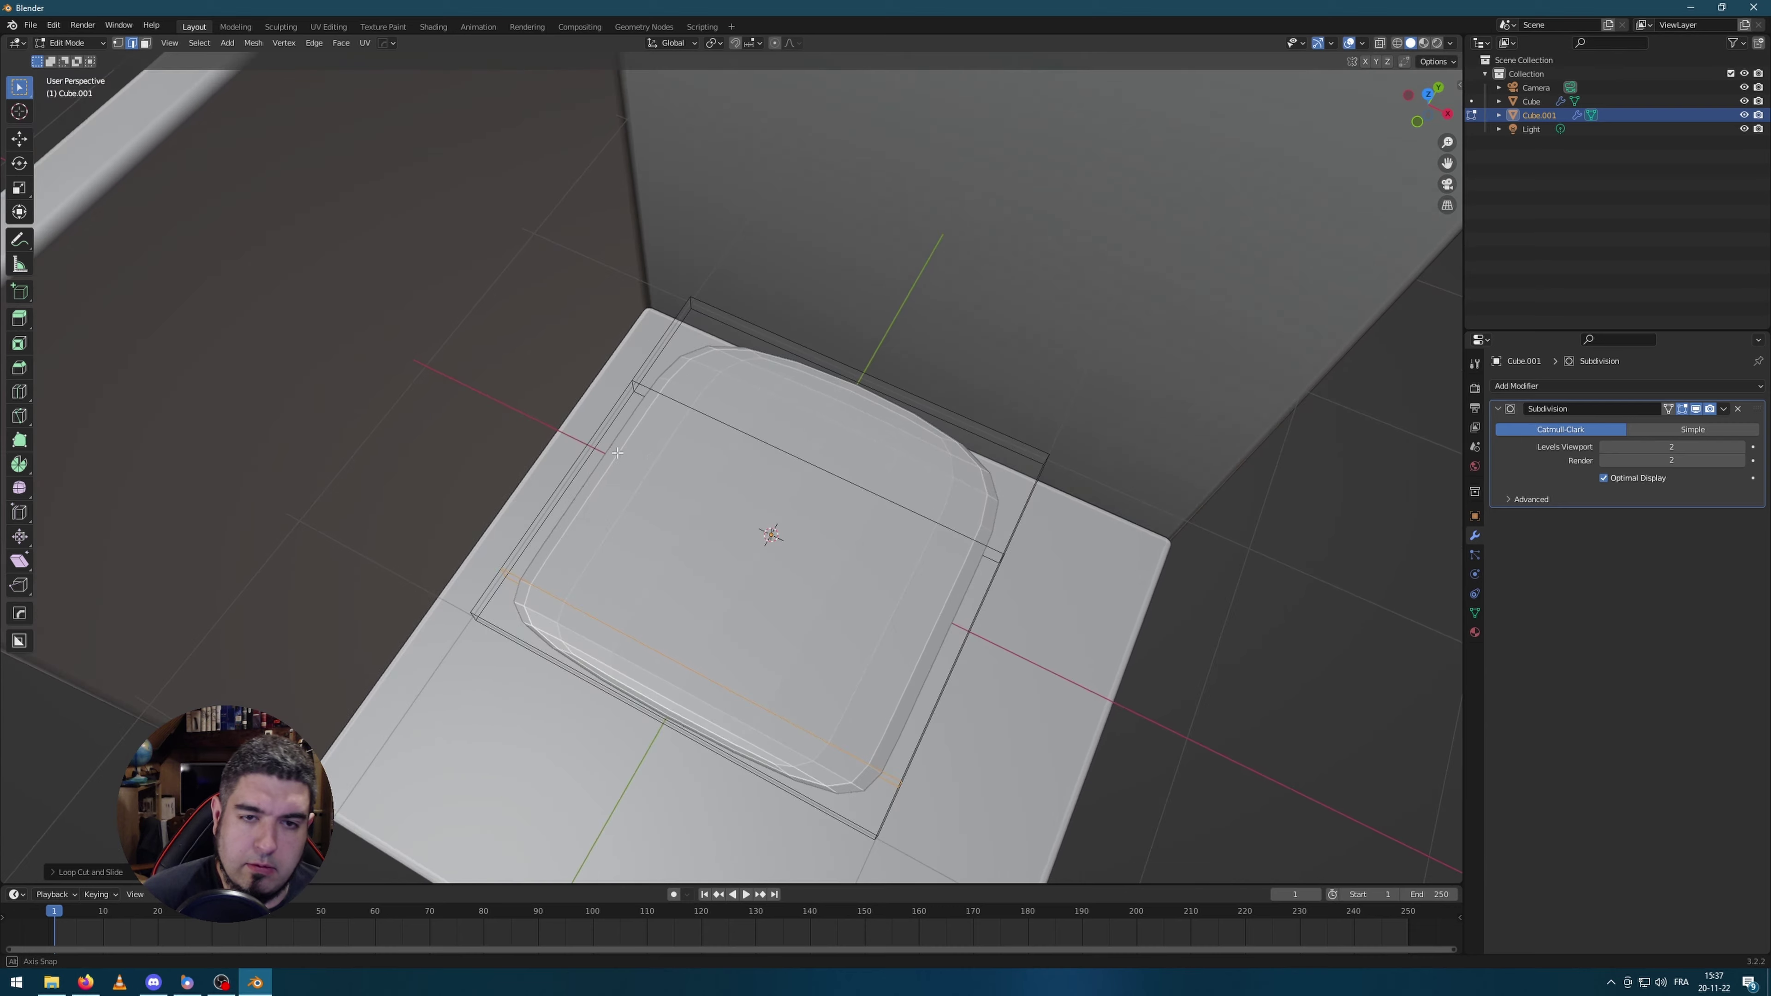
left_click(706, 397)
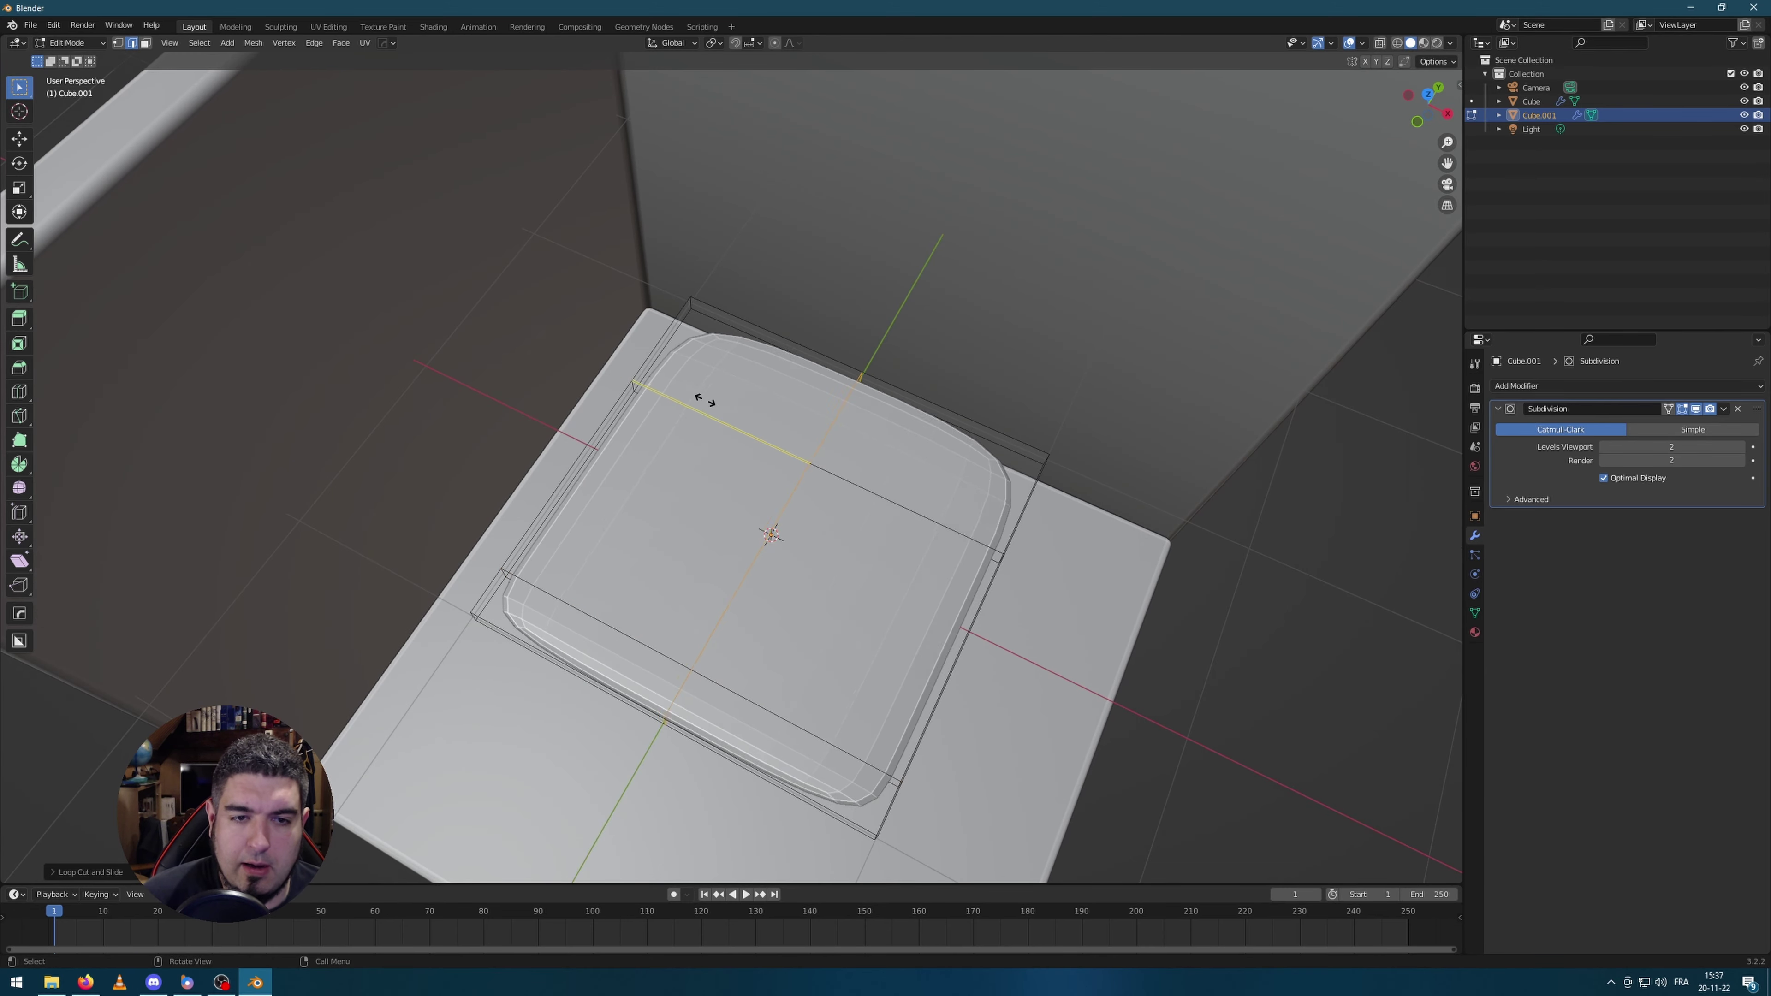
left_click(555, 354)
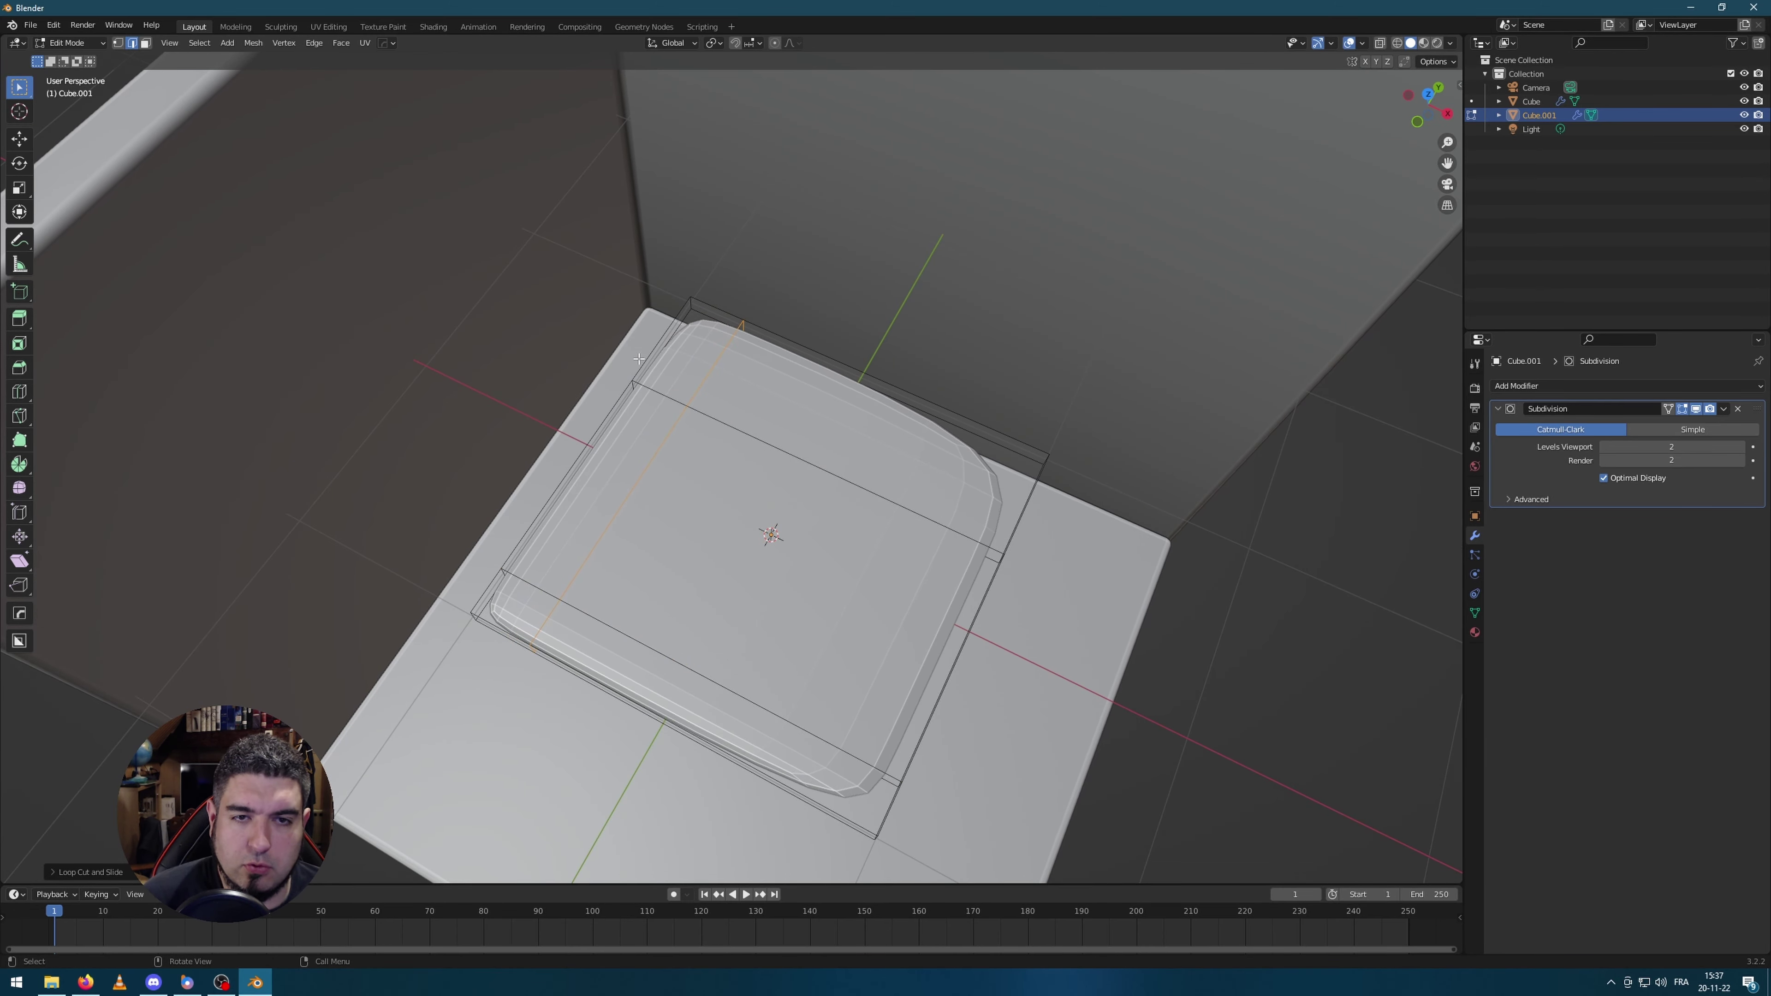
middle_click_drag(555, 354, 927, 335)
key("ctrl+r")
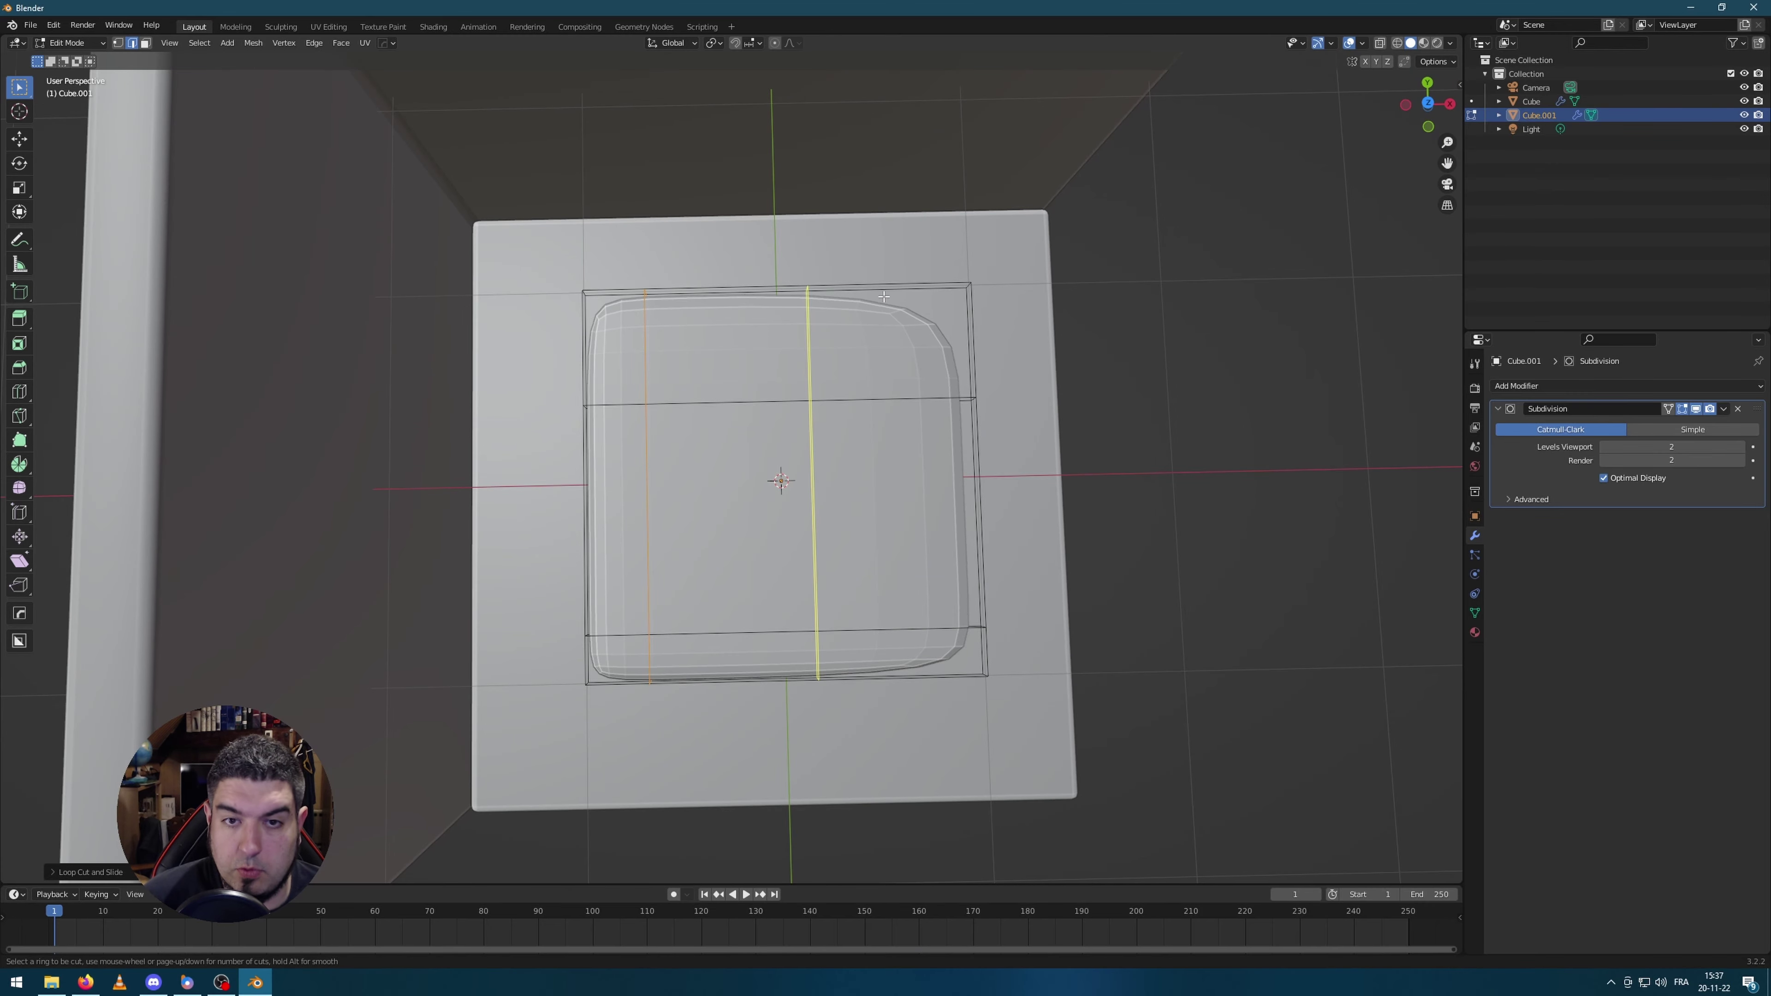
left_click(934, 297)
left_click(987, 291)
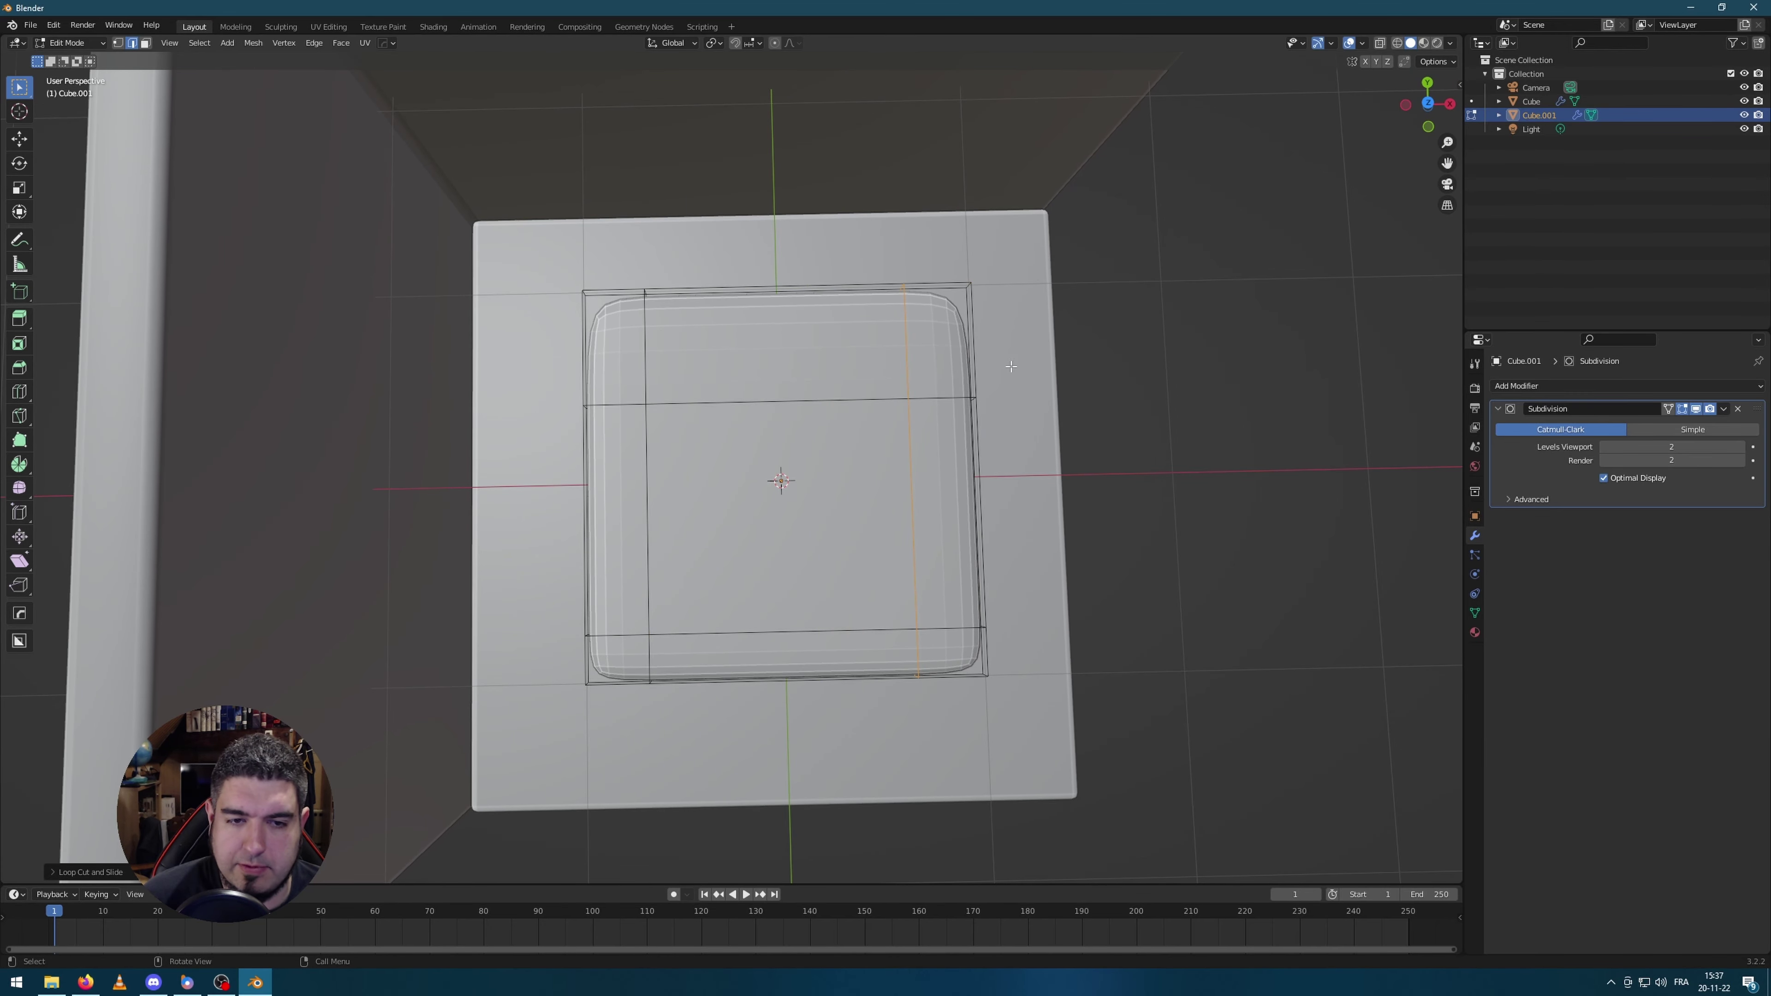
key("Tab")
Step: Cut horizontal edge loops around the slab's thin side, close to its upper and lower faces, to sharpen the rim
middle_click_drag(987, 292, 1144, 456)
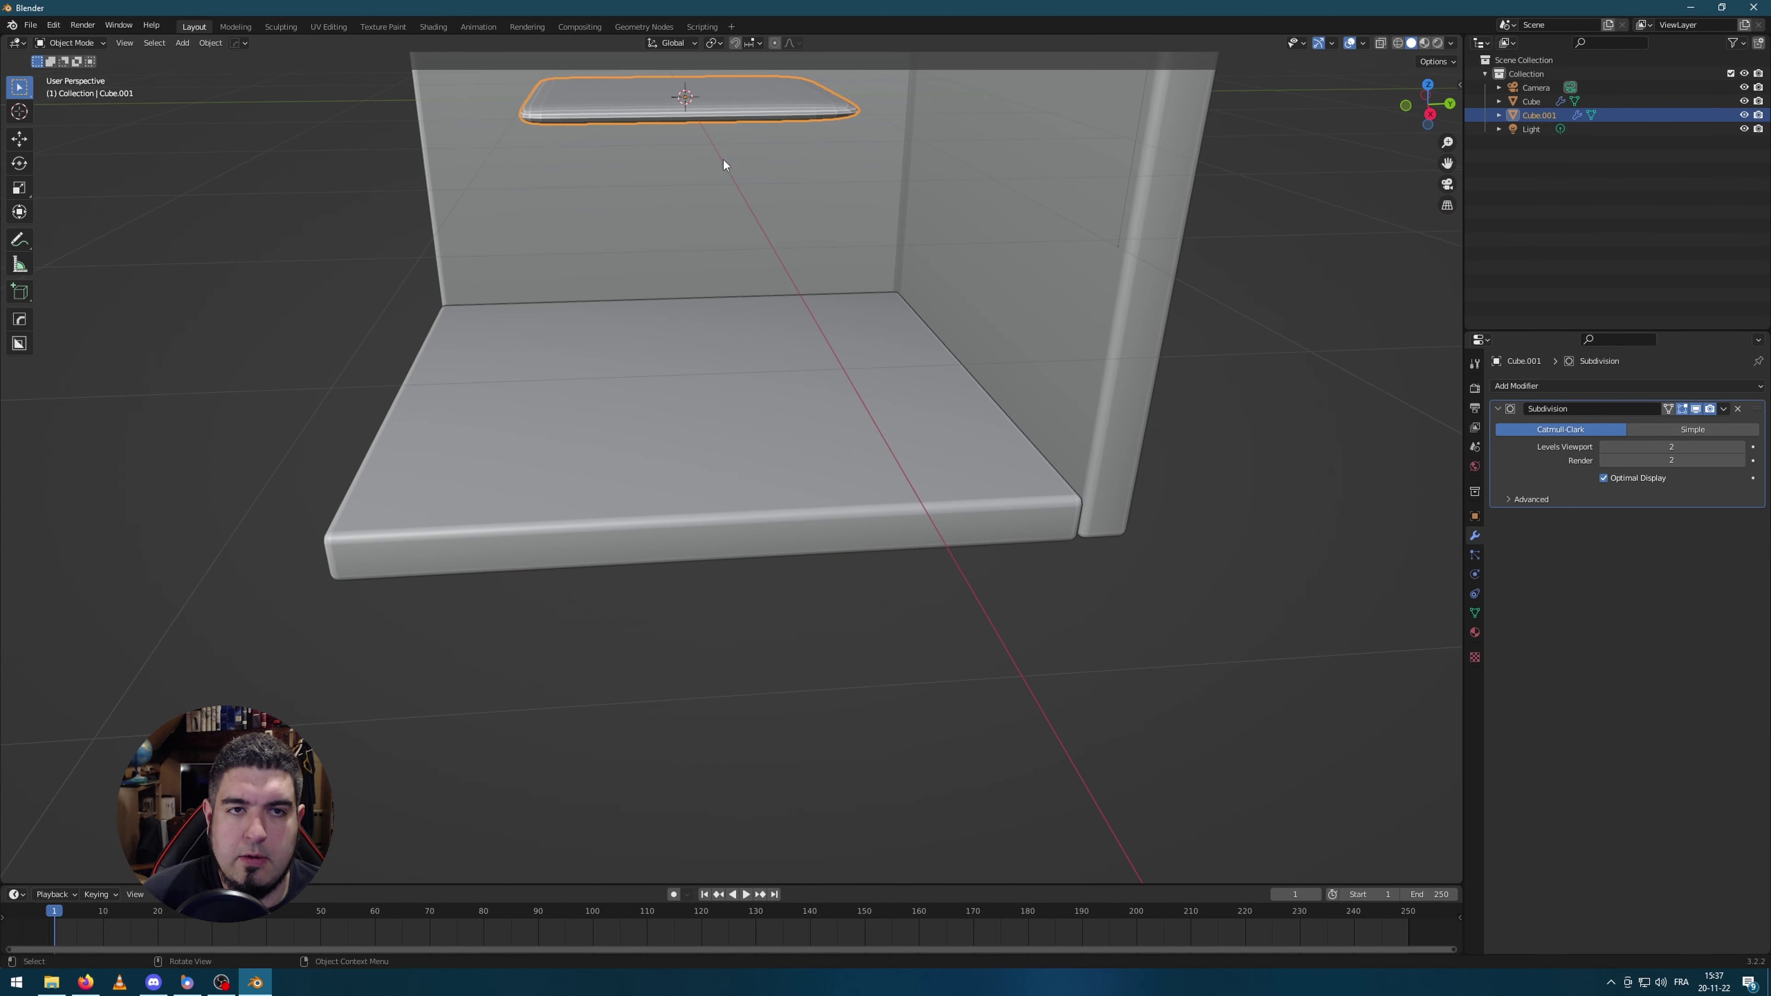
key("KP_Decimal")
middle_click_drag(804, 426, 838, 408)
key("Tab")
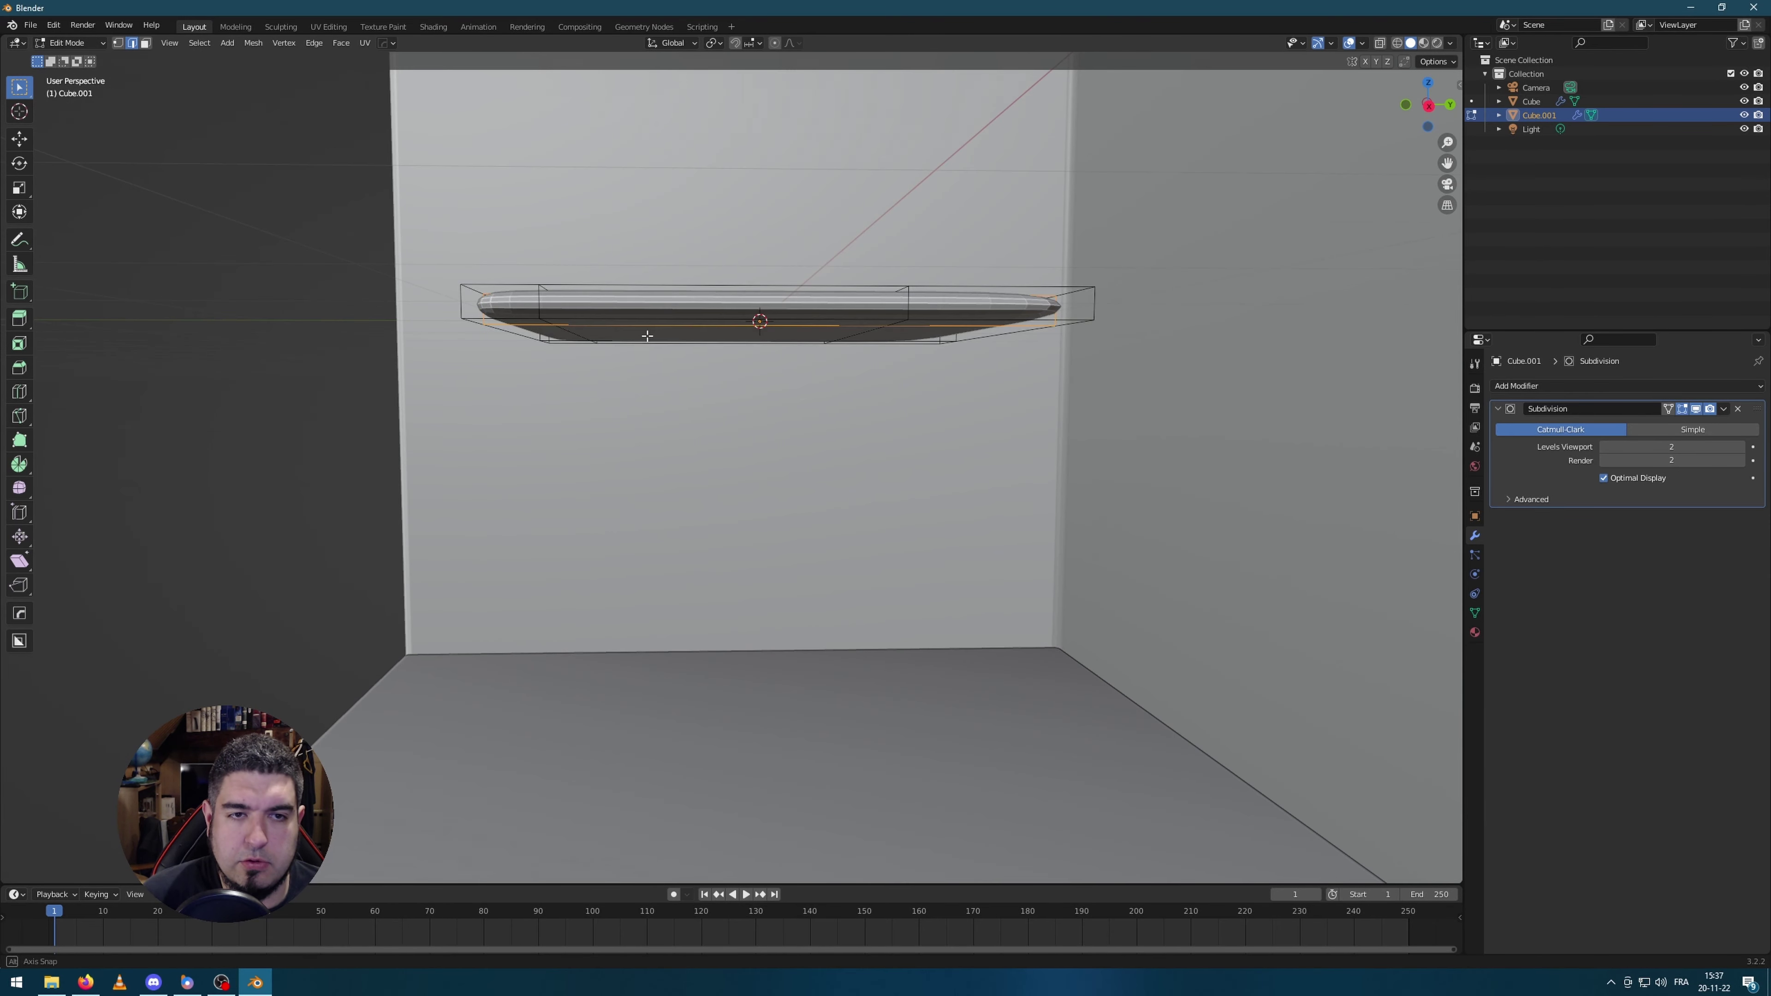
key("ctrl+r")
left_click(453, 328)
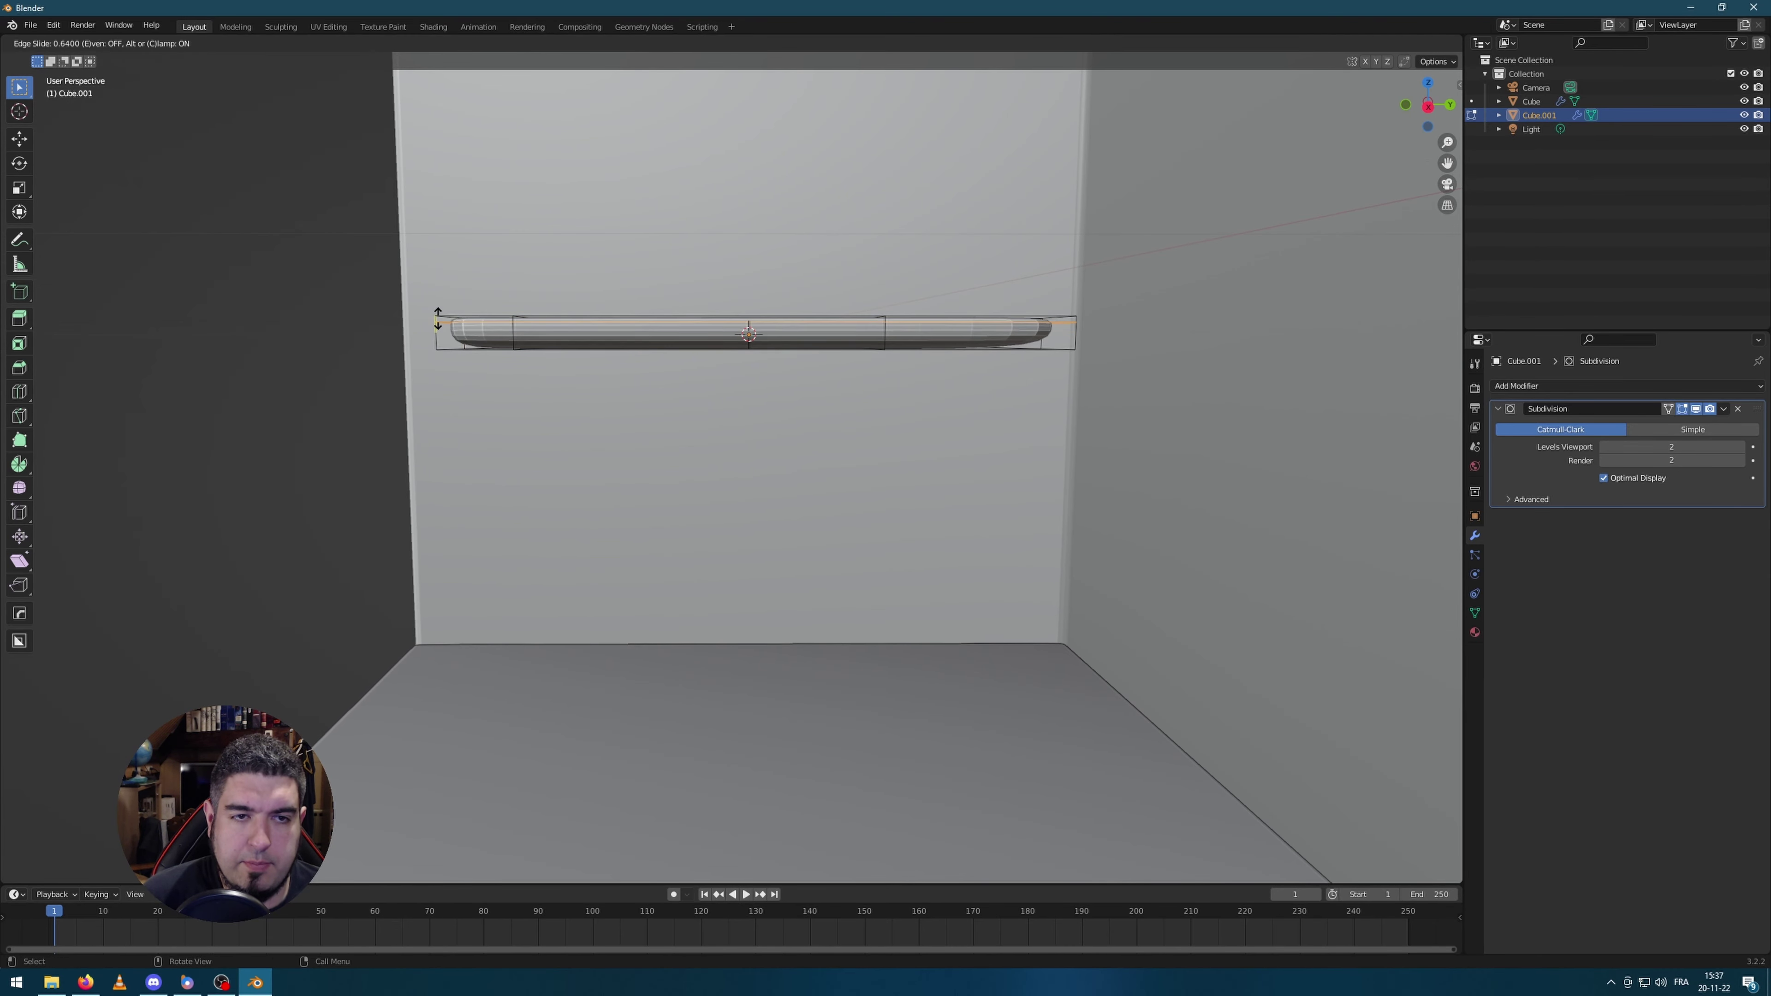
left_click(444, 325)
key("Tab")
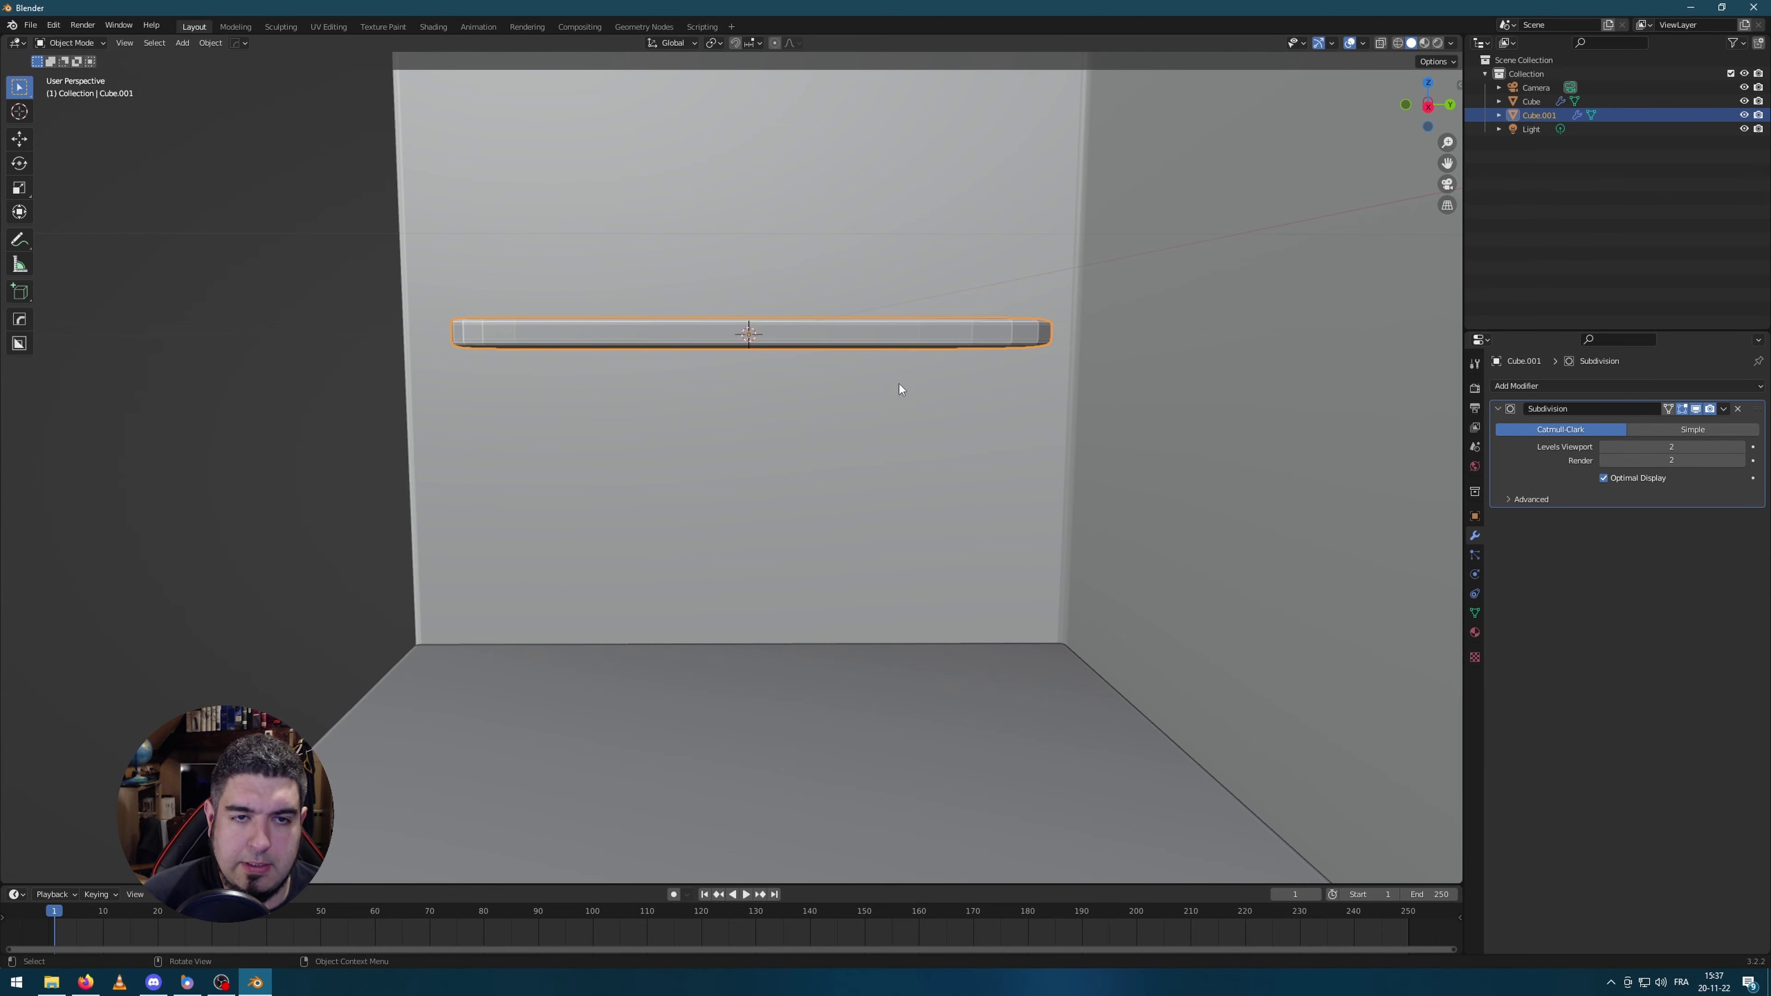
Step: Thin the slab slightly along the Z axis and shade it smooth
middle_click_drag(899, 384, 1059, 446)
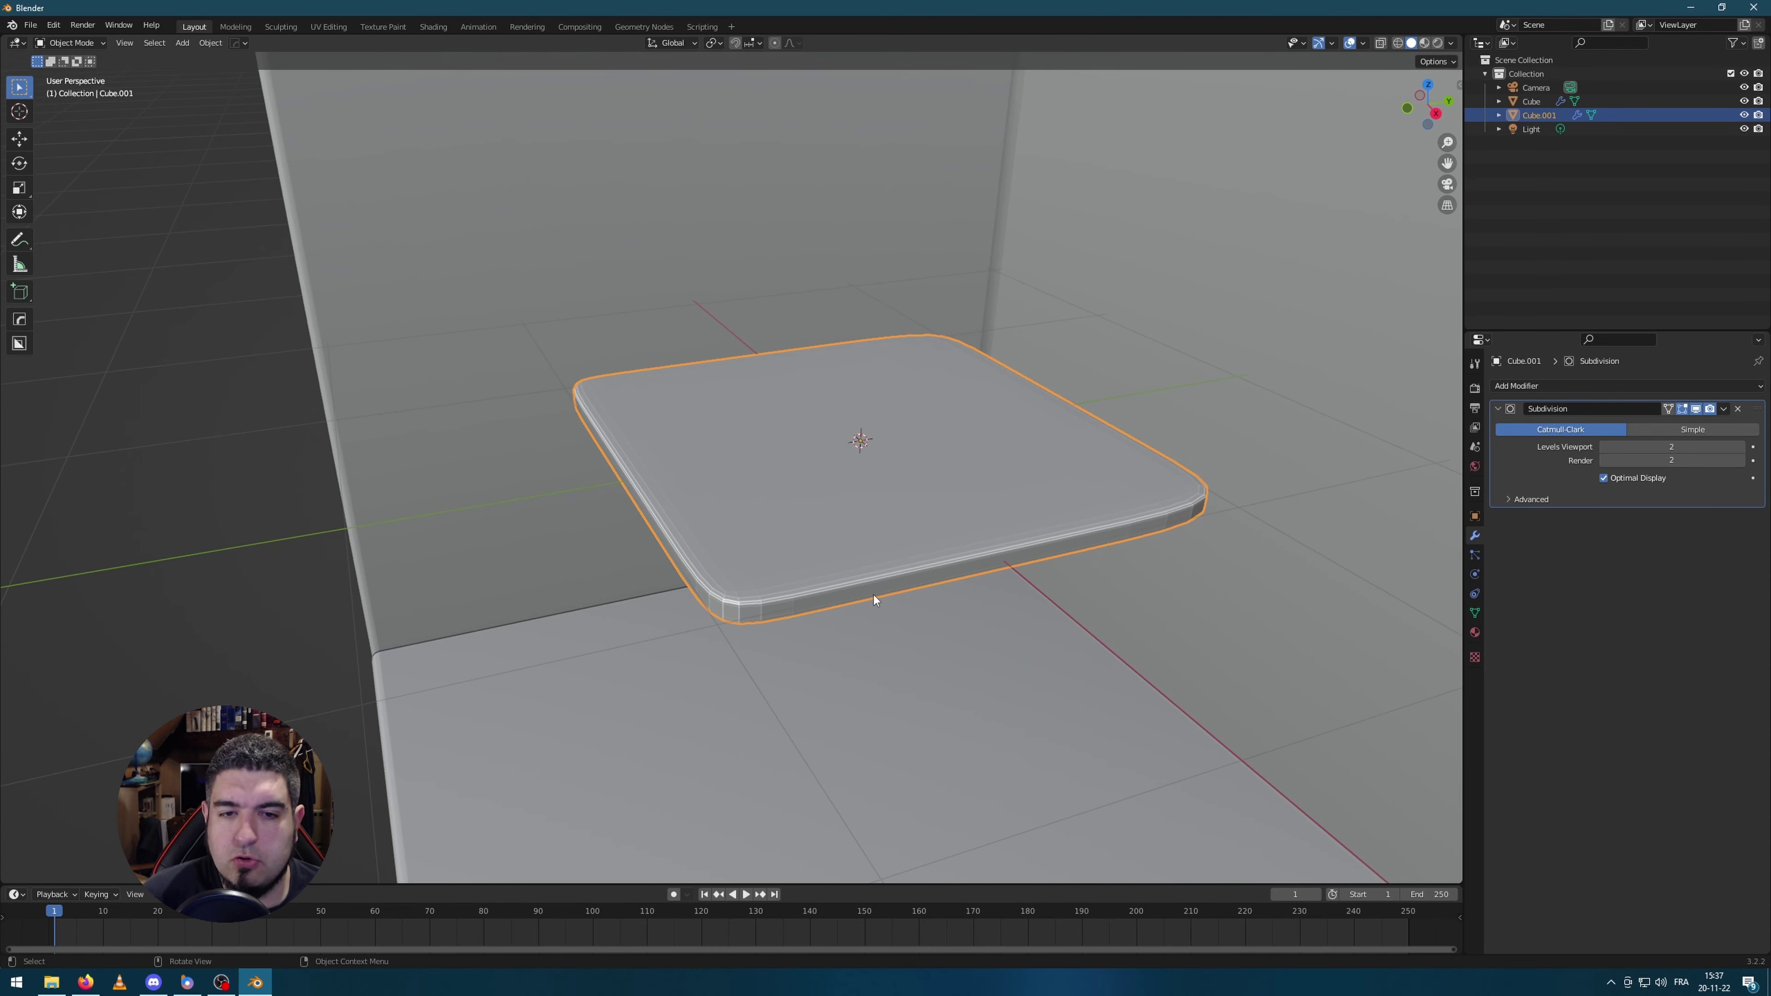
middle_click_drag(1276, 556, 1018, 598)
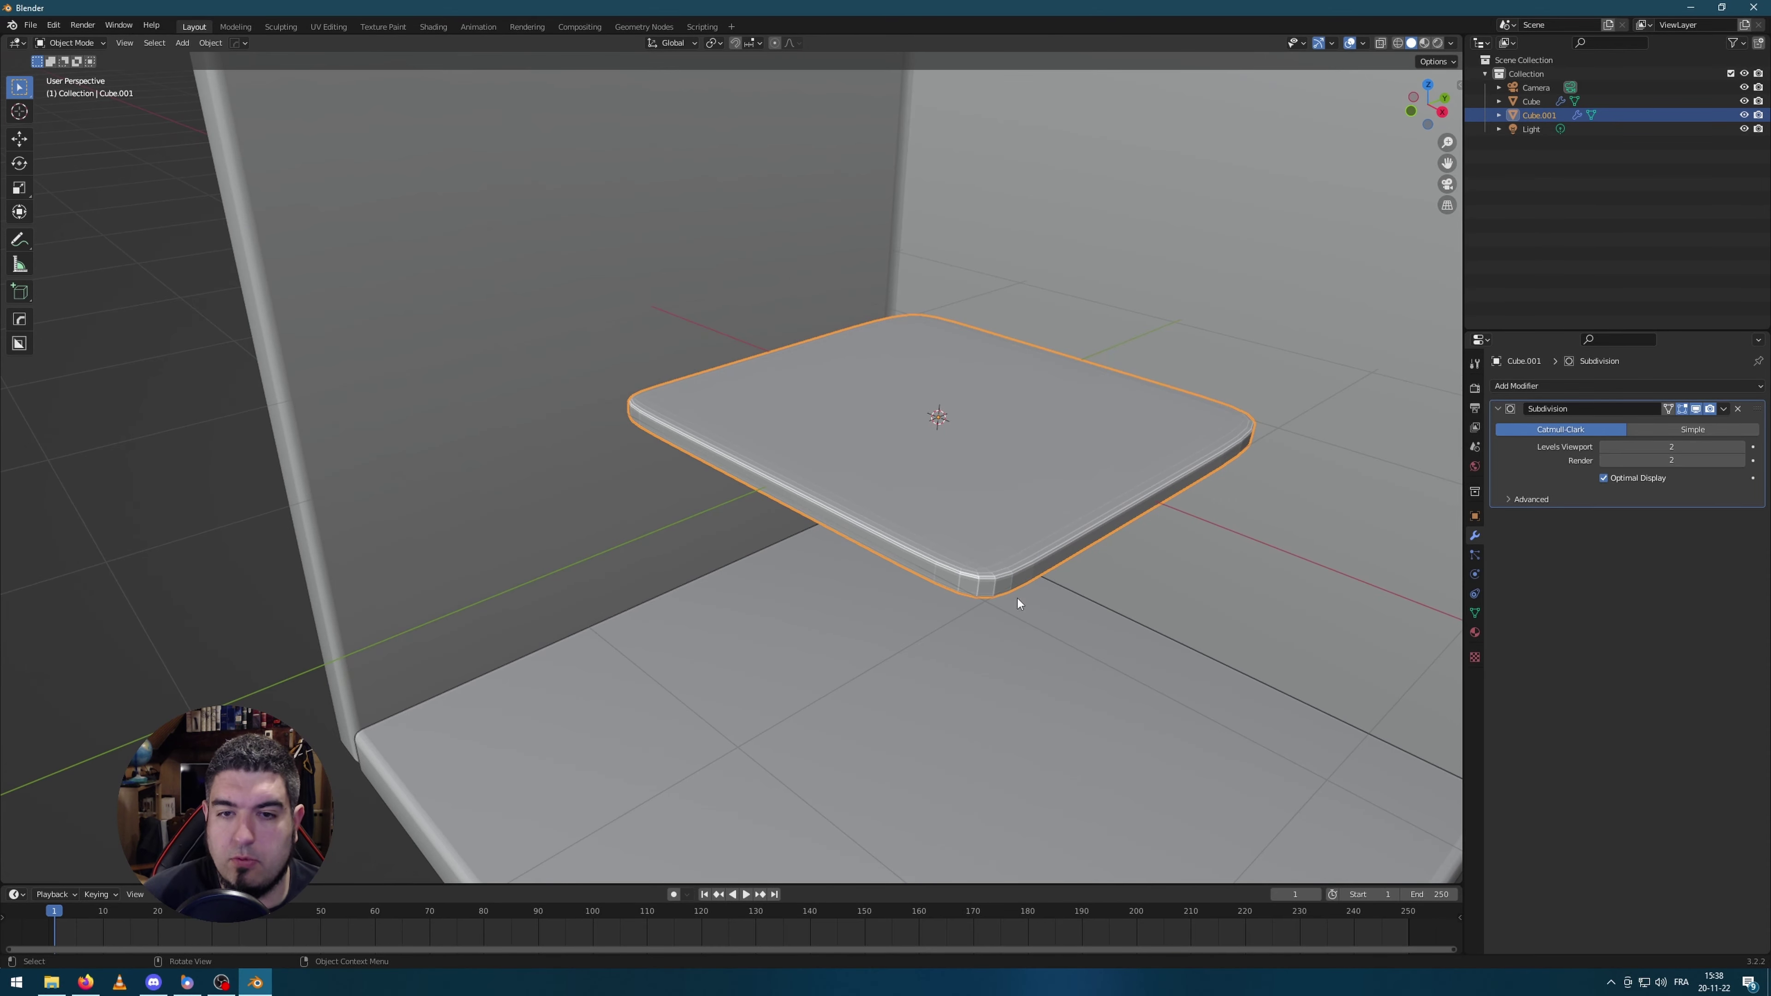
middle_click_drag(1296, 505, 1279, 502)
key("s")
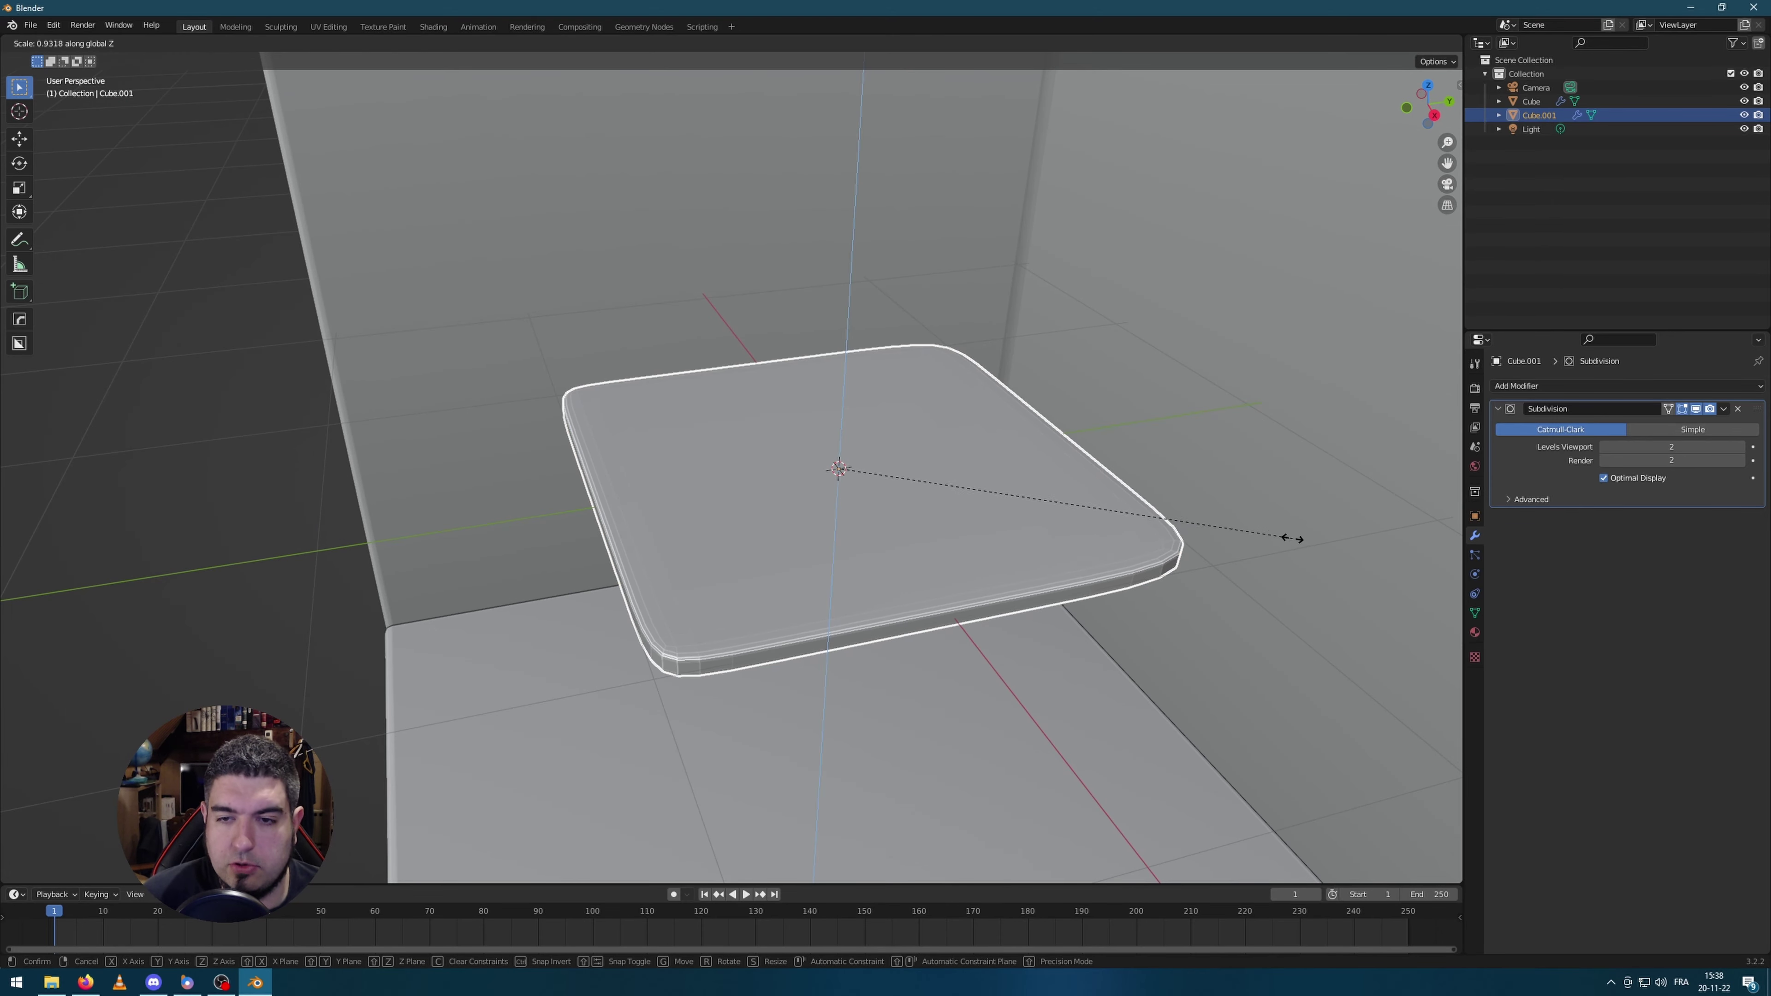
left_click(1268, 532)
right_click(1021, 560)
scroll(1104, 386, "down", 3)
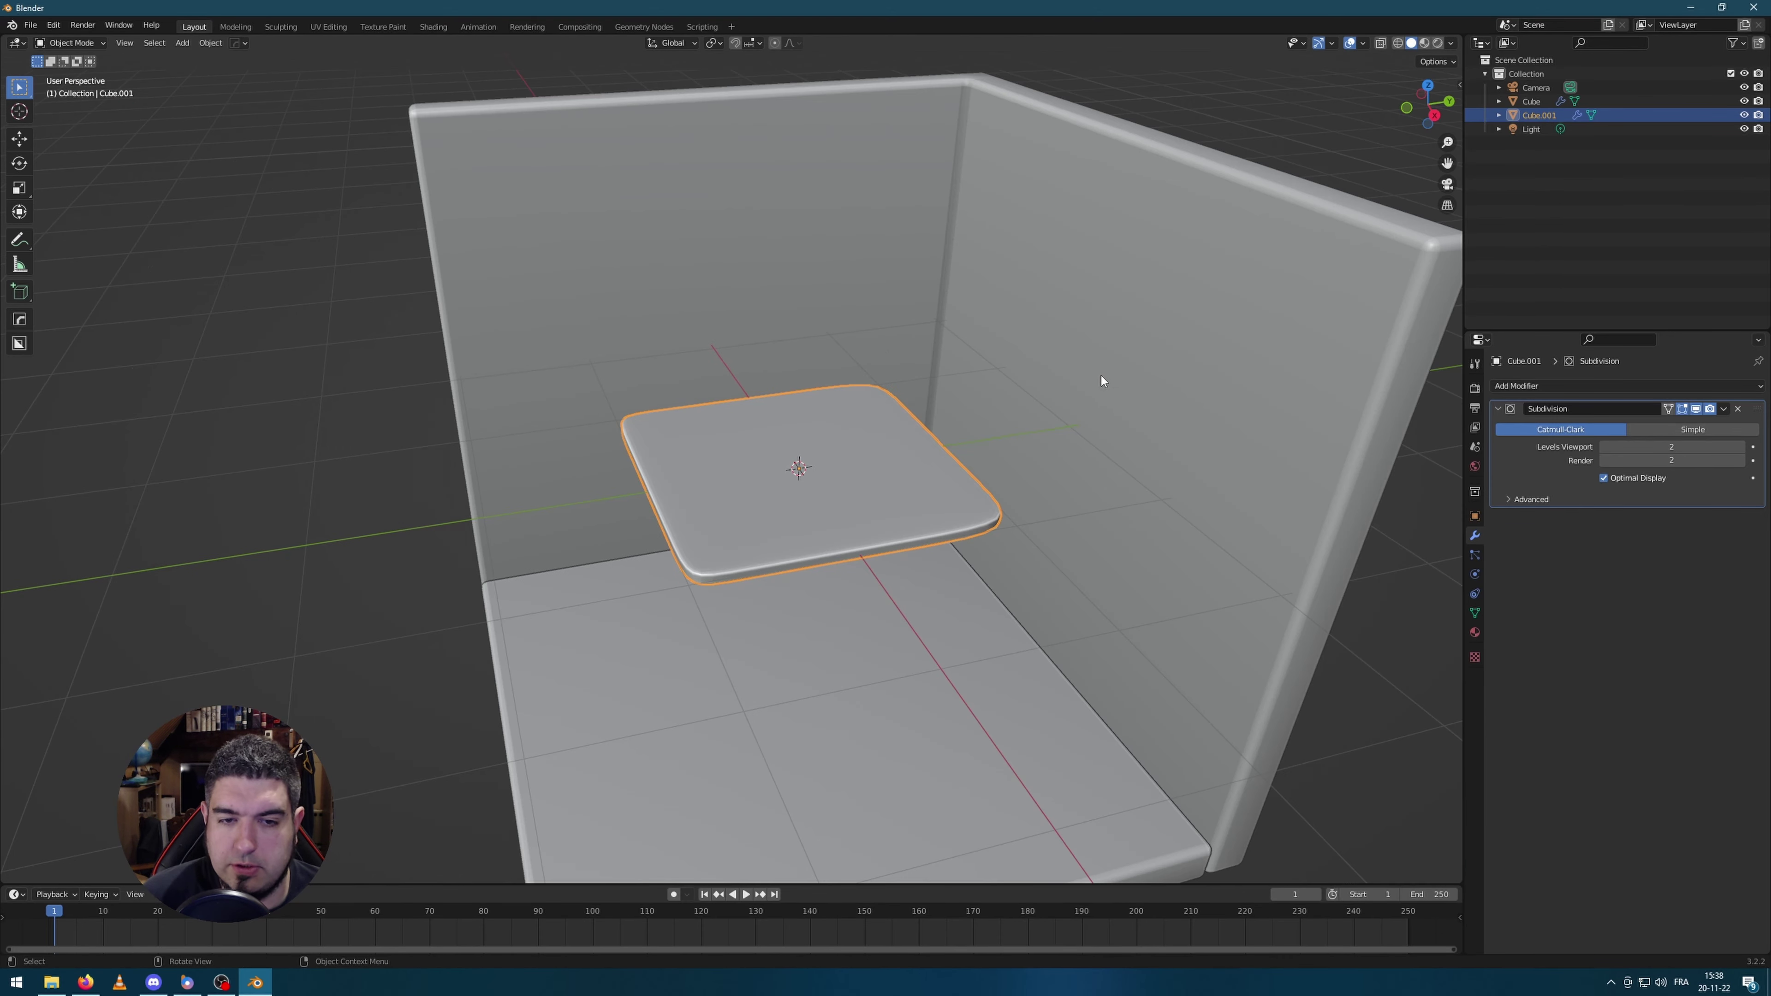
Step: In front view, lower the slab along the Z axis until it rests on the room's floor
key("KP_1")
key("g")
key("z")
left_click(1114, 566)
Step: In top view, move the slab about 0.8 m along X and -0.8 m along Y toward the open floor corner and deselect it
middle_click_drag(1115, 566, 889, 531)
scroll(939, 648, "down", 5)
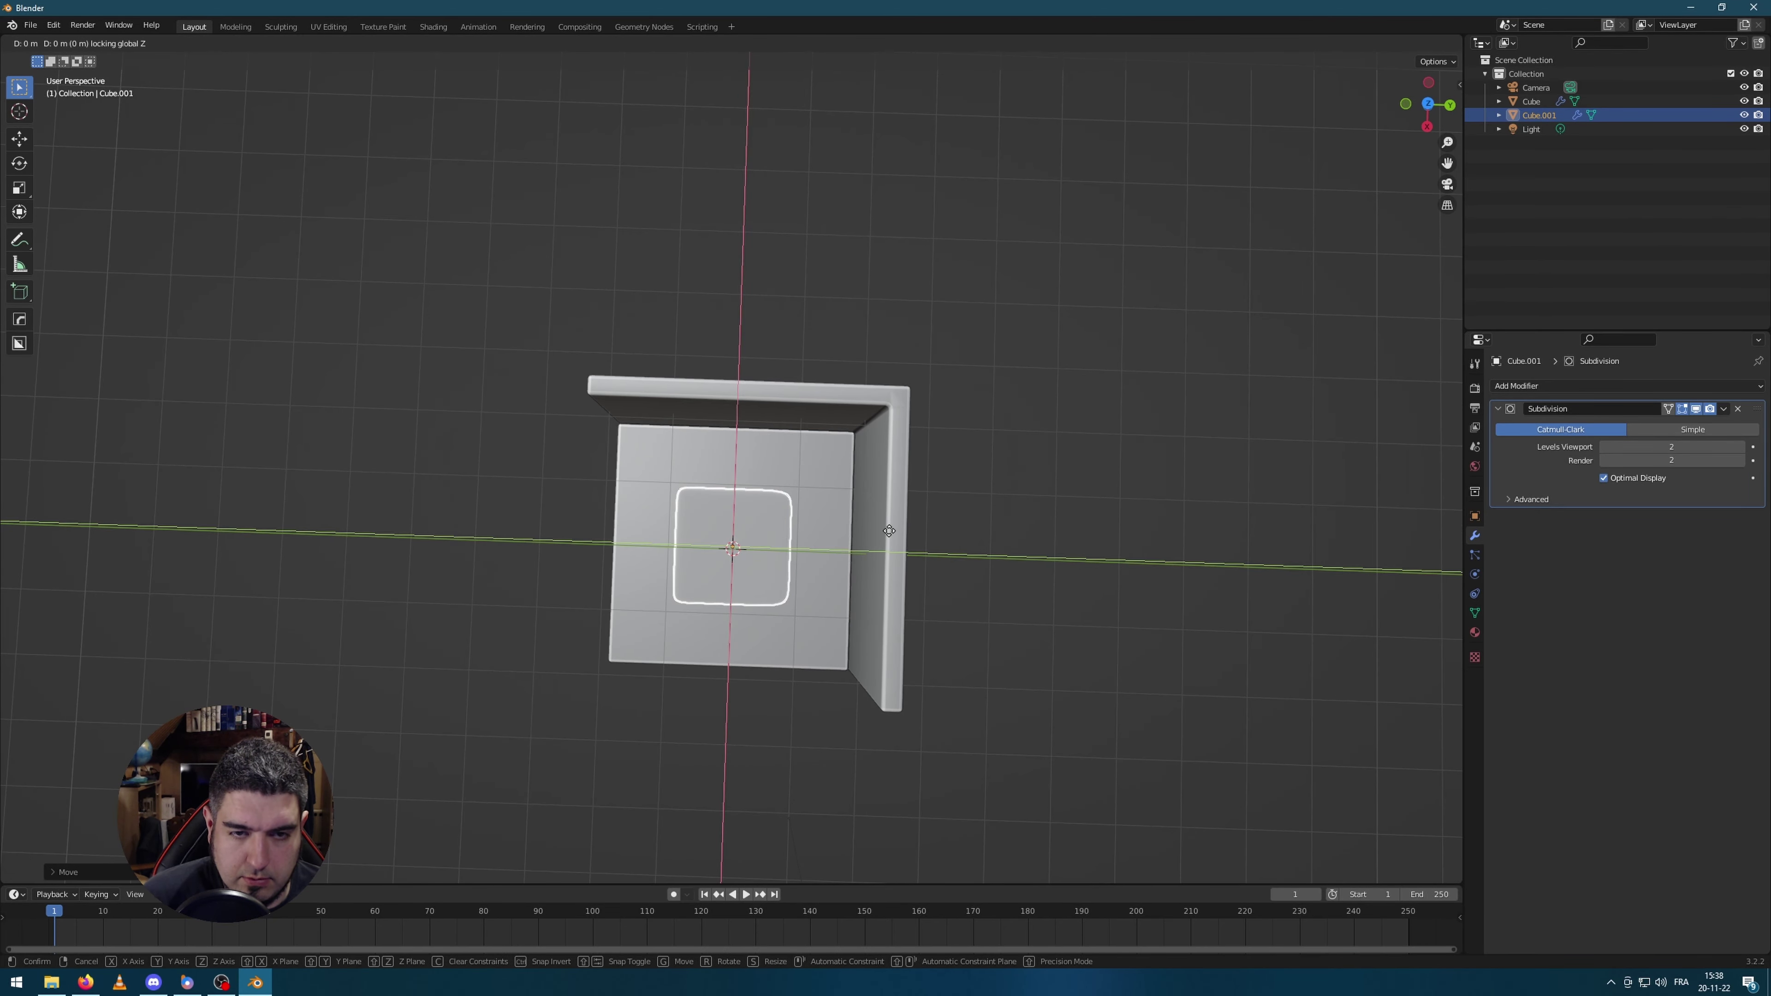
key("KP_7")
scroll(832, 575, "up", 3)
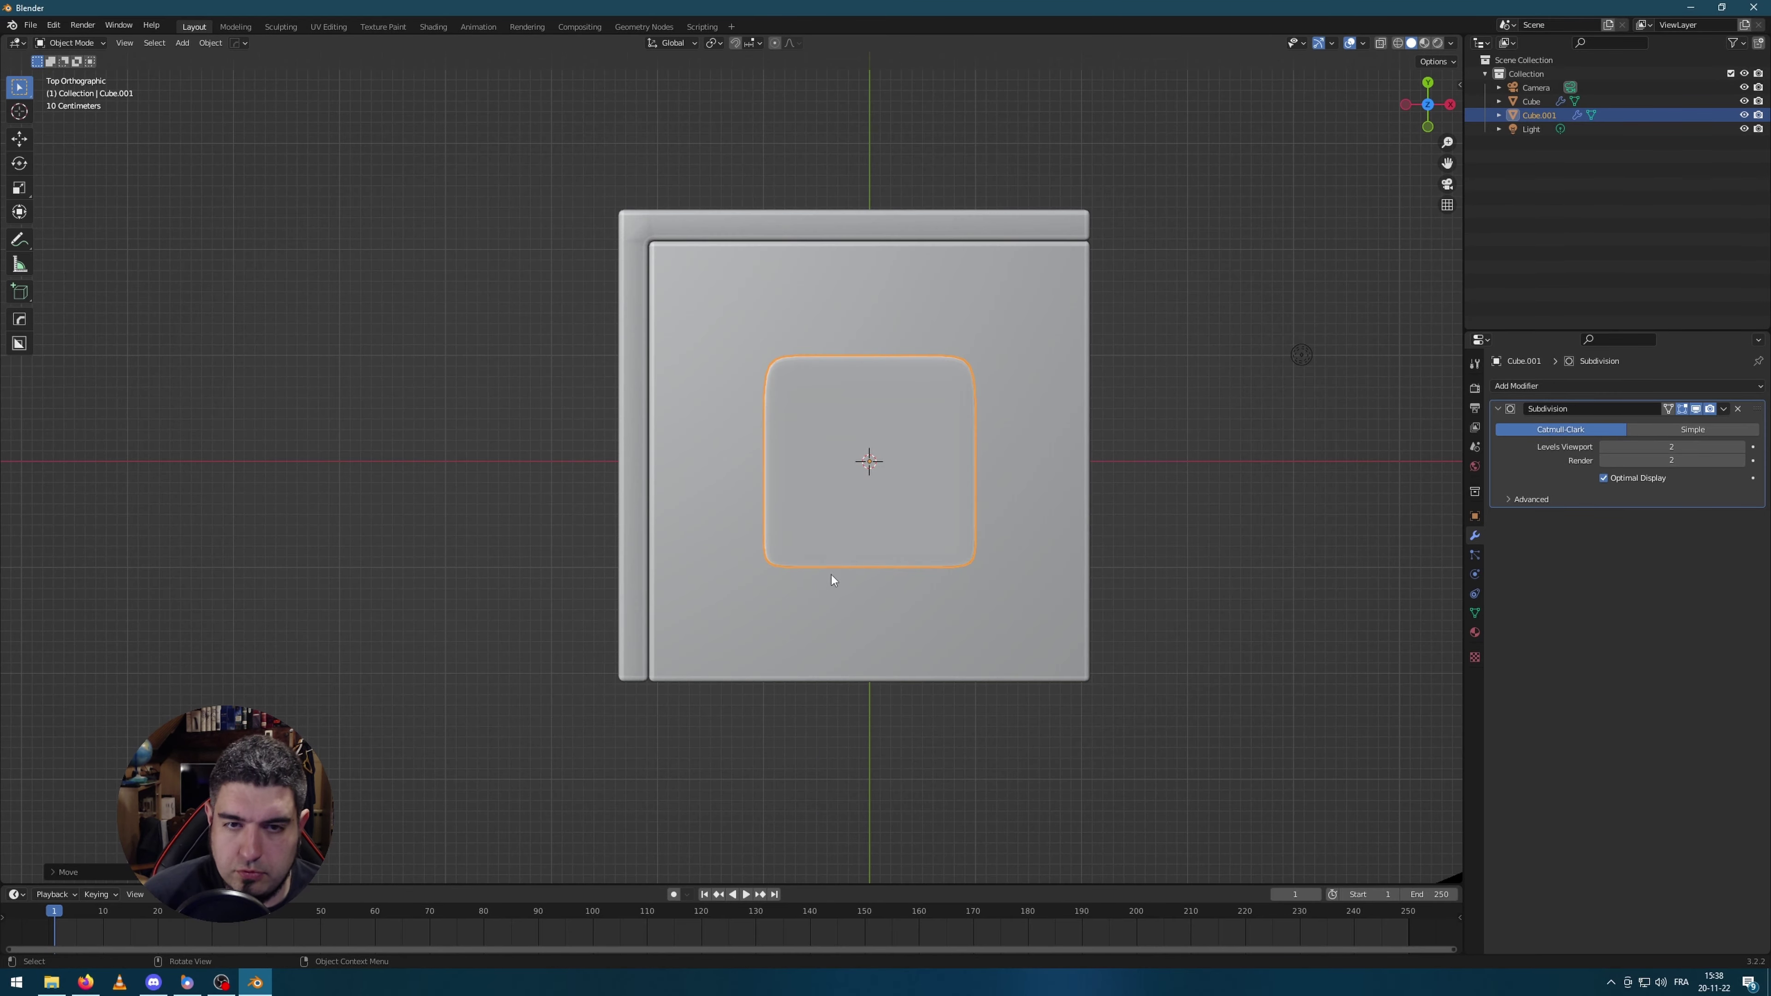
key("g")
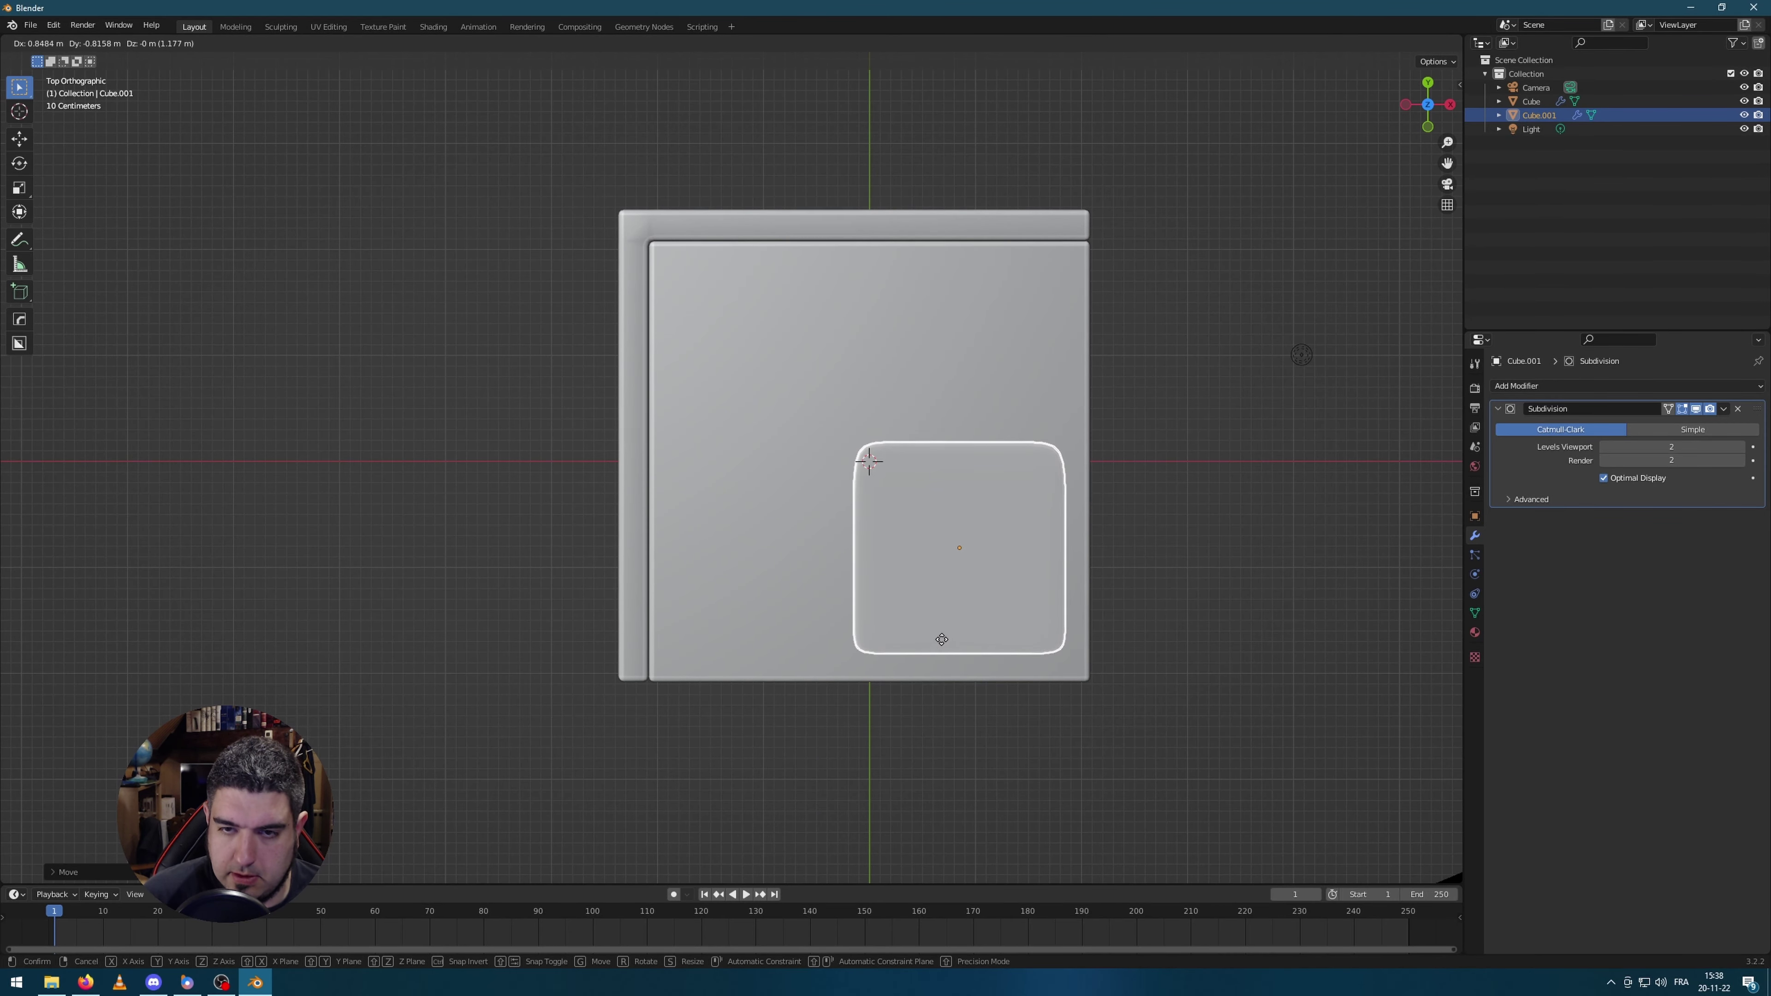
left_click(935, 635)
middle_click_drag(988, 651, 1087, 526)
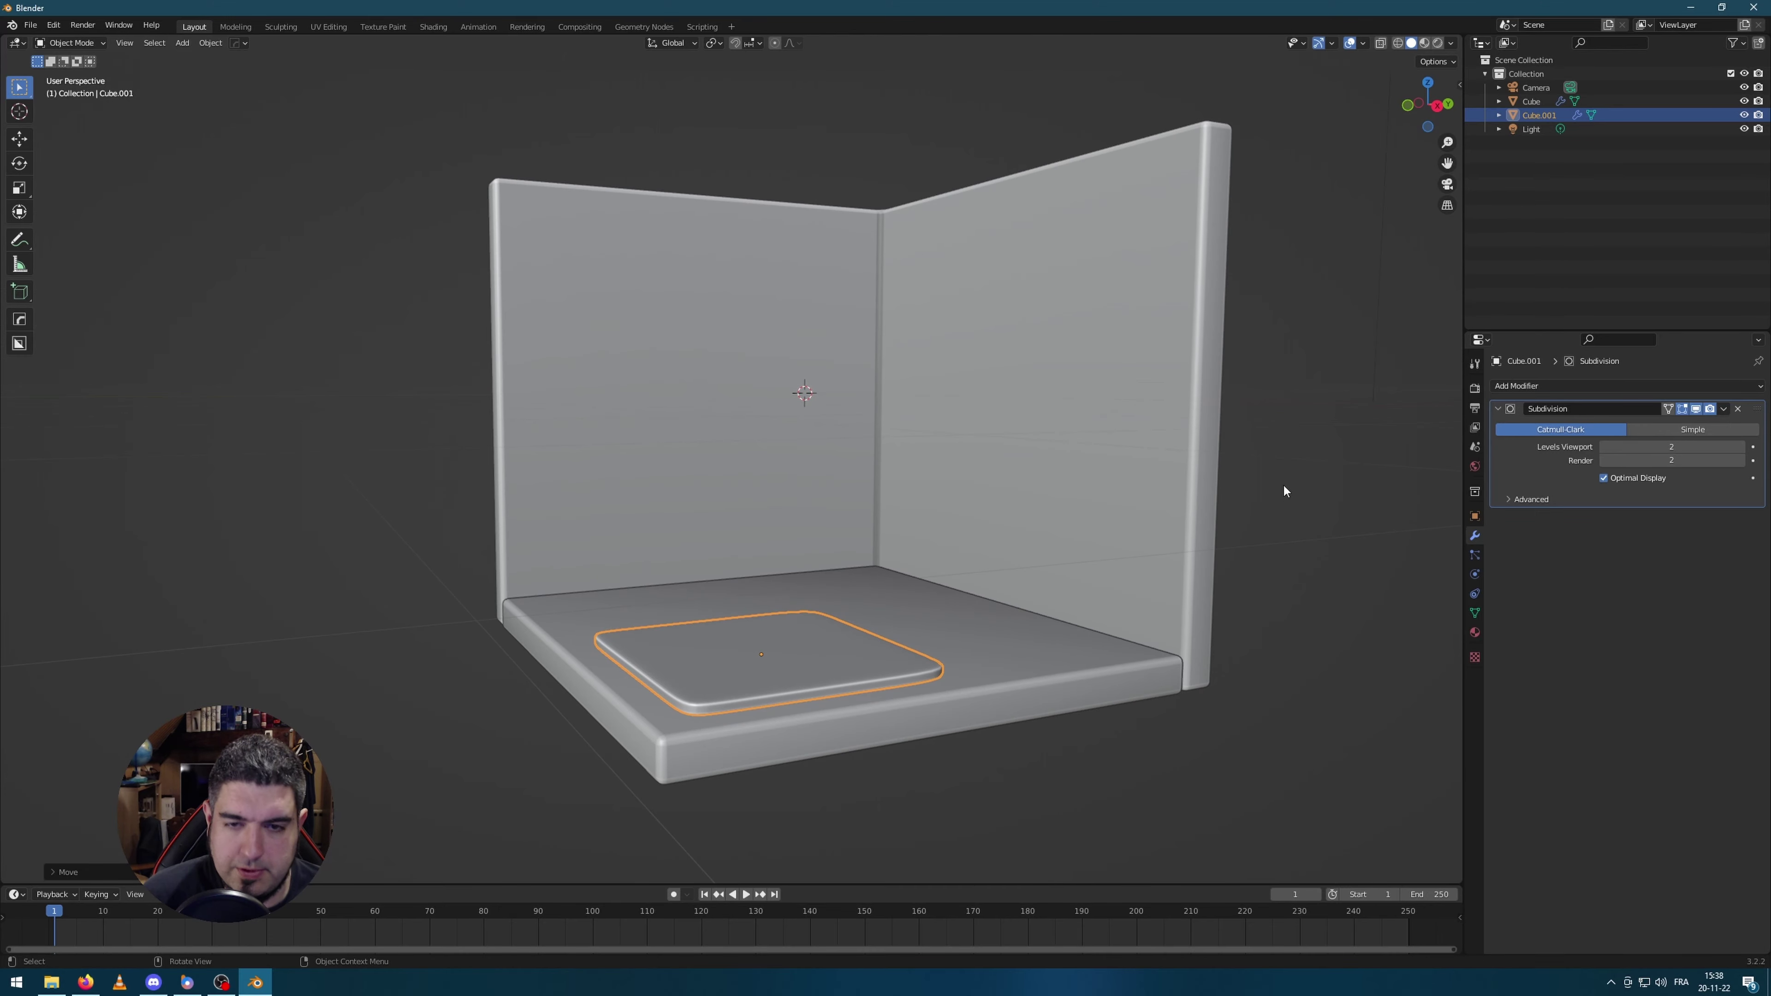
left_click(1297, 499)
Step: Add another cube at the room's centre and reduce its height along the Z axis
middle_click_drag(1305, 502, 904, 662)
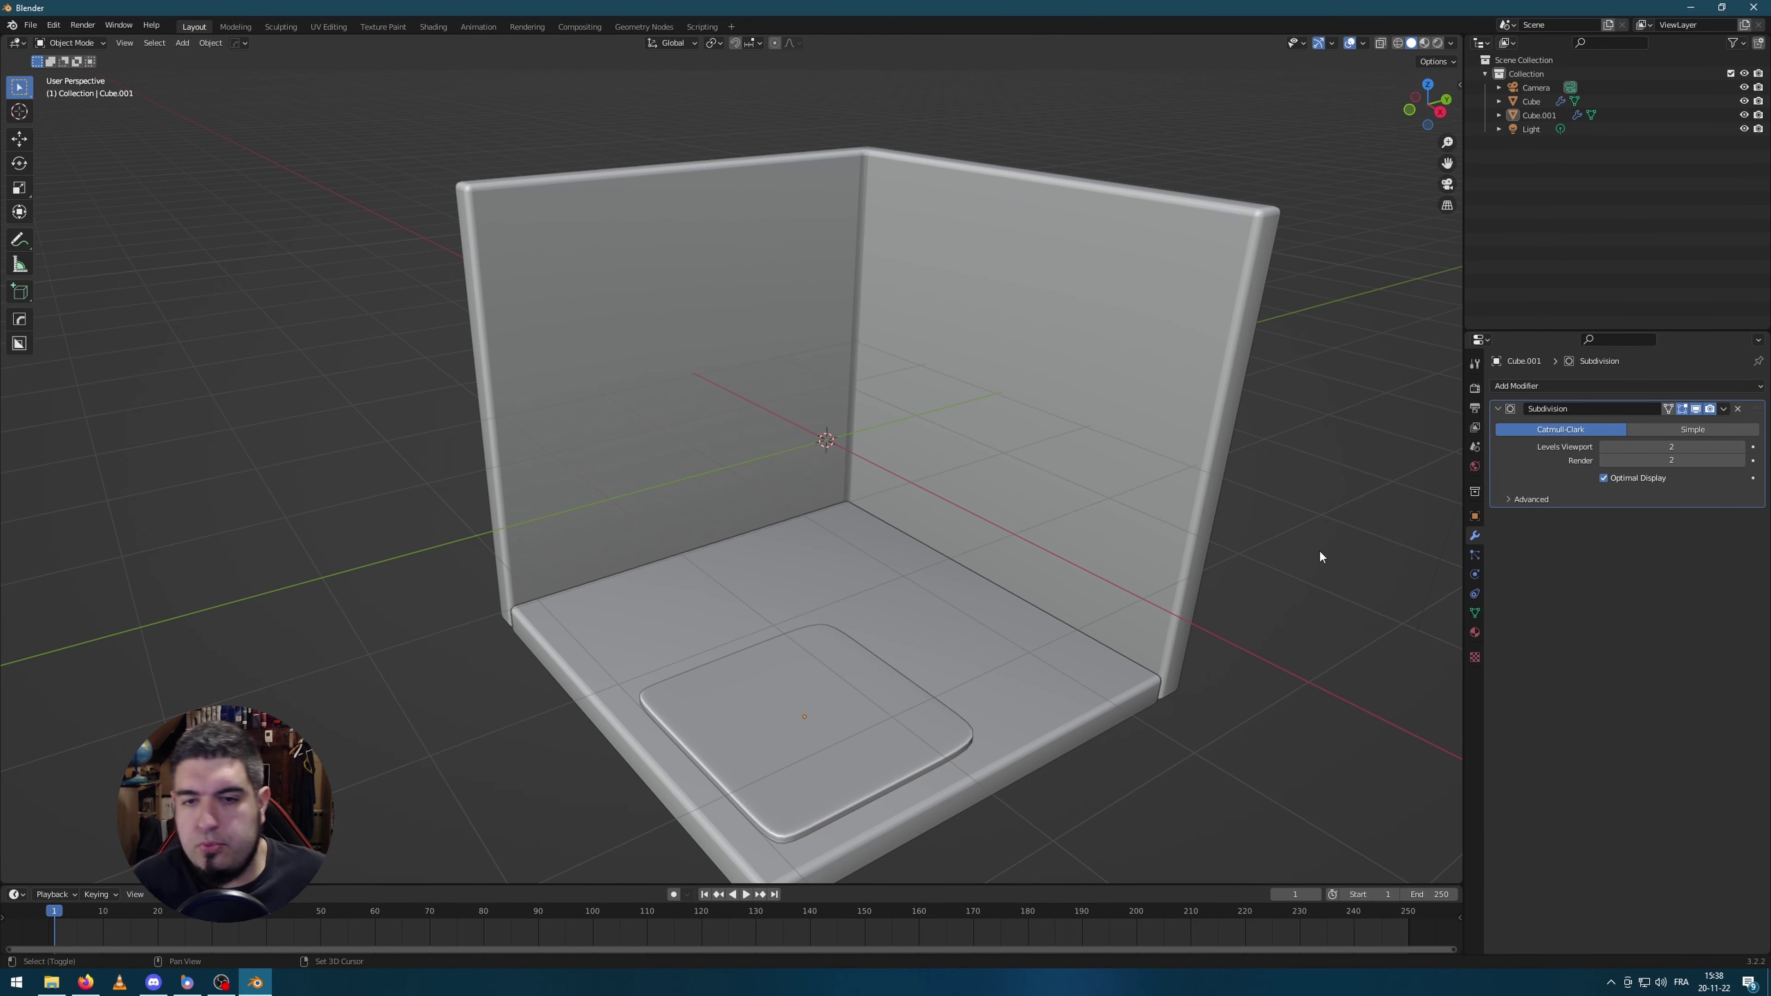
middle_click_drag(1318, 550, 1065, 482, "shift")
scroll(1066, 482, "up", 2)
key("shift+a")
mouse_move(1166, 533)
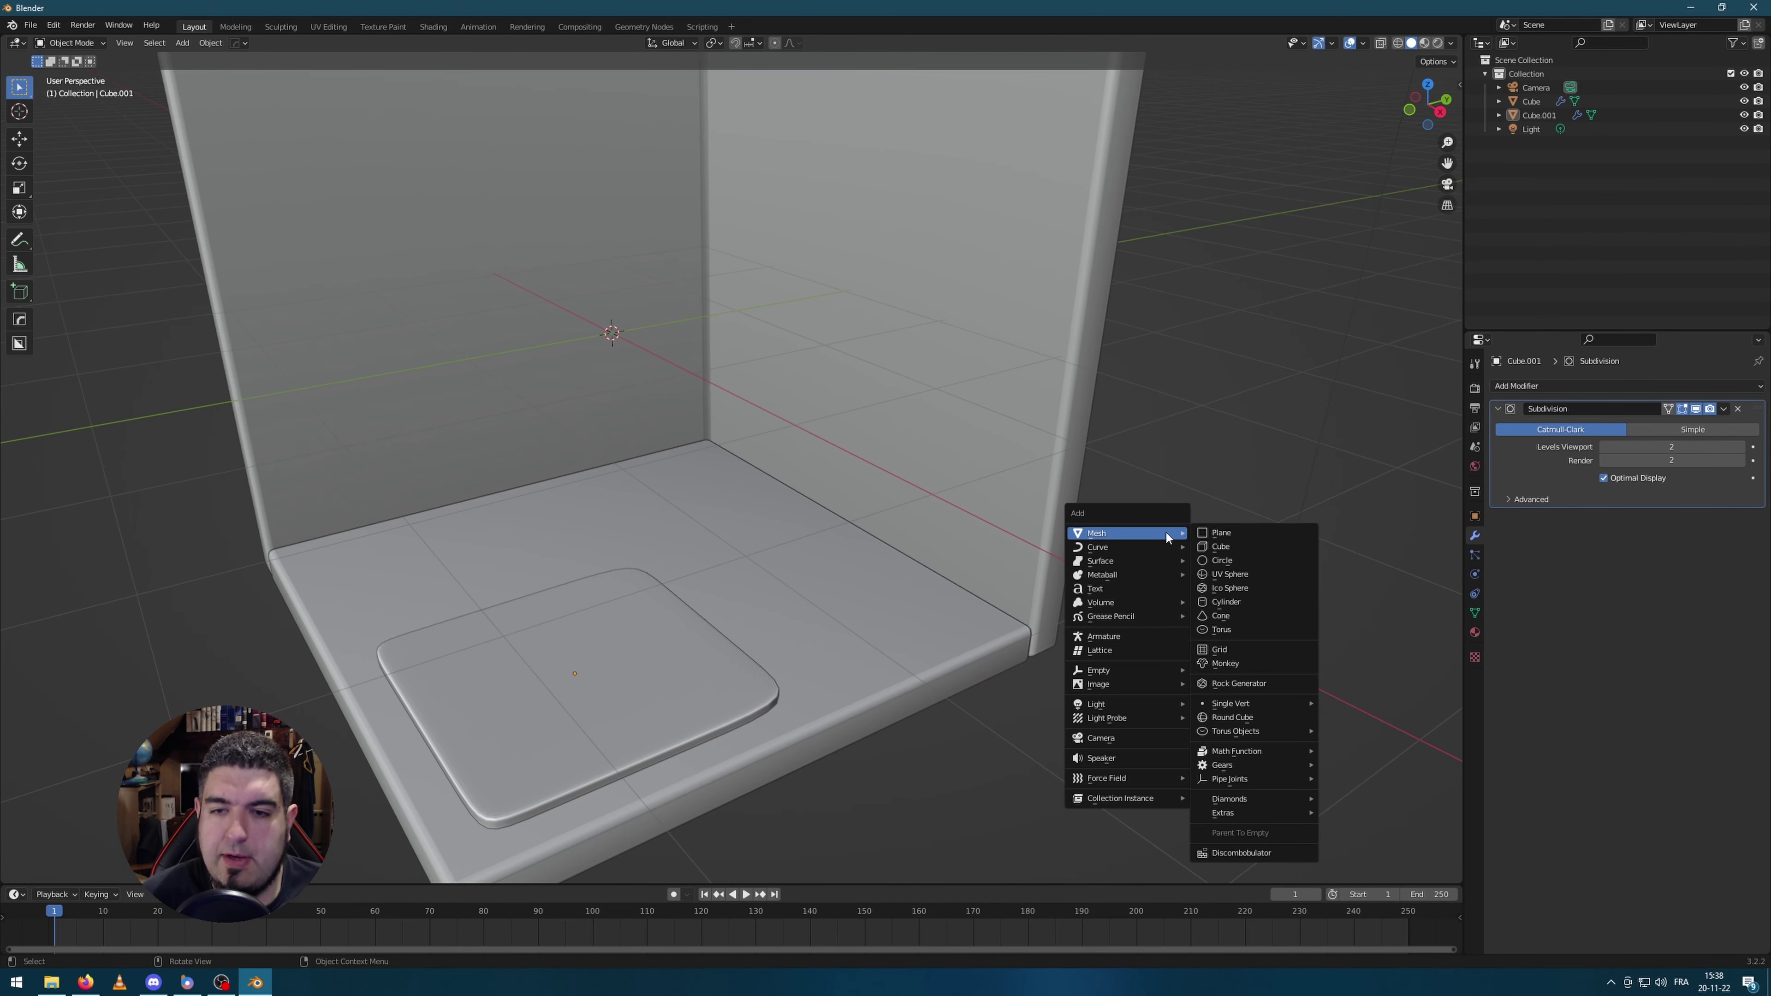
left_click(1248, 547)
scroll(771, 508, "down", 2)
middle_click_drag(770, 508, 833, 526)
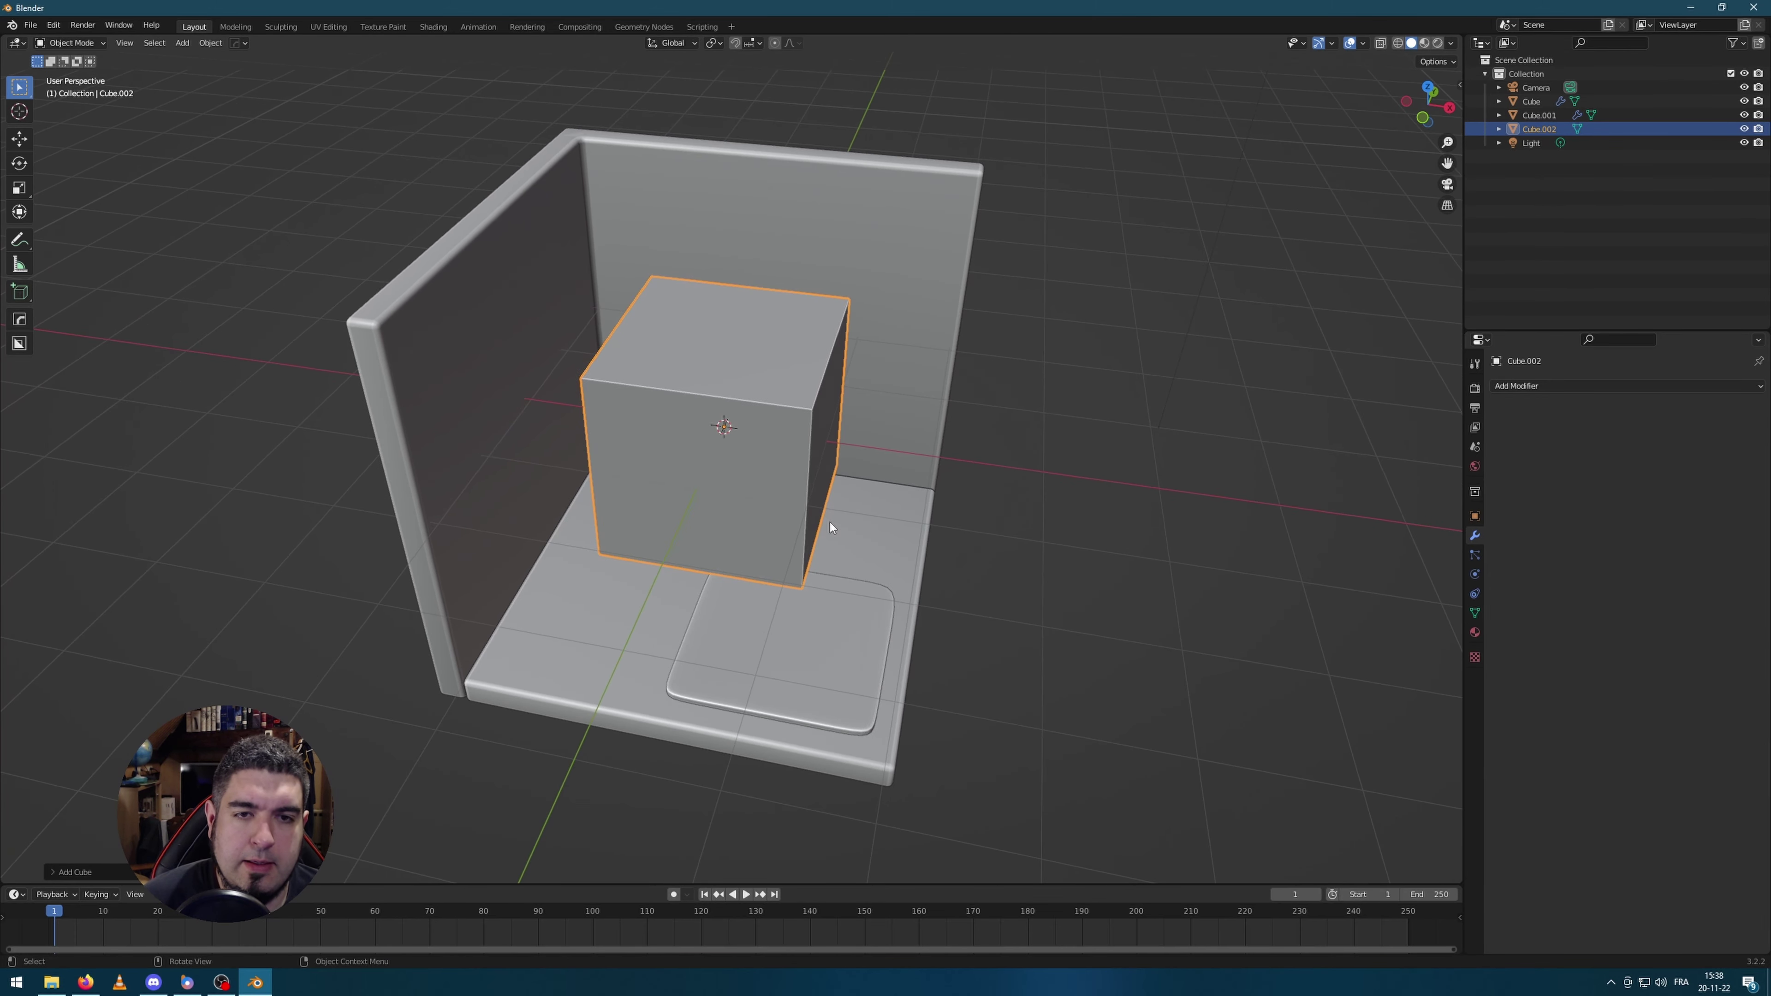
key("s")
key("z")
left_click(1004, 481)
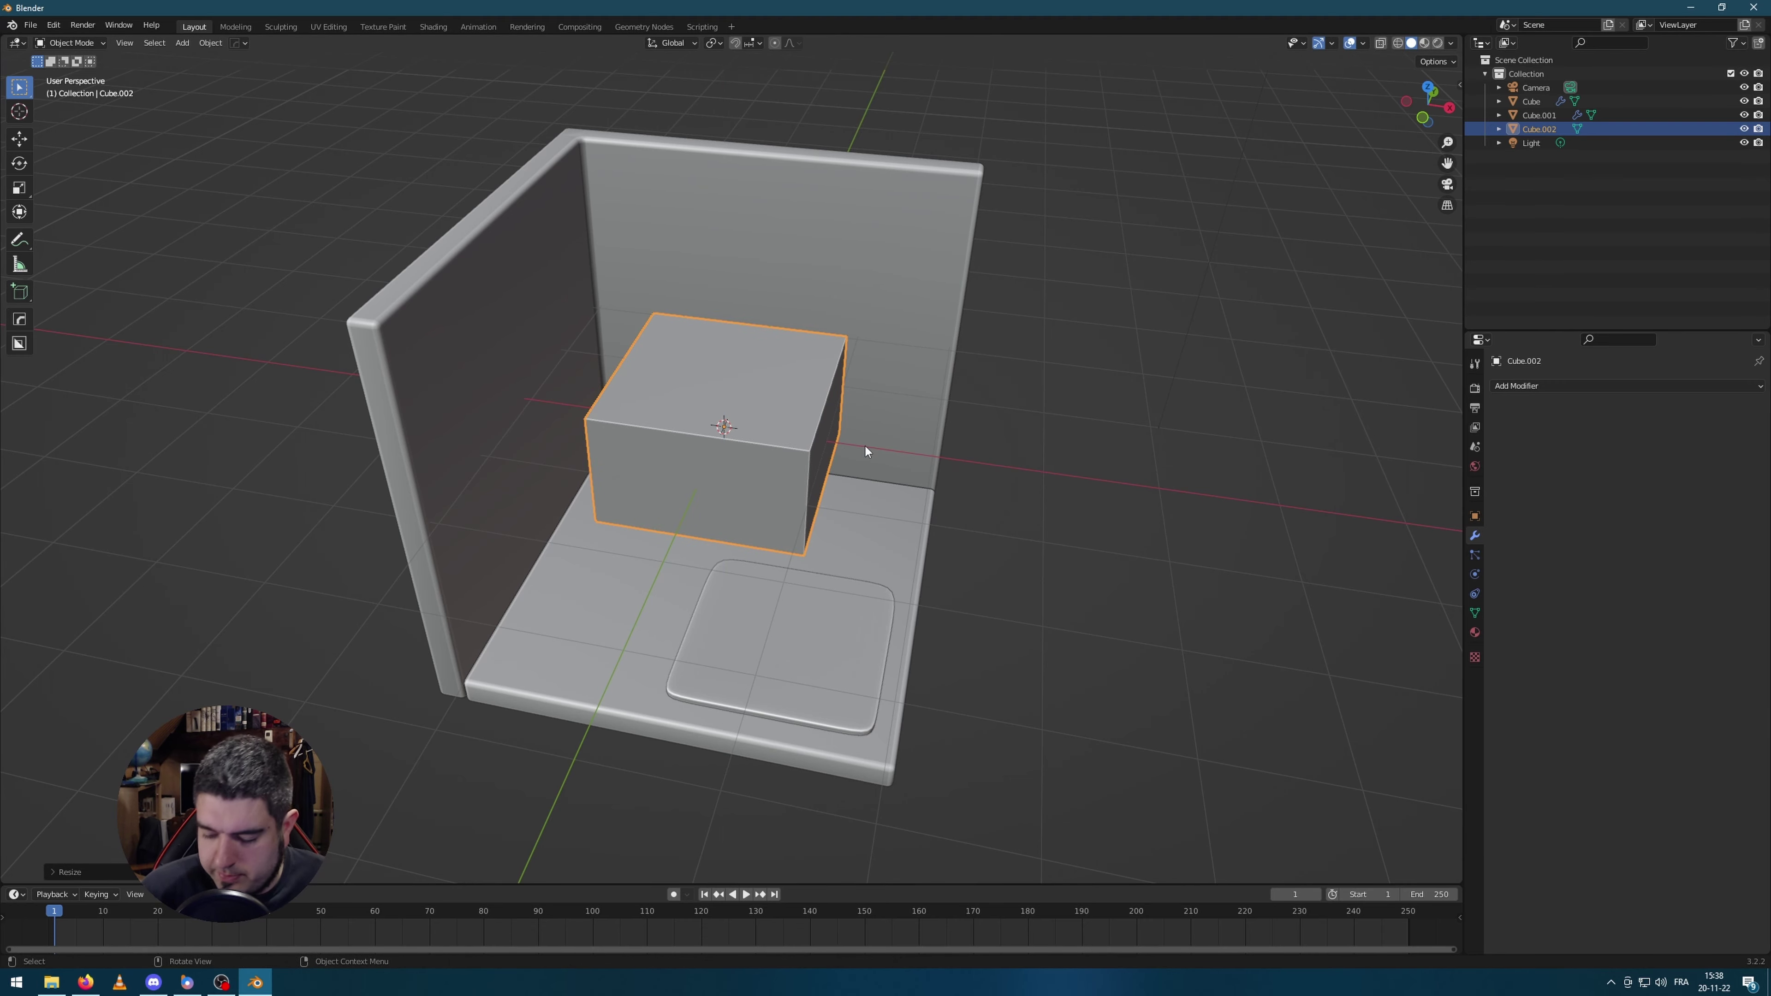
Step: Isolate the new box in local view and stretch it along the X axis into a long block
key("KP_Divide")
middle_click_drag(900, 645, 900, 551)
key("s")
key("x")
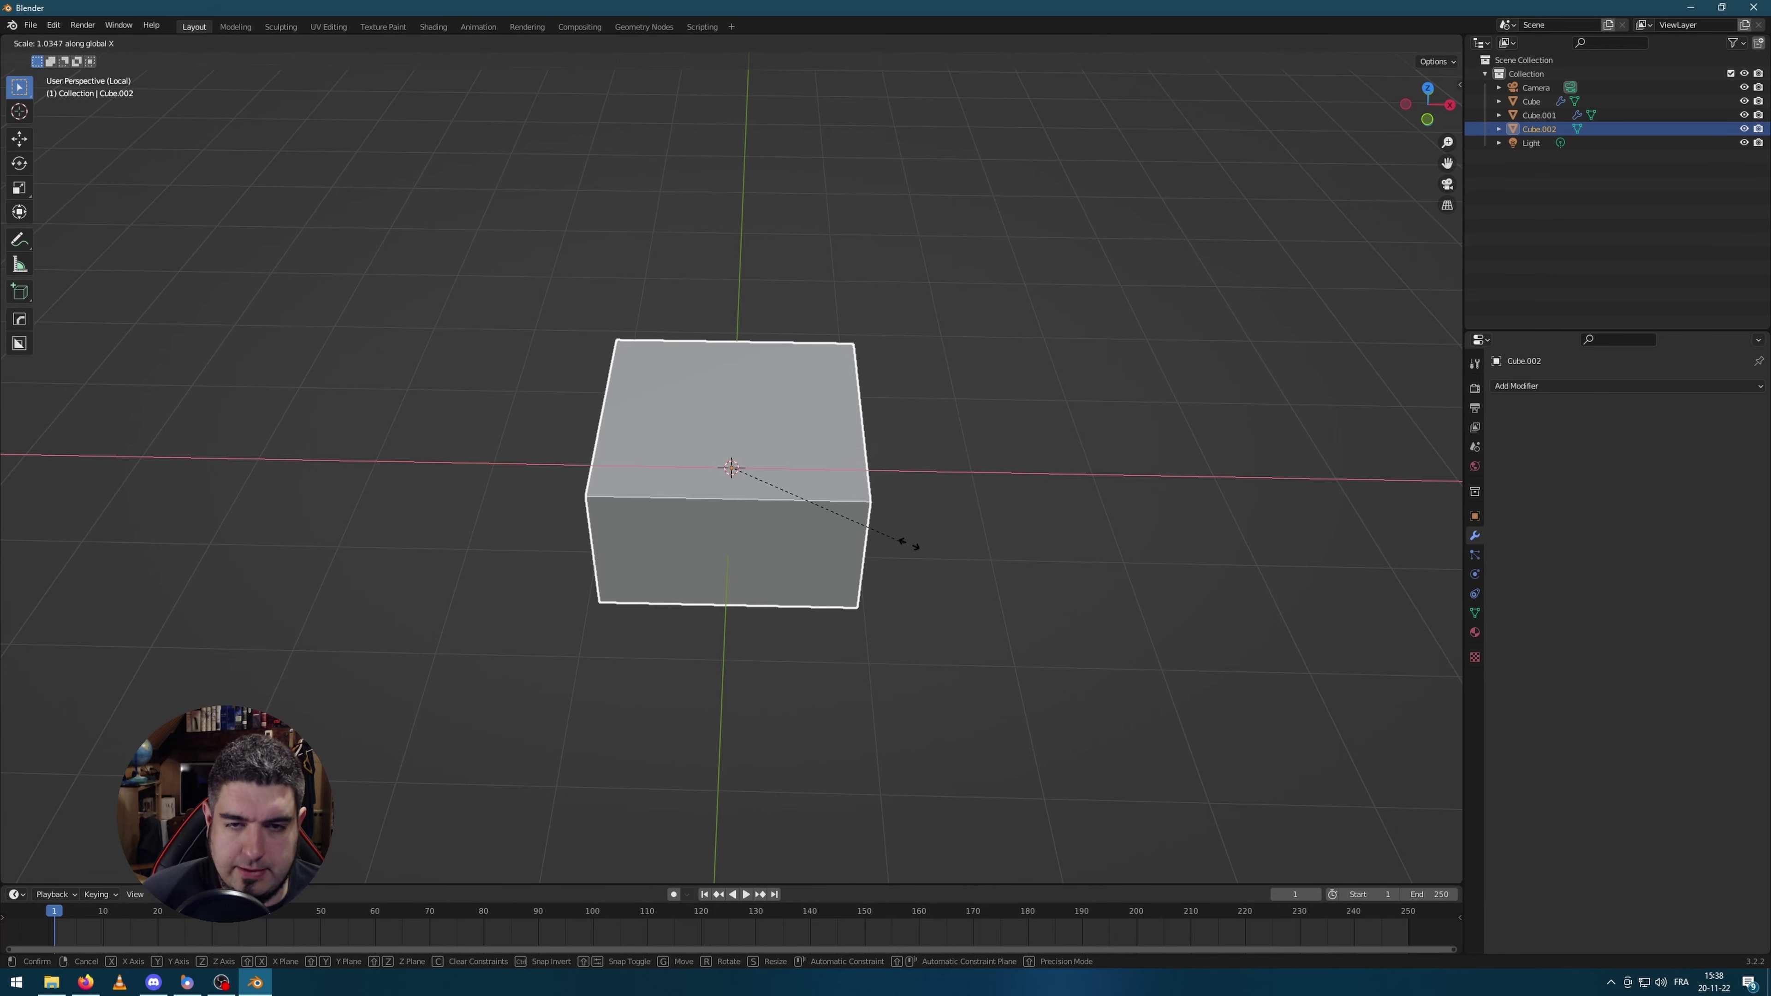
left_click(1052, 558)
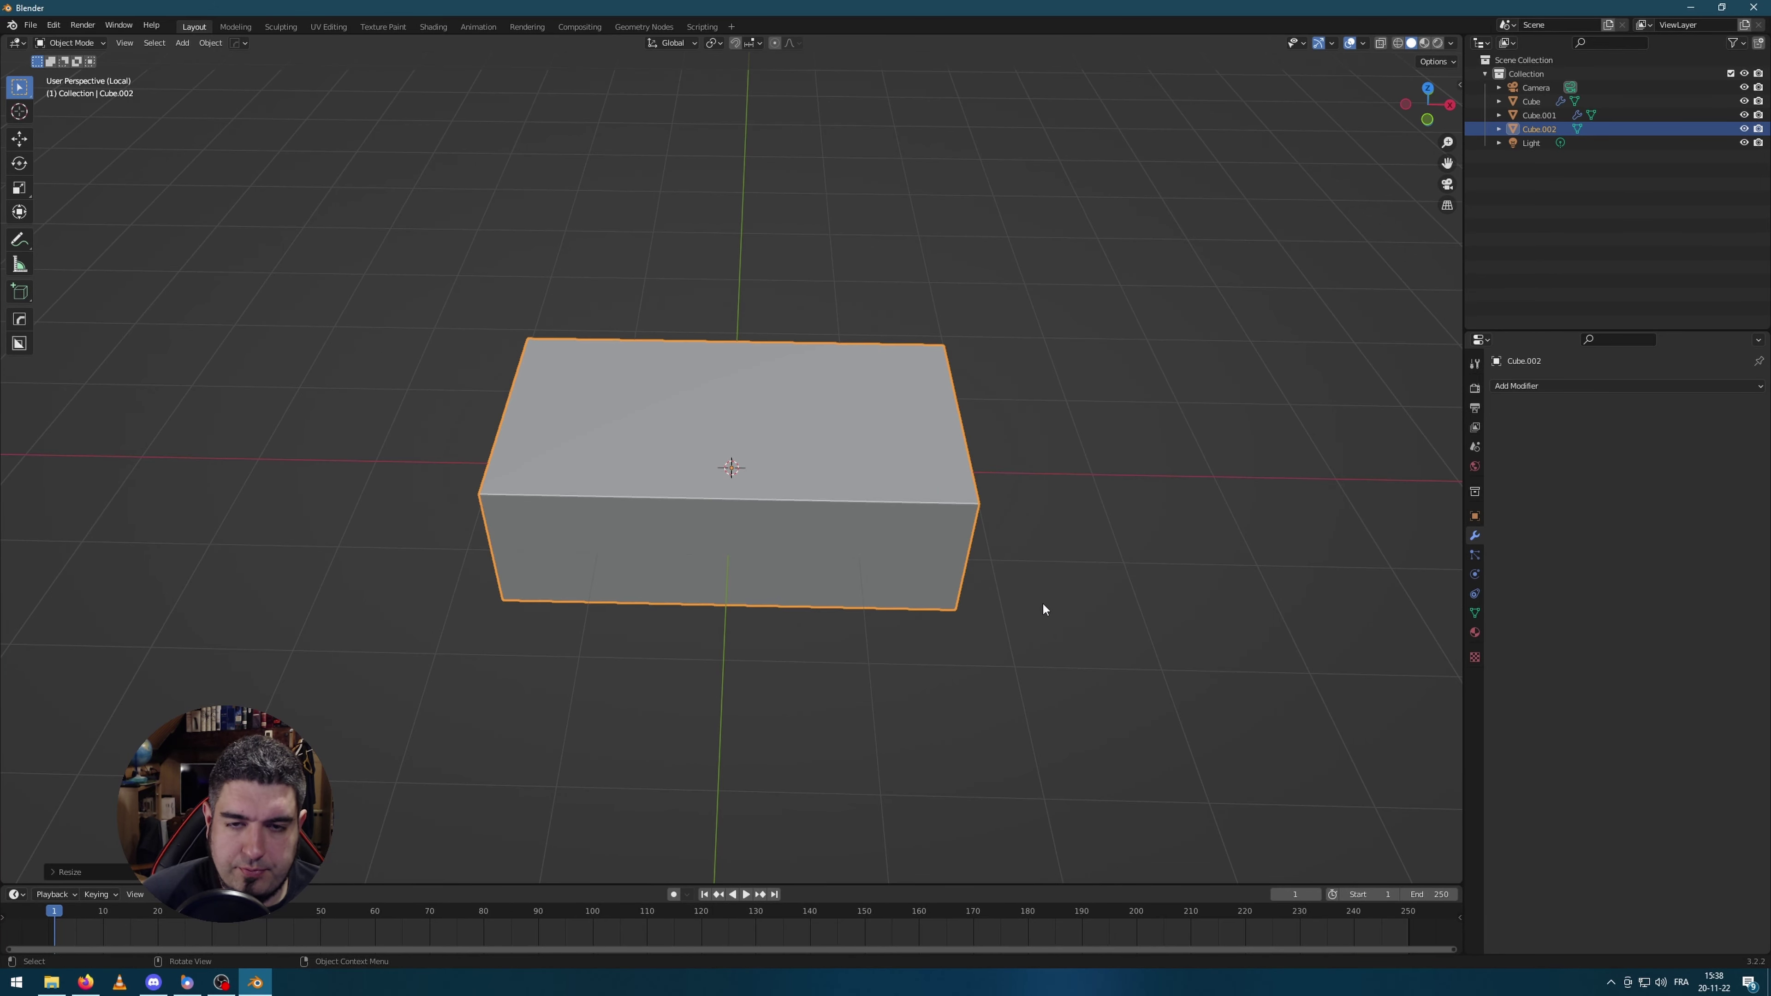
Step: Flatten the isolated block along the Z axis to about half its height
mouse_move(1043, 606)
middle_mouse_down()
mouse_move(996, 533)
mouse_move(1032, 581)
middle_mouse_up()
key("s")
key("z")
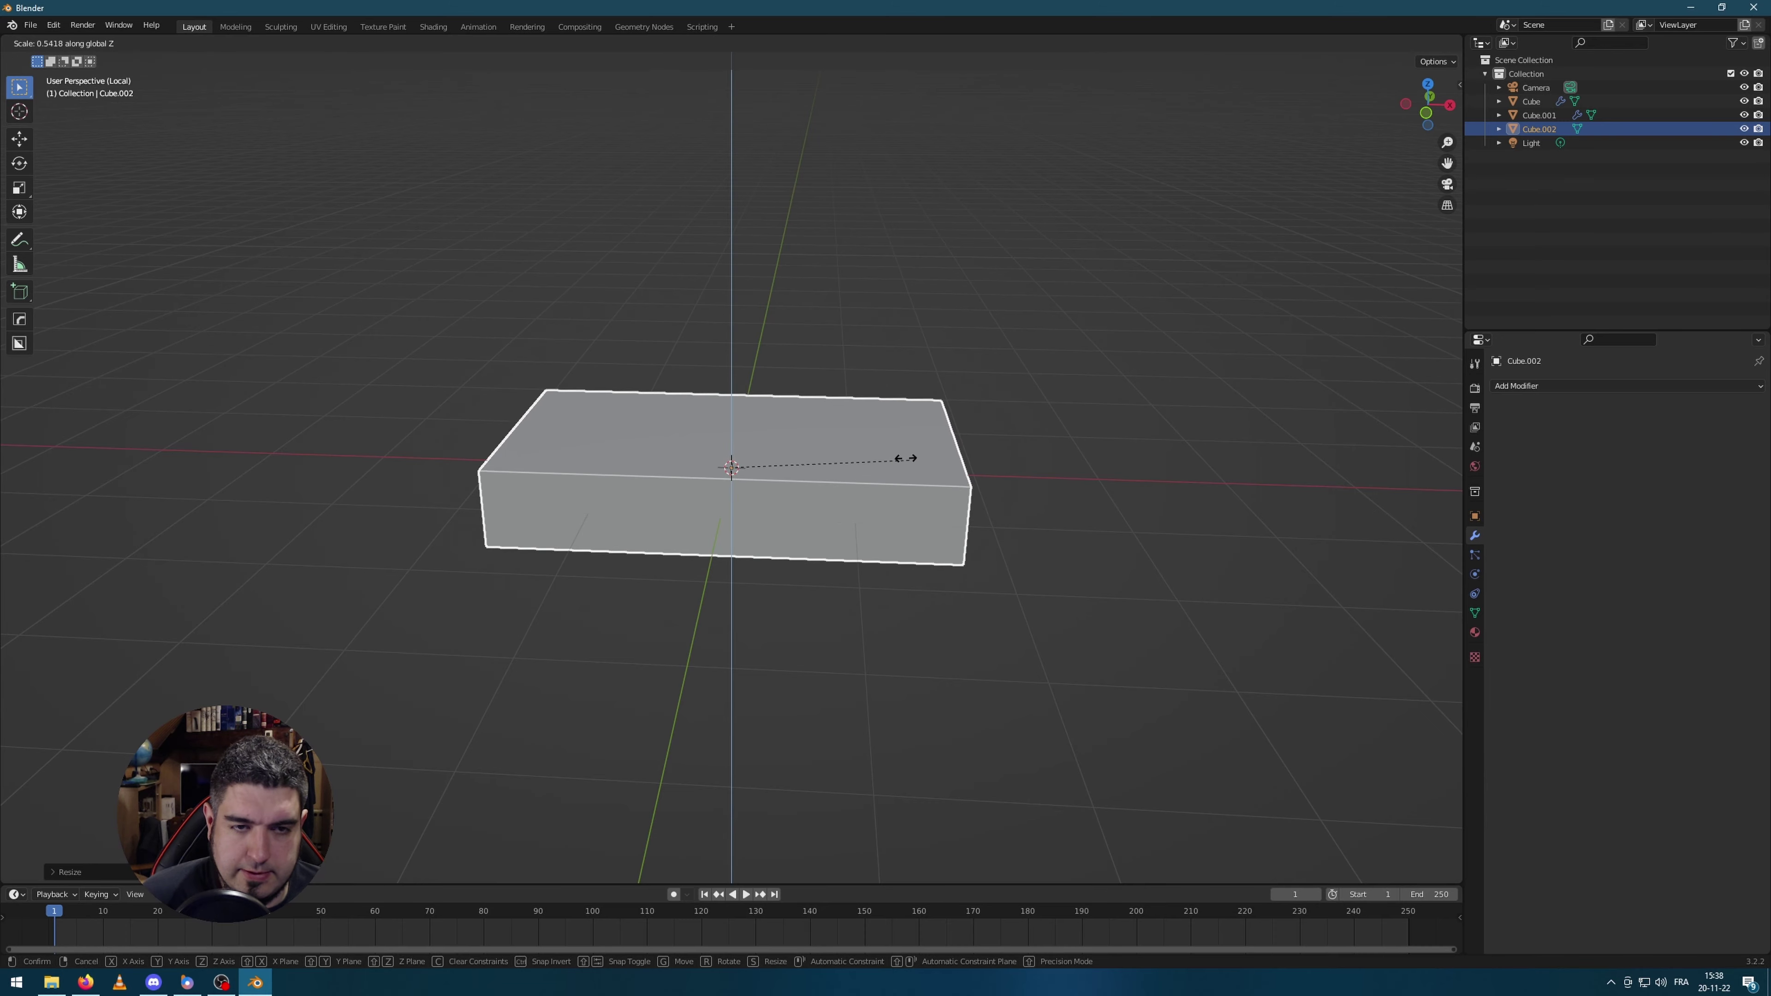
left_click(884, 459)
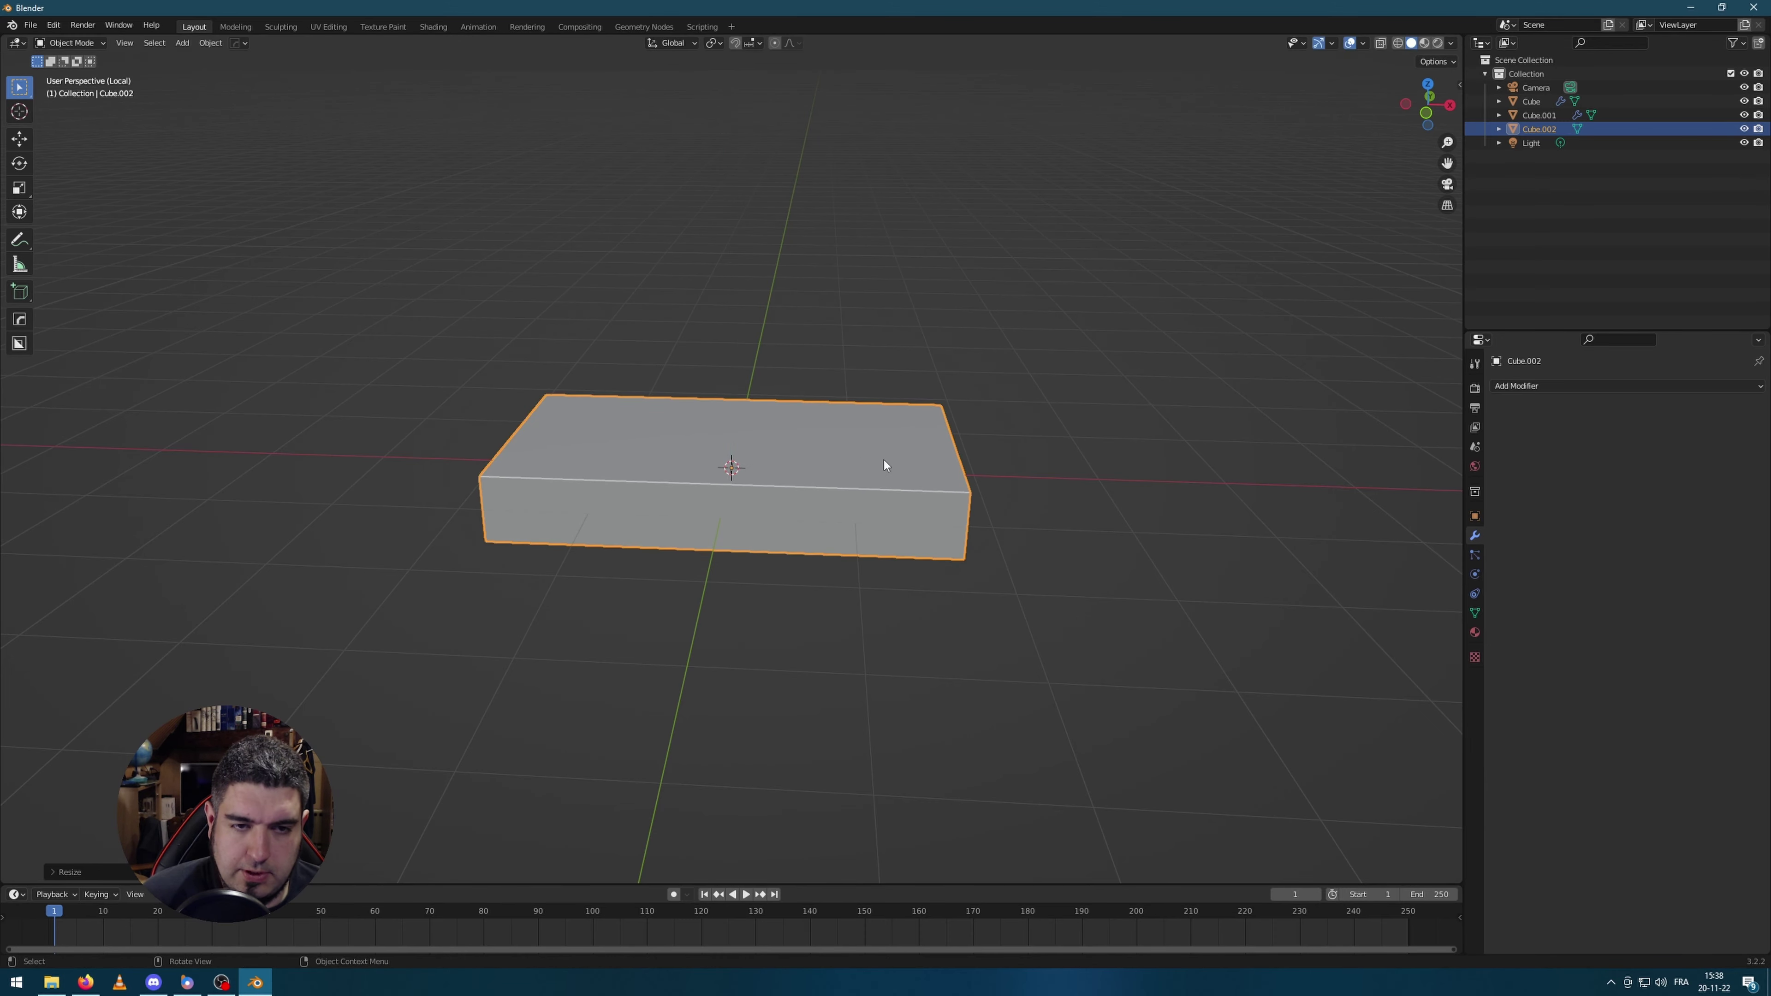
Step: Add a lengthwise loop cut to the block and slide it halfway toward the back edge
middle_click_drag(895, 467, 773, 406)
key("Tab")
key("ctrl+r")
scroll(667, 342, "up", 1)
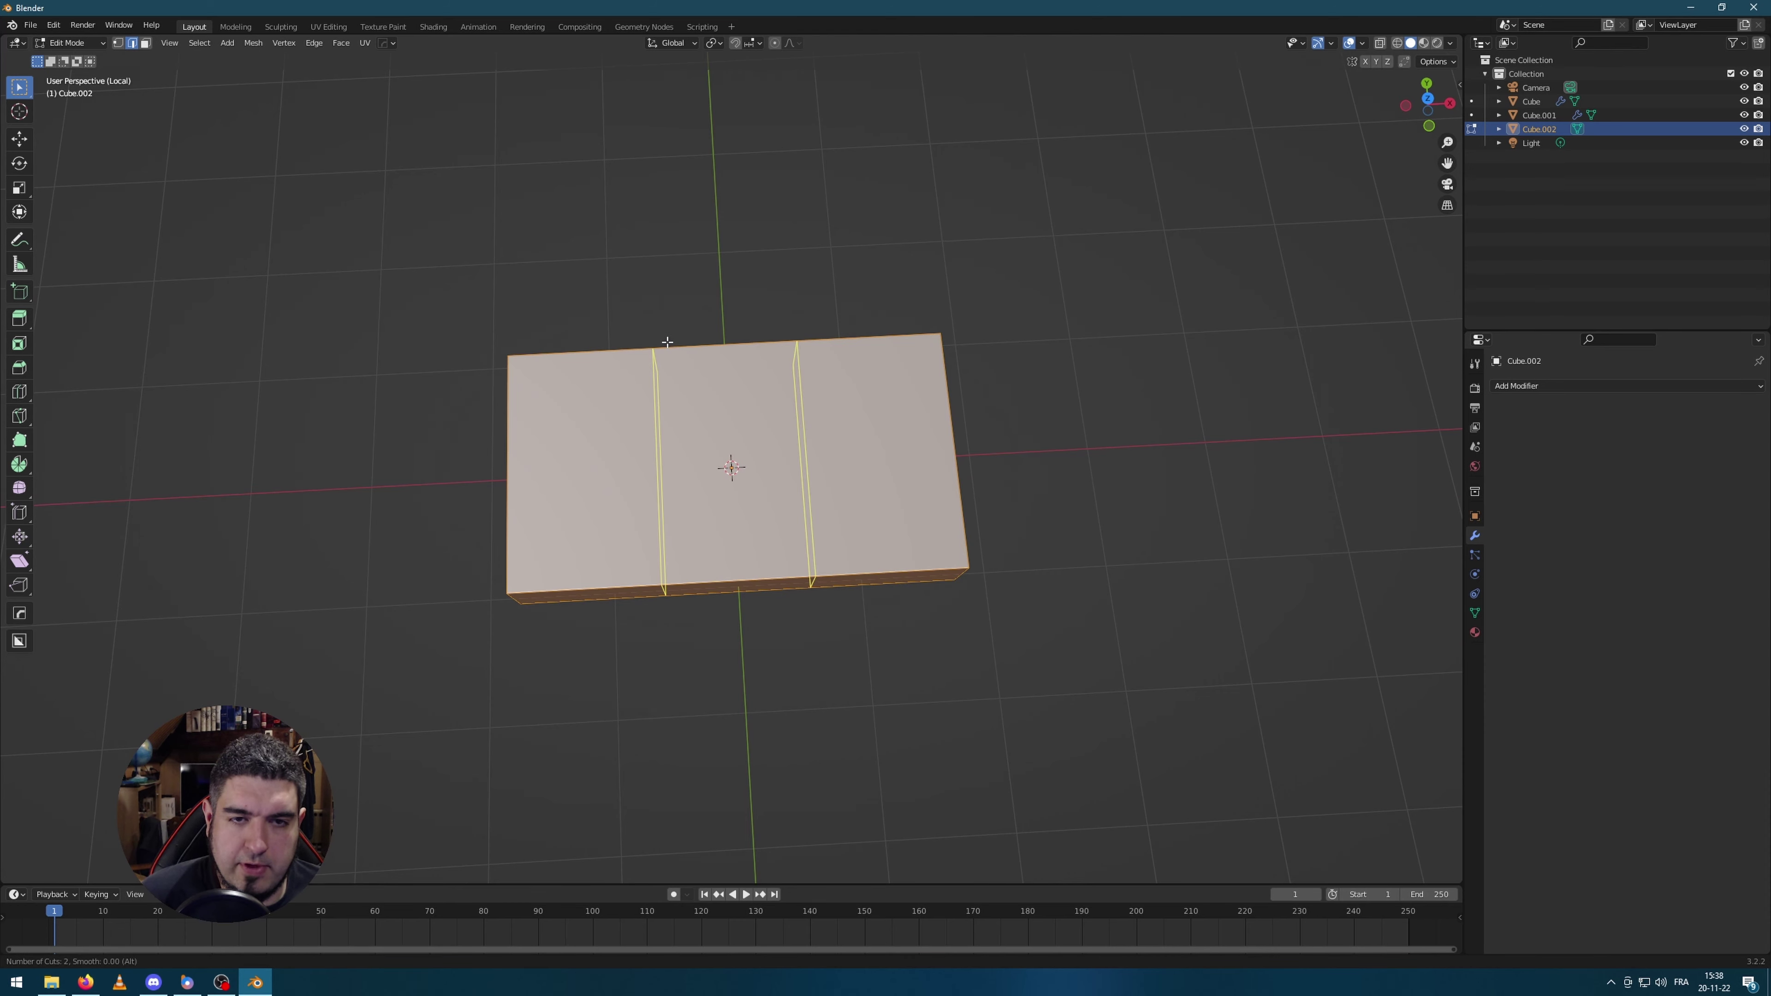
scroll(502, 442, "down", 1)
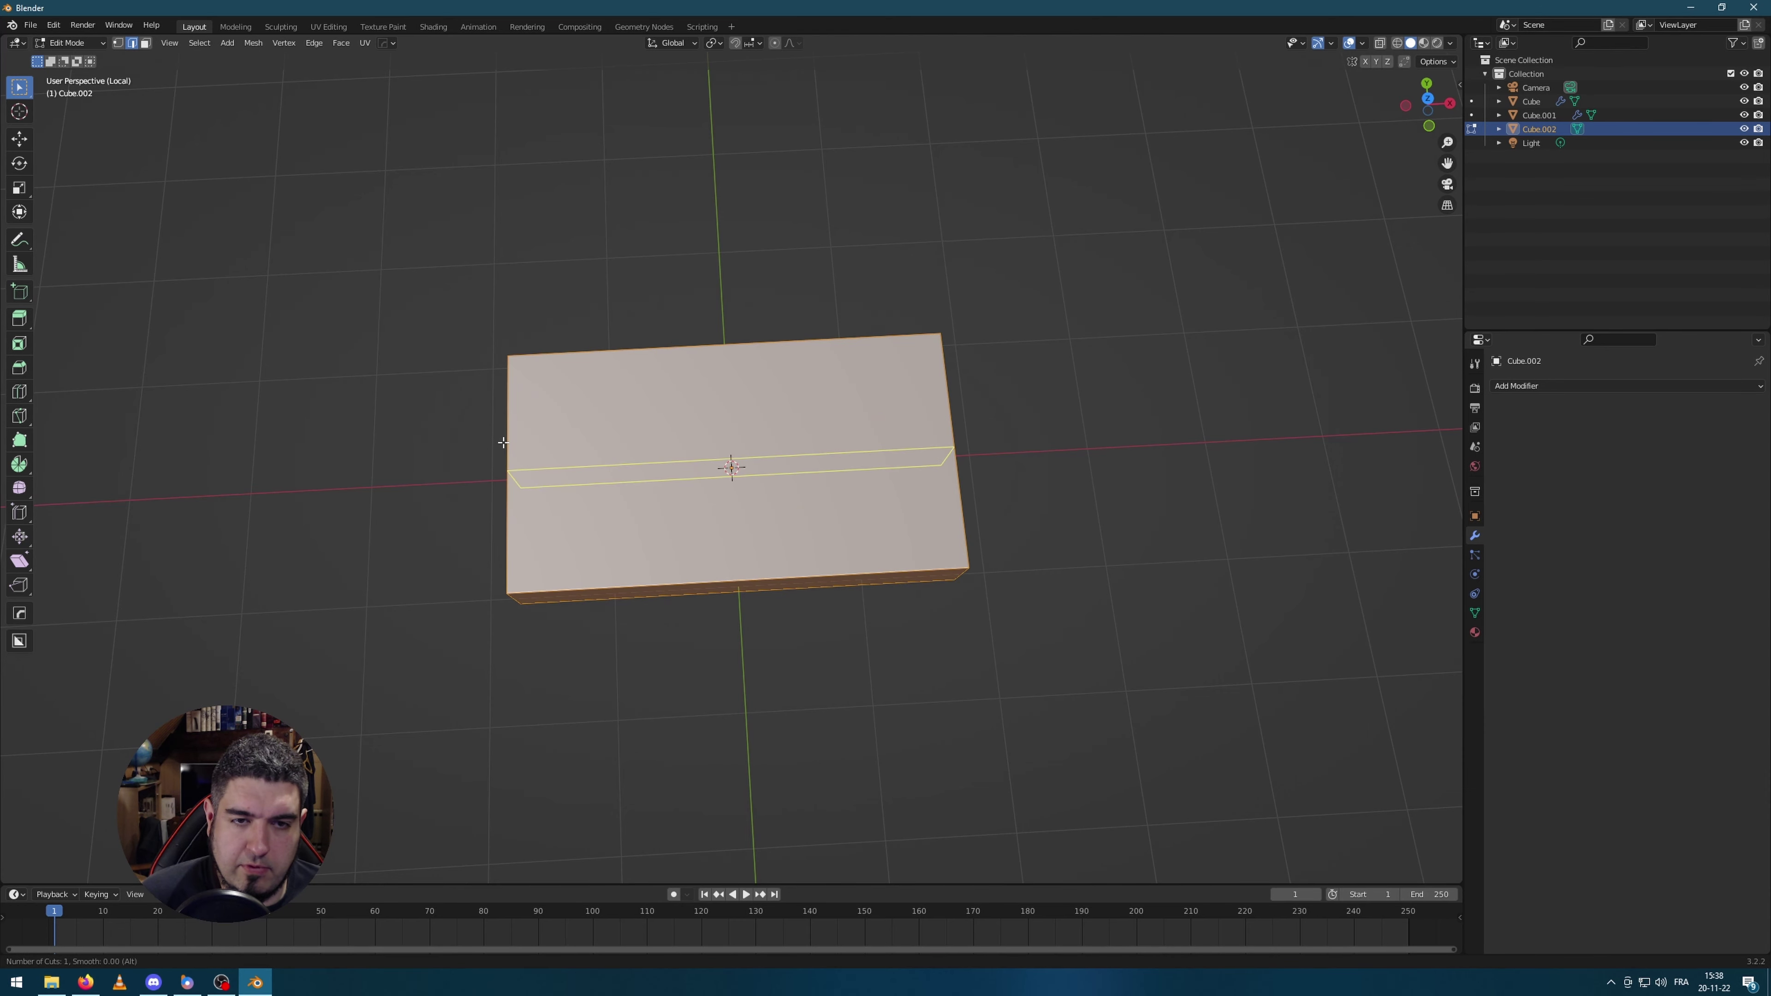
left_click(502, 443)
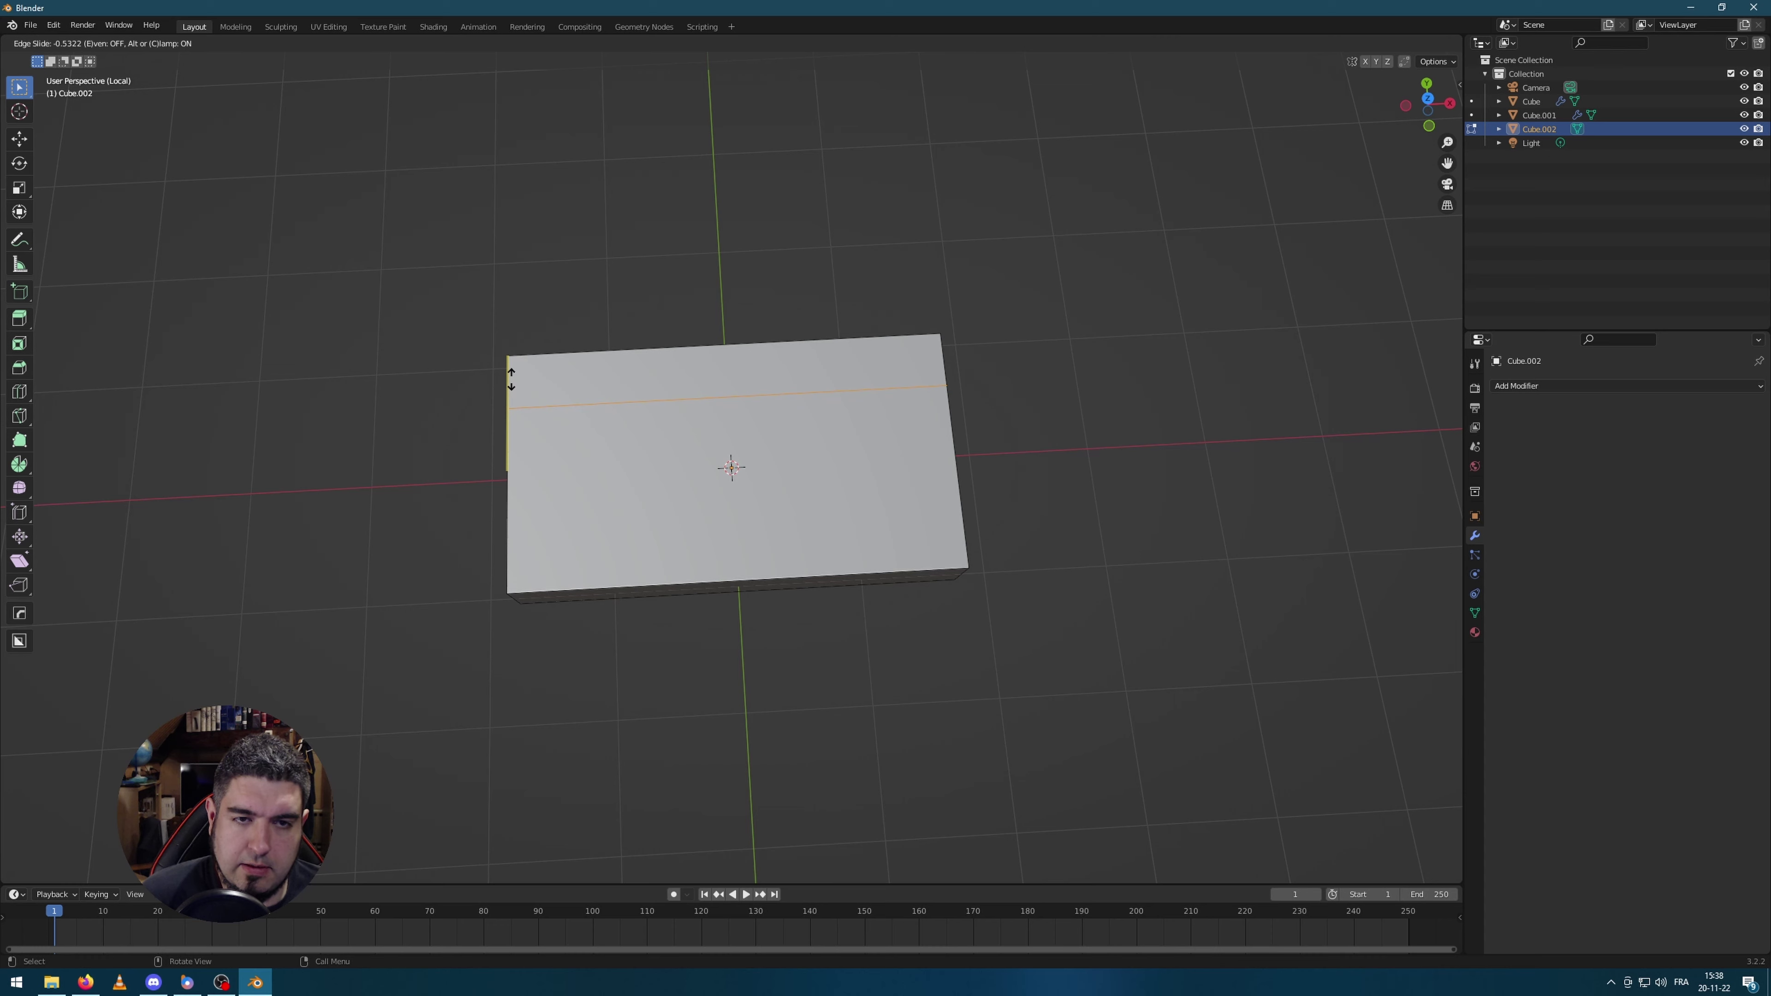
left_click(511, 378)
key("ctrl+r")
left_click(725, 368)
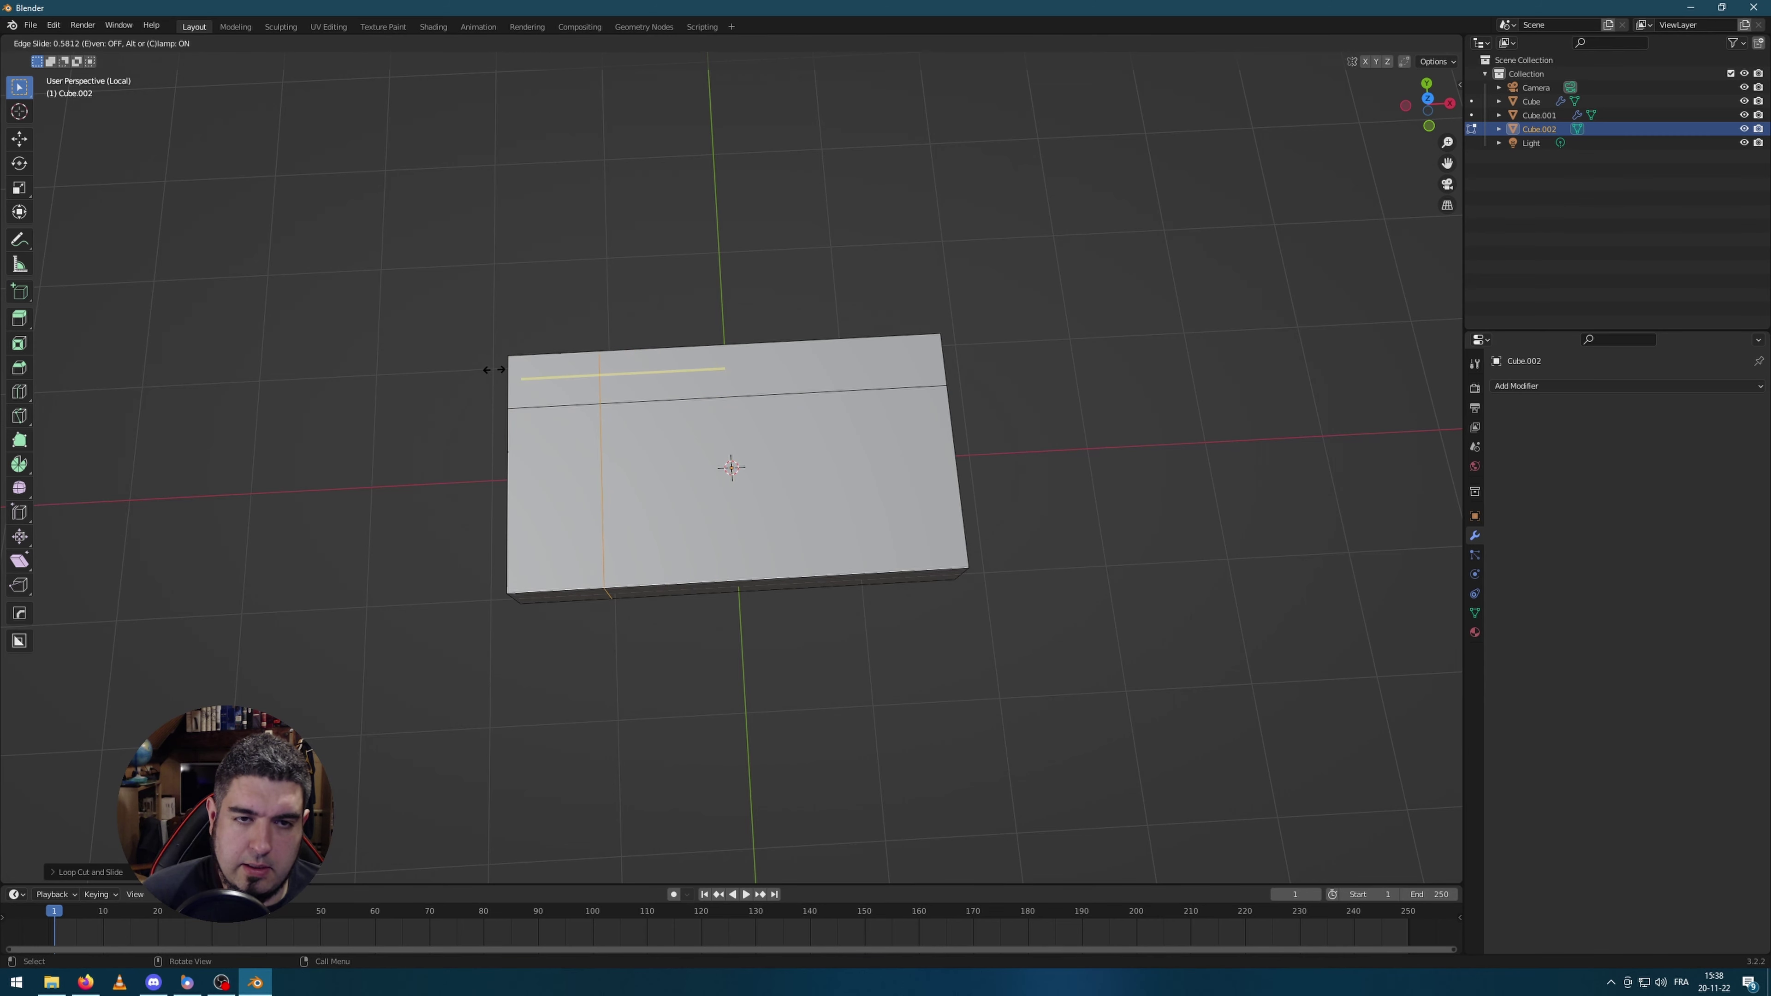
right_click(461, 368)
key("ctrl+z")
Step: Add two evenly spaced crosswise loop cuts and spread them apart along the X axis toward the block's ends
key("ctrl+r")
scroll(679, 345, "up", 1)
left_click(680, 345)
right_click(691, 356)
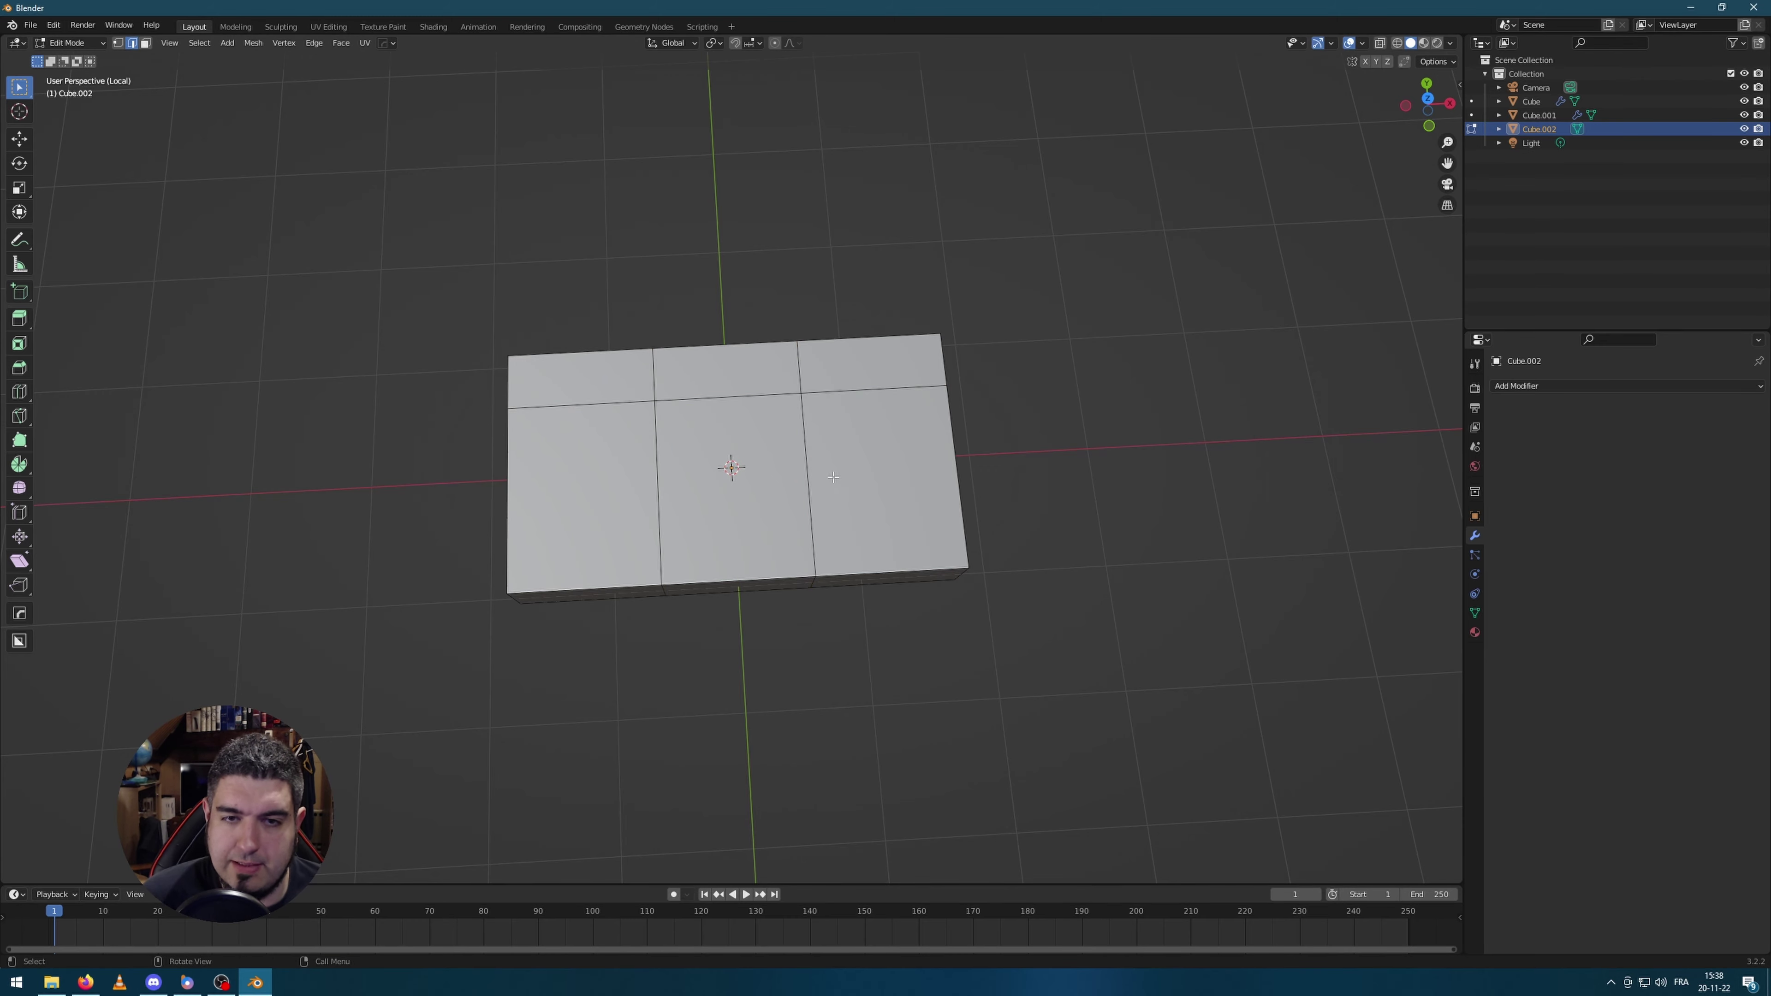
middle_click_drag(1032, 539, 796, 465)
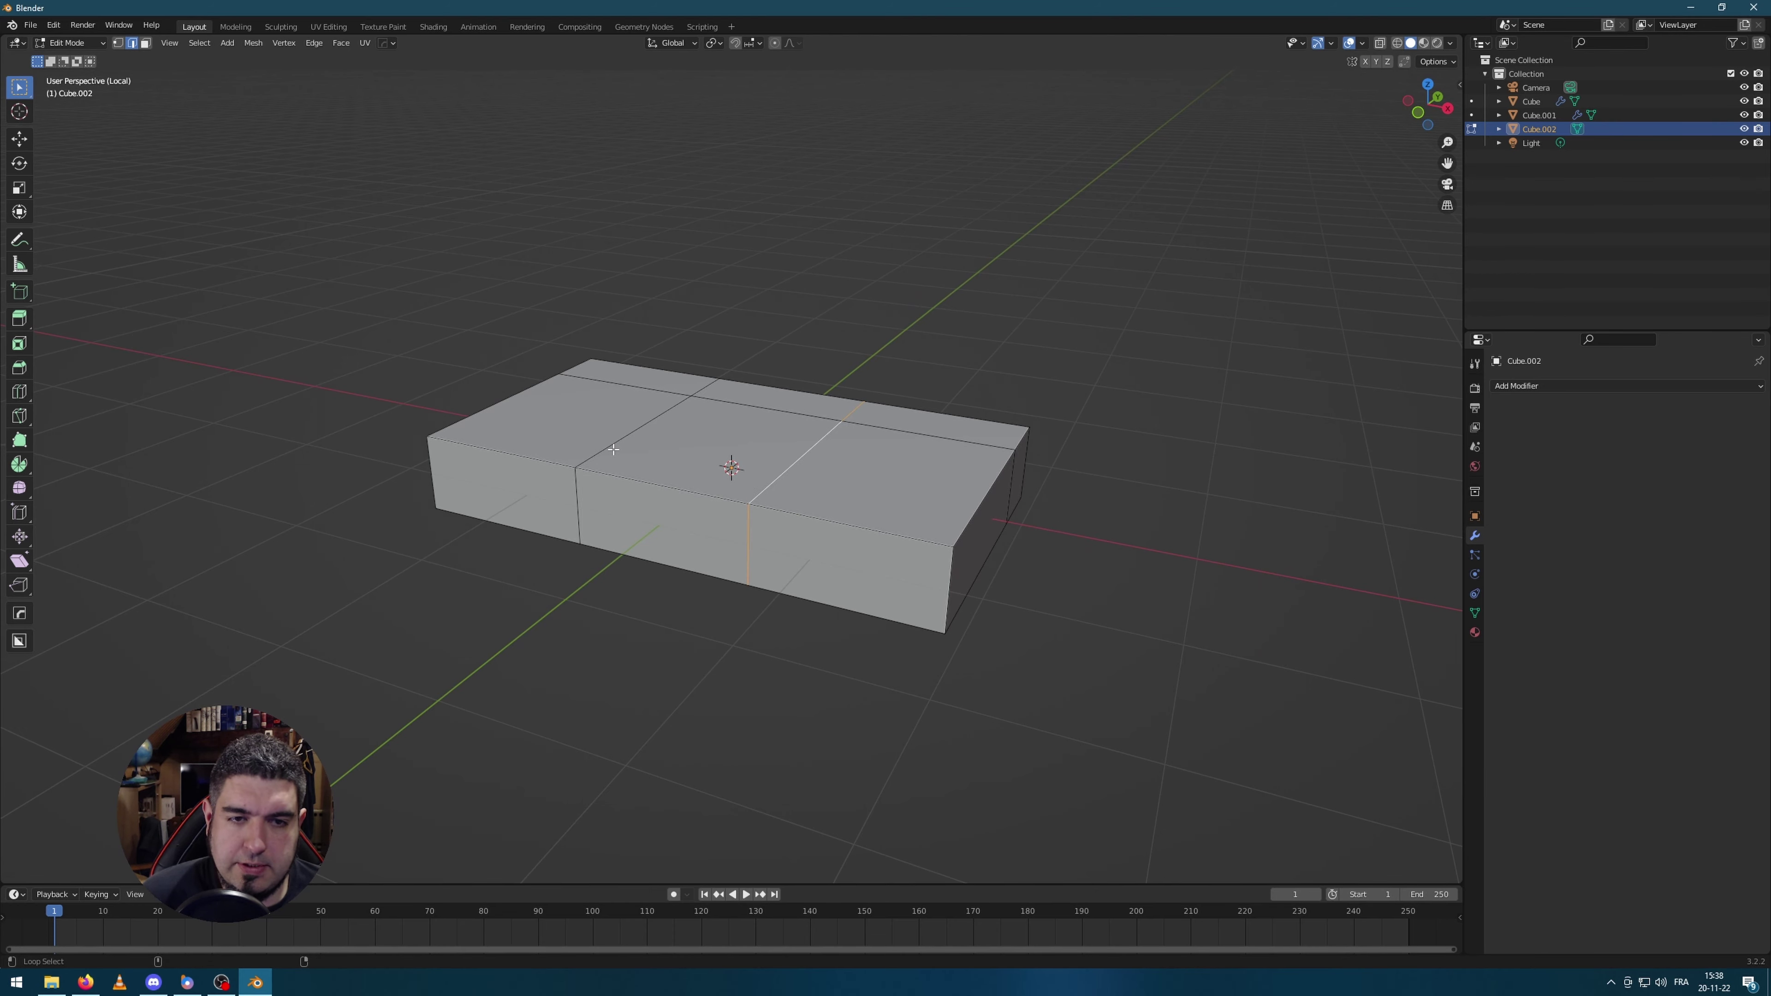
middle_click_drag(662, 453, 872, 426)
key("s")
key("x")
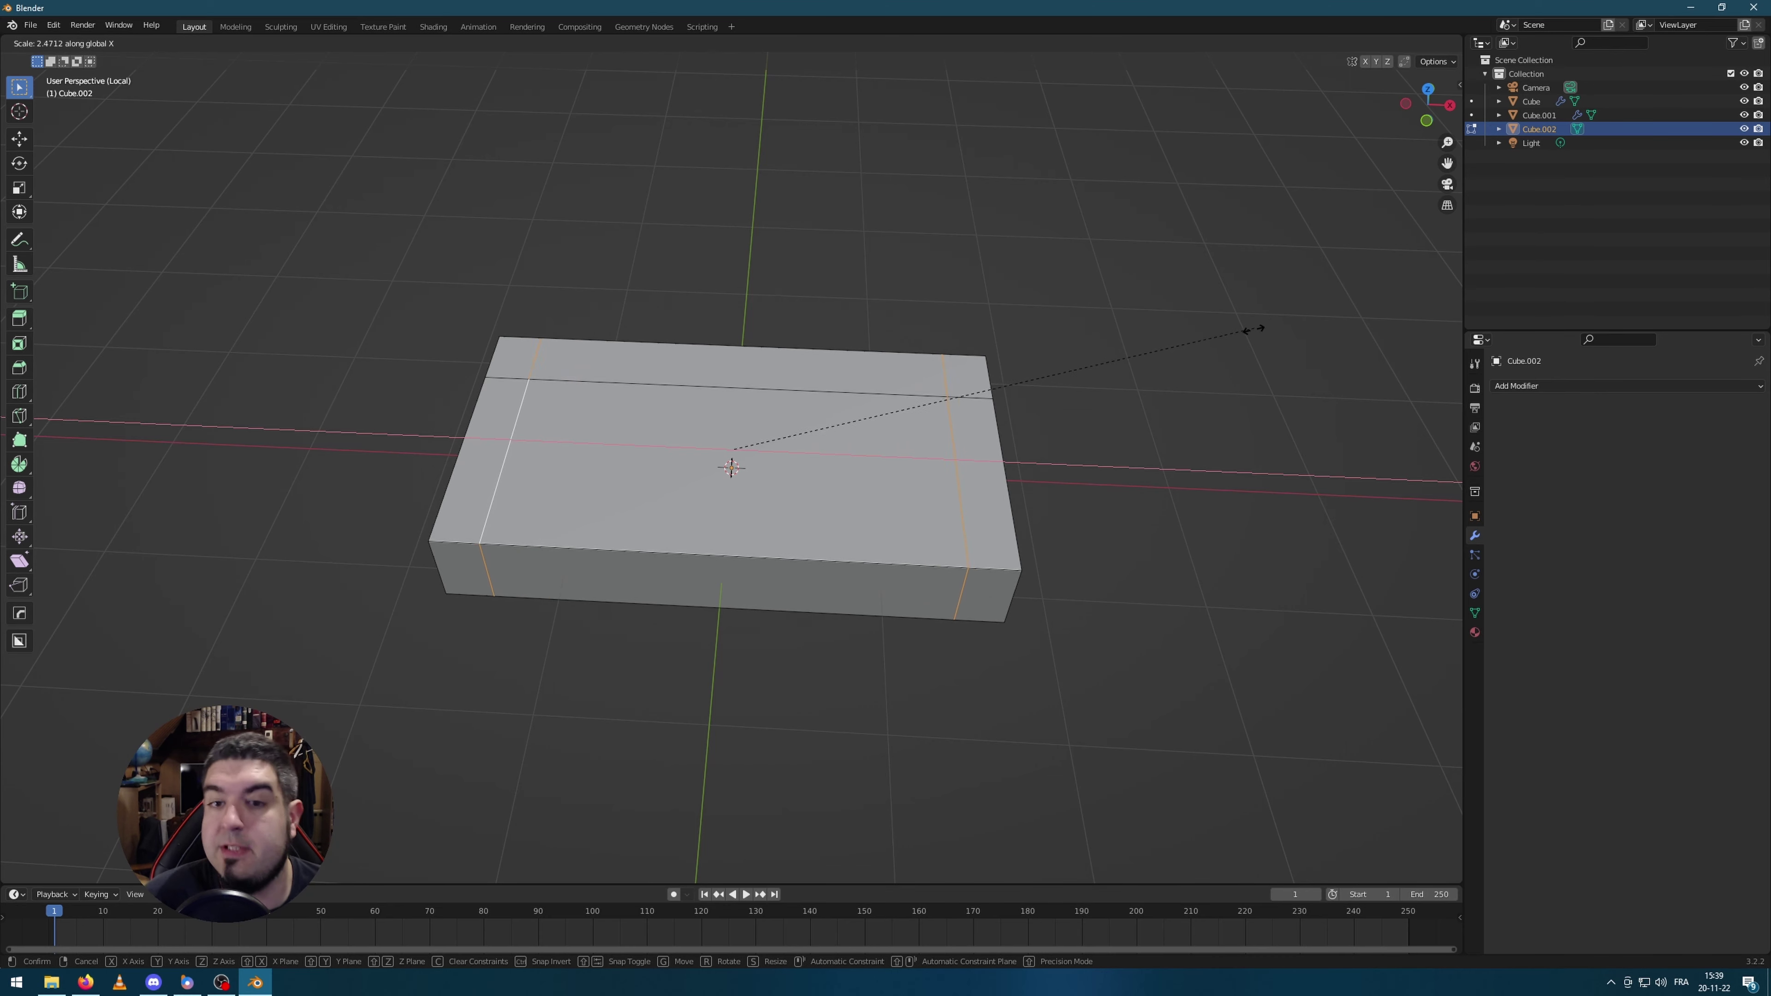
left_click(1237, 356)
Step: Extrude the top faces along both ends and the back upward into armrests and a backrest, and select the sofa in Object Mode
middle_click_drag(1158, 412, 509, 520)
left_click(493, 471)
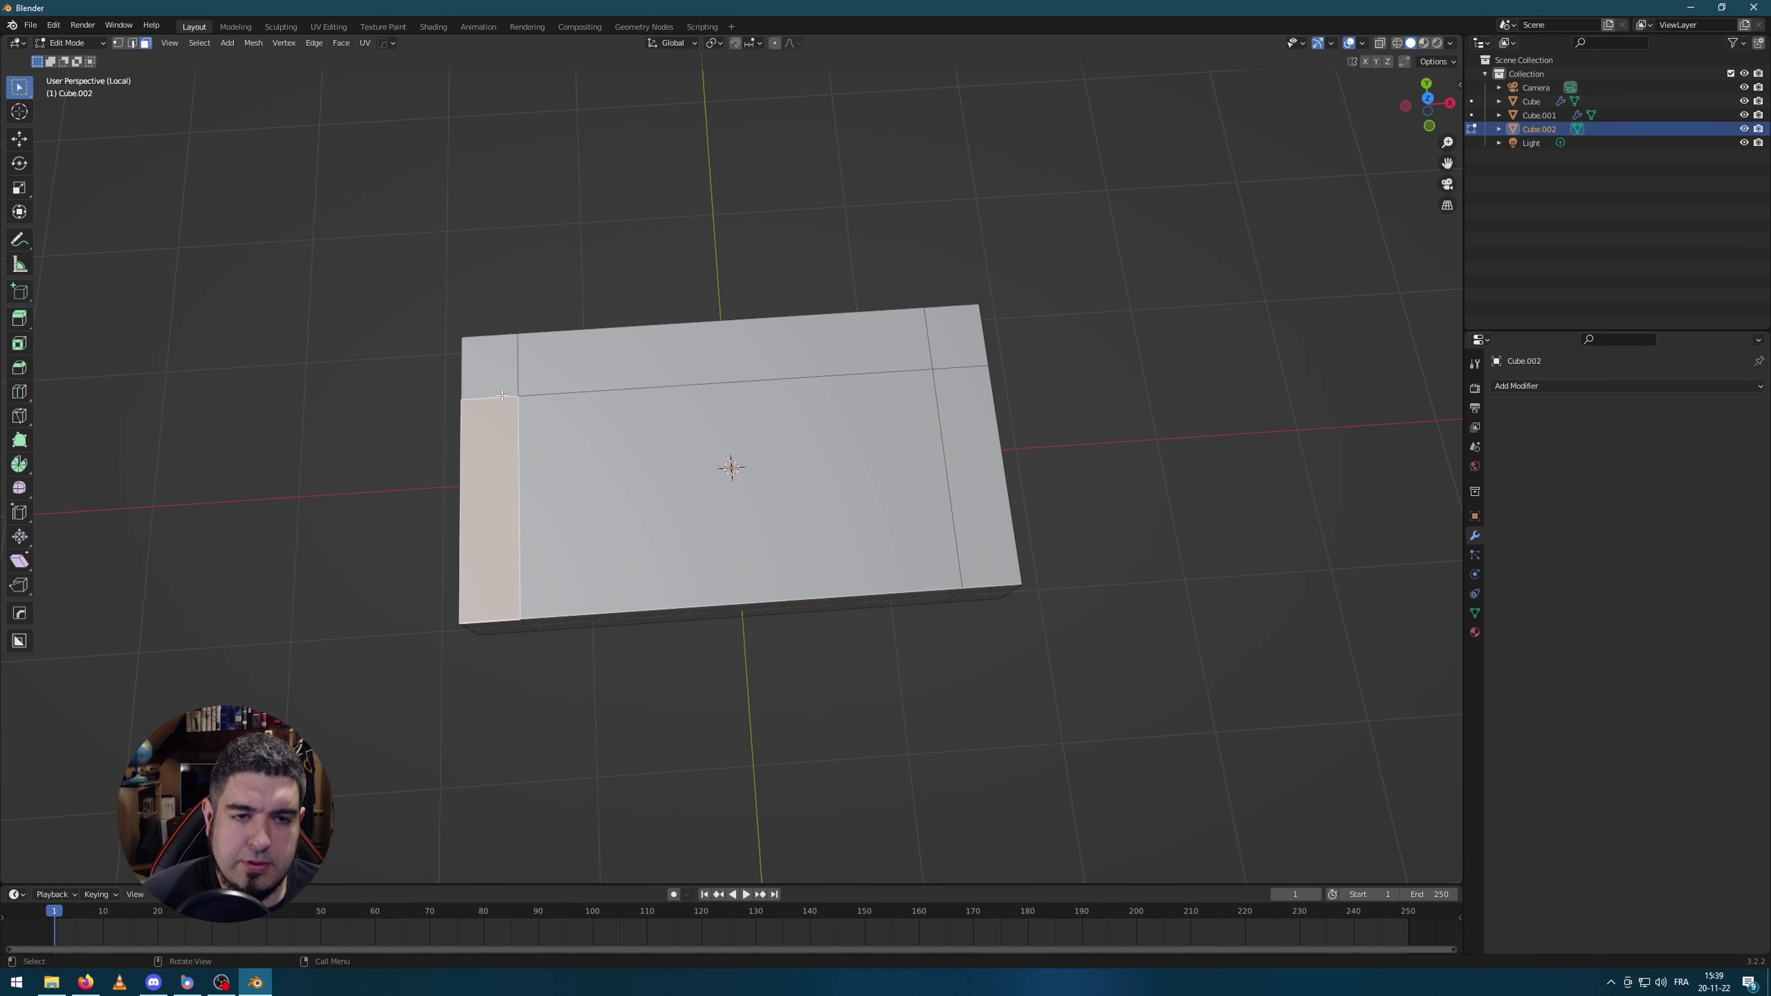
left_click(488, 367, "shift")
left_click(718, 353, "shift")
left_click(955, 336, "shift")
middle_click_drag(970, 458, 1158, 554)
key("e")
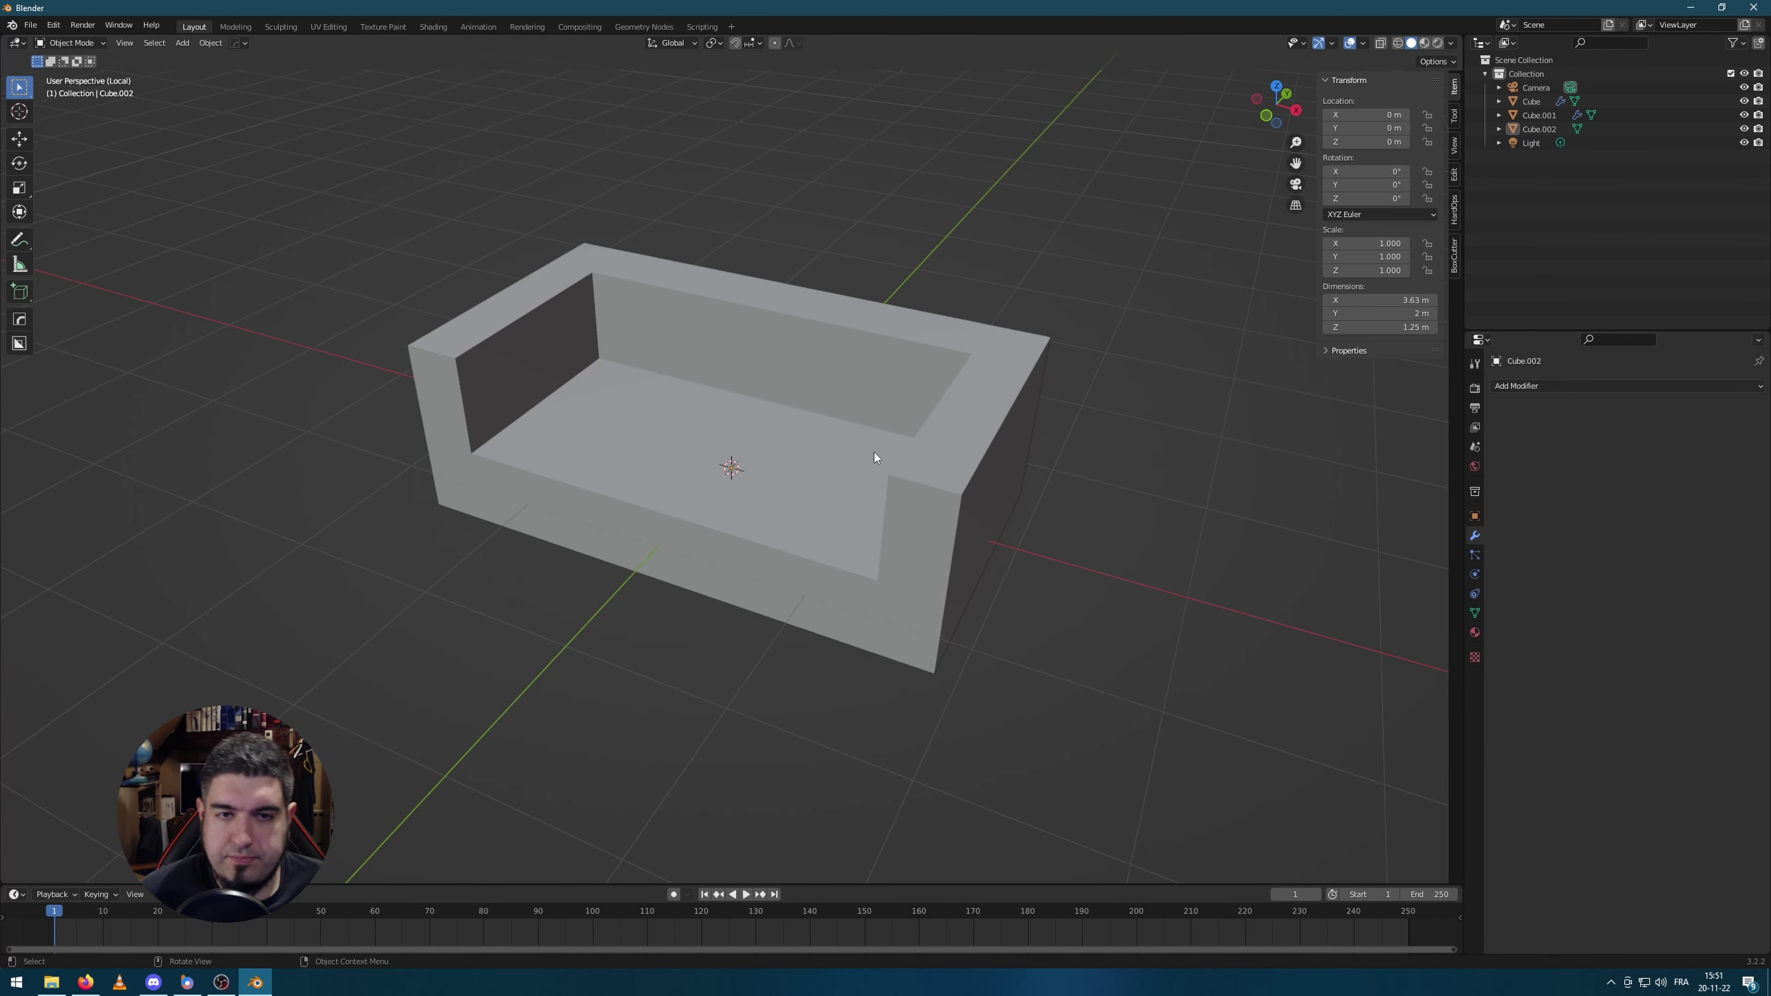
left_click(948, 459)
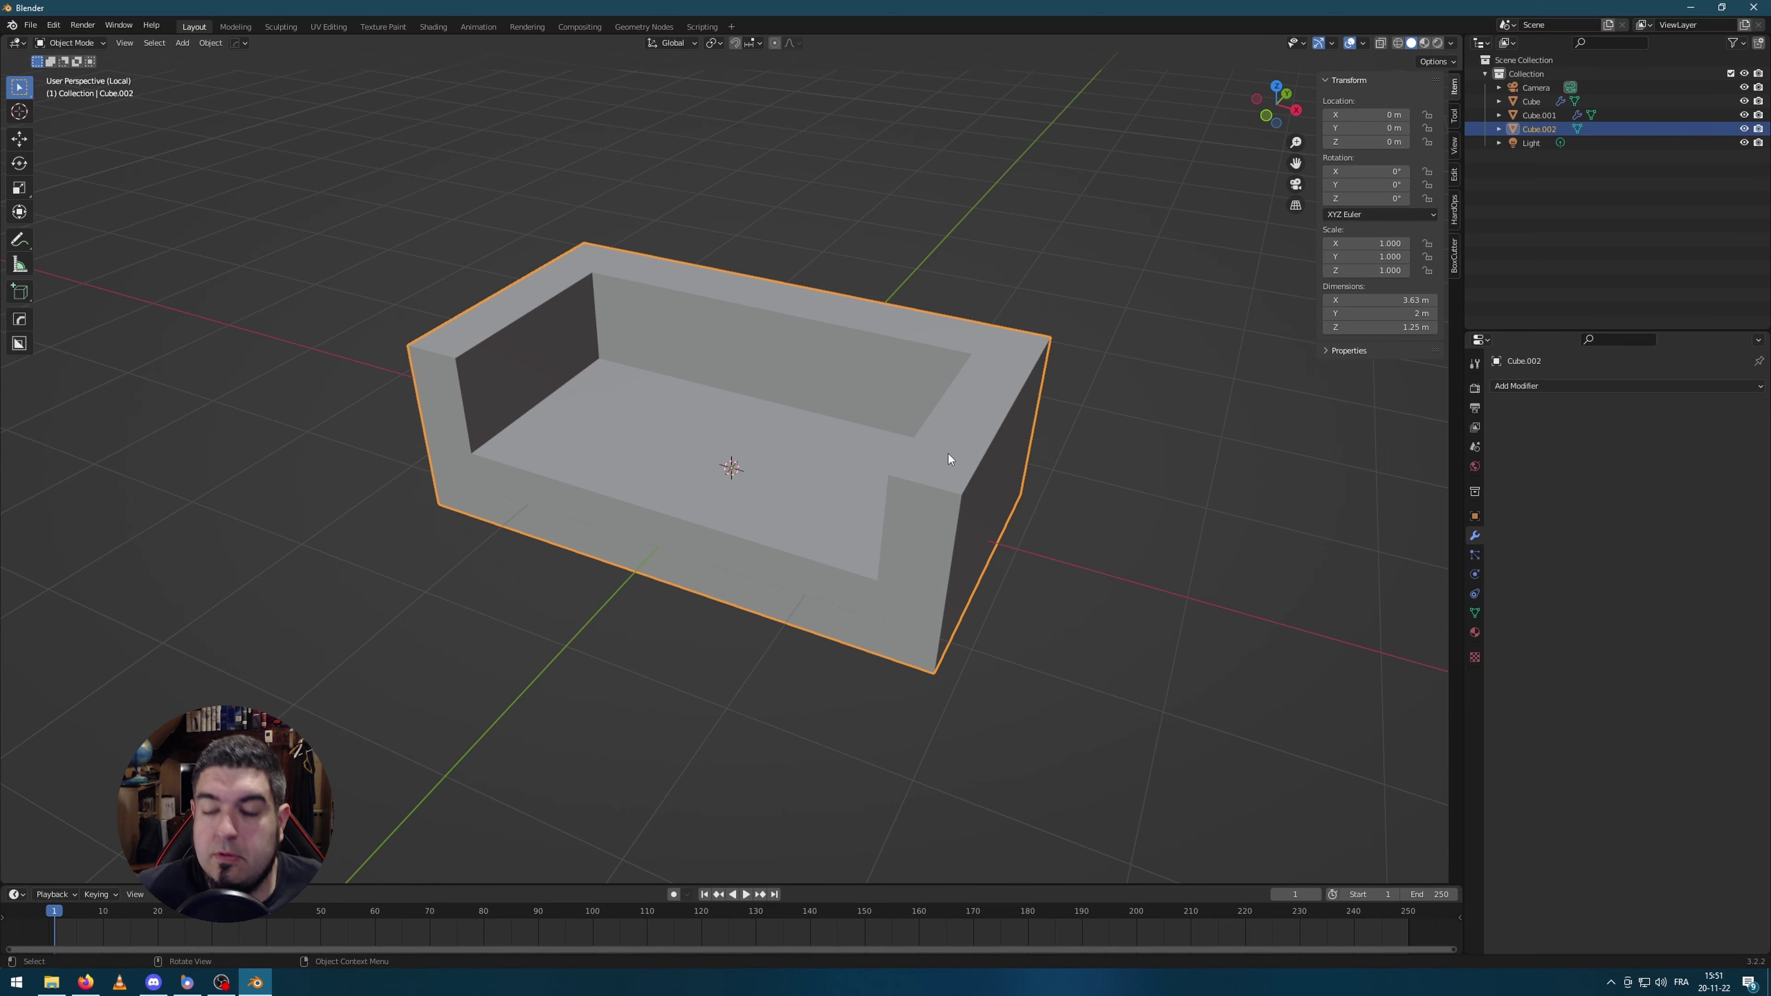
Step: Turn on Cavity in the viewport shading to examine the sofa's edges, and turn it off again
middle_click_drag(1033, 444, 998, 420)
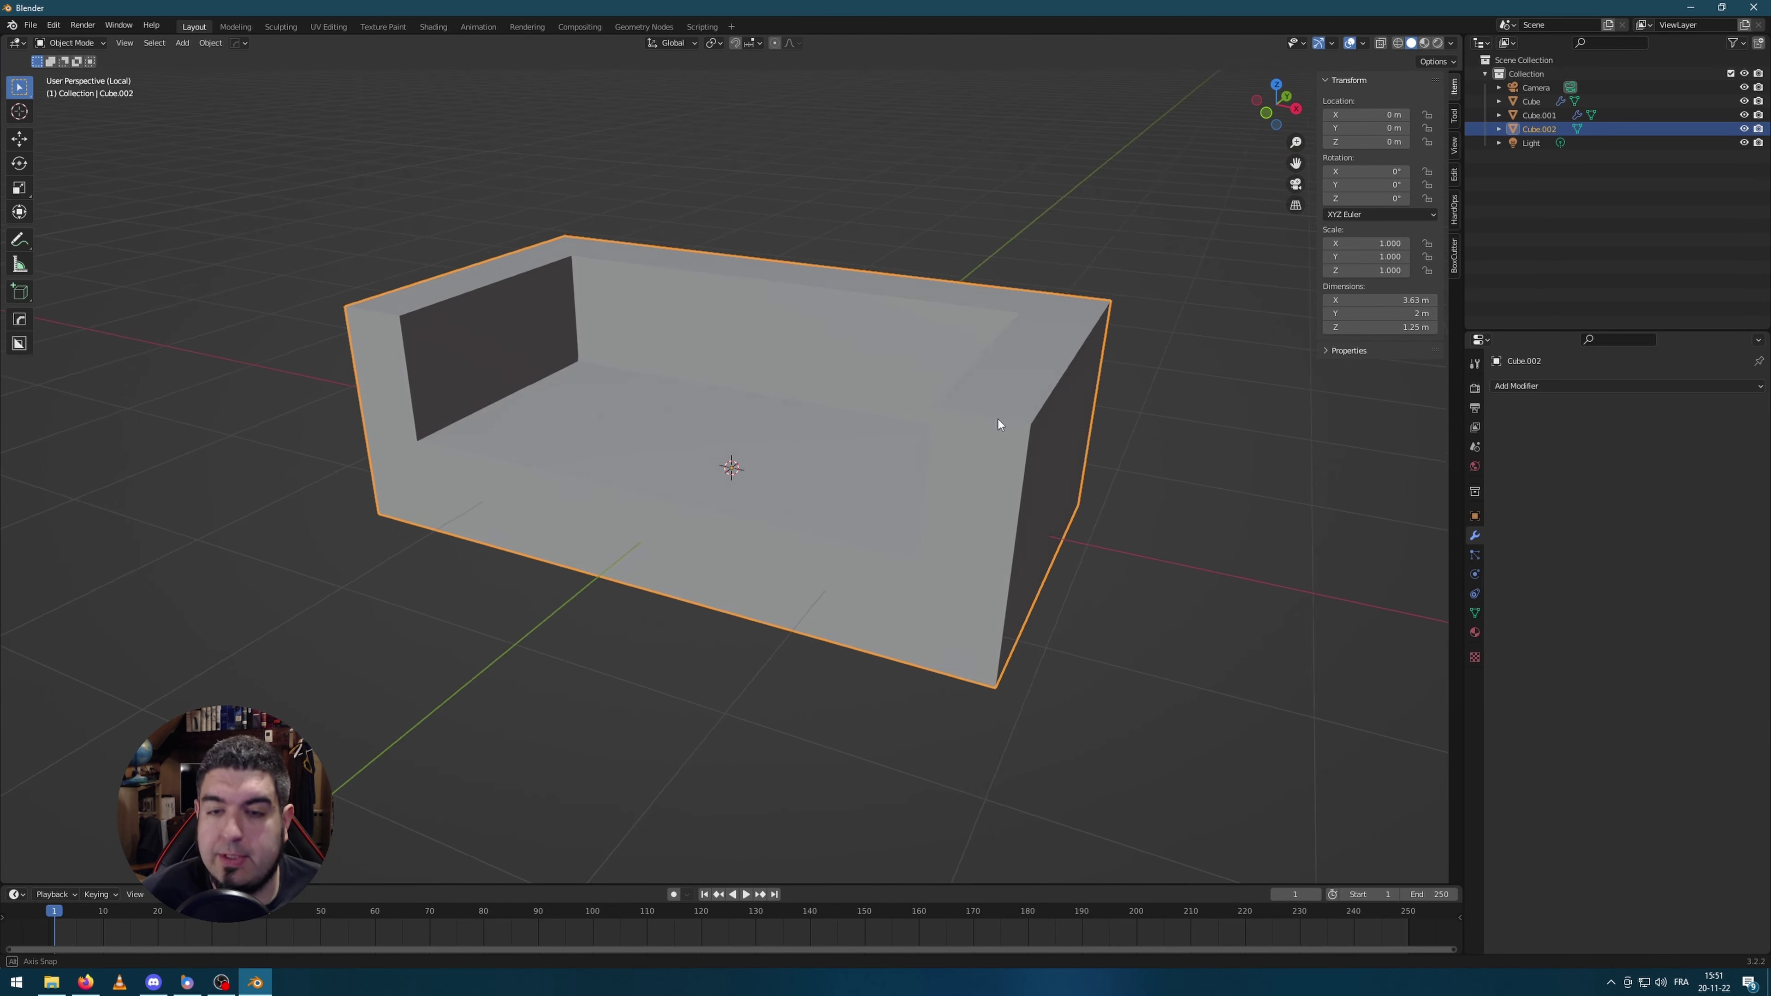
middle_click_drag(1281, 406, 1204, 401)
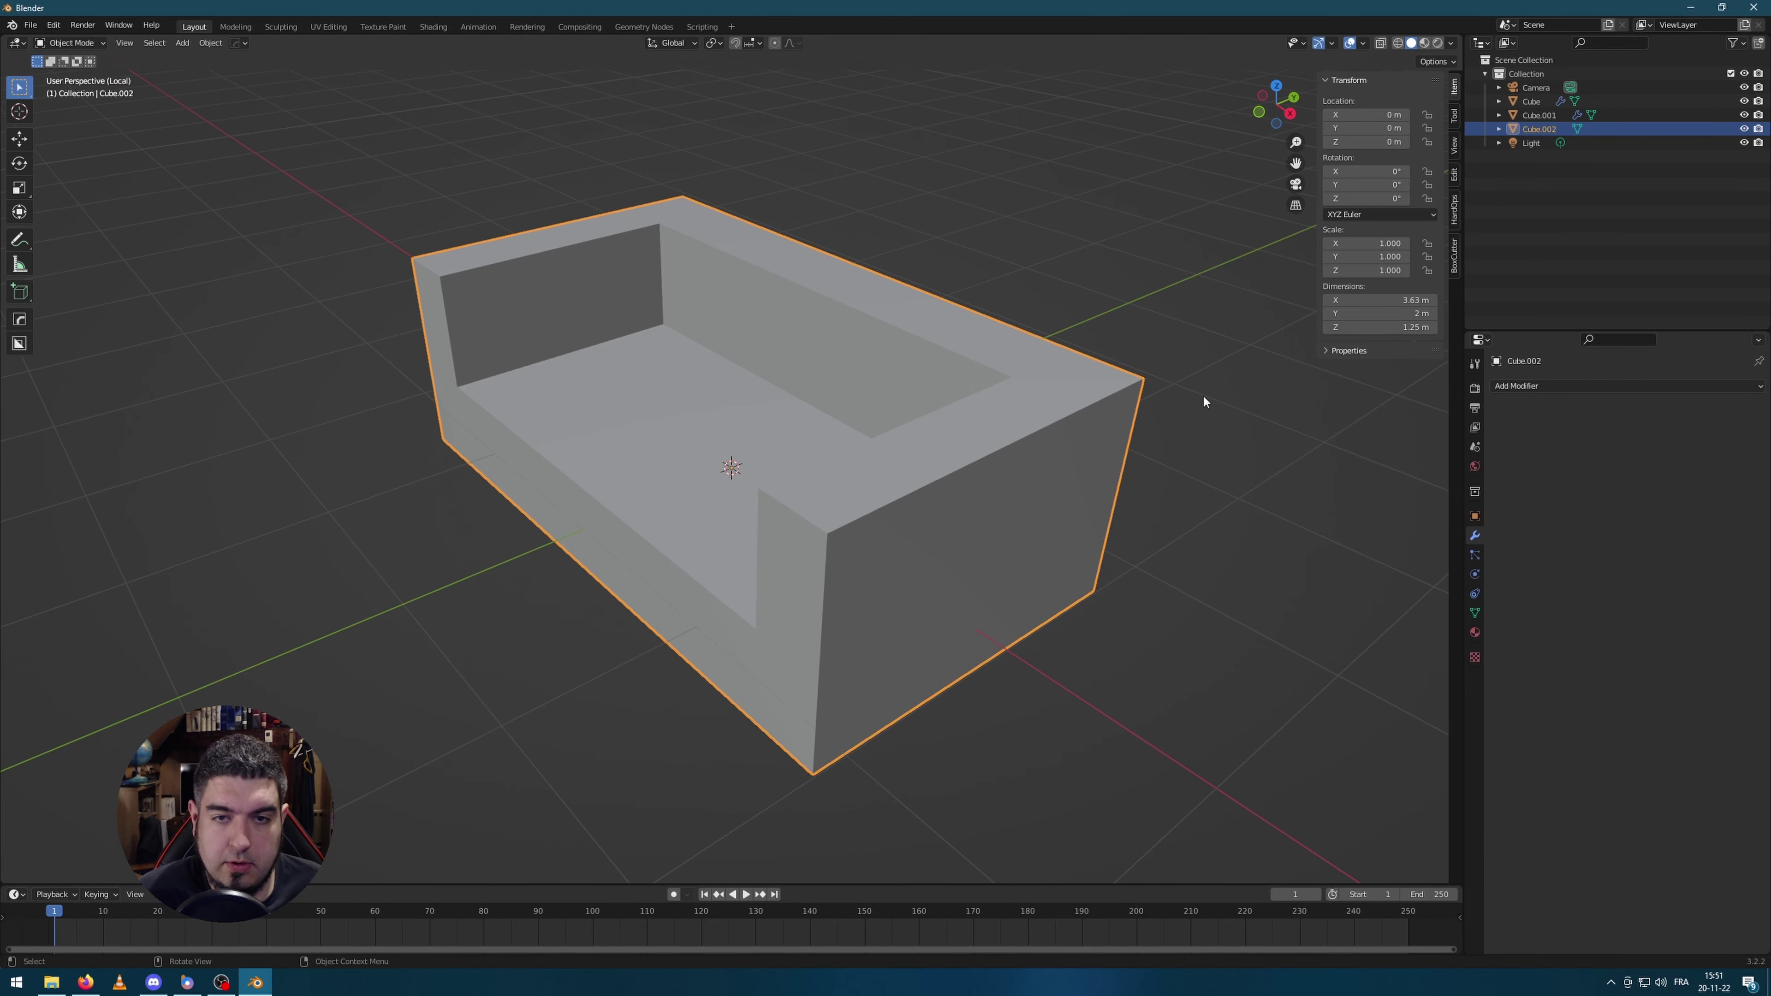
left_click(1451, 43)
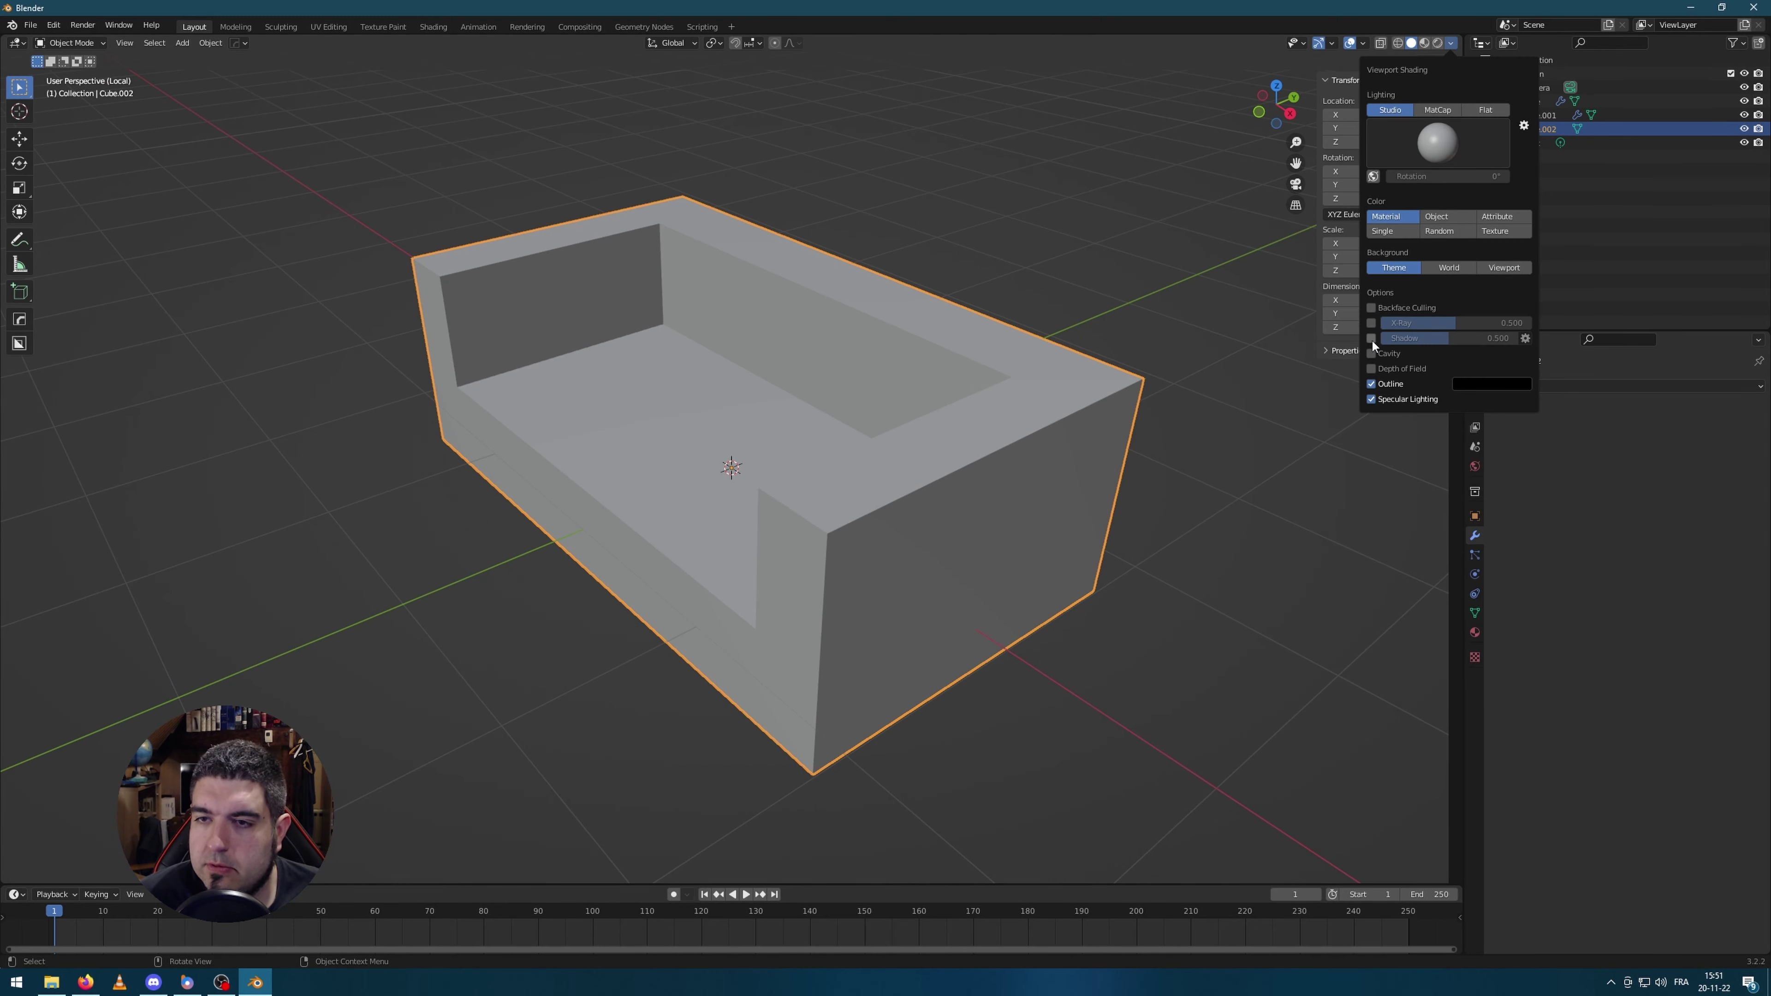
left_click(1372, 354)
mouse_move(1115, 447)
middle_mouse_down()
mouse_move(781, 483)
mouse_move(405, 363)
middle_mouse_up()
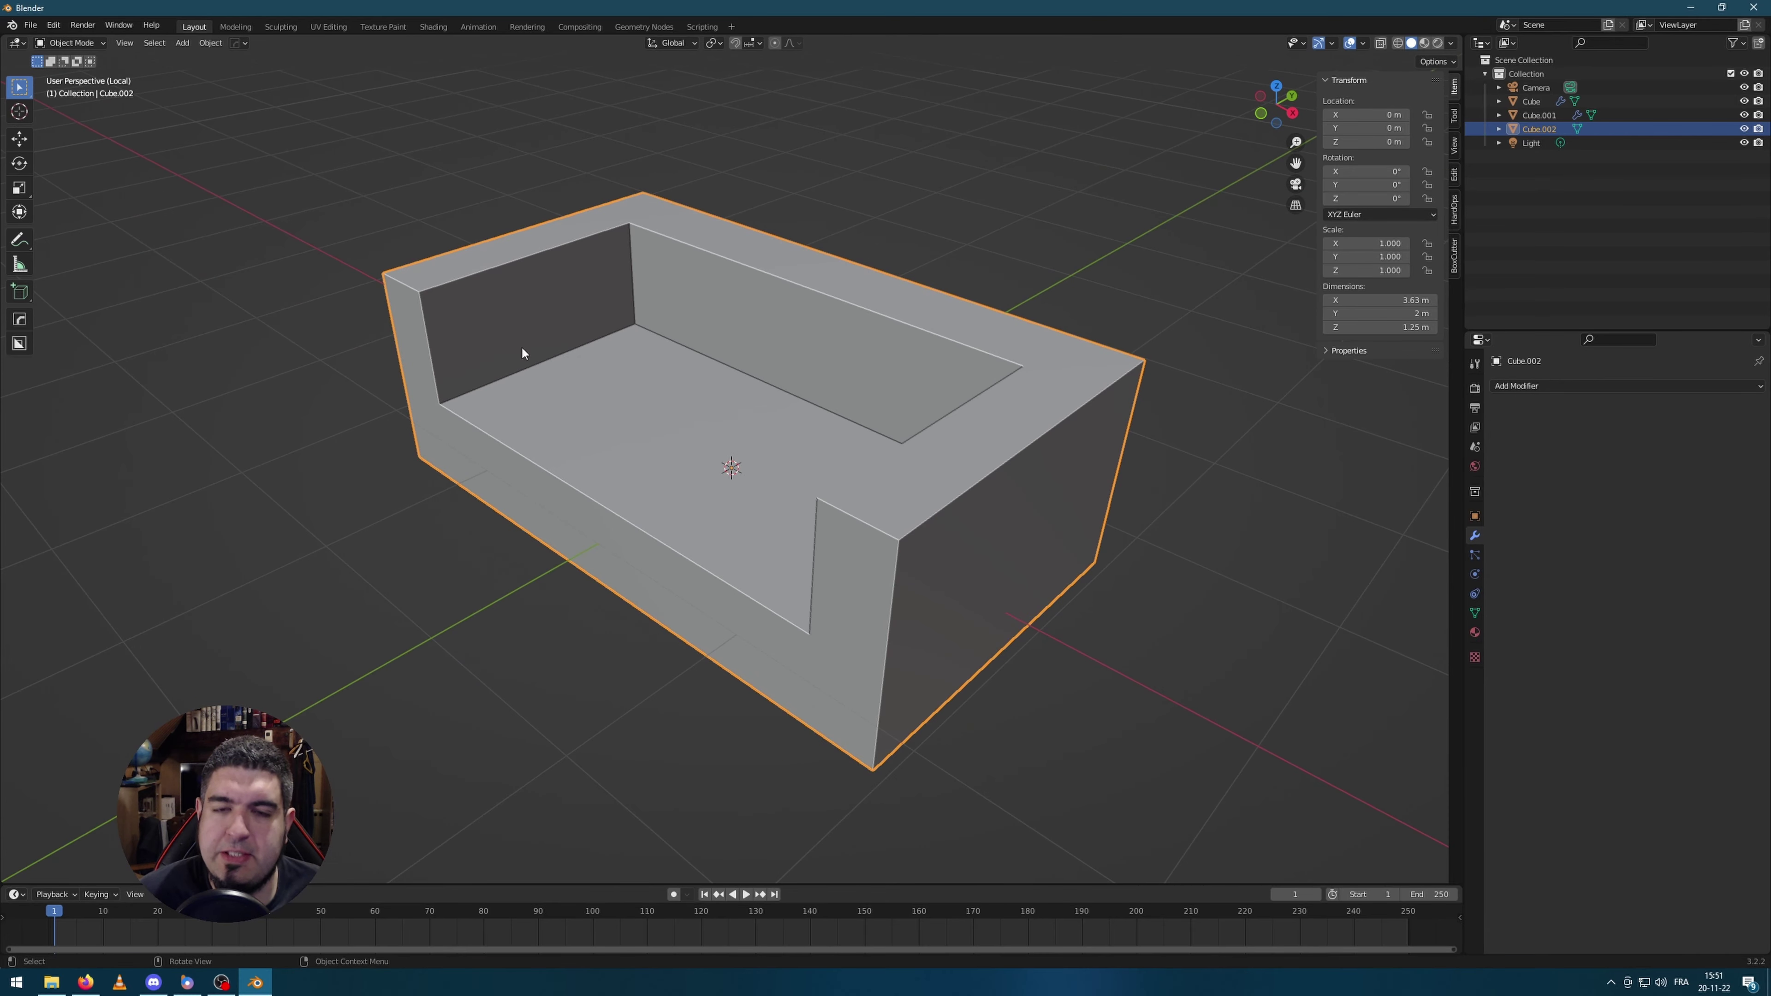
left_click(1453, 44)
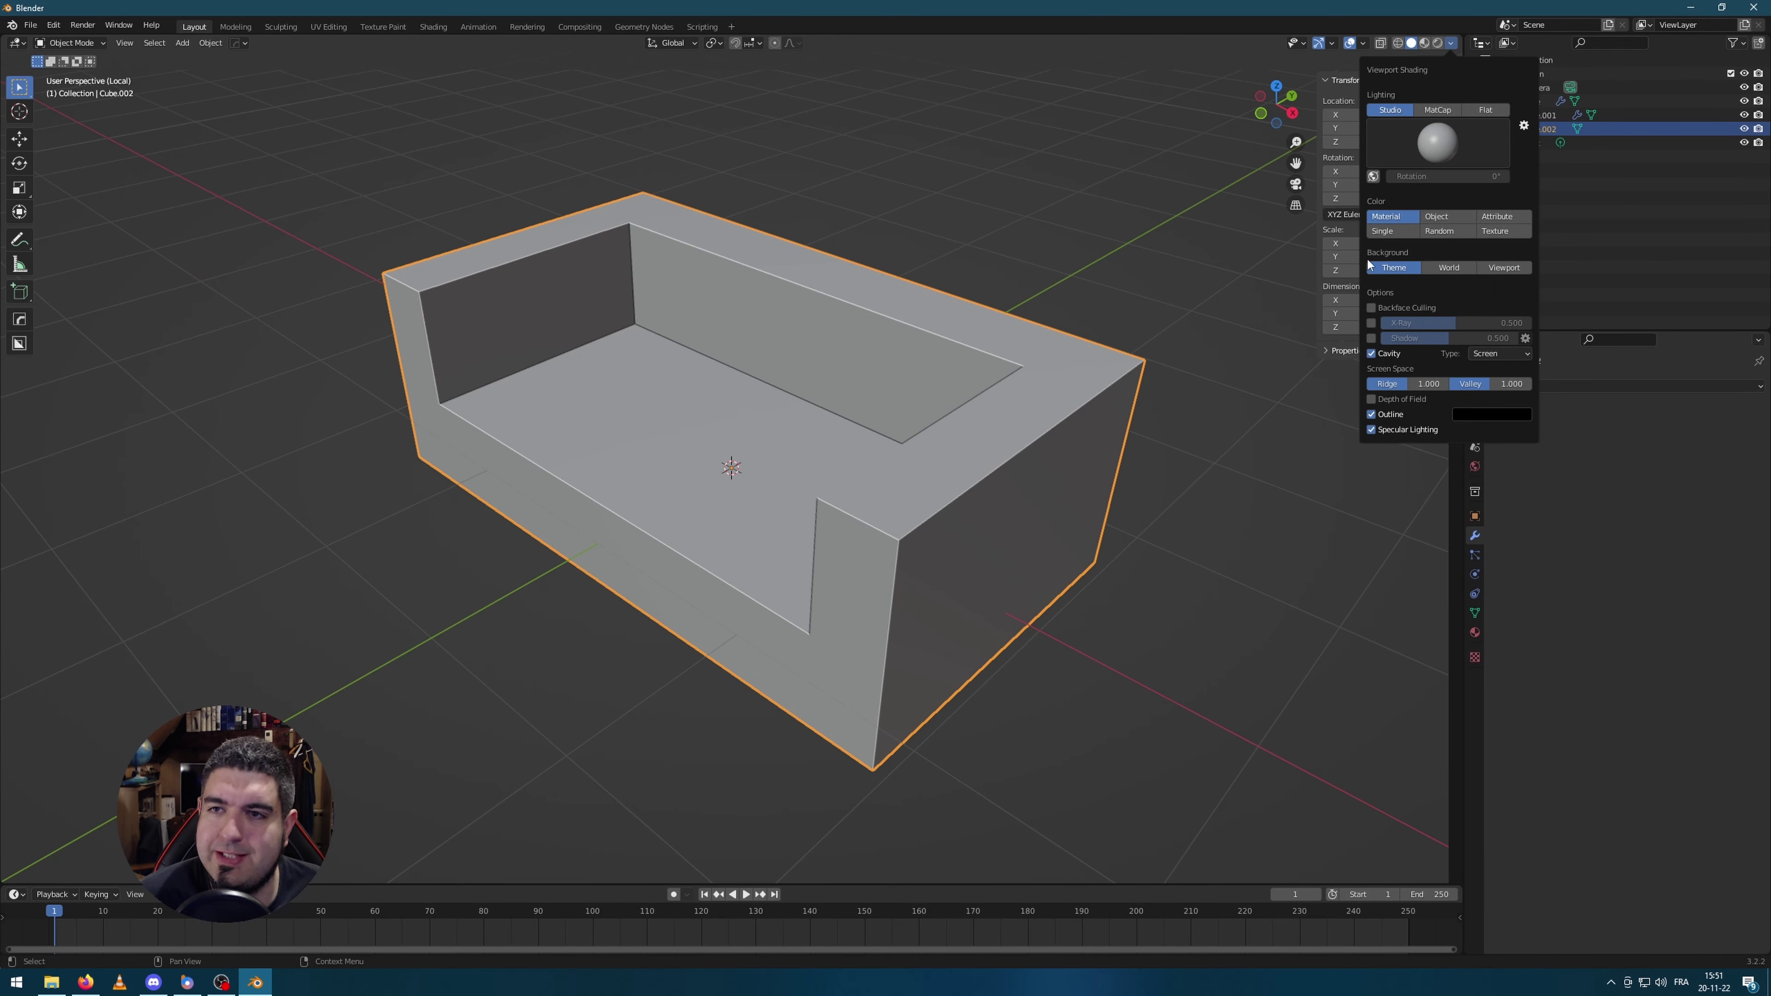
left_click(1372, 353)
mouse_move(1185, 481)
middle_mouse_down()
mouse_move(1004, 527)
mouse_move(961, 514)
mouse_move(807, 333)
mouse_move(839, 336)
middle_mouse_up()
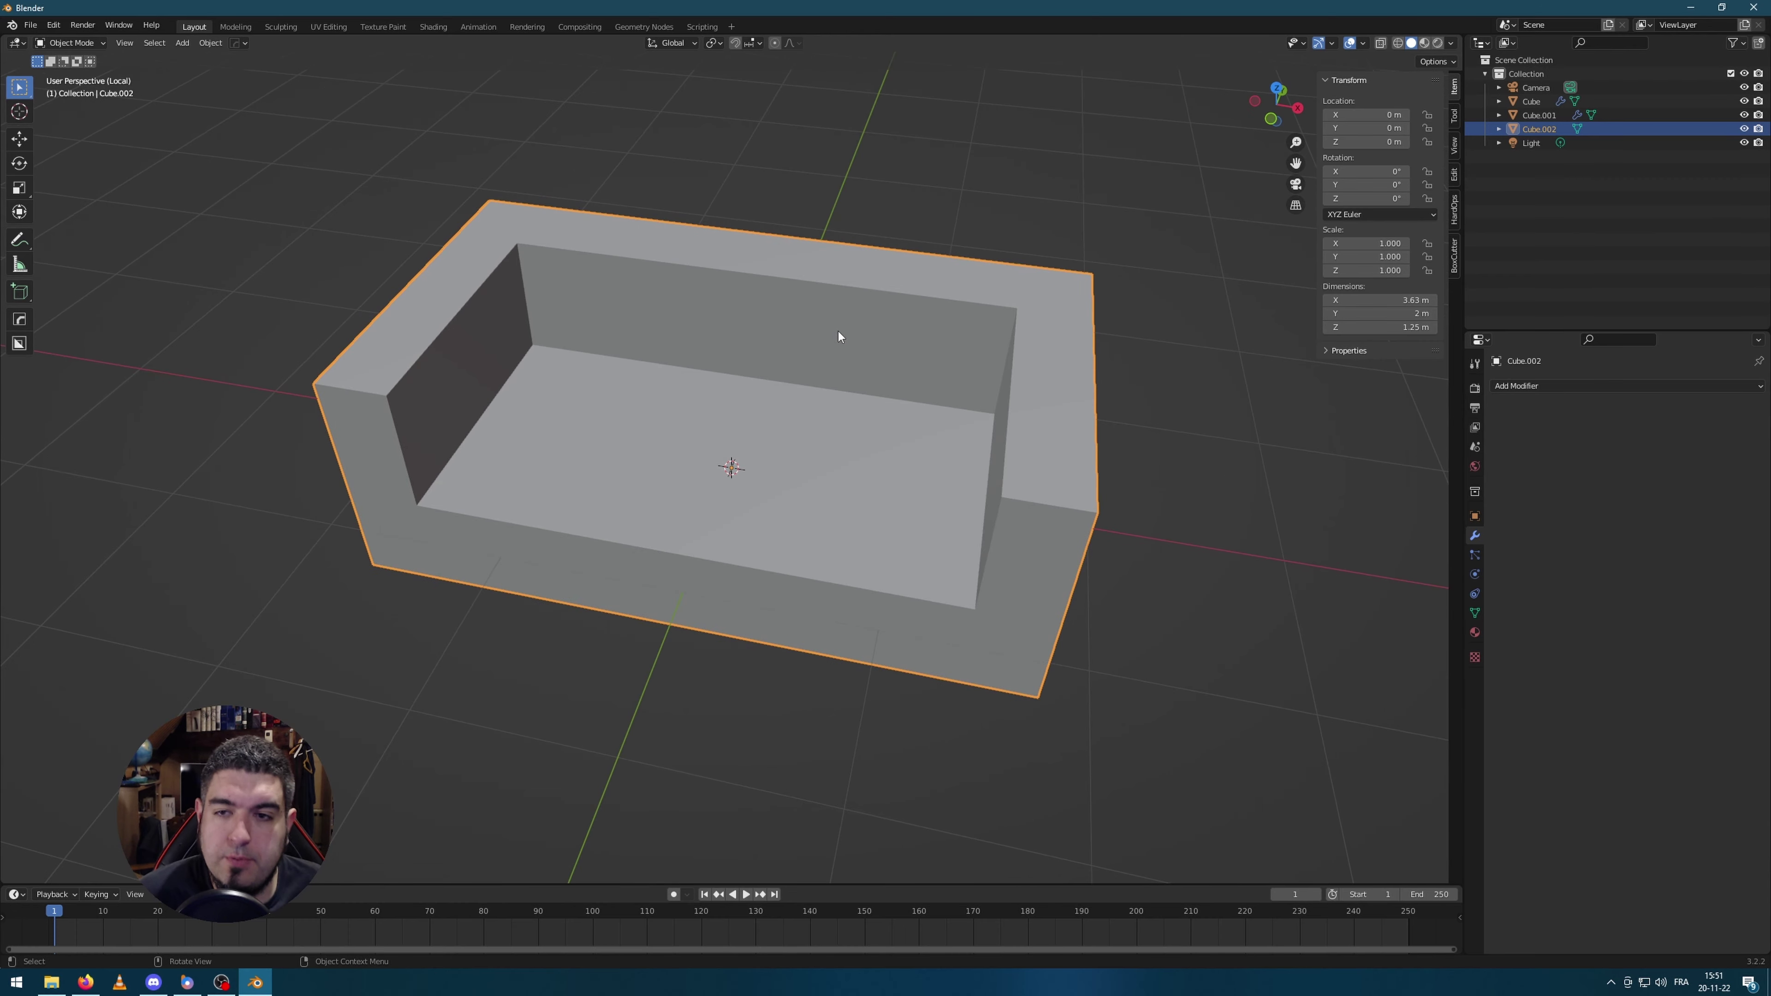
Step: Add a level 2 Subdivision modifier and place a supporting loop cut beside the inner side of each armrest
key("ctrl+2")
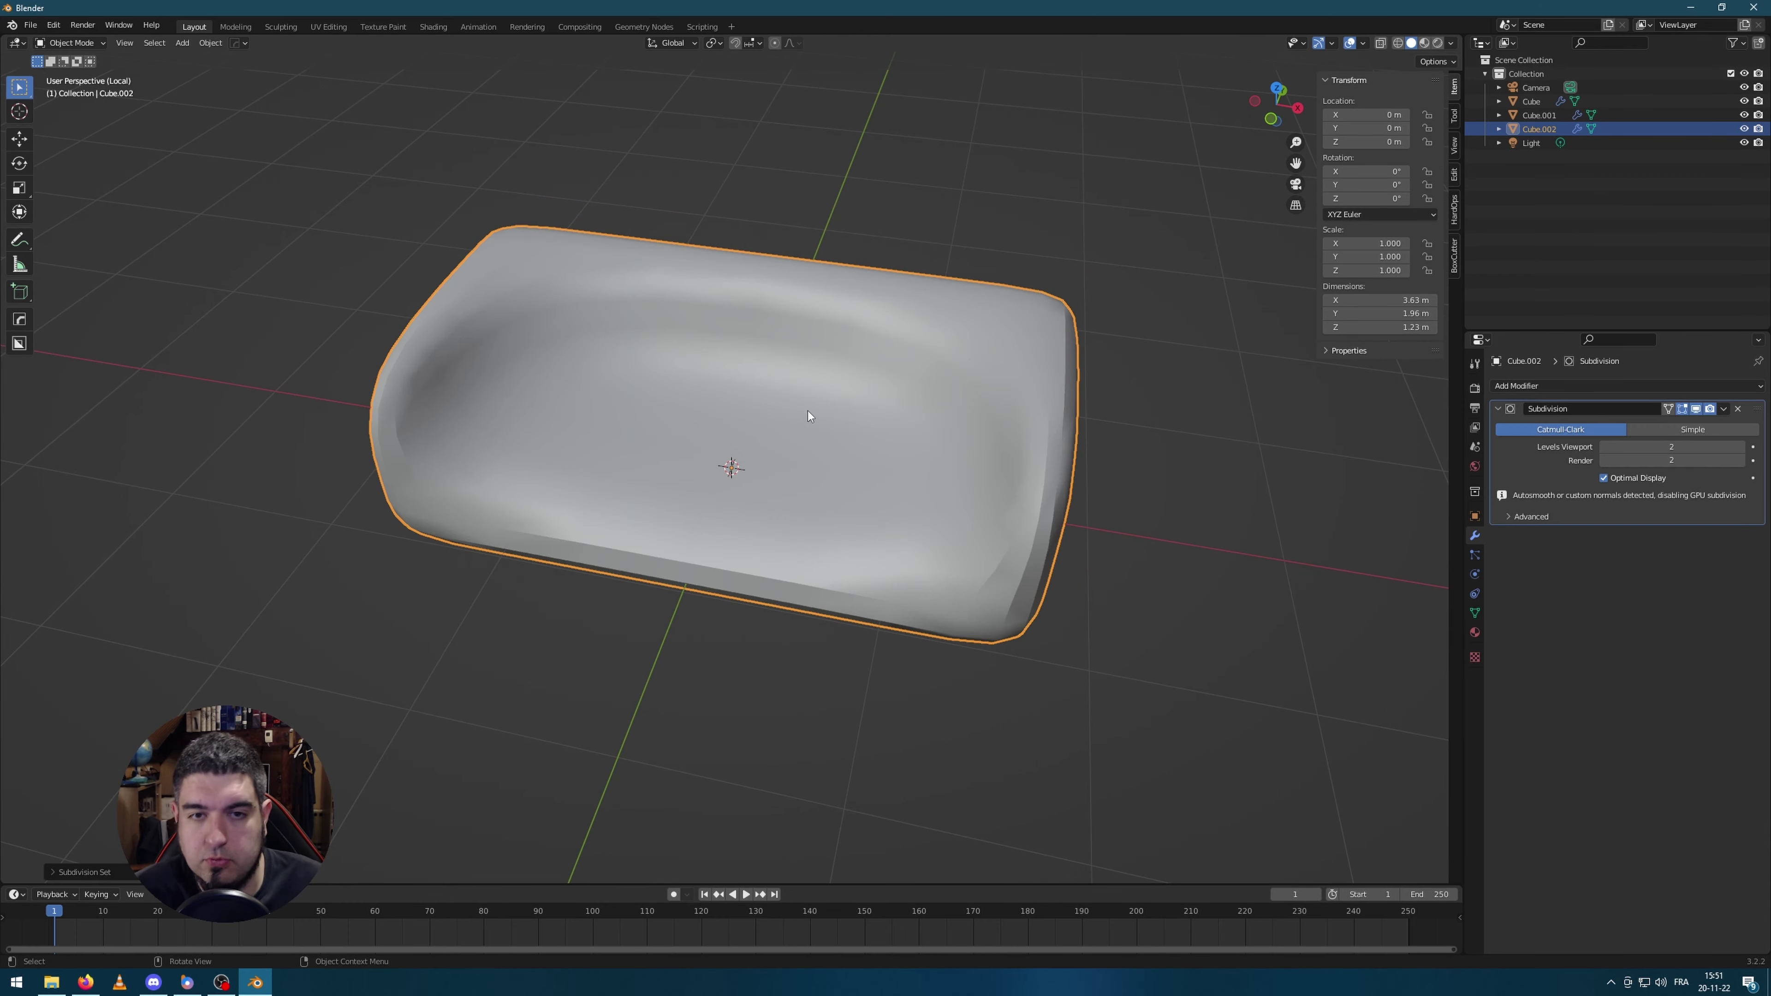
key("Tab")
key("ctrl+r")
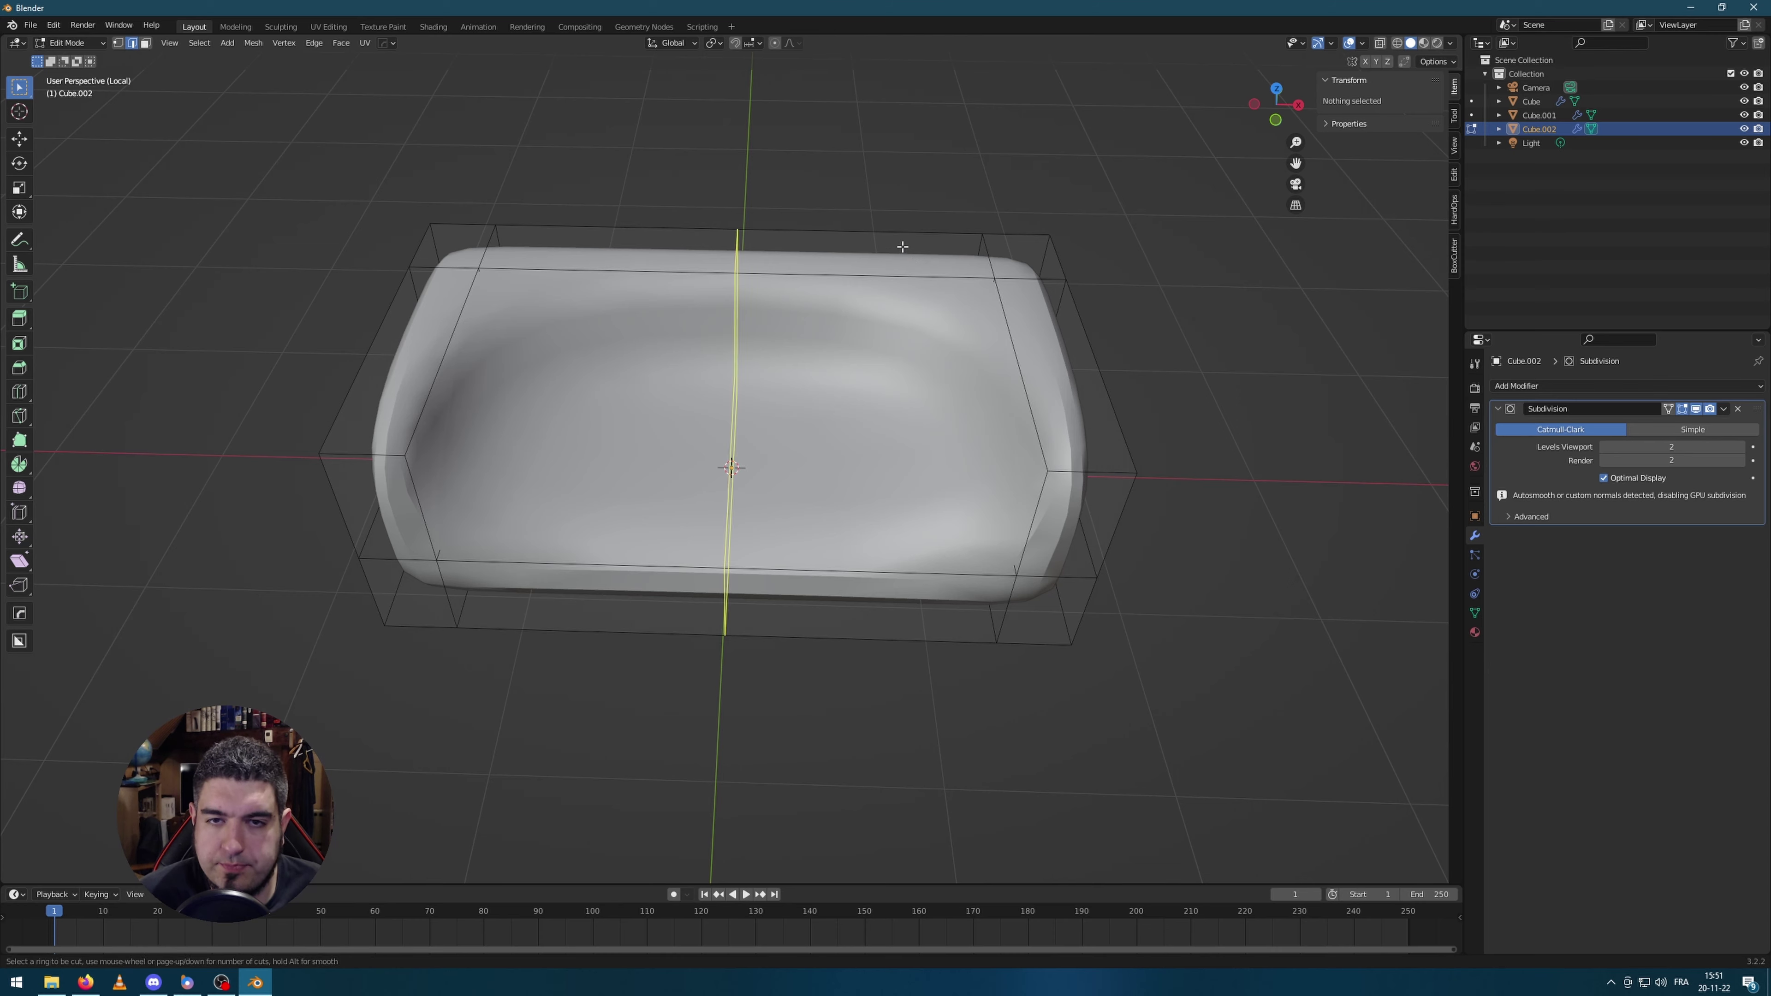
left_click(905, 252)
left_click(1138, 282)
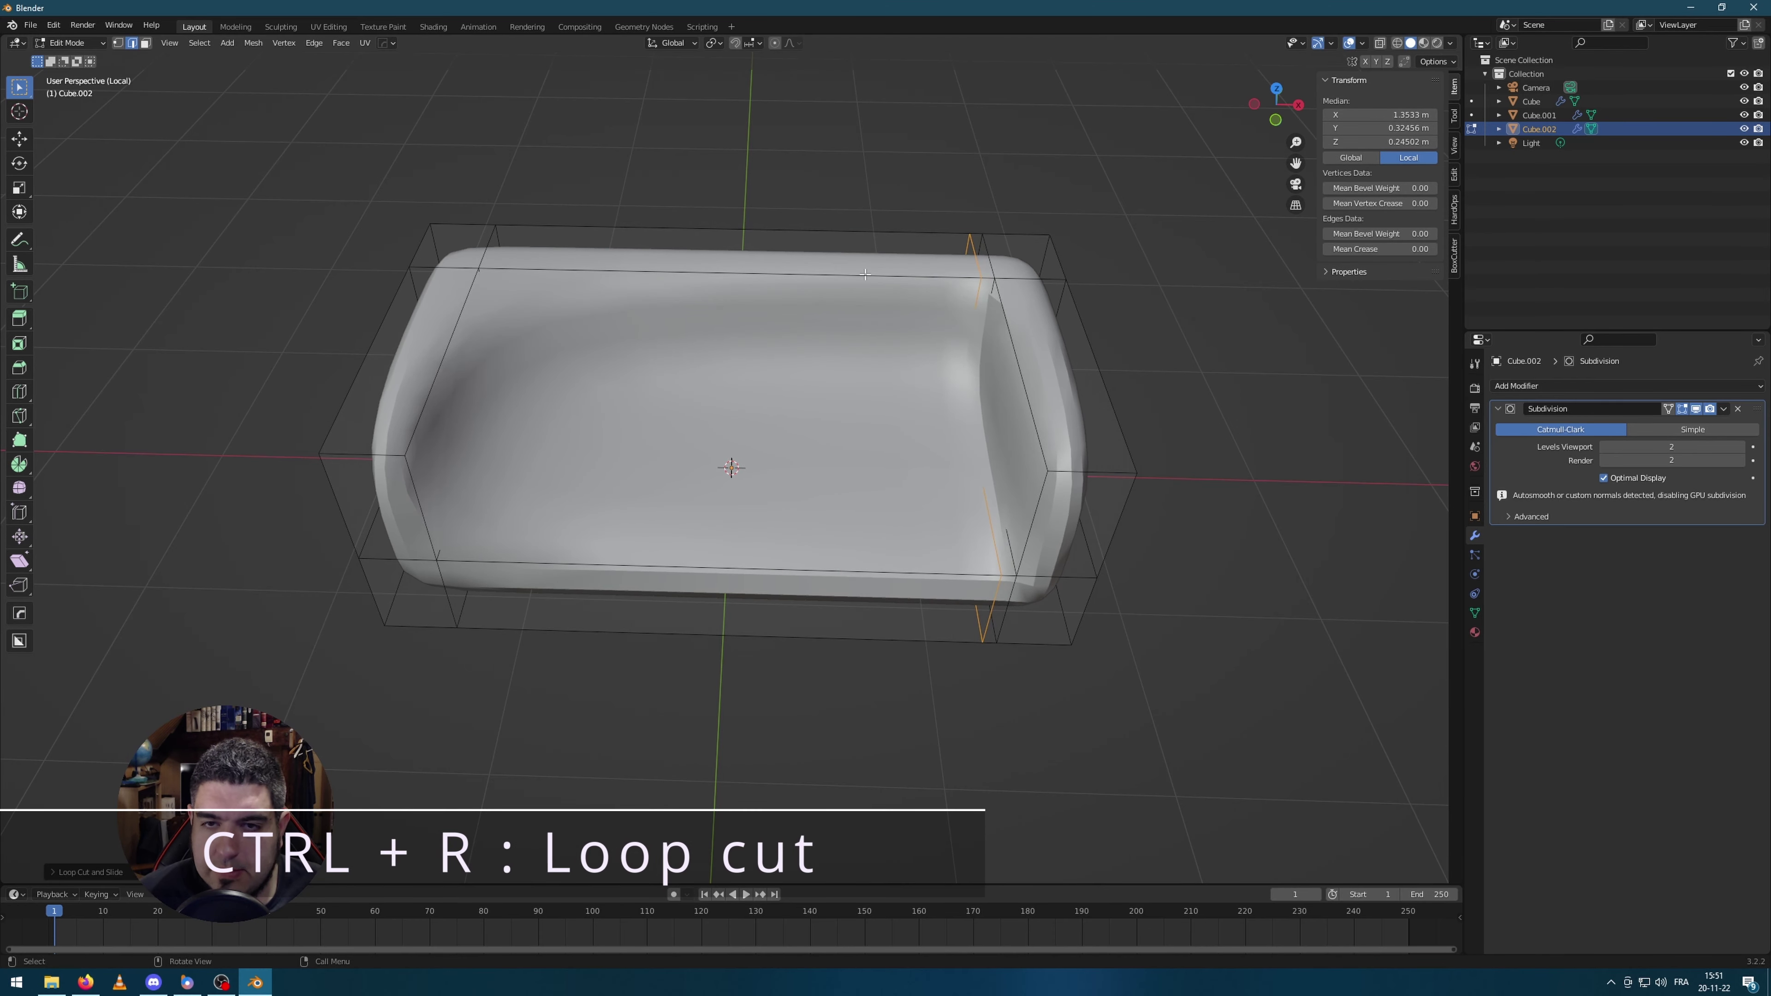
key("ctrl+r")
left_click(732, 231)
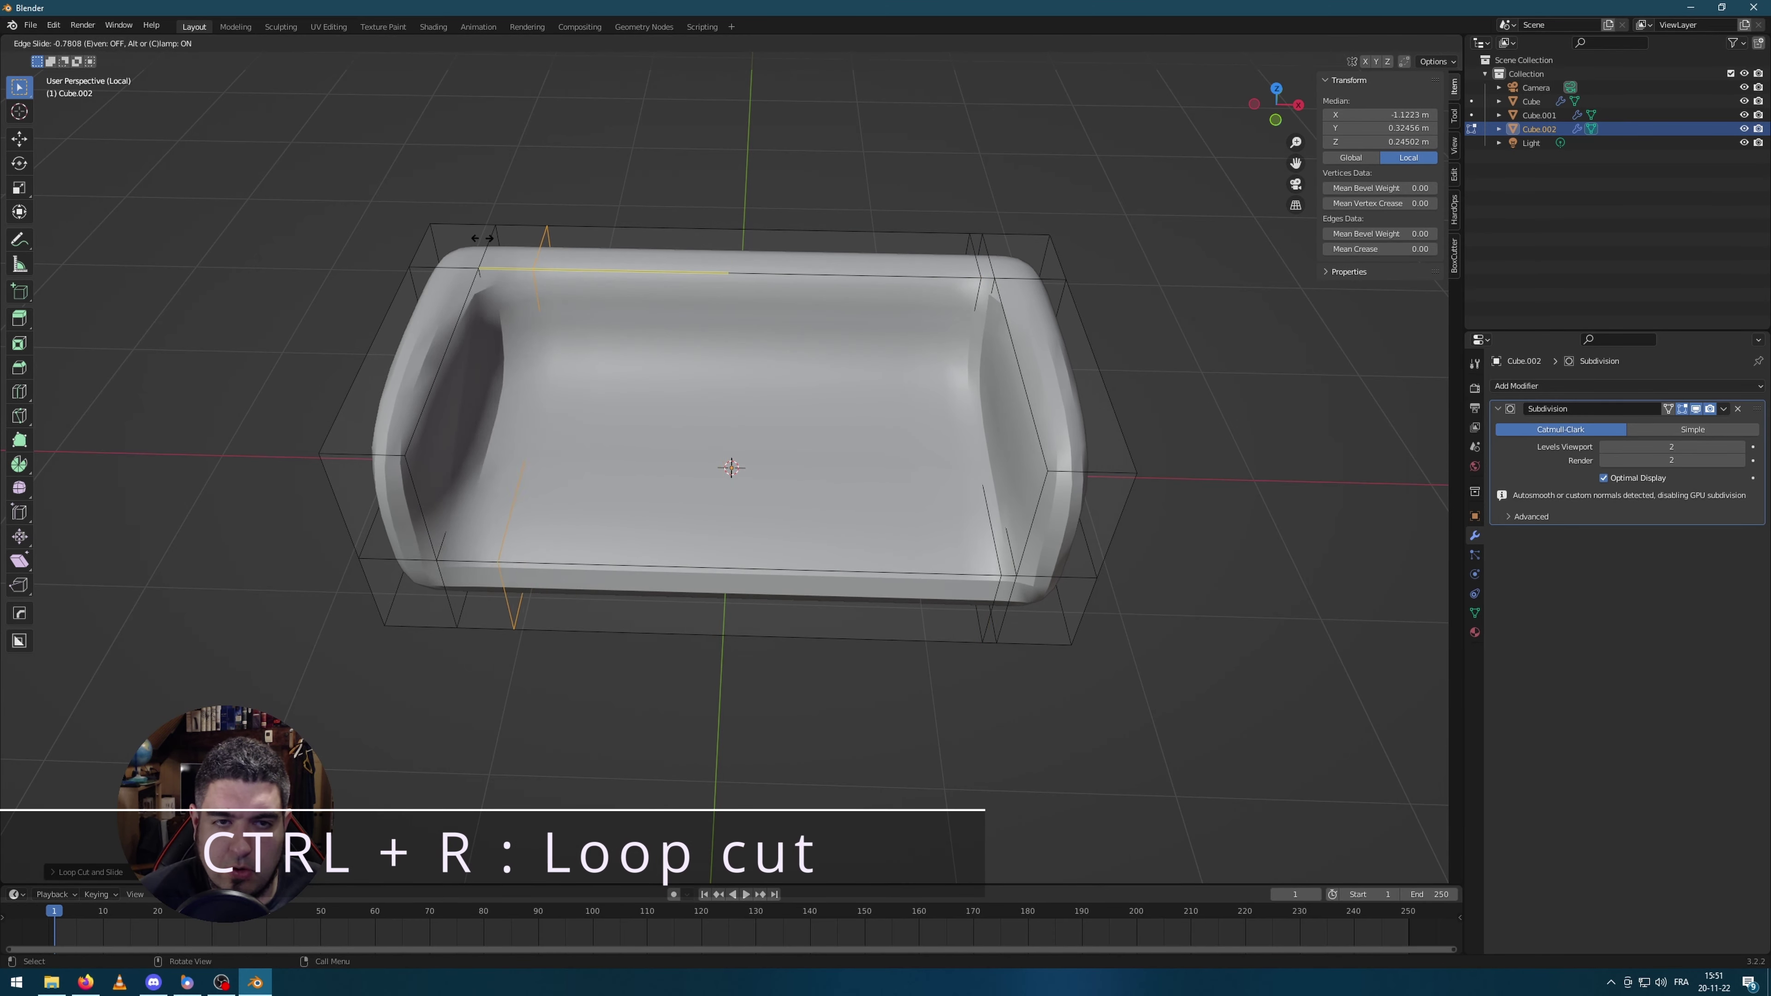
left_click(438, 236)
middle_click_drag(438, 237, 481, 307)
Step: Add supporting loop cuts close to the sofa's front face and the top of its armrests and backrest
key("ctrl+r")
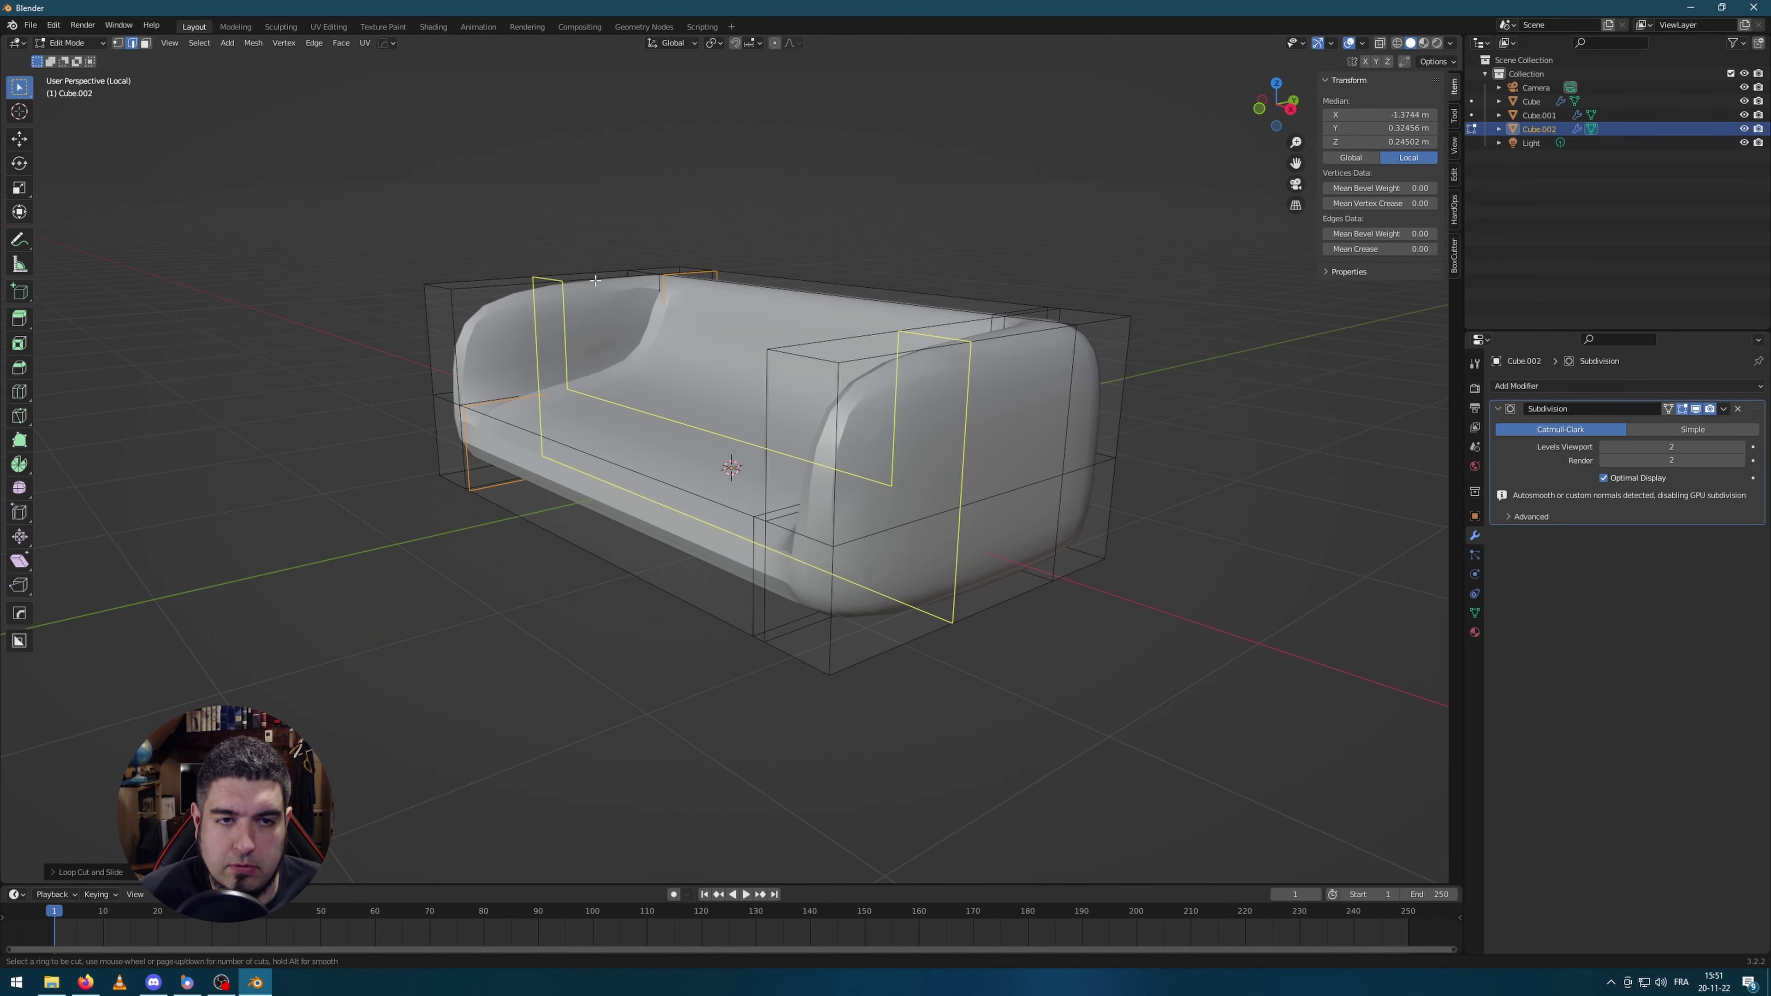
left_click(480, 314)
left_click(509, 304)
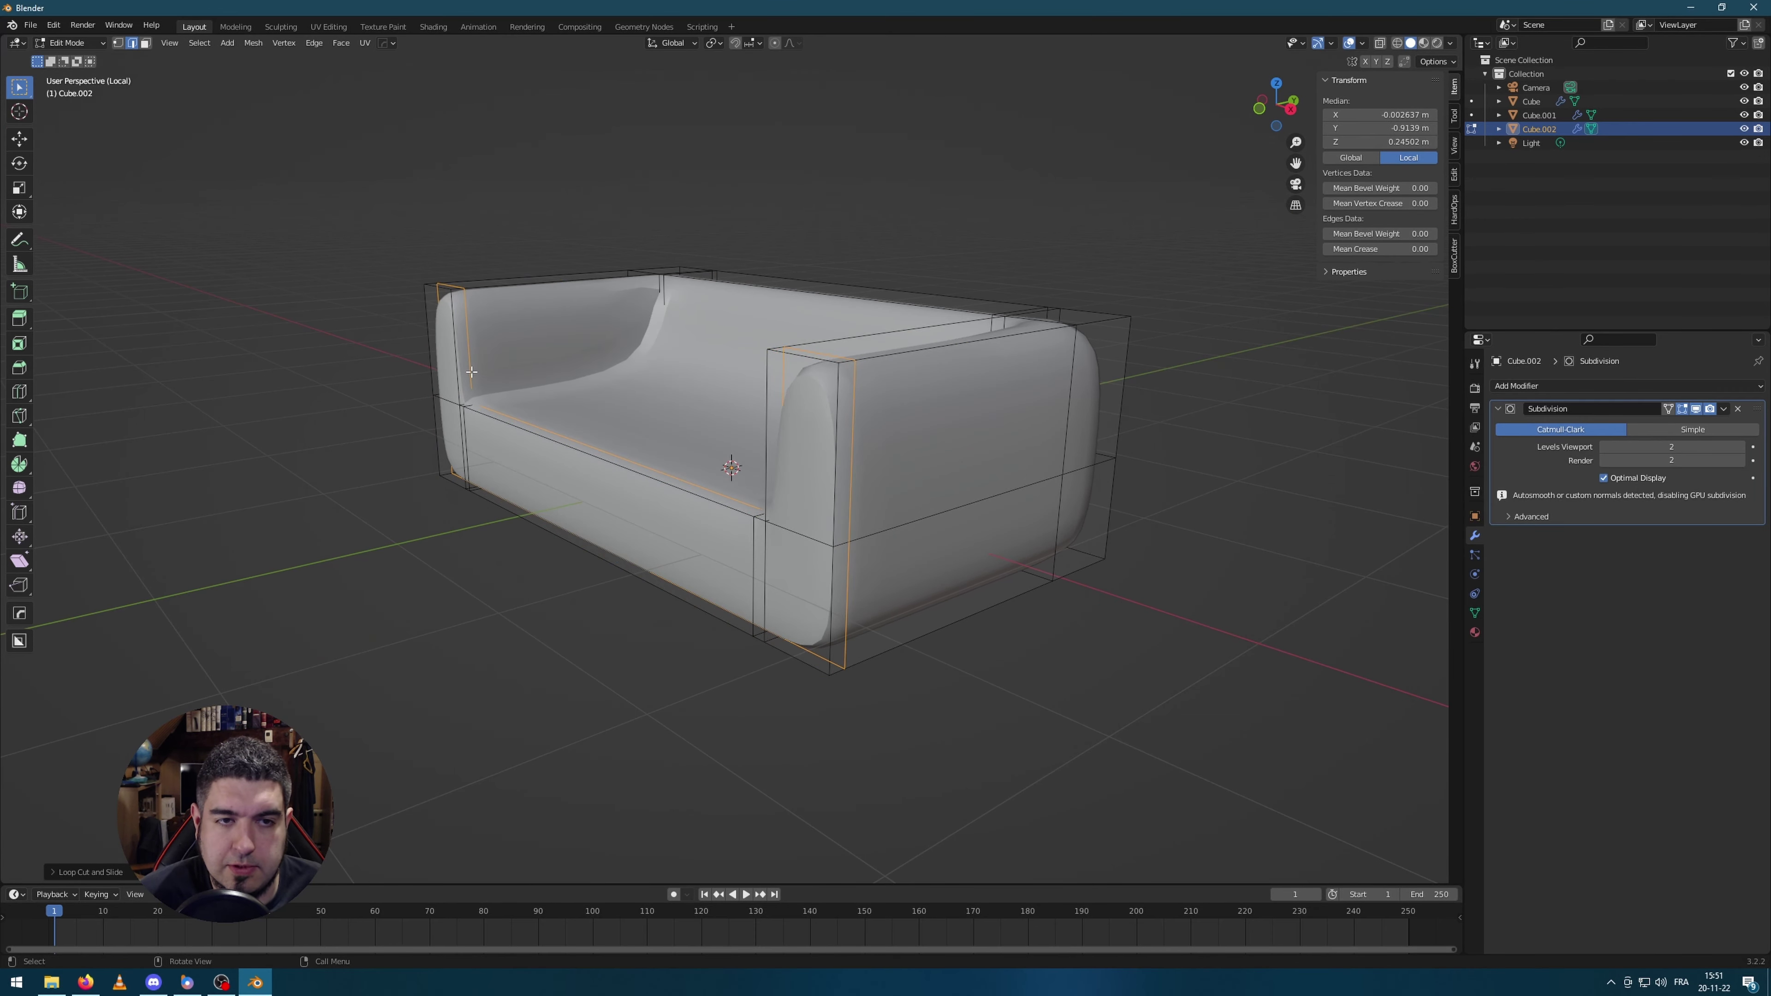
middle_click_drag(488, 348, 536, 335)
key("ctrl+r")
left_click(411, 349)
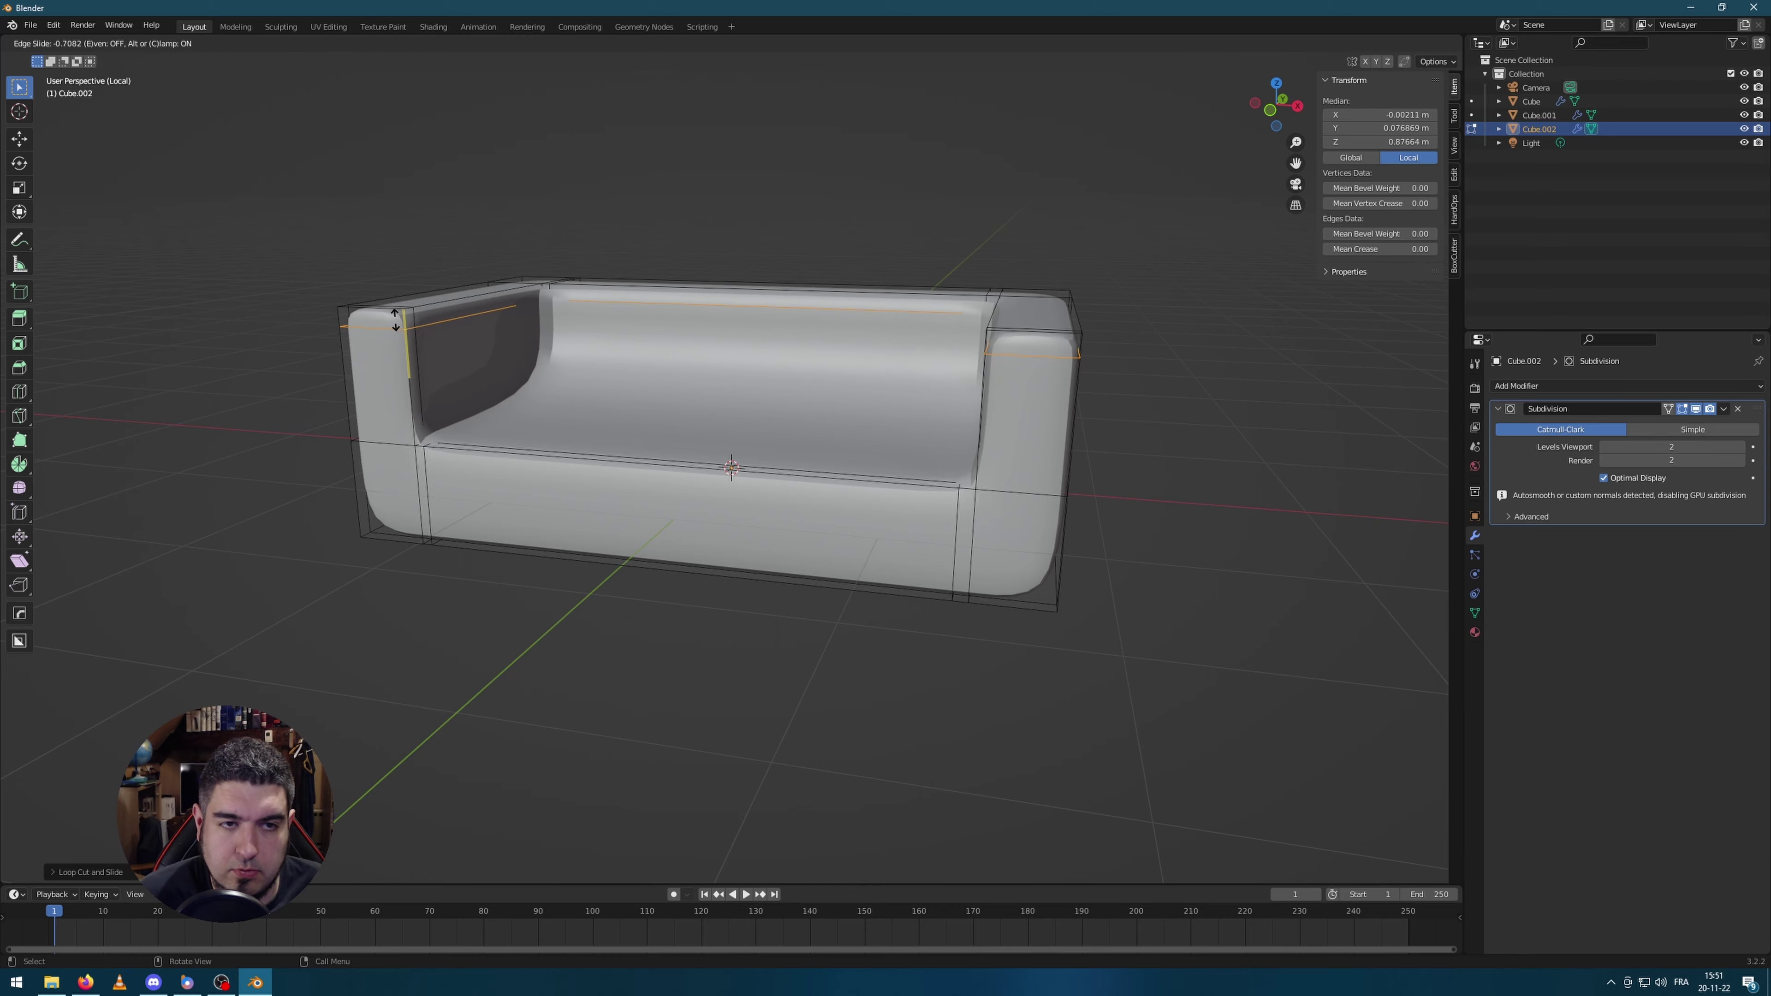
left_click(488, 307)
Step: Add supporting loop cuts near the sofa's base and just above the seat, and view the result in Object Mode
key("ctrl+r")
left_click(382, 478)
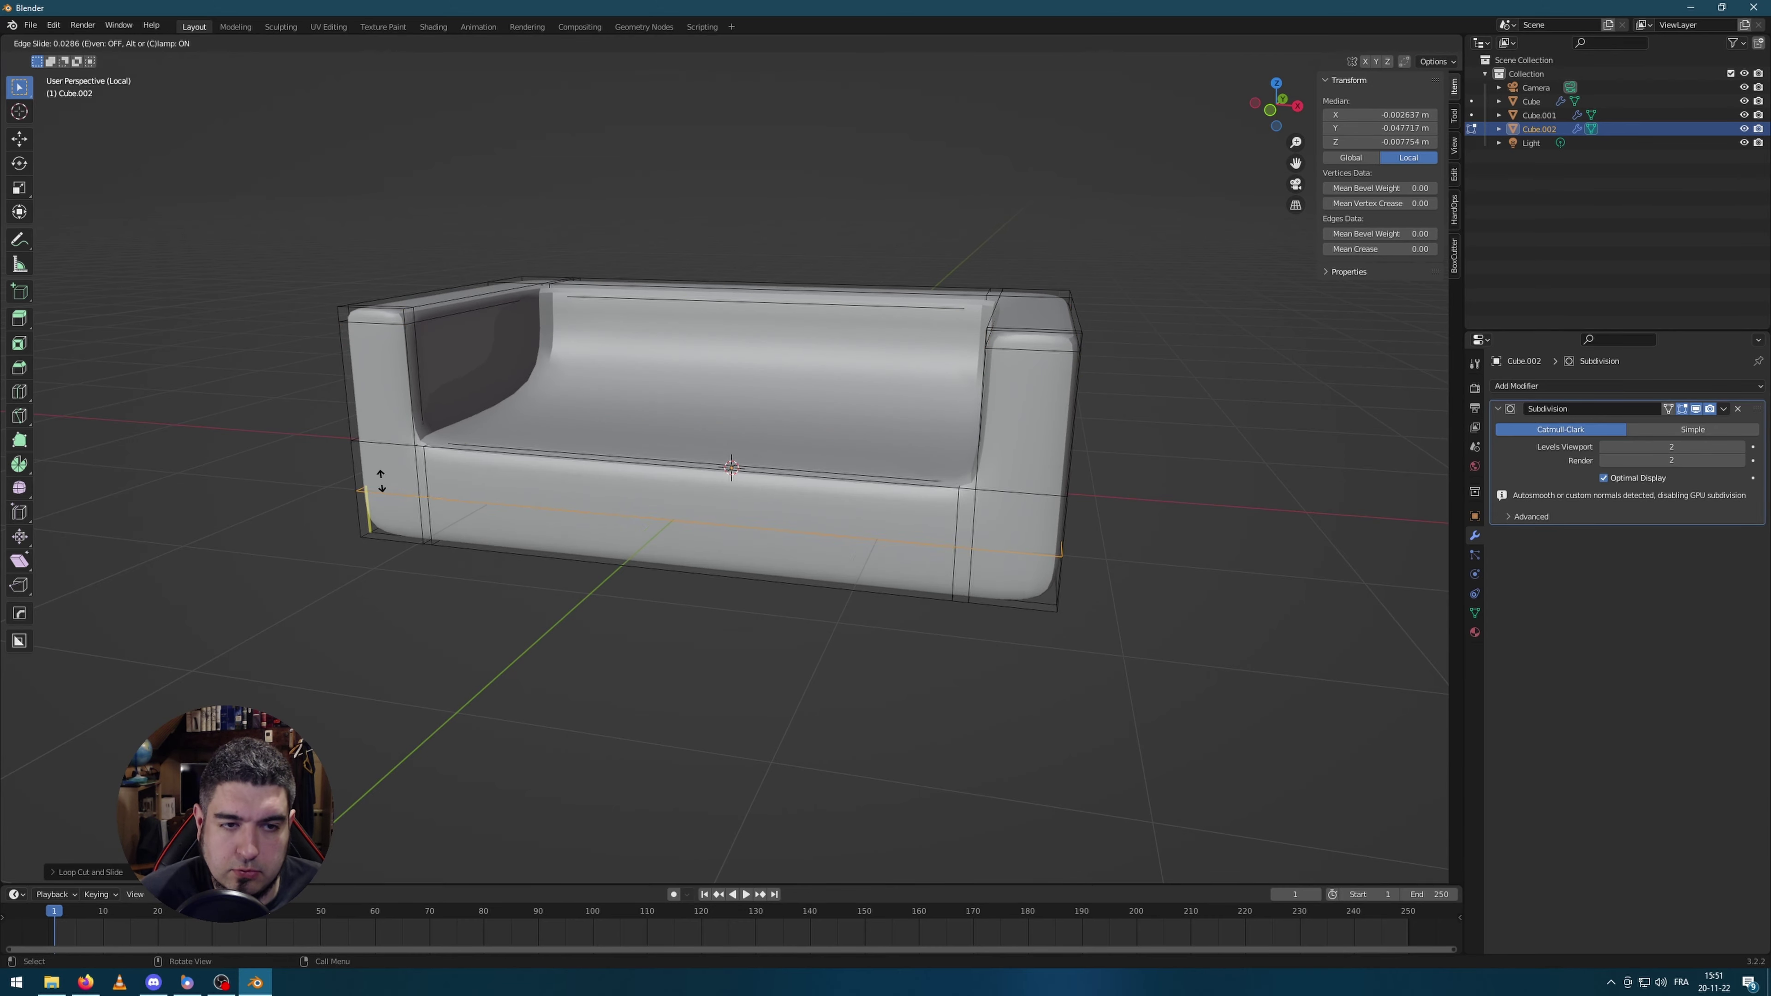
left_click(394, 522)
middle_click_drag(395, 521, 698, 349)
key("ctrl+r")
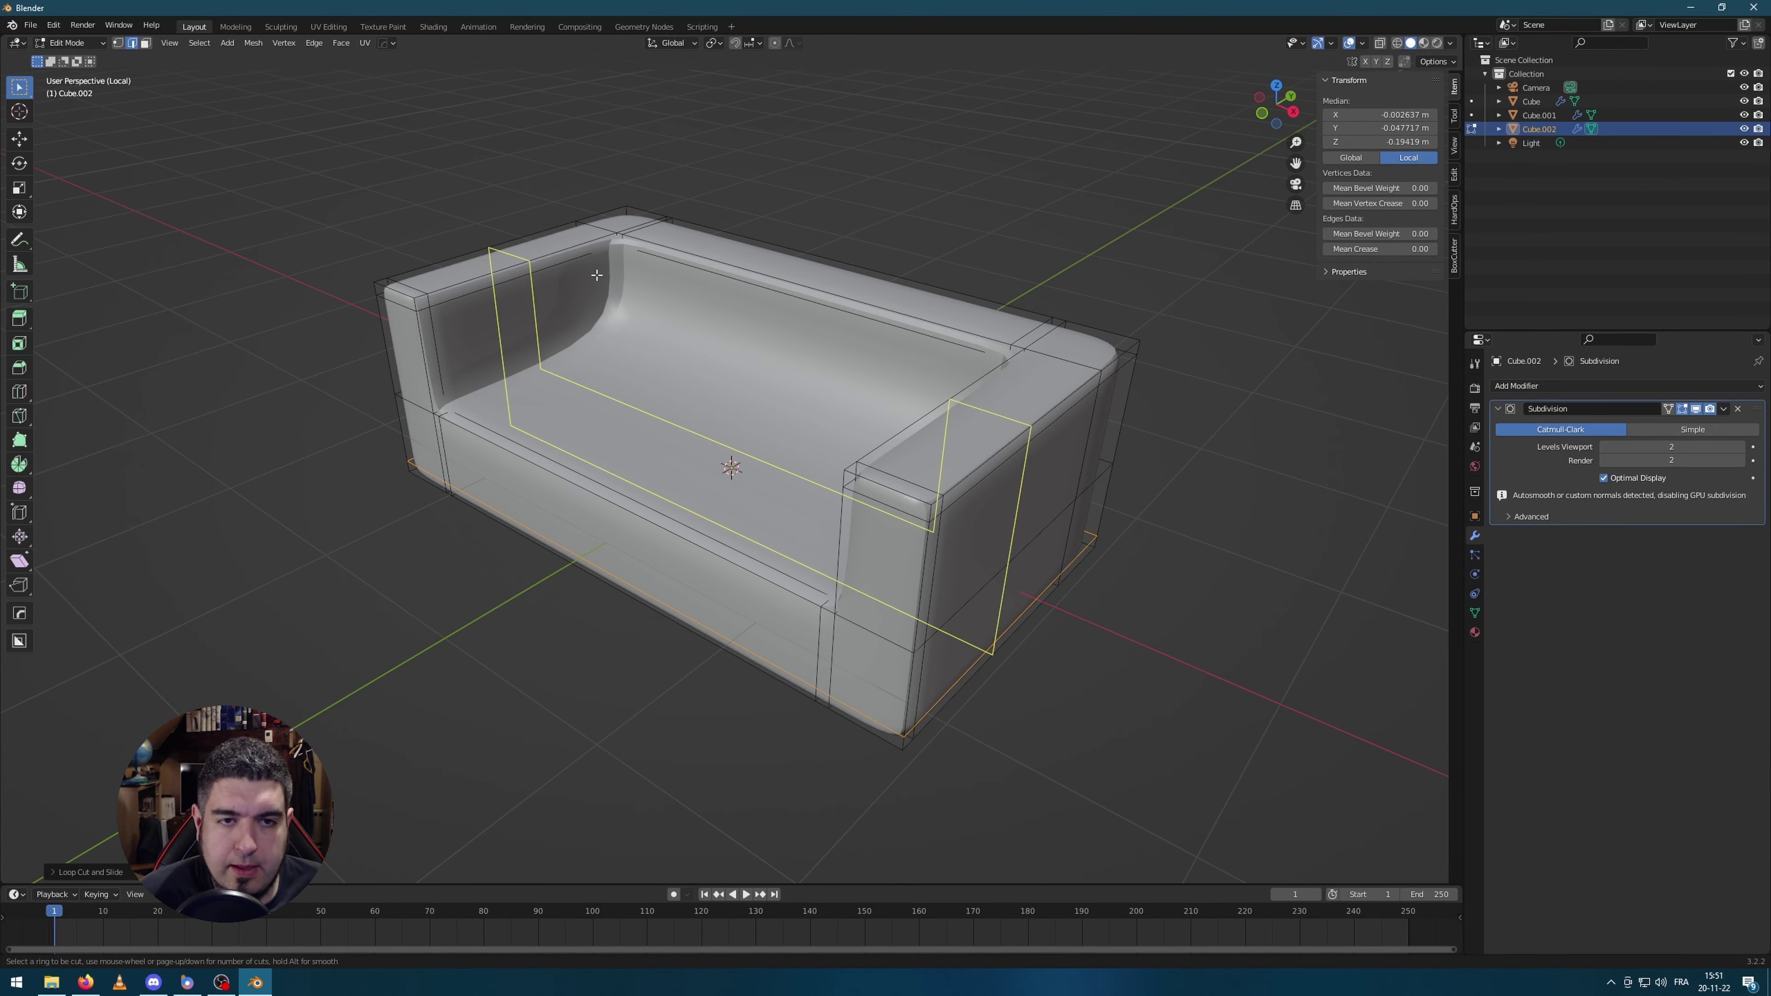
left_click(627, 300)
left_click(625, 309)
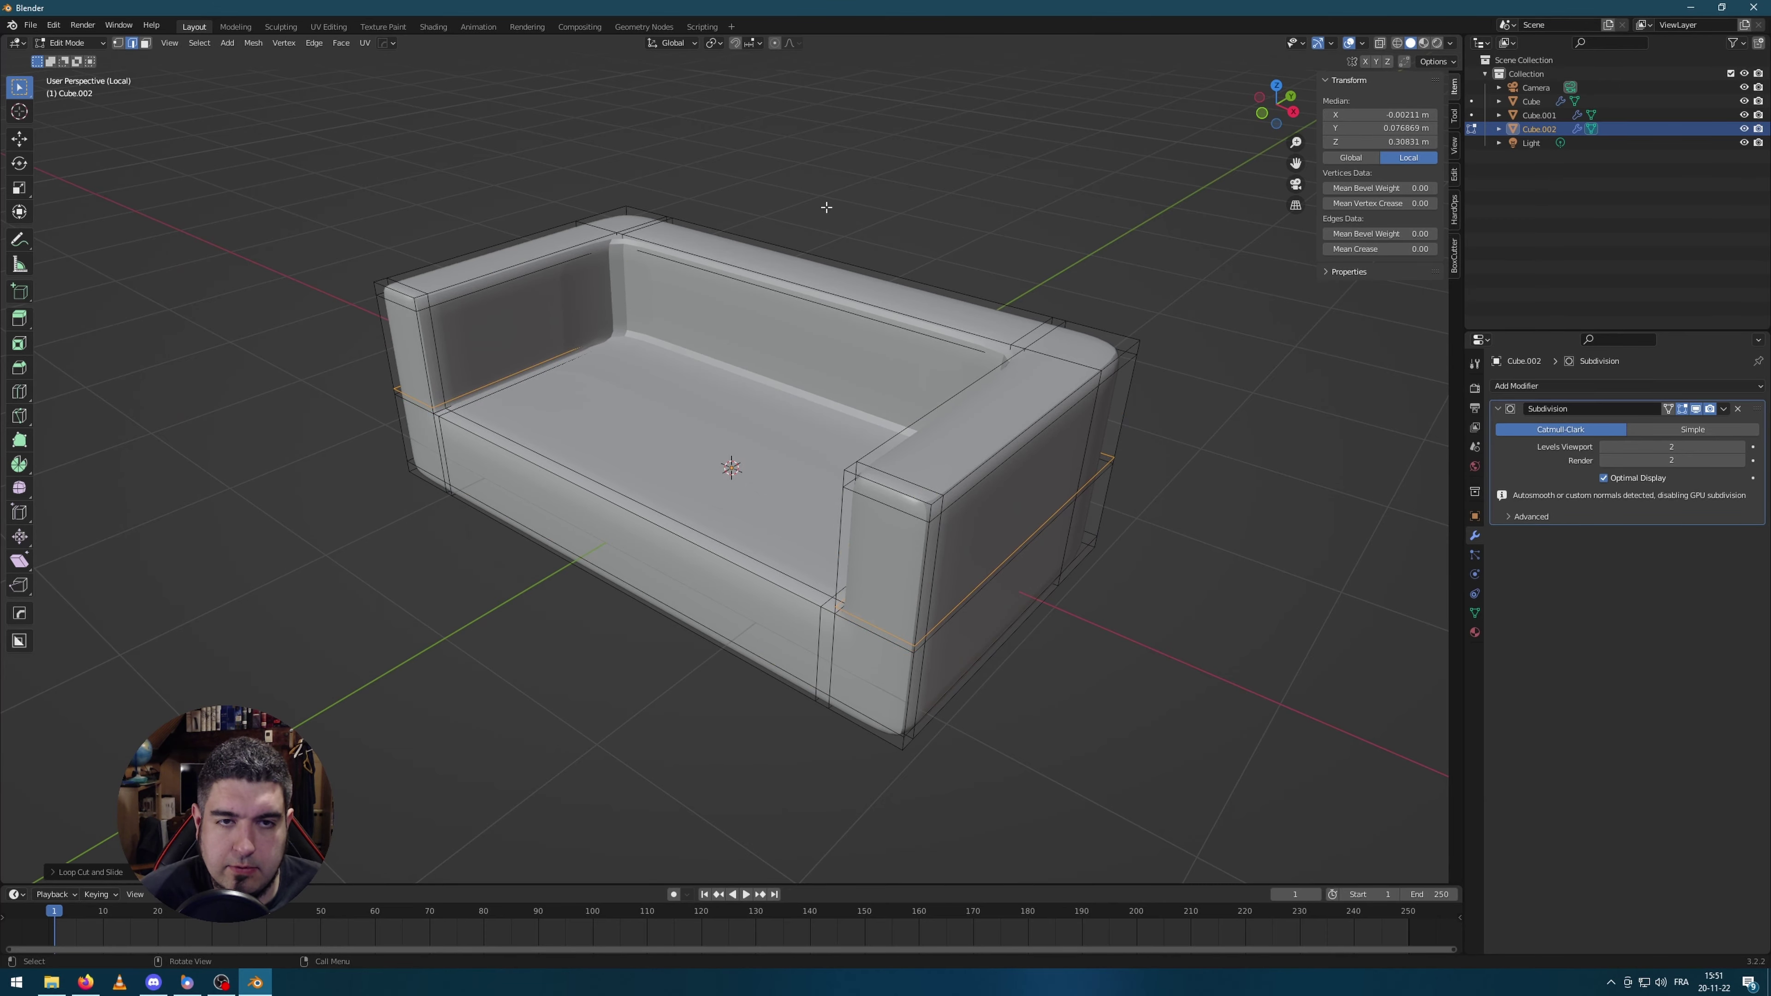
key("Tab")
middle_click_drag(826, 206, 906, 406)
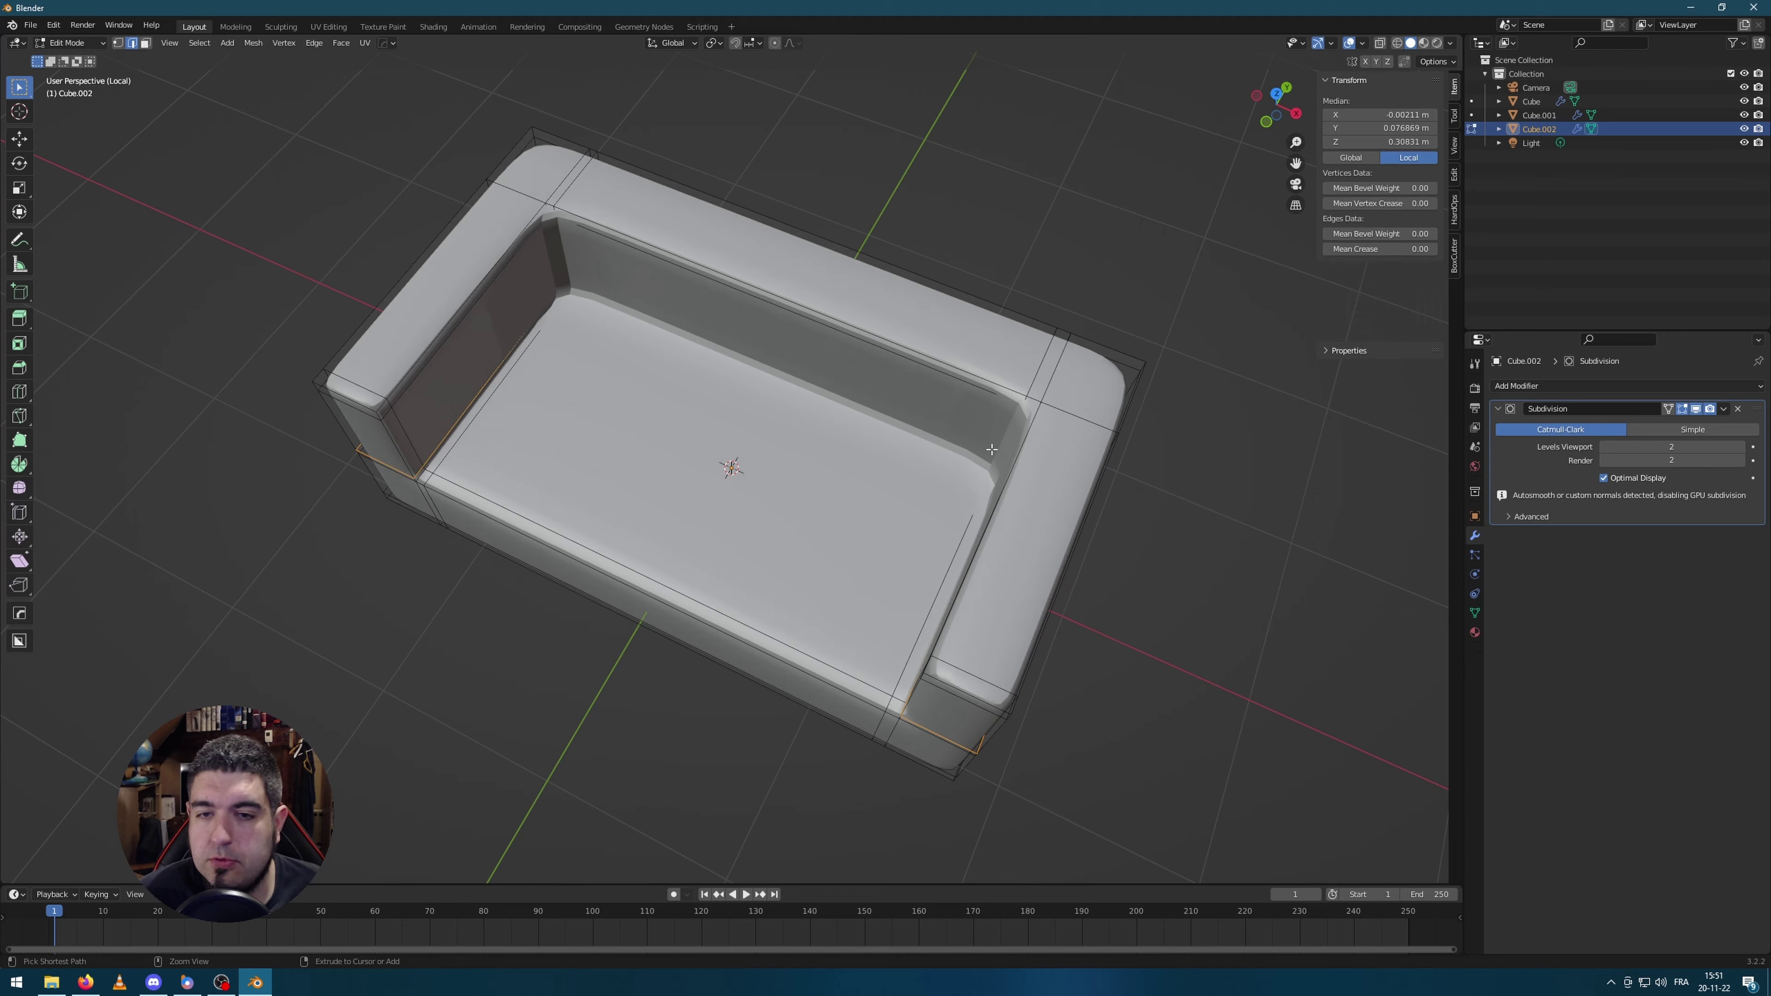
Step: Undo the sofa's supporting loop cuts and drop its subdivision to level 0
key("ctrl+z")
key("ctrl+z")
key("Tab")
key("ctrl+0")
Step: Give the sofa a level 2 subdivision and set the mean crease of all its edges to 0.44
middle_click_drag(1169, 553, 1120, 484)
key("ctrl+2")
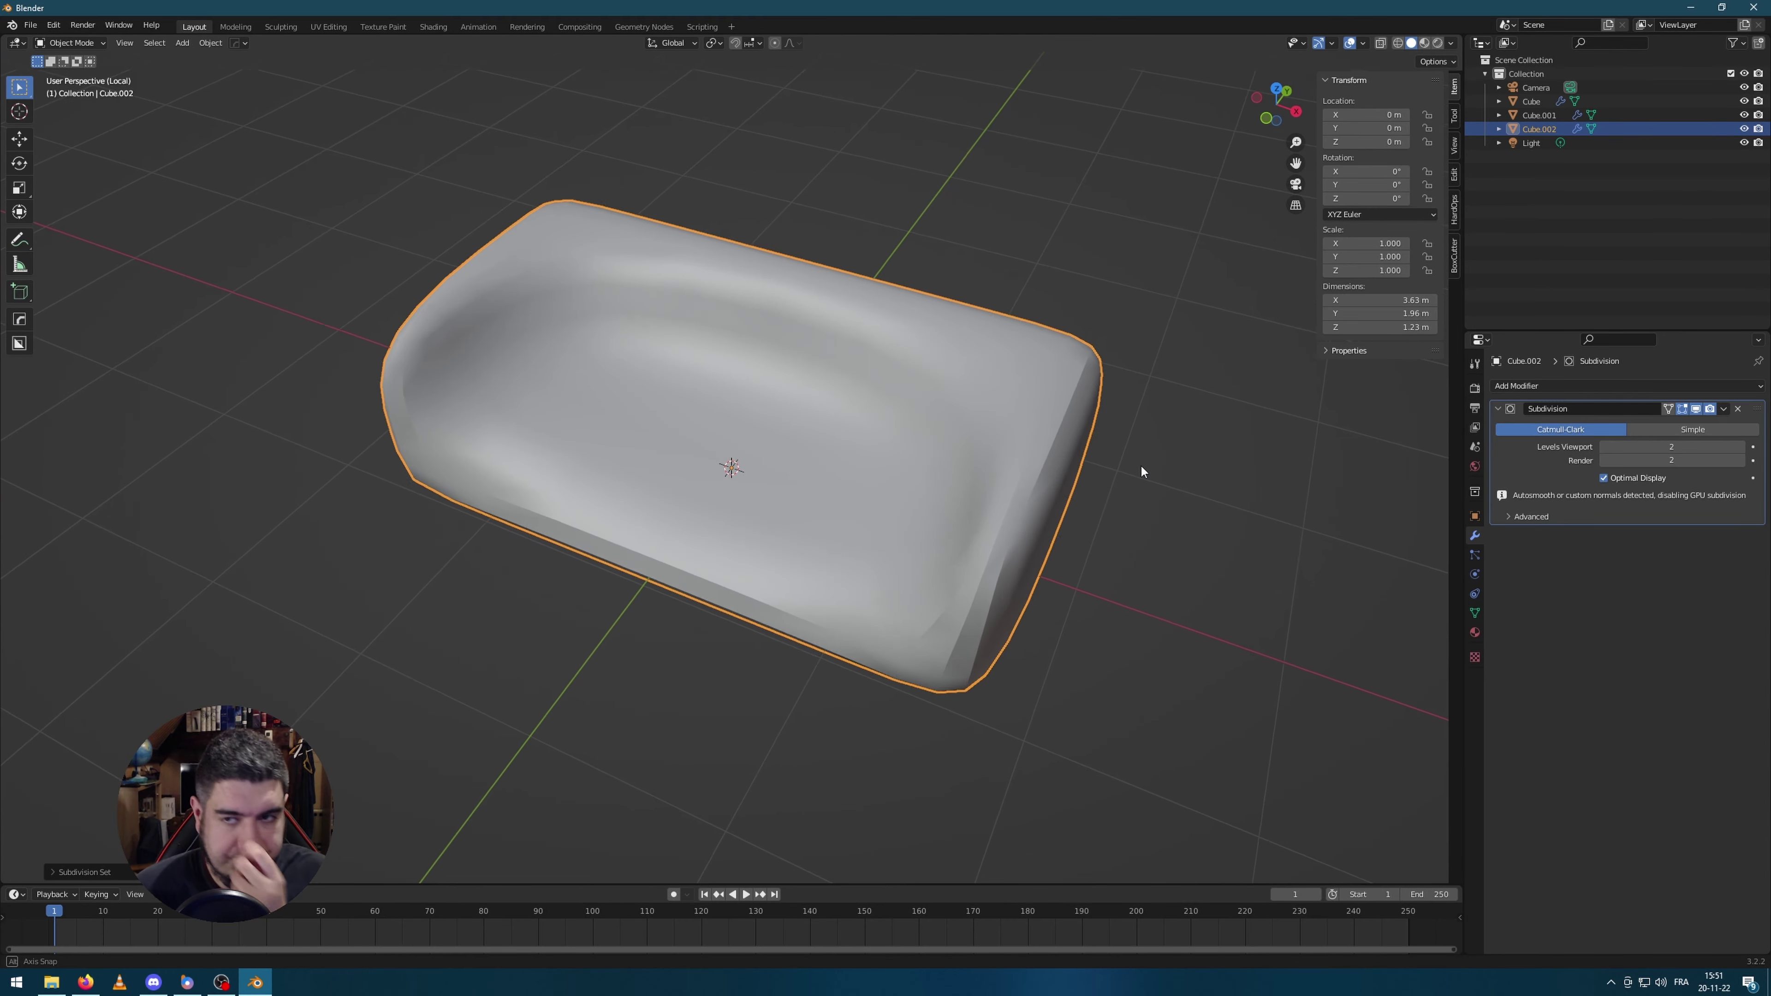
key("Tab")
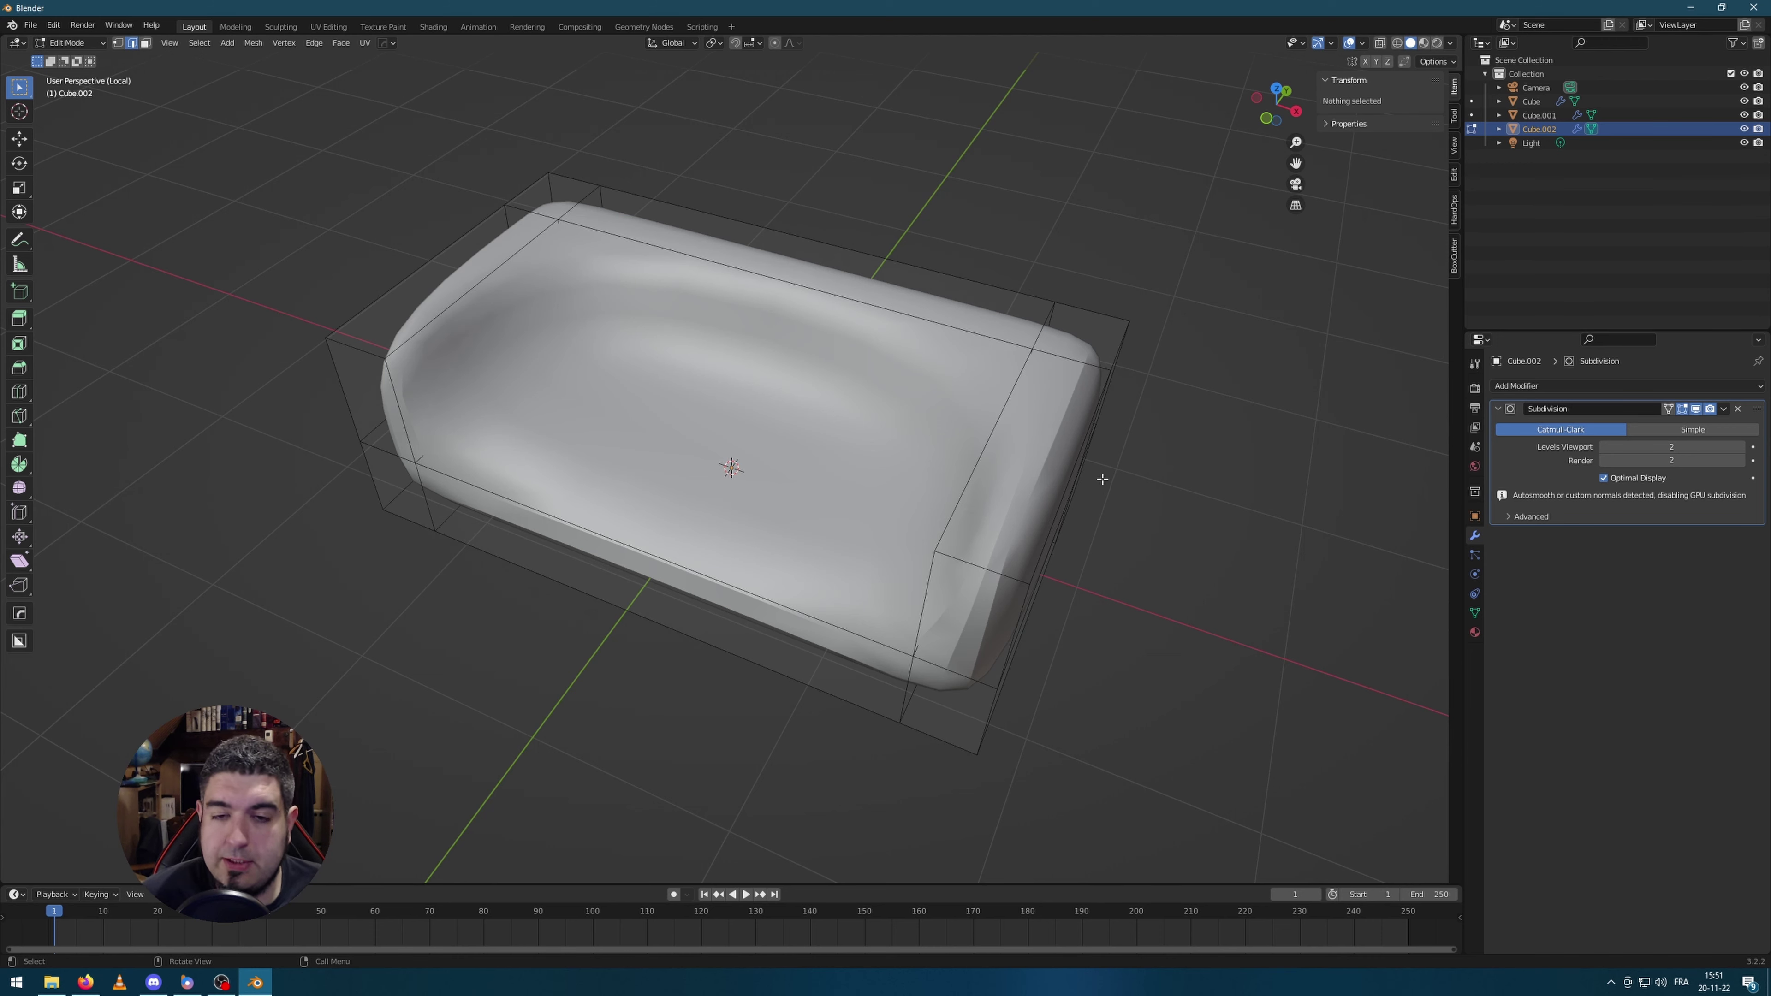
key("a")
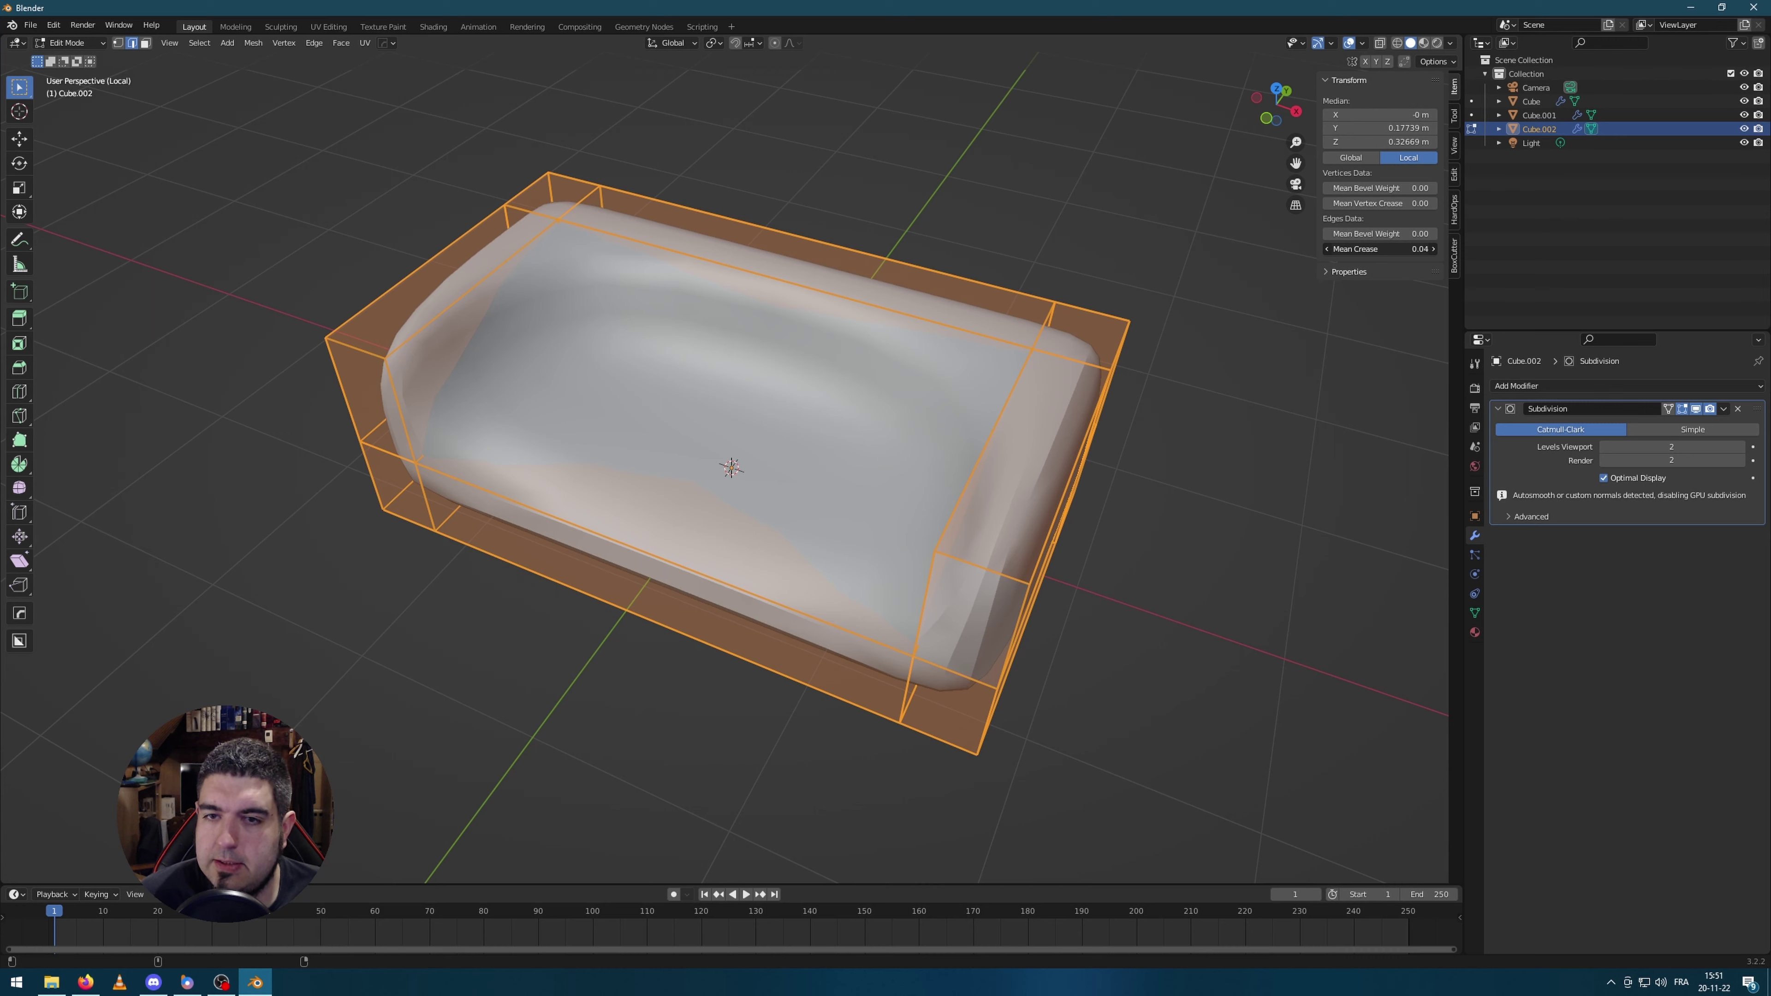
left_click_drag(1379, 248, 1424, 248)
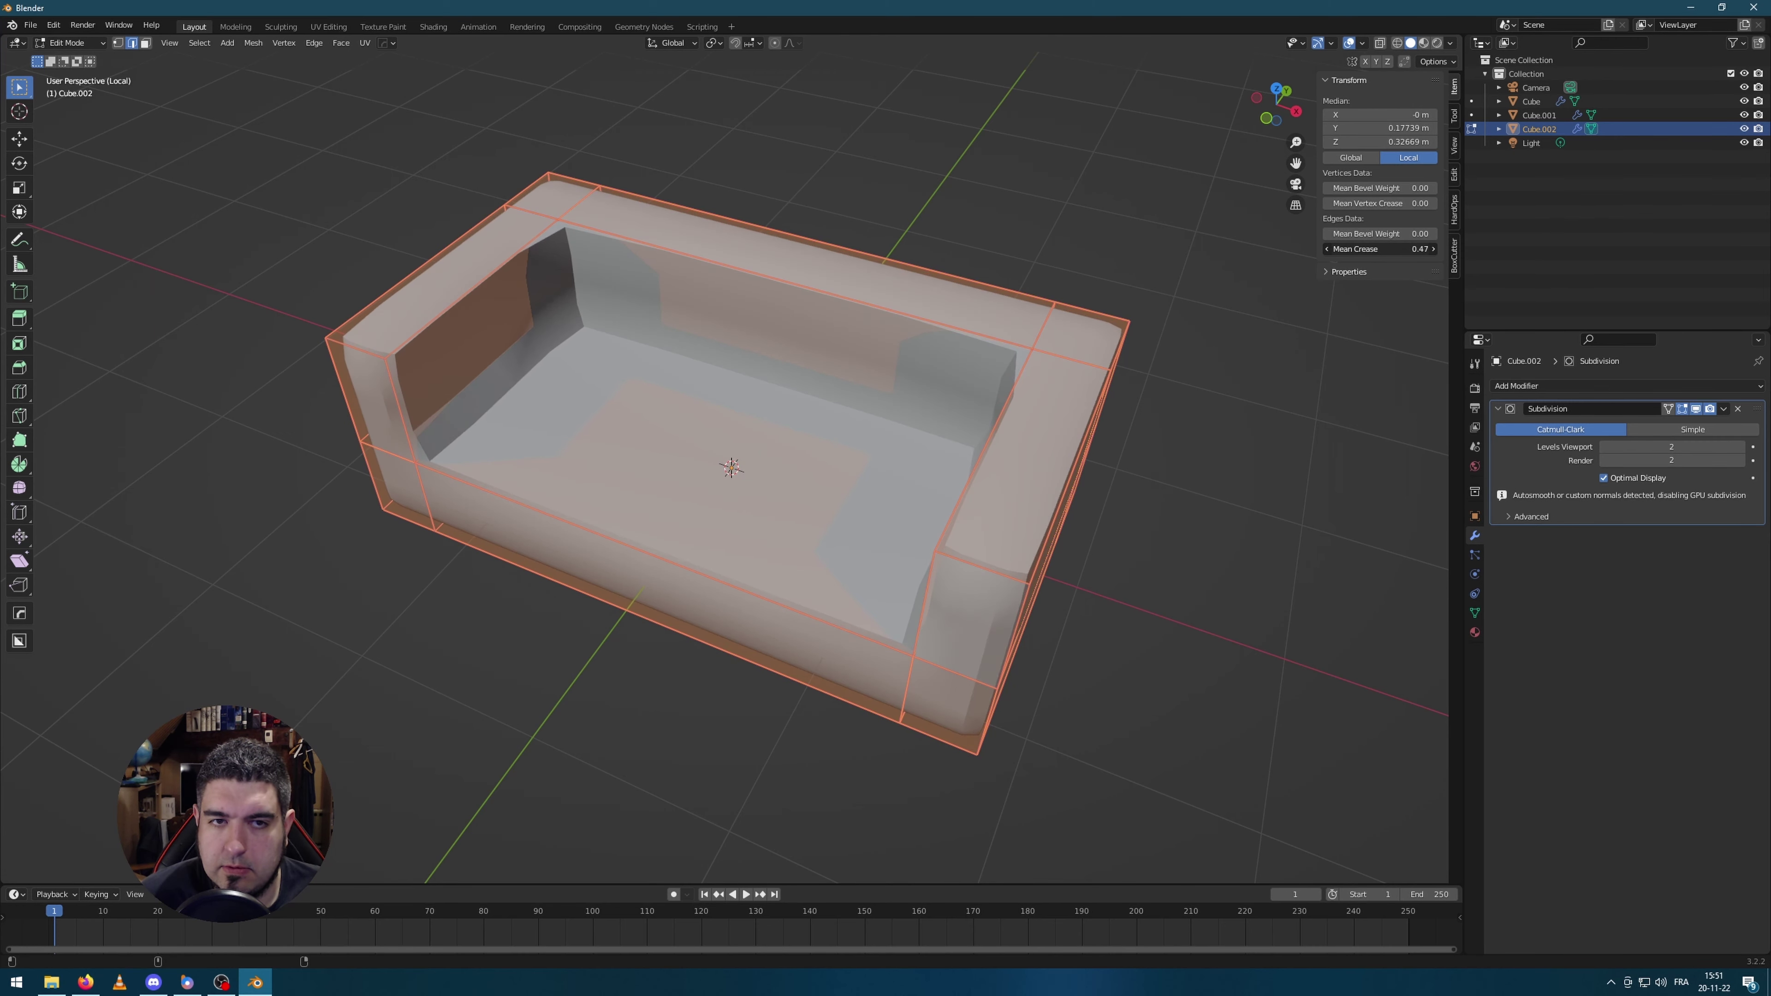
key("Tab")
middle_click_drag(1107, 452, 1056, 423)
mouse_move(1389, 333)
left_mouse_down()
mouse_move(1332, 333)
mouse_move(1390, 333)
left_mouse_up()
key("Tab")
mouse_move(1407, 251)
left_mouse_down()
mouse_move(1380, 251)
mouse_move(1398, 251)
left_mouse_up()
Step: Add a Bevel modifier to the sofa and inspect its shape in Object Mode
middle_click_drag(1115, 391, 1208, 518)
left_click(1583, 387)
left_click(1483, 439)
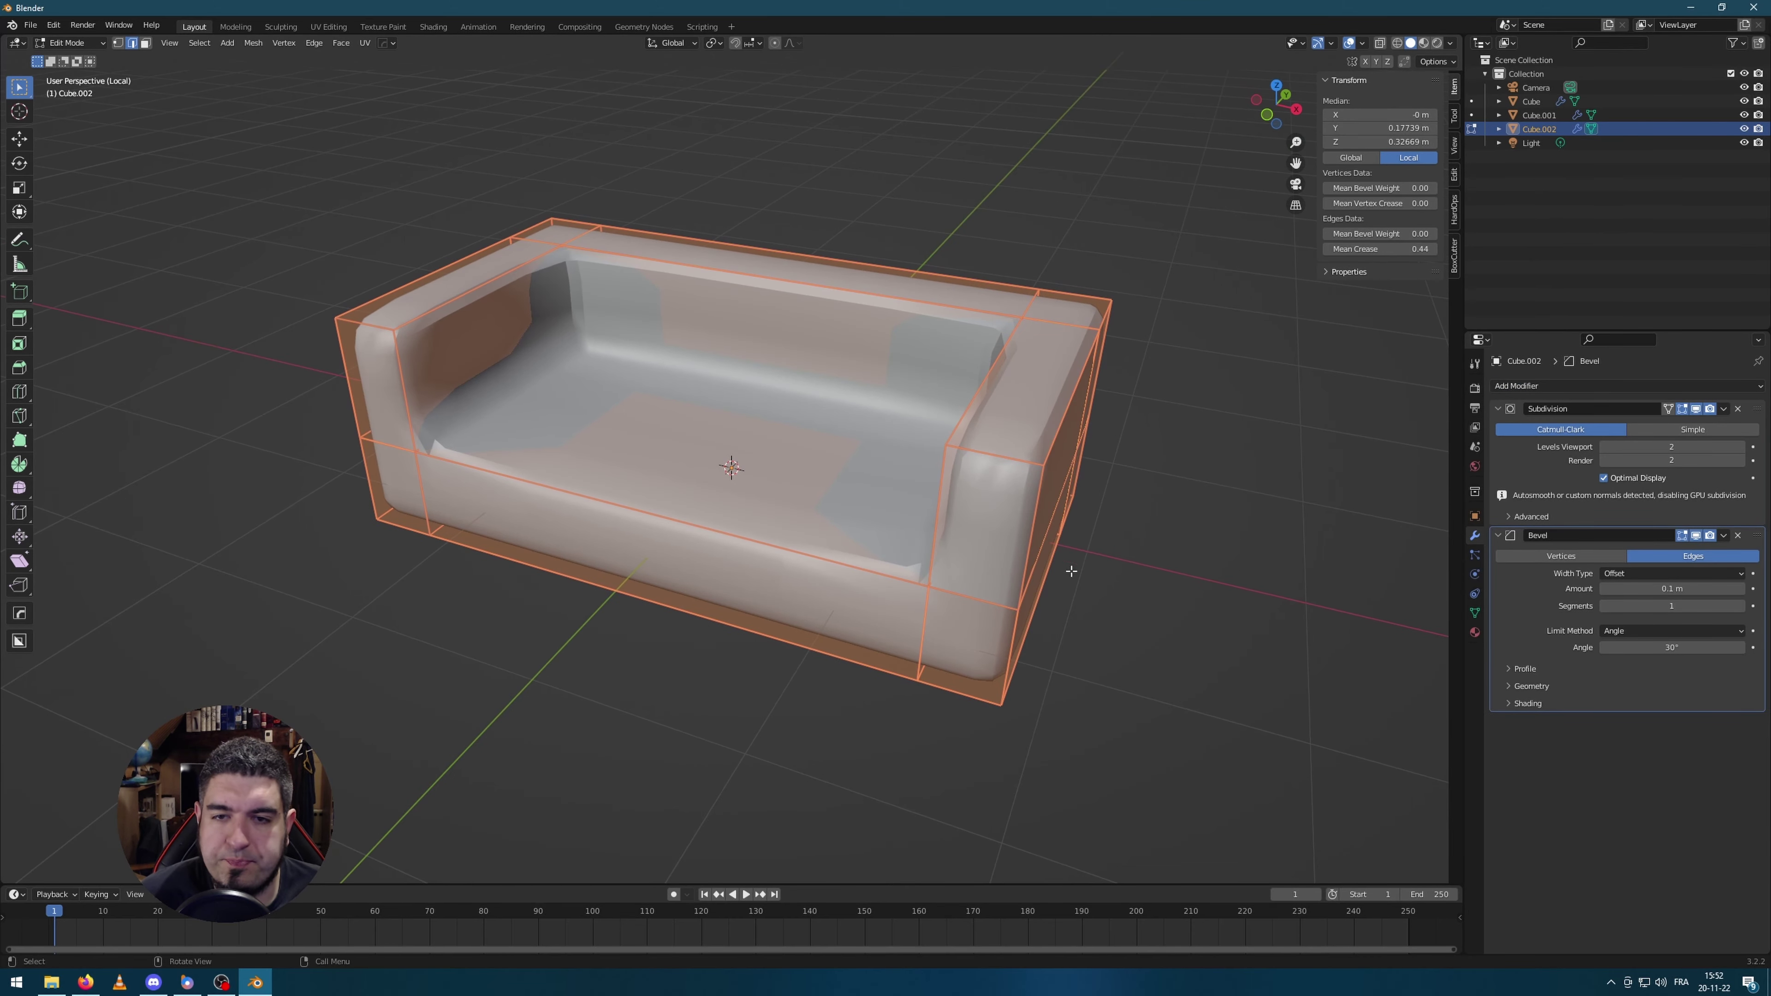
key("Tab")
middle_click_drag(755, 645, 753, 572)
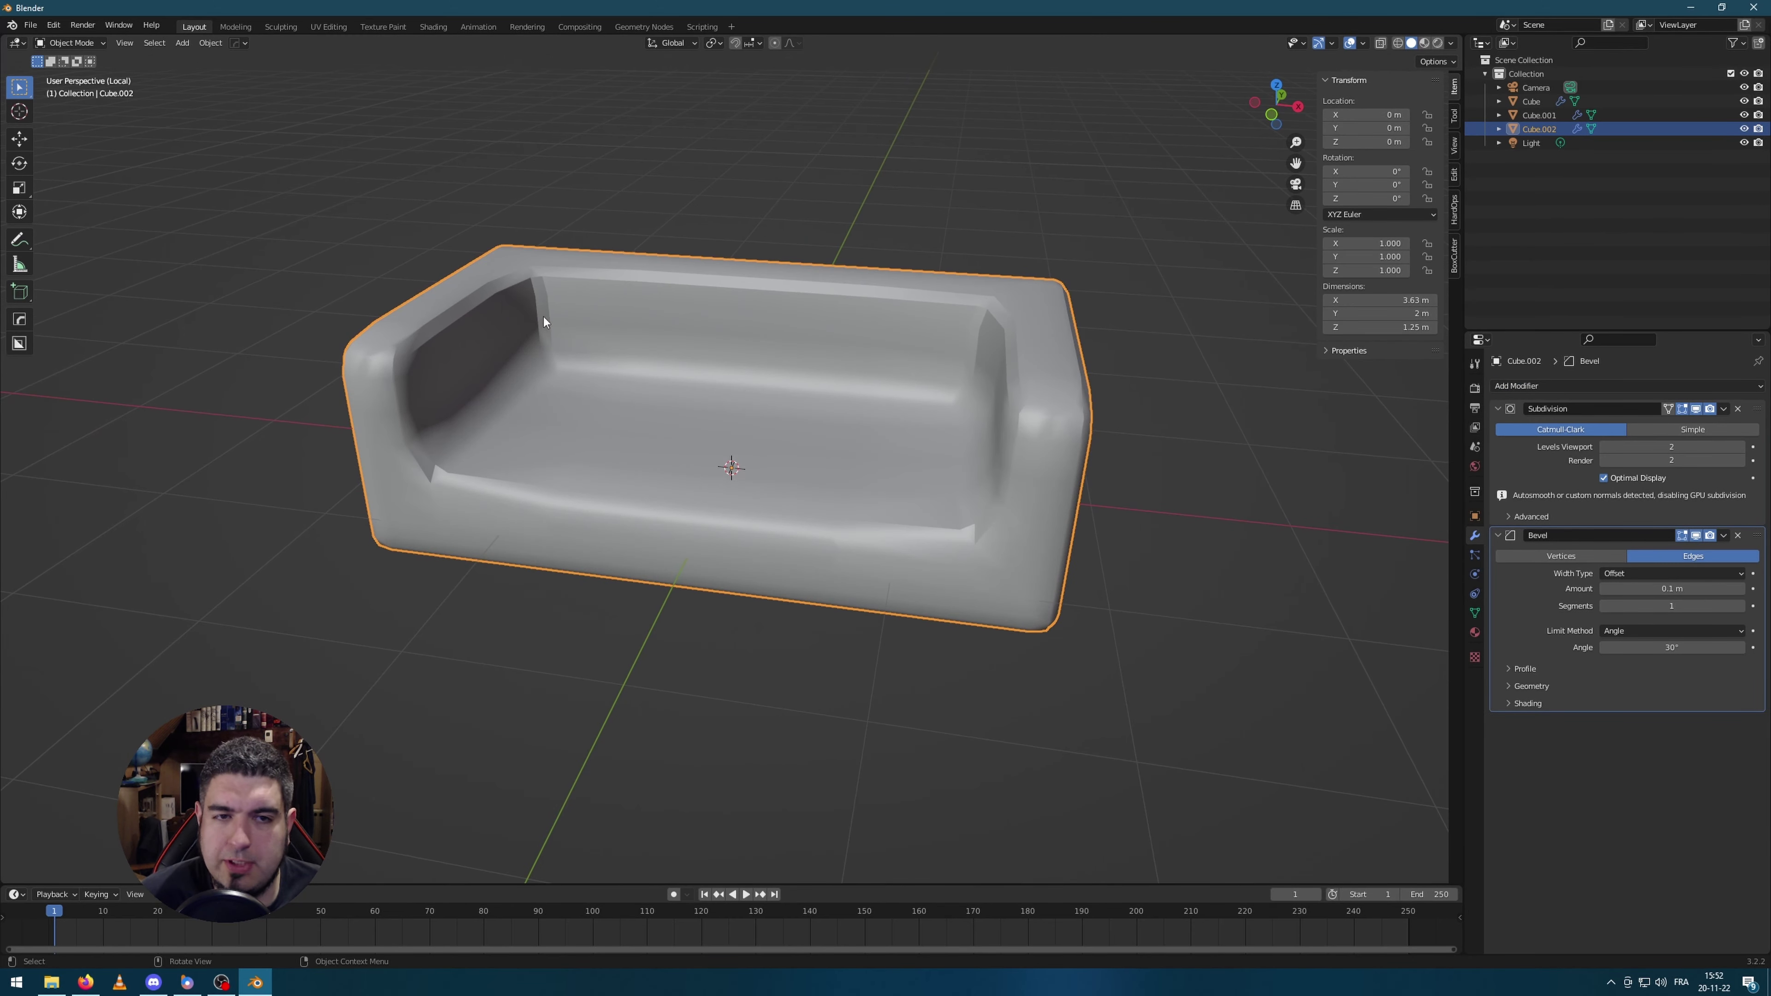
Step: Raise the sofa's Bevel modifier to 3 segments and its amount to 0.11 m
left_click(1743, 607)
left_click(1744, 607)
middle_click_drag(903, 615, 1447, 633)
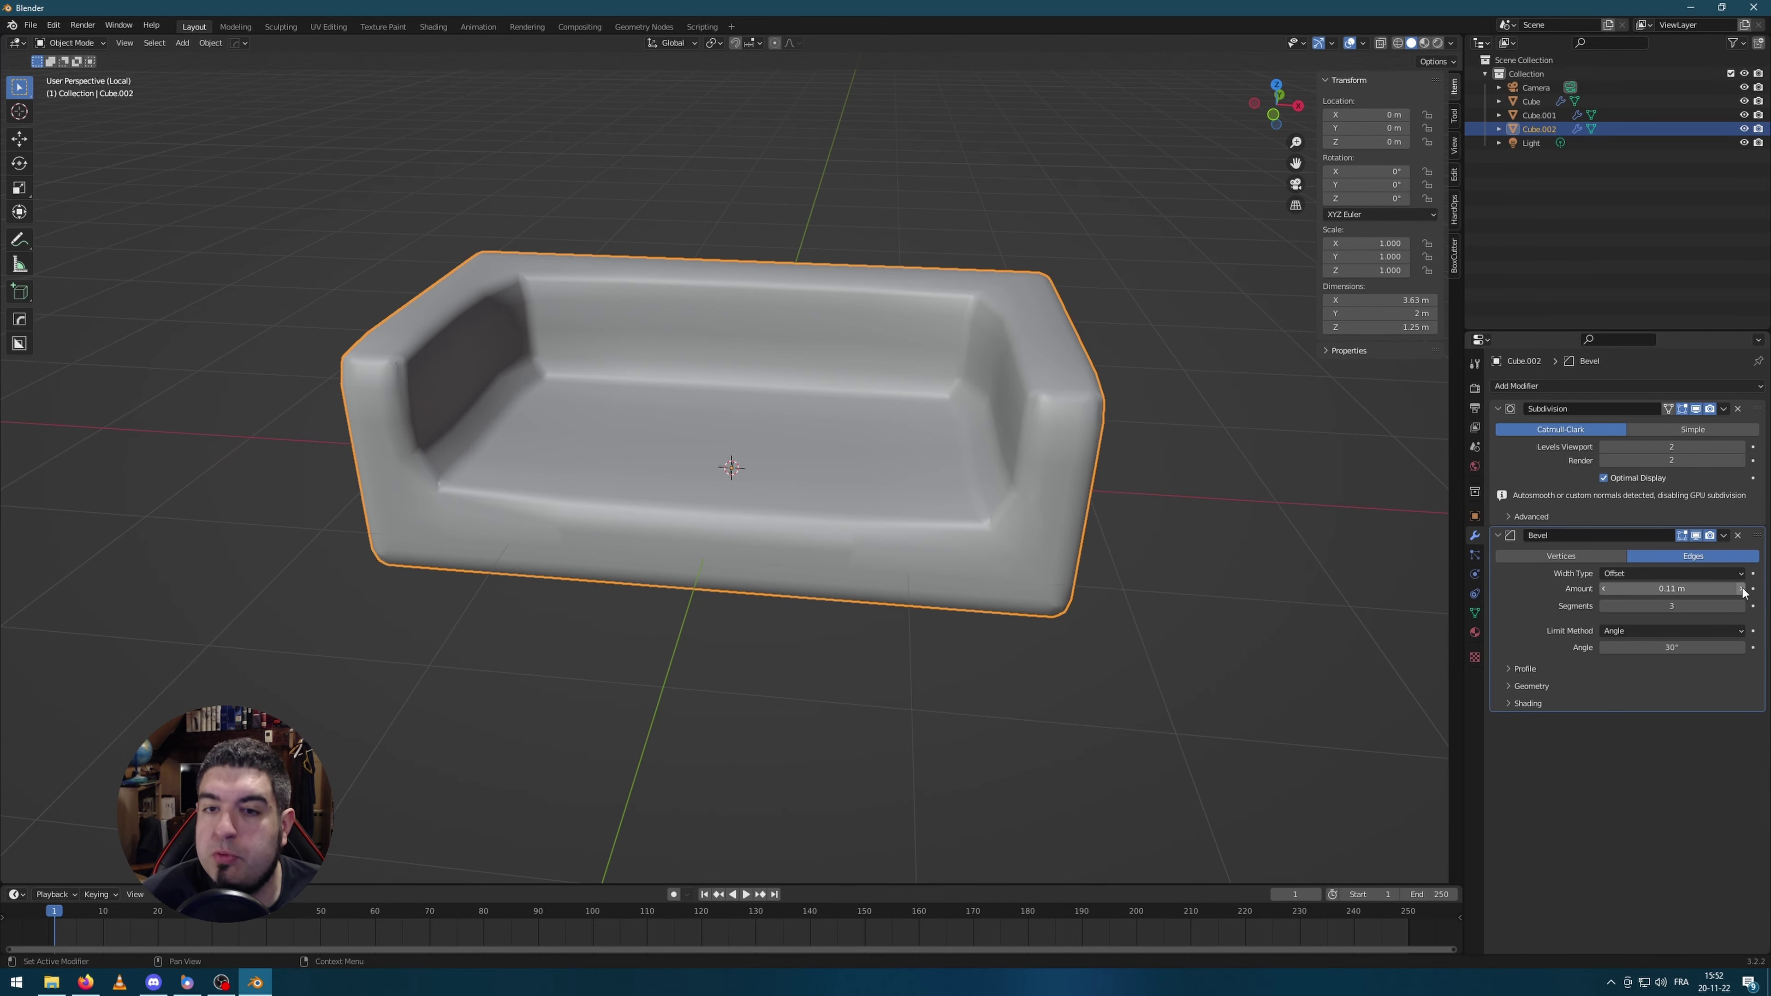
Step: Remove the Bevel and Subdivision modifiers from the sofa
left_click(1738, 536)
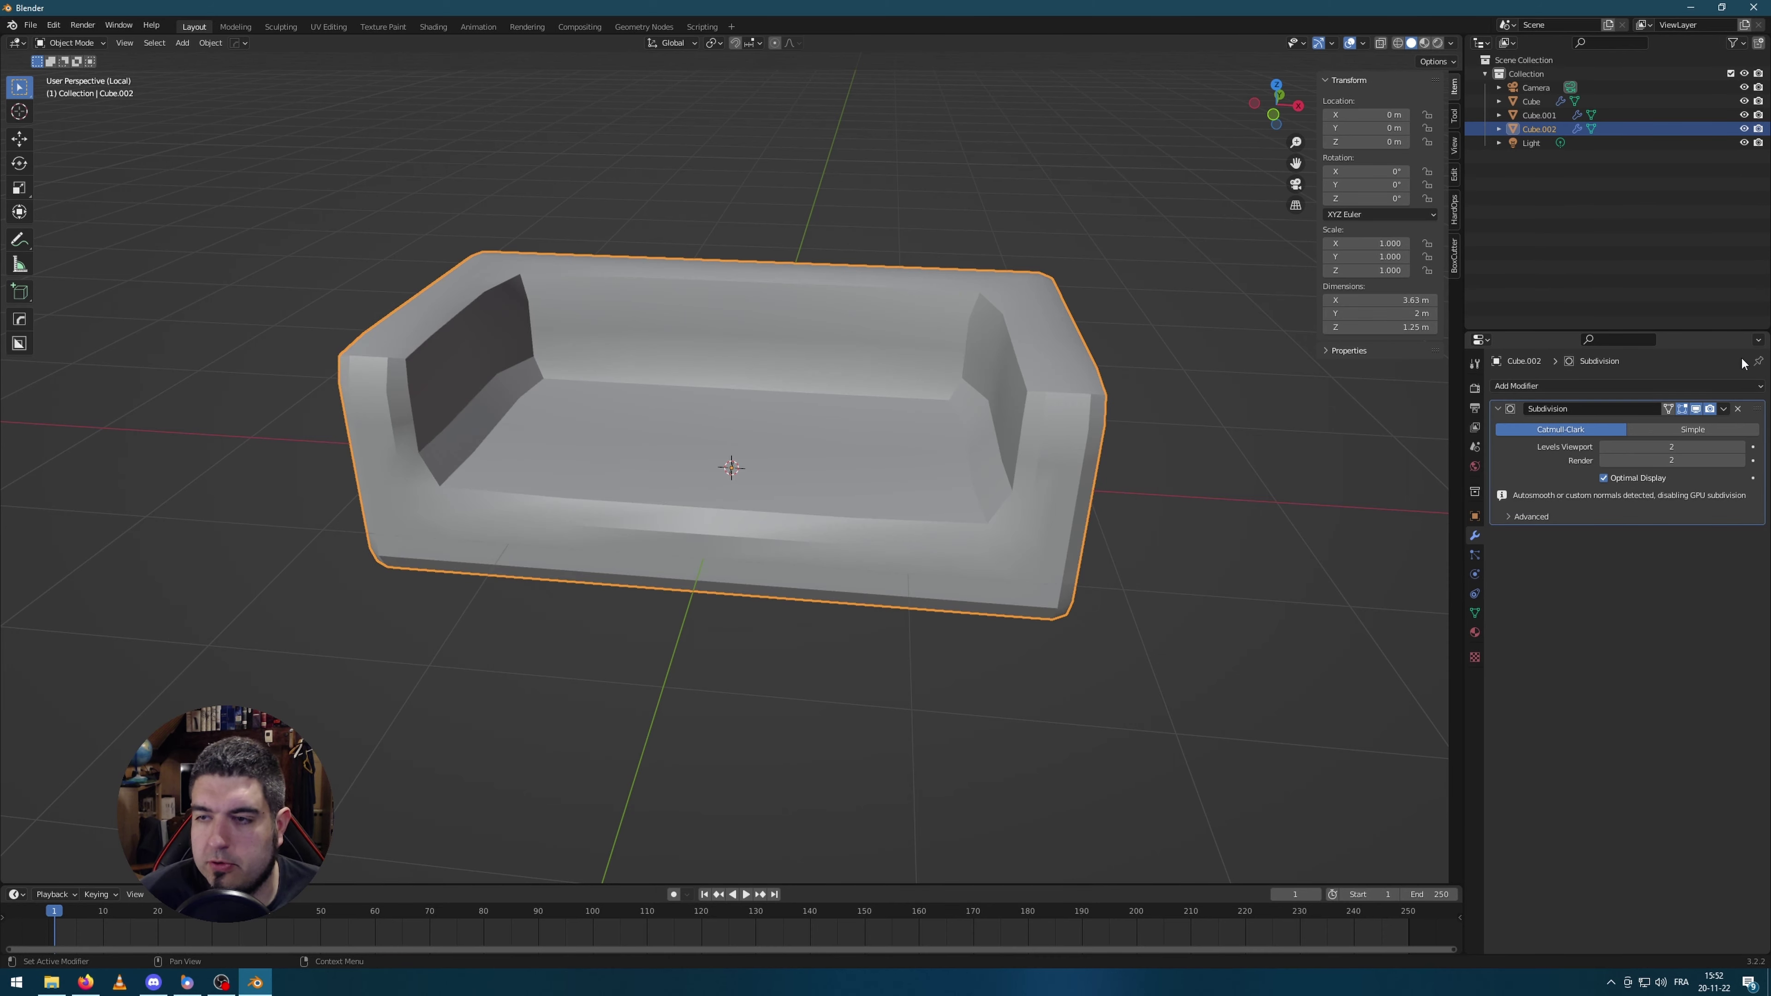
left_click(1738, 416)
middle_click_drag(1388, 500, 1172, 400)
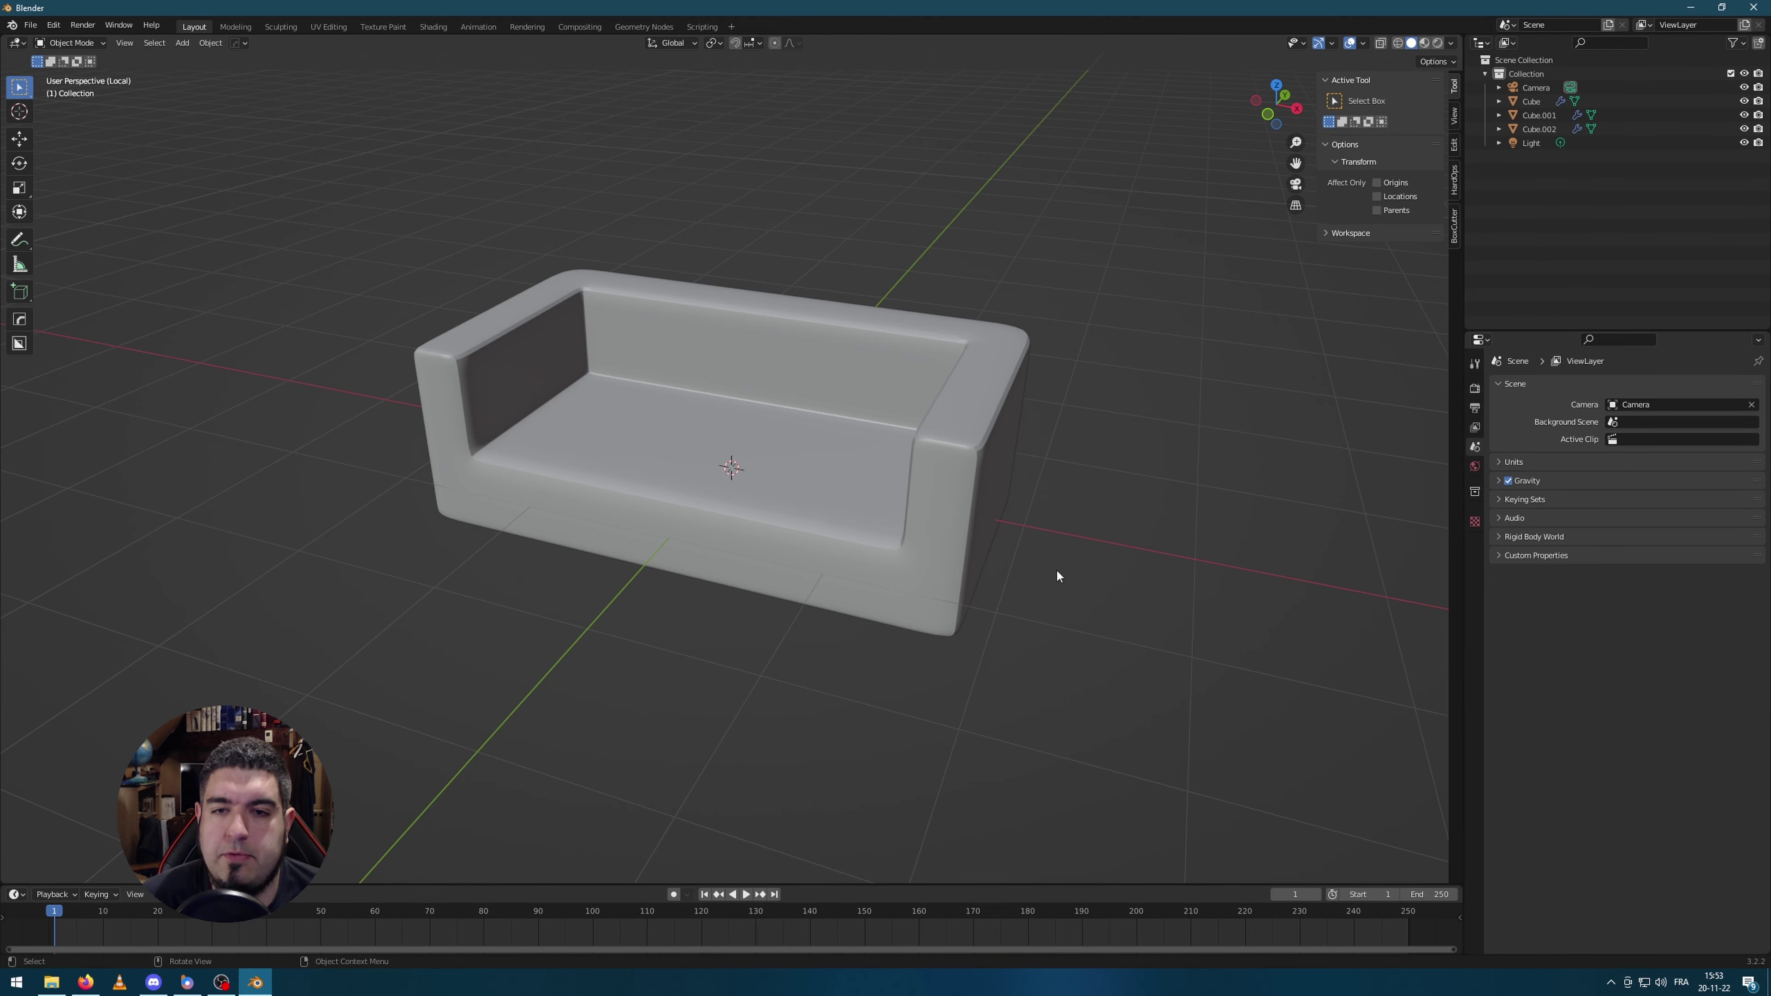
Step: Add a cube at the sofa's centre and flatten it along Z to about 0.53 m thick
mouse_move(1092, 607)
middle_mouse_down()
mouse_move(1125, 611)
mouse_move(1109, 607)
middle_mouse_up()
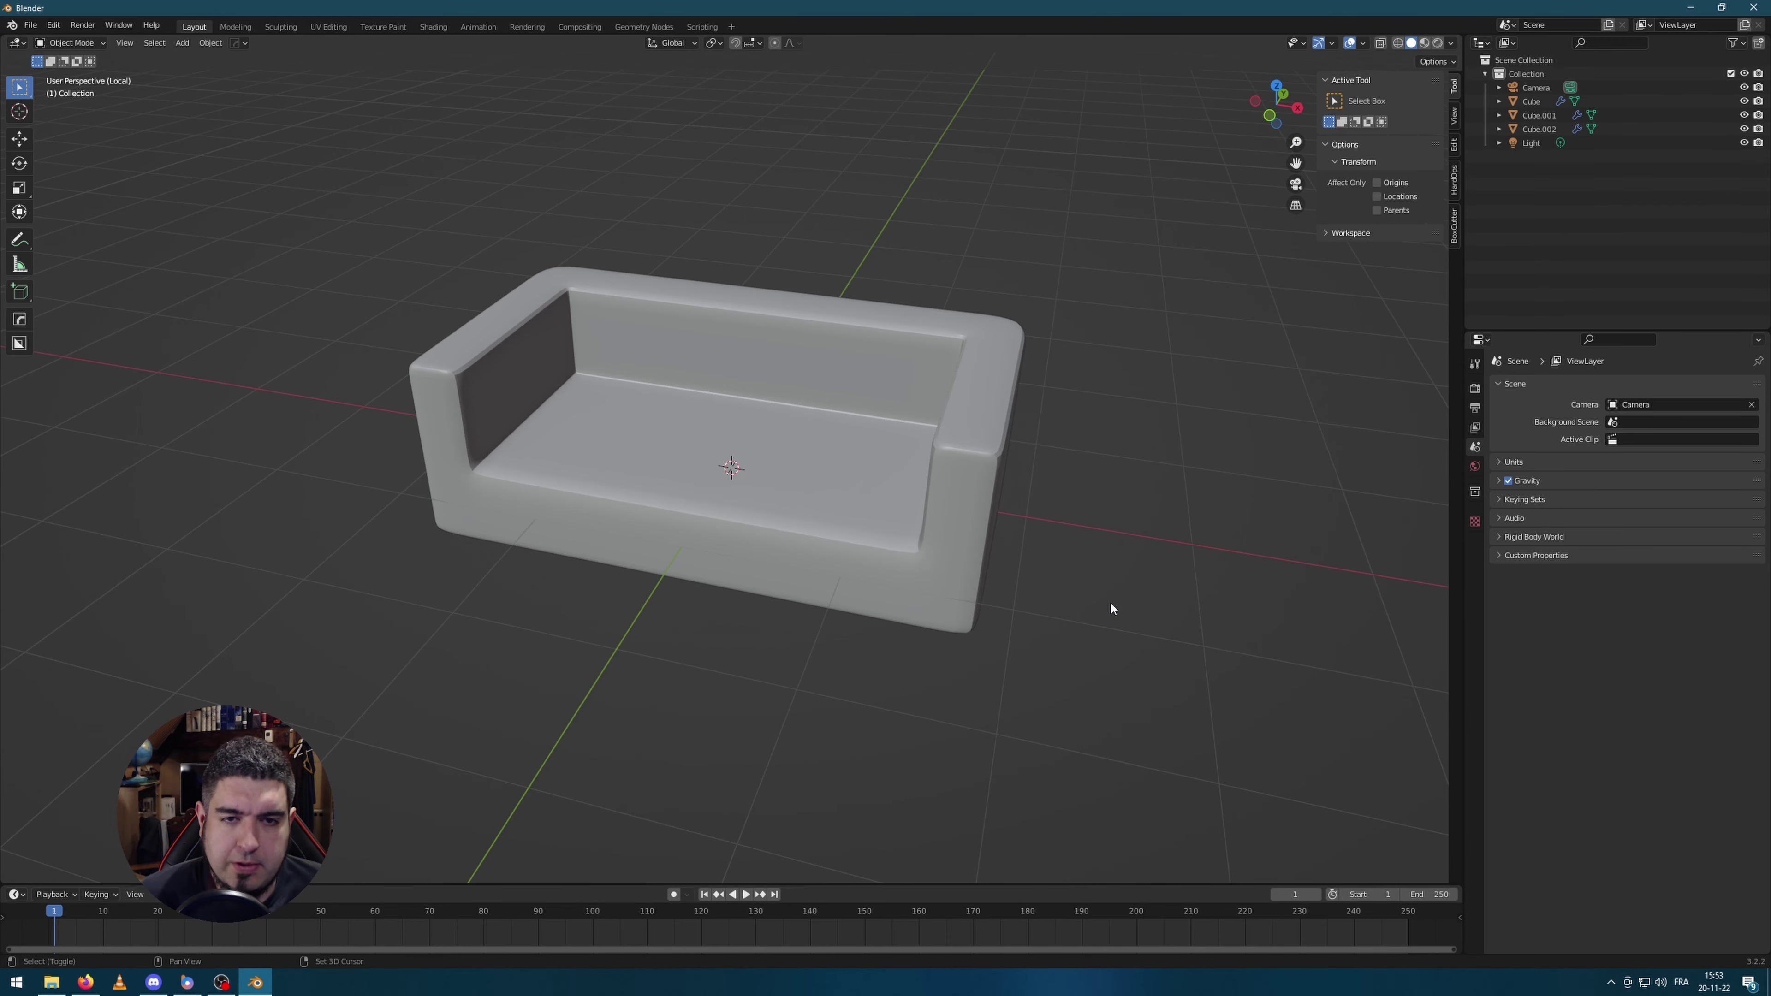
key("shift+a")
mouse_move(1112, 607)
left_click(1178, 616)
scroll(1182, 688, "down", 2)
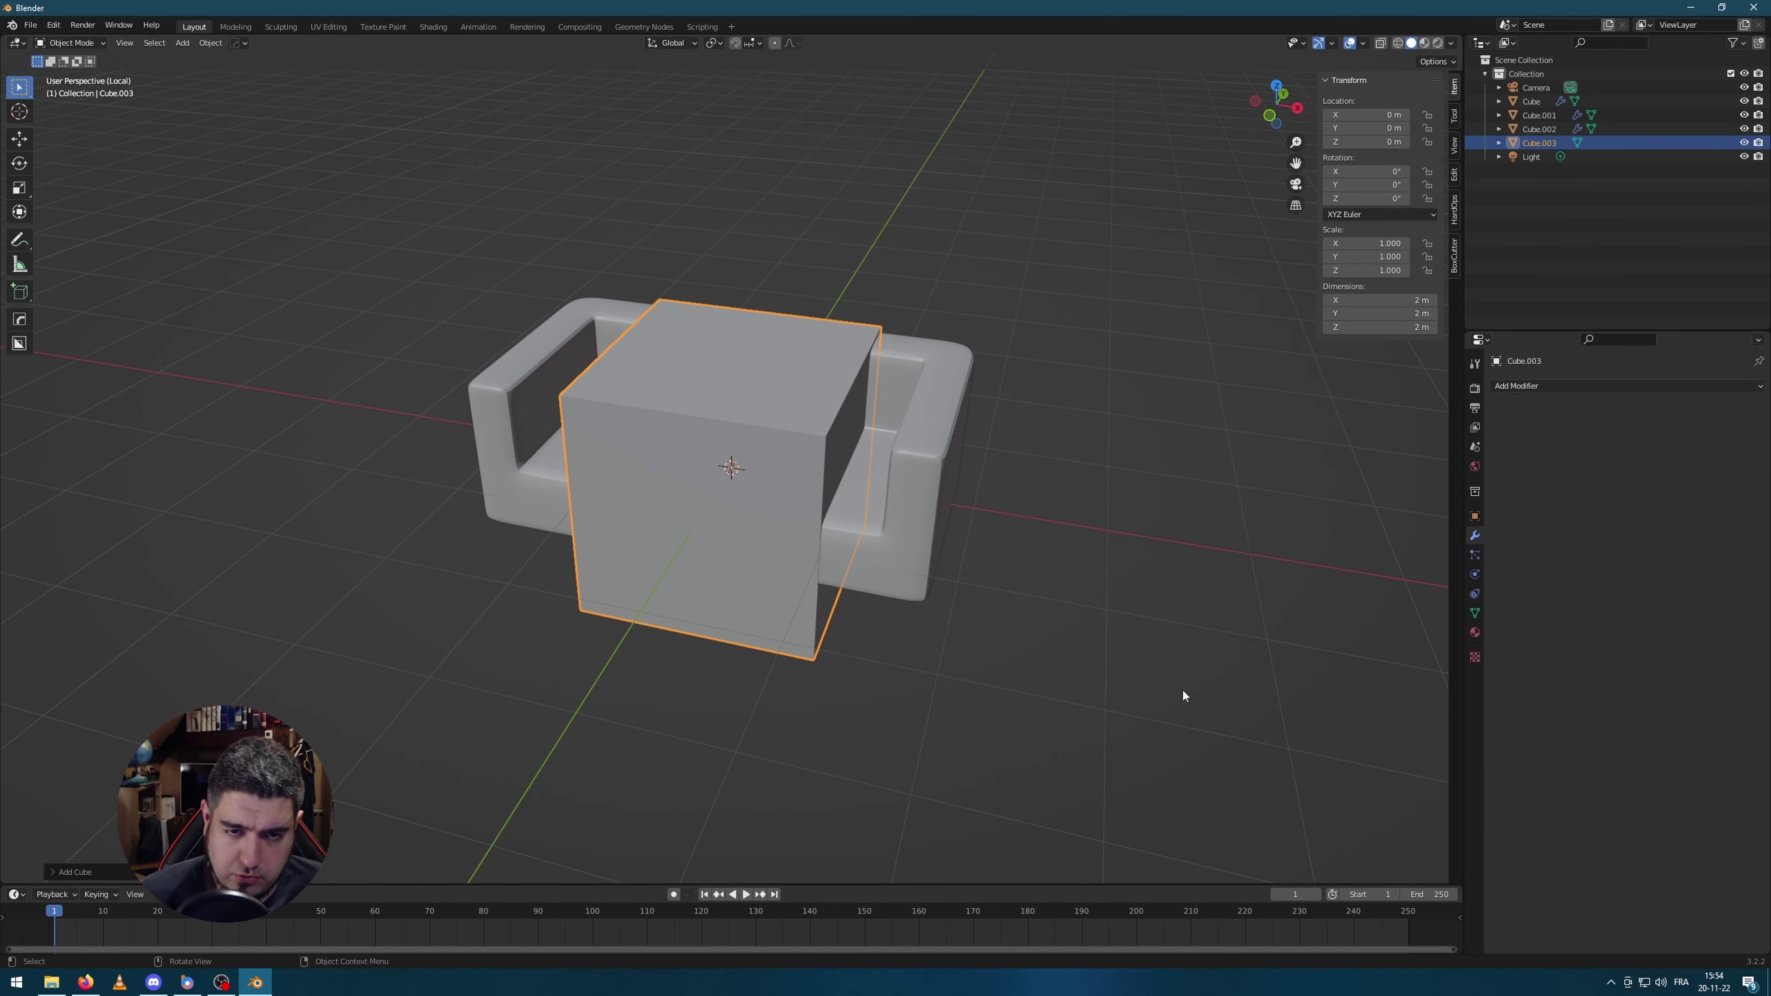
key("s")
key("z")
left_click(858, 513)
Step: Raise the flattened cube above the sofa to about Z 2.15 m and give it a level 2 subdivision
key("g")
key("z")
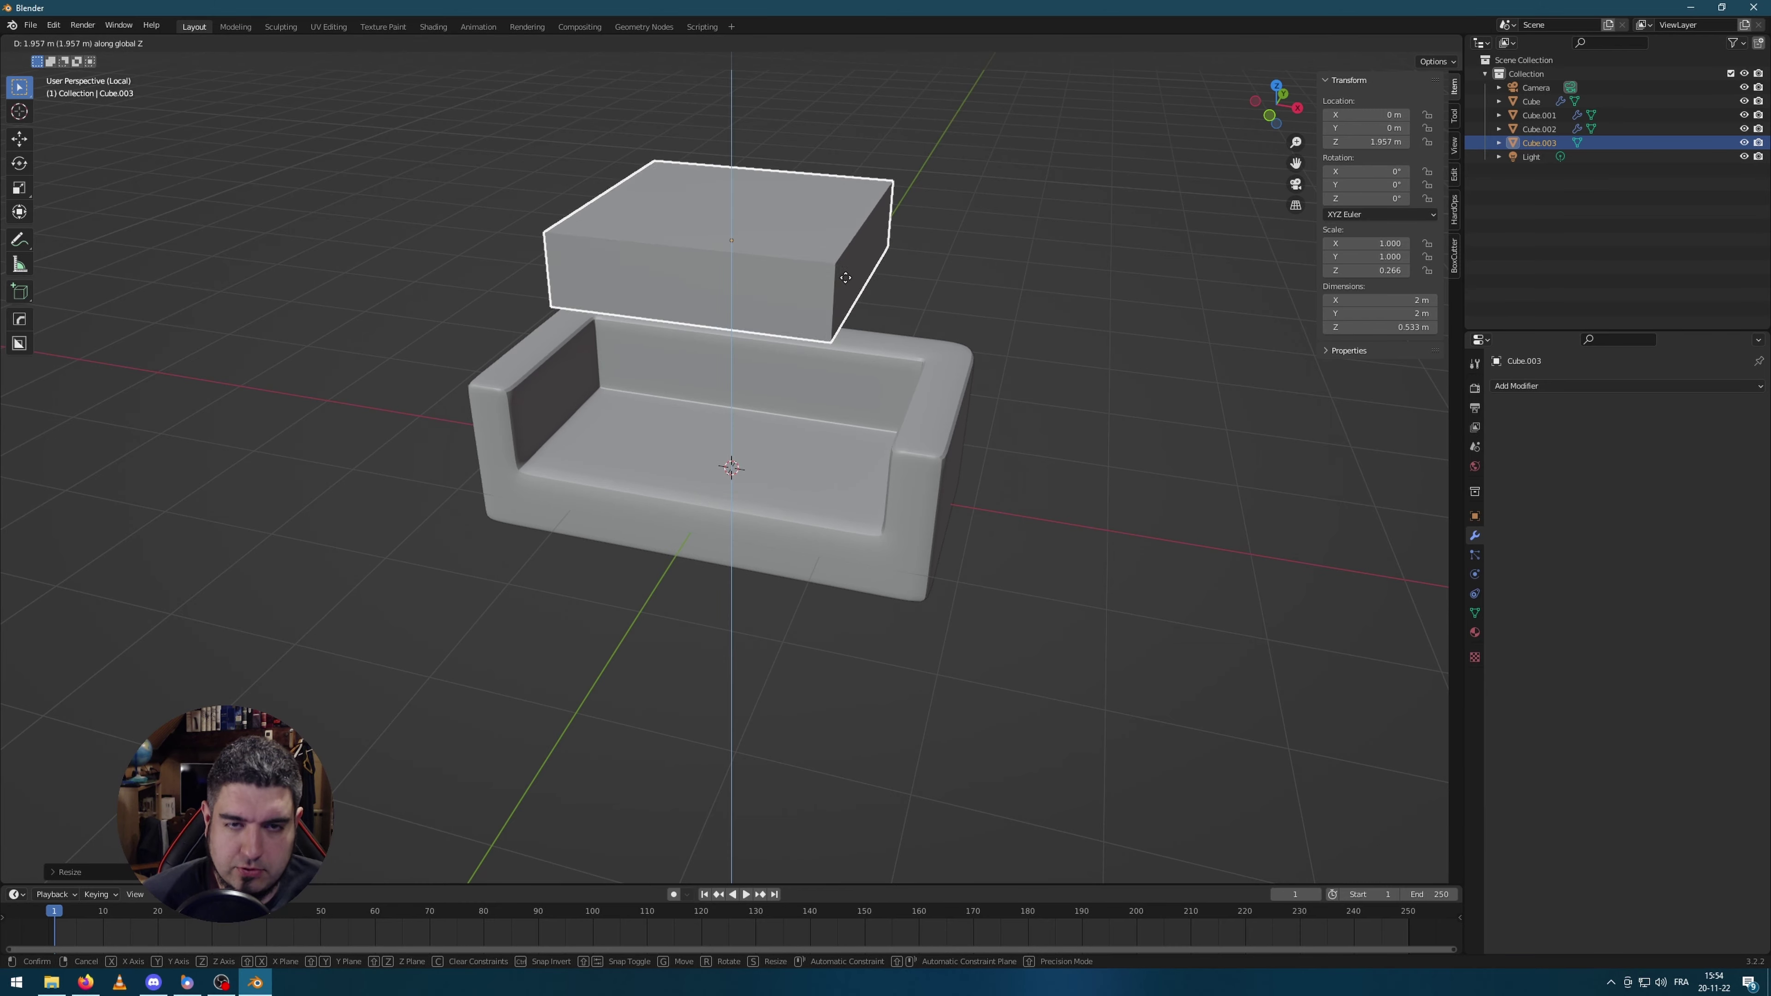
left_click(885, 302)
middle_click_drag(884, 297, 922, 470)
key("ctrl+2")
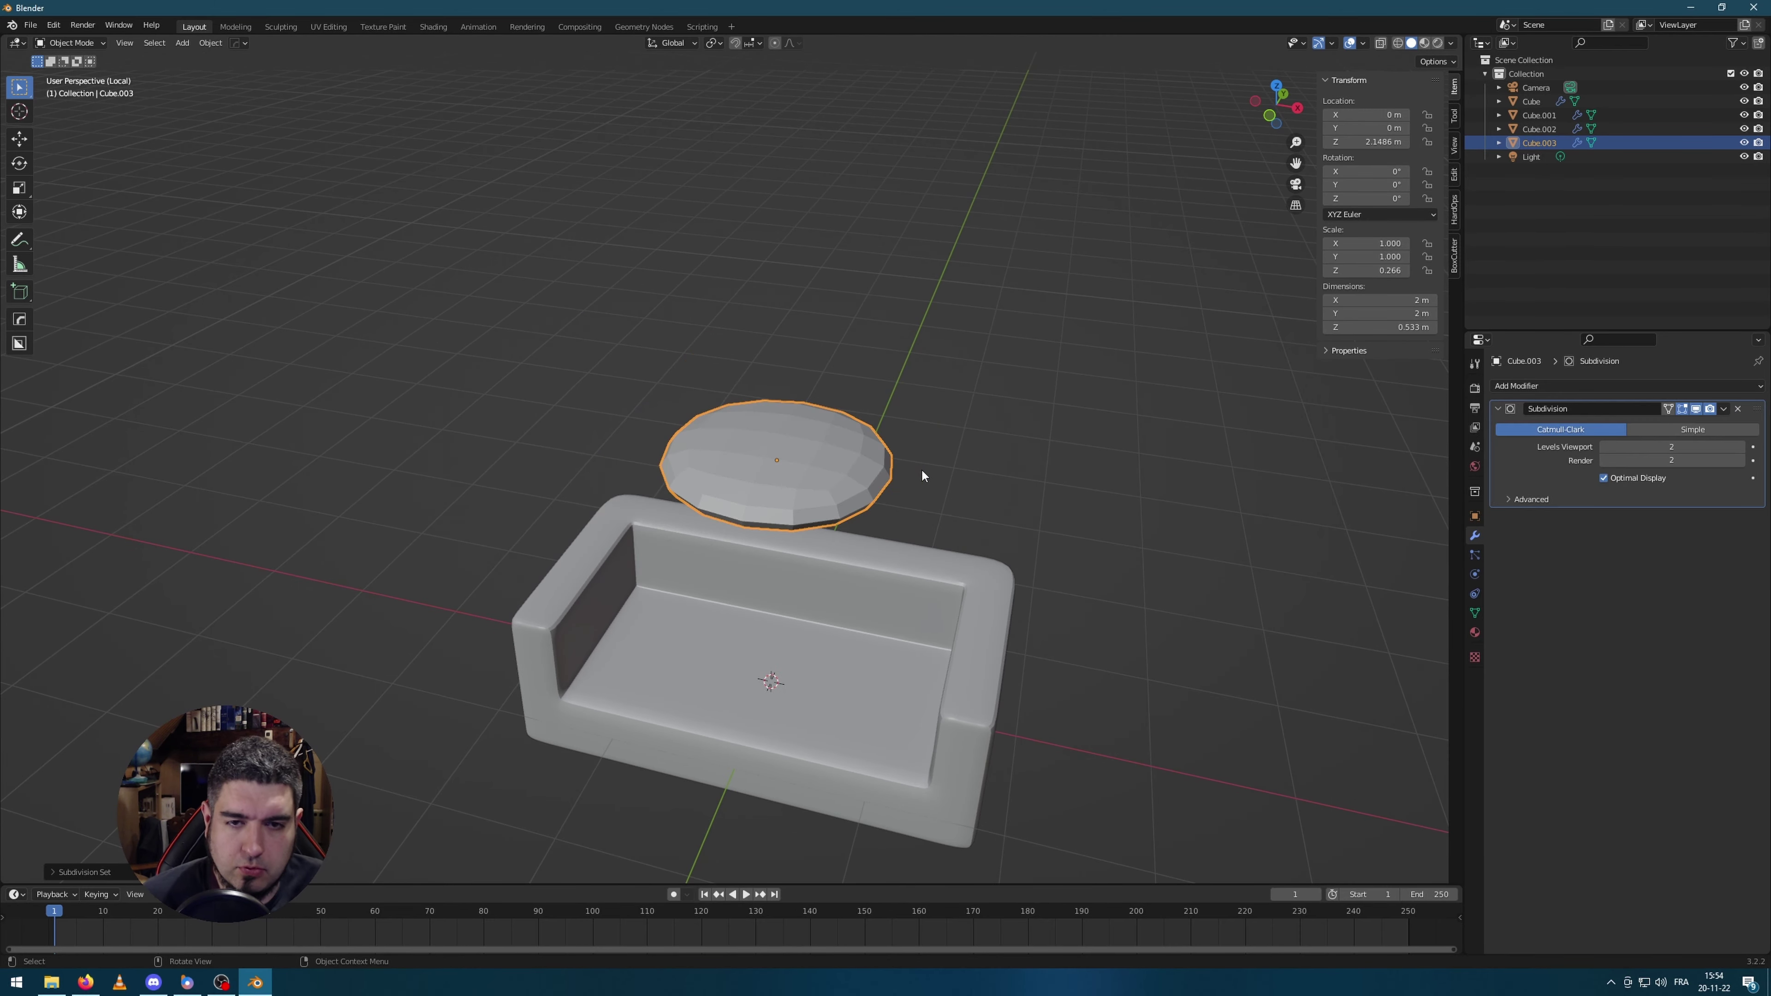
Step: Add horizontal loop cuts close to the top and bottom edges of the cushion block
key("Tab")
key("ctrl+r")
left_click(632, 454)
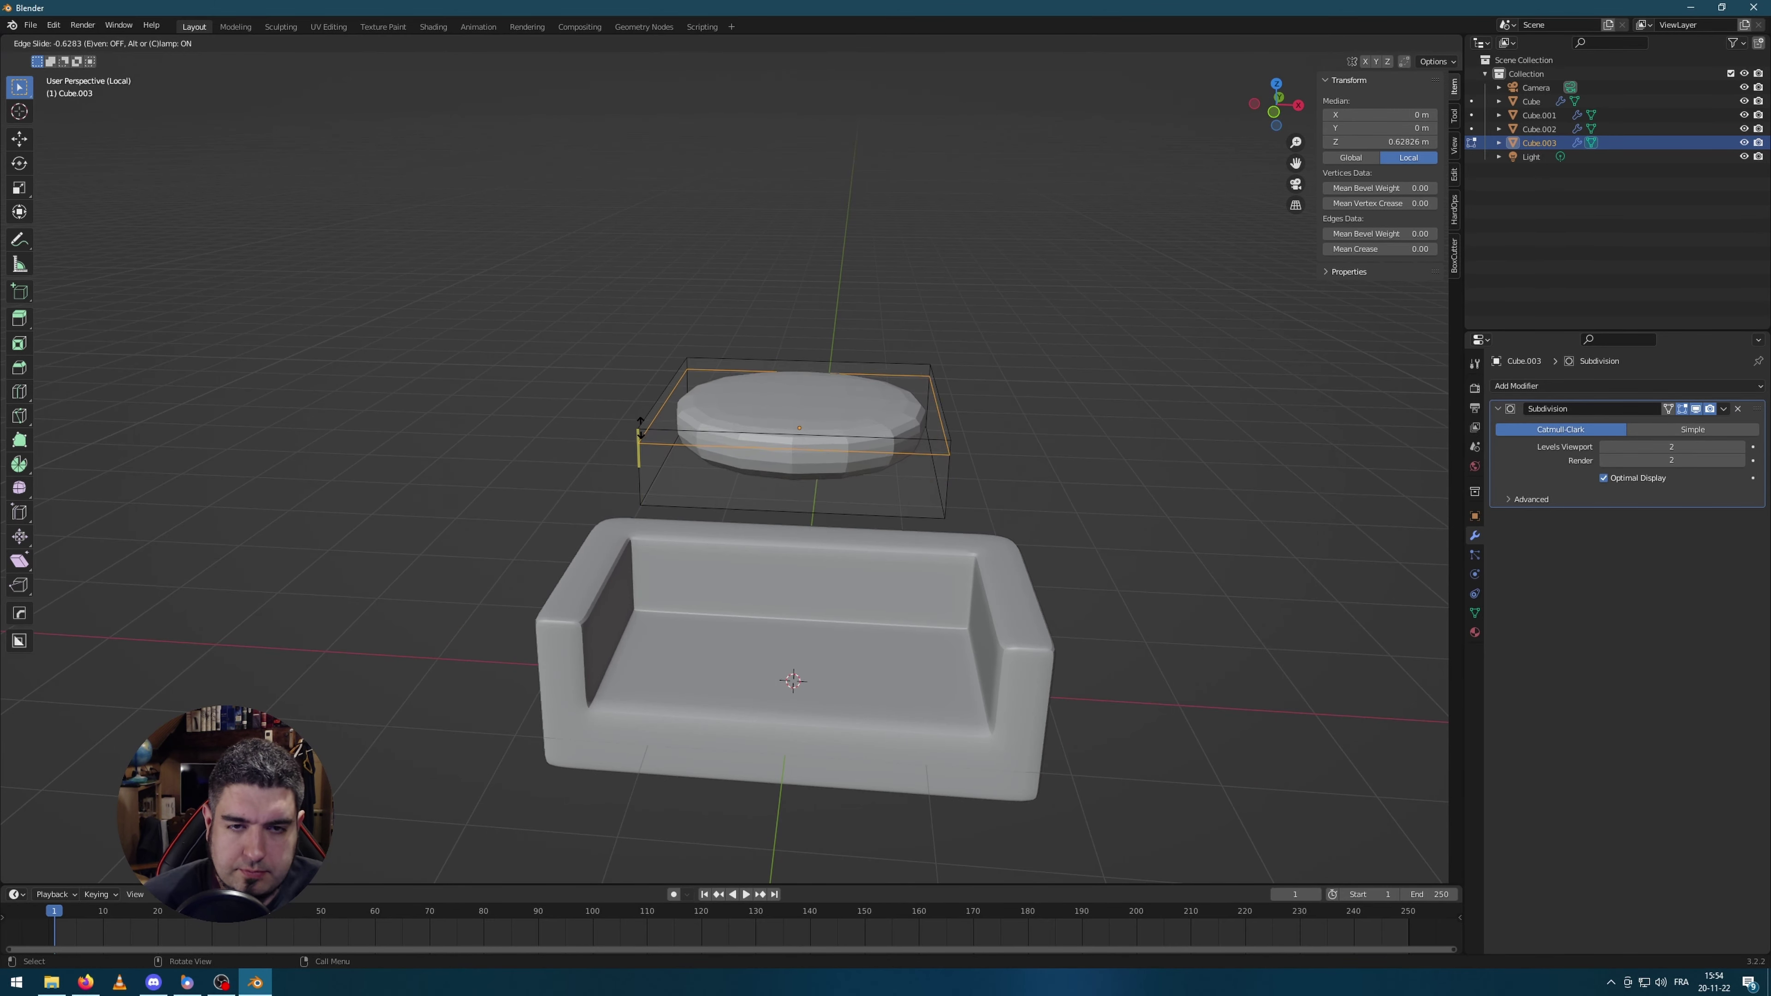
left_click(643, 422)
left_click(632, 479)
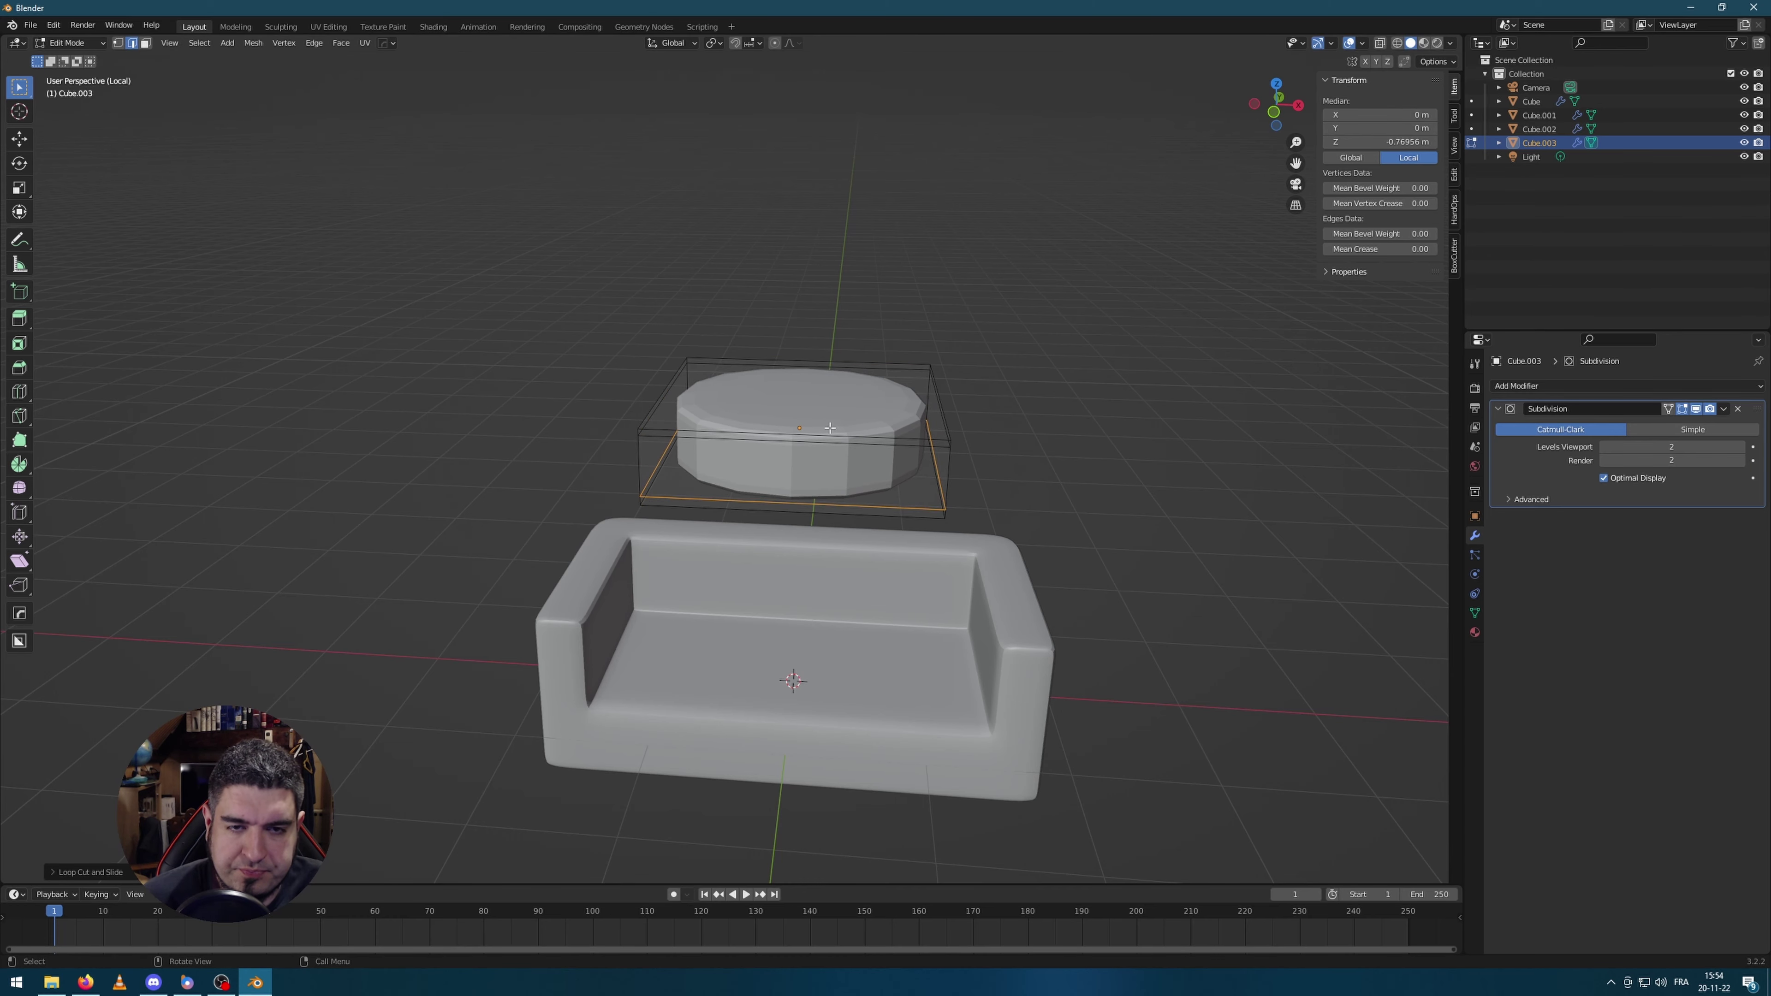
Step: Add supporting loop cuts near the cushion block's two ends along X
middle_click_drag(800, 437, 822, 419)
key("ctrl+r")
left_click(802, 419)
left_click(704, 419)
key("ctrl+r")
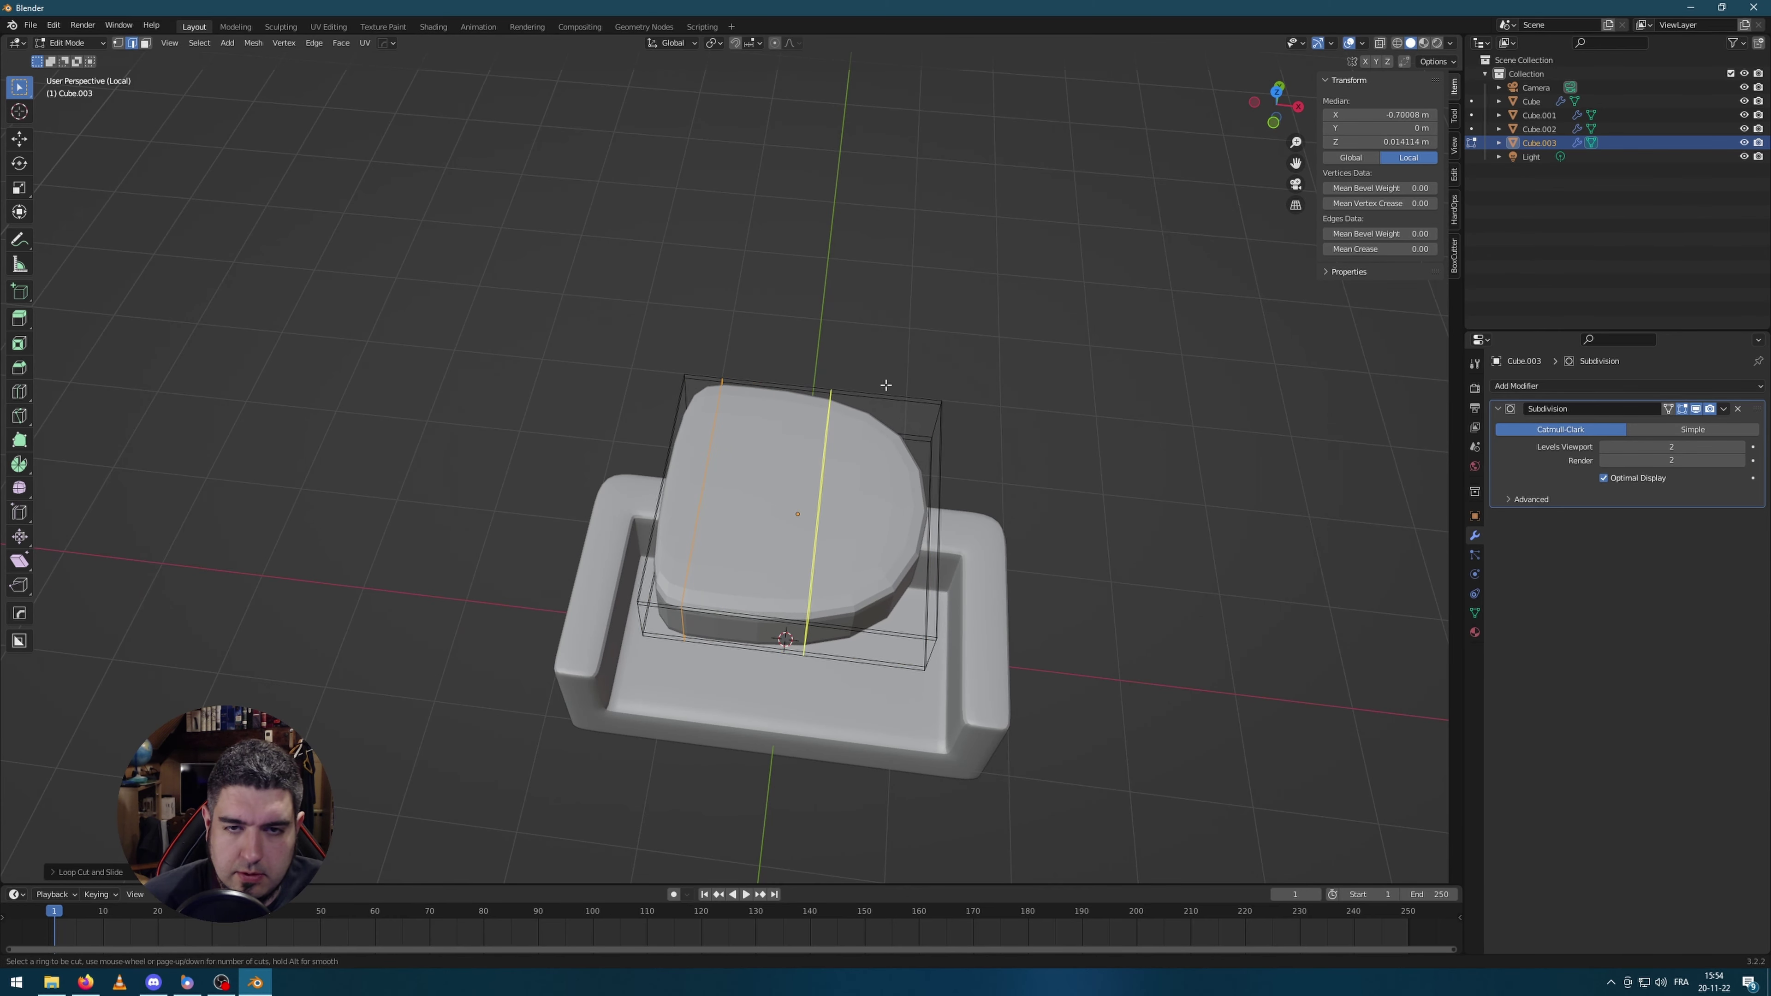
left_click(880, 384)
left_click(1068, 446)
Step: Add supporting loop cuts near the cushion block's front and back edges, and return to Object Mode
middle_click_drag(1068, 446, 662, 435)
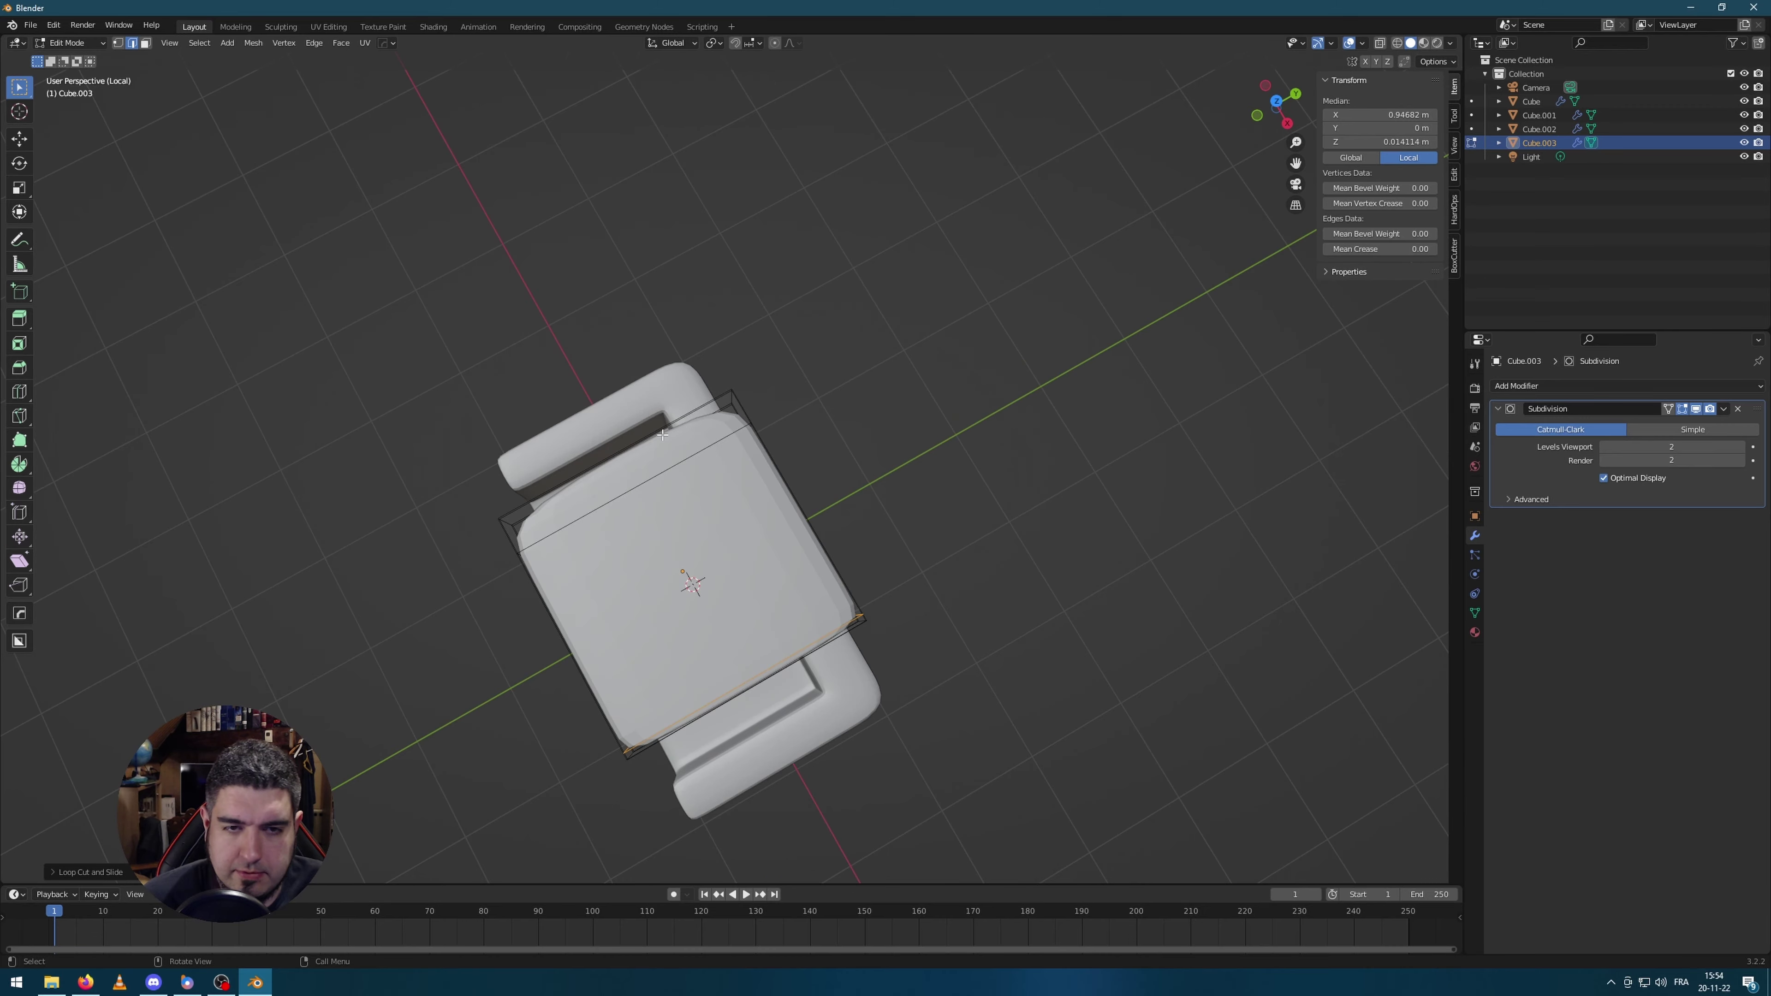
left_click(687, 576)
left_click(696, 461)
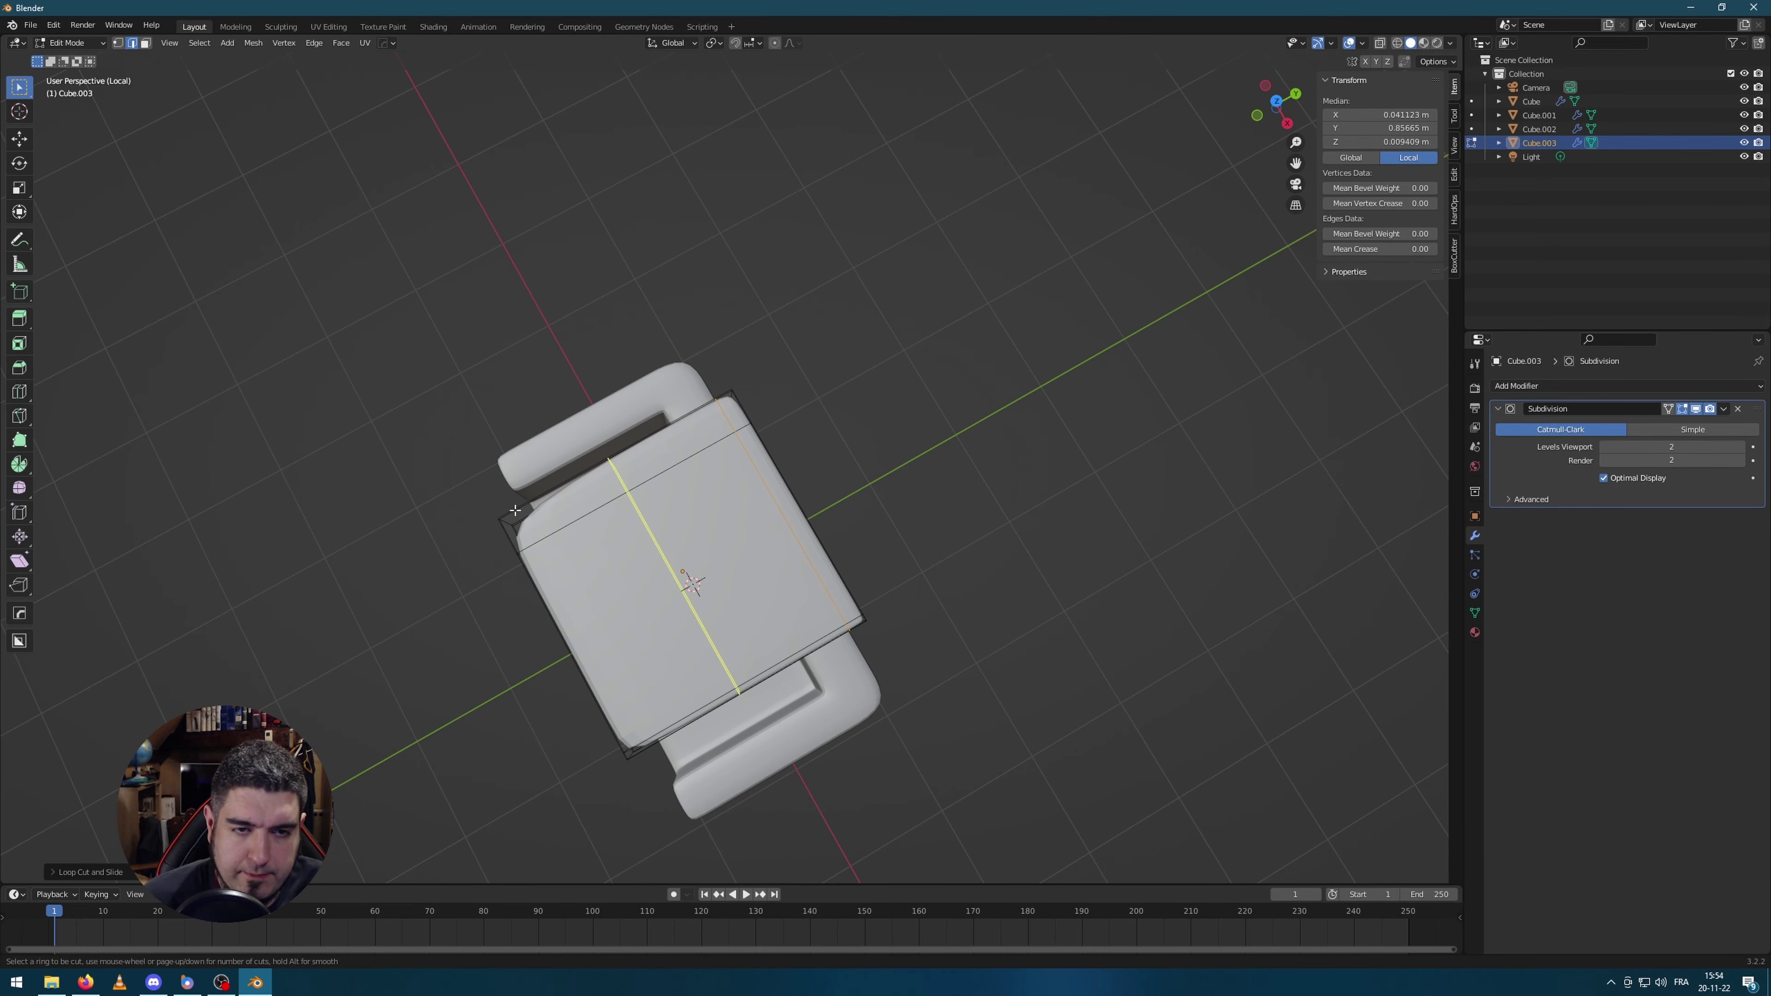
key("Tab")
middle_click_drag(435, 518, 1136, 465)
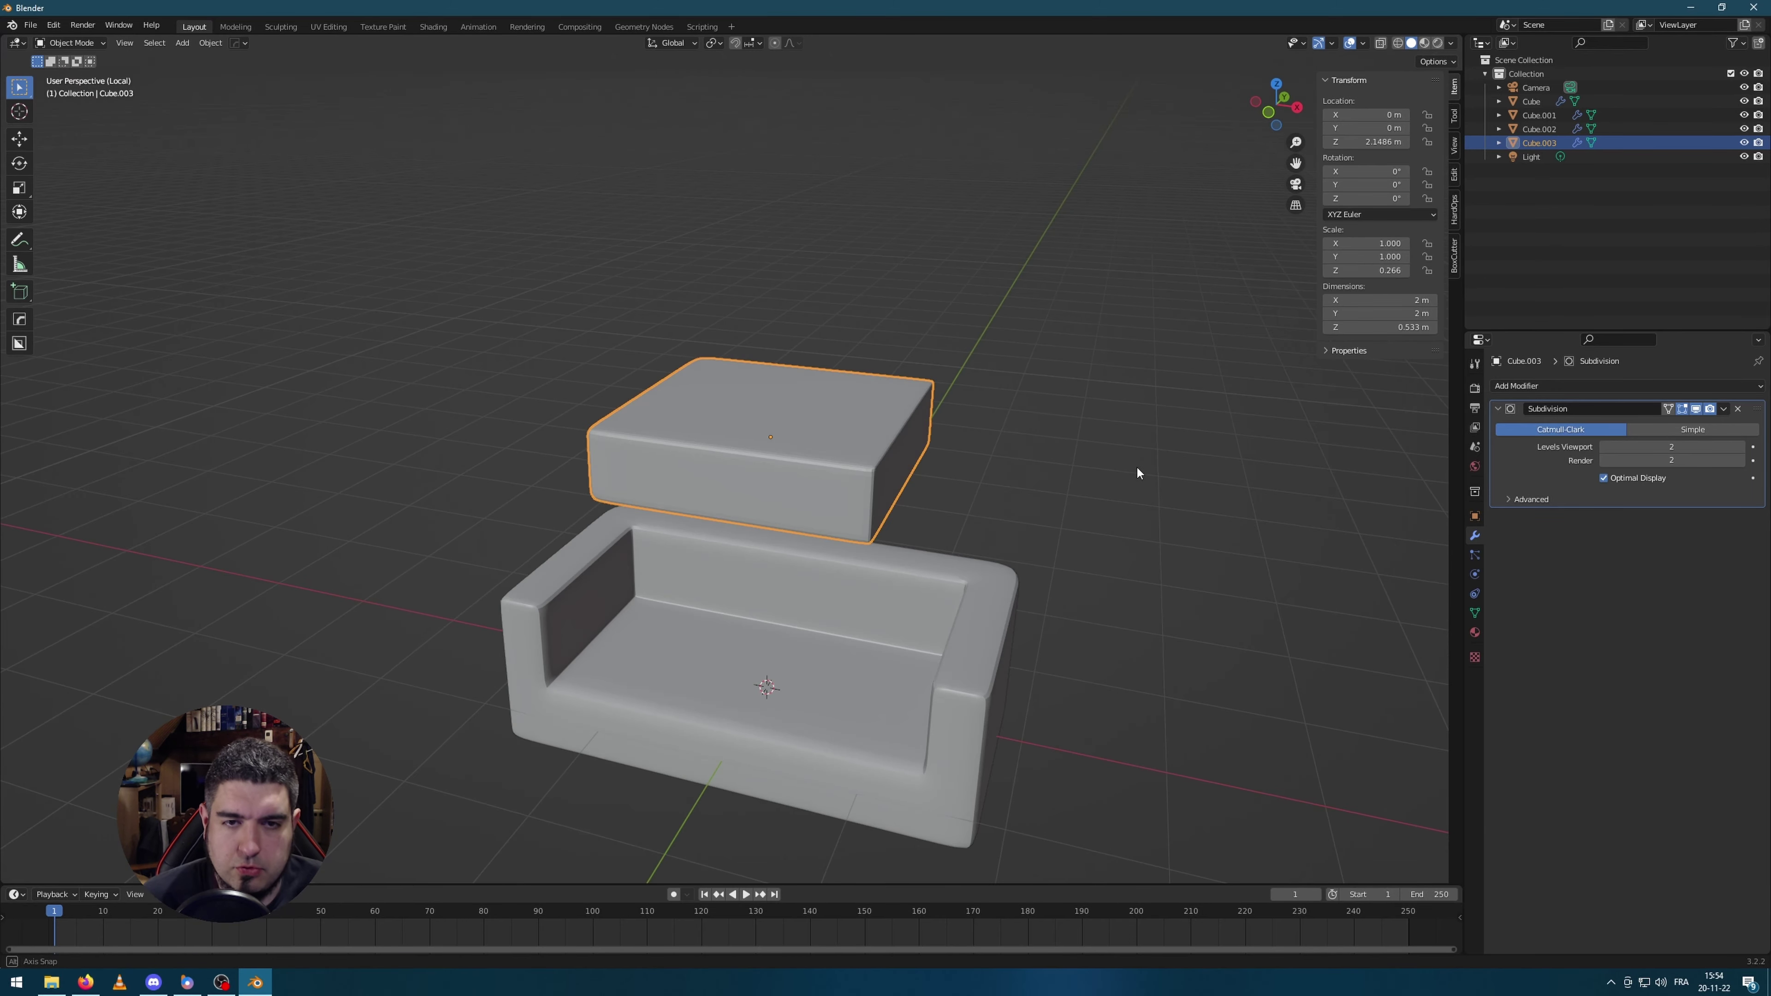
Step: Flatten the cushion along Z to about 0.26 m thick
key("s")
key("z")
left_click(973, 423)
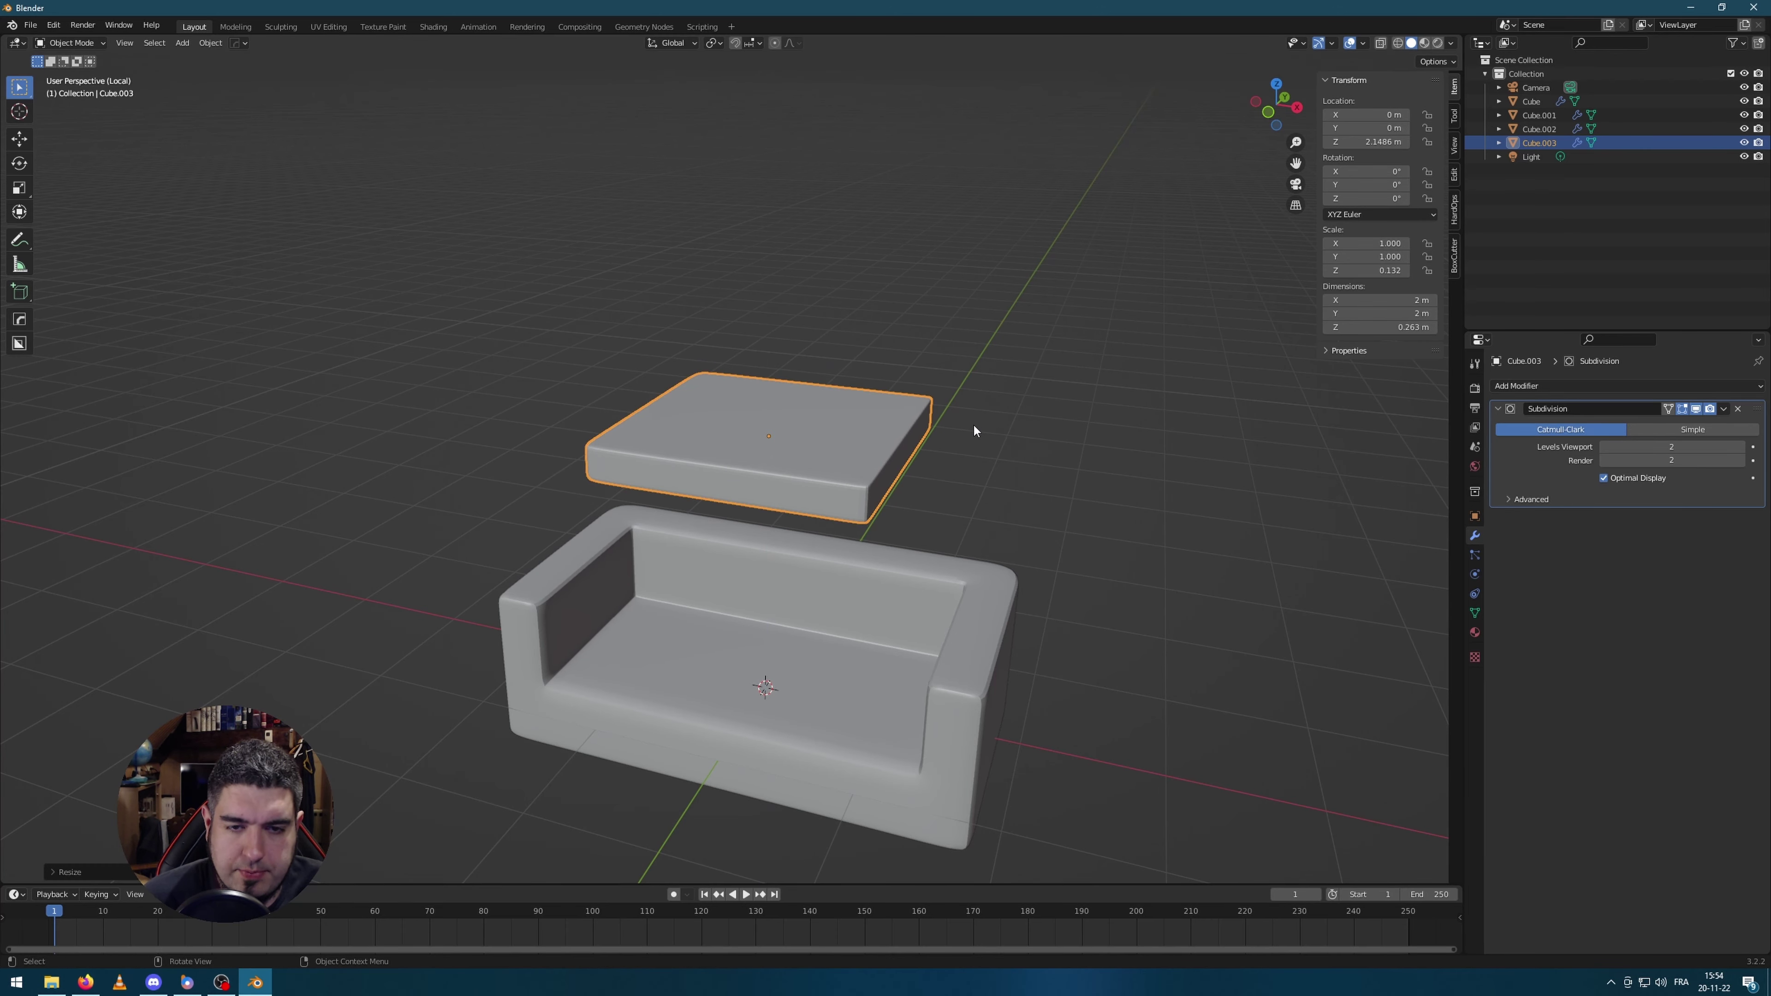
Step: From the top view, scale the cushion to about 1.41 m square and place it over the left half of the sofa's seat
key("KP_7")
key("s")
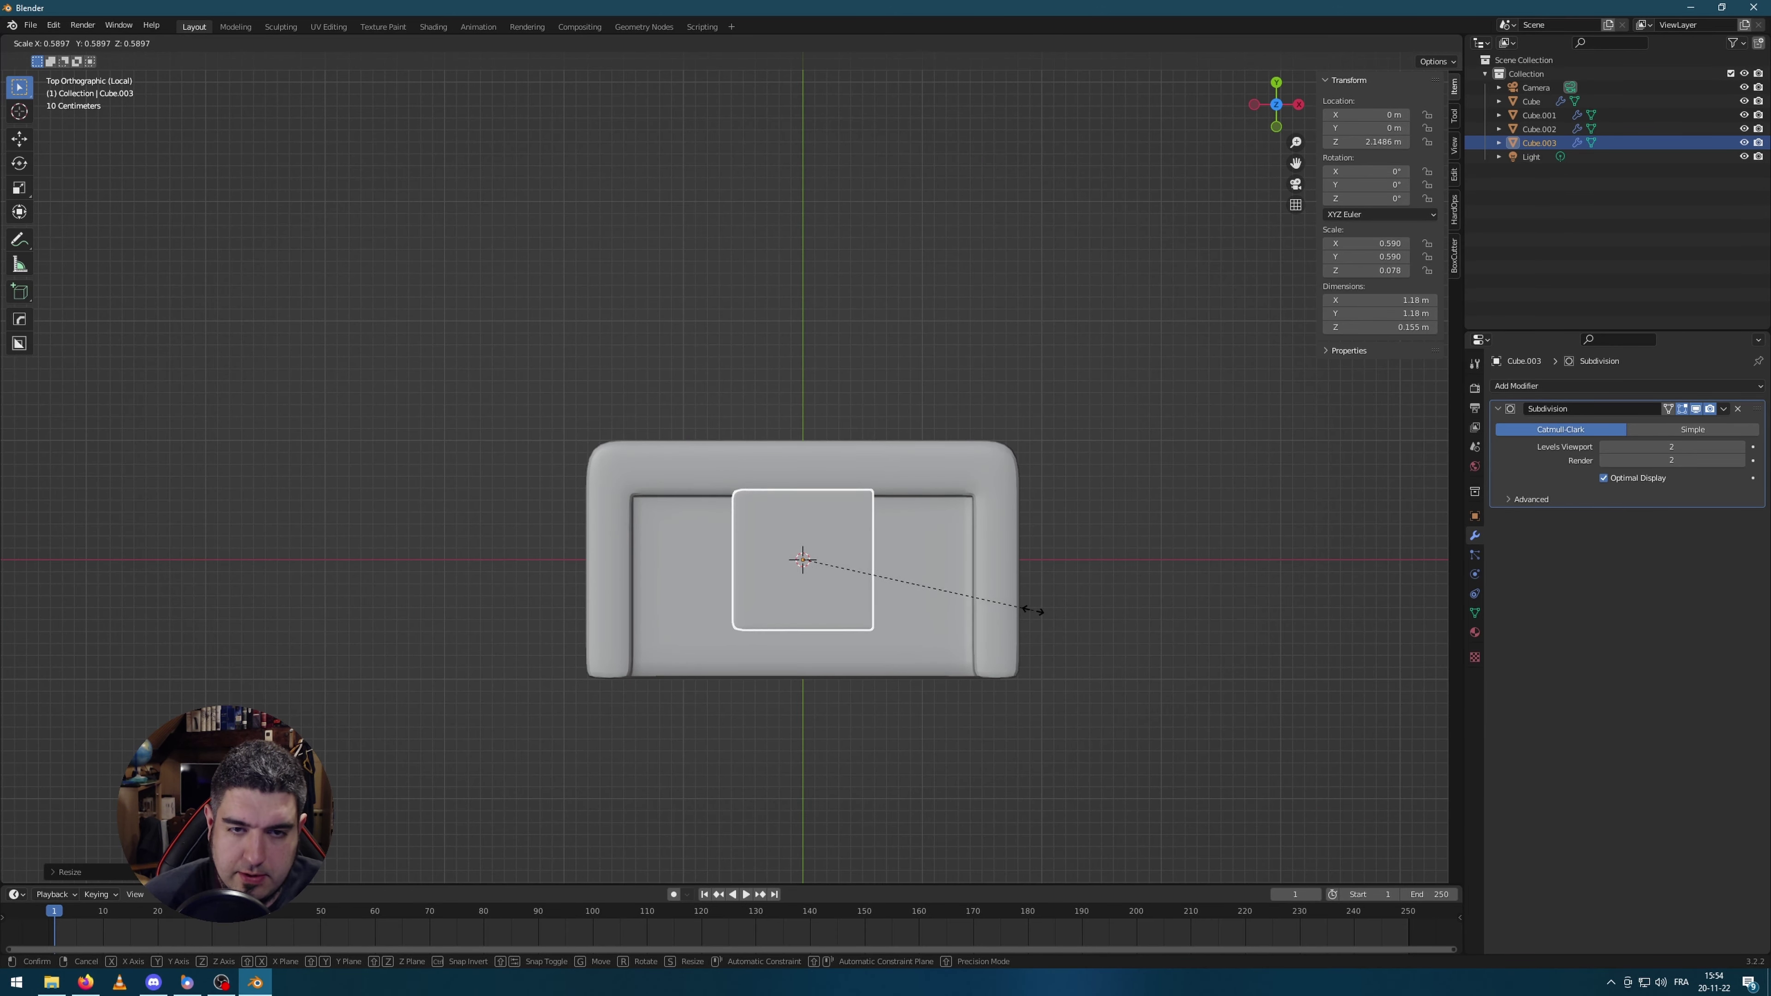
left_click(1037, 607)
key("g")
left_click(947, 620)
key("g")
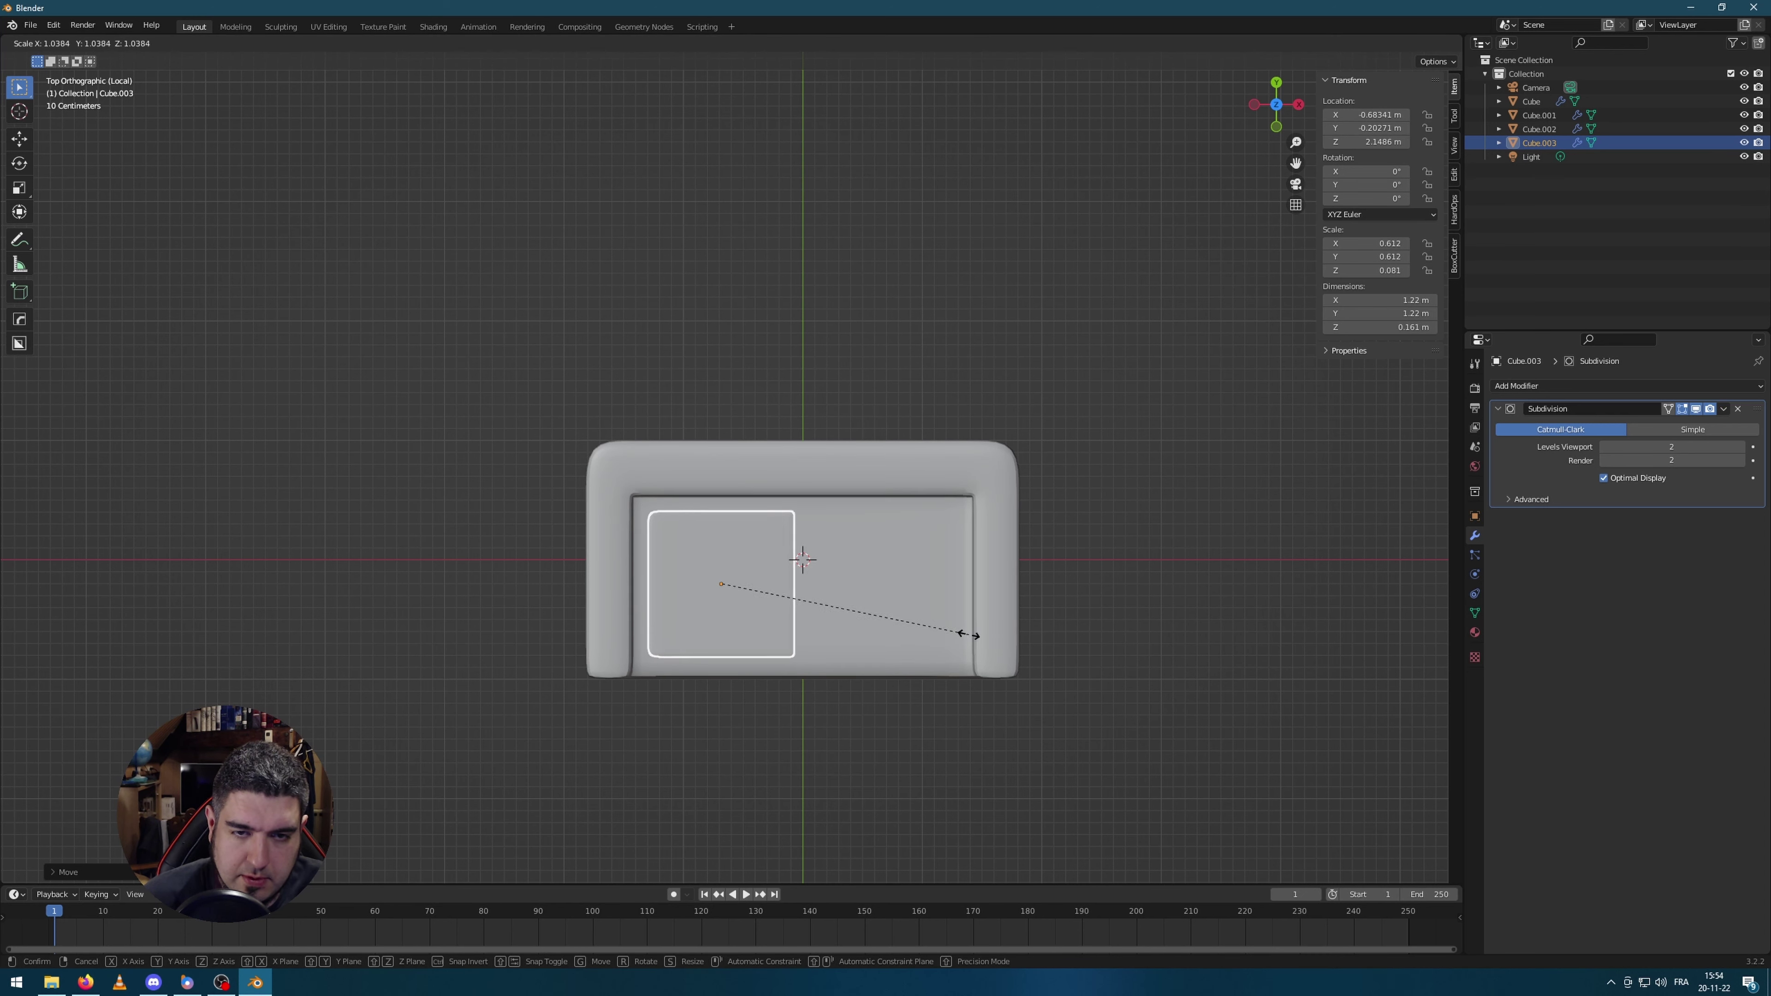
right_click(1009, 628)
Step: Duplicate the cushion along X over the right half of the seat and narrow both cushions to about 1.34 m wide
key("shift+d")
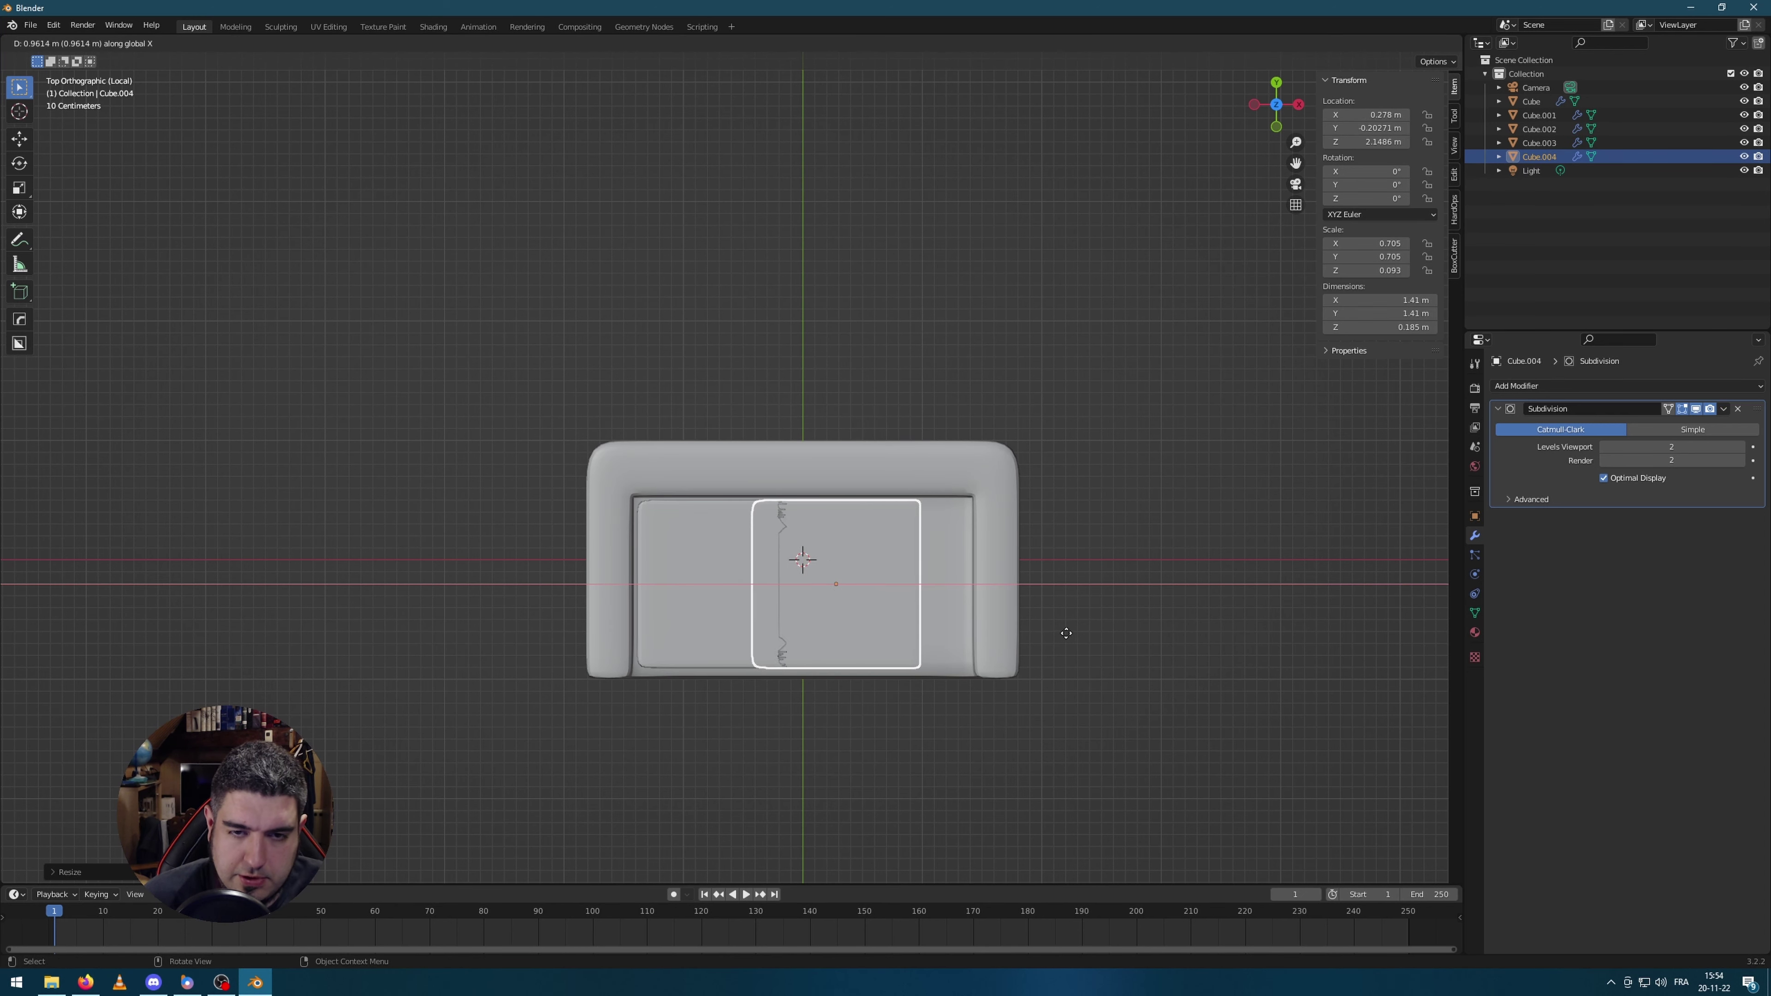
left_click(1108, 634)
left_click(763, 602)
key("s")
key("x")
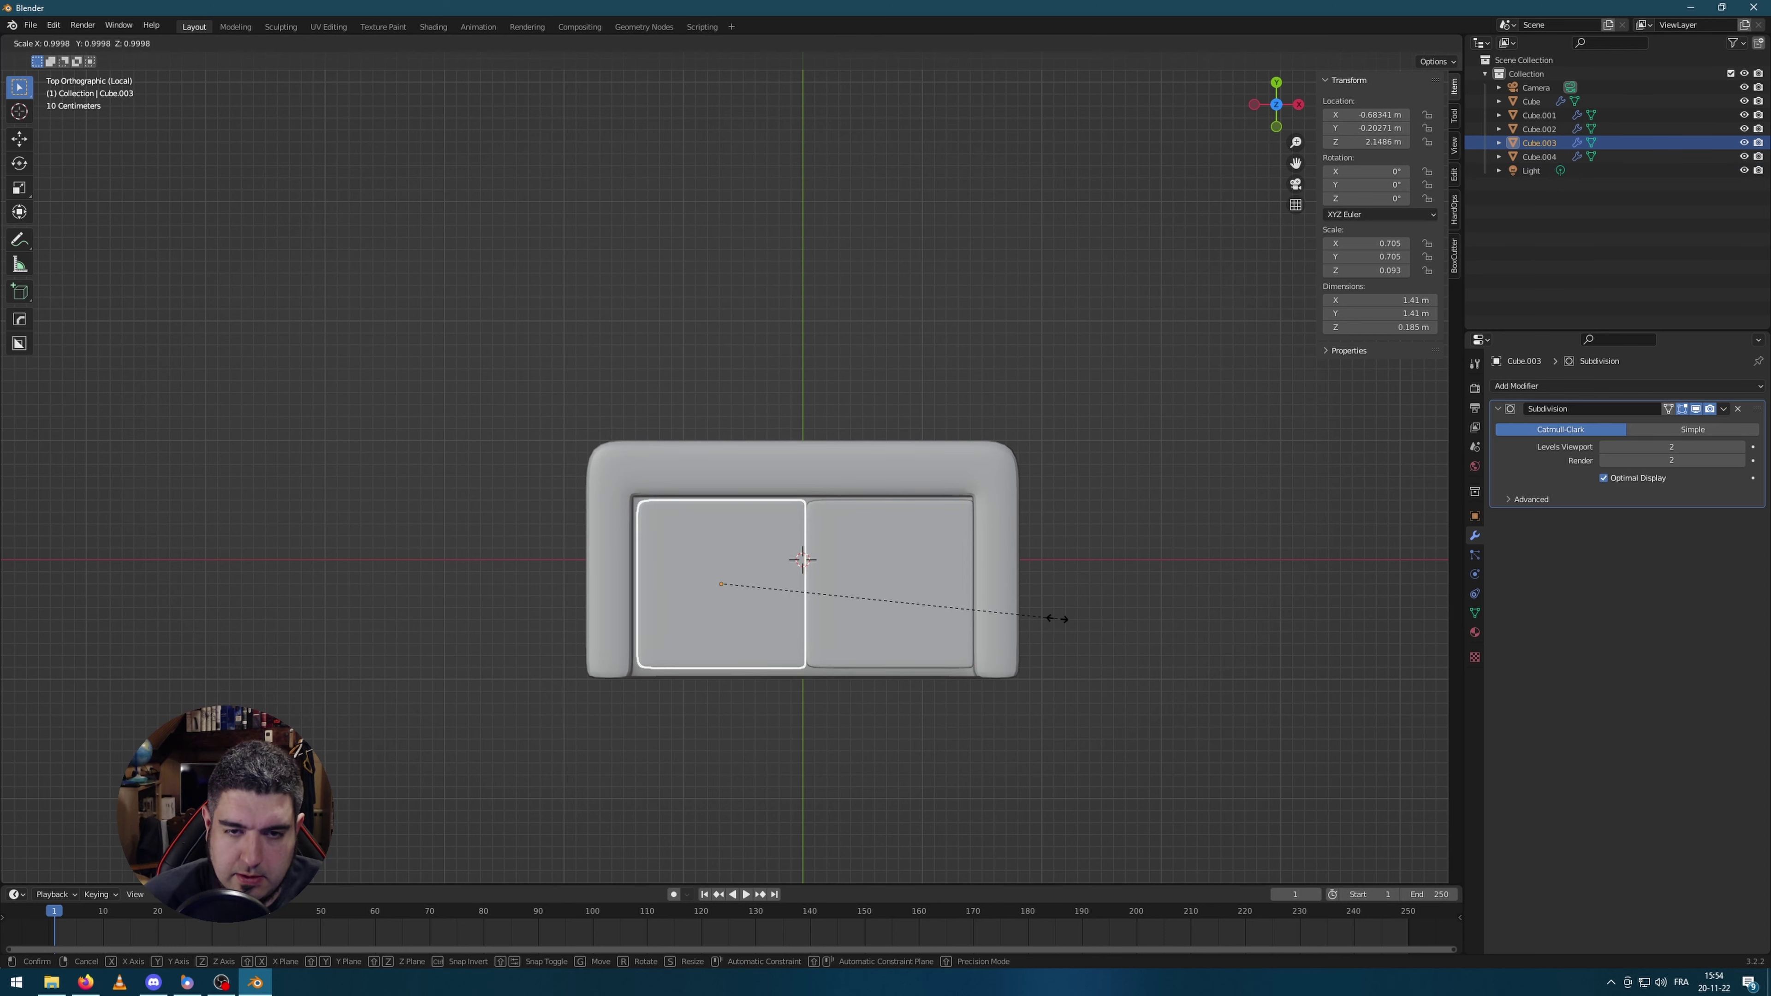
left_click(1042, 623)
left_click(919, 590)
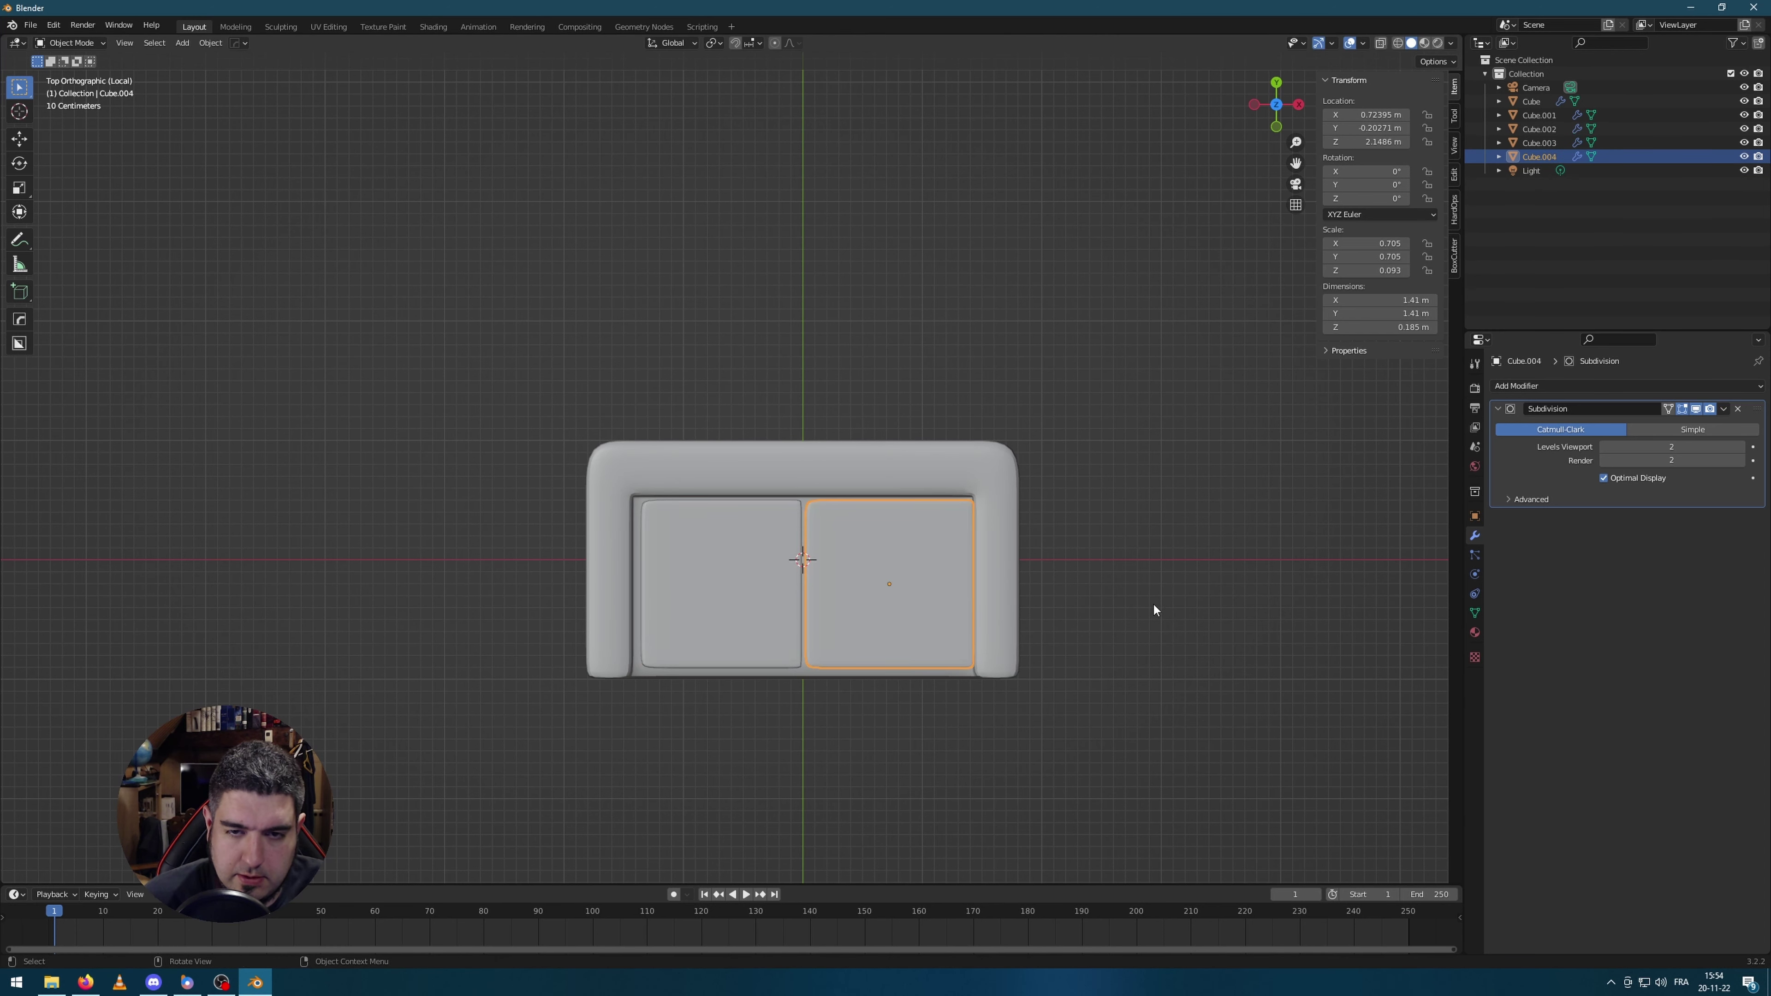
key("s")
key("x")
left_click(1183, 653)
Step: Select both cushions and thicken them along Z to about 0.22 m
middle_click_drag(1183, 654, 1116, 530)
left_click(725, 404)
left_click(851, 411, "shift")
scroll(851, 410, "up", 3)
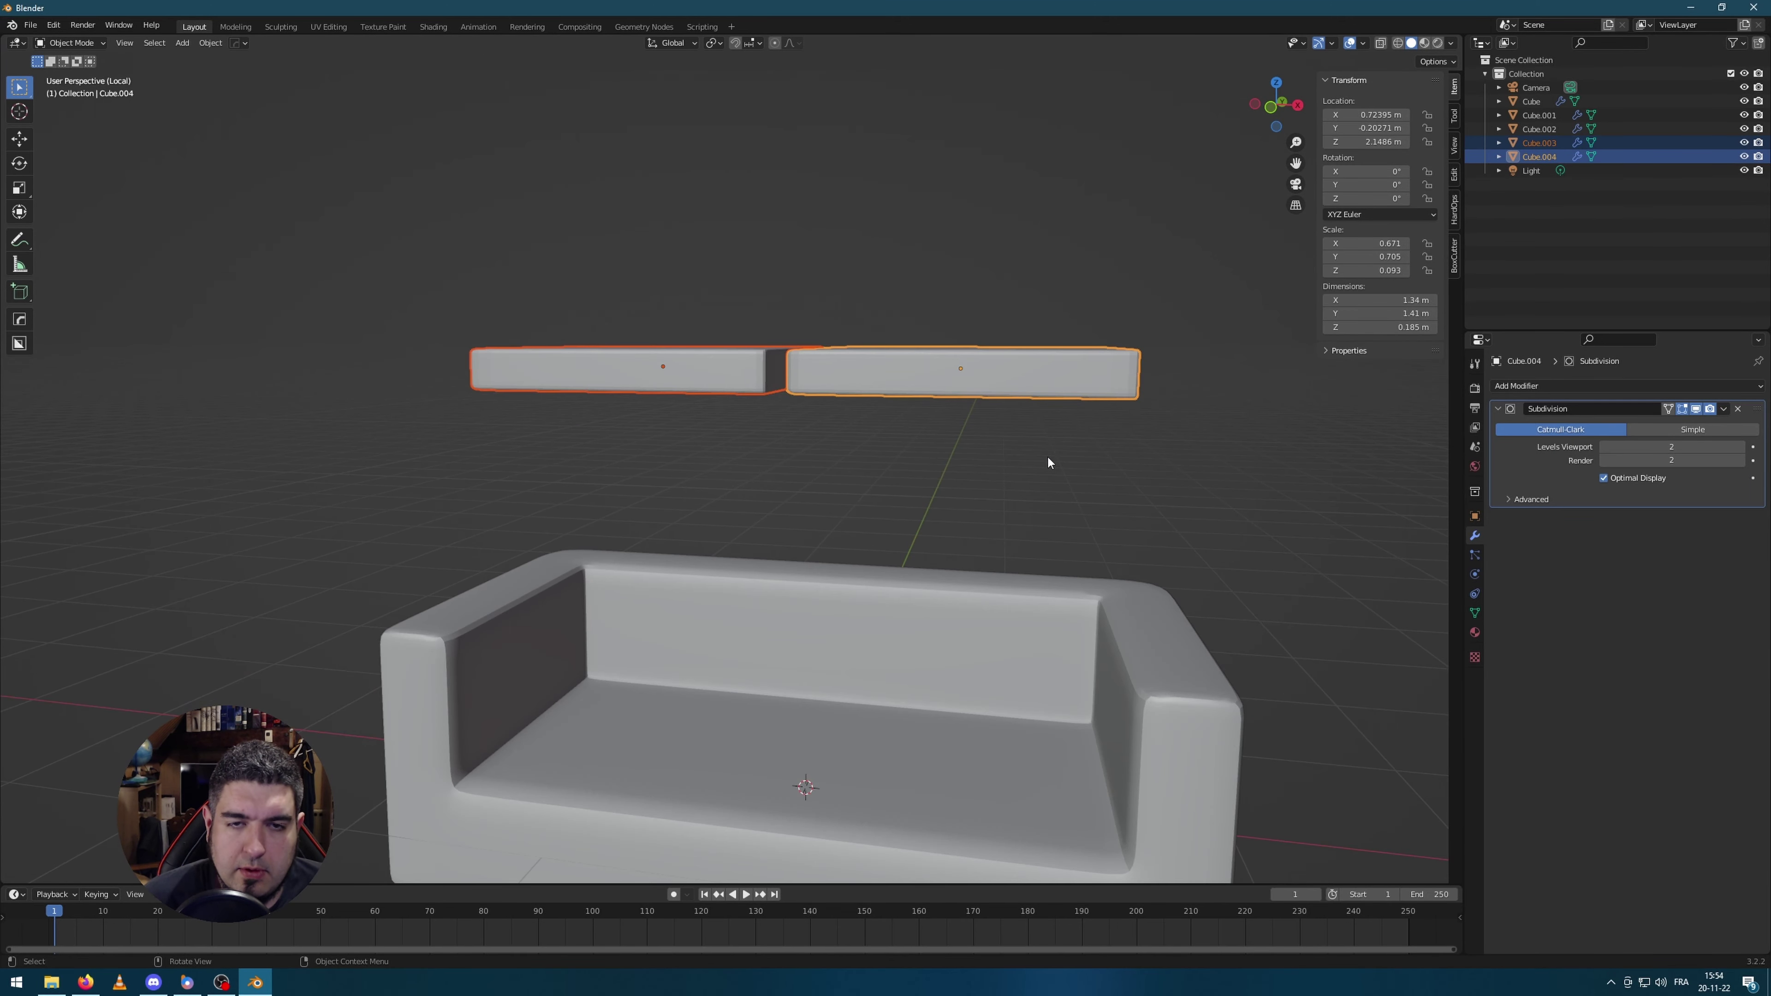
key("s")
key("z")
left_click(1087, 476)
scroll(1048, 370, "down", 4)
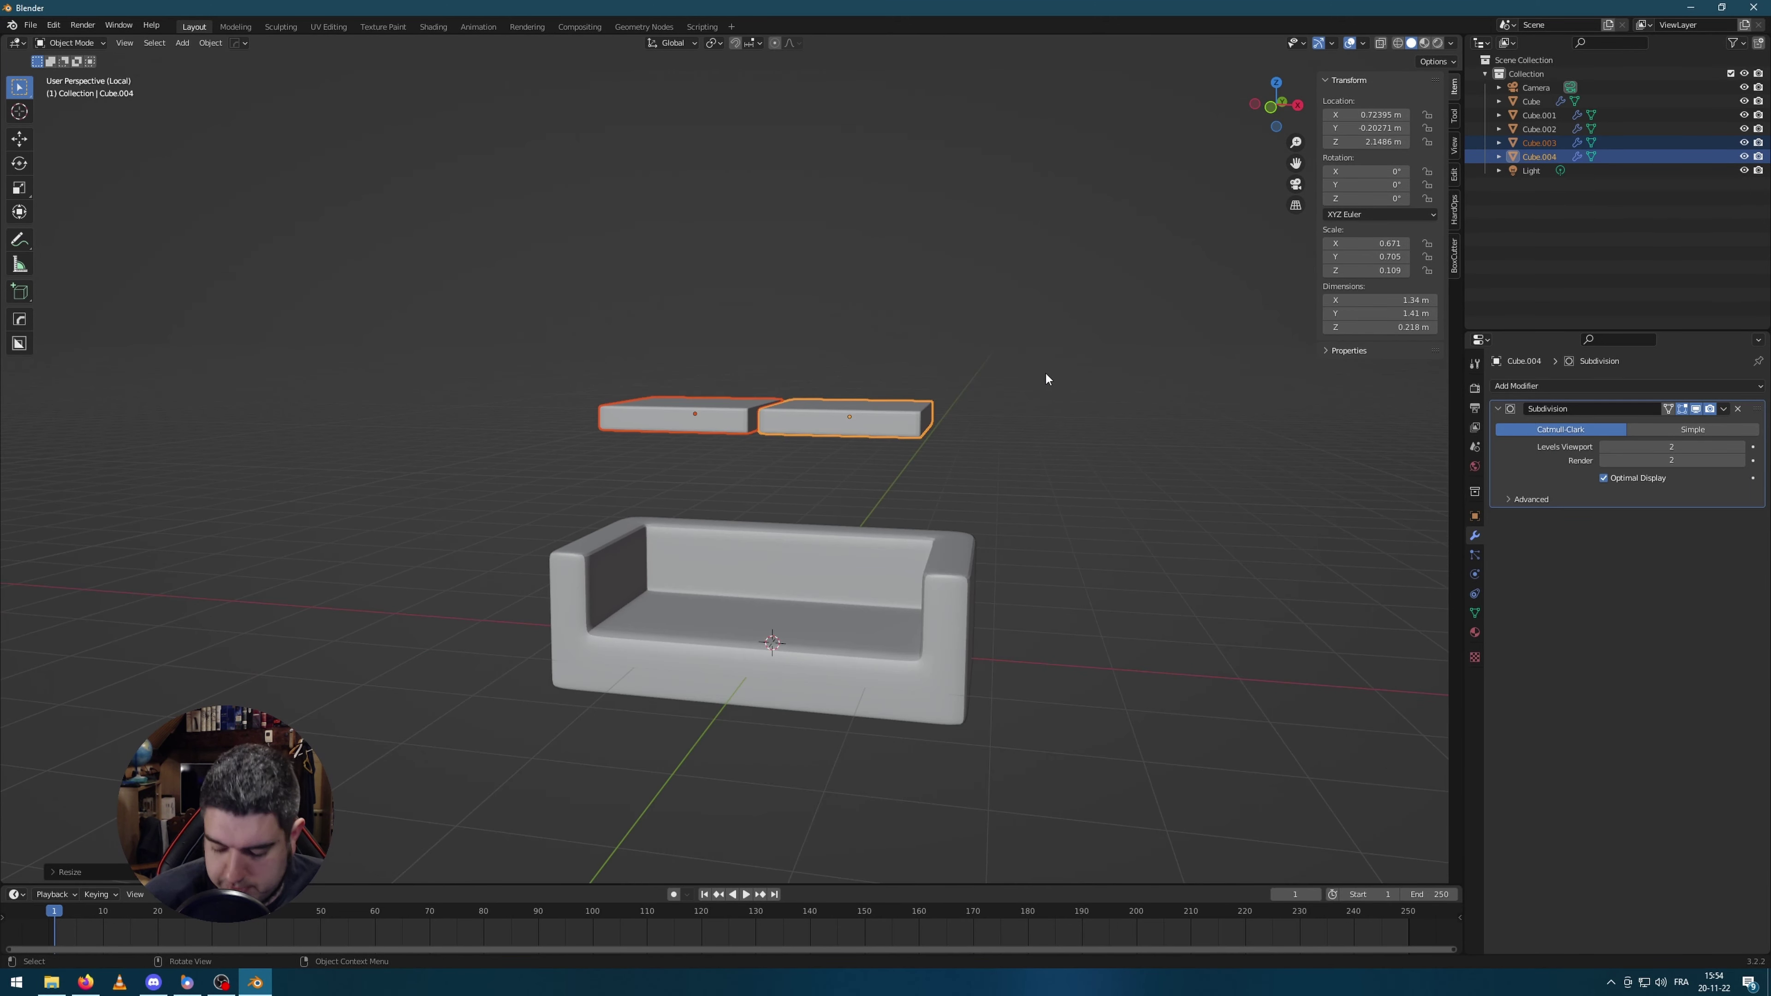
Step: Lower both cushions between the sofa's arms to about Z 0.34 m
key("KP_1")
key("g")
key("z")
left_click(1022, 544)
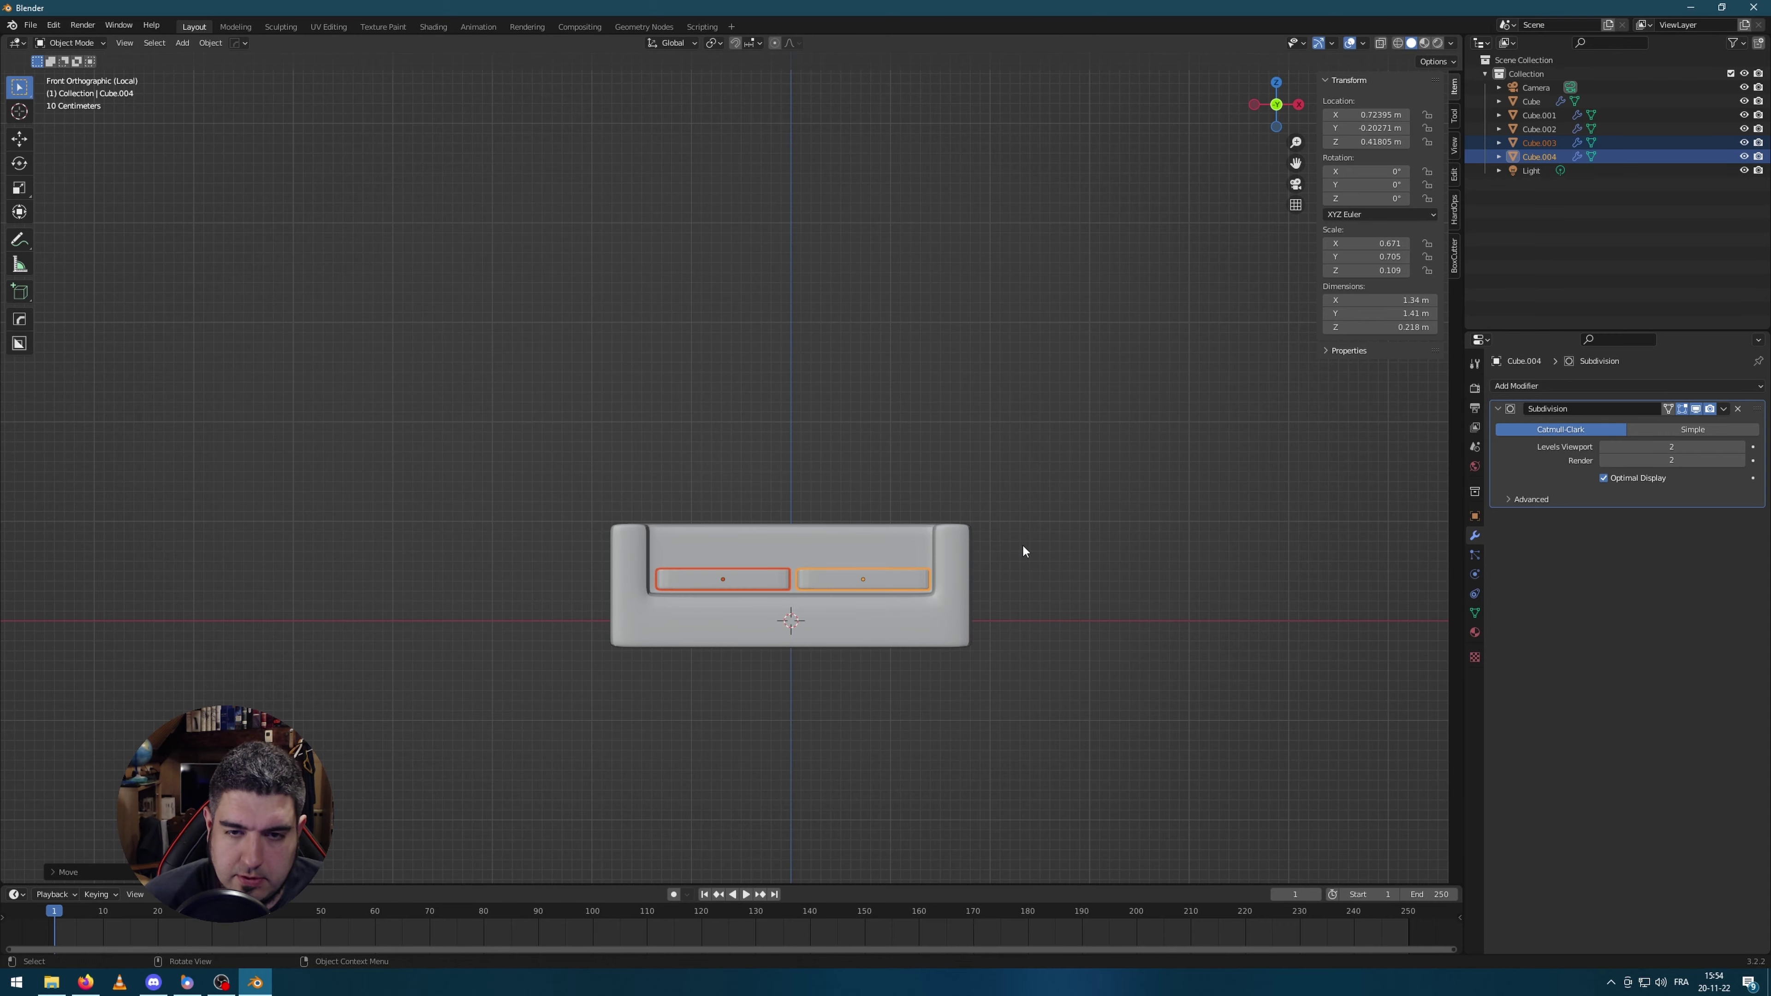
mouse_move(1058, 469)
middle_mouse_down()
mouse_move(1006, 546)
mouse_move(1051, 467)
middle_mouse_up()
key("g")
key("z")
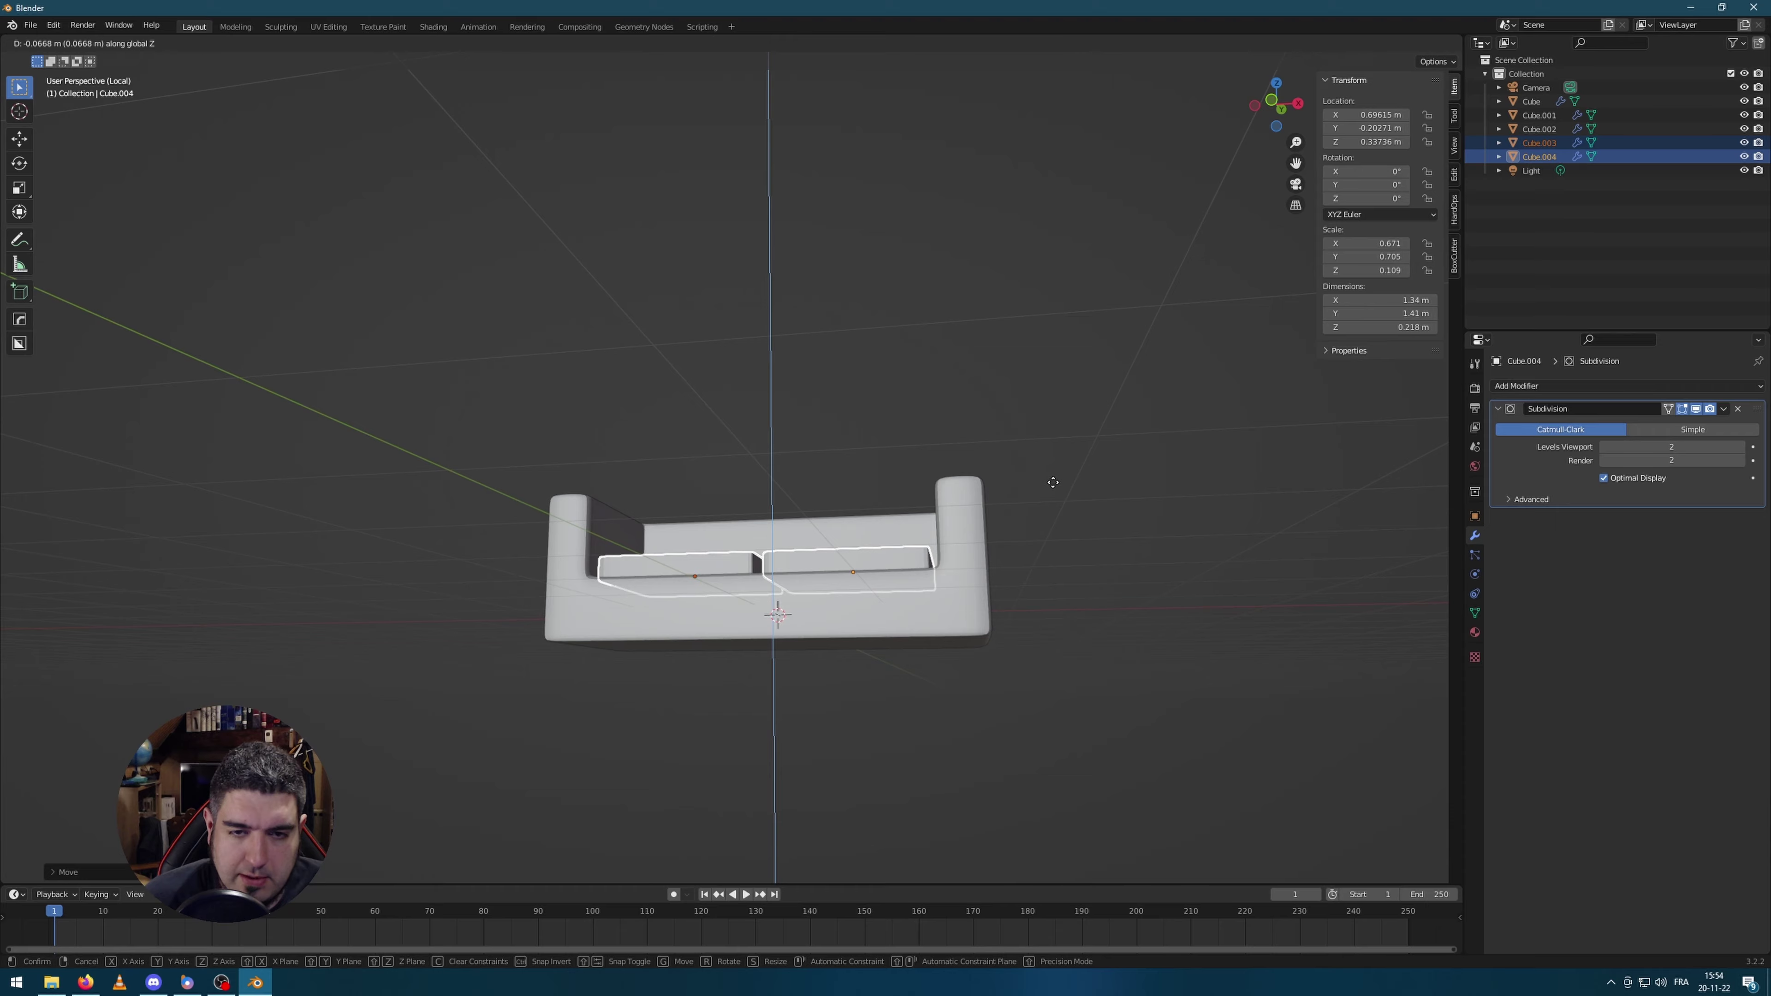
left_click(1053, 473)
Step: Fine-tune the cushions' height from the front view so they rest on the seat at about Z 0.36 m
key("KP_1")
scroll(1032, 654, "up", 4)
key("g")
key("z")
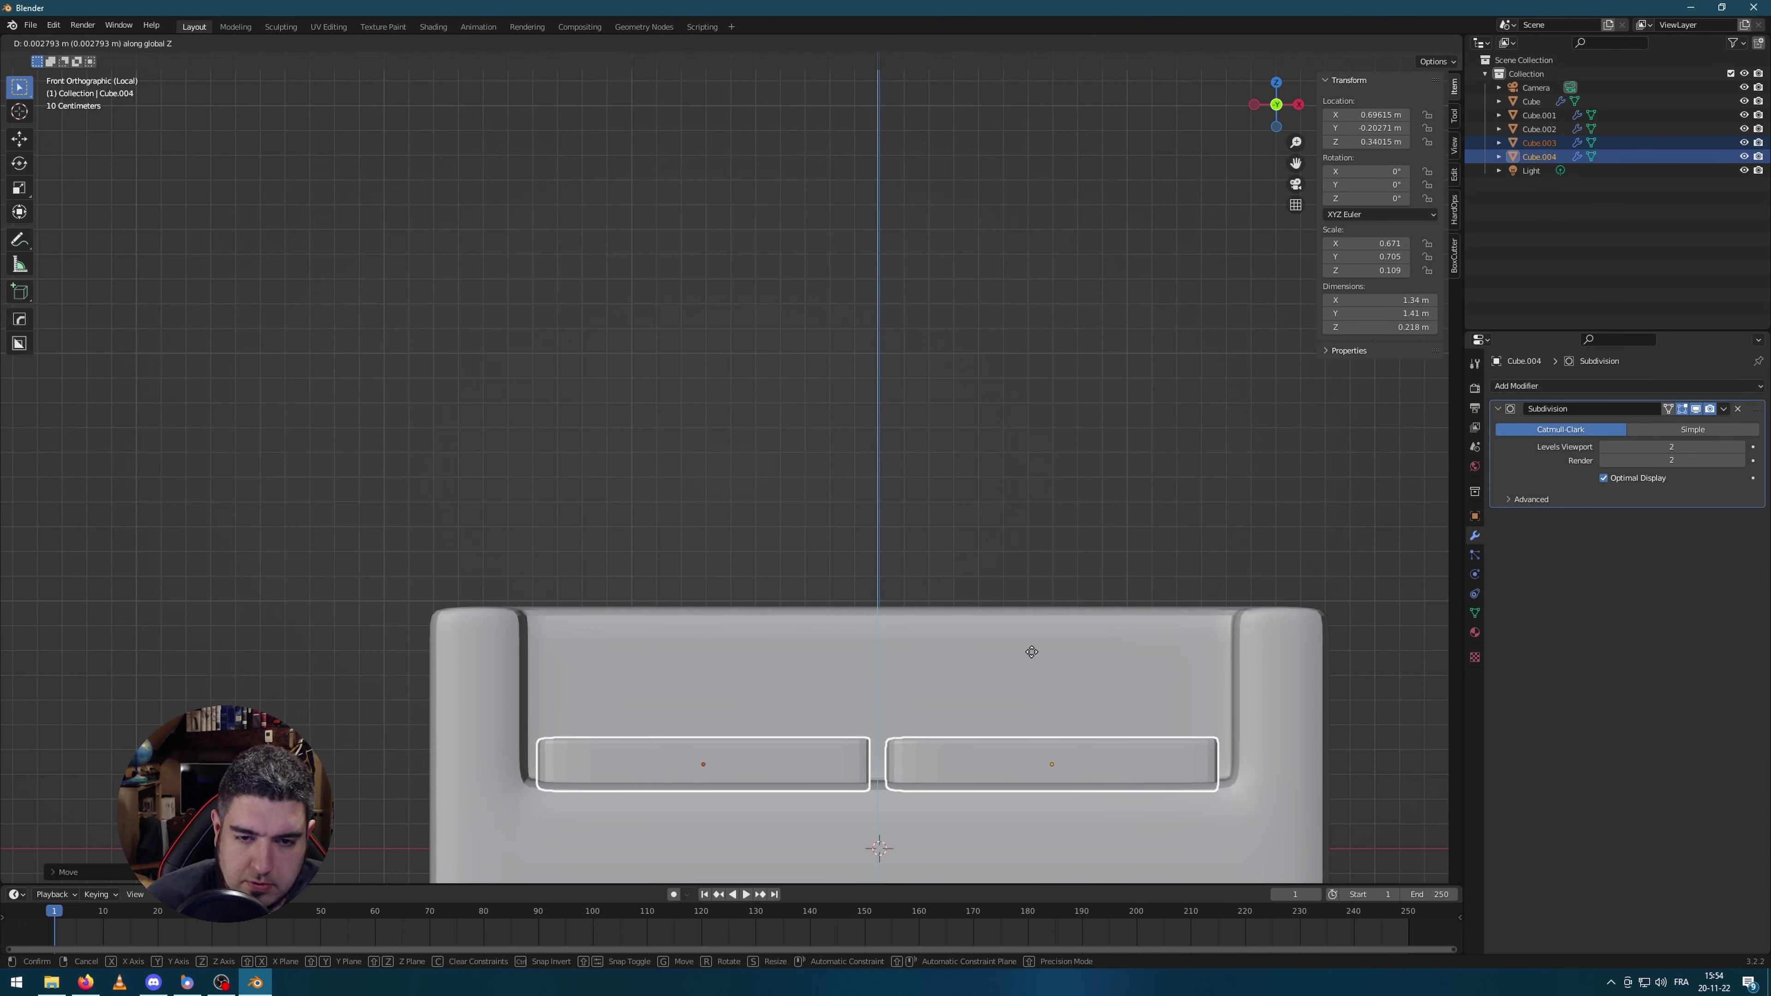
left_click(1032, 648)
Step: Duplicate both seat cushions in place and rotate the copies 90° about the X axis
middle_click_drag(1097, 498, 711, 592)
key("shift+d")
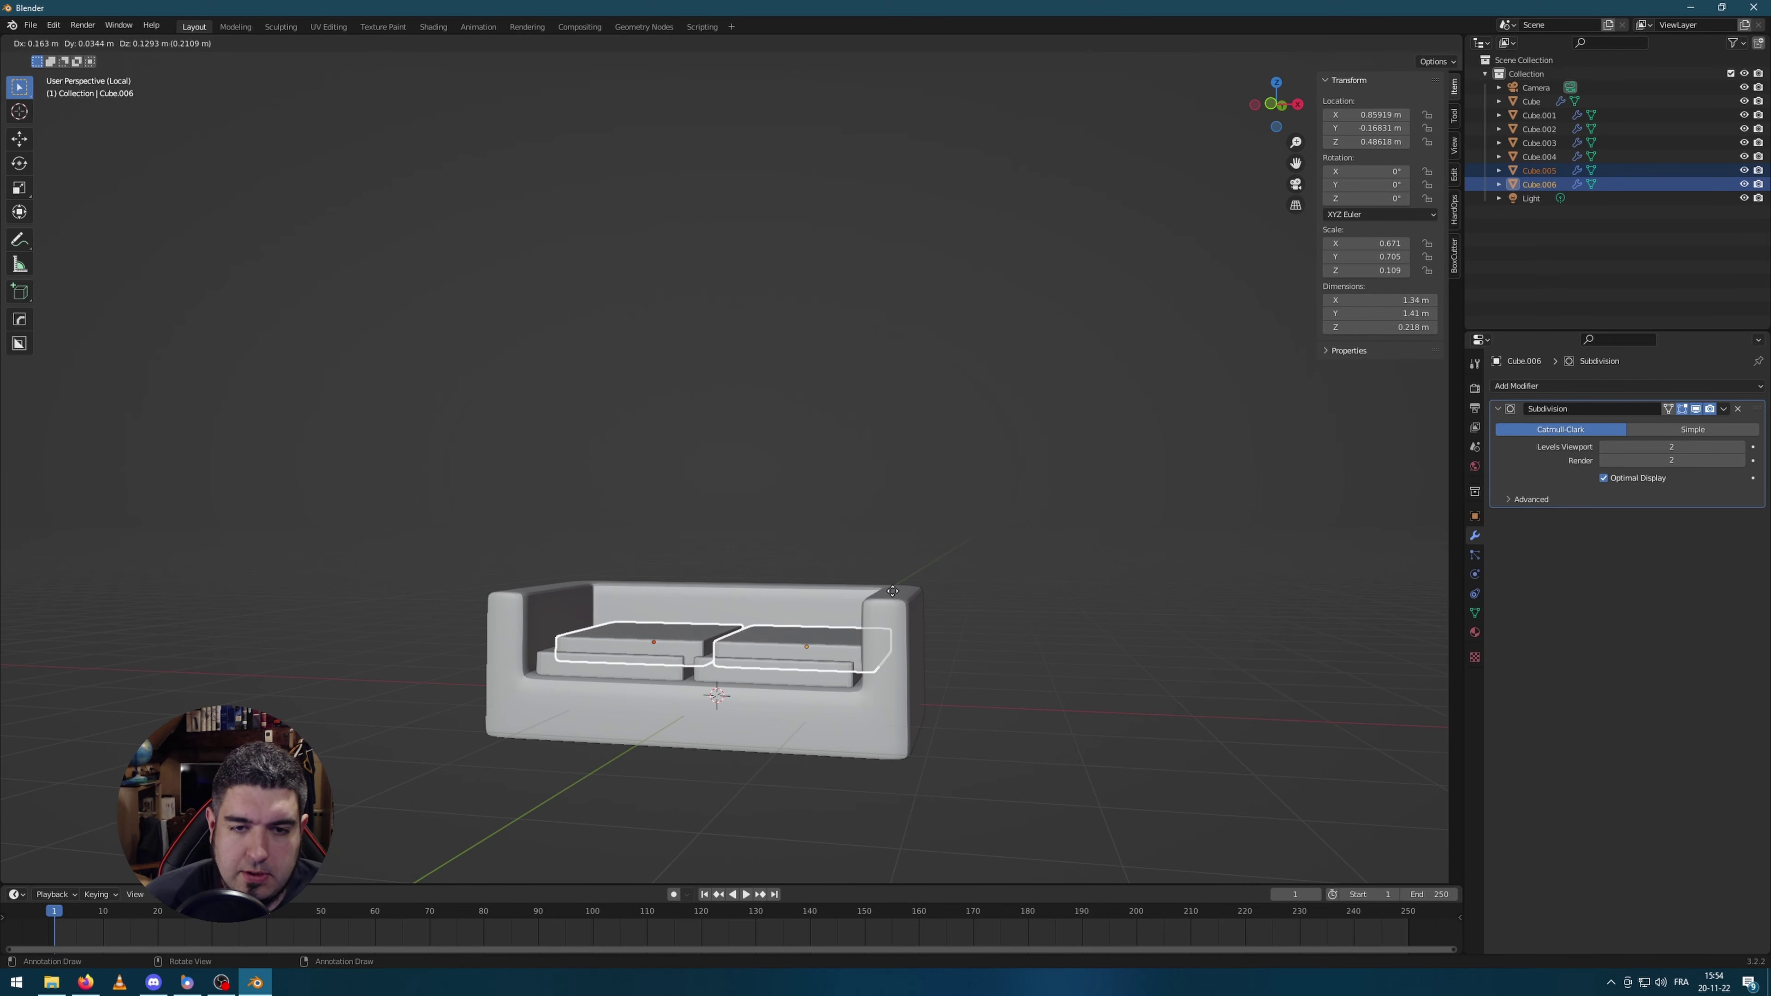
right_click(933, 532)
middle_click_drag(935, 537, 909, 573)
key("r")
key("x")
key("9")
key("0")
key("Return")
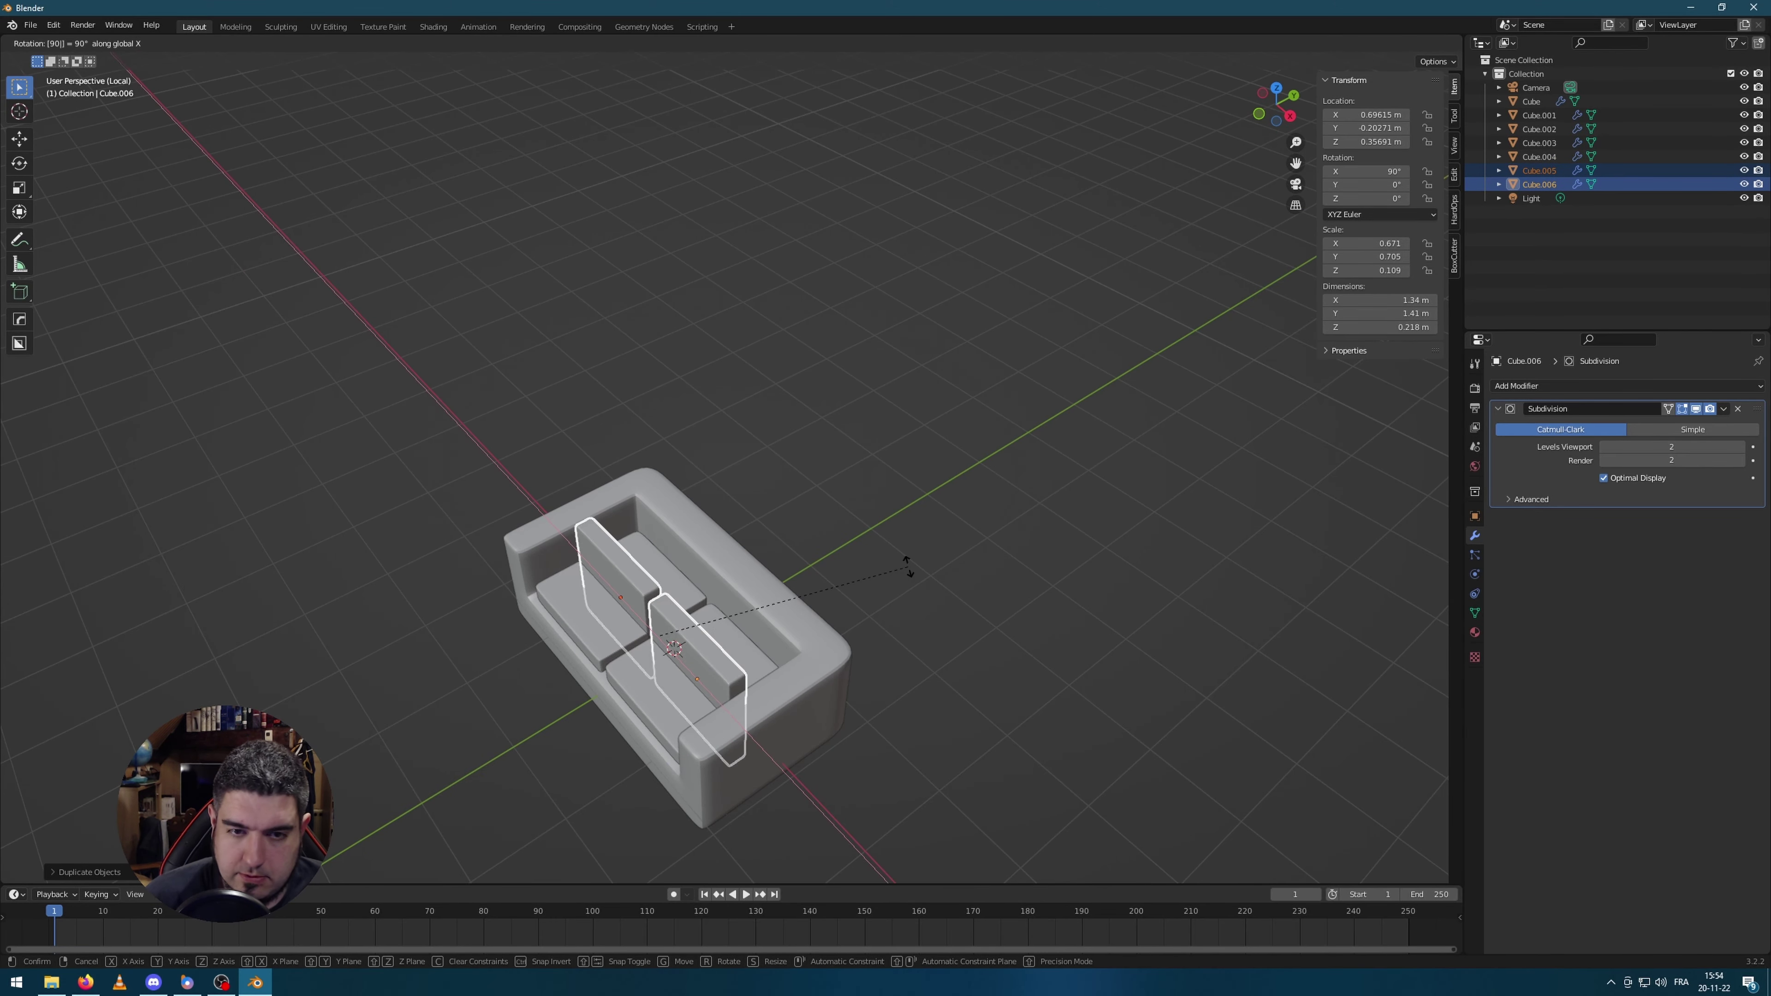
Step: From the top view, move the upright cushions back against the sofa's backrest at about Y 0.46 m
key("KP_7")
key("g")
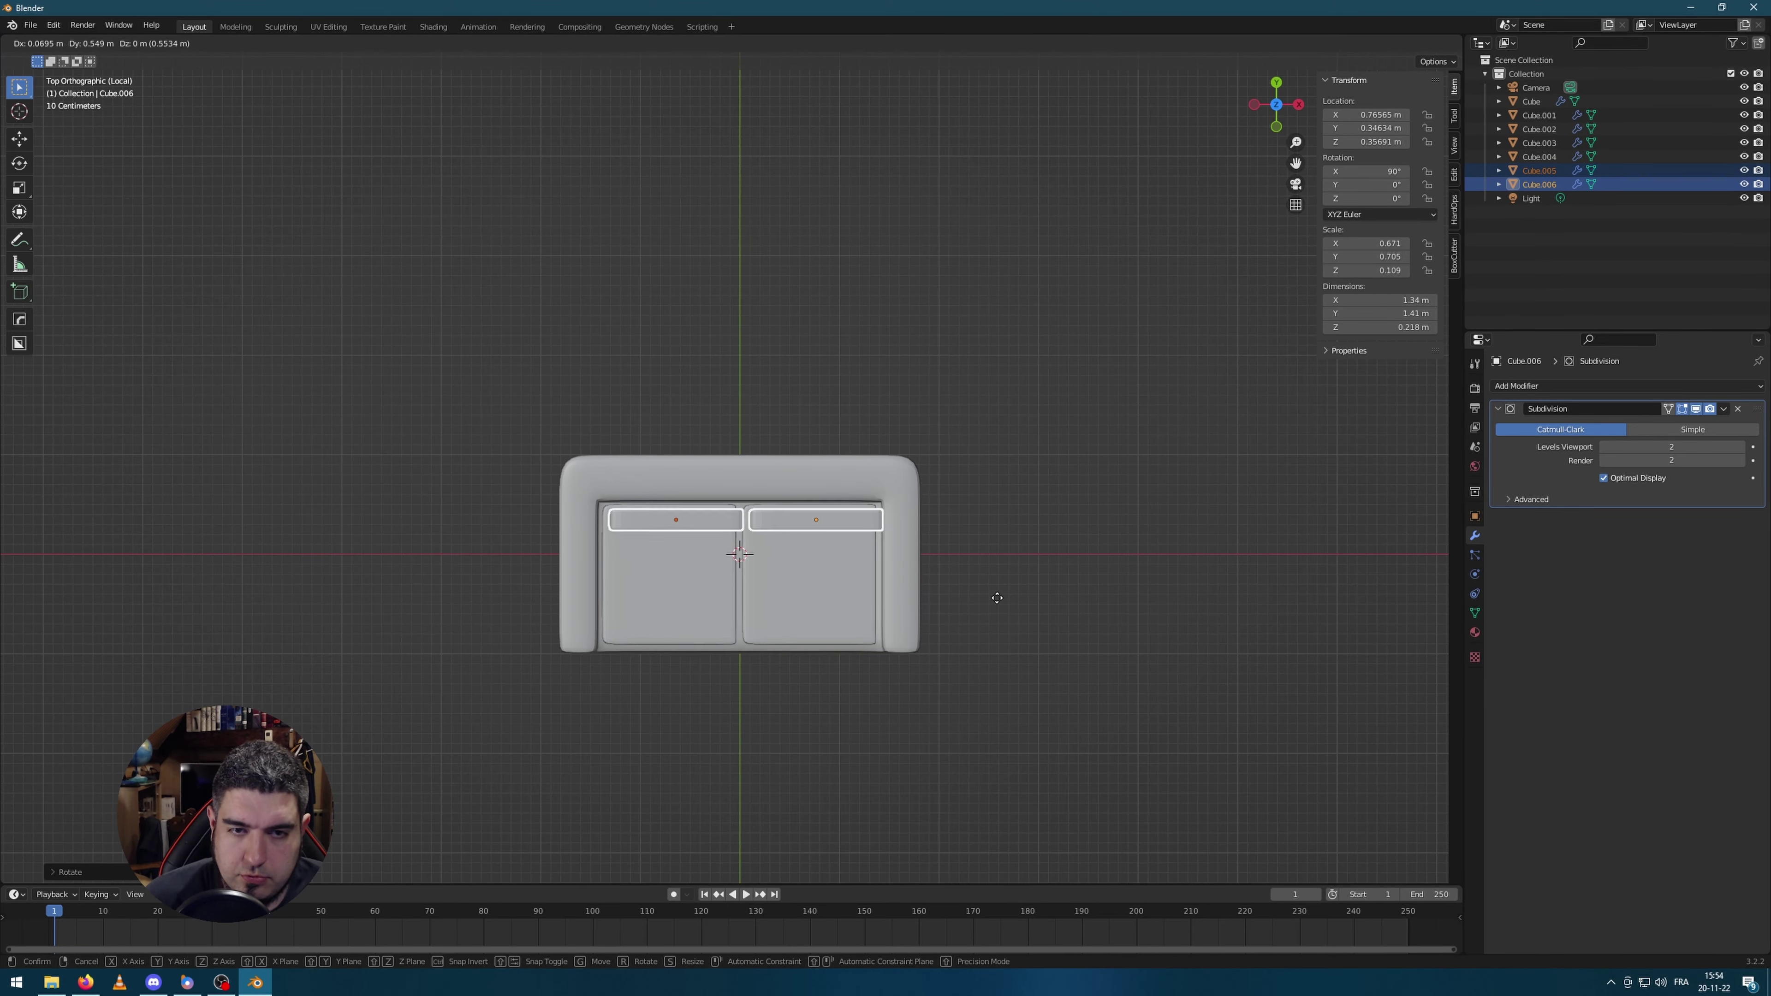
left_click(991, 588)
left_click(1191, 697)
Step: Select both back cushions and shorten them along Z to about 0.93 m tall
middle_click_drag(1190, 696, 1154, 530)
left_click(737, 598)
scroll(736, 597, "up", 2)
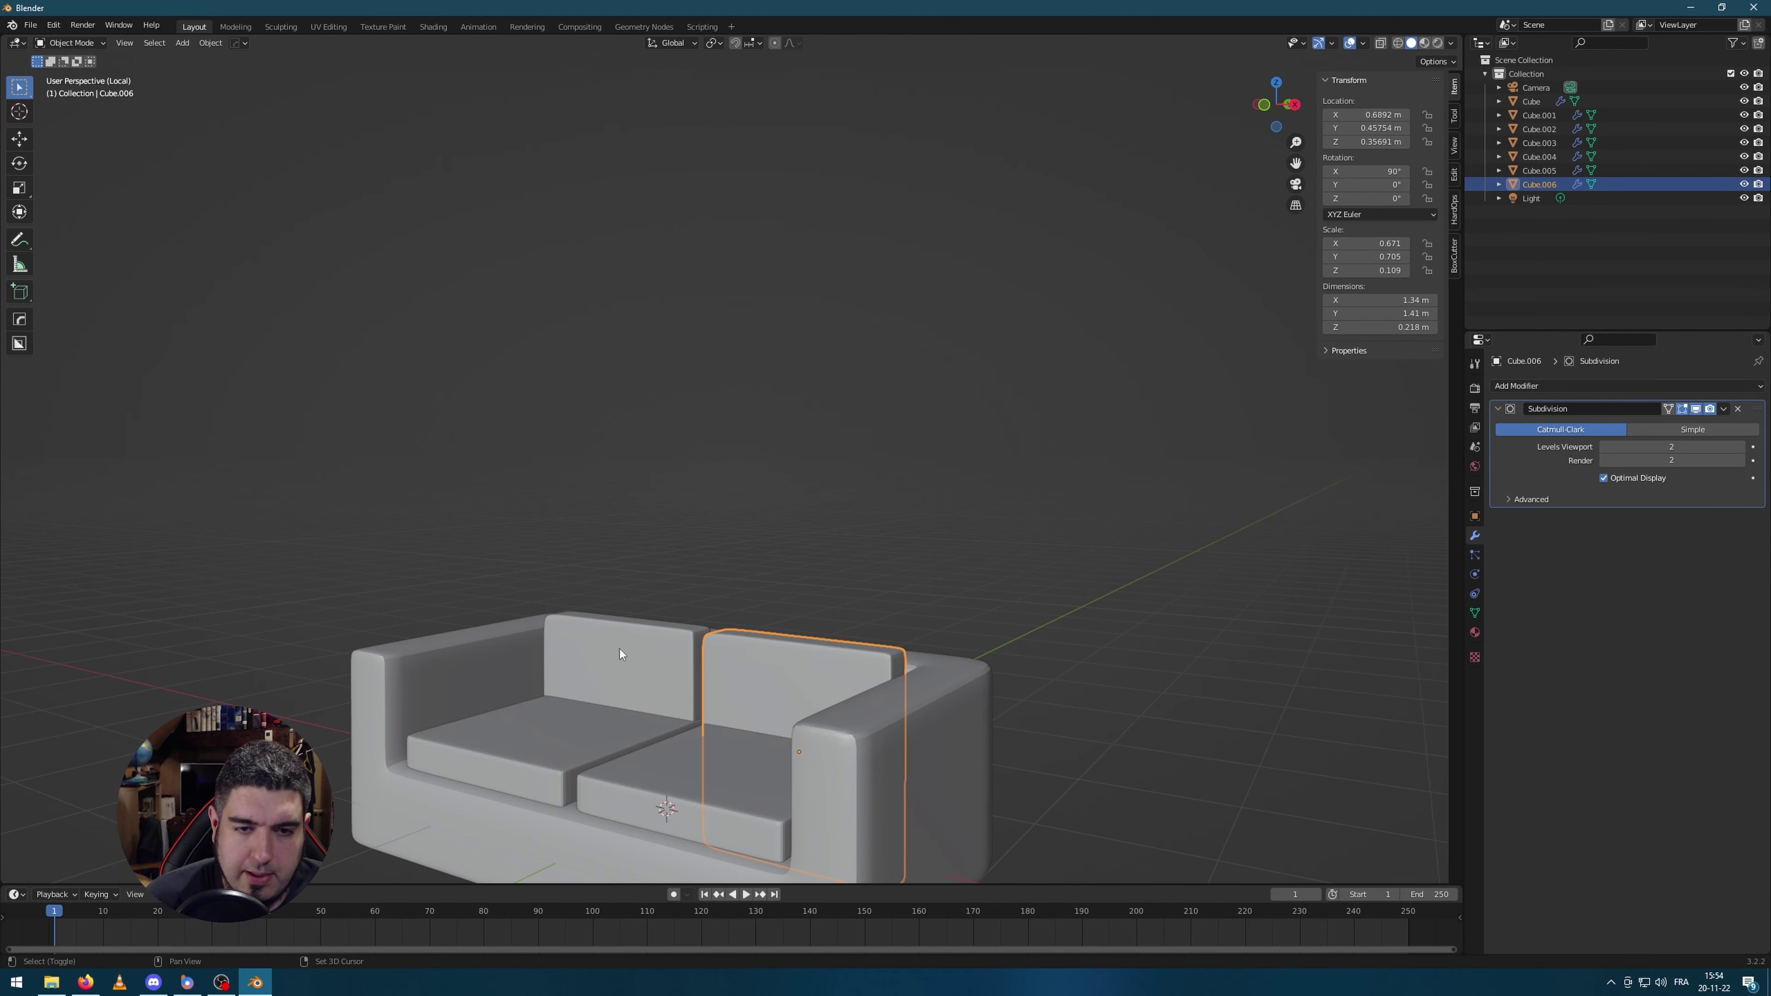
left_click(620, 649, "shift")
key("s")
key("z")
left_click(1062, 696)
Step: Raise the back cushions to about Z 0.69 m so they sit behind the seat cushions
key("g")
key("z")
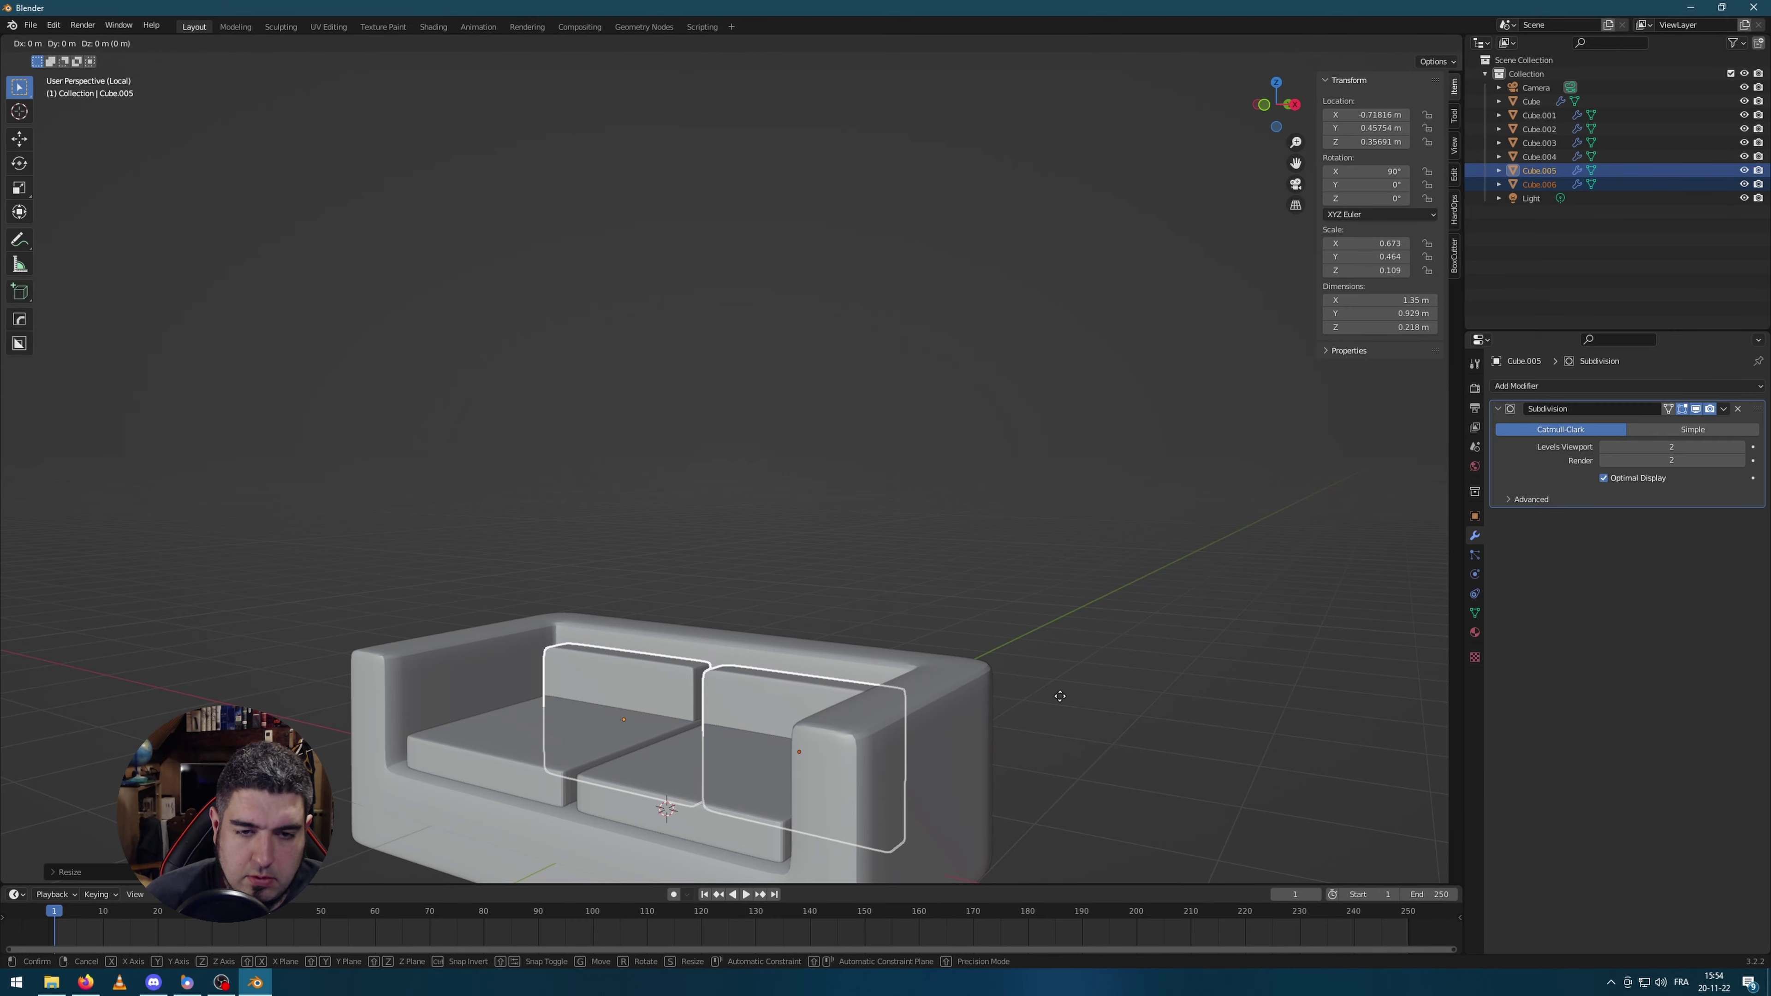
left_click(1082, 623)
left_click(1082, 624)
middle_click_drag(1082, 623, 1004, 634)
scroll(1018, 588, "down", 2)
scroll(842, 623, "up", 2)
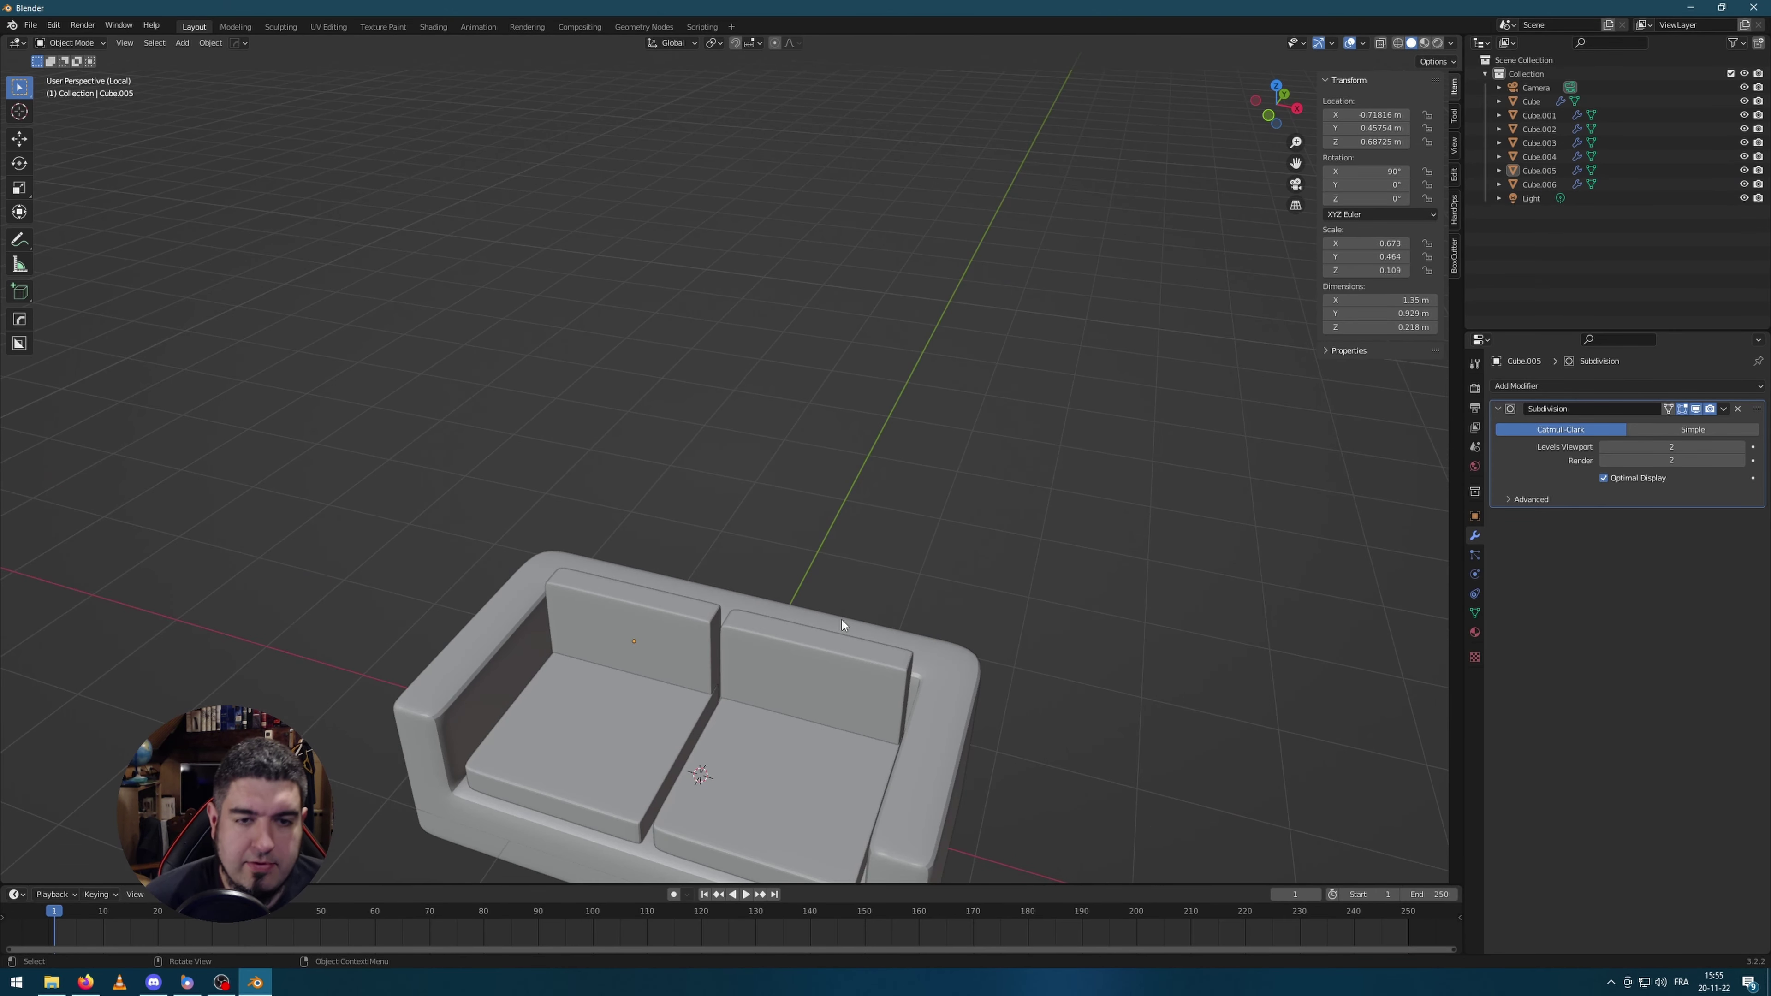
Step: Add another cube, raise it above the sofa to about Z 2.7 m, and give it a level 2 subdivision
key("shift+a")
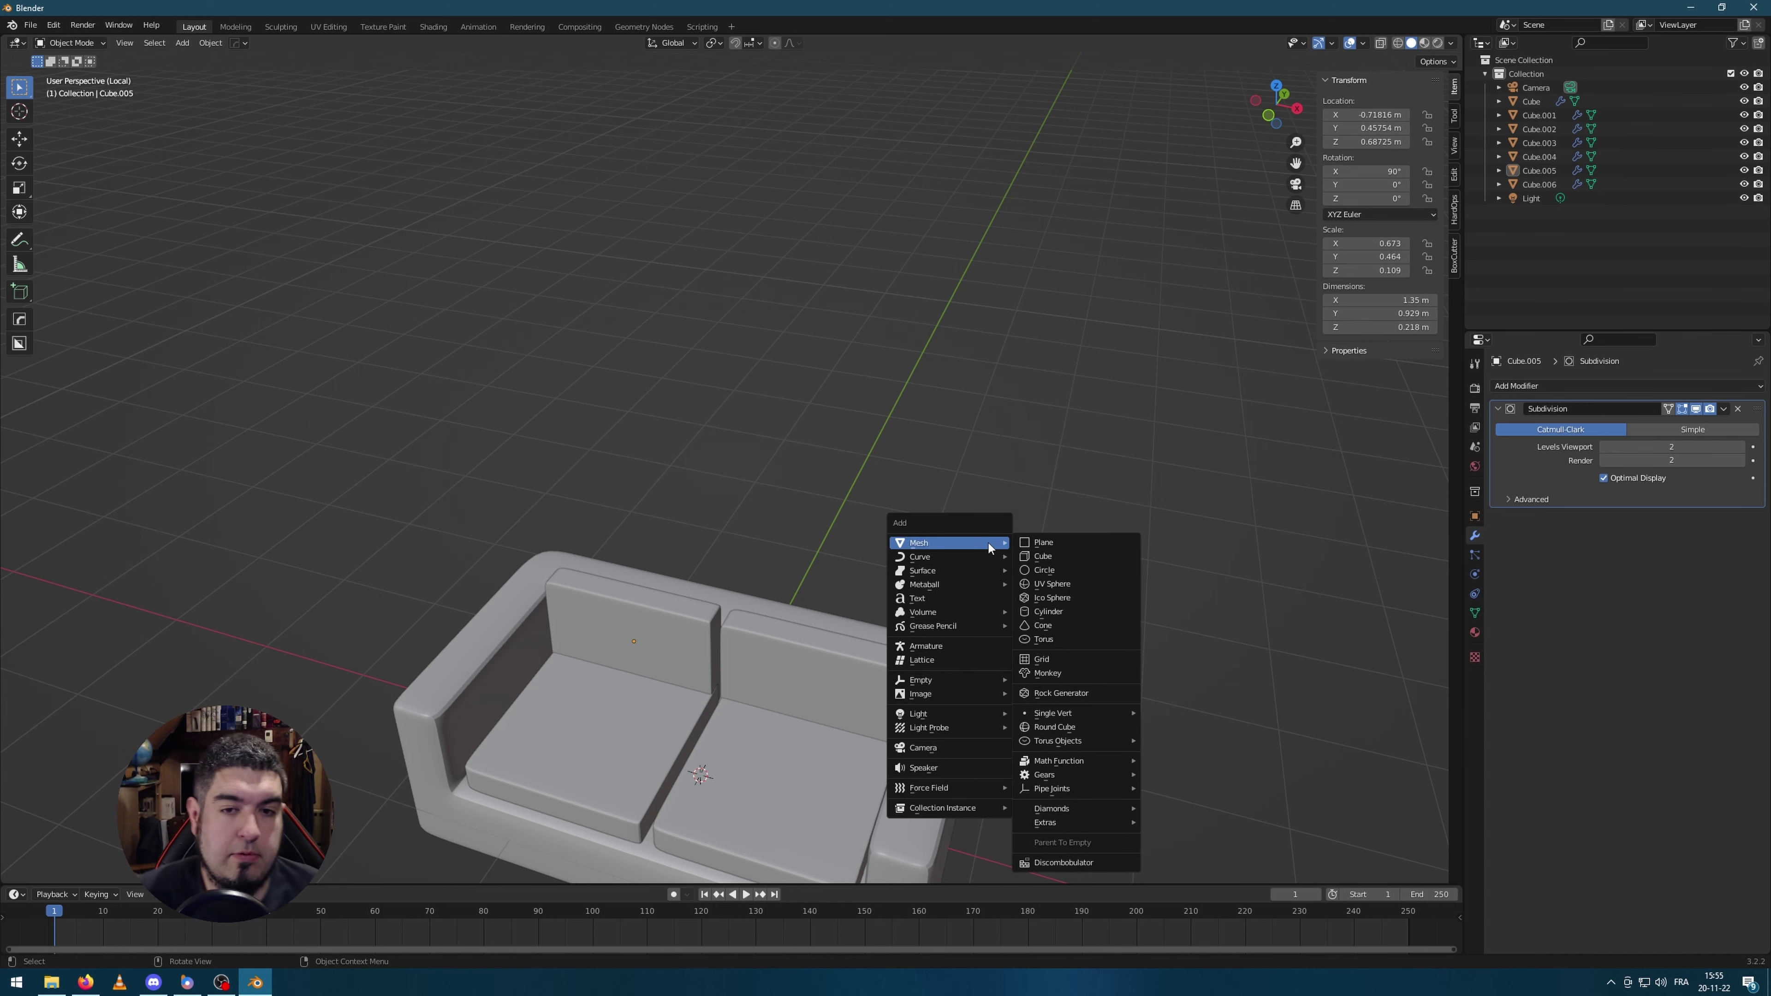
left_click(1070, 557)
scroll(825, 719, "down", 2)
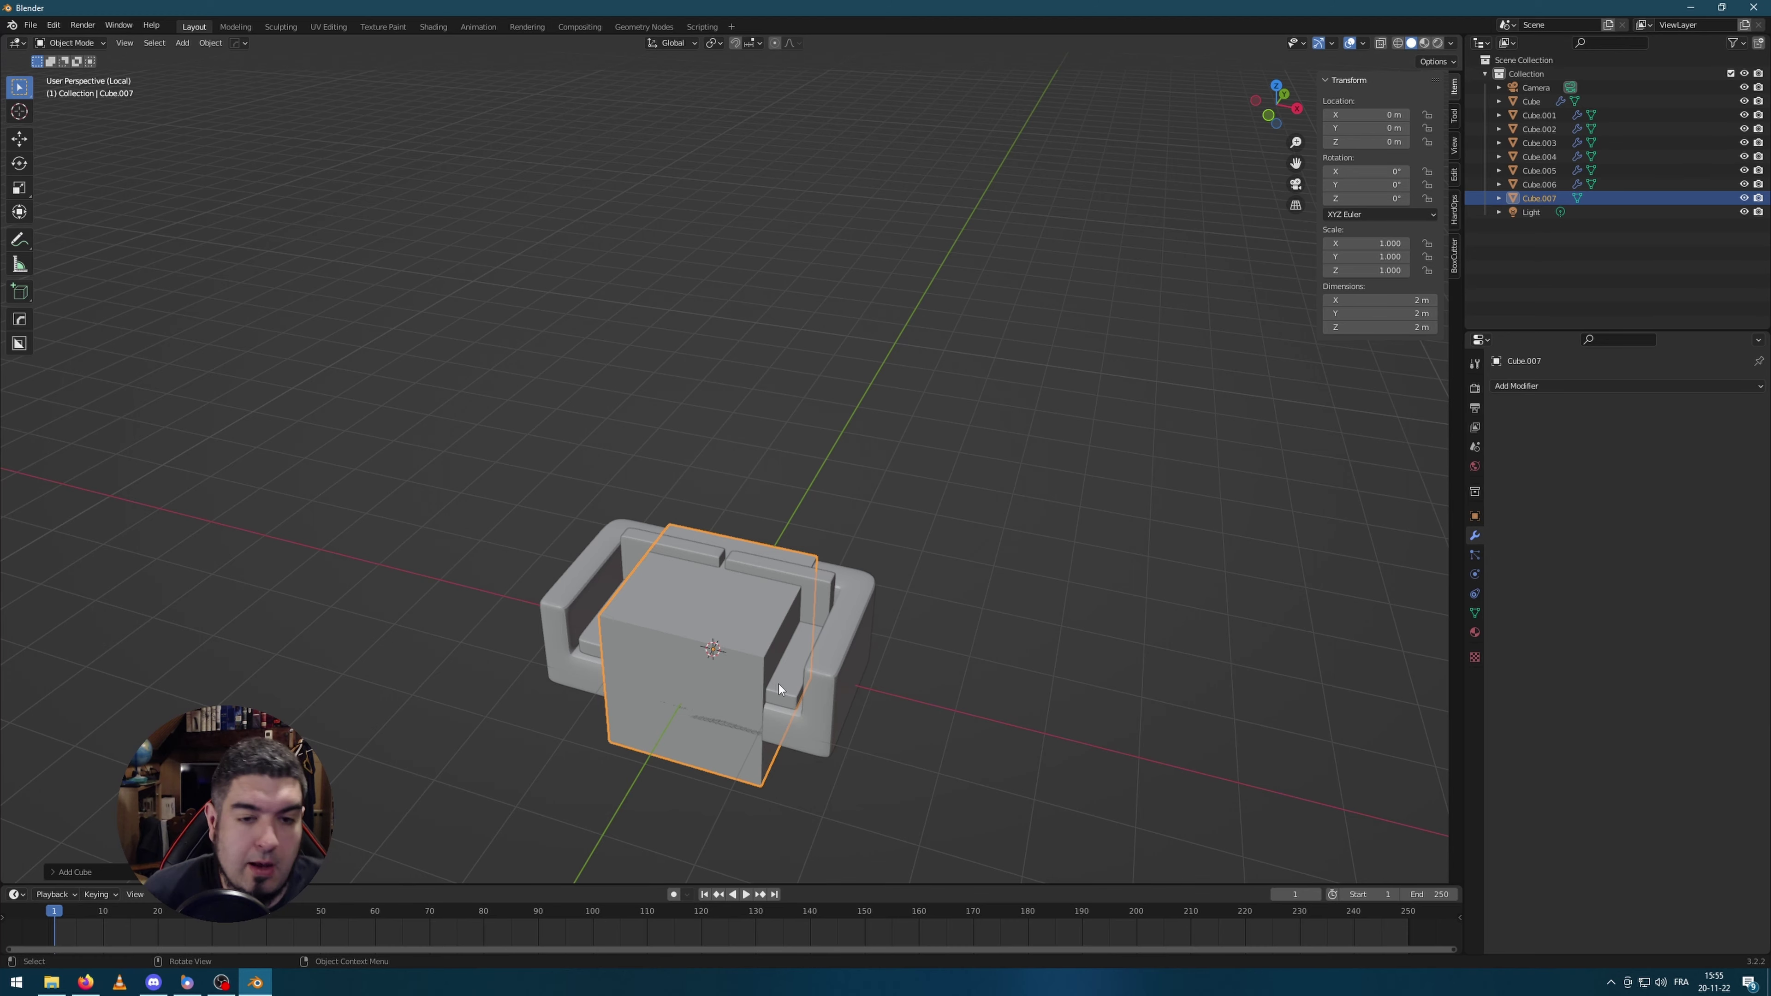
middle_click_drag(1000, 702, 994, 668)
key("g")
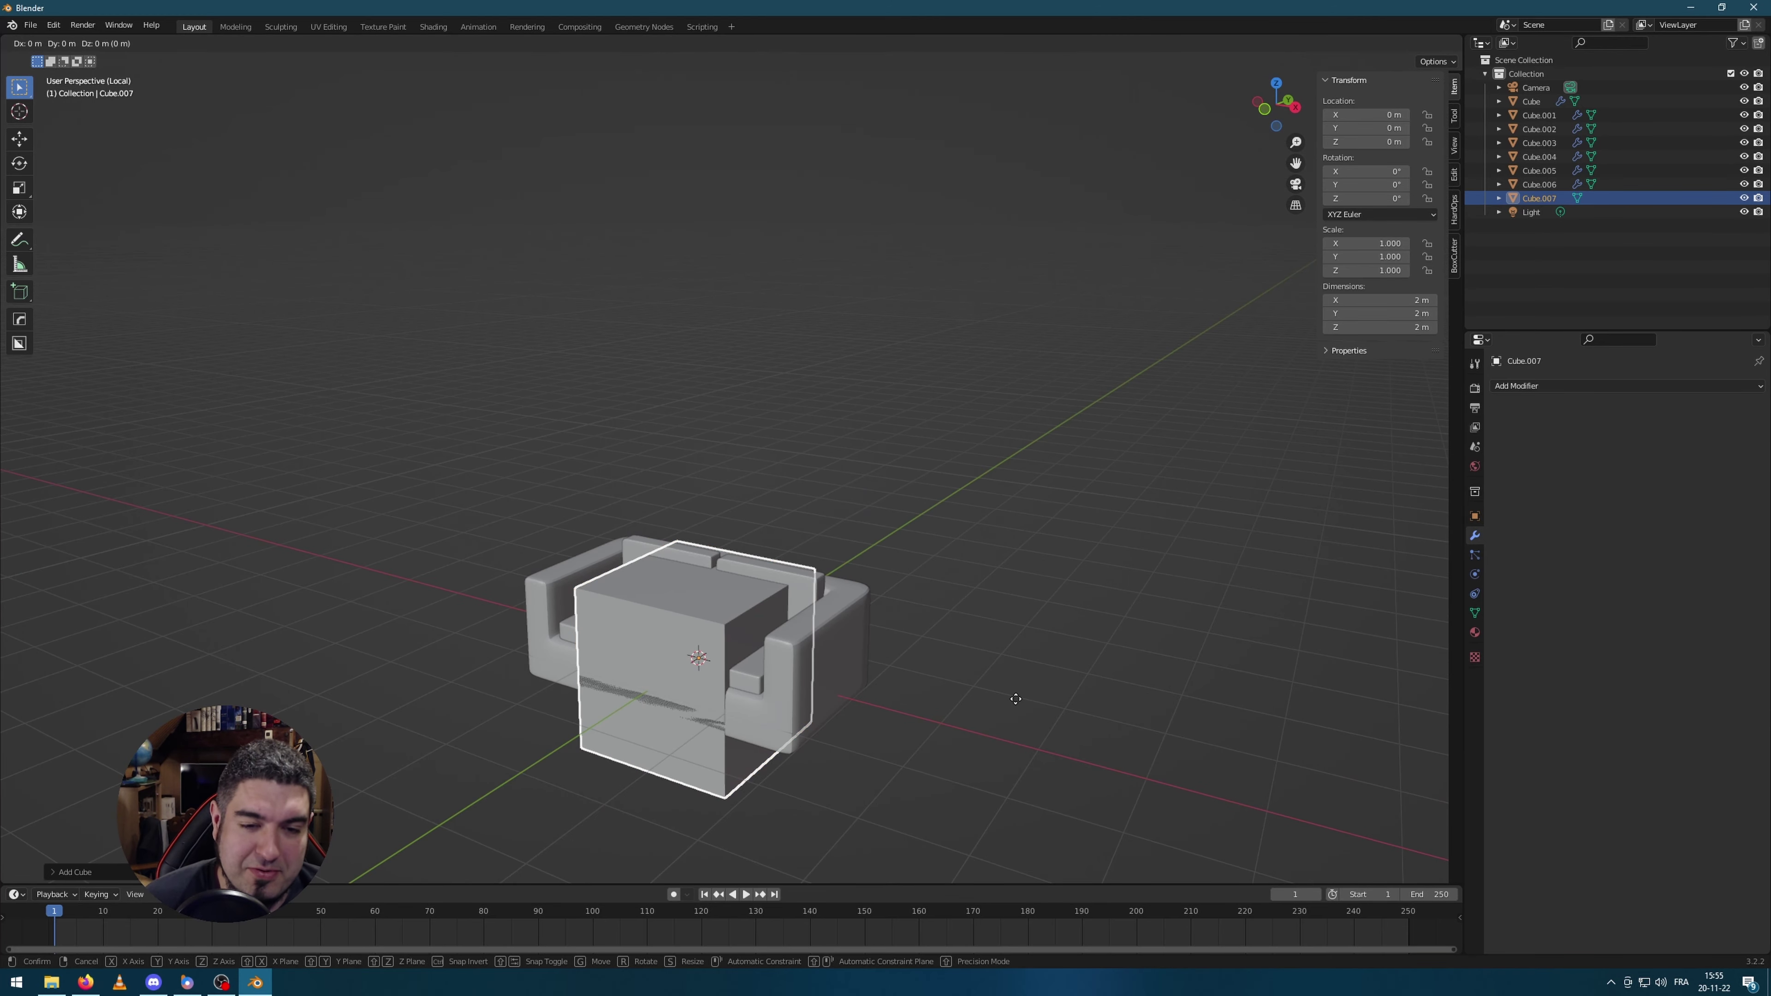
key("z")
left_click(880, 557)
key("ctrl+2")
Step: Add horizontal loop cuts in the new cube's upper and lower parts and vertical loop cuts toward its sides
middle_click_drag(779, 382, 695, 433)
key("Tab")
left_click_drag(623, 426, 596, 523)
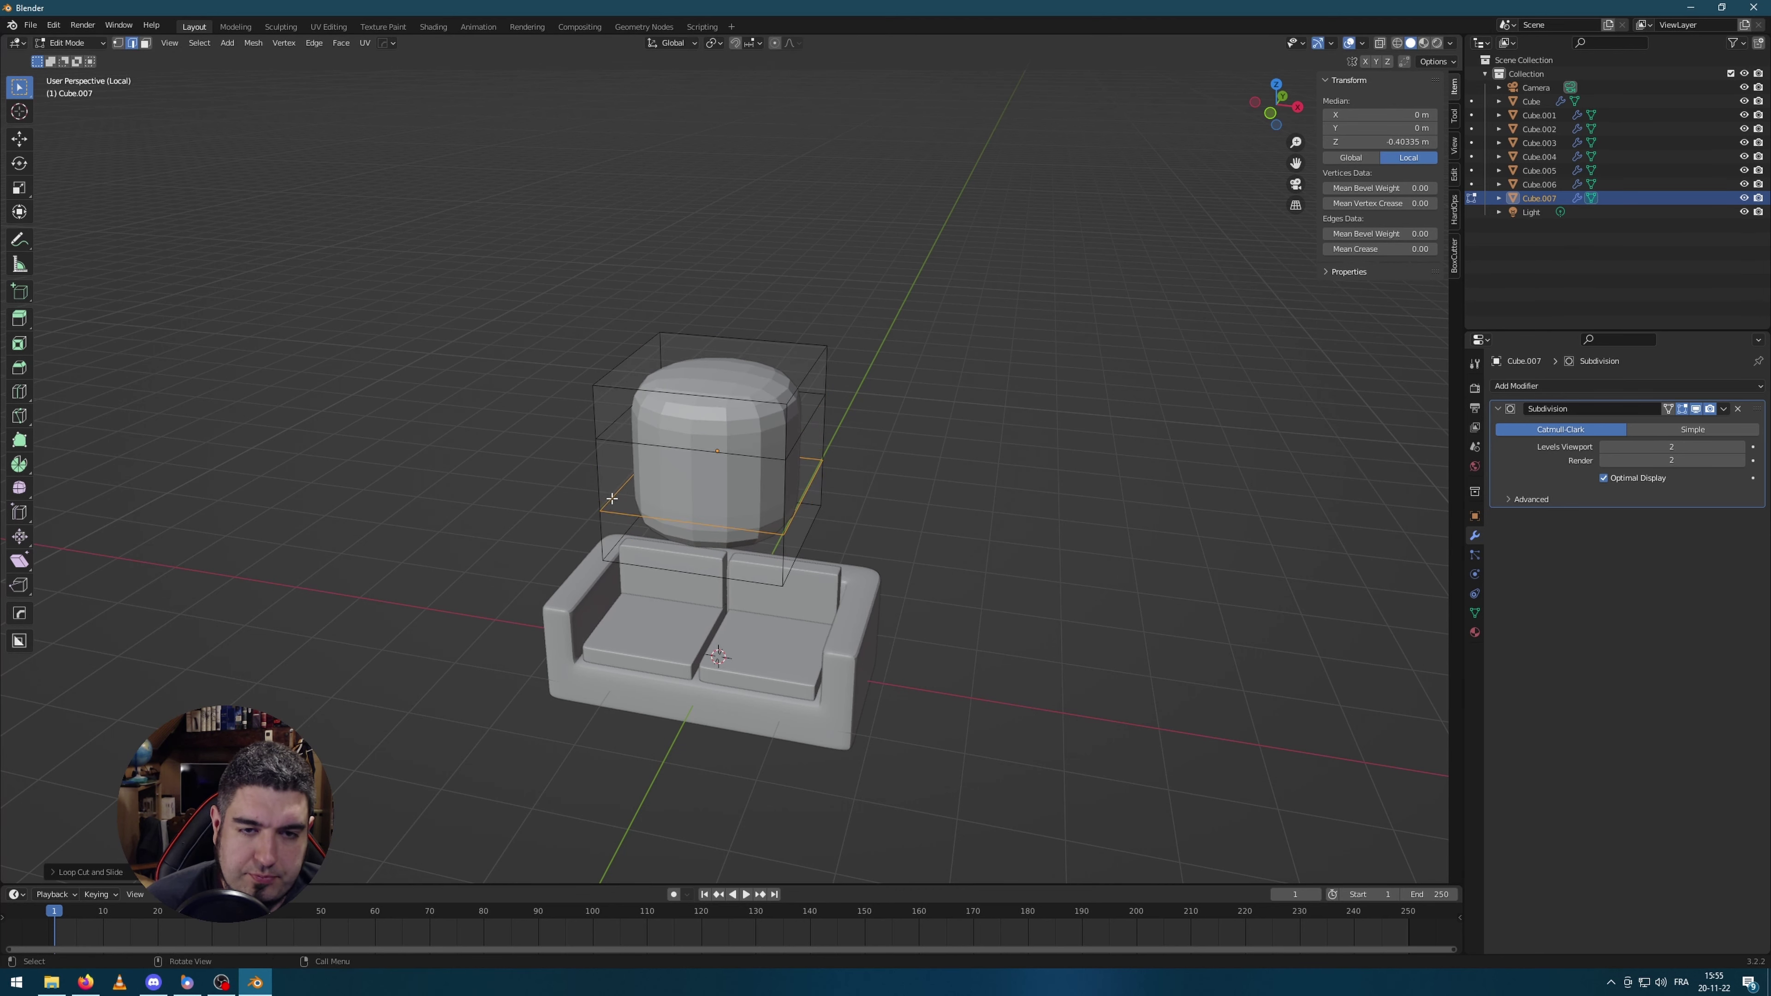
middle_click_drag(596, 523, 820, 439)
left_click_drag(740, 432, 686, 425)
key("Tab")
Step: Scale the new cube down uniformly to about 1.16 m, then flatten it along X to about 0.45 m
middle_click_drag(686, 424, 1040, 502)
key("s")
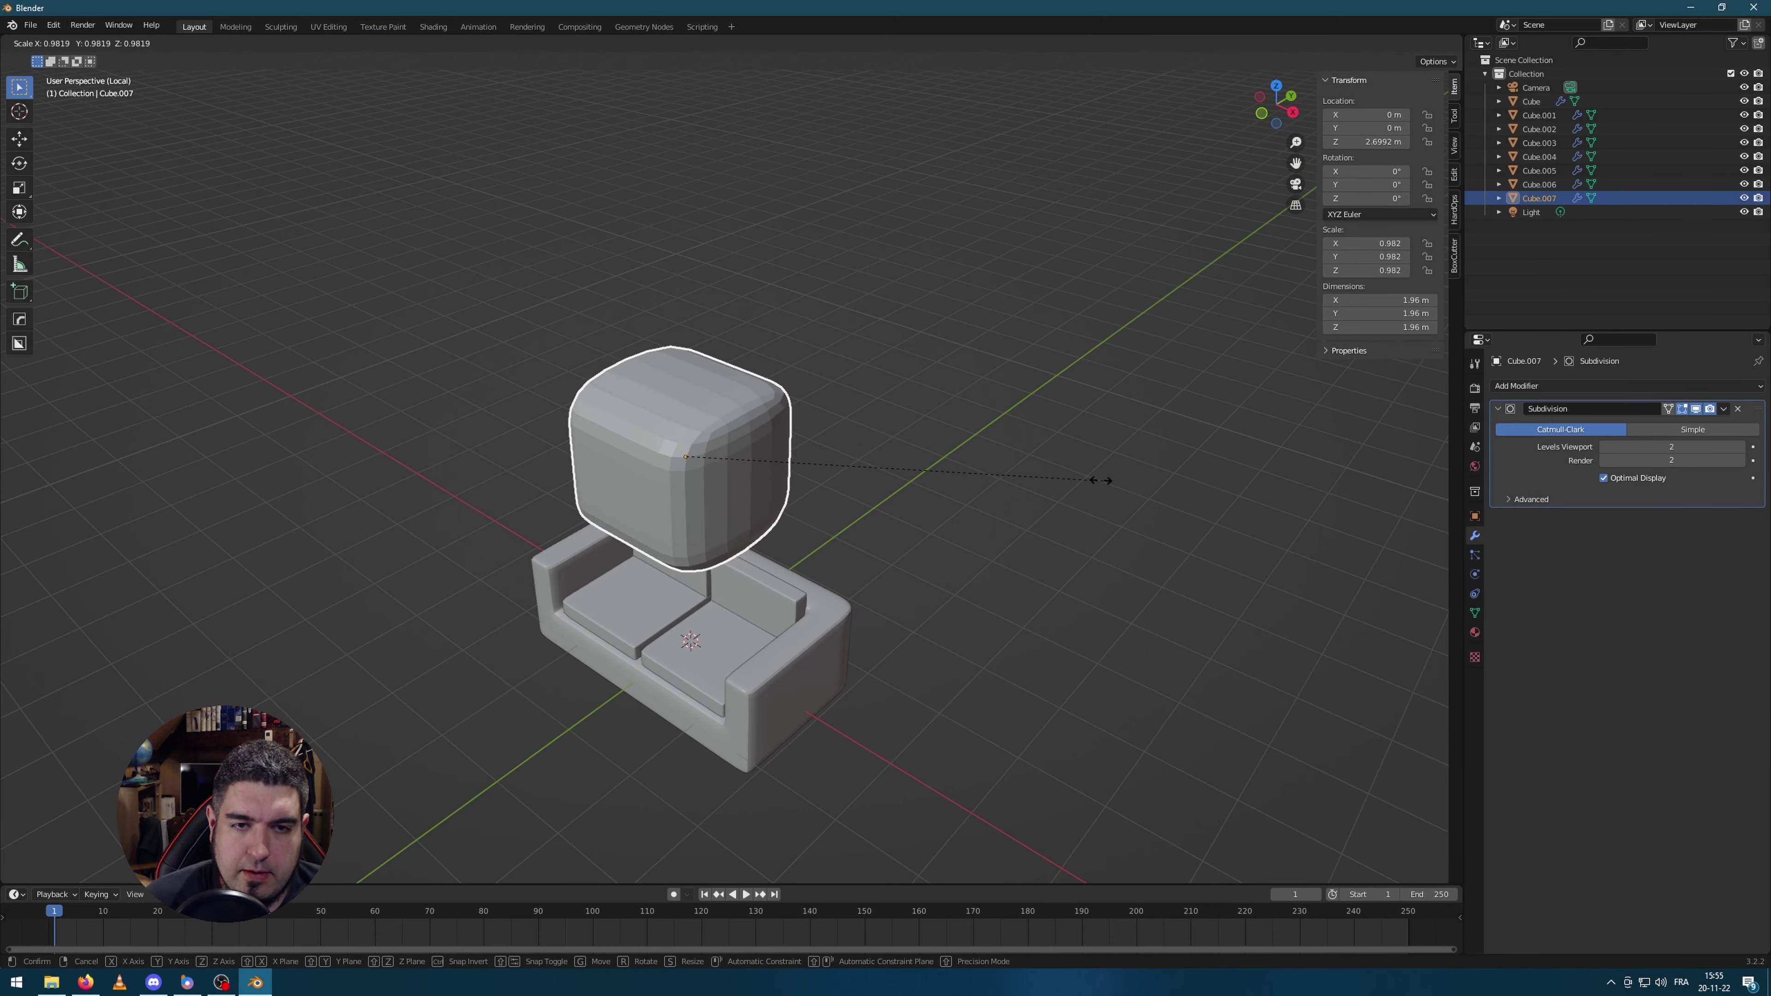
left_click(906, 509)
middle_click_drag(907, 509, 1039, 488)
key("s")
key("x")
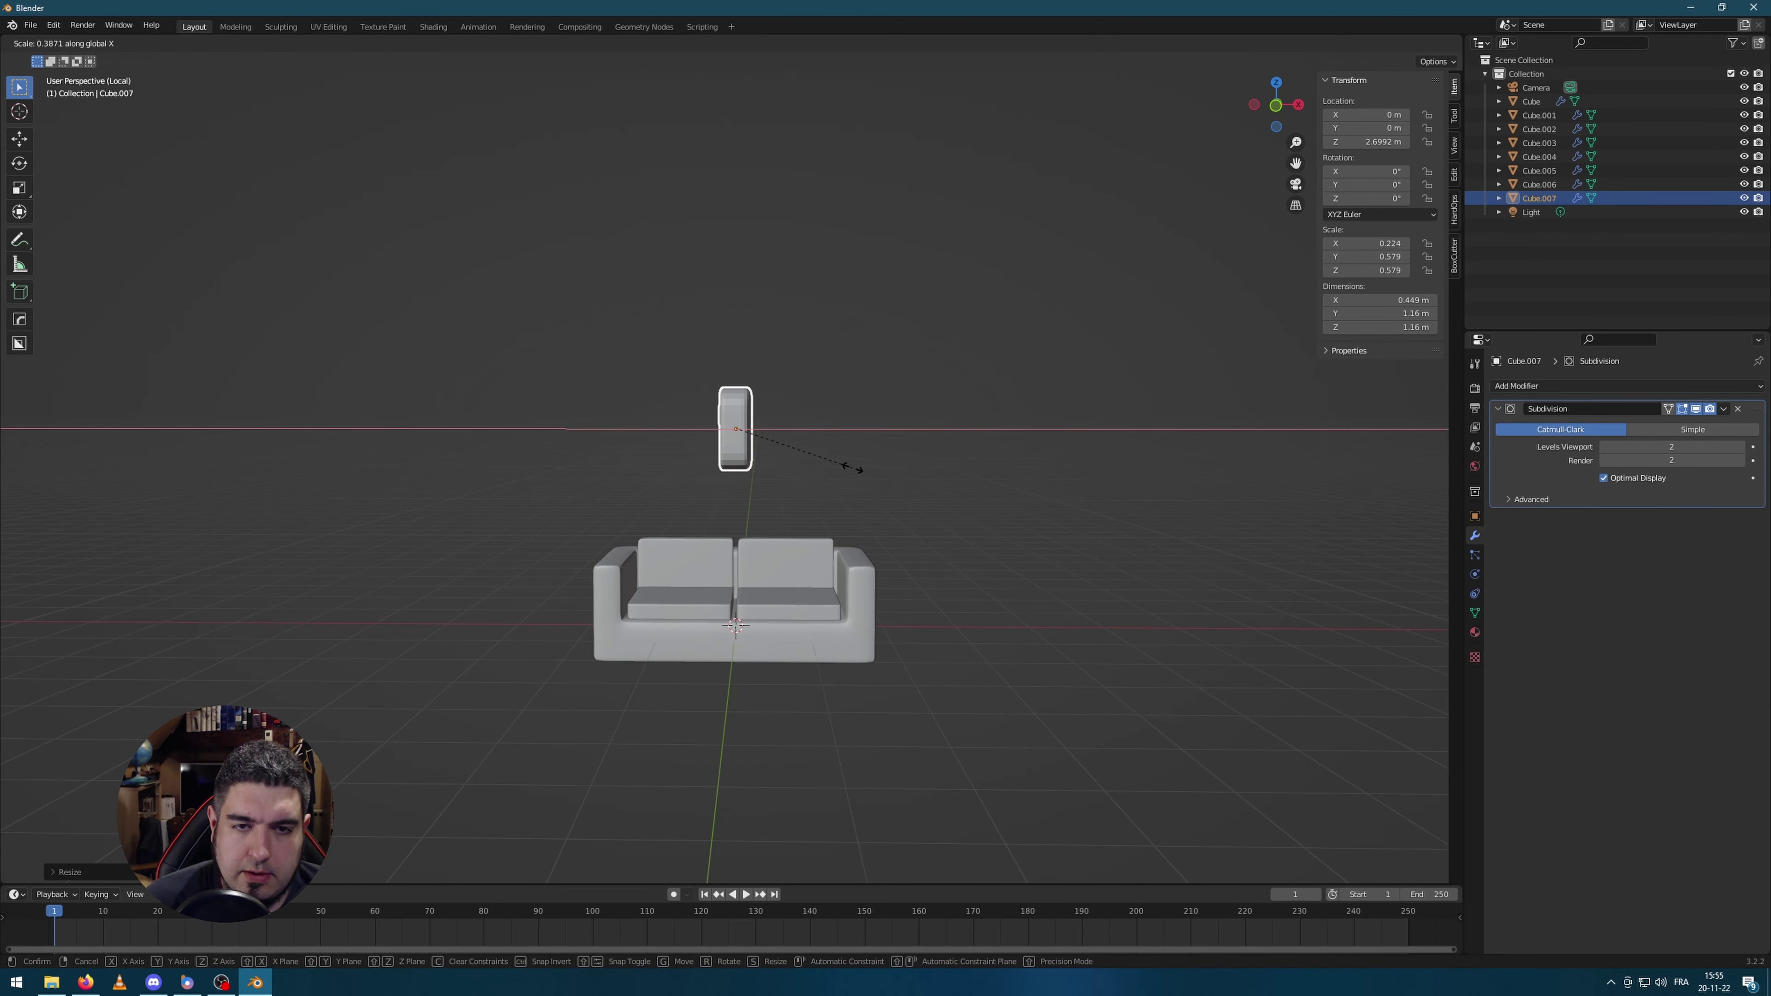
left_click(842, 466)
Step: Rotate the flattened cushion to about 122° around Z and scale it down to about 0.8 m wide and high
middle_click_drag(1094, 403, 1083, 513)
key("r")
left_click(644, 340)
middle_click_drag(645, 340, 1075, 510)
key("s")
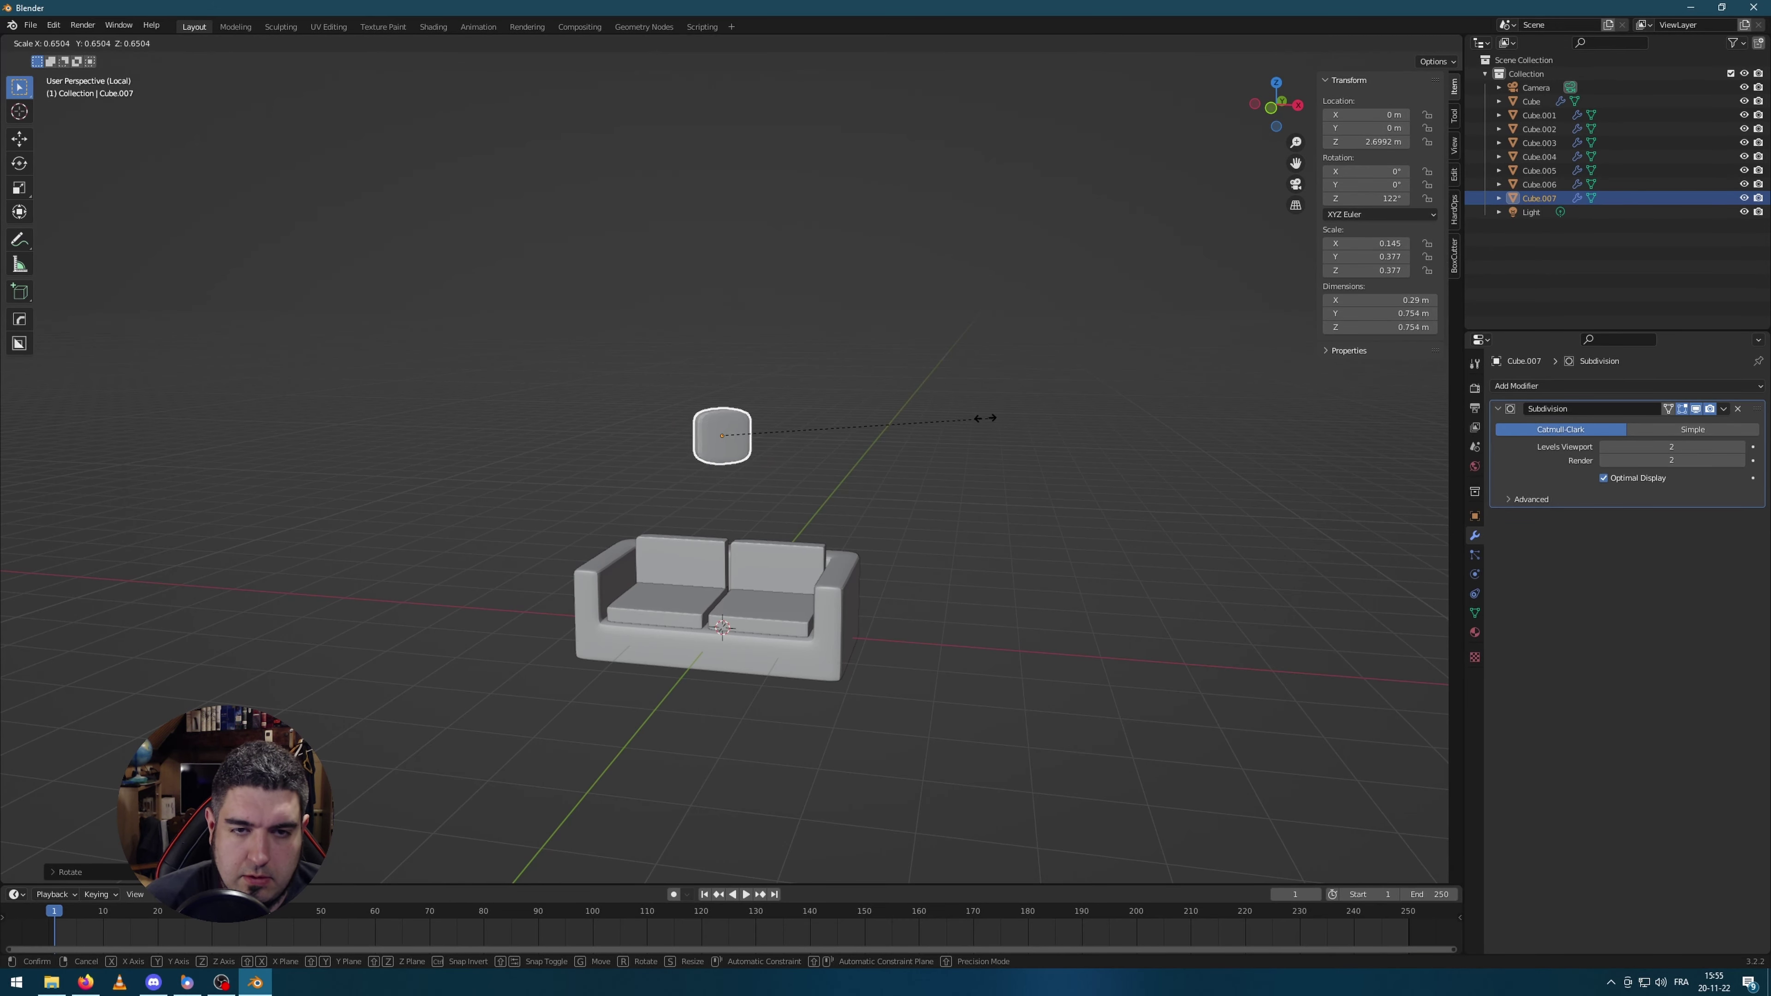
left_click(1012, 416)
Step: Place the throw pillow on the left seat at about X -1.04 m, Z 0.79 m, and tilt it to about 25.5°, 34.2°, 130°
key("KP_1")
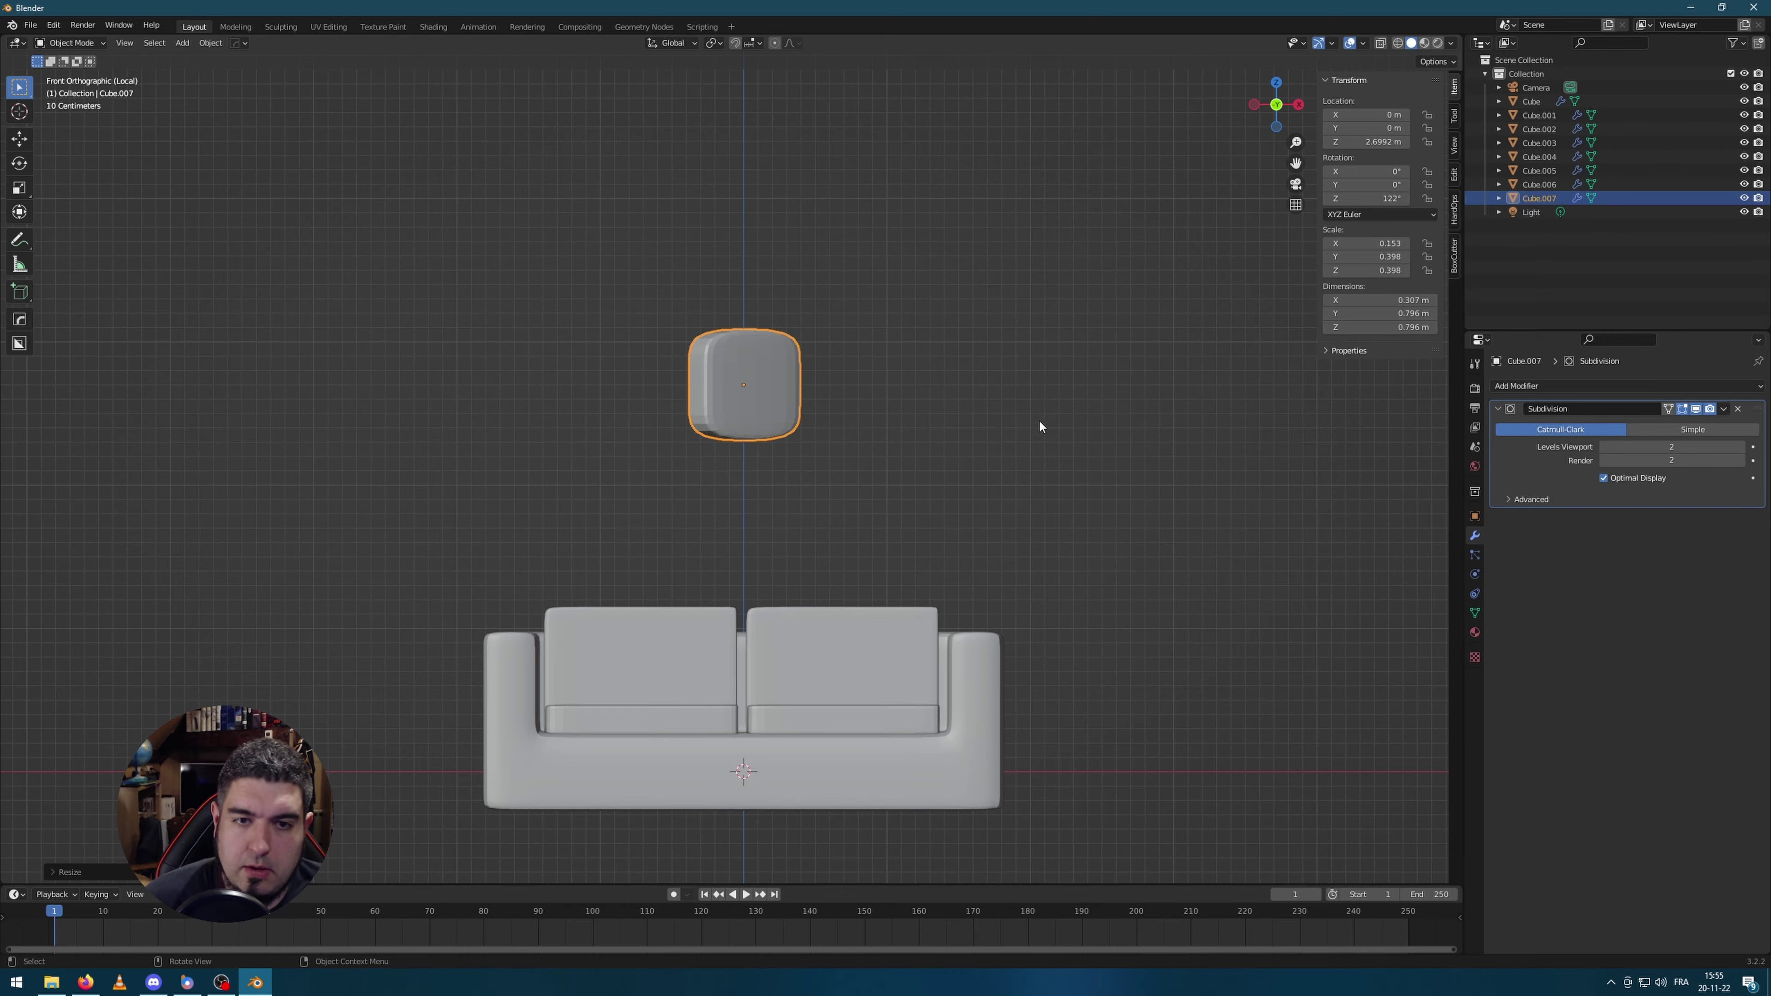
key("g")
left_click(857, 652)
middle_click_drag(856, 653, 879, 591)
key("r")
key("x")
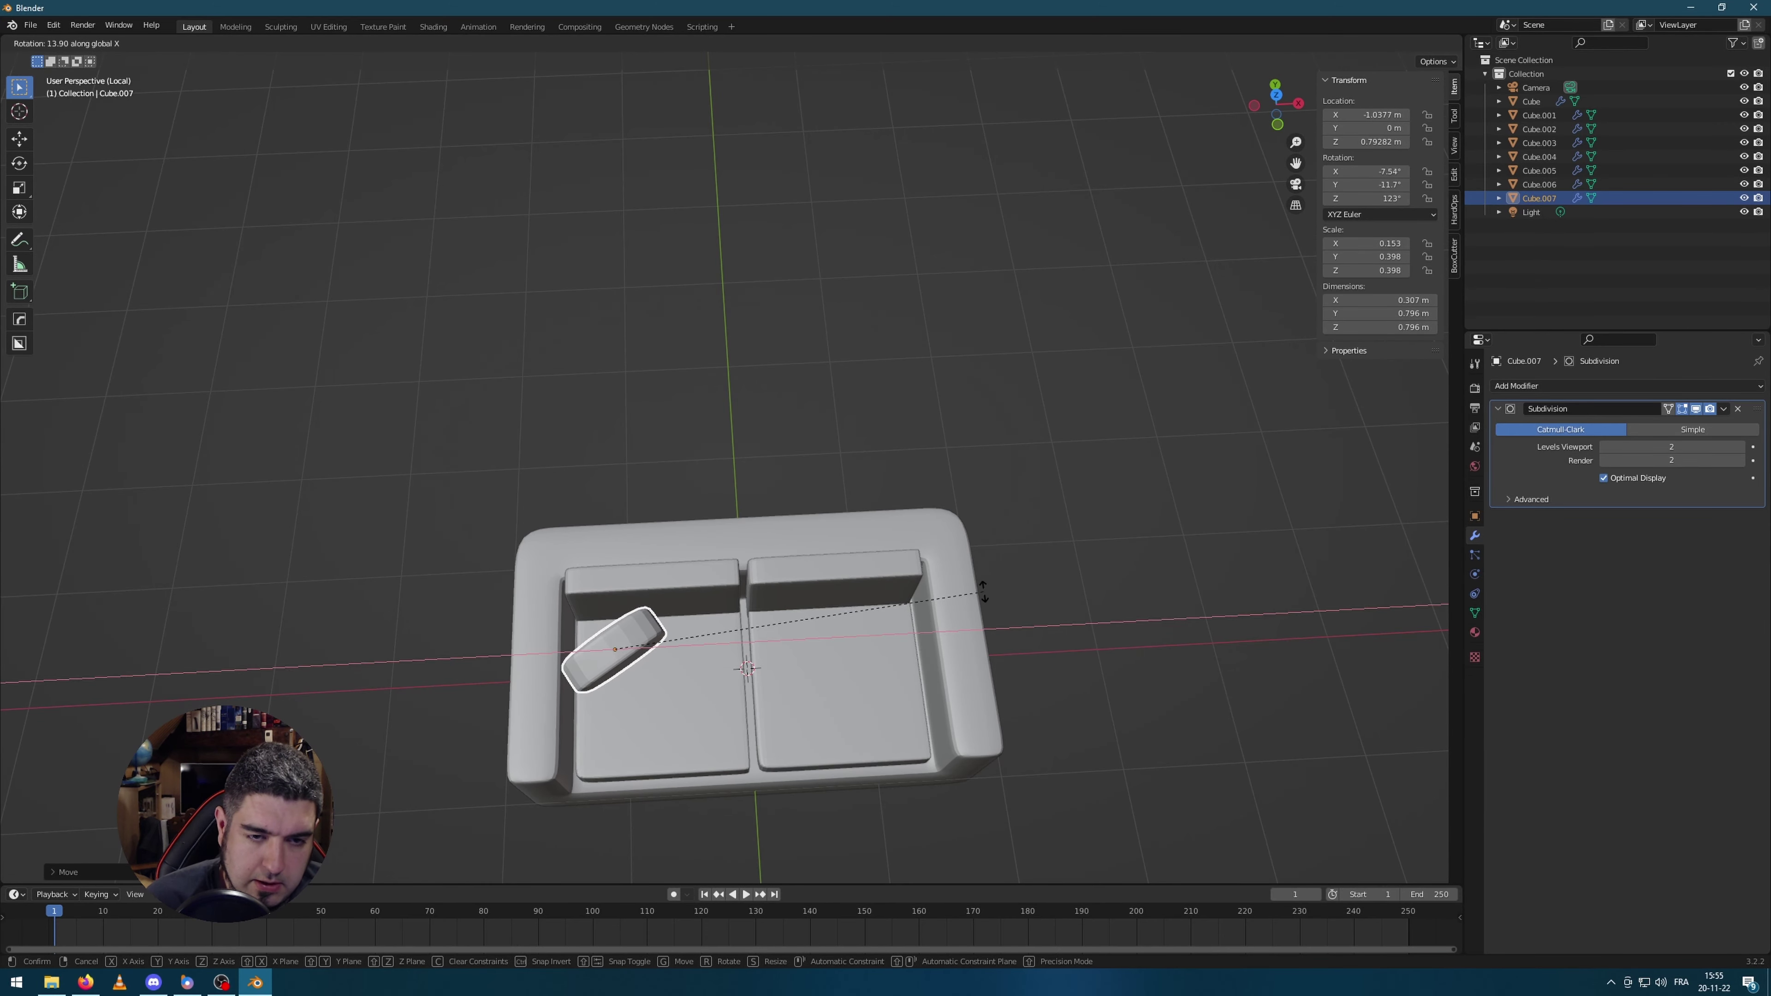
left_click(1151, 383)
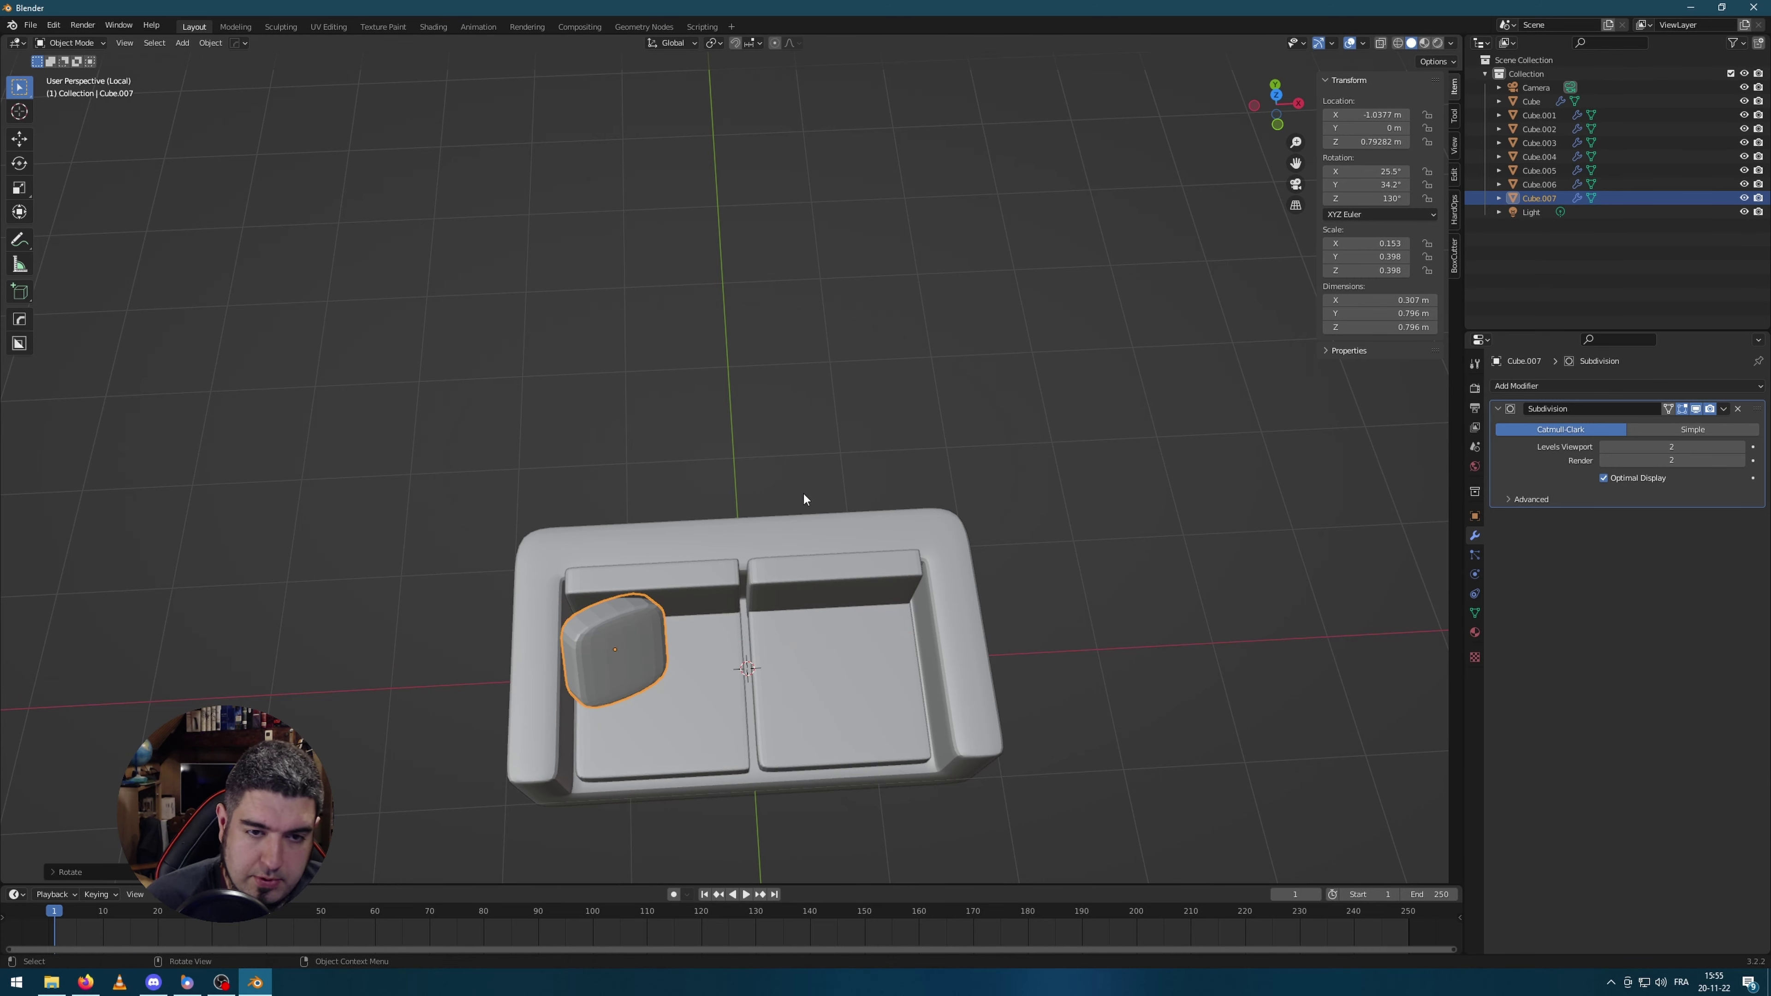
Step: Duplicate the throw pillow, rotate the copy to about 52.4° around Z, and place it on the right seat at about X 1.07 m
key("shift+d")
key("r")
key("z")
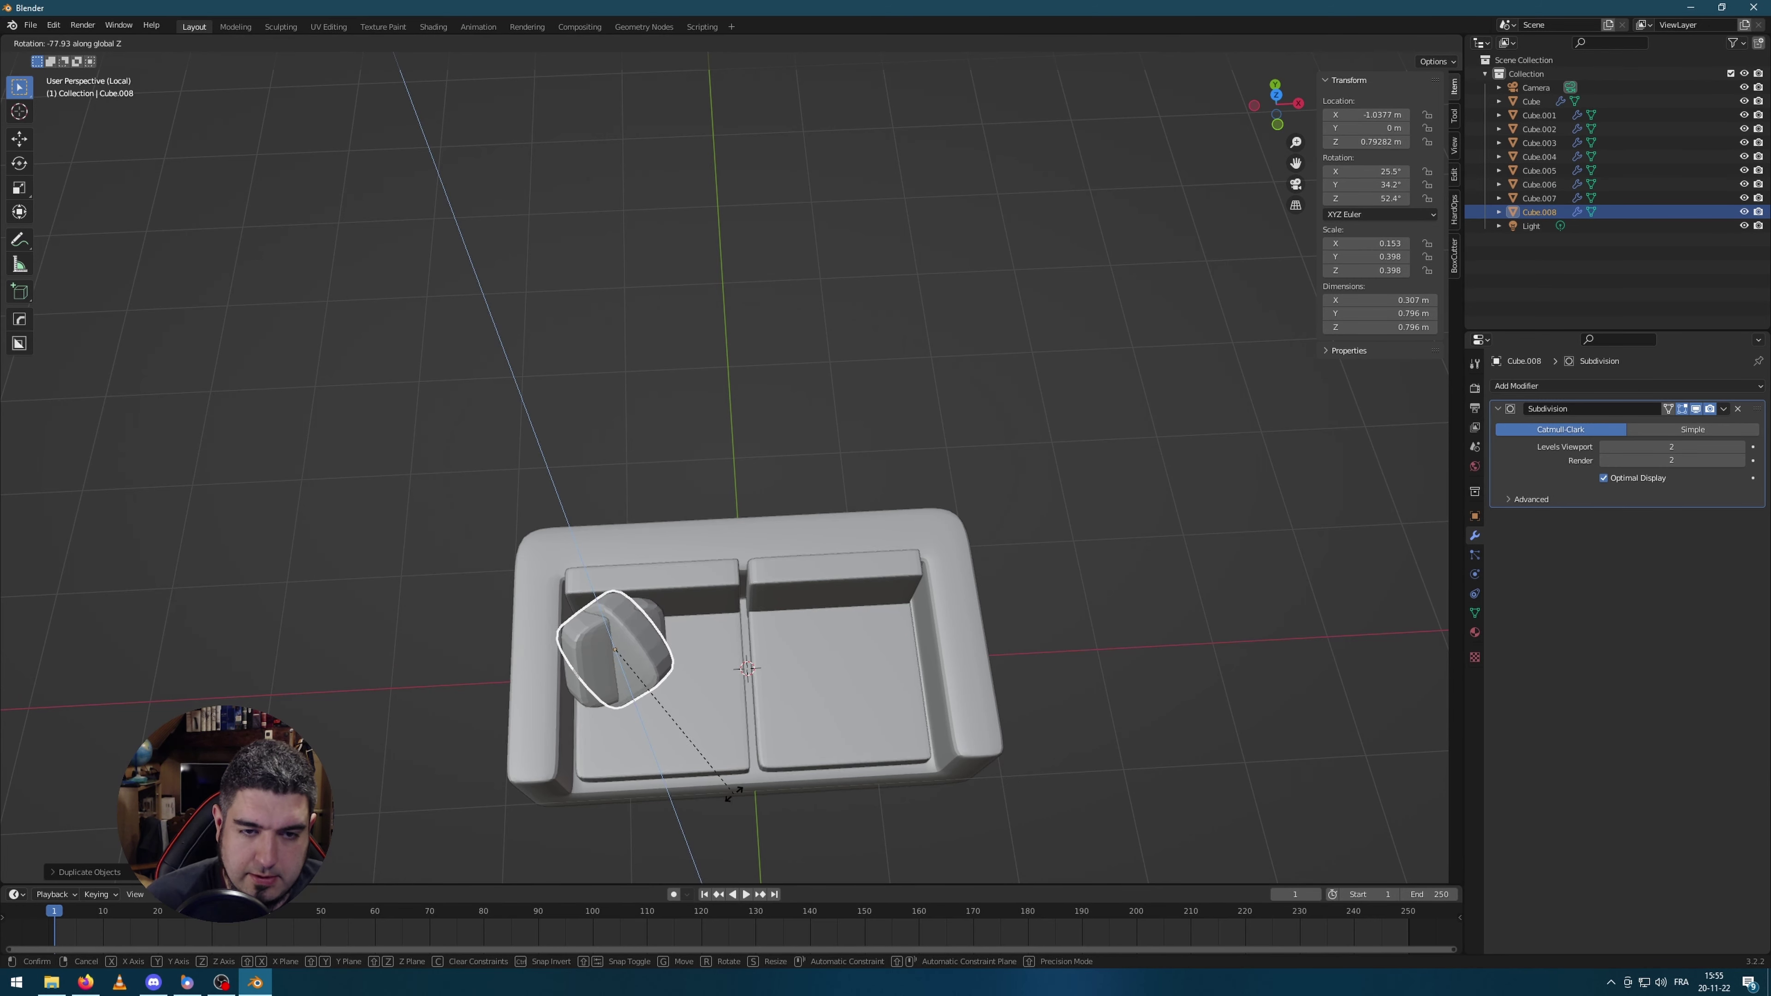
right_click(734, 793)
key("g")
left_click(1023, 766)
left_click(1024, 765)
middle_click_drag(1024, 765, 1061, 533)
scroll(850, 702, "up", 5)
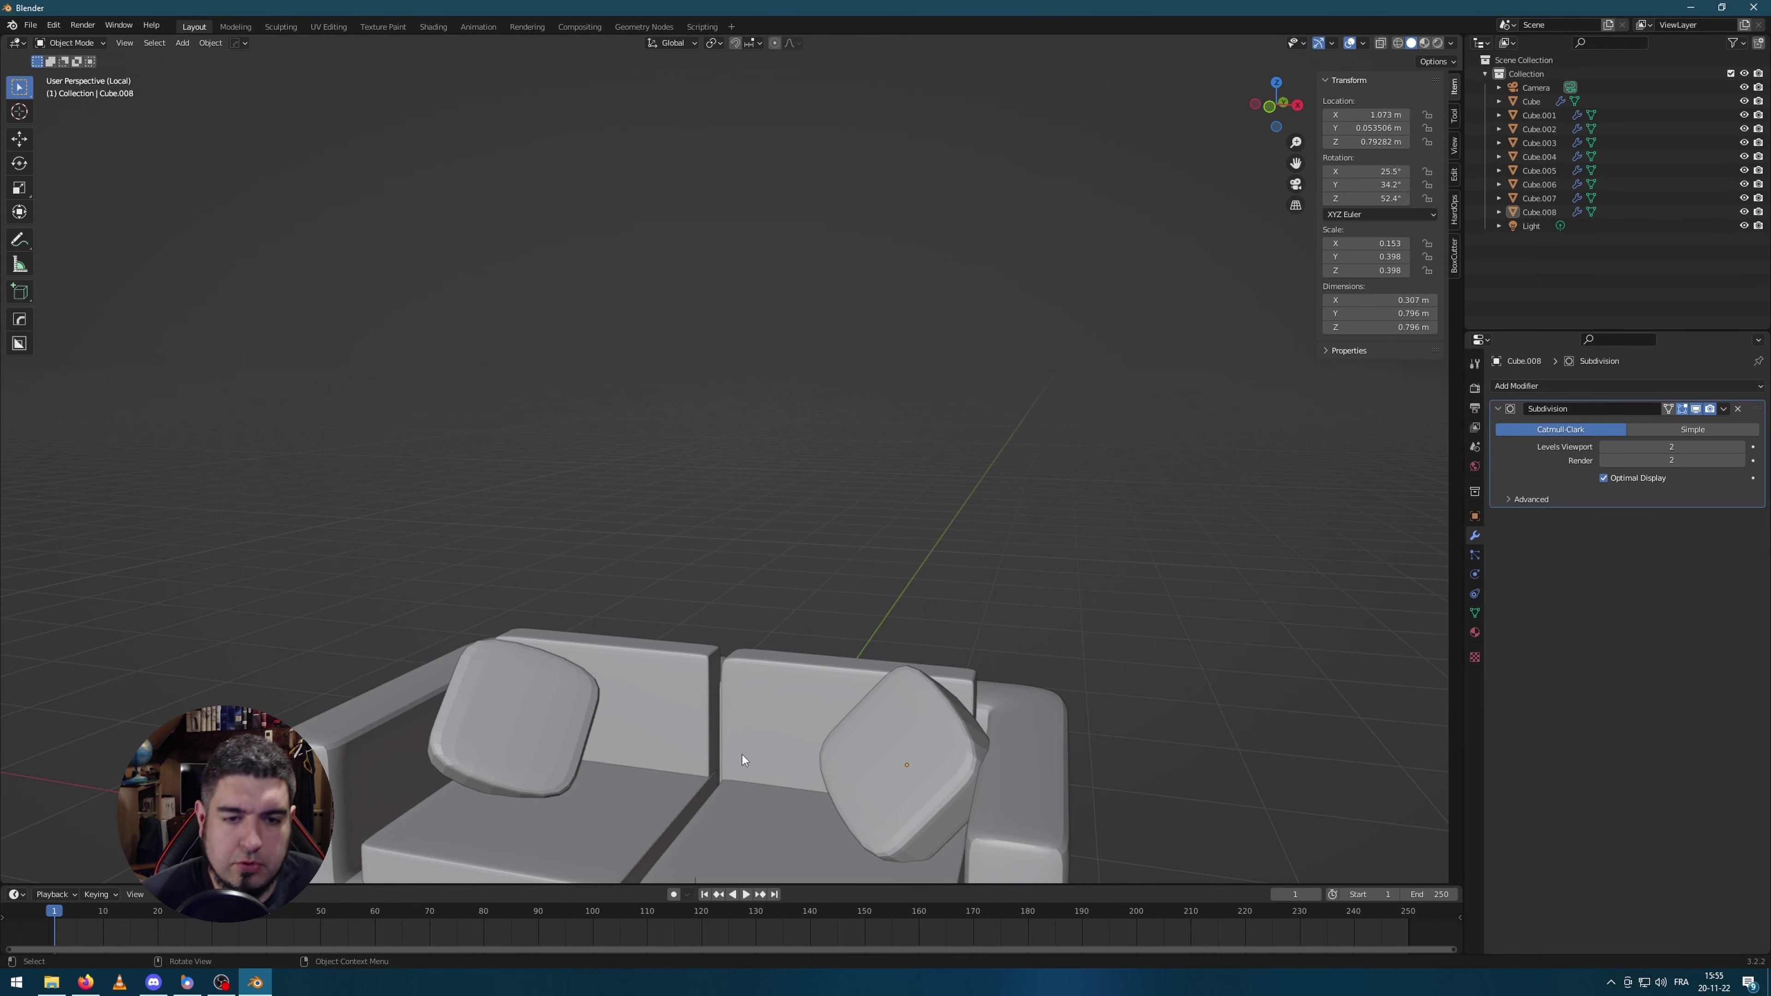
Step: Edit the left seat cushion's mesh and lower its upper horizontal edge loop to about local Z 0.65 m for a rounder top edge
scroll(822, 530, "down", 5)
middle_click_drag(822, 530, 797, 603)
left_click(676, 566)
scroll(713, 528, "up", 5)
key("Tab")
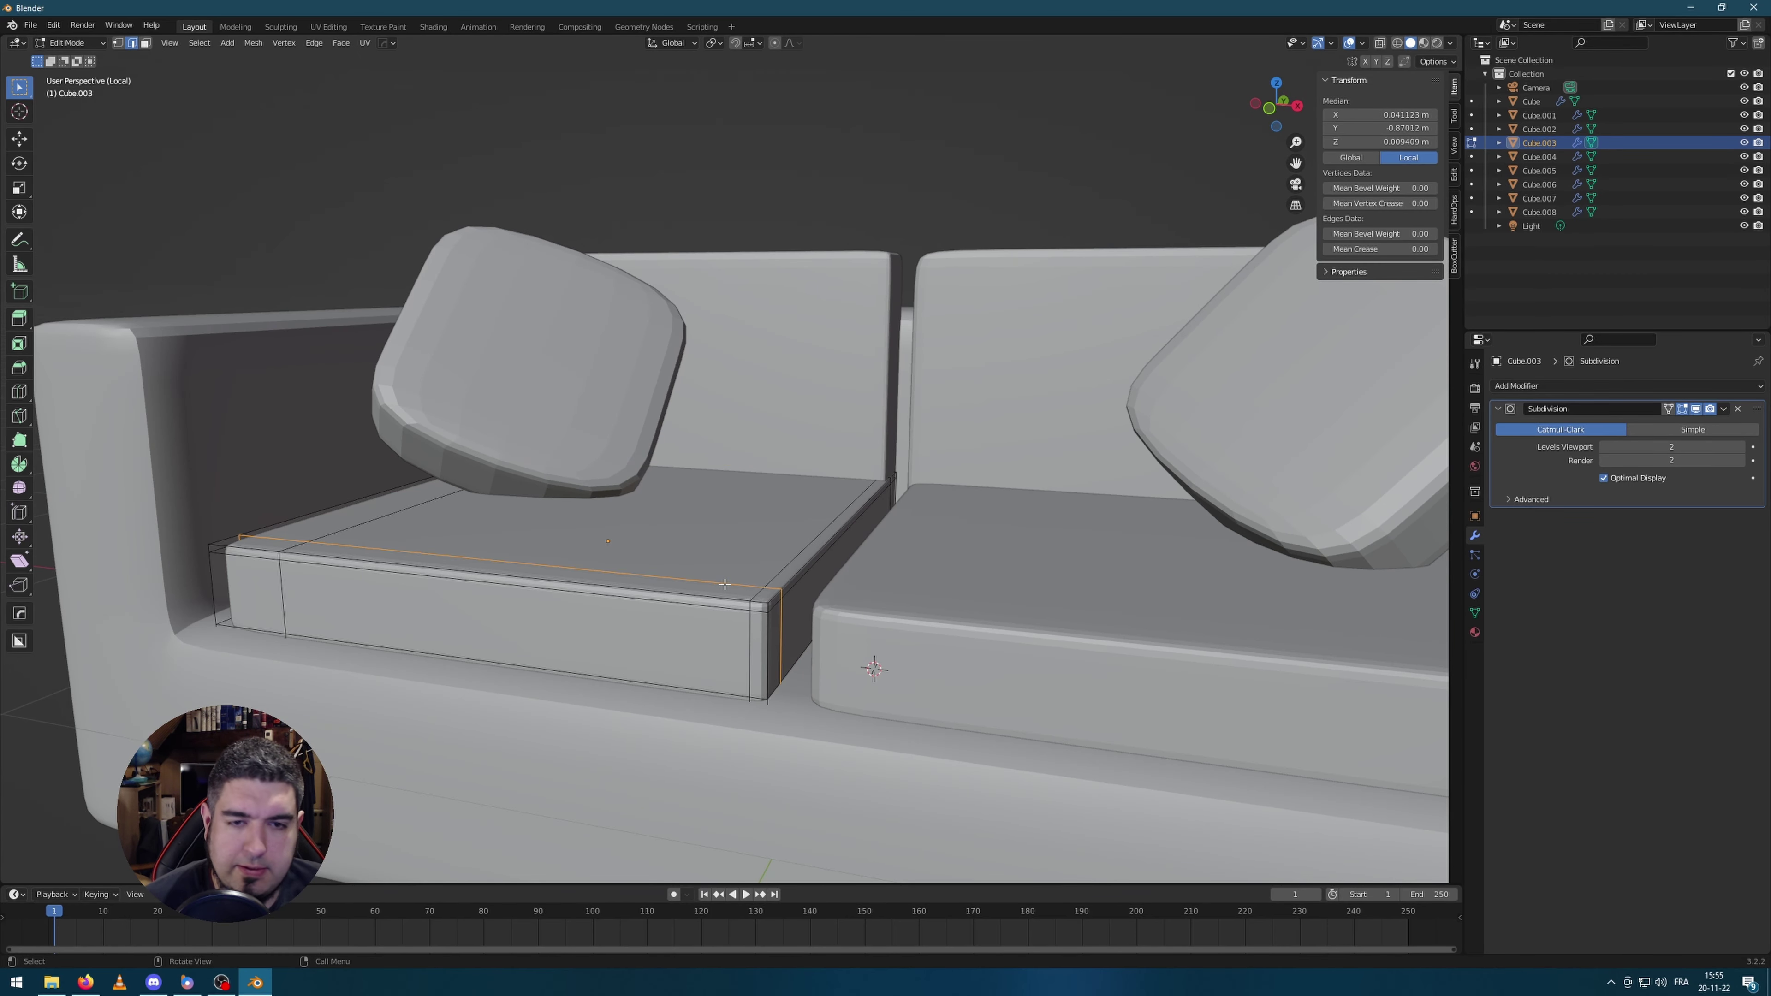
key("Tab")
key("Tab")
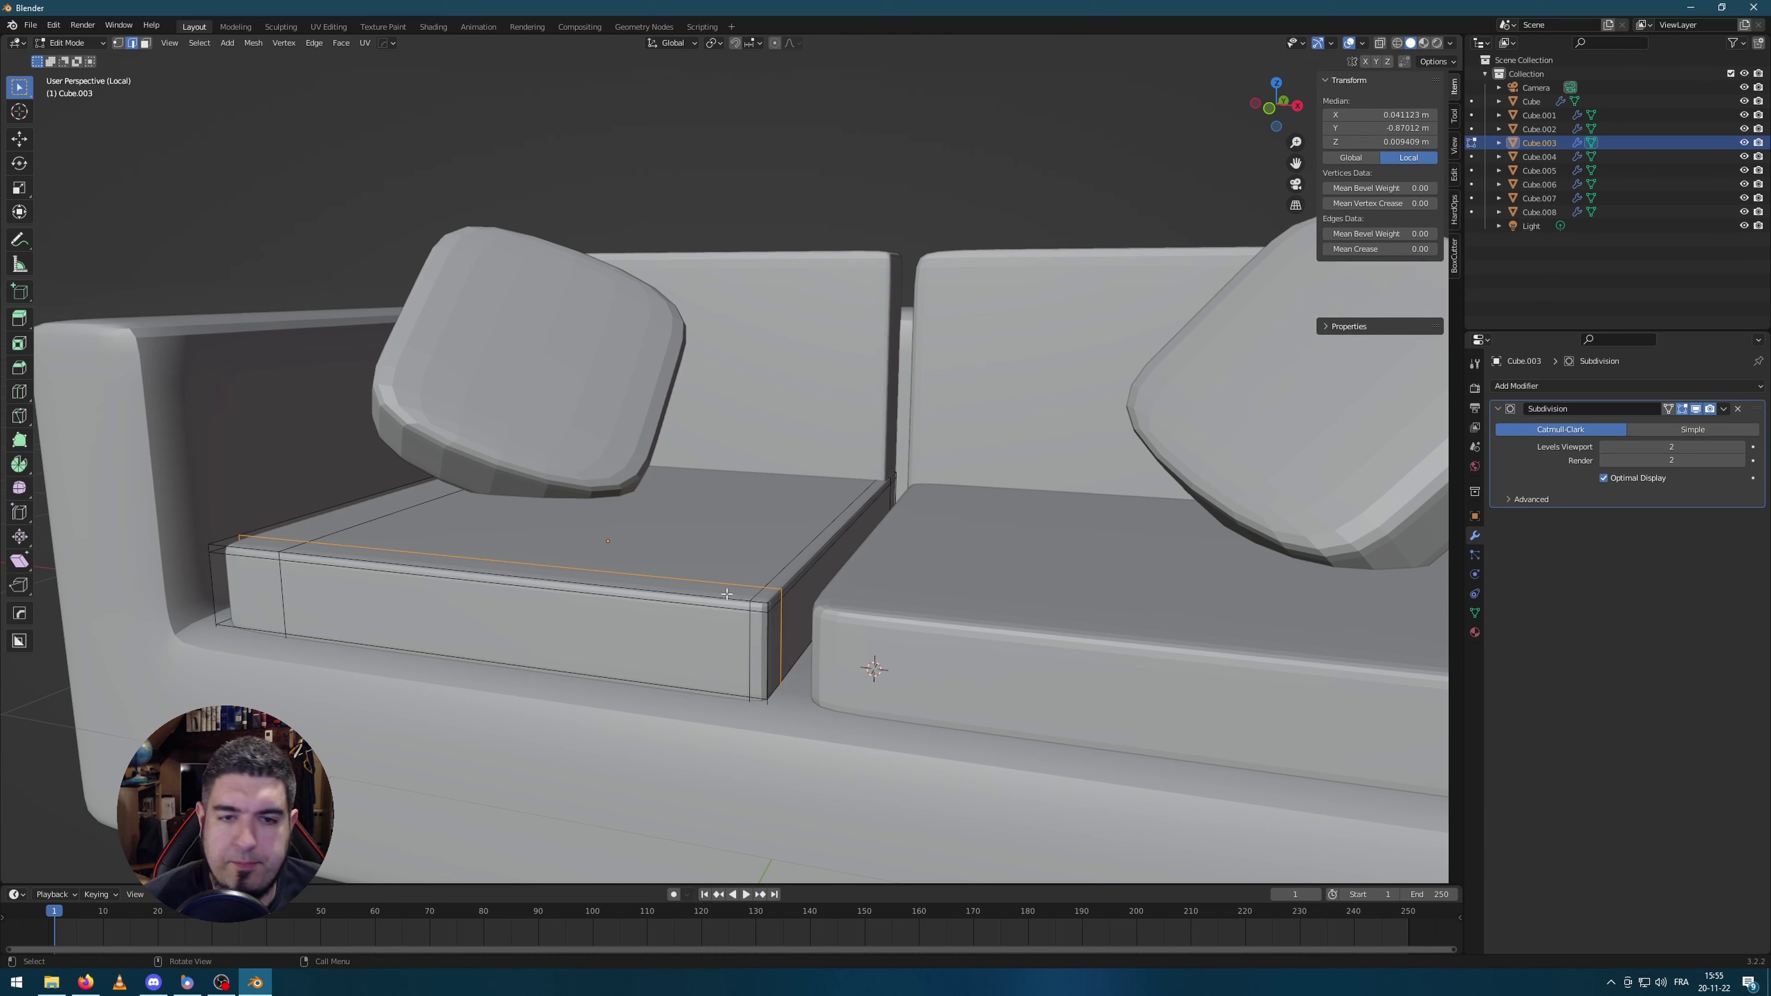
left_click(837, 596)
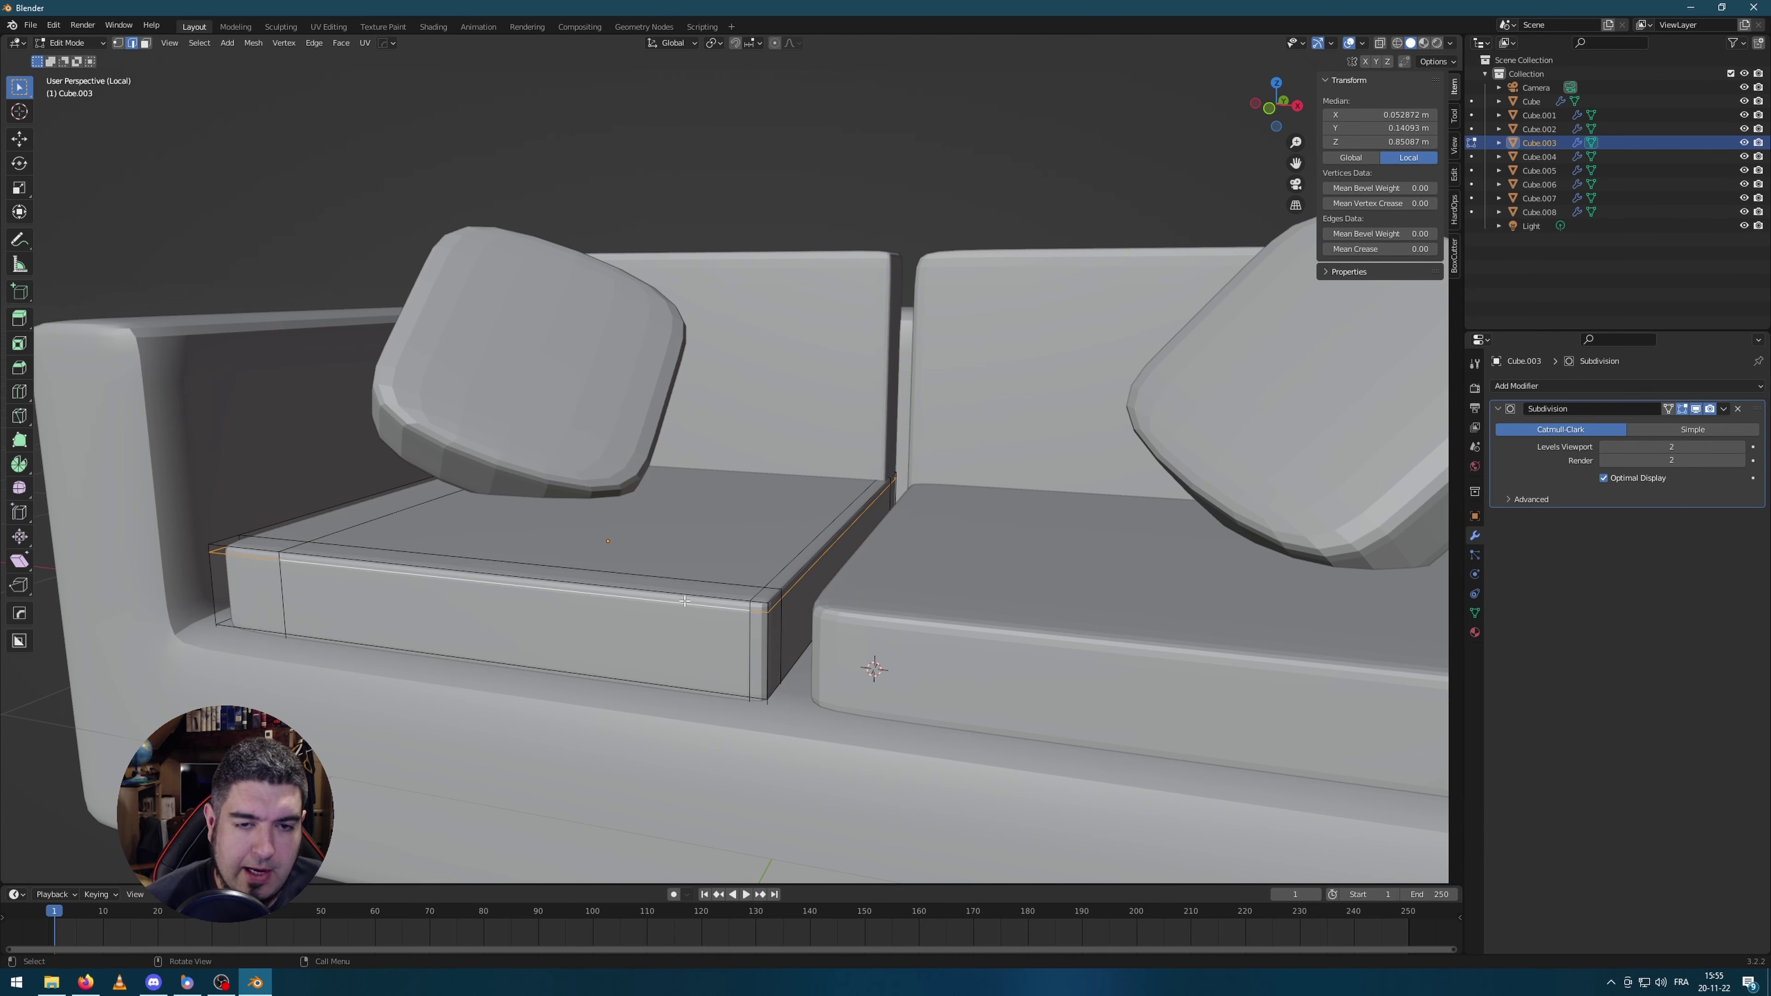
key("g")
key("z")
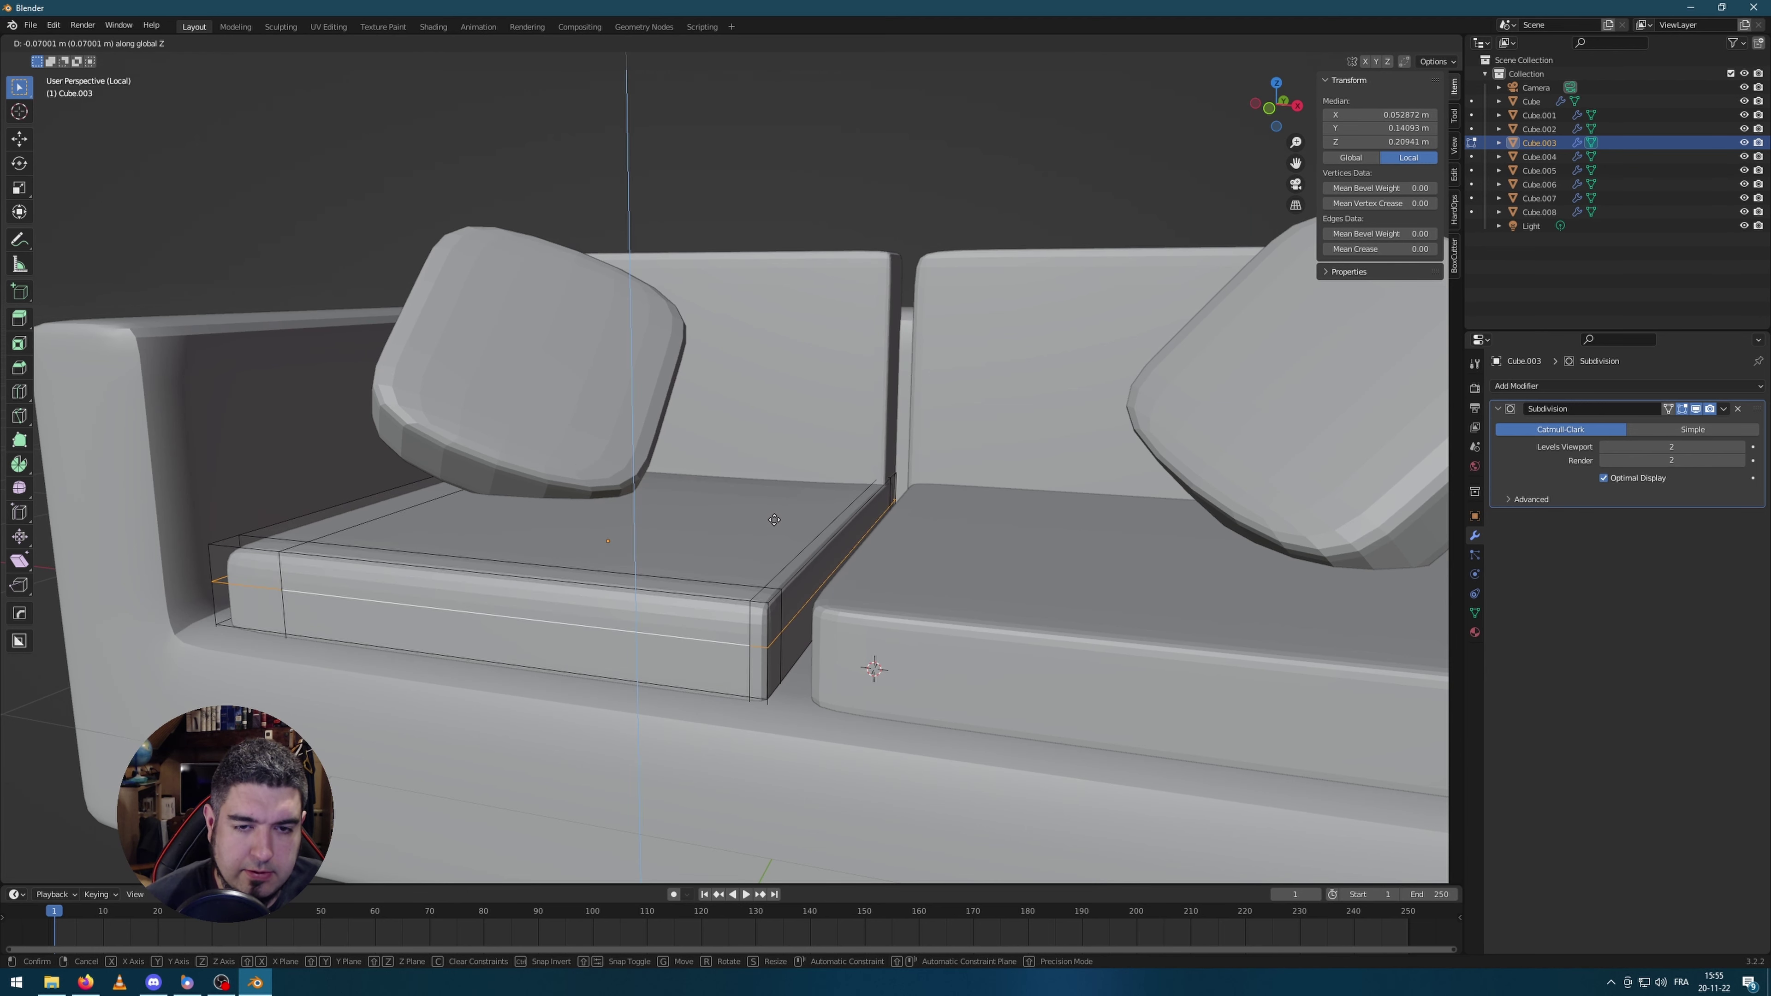
left_click(758, 595)
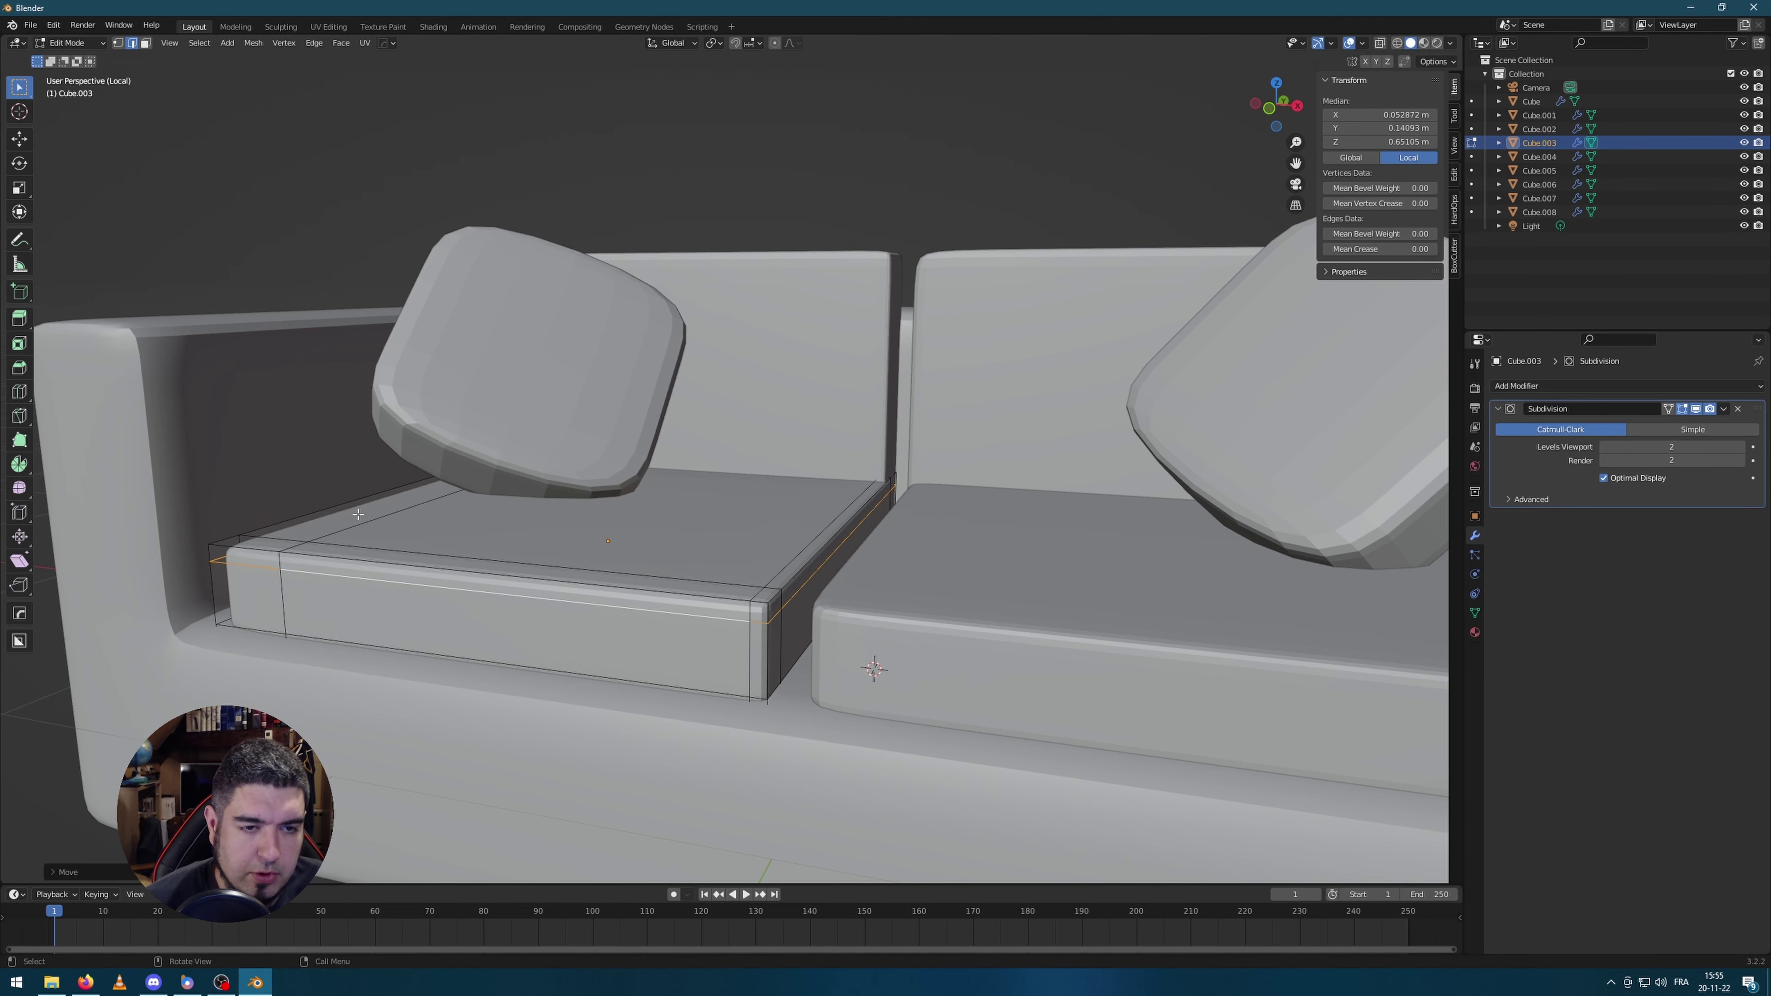
Step: Edge-slide the left seat cushion's lower horizontal loop upward by a factor of about 0.33 to round the bottom edge
key("alt+a")
key("alt+shift")
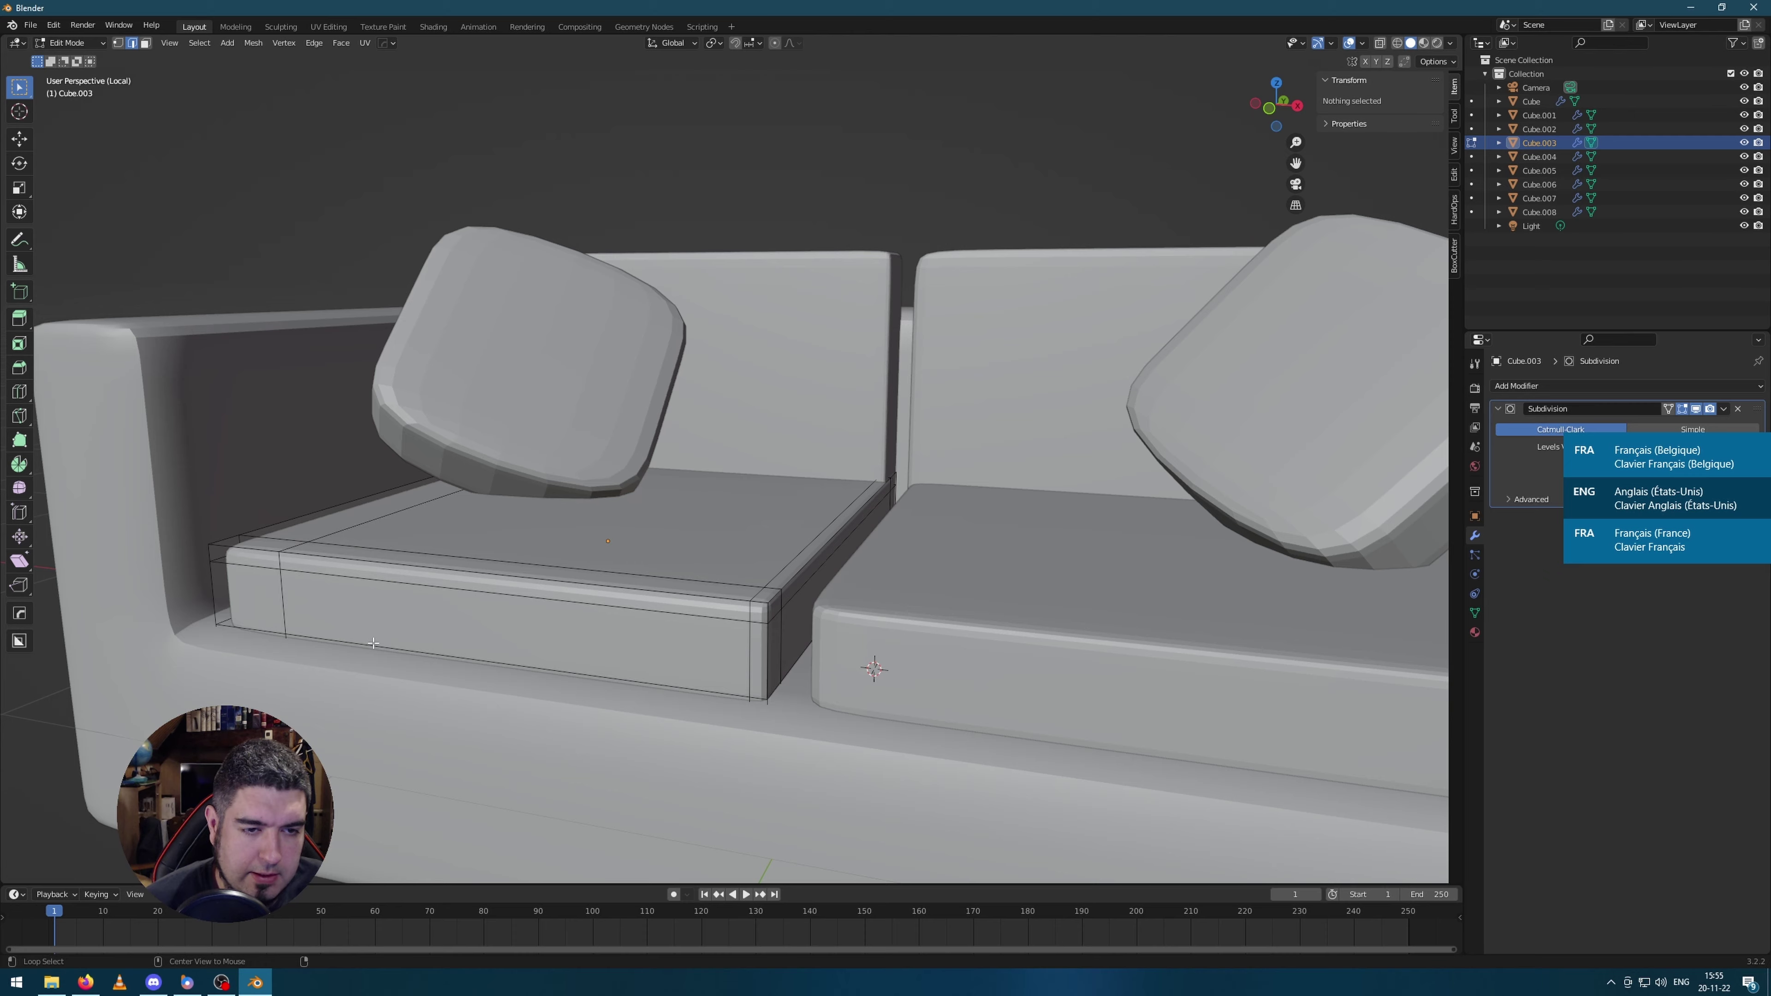
scroll(600, 697, "up", 6)
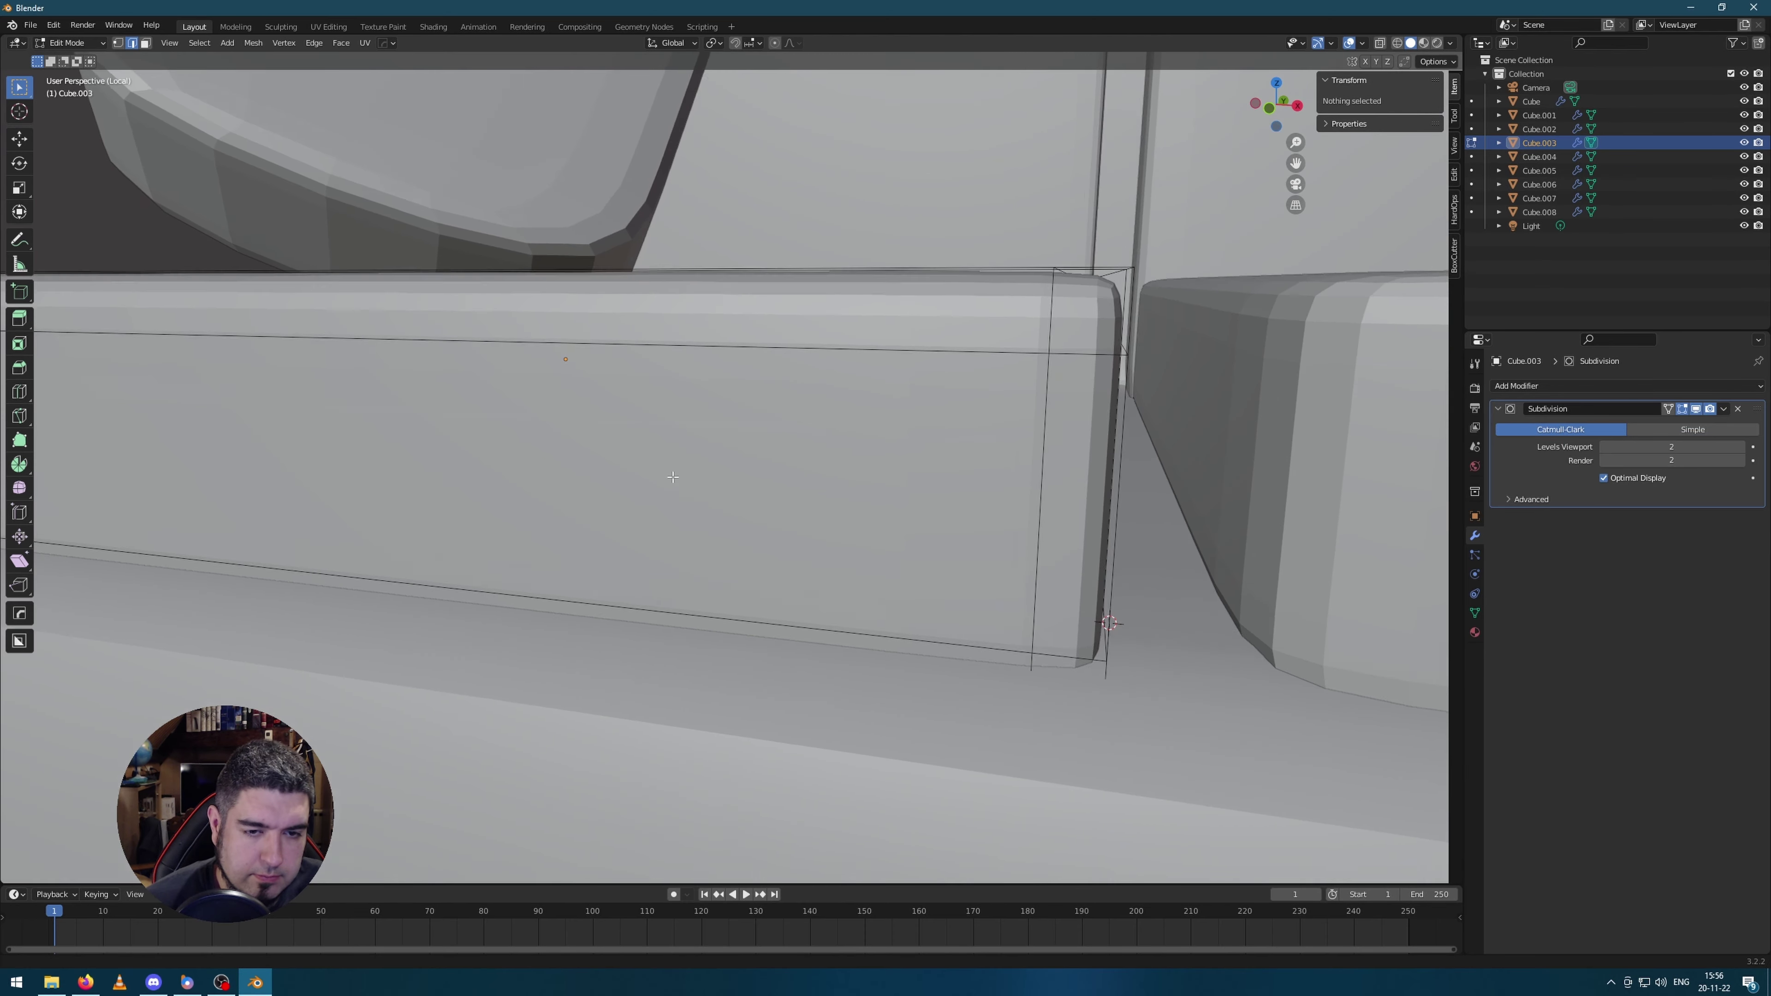
left_click(812, 626, "alt")
scroll(812, 626, "down", 7)
key("g")
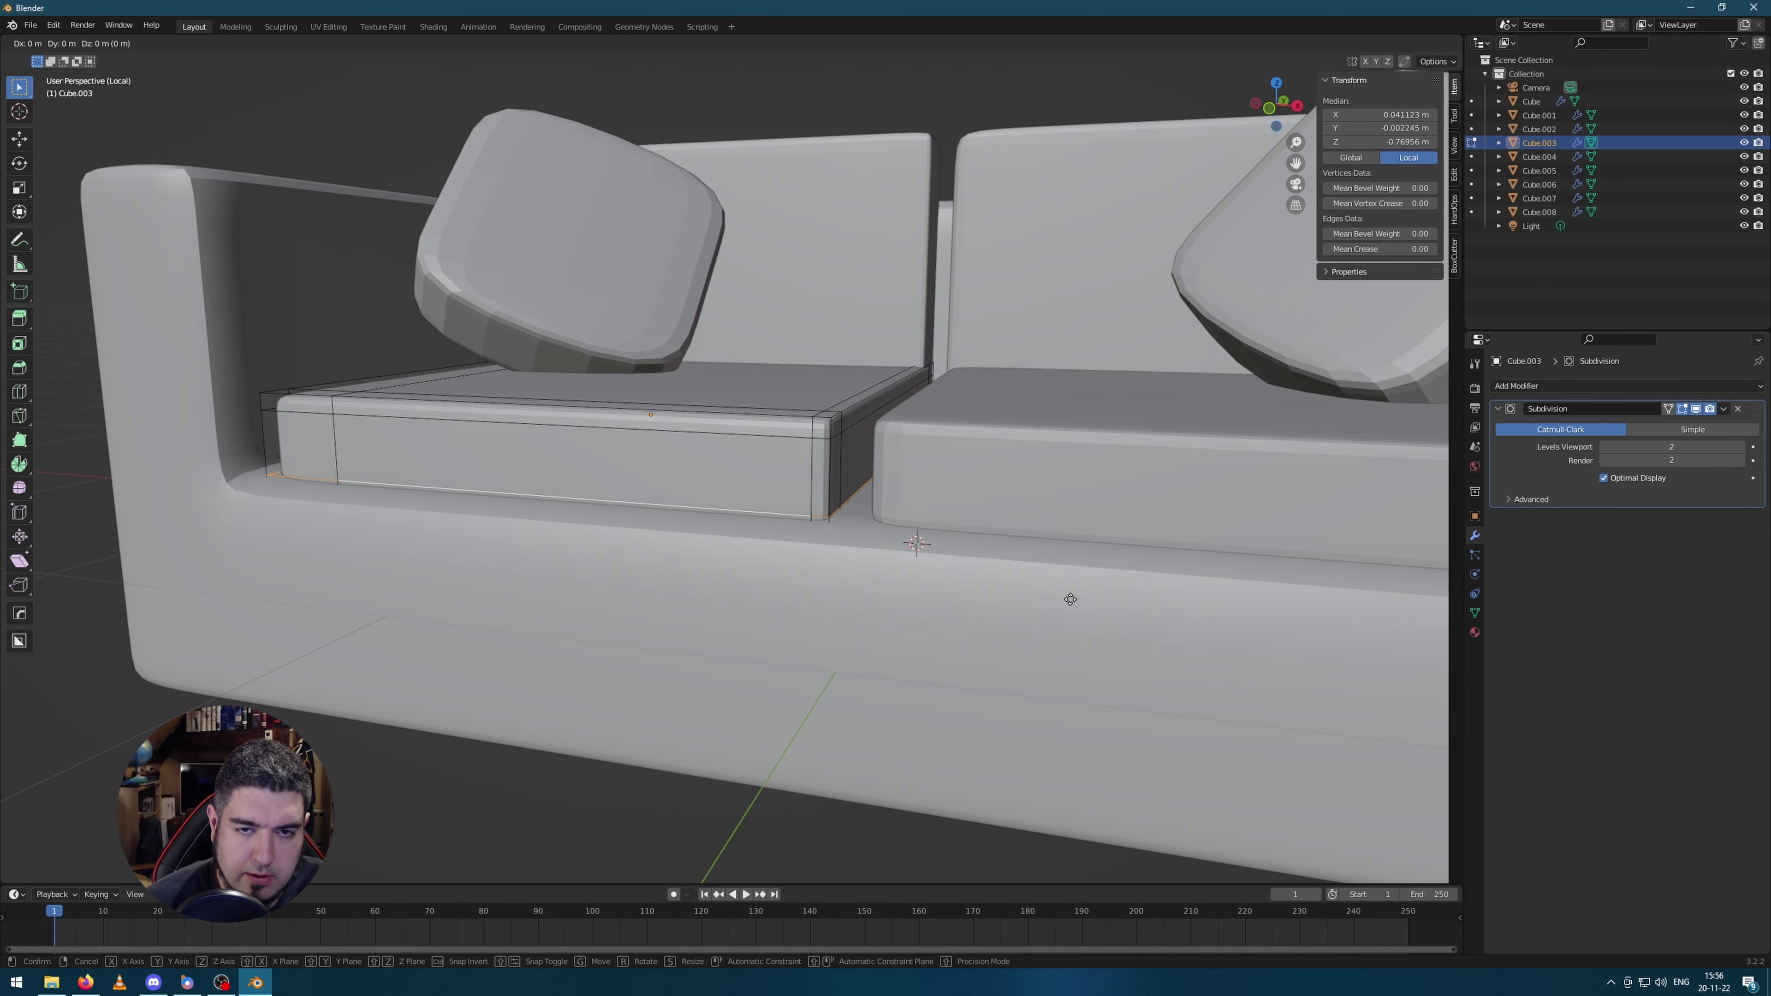
key("g")
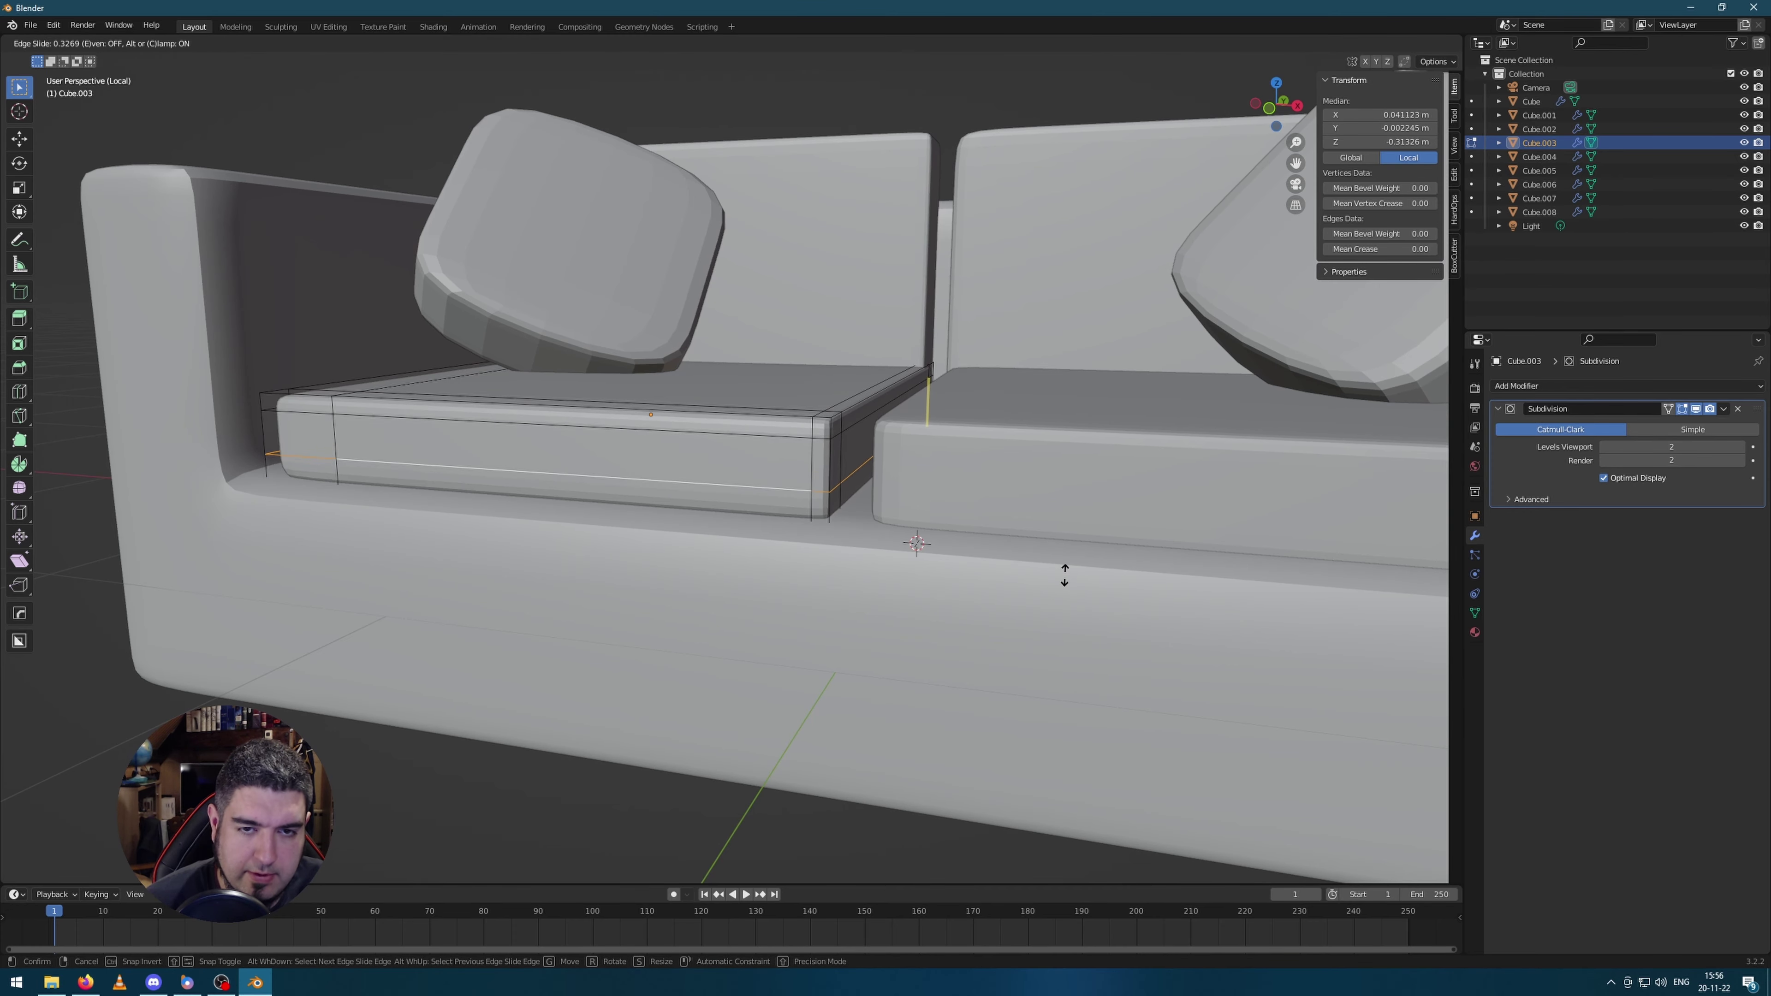
left_click(1065, 576)
Step: Leave mesh editing and apply smooth shading to both seat cushions
key("Tab")
middle_click_drag(1012, 379, 730, 445)
left_click(731, 445)
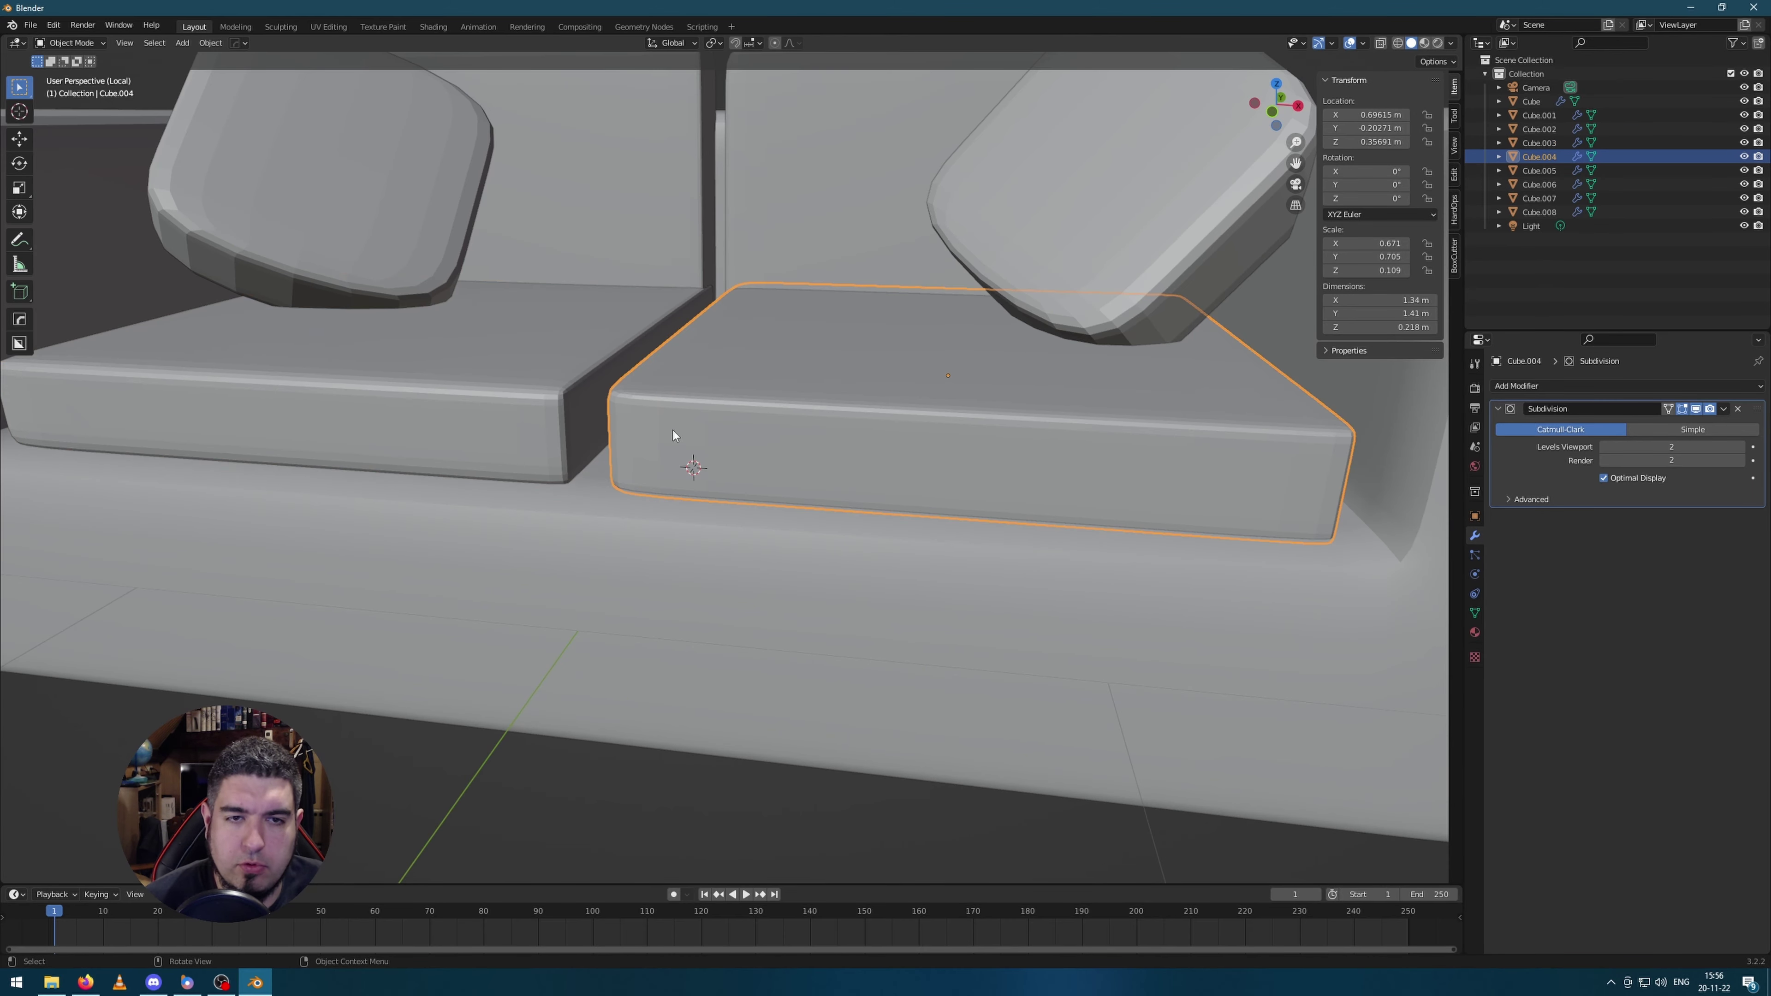
right_click(475, 375)
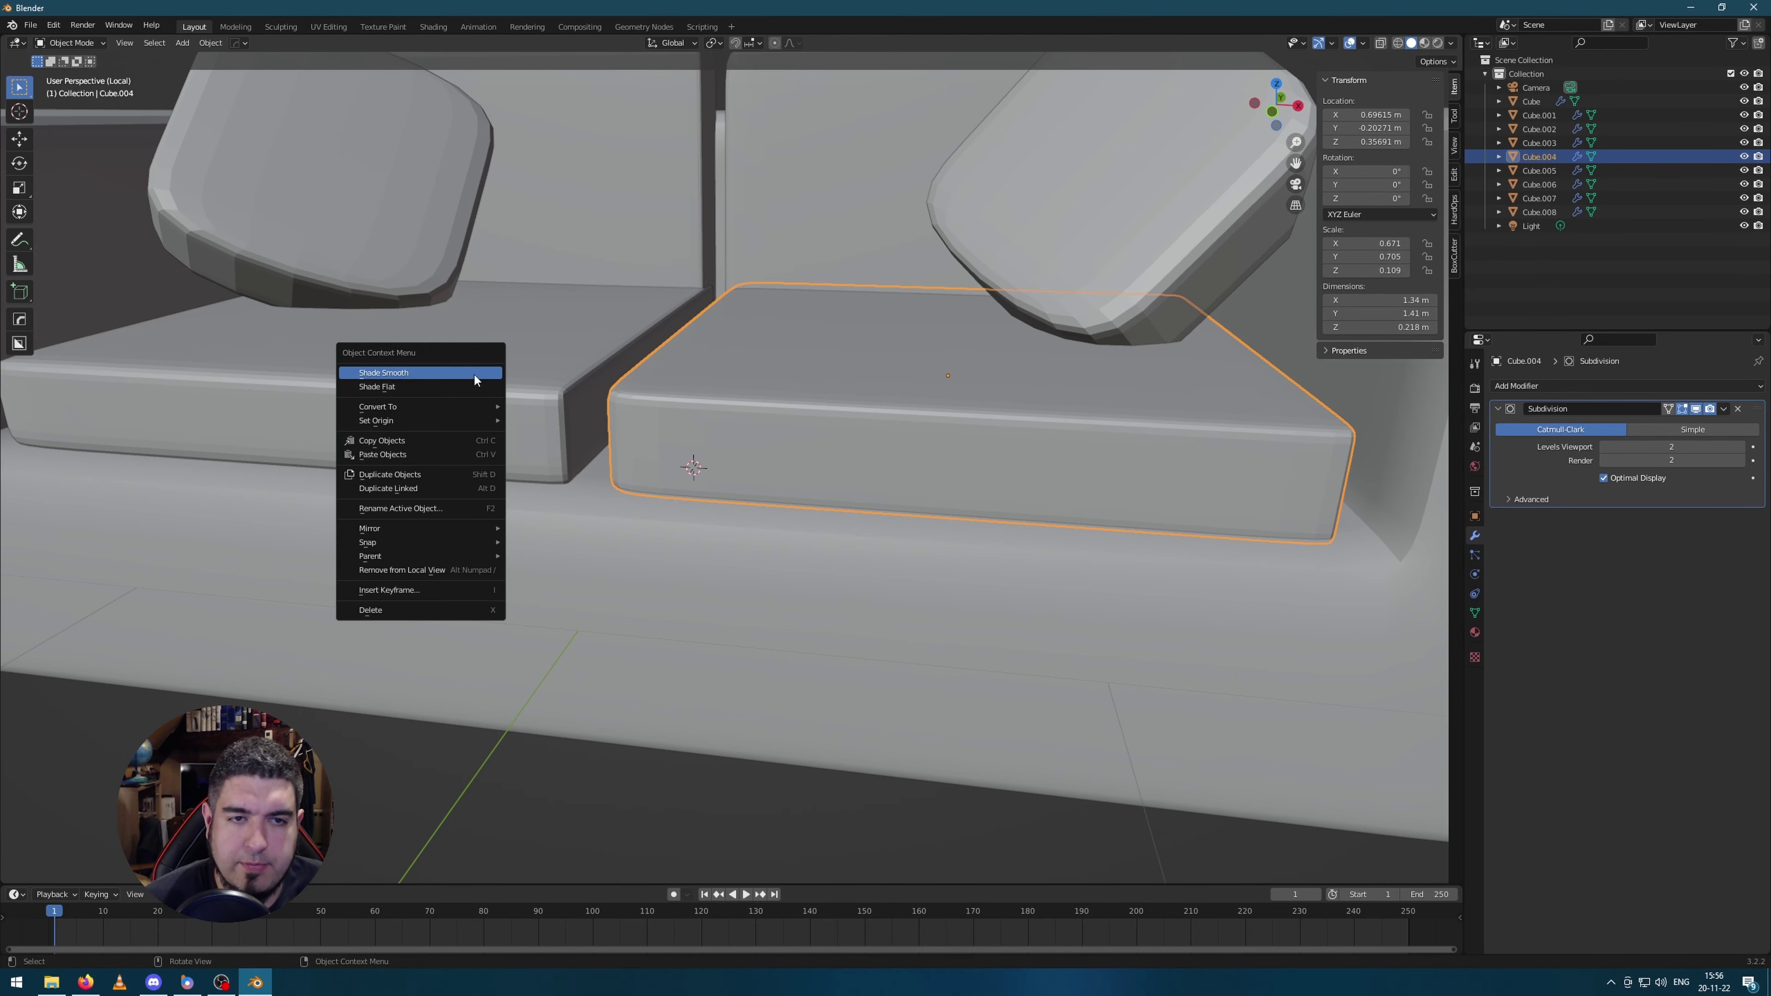
left_click(236, 390)
right_click(329, 391)
left_click(672, 454)
right_click(742, 437)
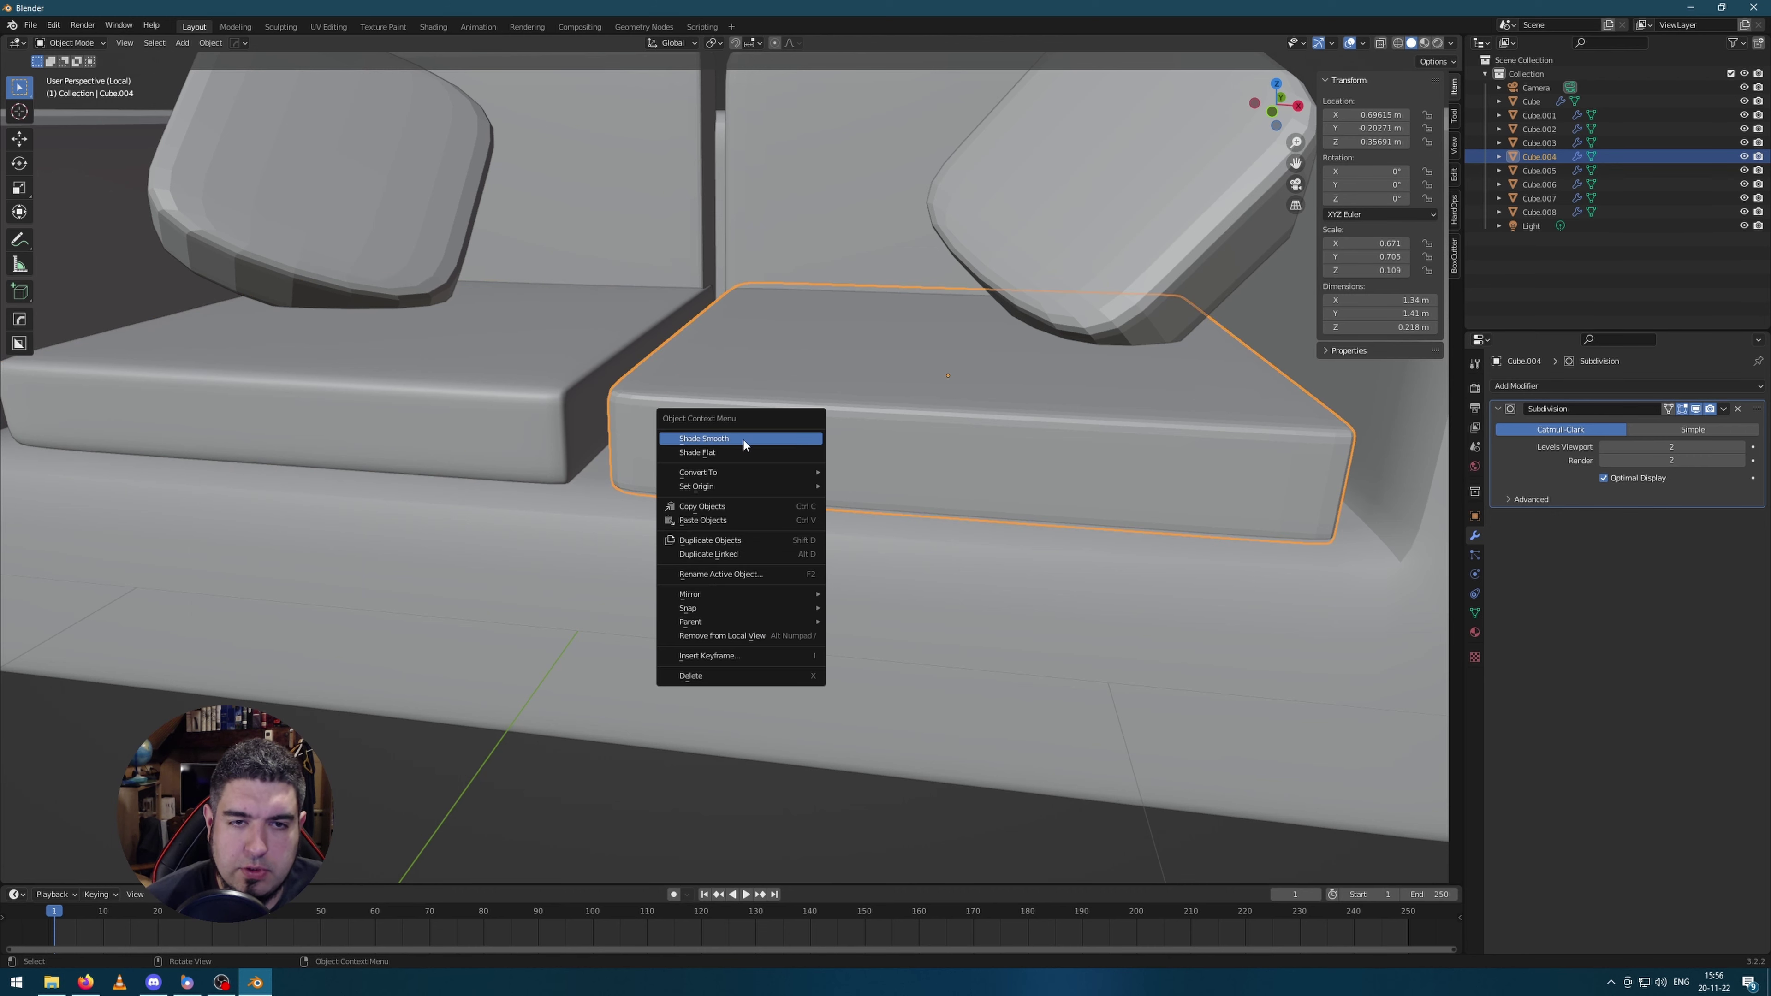
Step: Apply smooth shading to both throw pillows
left_click(1106, 244)
right_click(1057, 203)
left_click(1070, 202)
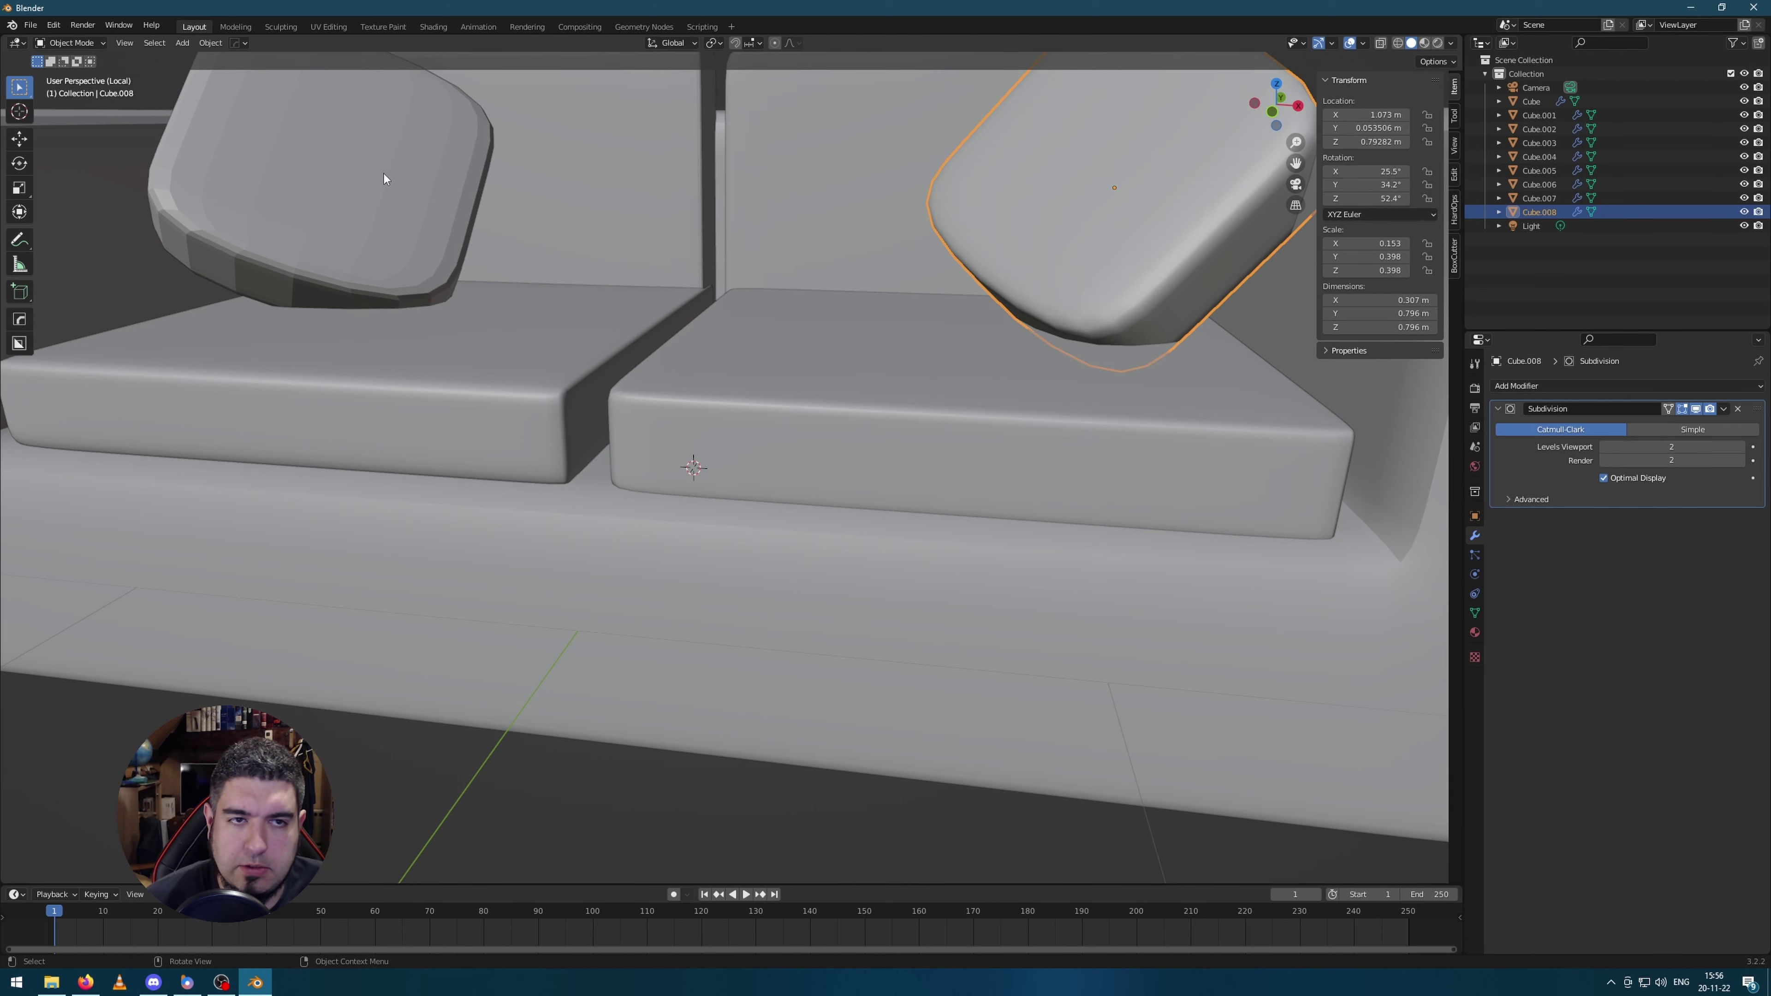
left_click(383, 173)
right_click(383, 175)
left_click(385, 182)
Step: Delete the right seat cushion and replace it with a duplicate of the left one moved along X to about 0.71 m
left_click(693, 381)
key("Tab")
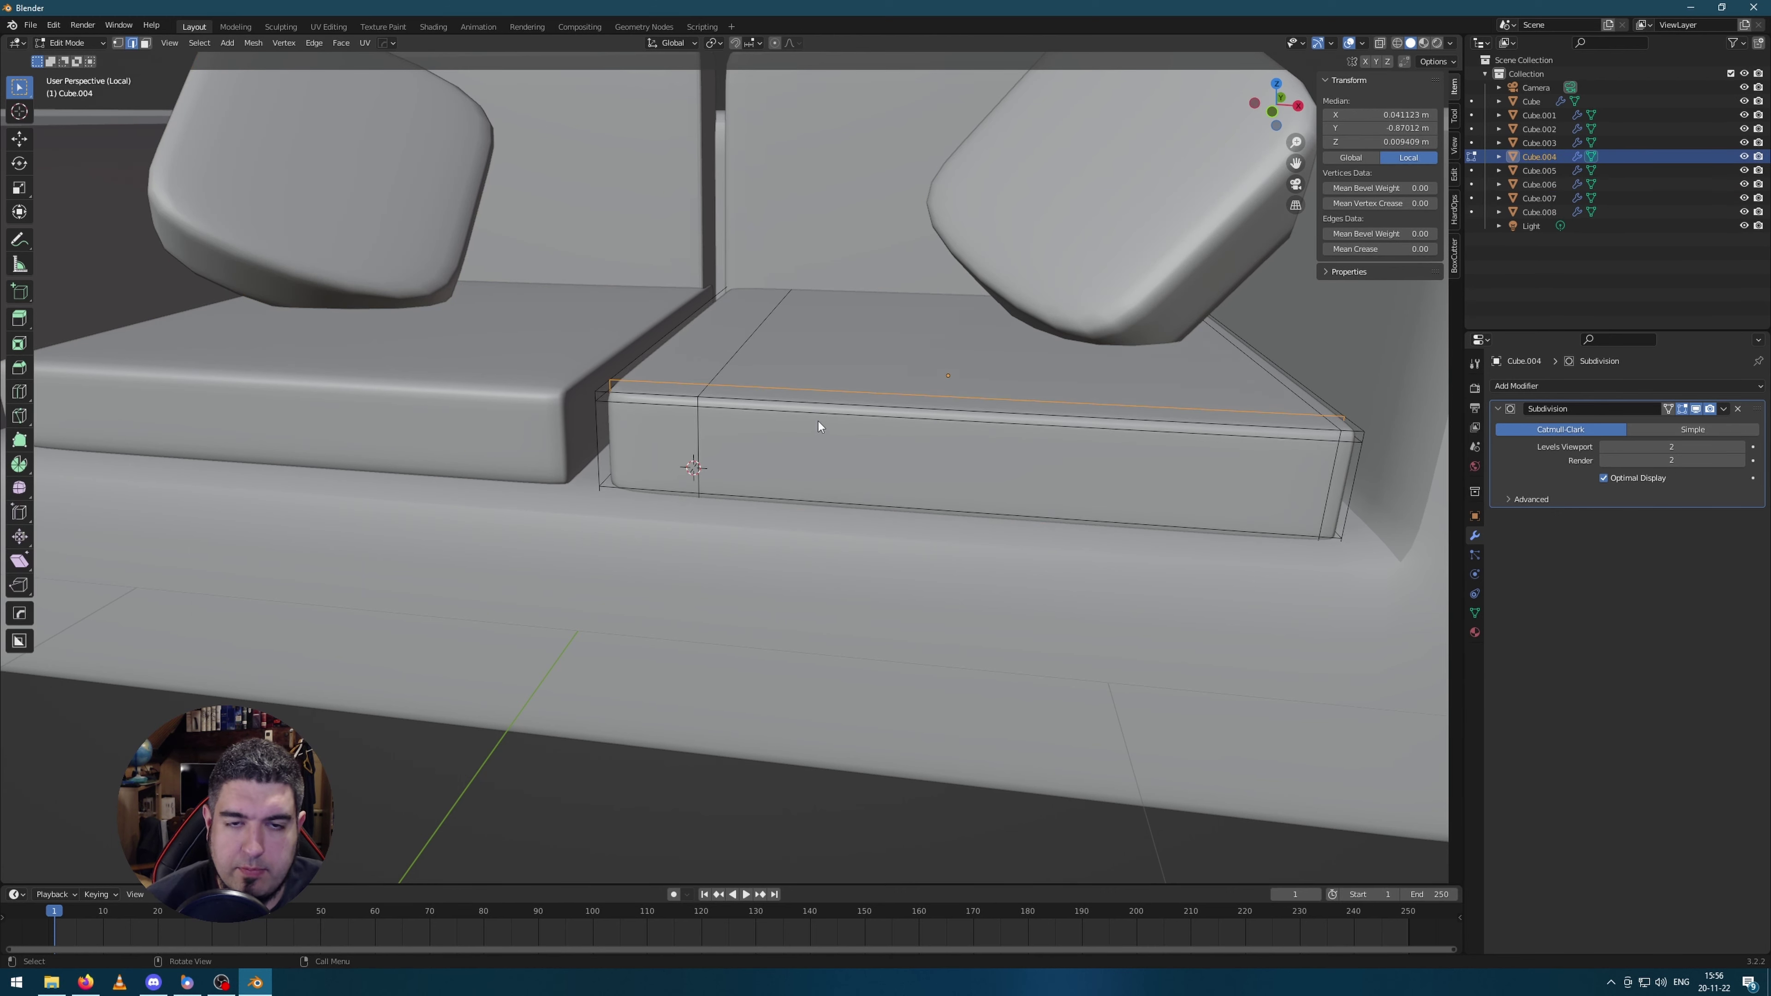
key("Tab")
key("Delete")
left_click(520, 390)
key("shift+d")
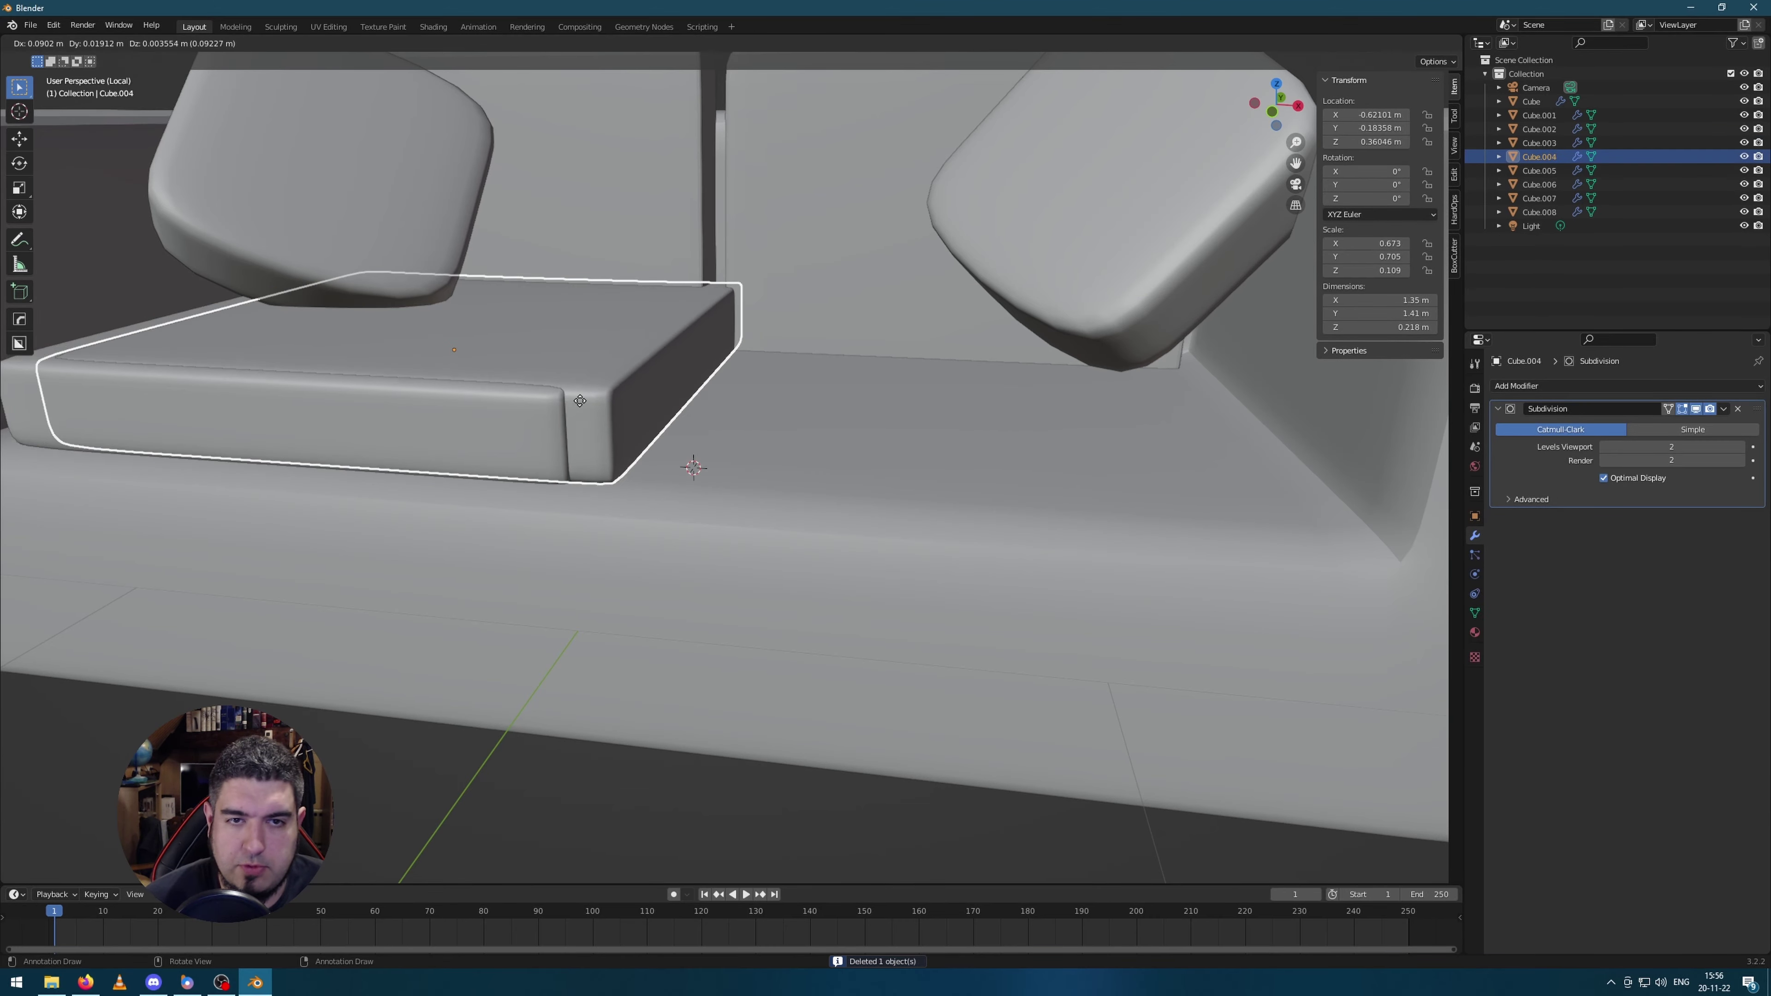
key("x")
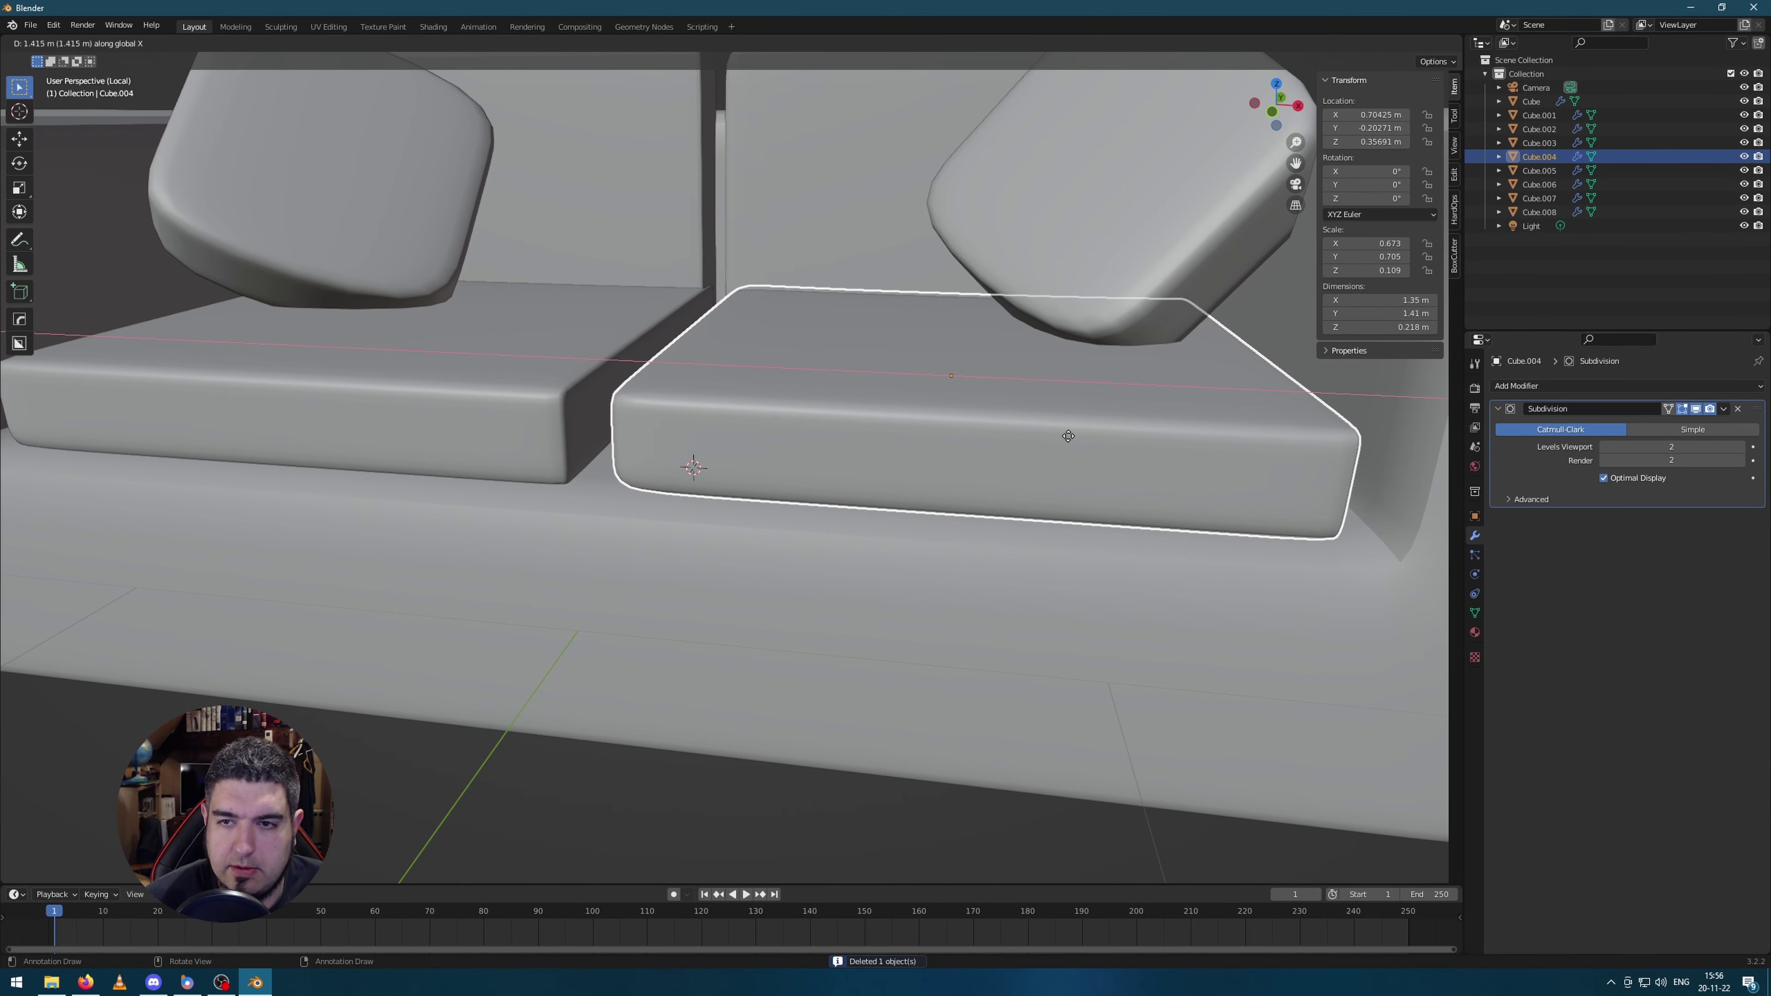
left_click(1068, 436)
scroll(1068, 437, "down", 5)
middle_click_drag(1068, 438, 870, 556)
middle_click_drag(1266, 578, 1252, 483)
left_click(1252, 483)
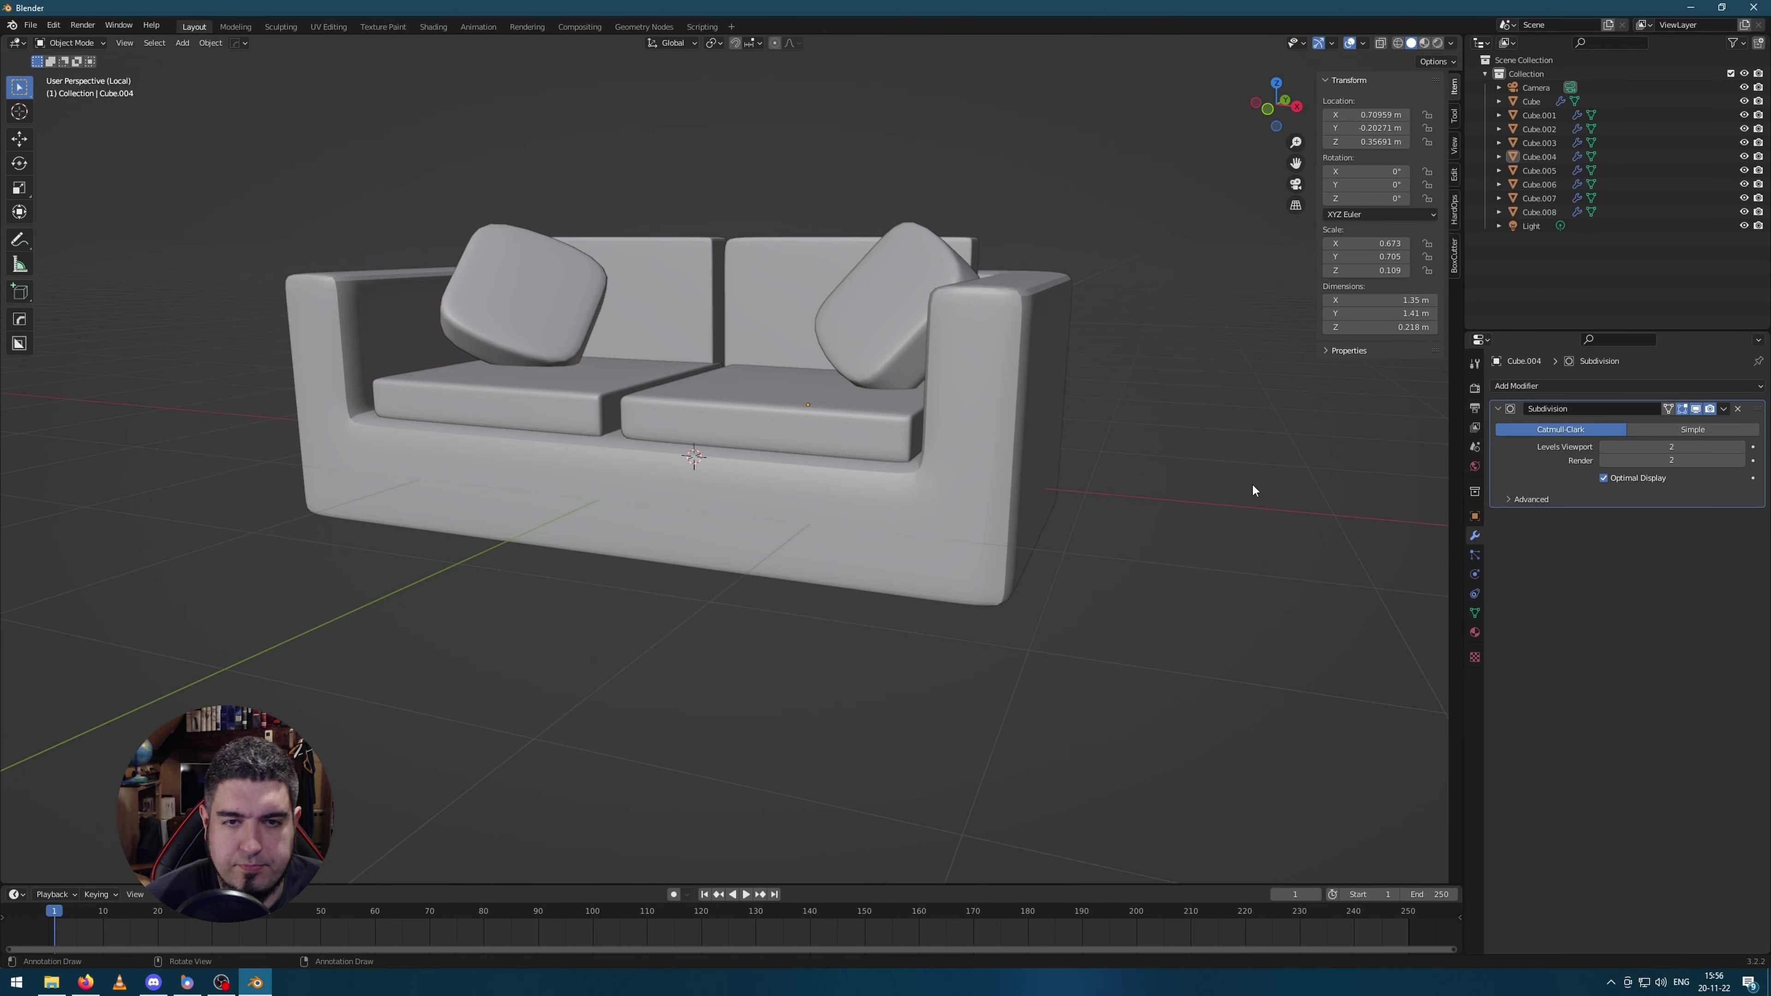
scroll(1011, 435, "down", 1)
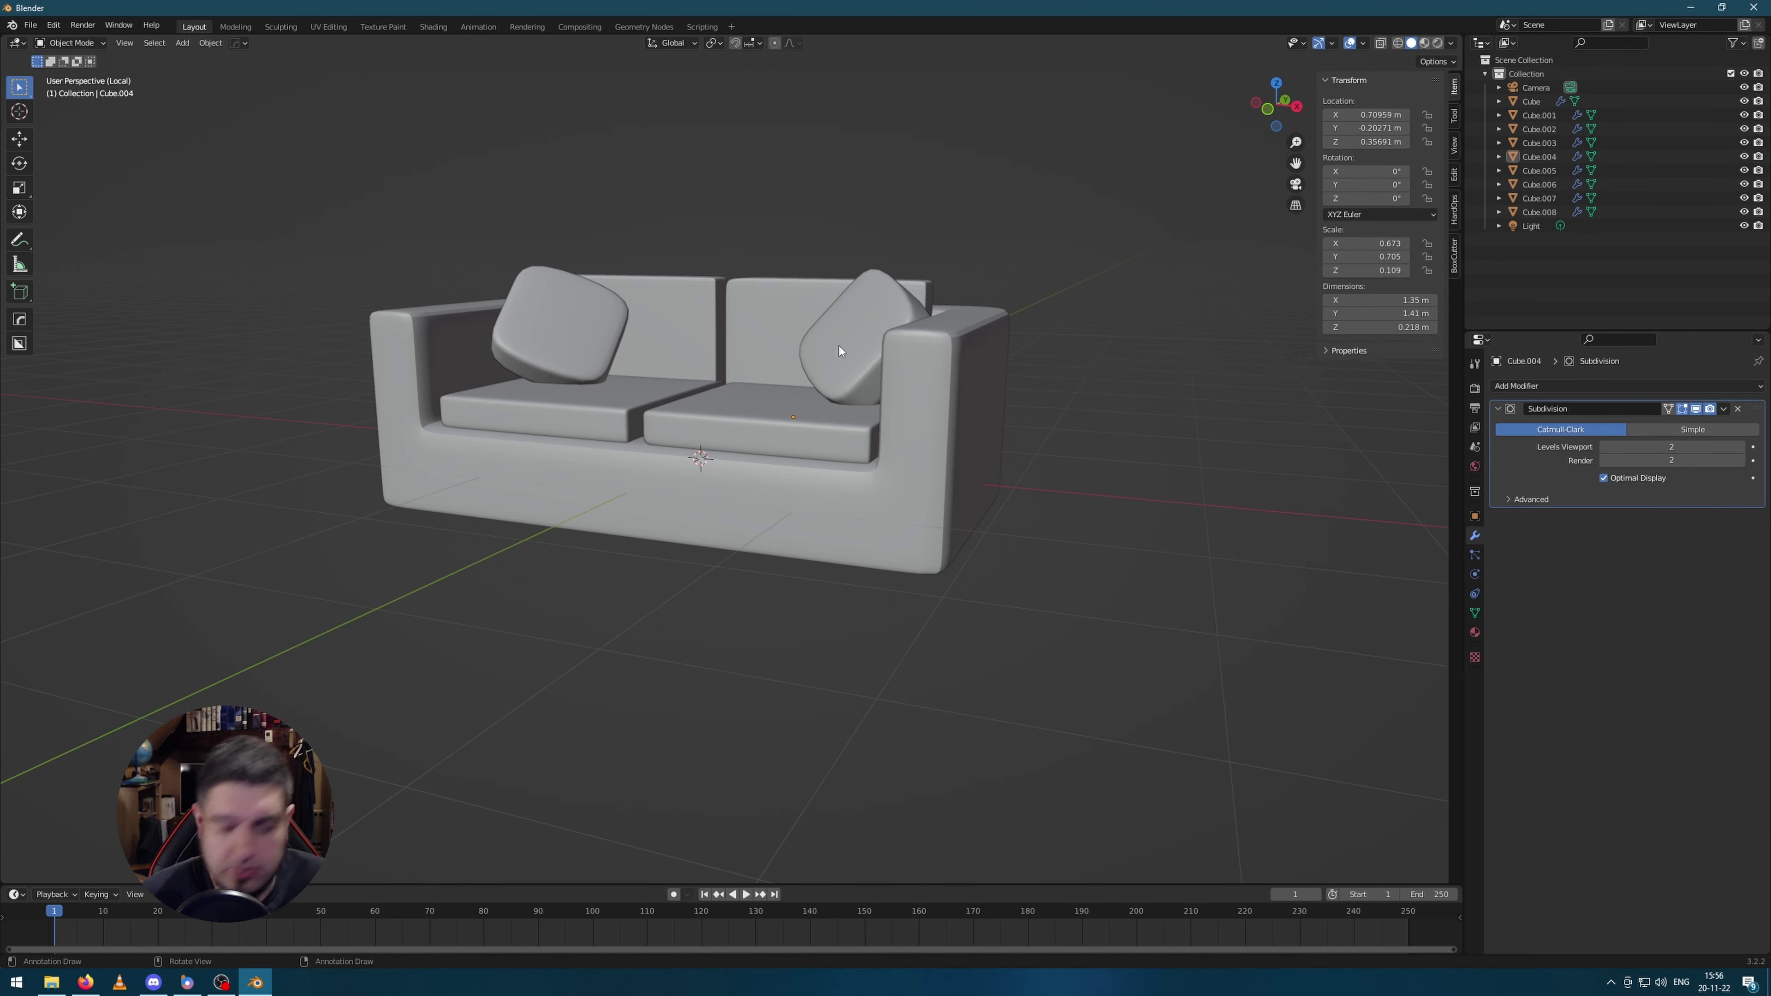
Step: Exit local view and join the sofa frame, both seat cushions and both throw pillows into one object
key("KP_Divide")
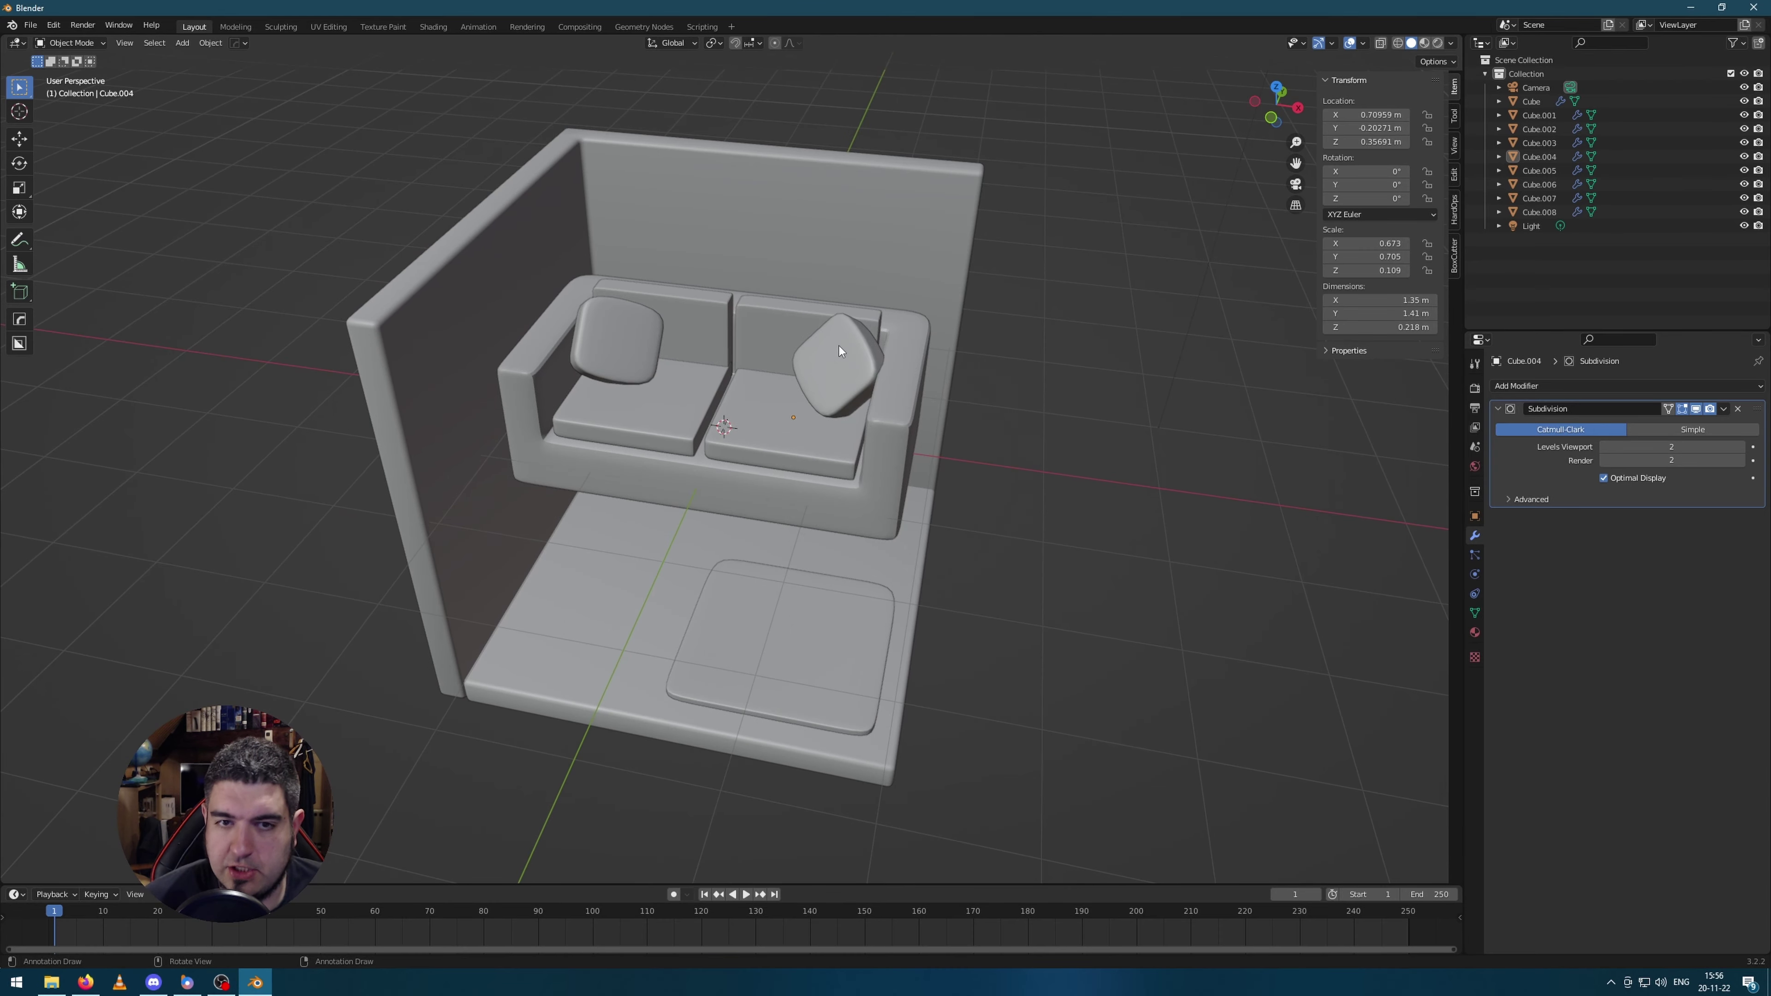
left_click(758, 468)
left_click(682, 411, "shift")
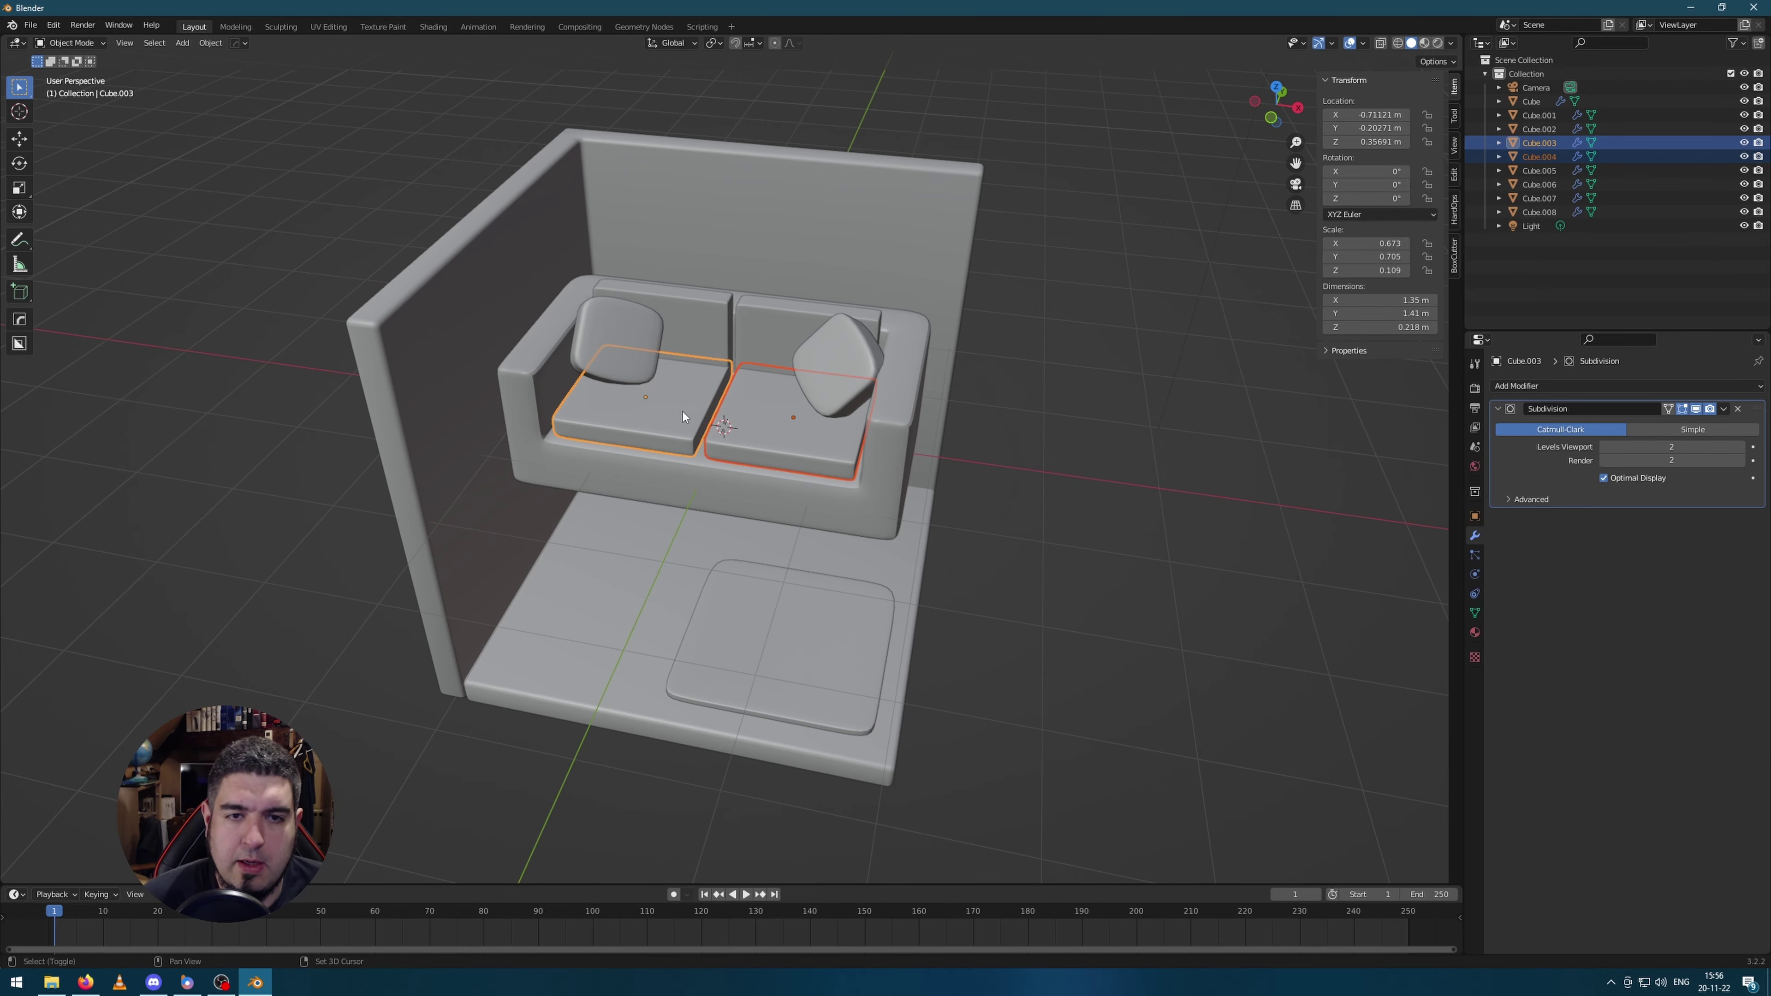
left_click(711, 498, "shift")
left_click(660, 343, "shift")
left_click(856, 374, "shift")
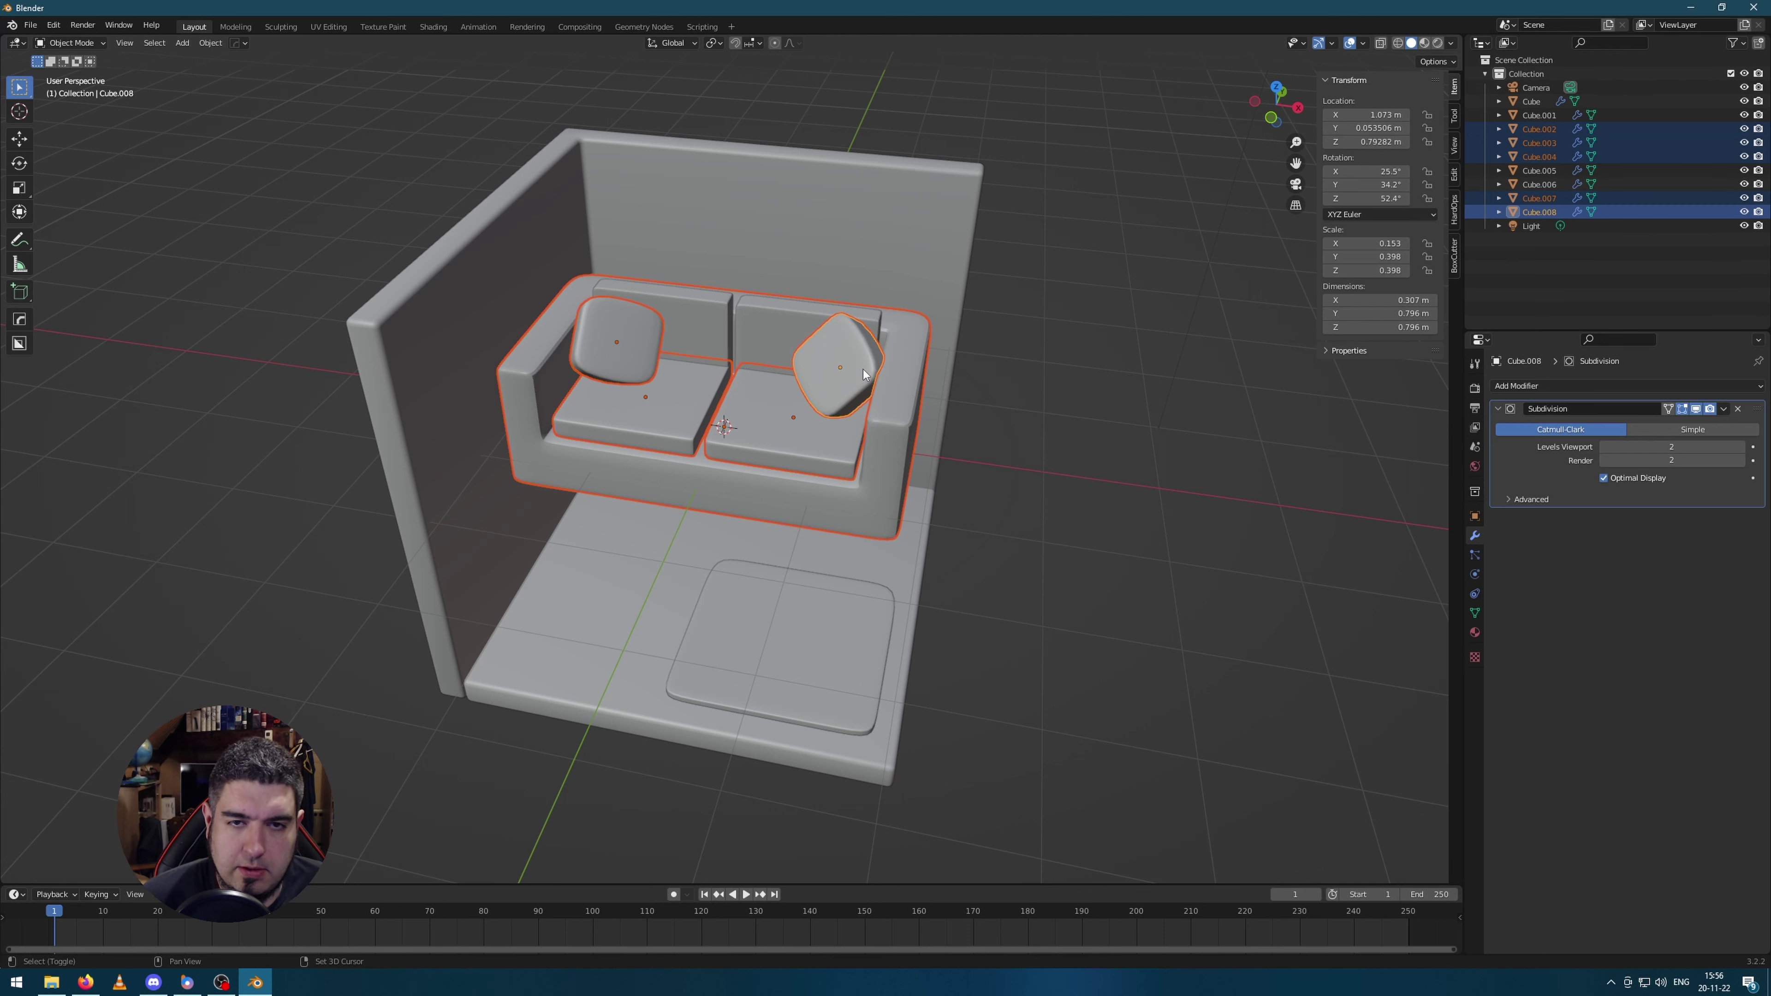
key("ctrl+j")
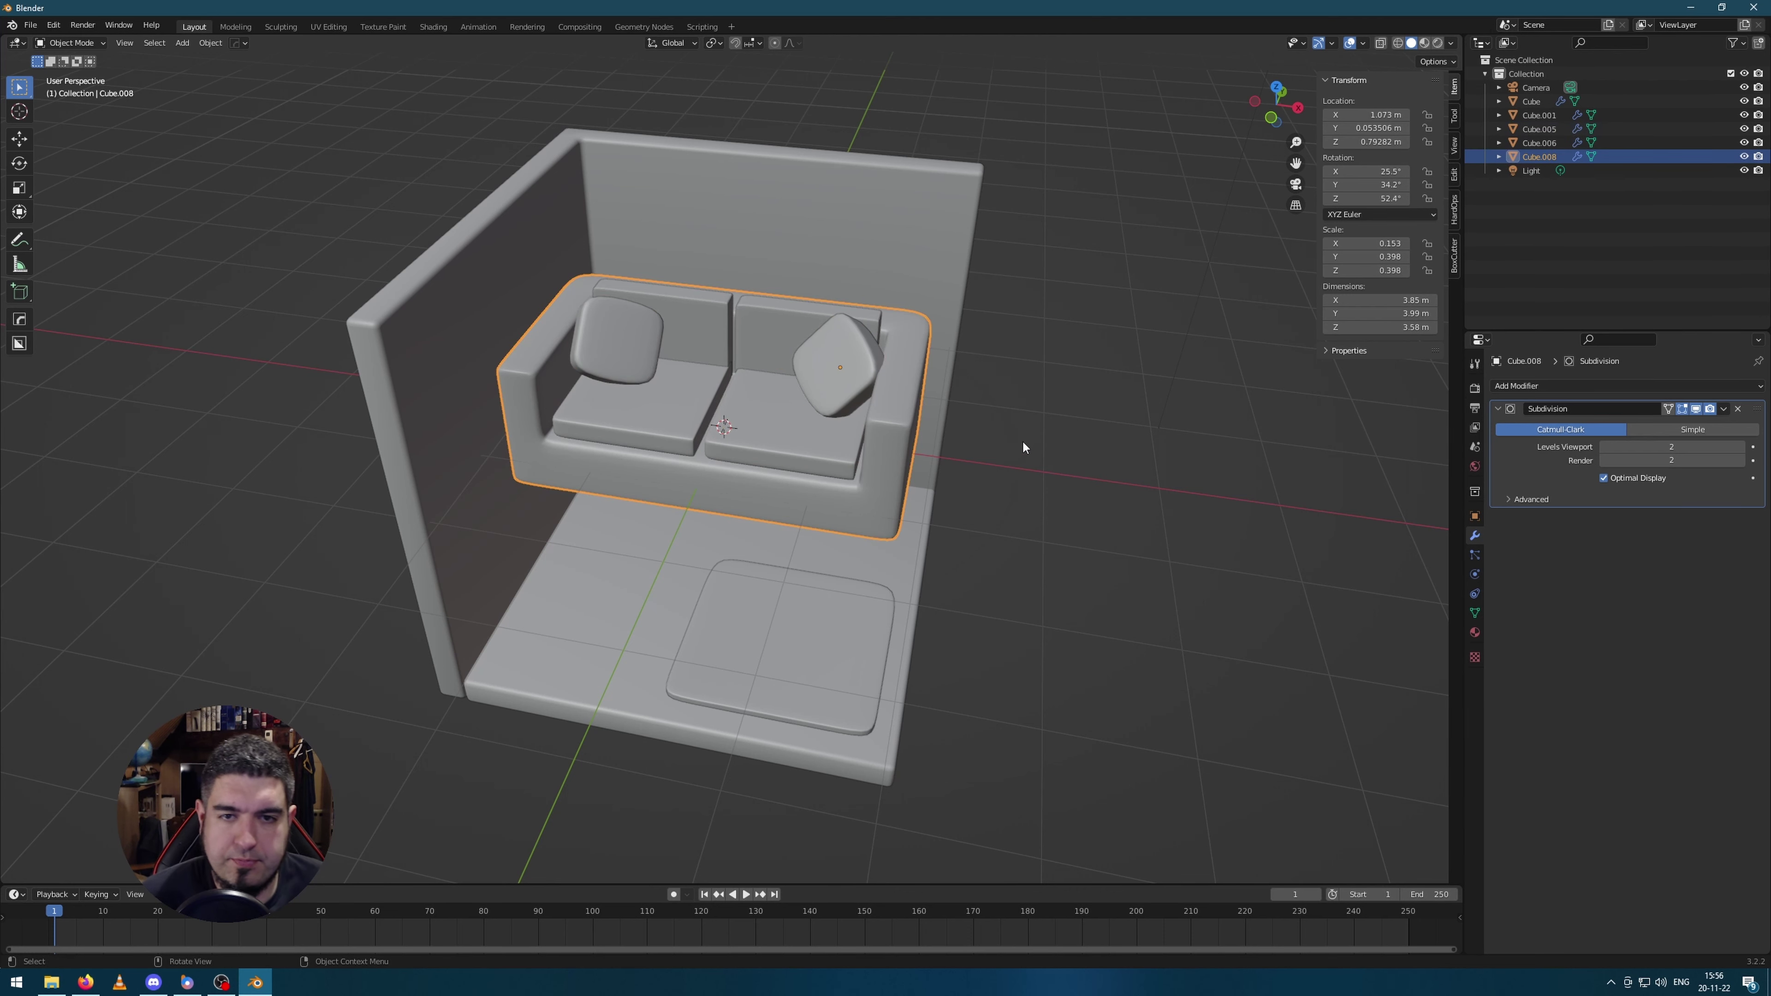
Step: Try to lower the joined sofa toward the room floor, to about X 1.10 m and Z -0.67 m
key("KP_1")
key("g")
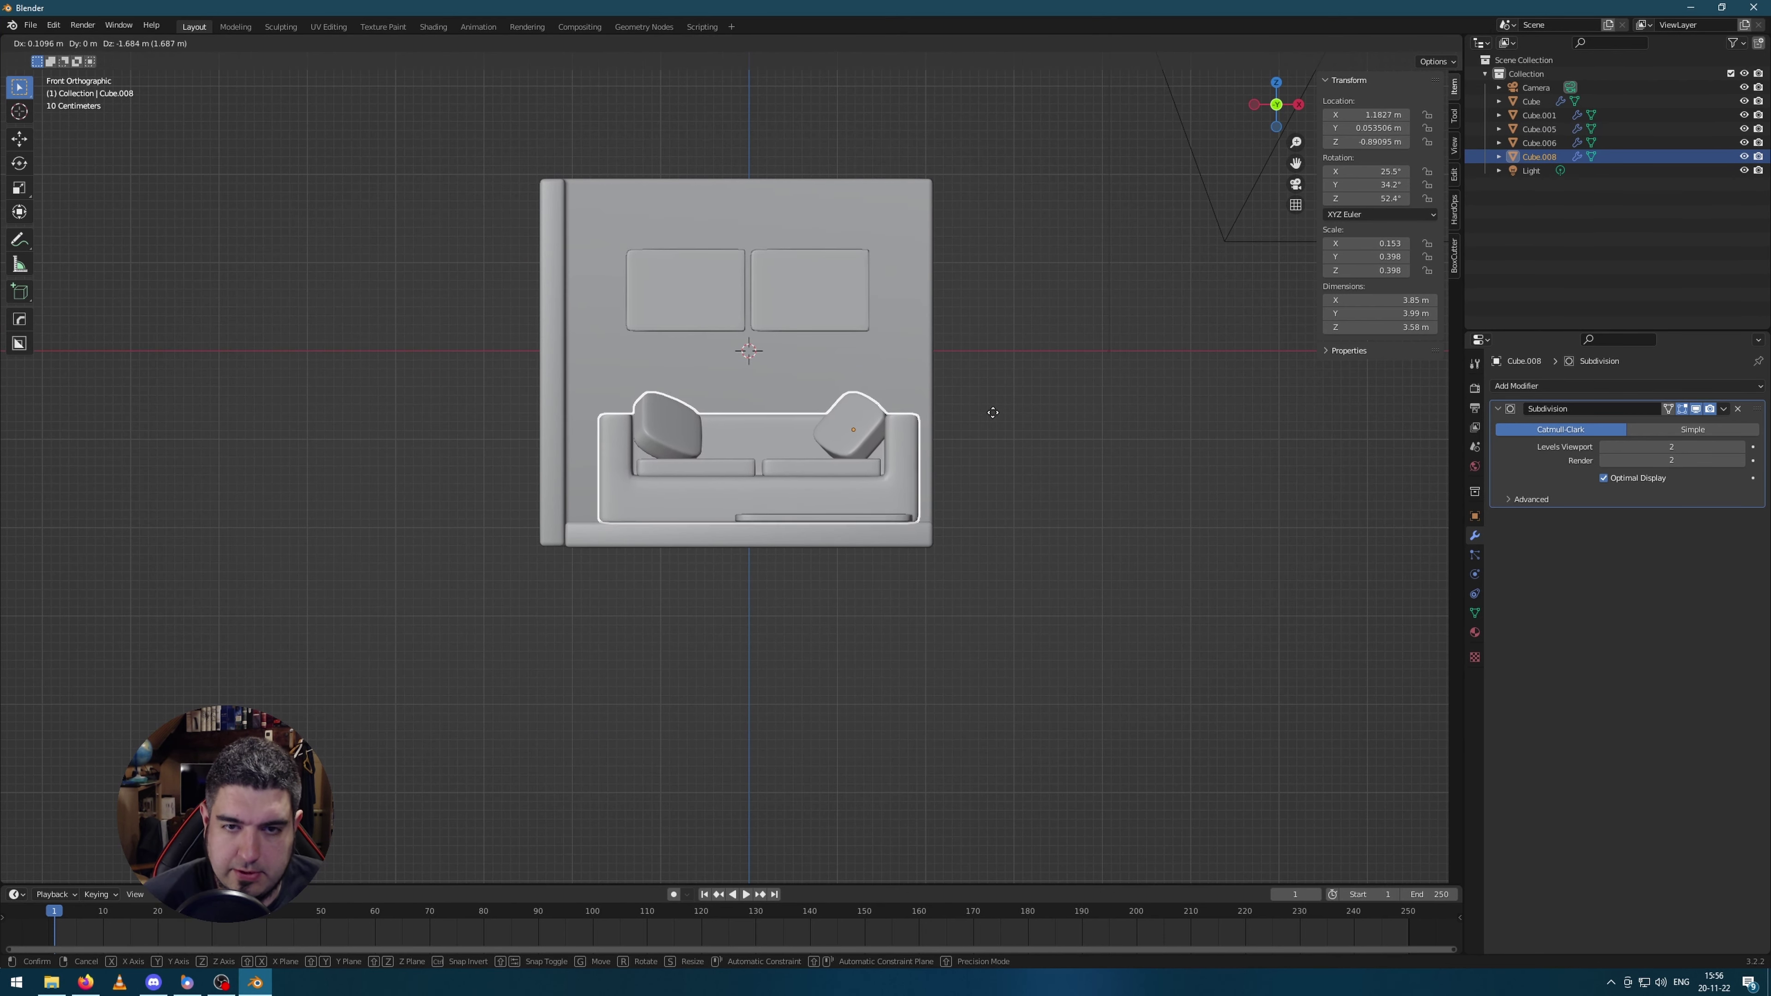
left_click(987, 390)
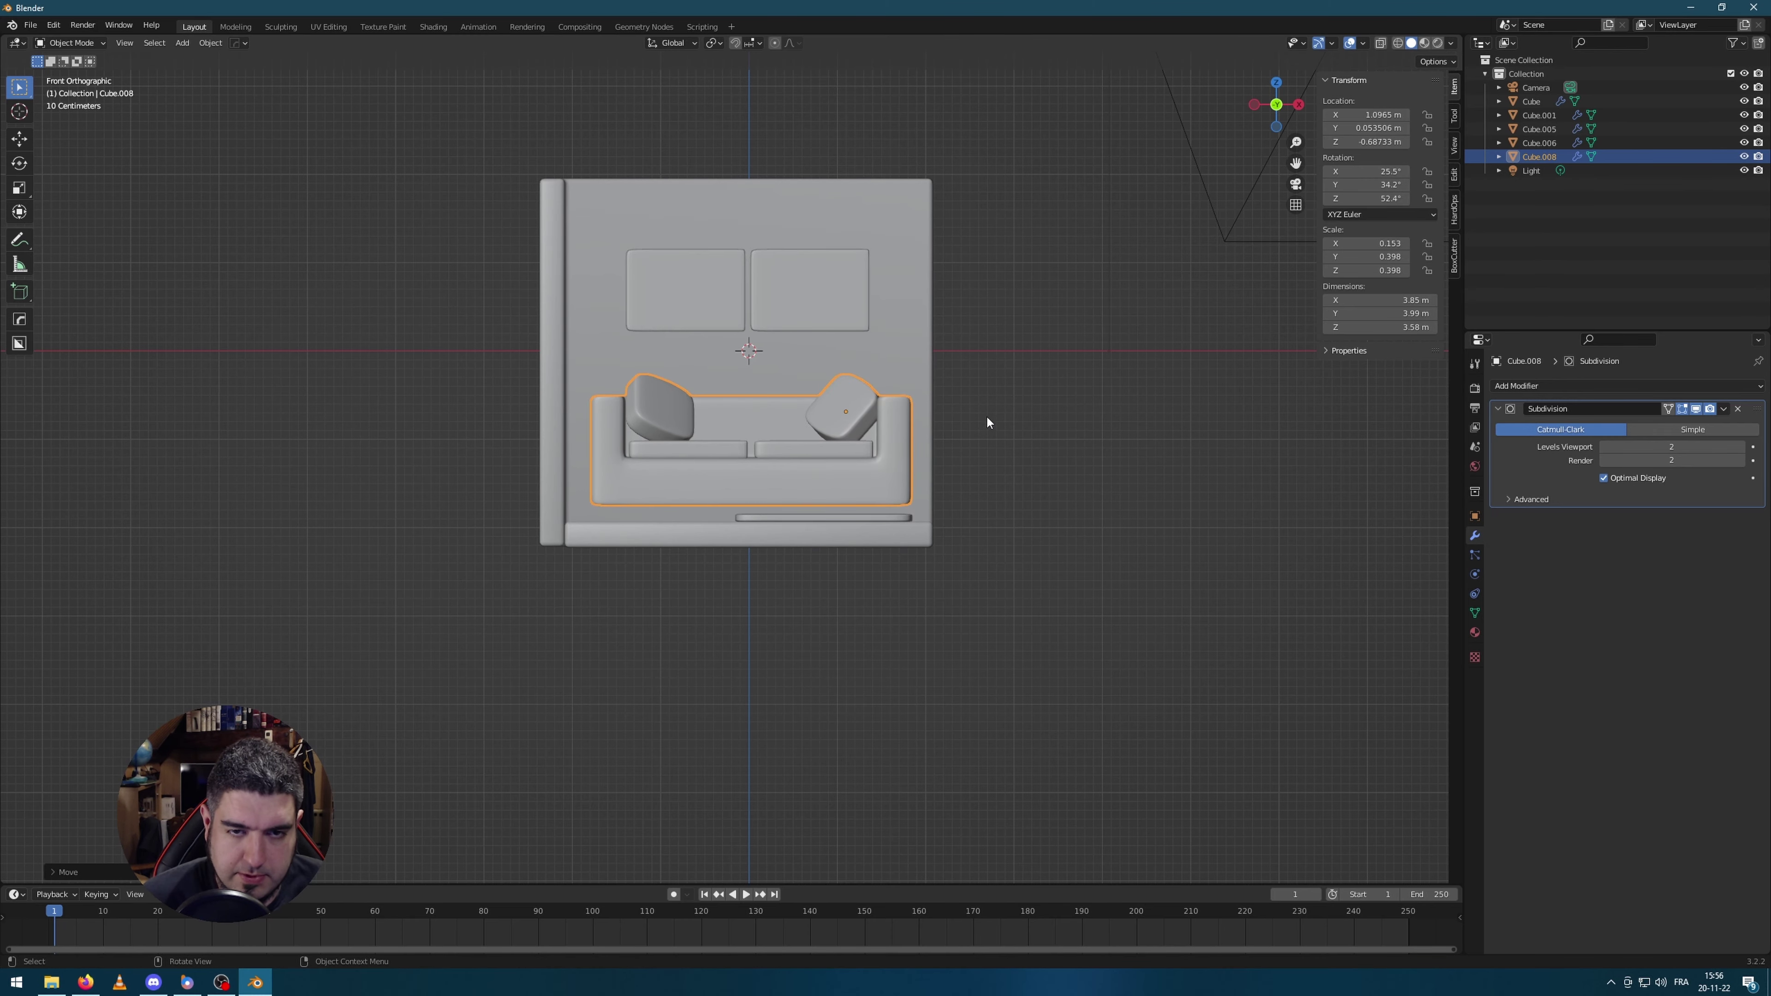
key("g")
key("z")
left_click(685, 489)
Step: Try to scale the joined sofa down to about 3.17 × 3.29 × 2.95 m and reposition it in the room from above
middle_click_drag(685, 485, 996, 558)
key("s")
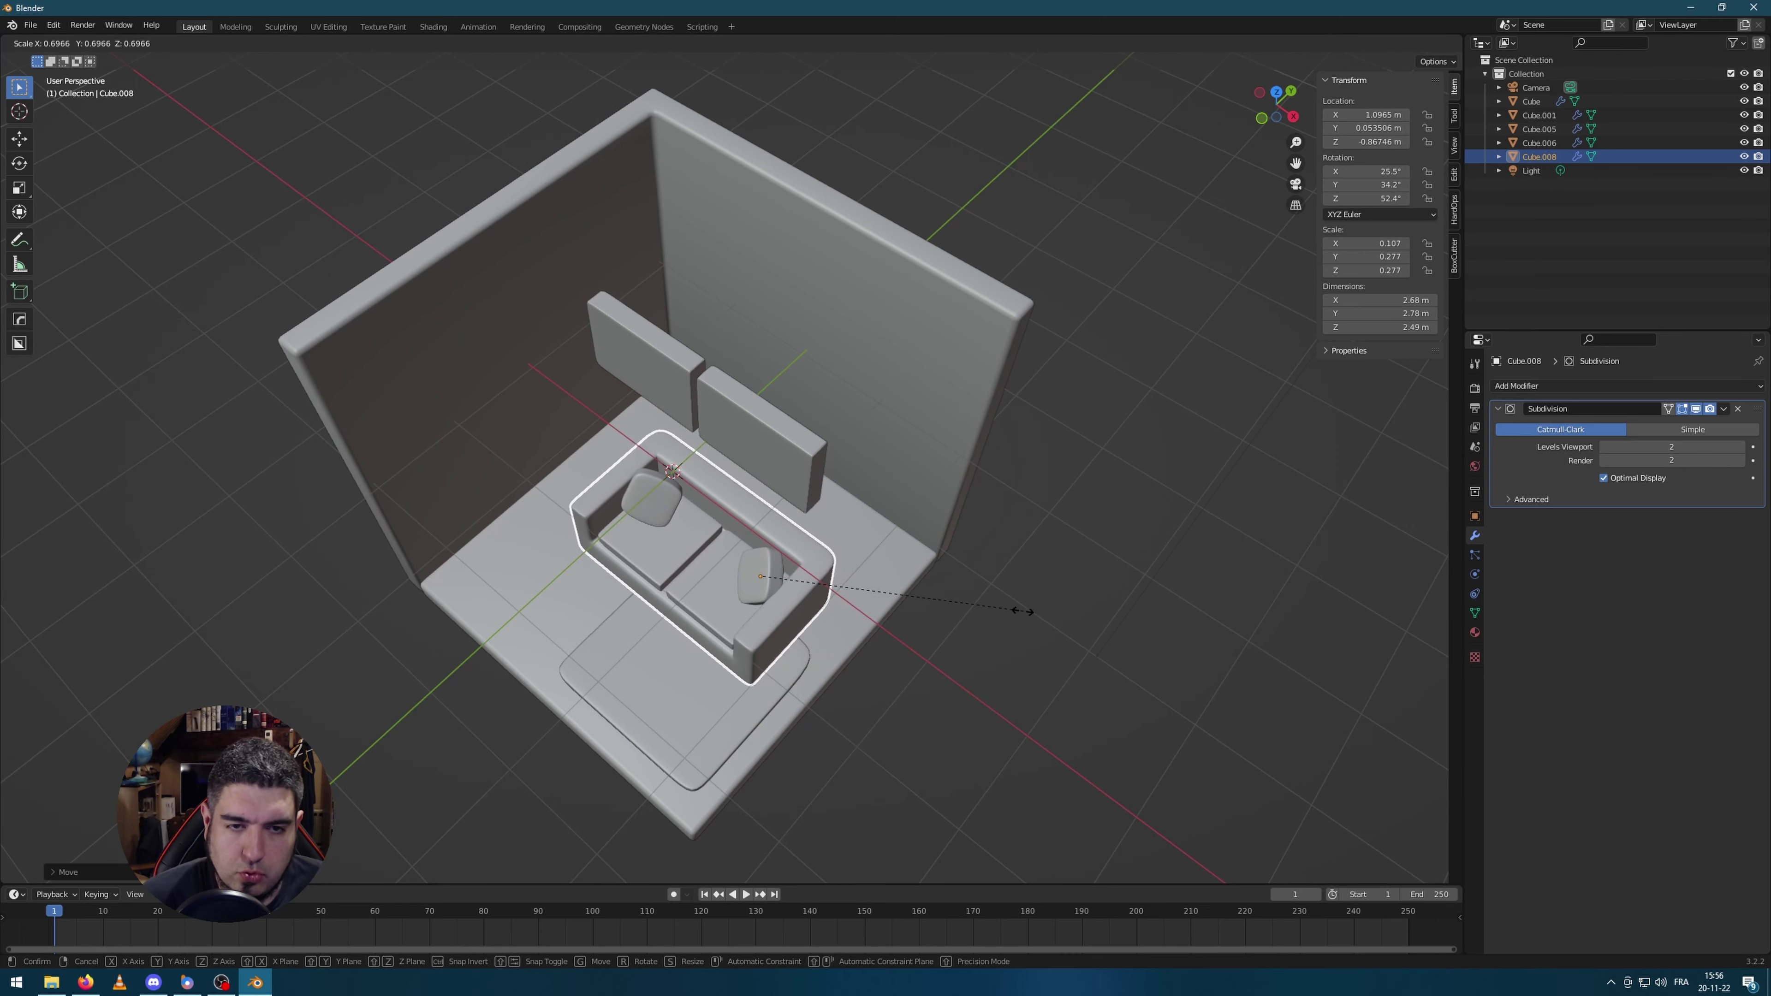
left_click(1071, 610)
key("KP_7")
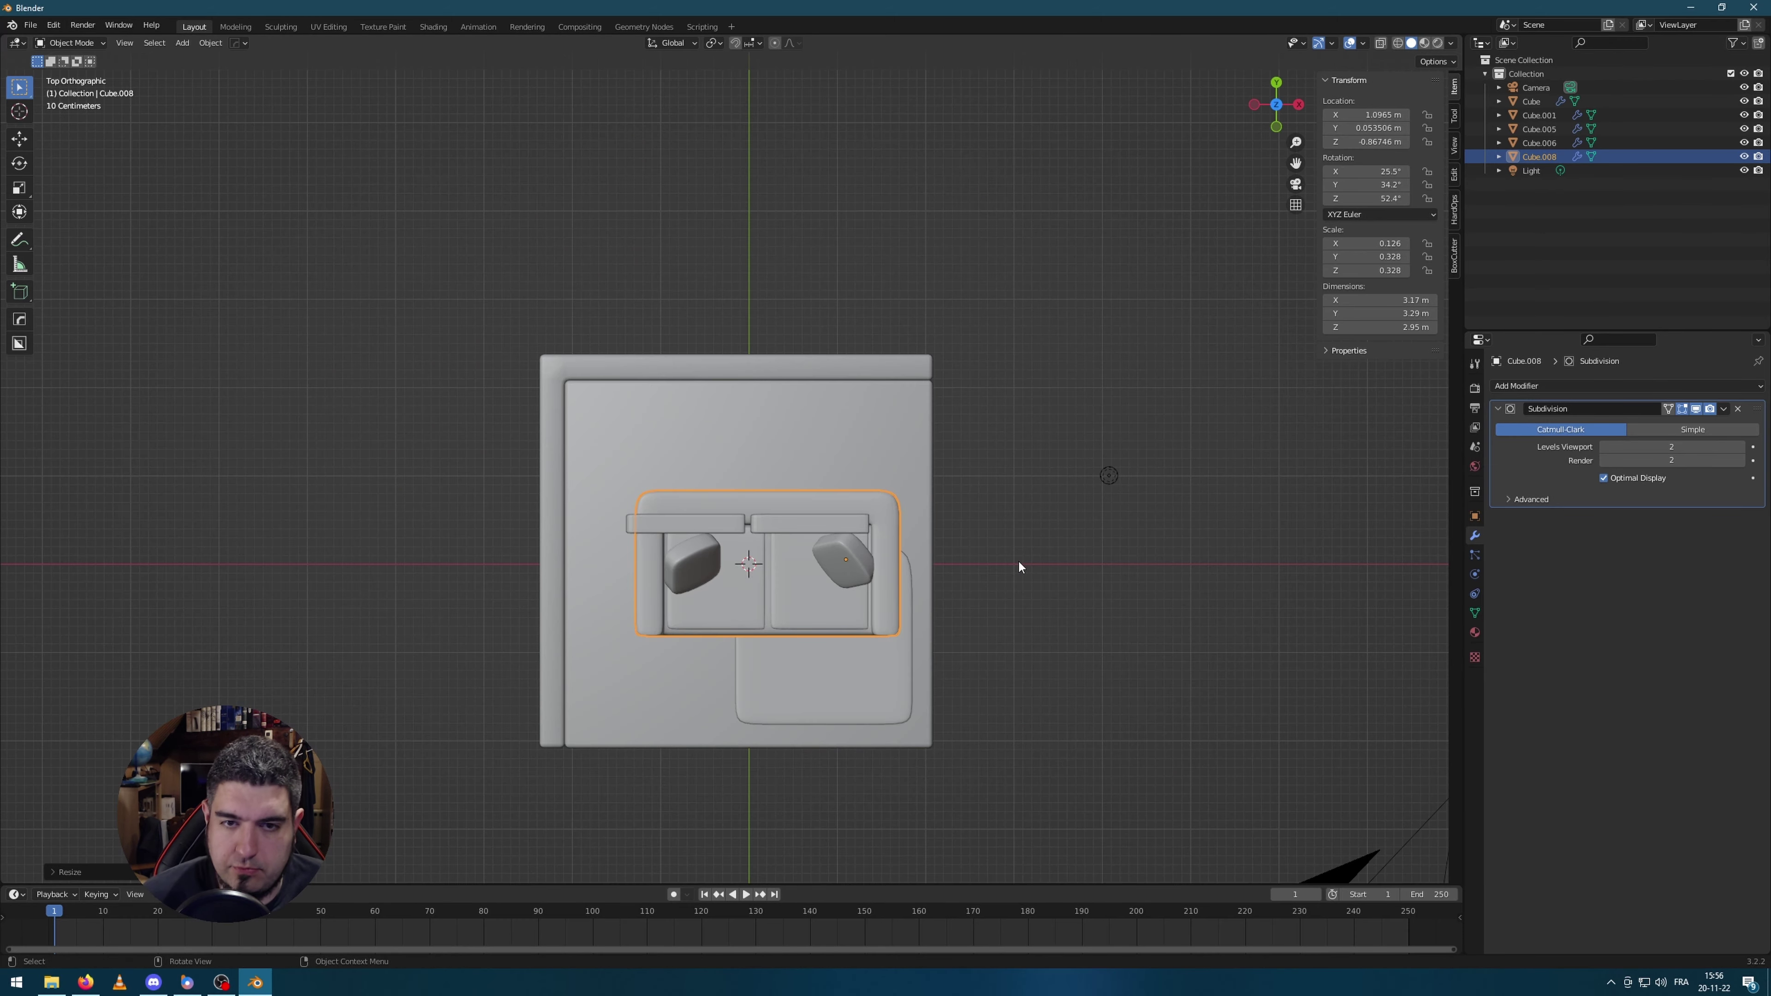
key("g")
left_click(966, 569)
middle_click_drag(966, 569, 739, 402)
Step: Undo the joined sofa's moves and scaling
key("ctrl+z")
key("ctrl+z")
key("ctrl+z")
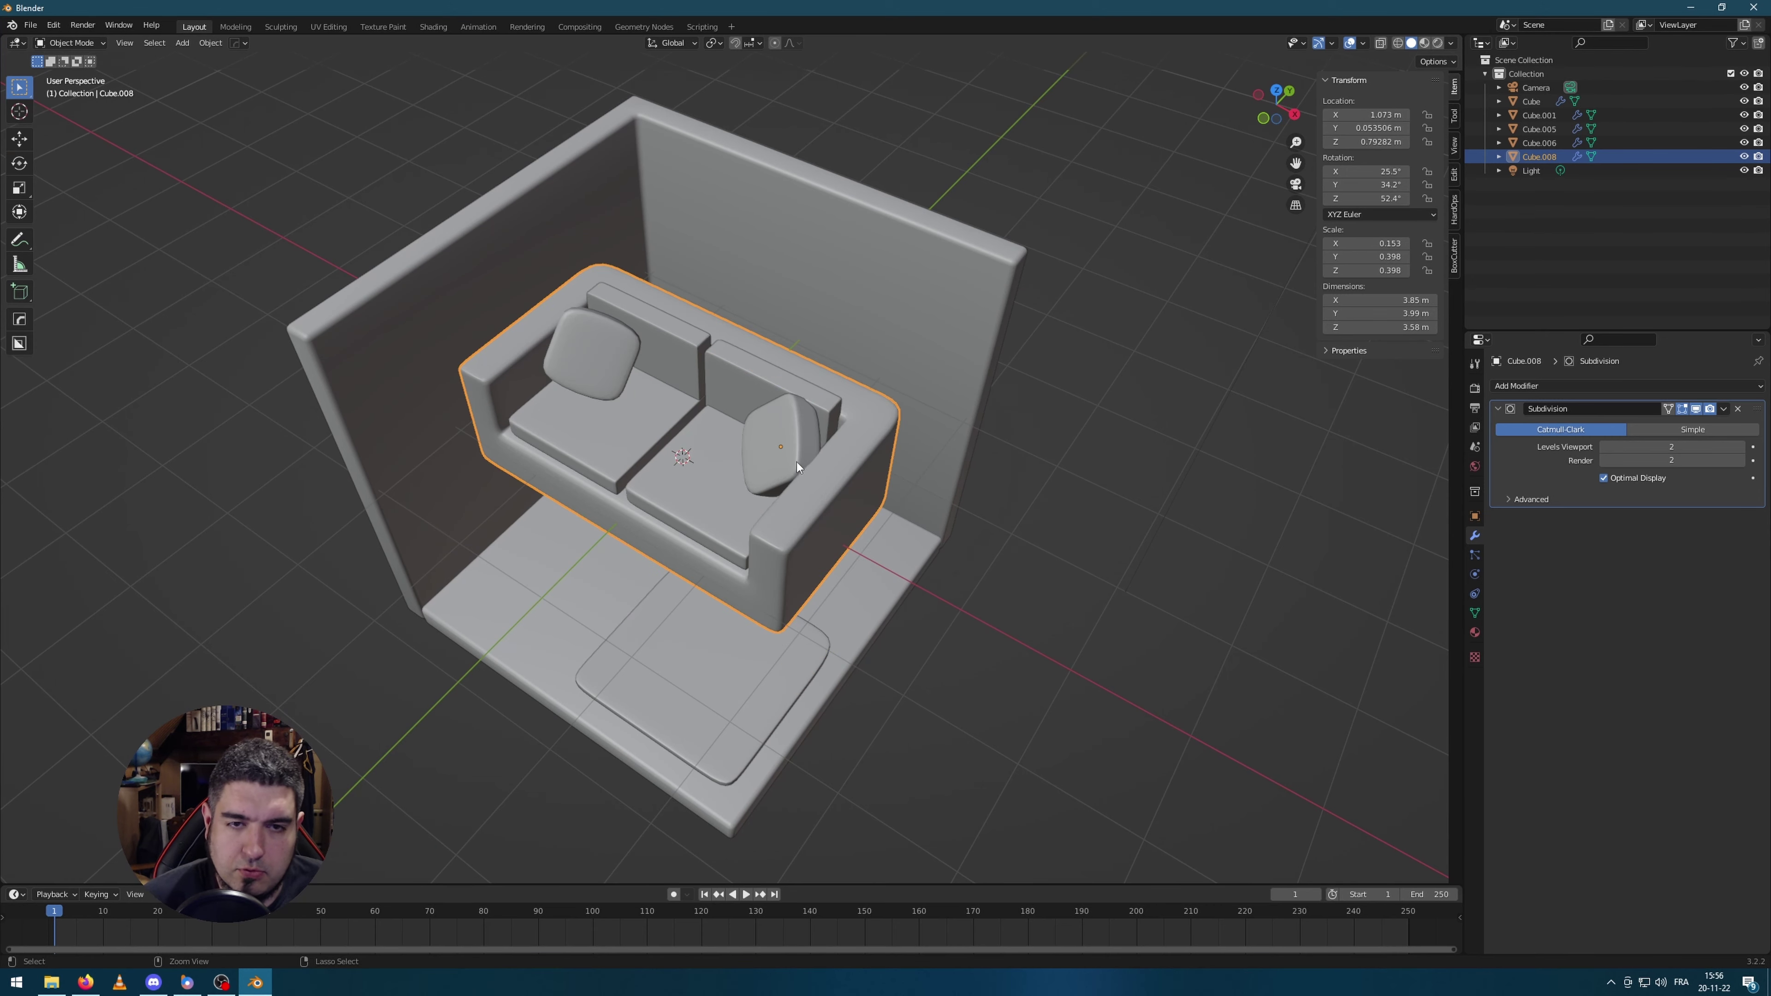
Step: Rejoin the sofa frame, seat cushions and throw pillows into one object
left_click(797, 463, "shift")
left_click(676, 356, "shift")
key("ctrl+j")
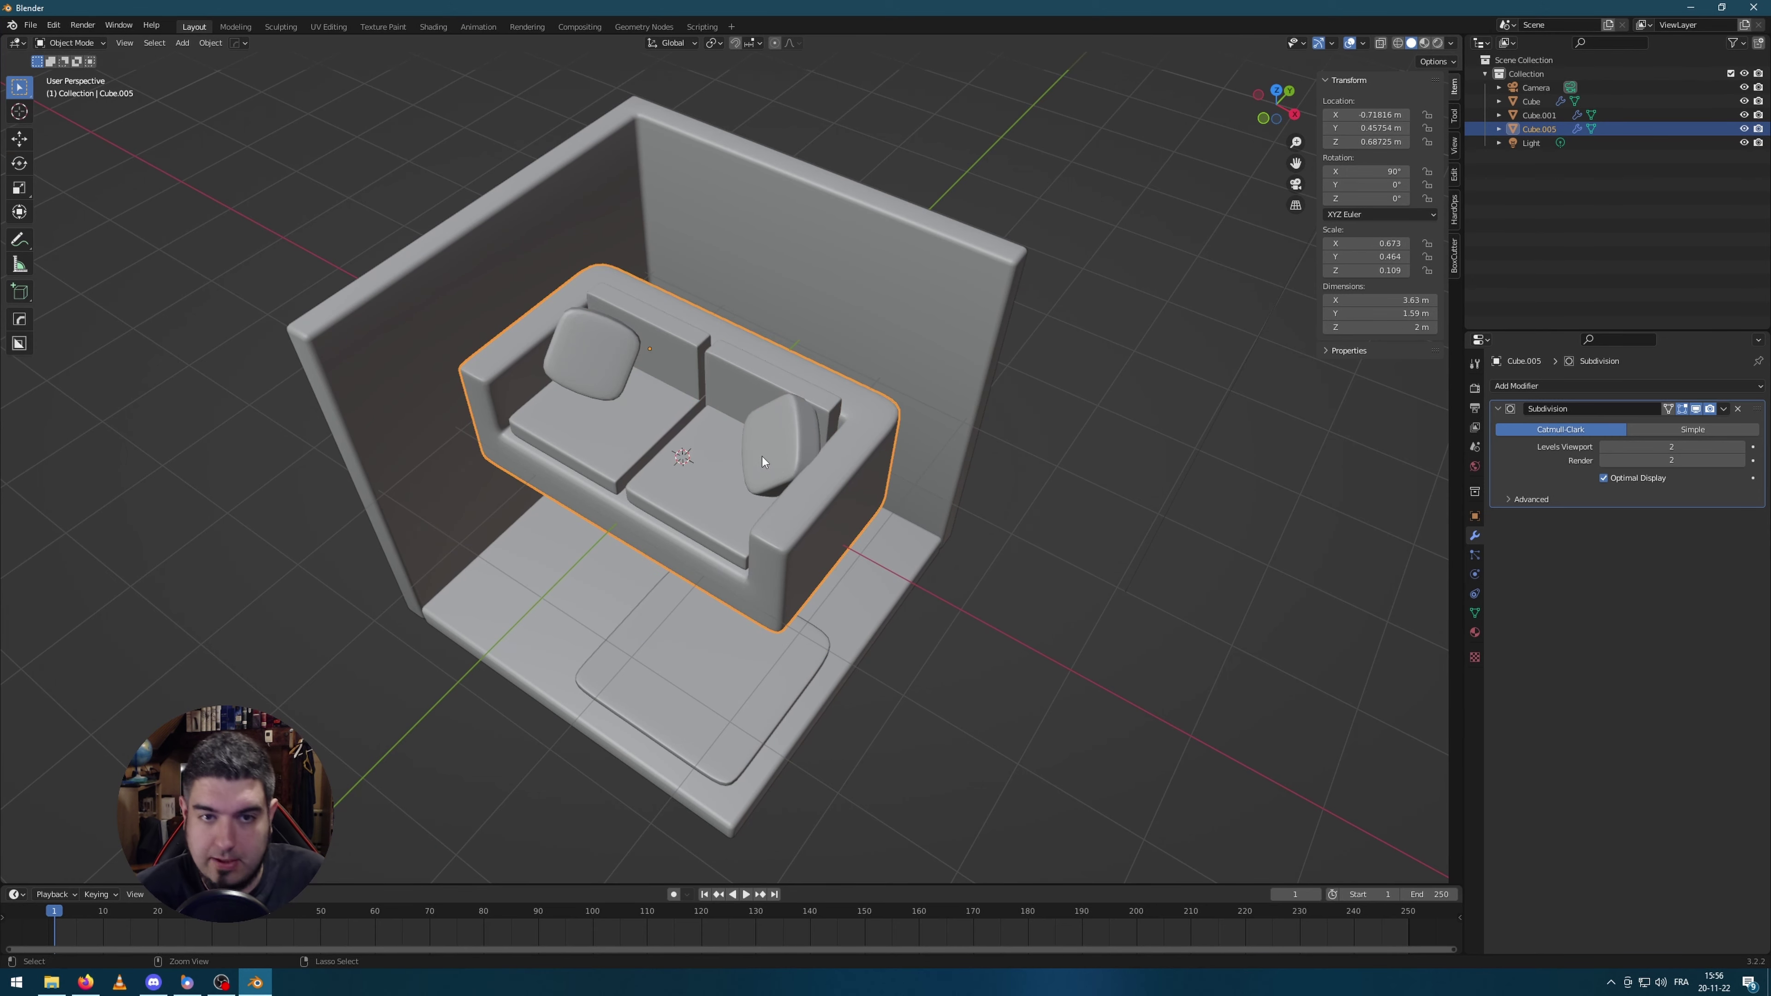
Step: Scale the joined sofa to about 2.64 × 1.16 × 1.46 m and place it against the back wall, about X -0.47 m, Y 1.65 m
key("KP_7")
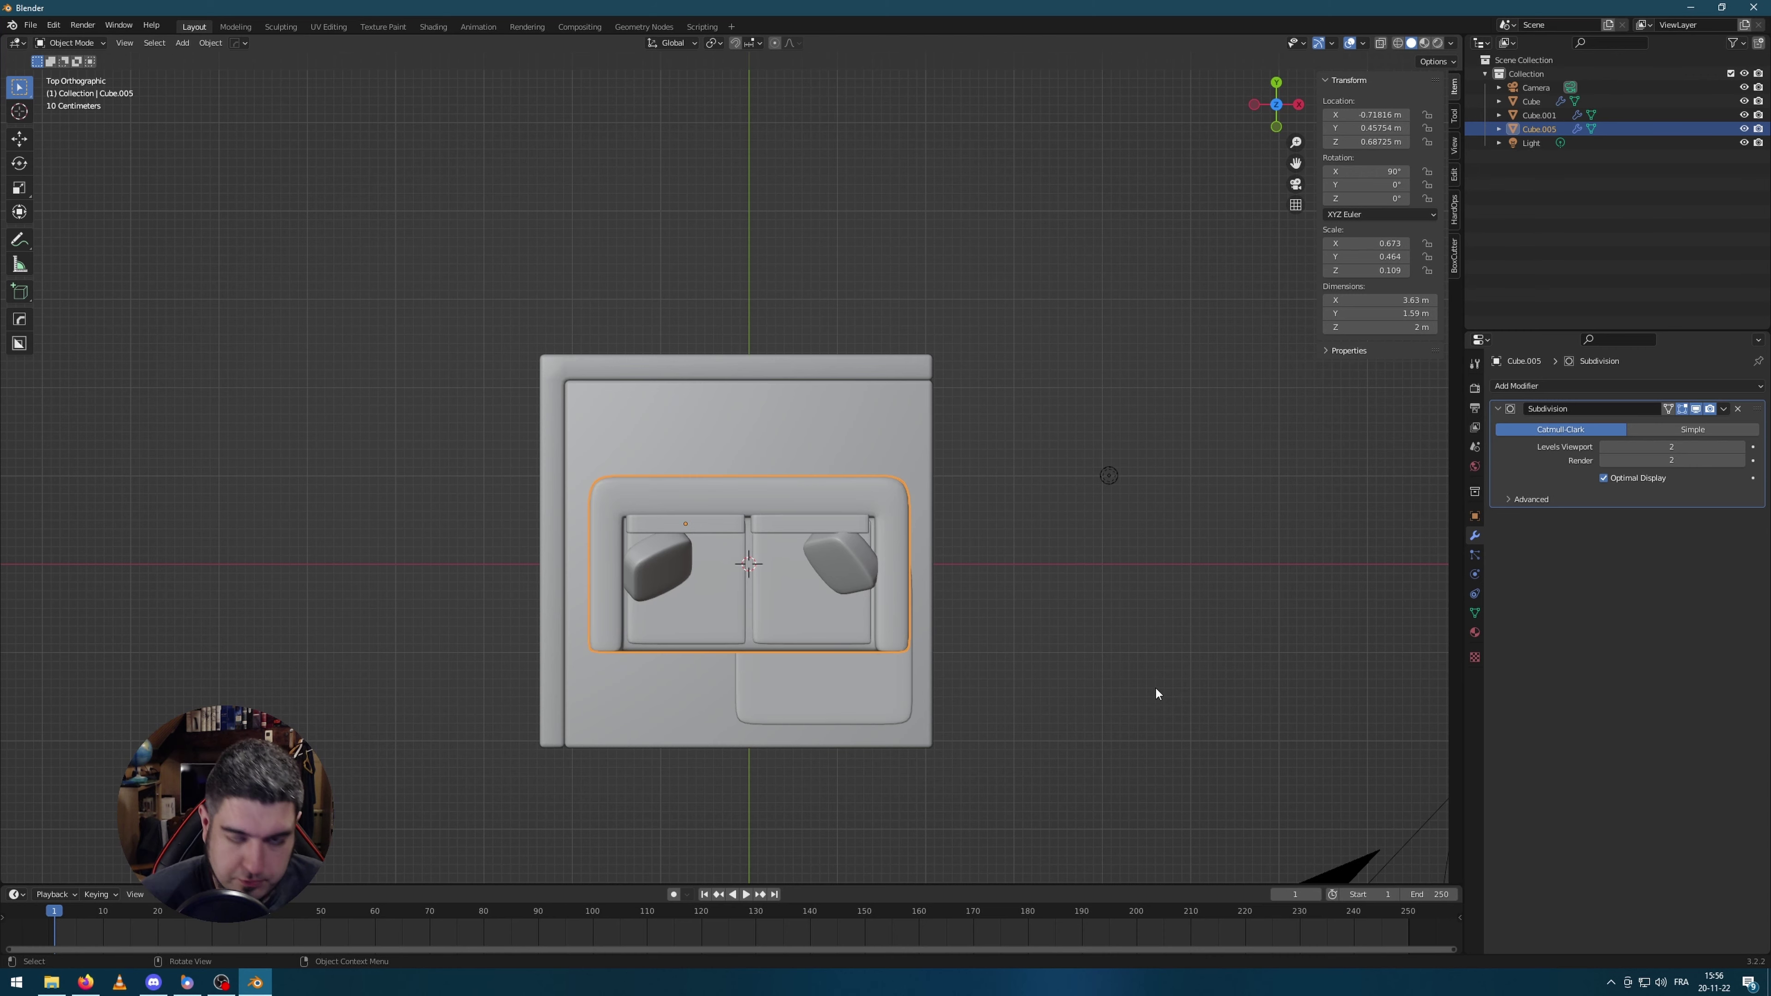
key("s")
left_click(1035, 617)
key("g")
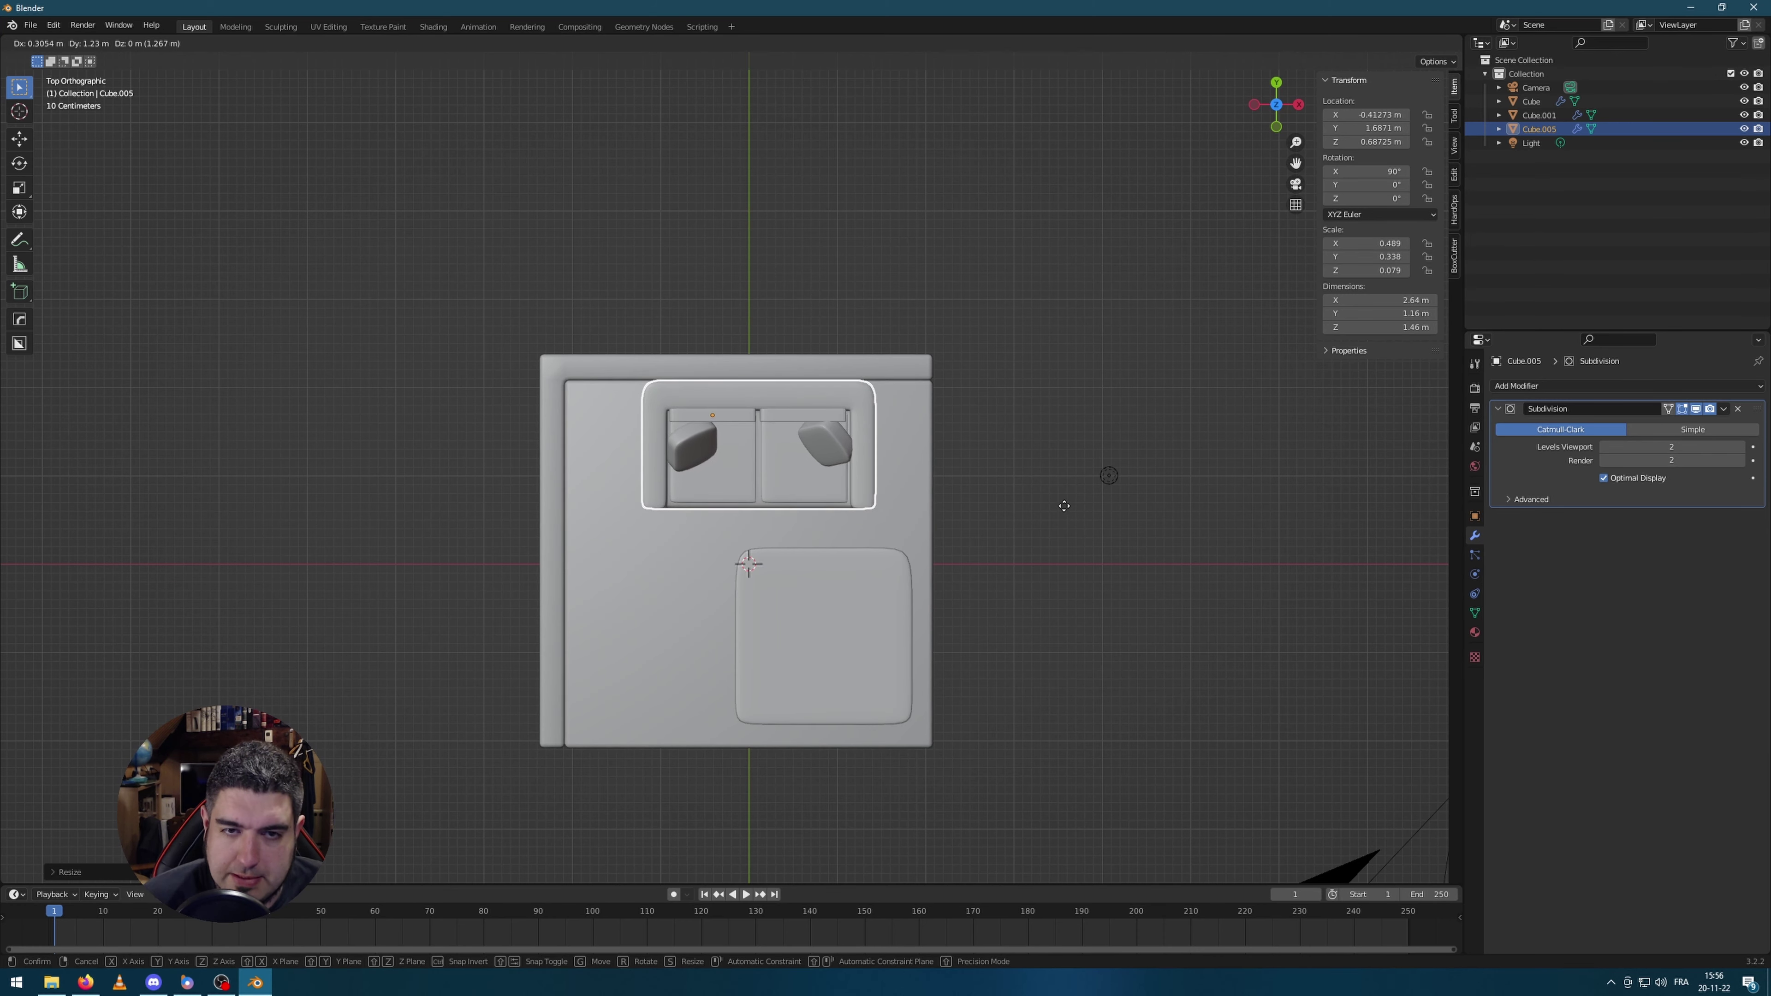
left_click(1064, 514)
Step: Lower the sofa vertically to the room floor, at about Z -1.19 m
key("KP_1")
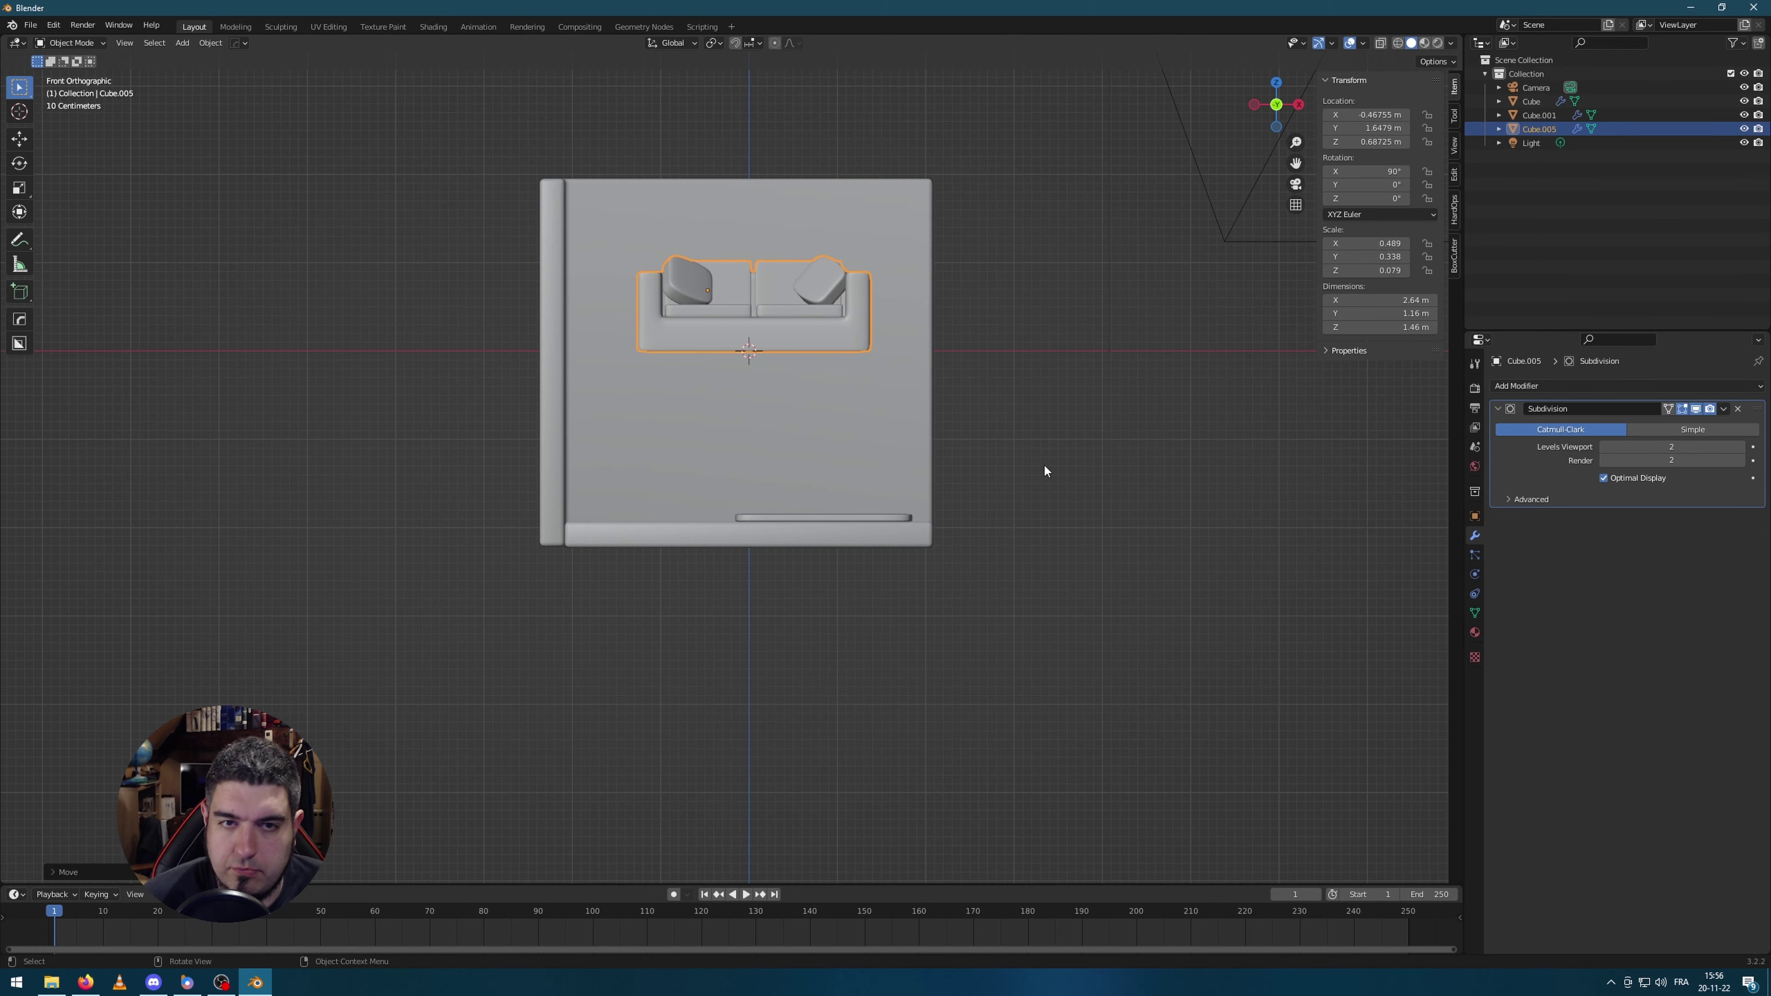
key("g")
key("z")
left_click(831, 403)
Step: Enlarge the sofa to about 3.14 × 1.37 × 1.73 m and reposition it on the floor at about X -0.26 m, Z -1.09 m
key("s")
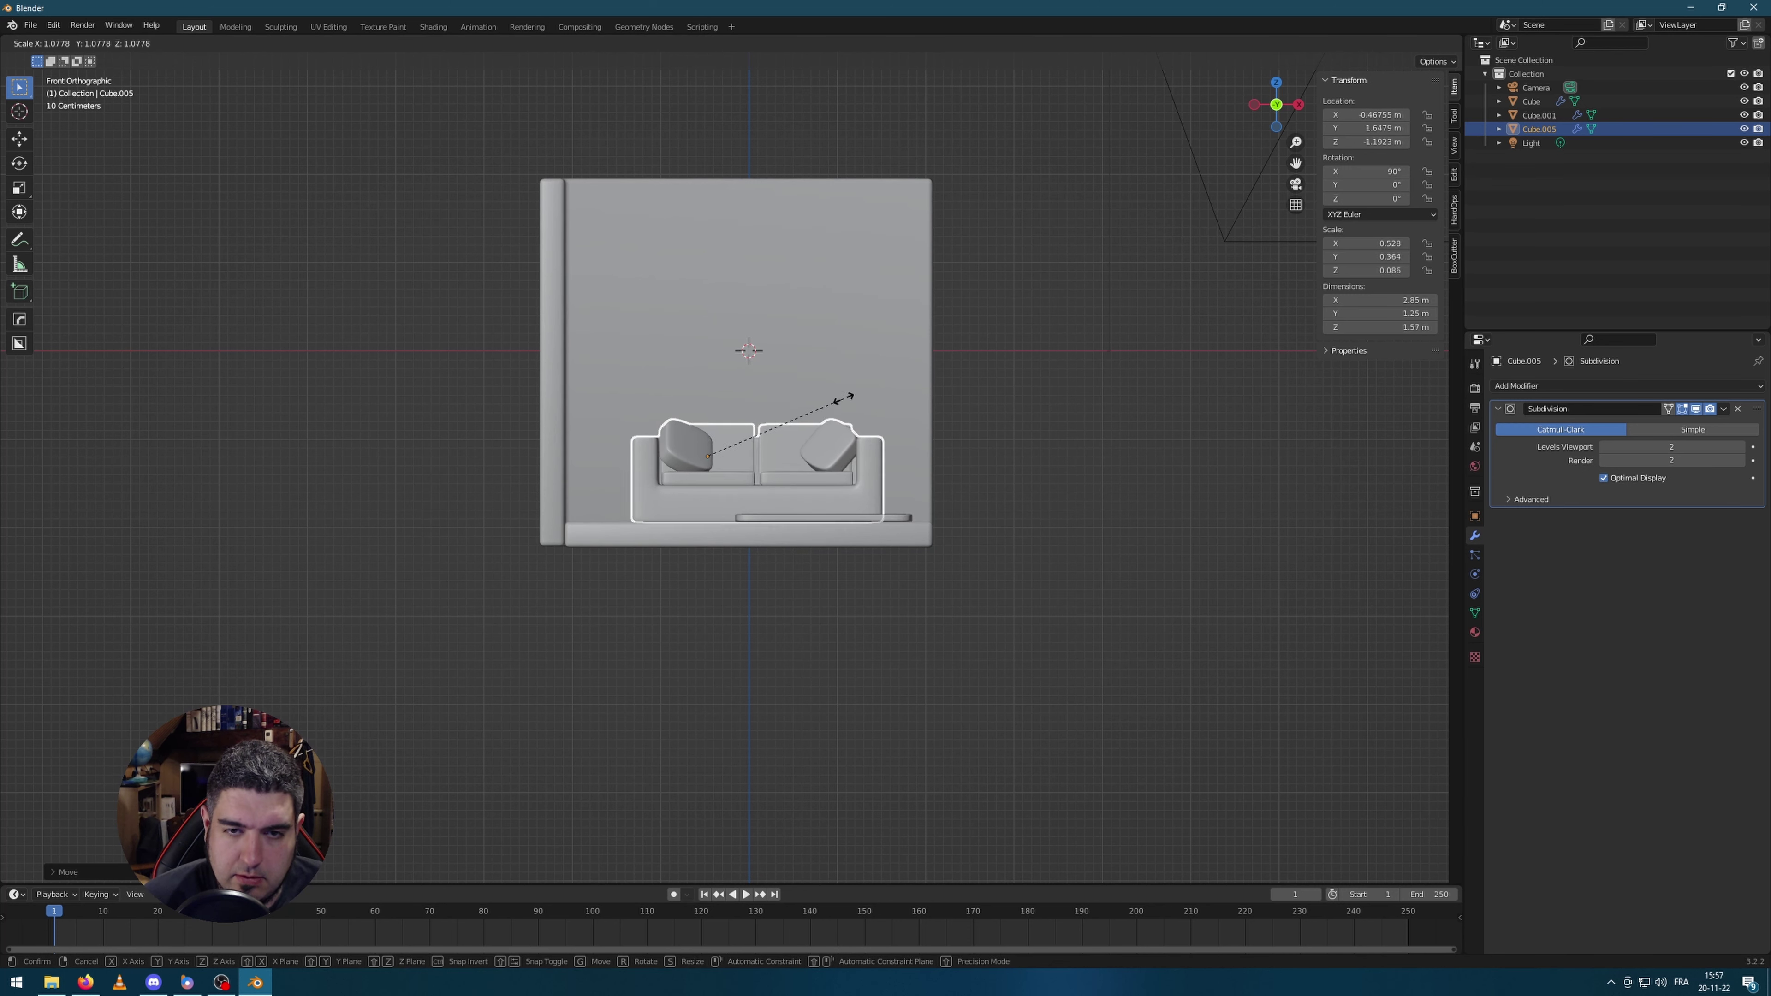
left_click(861, 389)
key("g")
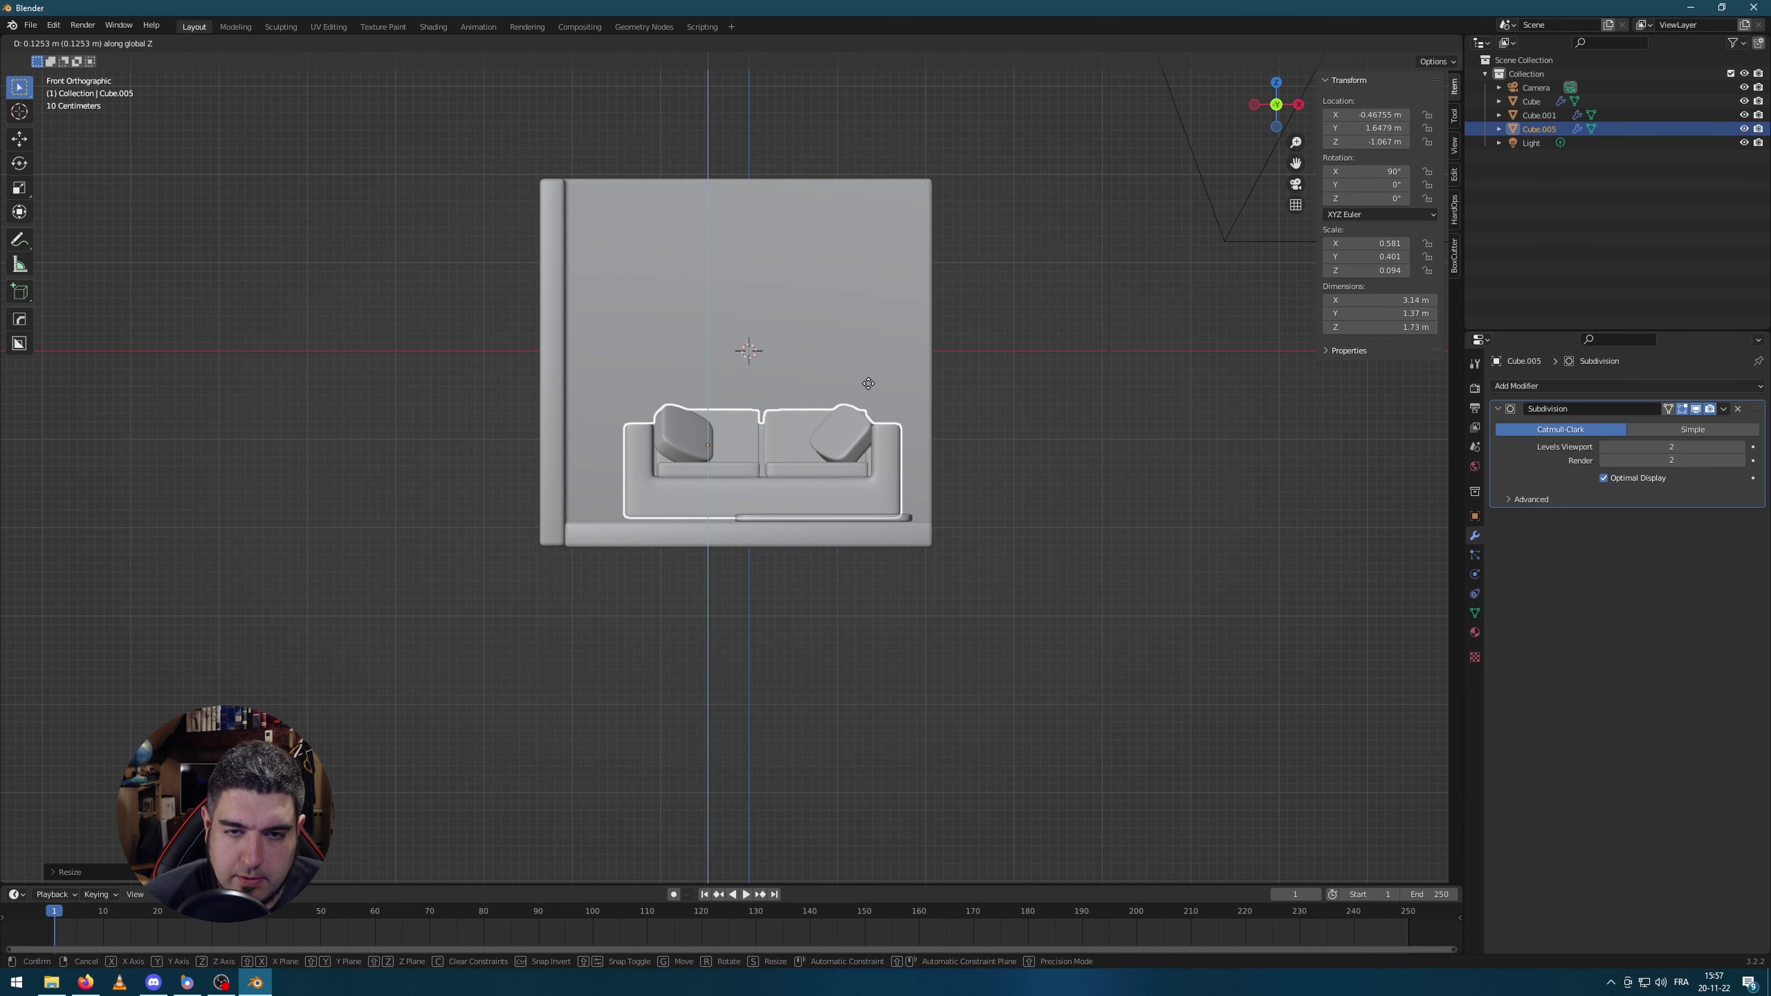
left_click(868, 383)
key("g")
left_click(884, 384)
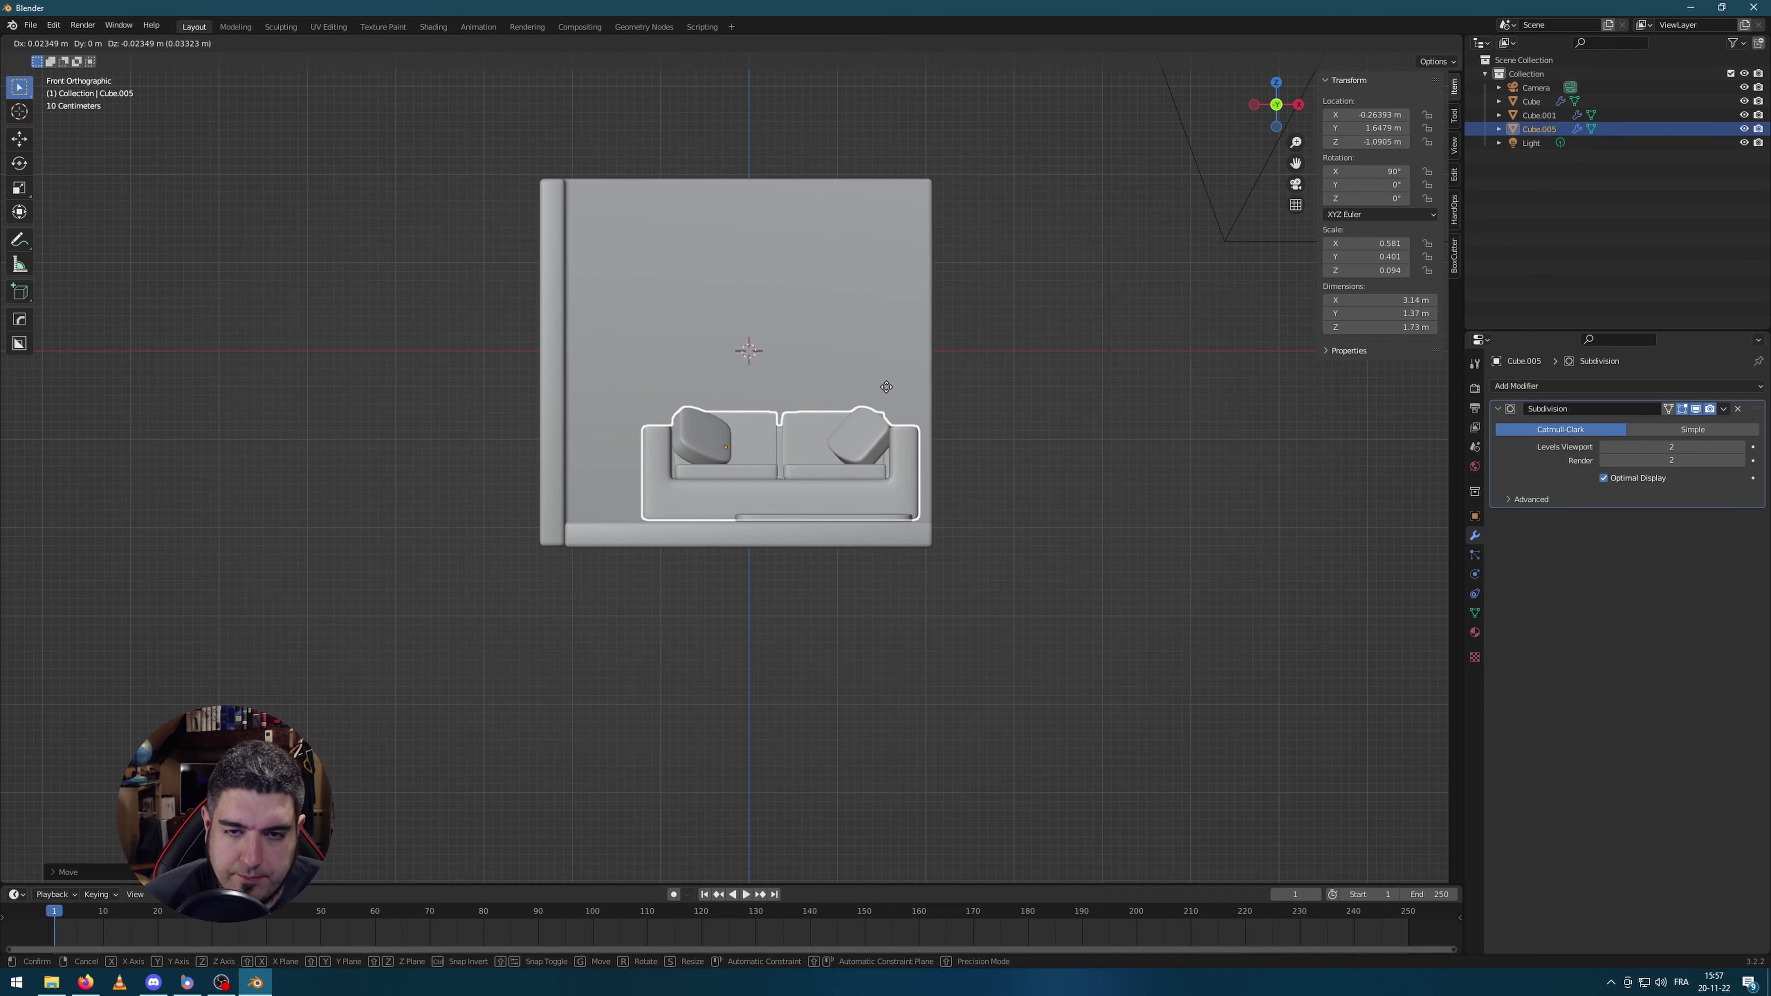
middle_click_drag(1178, 393, 1172, 592)
left_click(1079, 500)
Step: Isolate the sofa in local view and open its mesh for editing with the underside visible
left_click(896, 495)
scroll(1012, 637, "up", 4)
middle_click_drag(1012, 636, 1028, 614)
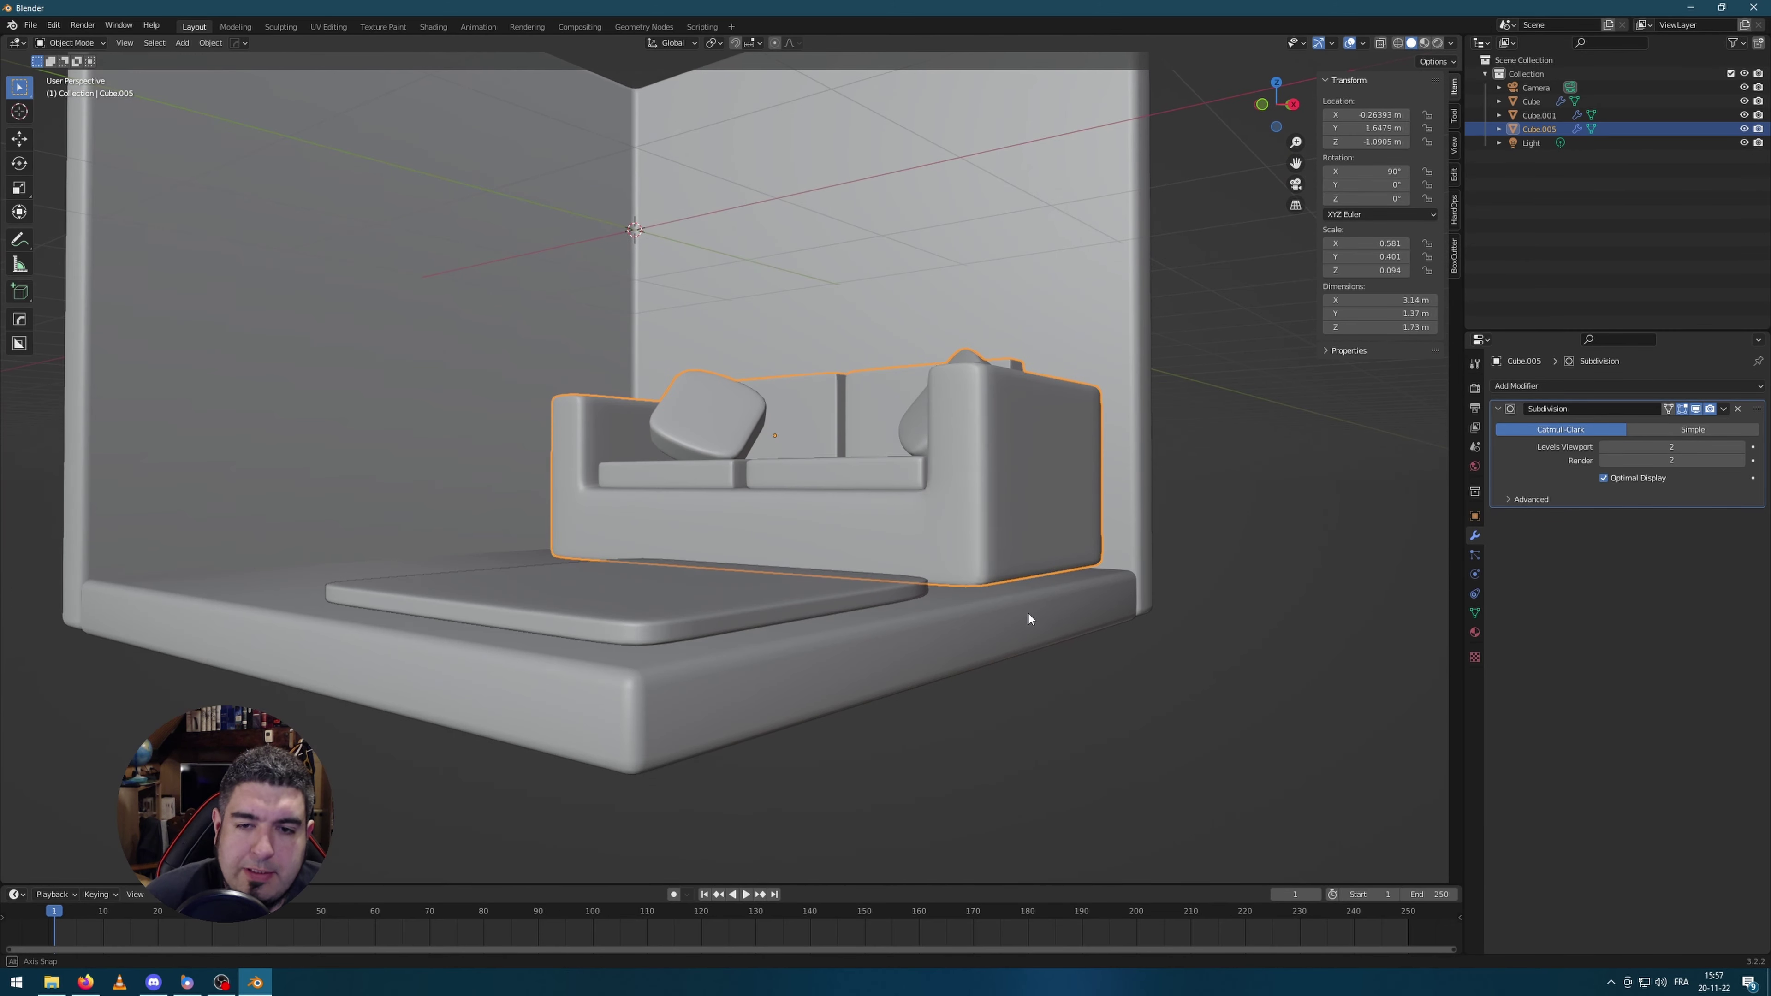
key("g")
right_click(1027, 615)
key("KP_Divide")
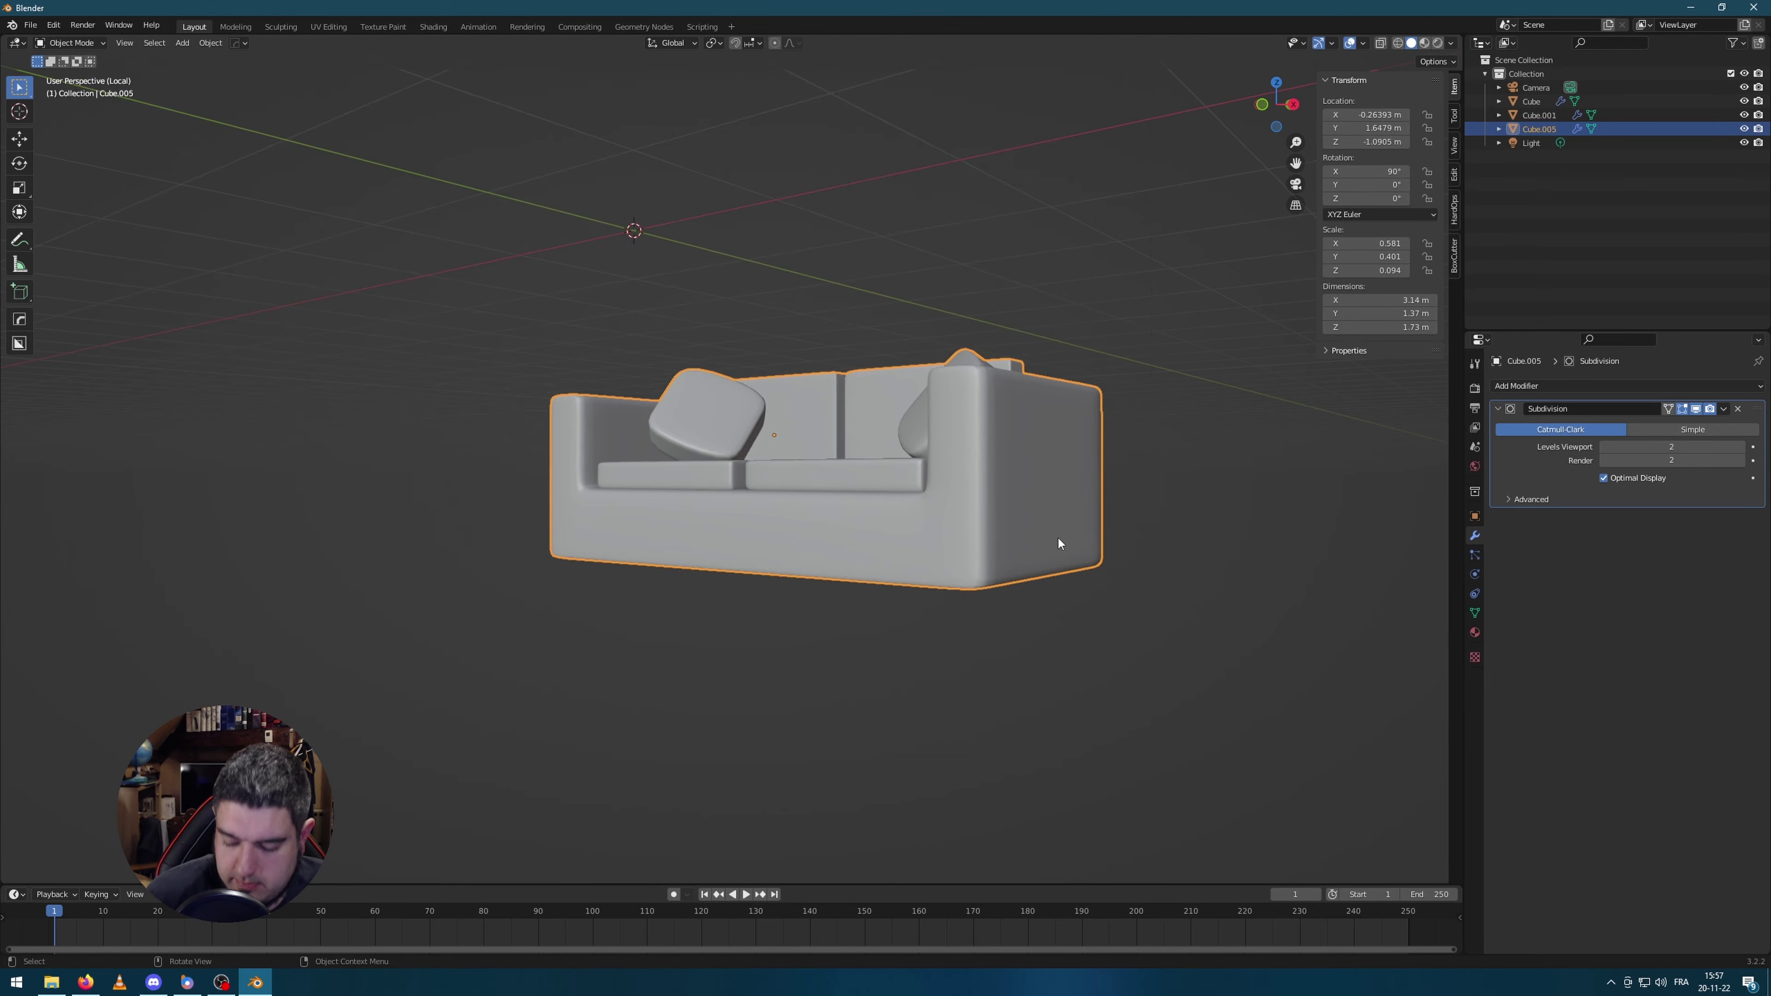
right_click(1059, 539)
key("Tab")
middle_click_drag(759, 667, 533, 440)
Step: Select all the faces on the underside of the sofa frame, including the narrow border and corner faces
left_click(862, 566)
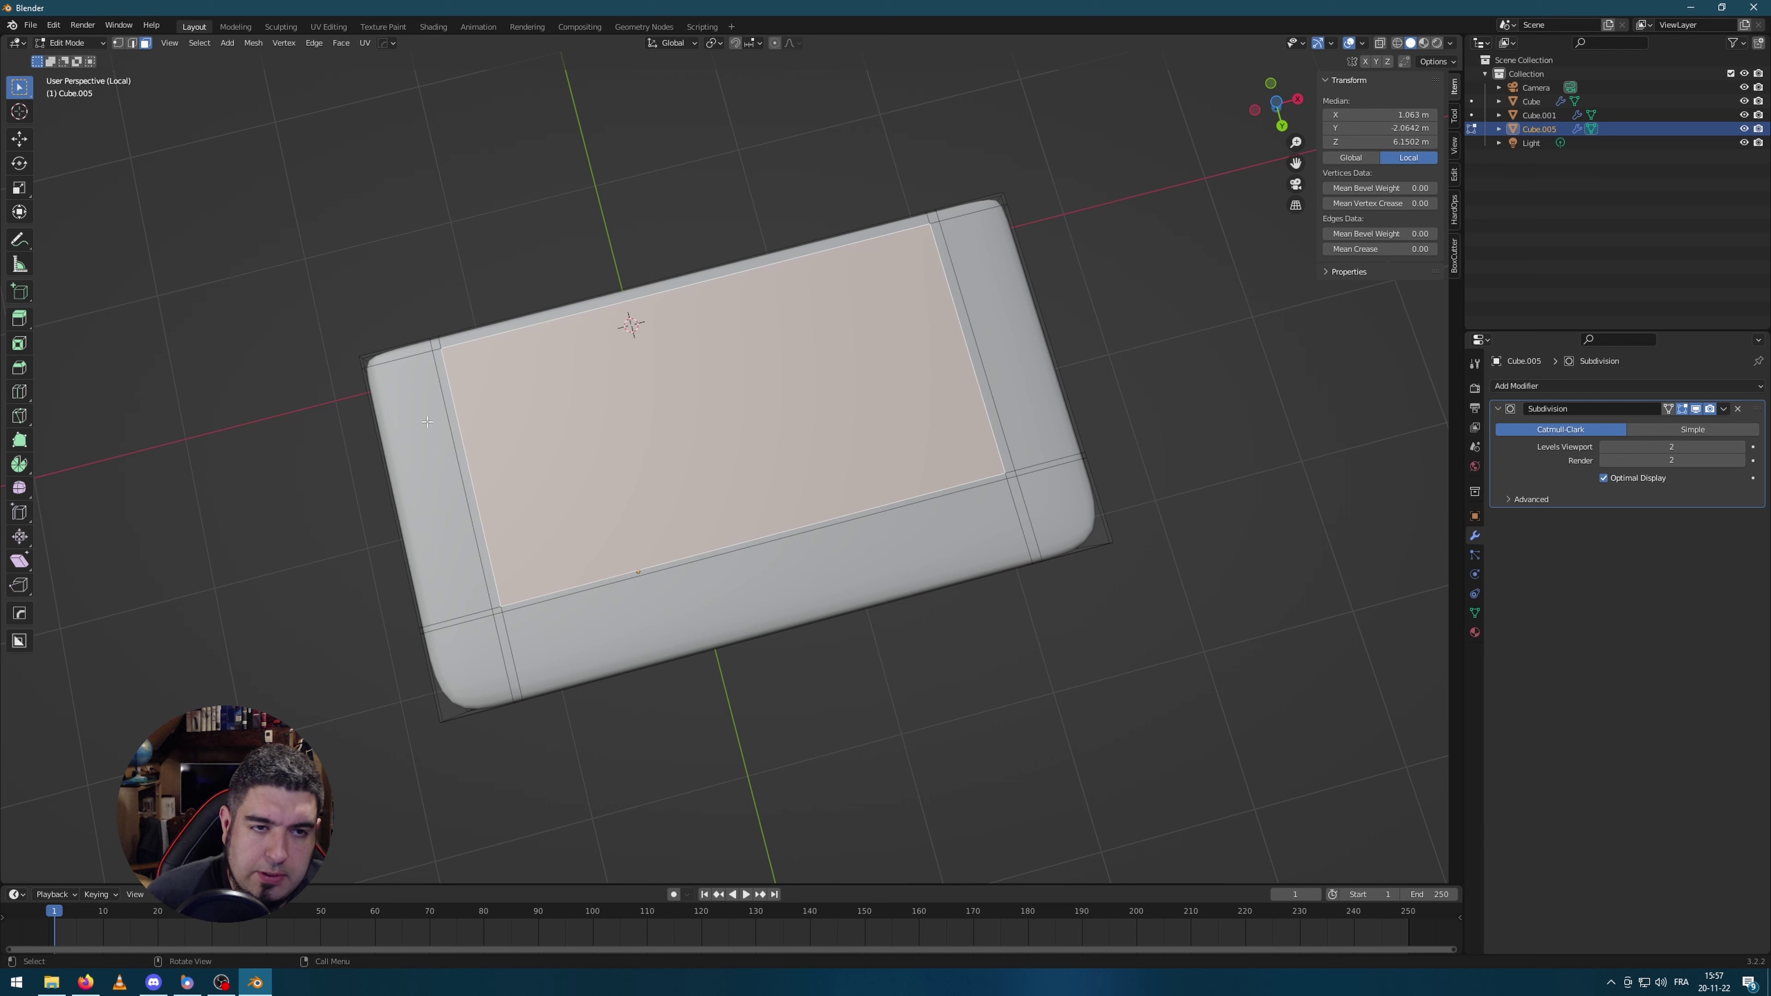
mouse_move(788, 371)
left_mouse_down()
mouse_move(1000, 315)
mouse_move(1024, 491)
left_mouse_up()
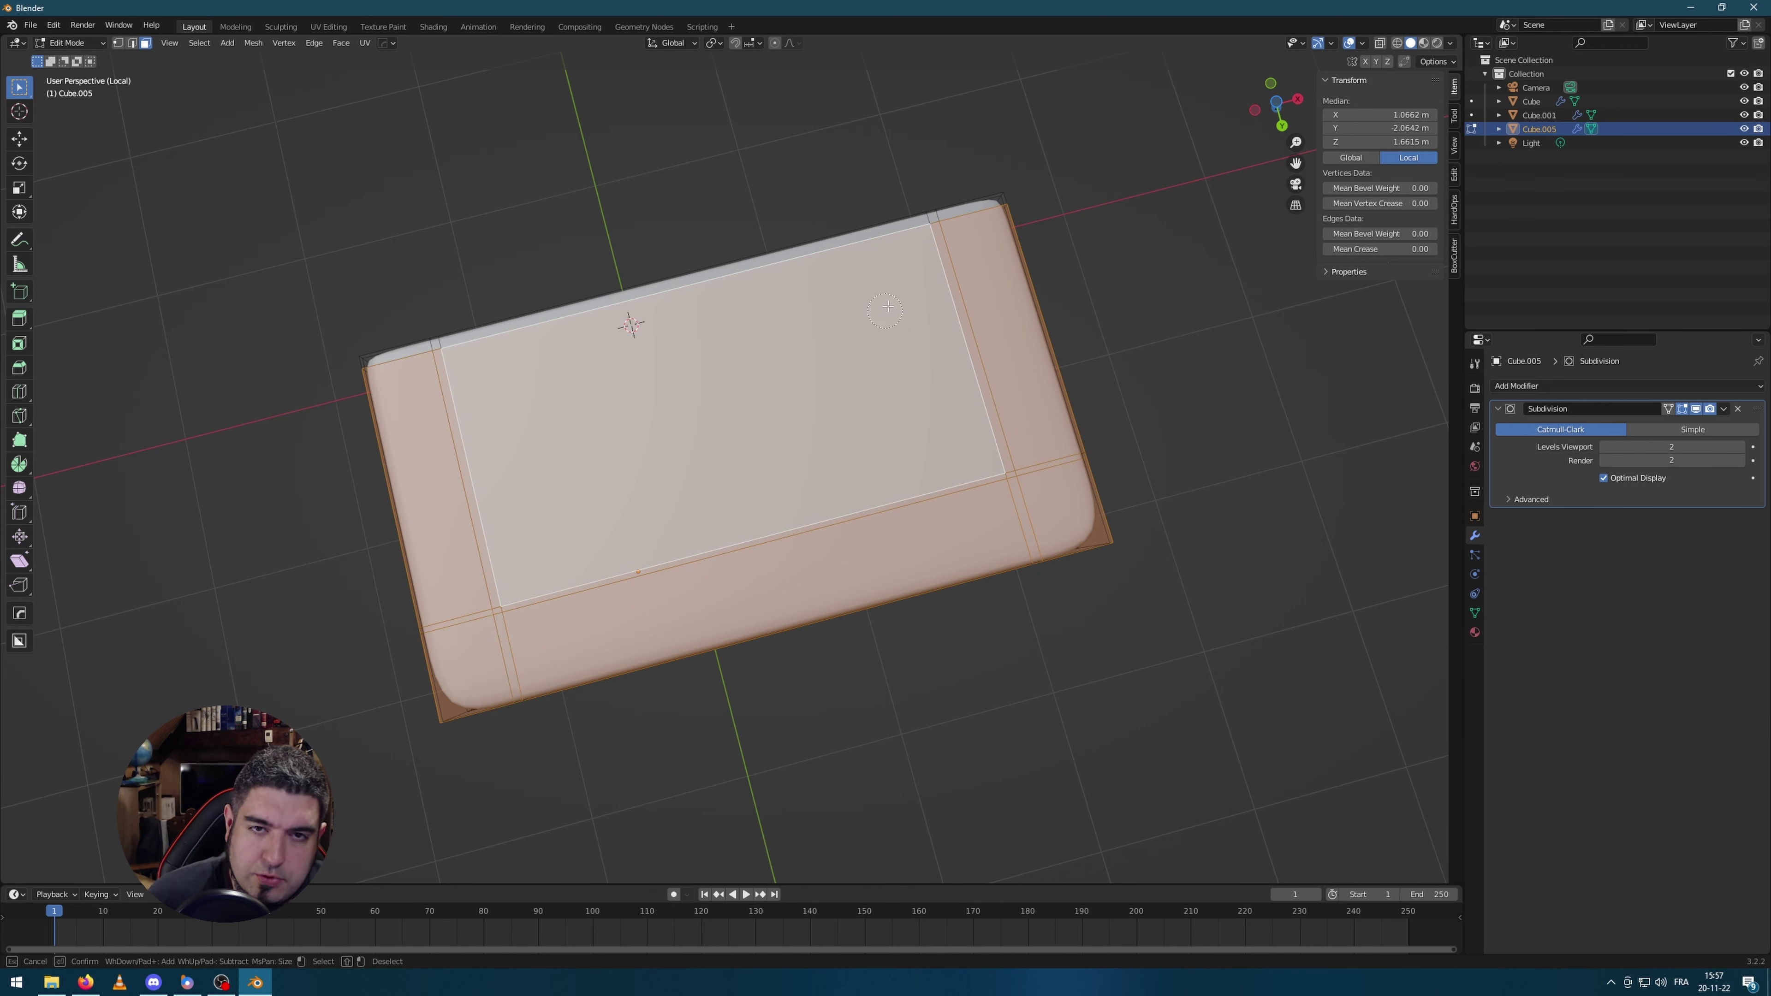
left_click_drag(956, 228, 857, 258)
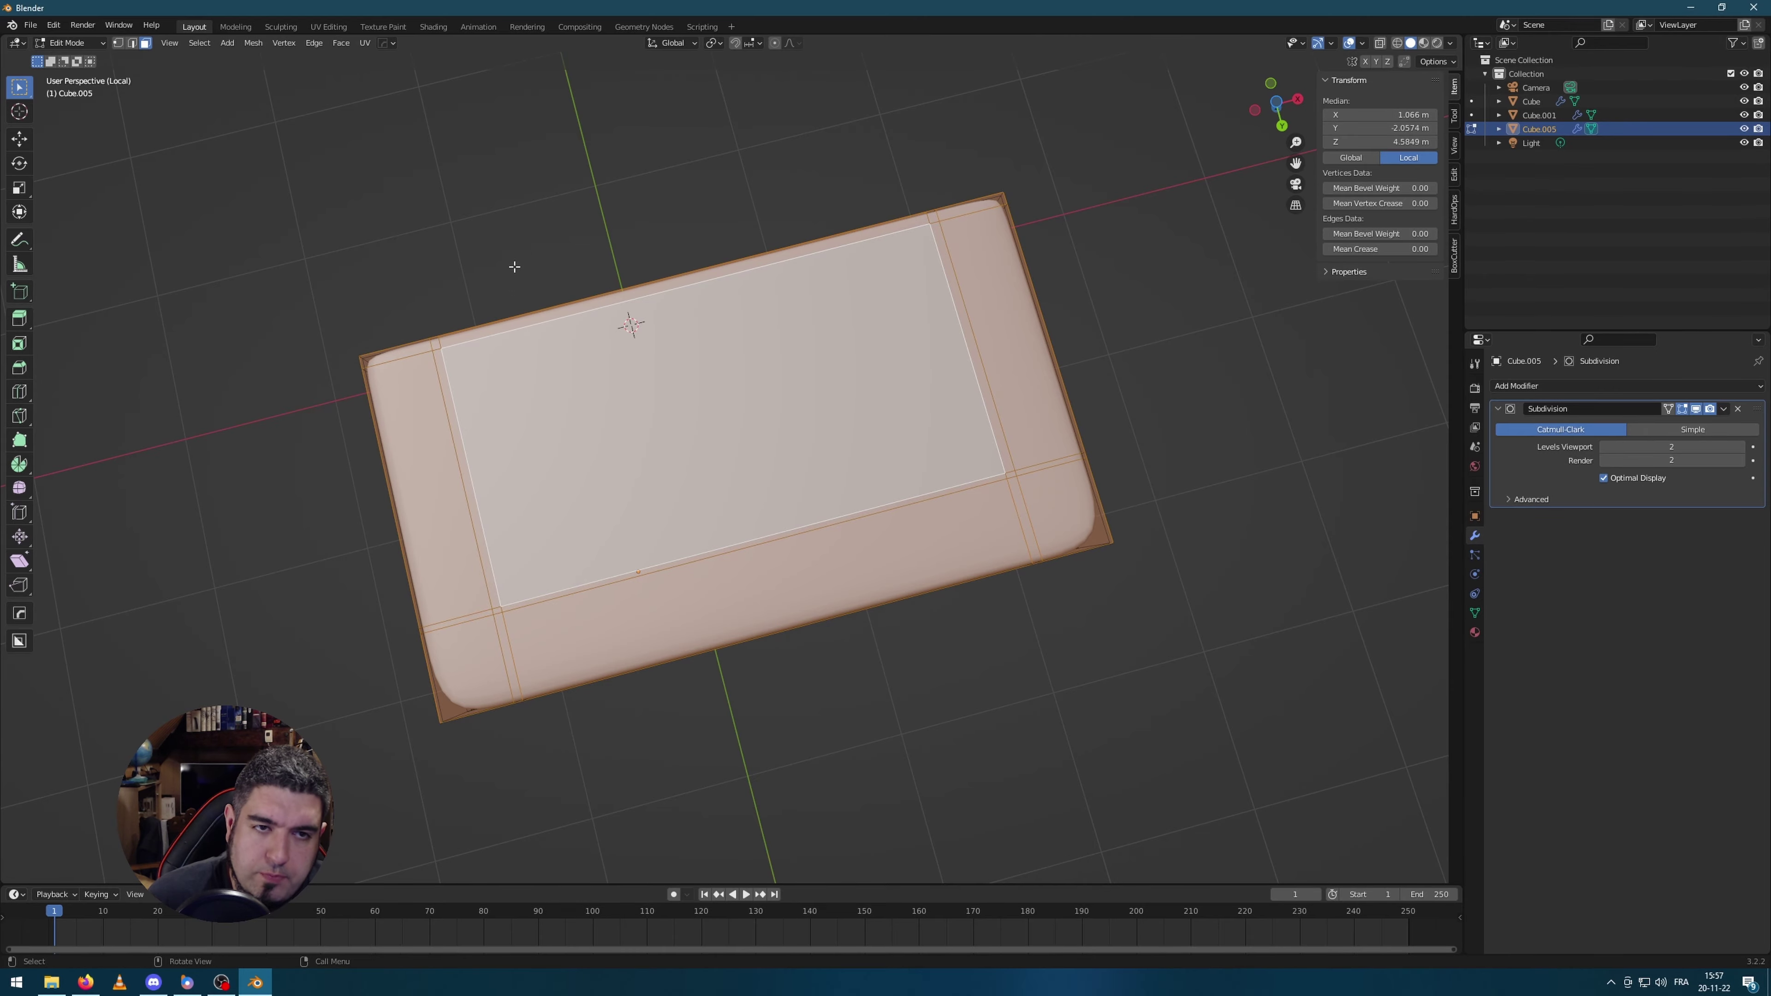
middle_click_drag(514, 267, 1095, 544)
key("g")
key("Escape")
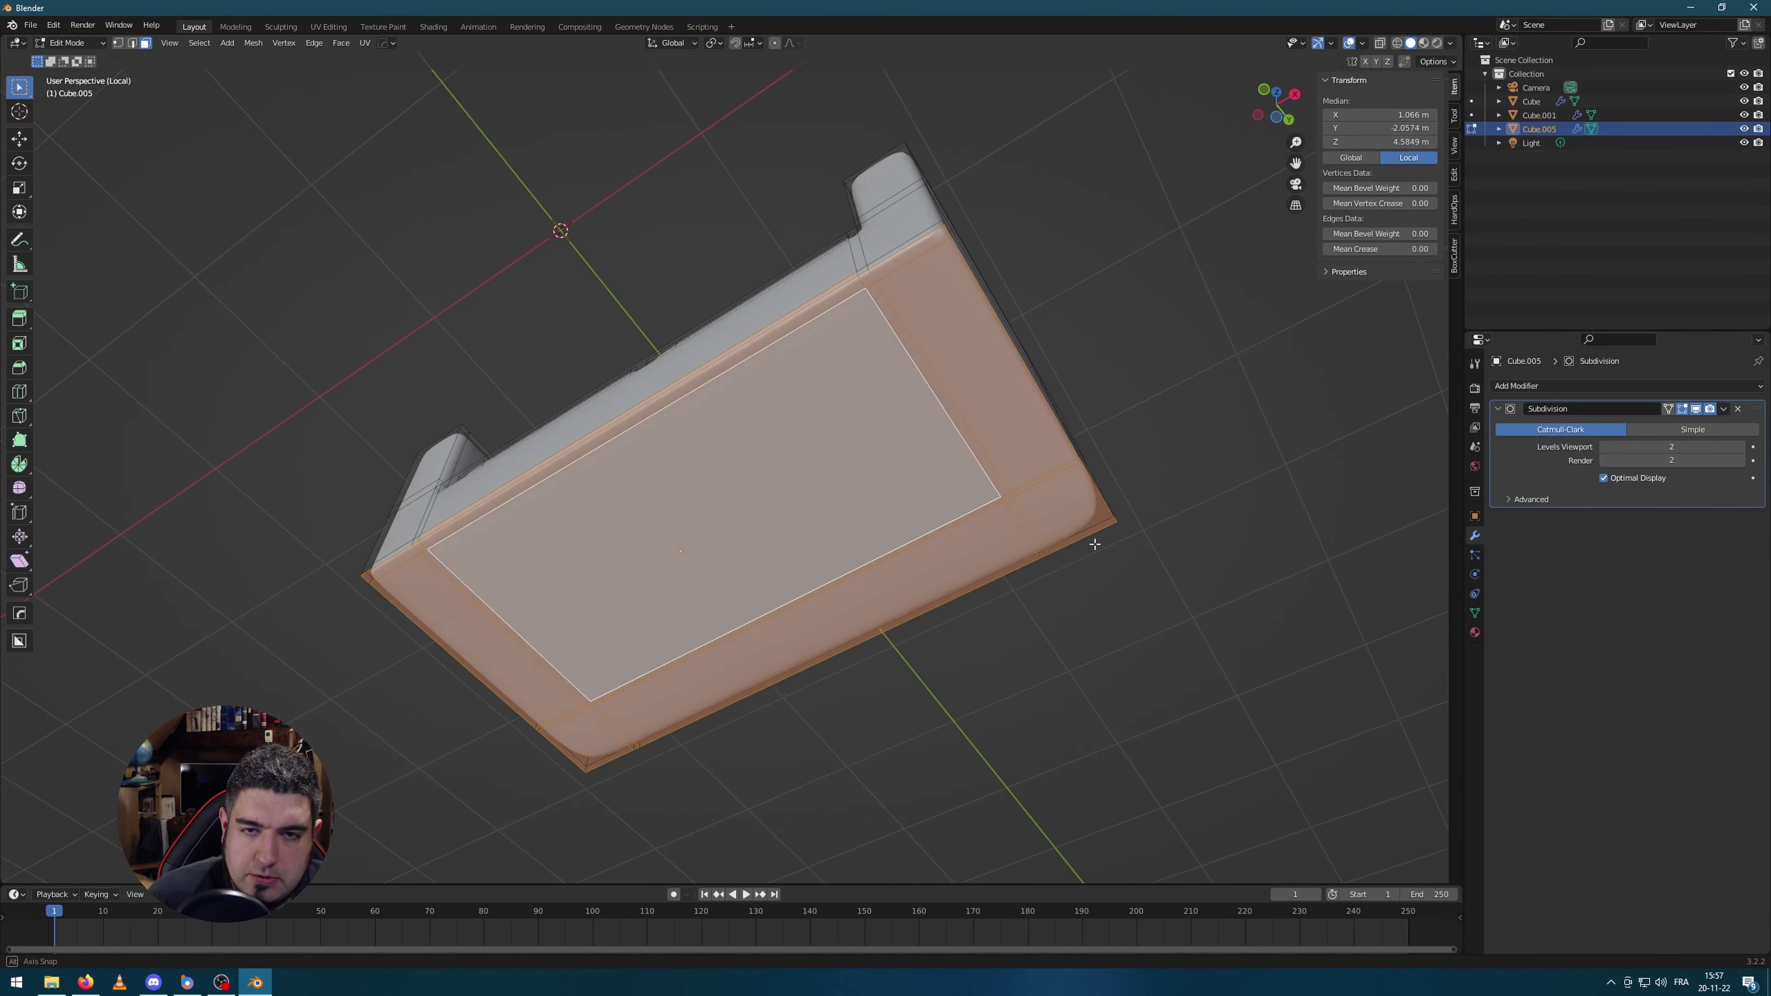
middle_click_drag(1094, 337, 1039, 428)
key("ctrl+KP_Add")
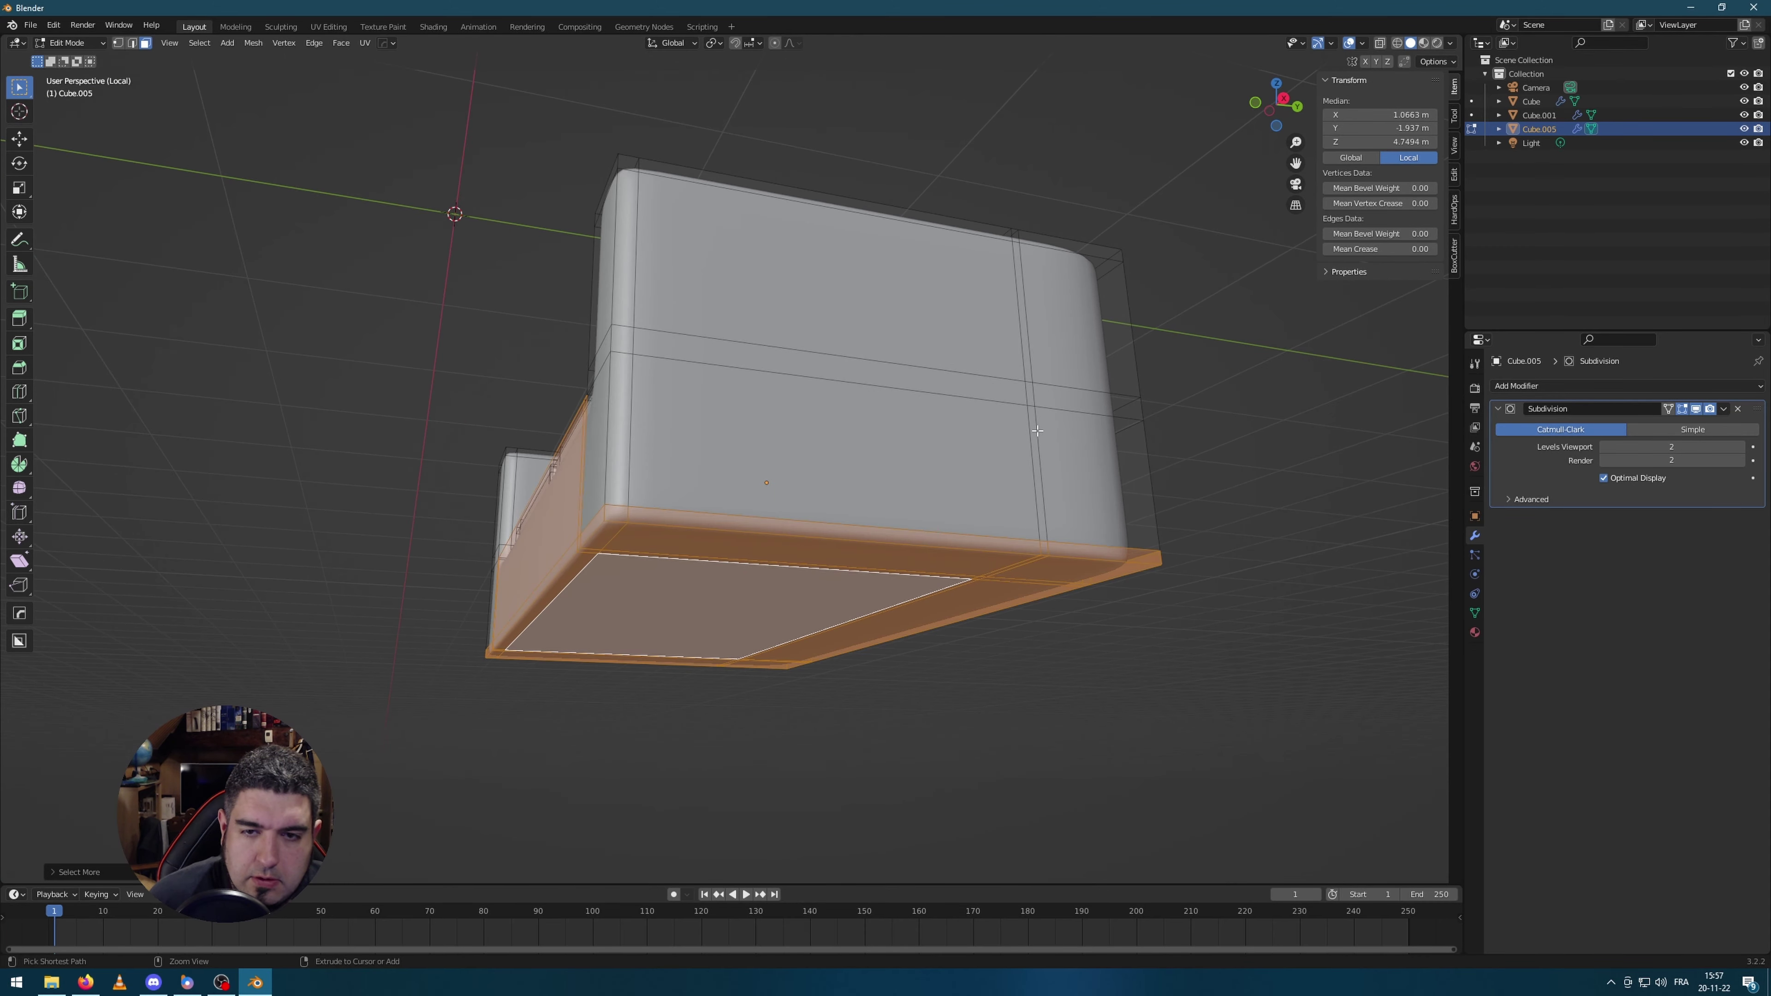
key("ctrl+KP_Subtract")
middle_click_drag(969, 503, 926, 547)
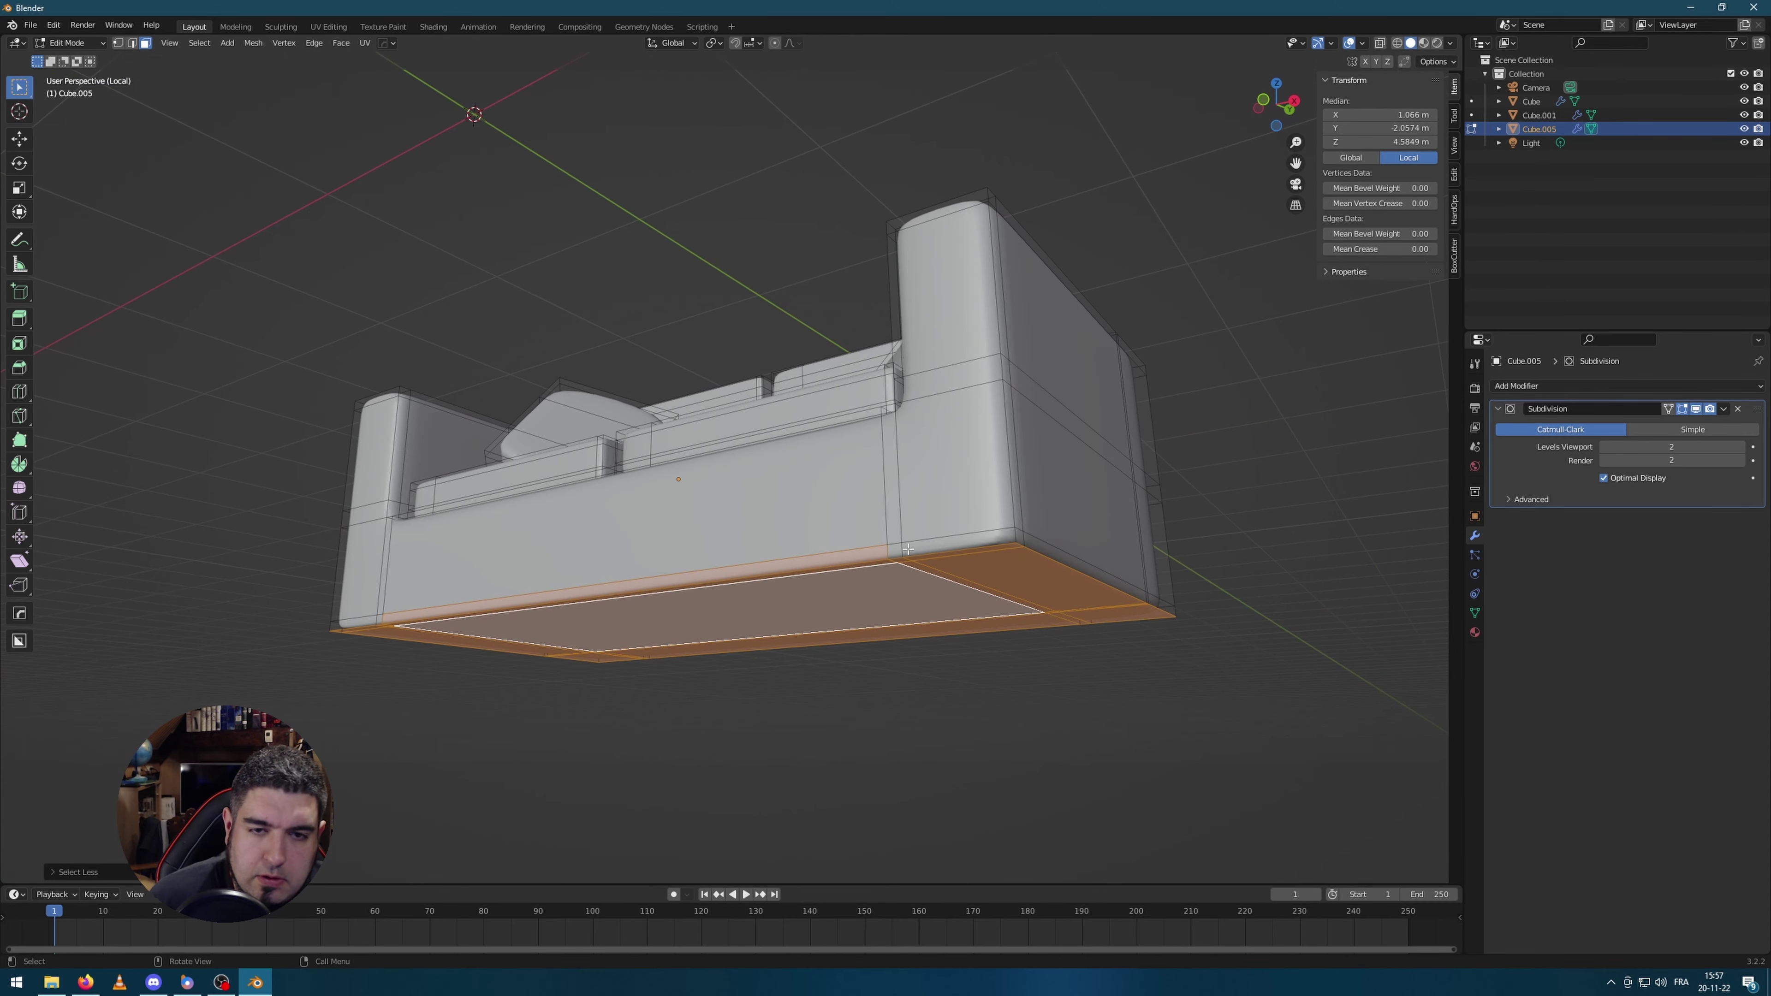
key("Escape")
Step: Move the frame's bottom faces and their supporting edge loop vertically to make the sofa about 1.18 m high, then leave mesh editing
middle_click_drag(759, 552, 662, 539)
key("g")
key("z")
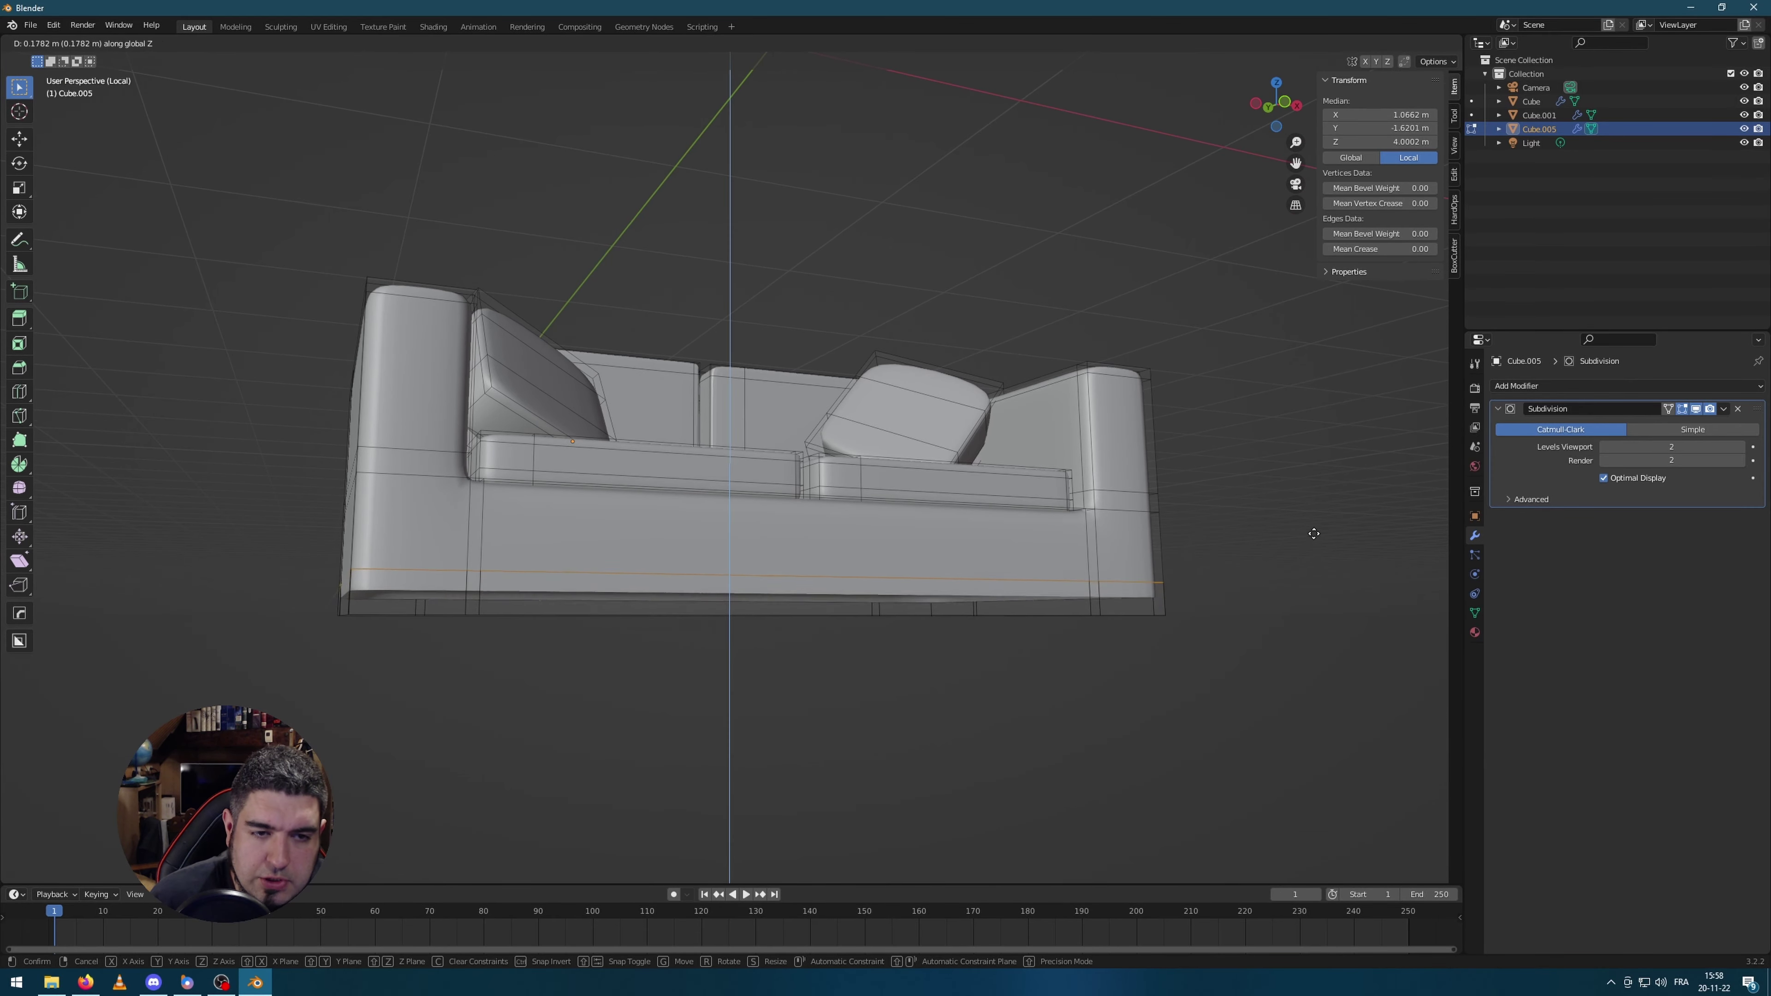
left_click(822, 668)
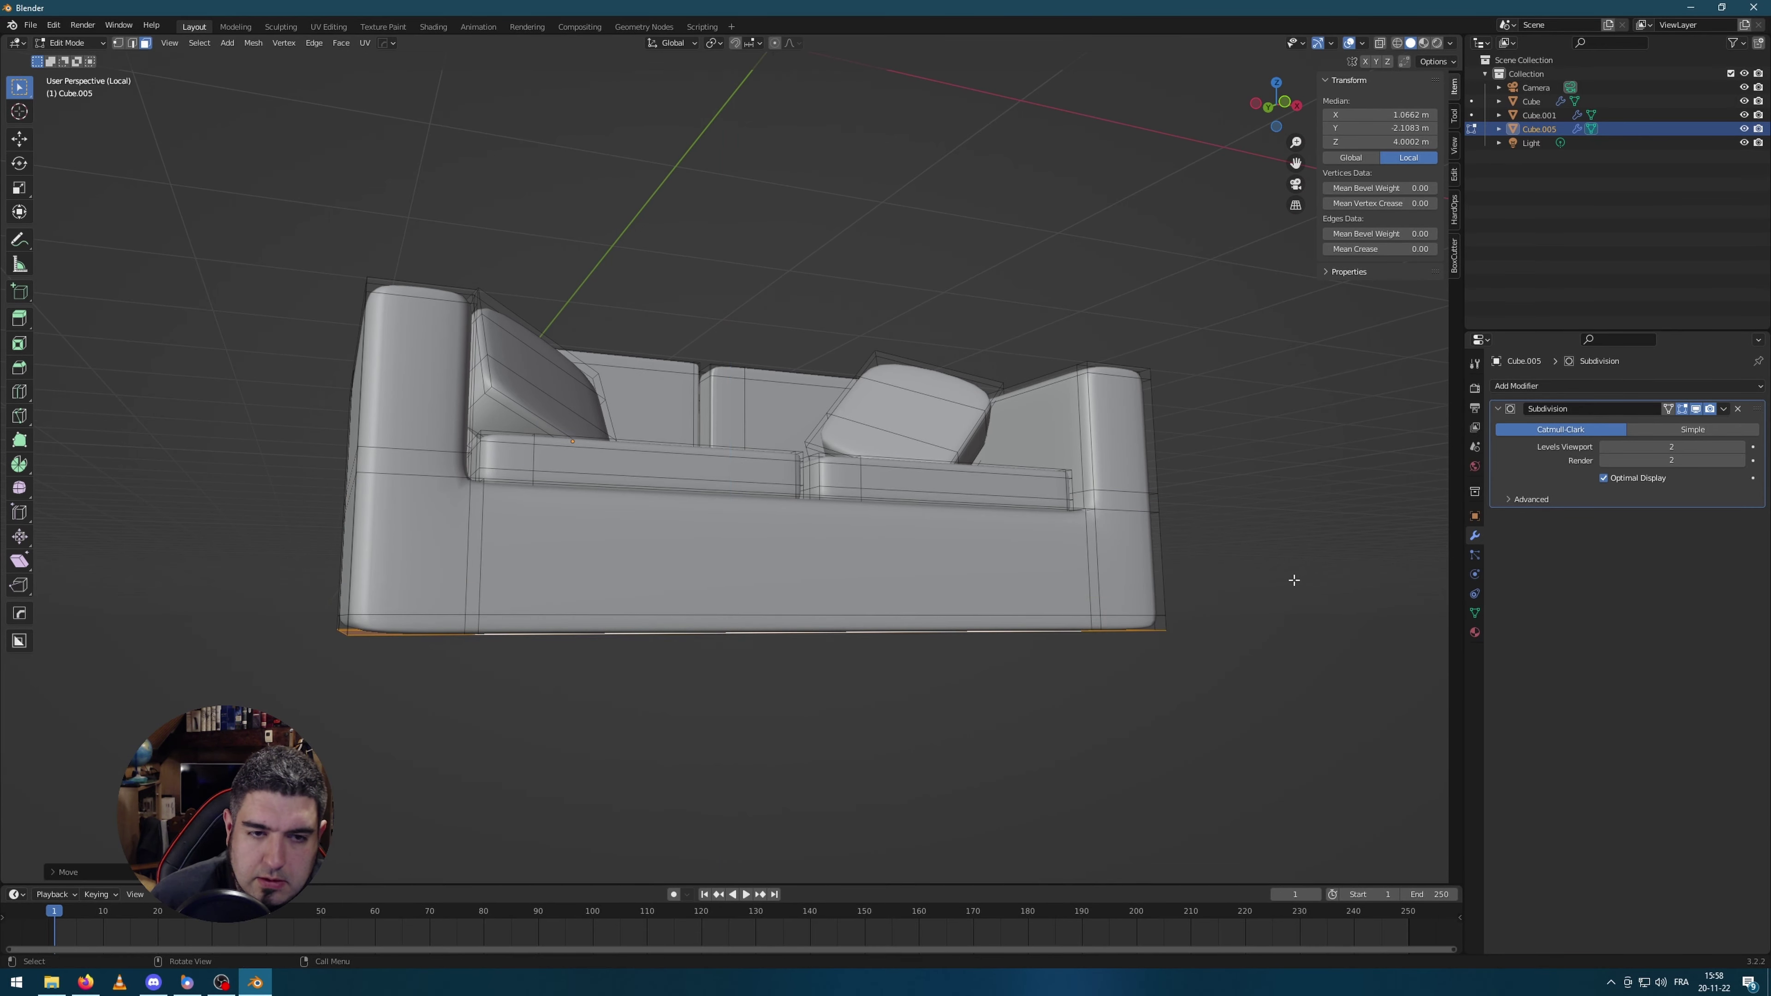
scroll(825, 662, "up", 2)
middle_click_drag(824, 654, 858, 649)
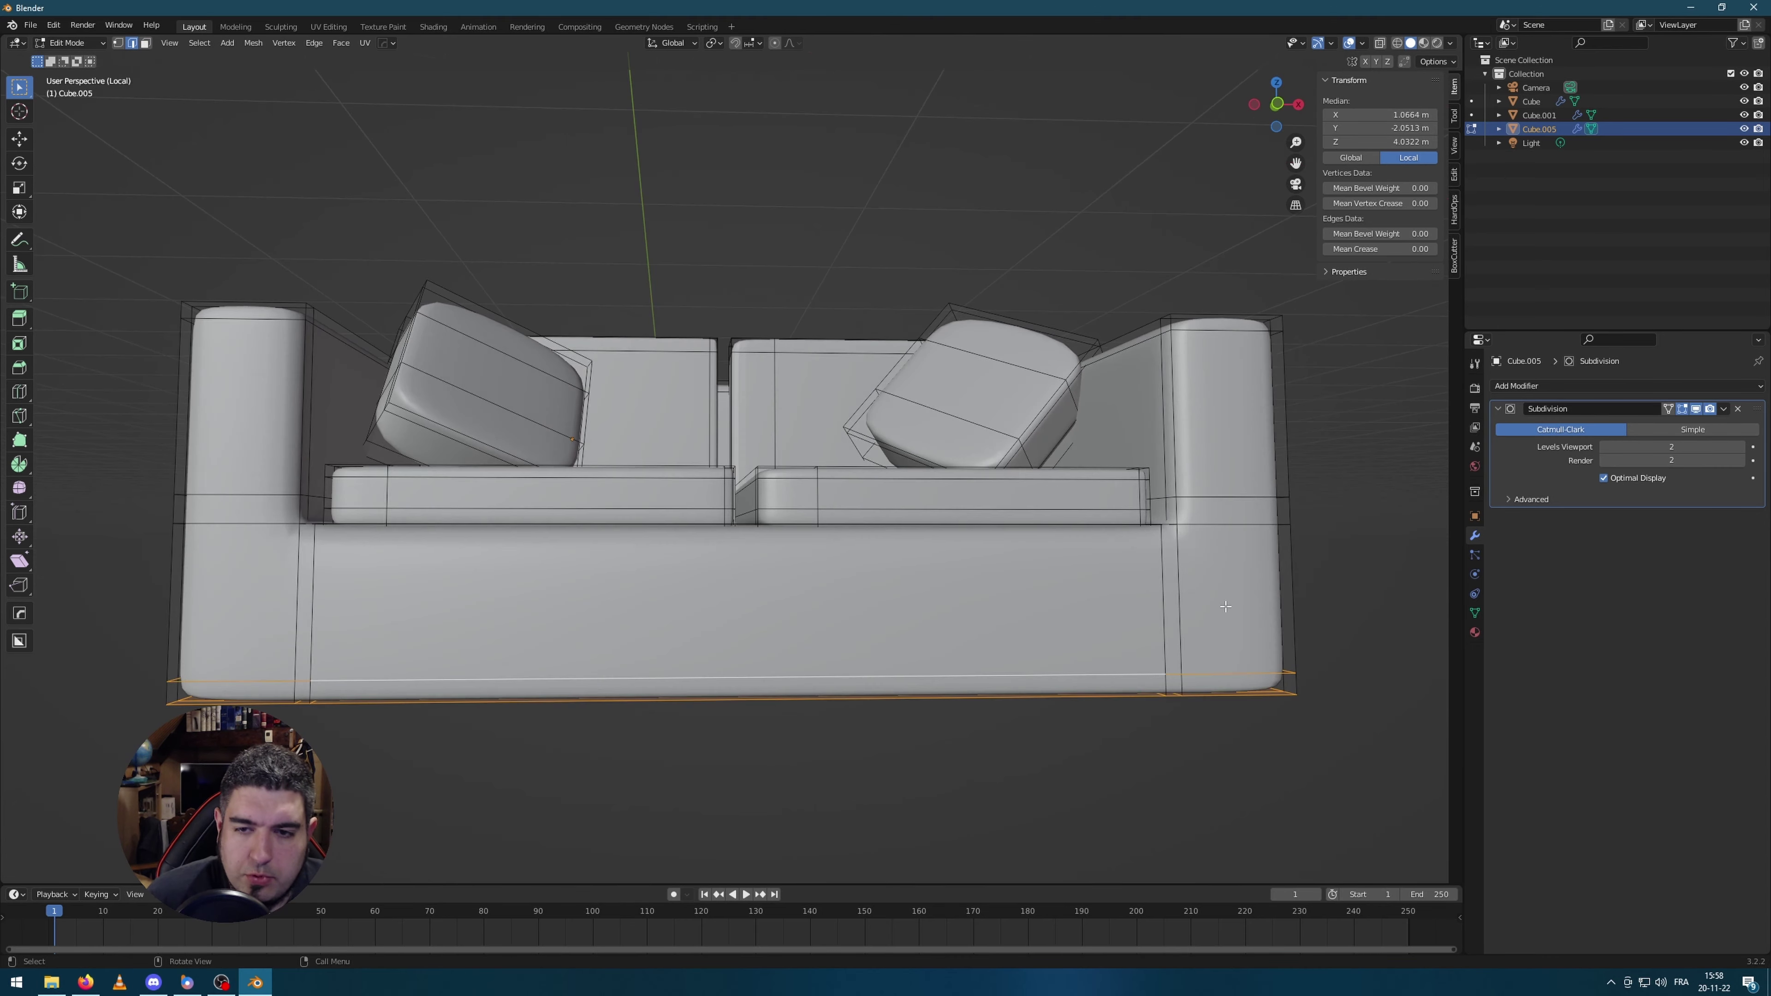
key("g")
key("z")
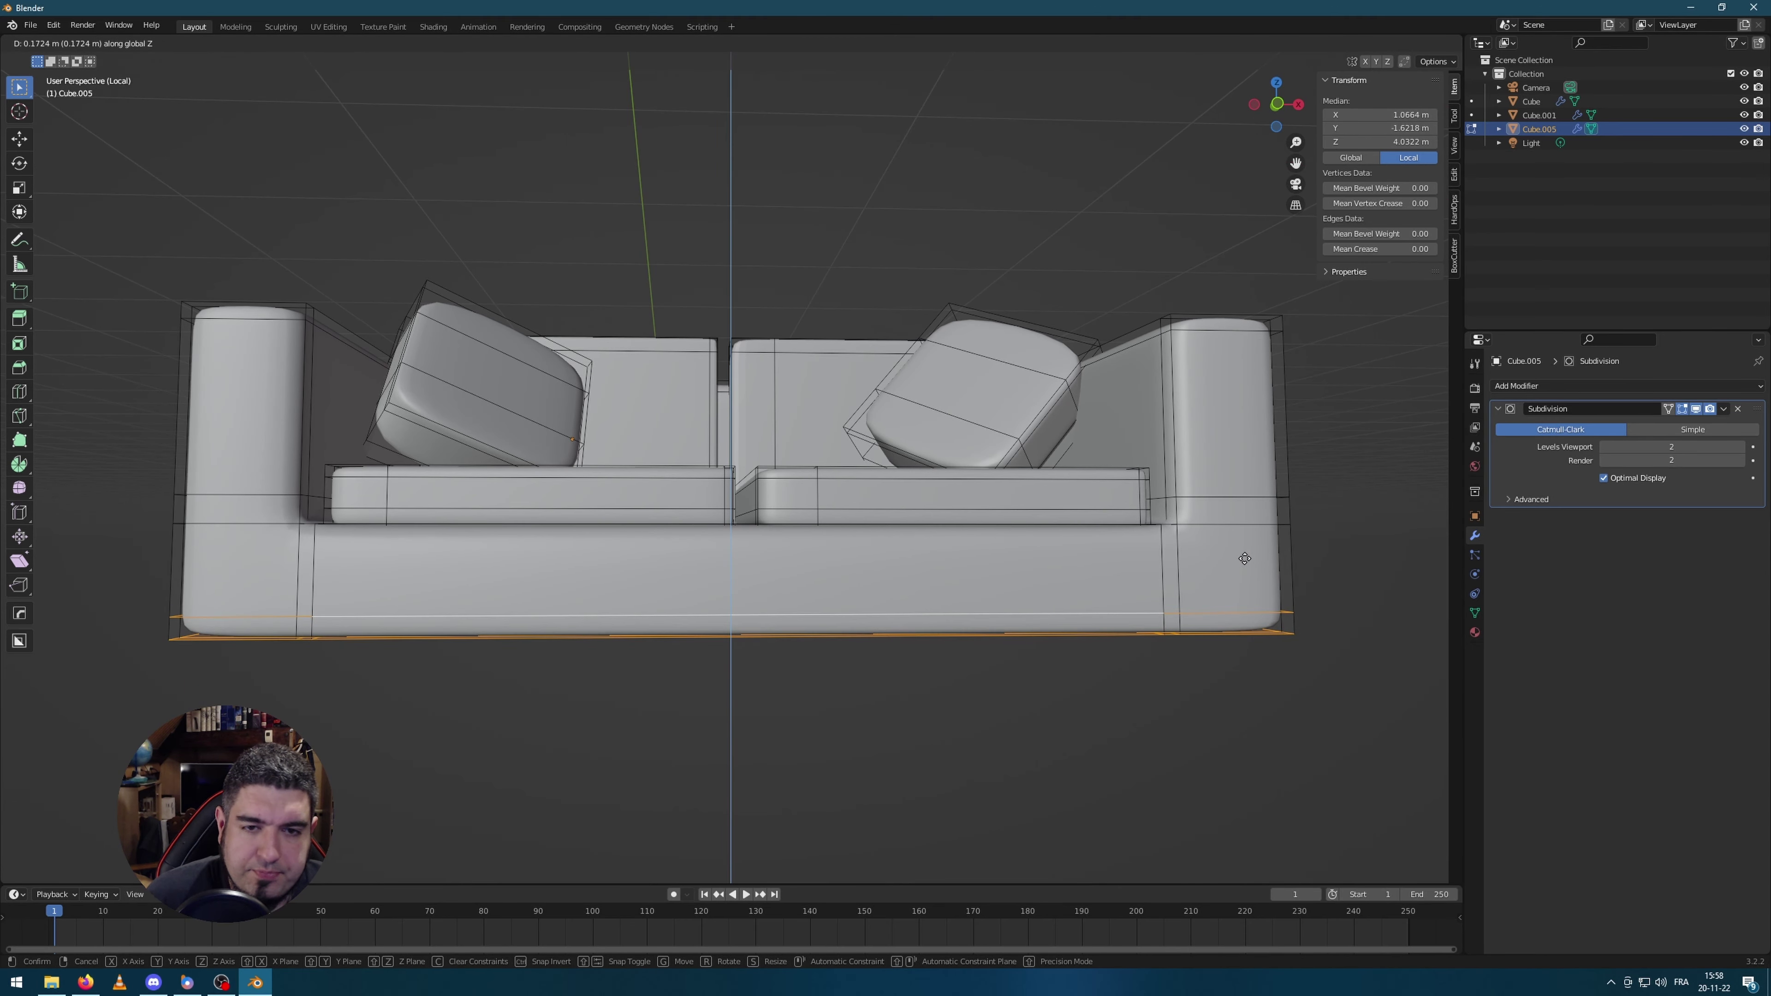
left_click(1245, 558)
key("Tab")
mouse_move(1244, 558)
middle_mouse_down()
mouse_move(1178, 554)
mouse_move(1256, 572)
middle_mouse_up()
key("shift+a")
mouse_move(1257, 573)
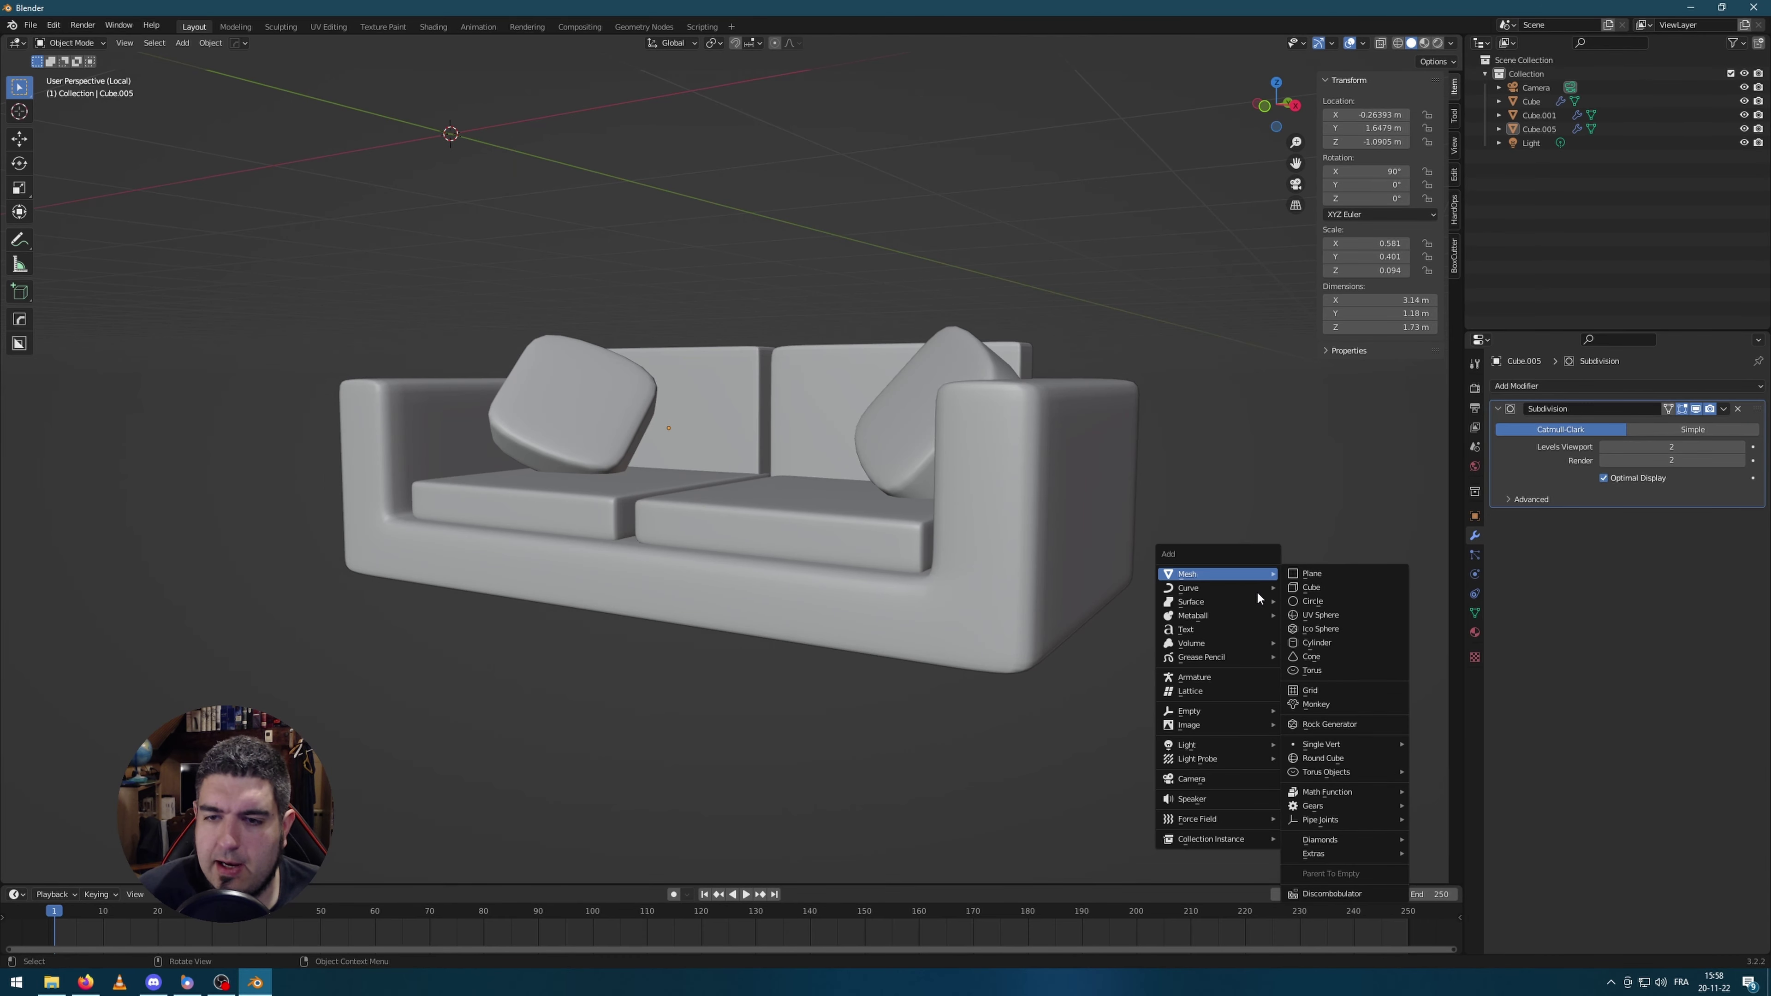
left_click(1341, 643)
key("KP_Decimal")
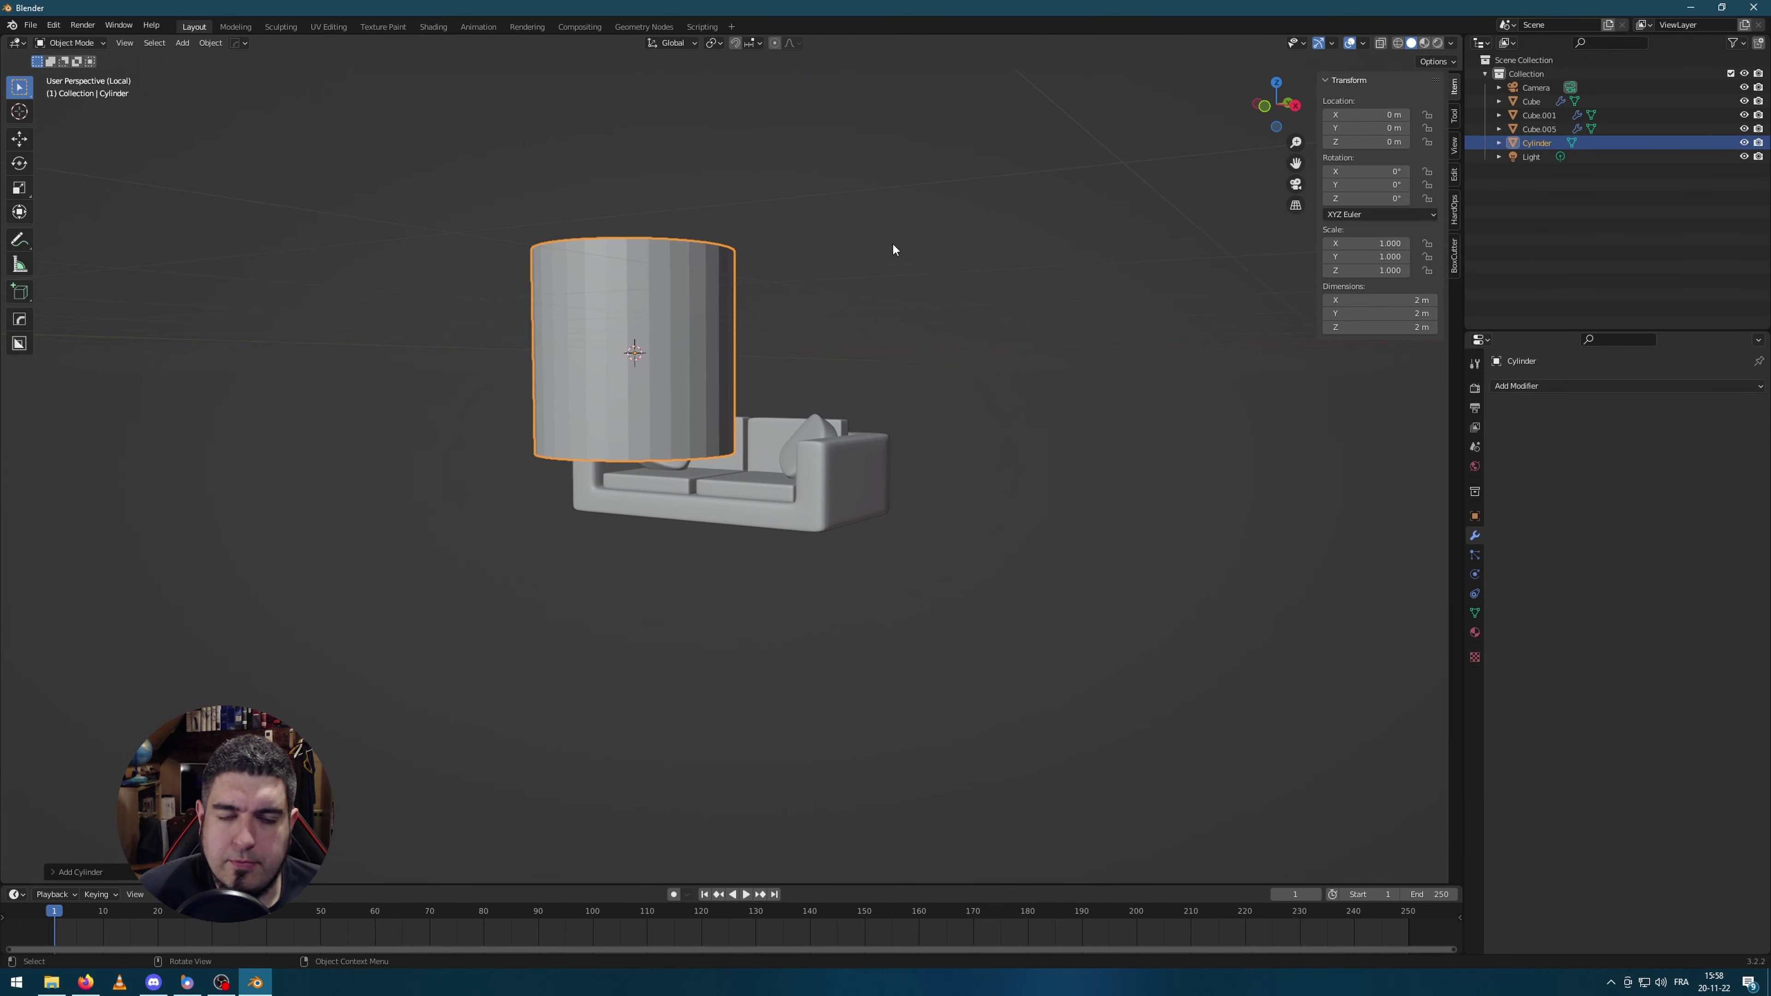
middle_click_drag(894, 245, 909, 318)
key("Tab")
middle_click_drag(1034, 491, 1075, 392)
key("Tab")
key("Delete")
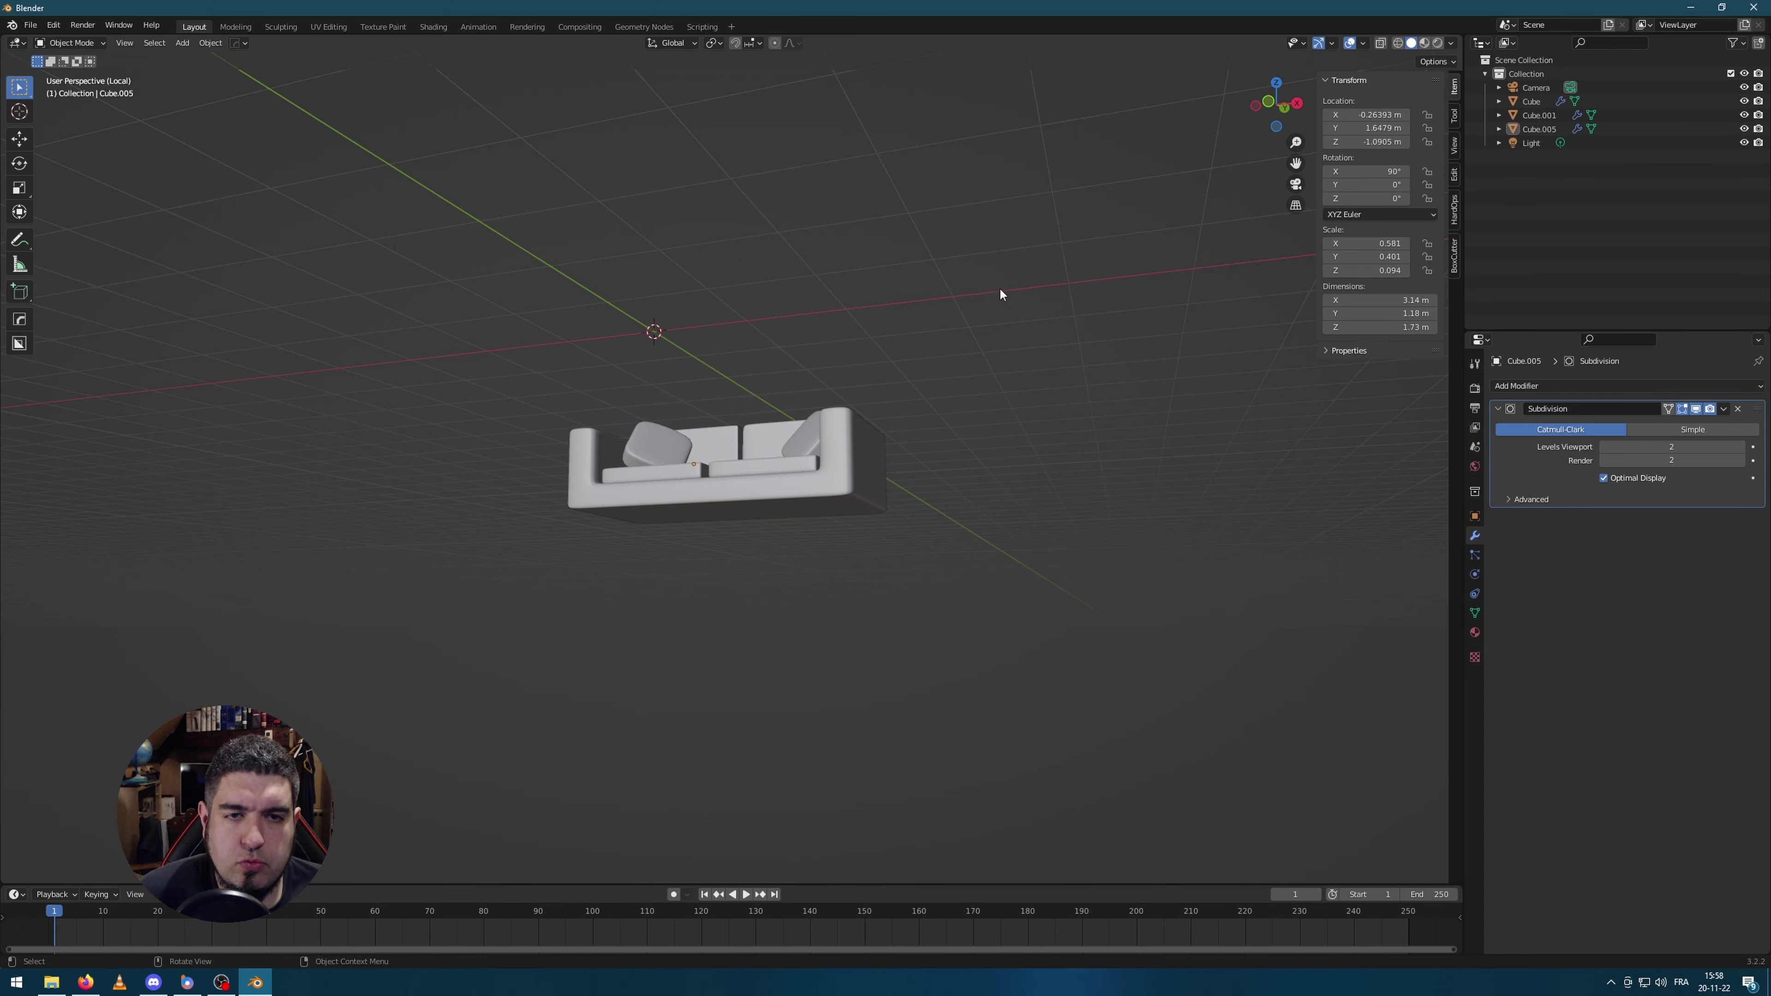
Step: Add a cylinder with 8 vertices for the sofa's leg
middle_click_drag(999, 287, 1075, 473)
key("shift+a")
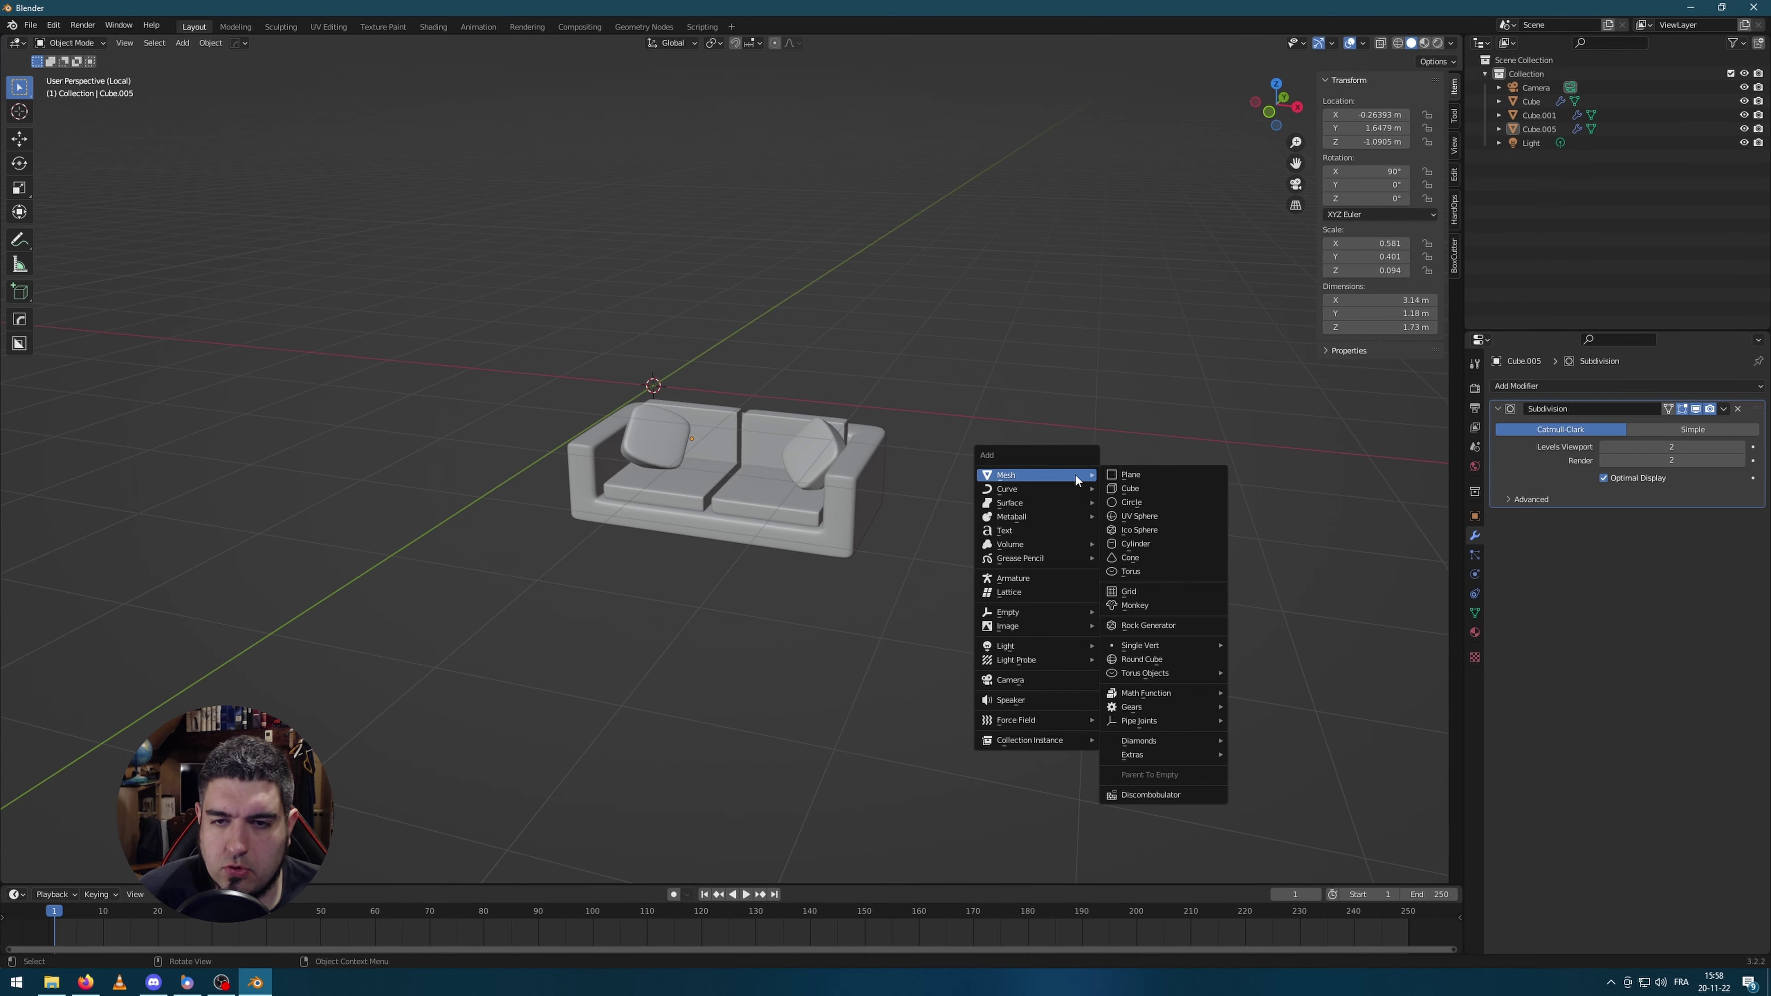
left_click(1147, 543)
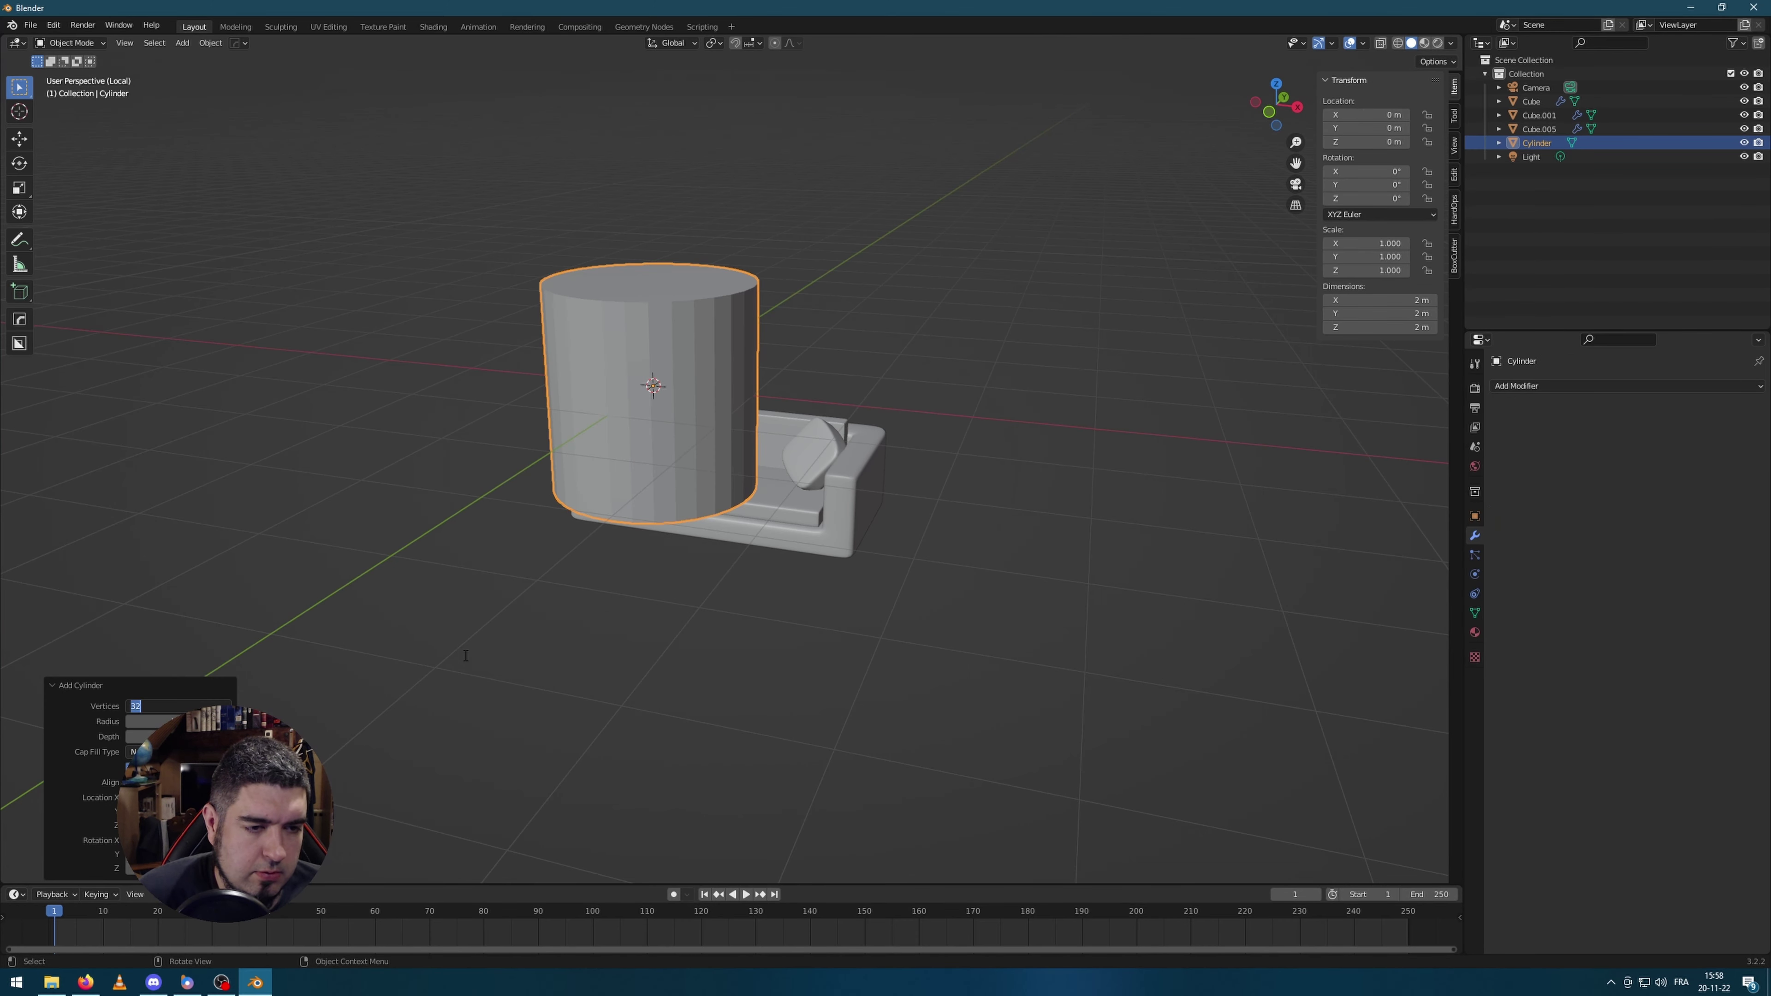
type("8")
key("Return")
Step: Taper the cylinder by scaling its bottom face down to about half its size
key("Tab")
middle_click_drag(878, 474, 928, 390)
key("3")
left_click(663, 377)
key("s")
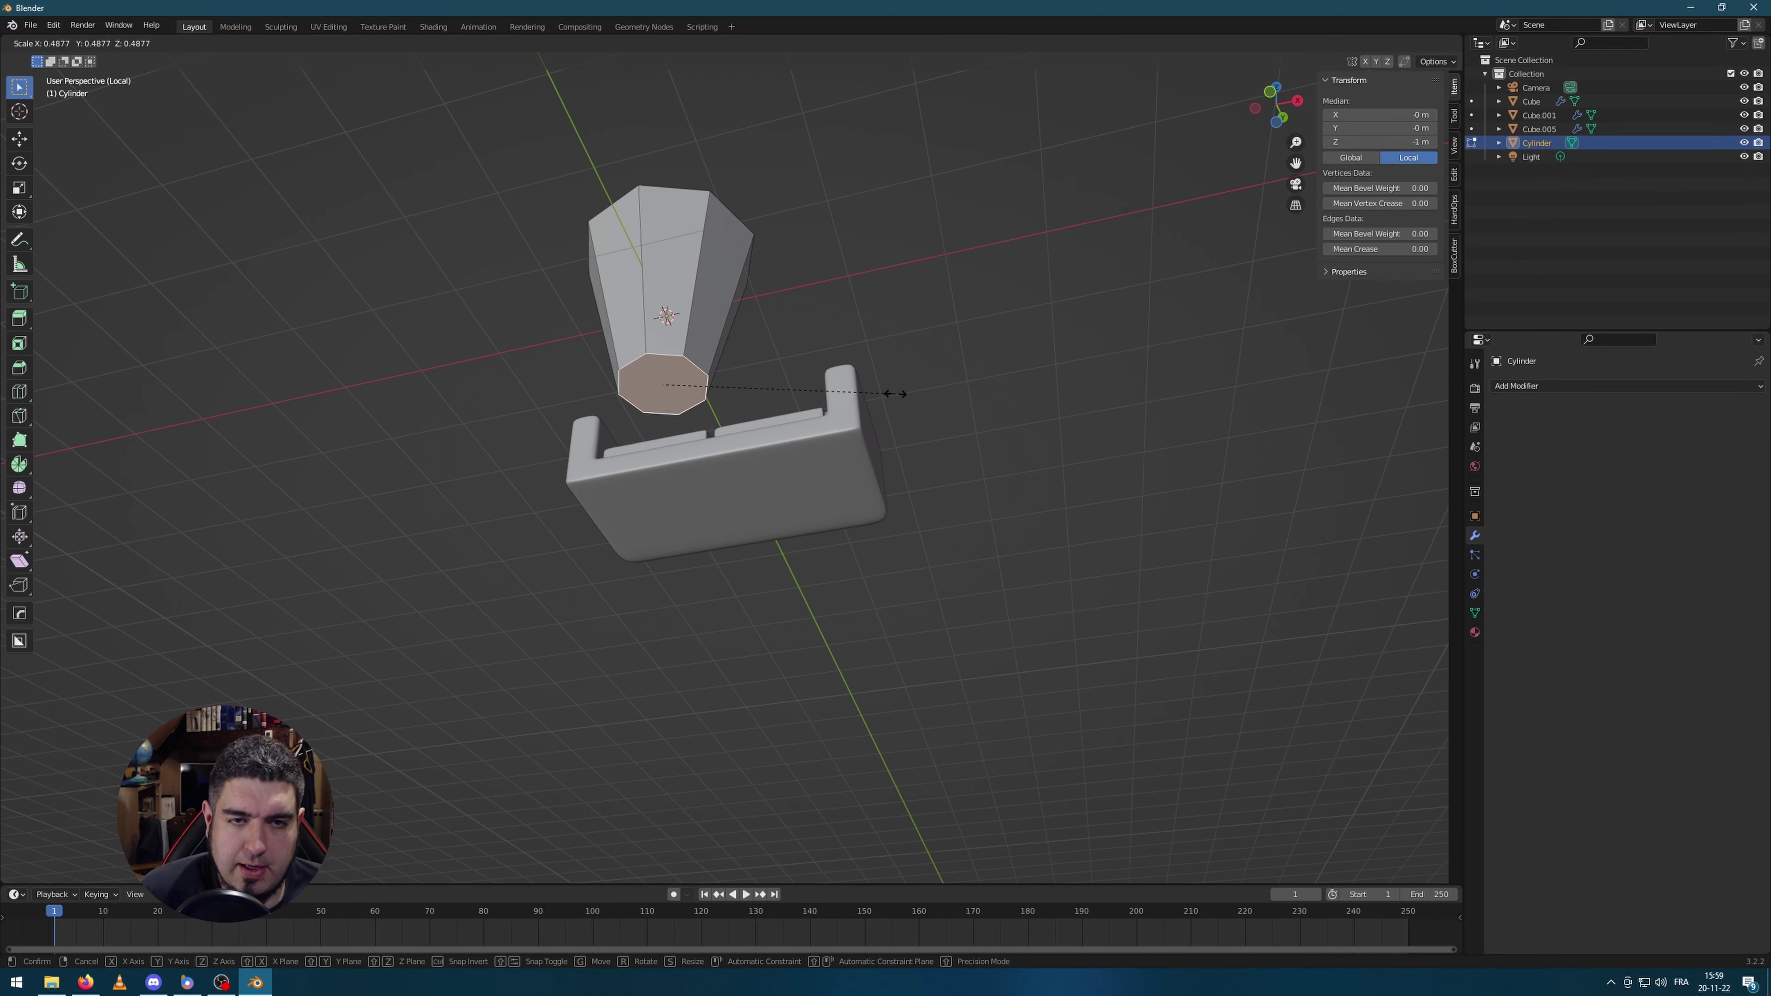
left_click(885, 392)
key("Tab")
middle_click_drag(885, 391, 692, 403)
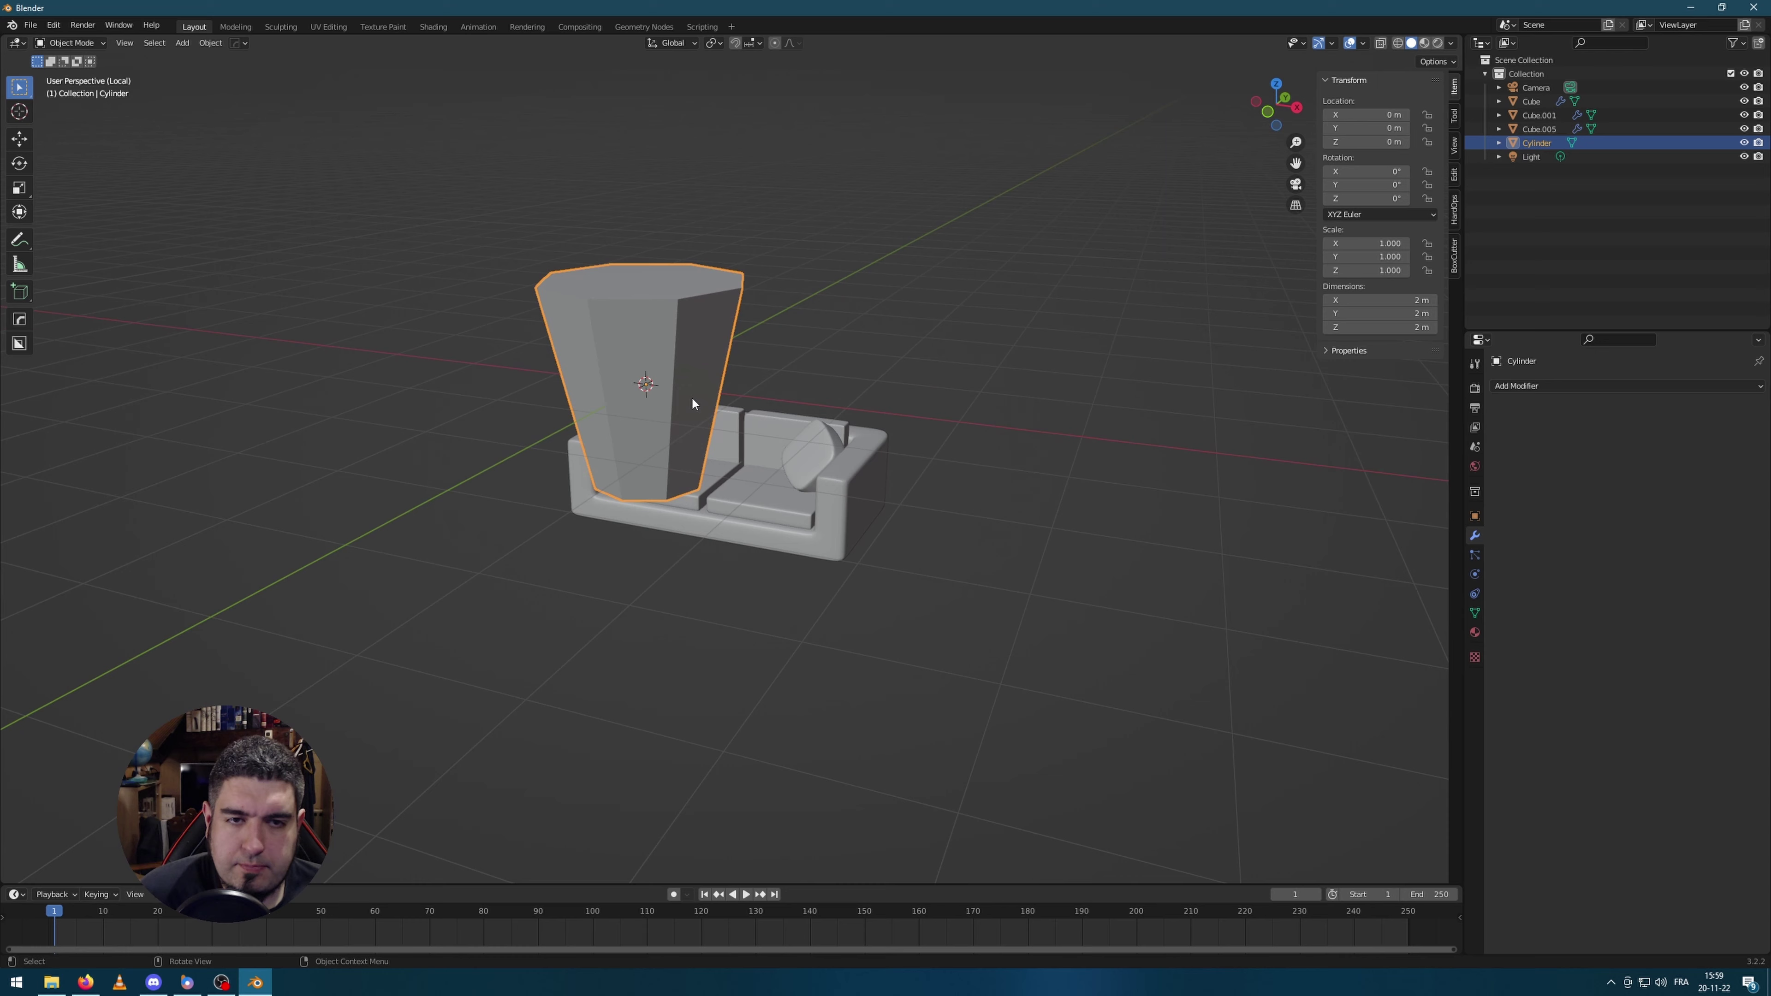
Step: Apply level 3 subdivision smoothing to the tapered cylinder
left_click(1555, 385)
key("Escape")
key("ctrl+3")
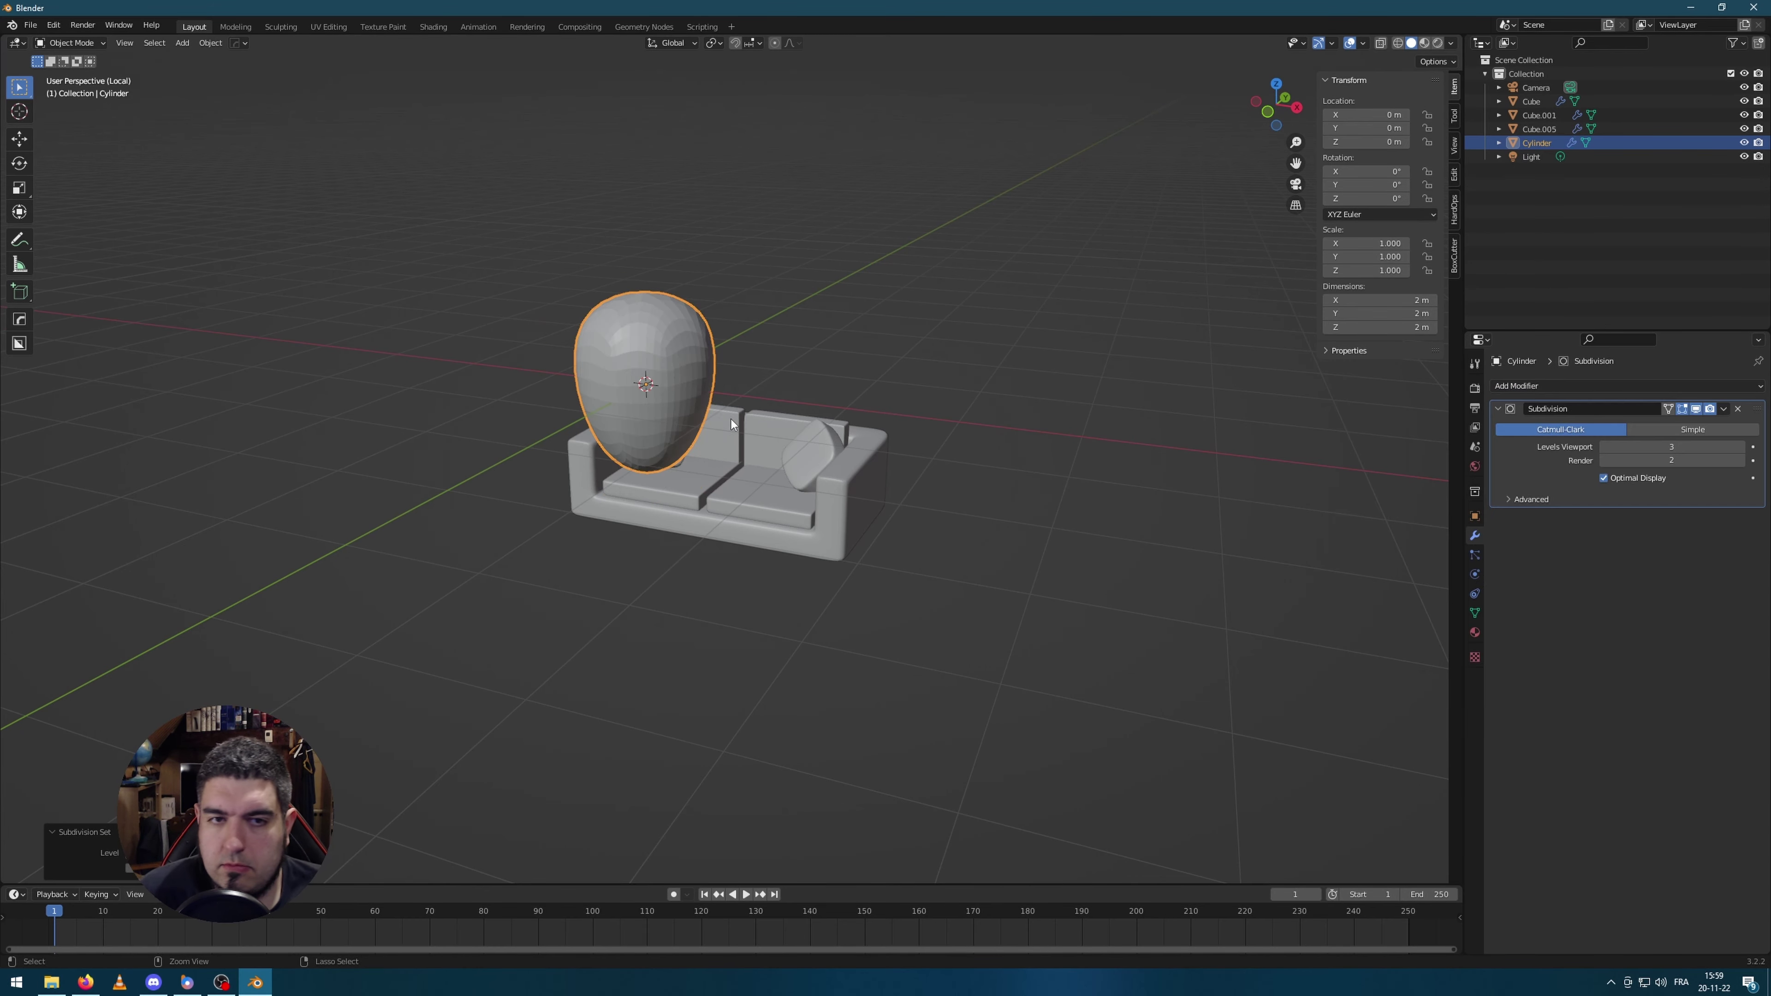
Step: Add supporting loop cuts close to the top and bottom rims of the tapered cylinder to sharpen its ends
scroll(794, 357, "up", 4)
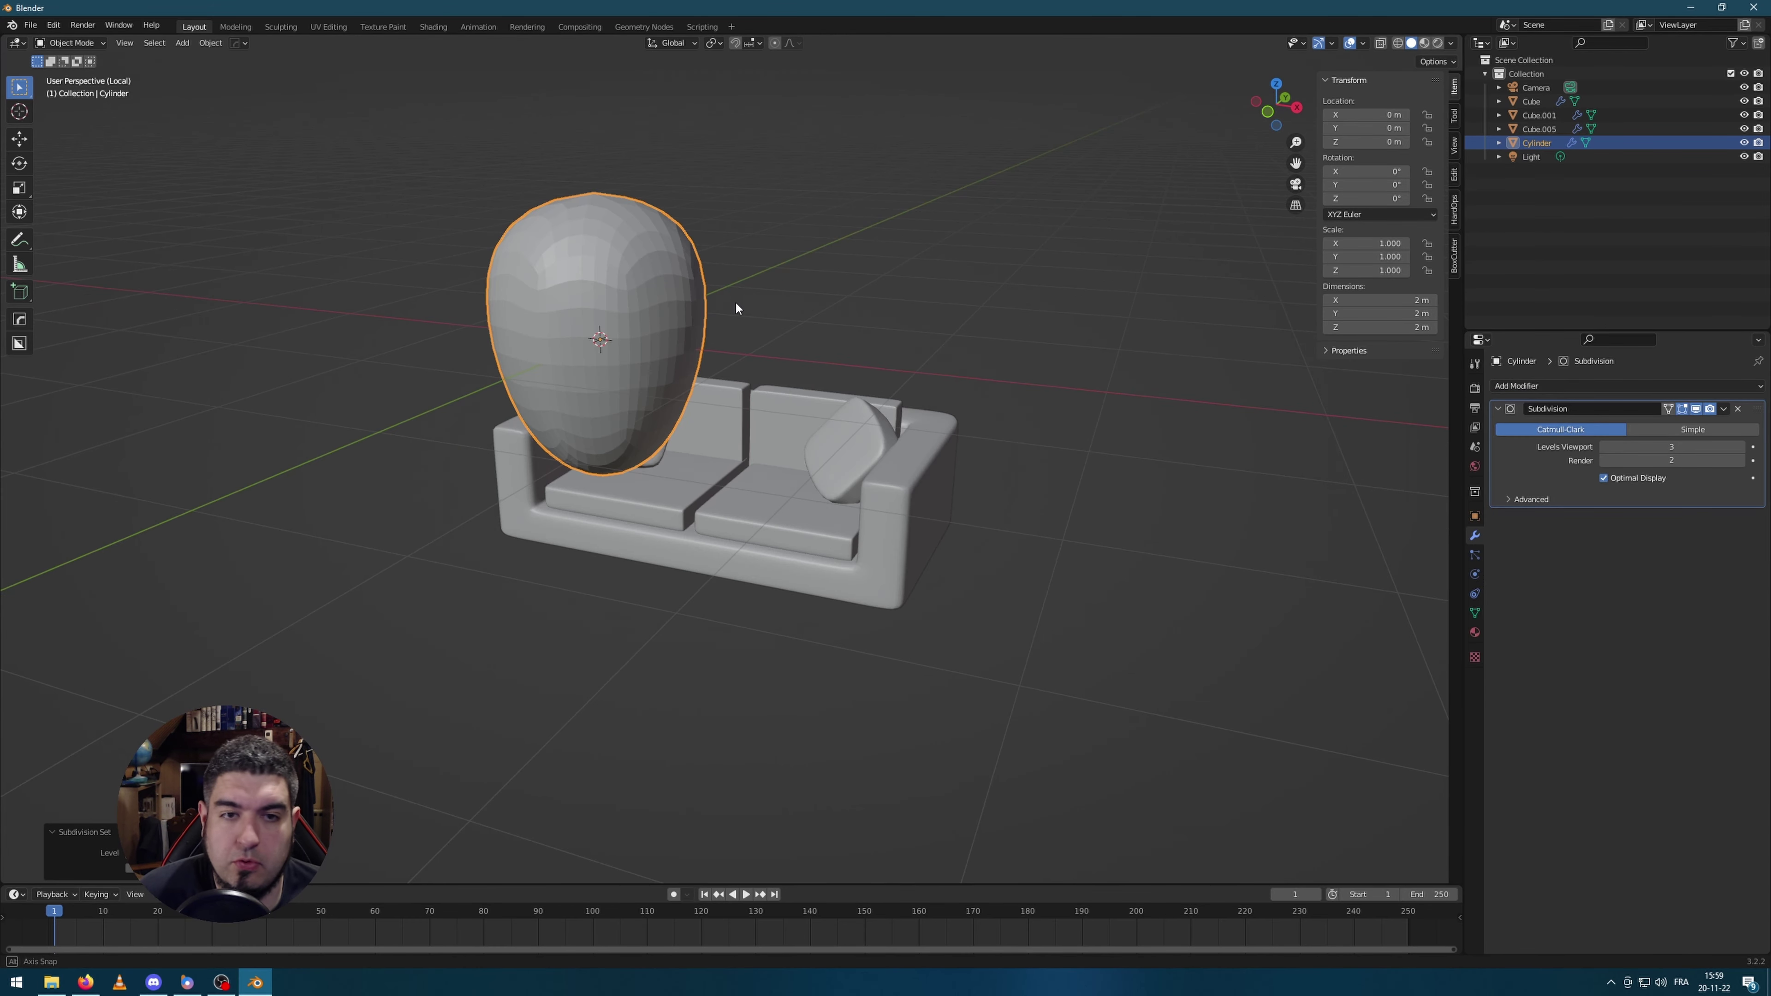
key("Tab")
left_click(593, 303)
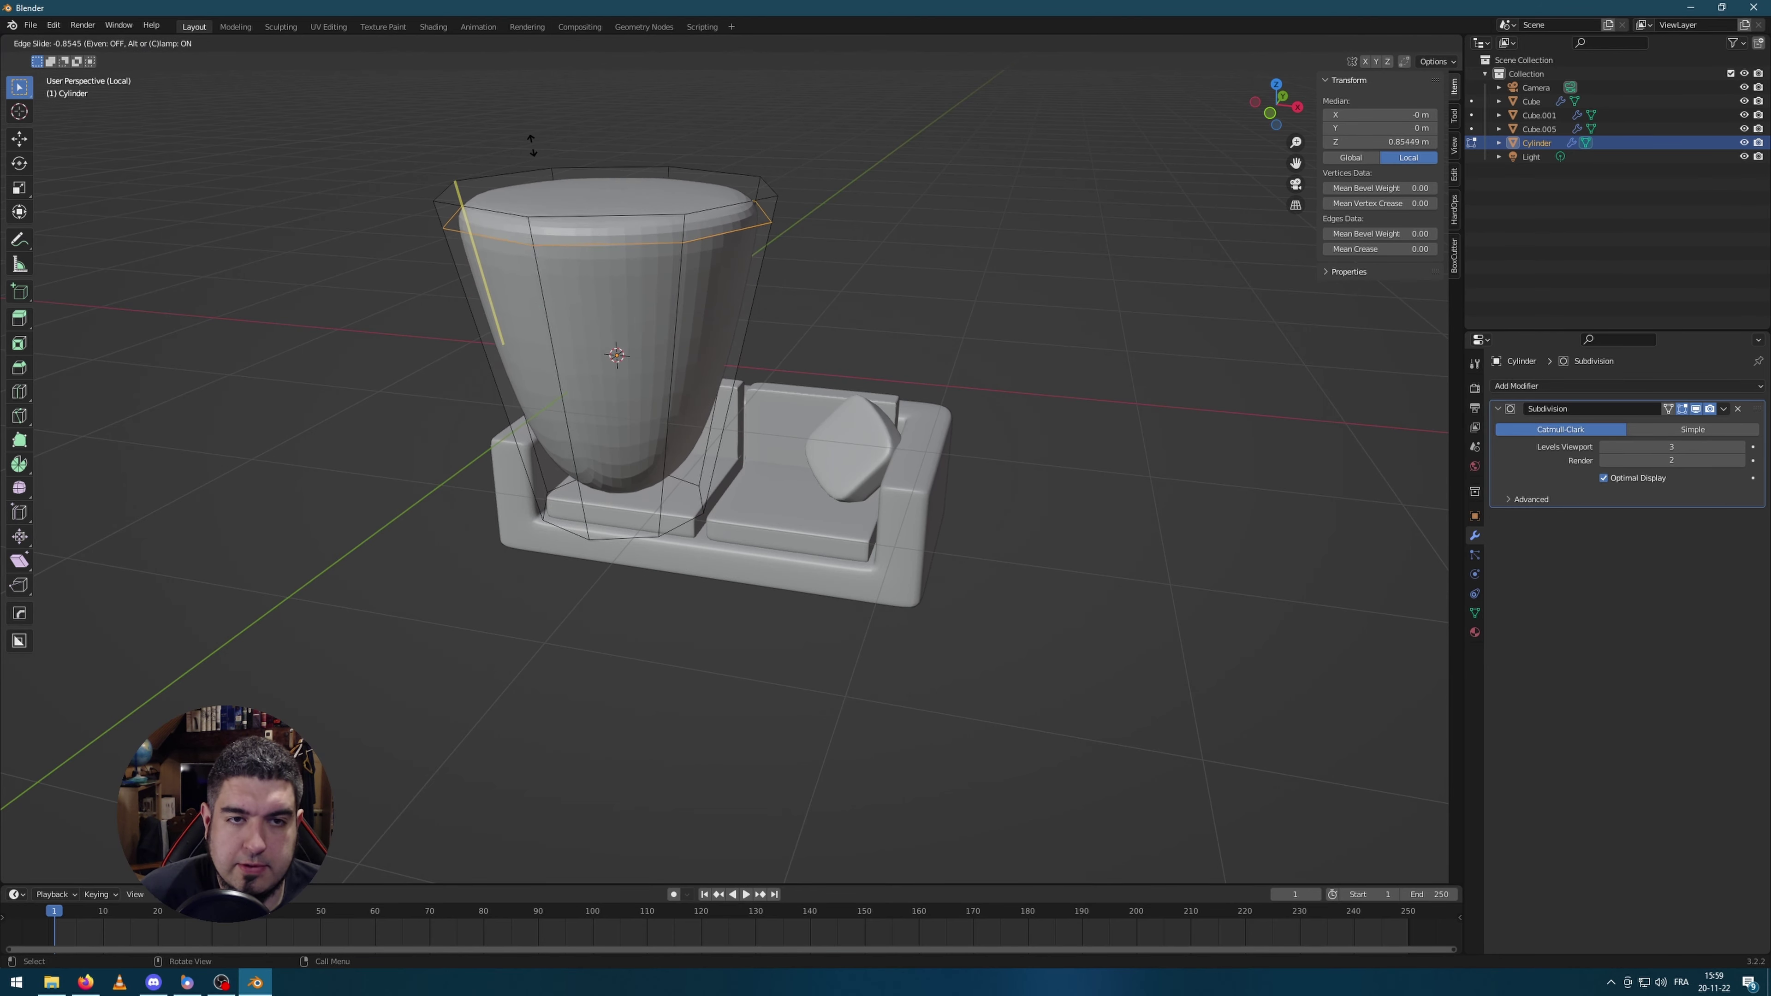
left_click(530, 230)
middle_click_drag(519, 307, 511, 360)
left_click(572, 469, "alt")
key("s")
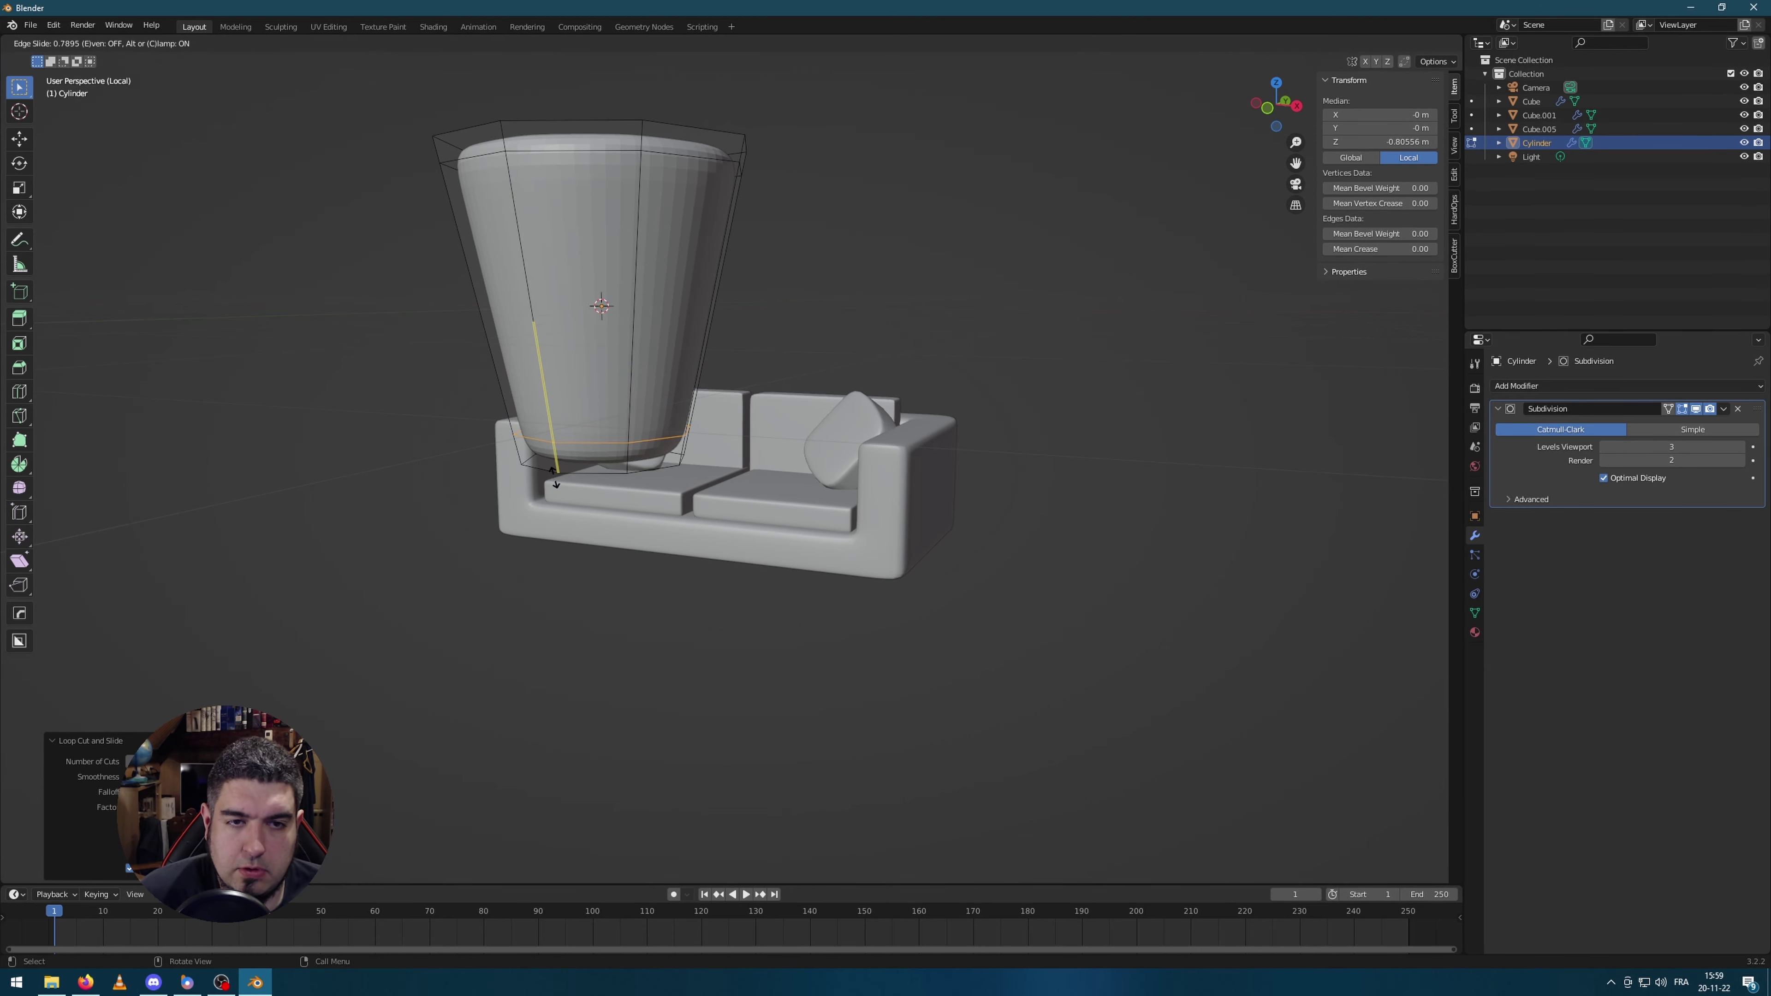
left_click(834, 257)
middle_click_drag(833, 257, 850, 347)
key("Tab")
Step: Scale the leg to about 0.241 m and place it below the sofa's left end, at about X -0.95 m, Z -1.82 m
scroll(982, 466, "down", 2)
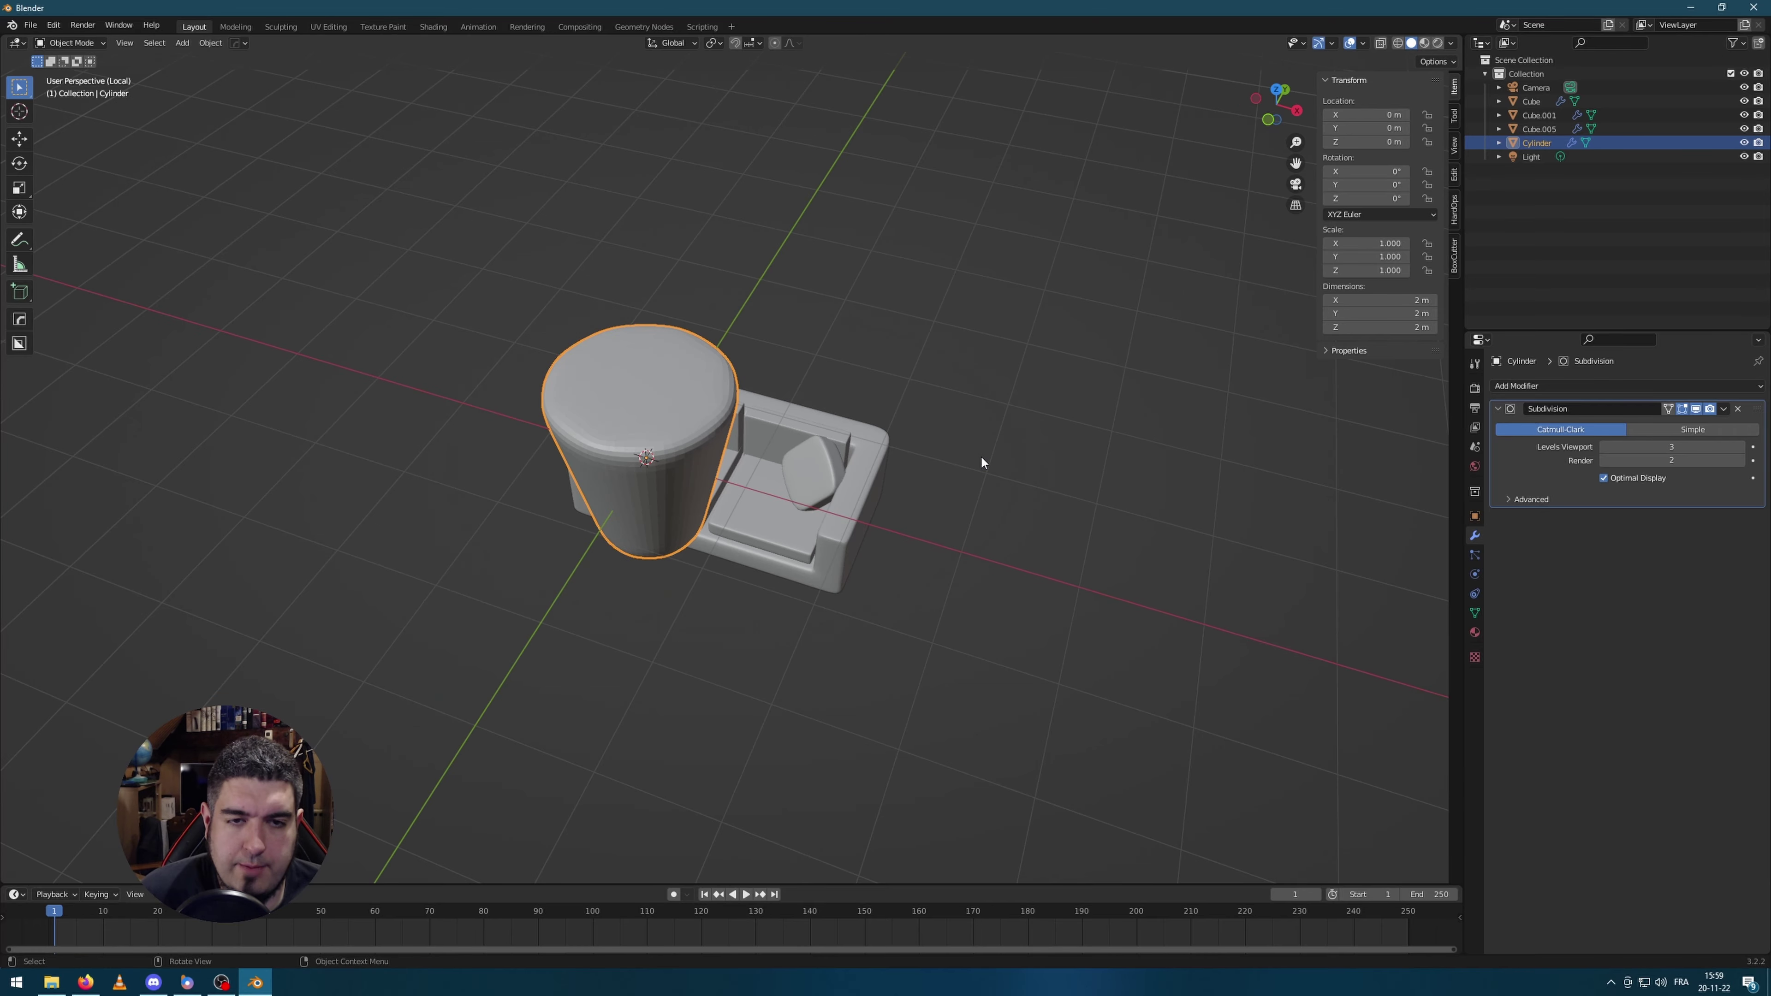
key("KP_1")
key("s")
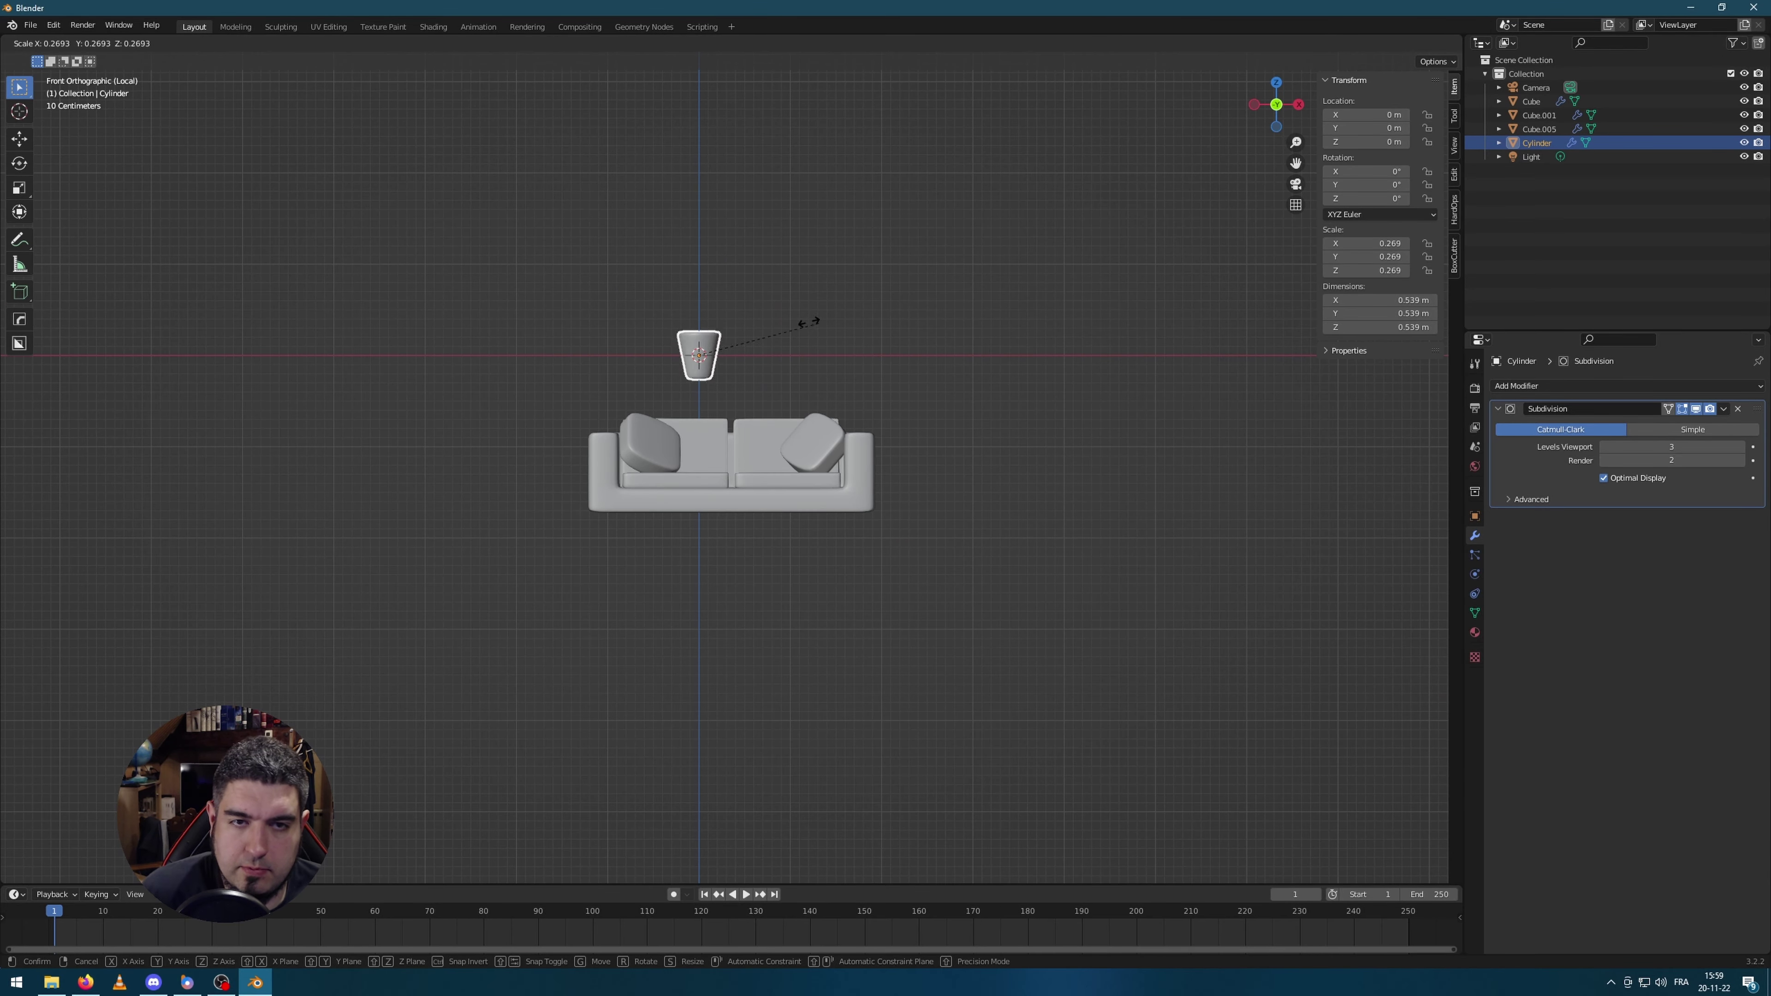
left_click(745, 325)
scroll(739, 335, "up", 5)
key("g")
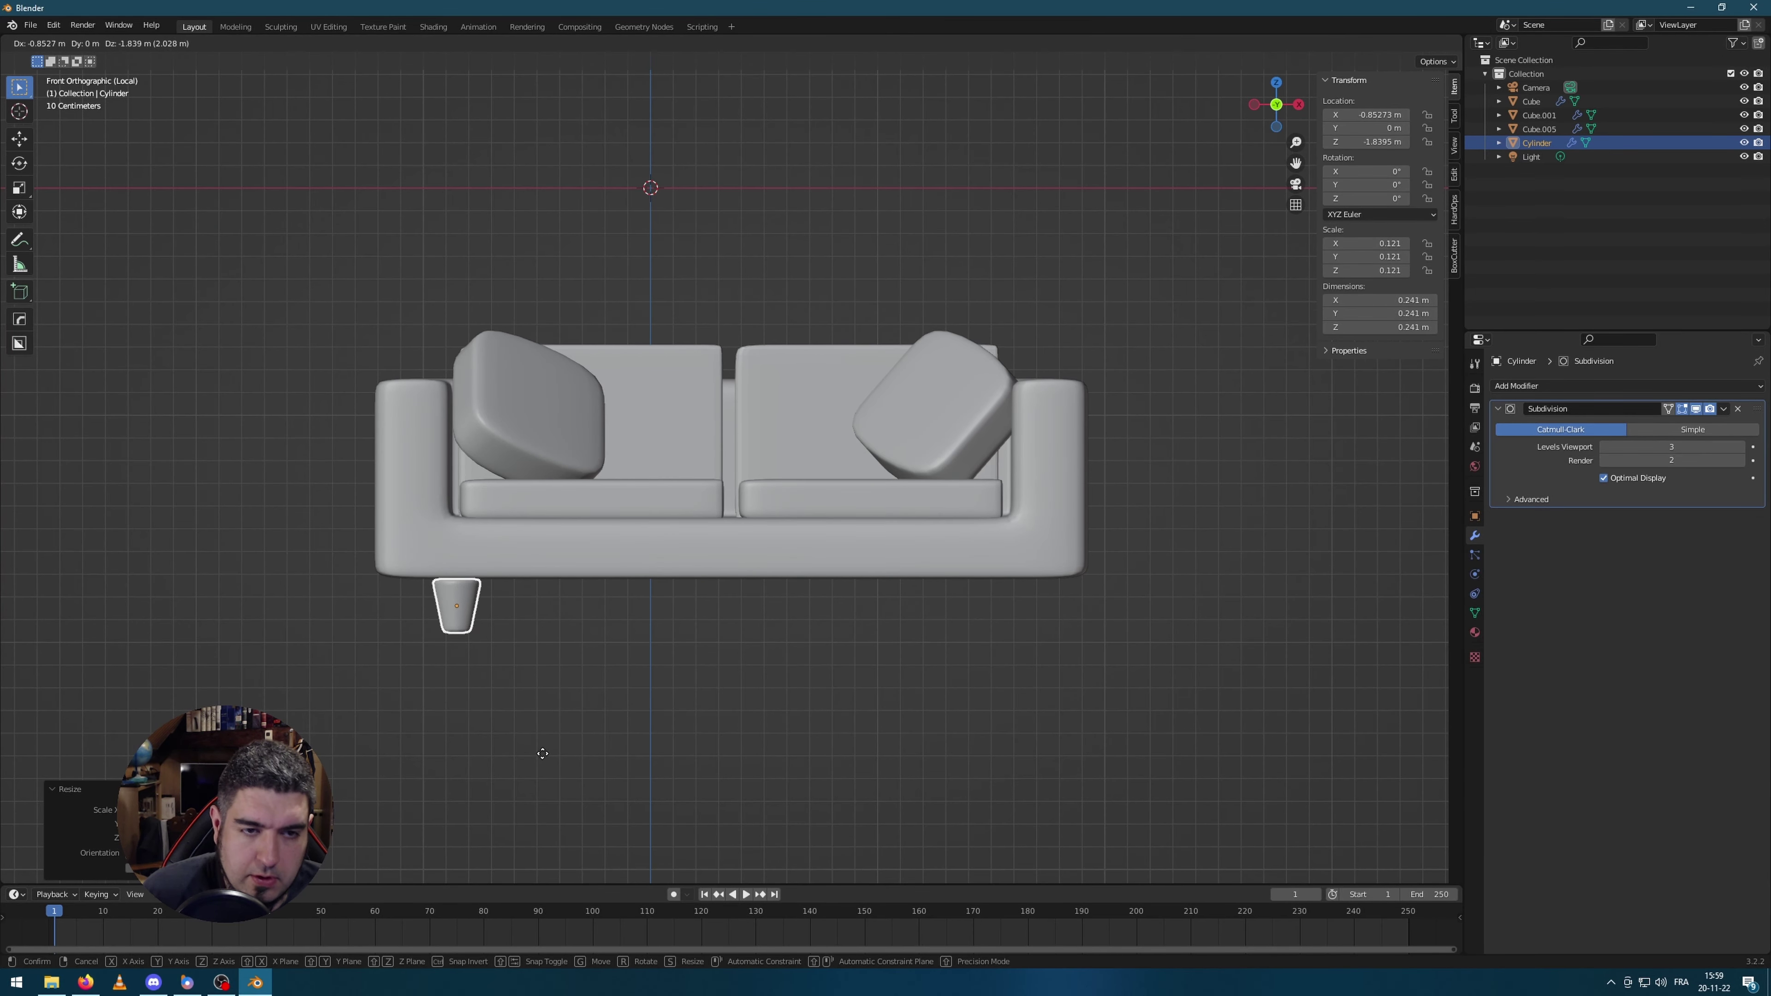
left_click(521, 747)
Step: Move the tapered leg along Y to sit below the sofa's front edge, at about Y 0.64 m
middle_click_drag(521, 747, 610, 533)
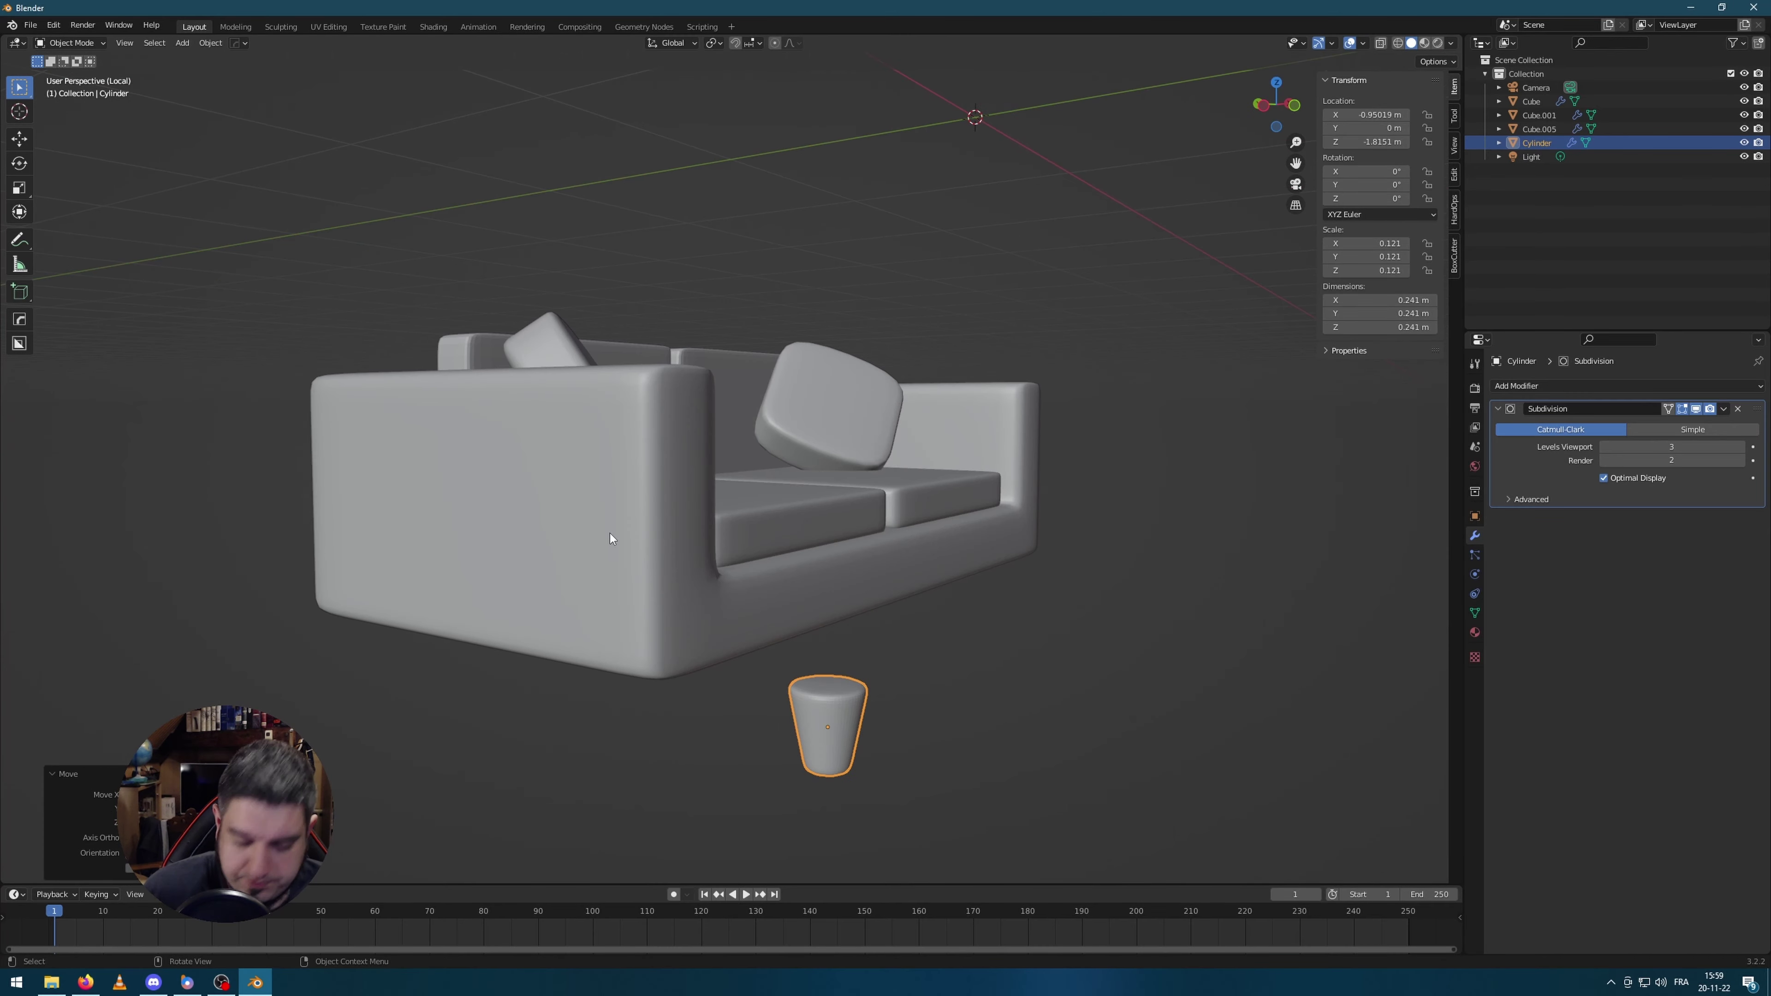
key("KP_3")
key("g")
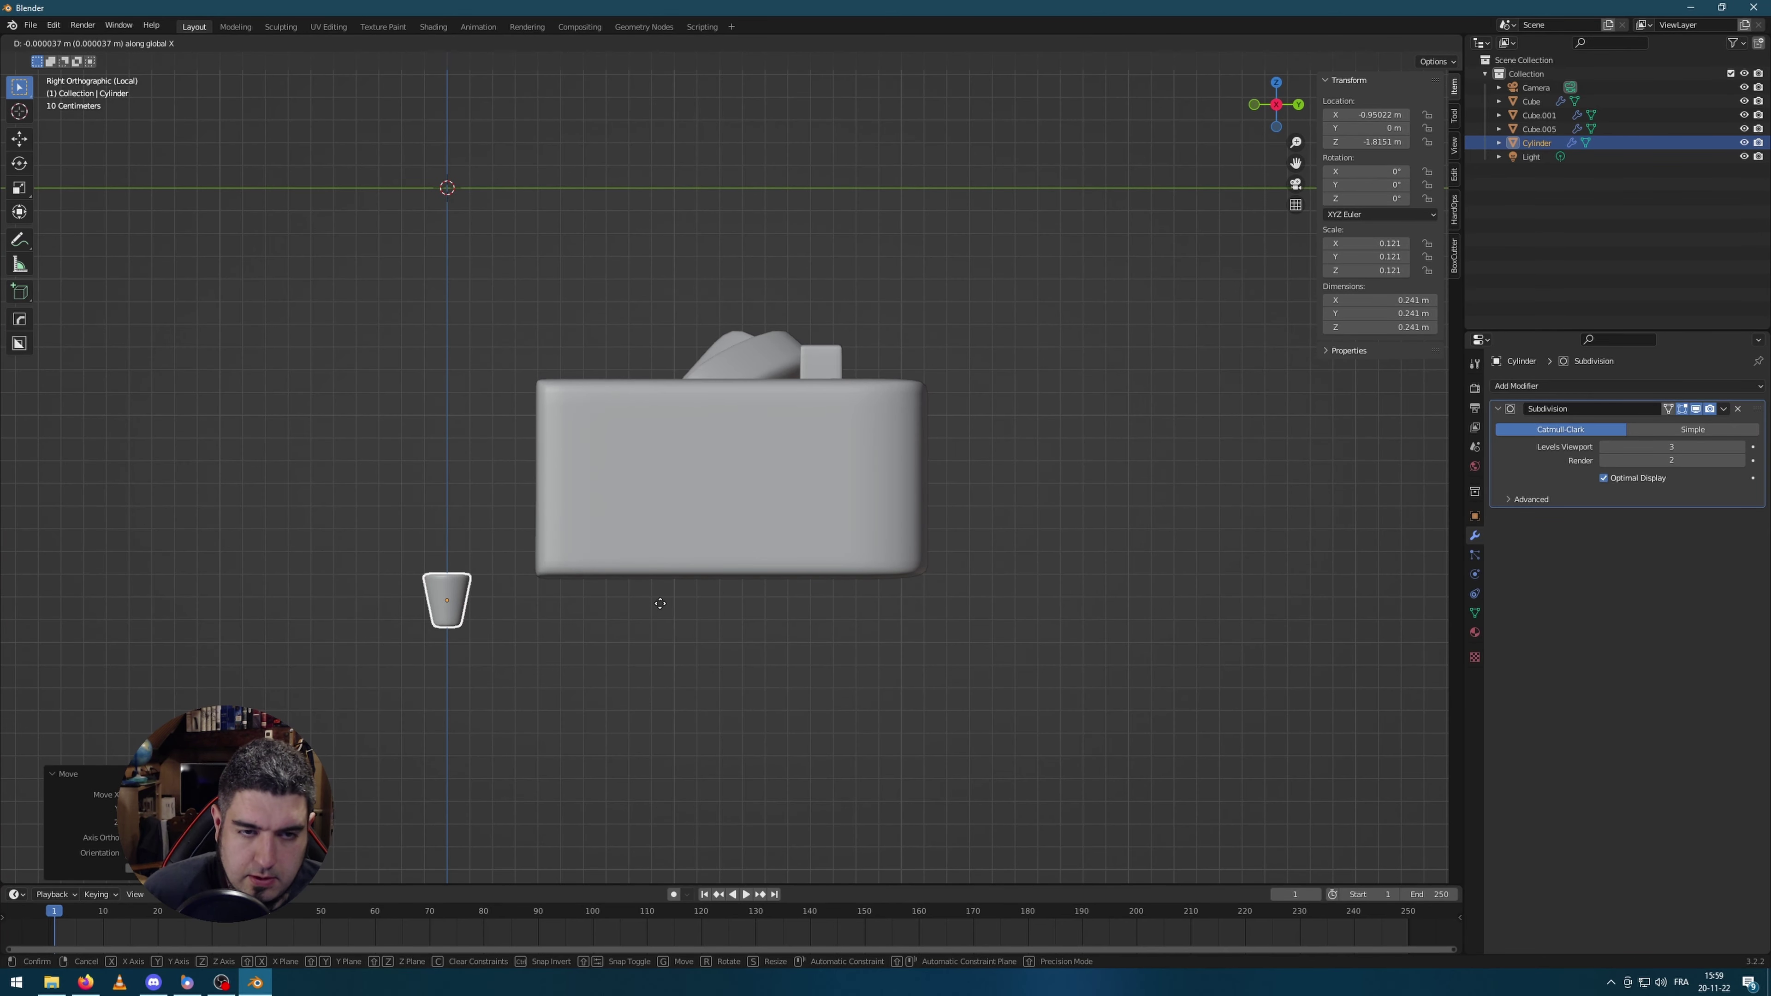
key("y")
left_click(706, 599)
Step: Duplicate the front leg along Y and place the copy below the sofa's back edge
key("shift+d")
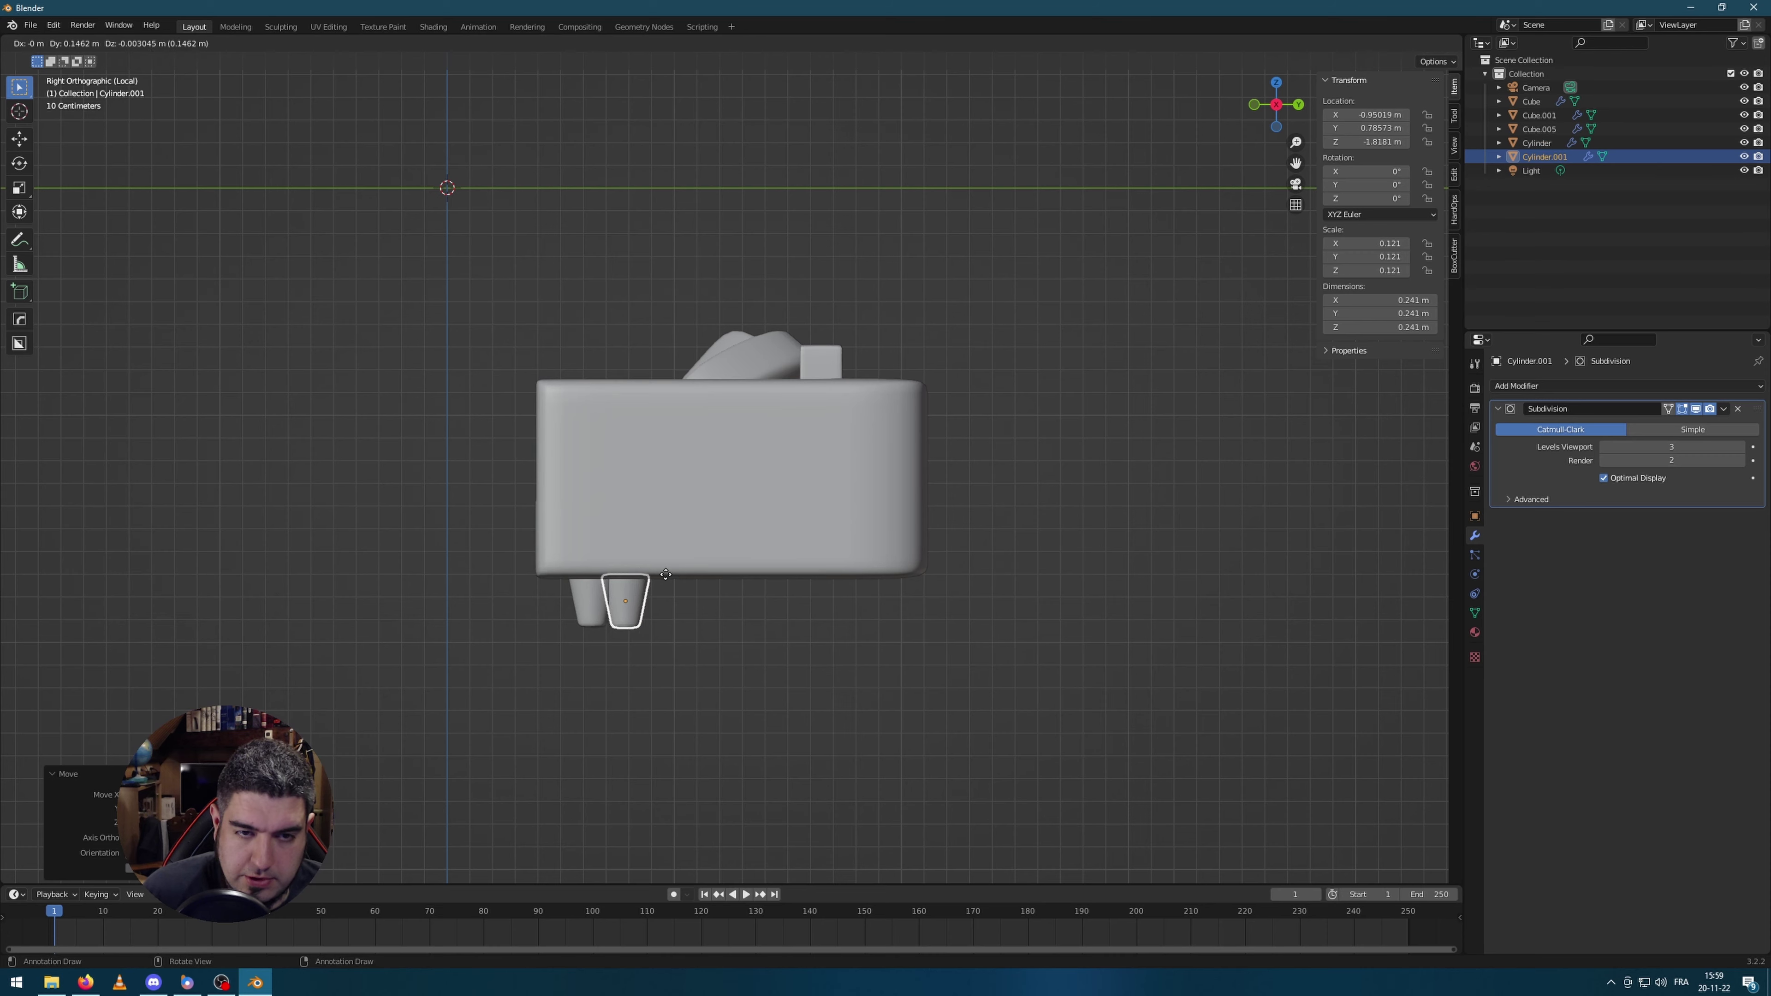
key("y")
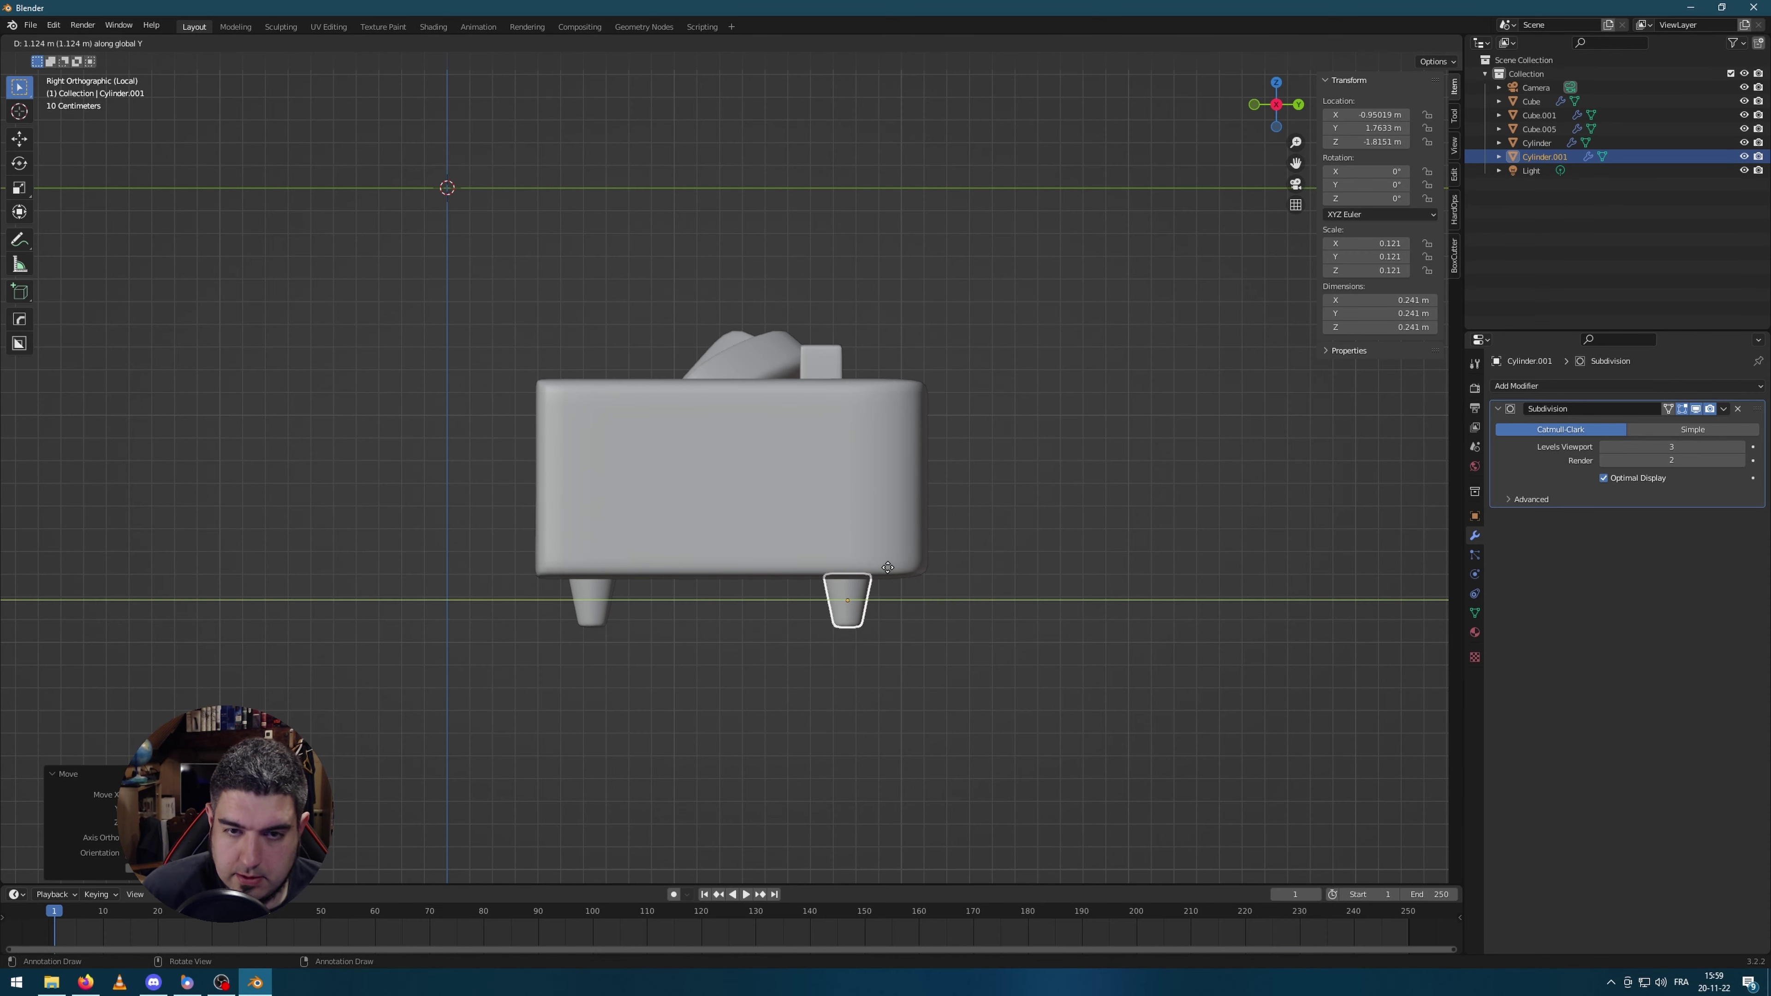
left_click(896, 571)
Step: Duplicate the front and back legs together along X to the sofa's other end, at about X 1.61 m
left_click(599, 609, "shift")
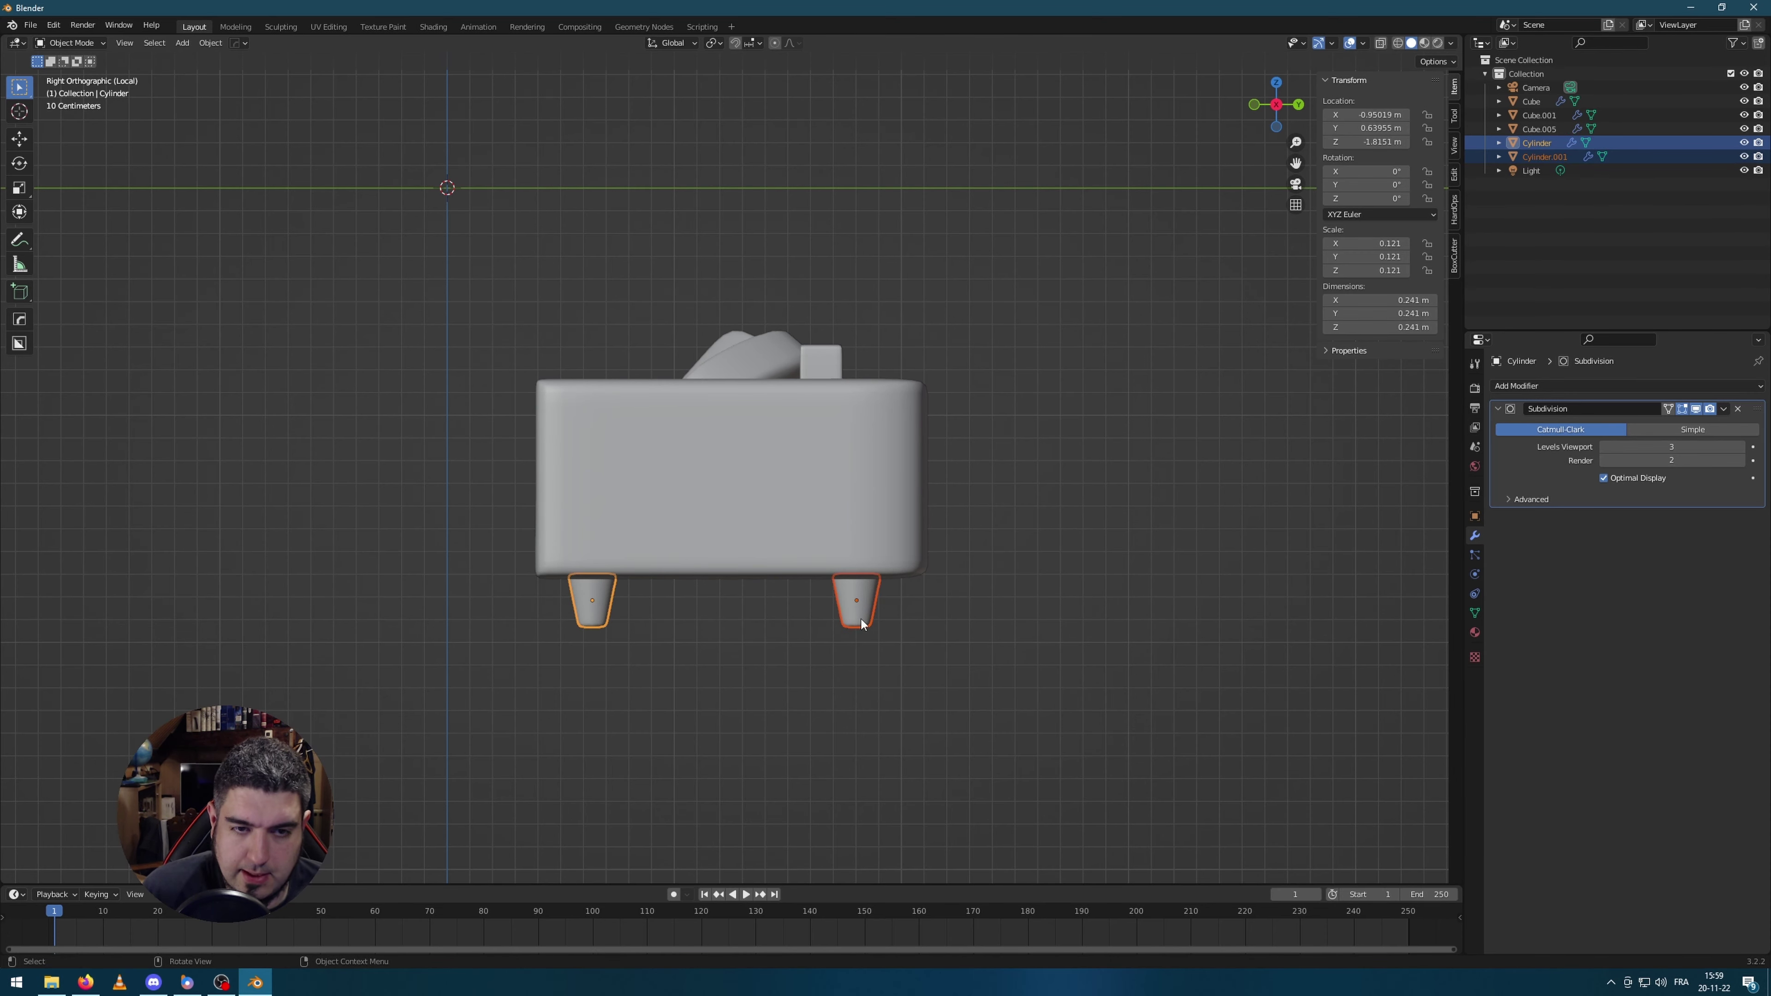
key("KP_1")
key("shift+d")
key("x")
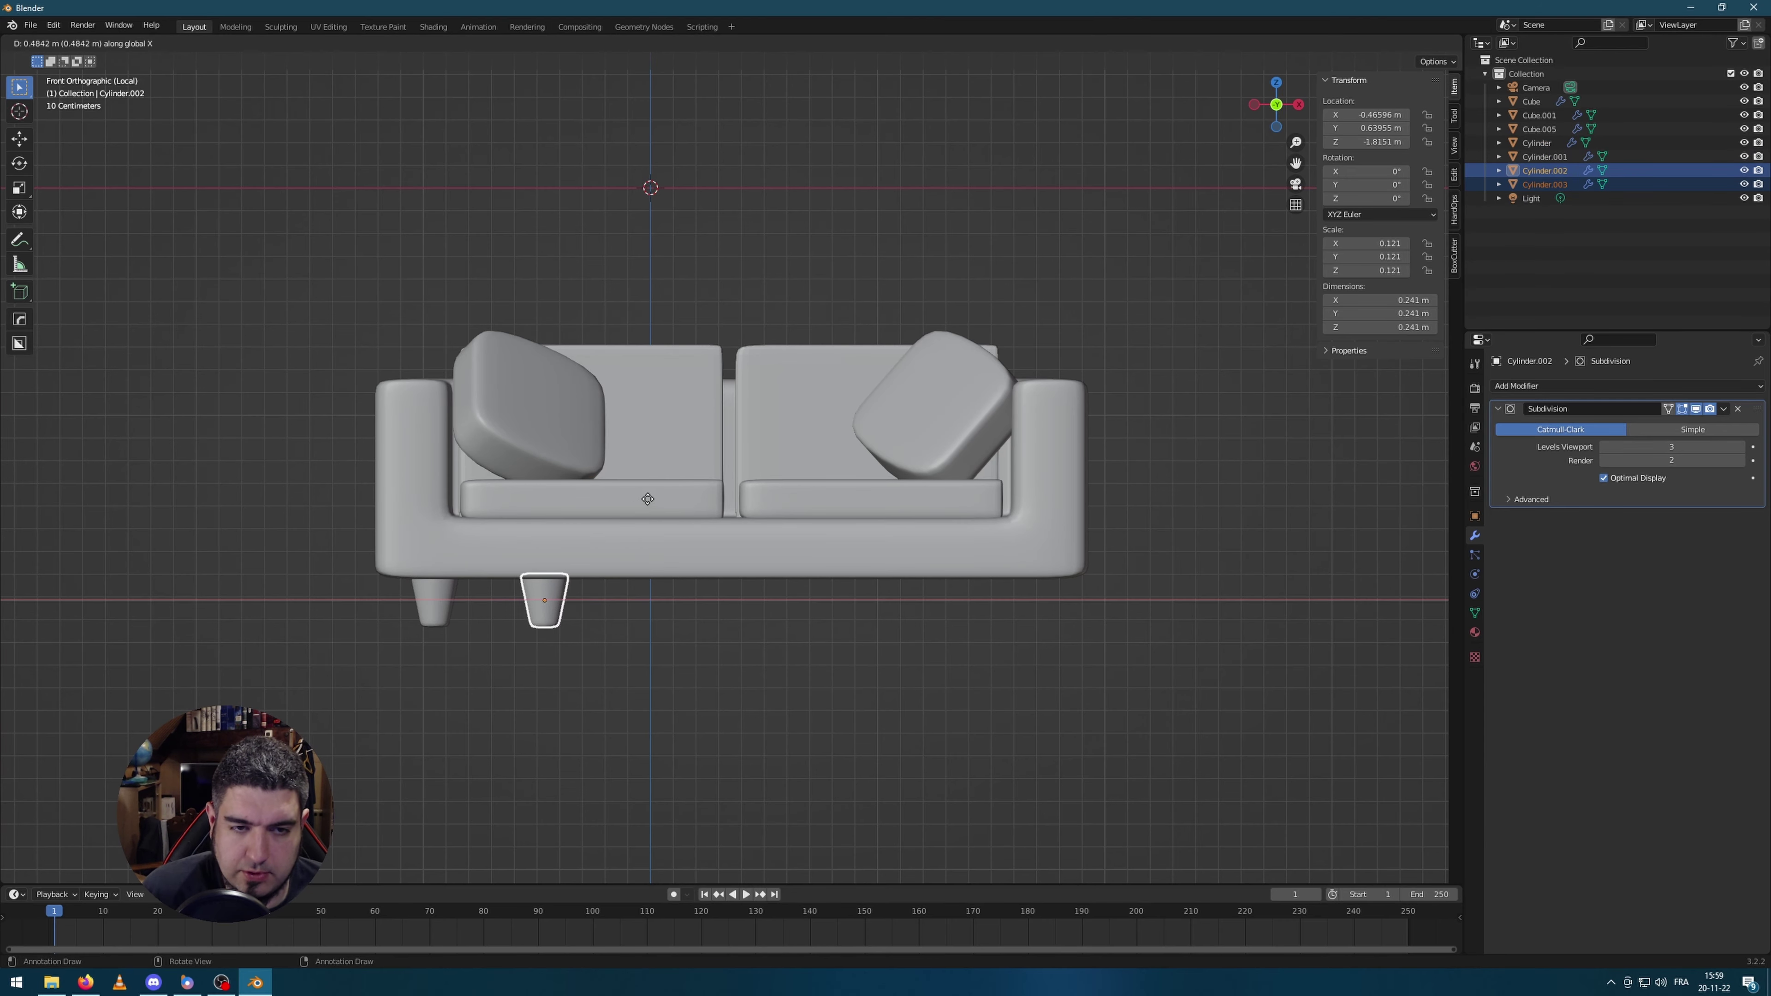
left_click(1111, 492)
left_click(1111, 486)
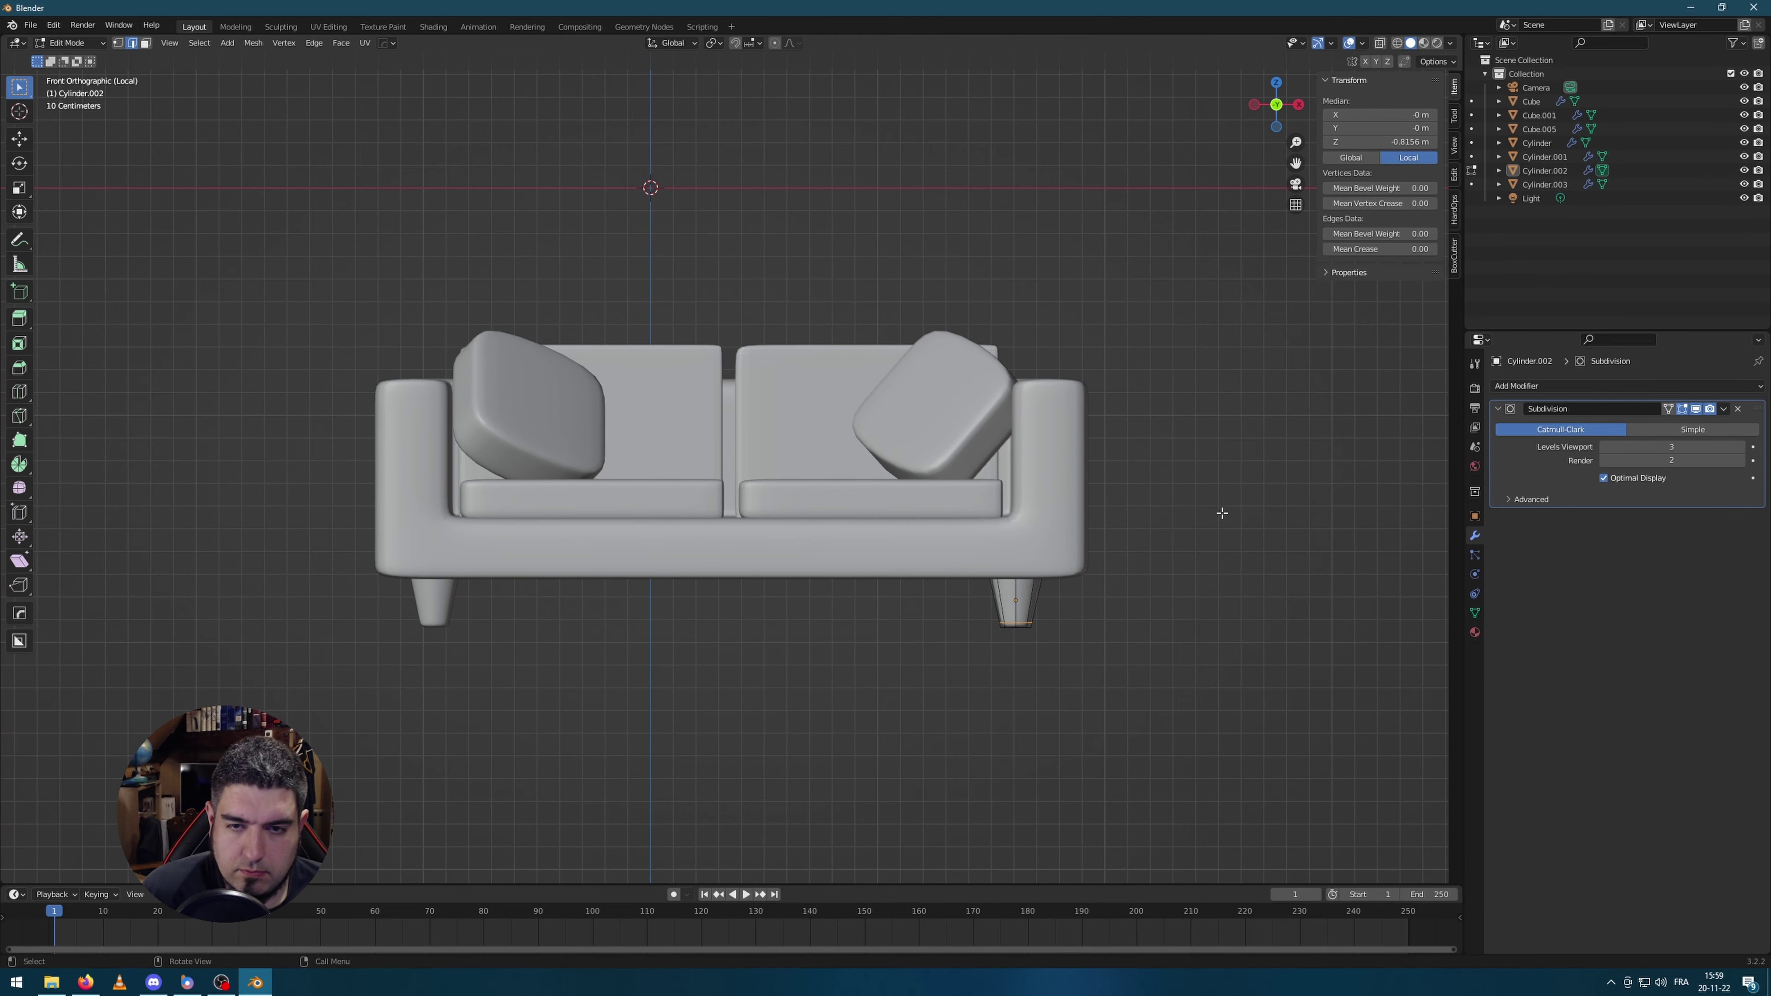
Step: End the isolated view of the sofa and show the whole room through the camera
middle_click_drag(1111, 486, 1187, 516)
key("KP_Divide")
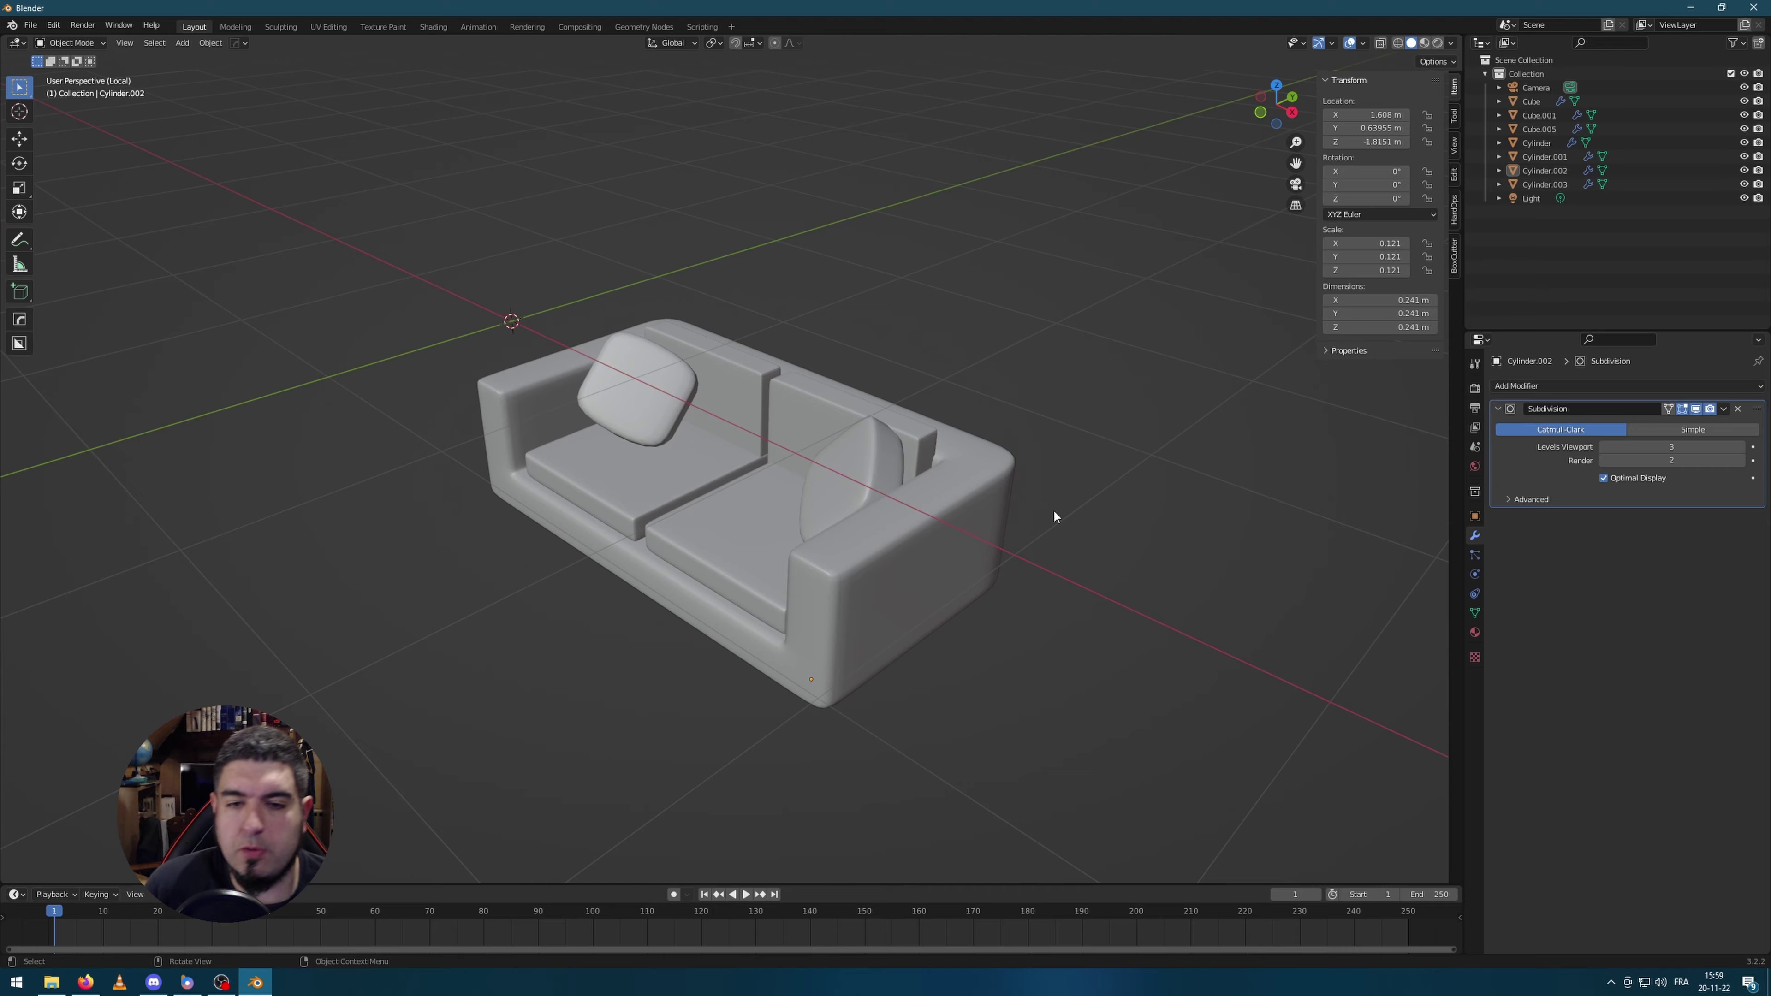
key("KP_0")
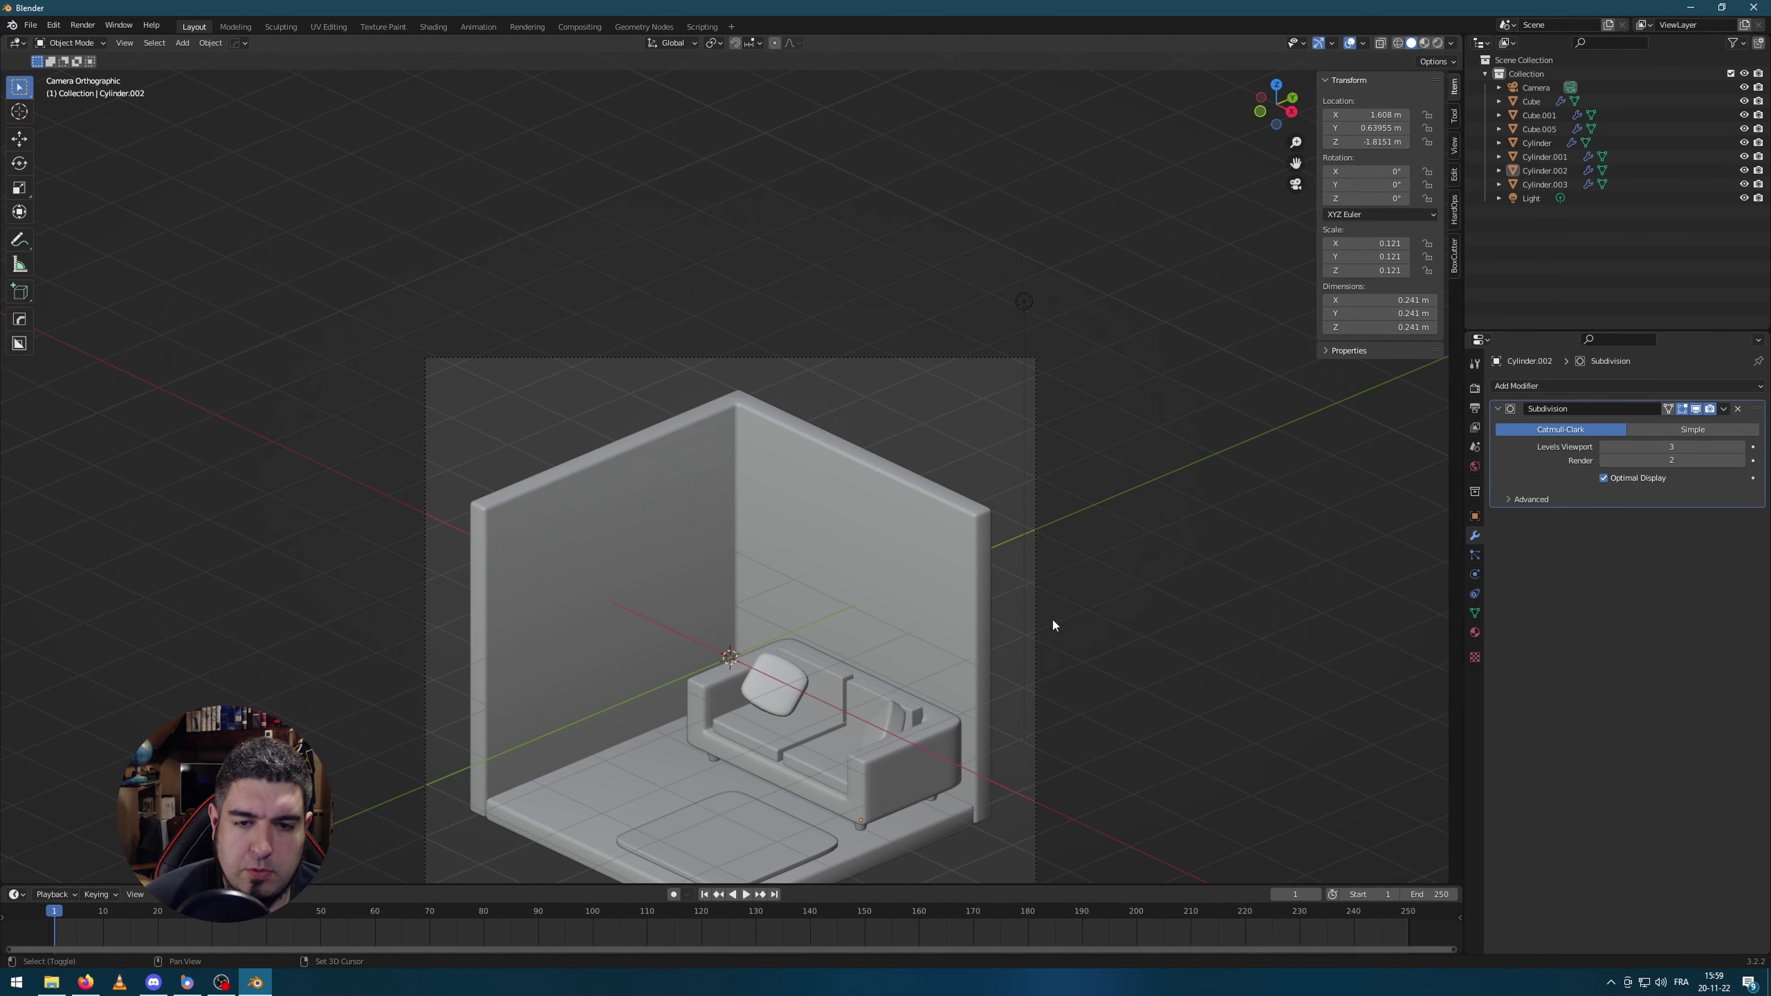
scroll(804, 540, "up", 3)
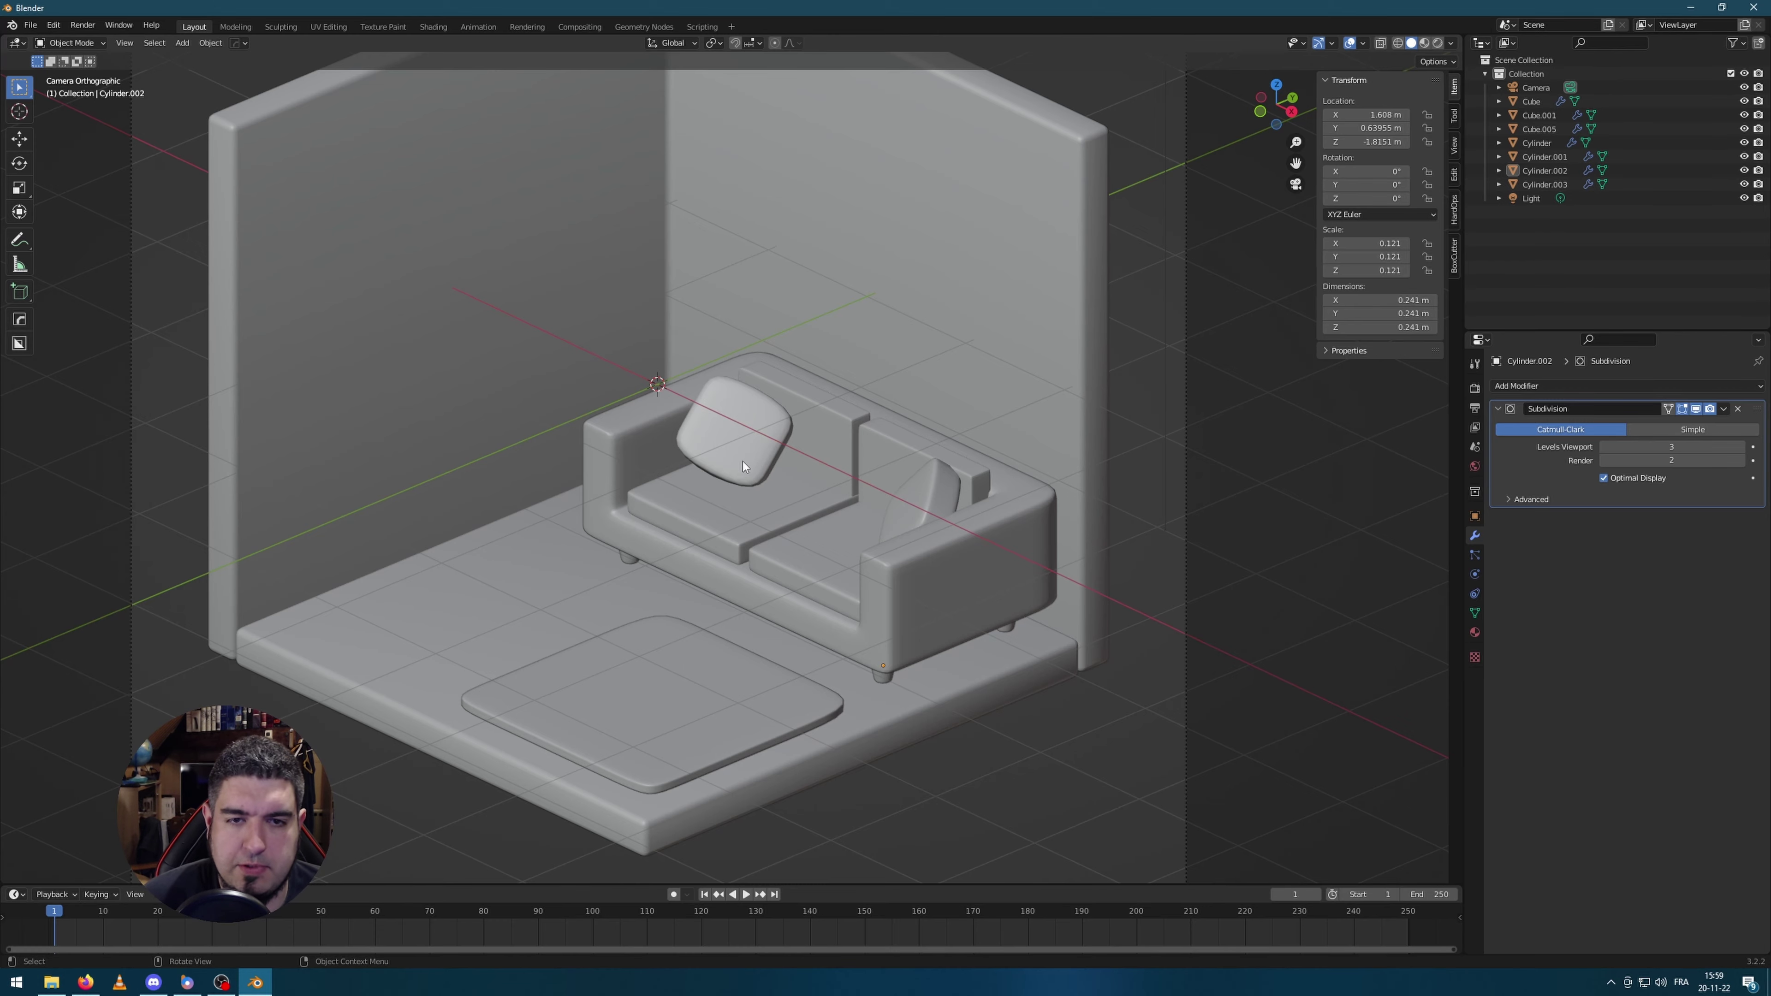
Step: Rotate the throw pillow on the sofa's left seat so it looks nearly upright in the camera view
left_click(900, 436)
scroll(771, 456, "up", 3)
key("Tab")
key("alt+a")
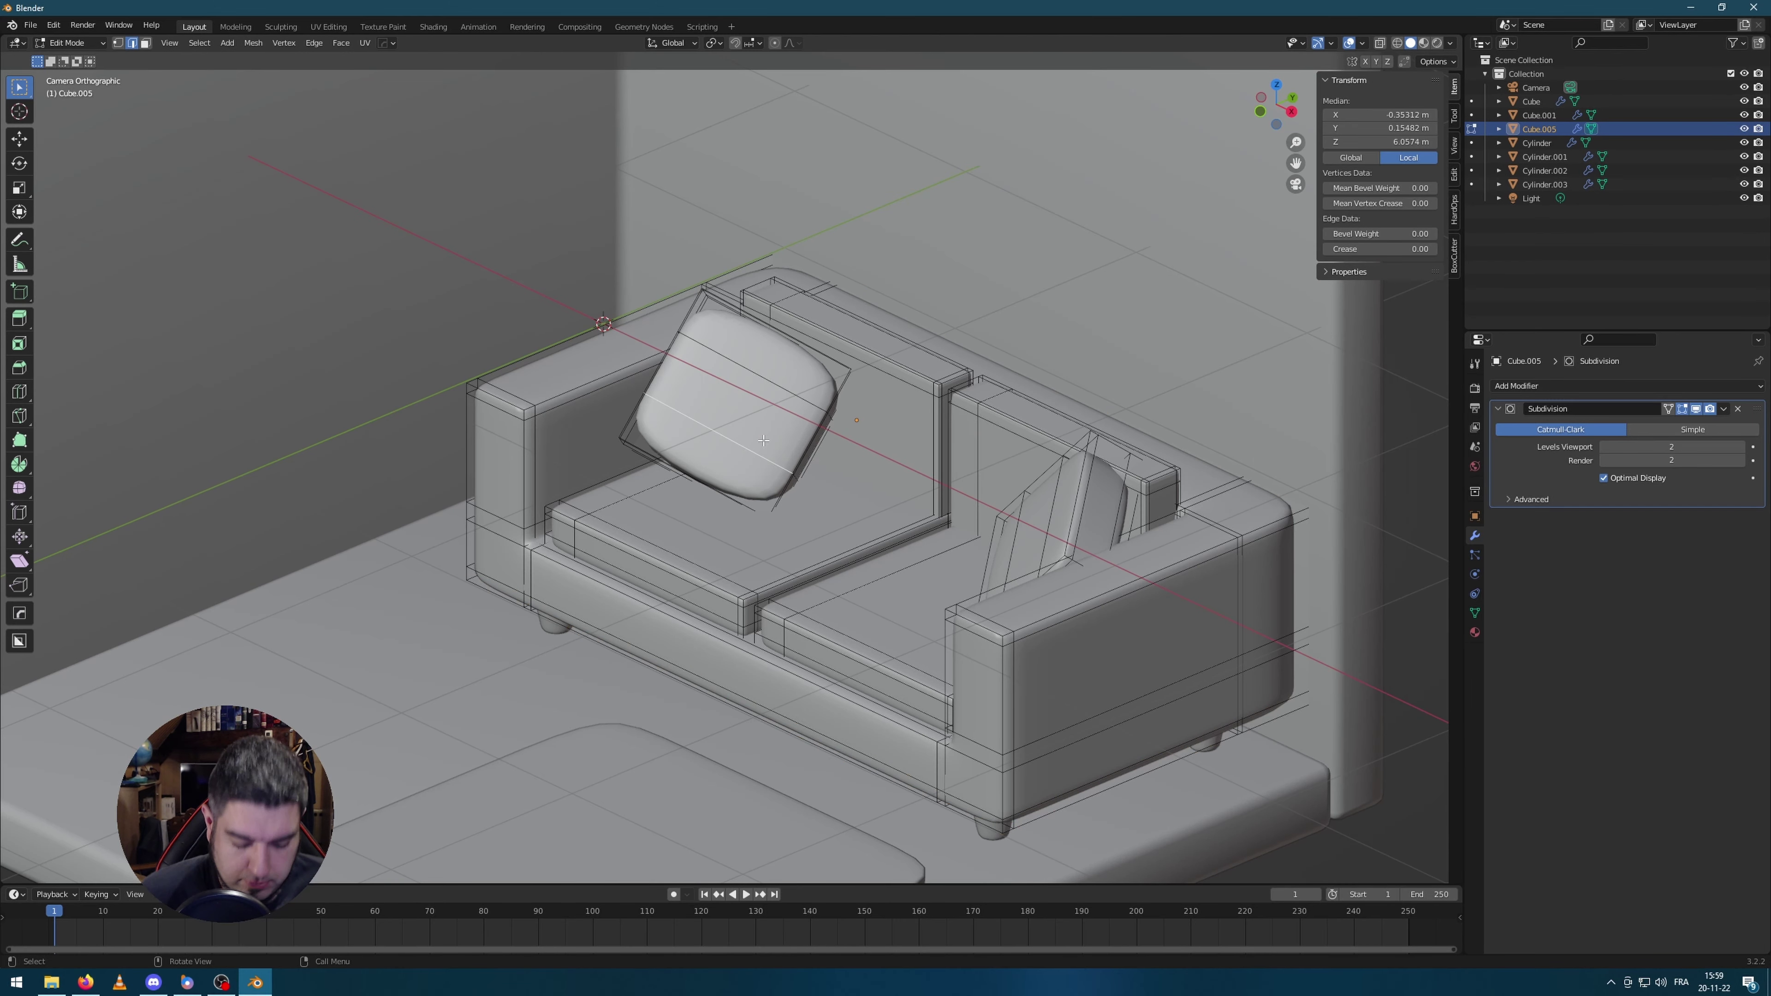
key("l")
key("r")
left_click(1087, 307)
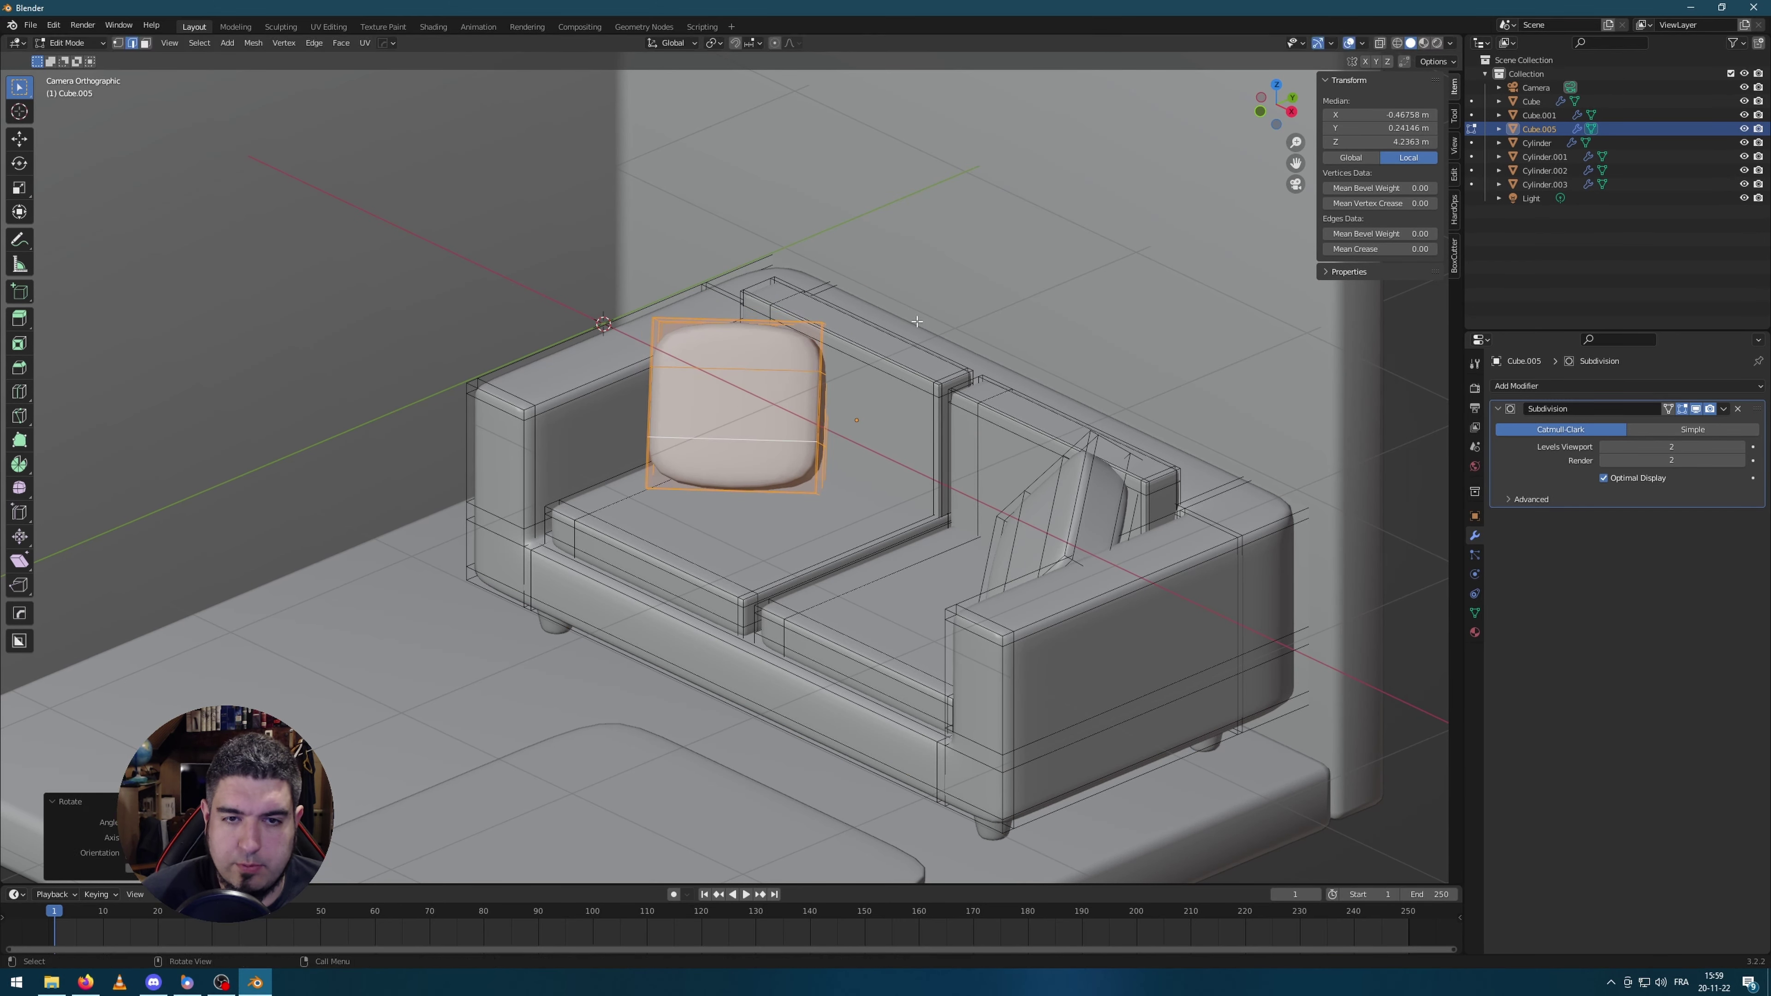
key("Tab")
scroll(1278, 523, "down", 4)
left_click(1286, 516)
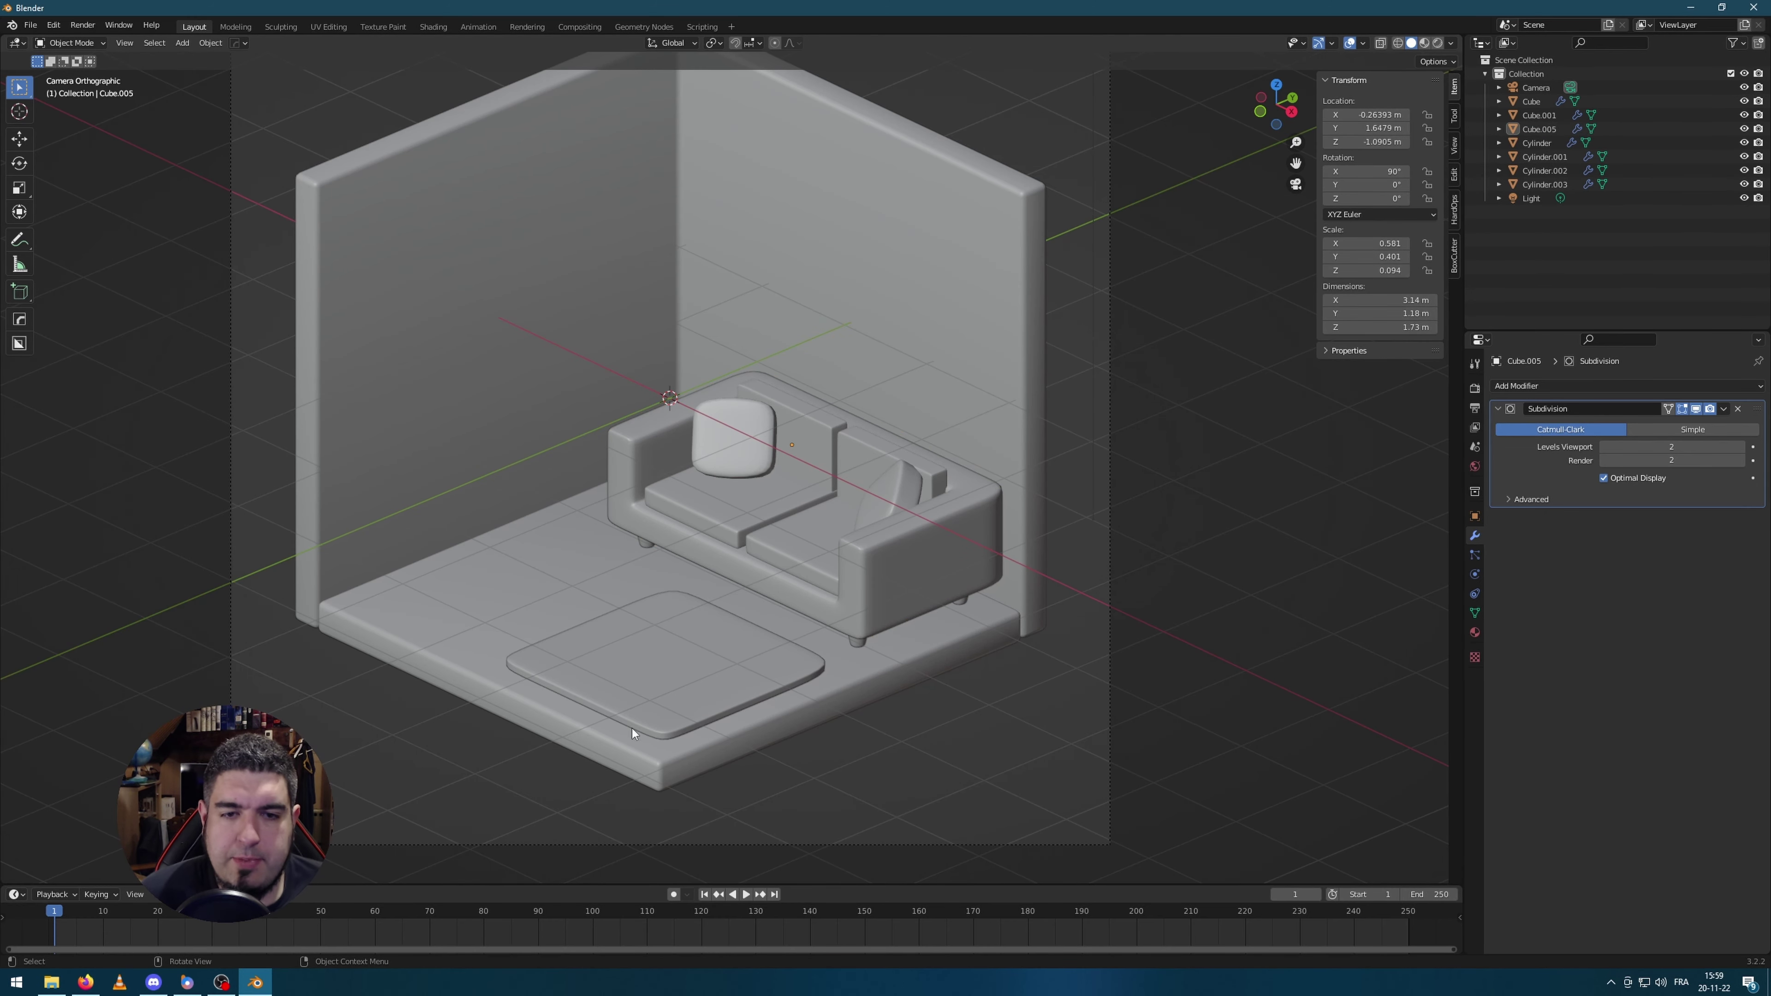
Step: Add a mesh cylinder with 16 vertices to the room
middle_click_drag(718, 664, 697, 555, "shift")
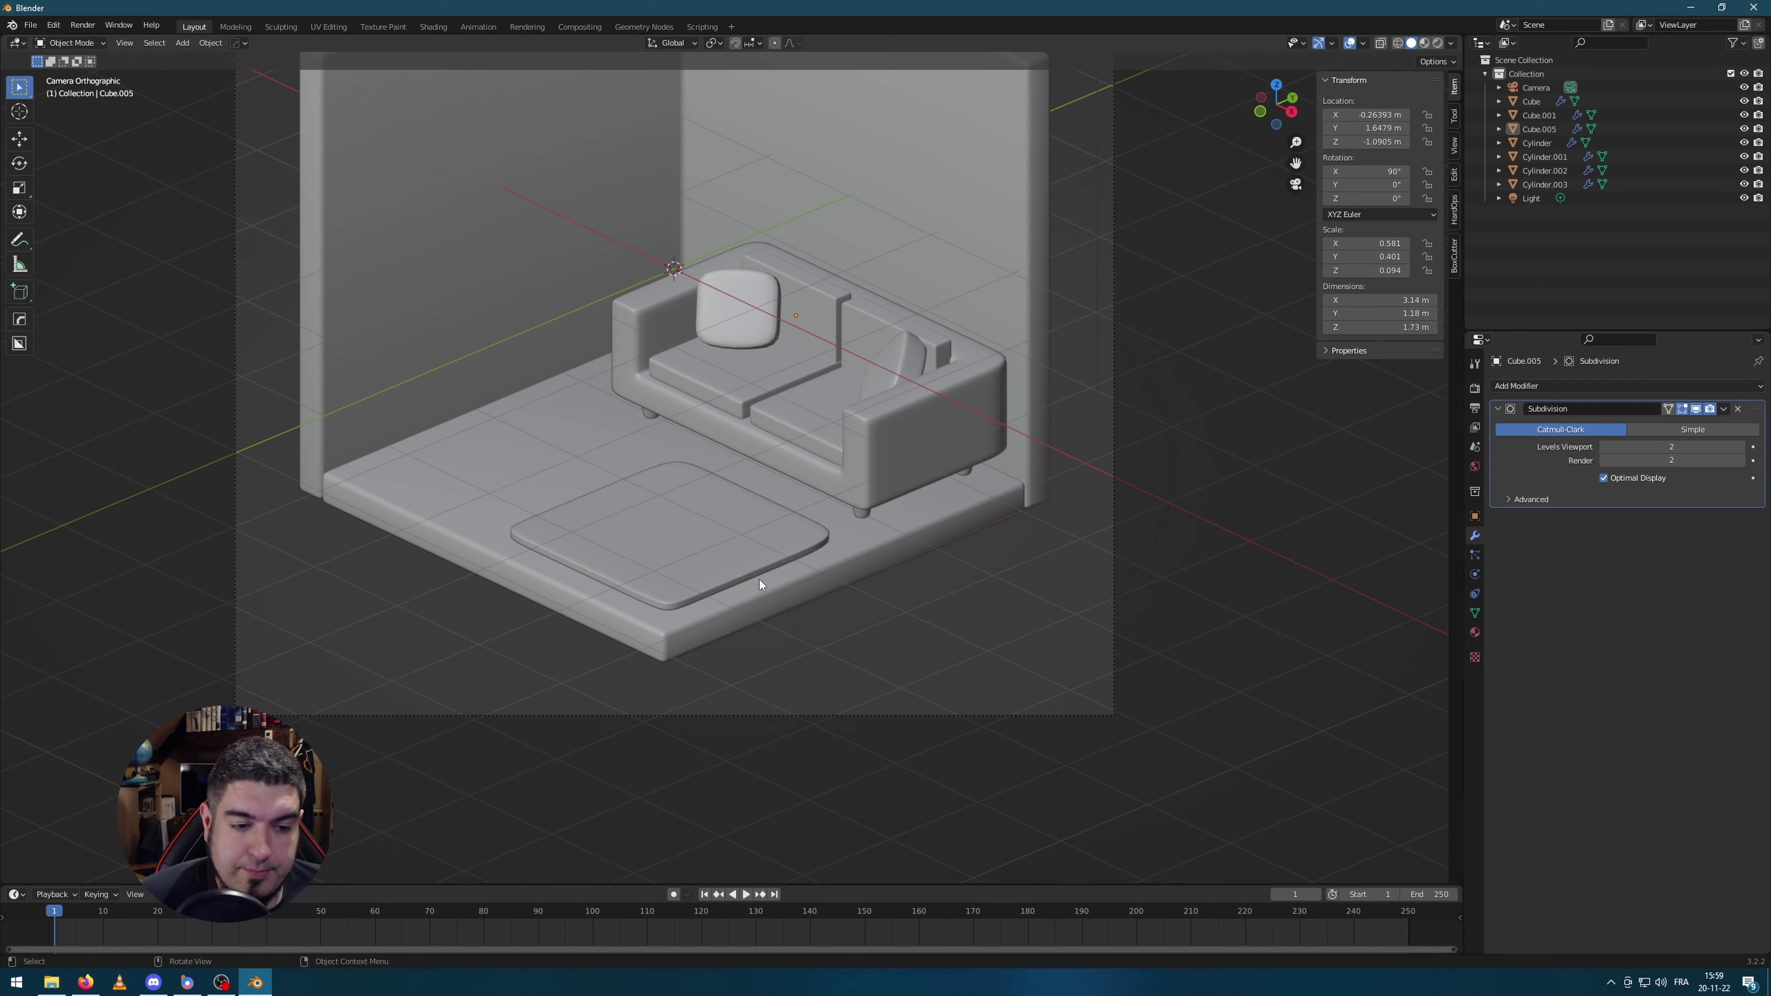
scroll(906, 683, "up", 3)
key("shift+a")
mouse_move(1013, 696)
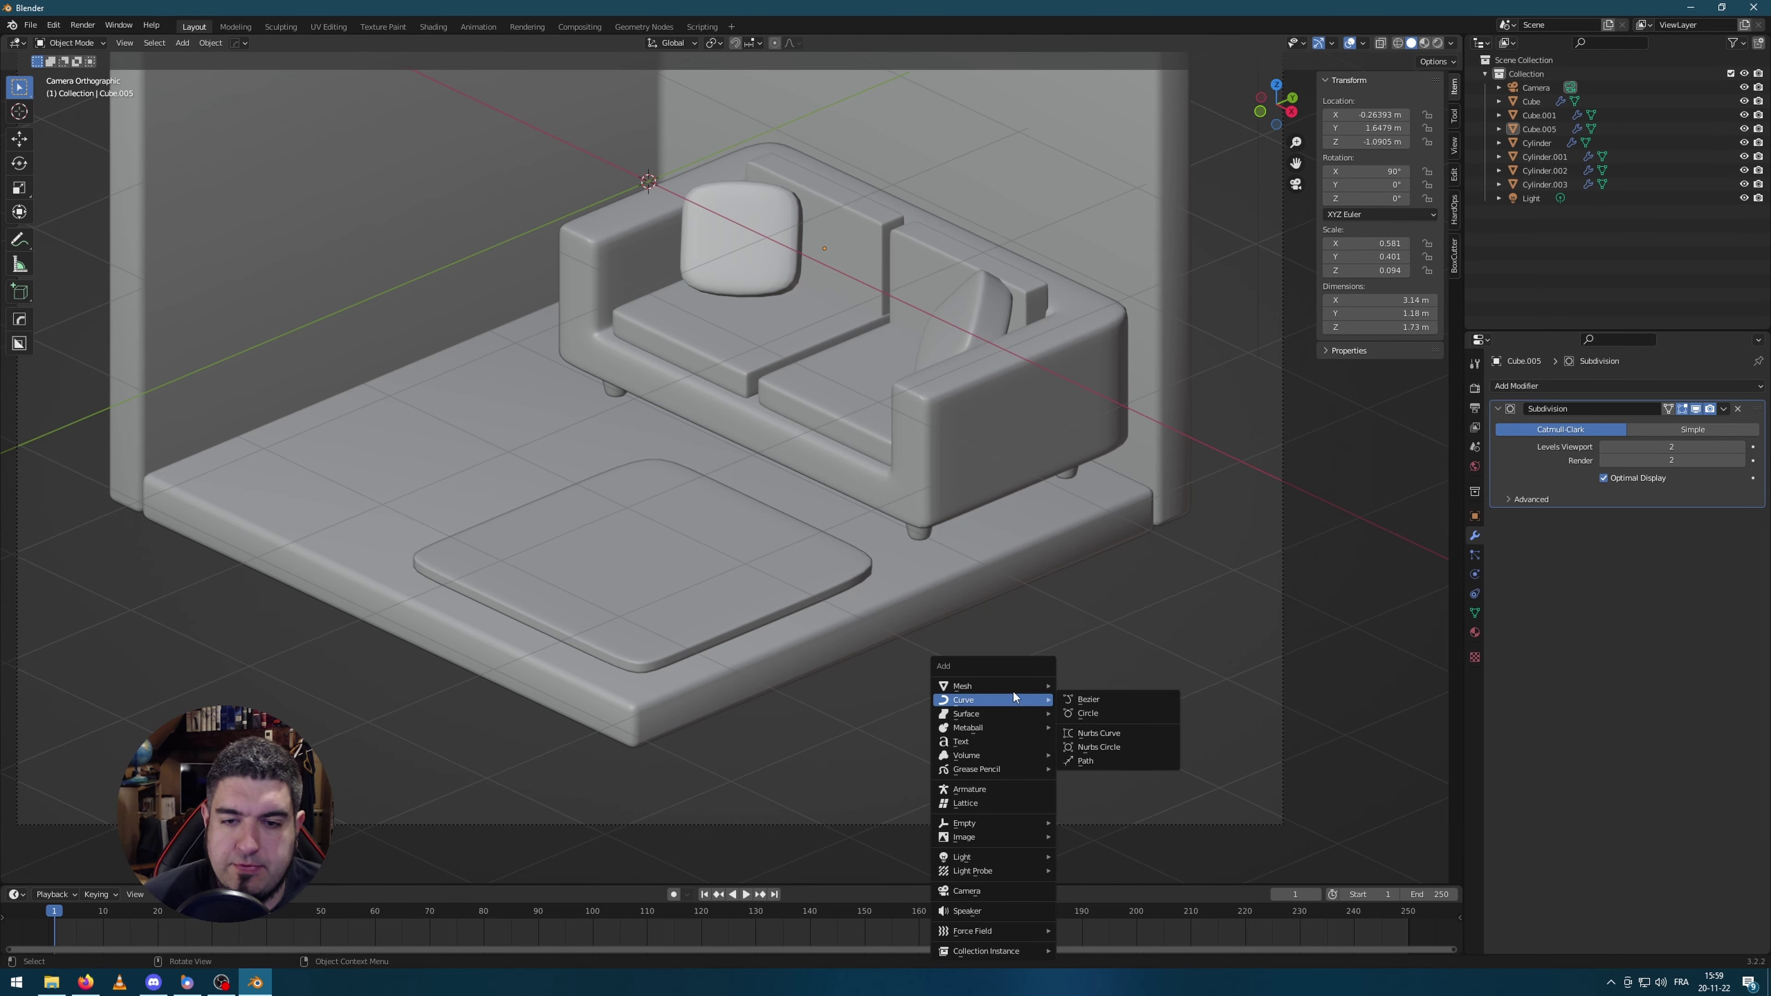
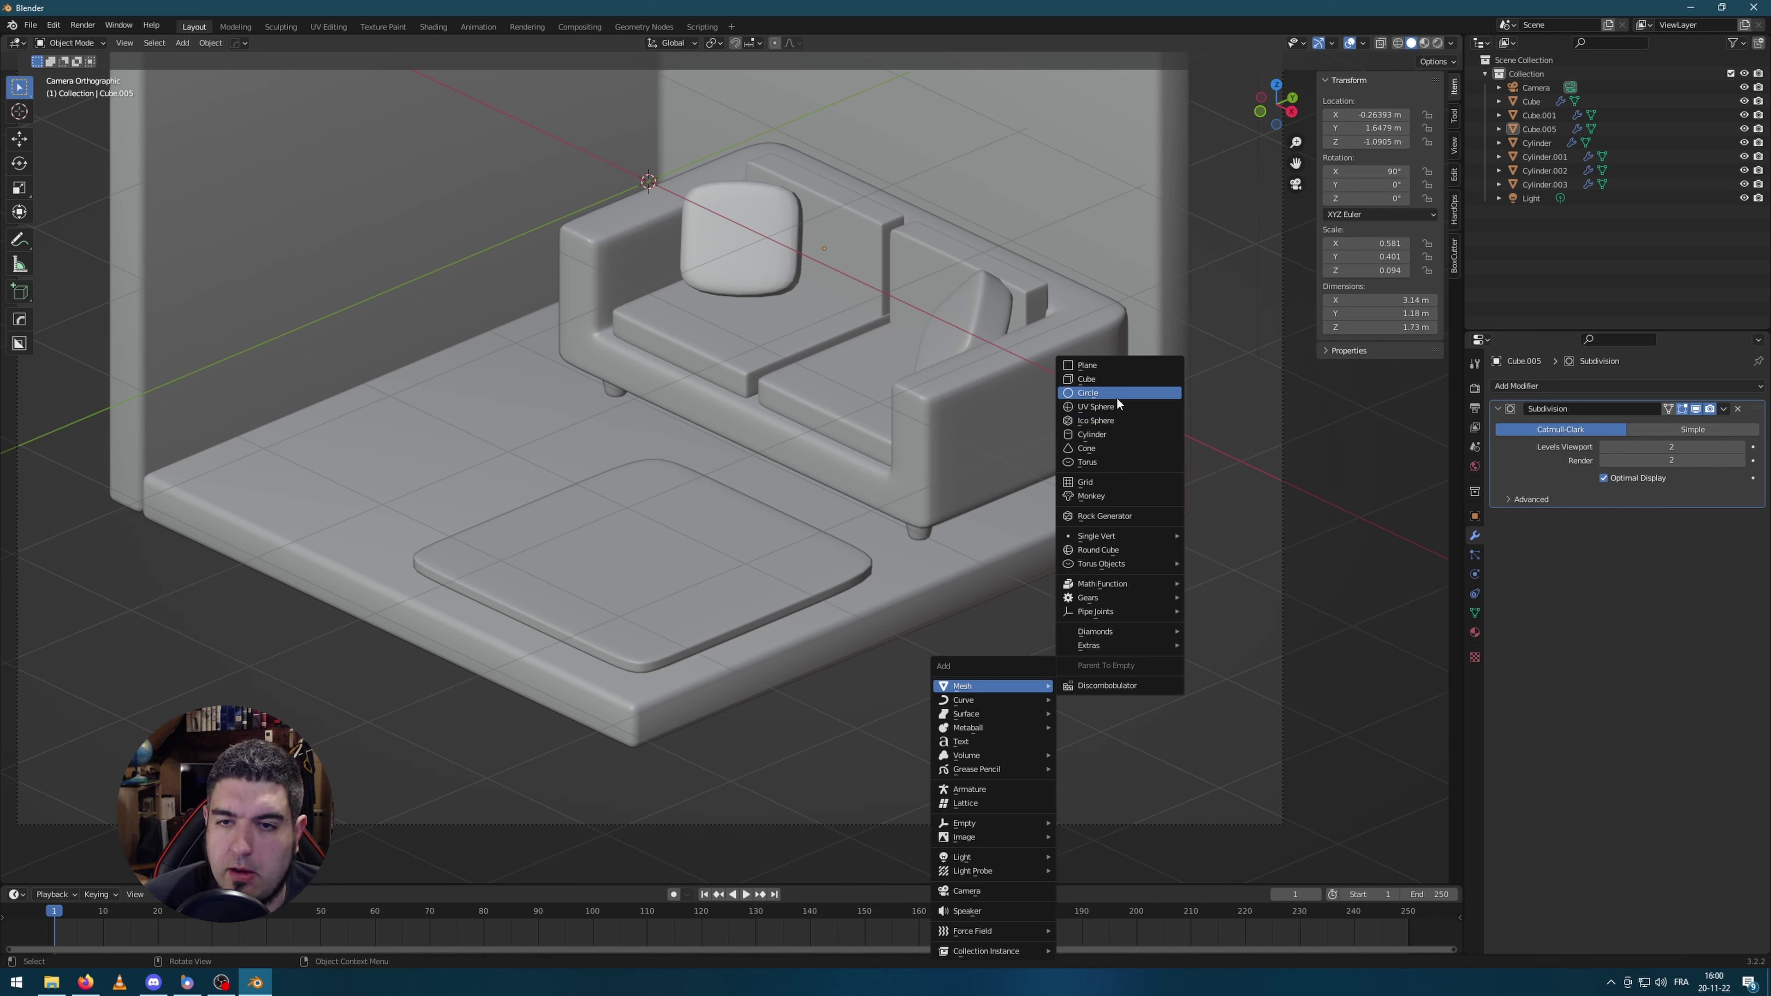
left_click(1114, 436)
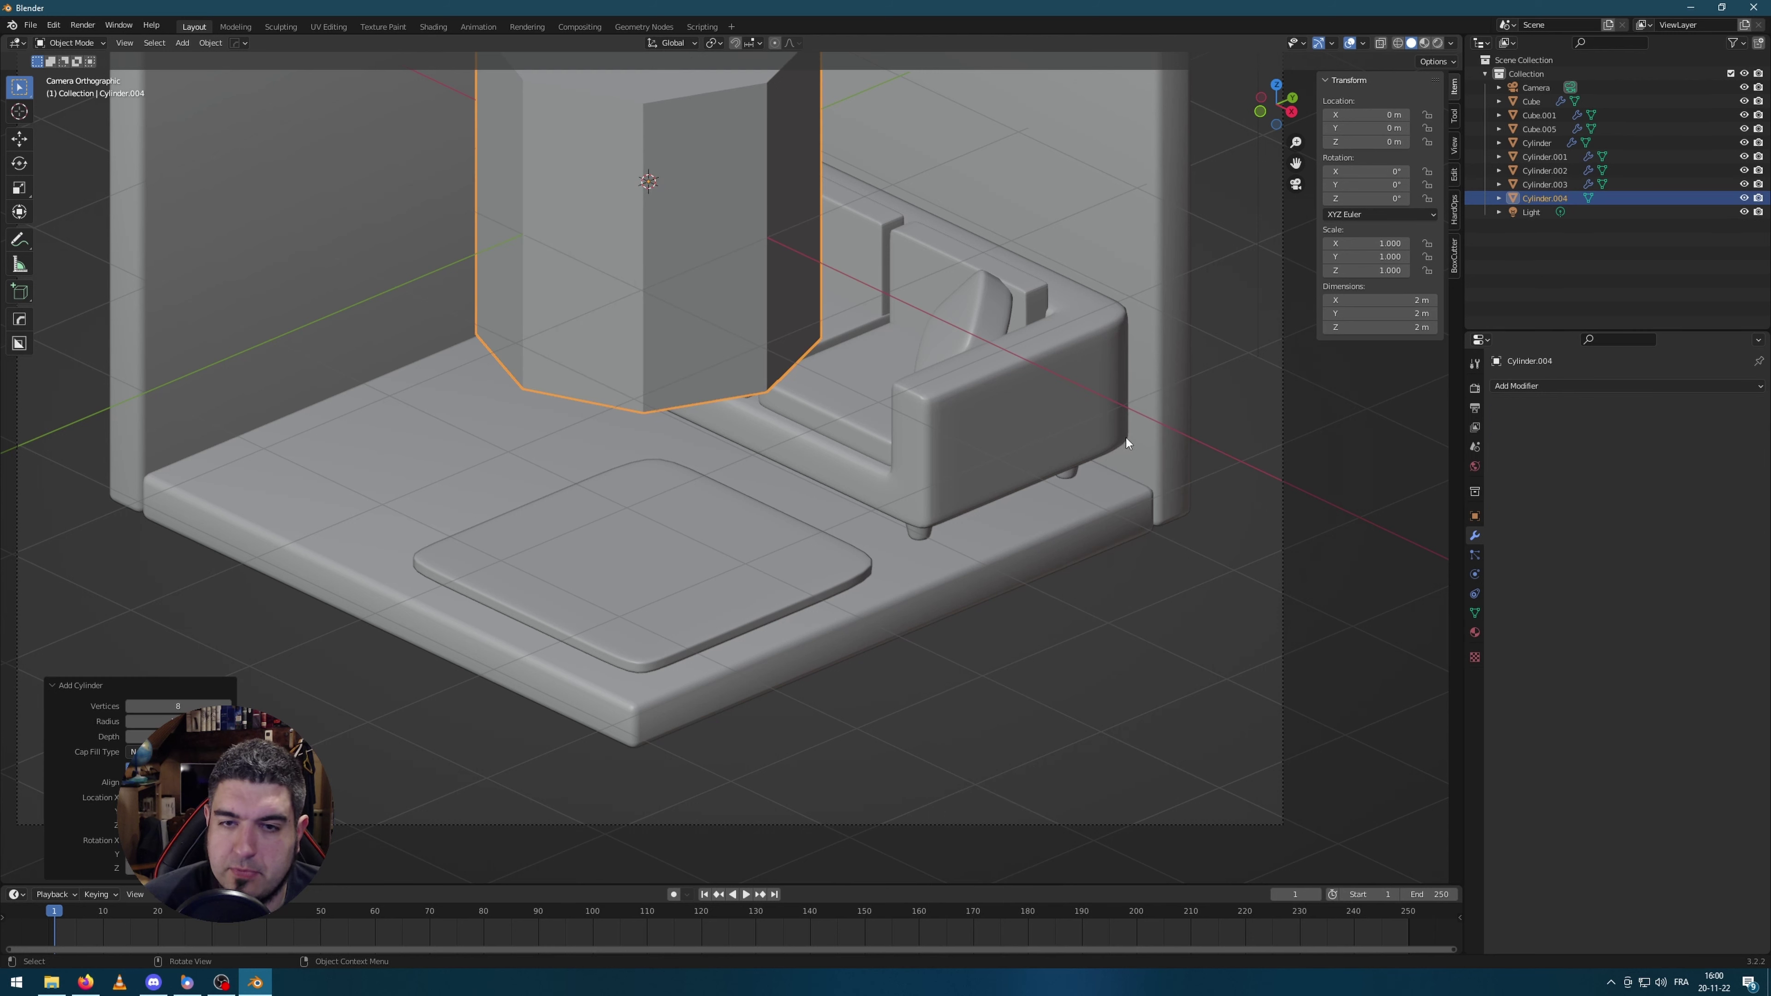
type("16")
key("Return")
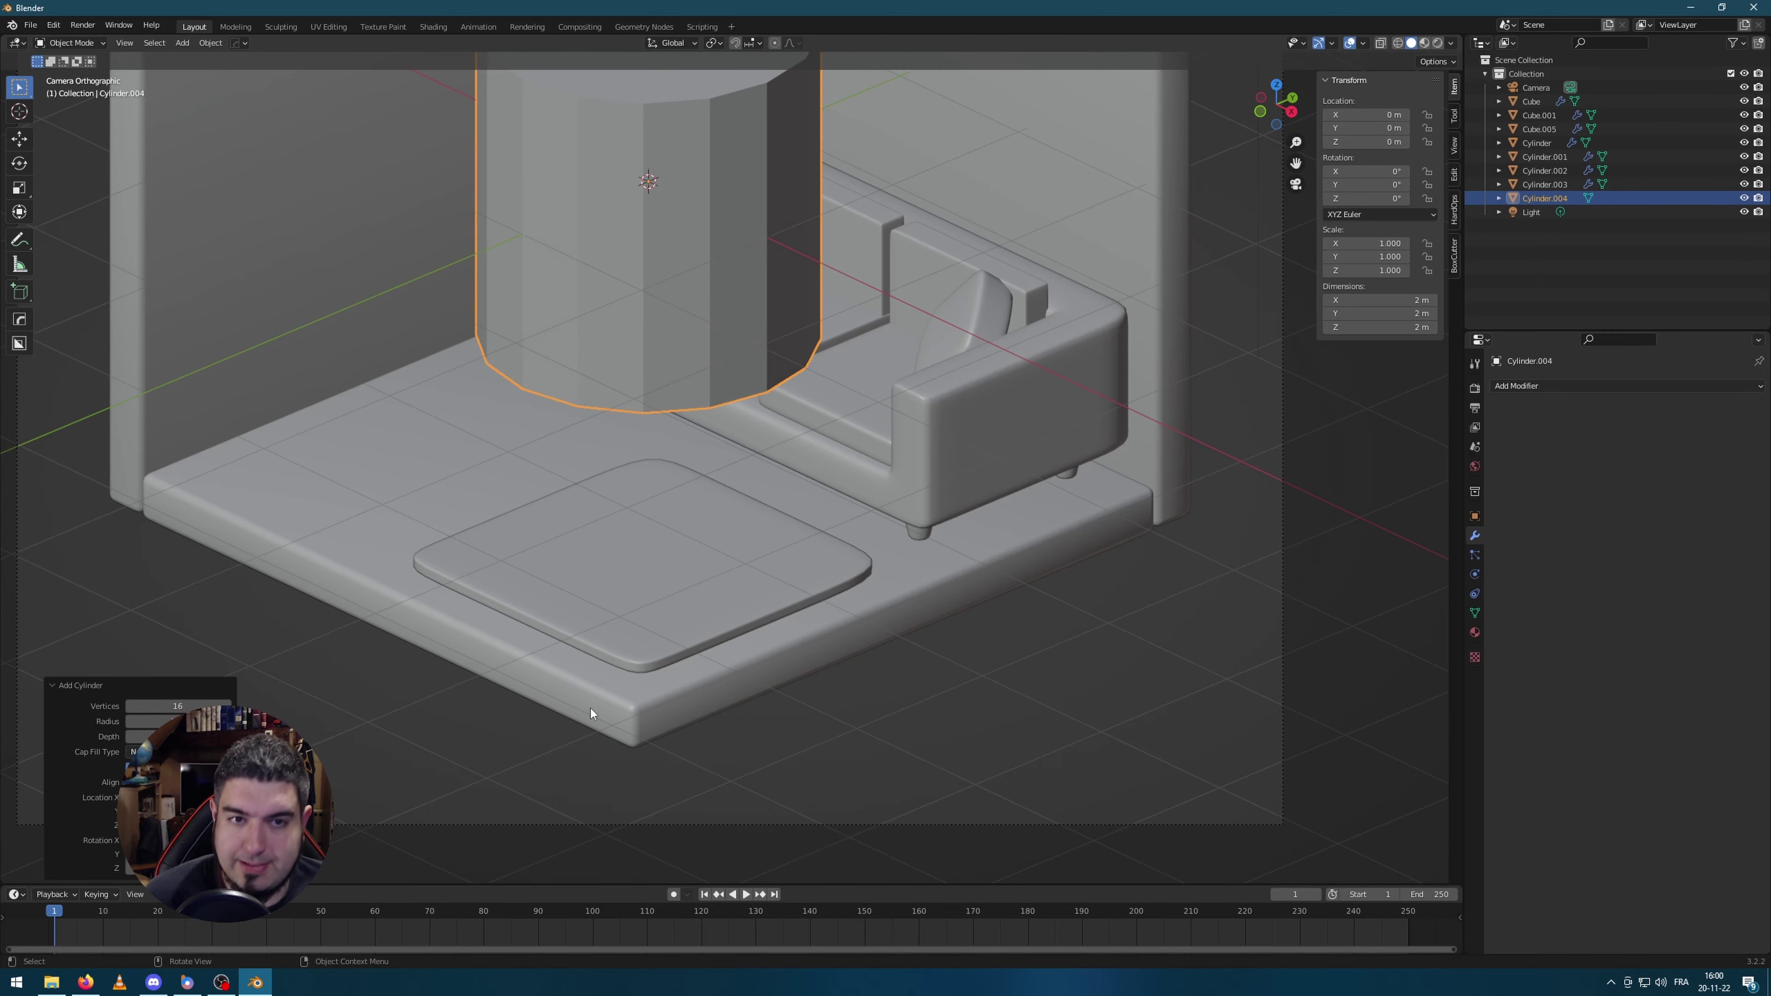
Step: Stretch the new cylinder along X to about 3.67 m and flatten it along Z into a thin oval disc
scroll(635, 592, "down", 3)
middle_click_drag(636, 592, 1016, 521)
key("s")
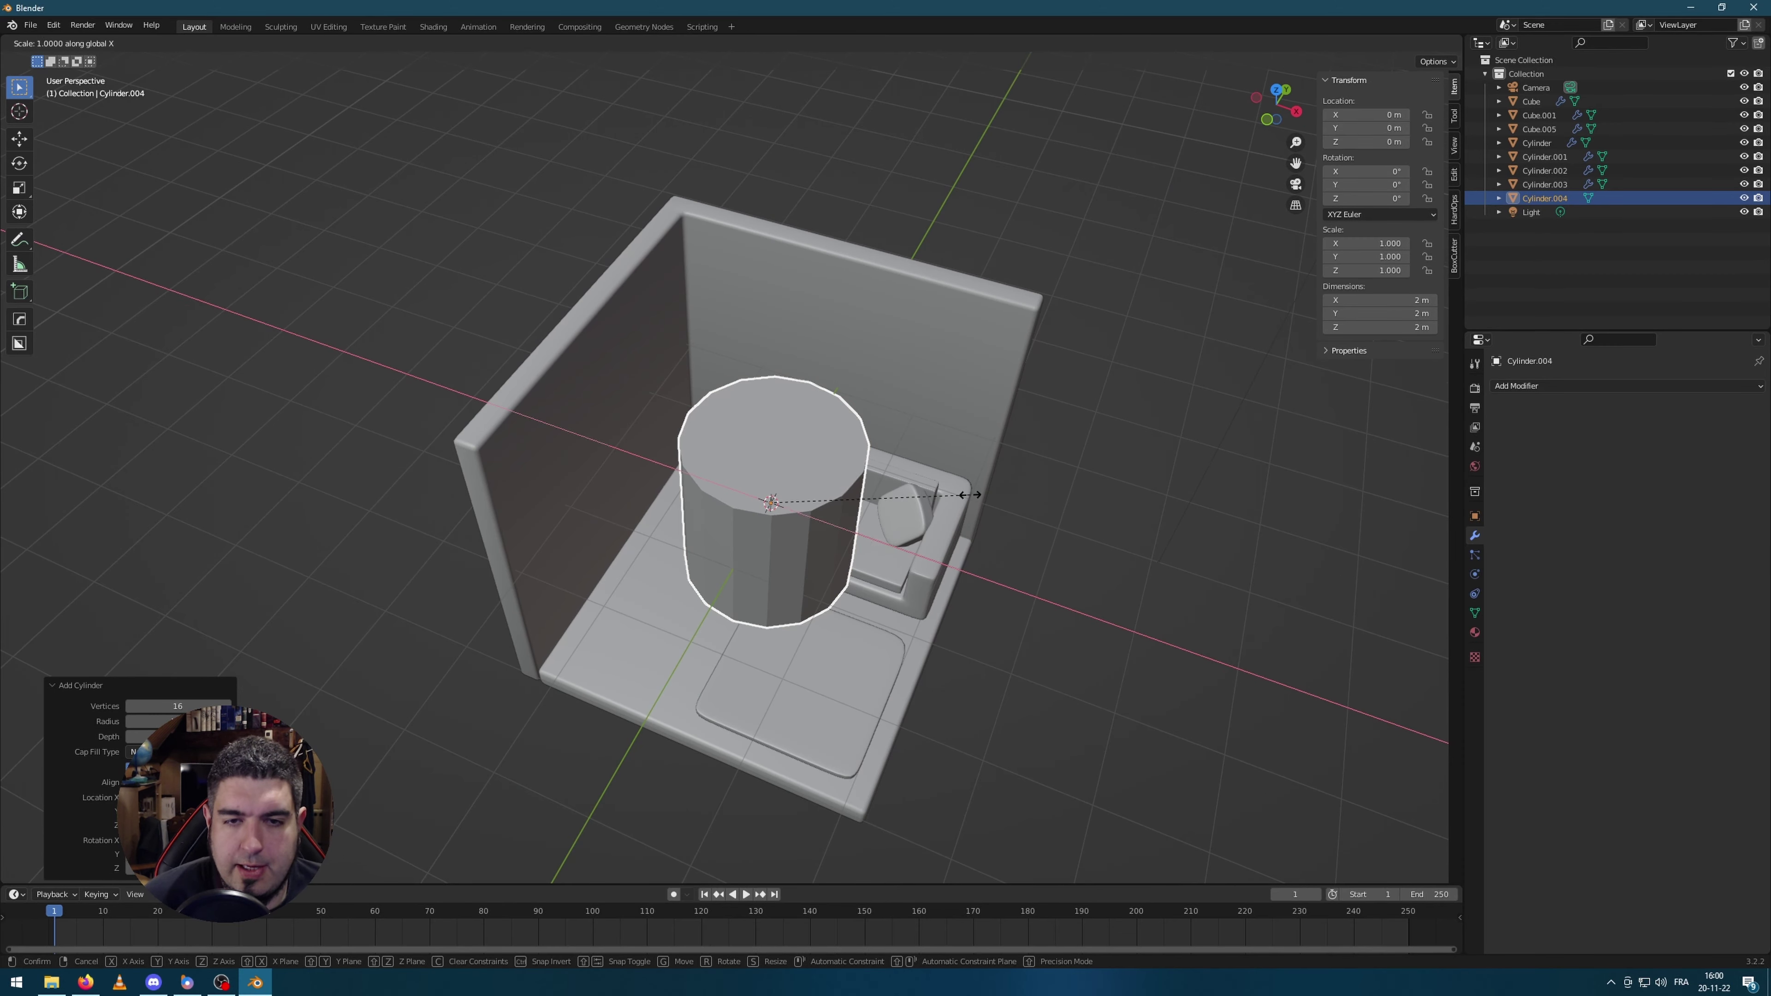
key("x")
left_click(1130, 562)
middle_click_drag(1130, 562, 1196, 663)
key("s")
key("z")
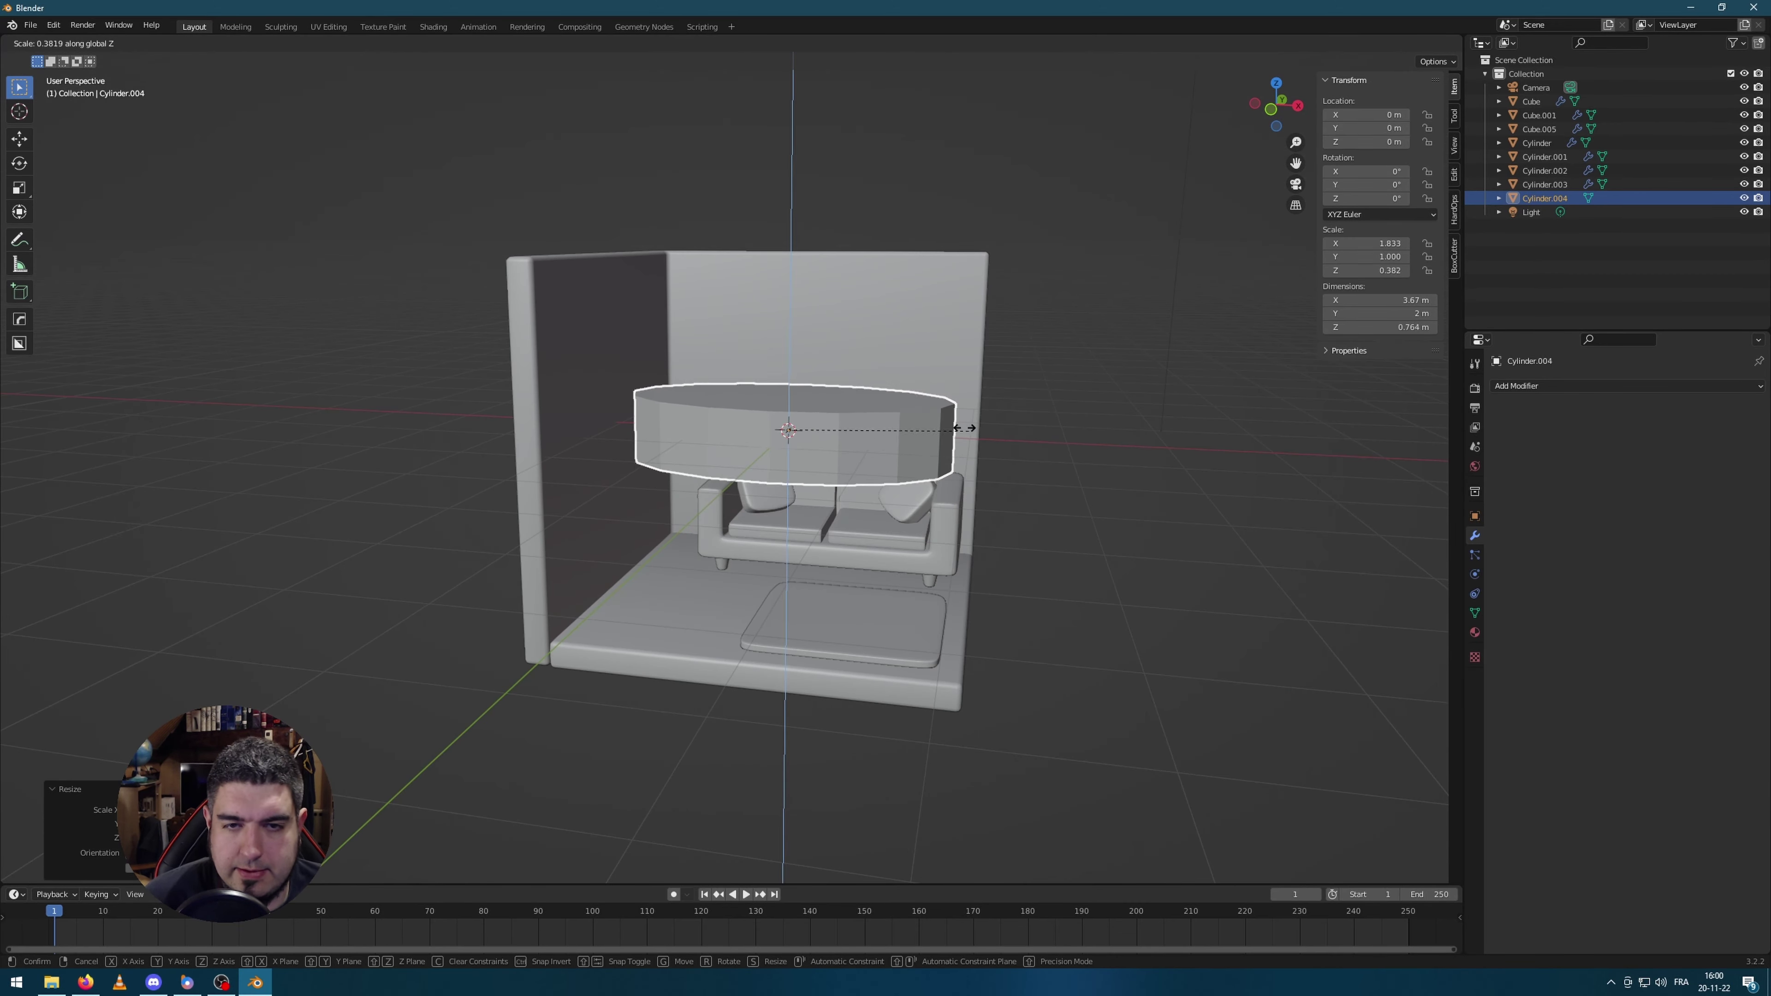
left_click(810, 387)
Step: Scale the oval disc down uniformly and shorten it along X to about 1.62 × 1.08 × 0.102 m
middle_click_drag(810, 388, 1029, 445)
key("s")
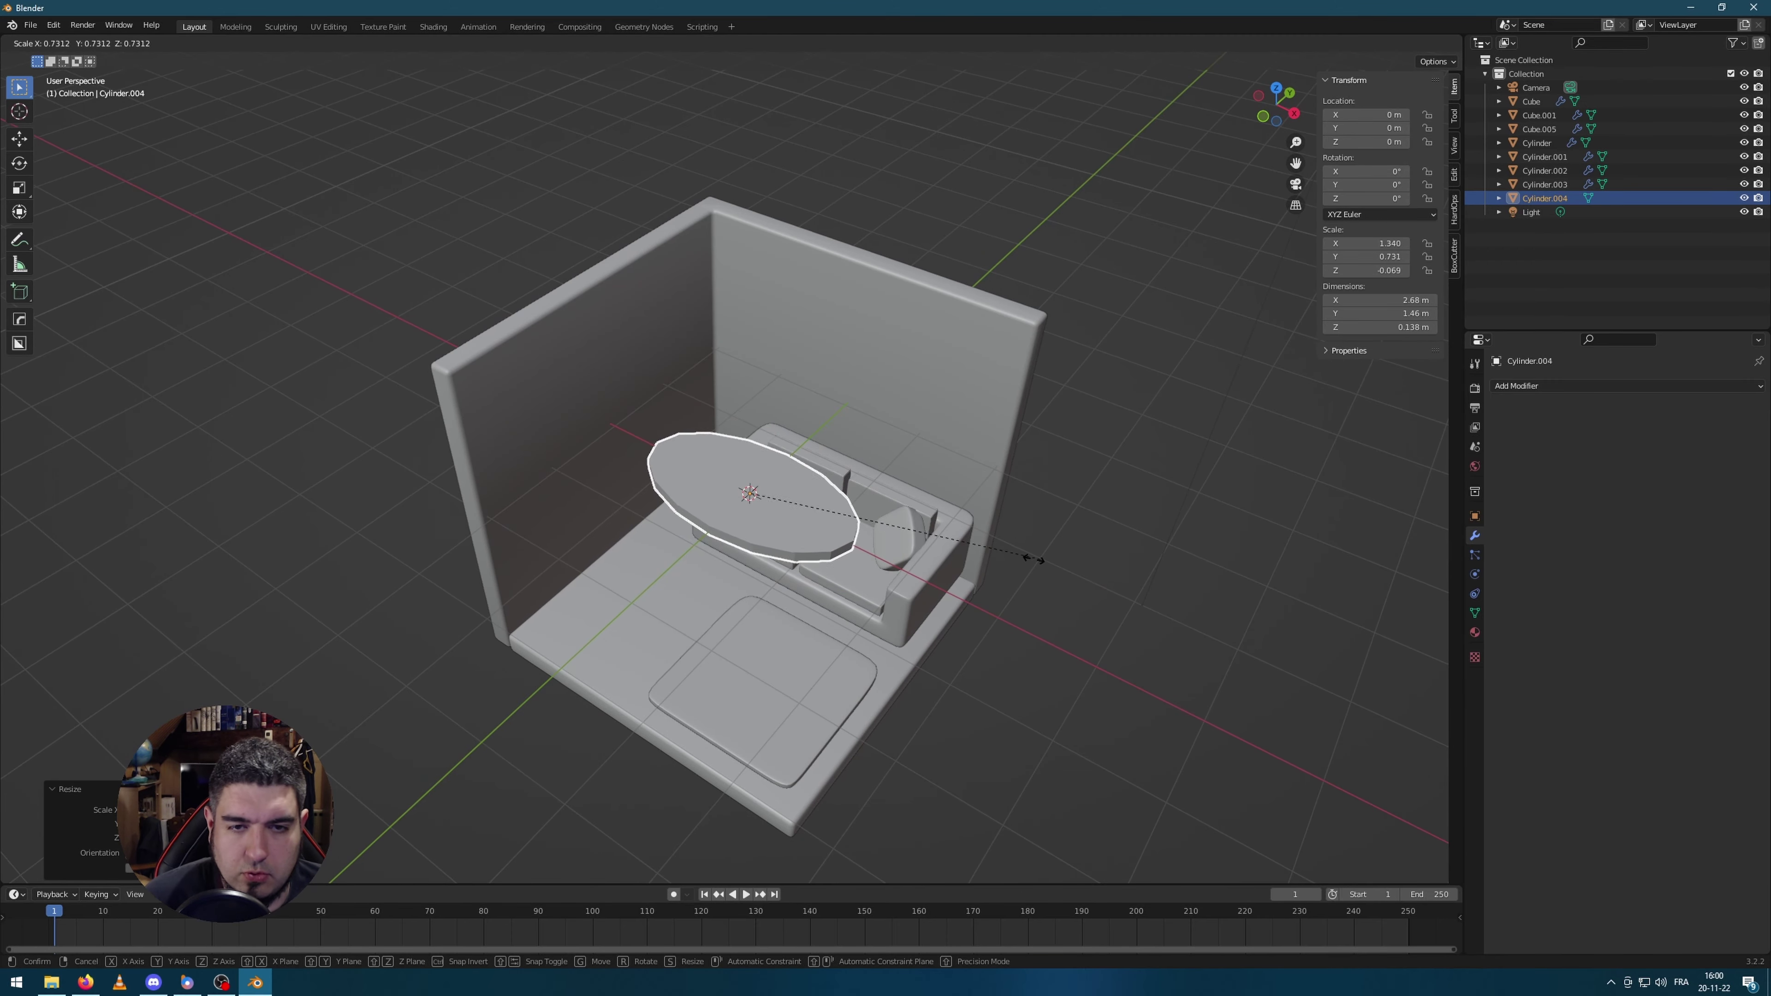
left_click(1019, 514)
key("s")
key("x")
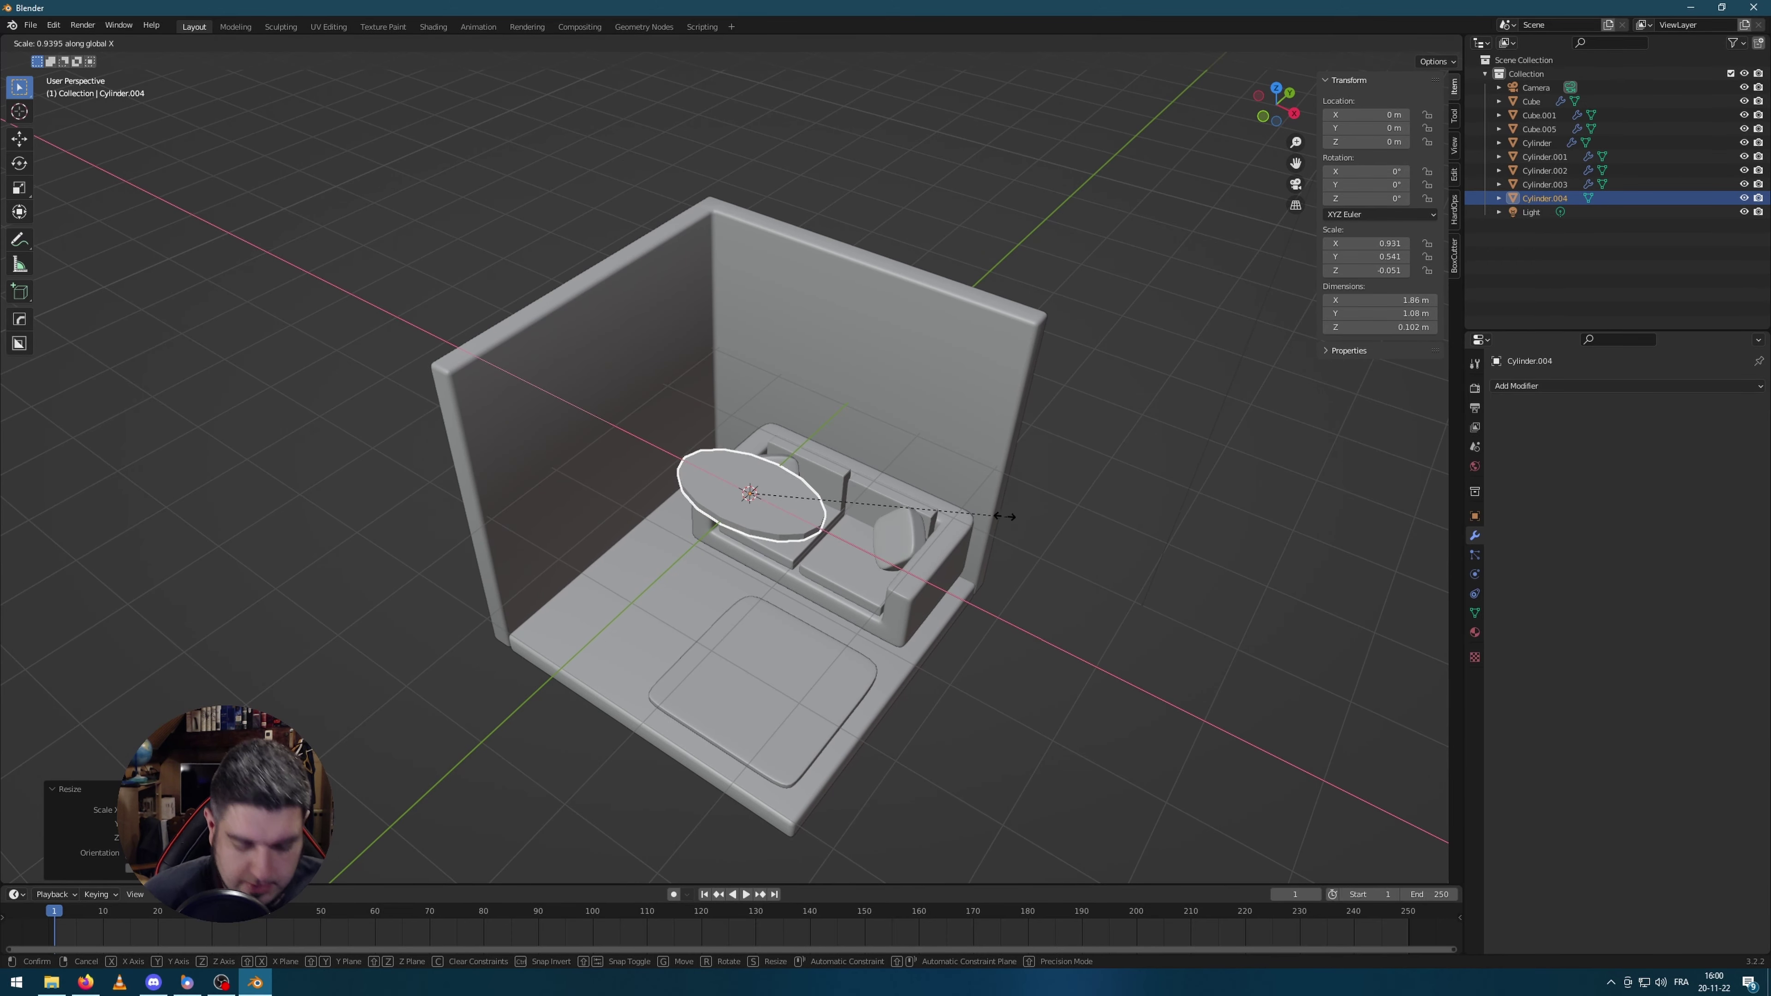
left_click(802, 601)
middle_click_drag(802, 602, 764, 546)
scroll(770, 526, "up", 5)
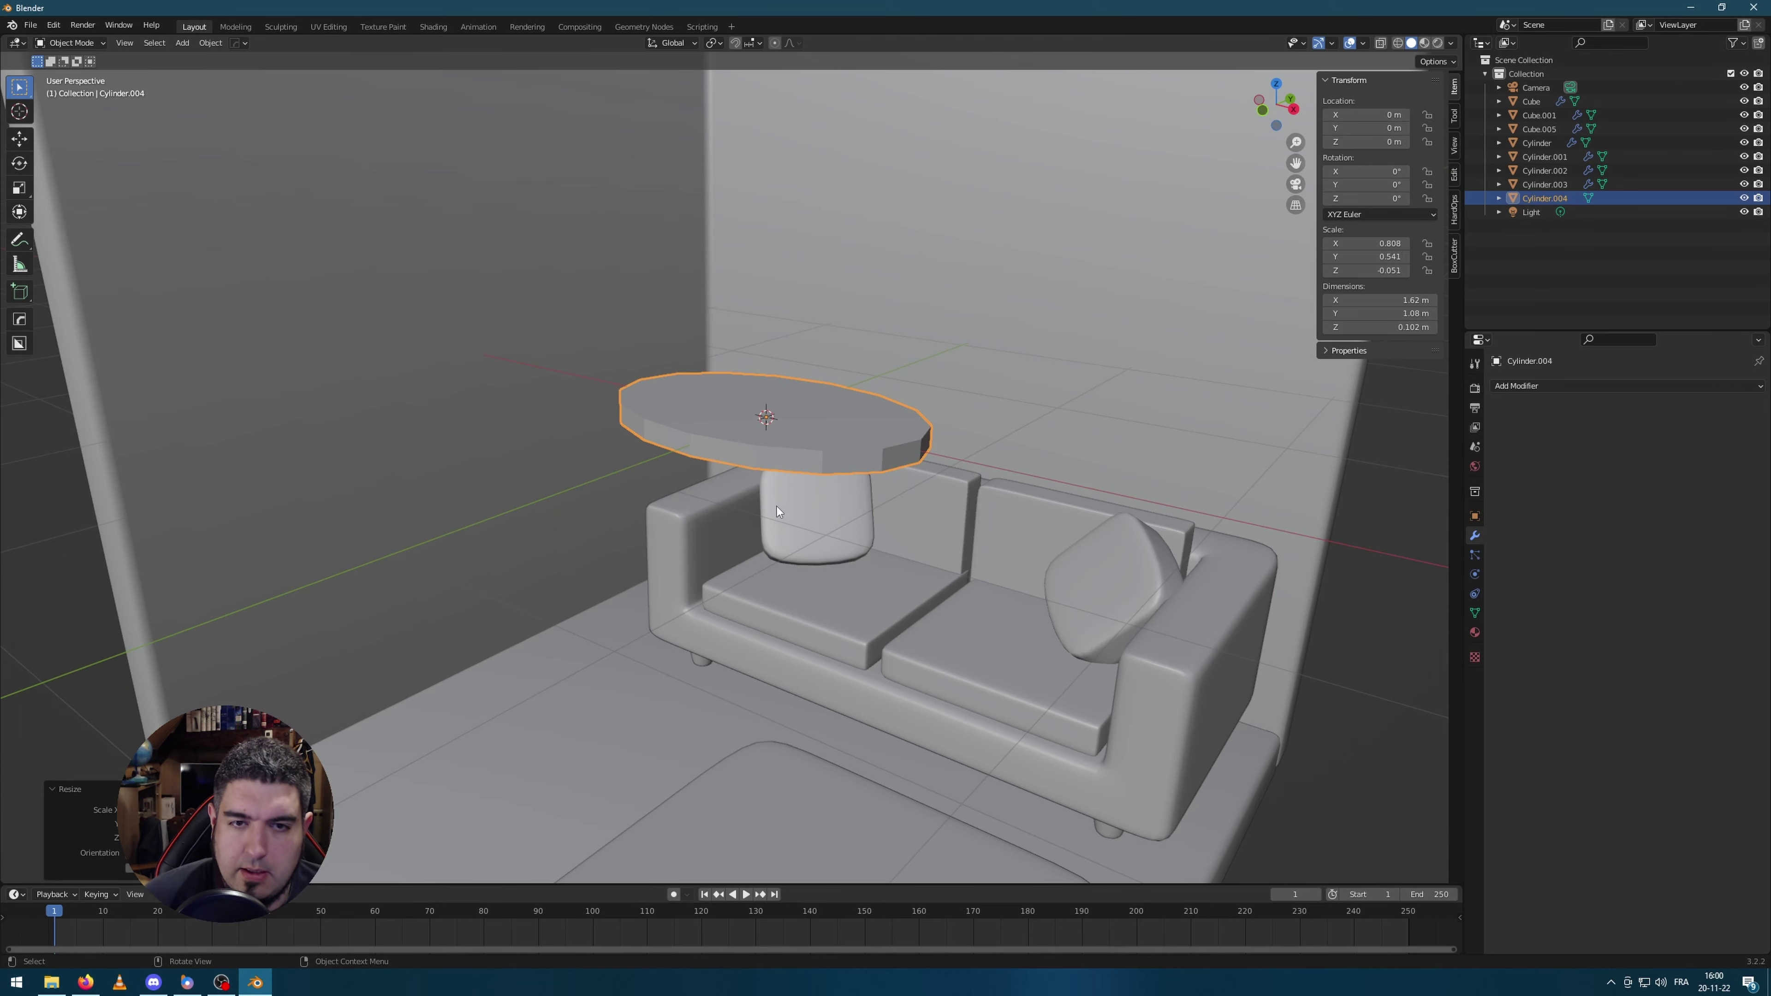
left_click(1541, 387)
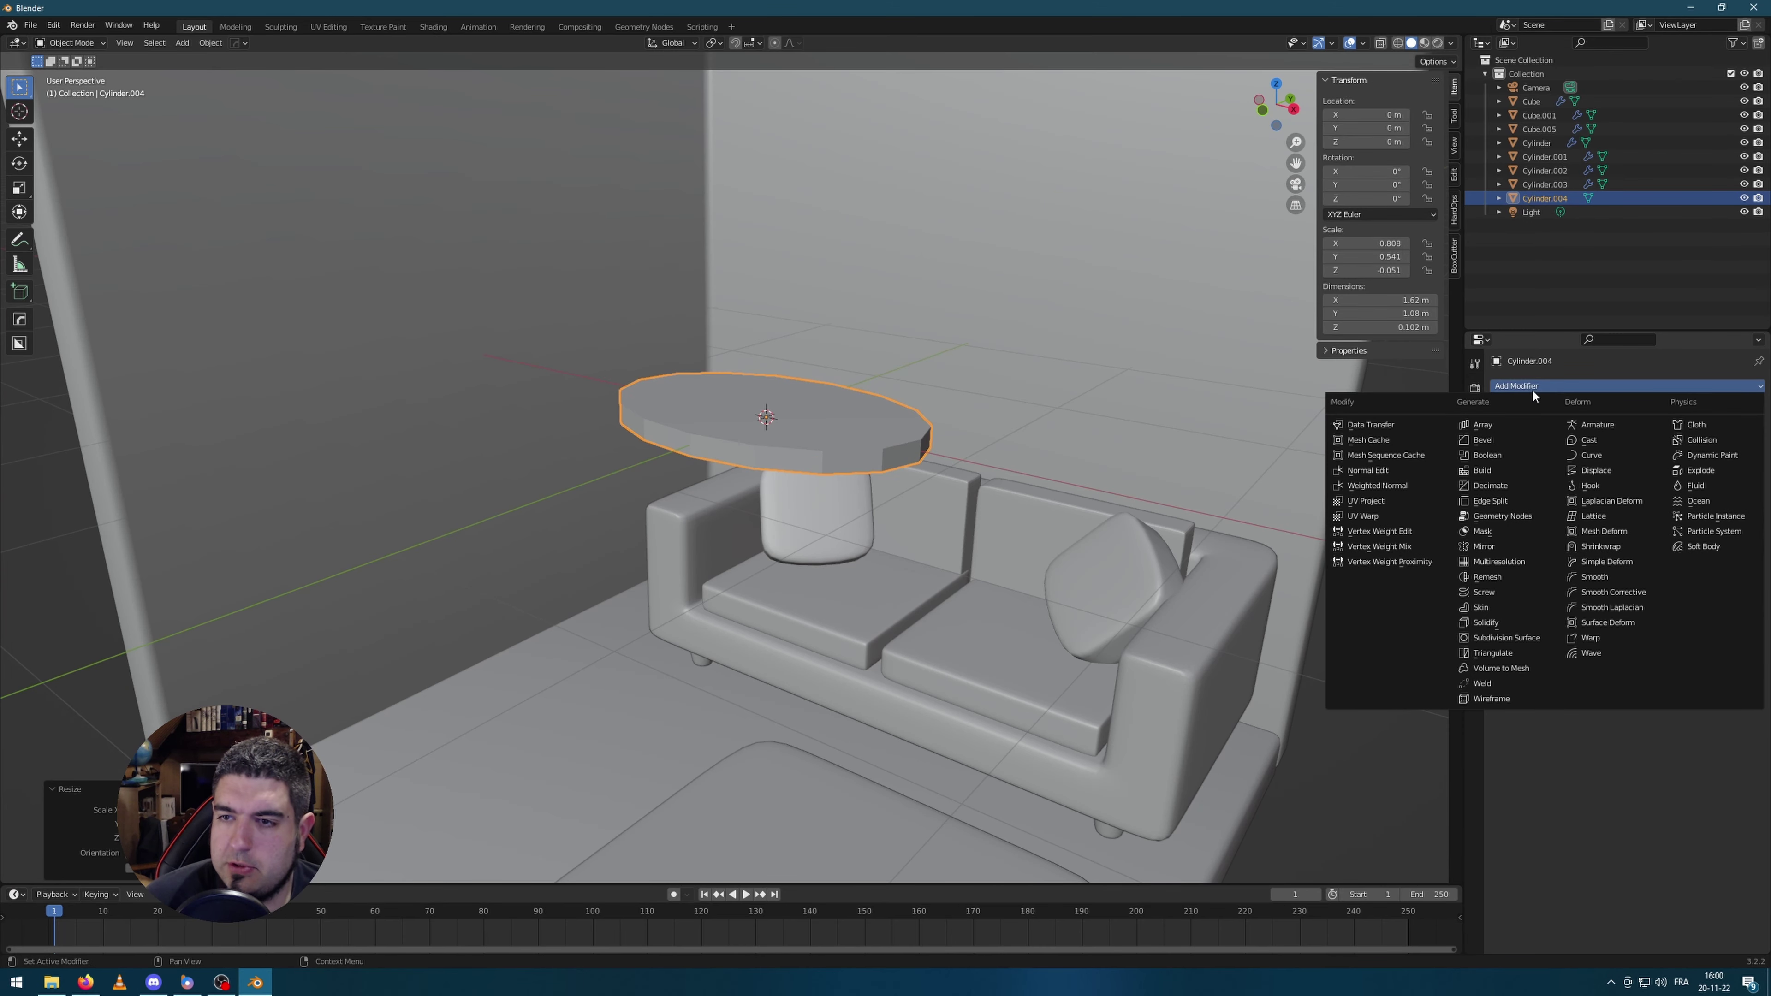
left_click(1518, 454)
middle_click_drag(985, 562, 1115, 427)
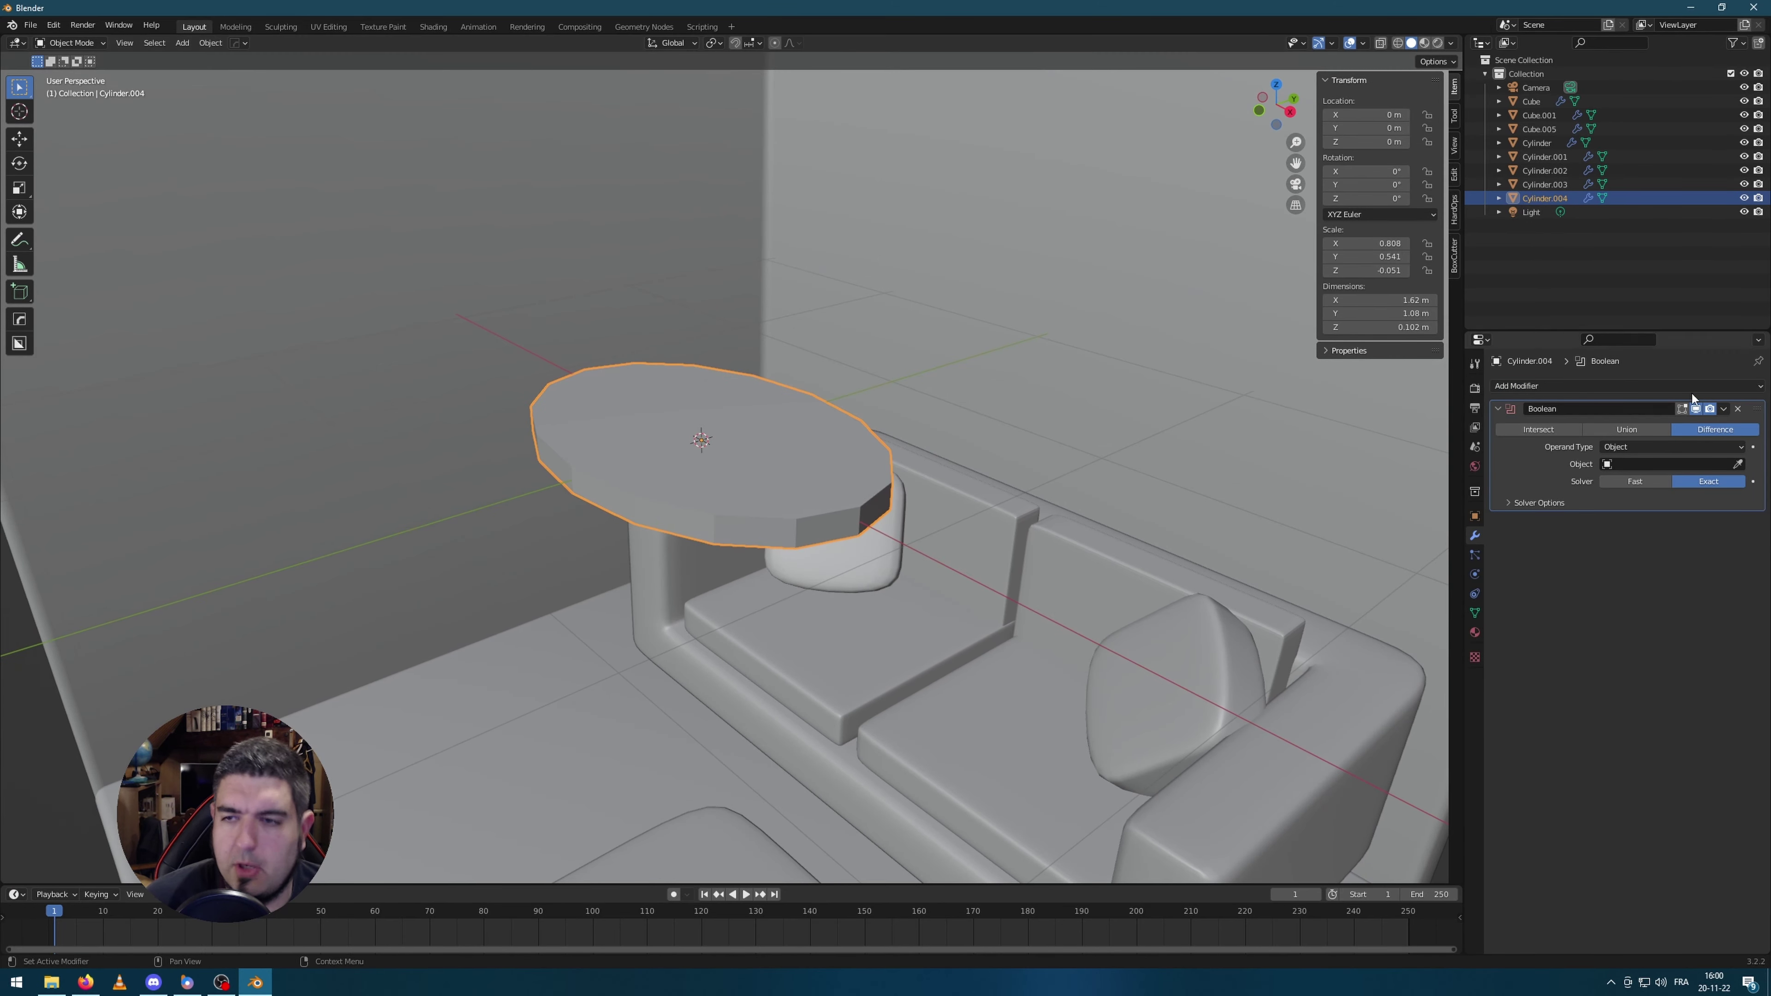
left_click(1736, 410)
Step: Add a Bevel modifier with 3 segments and an amount of 0.224 m to the oval disc, and shade it smooth
left_click(1526, 386)
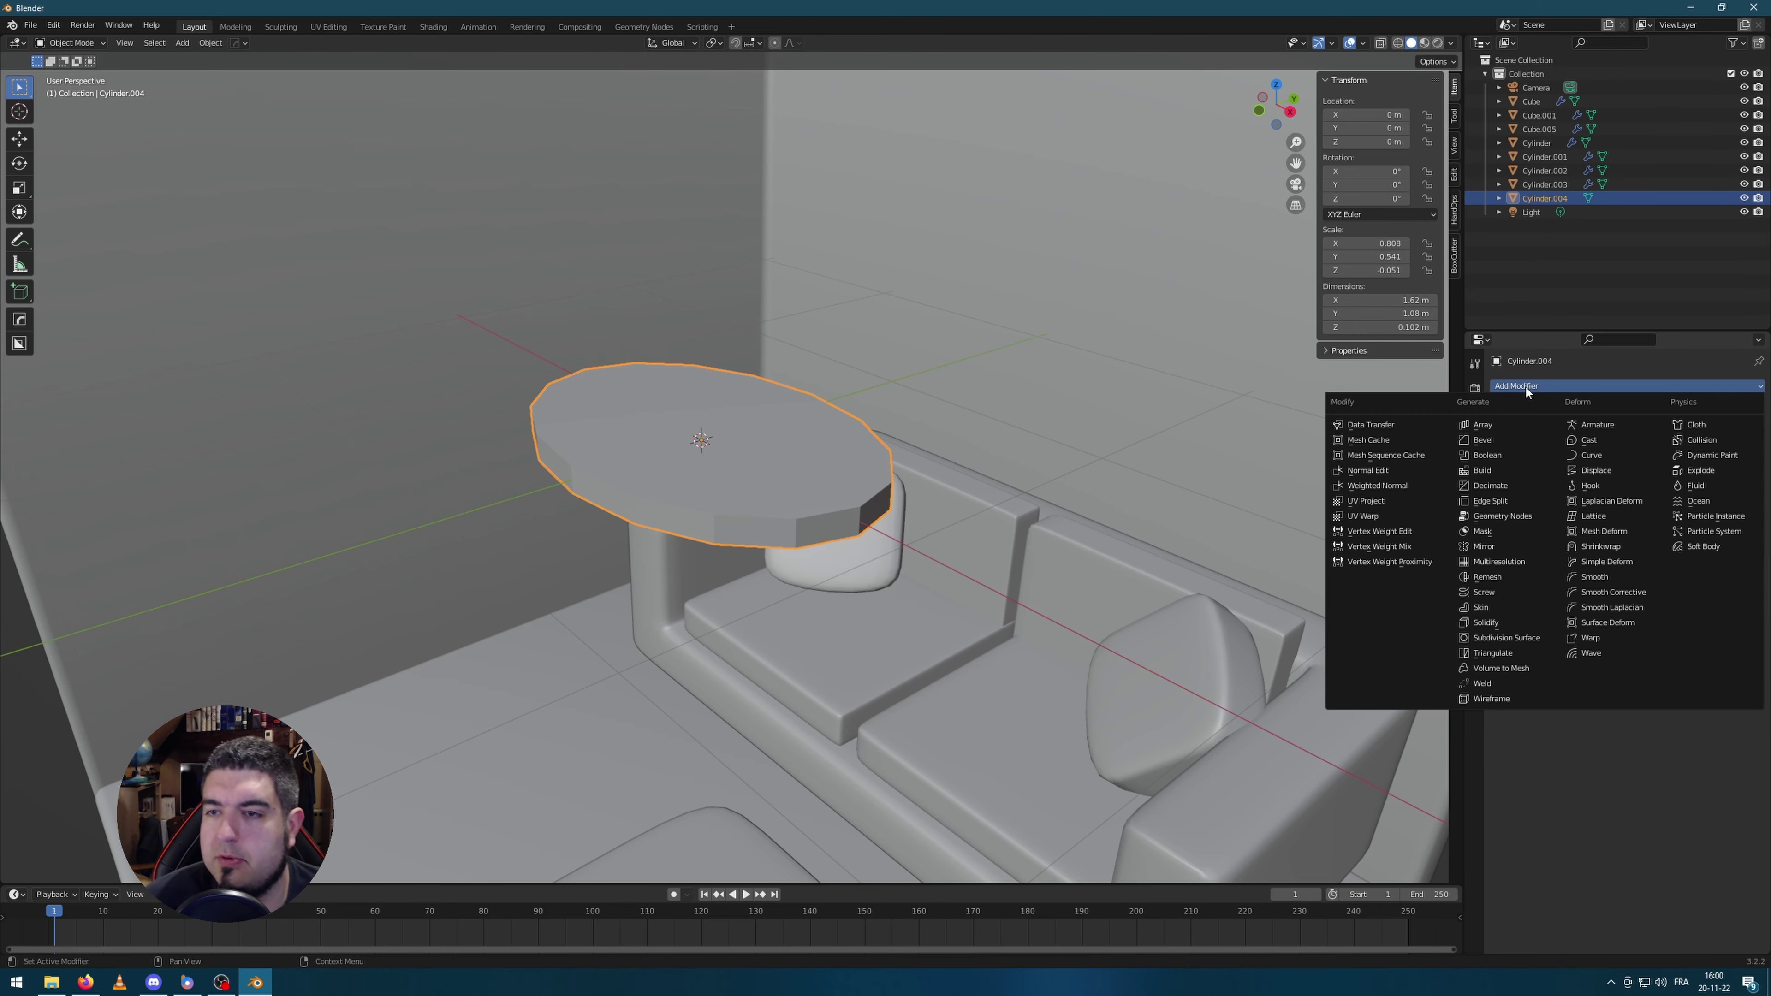
left_click(1498, 440)
middle_click_drag(927, 474, 989, 468)
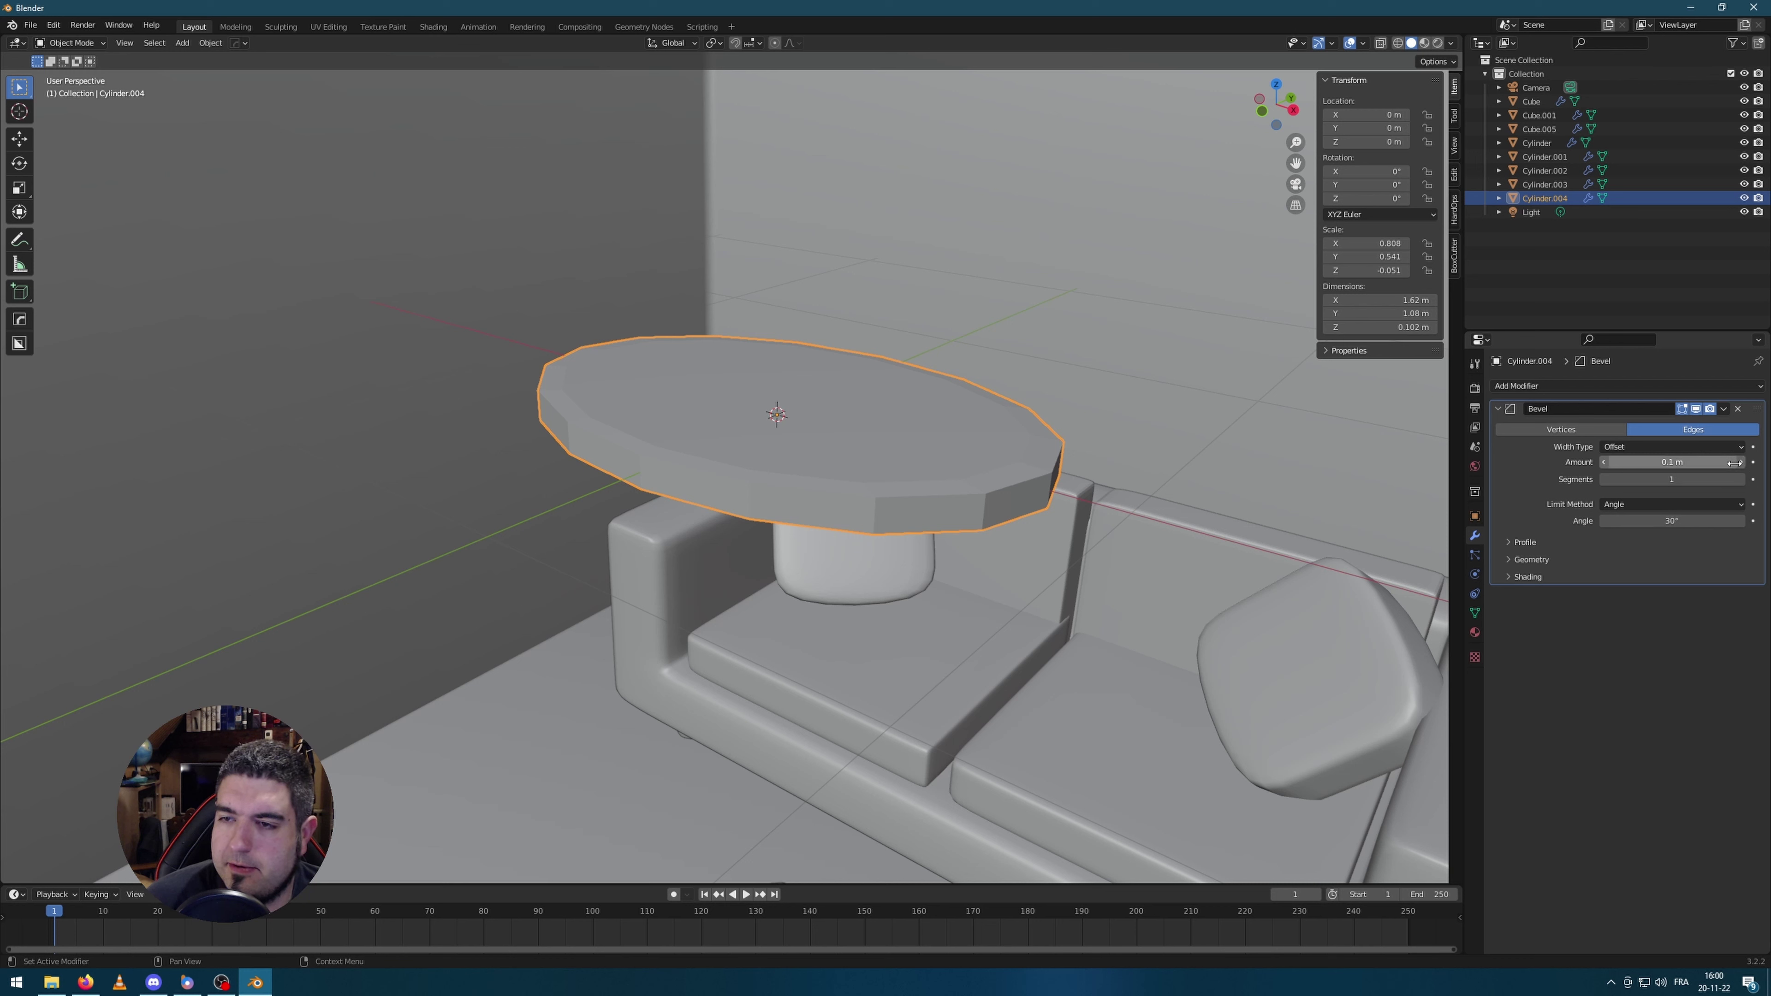
left_click(1740, 479)
mouse_move(1729, 461)
left_mouse_down()
mouse_move(1753, 462)
mouse_move(1736, 461)
left_mouse_up()
right_click(942, 465)
left_click(943, 465)
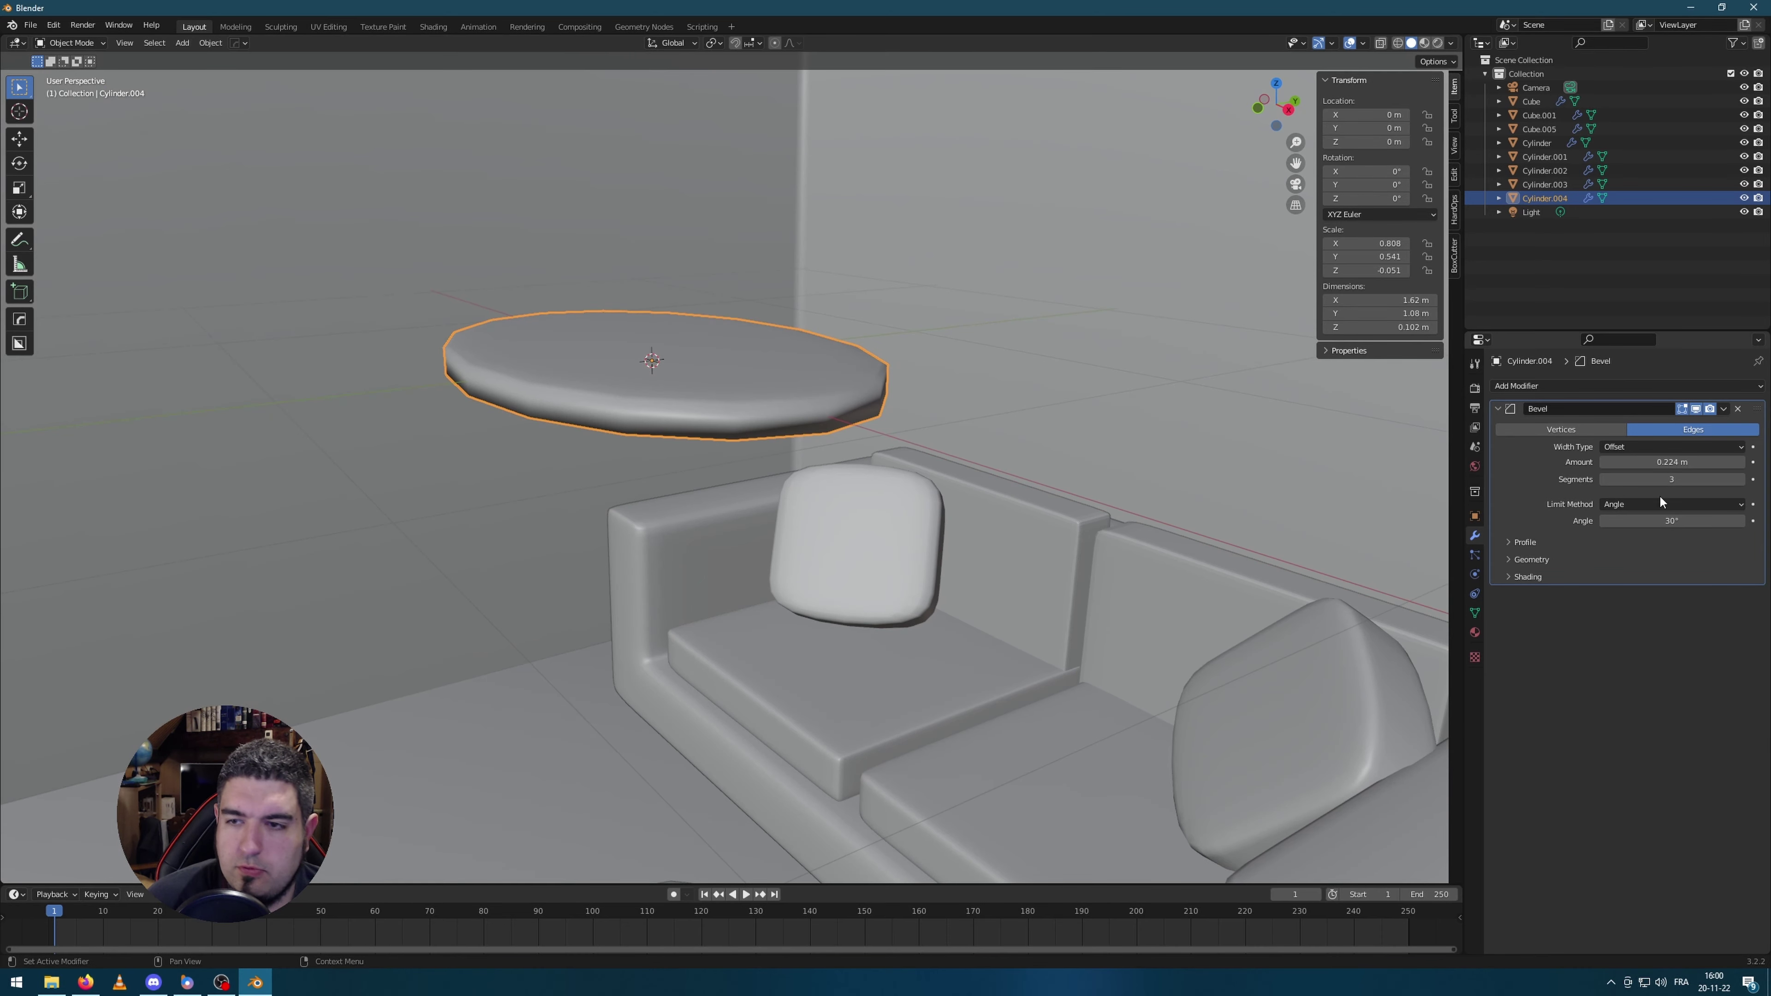
Step: Enable Auto Smooth on the oval disc's normals with an angle of 13°
left_click(1475, 612)
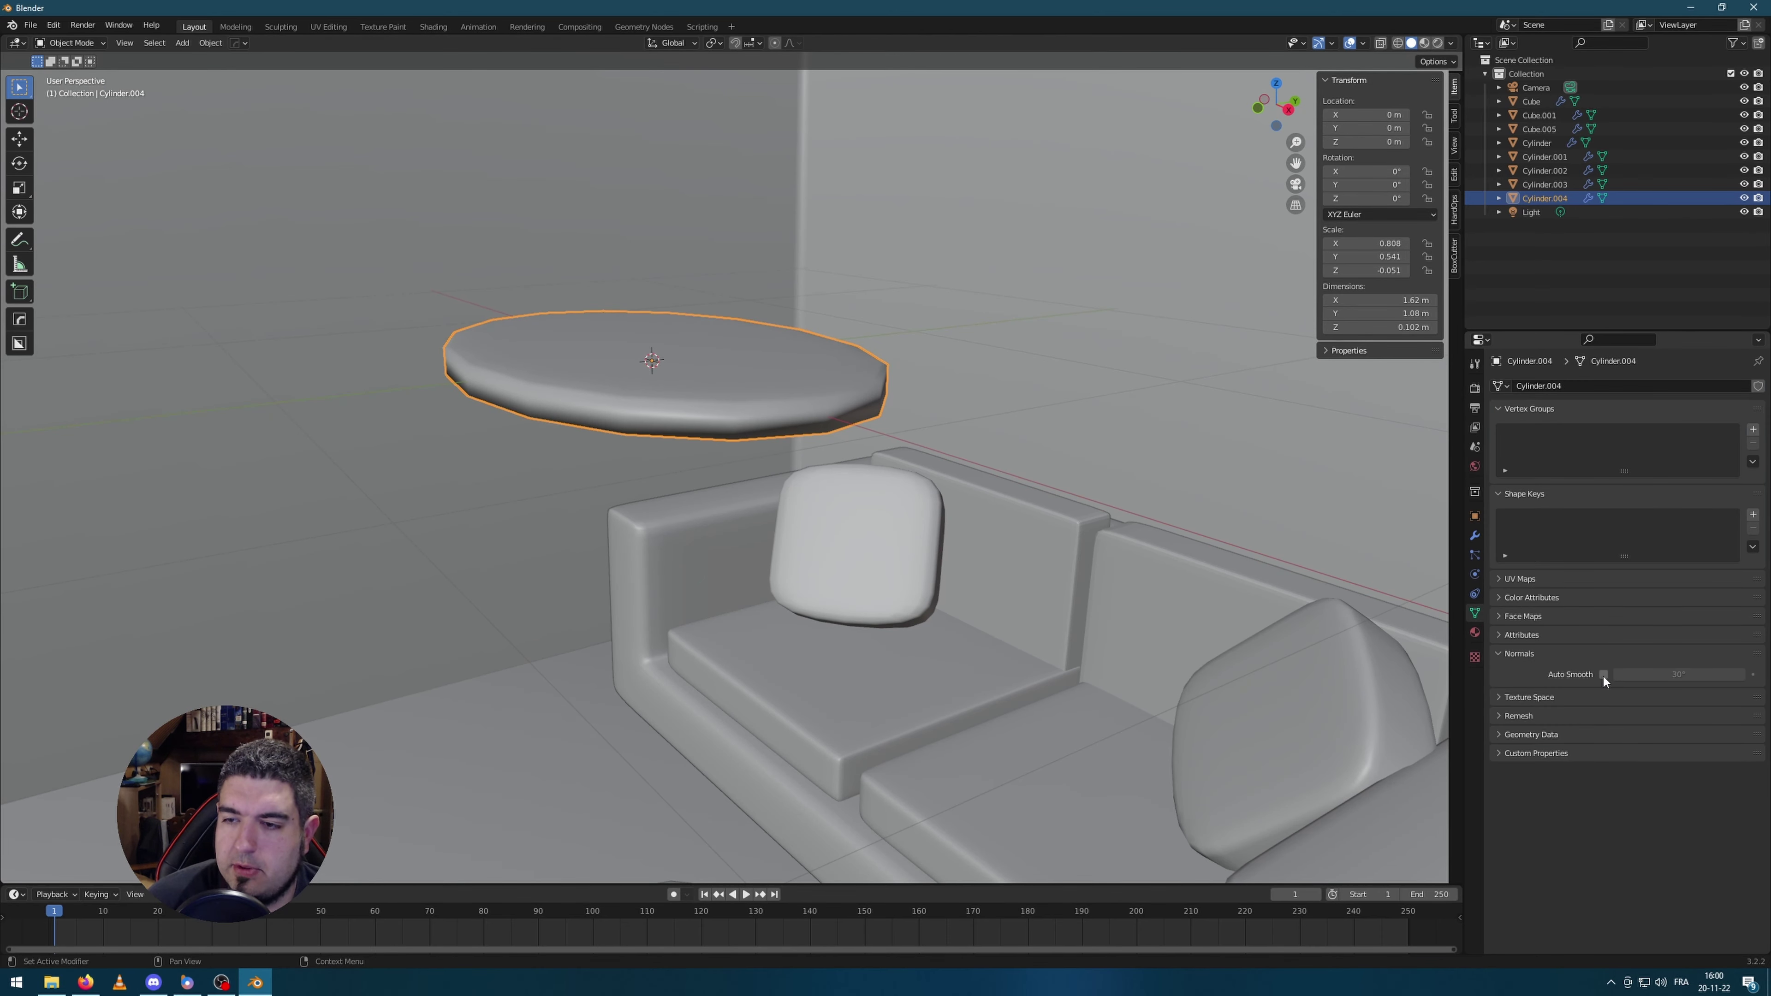
left_click_drag(1681, 673, 1680, 674)
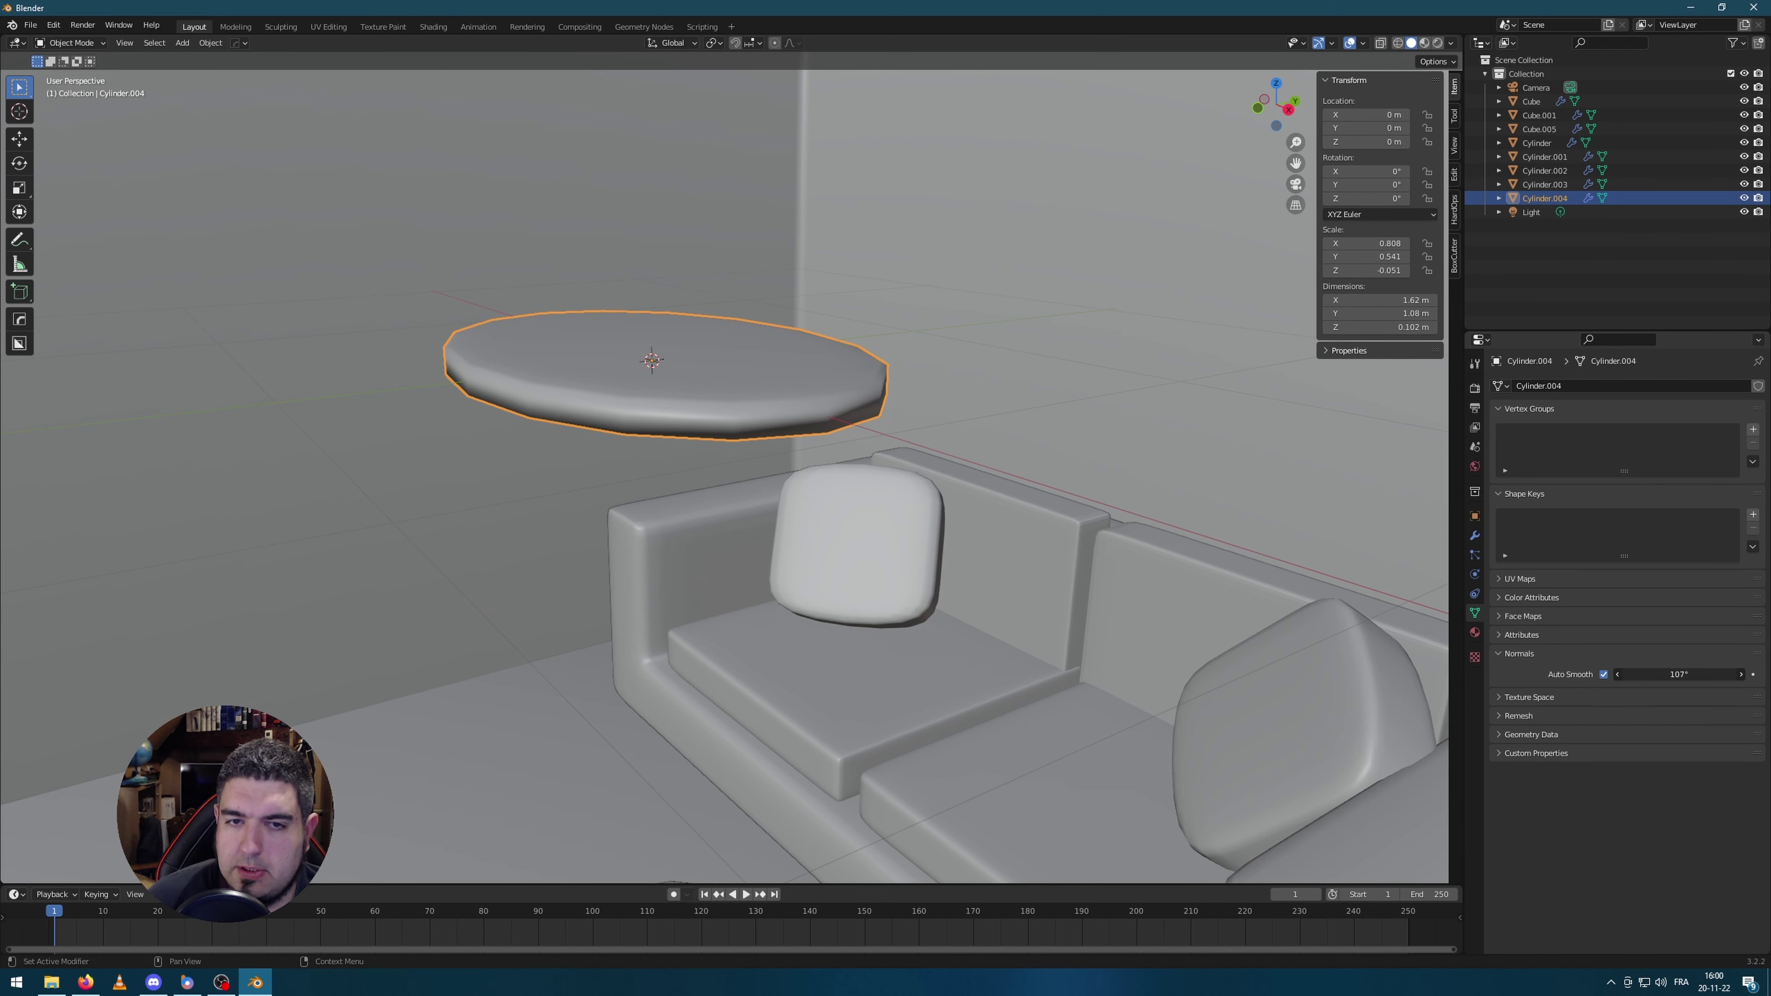
mouse_move(1680, 673)
left_mouse_down()
mouse_move(1632, 674)
mouse_move(1652, 674)
left_mouse_up()
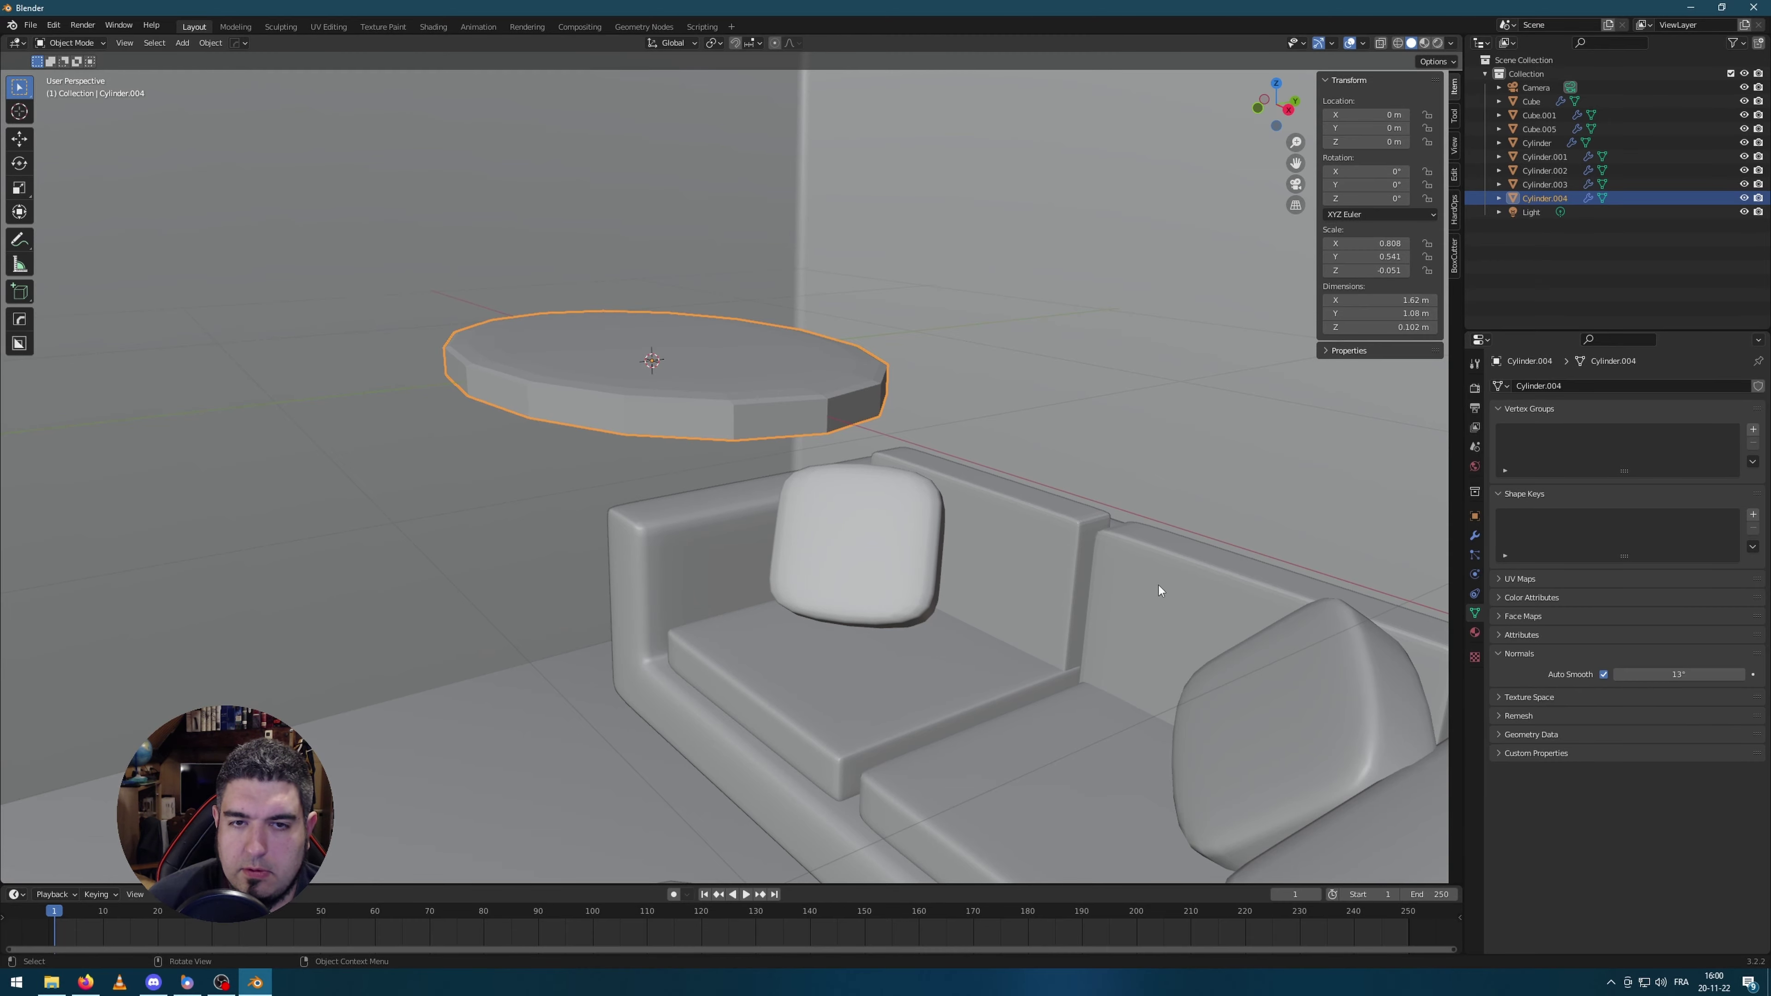
Step: Apply the oval disc's scale so the bevel works on its true dimensions
mouse_move(1158, 585)
middle_mouse_down()
mouse_move(858, 496)
mouse_move(495, 501)
middle_mouse_up()
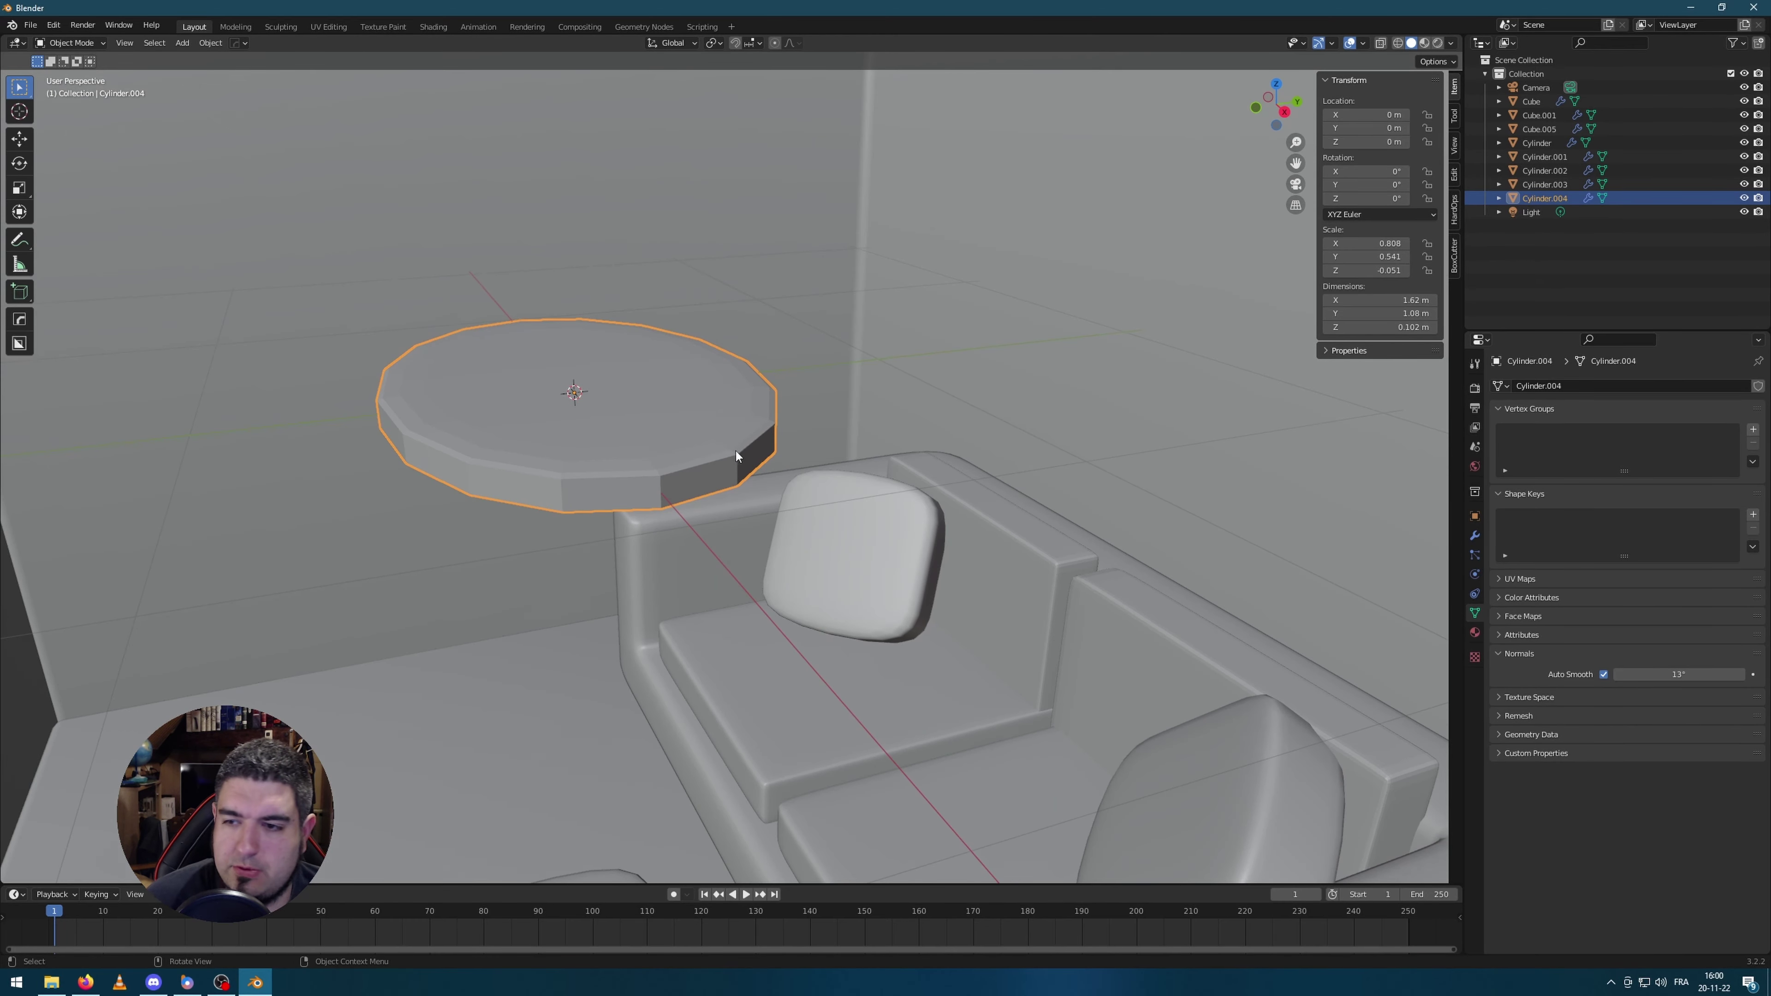
scroll(736, 452, "up", 4)
middle_click_drag(654, 440, 922, 478)
scroll(698, 569, "down", 3)
key("ctrl+a")
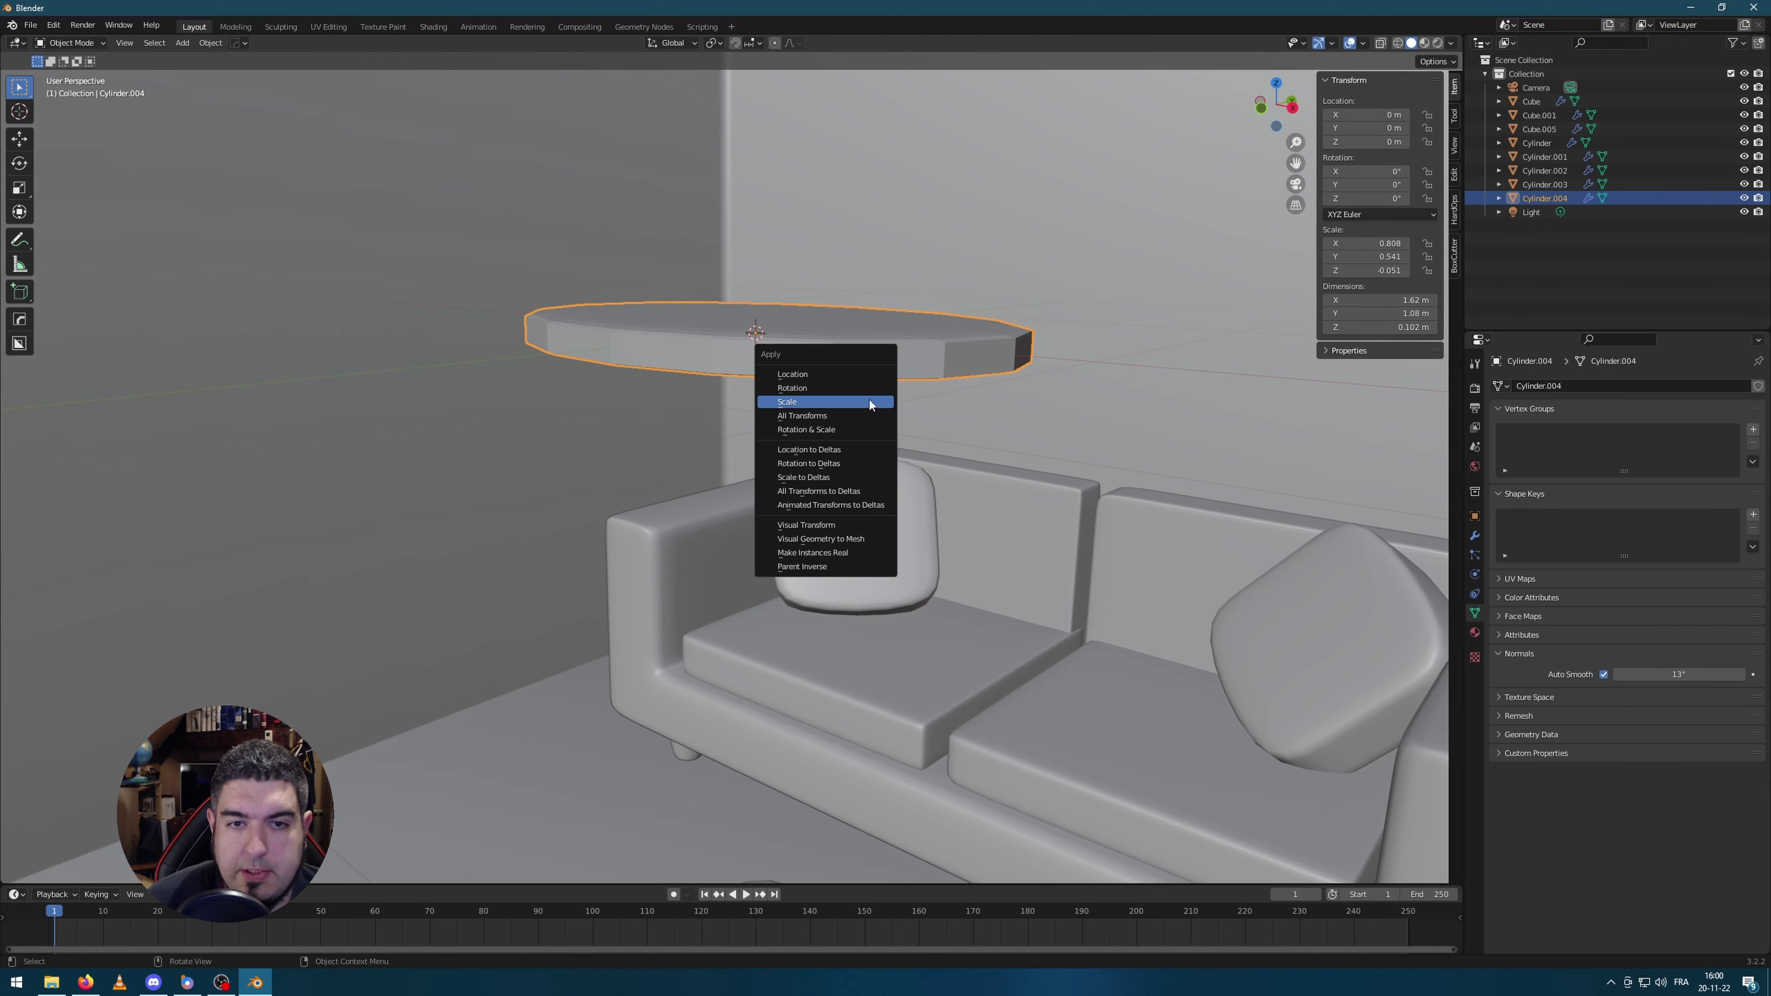
left_click(869, 400)
Step: Set the oval disc's Auto Smooth angle to 30° and deselect it
middle_click_drag(931, 317, 887, 382)
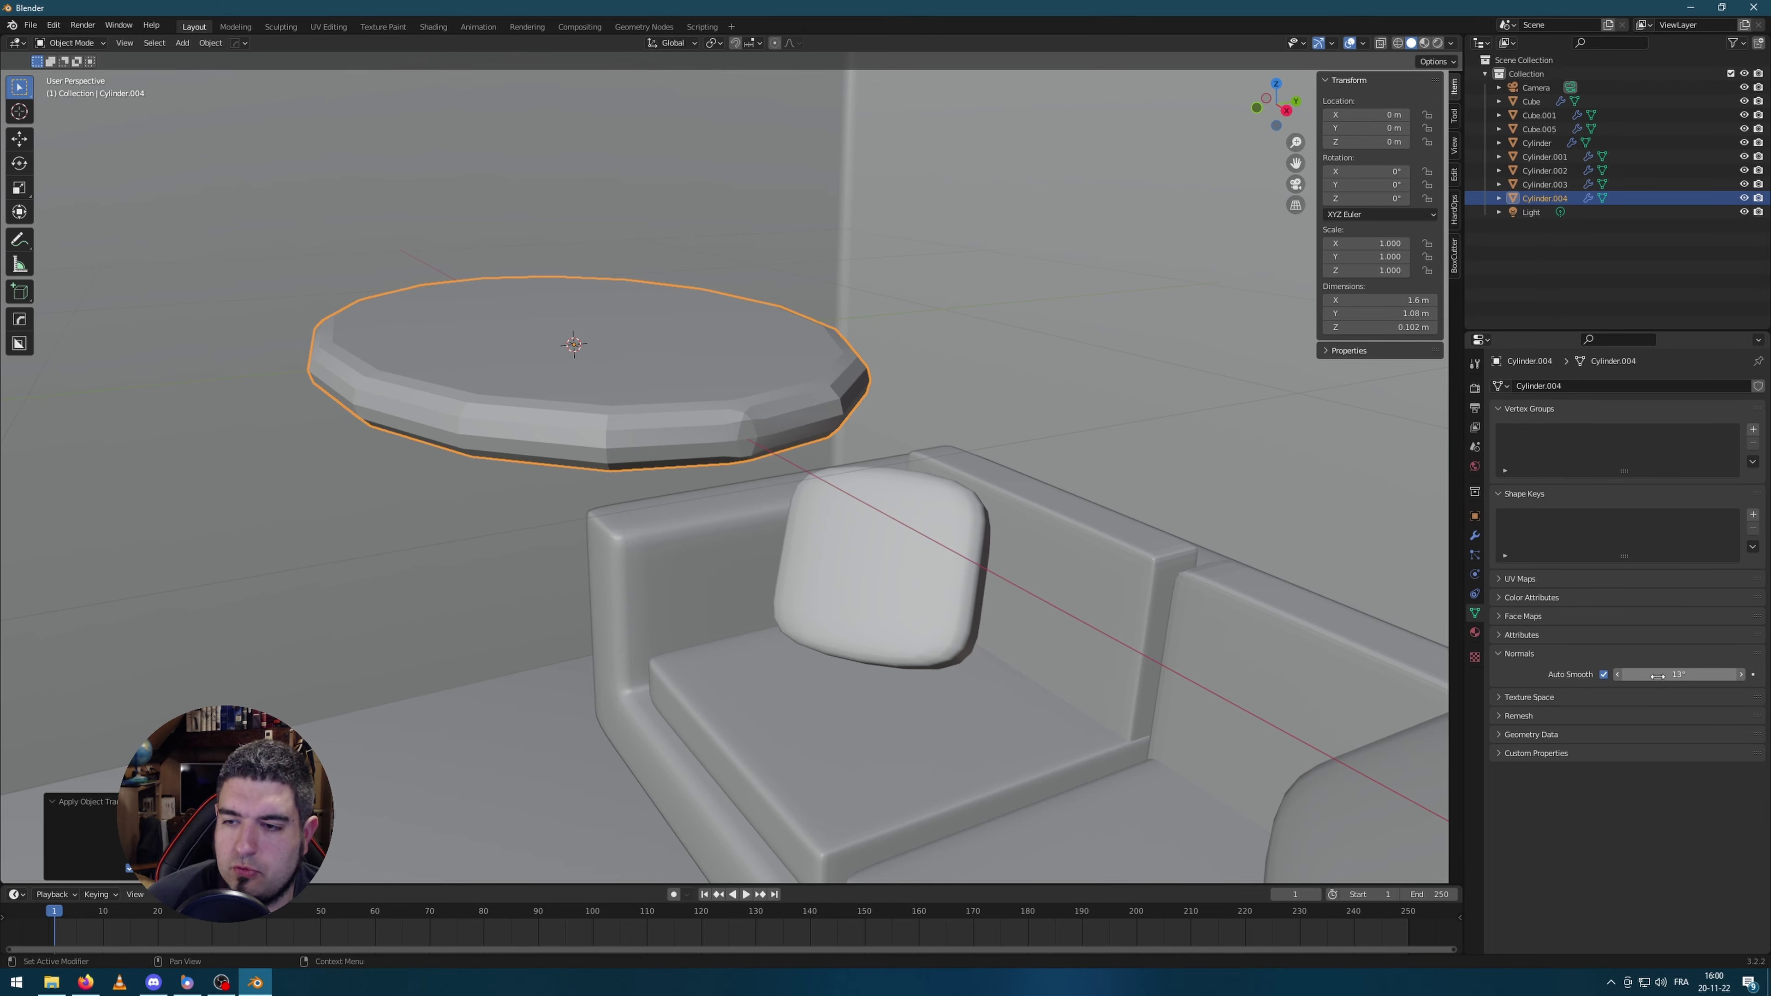
key("Return")
mouse_move(907, 572)
middle_mouse_down()
mouse_move(858, 530)
mouse_move(899, 596)
middle_mouse_up()
scroll(899, 597, "down", 6)
left_click(1214, 613)
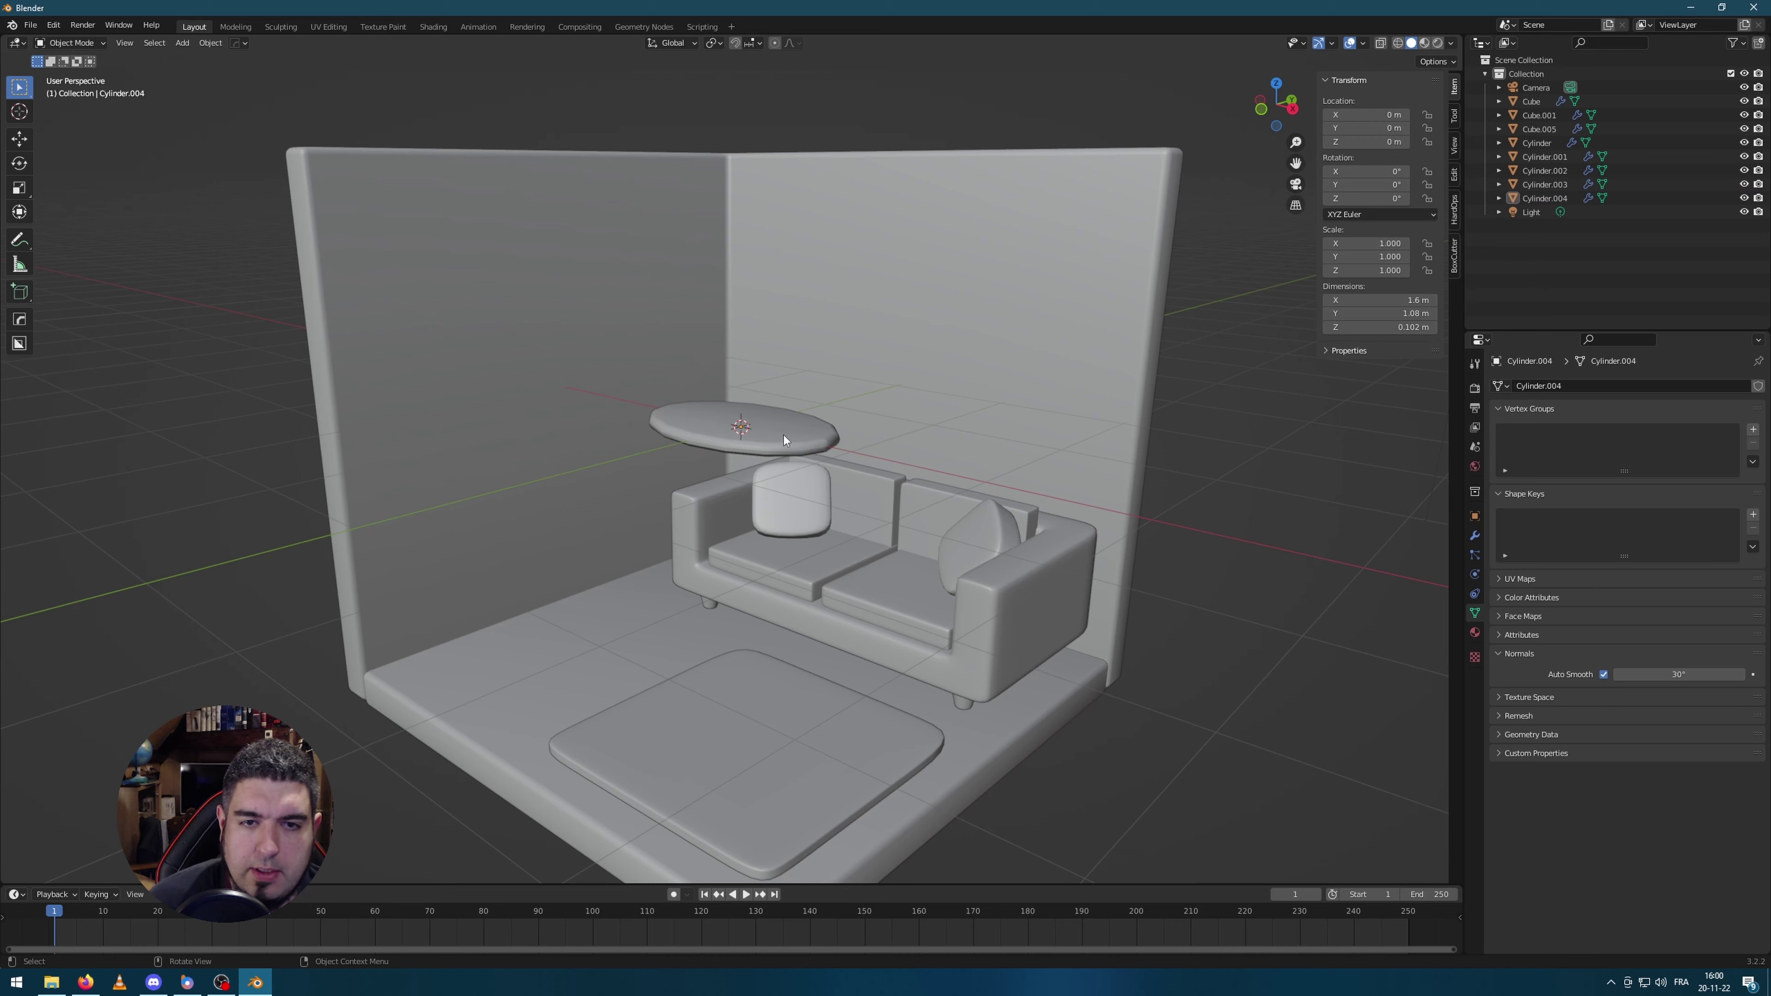
Step: Lower the oval disc along Z to about -1.24 m and isolate it in the view
left_click(781, 437)
key("g")
key("z")
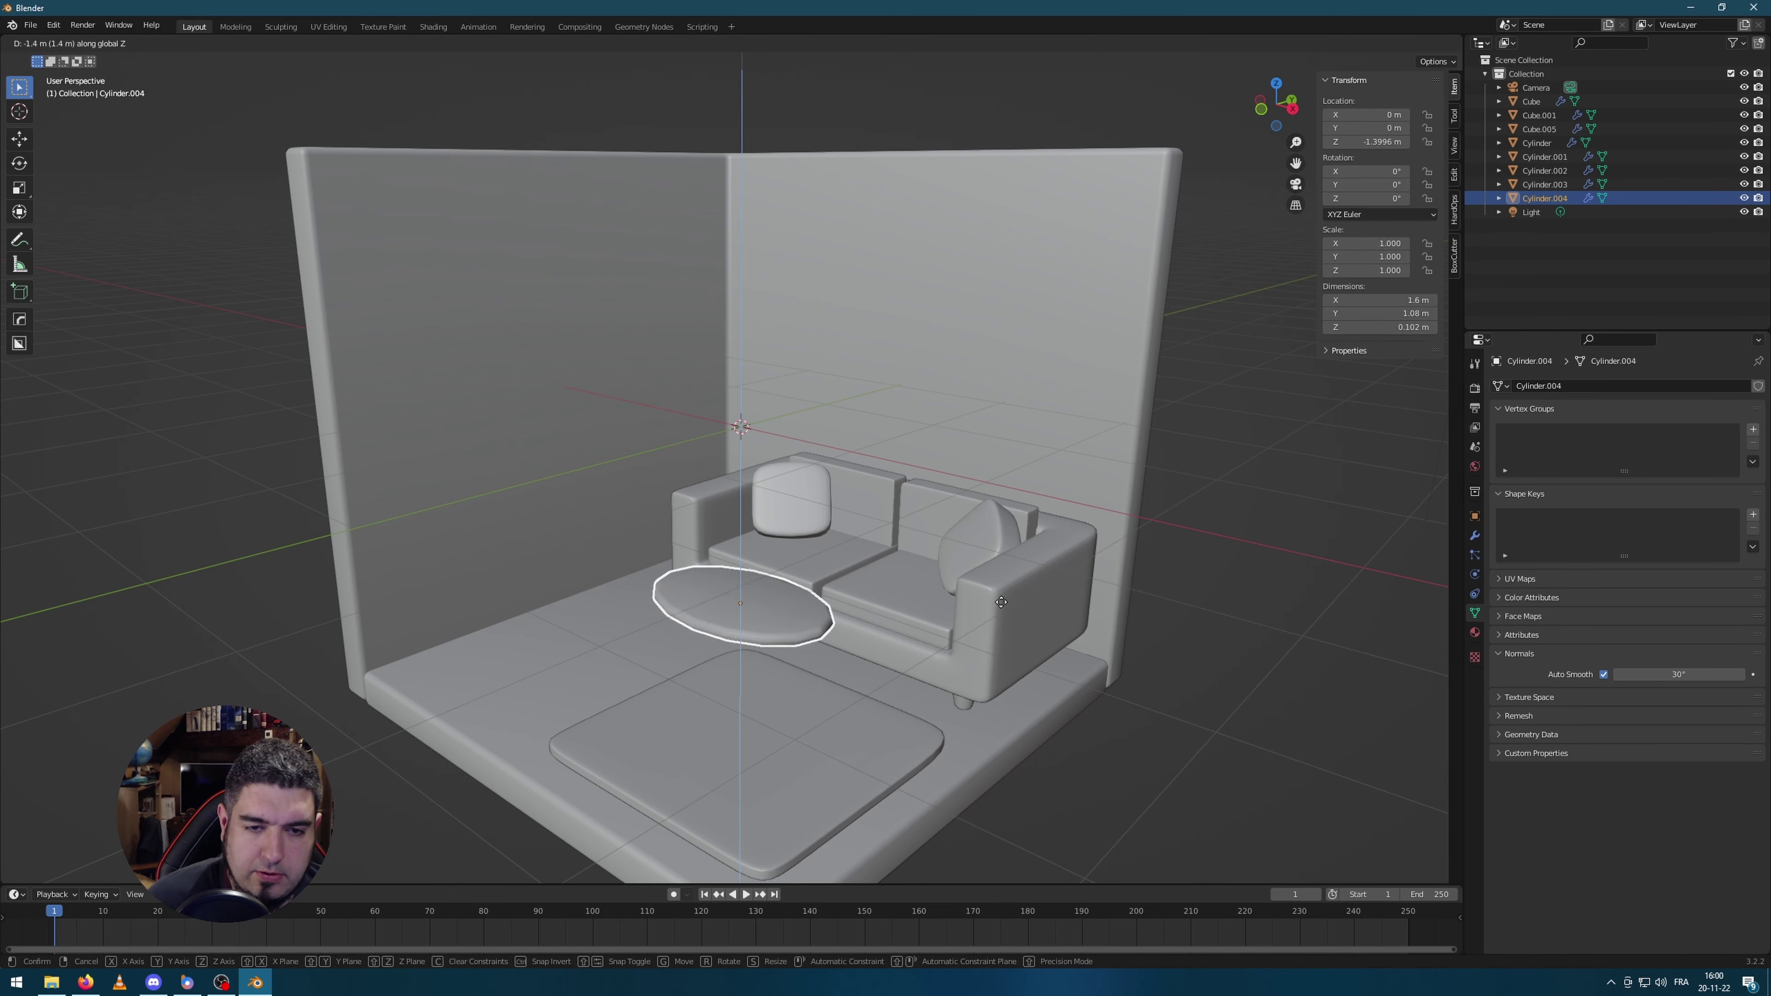
left_click(995, 589)
key("KP_Divide")
scroll(675, 523, "up", 3)
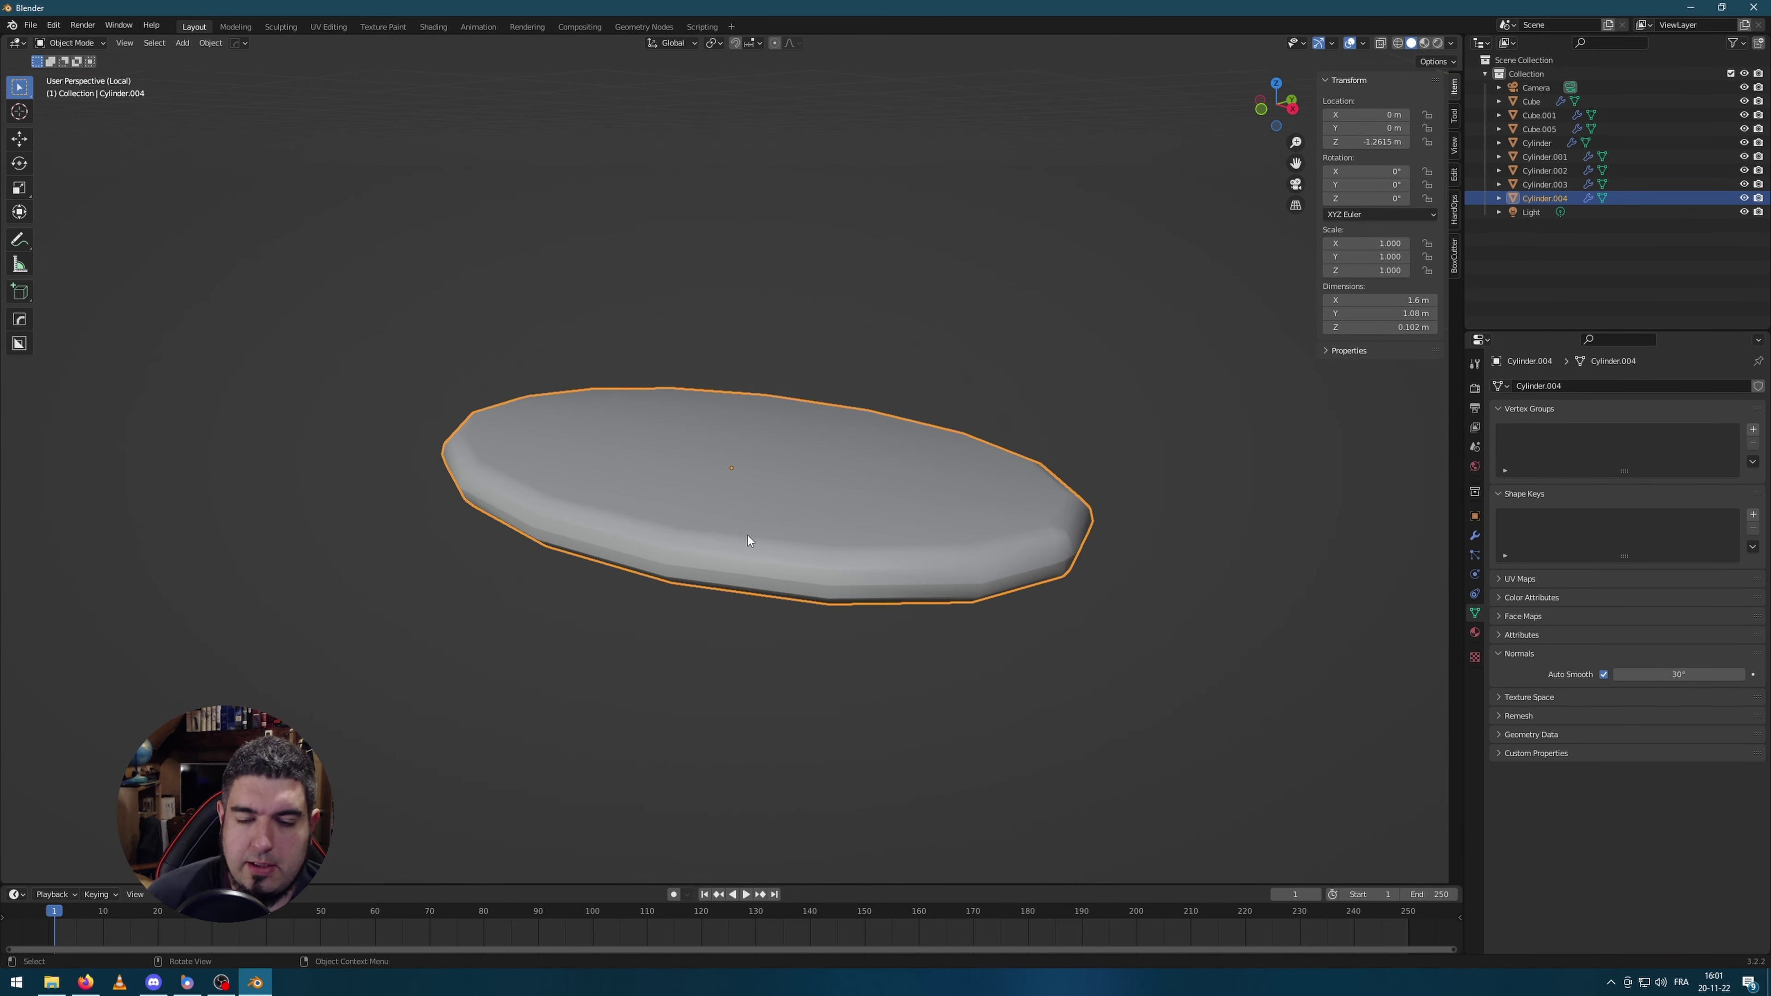
Step: Add a cylinder mesh with 8 vertices as the base for a table leg
scroll(748, 536, "down", 2)
middle_click_drag(747, 536, 1079, 580)
left_click(1085, 578)
key("shift+a")
mouse_move(1085, 578)
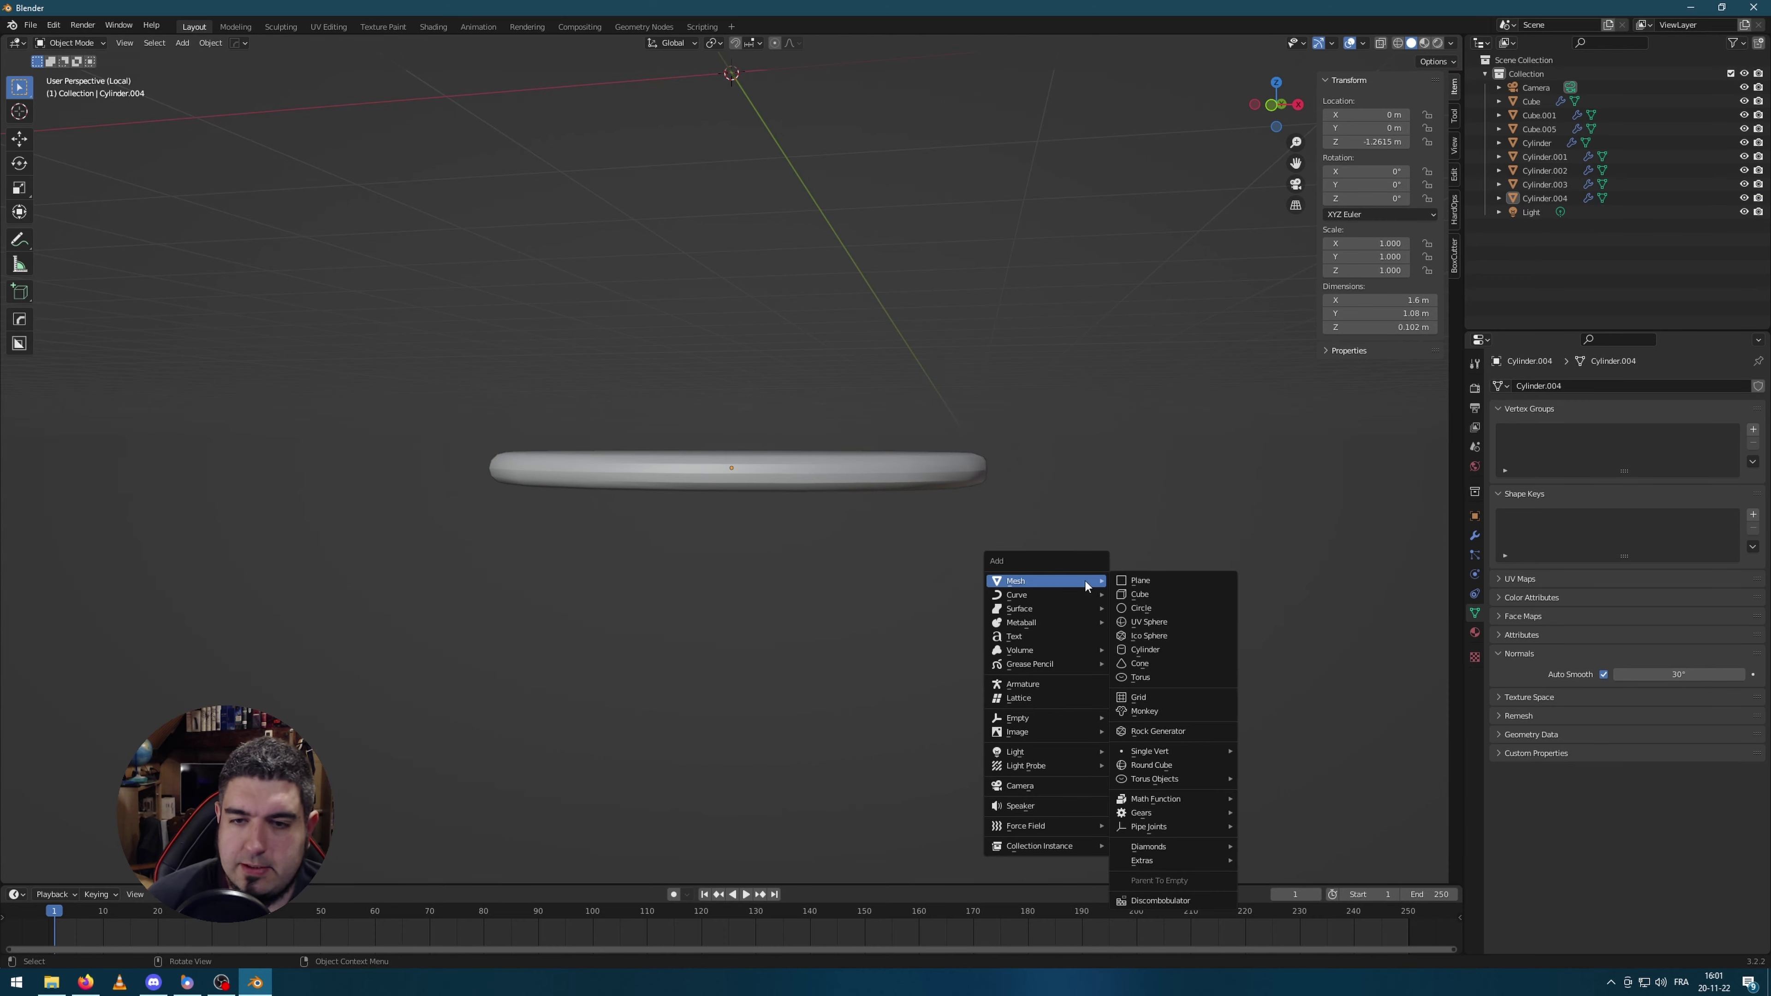
left_click(1178, 649)
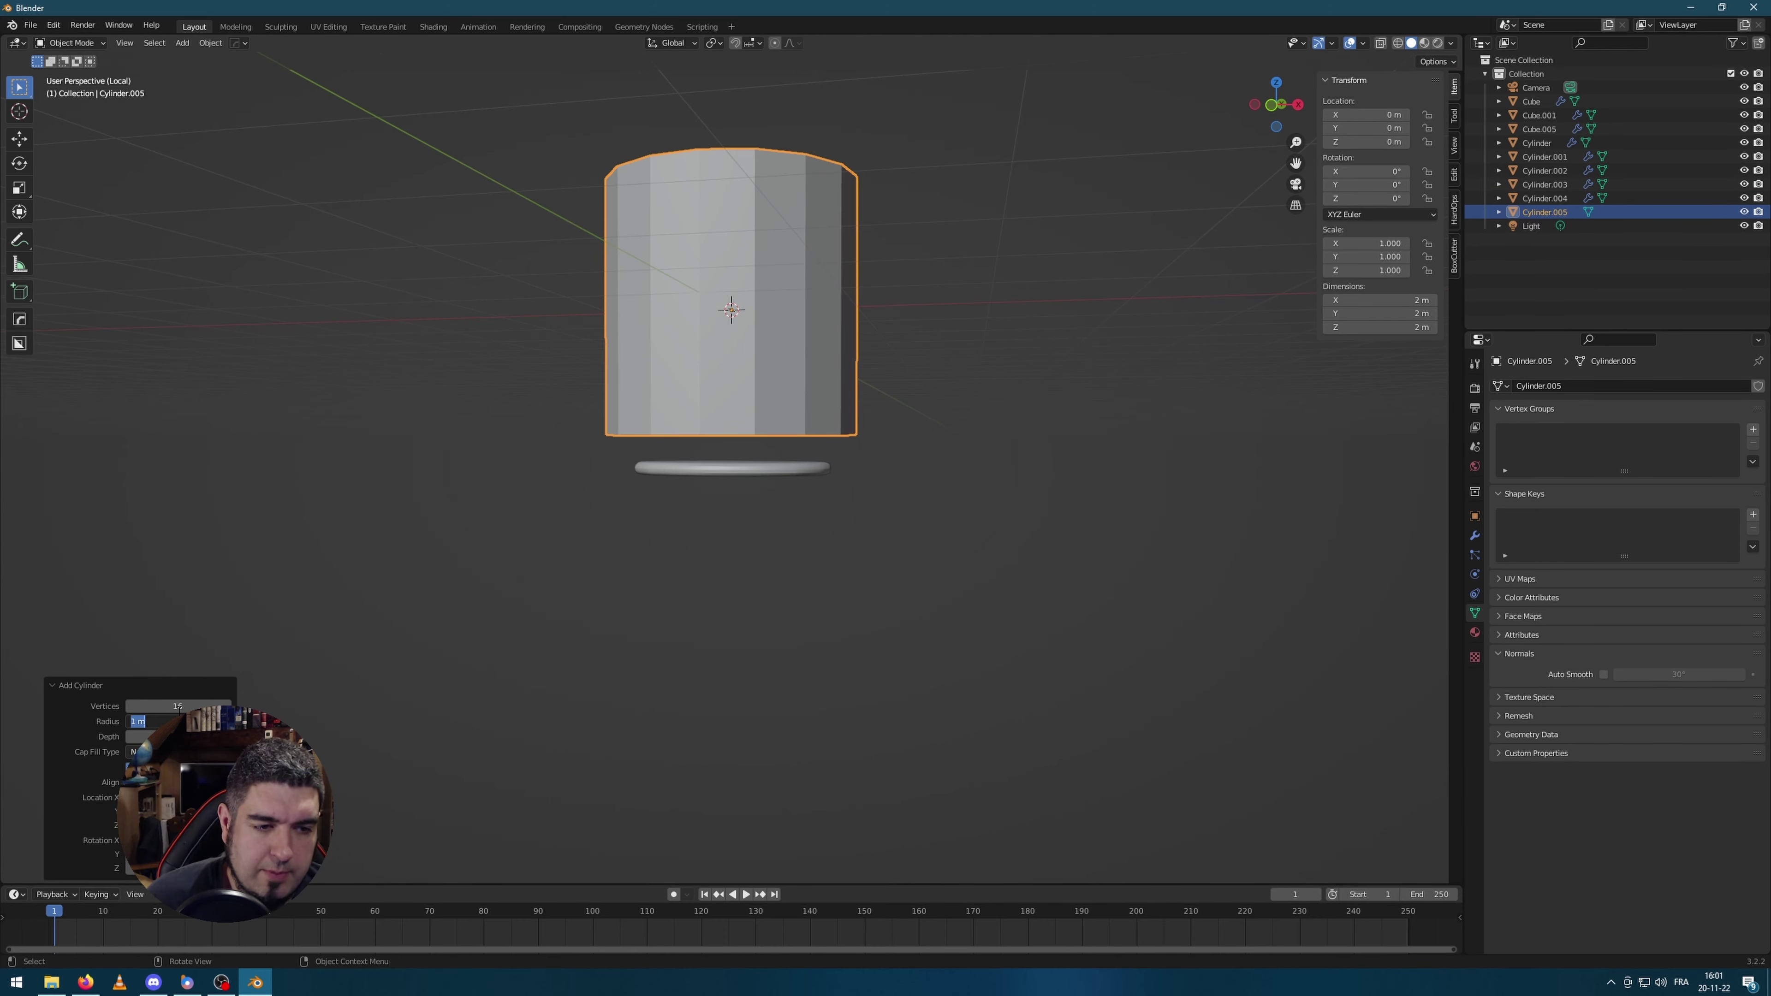
type("8")
key("Return")
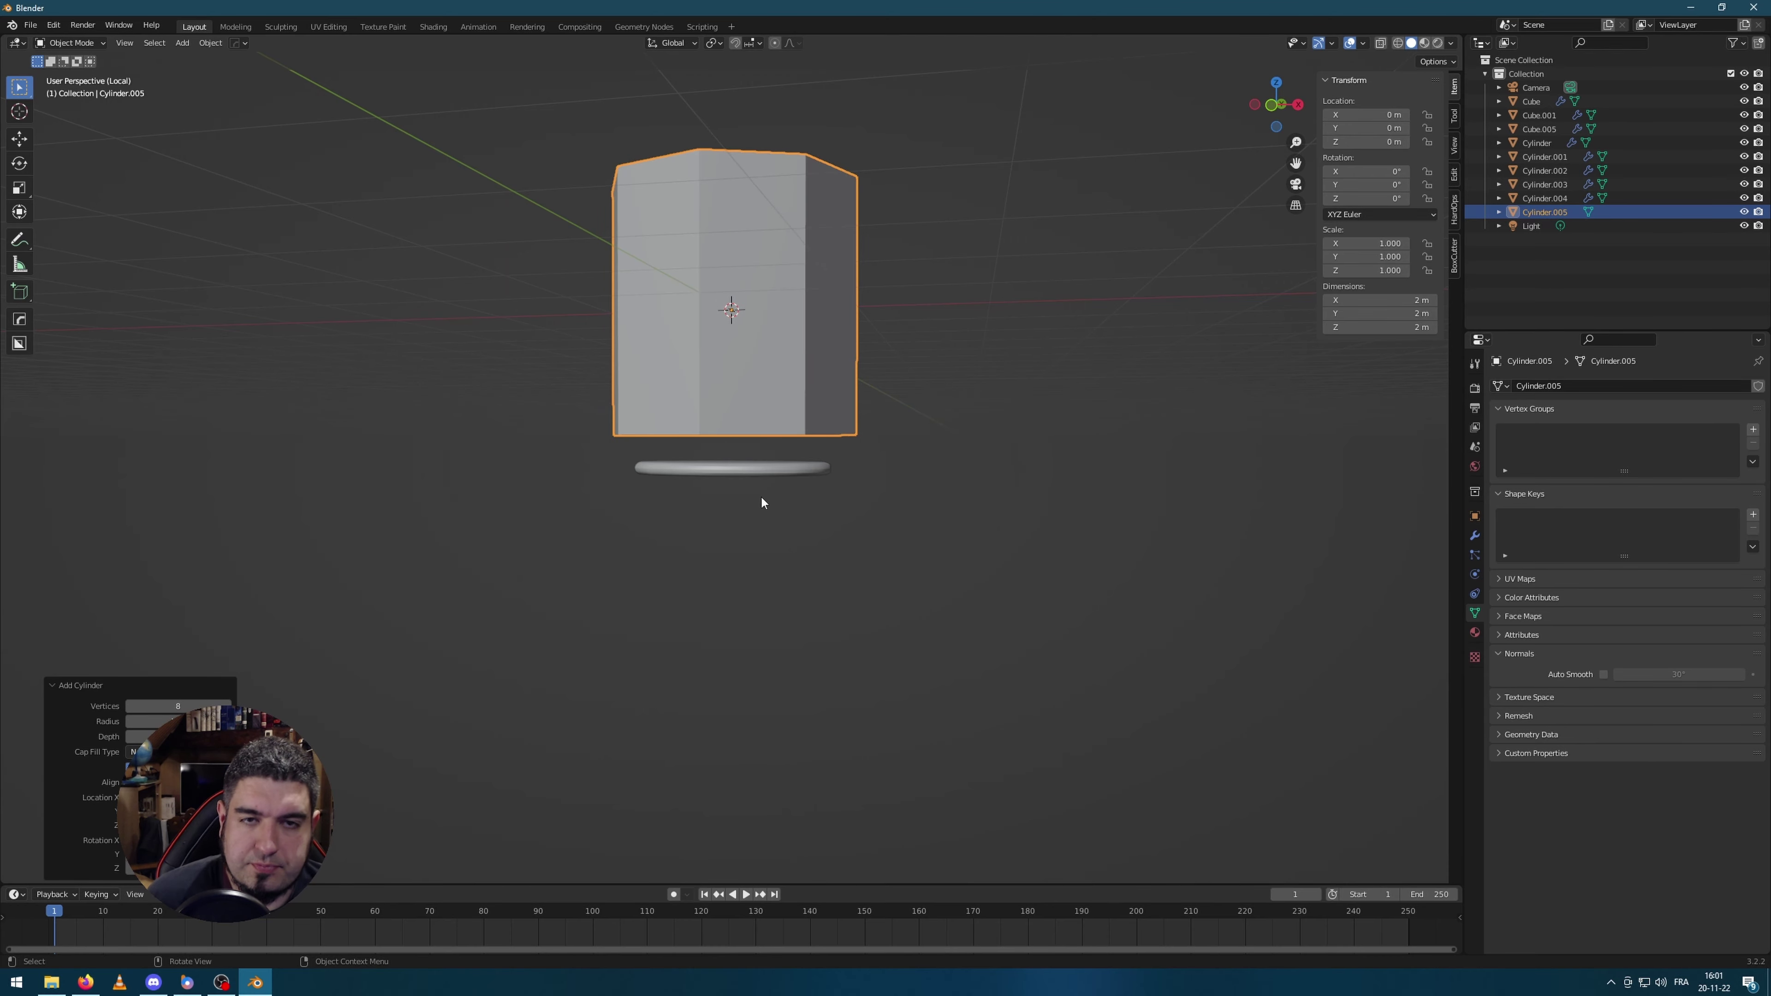
Step: Scale the cylinder into a slim leg about 0.21 m wide and 0.81 m tall
middle_click_drag(759, 504, 1158, 534)
key("s")
key("shift+z")
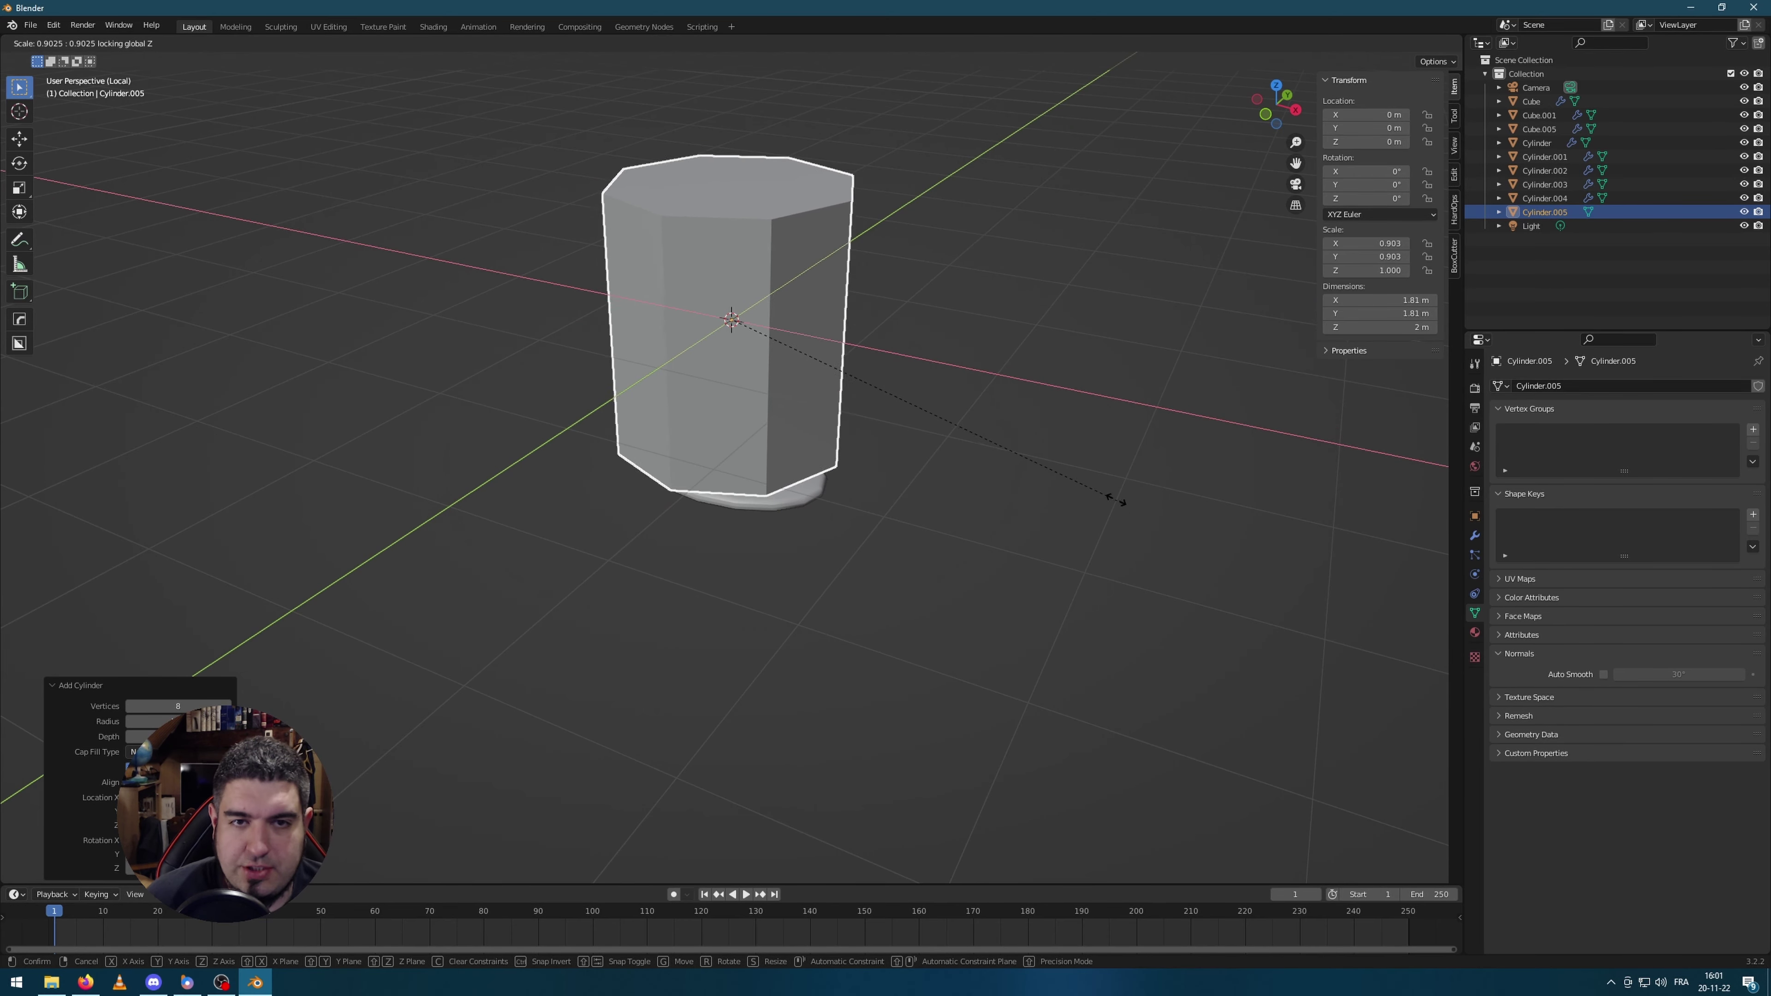
left_click(905, 438)
key("s")
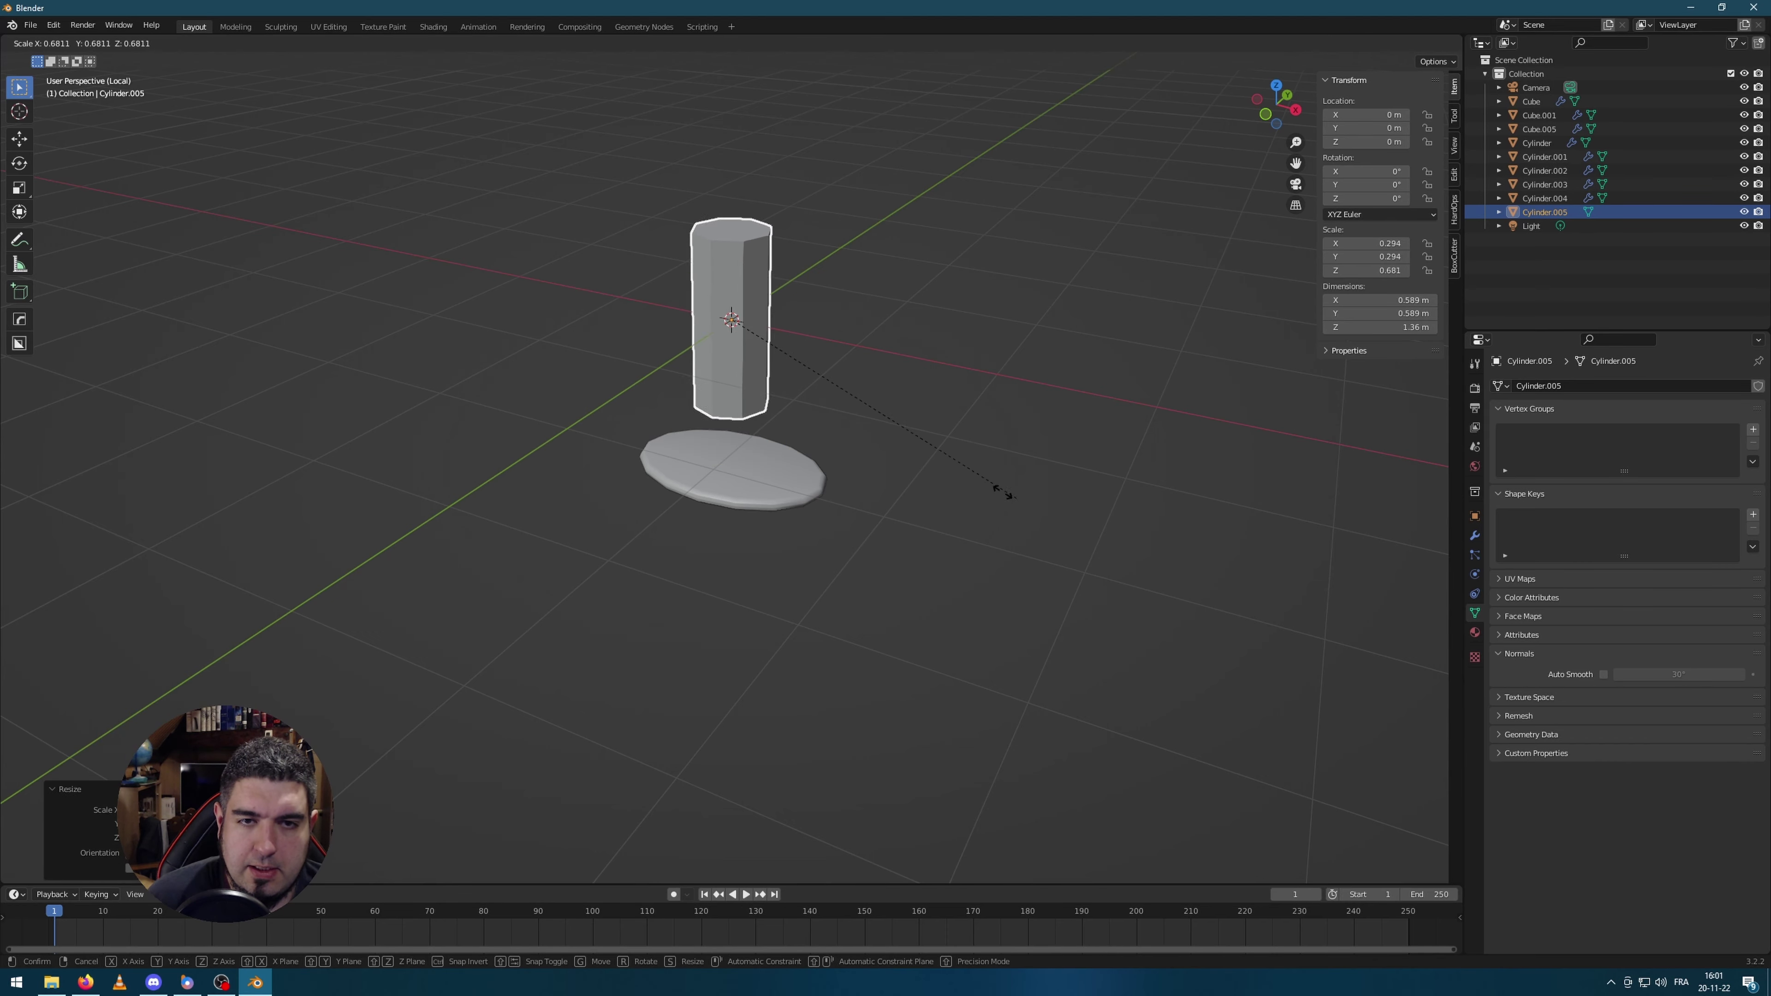
key("z")
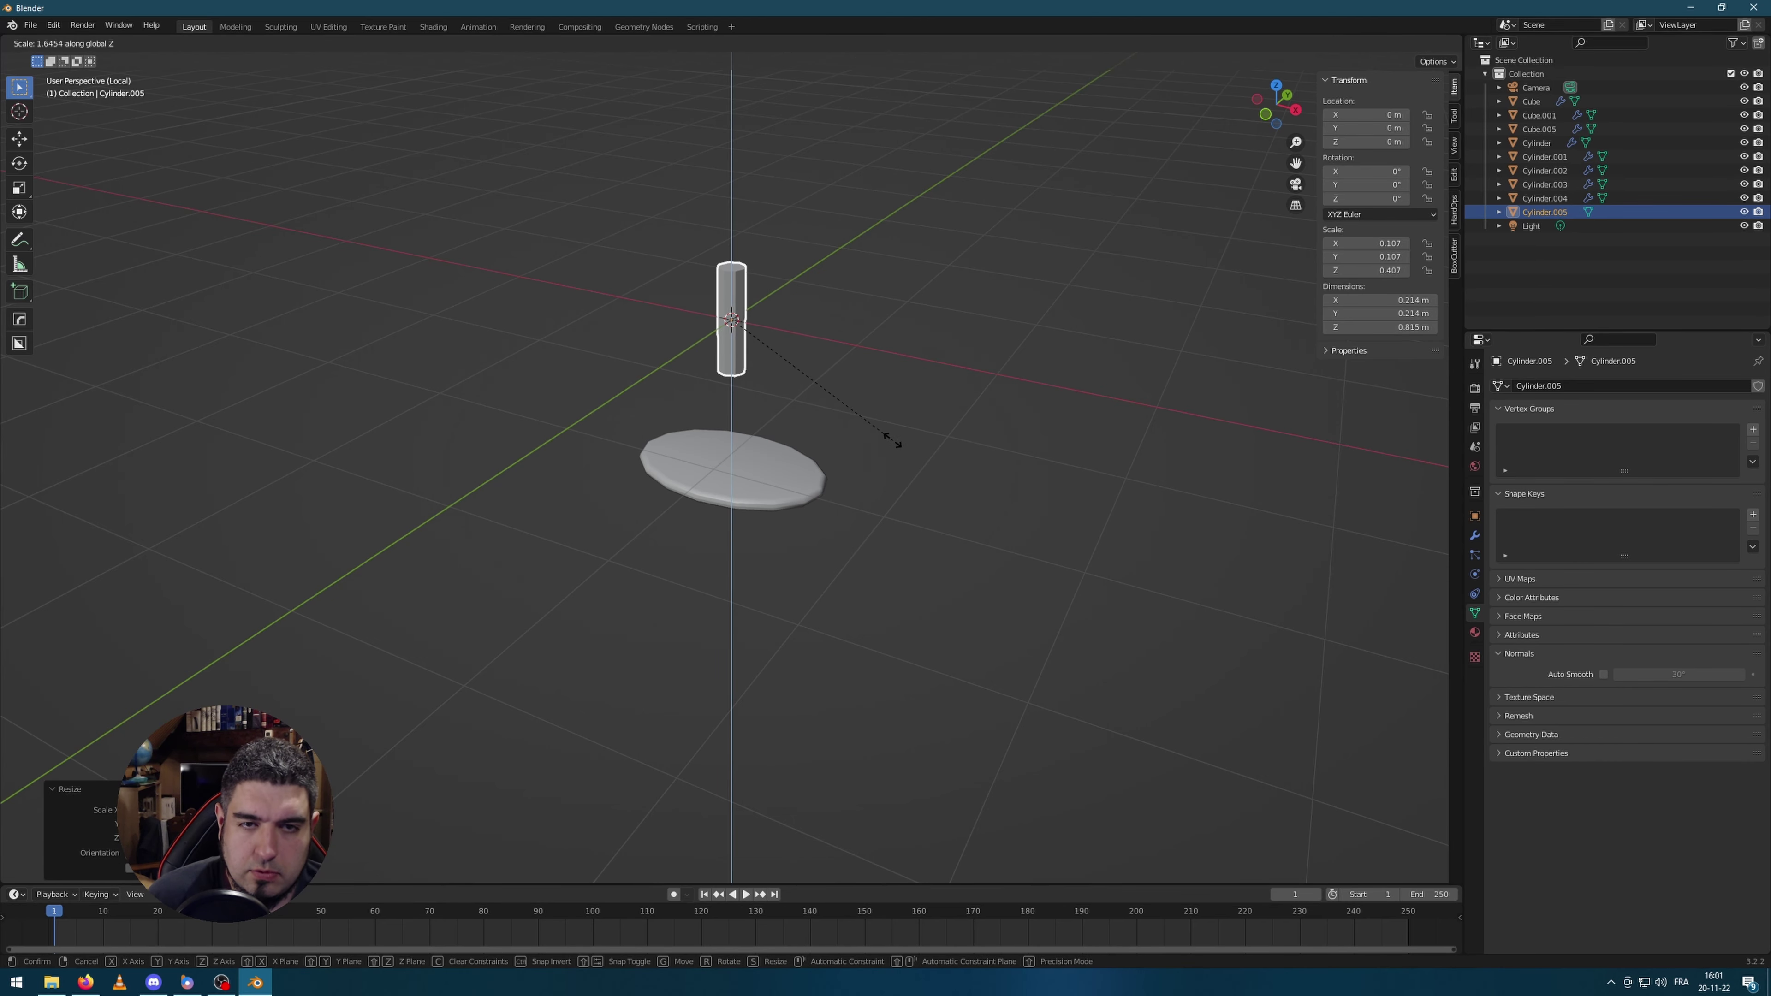
left_click(899, 438)
Step: In front view, position the leg under one end of the tabletop at about X -0.59 m, Z -1.69 m
key("KP_1")
scroll(907, 390, "up", 3)
key("g")
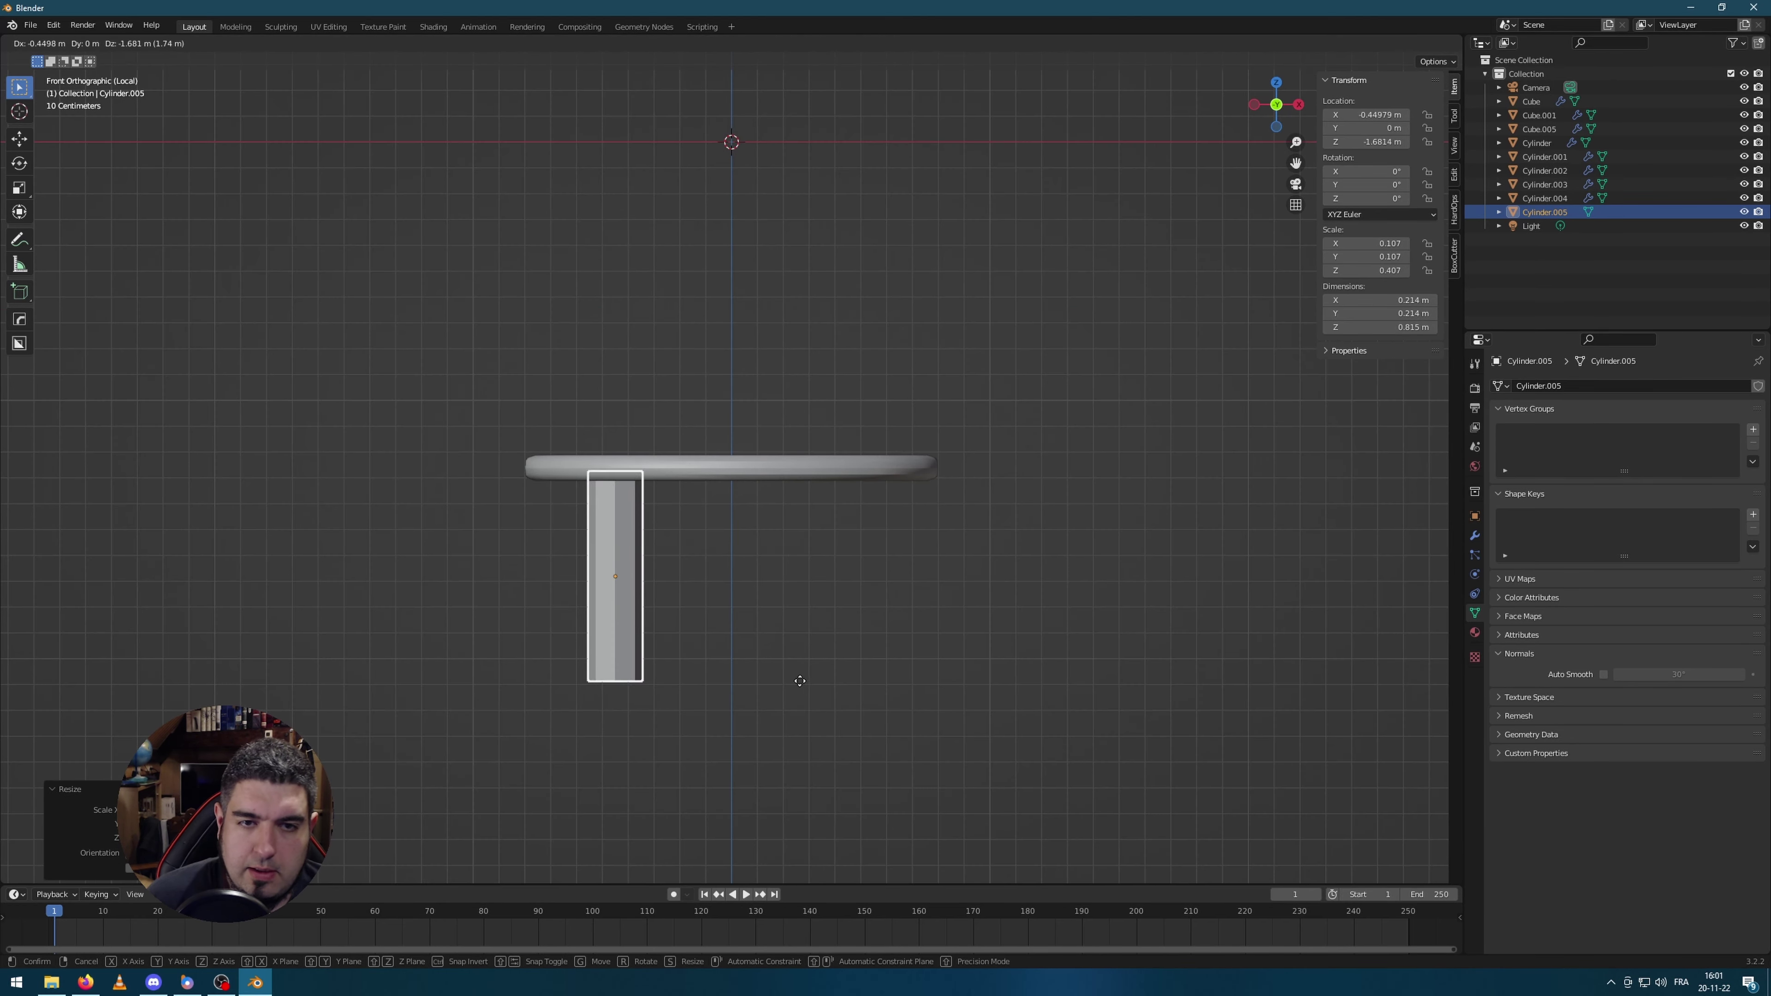
left_click(767, 656)
Step: Taper the leg toward the floor by scaling down its bottom face
key("Tab")
middle_click_drag(684, 712, 609, 604)
key("3")
right_click(819, 593)
left_click(690, 515)
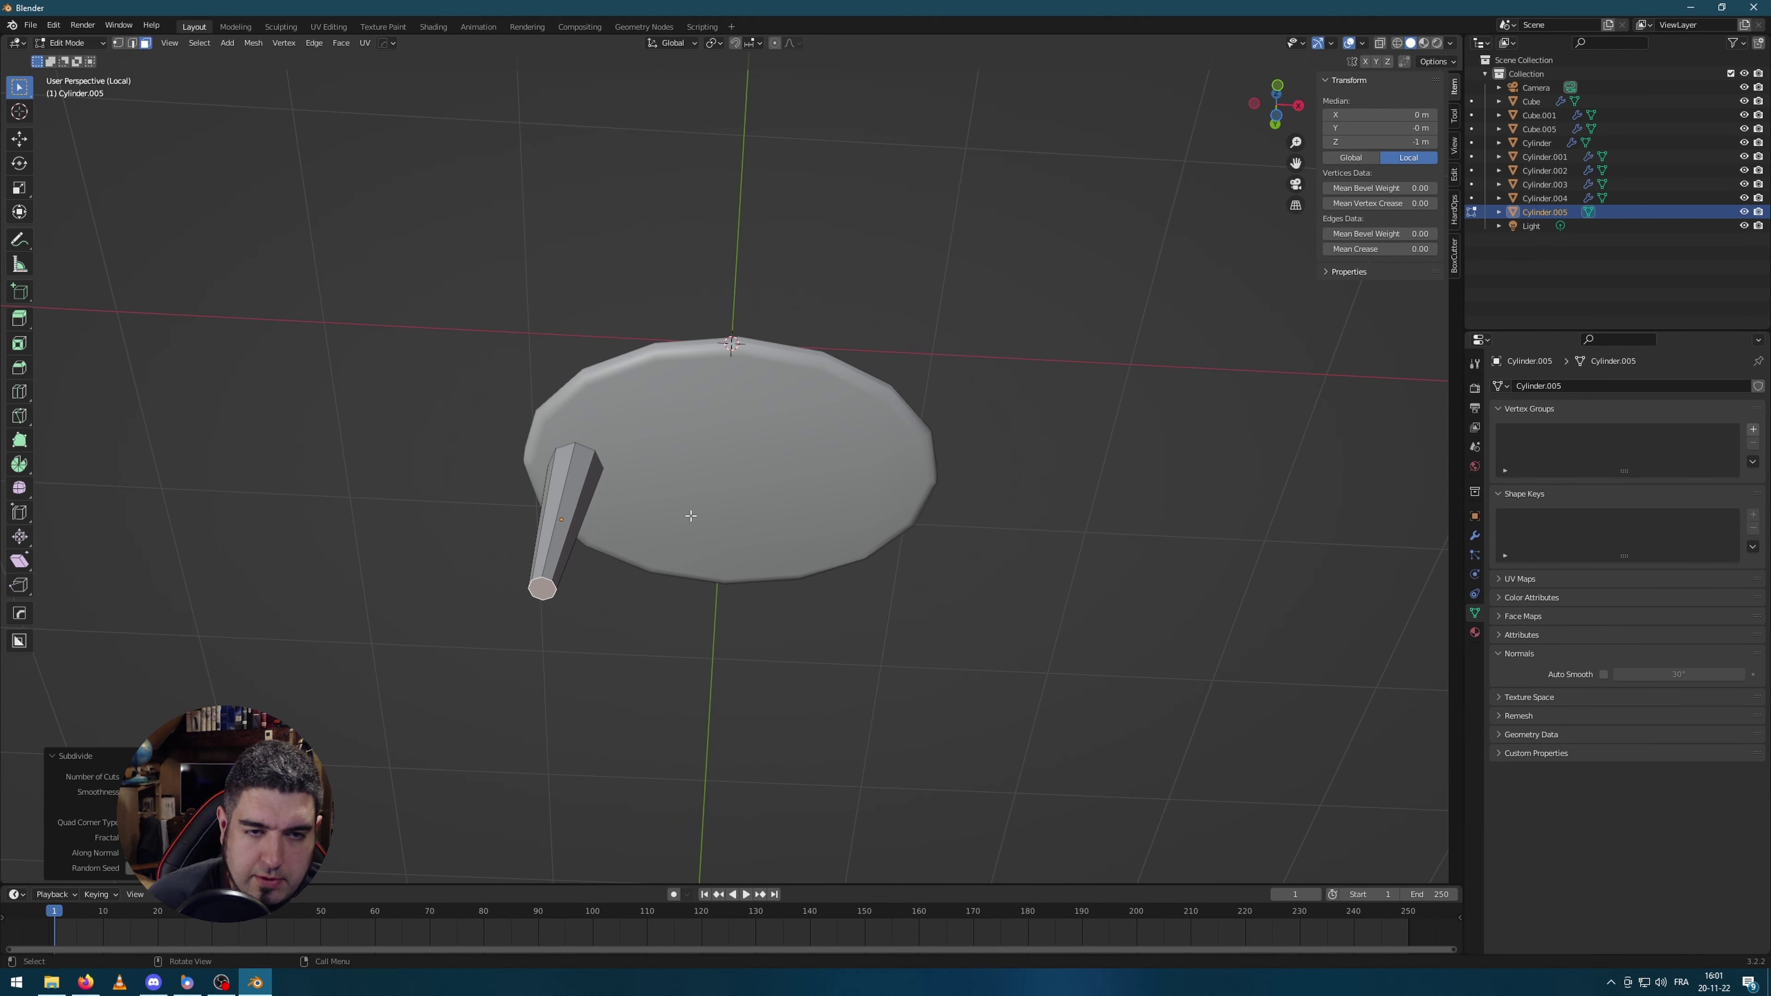
middle_click_drag(690, 515, 577, 564)
key("Tab")
middle_click_drag(775, 529, 750, 621)
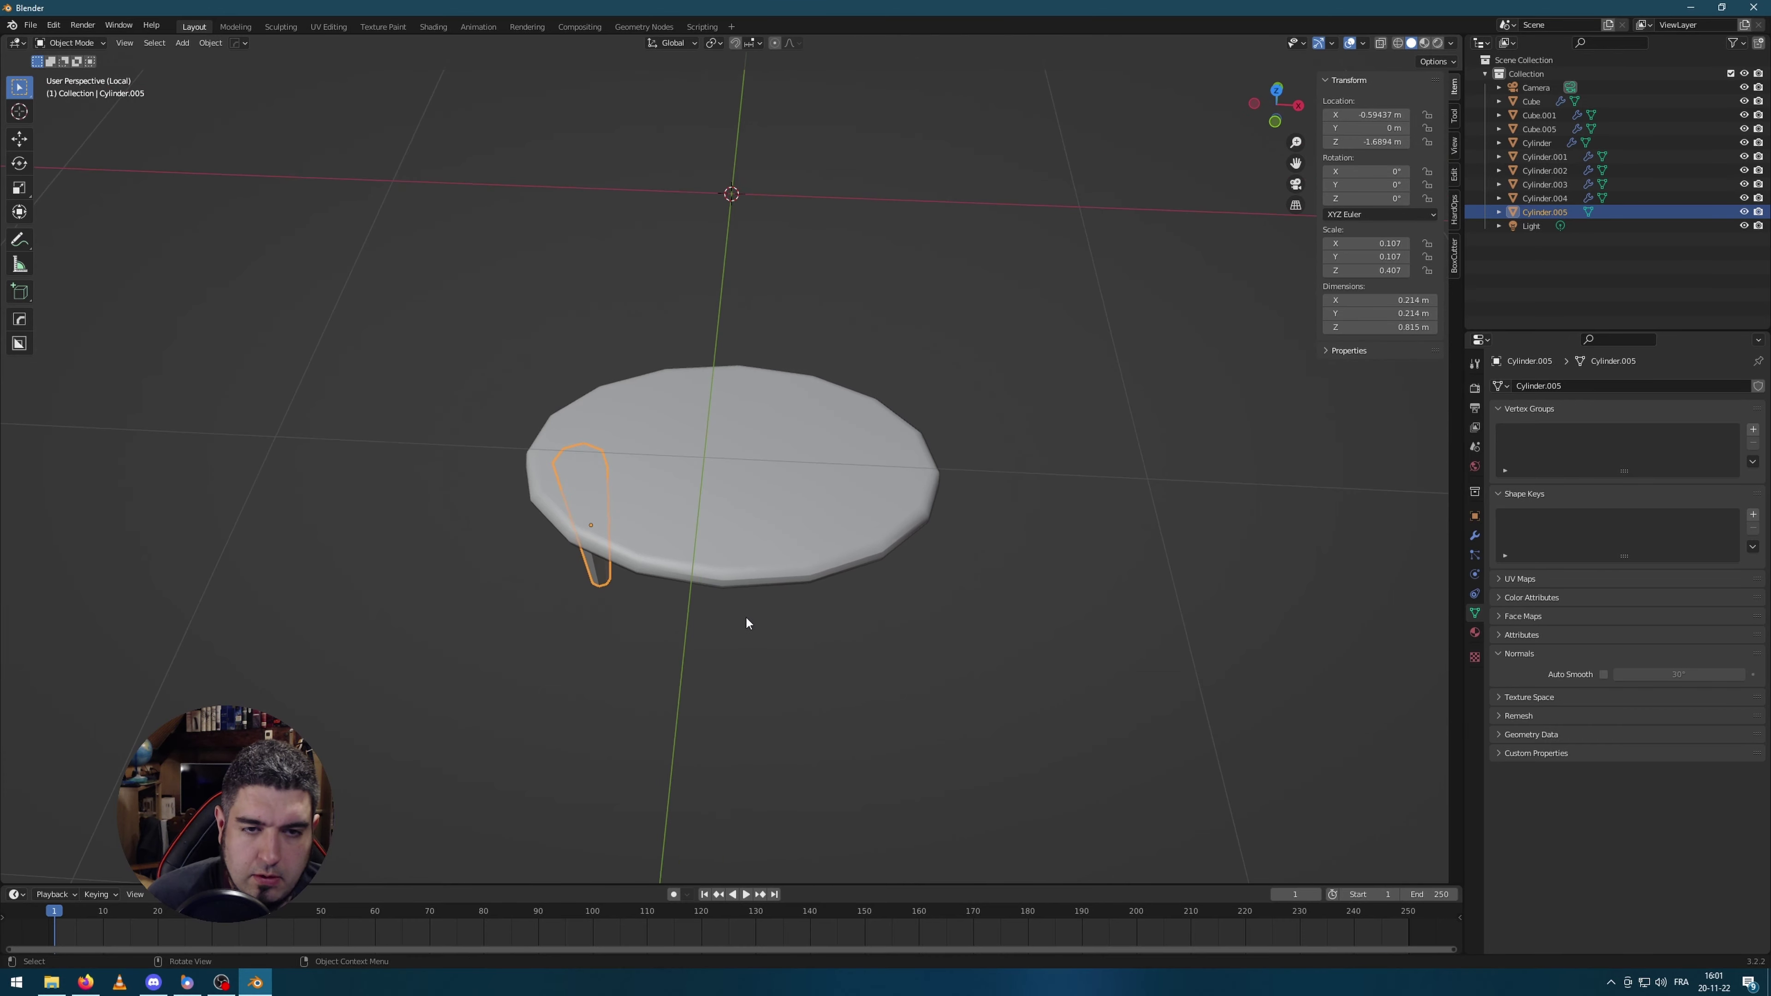
Step: Duplicate the leg twice, placing copies at about X 0.34, Y -0.18 m and X -0.05, Y 0.37 m
key("shift+d")
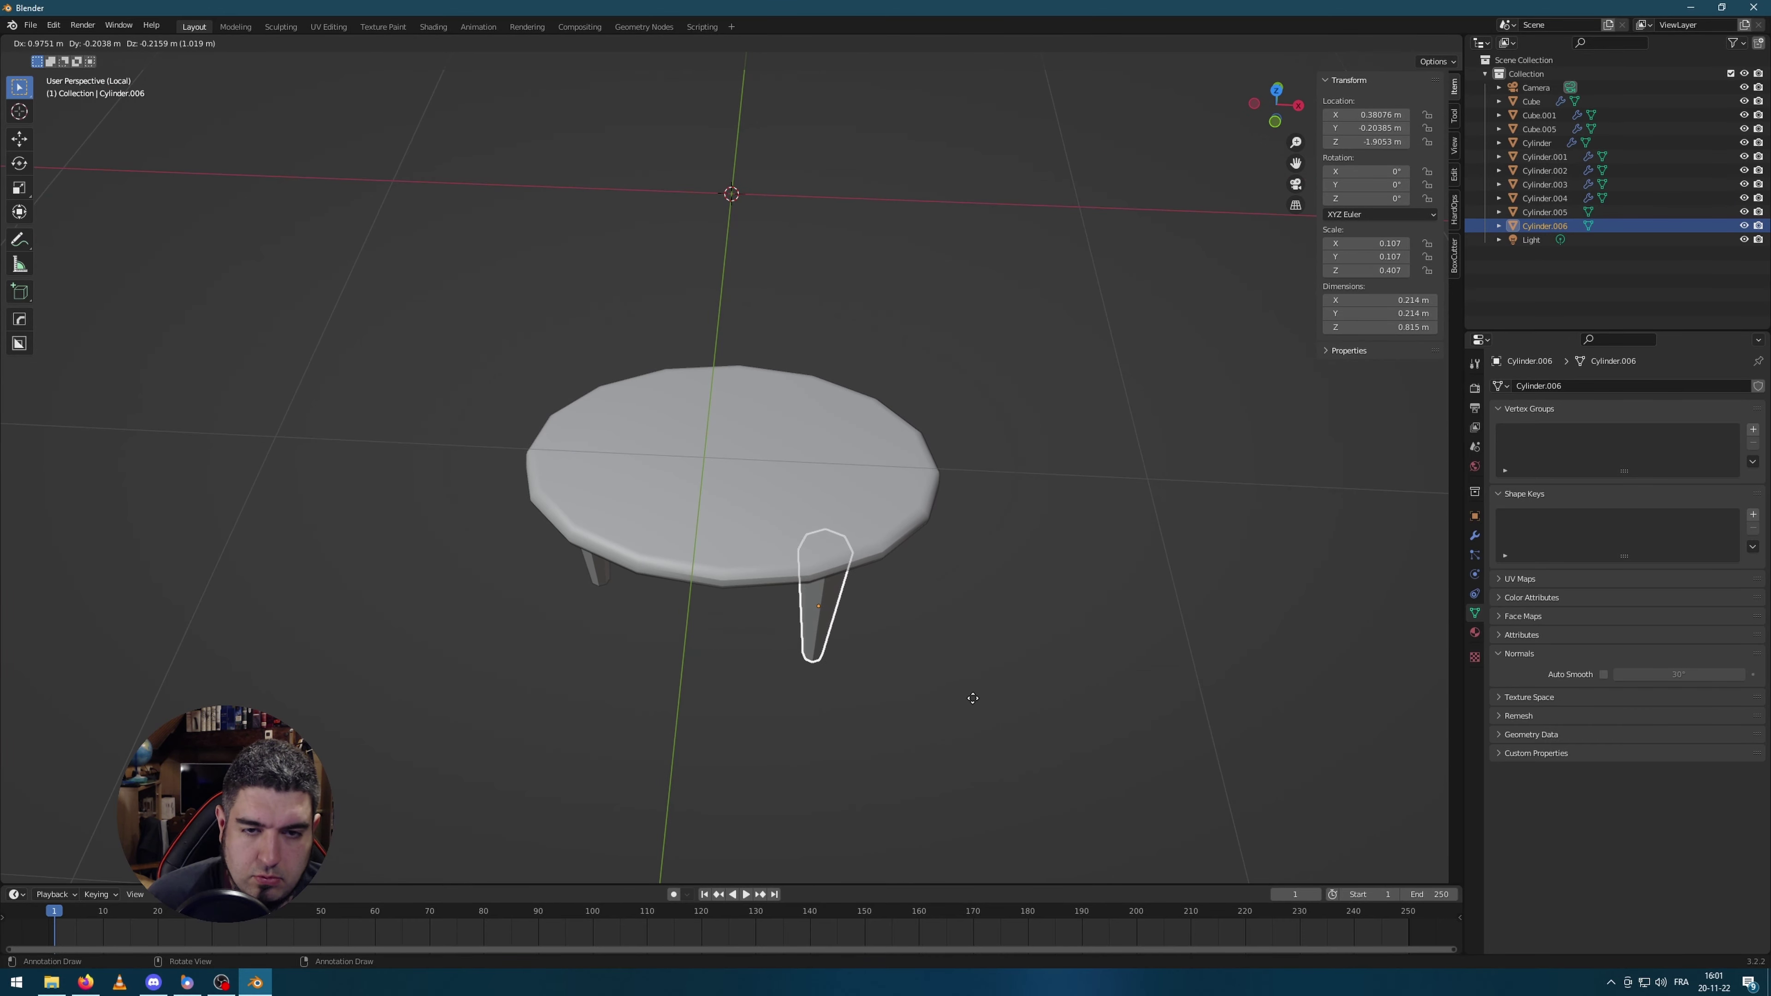
left_click(965, 692)
key("KP_7")
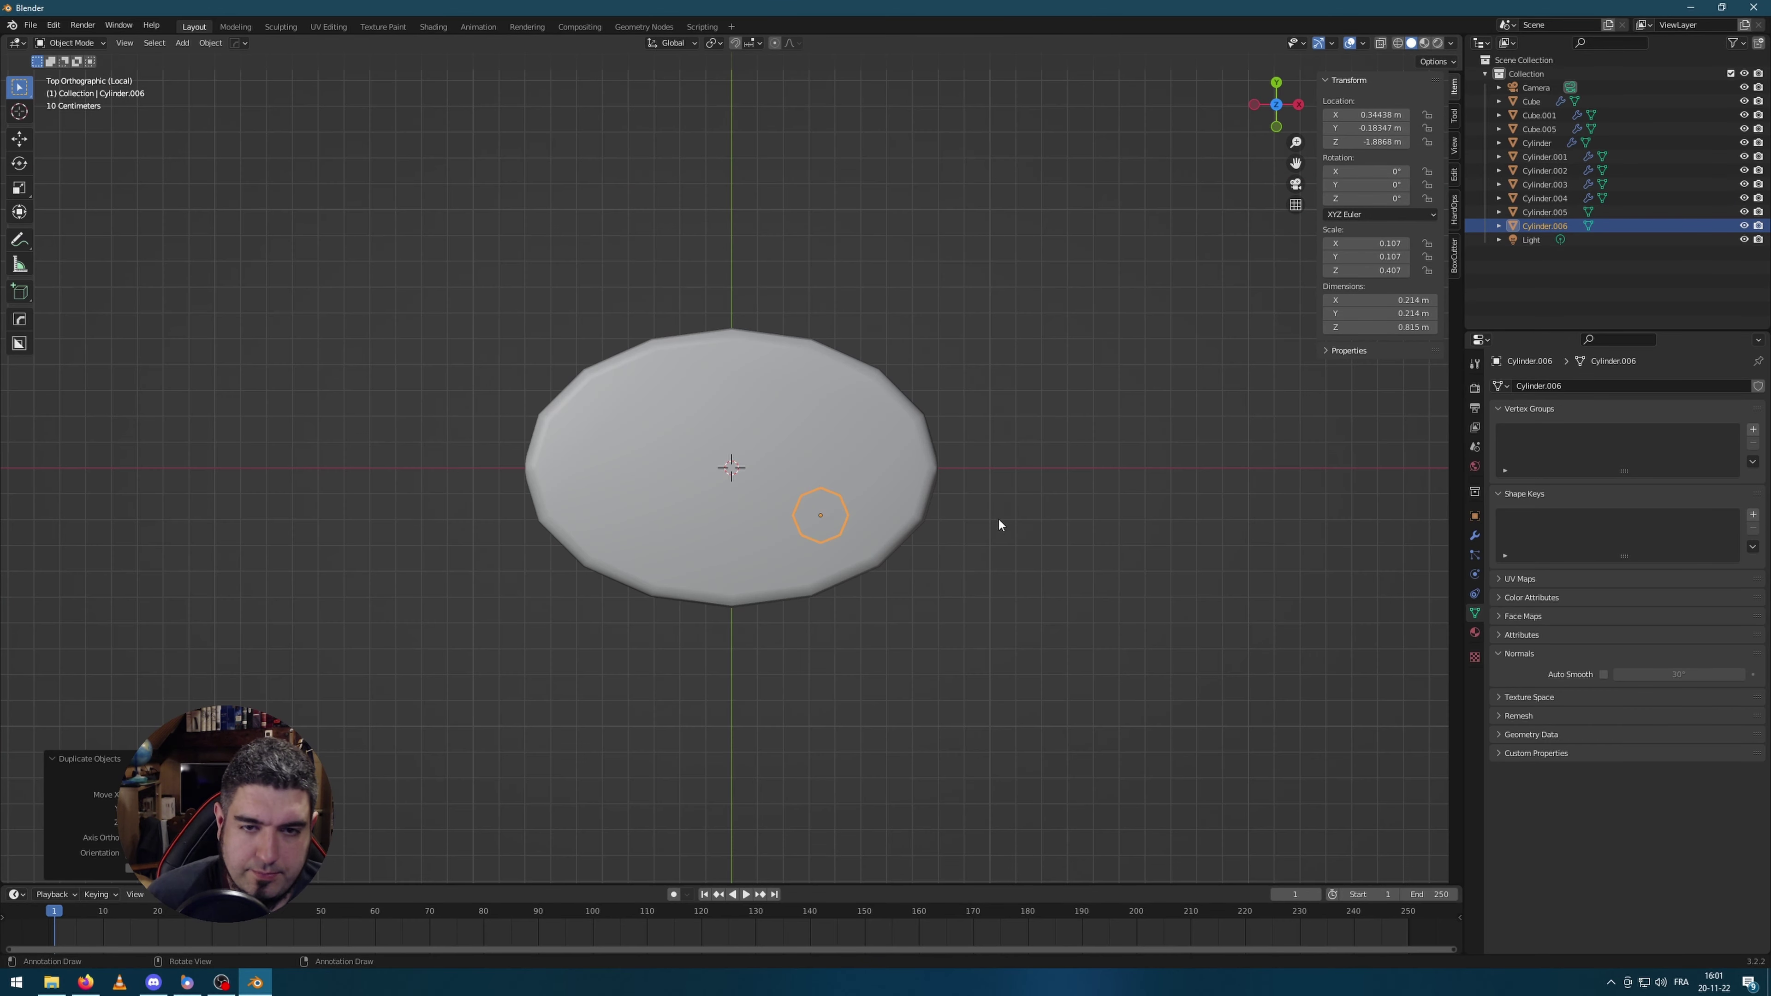
key("shift+d")
left_click(933, 412)
middle_click_drag(933, 411, 1048, 582)
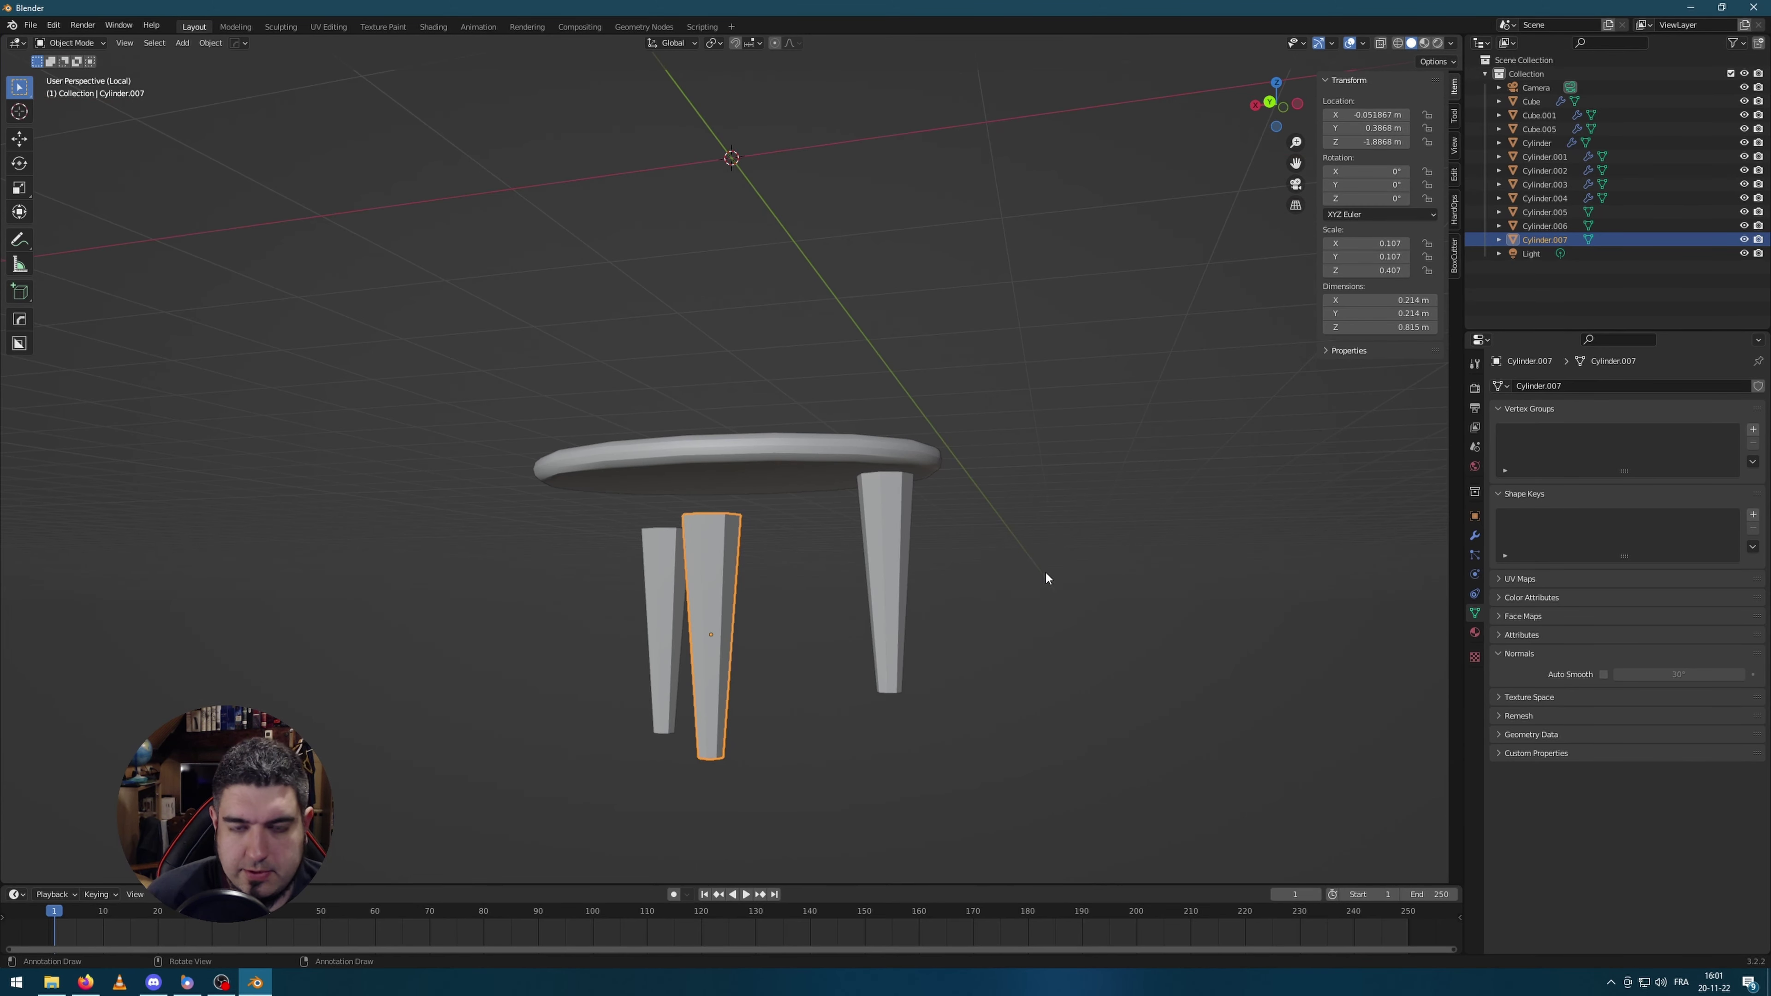
Step: Raise the middle leg along Z until its top meets the underside of the tabletop
key("KP_1")
key("g")
key("z")
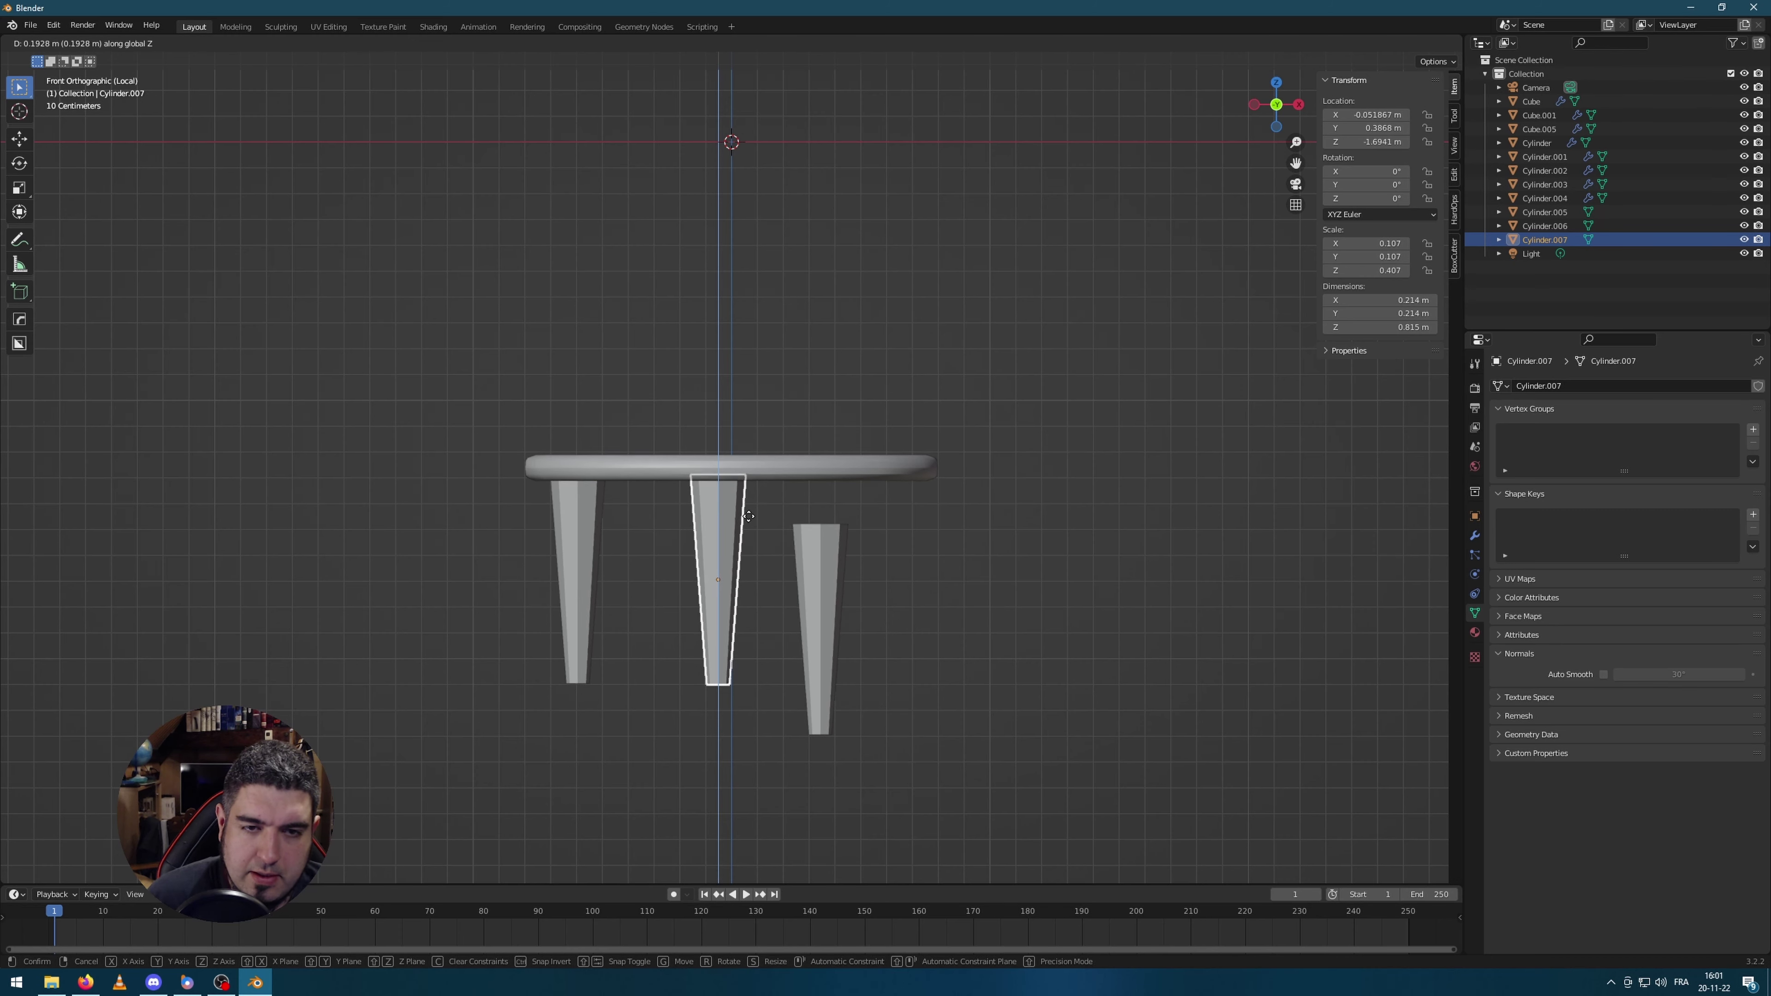
left_click(756, 516)
Step: Raise the remaining low leg to the tabletop's underside and shift it outward to about X 0.54 m, Z -1.71 m
left_click(818, 628)
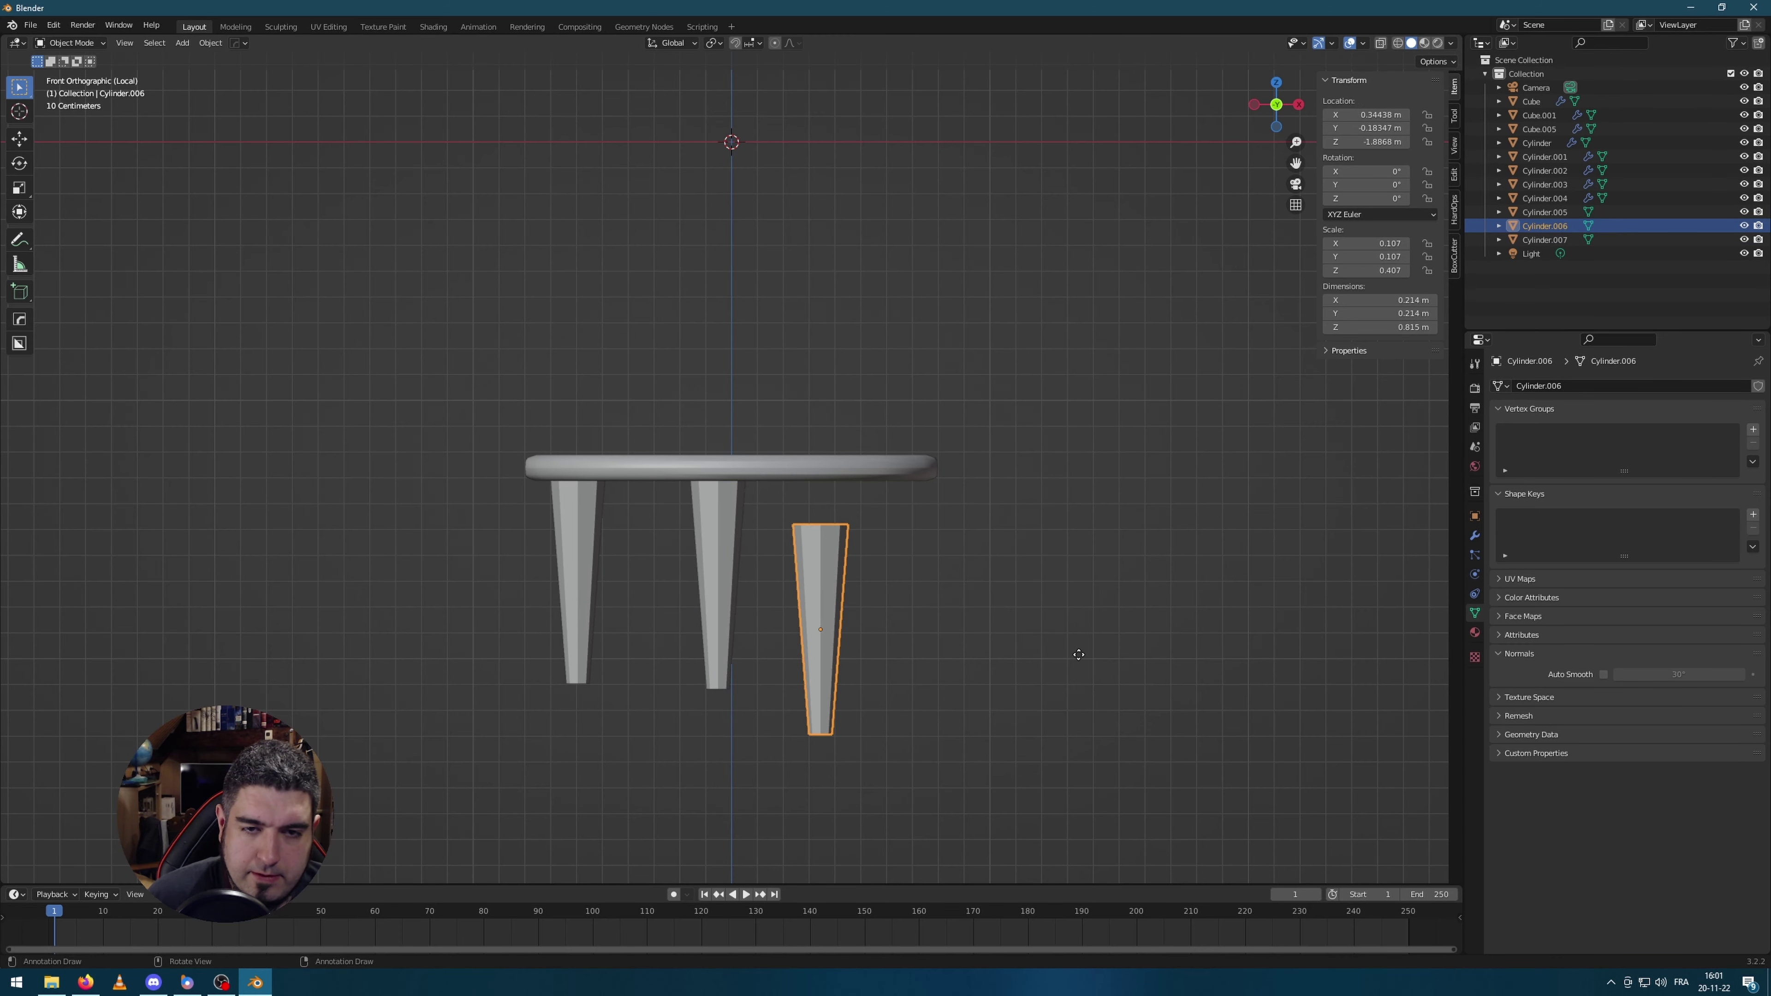
key("g")
key("z")
left_click(1116, 609)
key("g")
key("x")
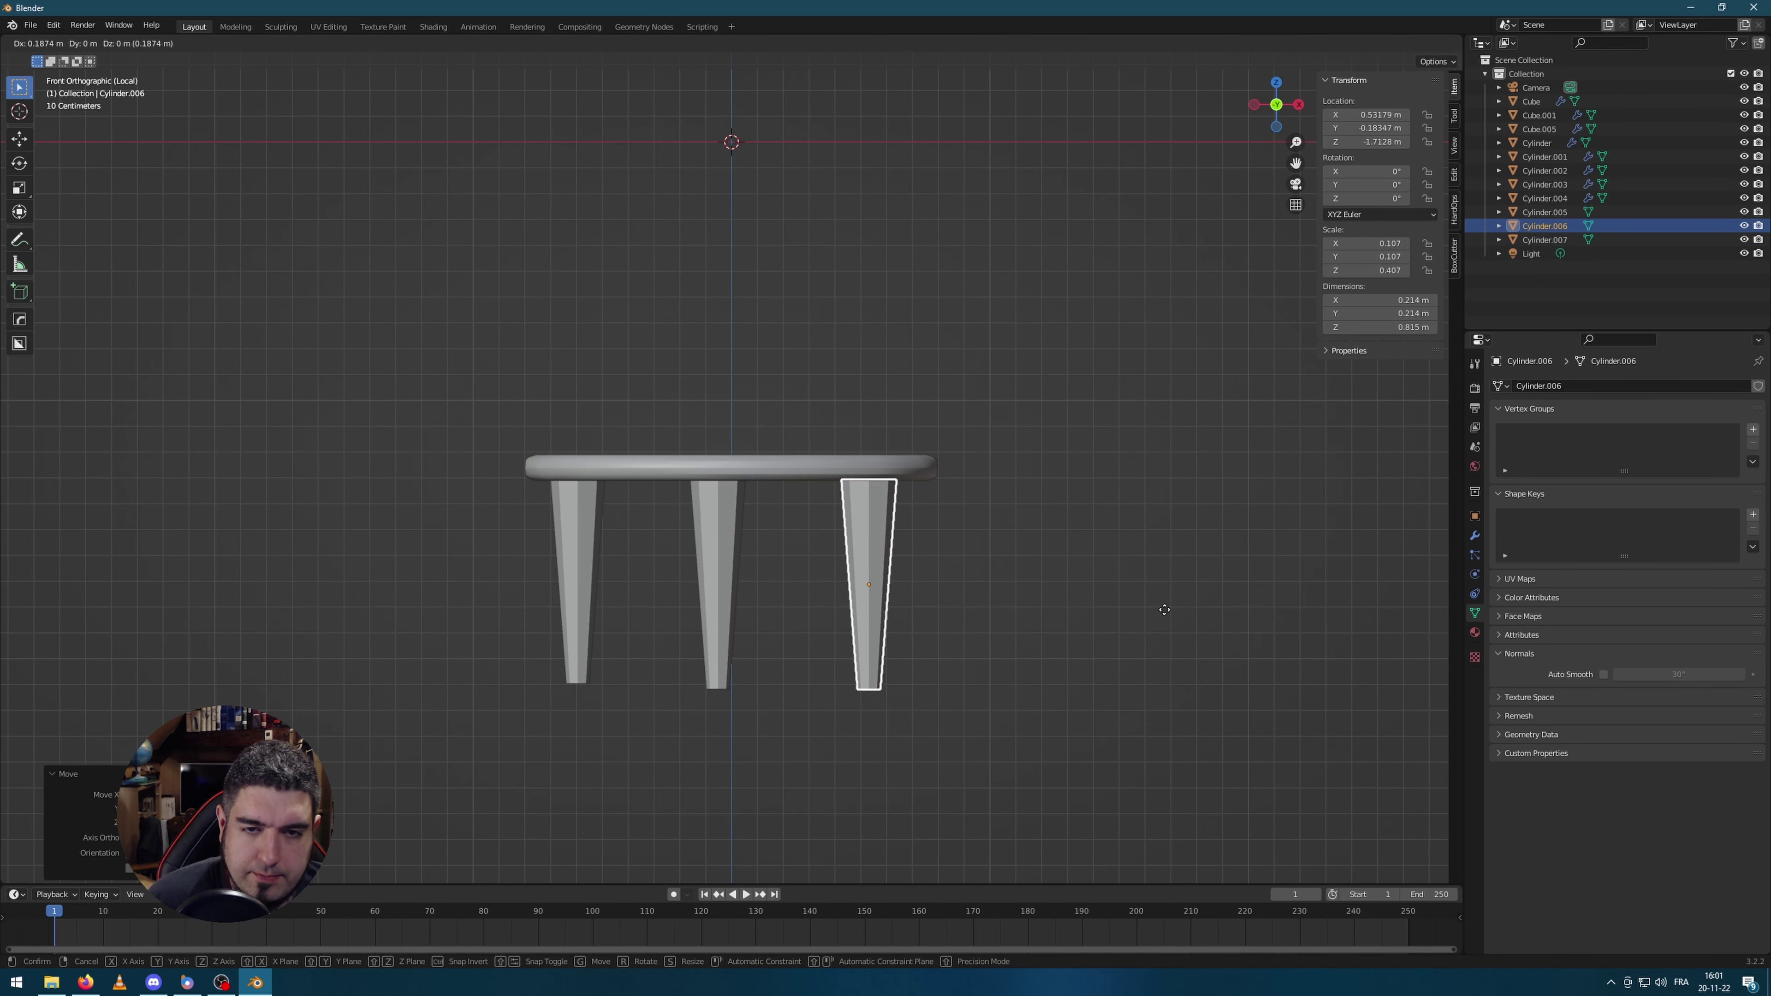
left_click(1270, 535)
left_click(1271, 535)
Step: From the bottom view, reposition the two outer legs to about X -0.53, Y -0.19 m and X 0.49, Y -0.23 m
middle_click_drag(1271, 535, 828, 346)
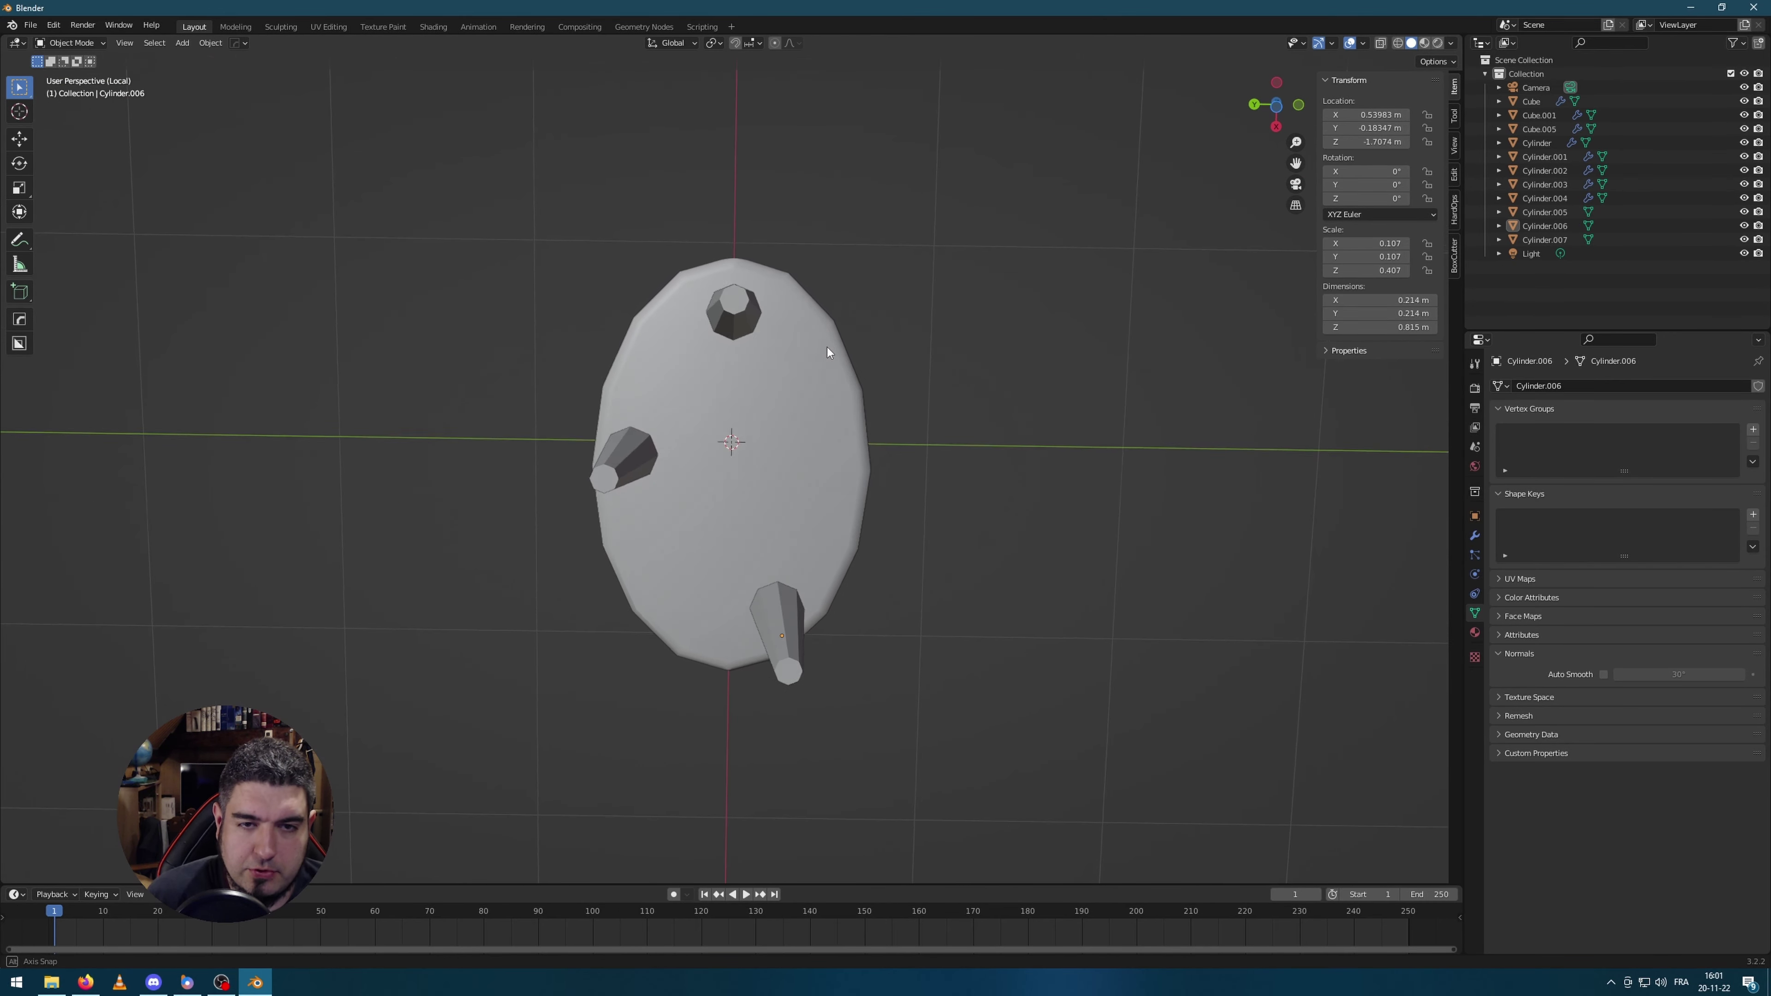
left_click(745, 310)
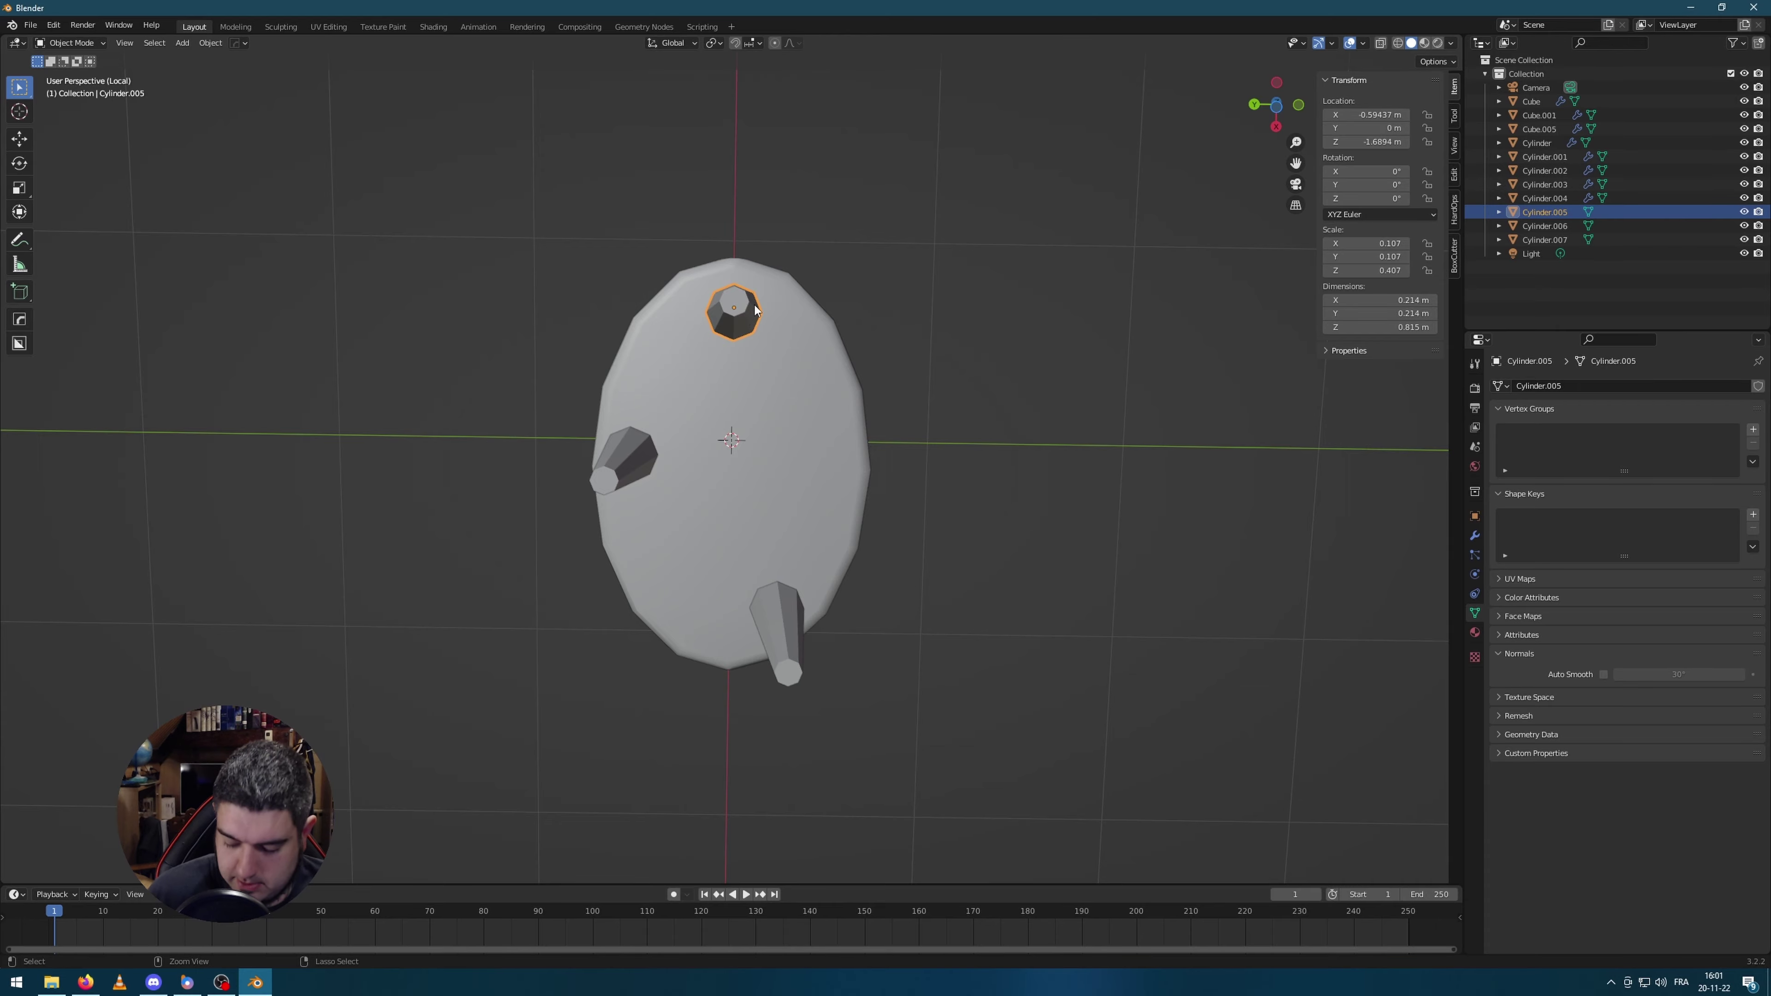
key("ctrl+KP_7")
key("g")
left_click(663, 364)
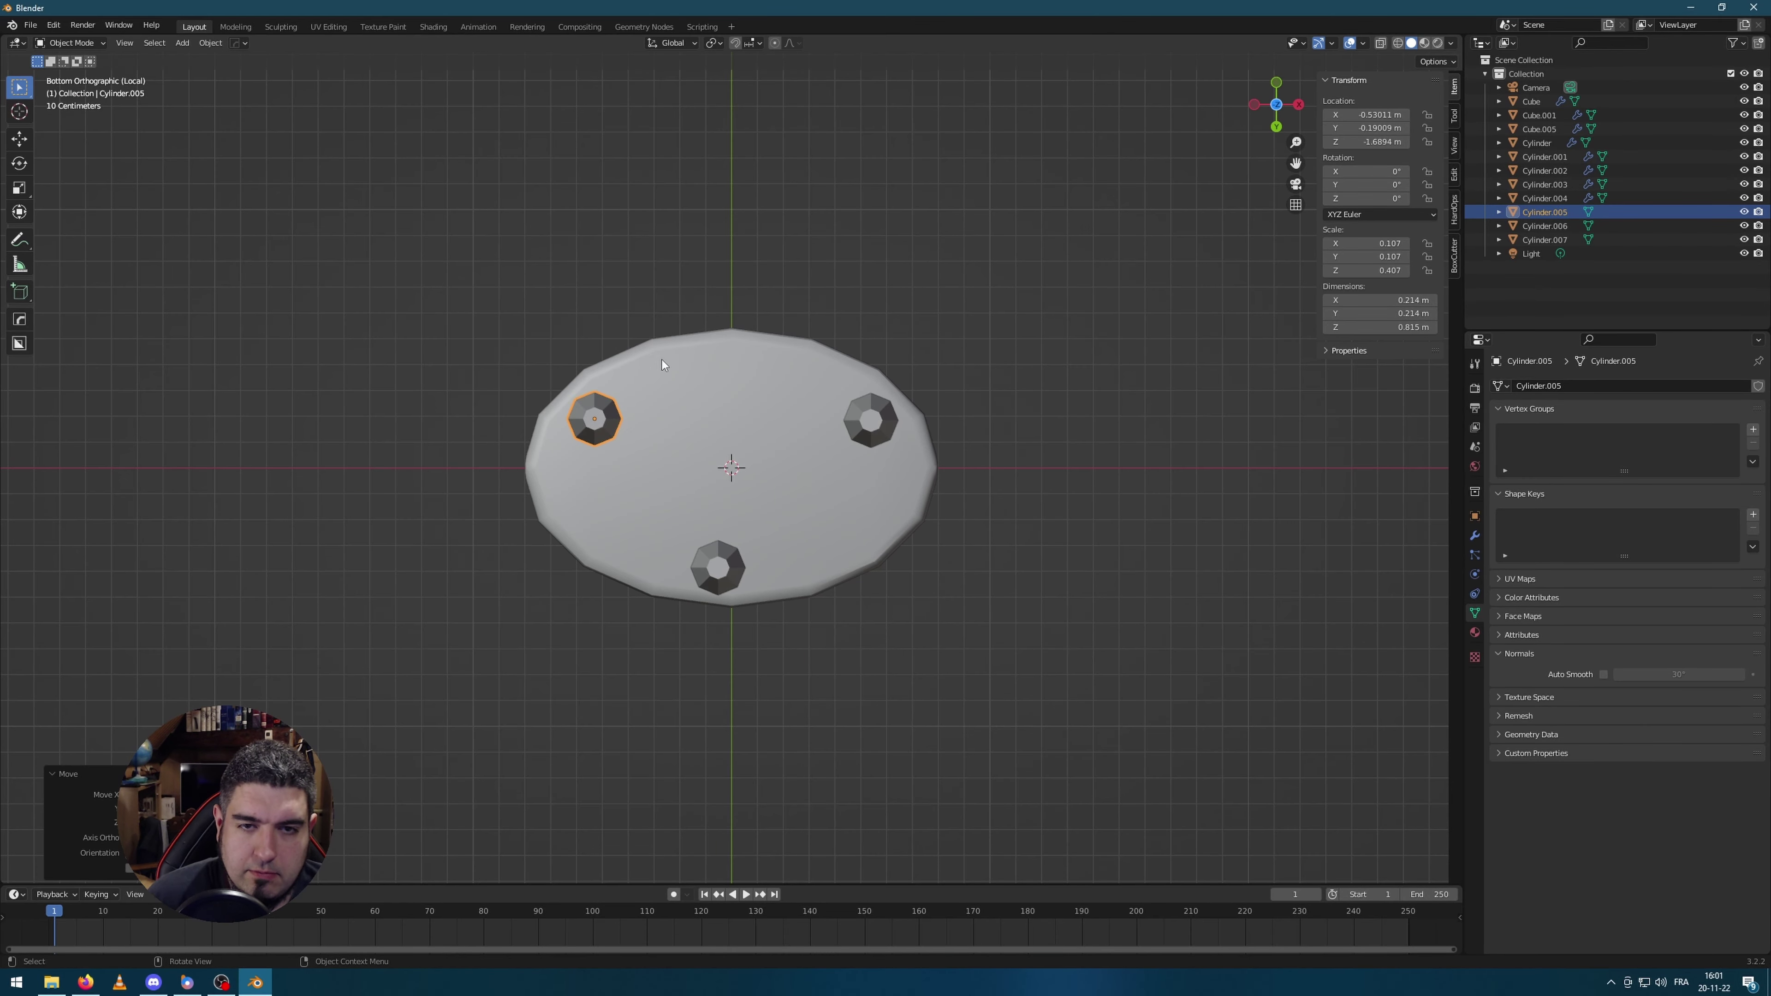
left_click(888, 429)
key("g")
left_click(870, 410)
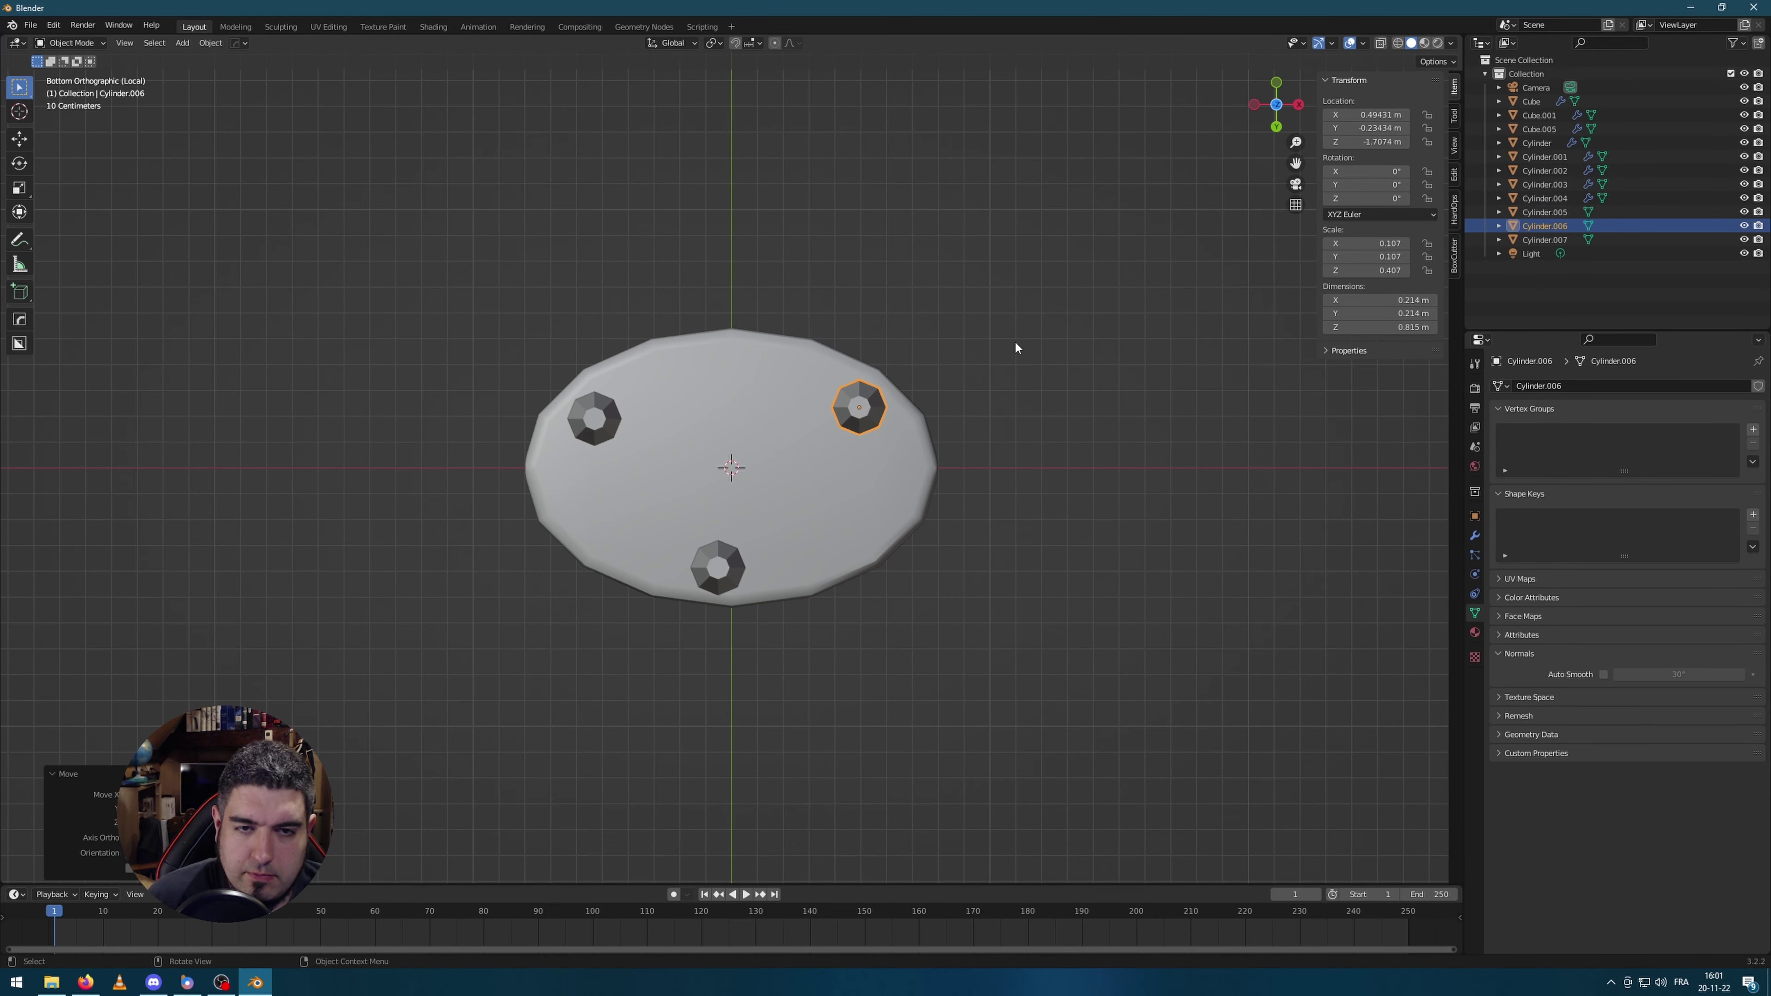
Step: Select all three table legs and join them into a single object
middle_click_drag(1020, 348, 779, 325)
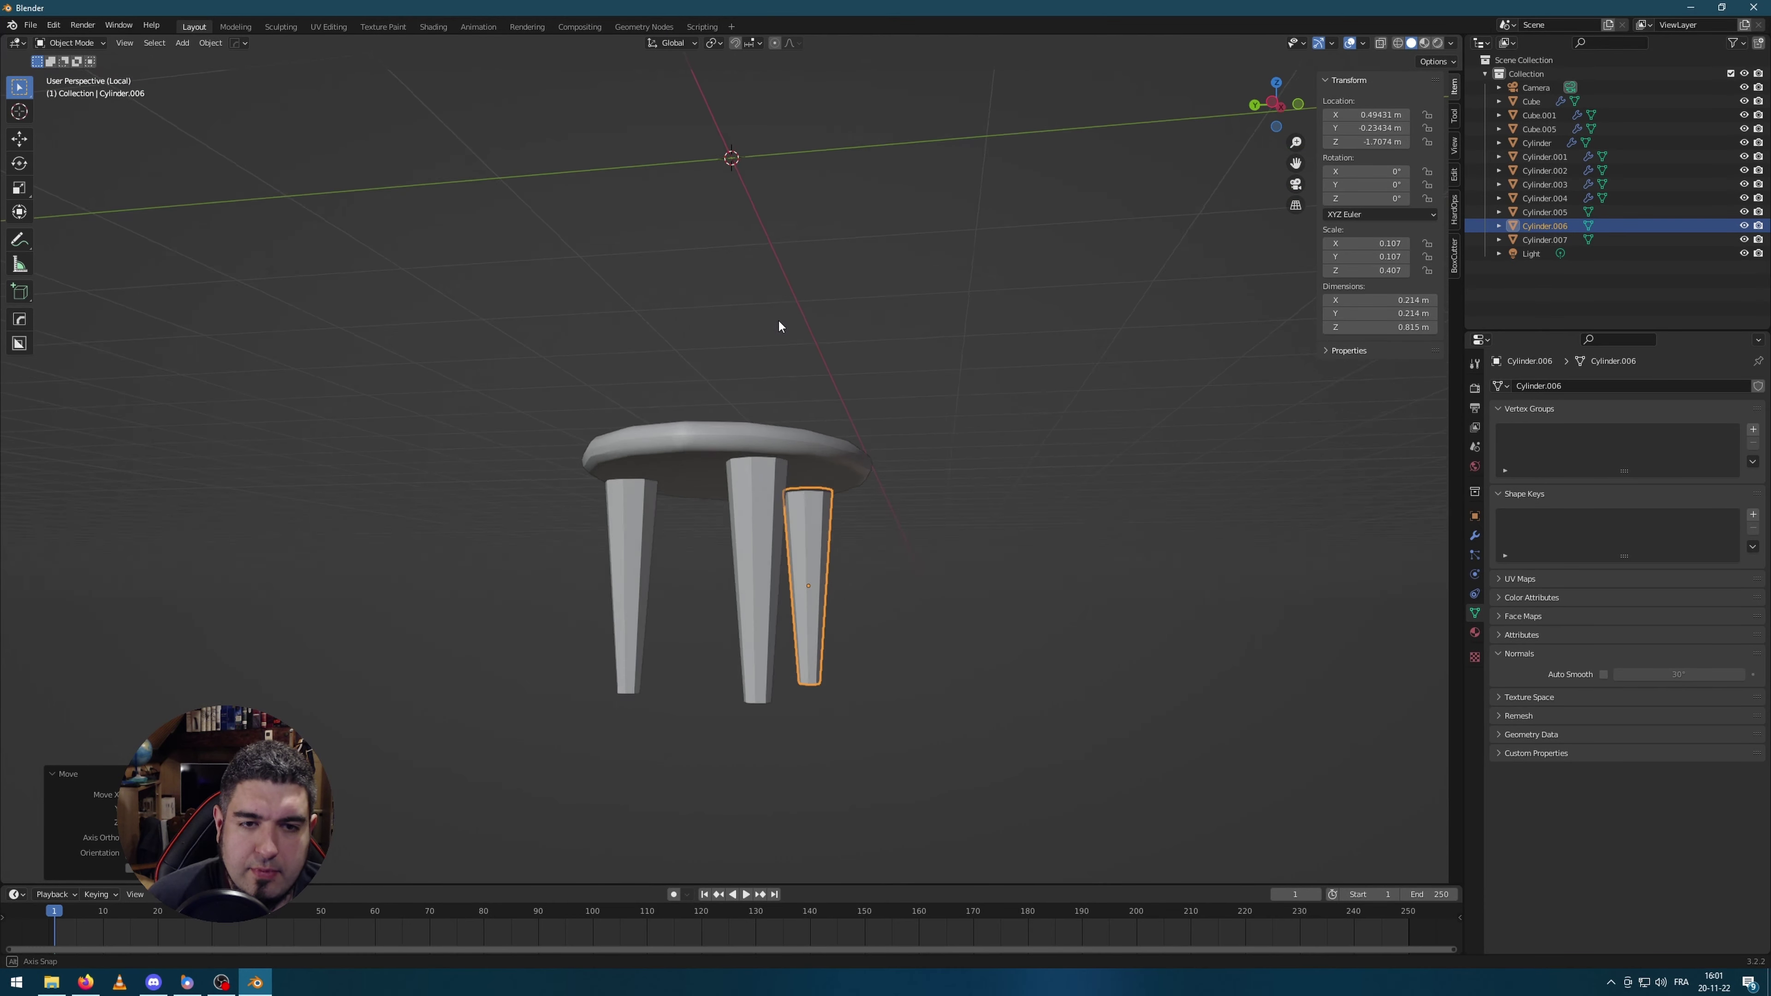
left_click(649, 562)
middle_click_drag(649, 562, 1158, 446)
left_click(688, 579, "shift")
left_click(929, 582, "shift")
key("ctrl+j")
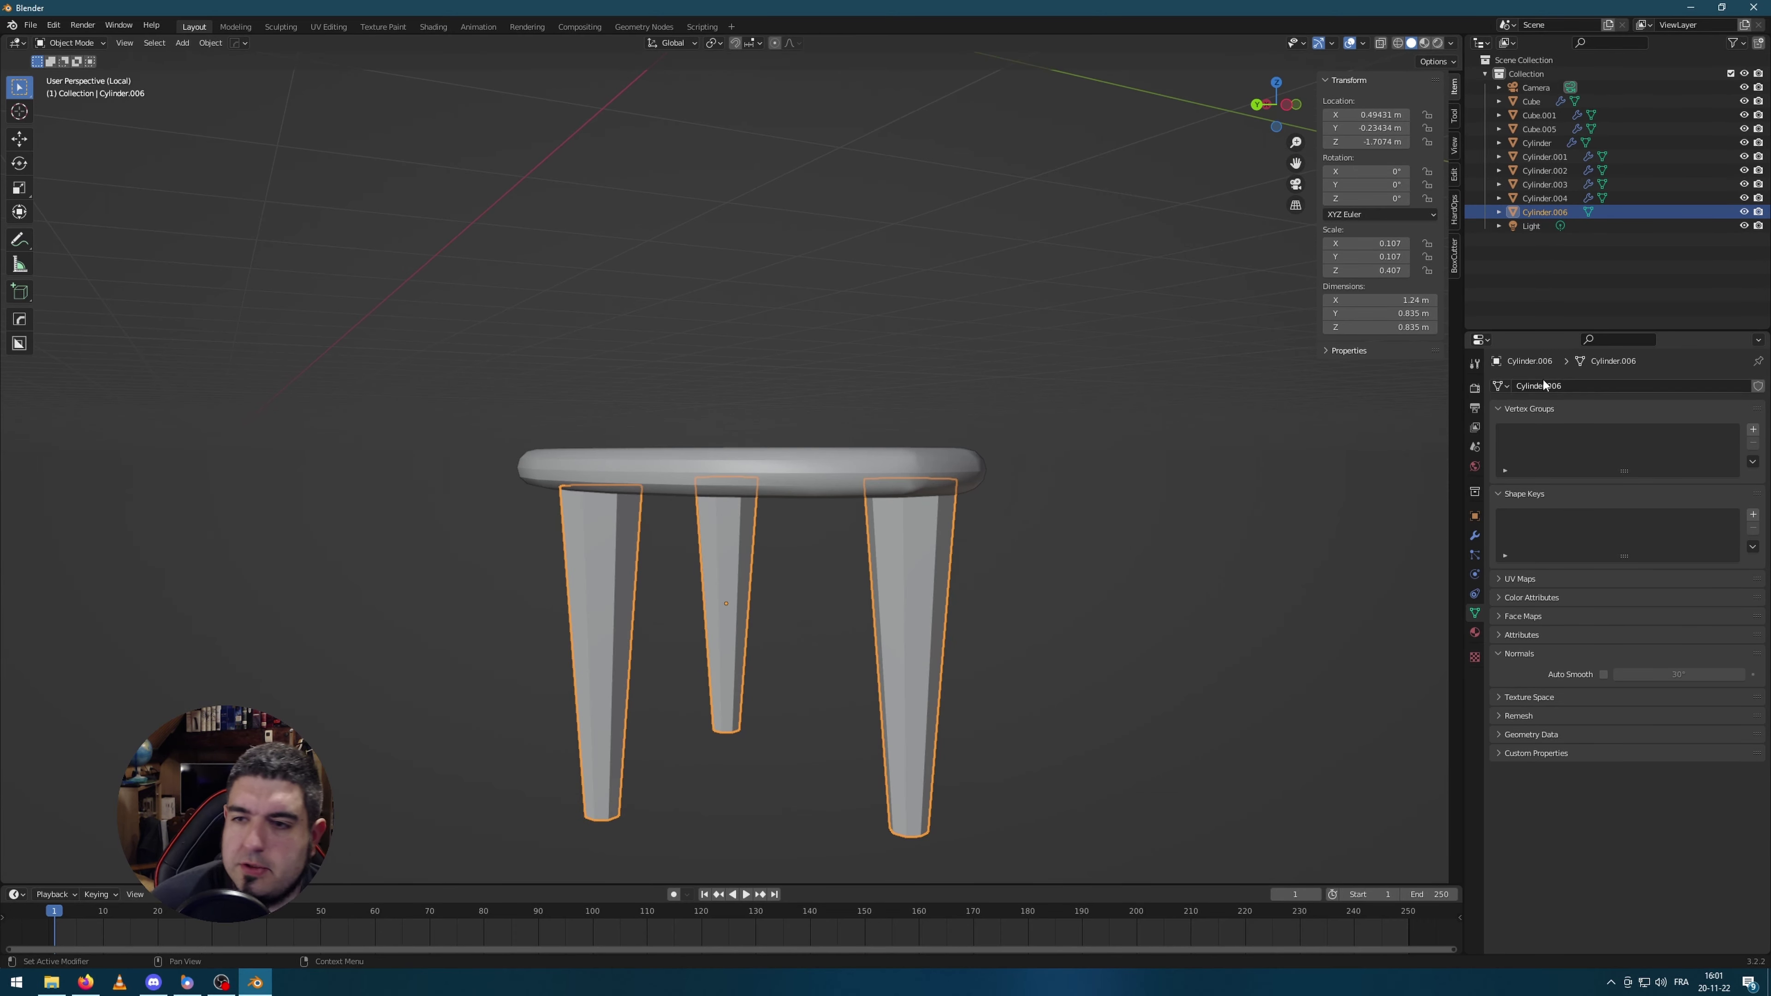
Step: Add a Bevel modifier to the joined legs
left_click(1476, 538)
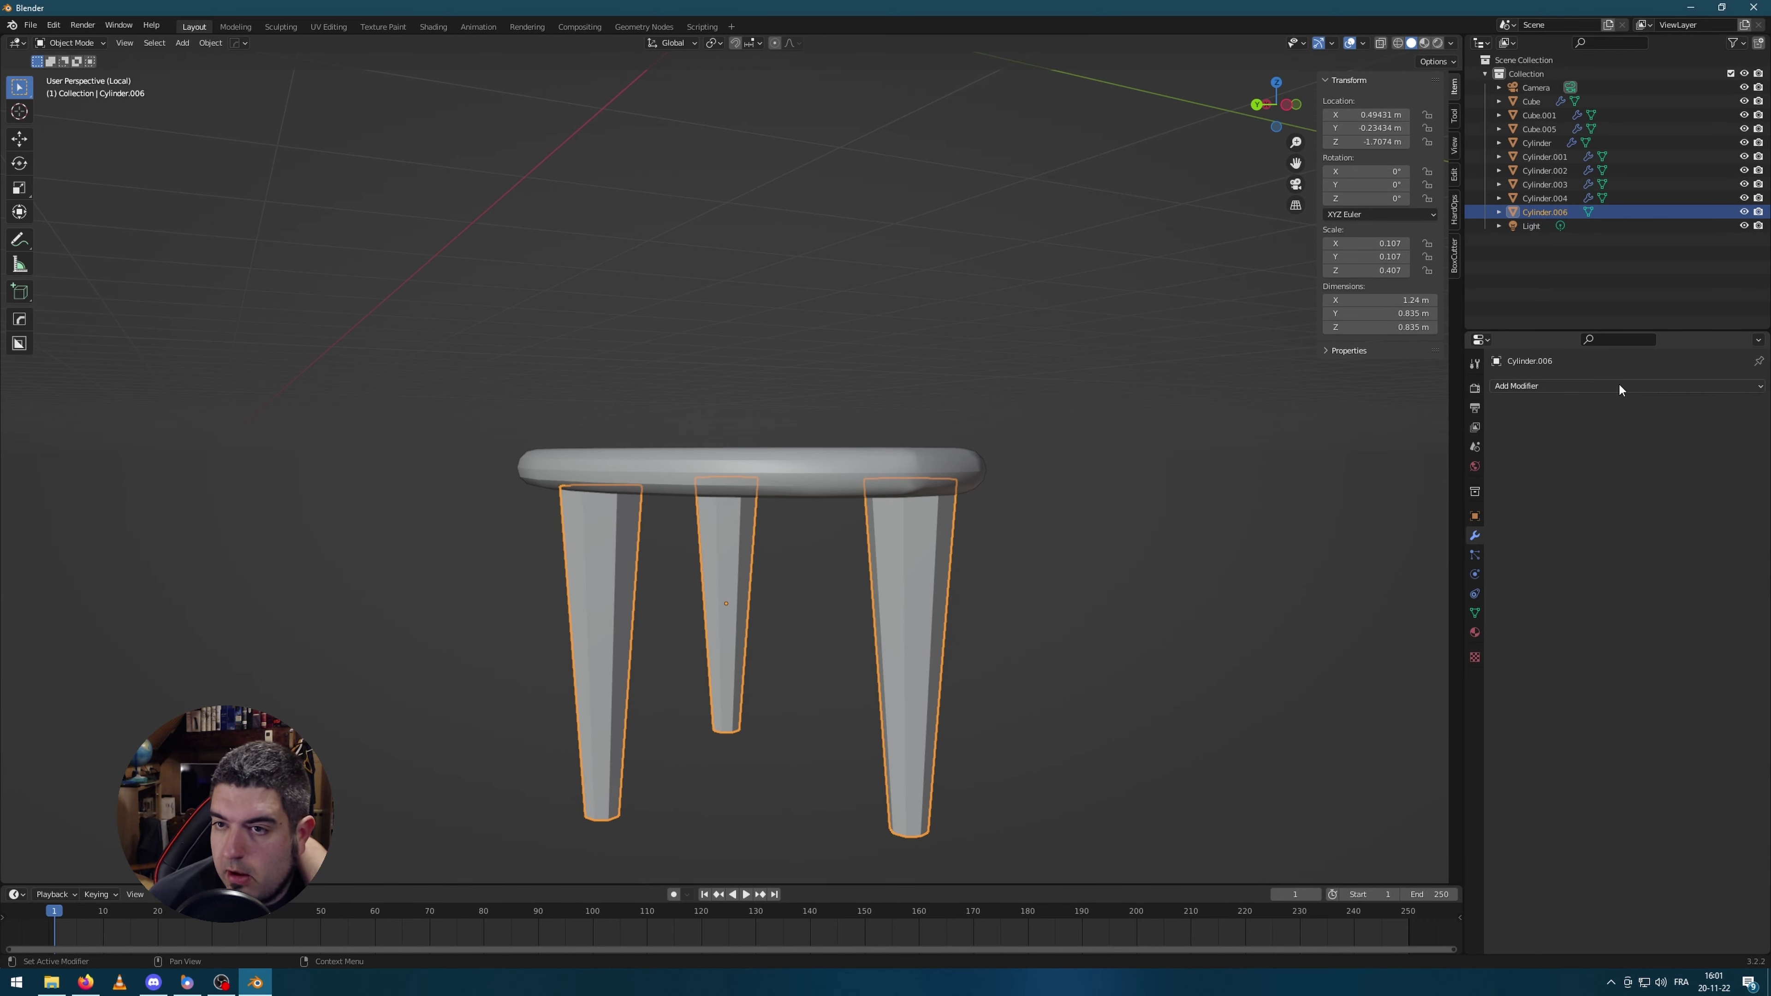
left_click(1618, 384)
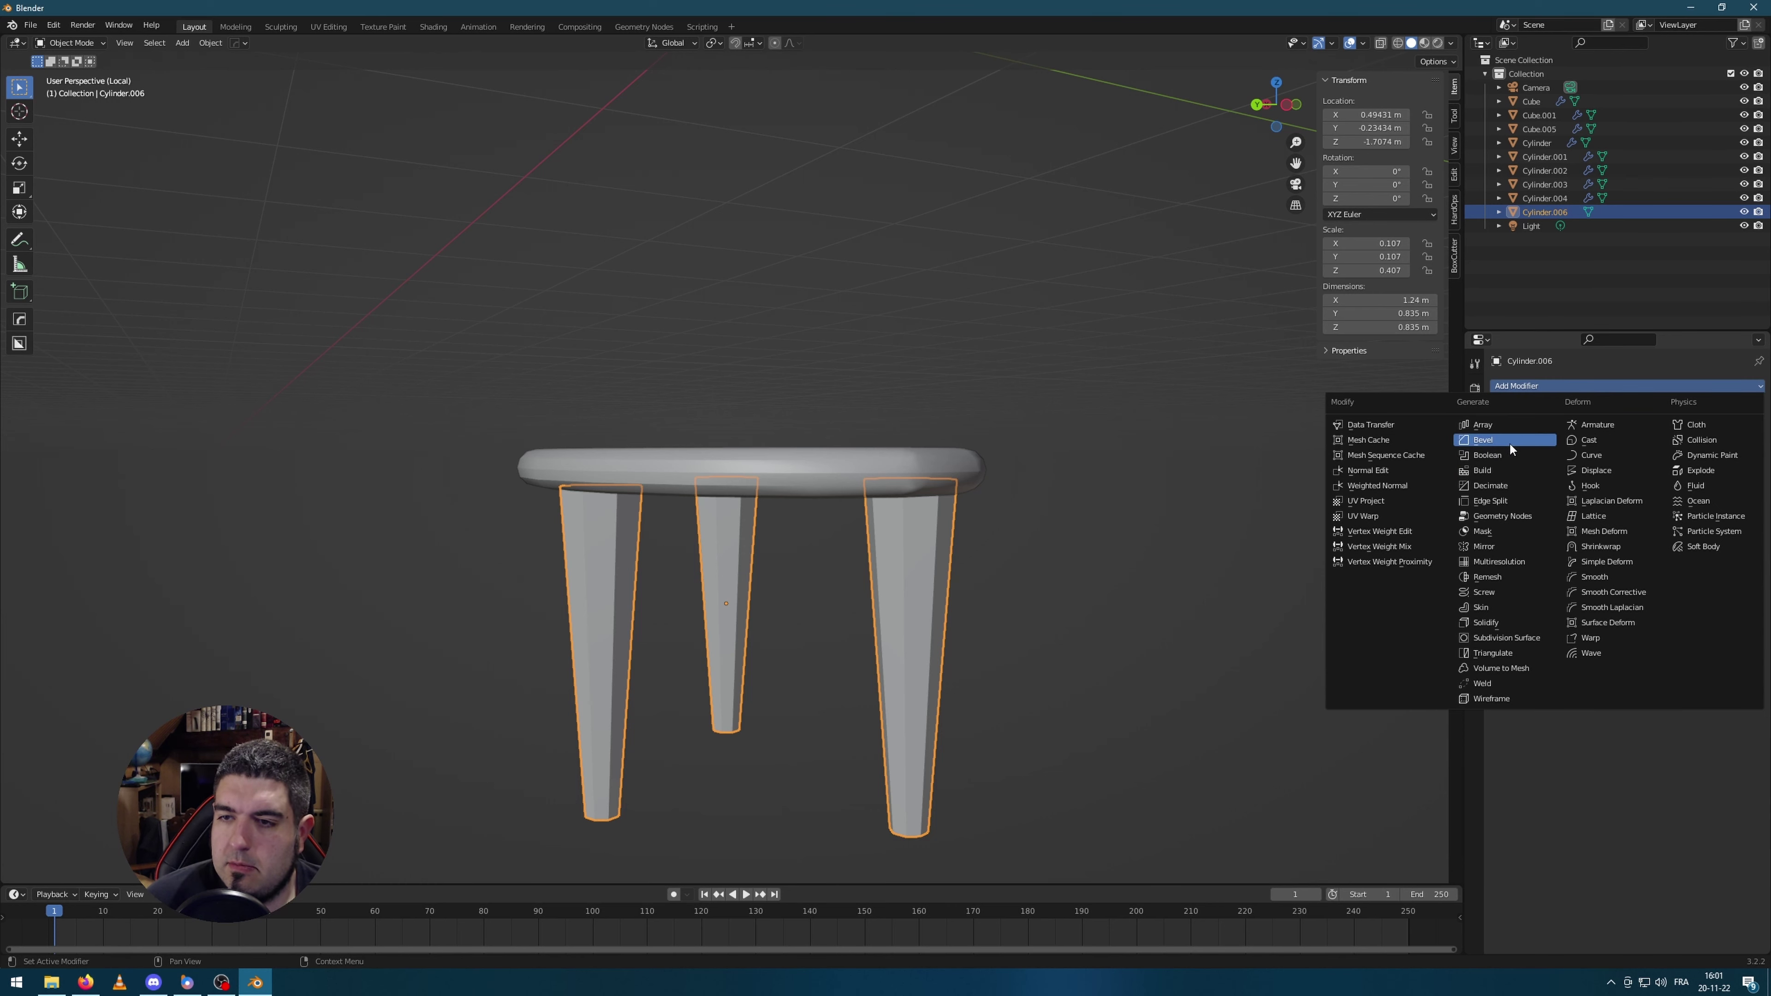
left_click(1483, 440)
scroll(1161, 520, "down", 2)
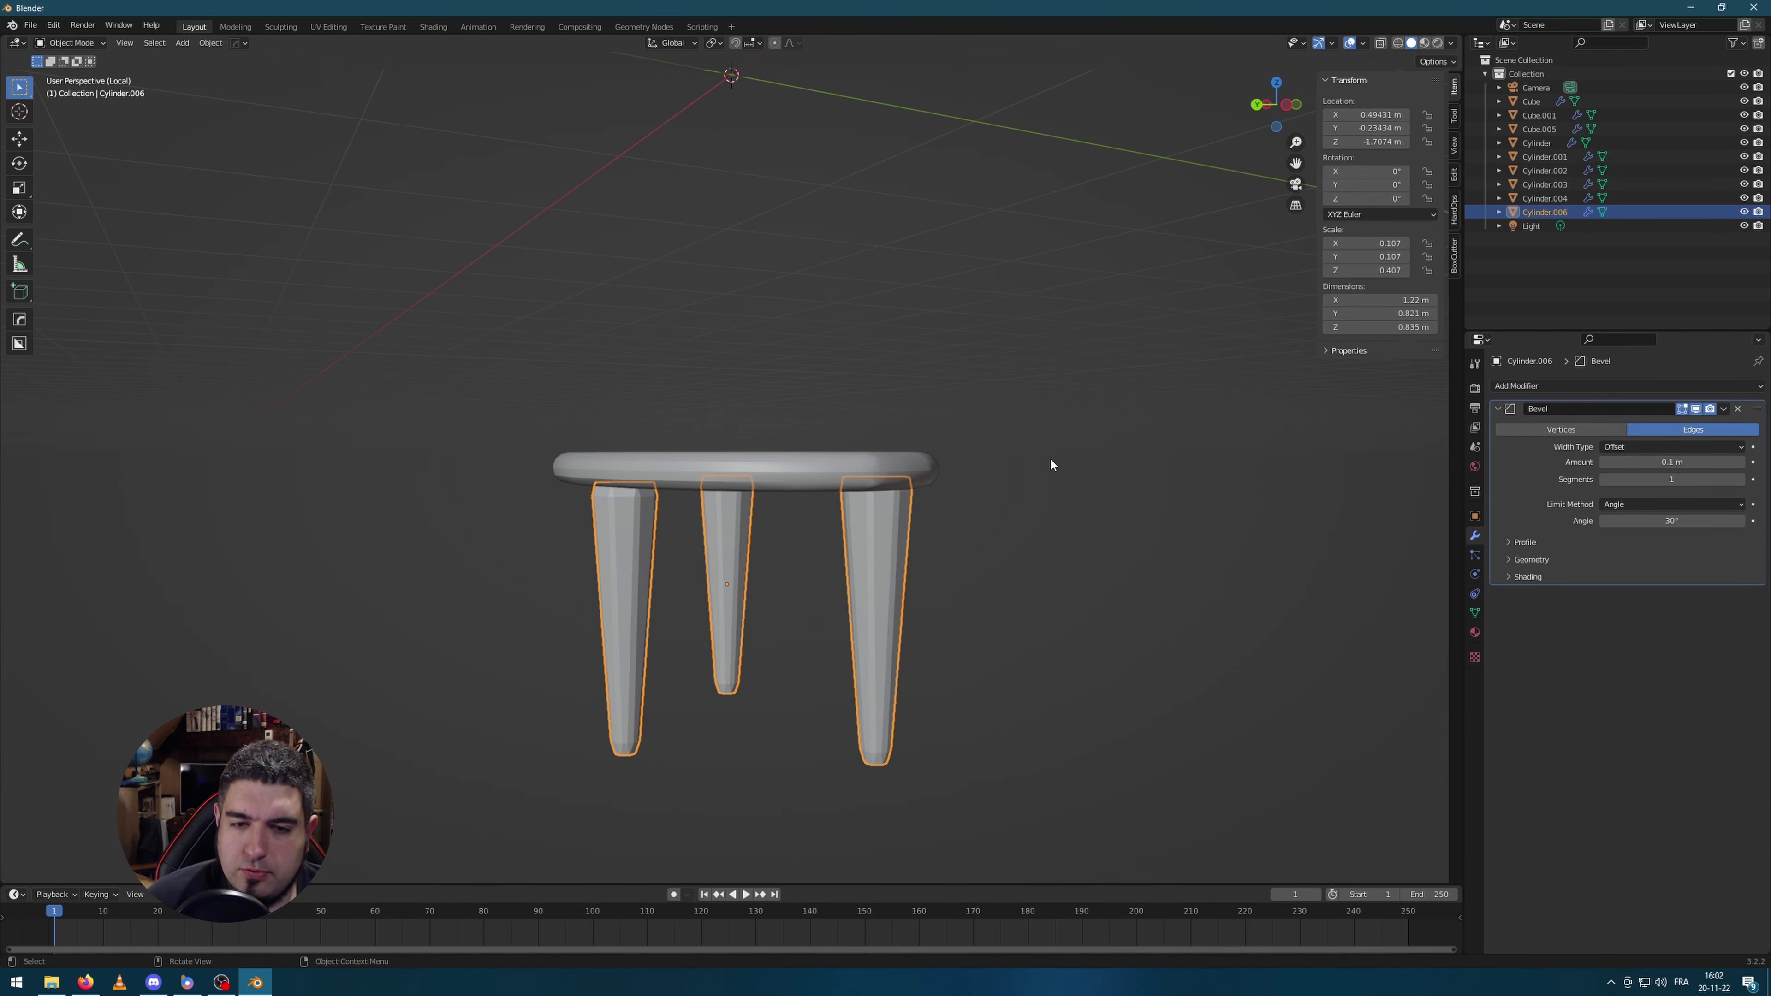
Step: Apply smooth shading to the joined legs and the tabletop
left_click(1188, 495)
middle_click_drag(1187, 495, 1085, 516)
left_click(911, 565)
right_click(912, 565)
left_click(895, 572)
left_click(754, 512)
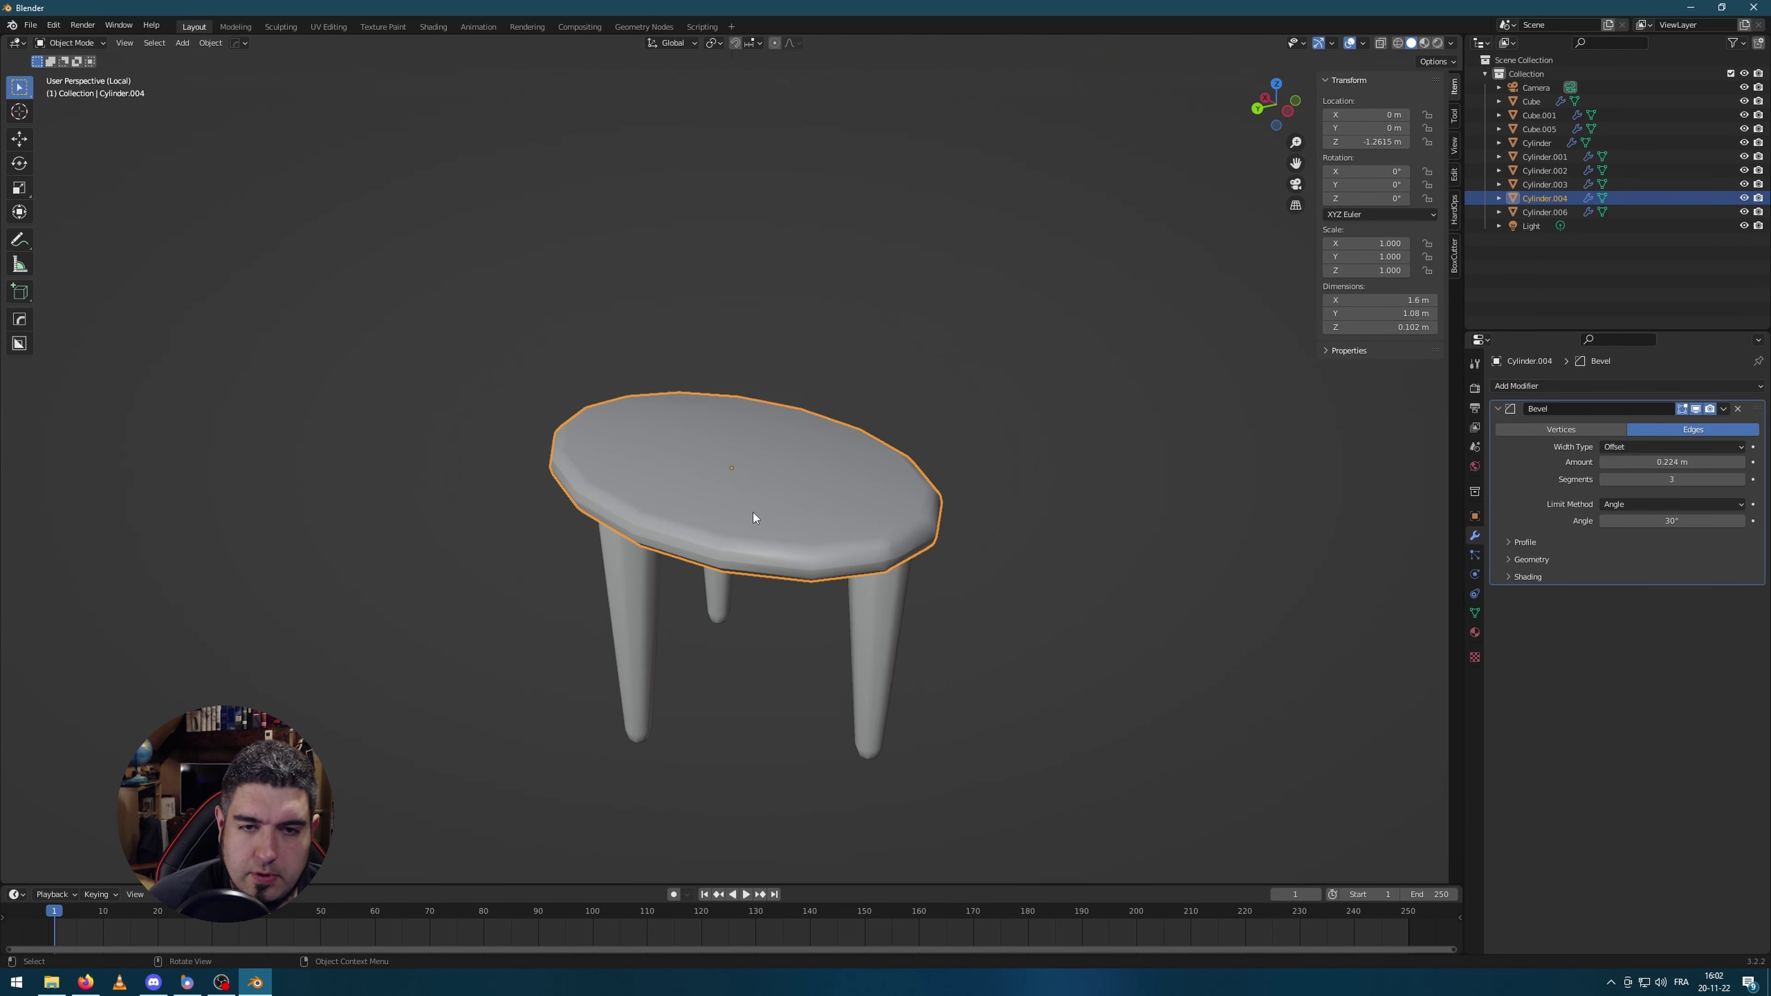
right_click(753, 512)
left_click(753, 512)
middle_click_drag(753, 512, 1050, 533)
left_click(1050, 533)
Step: Leave the isolated view to show the whole room and select the tabletop together with its legs
left_click(636, 593)
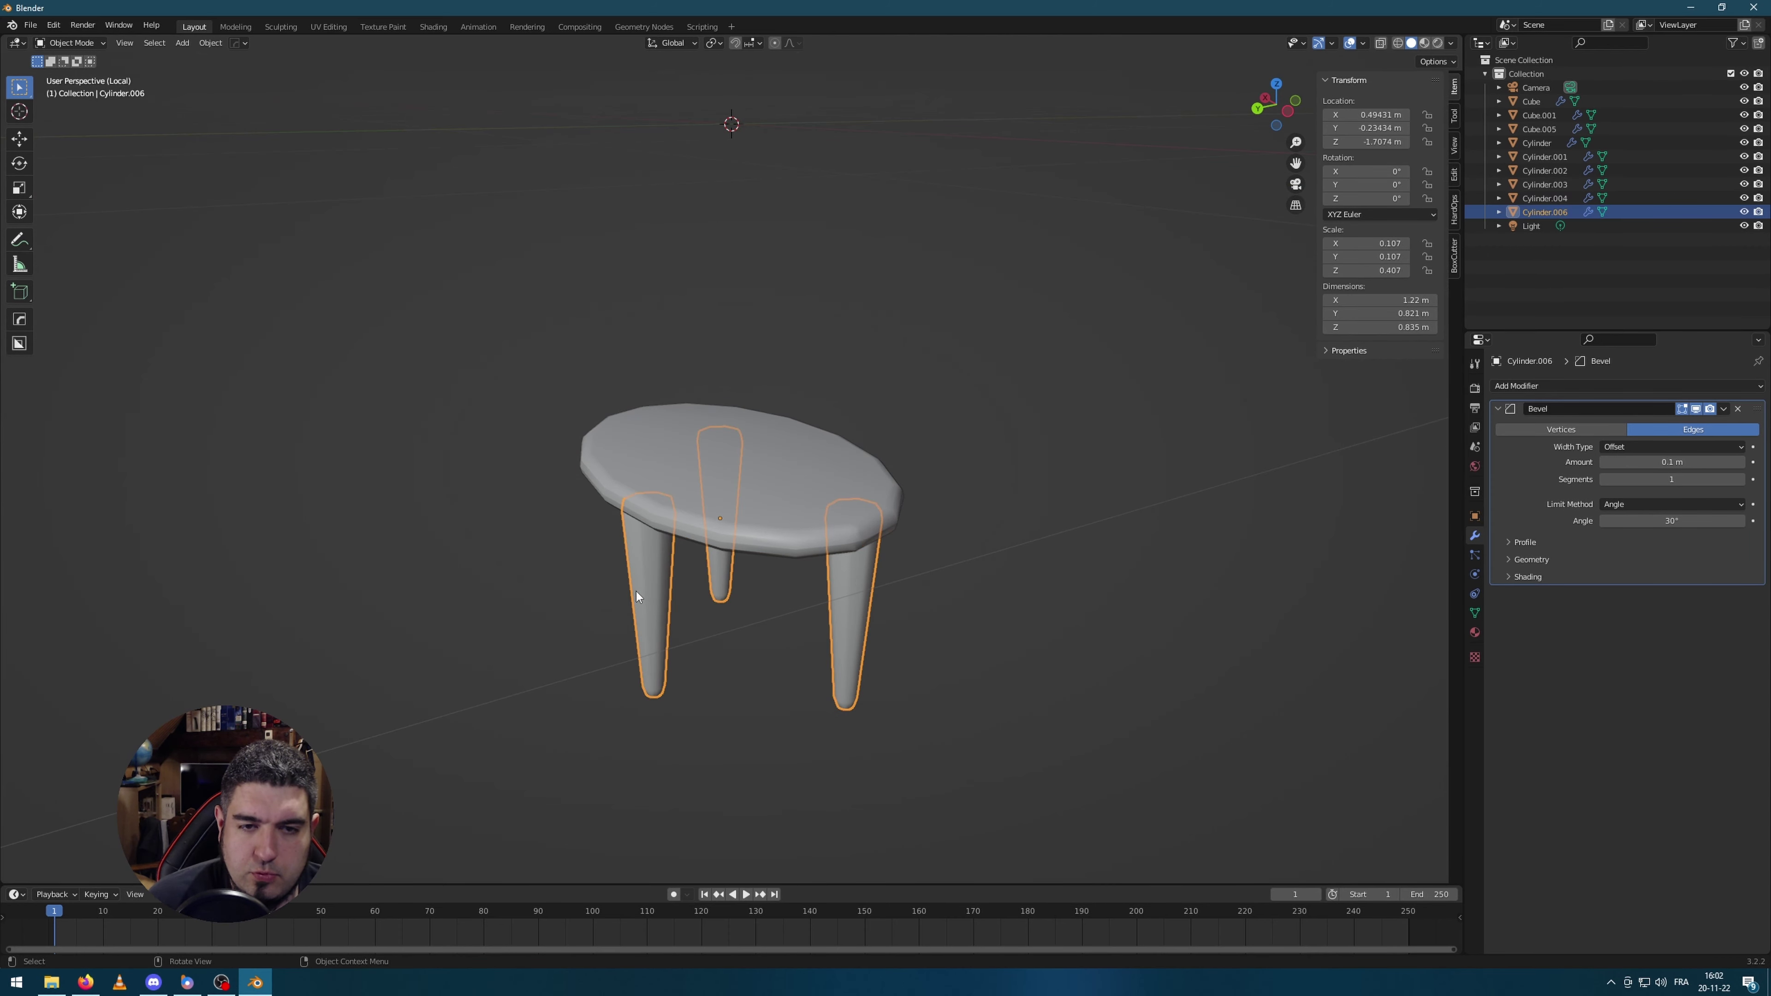
left_click(826, 460)
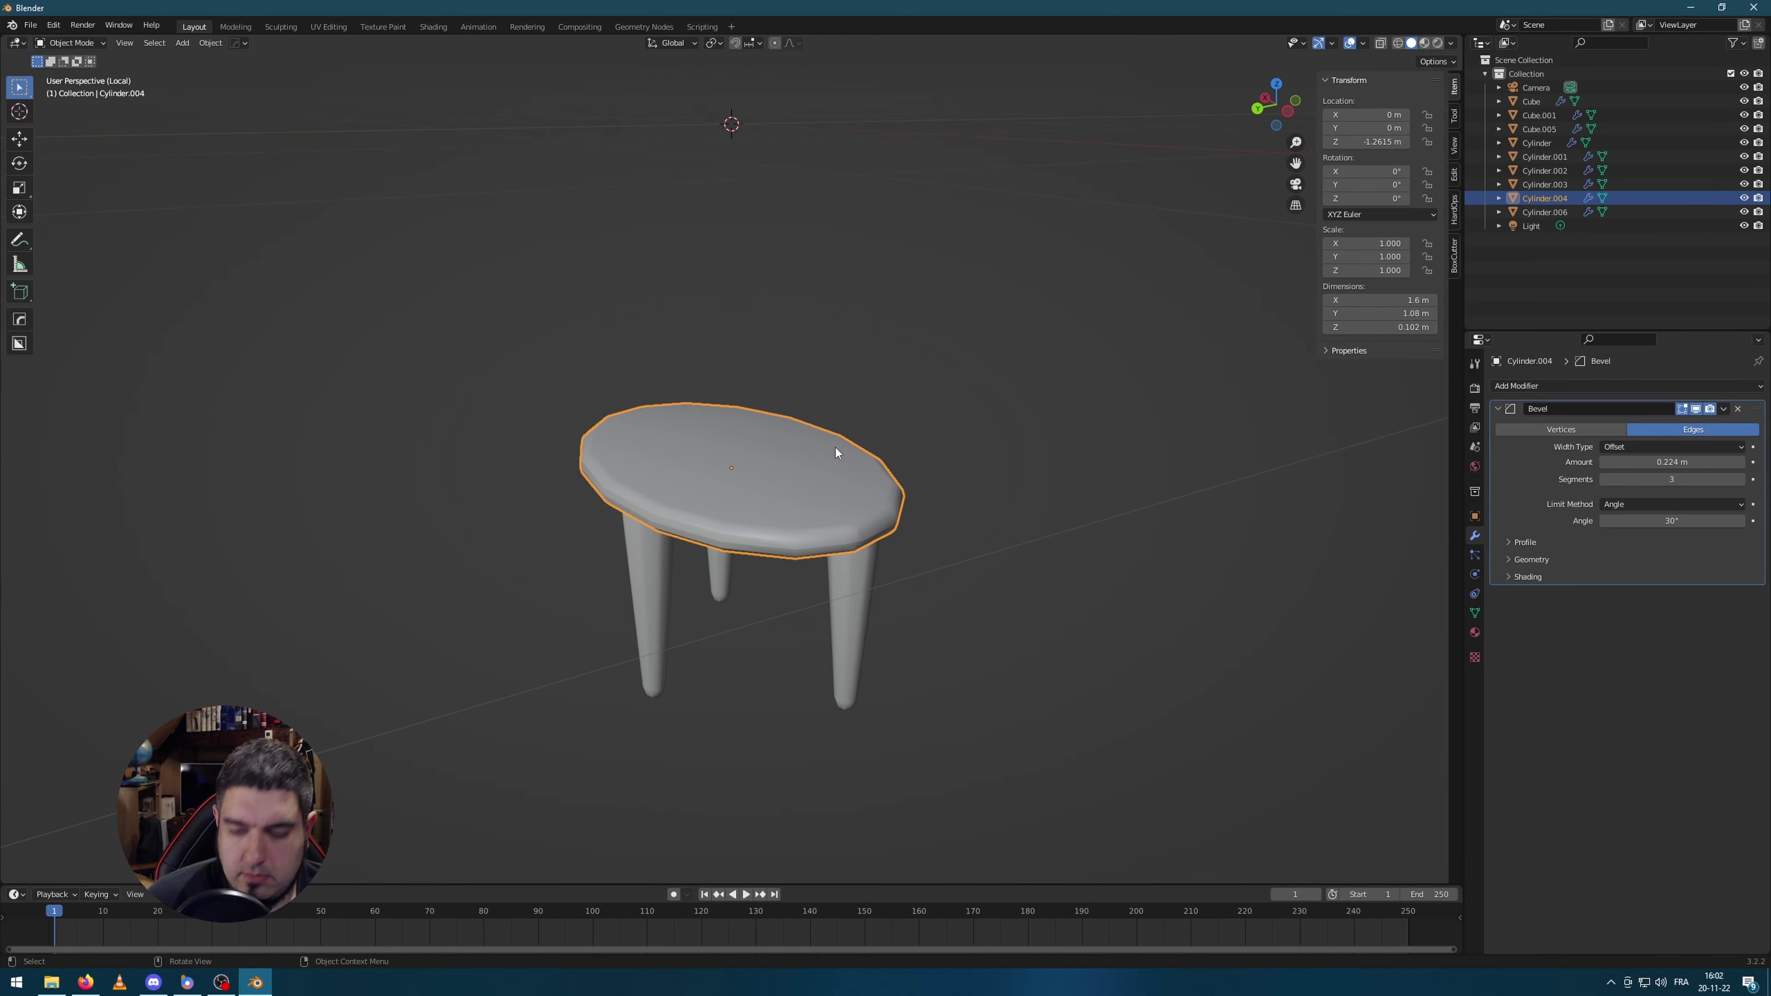
key("KP_Divide")
scroll(955, 473, "down", 3)
left_click(762, 630, "shift")
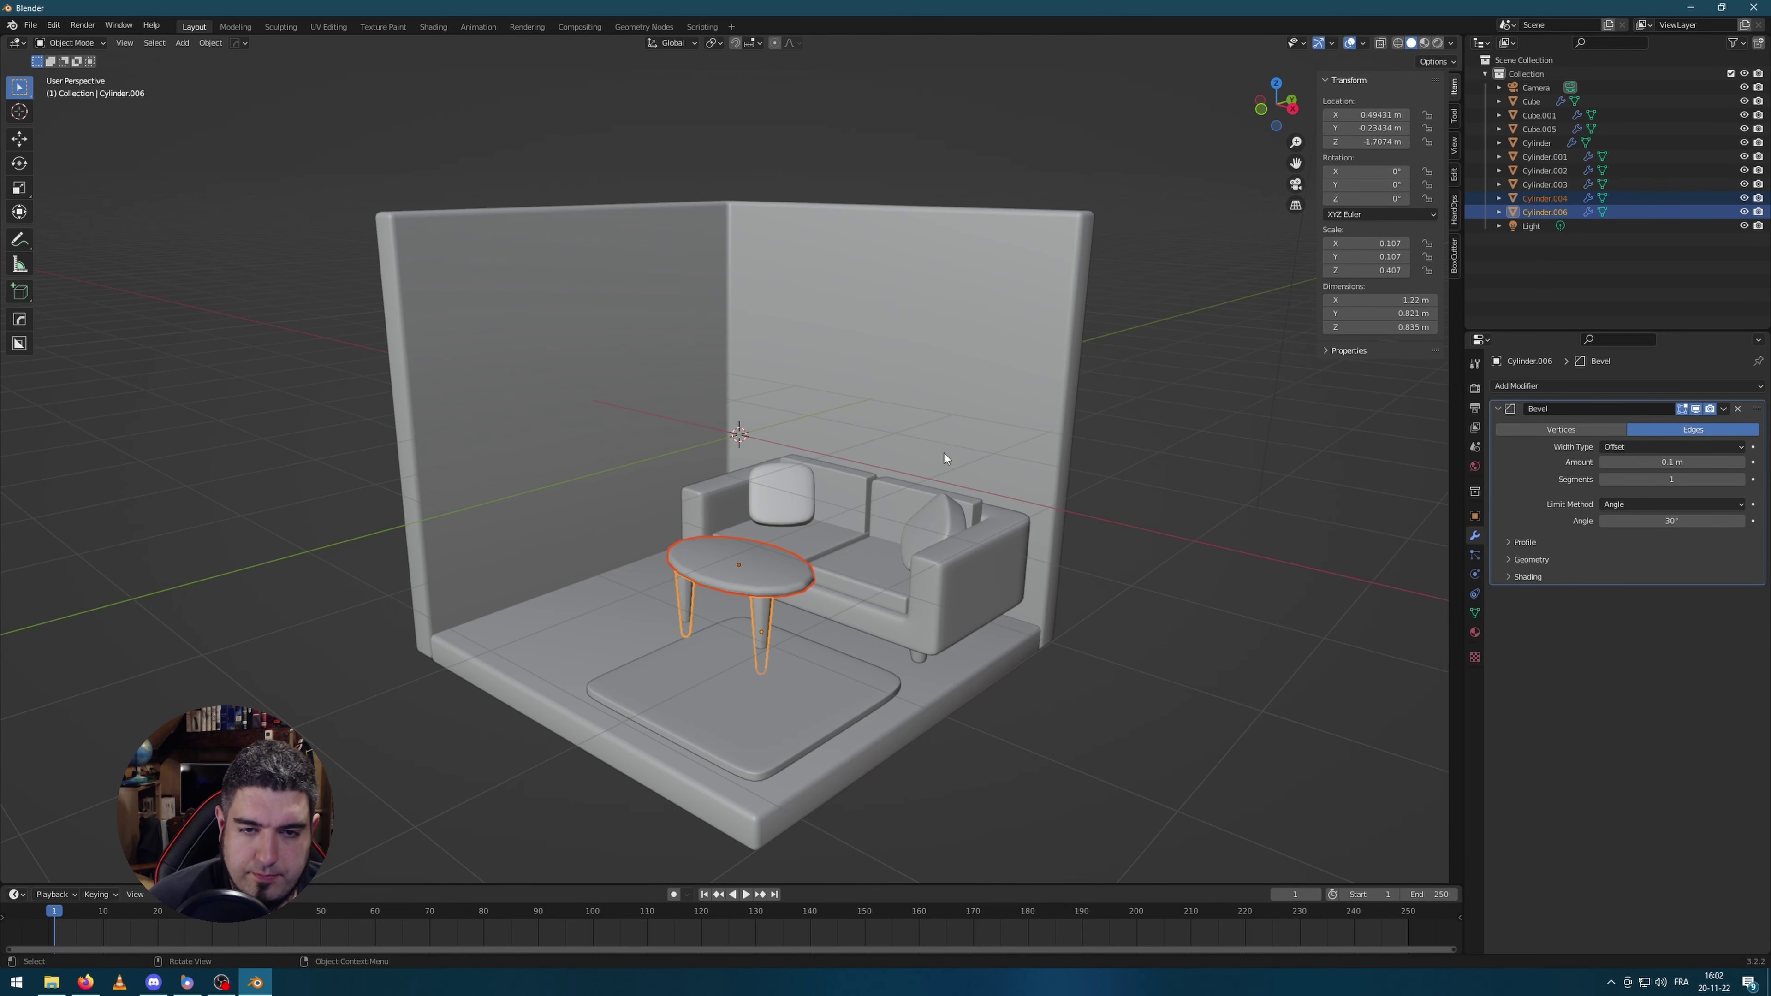
Step: Try to rotate the tabletop and legs about 25.5° around the Z axis
middle_click_drag(945, 458, 974, 465)
key("r")
key("z")
left_click(923, 599)
key("g")
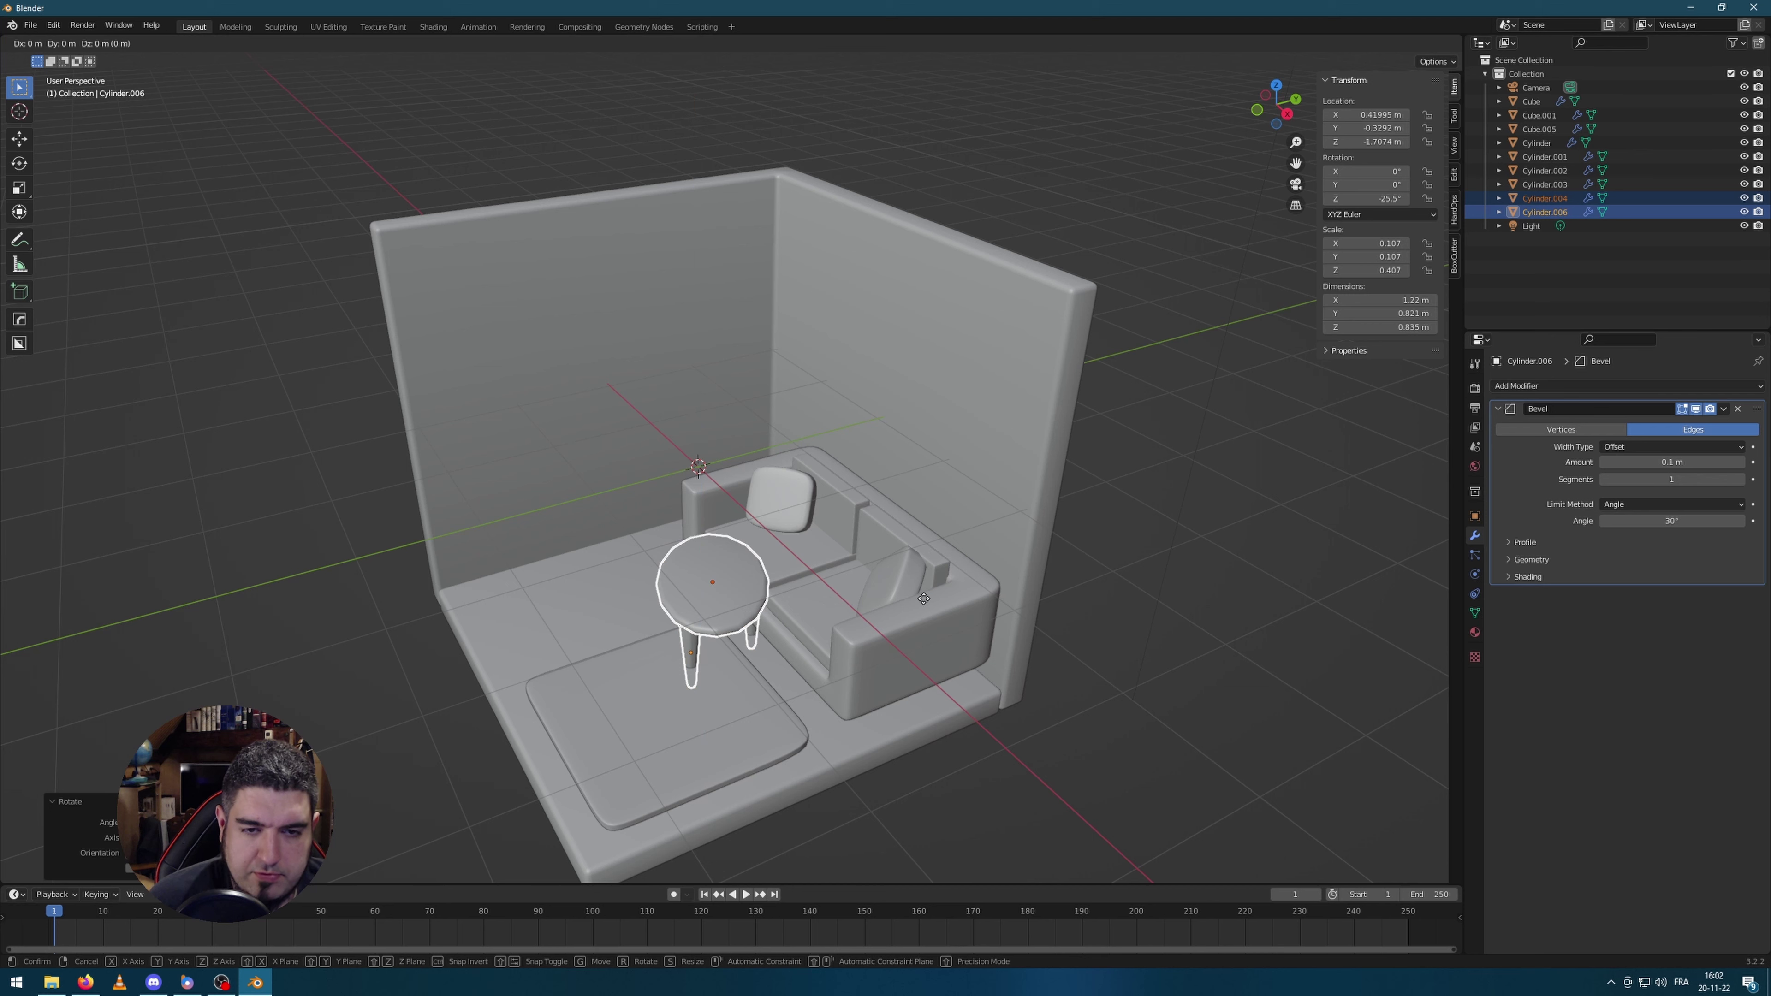
key("Escape")
key("ctrl+z")
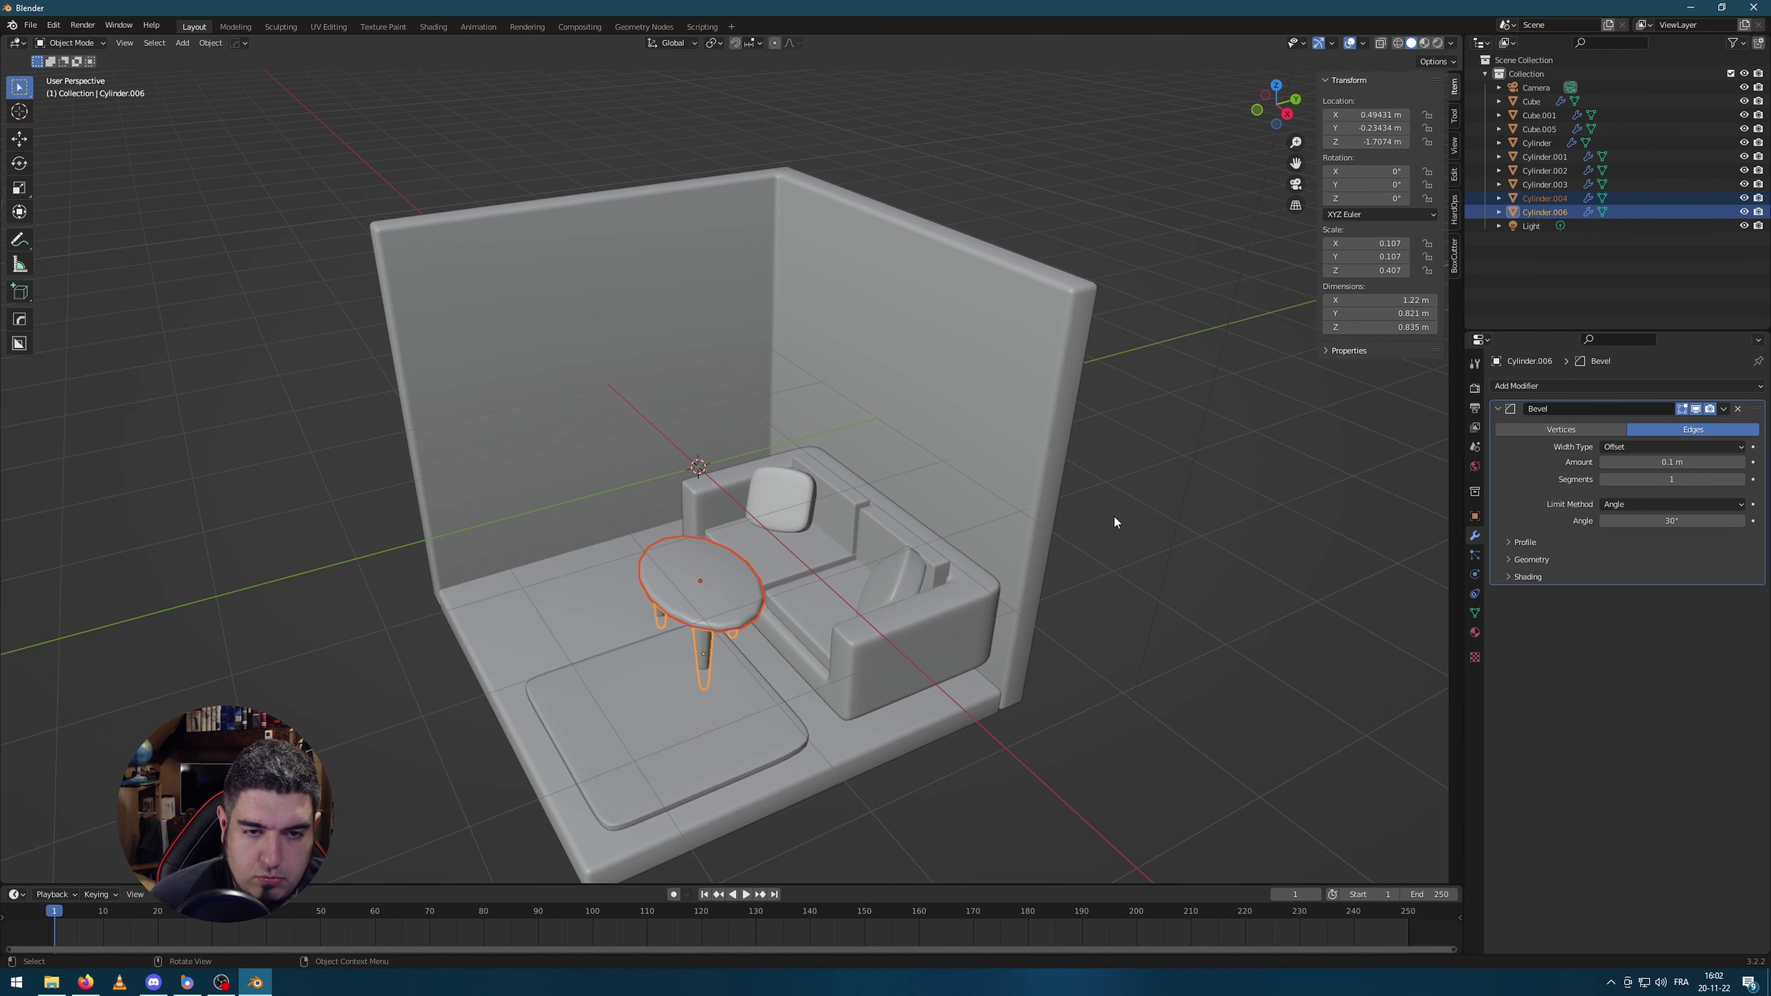
Step: Move the tabletop and legs together onto the rug in front of the sofa, and check their height against the floor
key("g")
left_click(1025, 649)
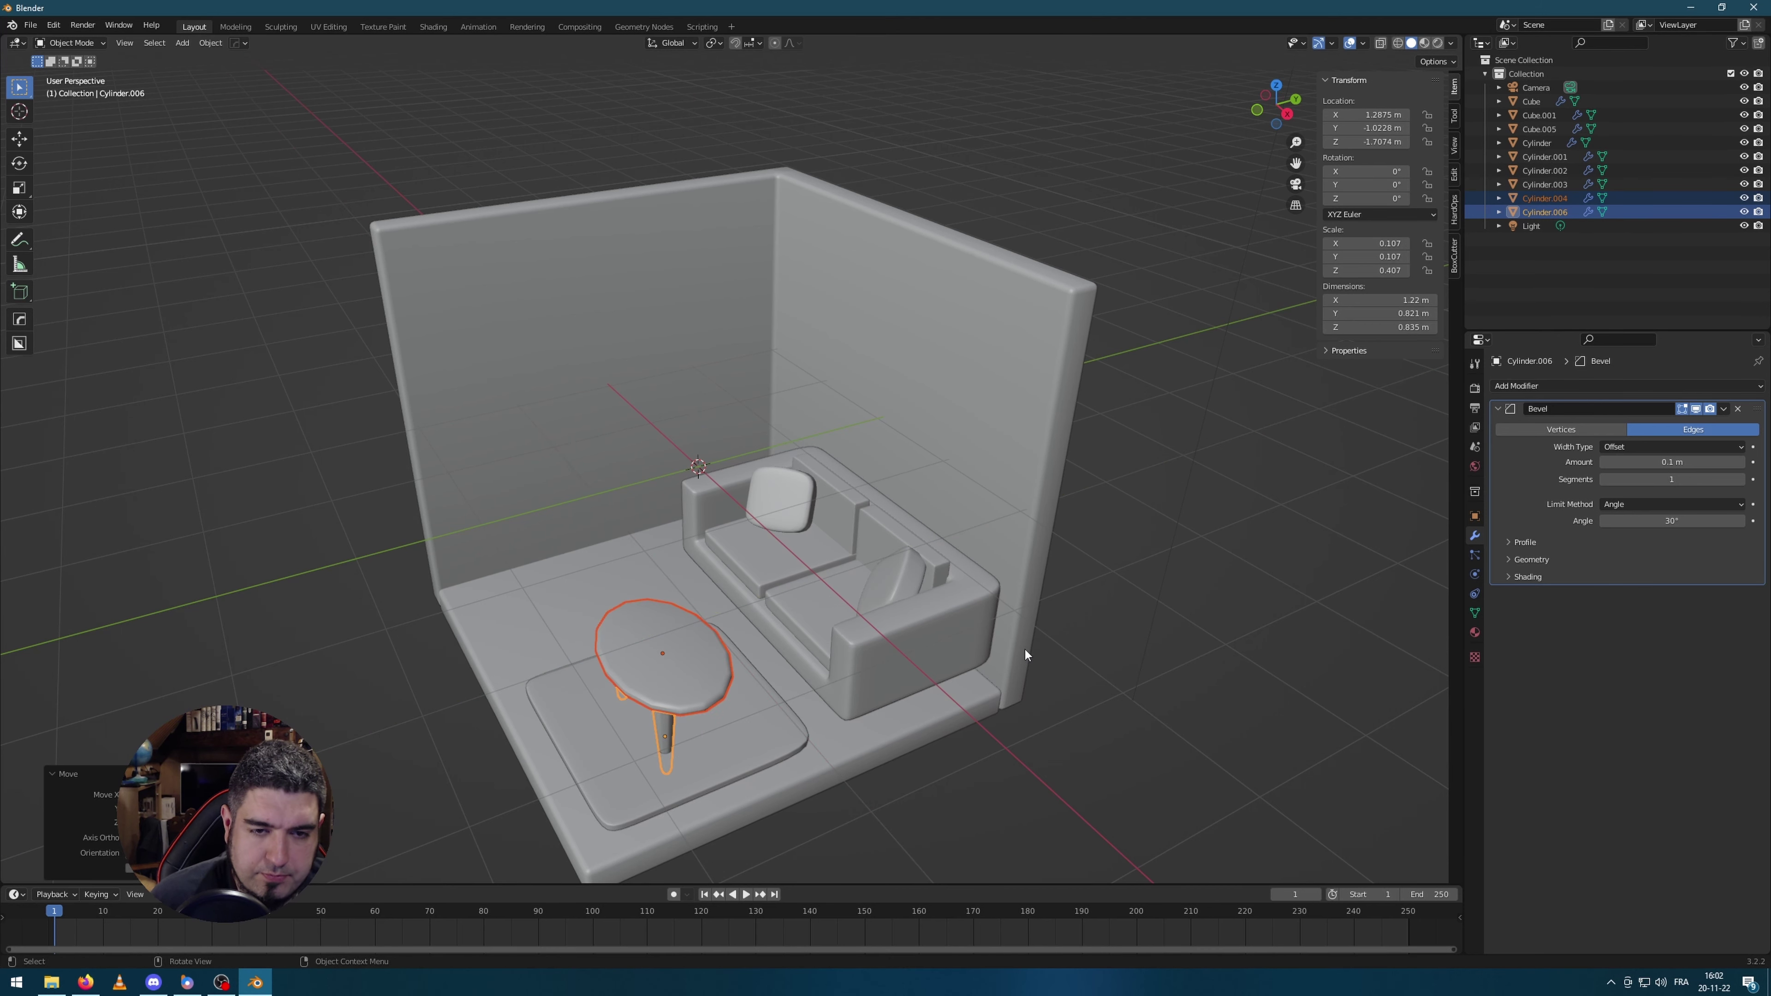
key("KP_1")
scroll(1129, 488, "up", 2)
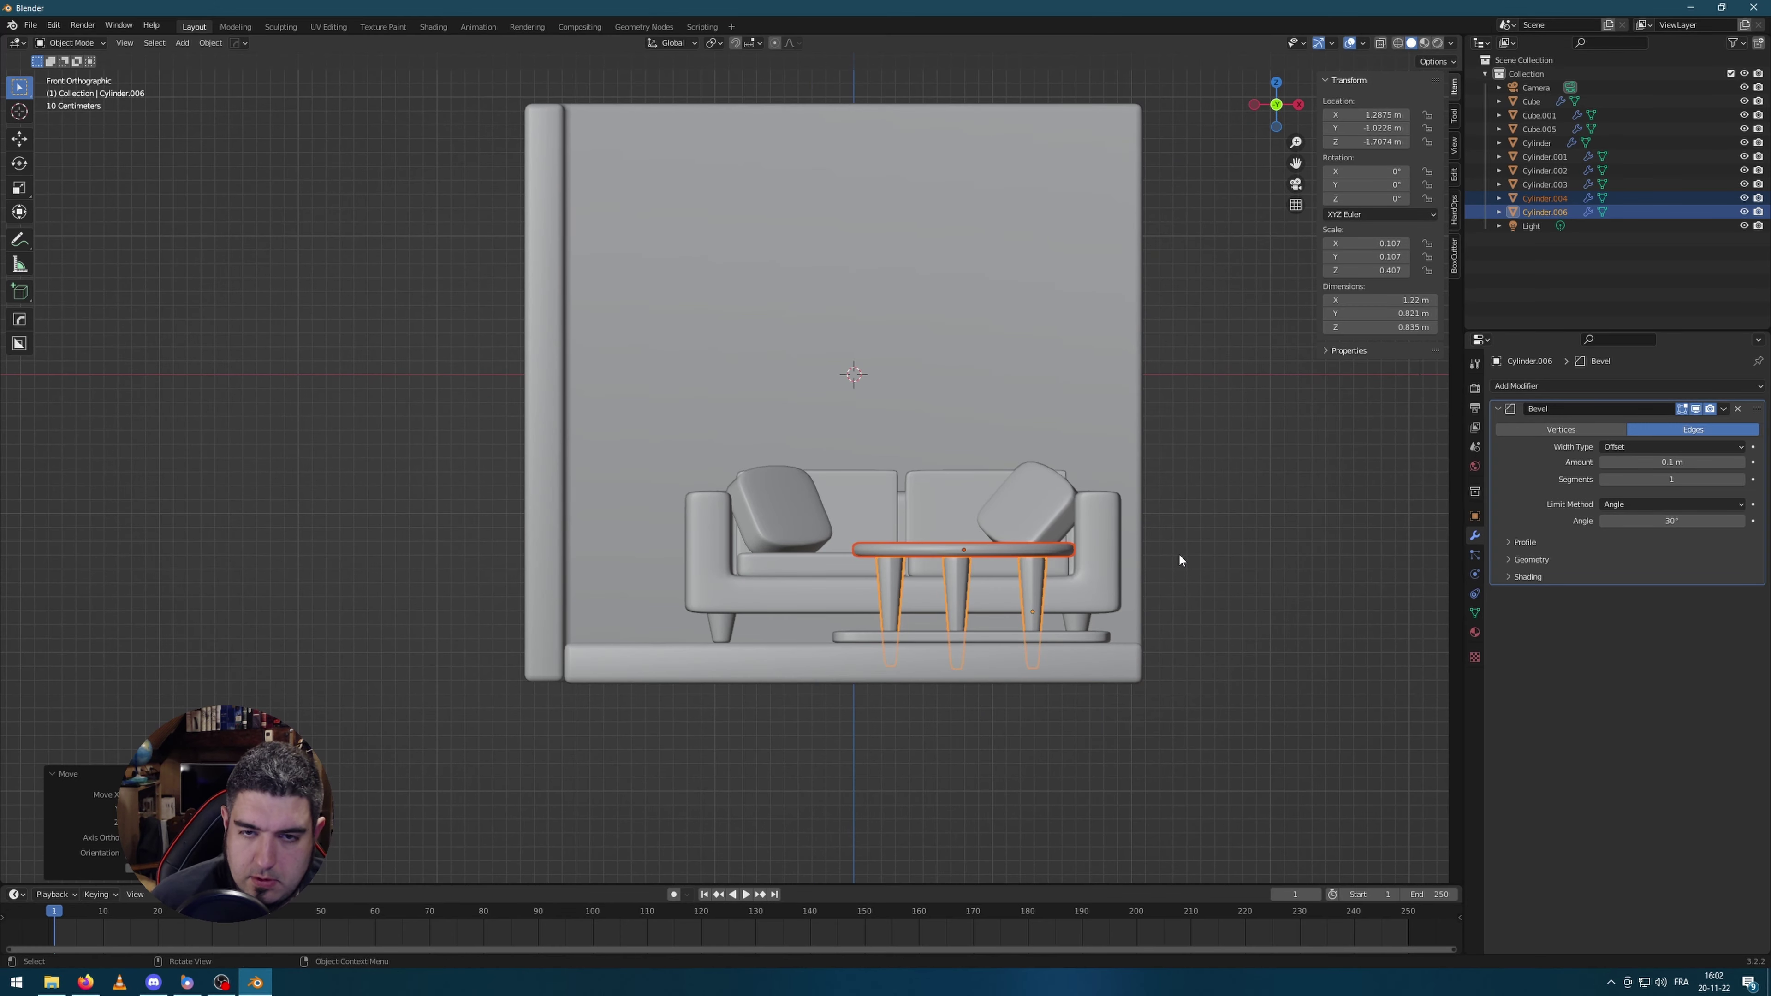
scroll(1227, 607, "up", 1)
middle_click_drag(1280, 653, 1037, 523, "shift")
scroll(1046, 548, "up", 3)
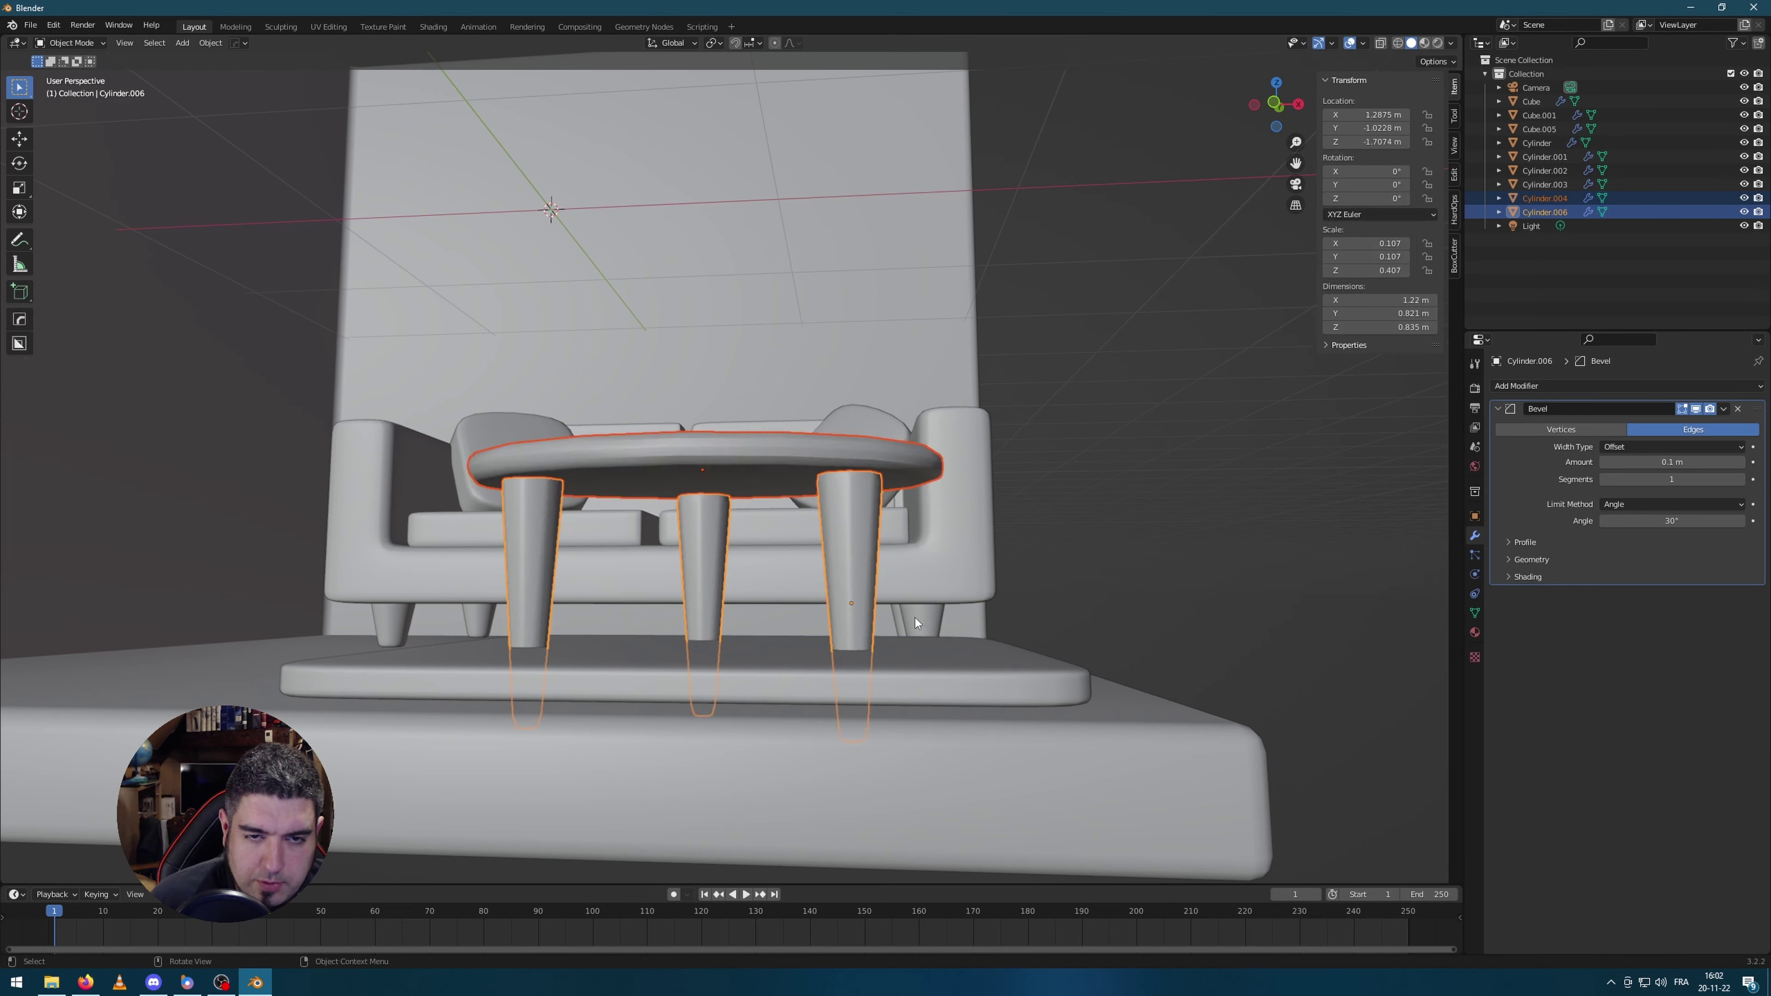
Step: Isolate the table and raise the bottom faces of its three legs along Z to shorten them
key("KP_Divide")
middle_click_drag(874, 611, 832, 573)
key("Tab")
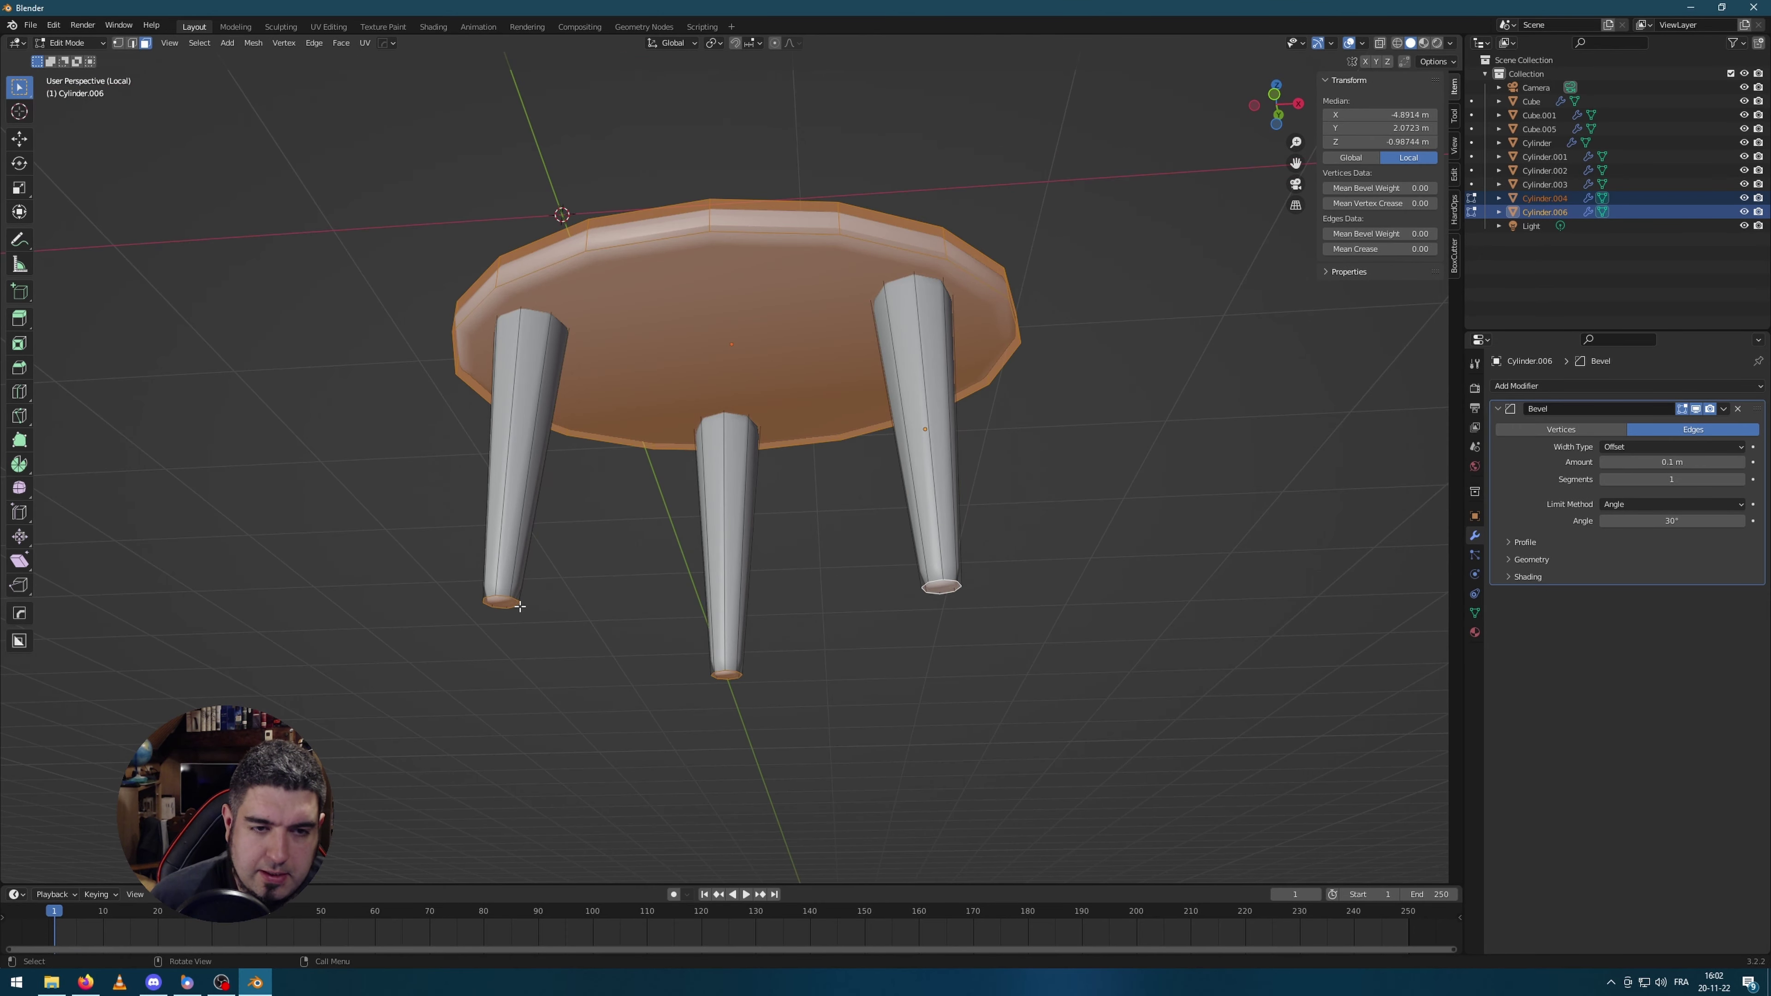
key("alt+a")
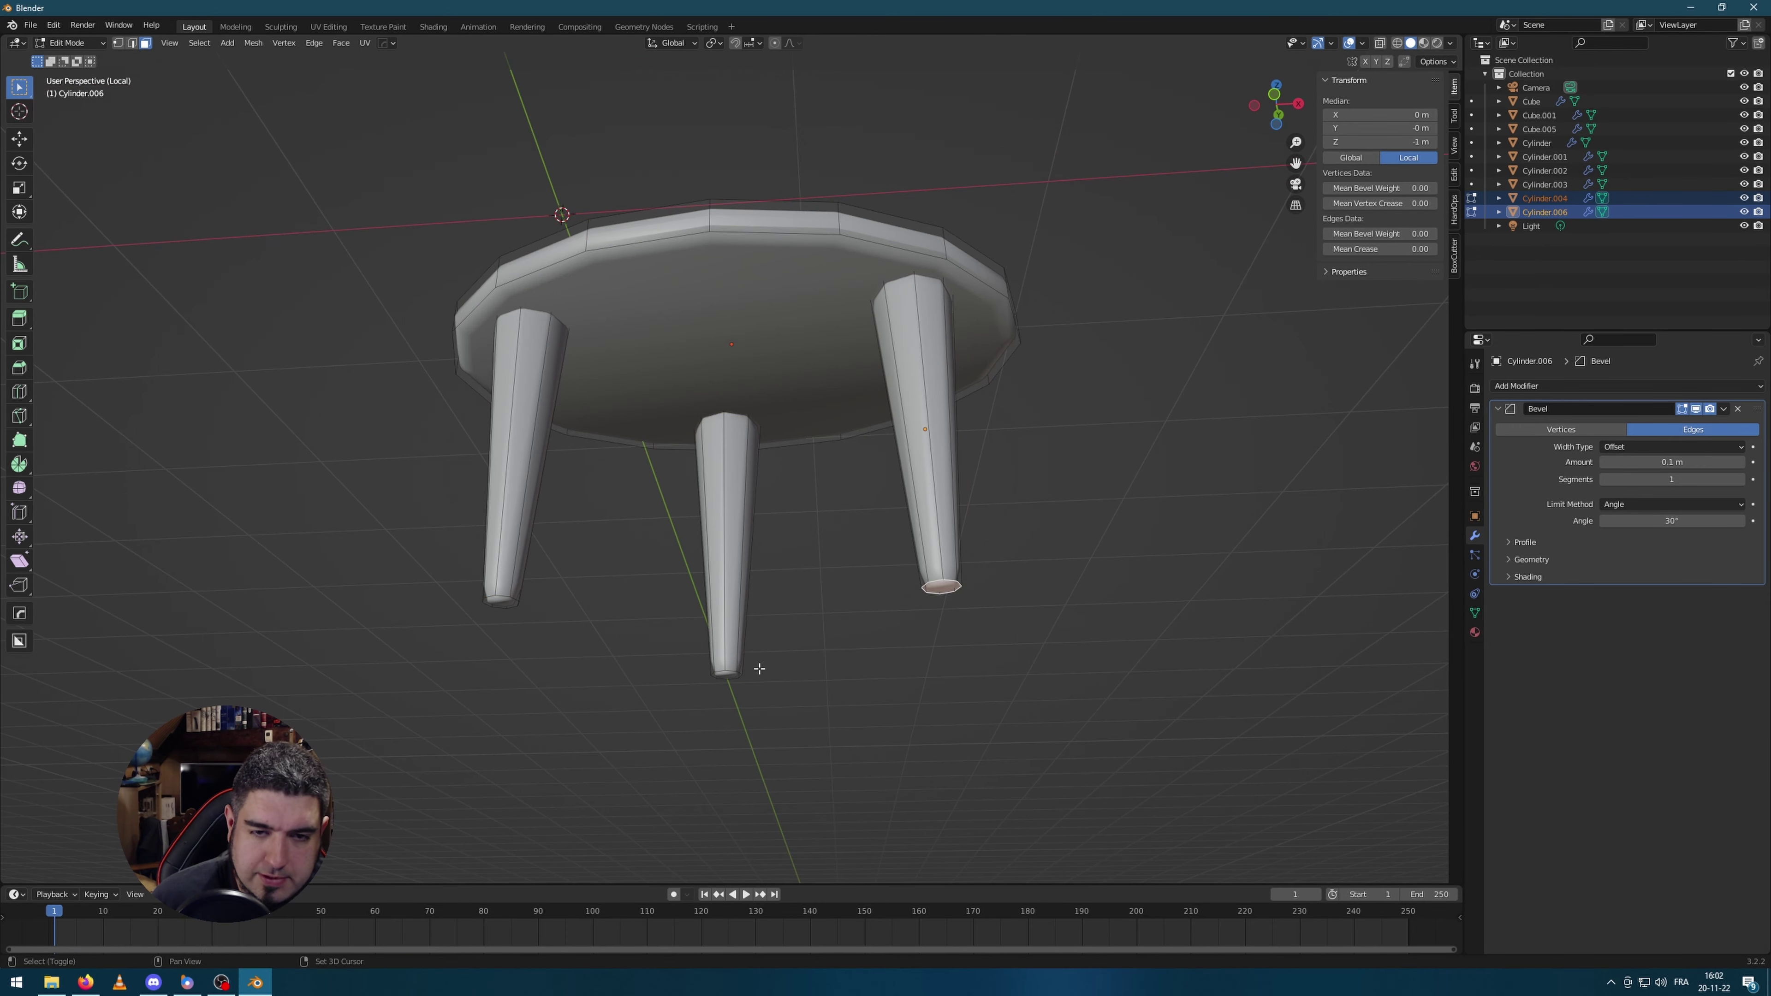
key("g")
key("z")
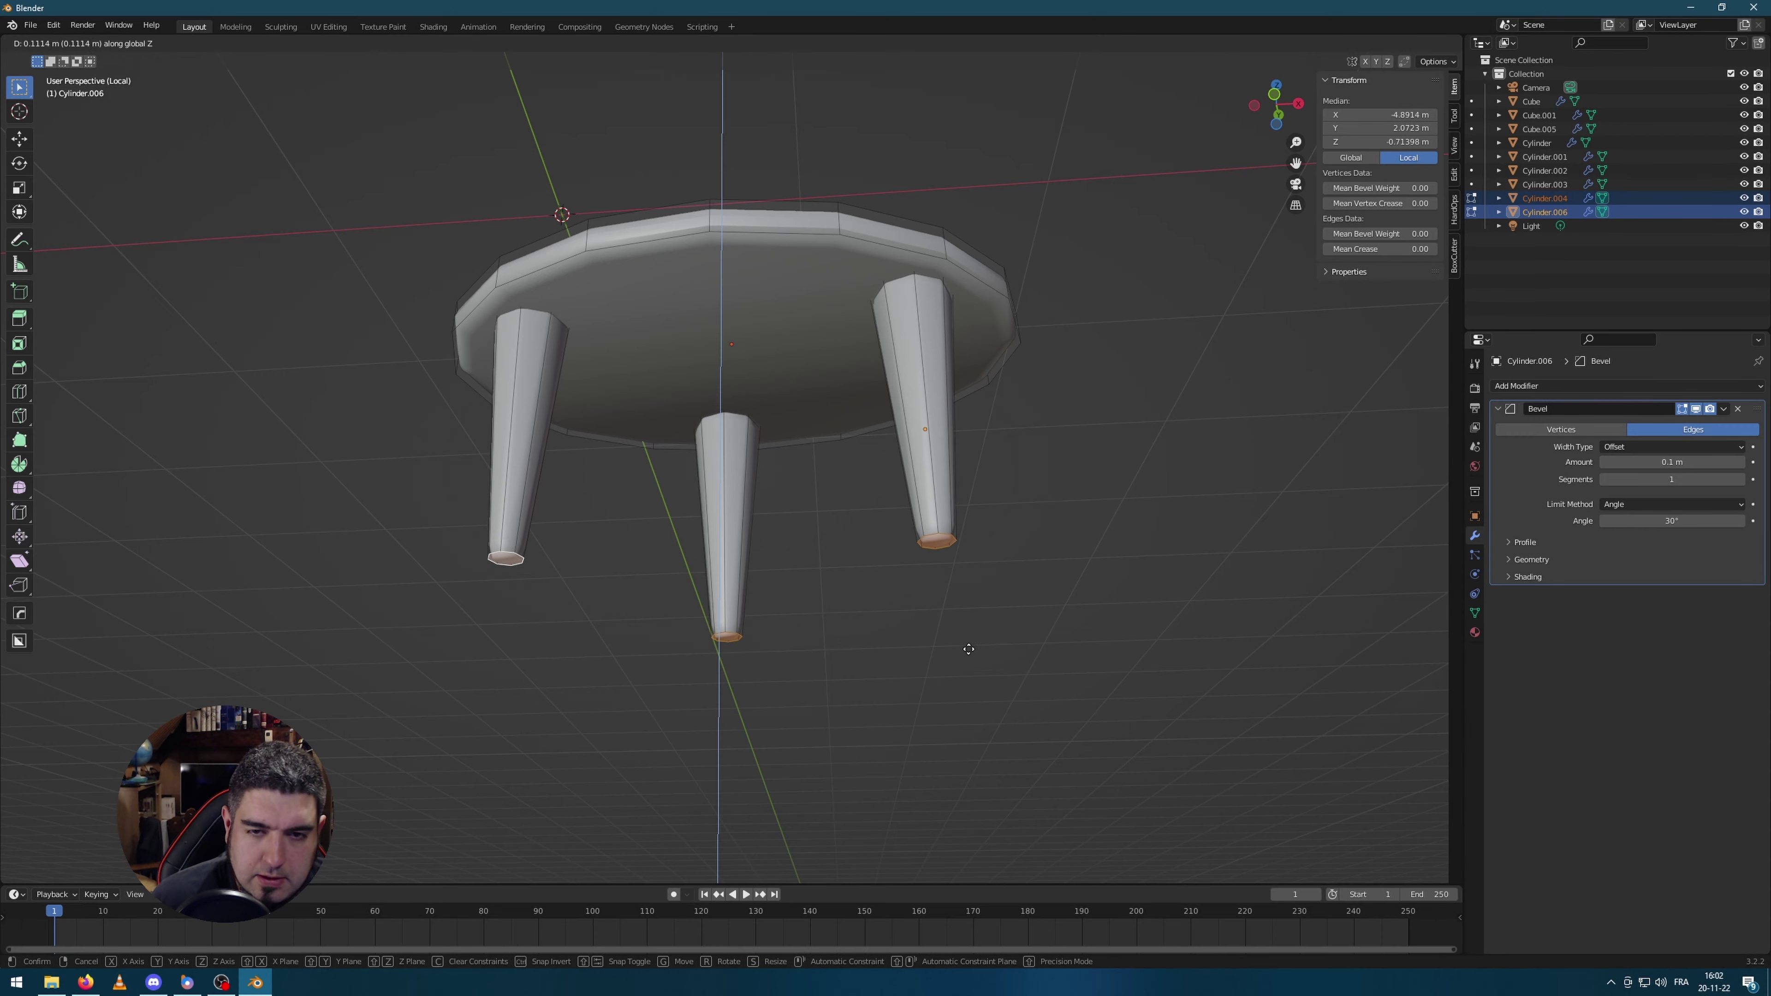
left_click(916, 614)
Step: Show the whole room again and raise the leg ends about 0.06 m further along Z so they stand on the rug
key("KP_Divide")
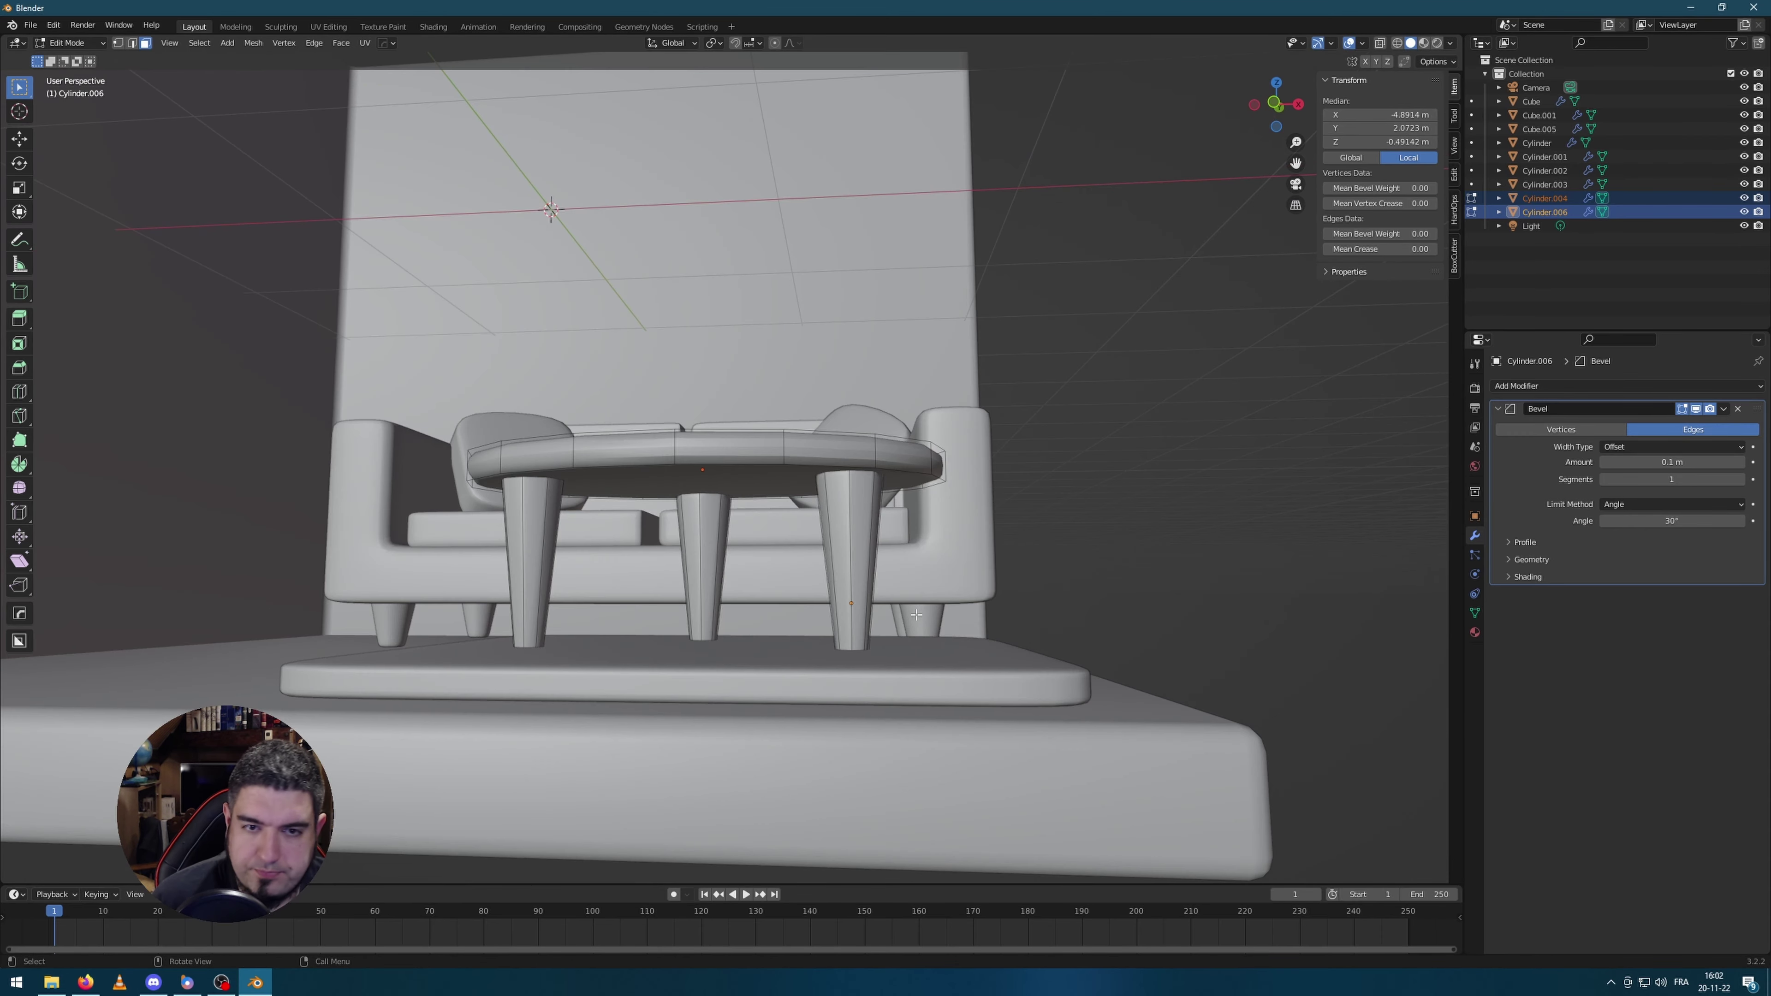
middle_click_drag(917, 614, 1011, 568)
key("g")
key("z")
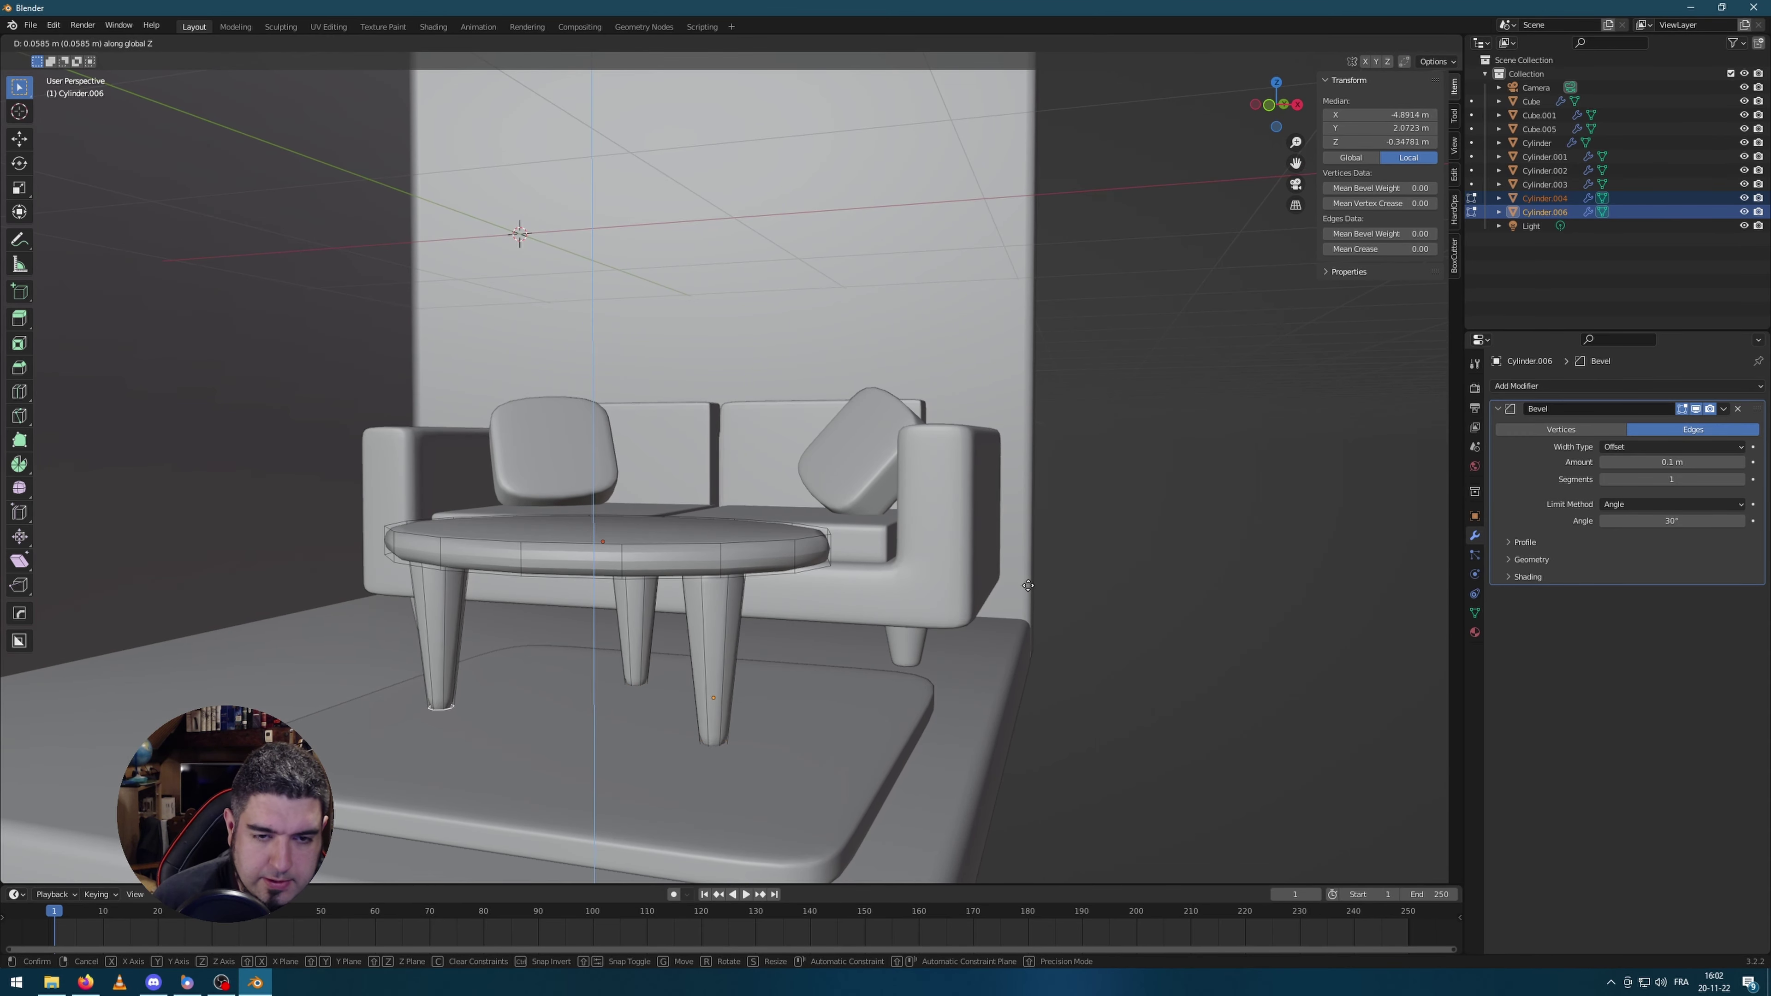
left_click(1031, 589)
key("Tab")
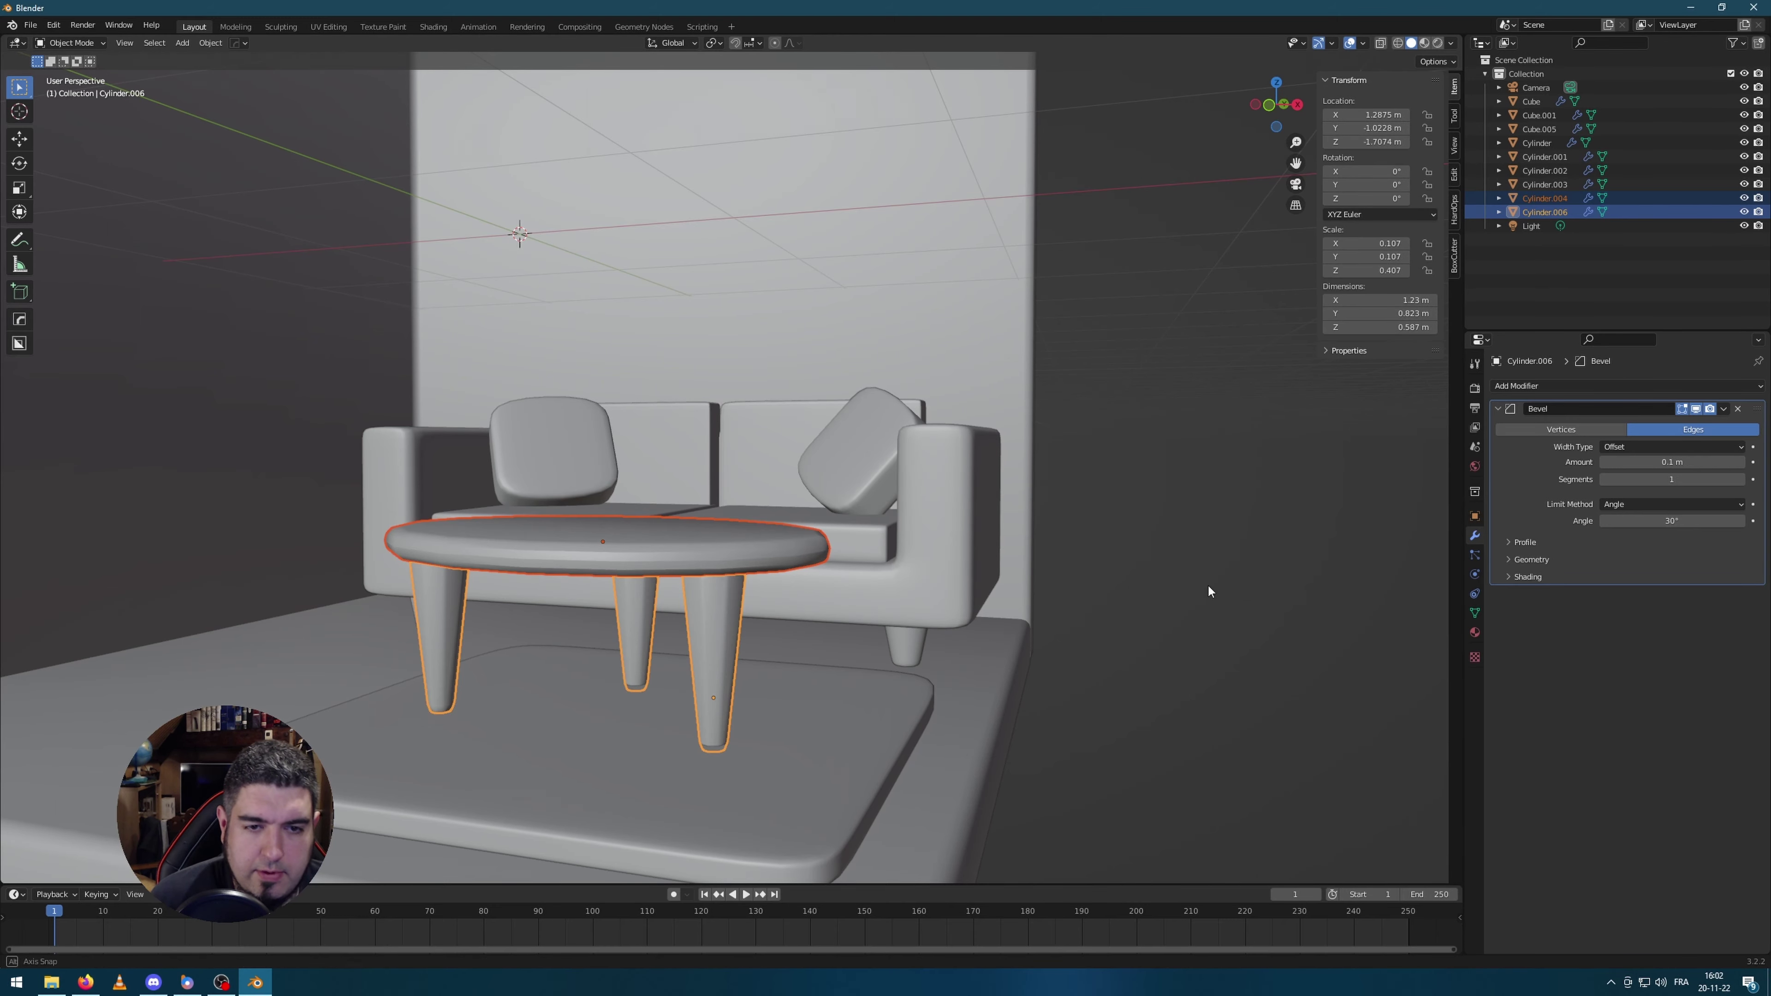
Step: Check the coffee table's height and placement on the rug from the camera's viewpoint
middle_click_drag(1208, 584, 1244, 659)
scroll(1243, 659, "down", 3)
left_click(1239, 652)
key("KP_0")
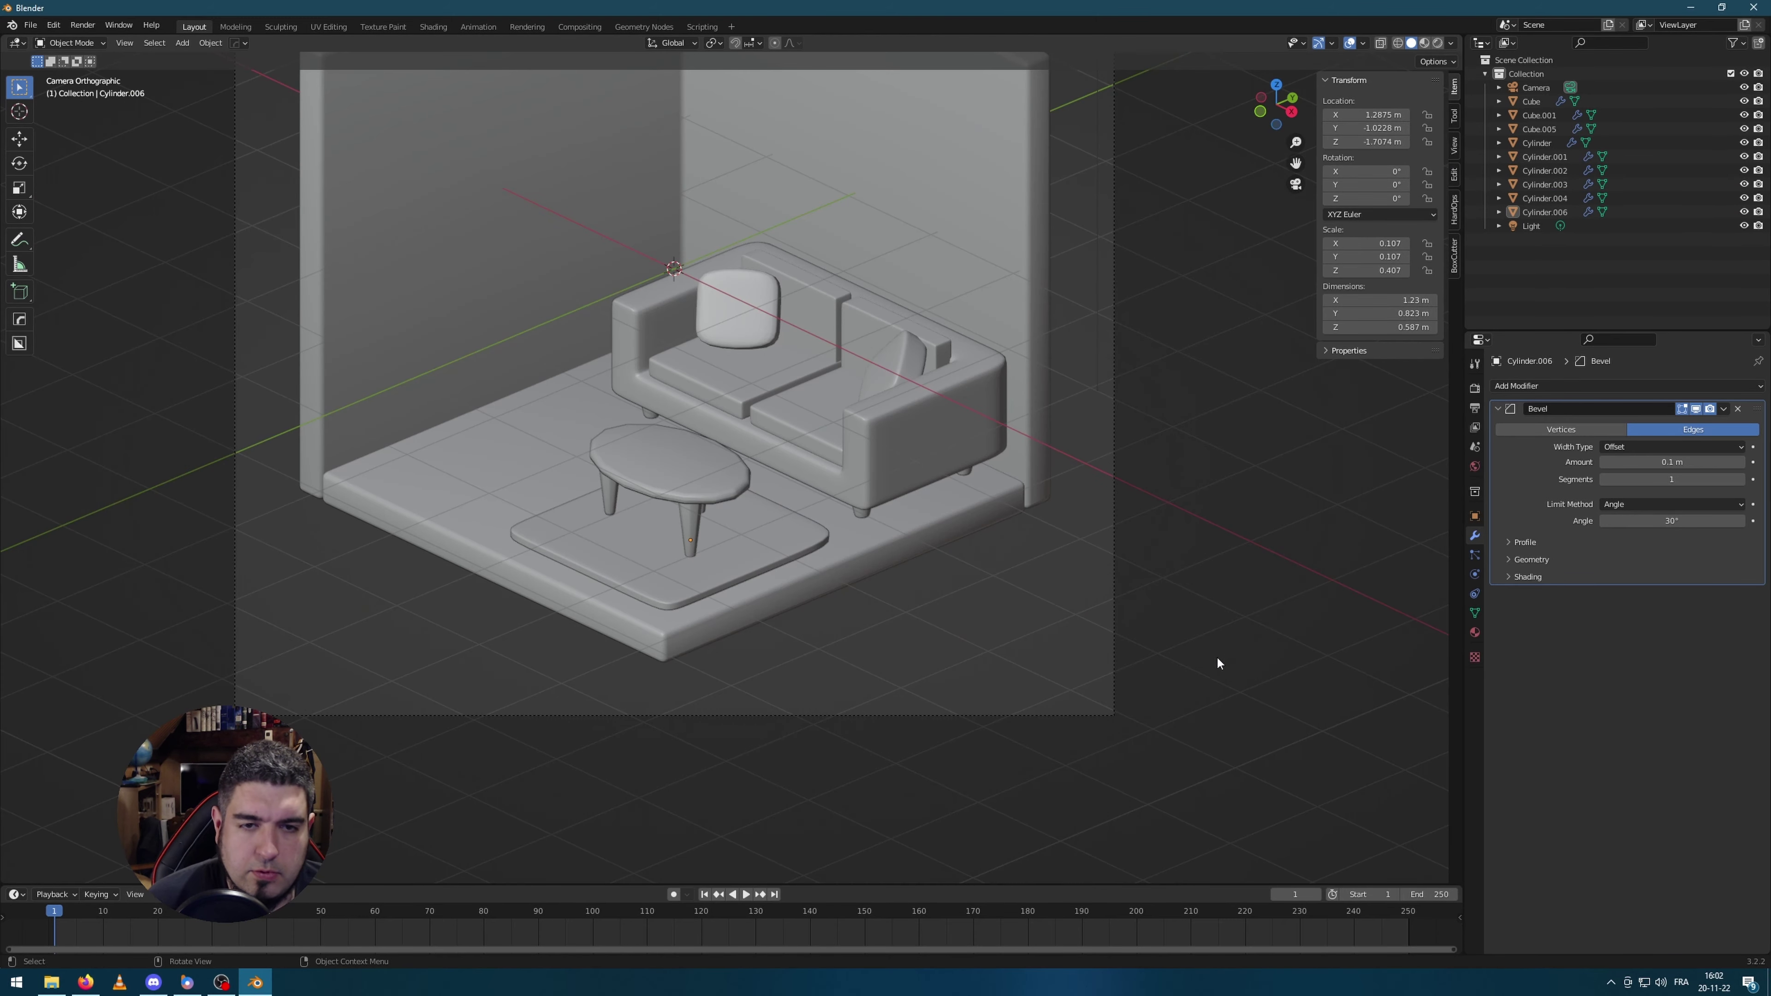
left_click(675, 496)
left_click(696, 543)
left_click(1306, 564)
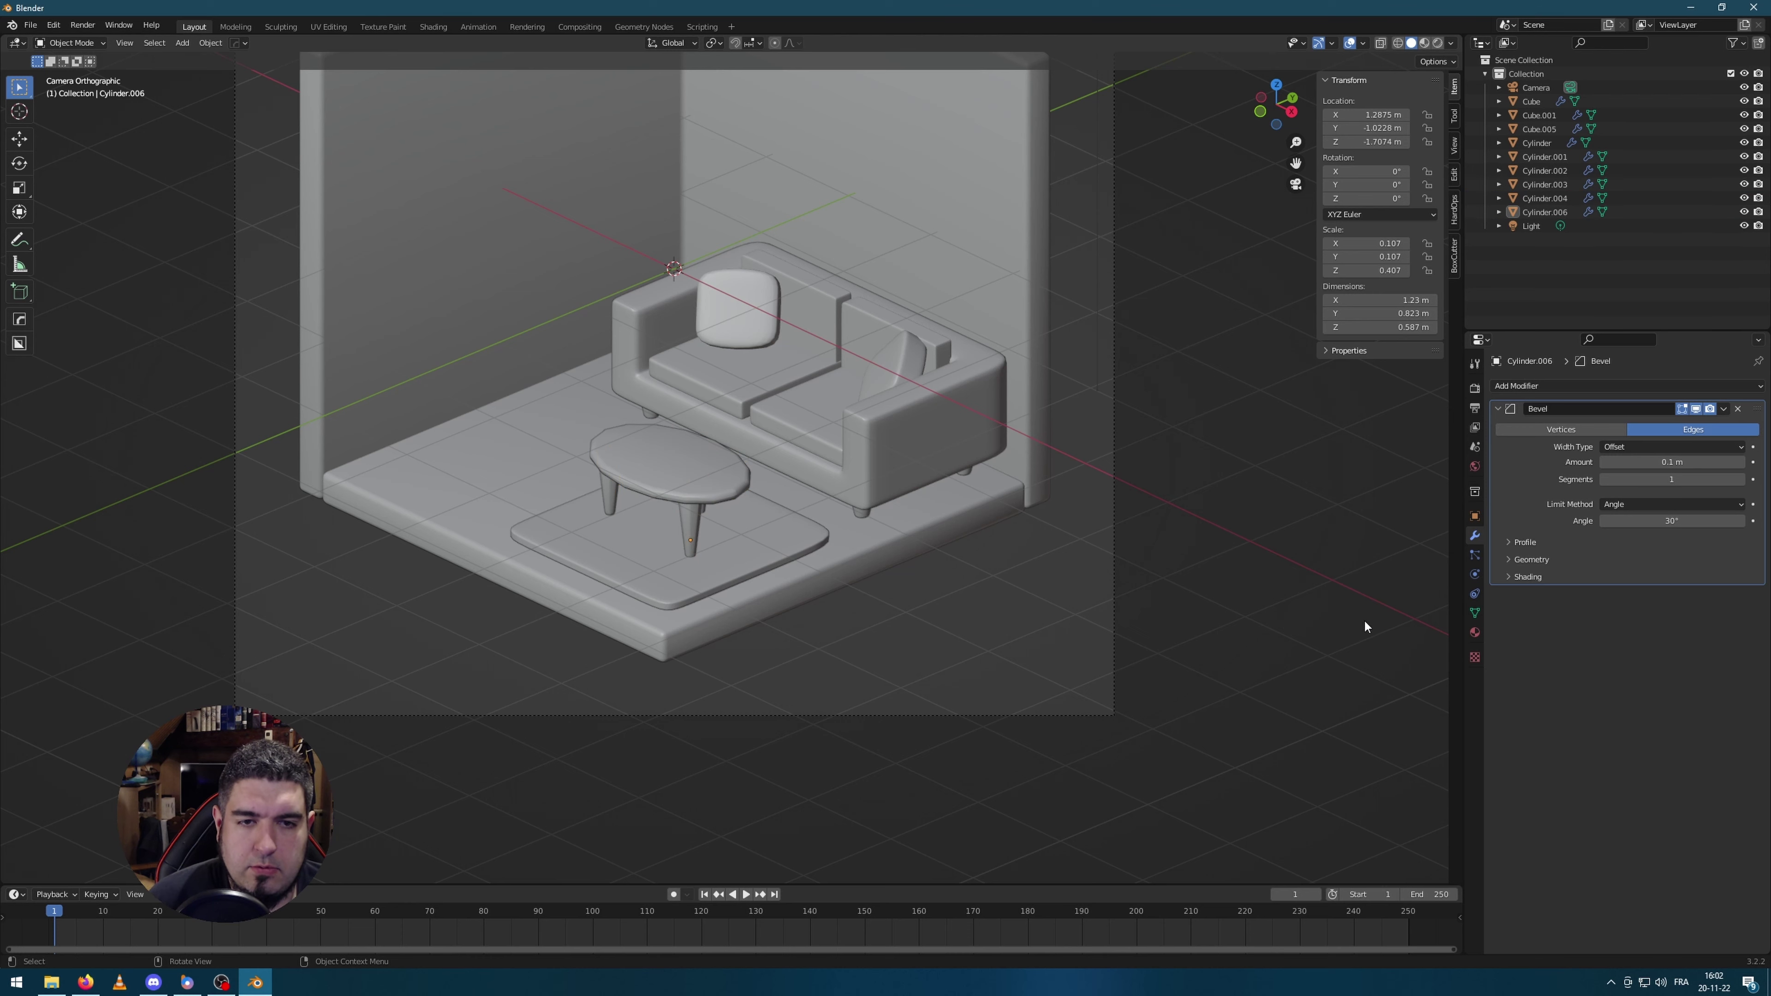
left_click(745, 498)
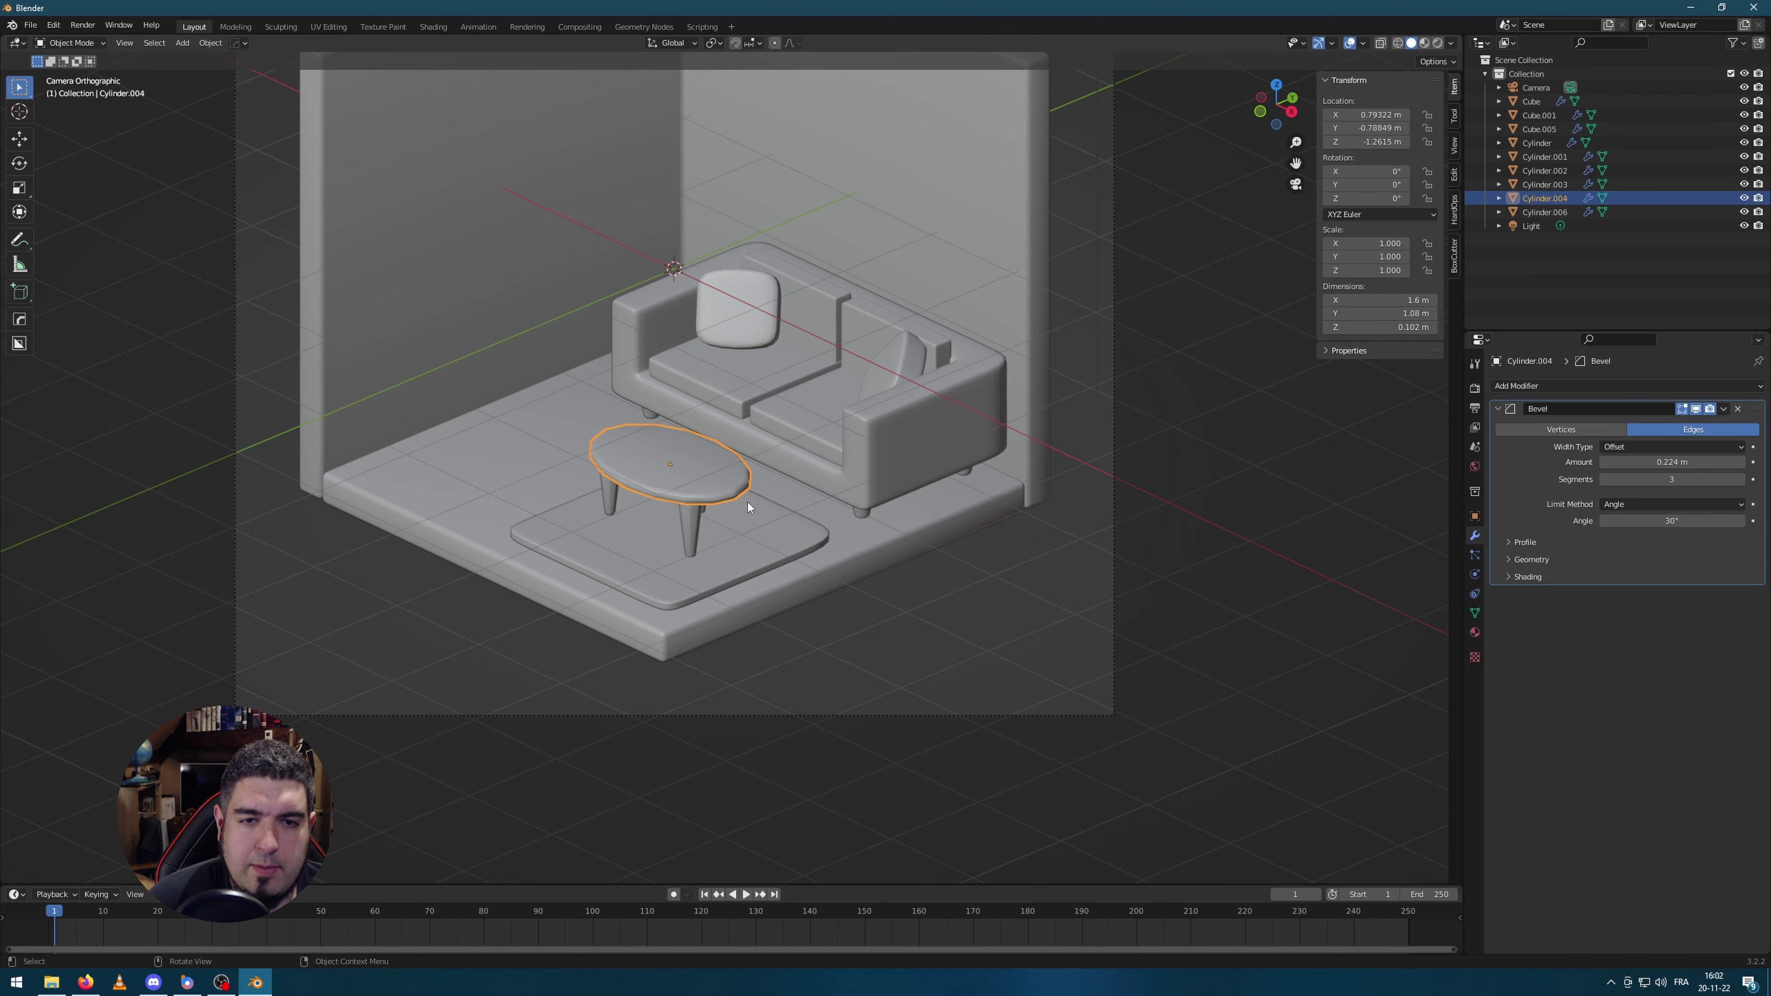
left_click(1196, 453)
scroll(1158, 373, "up", 2)
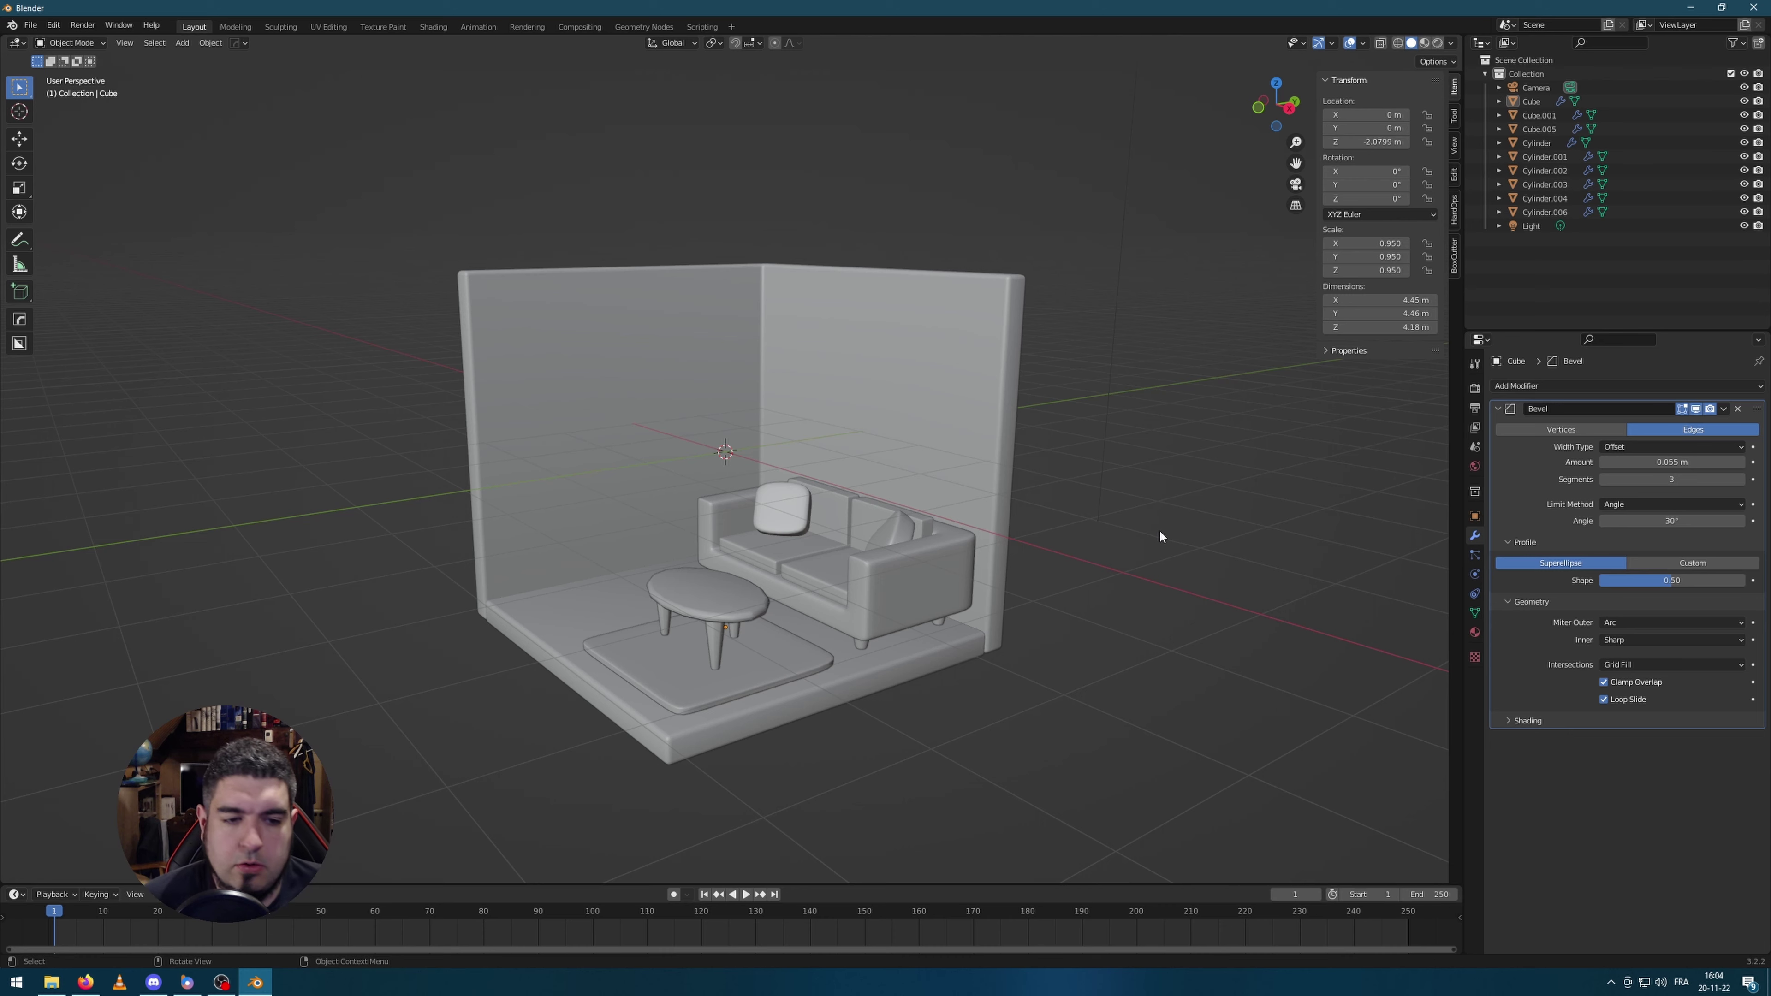
Step: Add a cube mesh, isolate it and stretch it to a Z scale of 1.5
key("shift+a")
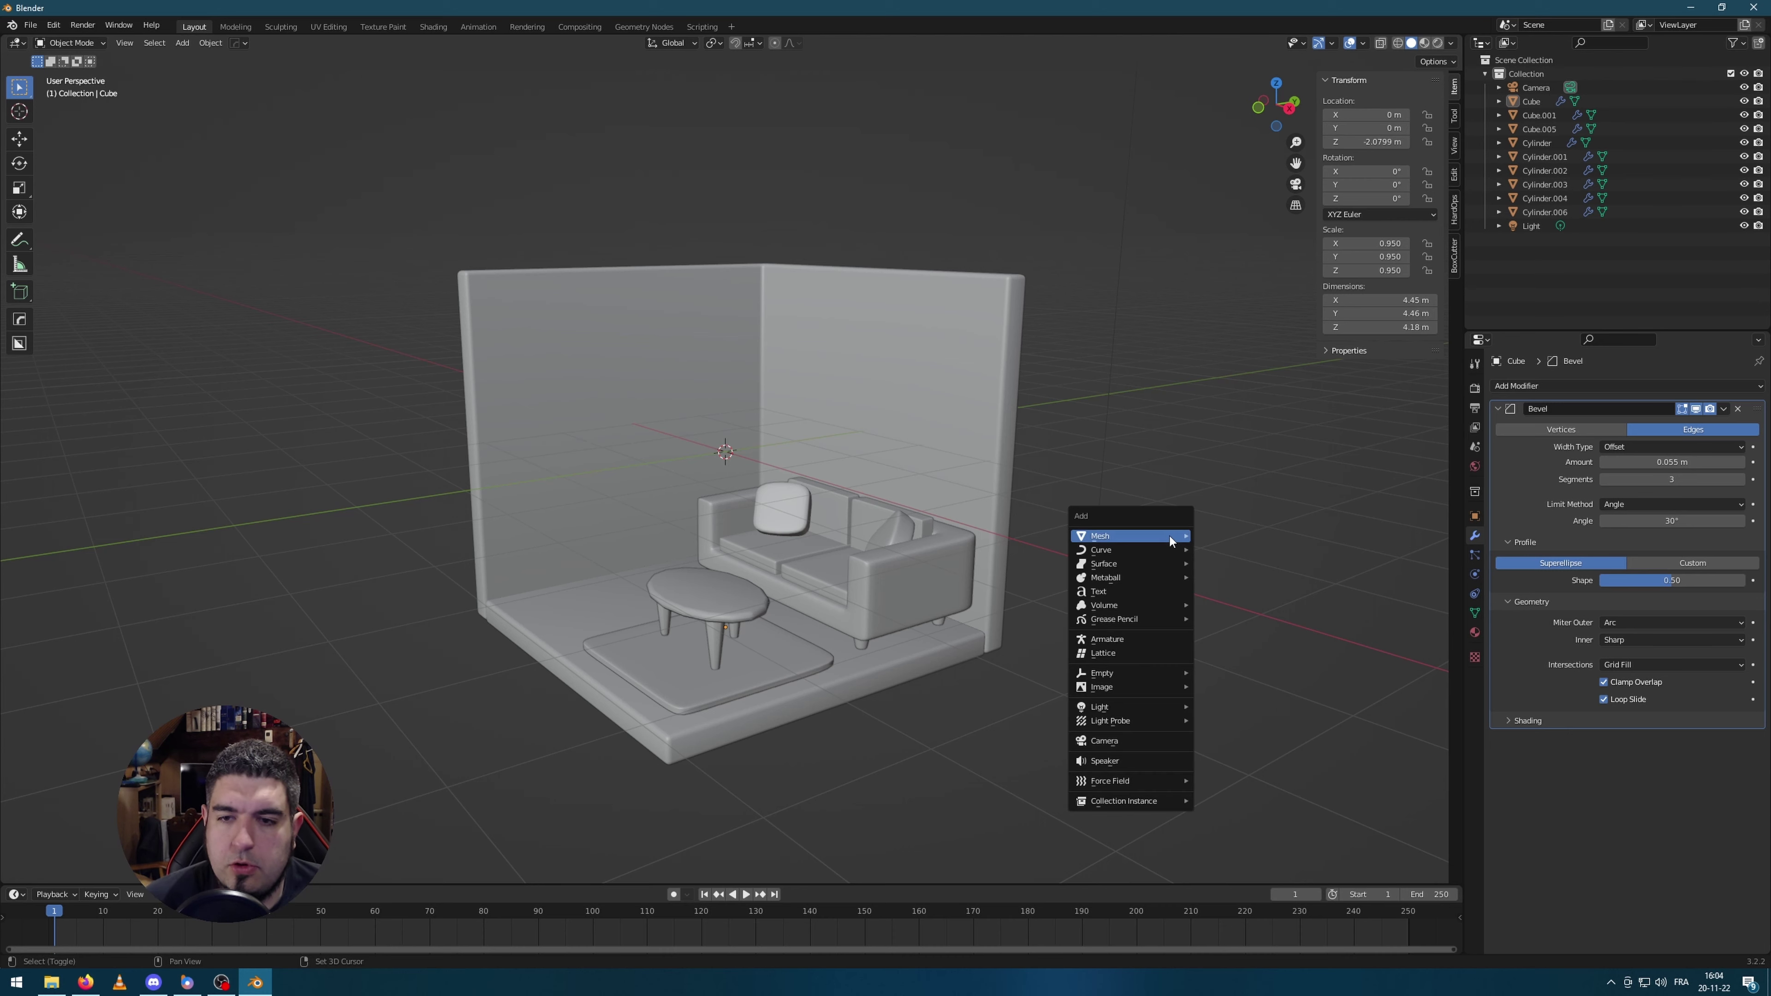
mouse_move(1170, 537)
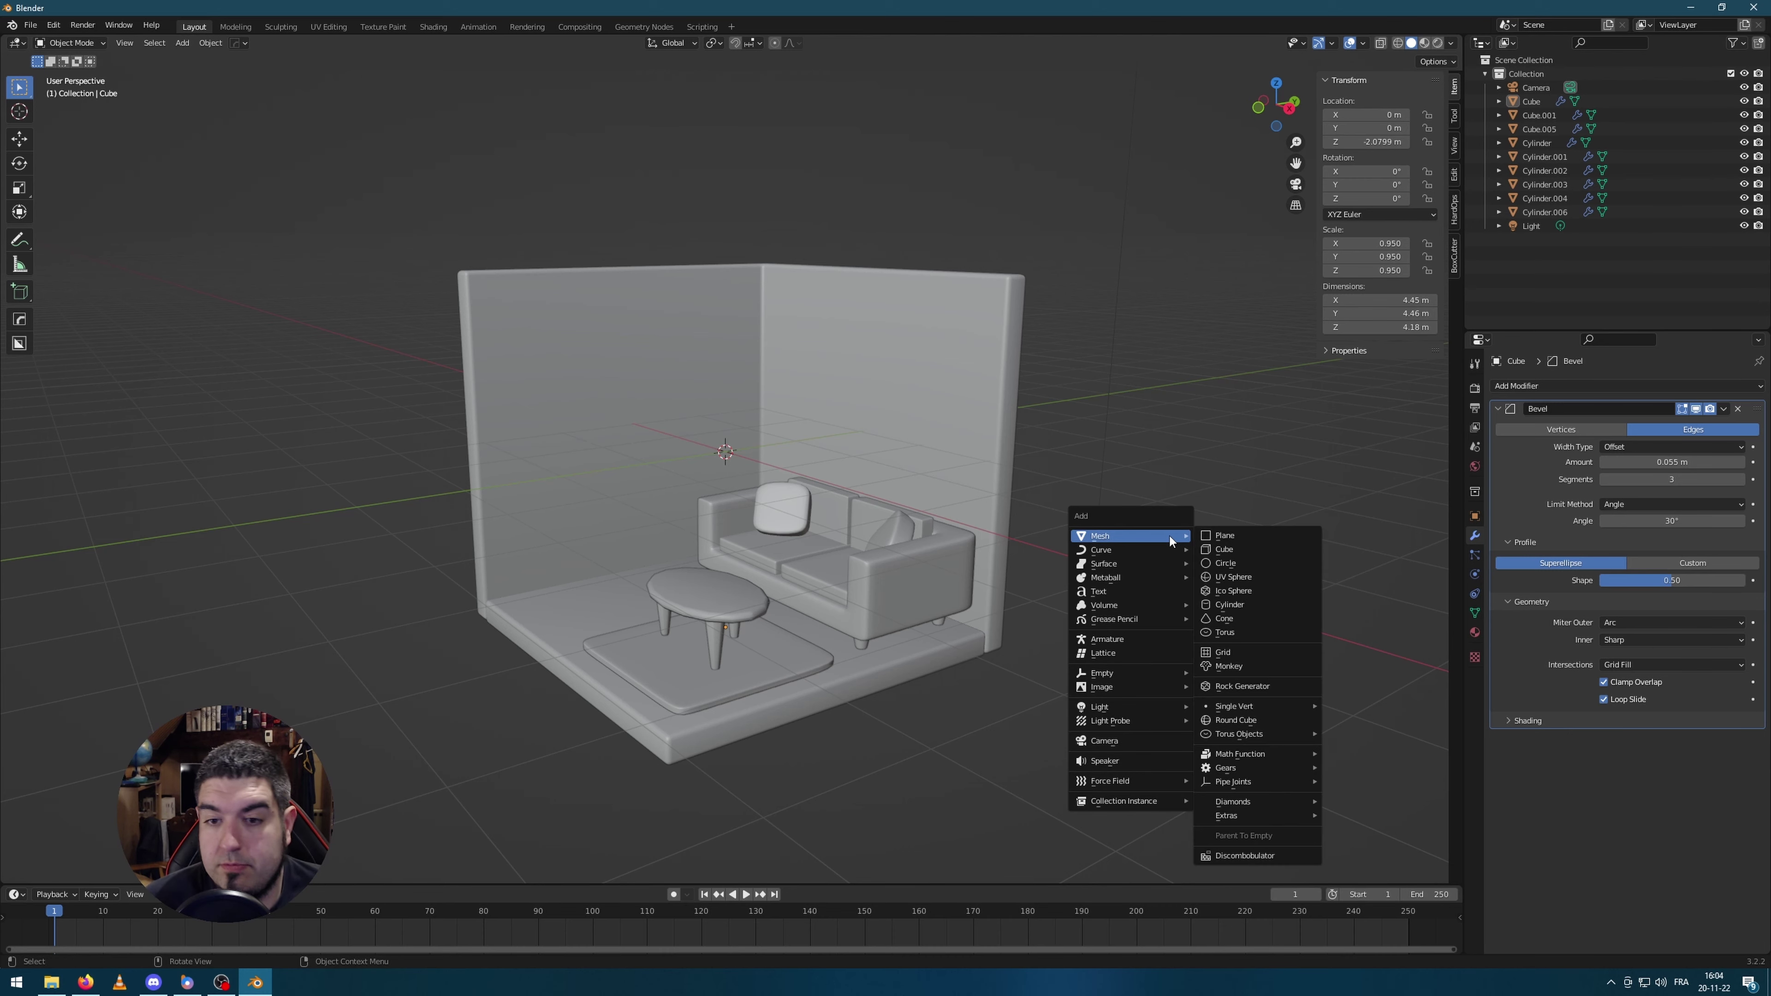
left_click(1255, 551)
key("KP_Divide")
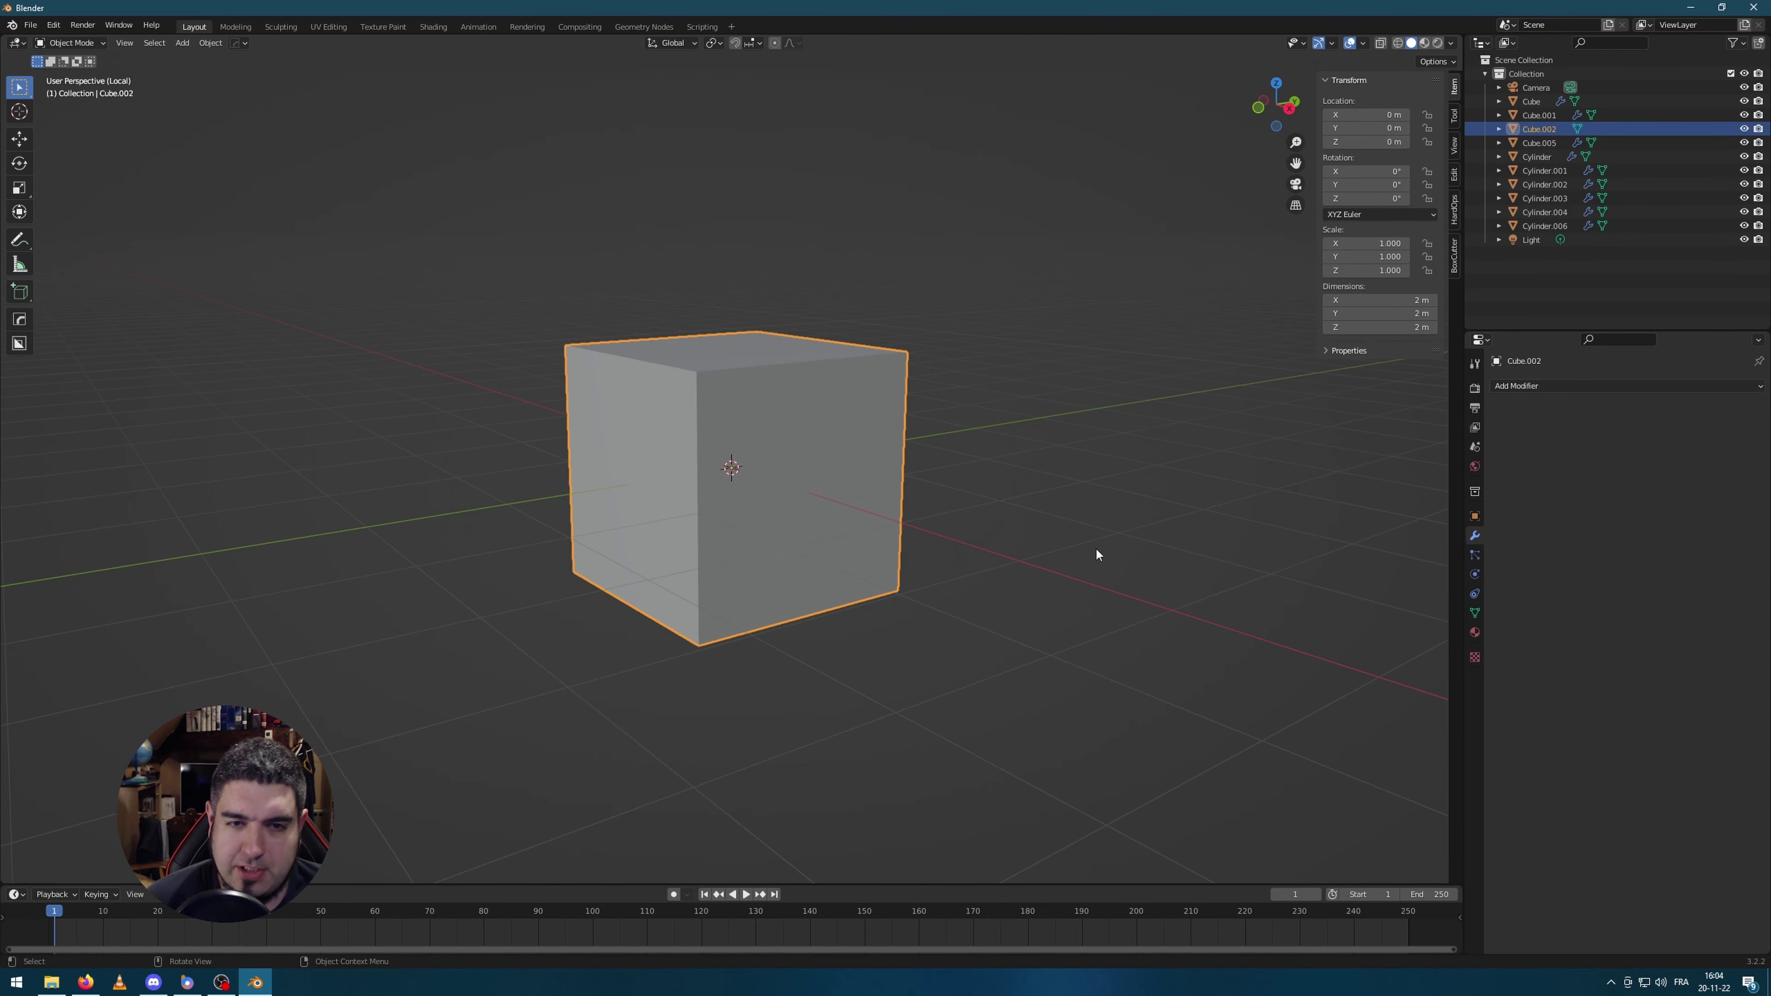
middle_click_drag(1096, 554, 1036, 546)
key("s")
key("z")
left_click(1107, 728)
middle_click_drag(821, 550, 895, 560)
Step: Duplicate the cube's top face in place, enlarge it to about 2.55 m square and extrude it up about 0.13 m as an overhanging slab
key("Tab")
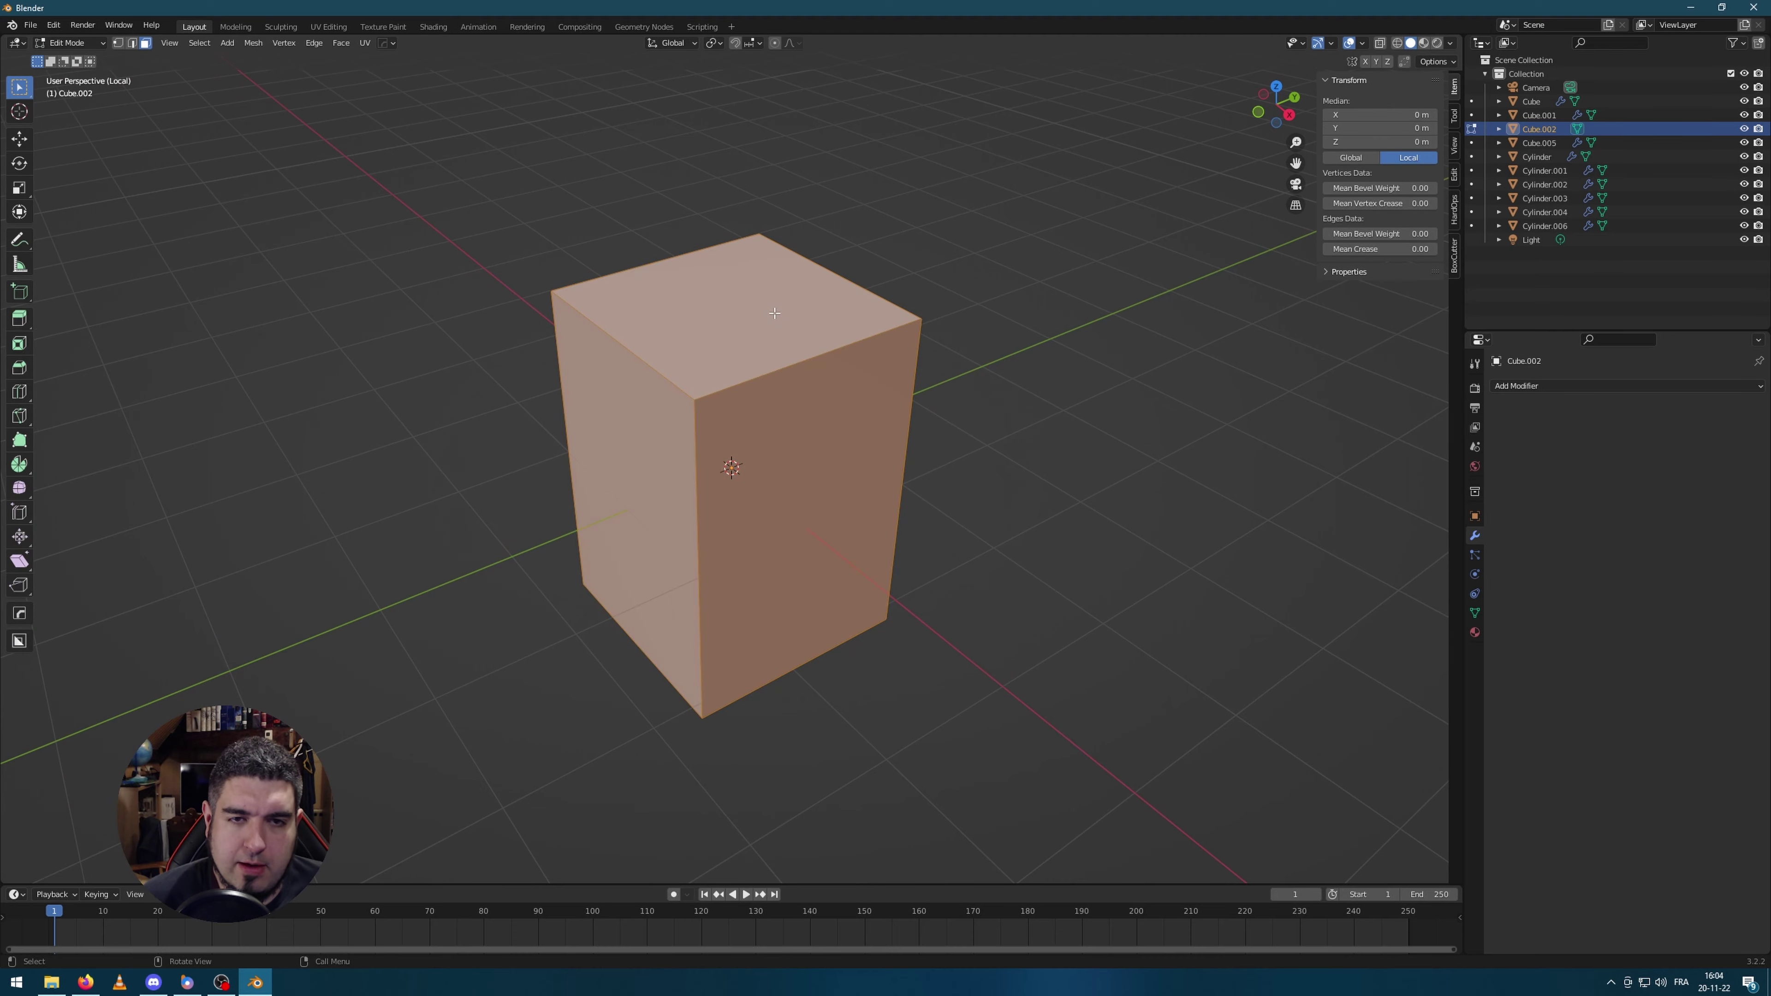
left_click(973, 419)
middle_click_drag(973, 419, 989, 459)
left_click(740, 318)
key("g")
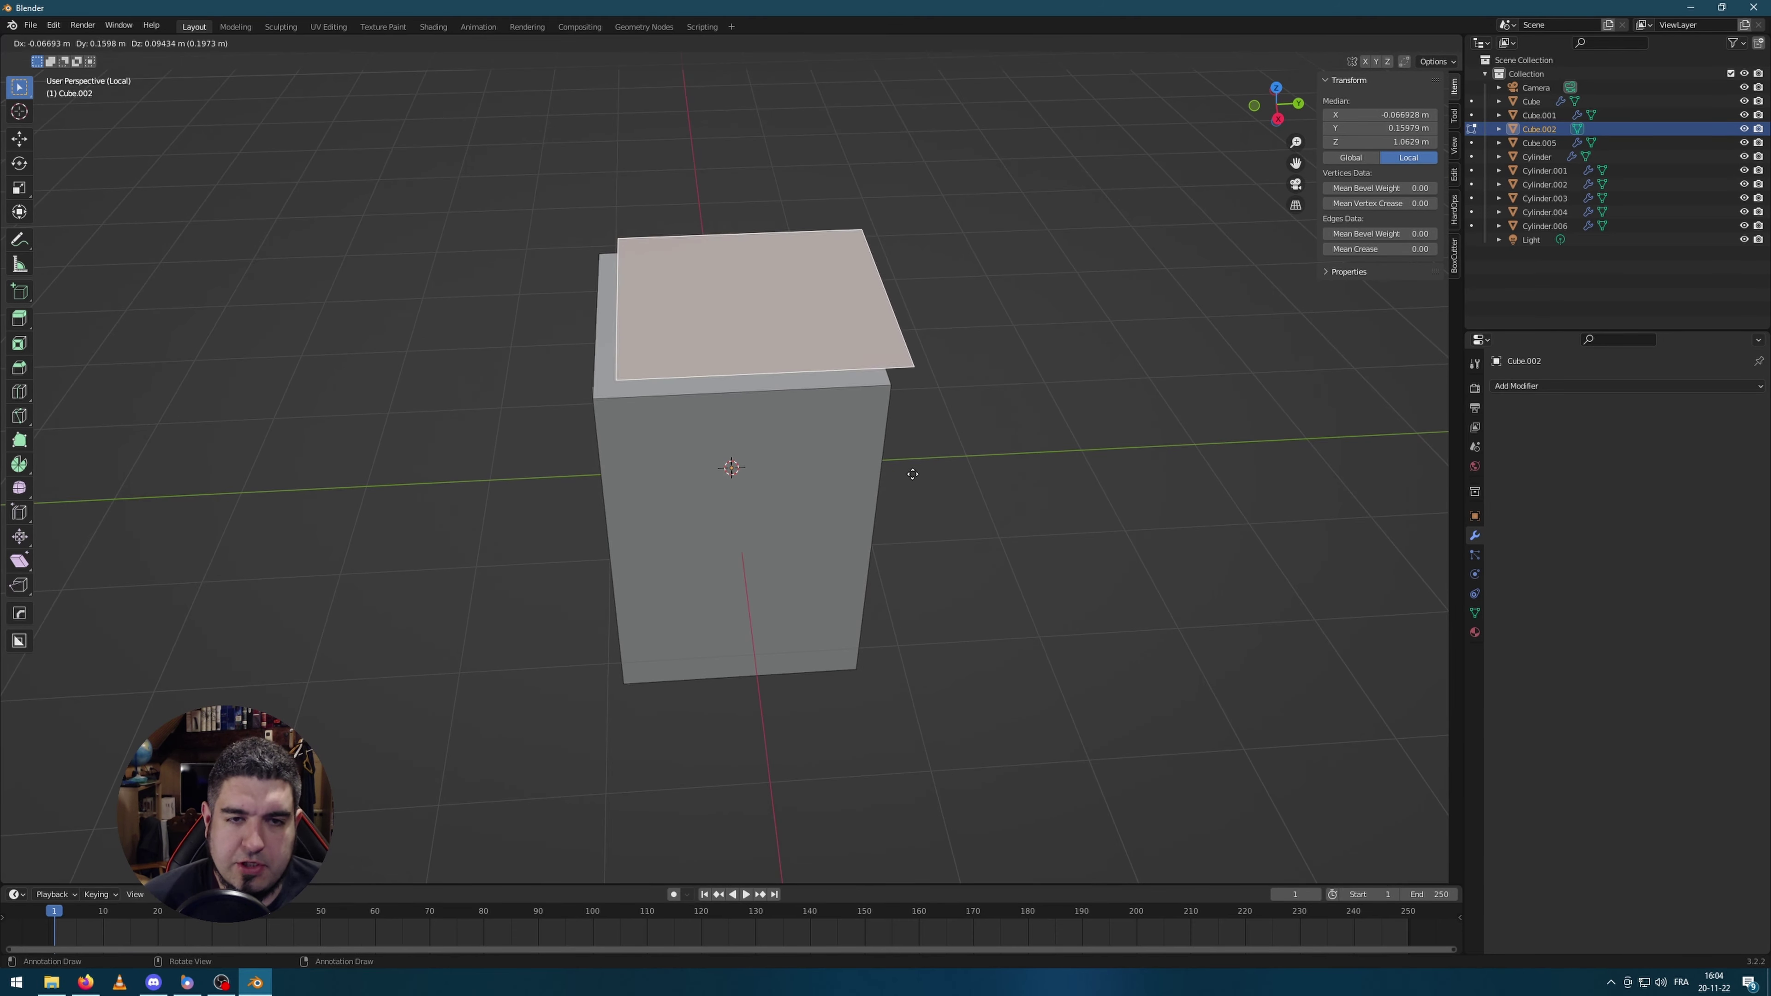
right_click(931, 450)
key("s")
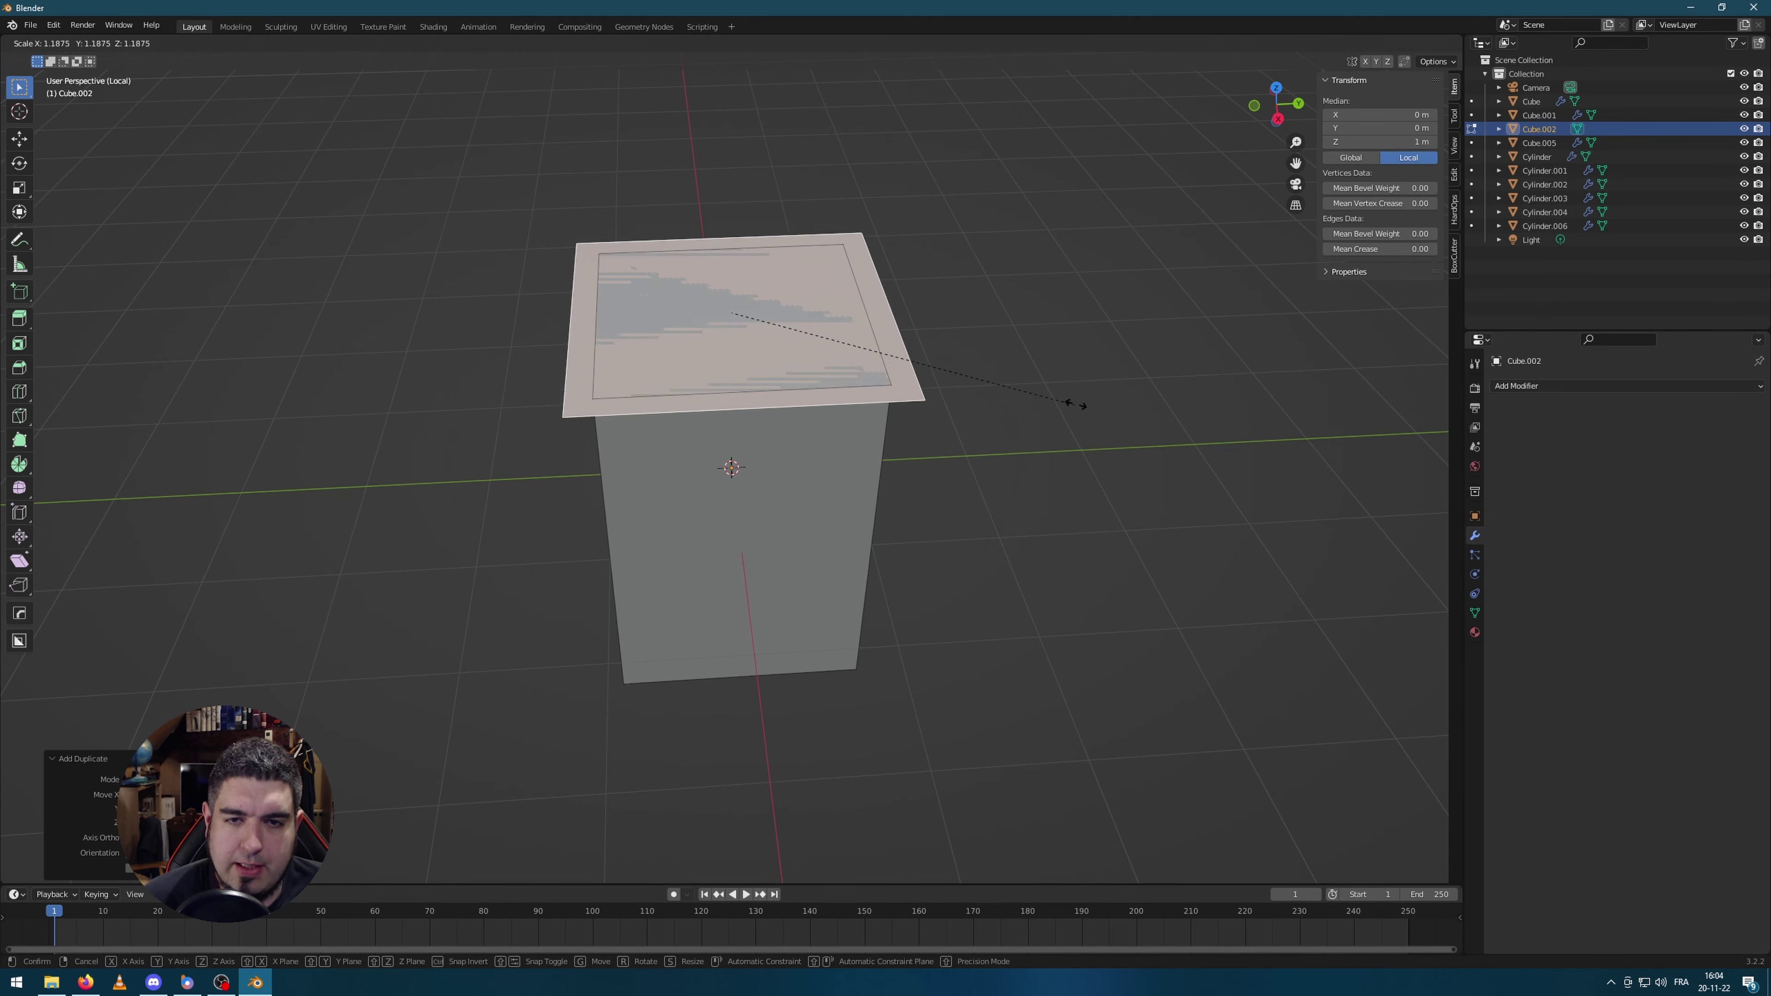
left_click(1108, 378)
key("e")
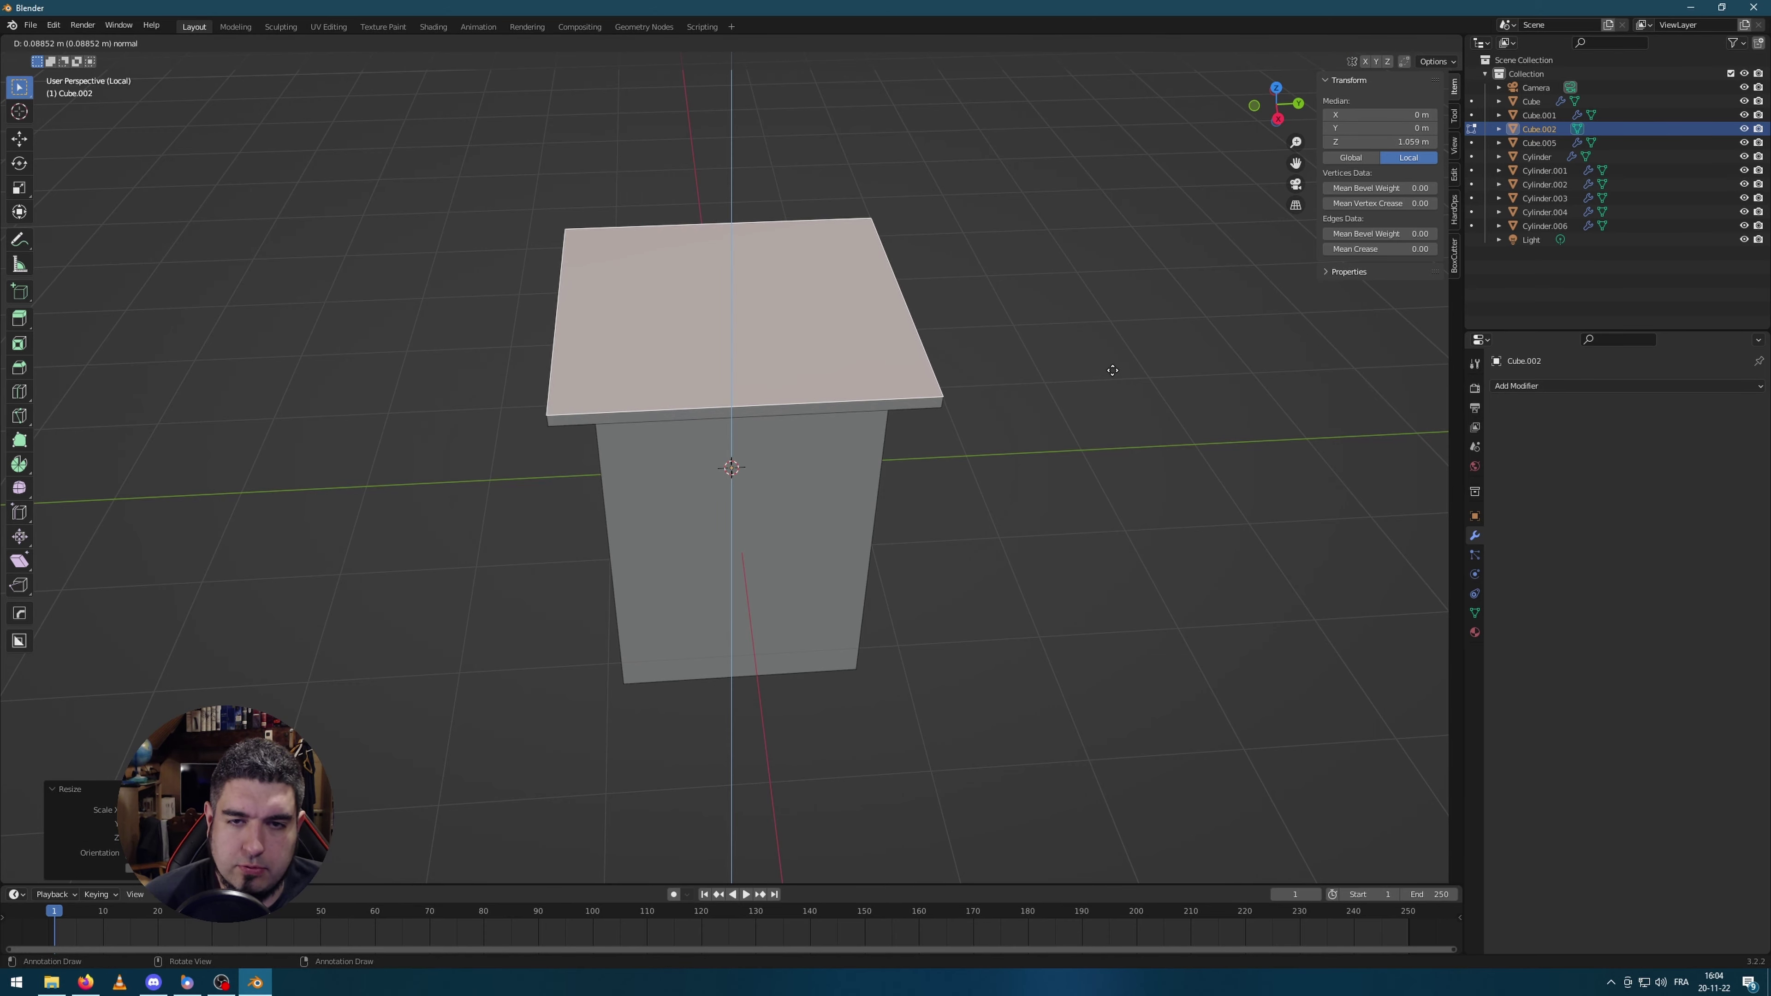
left_click(1112, 370)
key("Tab")
middle_click_drag(778, 564, 950, 488)
Step: Duplicate the side and bottom faces of the tall body, scale the copy down and move it beneath one of the body's corners
key("Tab")
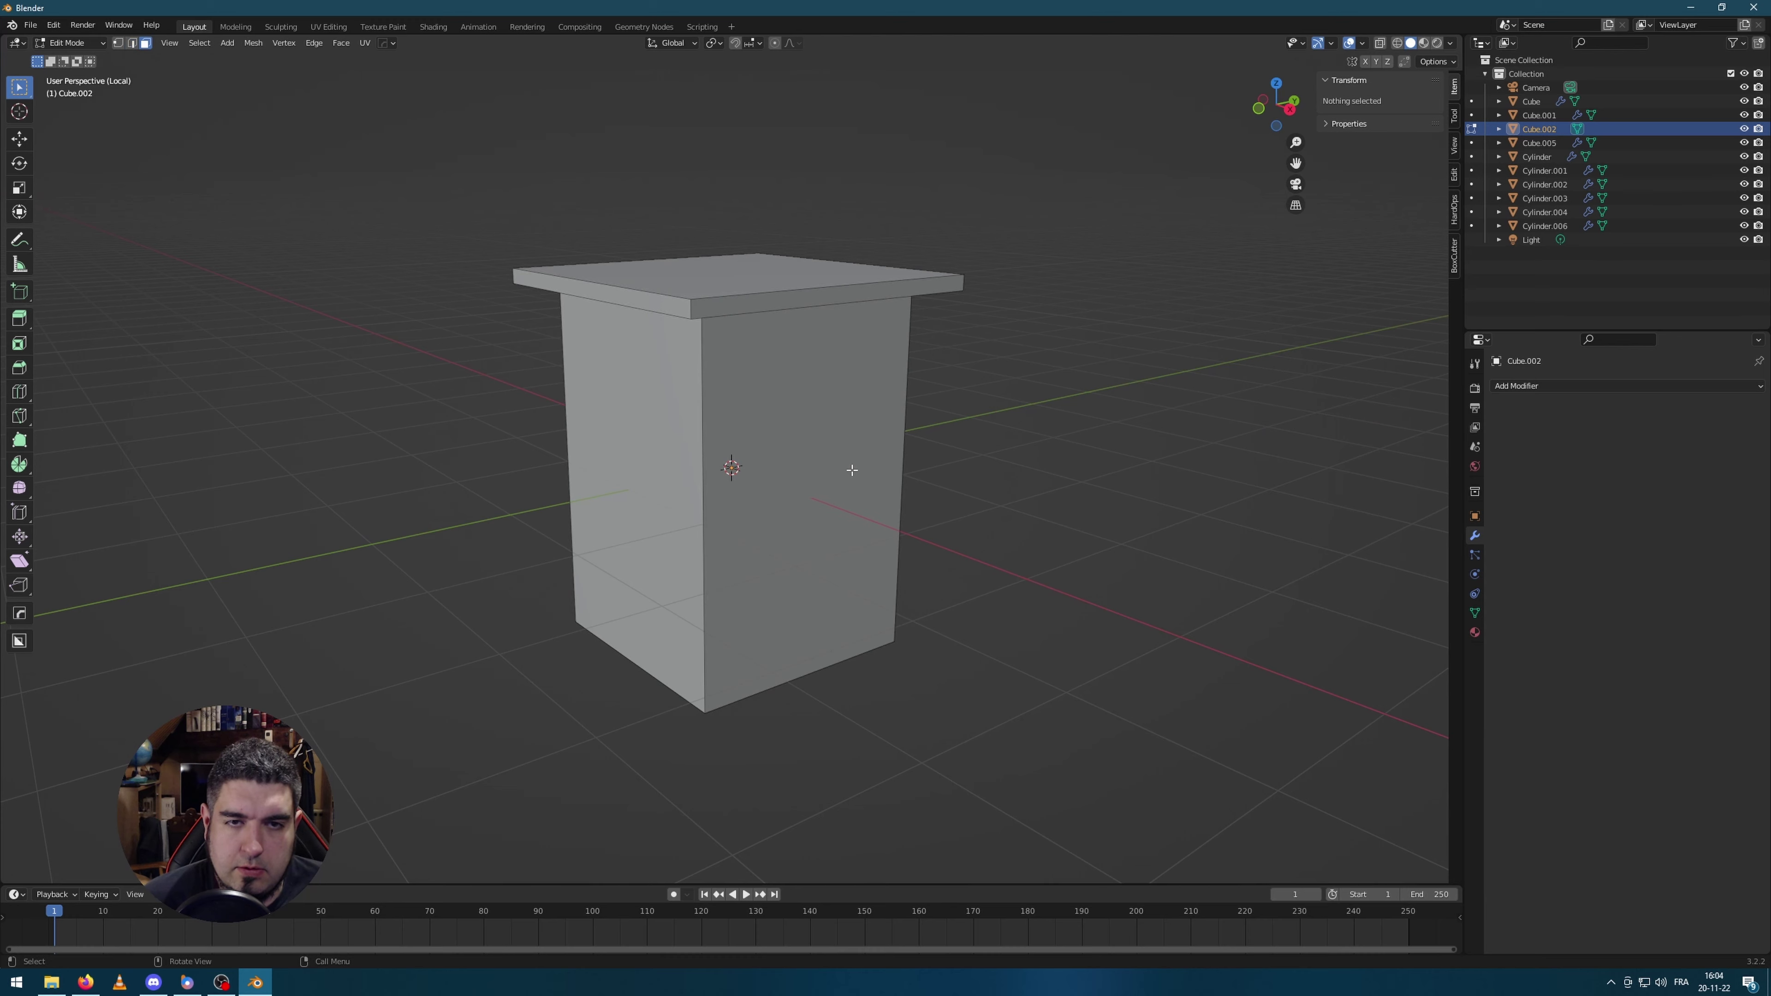
key("Tab")
key("shift+s")
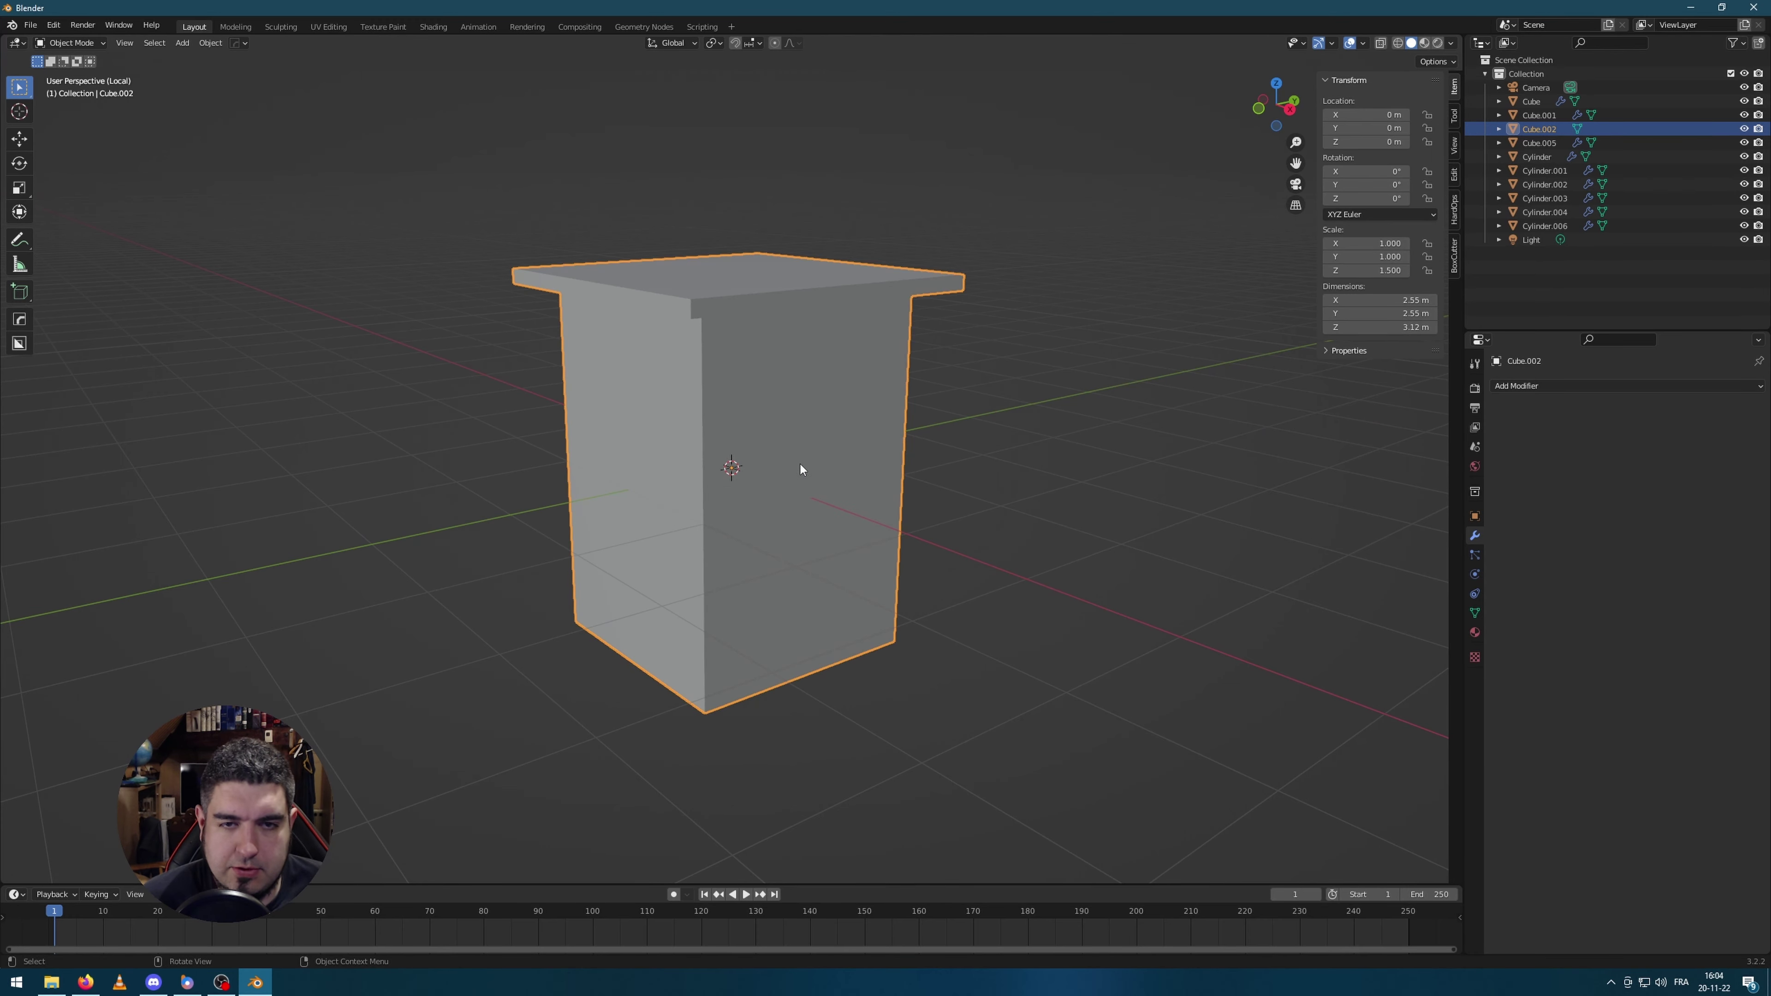
key("Tab")
left_click(656, 419)
left_click(871, 440, "shift")
middle_click_drag(1020, 443, 1076, 478)
left_click(838, 435, "shift")
left_click(834, 455, "shift")
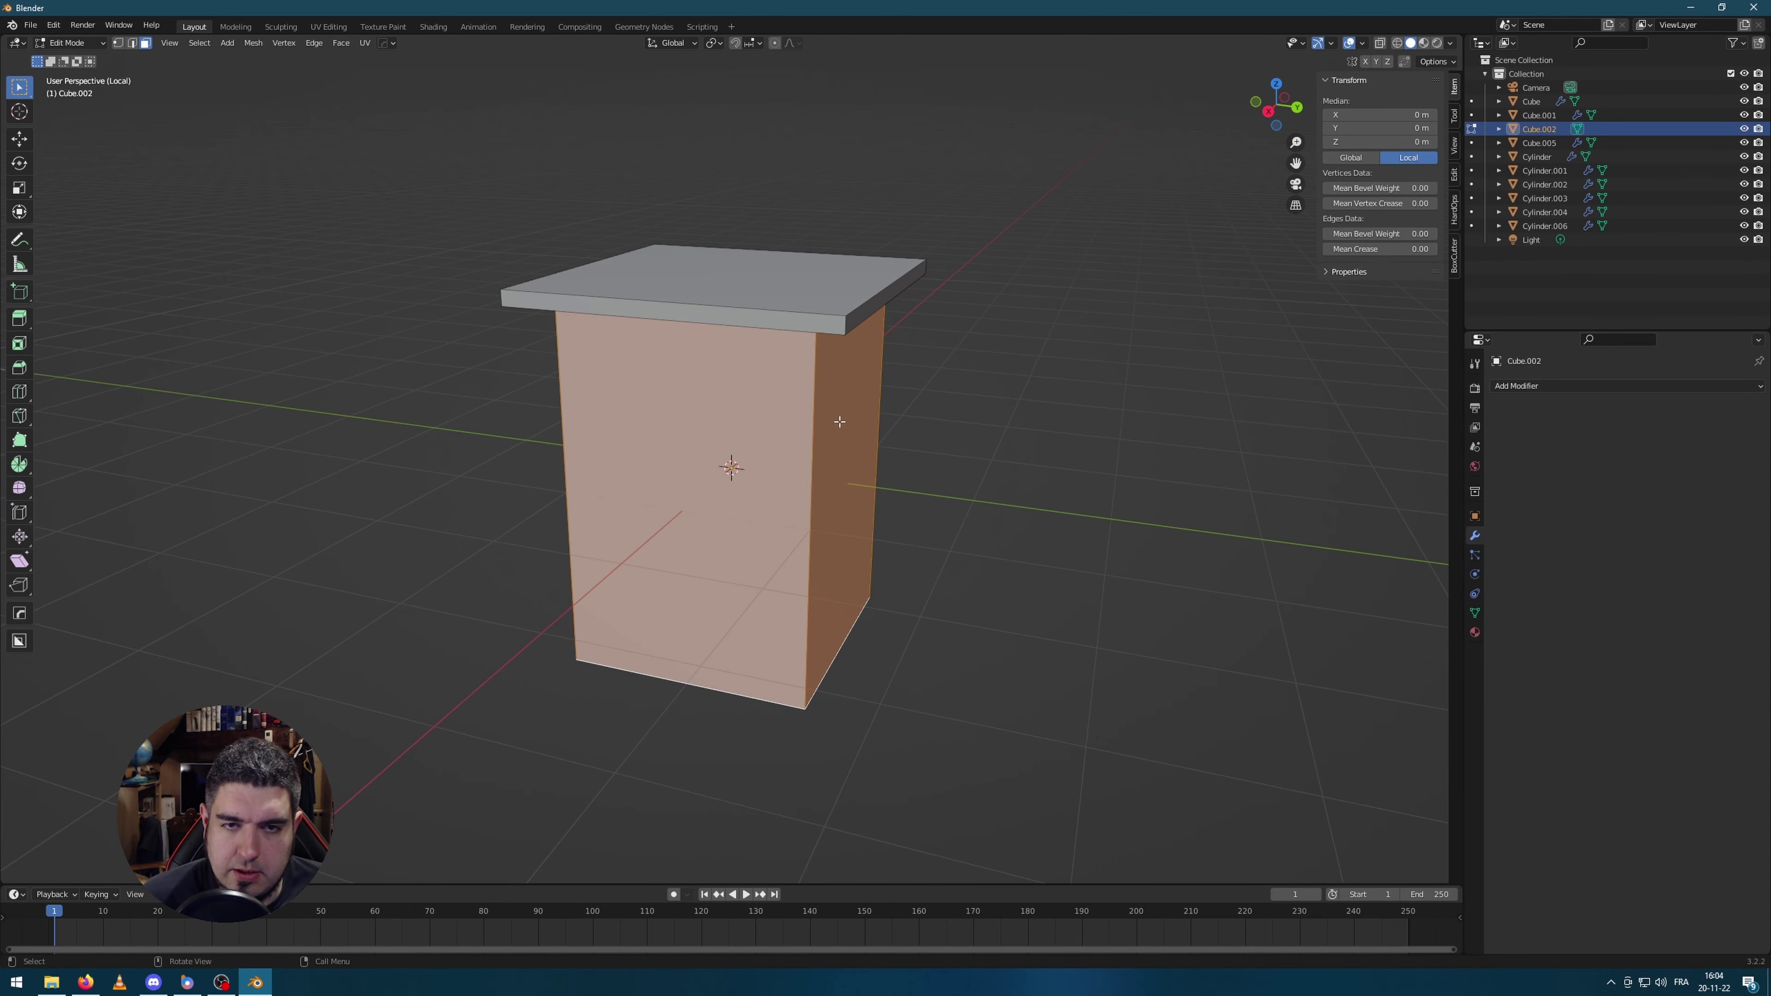
key("shift+d")
right_click(1068, 491)
key("s")
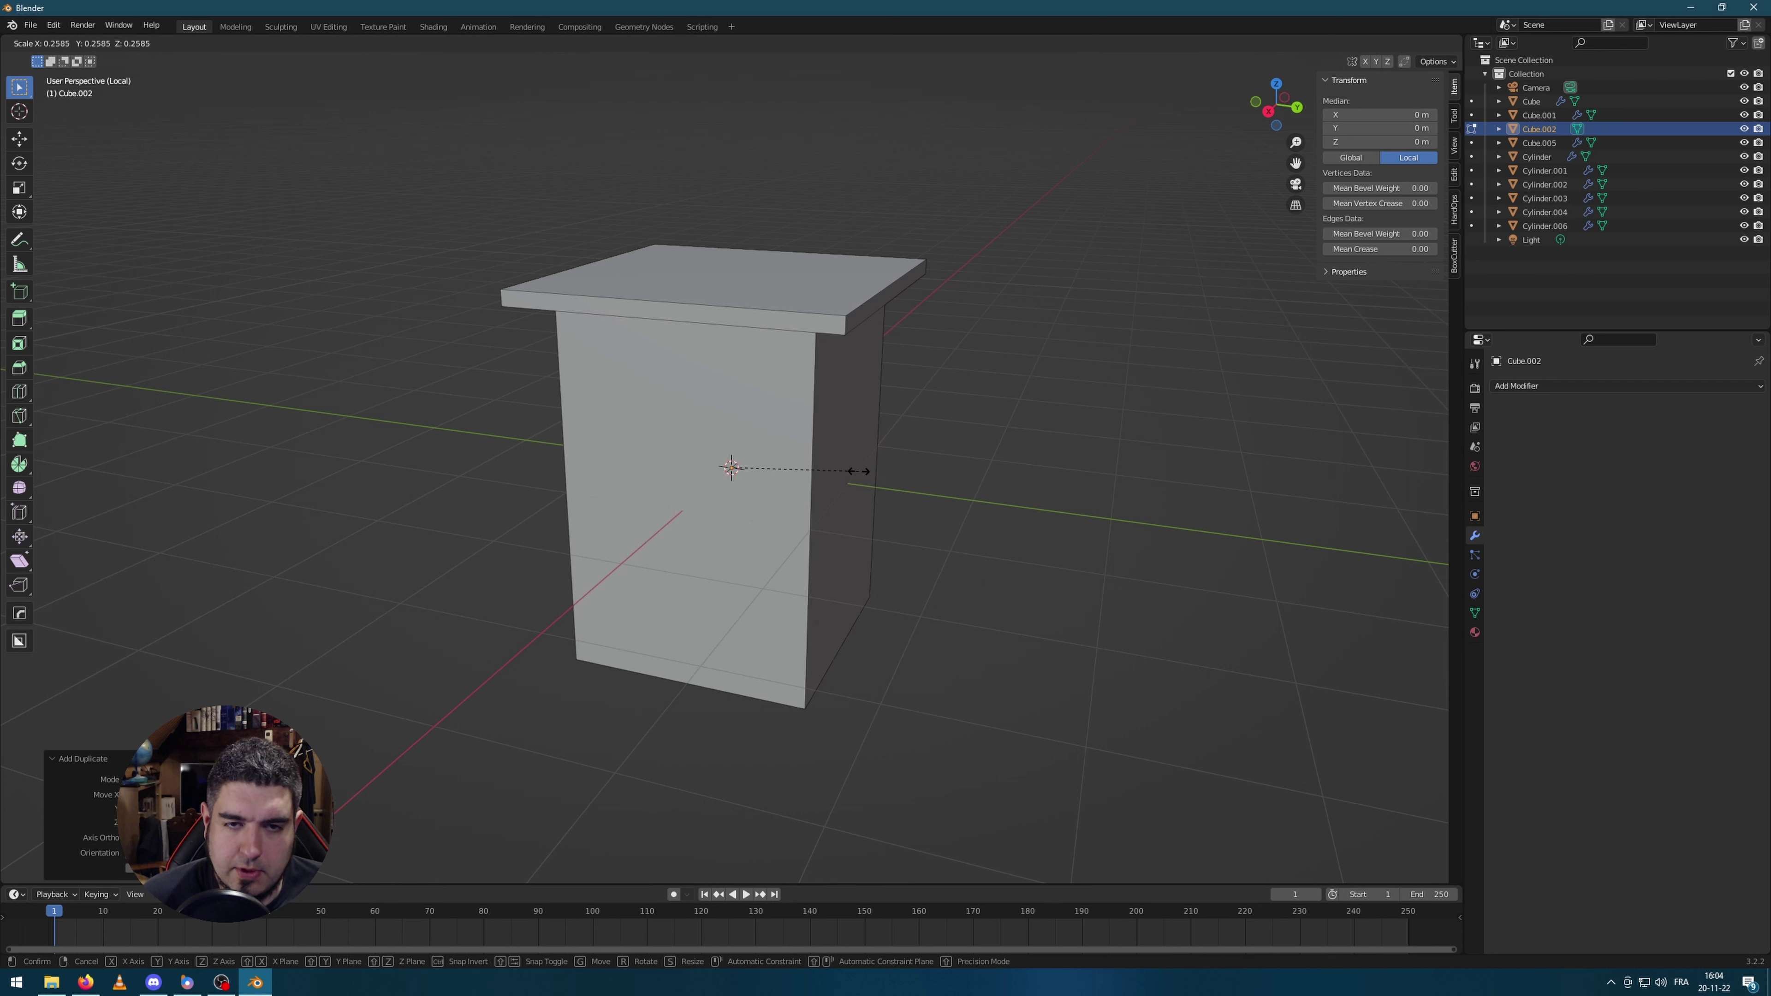
left_click(858, 471)
key("g")
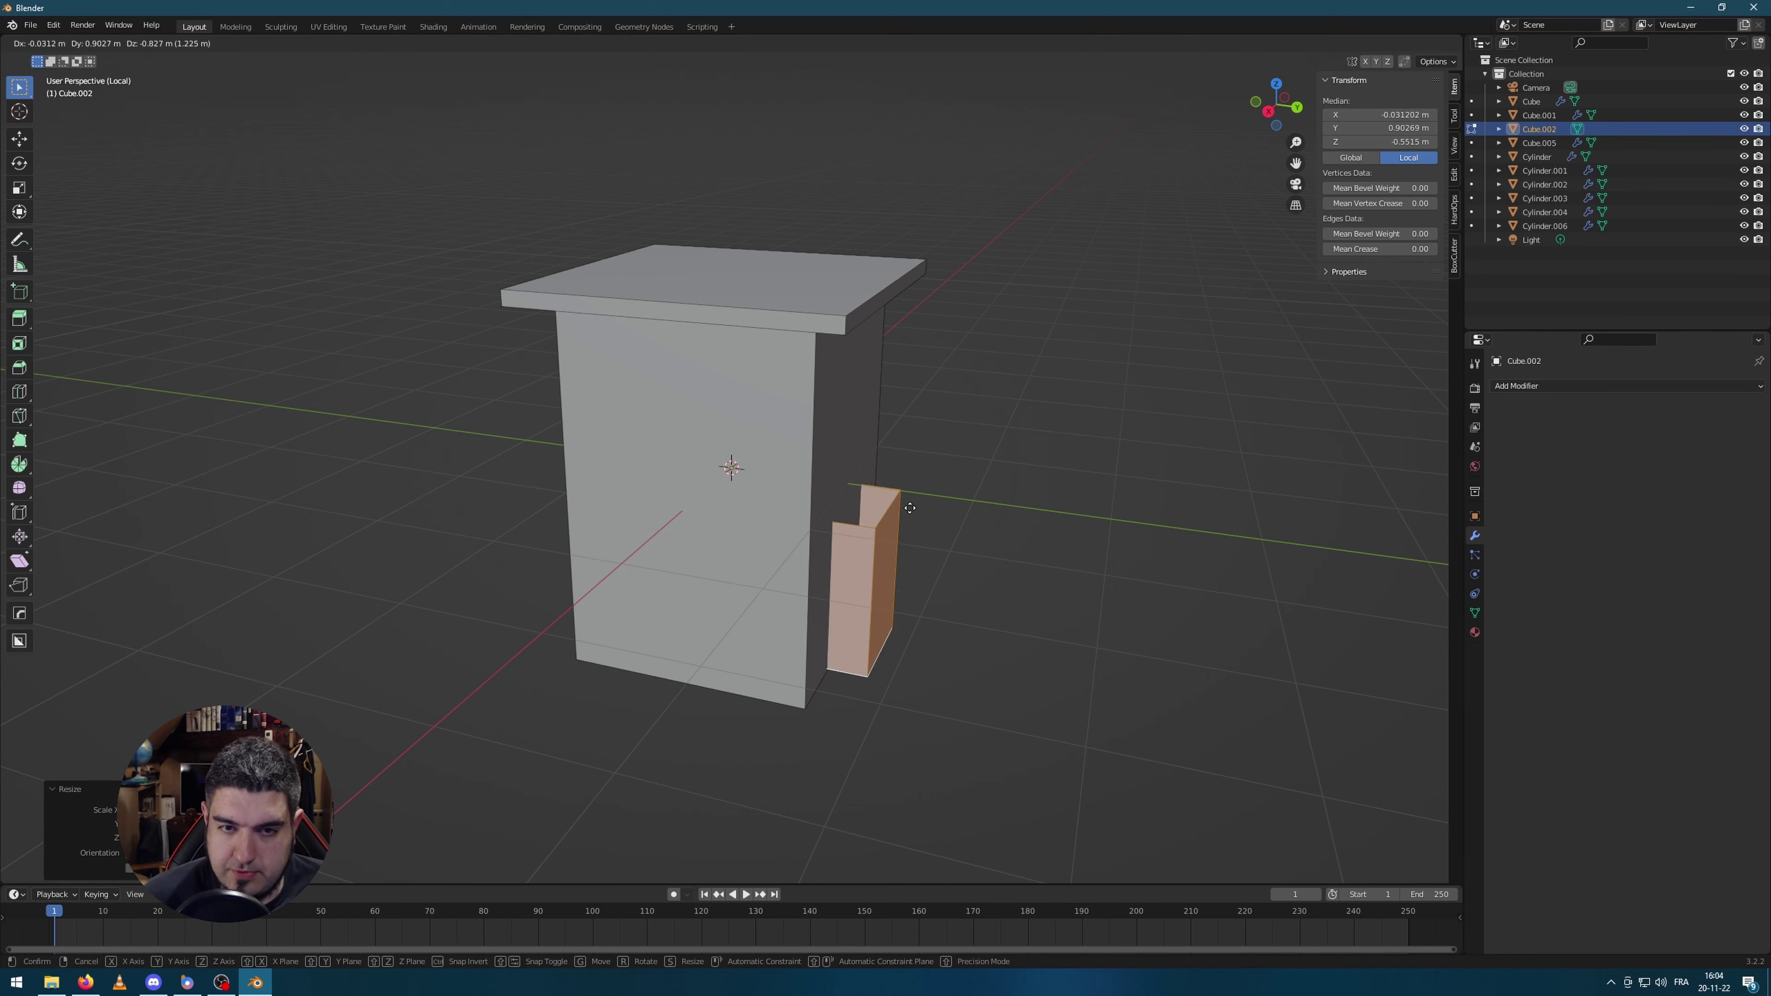
left_click(790, 622)
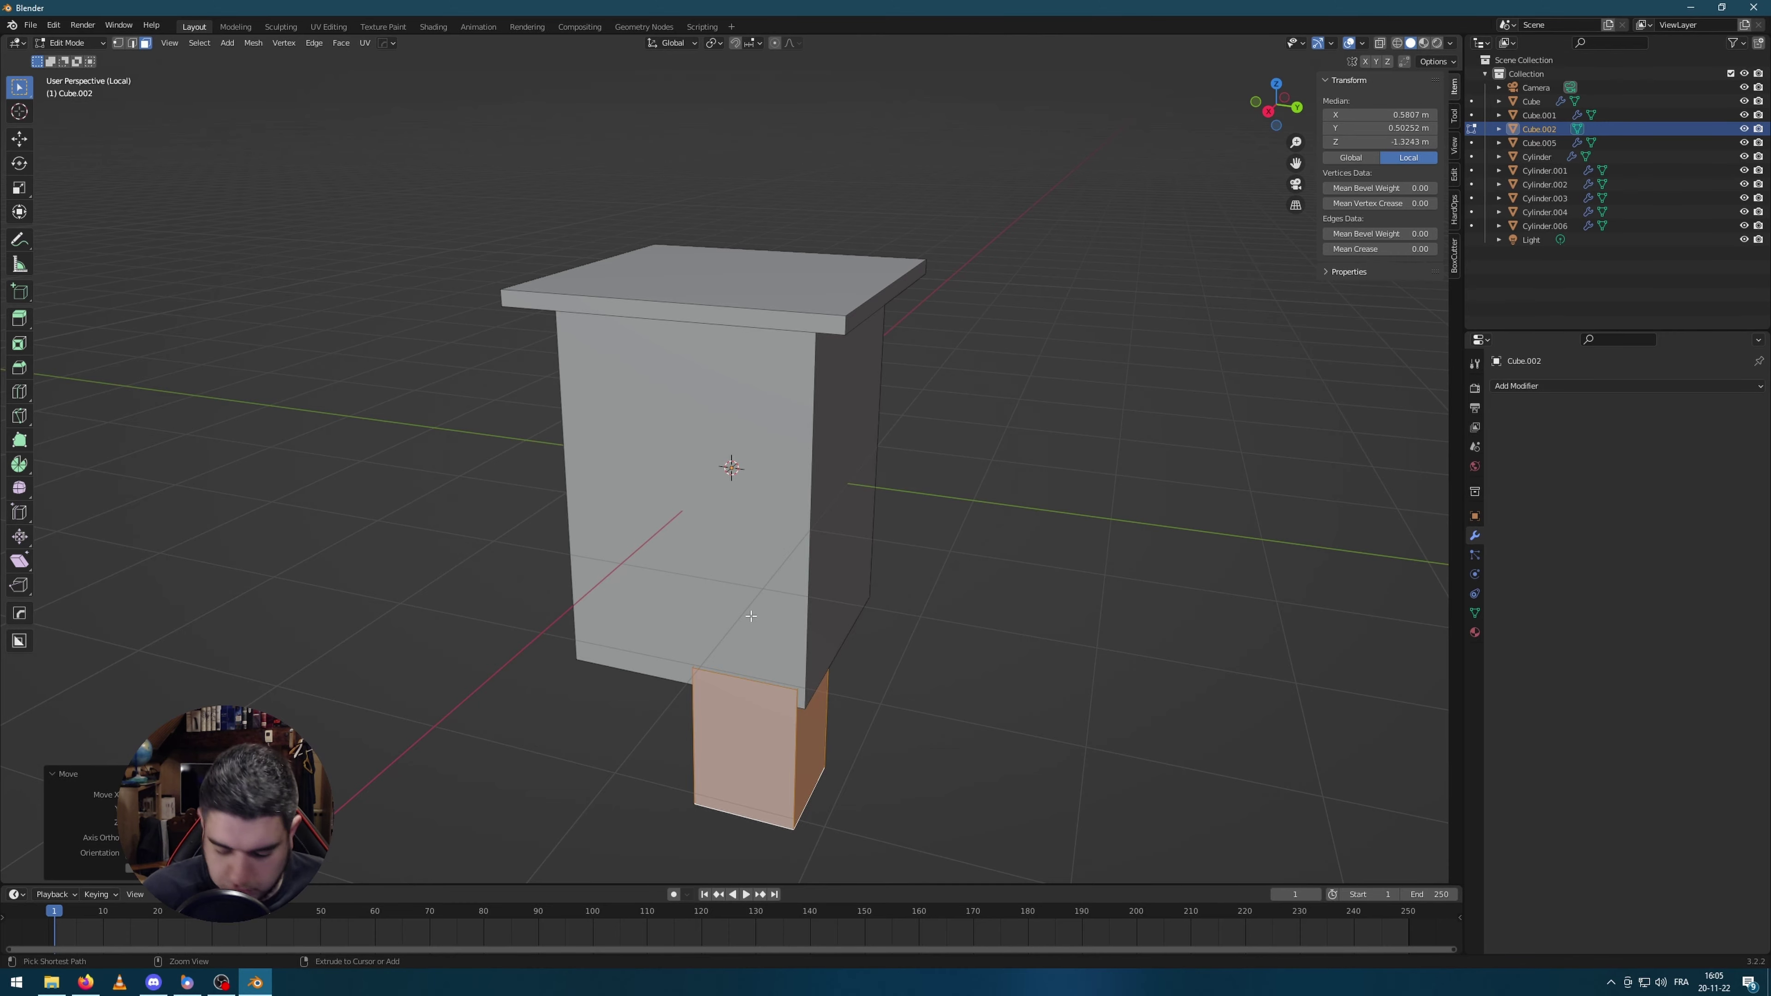
Step: Shrink the duplicated small box and align it, as seen from below, with the corner of the overhanging slab
key("ctrl+KP_7")
scroll(846, 449, "up", 4)
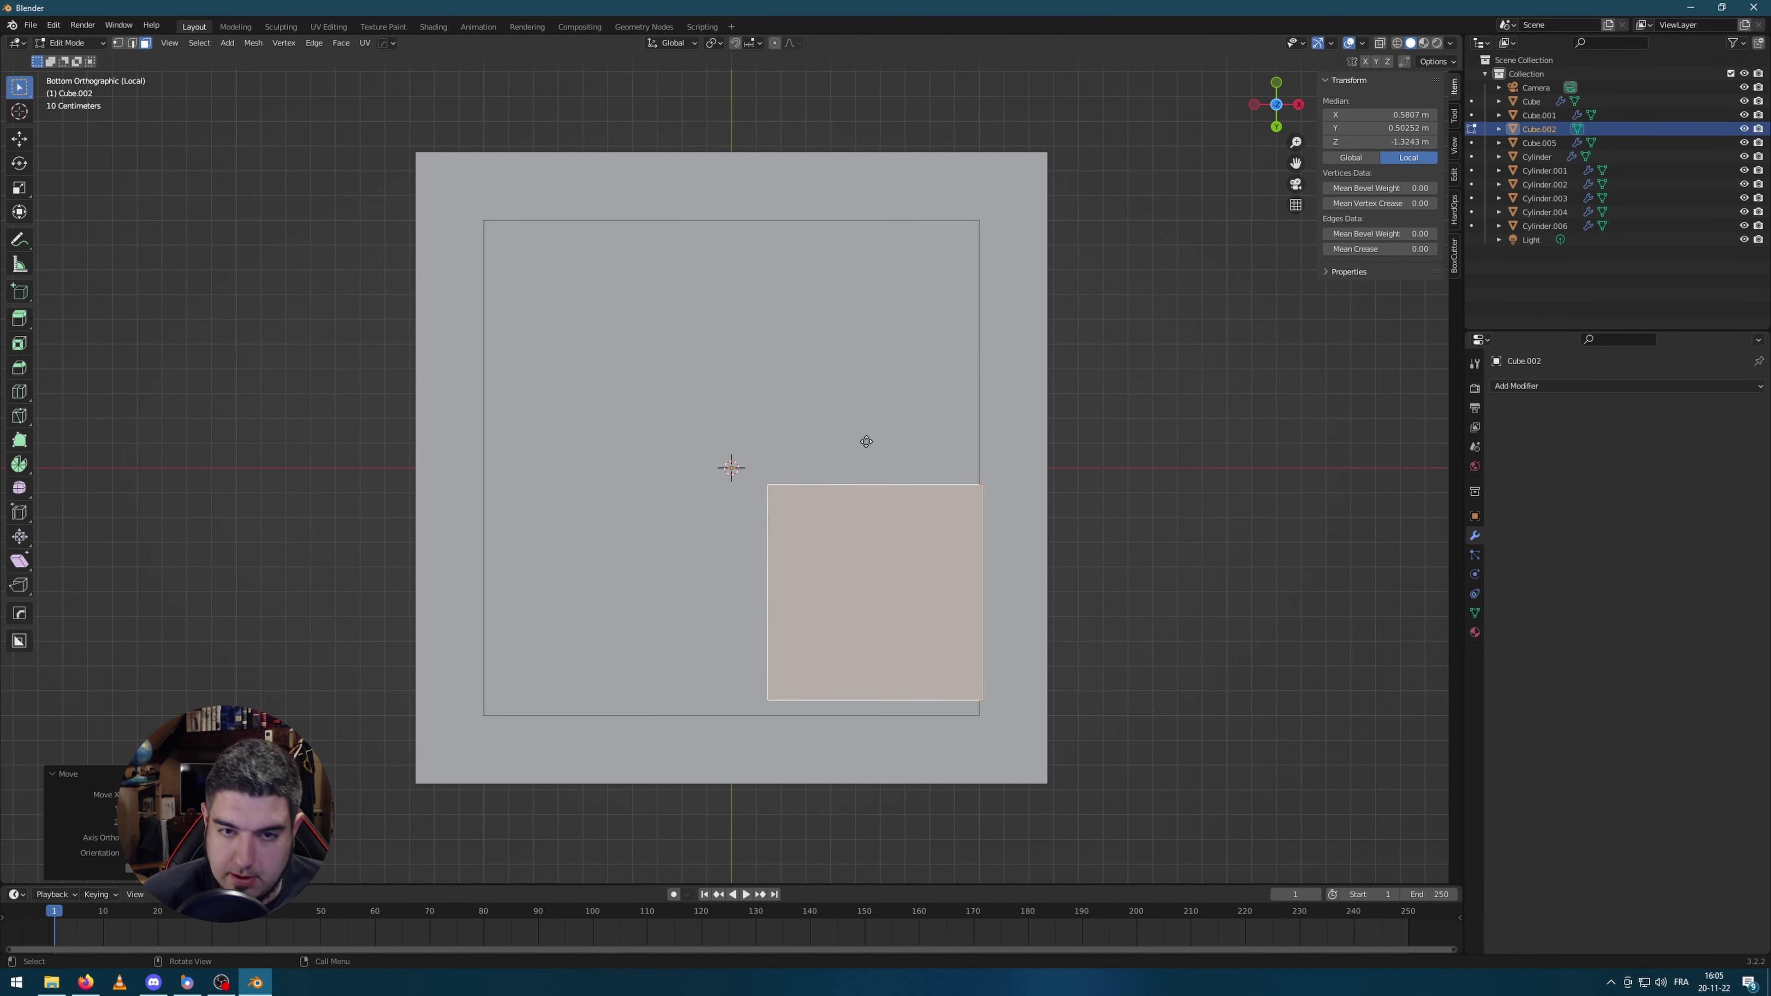
key("g")
left_click(933, 523)
key("s")
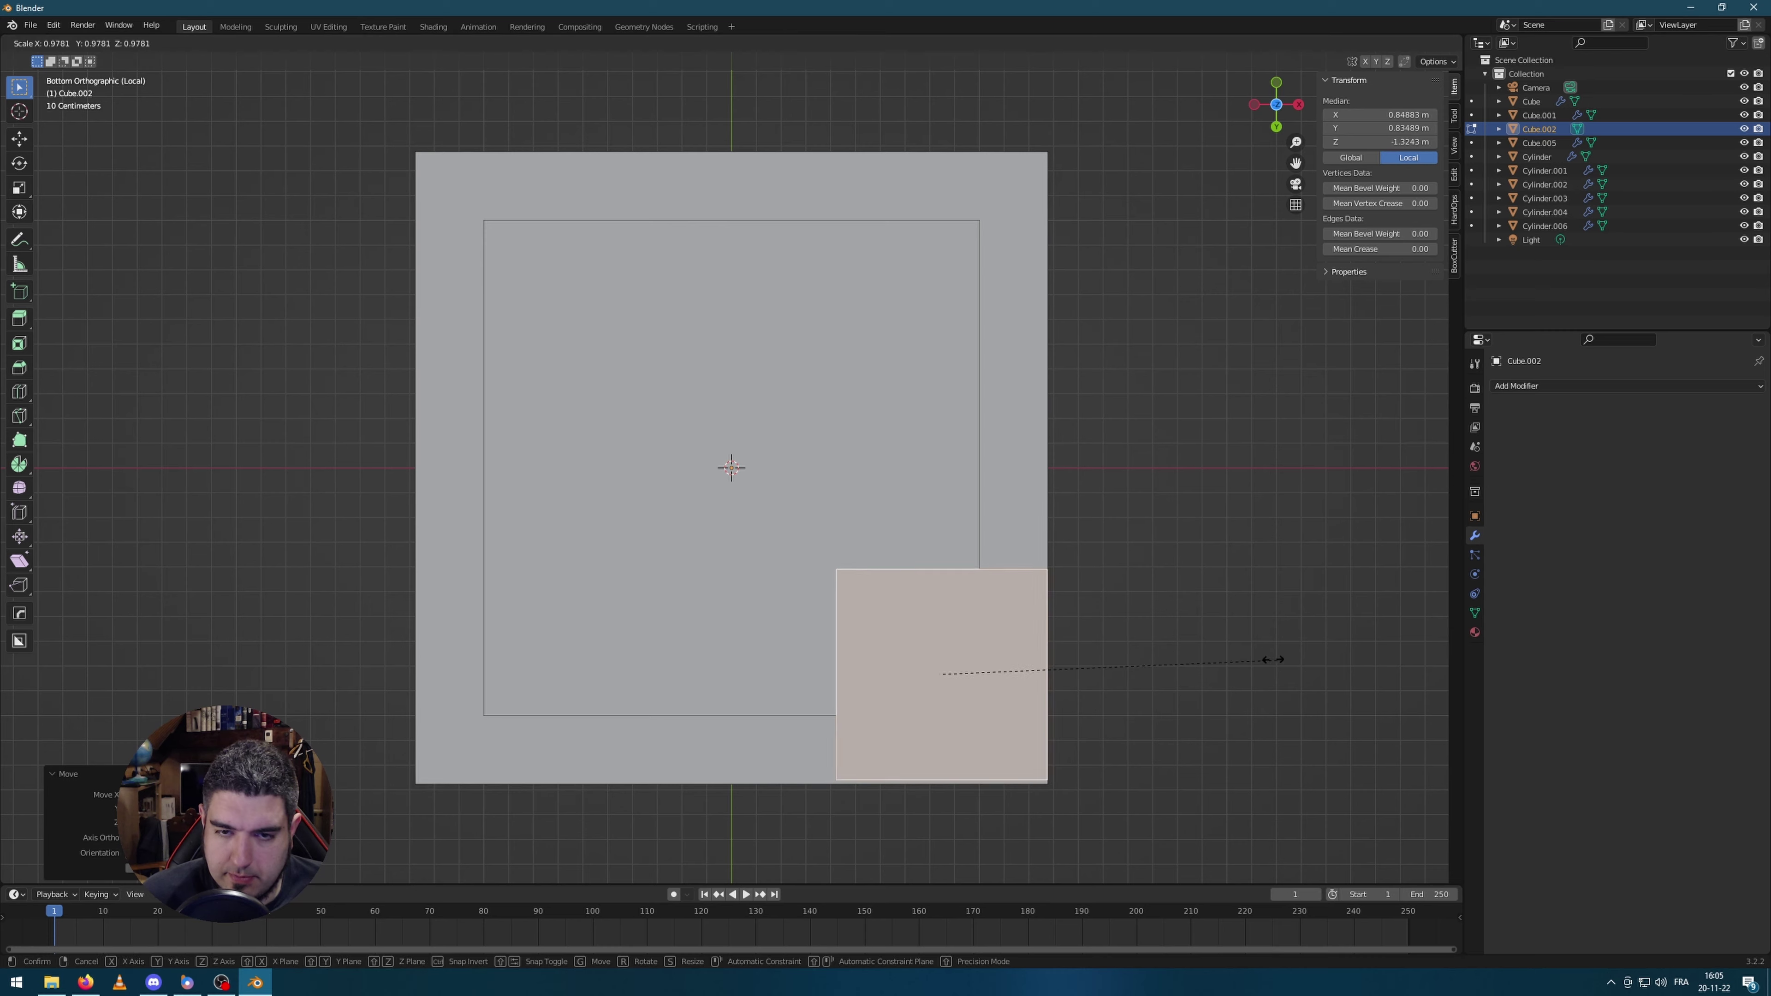
left_click(1149, 642)
key("g")
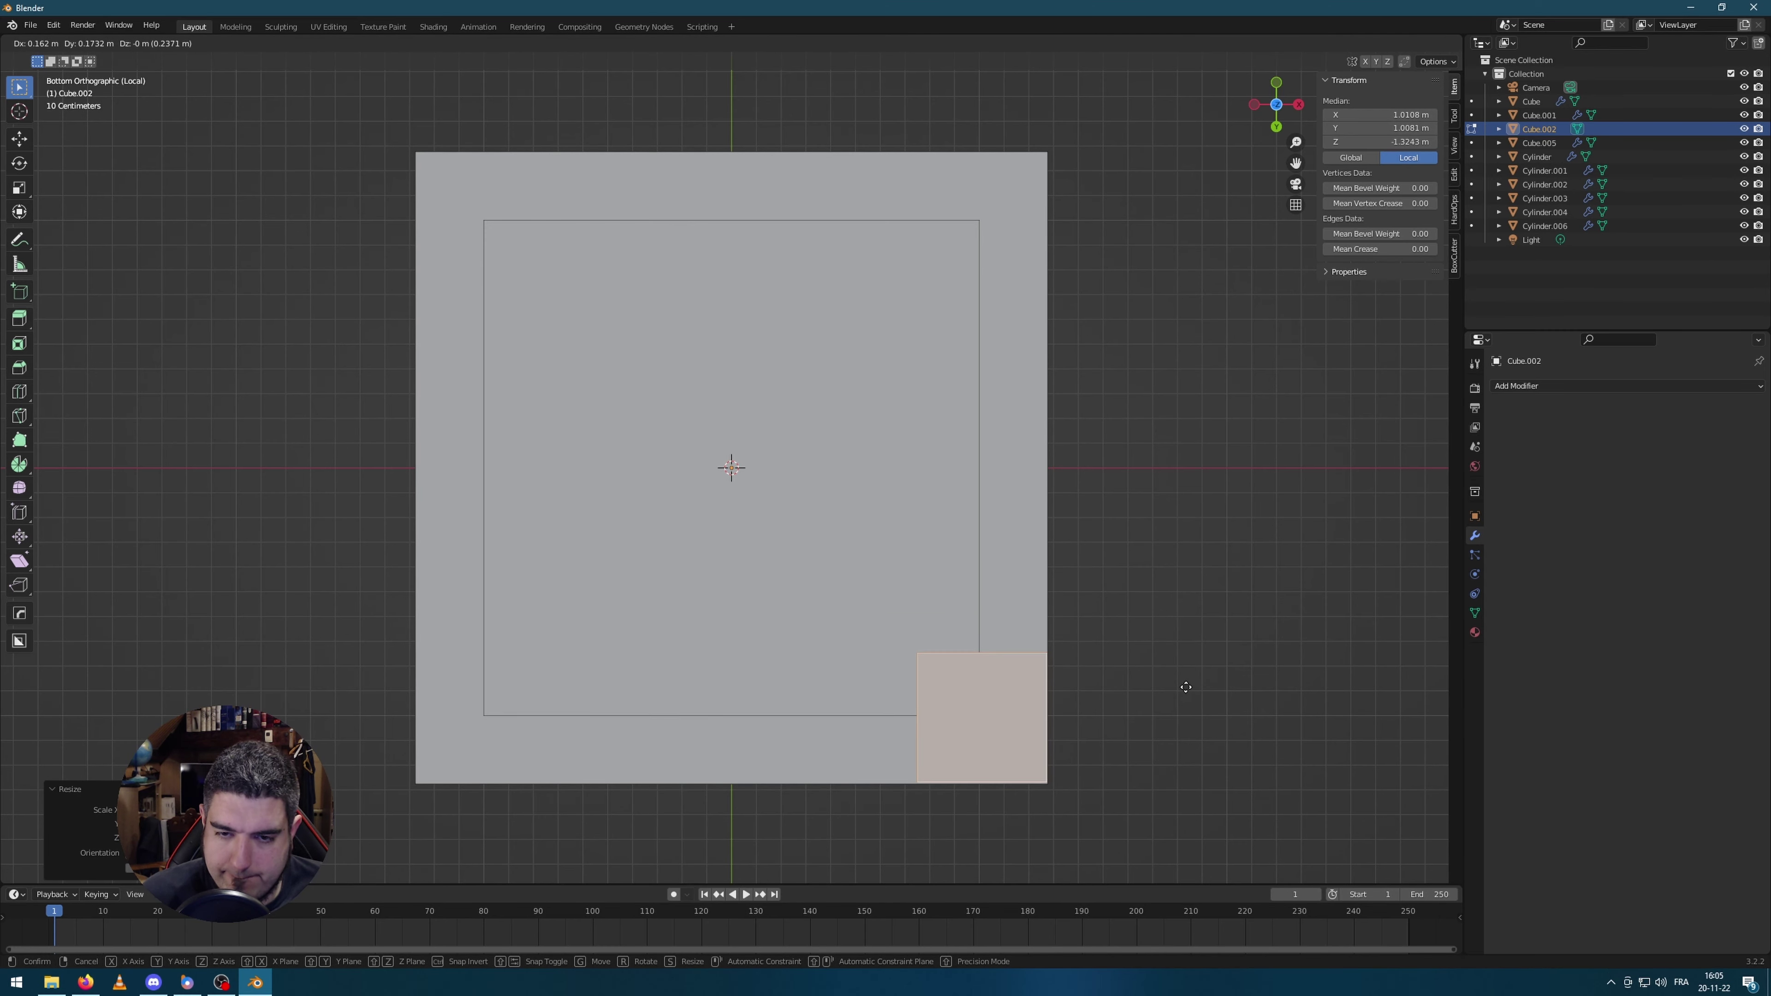
left_click(1185, 687)
Step: Raise the small corner box along Z until its base is level with the bottom of the tall body
middle_click_drag(1185, 685, 1068, 629)
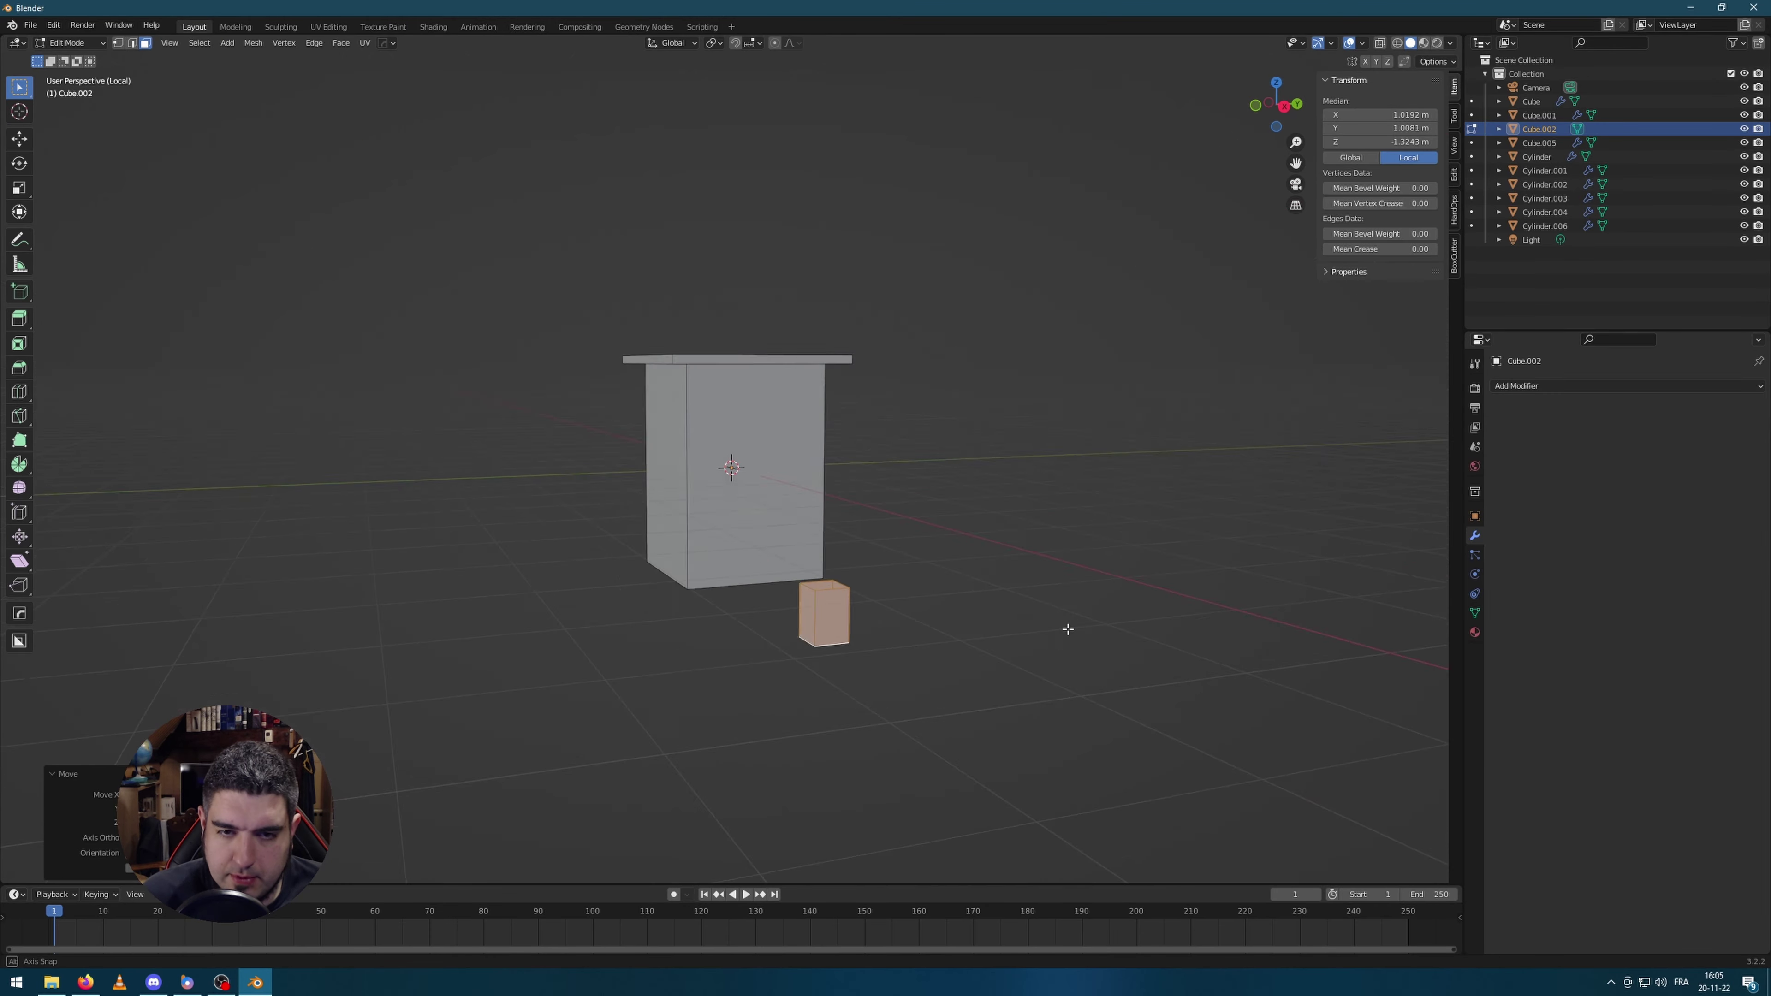
key("KP_1")
scroll(1051, 640, "up", 3)
key("g")
key("z")
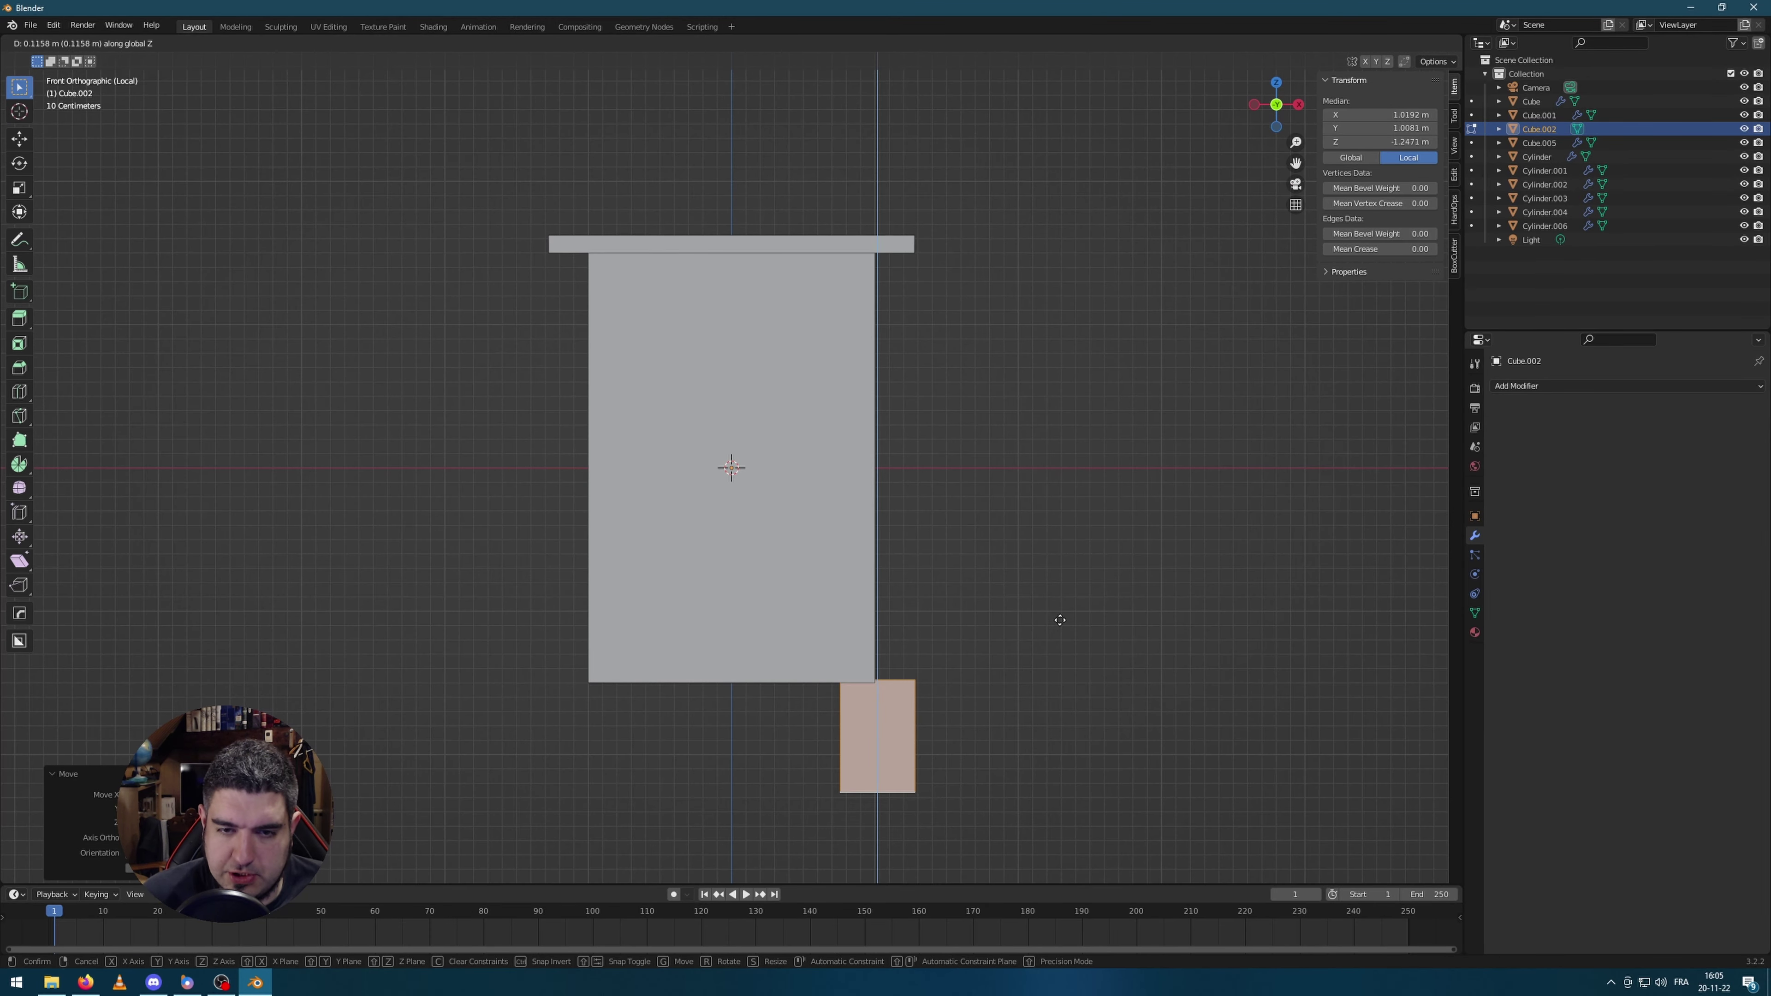
left_click(1071, 515)
middle_click_drag(1072, 515, 1020, 645)
Step: Select the open upper edge loop of the corner box and raise it about 2.2 m along Z to meet the slab's underside
left_click(988, 673)
scroll(1004, 628, "up", 5)
scroll(908, 696, "down", 4)
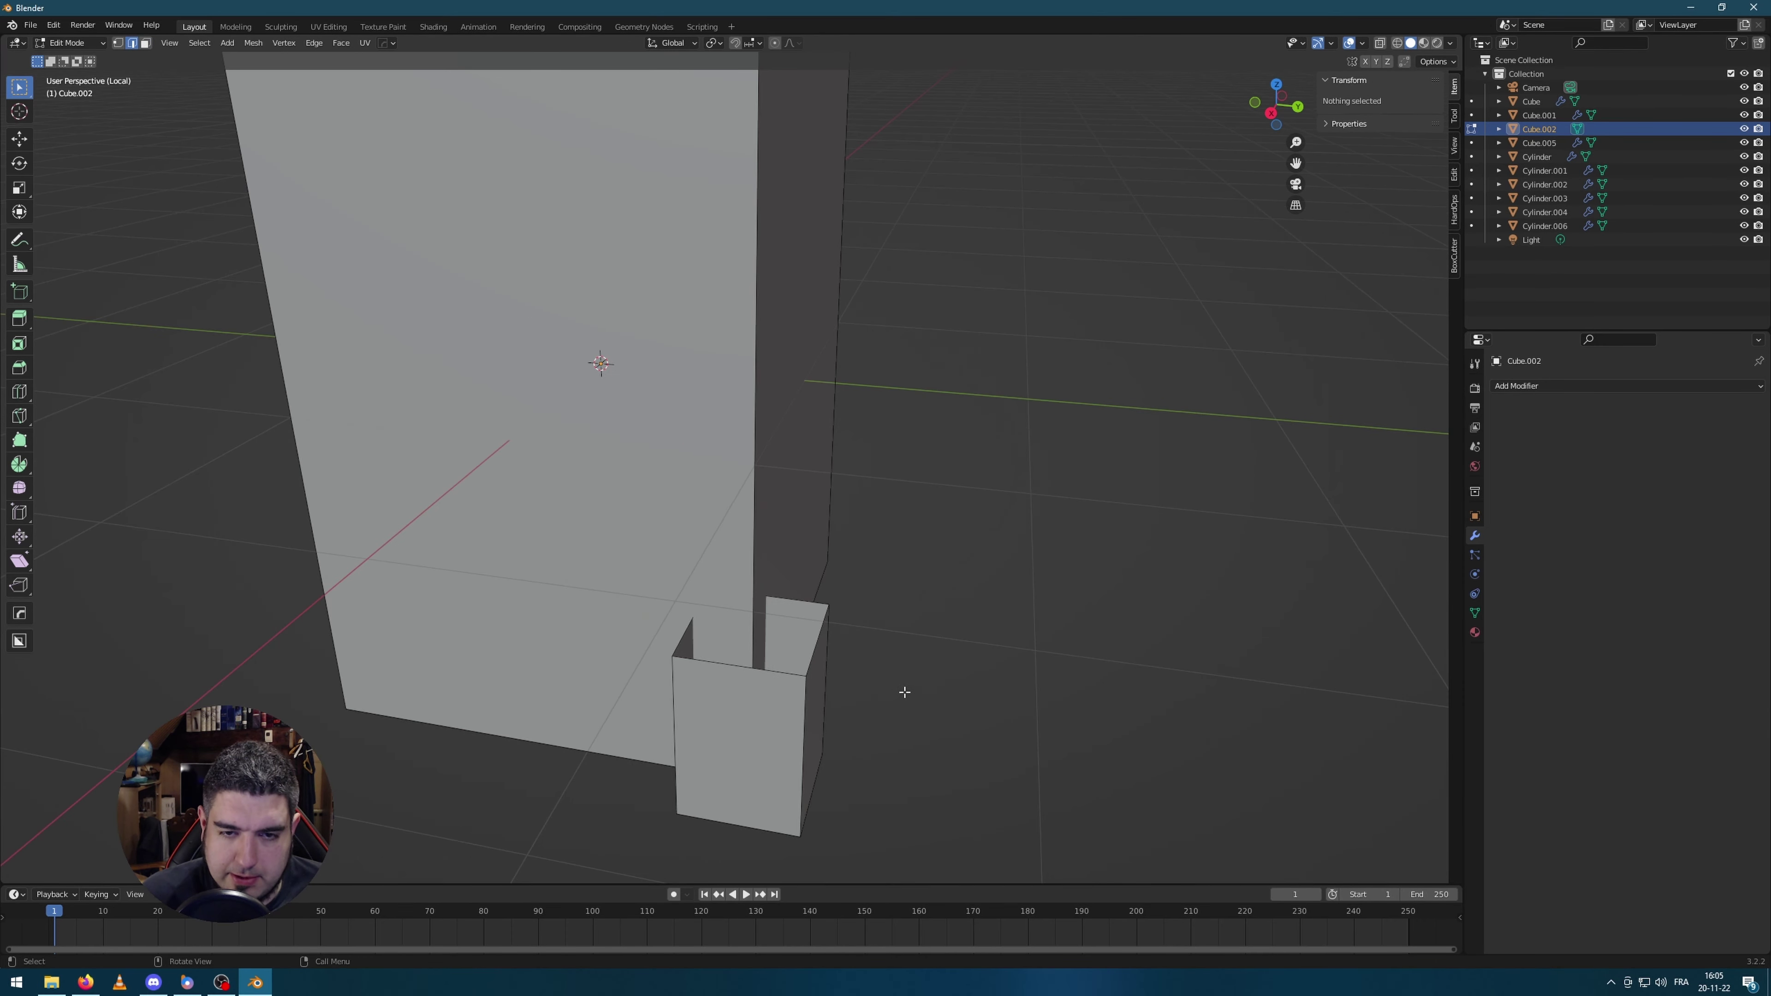
left_click(813, 597, "alt")
left_click(889, 625)
left_click(806, 601, "alt")
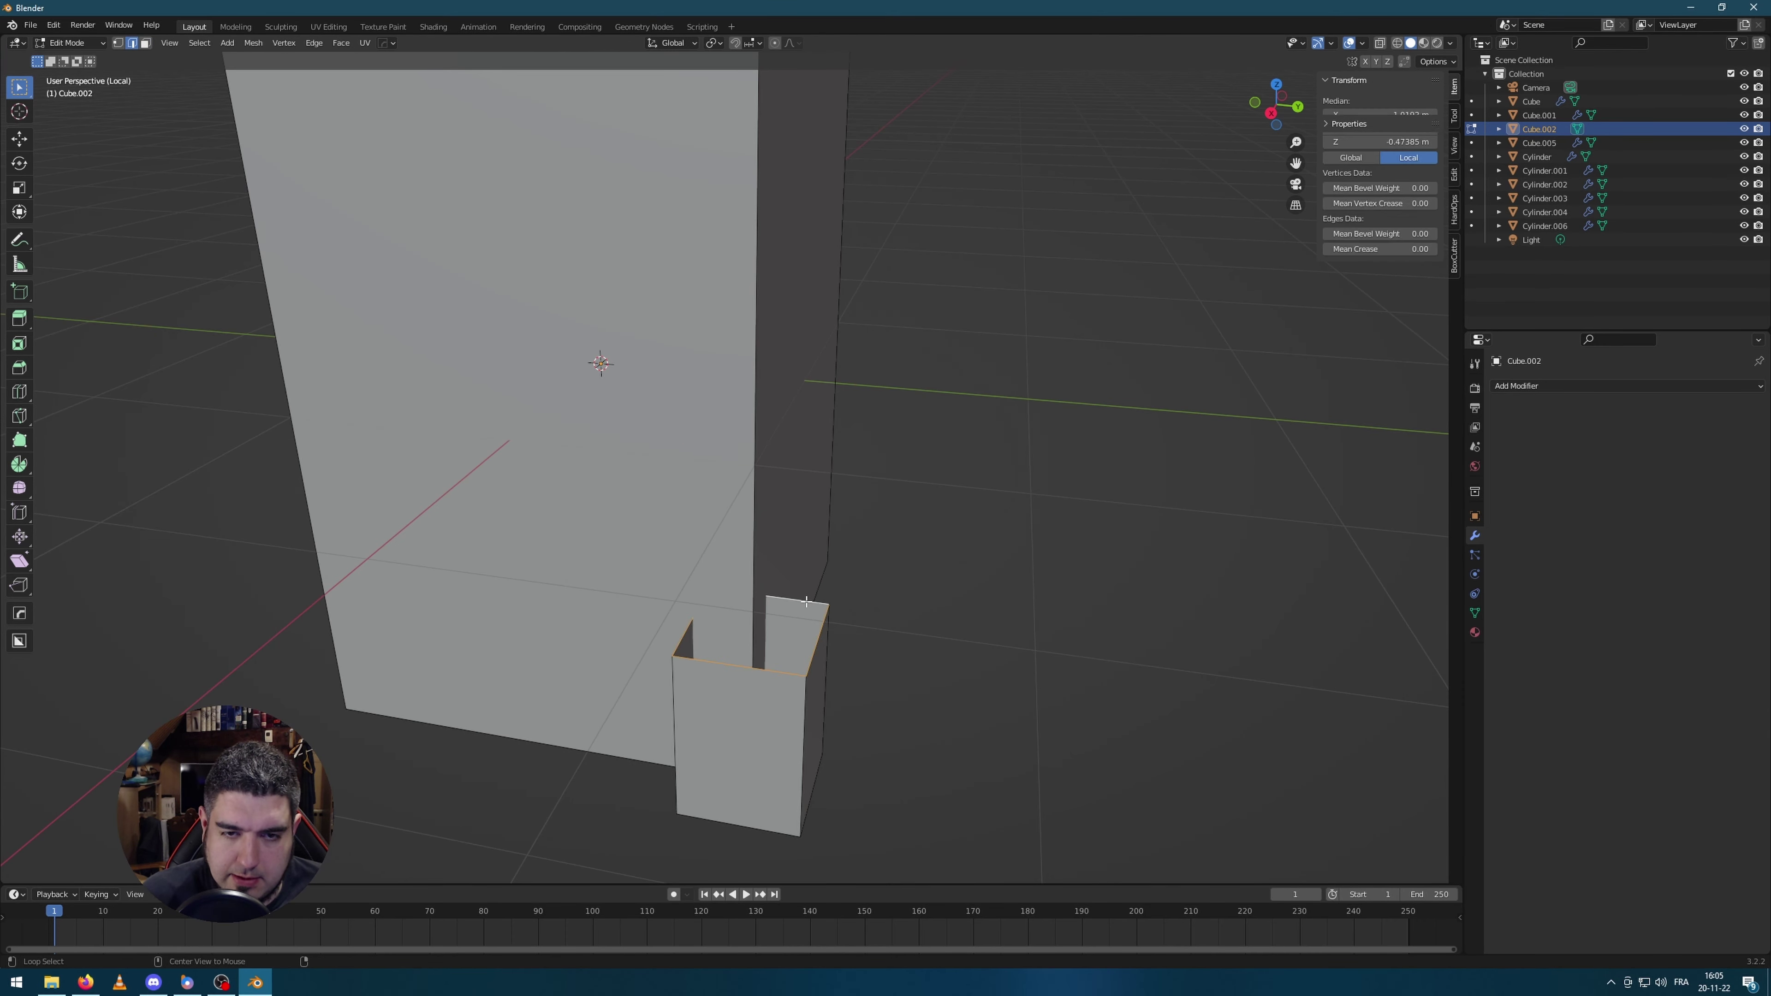
scroll(929, 641, "down", 5)
key("g")
key("z")
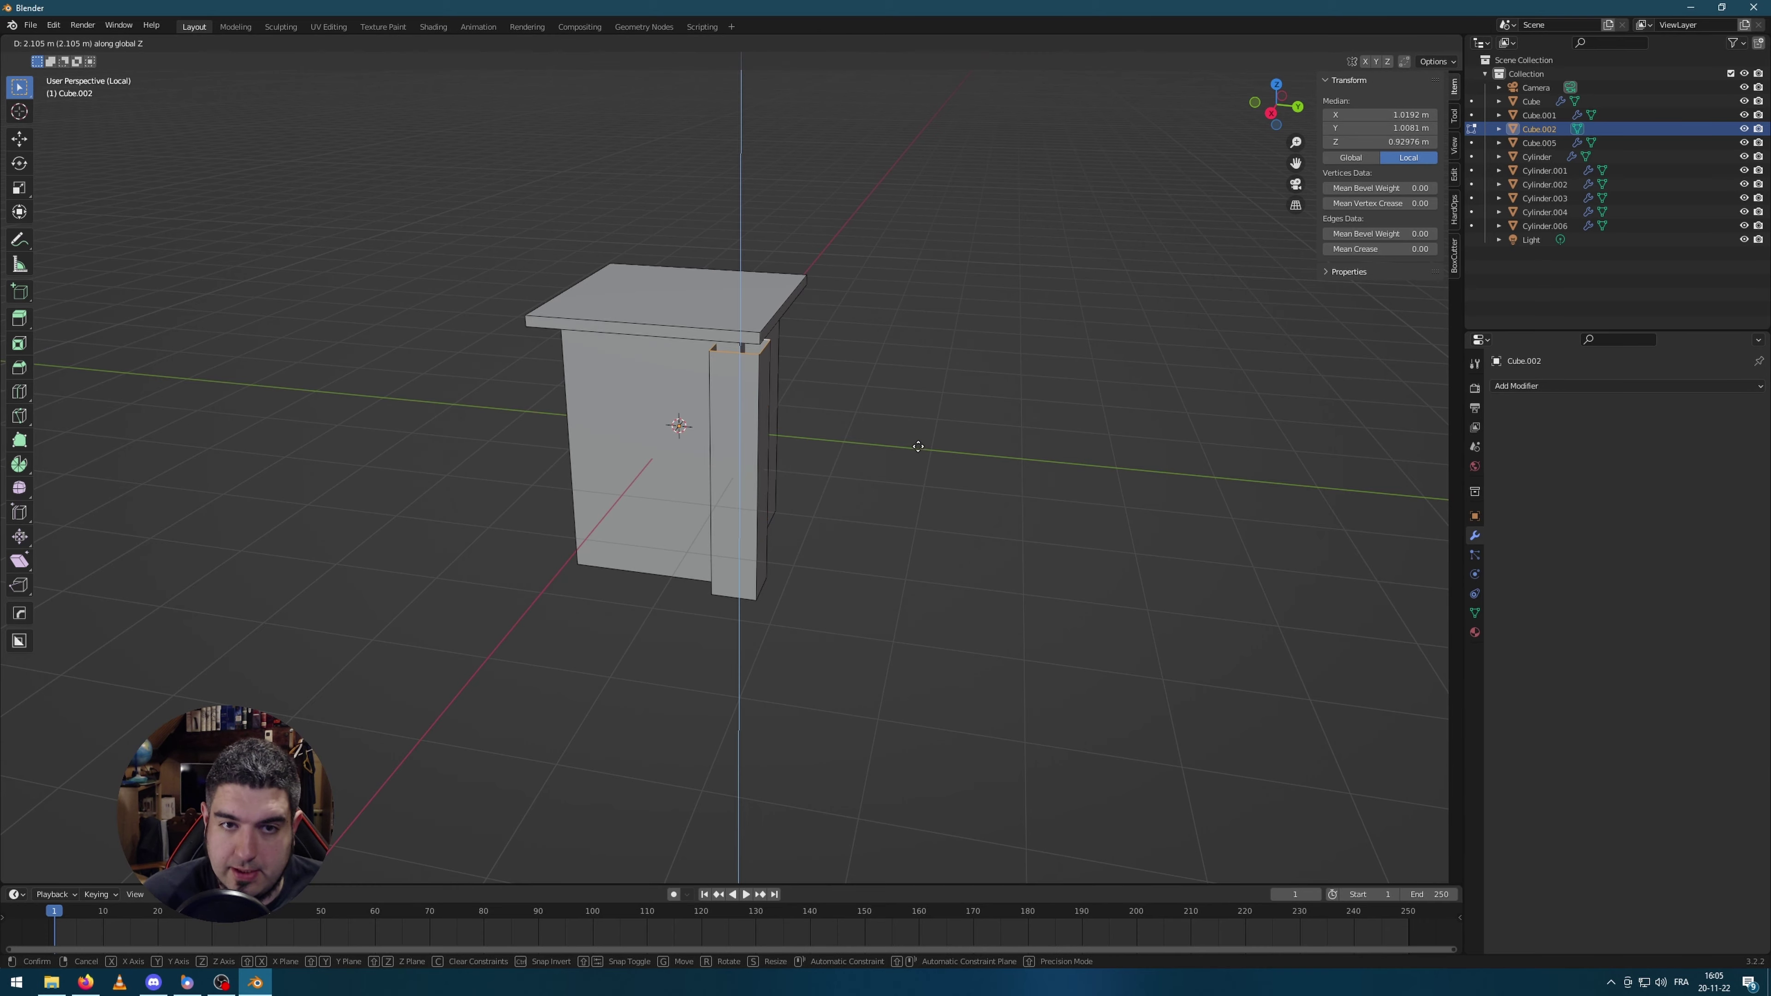
left_click(926, 439)
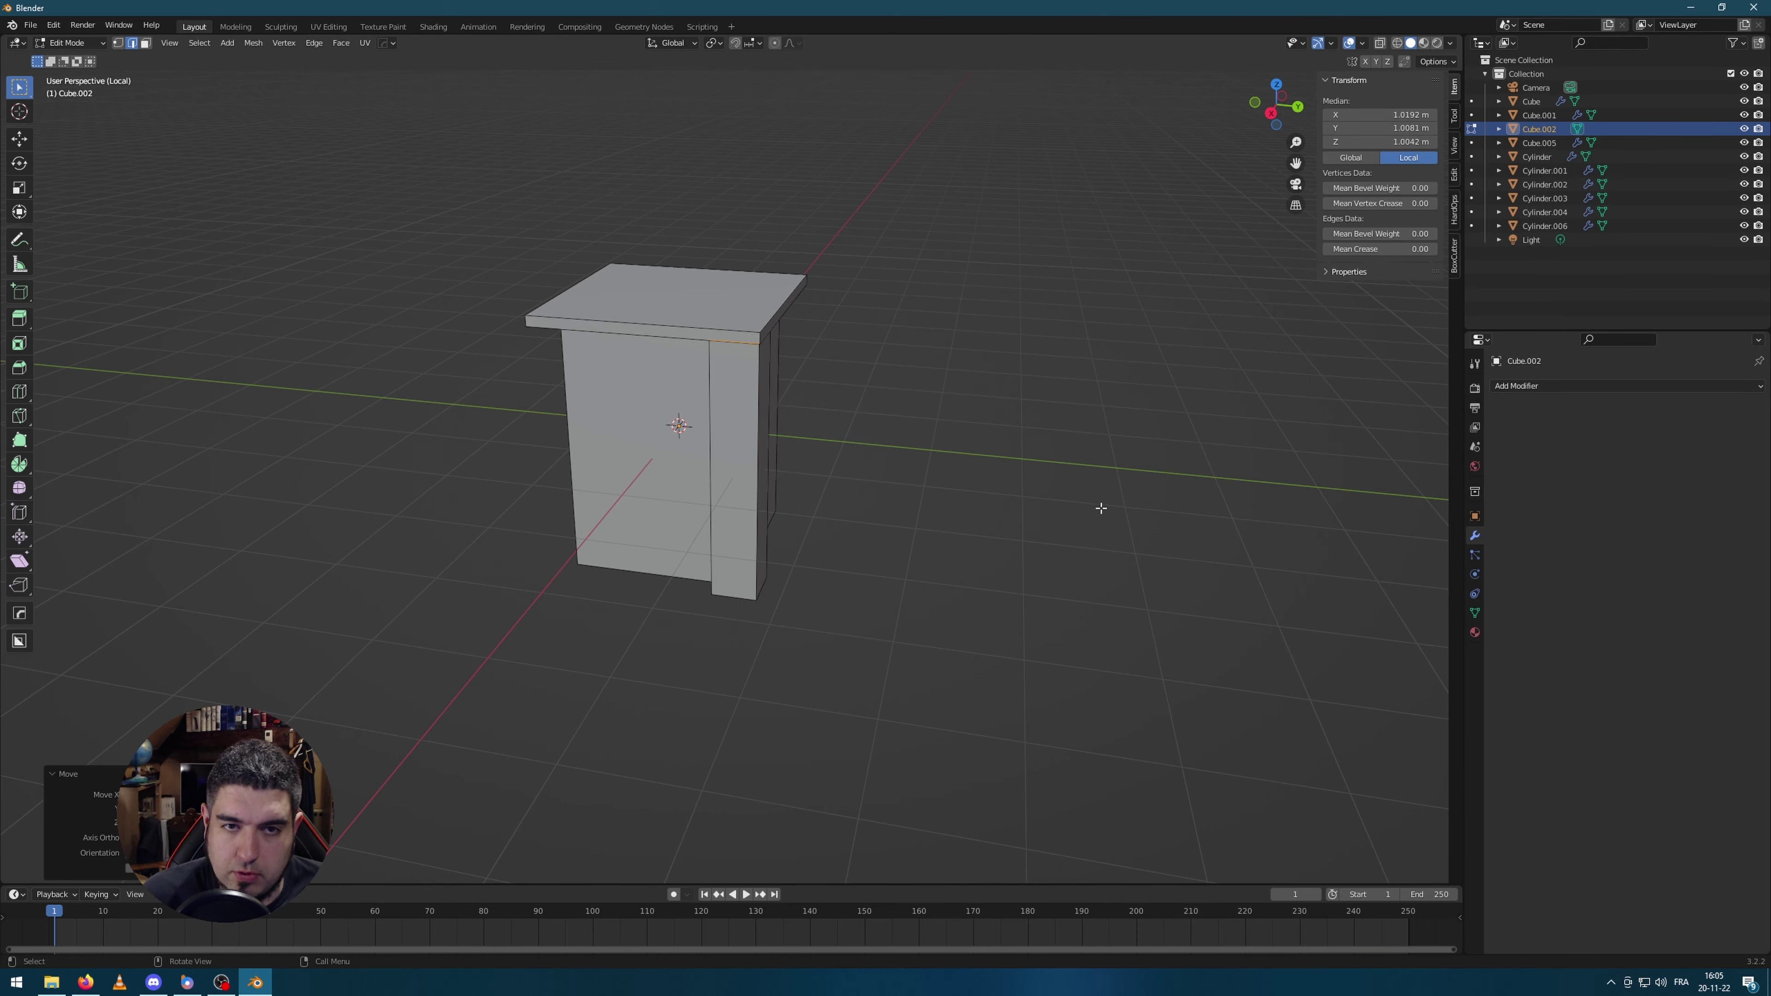
Step: Select the whole corner post and duplicate it about 2 m along negative X to the opposite end of that side
key("Tab")
middle_click_drag(1102, 508, 1008, 523)
middle_click_drag(882, 437, 658, 408)
key("Tab")
key("ctrl+l")
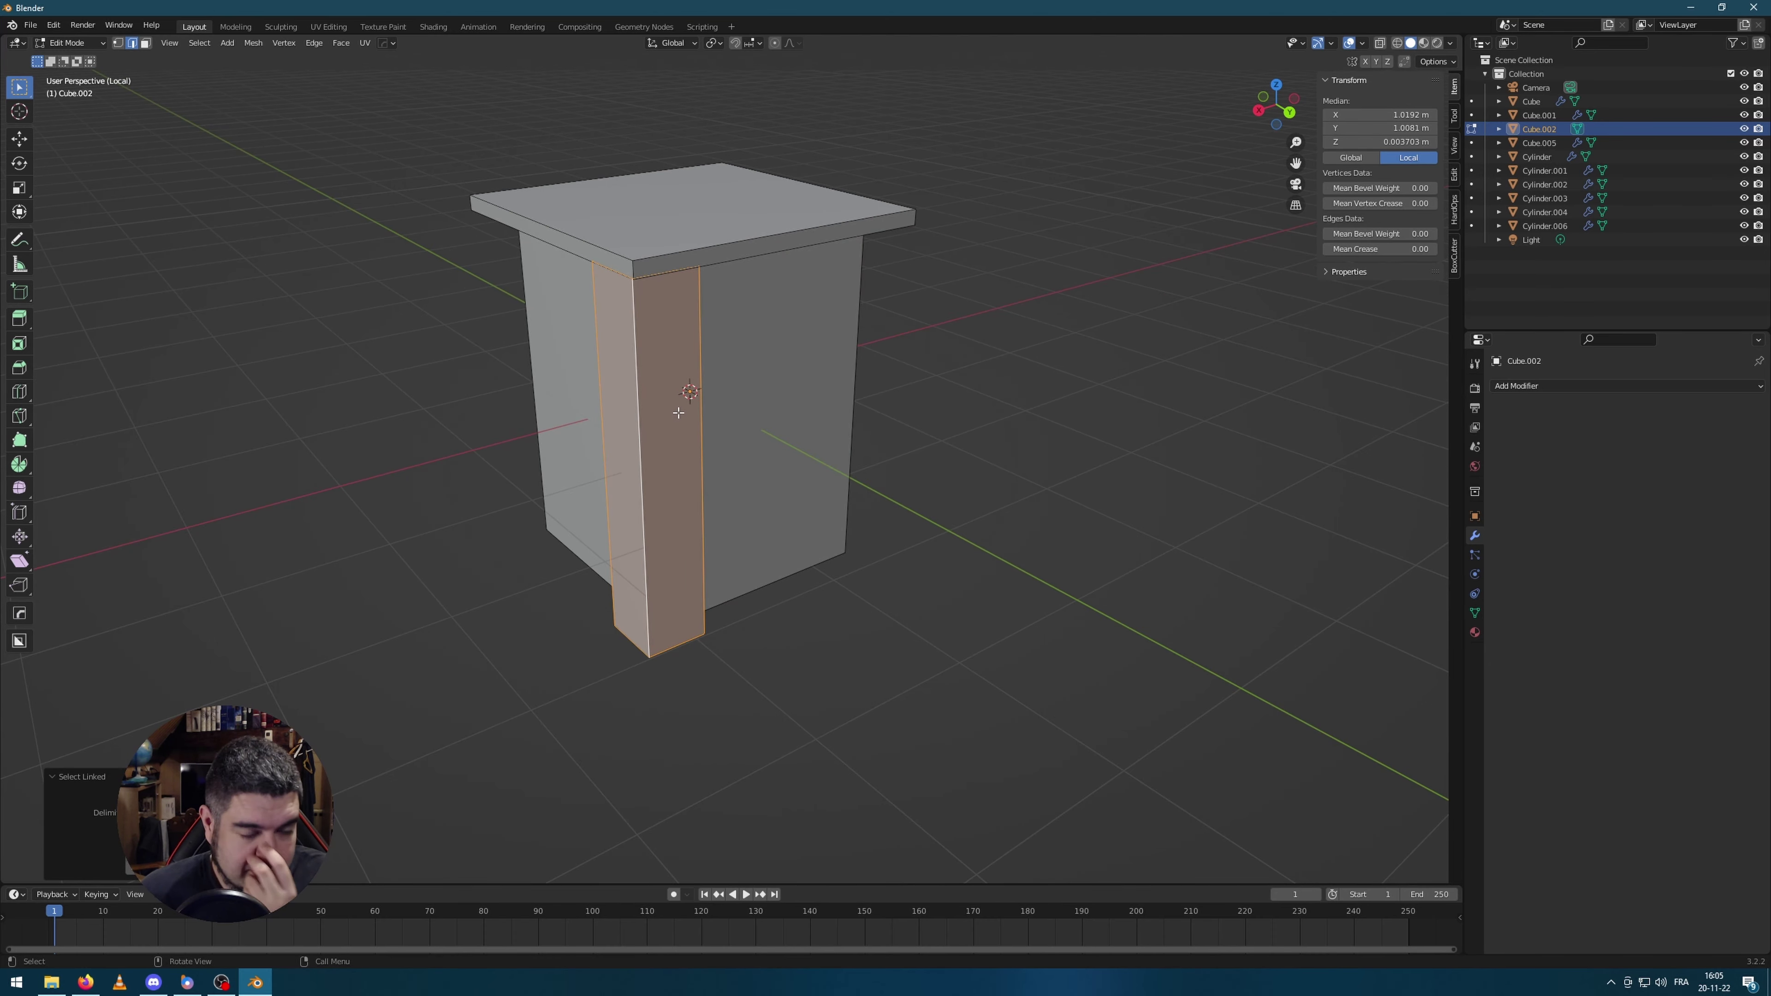
middle_click_drag(838, 387, 764, 387)
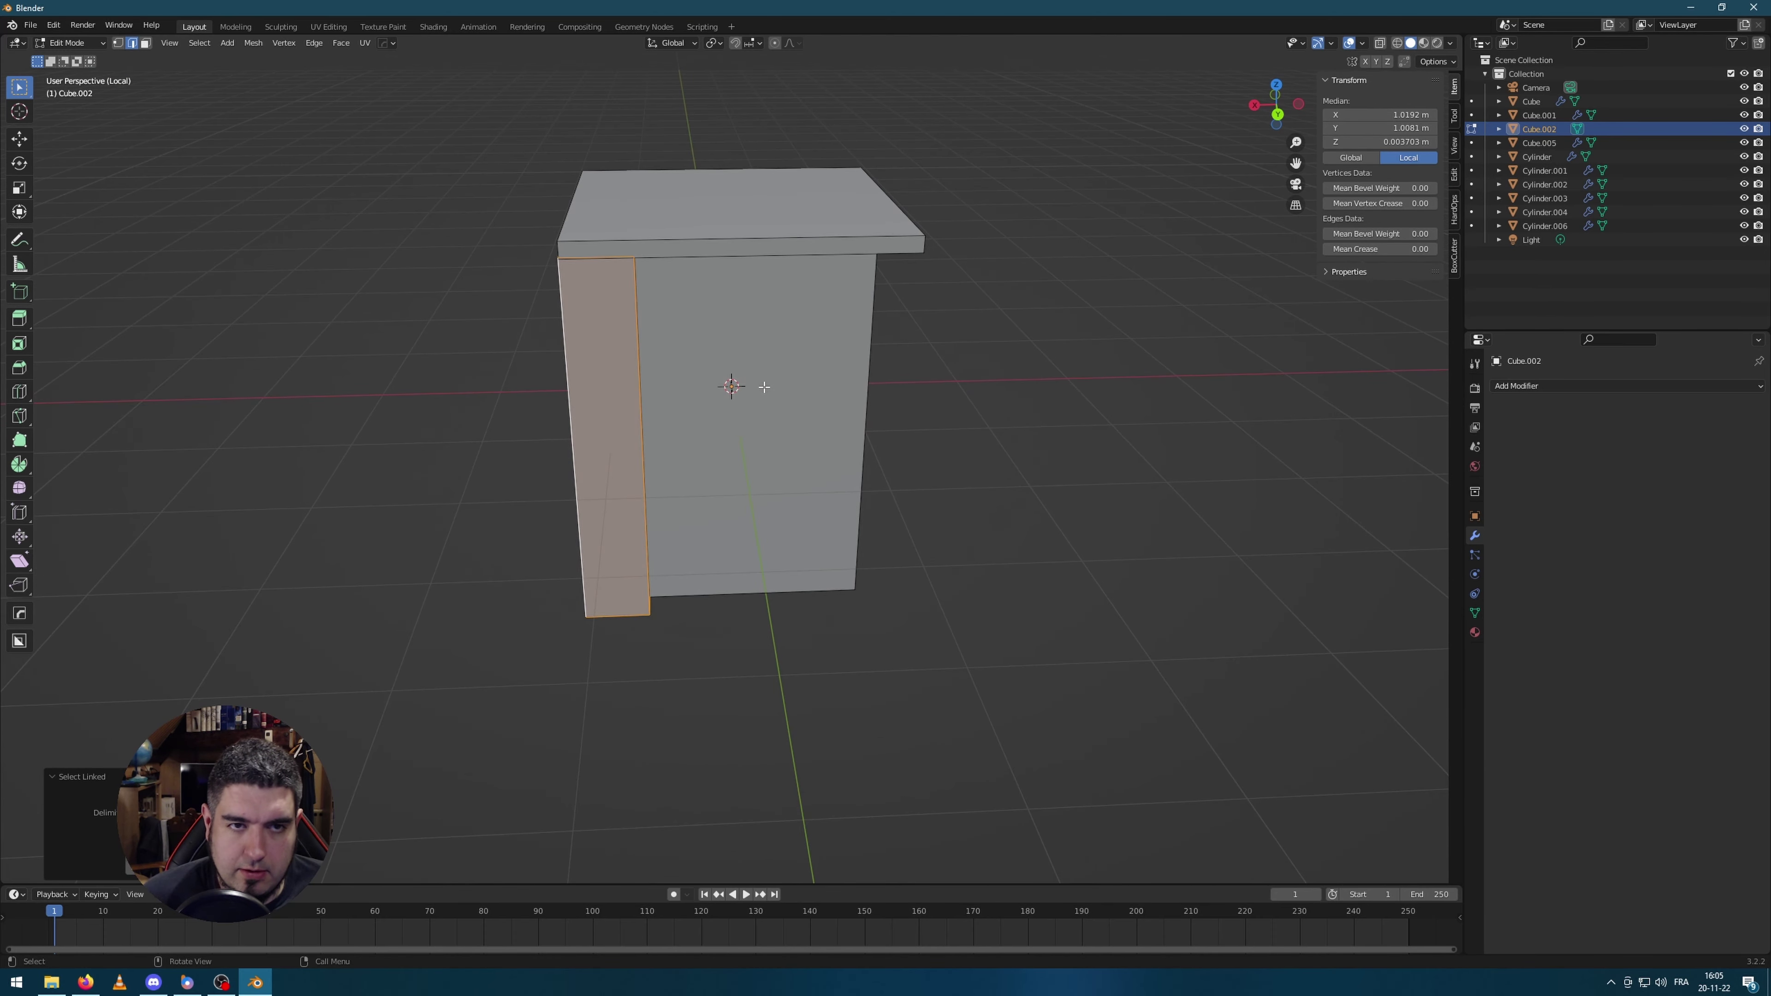
key("KP_1")
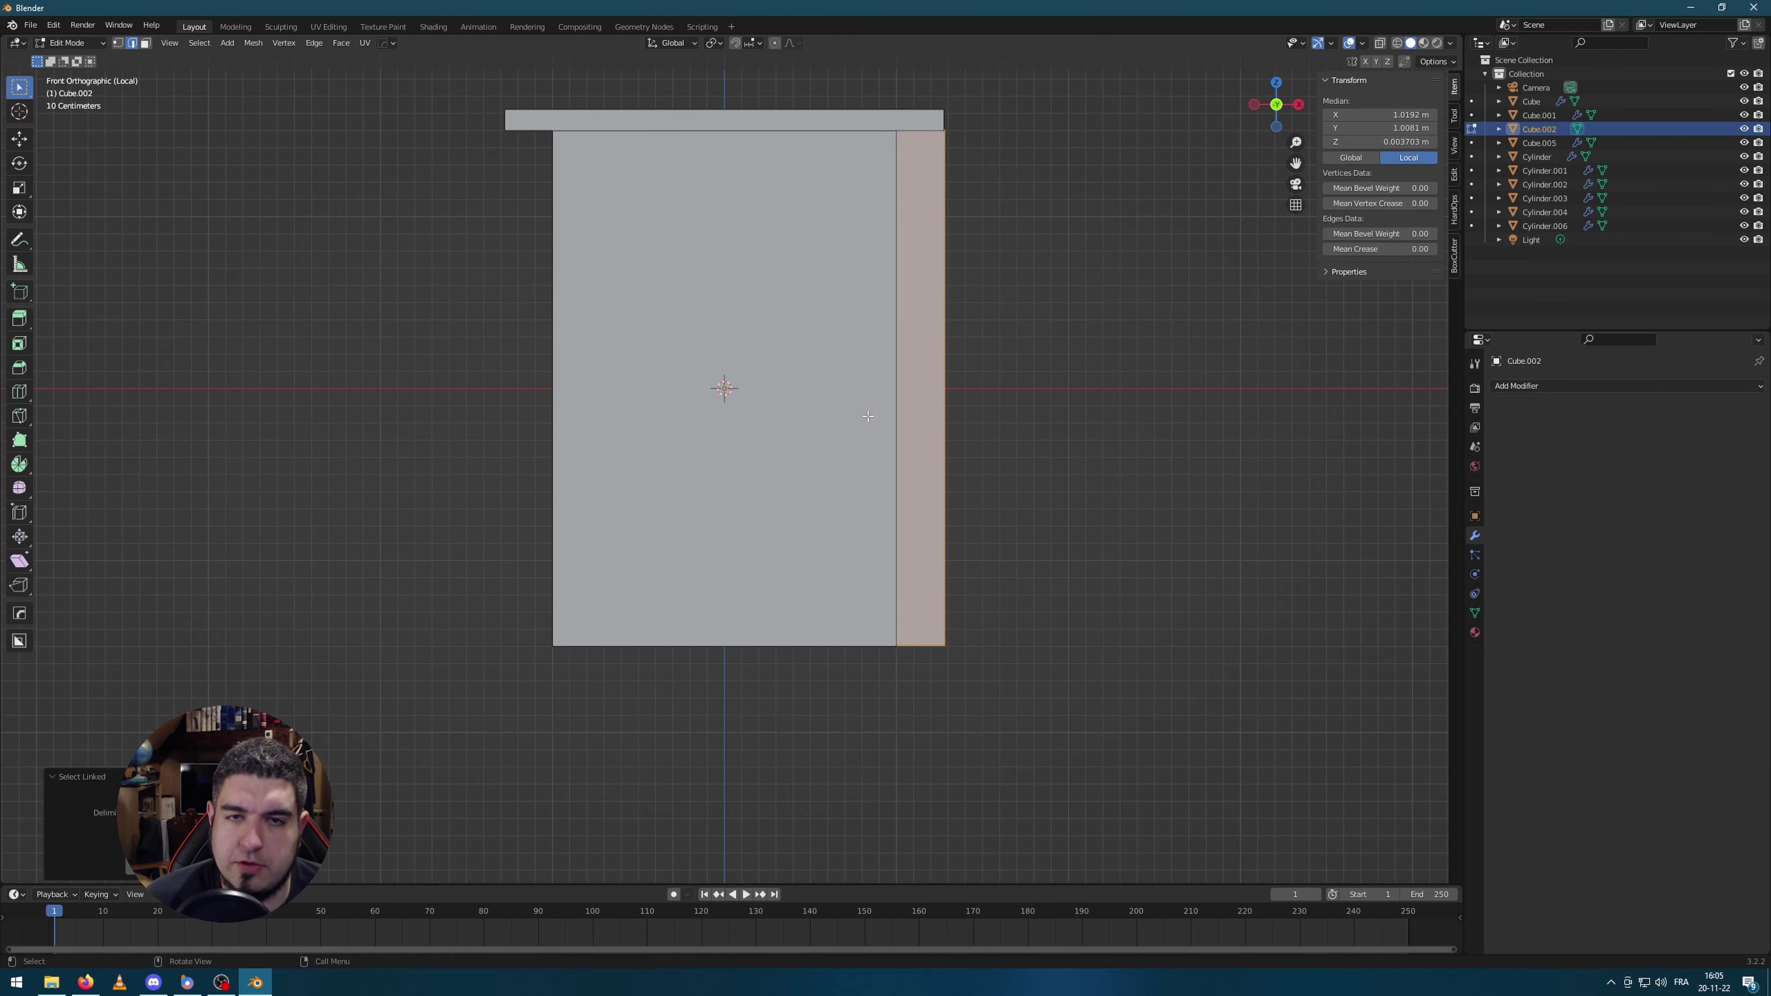
middle_click_drag(929, 320, 955, 395, "shift")
key("g")
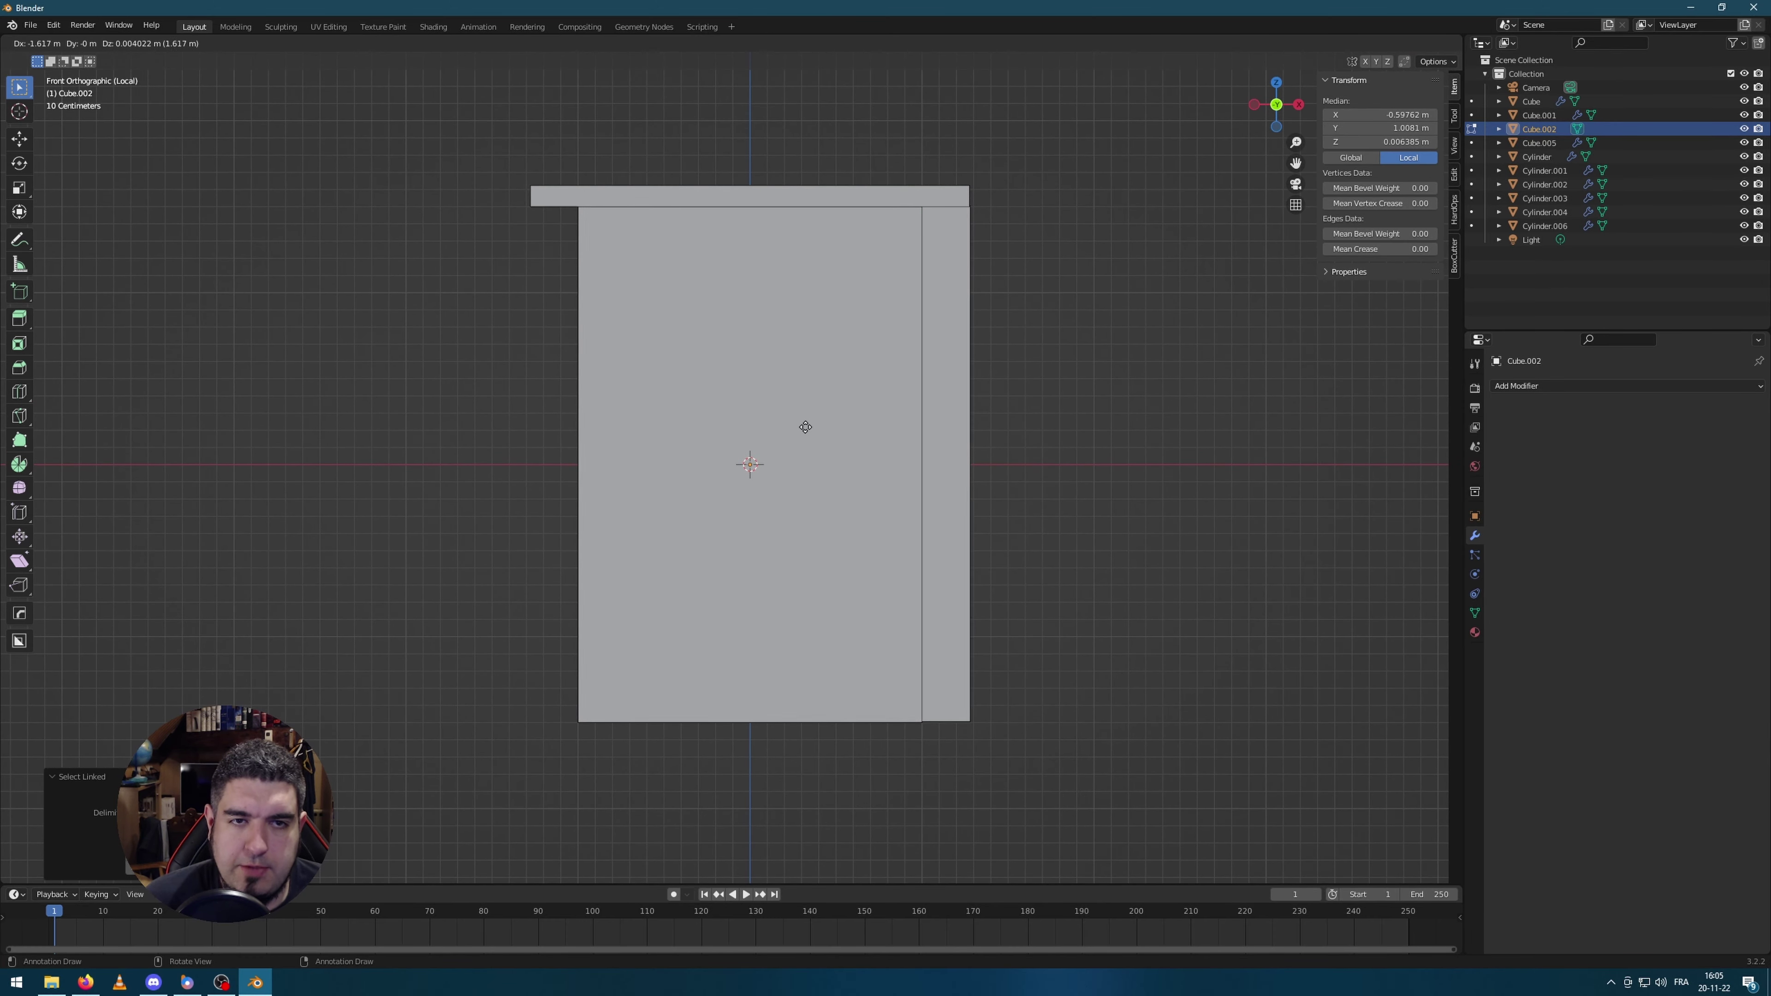
key("x")
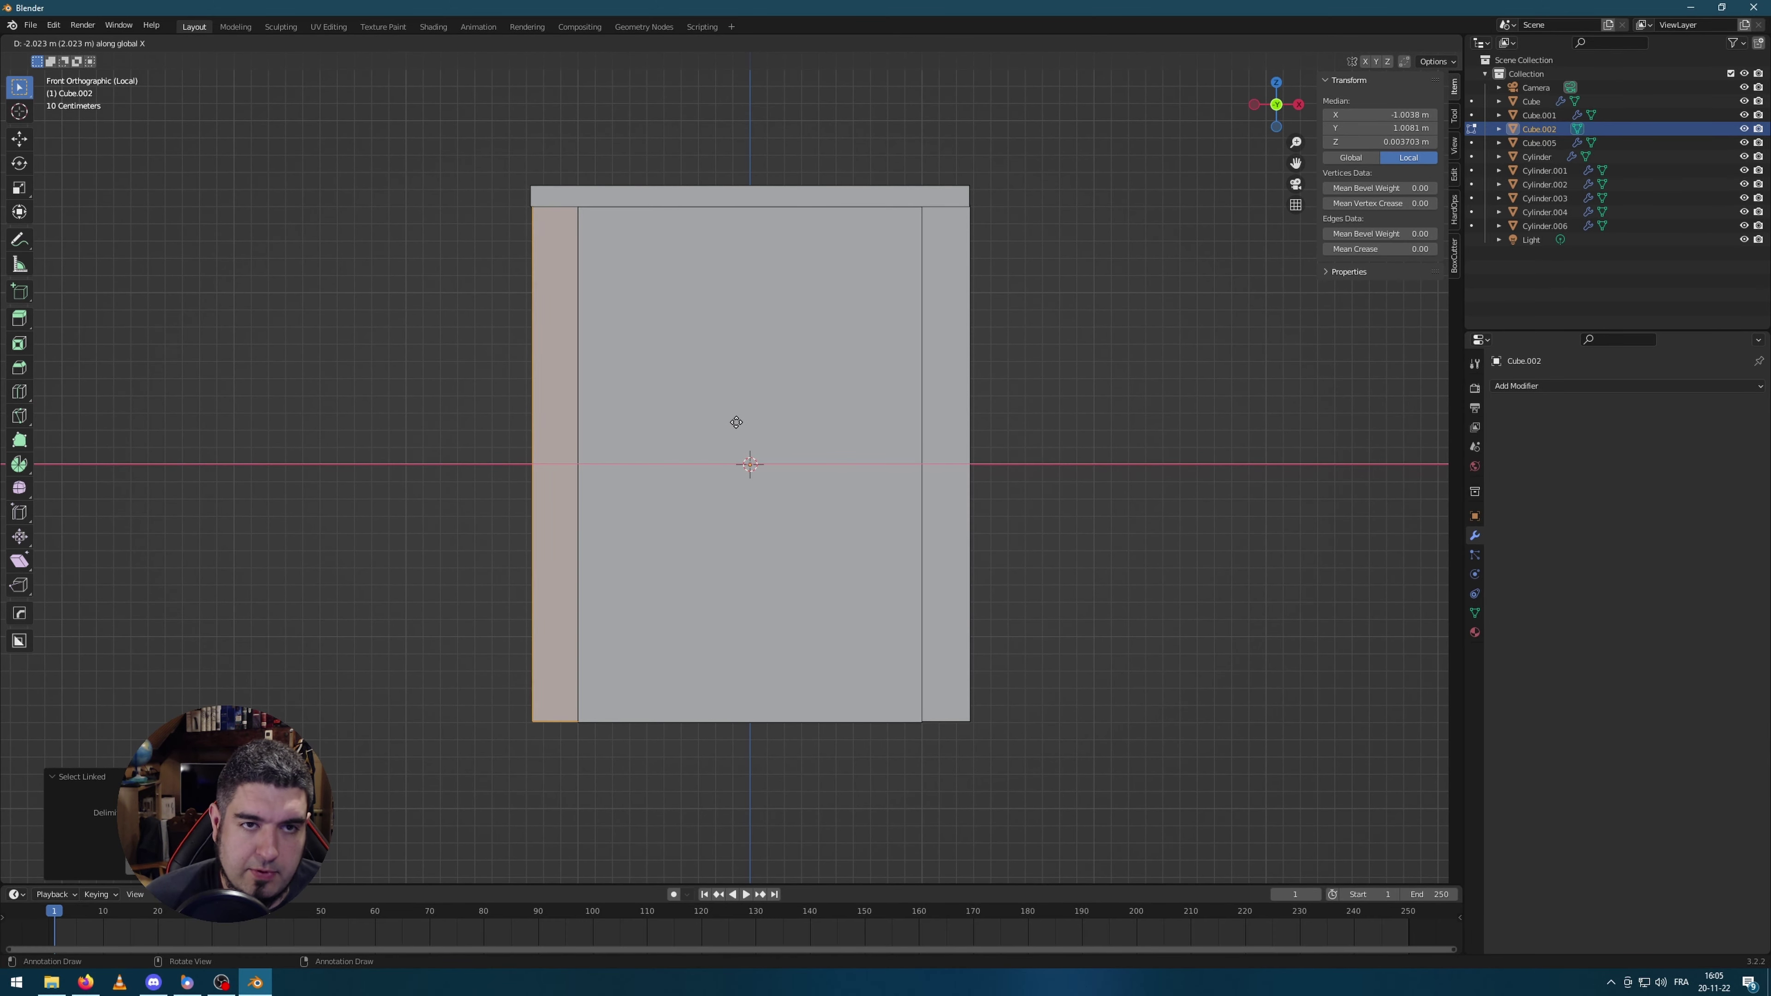
left_click(736, 422)
Step: Duplicate the second corner post about 2 m along negative Y to the third corner of the cabinet
key("KP_3")
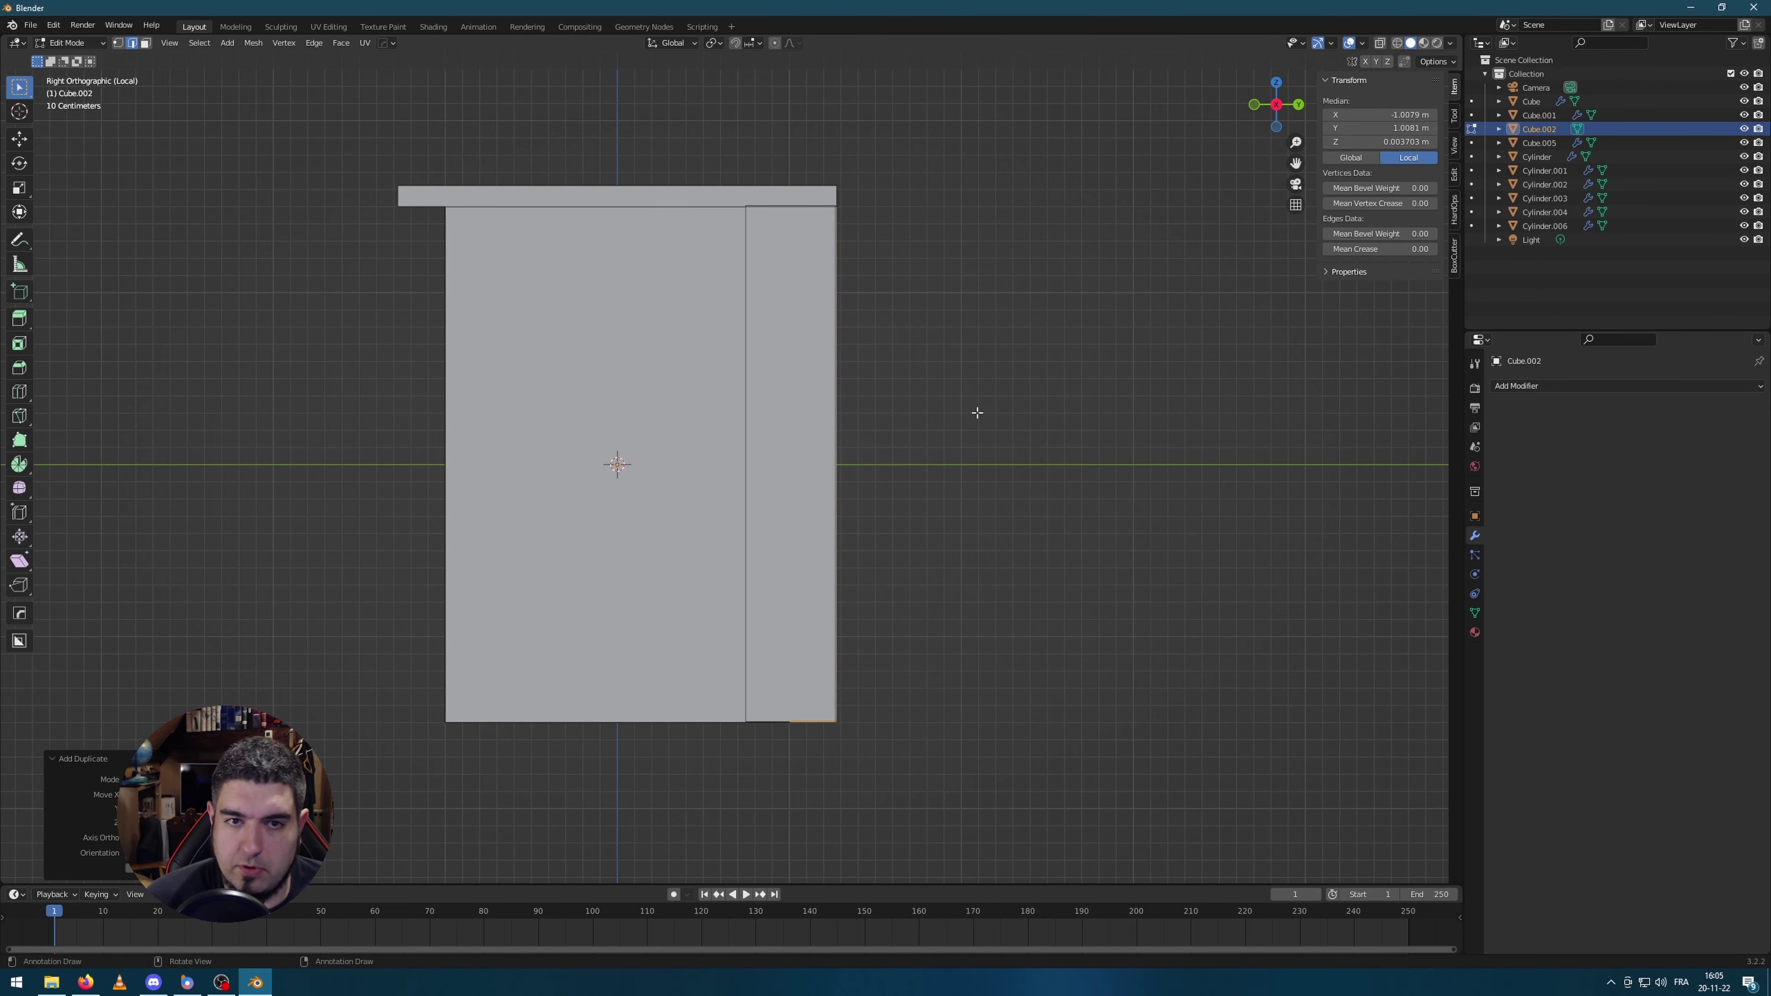
key("g")
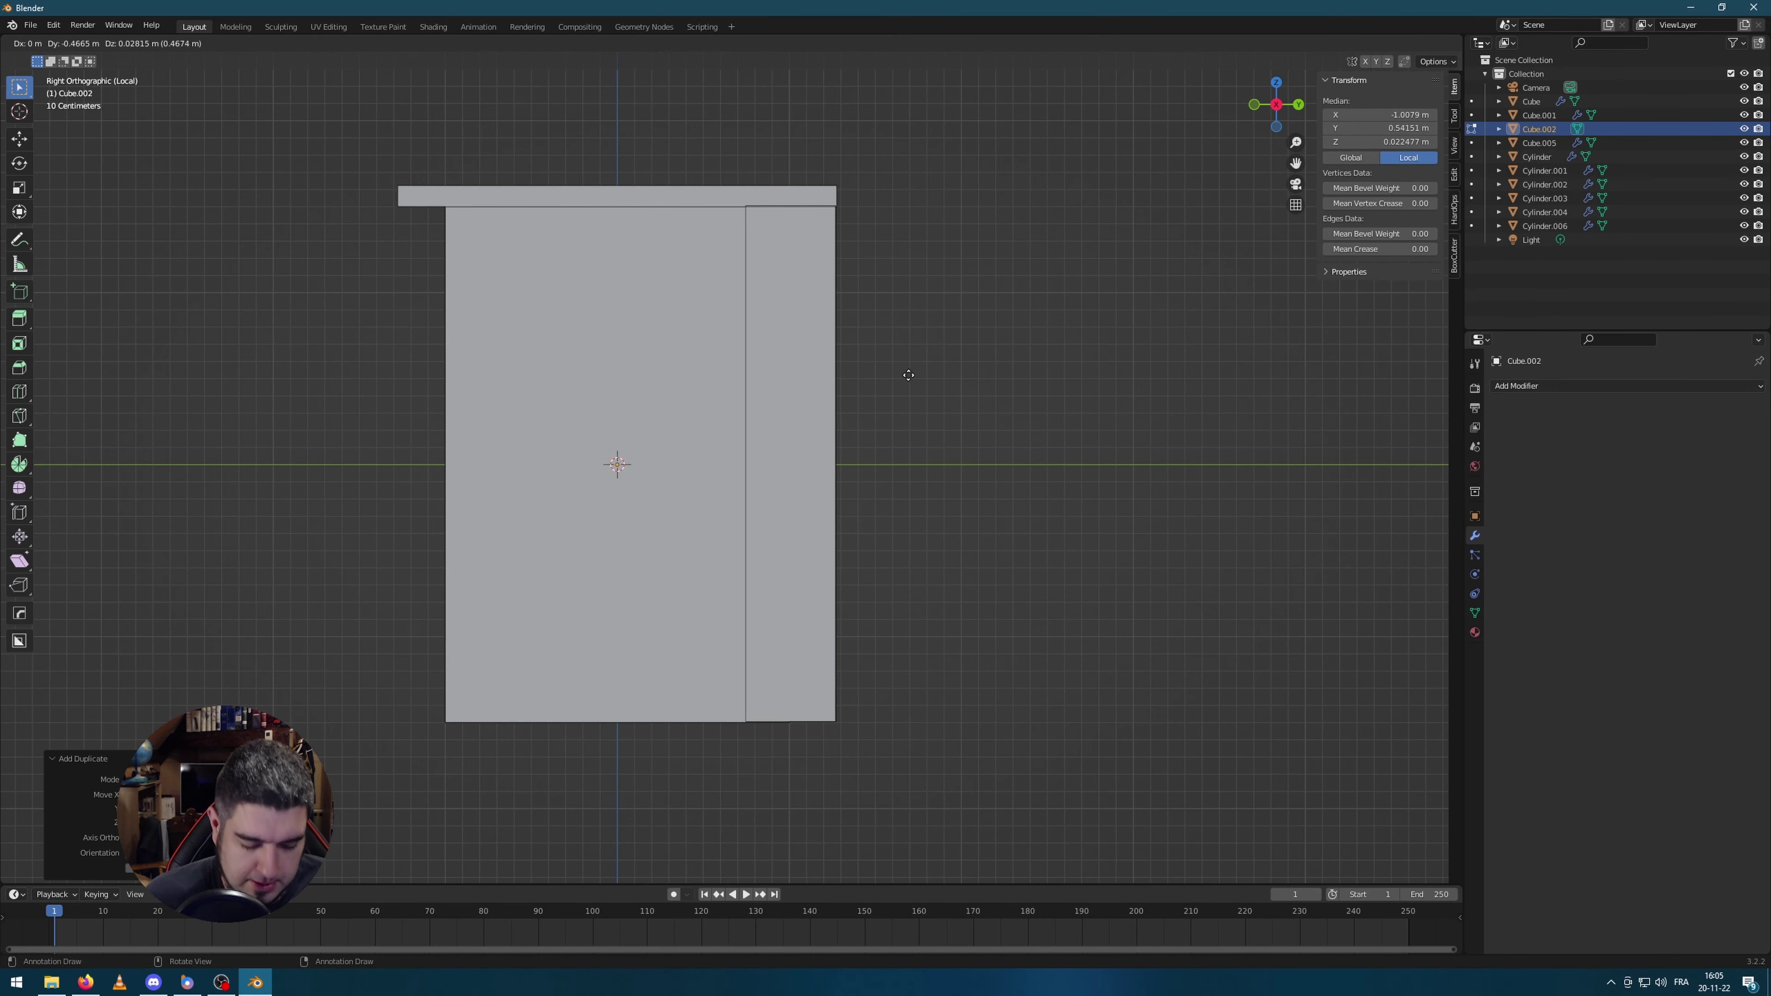
left_click(642, 369)
middle_click_drag(642, 369, 897, 447)
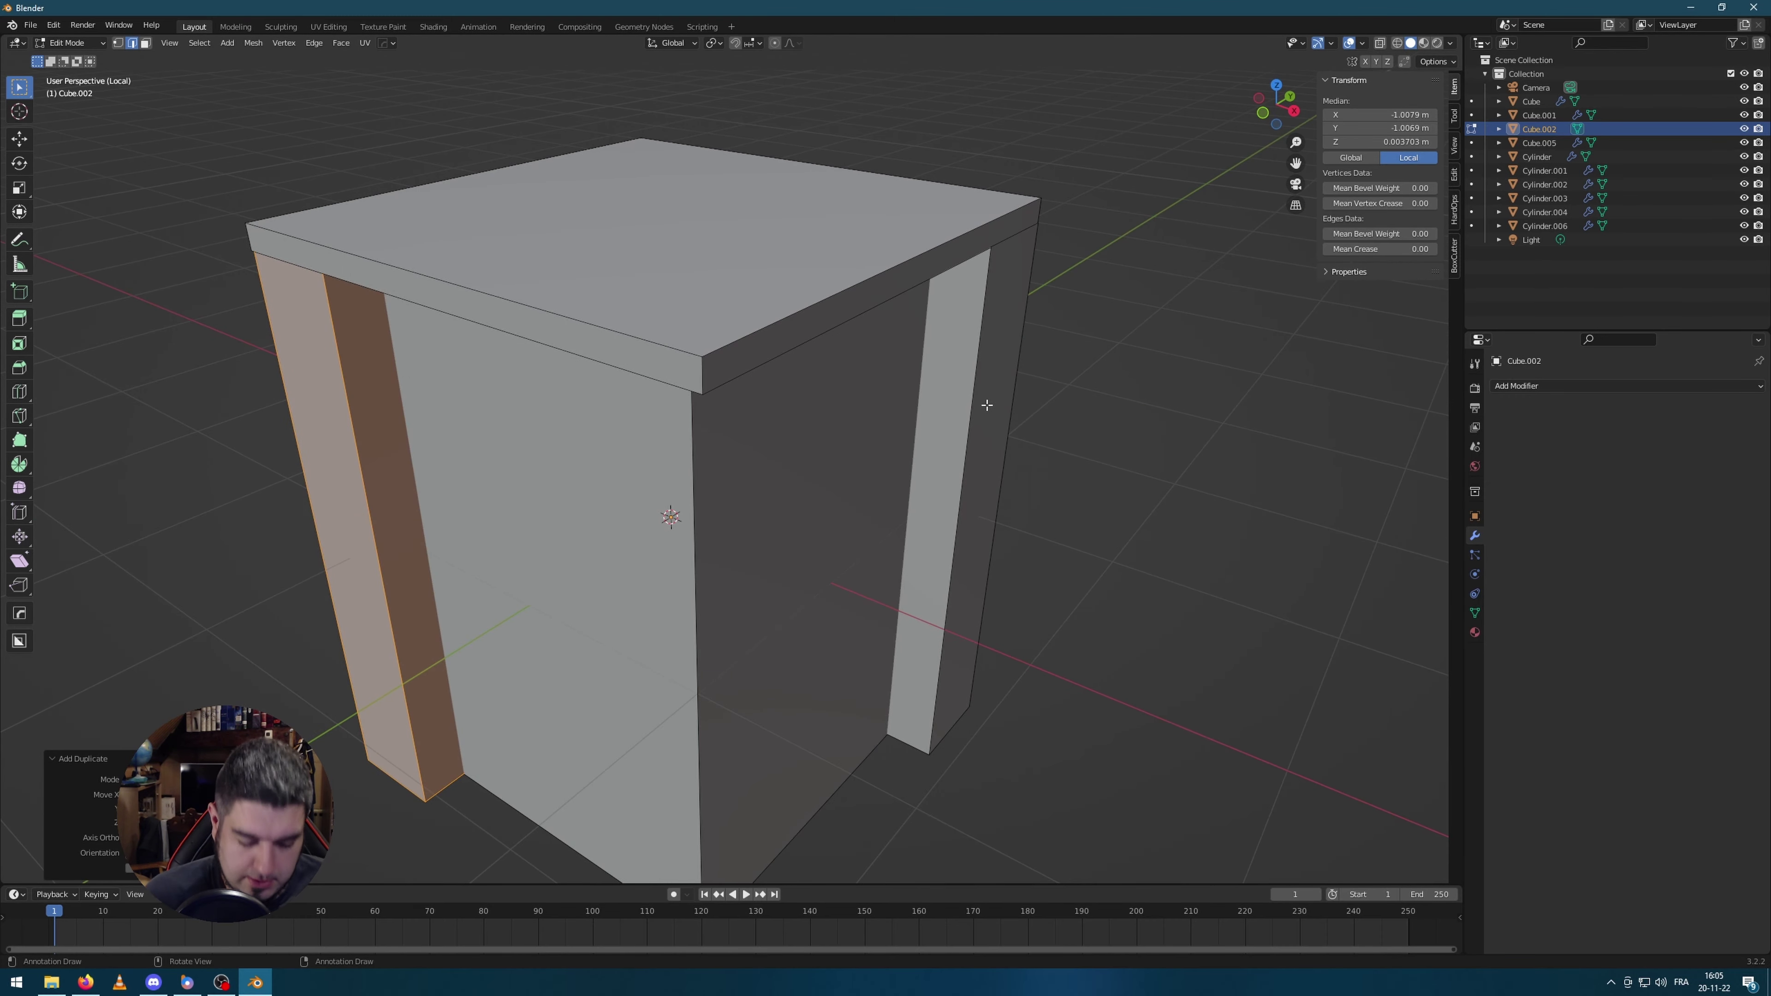
middle_click_drag(516, 446, 779, 376)
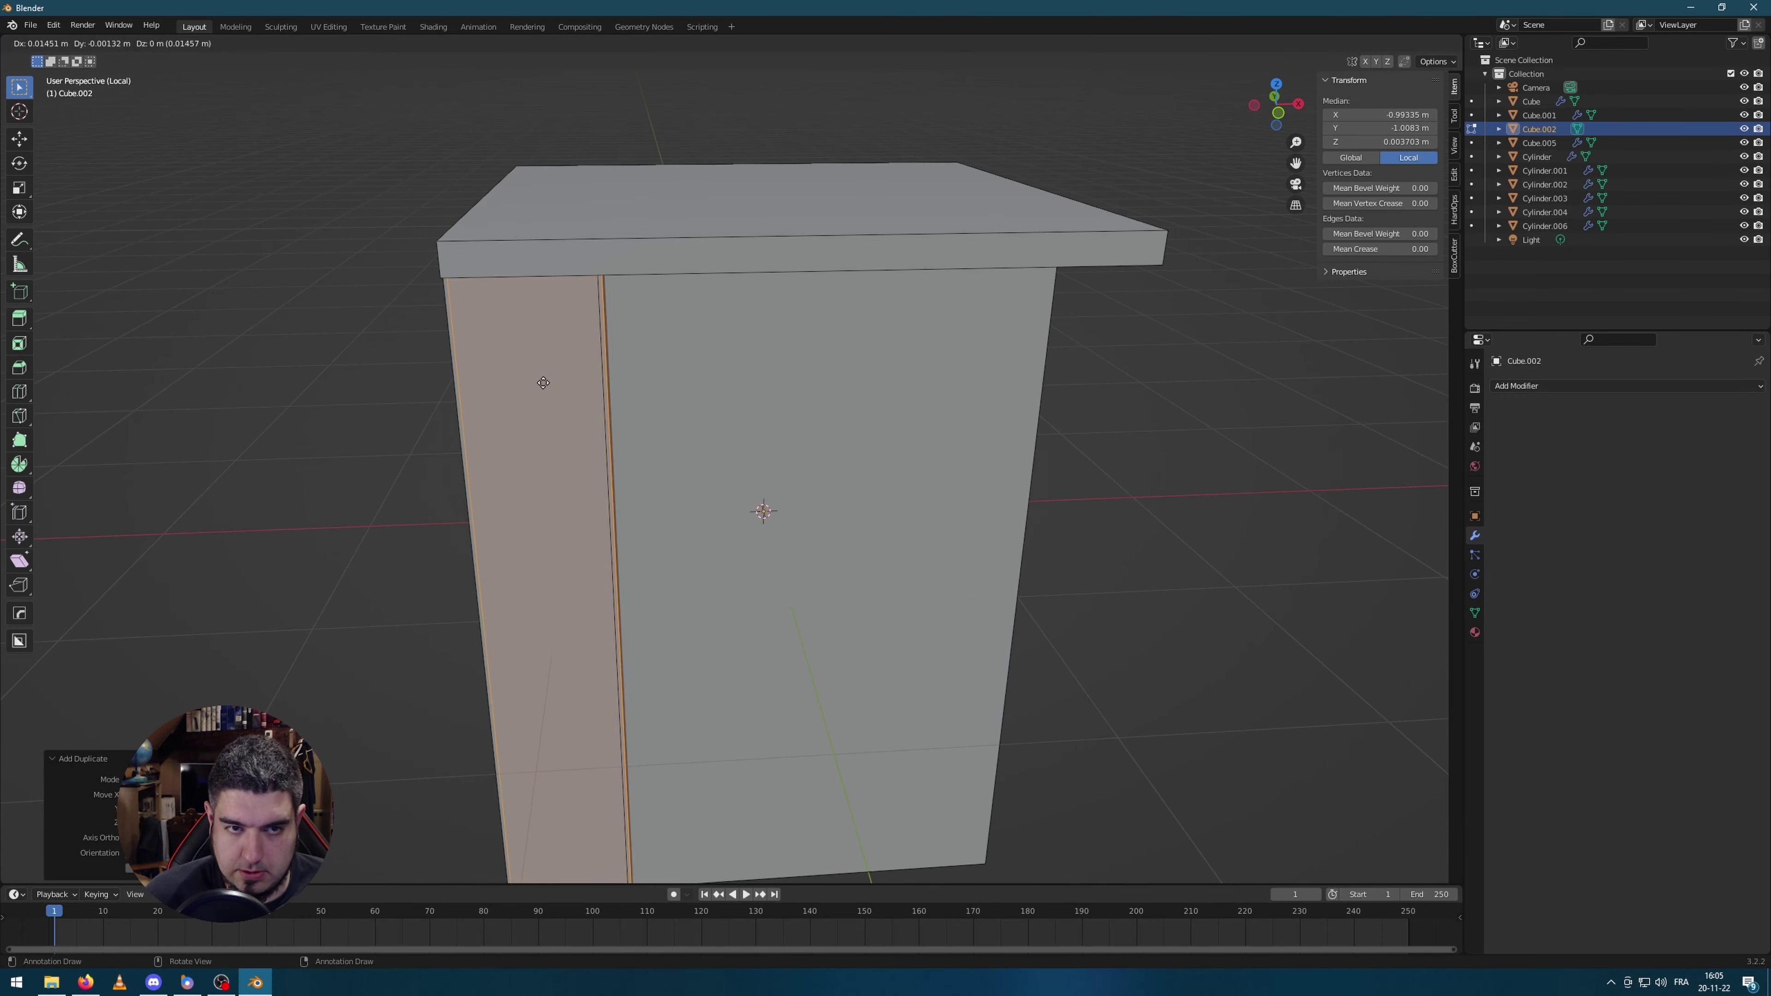
Step: Duplicate the third corner post about 2 m along positive X to the remaining corner and clear the selection
key("shift+d")
key("x")
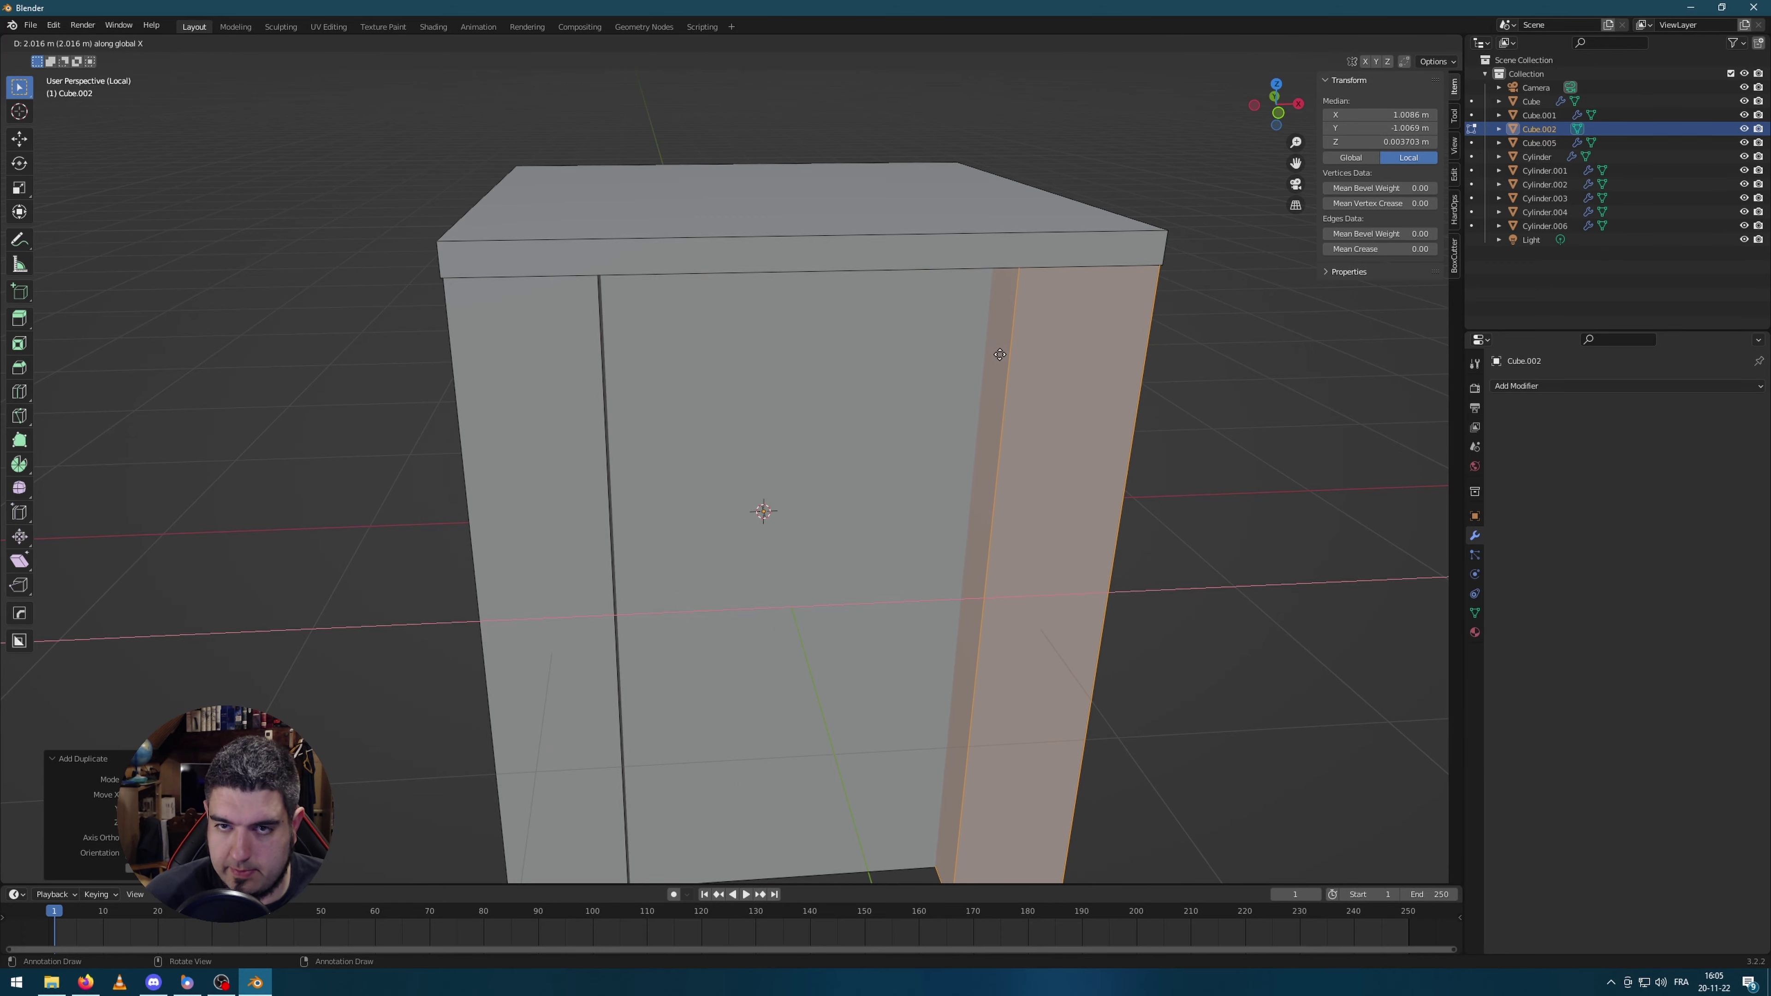
left_click(1002, 354)
left_click(1317, 506)
middle_click_drag(1317, 506, 932, 457)
scroll(1249, 514, "down", 3)
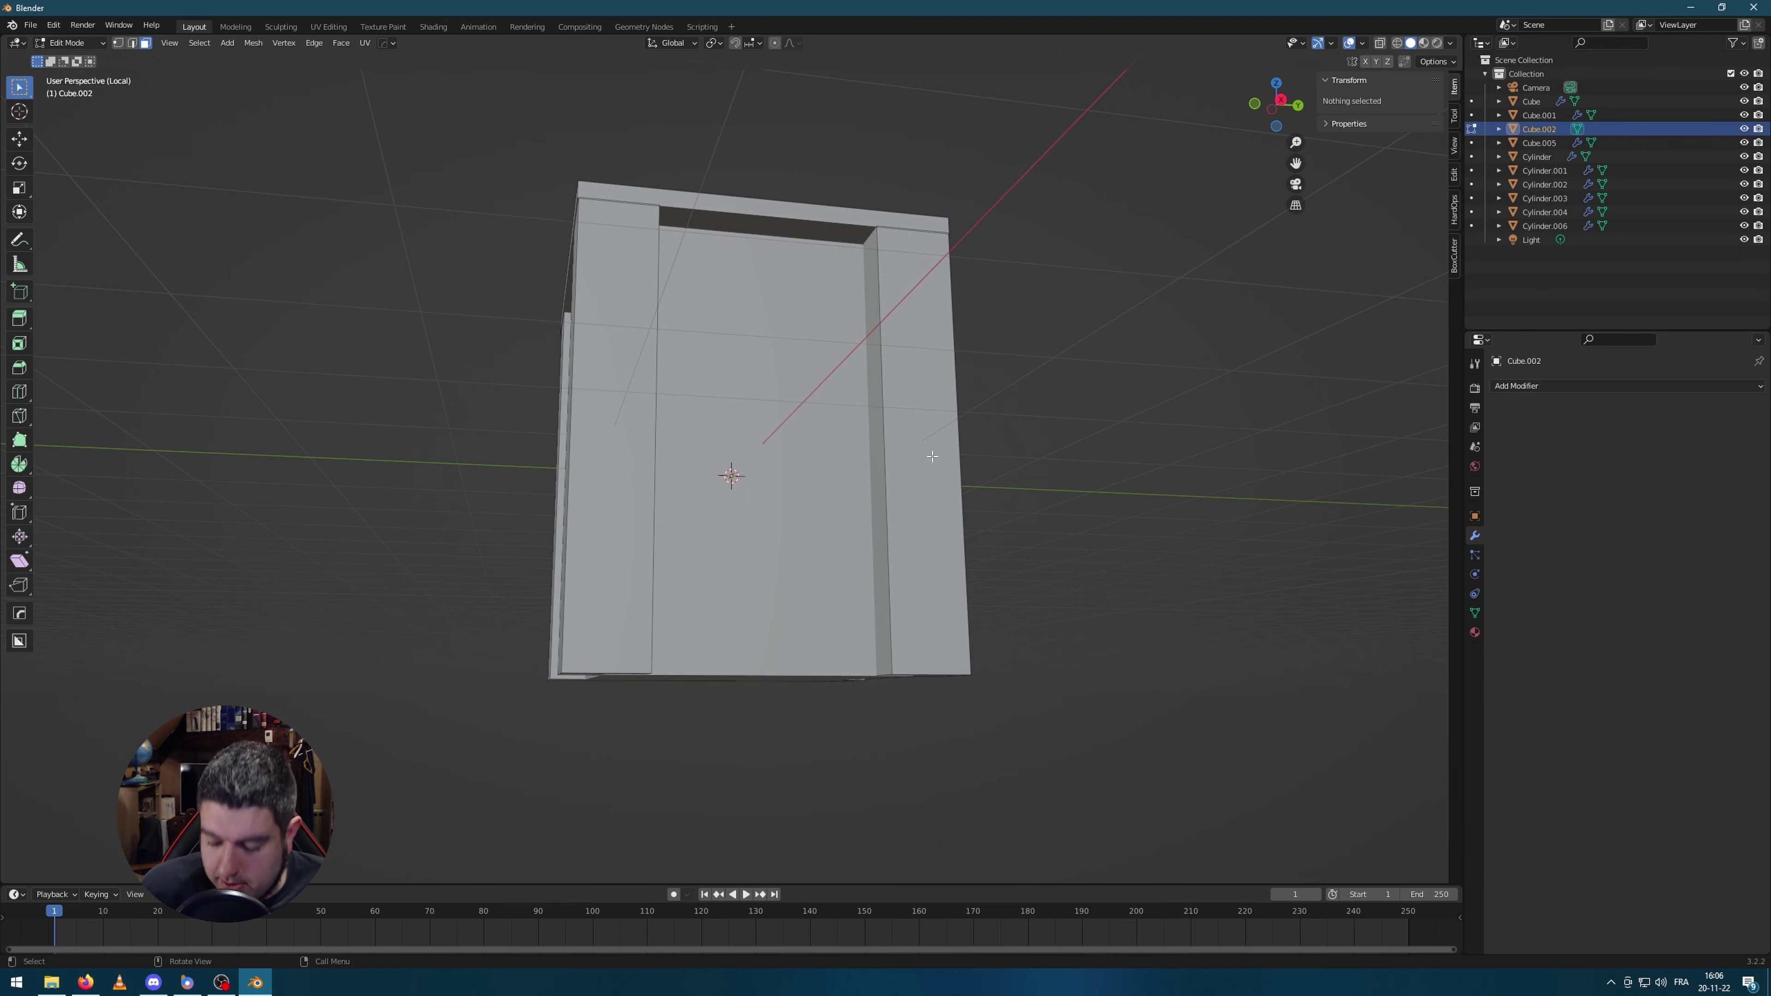
middle_click_drag(987, 399, 1022, 444)
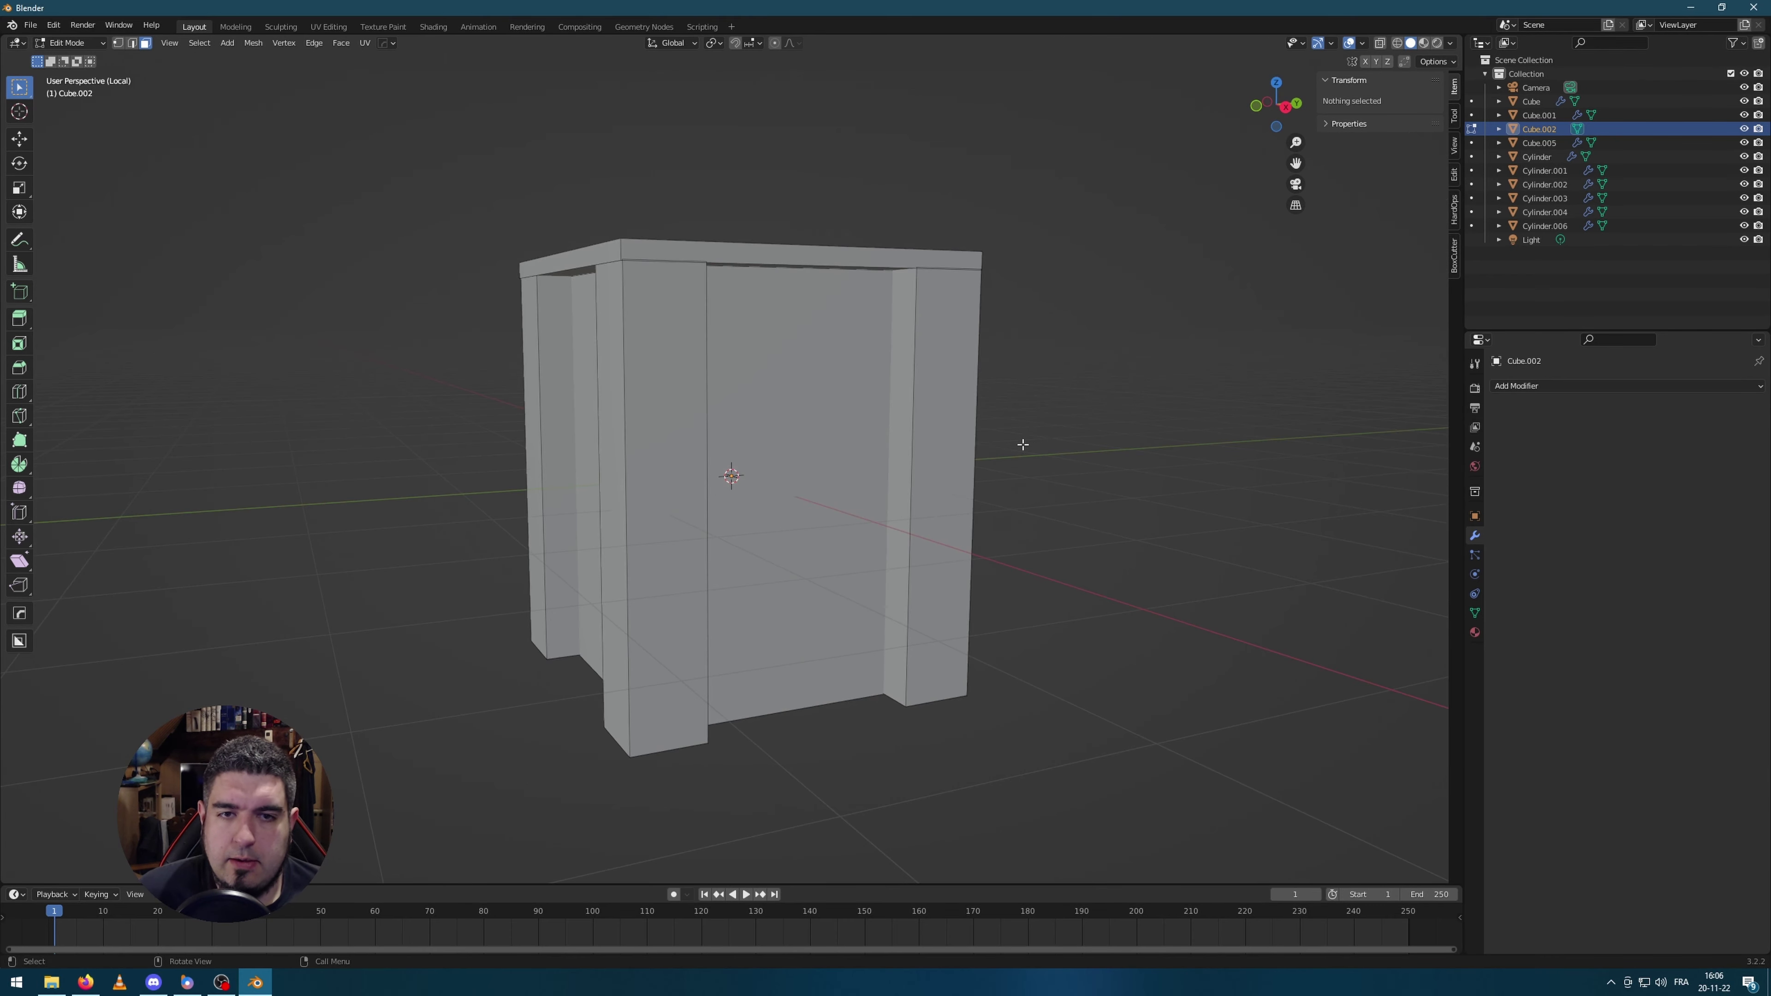
Step: Duplicate the body's front face between the posts and scale the copy along Z to about a third of its height
left_click(801, 428)
scroll(802, 446, "down", 2)
middle_click_drag(809, 508, 781, 481)
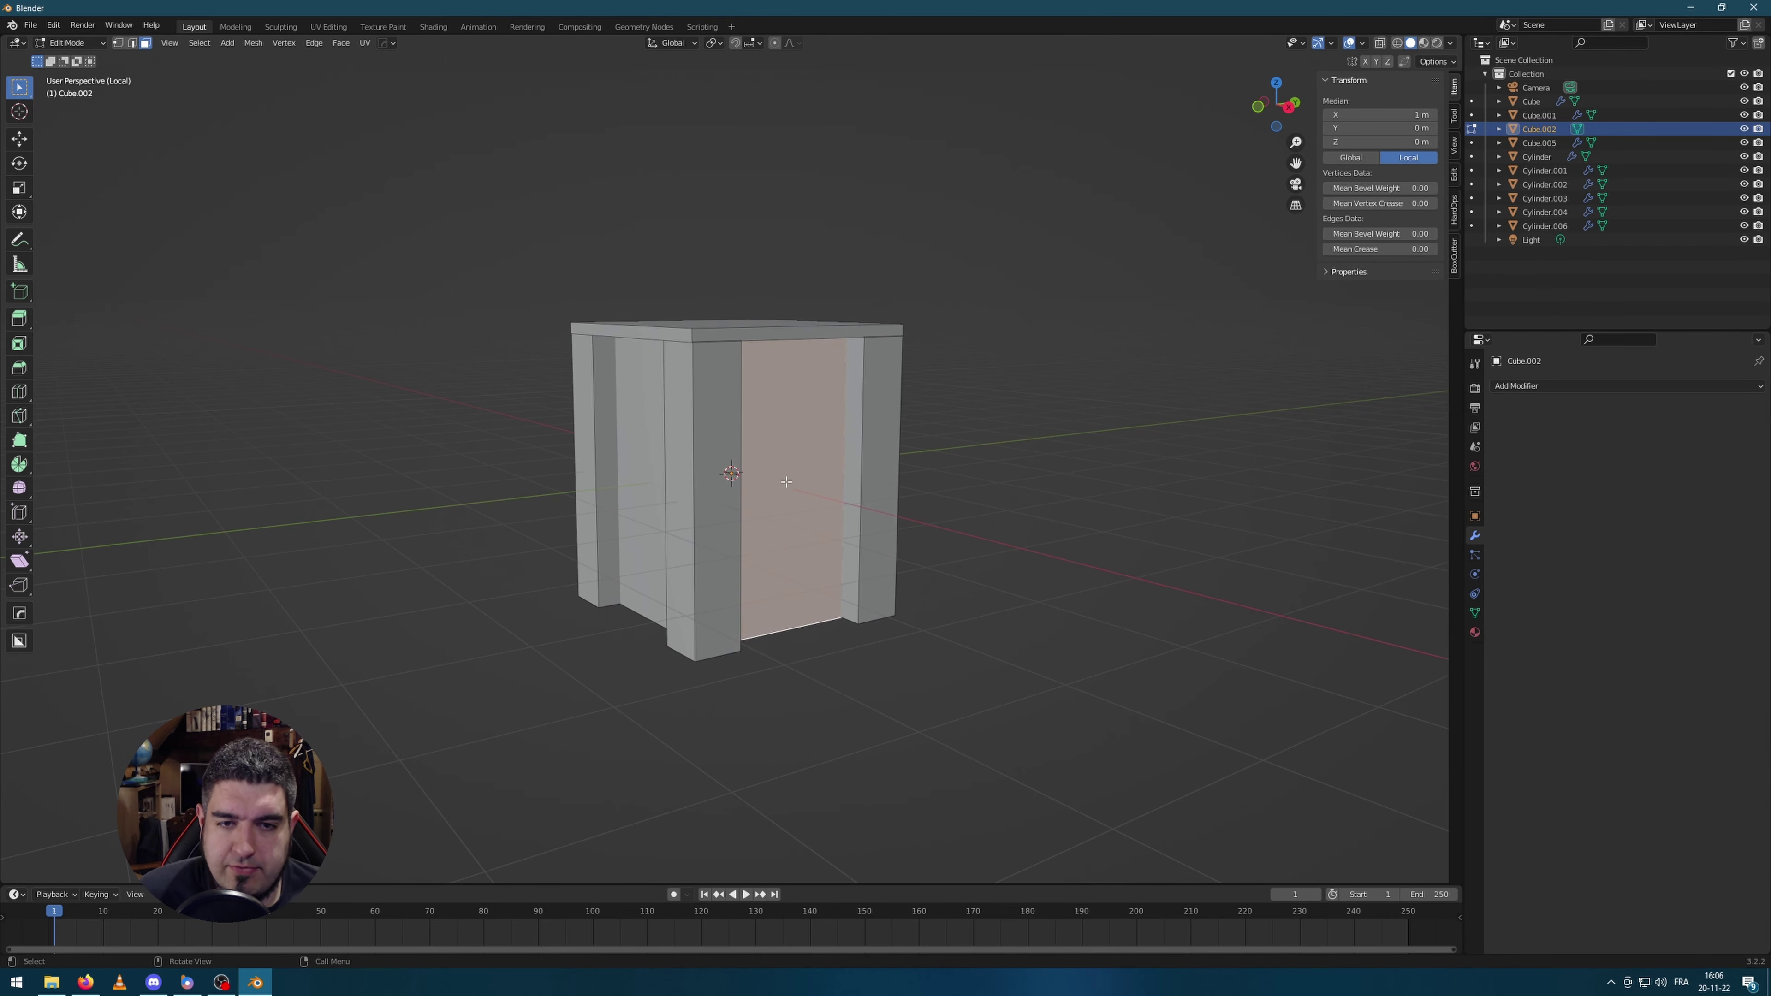
key("g")
key("Escape")
key("s")
key("z")
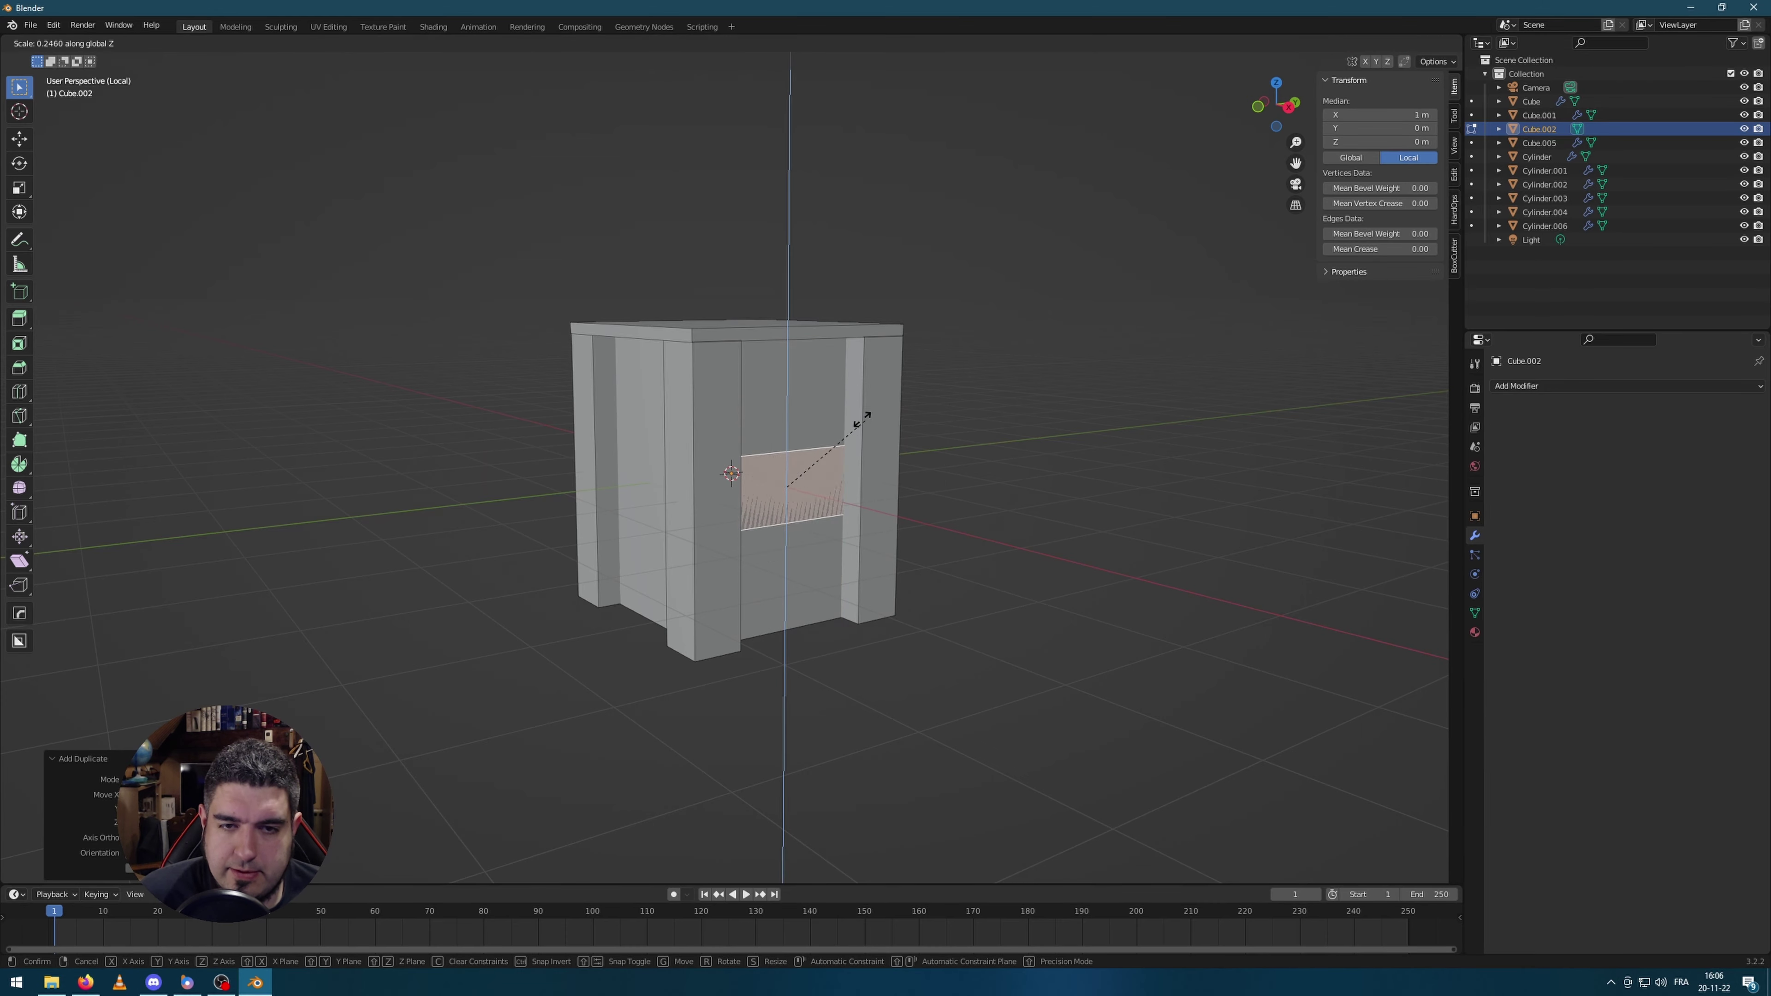
left_click(900, 514)
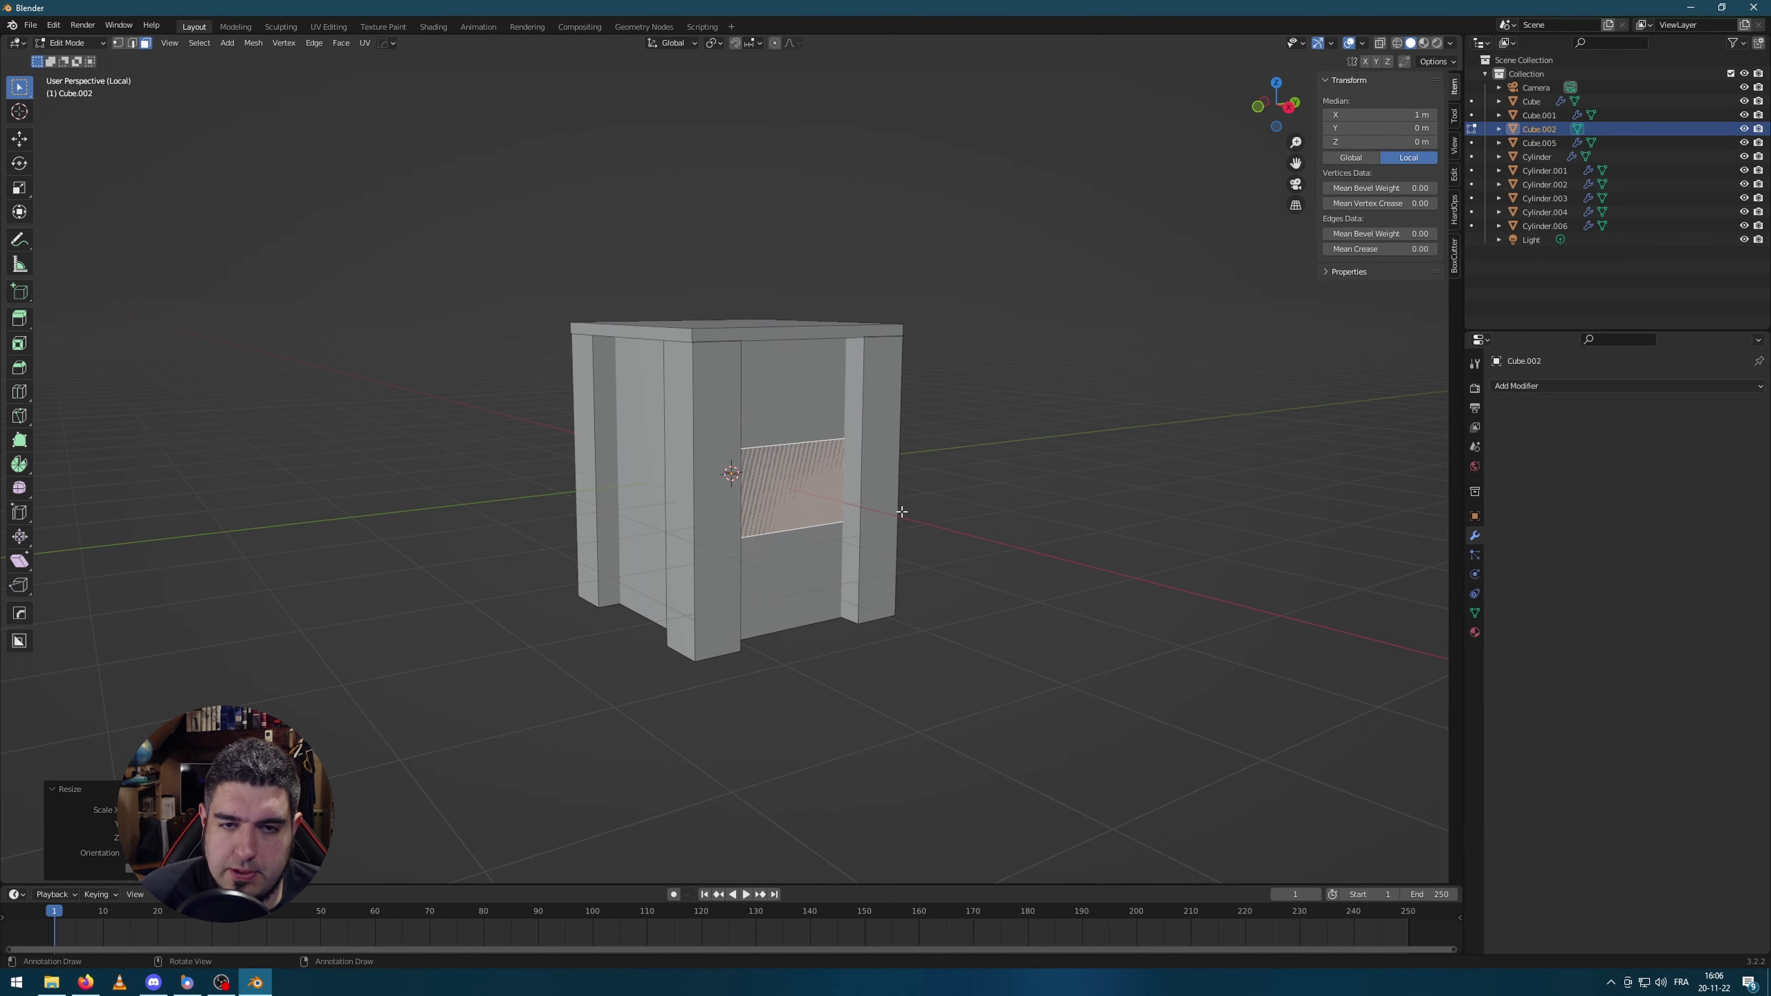
Step: Raise the scaled panel about 0.84 m along Z and extrude it about 0.08 m outward as a drawer front
scroll(924, 514, "up", 3)
key("g")
key("z")
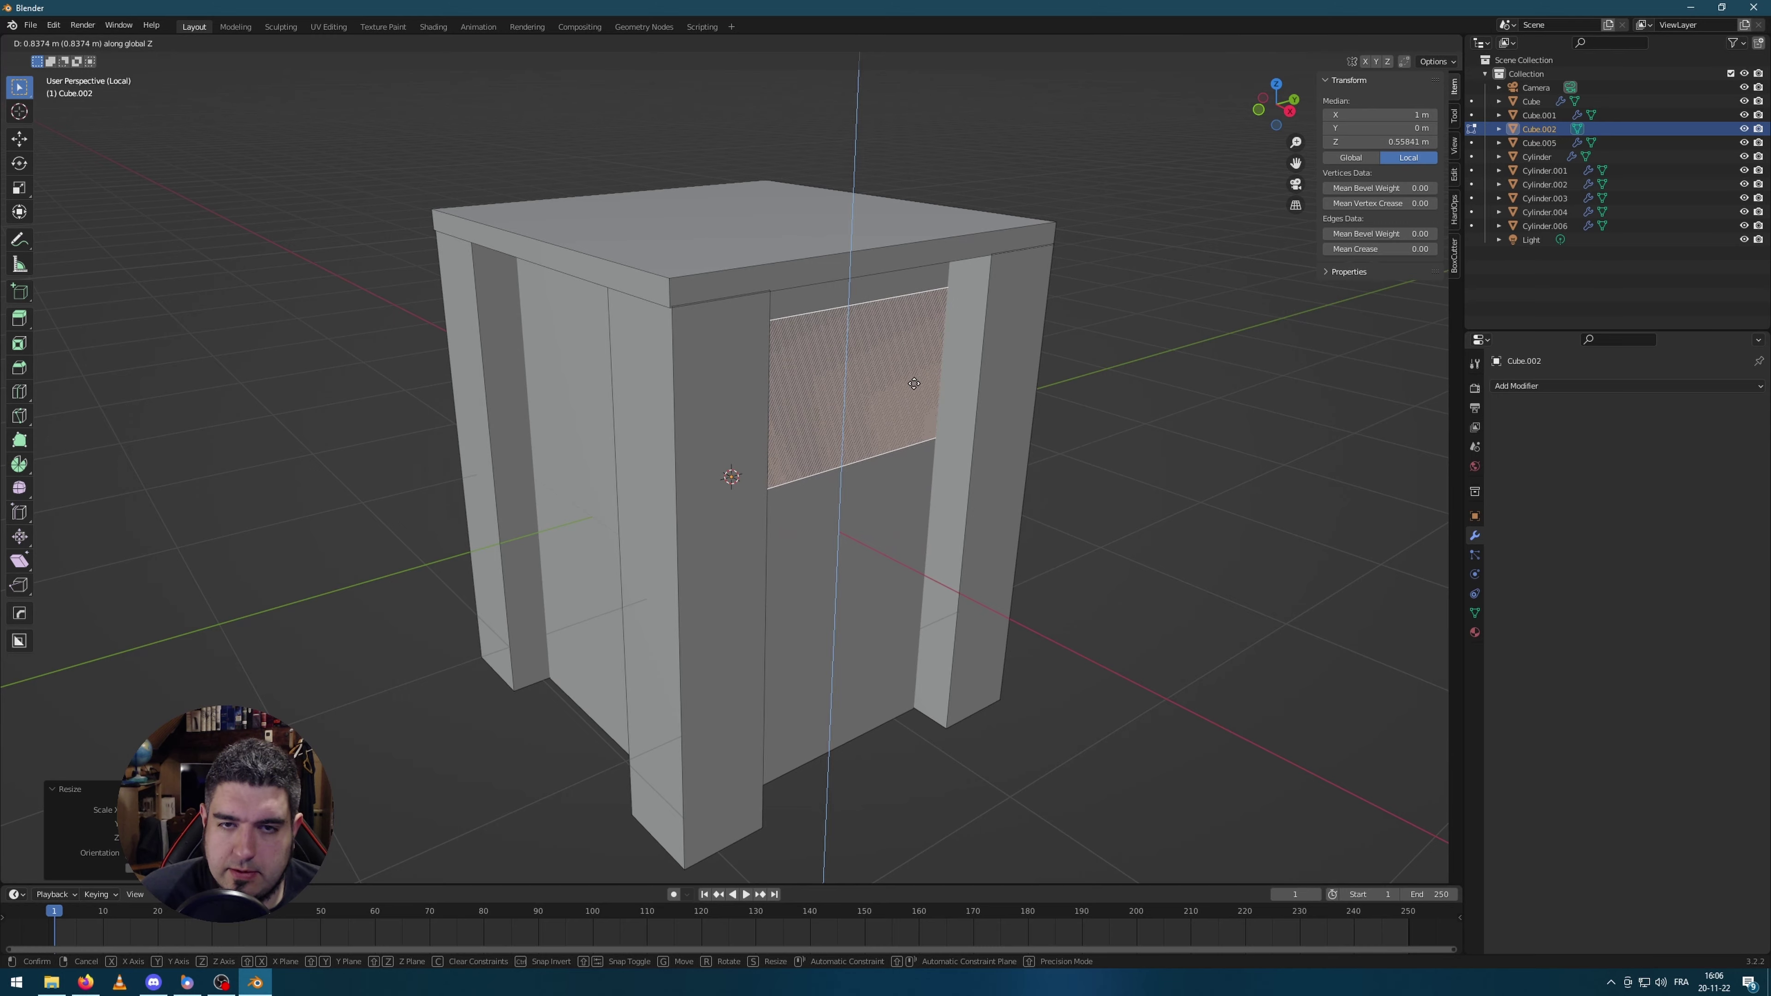
left_click(902, 374)
middle_click_drag(903, 374, 920, 388)
key("g")
key("z")
key("z")
left_click(937, 394)
middle_click_drag(938, 394, 1053, 506)
Step: Expand the selection to the whole drawer front and duplicate it about 1.4 m down along Z as a lower drawer
key("ctrl+KP_Add")
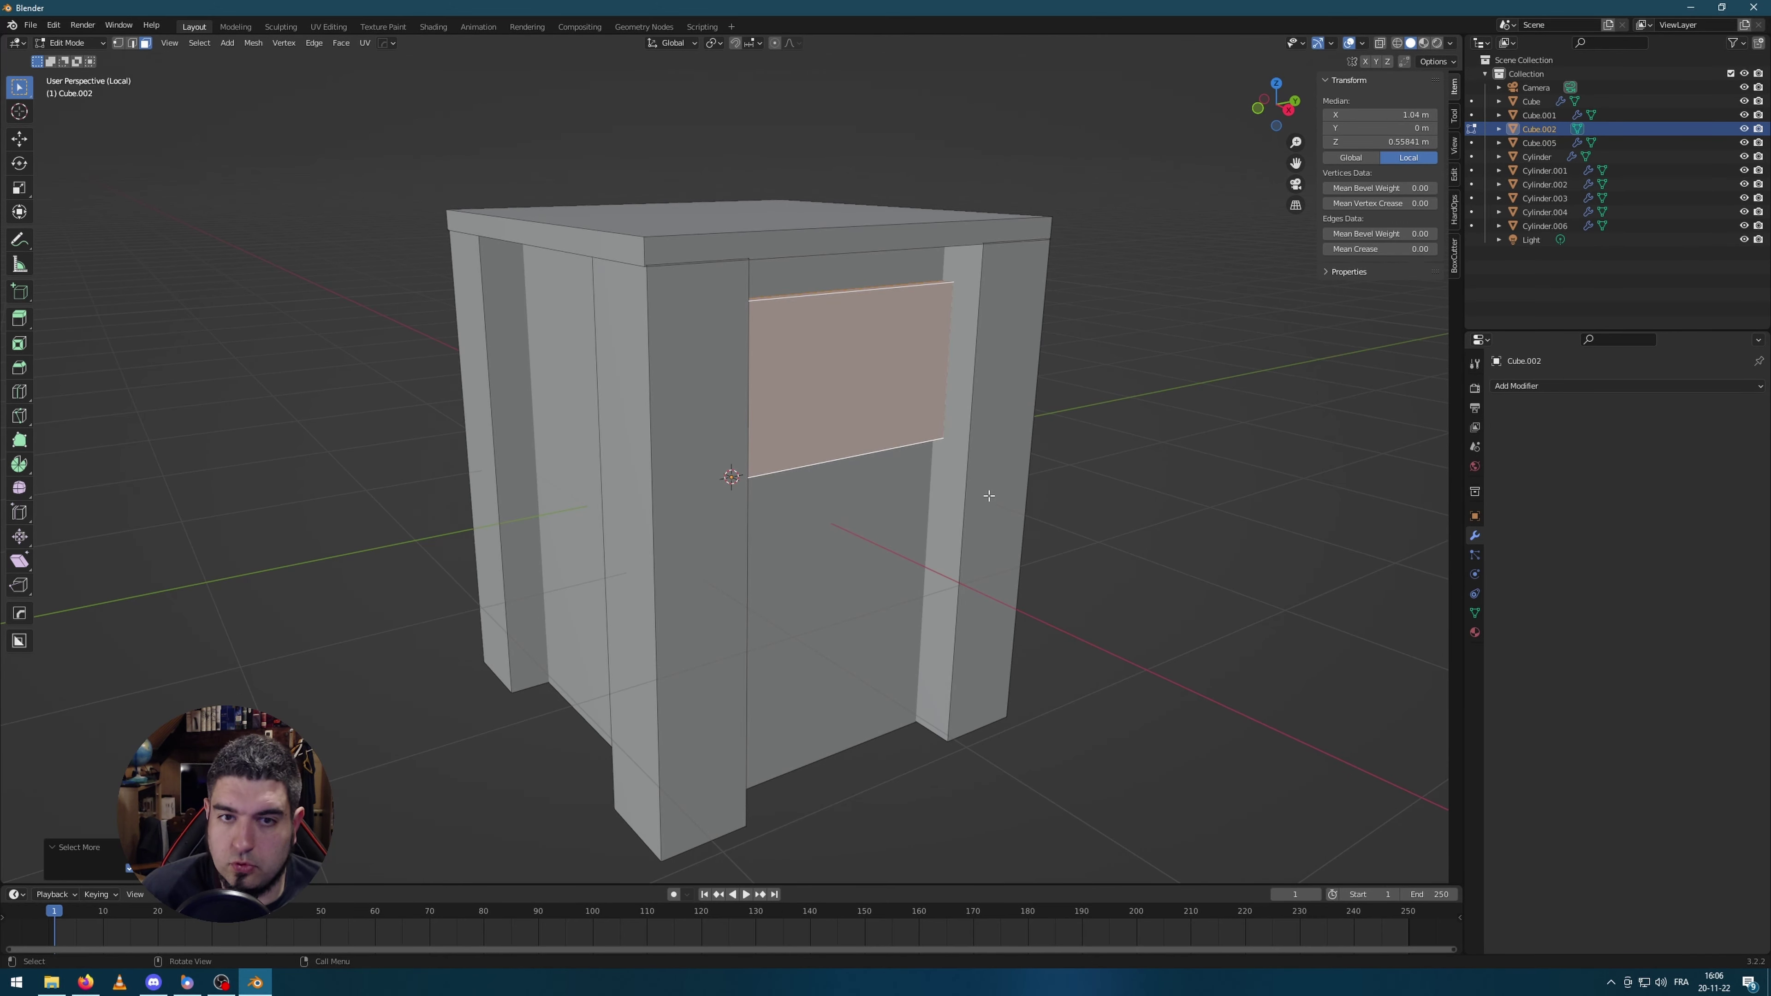
key("g")
key("z")
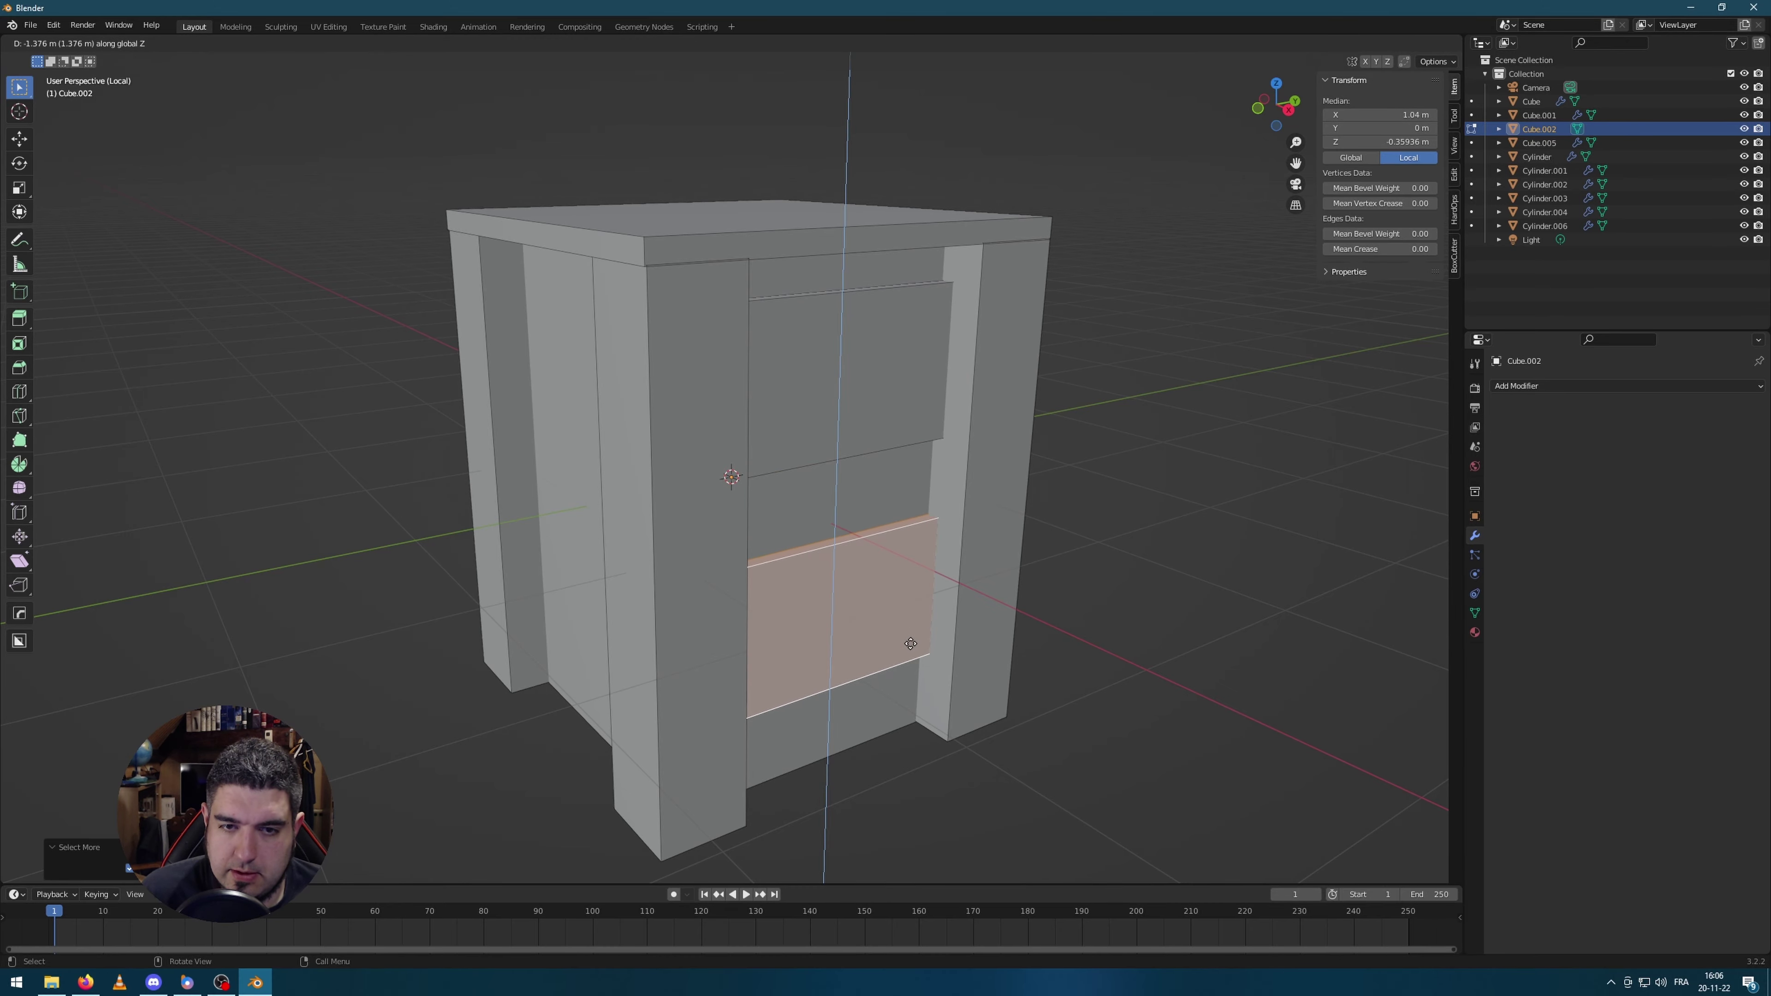
left_click(910, 638)
key("alt+a")
Step: Select the outer faces of both drawer fronts and pull them slightly further outward along X
middle_click_drag(990, 558, 1089, 508)
scroll(664, 514, "up", 3)
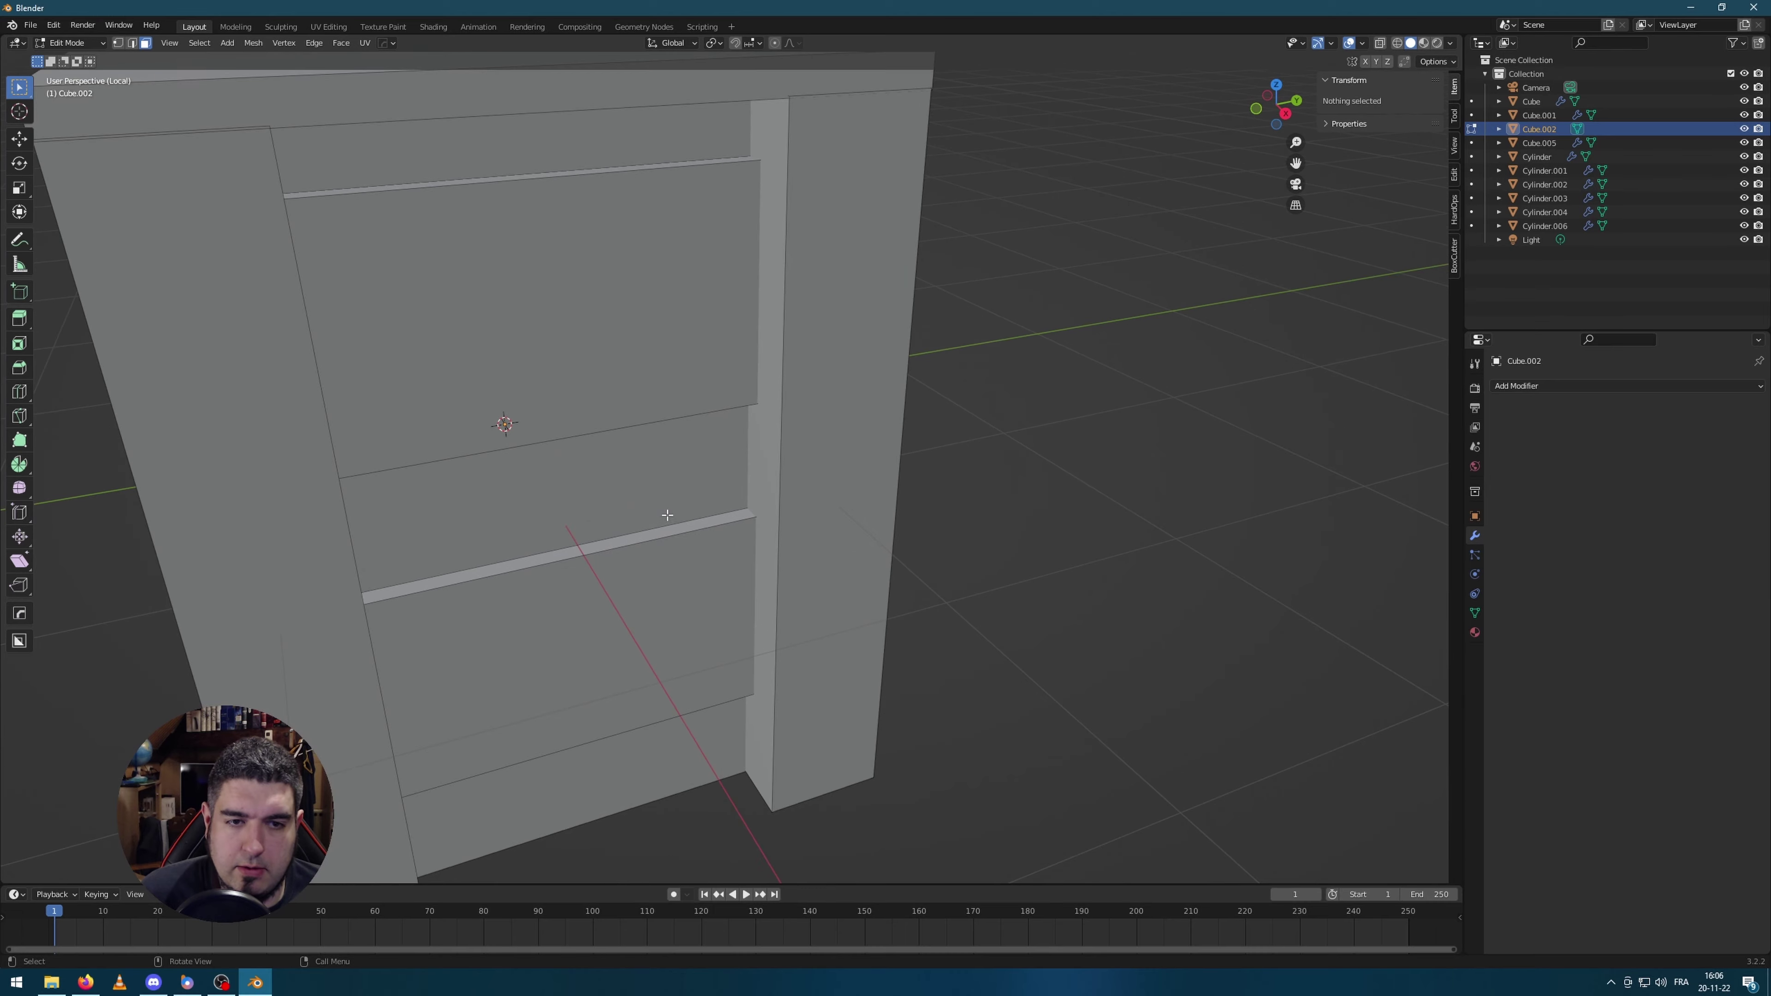
middle_click_drag(664, 515, 753, 526)
left_click(690, 302, "shift")
left_click(760, 644, "shift")
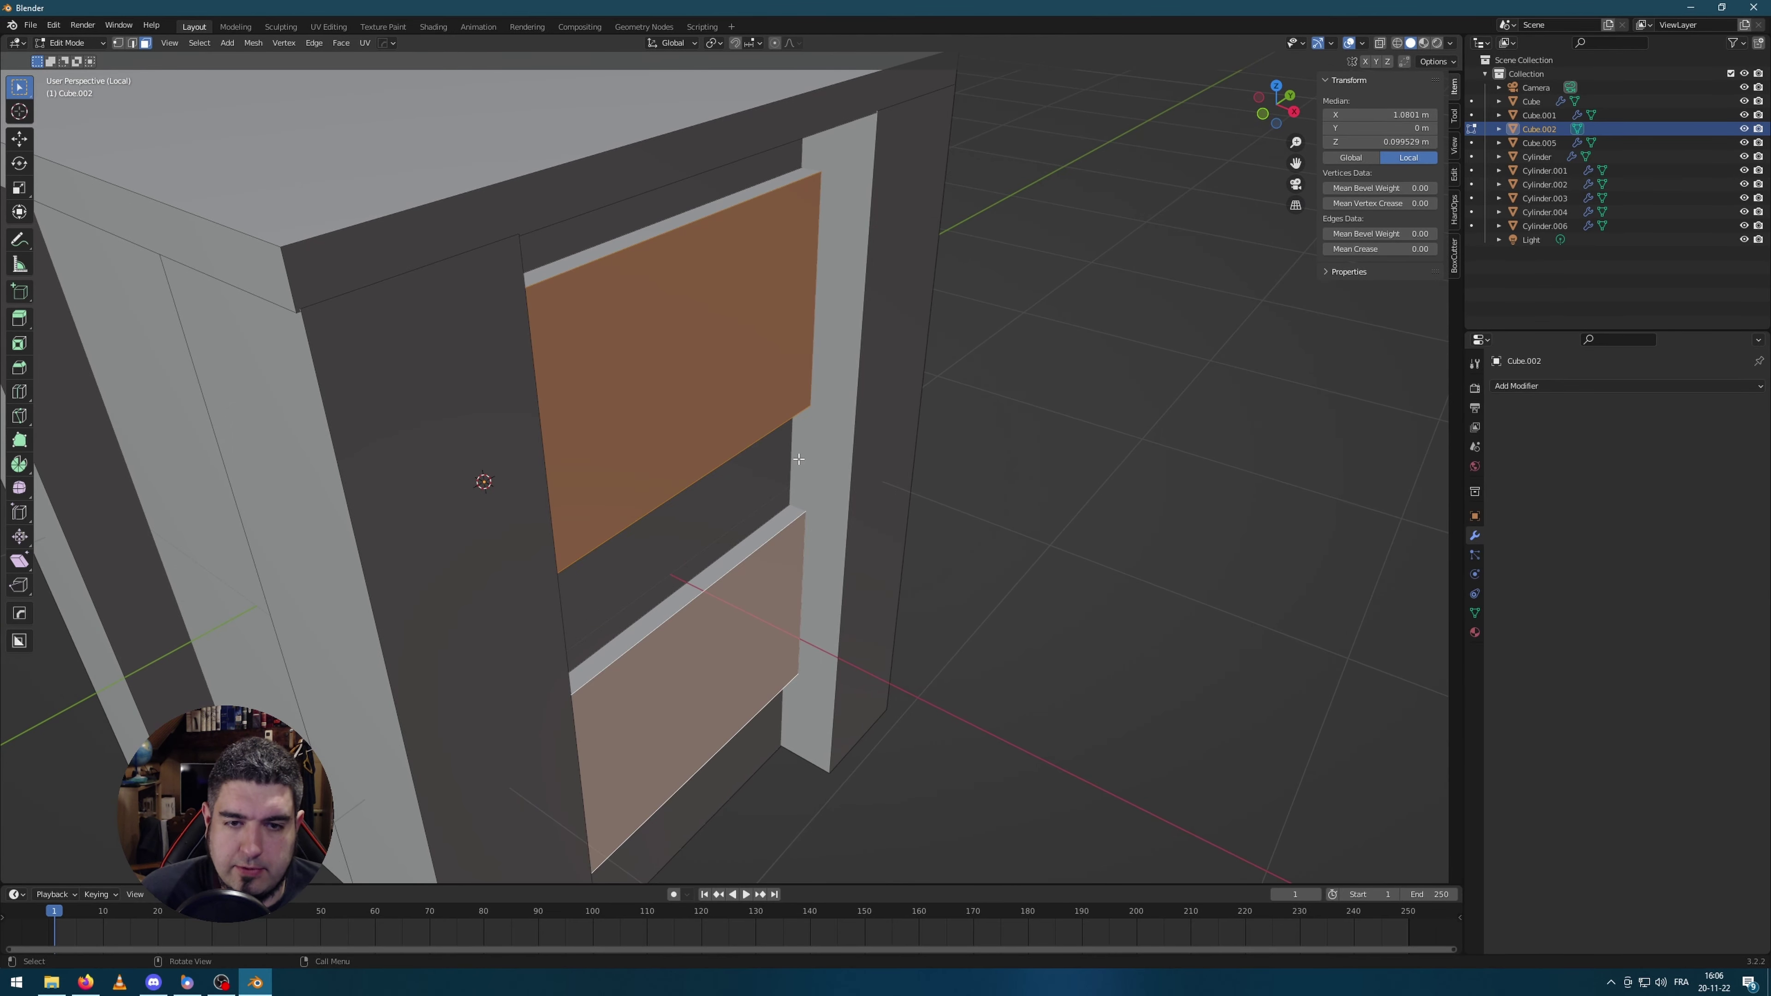
key("g")
key("x")
right_click(828, 464)
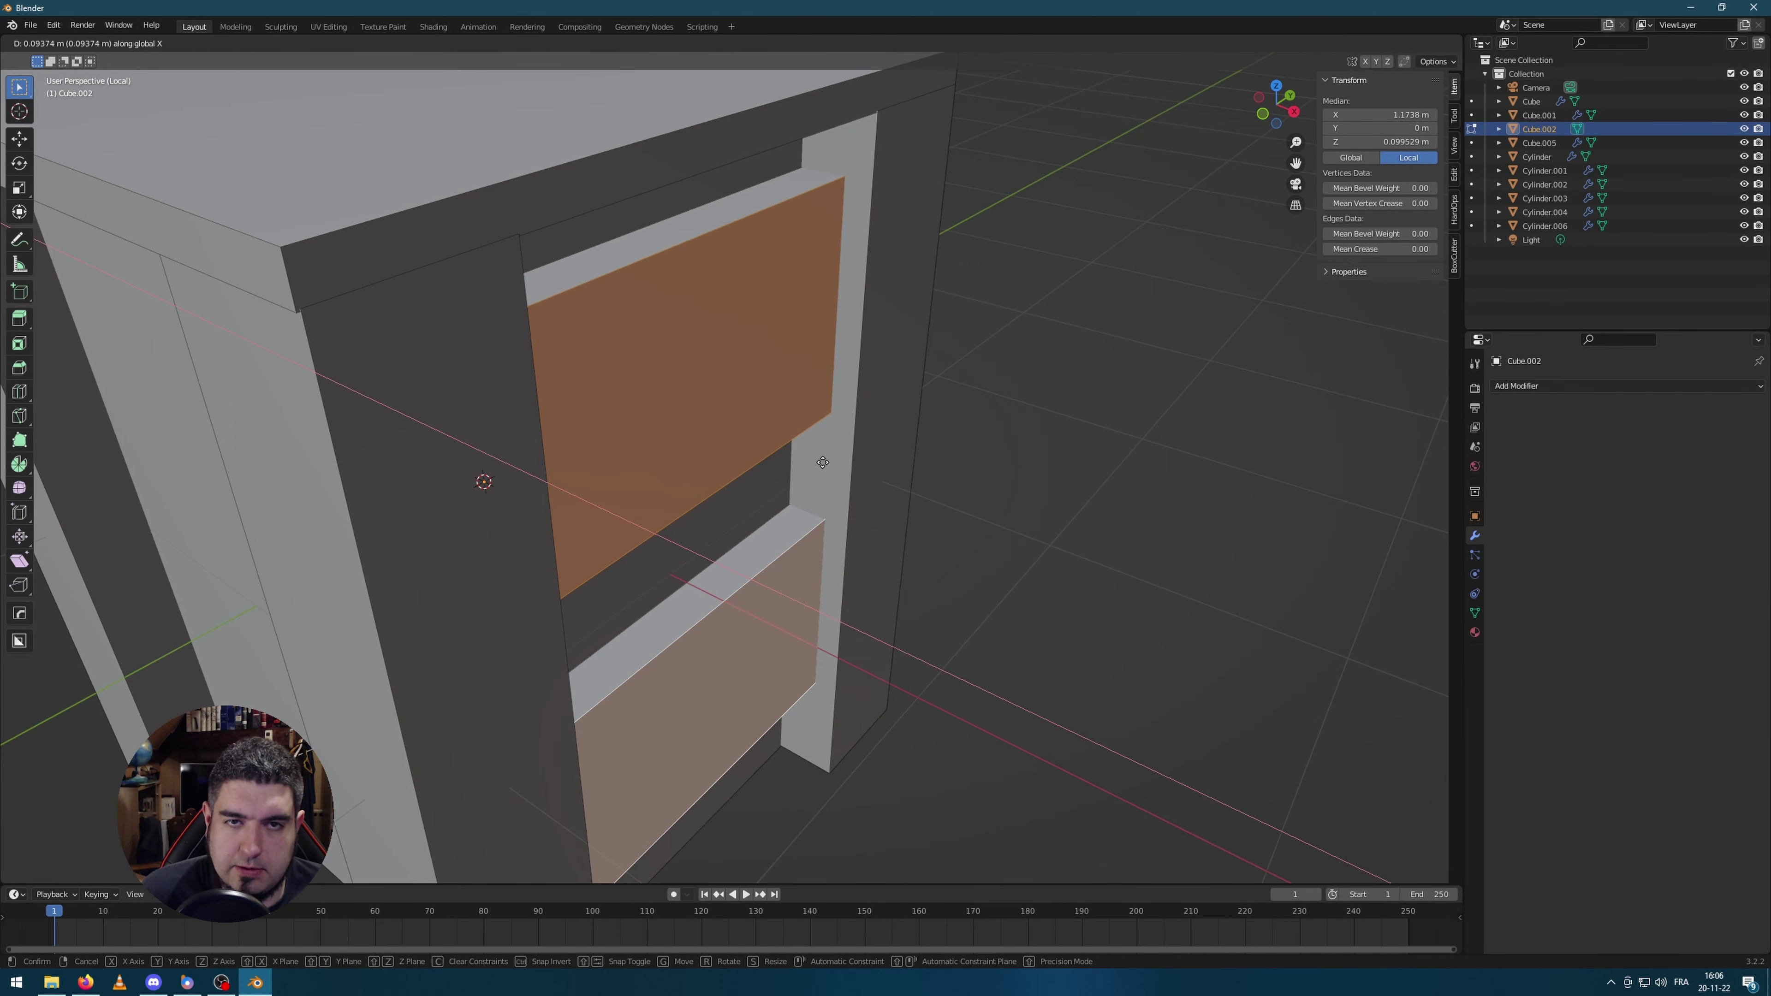
key("x")
left_click(1052, 423)
key("Tab")
key("Tab")
scroll(1055, 429, "down", 2)
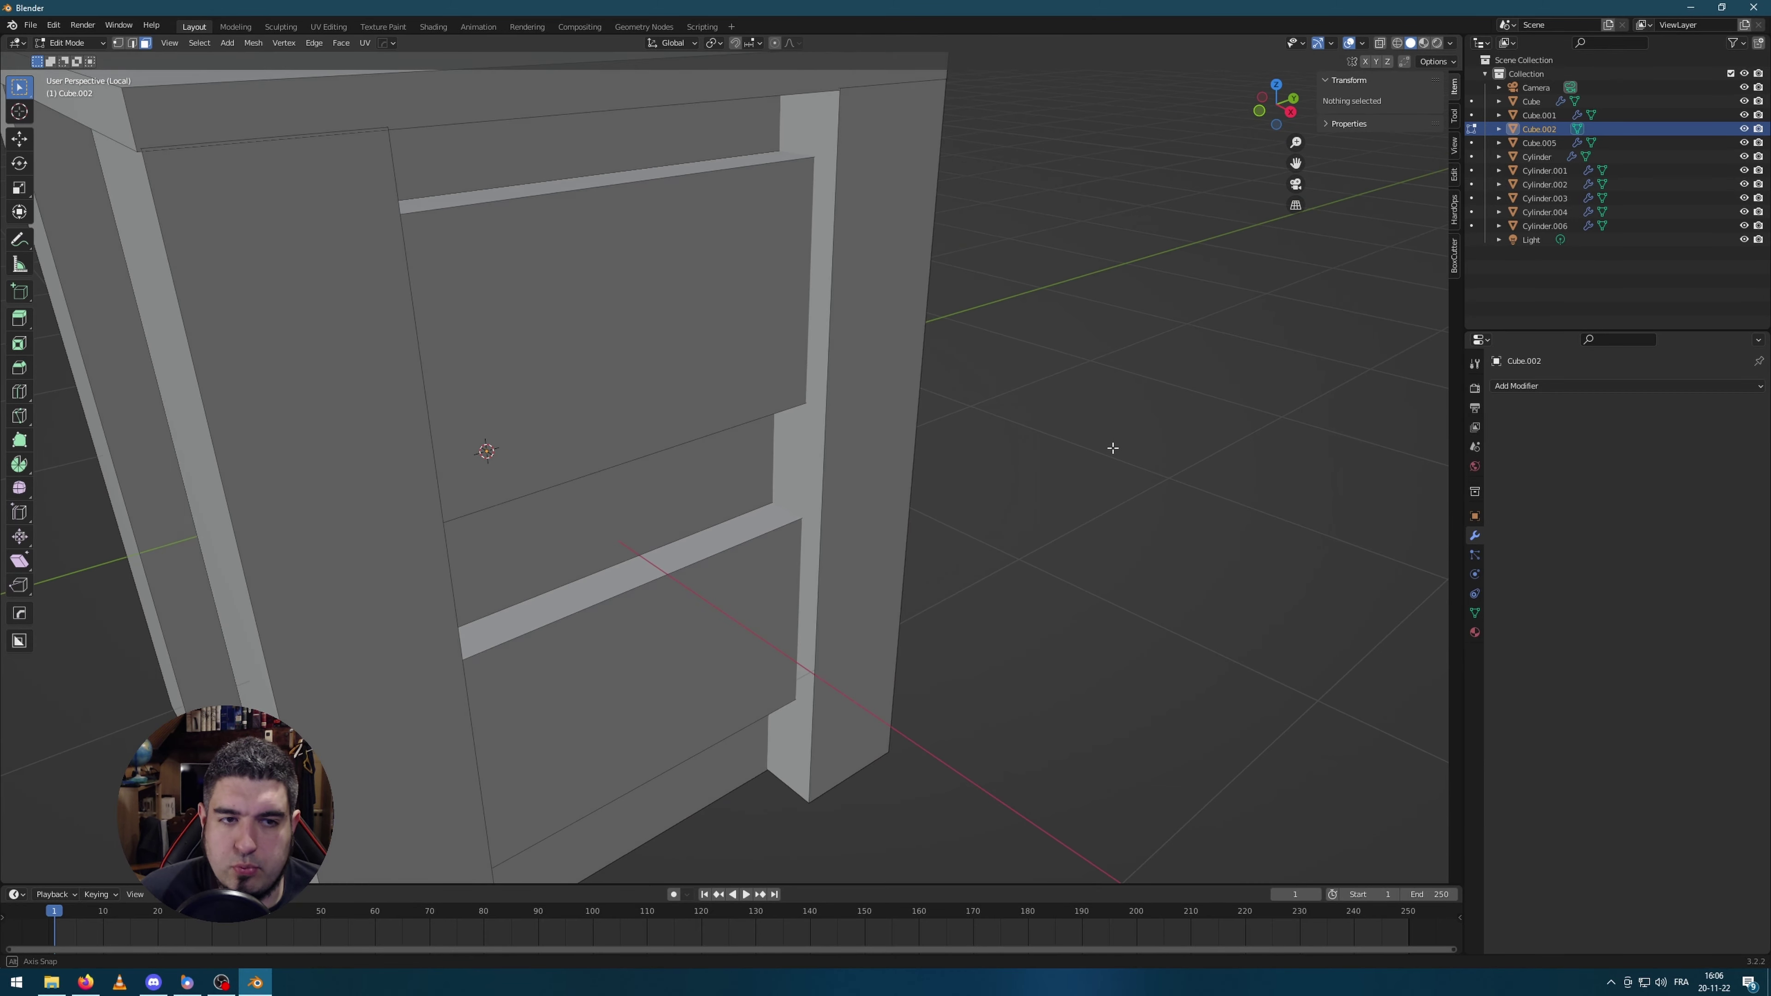
Step: Add an ico sphere, move it about 2.37 m along X in front of the cabinet, and scale it to about 0.2
middle_click_drag(1108, 448, 1118, 527)
key("shift+a")
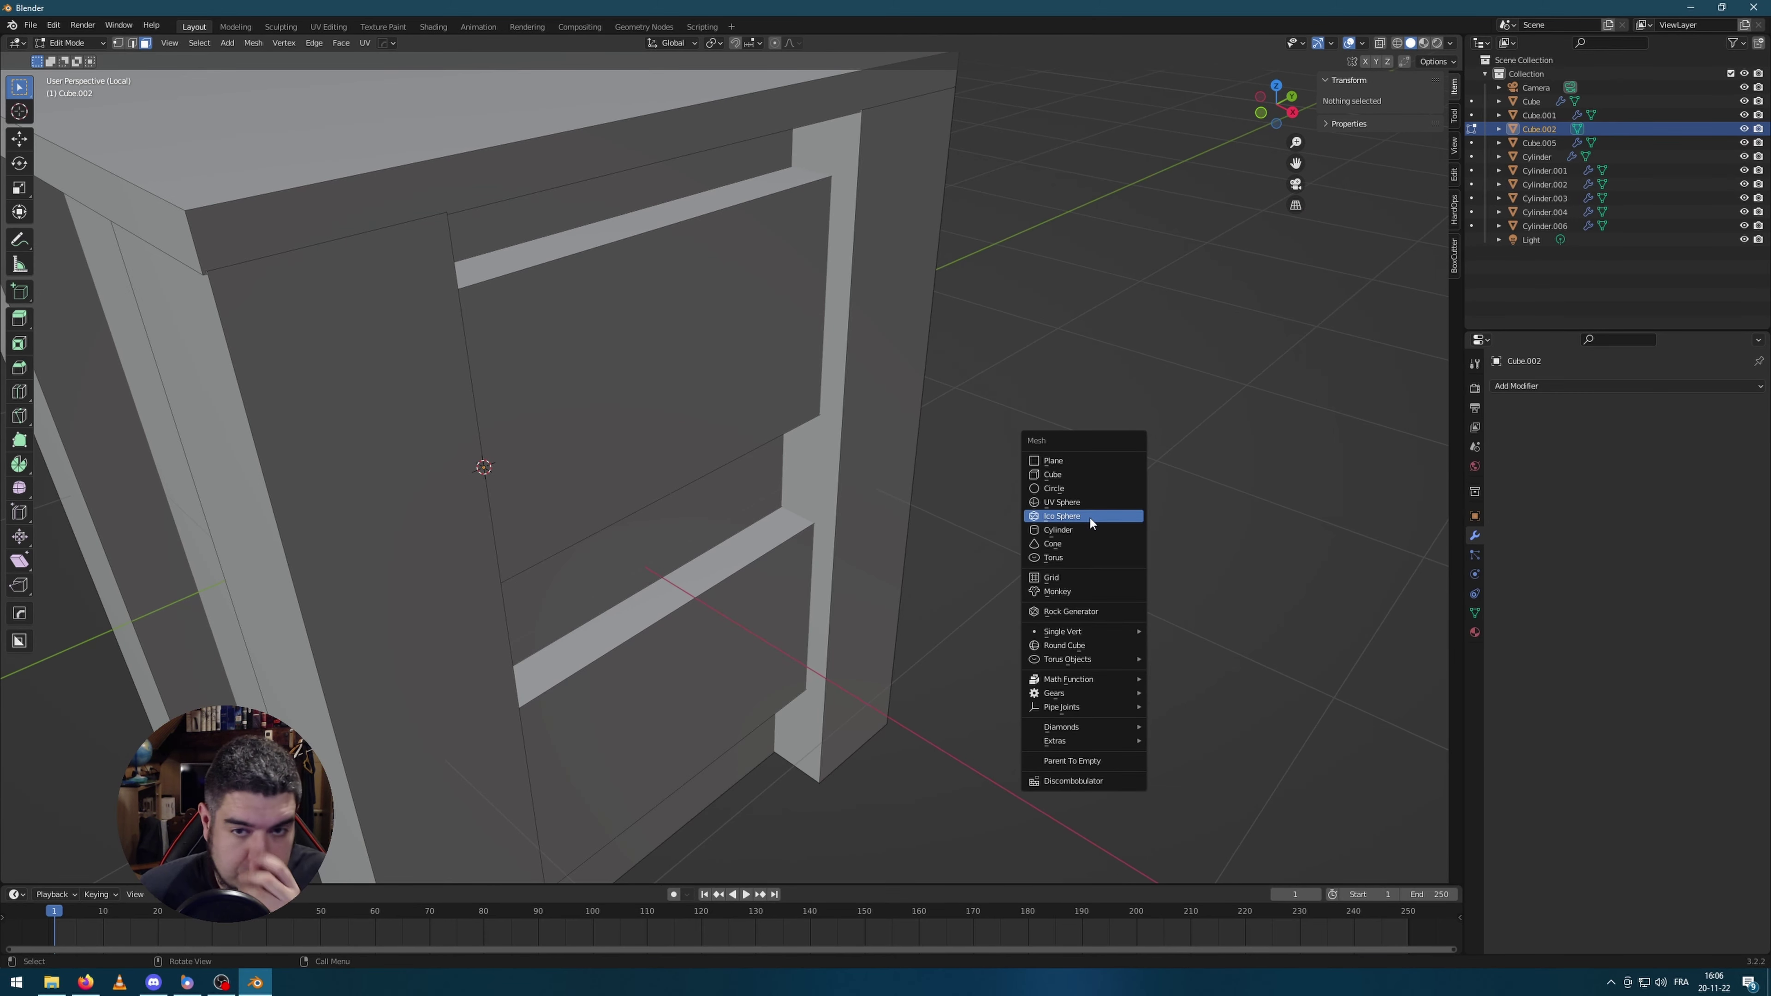
left_click(1090, 517)
scroll(622, 401, "down", 6)
key("g")
key("x")
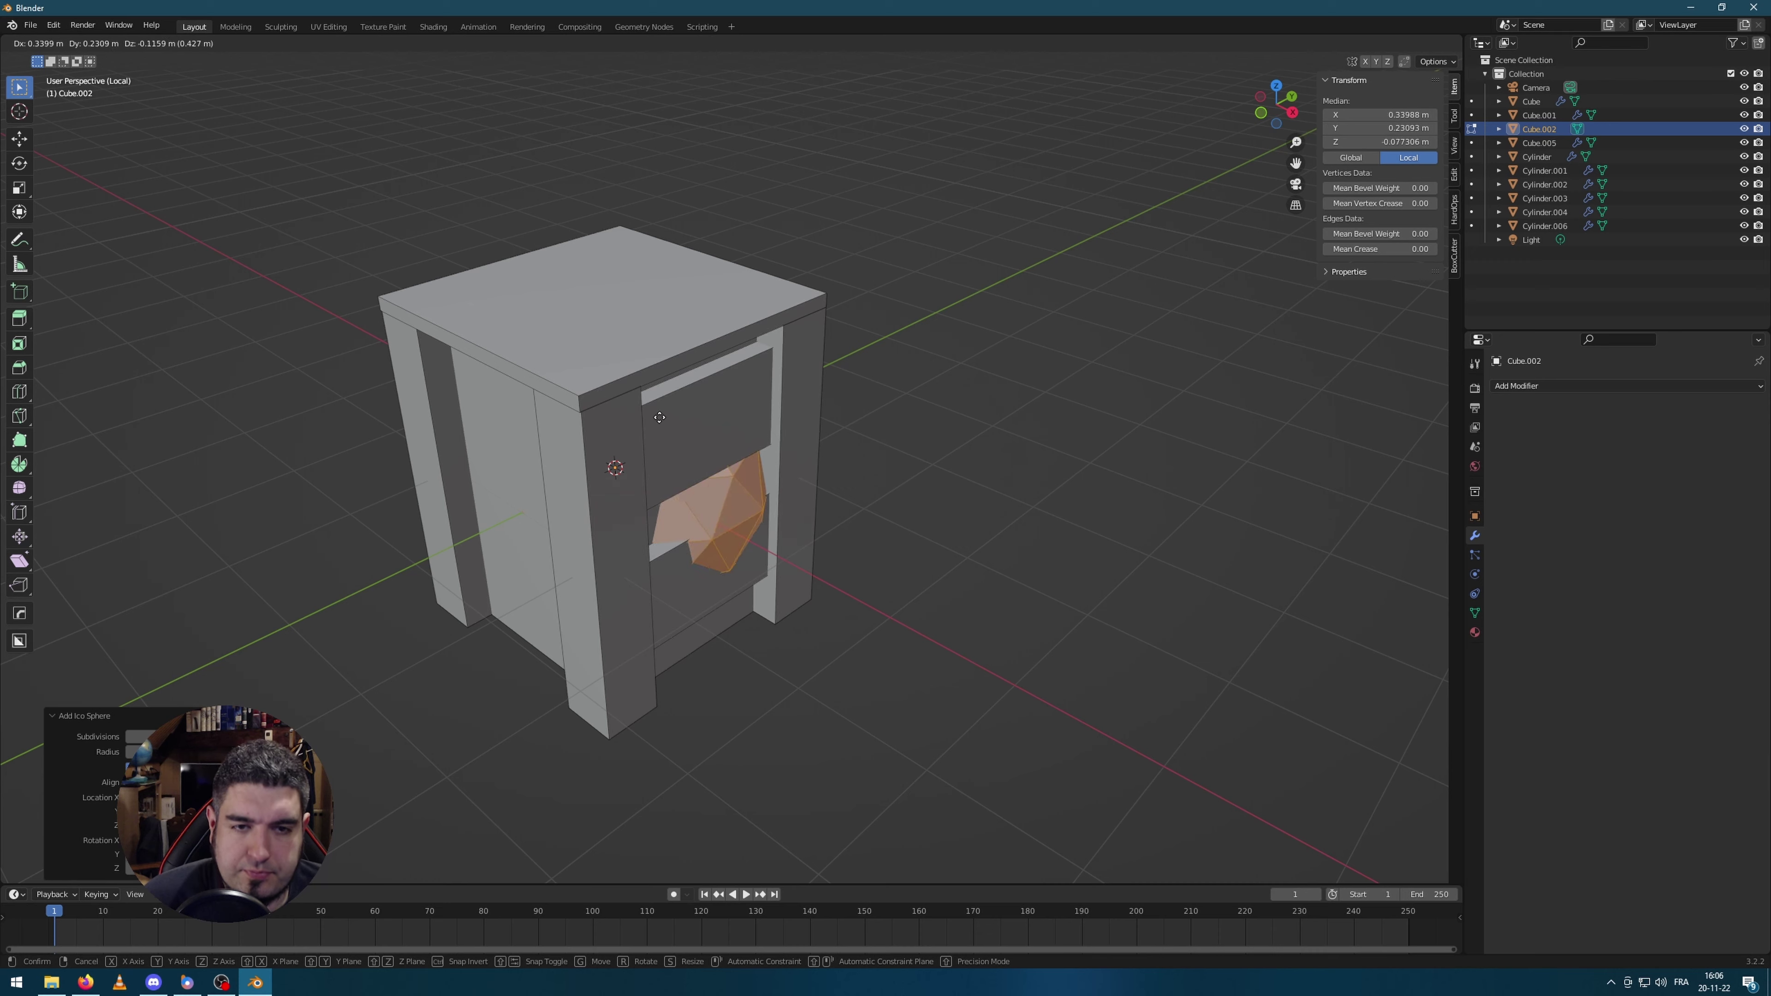
left_click(1111, 554)
key("s")
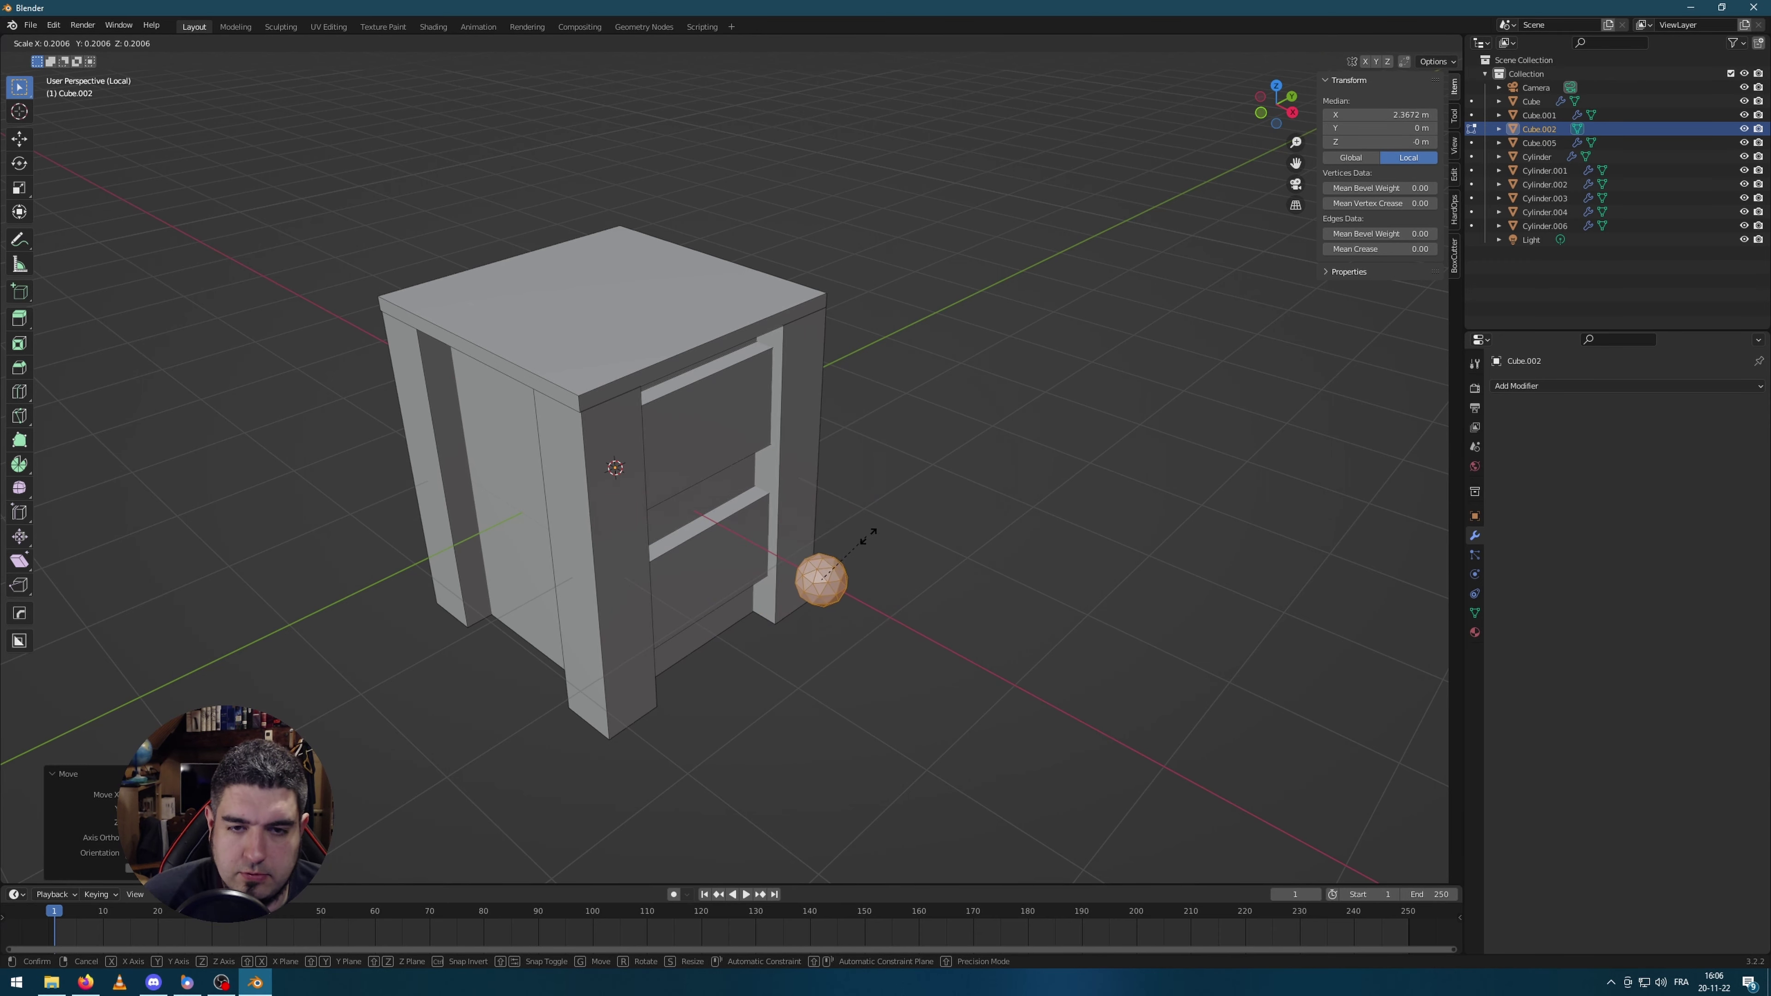
left_click(859, 536)
Step: Flatten the small ico sphere into a knob by scaling it along X to about 0.58
middle_click_drag(859, 536, 997, 620)
key("s")
key("x")
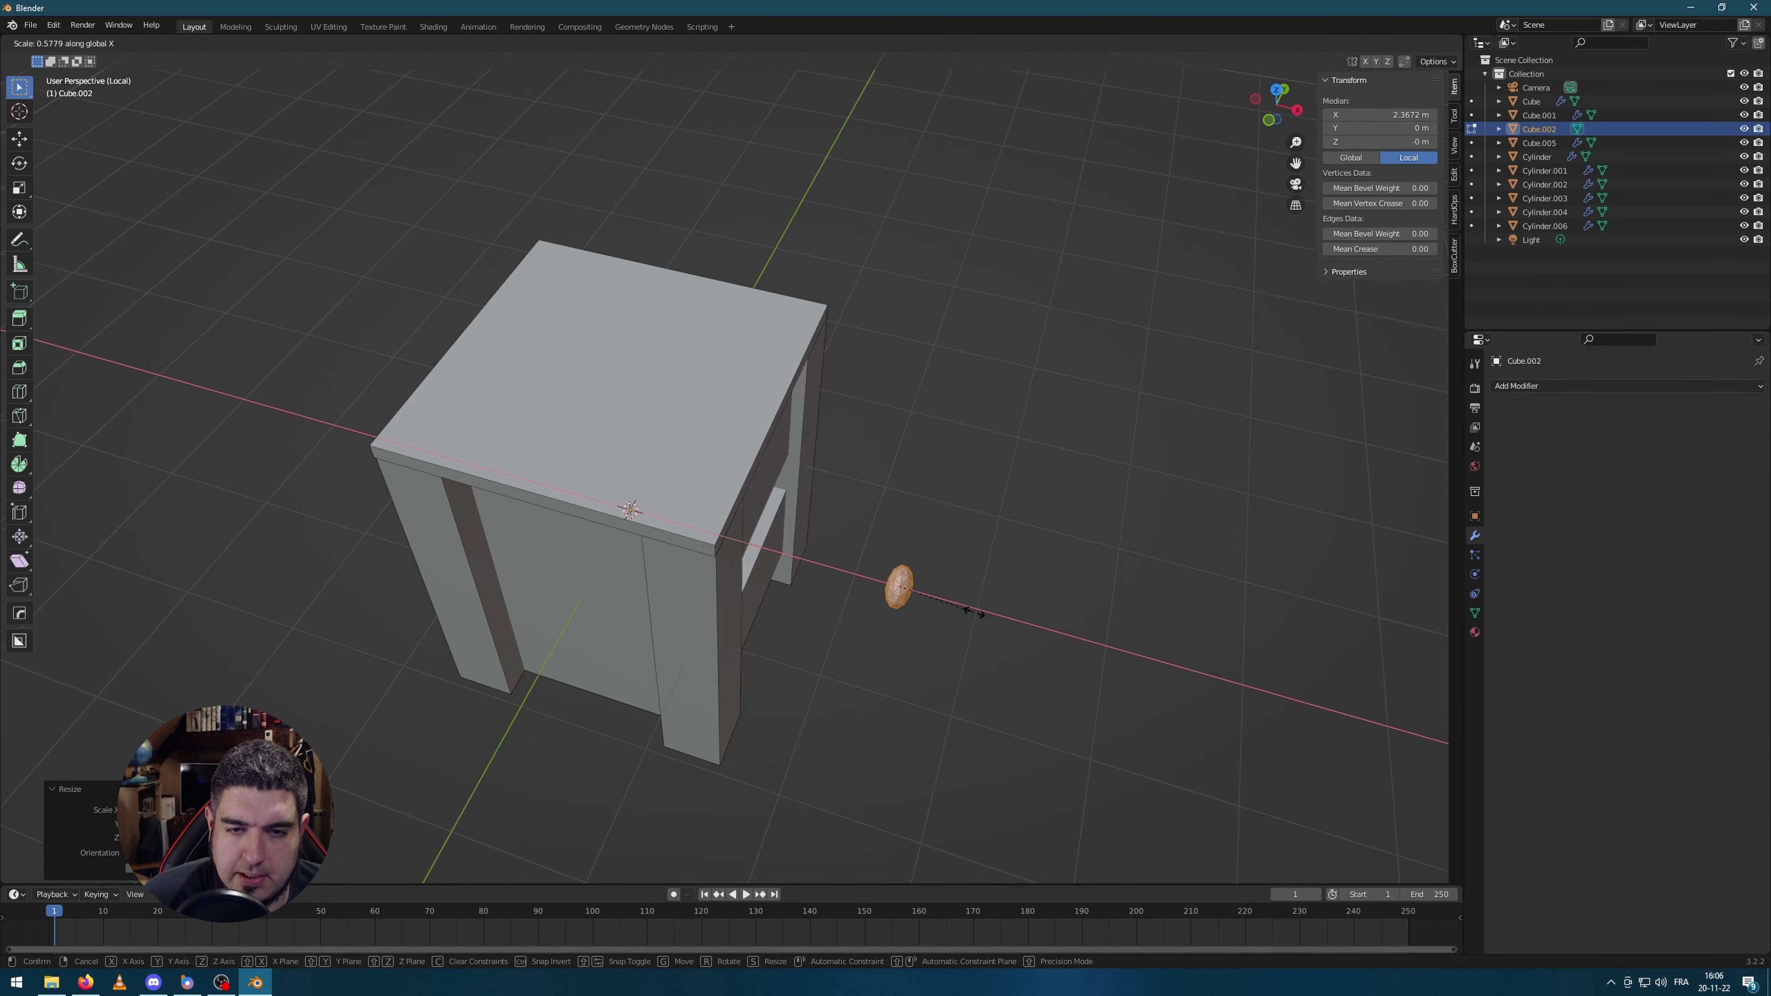
left_click(975, 612)
middle_click_drag(1114, 615, 988, 585)
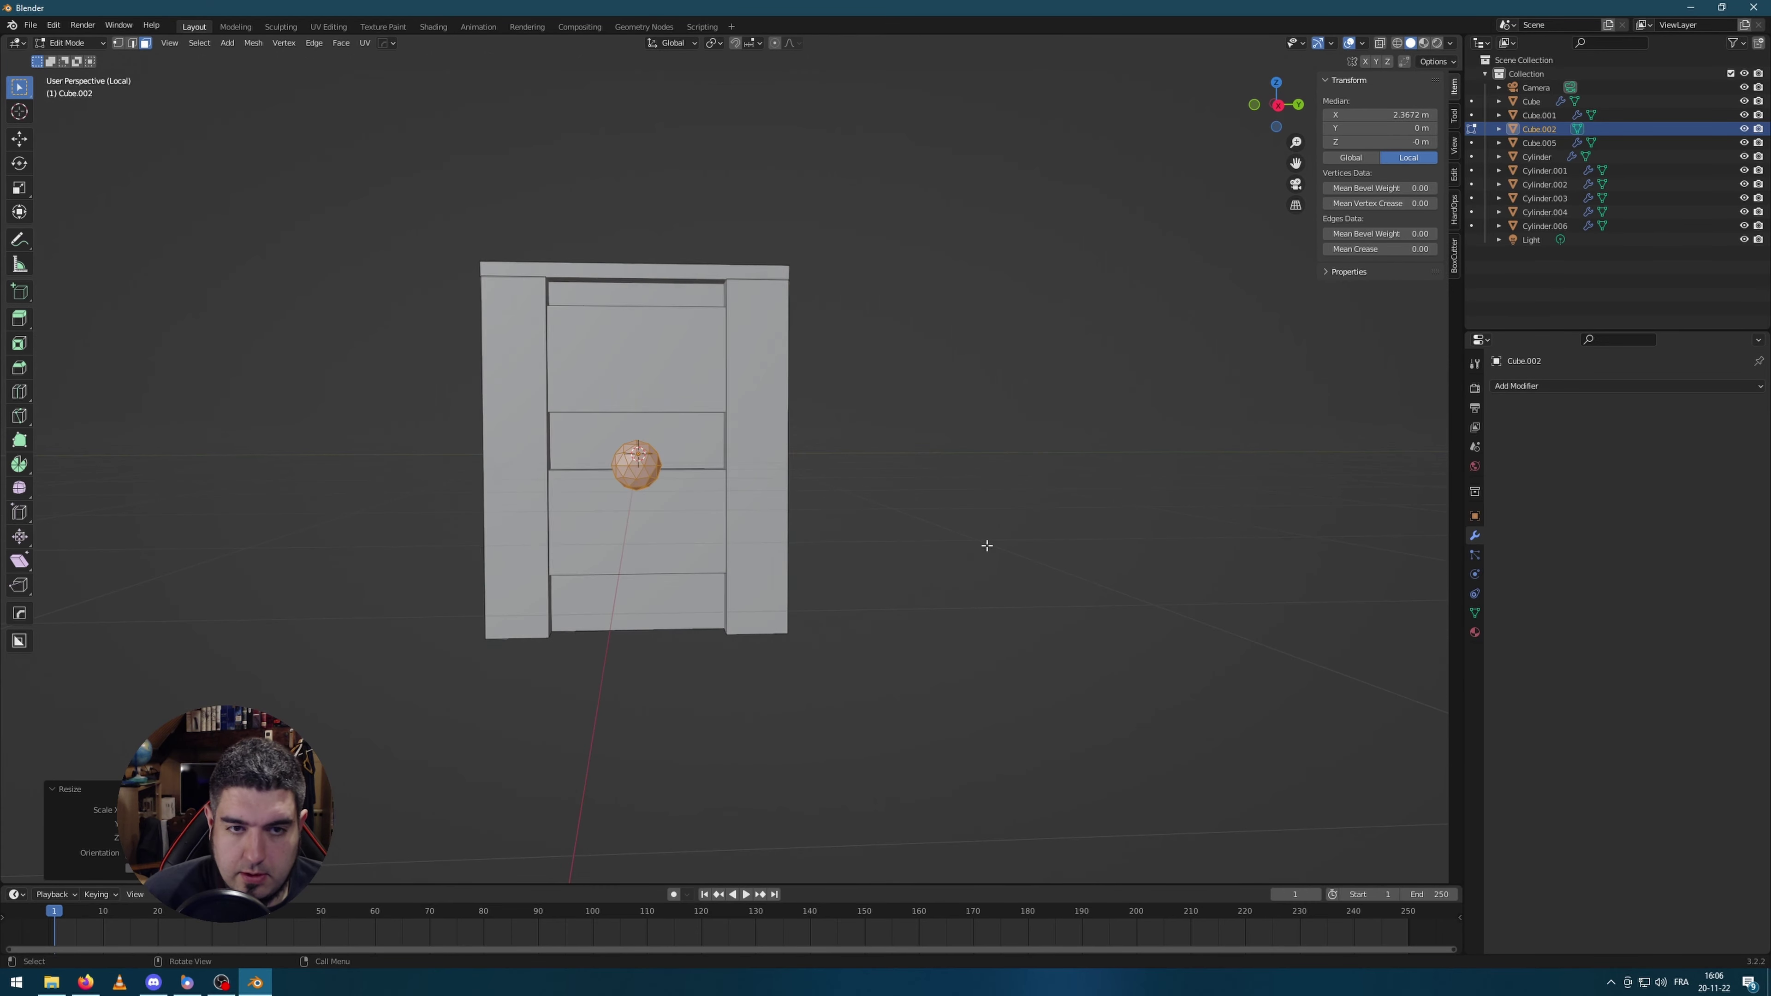
Step: Move the knob along Z and X so it sits centred against the upper drawer front
key("g")
key("z")
left_click(969, 446)
middle_click_drag(969, 446, 839, 436)
key("g")
key("x")
left_click(901, 439)
scroll(840, 435, "up", 2)
key("g")
key("z")
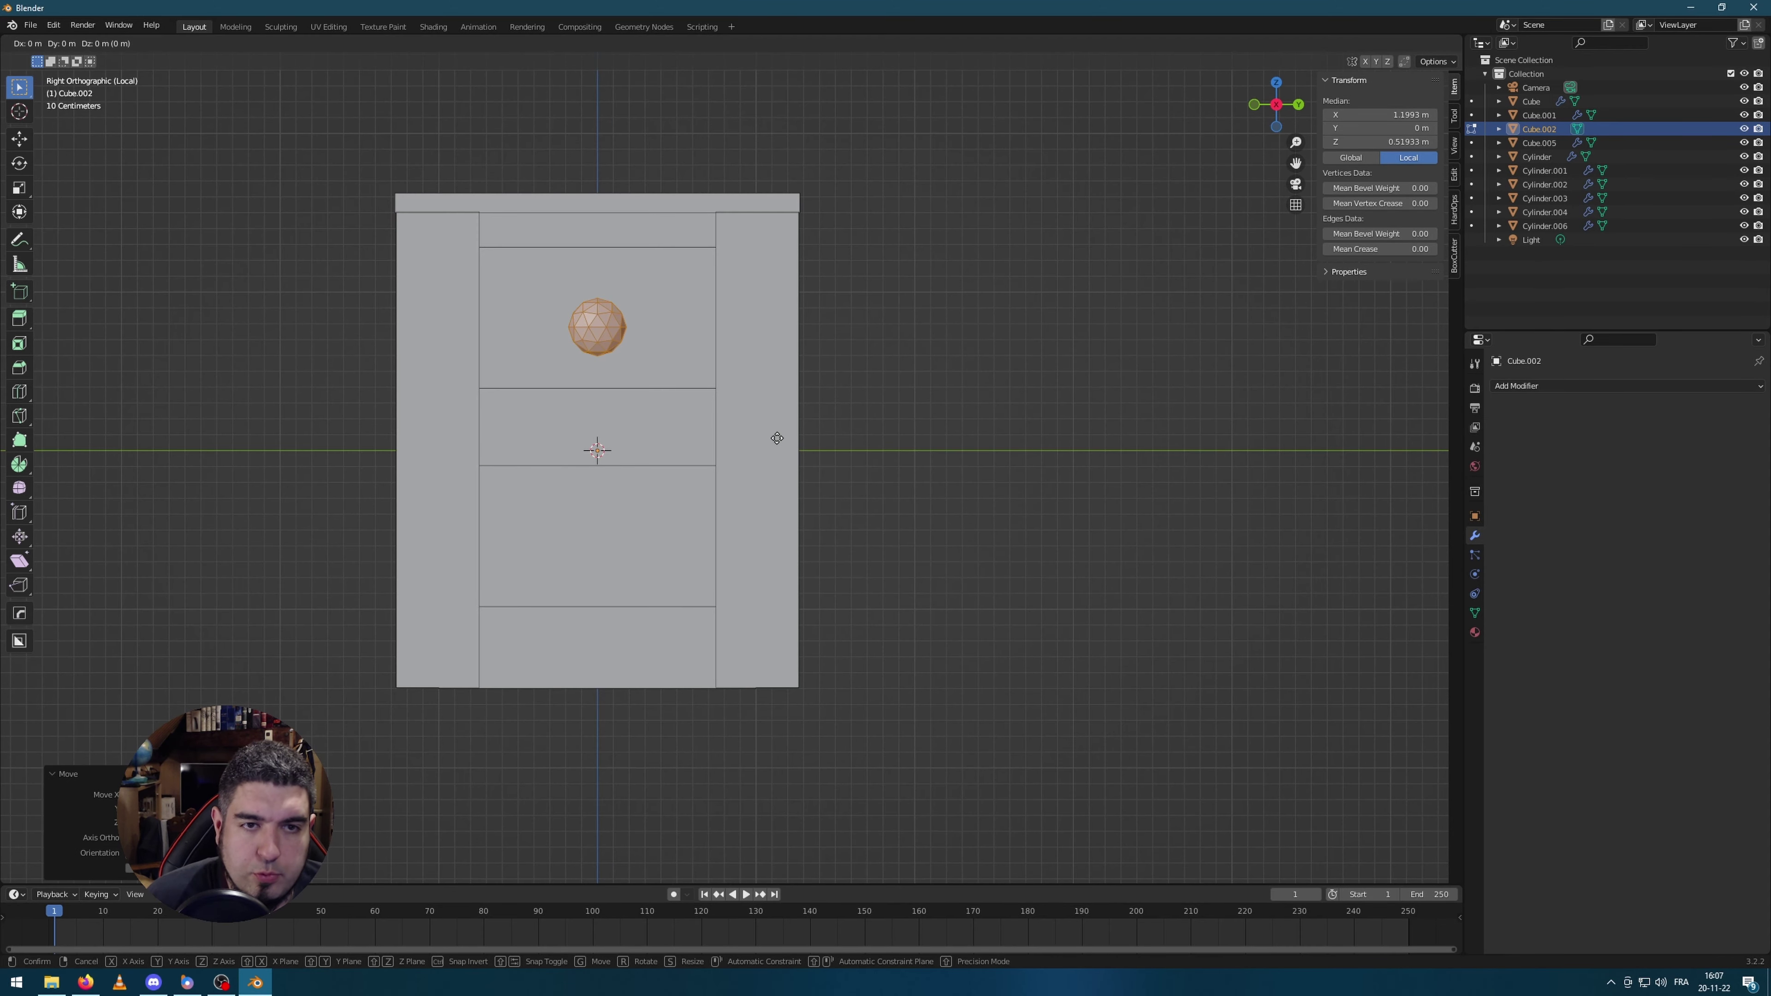
left_click(793, 425)
Step: Duplicate the knob about 1.45 m down along Z onto the lower drawer front
key("shift+d")
key("z")
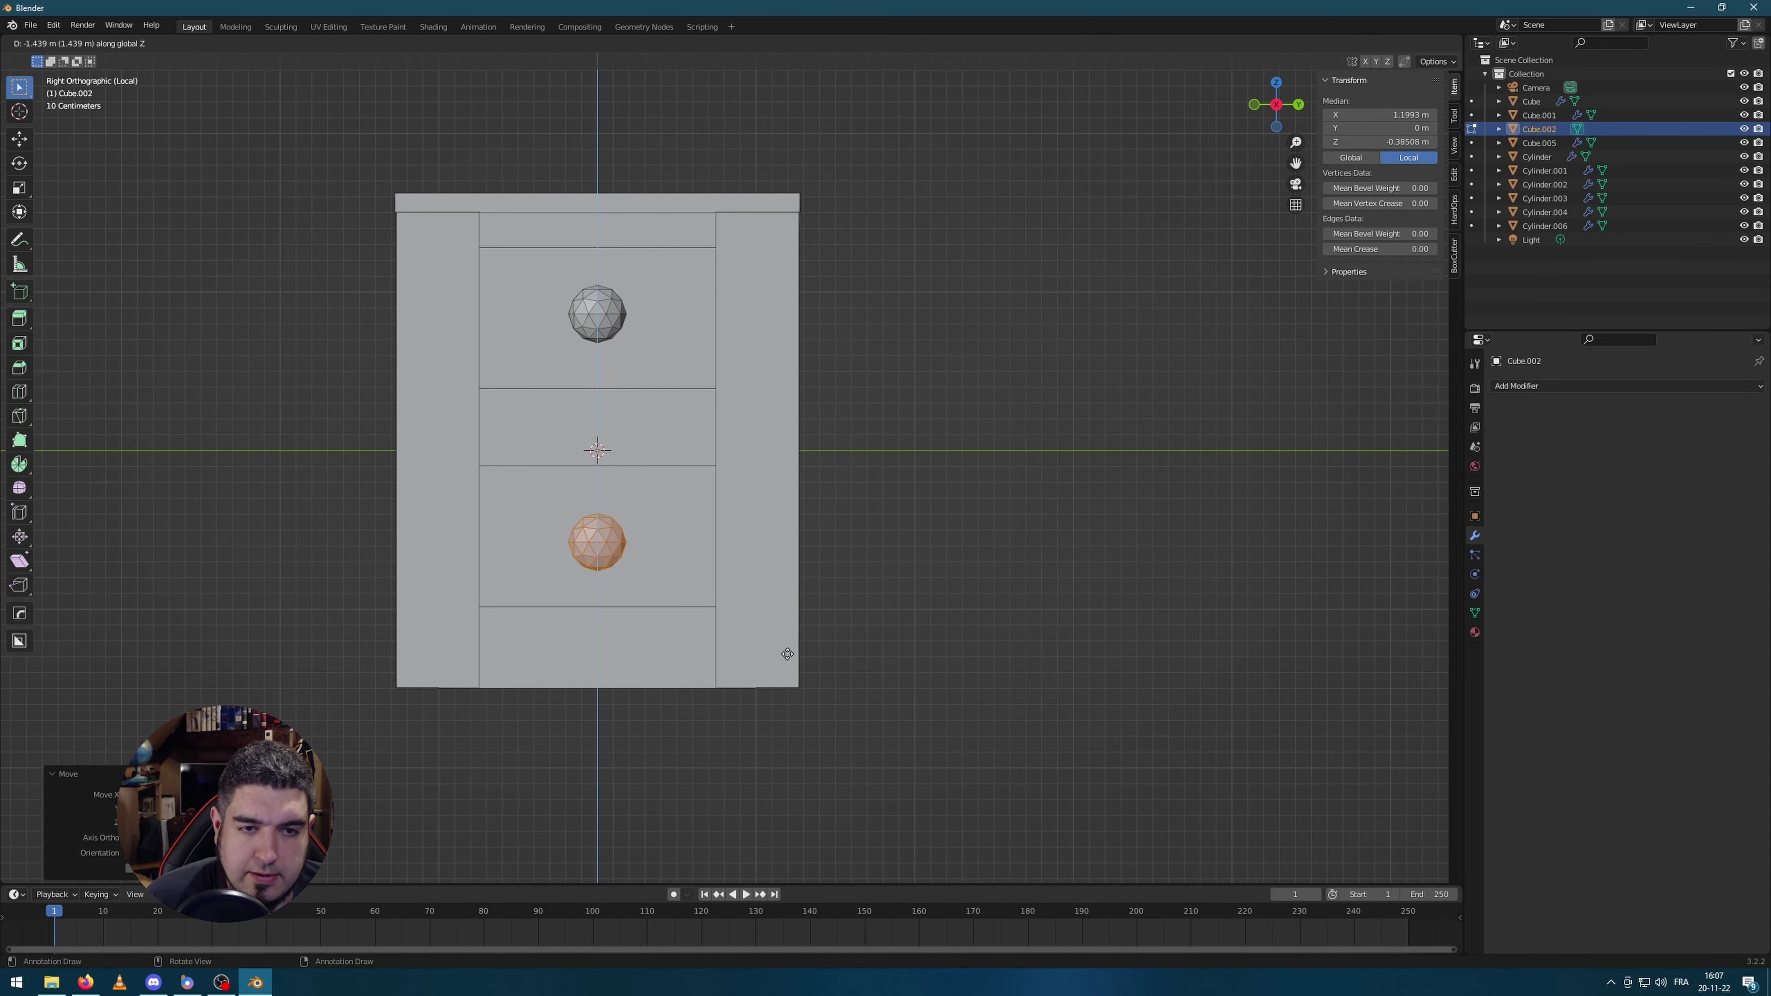
left_click(786, 656)
middle_click_drag(786, 656, 669, 366)
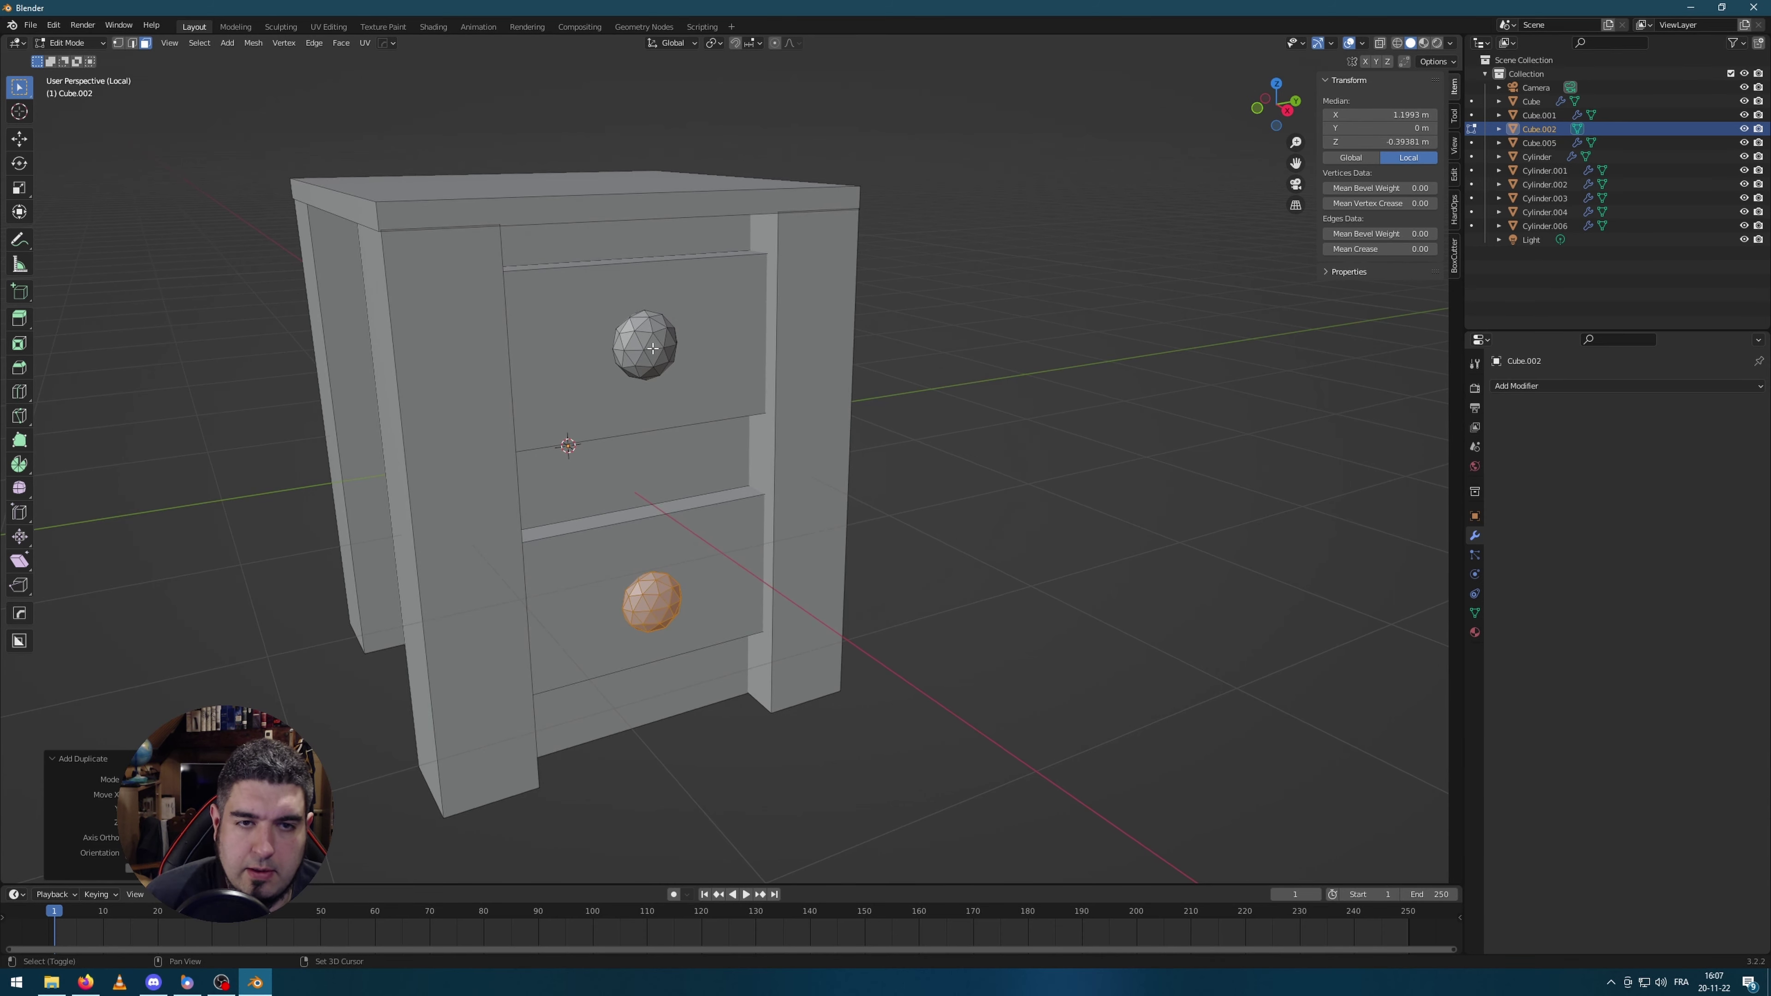
Step: Shade the cabinet smooth and enable Auto Smooth on its mesh normals at 30°
key("Tab")
right_click(675, 532)
left_click(676, 534)
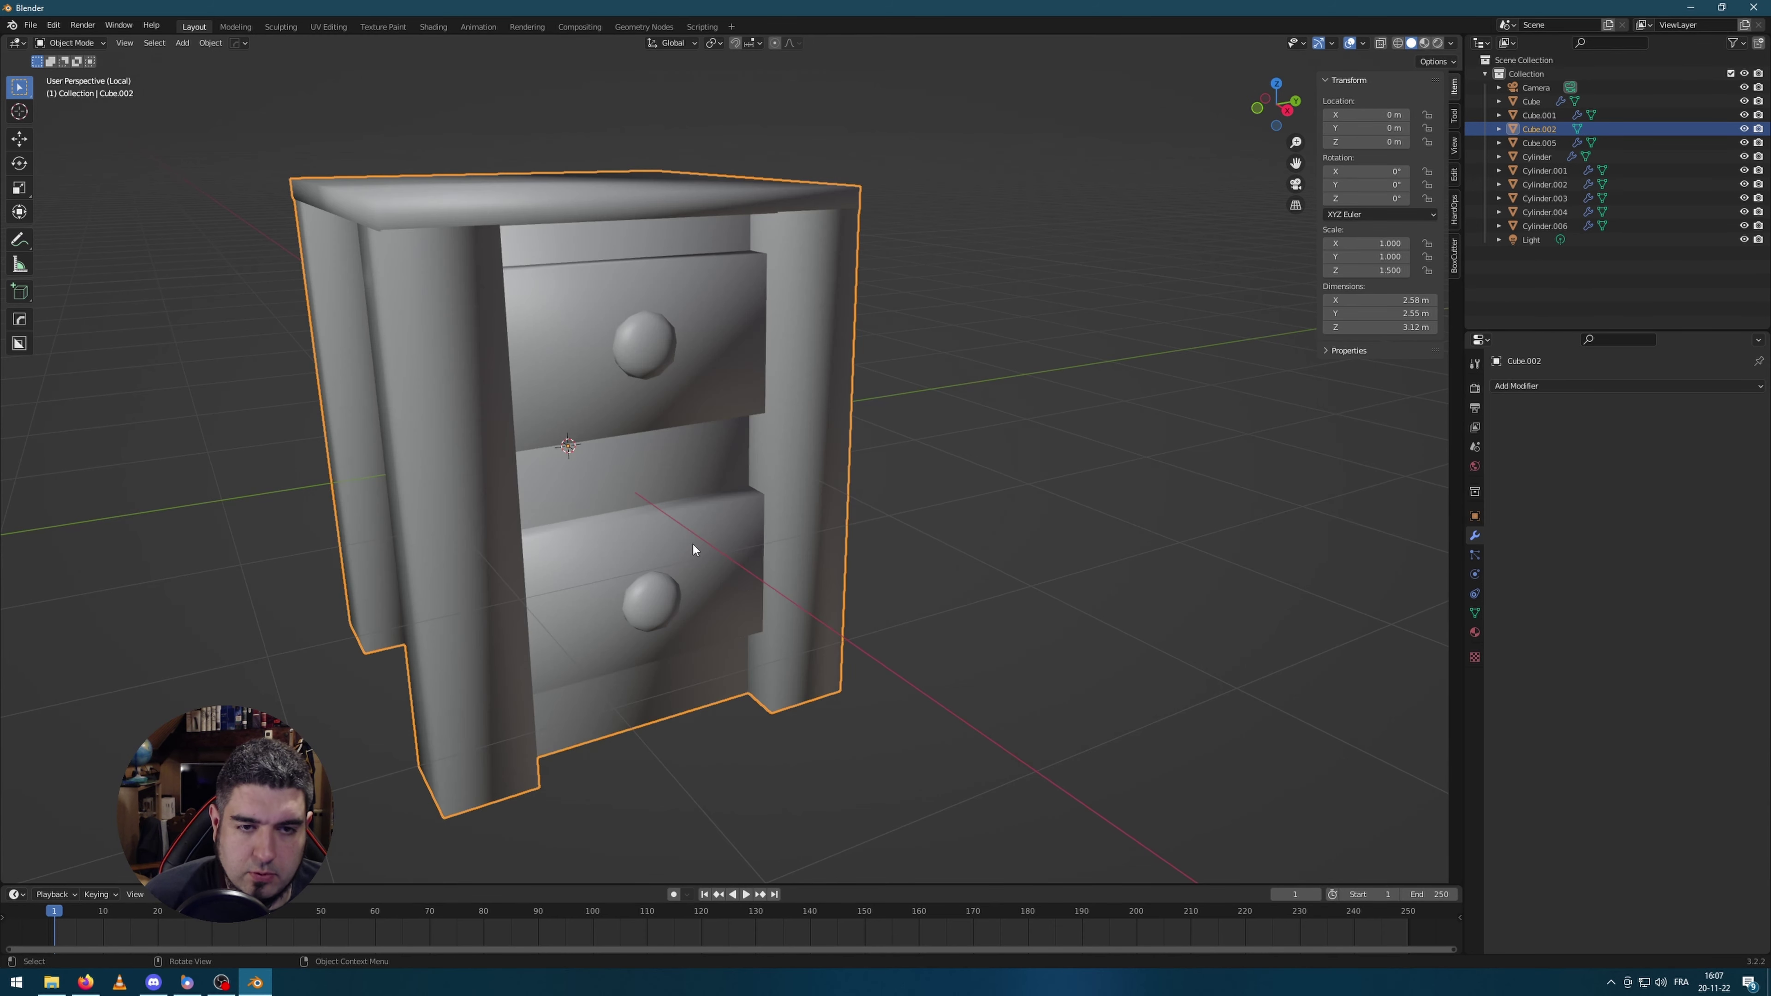
left_click(1474, 612)
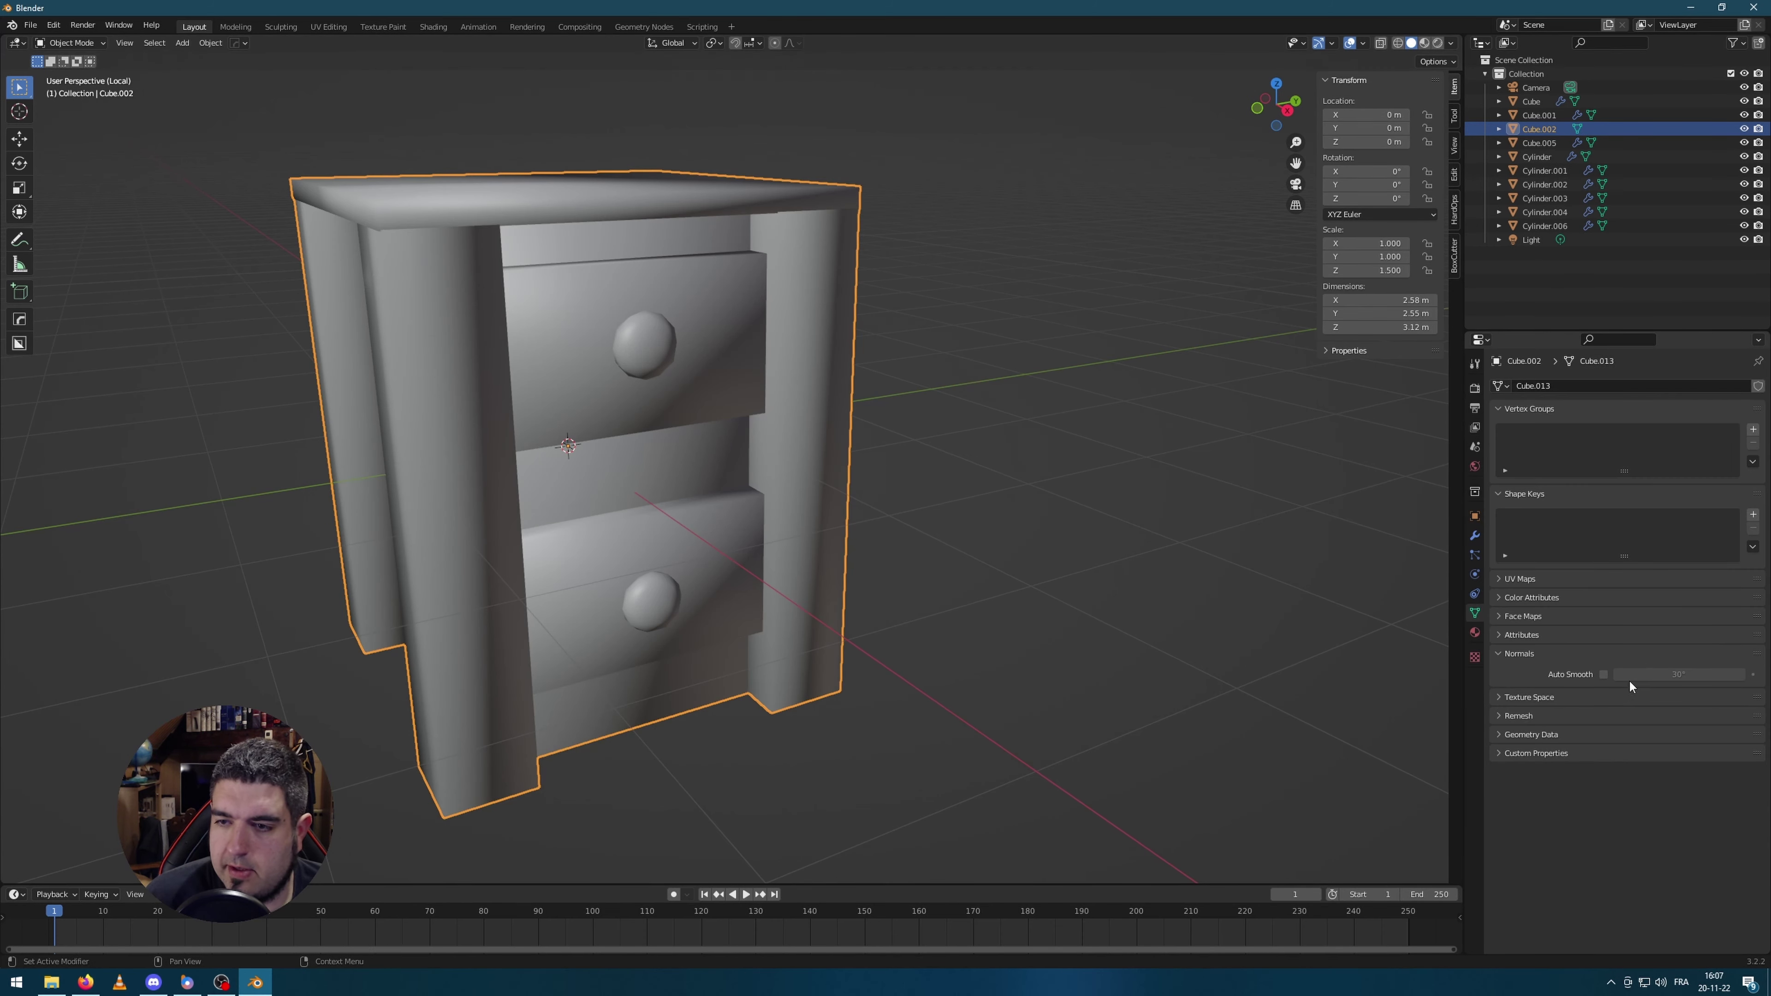
left_click(1604, 673)
middle_click_drag(1186, 544, 929, 443)
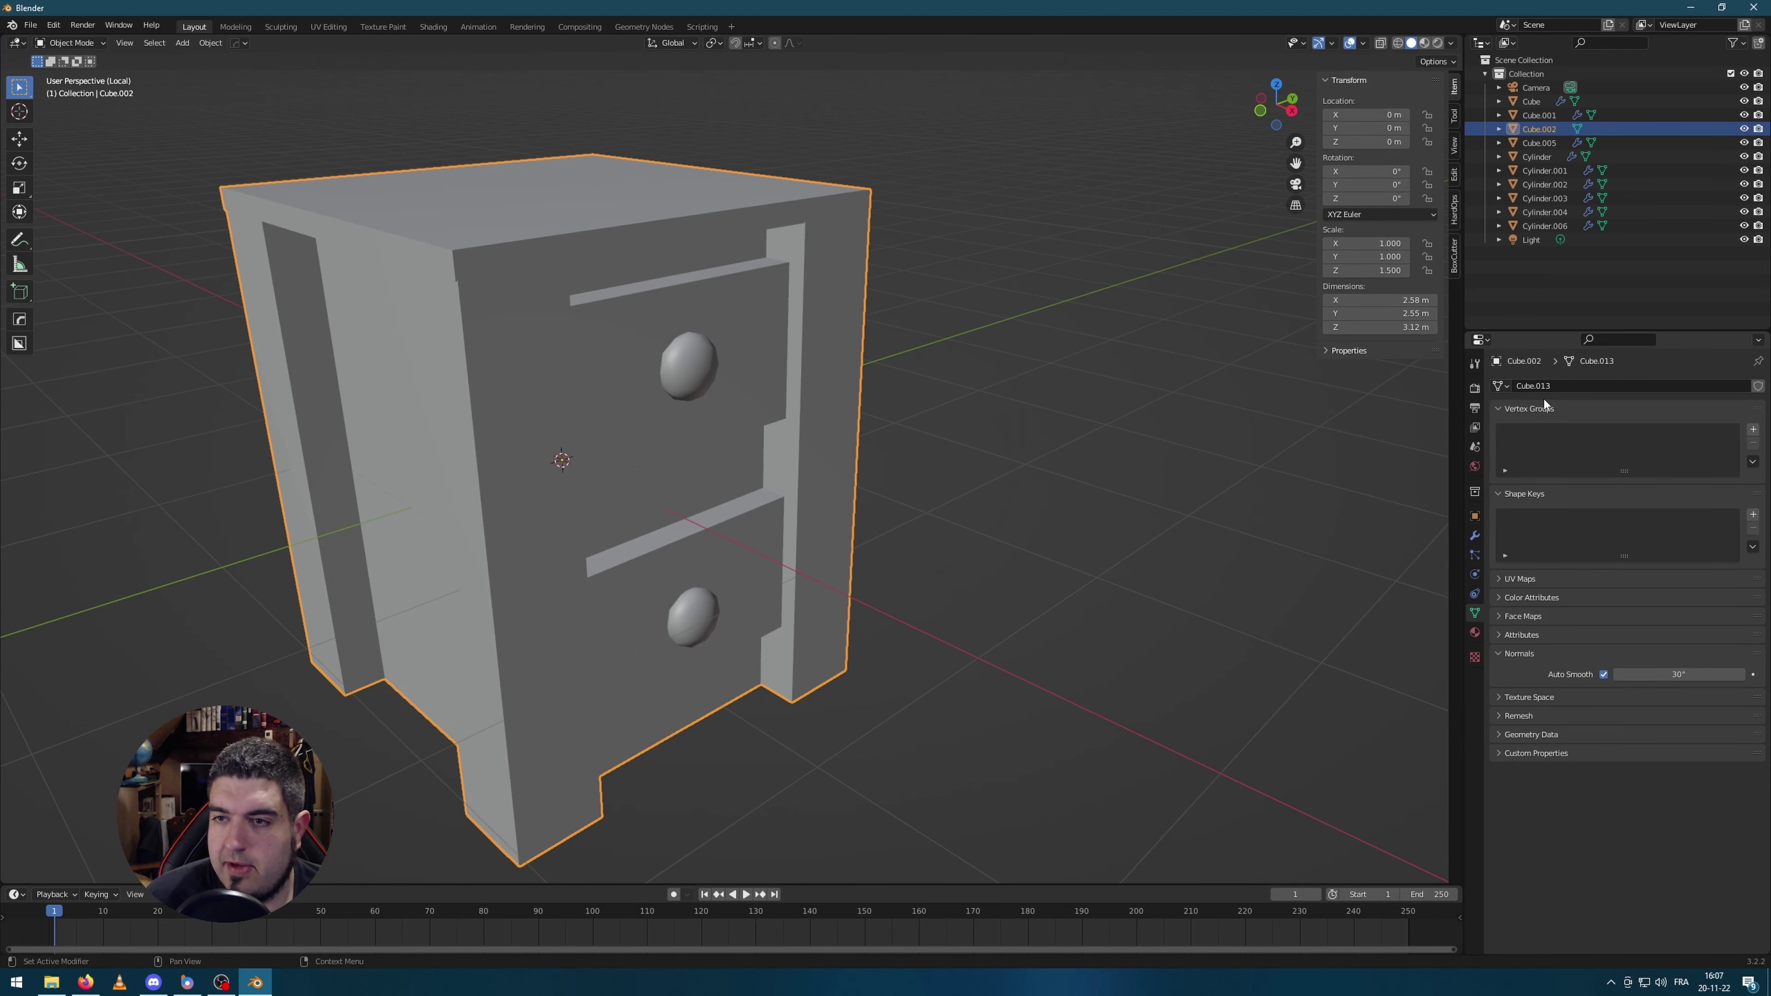
Step: Add a Bevel modifier to the cabinet with an amount of 0.044 m and 2 segments
left_click(1474, 535)
left_click(1561, 385)
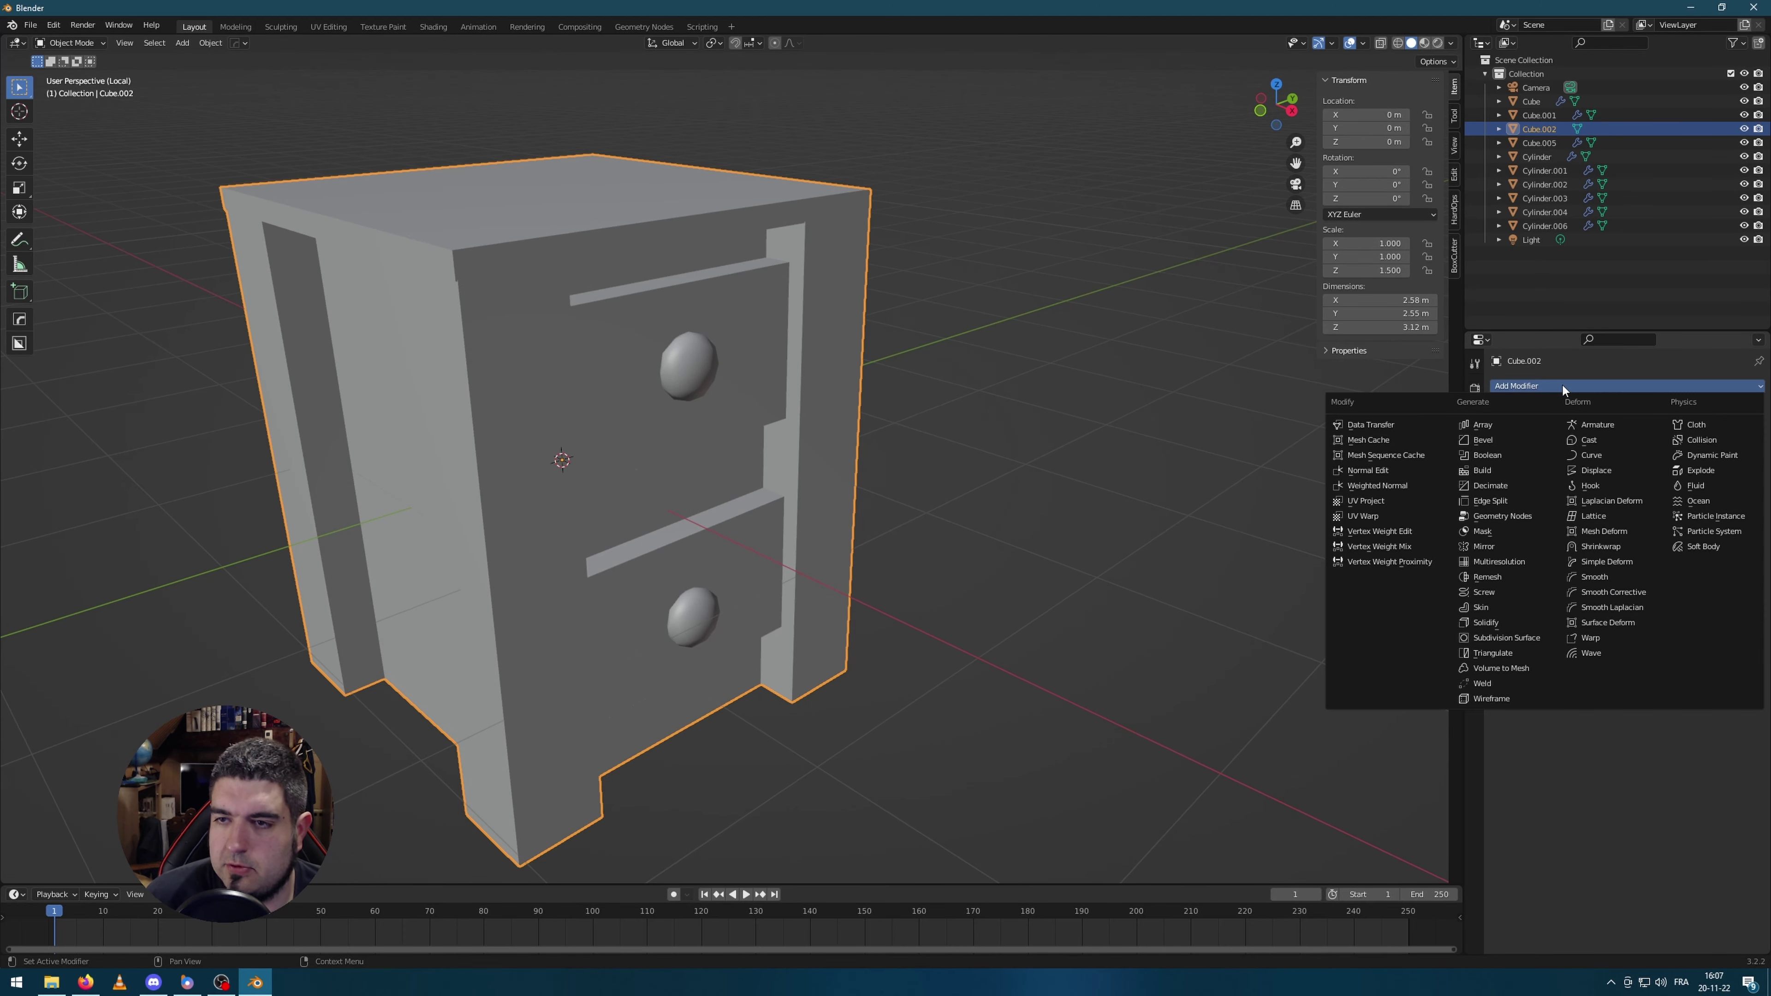
left_click(1500, 440)
middle_click_drag(948, 435, 1087, 402)
mouse_move(1672, 462)
left_mouse_down()
mouse_move(1701, 462)
mouse_move(1653, 461)
mouse_move(1694, 479)
left_mouse_up()
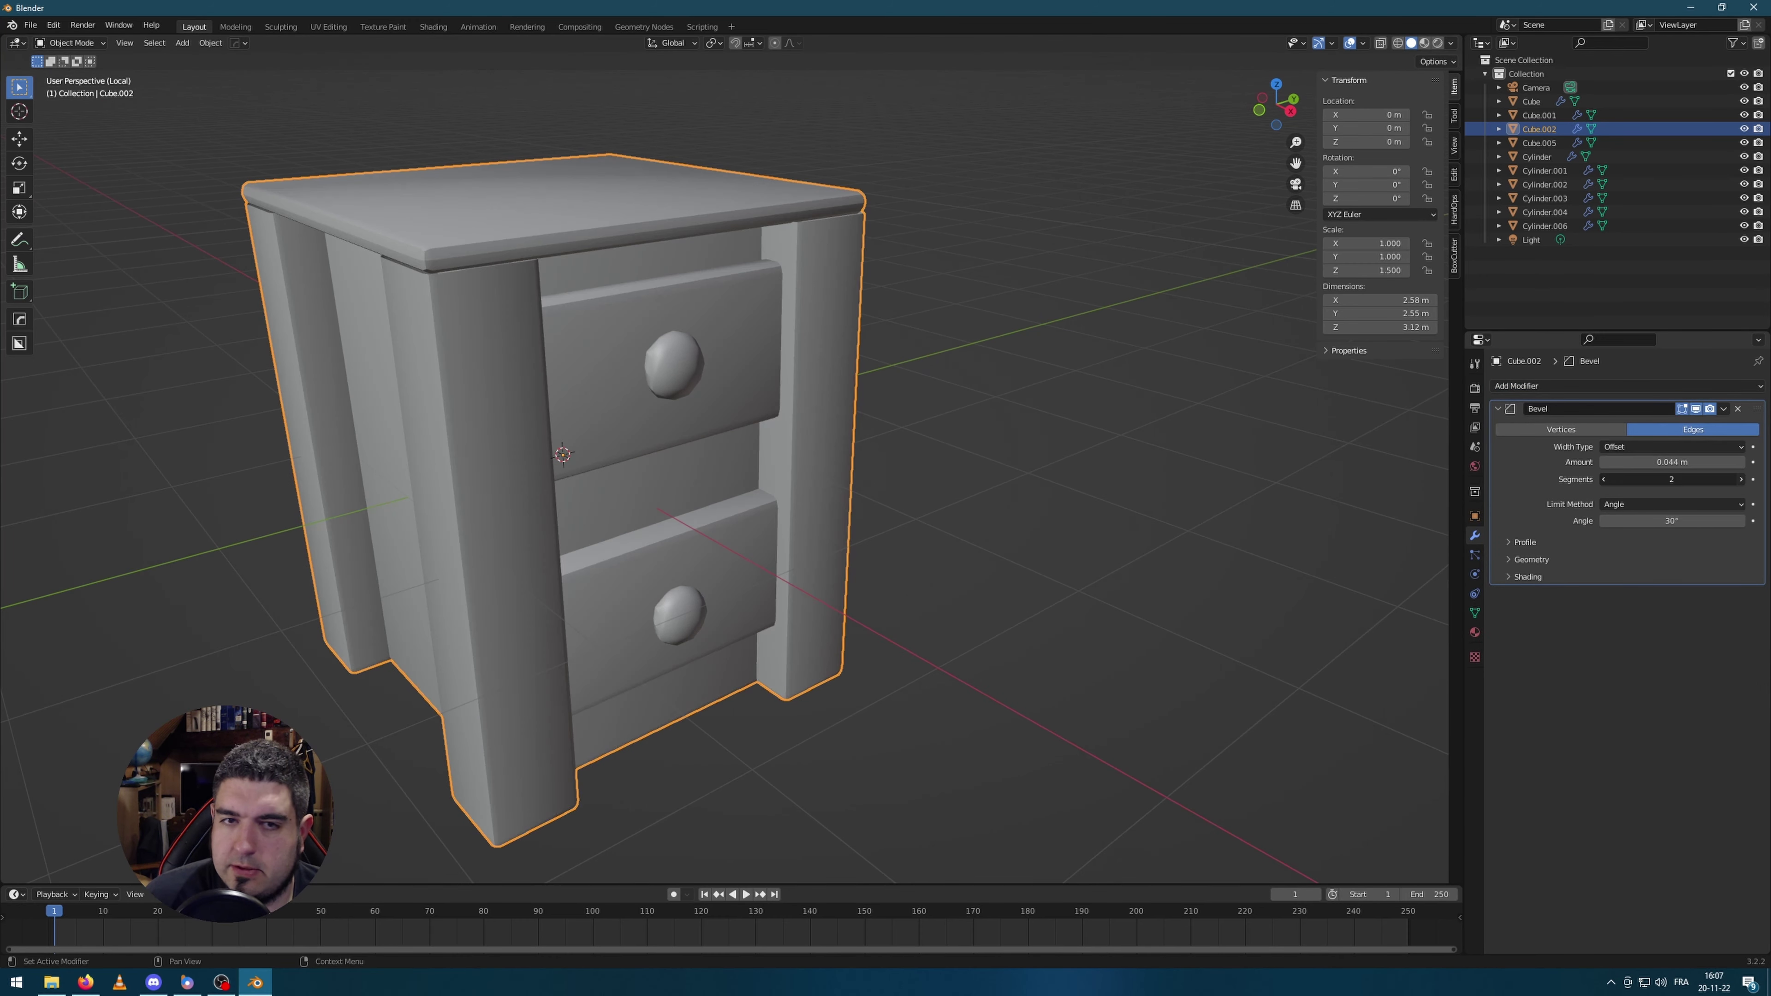
Step: Set the cabinet's Bevel modifier to 3 segments and open its mesh for editing near the top
middle_click_drag(1080, 429, 1053, 482)
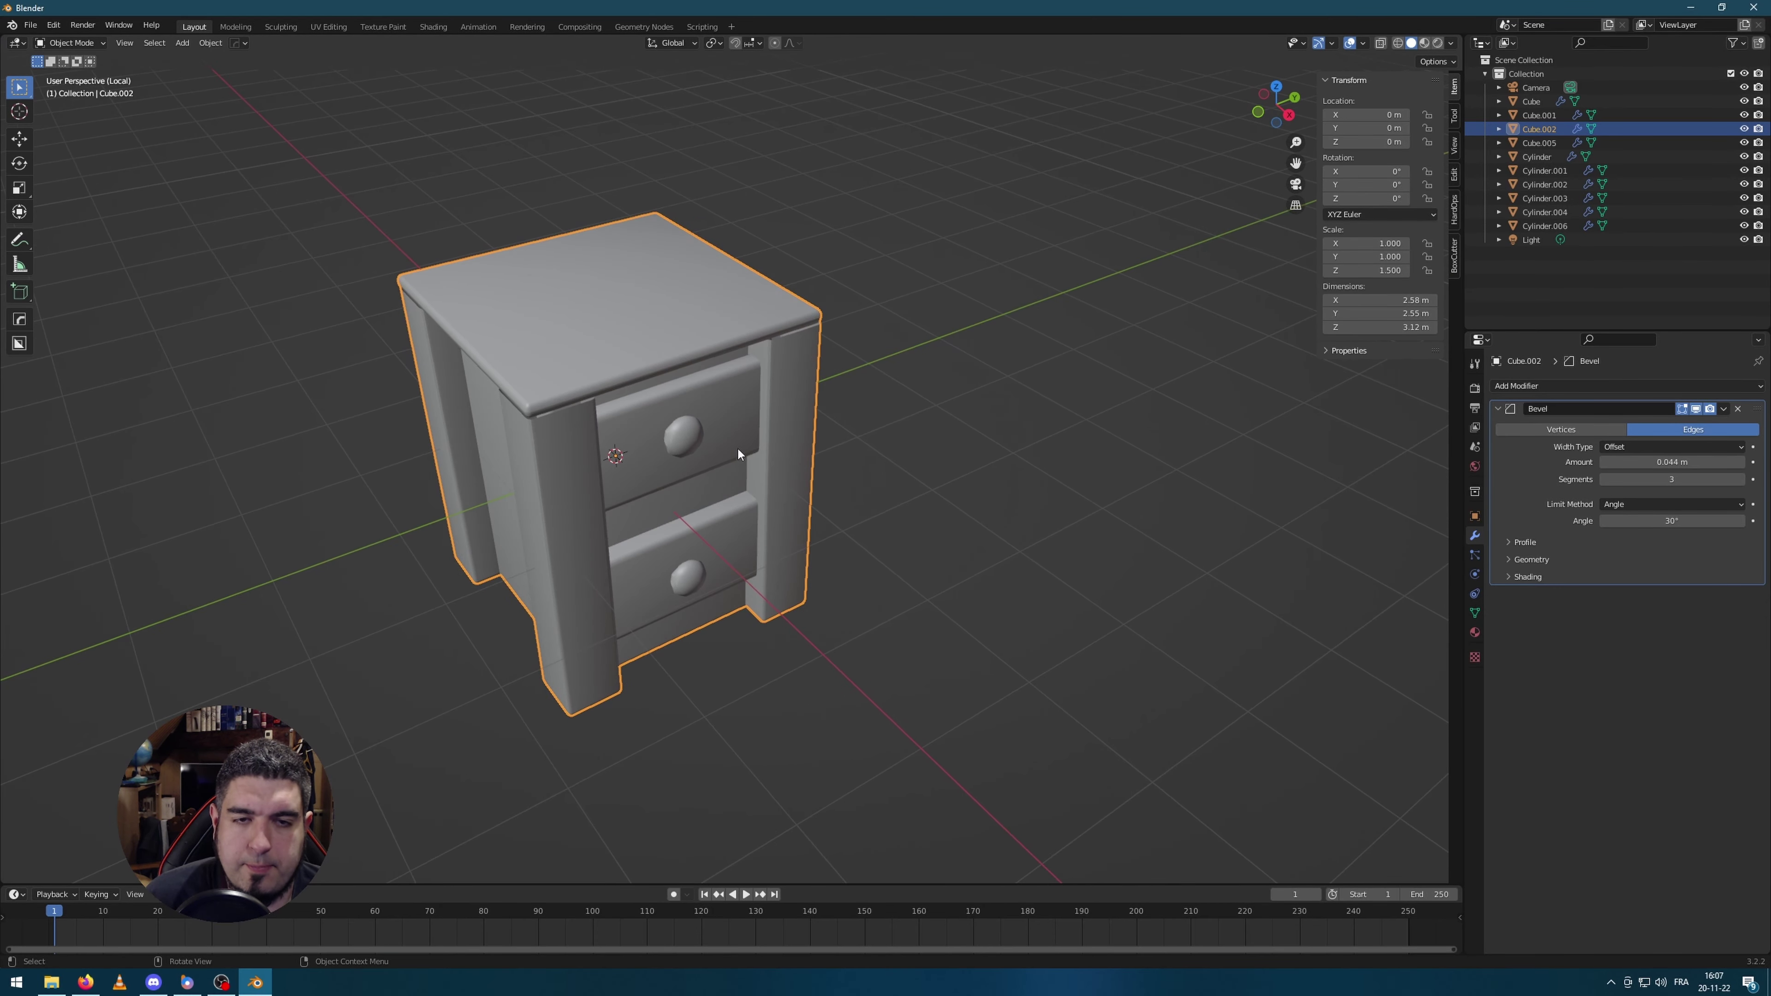
scroll(675, 356, "up", 4)
mouse_move(716, 330)
middle_mouse_down()
mouse_move(776, 295)
mouse_move(661, 256)
mouse_move(708, 363)
mouse_move(678, 354)
mouse_move(712, 341)
middle_mouse_up()
key("Tab")
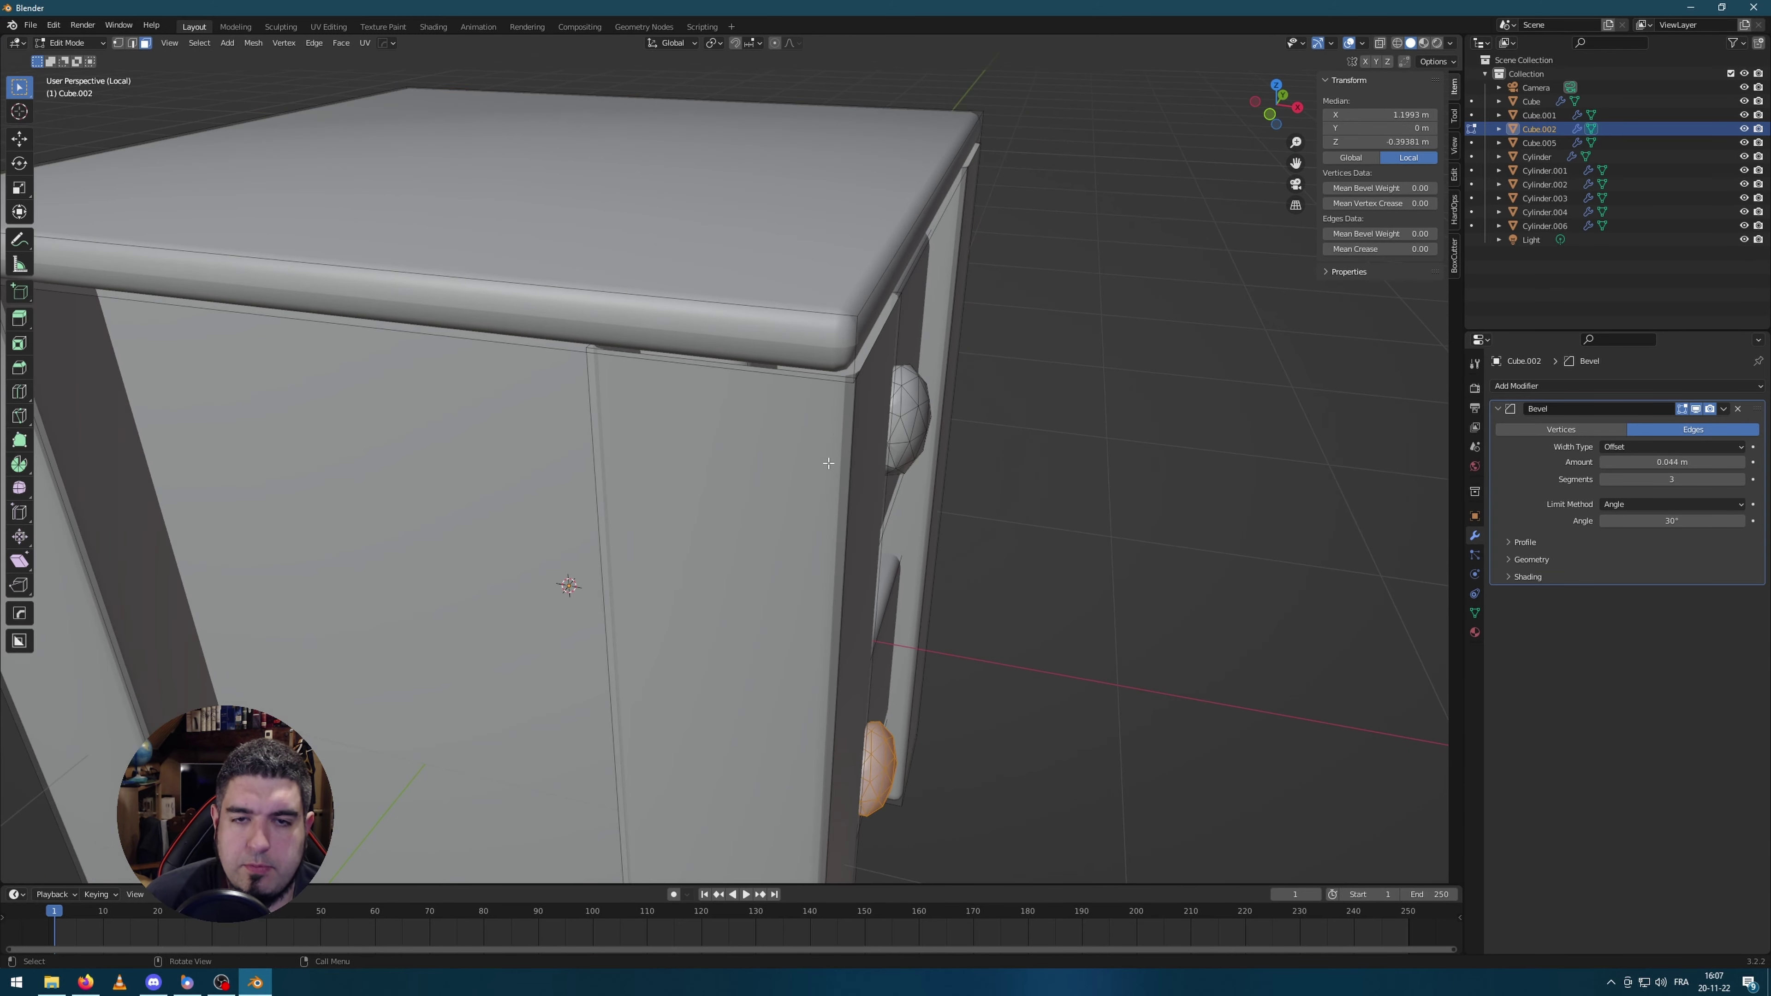
Step: Switch to edge selection and try to select the top edges of the front corner post under the tabletop
middle_click_drag(892, 398, 653, 390)
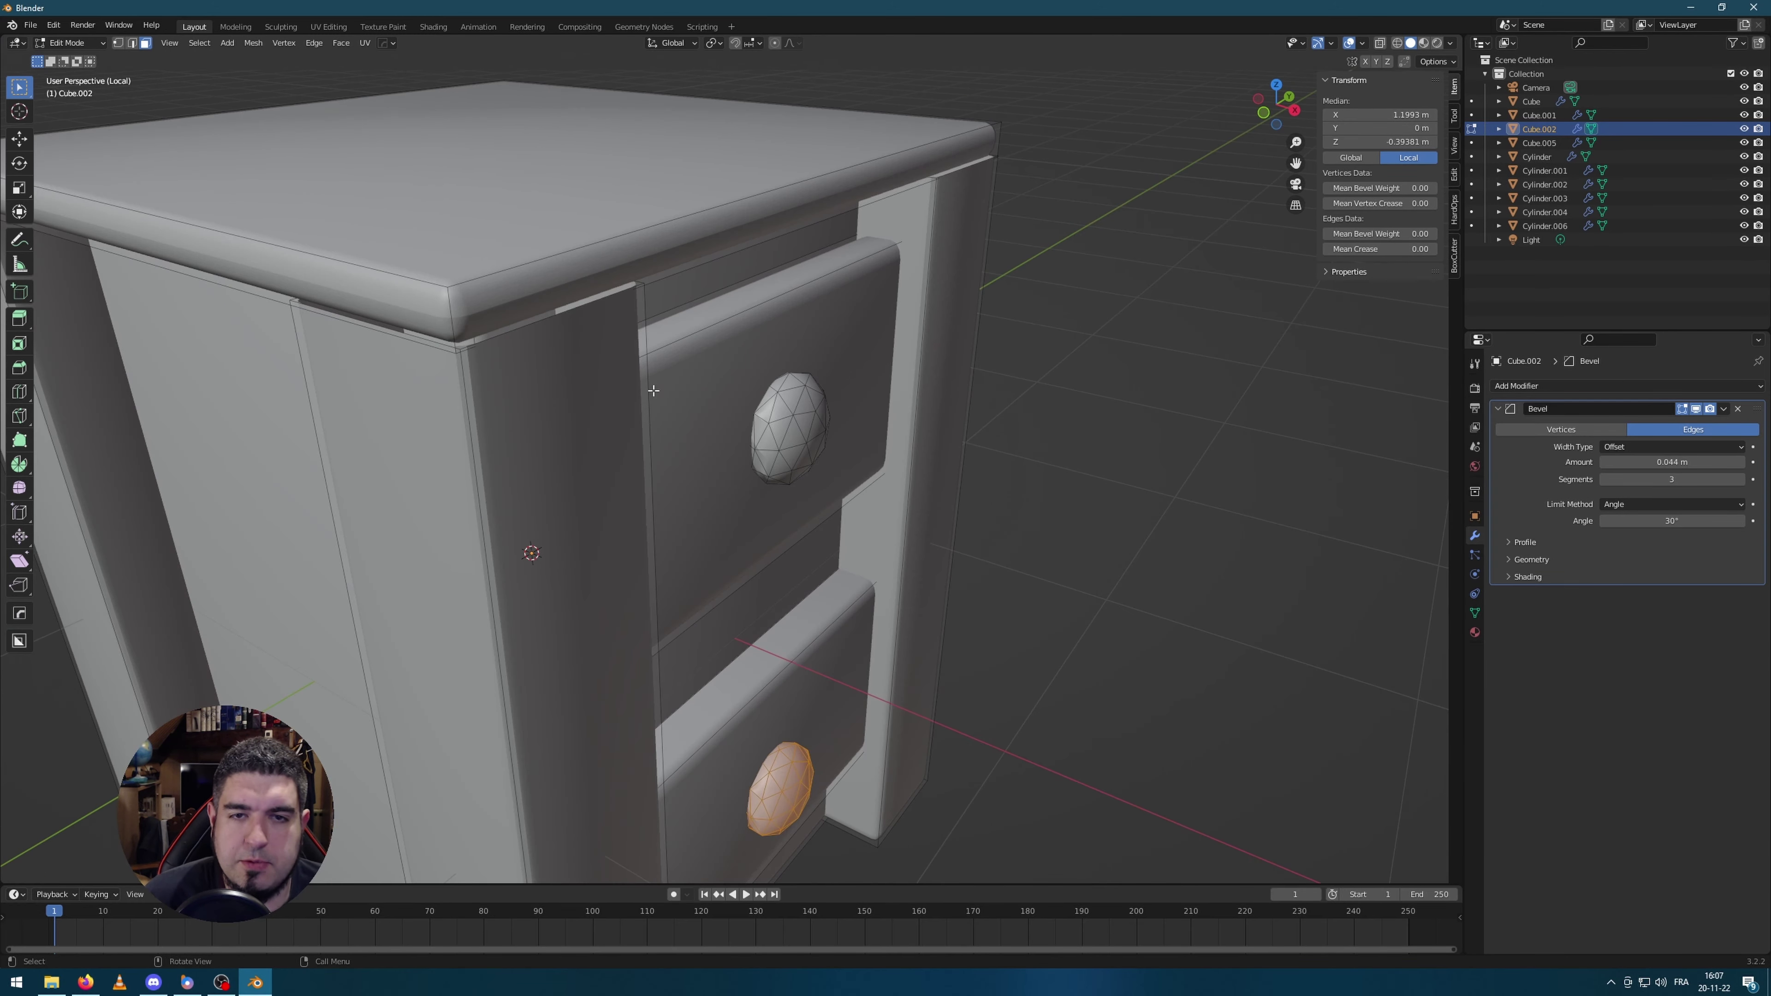
left_click(504, 340)
left_click(415, 349)
middle_click_drag(415, 350, 879, 271)
left_click(268, 428)
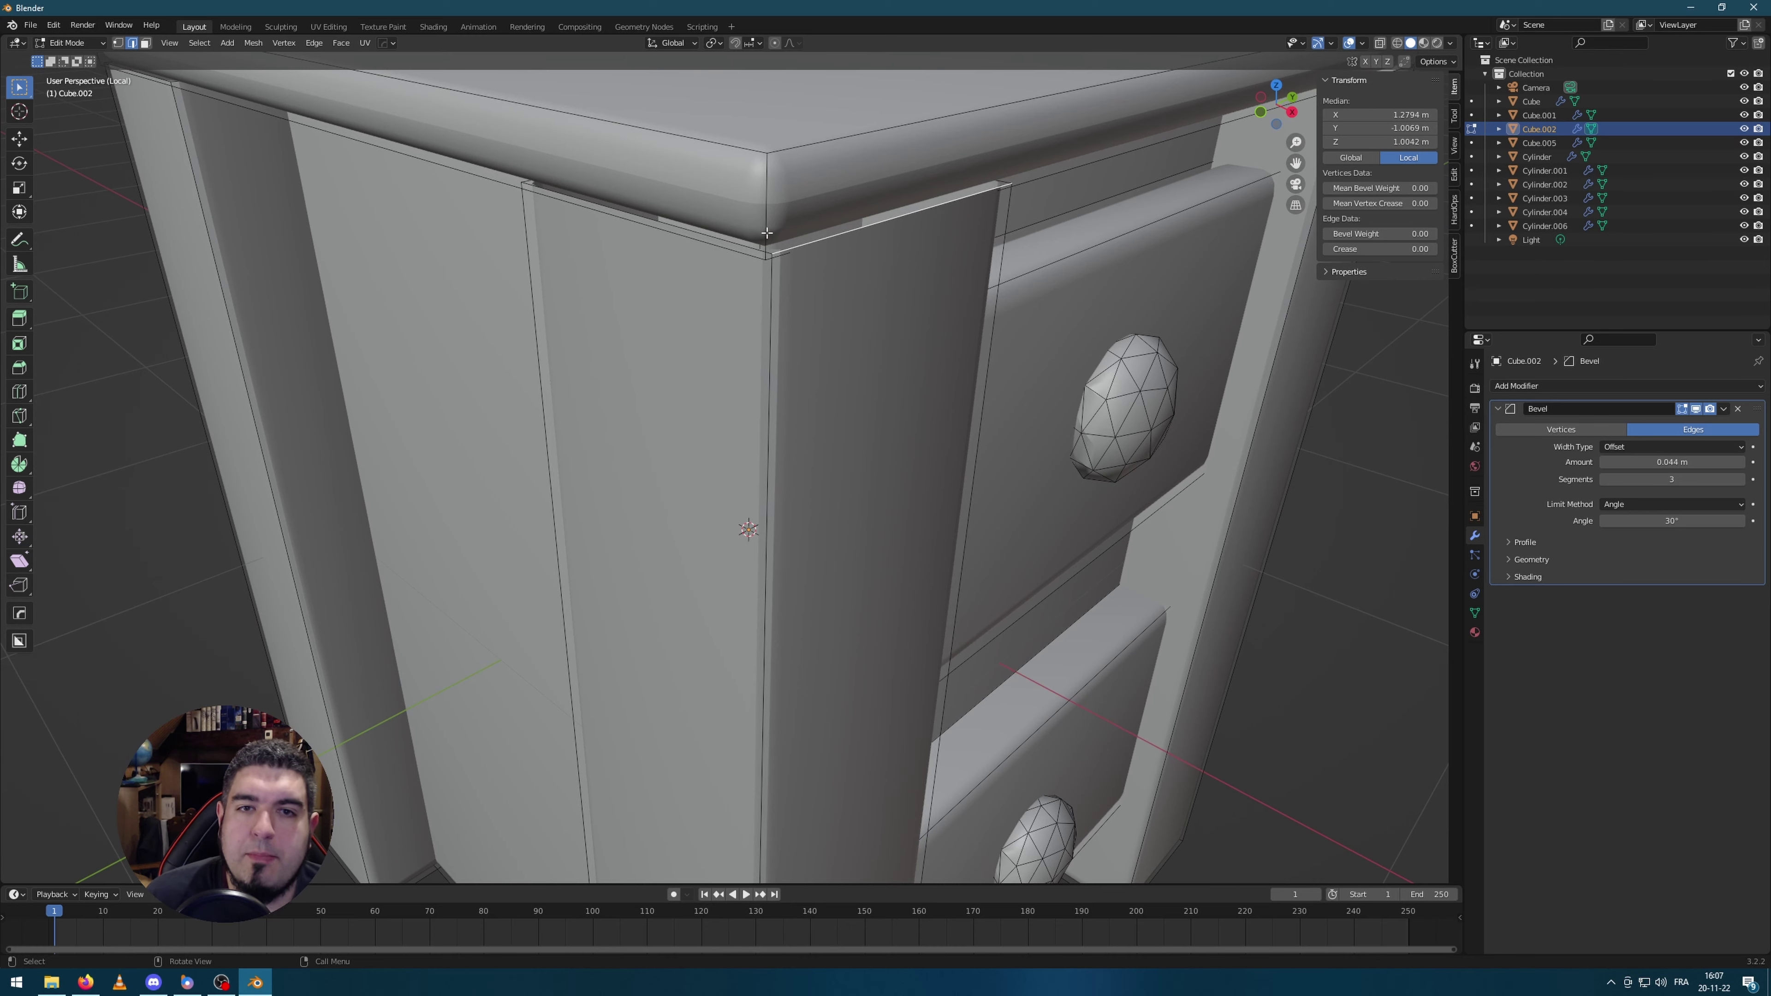
left_click(755, 250, "shift")
middle_click_drag(957, 336, 708, 278)
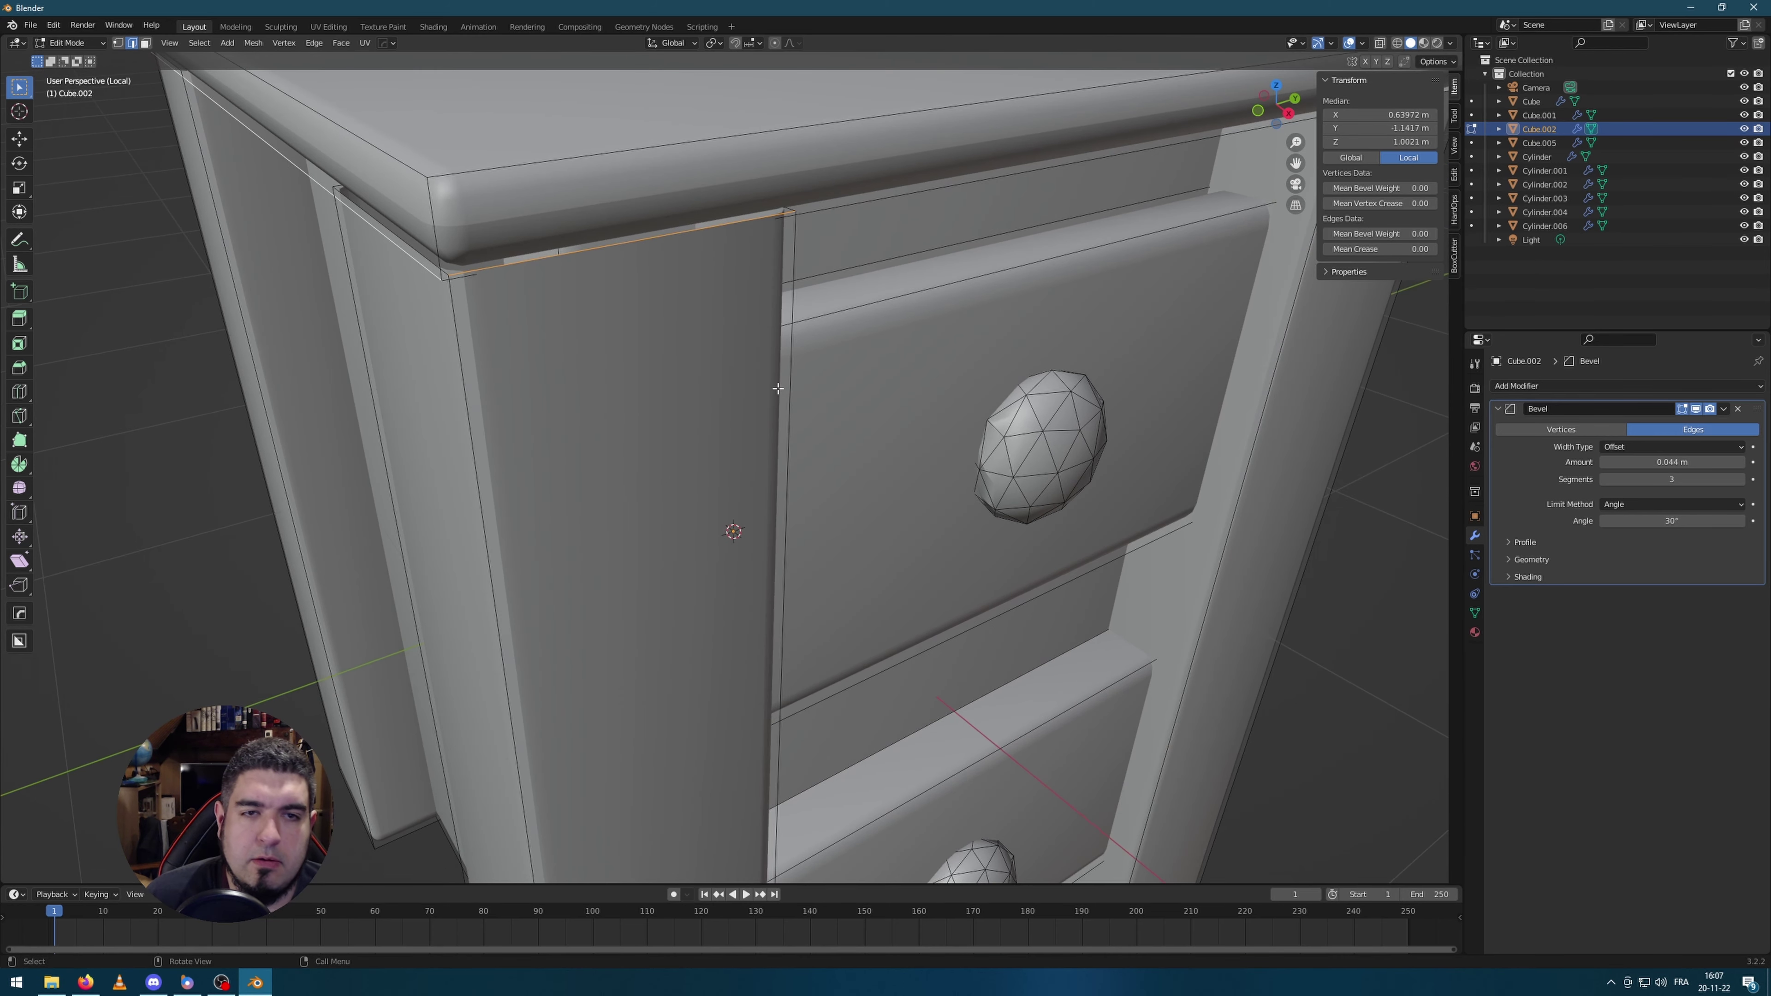
left_click(707, 279)
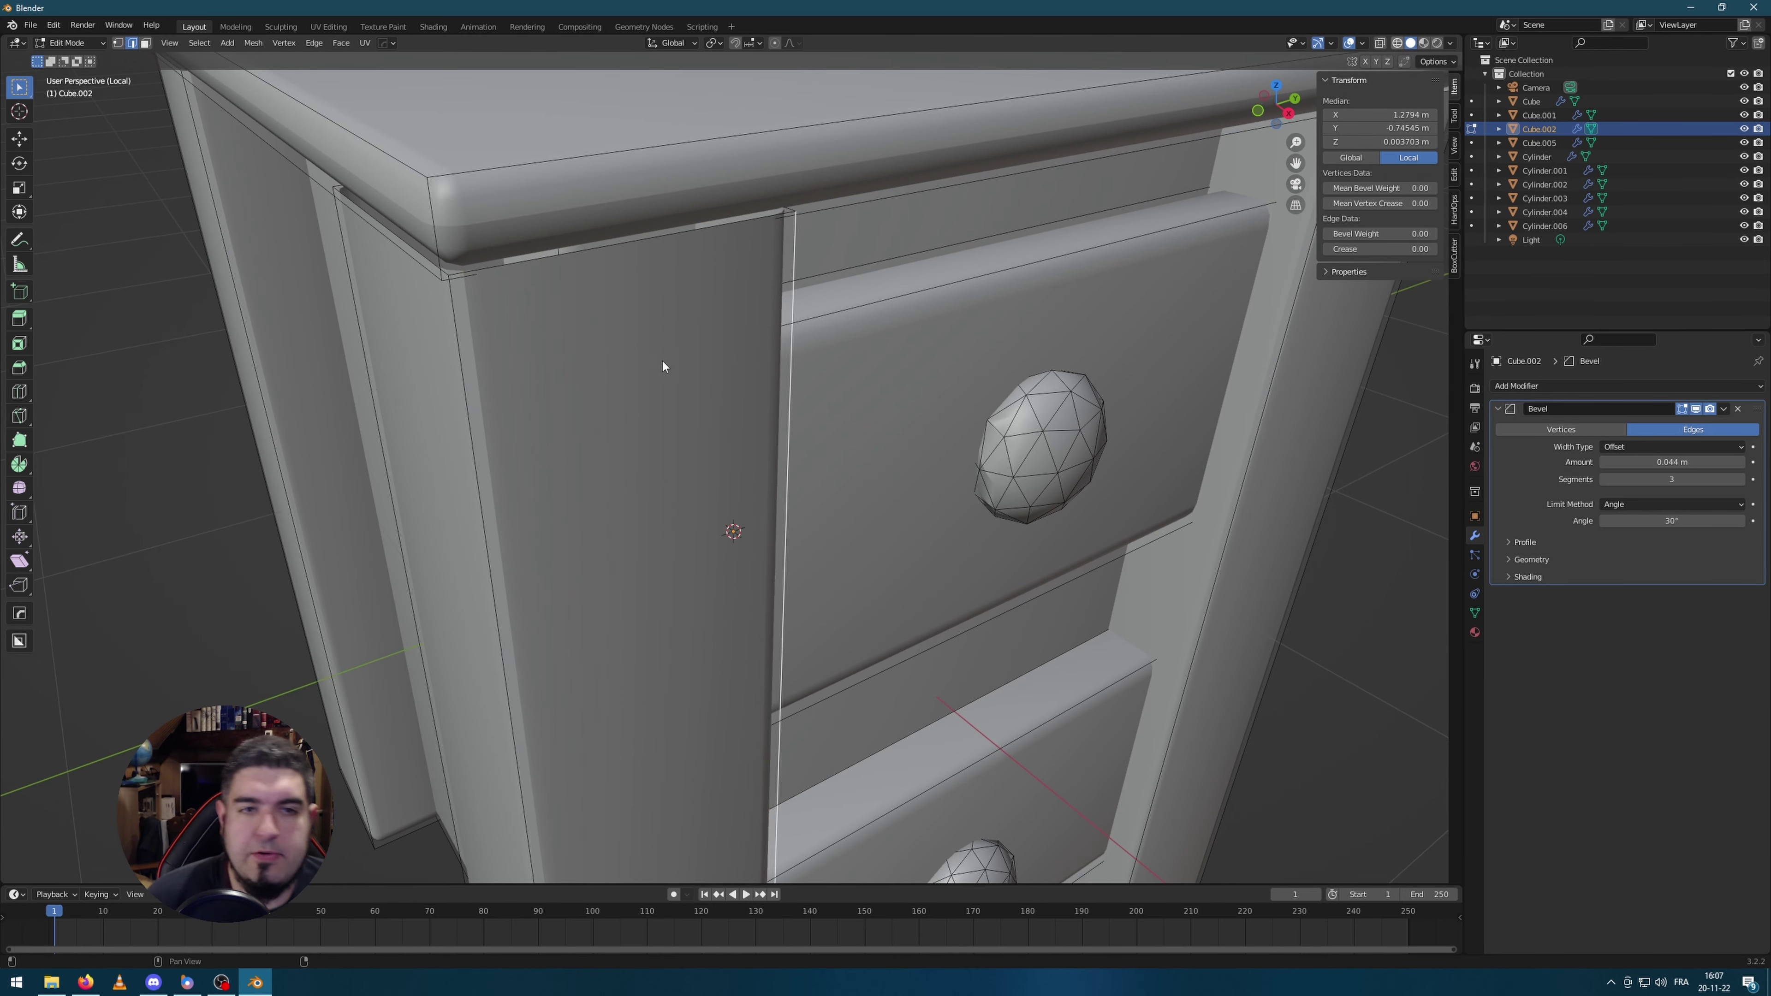
key("shift+z")
scroll(611, 316, "up", 2)
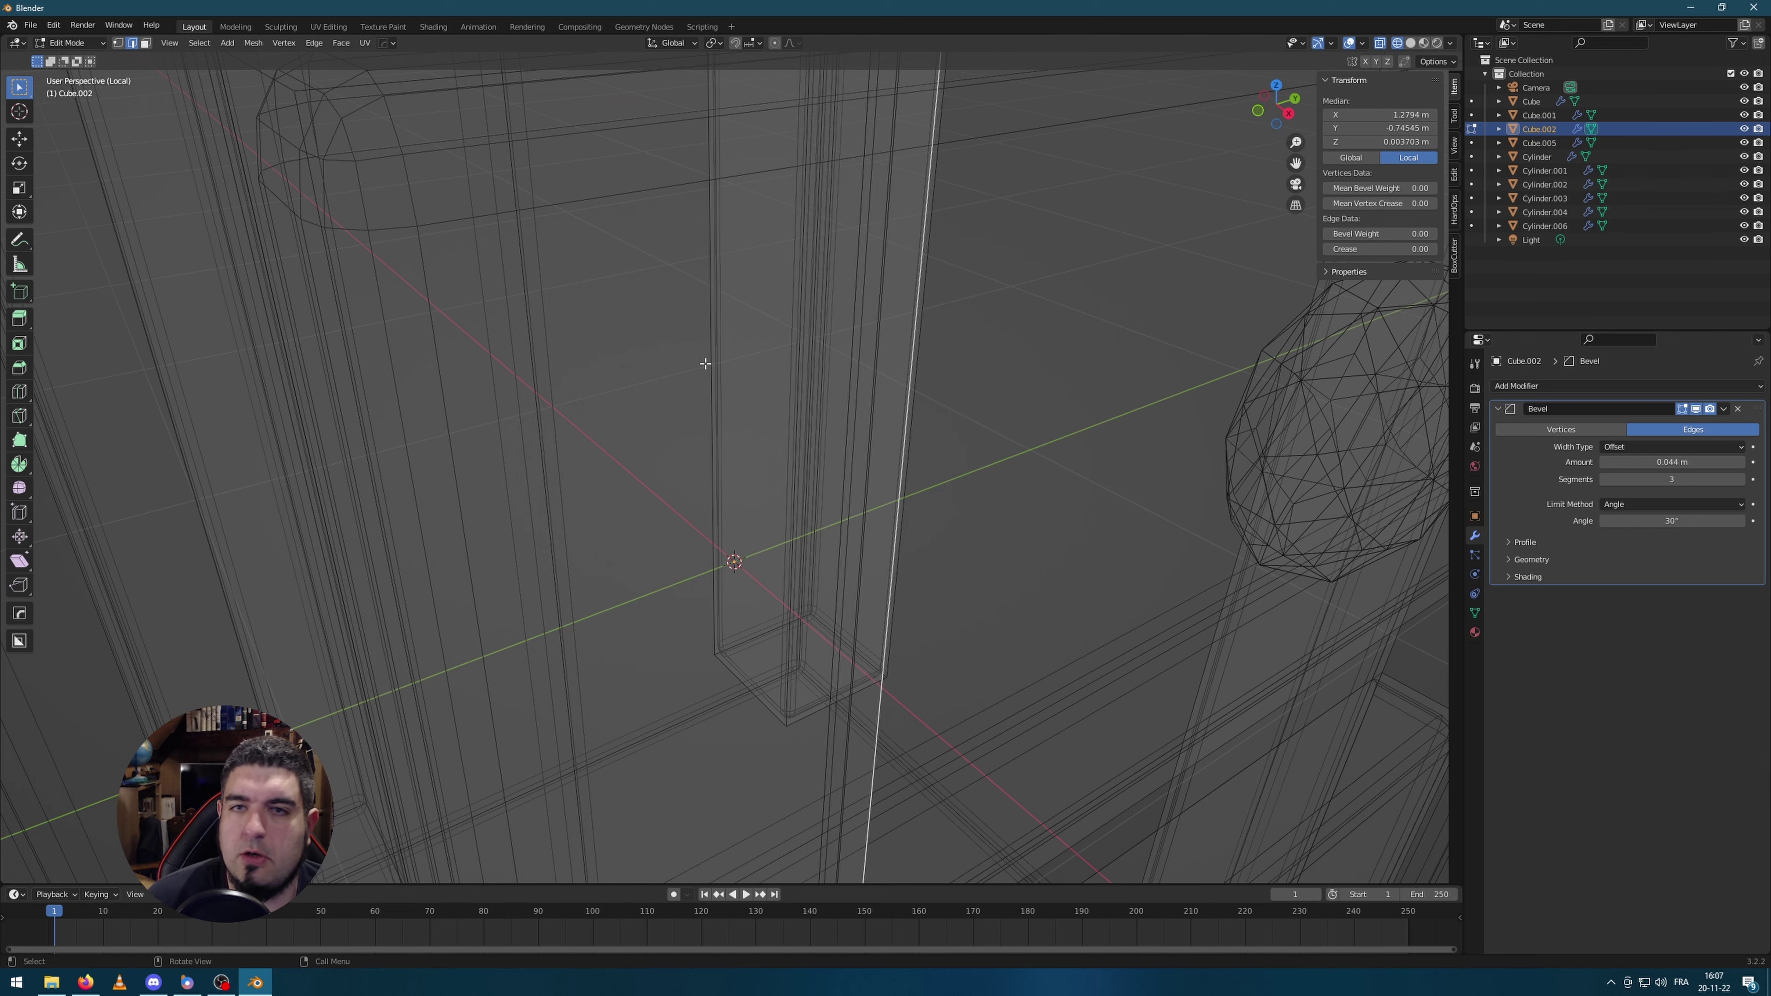
left_click(1410, 42)
scroll(674, 389, "down", 5)
scroll(674, 389, "up", 3)
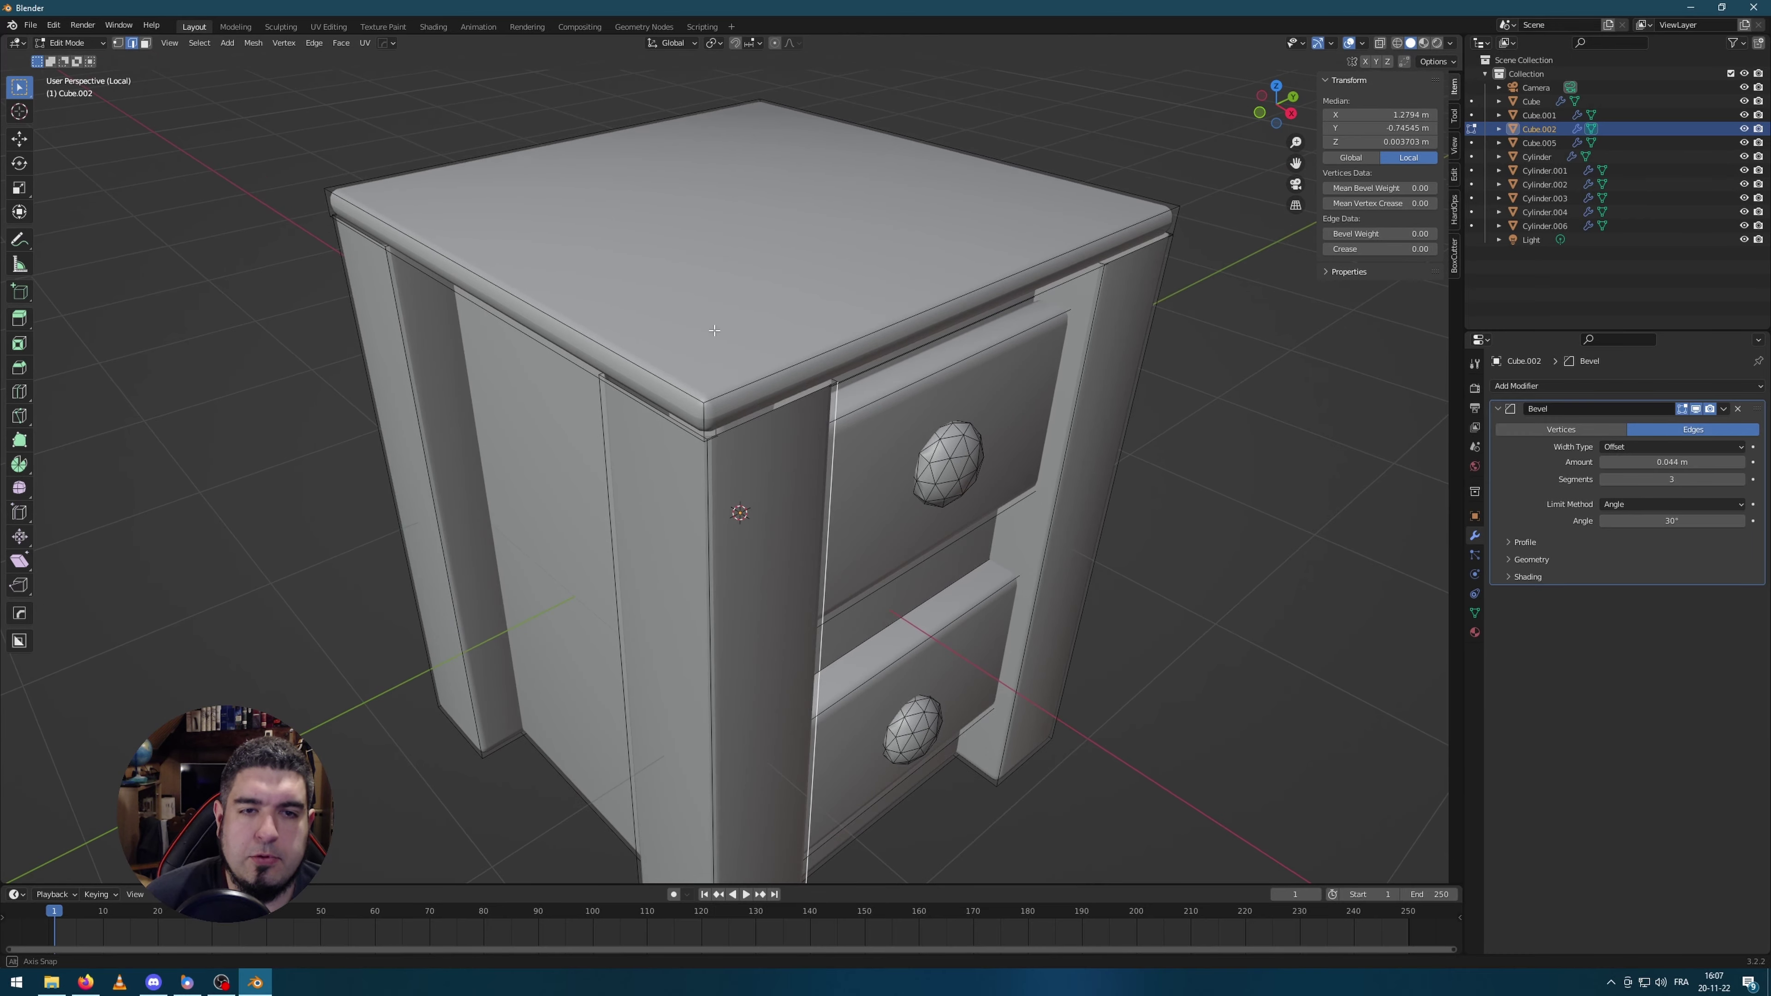
Step: Select the front corner post's top edges and raise them about 0.03 m along Z to close the gap under the tabletop
scroll(674, 389, "up", 2)
left_click(663, 395)
middle_click_drag(663, 395, 439, 500)
left_click(513, 494, "shift")
scroll(499, 473, "up", 4)
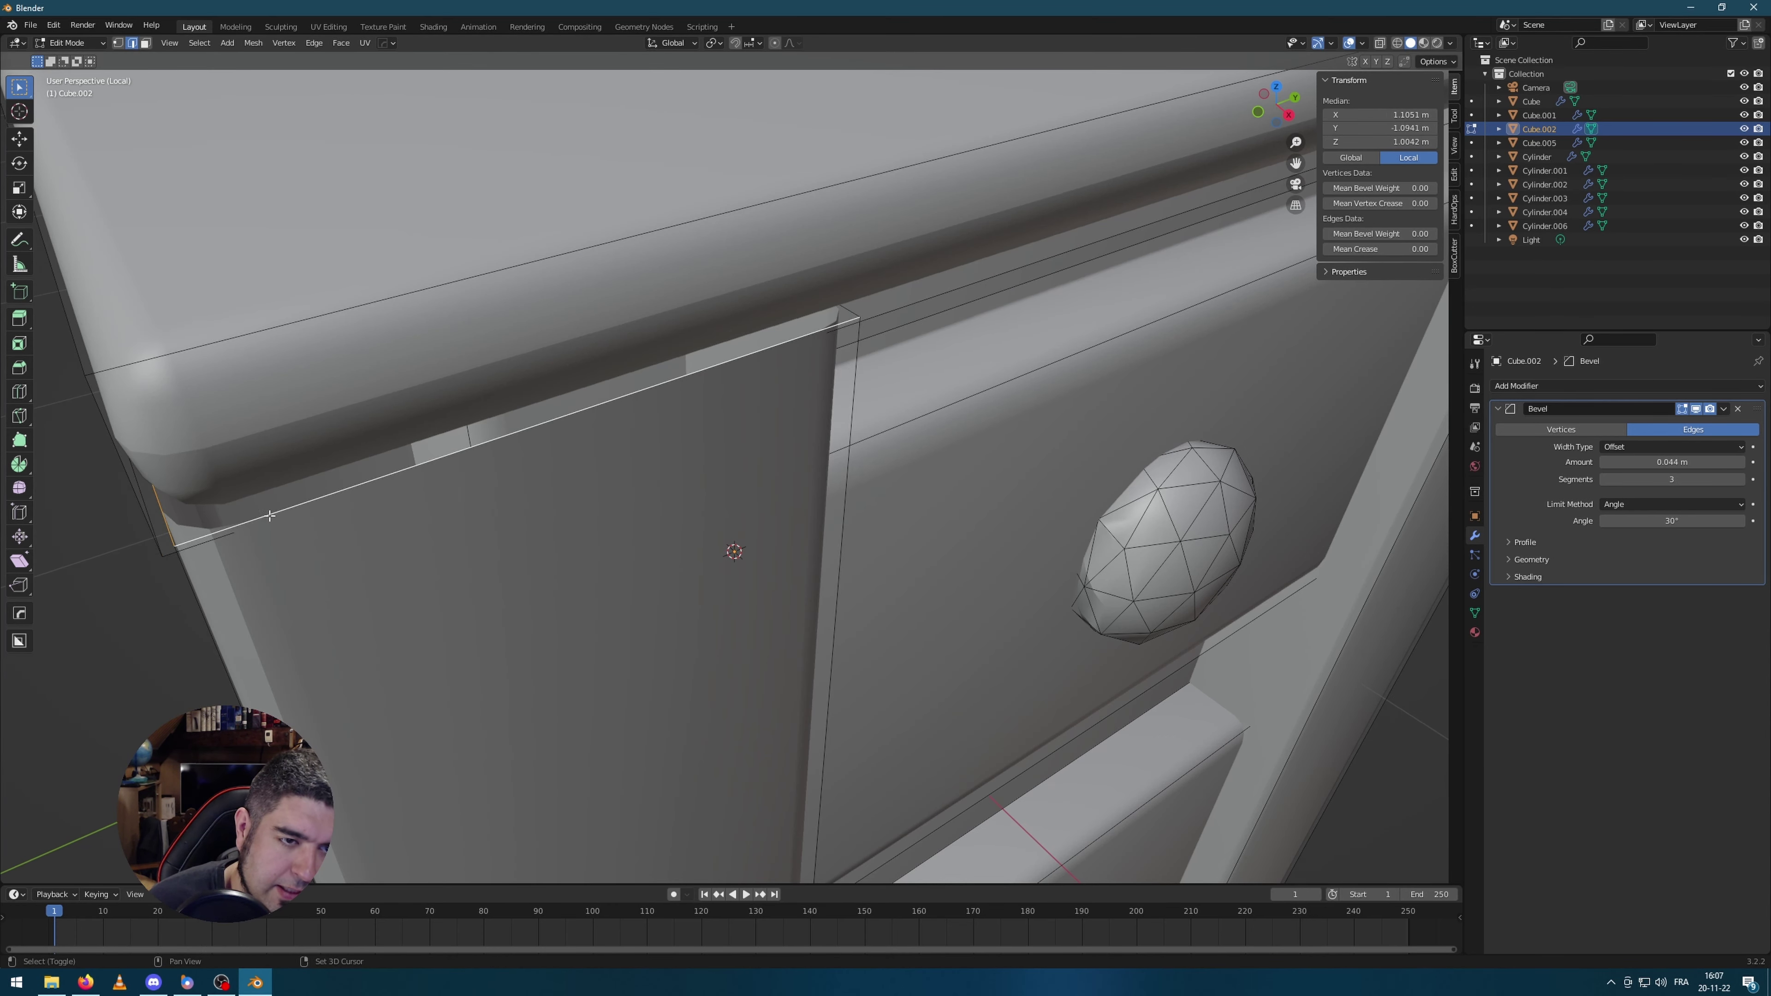
middle_click_drag(563, 526, 934, 544)
scroll(935, 545, "down", 3)
key("g")
key("z")
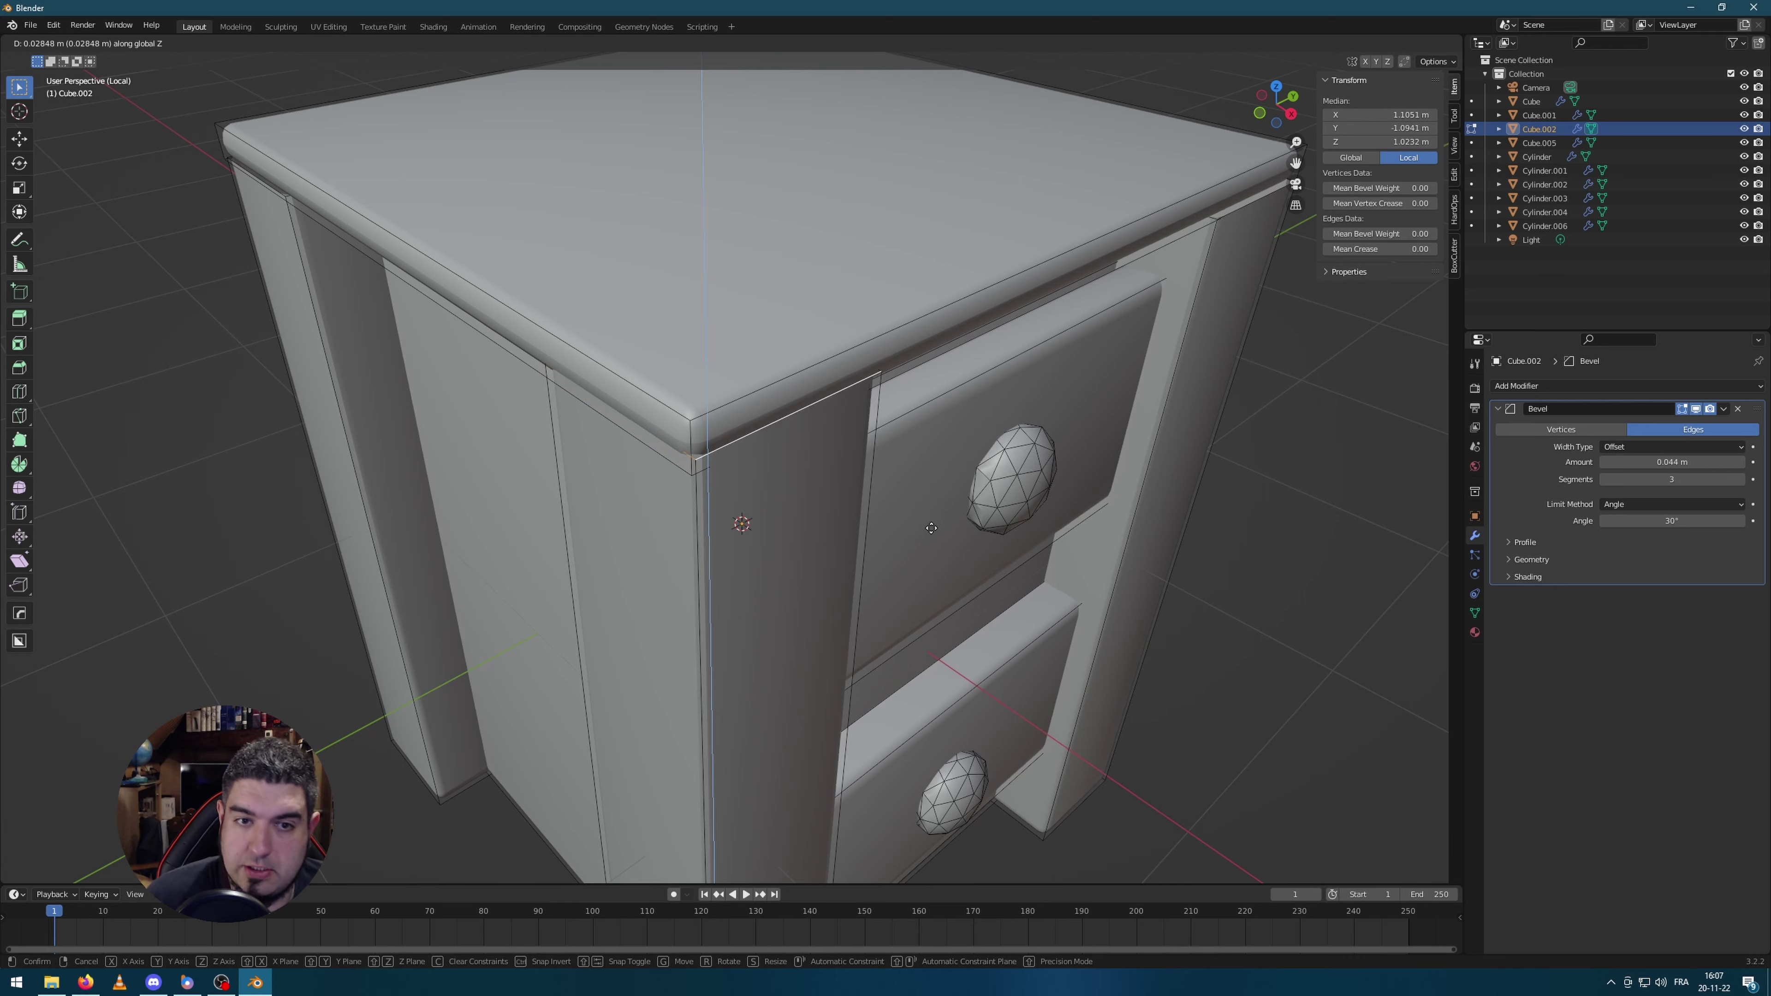
left_click(932, 522)
key("Tab")
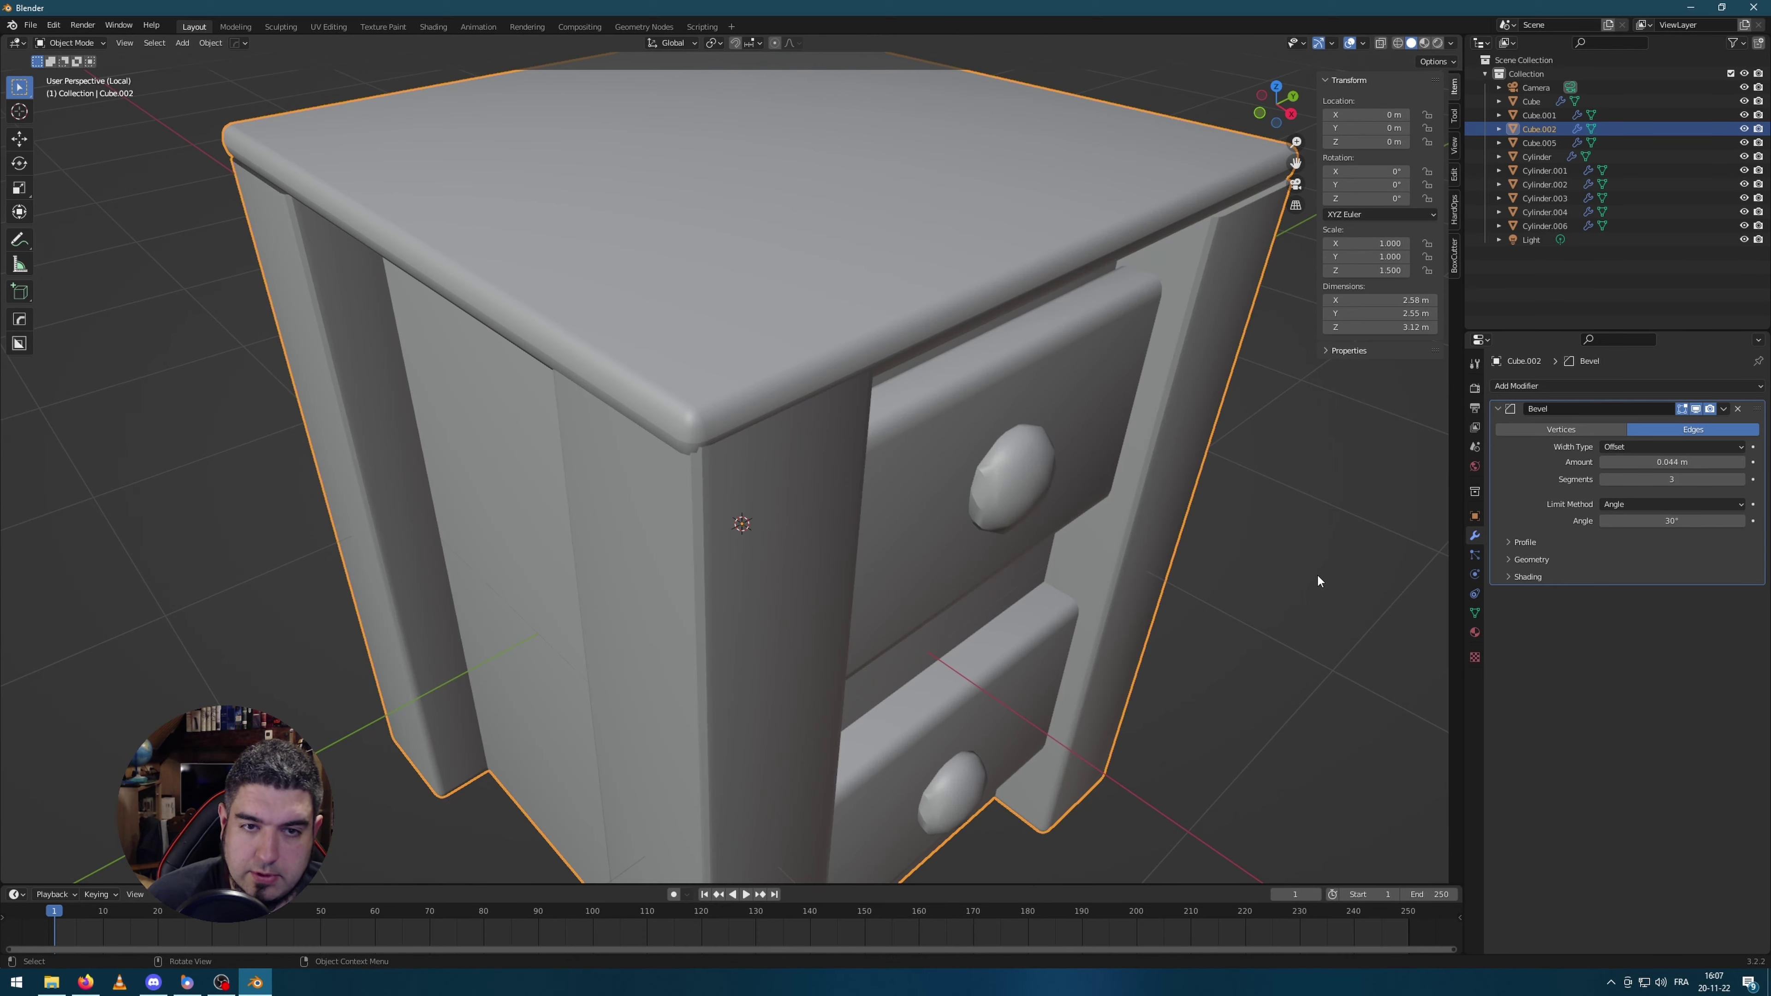
Step: Reopen the cabinet mesh for editing and try to select the top edges of the rear corner post
middle_click_drag(1318, 573, 634, 460)
scroll(1260, 497, "up", 4)
scroll(1261, 500, "down", 3)
key("Tab")
scroll(565, 273, "up", 3)
left_click(635, 461)
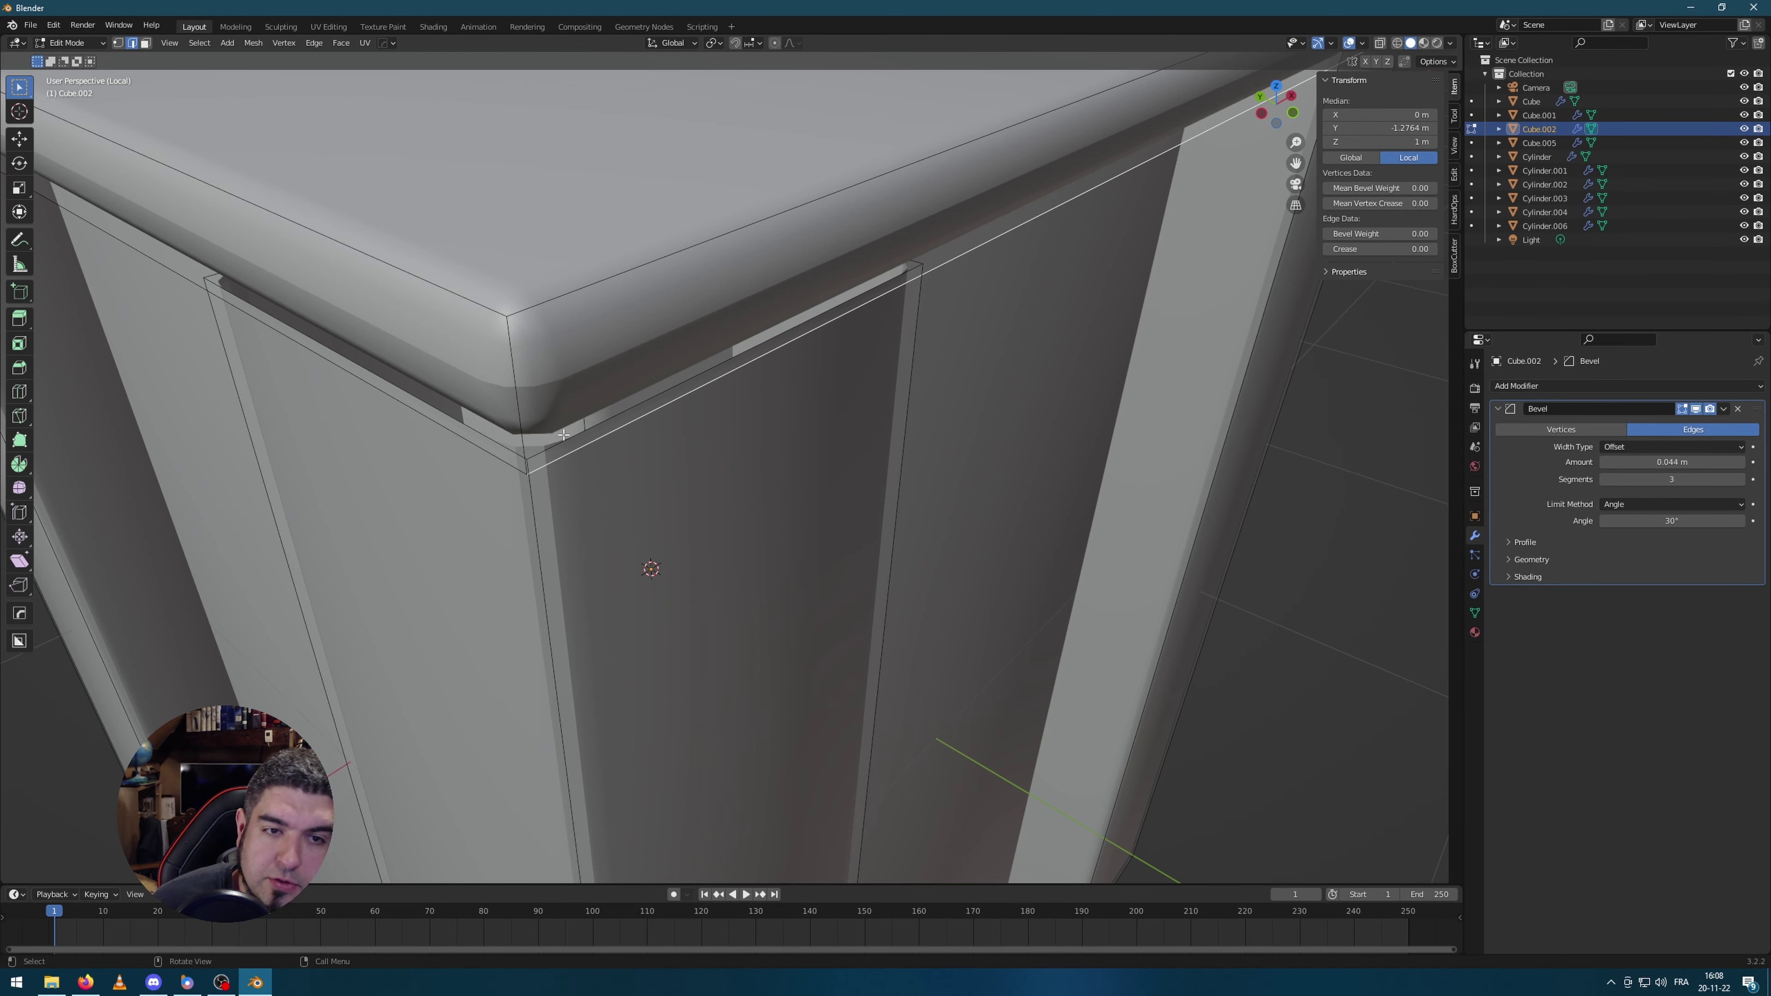
left_click(546, 454, "alt")
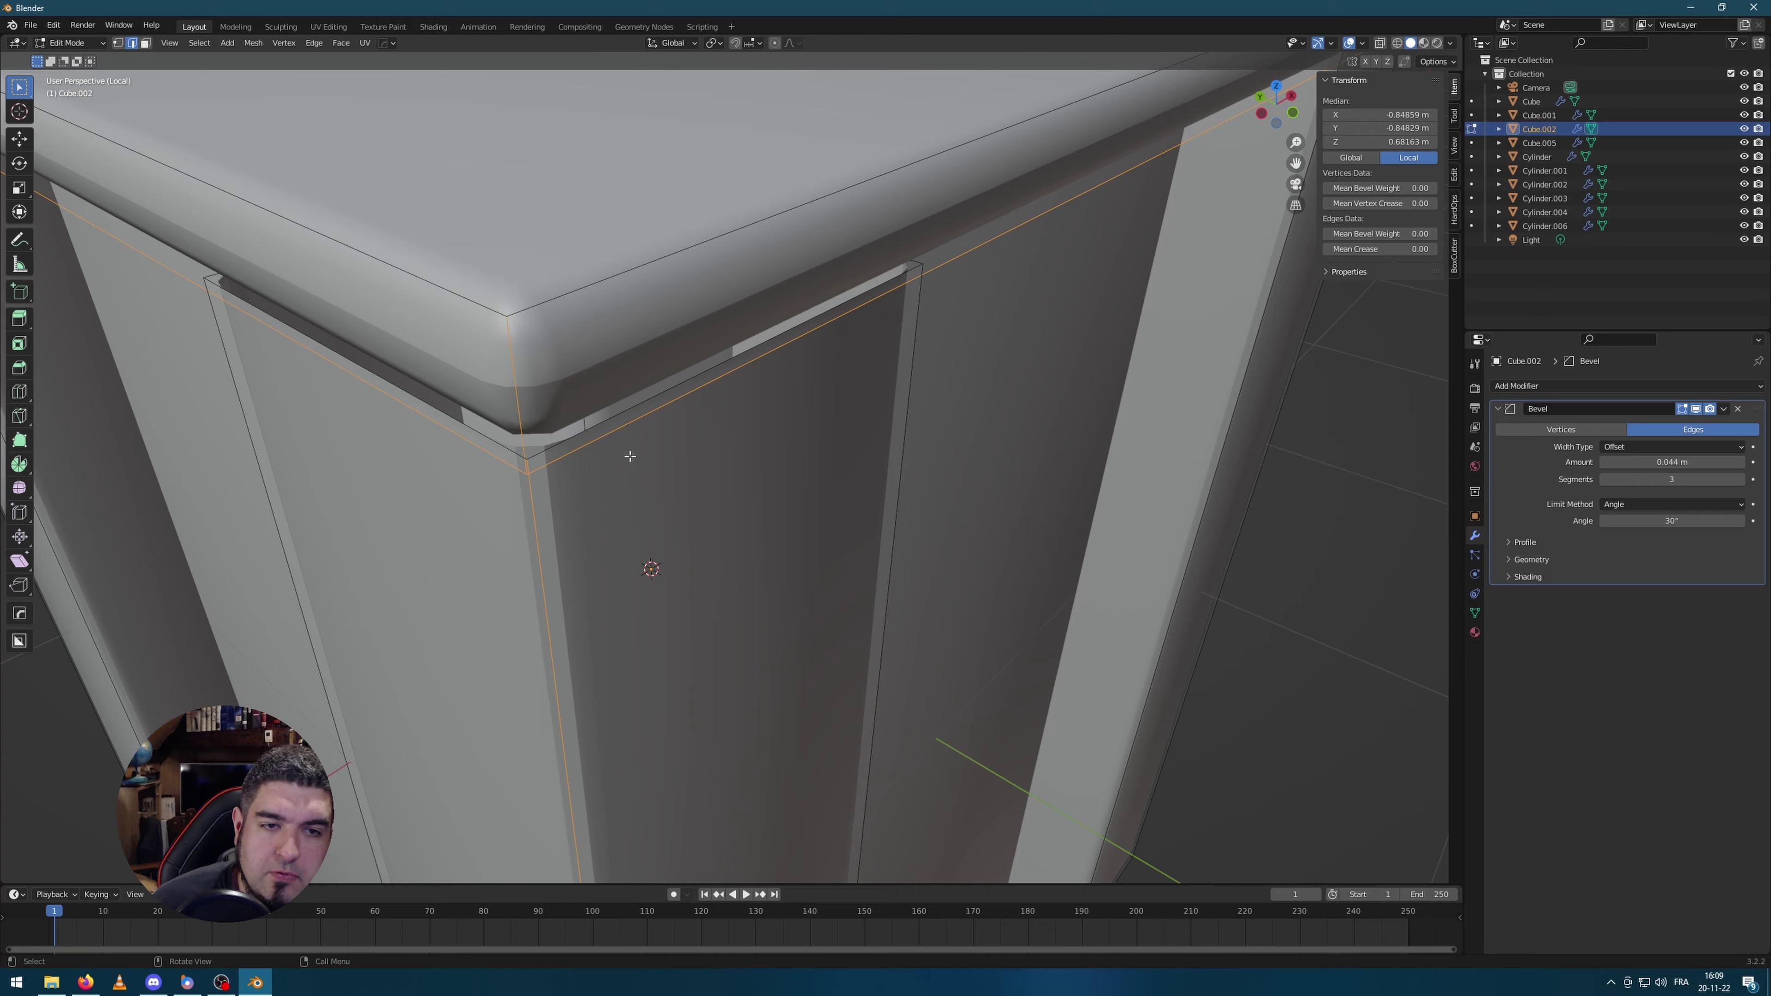
middle_click_drag(629, 456, 977, 391)
left_click(1330, 320)
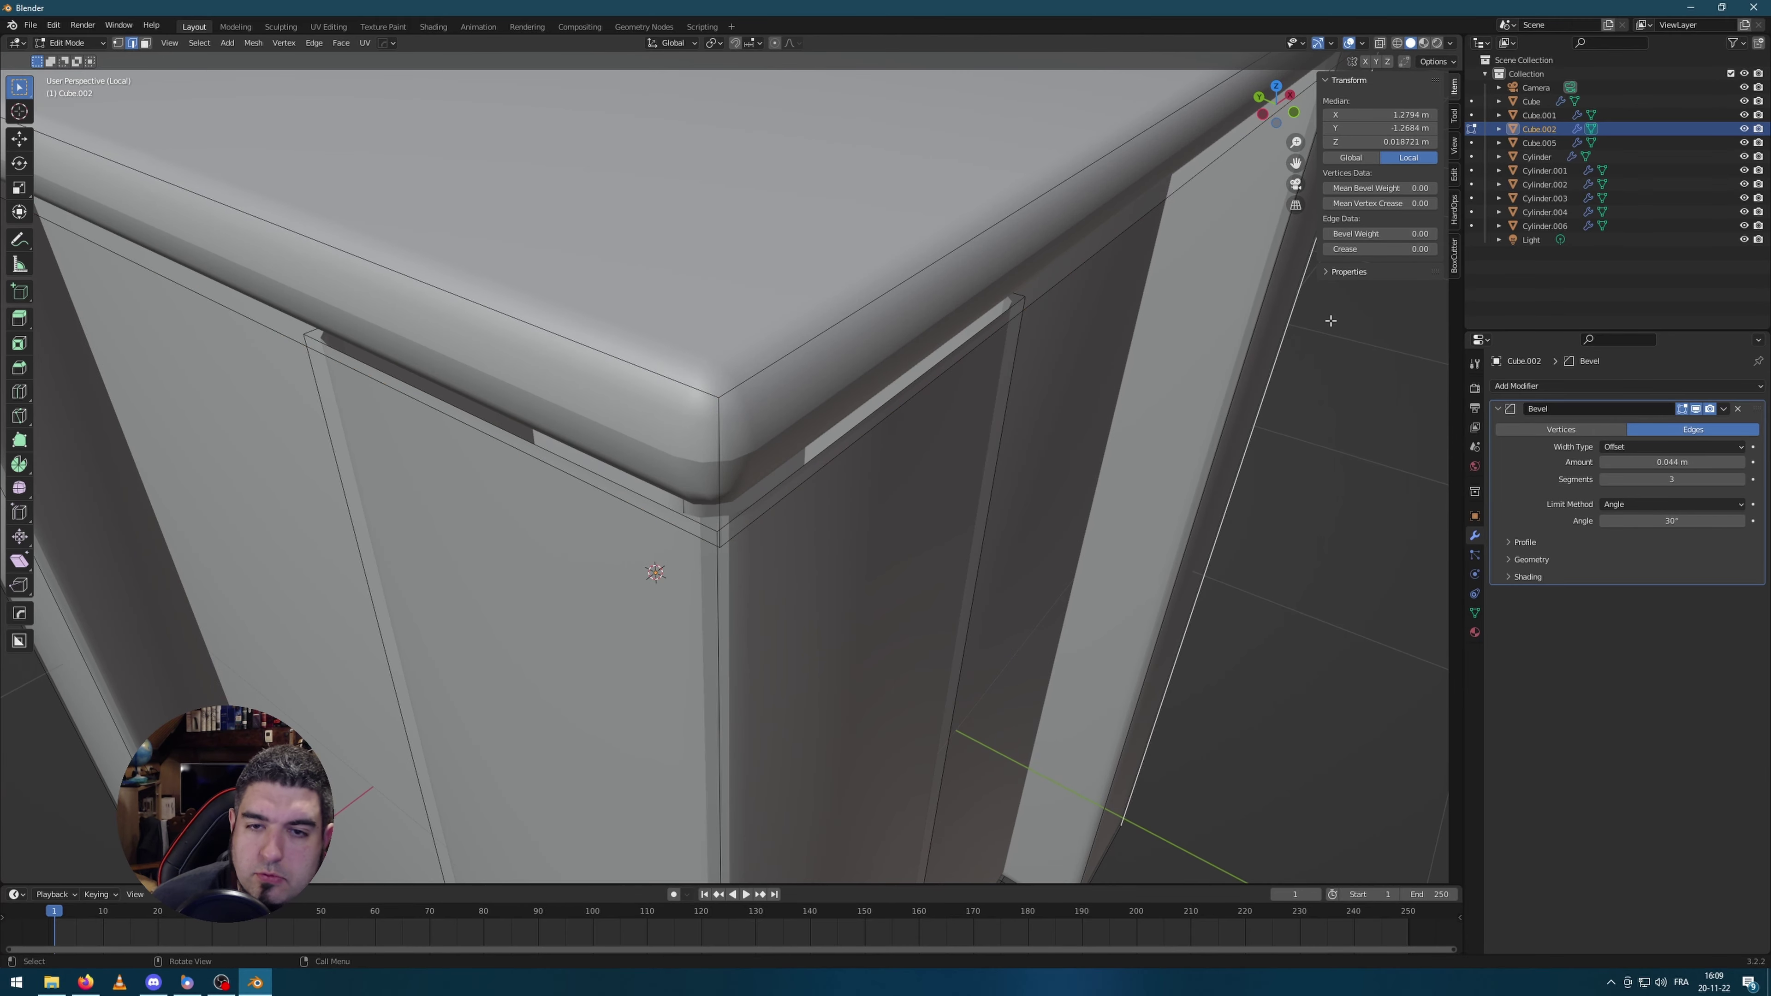
Step: Select the rear corner post's top edges in wireframe display and raise them along Z to meet the tabletop in solid display
left_click(1397, 43)
middle_click_drag(807, 532, 829, 512)
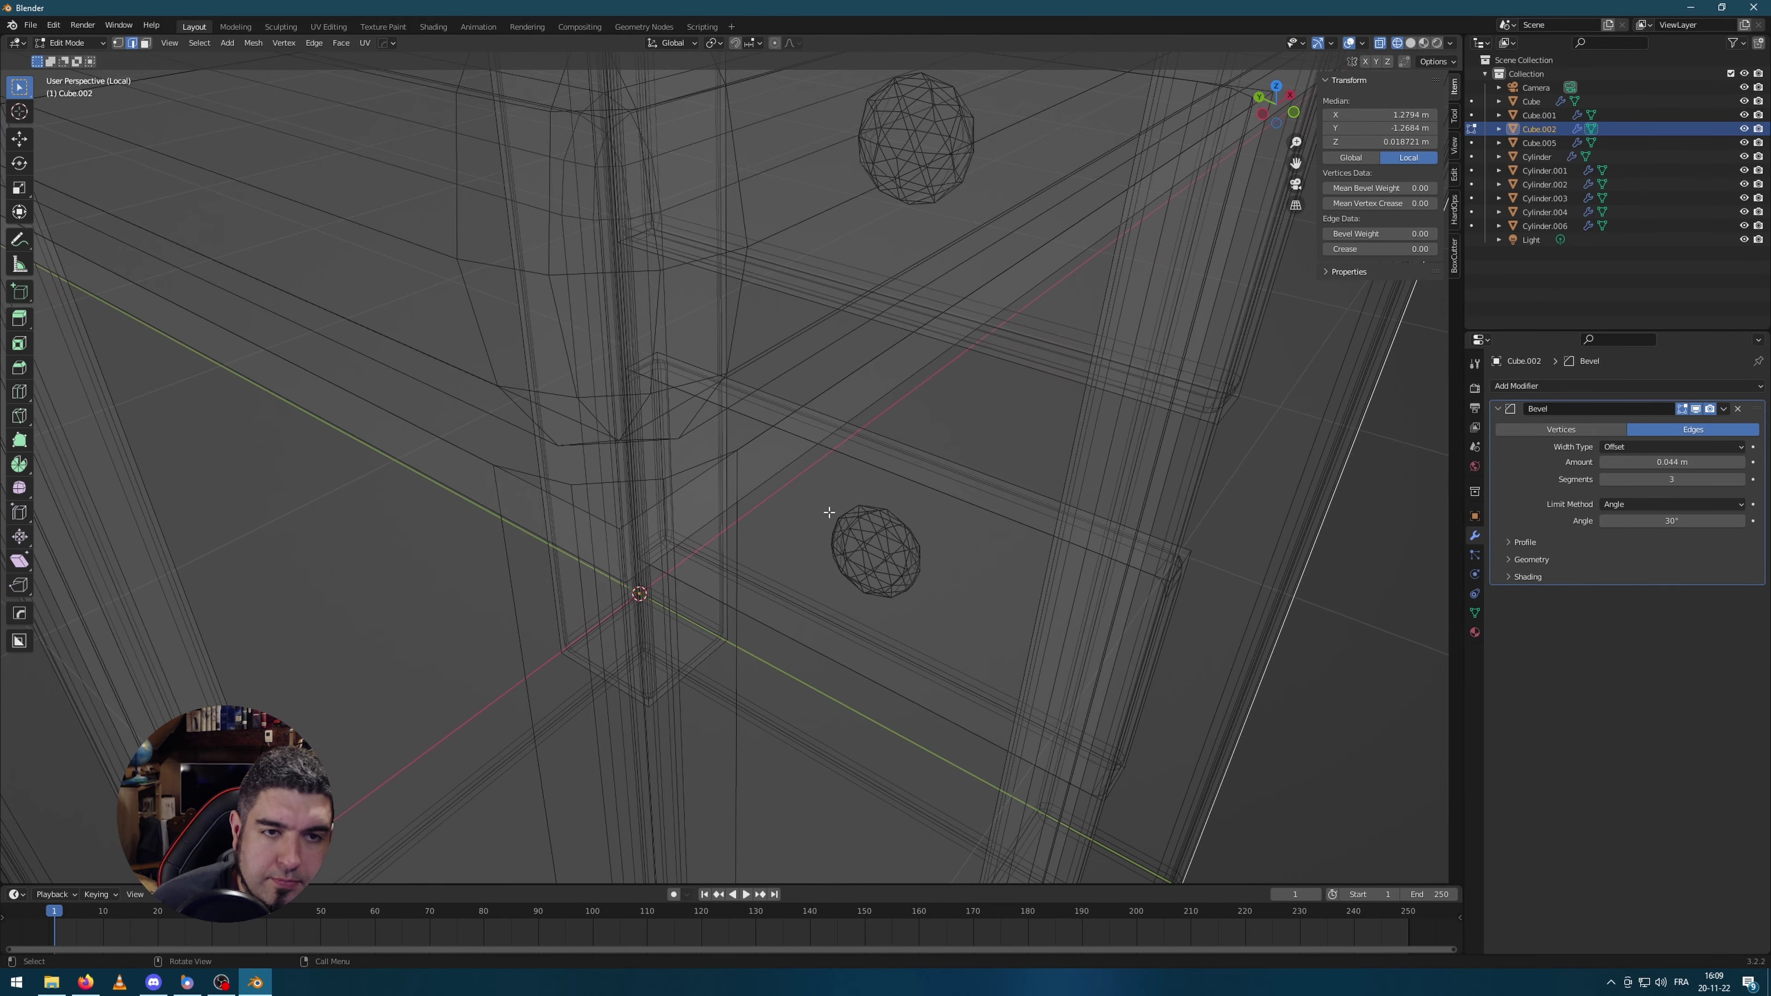
left_click(681, 491)
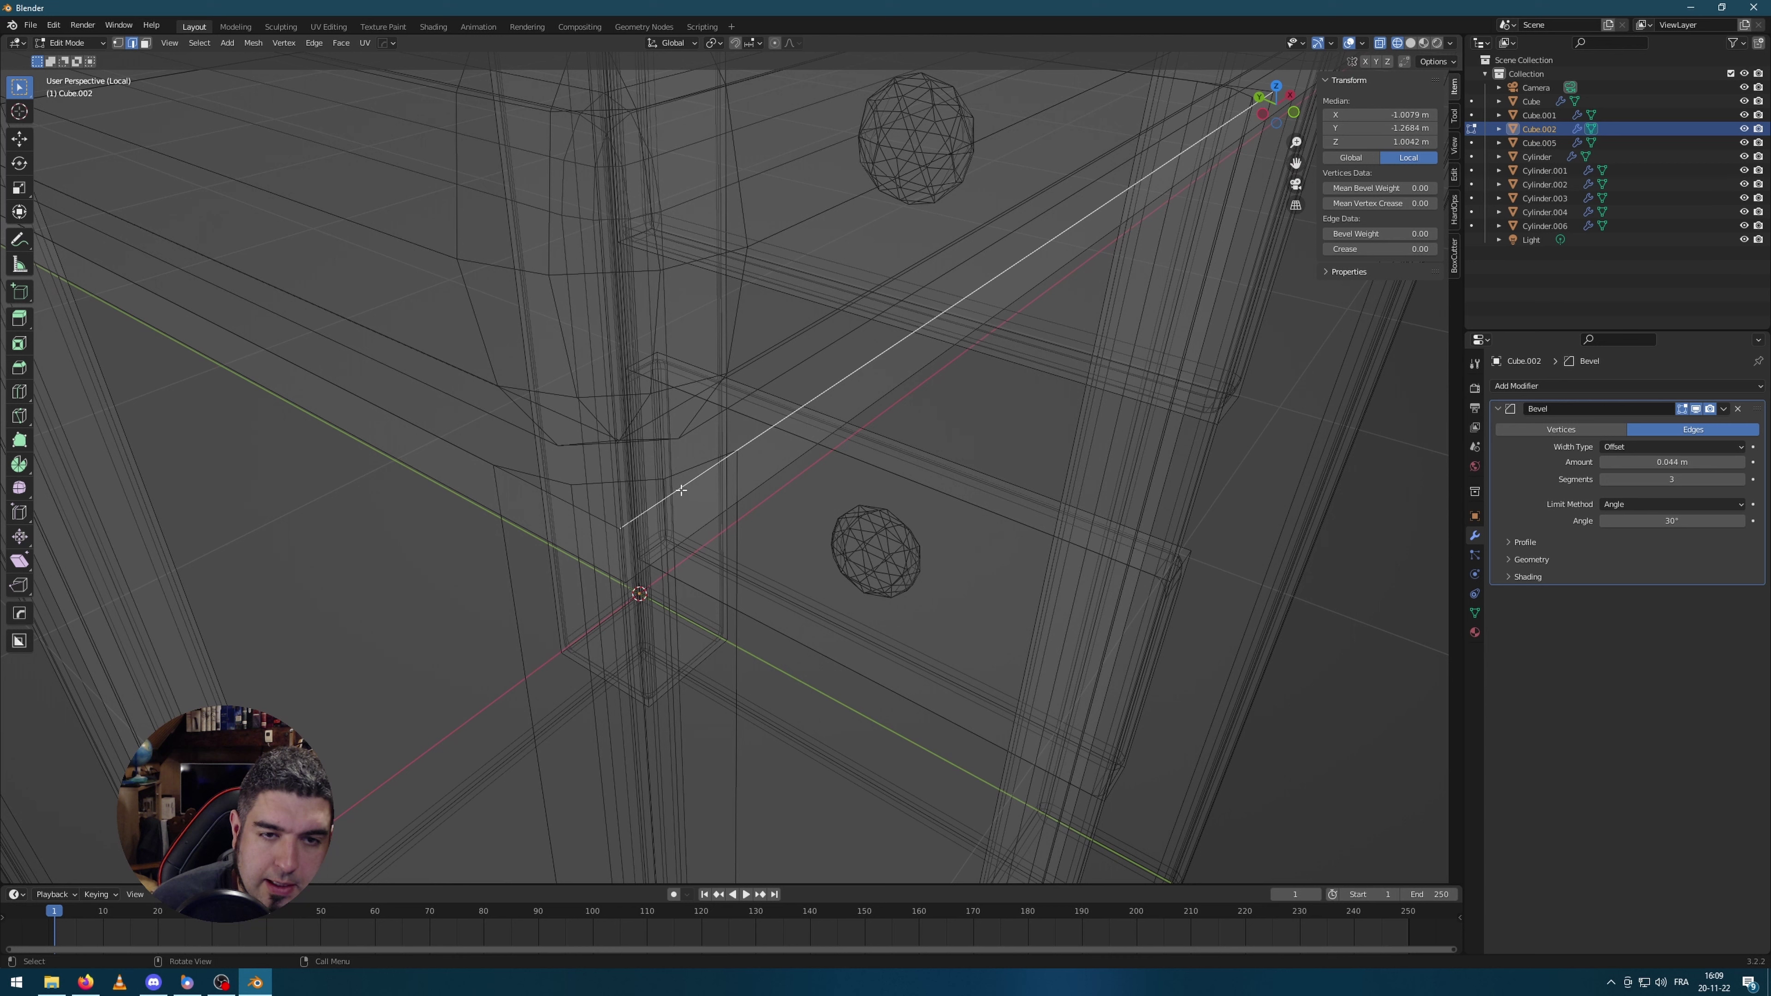
left_click(599, 516, "shift")
key("KP_Decimal")
left_click(1410, 44)
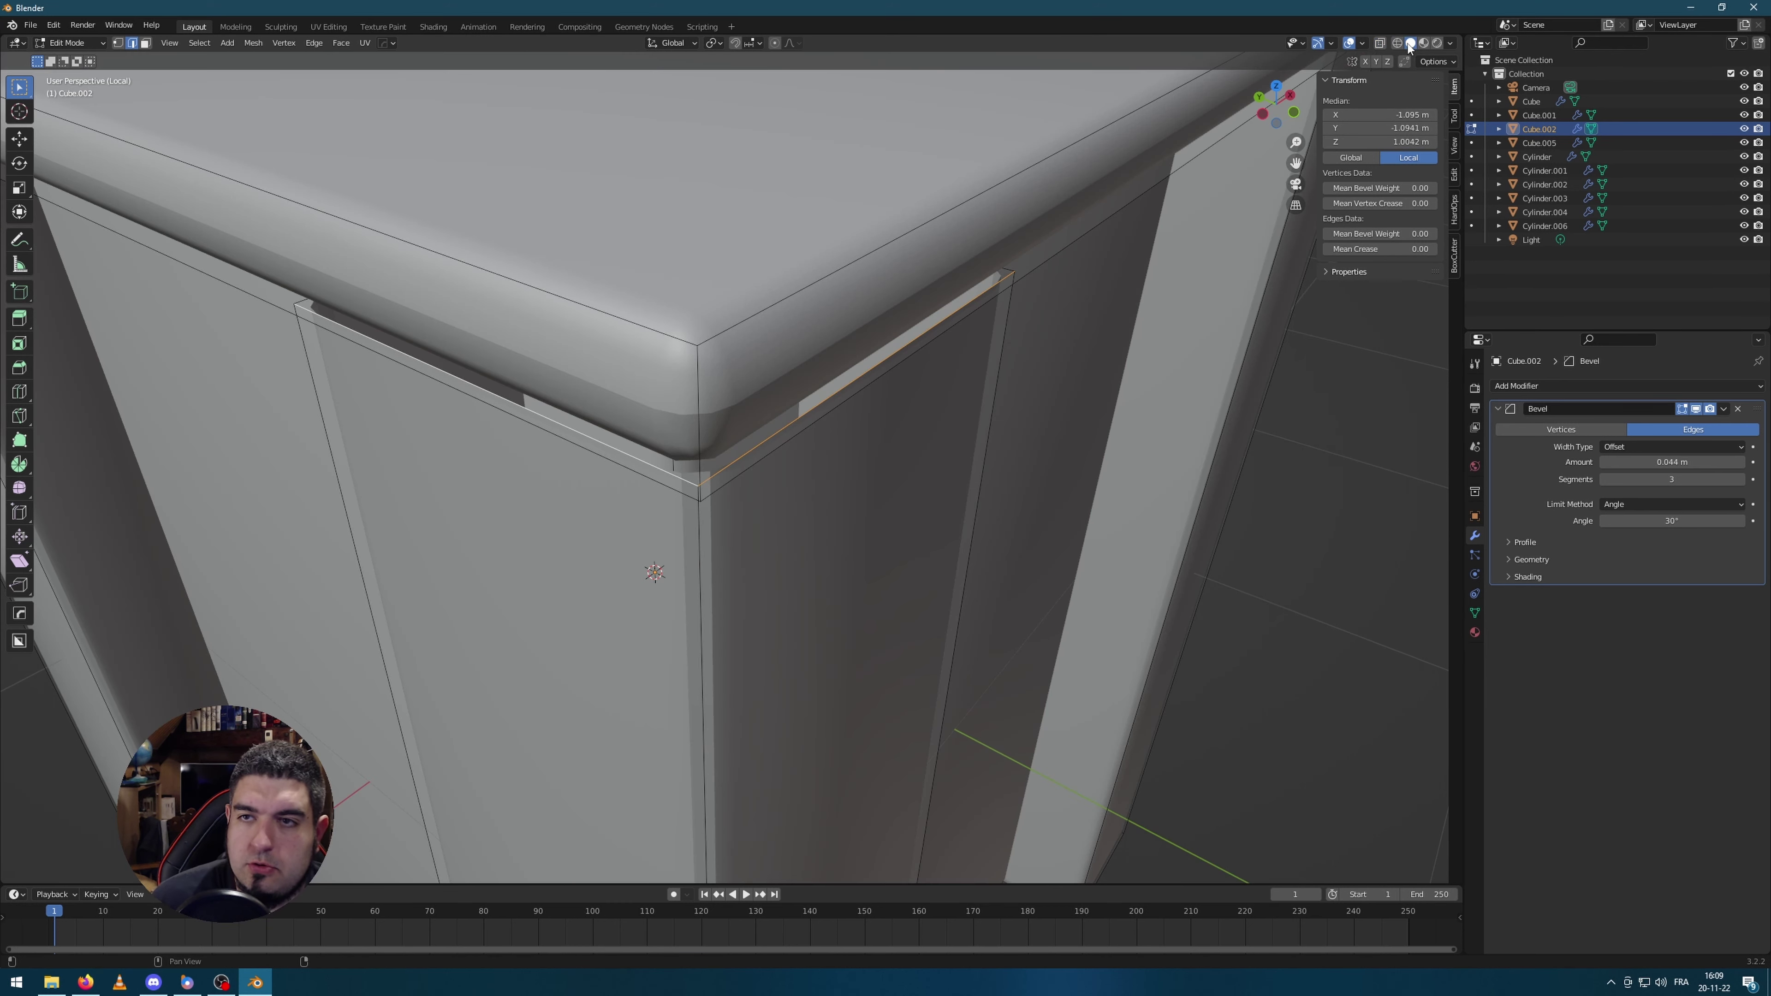
middle_click_drag(900, 510, 899, 509)
key("g")
key("z")
left_click(902, 487)
key("Tab")
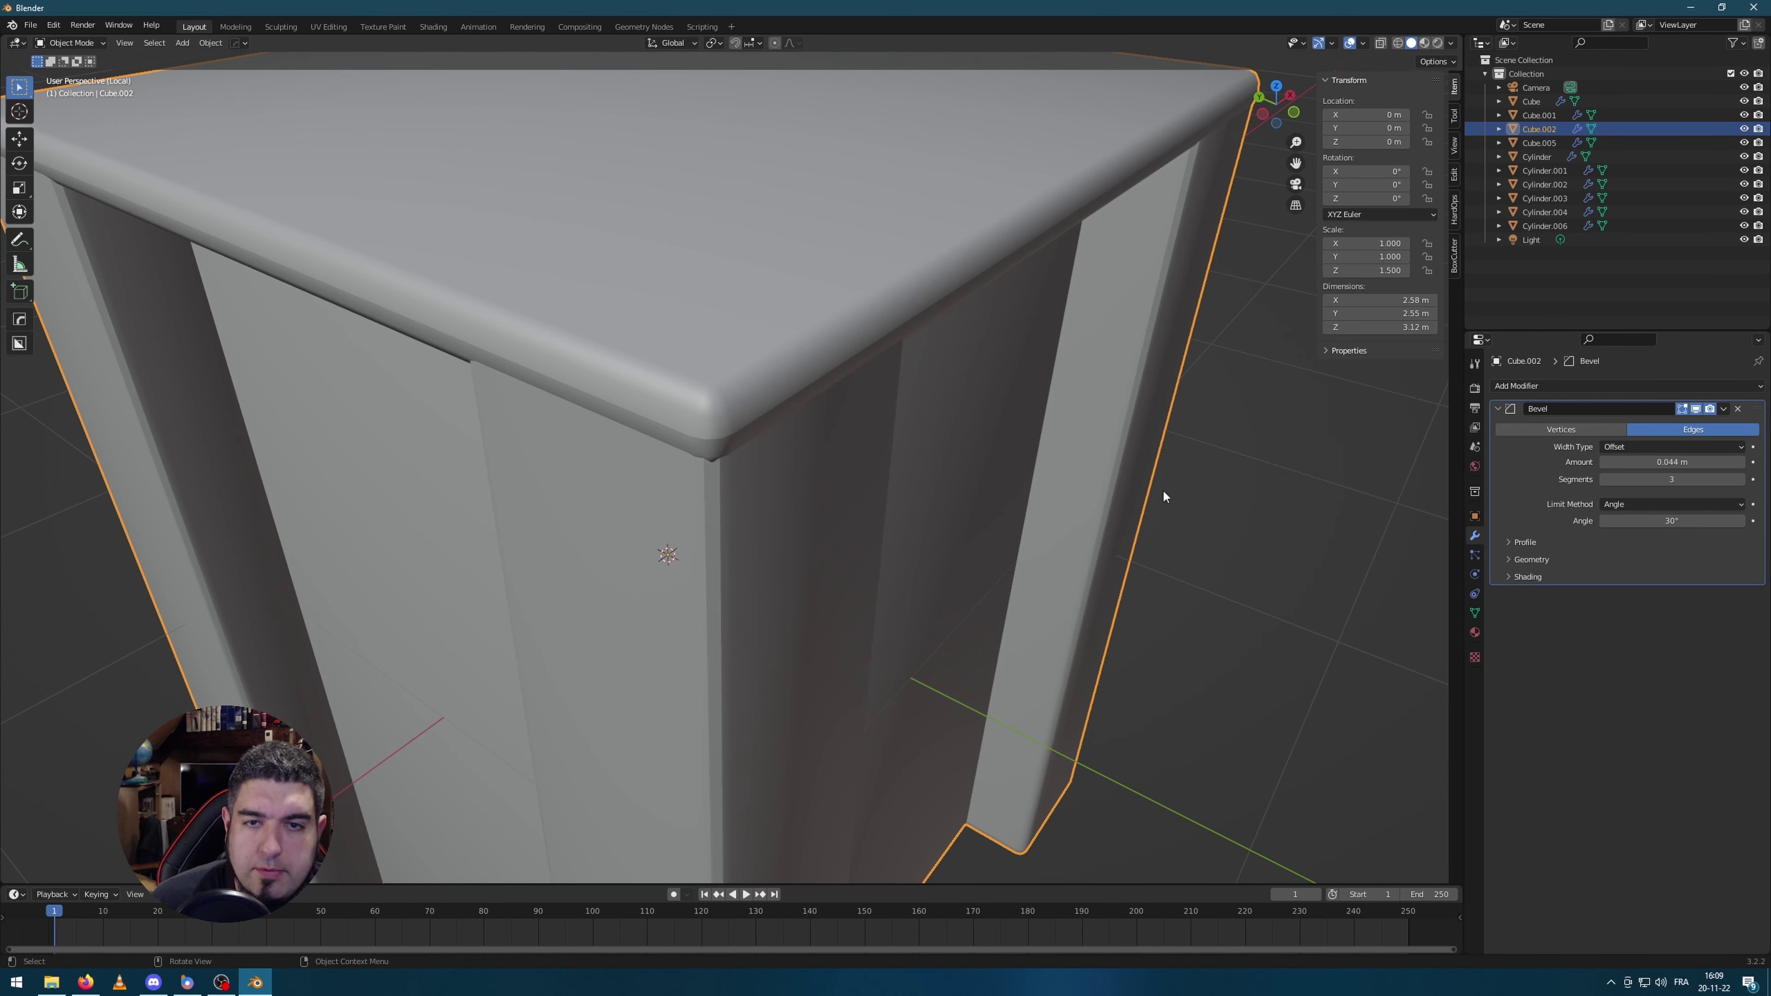
Step: Thicken the tabletop by moving its upper face about 0.08 m up along Z
scroll(943, 447, "down", 5)
middle_click_drag(943, 448, 737, 270)
scroll(737, 269, "up", 2)
key("Tab")
left_click(923, 298)
key("g")
key("z")
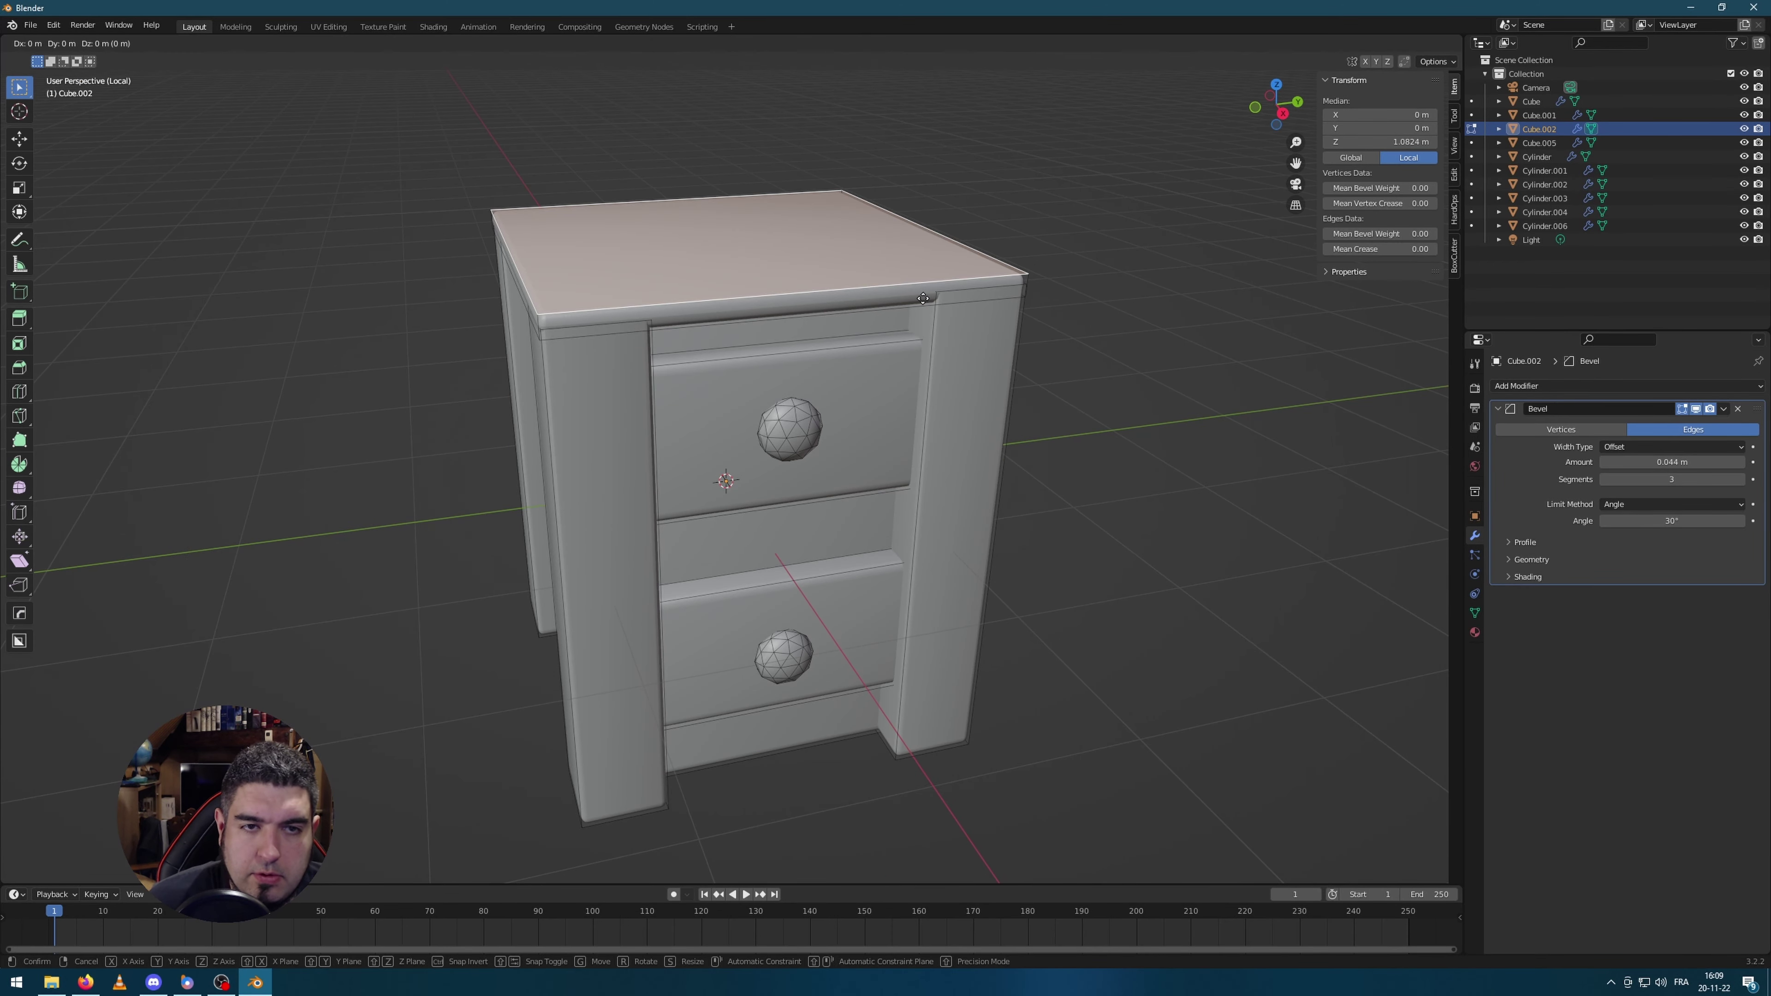
left_click(829, 318)
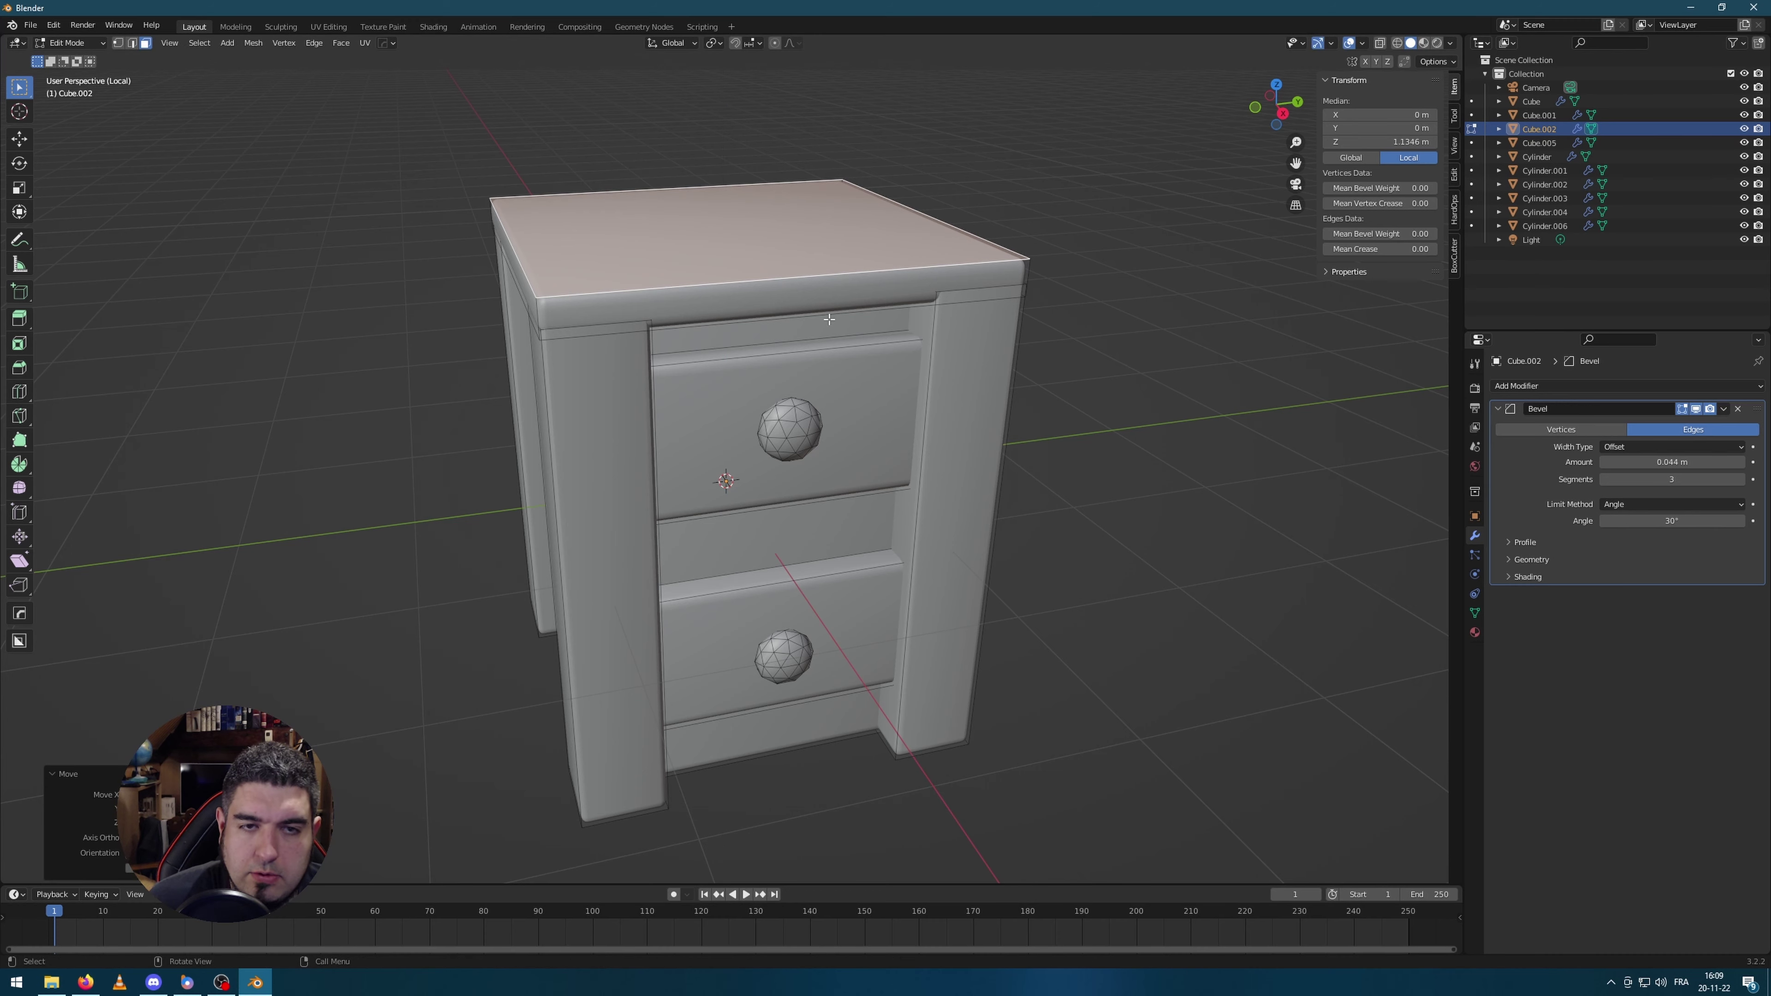
left_click(929, 310)
left_click(919, 312)
middle_click_drag(919, 312, 925, 373)
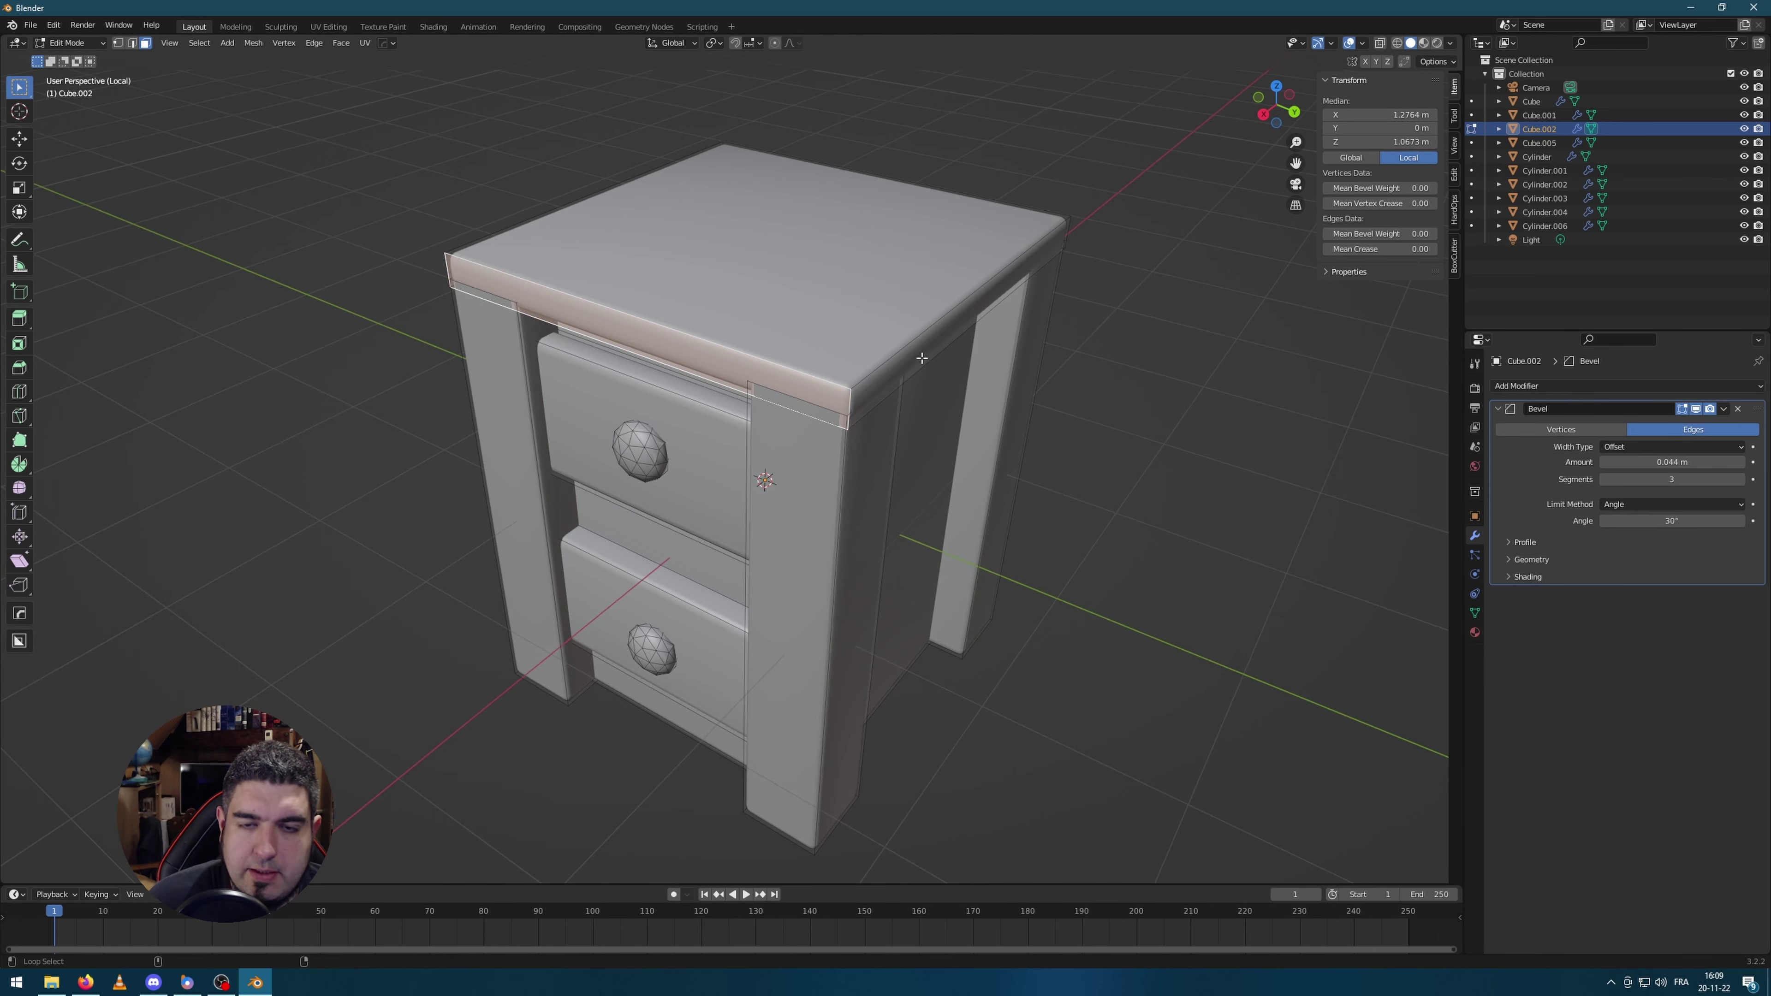
left_click(922, 358, "shift")
key("alt+a")
left_click(863, 395, "alt")
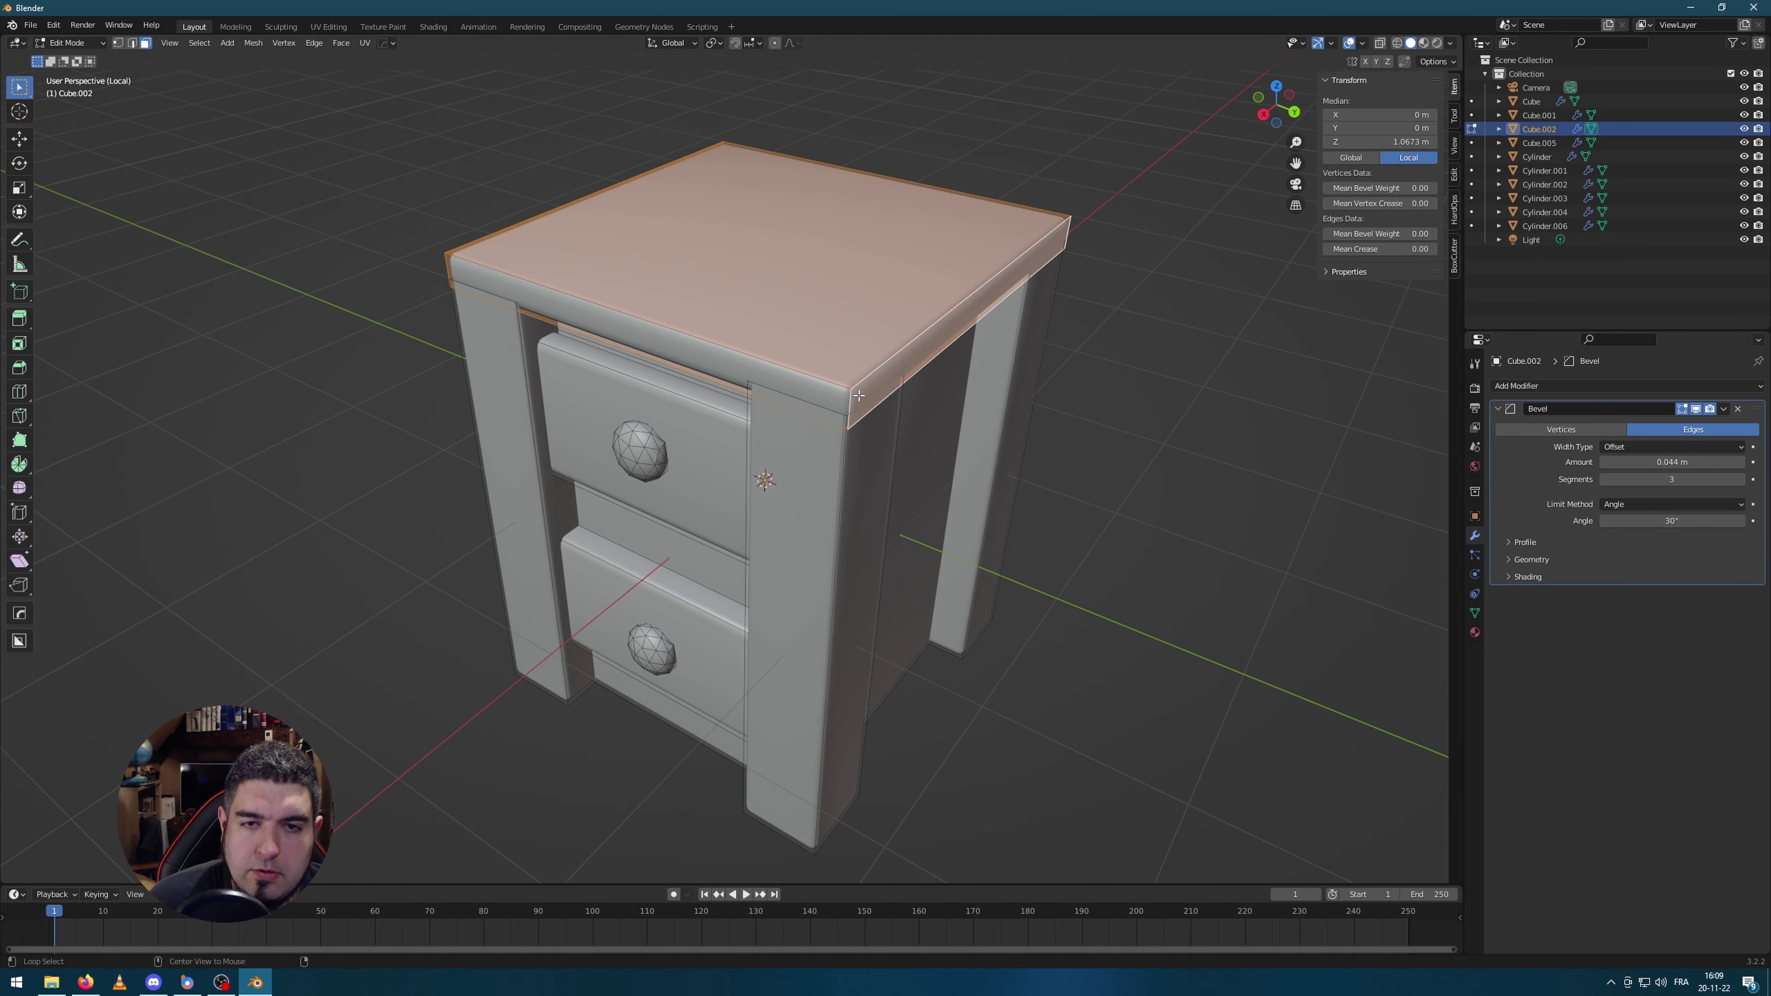
Step: Select the four side faces of the tabletop and extrude them about 0.15 m outward along their normals
left_click(969, 418, "alt")
left_click(962, 310, "alt")
middle_click_drag(962, 310, 968, 335)
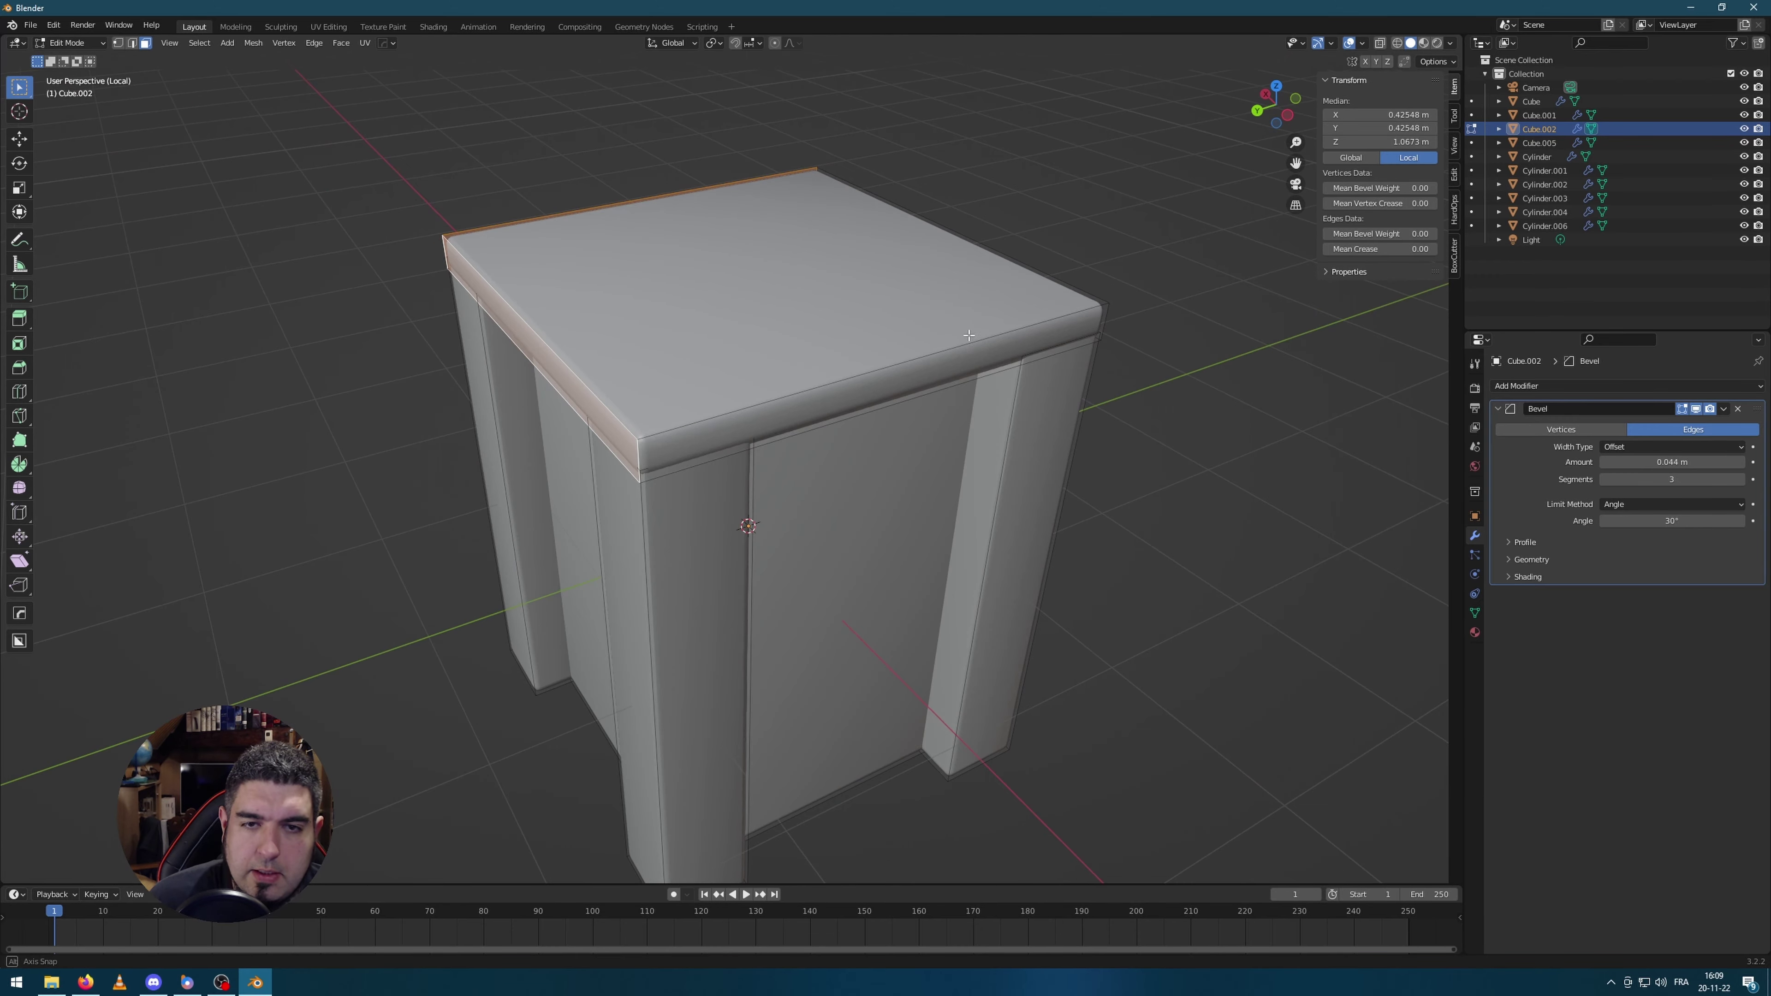
left_click(825, 405, "alt")
middle_click_drag(824, 405, 981, 386)
middle_click_drag(842, 359, 1095, 383)
key("alt+e")
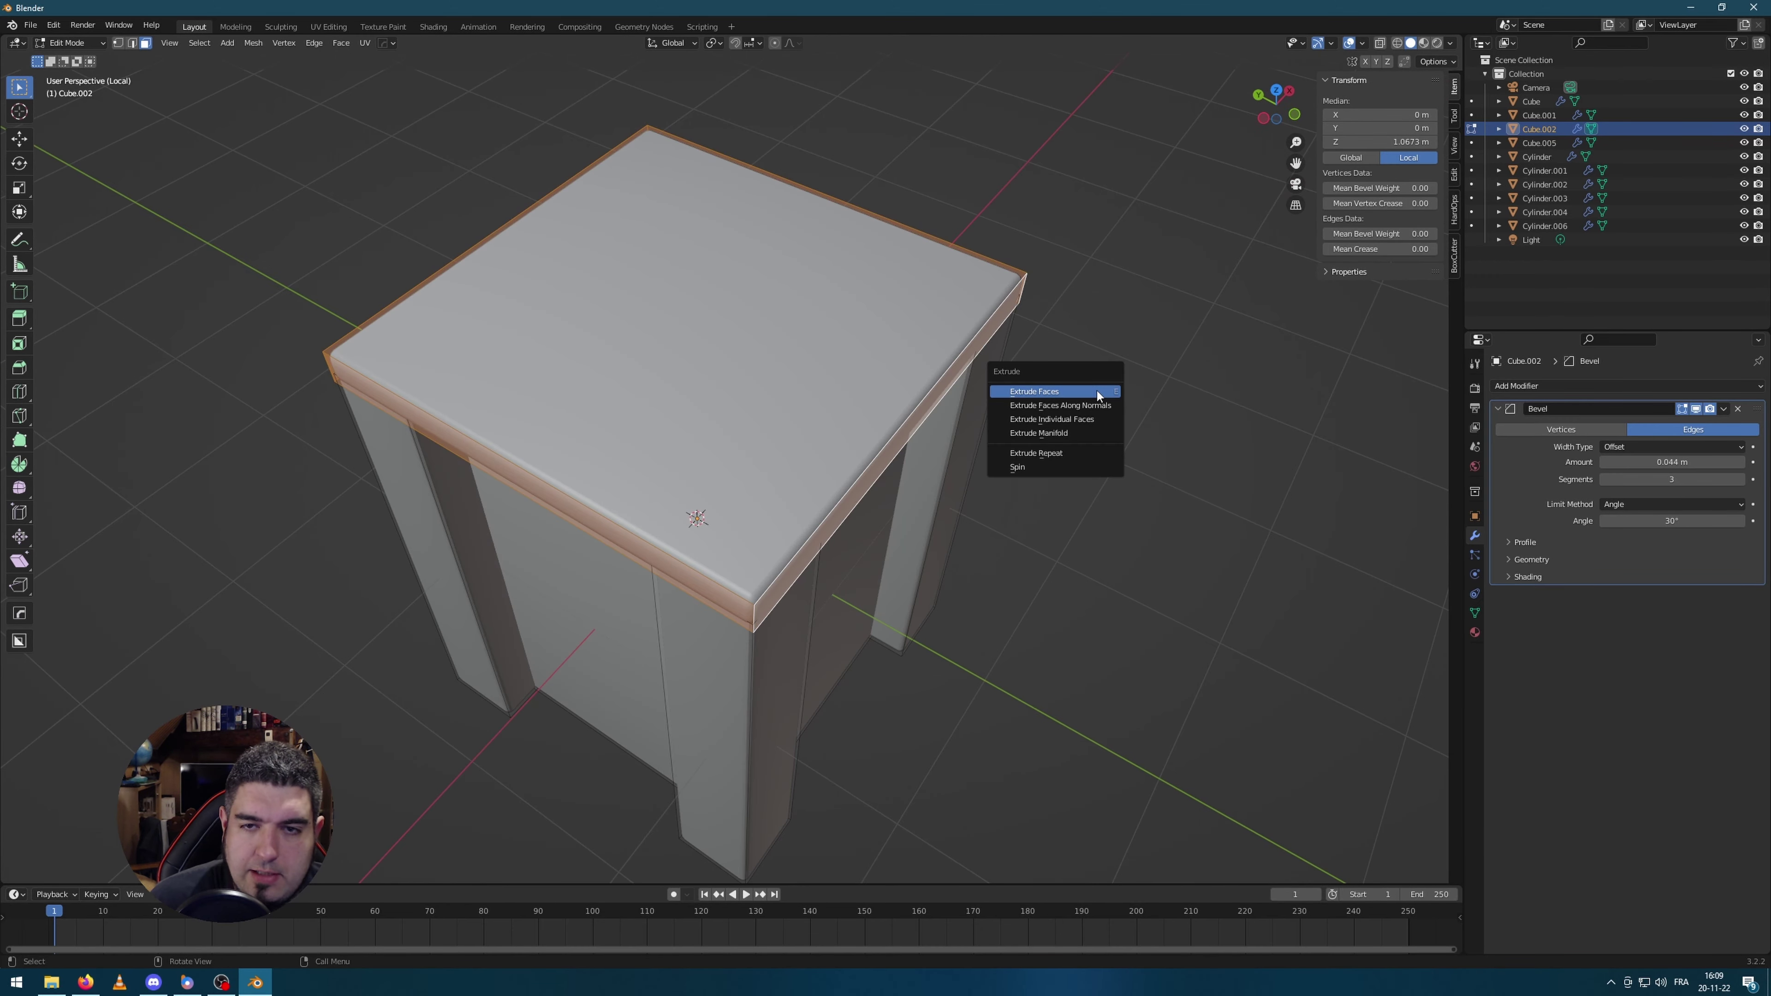
left_click(1099, 405)
left_click(1079, 382)
key("Tab")
middle_click_drag(1141, 540, 986, 464)
scroll(986, 464, "down", 2)
left_click(1106, 447)
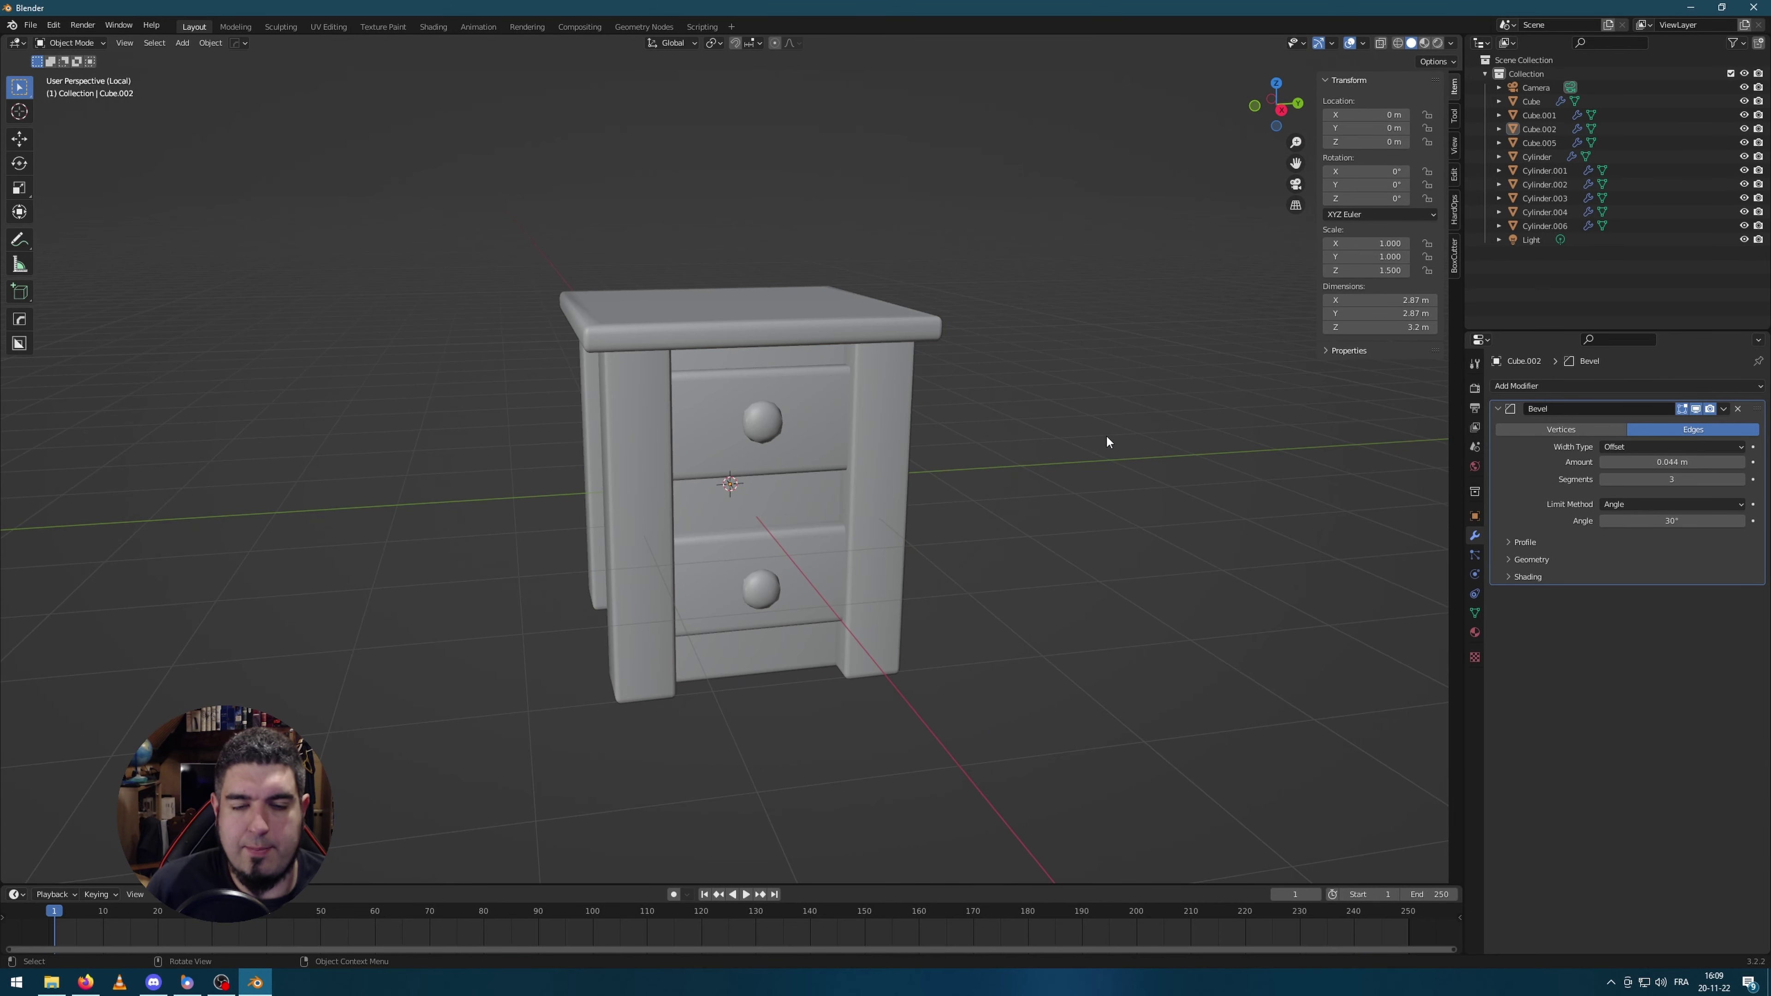
middle_click_drag(1109, 430, 1013, 431)
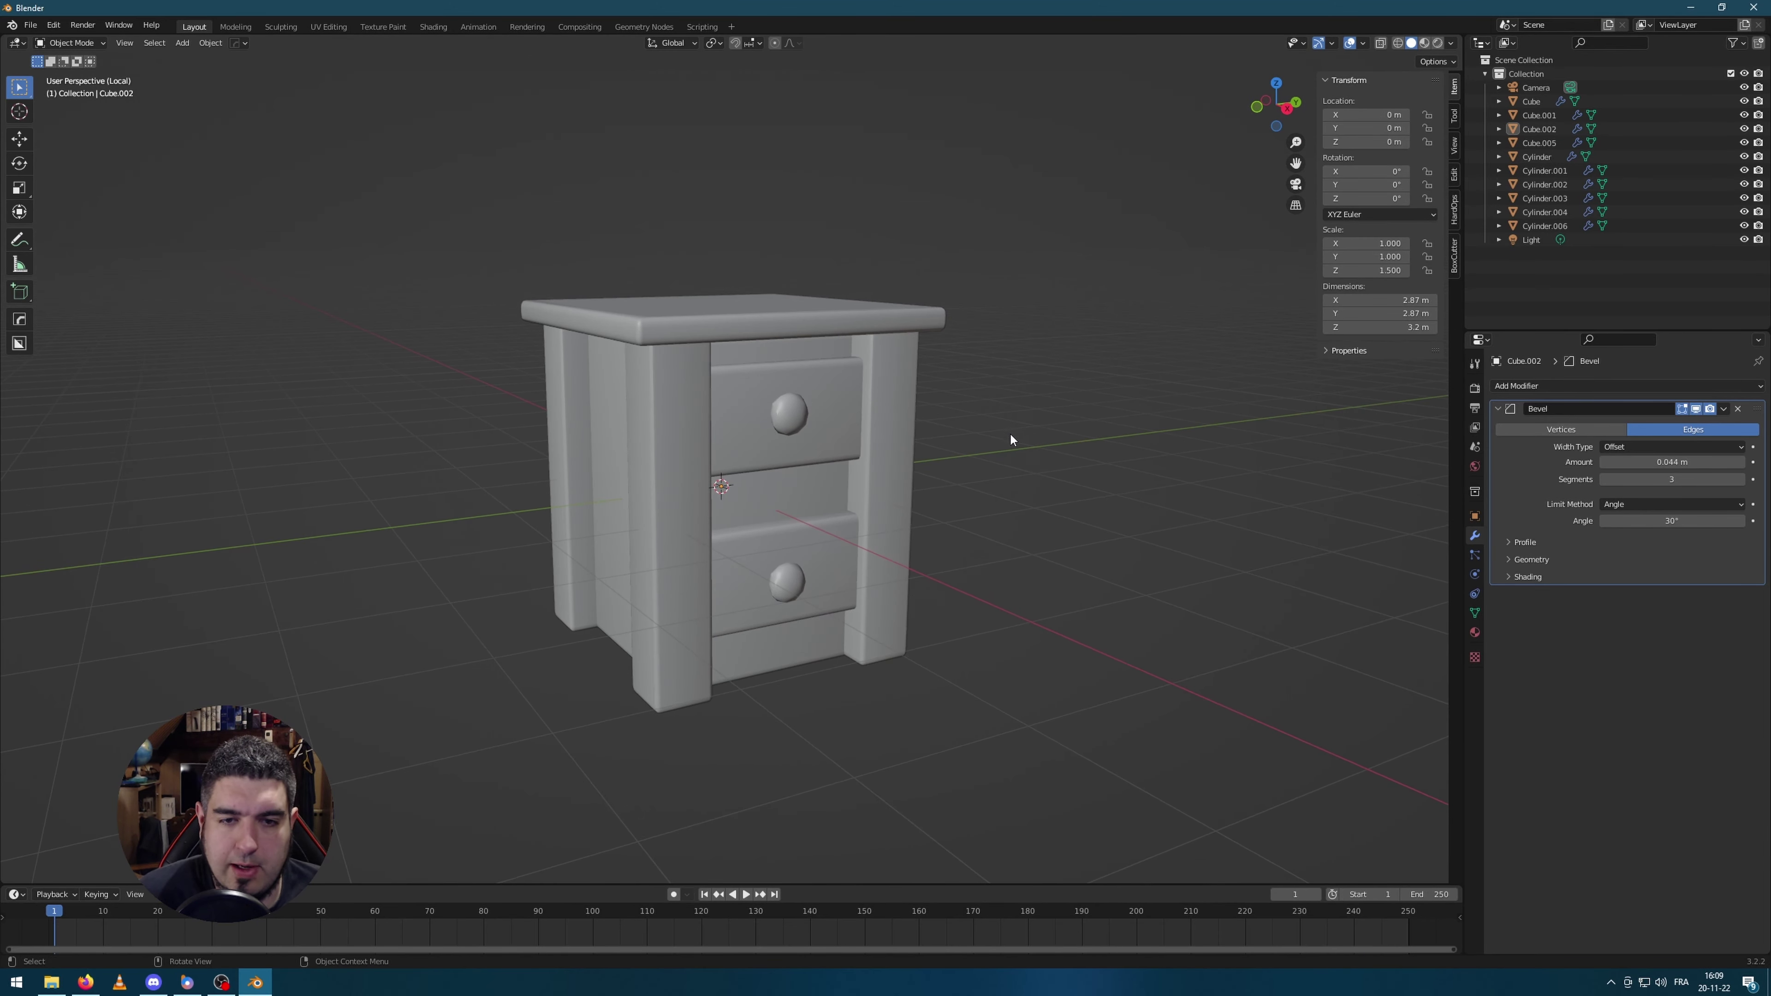
Step: Leave local view to show the whole room and scale the cabinet to 0.500 in X and Y and 0.750 in Z
key("KP_Divide")
left_click(737, 445)
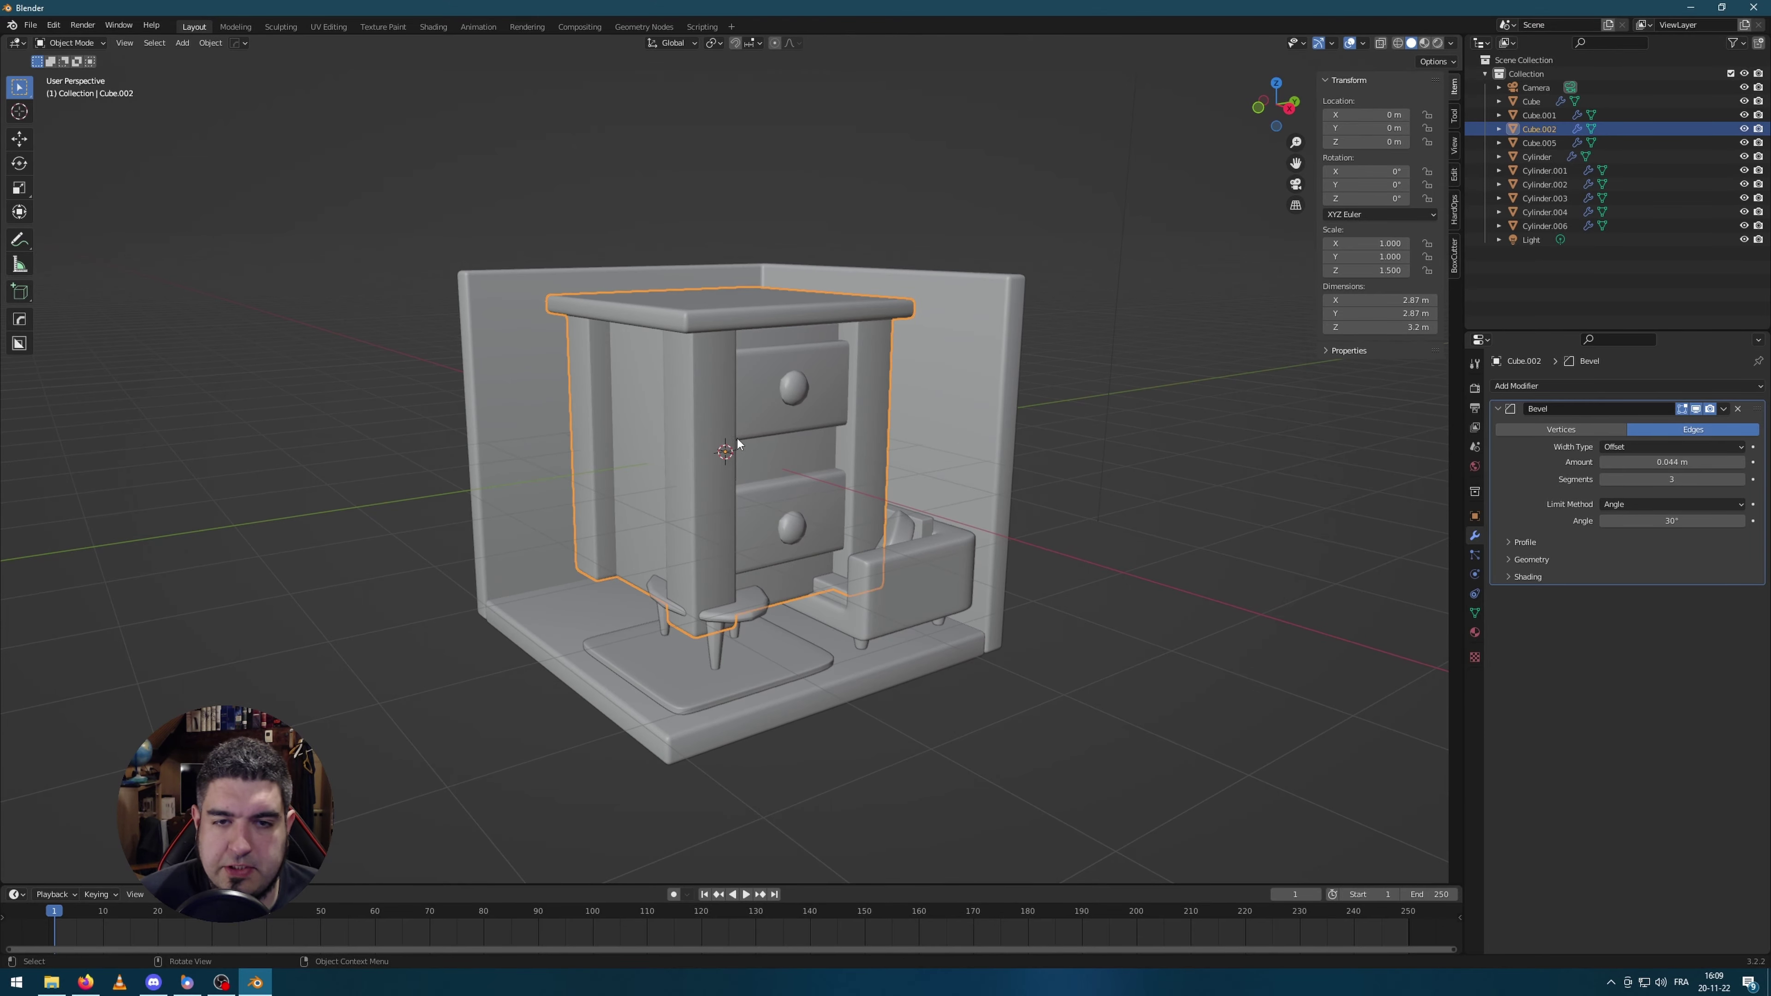
middle_click_drag(1154, 426, 1166, 462)
key("s")
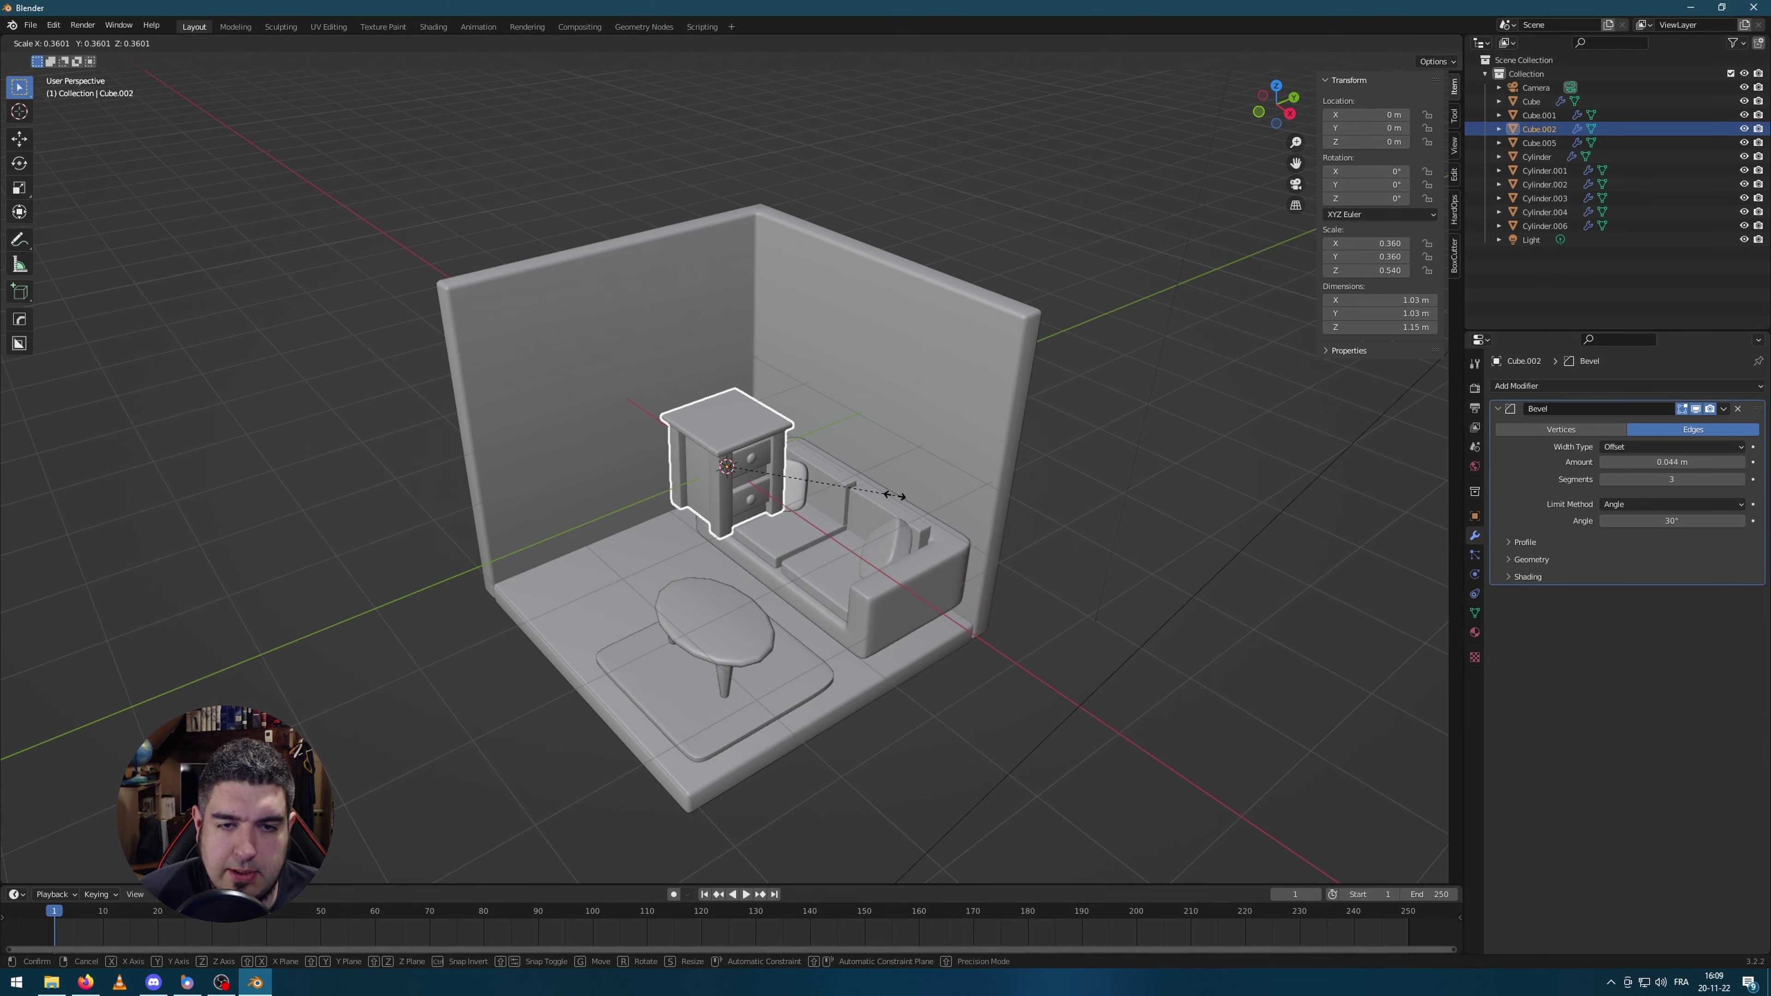
left_click(908, 488)
key("KP_3")
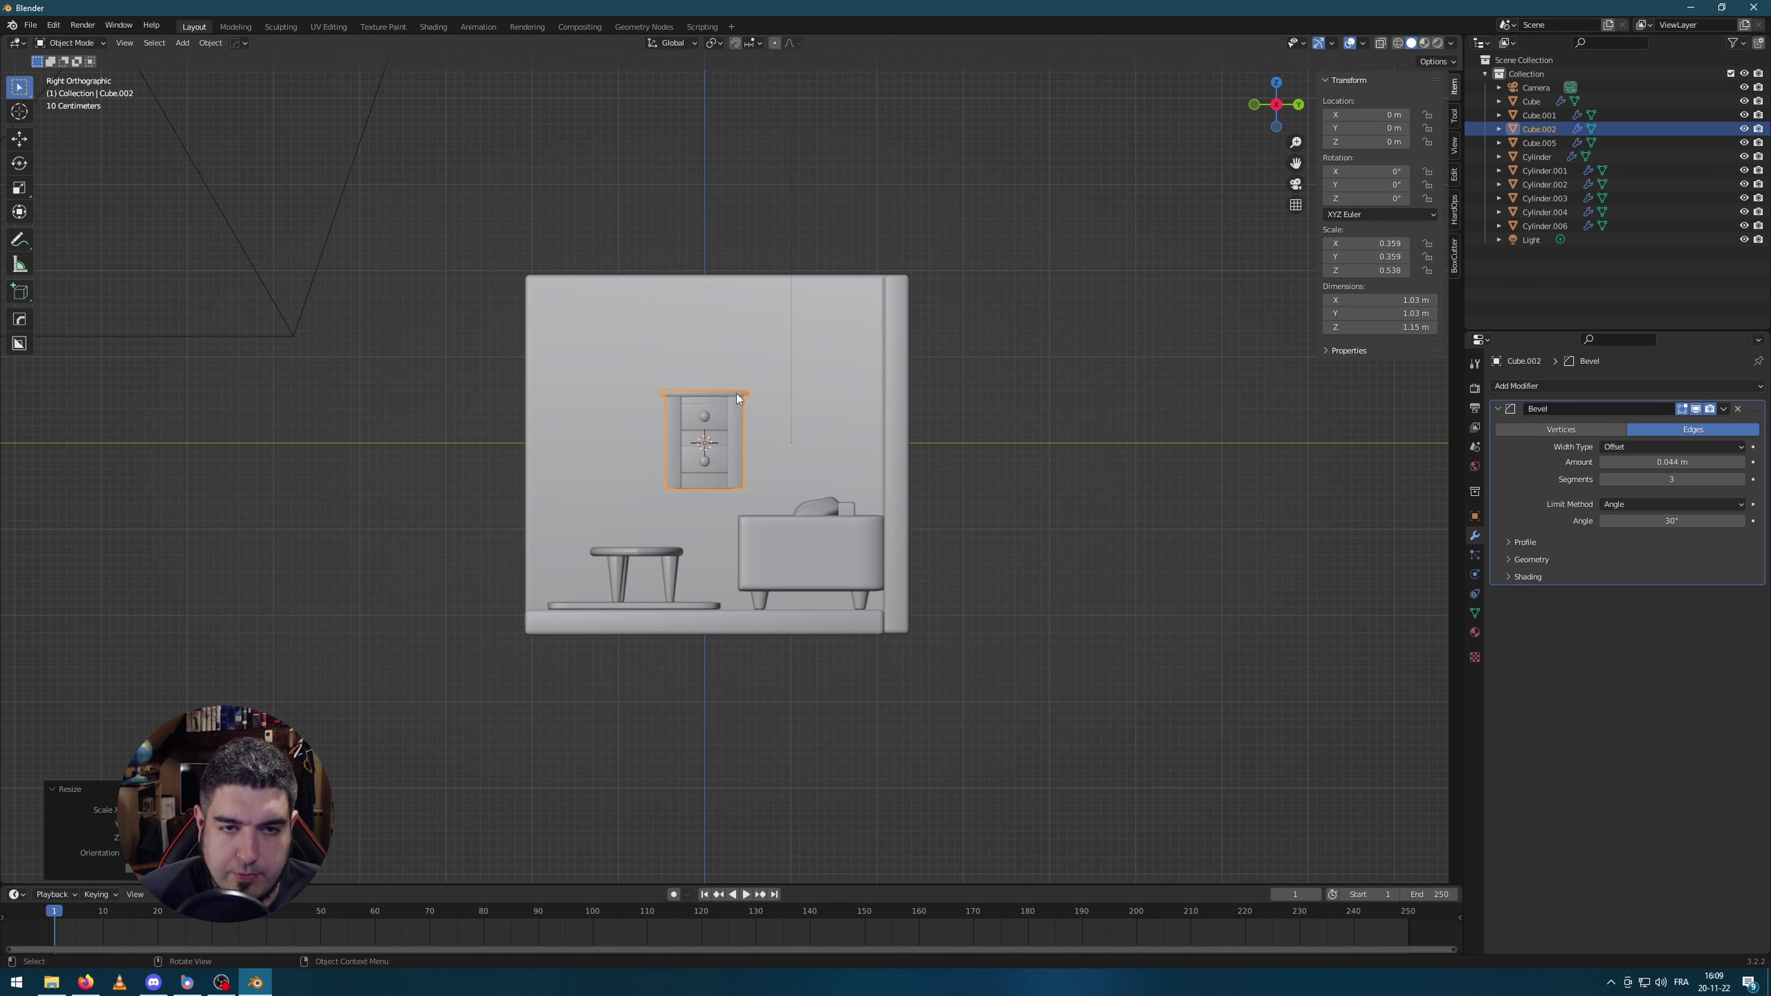
key("s")
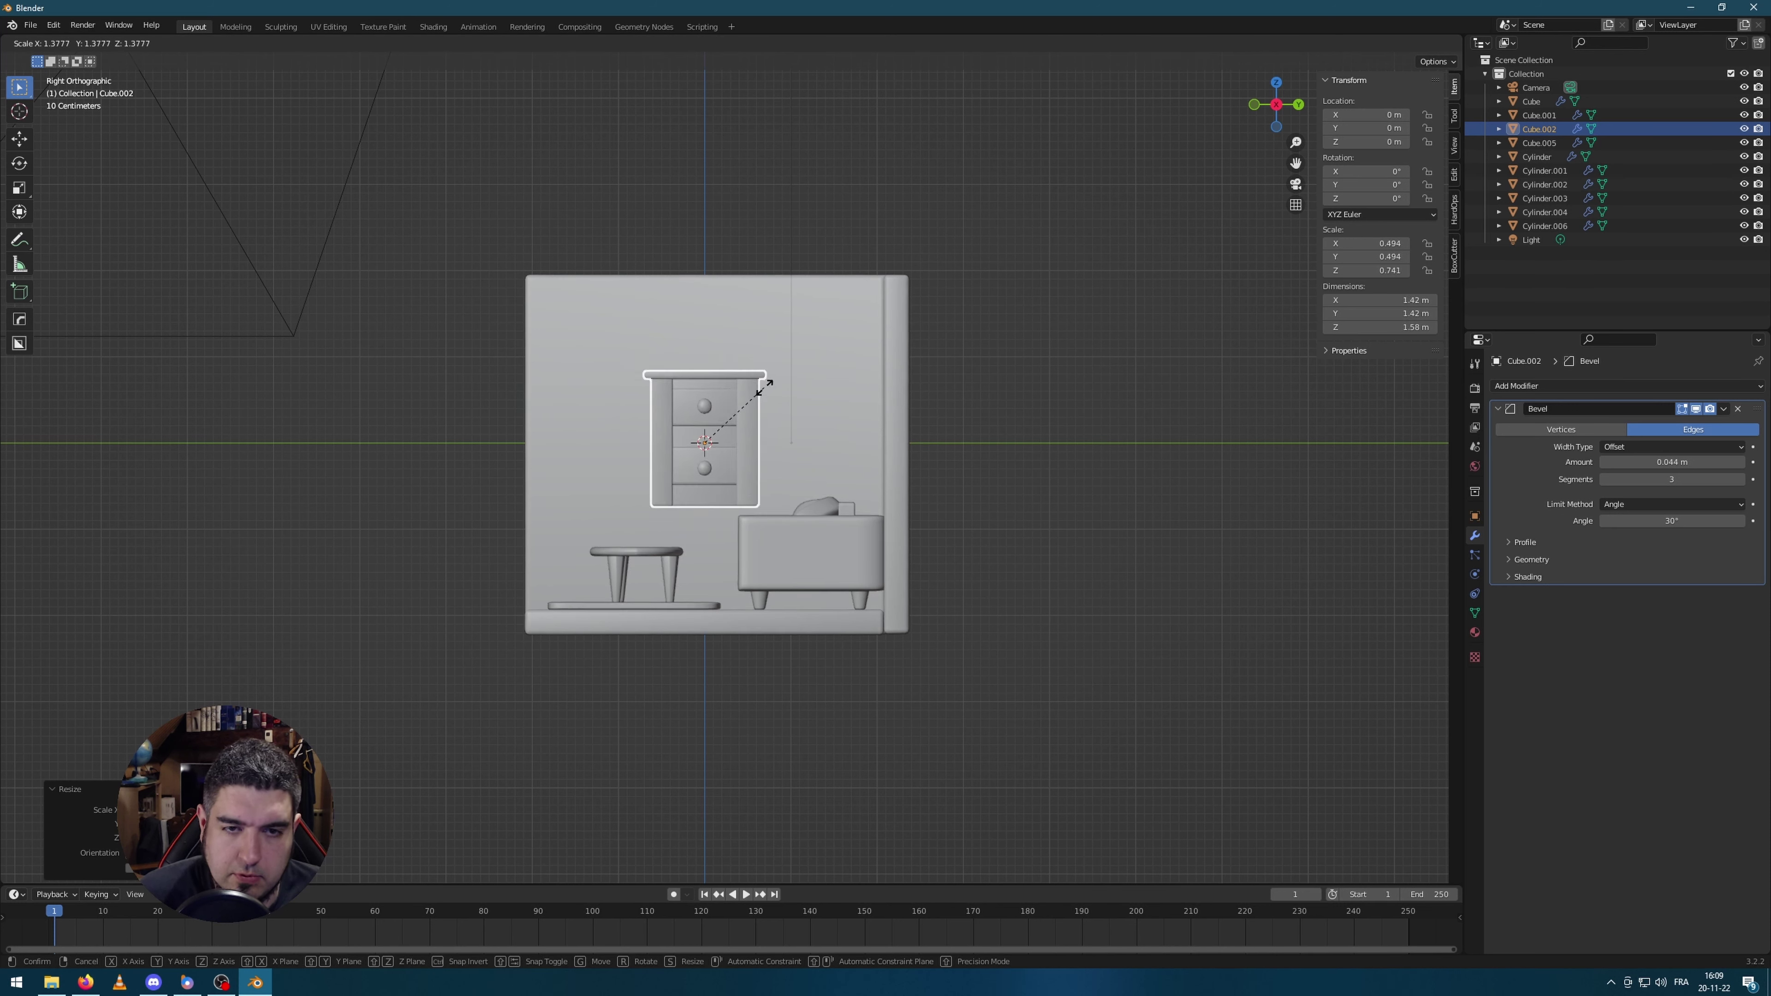
left_click(809, 381)
Step: Move the cabinet about 0.7 m along -Y and 1.18 m down, and shift it about 1.35 m along -X beside the sofa
key("g")
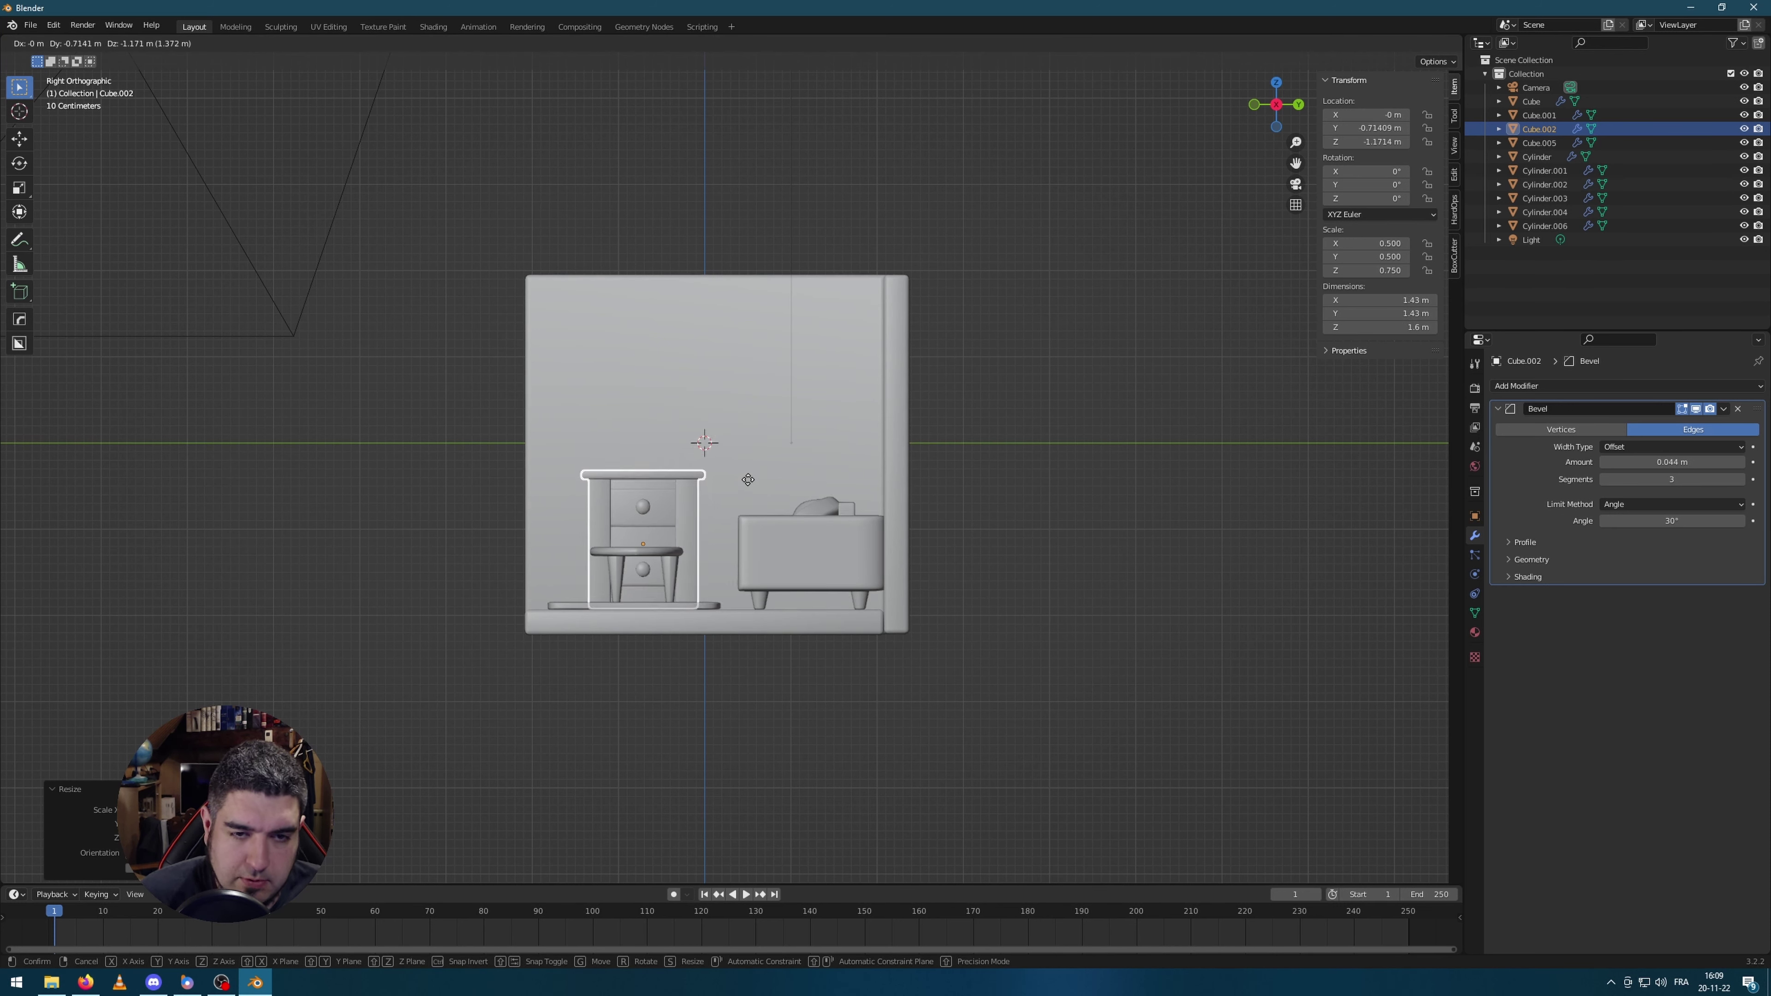
left_click(749, 481)
middle_click_drag(662, 418, 871, 446)
key("g")
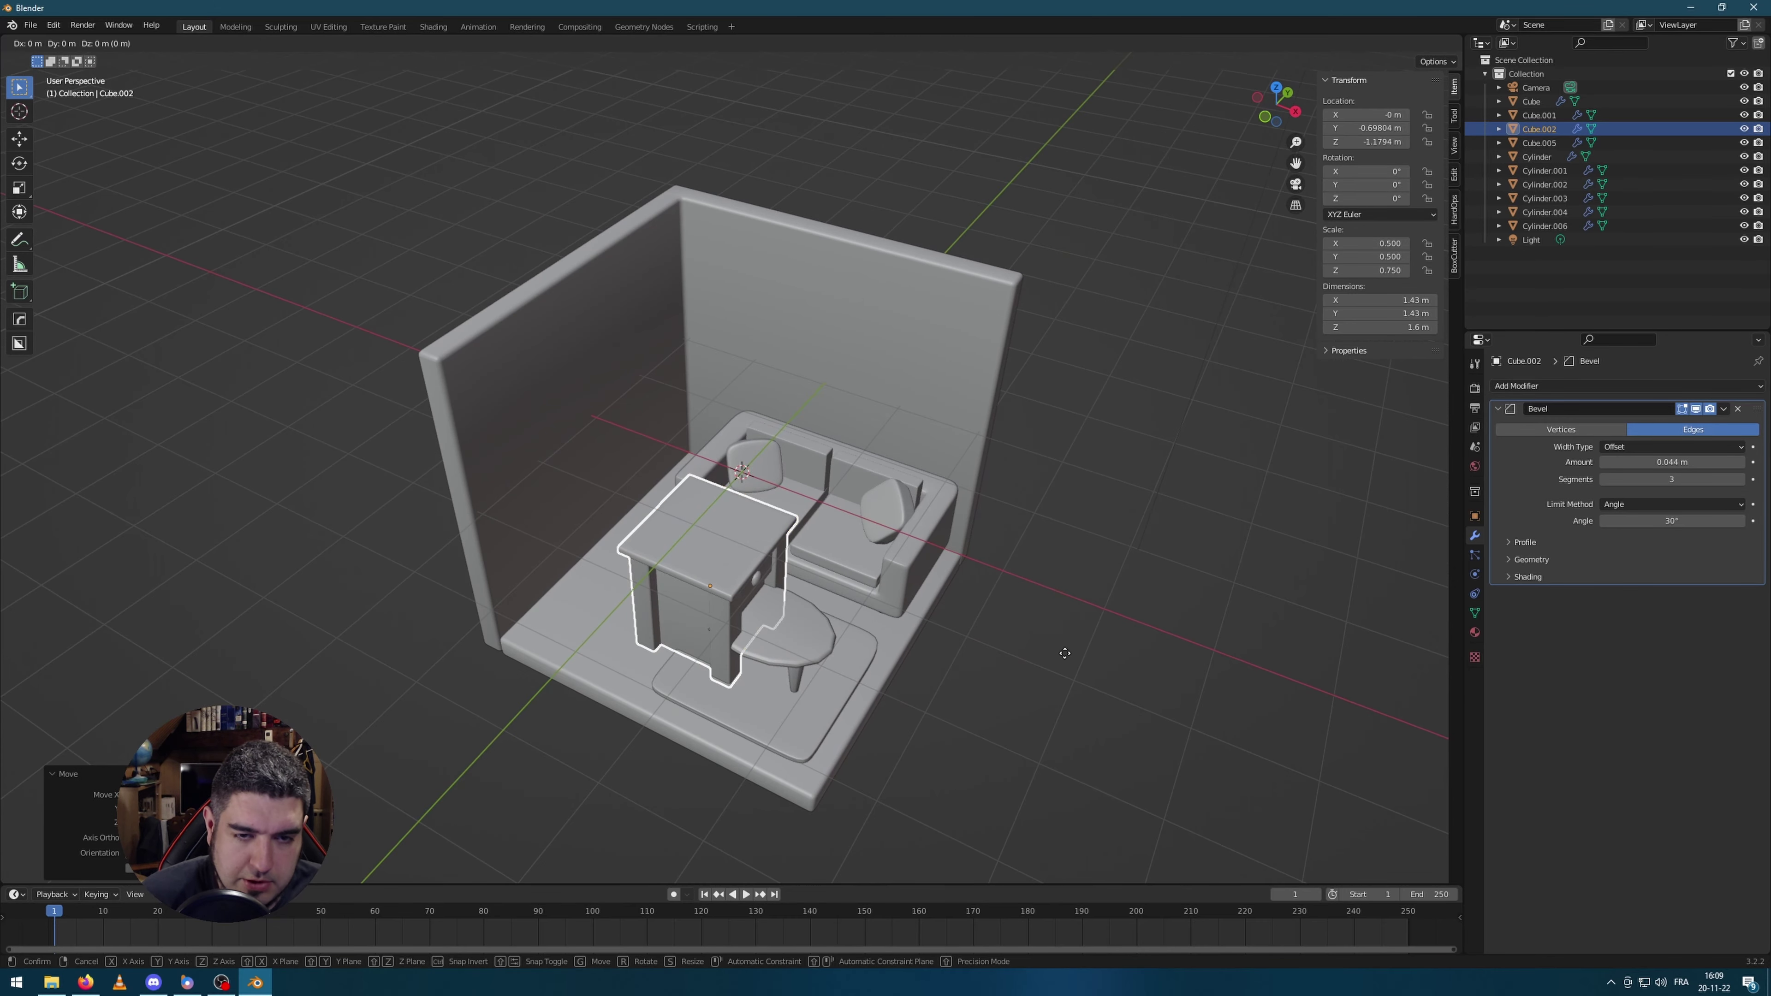
key("x")
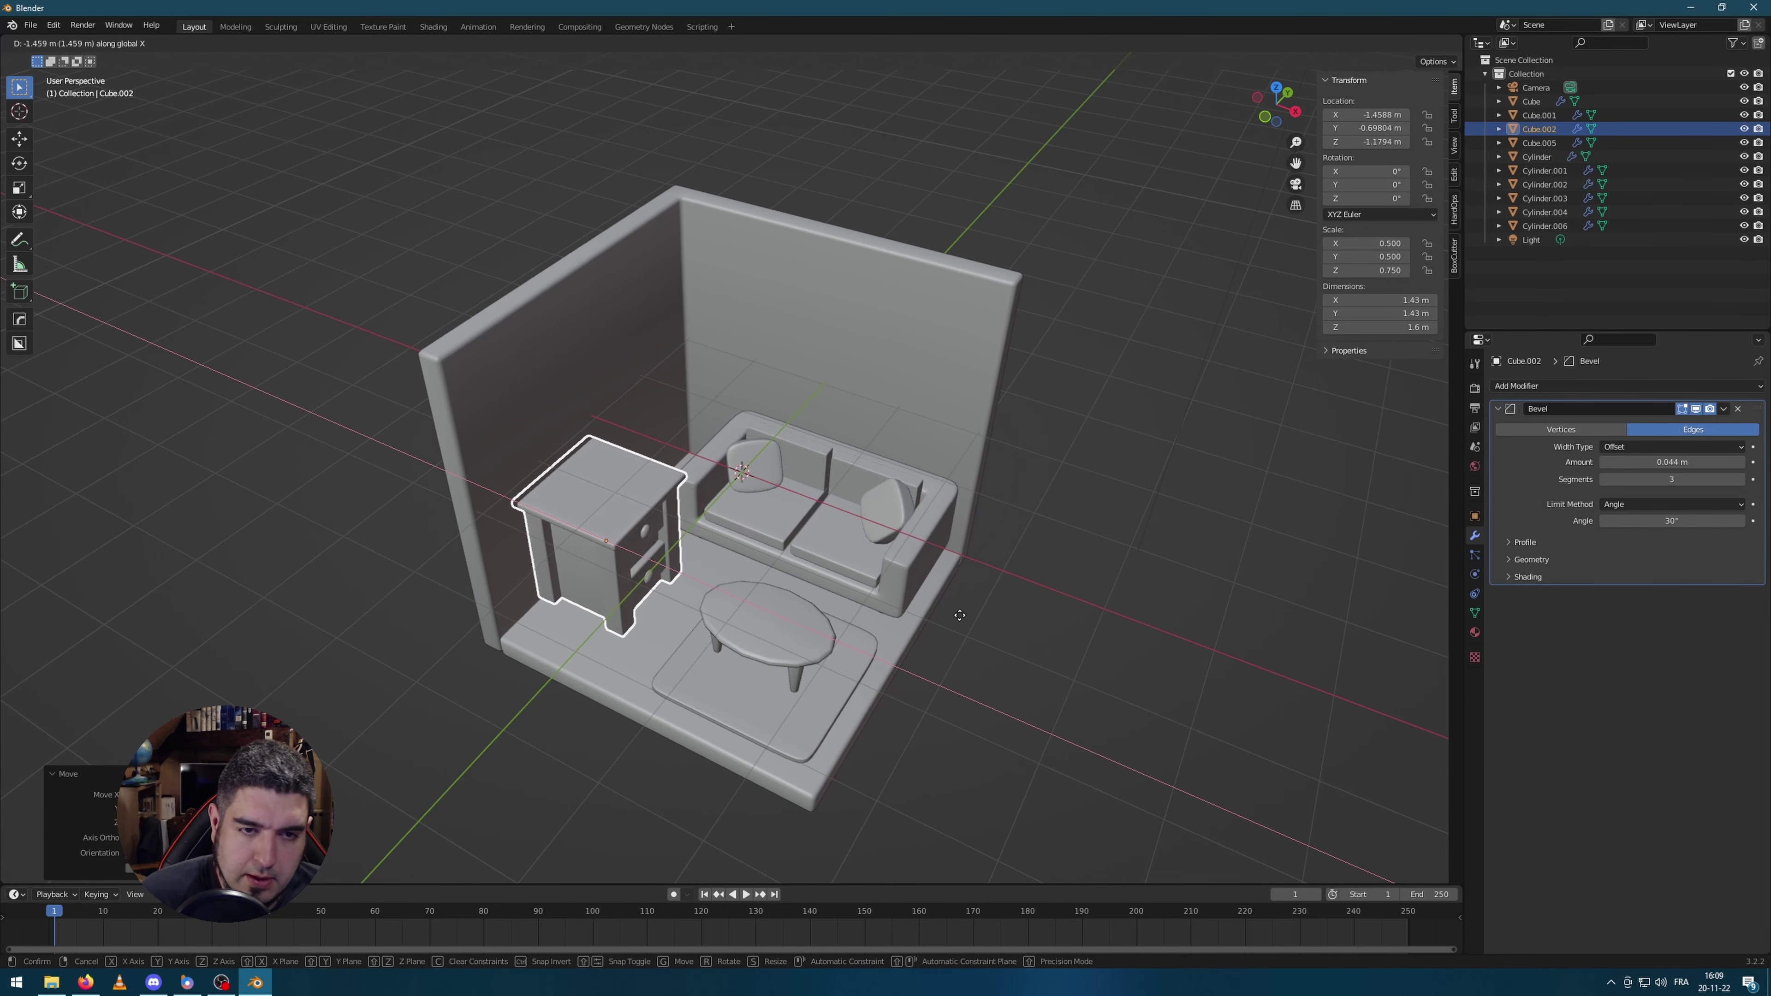
left_click(965, 616)
Step: Scale the cabinet down to about 0.379 in X and Y and 0.568 in Z, and show the room from the front
middle_click_drag(1154, 658, 605, 504)
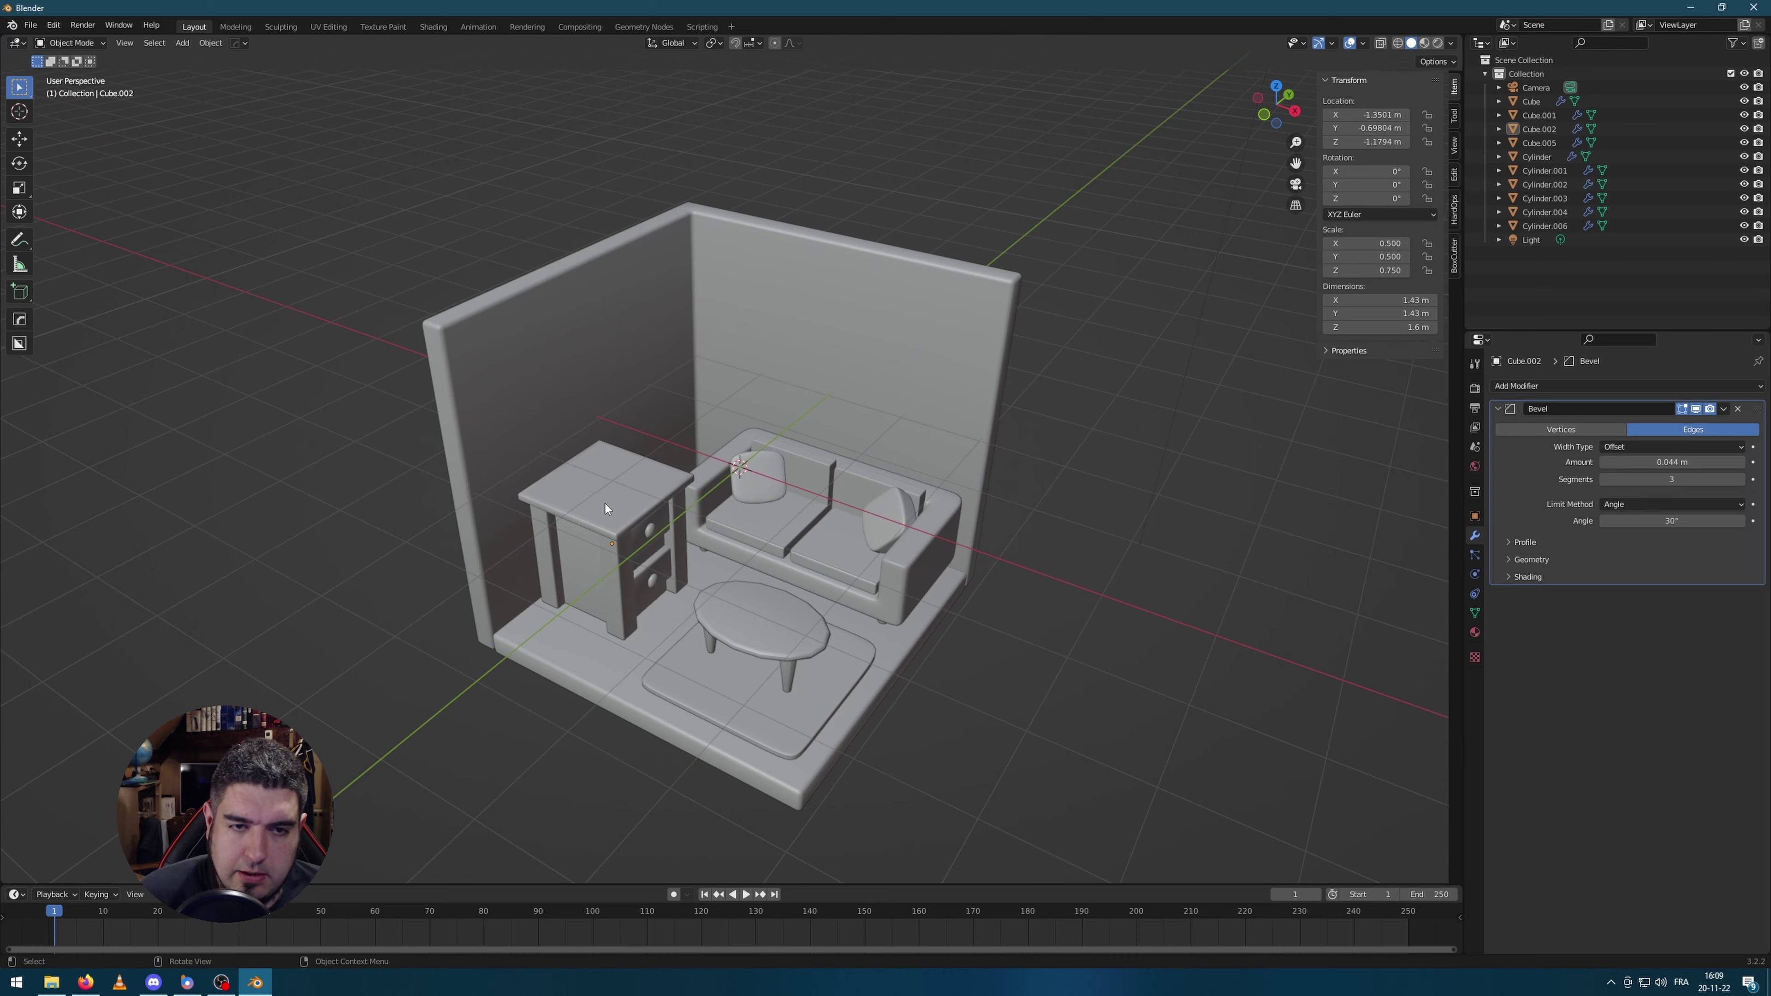
key("s")
left_click(875, 538)
key("KP_1")
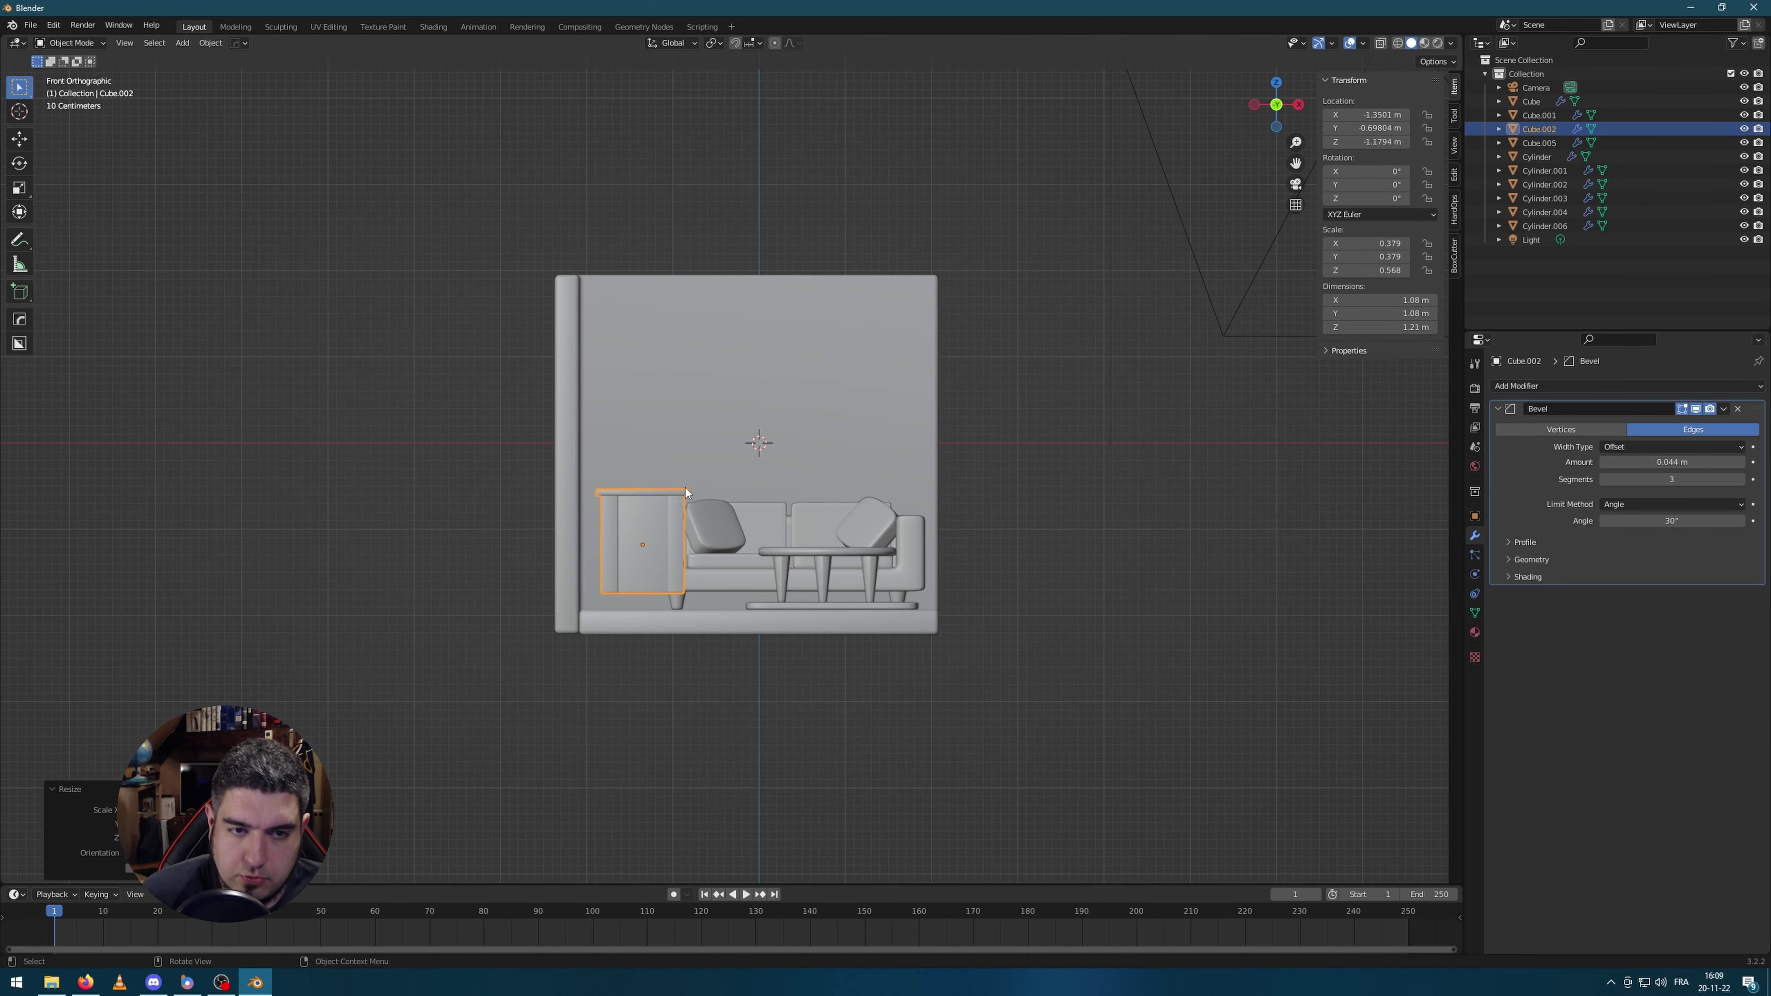
Step: Move the cabinet about 0.19 m along -X and 0.21 m down so it stands on the floor beside the wall
scroll(697, 486, "up", 2)
key("g")
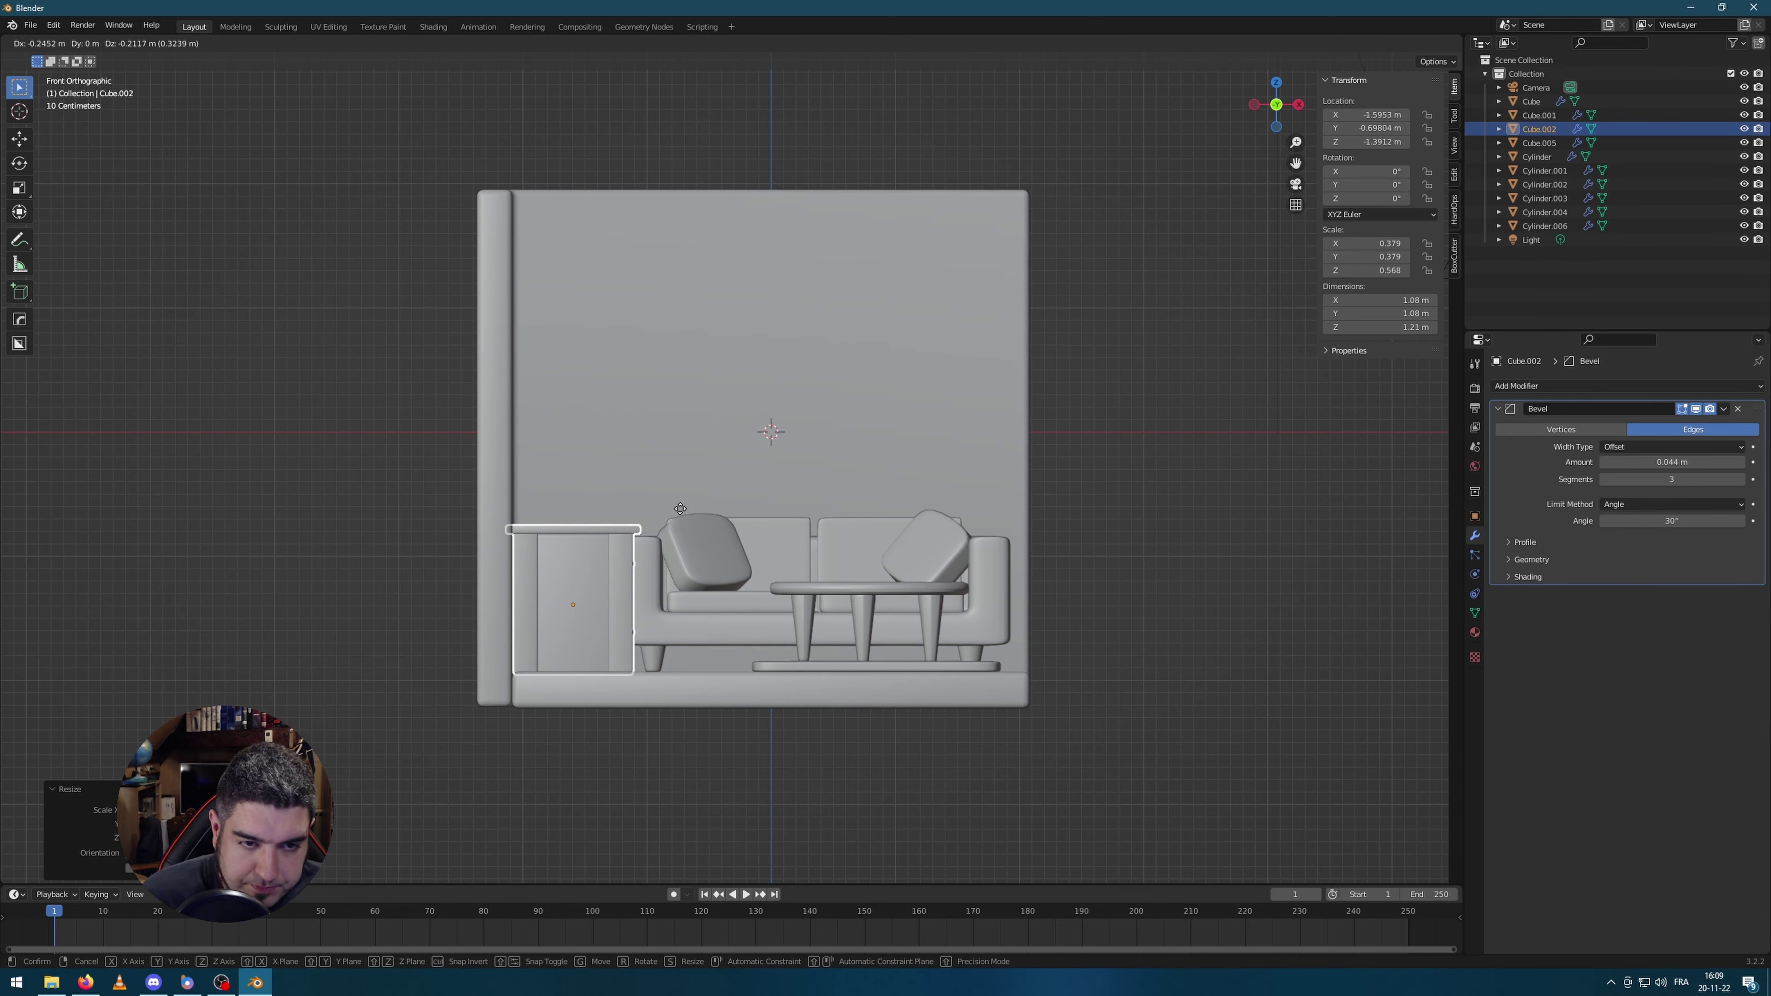
left_click(691, 510)
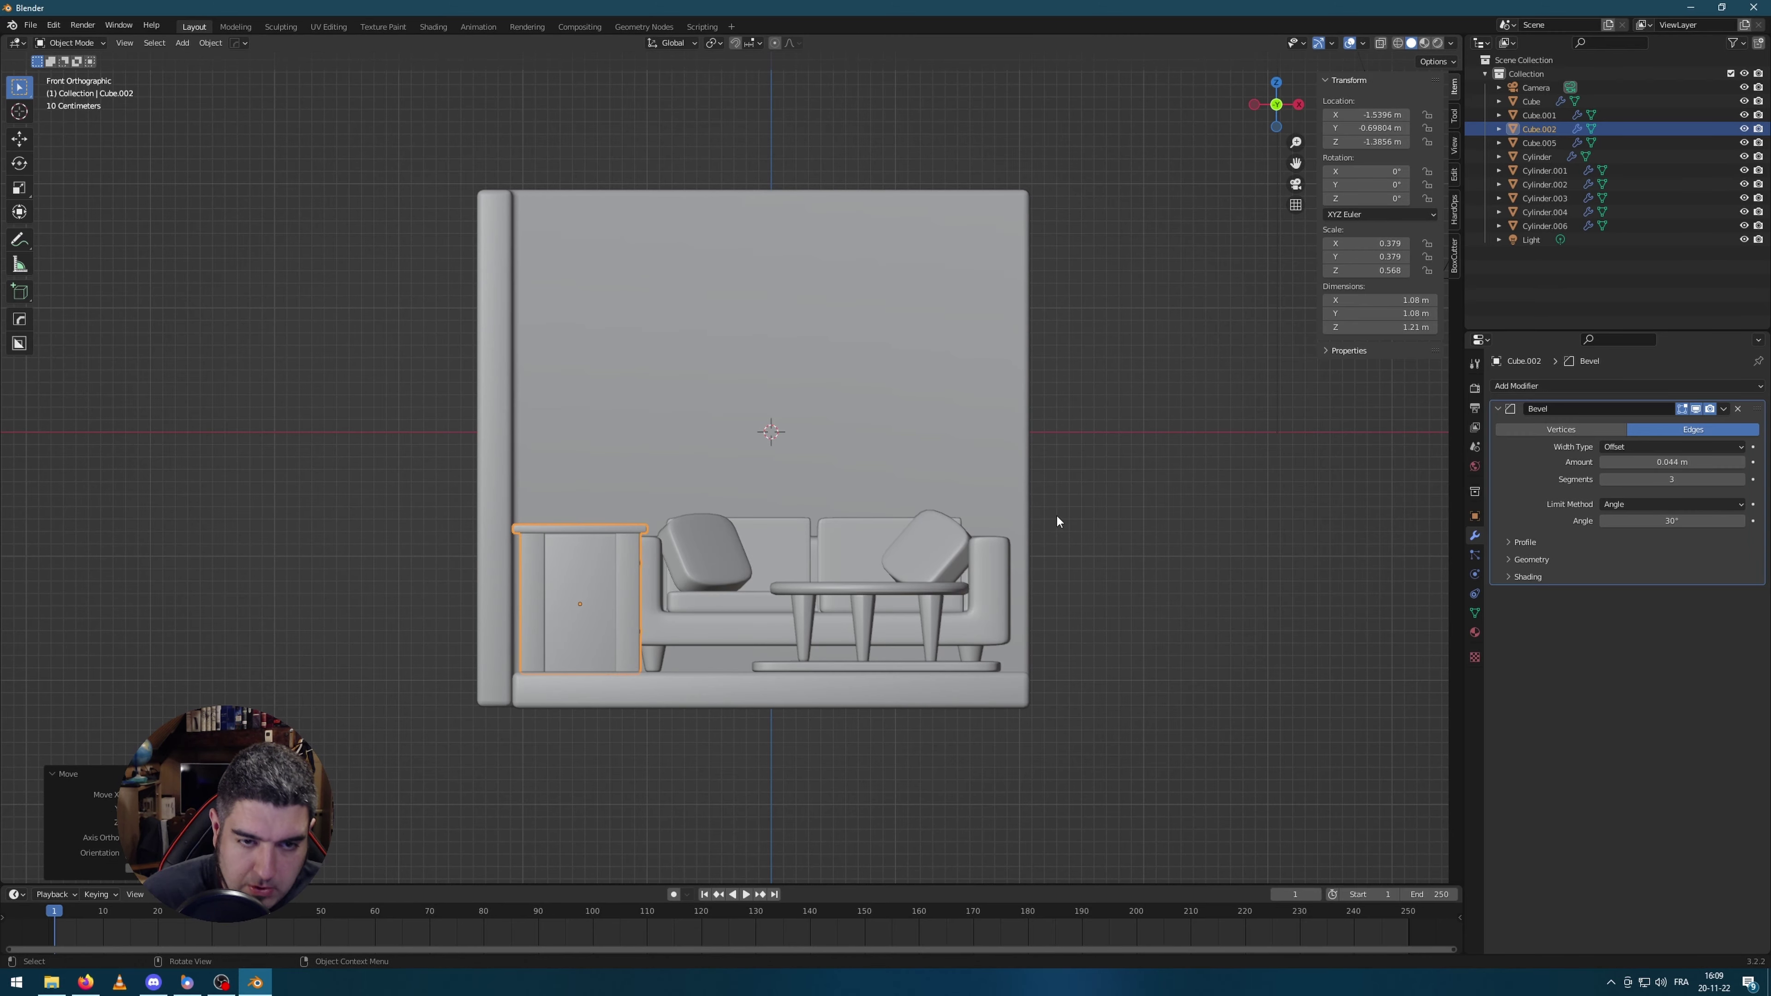
middle_click_drag(1056, 513, 1075, 578)
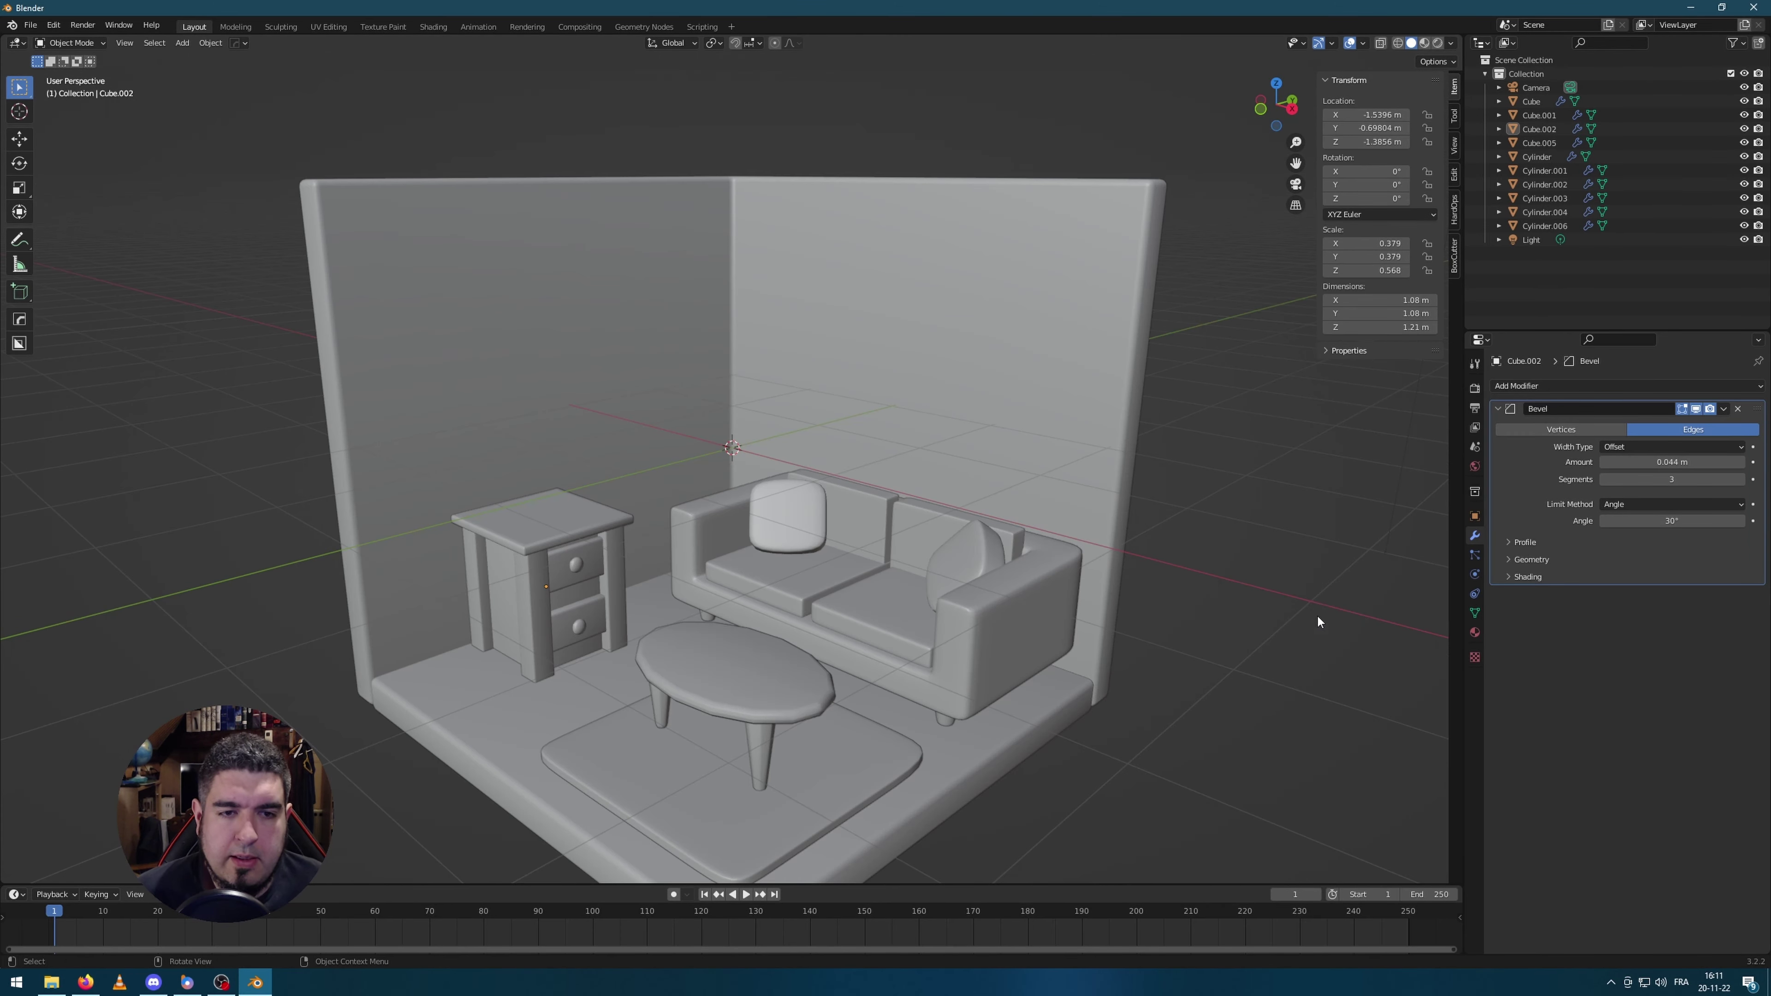
middle_click_drag(1317, 621, 546, 433)
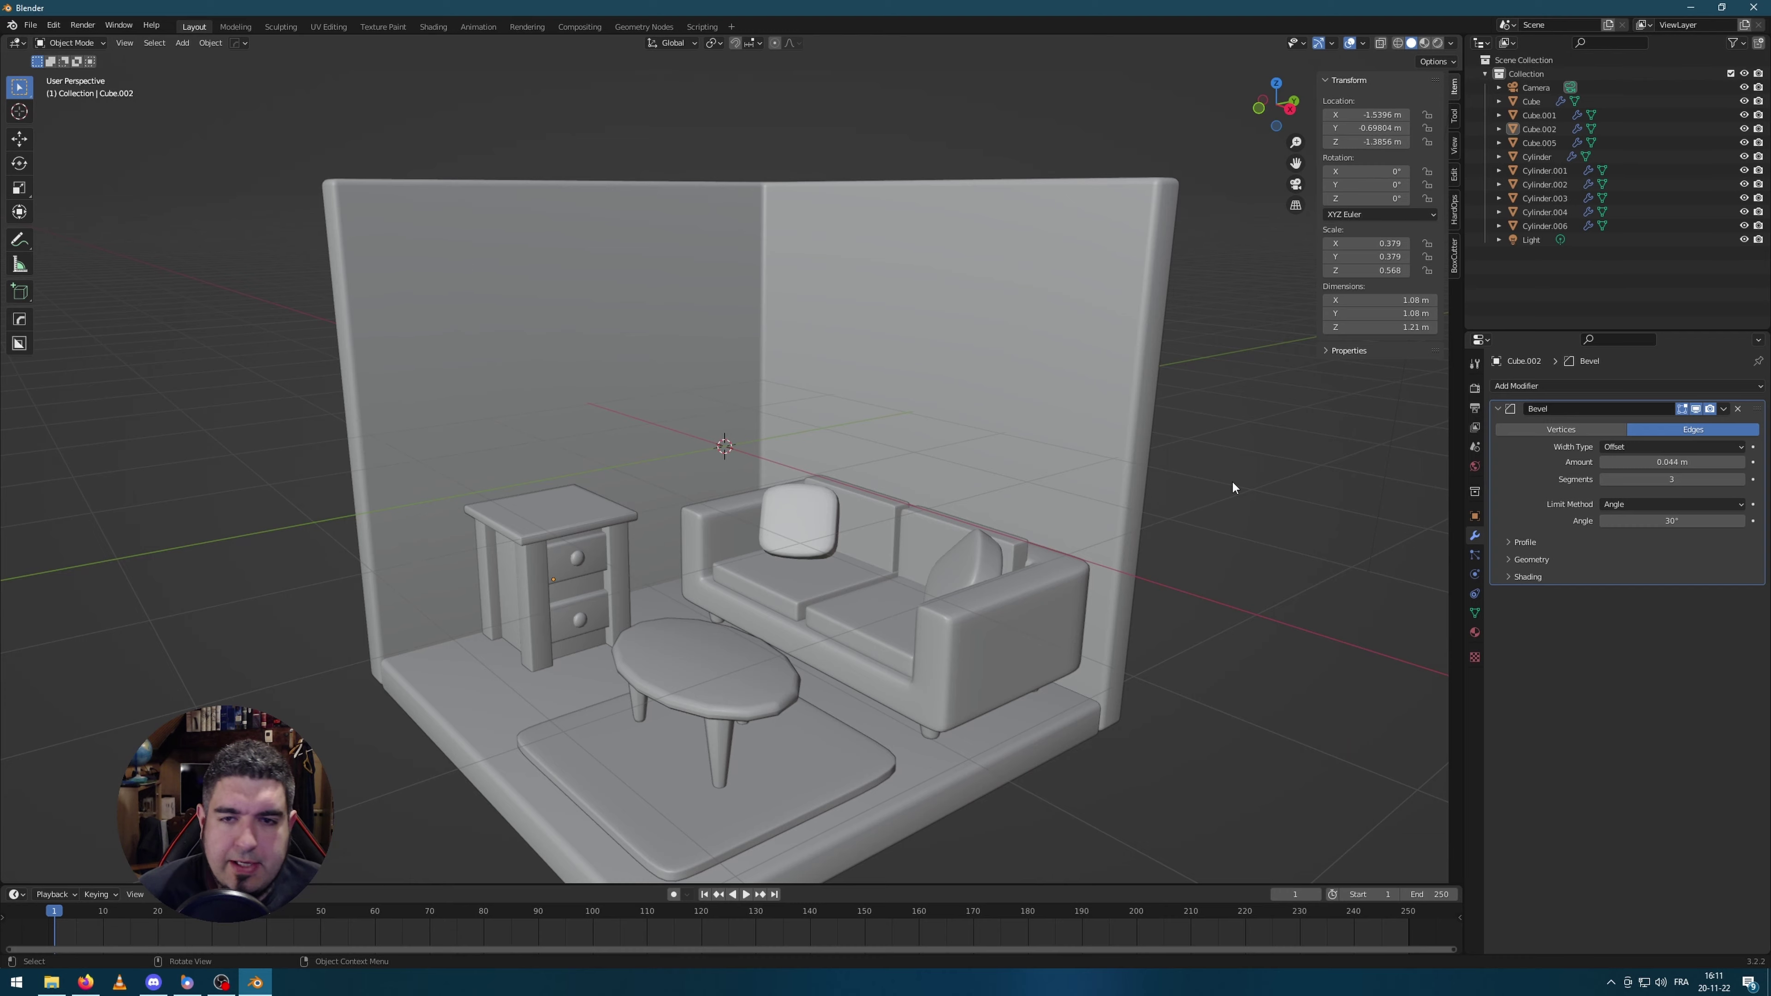
Step: Add a cube for the window cutout, raise it about 0.35 m and scale it uniformly to about 0.612
scroll(1232, 487, "down", 3)
key("shift+a")
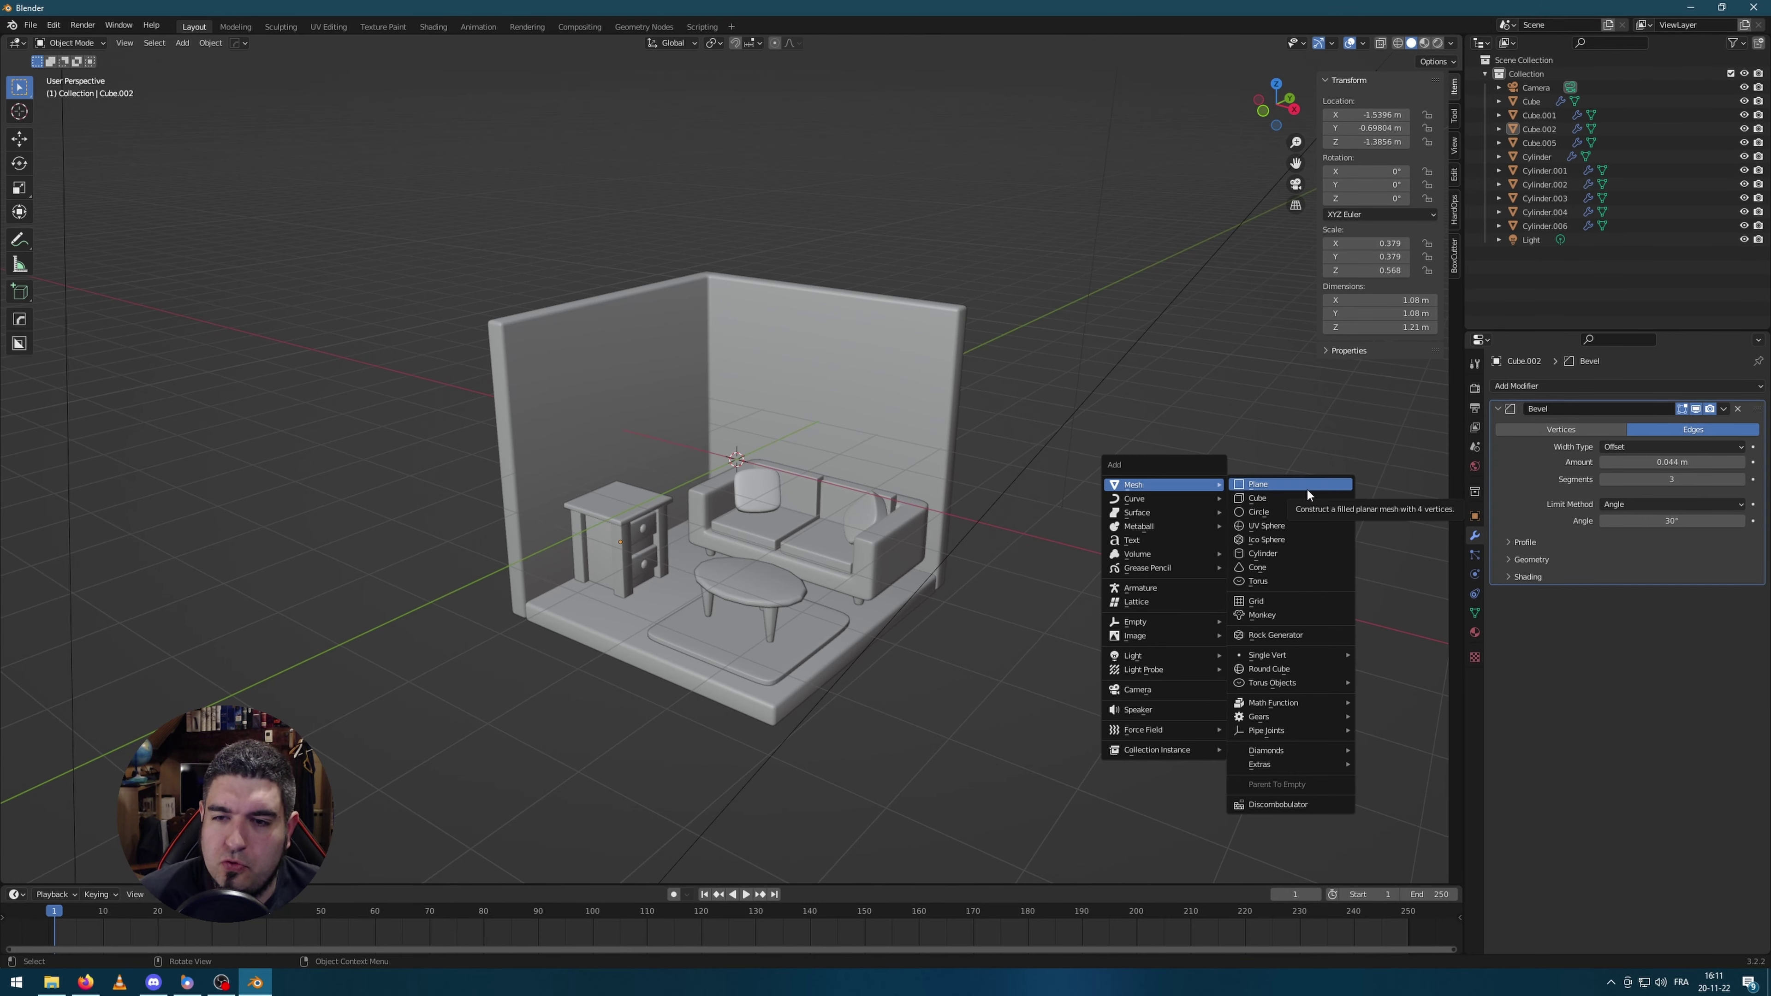
left_click(1290, 498)
scroll(956, 430, "down", 1)
key("KP_3")
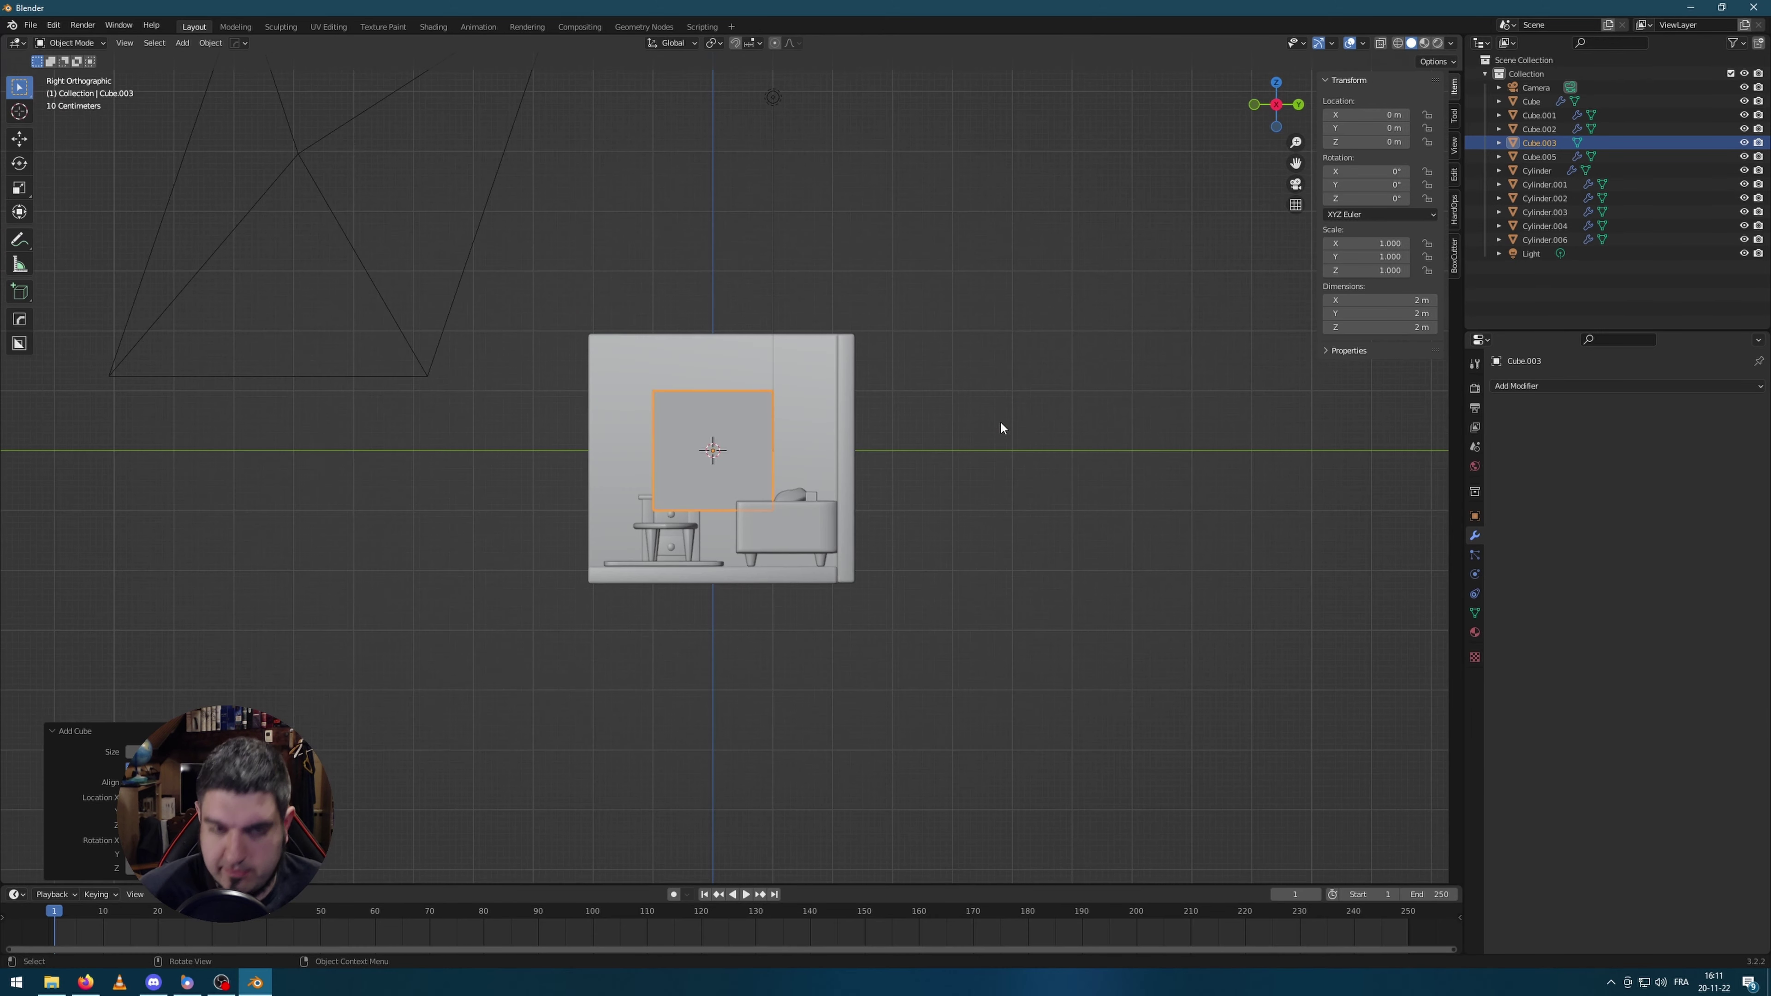
left_click_drag(744, 434, 763, 413)
key("s")
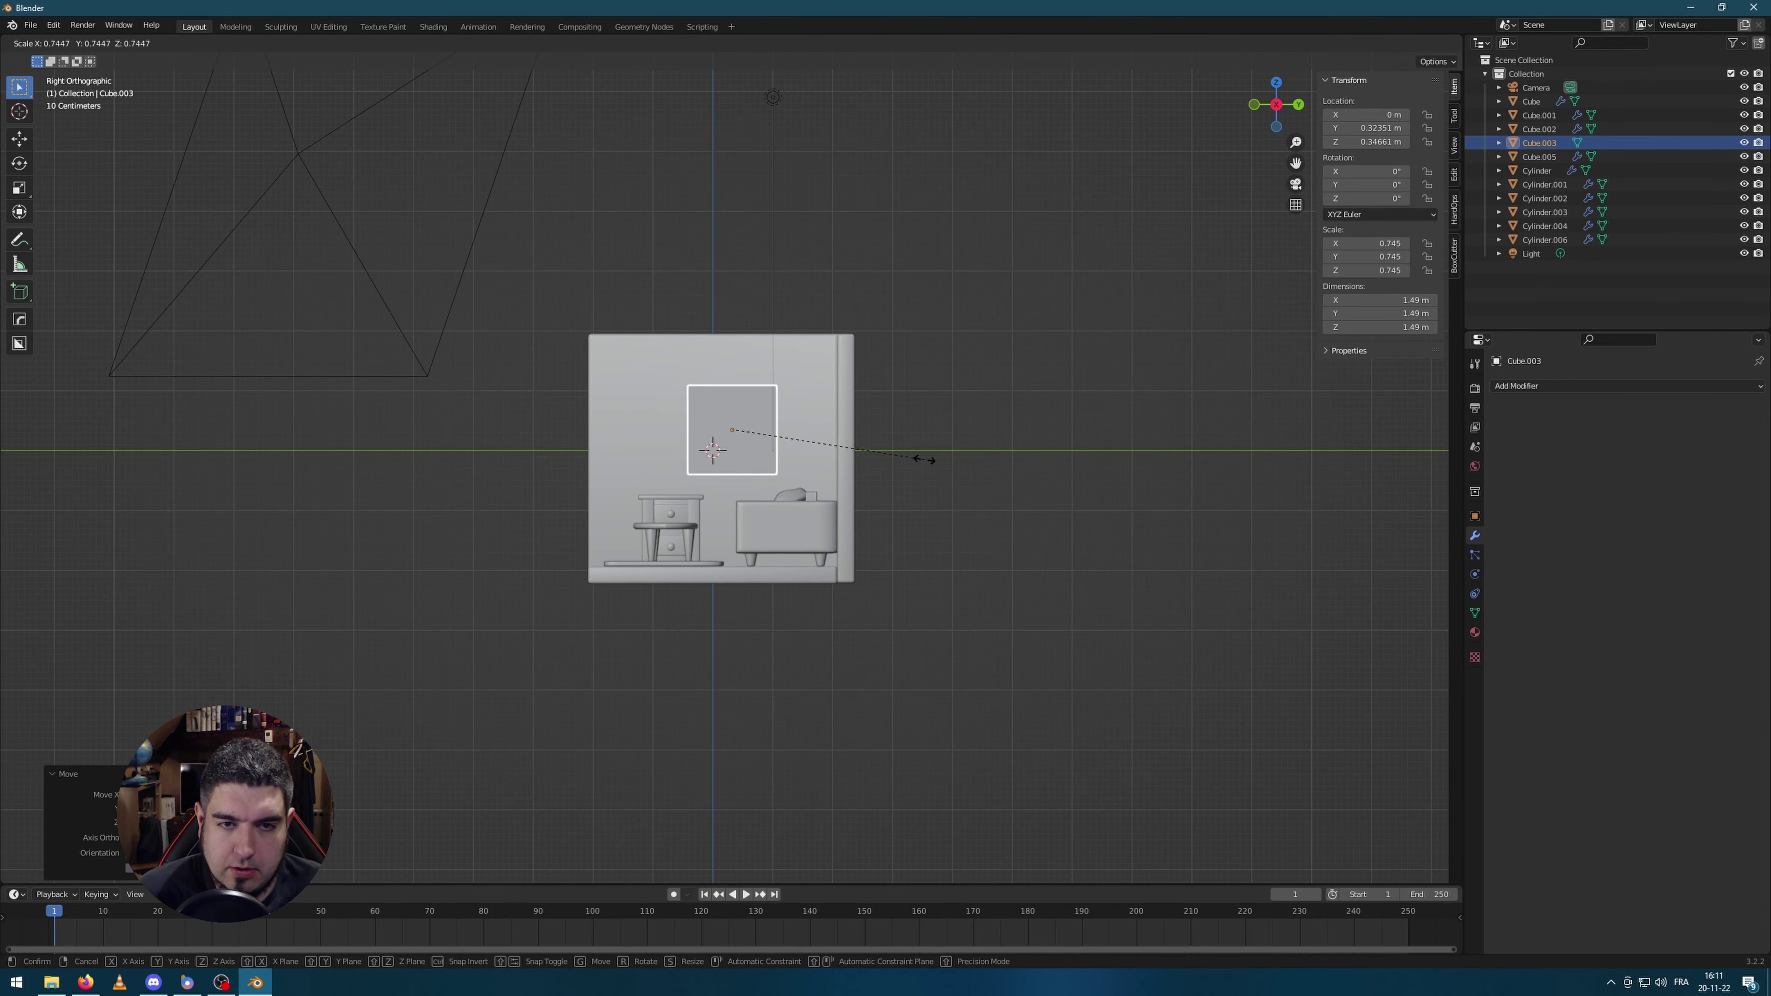
left_click(921, 455)
Step: Move the cube about 2.59 m along -X so it passes through the side wall above the cabinet
middle_click_drag(925, 465, 869, 421)
key("g")
key("x")
left_click(890, 494)
Step: Check that the Bool Tool add-on is enabled and subtract the cube from the room walls with a Difference boolean
scroll(868, 421, "up", 4)
left_click(901, 307, "shift")
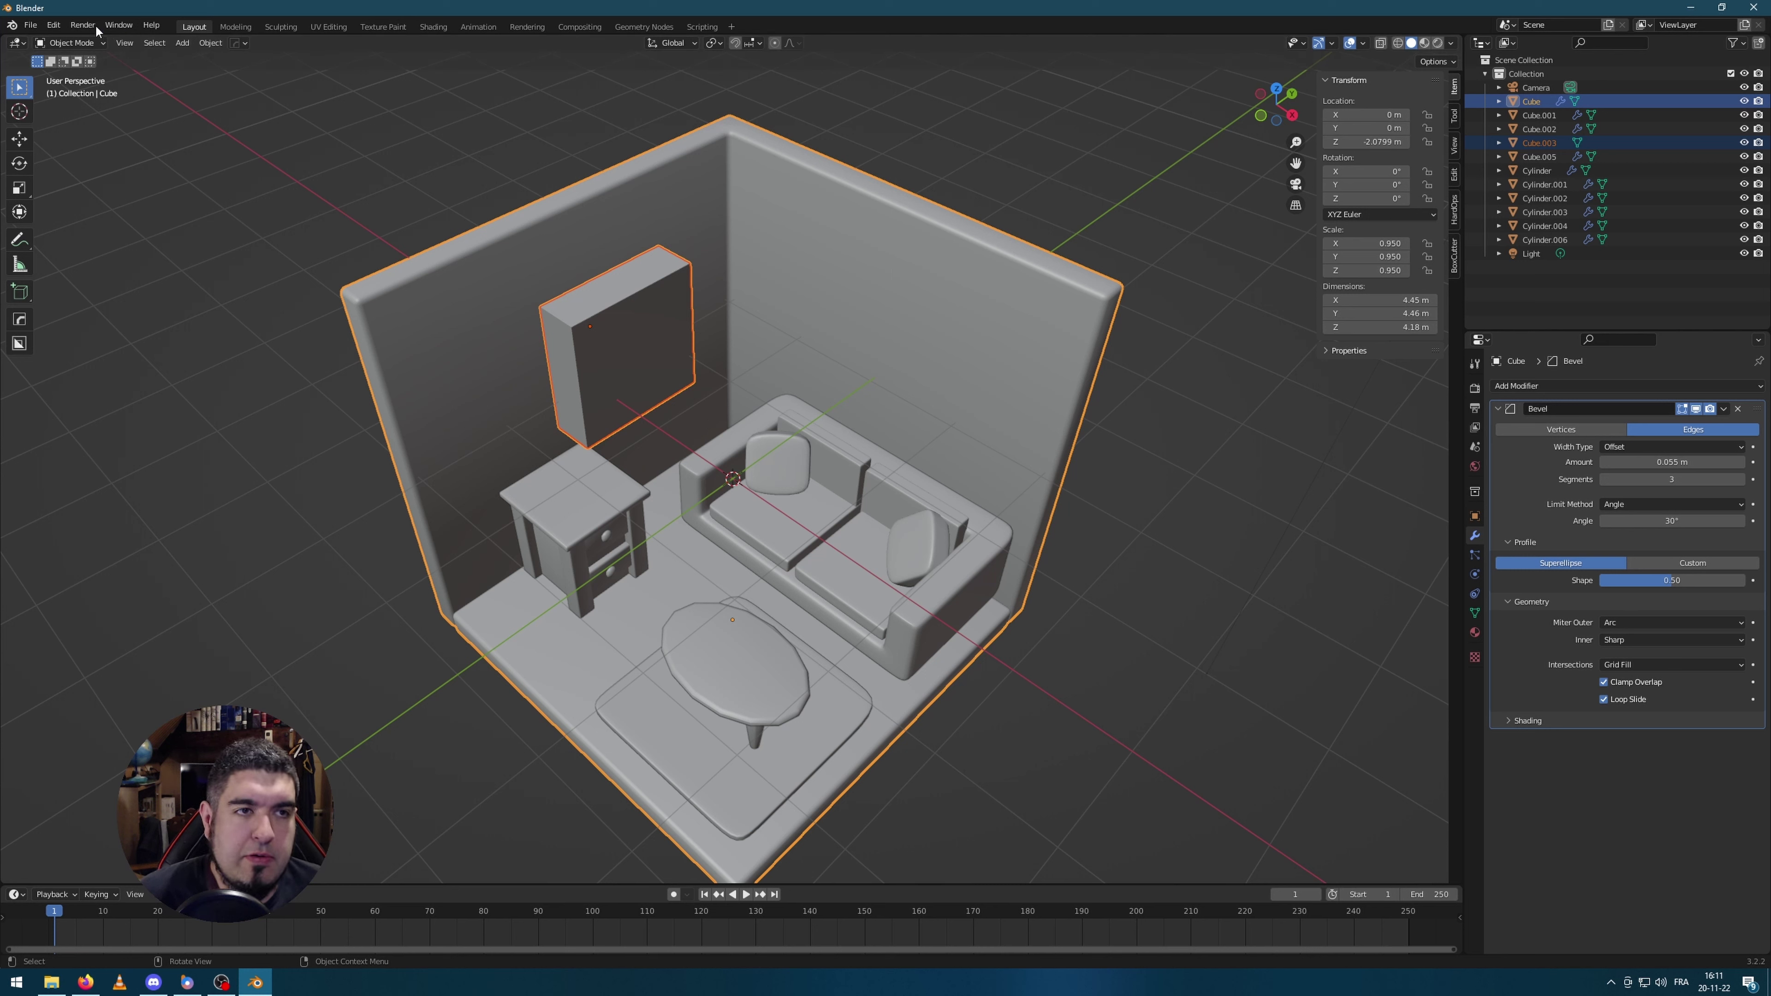
left_click(52, 26)
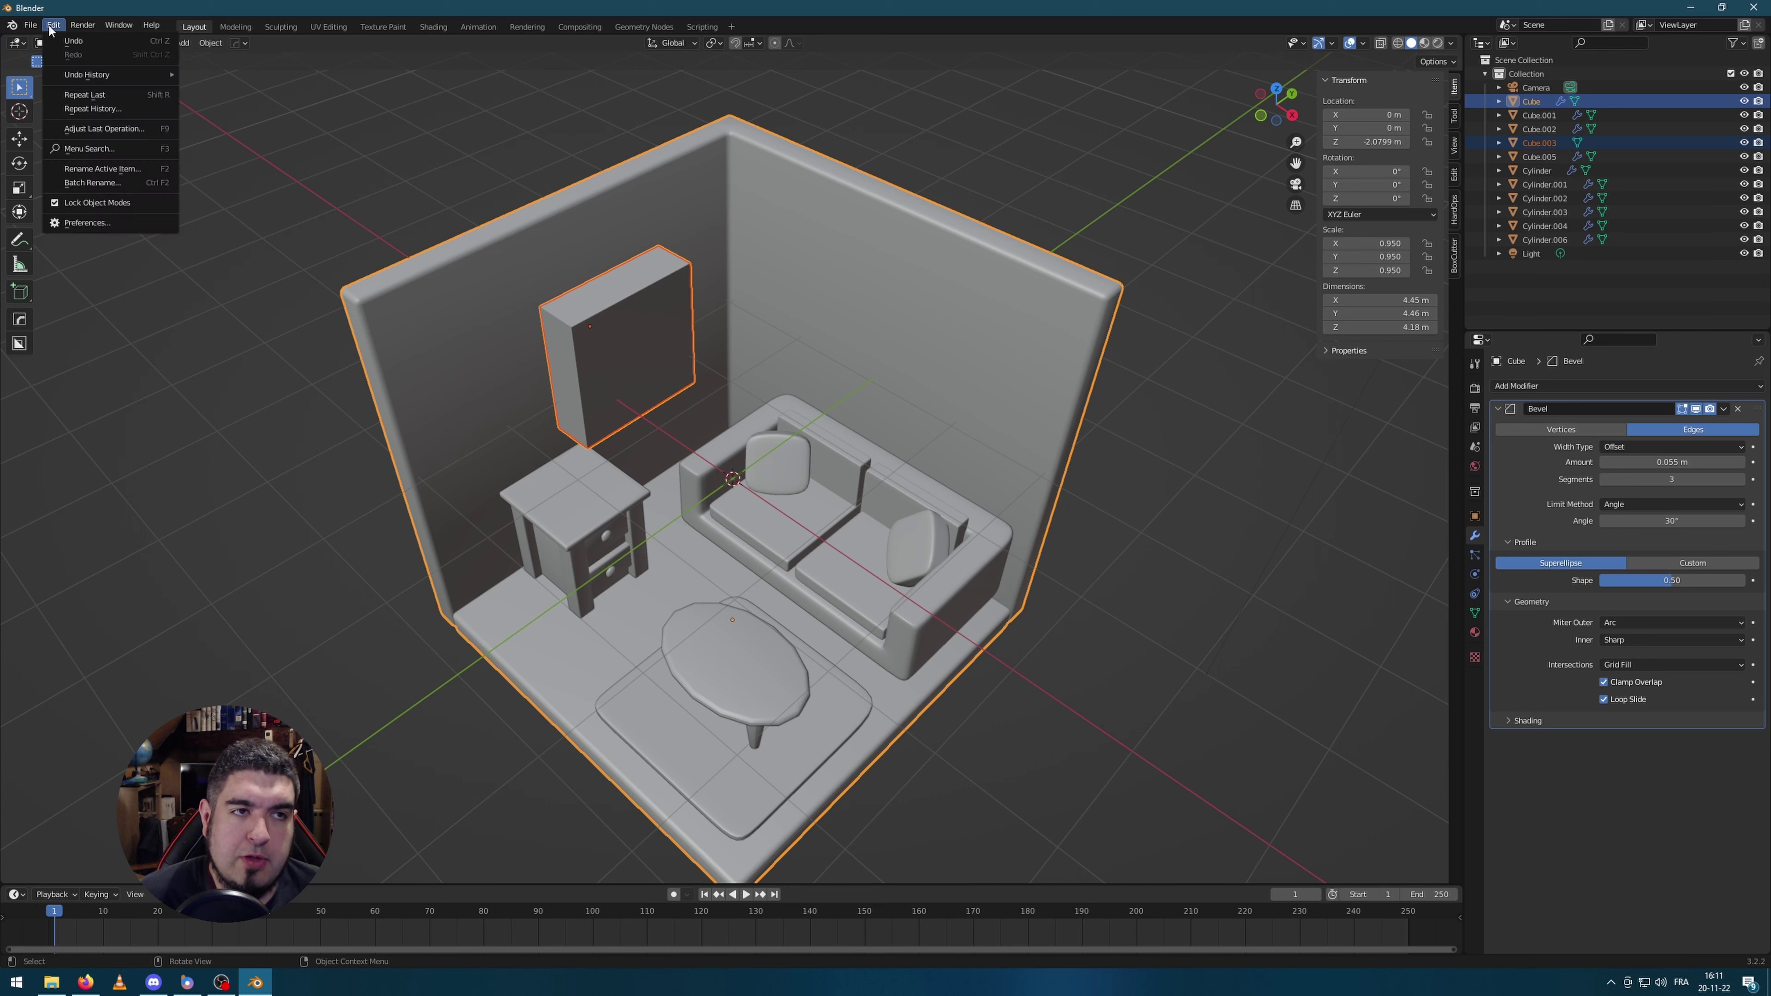
left_click(111, 224)
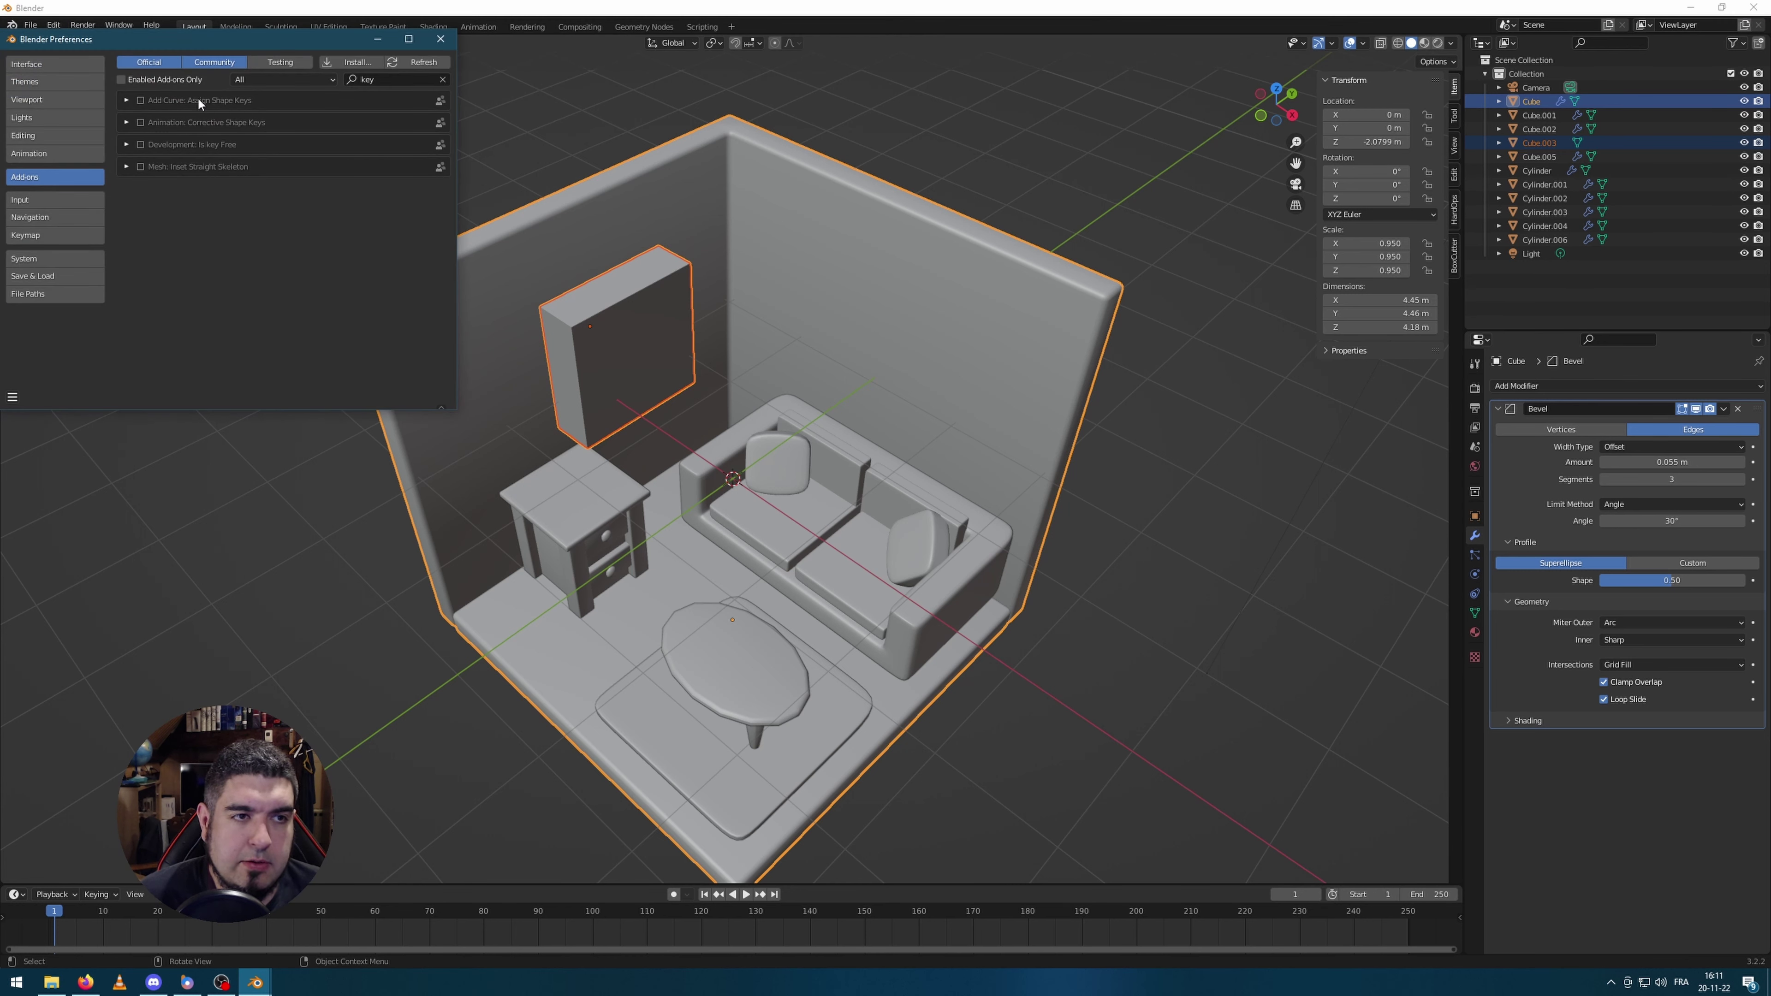
type("boo")
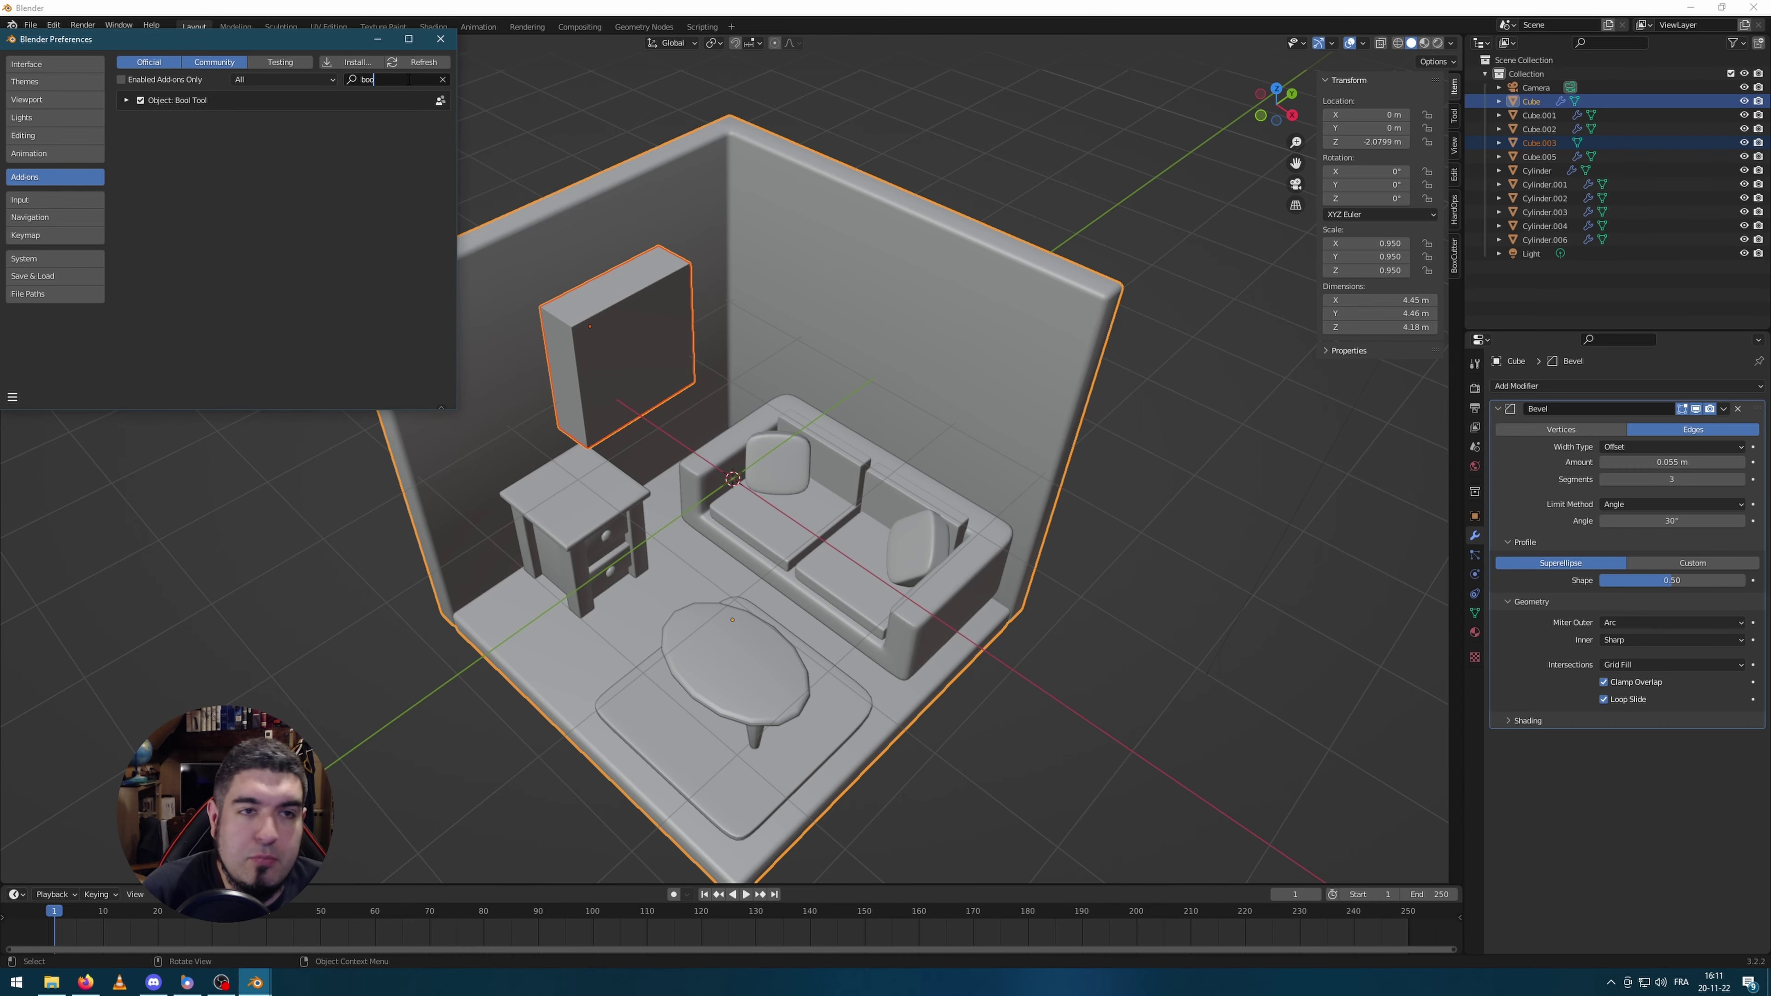
left_click(440, 38)
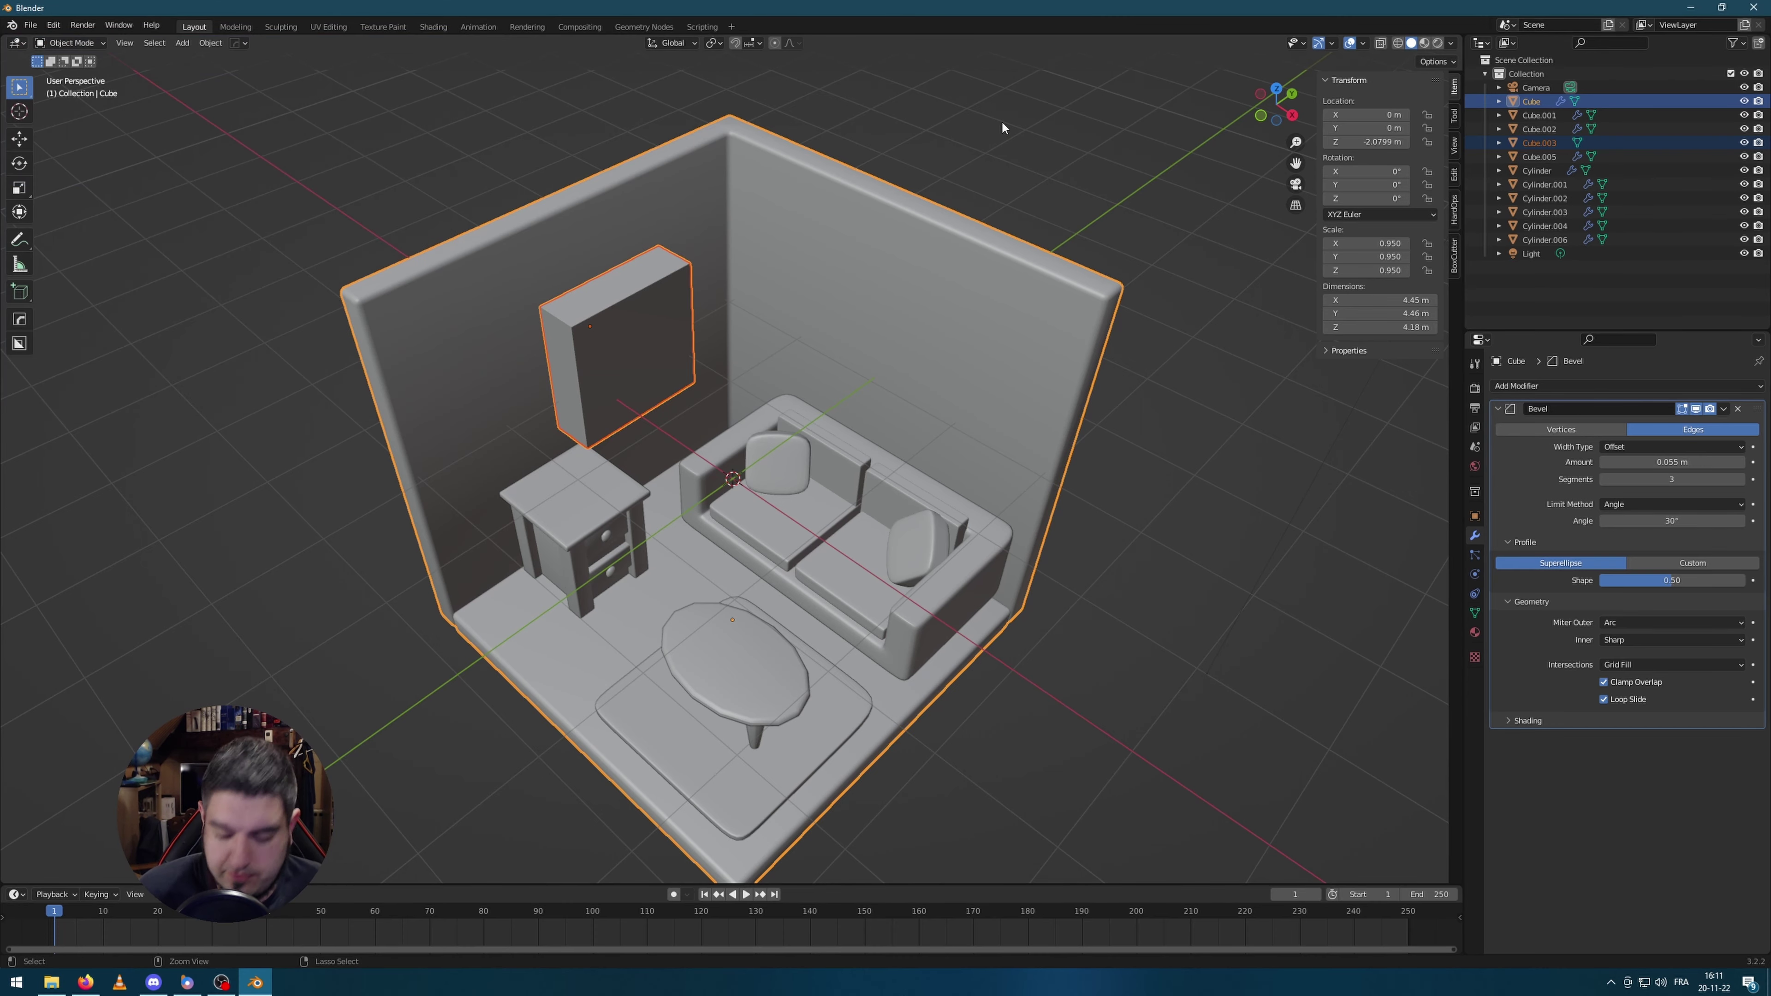
key("ctrl+KP_Subtract")
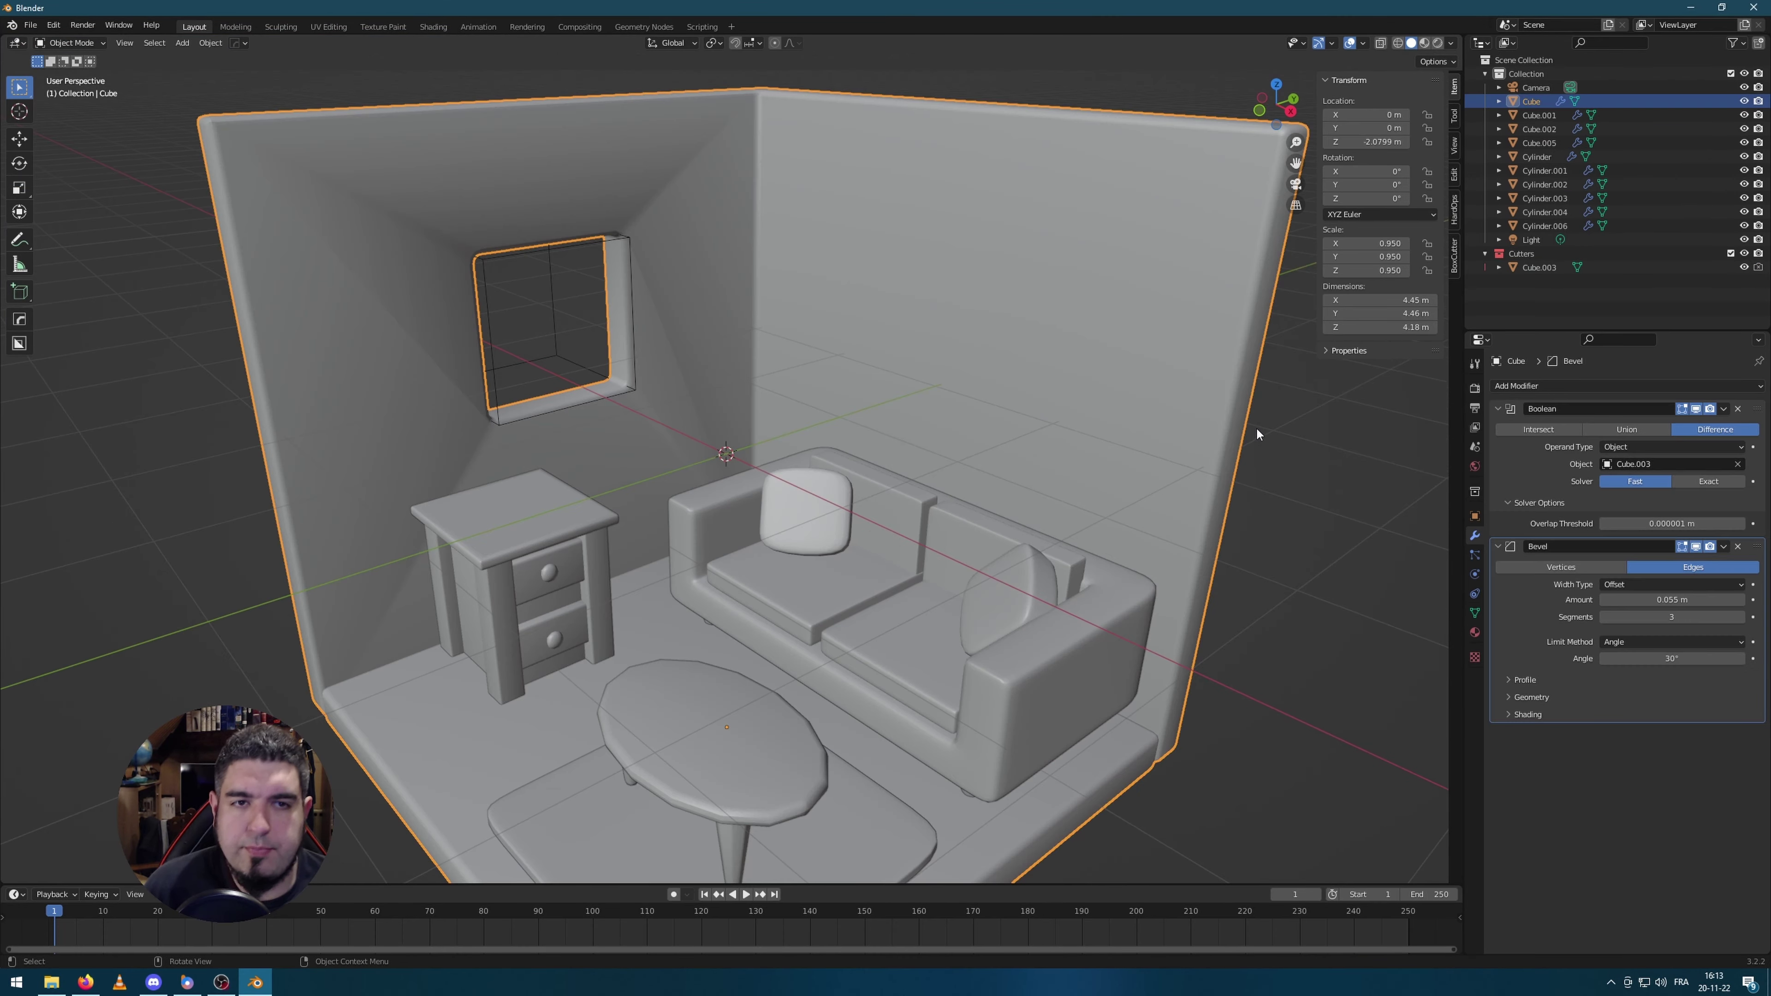
Step: Add a Weighted Normal modifier to the room, placed last in the stack after the Boolean and Bevel modifiers
mouse_move(781, 342)
middle_mouse_down()
mouse_move(791, 380)
mouse_move(806, 322)
mouse_move(779, 315)
middle_mouse_up()
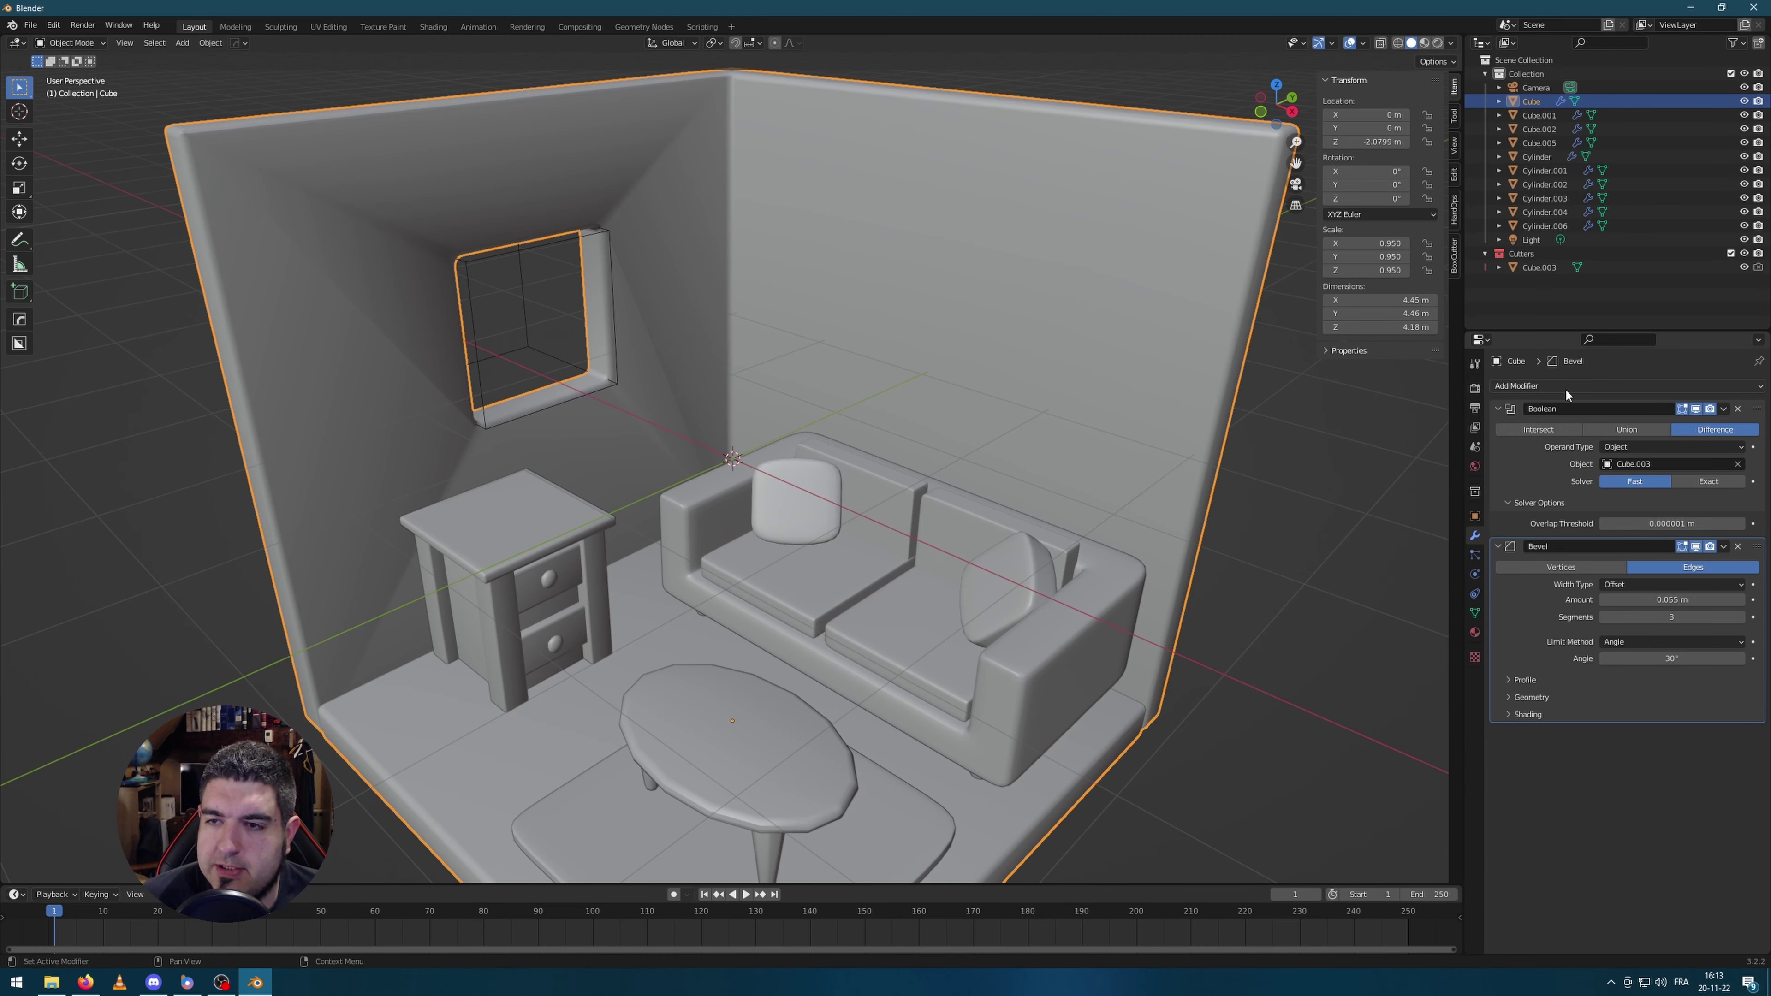
left_click(1475, 613)
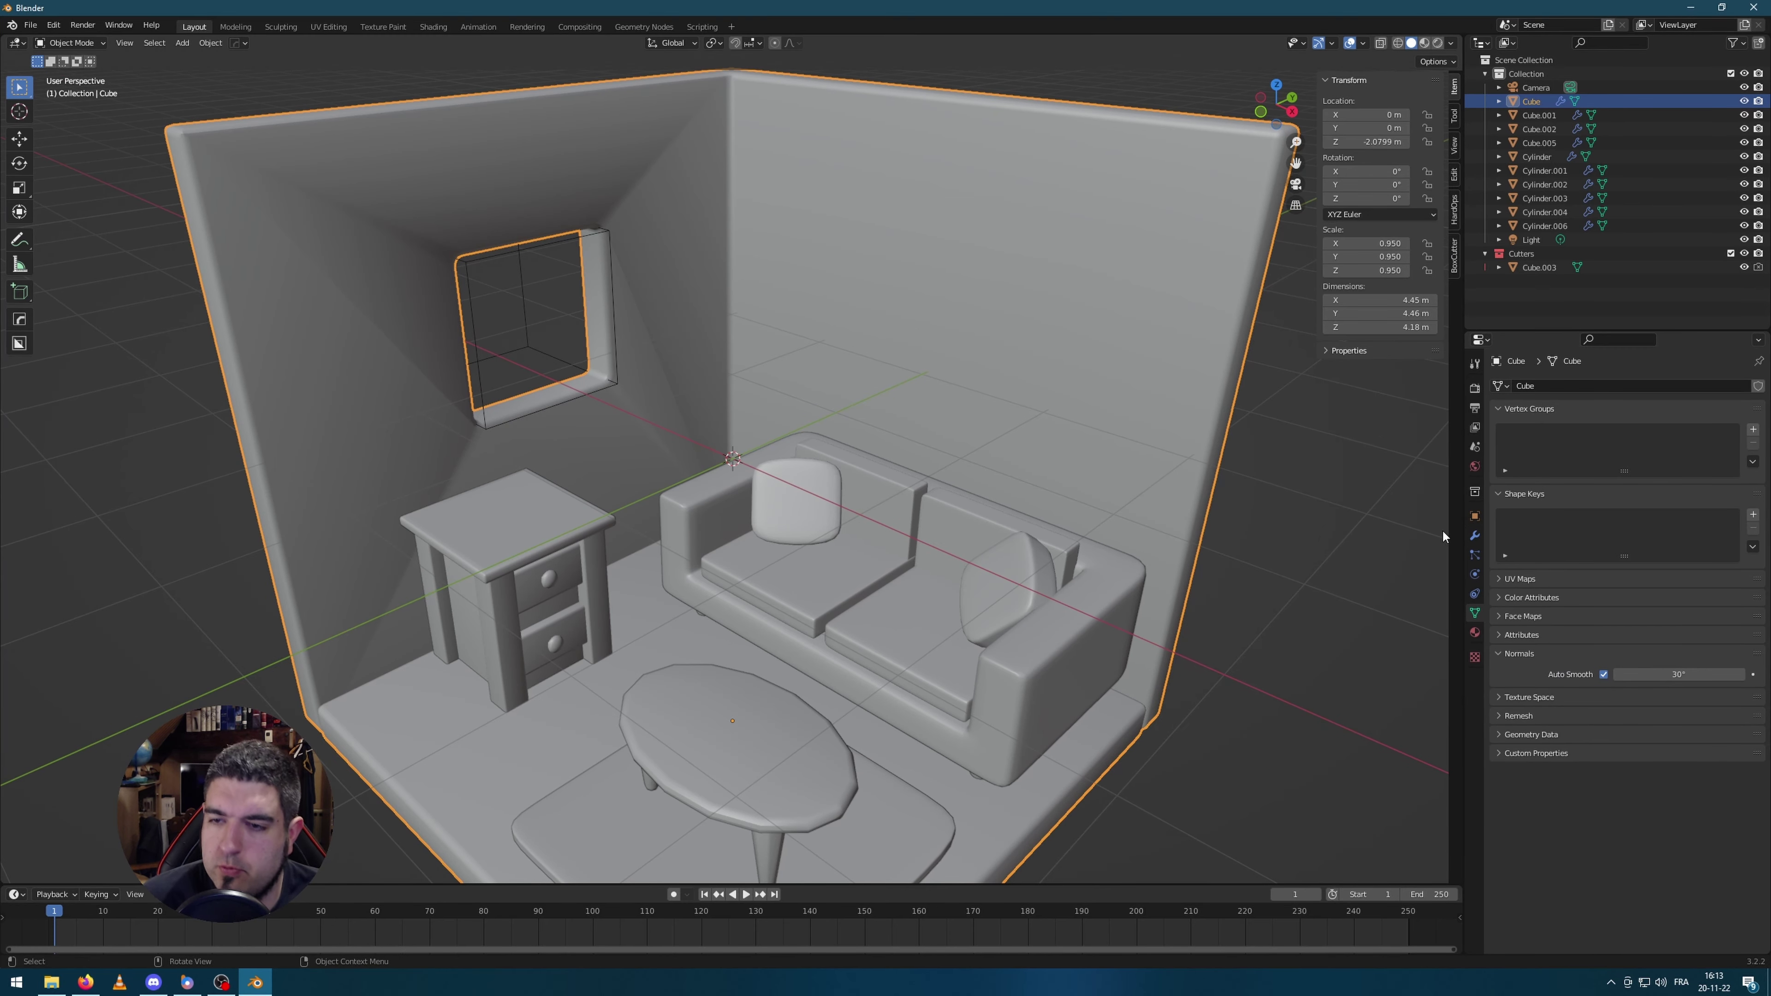
left_click(1475, 536)
left_click(1584, 388)
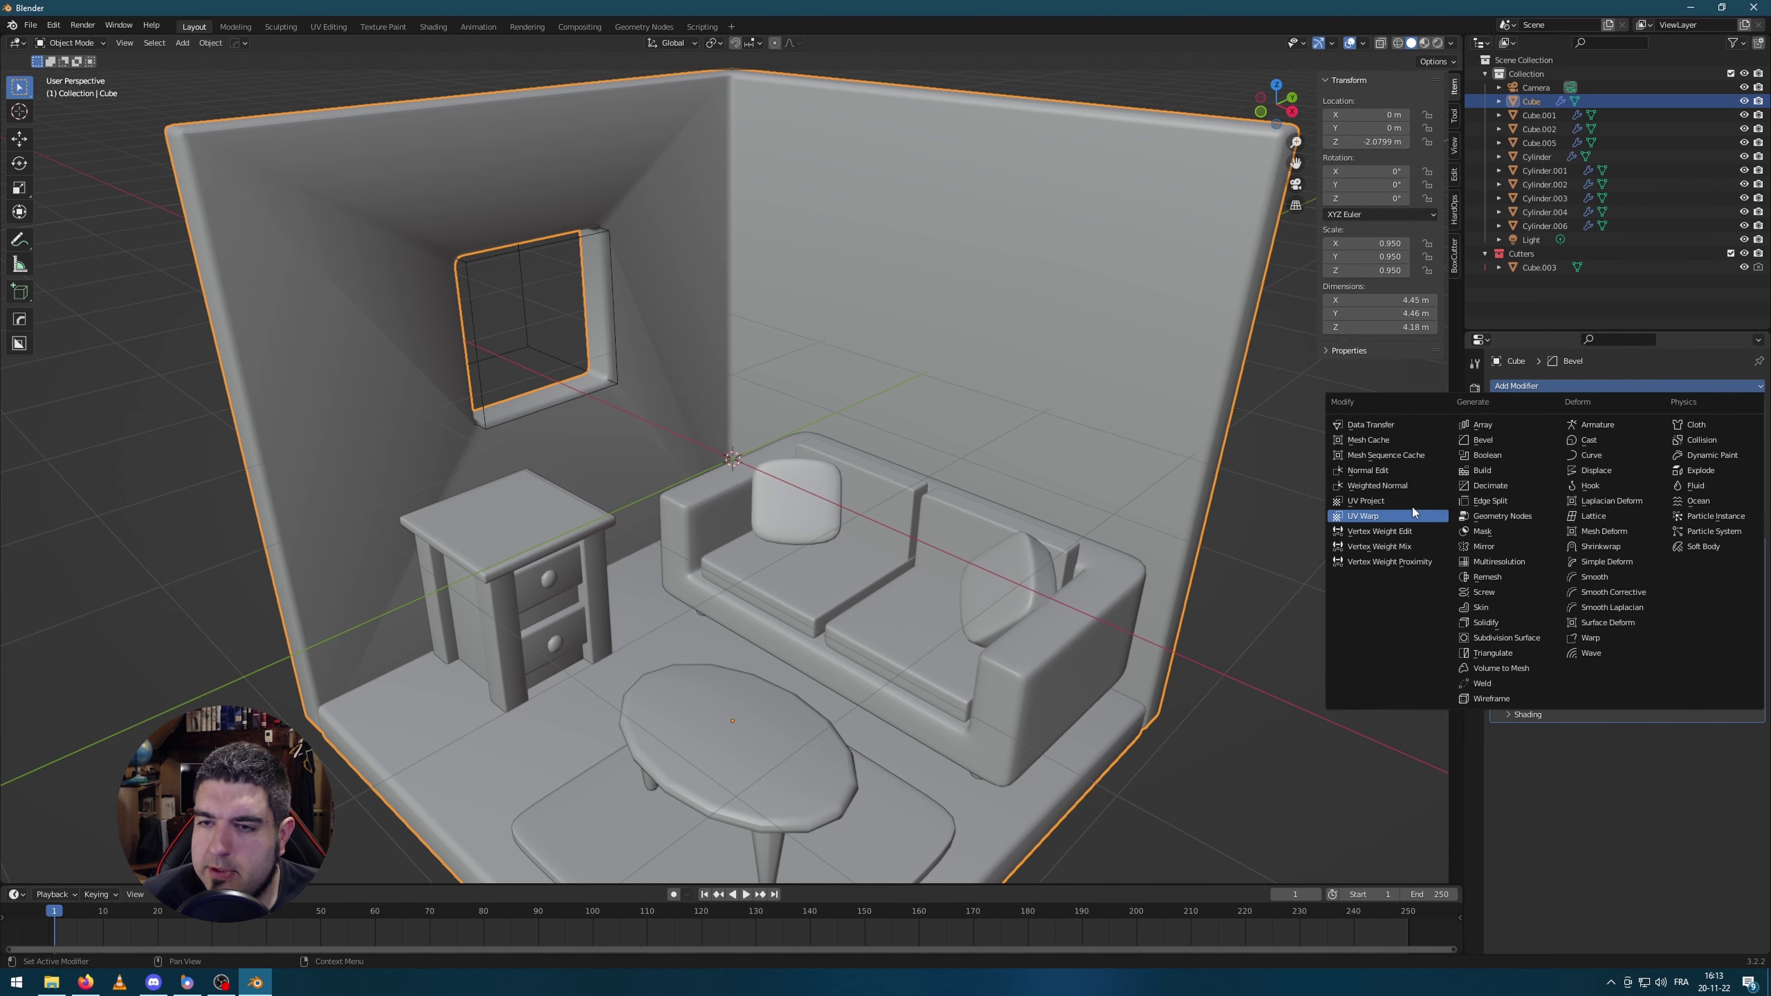
left_click(1388, 497)
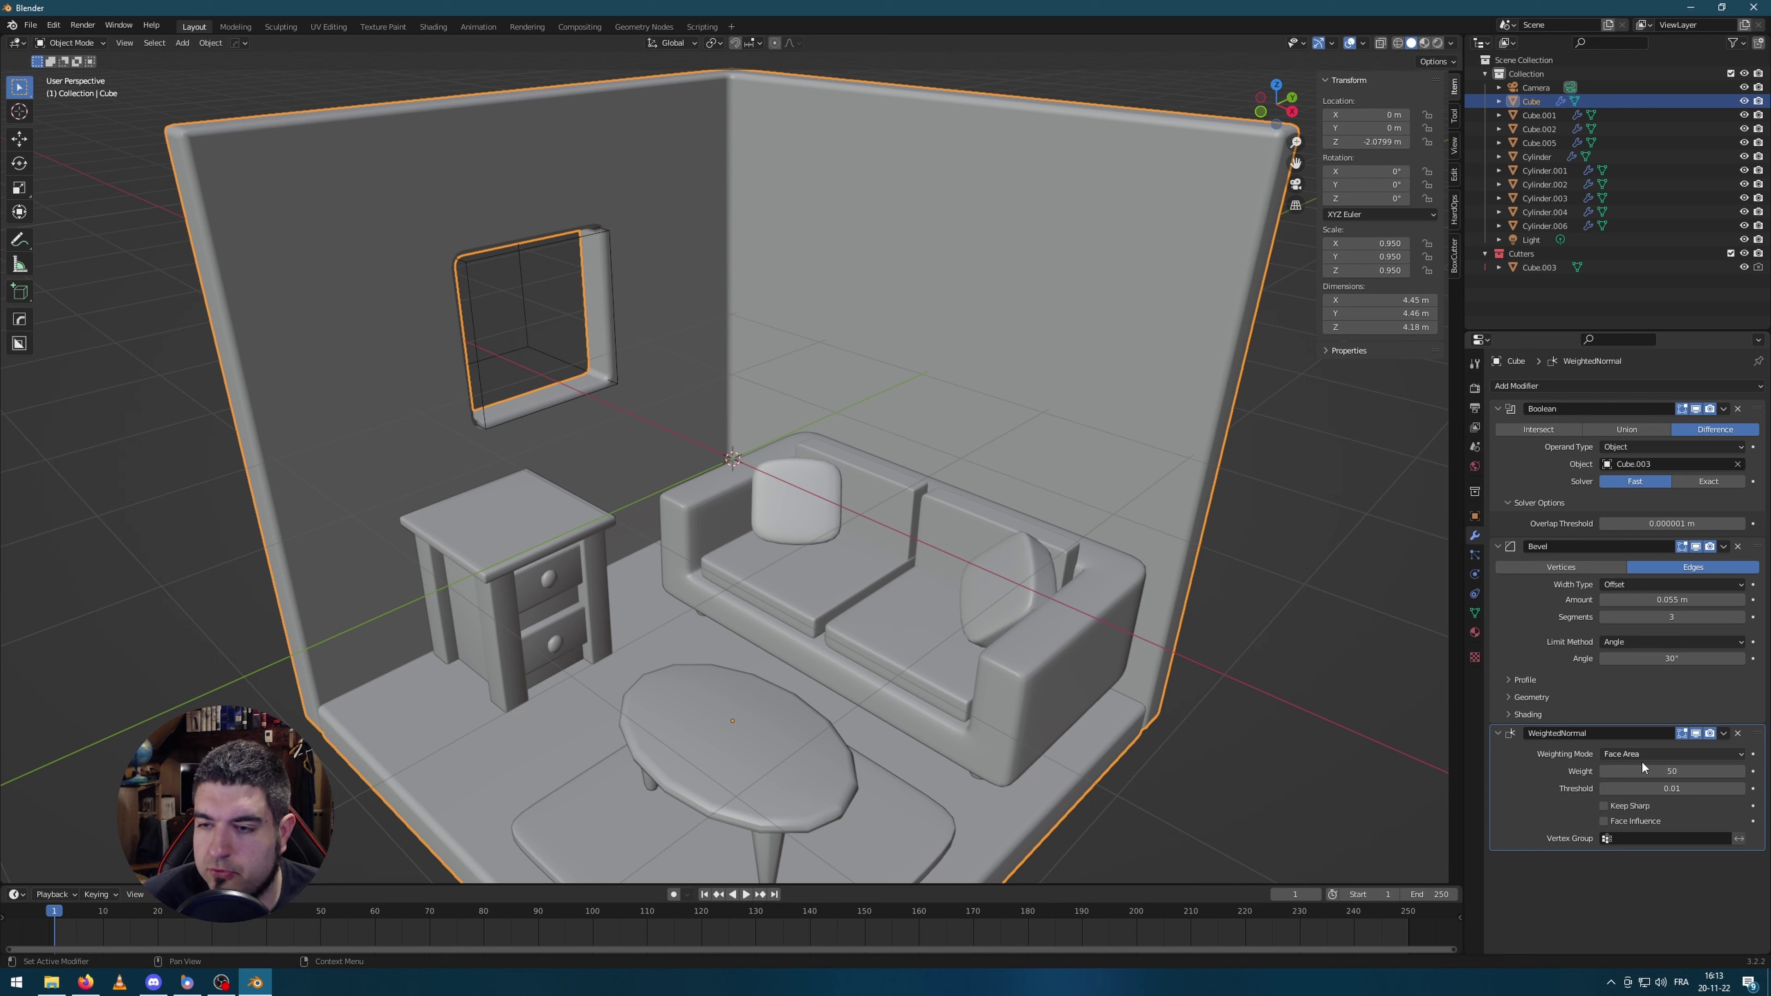
left_click(1738, 402)
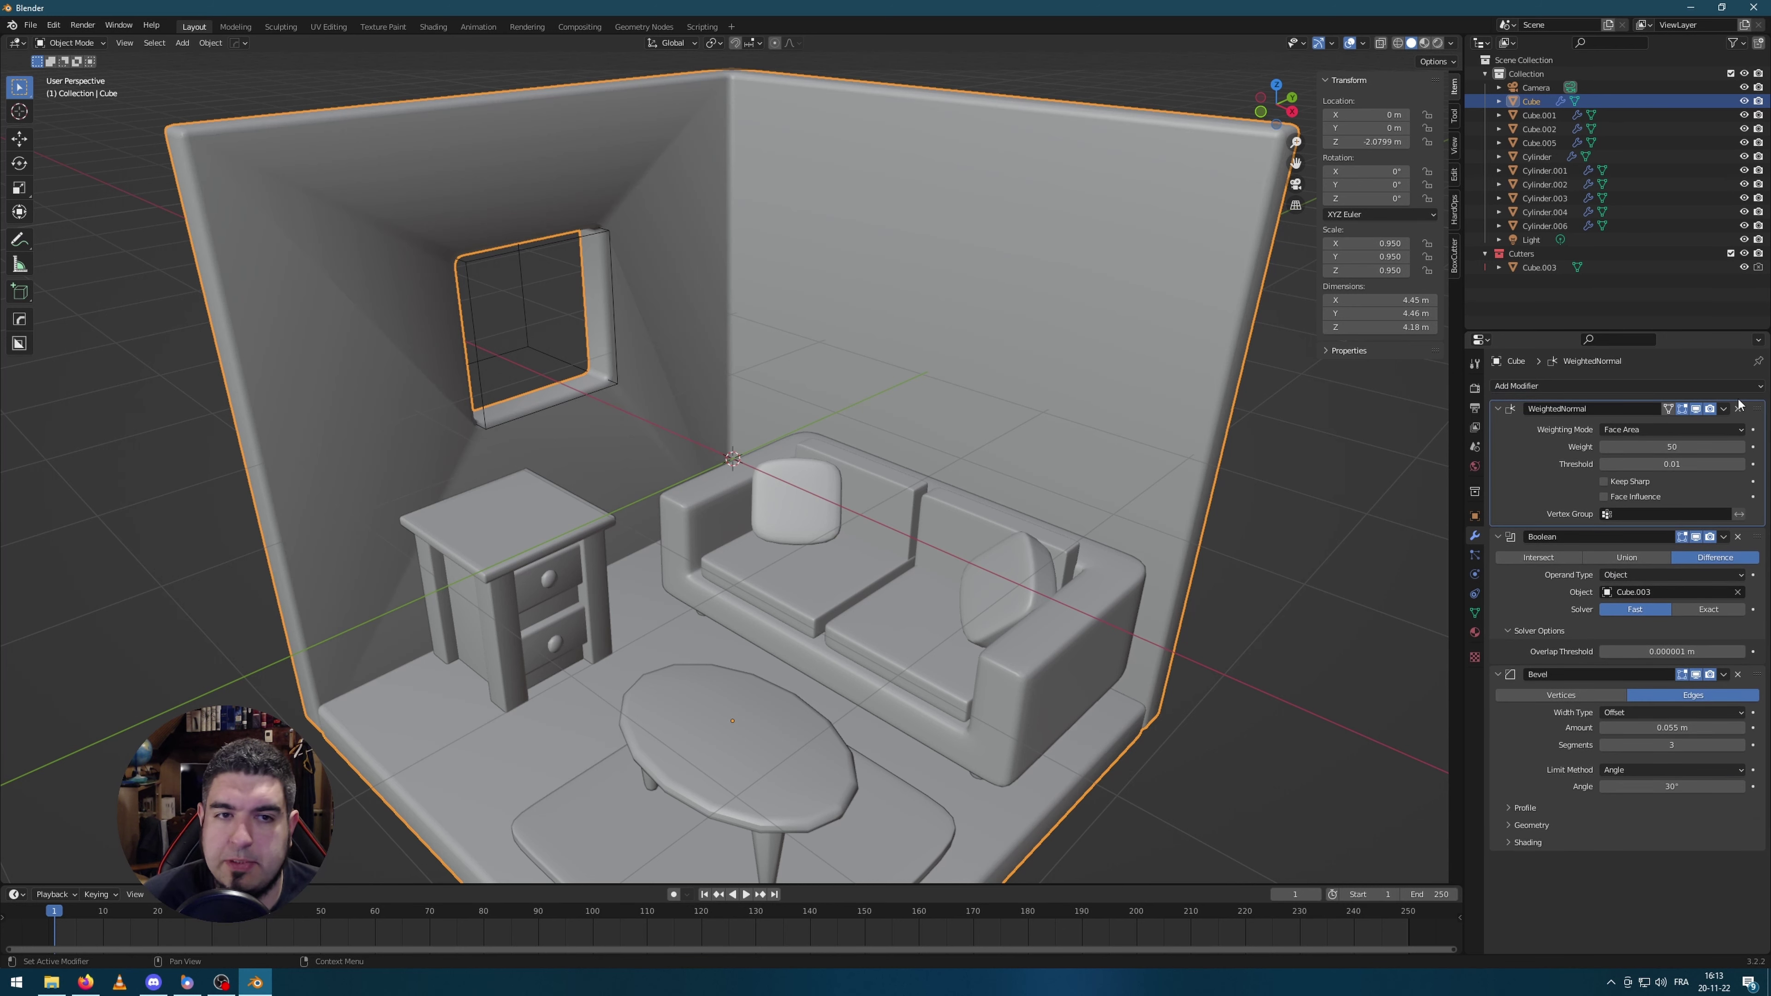
left_click_drag(1754, 411, 1757, 779)
scroll(1263, 623, "down", 1)
left_click(1263, 623)
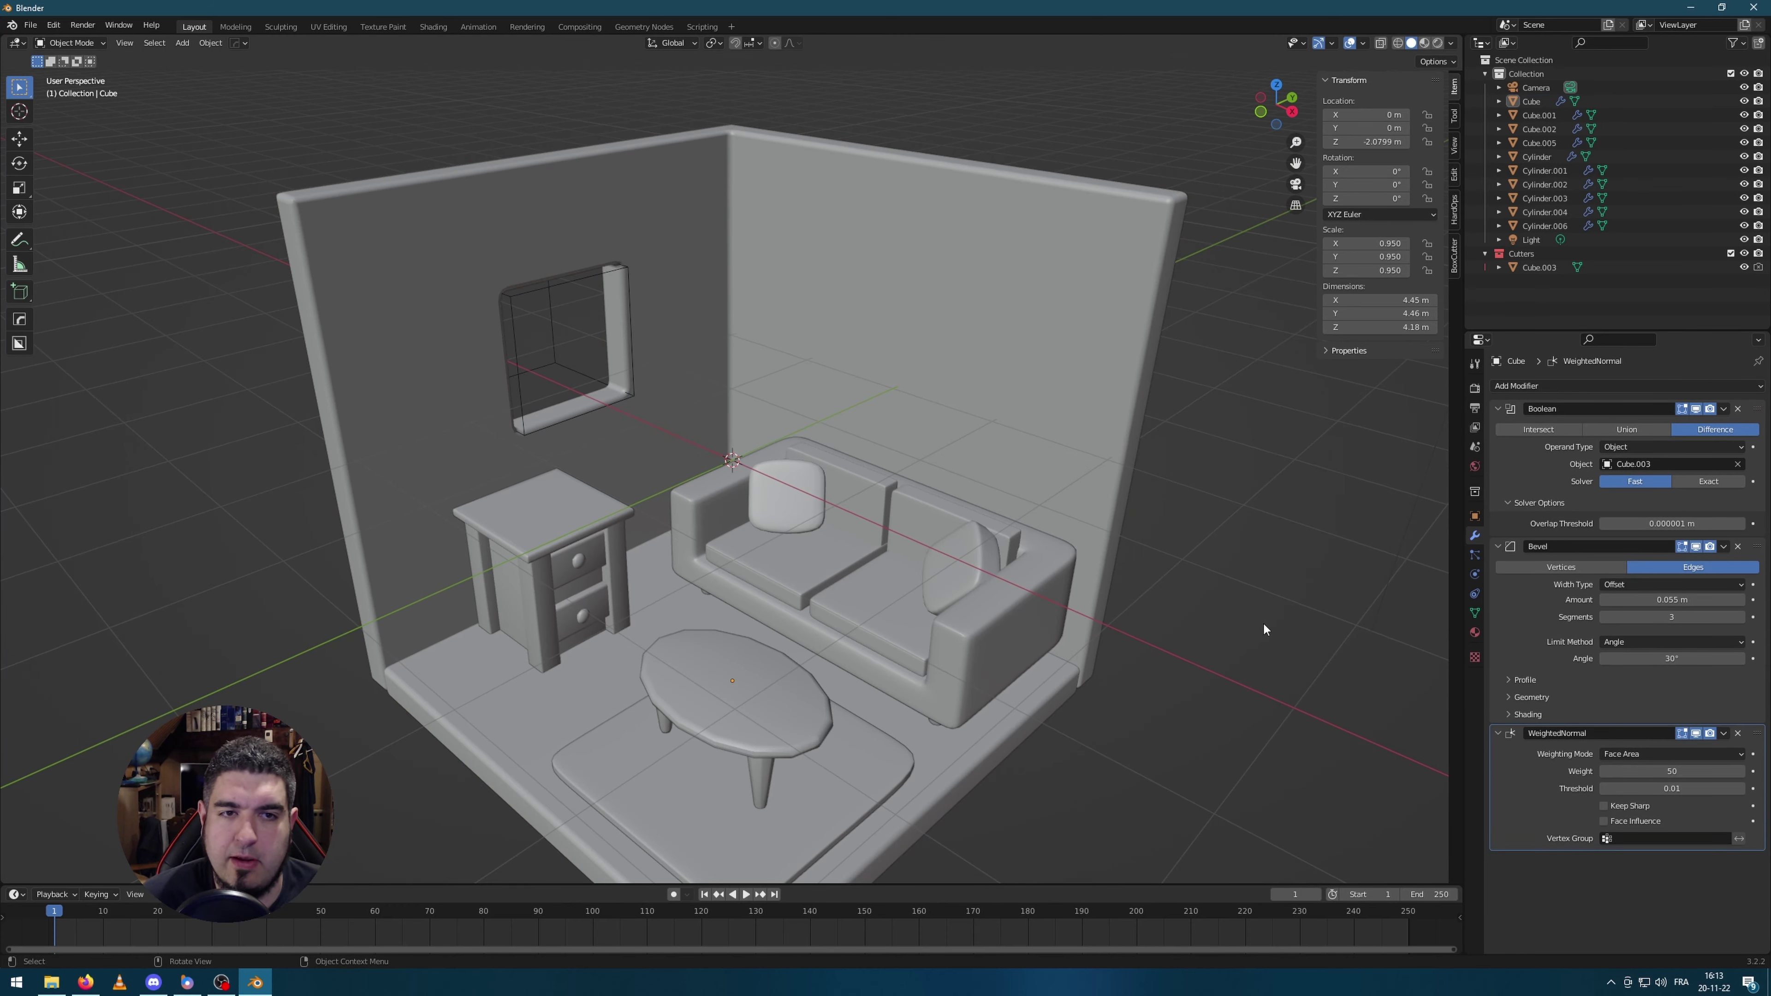
Step: Scale the window cutter cube to about 0.724 and move it about 0.3 m along Y and 0.14 m up
middle_click_drag(1263, 622, 1197, 513)
left_click(745, 330)
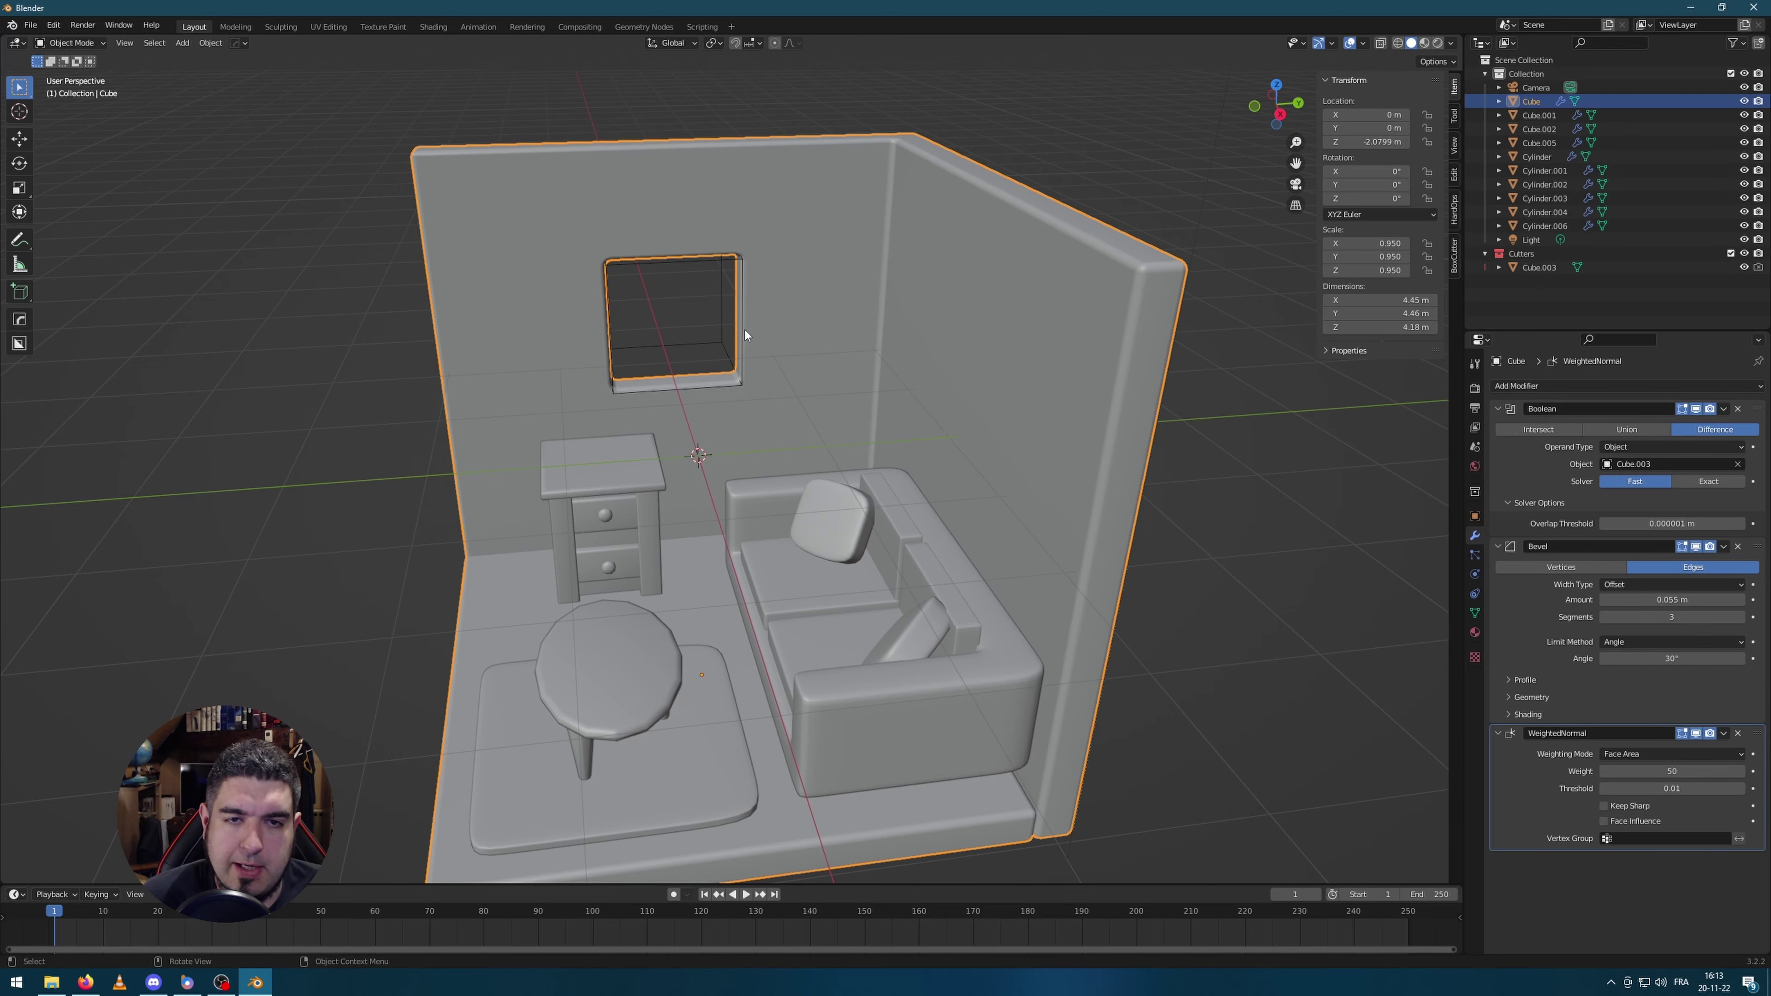
left_click(742, 373)
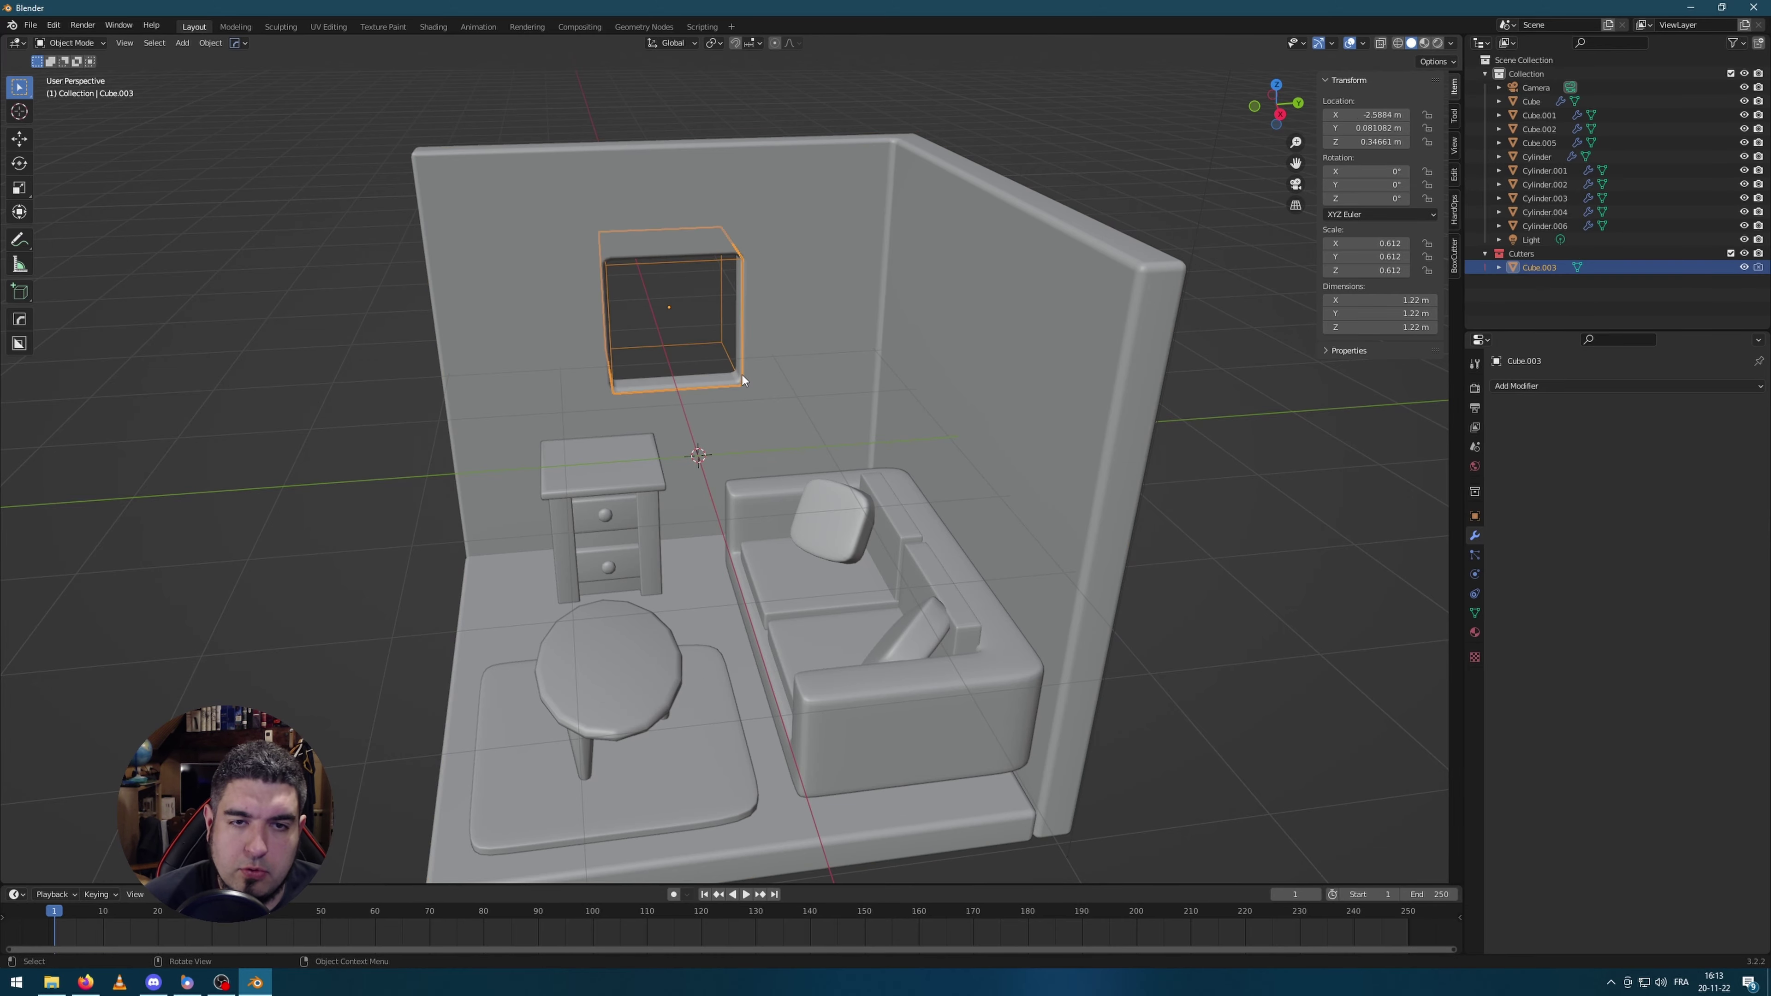
key("KP_Decimal")
middle_click_drag(779, 452, 898, 476)
key("s")
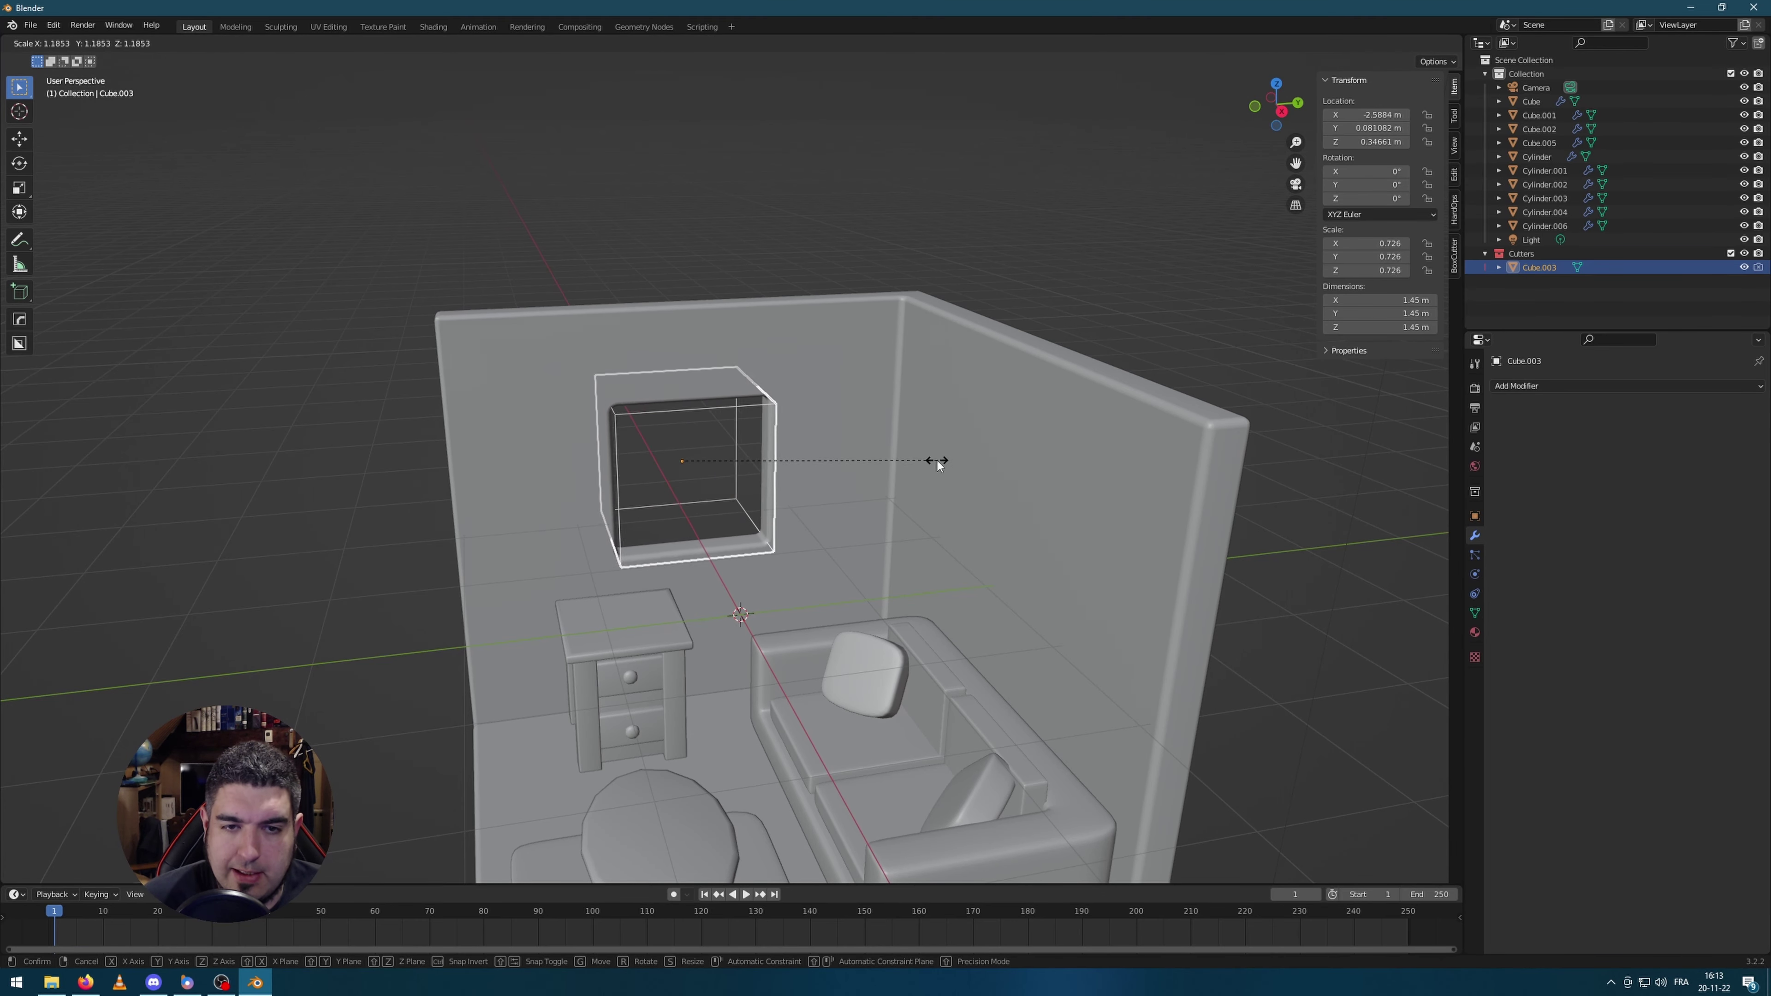
left_click(934, 455)
key("g")
key("KP_3")
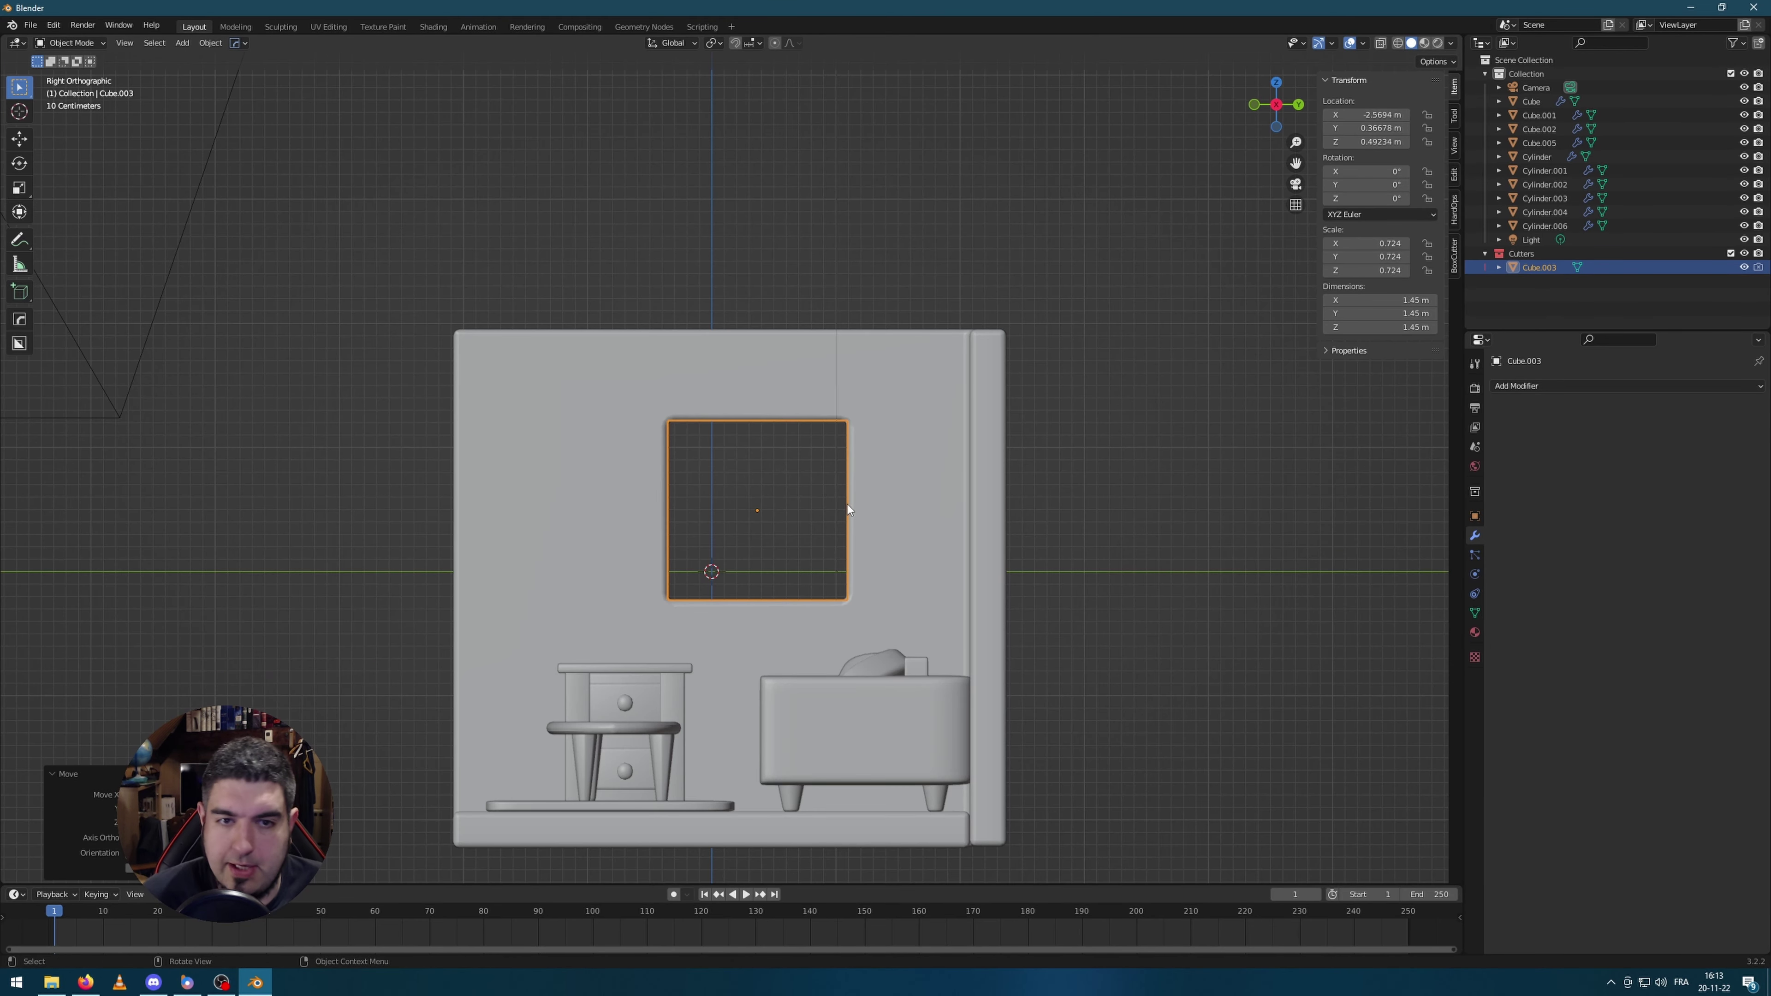
left_click(863, 503)
Step: Scale the window cutter cube up to about 0.807 to enlarge the opening in the side wall
middle_click_drag(863, 504, 716, 463)
left_click(876, 351)
middle_click_drag(876, 351, 1073, 386)
scroll(1073, 386, "down", 4)
scroll(1094, 377, "up", 4)
scroll(1093, 377, "up", 2)
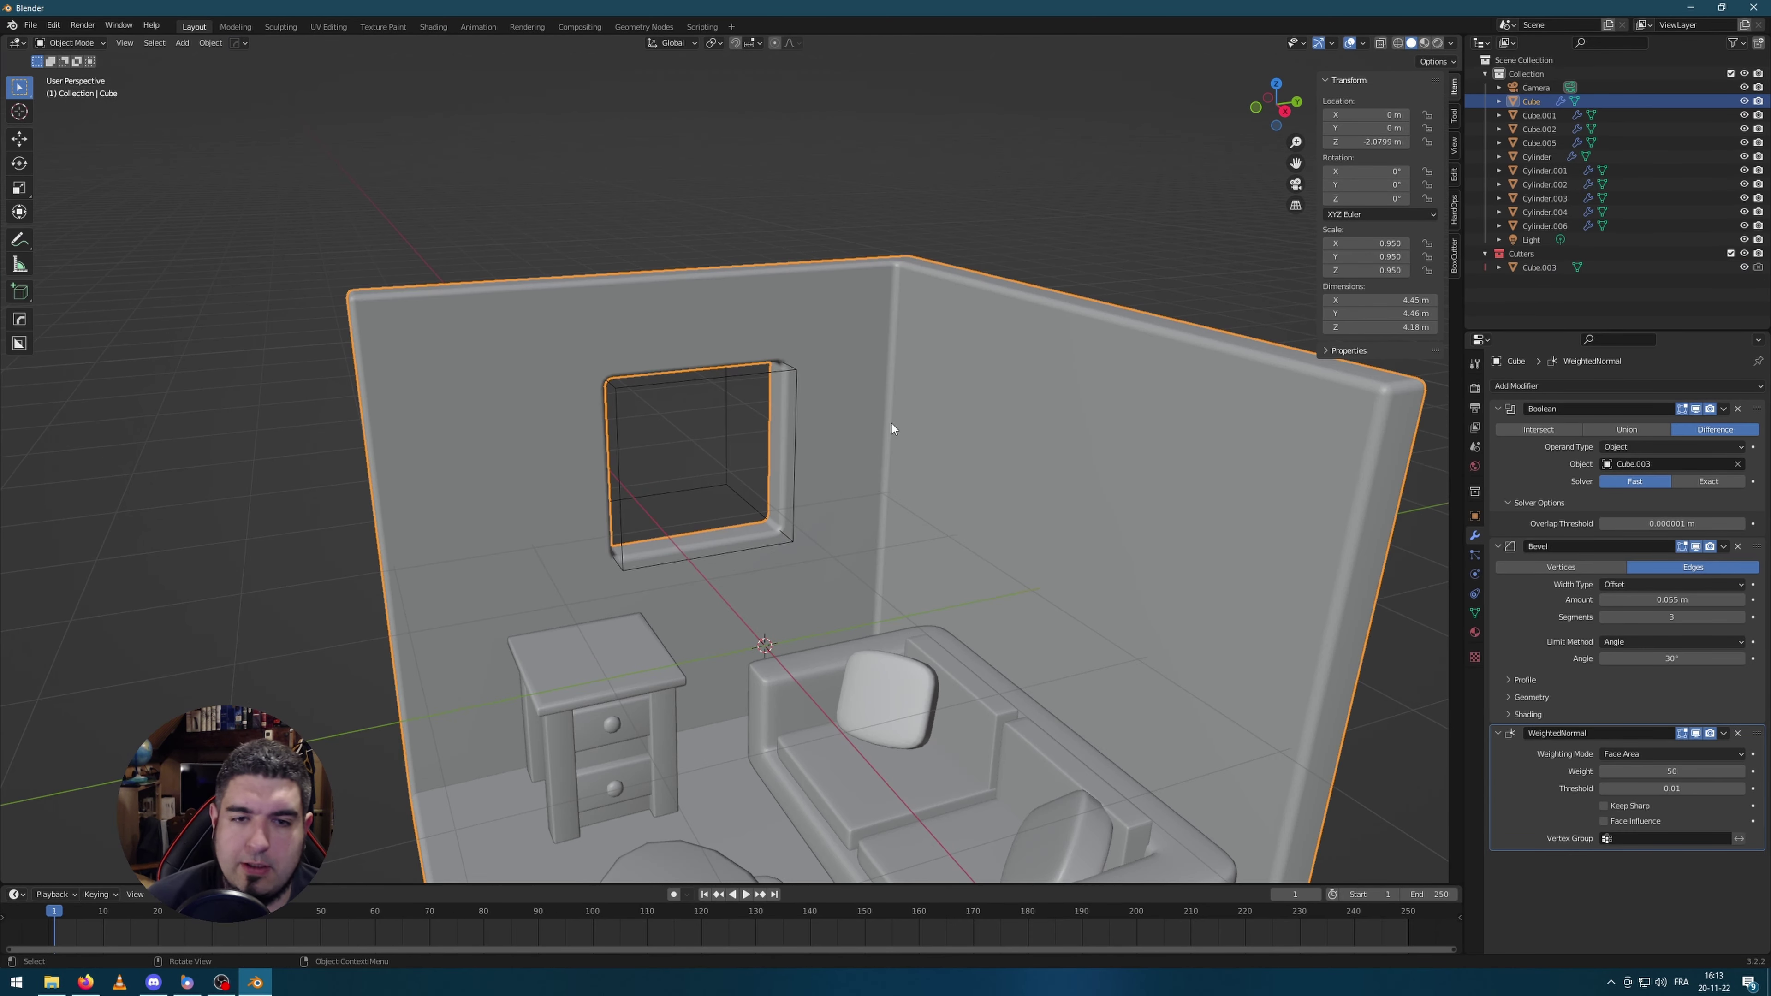
scroll(760, 484, "up", 3)
middle_click_drag(761, 484, 742, 485)
scroll(747, 484, "down", 3)
left_click(776, 519)
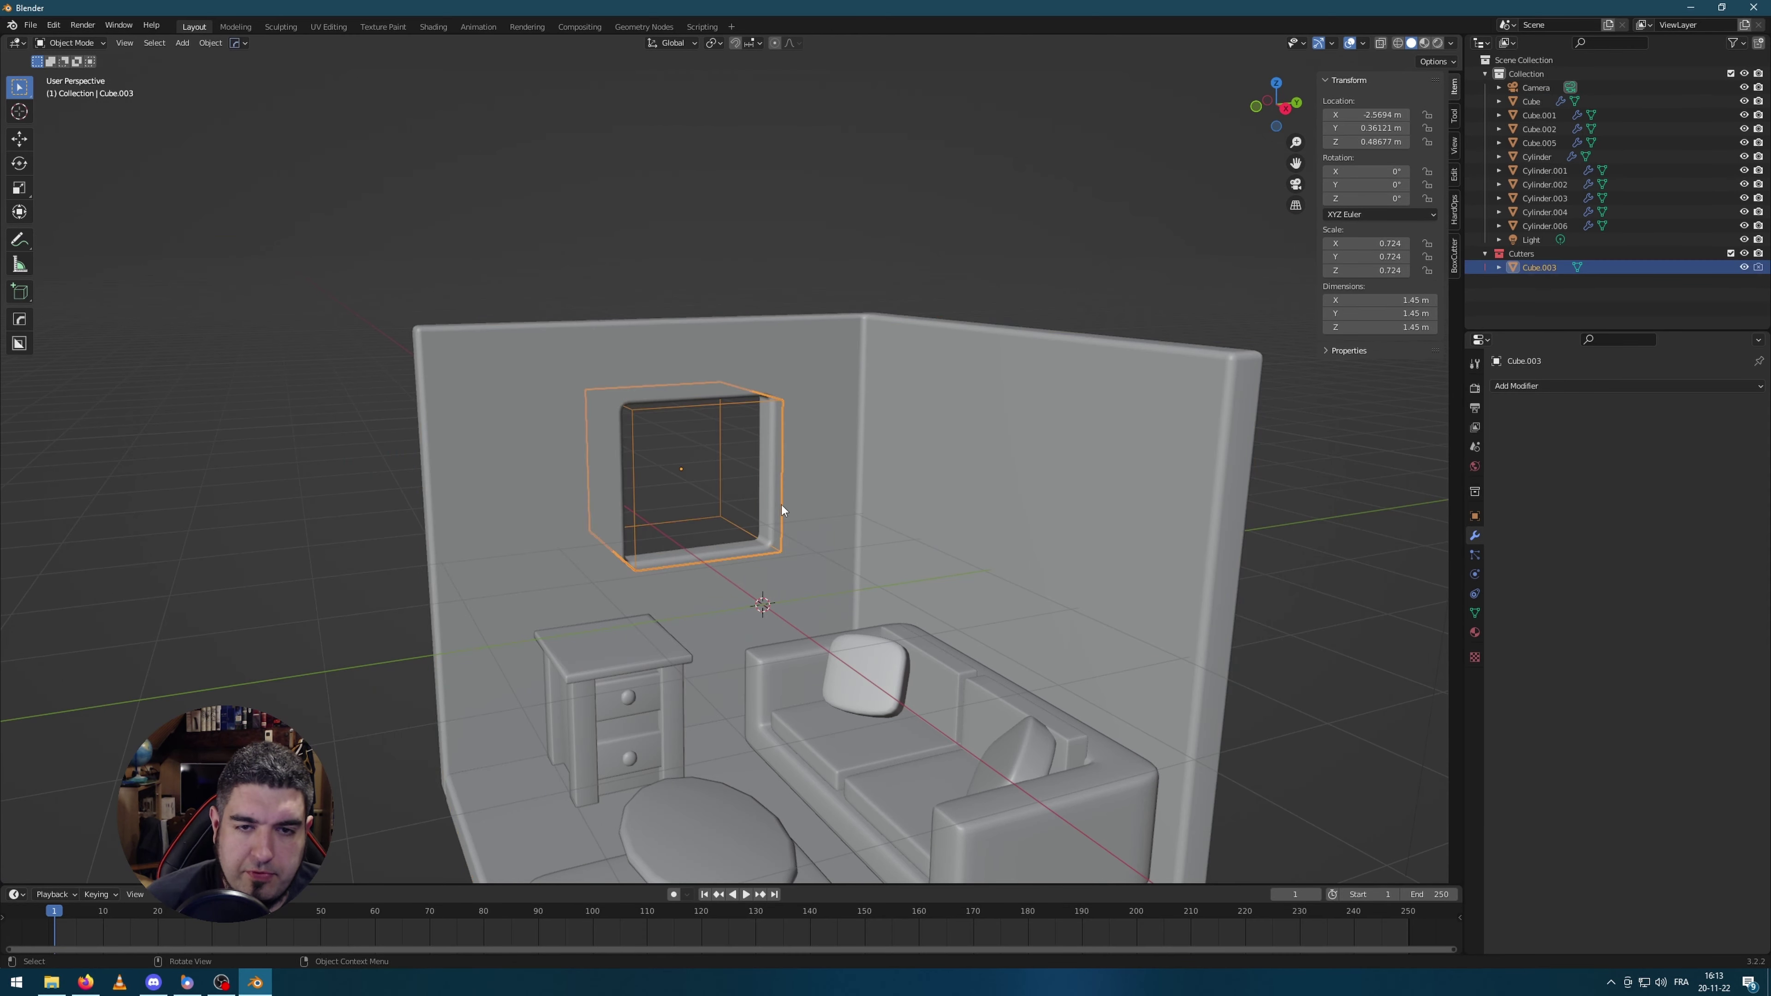
key("s")
left_click(817, 485)
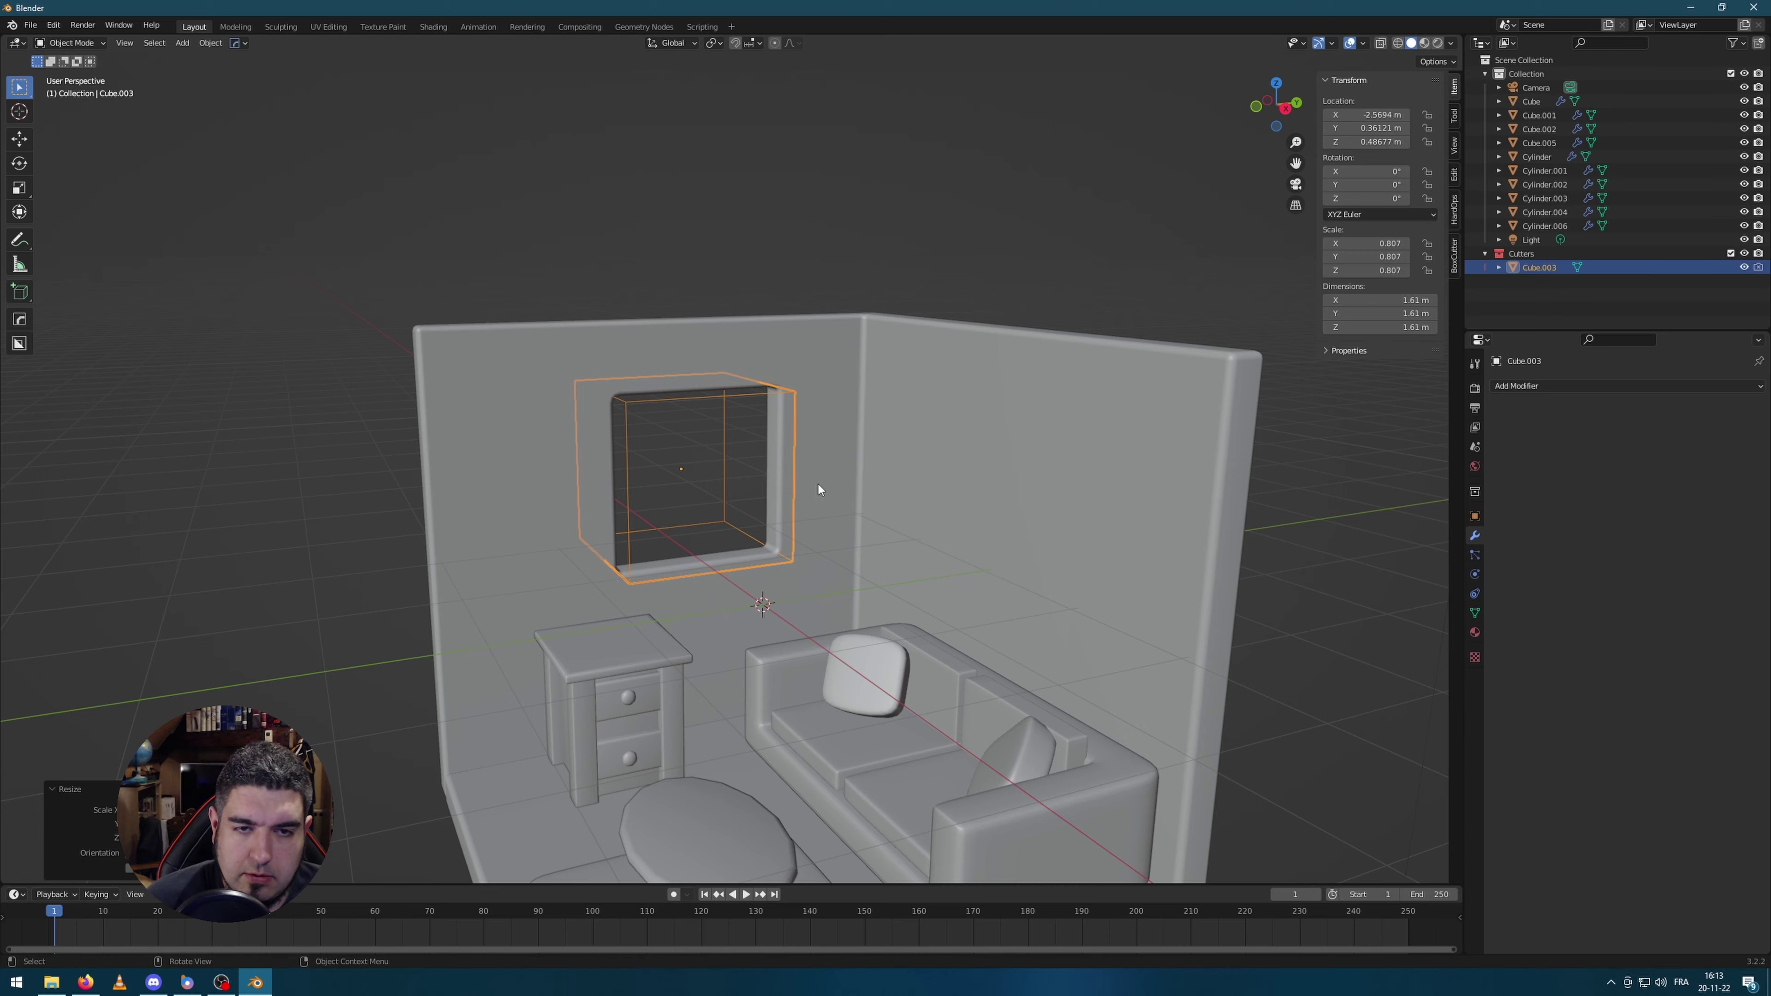
left_click(837, 284)
middle_click_drag(823, 395, 640, 547)
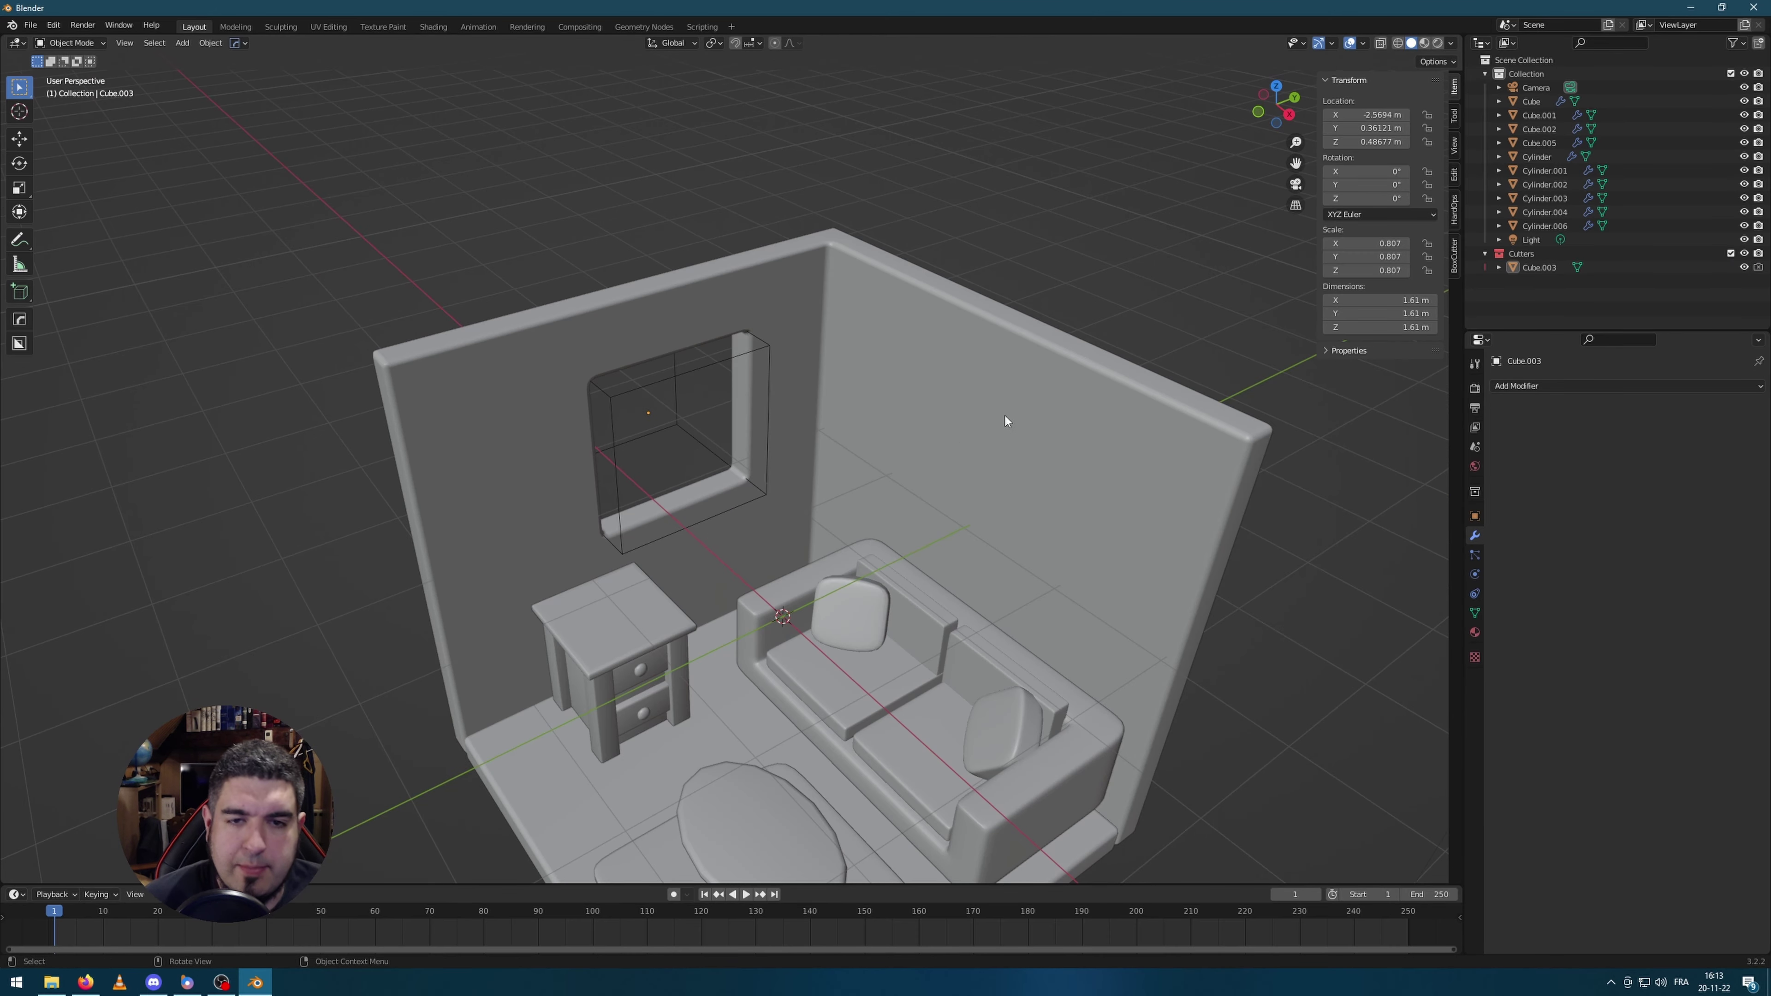
scroll(749, 536, "down", 2)
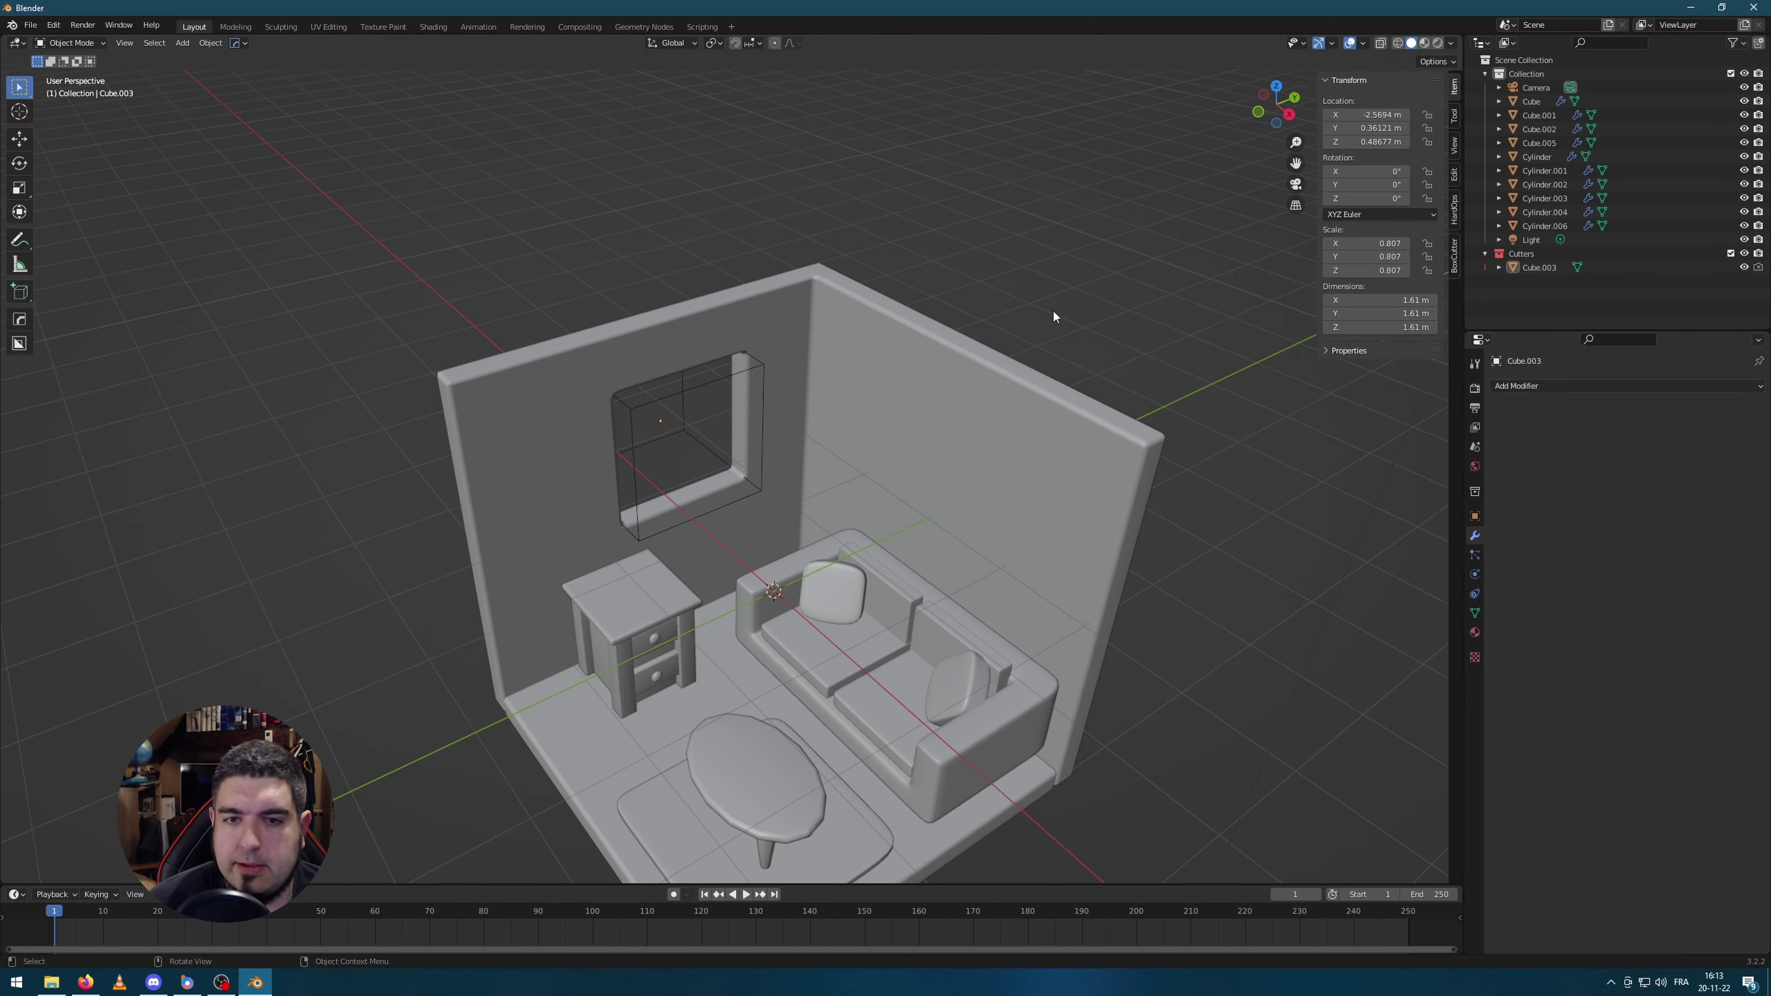
Step: Add a new cube and scale it into a flat slab, to about 0.572 in X and -0.139 in Z
left_click(653, 607)
key("alt+a")
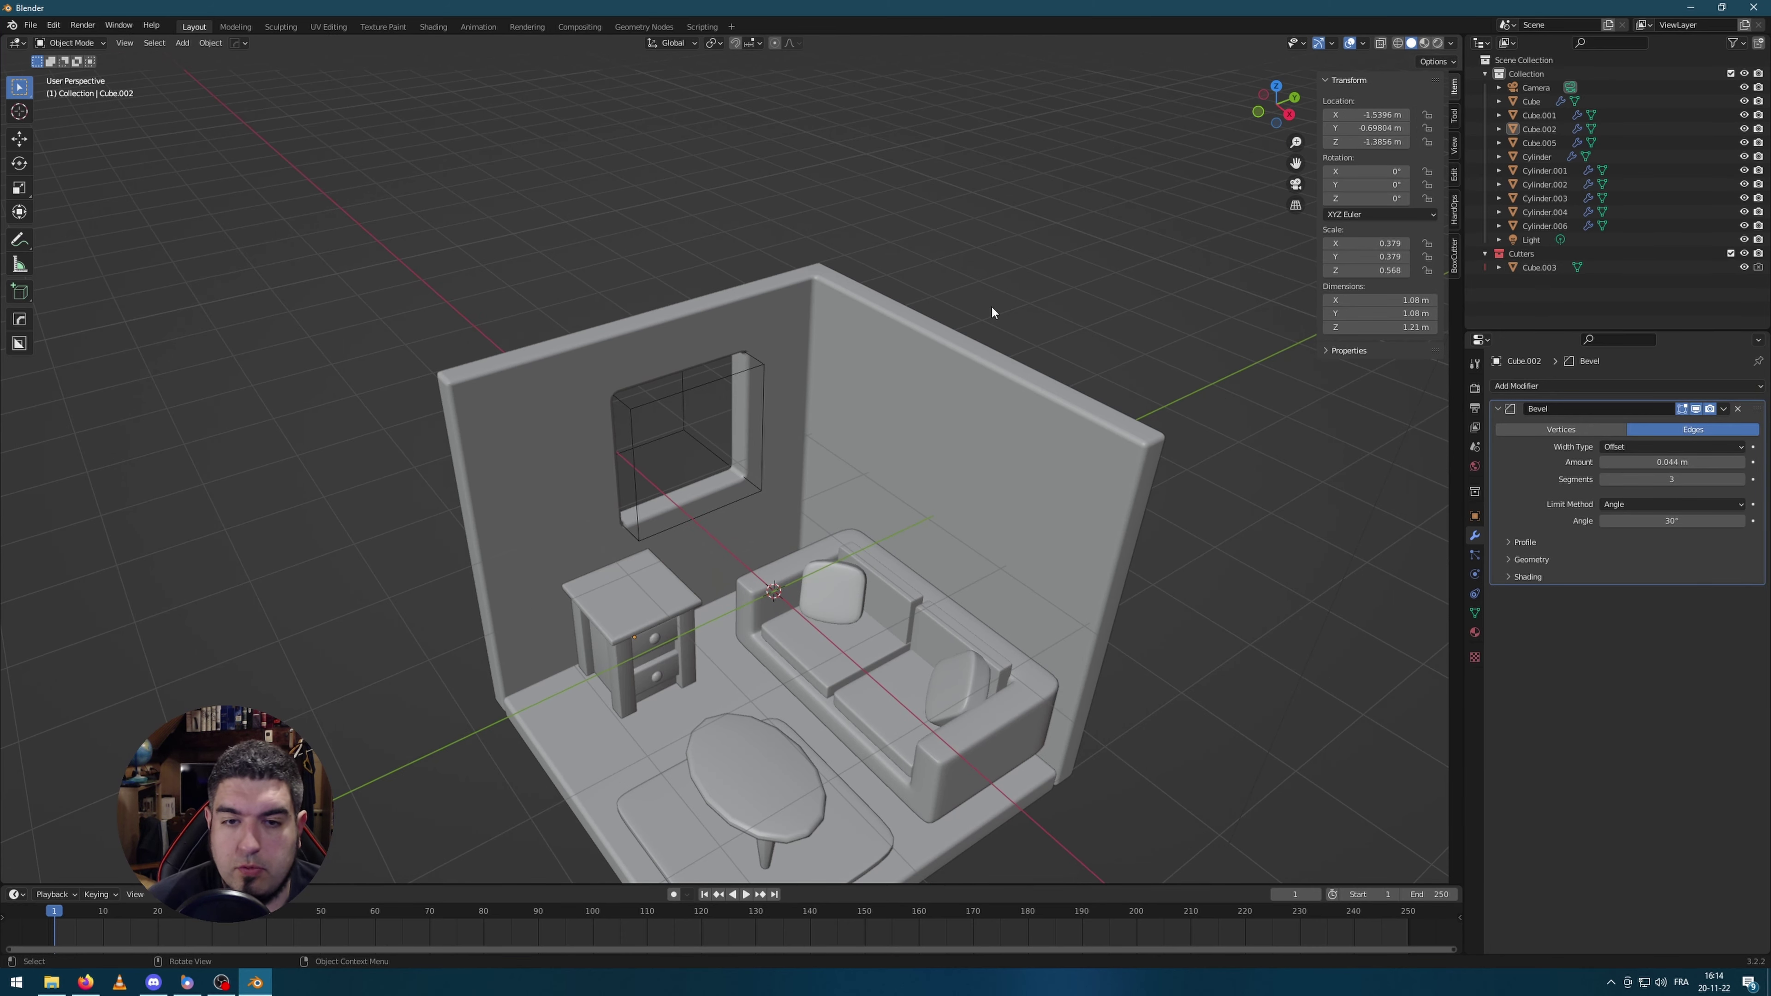
key("shift+a")
mouse_move(992, 306)
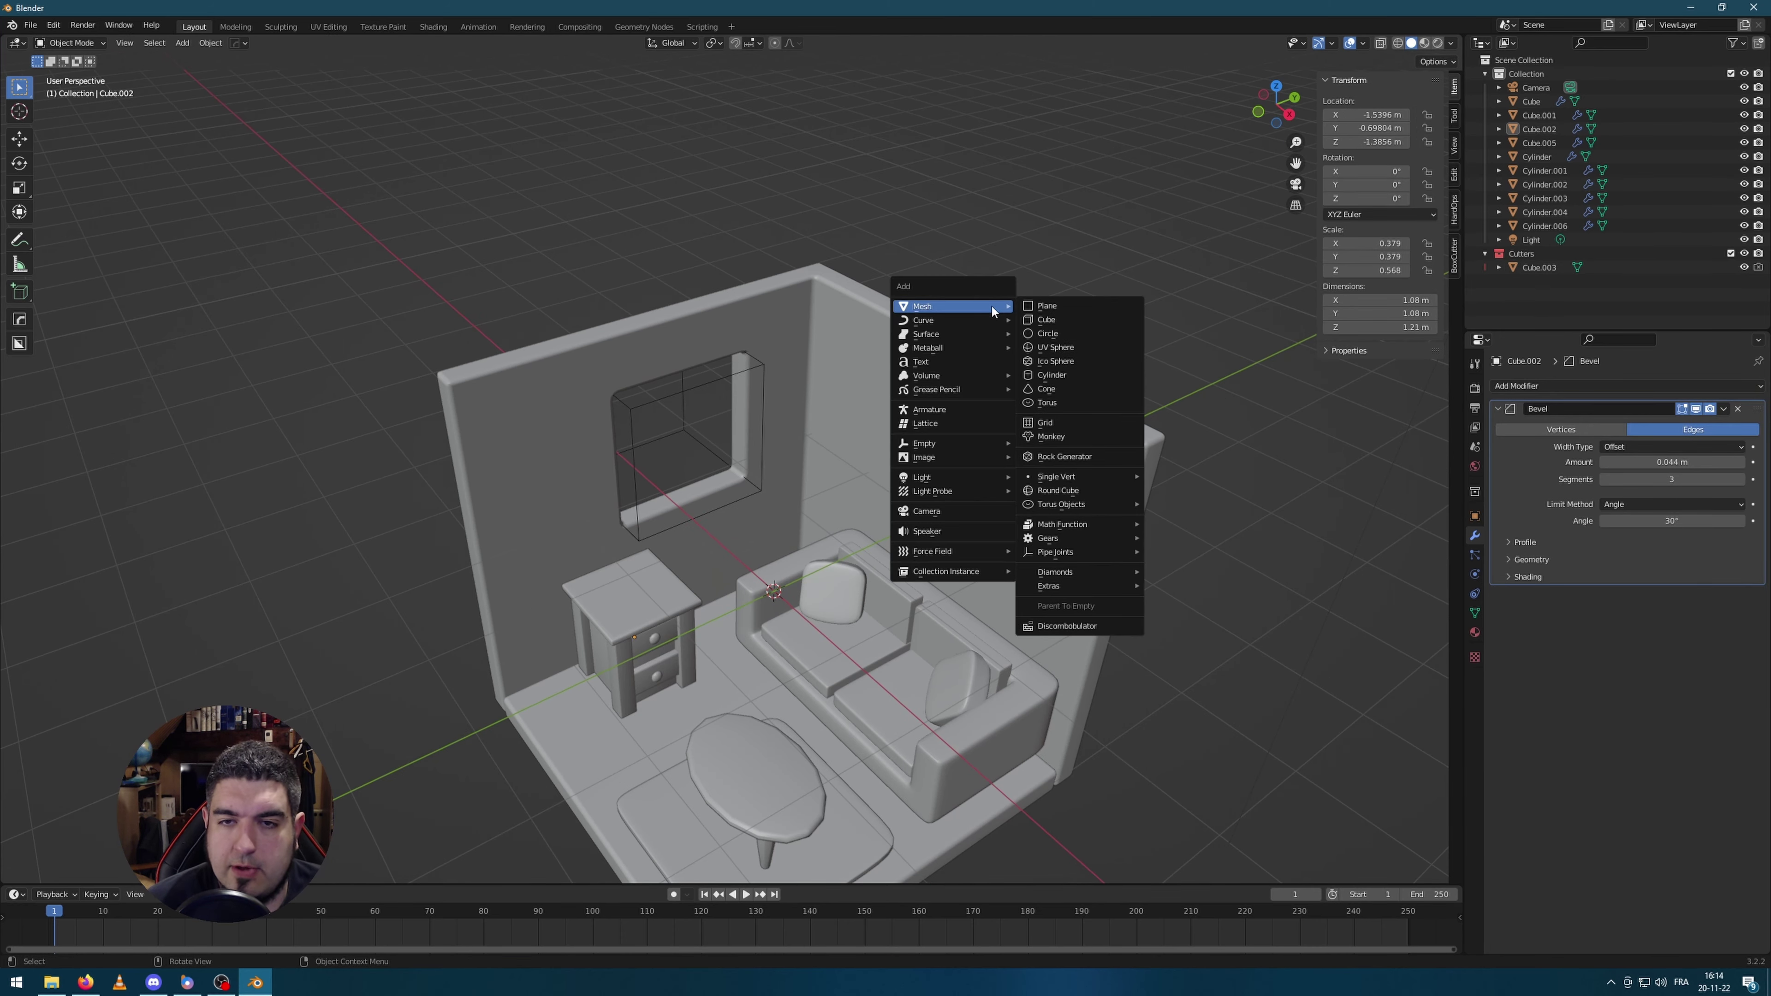
left_click(1080, 320)
key("s")
key("z")
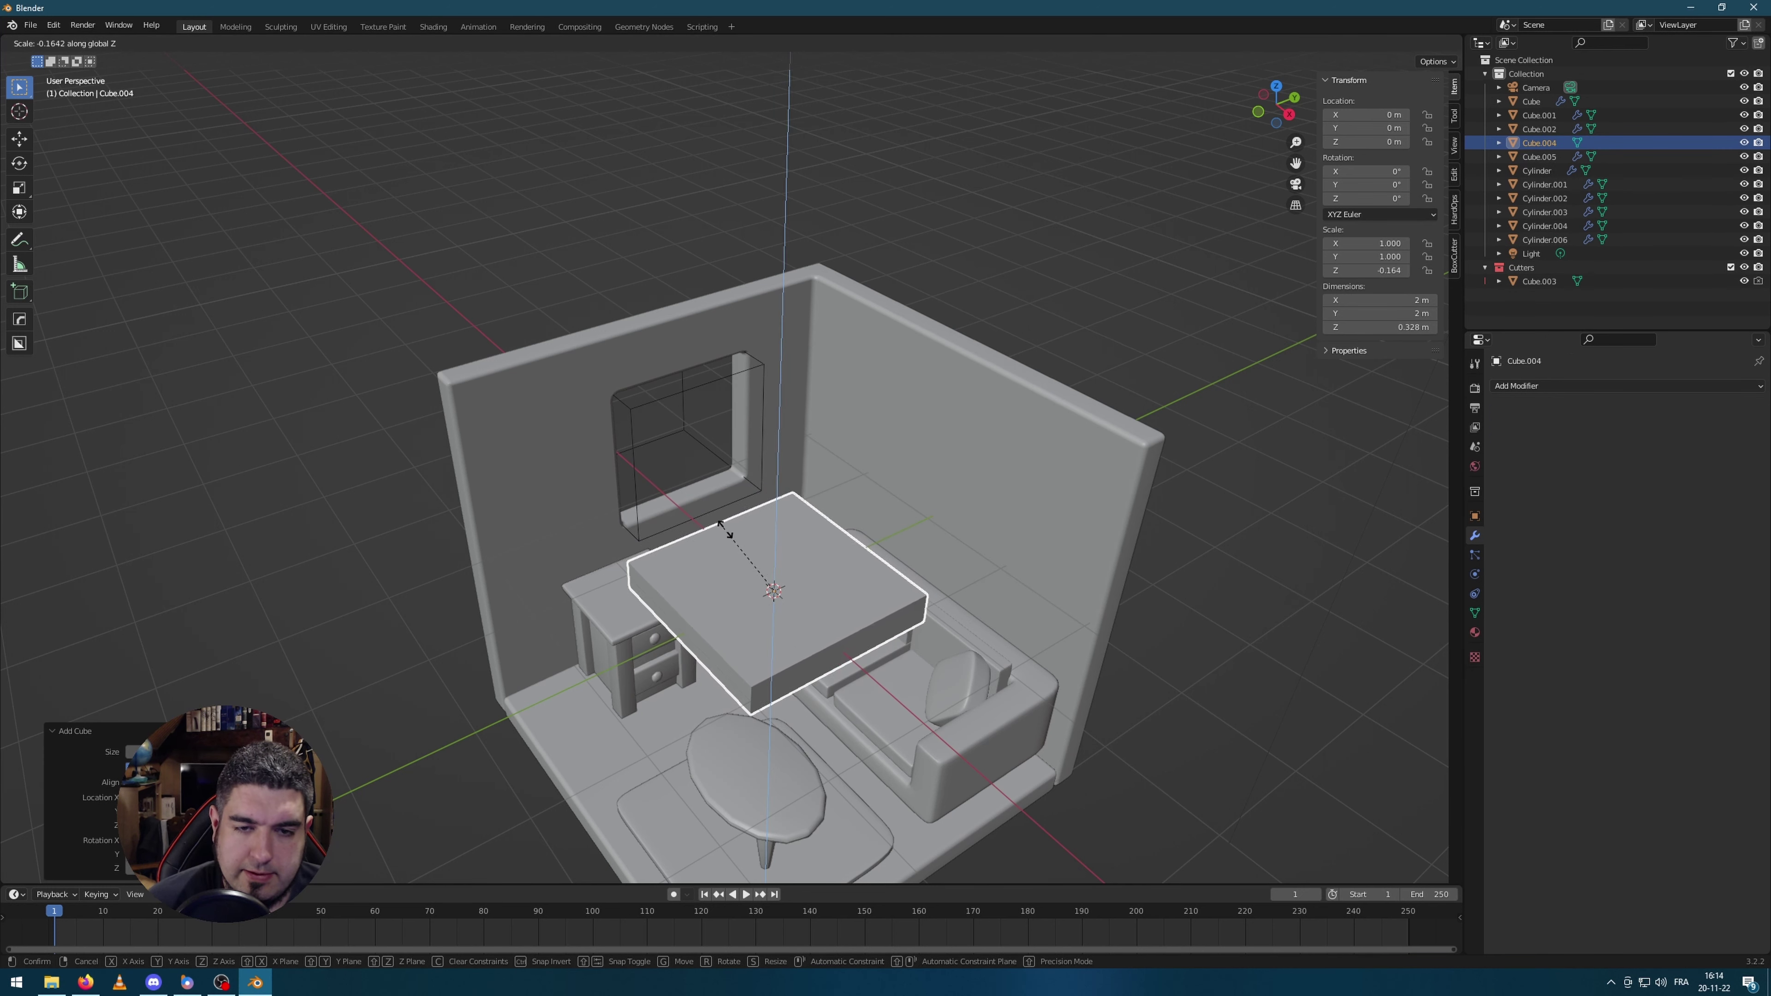
key("Return")
key("s")
key("x")
key("Return")
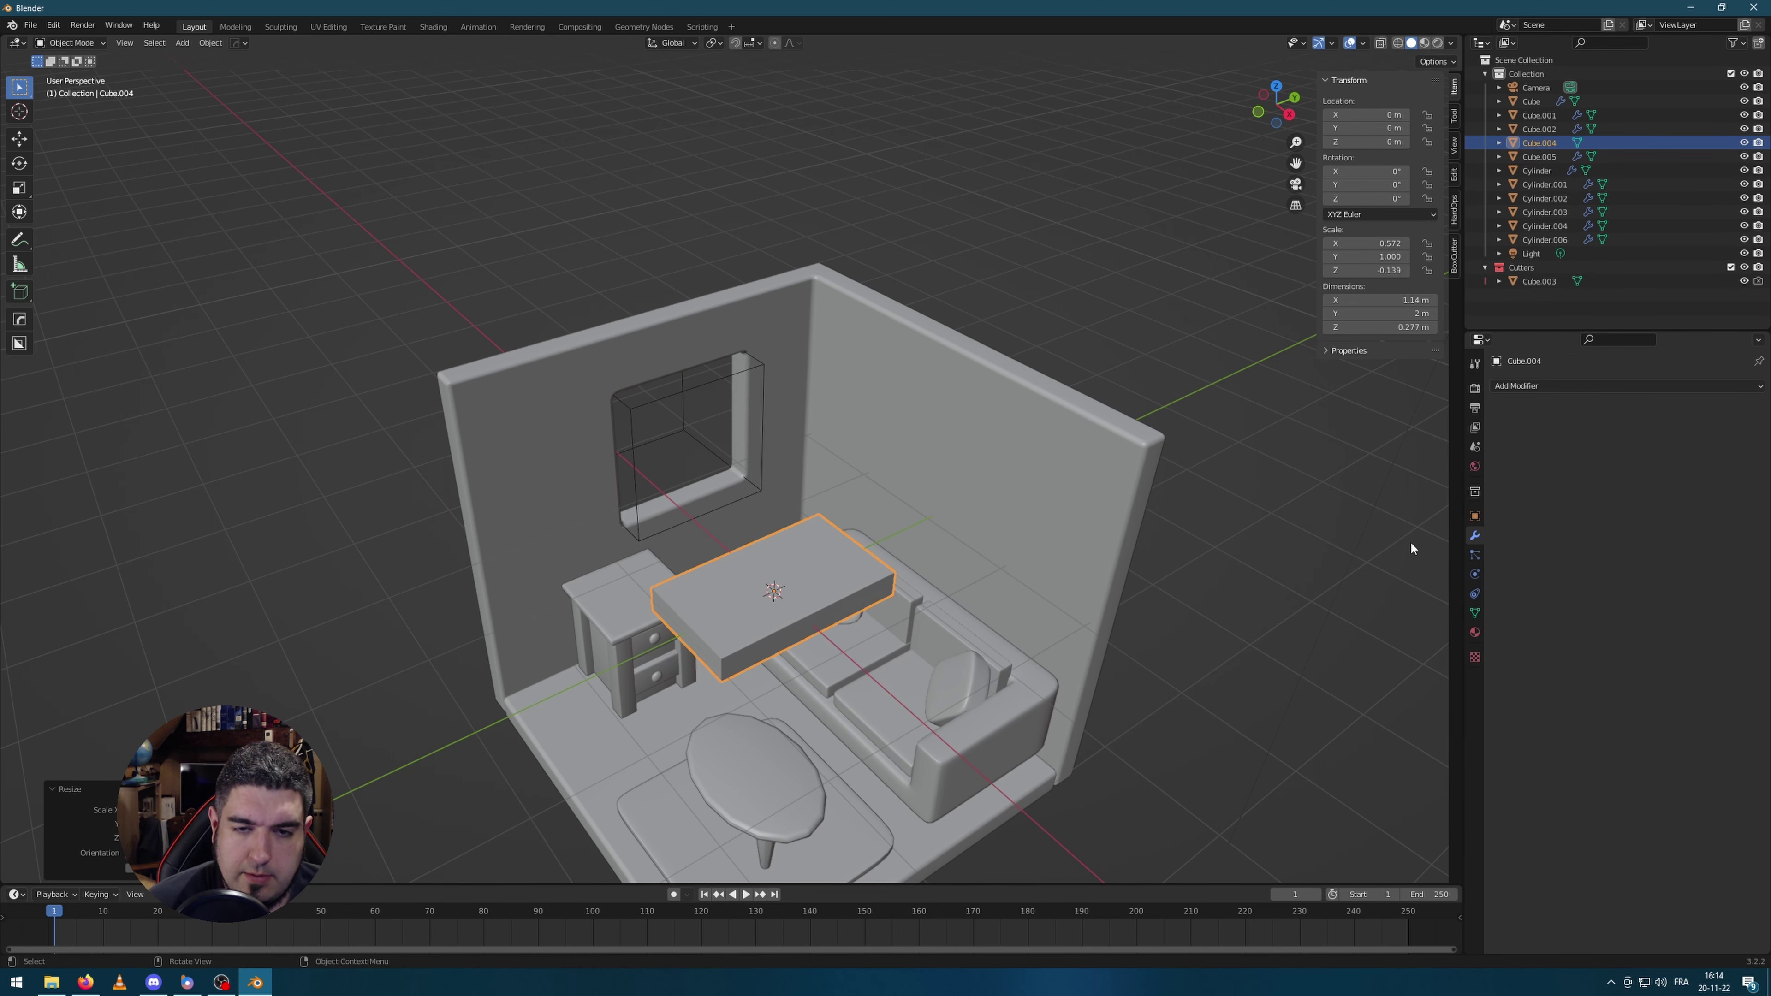
Step: Add a Bevel modifier with 3 segments and an amount of about 0.059 m to the slab, and apply its scale
left_click(1573, 385)
left_click(1521, 441)
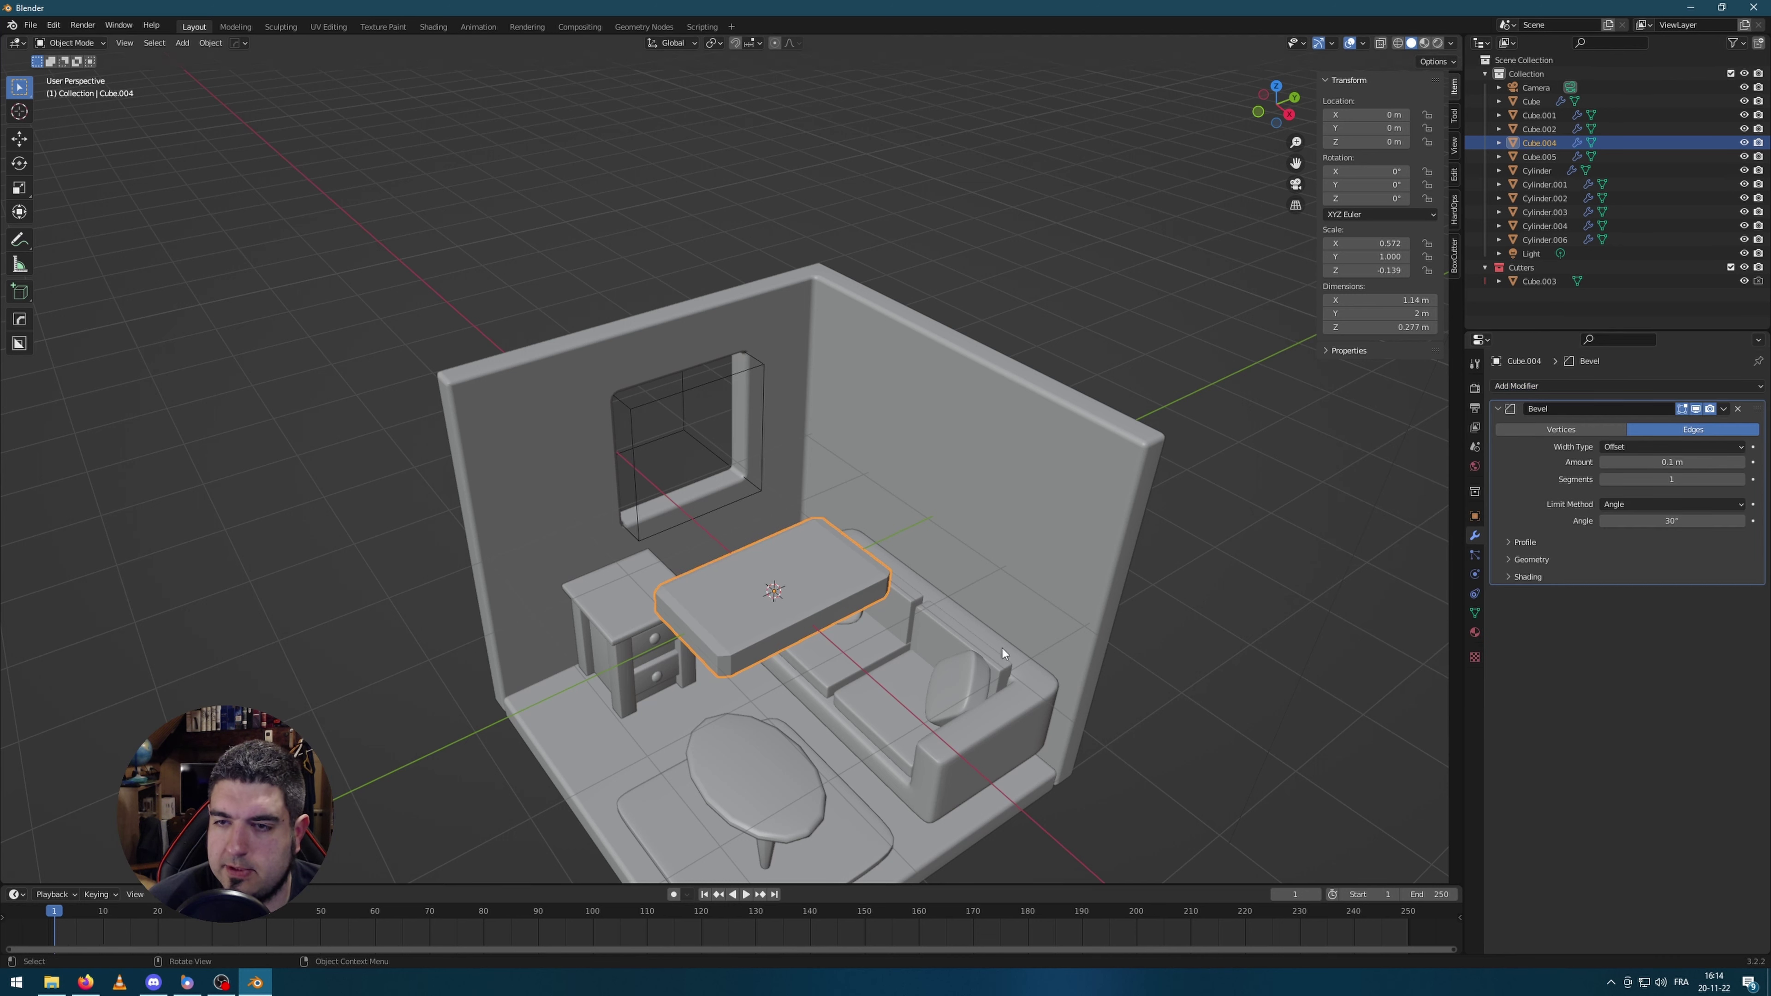
key("ctrl+a")
left_click(786, 636)
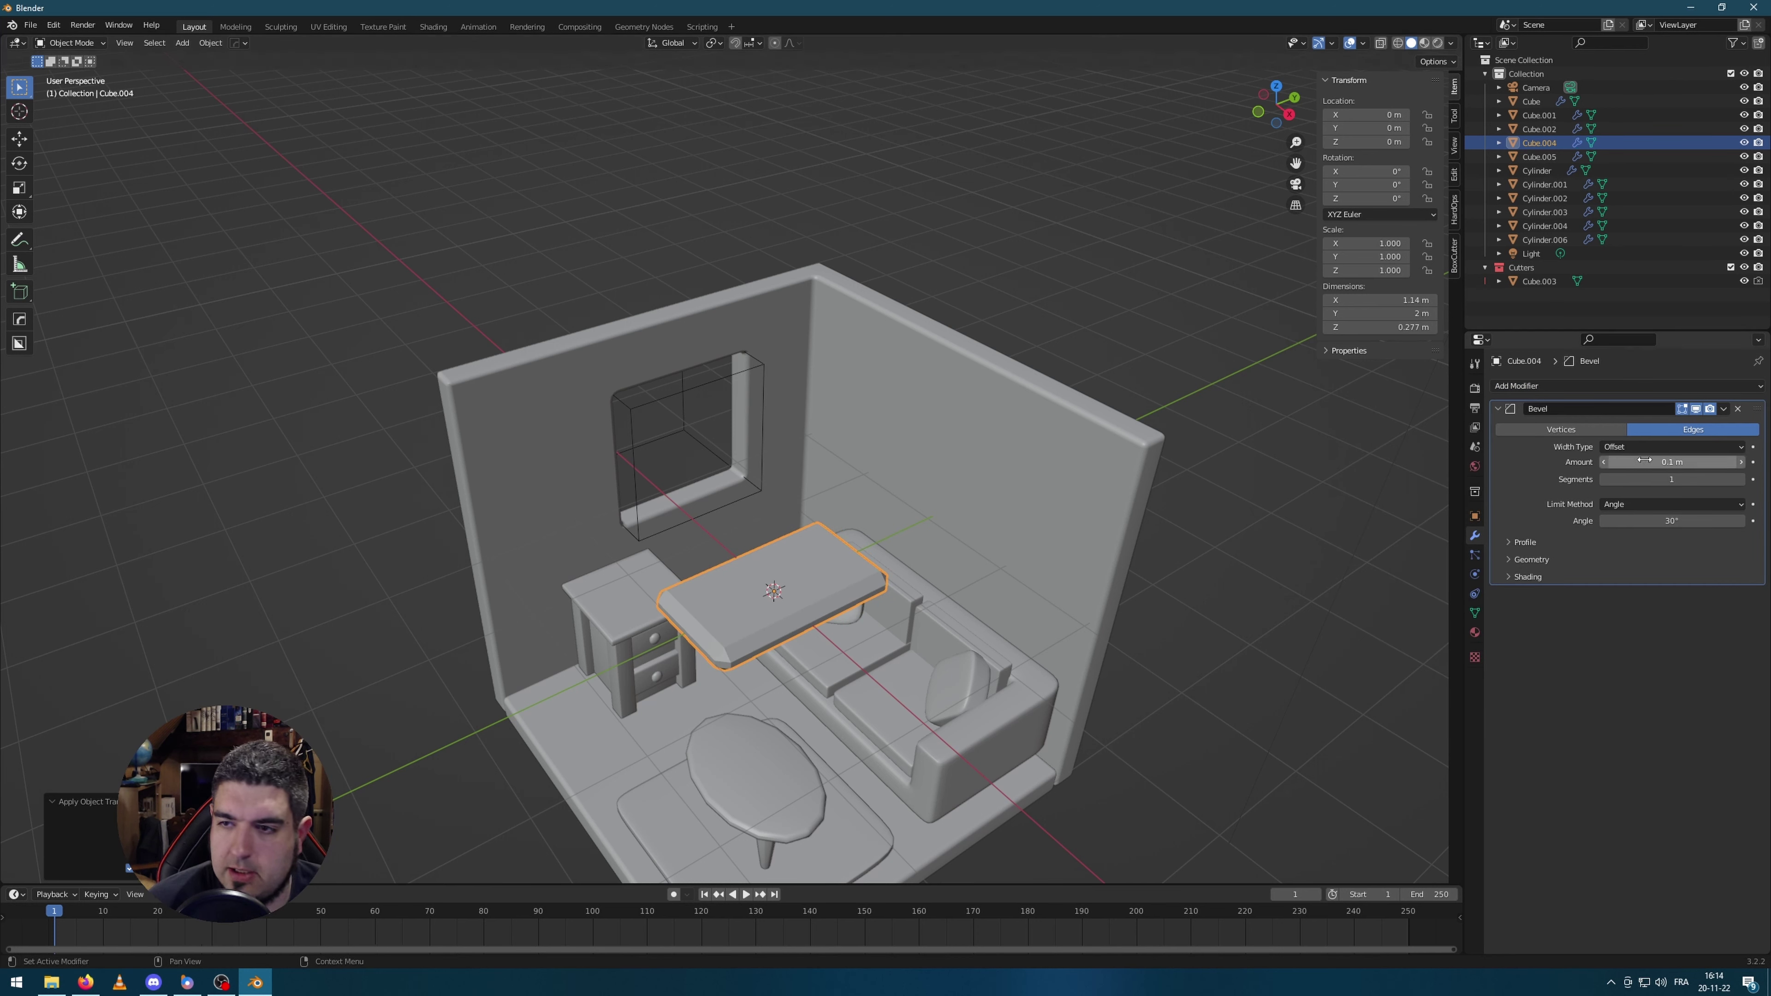
left_click_drag(1660, 479, 1628, 462)
key("KP_7")
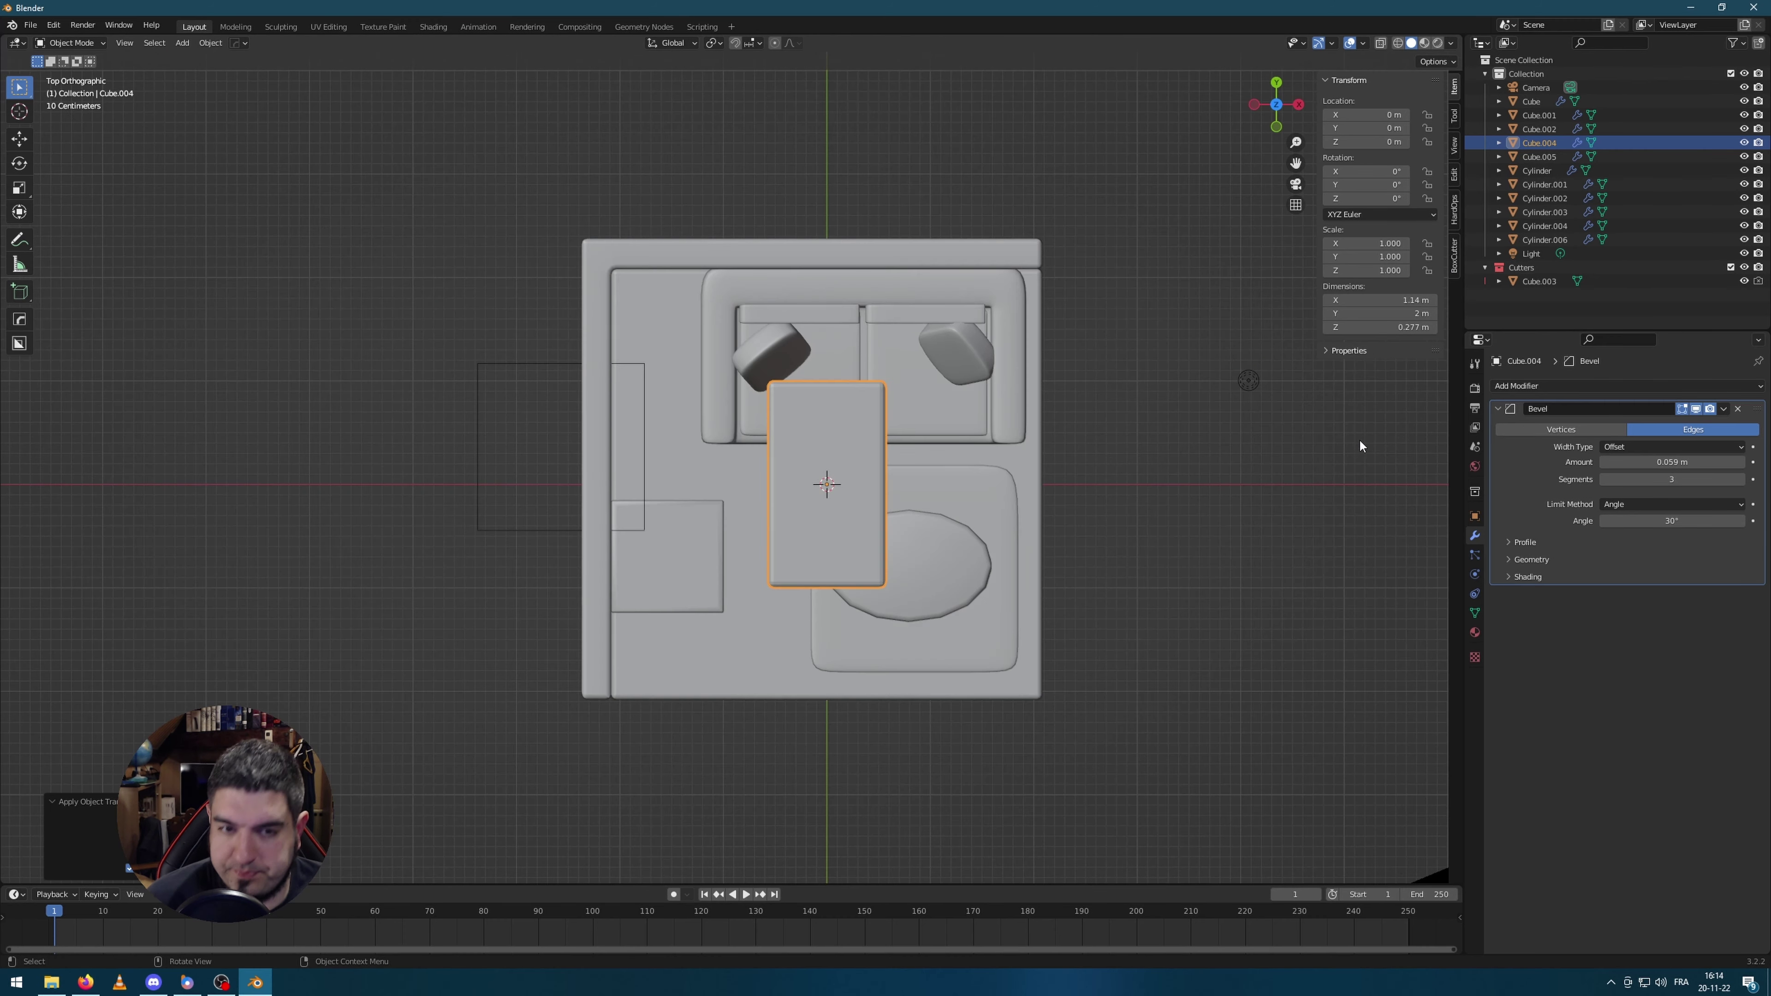
Step: Scale the beveled slab to about 0.917, move it to the side wall's window opening, and narrow it in X to about 0.527
key("s")
left_click(1192, 537)
key("g")
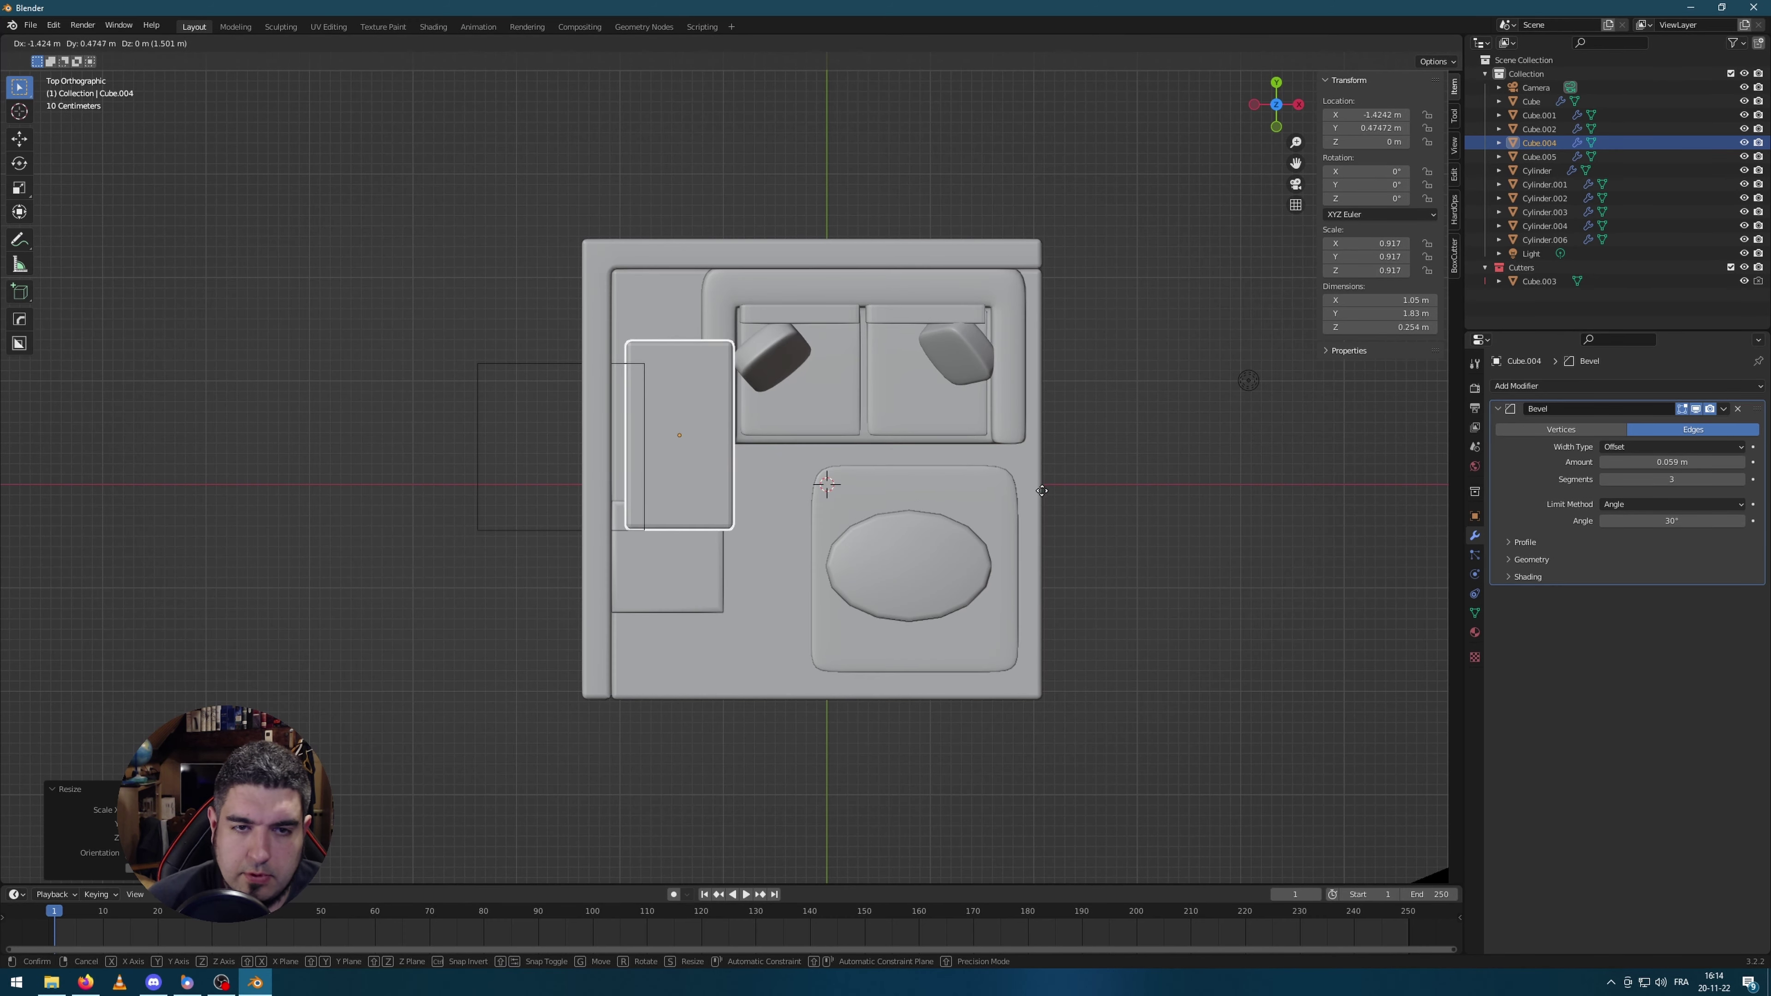
left_click(986, 505)
key("s")
key("x")
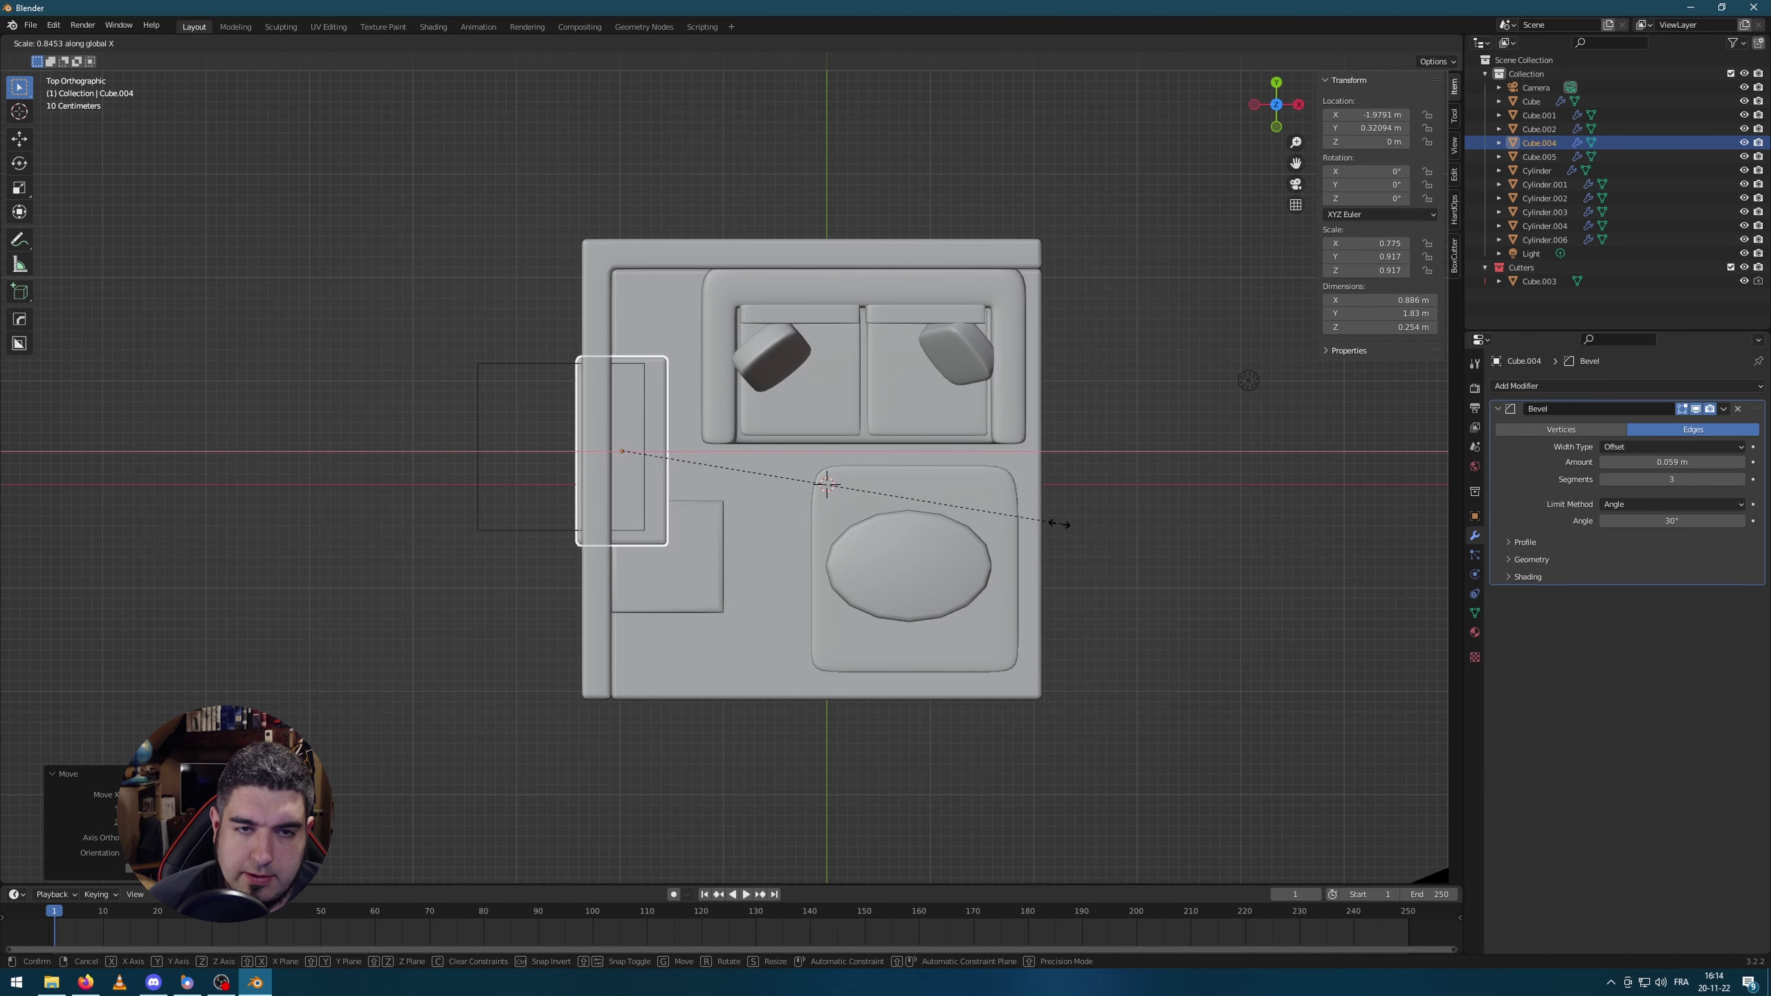
left_click(907, 534)
middle_click_drag(908, 534, 955, 425)
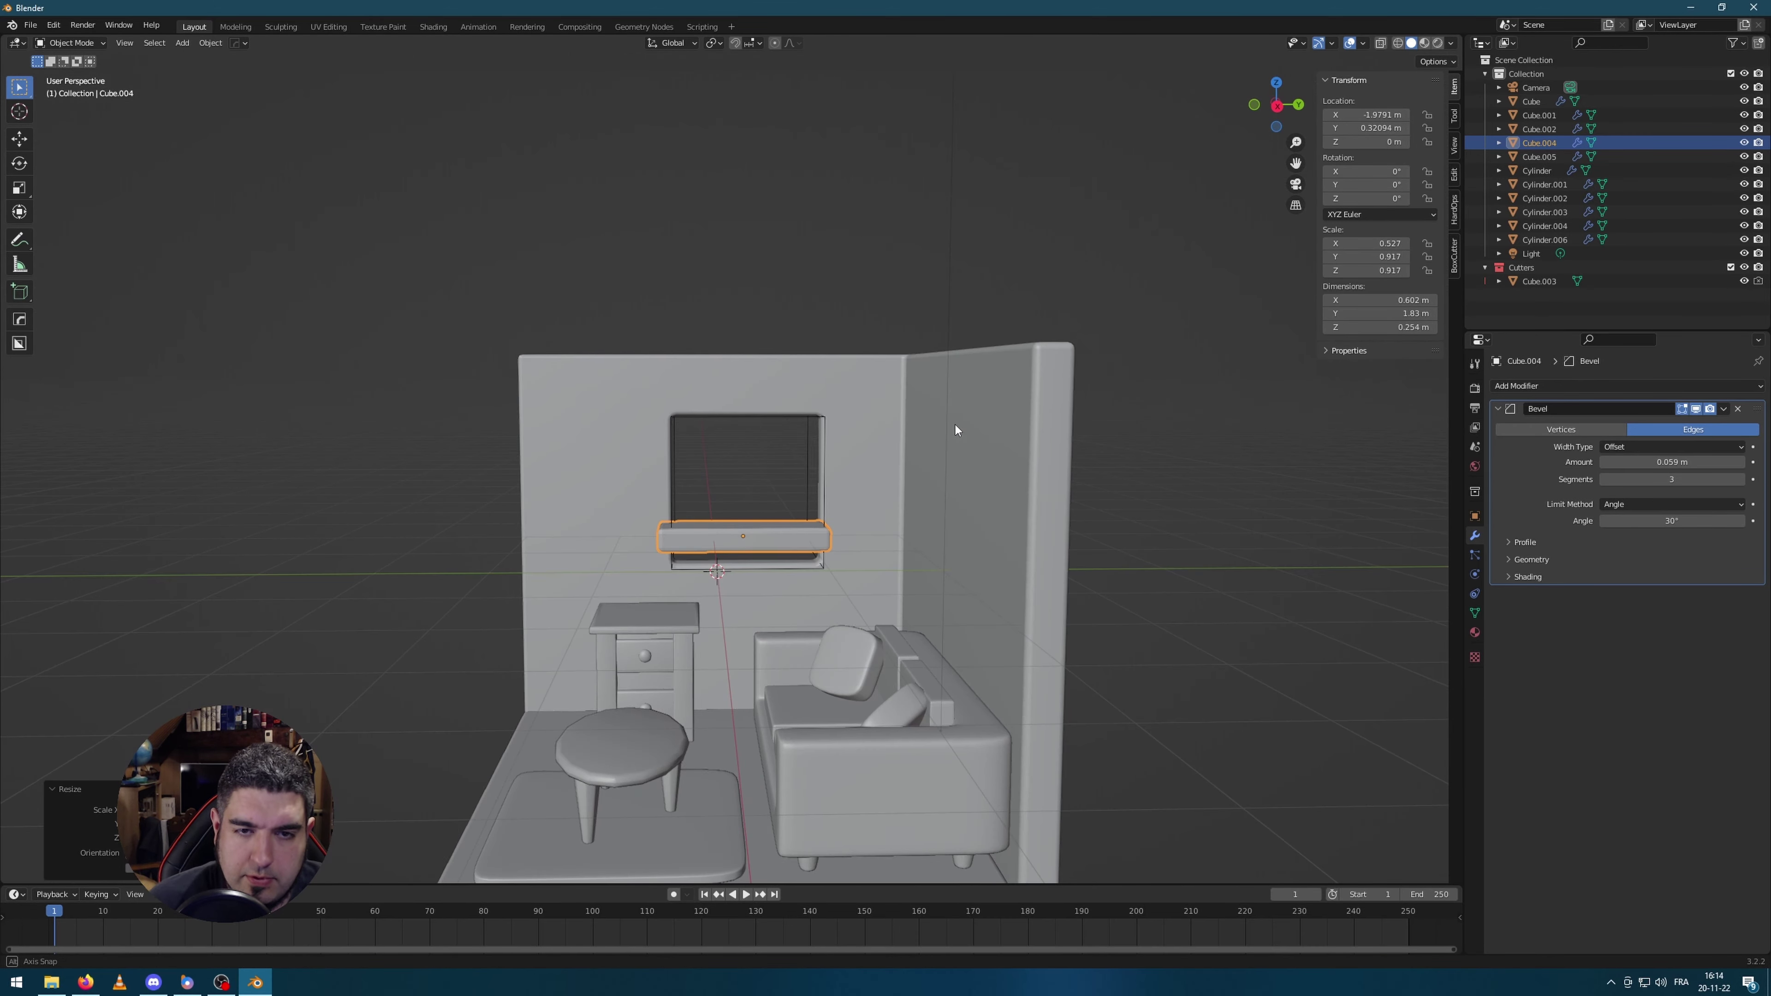
Step: Position the slab as a sill under the window at about Y 0.37 m and Z -0.31 m, with its Z scale reduced to about 0.850
key("KP_3")
key("g")
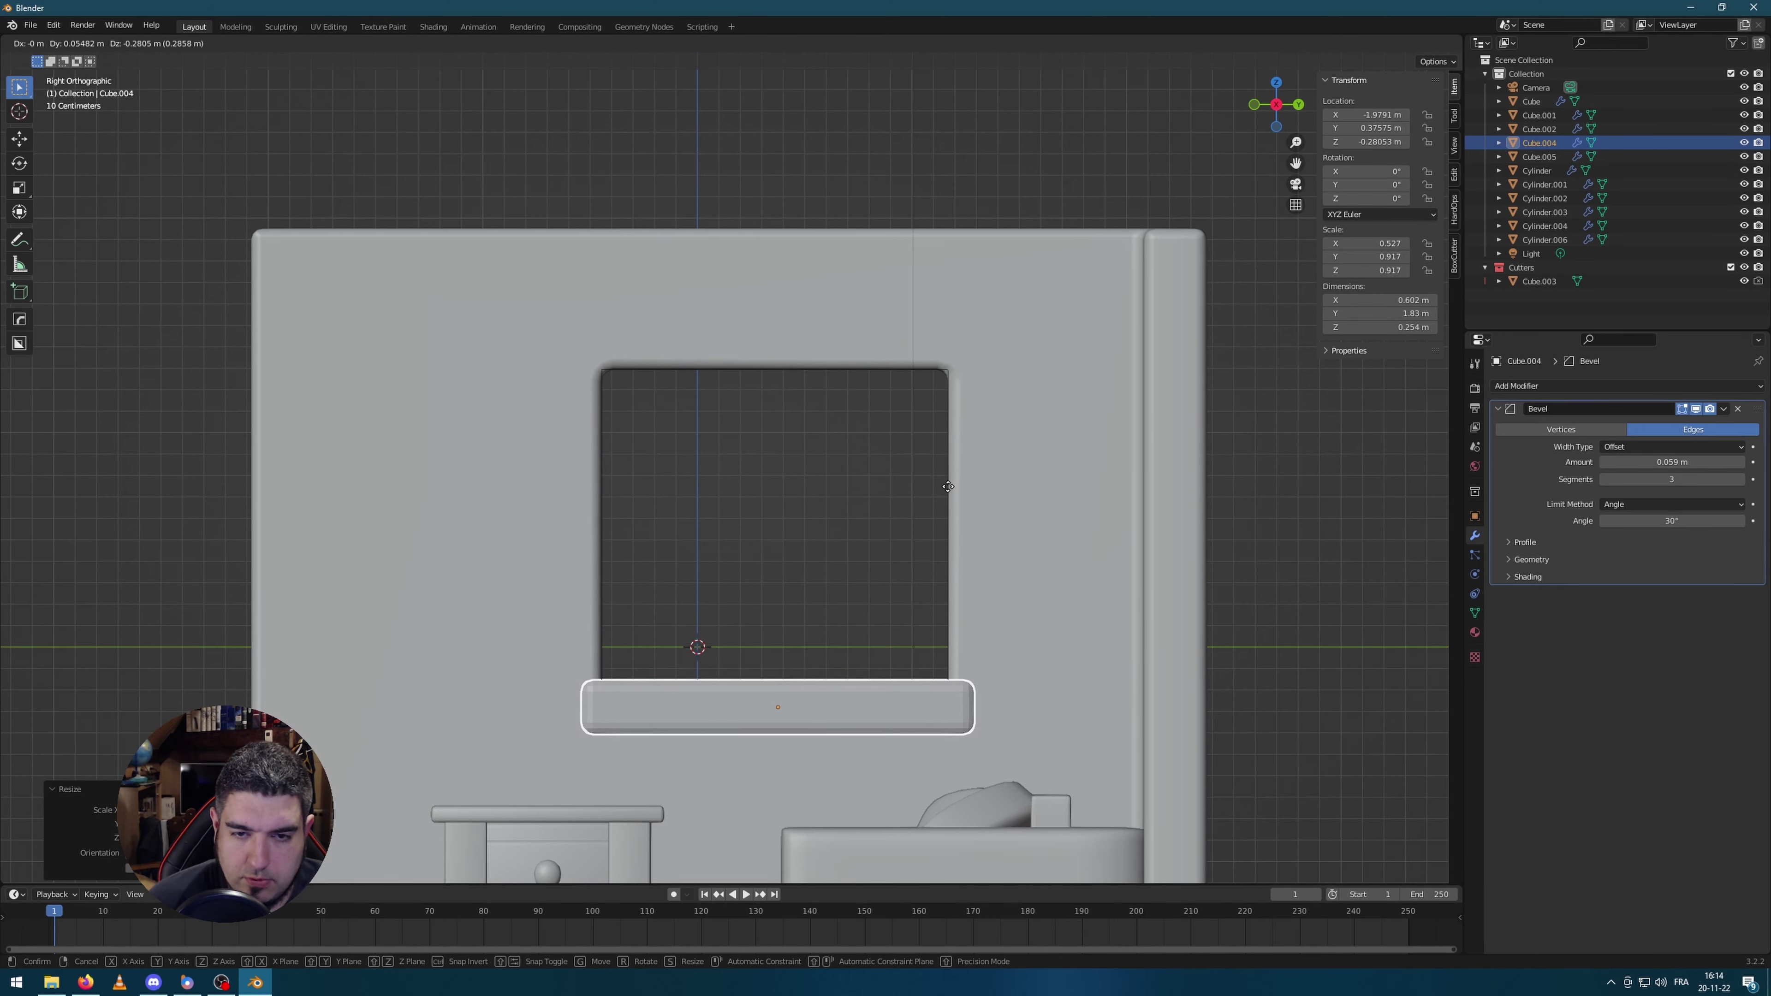
left_click(947, 490)
key("s")
key("z")
left_click(1051, 634)
key("g")
left_click(1049, 639)
key("g")
left_click(1051, 638)
Step: Move the window sill along X to about -2.12 m, into the wall, and reduce its X scale to about 0.432
middle_click_drag(1052, 638, 916, 554)
key("g")
key("x")
left_click(899, 548)
key("s")
key("x")
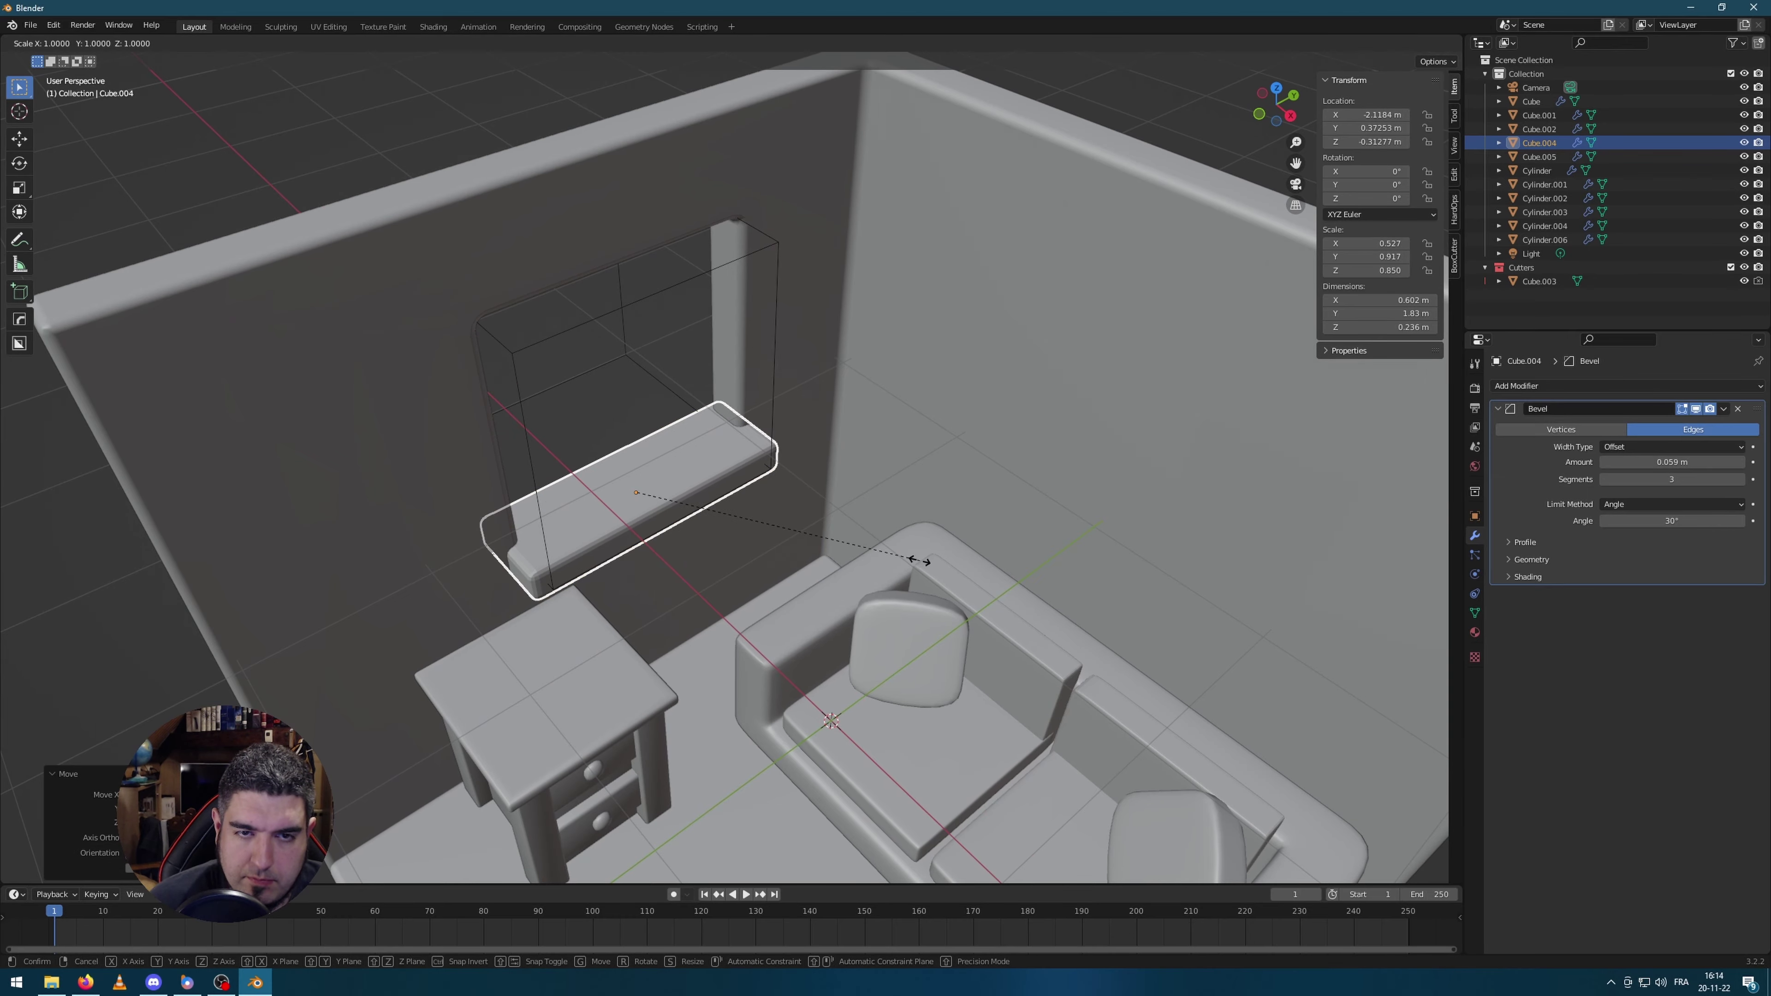
left_click(872, 541)
middle_click_drag(583, 435, 682, 487)
key("KP_7")
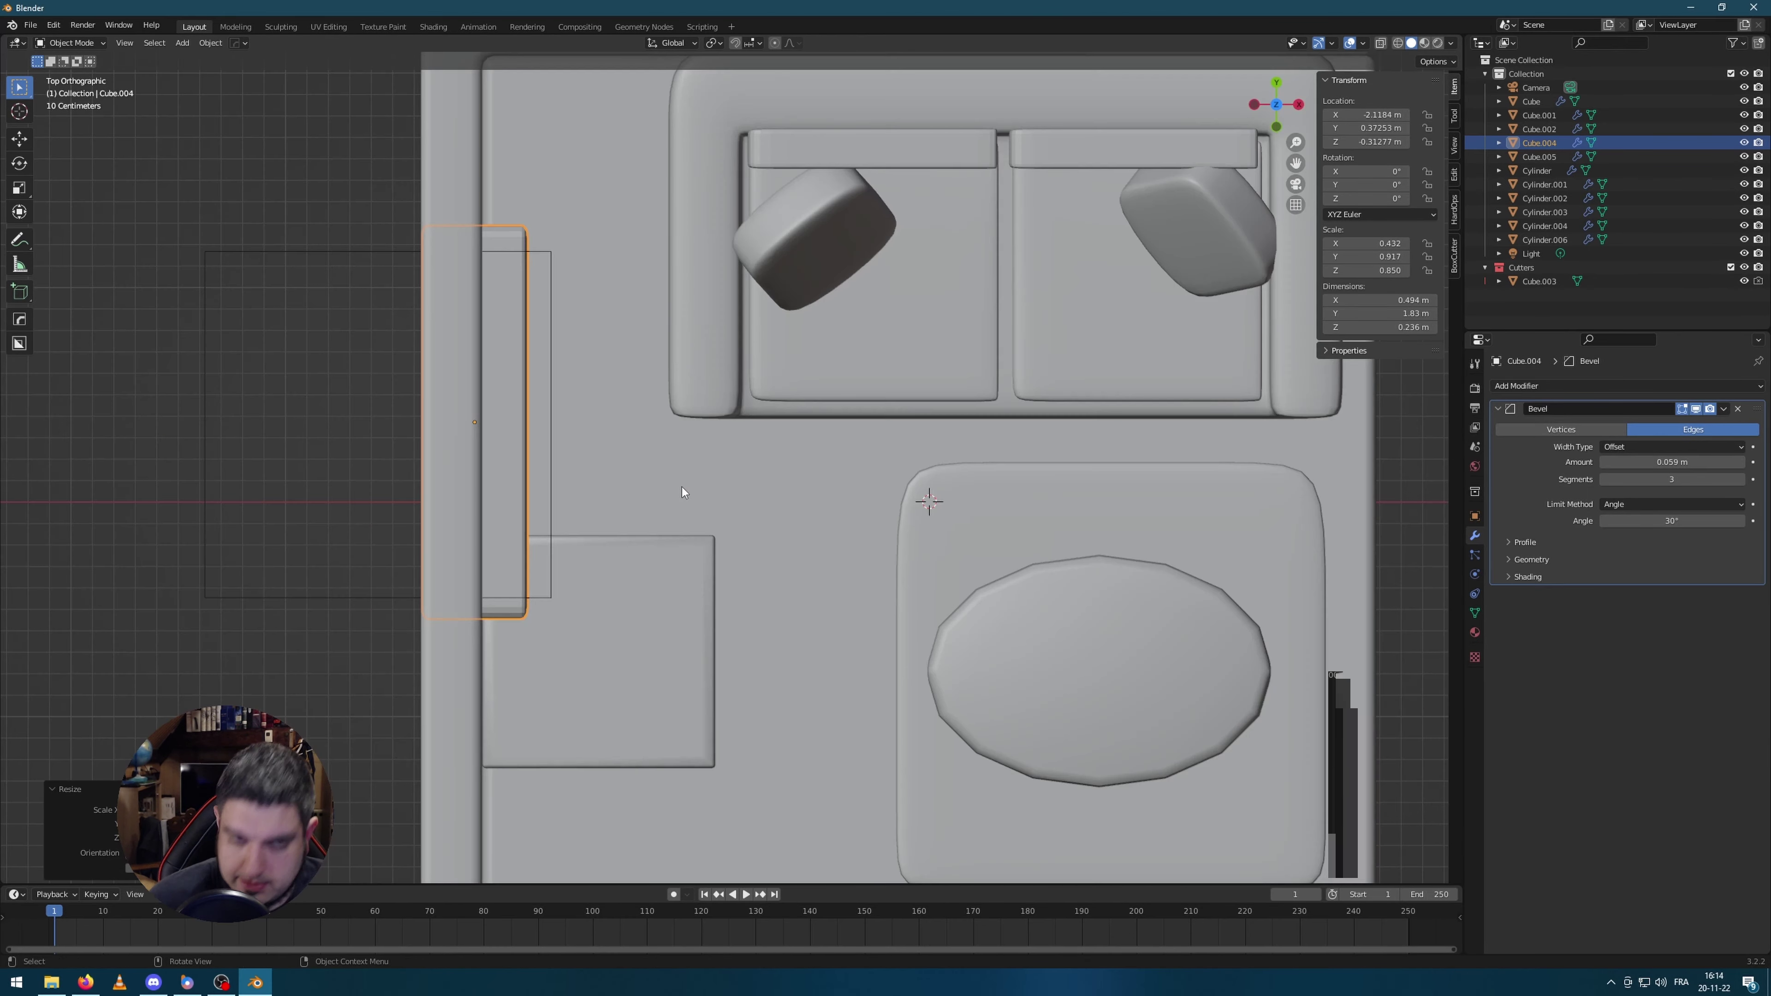
left_click(232, 466)
middle_click_drag(232, 467, 738, 399)
scroll(738, 399, "down", 5)
middle_click_drag(848, 223, 793, 300)
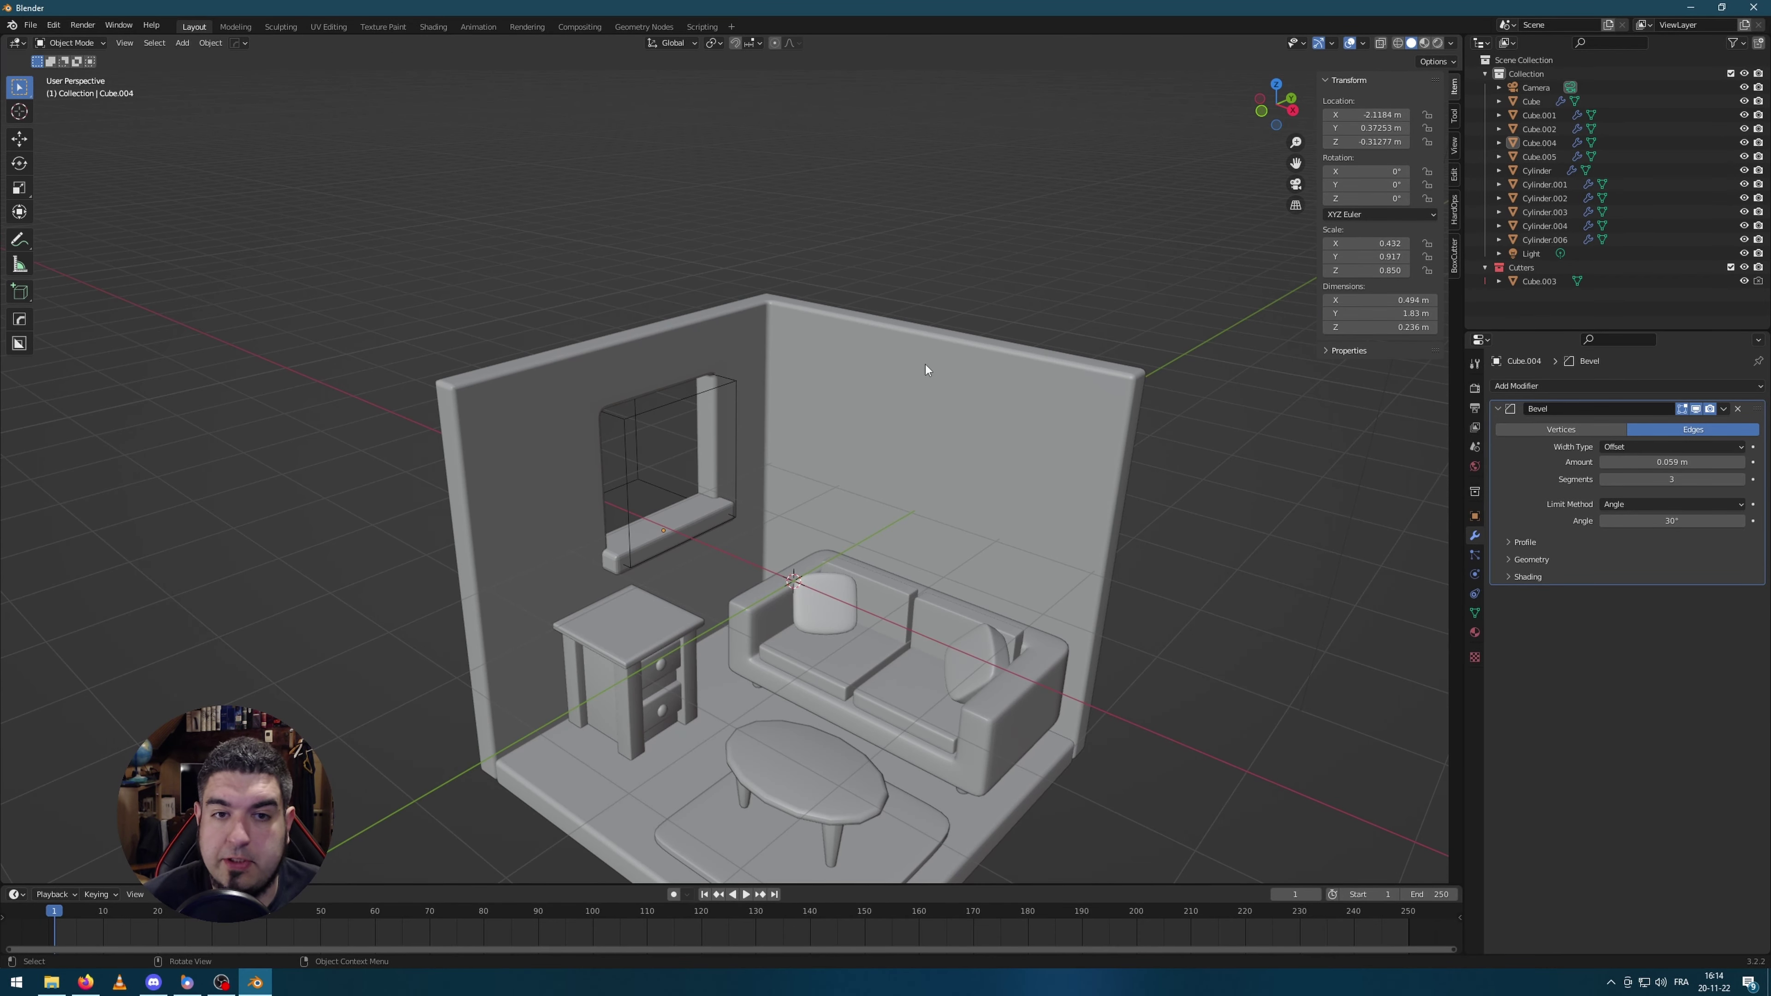
key("alt+z")
left_click(1032, 527)
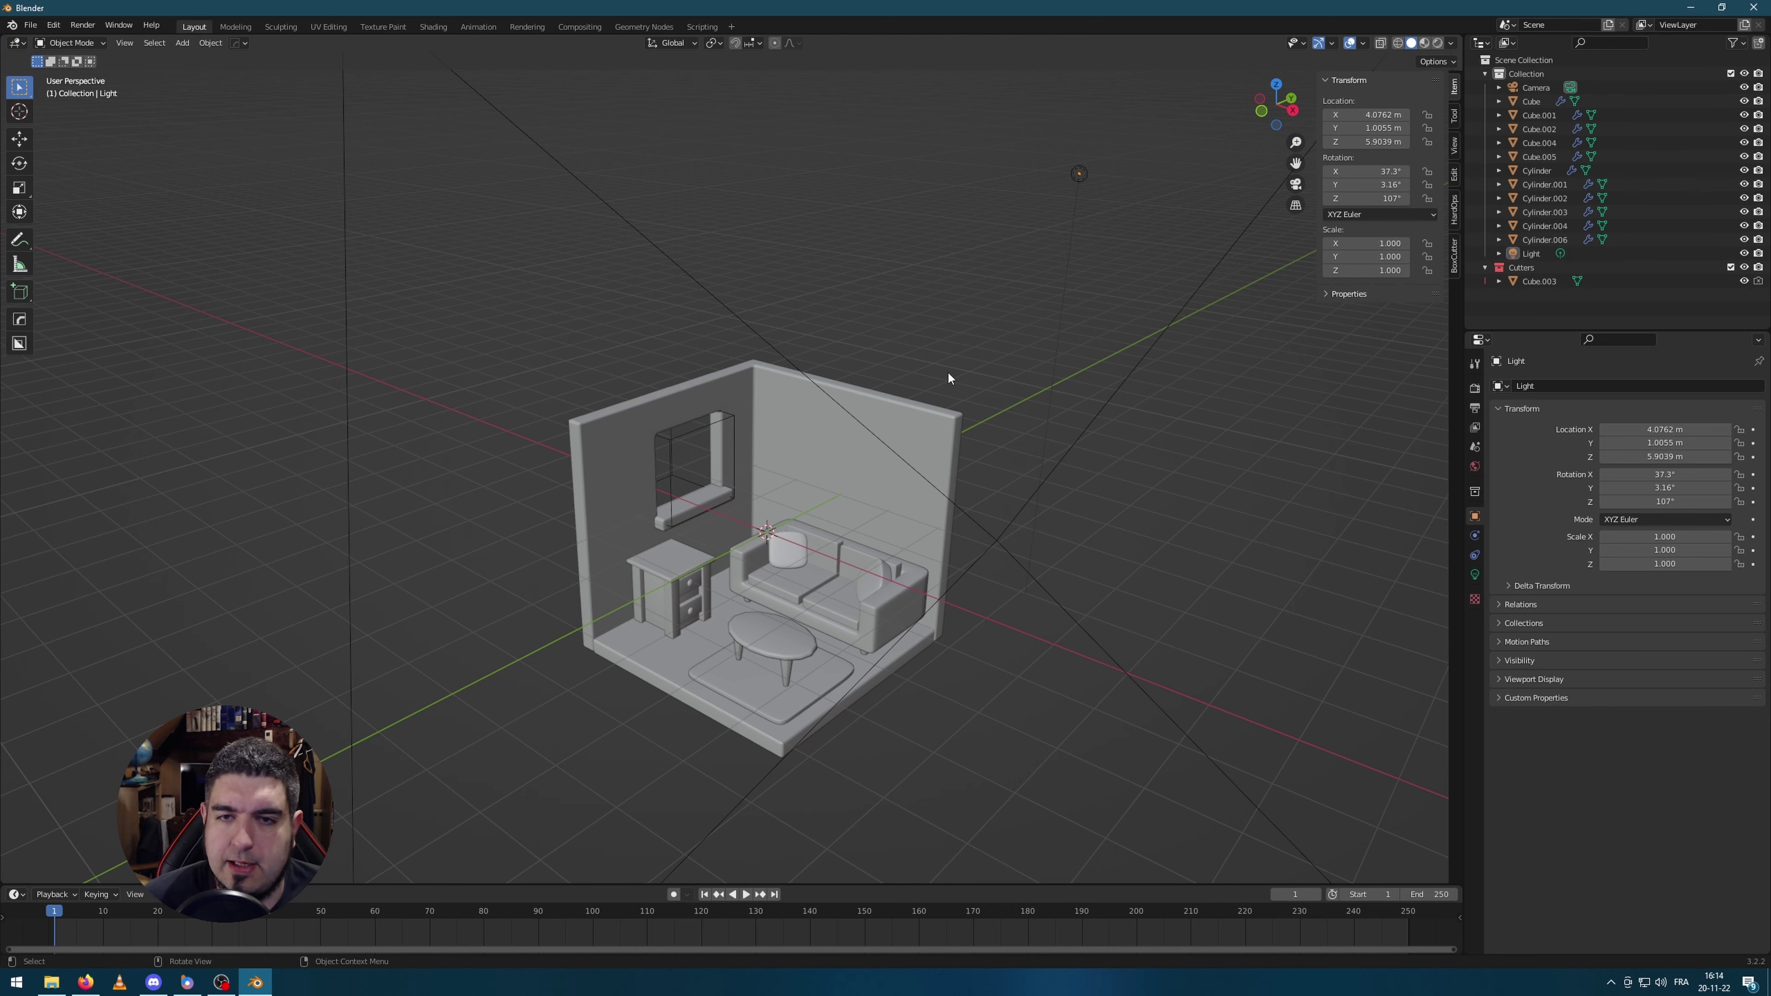
key("alt+z")
Step: Add an 8-sided cylinder, rotate it 90° around X, and isolate it in local view
key("shift+a")
mouse_move(947, 377)
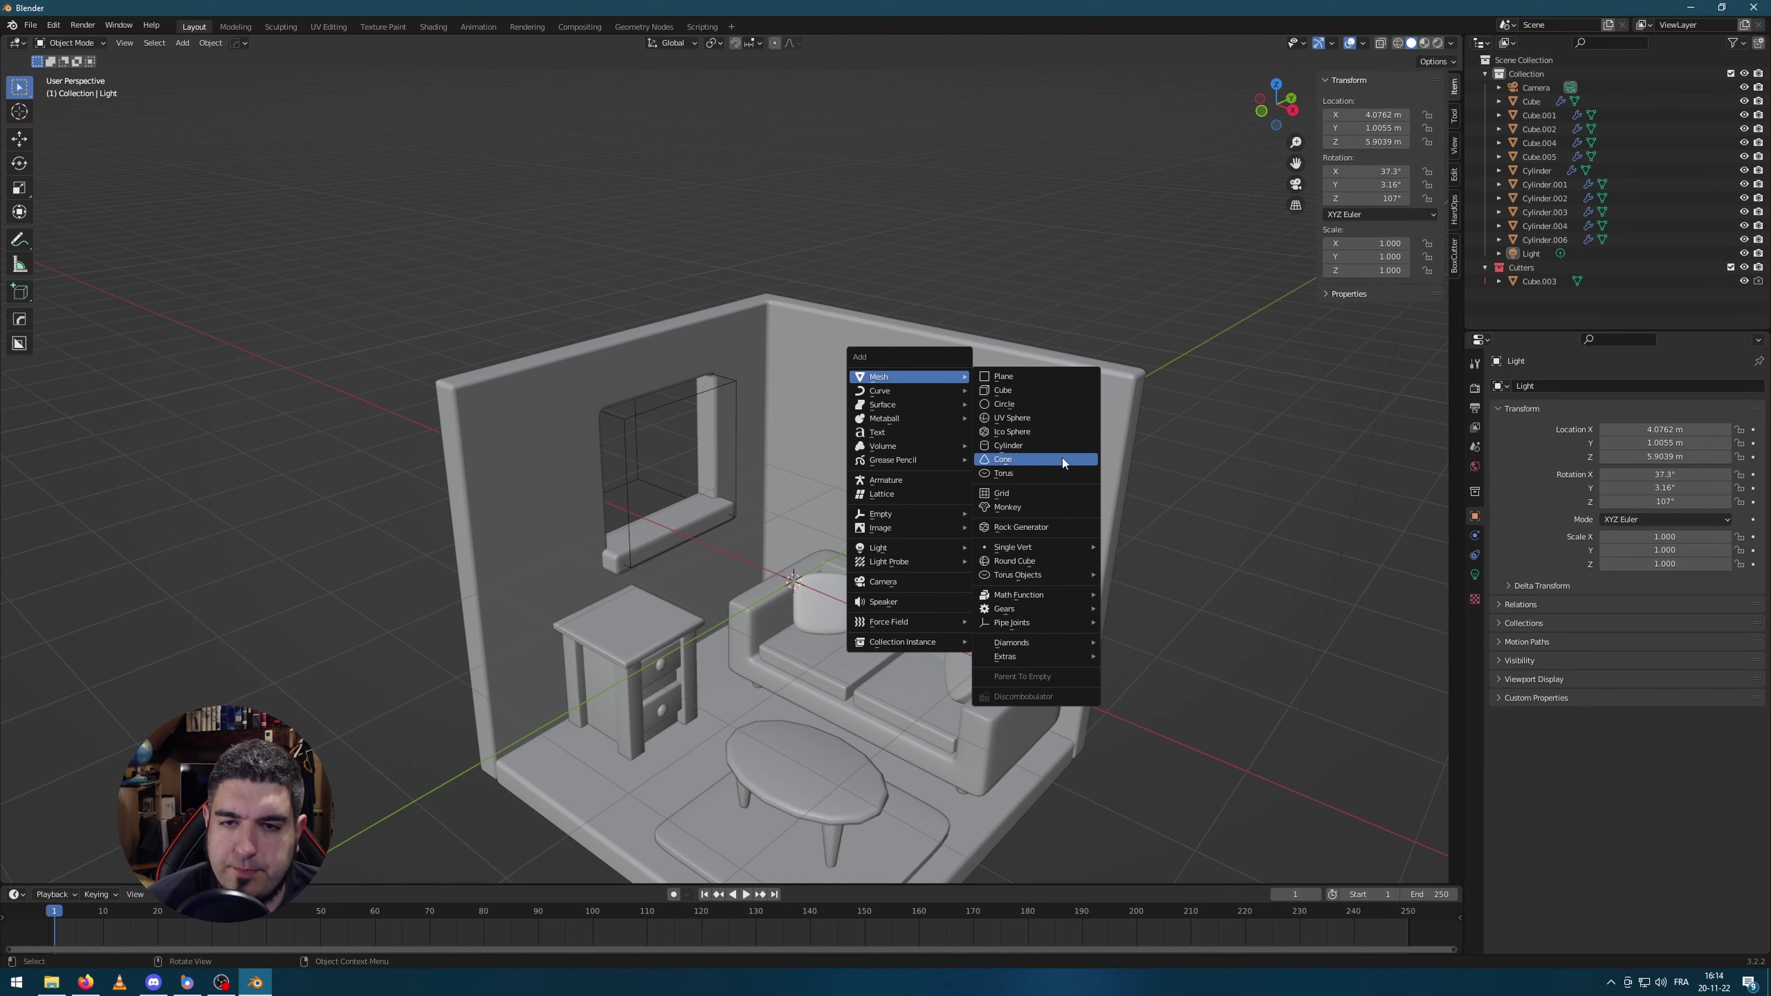
left_click(1051, 450)
scroll(723, 486, "down", 2)
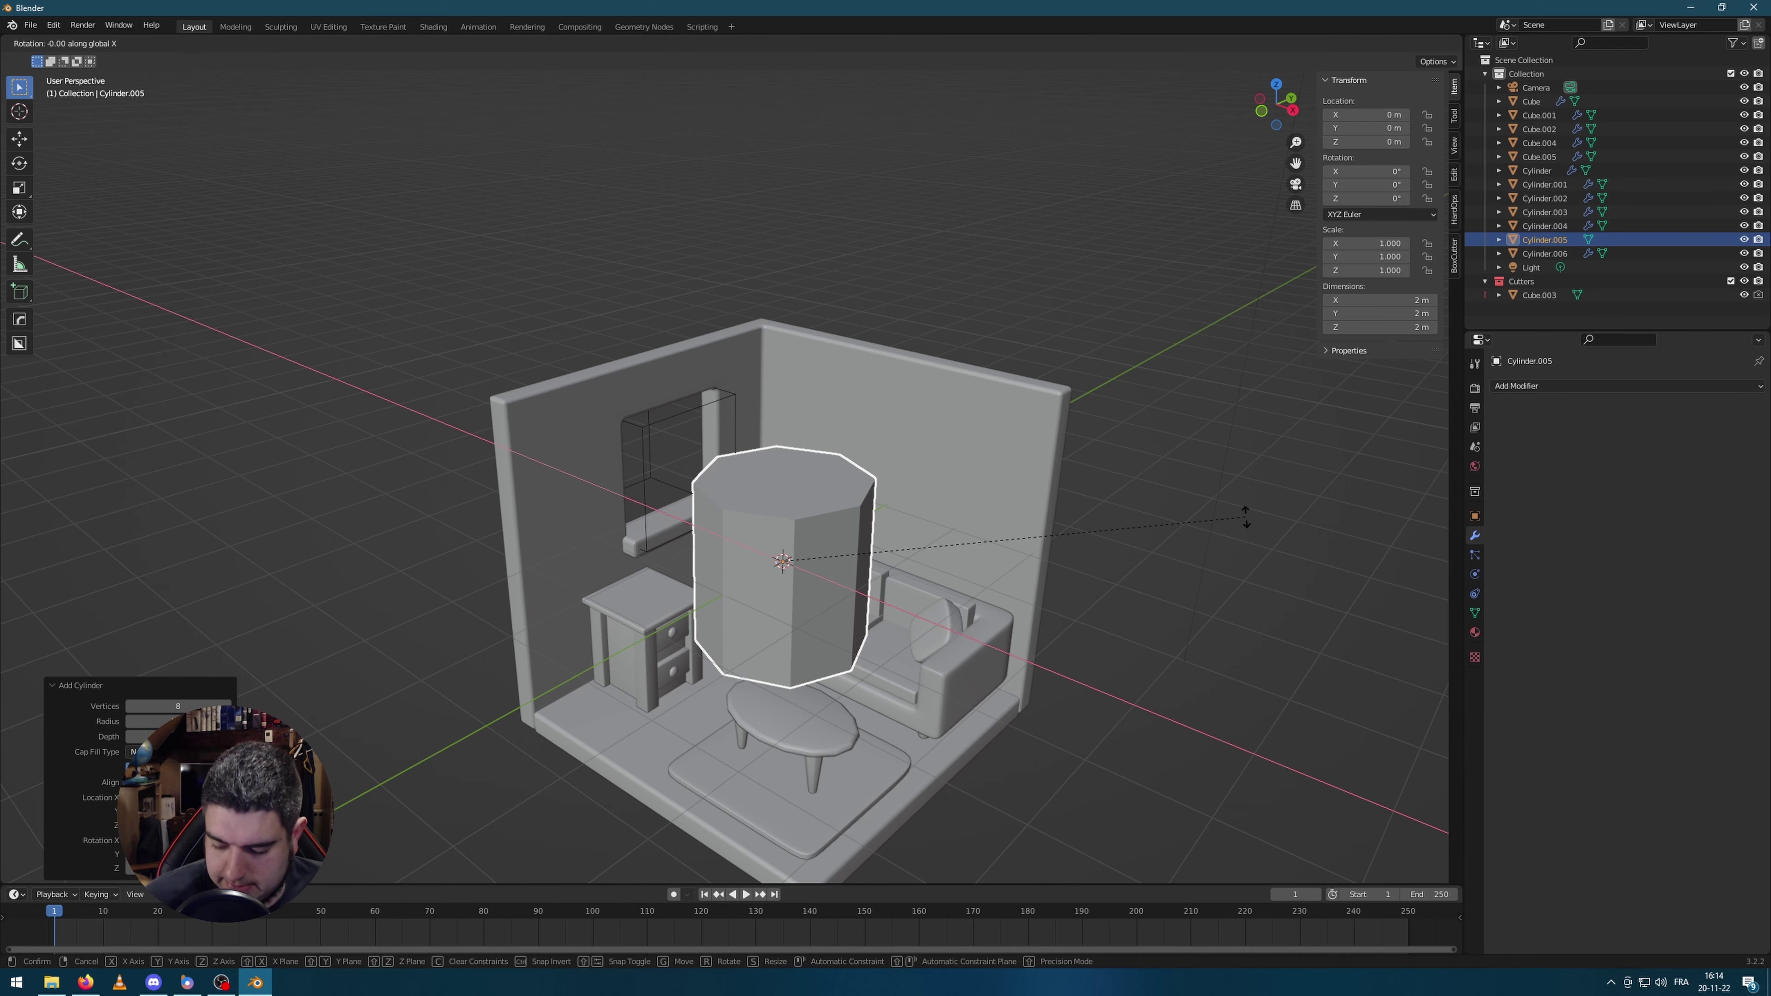
key("r")
key("x")
key("9")
key("0")
key("Return")
key("KP_Divide")
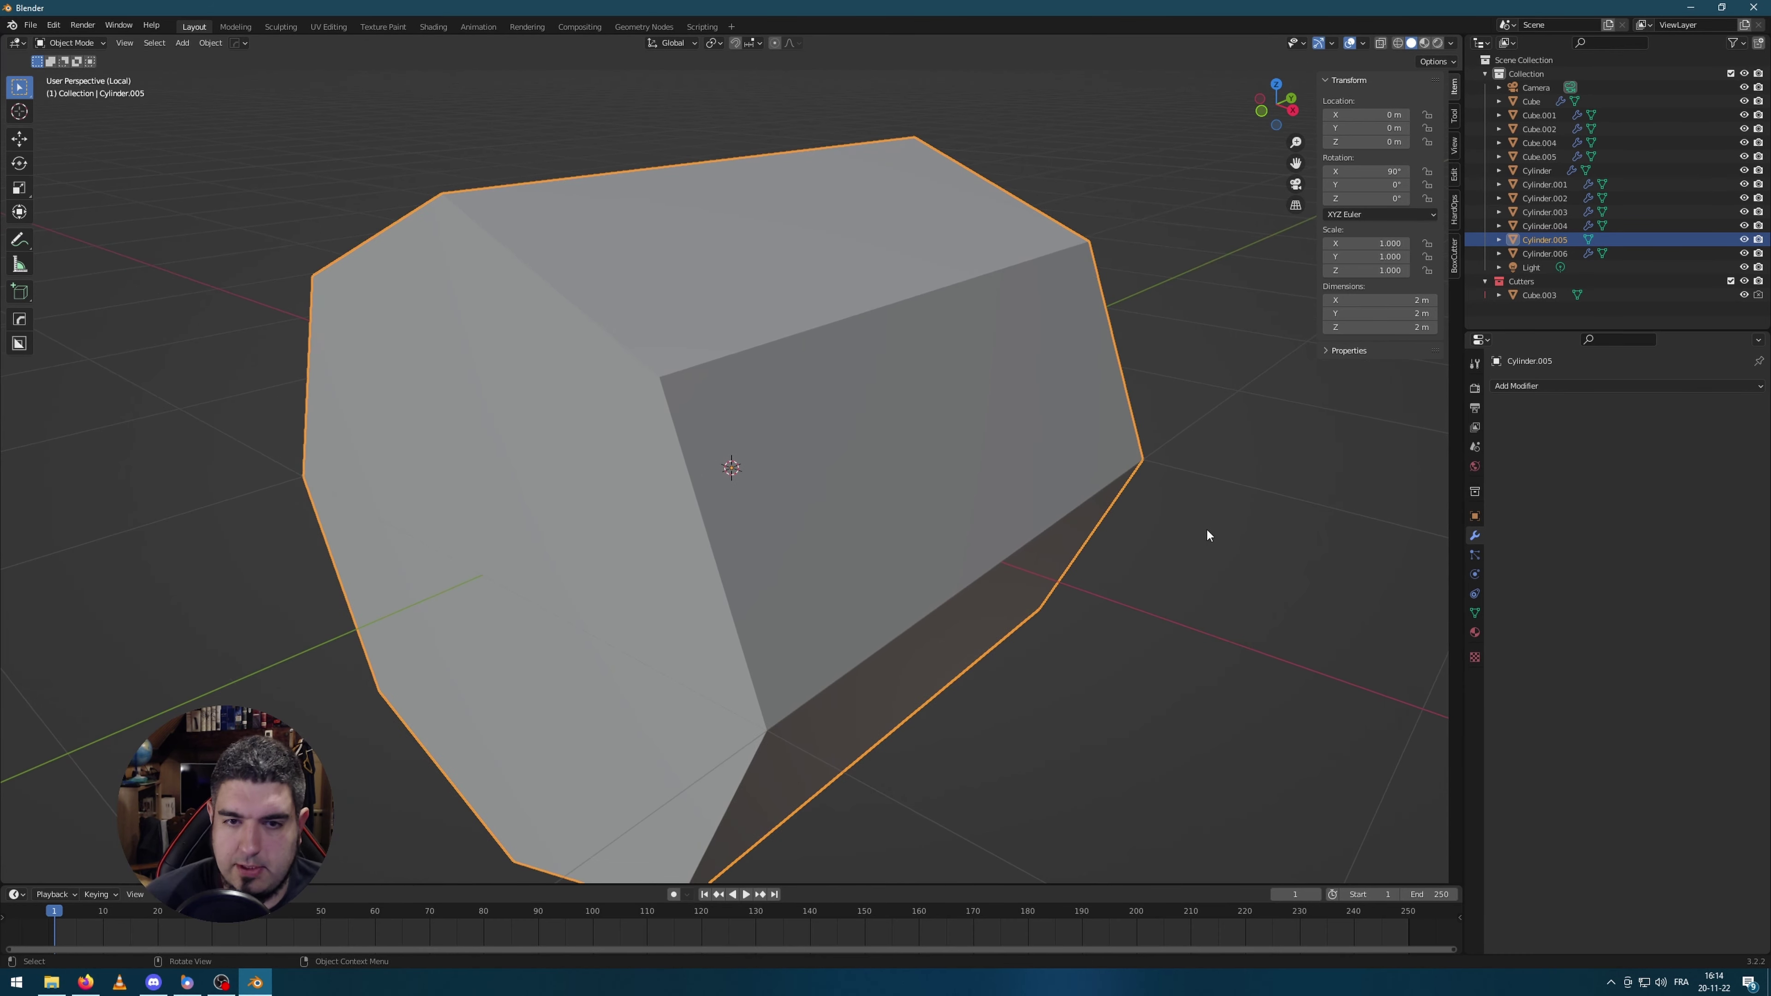
Step: Move one end face of the cylinder about 9.3 m along Y to stretch it into a long rod
key("Tab")
middle_click_drag(1057, 543, 921, 531)
scroll(920, 530, "down", 3)
key("g")
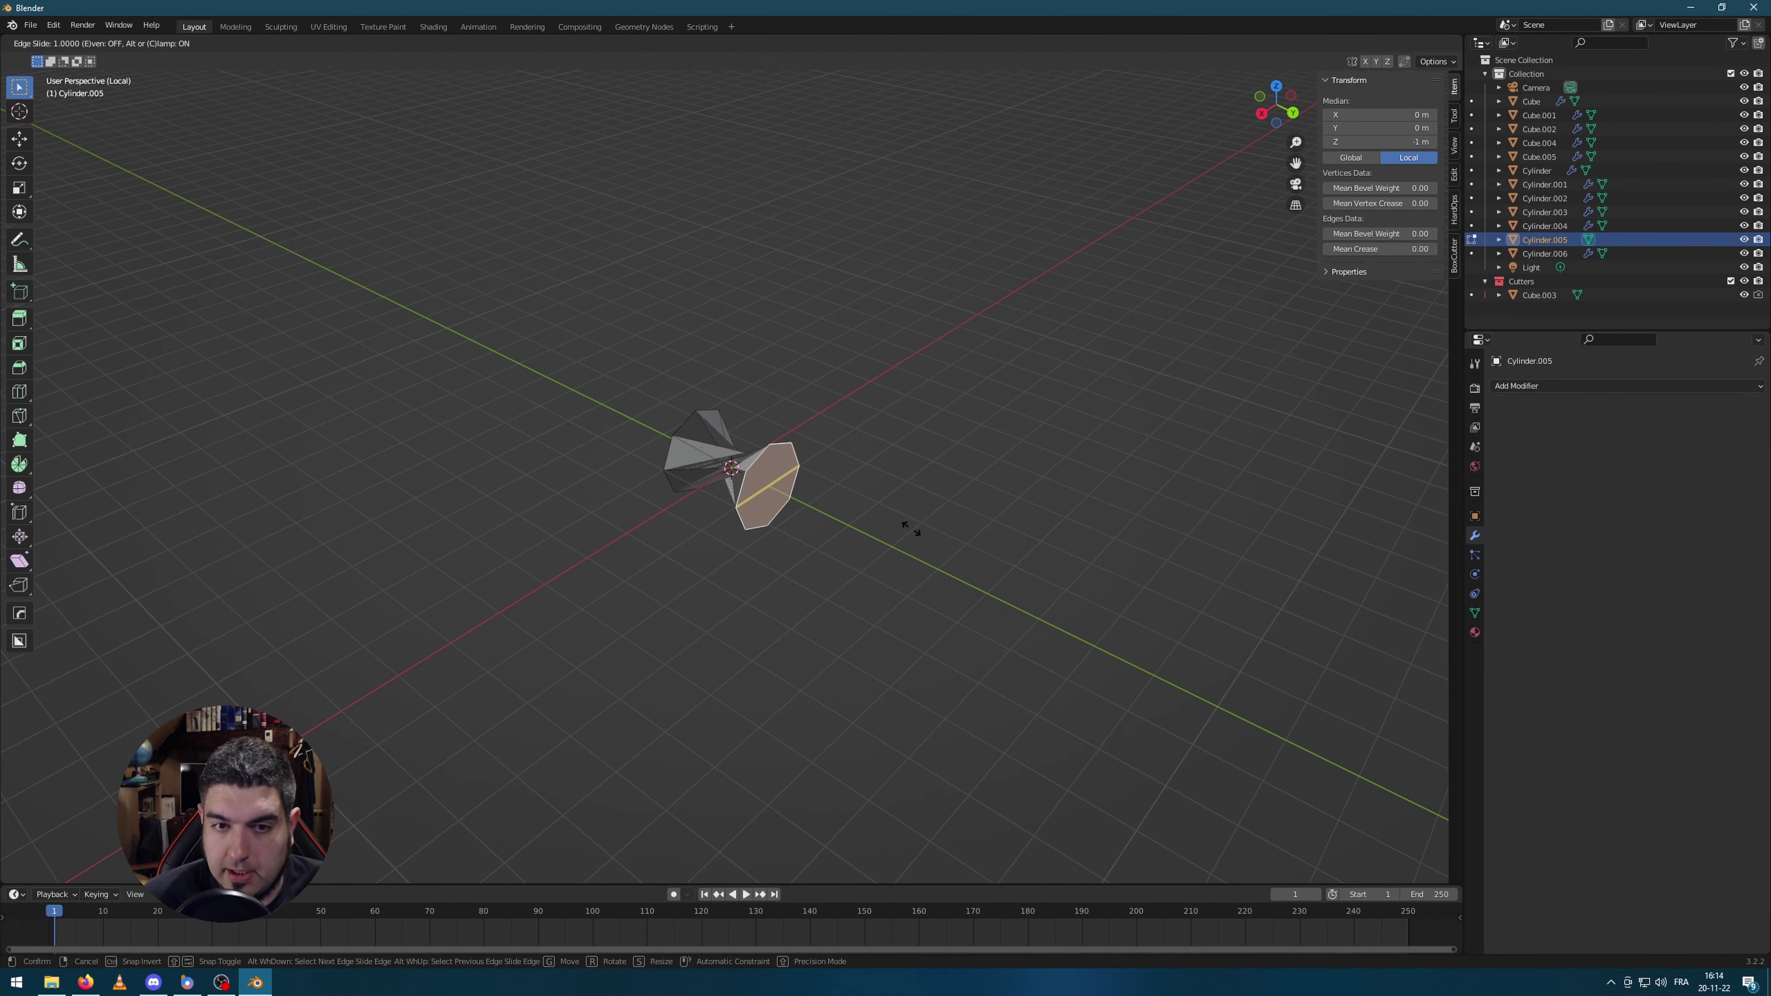
right_click(836, 621)
middle_click_drag(836, 621, 829, 531)
key("g")
key("y")
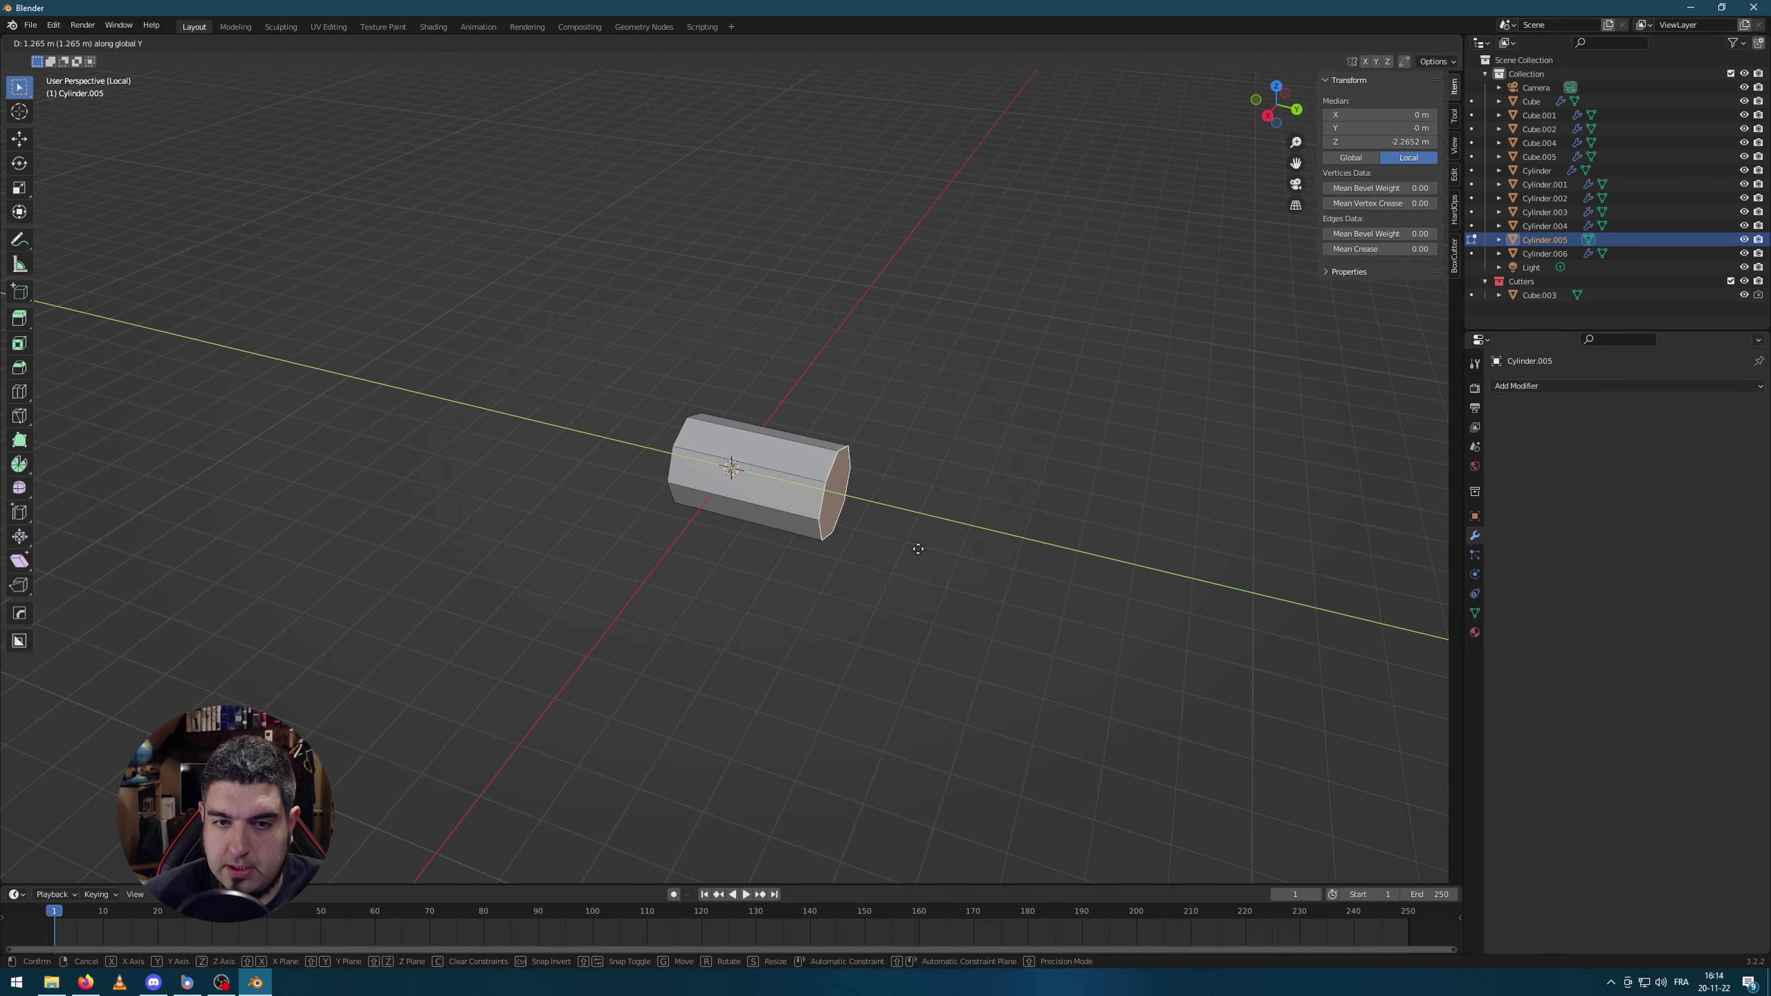
left_click(1353, 644)
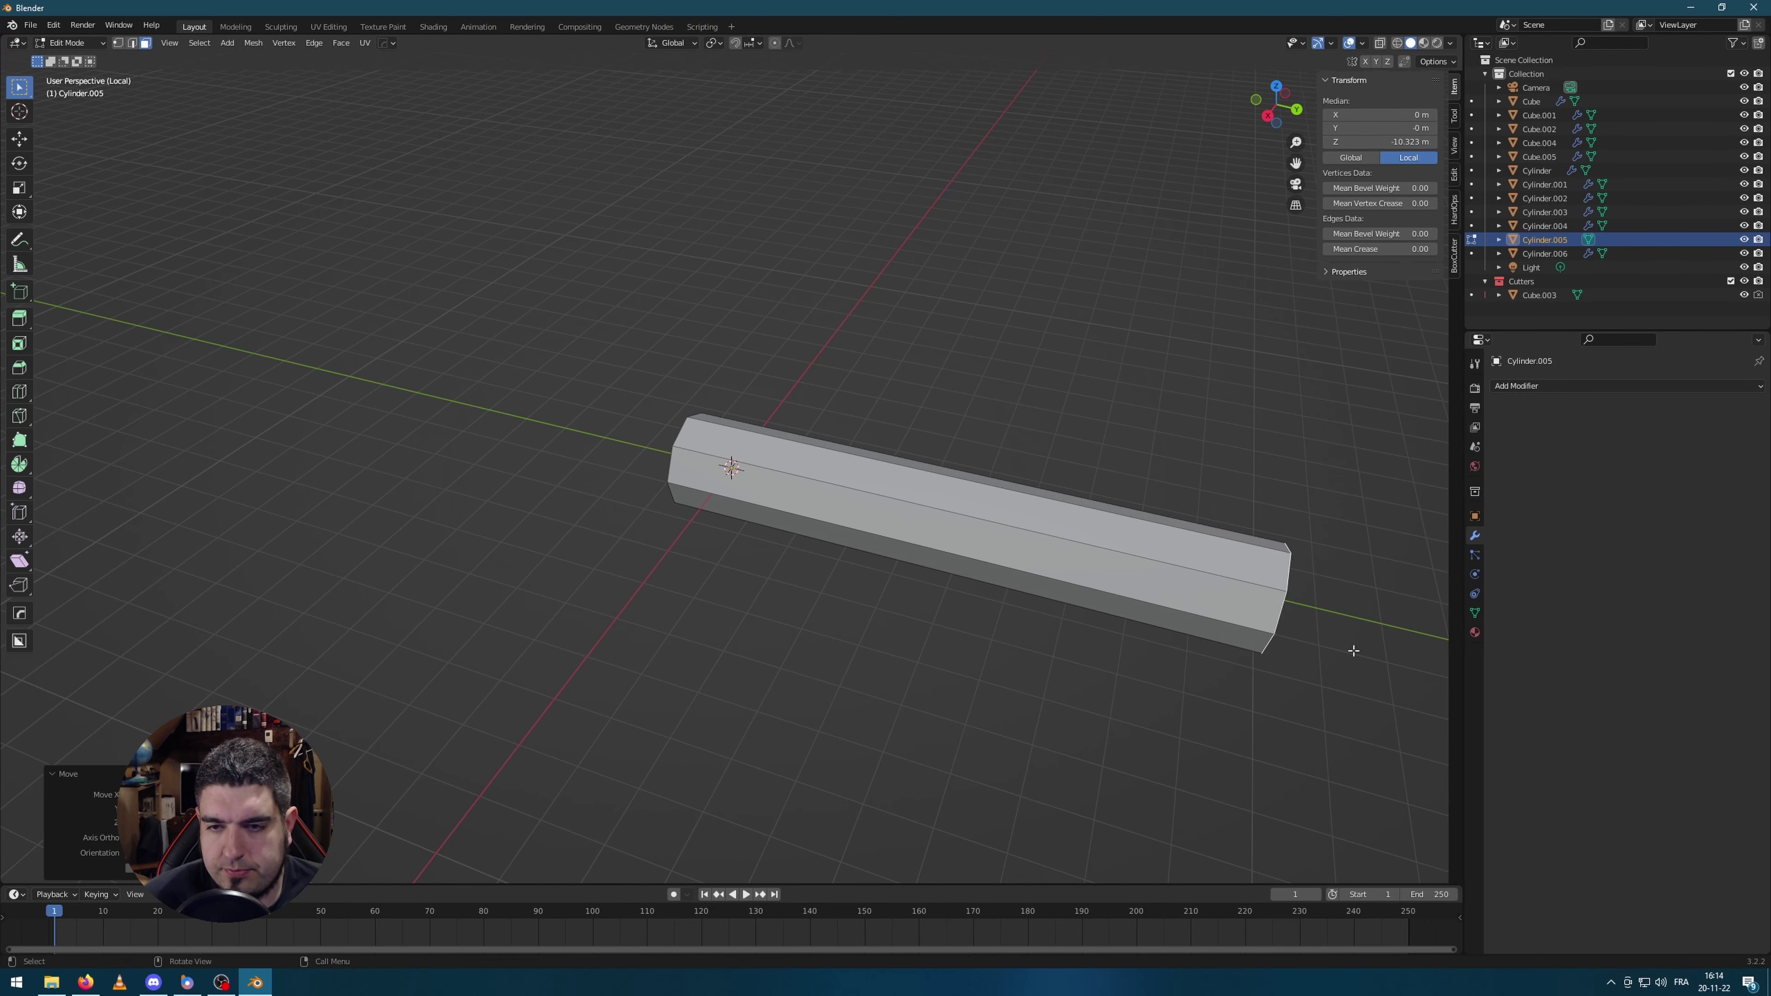
scroll(1090, 586, "down", 2)
key("Tab")
Step: Scale the rod along Y by about 1.95
middle_click_drag(1060, 565, 1027, 546)
key("s")
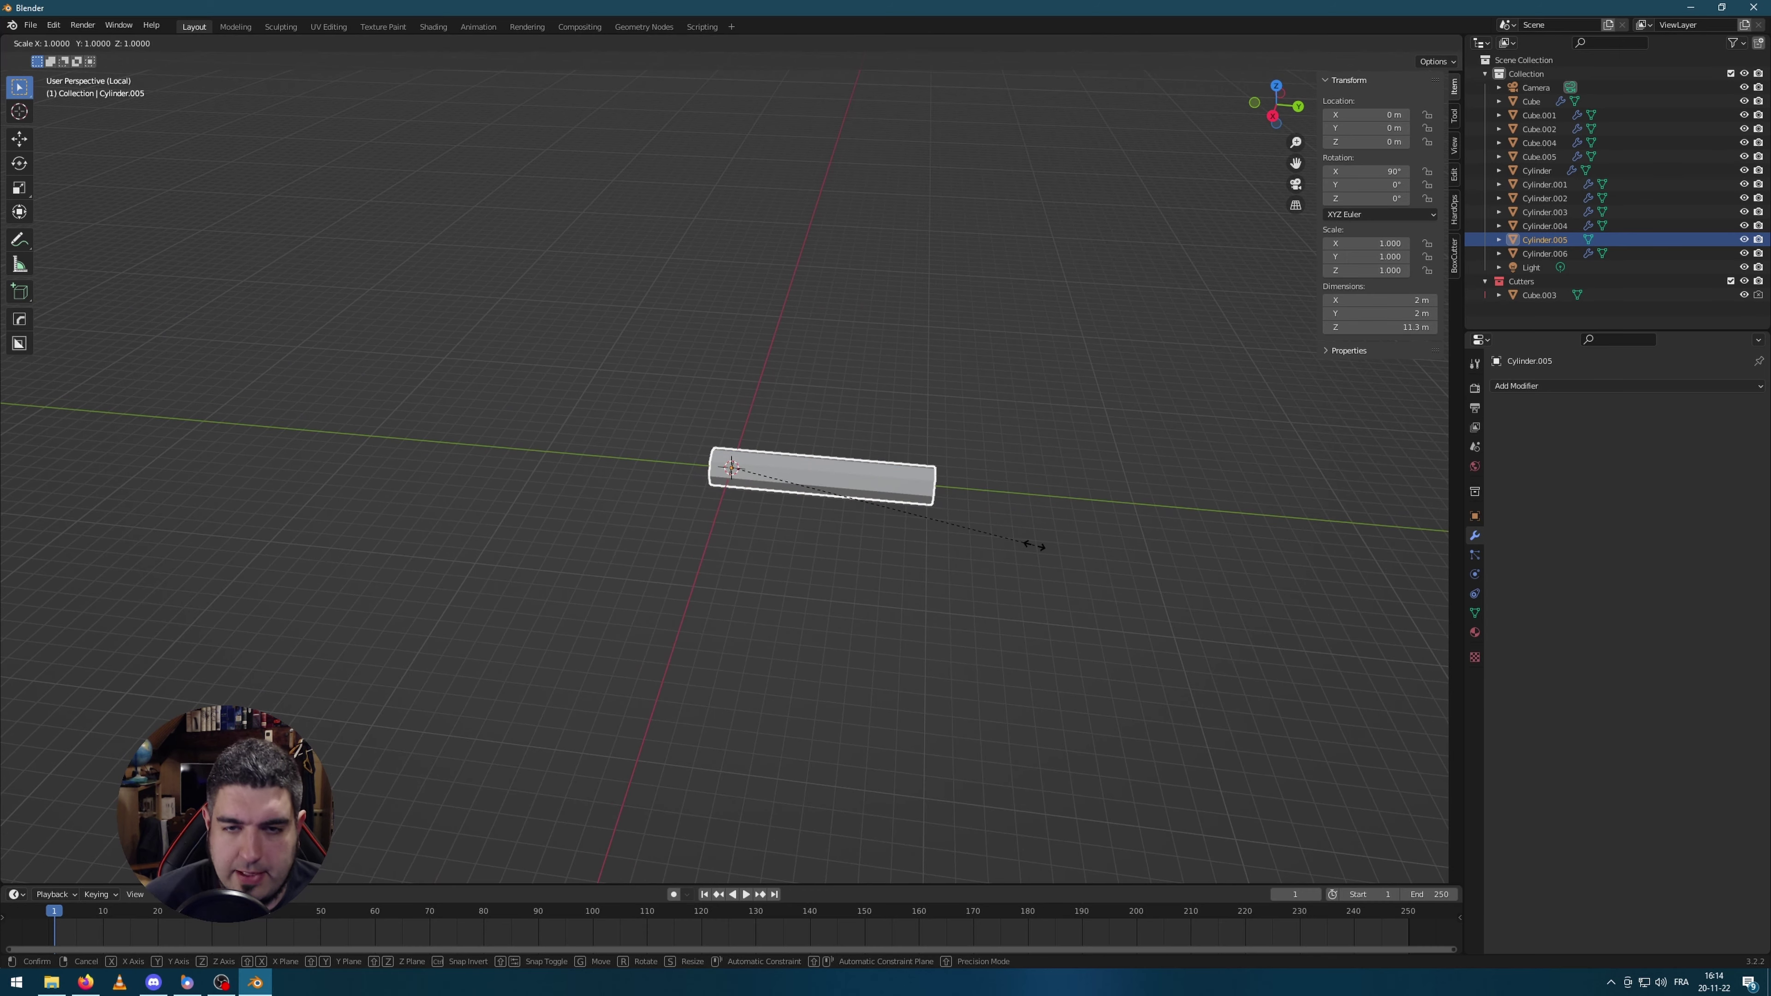
key("y")
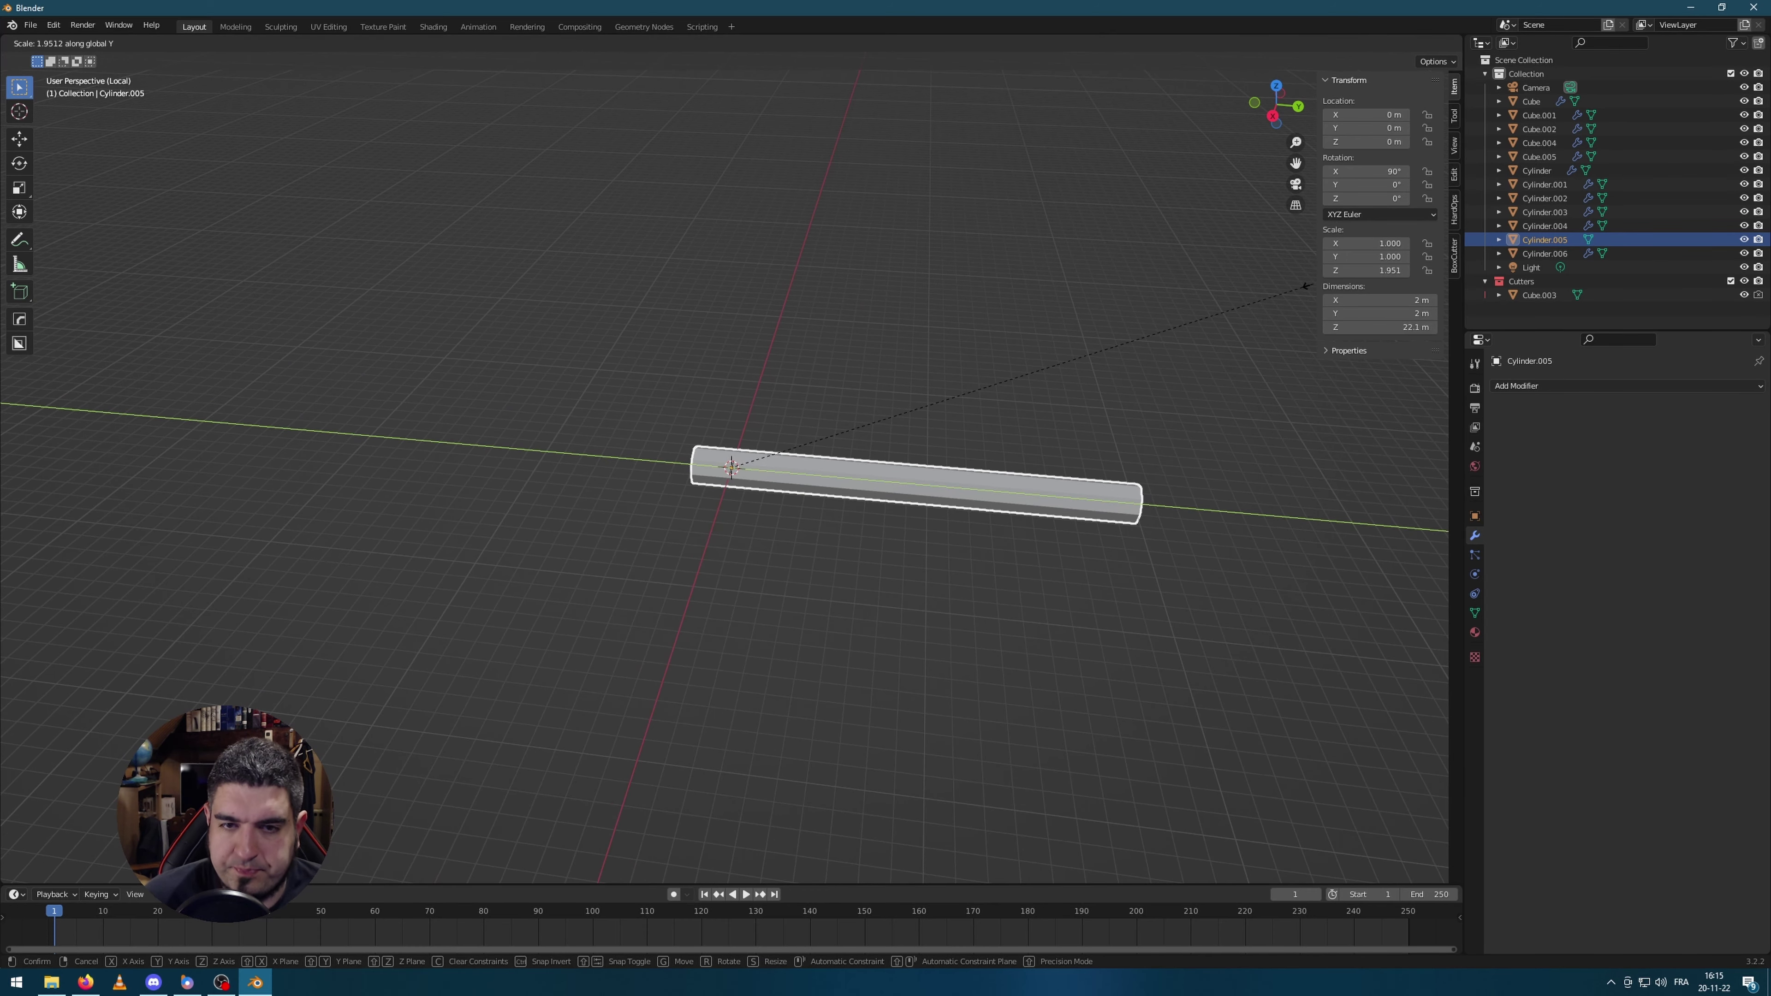
left_click(1305, 286)
middle_click_drag(925, 388, 890, 634)
Step: Duplicate the two end faces of the rod in place
key("Tab")
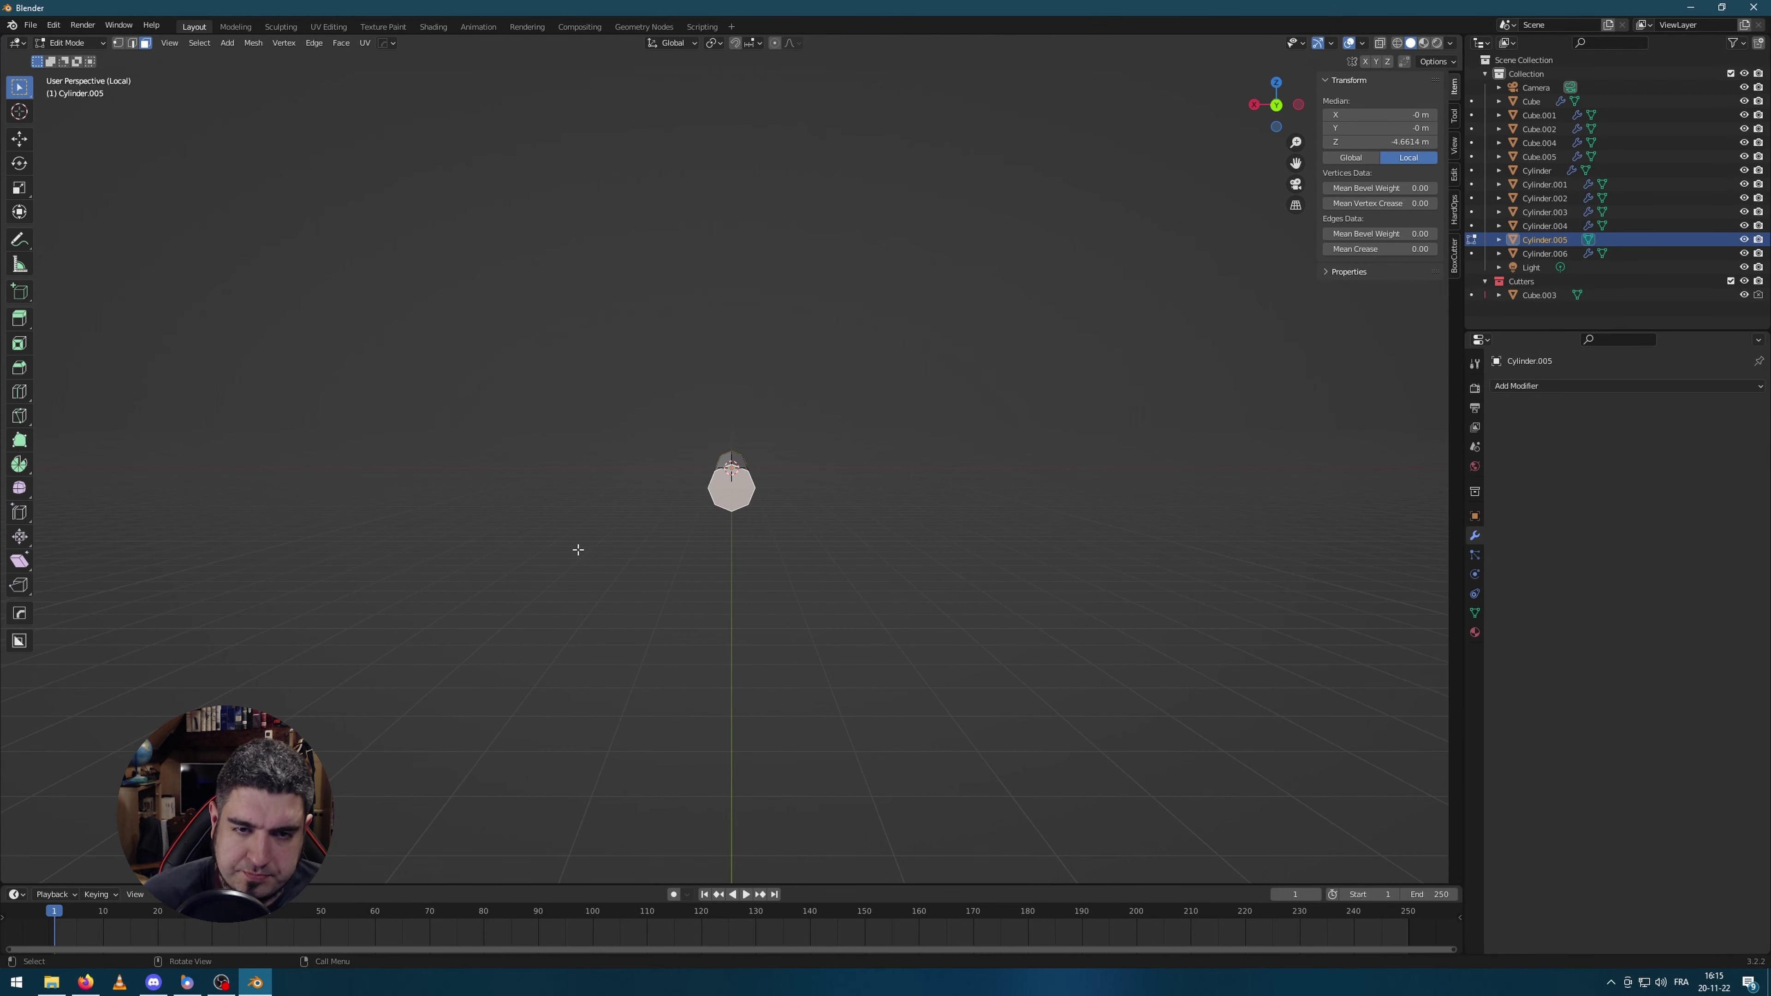
middle_click_drag(578, 549, 836, 569)
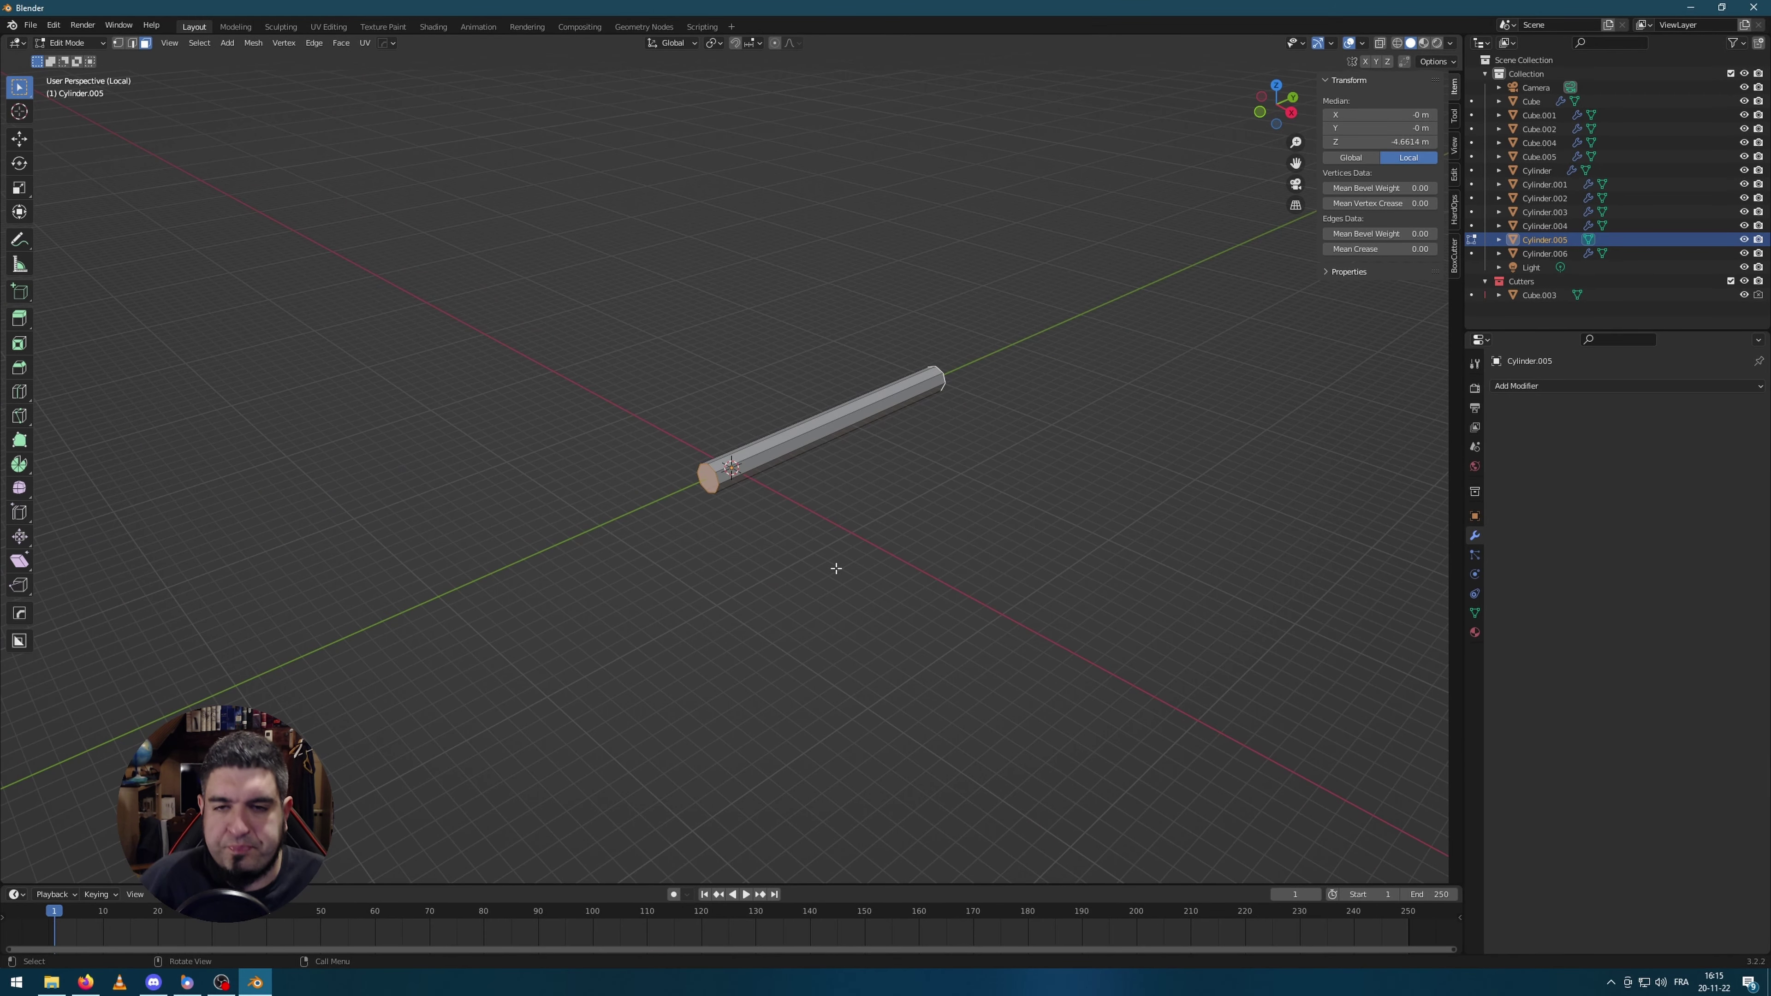
scroll(837, 567, "up", 5)
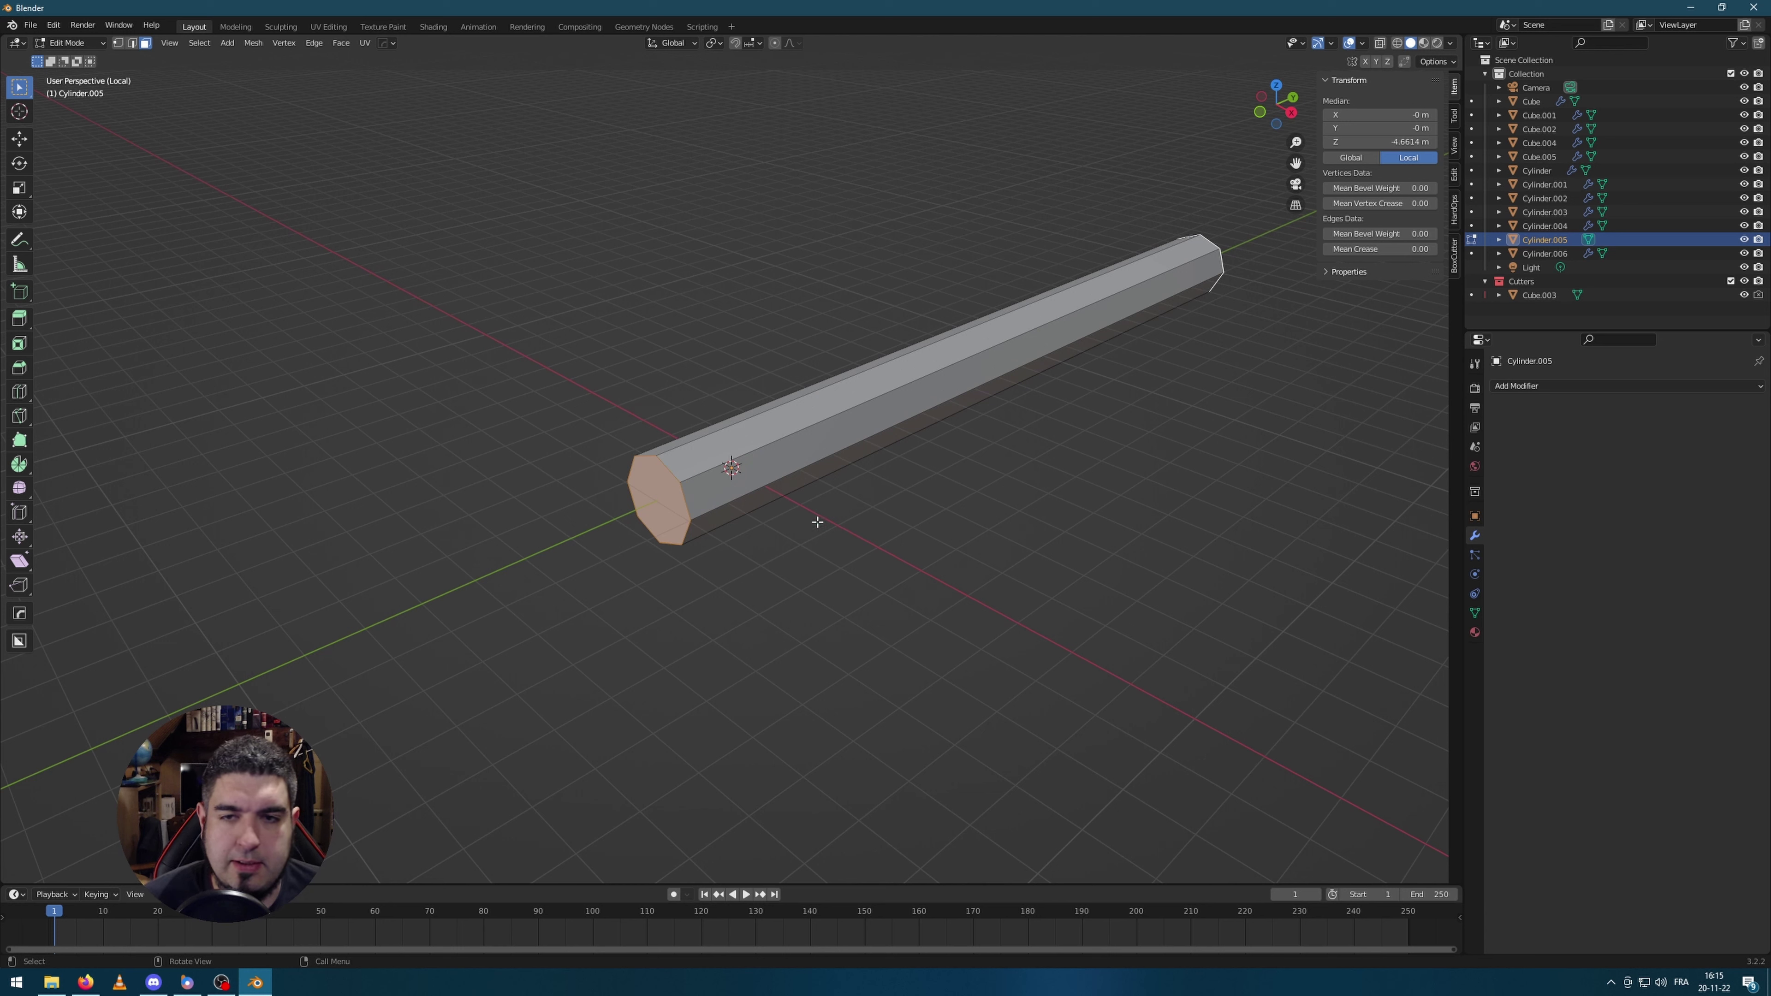
key("shift+d")
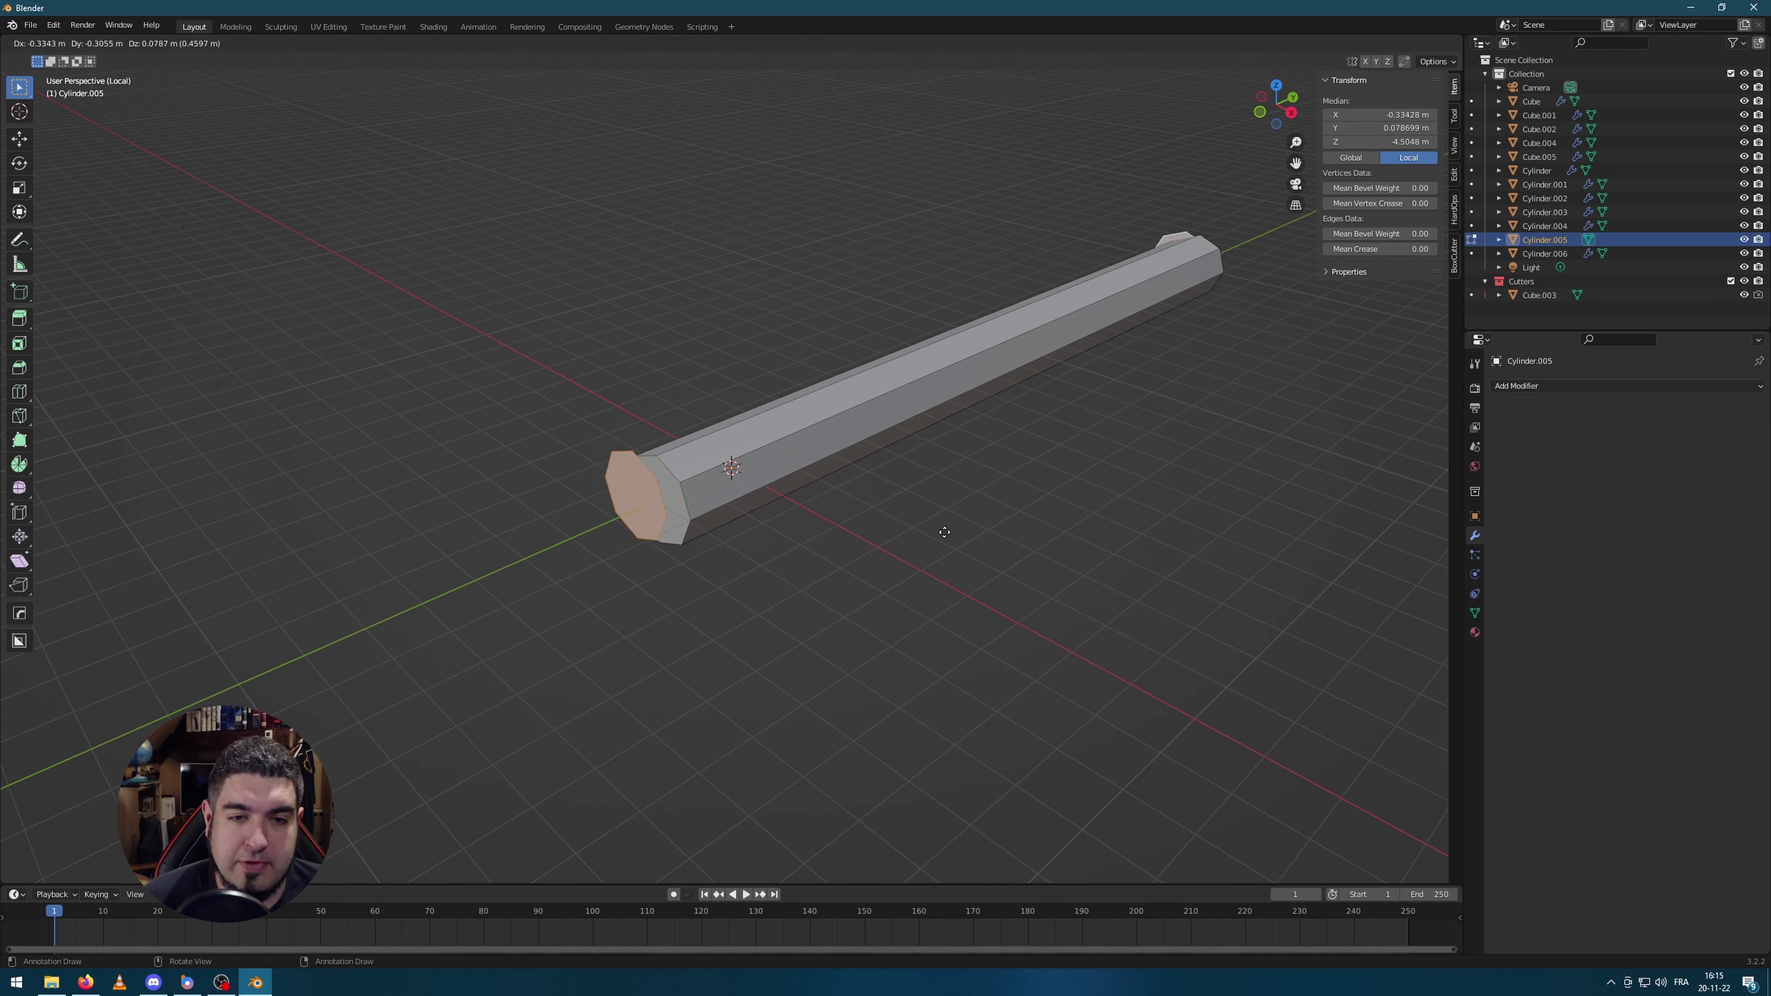
right_click(932, 556)
Step: Set the pivot to Individual Origins and scale the duplicated end faces up to about 3.52 m across
key("s")
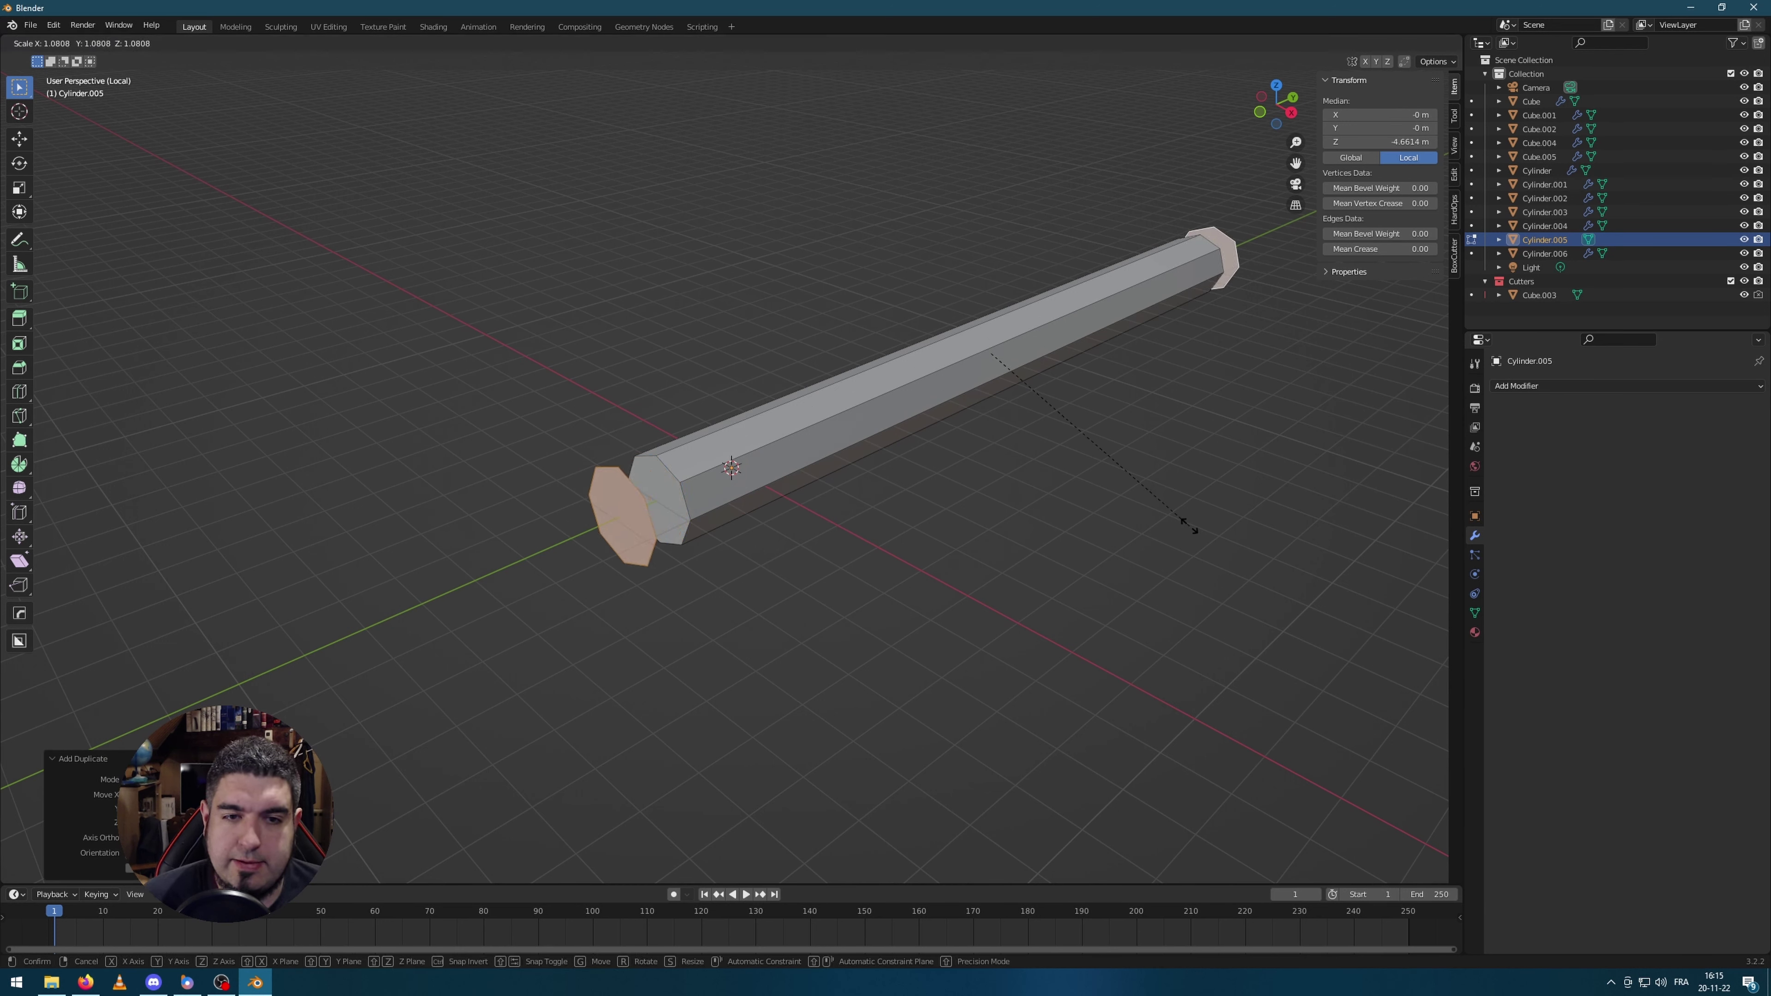
left_click(1153, 553)
left_click(715, 43)
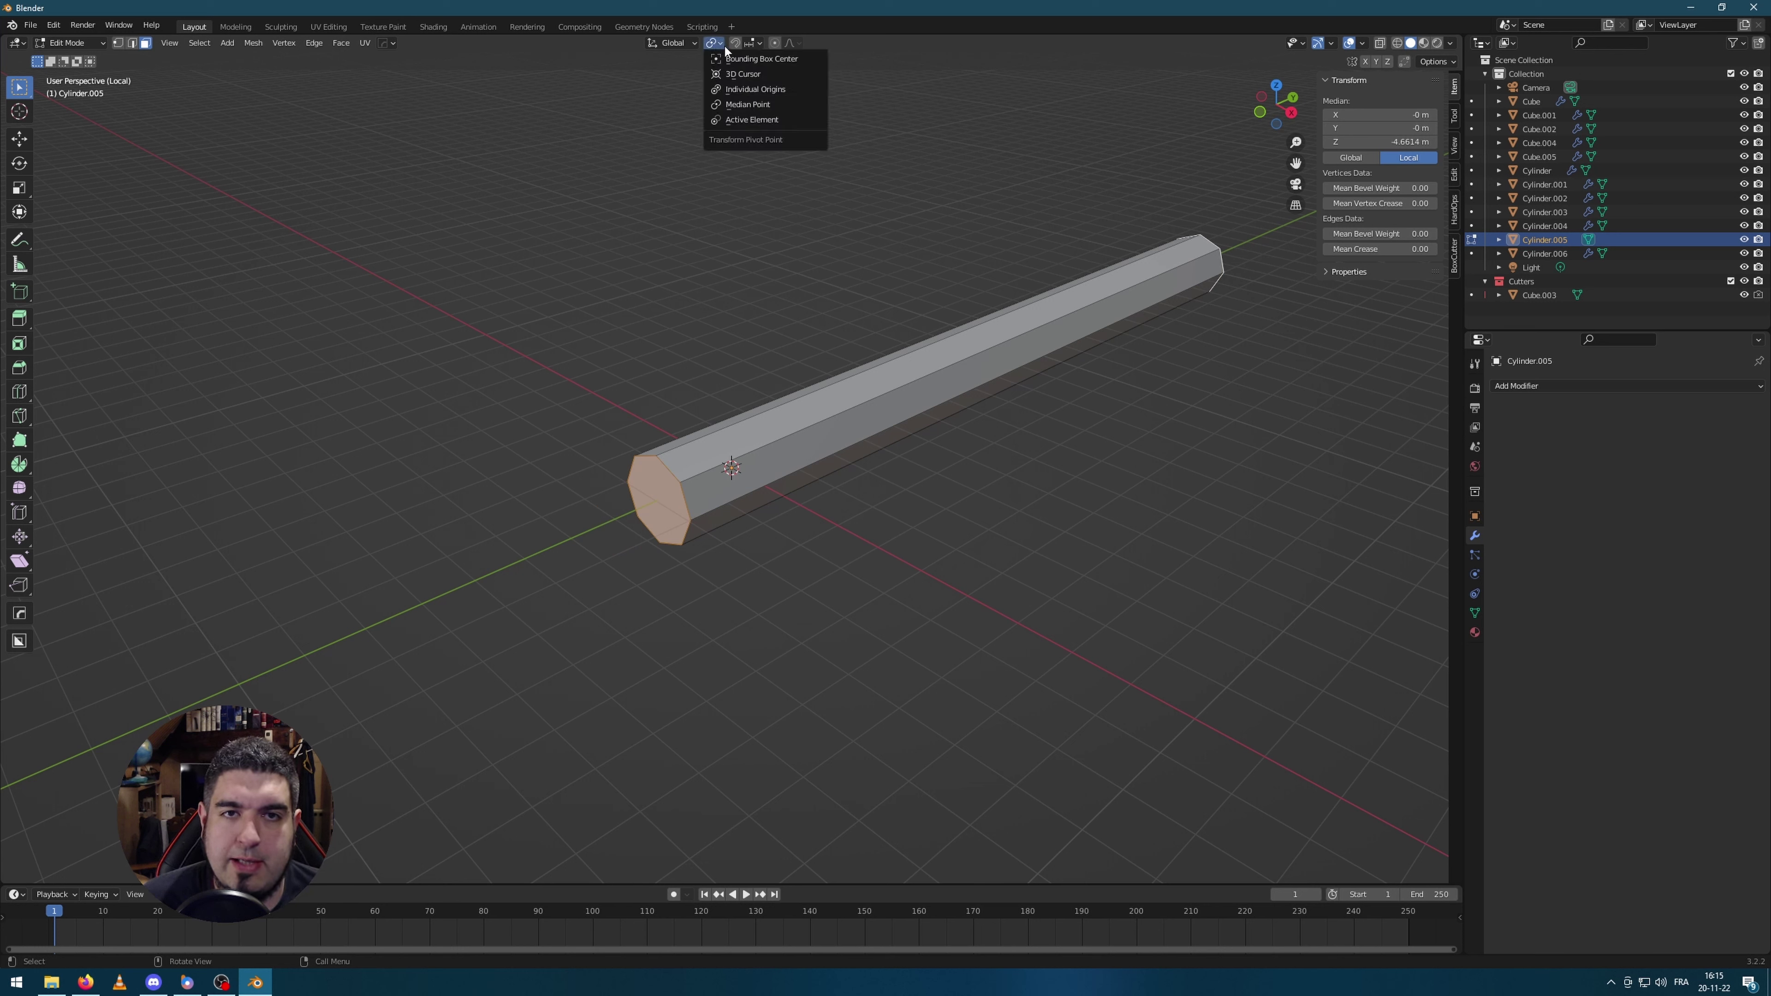
left_click(775, 89)
key("s")
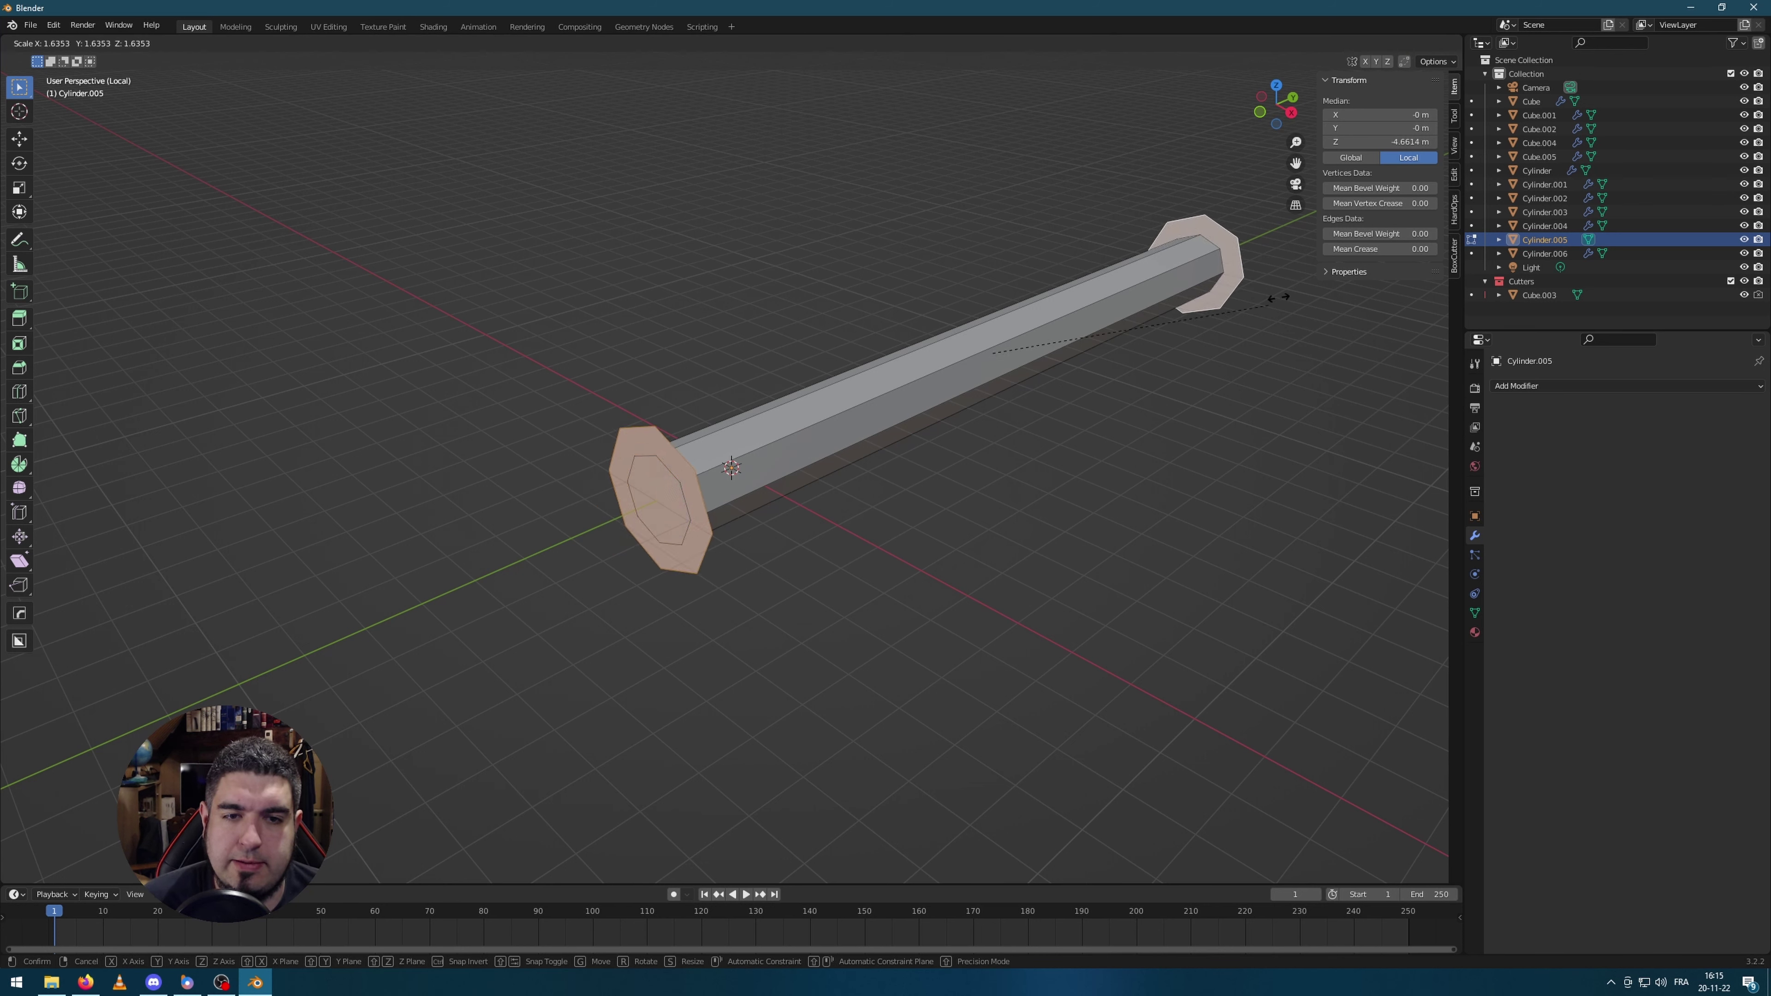
left_click(1043, 287)
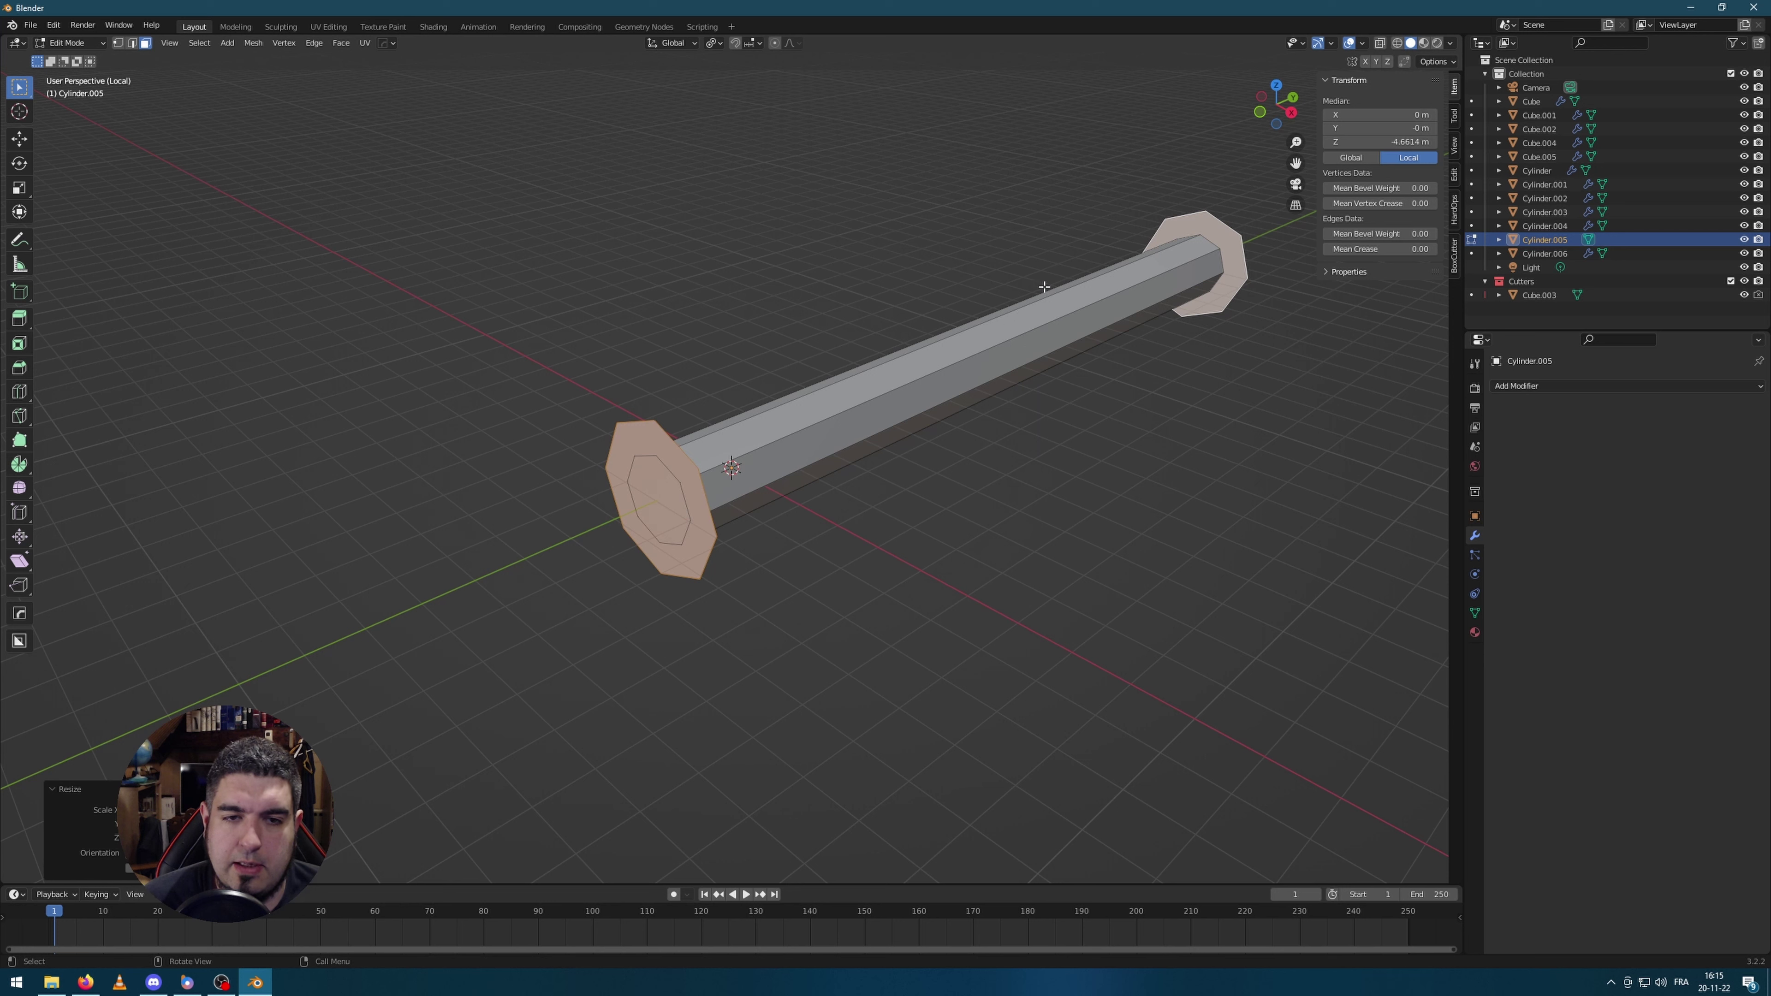
Step: Extrude both enlarged end faces outward along their normals and scale the new faces to about 0.61 for tapered caps
key("alt+e")
left_click(1044, 287)
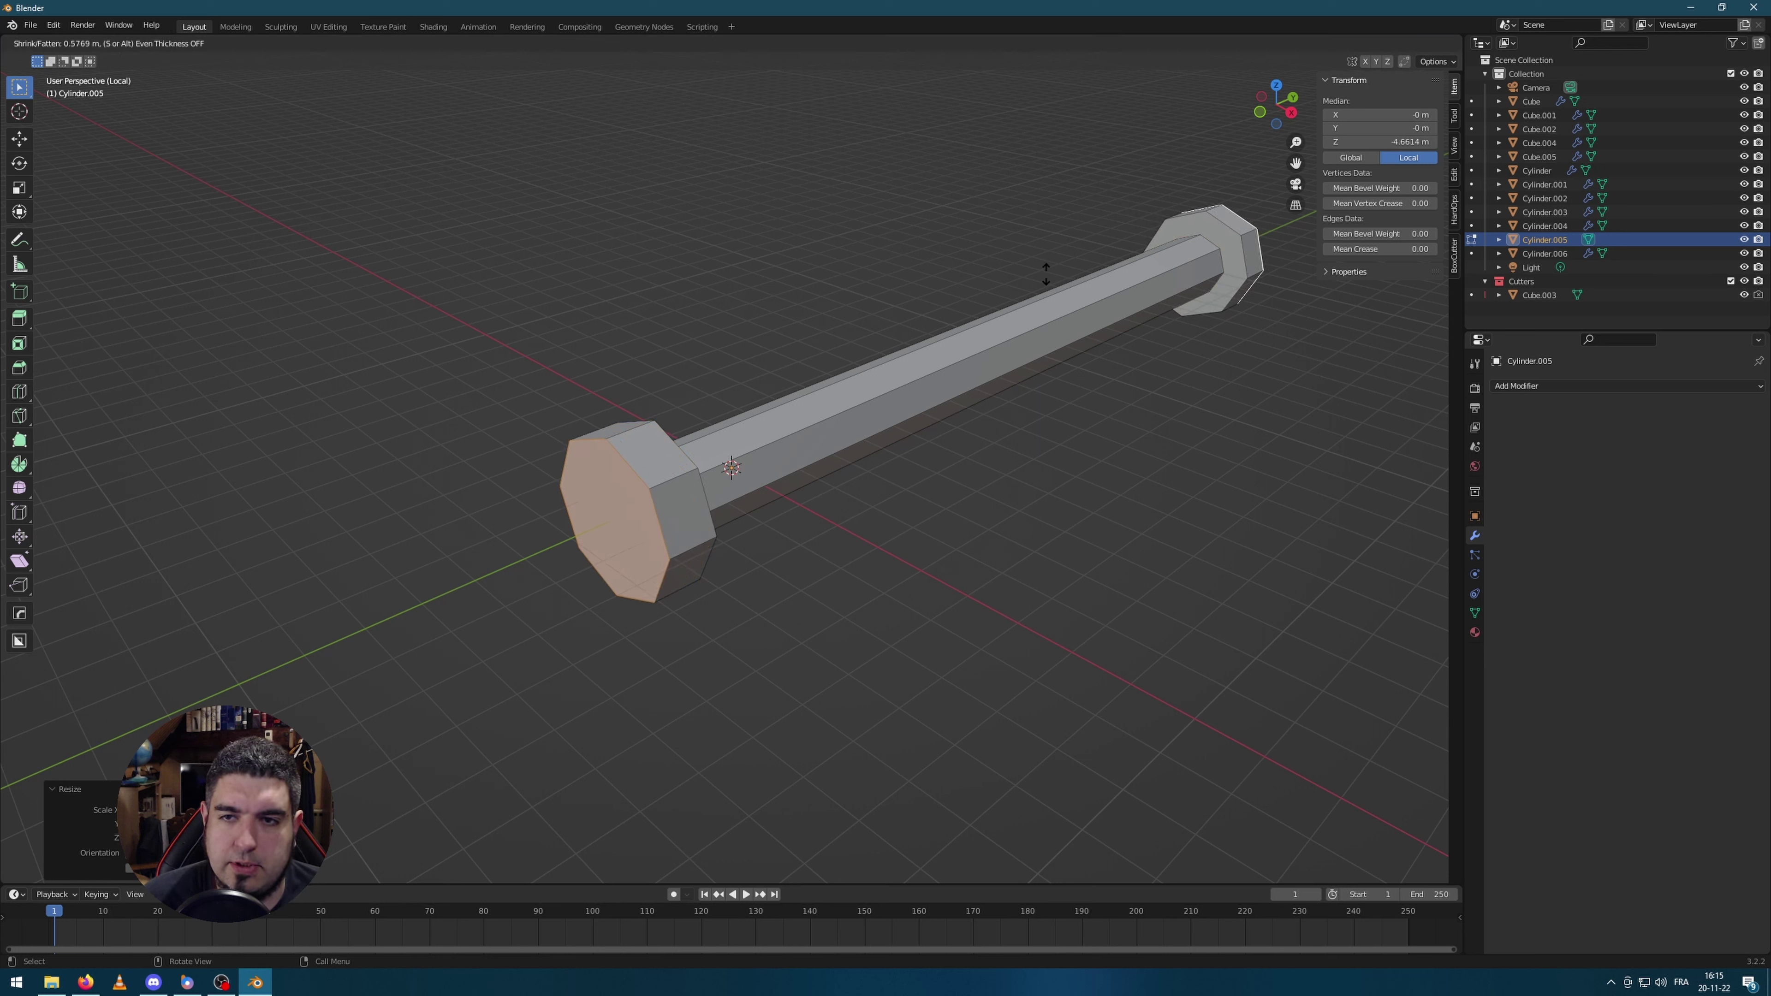
left_click(1043, 268)
key("s")
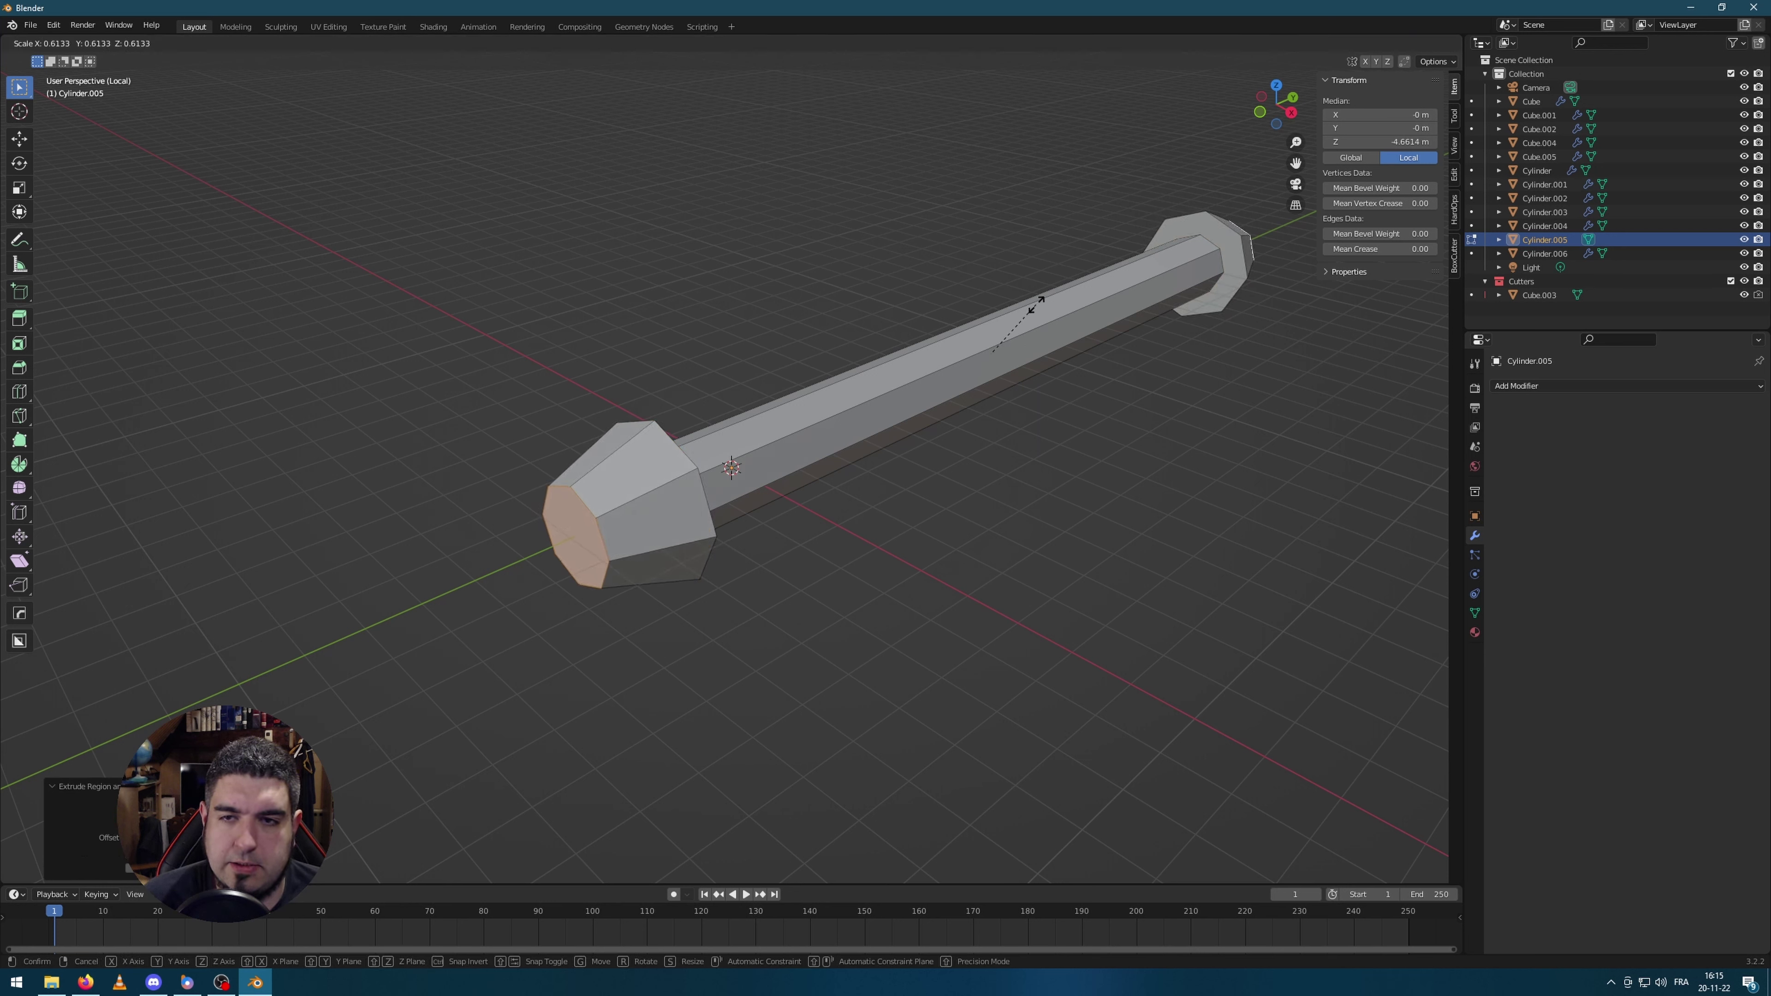
left_click(1037, 305)
Step: Extrude the outer faces of both tapered caps outward by about 2 m
middle_click_drag(1099, 455, 711, 494)
key("Tab")
key("Tab")
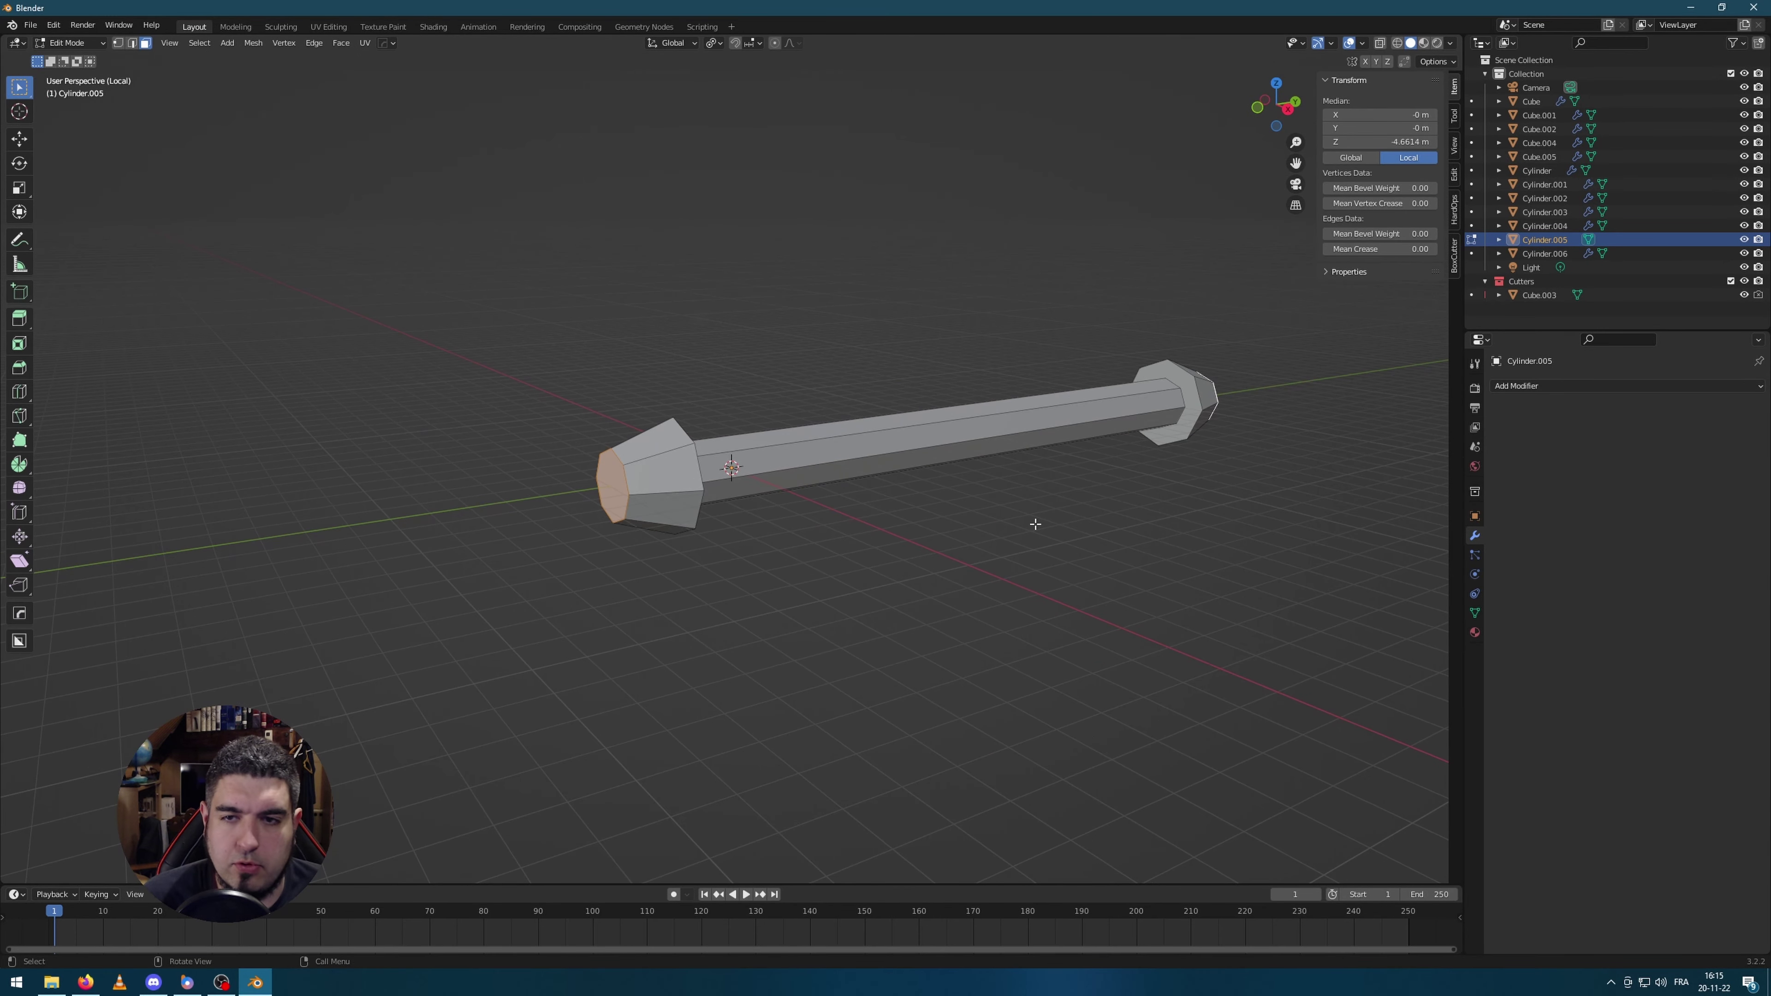
key("e")
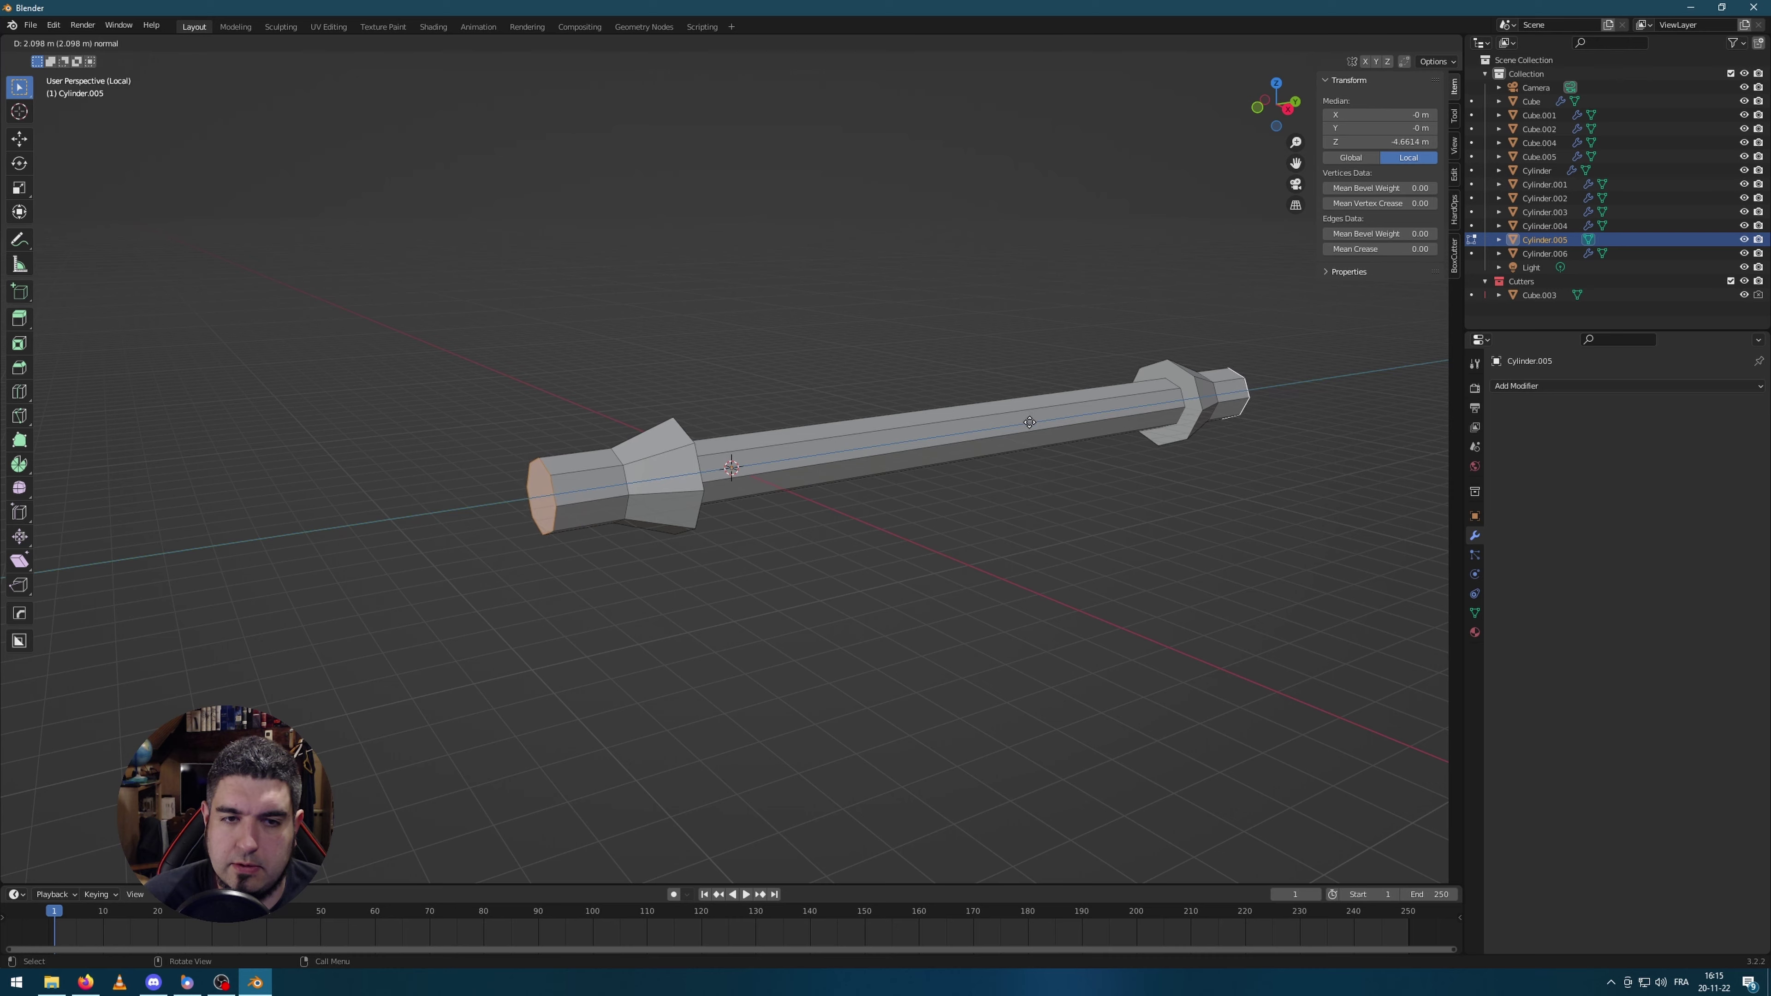
left_click(1027, 427)
key("s")
left_click(1015, 454)
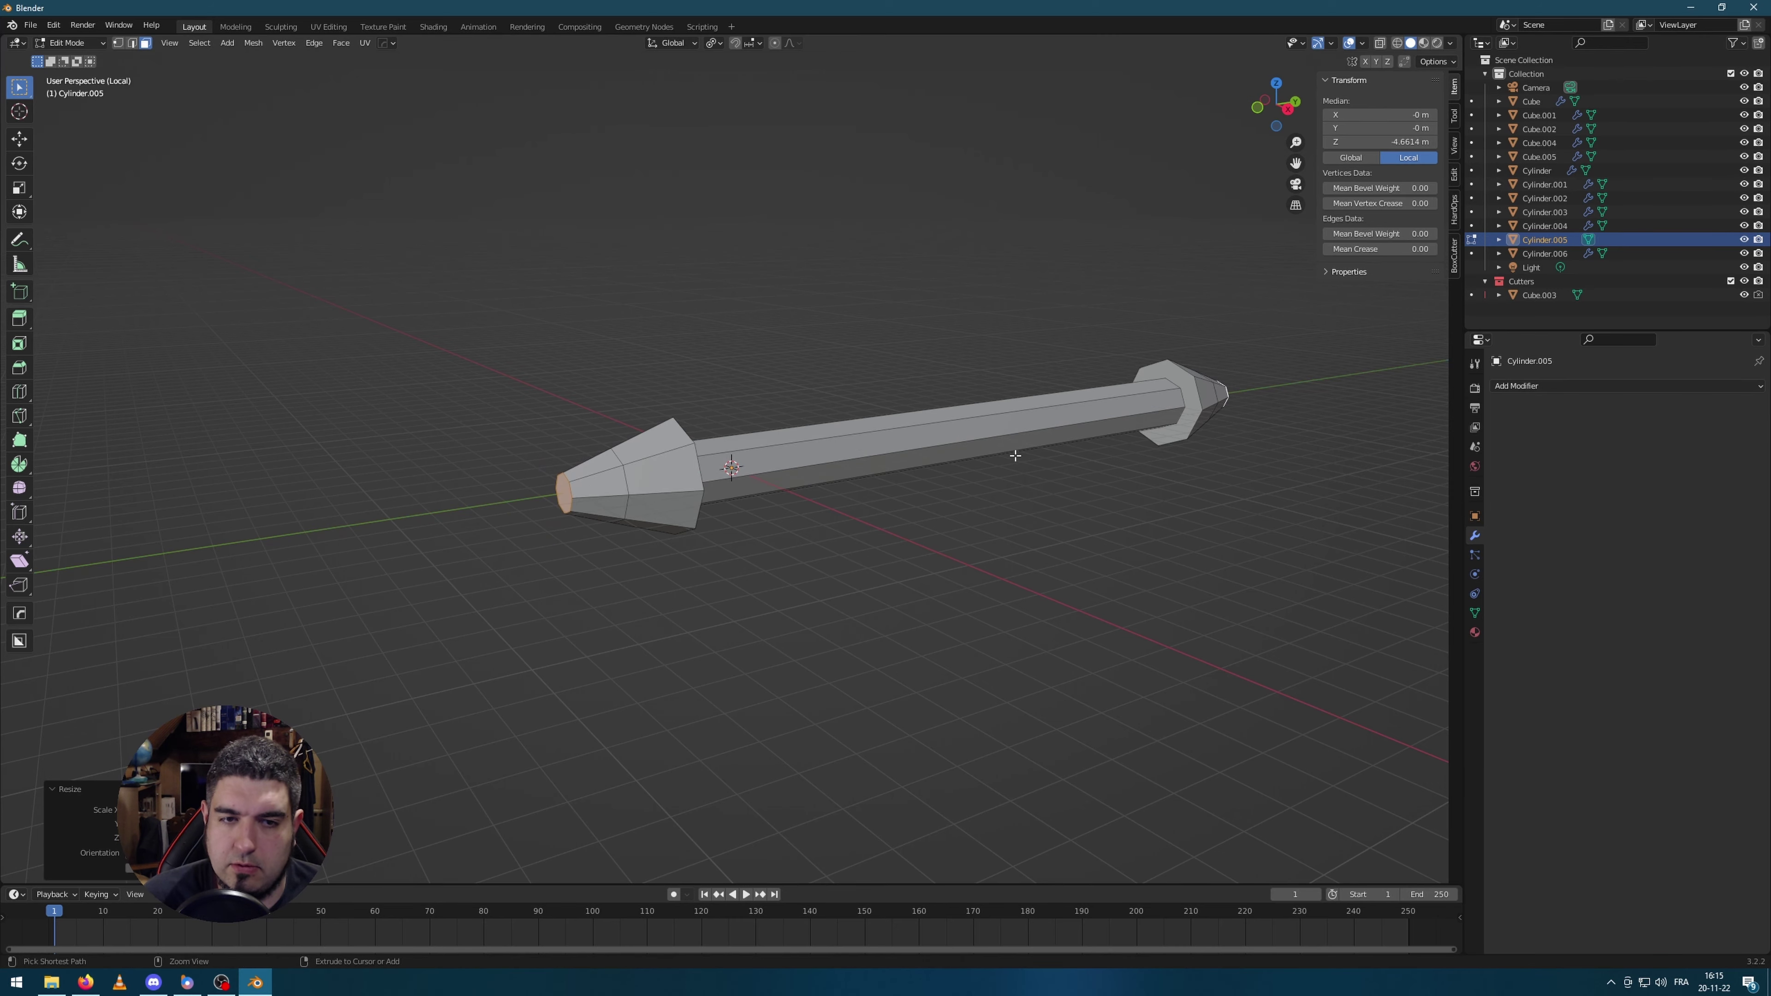
key("ctrl+z")
Step: Return to Object Mode, leave local view, and scale the whole rod down to about 0.178
middle_click_drag(840, 516, 961, 441)
key("Tab")
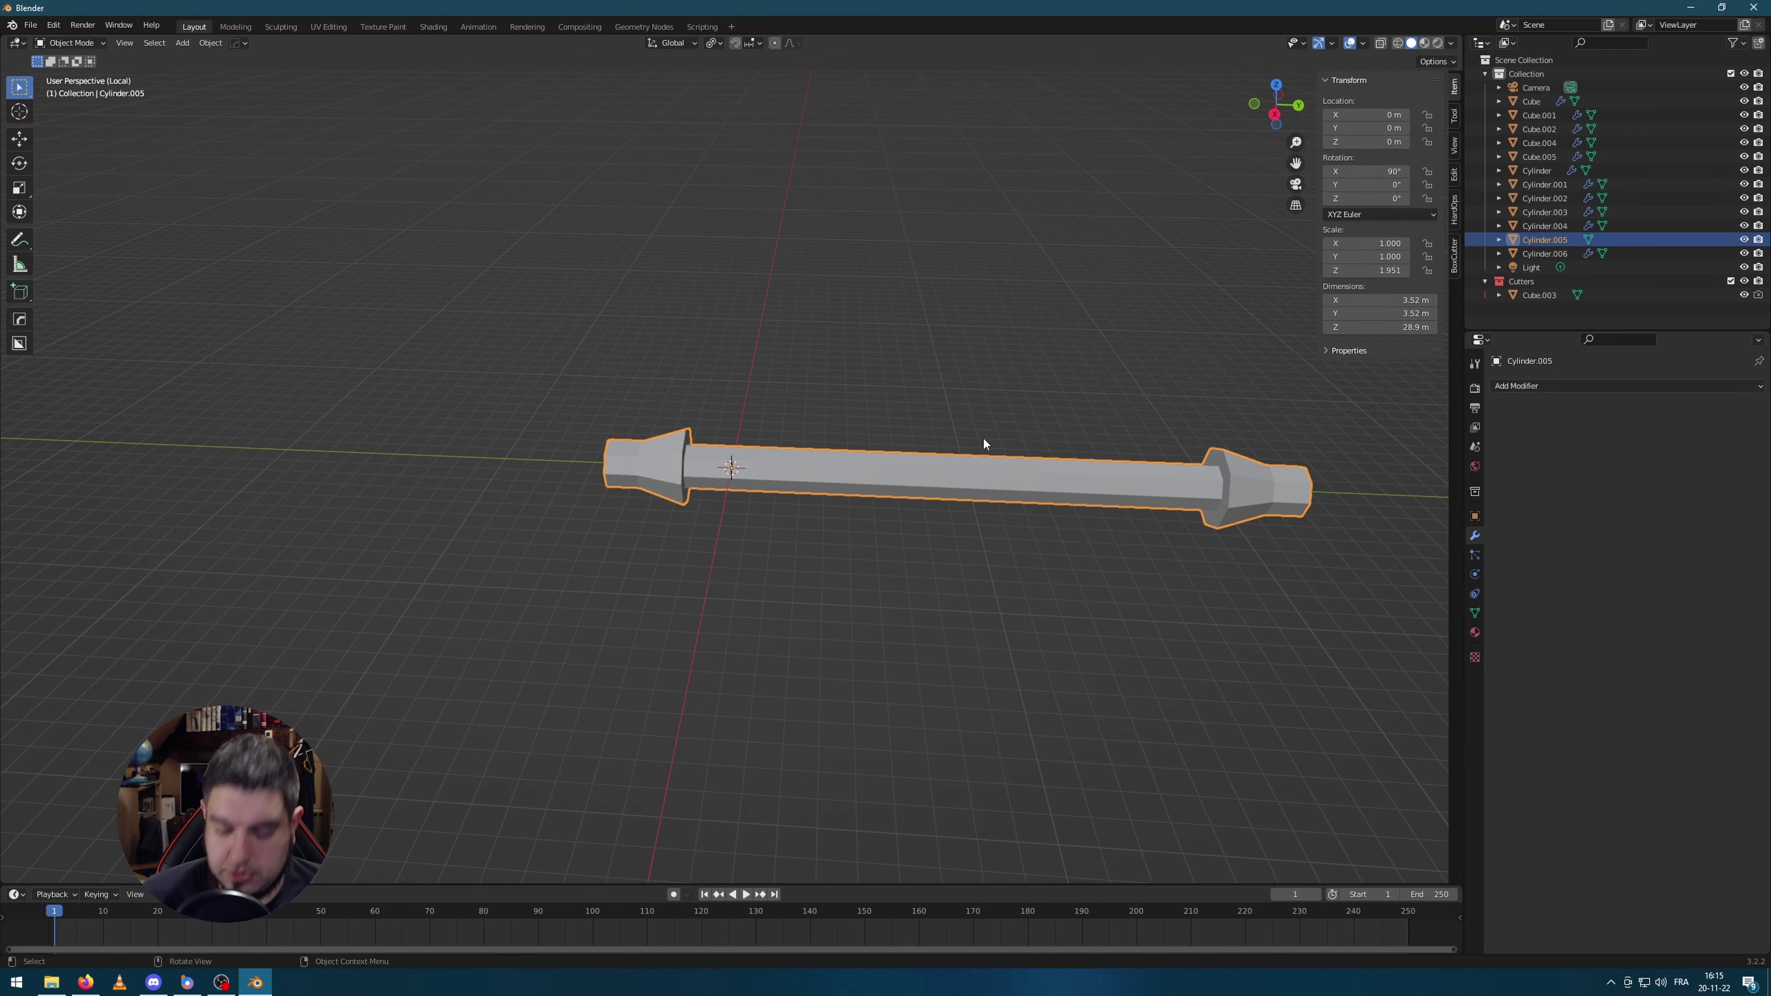
key("KP_Divide")
key("s")
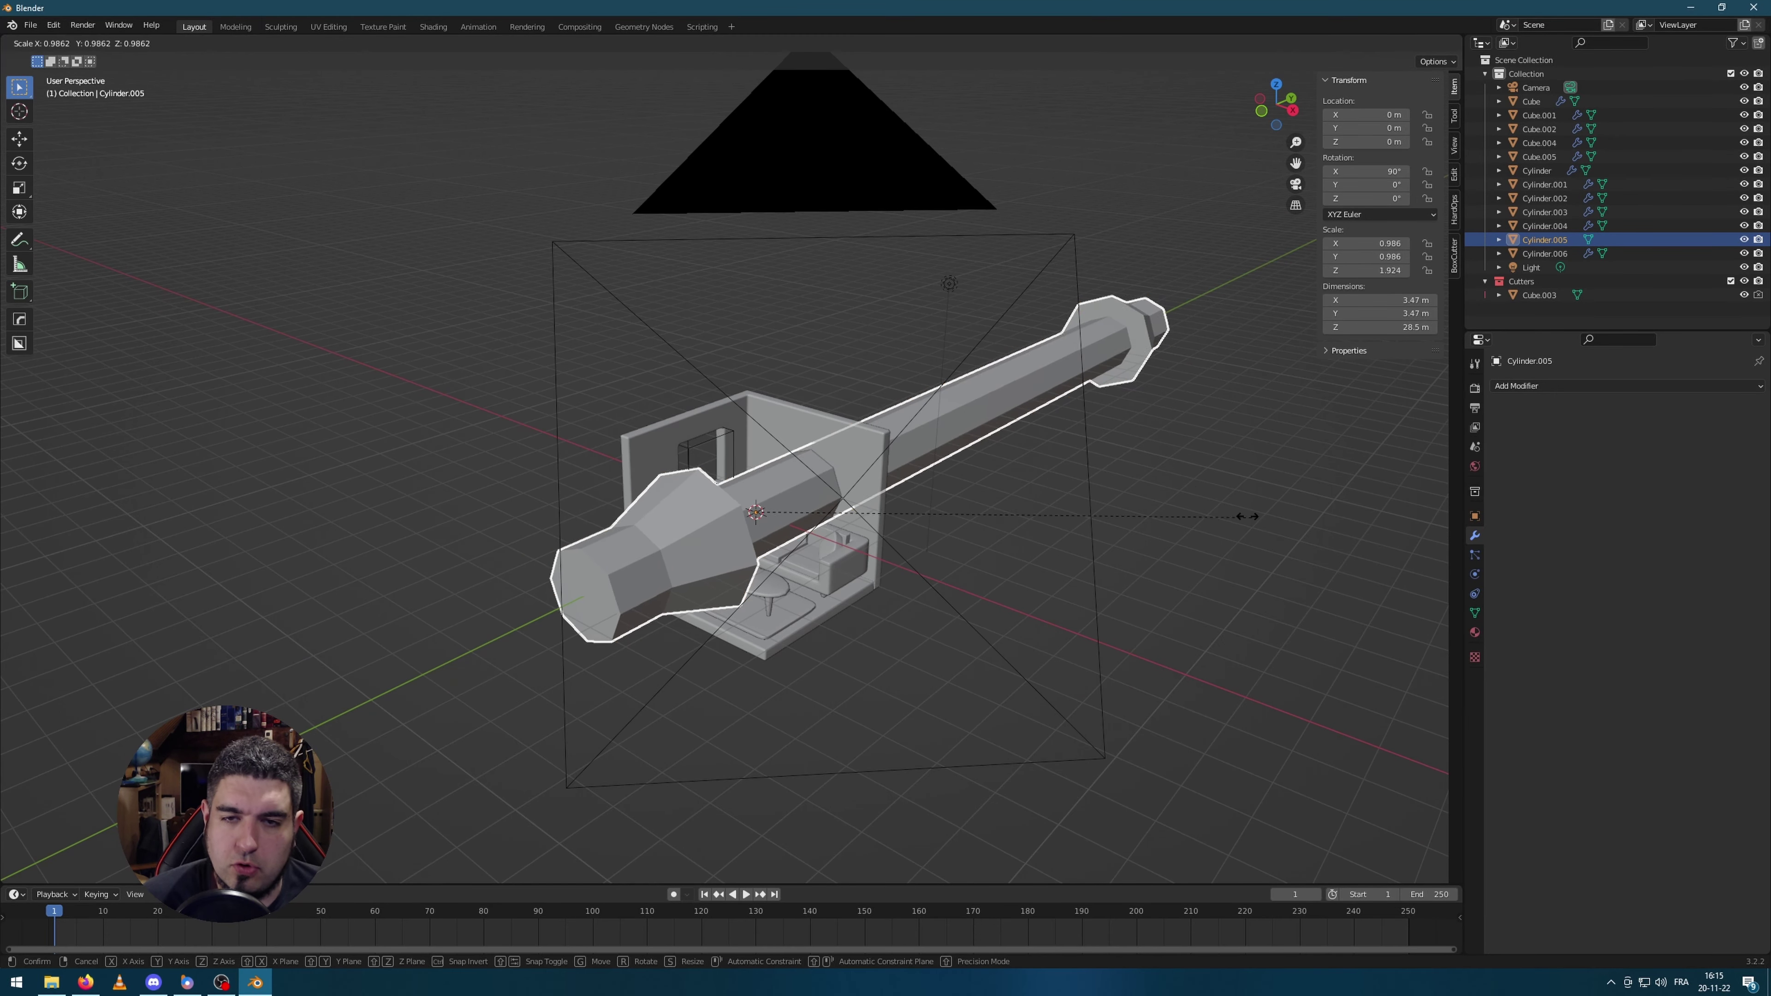
left_click(868, 465)
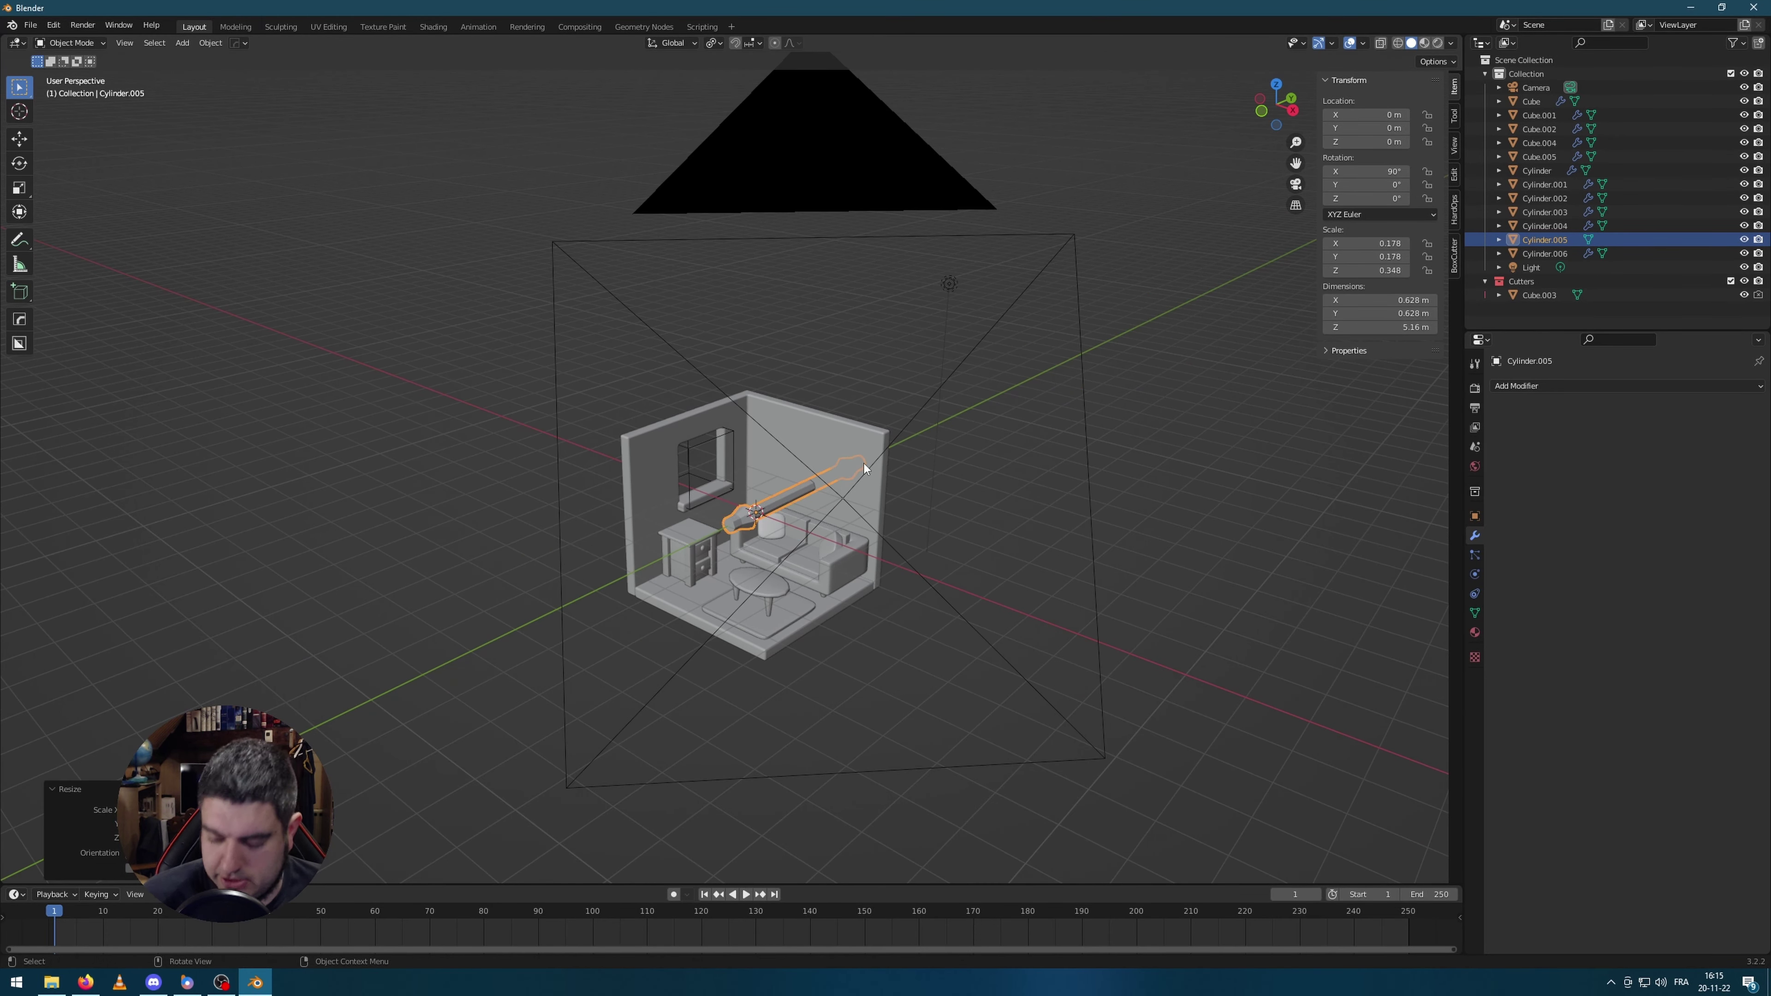
Step: Move the rod above the window to about Y -1.05 m and Z 1.55 m
key("KP_1")
key("KP_3")
scroll(1005, 463, "up", 3)
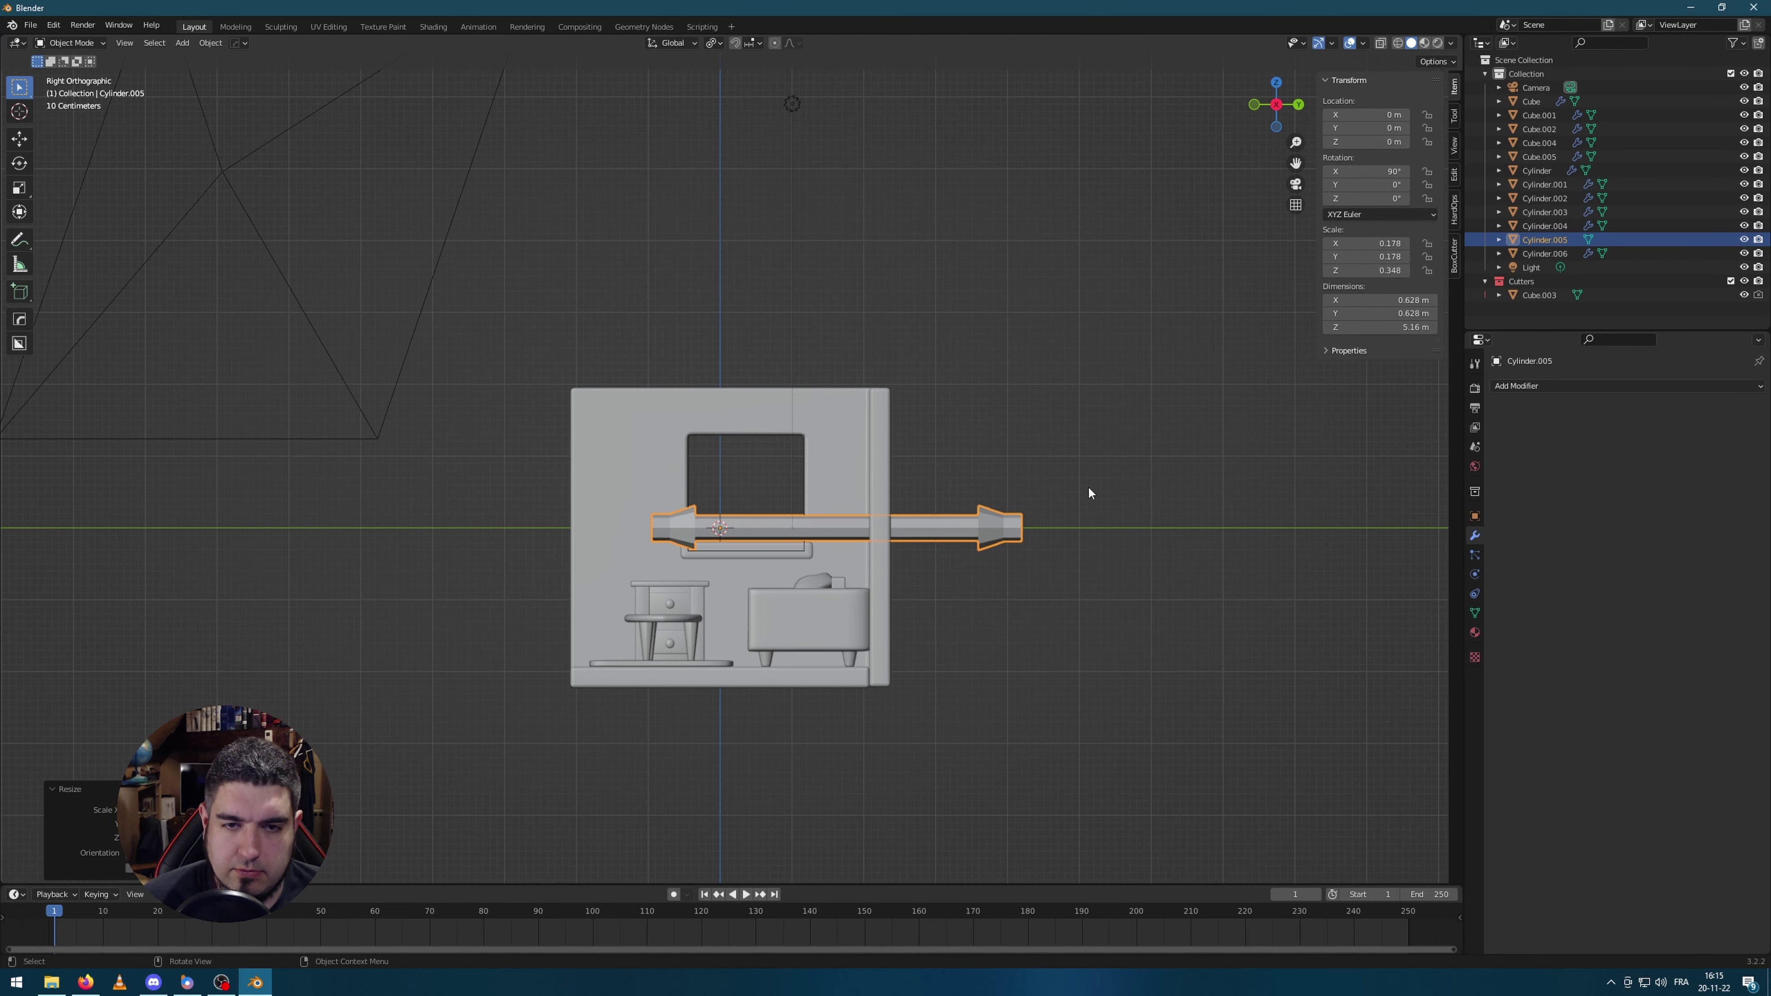
key("g")
left_click(1087, 392)
Step: Scale the curtain rod down to about 0.073, and stretch it along Y to about 2.76 m long
key("s")
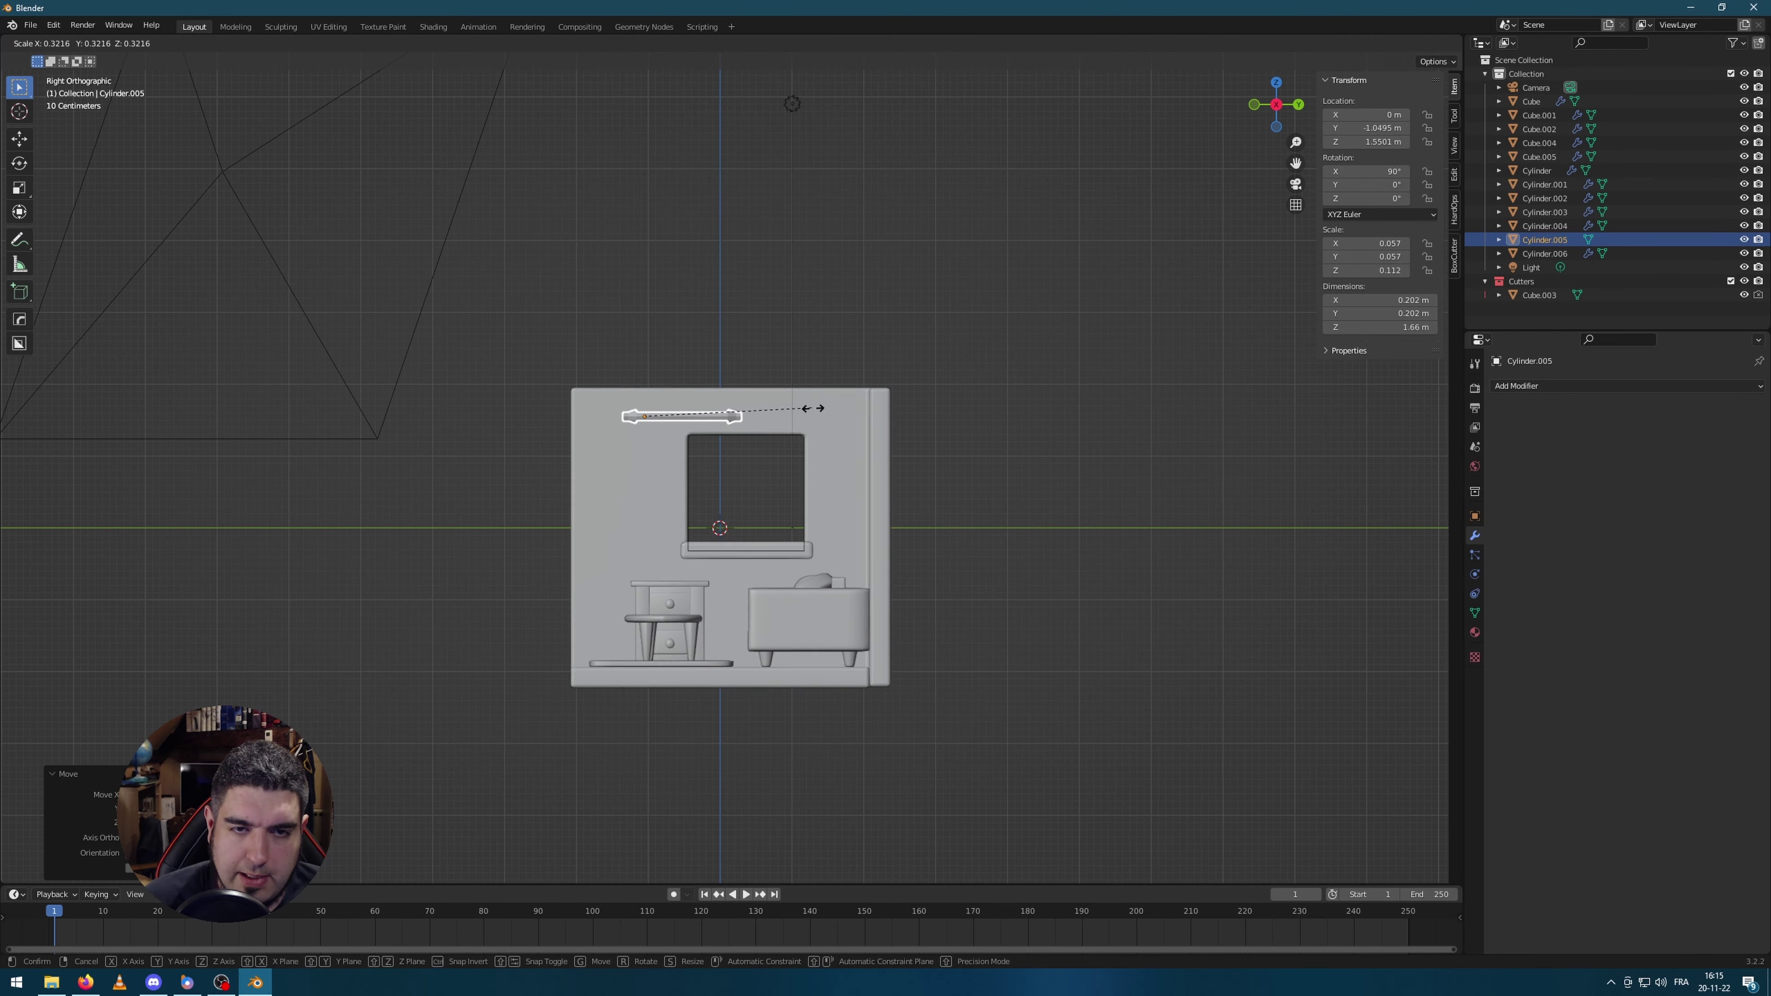
left_click(859, 412)
key("s")
key("y")
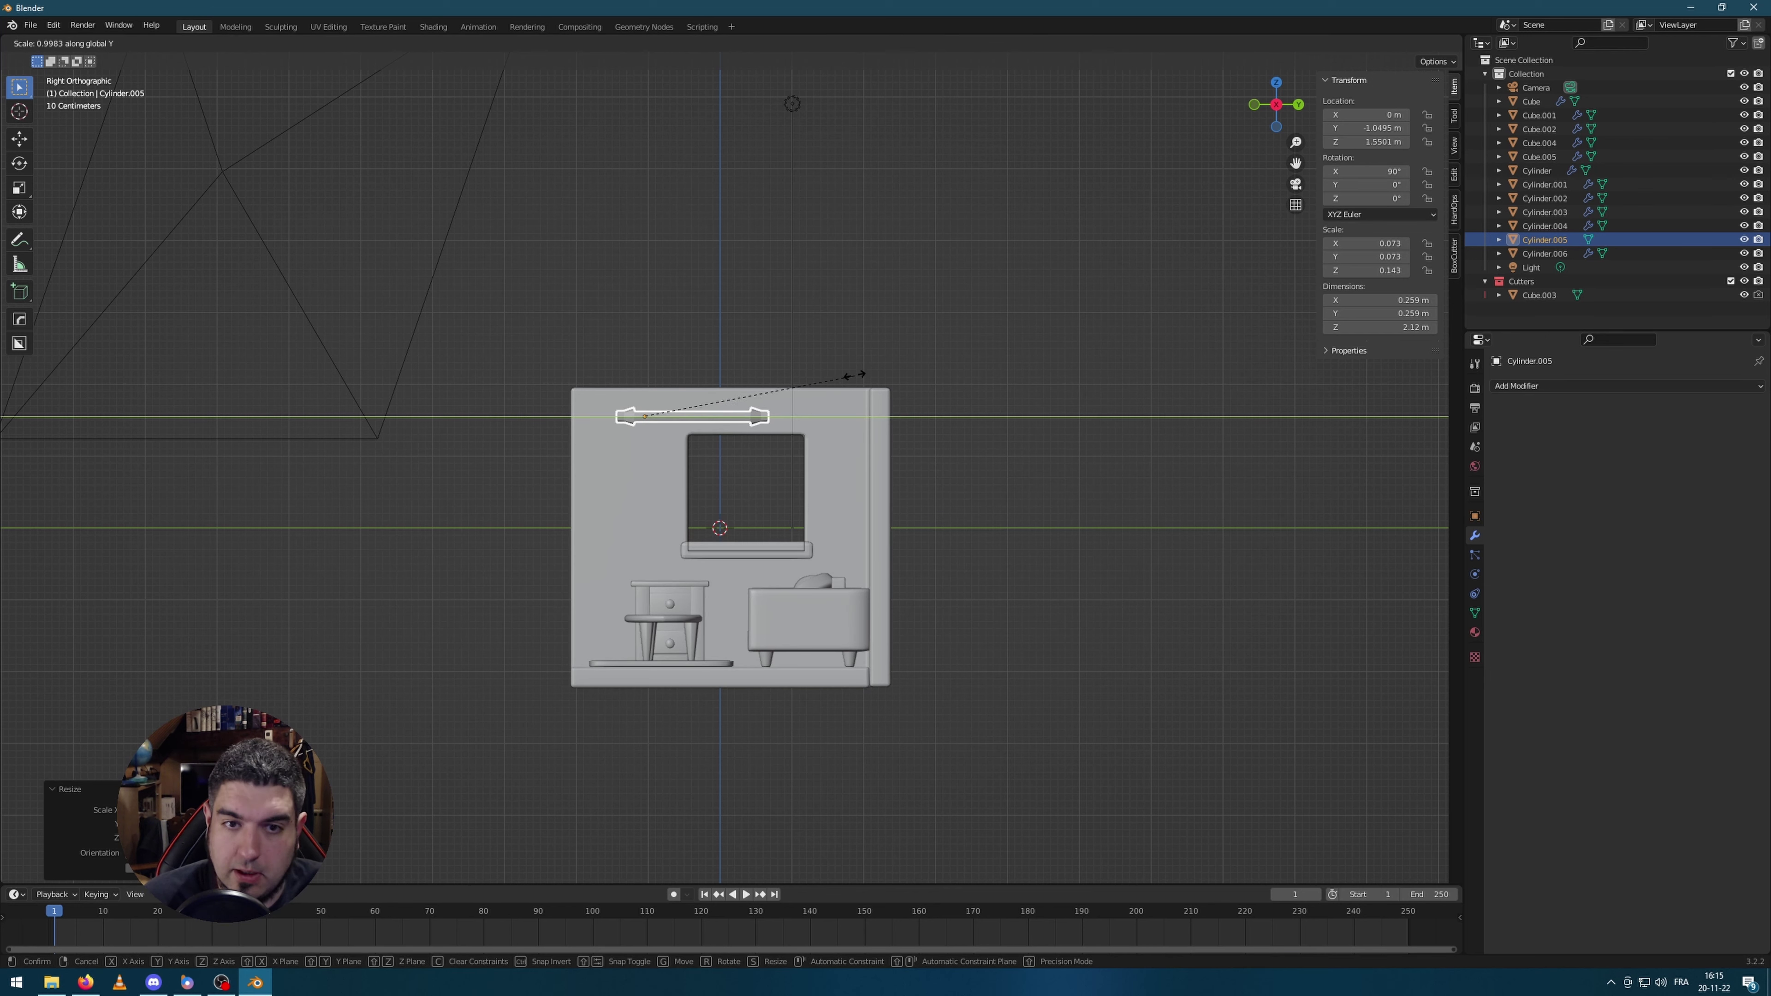
left_click(888, 280)
Step: Centre the rod above the window and set it against the side wall, at about X -1.99 m, Y -0.52 m, Z 1.44 m
key("g")
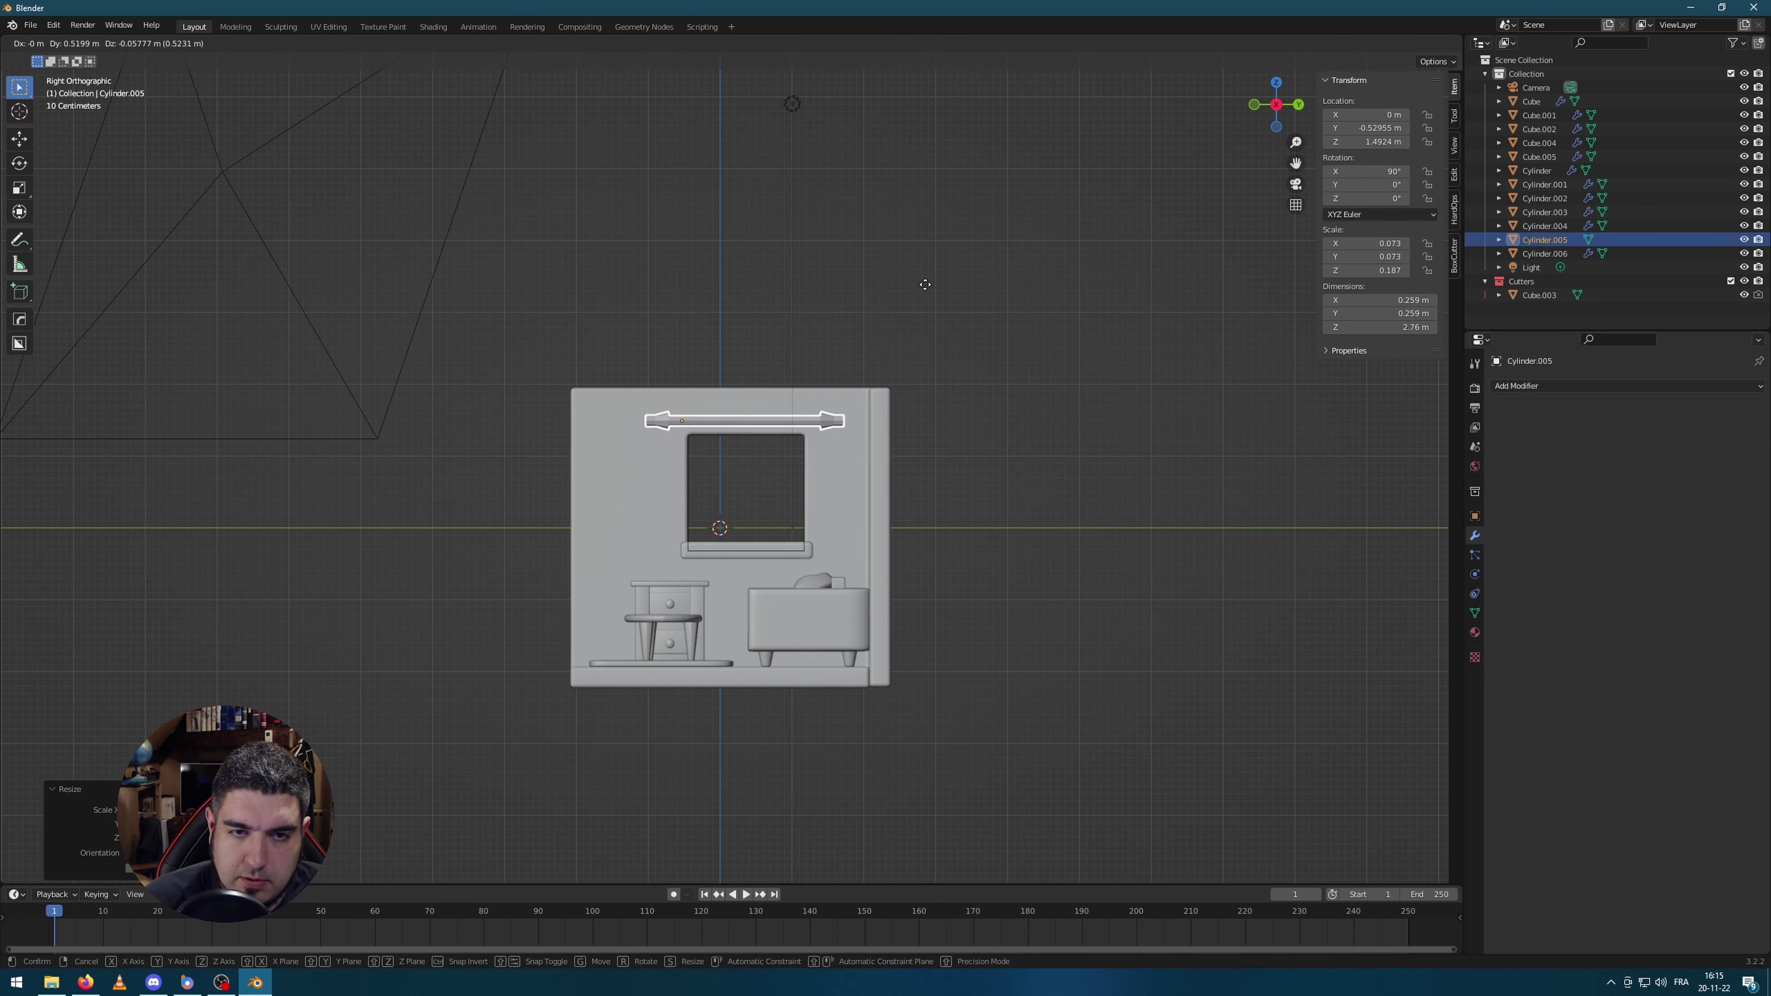
left_click(926, 301)
key("KP_1")
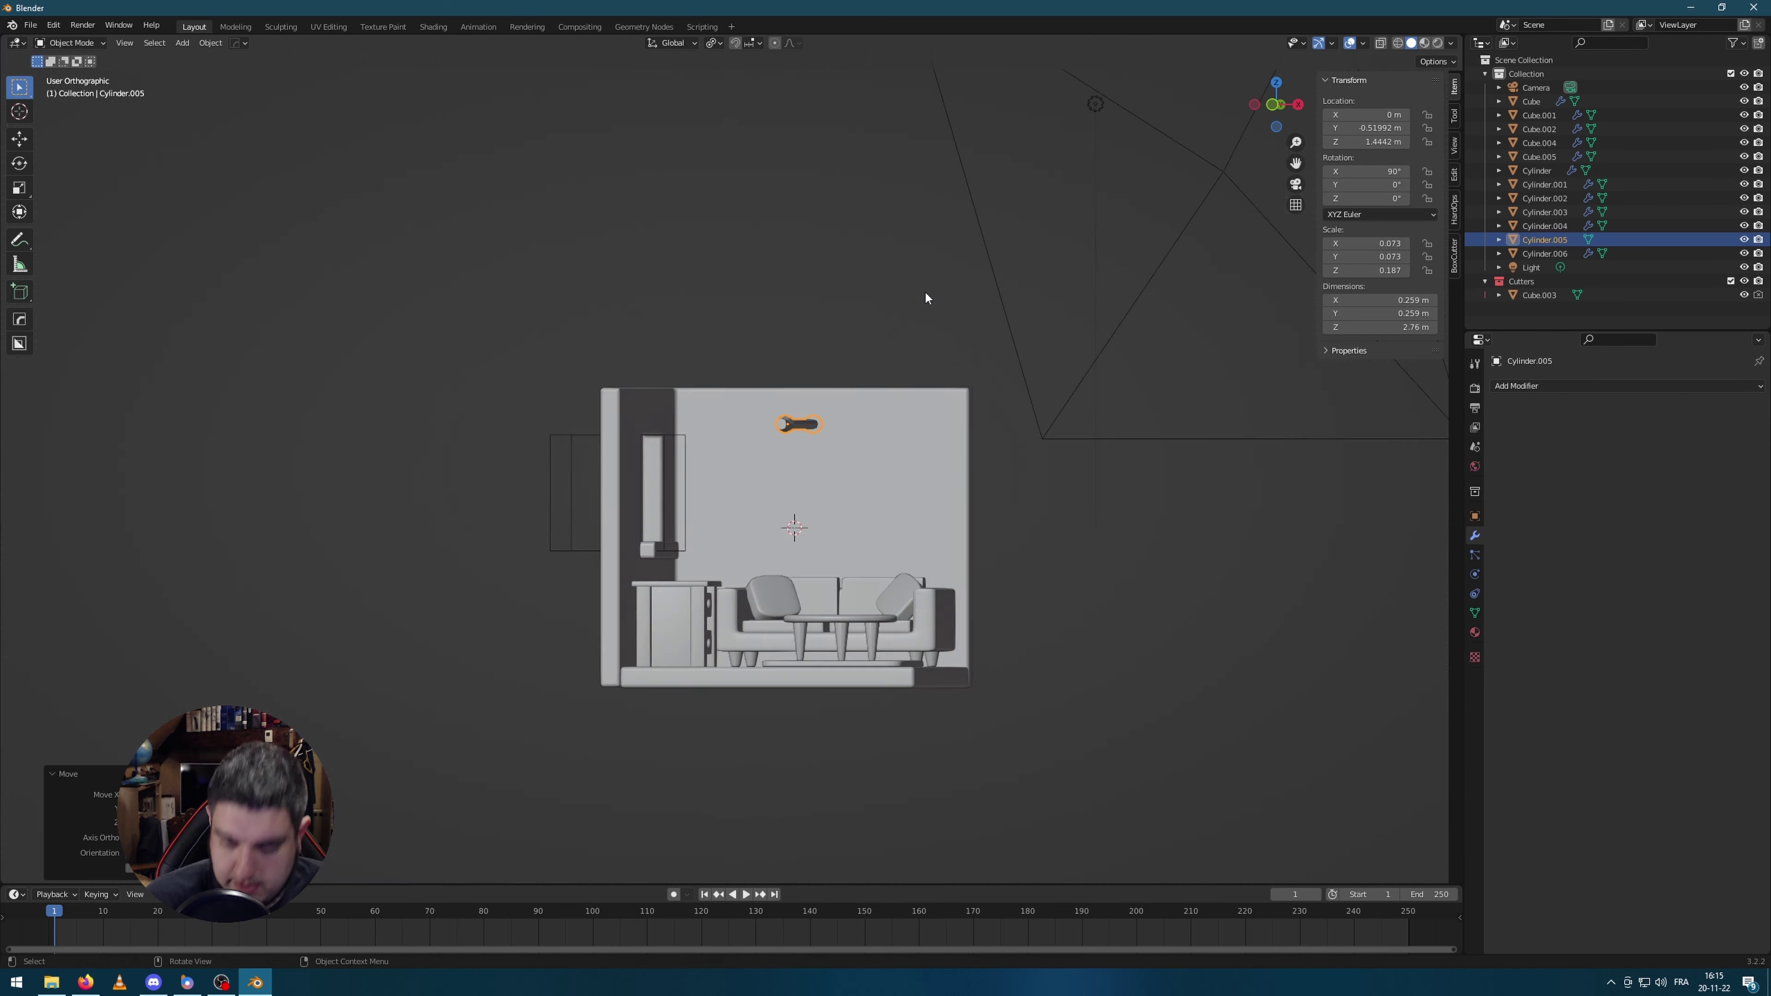
key("g")
key("x")
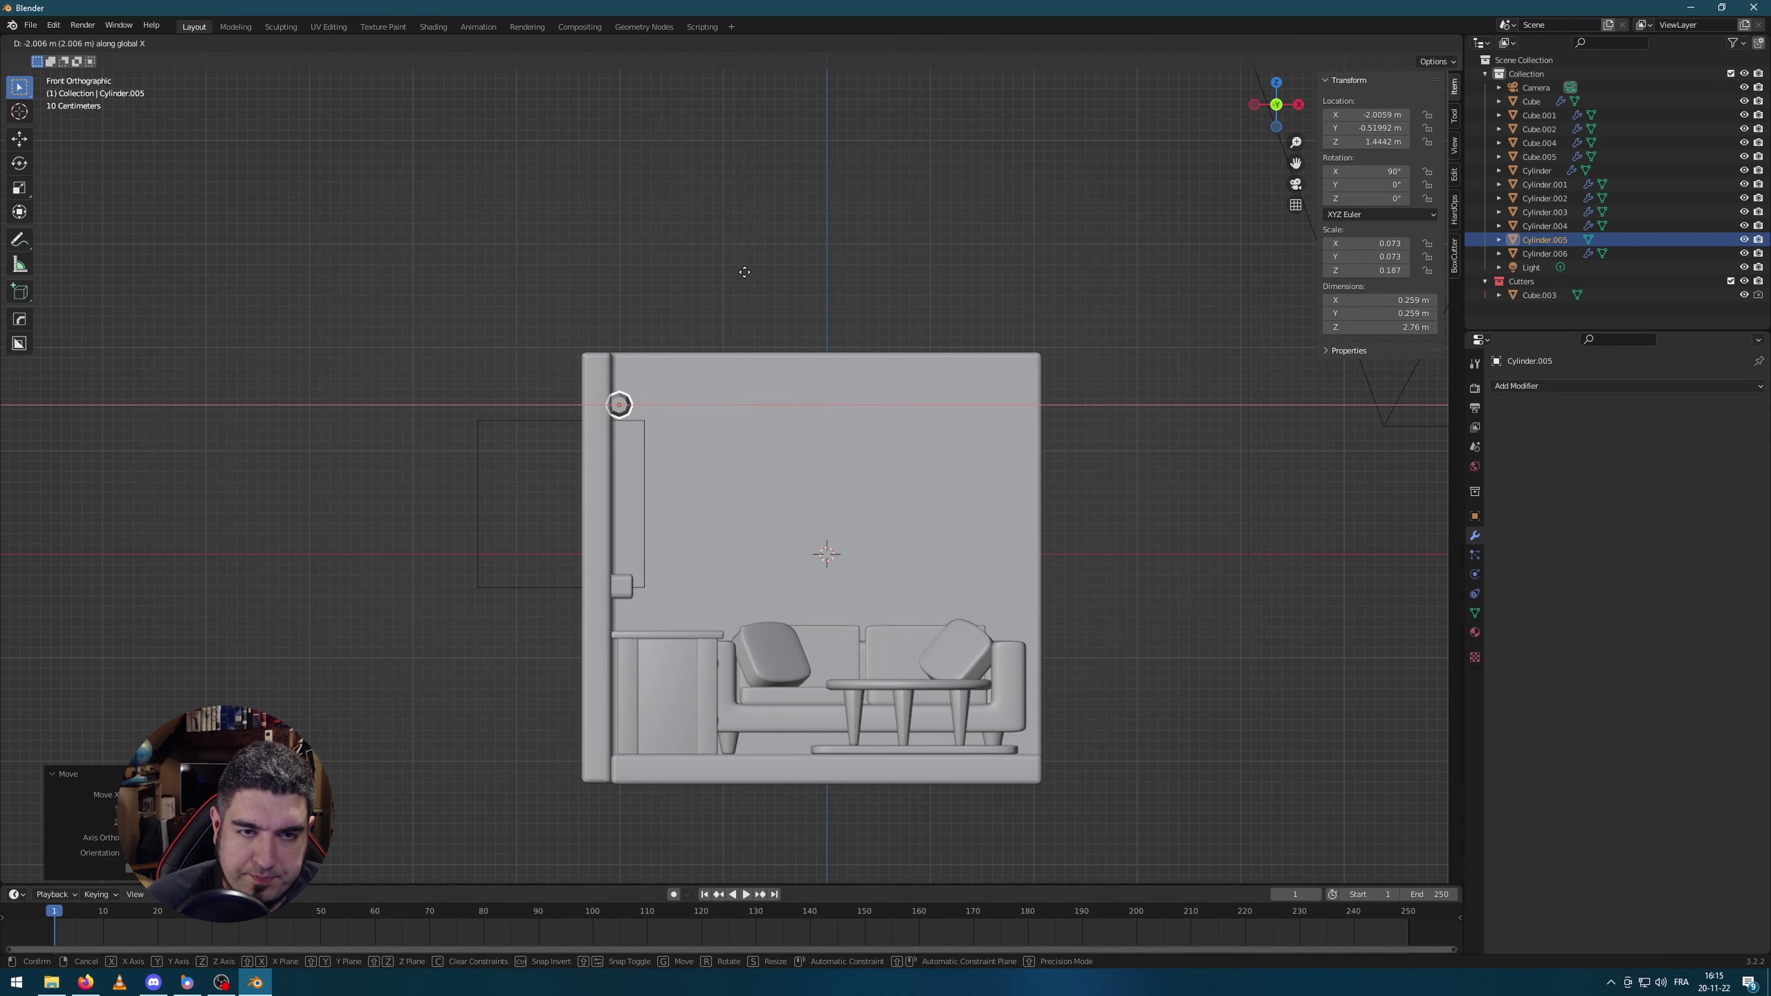
left_click(745, 272)
left_click(1129, 279)
middle_click_drag(1129, 278, 1024, 309)
Step: Shade the curtain rod smooth and enable Auto Smooth on its mesh
left_click(599, 395)
right_click(597, 395)
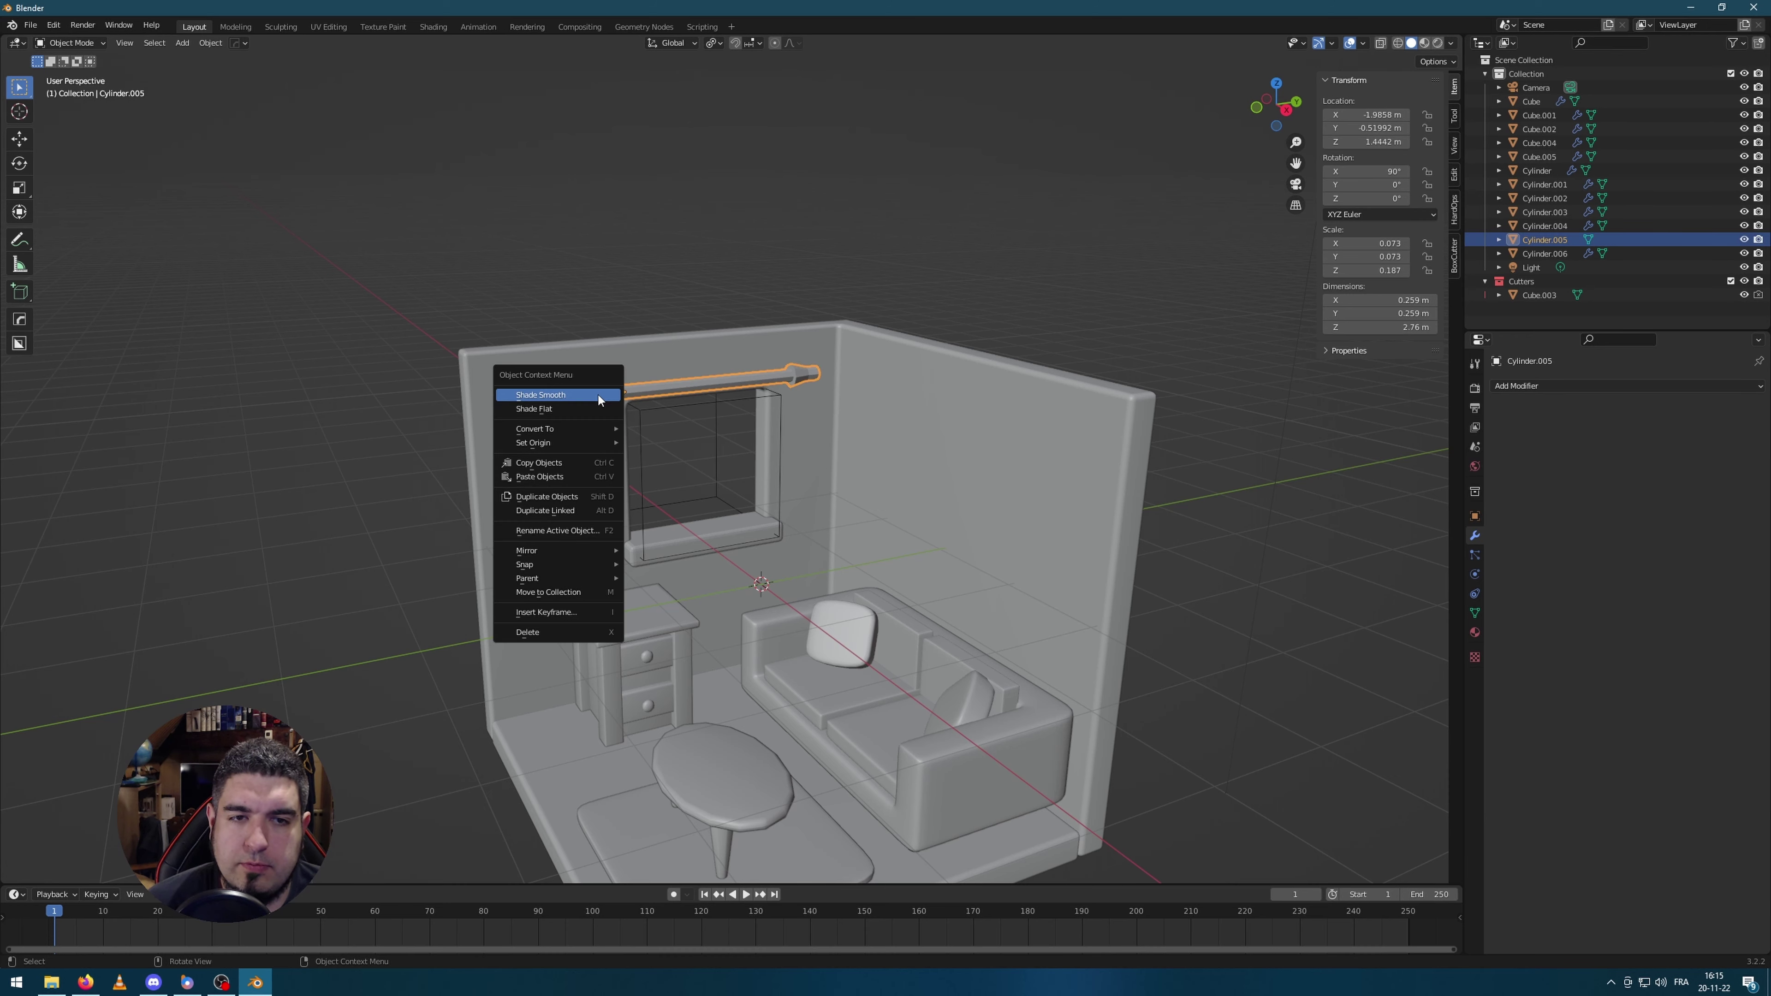
scroll(1025, 296, "up", 3)
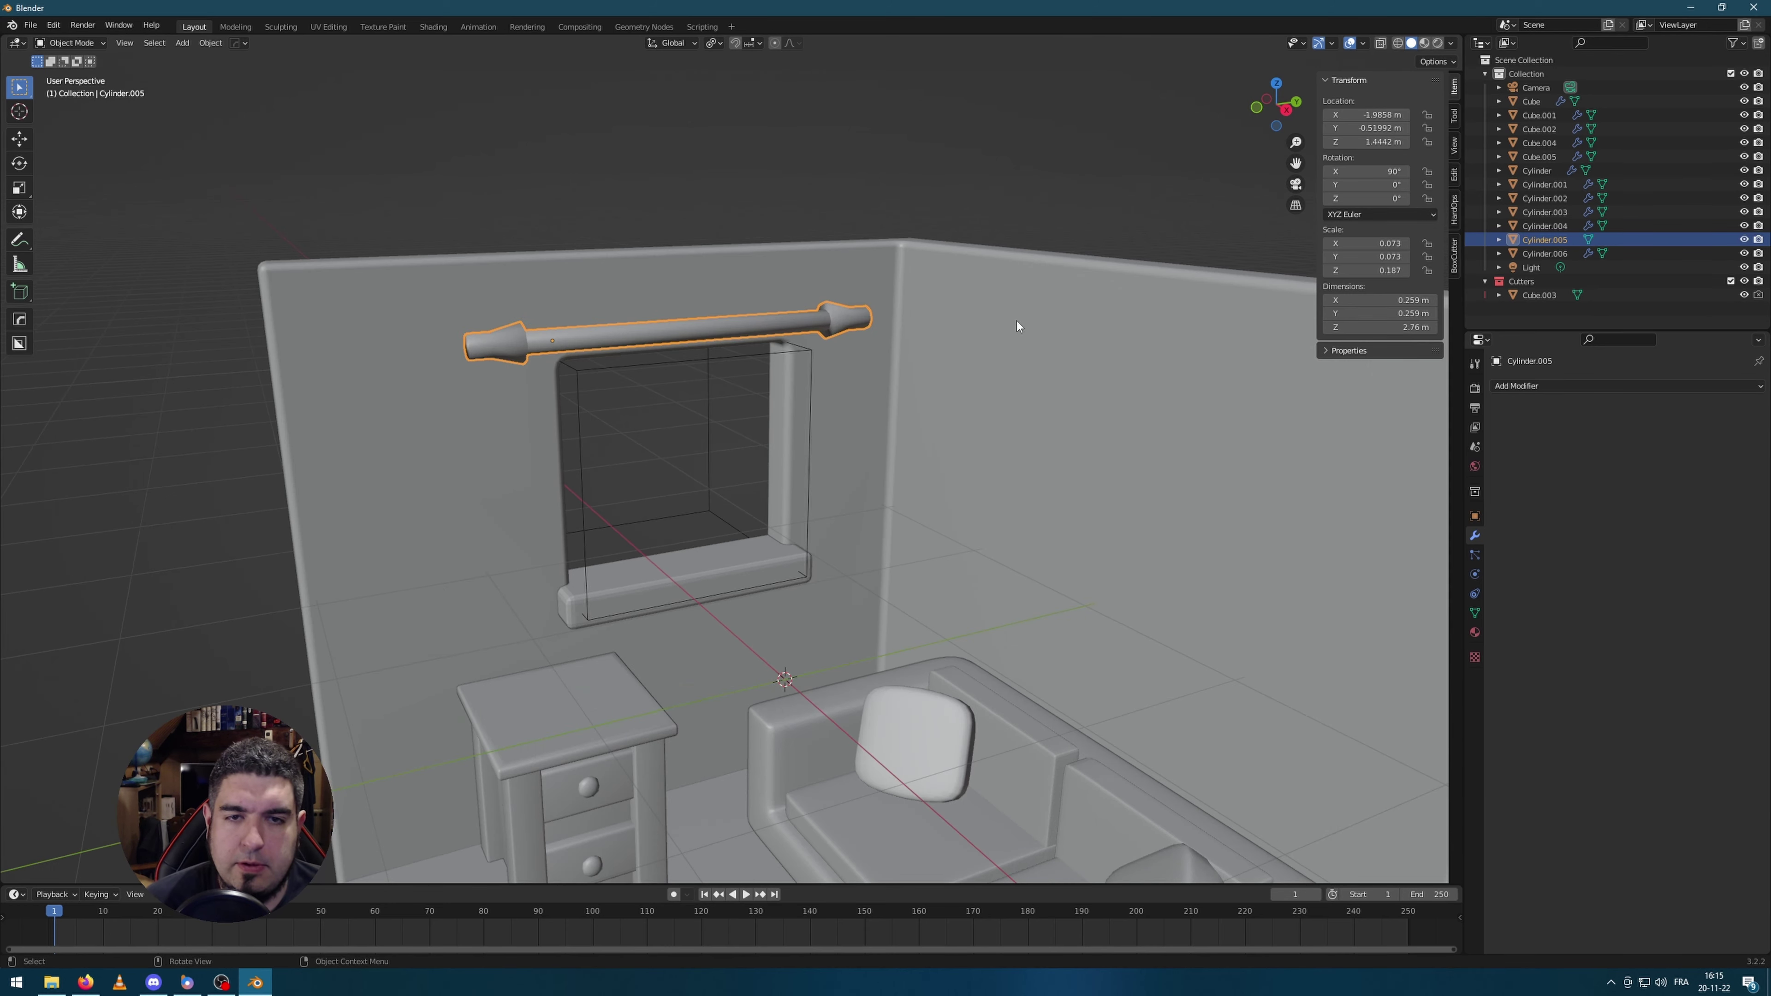
left_click(1475, 613)
left_click(1604, 675)
middle_click_drag(906, 398, 990, 352)
Step: Add a Bevel modifier to the rod with a 0.173 m amount and 3 segments, and deselect everything
left_click(1475, 536)
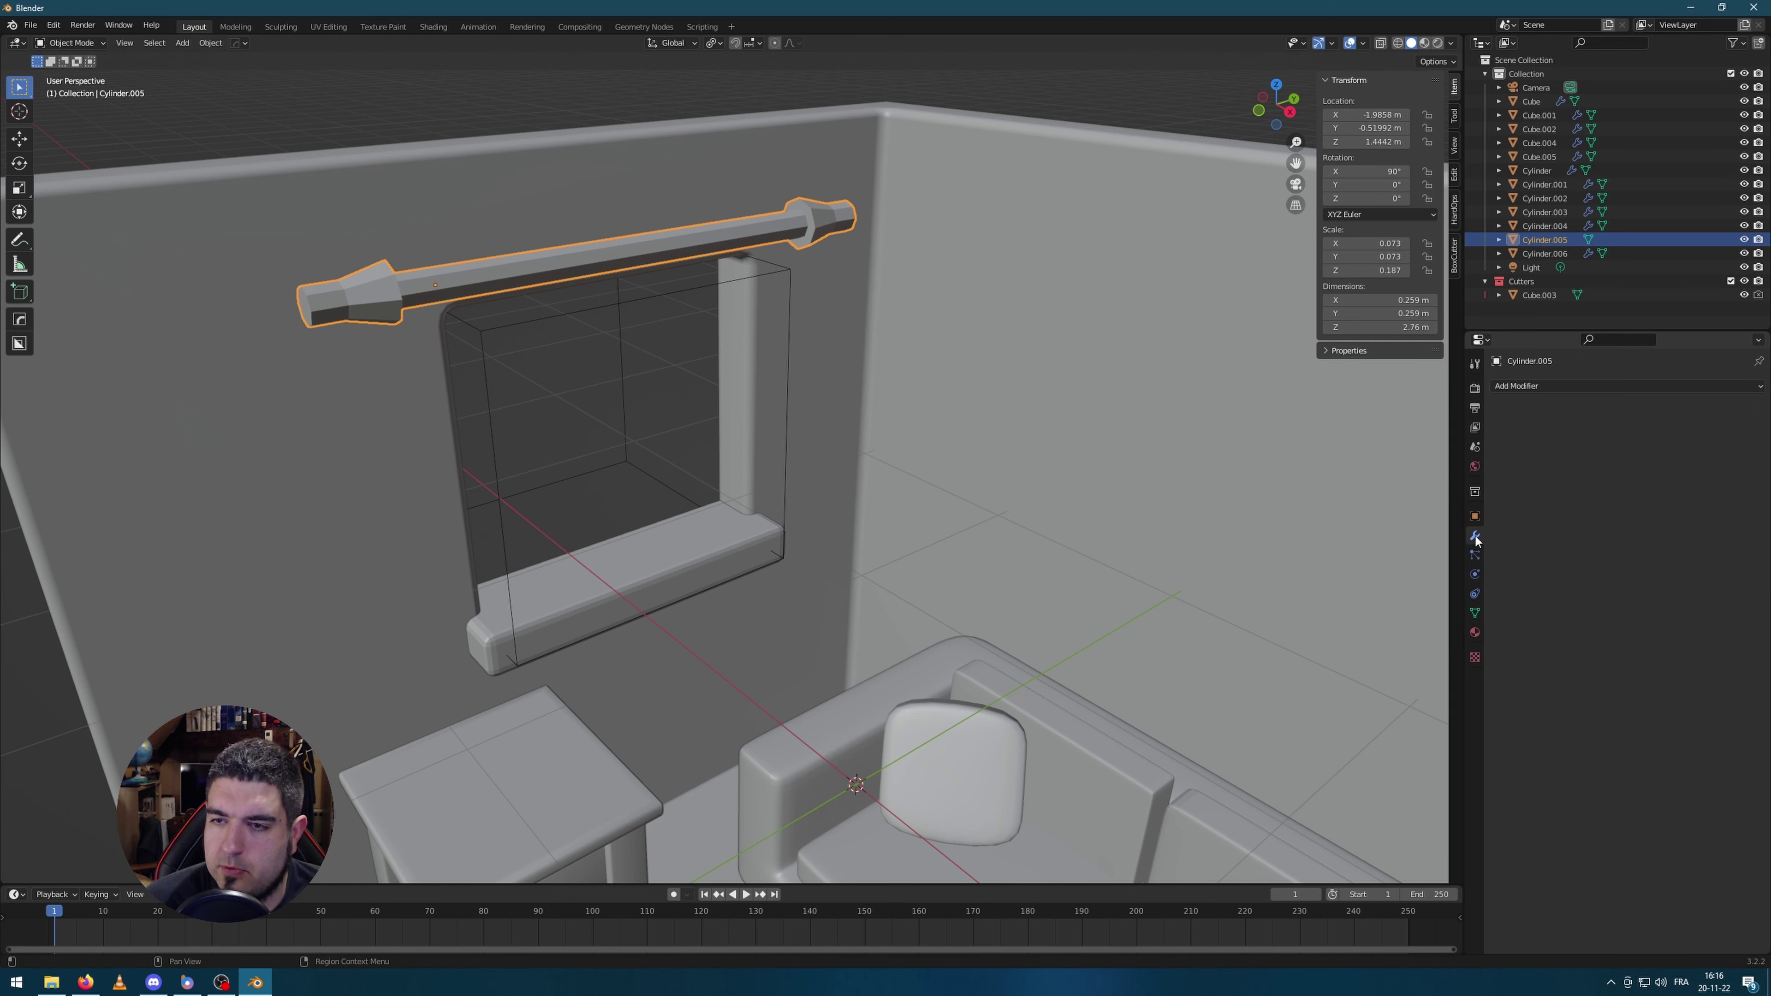
left_click(1540, 386)
left_click(1505, 442)
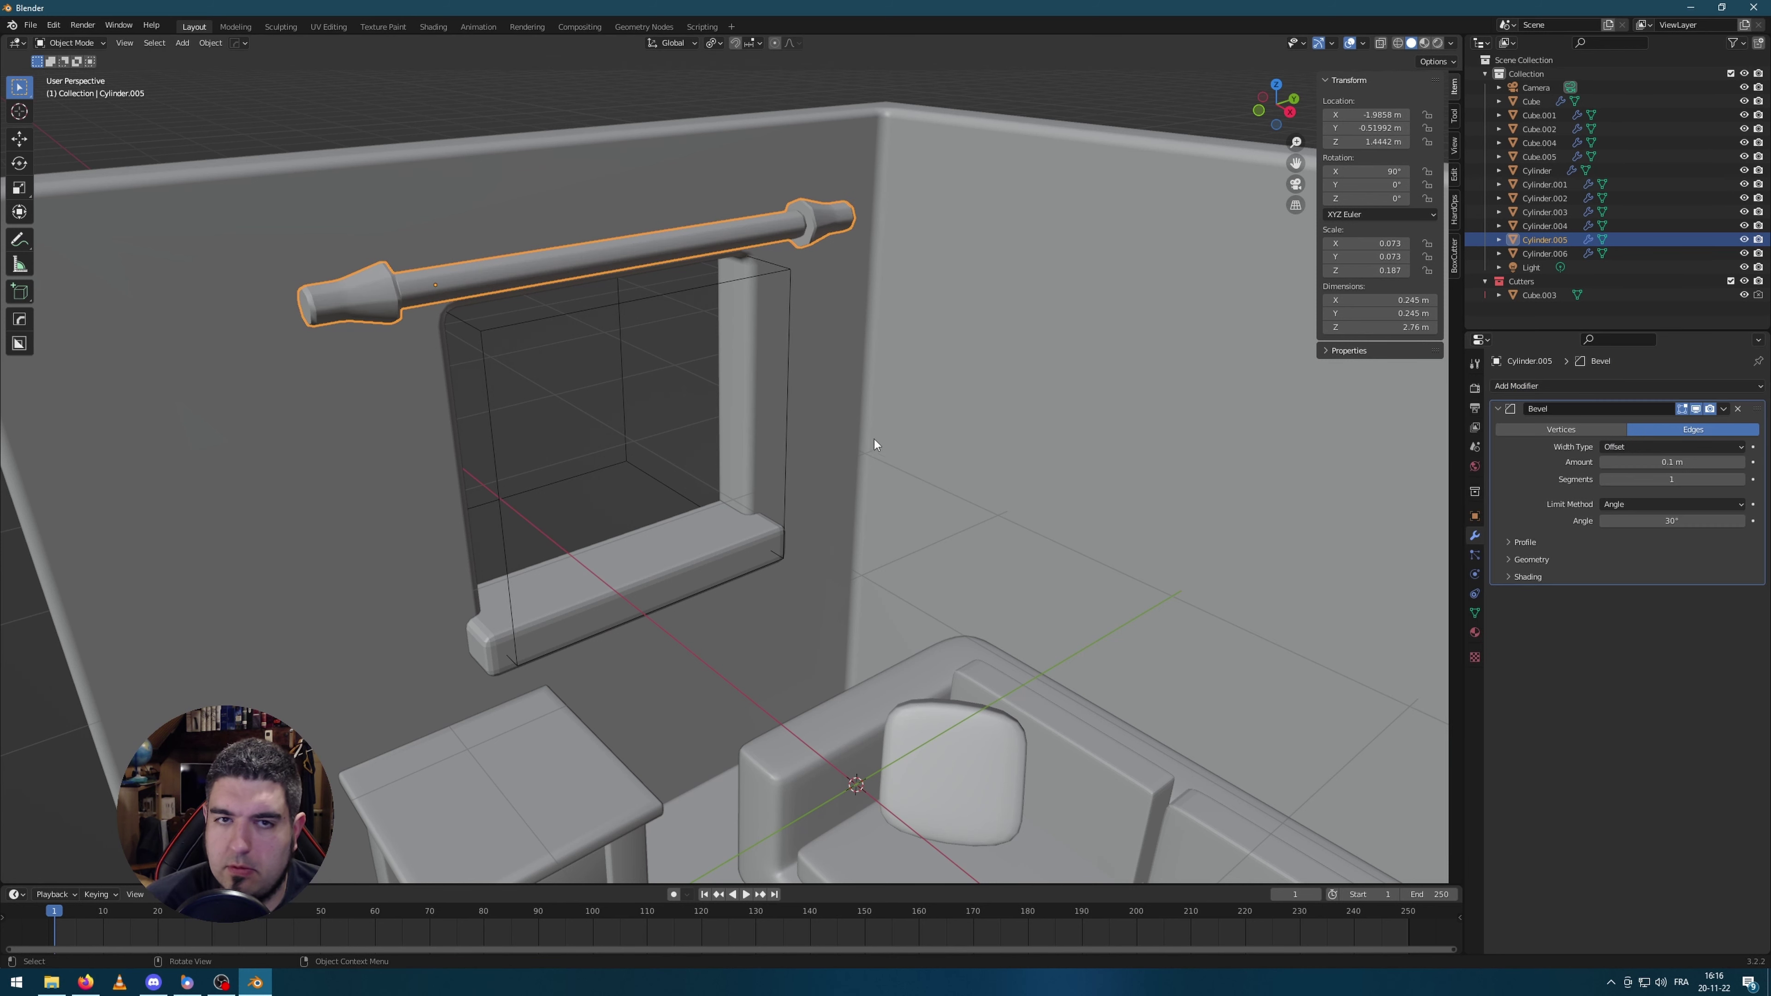
mouse_move(1681, 463)
left_mouse_down()
mouse_move(1702, 462)
mouse_move(1649, 462)
left_mouse_up()
left_click(1742, 479)
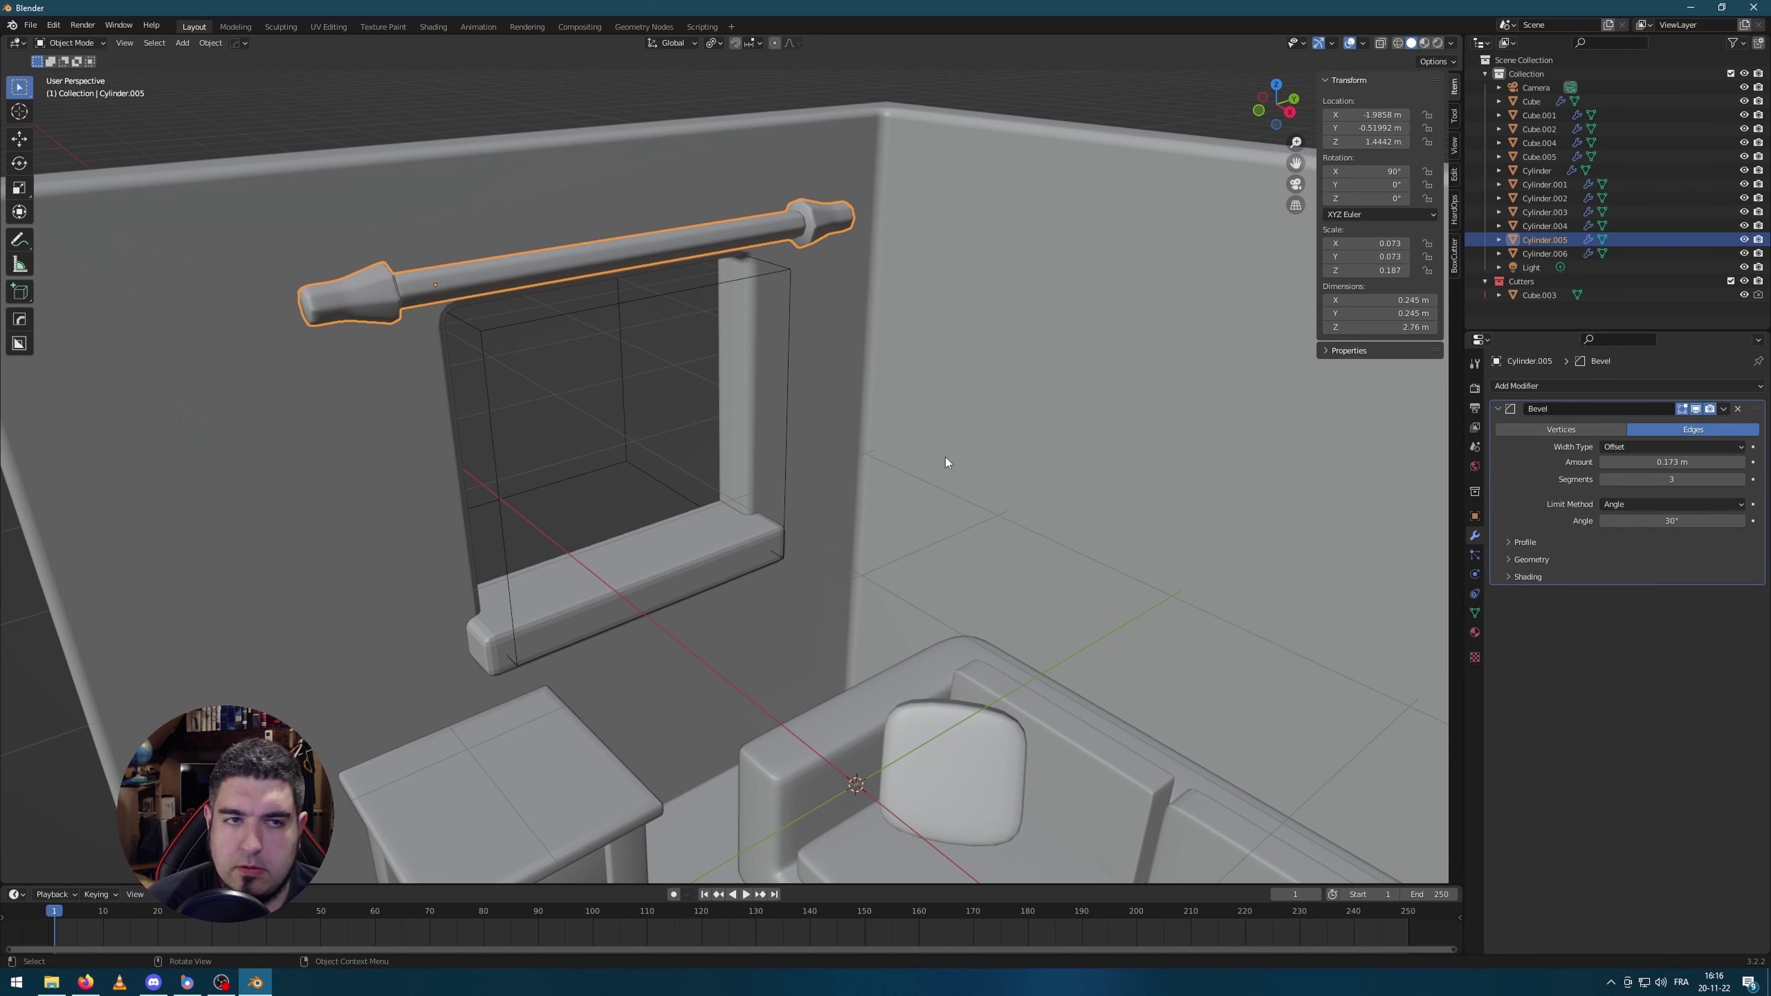
scroll(945, 457, "down", 5)
key("alt+a")
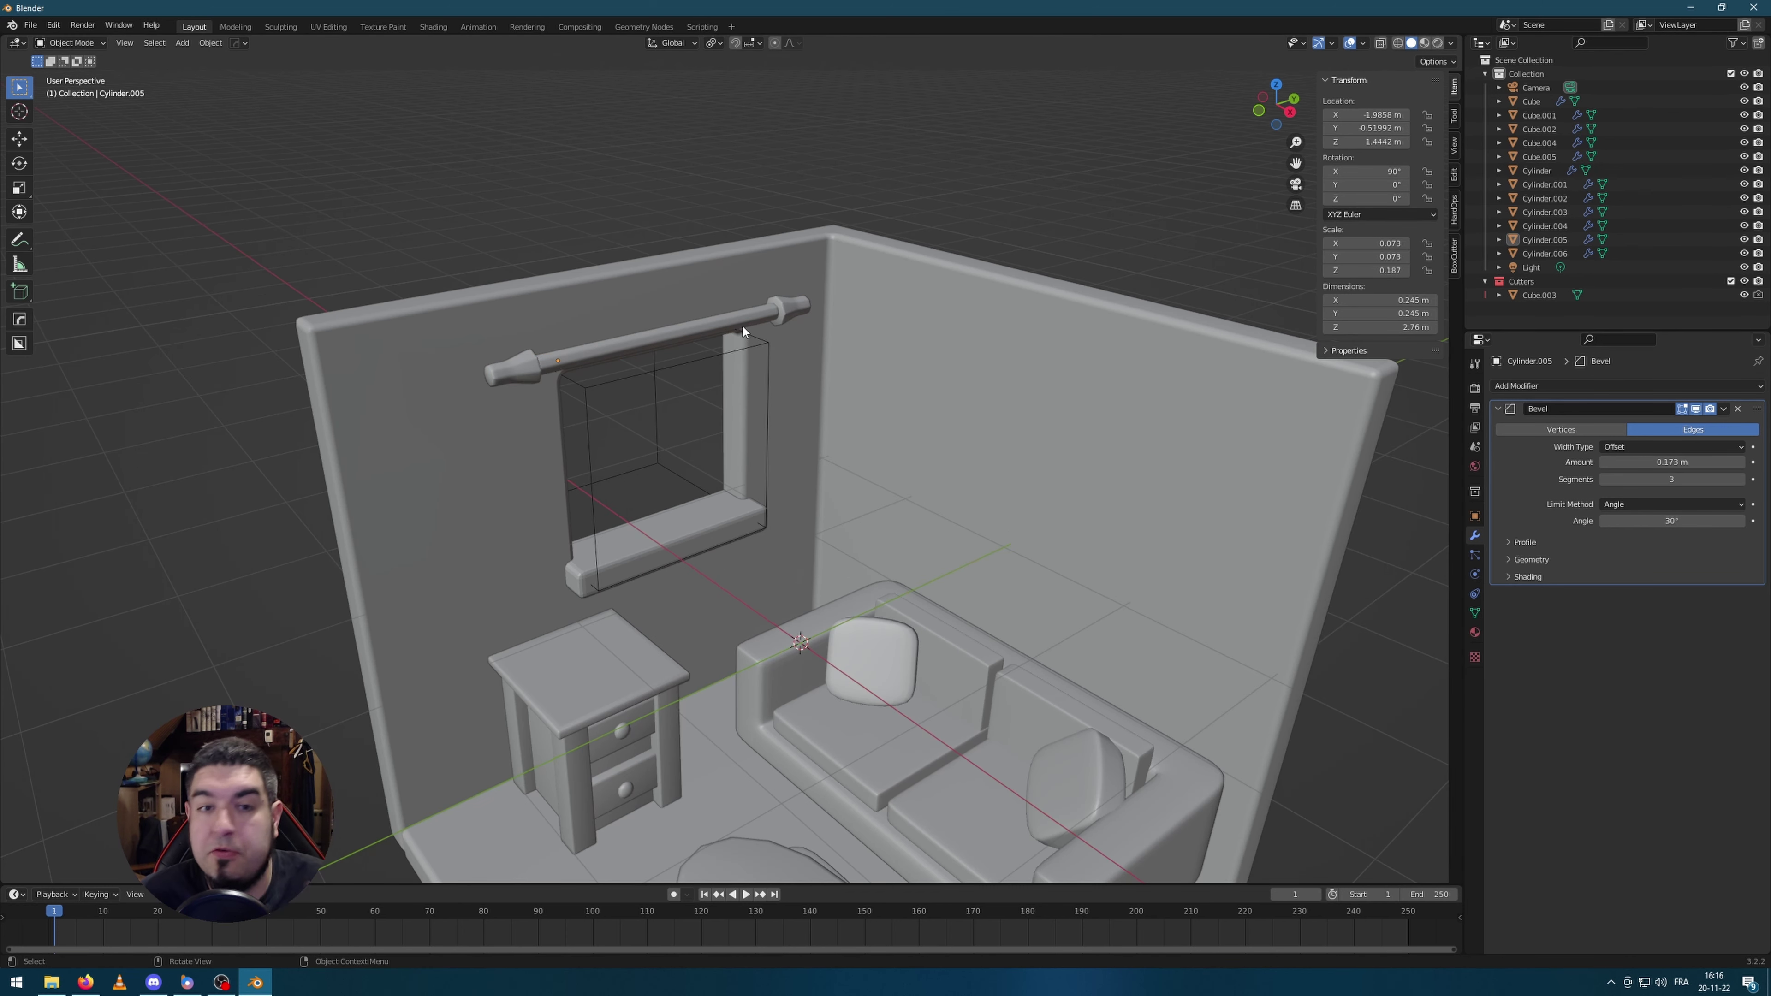
Step: Add a mesh plane for the curtain and isolate it in local view
middle_click_drag(743, 326, 1085, 482)
scroll(1047, 355, "down", 3)
key("shift+a")
mouse_move(1084, 480)
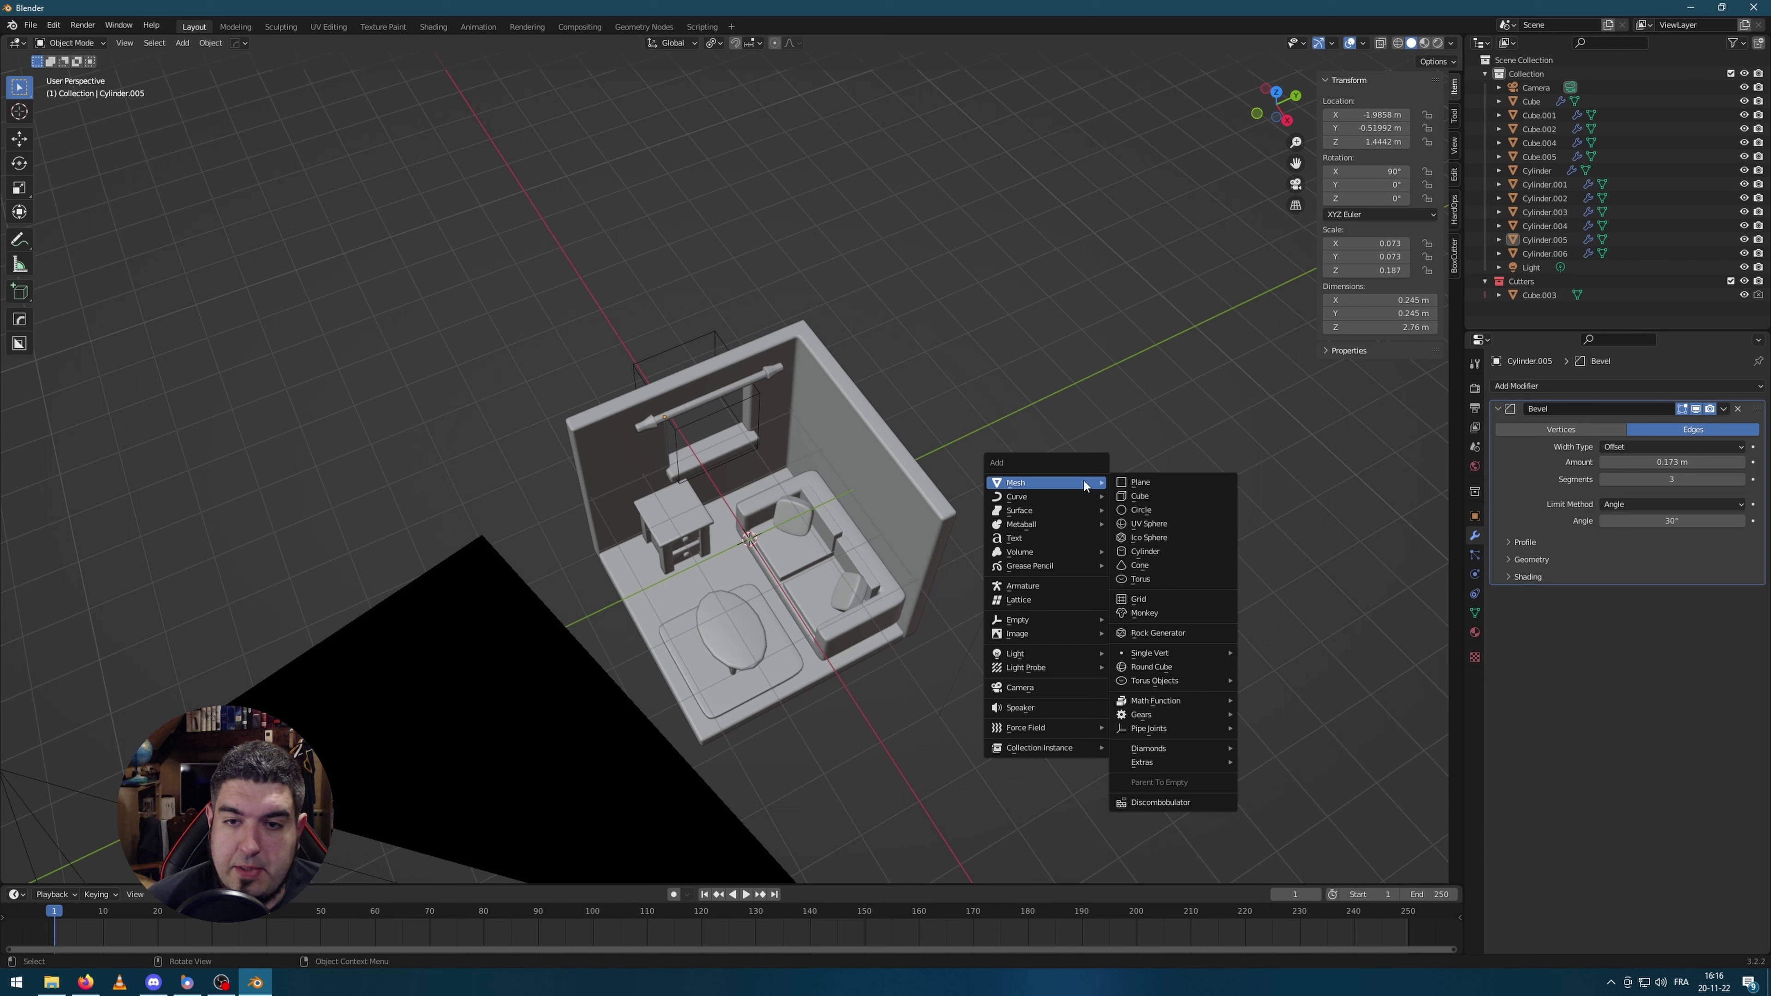
left_click(1137, 483)
key("KP_Divide")
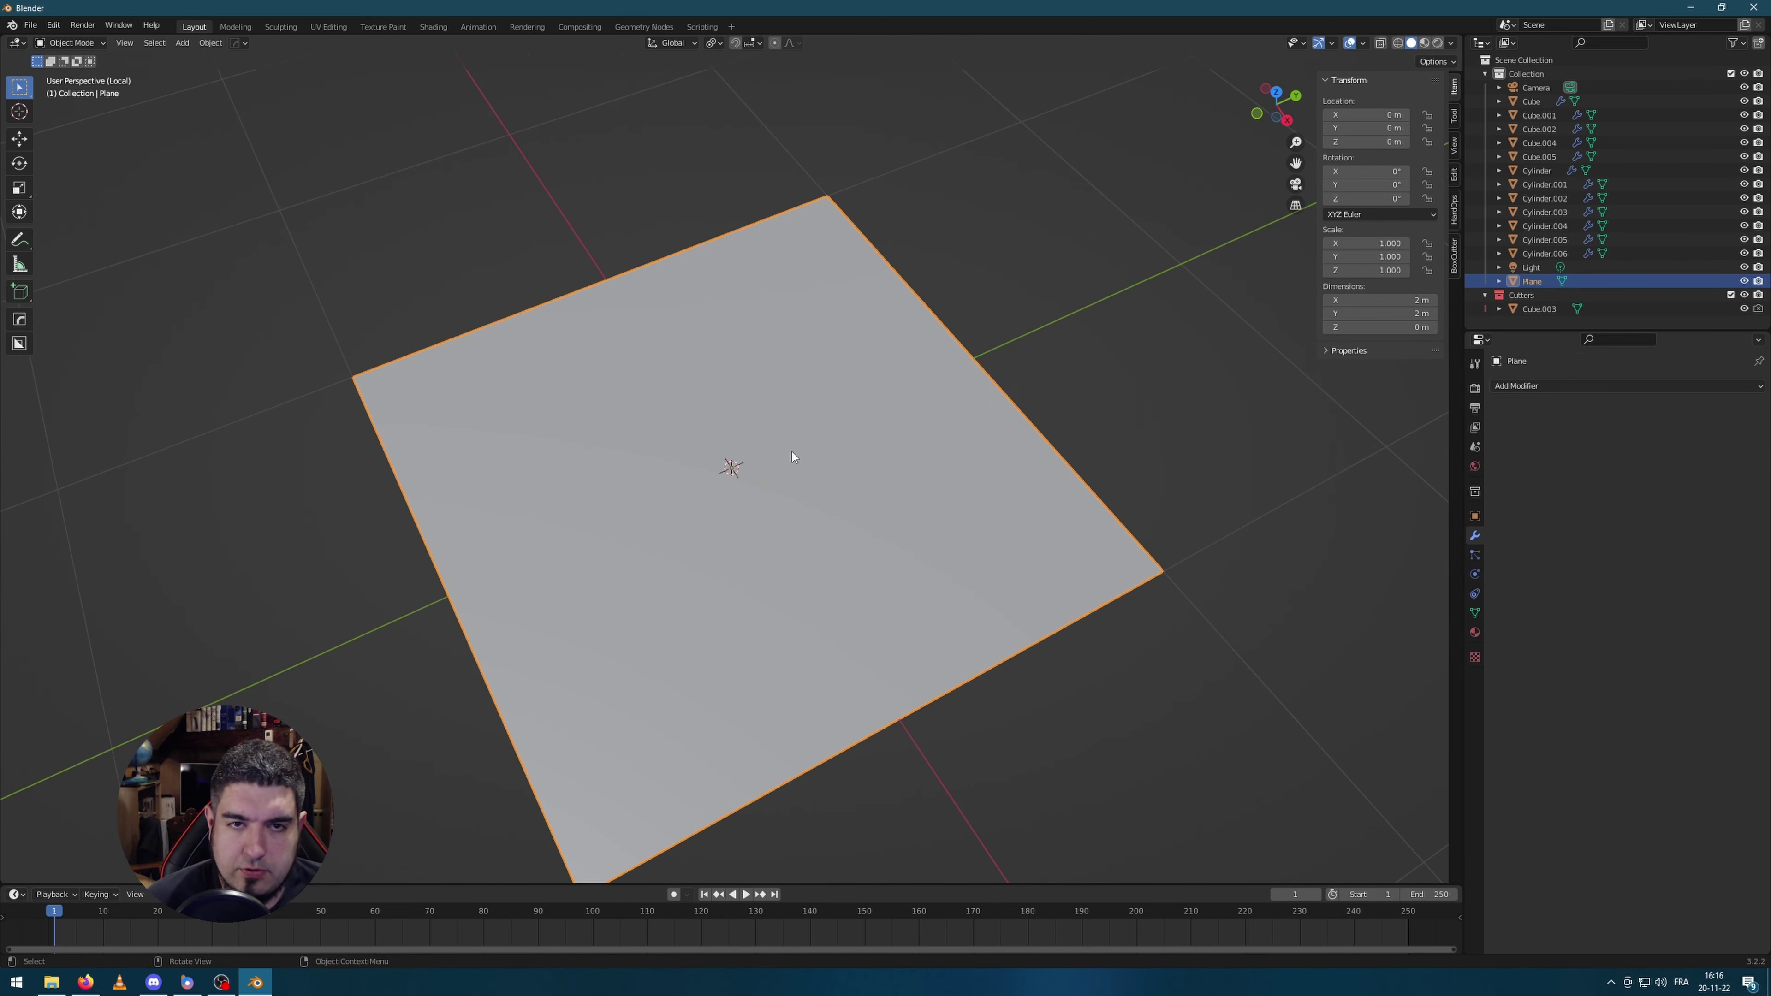
Step: In Edit Mode, delete the plane's edge at X 1 m
middle_click_drag(792, 452, 740, 480)
key("Tab")
left_click(676, 569)
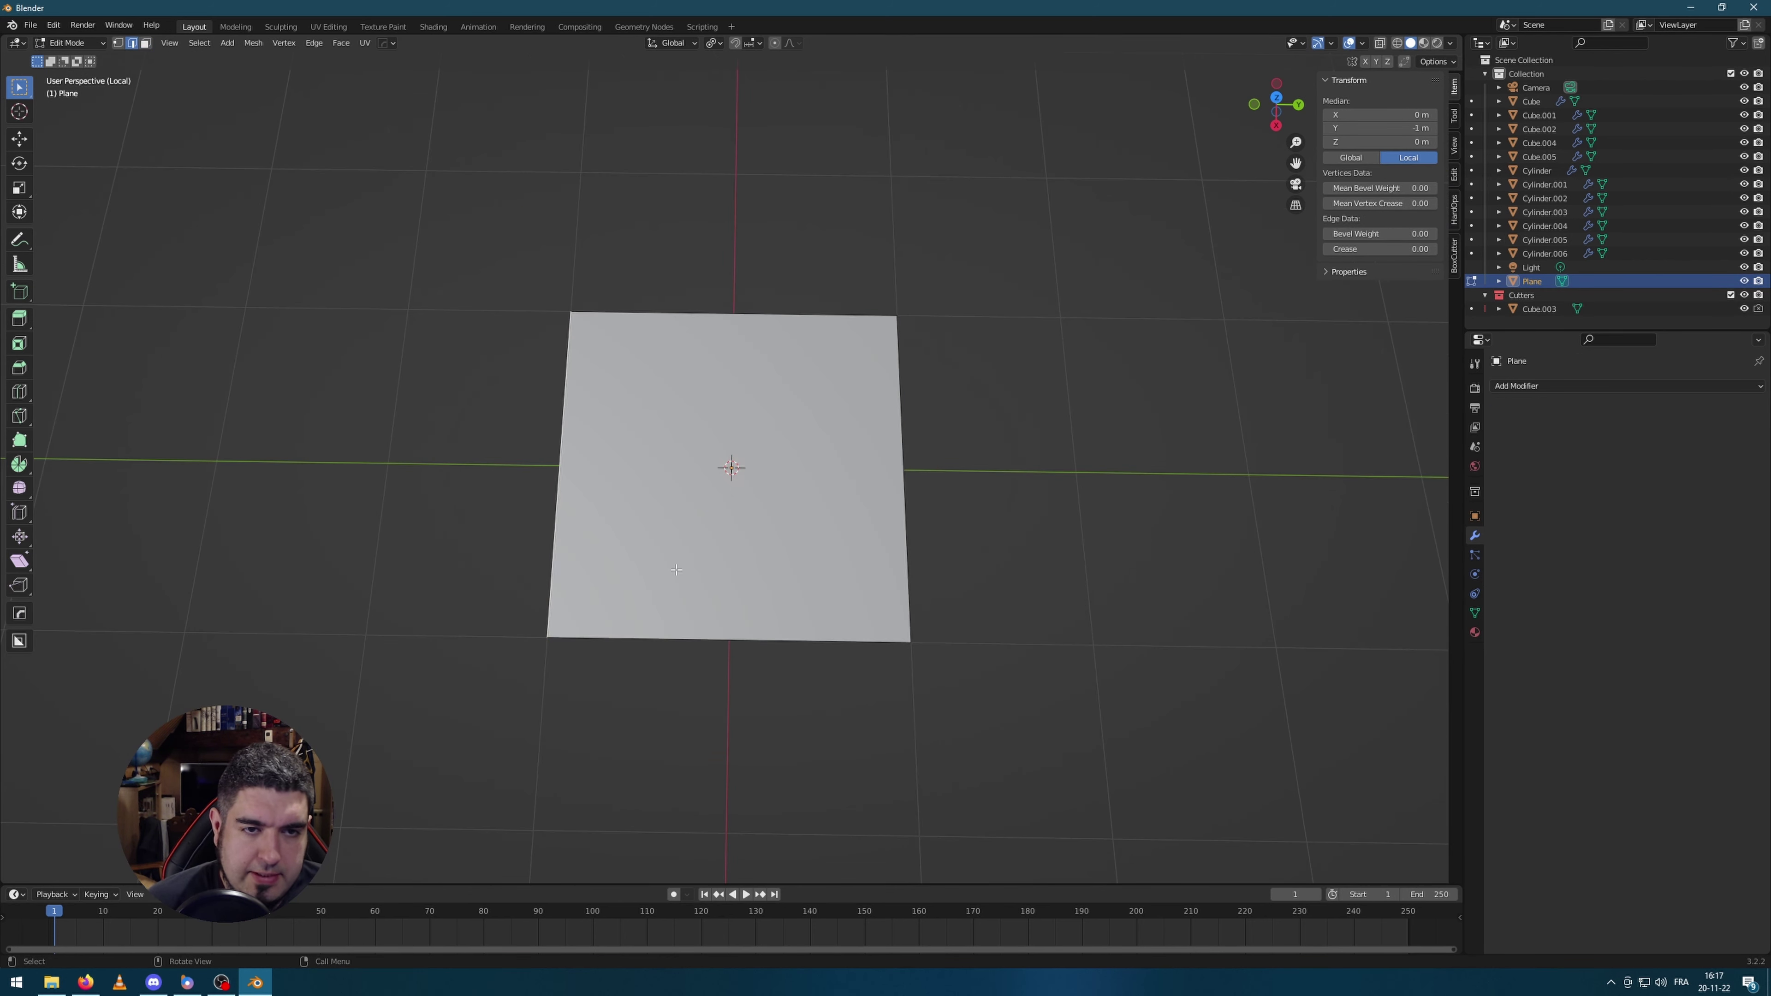
middle_click_drag(722, 642, 785, 585)
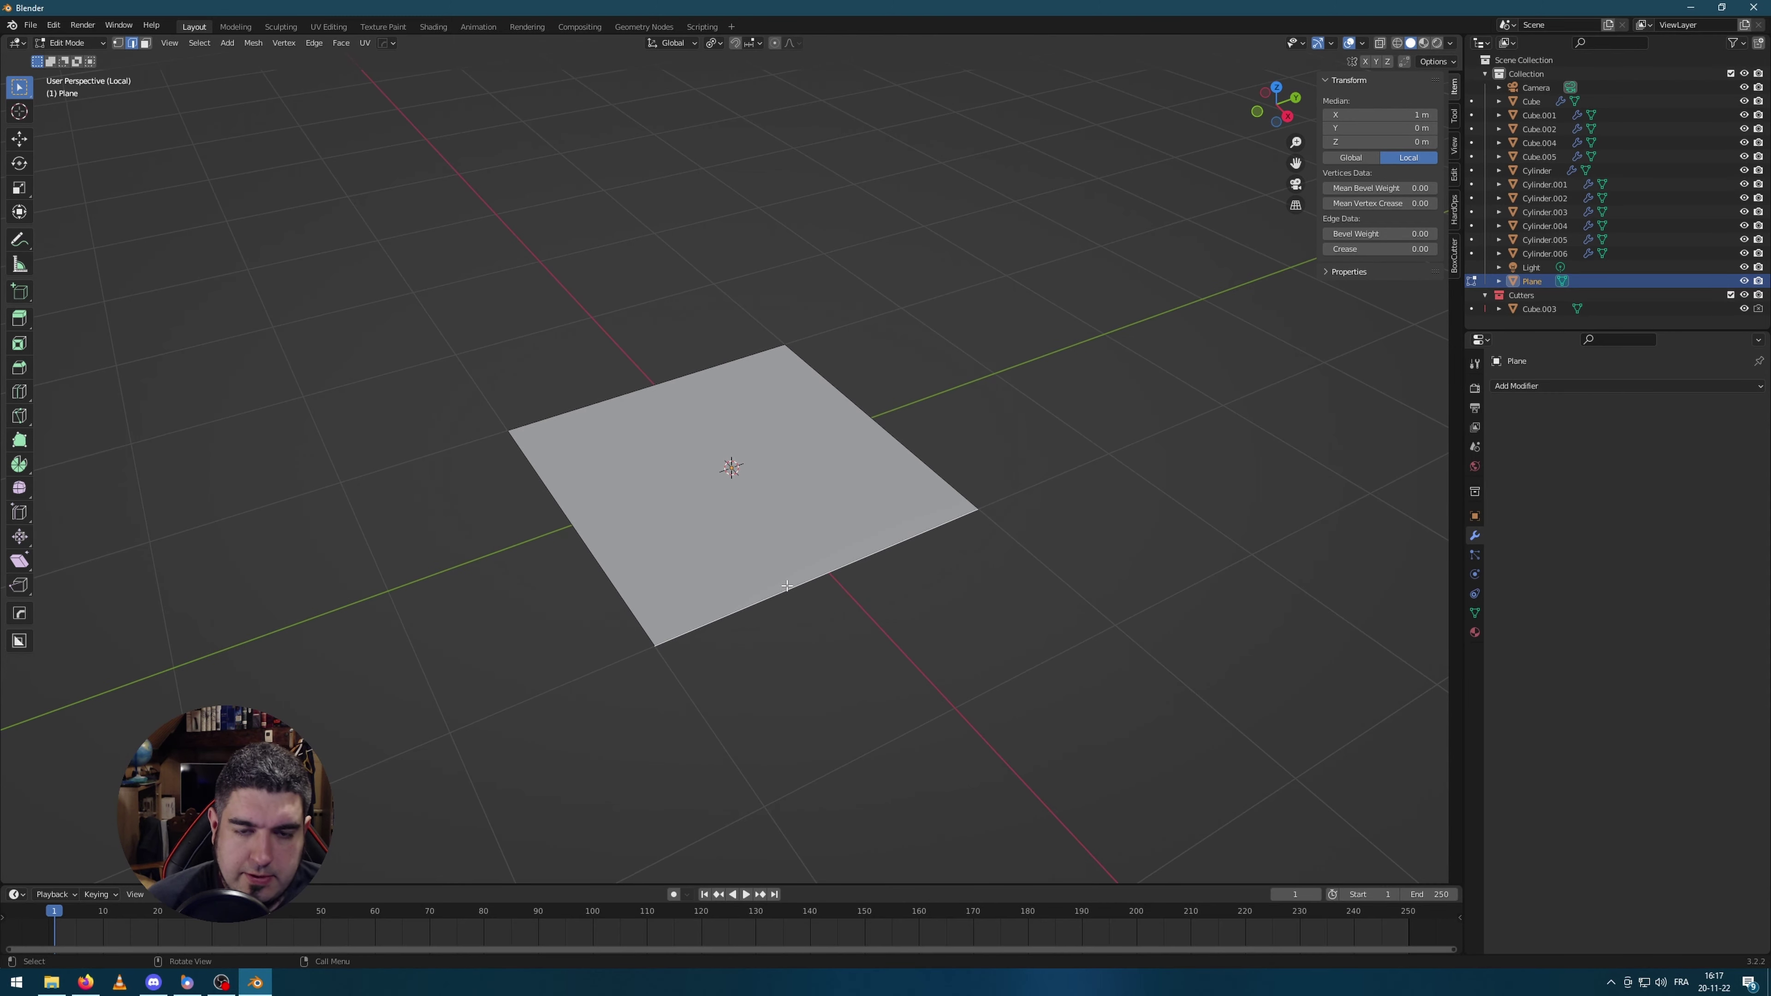
key("x")
left_click(766, 603)
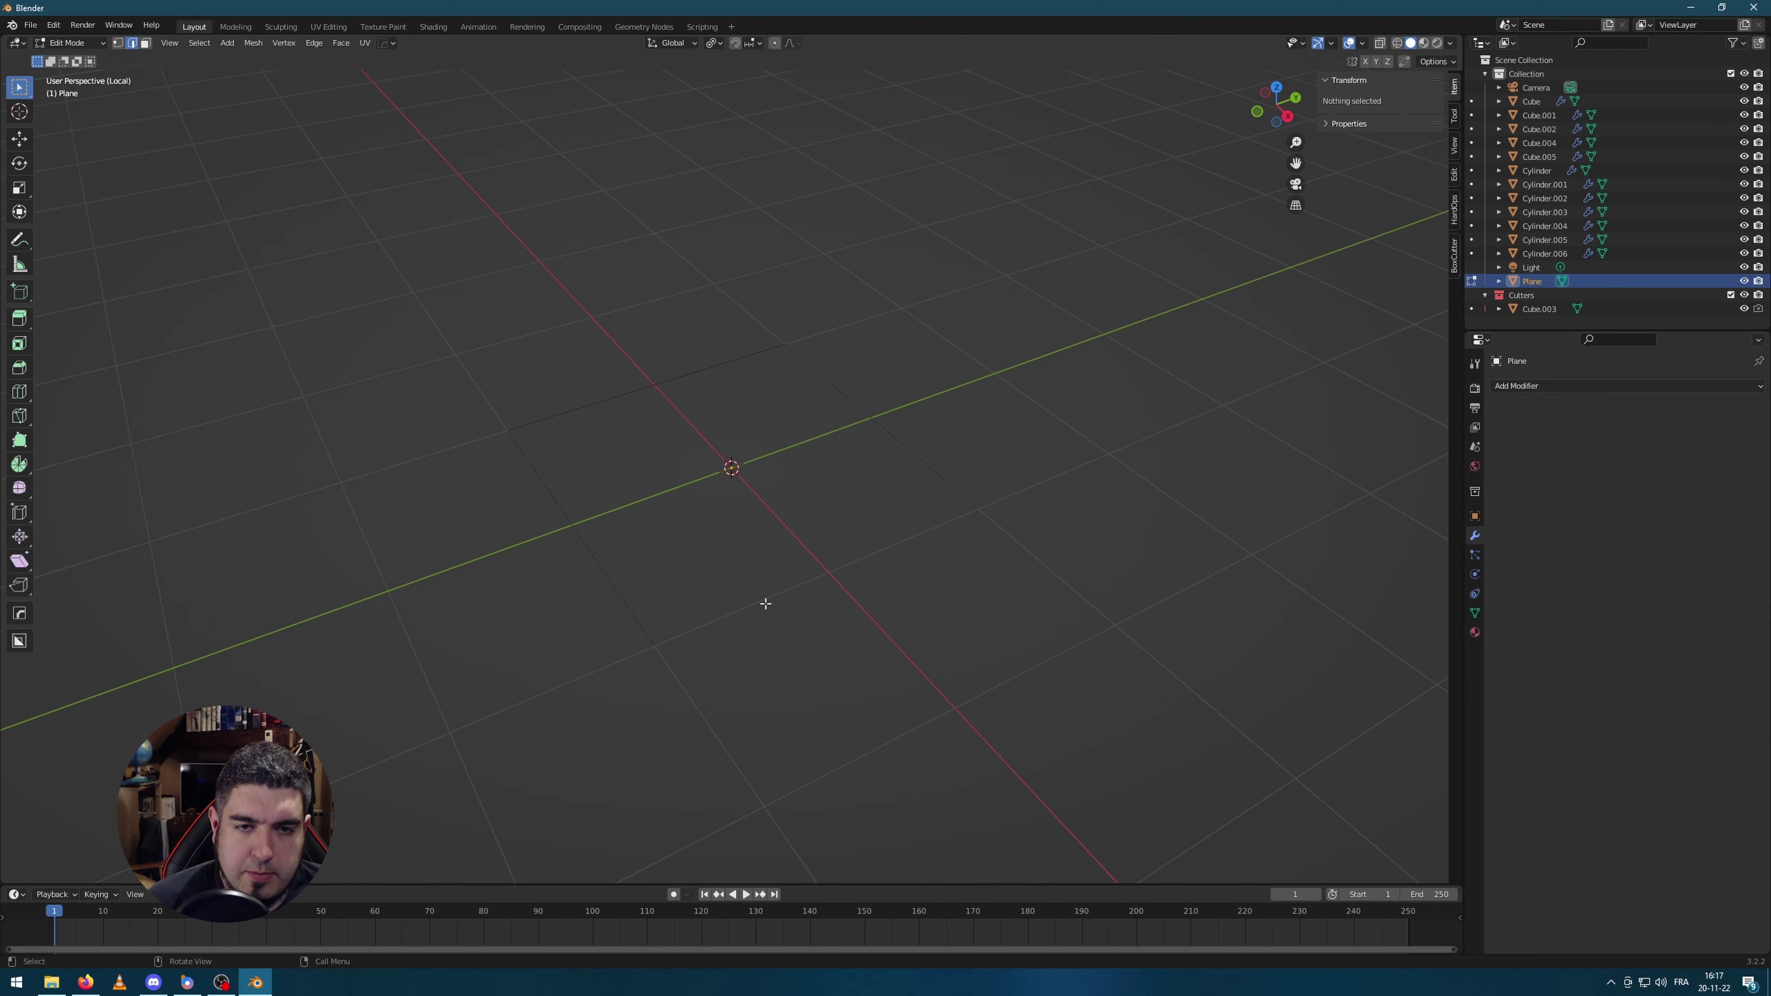
Step: Delete the two remaining vertices at X 1 m so only the edge at X -1 m is left
middle_click_drag(688, 549, 590, 479)
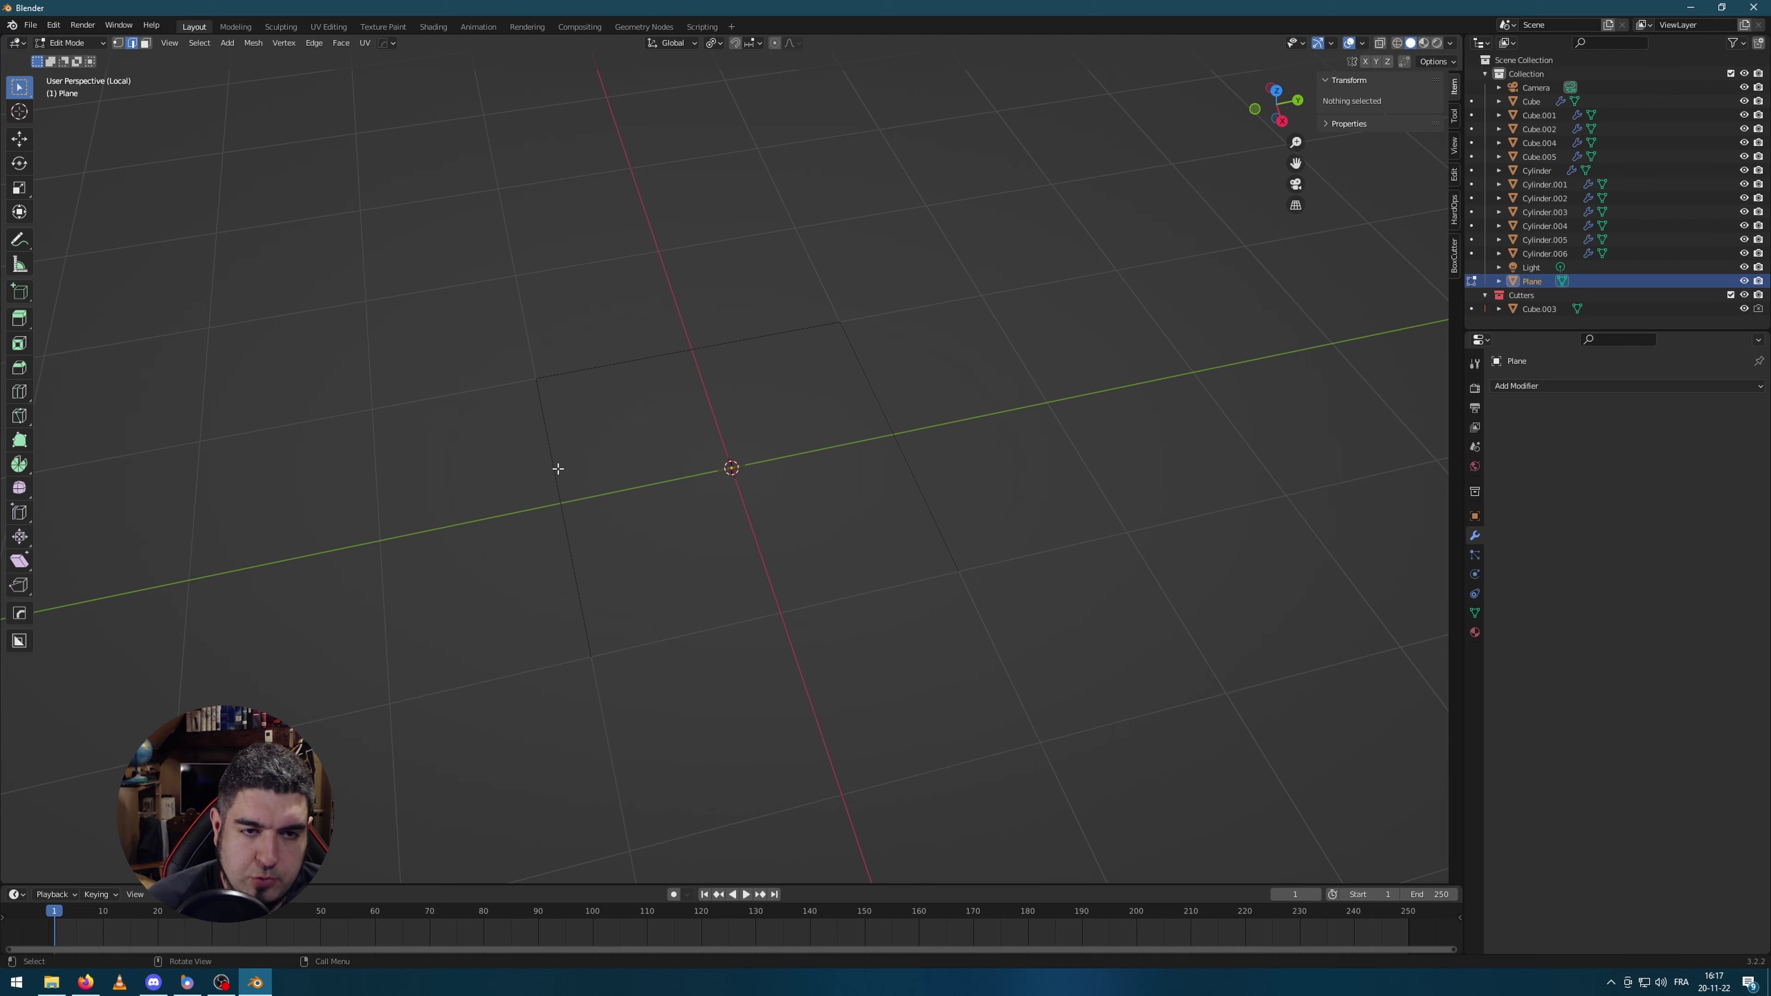
middle_click_drag(877, 403, 992, 505)
left_click(978, 502)
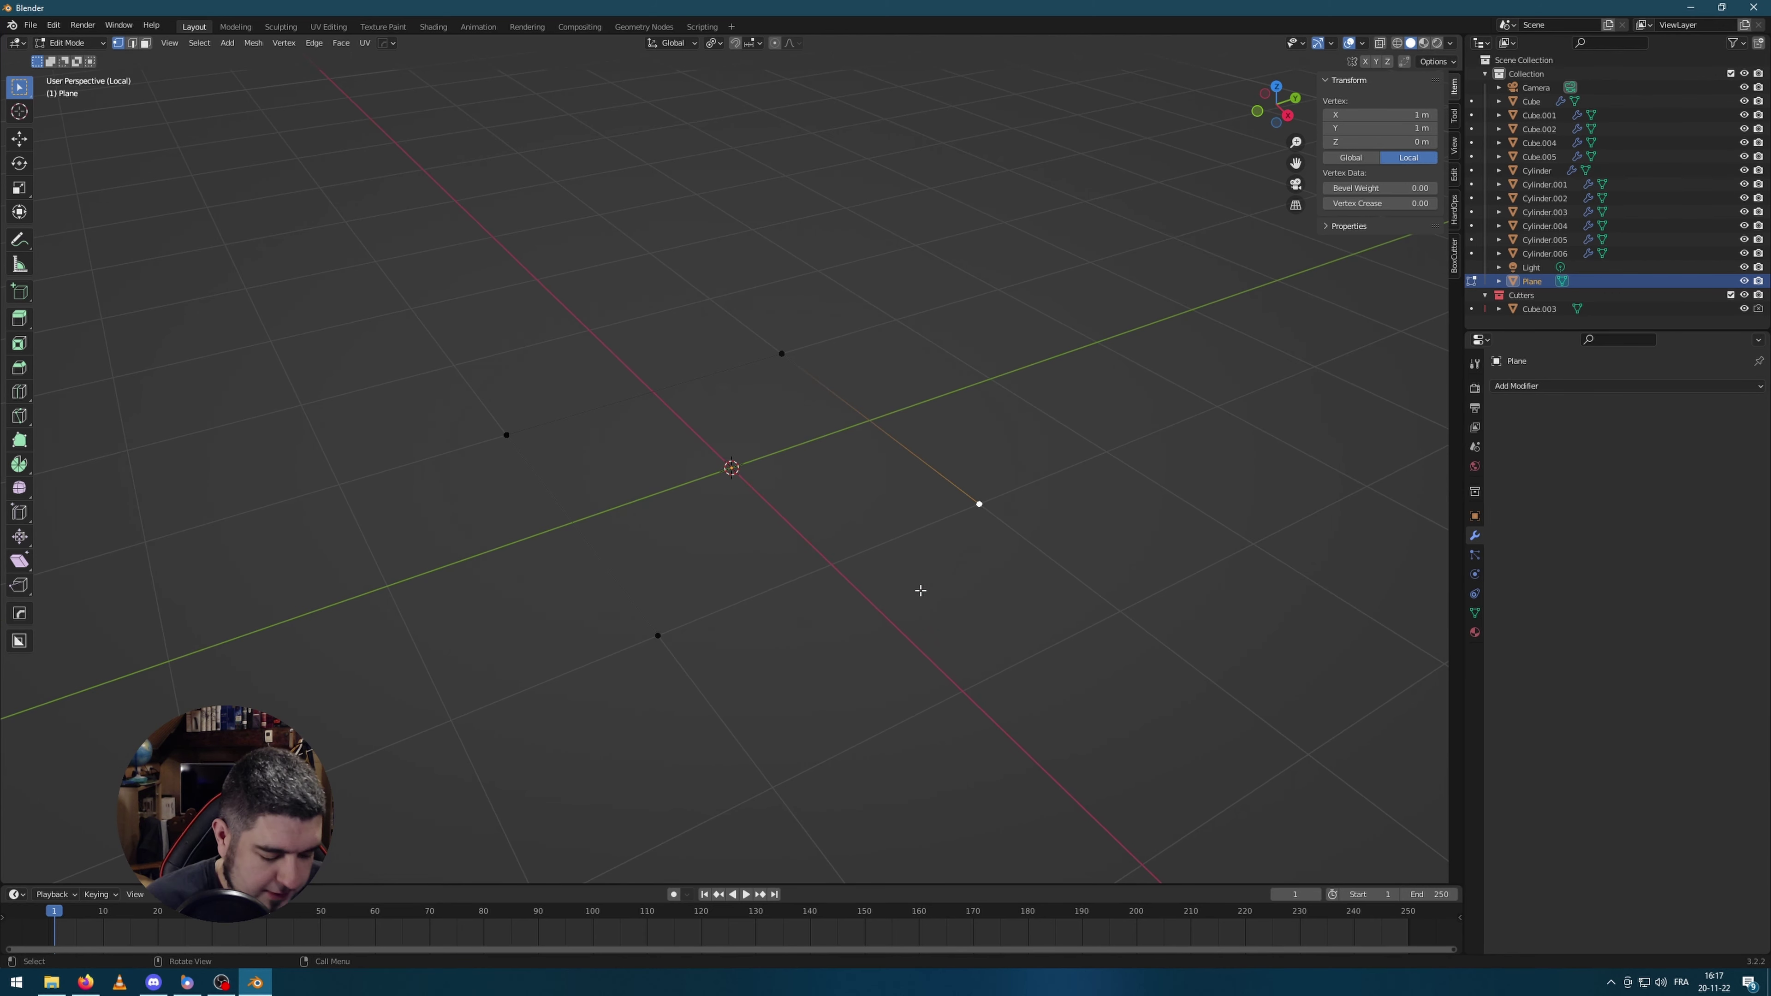
key("x")
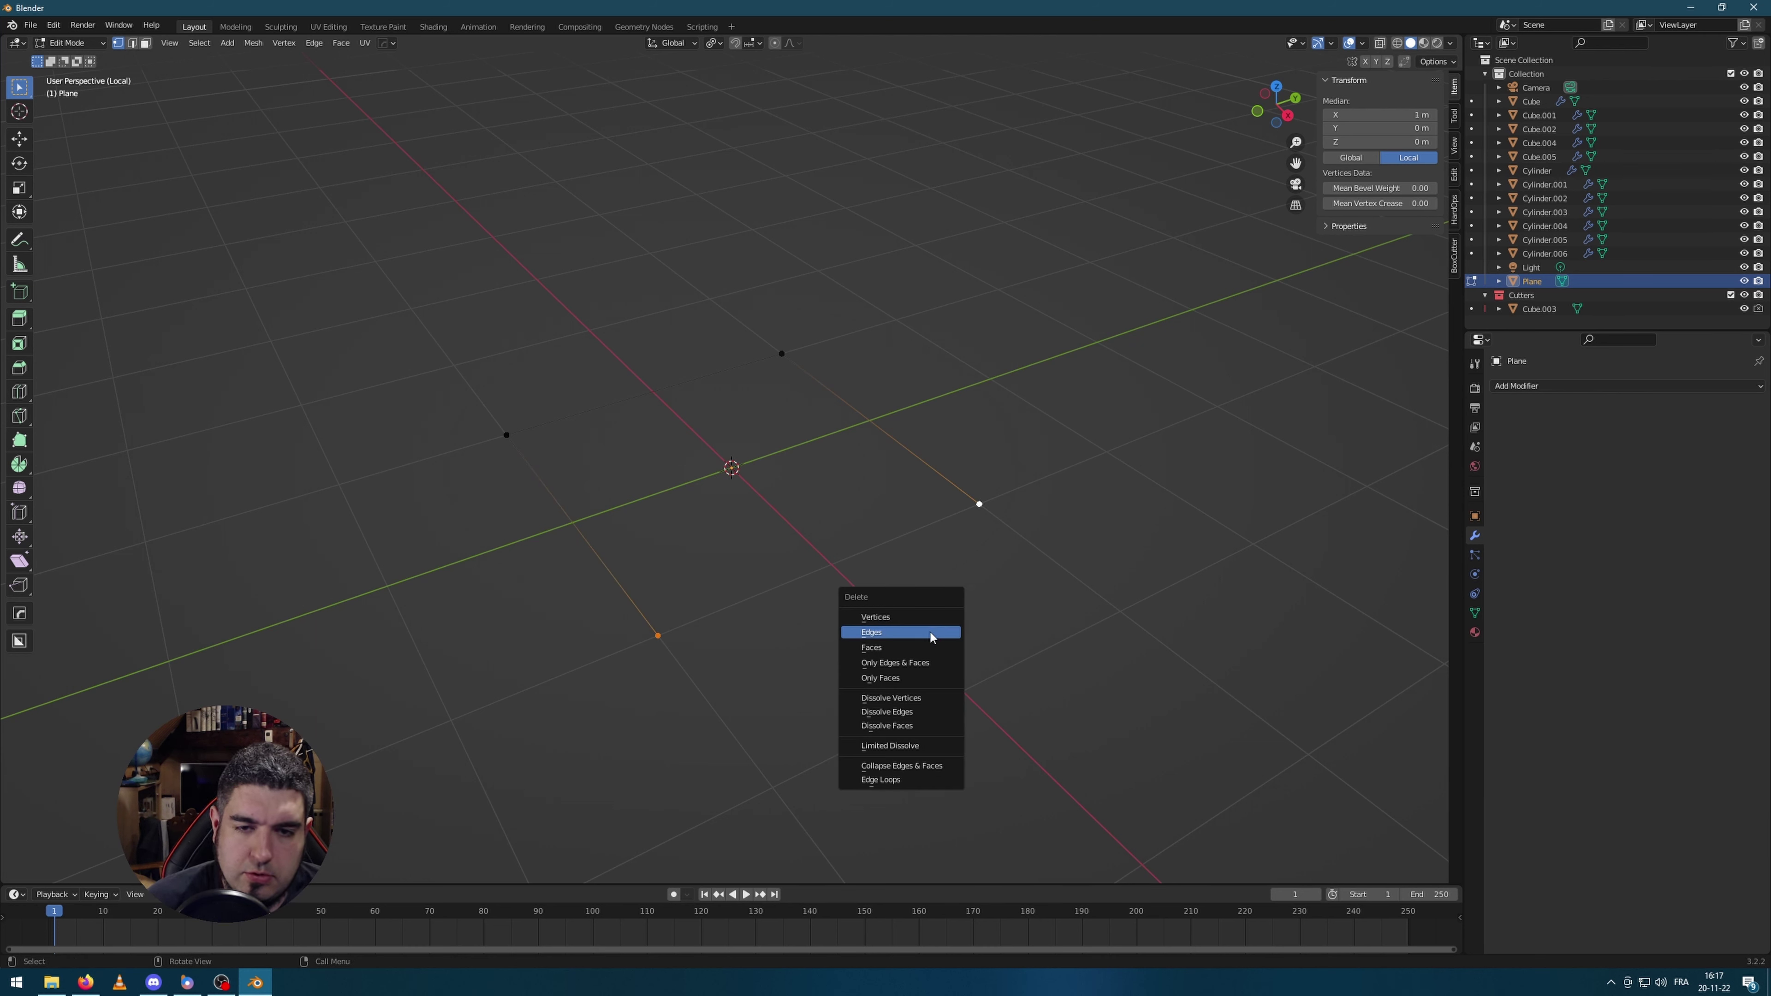
key("Escape")
key("x")
left_click(810, 610)
Step: Stretch the remaining edge along Y to about 6.15 m long and divide it with 16 evenly spaced cuts
left_click_drag(459, 465, 785, 349)
middle_click_drag(784, 349, 874, 357)
key("s")
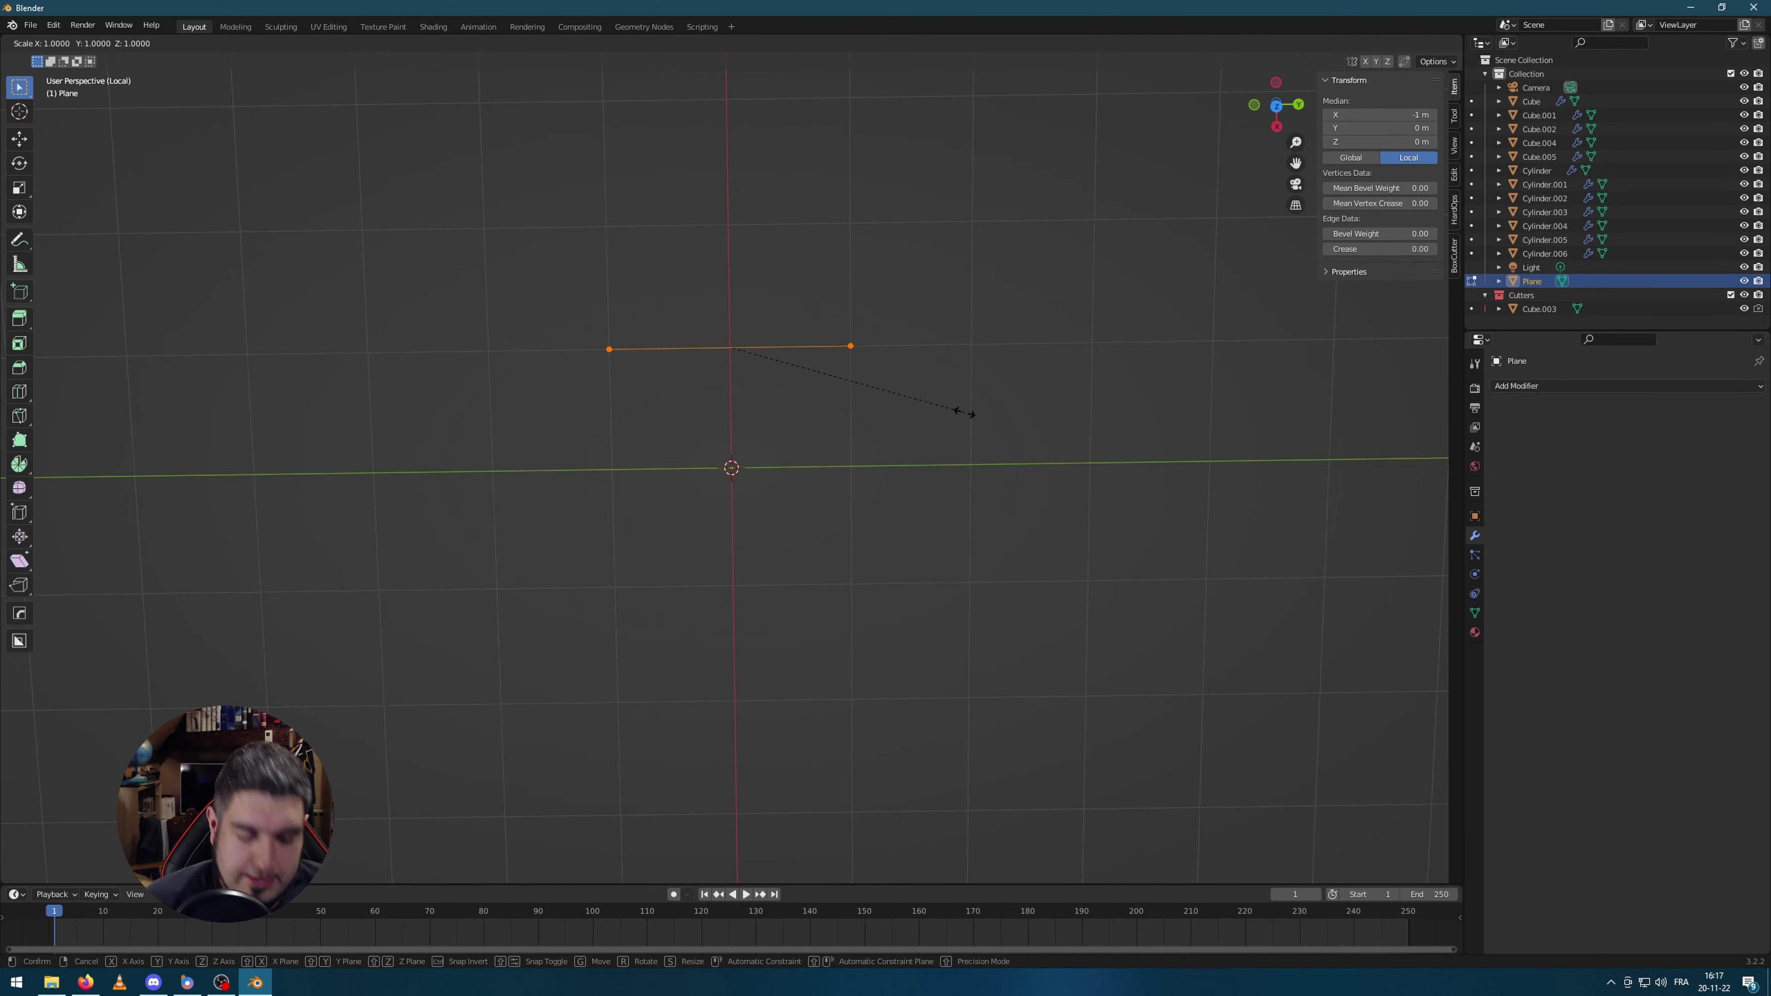
key("y")
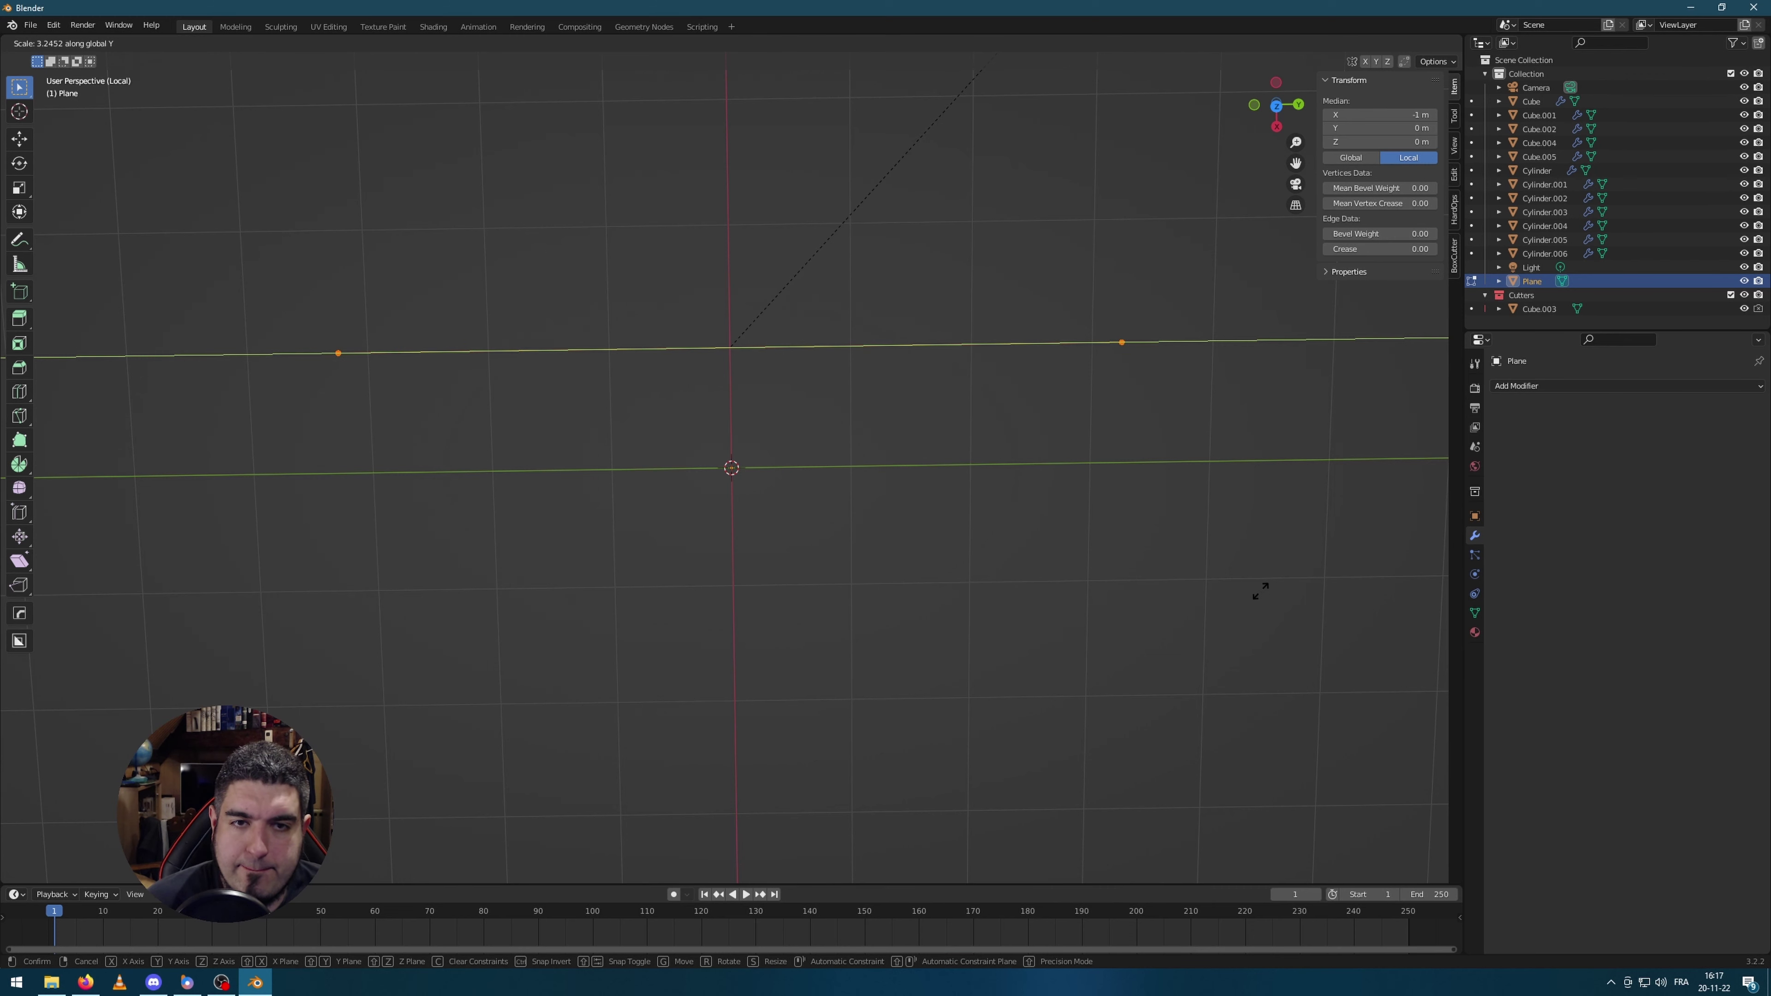
left_click(1241, 585)
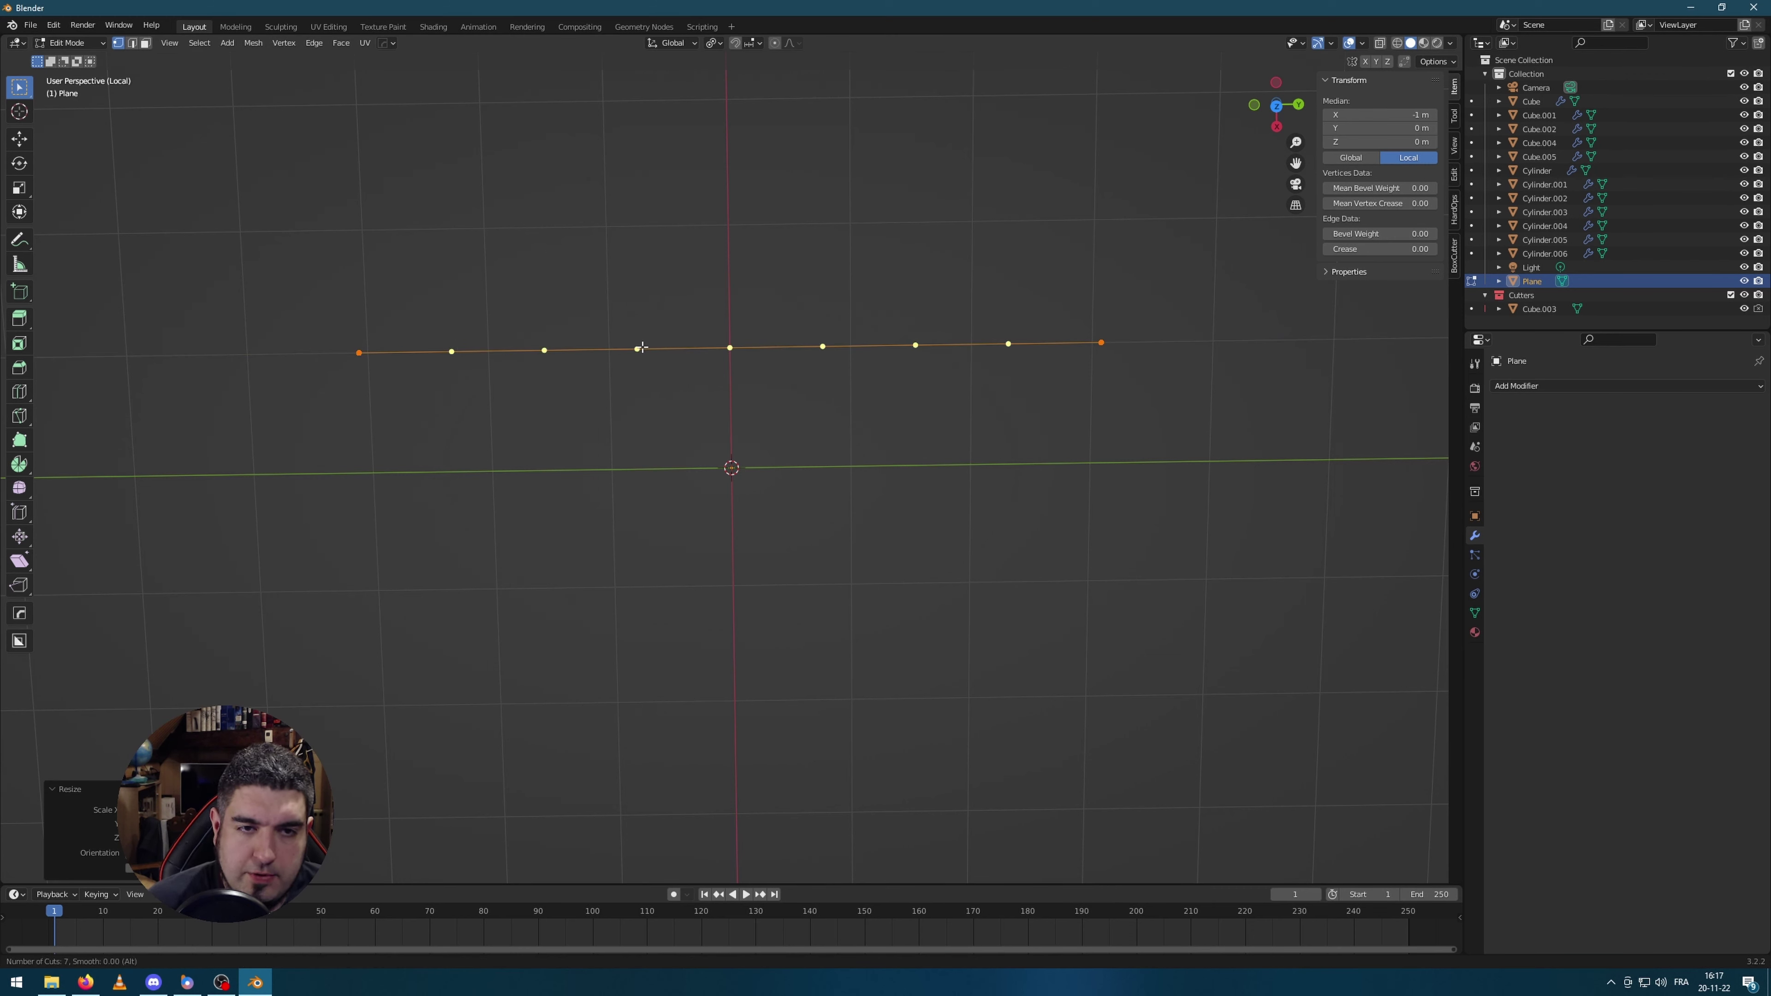
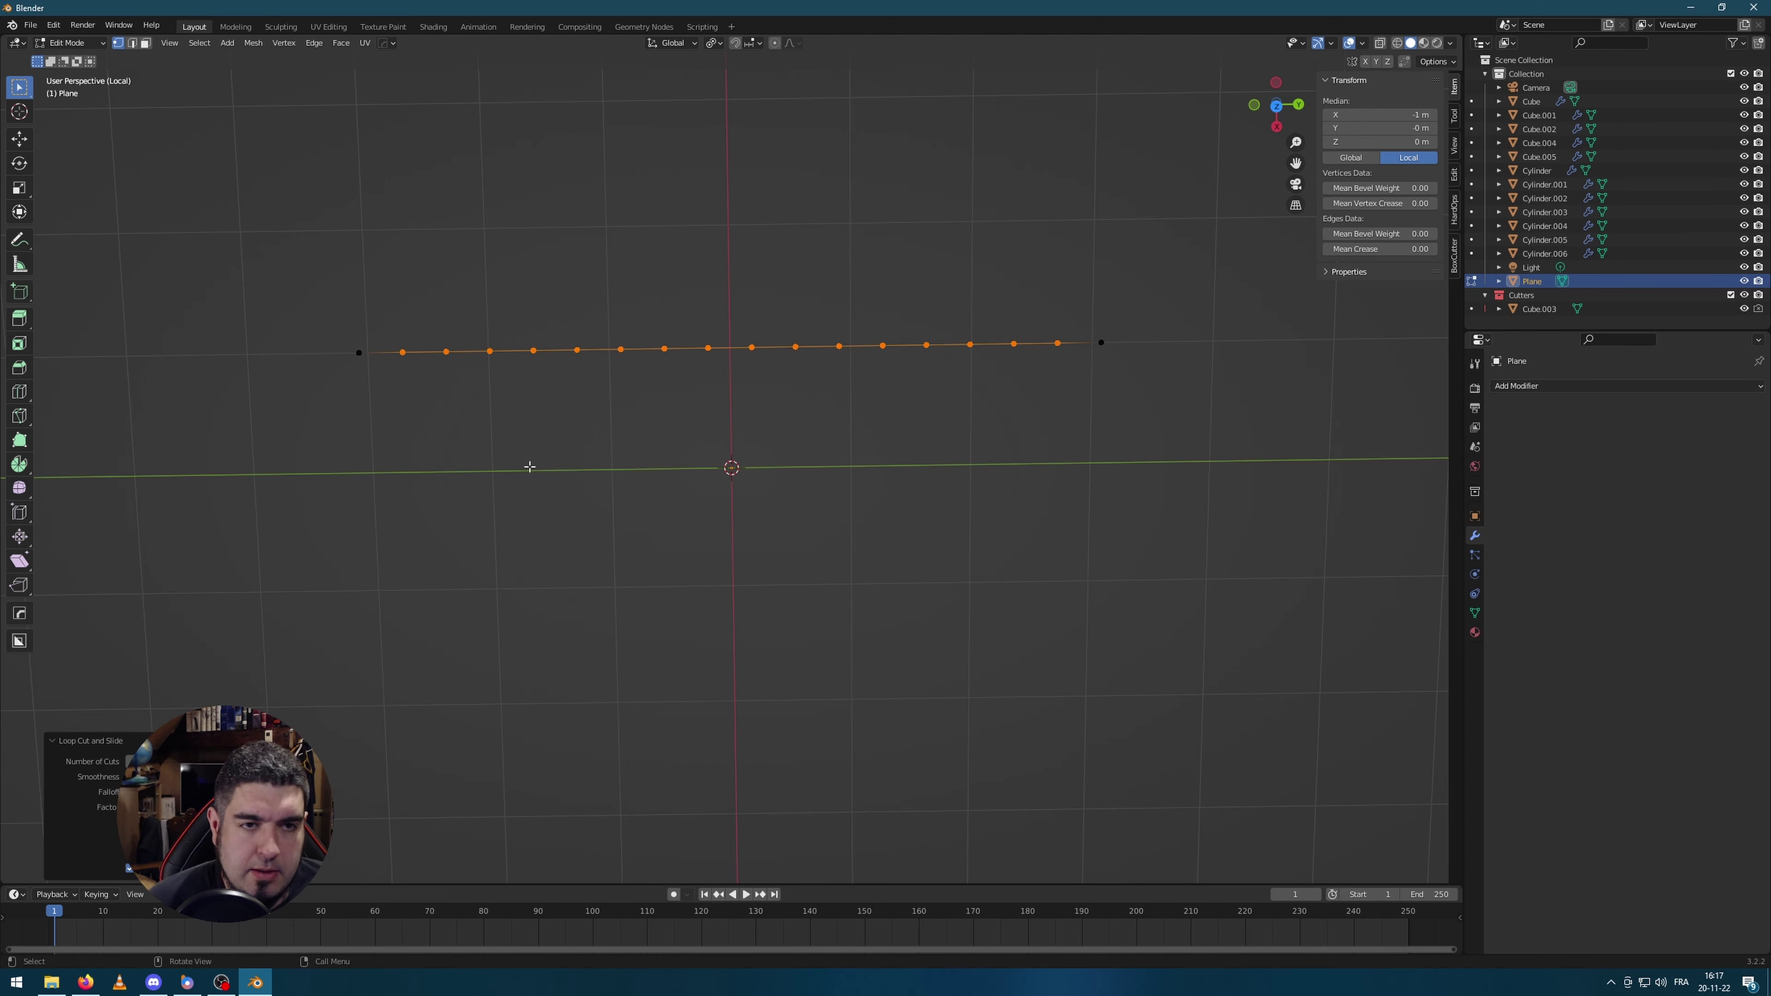
Step: Apply Checker Deselect to the line's vertices and move the alternate ones about -0.416 m along X to form a zigzag
middle_click_drag(529, 467, 779, 493)
key("F3")
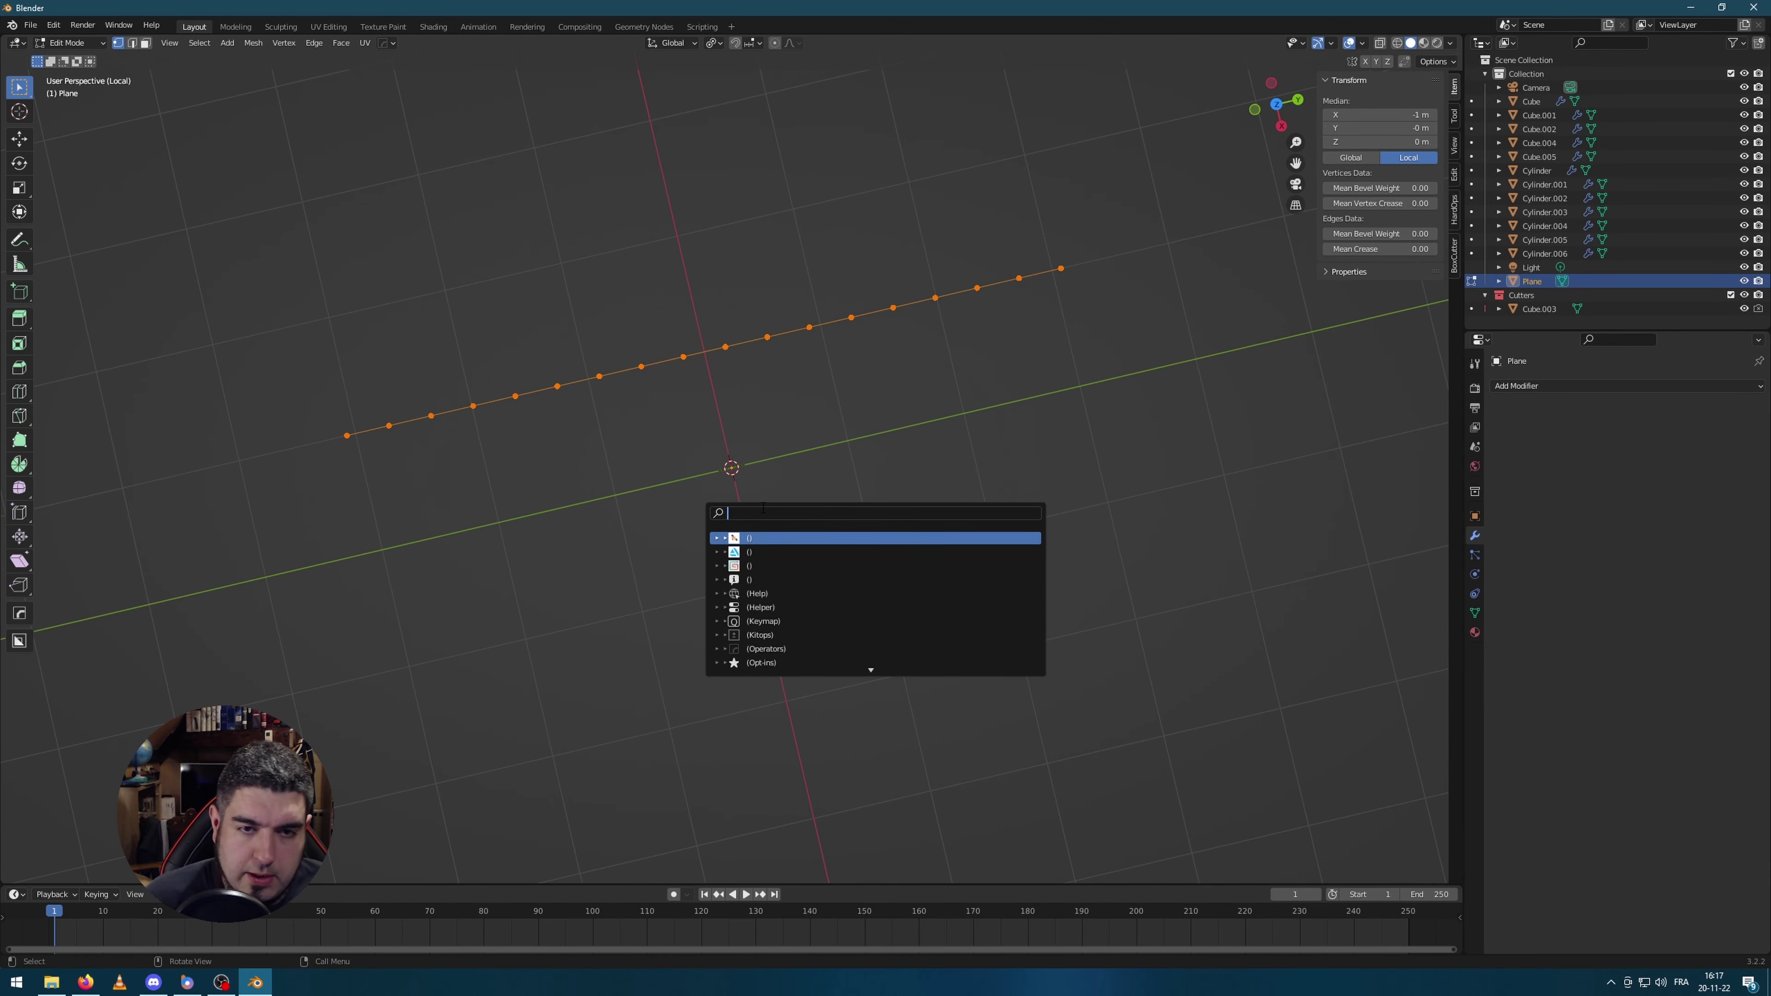
type("checker")
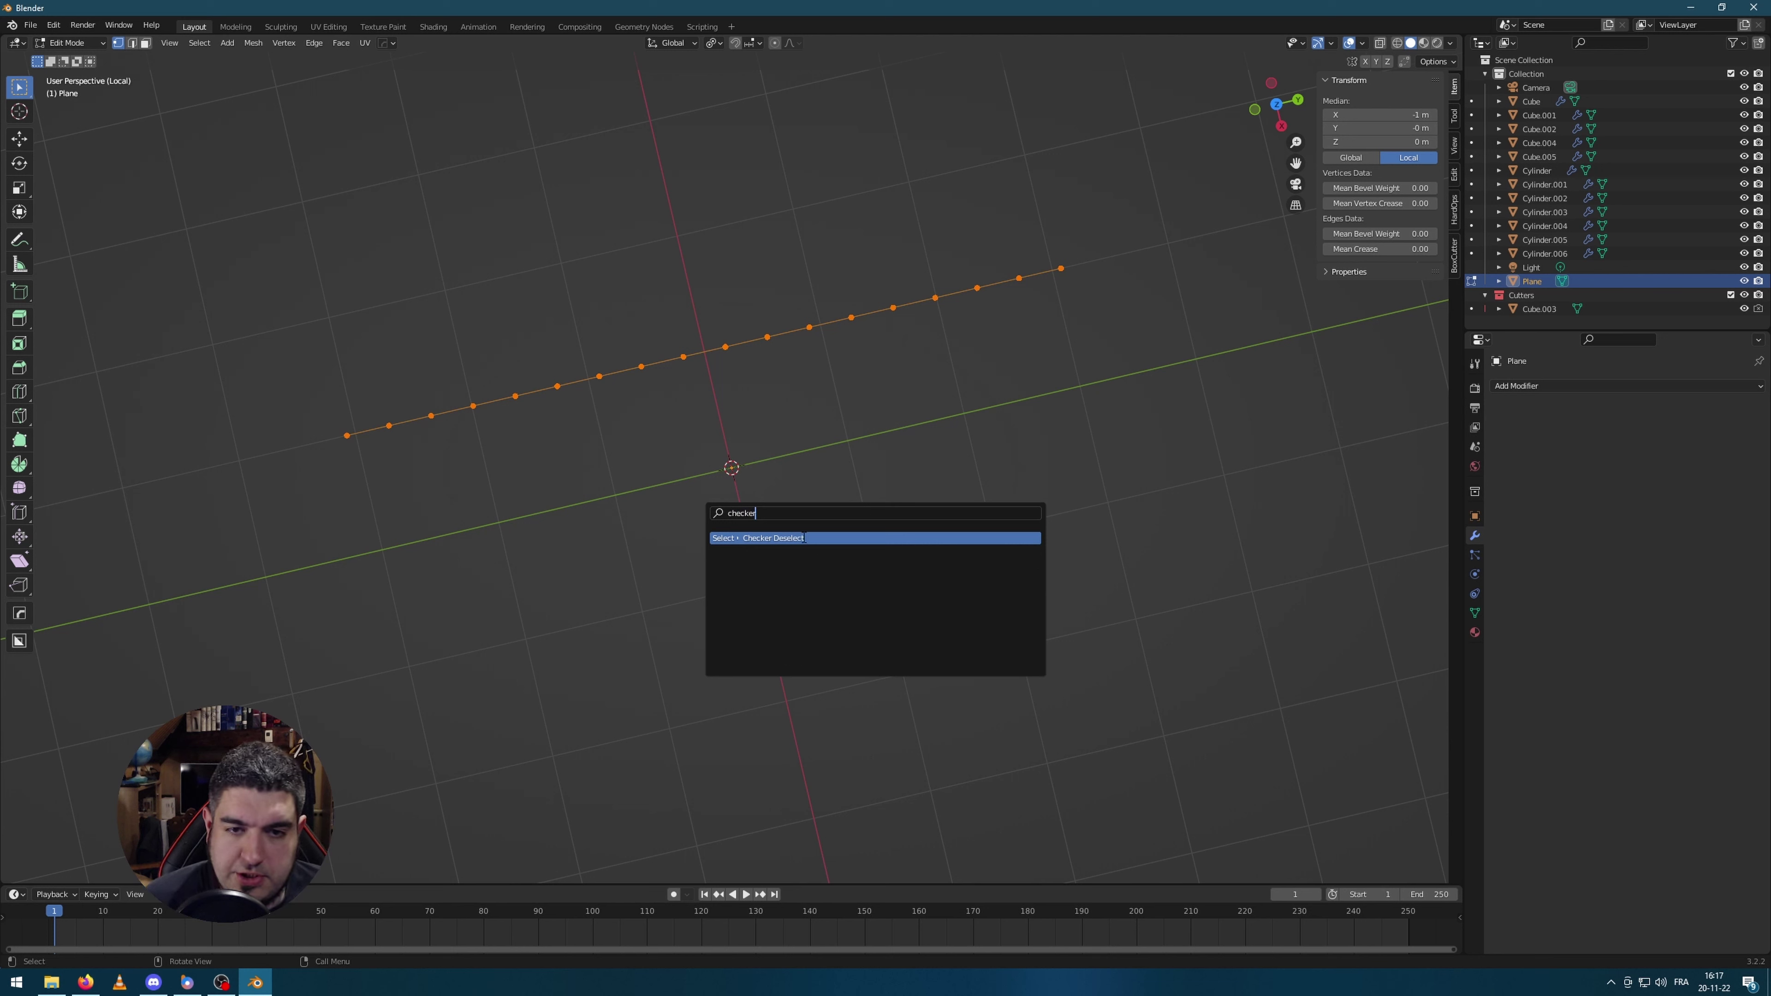
left_click(804, 538)
key("g")
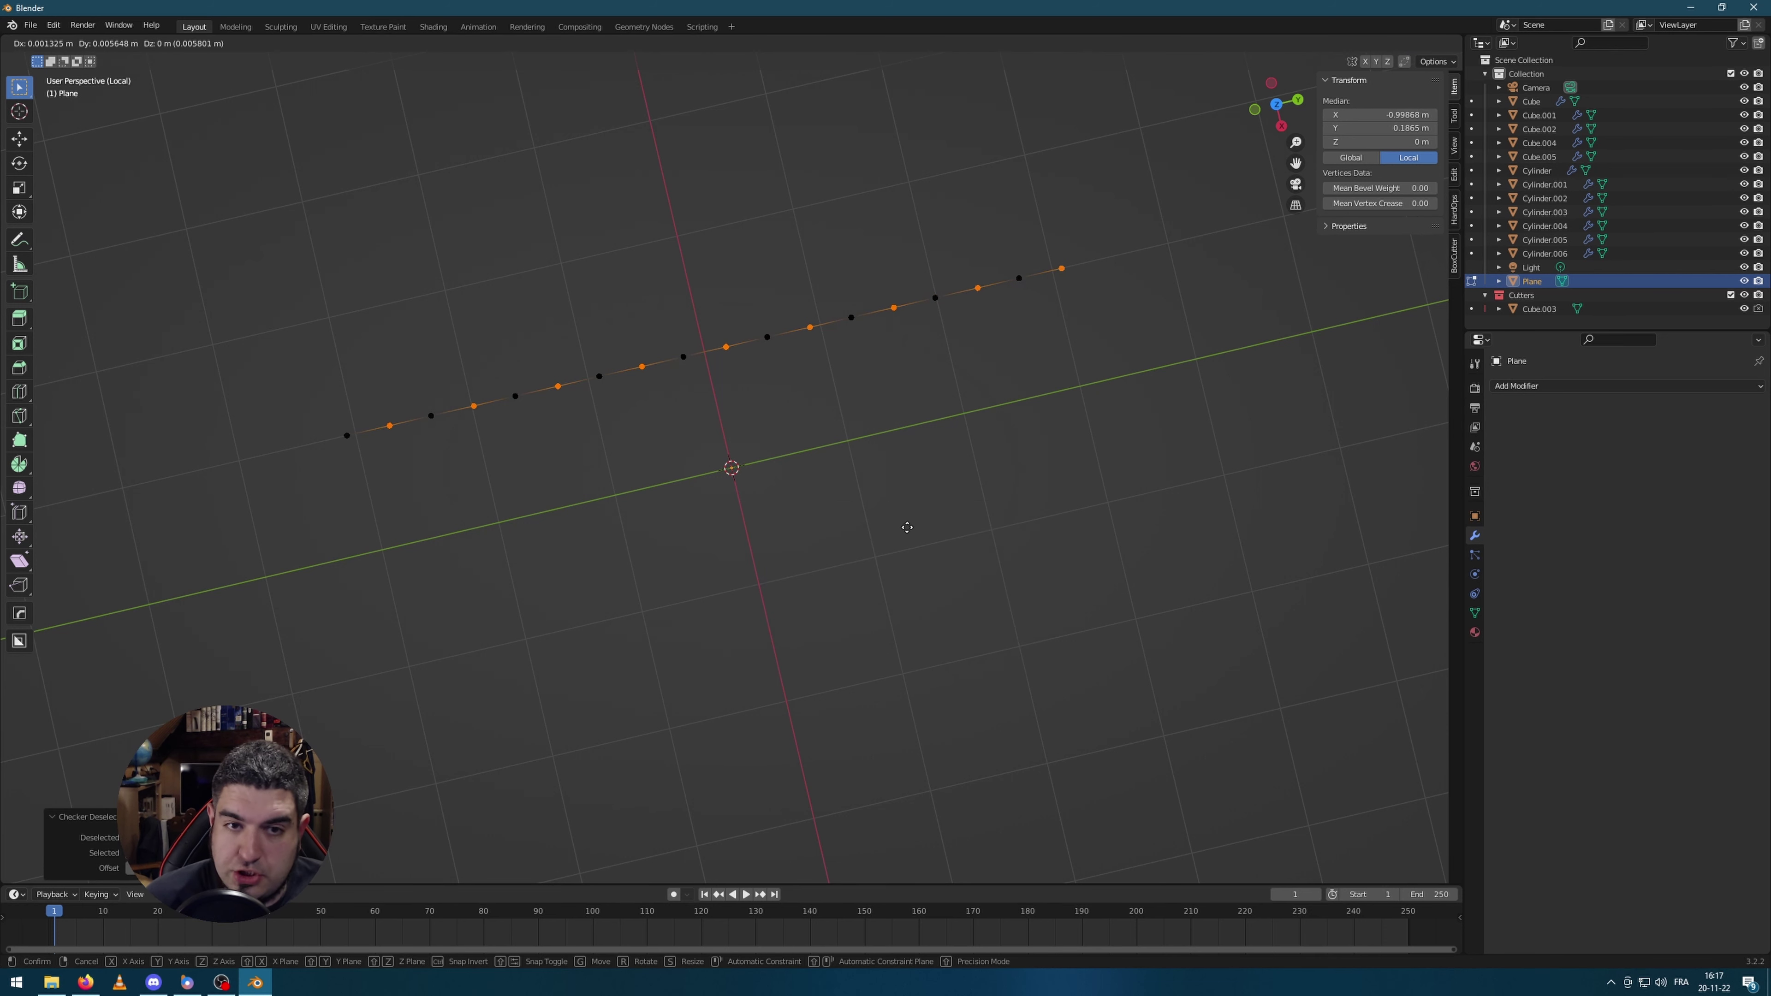
key("x")
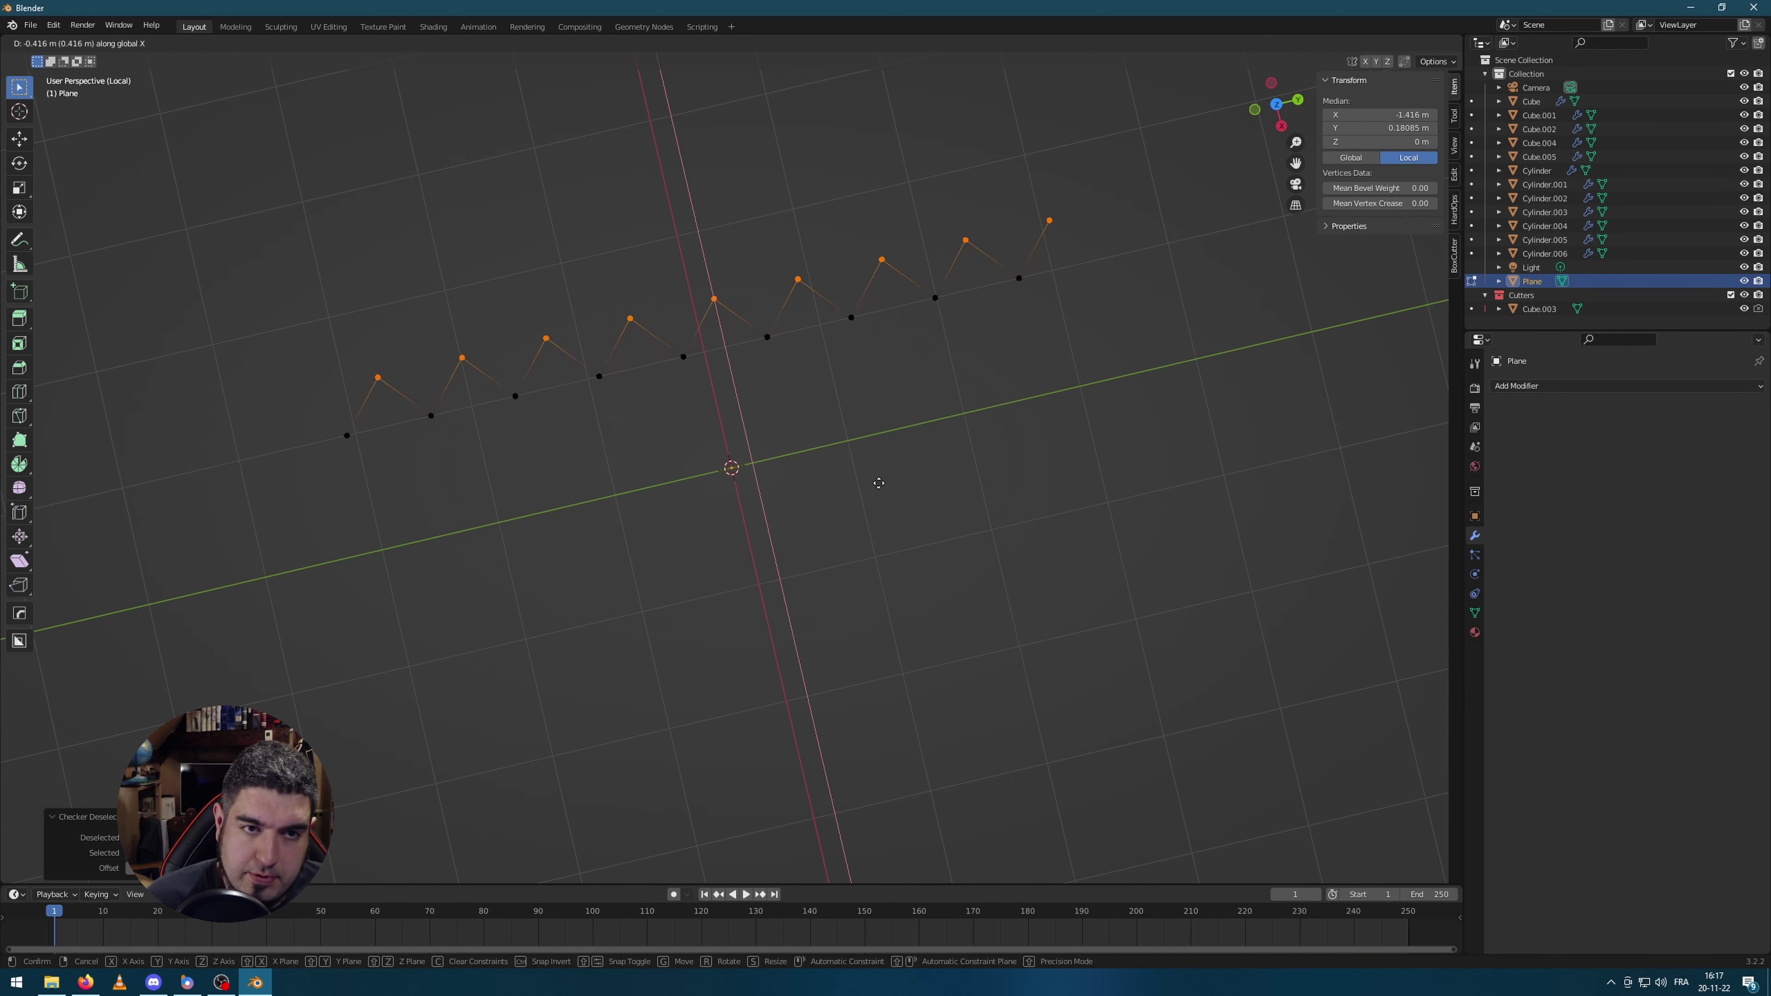
left_click(879, 483)
Step: Extrude the whole zigzag line down along Z by about 5.87 m, leave local view and return to Object Mode
middle_click_drag(680, 578, 716, 473)
key("a")
key("e")
key("z")
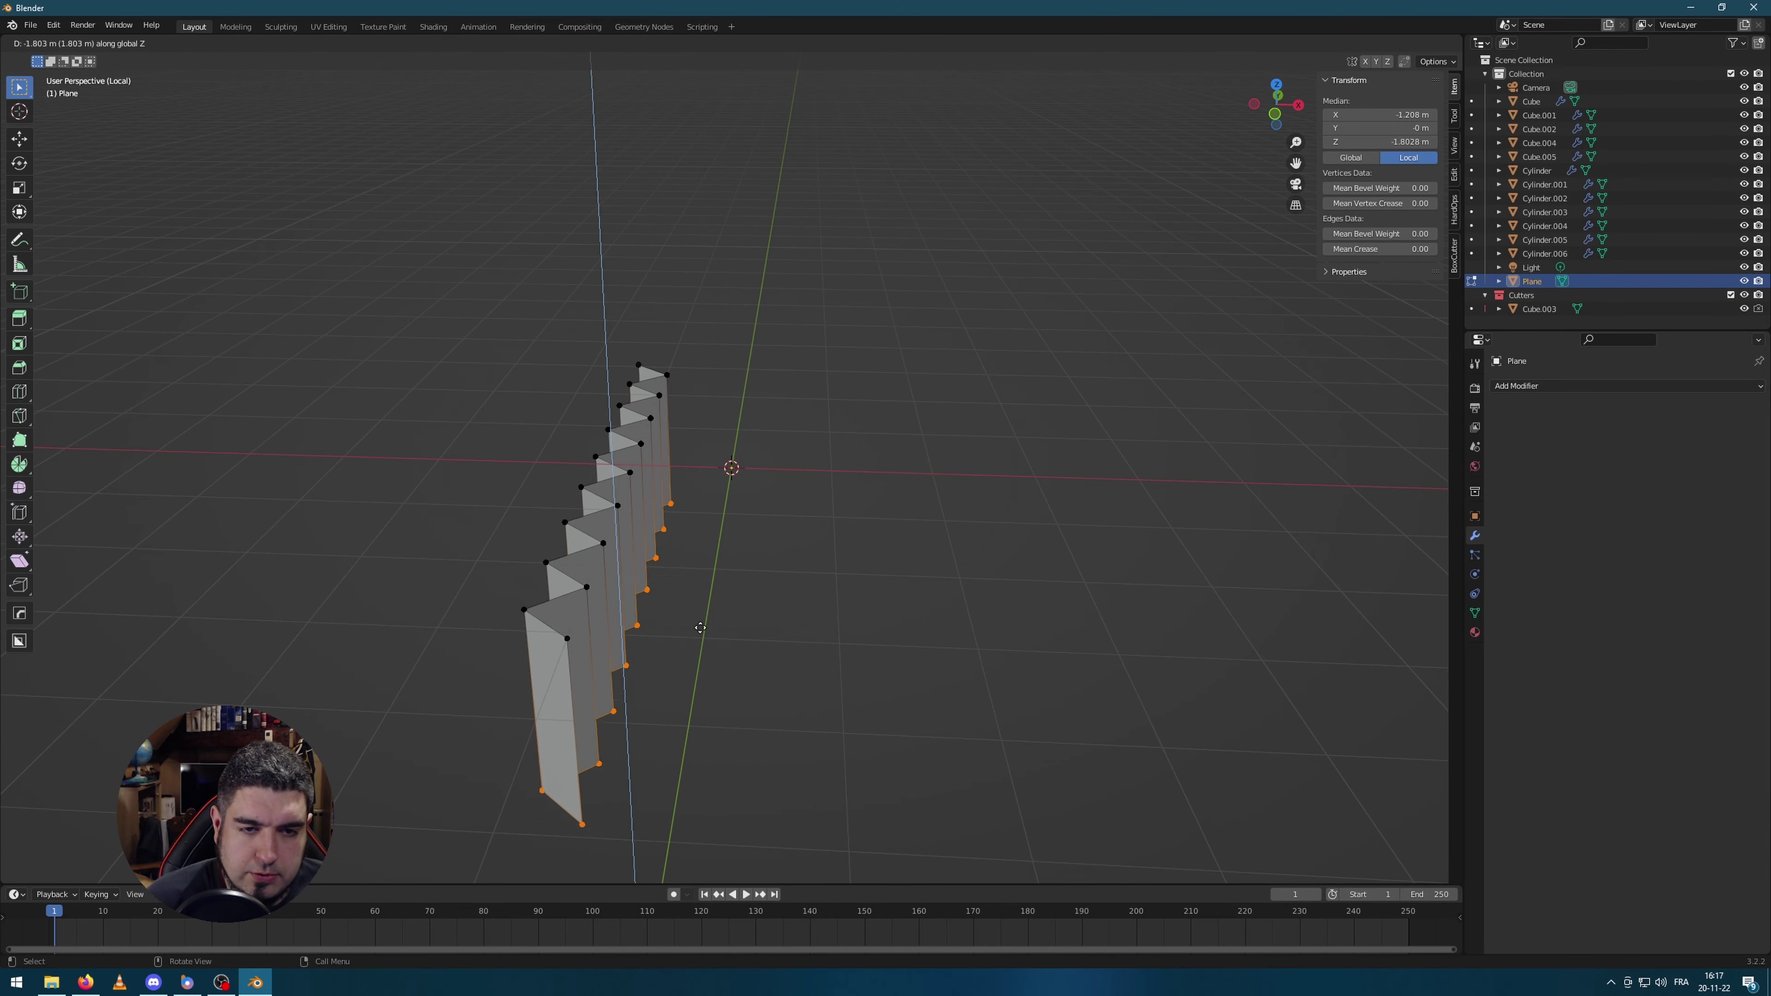
left_click(690, 60)
middle_click_drag(838, 269, 1101, 426)
key("KP_Divide")
scroll(809, 360, "down", 2)
key("Tab")
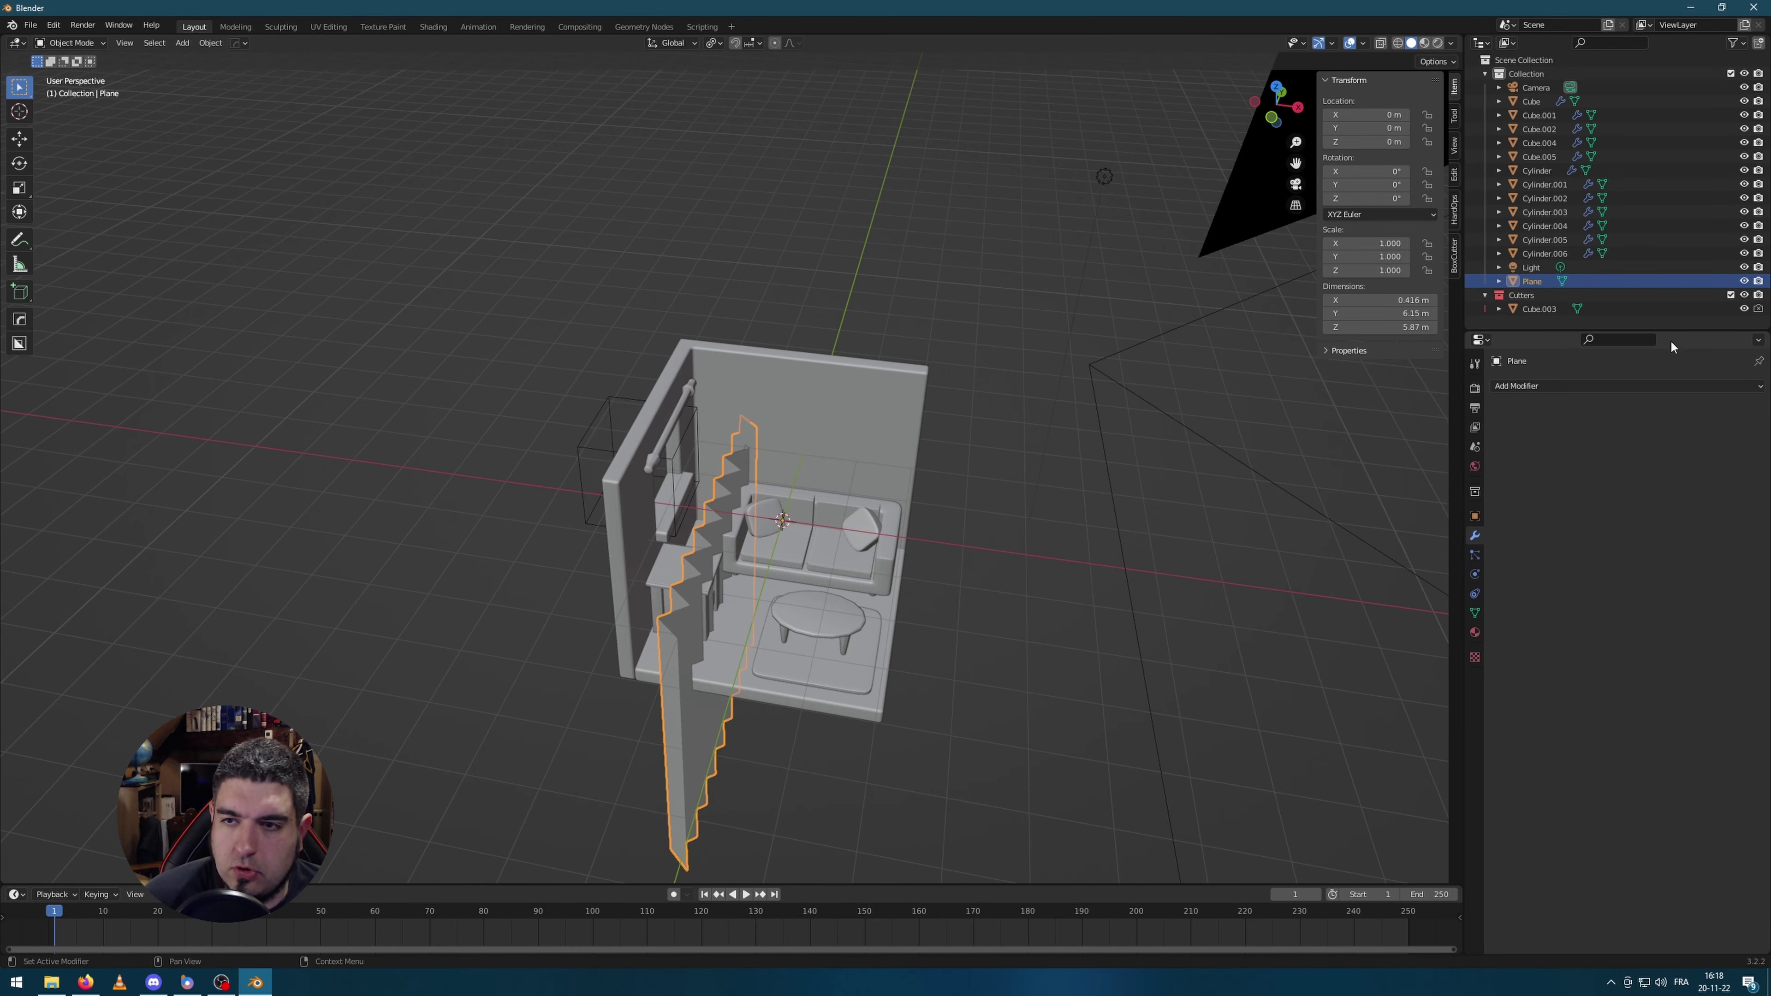
left_click(1598, 385)
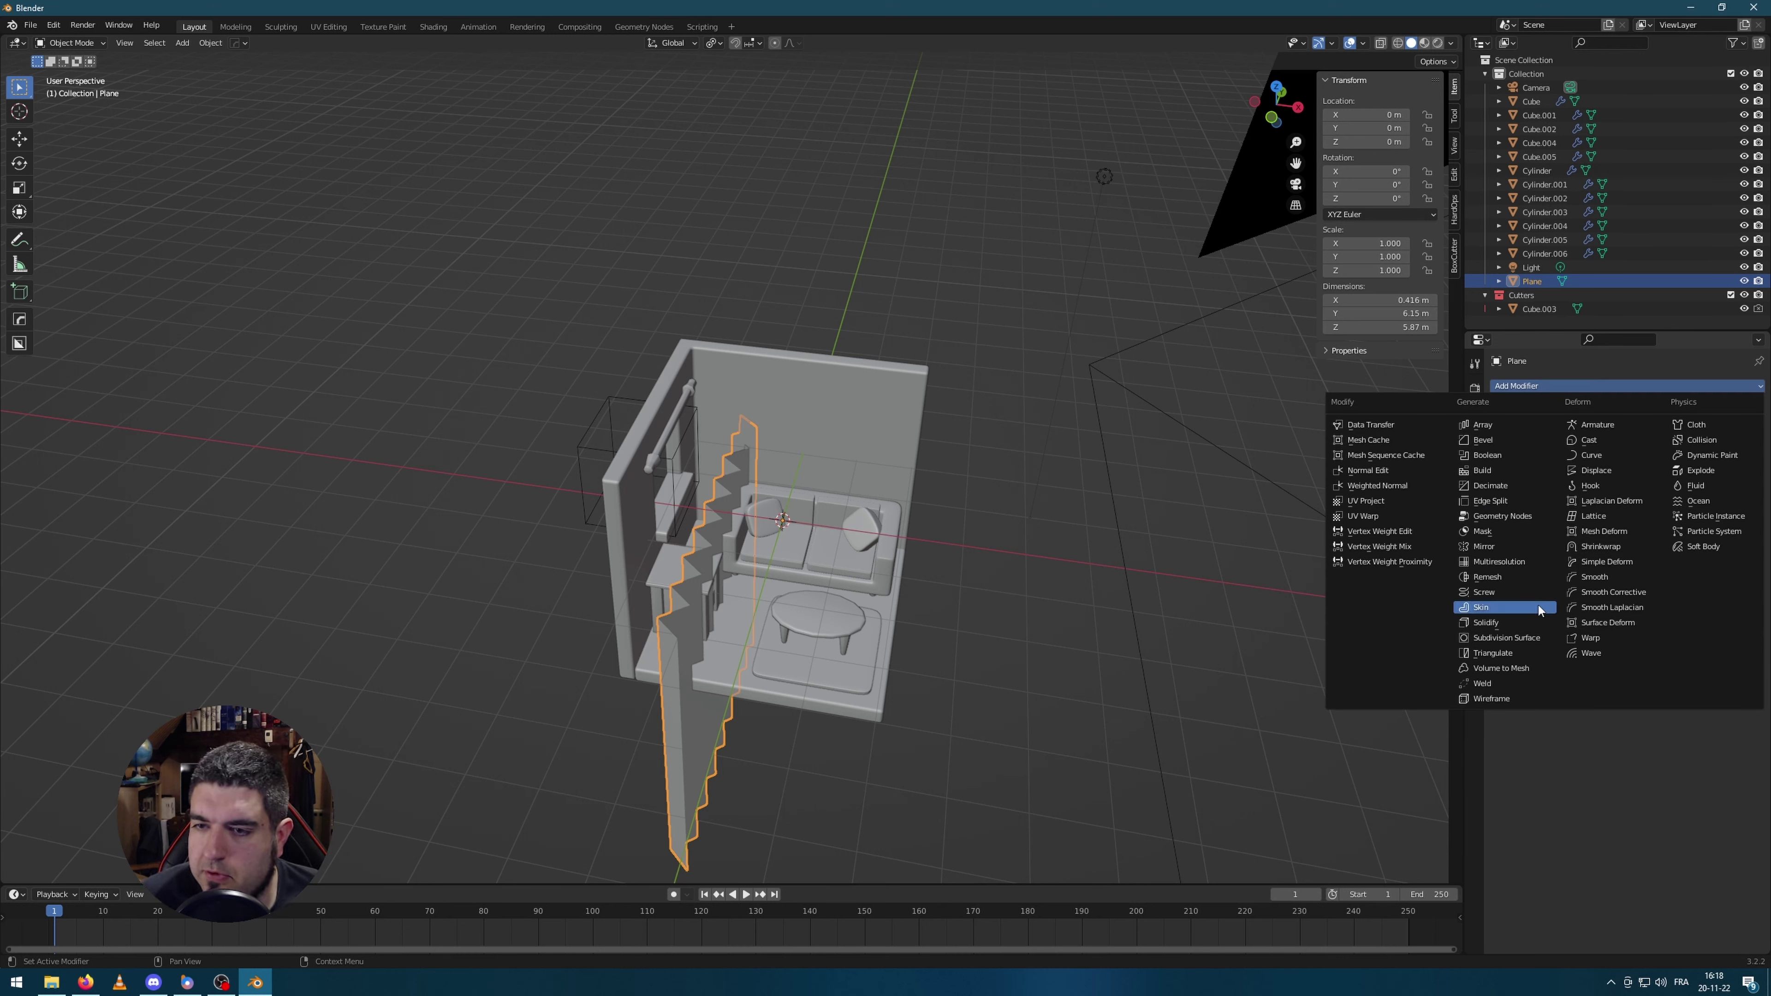
left_click(1516, 608)
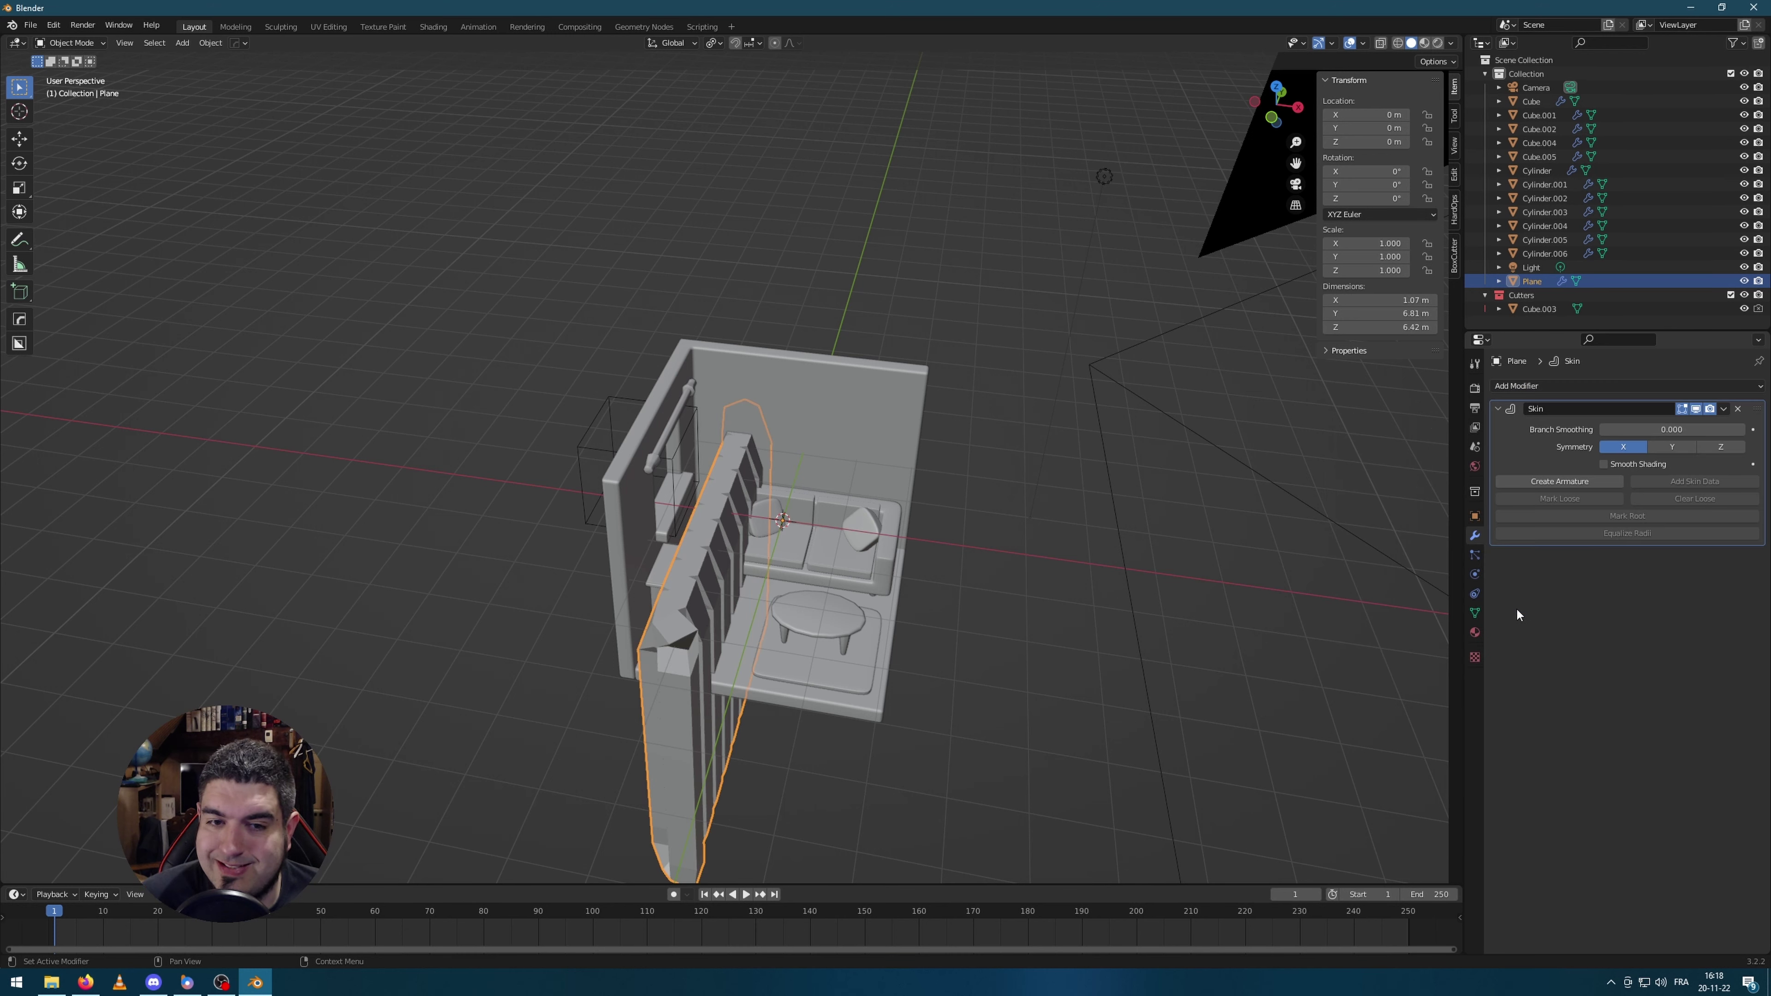
middle_click_drag(1209, 554, 1094, 431)
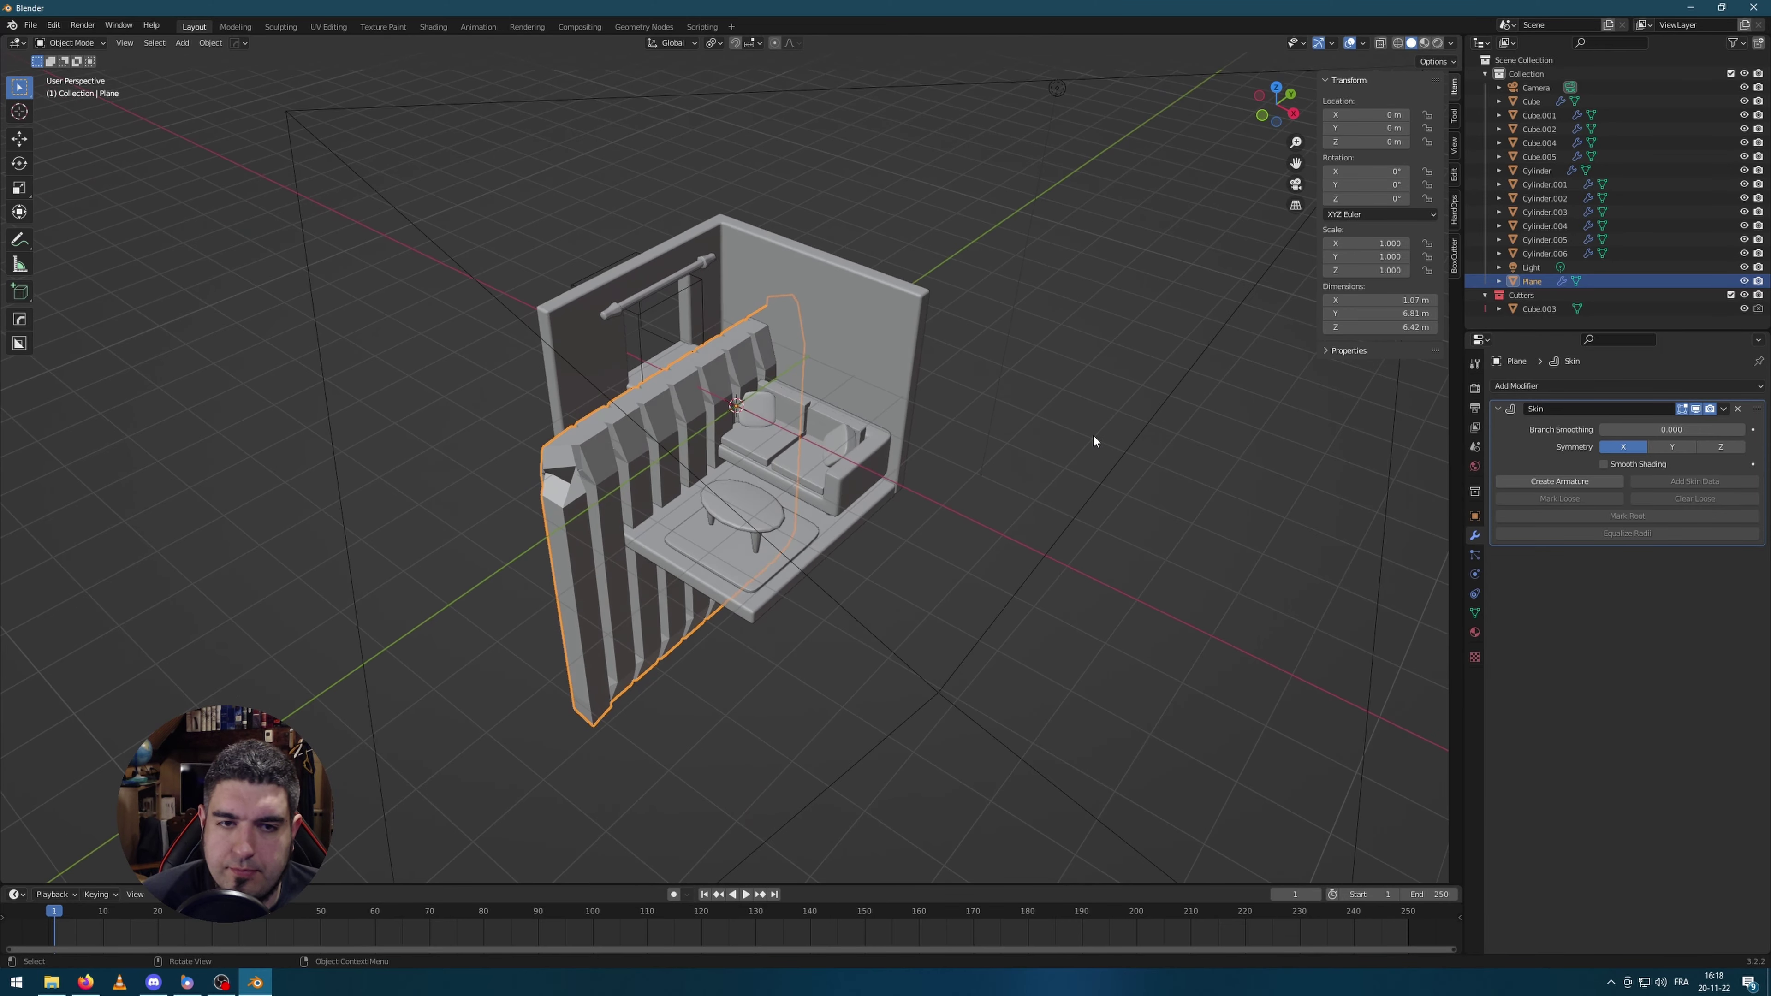
scroll(810, 509, "up", 3)
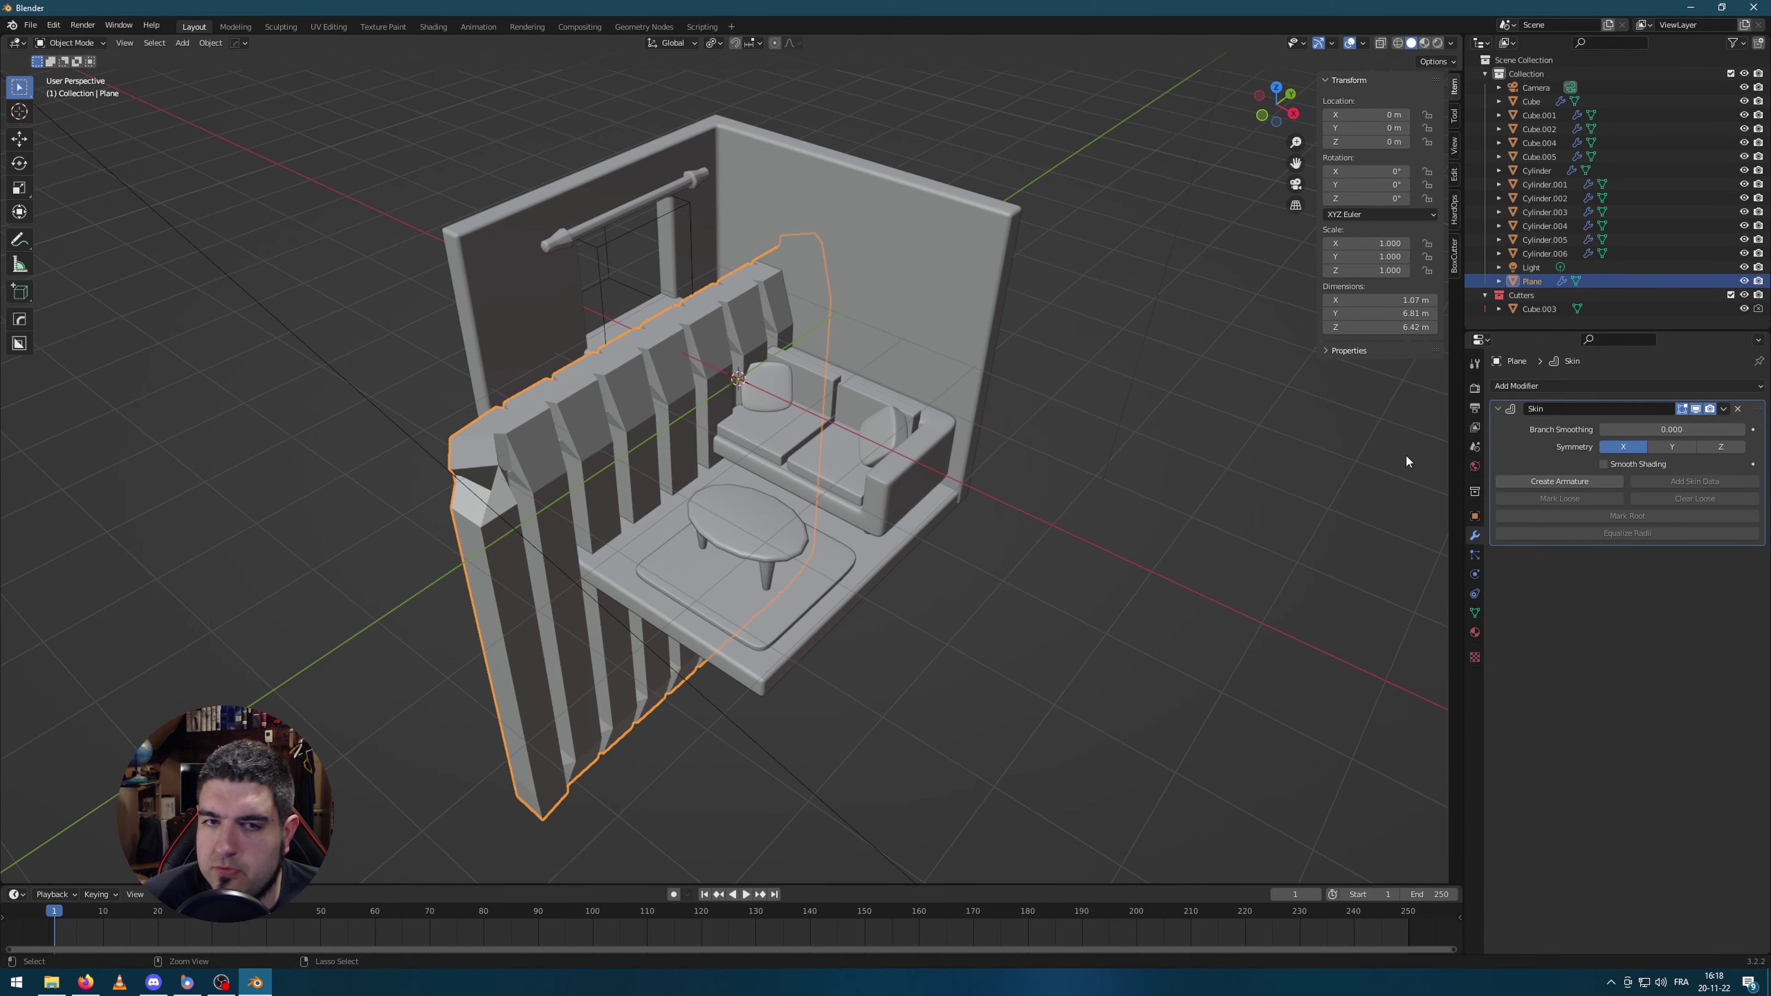
key("ctrl+z")
Step: Add a Solidify modifier to the pleated curtain mesh
left_click(1574, 388)
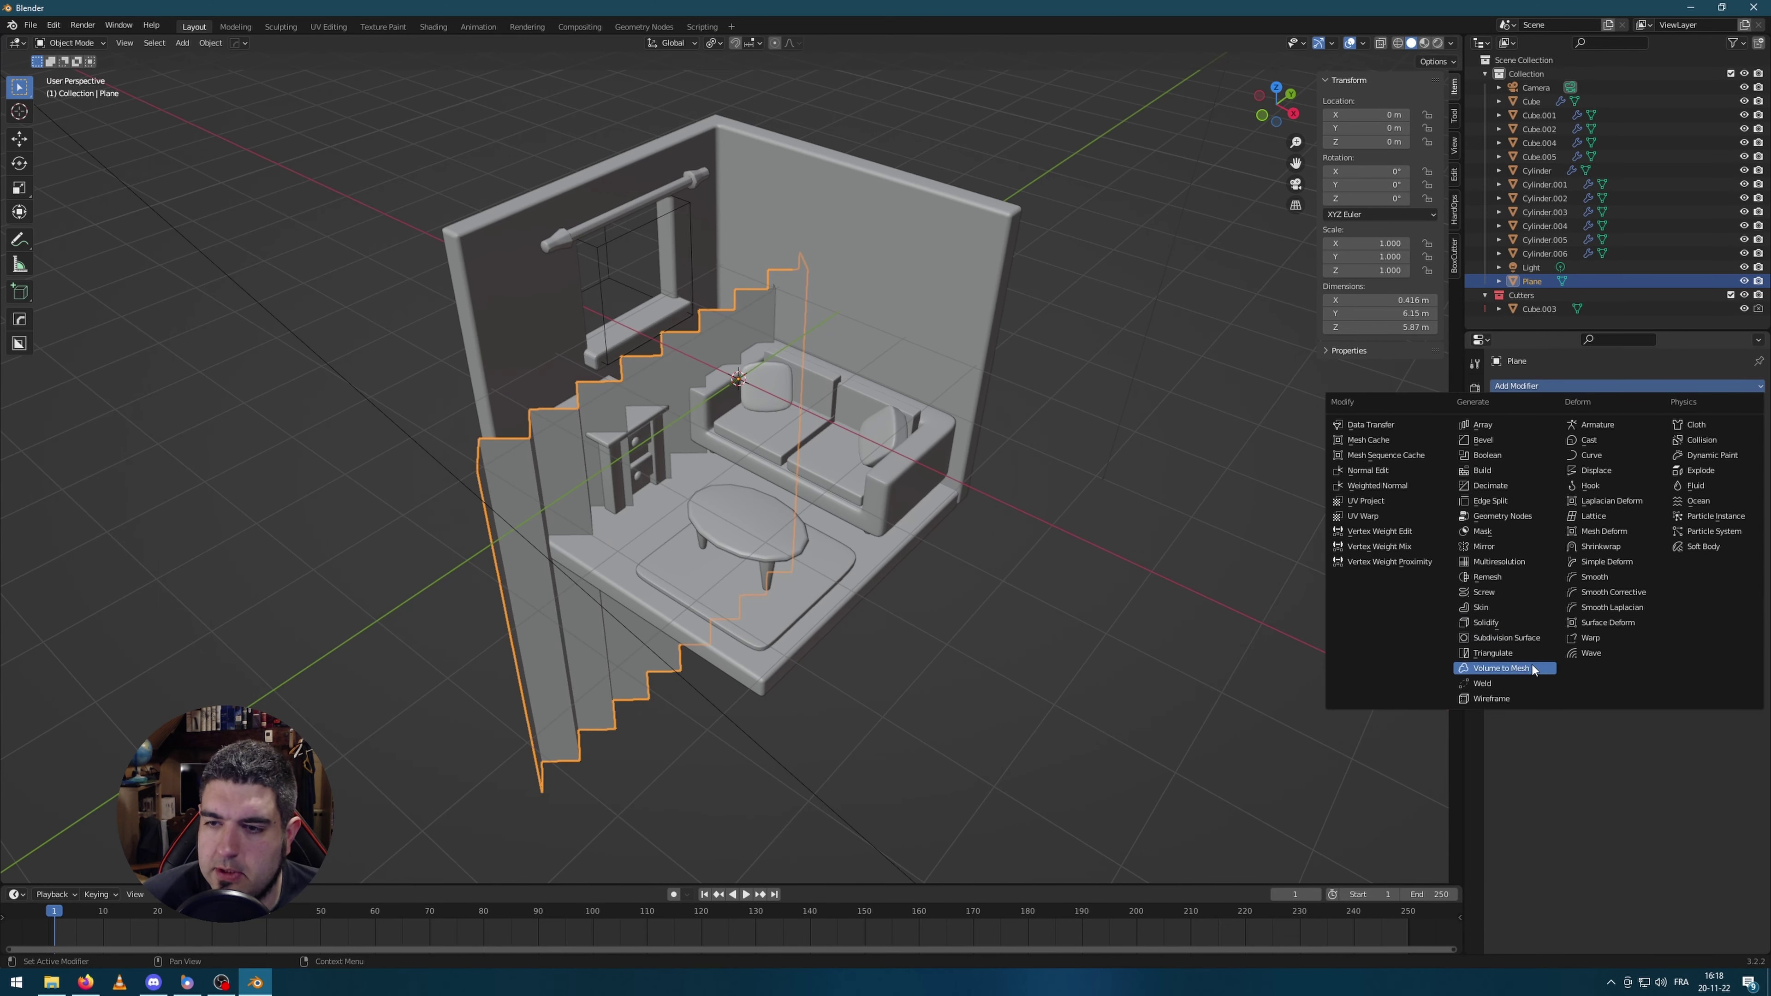
left_click(1509, 623)
middle_click_drag(1166, 584, 1141, 569)
scroll(599, 536, "up", 4)
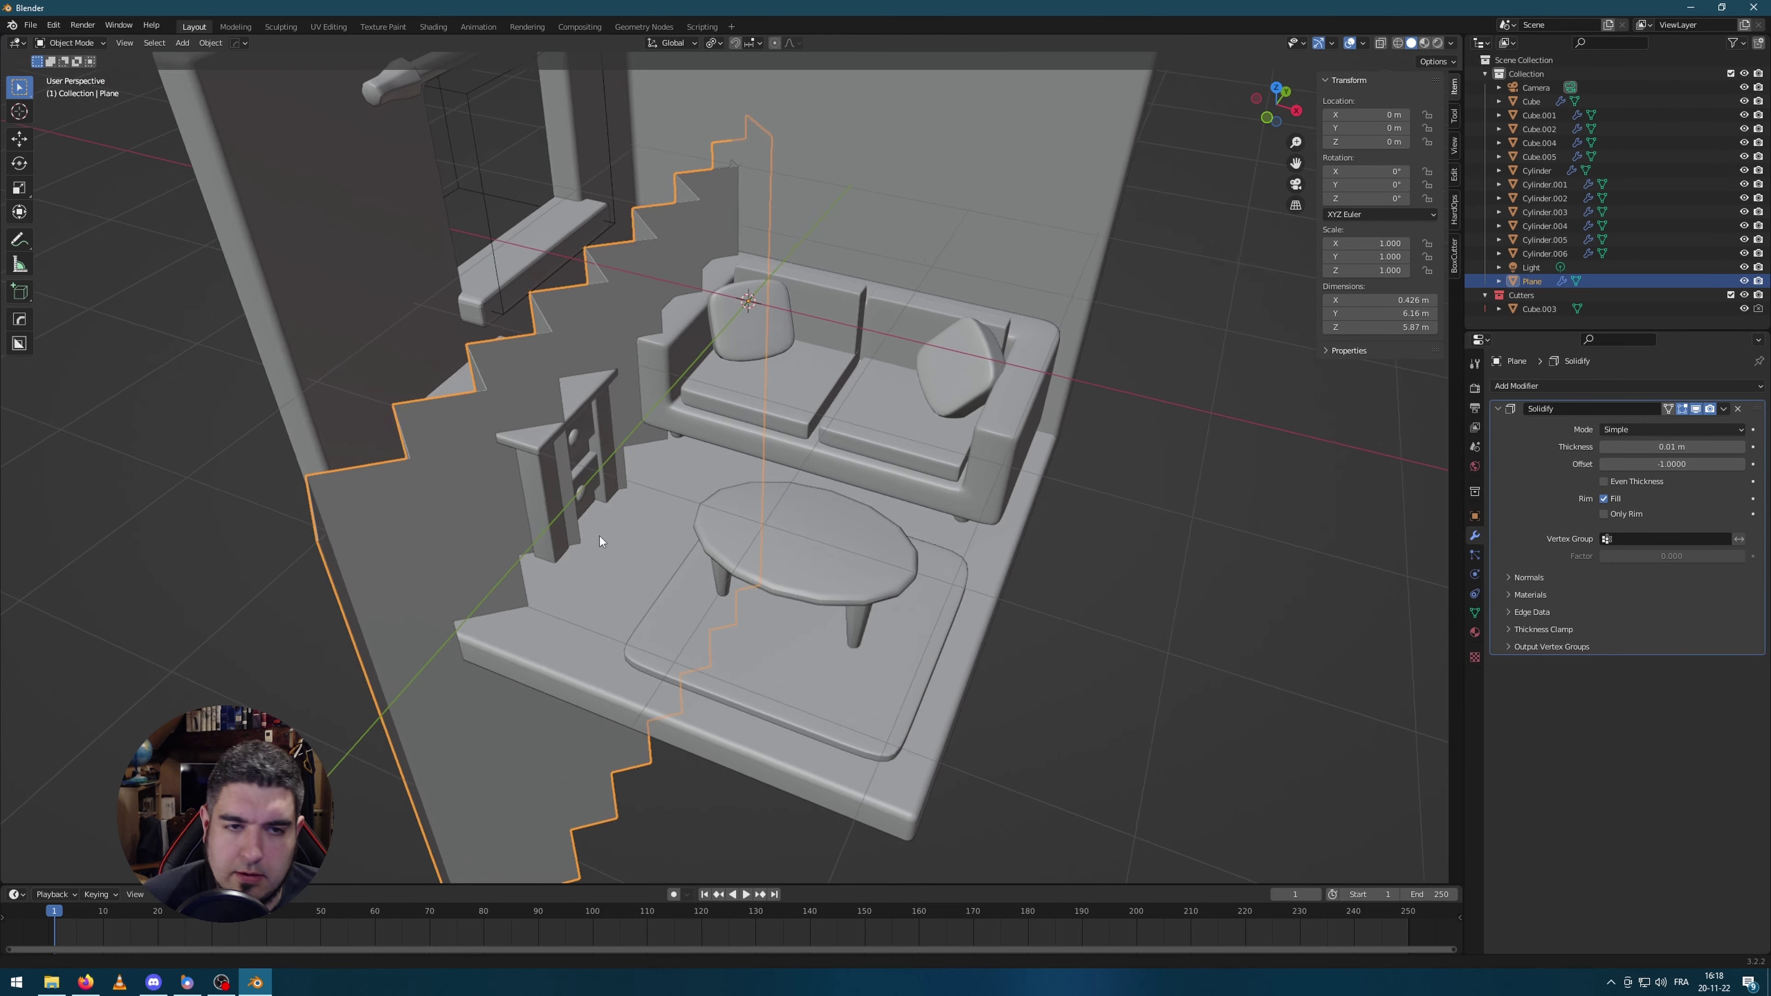
Step: Set the curtain's Solidify thickness to 0.117 m and enable Even Thickness
left_click_drag(1672, 447, 1696, 446)
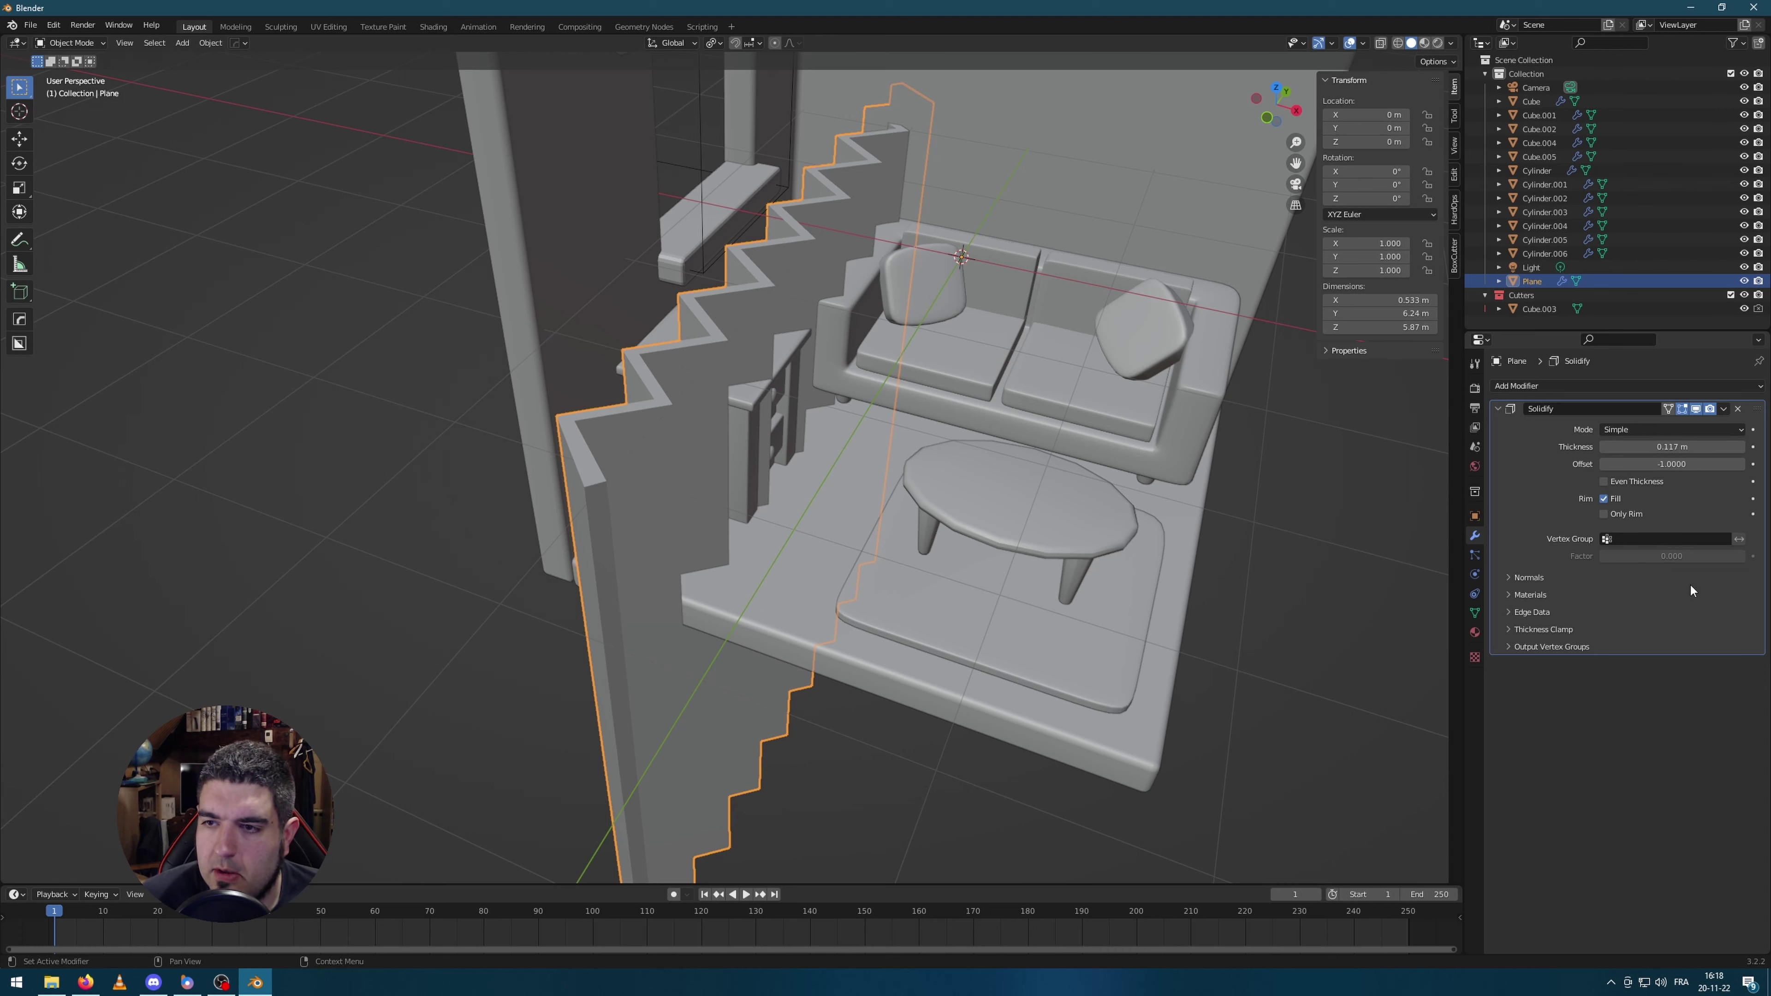
left_click(1604, 482)
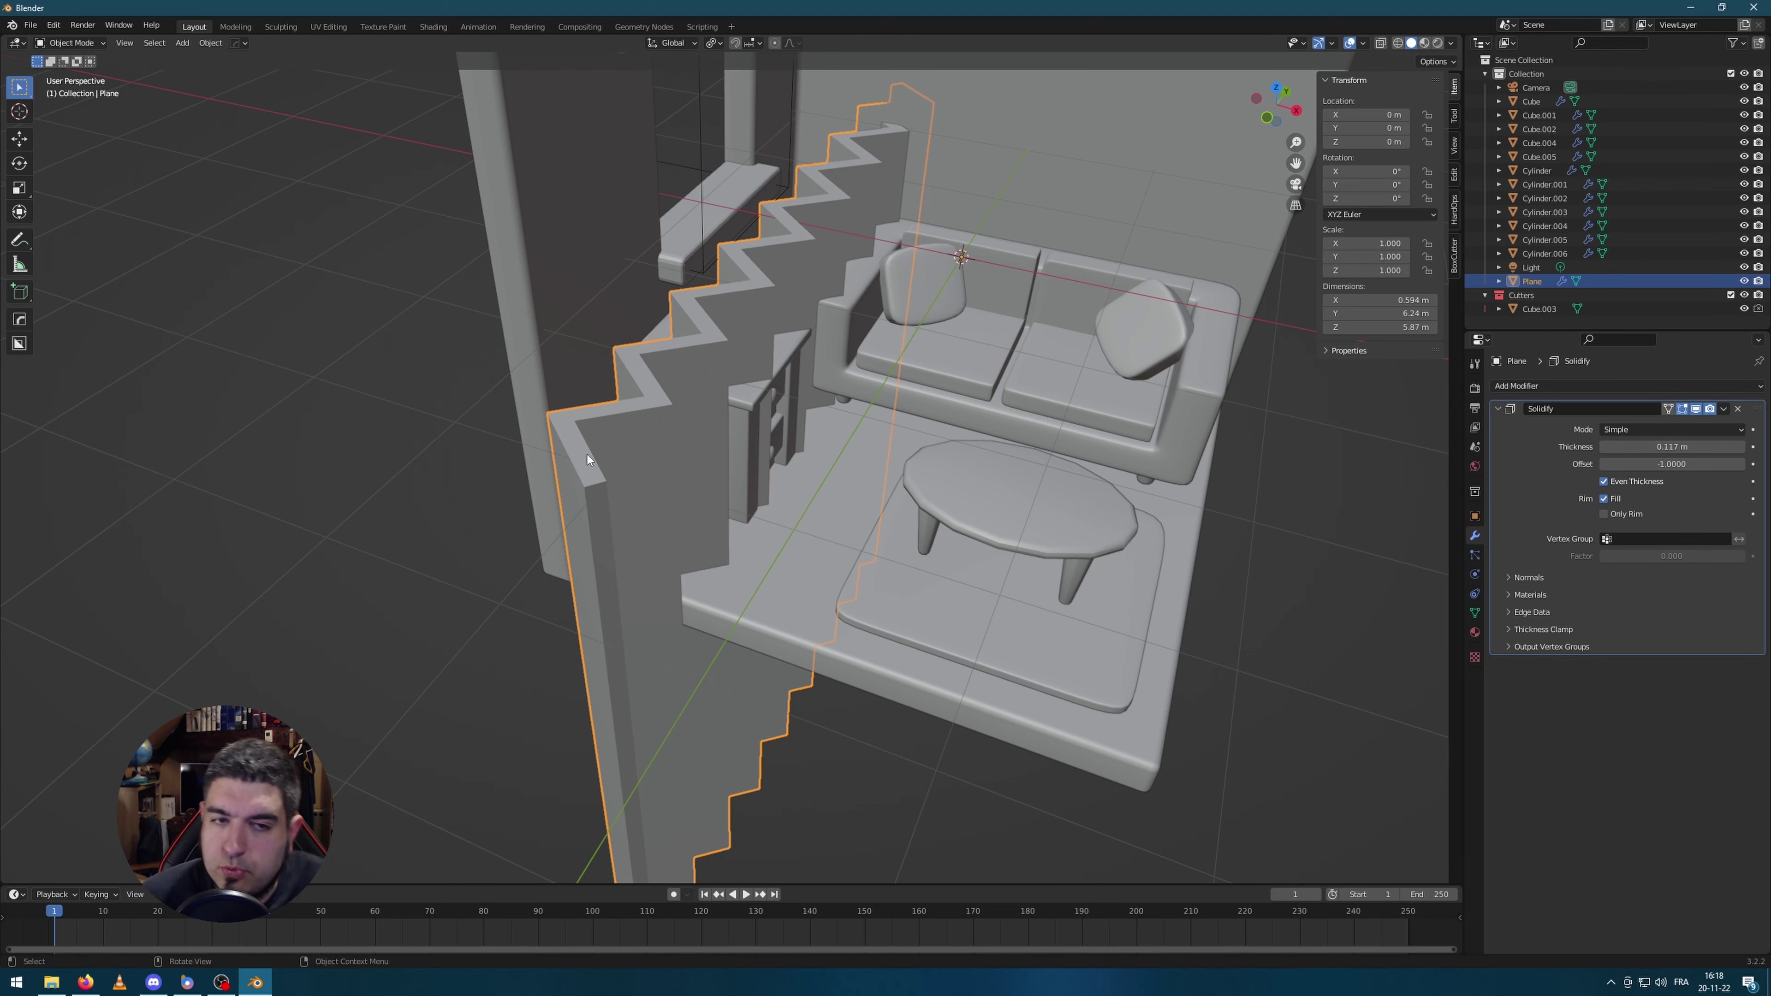
middle_click_drag(1019, 370, 1031, 433)
left_click(1605, 482)
left_click(1604, 482)
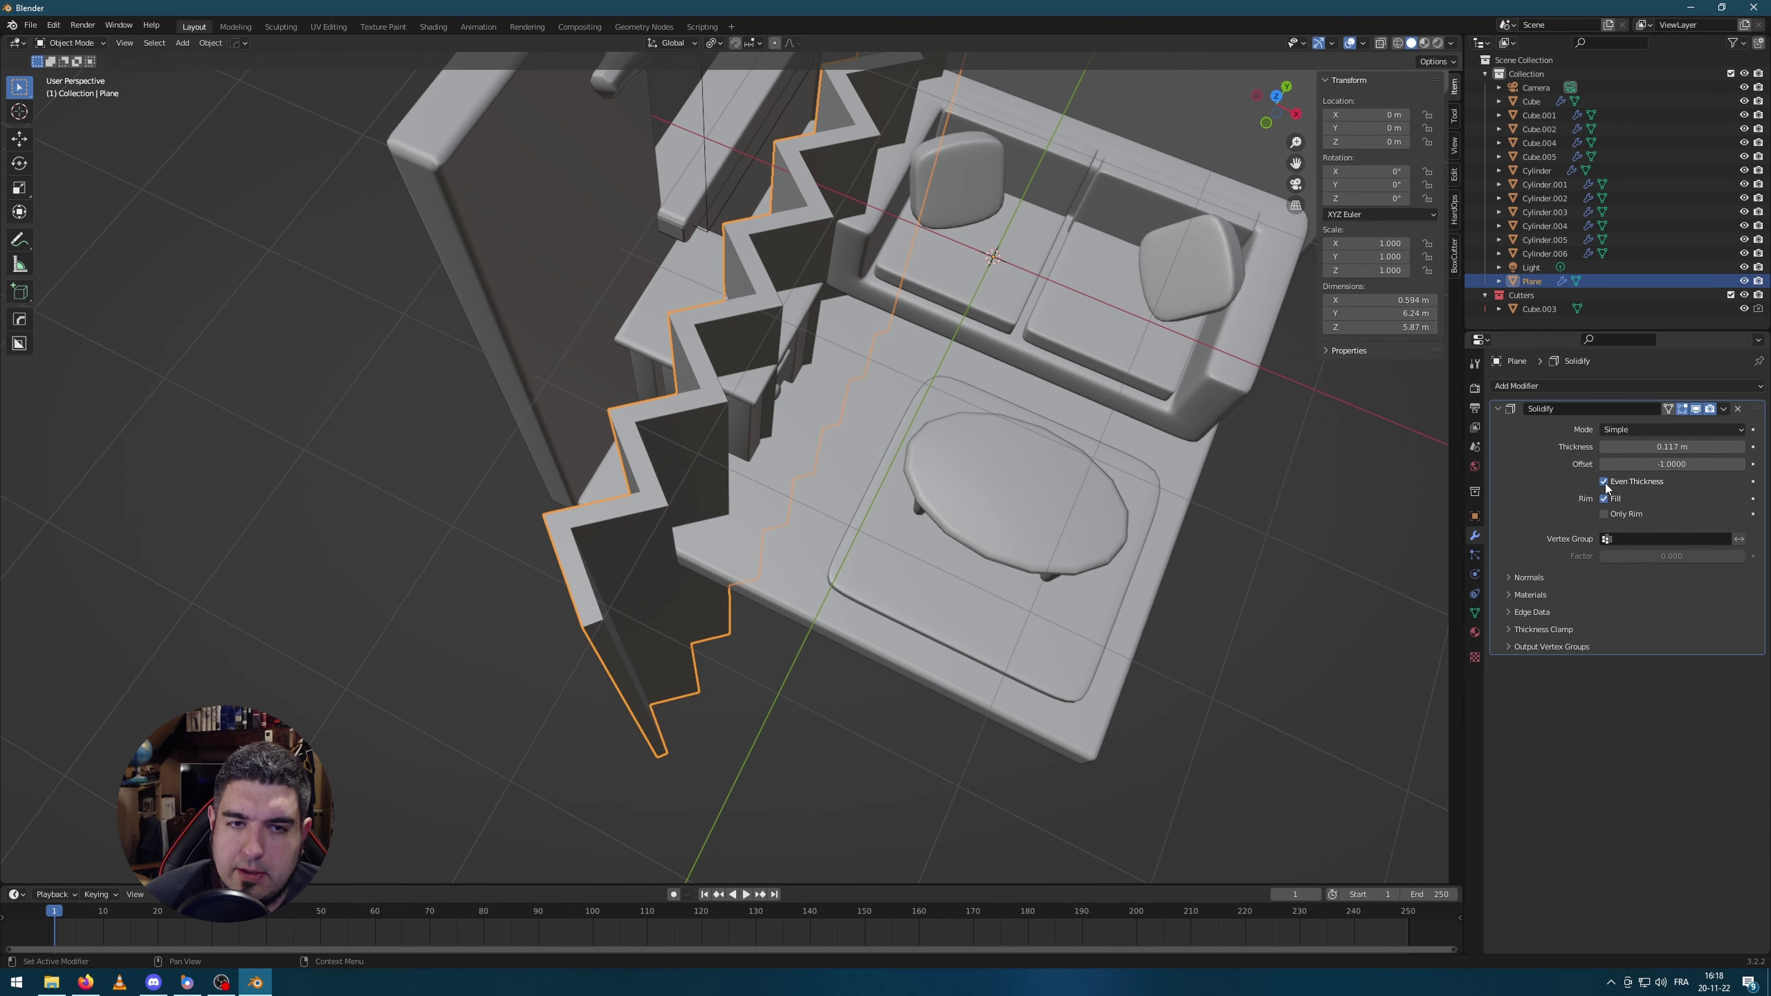
left_click(1605, 482)
left_click(1605, 482)
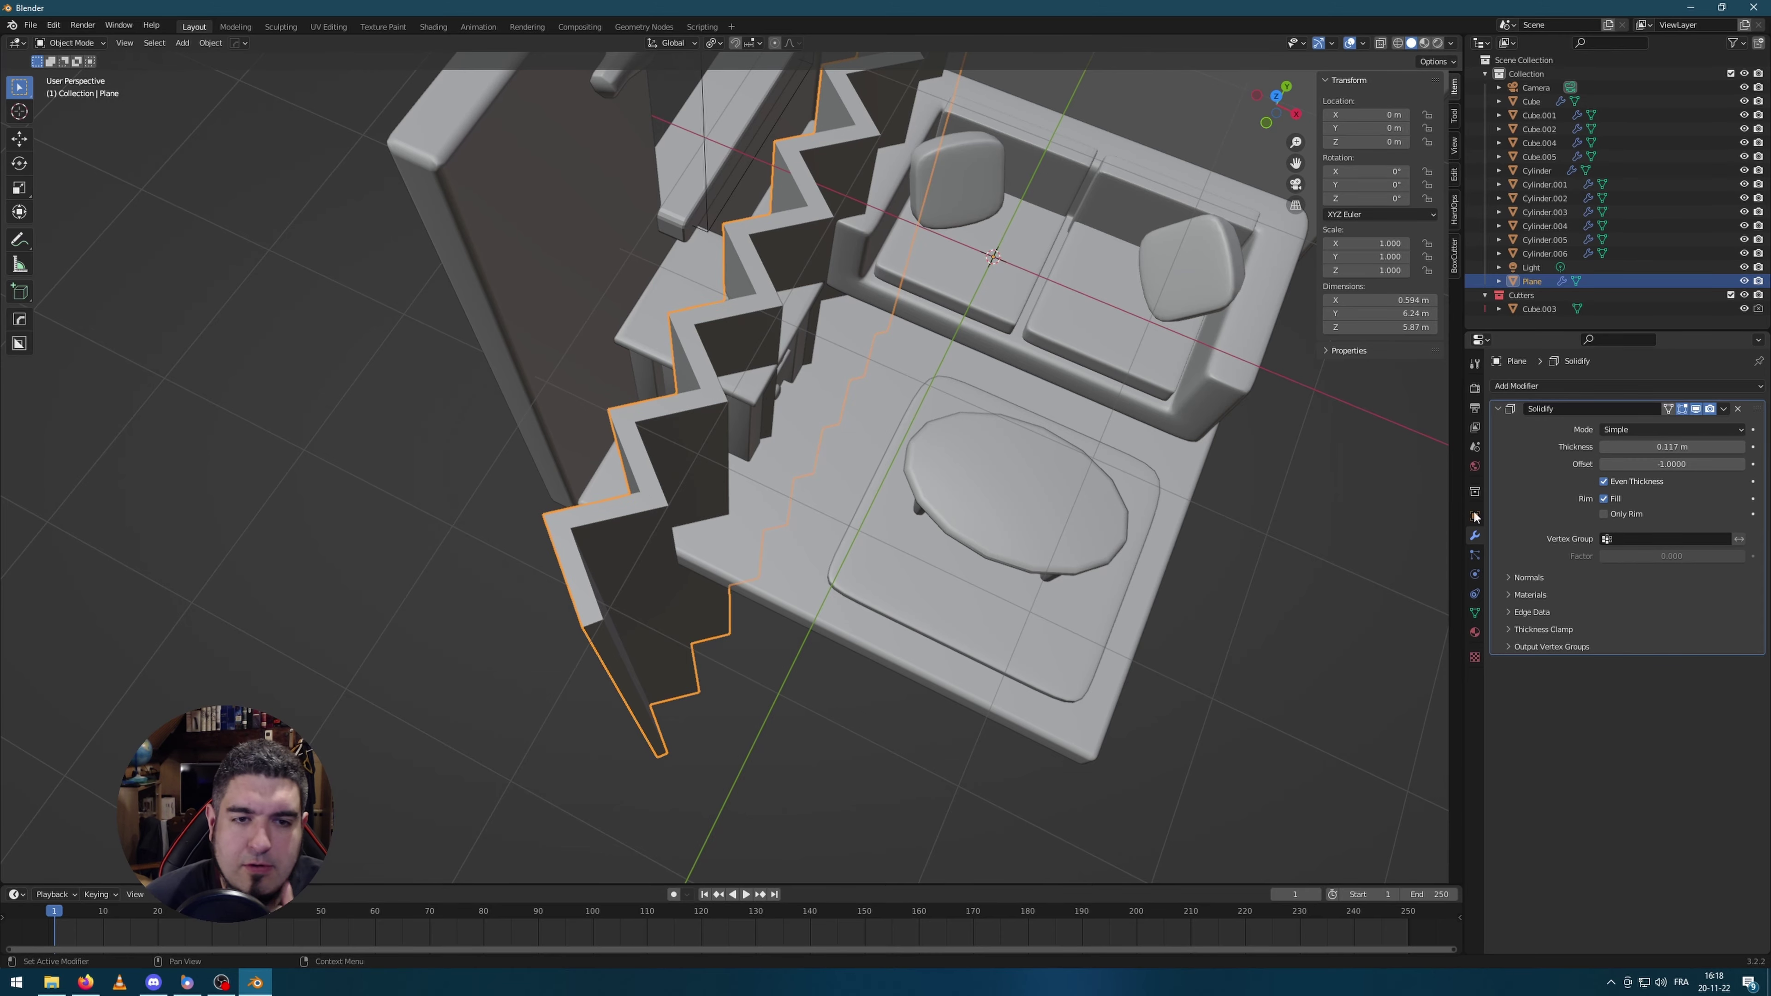
middle_click_drag(905, 486, 878, 421)
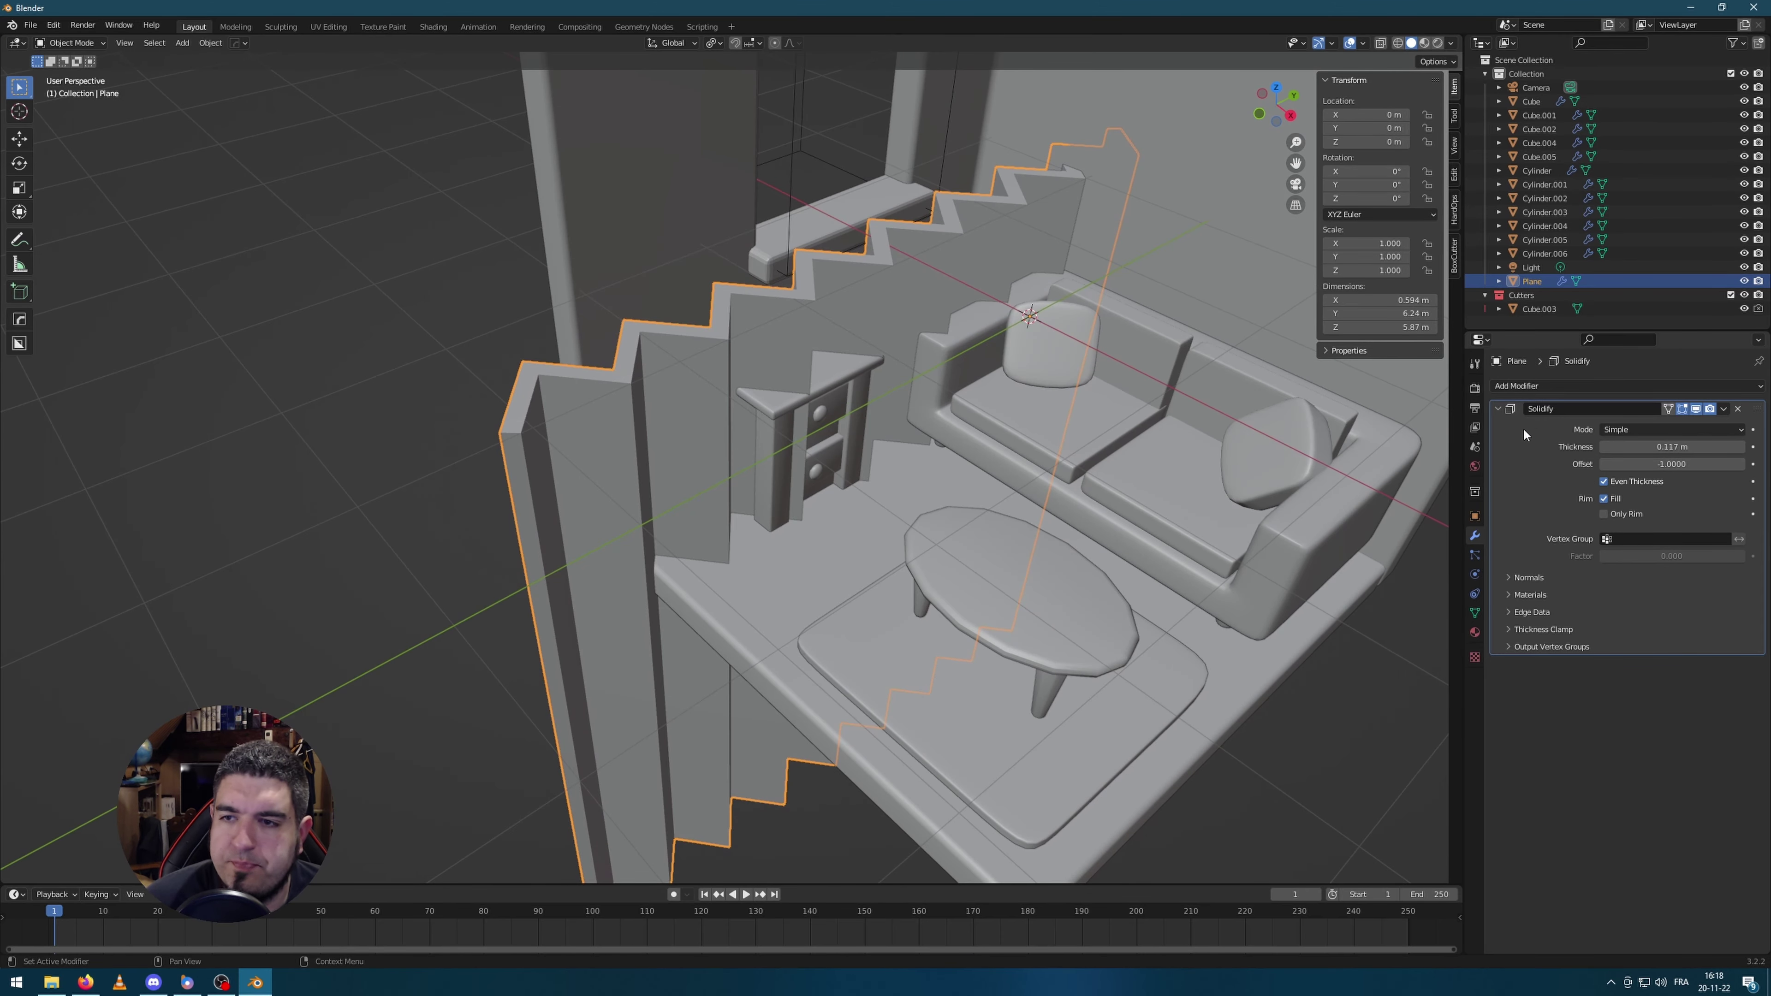
left_click(1559, 386)
left_click(1522, 457)
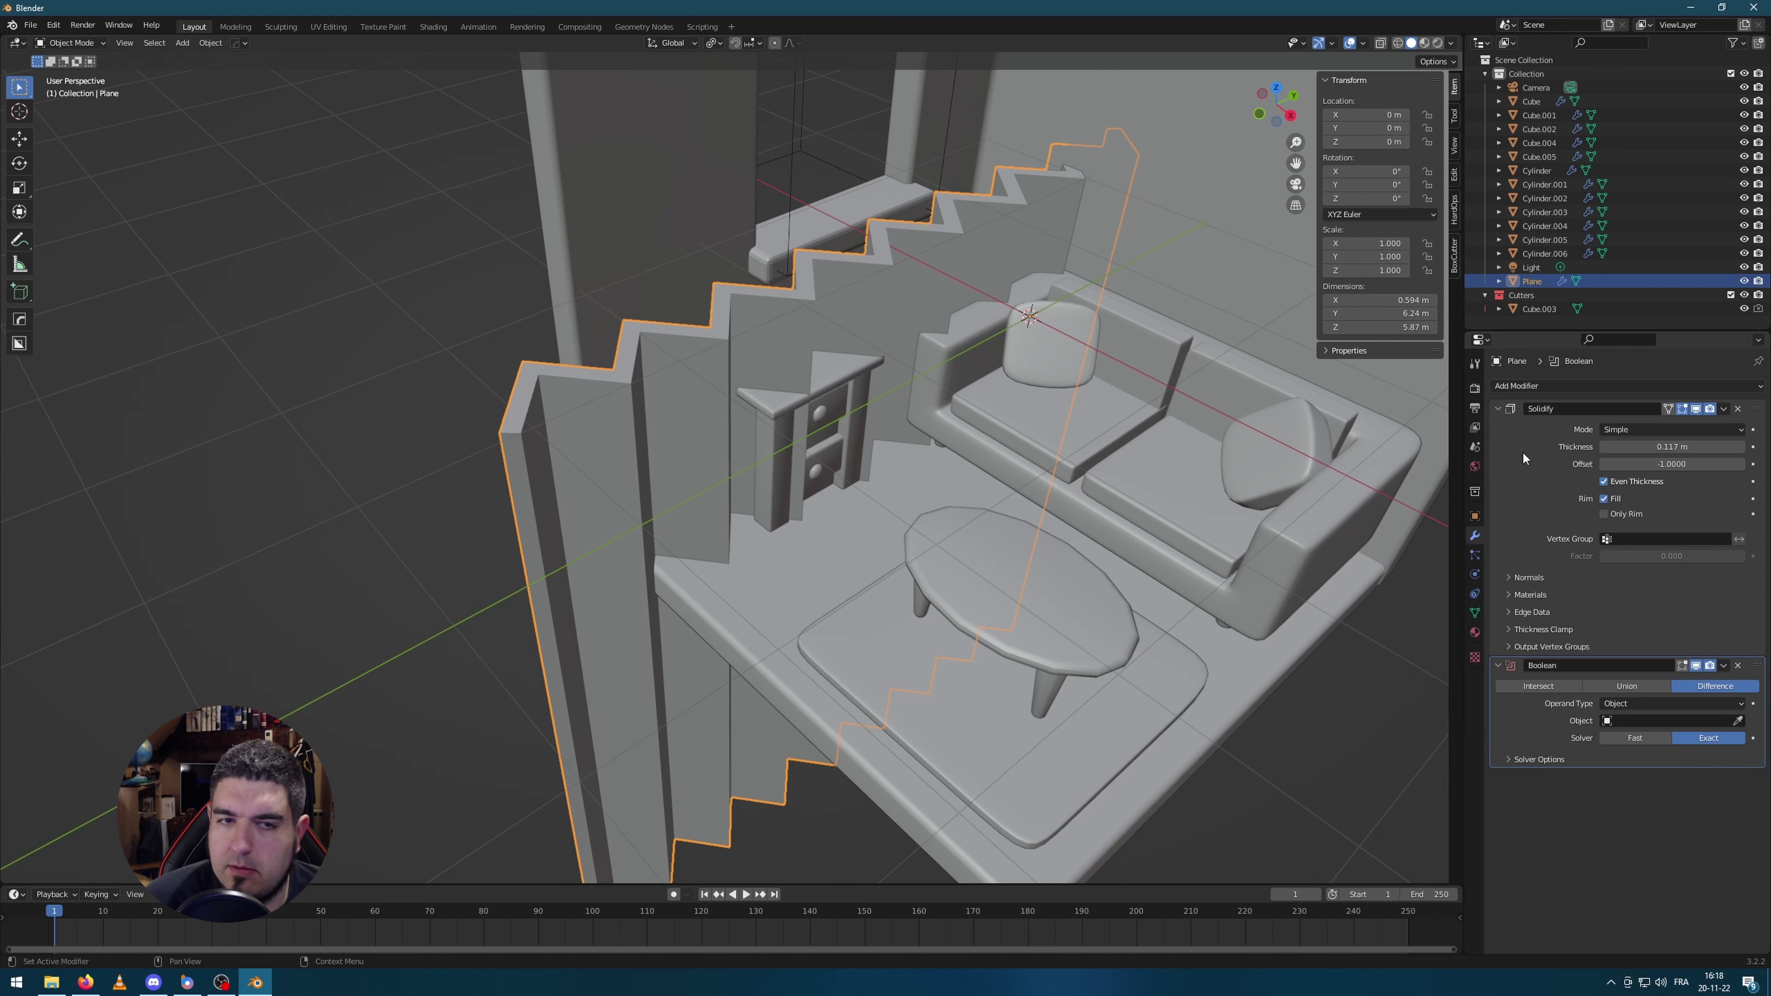
left_click(1736, 666)
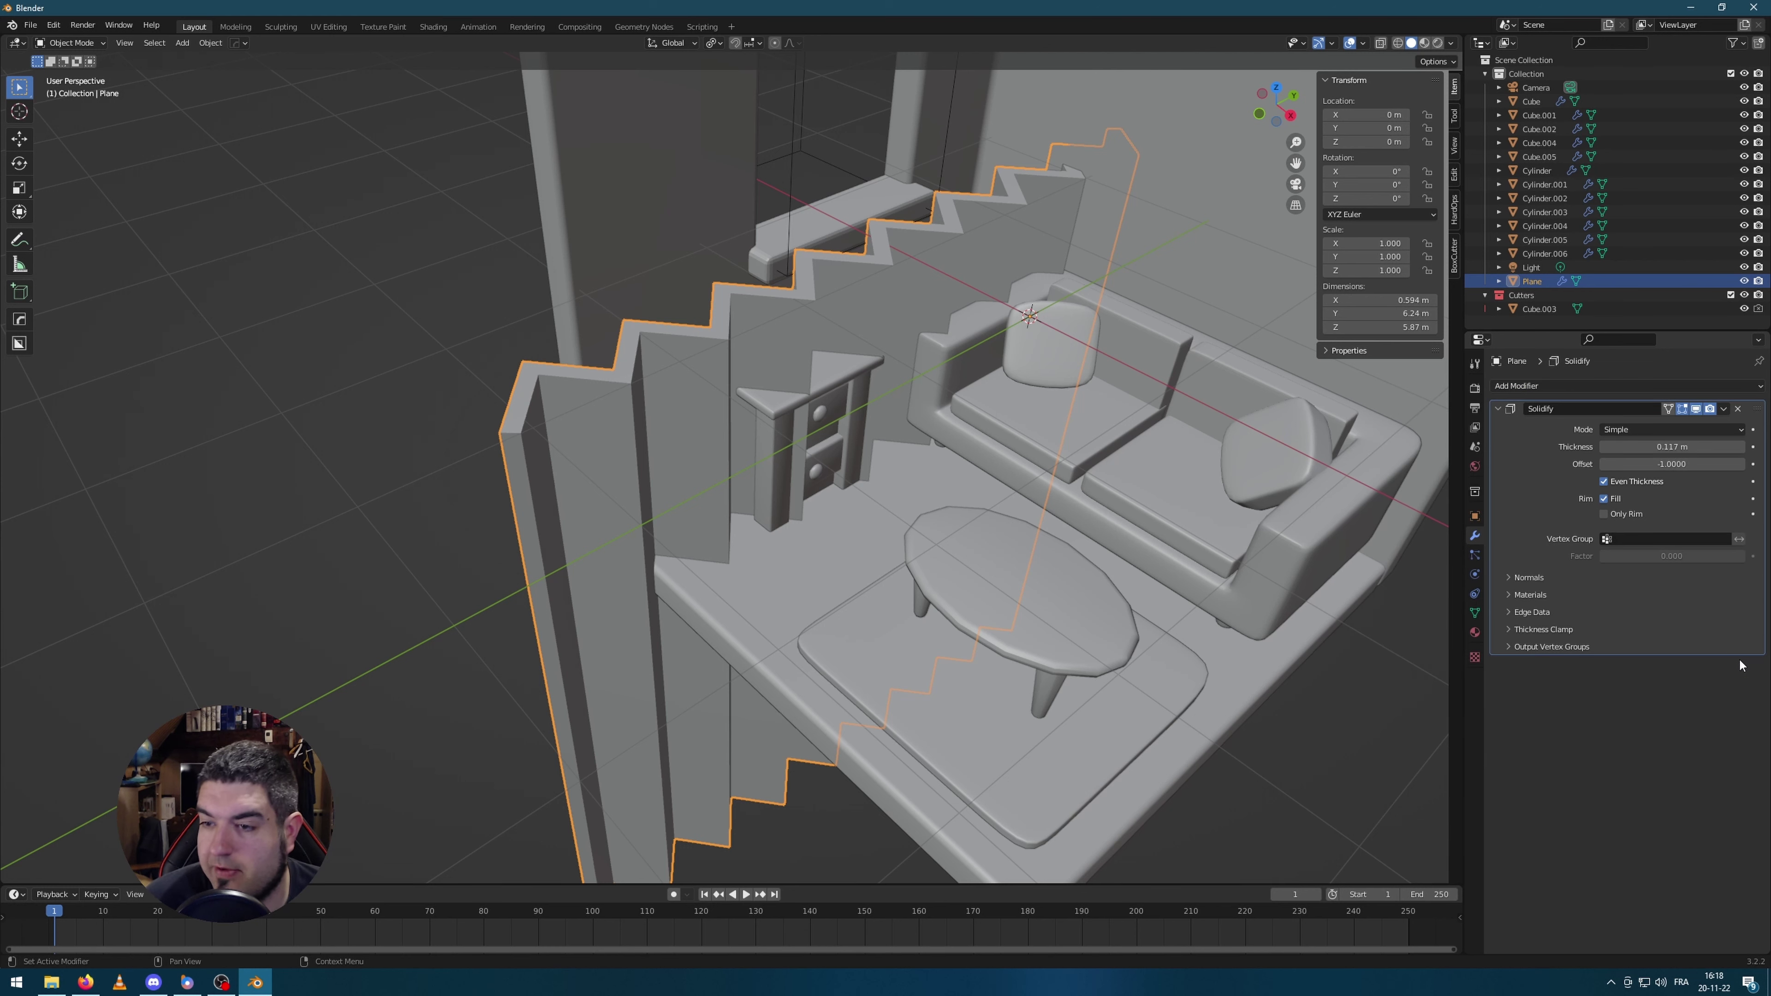
Step: Add a Bevel modifier to the curtain with 3 segments and an amount of 0.031 m
left_click(1549, 388)
left_click(1508, 440)
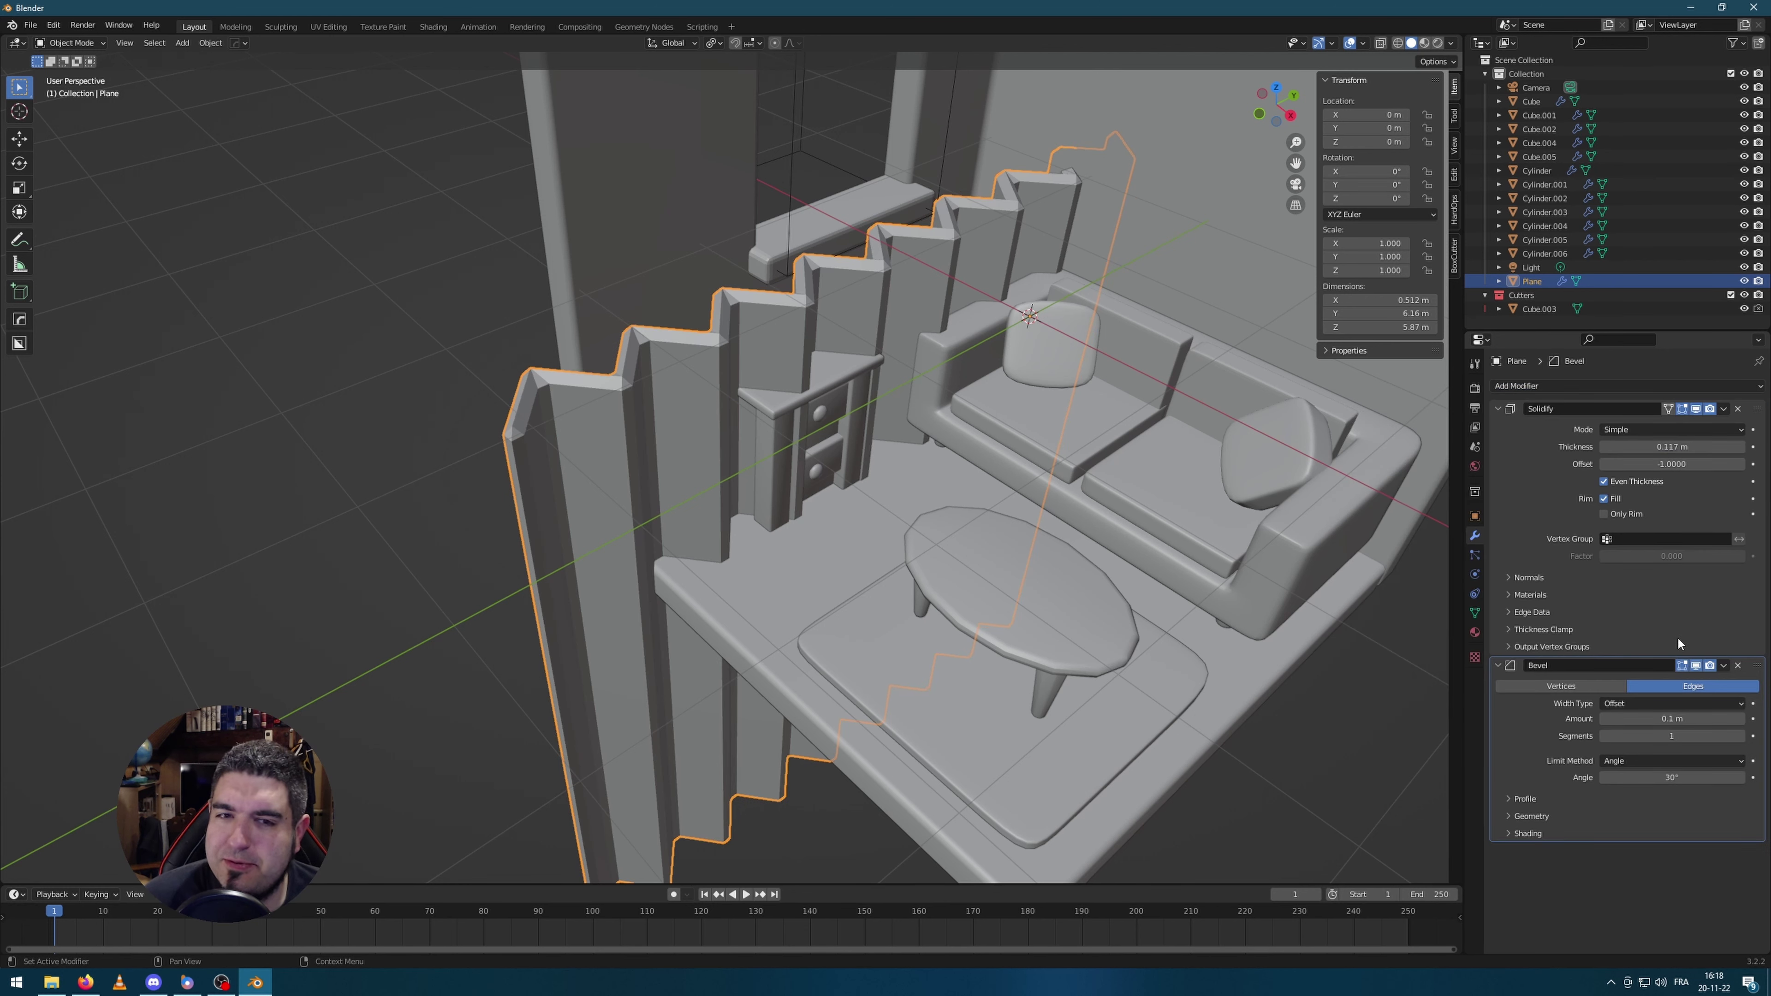
left_click(1741, 736)
left_click(1741, 736)
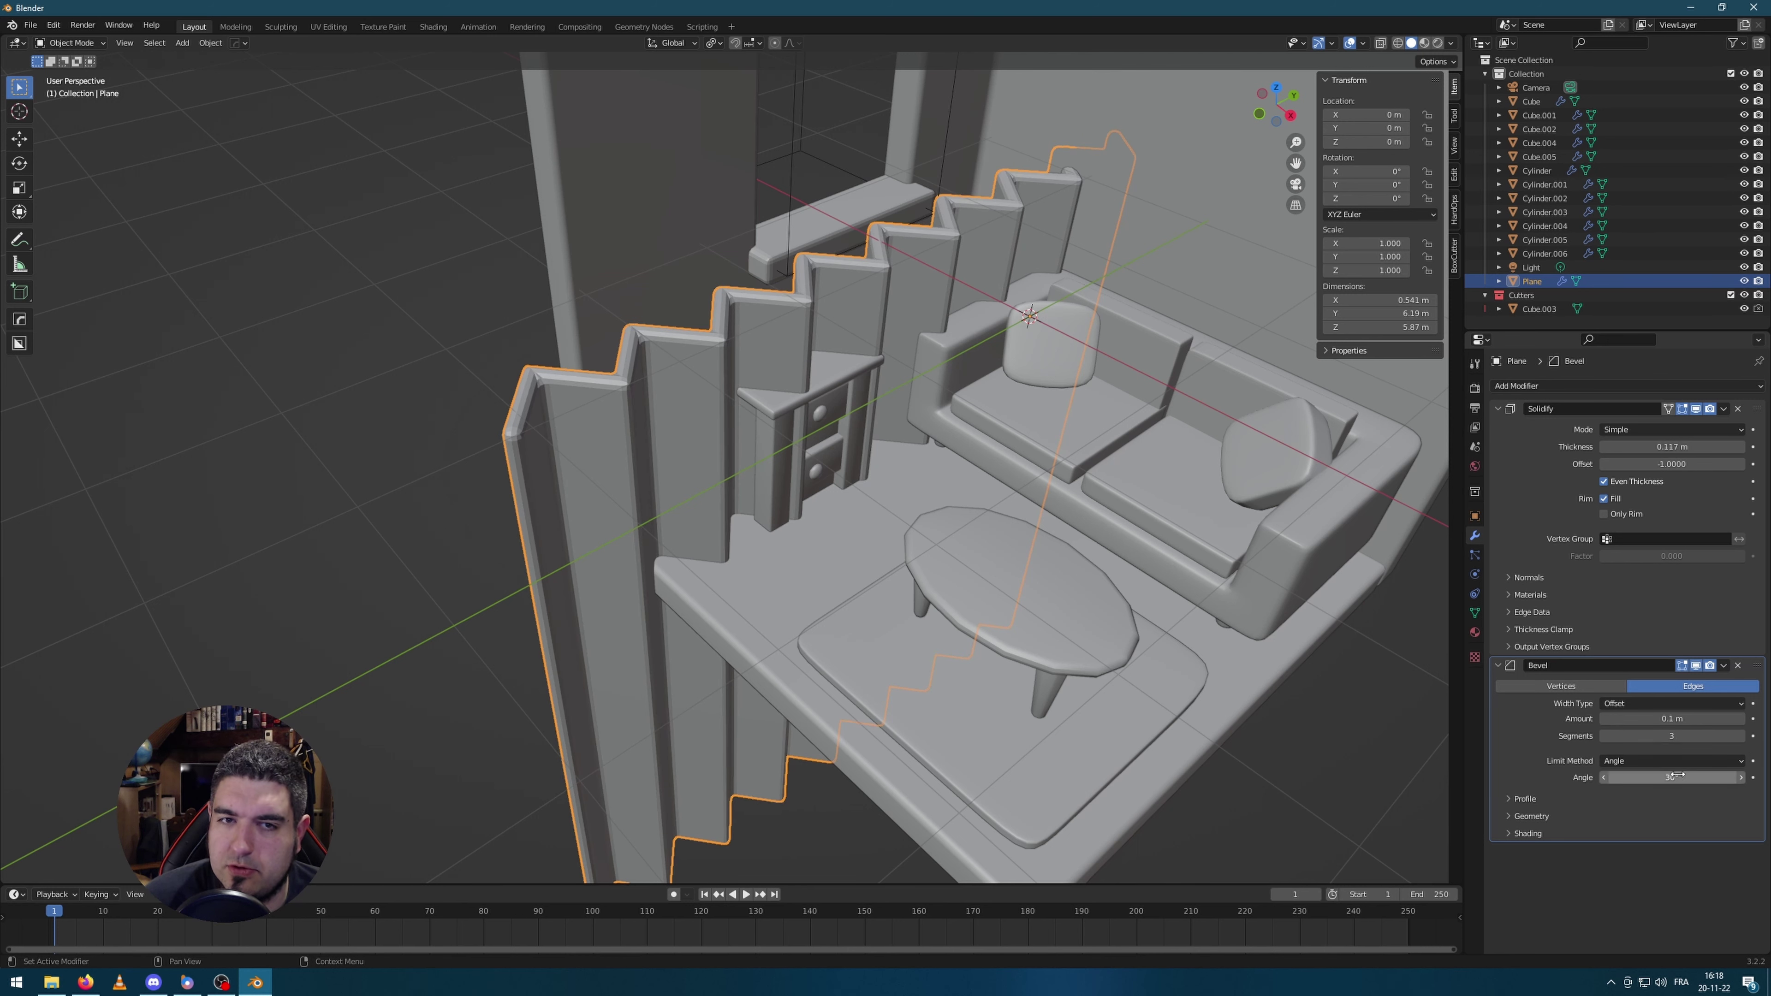
left_click_drag(1671, 719, 1647, 718)
Step: Reduce the curtain's Solidify thickness to 0.059 m
middle_click_drag(1185, 558, 1275, 572)
left_click_drag(1663, 446, 1608, 446)
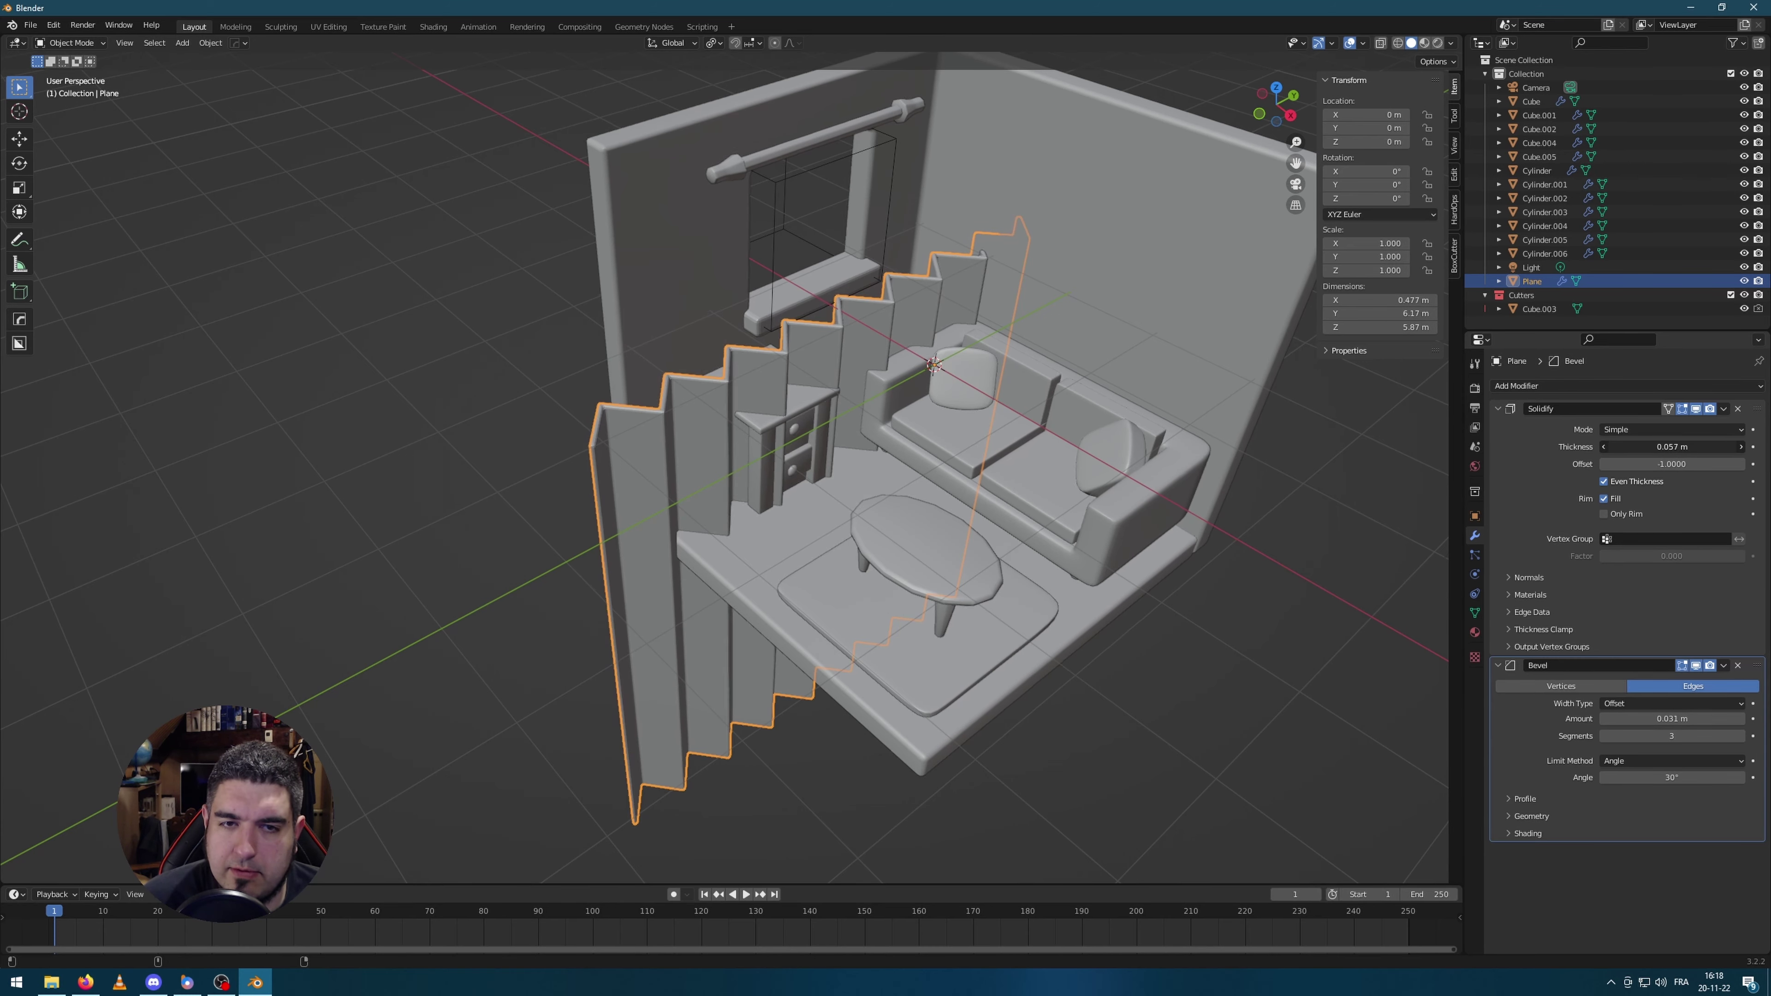
left_click(1201, 620)
key("ctrl+z")
middle_click_drag(1200, 619, 805, 183)
Step: Isolate the curtain and the curtain rod in local view, leaving only the curtain selected
left_click(795, 186)
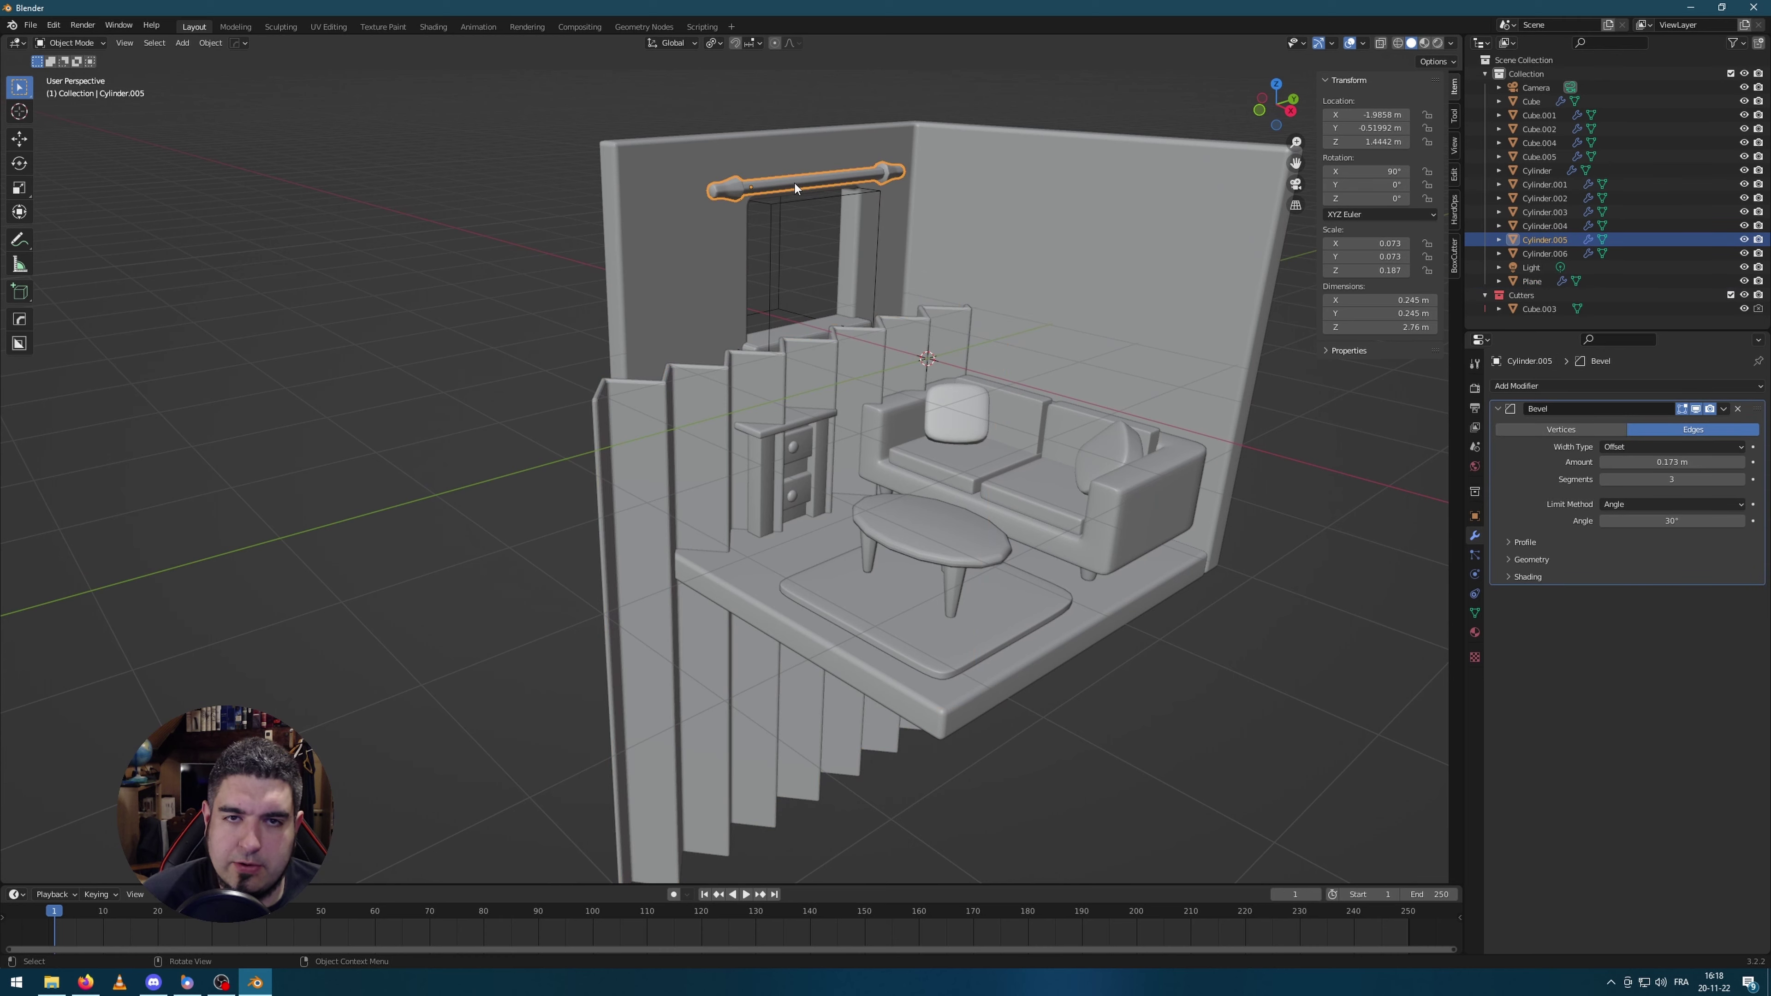
left_click(712, 421, "shift")
key("KP_Divide")
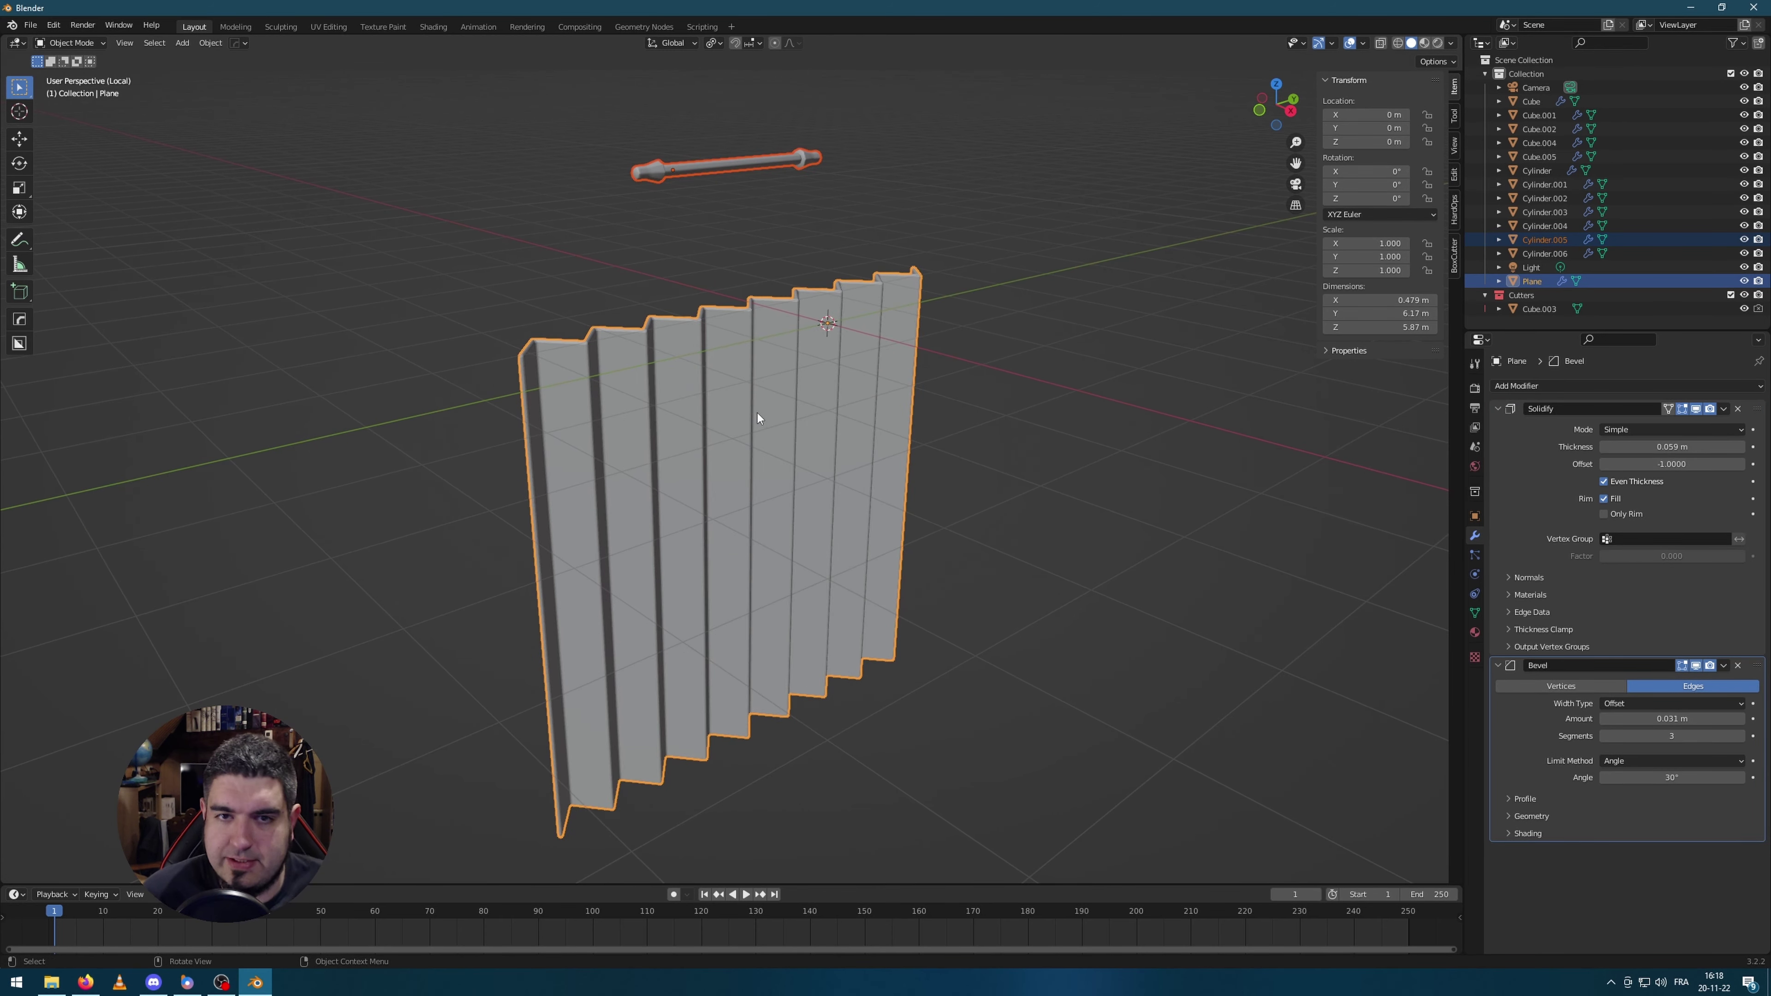
left_click(1024, 338)
middle_click_drag(1104, 505, 936, 464)
left_click(935, 464)
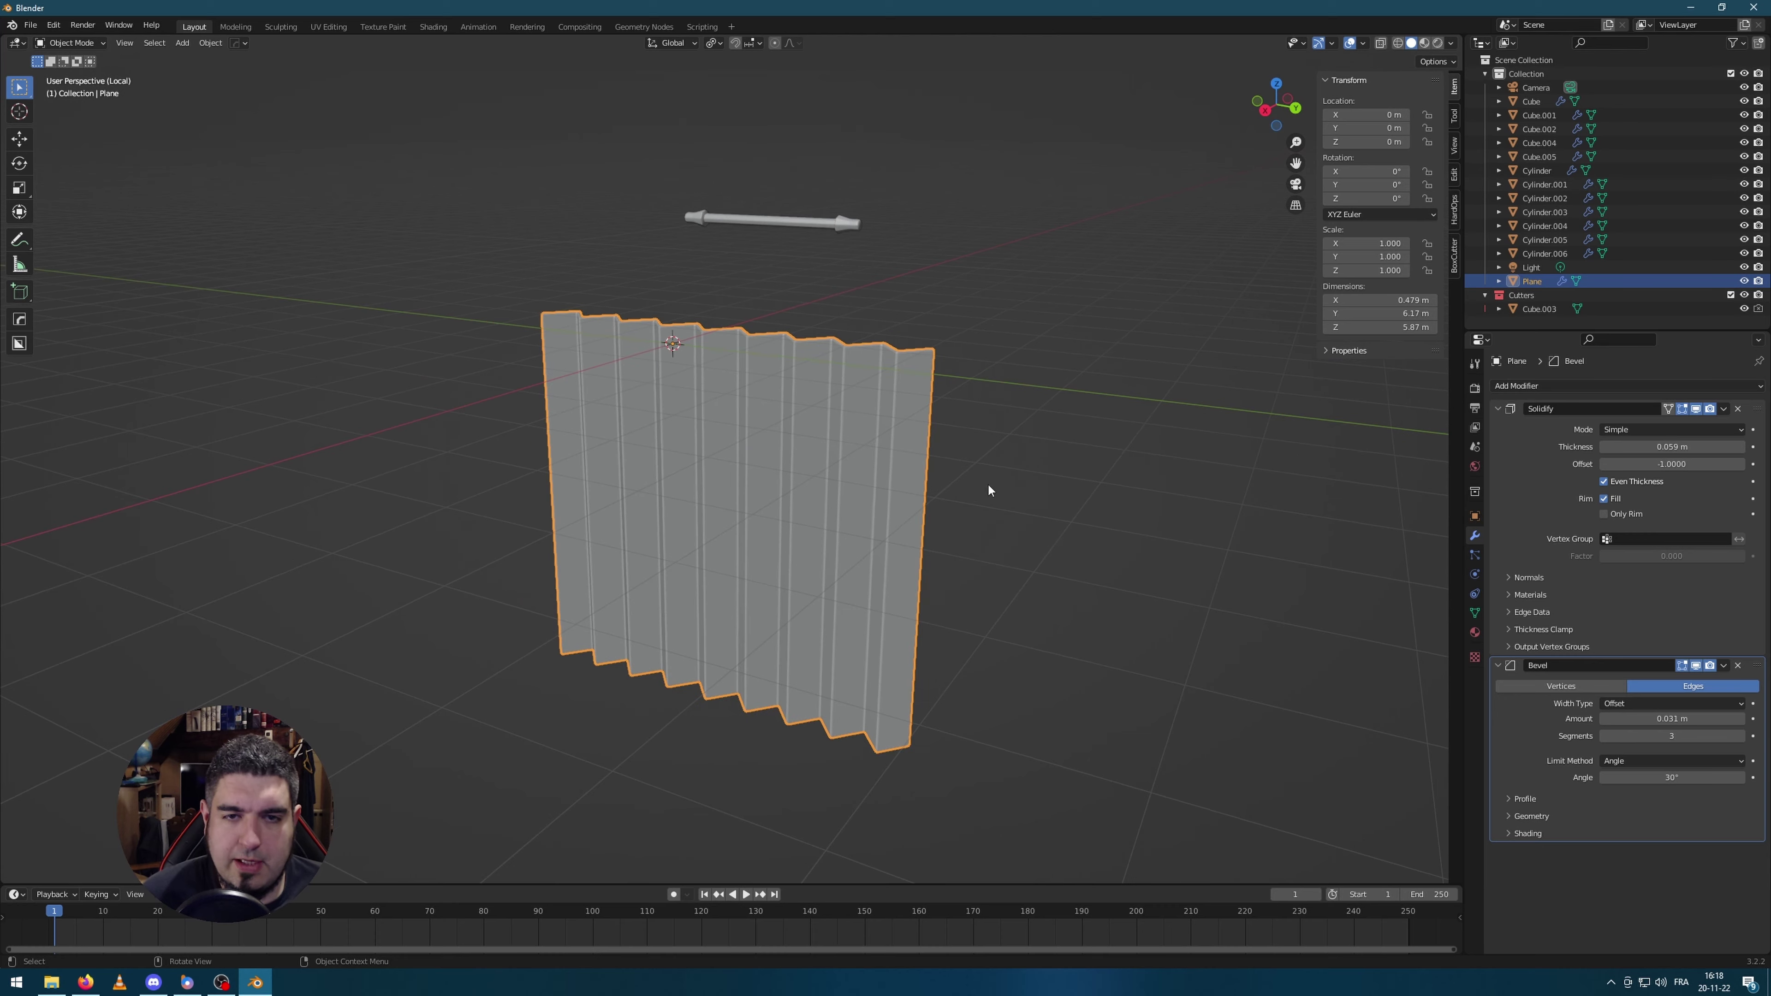
Step: Scale the curtain uniformly to about 0.51 and apply its scale
key("s")
left_click(899, 489)
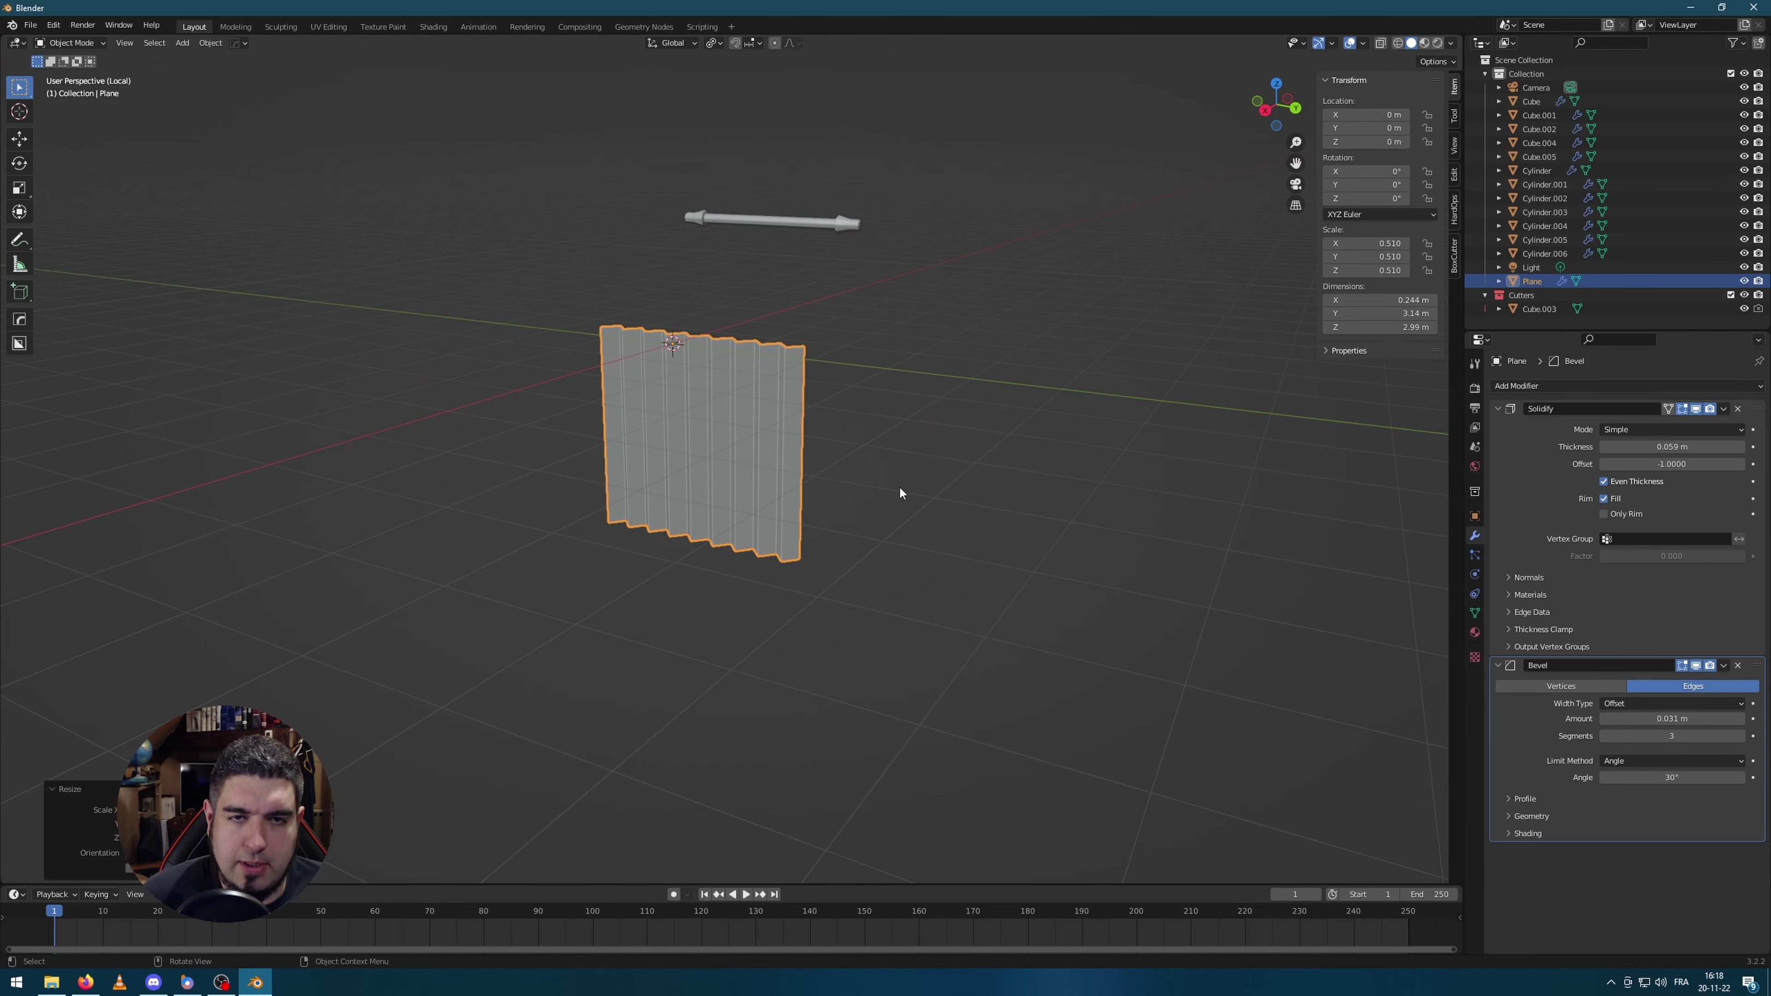
key("ctrl+a")
left_click(873, 486)
Step: In front view, move the curtain onto the rod, to about -1.38 m in X and 1.744 m in Z
key("KP_1")
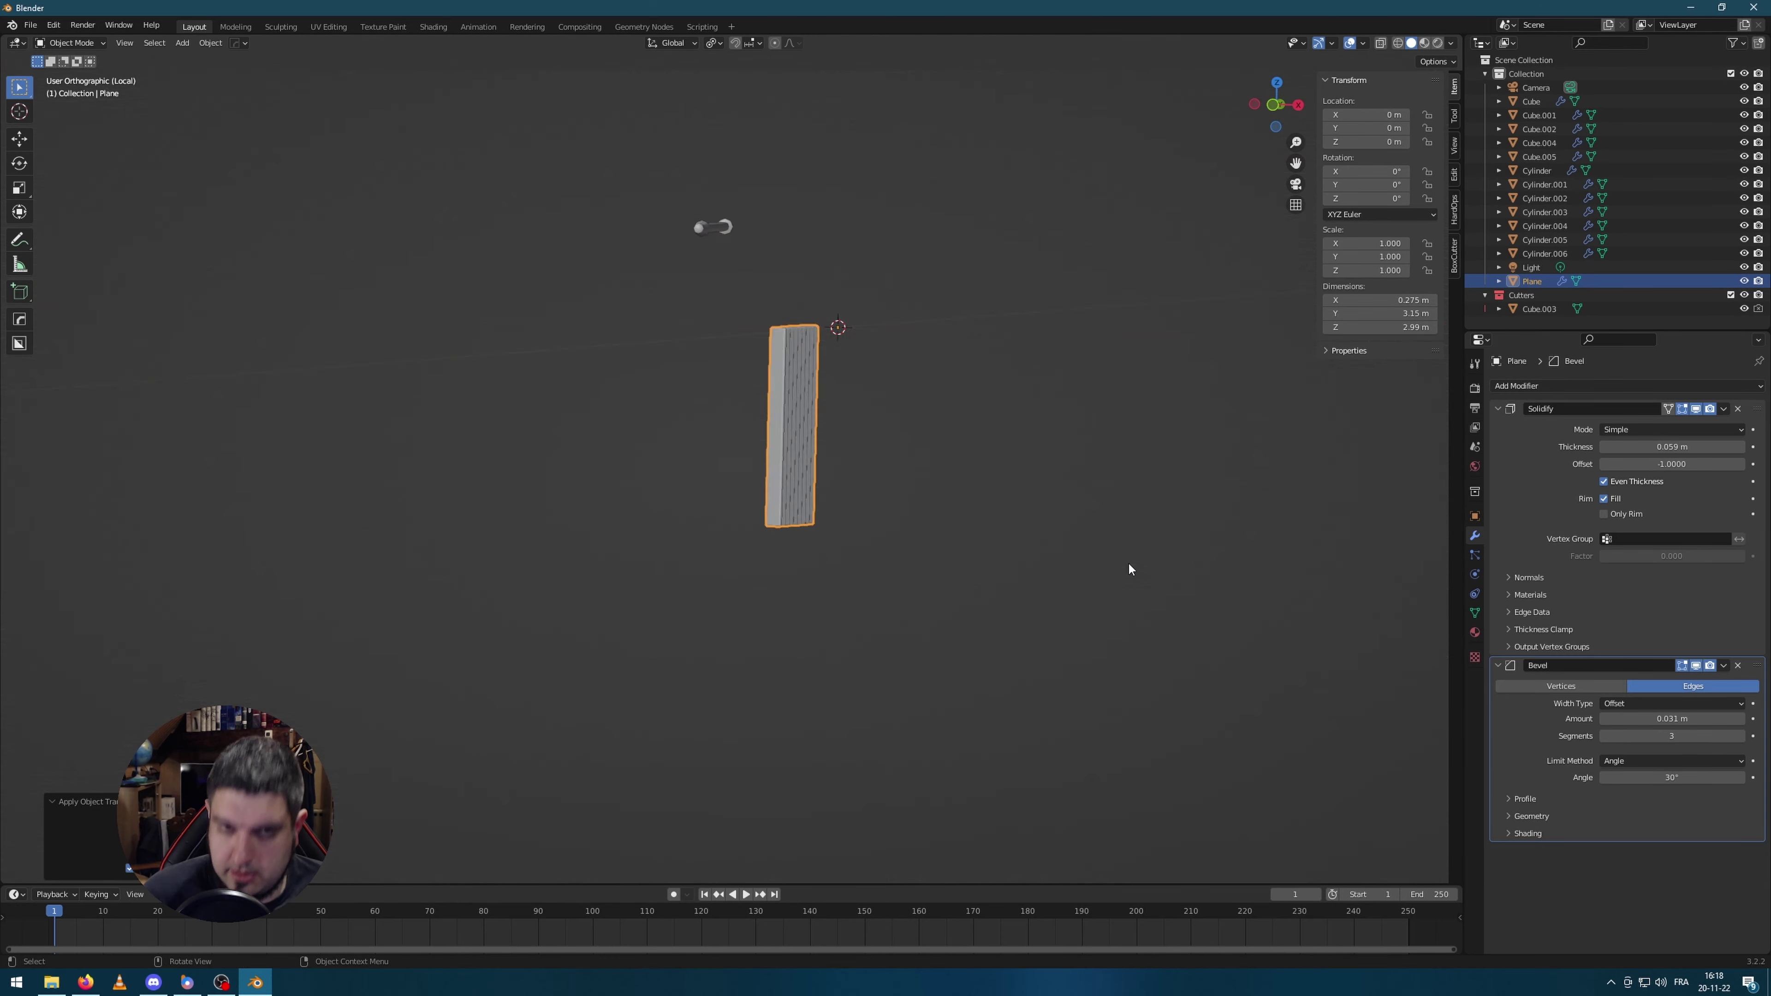
key("g")
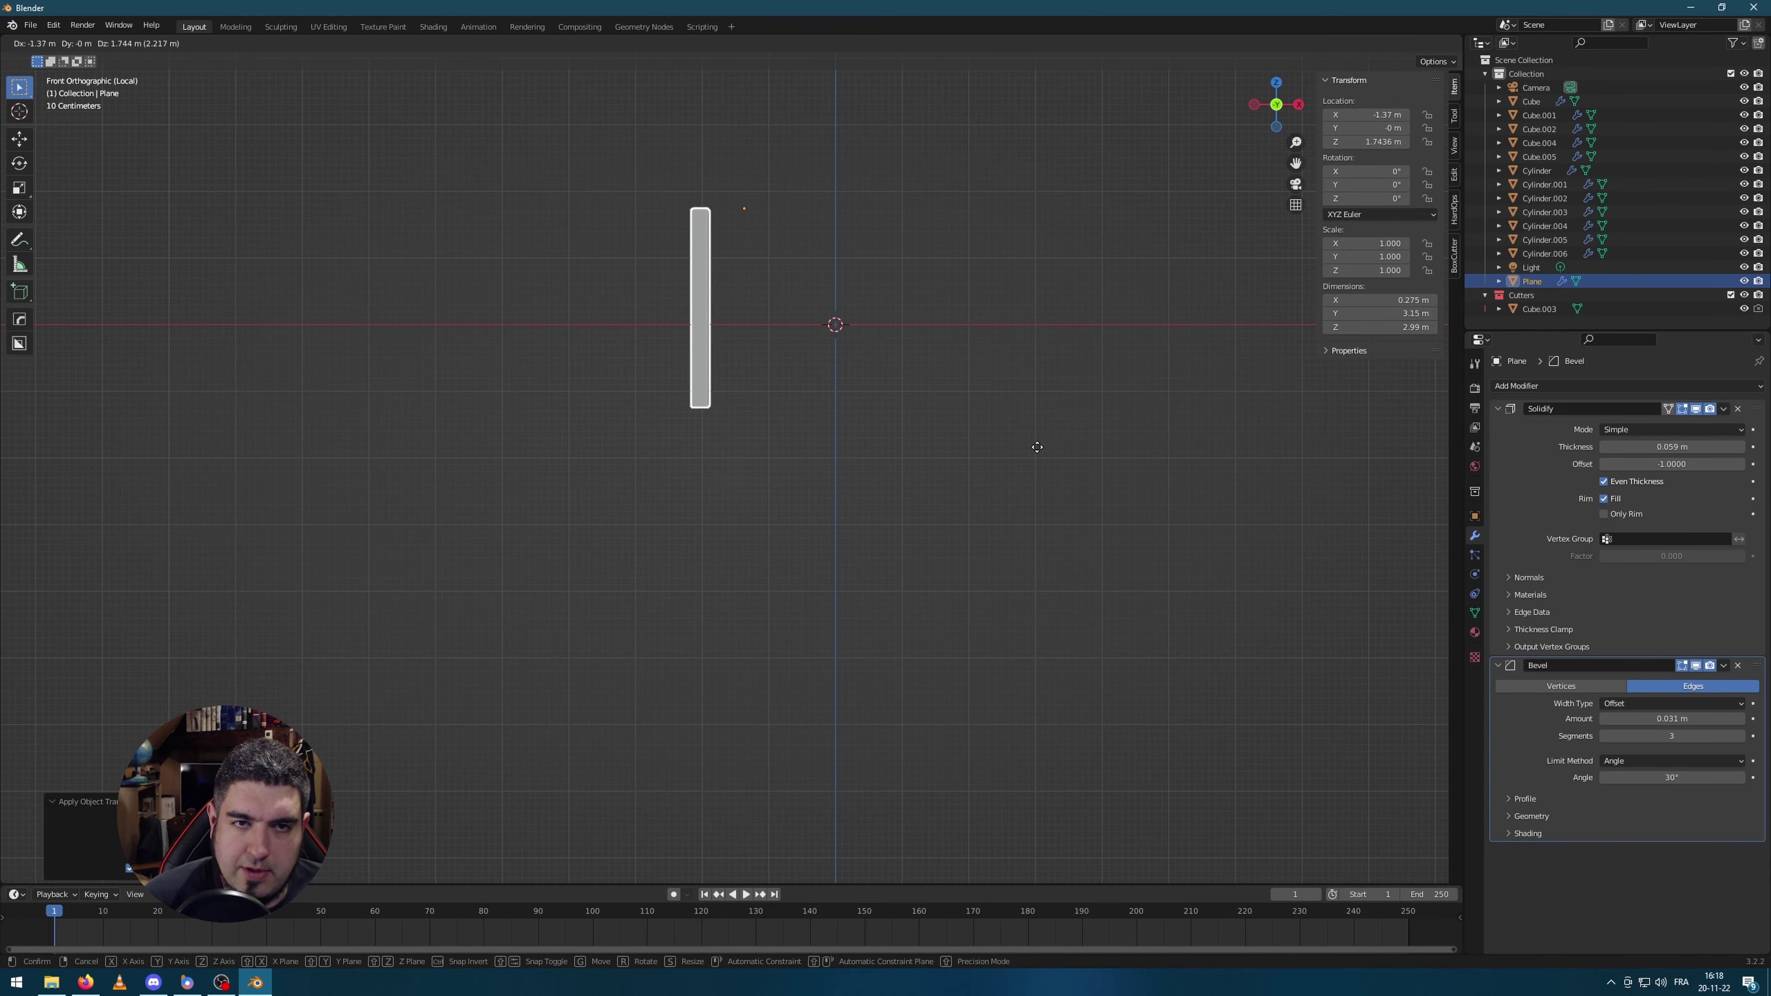
left_click(1034, 444)
Step: Scale the curtain along Y to about 0.655 and move it along Y to about 0.366 m, between the rod's ends
middle_click_drag(1090, 290, 945, 439)
scroll(937, 346, "up", 3)
key("s")
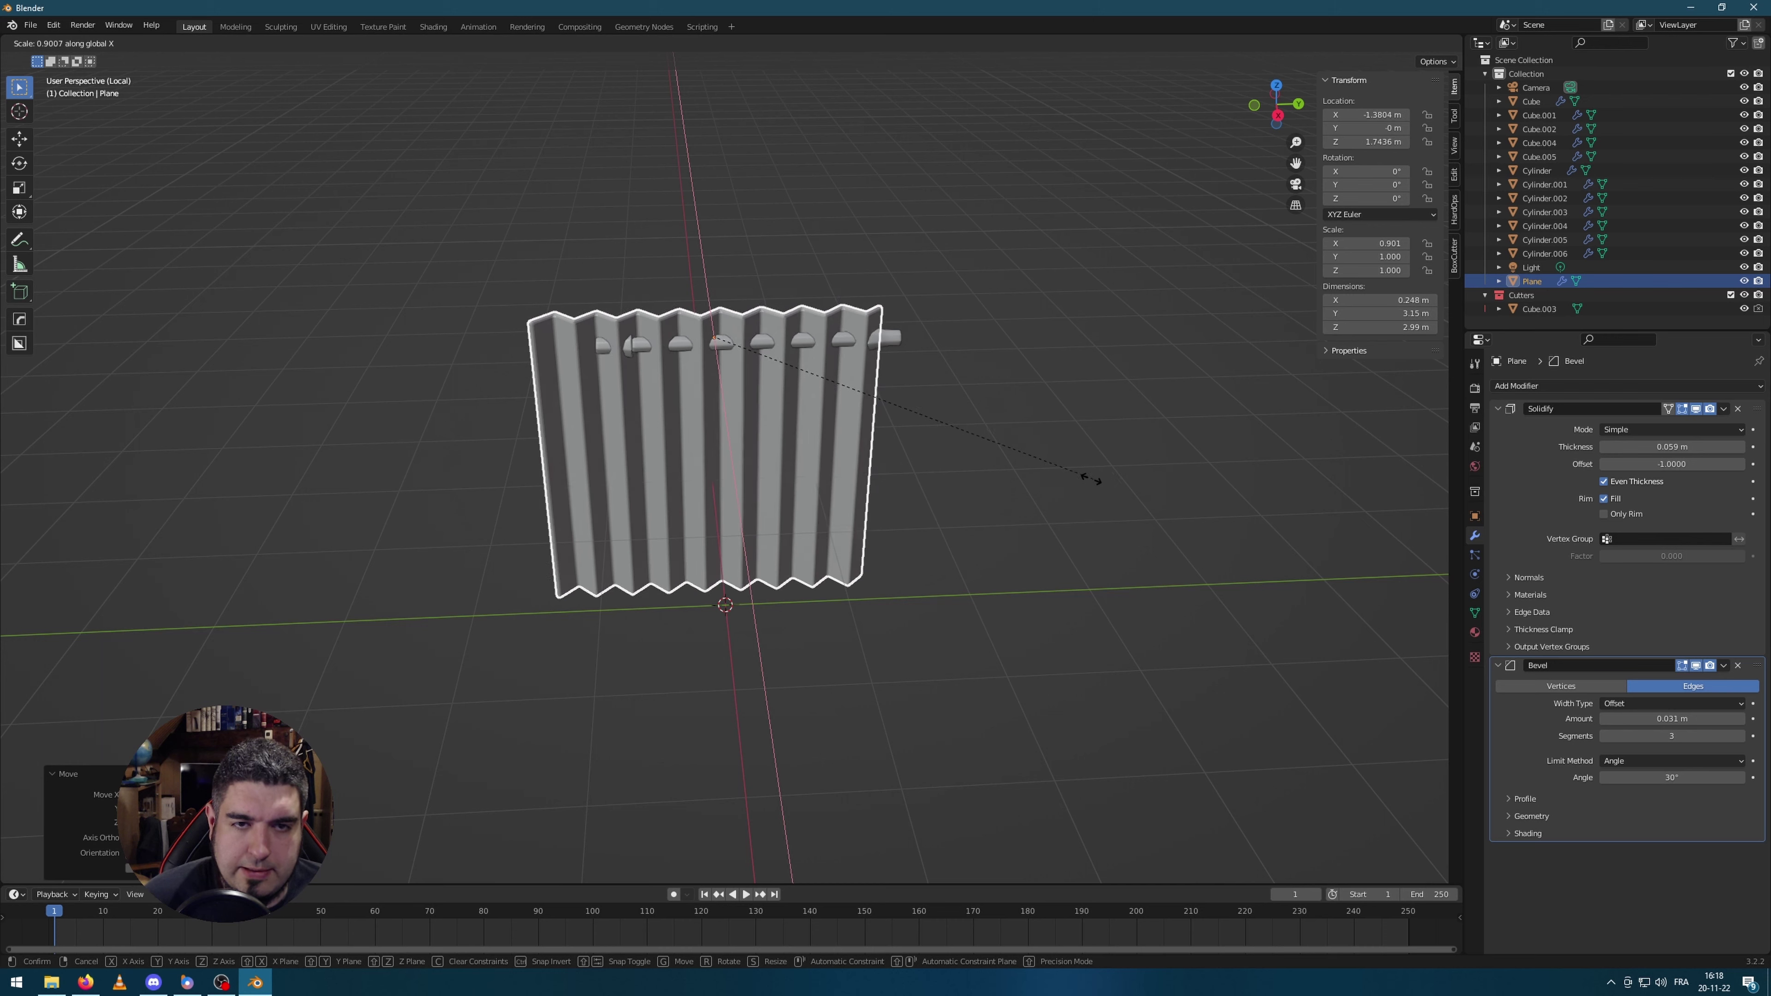
key("y")
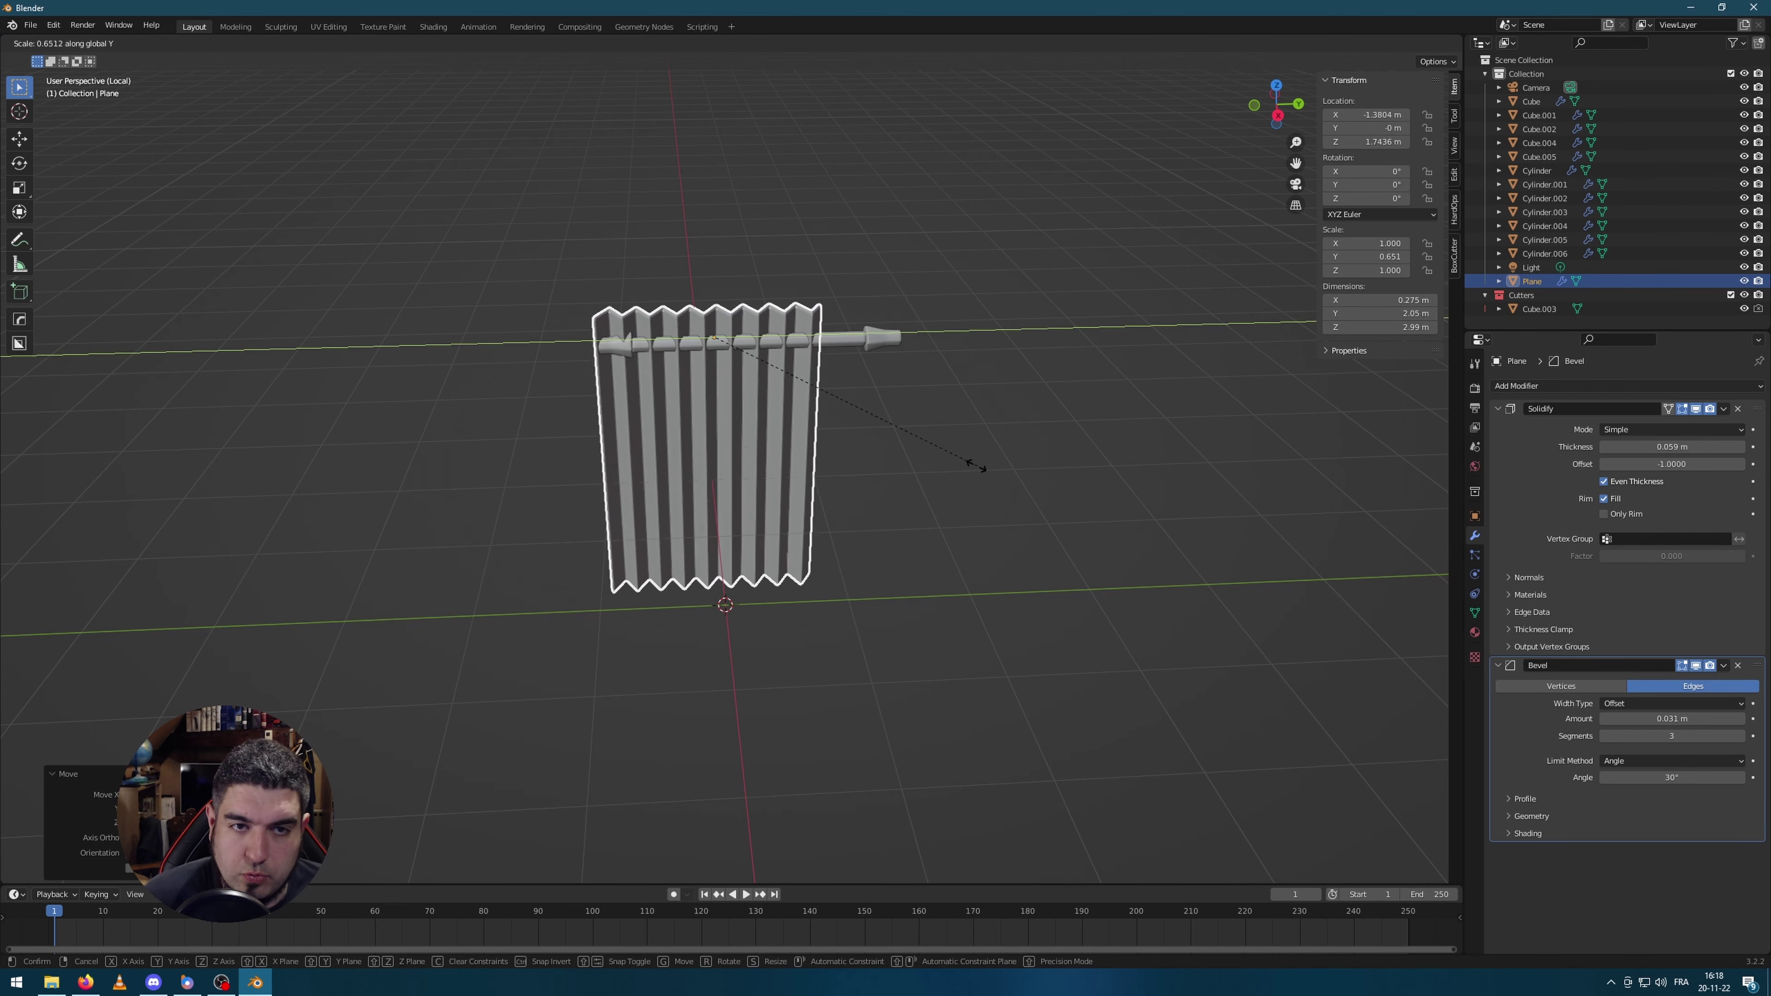
left_click(978, 465)
key("g")
key("y")
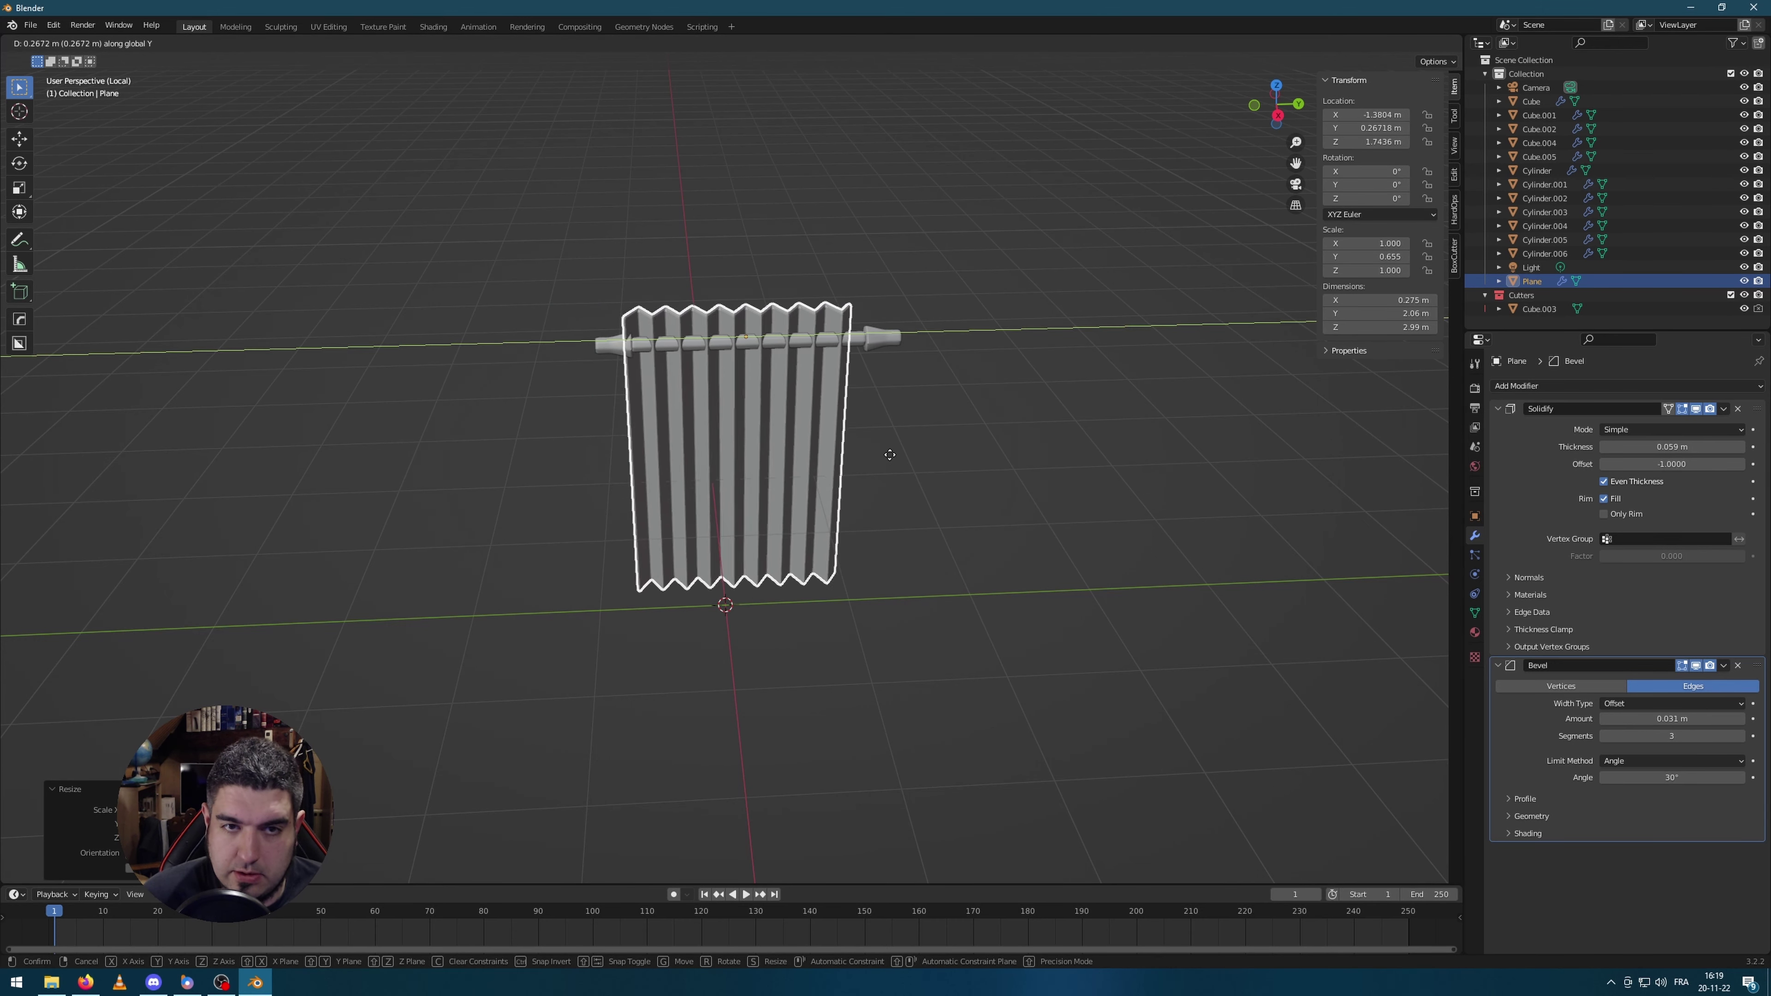
left_click(901, 457)
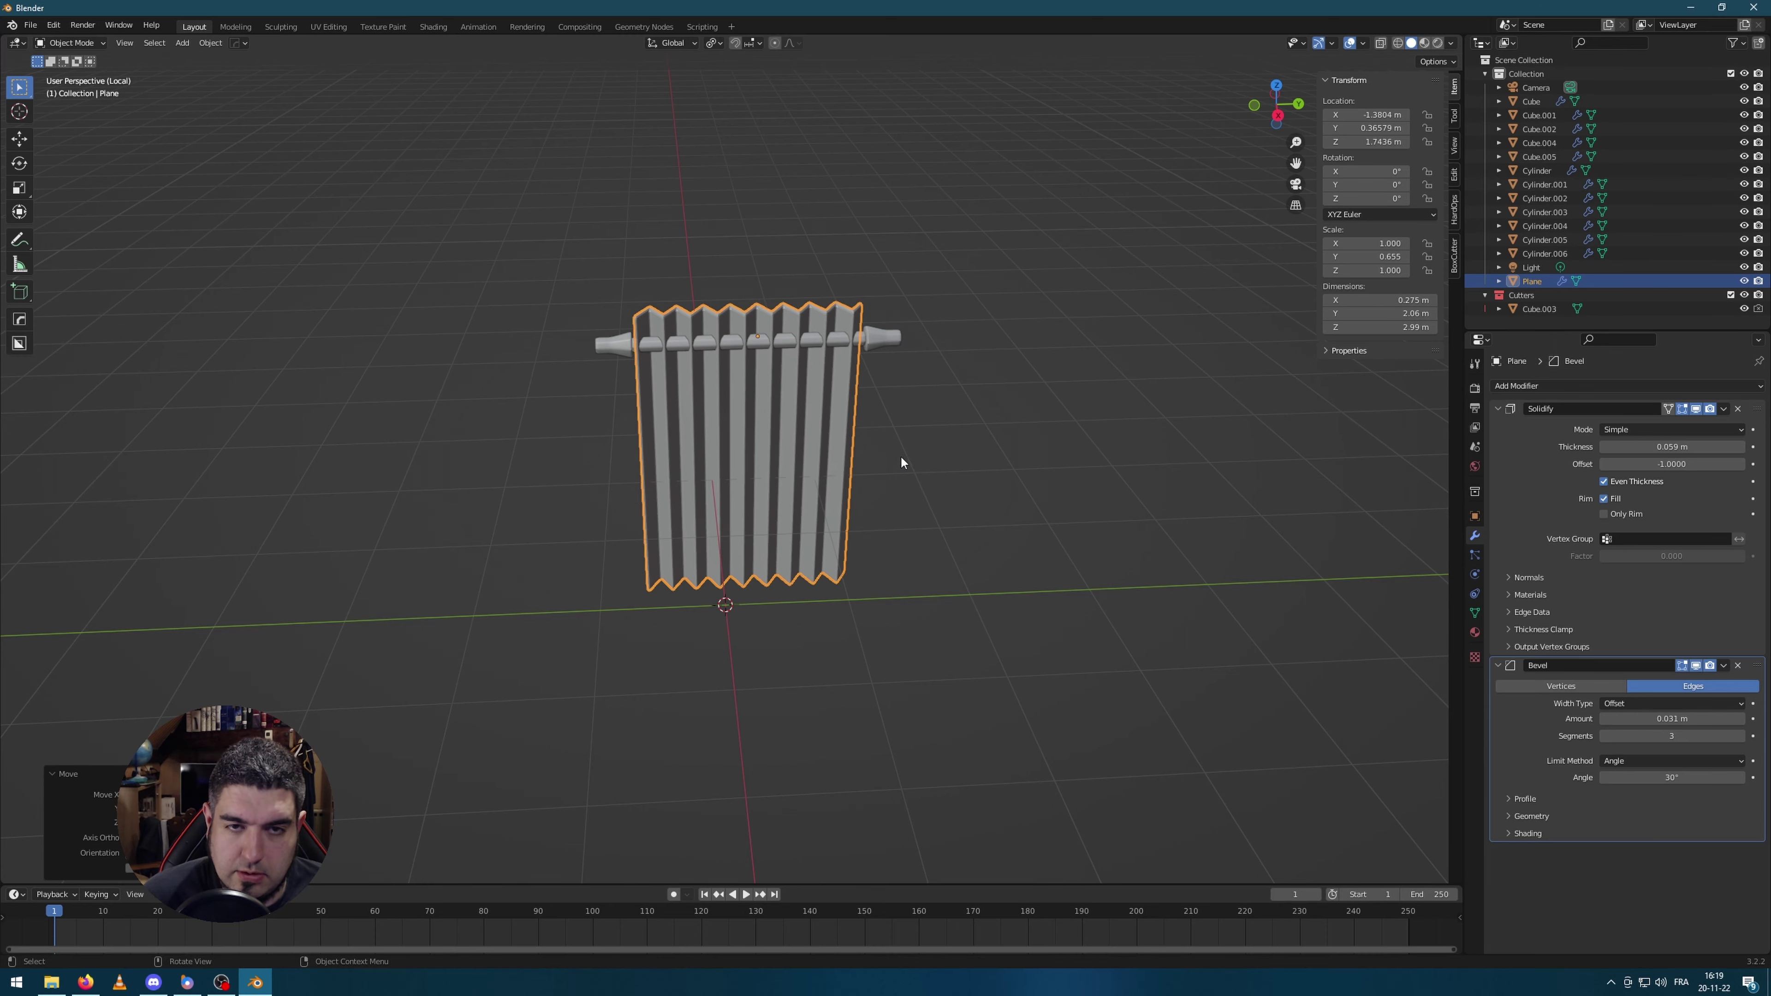
Step: Enter Edit Mode on the curtain and switch the viewport to wireframe shading with no vertices selected
scroll(884, 464, "up", 1)
key("Tab")
scroll(1229, 509, "up", 3)
middle_click_drag(1228, 509, 1150, 473)
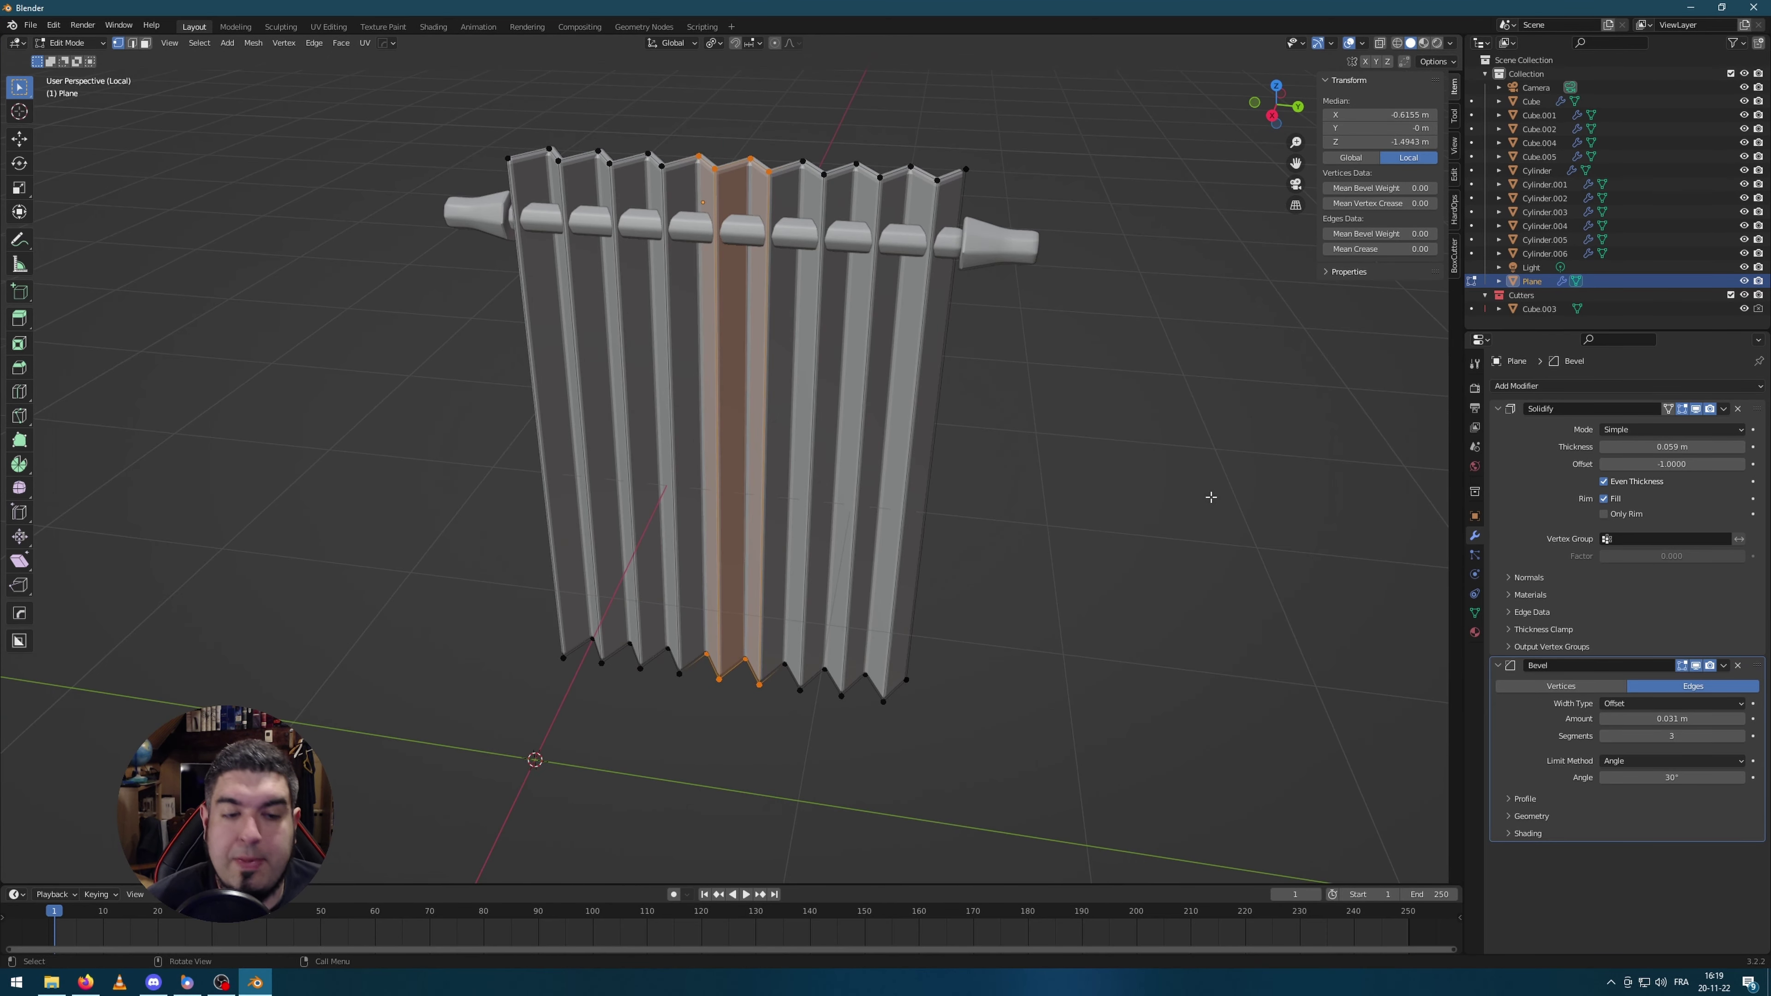
left_click(1149, 473)
middle_click_drag(1167, 316, 1146, 396)
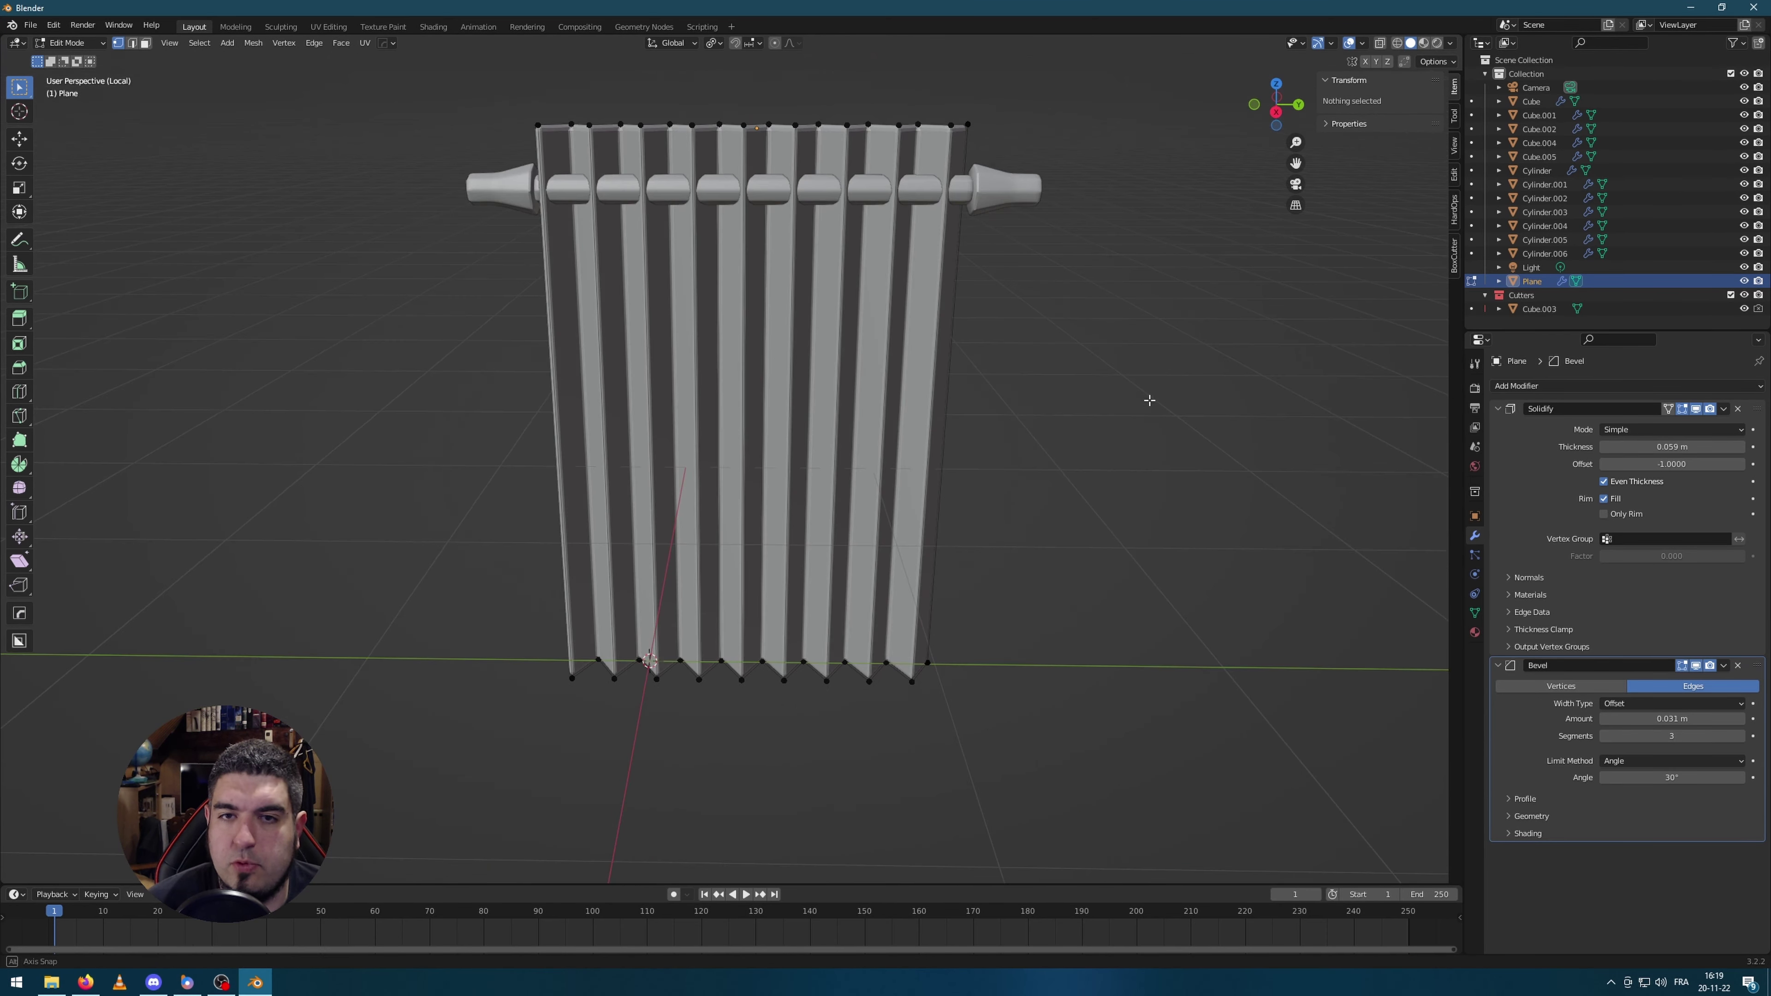
left_click_drag(1079, 72, 761, 679)
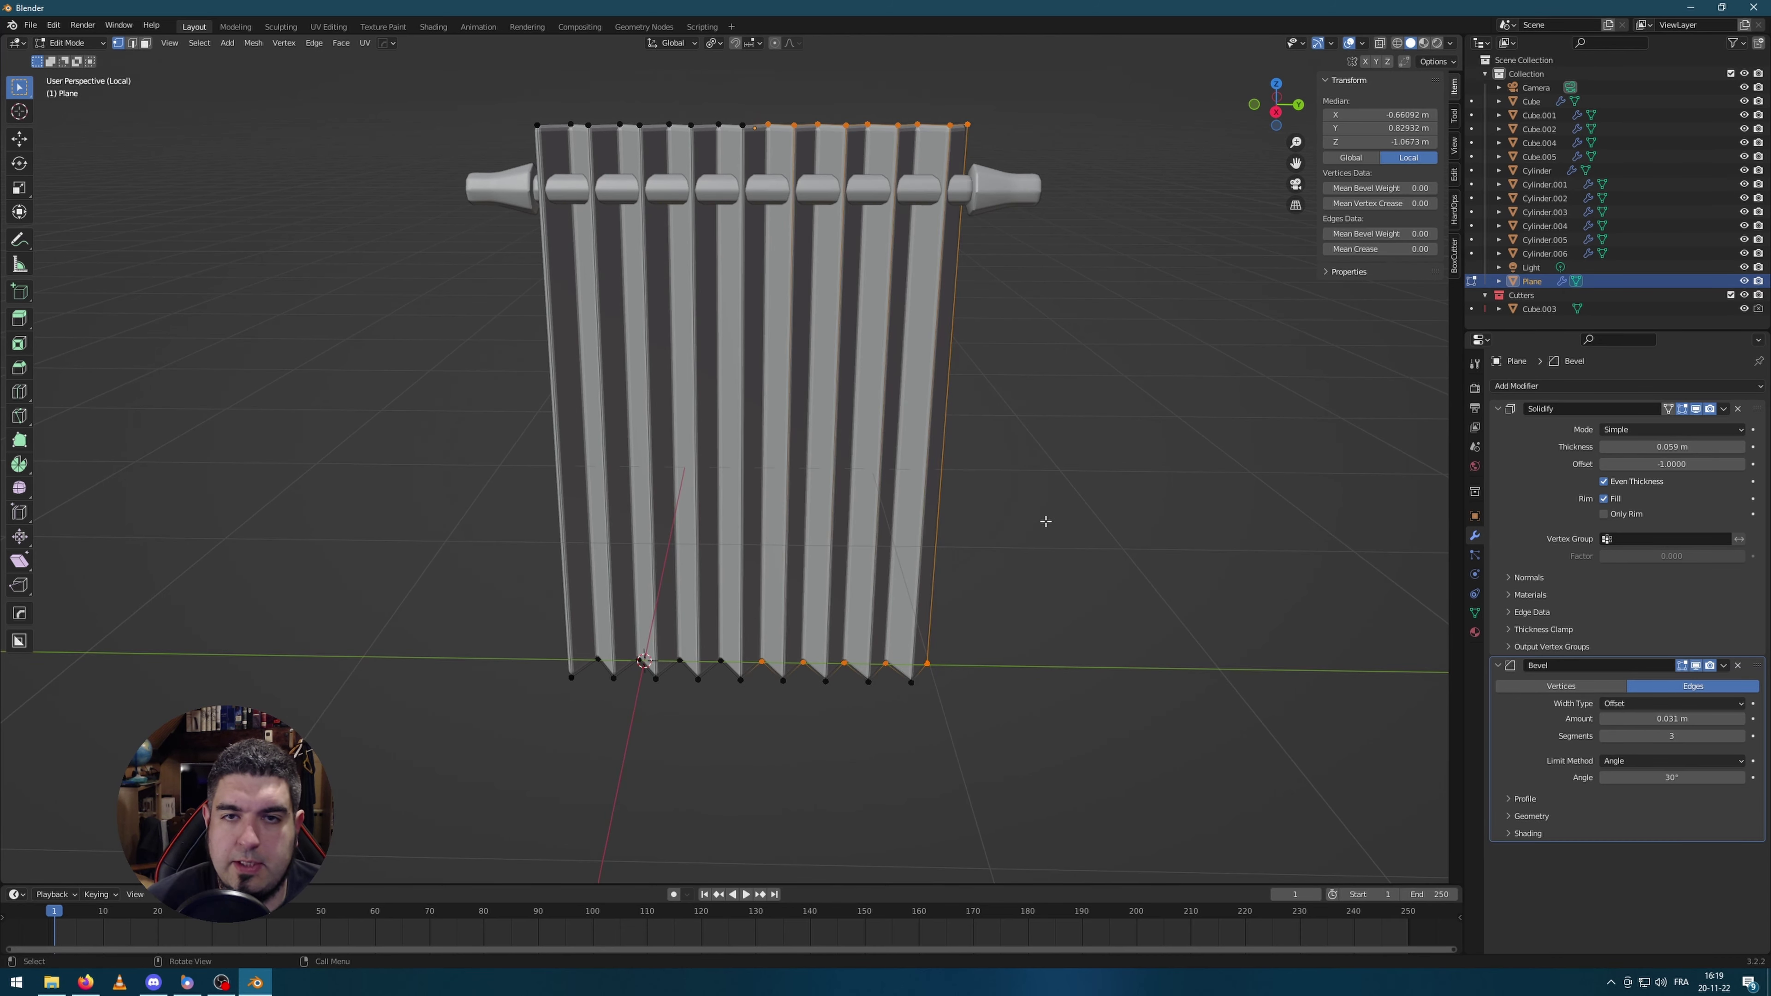
middle_click_drag(1203, 504, 1214, 474)
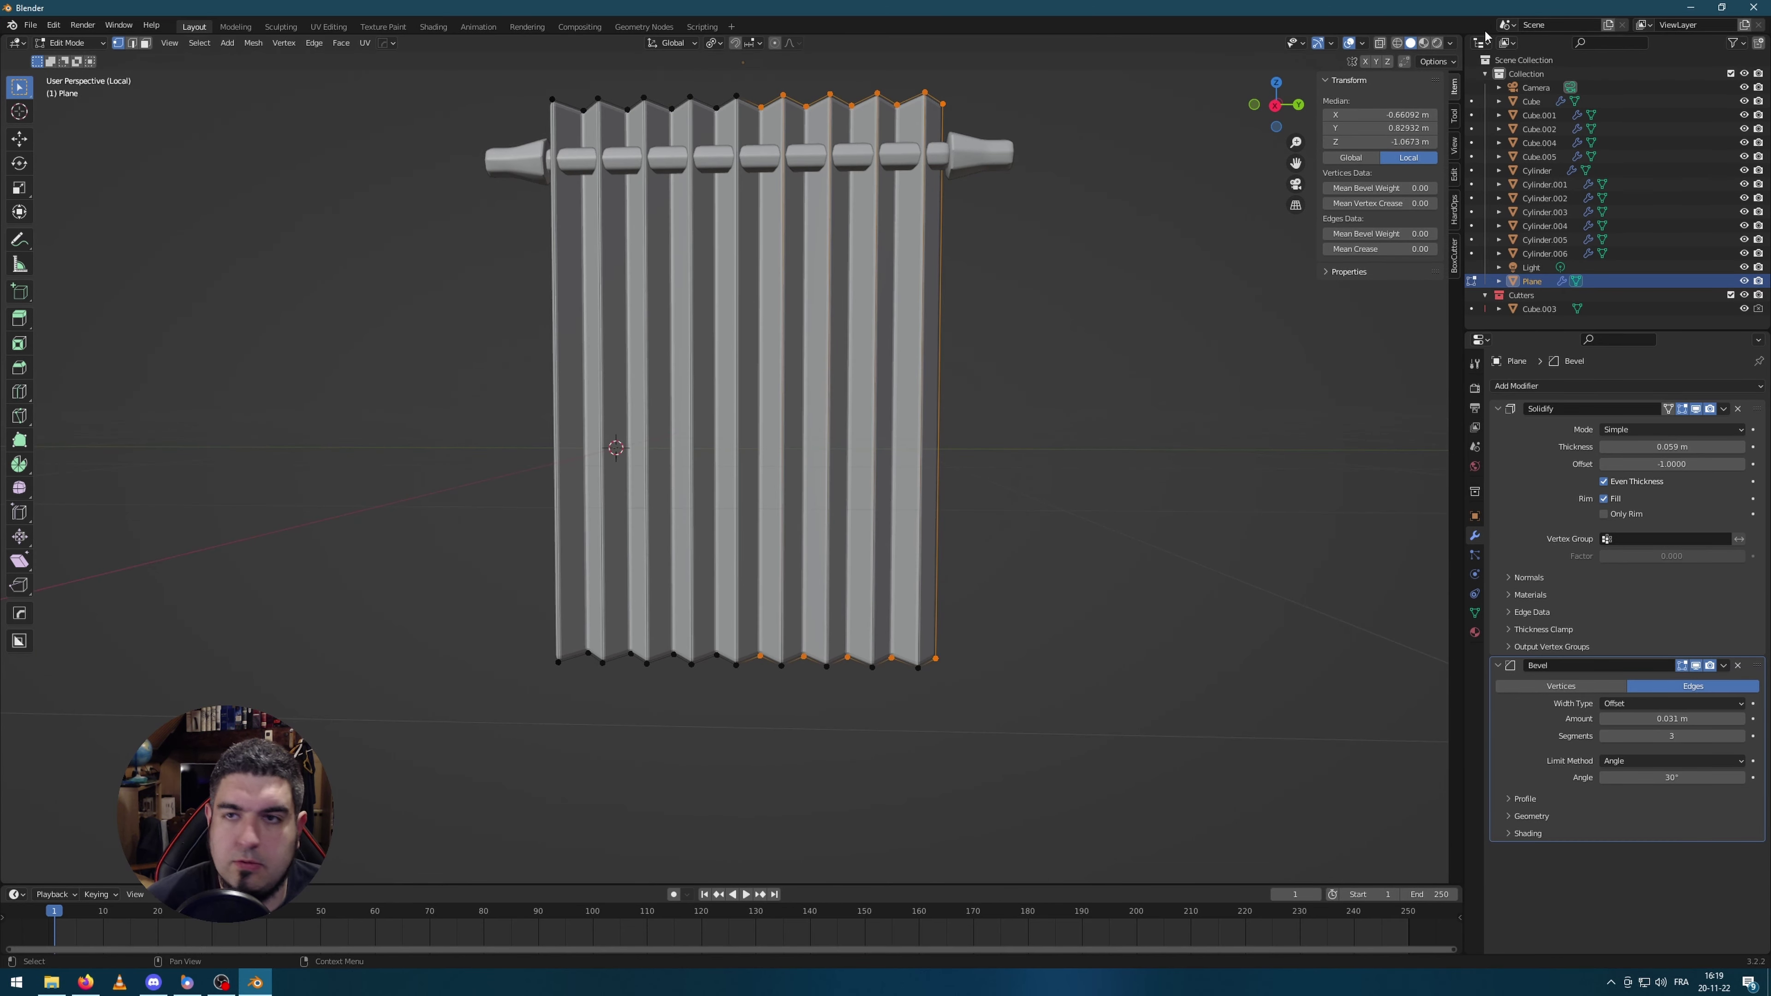
left_click(1397, 43)
left_click(1128, 109)
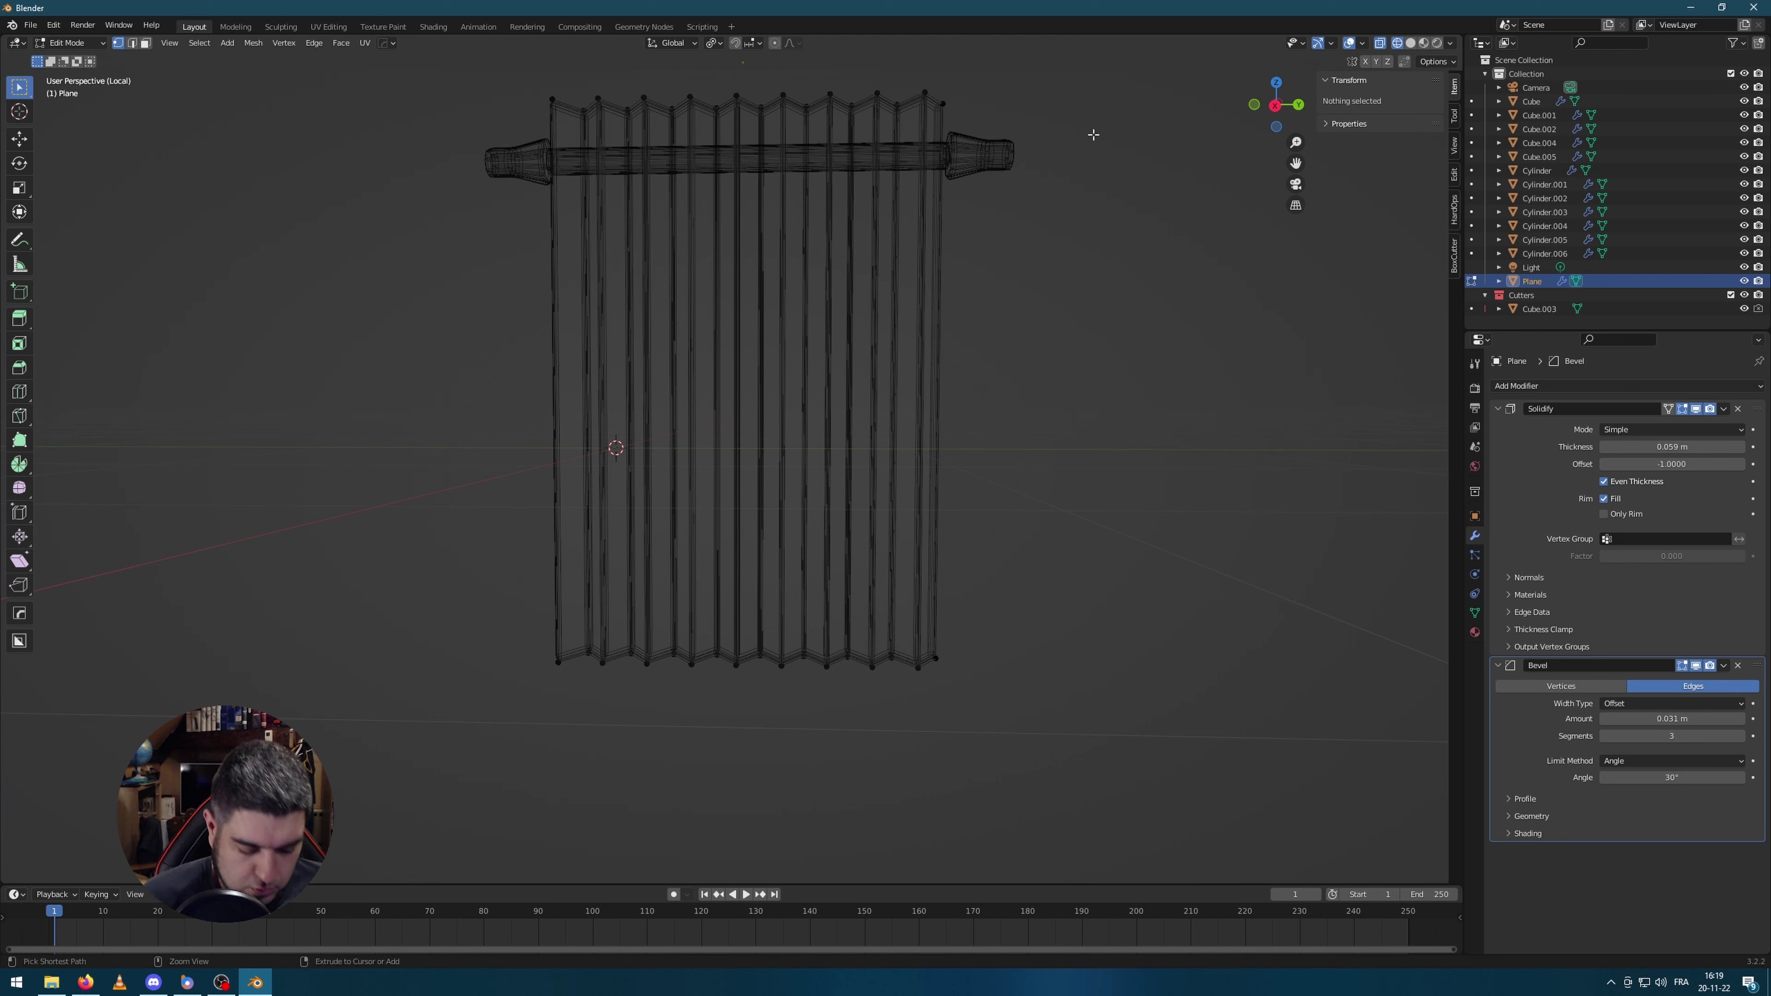
Step: Delete the vertices of the curtain's +Y half and return to Object Mode
left_click_drag(1051, 75, 811, 581)
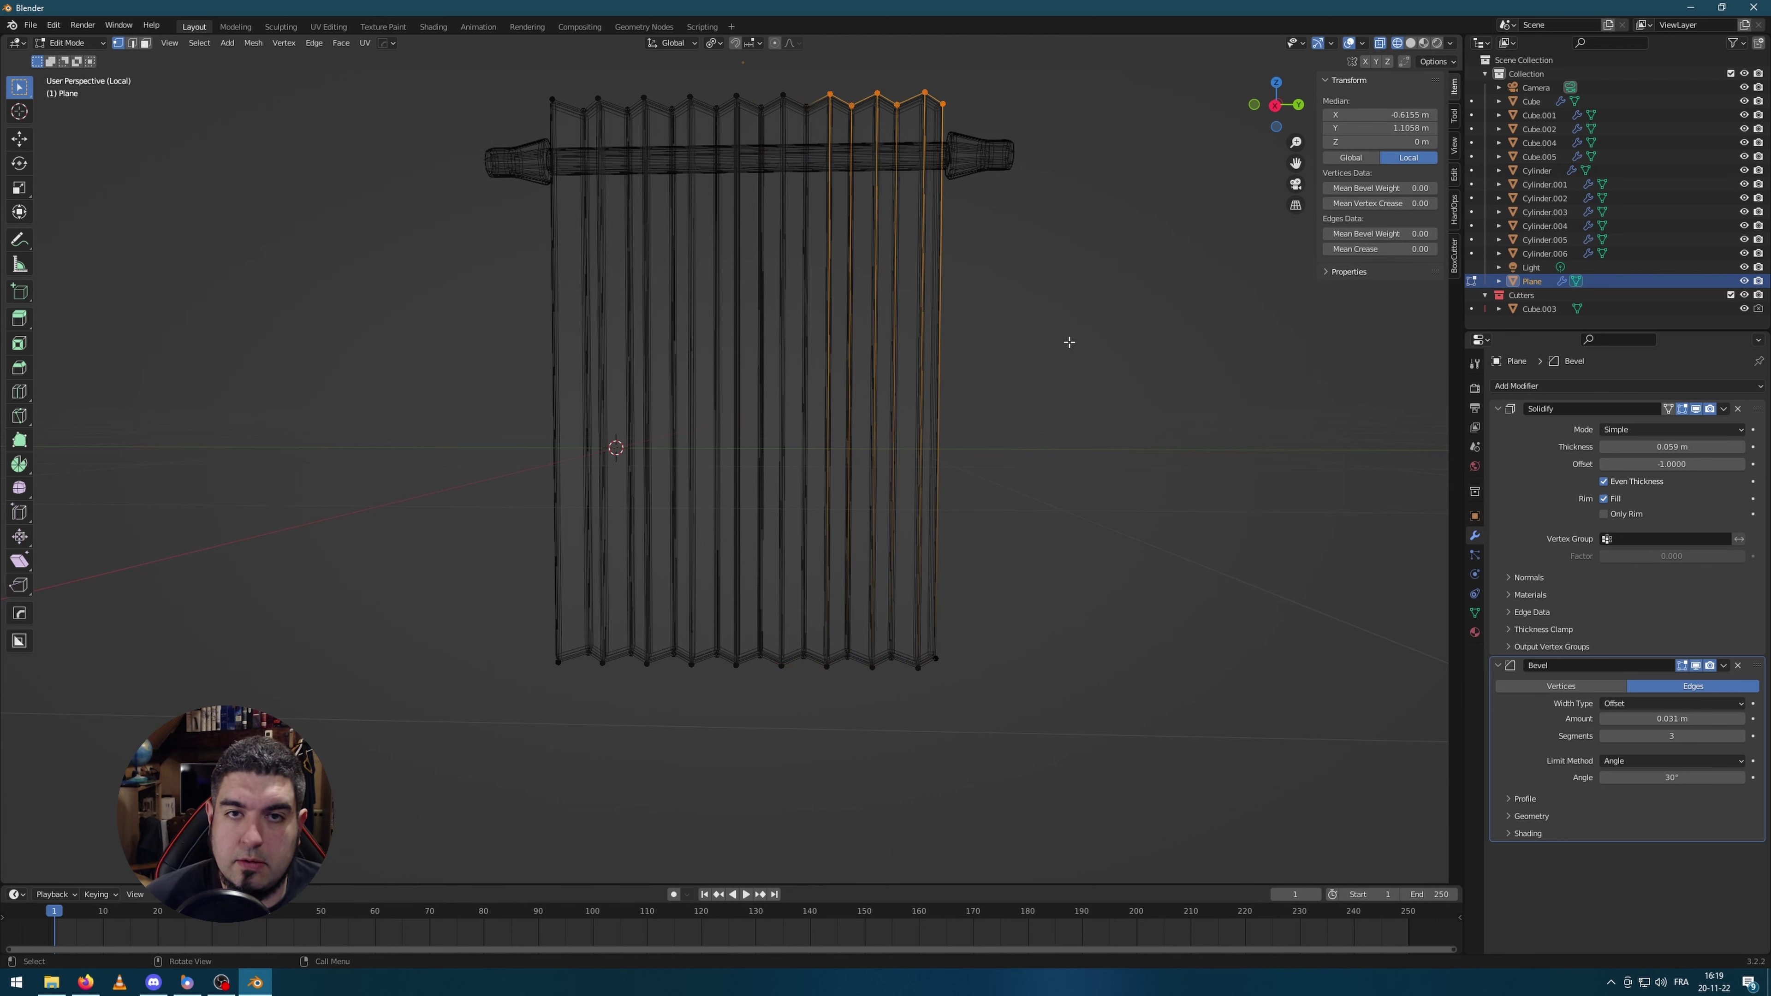
scroll(1088, 404, "down", 2)
left_click(1105, 474)
left_click_drag(1008, 164, 742, 662)
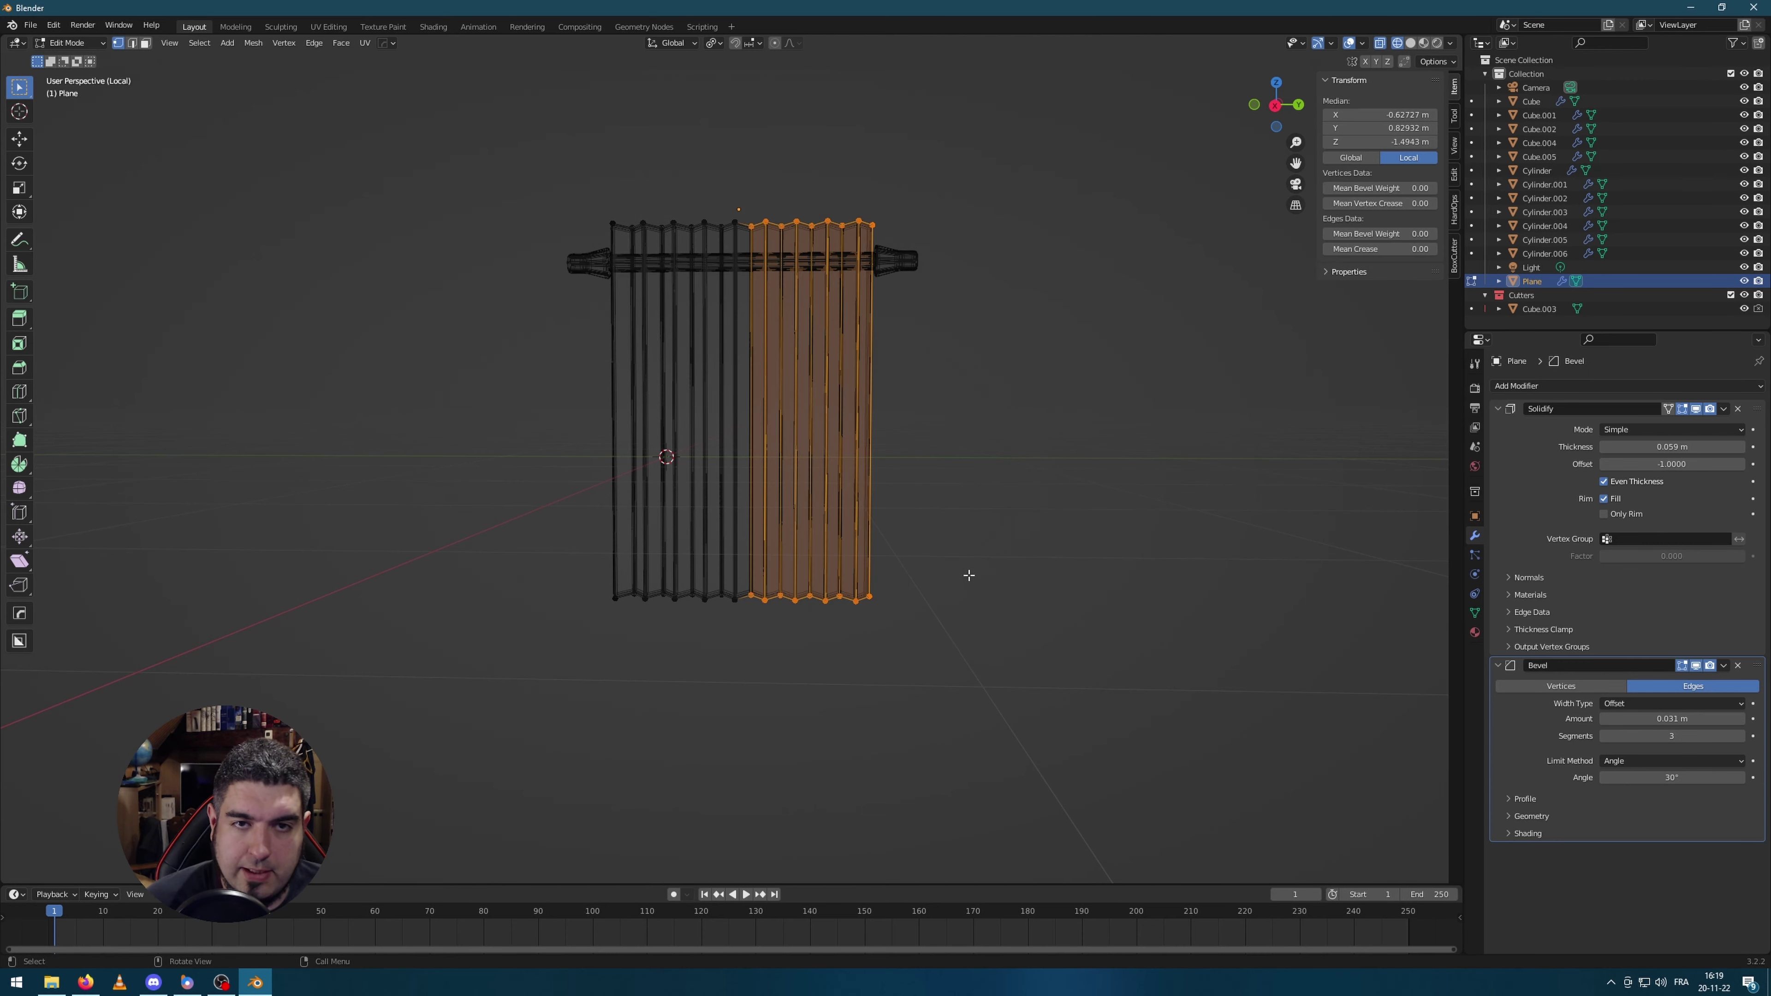
key("x")
left_click(951, 579)
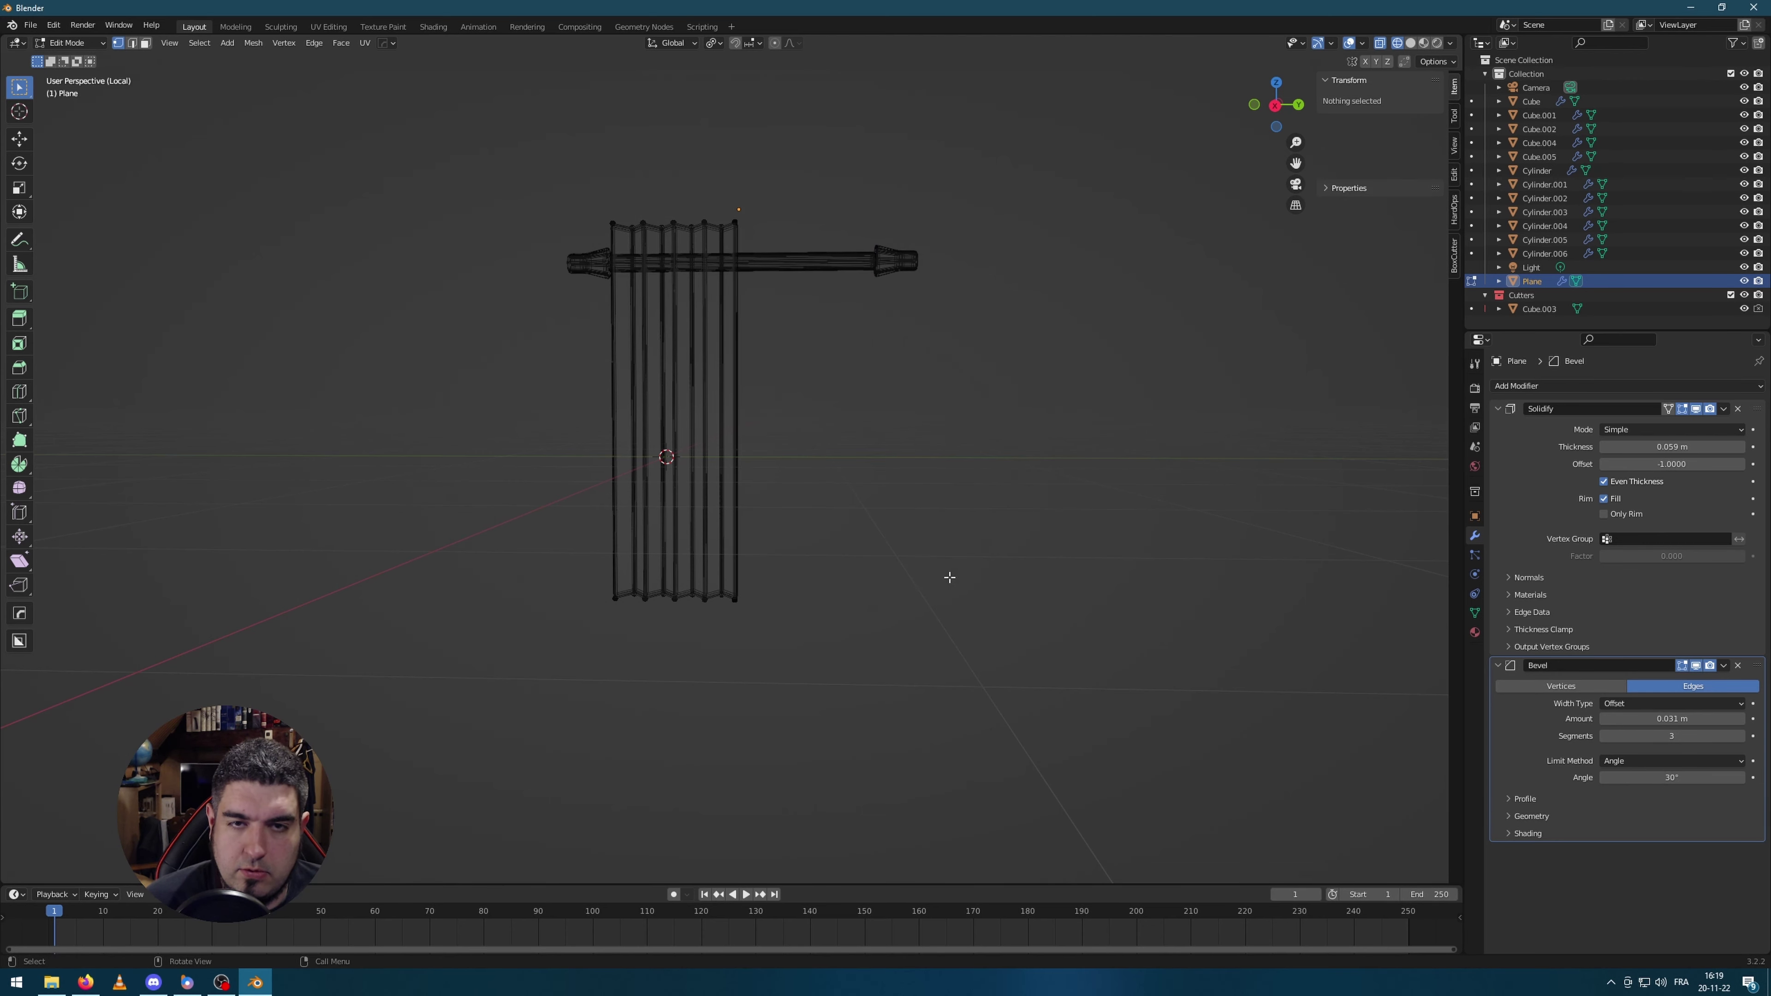
middle_click_drag(945, 581, 1024, 389)
key("Tab")
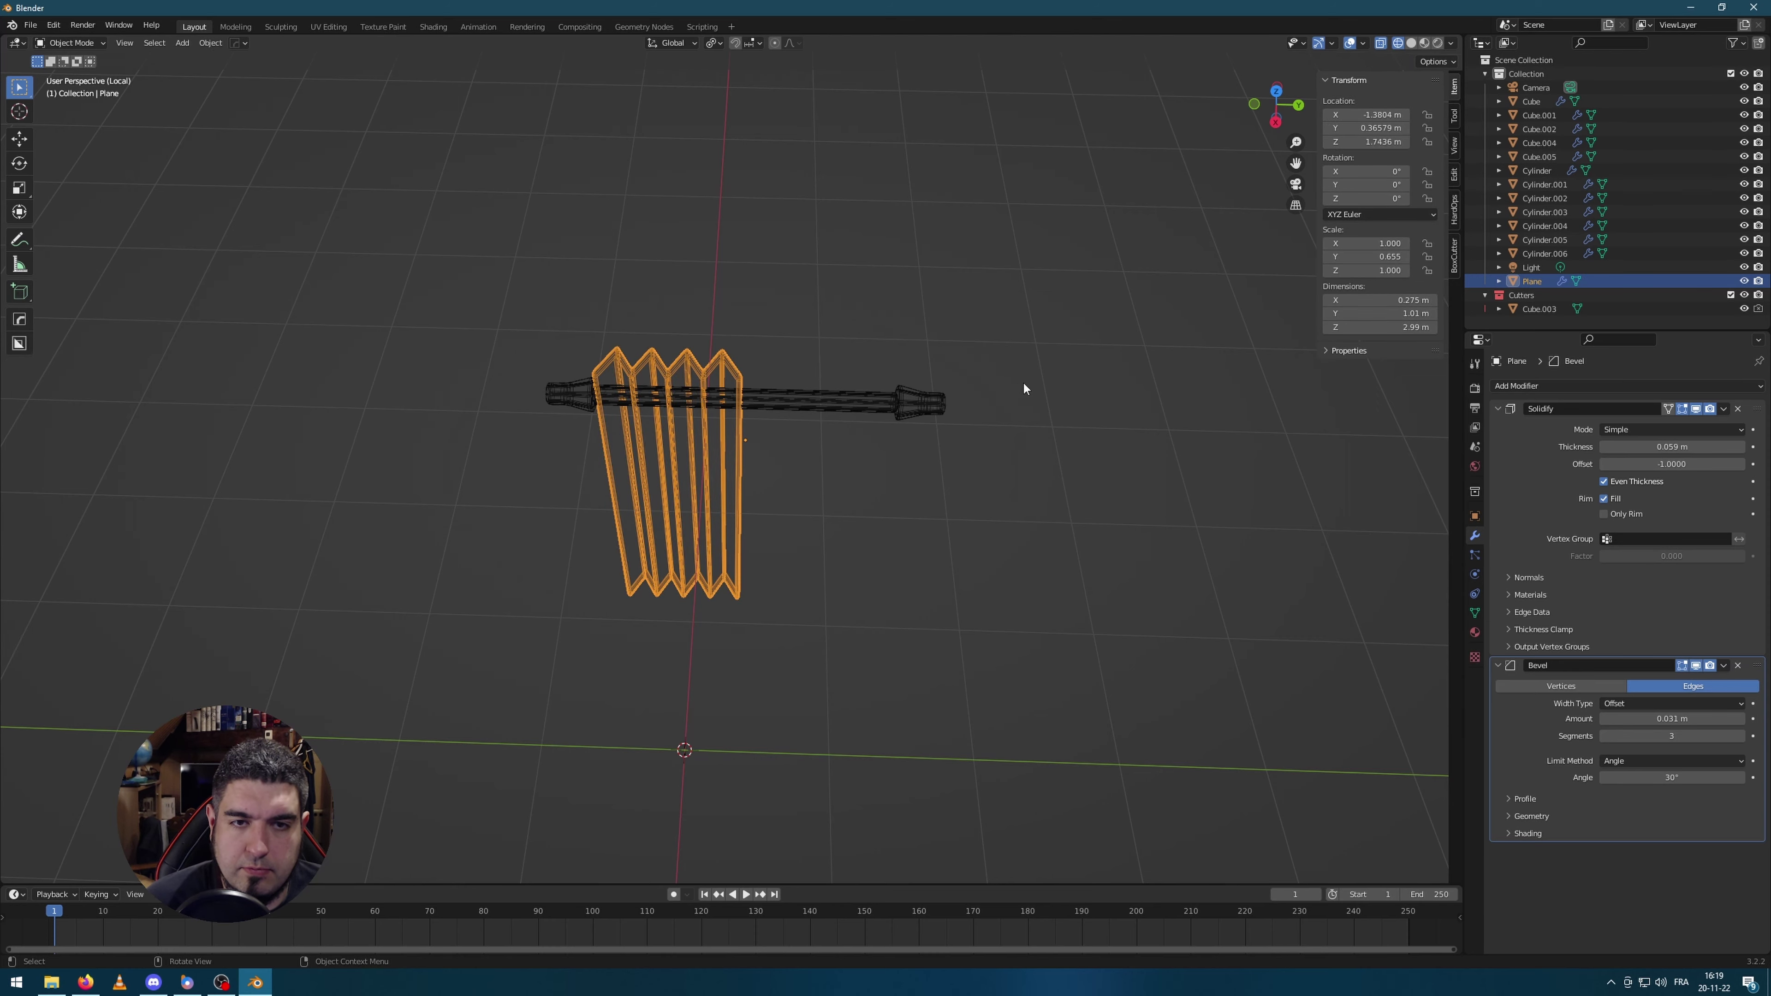
Step: In right view, delete the vertices of the outermost pleat on the curtain's +Y side and return to Object Mode
key("KP_1")
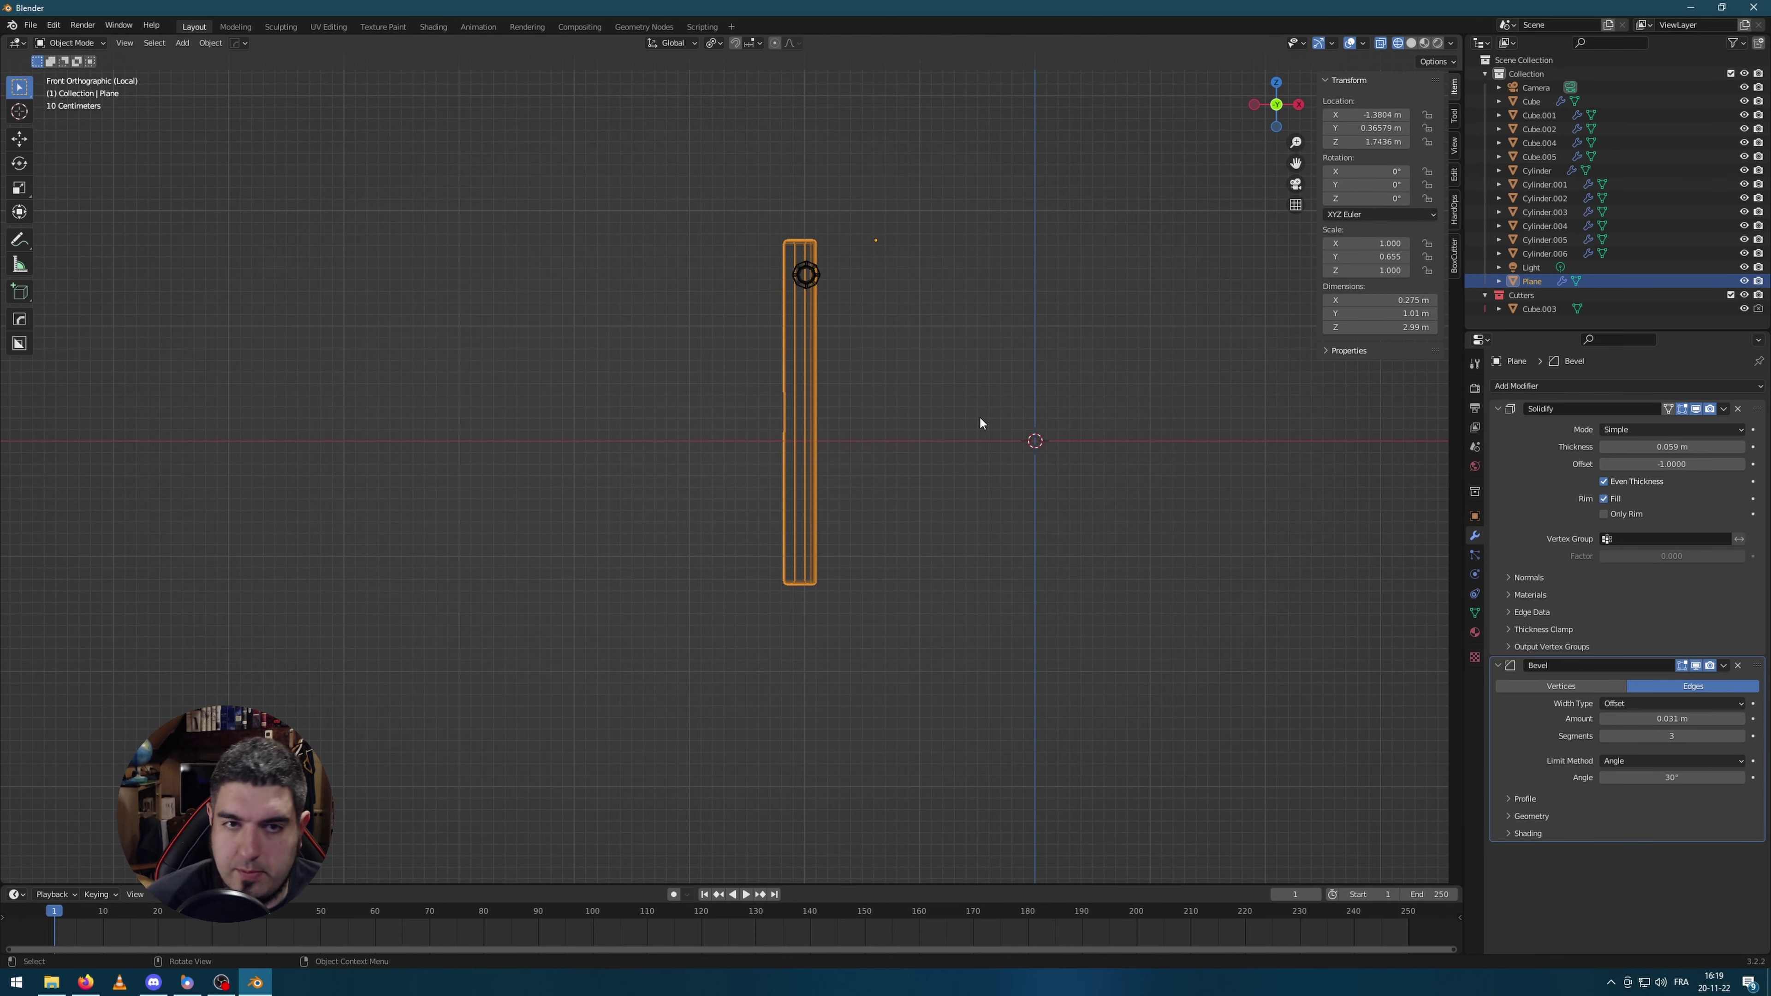
key("KP_3")
key("Tab")
left_click_drag(941, 158, 719, 603)
key("x")
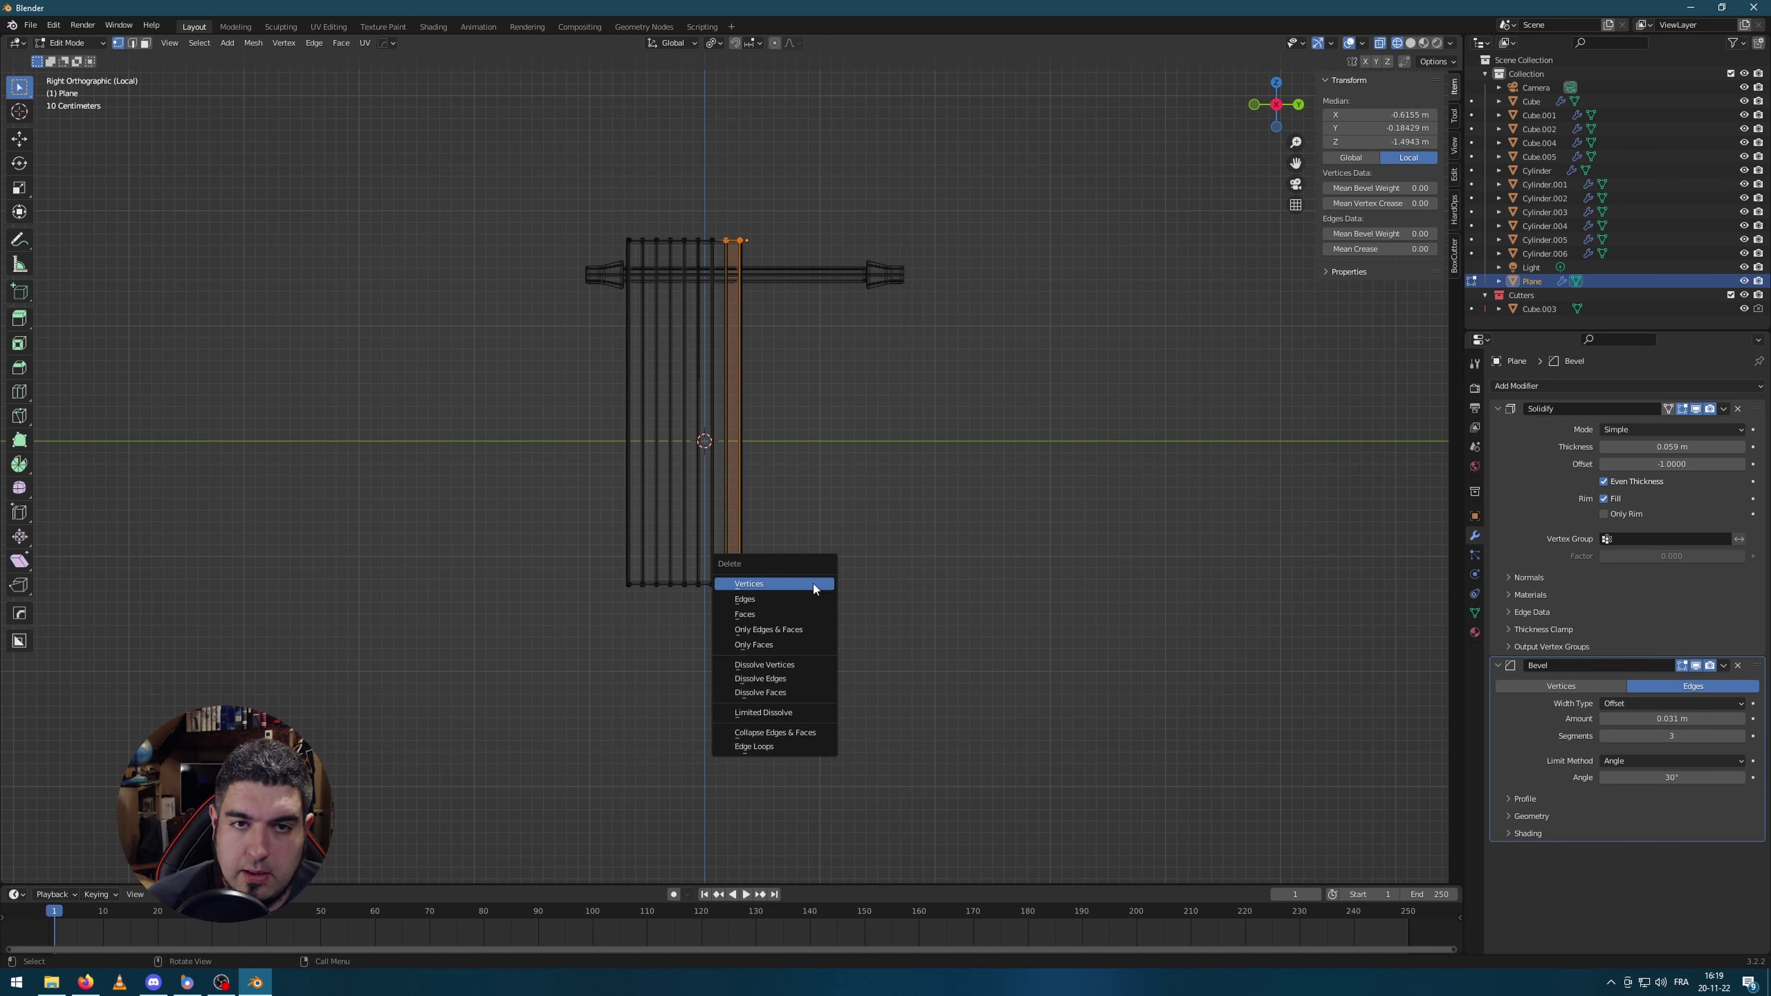
left_click(814, 584)
key("Tab")
Step: Duplicate the narrowed curtain and place the copy about 1.3 m along Y at the rod's other end
key("shift+d")
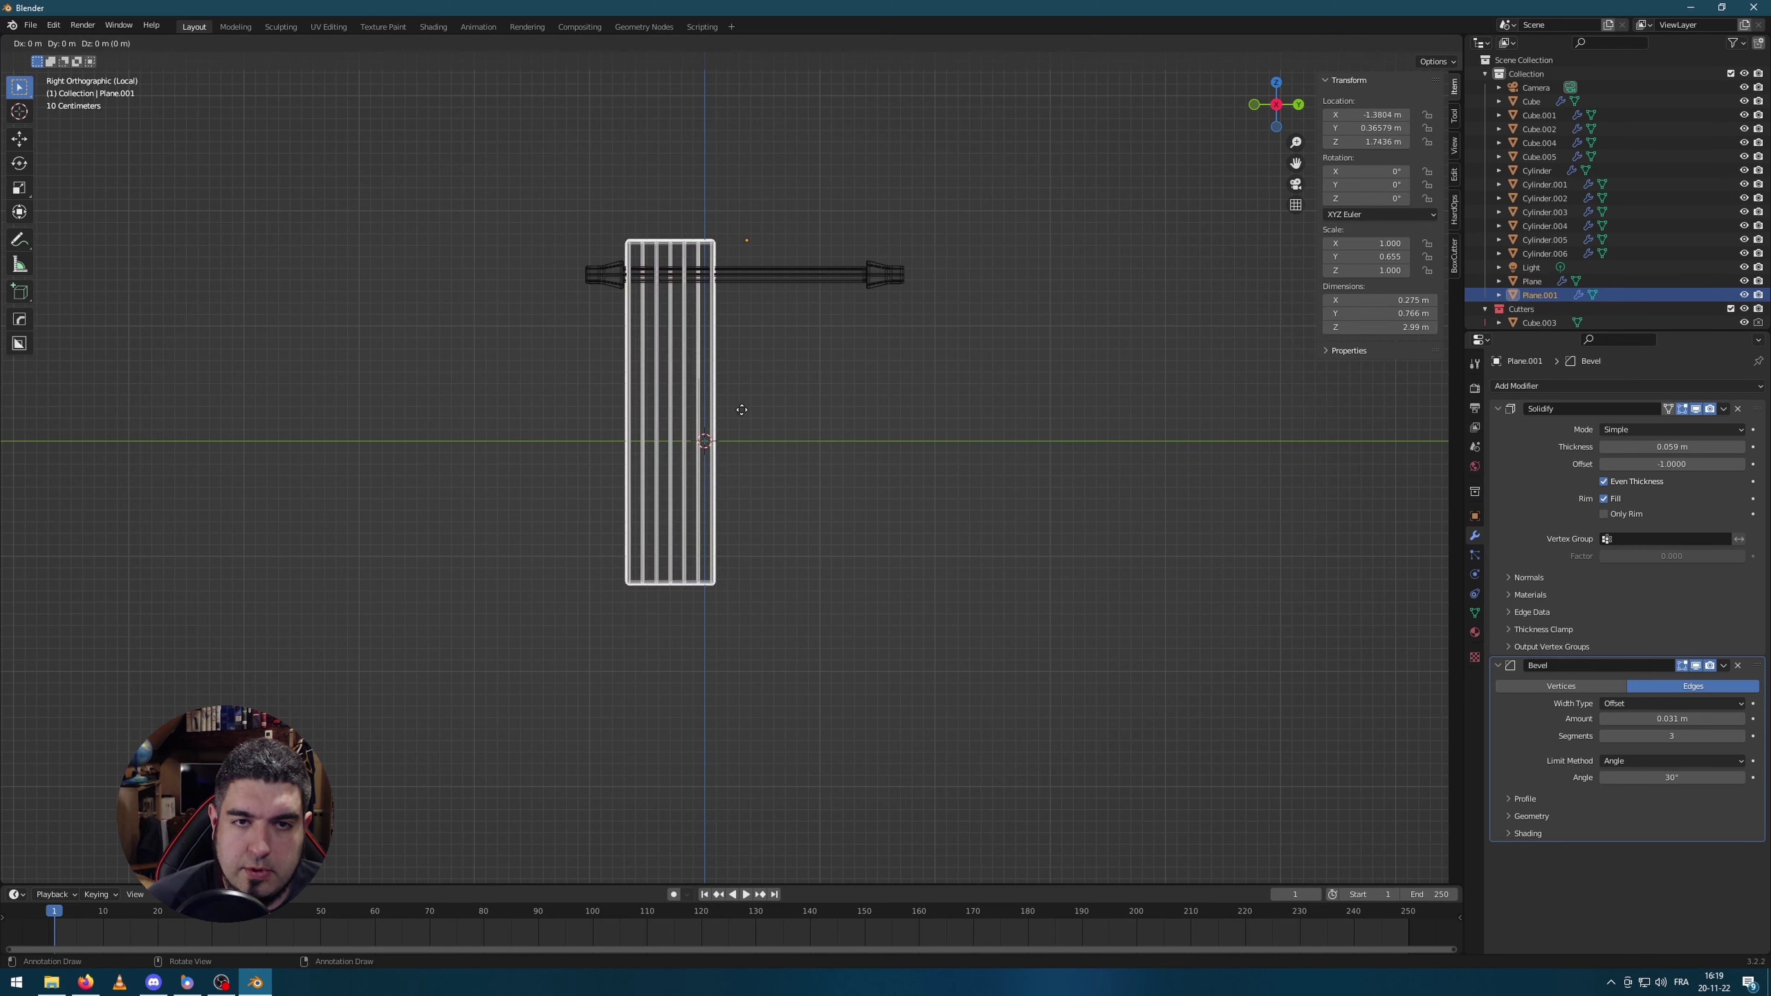
key("y")
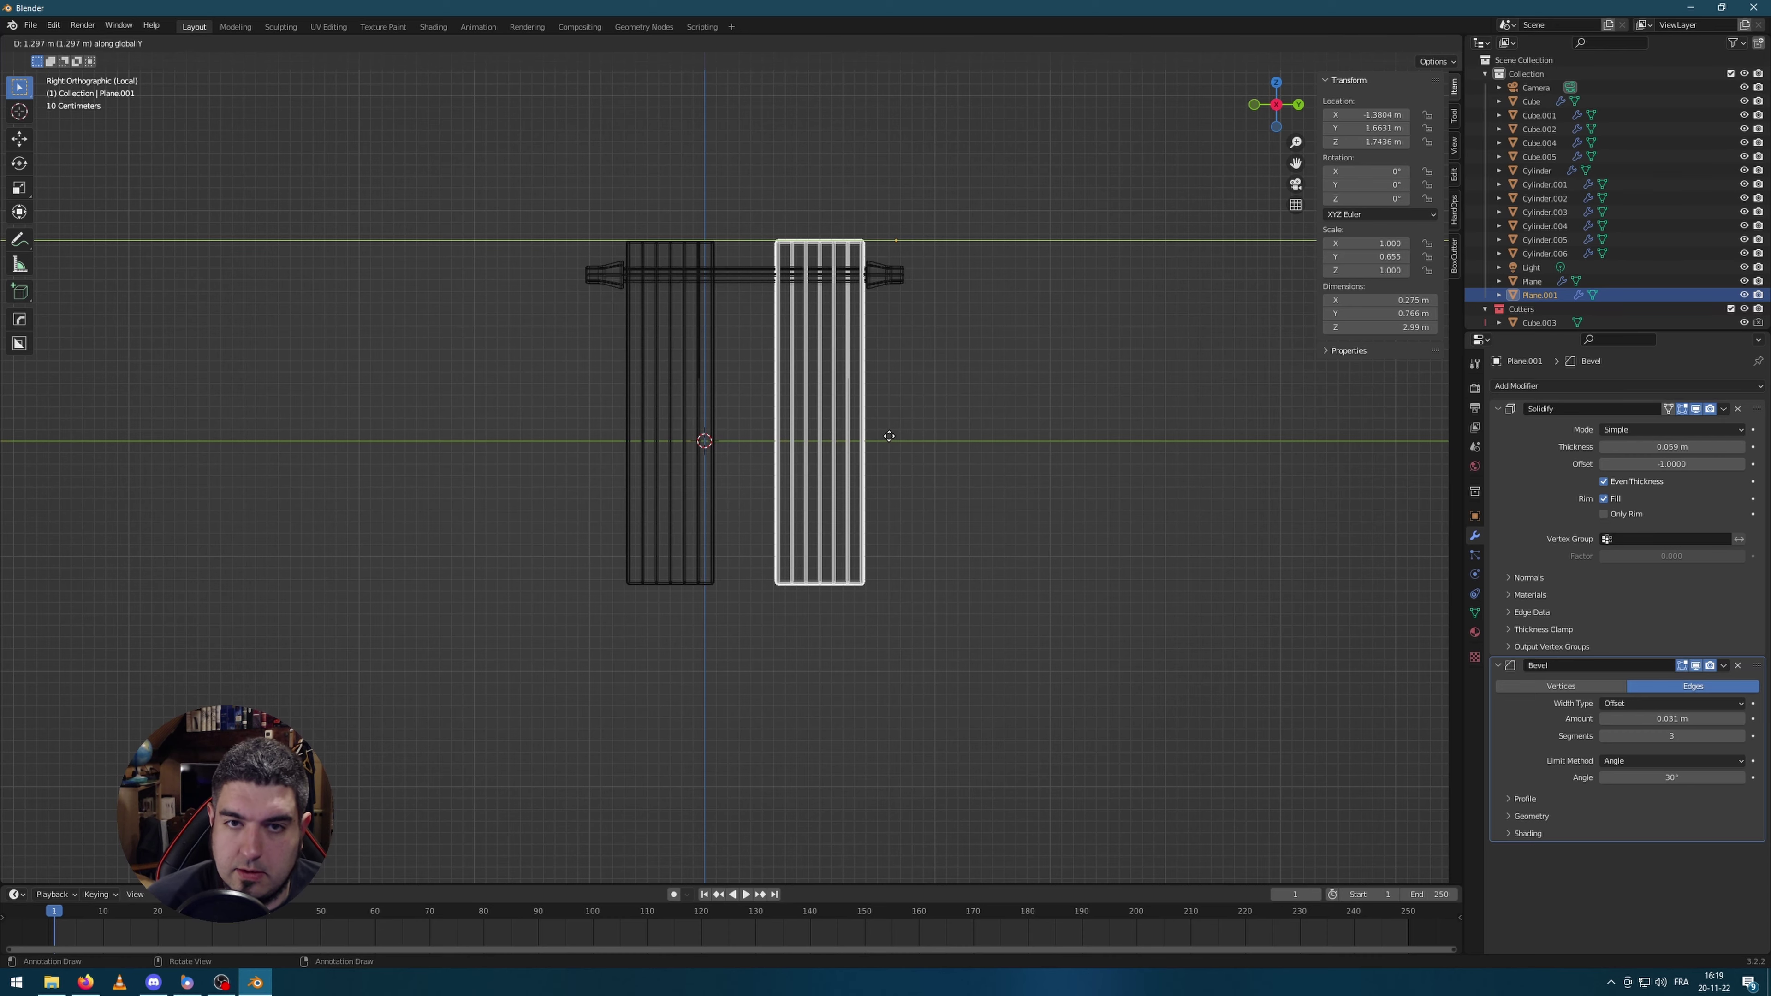
left_click(889, 423)
Step: Switch the viewport back to solid shading and leave local view to show the curtains in the room
left_click(1116, 379)
middle_click_drag(1116, 378, 1374, 81)
left_click(1411, 43)
mouse_move(1109, 380)
middle_mouse_down()
mouse_move(1079, 460)
mouse_move(1162, 389)
mouse_move(841, 340)
middle_mouse_up()
scroll(840, 341, "up", 5)
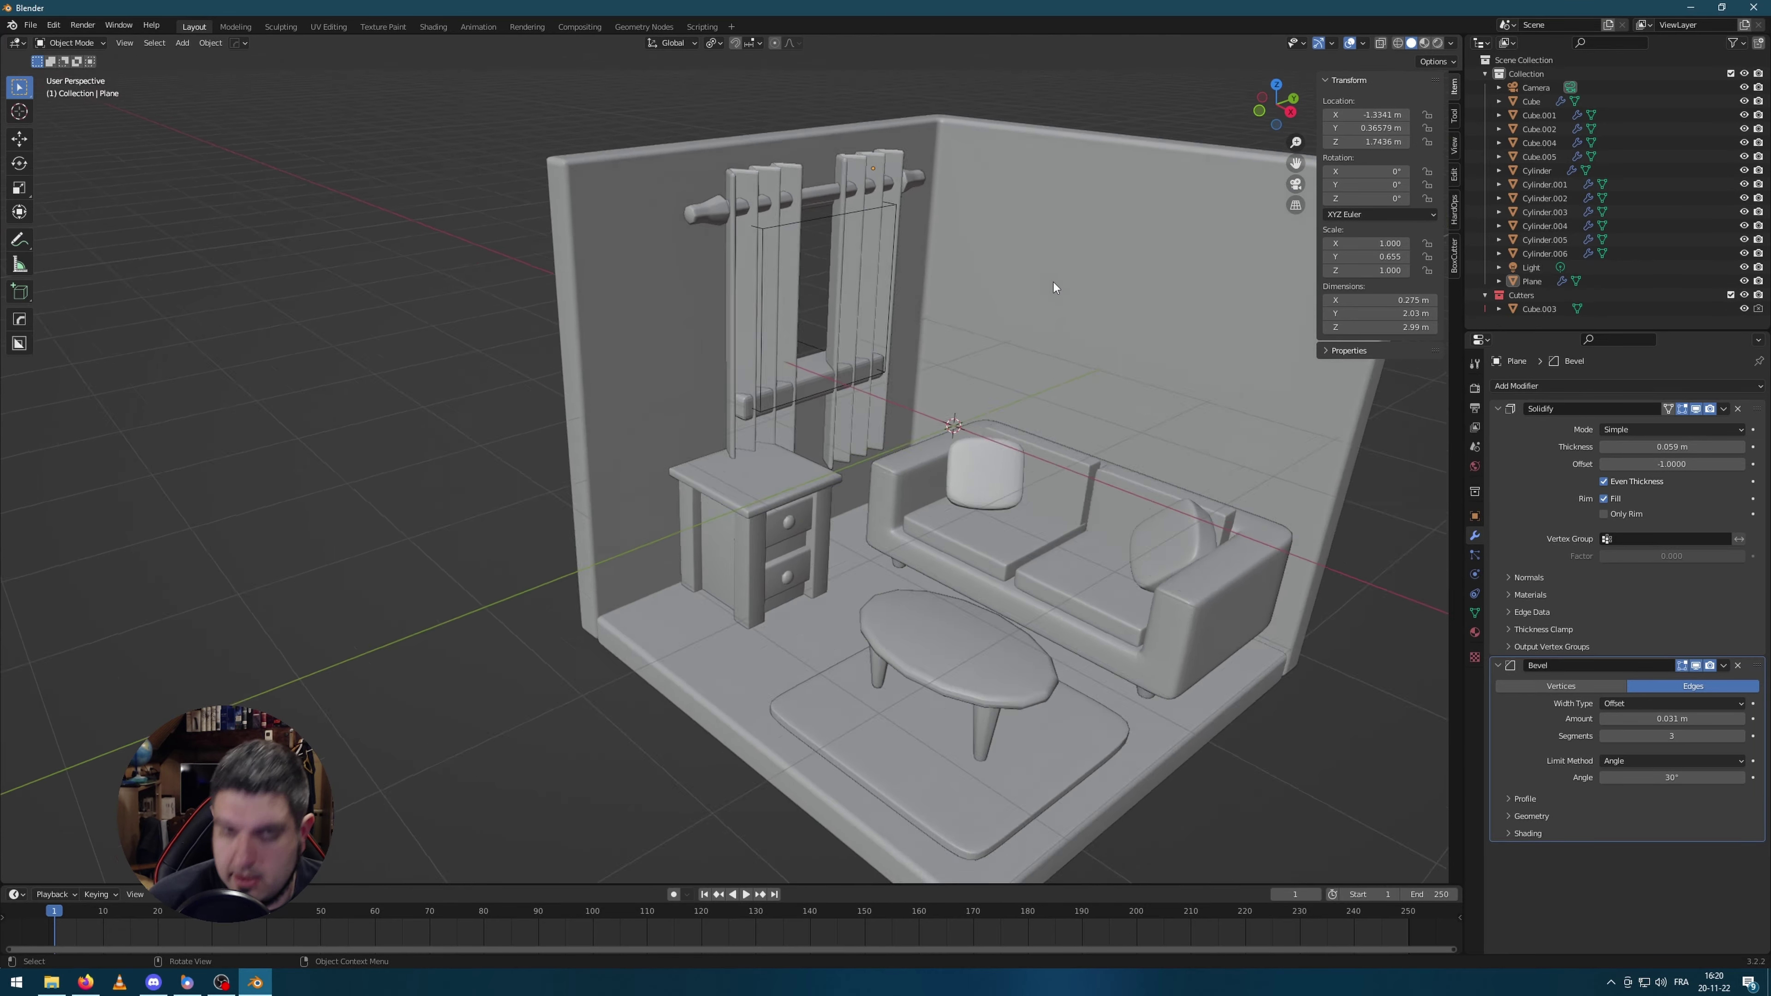
Step: Select the joined curtain panels and frame their lower ends near the window sill and drawer cabinet
middle_click_drag(1053, 282, 873, 306)
left_click(873, 306)
scroll(955, 332, "up", 3)
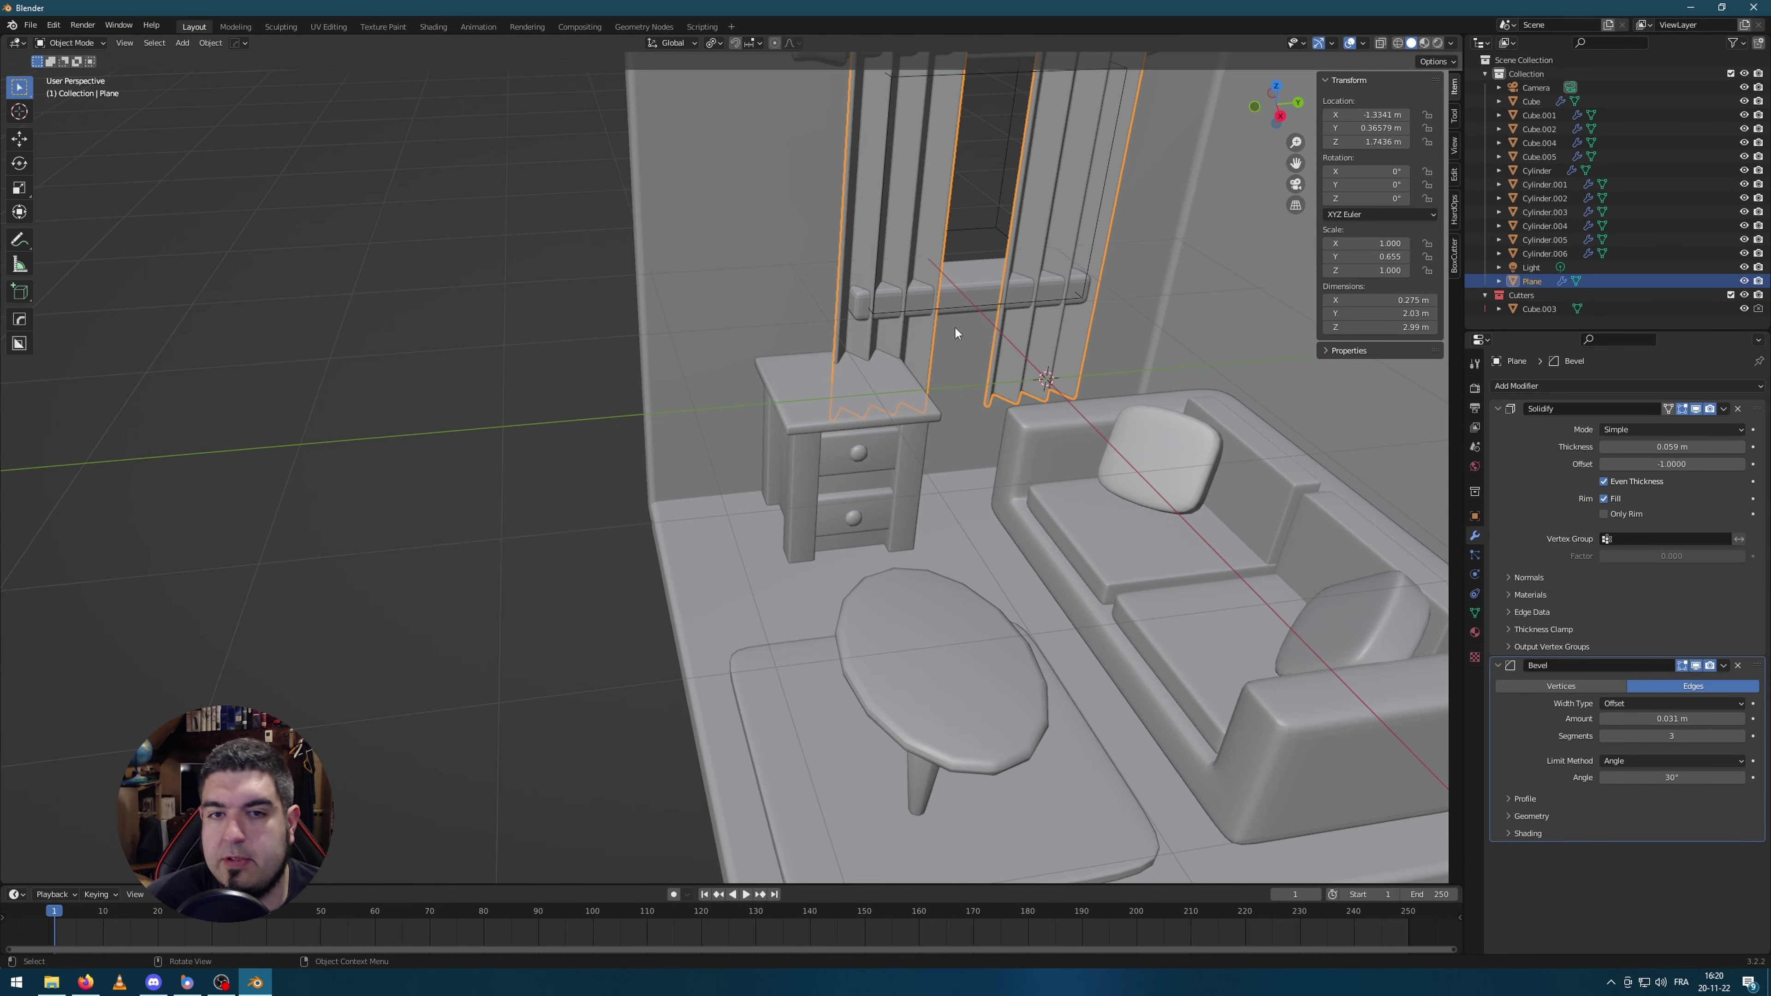
Step: Raise the lower-edge vertices of both curtains vertically so the curtains end near the window sill
scroll(760, 421, "down", 5)
scroll(631, 367, "up", 5)
key("Tab")
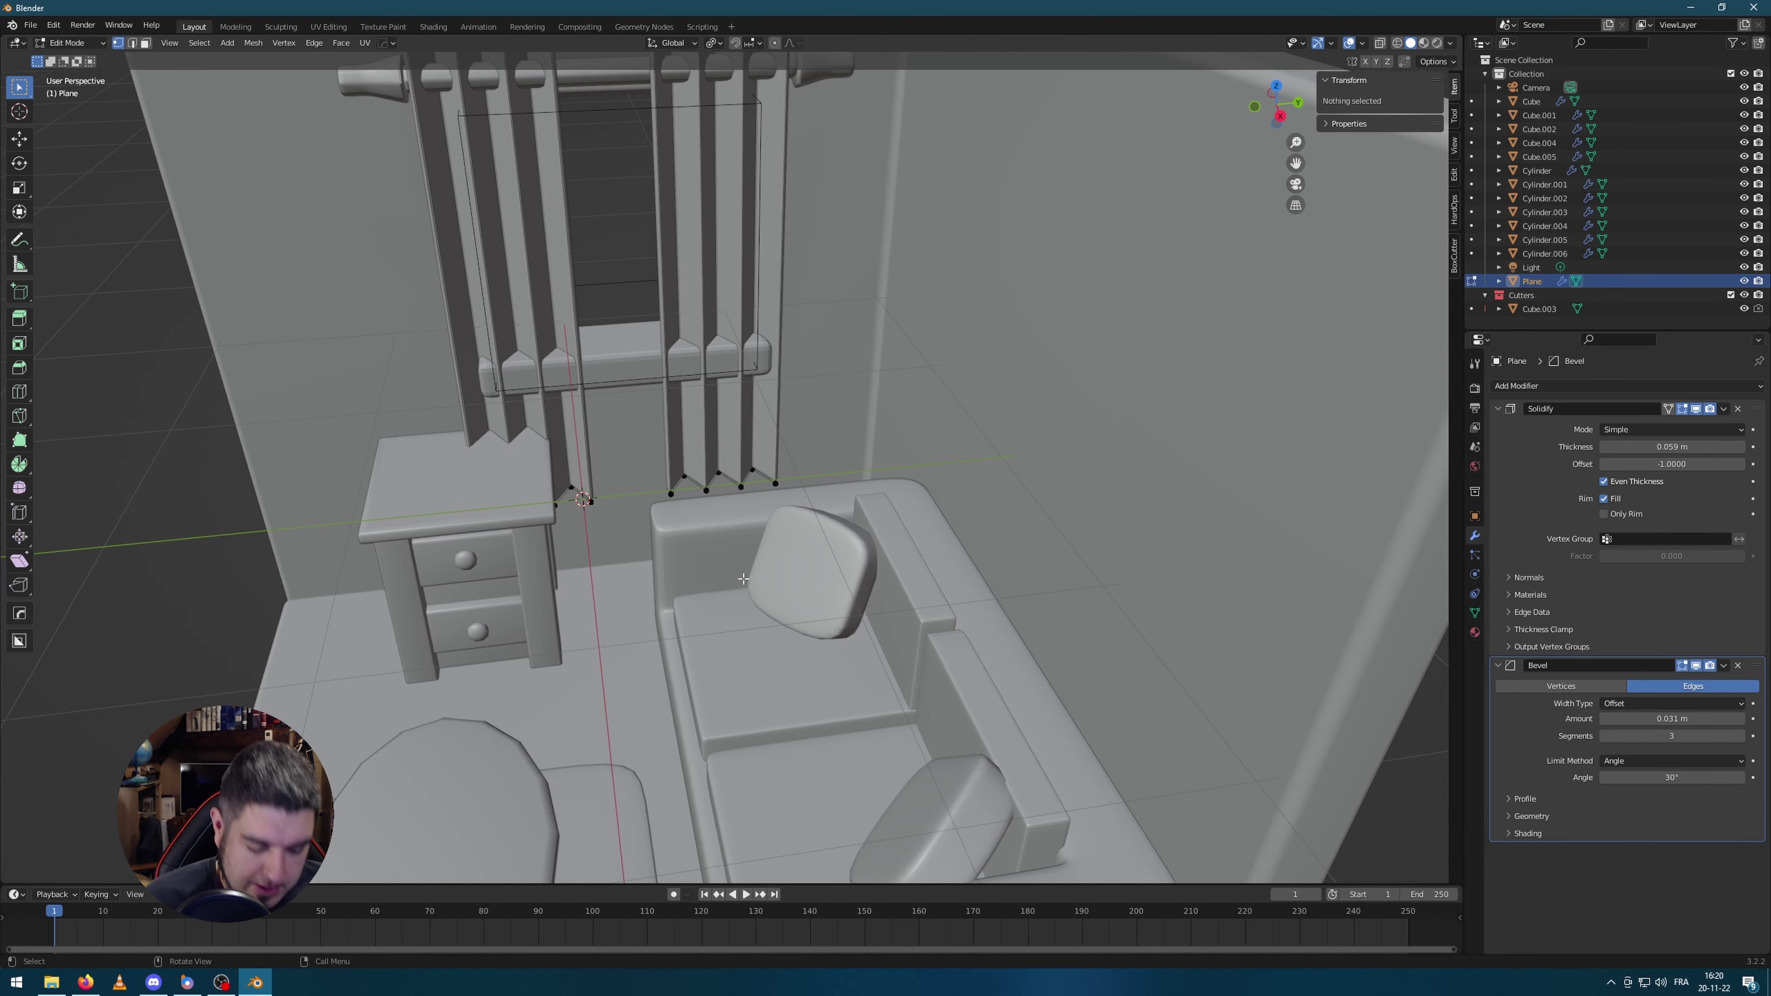
middle_click_drag(744, 578, 712, 556)
left_click_drag(424, 593, 758, 489)
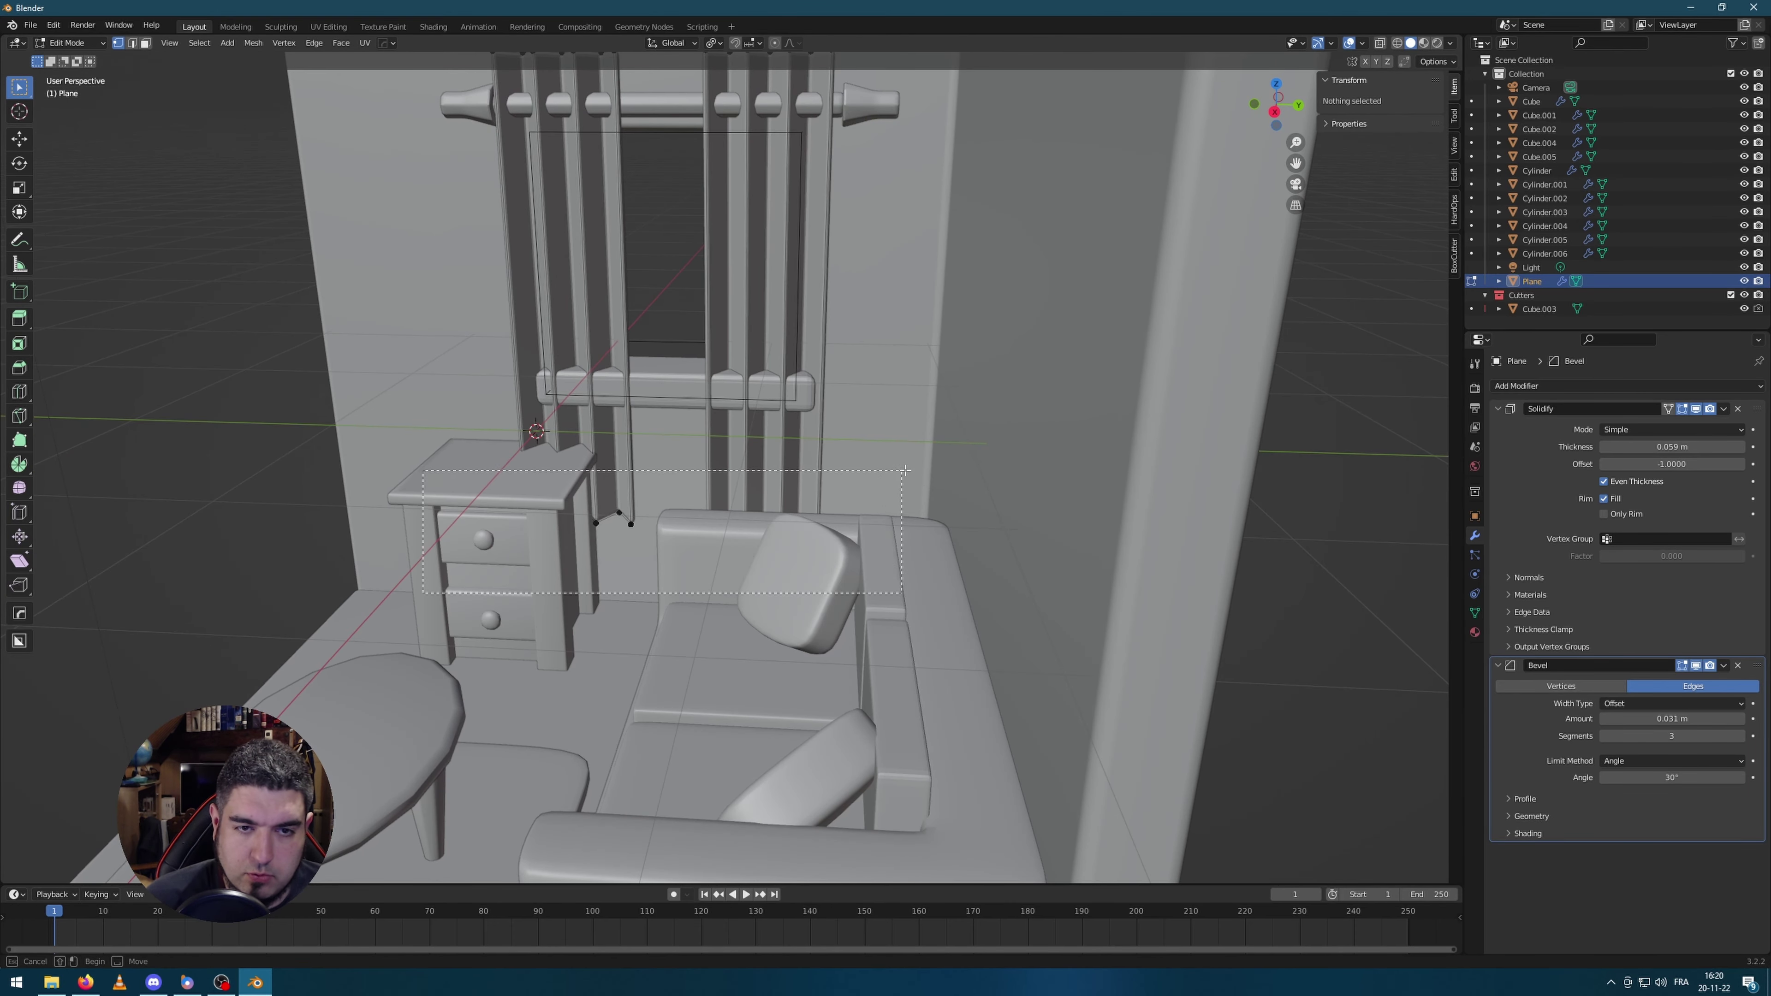
middle_click_drag(757, 488, 872, 489)
key("g")
key("z")
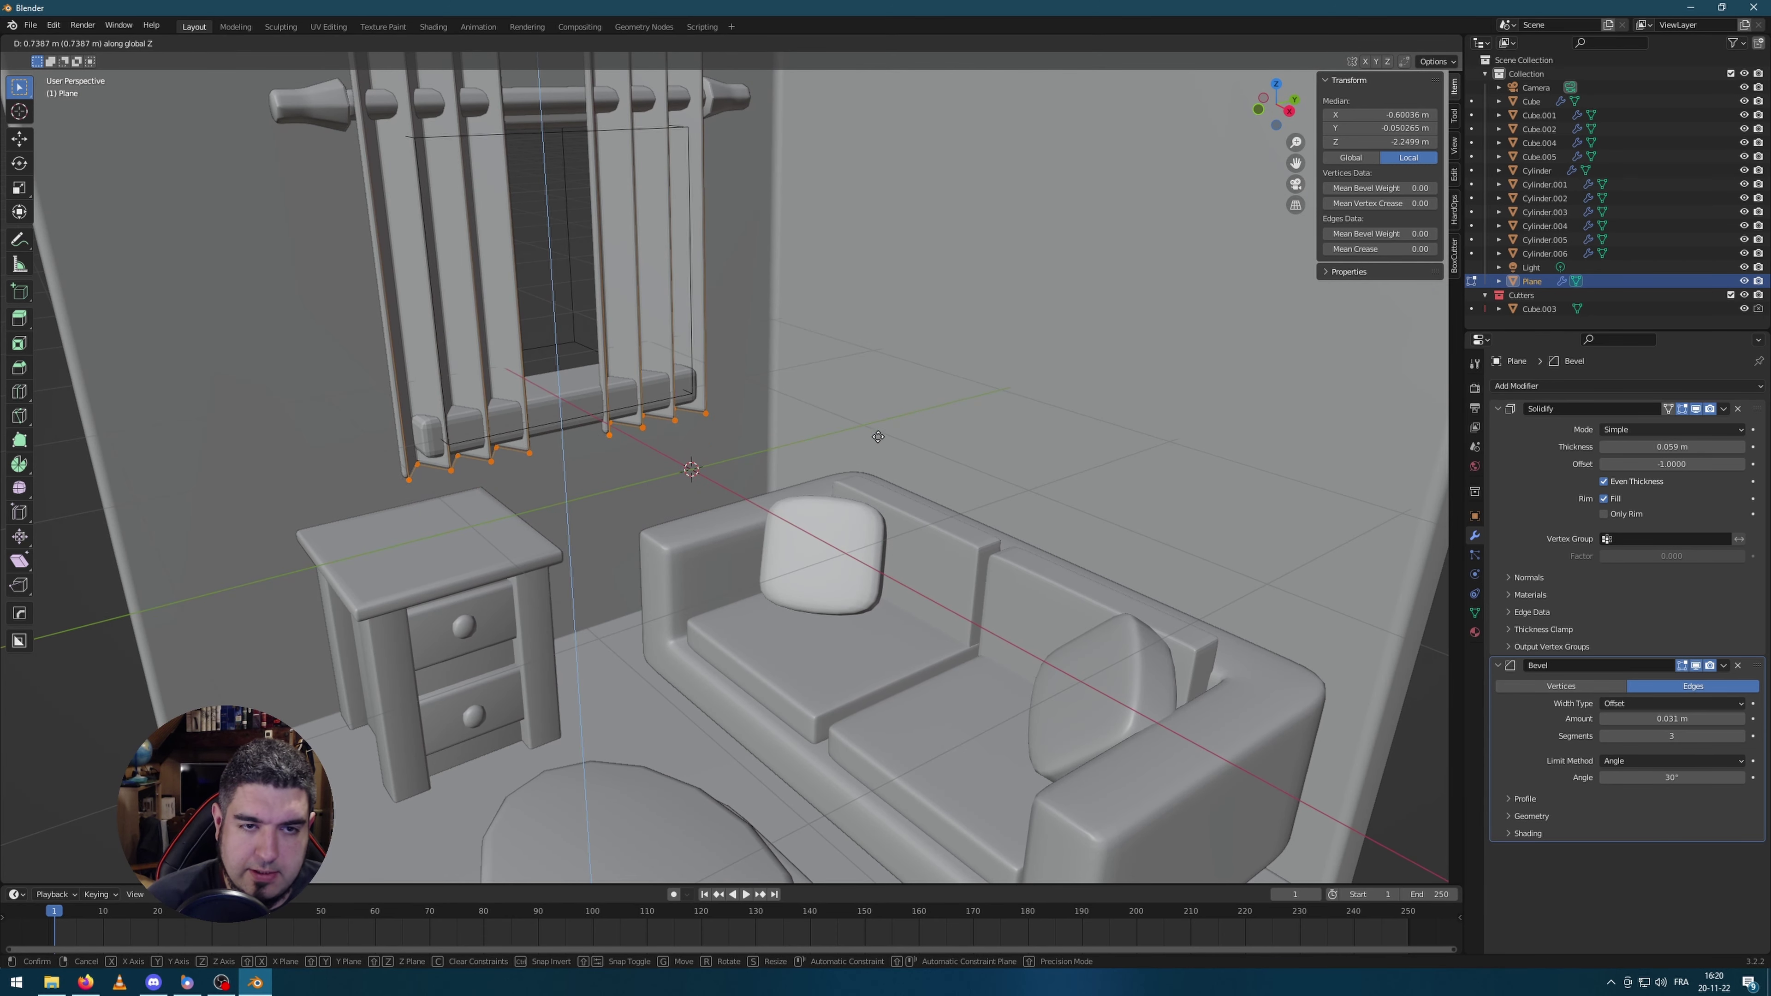
left_click(866, 388)
Step: Try scaling down the lower edges of the curtains and undo it
key("s")
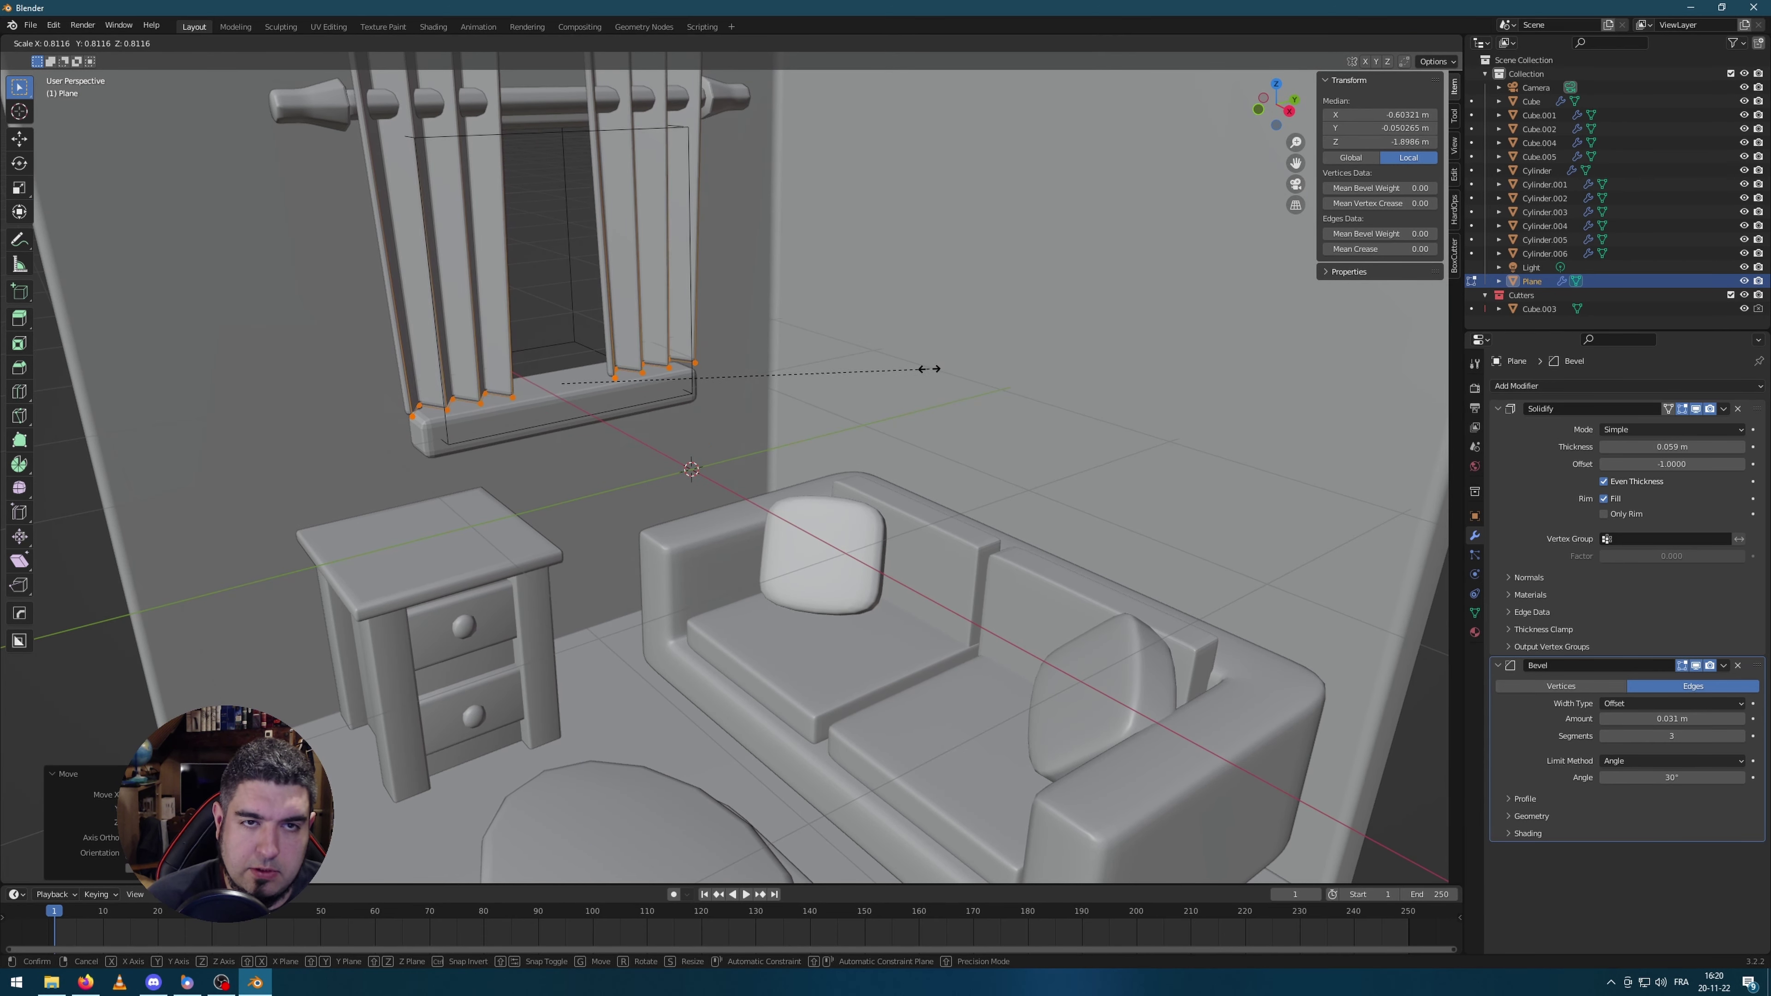
left_click(811, 417)
key("Tab")
scroll(812, 416, "down", 5)
middle_click_drag(956, 516, 1096, 226)
left_click(1145, 246)
key("ctrl+z")
key("Tab")
key("alt+a")
middle_click_drag(1028, 375, 1158, 408)
key("Tab")
key("alt+a")
middle_click_drag(1115, 297, 764, 324)
Step: Lower the curtains' top vertices vertically to just above the rod, making the curtains about 1.77 m tall
key("Tab")
scroll(586, 192, "up", 3)
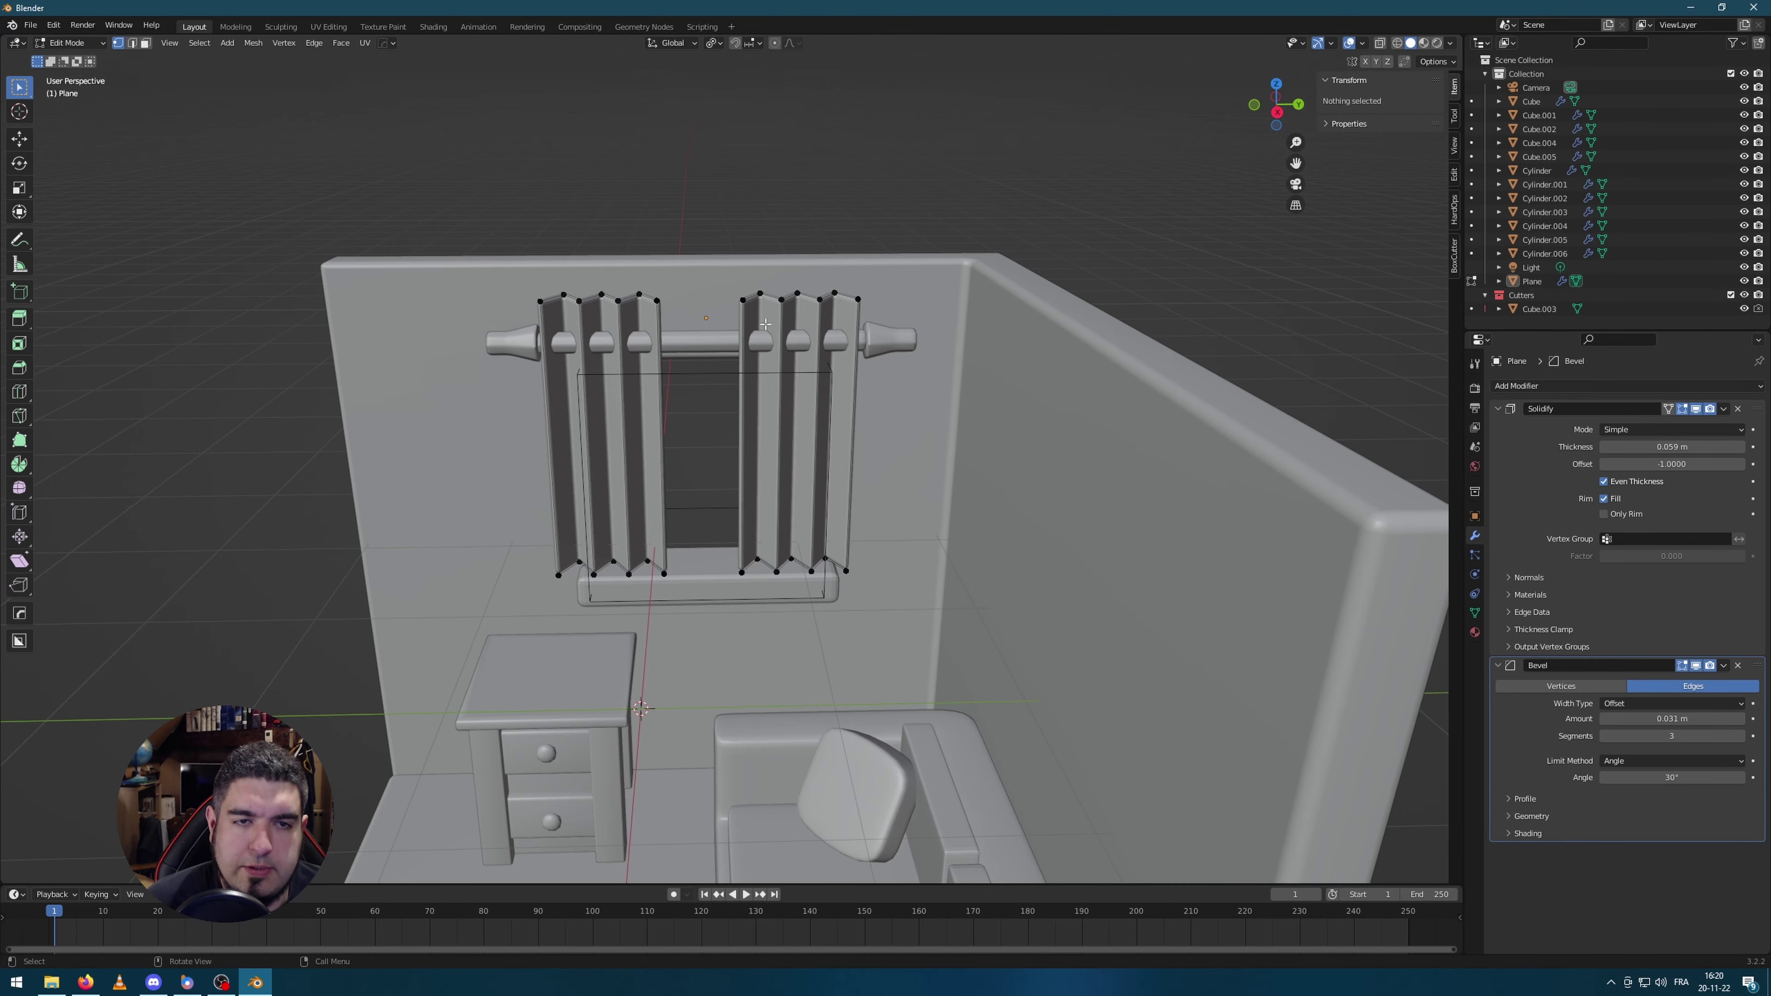
left_click_drag(485, 253, 946, 327)
key("g")
key("z")
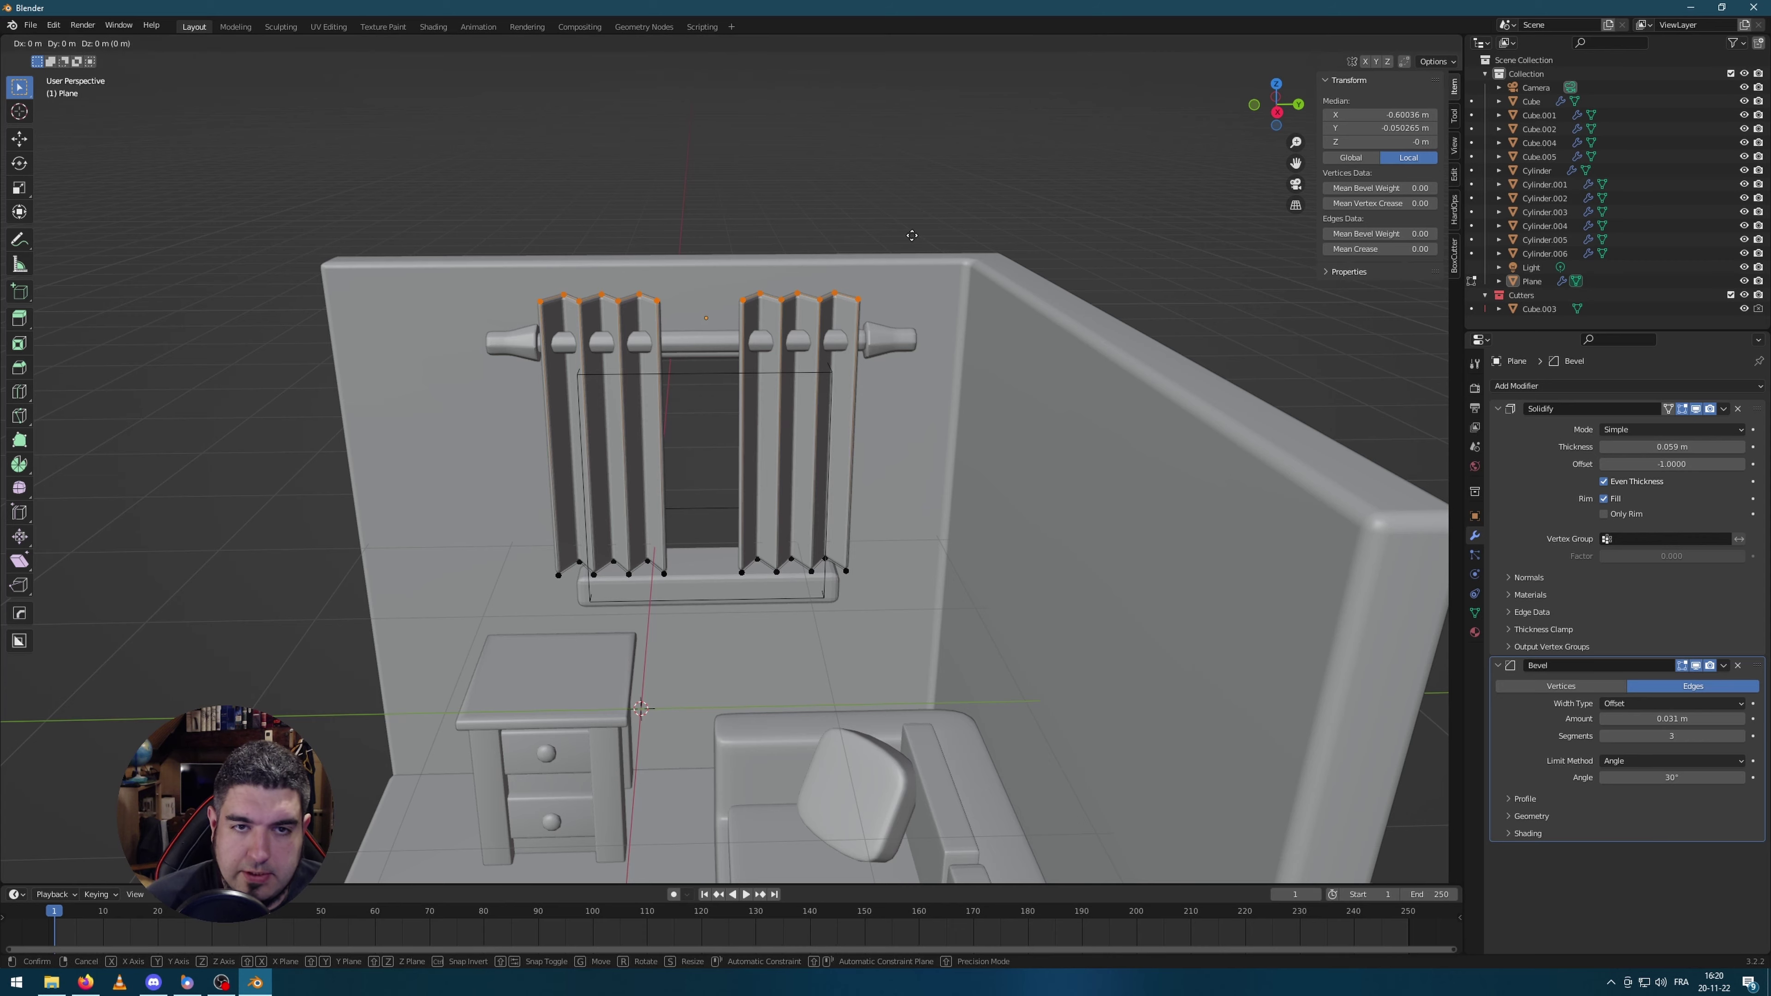
left_click(910, 255)
key("Tab")
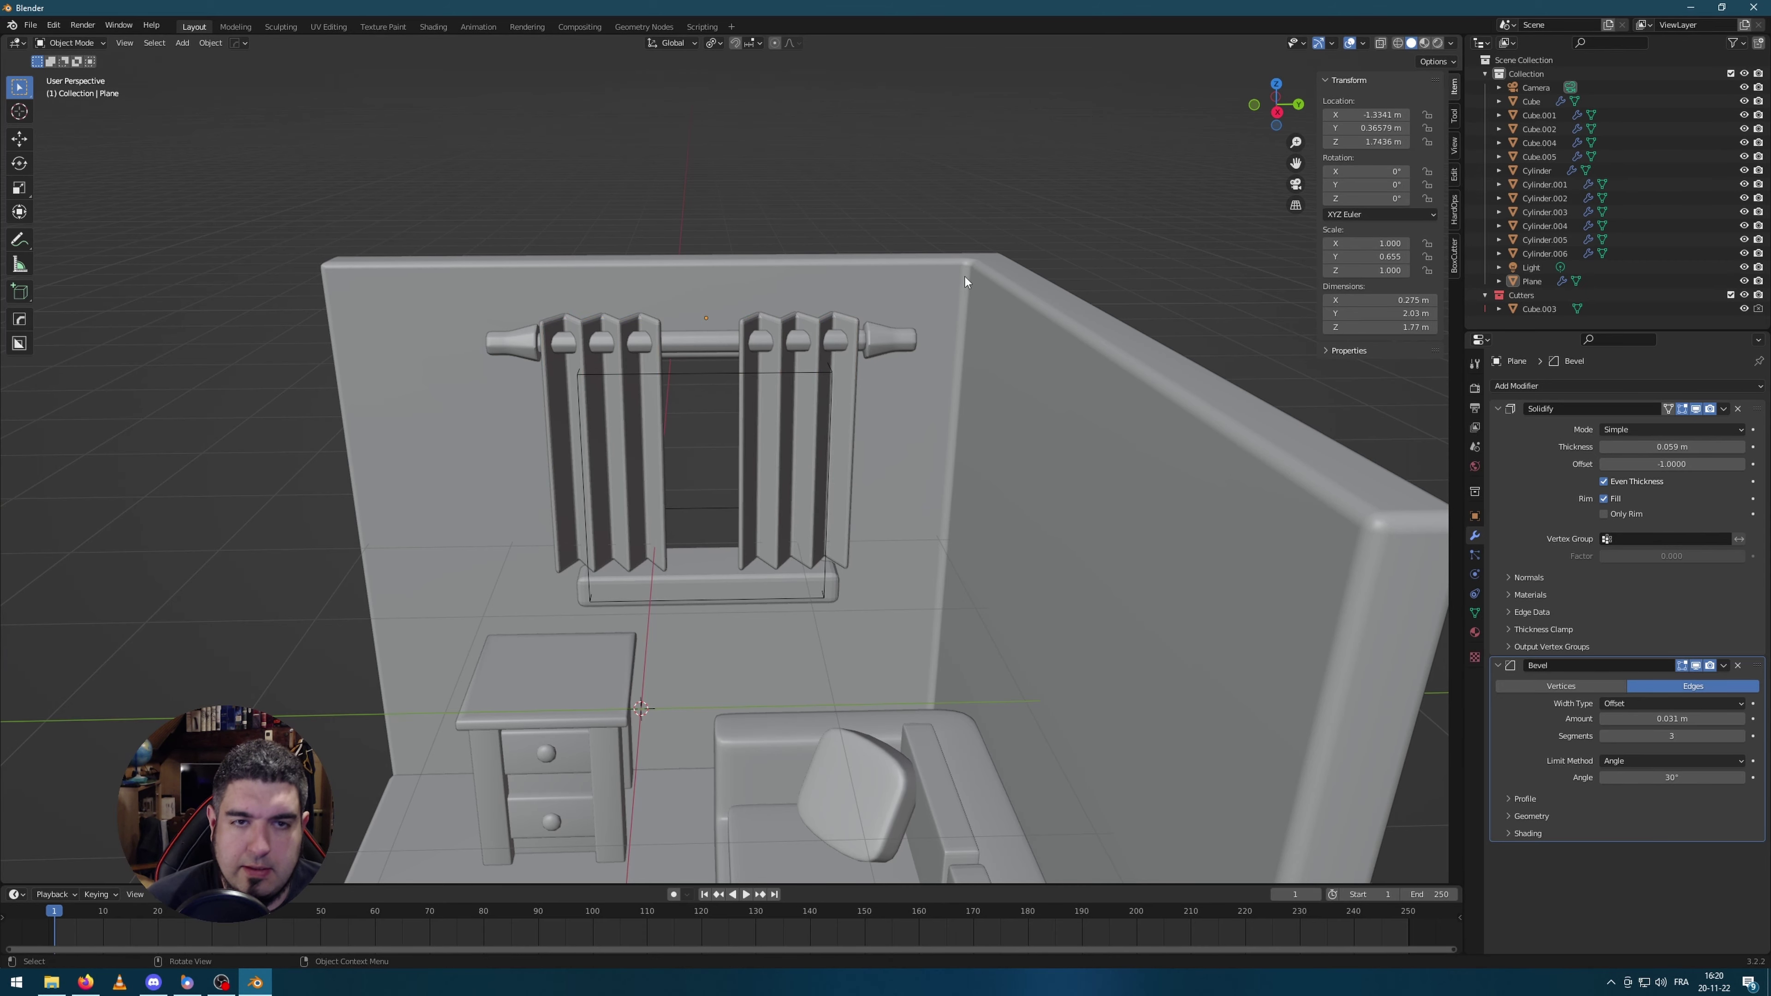
scroll(964, 277, "down", 4)
middle_click_drag(1027, 261, 1030, 290)
scroll(1031, 289, "down", 2)
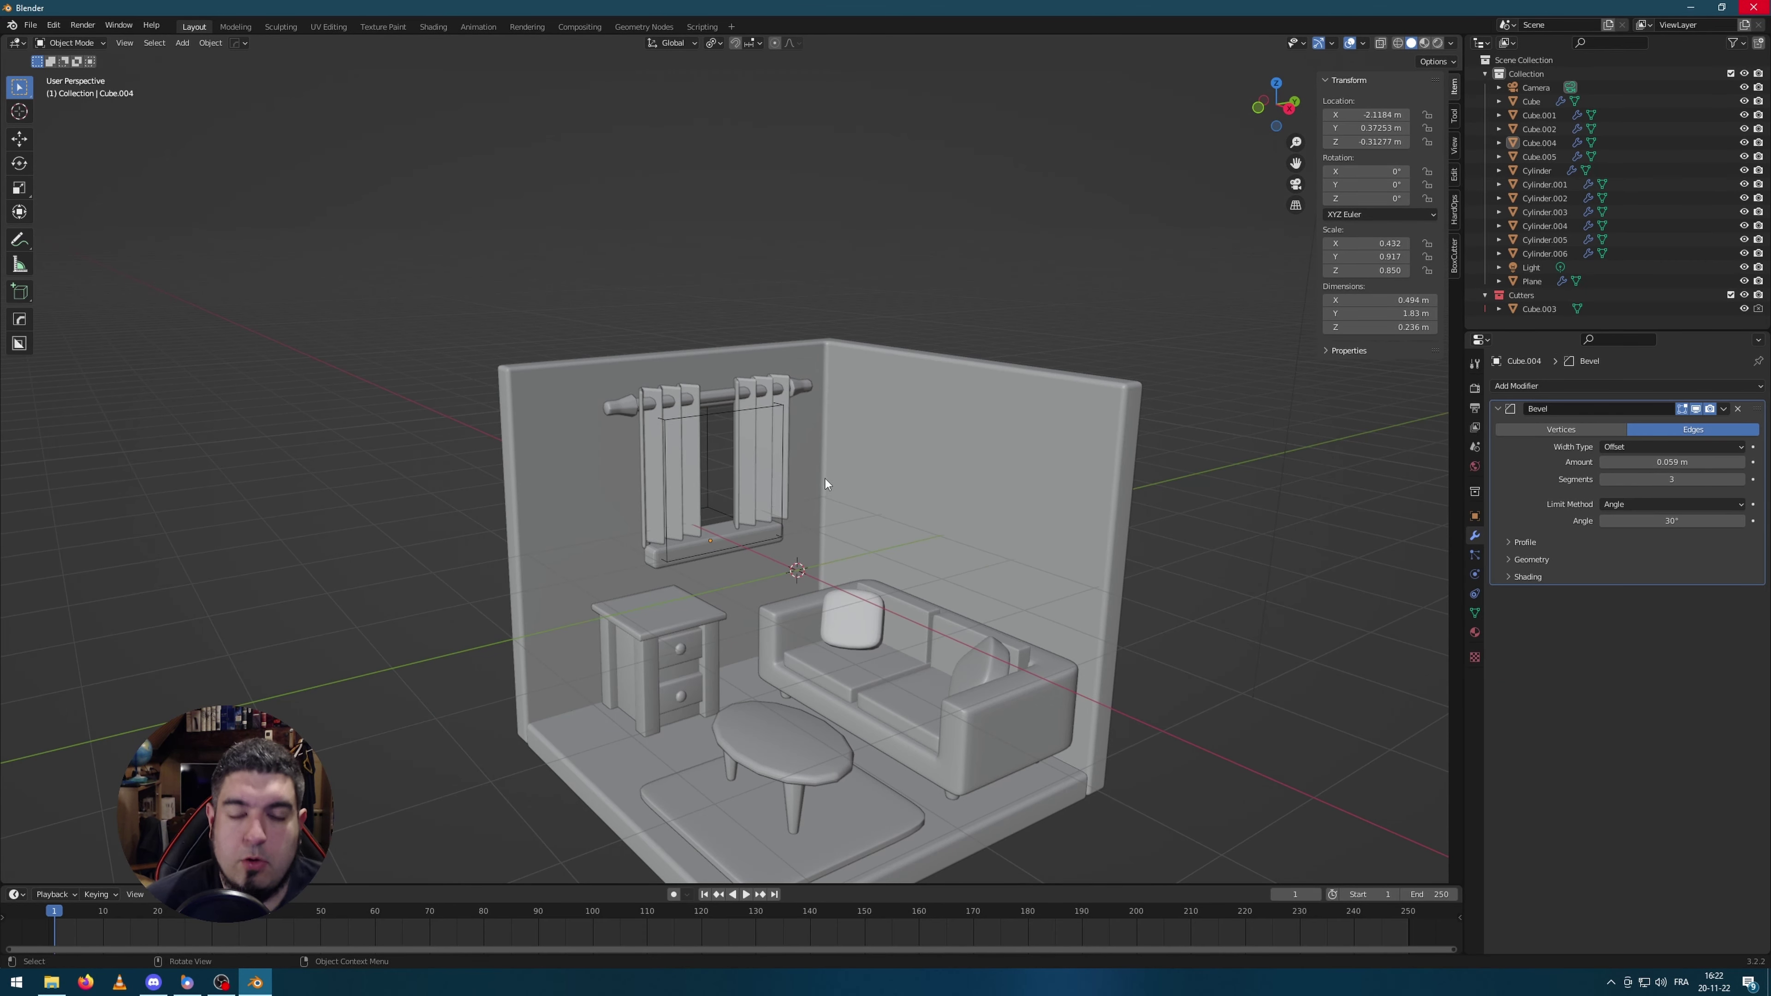
Step: Duplicate the window sill in place and rotate the copy 90° about the Z axis
left_click(773, 530)
middle_click_drag(953, 459, 822, 569)
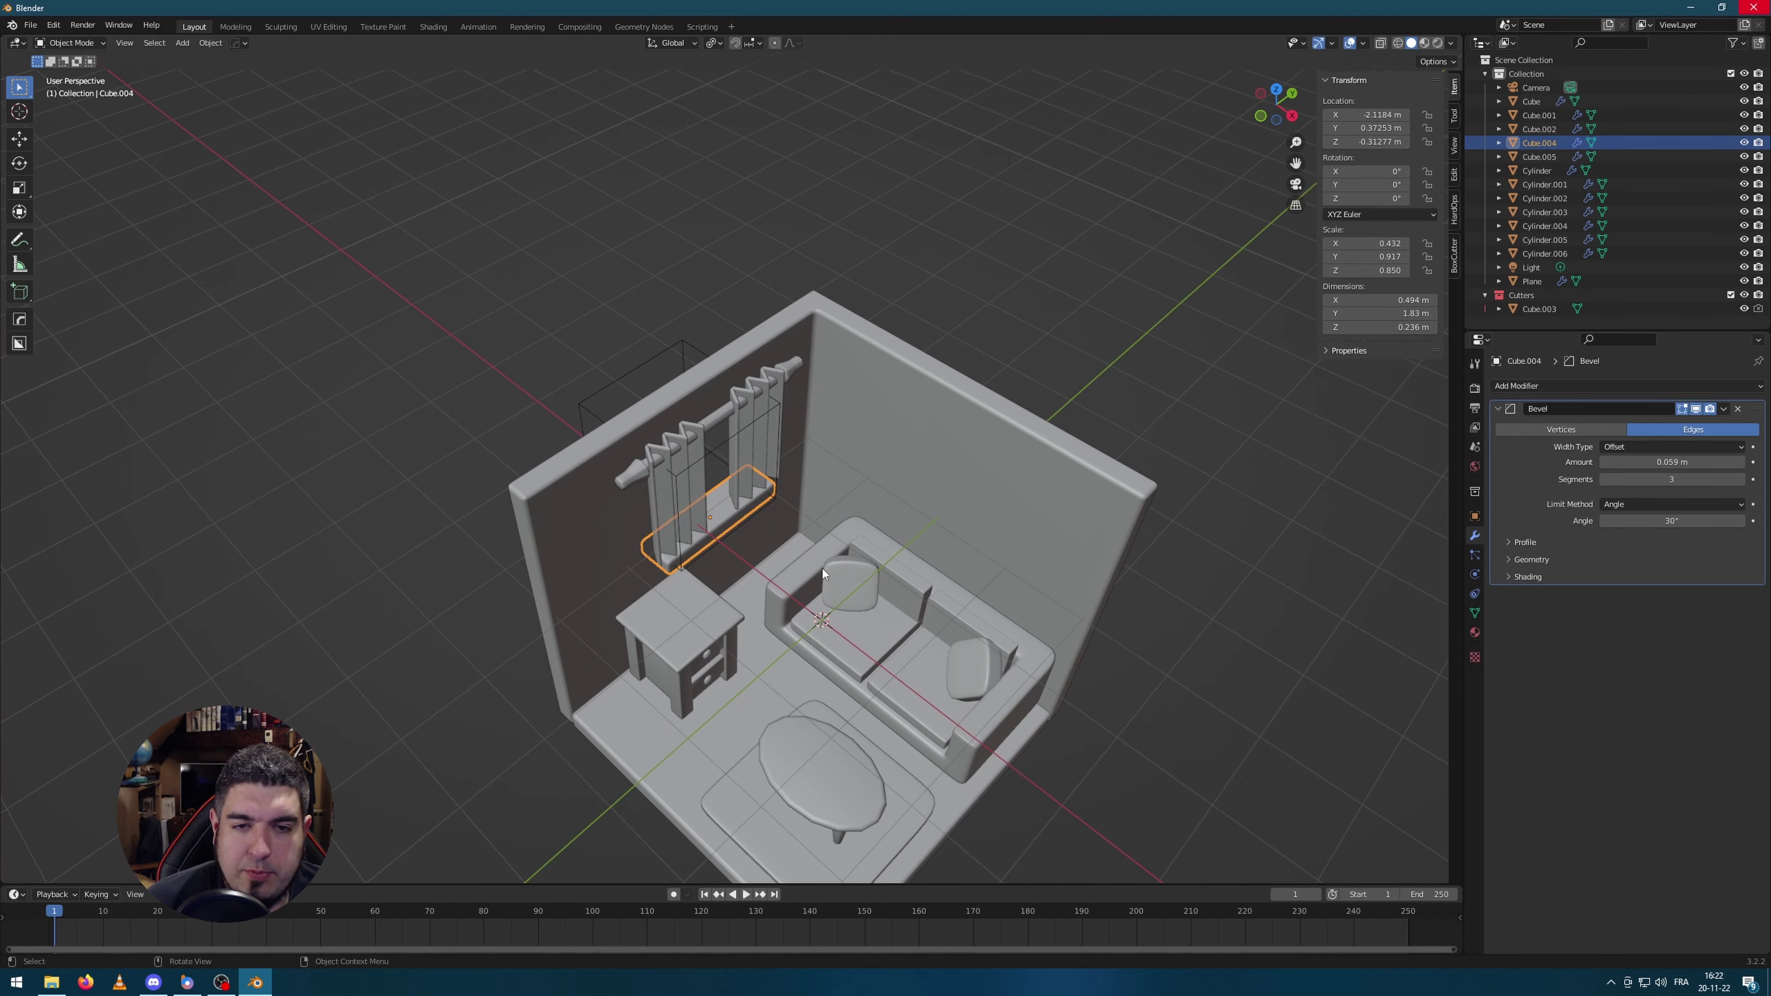
key("shift+d")
right_click(1087, 497)
type("rz")
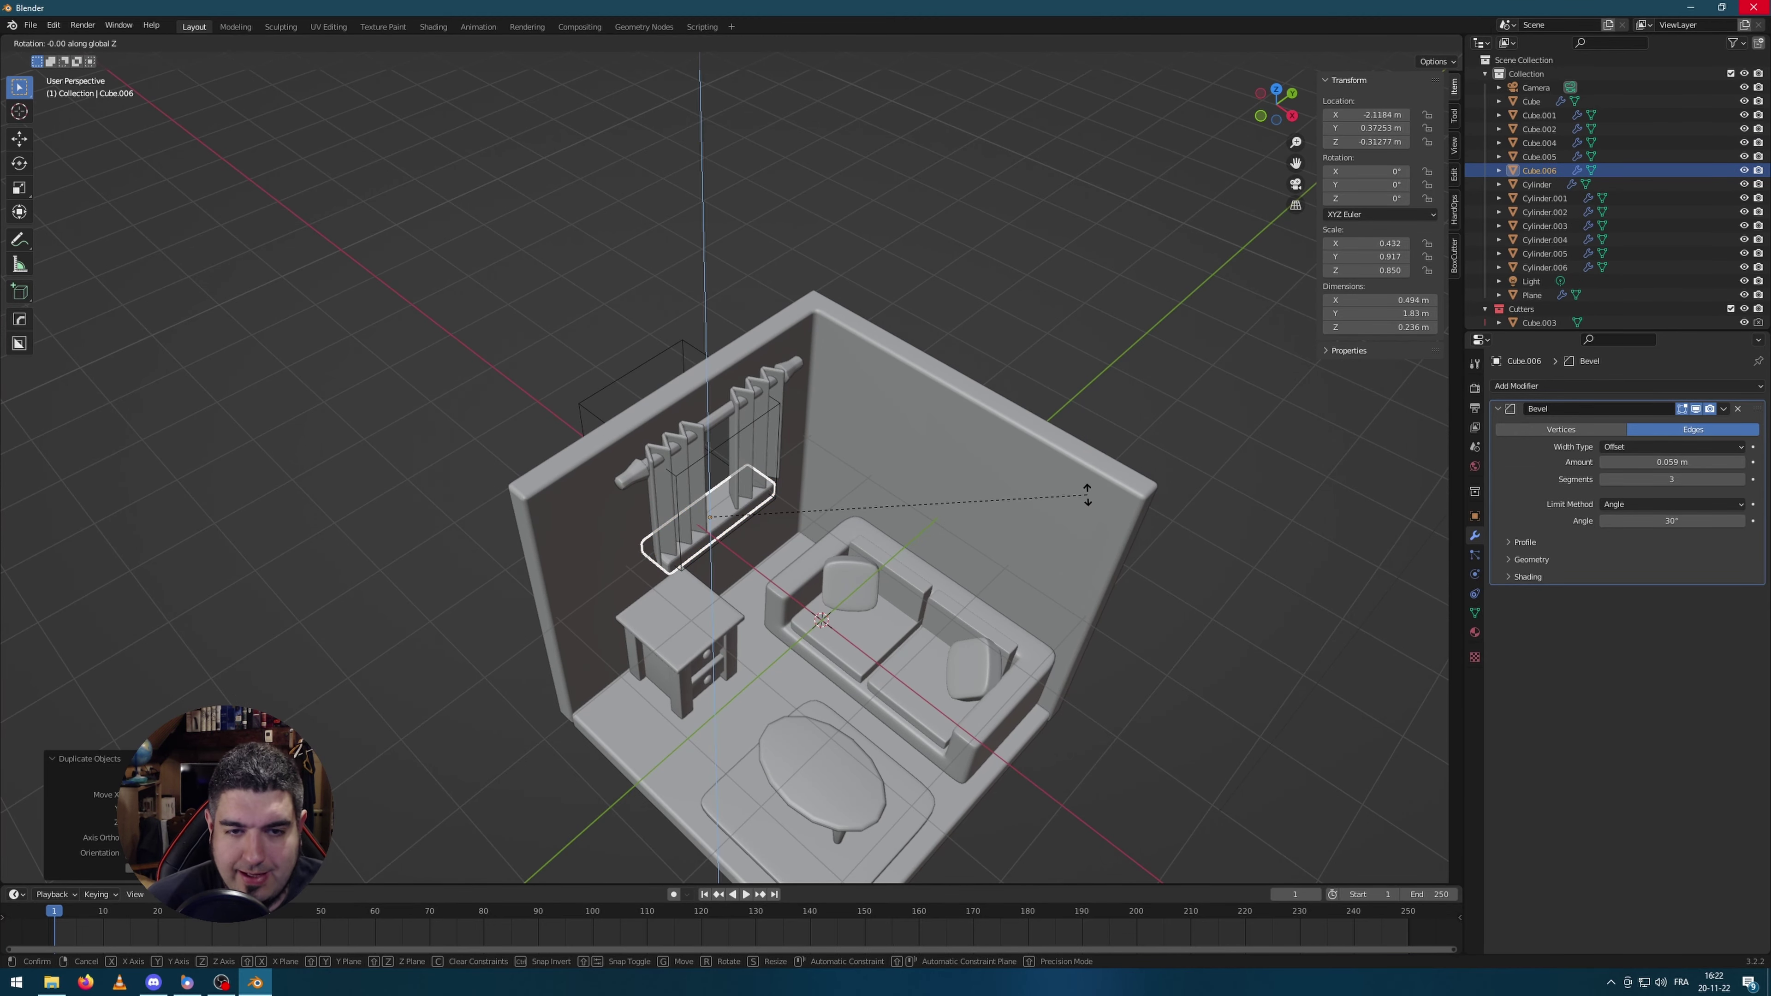
type("90")
key("Return")
Step: Move the copied block against the wall above the sofa, at about X 0.586 m, Y 1.849 m, Z 0.344 m
key("KP_7")
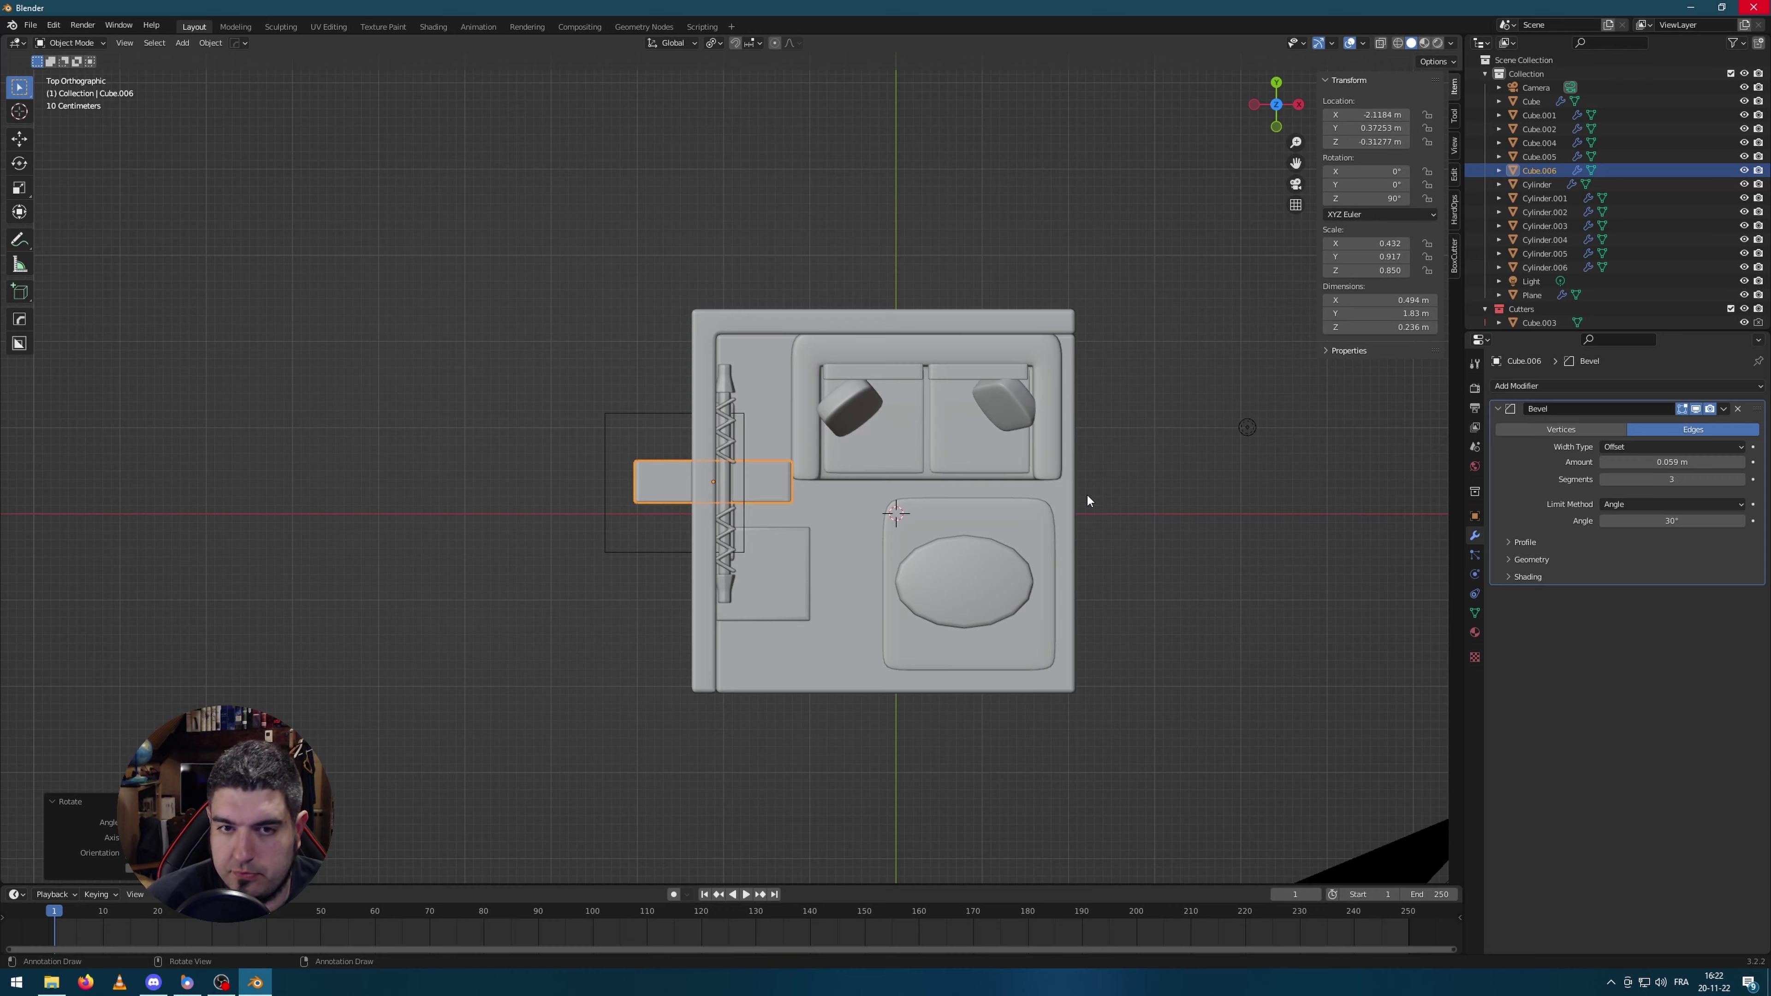
key("g")
left_click(1112, 408)
middle_click_drag(1112, 408, 1241, 408)
key("g")
key("z")
left_click(1244, 436)
Step: Flatten the shelf block along Z to about 0.112 m thick and apply its scale
scroll(1244, 436, "up", 5)
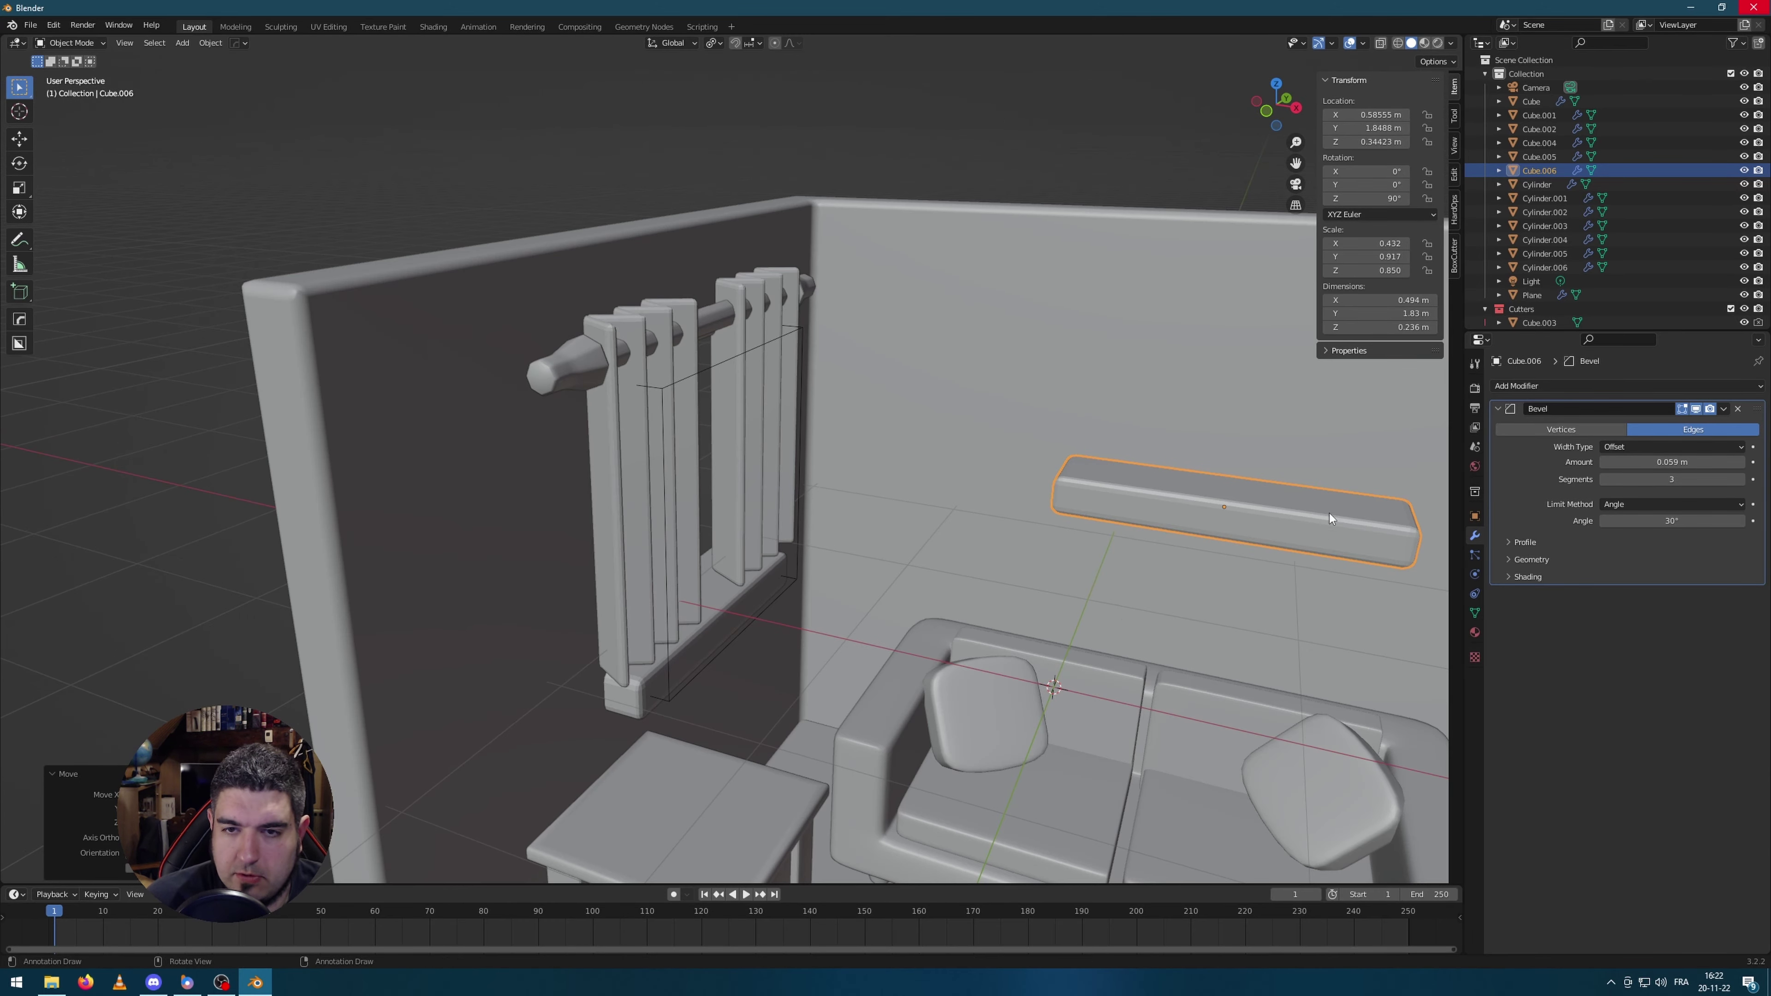
key("s")
key("z")
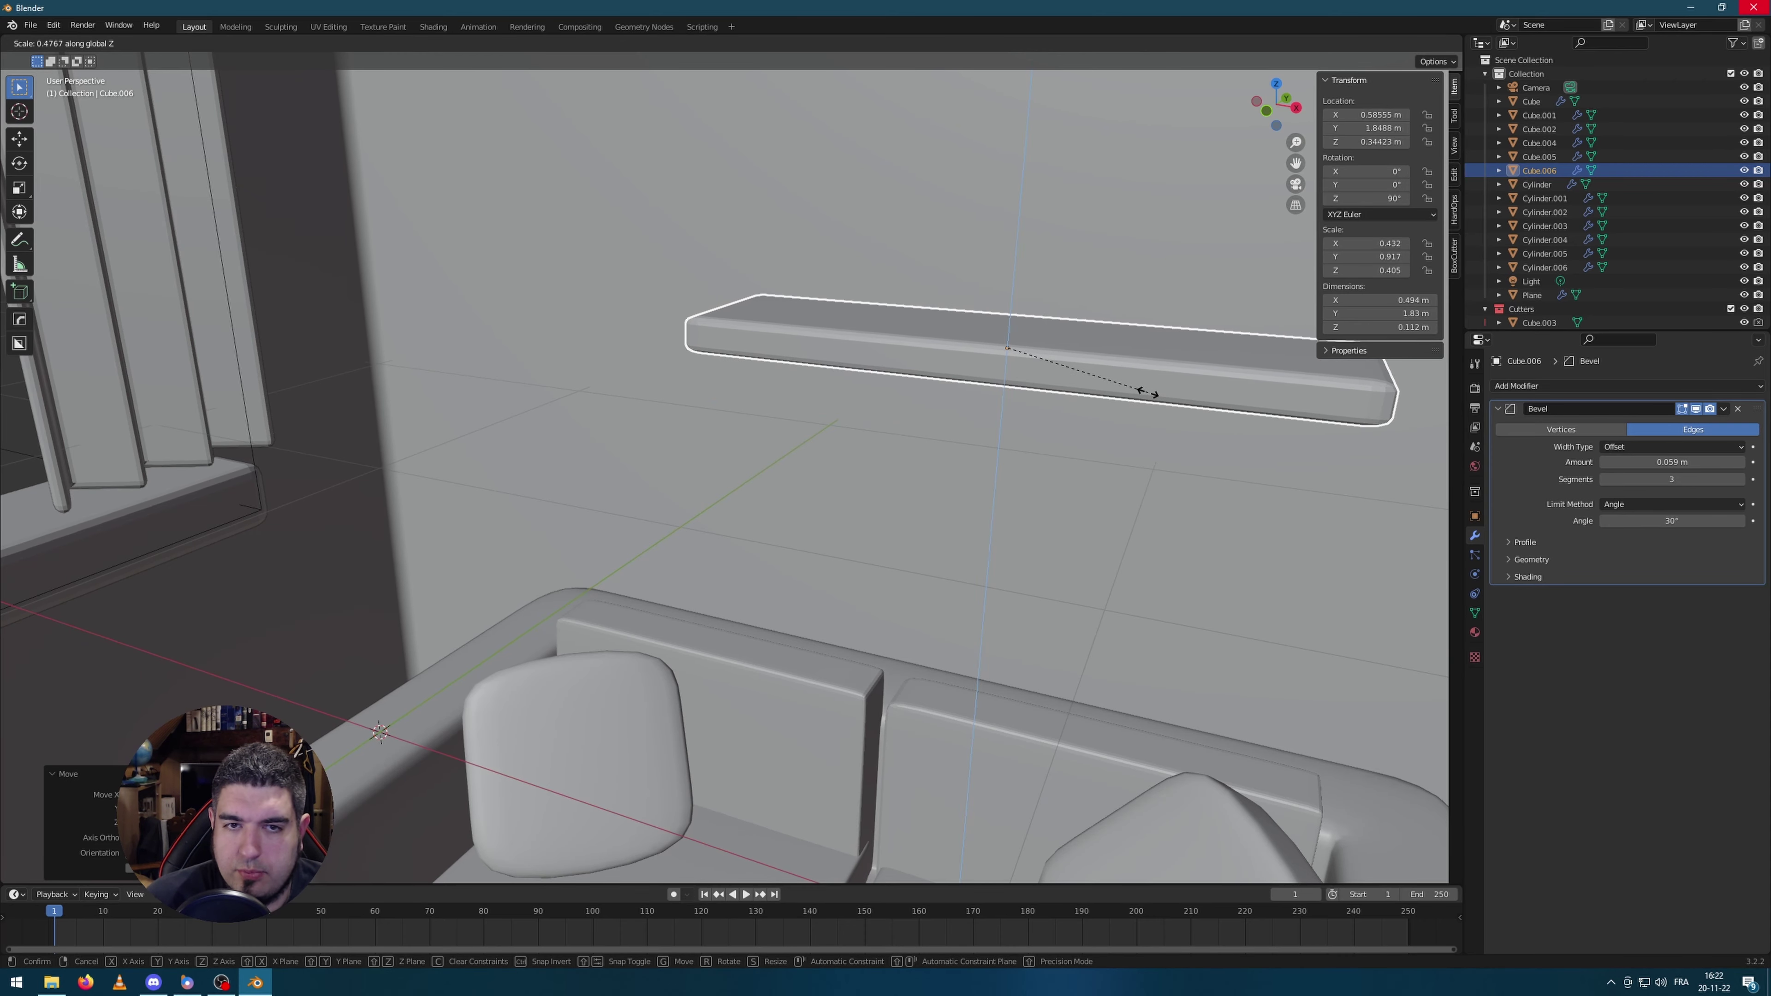
left_click(1159, 424)
scroll(1159, 424, "down", 1)
scroll(1159, 425, "down", 3)
key("ctrl+a")
left_click(1143, 425)
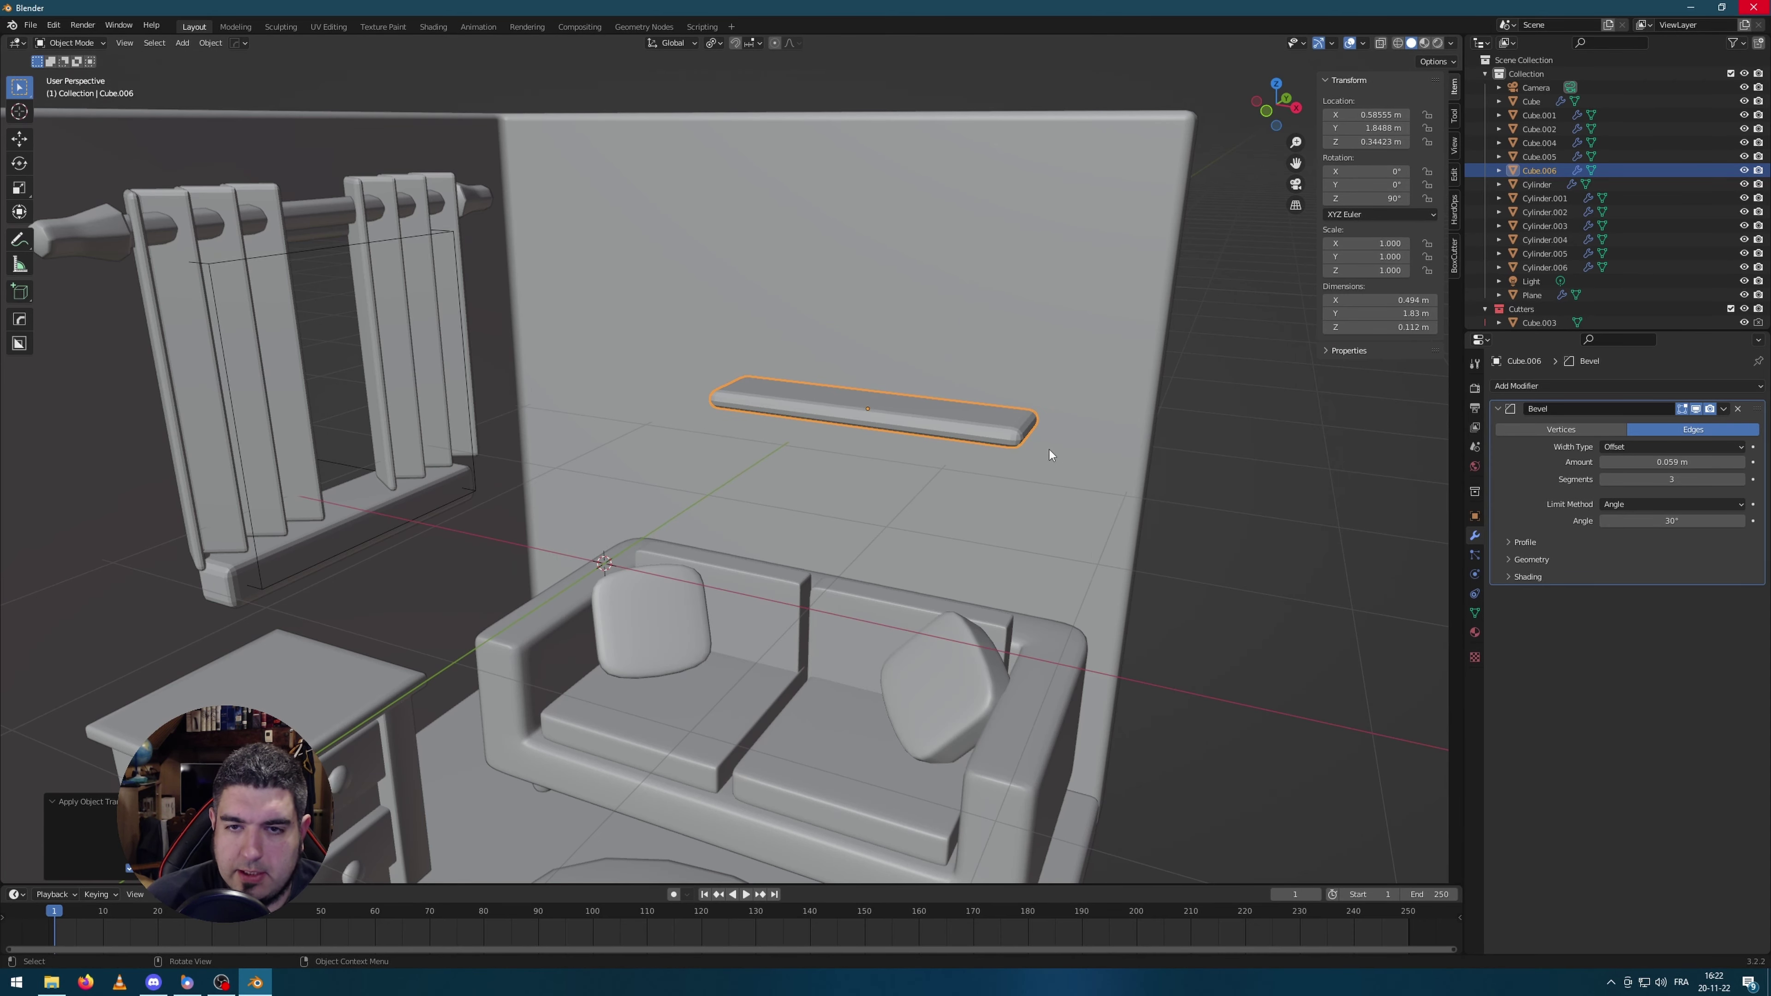
Step: Reduce the shelf's Bevel modifier amount to about 0.024 m
middle_click_drag(1049, 455, 1018, 422)
scroll(1012, 417, "up", 3)
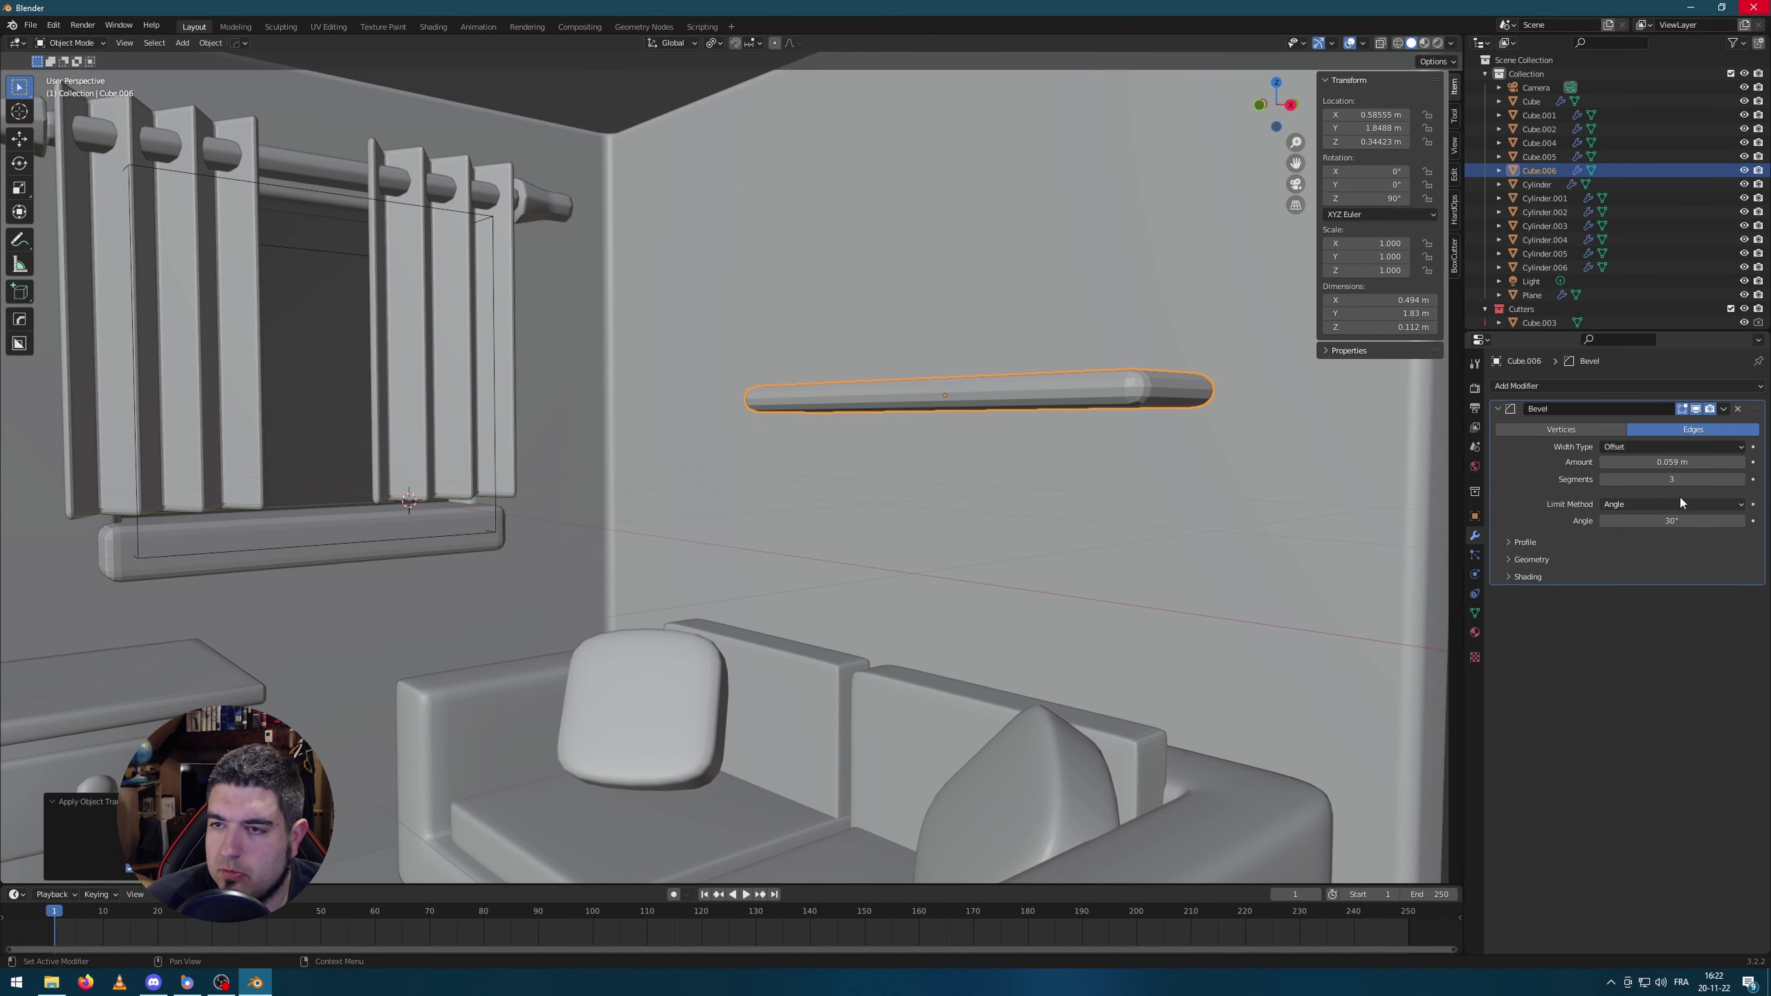
left_click_drag(1684, 462, 1635, 462)
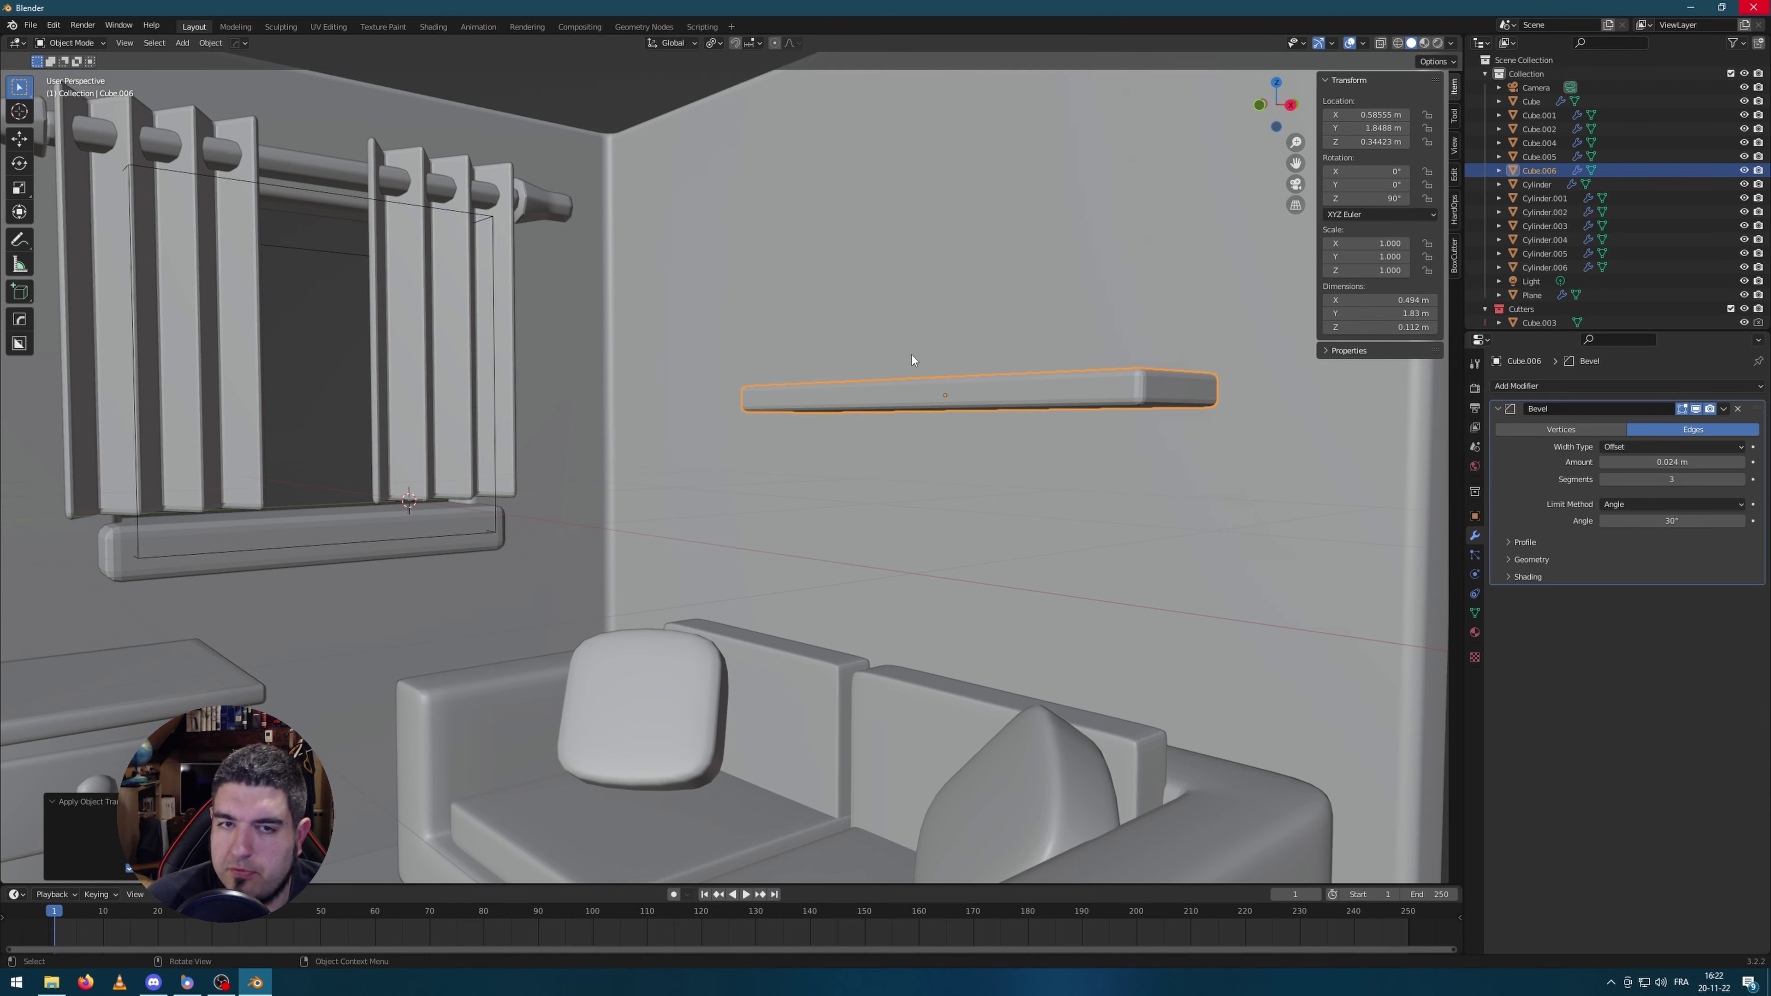
Step: Duplicate the shelf and place the copy higher along the same wall, with Y locked, at about X 1.056 m, Z 1.123 m
scroll(909, 350, "down", 4)
middle_click_drag(909, 350, 961, 401)
key("shift+d")
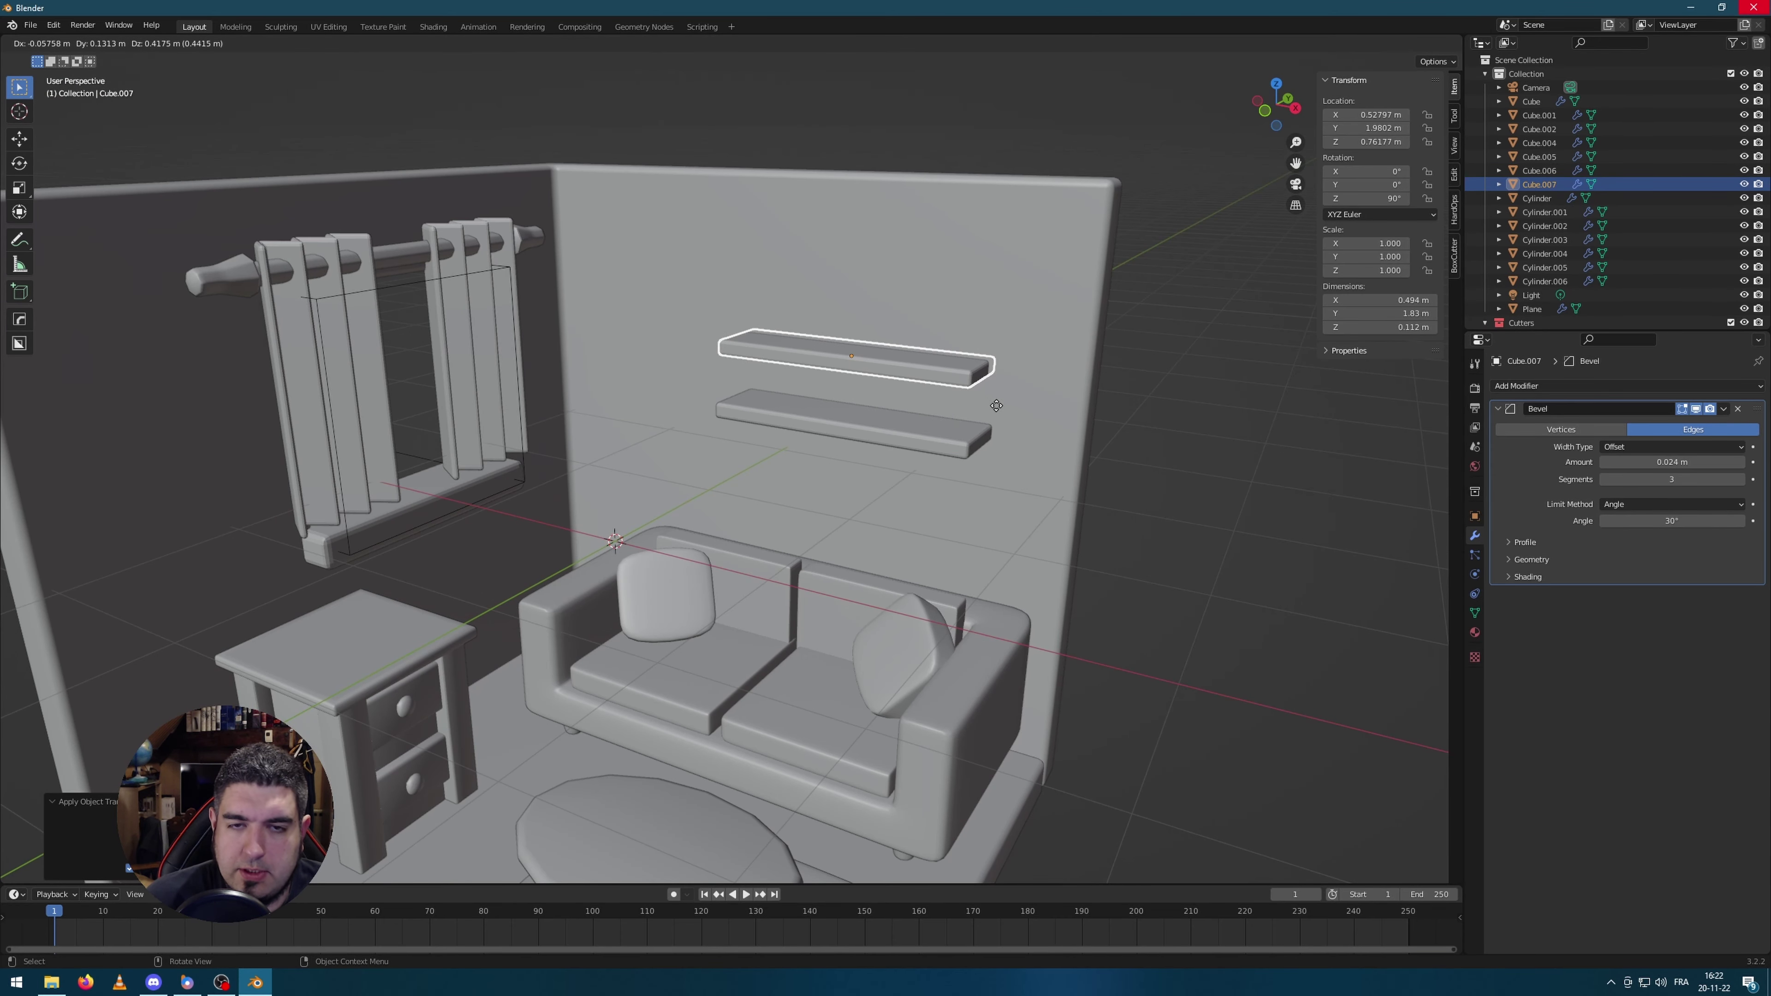
key("shift+y")
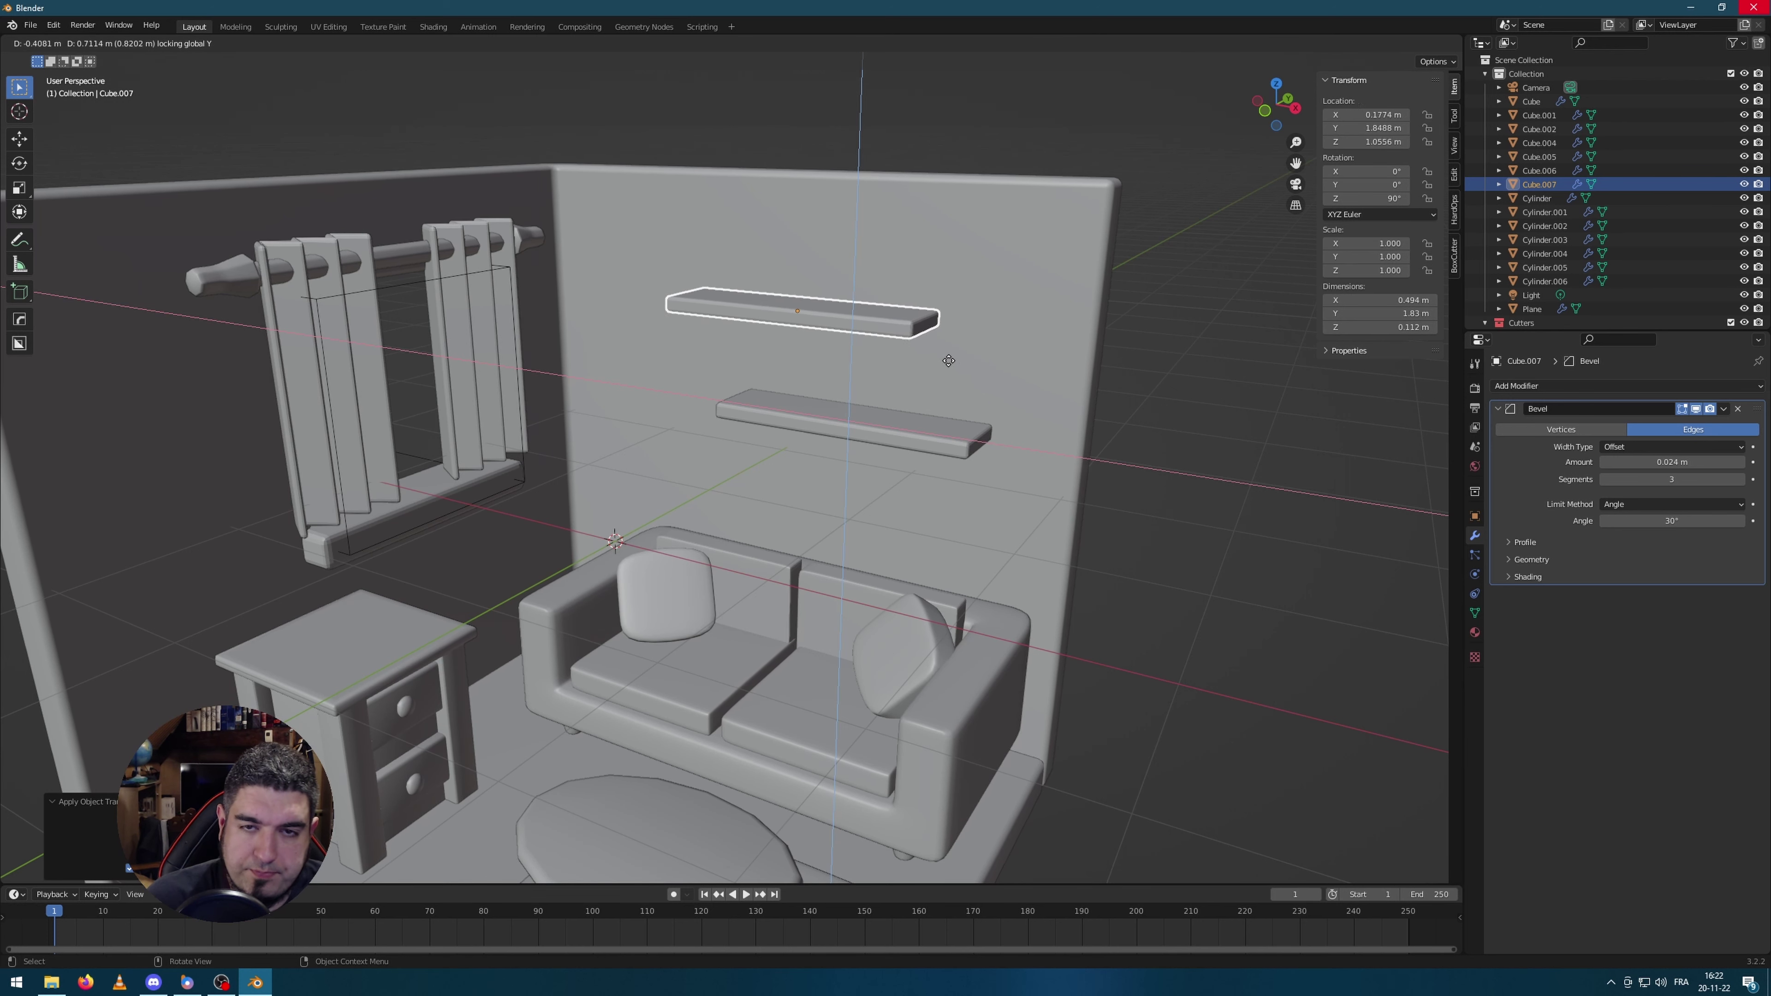
left_click(1073, 361)
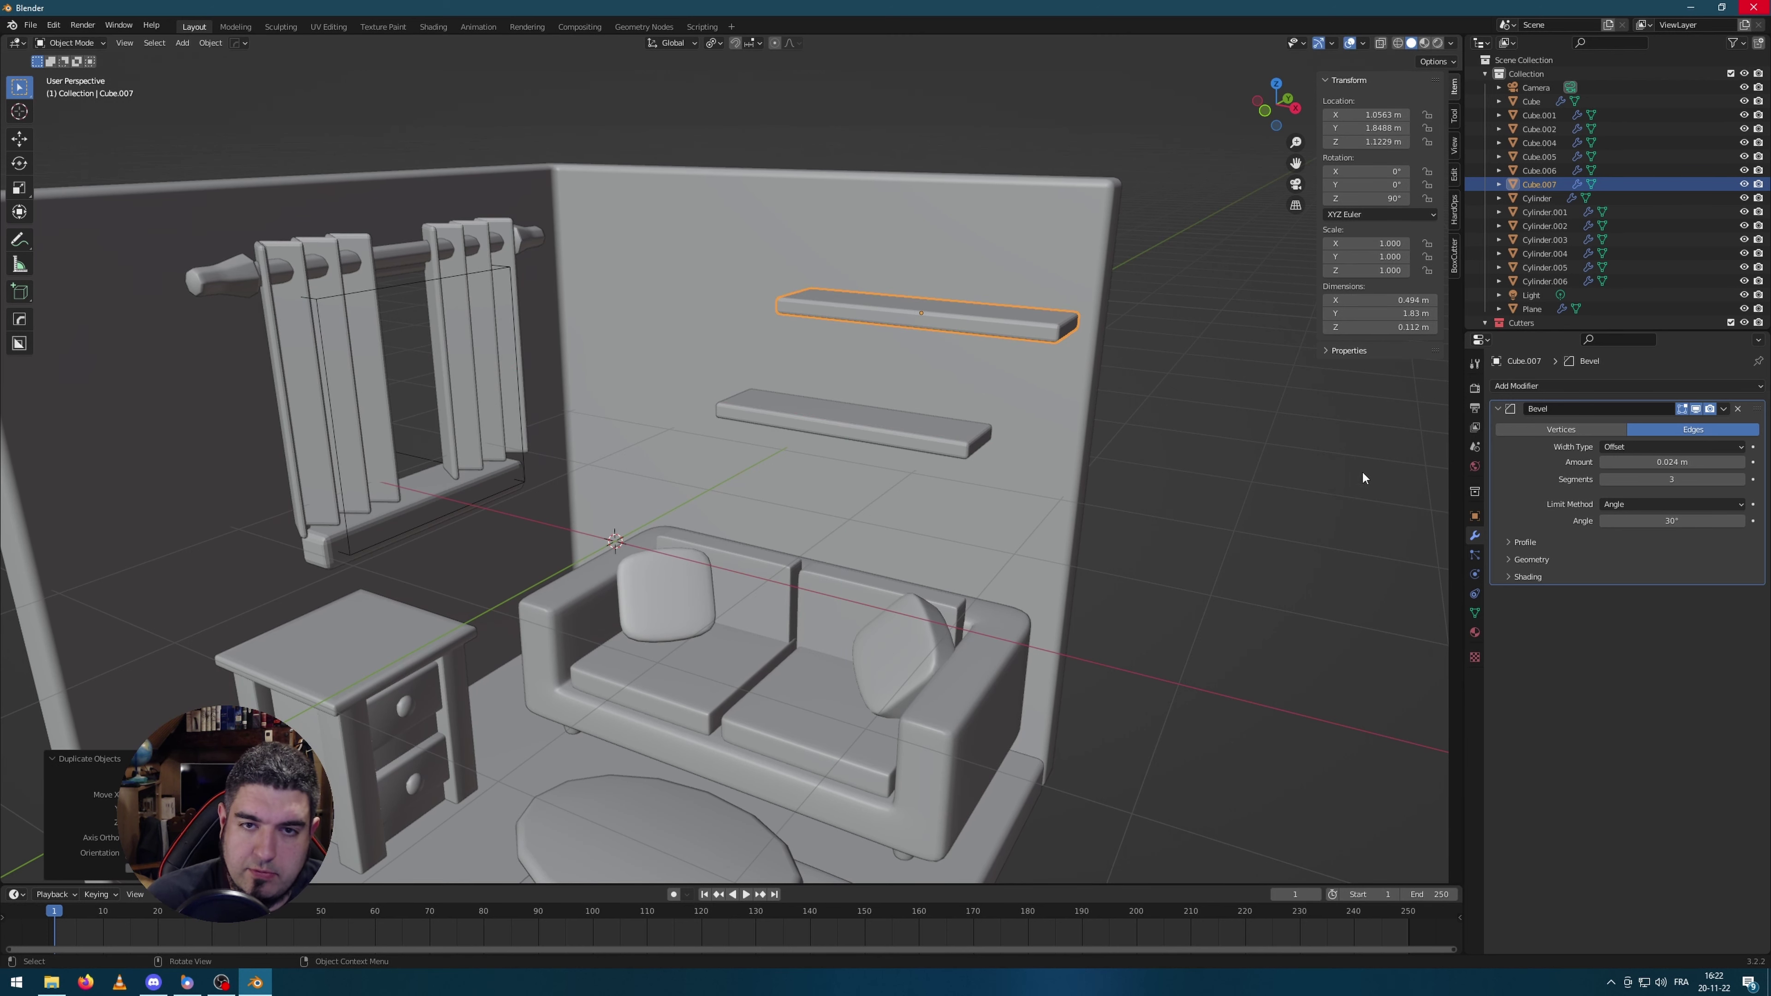
Step: Examine how the two shelves line up with the wall and with each other, from above and in perspective
scroll(1362, 477, "down", 4)
left_click(1302, 505)
middle_click_drag(1302, 505, 853, 660)
scroll(809, 588, "up", 5)
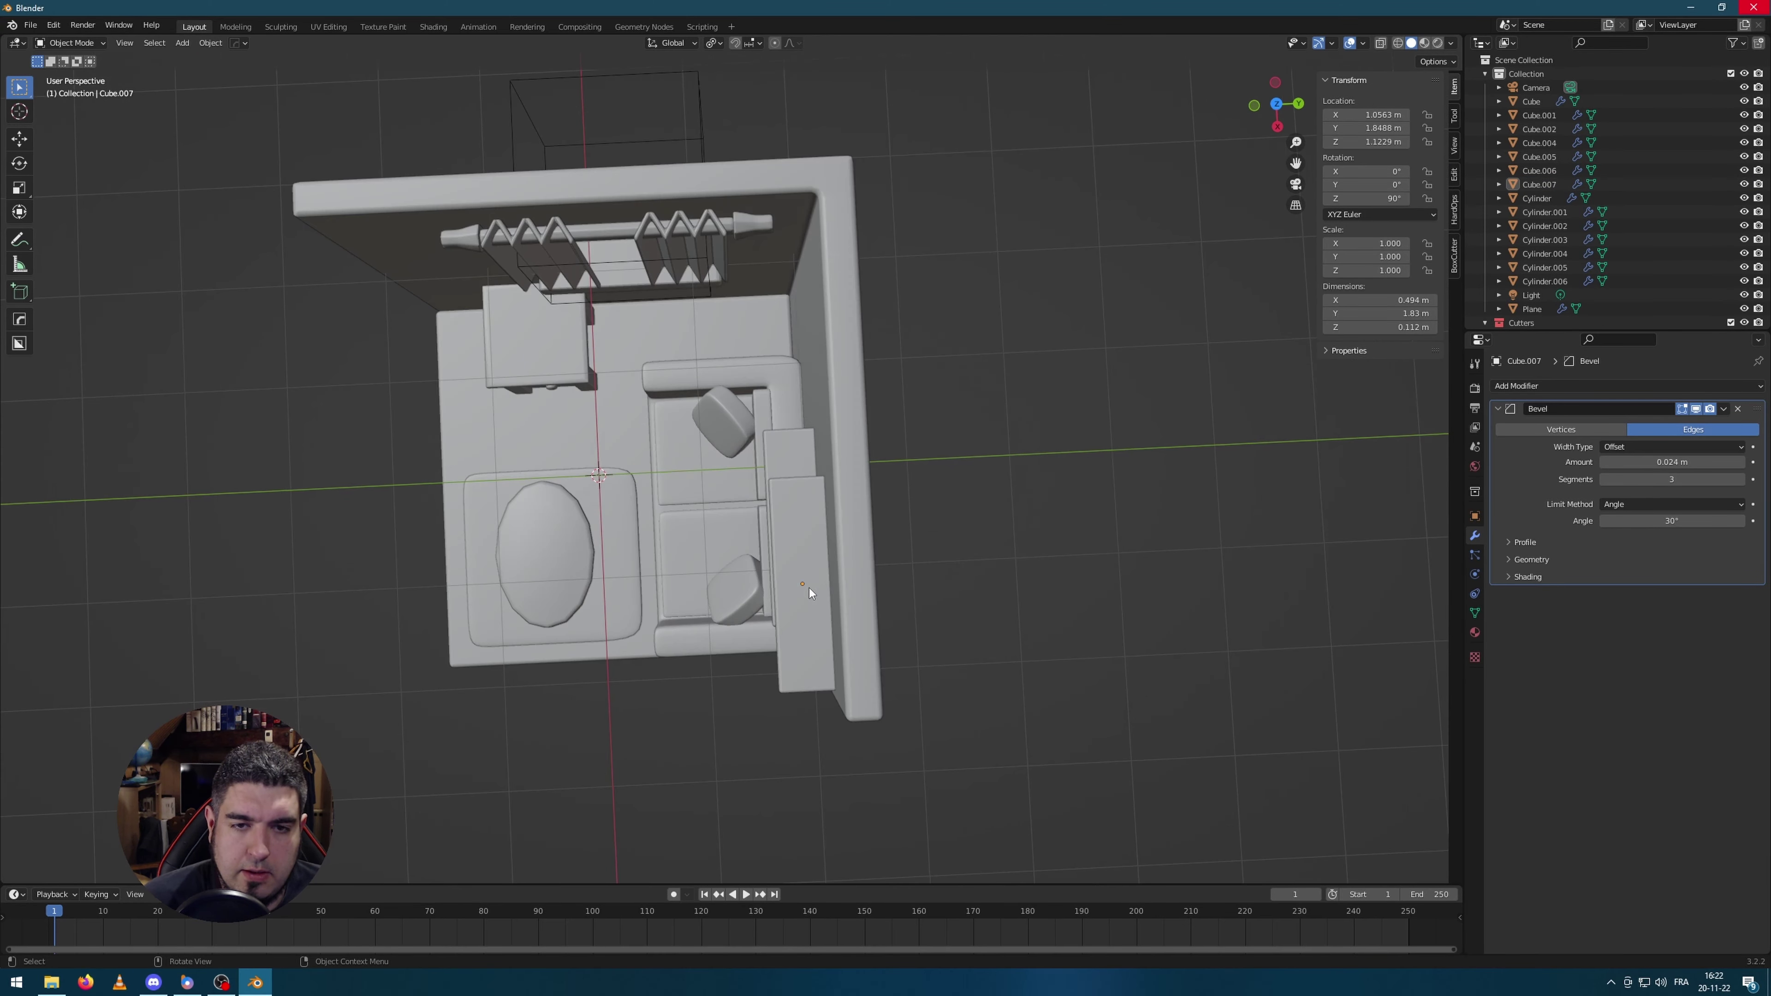
key("KP_7")
scroll(810, 587, "up", 4)
left_click(835, 379)
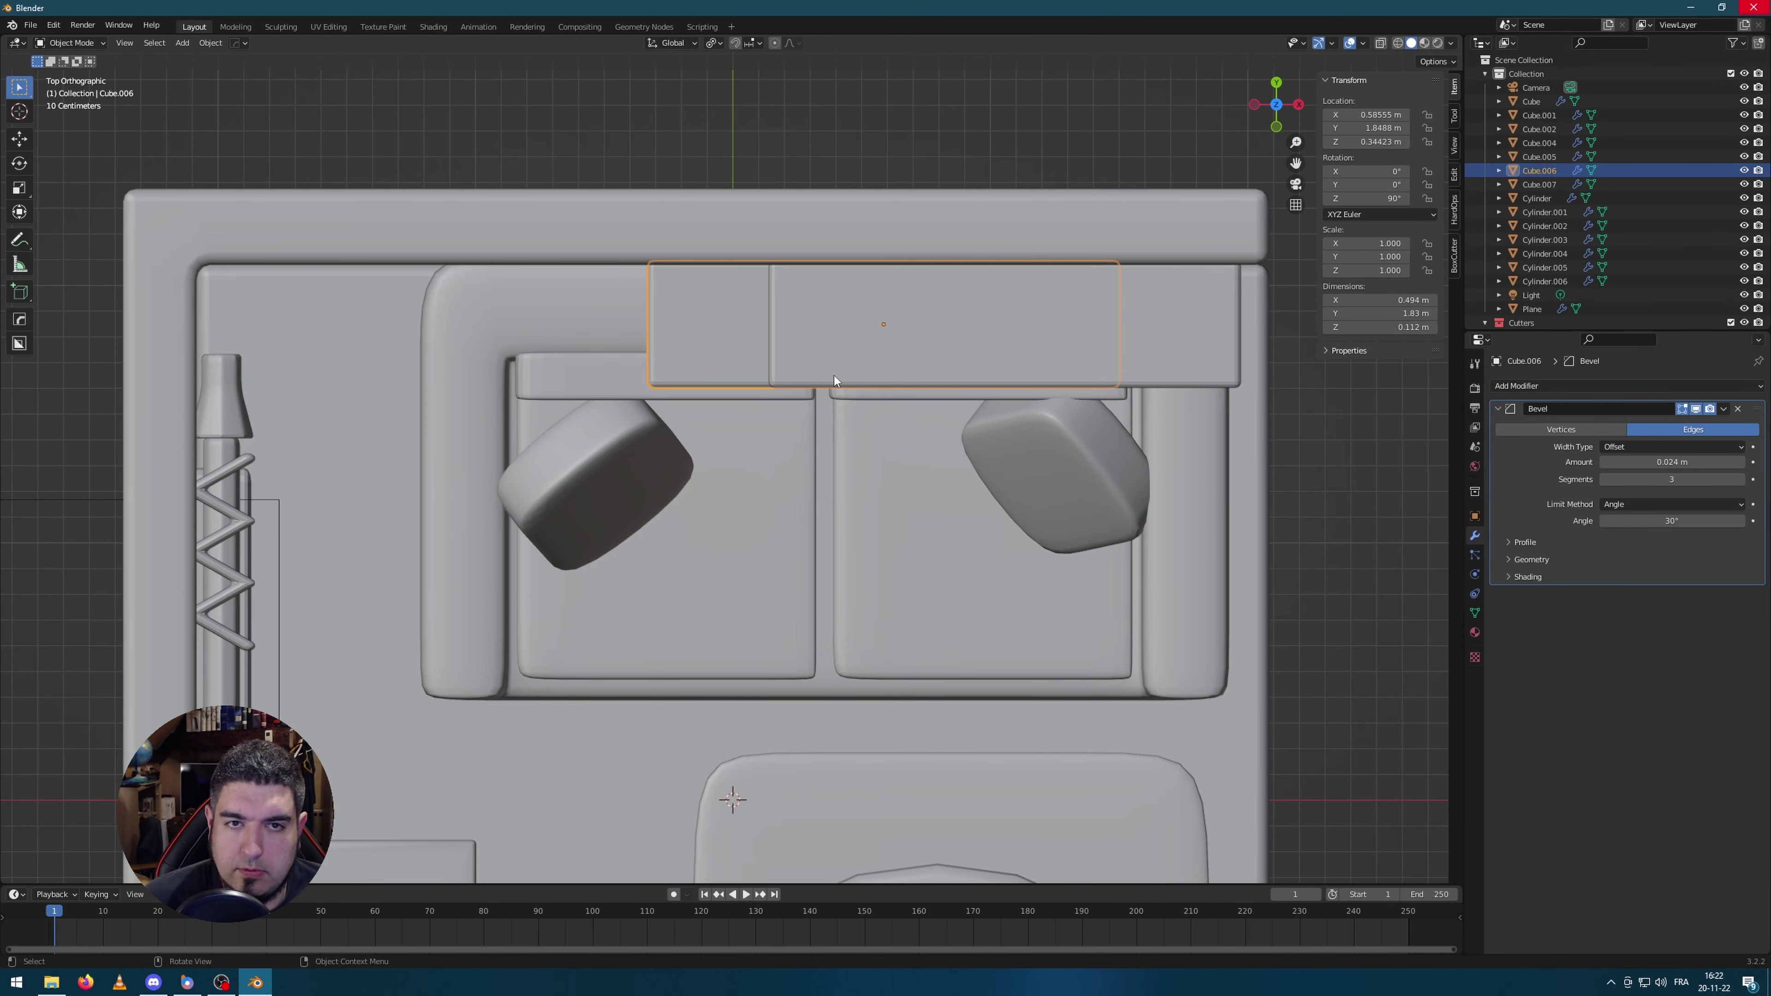
left_click(1157, 328)
scroll(1157, 328, "down", 2)
middle_click_drag(1330, 550, 1238, 490)
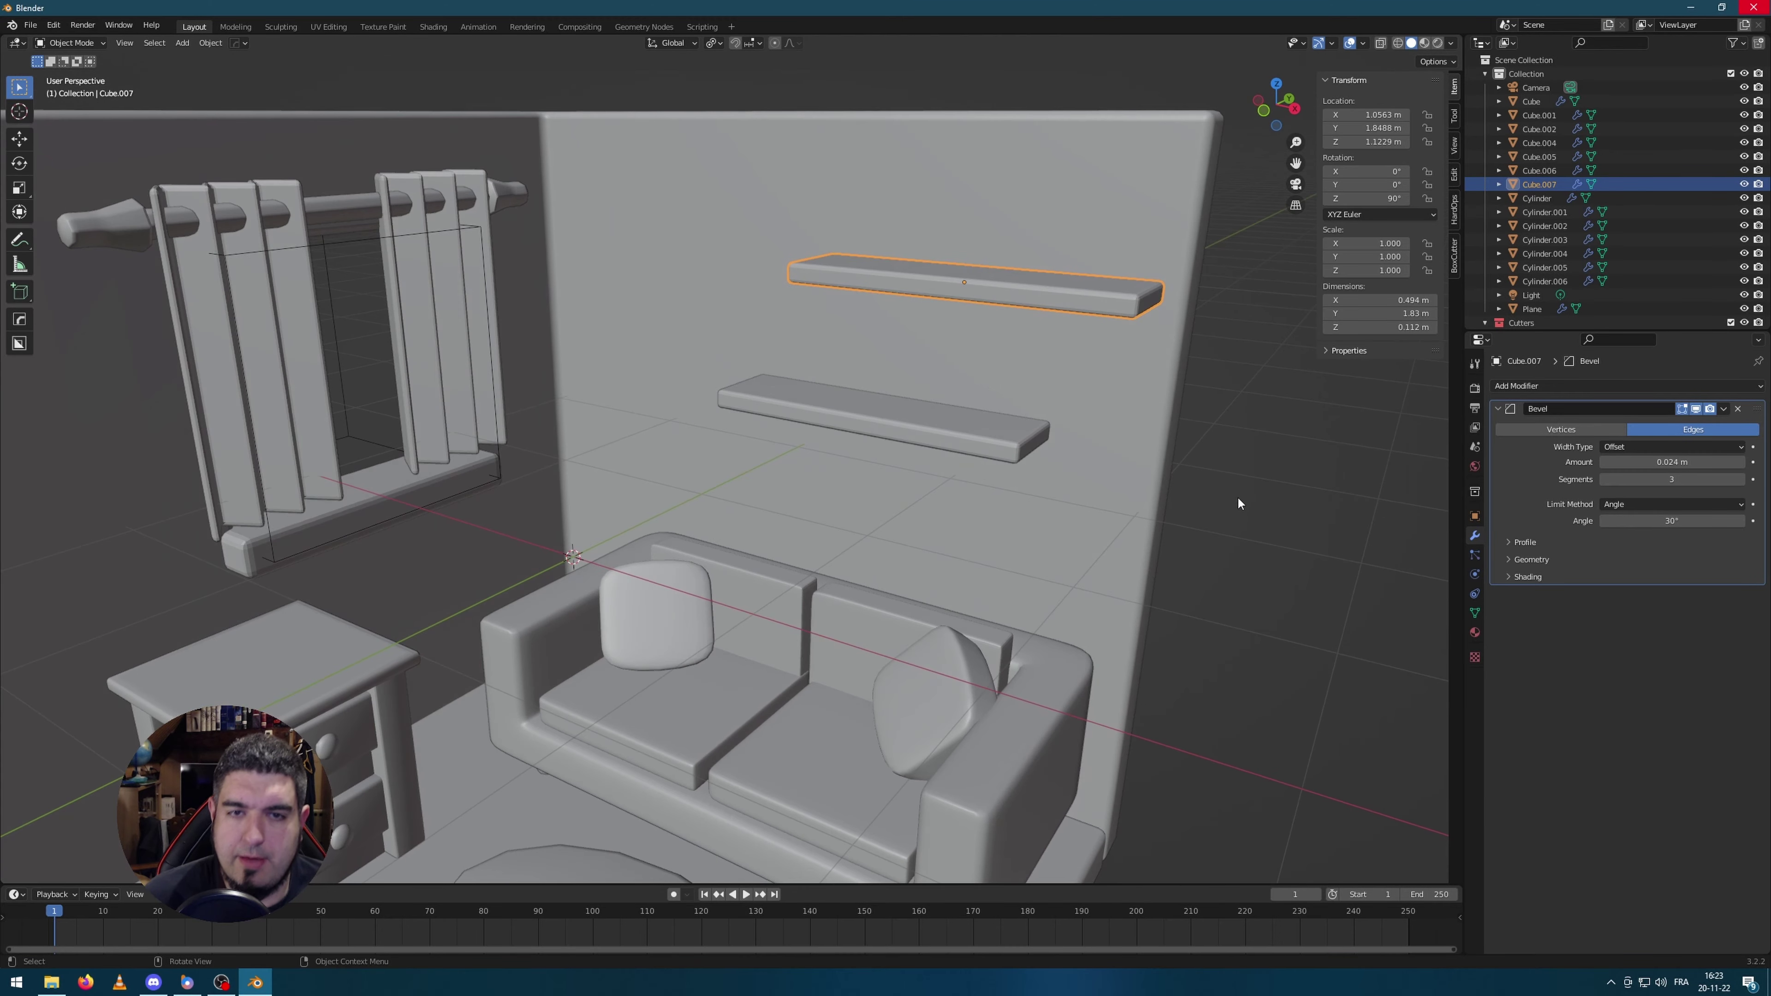
left_click(1238, 490)
scroll(610, 367, "down", 3)
middle_click_drag(721, 300, 768, 372)
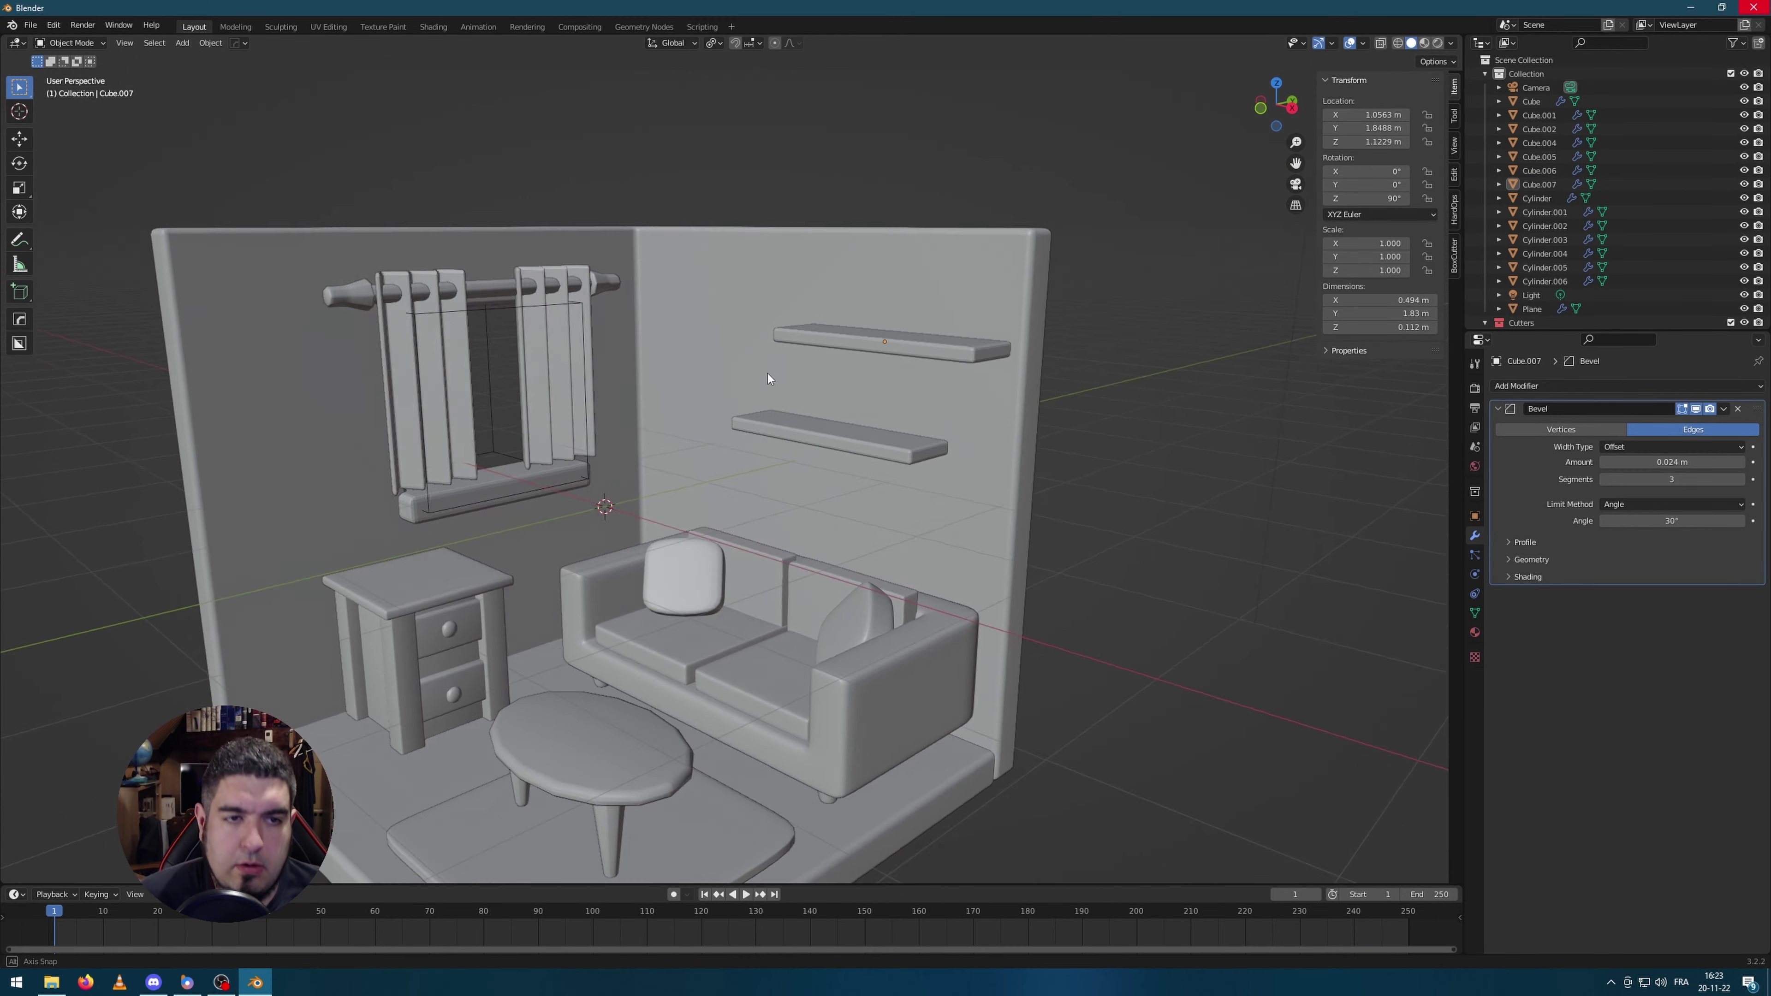
Step: Add a mesh cylinder with 16 vertices to the room
key("shift+a")
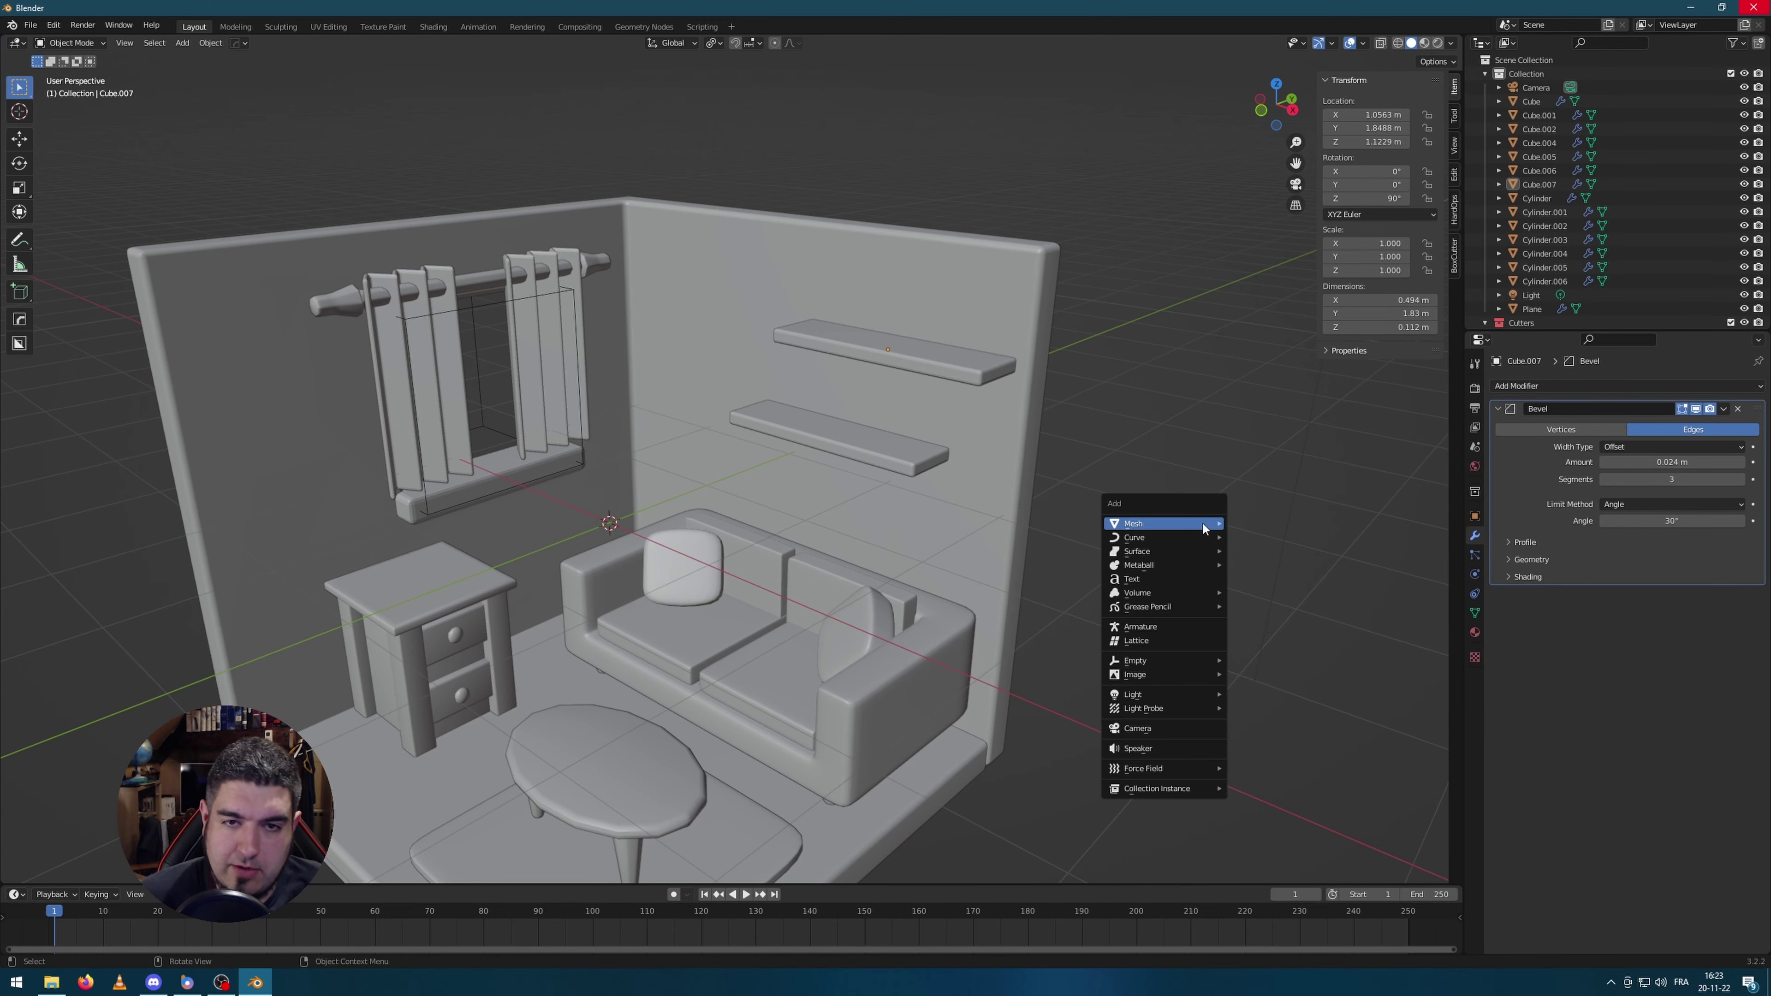
mouse_move(1195, 529)
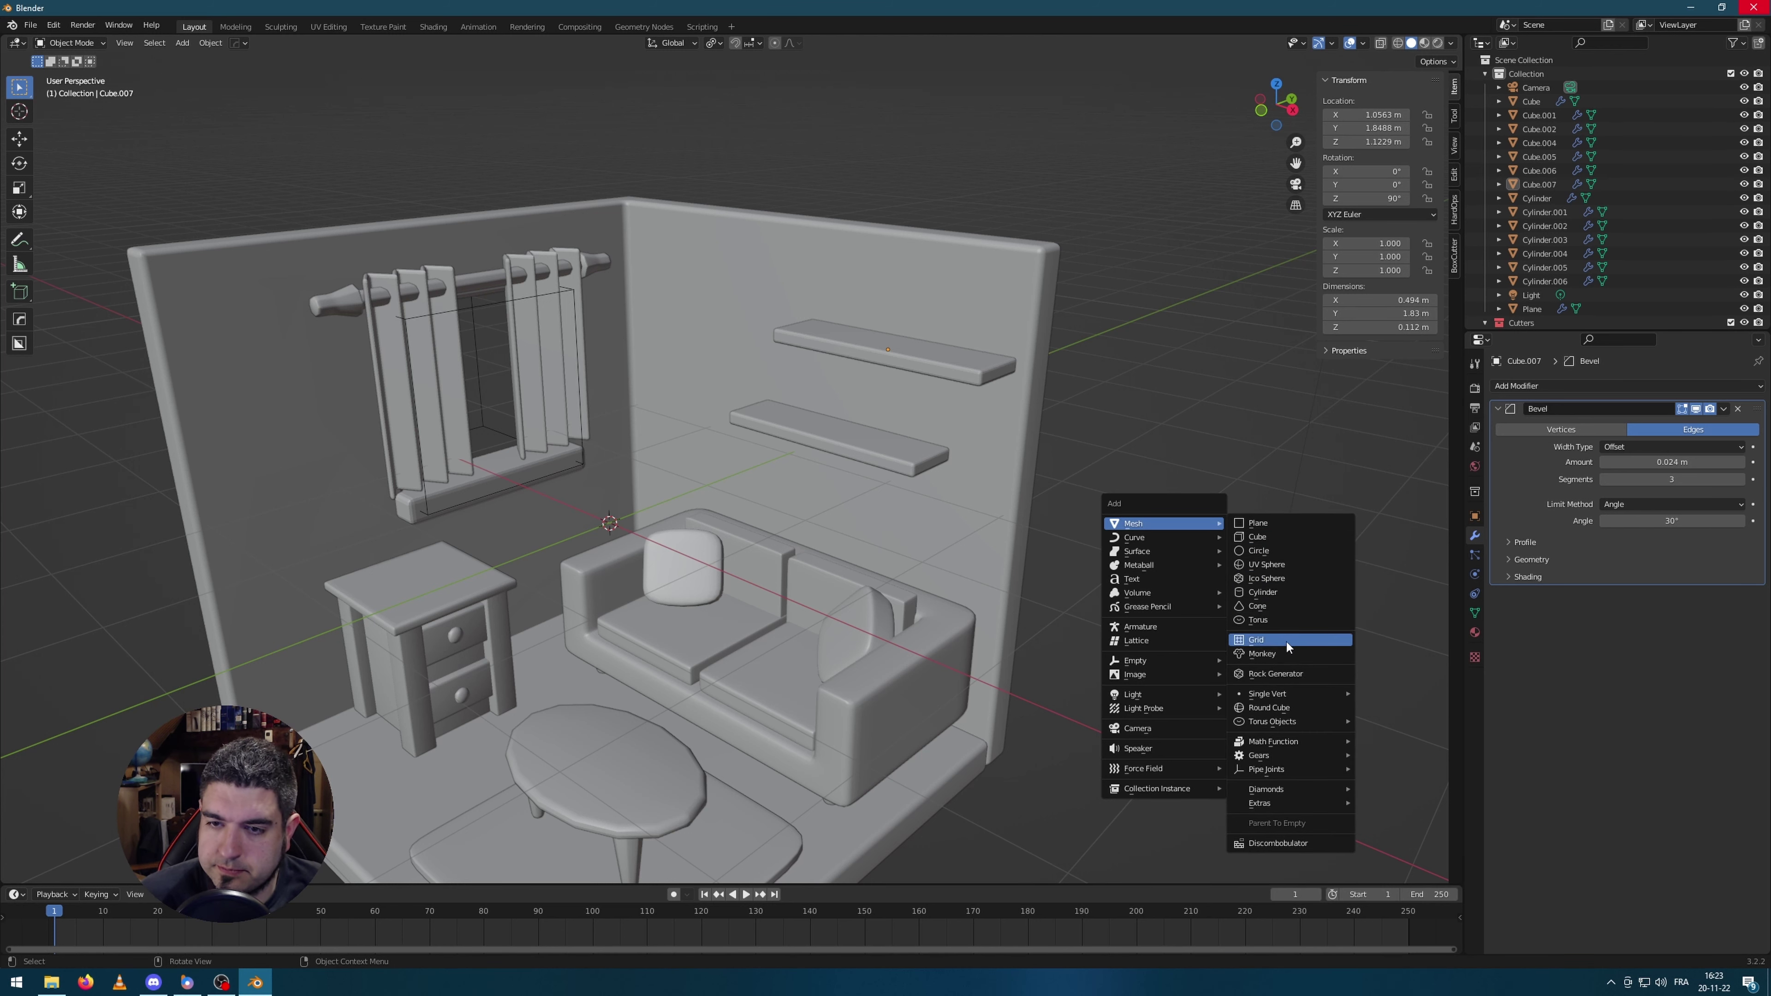
left_click(1284, 592)
left_click(174, 706)
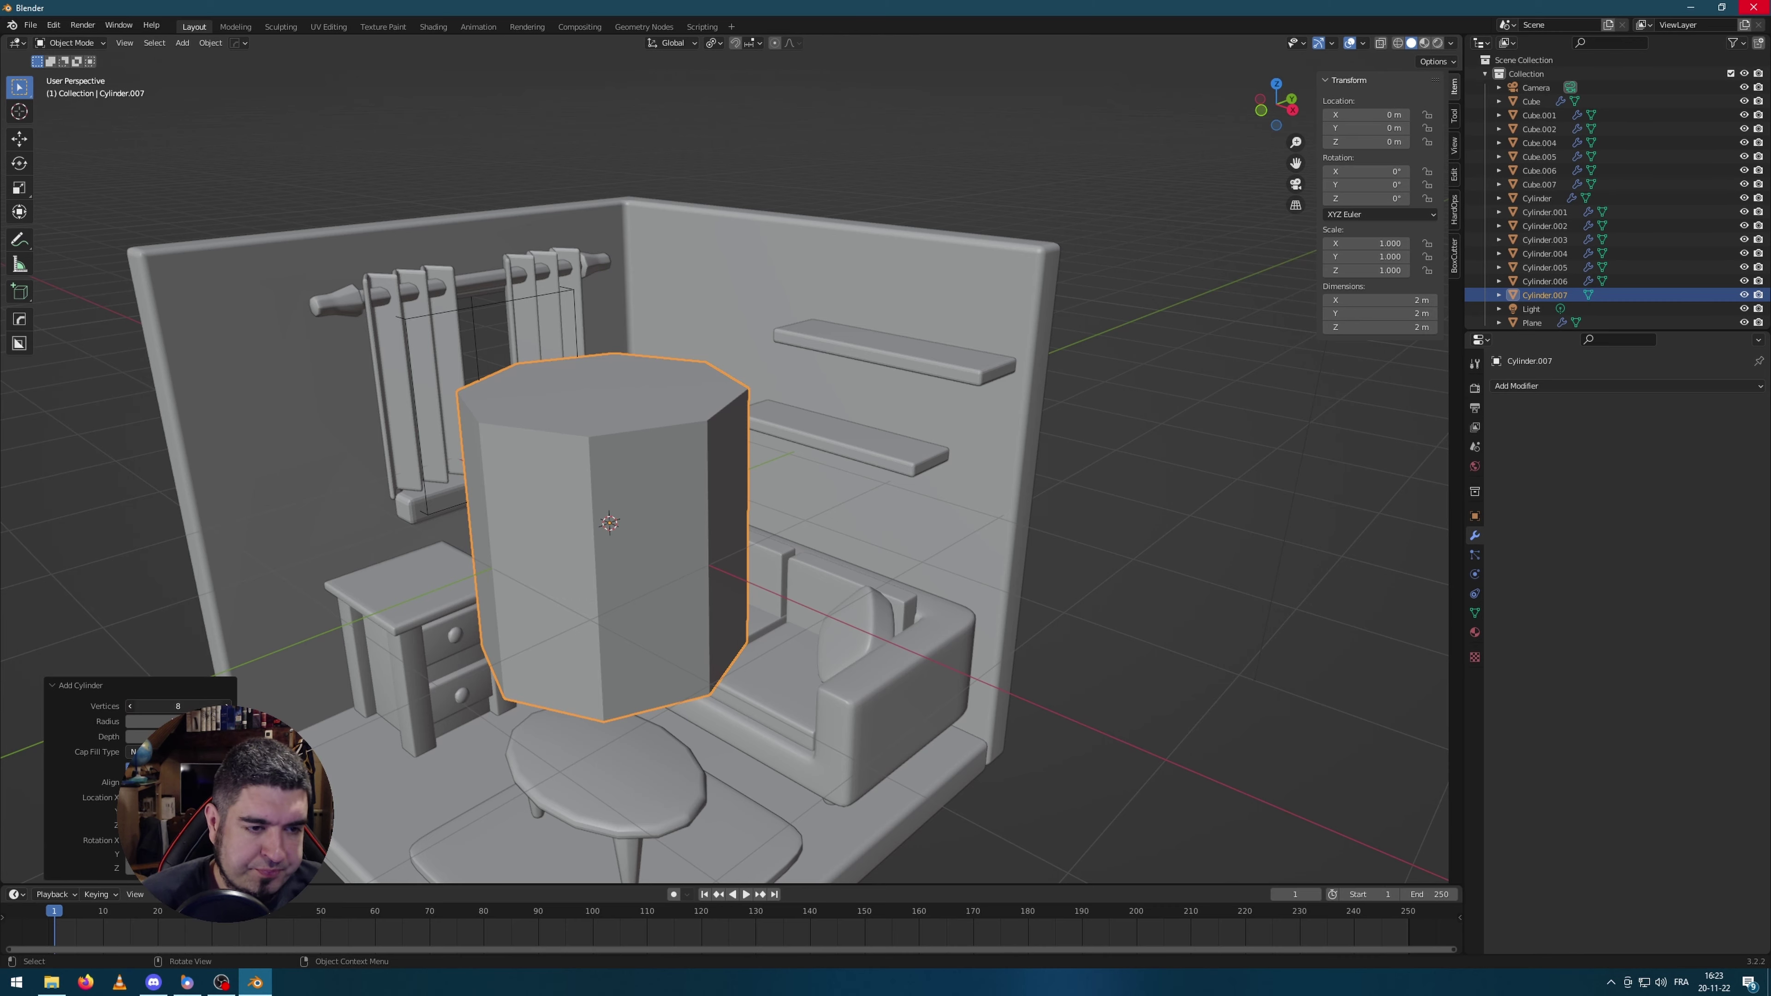
type("16")
key("Return")
Step: Flatten the new cylinder into a disc by scaling it along Z to about 0.177
scroll(958, 789, "down", 3)
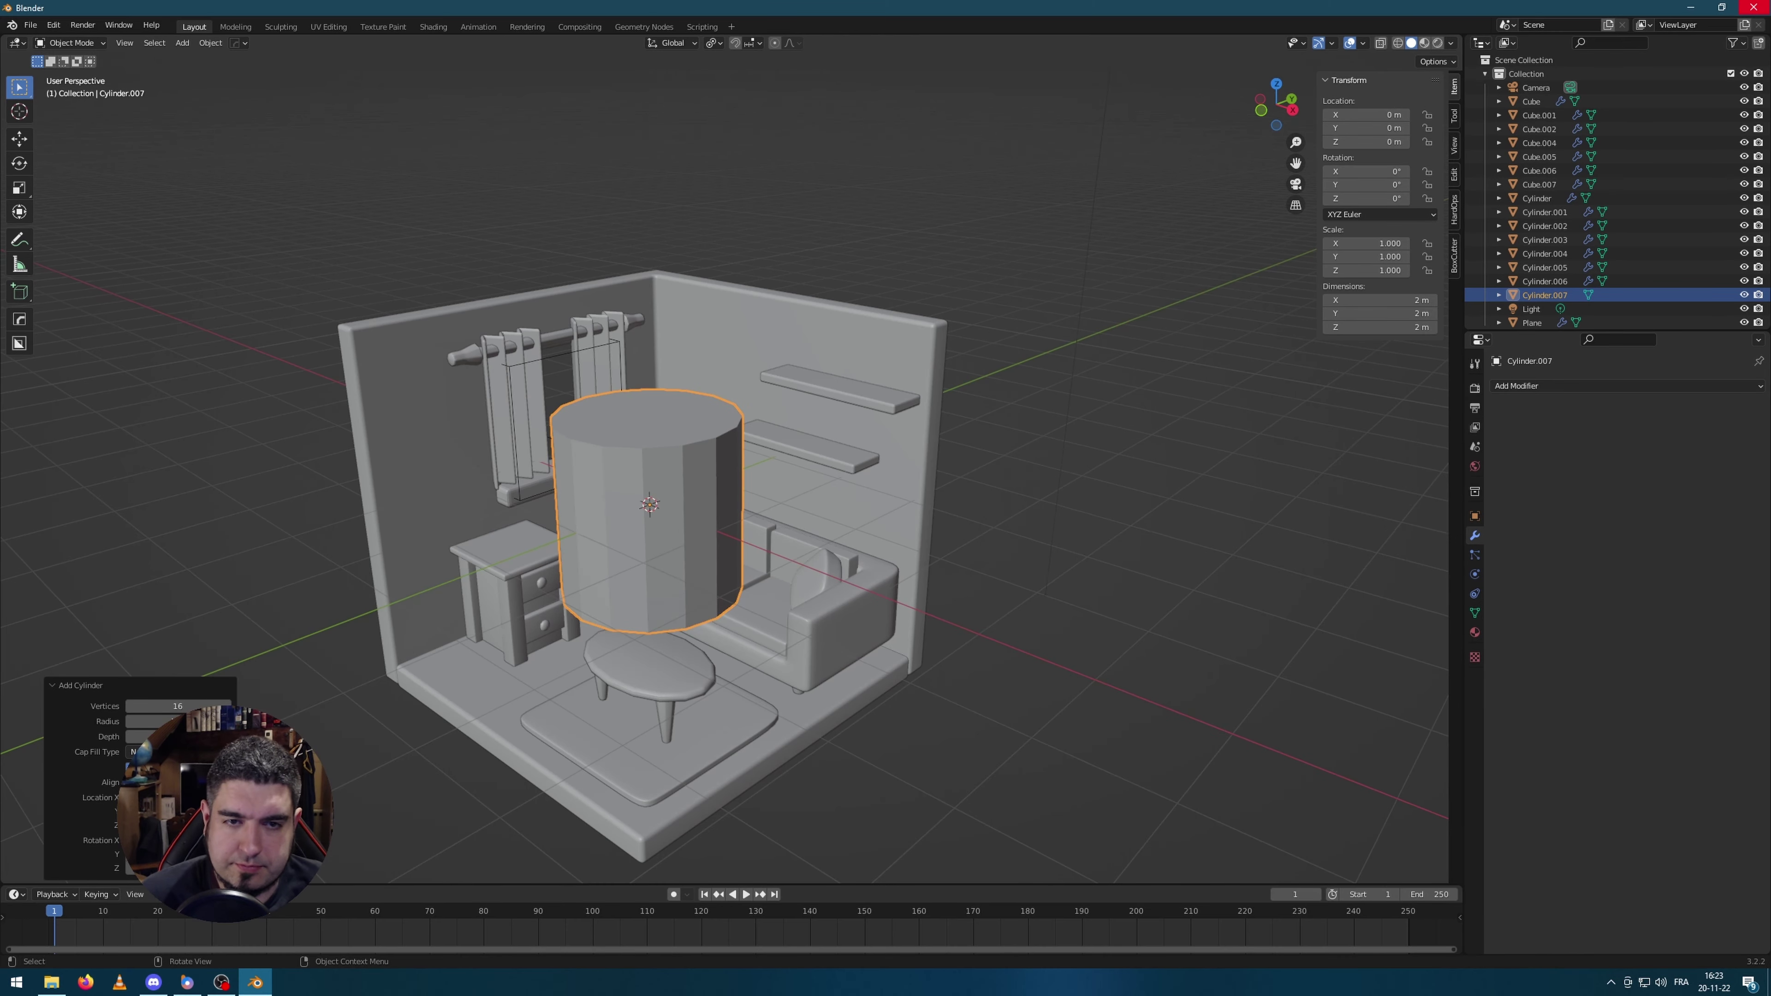
key("s")
key("z")
left_click(649, 520)
scroll(649, 520, "up", 5)
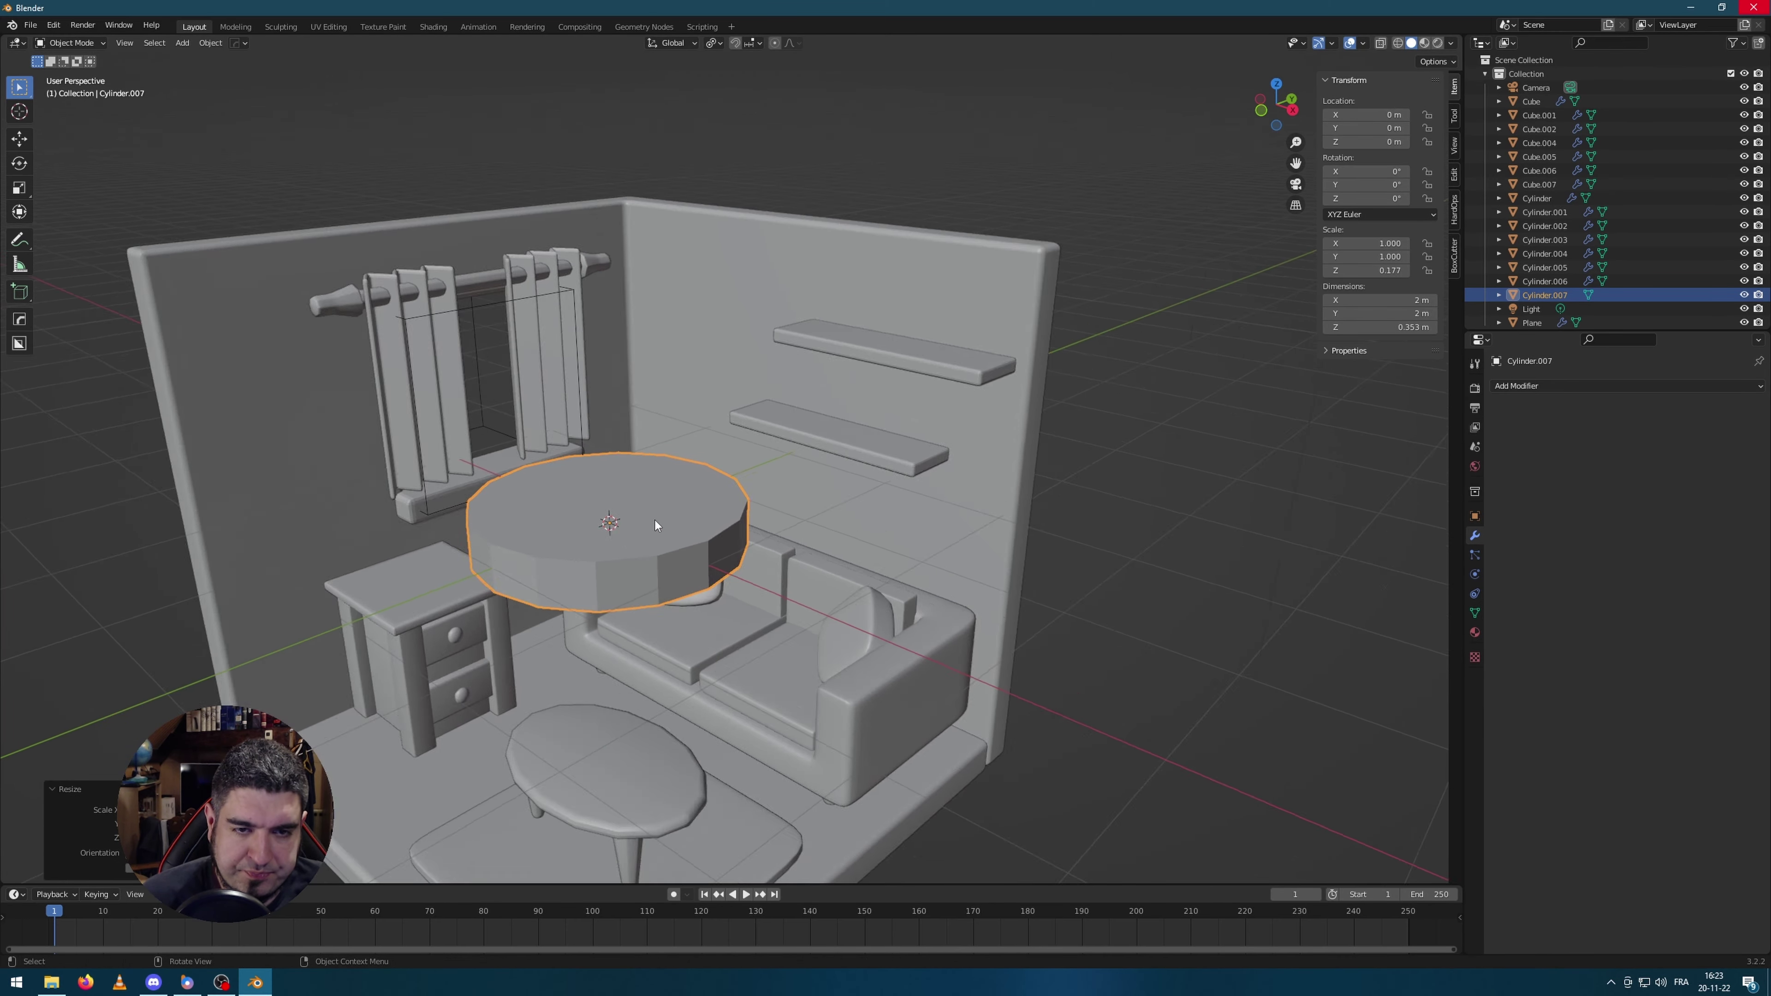
Step: Select only the top face of the flattened cylinder for mesh editing
key("Tab")
middle_click_drag(754, 514, 820, 569)
key("3")
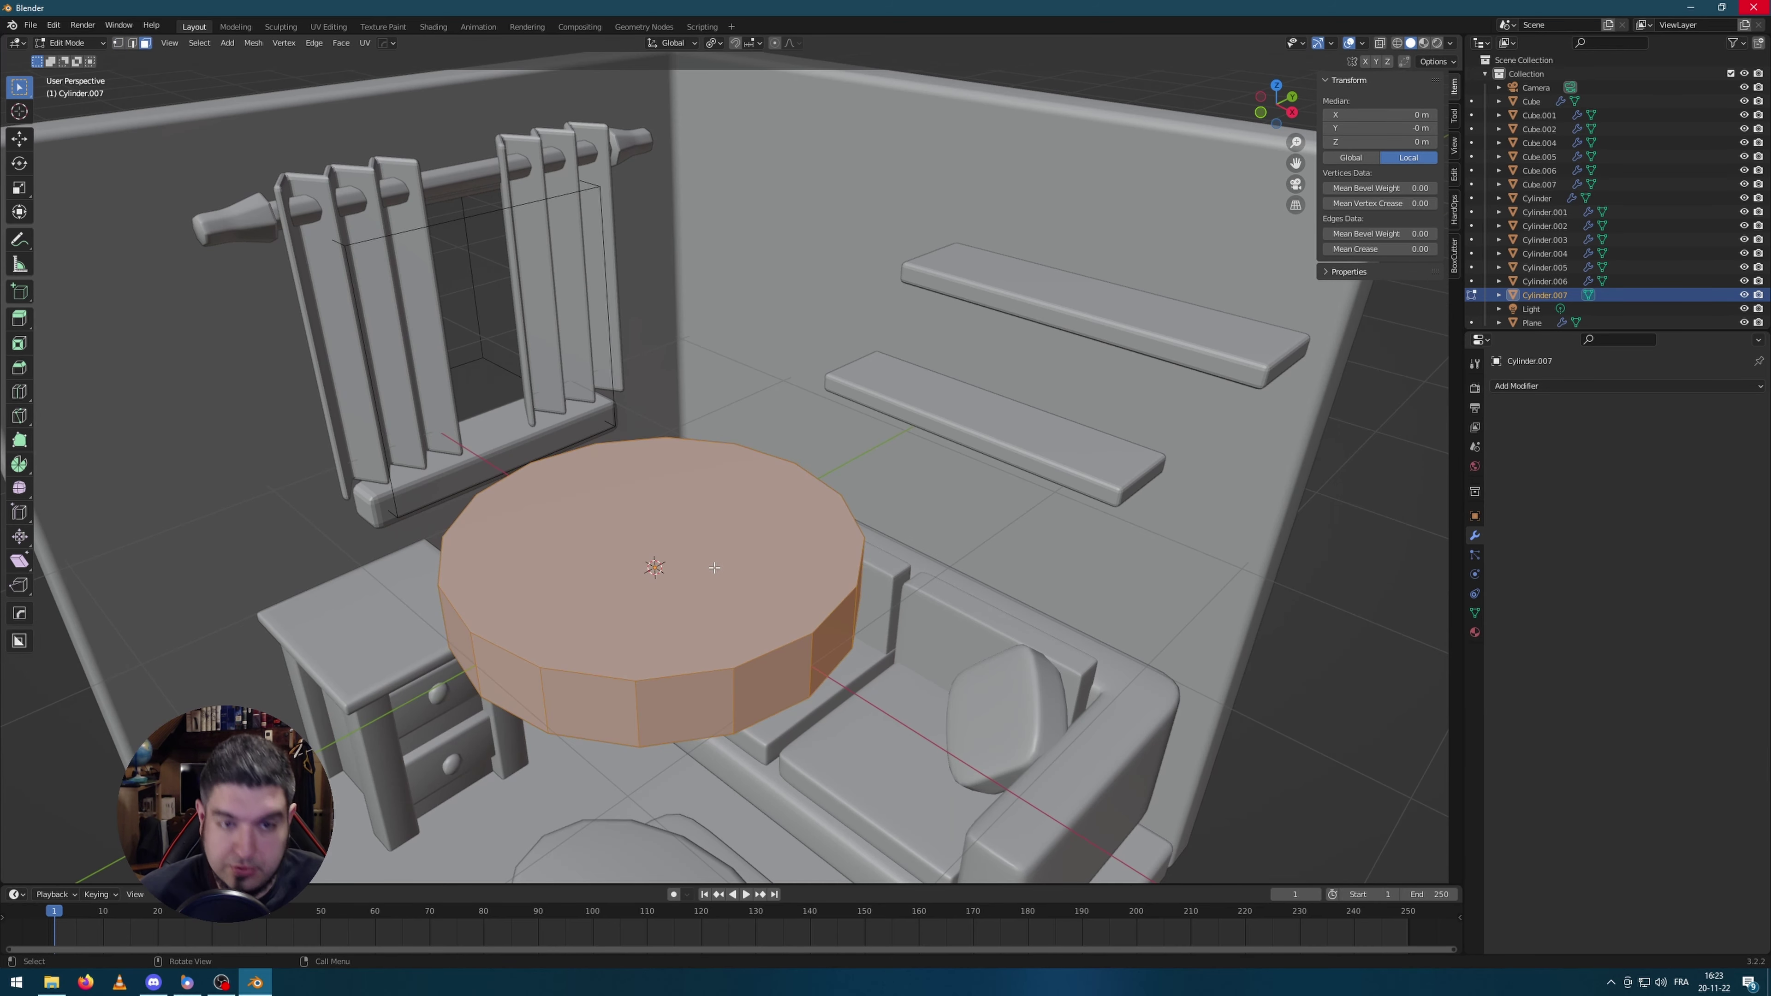
left_click(820, 568)
Step: Try insetting the disc's top face and extruding the inner face downward to form a recess
key("i")
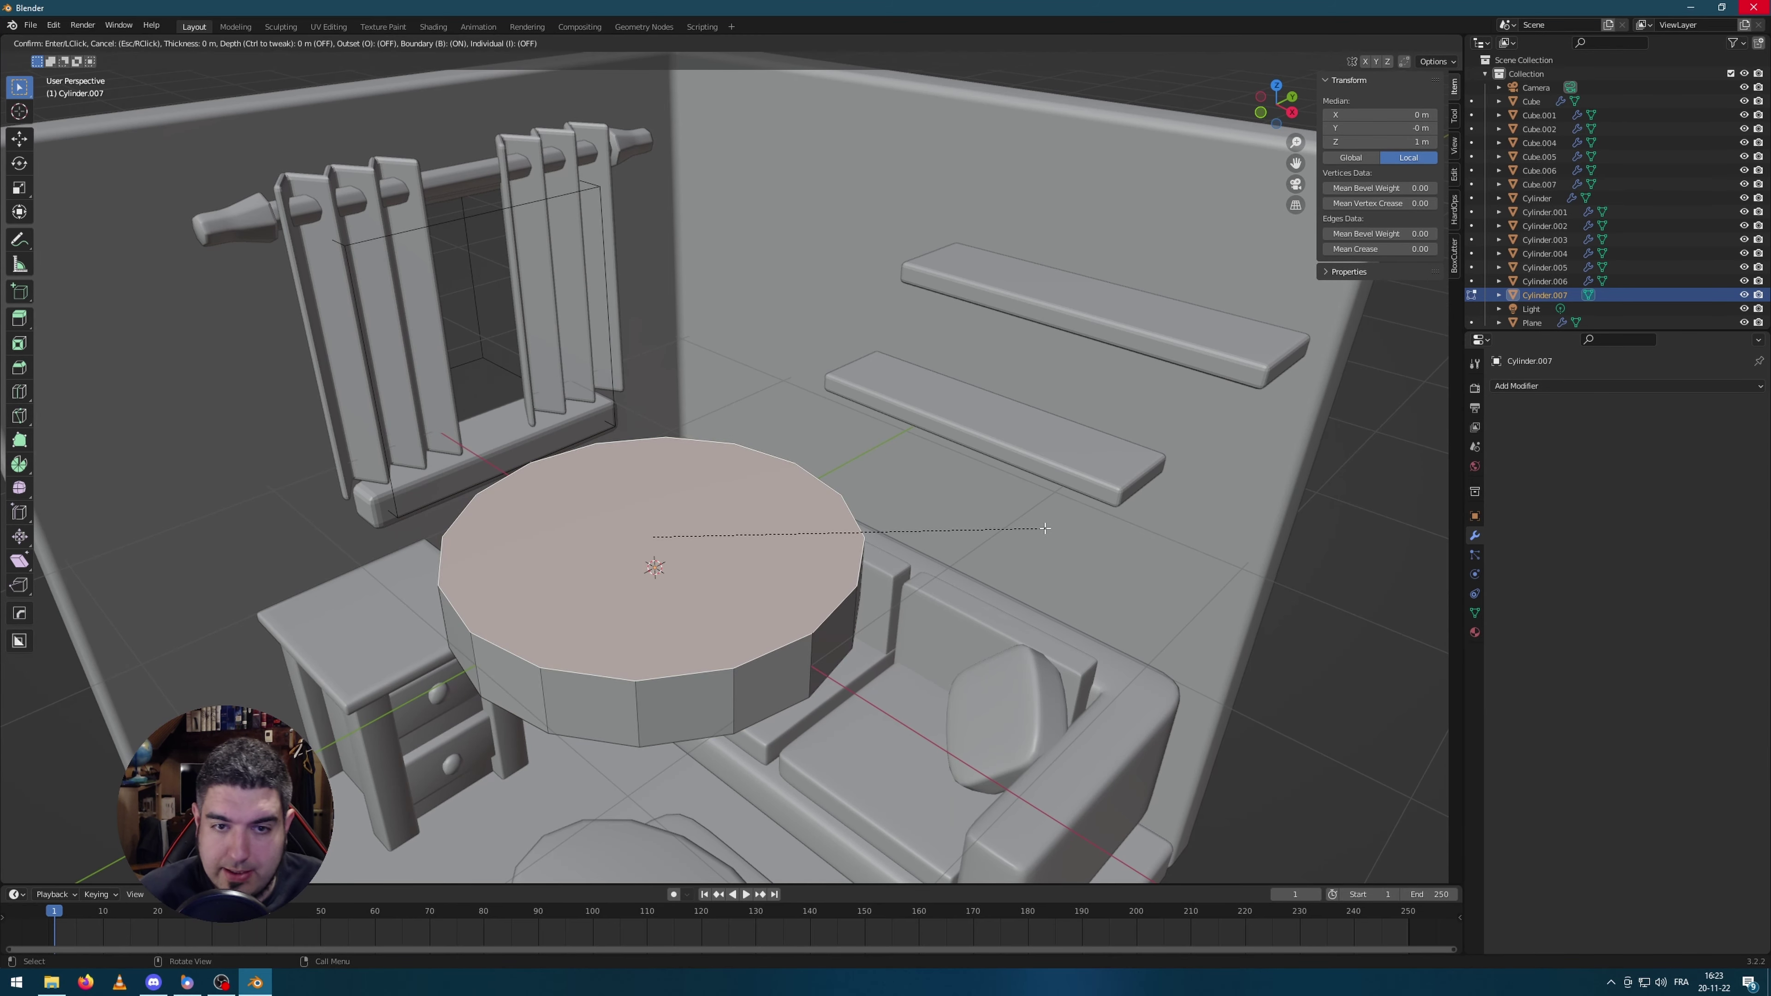
left_click(1005, 536)
key("z")
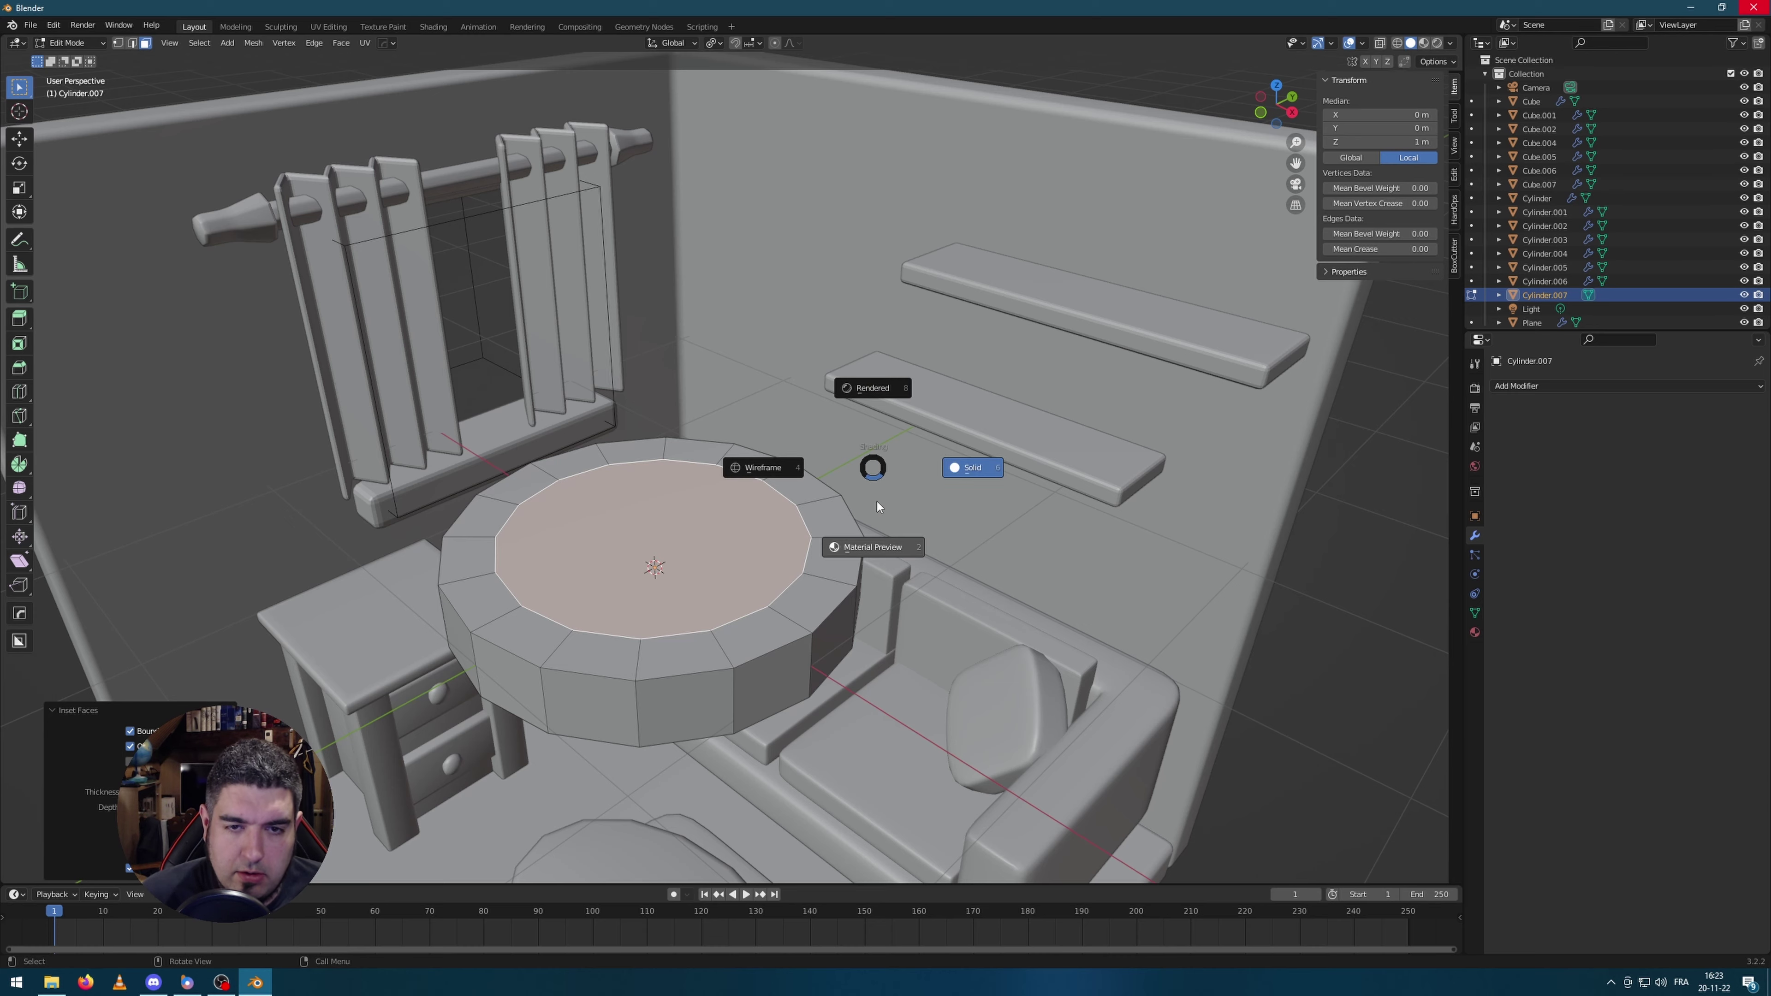
left_click(869, 491)
key("e")
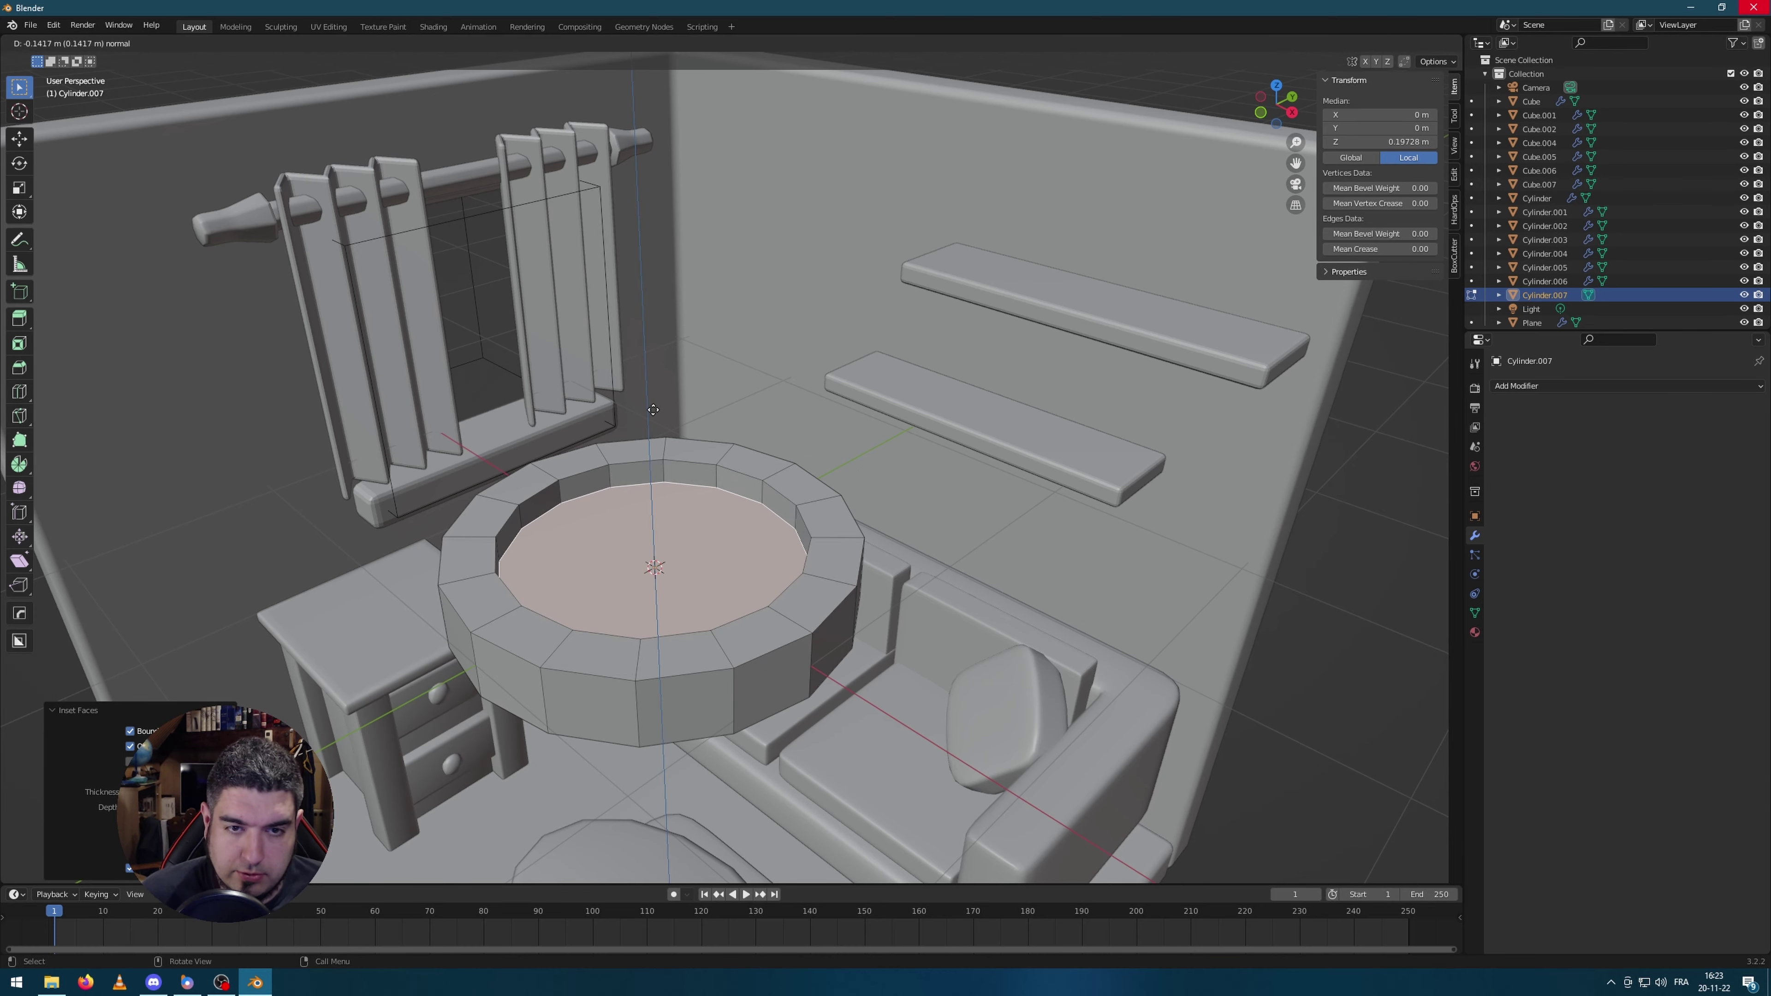
left_click(654, 407)
Step: Try a second inset on the recessed face, and undo the disc's inset and extrusion edits
middle_click_drag(654, 407, 871, 539)
middle_click_drag(640, 609, 710, 568, "shift")
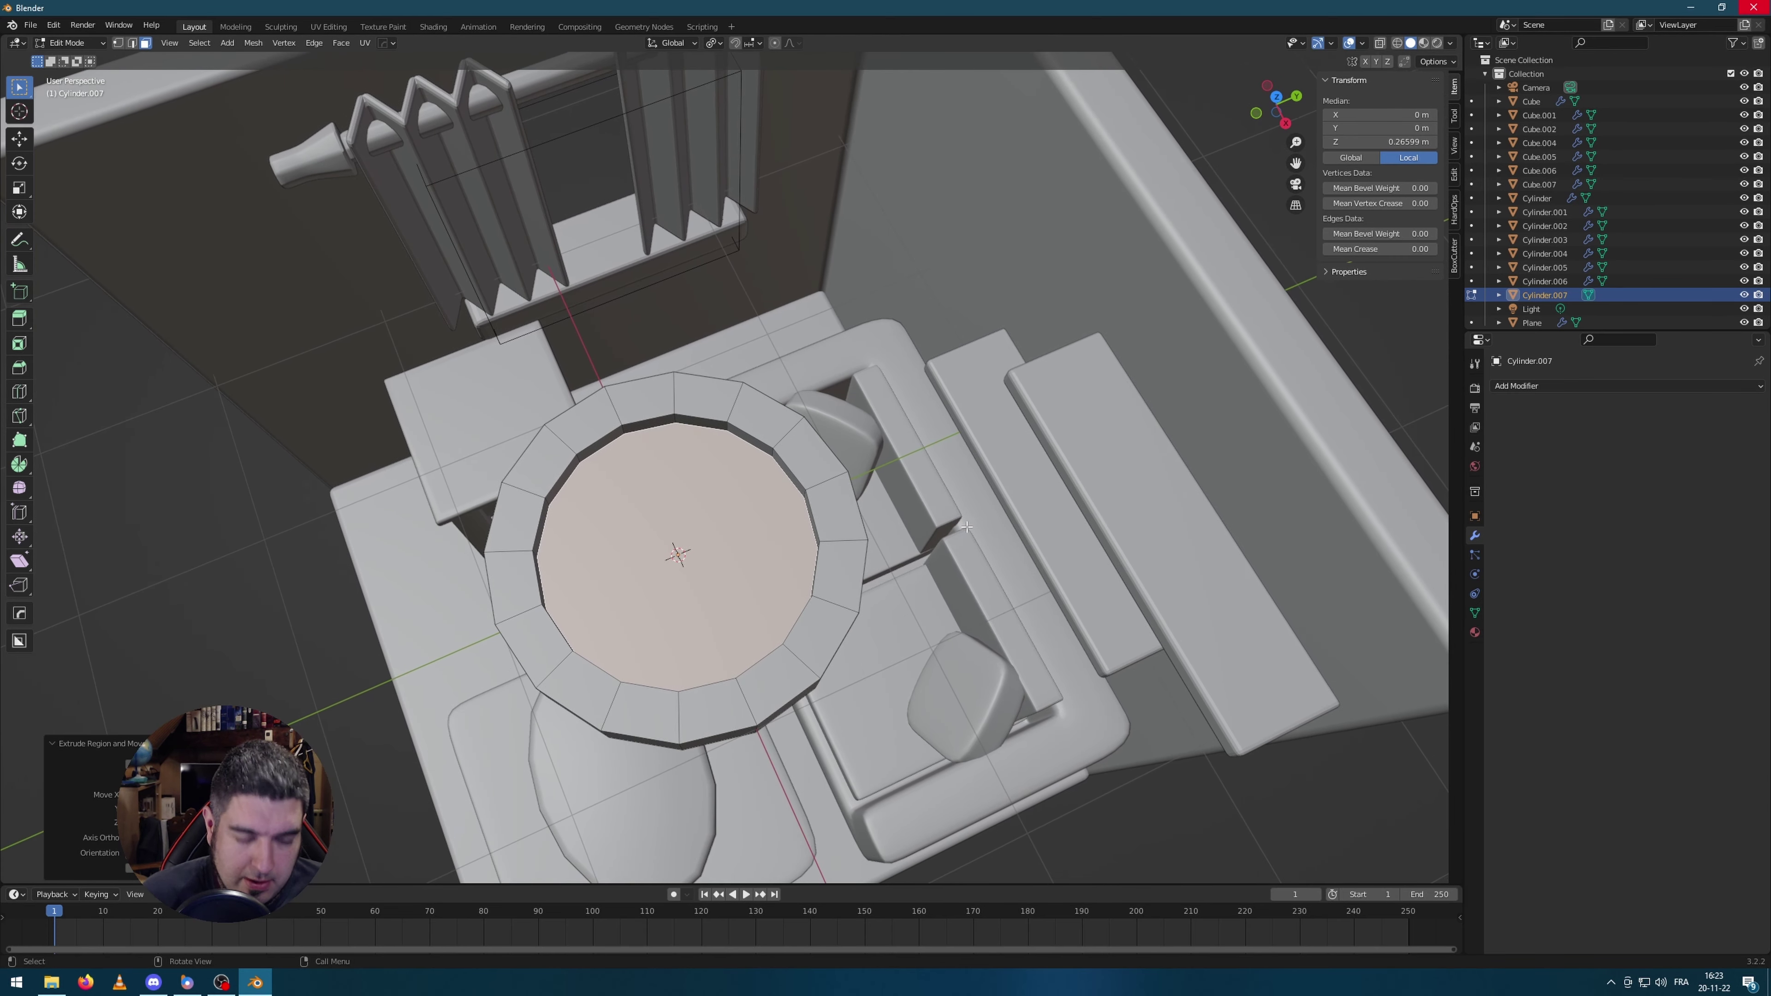
key("i")
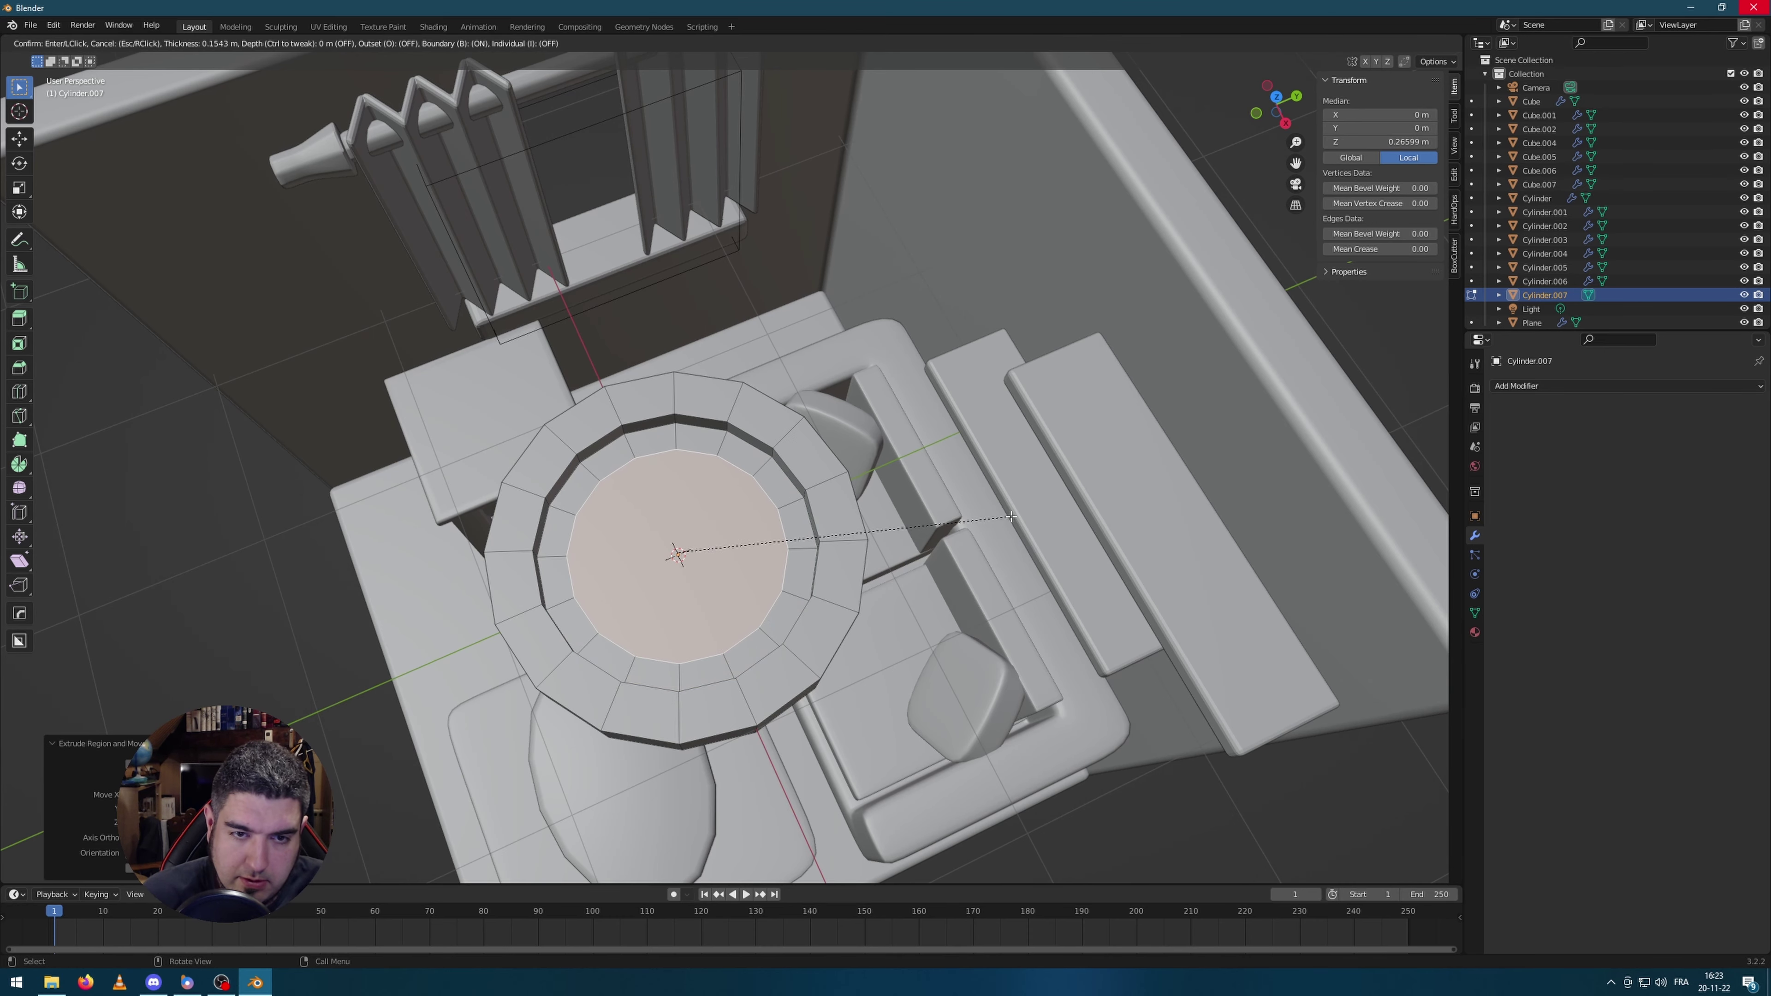
left_click(1011, 516)
key("ctrl+z")
key("ctrl+z")
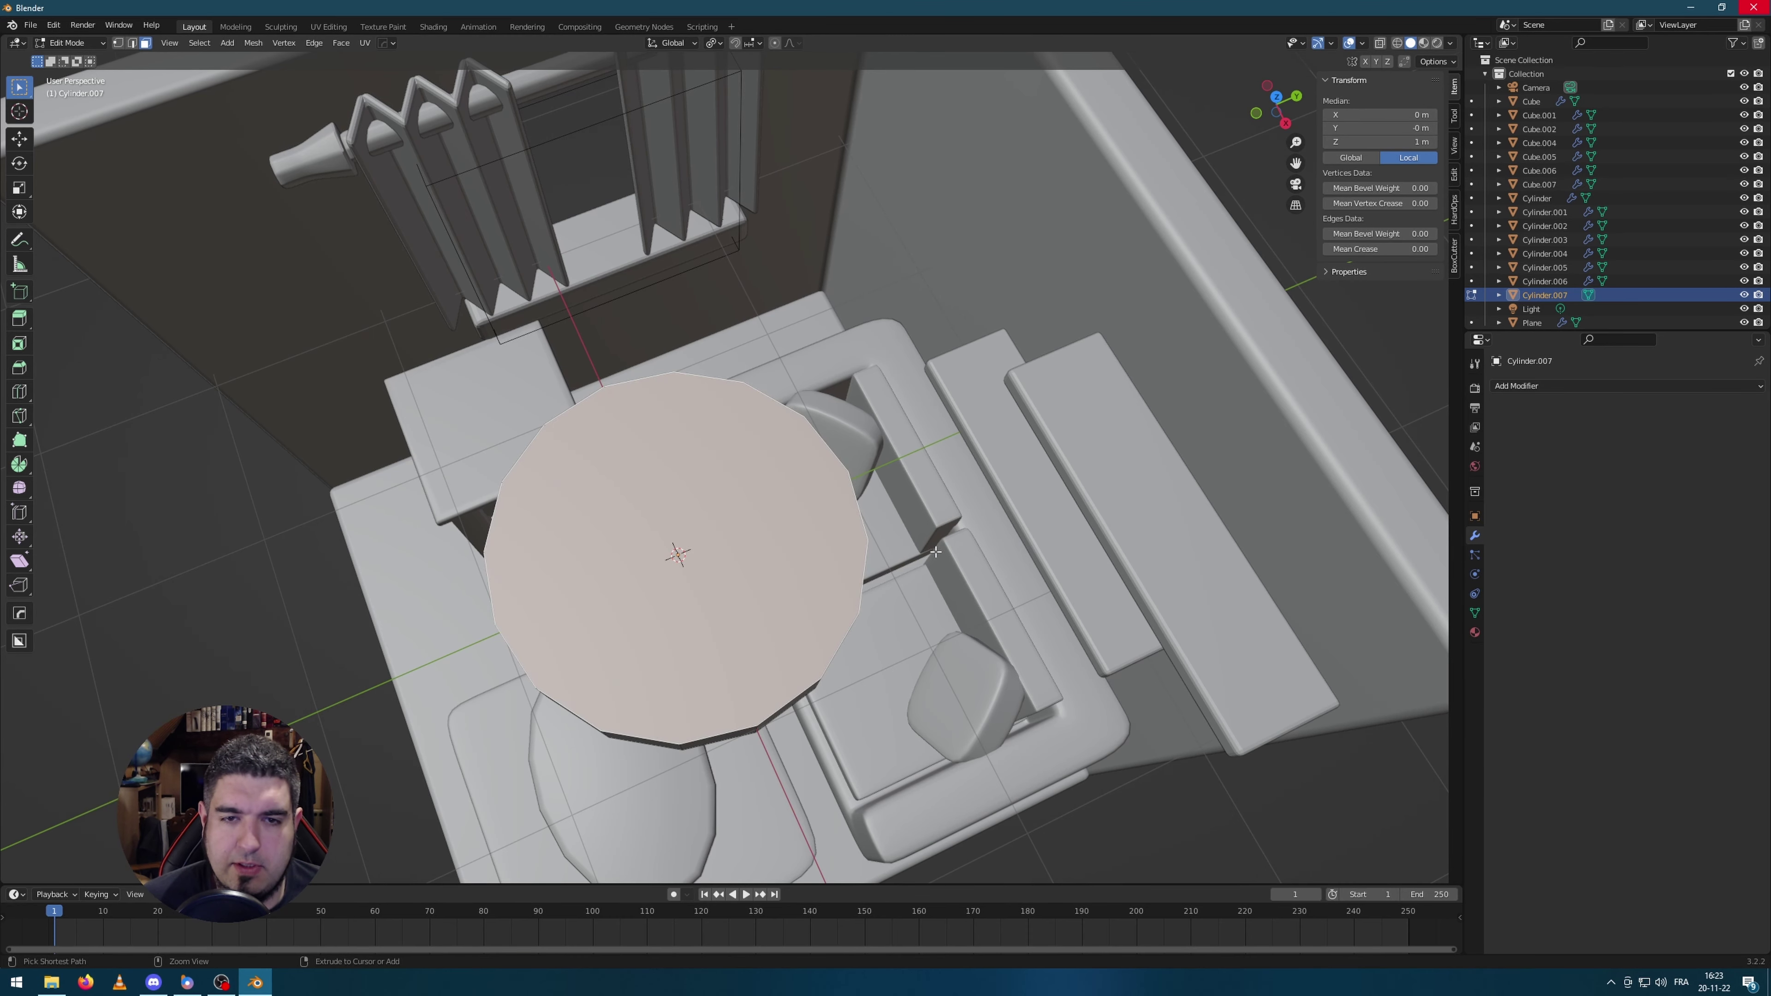
Step: Delete the flattened disc object from the scene
middle_click_drag(843, 590, 828, 489)
scroll(826, 483, "up", 3)
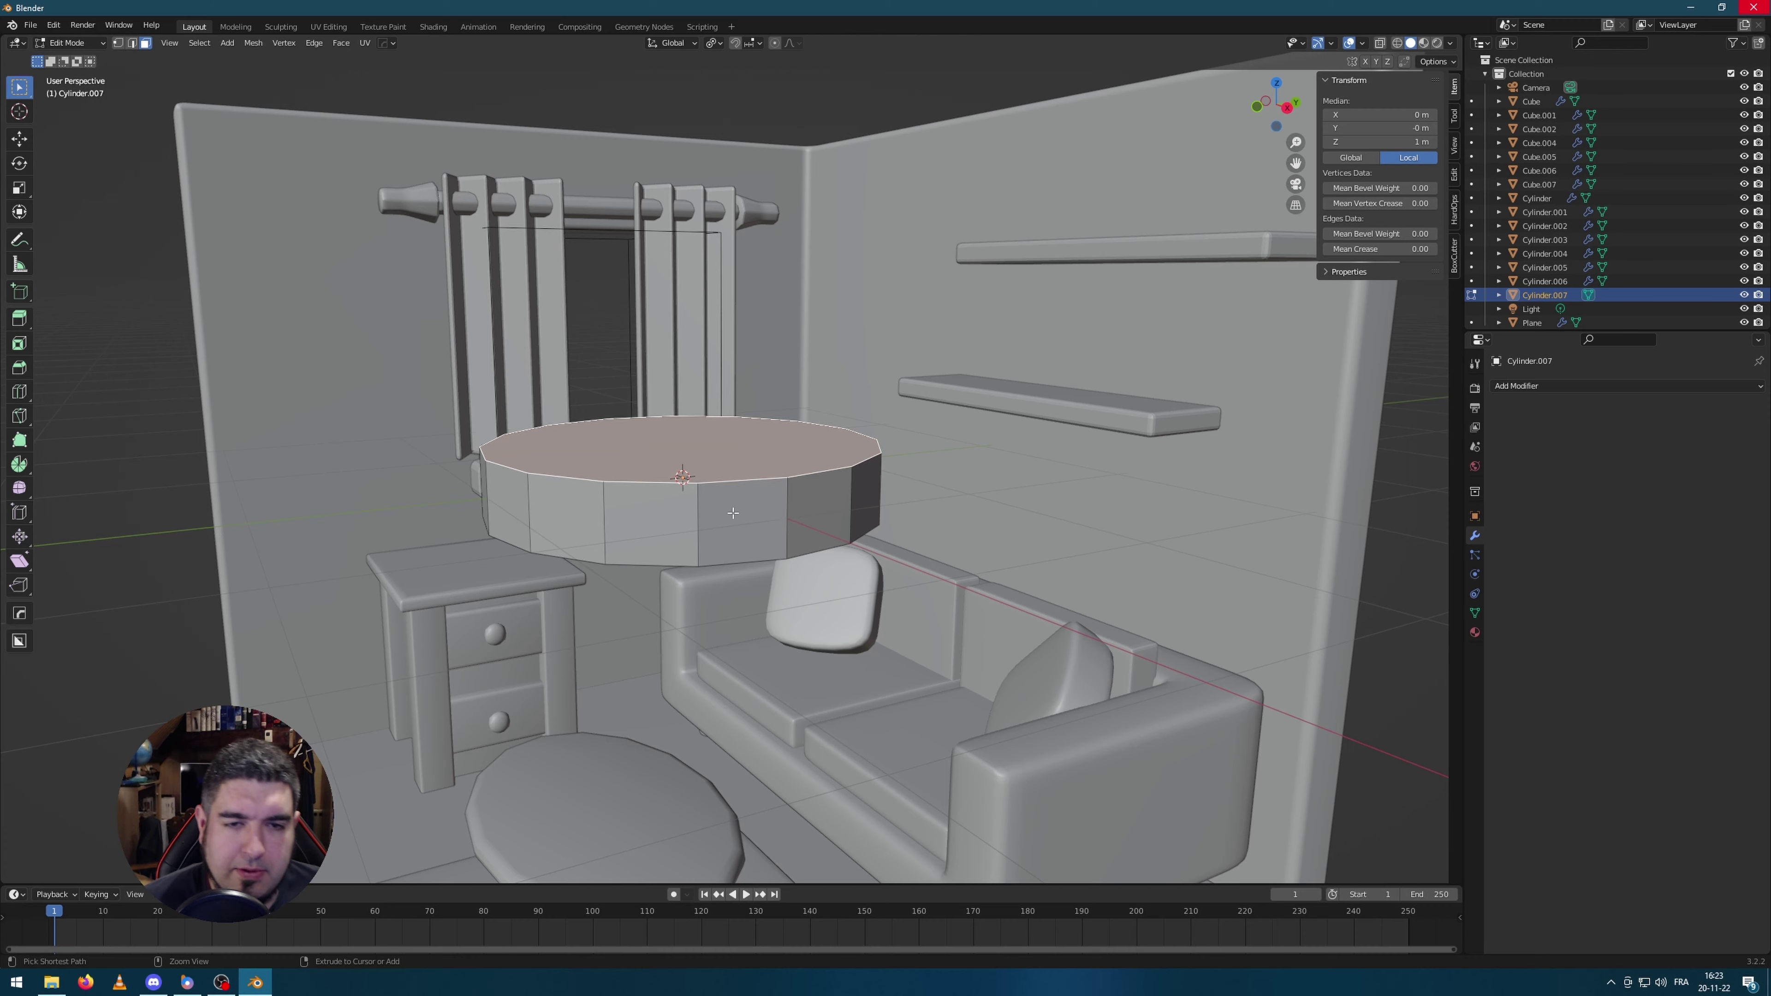
key("Tab")
key("Delete")
scroll(748, 518, "down", 4)
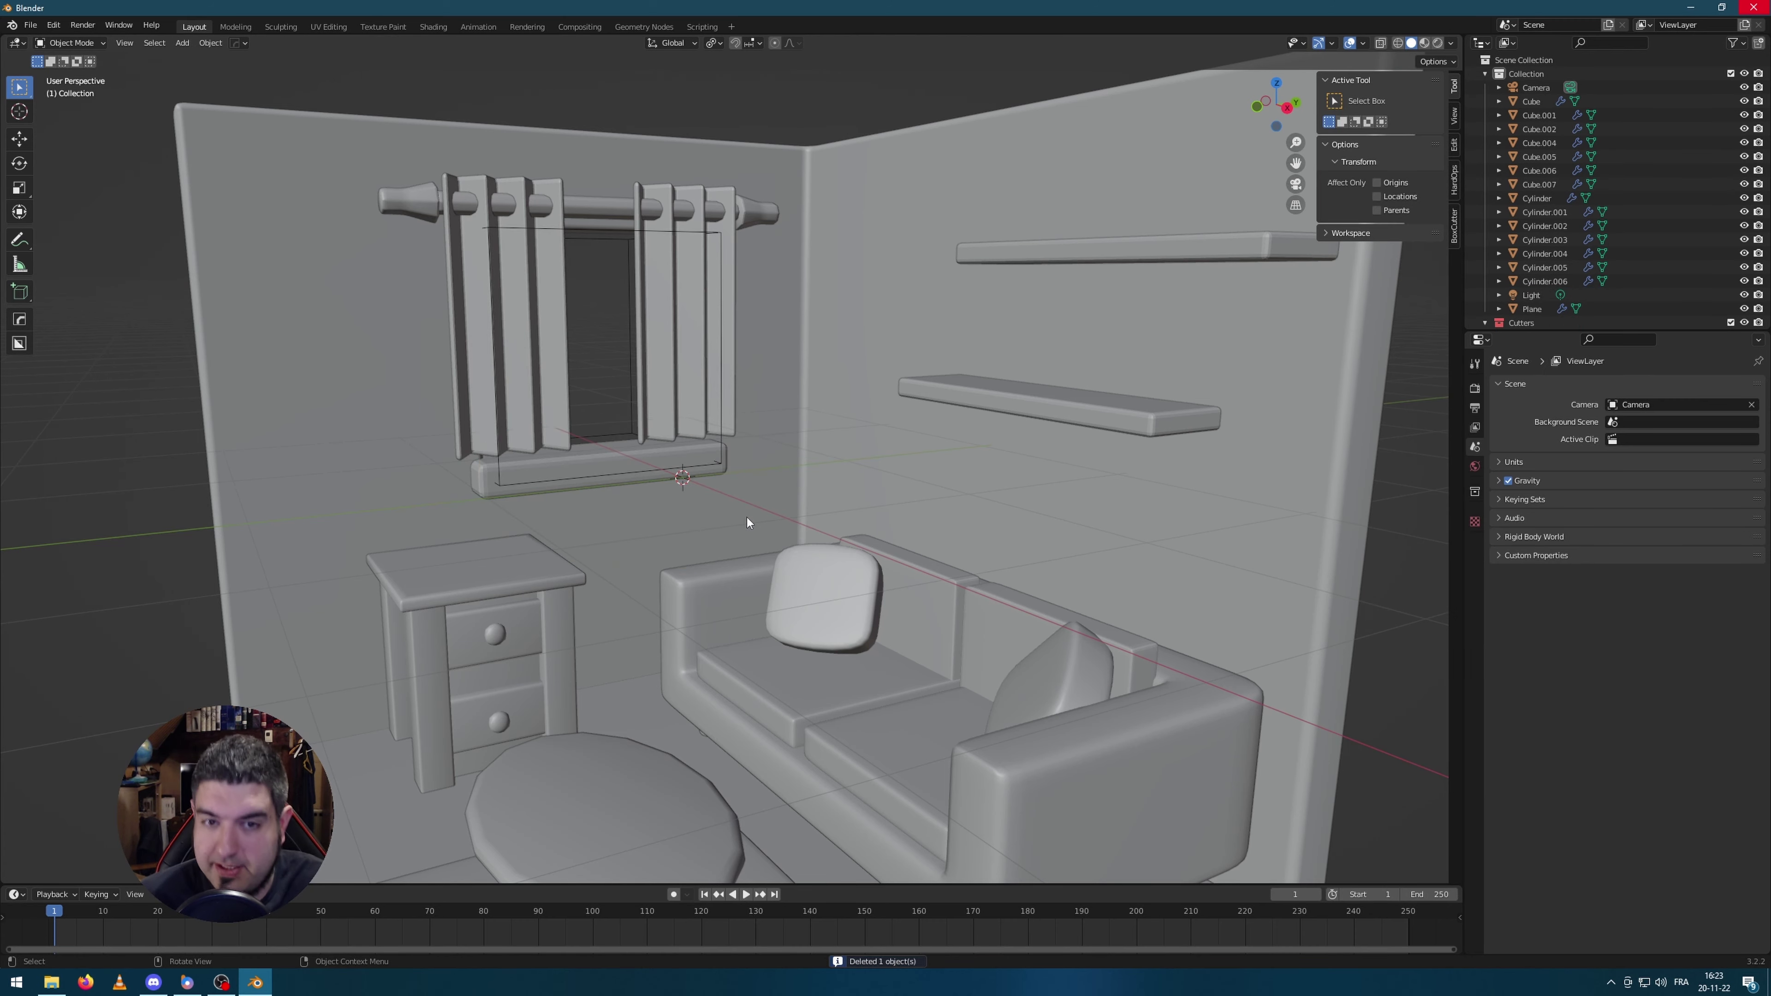
scroll(802, 523, "down", 2)
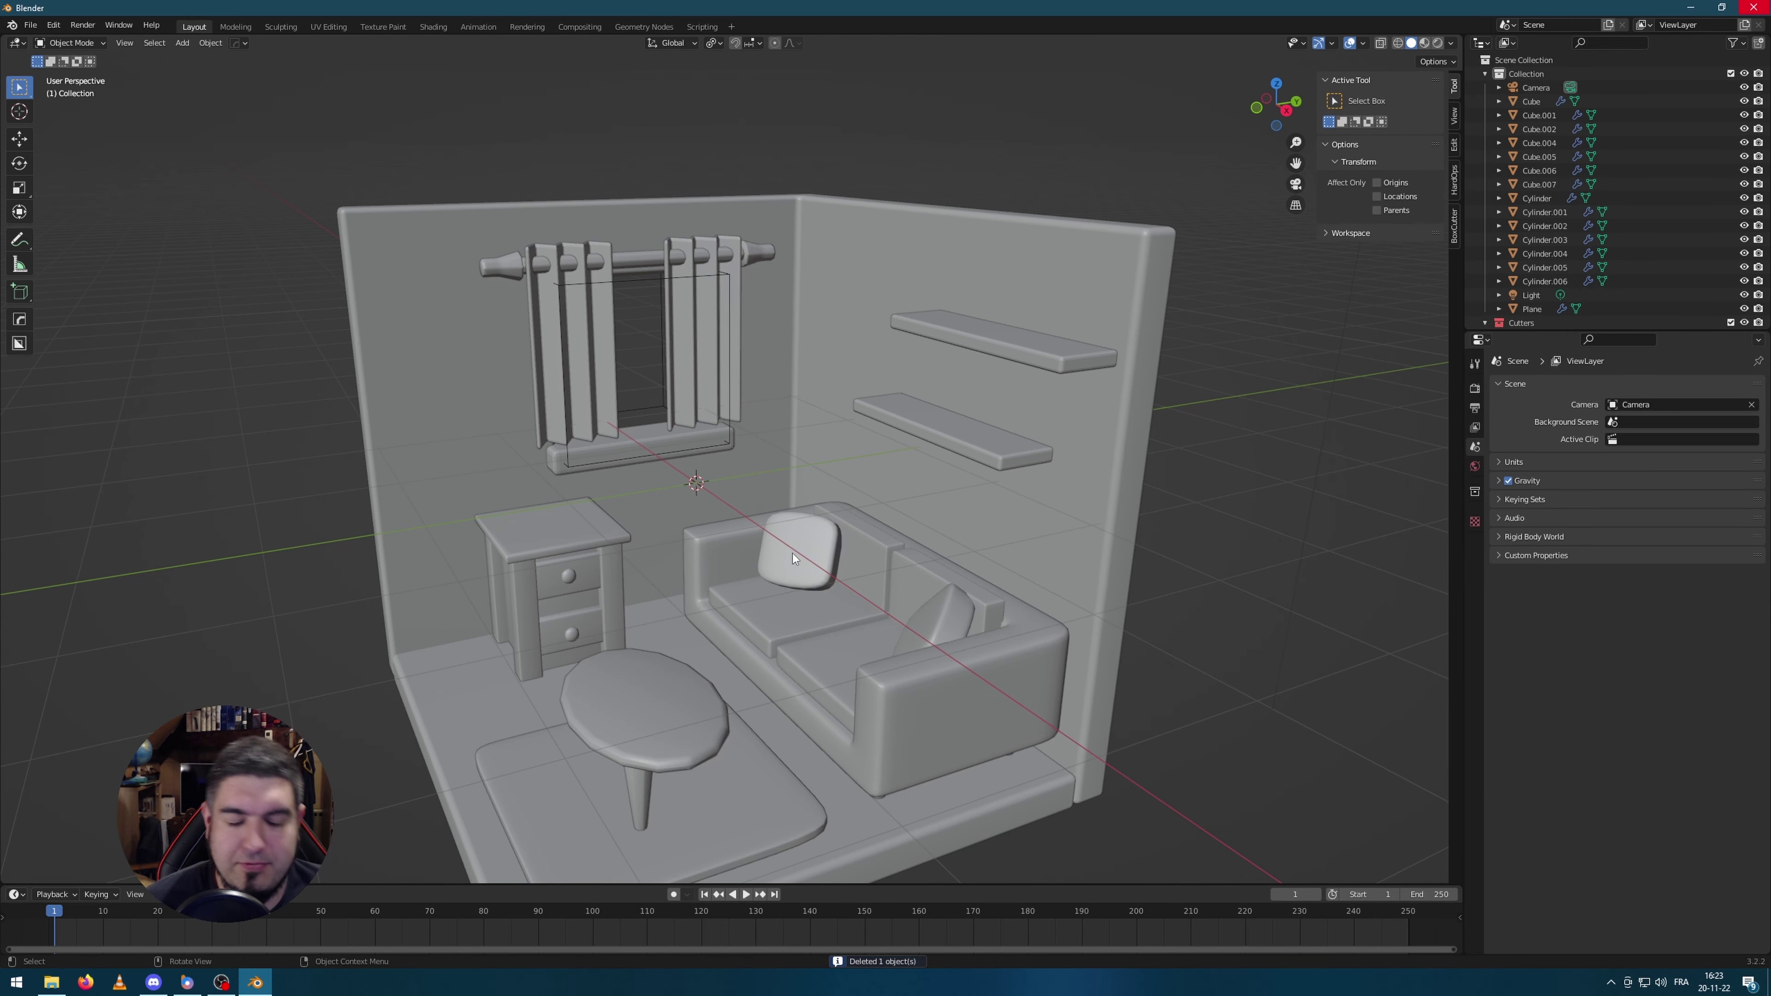
Step: Add a new mesh cylinder with 12 vertices
key("shift+a")
mouse_move(793, 554)
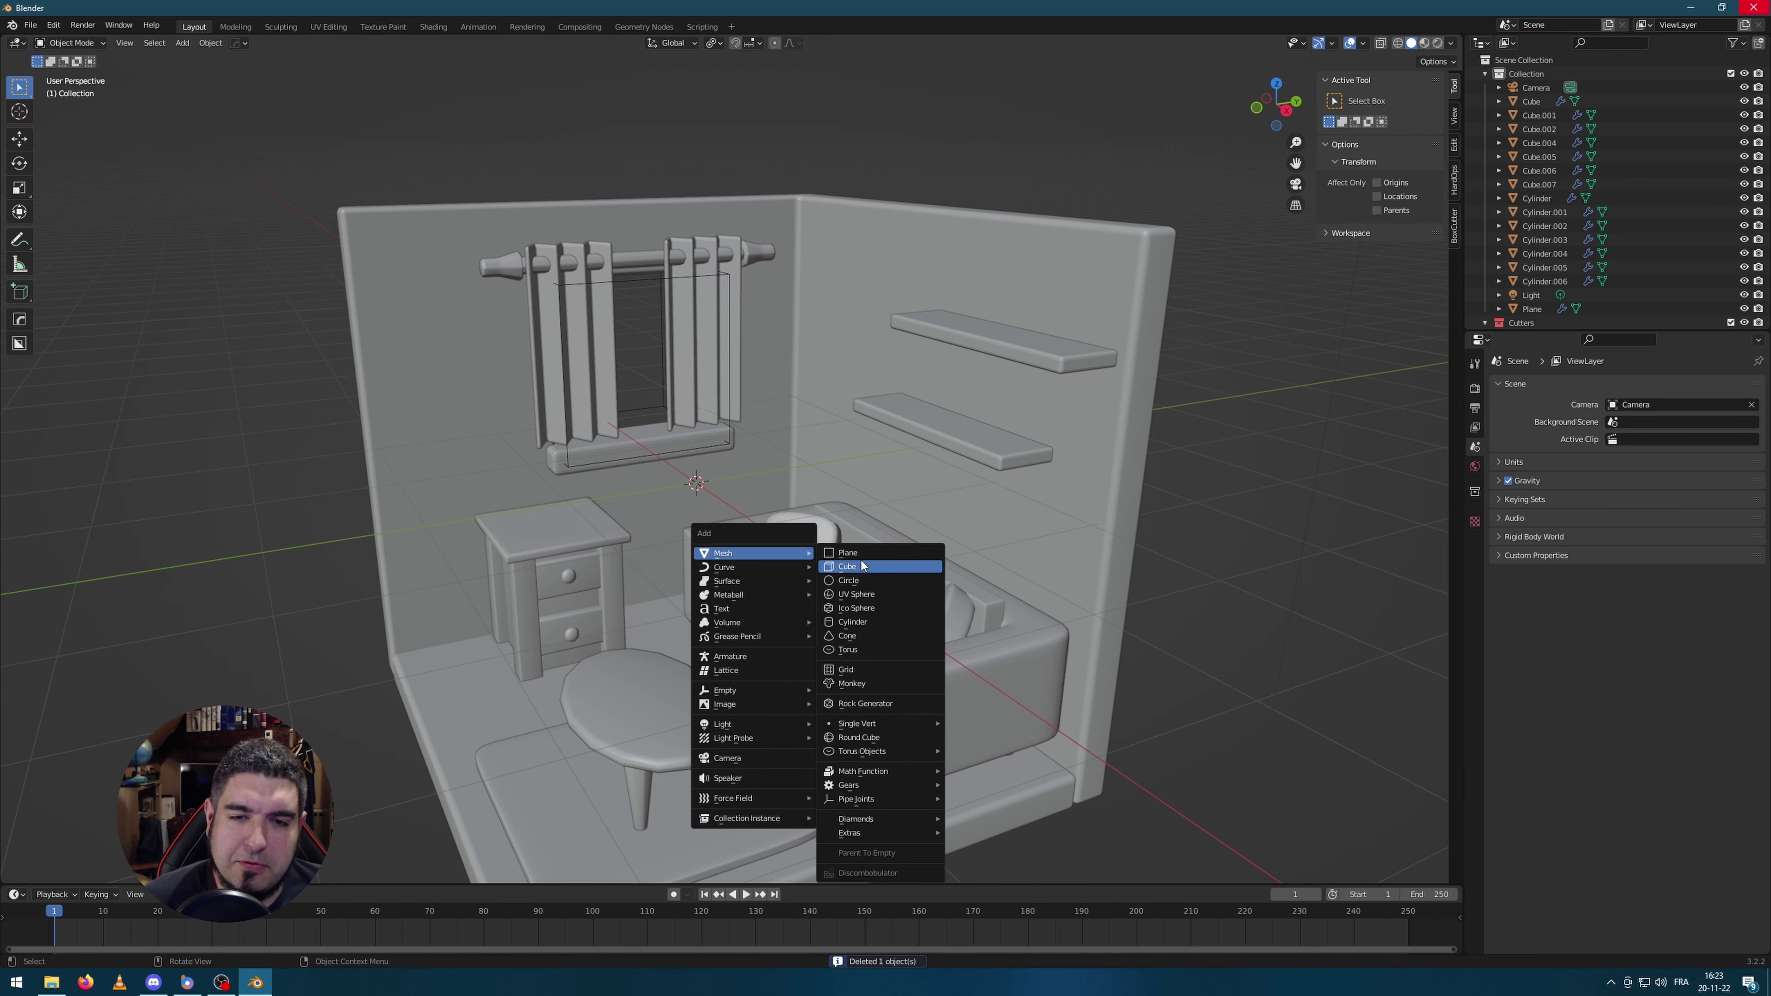
left_click(880, 623)
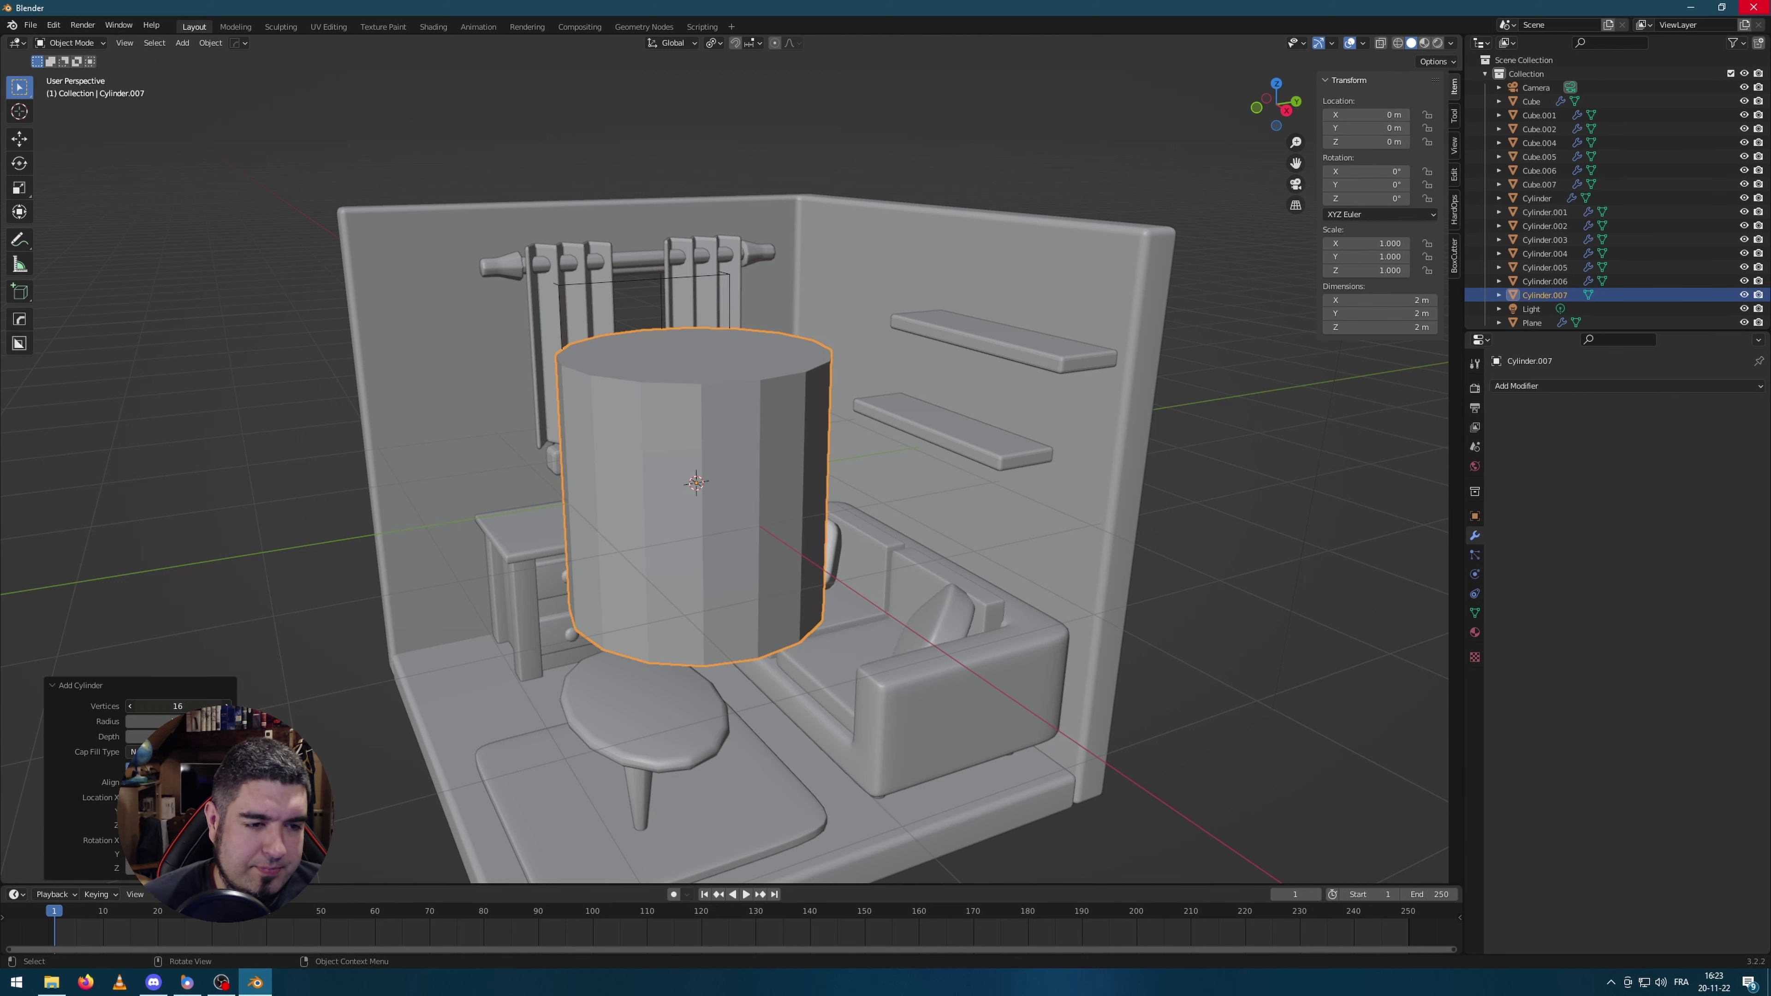
type("12")
key("Return")
Step: Flatten the 12-sided cylinder into a disc by scaling it along Z to about 0.191
middle_click_drag(900, 480, 939, 537)
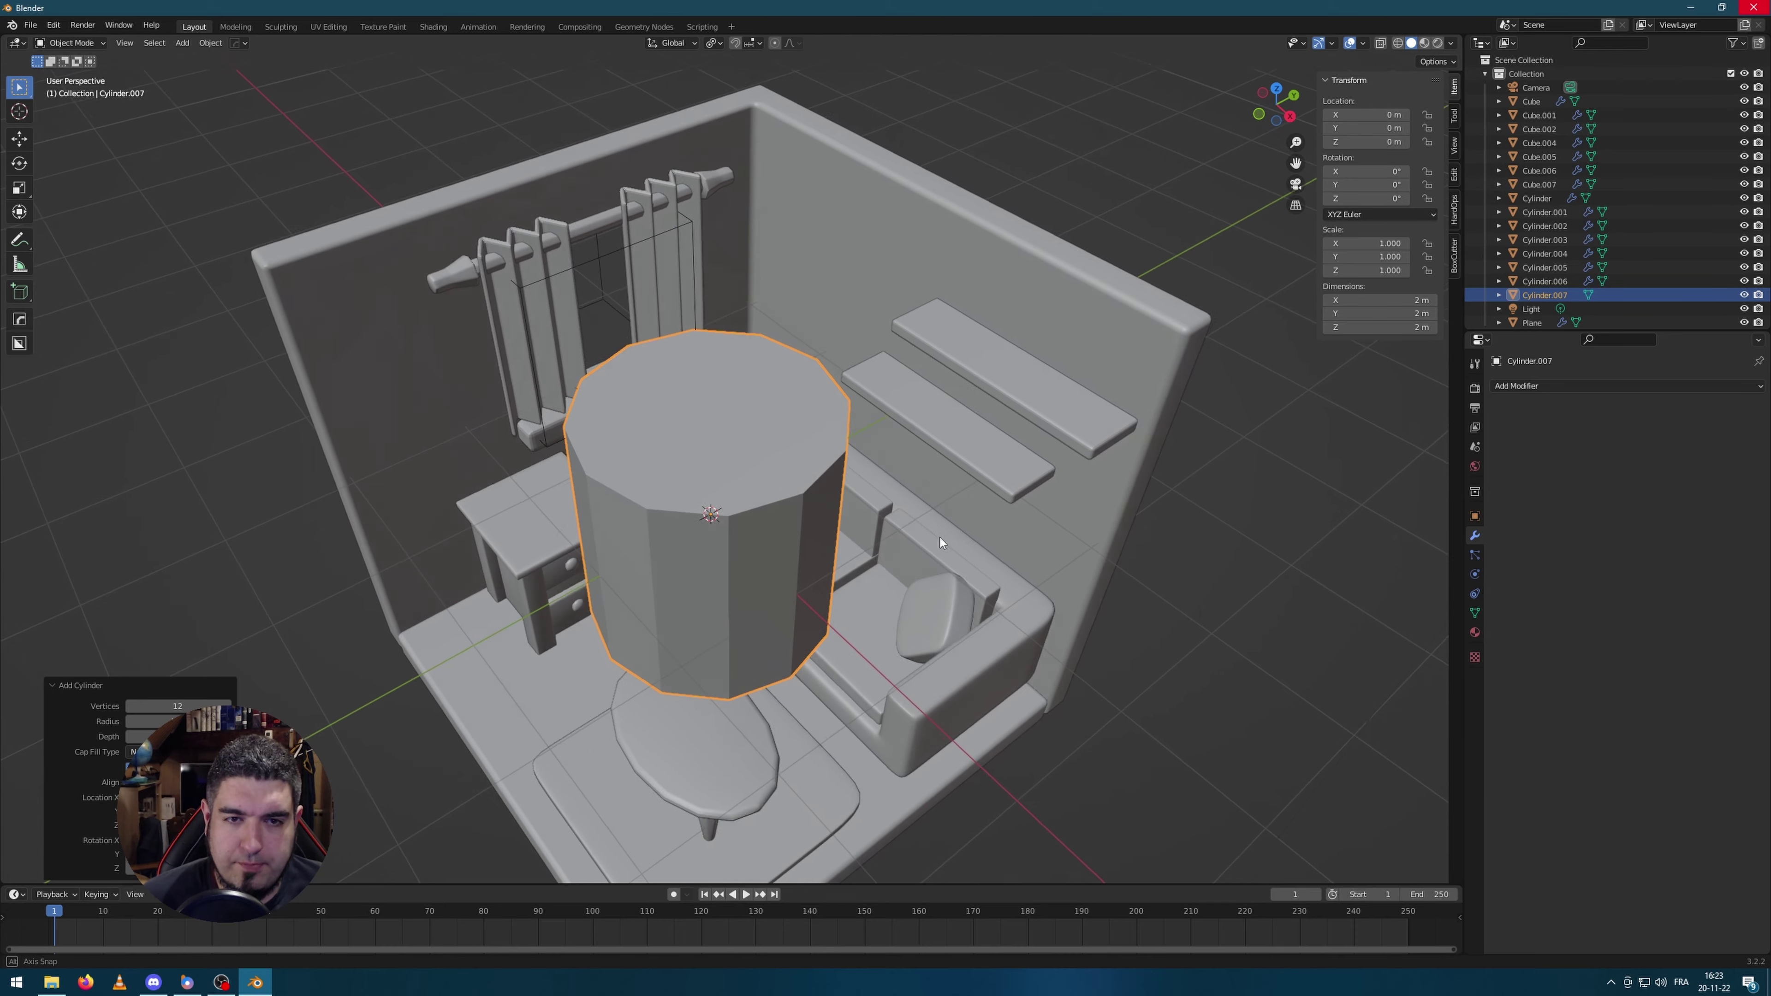
key("s")
key("z")
left_click(809, 567)
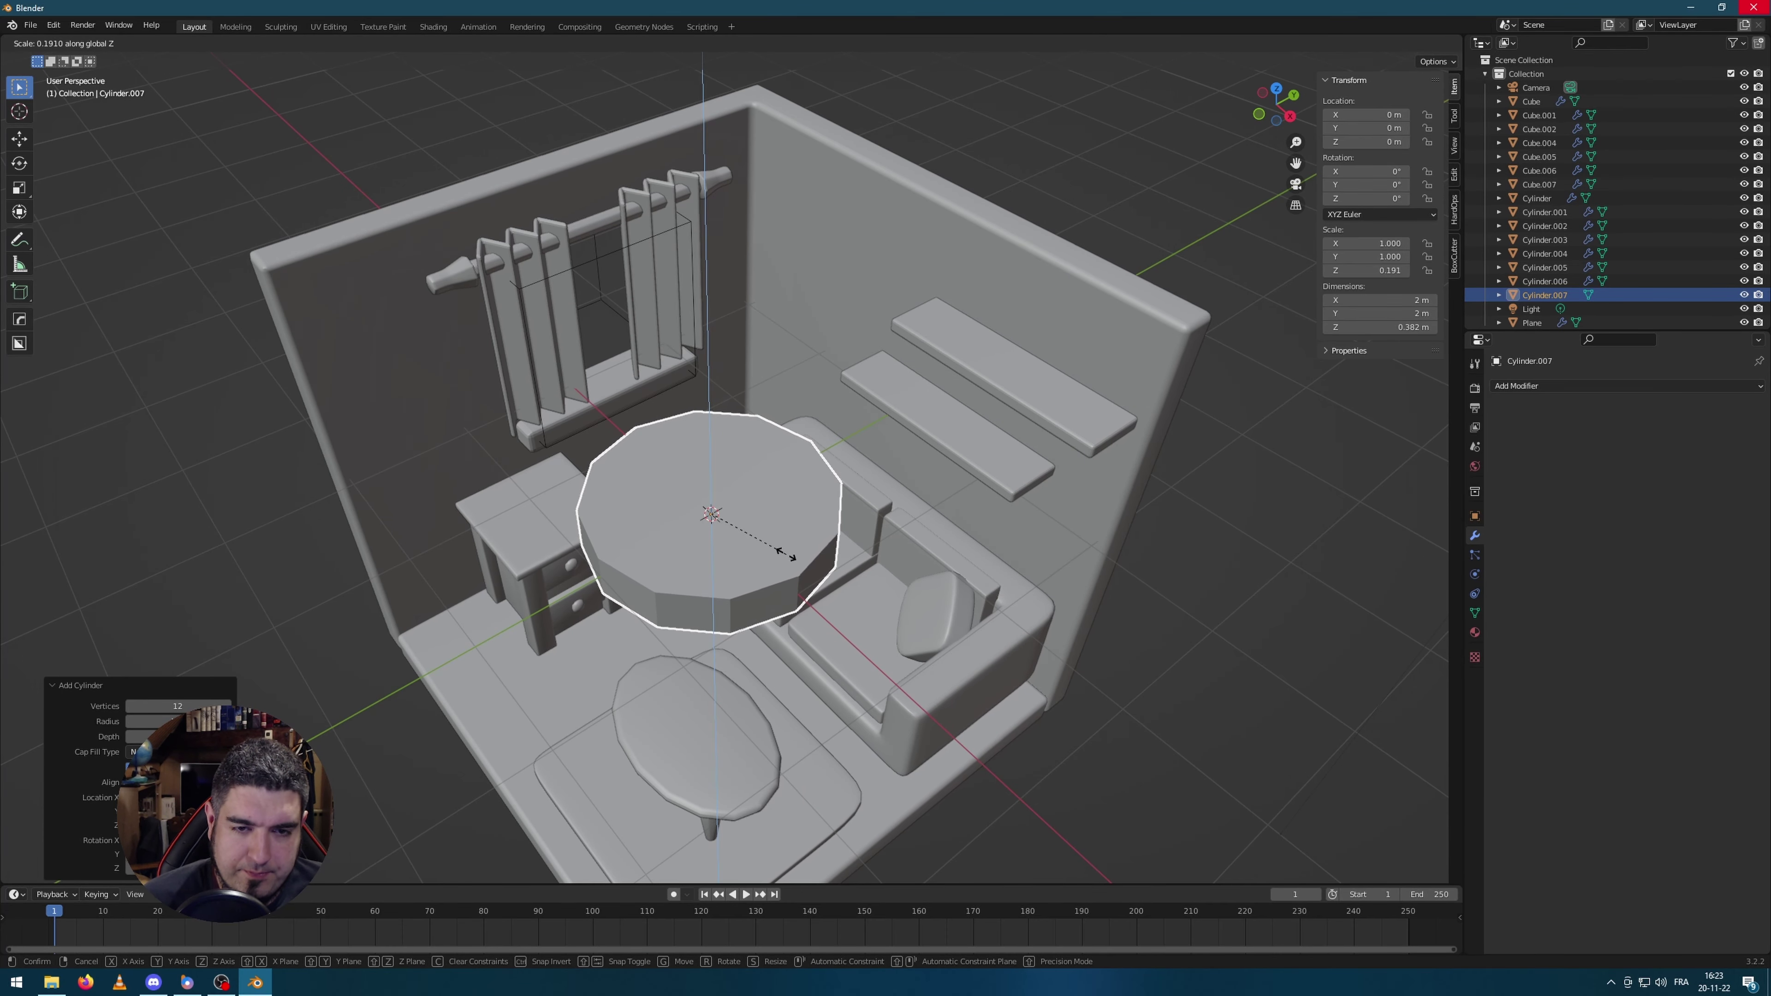
Step: Inset the disc's top face to leave a rim around its edge
scroll(836, 504, "up", 3)
key("Tab")
key("3")
left_click(837, 529)
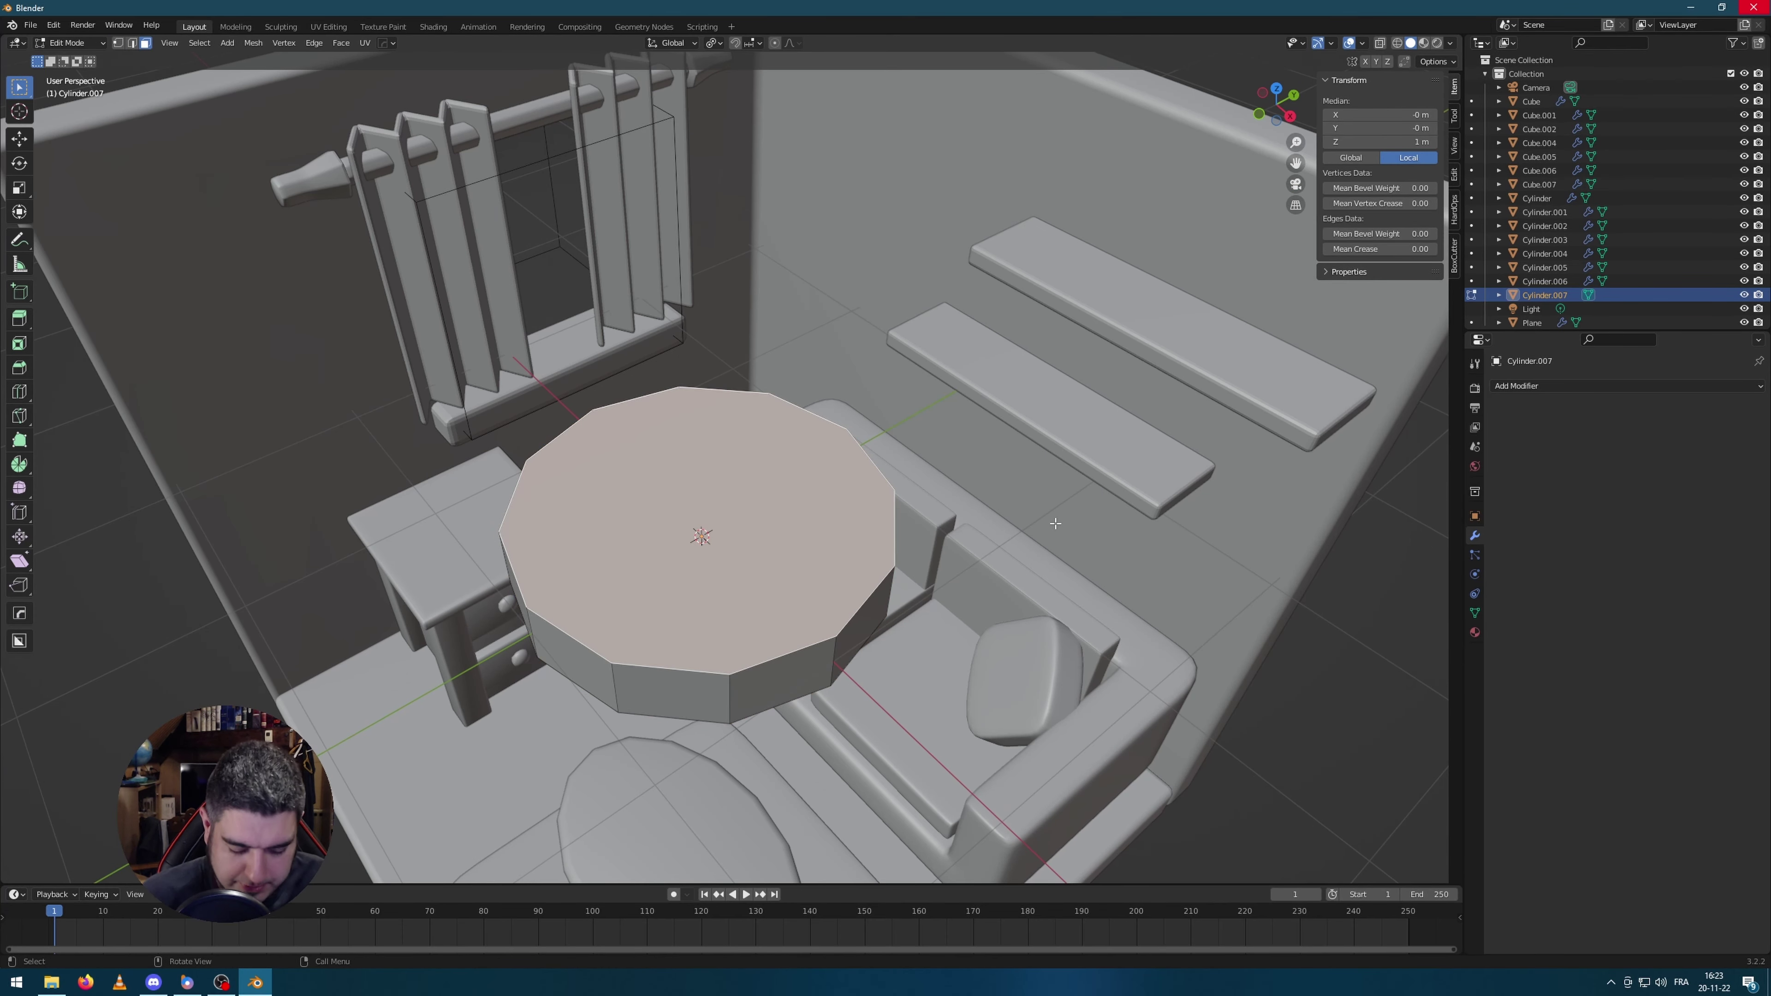
key("i")
left_click(1034, 531)
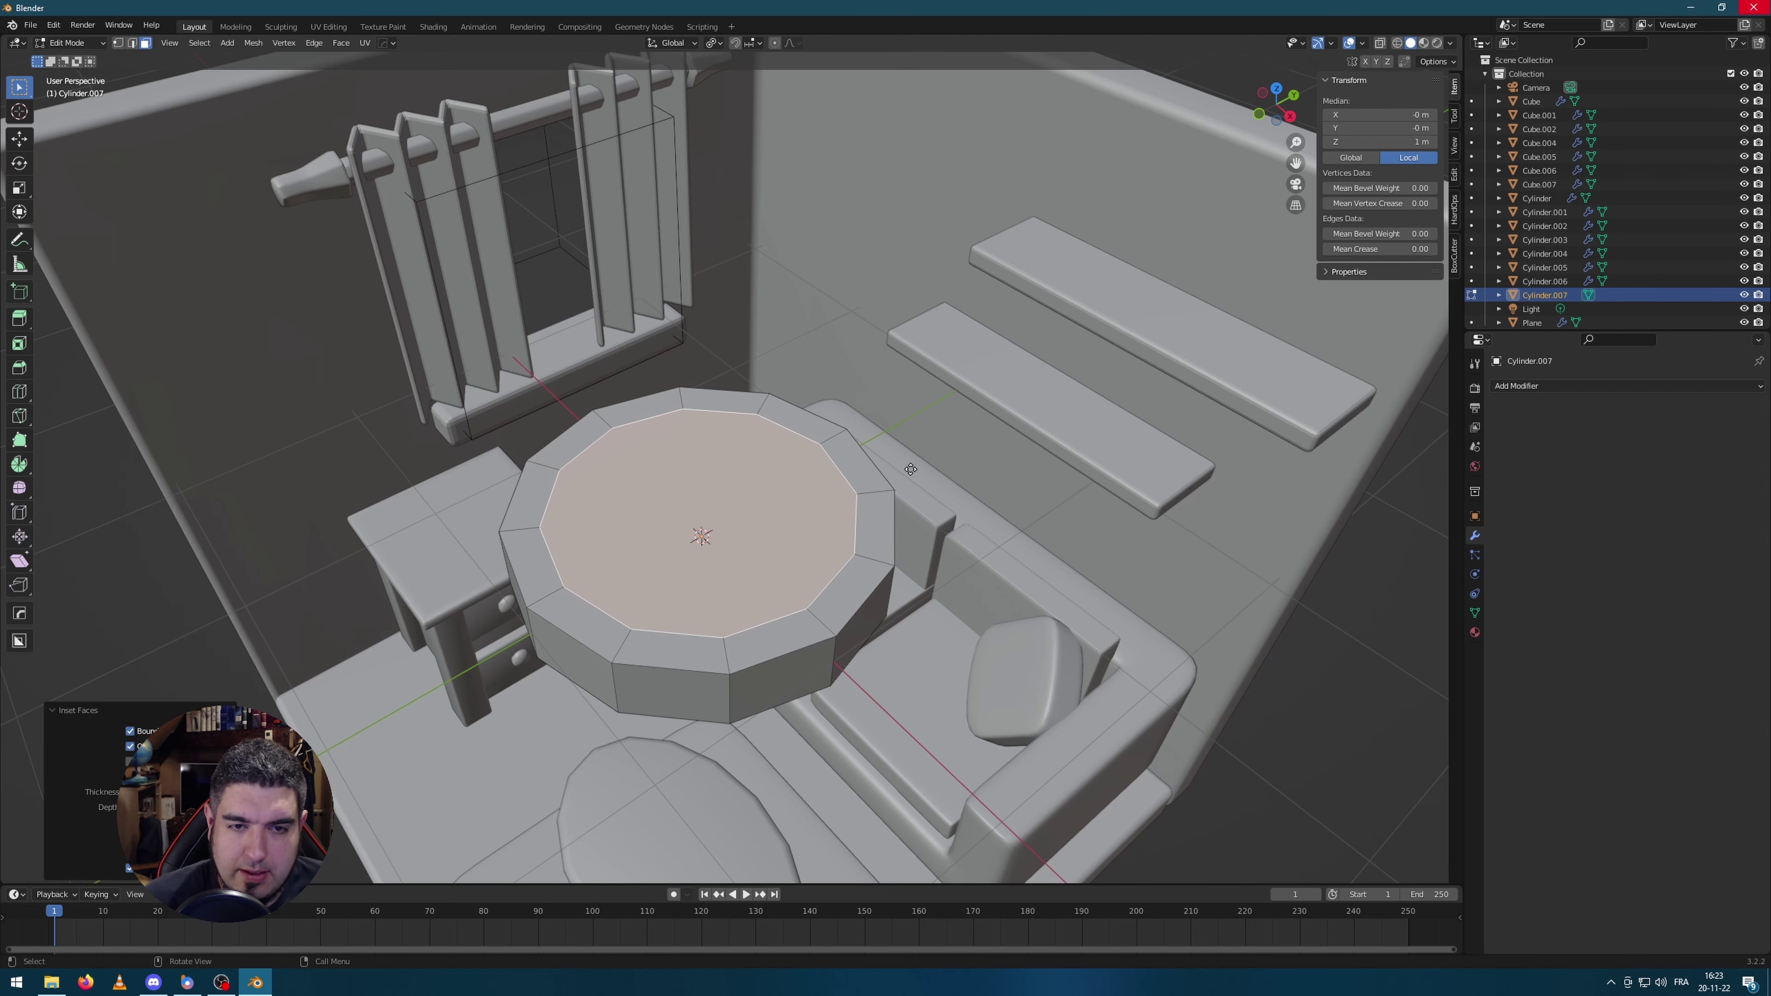
Step: Extrude the inner top face downward to form a recess and inset the recessed face
key("e")
left_click(912, 493)
key("i")
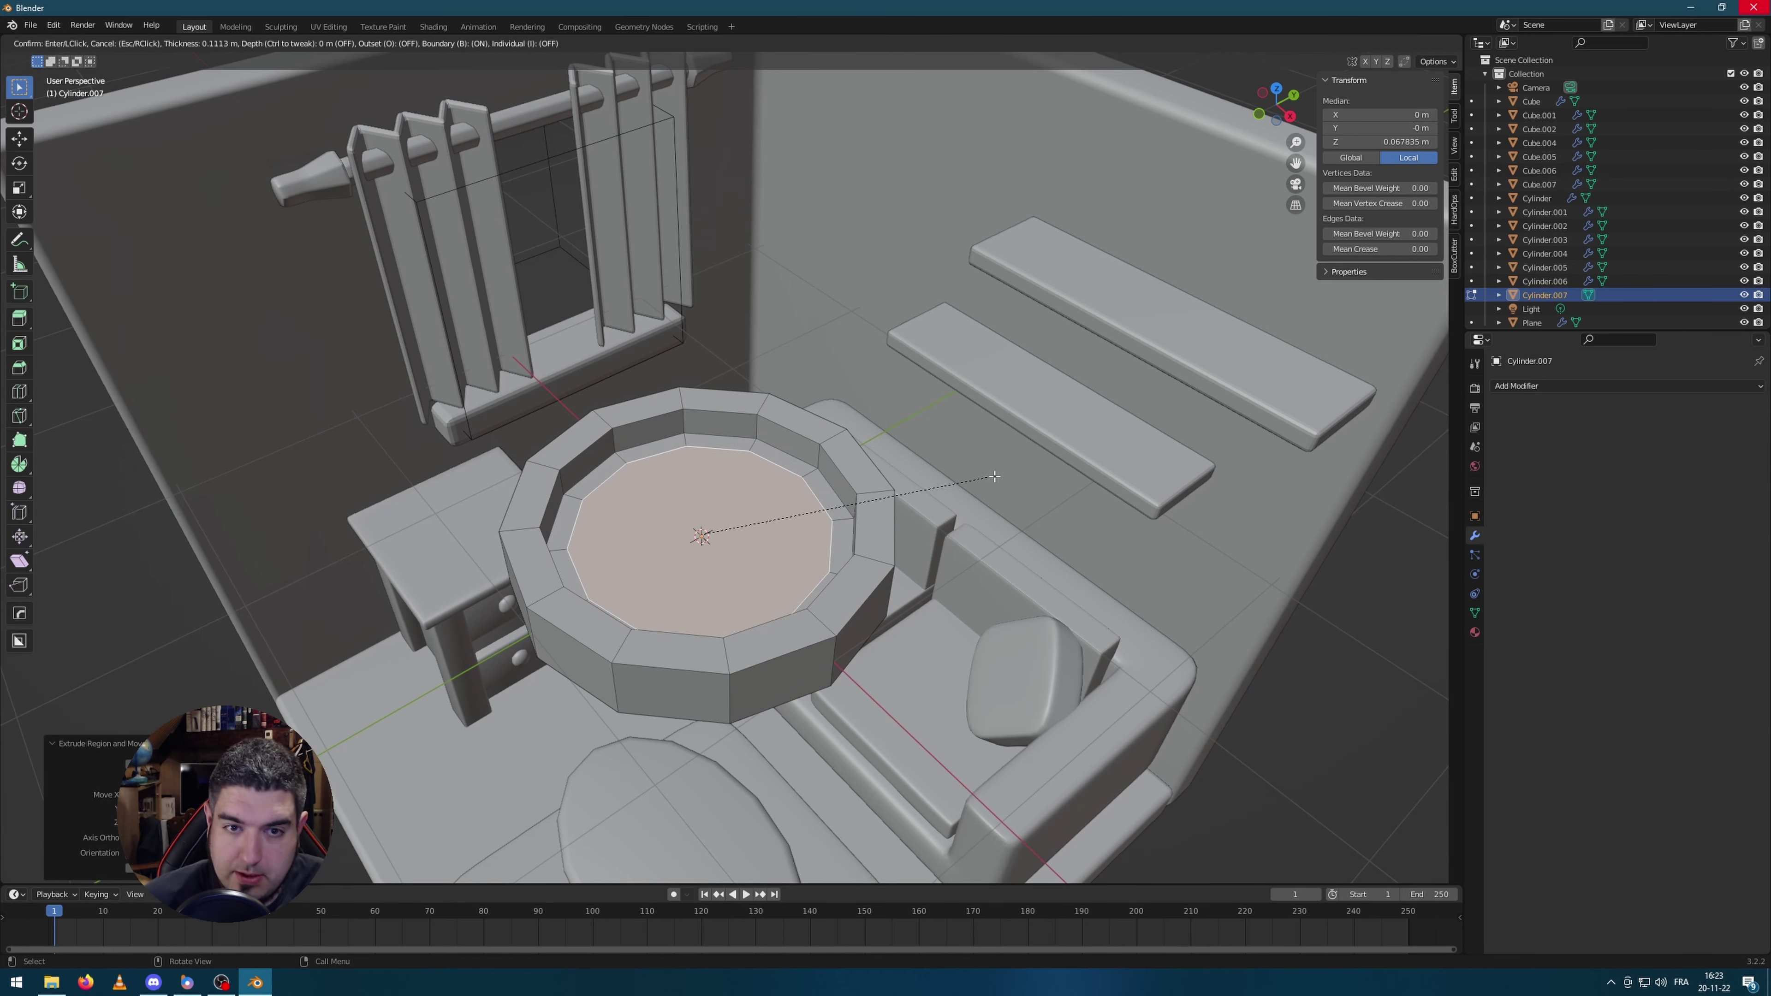
left_click(980, 483)
middle_click_drag(979, 483, 861, 490)
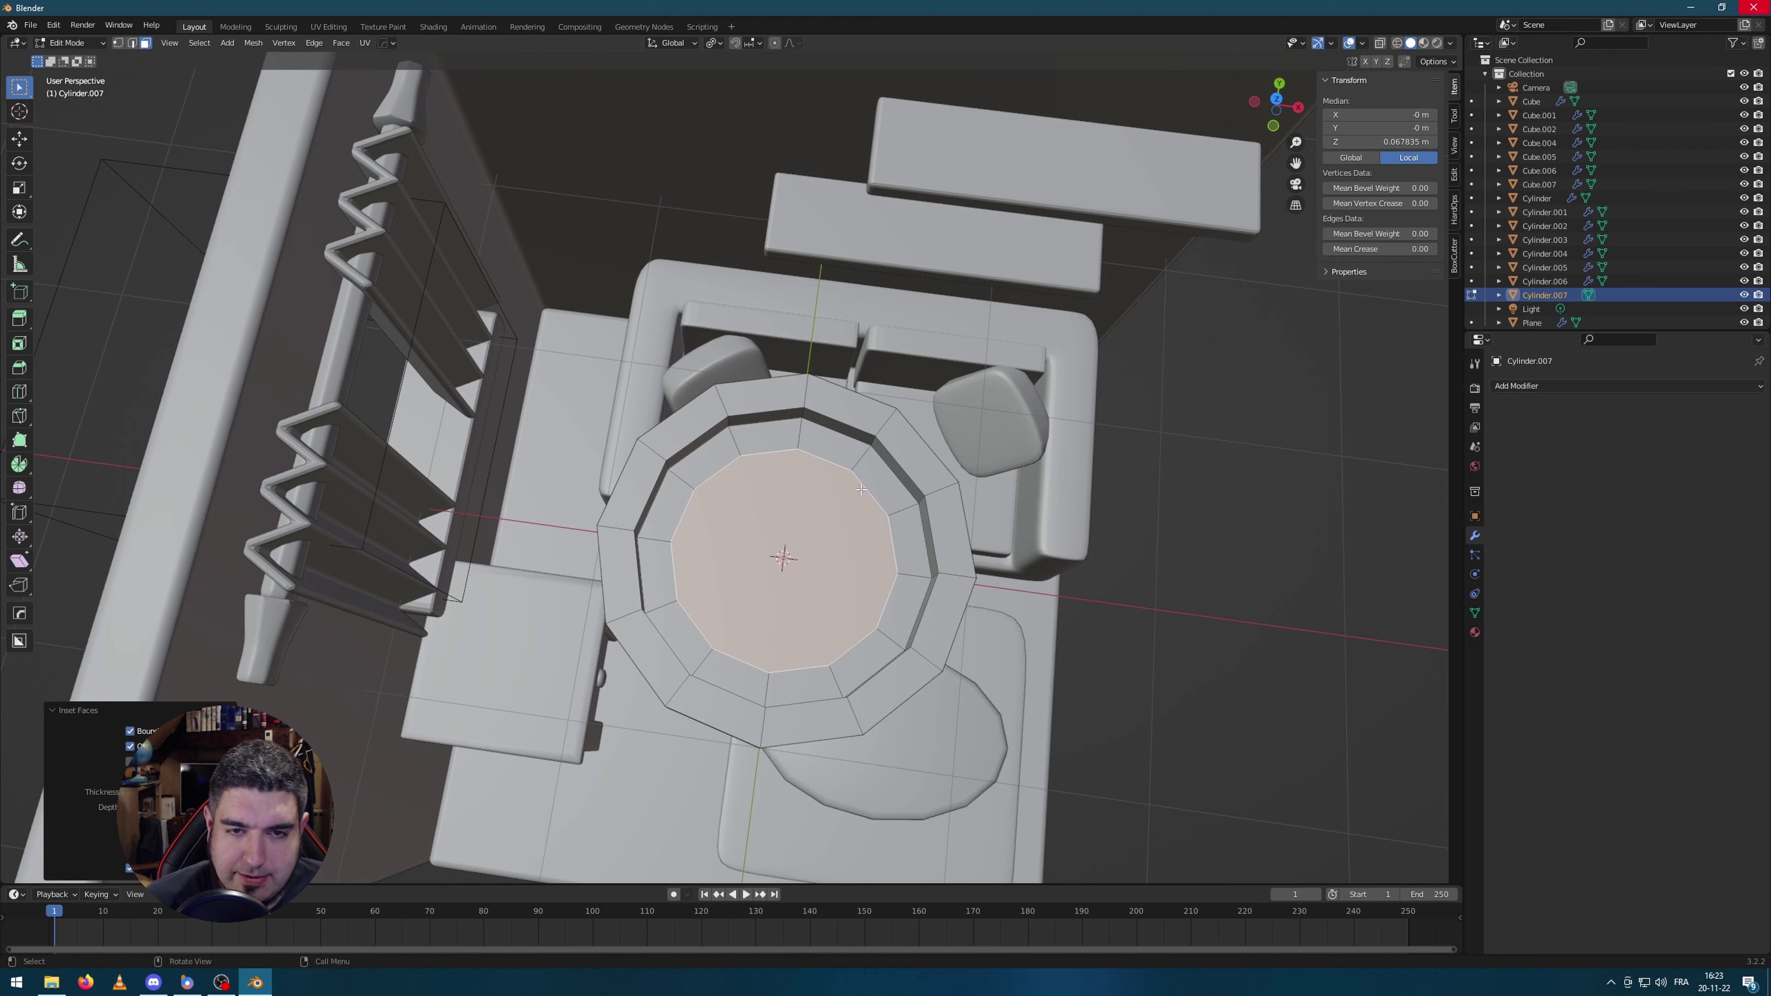
Step: Select the ring of faces around the recessed floor and inset each face individually
left_click(832, 449)
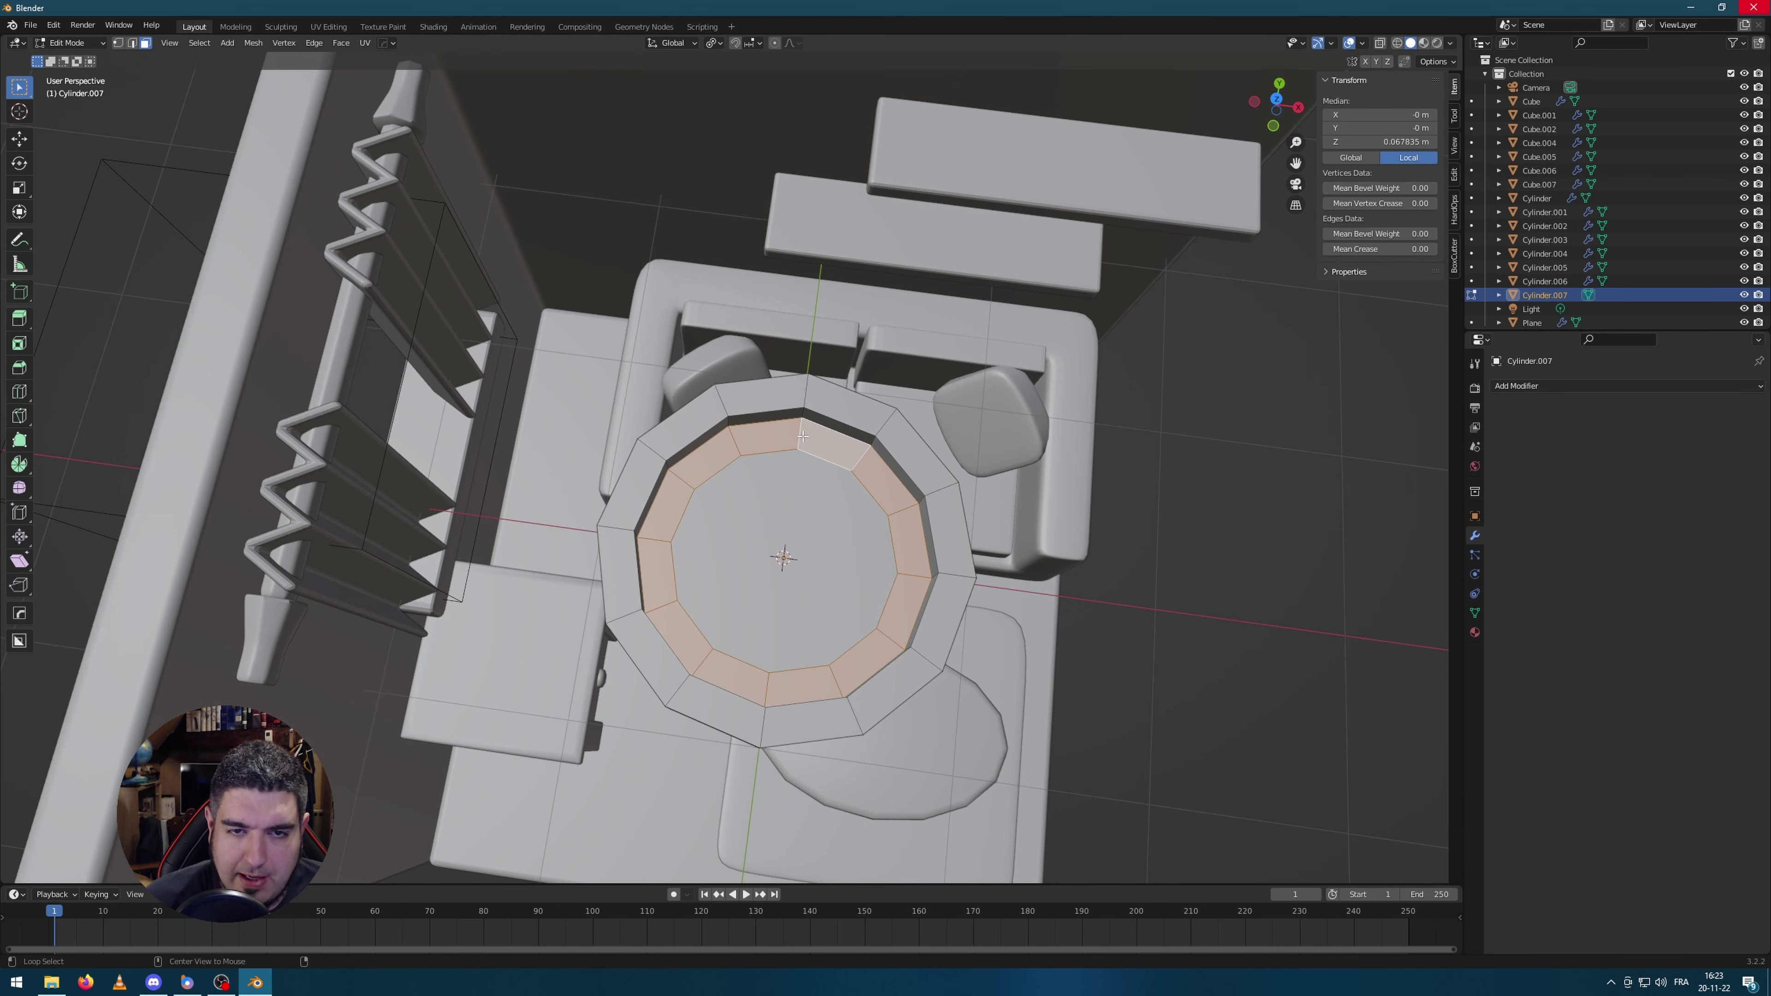
middle_click_drag(802, 437, 990, 574)
key("i")
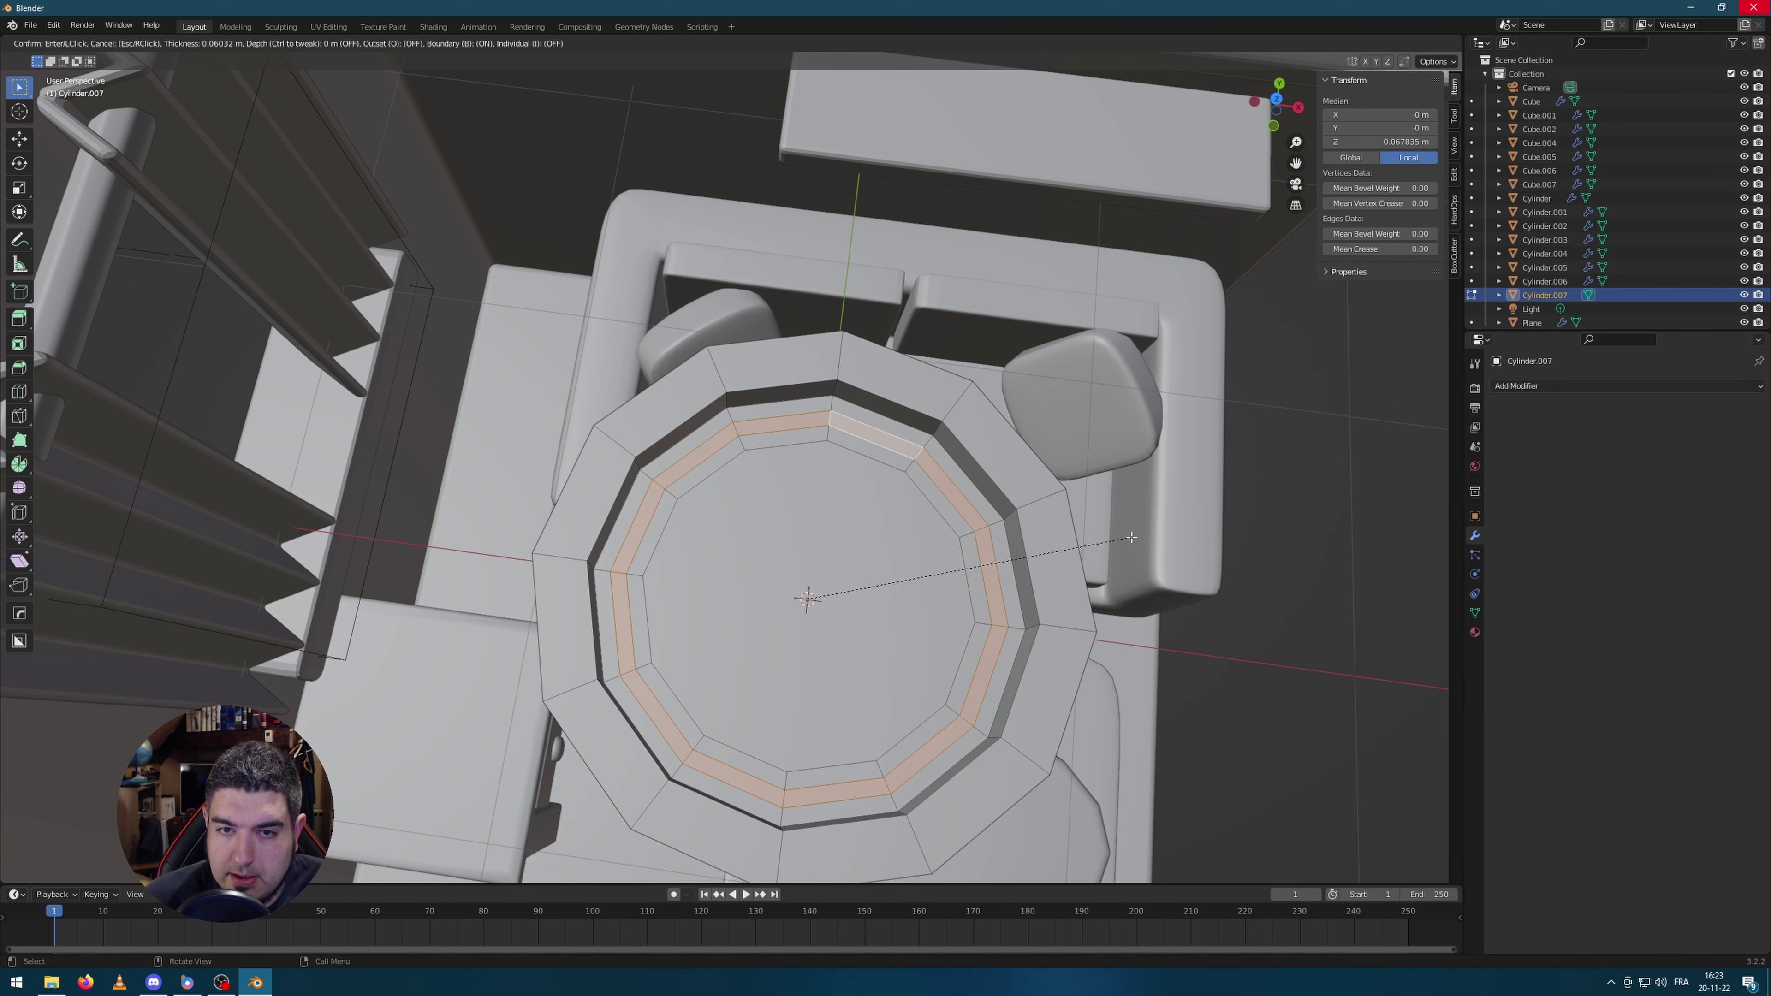
key("i")
left_click(1137, 539)
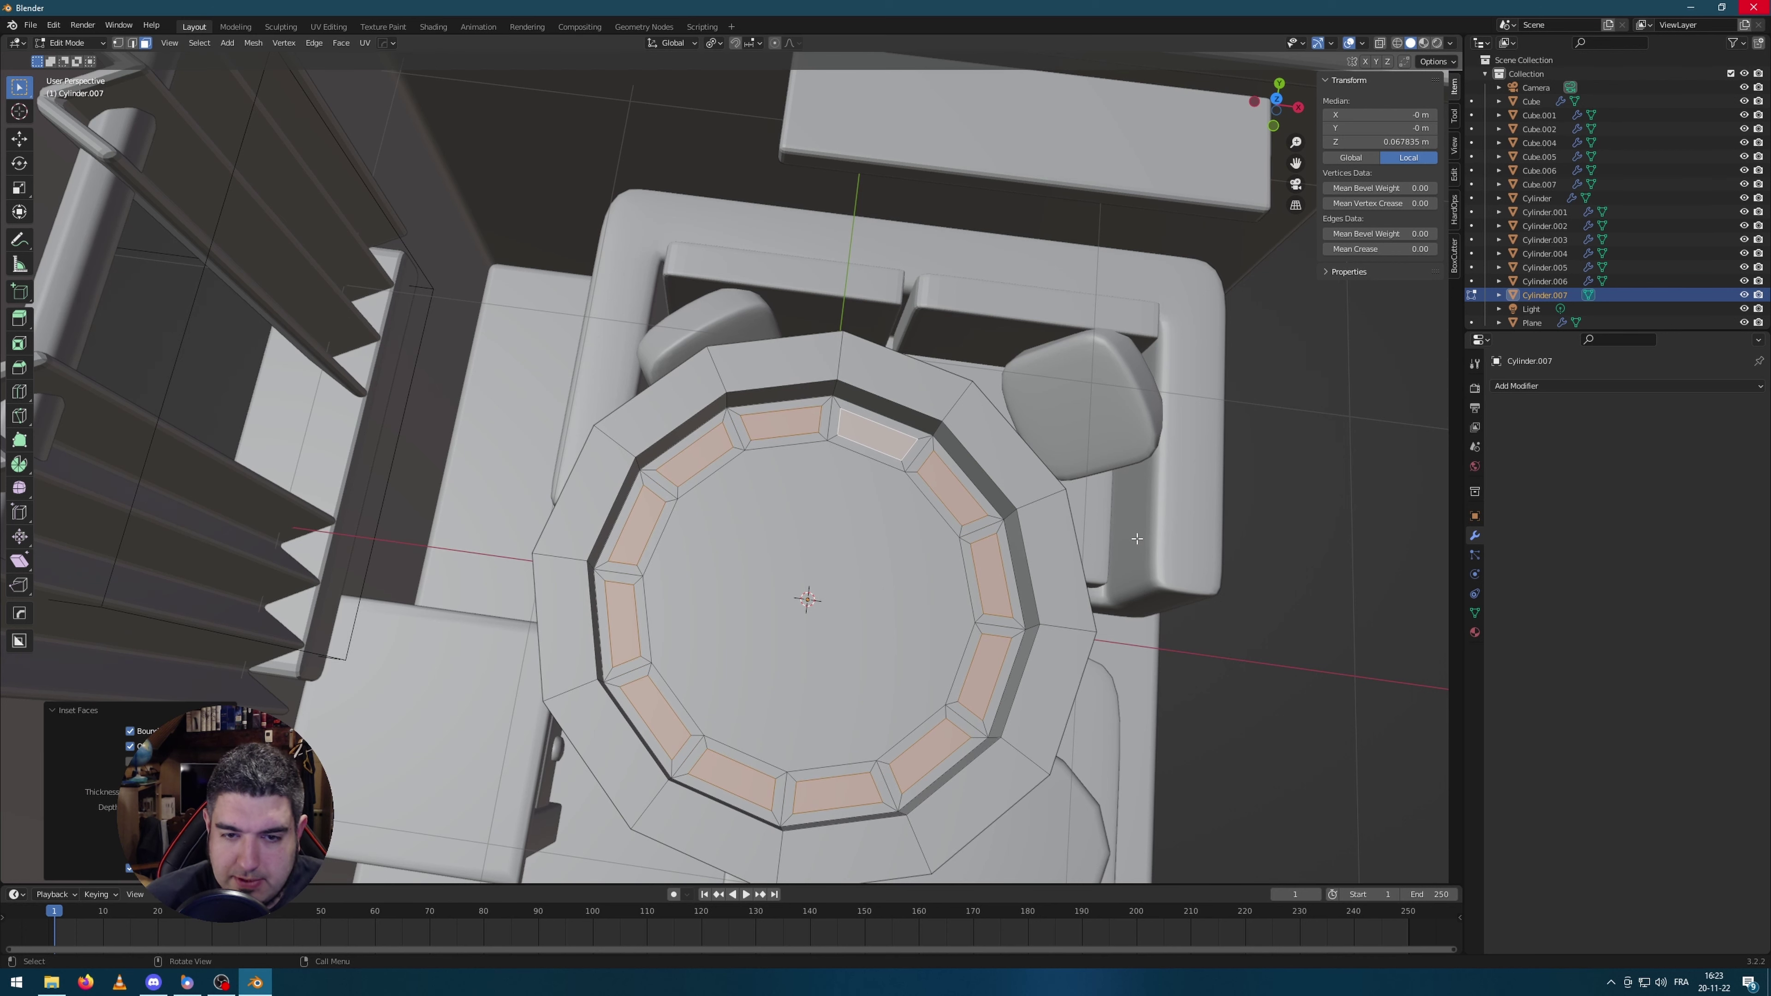
key("s")
key("x")
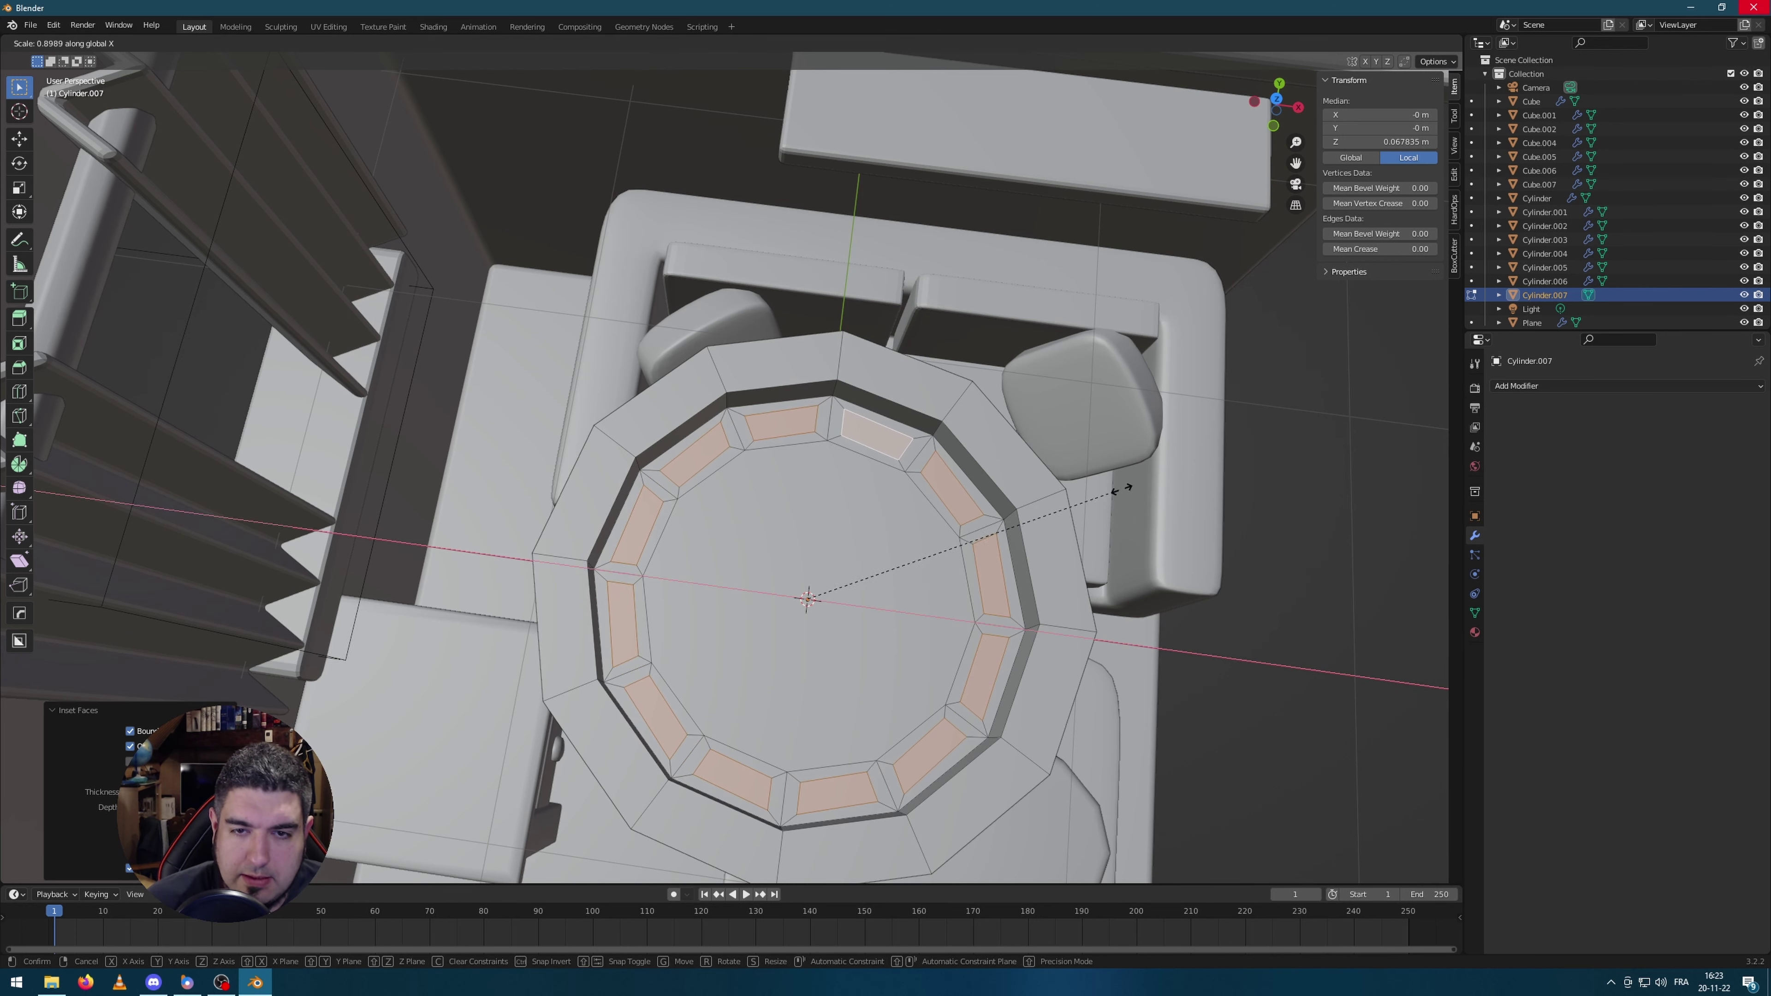
right_click(1130, 484)
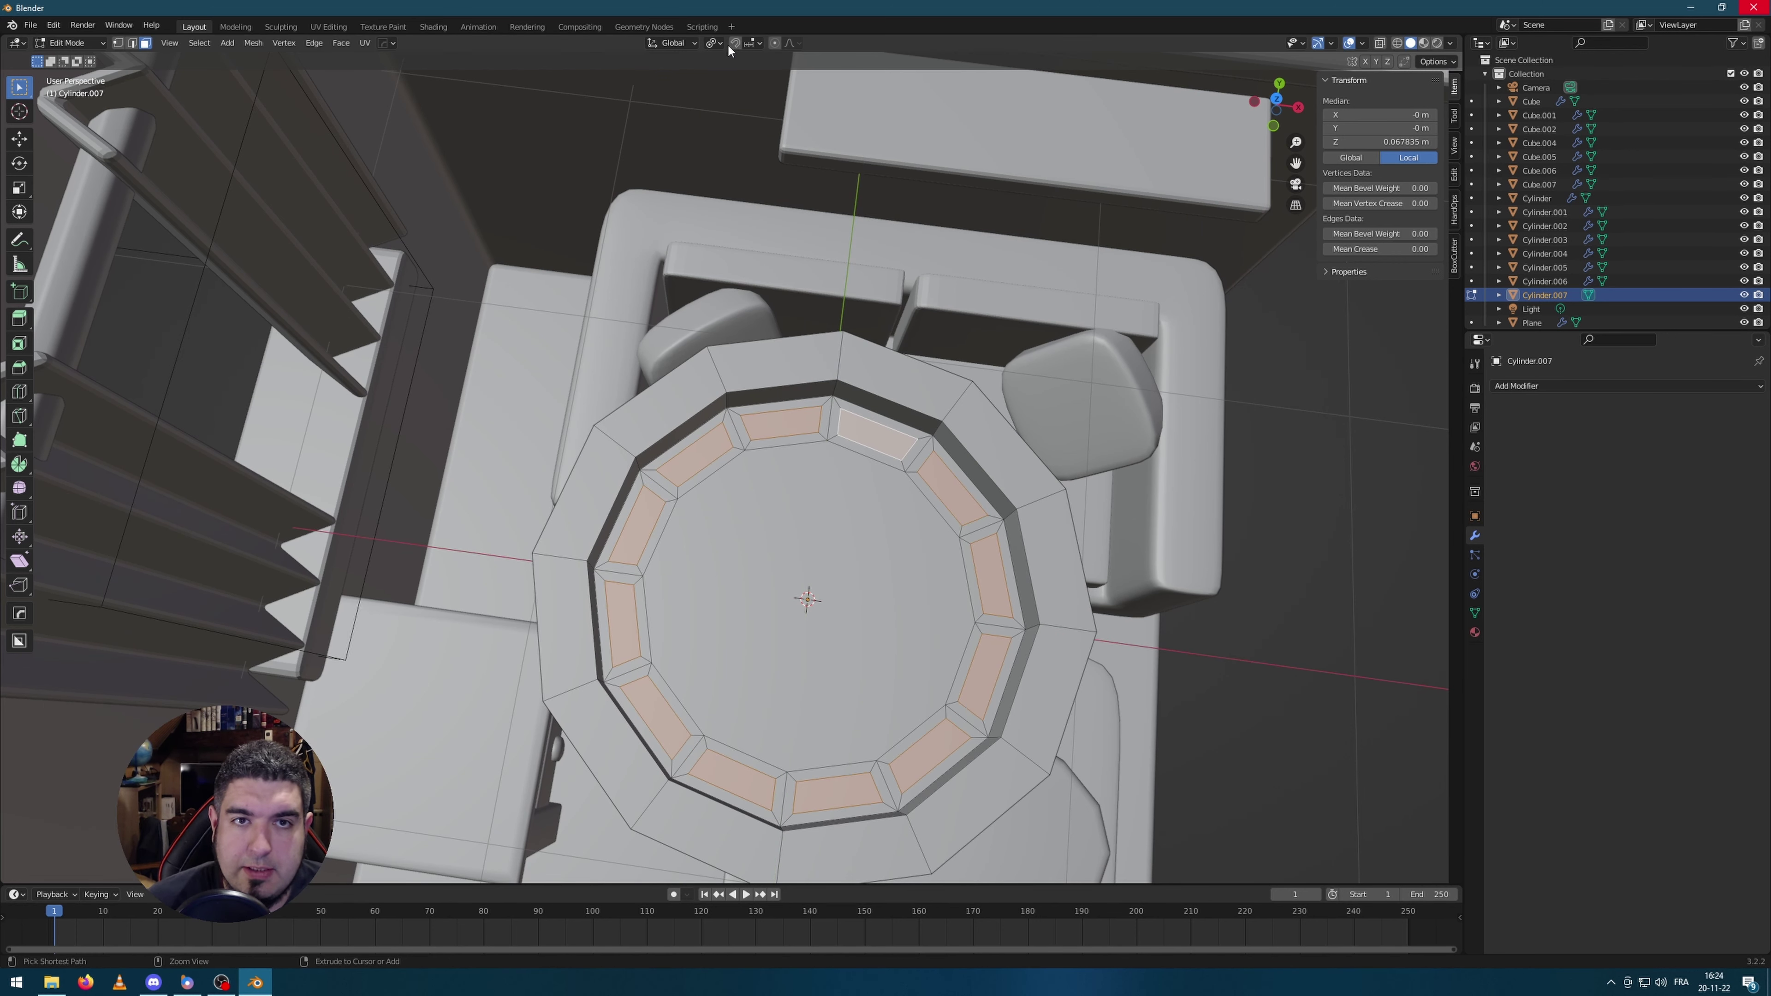
Step: Set the transform orientation to Local and shrink the individually inset ring faces in X and Y, excluding Z
left_click(718, 43)
left_click(696, 45)
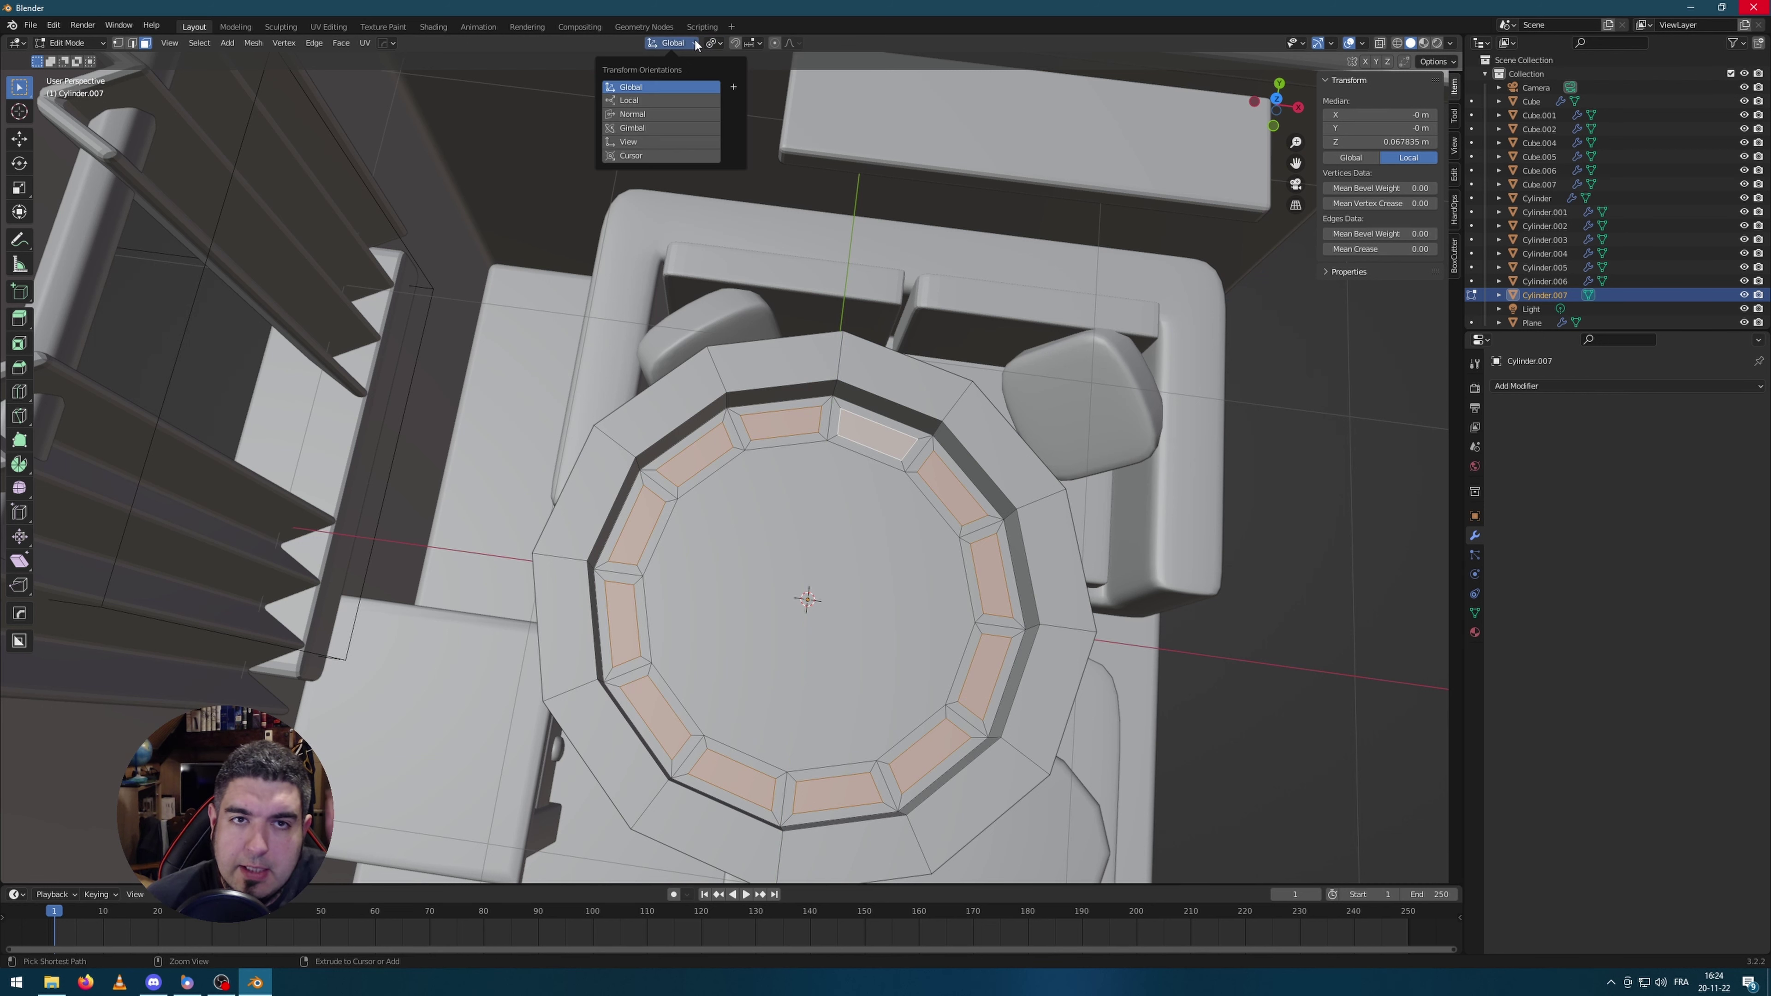
left_click(662, 101)
key("s")
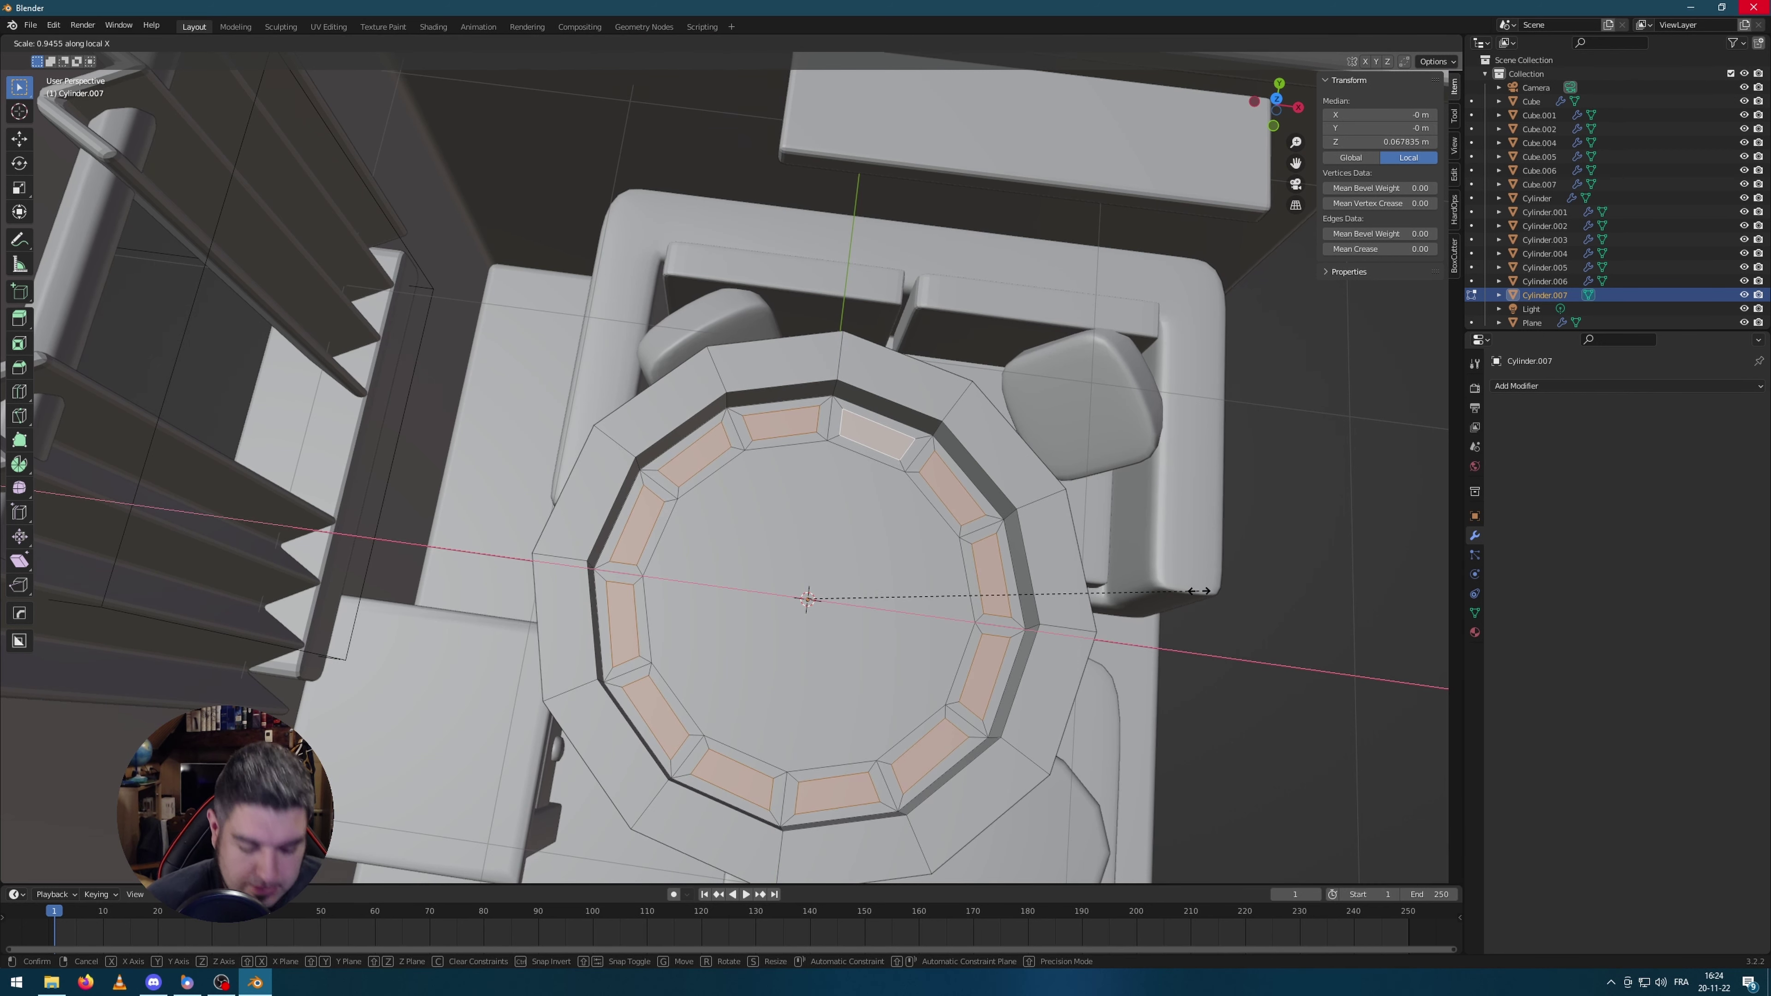
key("y")
key("shift+z")
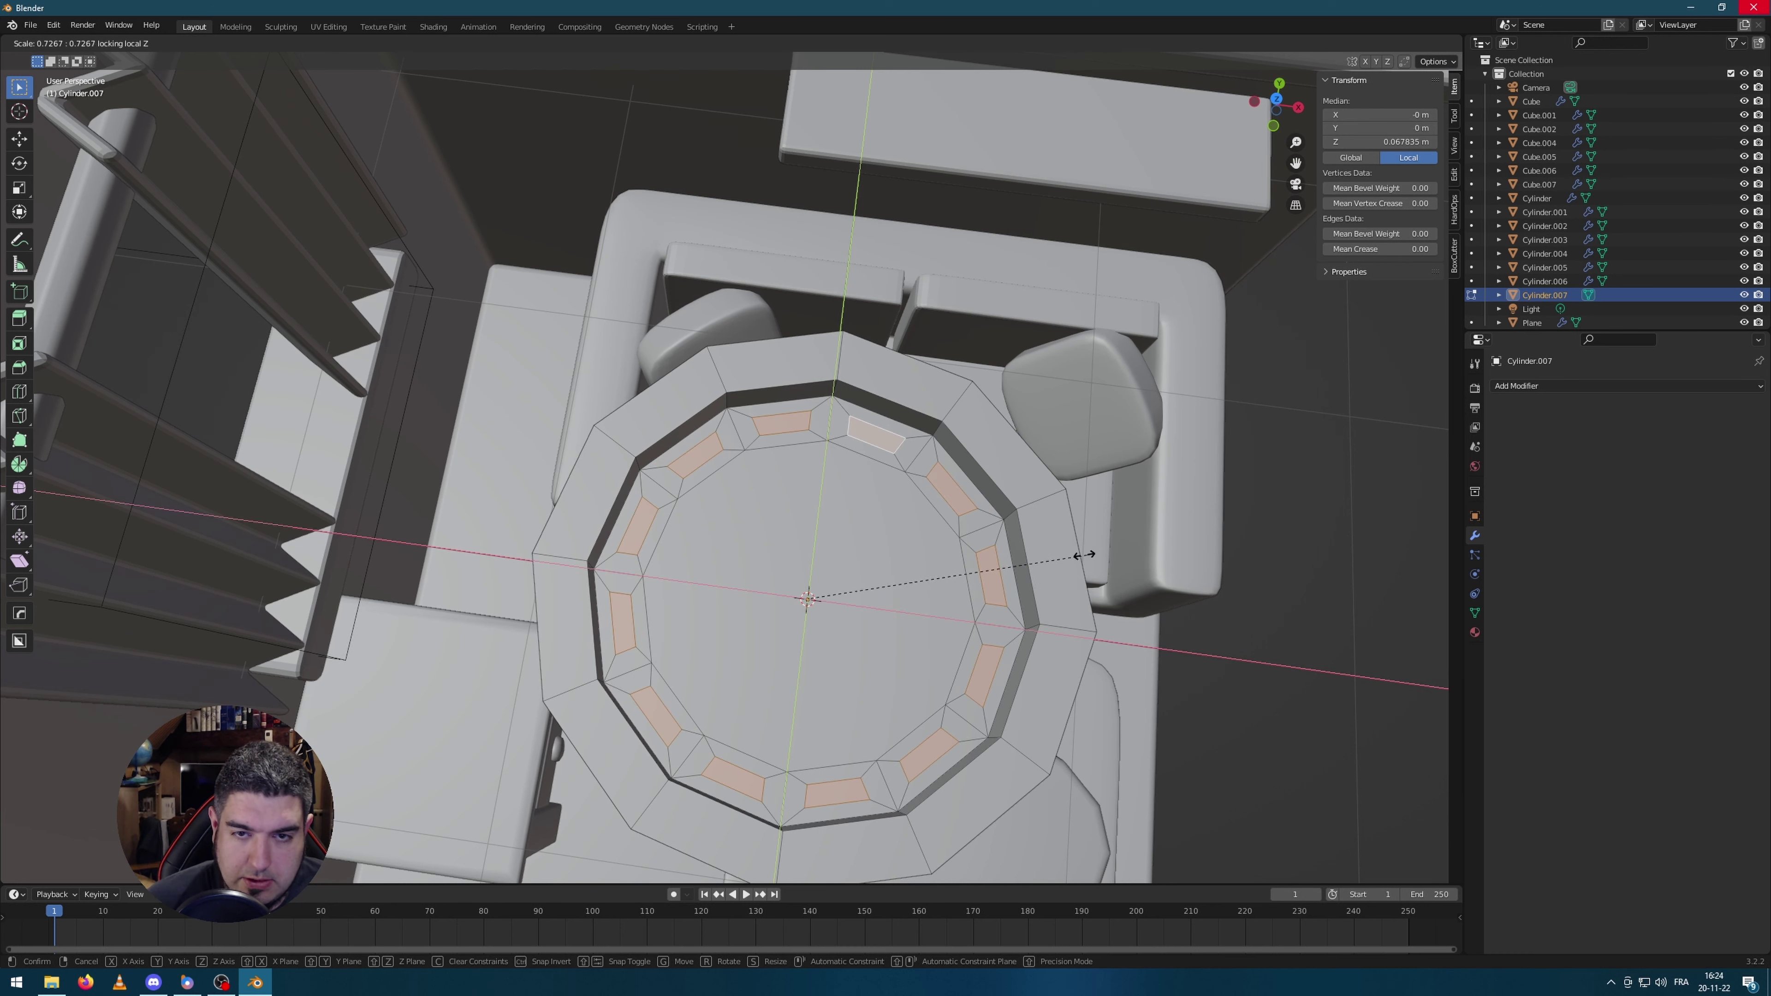
left_click(956, 548)
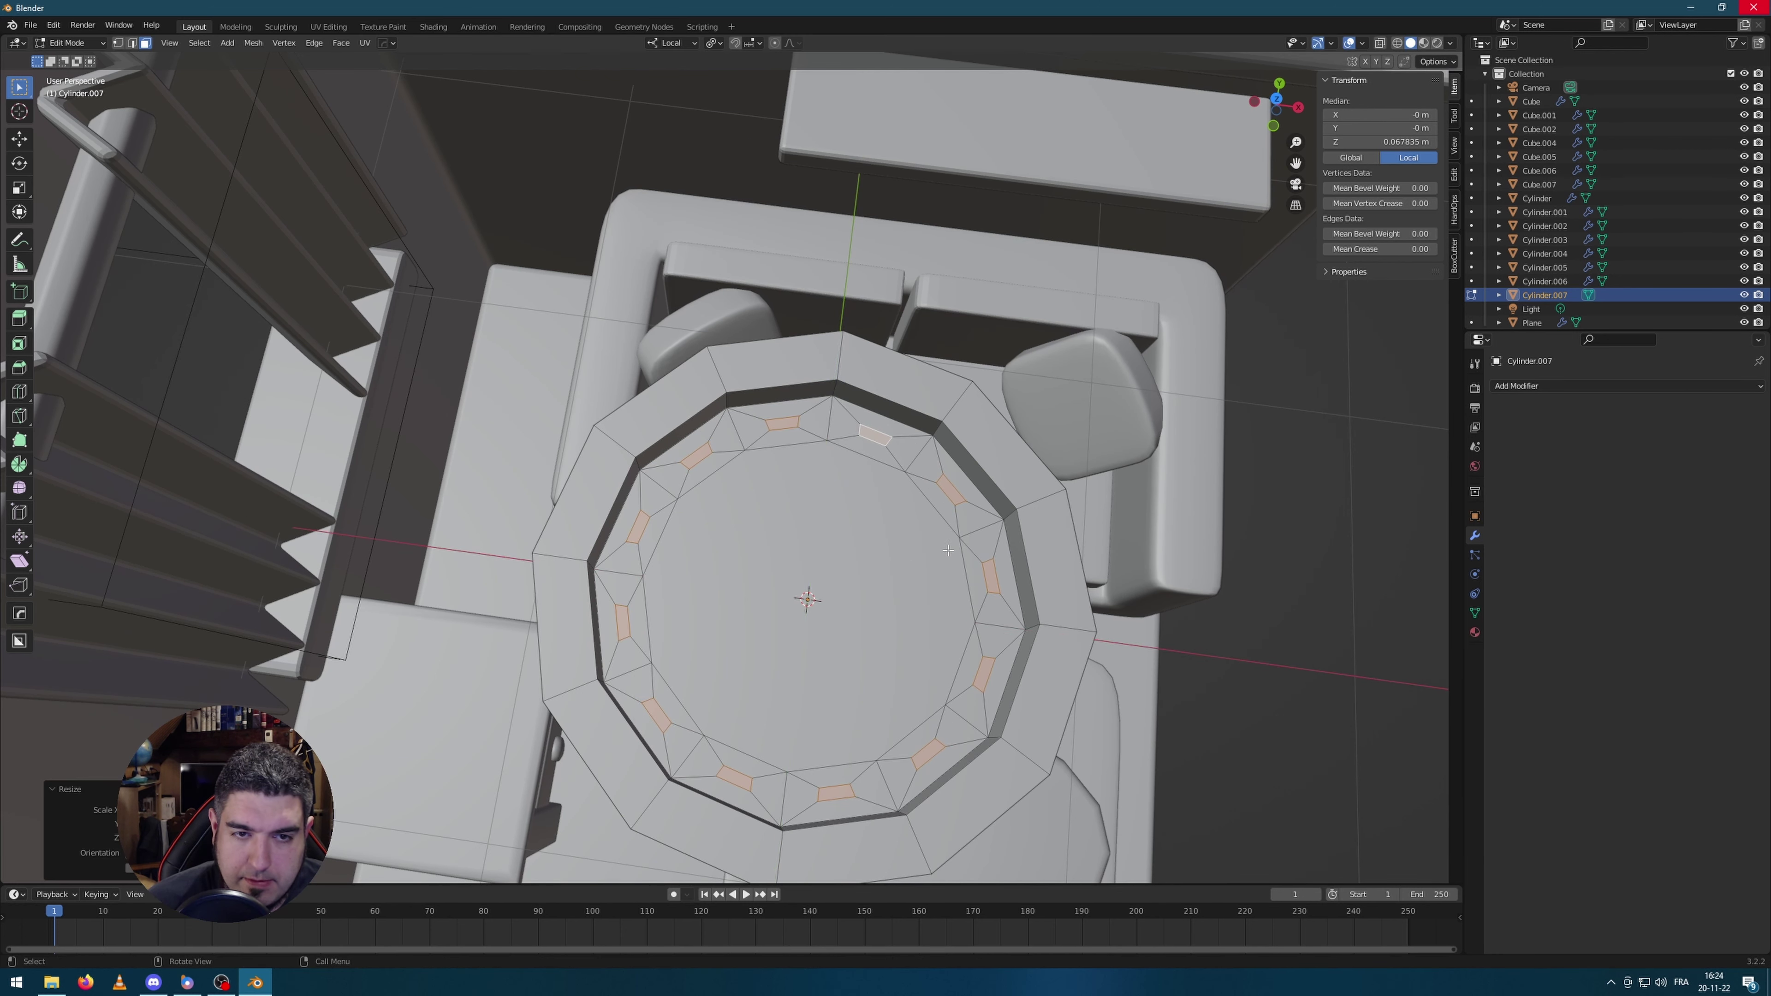
Step: Extrude the twelve small ring faces upward into raised hour markers
key("e")
middle_click_drag(955, 549, 876, 528)
left_click(1102, 549)
key("Tab")
scroll(883, 544, "down", 2)
scroll(851, 593, "up", 2)
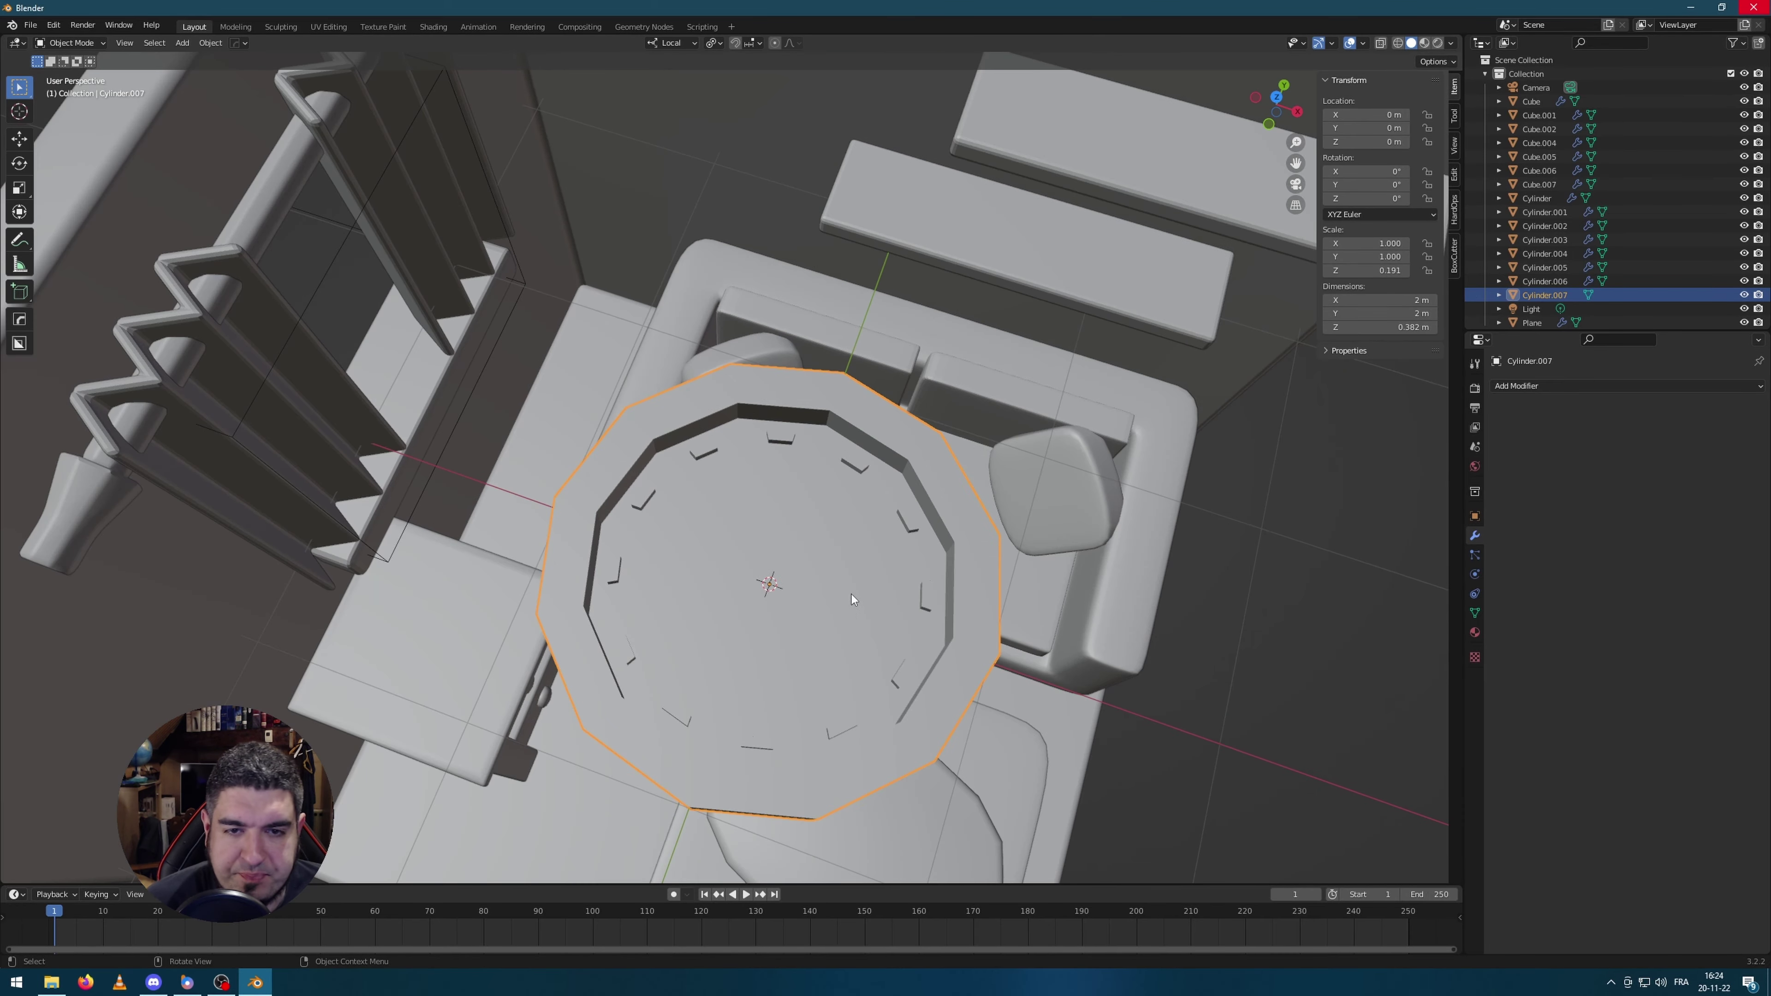
key("Tab")
middle_click_drag(851, 595, 1180, 493)
key("s")
key("x")
key("x")
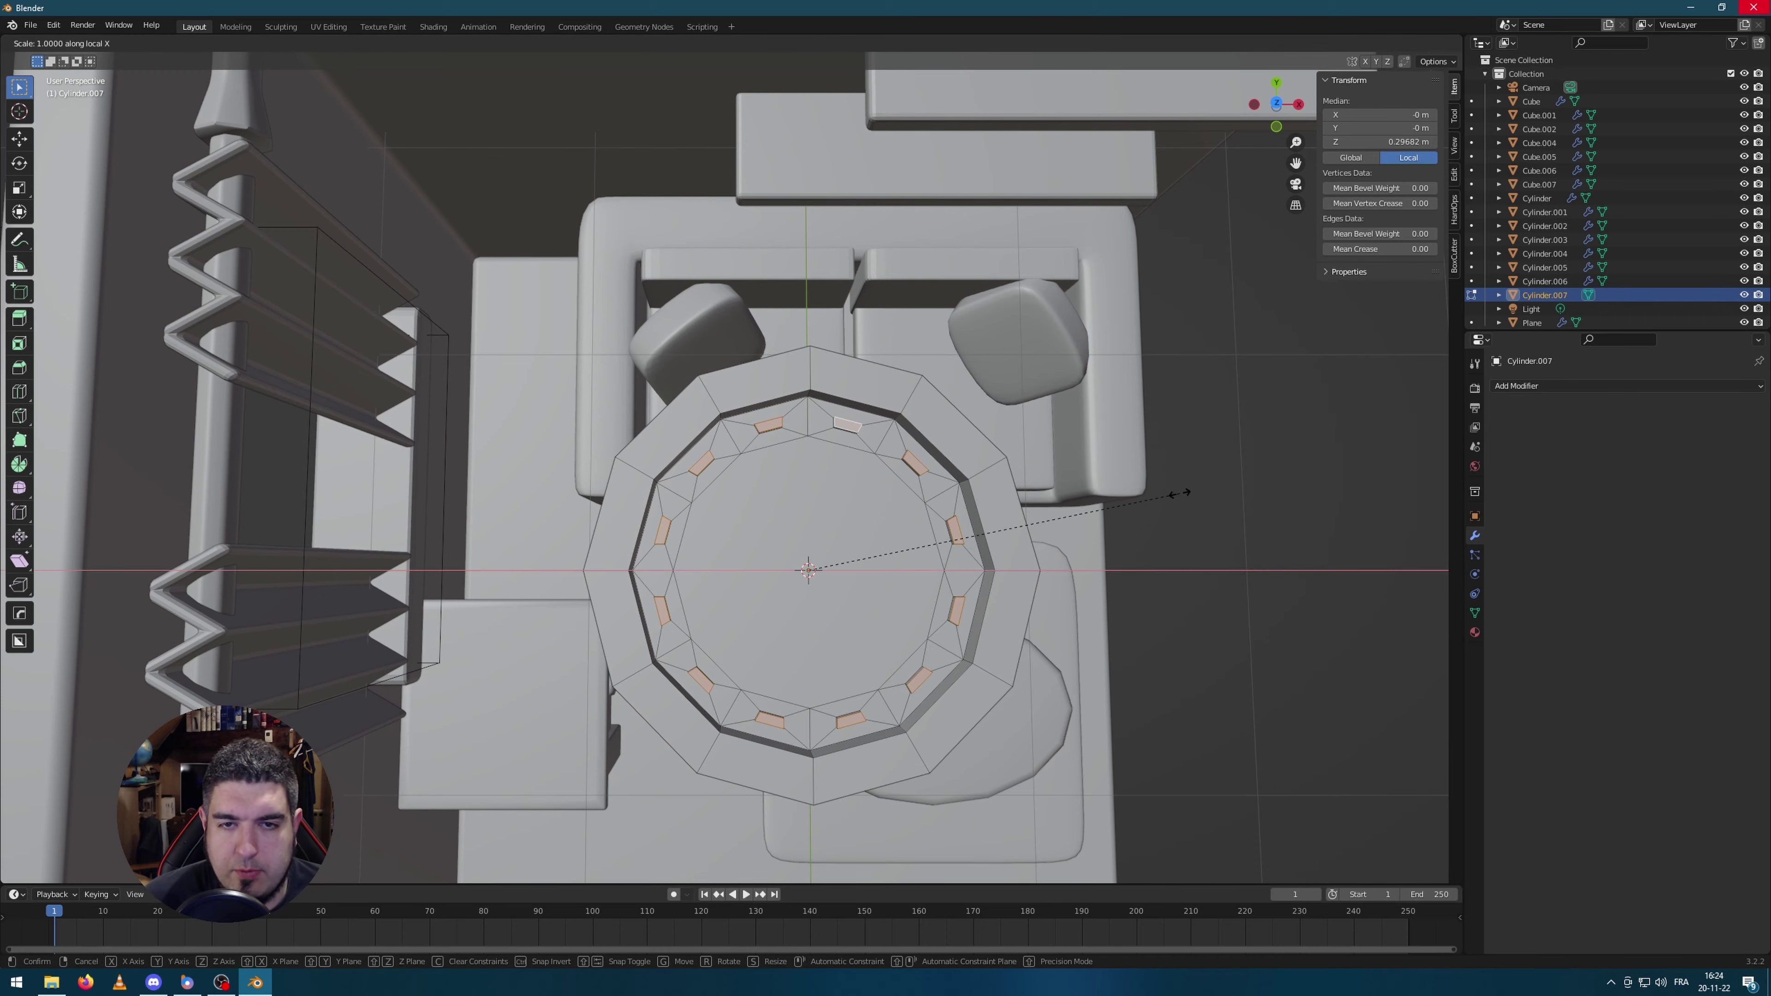
left_click(1117, 493)
right_click(1074, 495)
Step: Add a cube to the disc's mesh and scale it down to a small block at the centre
middle_click_drag(988, 629, 953, 535)
left_click(934, 548)
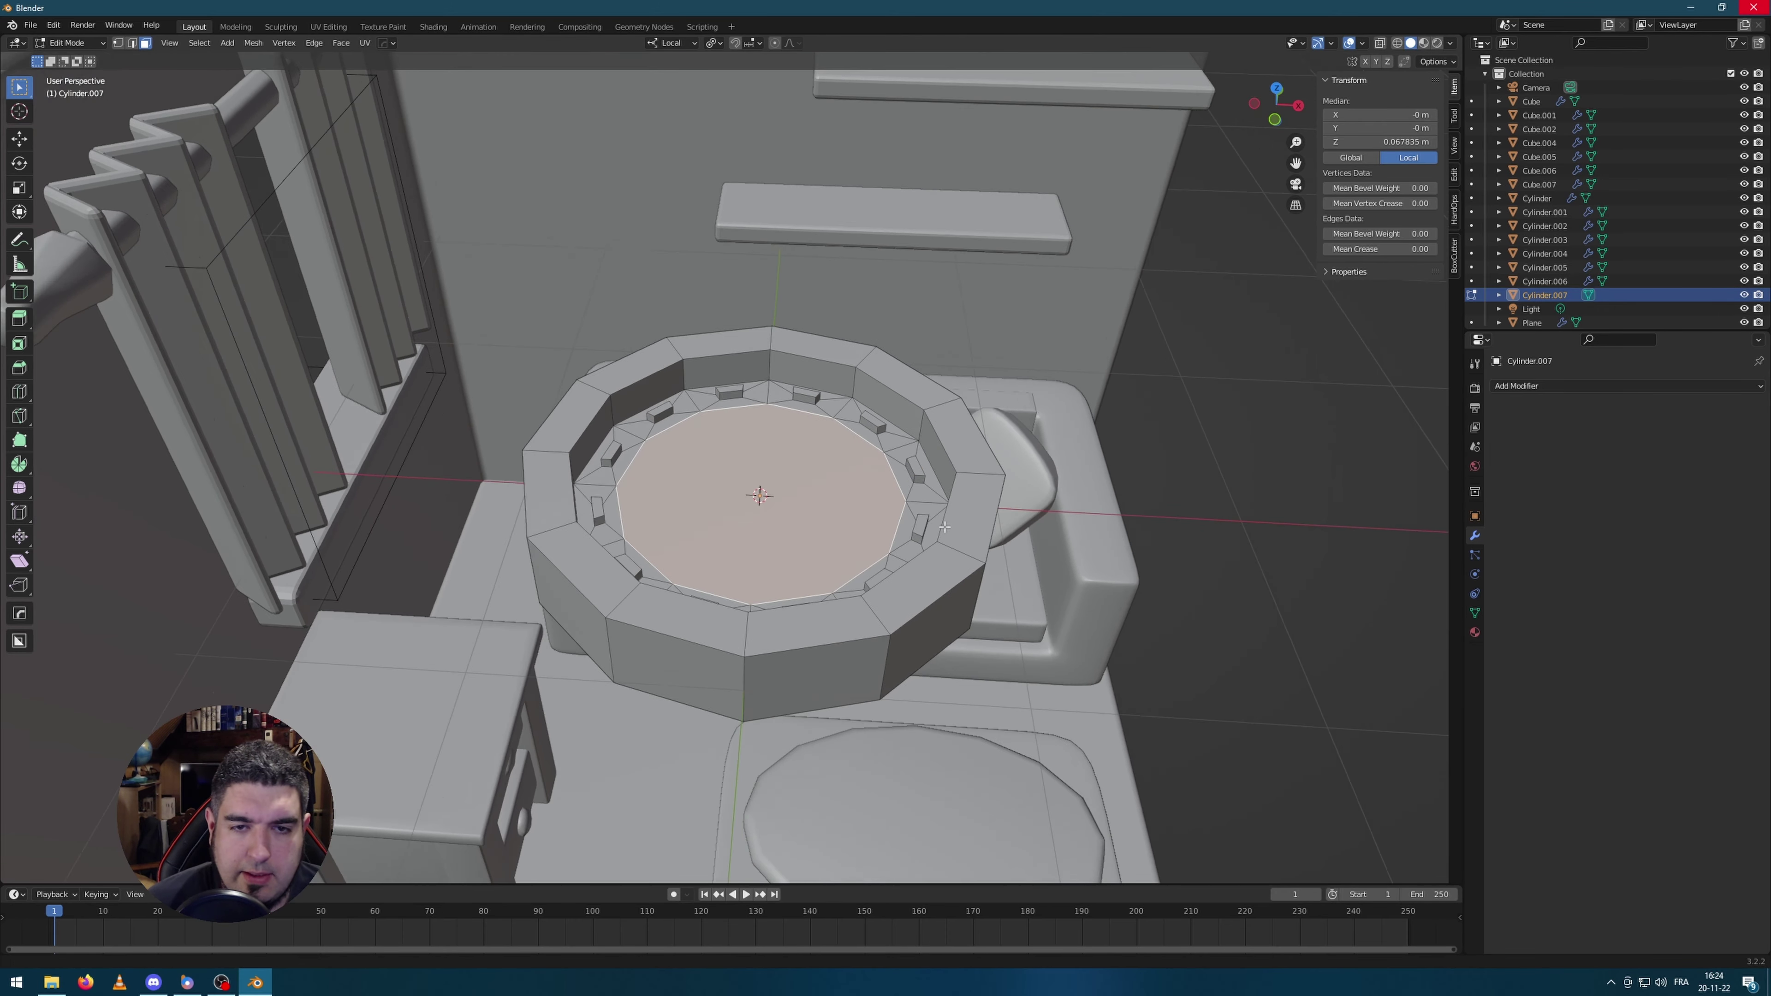
scroll(806, 503, "up", 2)
middle_click_drag(816, 438, 832, 512)
key("shift+a")
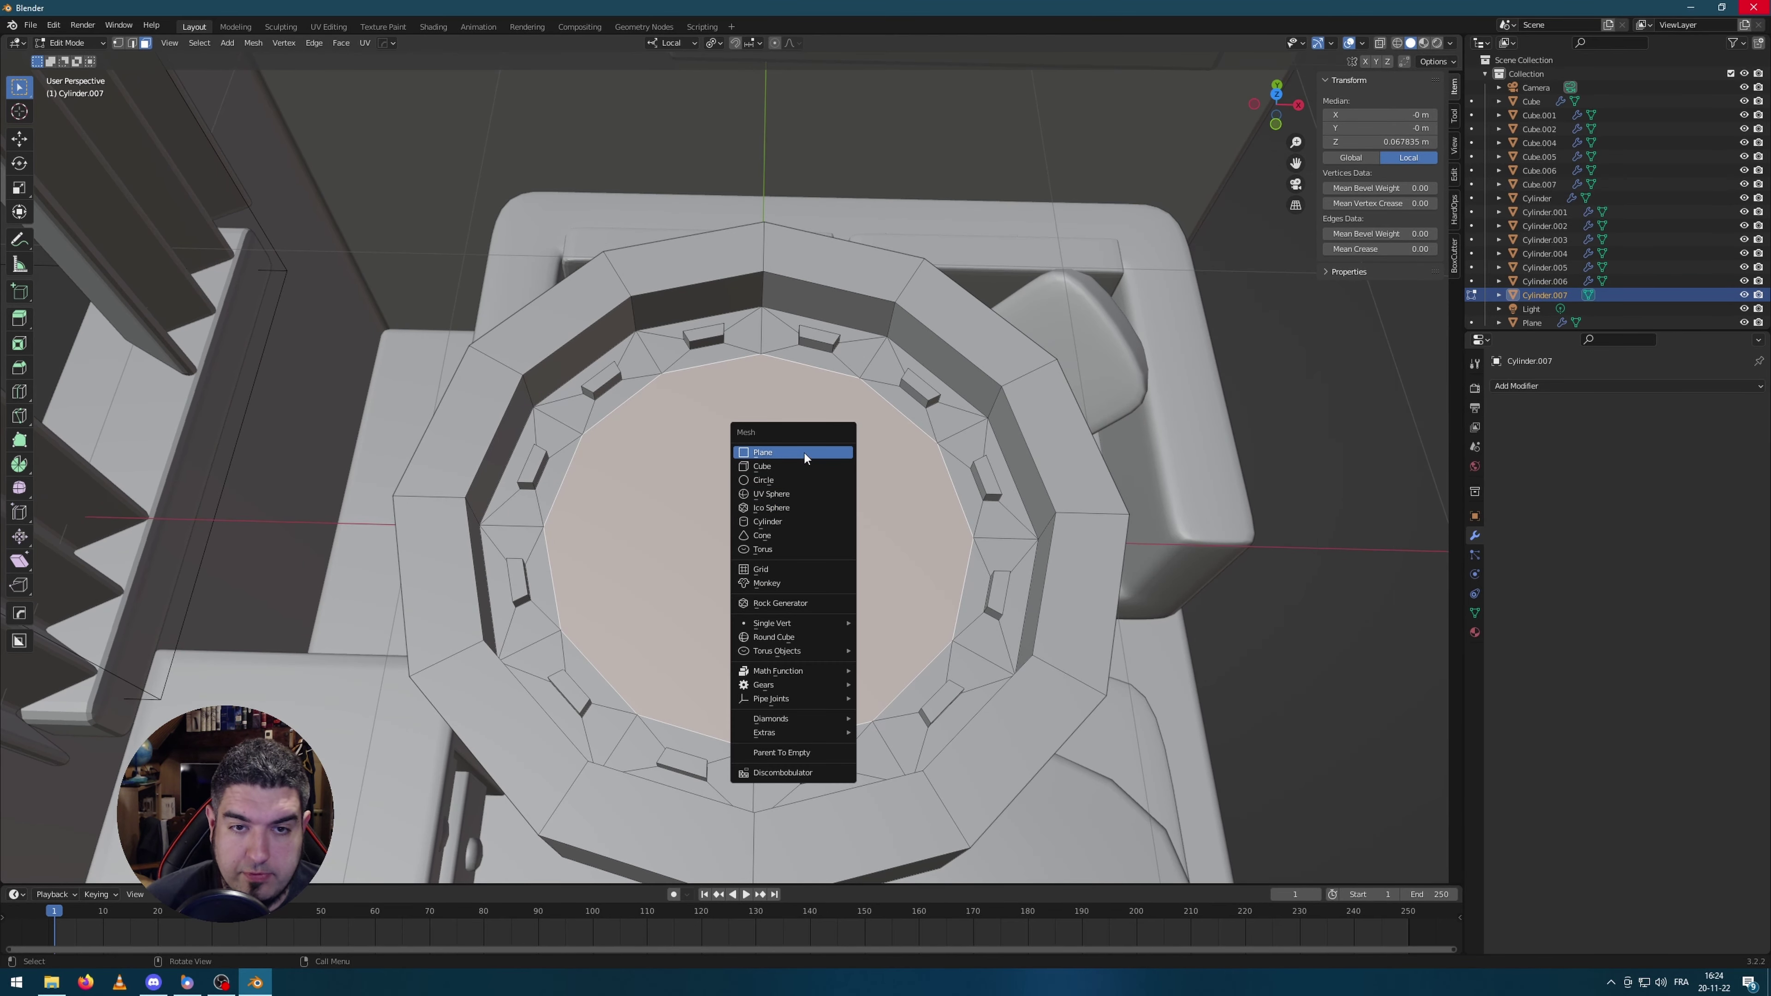
left_click(803, 467)
key("s")
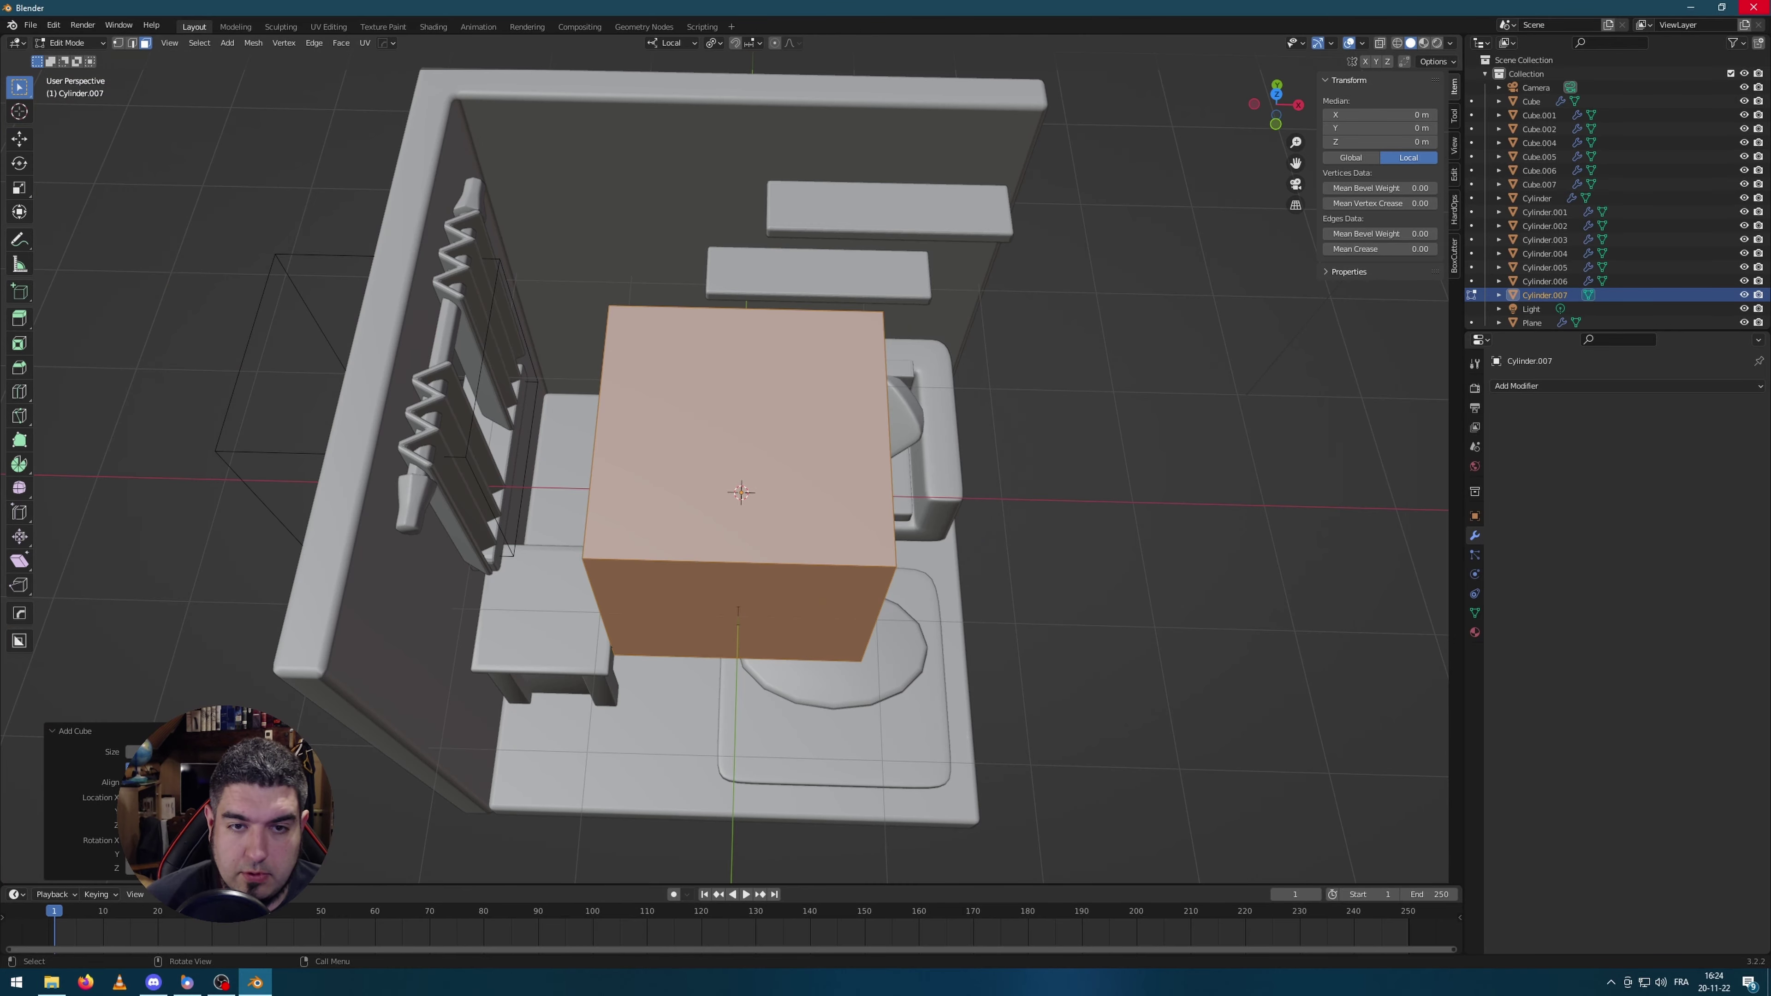
left_click(765, 505)
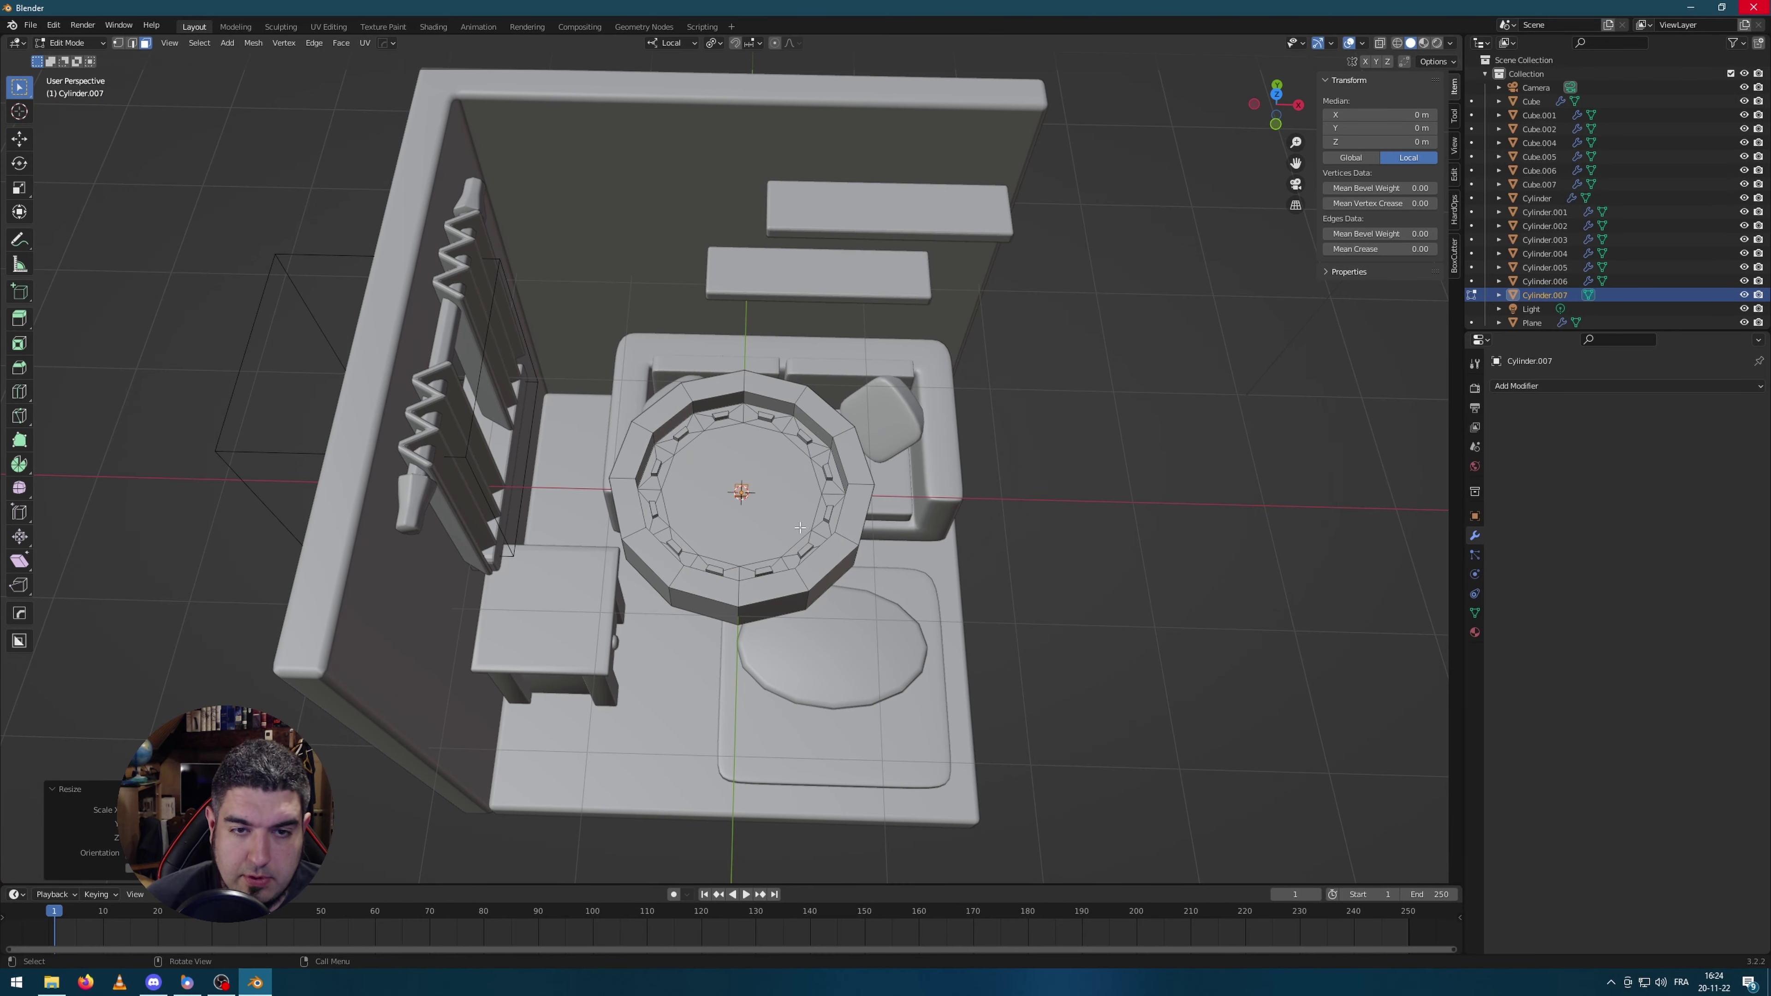
Step: Enlarge the small centre cube slightly and raise it along Z above the recessed clock face
scroll(835, 572, "up", 7)
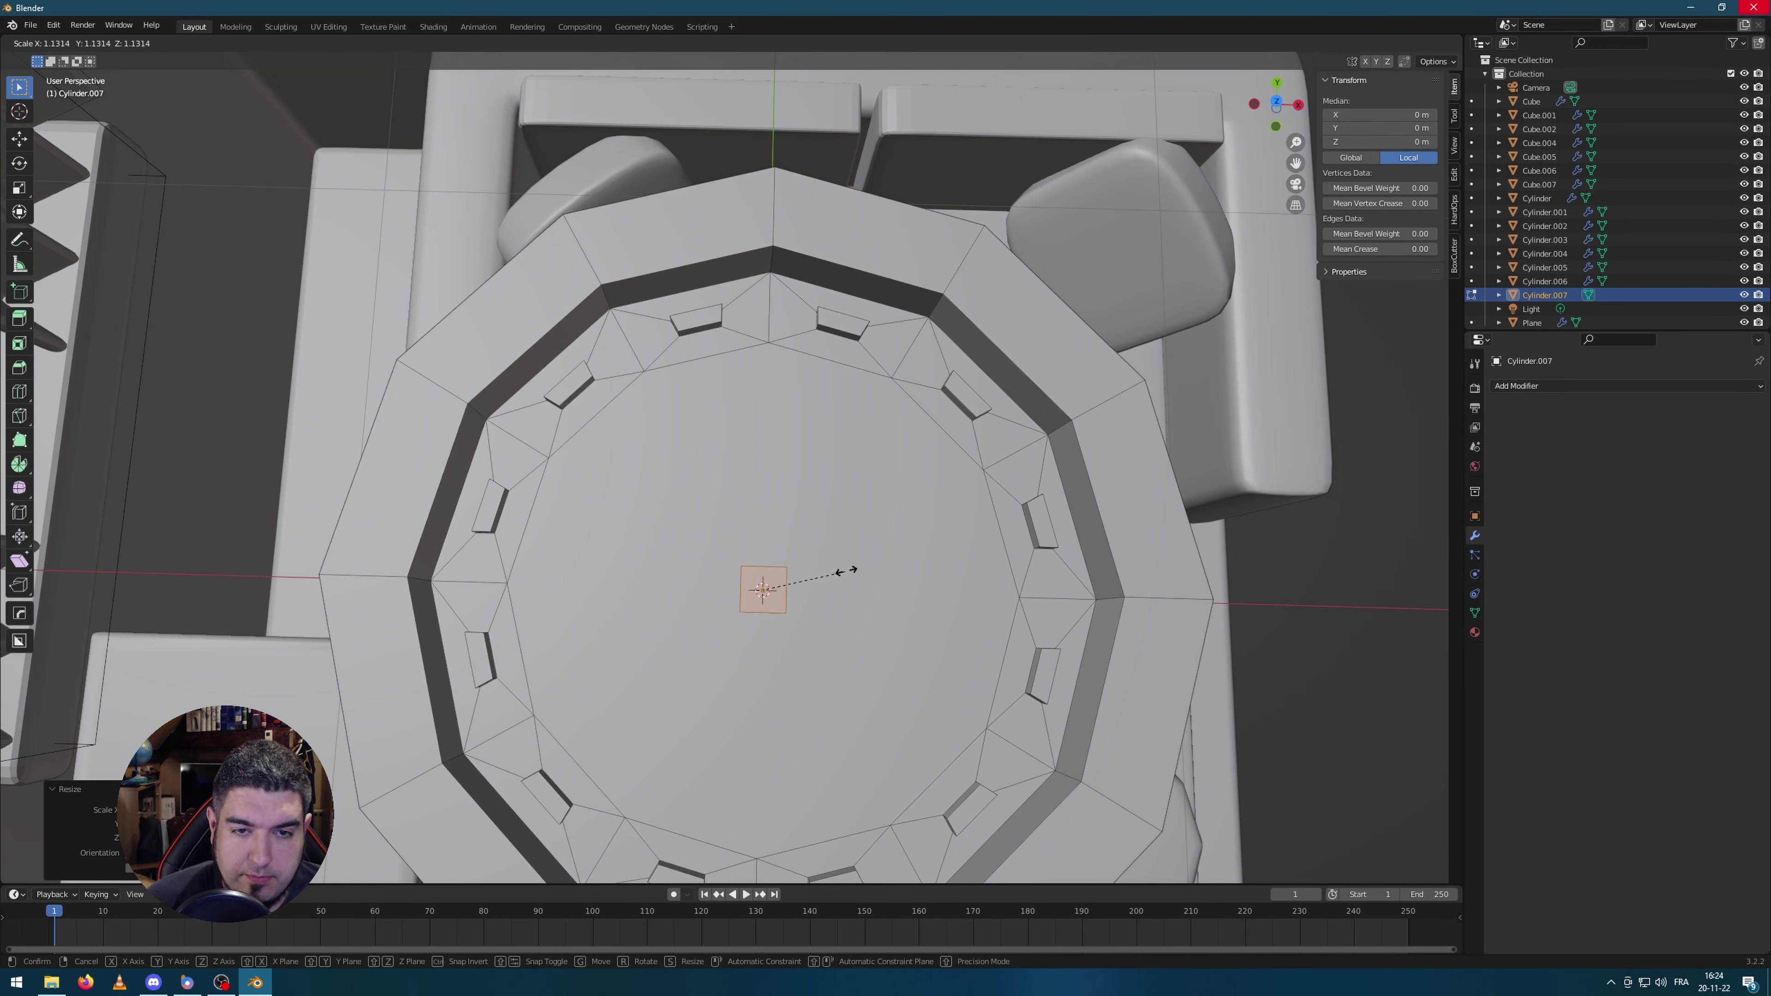
middle_click_drag(835, 573, 1057, 576)
key("g")
key("z")
left_click(680, 435)
Step: Form the first clock hand by insetting and extruding the centre block's X-facing side, with its end face scaled down
left_click(755, 436)
middle_click_drag(755, 436, 832, 463)
key("i")
left_click(830, 447)
key("e")
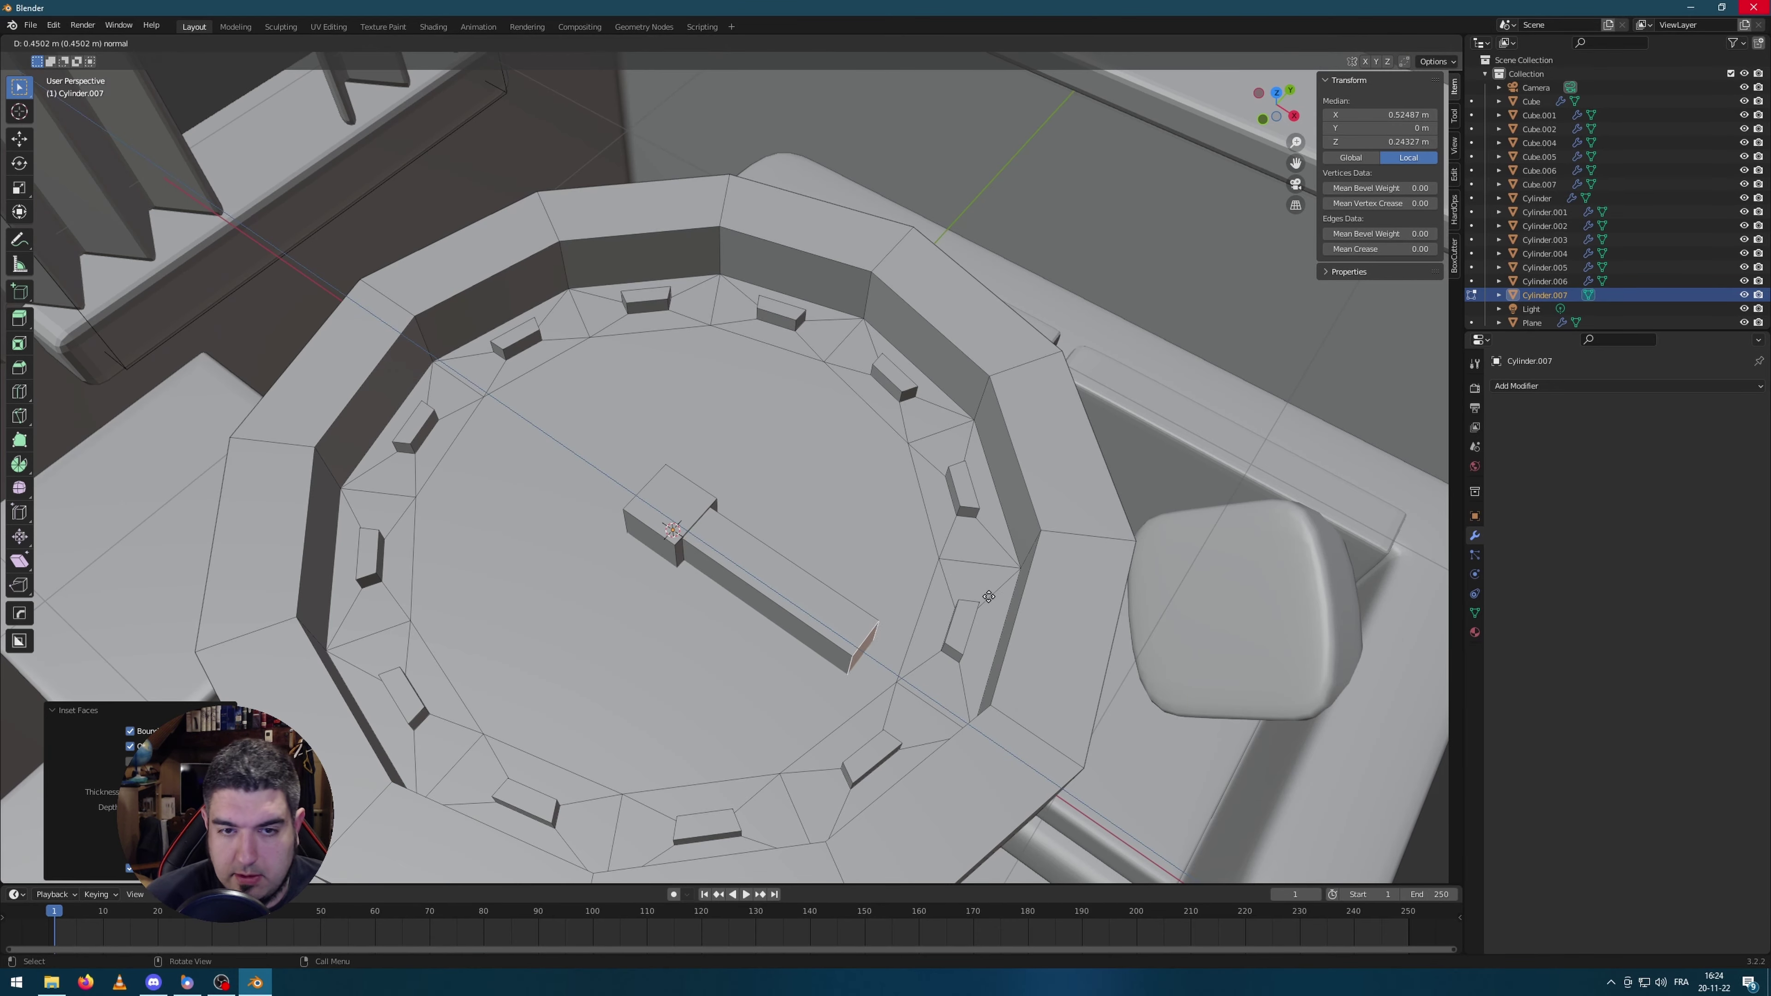
left_click(907, 681)
key("s")
left_click(913, 630)
Step: Inset the centre block's Y-facing side as the base of a second clock hand
middle_click_drag(913, 630, 624, 370)
left_click(640, 351)
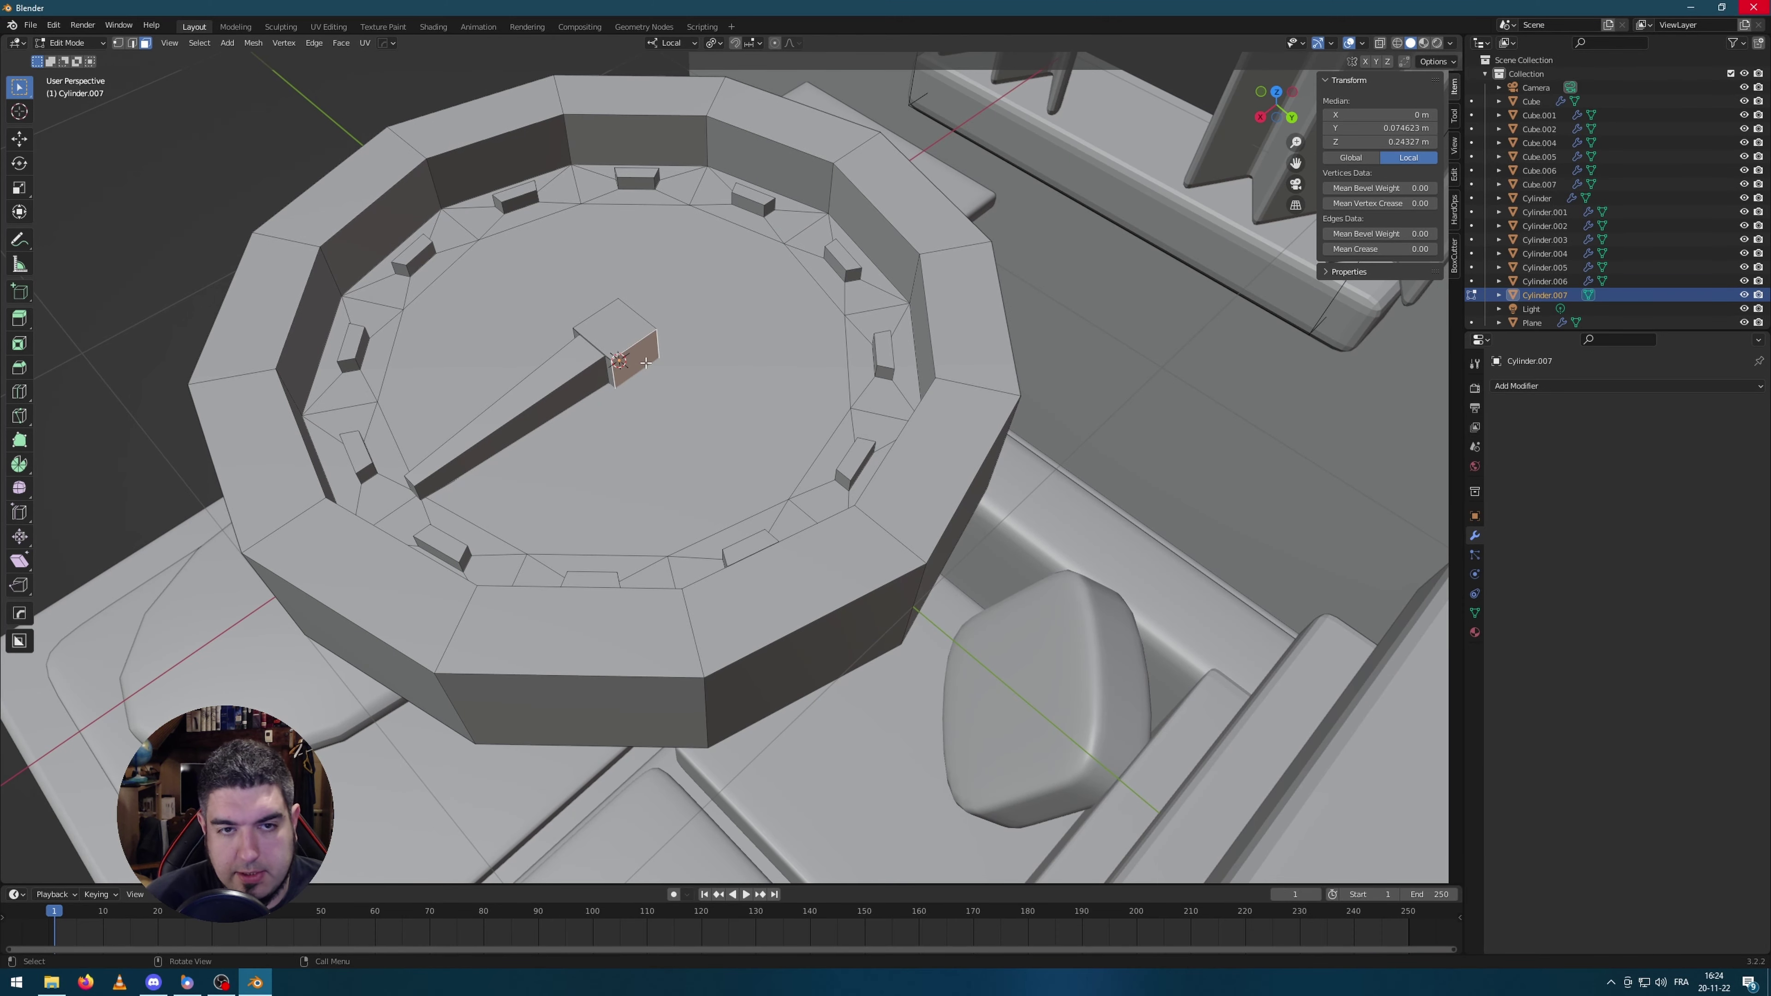
key("e")
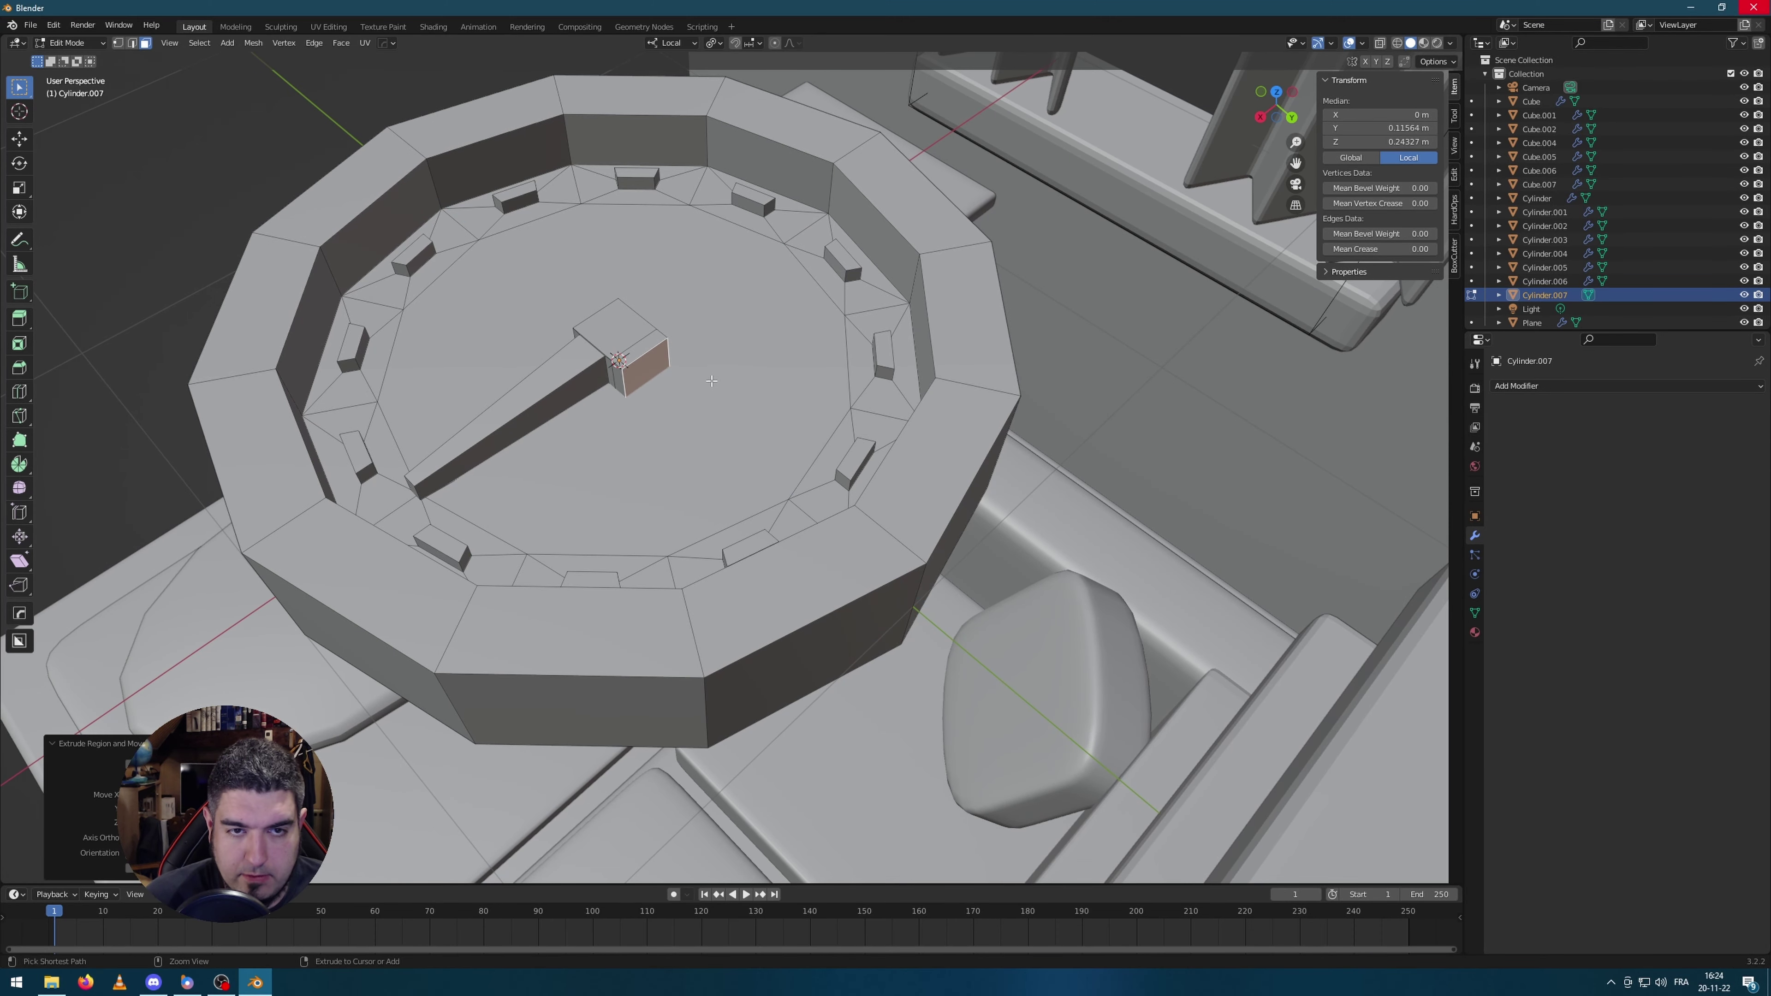
left_click(648, 355)
key("i")
left_click(774, 339)
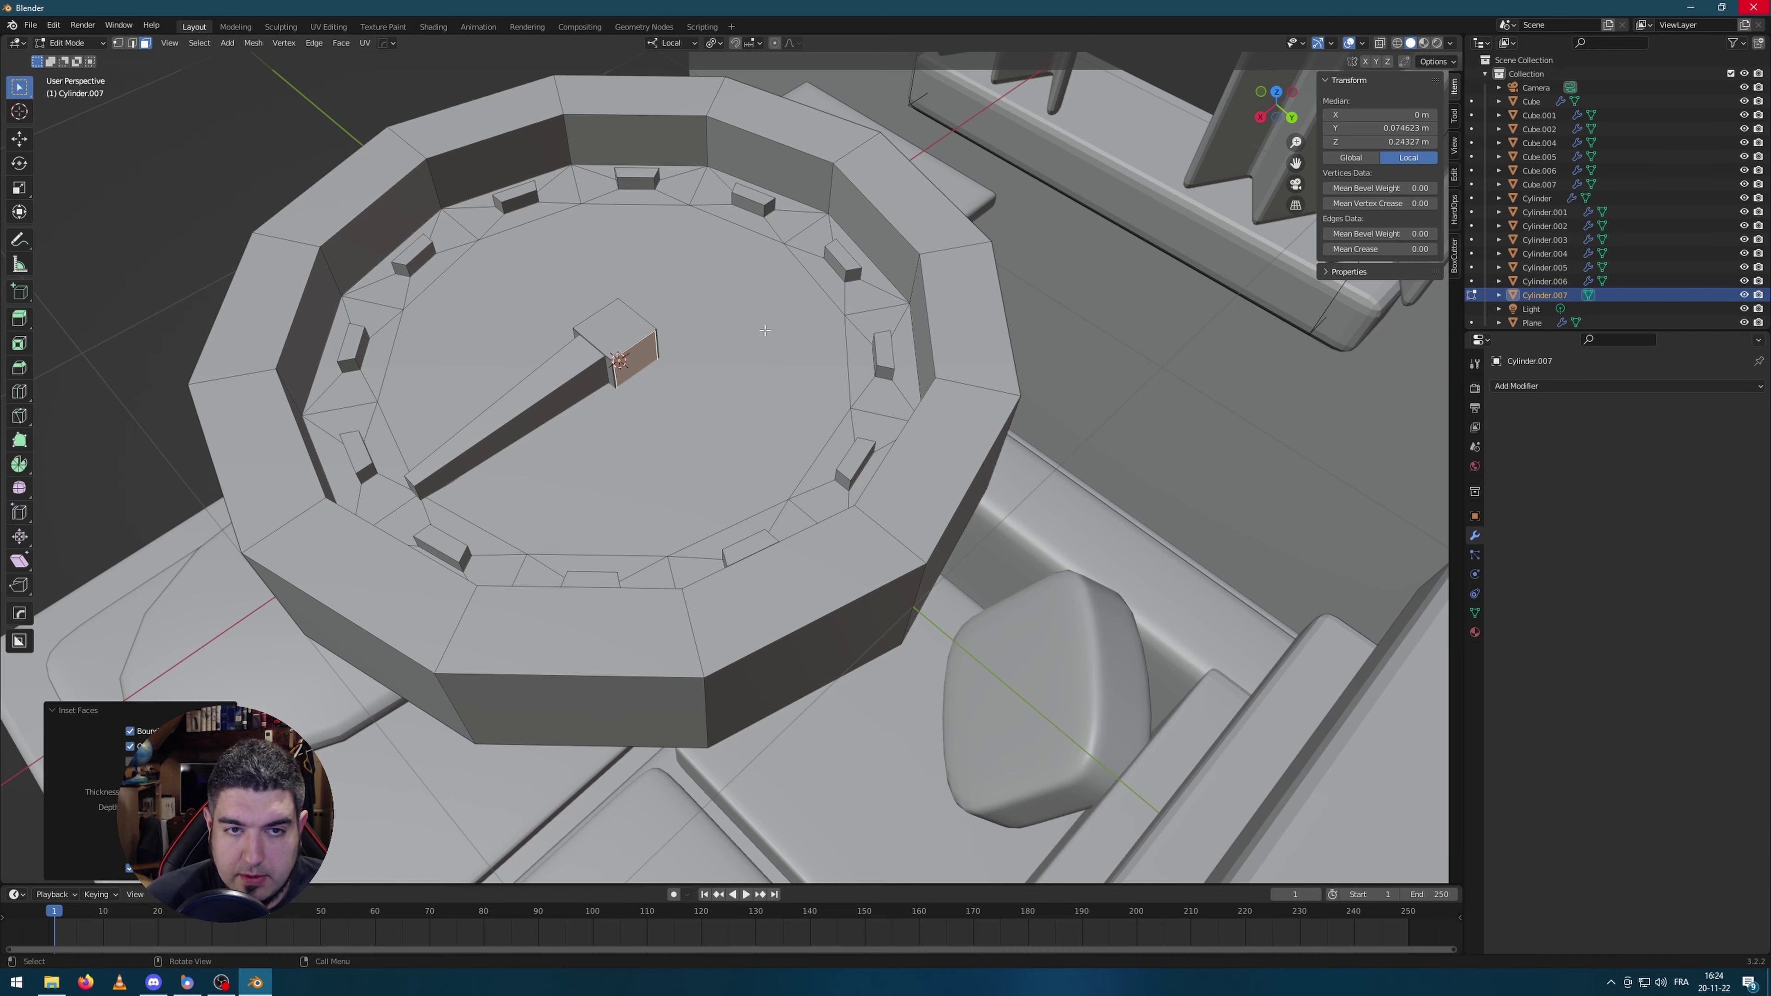
Step: Extrude the inset Y-facing side about 0.5 m into a second clock hand and taper its end face
key("e")
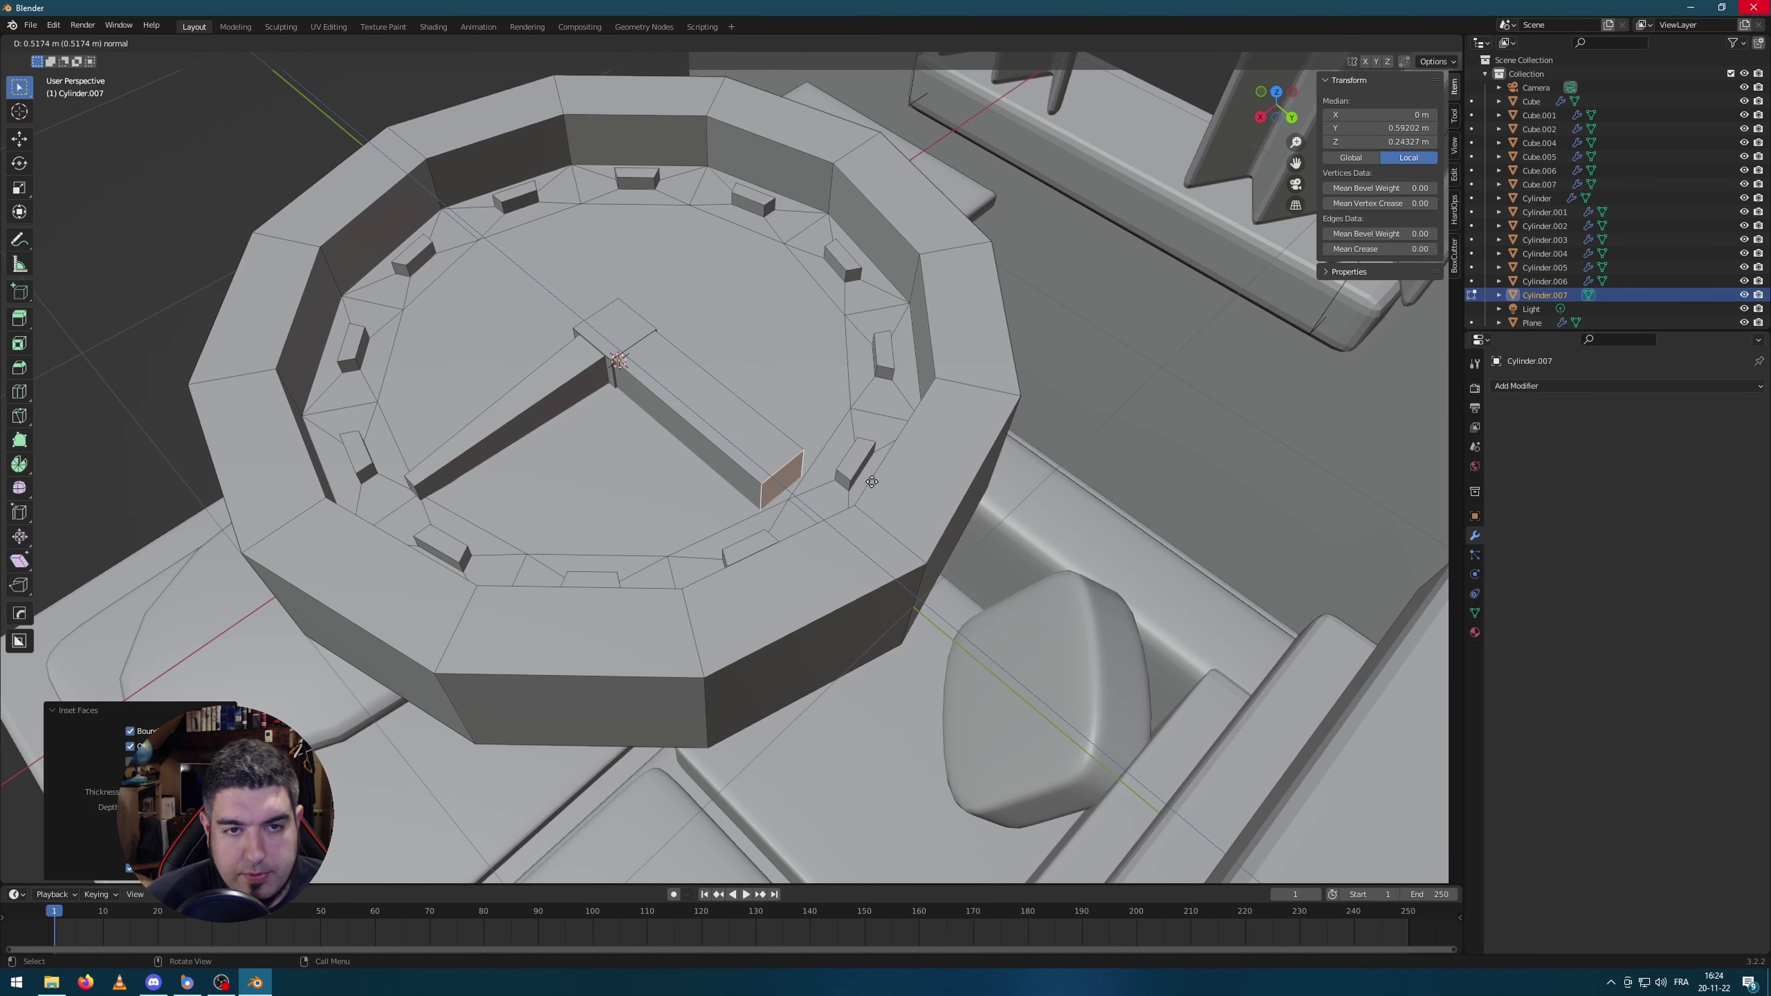
left_click(875, 489)
key("s")
left_click(861, 502)
Step: Select the end face of the X-direction clock hand and grow the selection over the whole hand
middle_click_drag(861, 502, 847, 542)
left_click(907, 638)
middle_click_drag(906, 639, 880, 521)
key("ctrl+KP_Add")
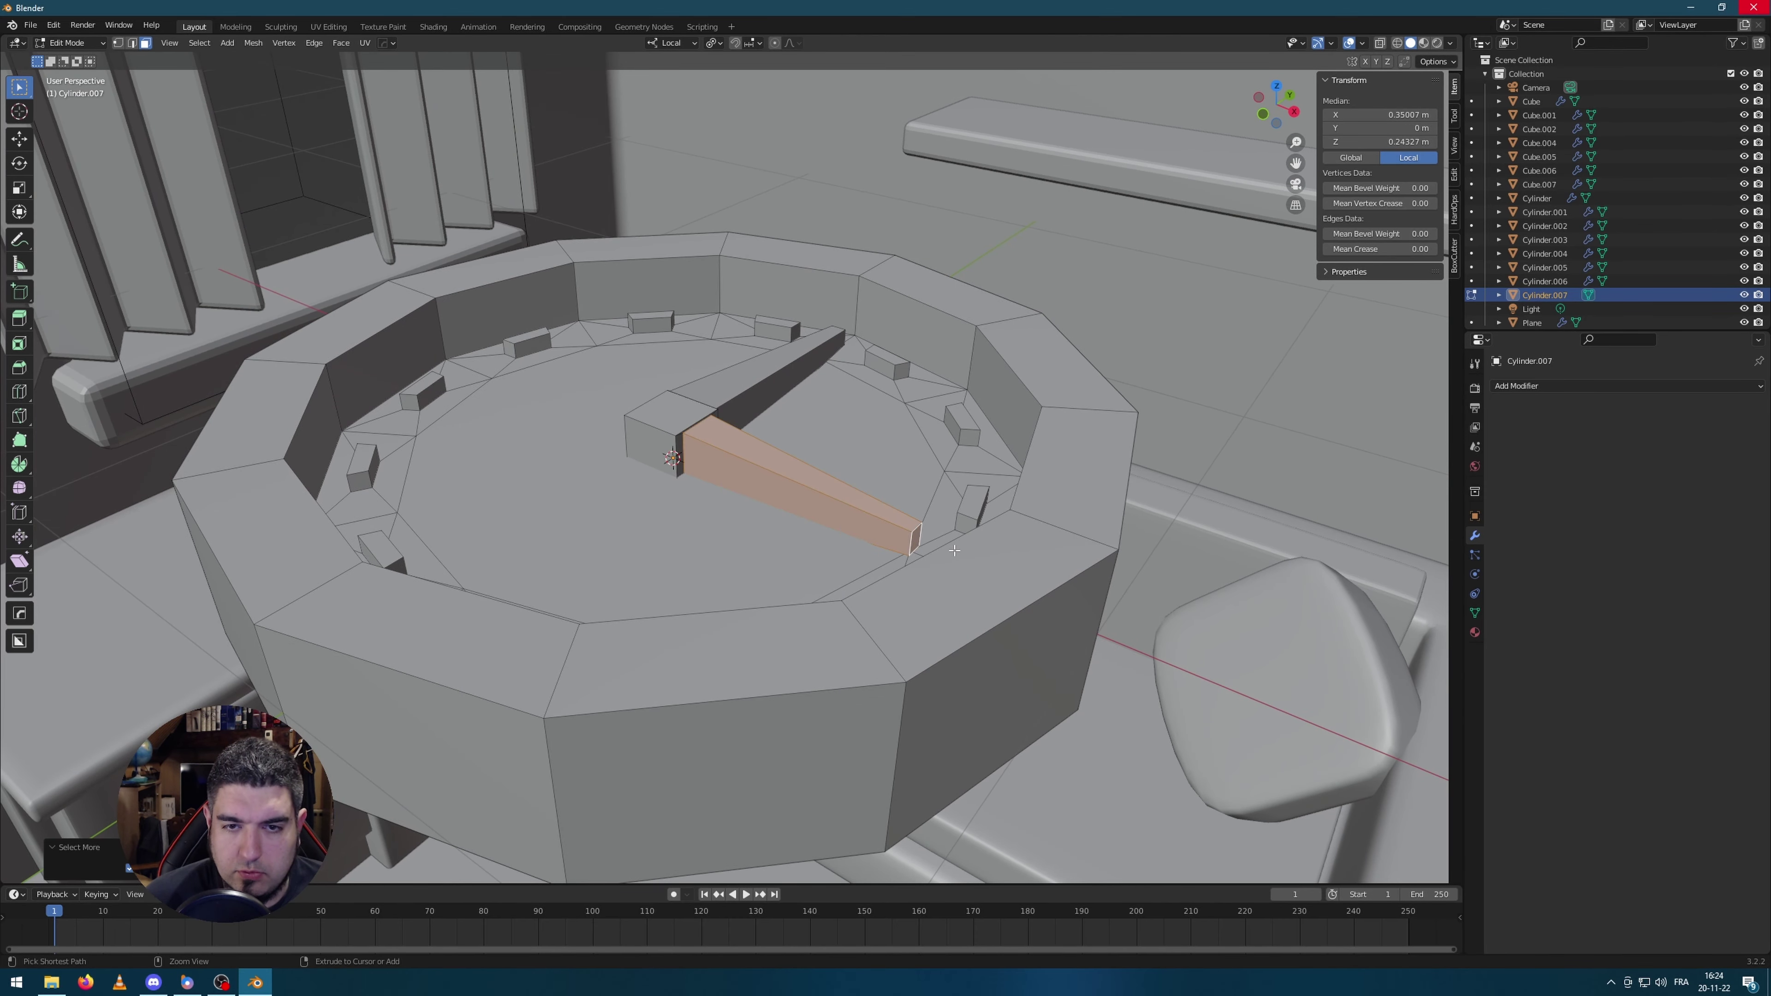
Step: Try uniformly scaling the selected X-direction clock hand
key("s")
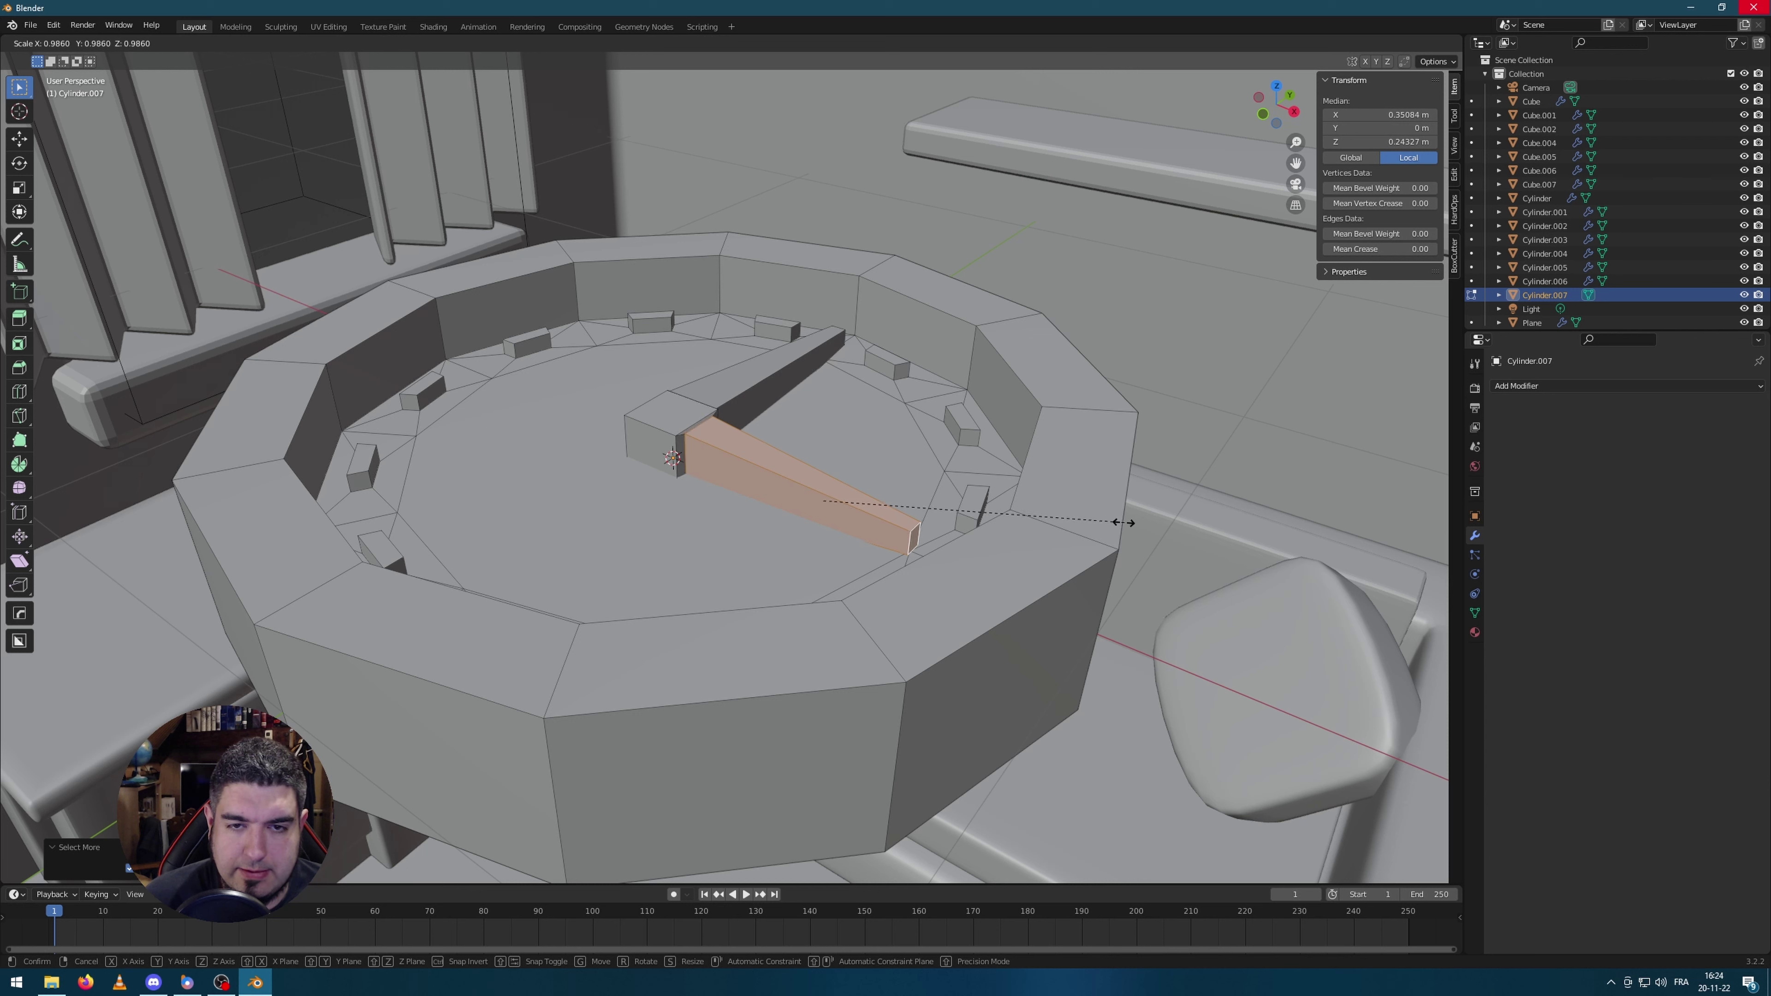
left_click(1126, 516)
right_click(1127, 516)
key("ctrl+z")
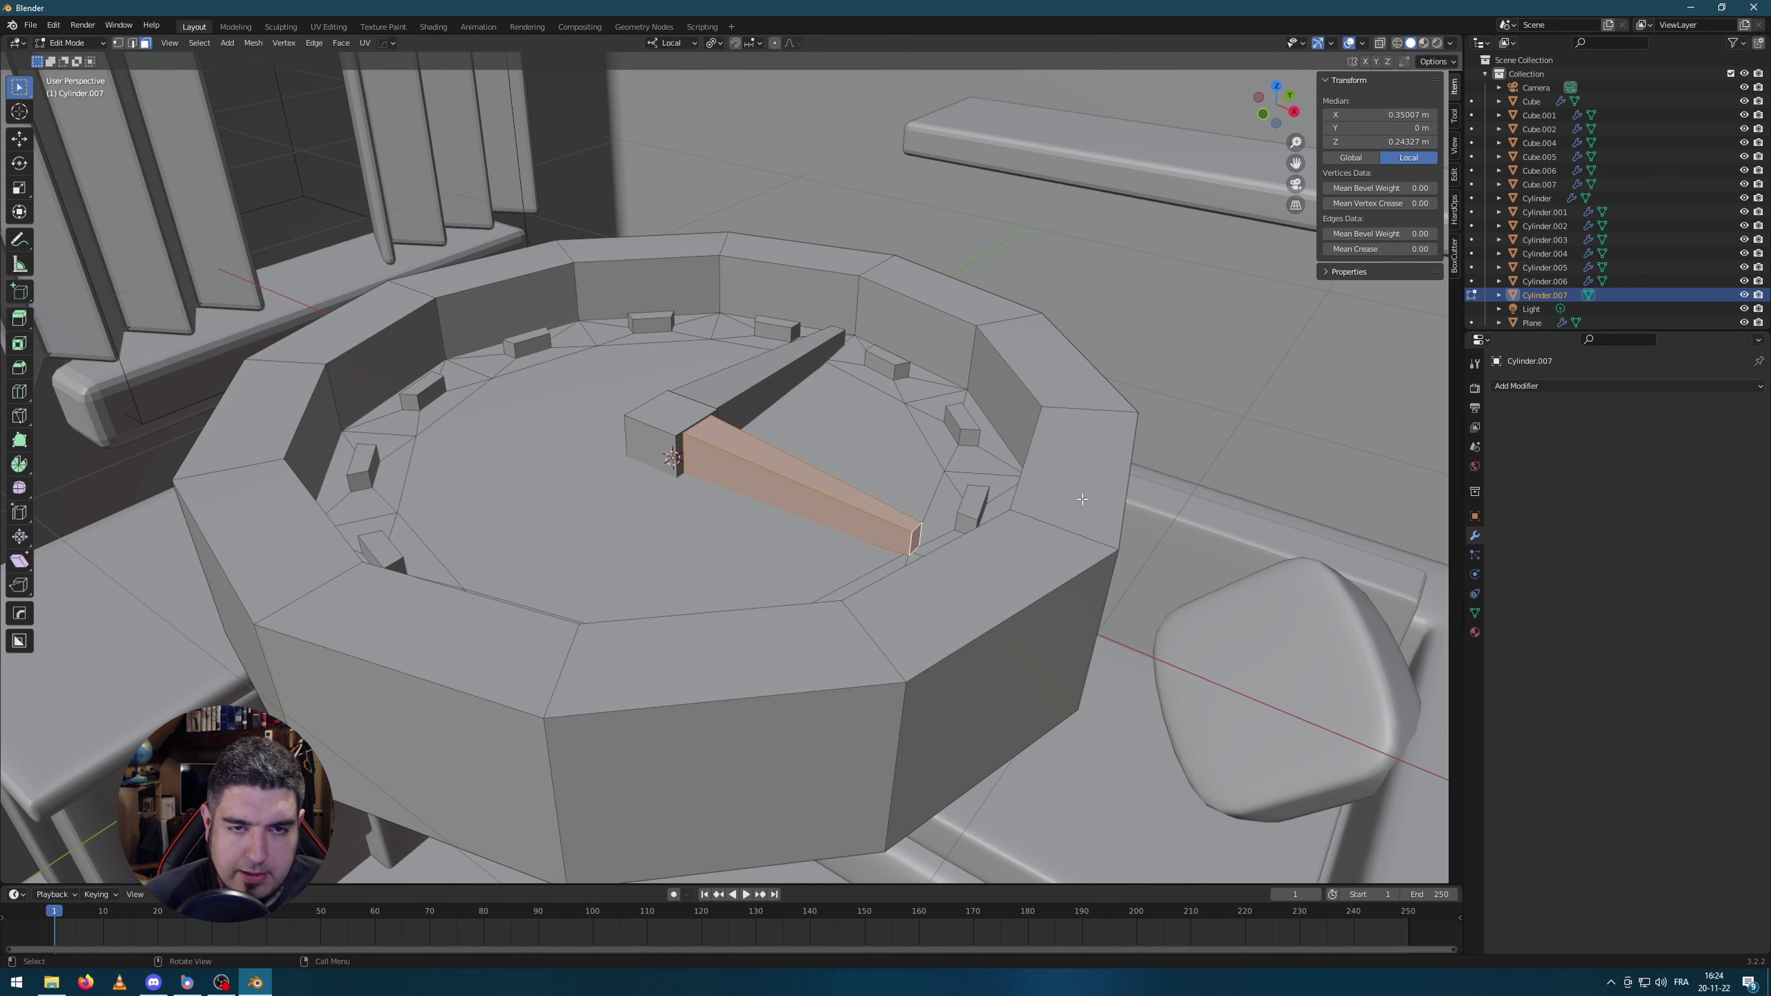
Step: Shrink the selected X-direction clock hand inward by about 0.017 m with Shrink/Fatten
key("alt+s")
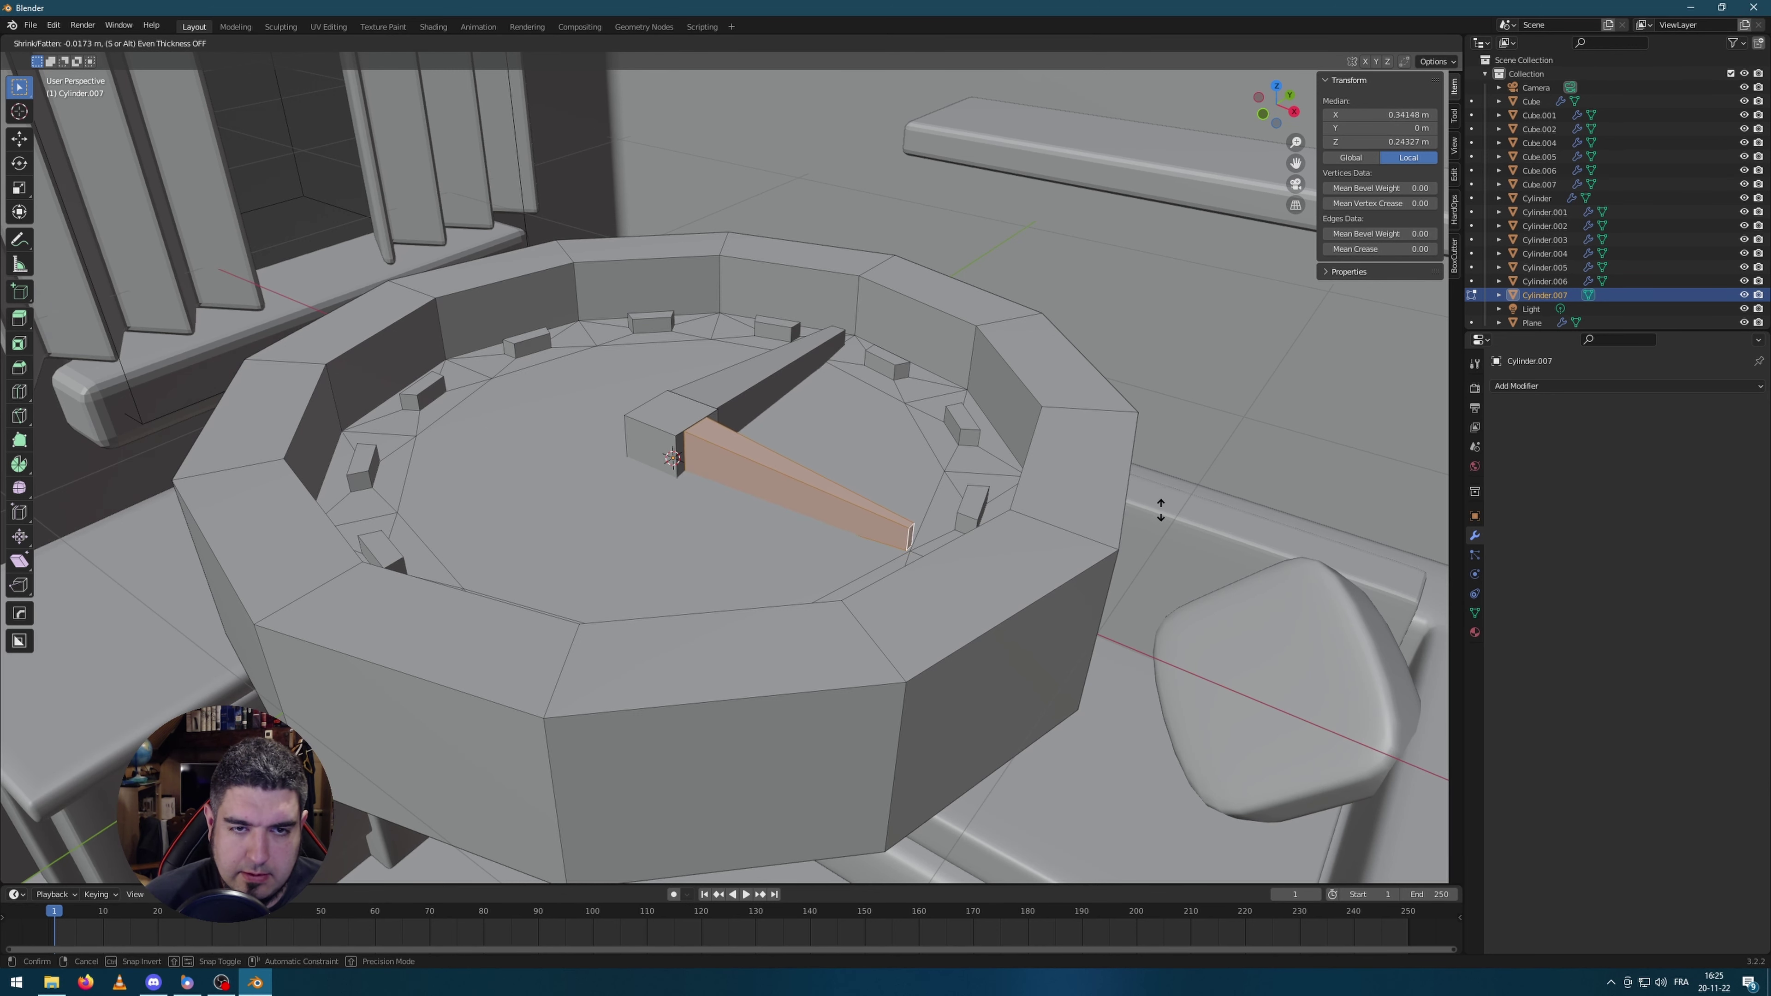
left_click(1161, 510)
middle_click_drag(1161, 510, 770, 456)
key("Tab")
key("Tab")
left_click(770, 457)
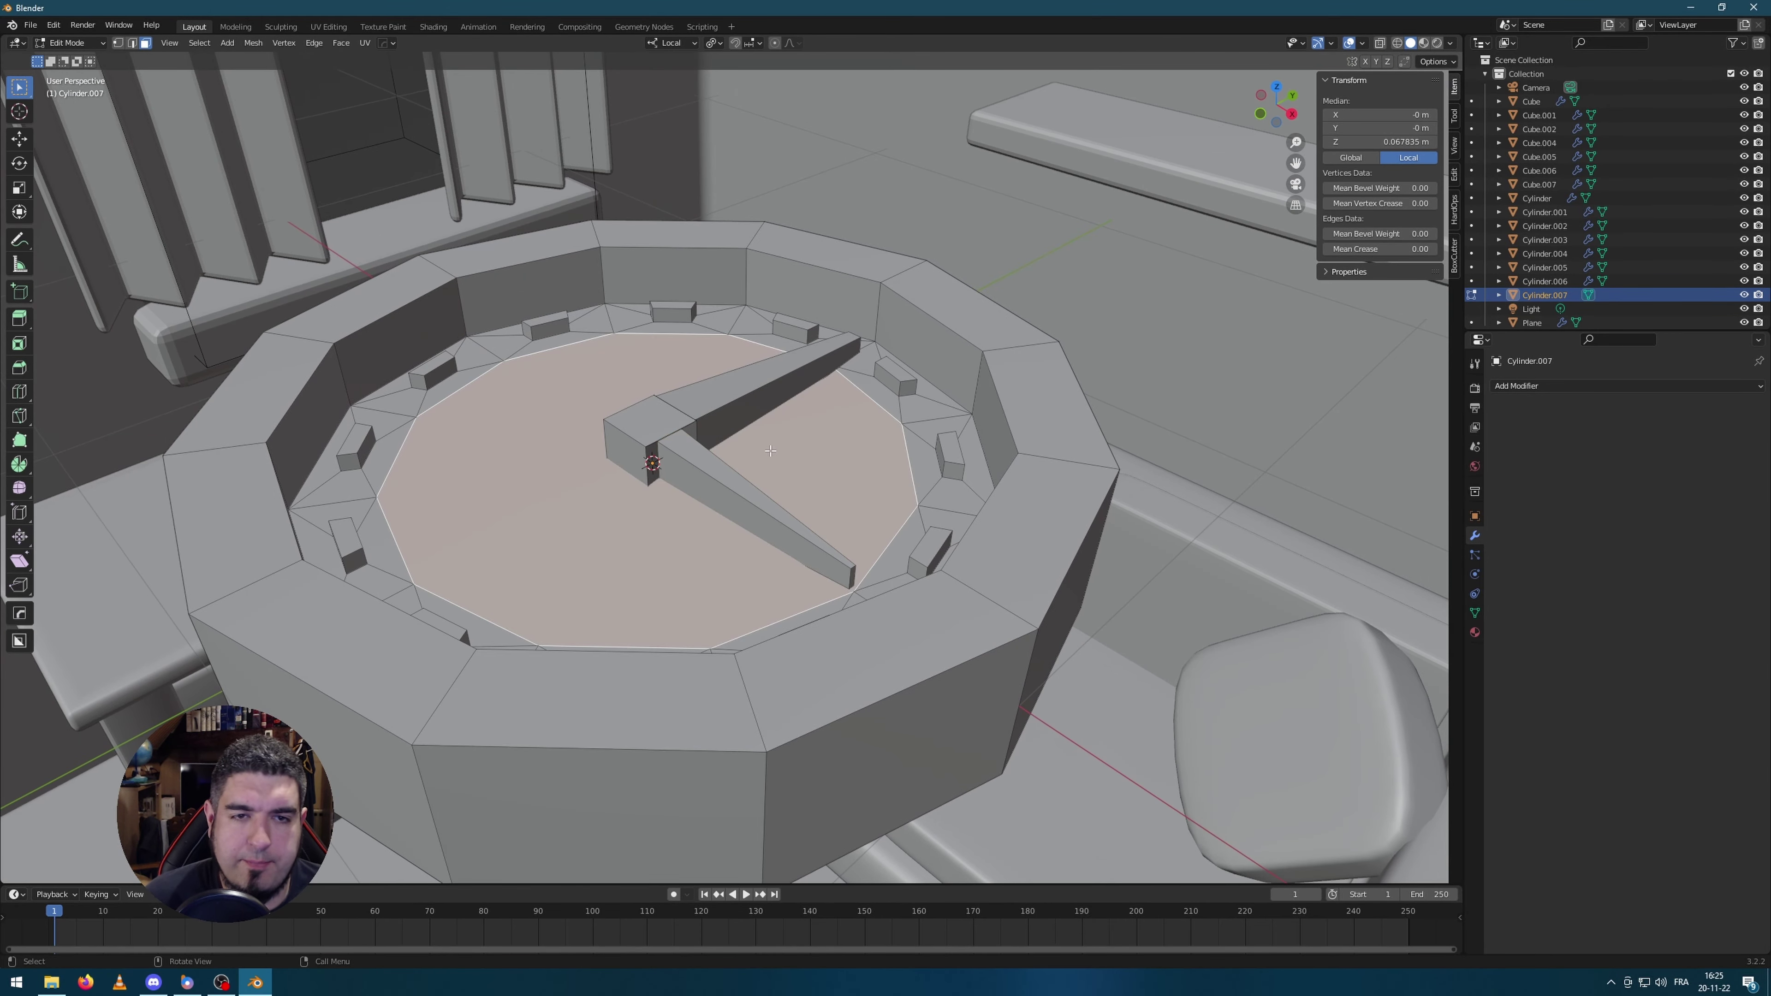
Step: Set the transform orientation to Global and change the transform pivot point
left_click(679, 43)
left_click(677, 73)
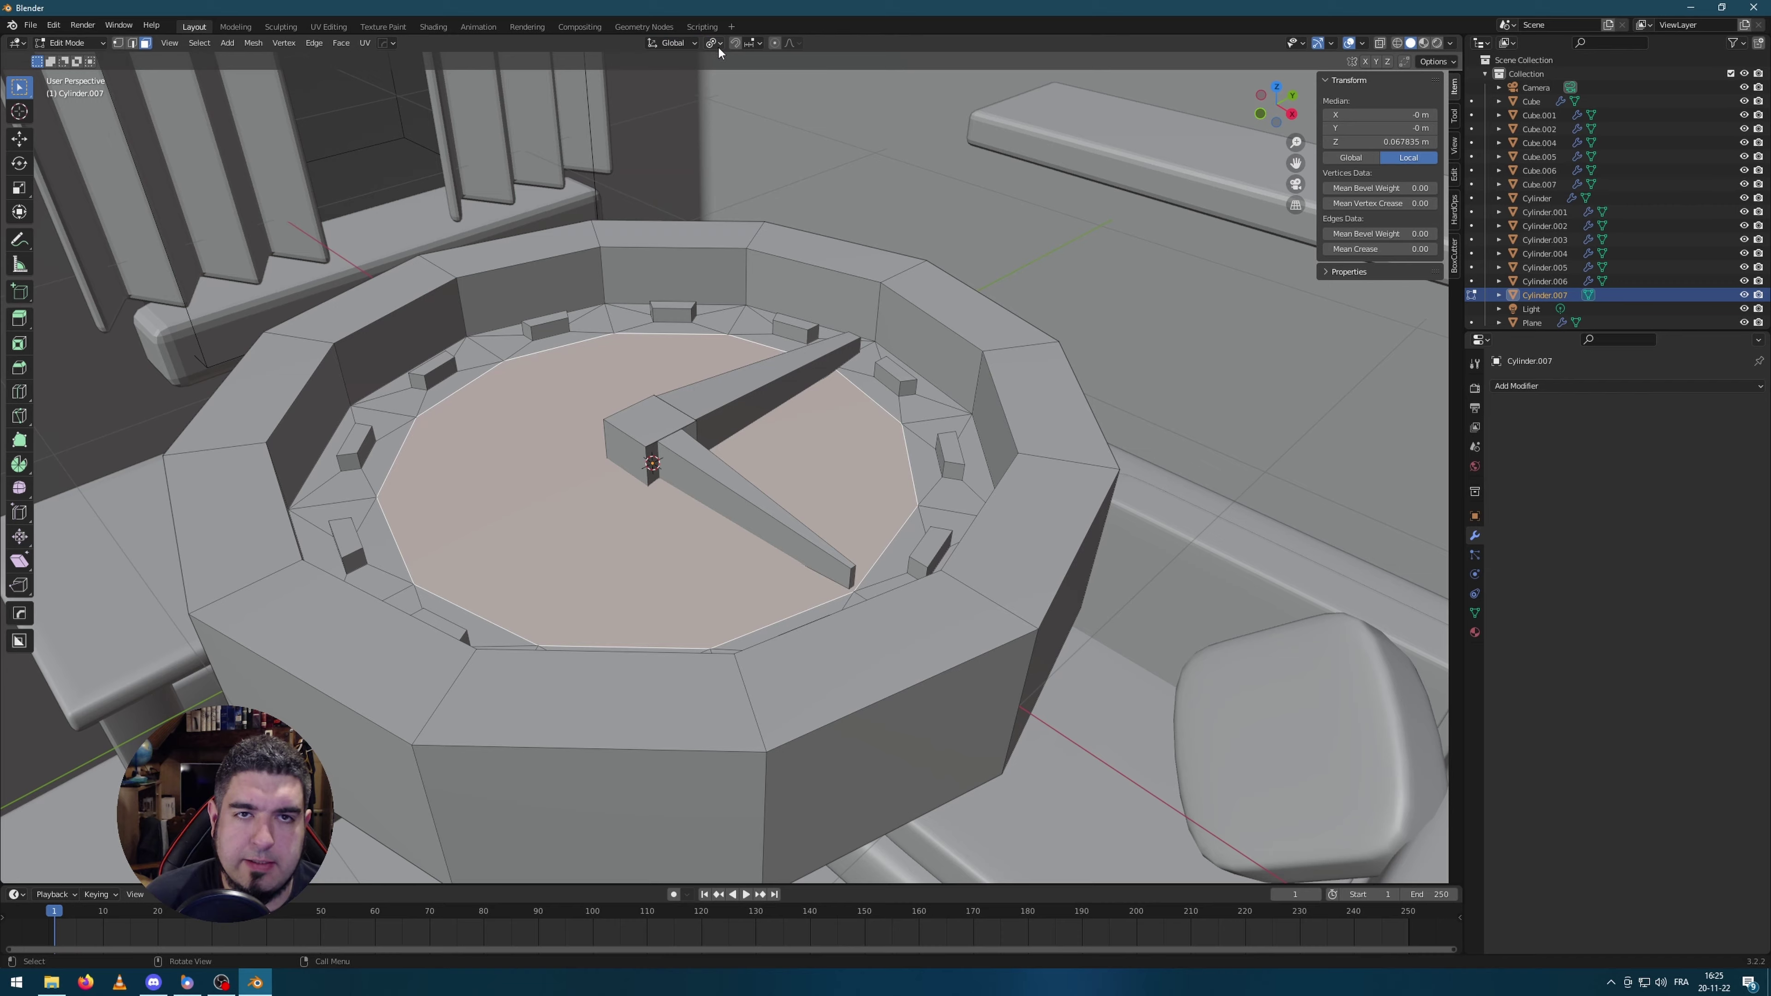
left_click(715, 43)
left_click(741, 74)
Step: Add a Bevel modifier to the whole clock object
middle_click_drag(767, 348, 962, 499)
key("Tab")
scroll(805, 474, "down", 3)
left_click(1530, 387)
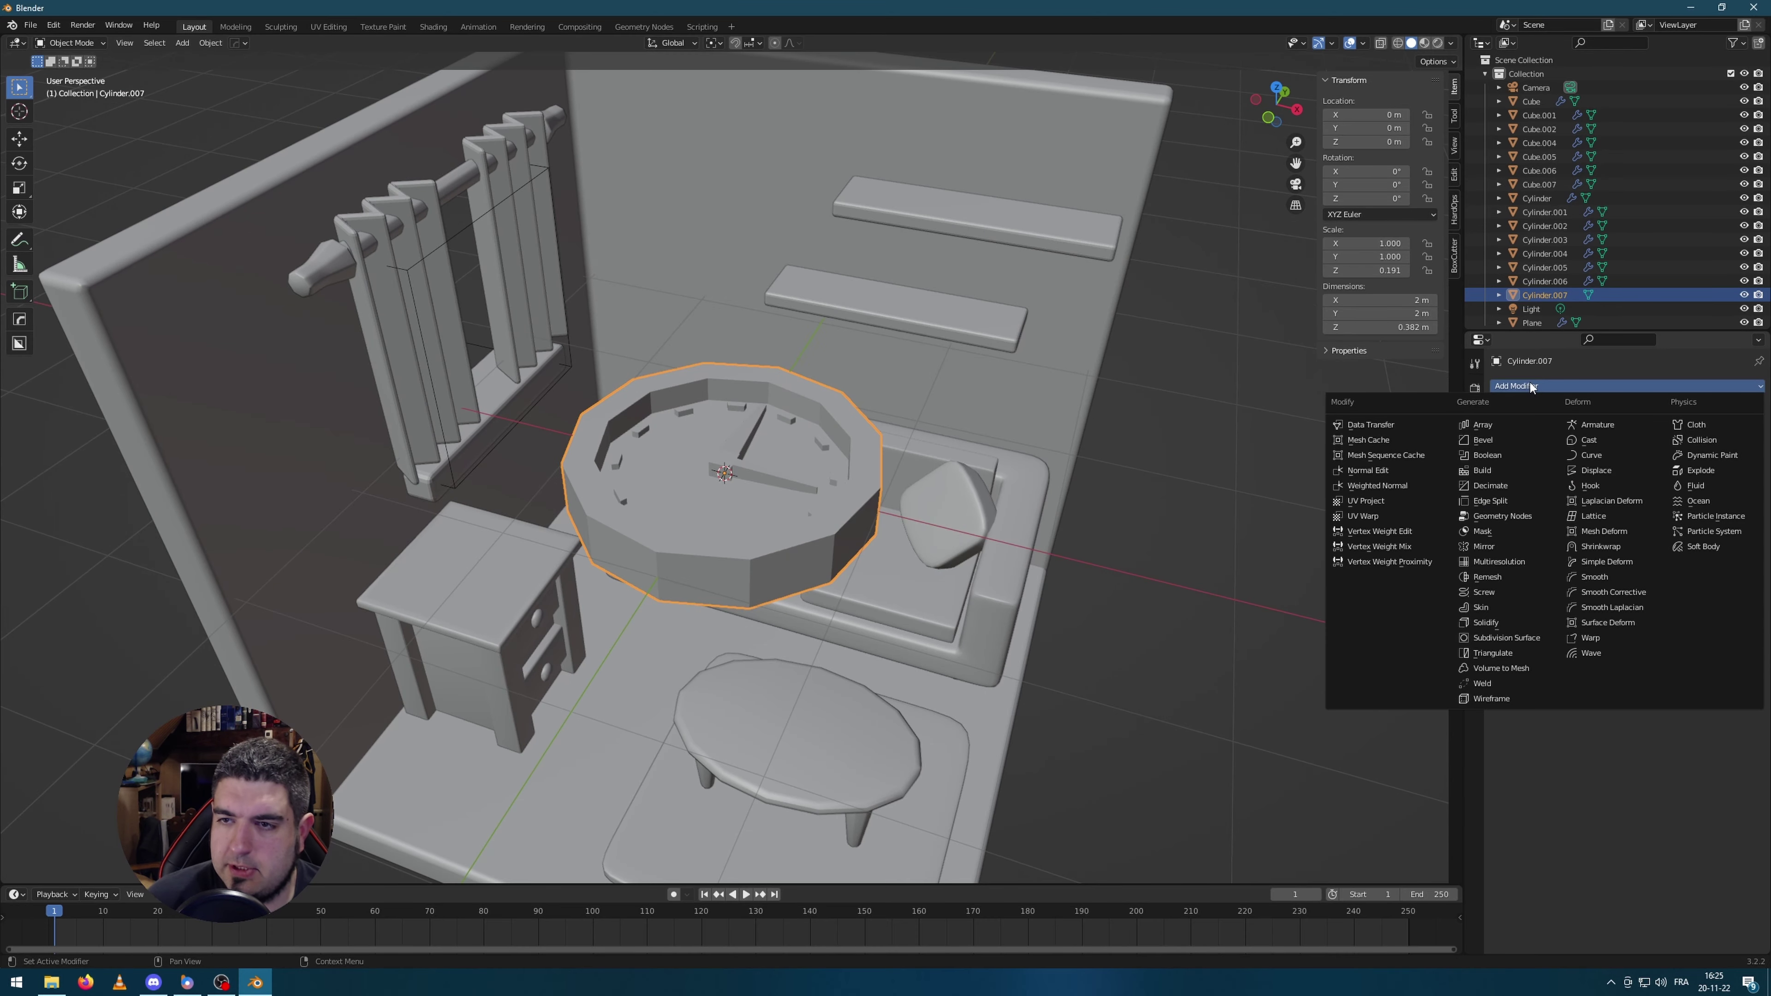
left_click(1504, 439)
scroll(1102, 451, "up", 3)
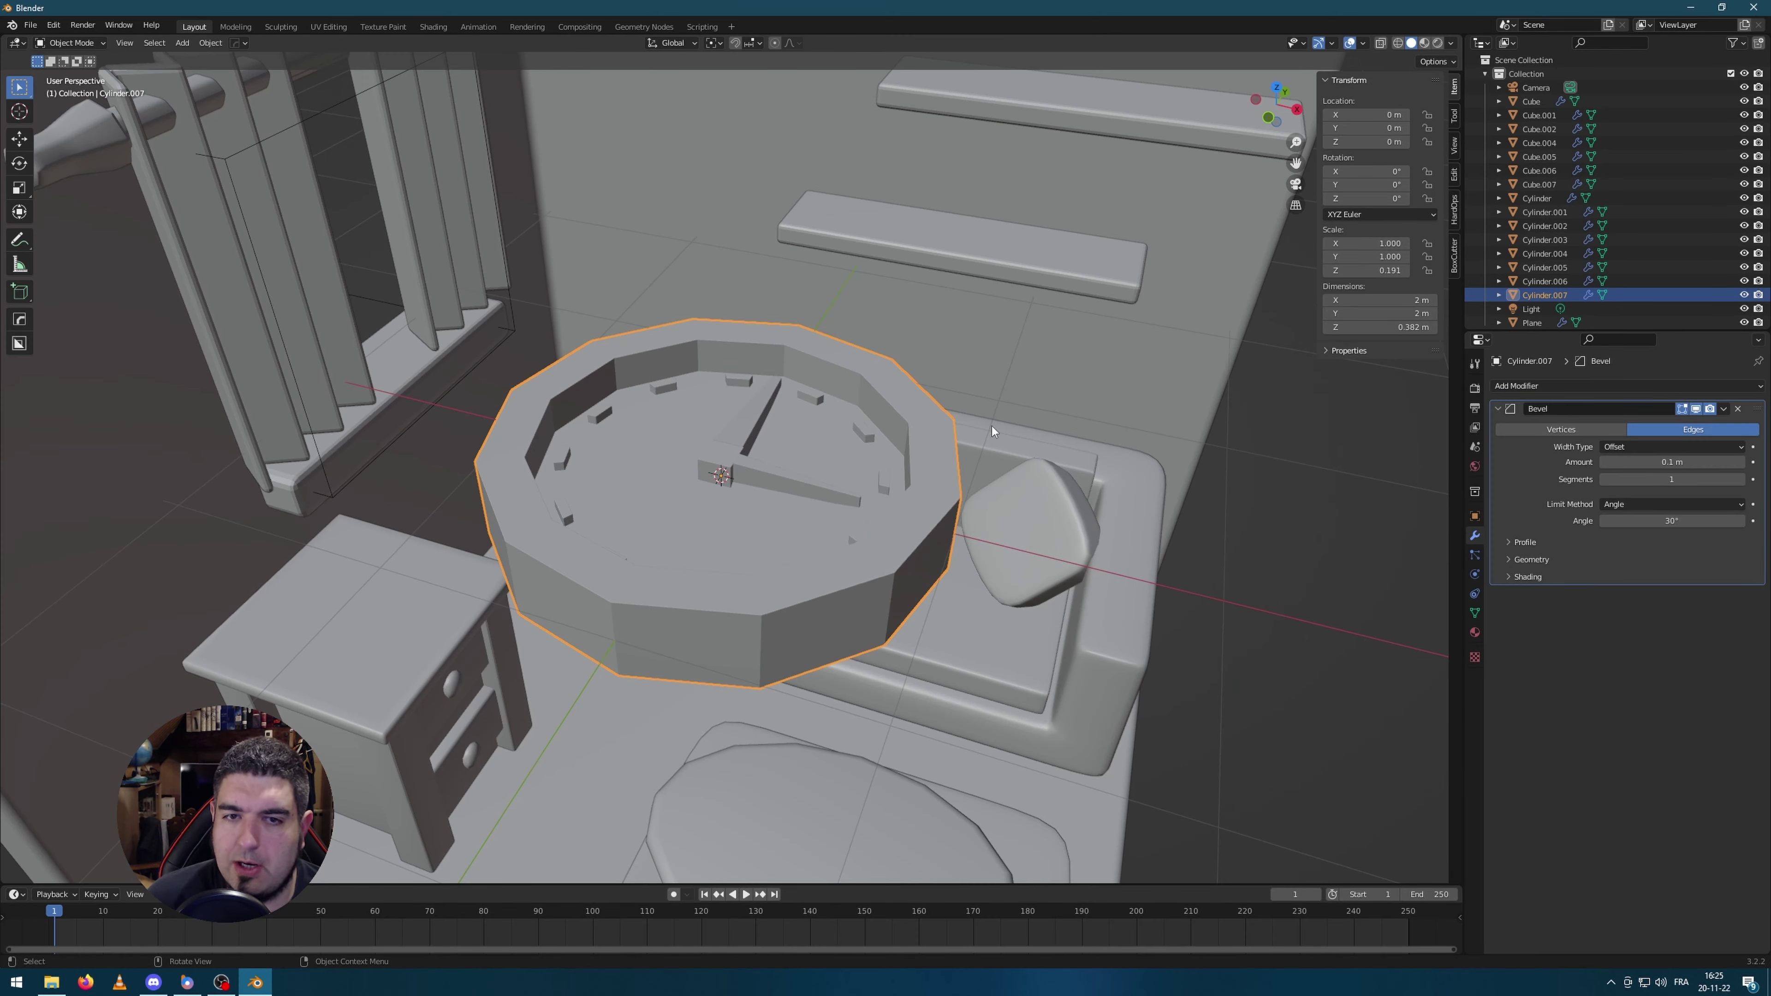
scroll(939, 421, "up", 3)
middle_click_drag(939, 420, 896, 342)
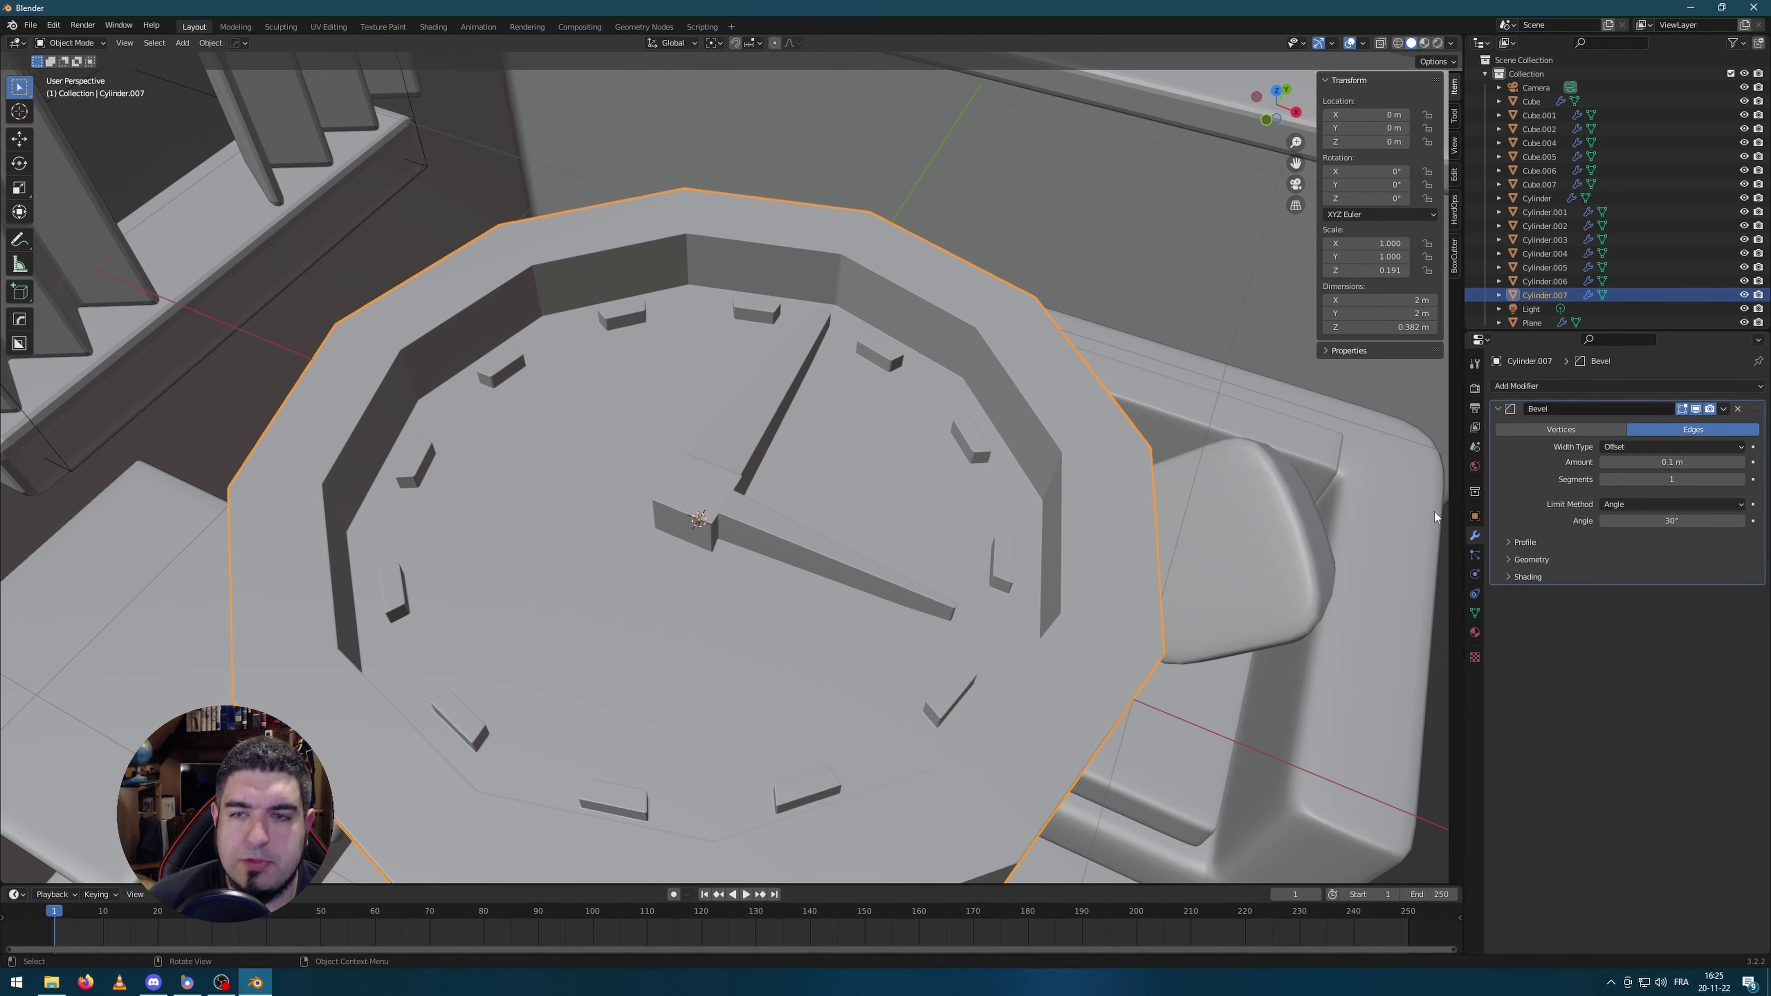
Step: Turn off Clamp Overlap for the clock's bevel and set its amount to 0.018 m
left_click_drag(1688, 462, 1536, 564)
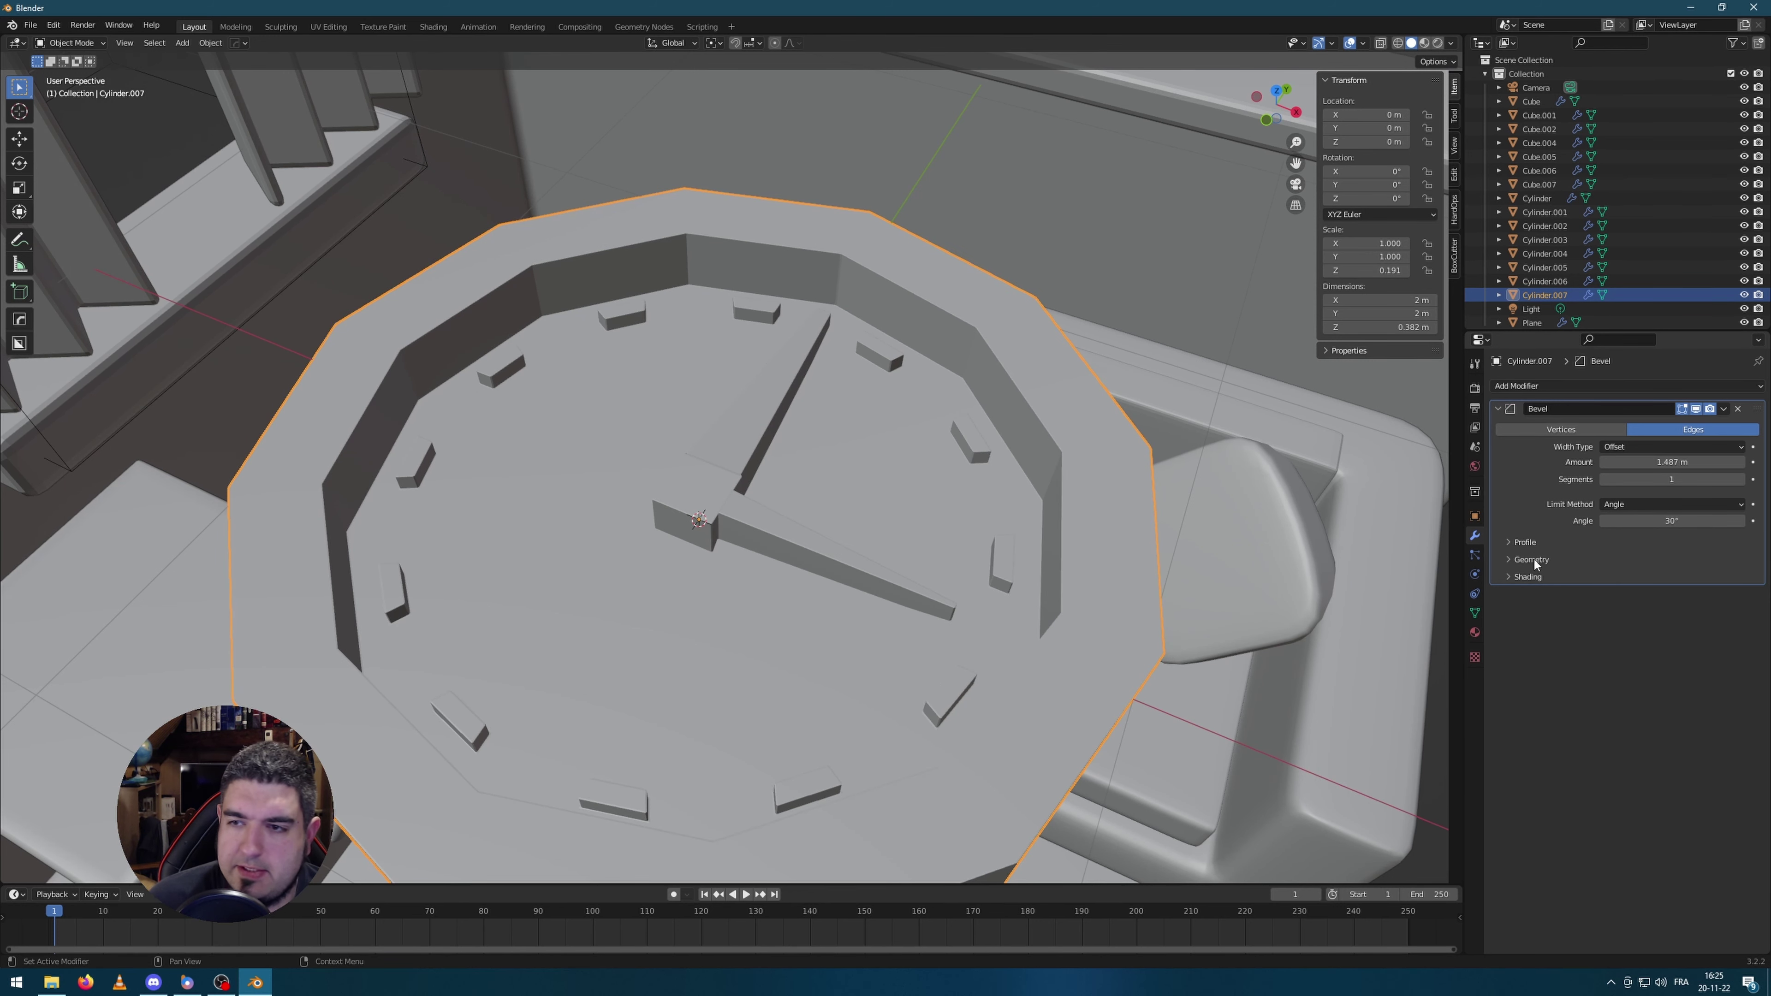
left_click(1531, 559)
left_click(1604, 639)
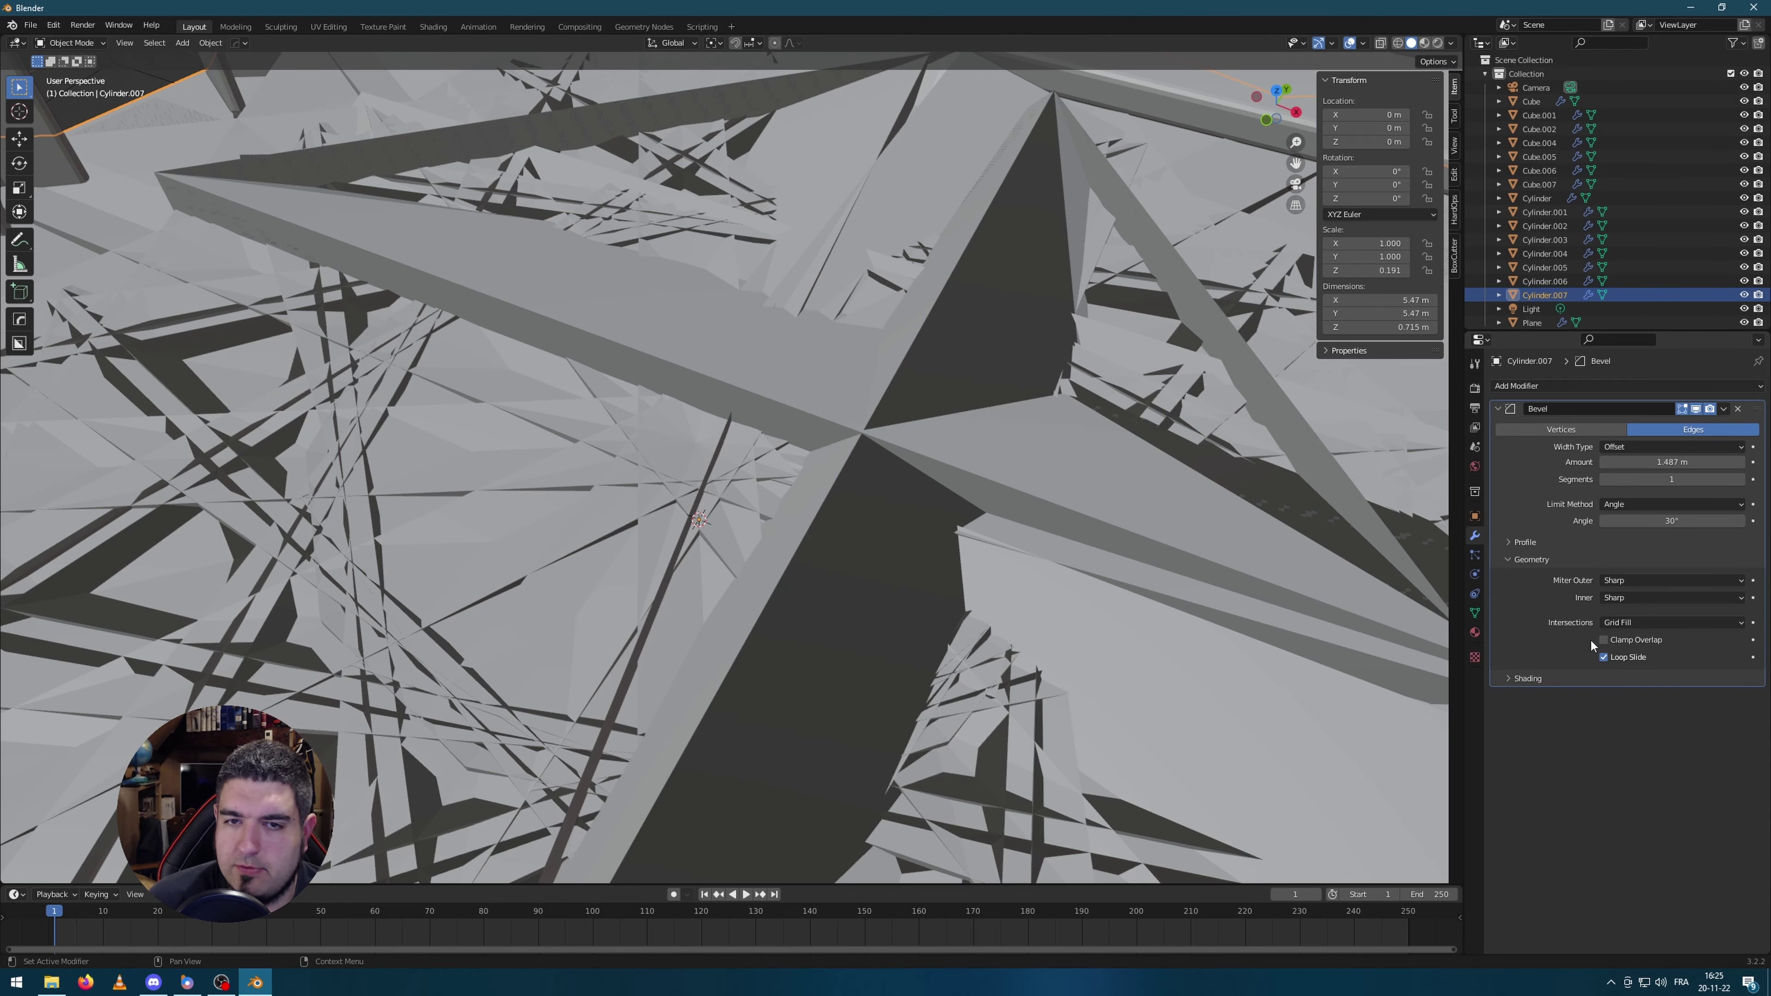
left_click_drag(1673, 462, 1602, 462)
scroll(1081, 516, "up", 4)
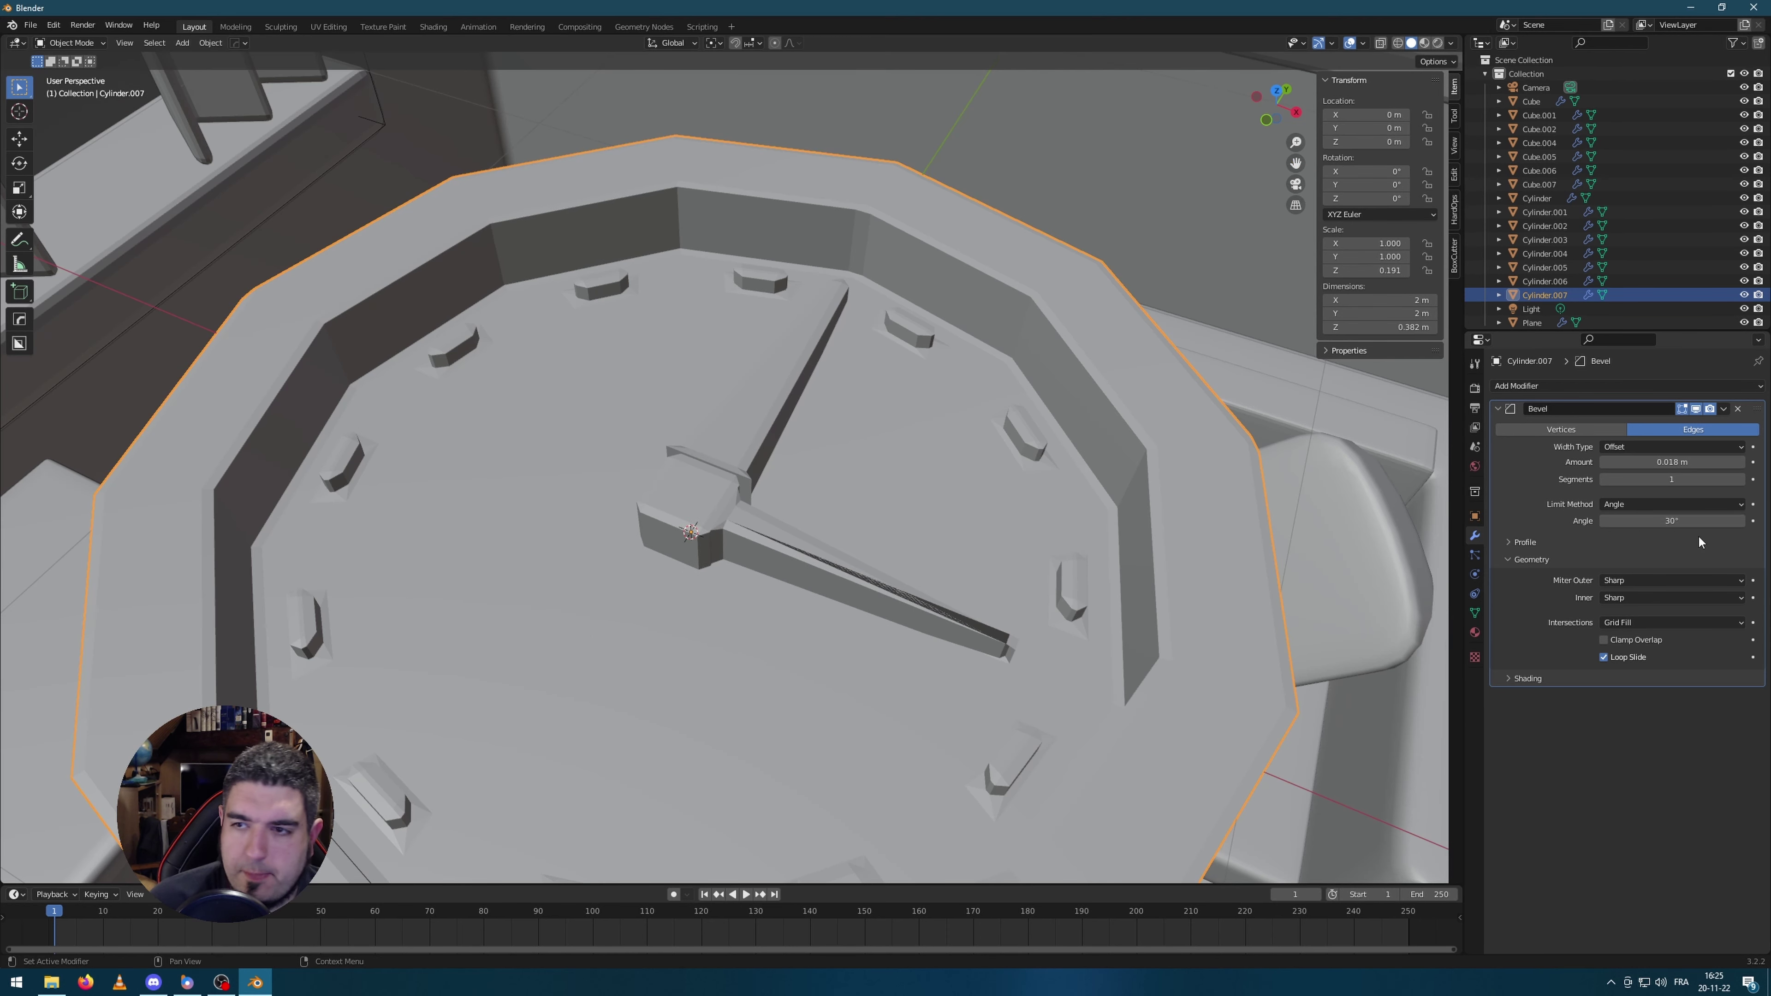
Step: Set the clock's bevel segments to 3
left_click(1748, 479)
scroll(1126, 446, "up", 3)
left_click(1745, 480)
scroll(846, 503, "up", 2)
scroll(871, 555, "up", 2)
Step: Enlarge the end face of the X-direction clock hand about 2.8 times and reduce its height along Z
key("Tab")
left_click(870, 555)
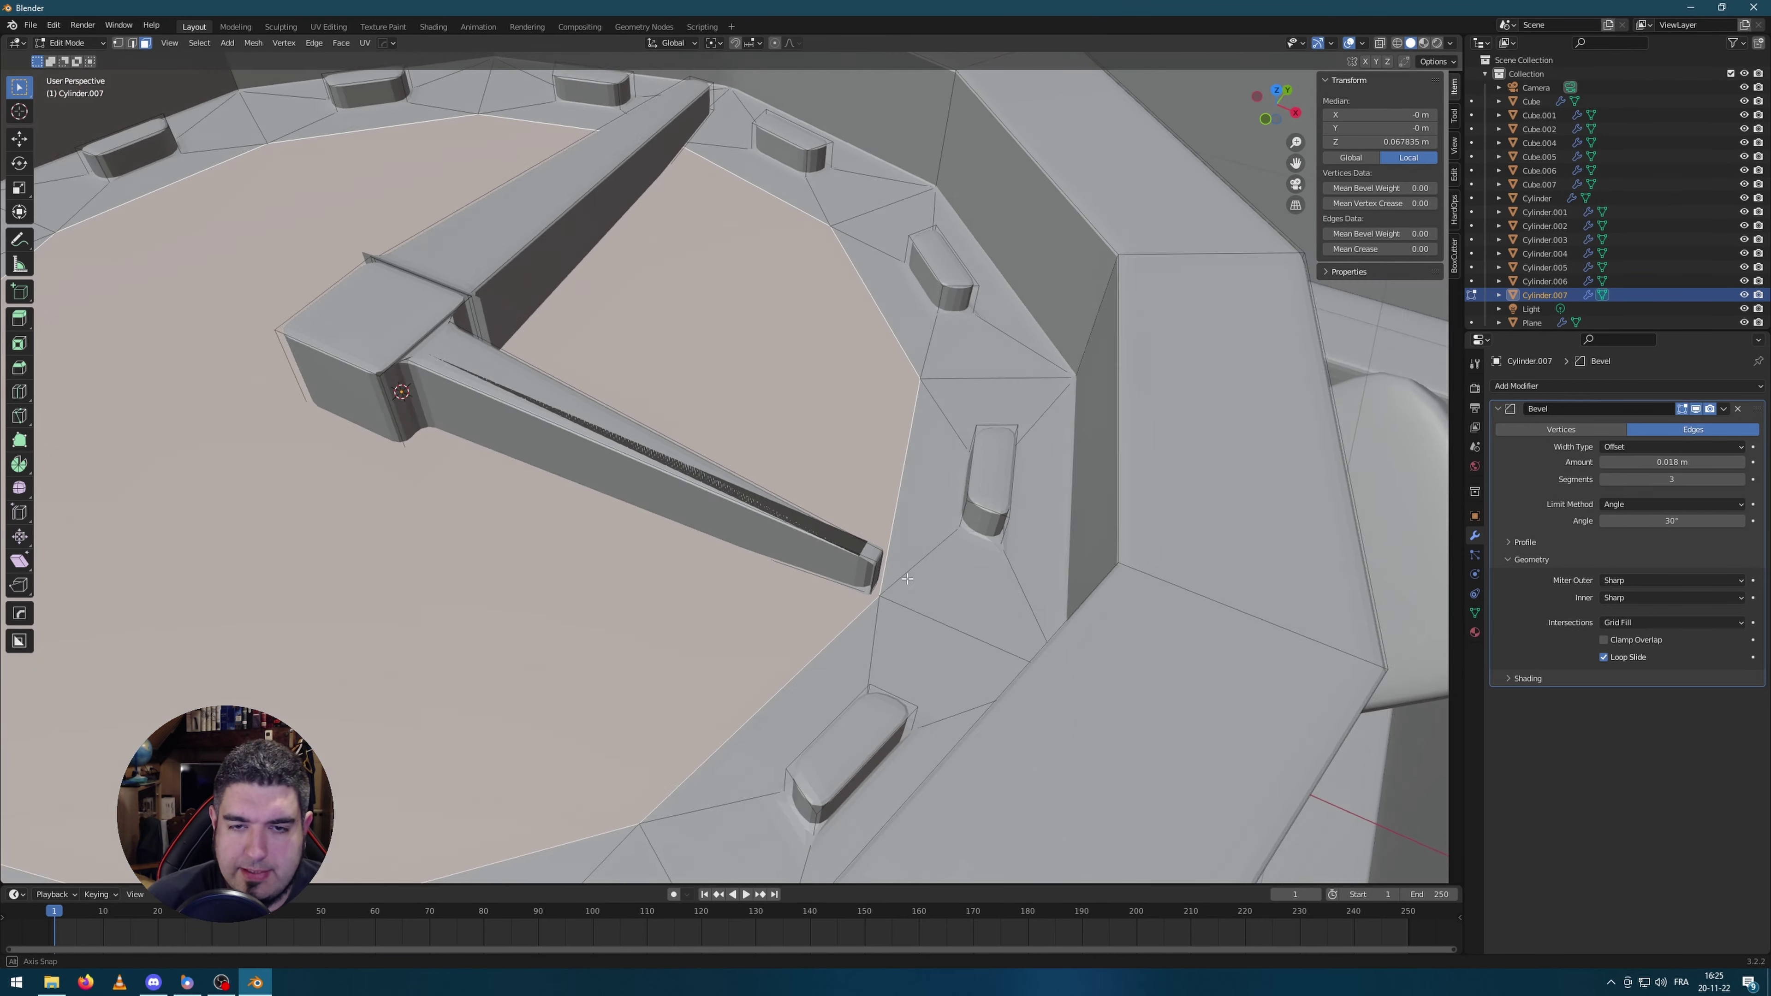
scroll(850, 472, "up", 2)
left_click(849, 469)
key("s")
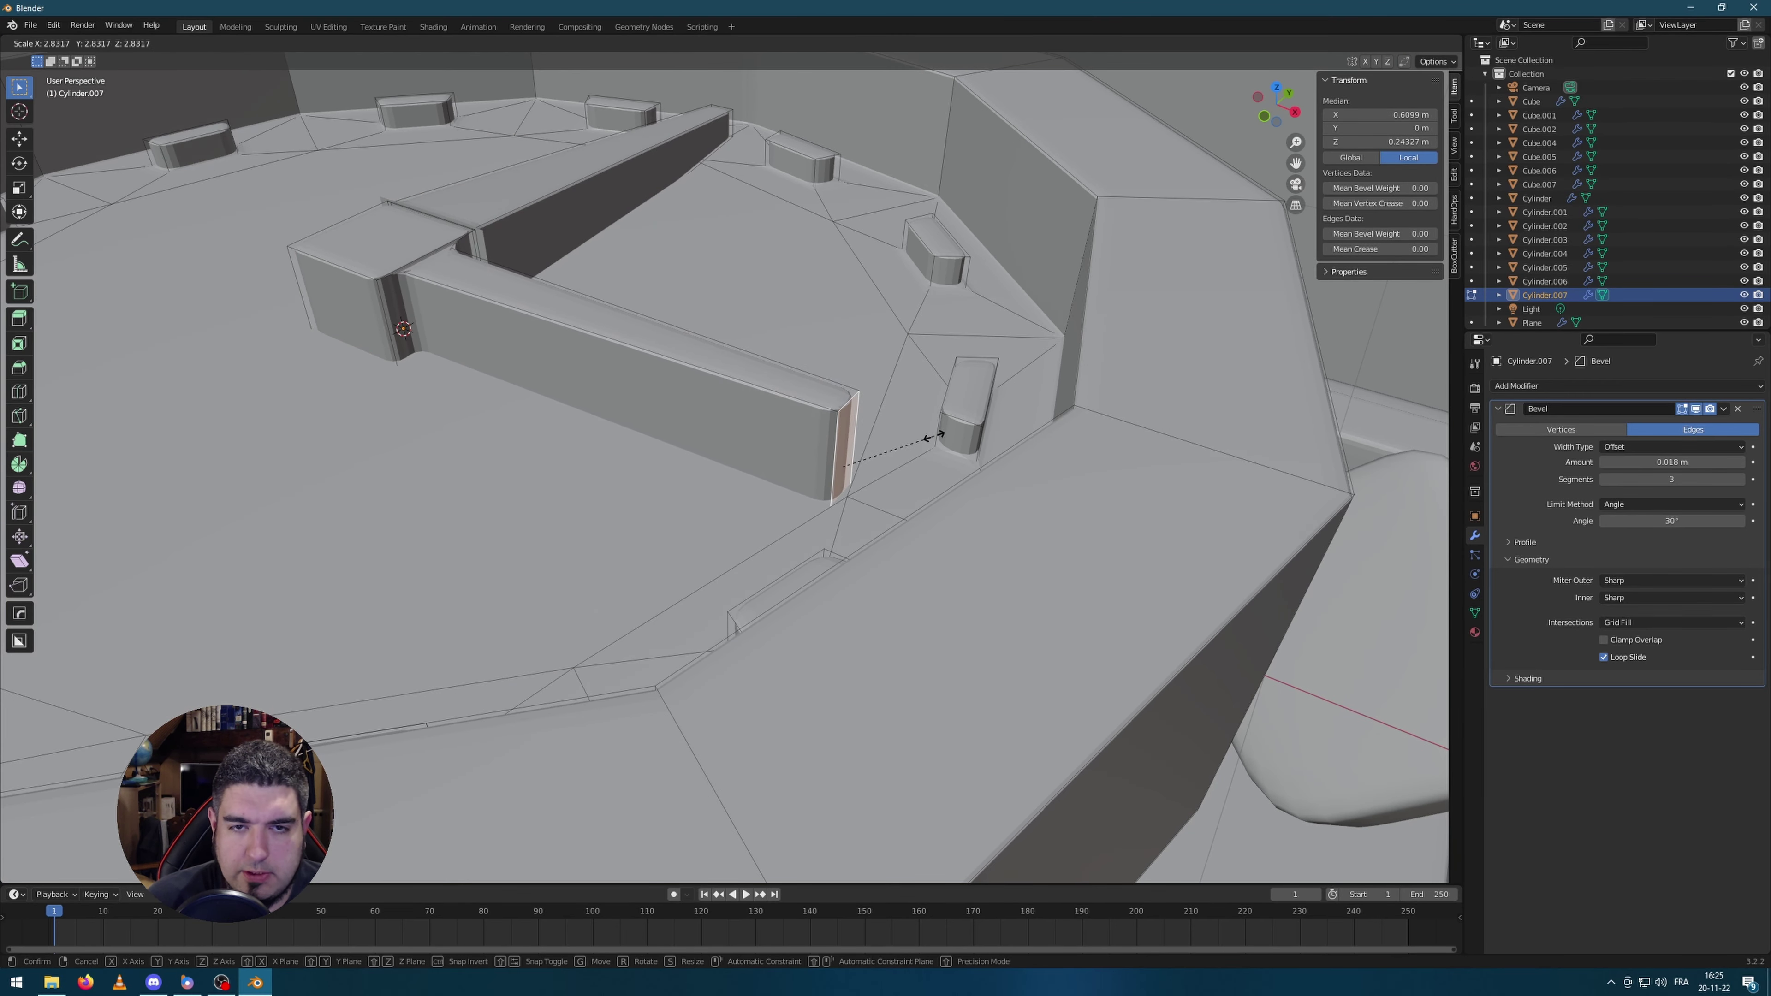
left_click(928, 440)
key("s")
key("z")
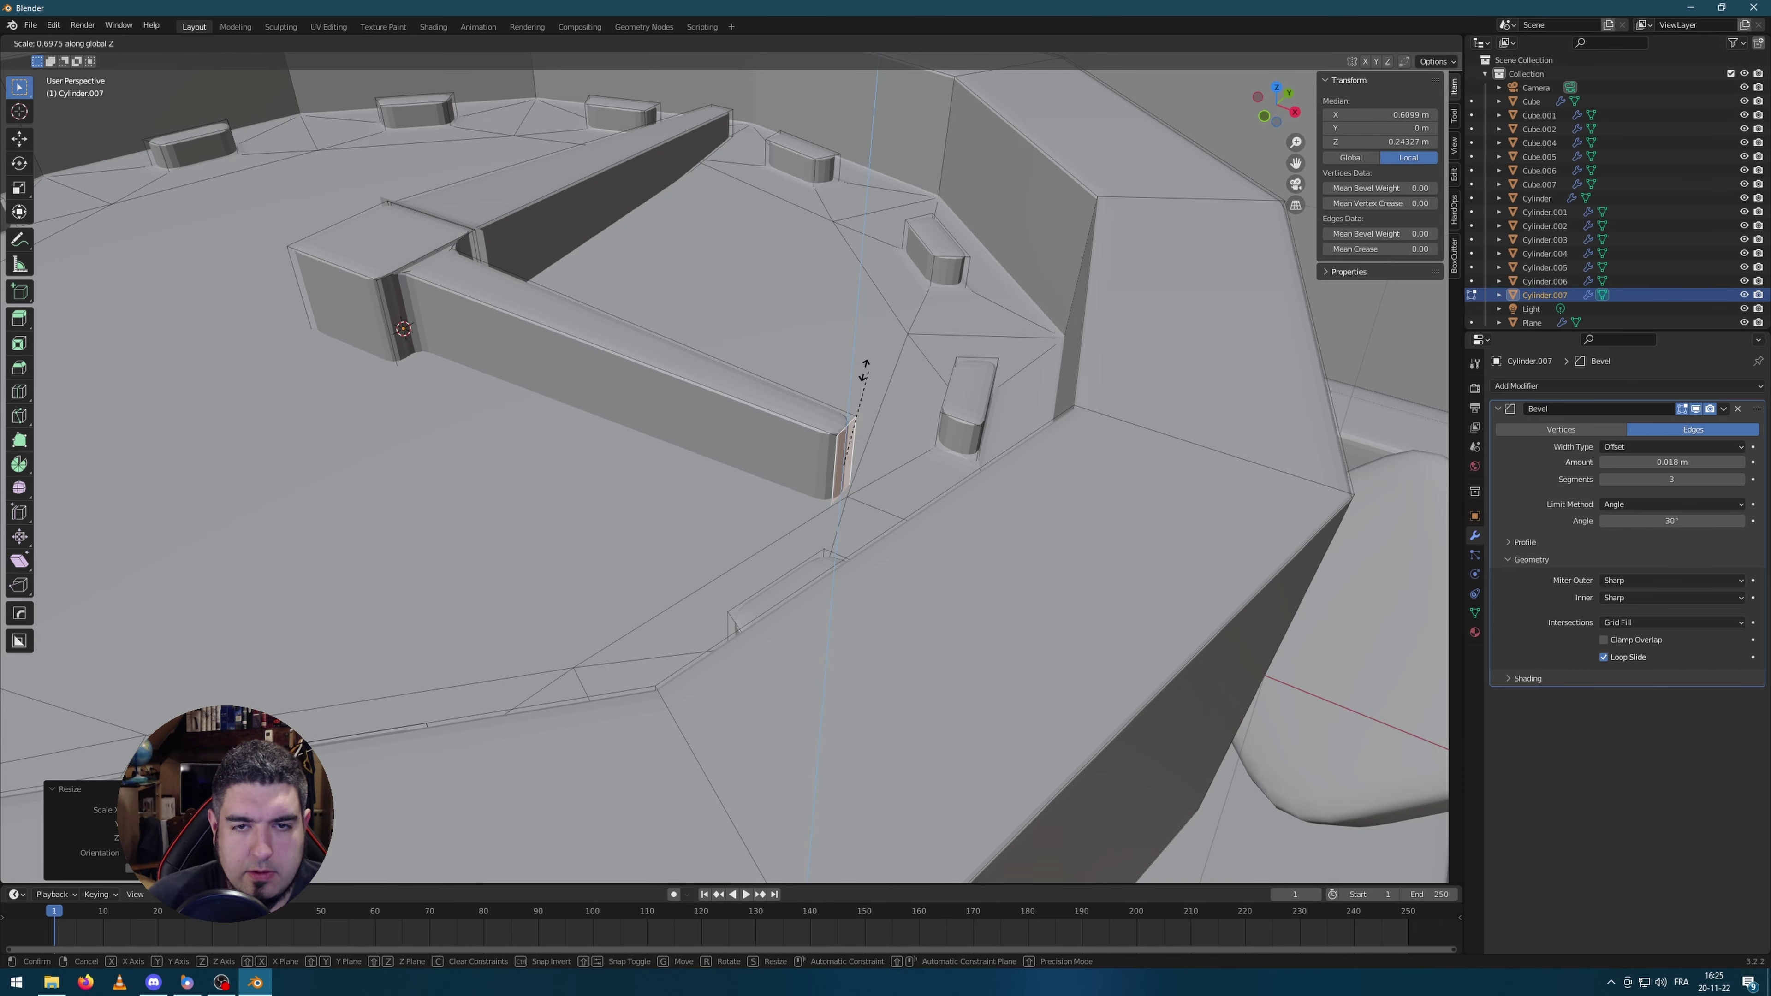
left_click(873, 469)
middle_click_drag(873, 468, 734, 394)
key("Tab")
scroll(716, 478, "down", 5)
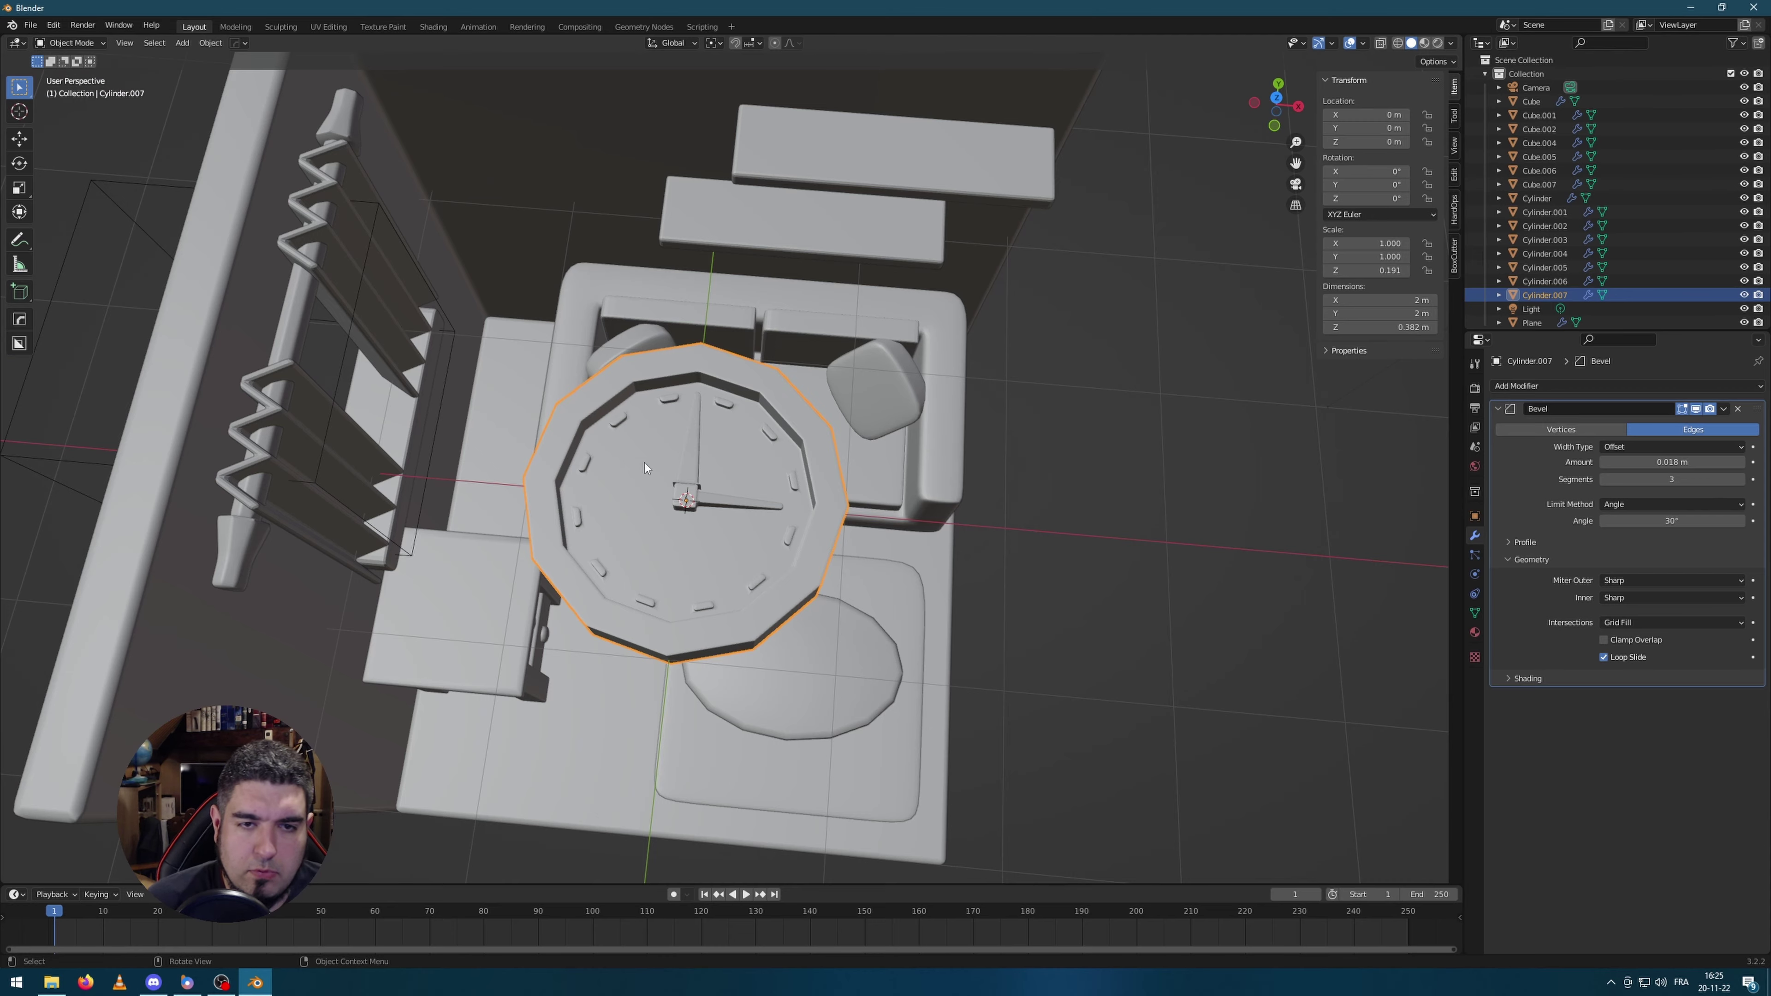
Step: Examine the bevelled junction between the centre block and the Y-direction clock hand
scroll(630, 498, "up", 8)
key("Tab")
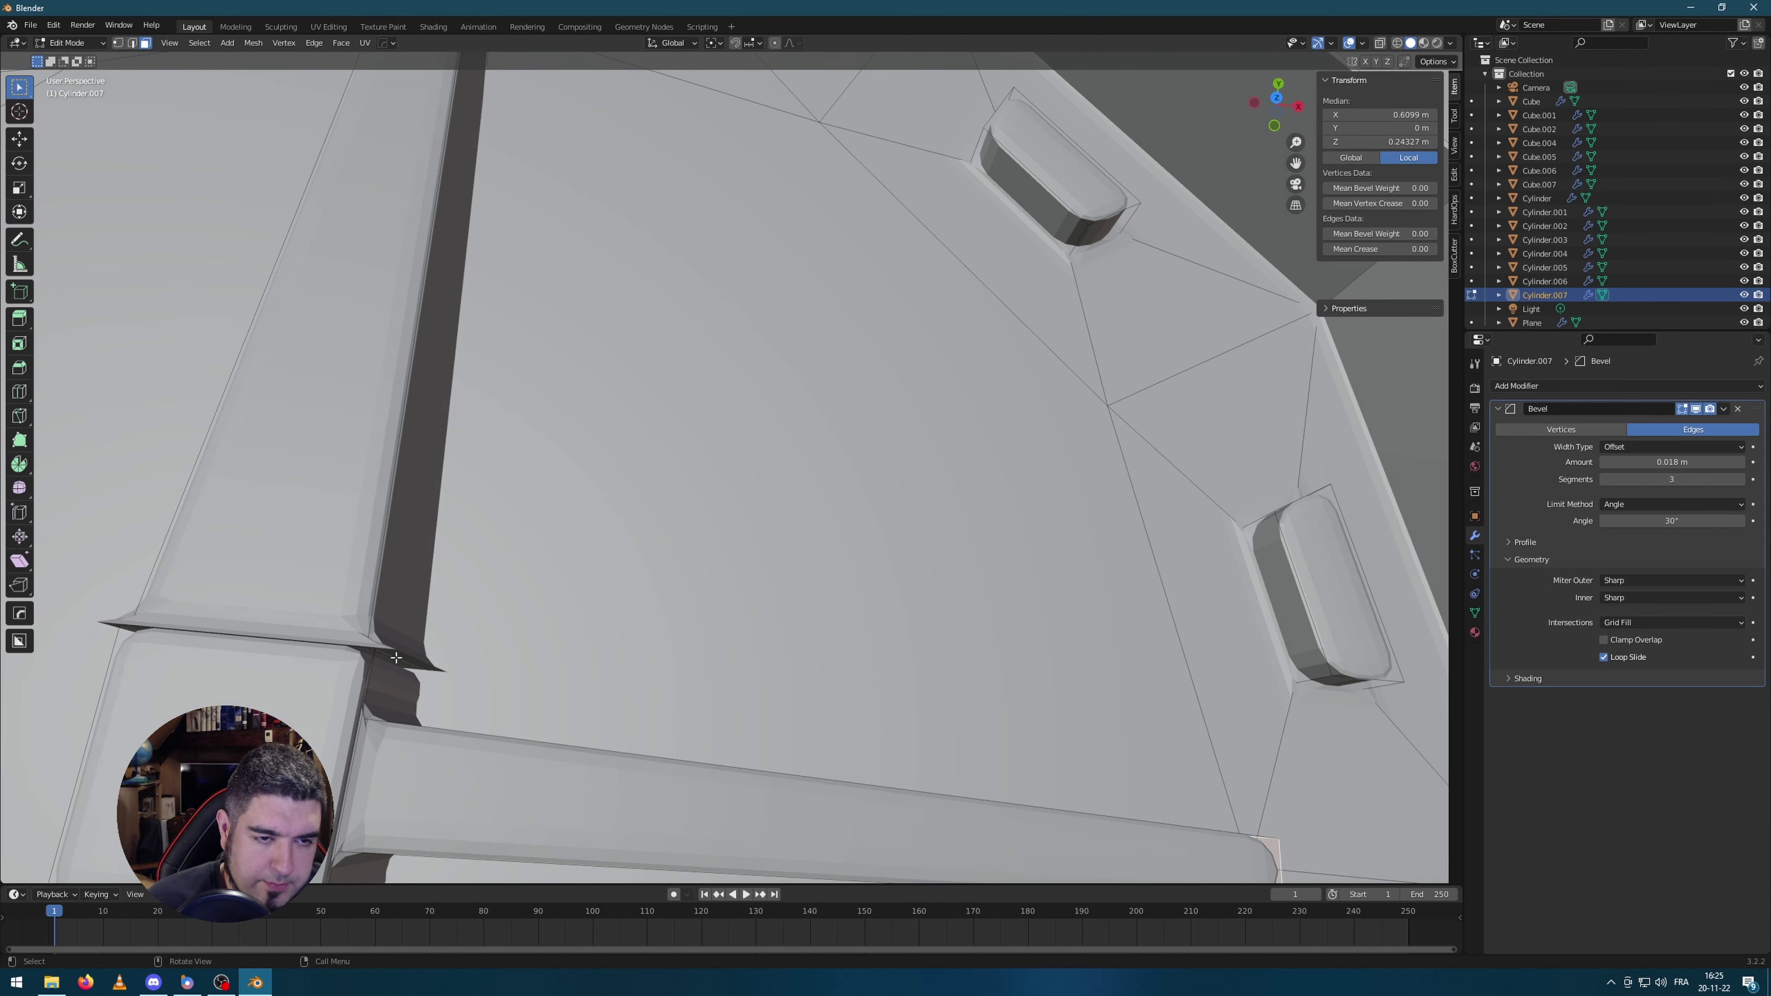
left_click(396, 658)
middle_click_drag(397, 657, 839, 325)
left_click(839, 325)
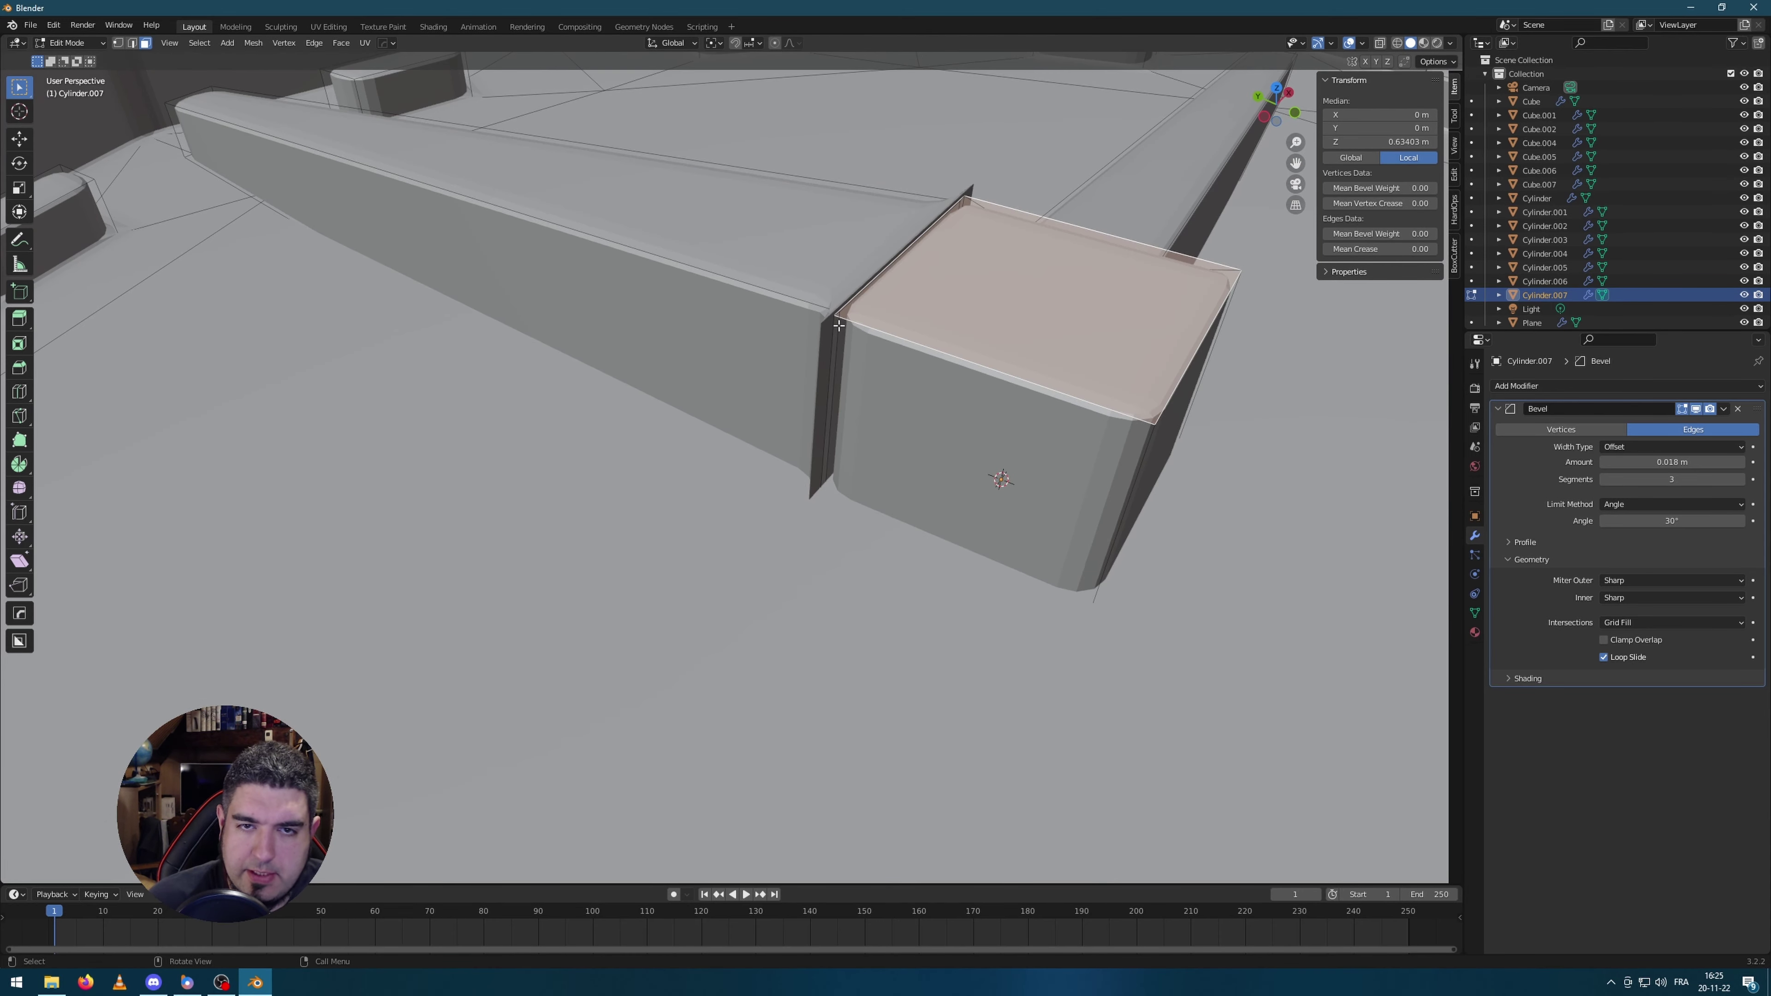
left_click(840, 334)
scroll(907, 433, "down", 5)
key("Tab")
middle_click_drag(906, 488, 1067, 426)
scroll(1067, 426, "up", 4)
Step: Rotate the clock 90° about the Y axis and 90° about the X axis to stand it upright
scroll(1006, 487, "down", 4)
scroll(840, 554, "down", 2)
middle_click_drag(840, 554, 1033, 528)
key("r")
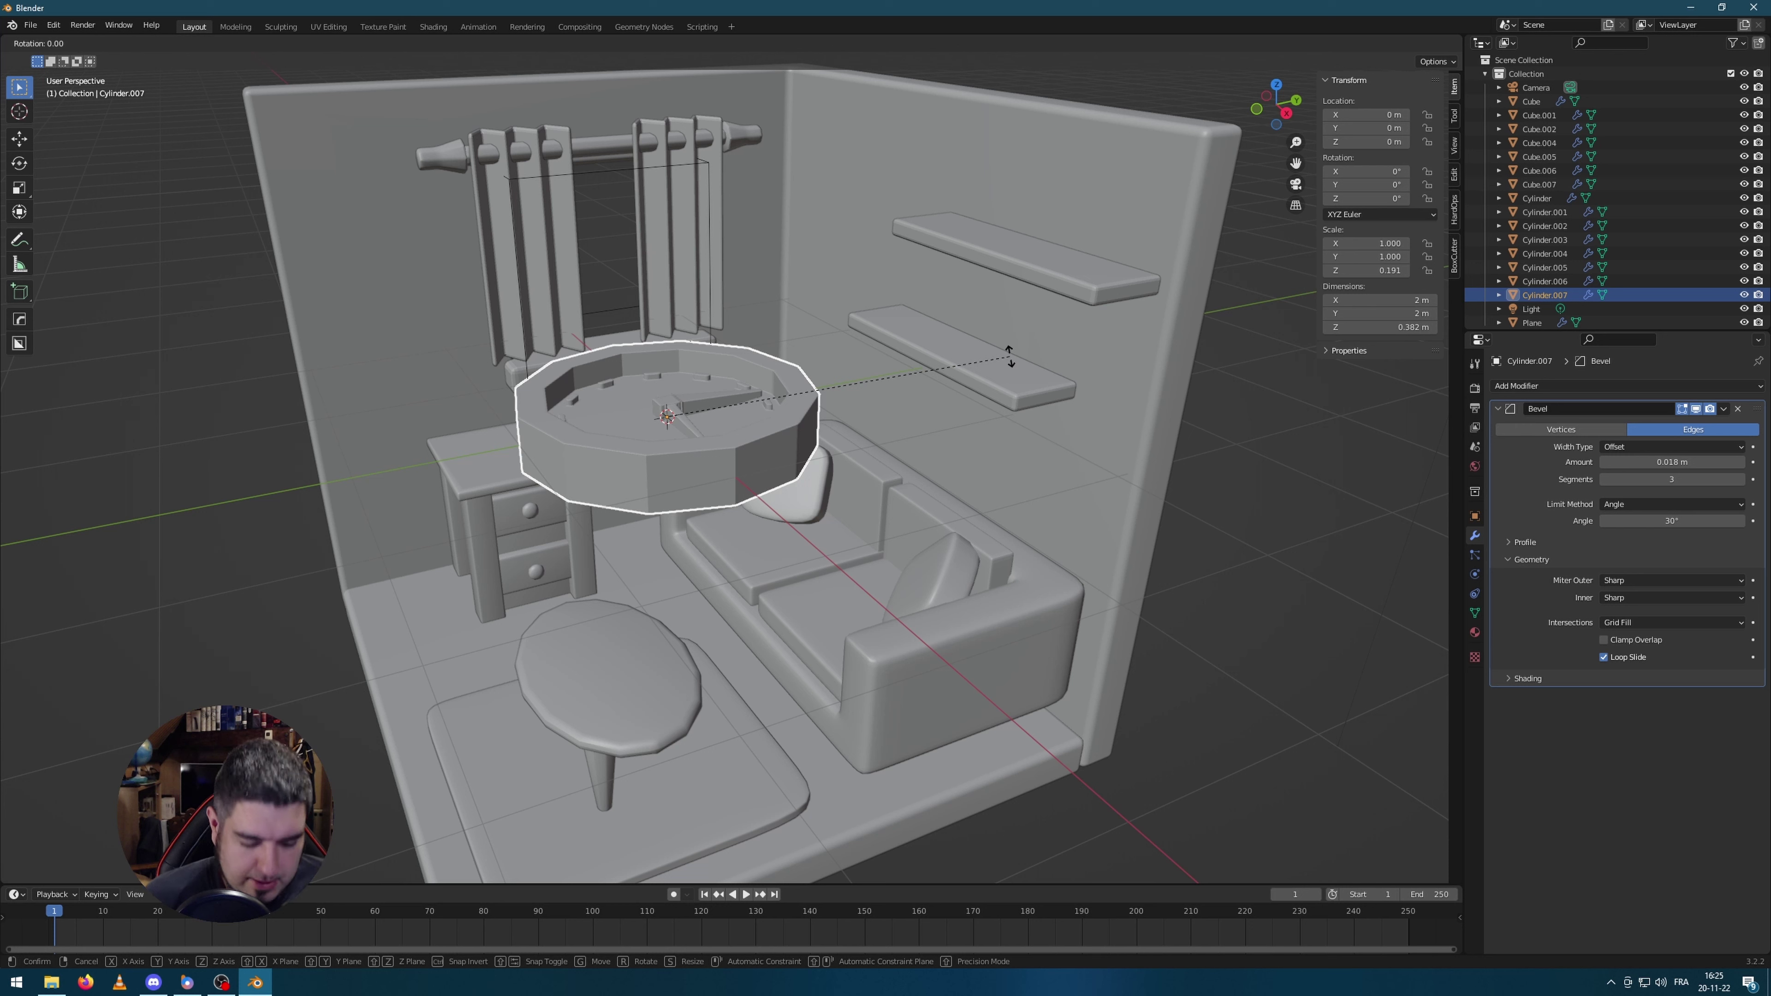
type("y90")
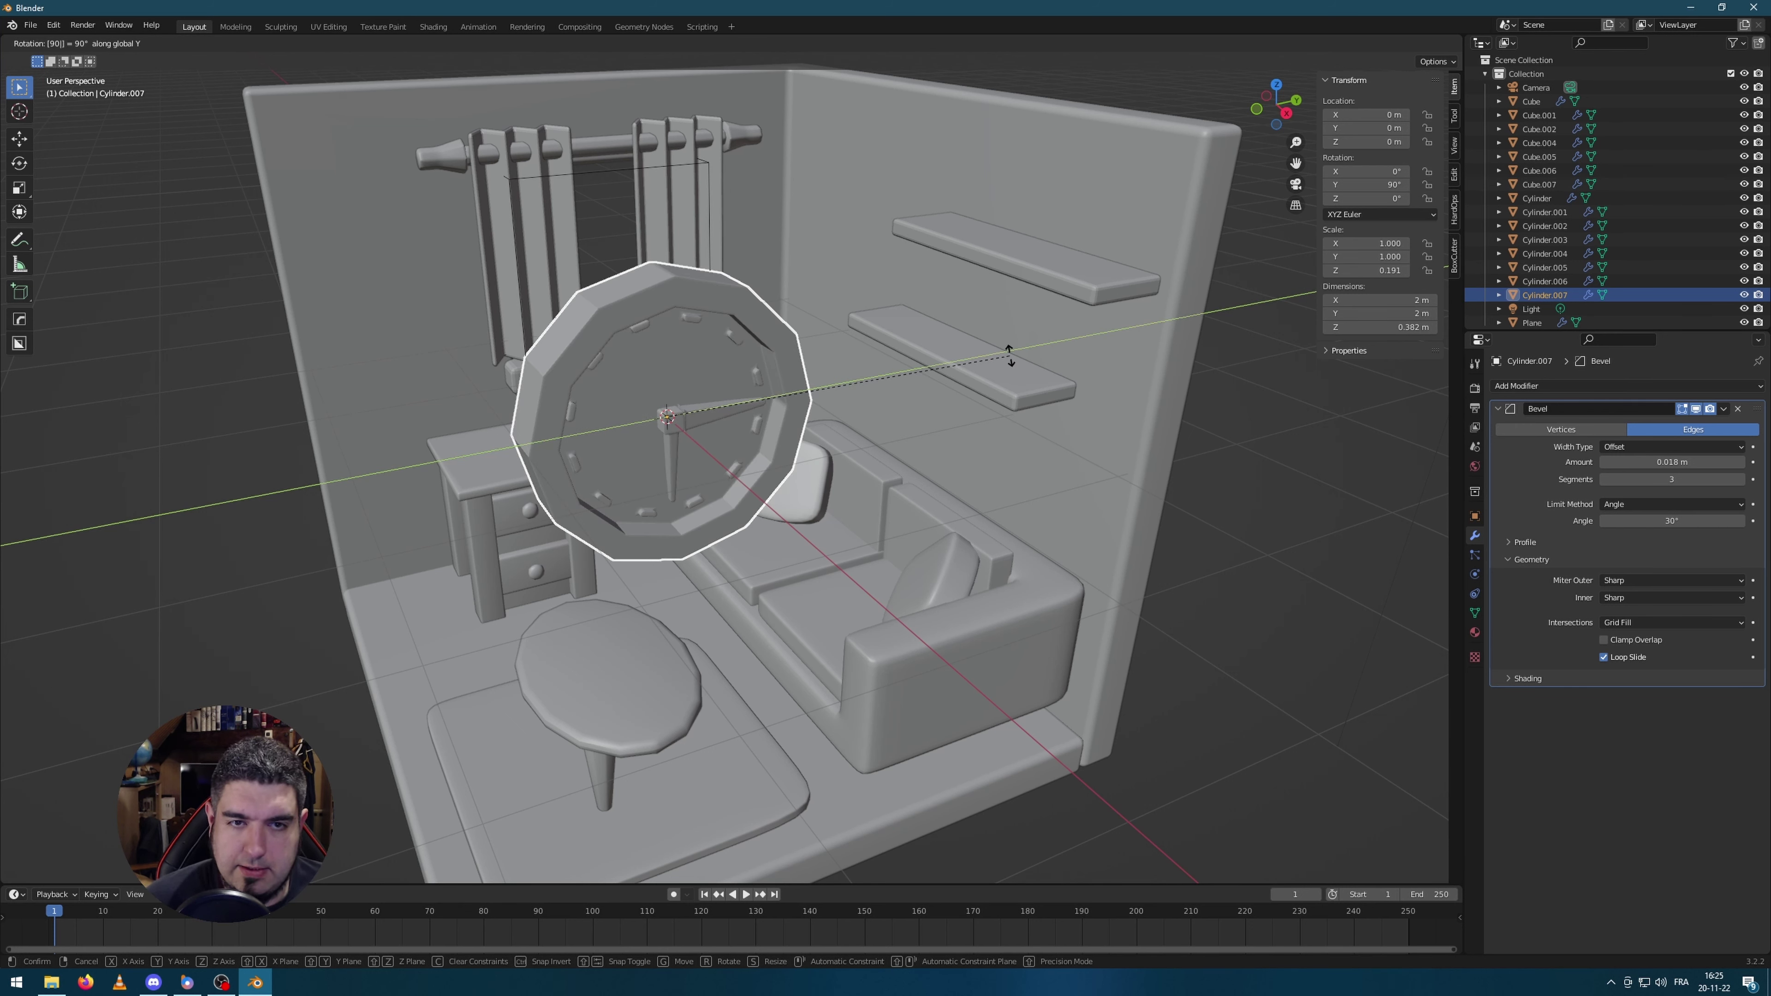
key("Return")
type("rx90")
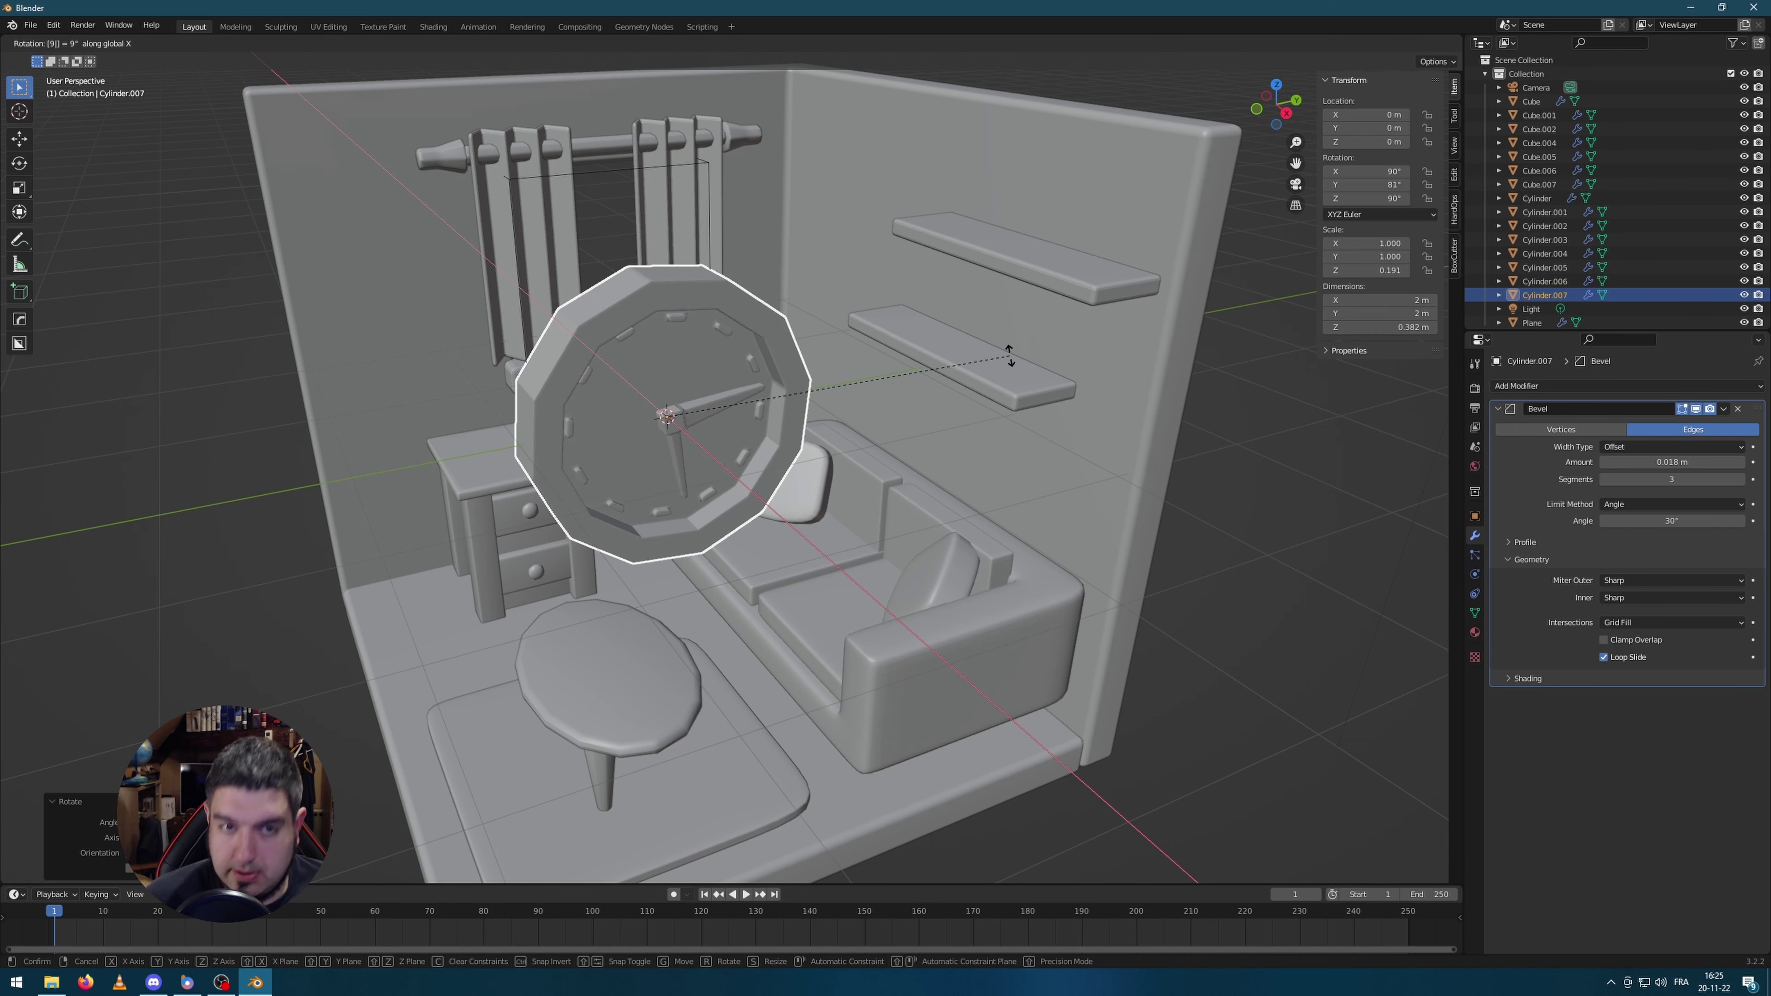
key("Return")
scroll(906, 356, "down", 5)
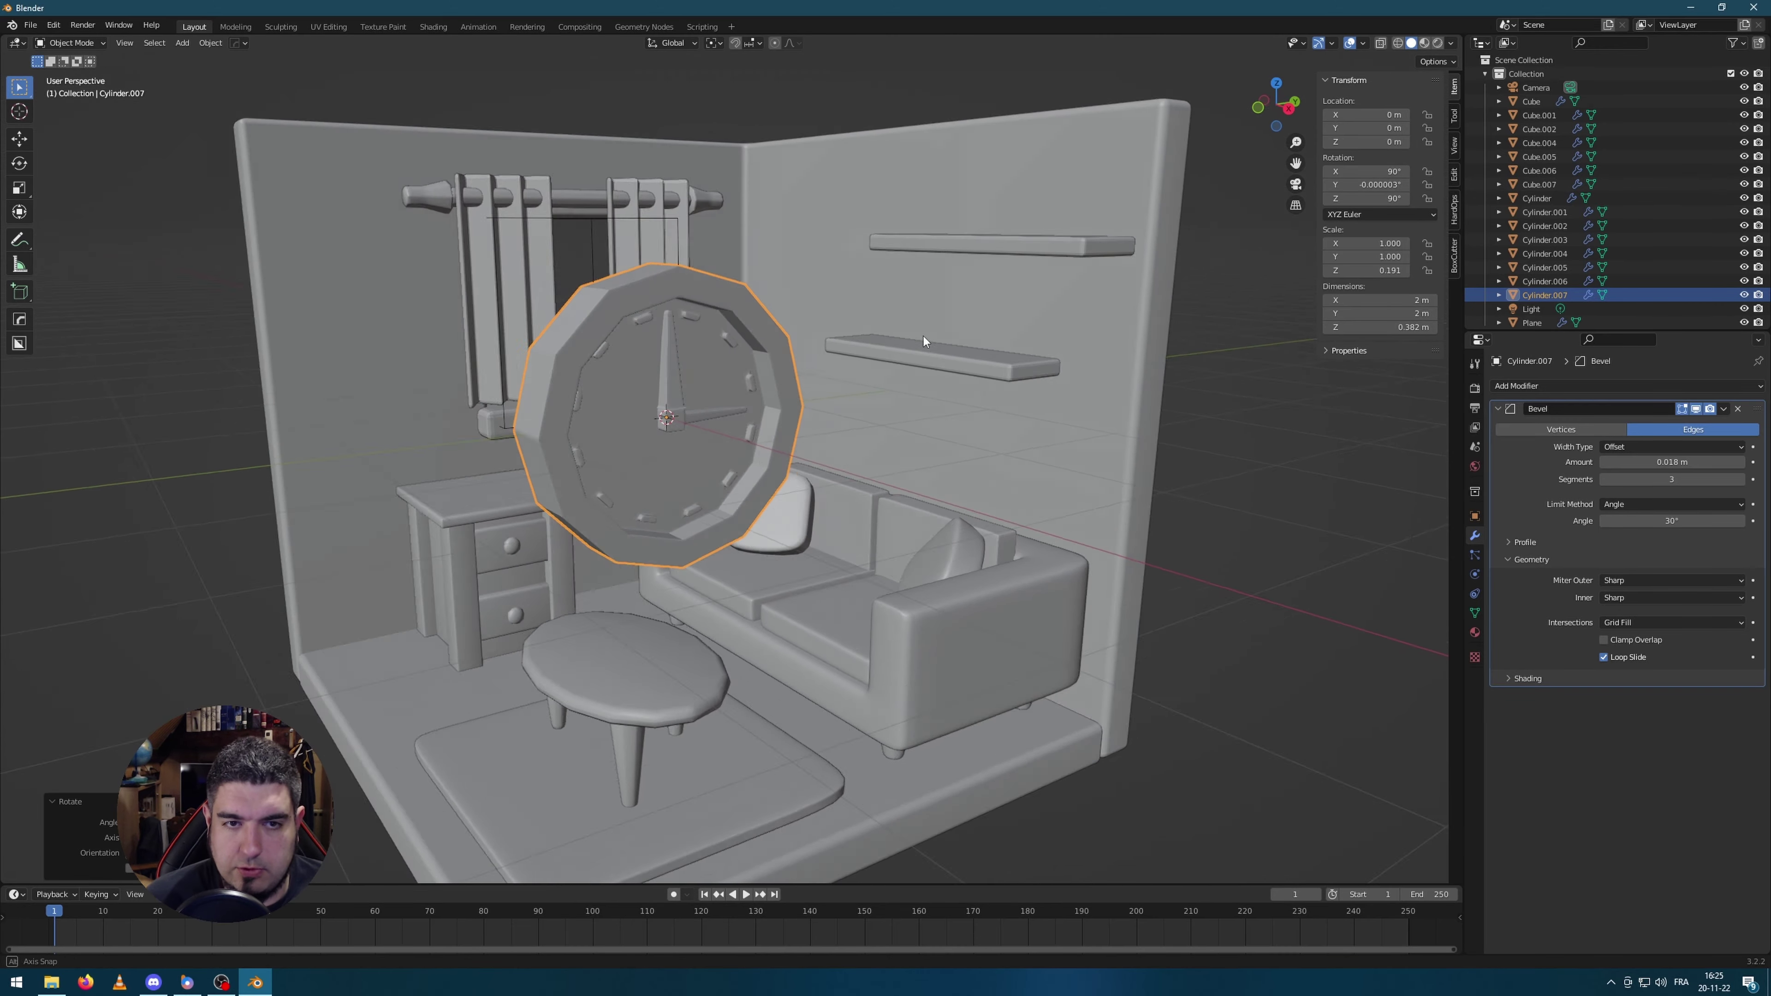
Step: Scale the clock down to about 0.42 and move it against the curtain wall, about X -2.03 m and Z 0.86 m
key("KP_1")
scroll(915, 349, "up", 4)
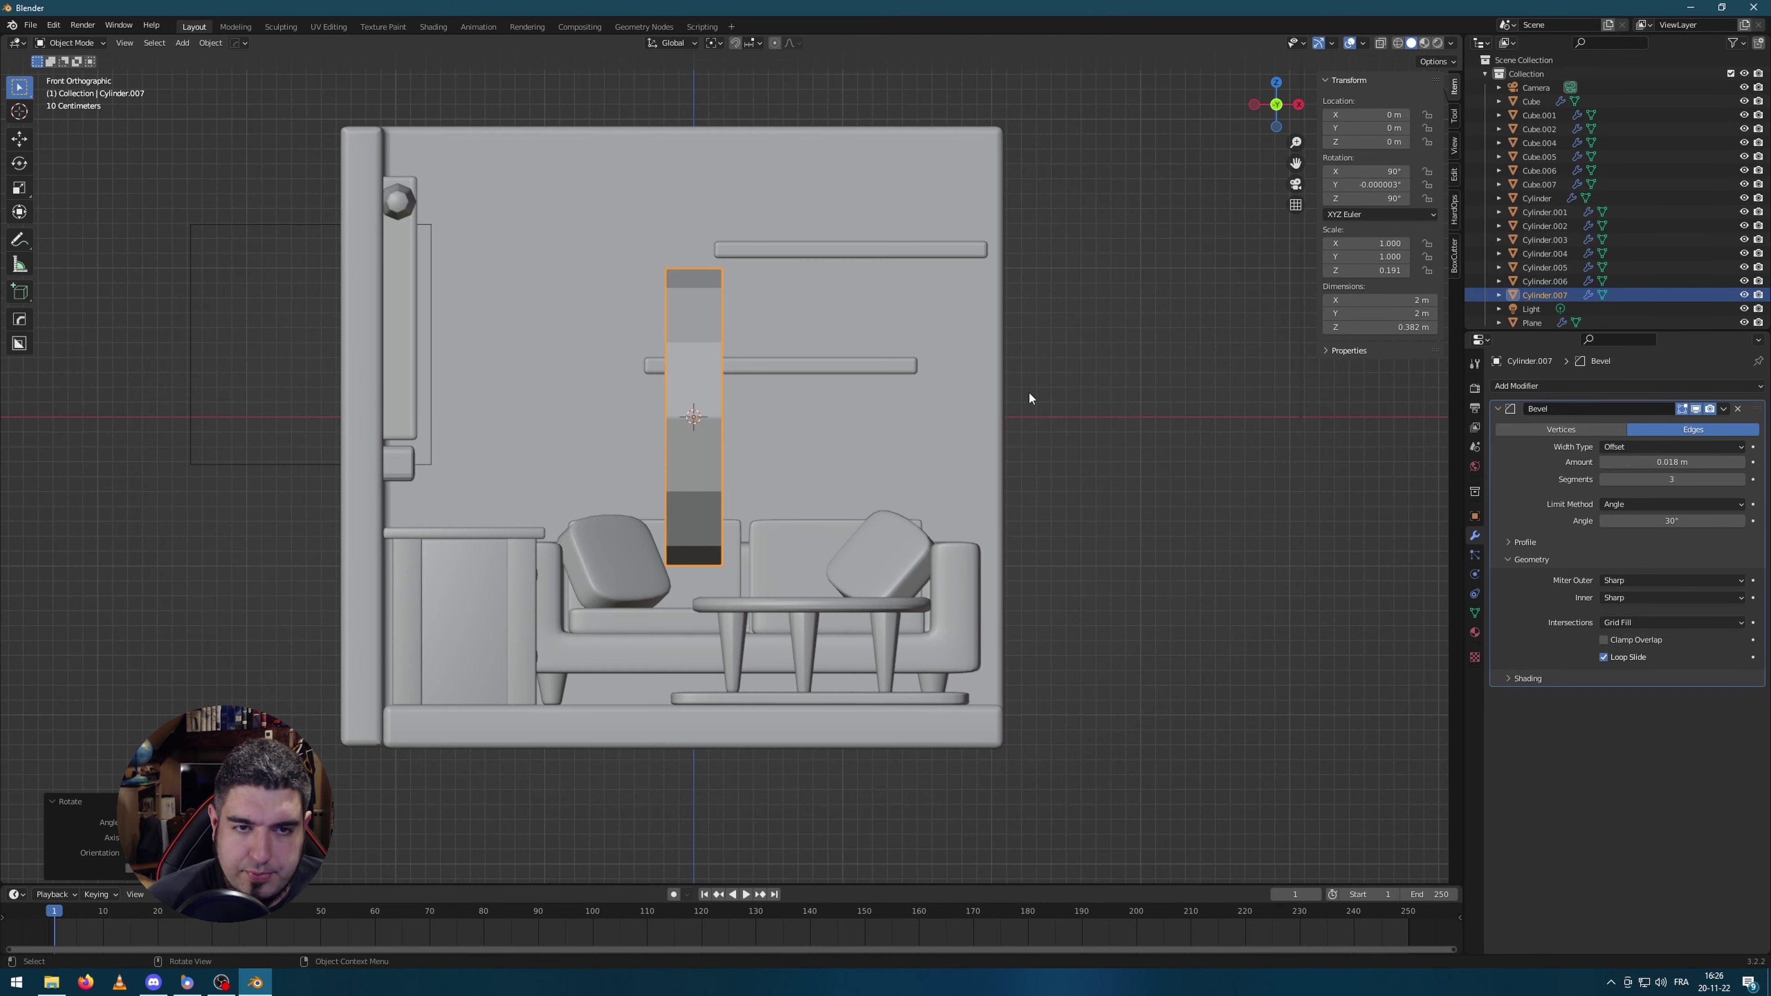
key("s")
left_click(833, 386)
key("g")
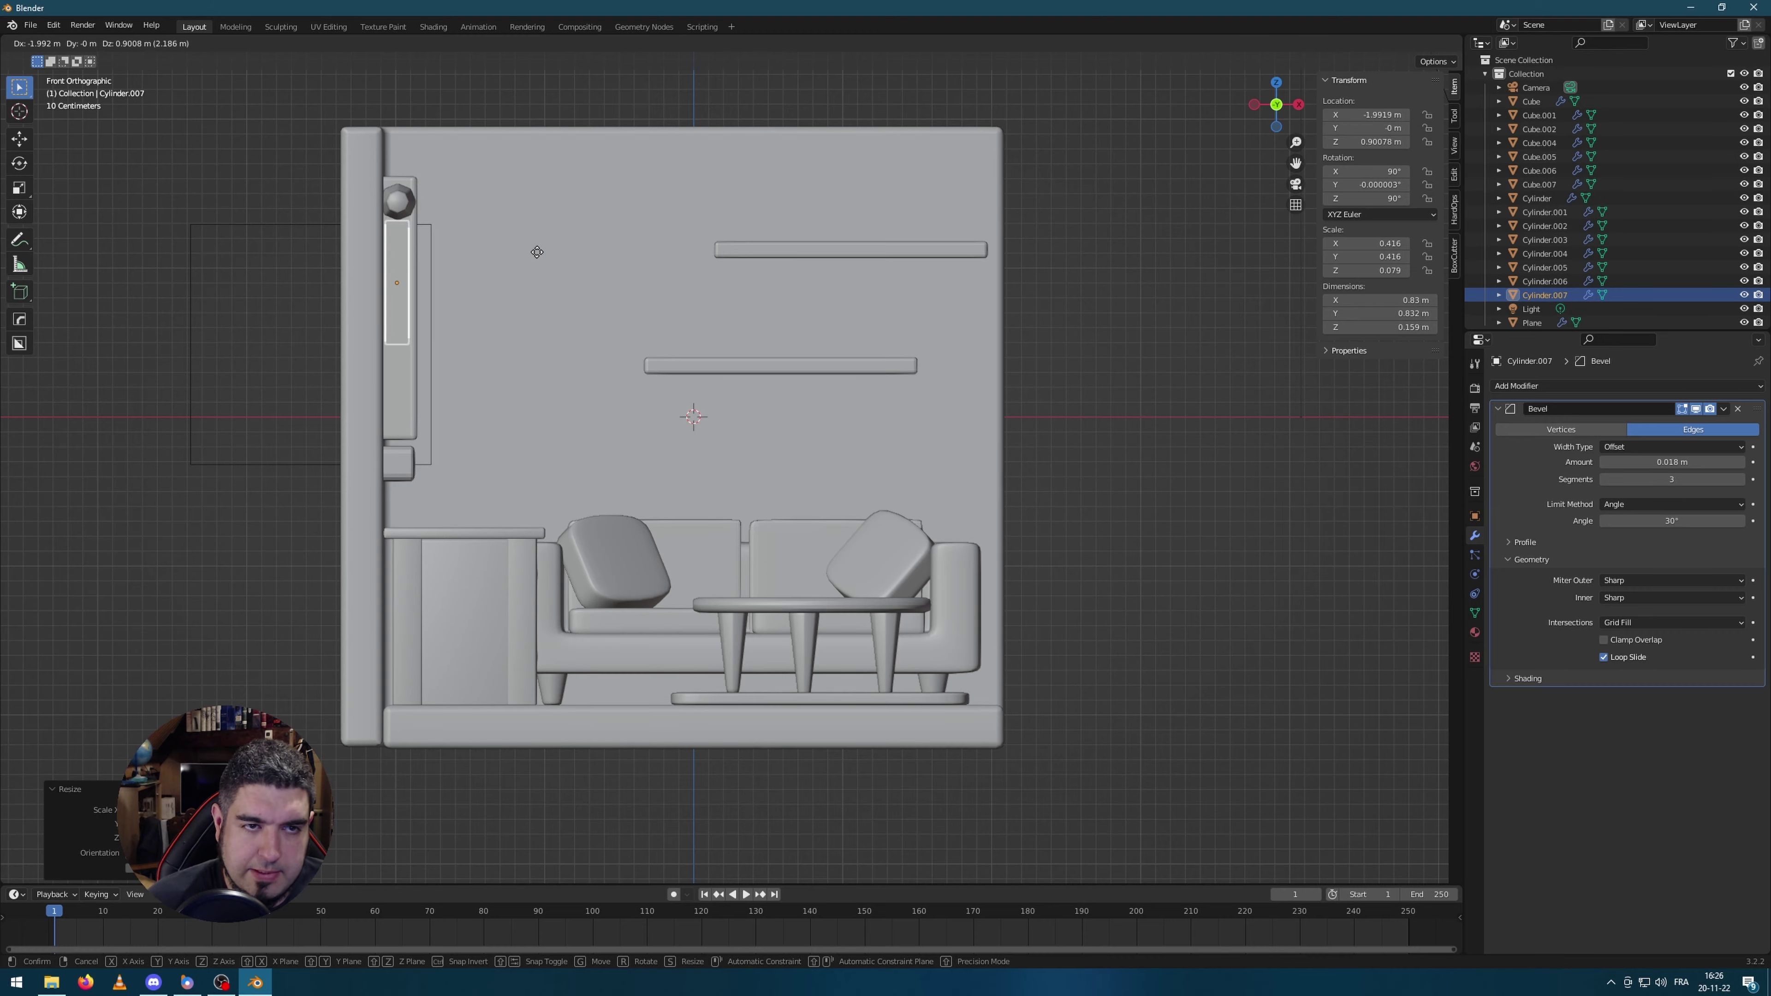
left_click(532, 263)
Step: Move the clock about 1.35 m in the negative Y direction onto the free wall area beside the curtains
key("KP_3")
key("g")
key("x")
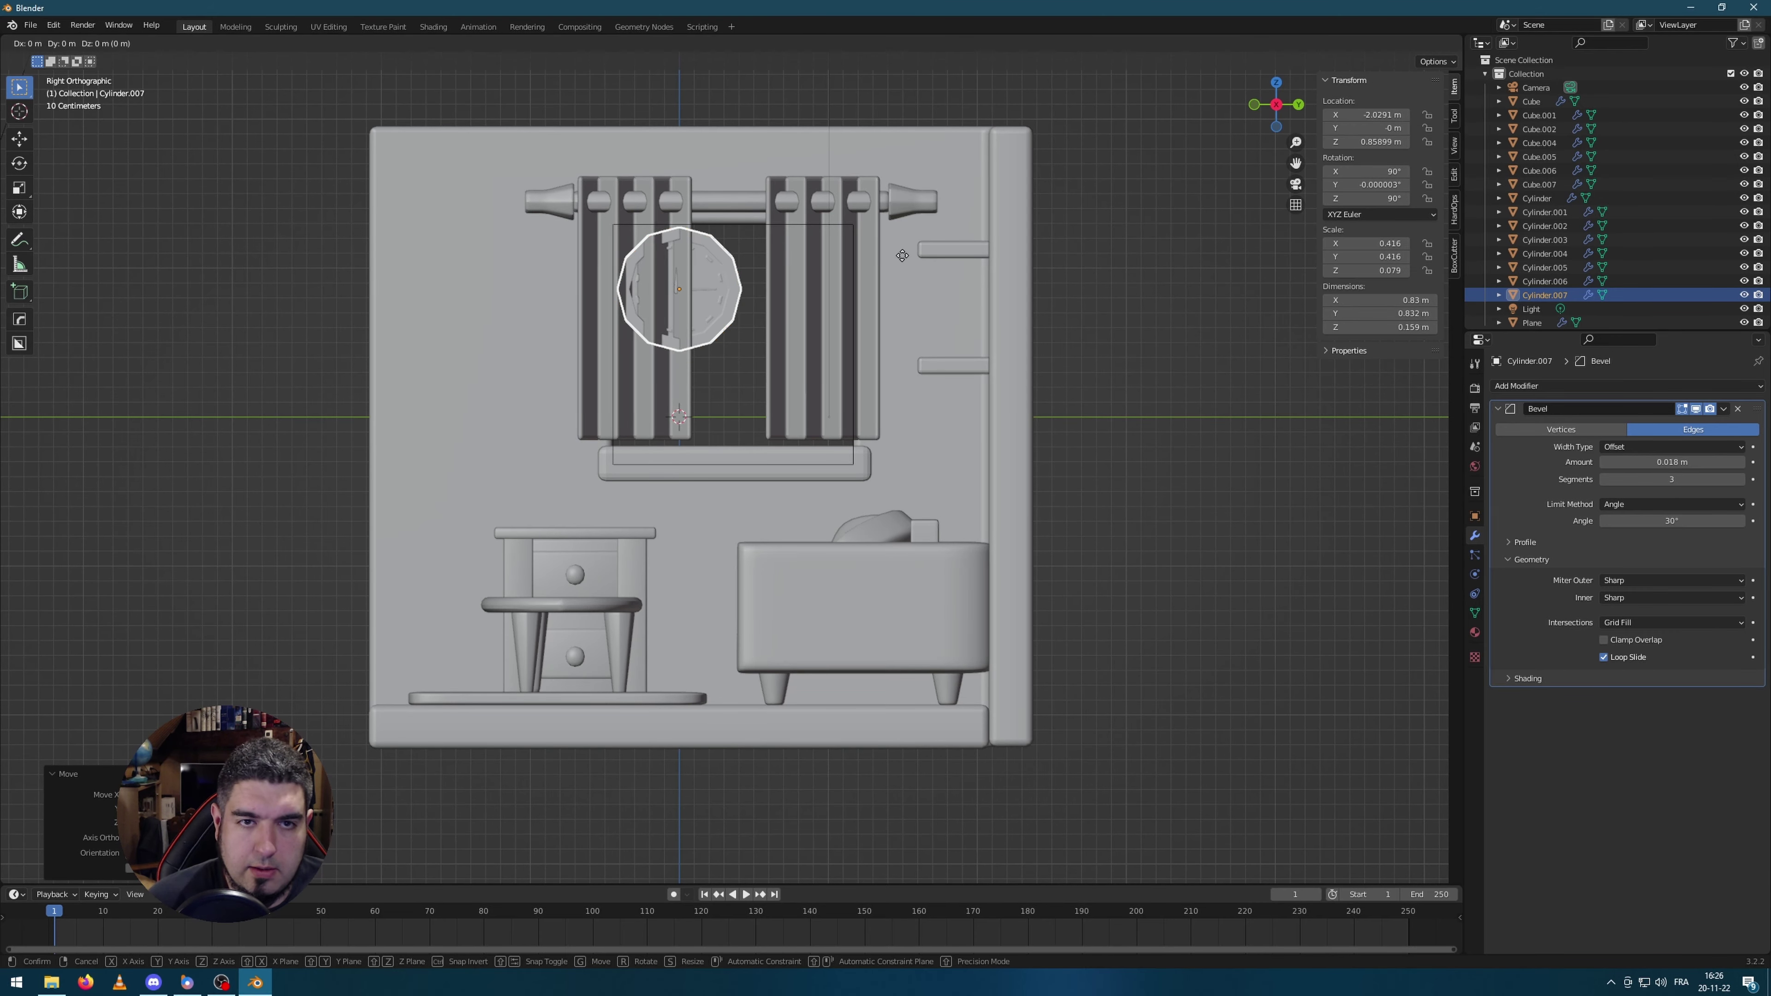
key("y")
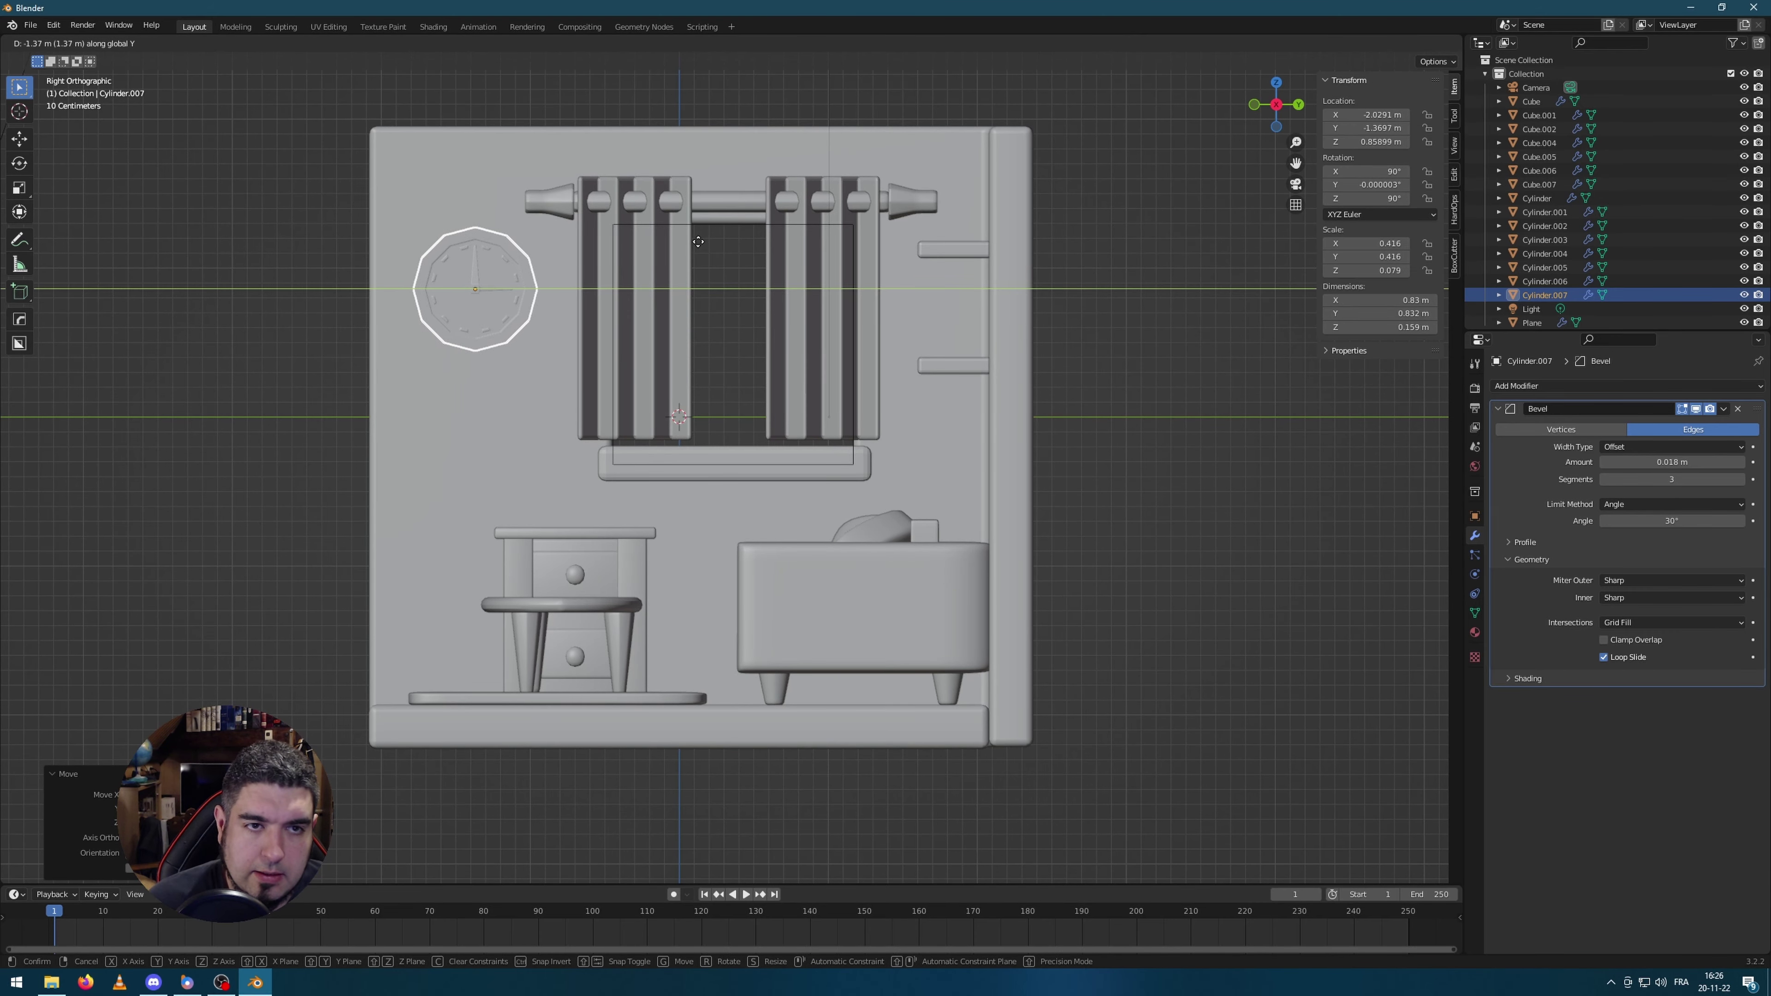
left_click(700, 243)
middle_click_drag(700, 242, 512, 275)
Step: Lower the clock on the wall by about 0.16 m along Z and clear the selection
key("g")
key("z")
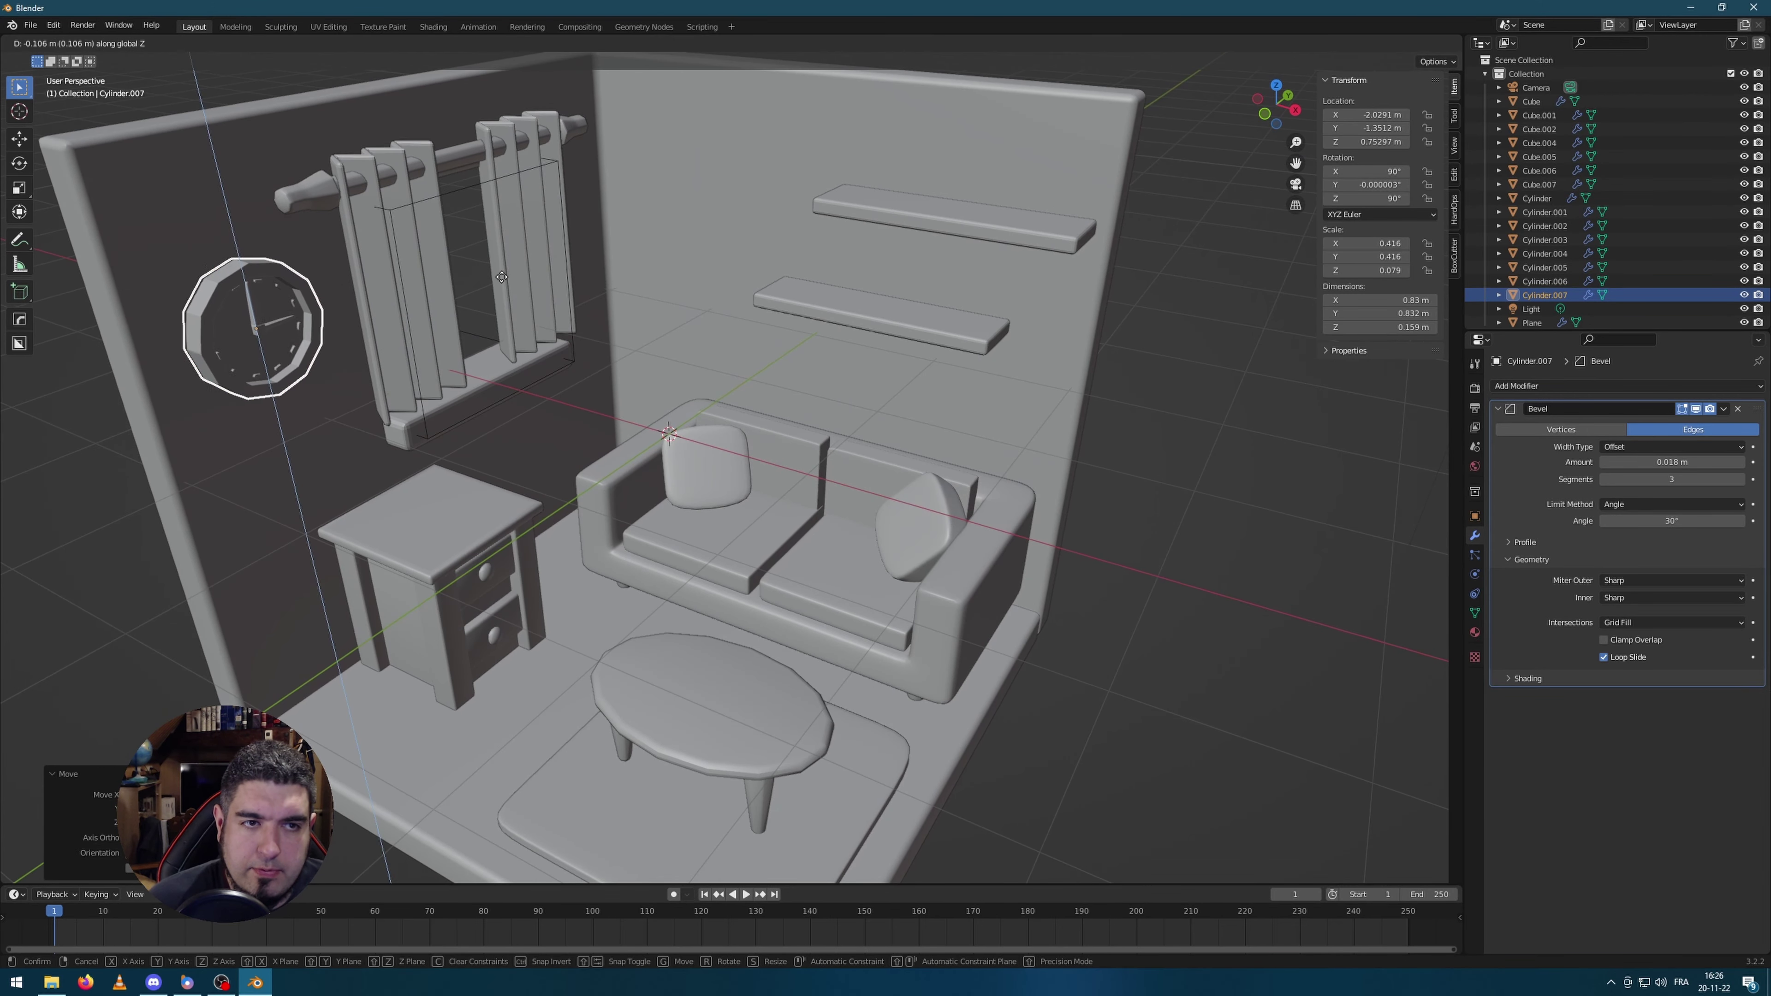
left_click(869, 337)
key("alt+a")
scroll(1149, 473, "down", 3)
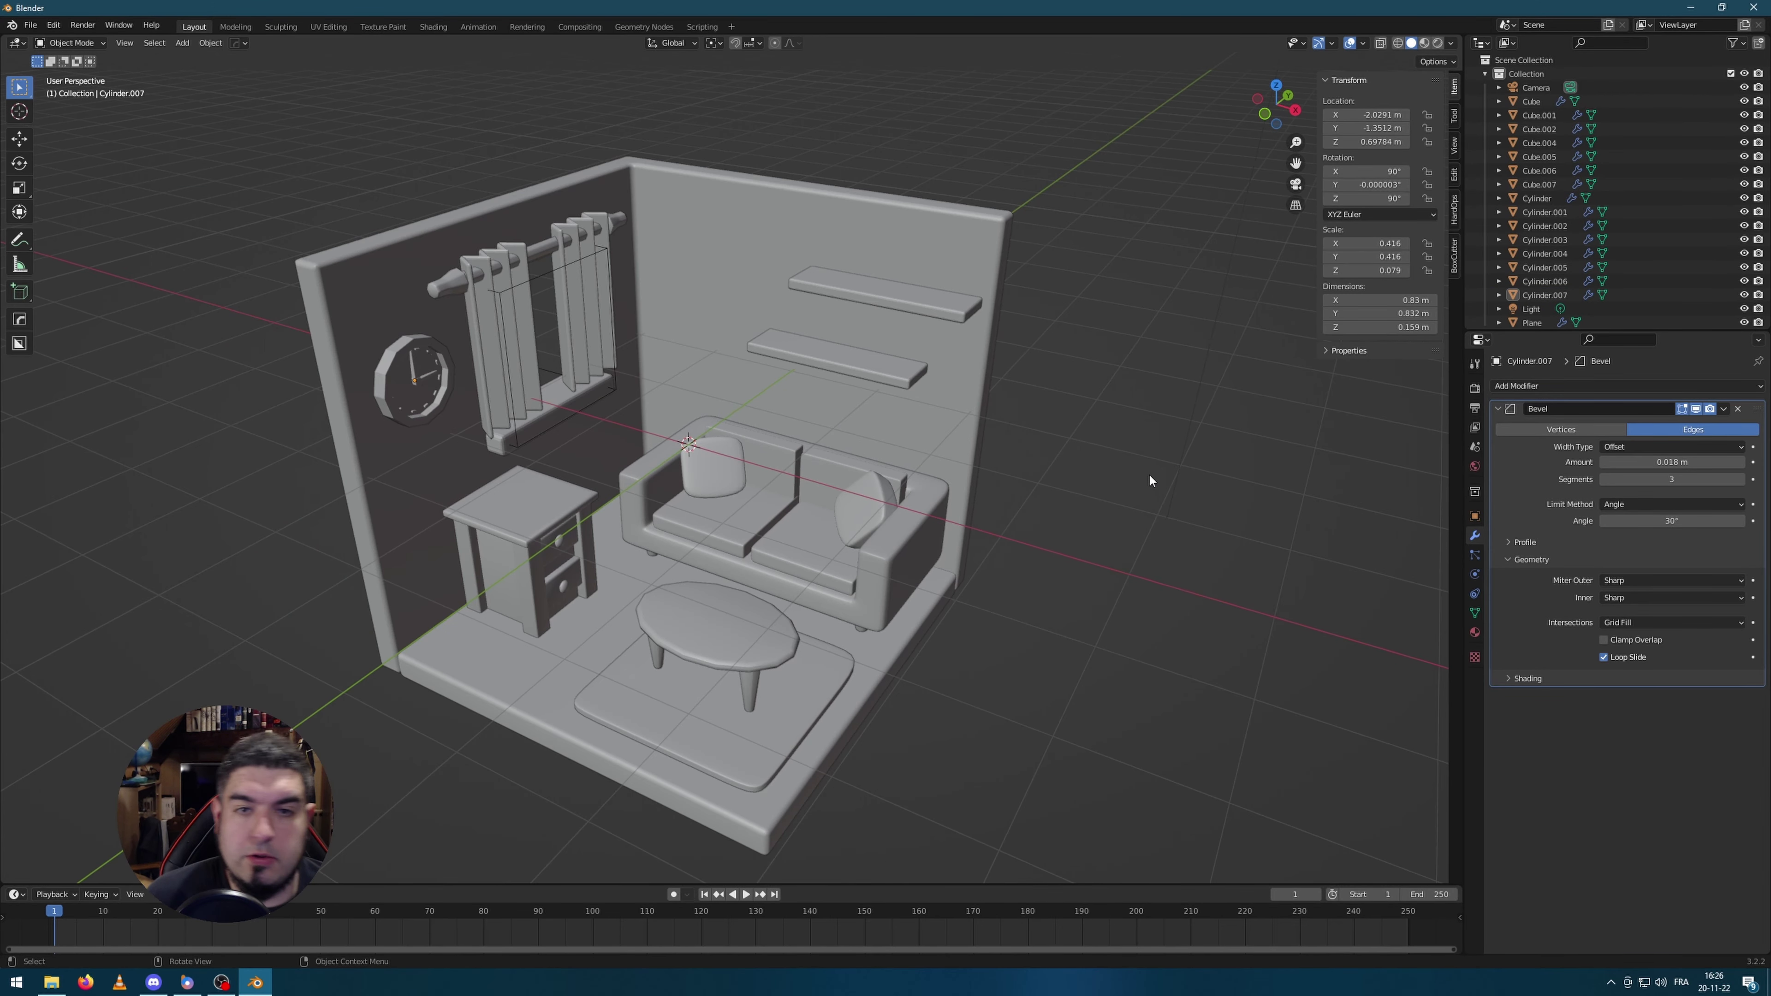
Step: Add a cube and scale it along Y to about 0.31, making a box about 0.61 m deep
key("shift+a")
mouse_move(1201, 446)
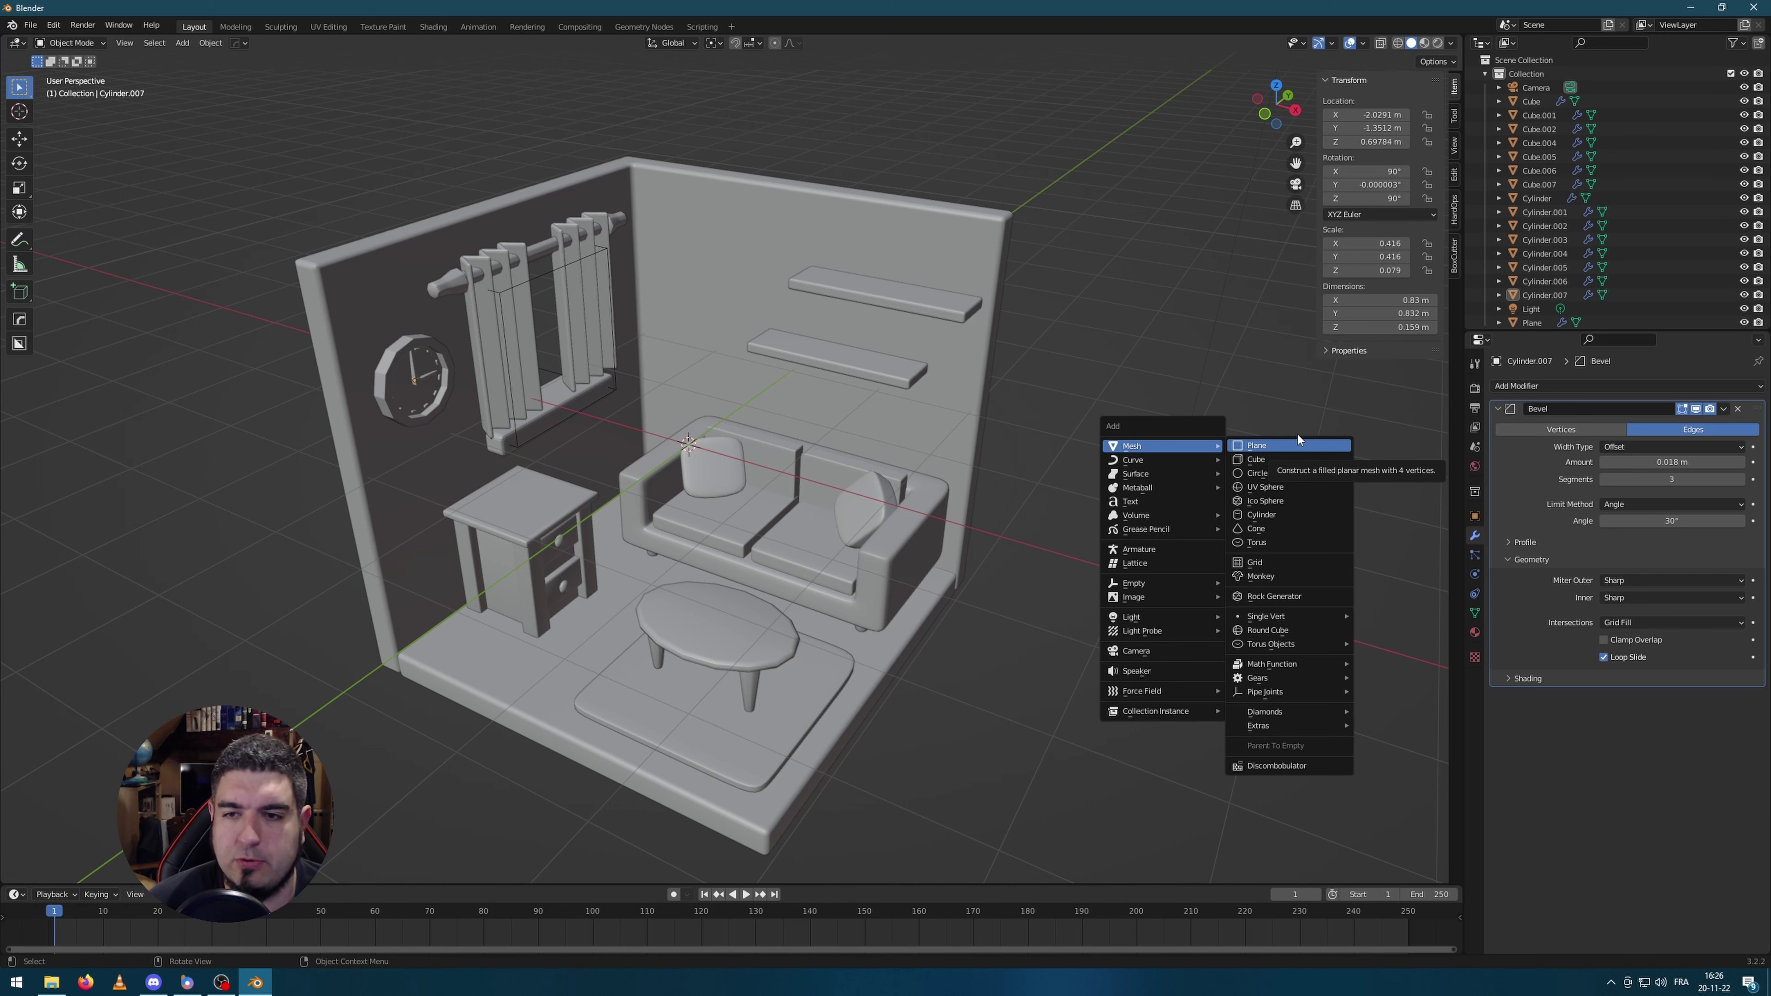
left_click(1277, 458)
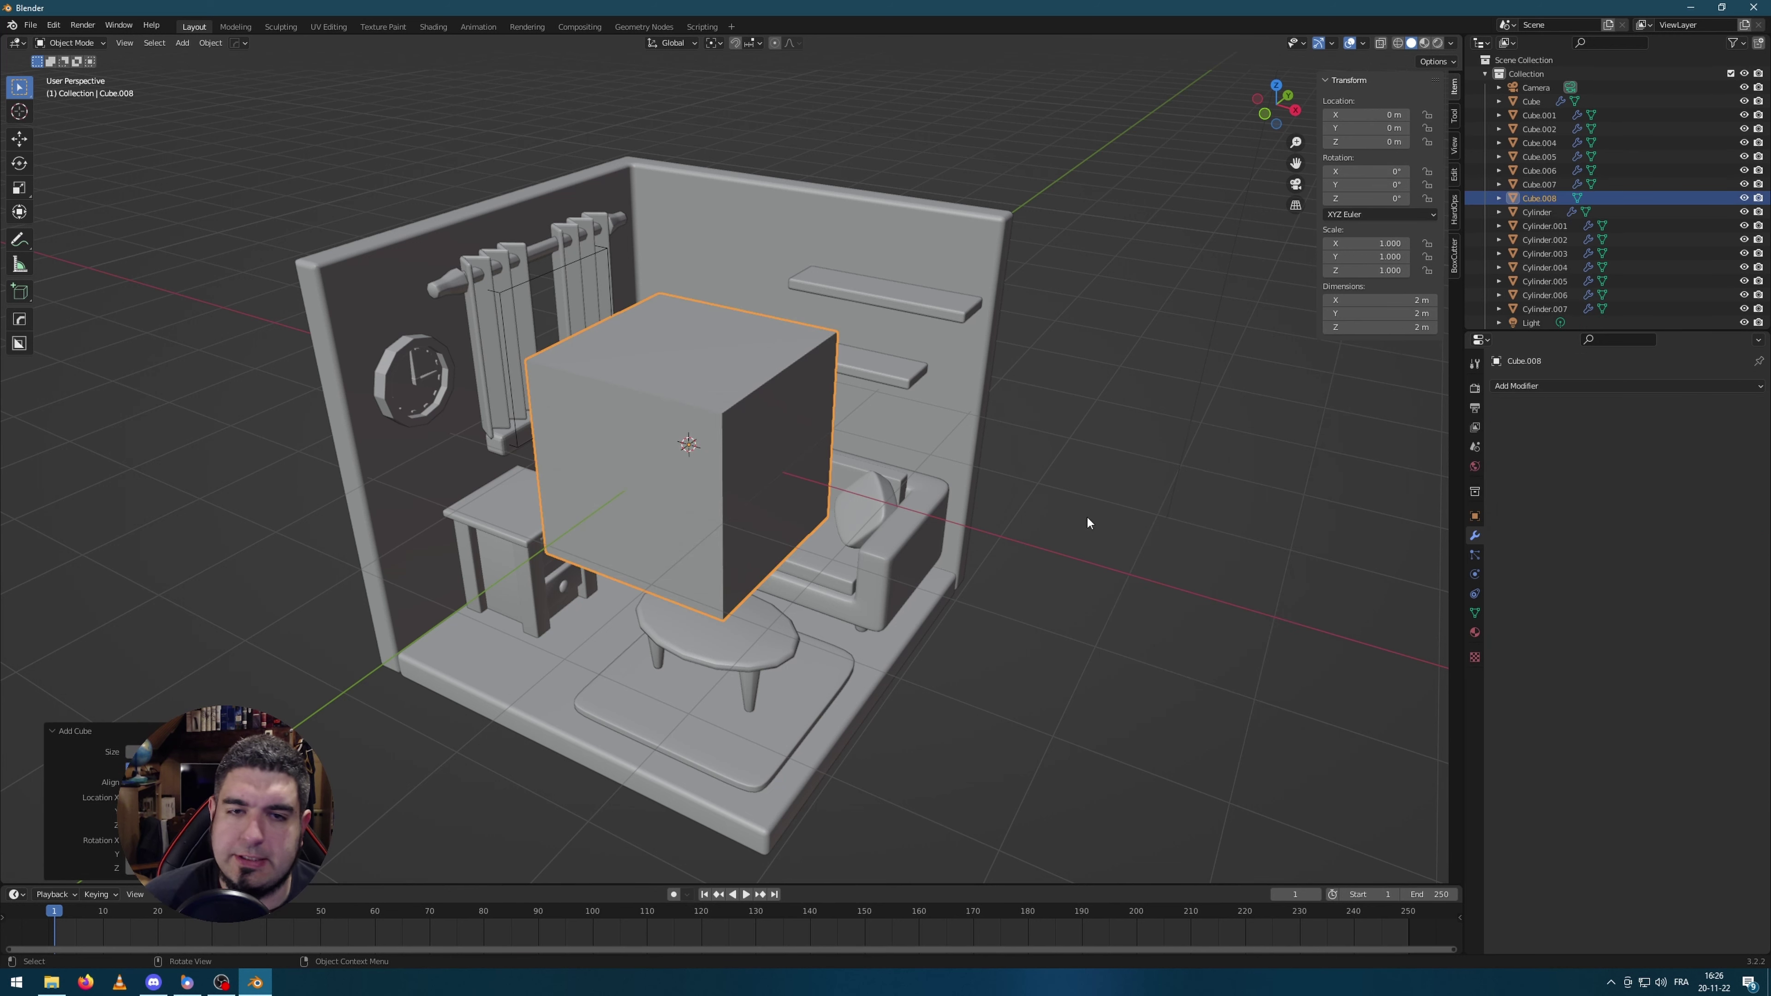
key("s")
key("x")
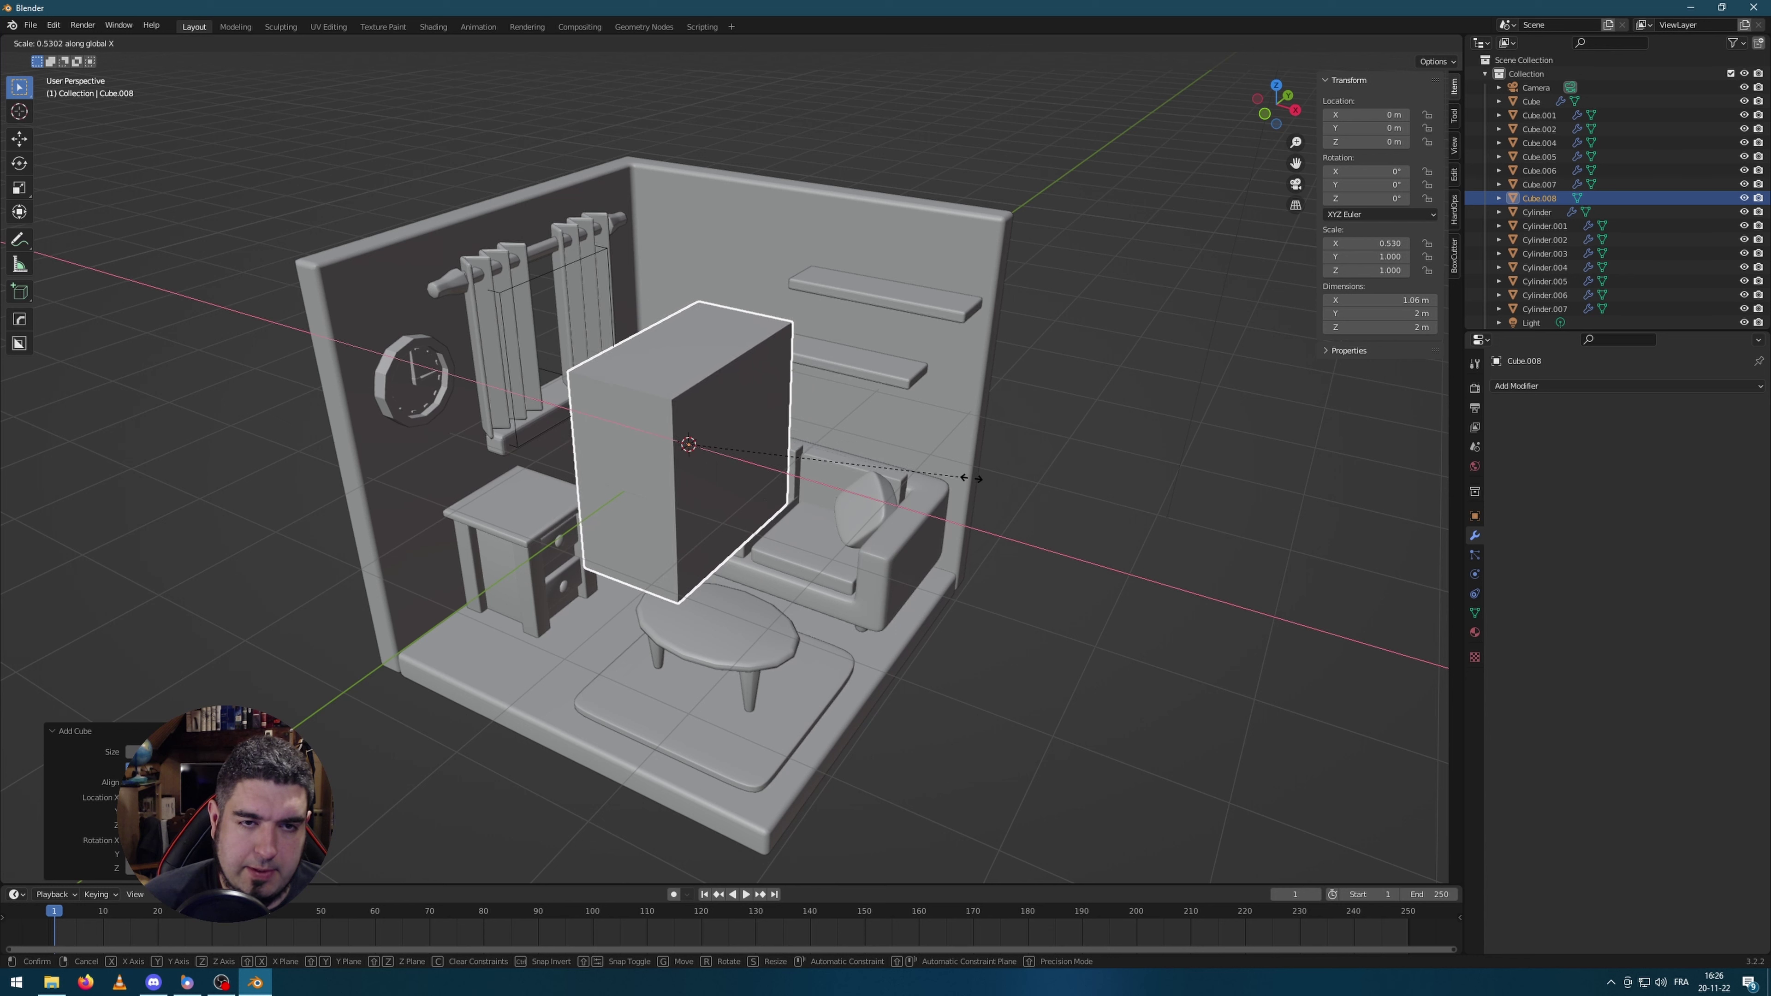
key("Escape")
key("s")
key("y")
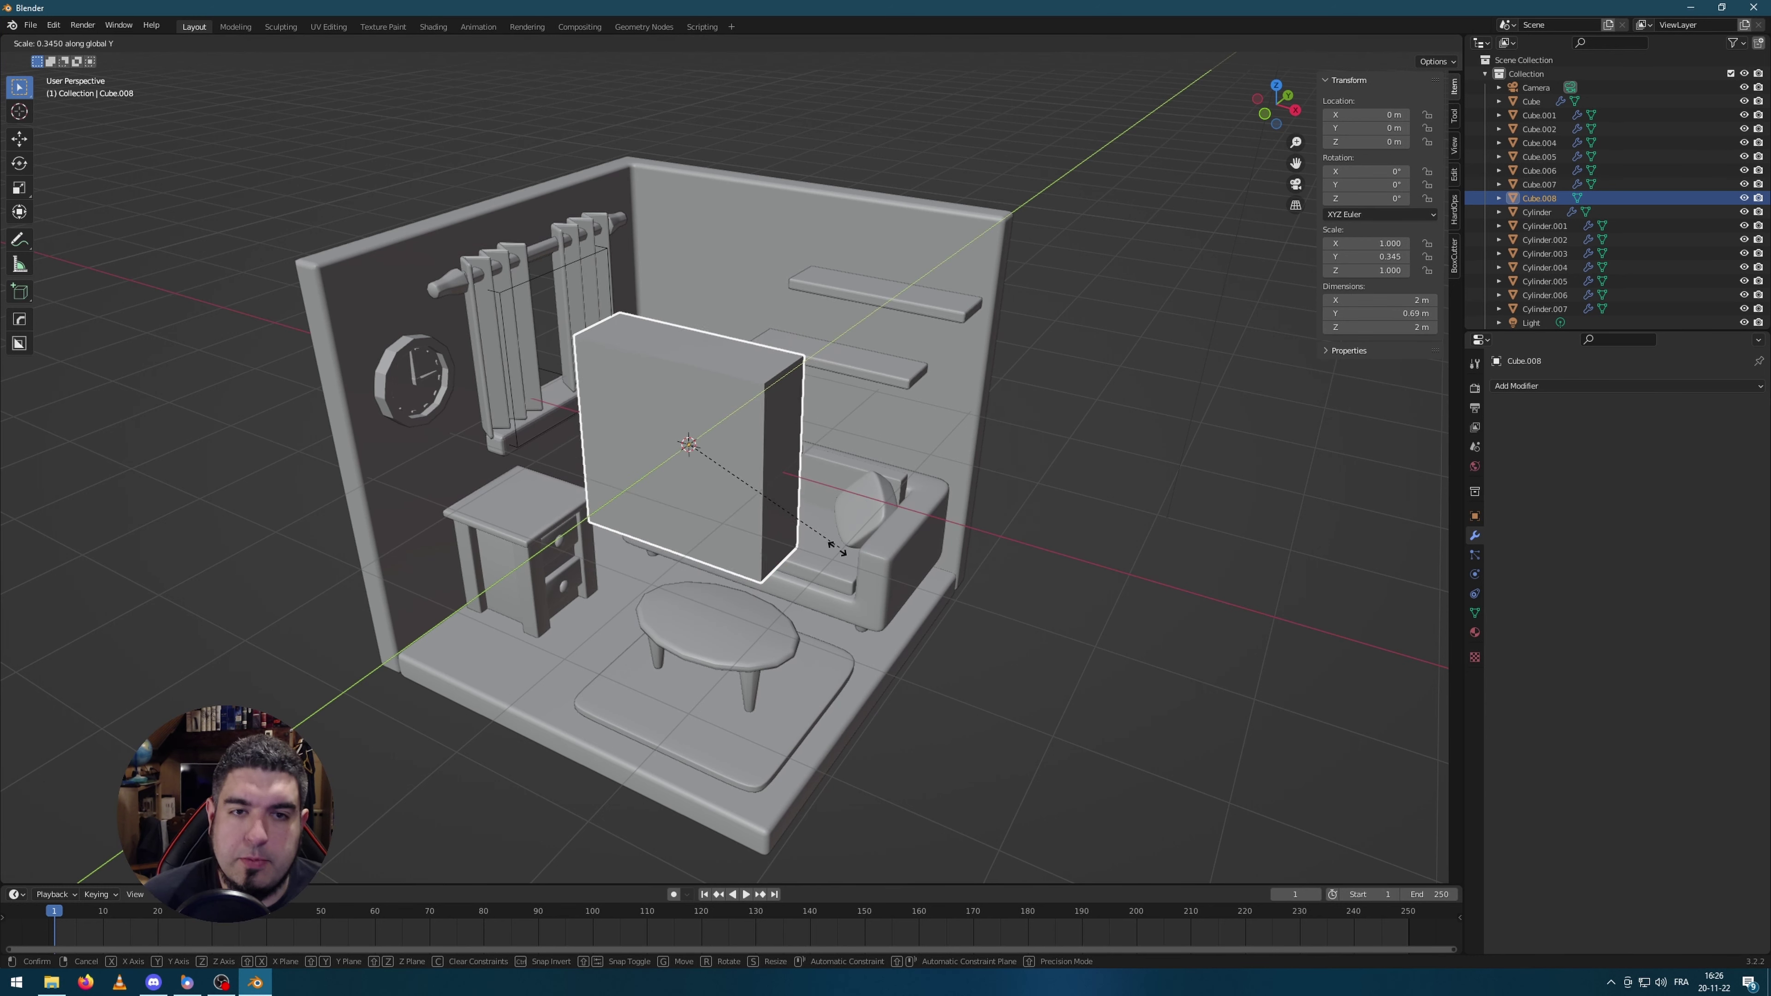
left_click(775, 591)
Step: Add a Bevel modifier to the box with an amount of 0.132 m and 3 segments
left_click(1545, 388)
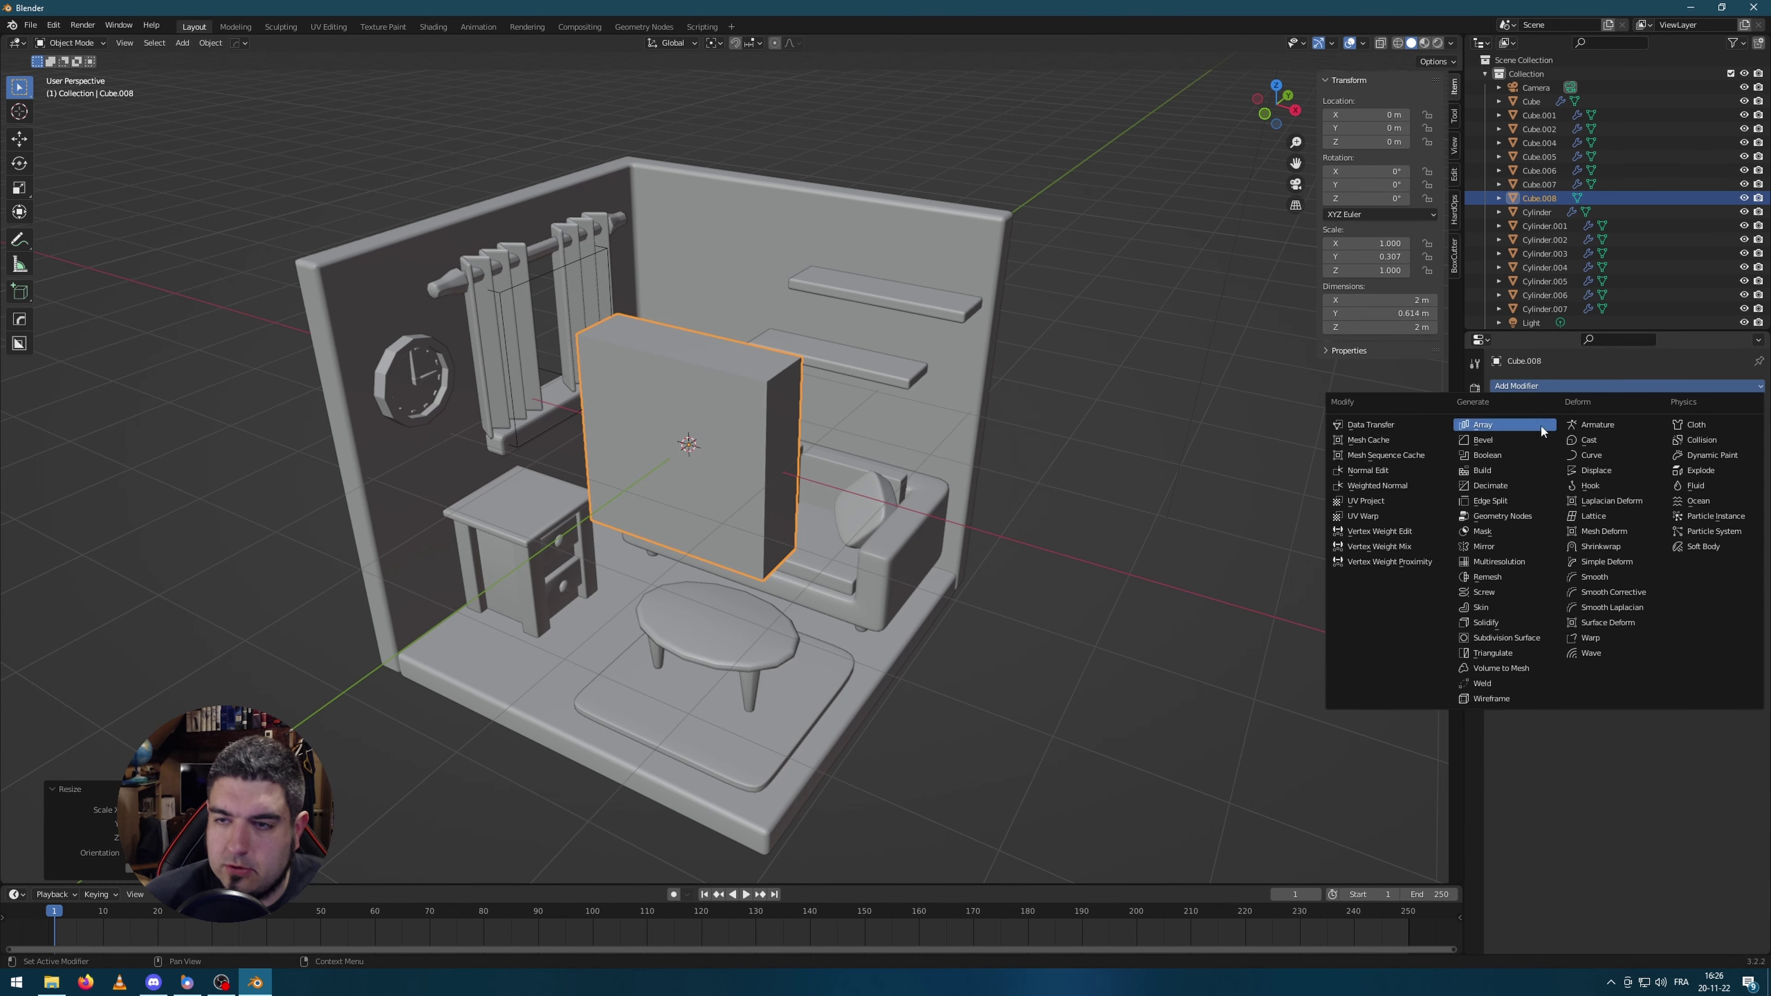
left_click(1528, 439)
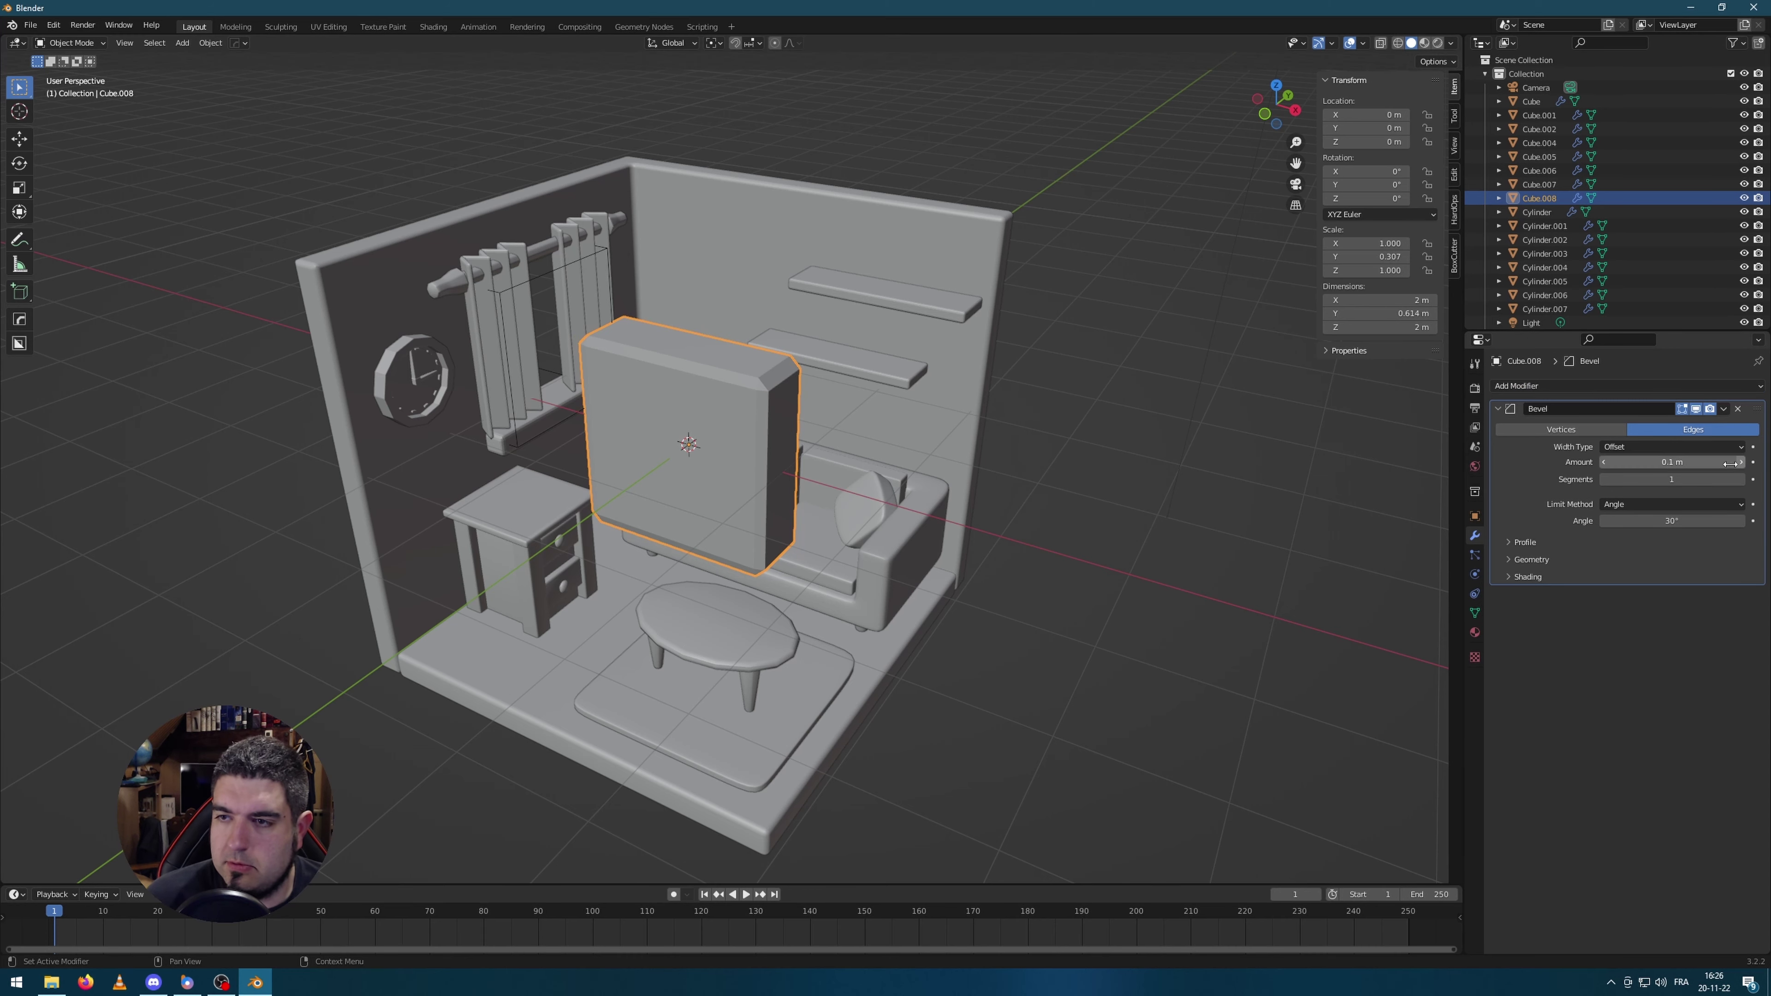
mouse_move(1729, 463)
left_mouse_down()
mouse_move(1758, 463)
mouse_move(1702, 480)
left_mouse_up()
middle_click_drag(1185, 404, 839, 346)
Step: Inset the box's front face into a border and extrude the inner face about 0.18 m inward to form a recess
key("Tab")
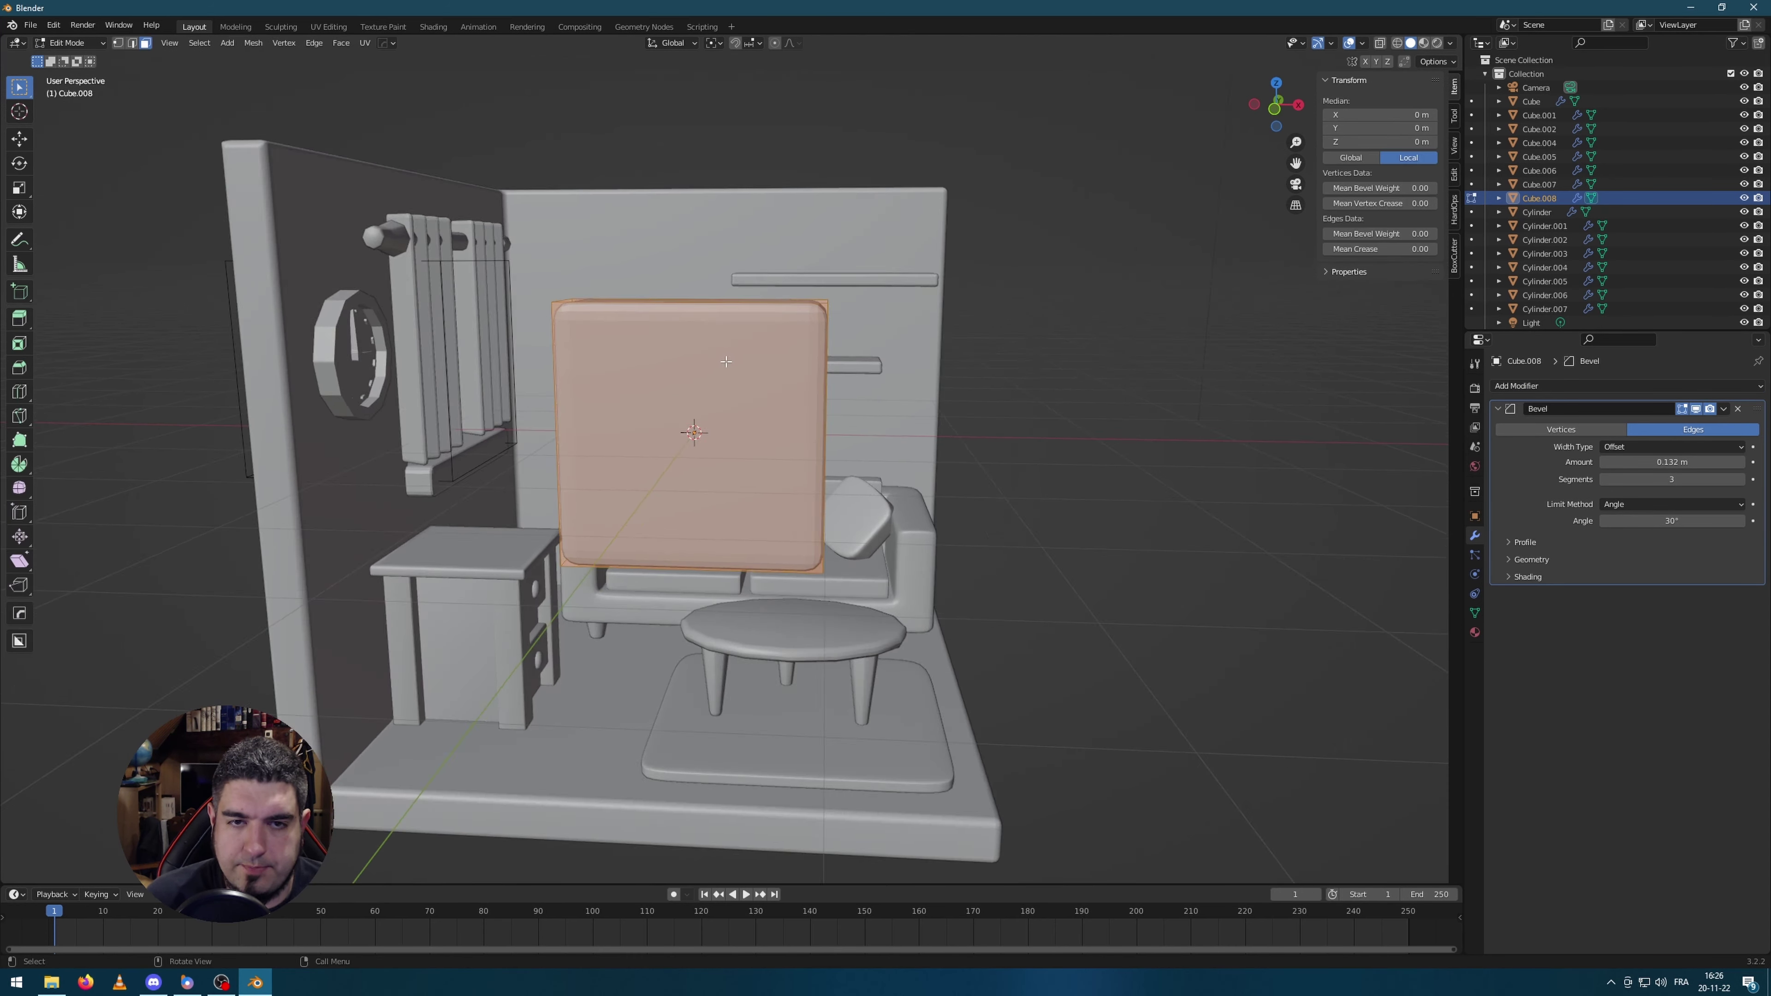
key("i")
key("Escape")
left_click(707, 393)
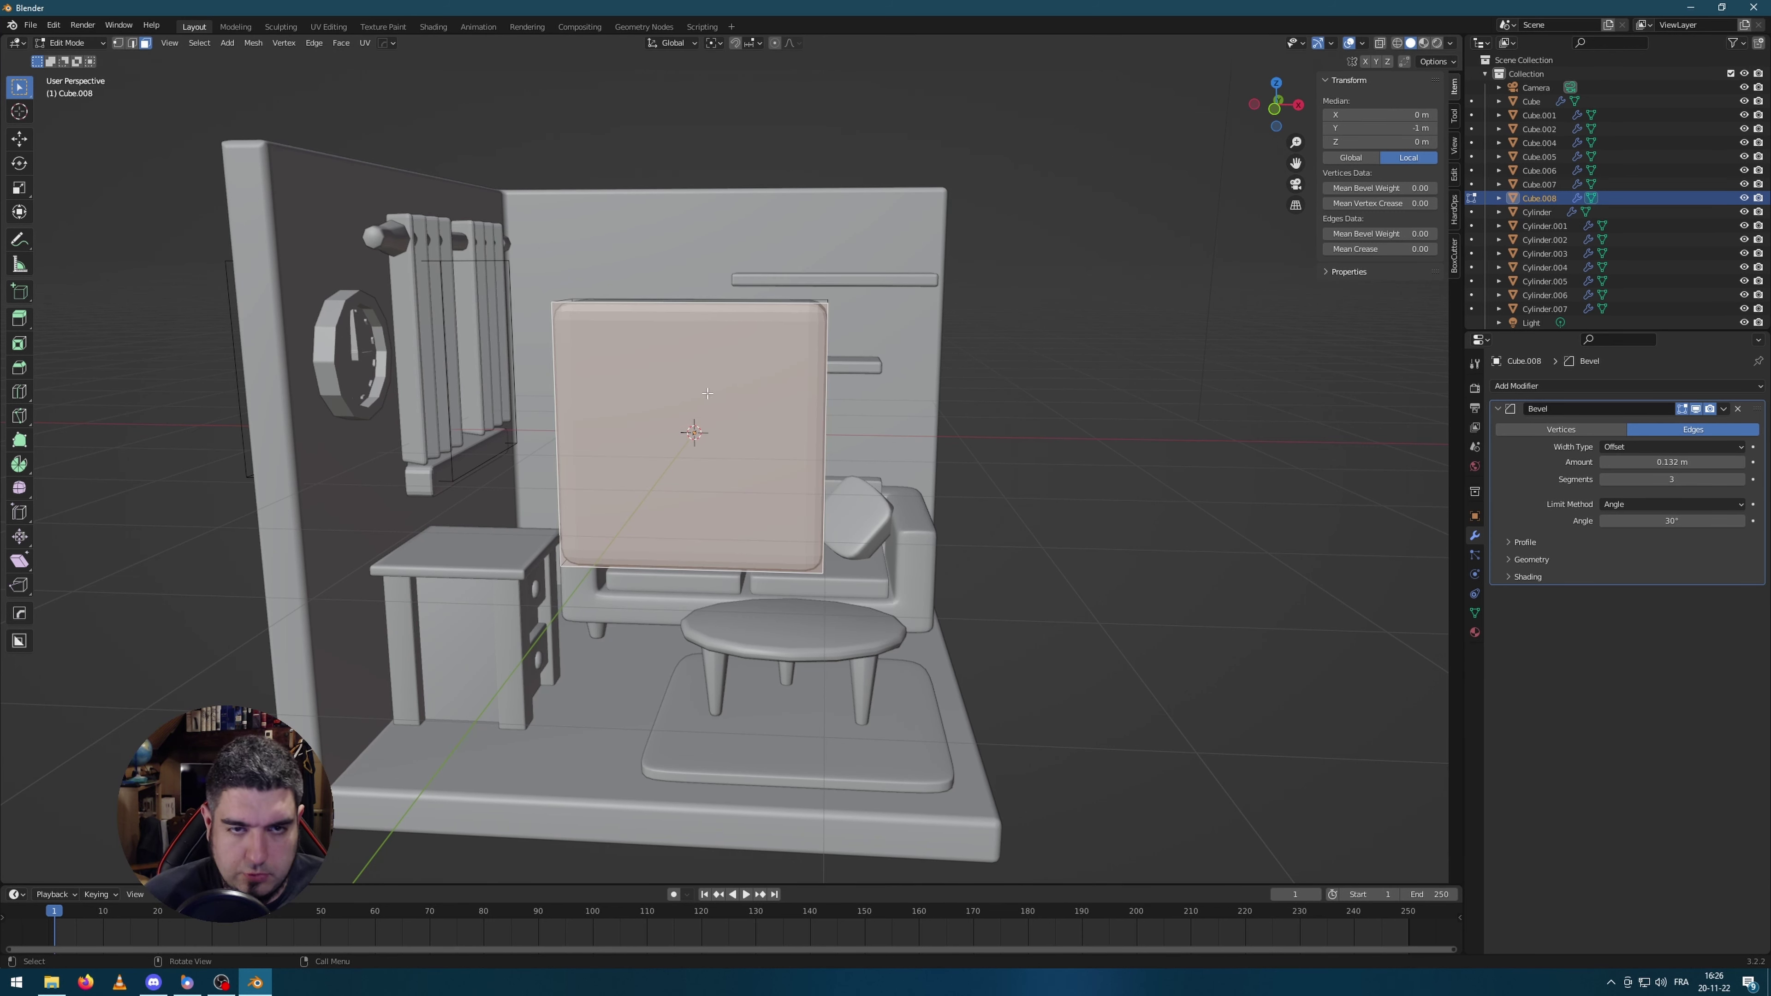
middle_click_drag(954, 375, 872, 377)
key("i")
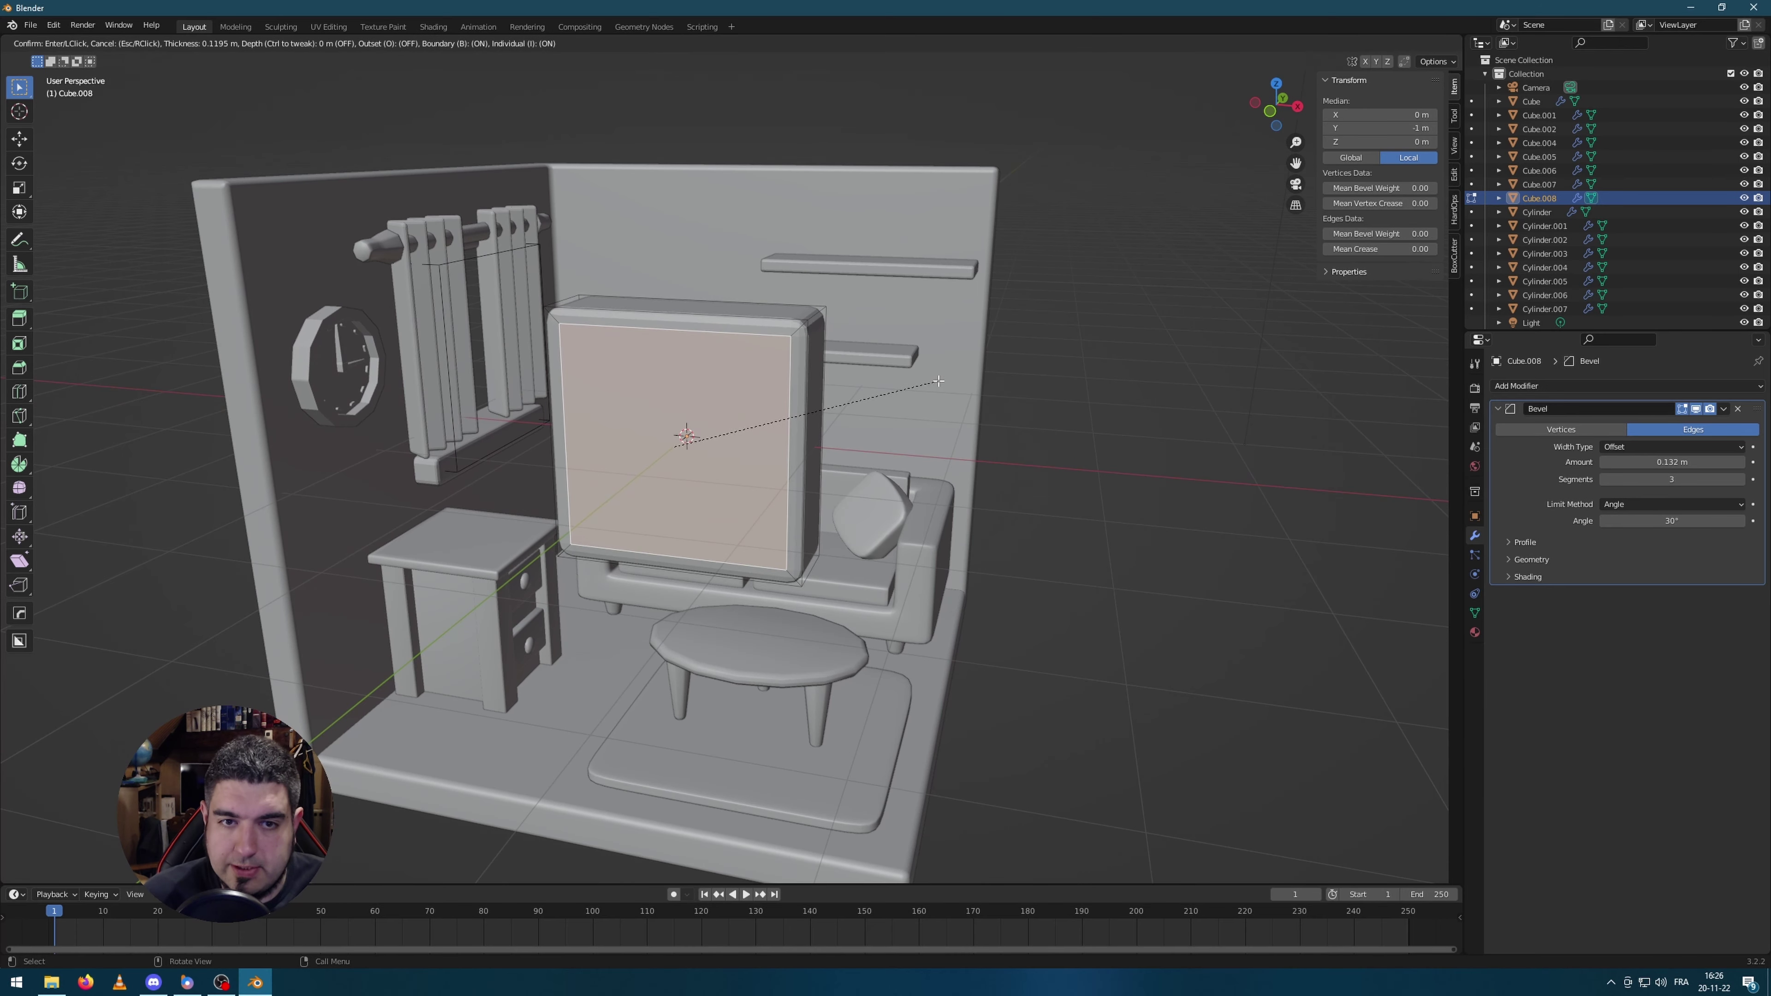
left_click(861, 380)
key("e")
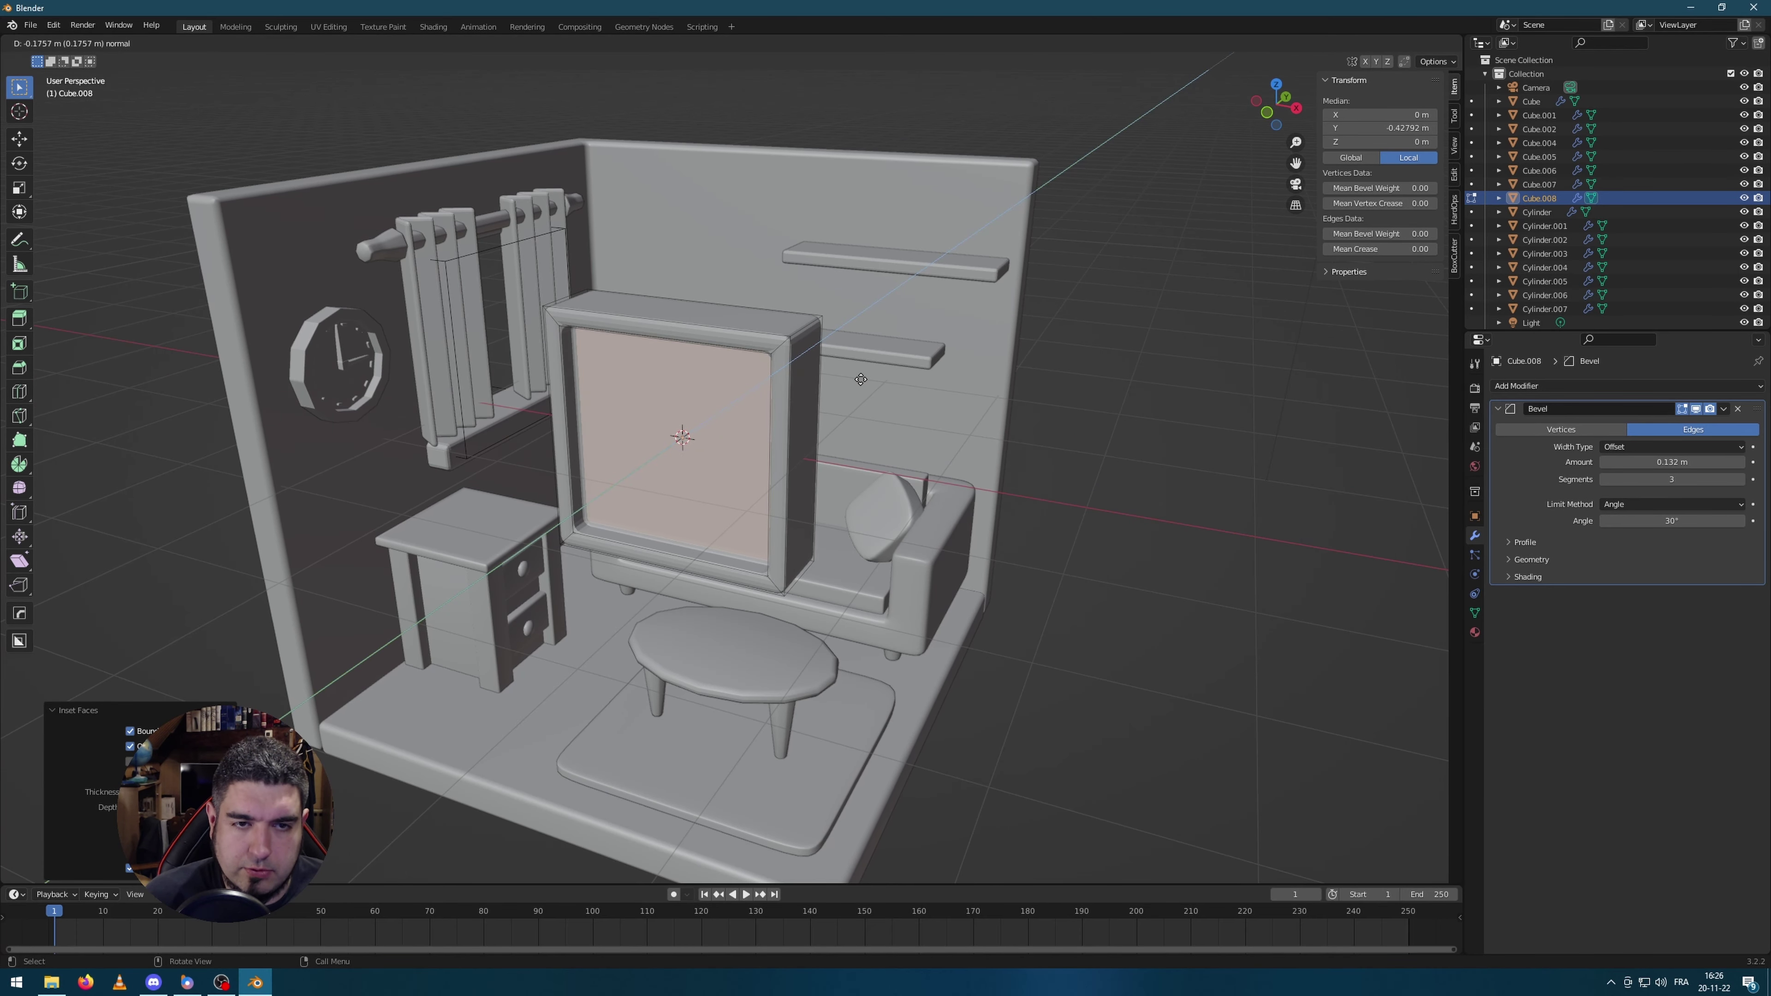
left_click(862, 380)
Step: Thin the frame along Y to a scale of about 0.118, and shrink it uniformly to about 1.14 m wide and high
key("Tab")
key("s")
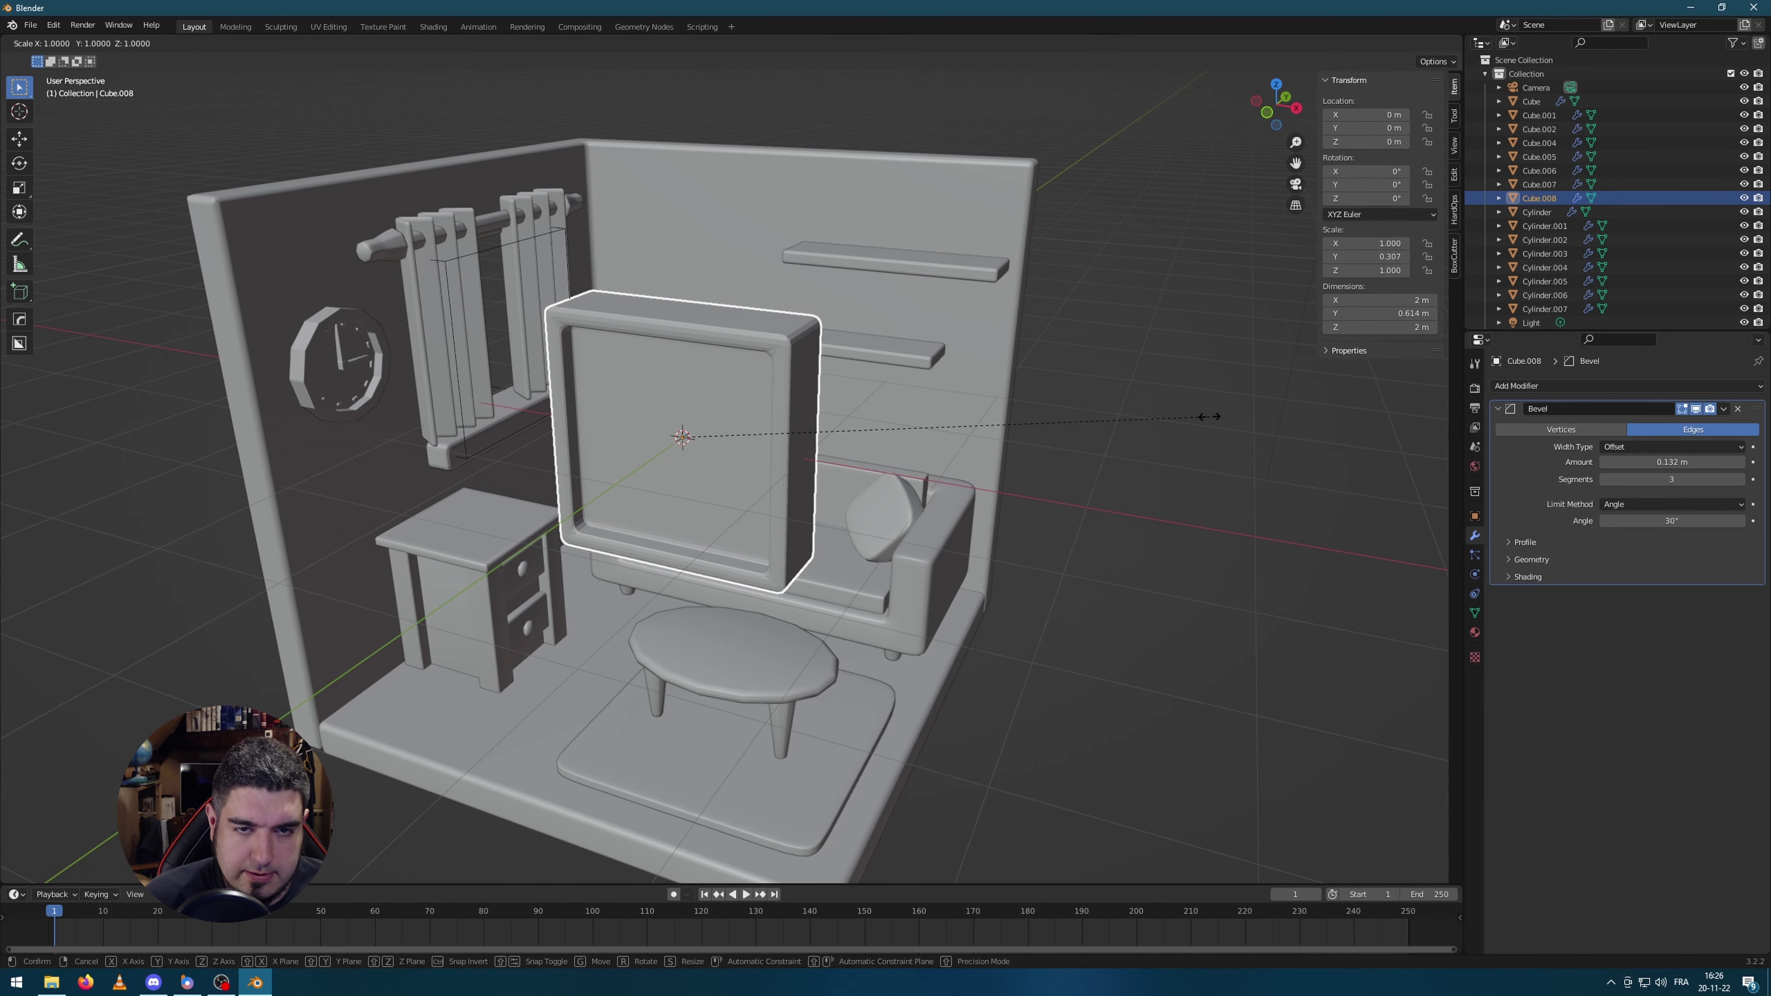
key("y")
left_click(890, 442)
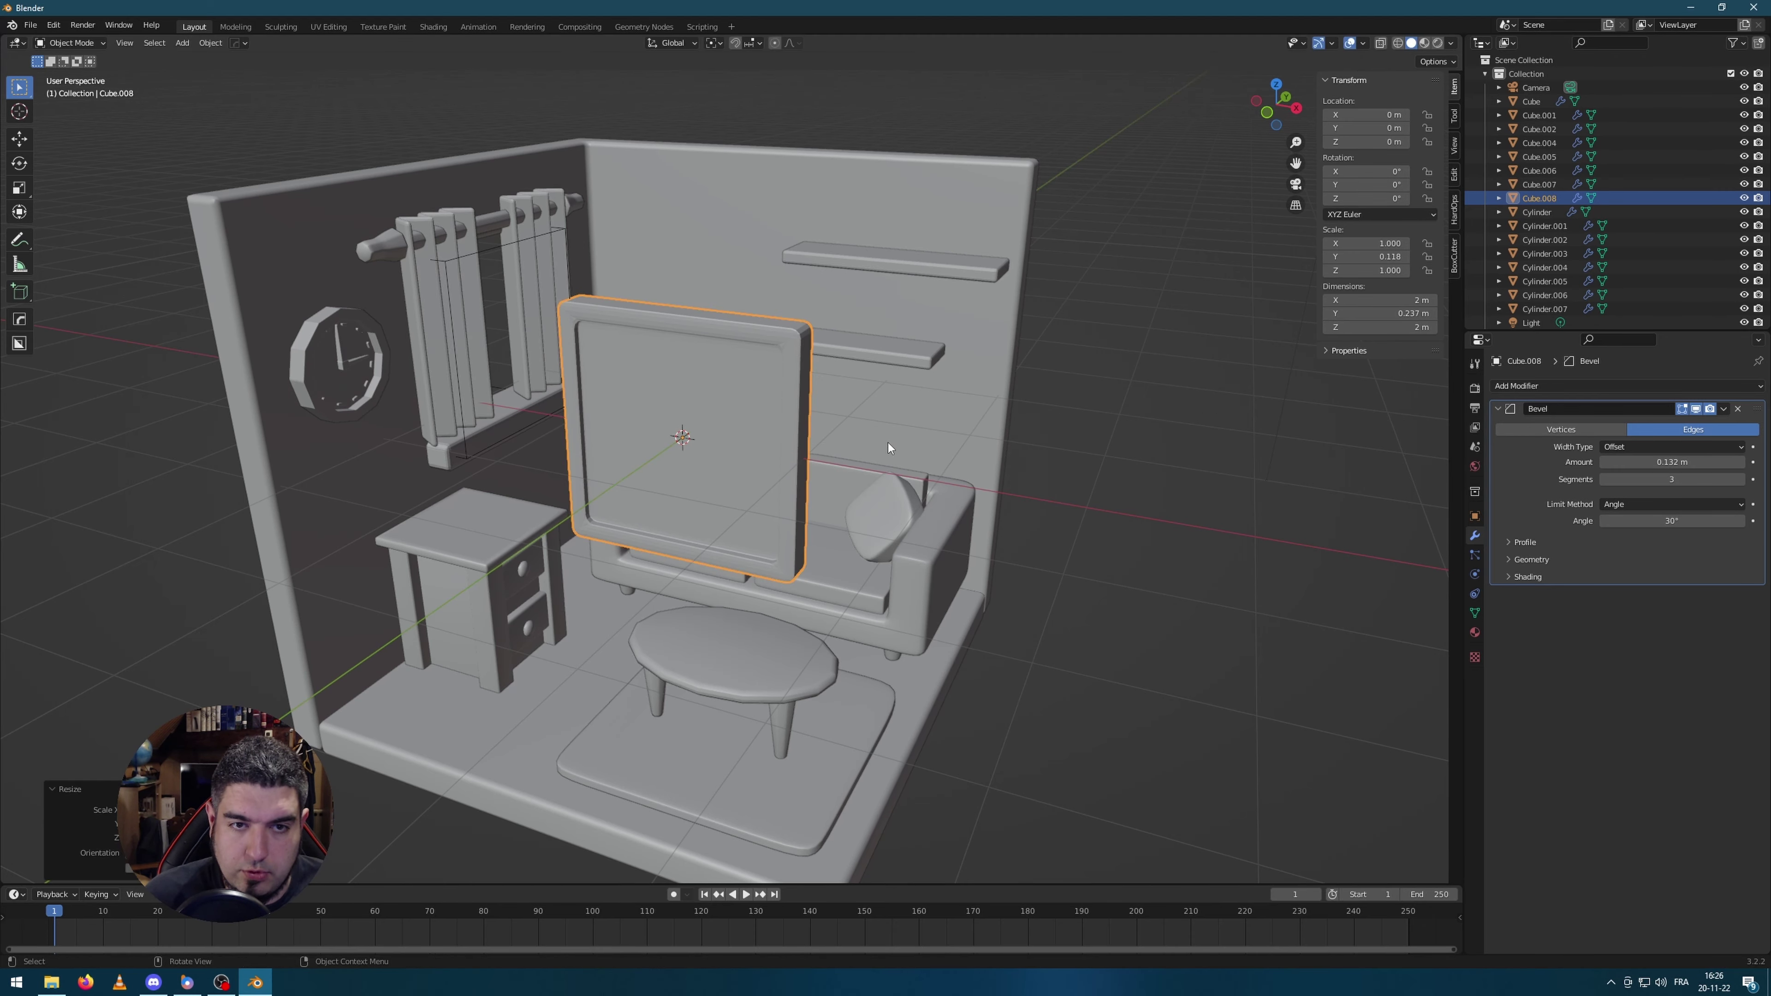
scroll(859, 437, "down", 5)
middle_click_drag(859, 437, 990, 462)
key("s")
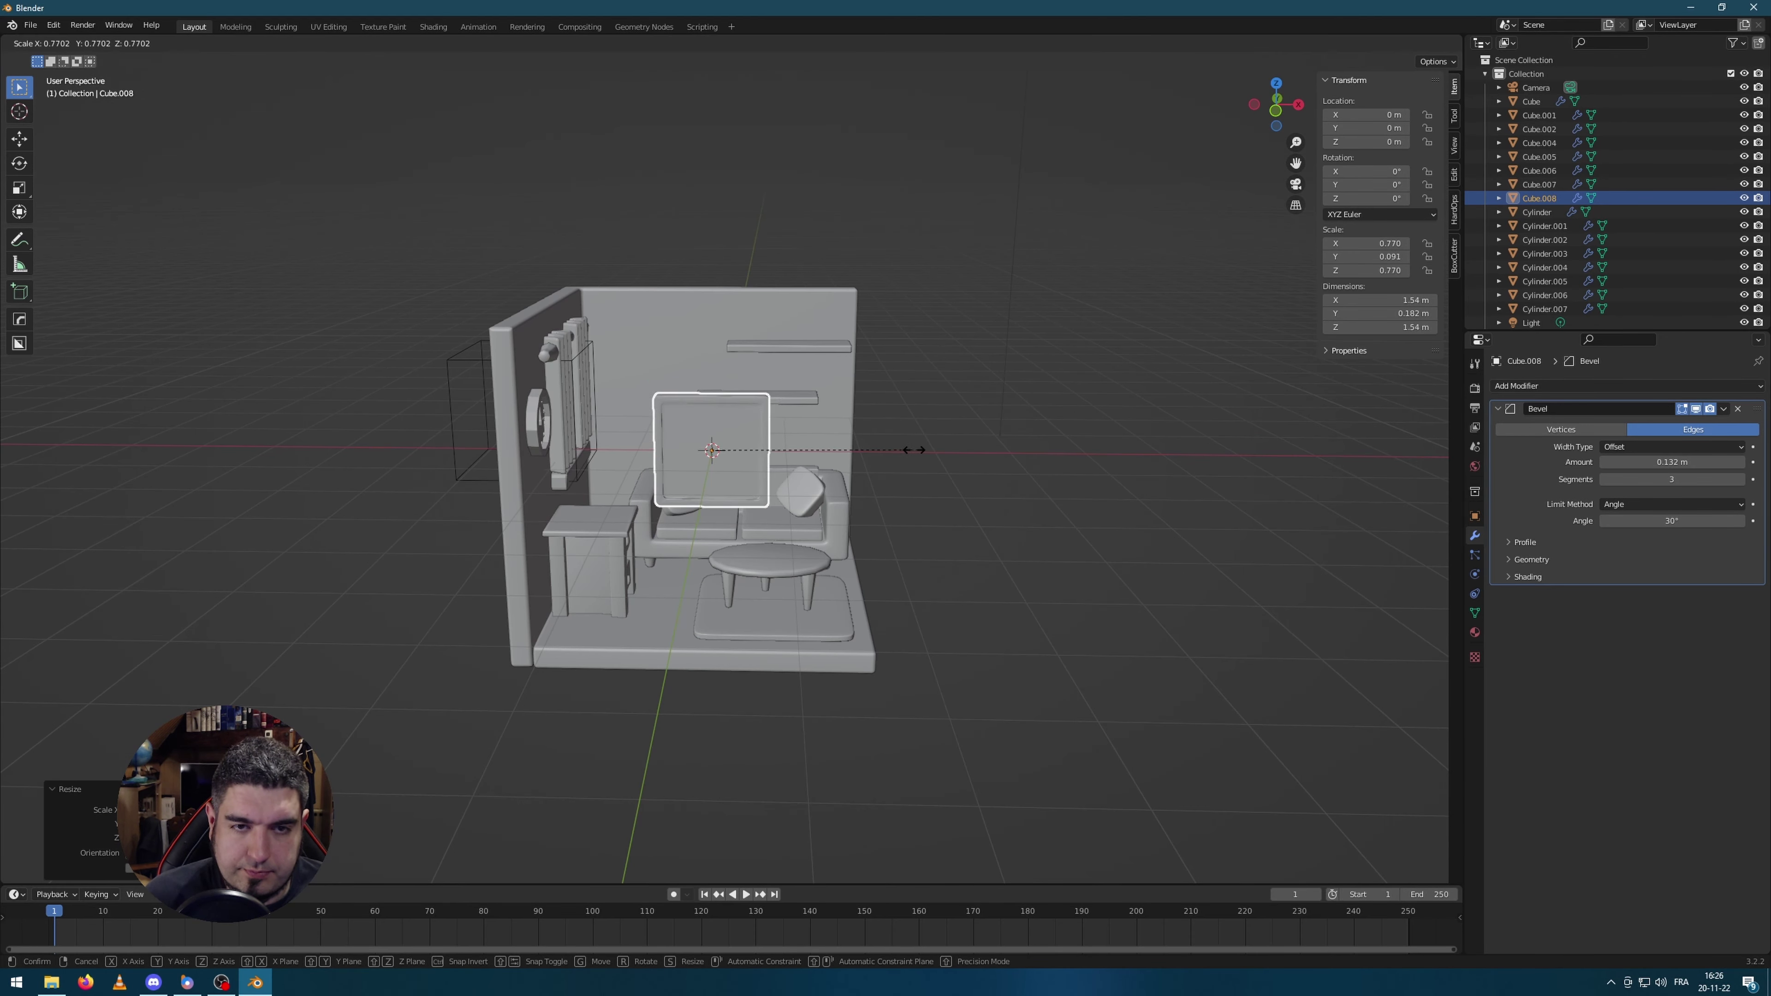
left_click(850, 431)
Step: Move the frame towards the shelf wall, to about X -0.87 m, Y 1.45 m and Z 1.16 m
key("KP_1")
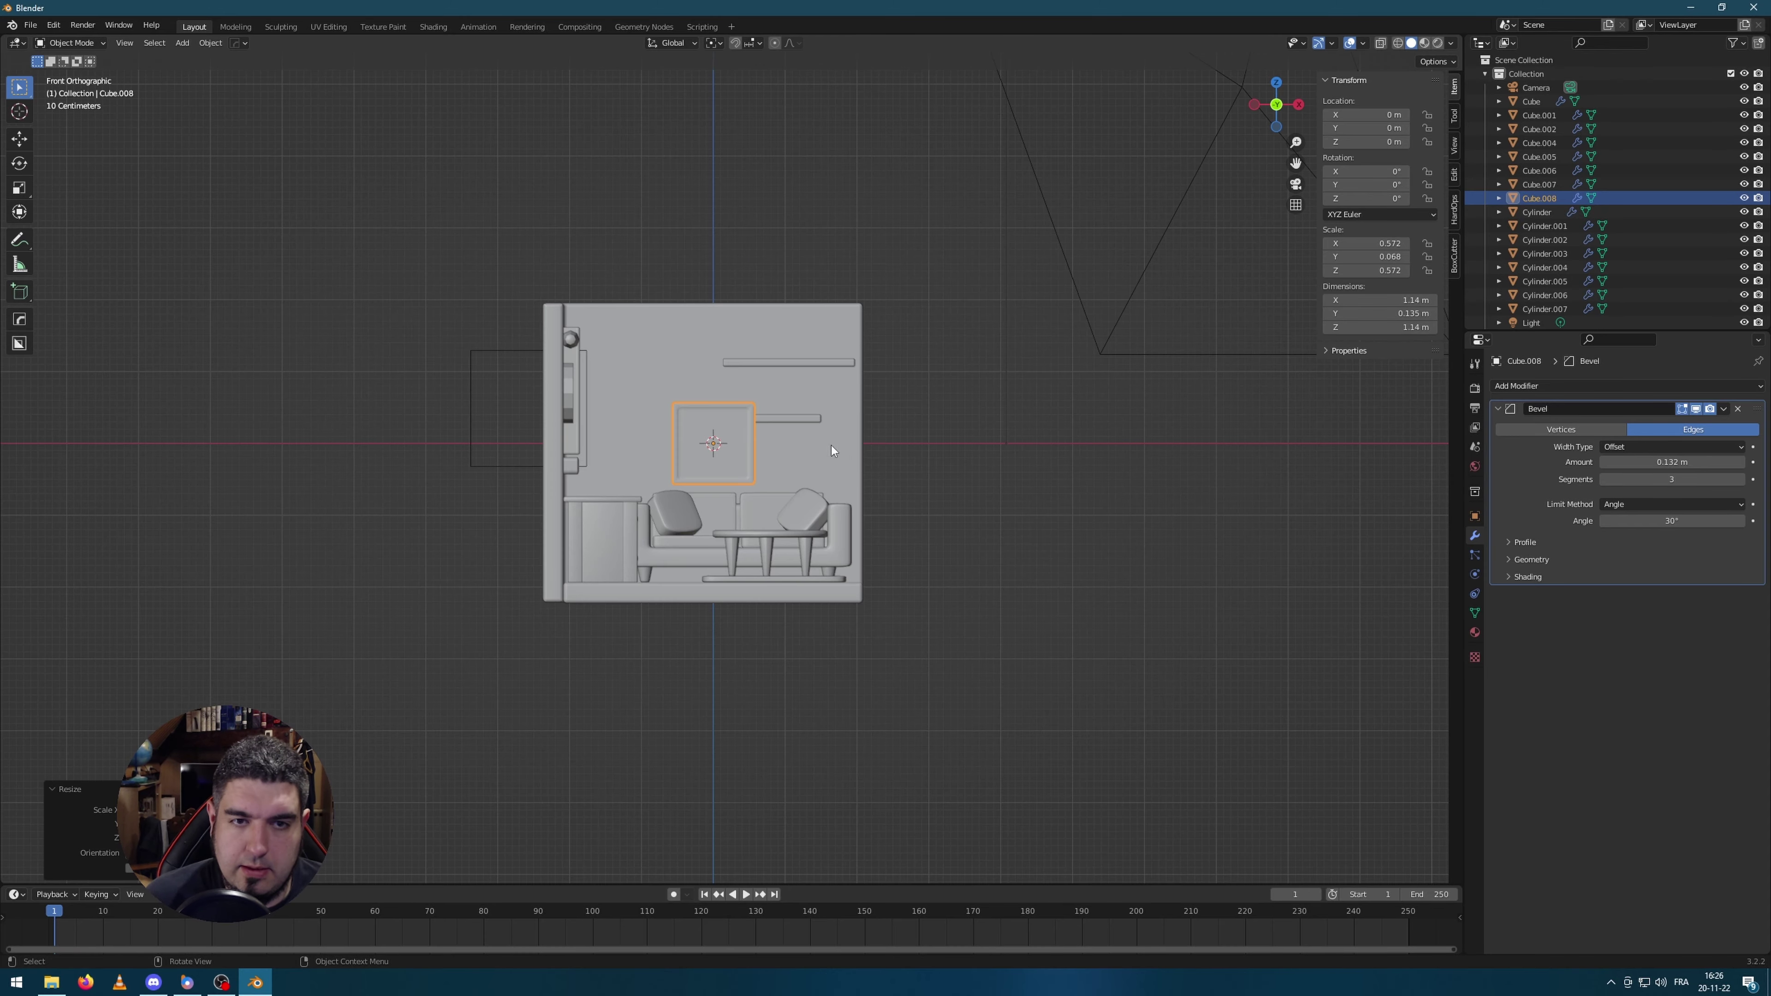
key("g")
left_click(772, 363)
middle_click_drag(772, 363, 684, 456)
key("g")
key("y")
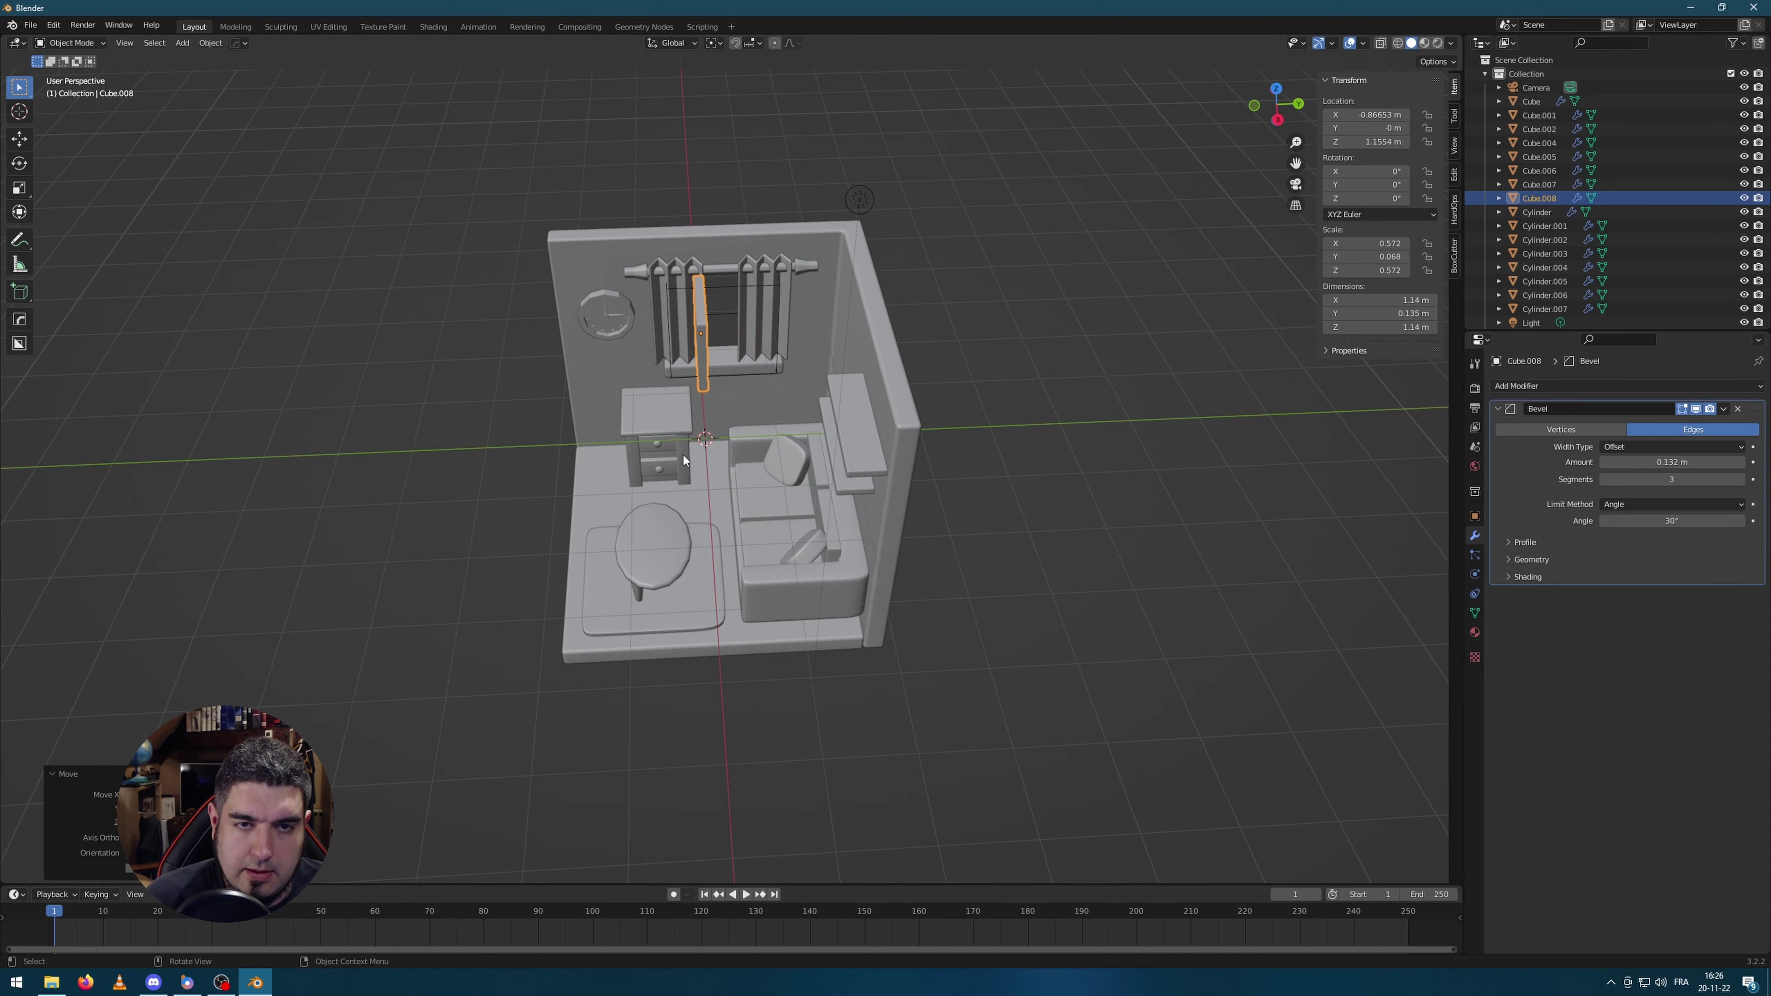
left_click(772, 445)
Step: Place the frame against the wall beside the shelves at about X -1.11 m, Y 2.02 m, Z 0.95 m, and view the room through the camera
key("KP_7")
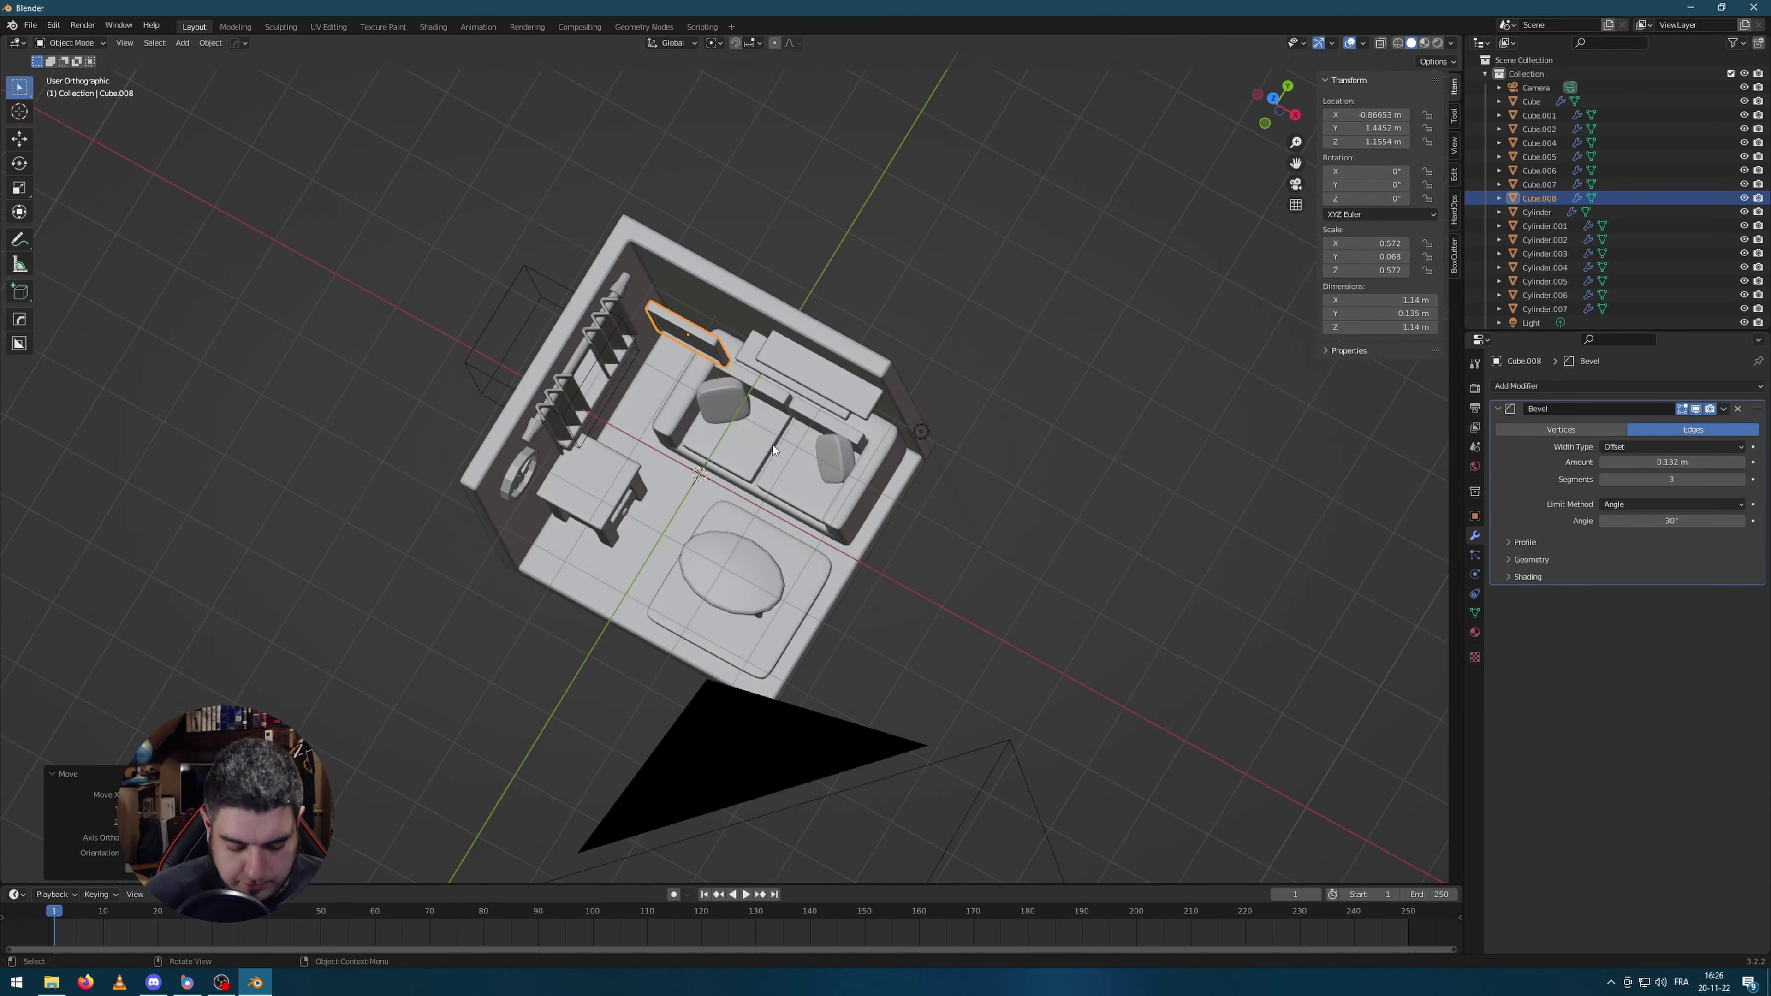
scroll(773, 444, "up", 1)
key("g")
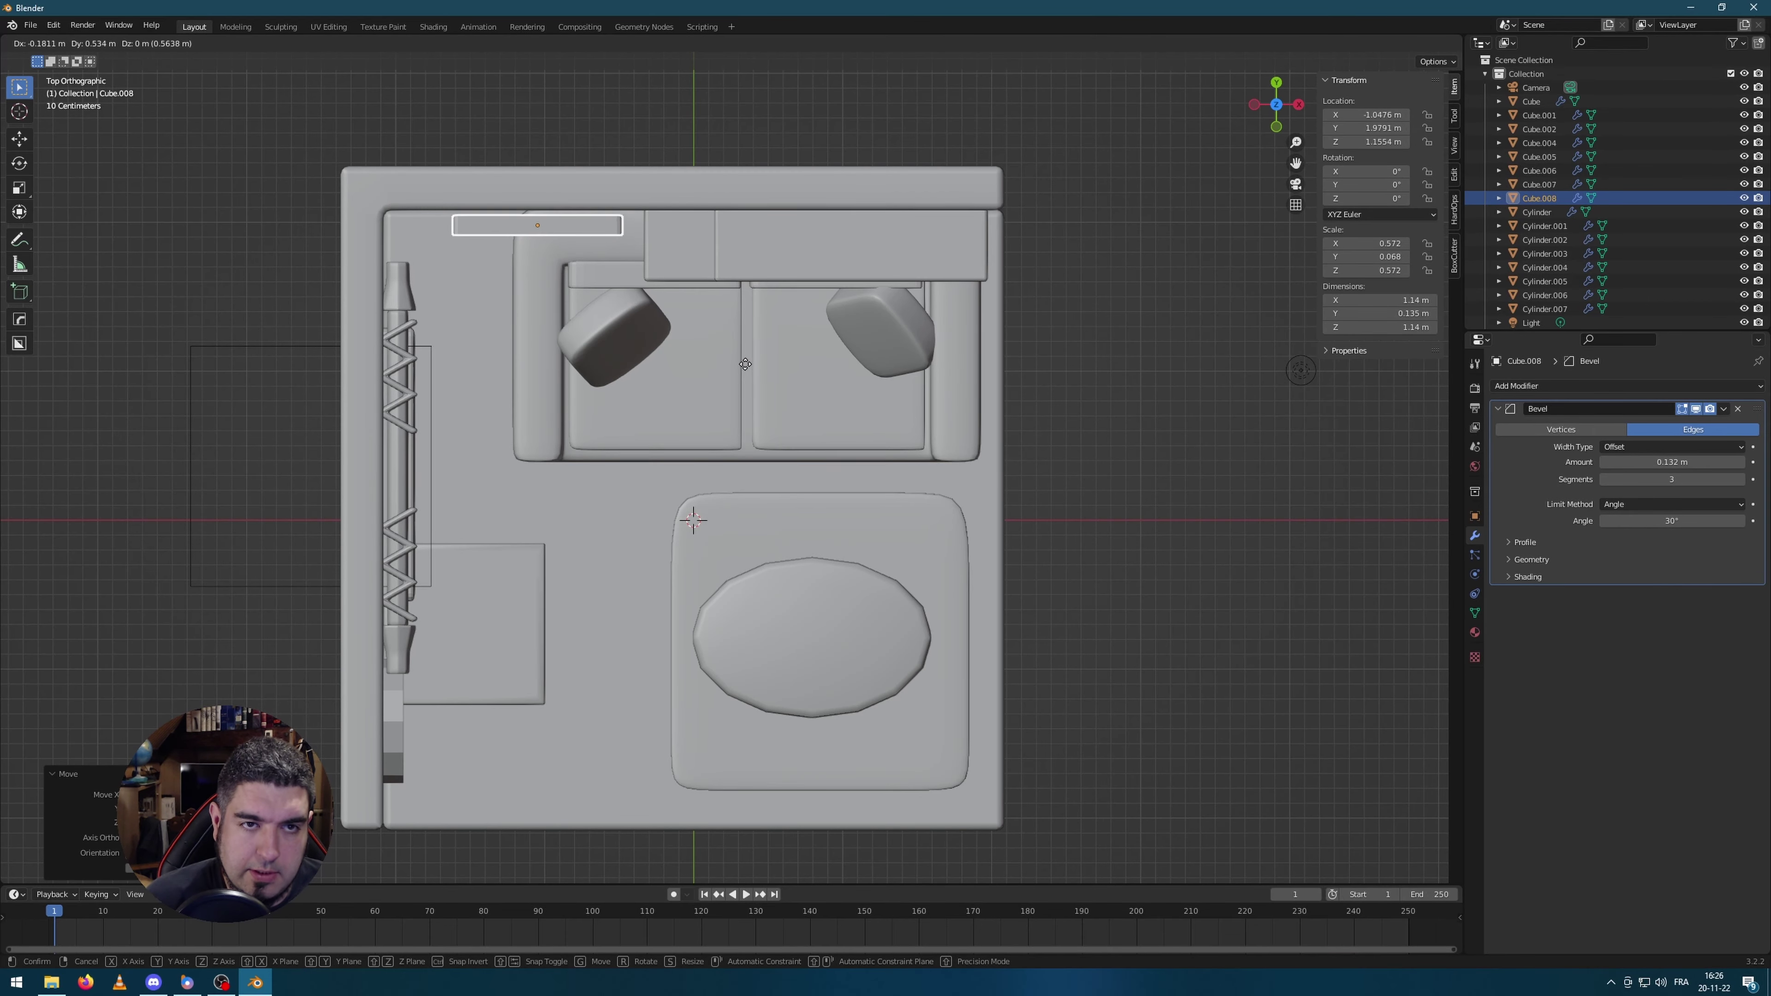
left_click(738, 362)
middle_click_drag(737, 363, 980, 320)
key("g")
key("z")
left_click(948, 246)
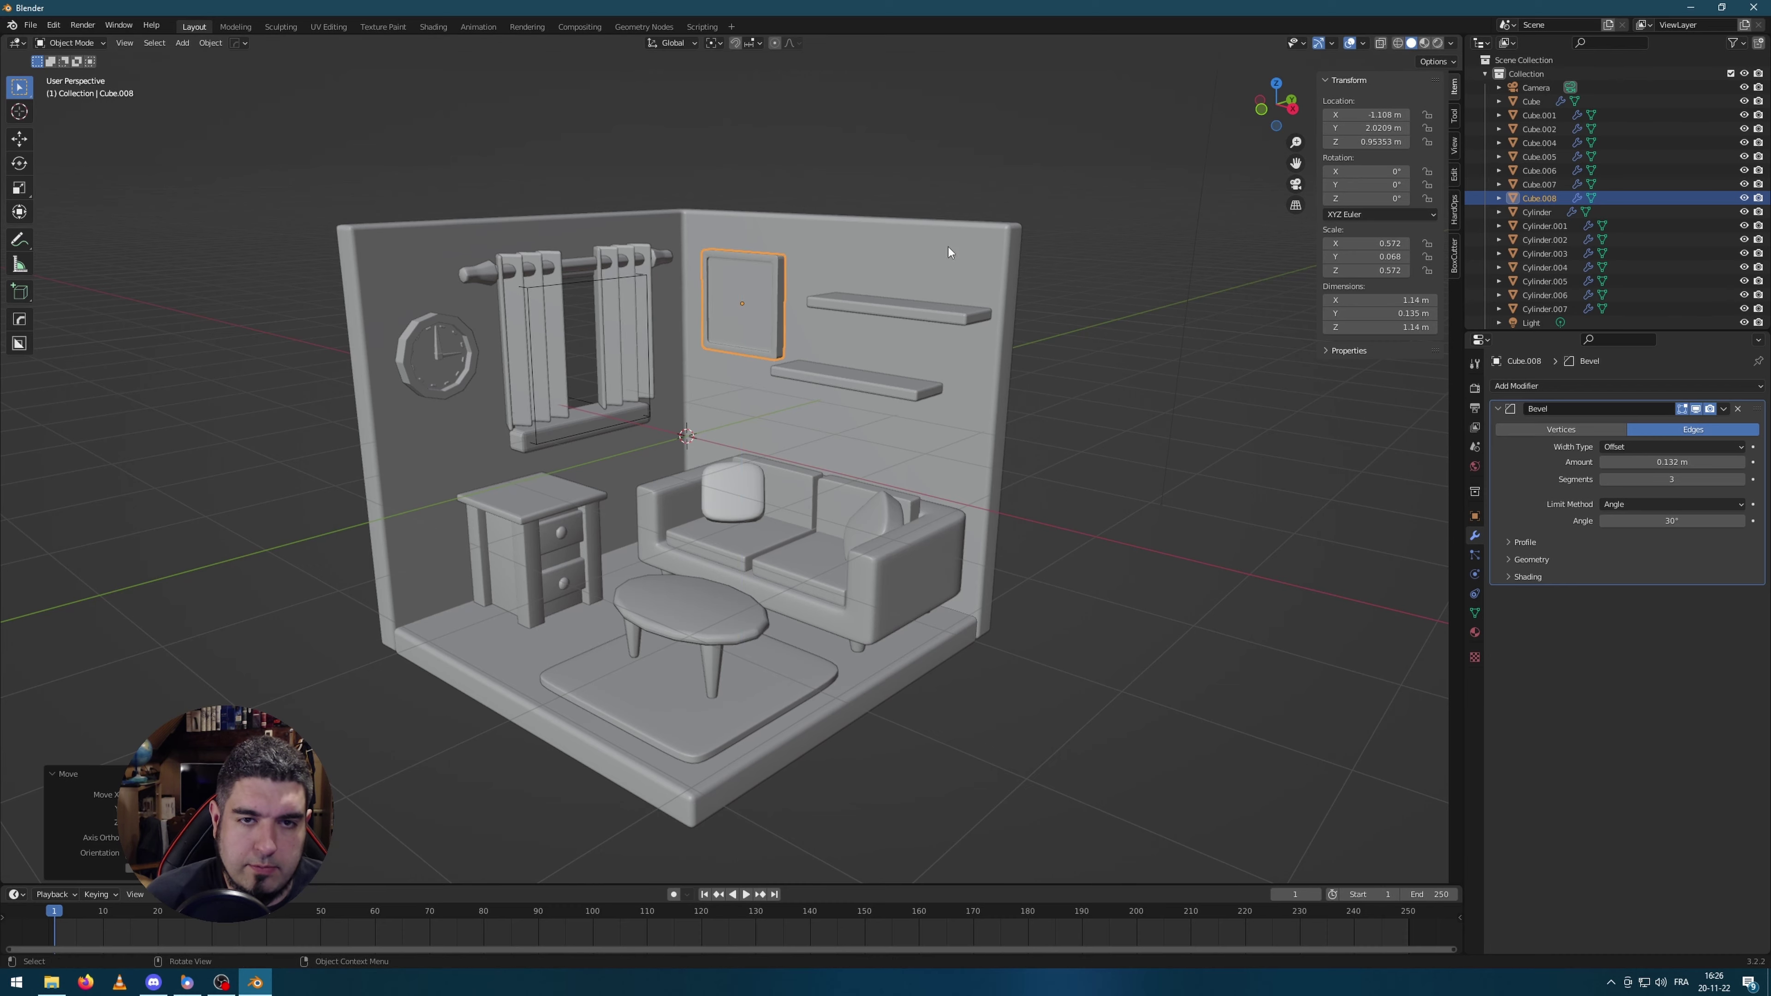
left_click(1179, 429)
key("KP_0")
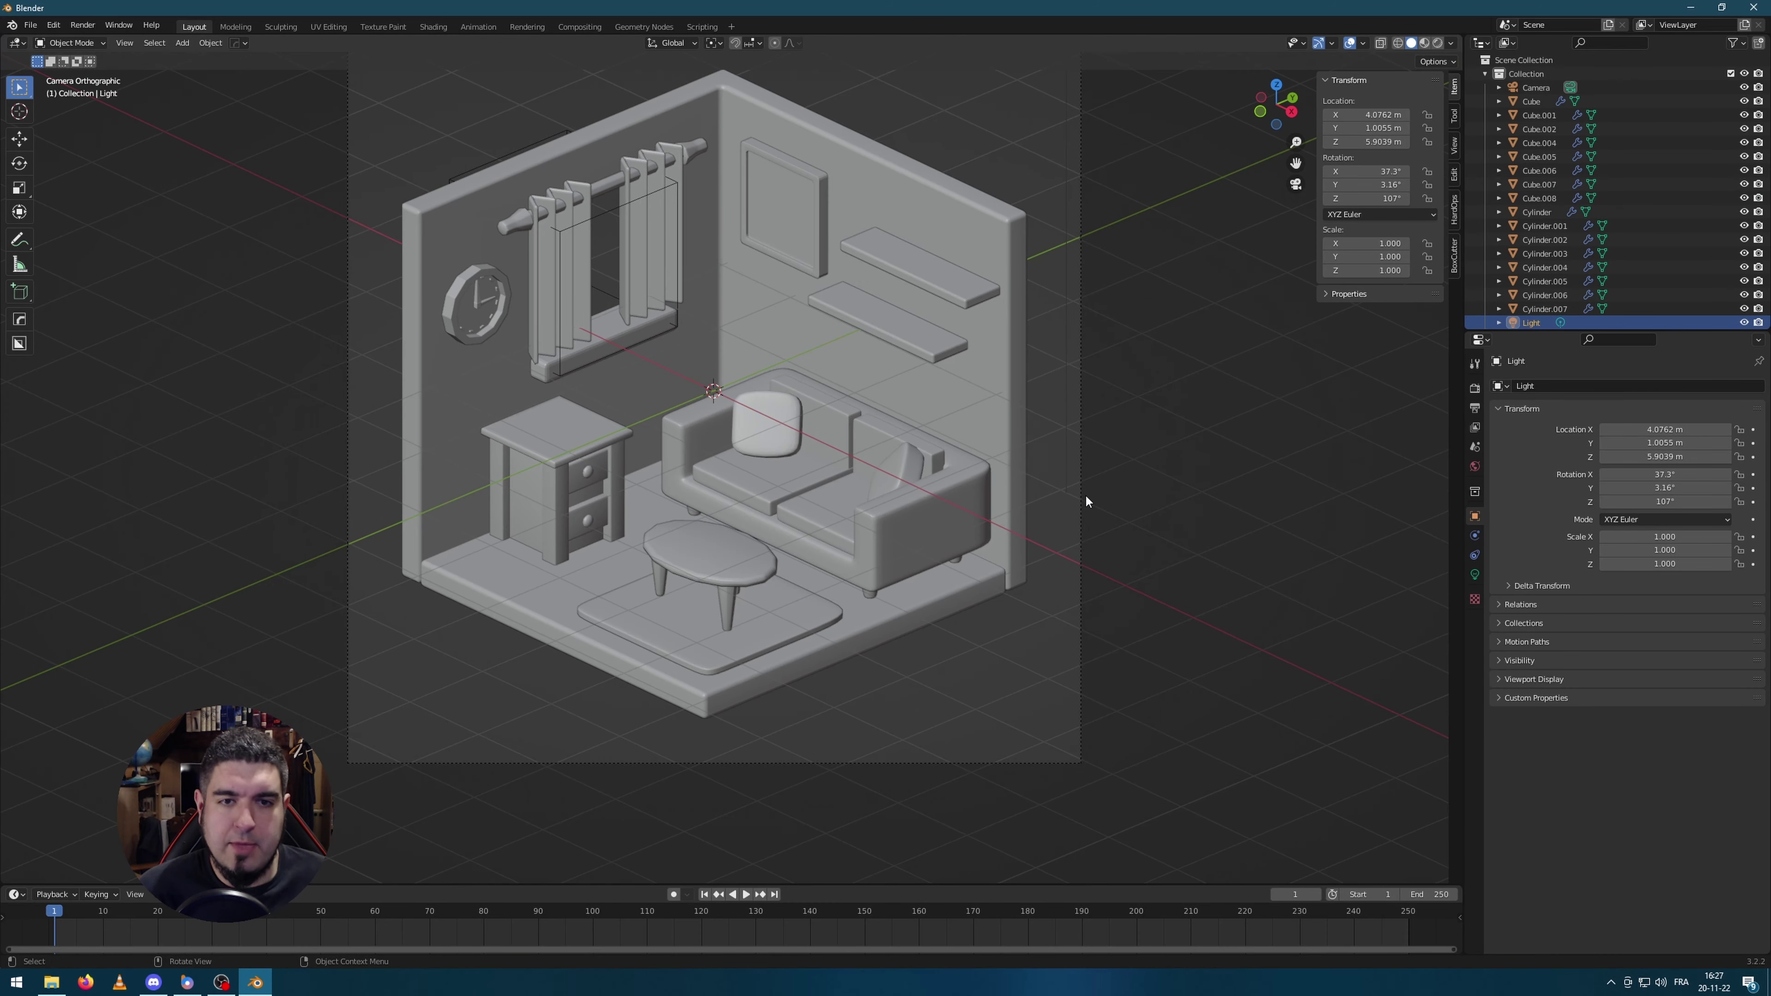
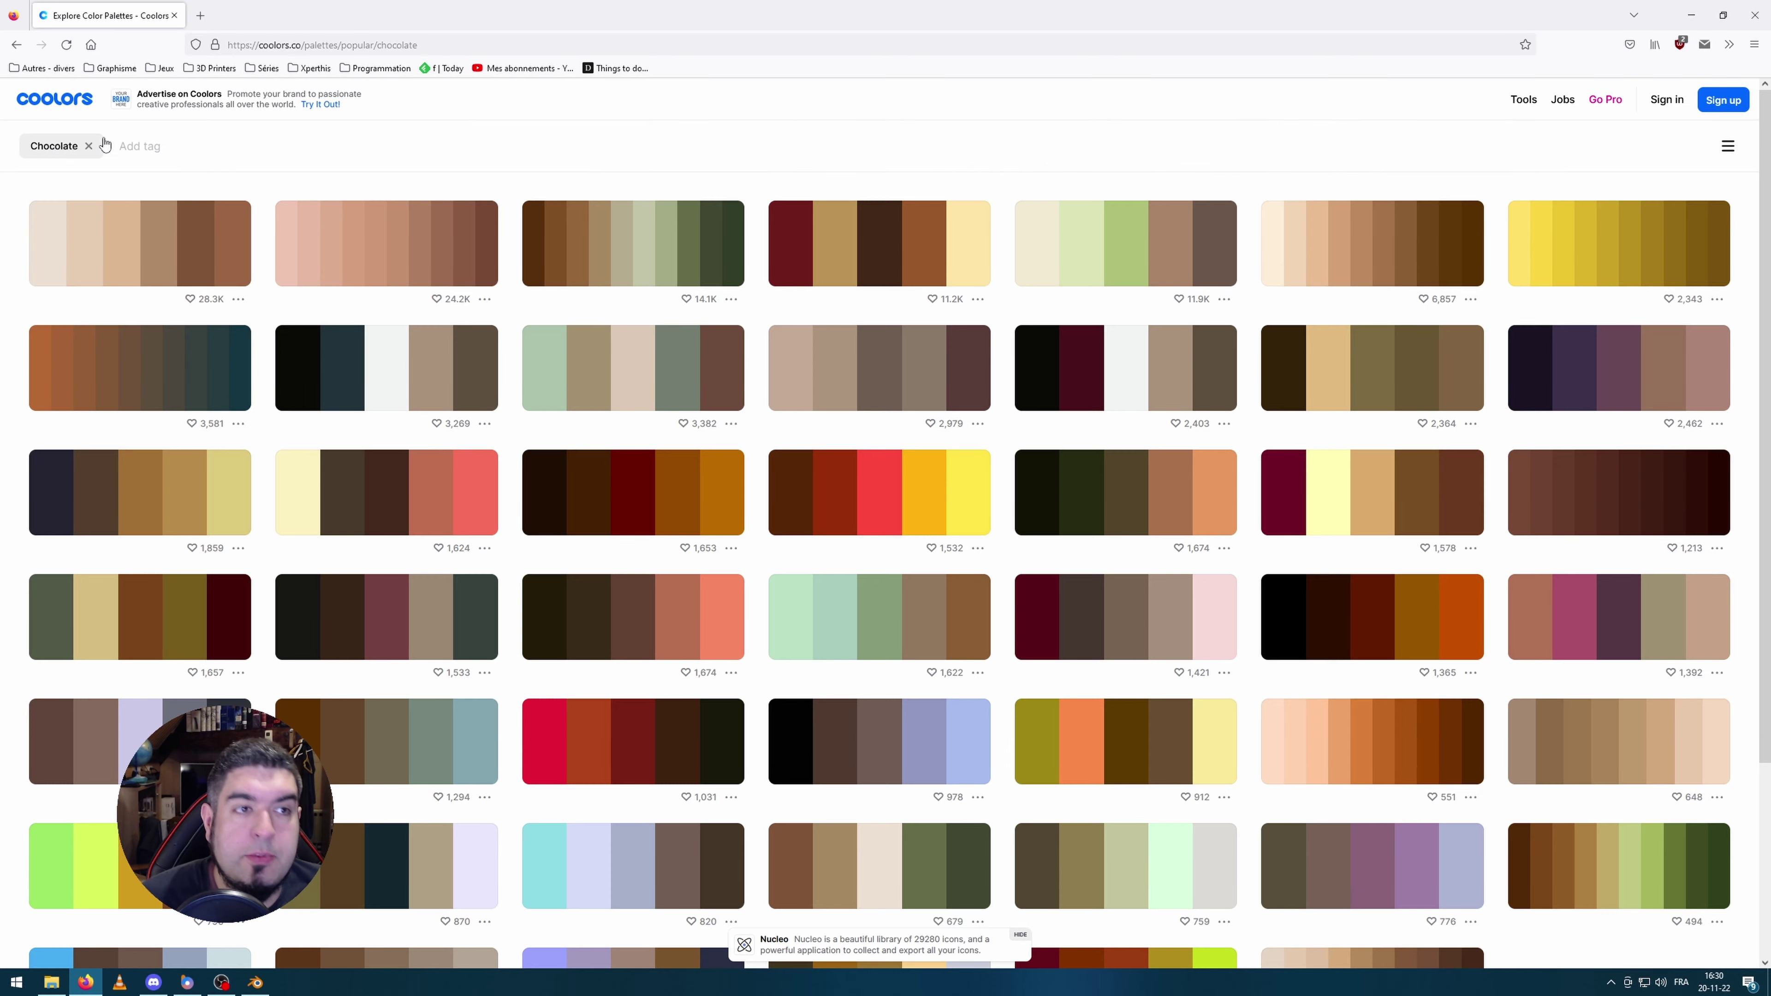
Step: Browse the chocolate palettes on Coolors, open the blue, cream and brown palette containing 844F39, and copy its colour 4281A4
scroll(415, 377, "down", 6)
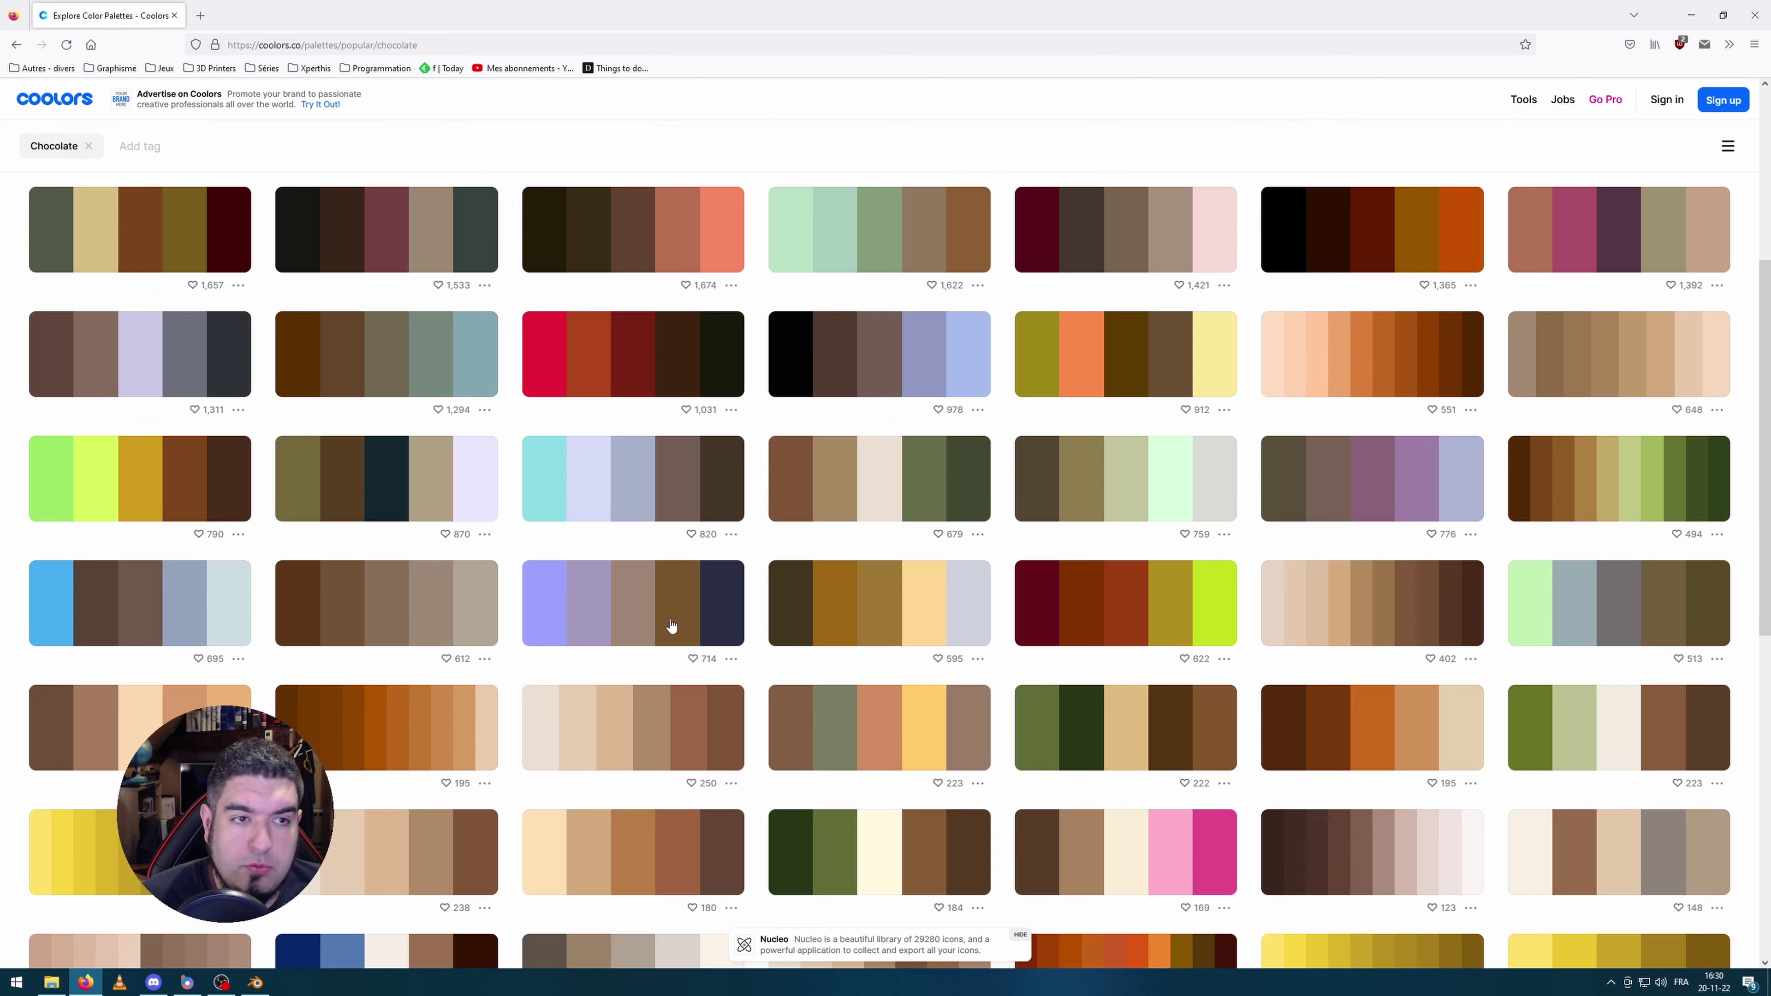
scroll(200, 637, "down", 5)
scroll(201, 637, "down", 3)
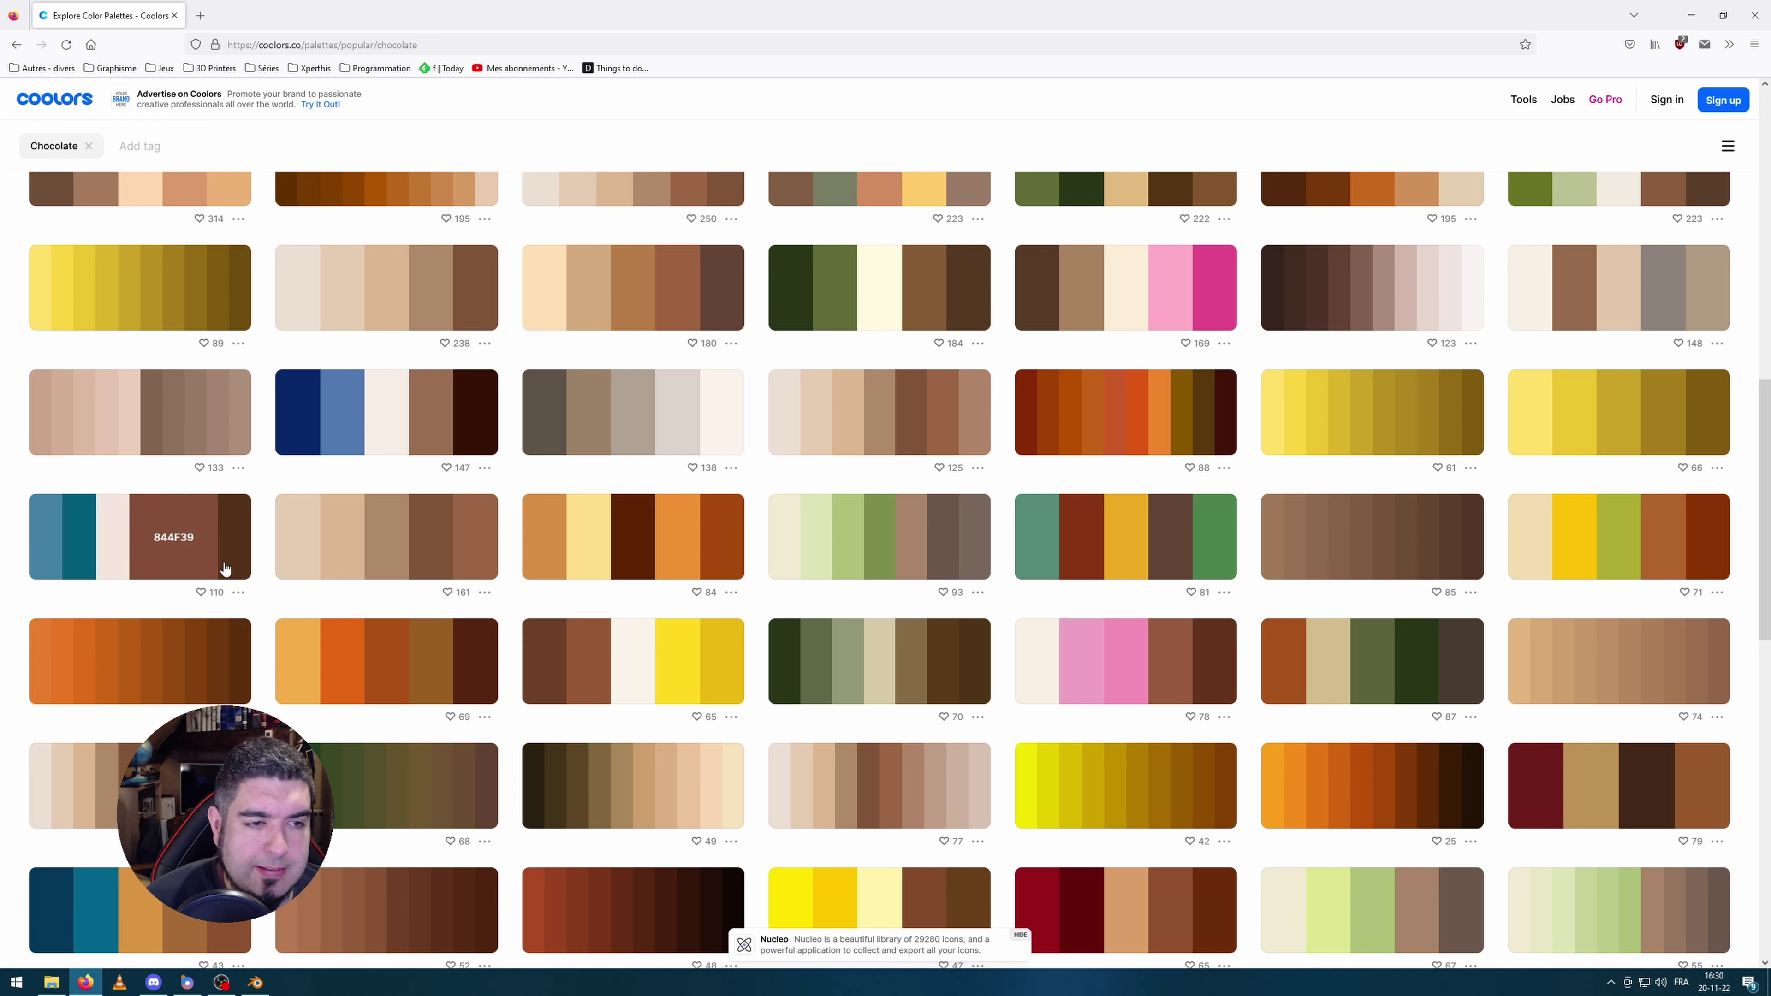
left_click(239, 592)
left_click(225, 365)
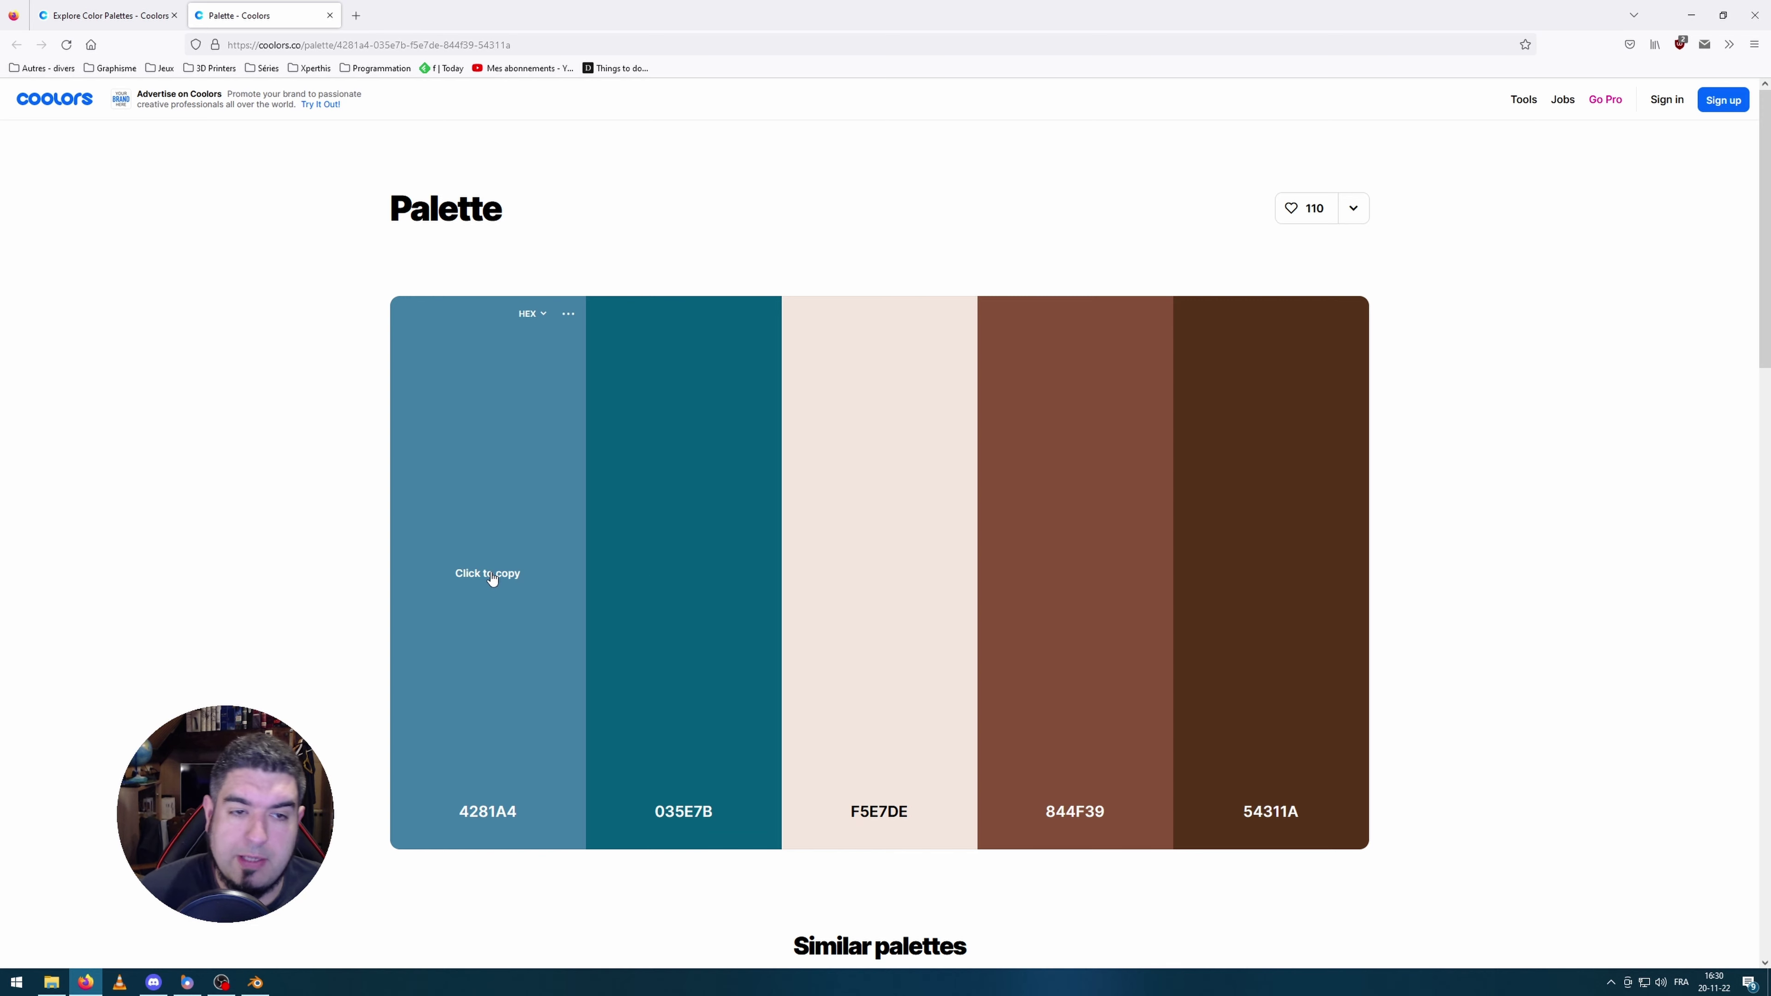
left_click(491, 578)
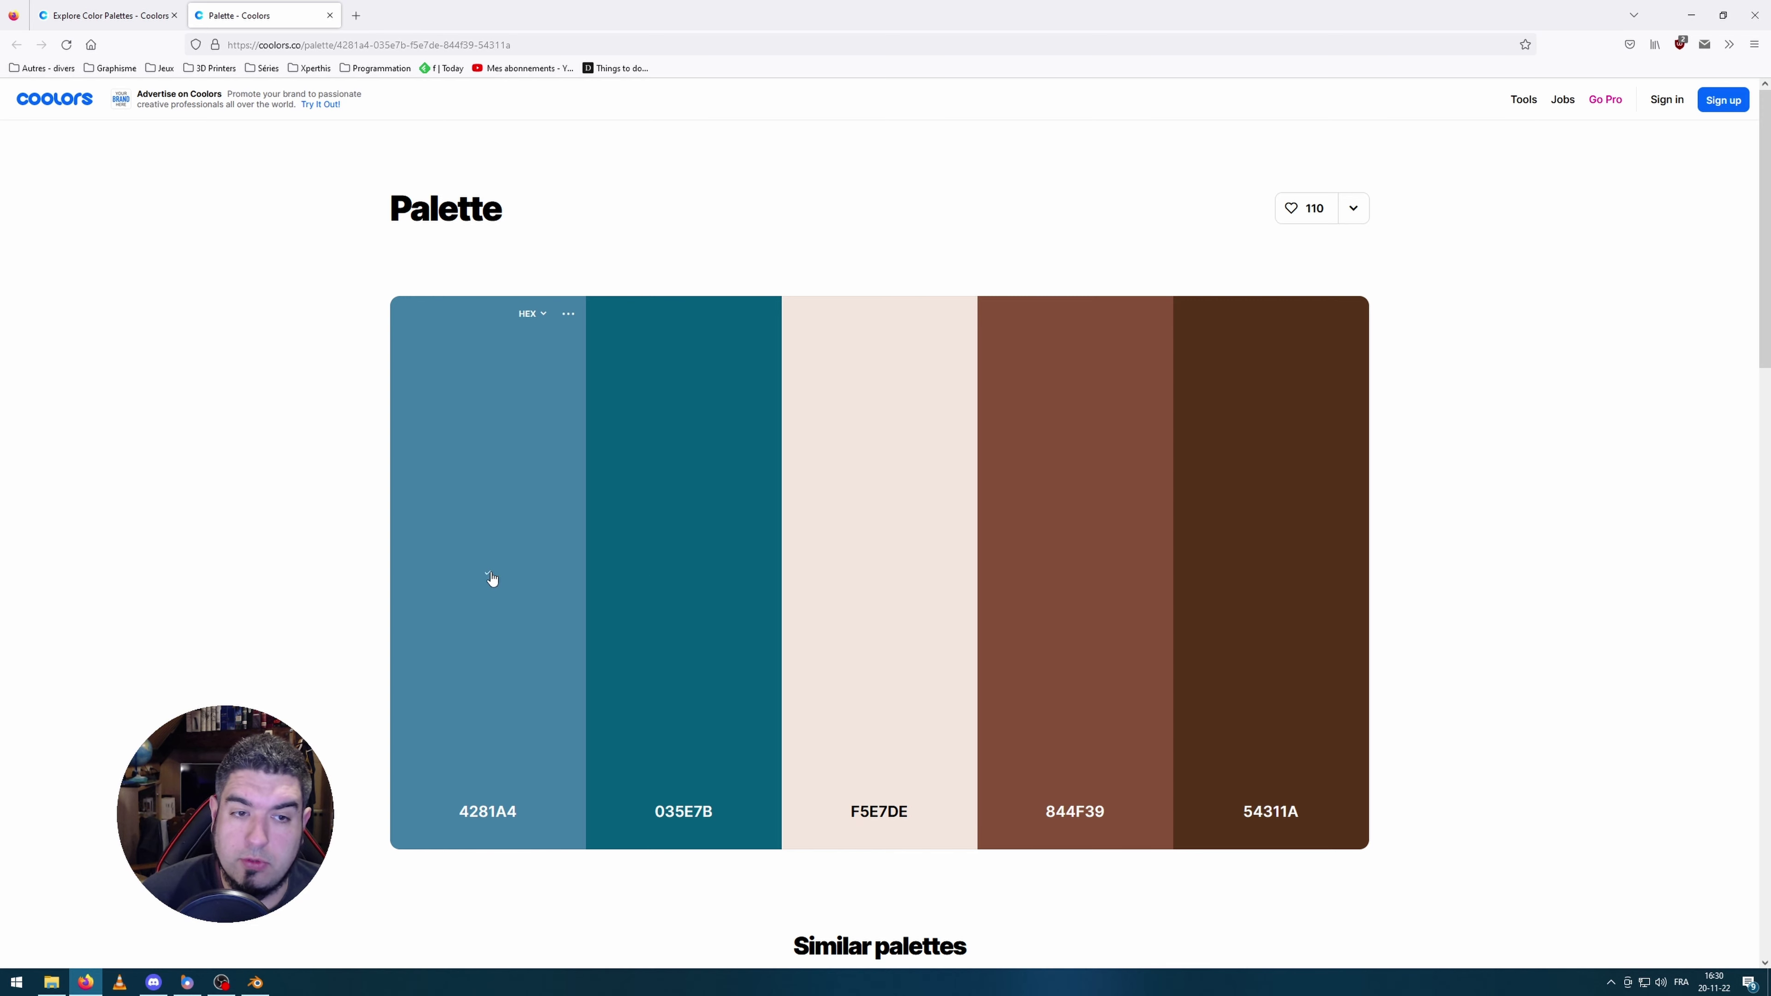
Step: Switch to Blender and give the sofa a new material with the base colour 4281A4
left_click(255, 982)
left_click(949, 630)
scroll(949, 630, "up", 2)
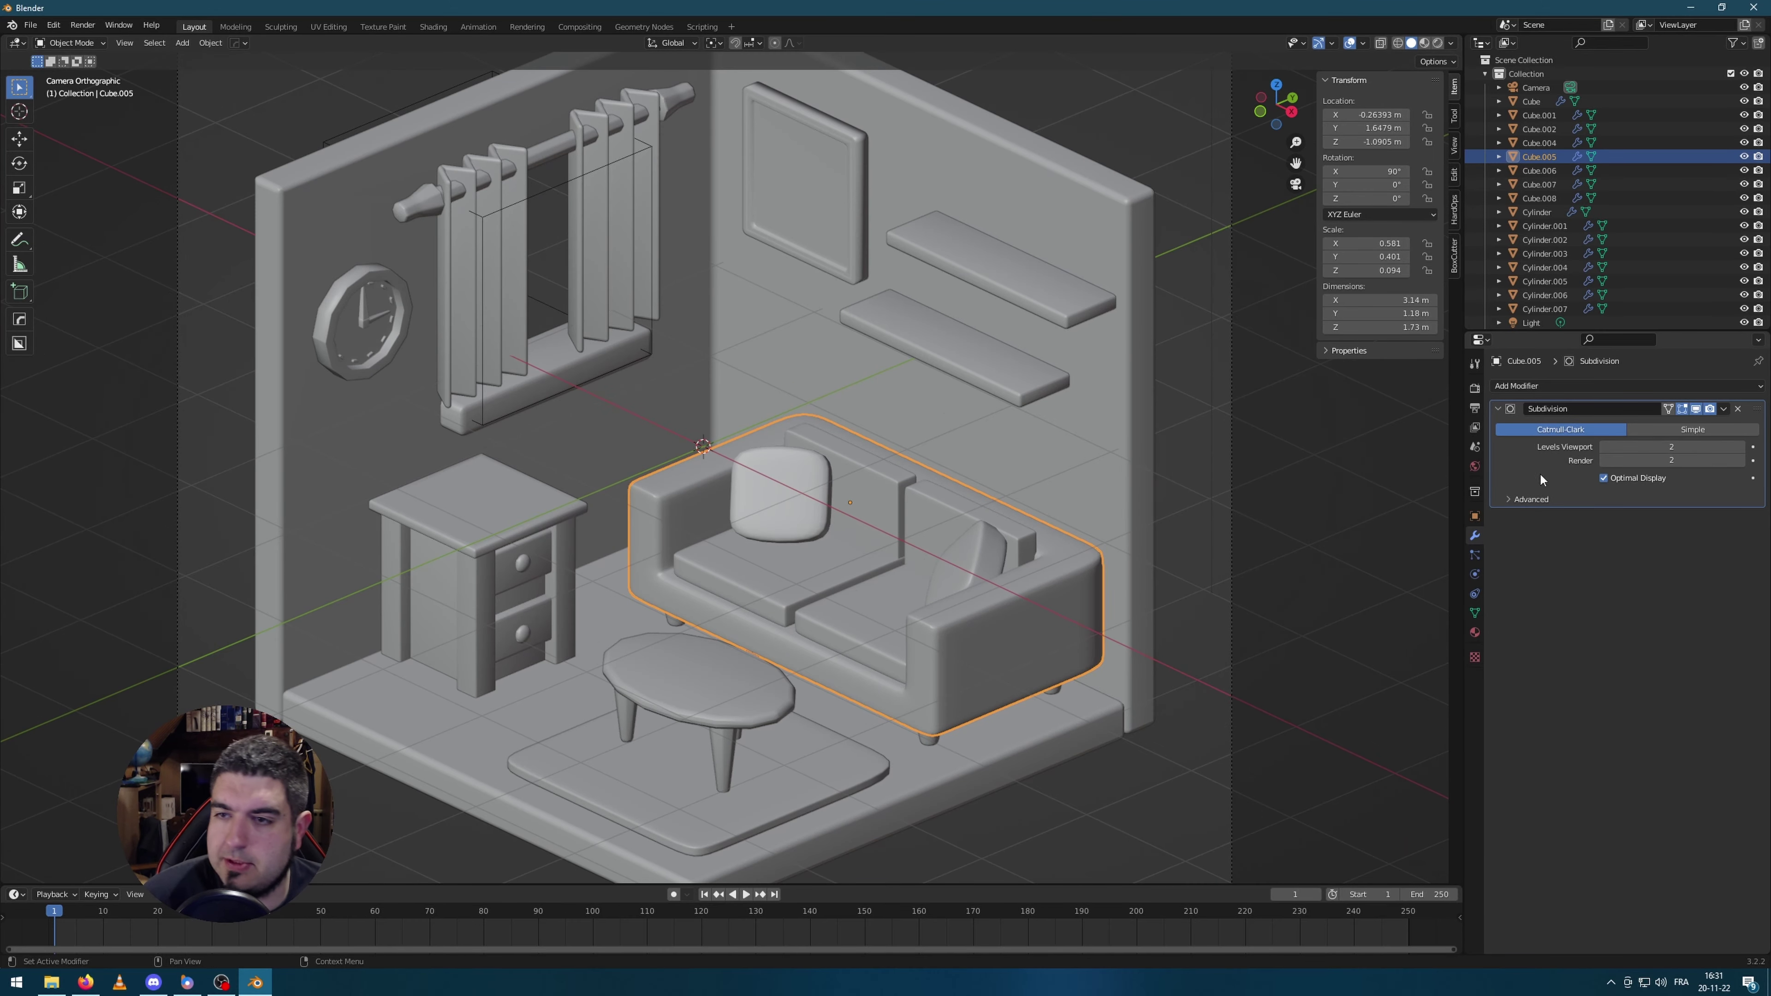
left_click(1475, 632)
left_click(1650, 449)
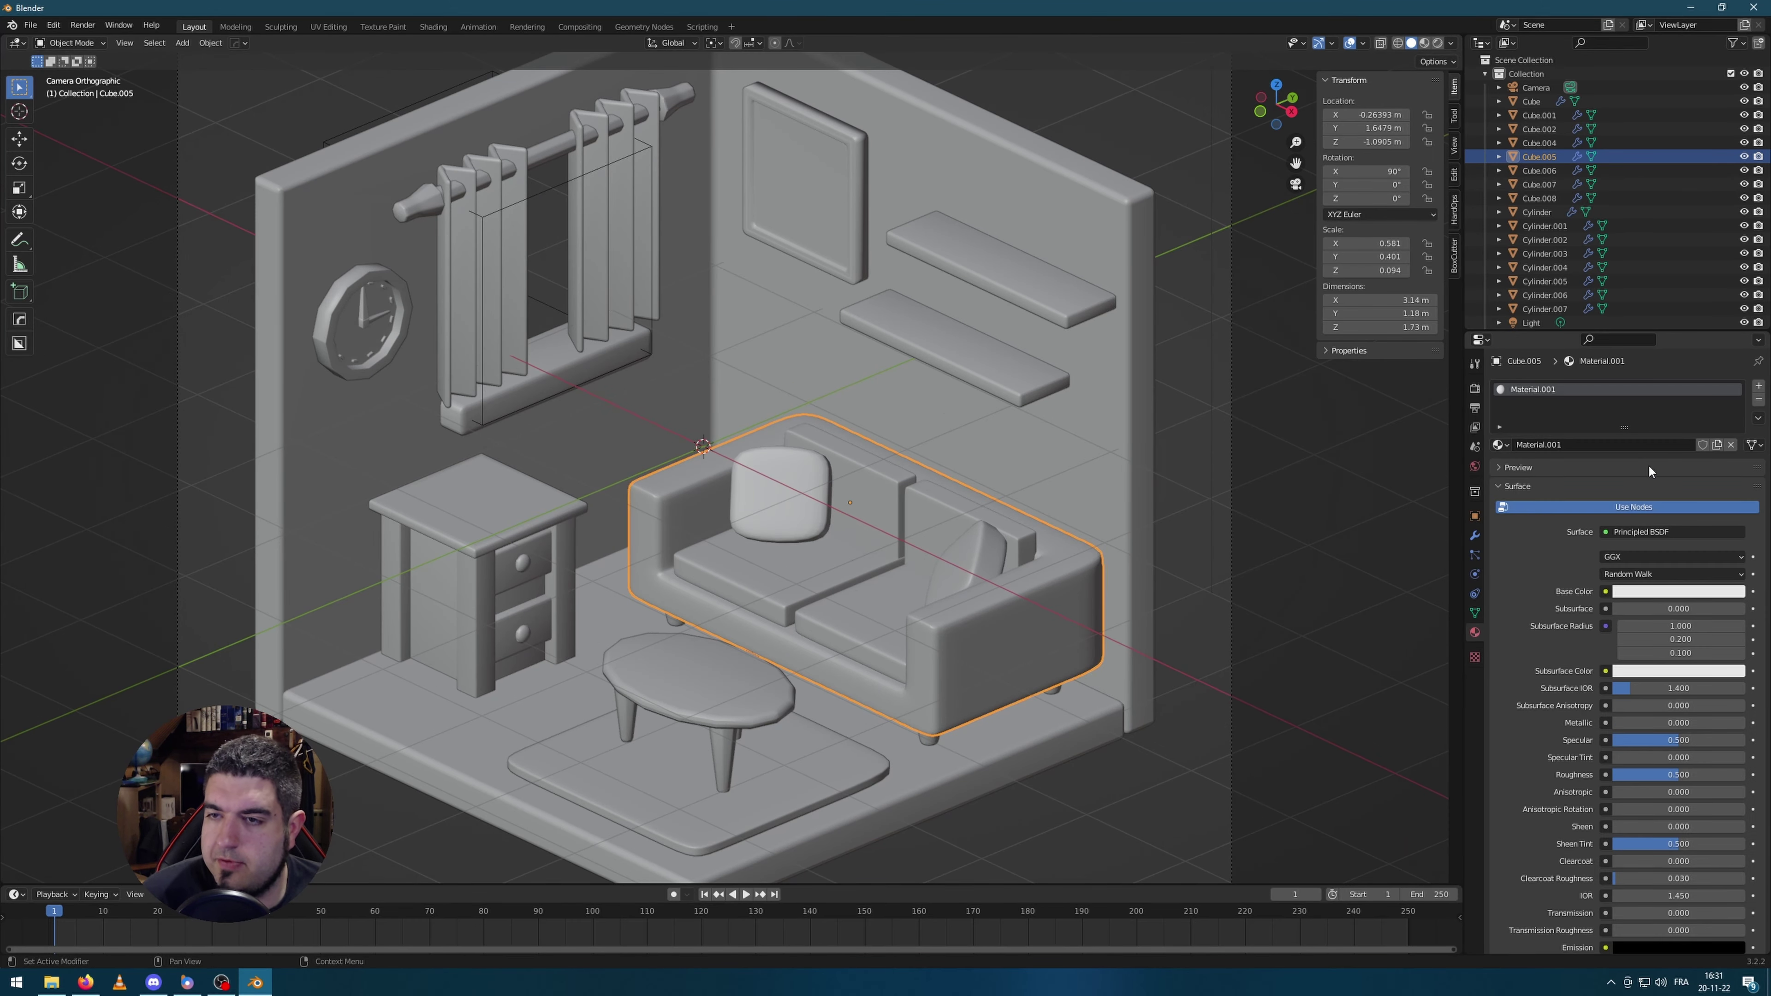
left_click(1677, 593)
left_click(1718, 509)
left_click(1691, 529)
key("ctrl+v")
key("Return")
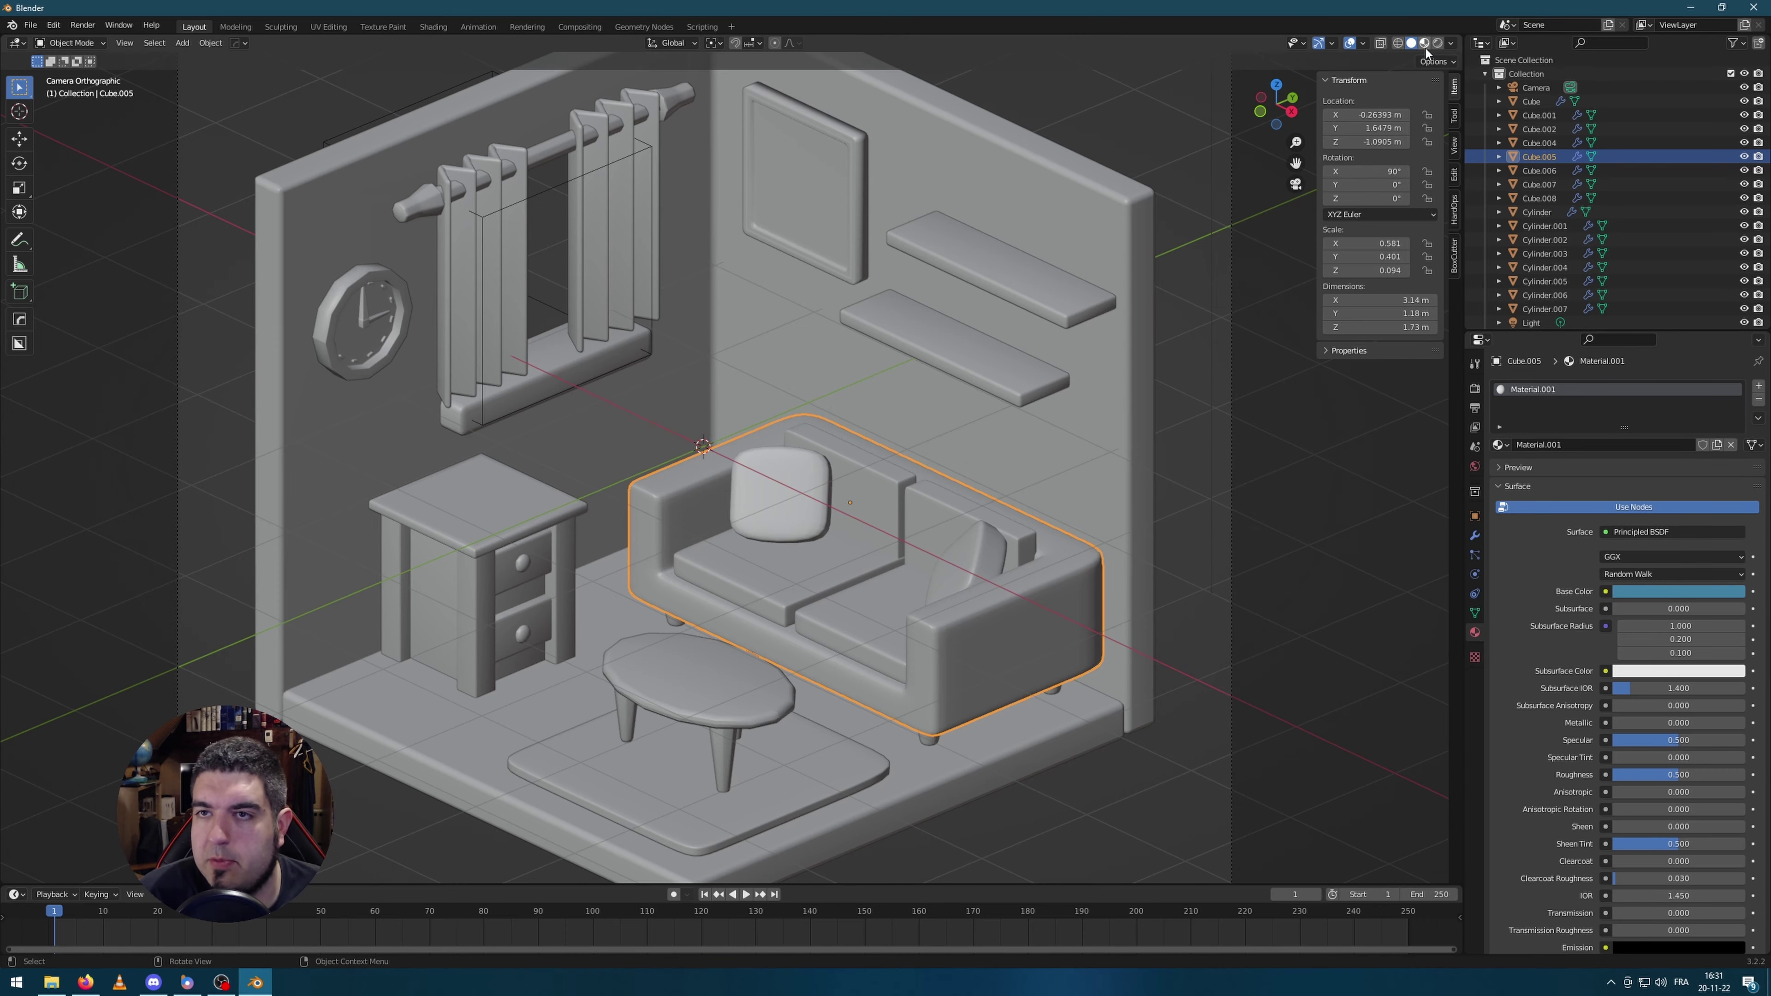
Step: Show the scene in Material Preview shading and separate the two sofa cushions into their own object
left_click(1425, 43)
middle_click_drag(1096, 525, 1042, 571)
scroll(1002, 593, "up", 6)
key("Tab")
key("alt+z")
scroll(1002, 594, "up", 2)
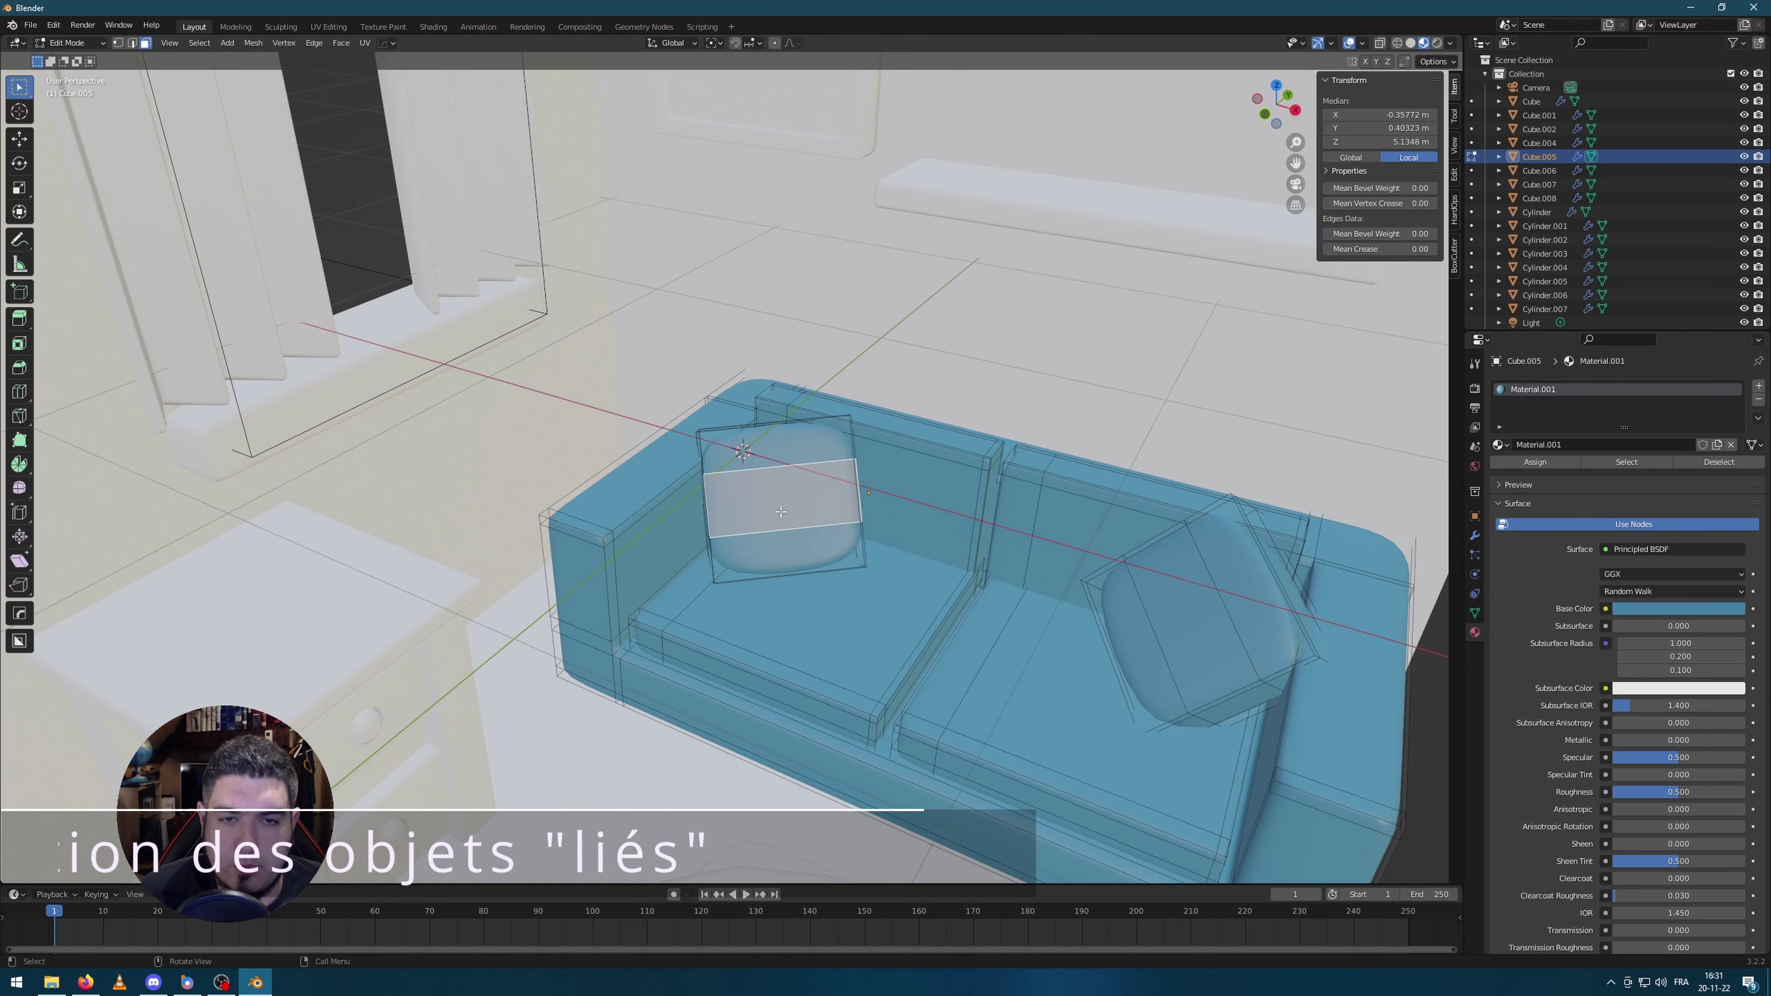
key("l")
key("l")
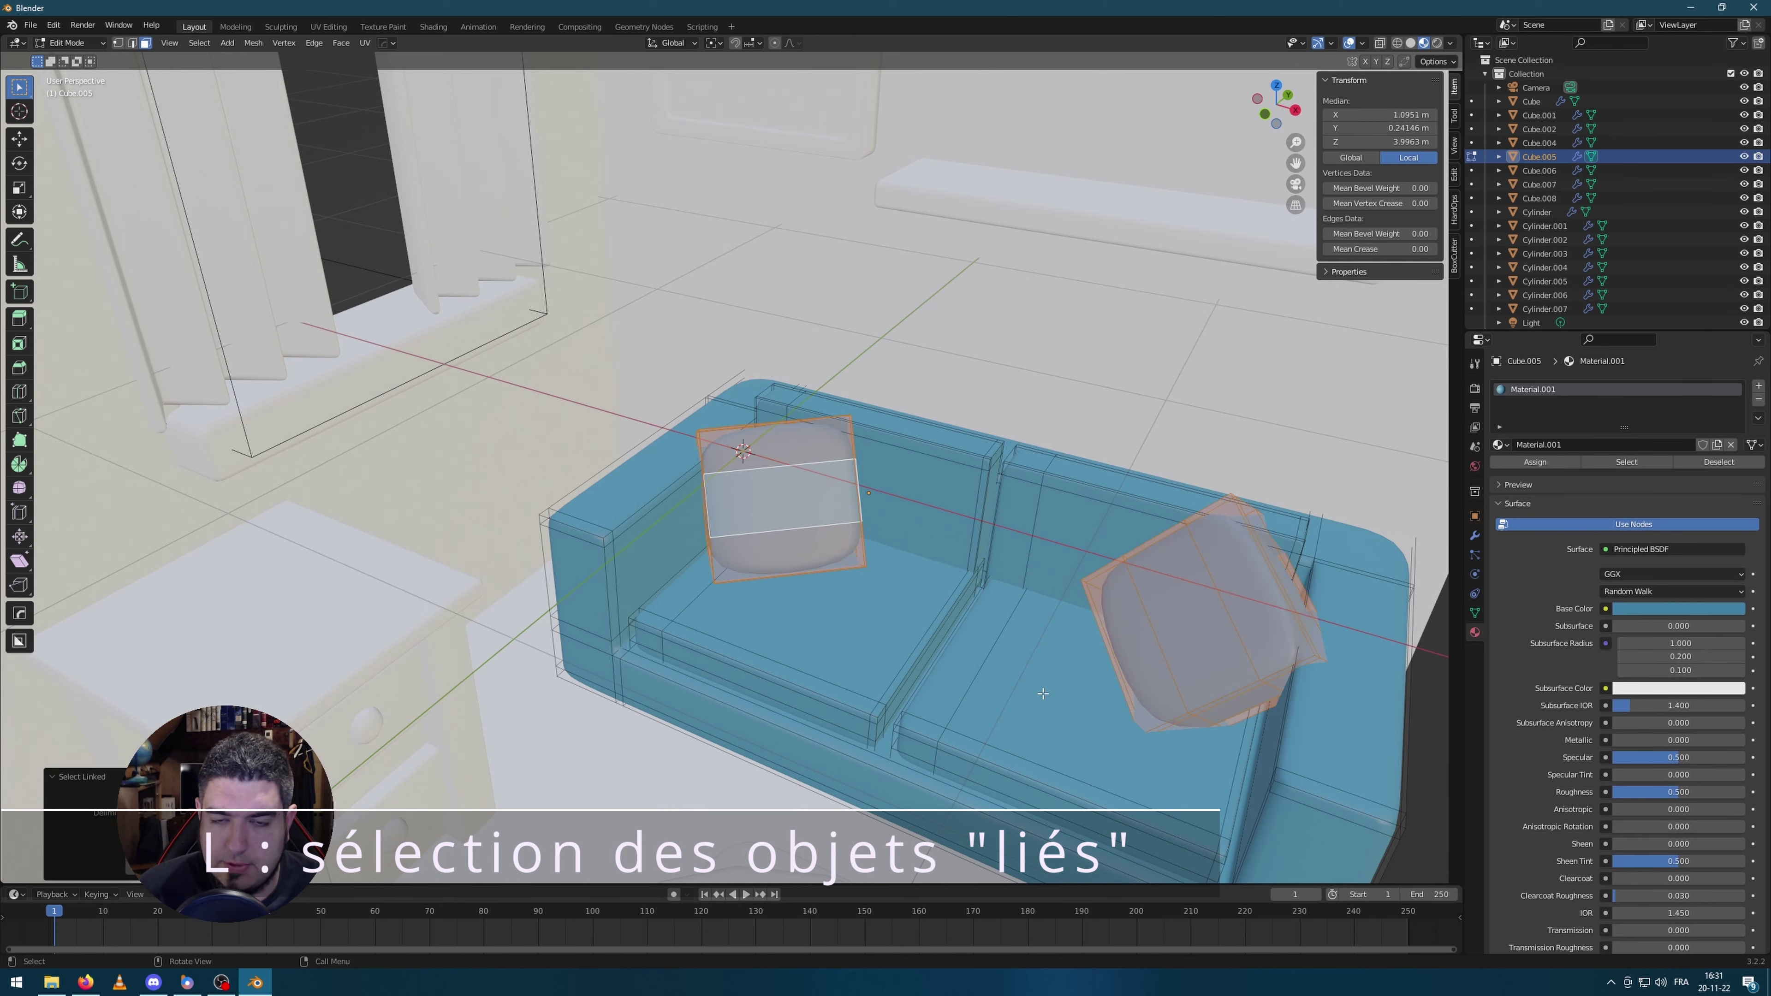
middle_click_drag(1043, 693, 1039, 675)
key("p")
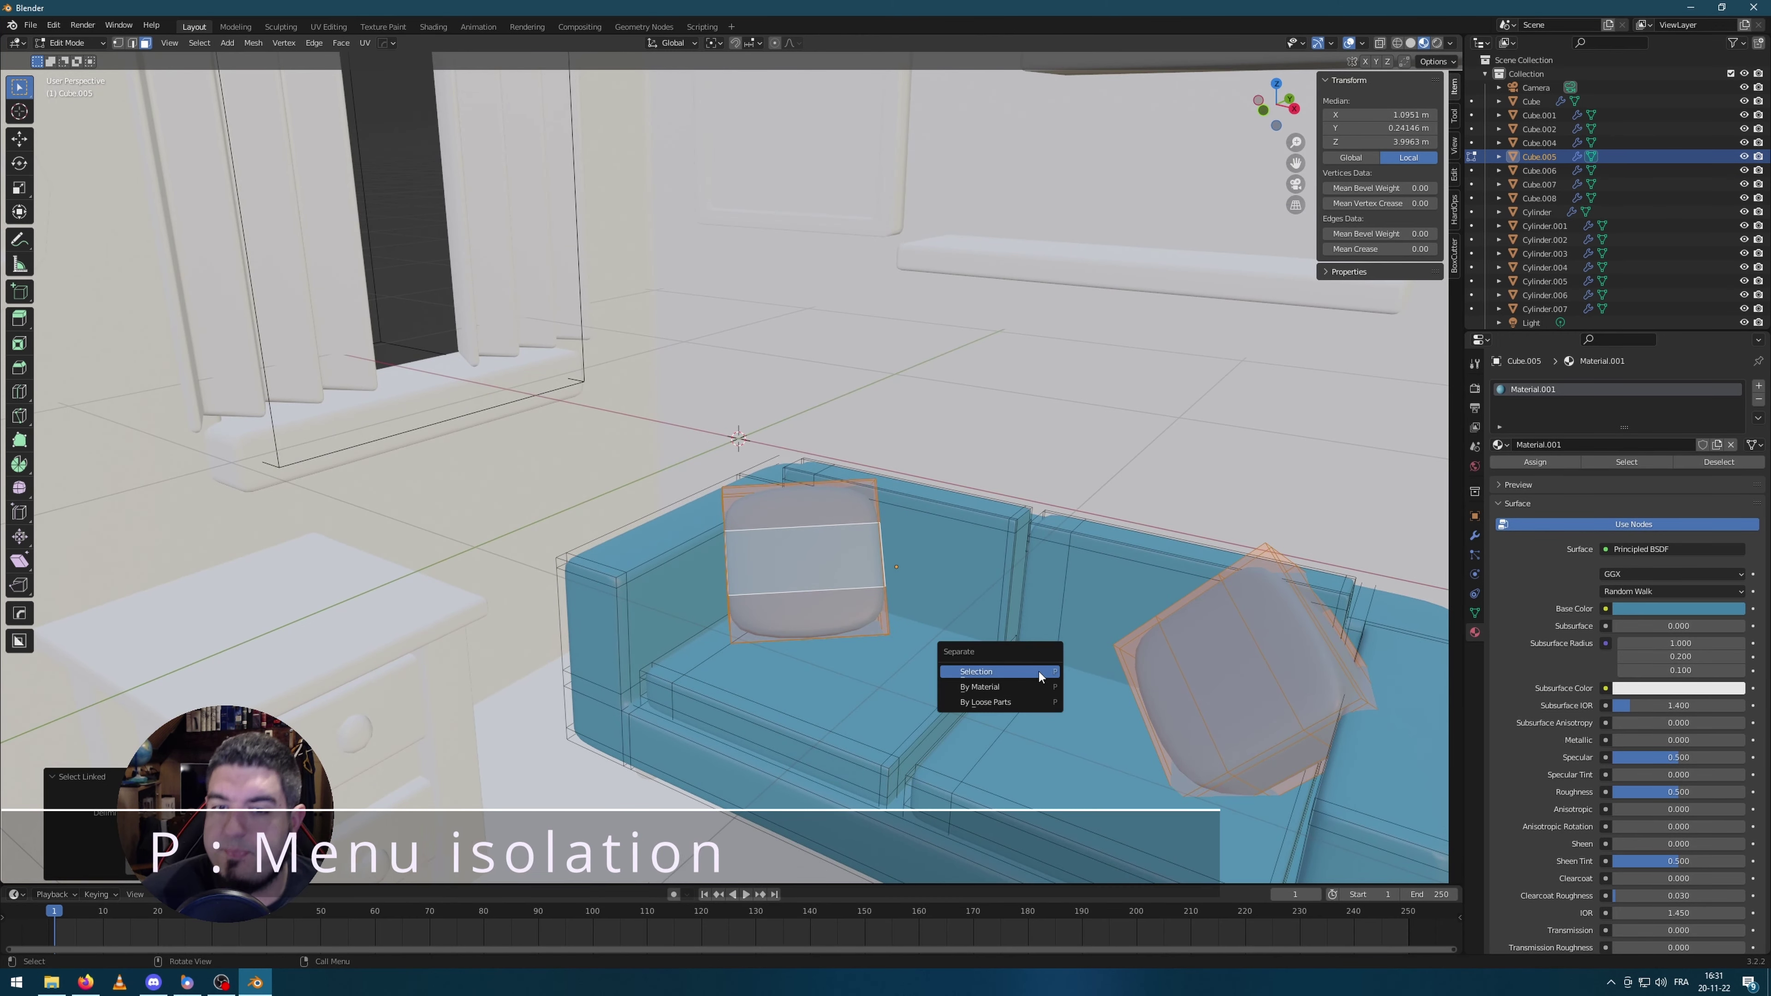
left_click(1039, 671)
scroll(1041, 663, "down", 3)
key("Tab")
key("alt+z")
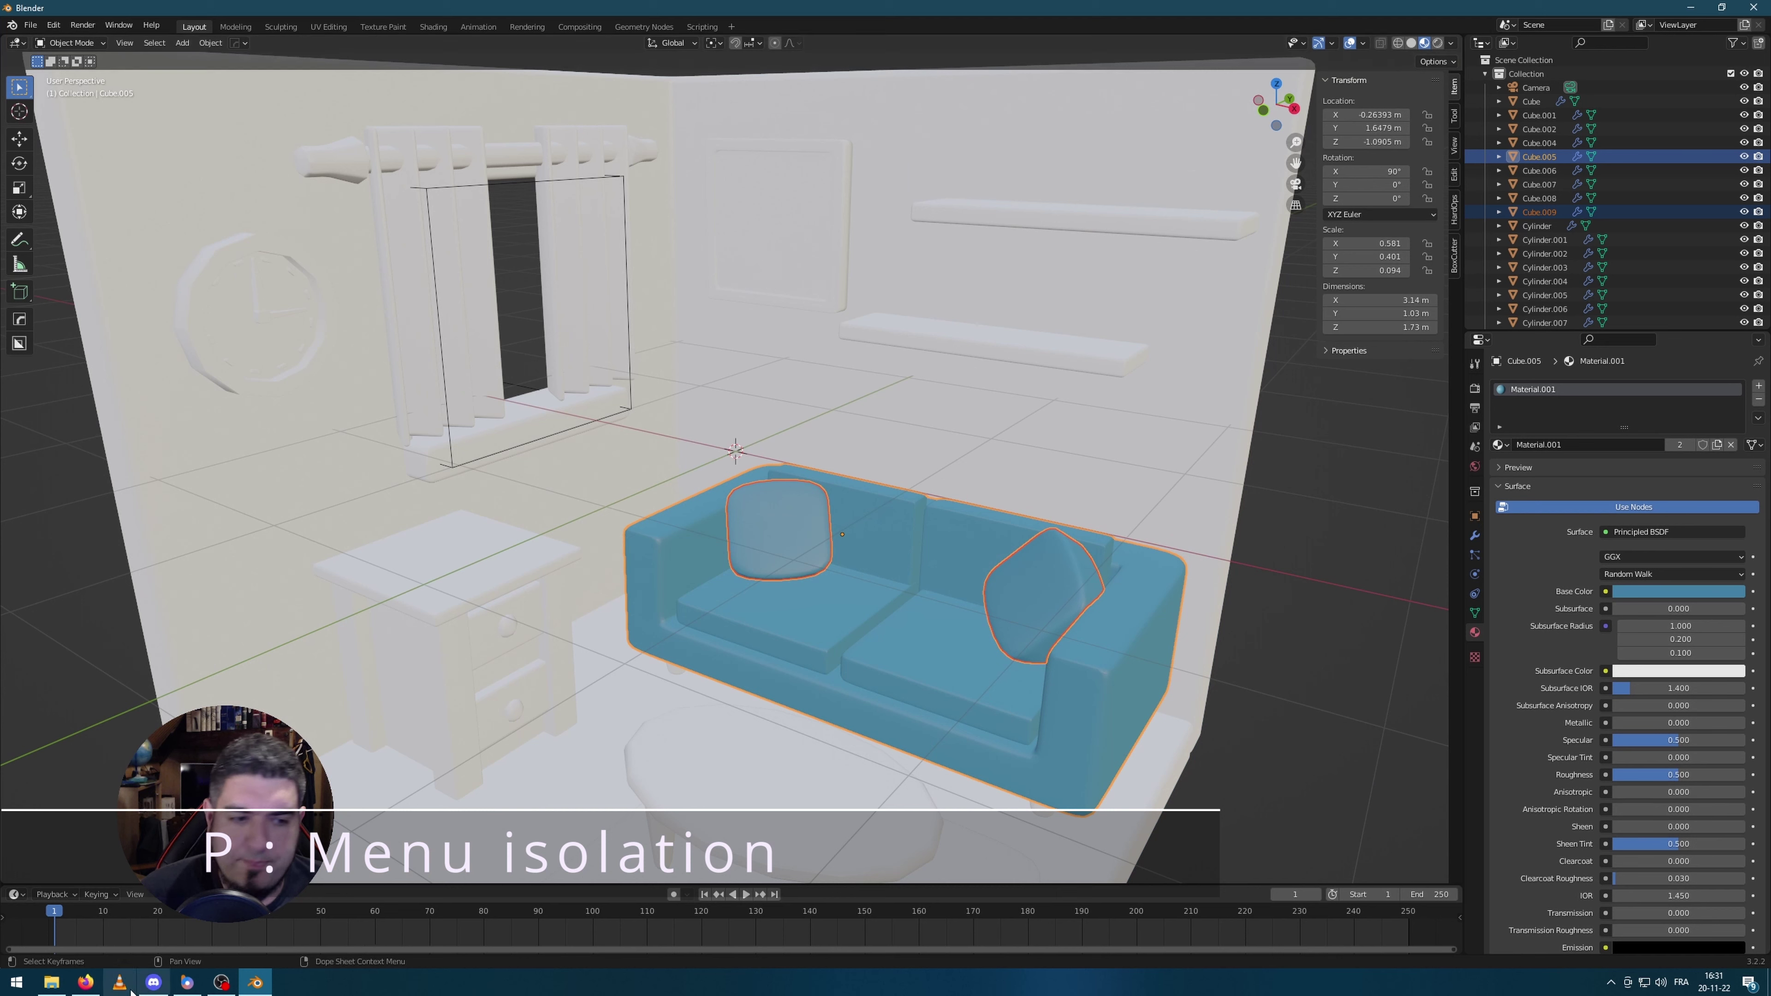
Step: Copy colour 035E7B from the Coolors palette in Firefox and use it as the base colour of a new material on the cushions in Blender
left_click(85, 983)
left_click(685, 583)
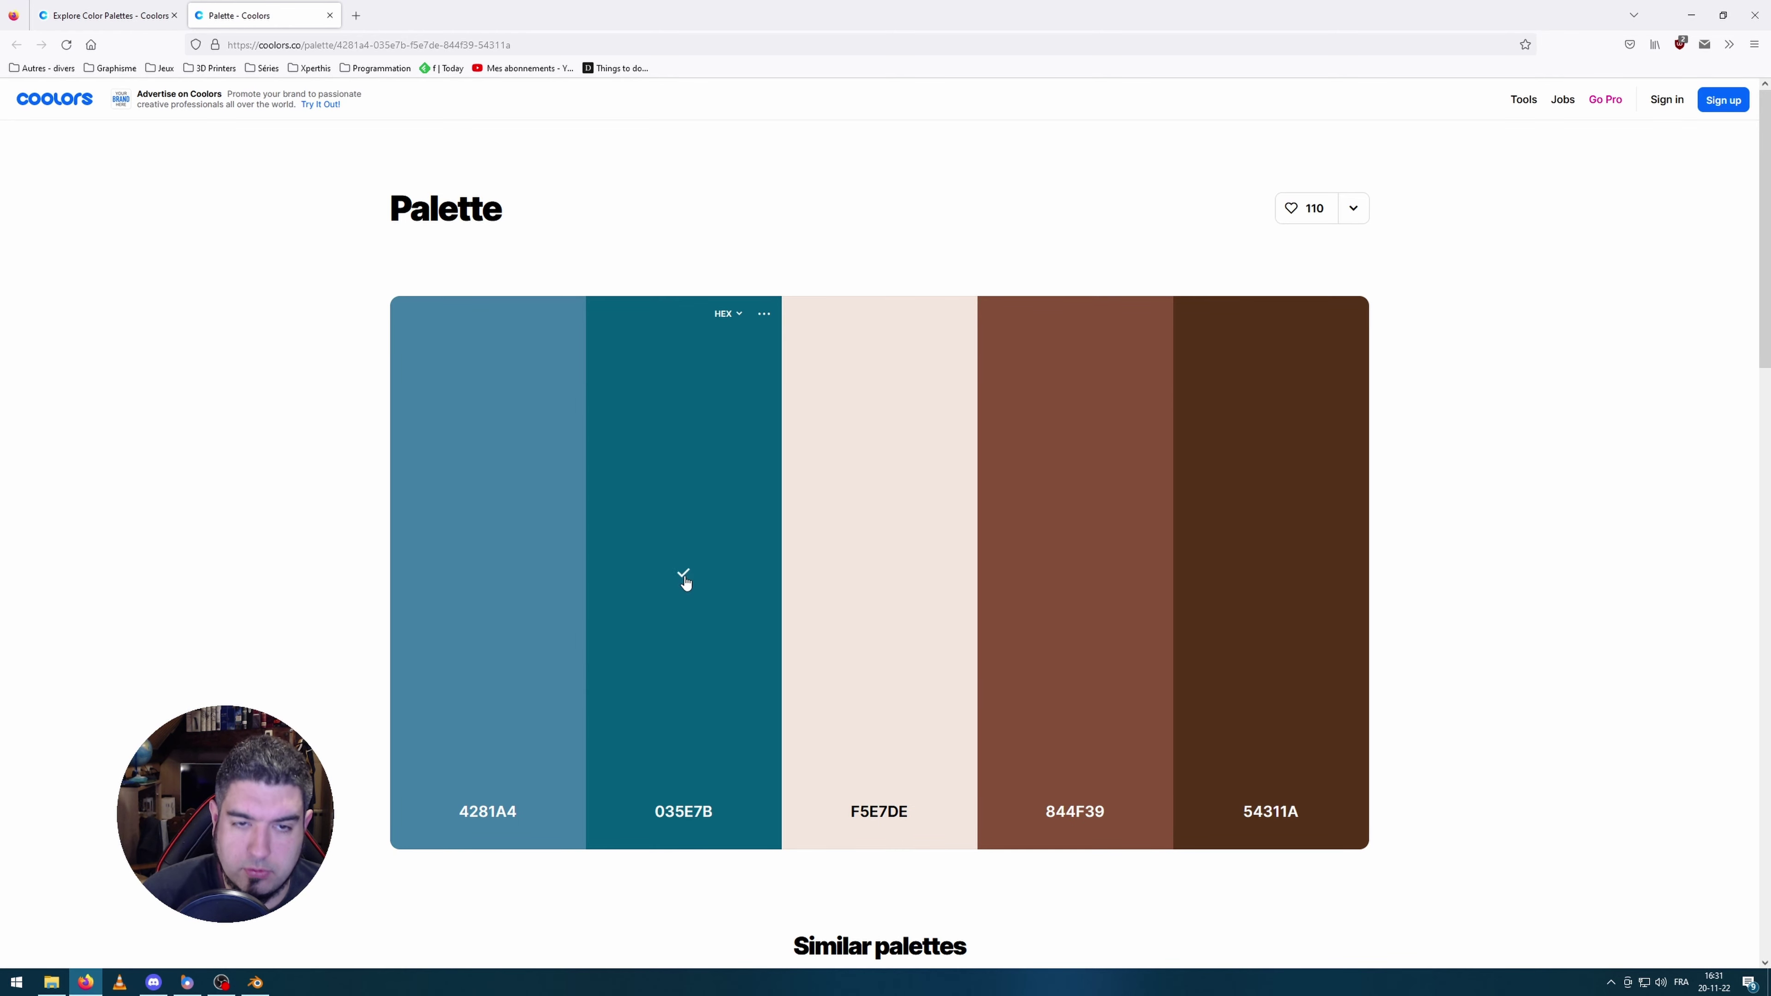
left_click(255, 983)
left_click(1677, 619)
key("ctrl+v")
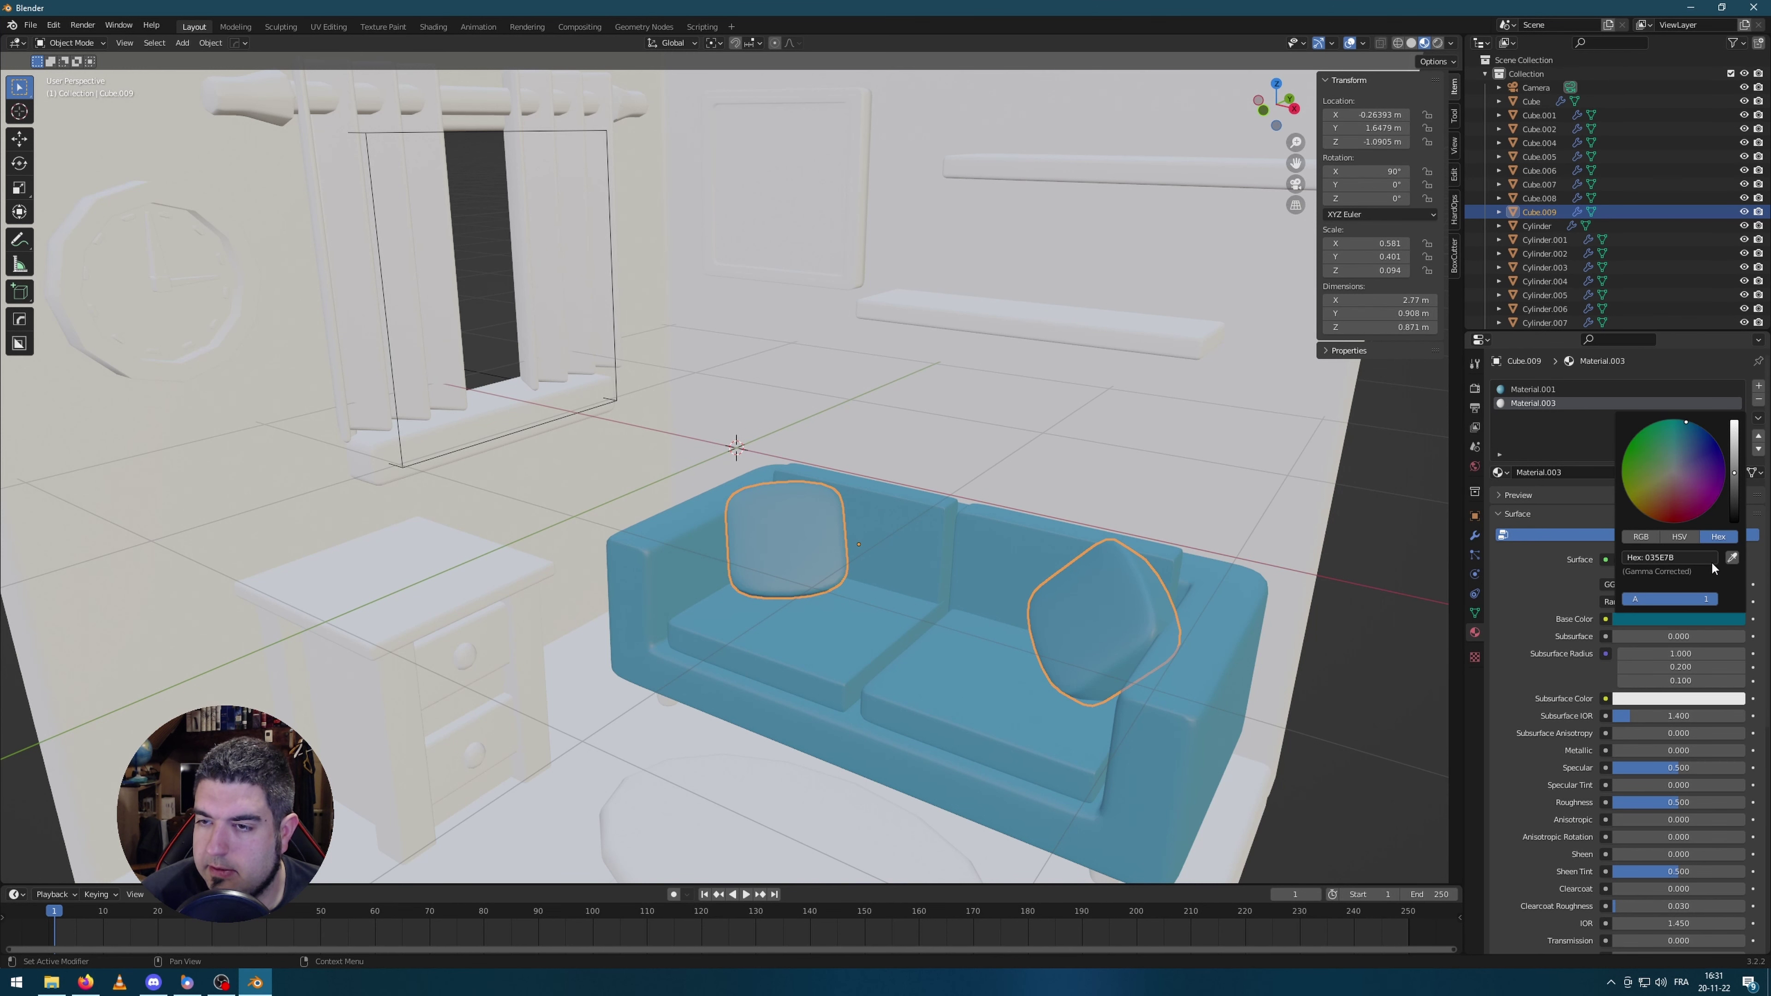
left_click(1404, 542)
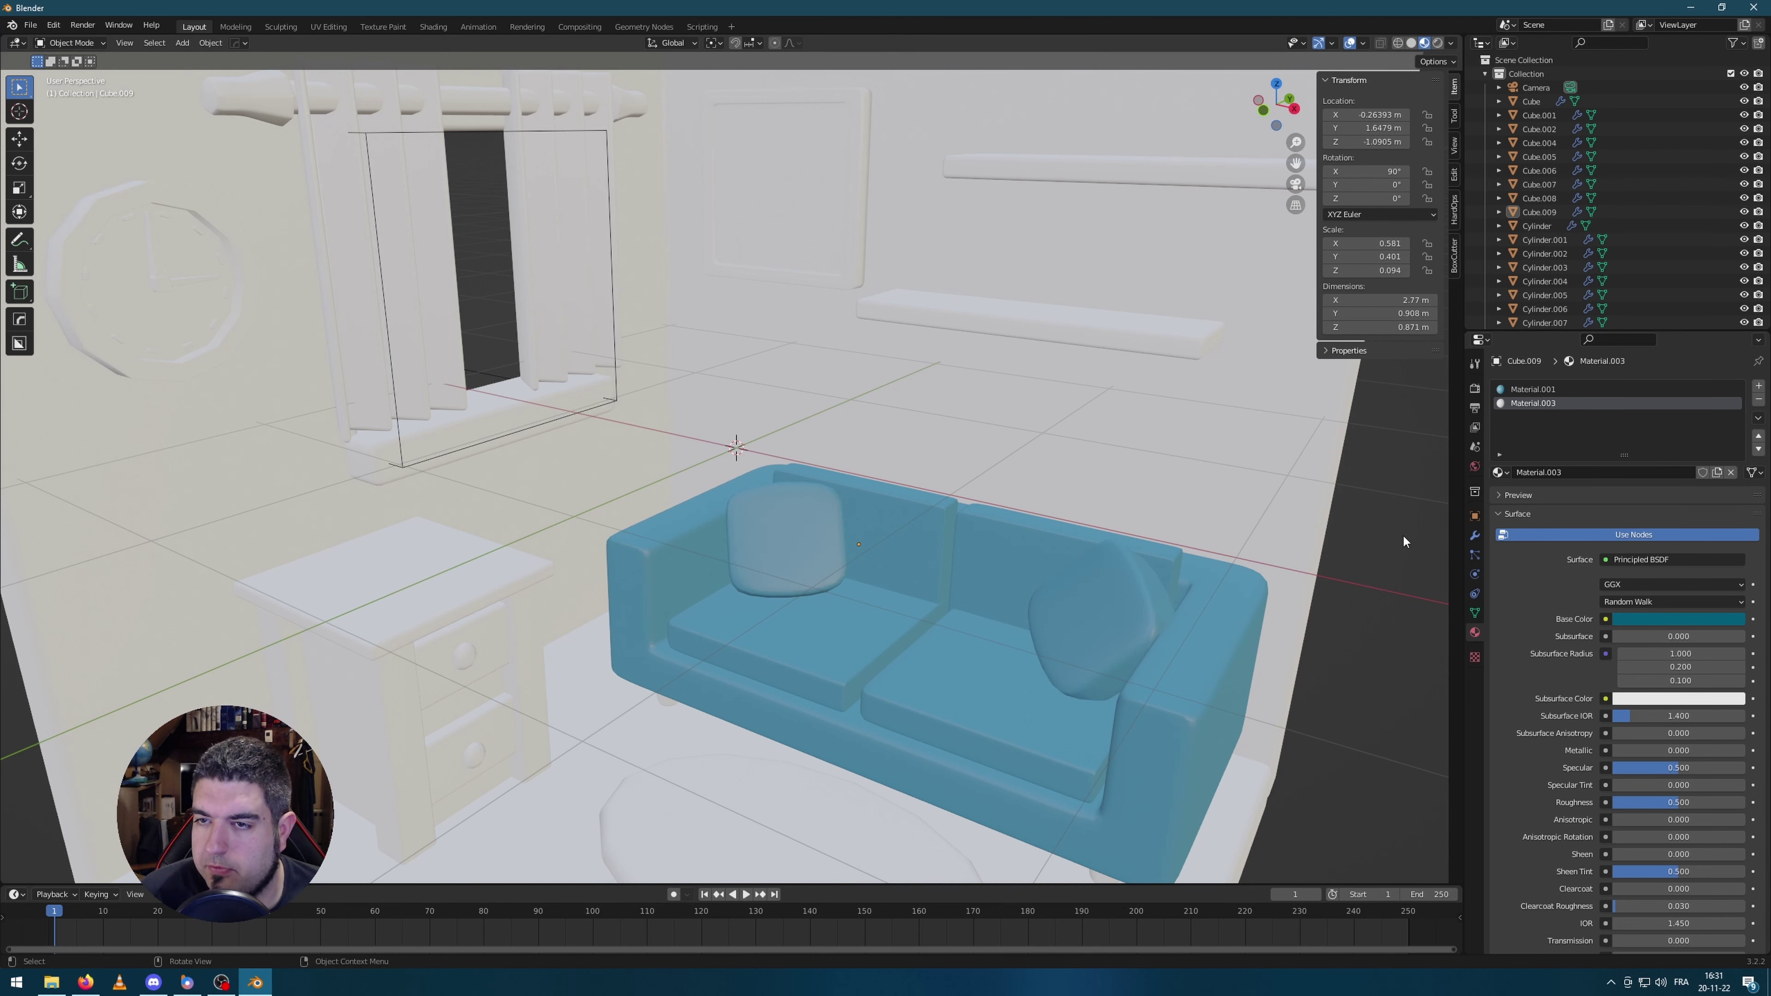
Step: Remove the sofa's Material.001 slot from the cushions and clear the selection
left_click(1119, 618)
key("Home")
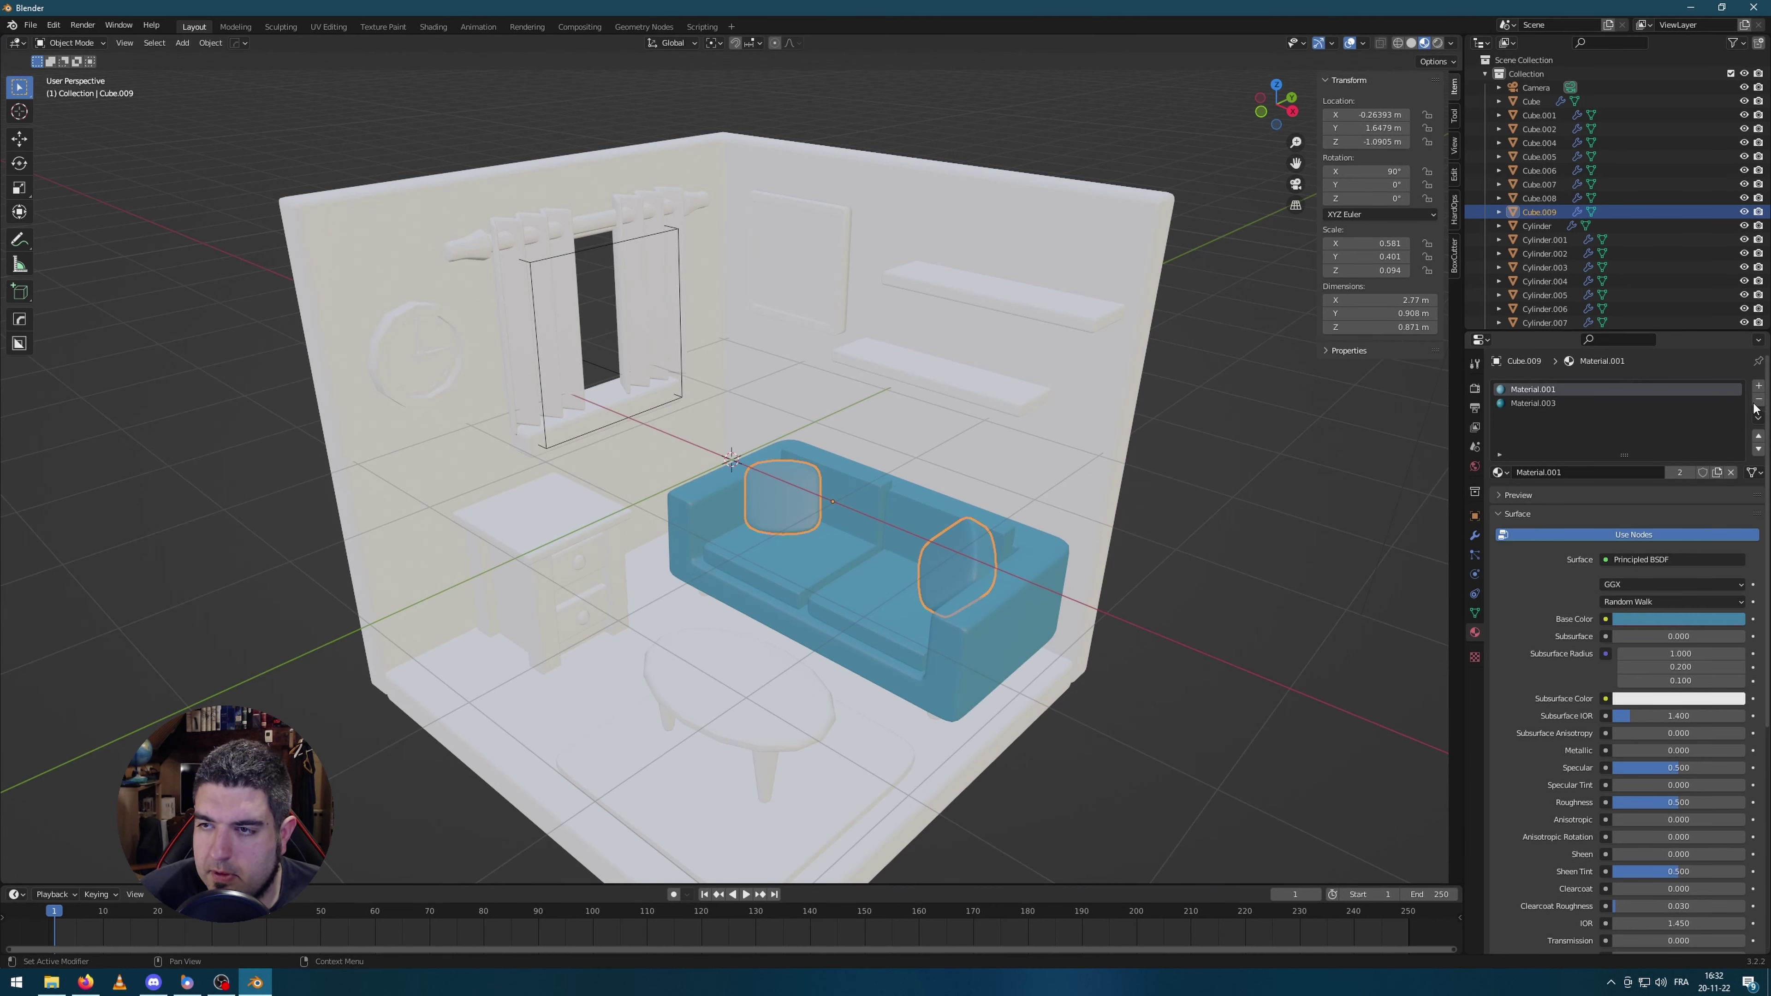
left_click(1296, 579)
Step: Assign the cushions' existing Material.003 to the rug under the coffee table
middle_click_drag(1432, 499, 472, 777)
middle_click_drag(996, 687, 721, 674)
left_click(720, 631)
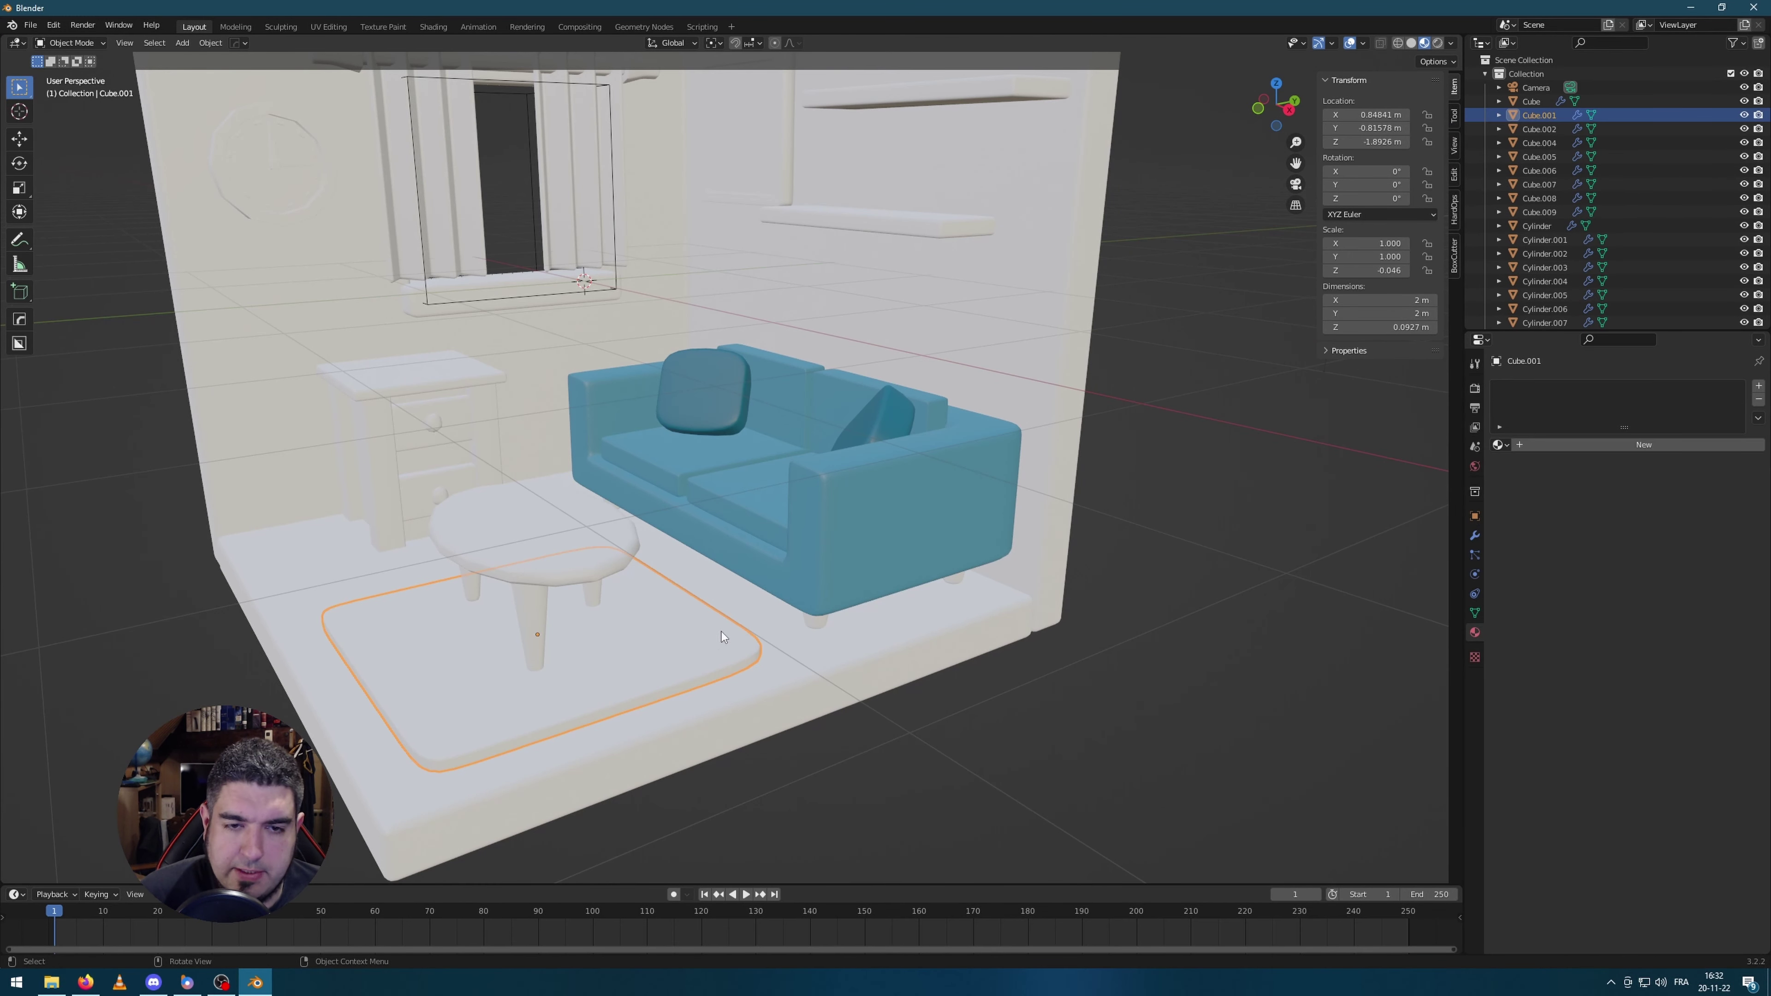
left_click(1499, 444)
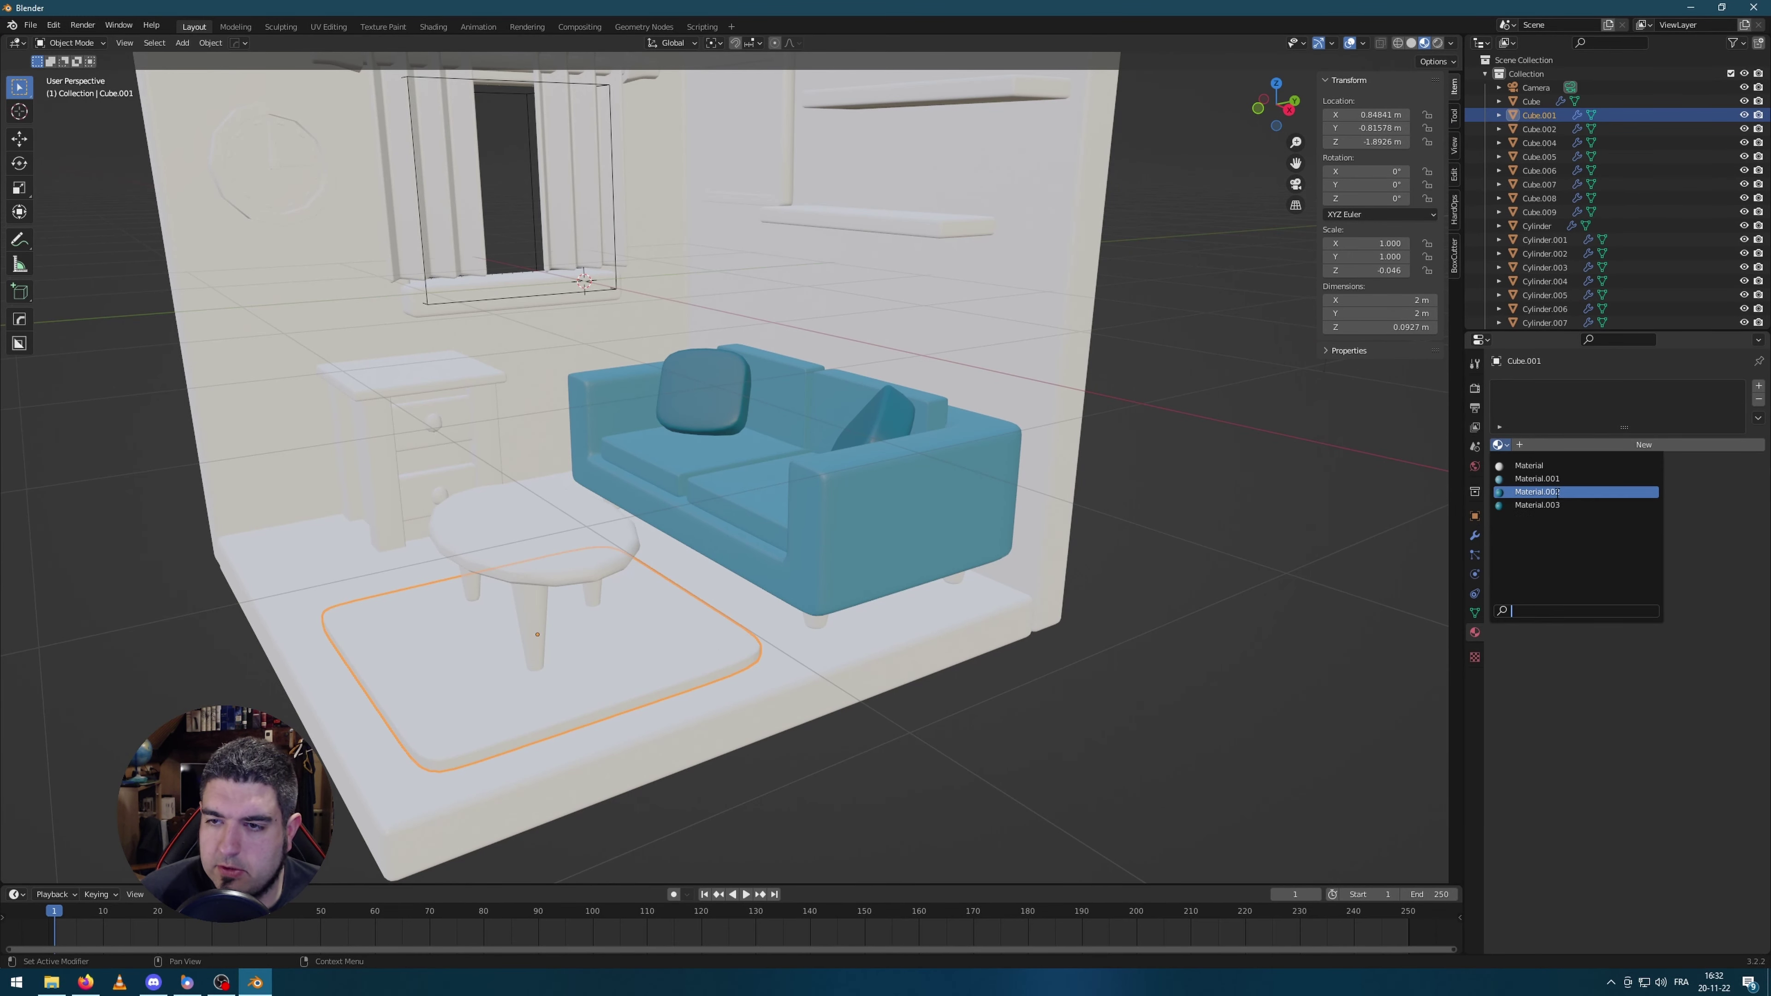
left_click(1537, 505)
left_click(1208, 667)
Step: Assign the sofa's existing Material.001 to the window curtains
scroll(1208, 667, "down", 5)
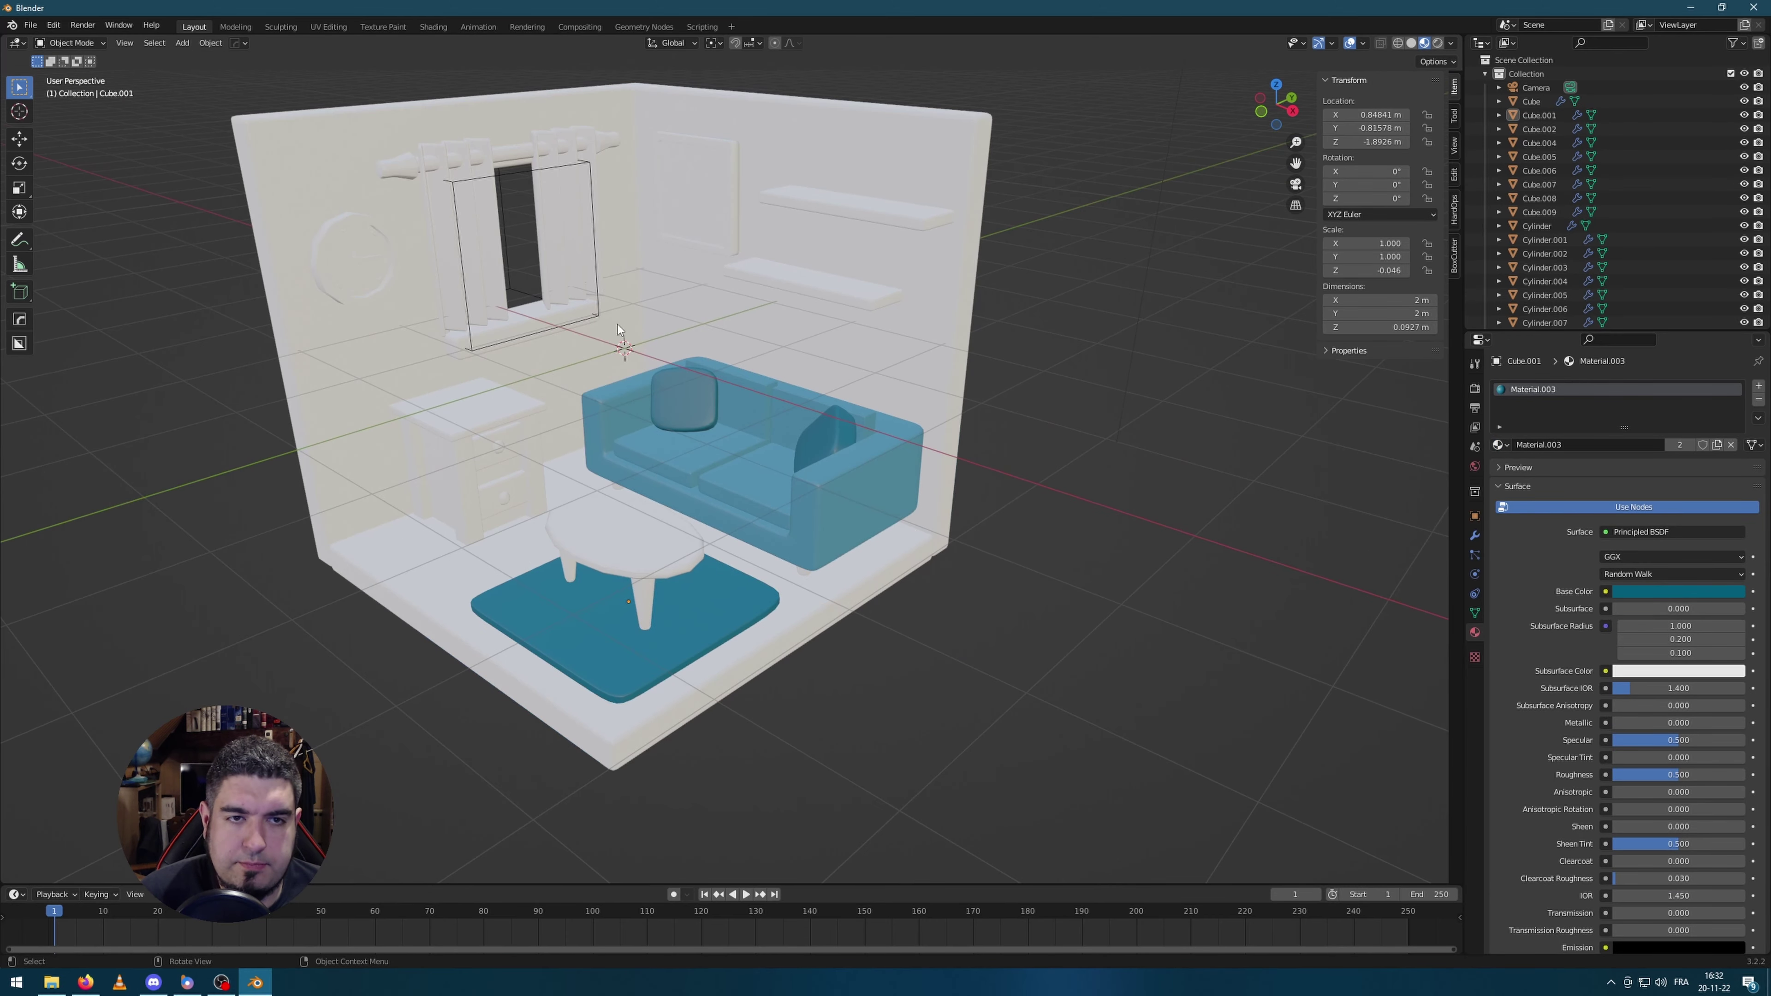
middle_click_drag(802, 489, 655, 419)
scroll(586, 316, "up", 8)
left_click(587, 316)
left_click(1499, 445)
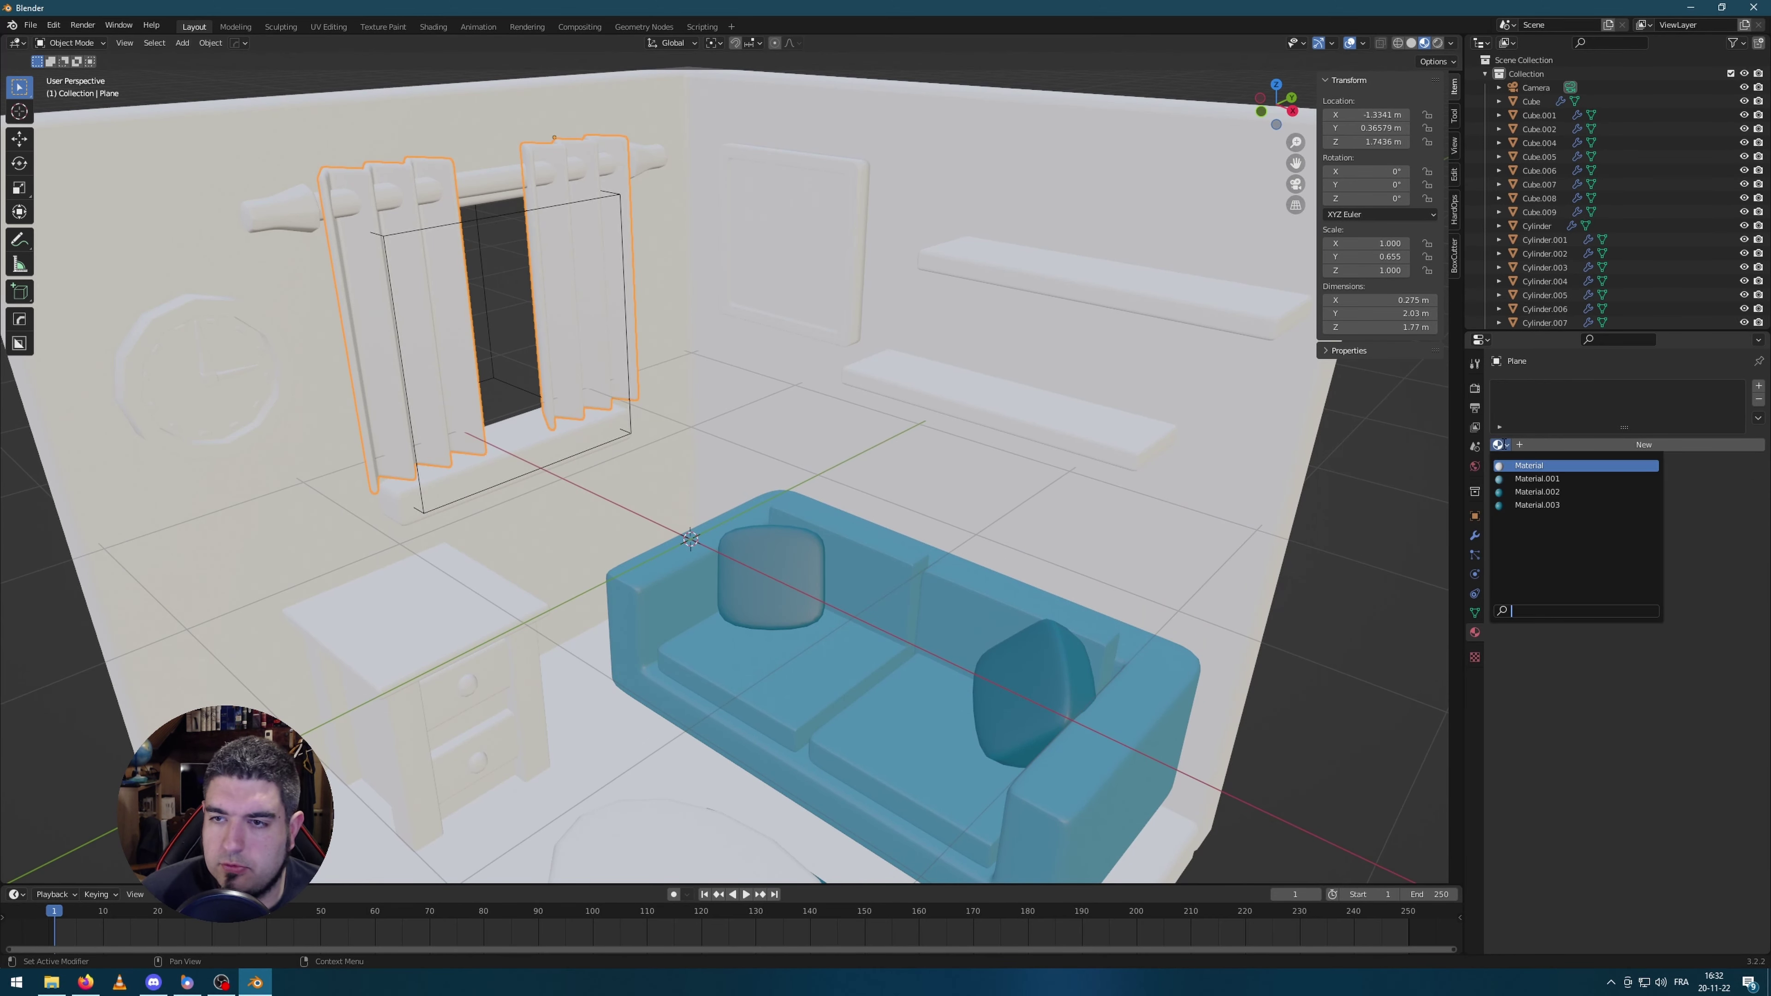
left_click(1537, 477)
scroll(1116, 537, "down", 5)
scroll(1041, 347, "up", 3)
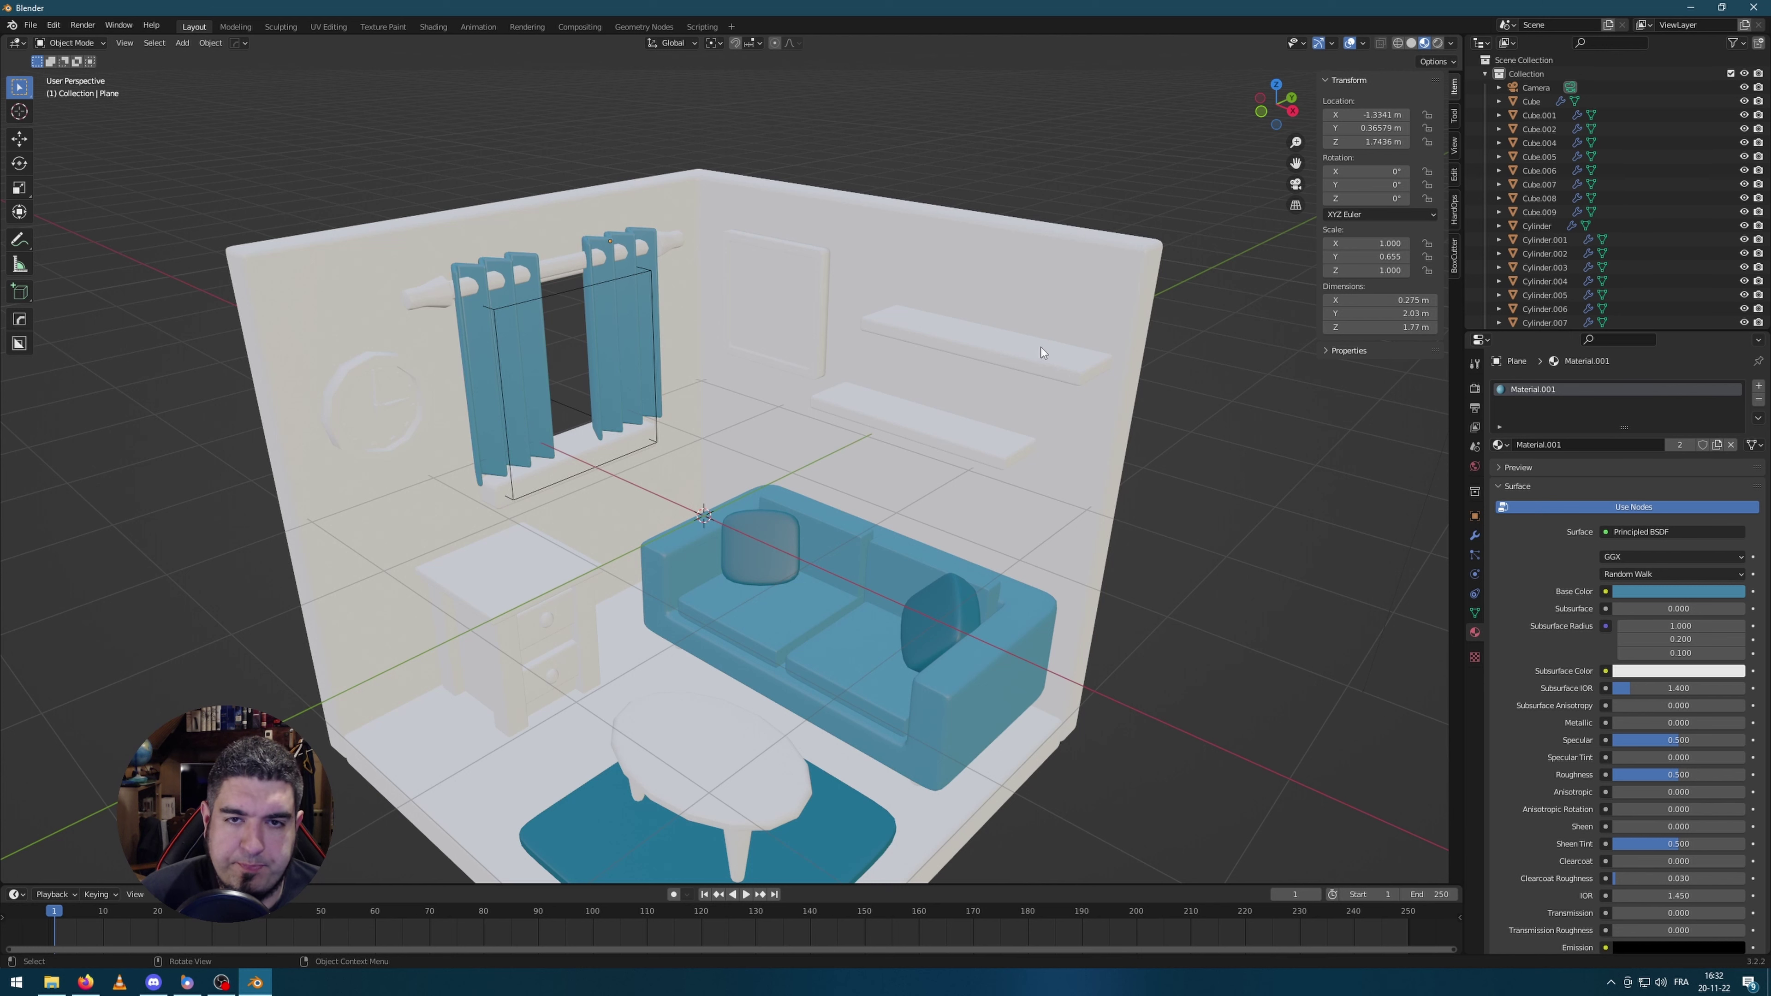
middle_click_drag(943, 430, 1026, 536)
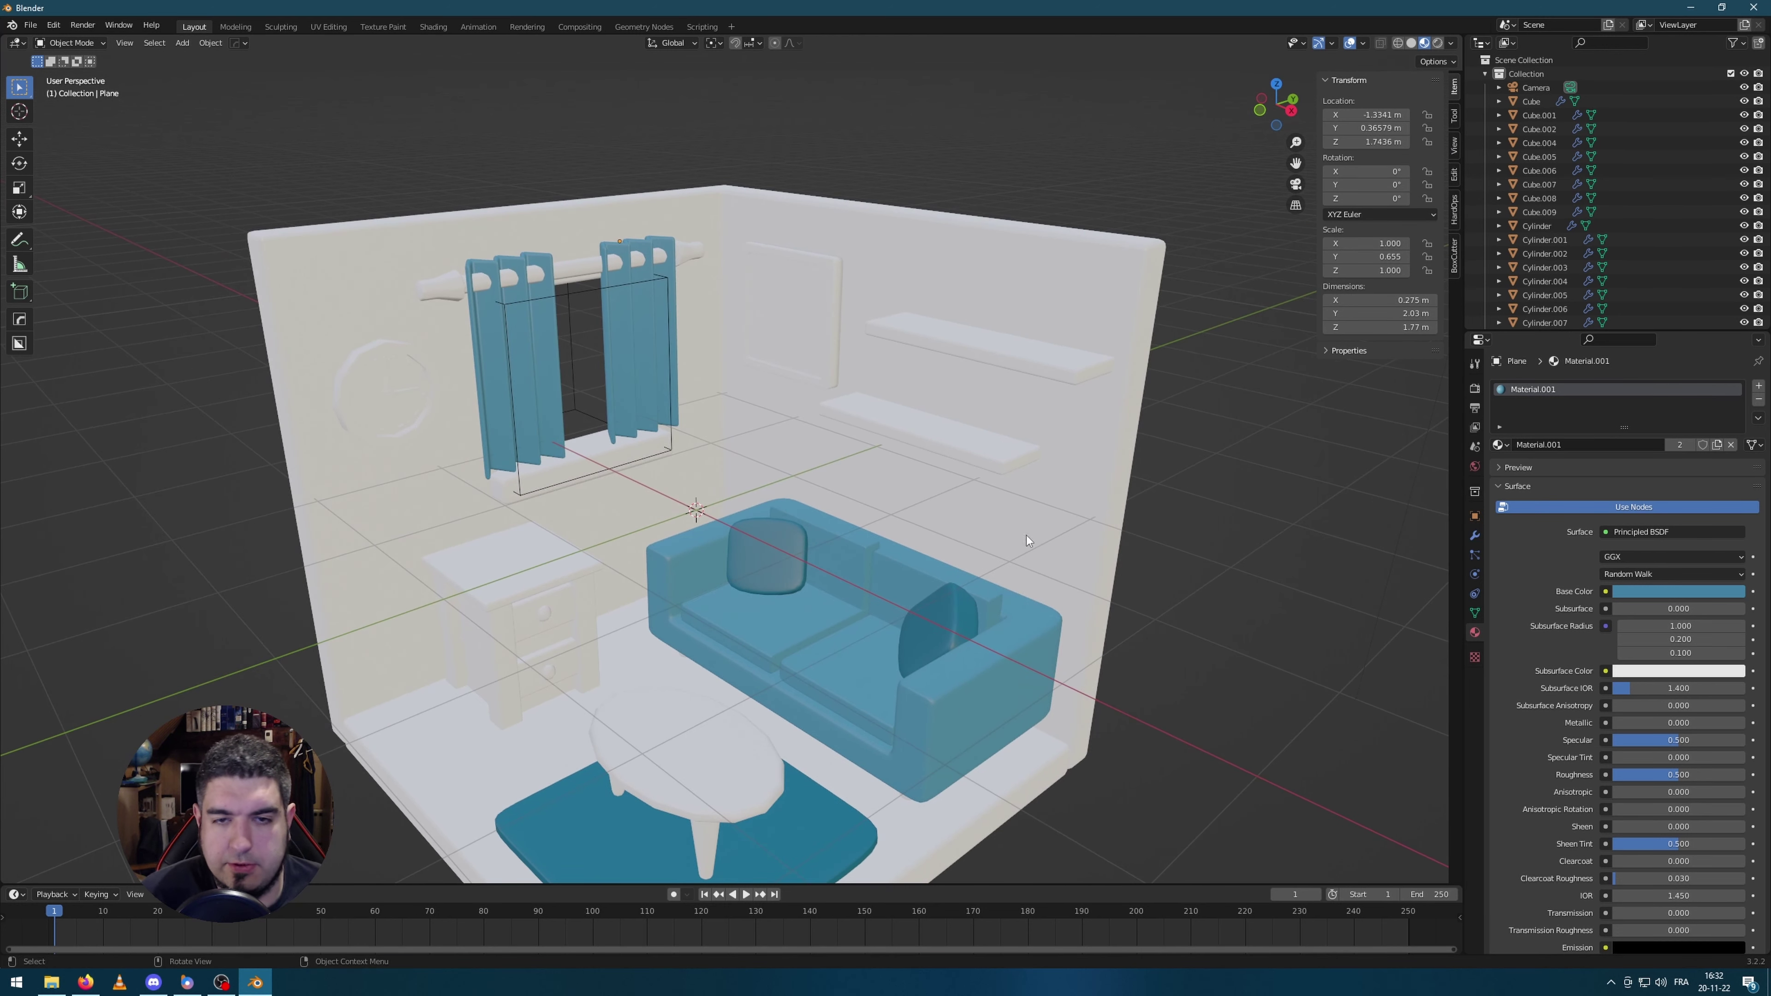
key("alt+z")
key("alt+z")
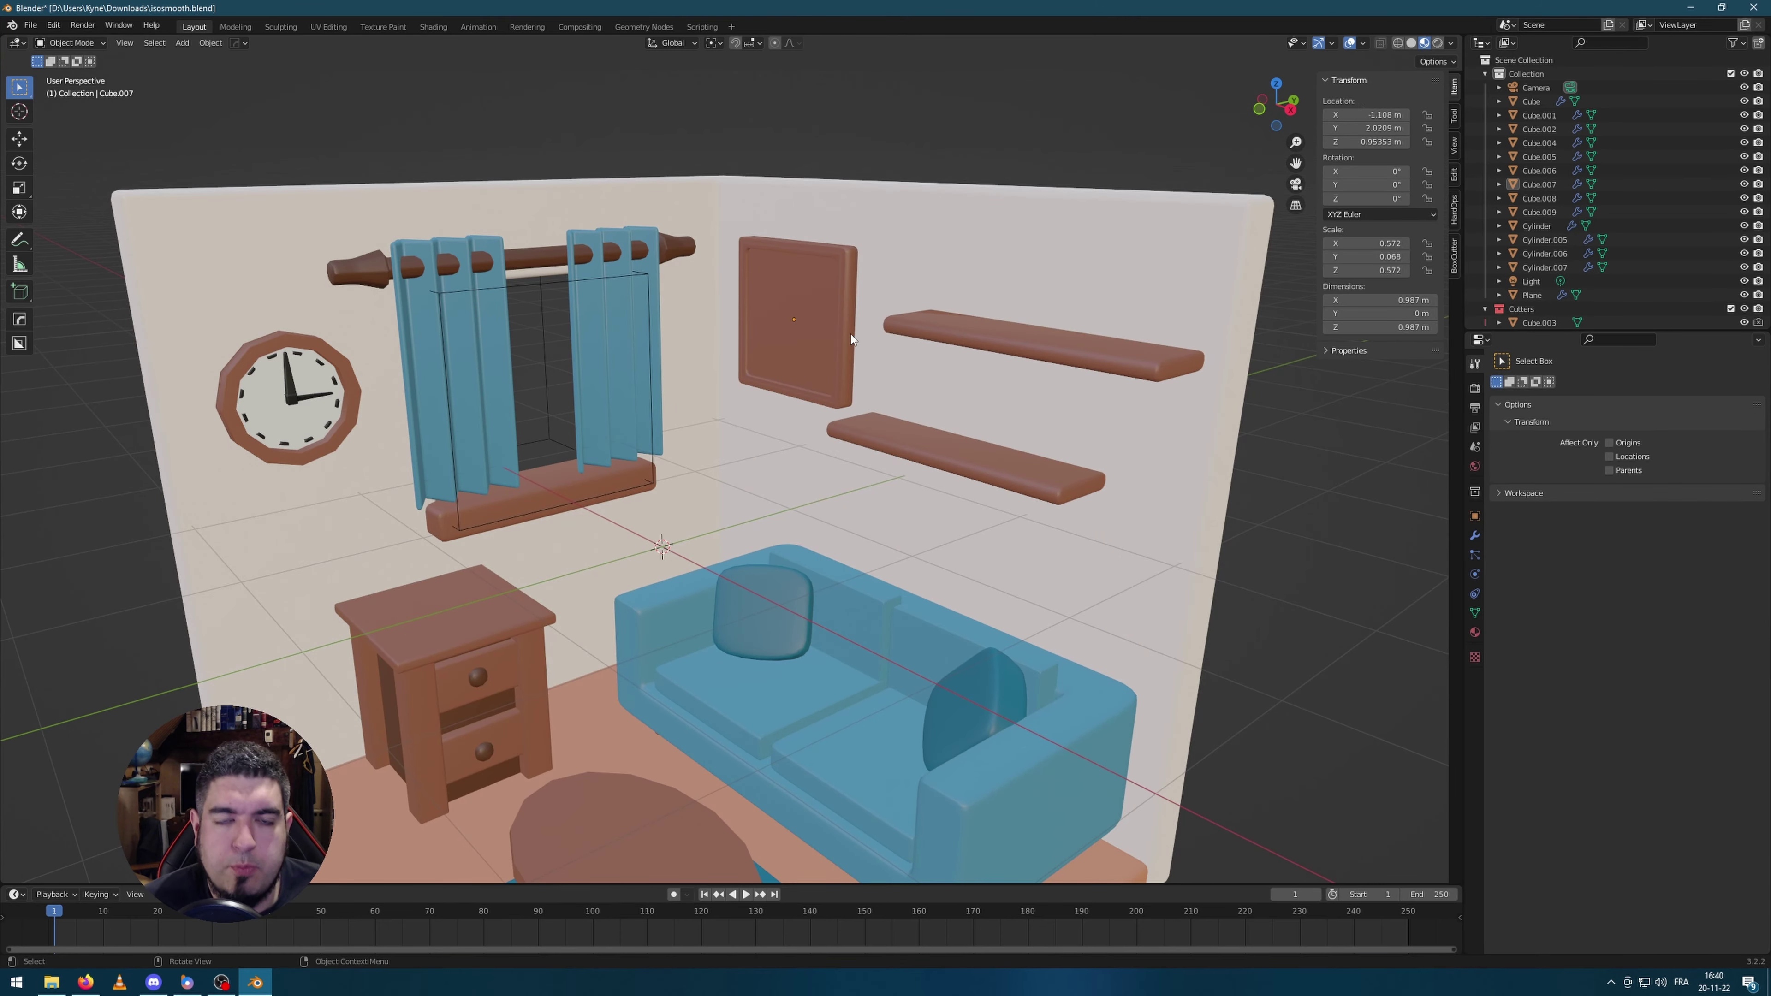
Step: Select the picture canvas inside the wall frame and show its material in the Shading workspace
left_click(851, 335)
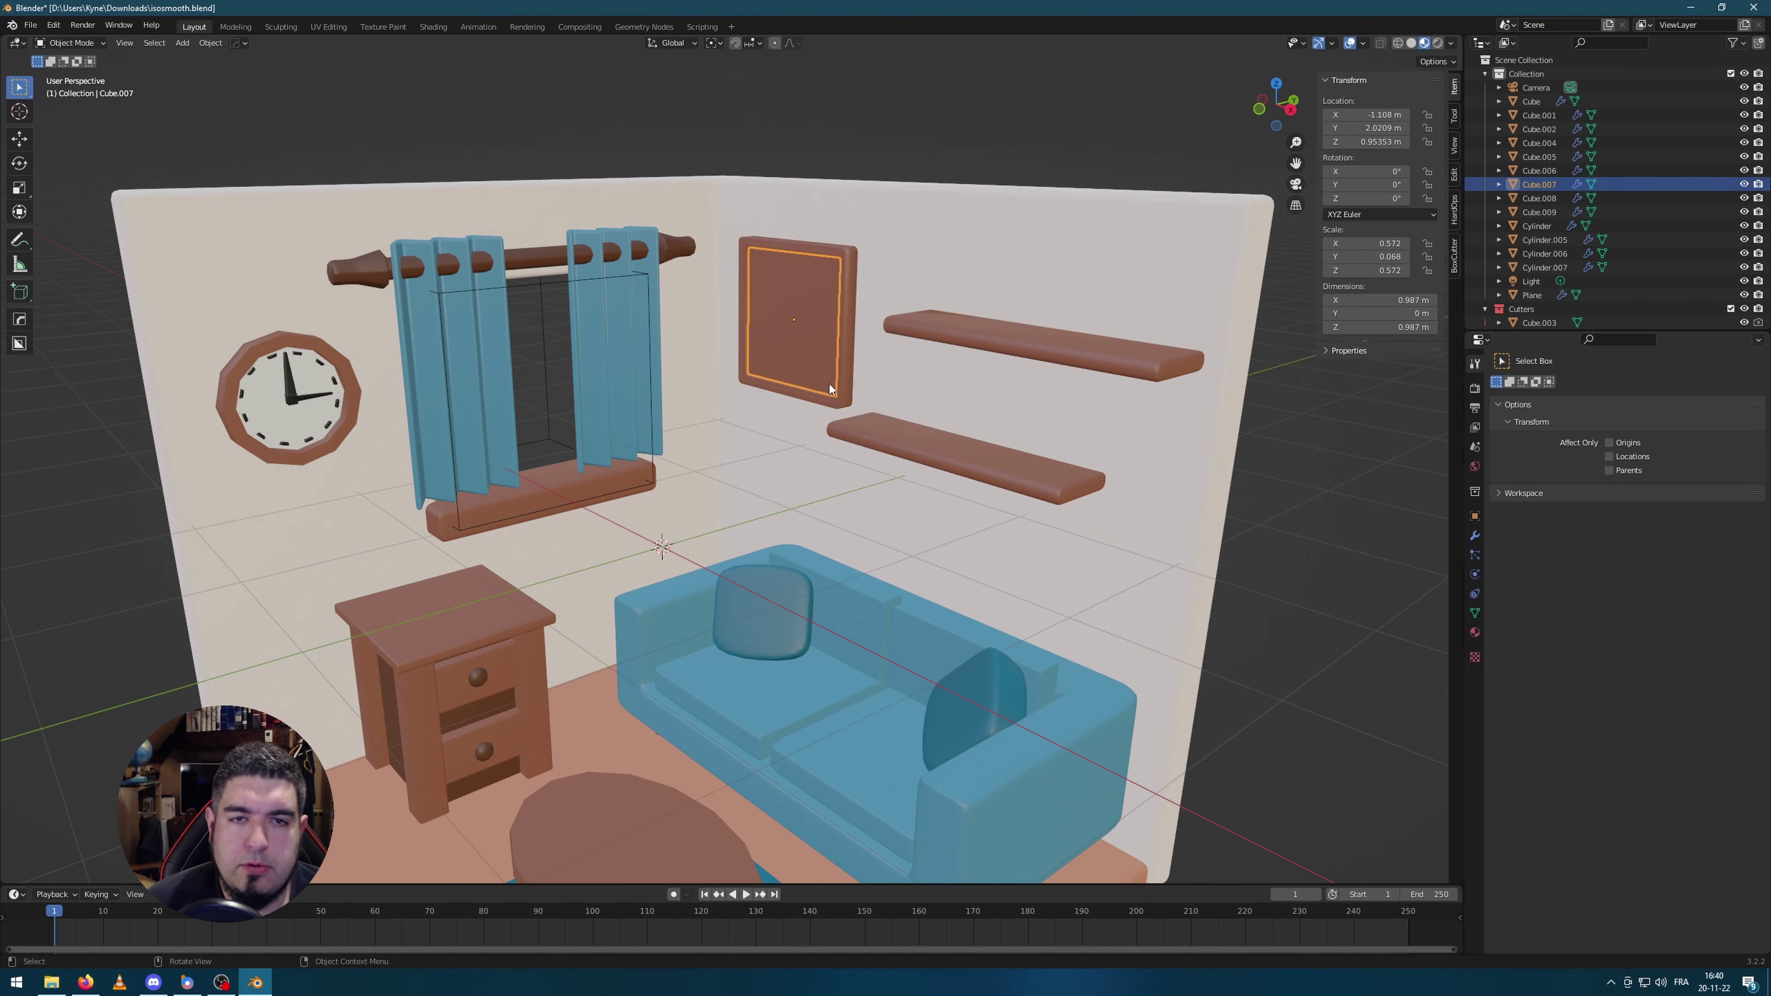
scroll(823, 335, "down", 2)
scroll(739, 321, "up", 3)
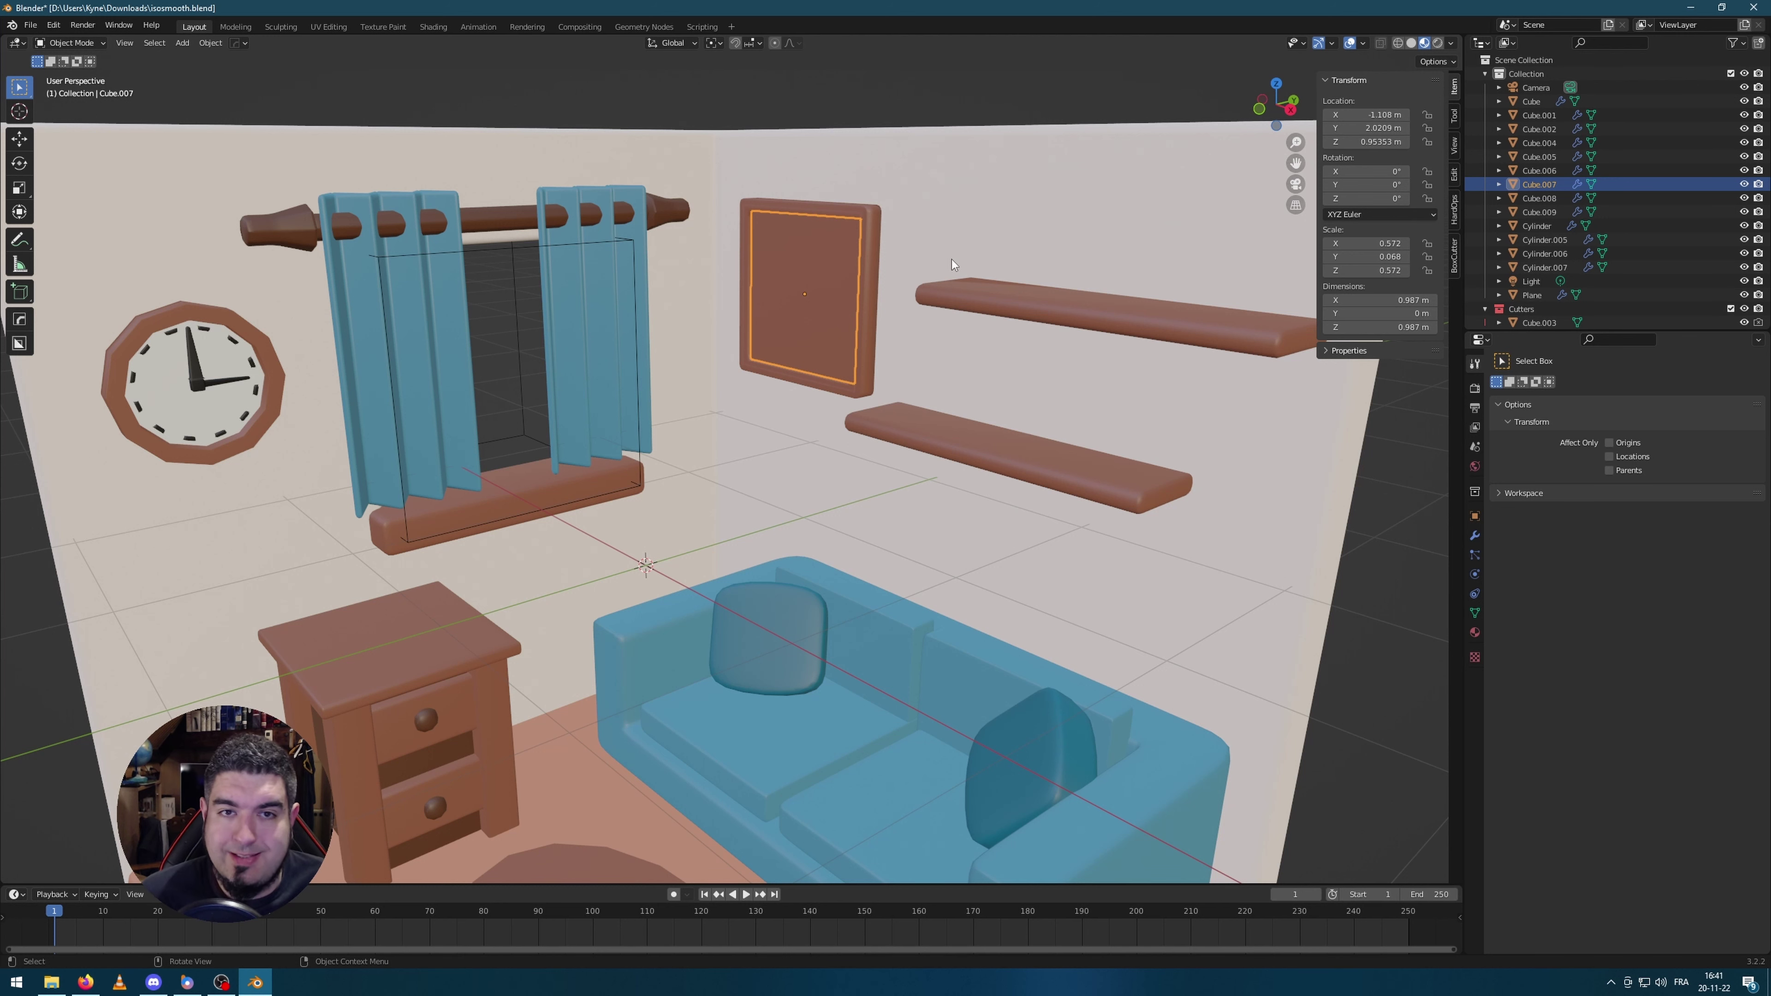
left_click(433, 26)
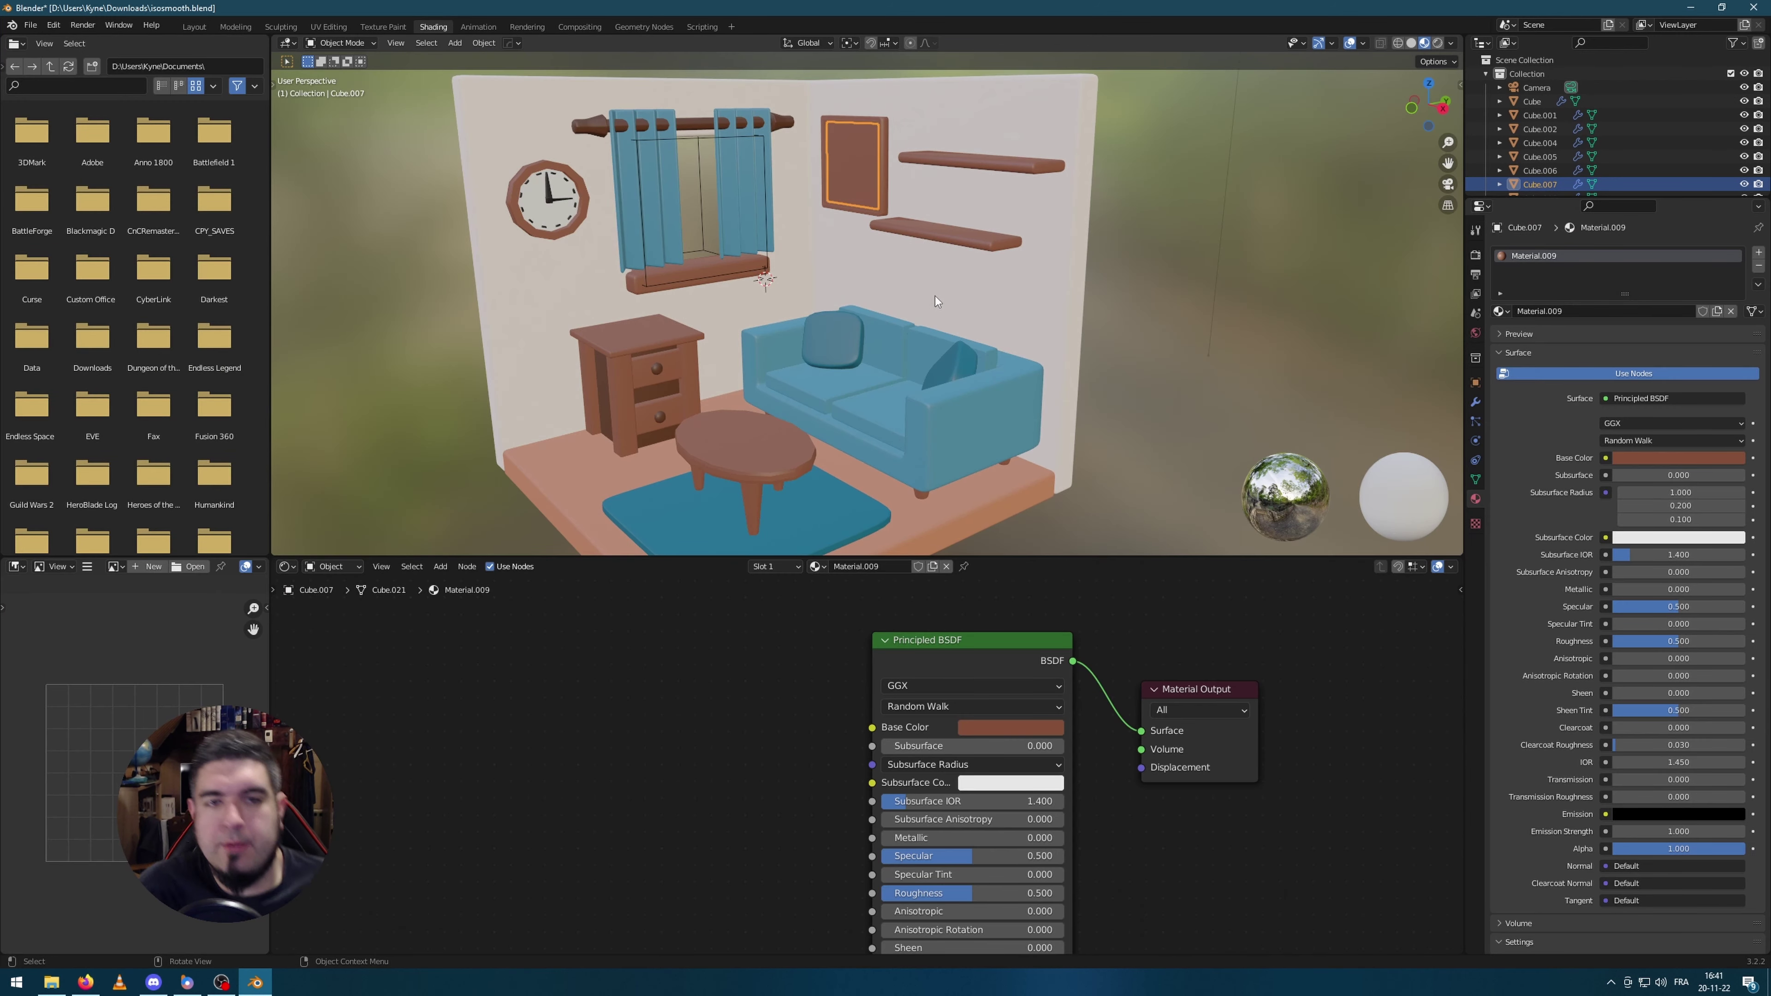
mouse_move(923, 271)
middle_mouse_down()
mouse_move(1003, 290)
mouse_move(969, 336)
middle_mouse_up()
scroll(815, 329, "up", 4)
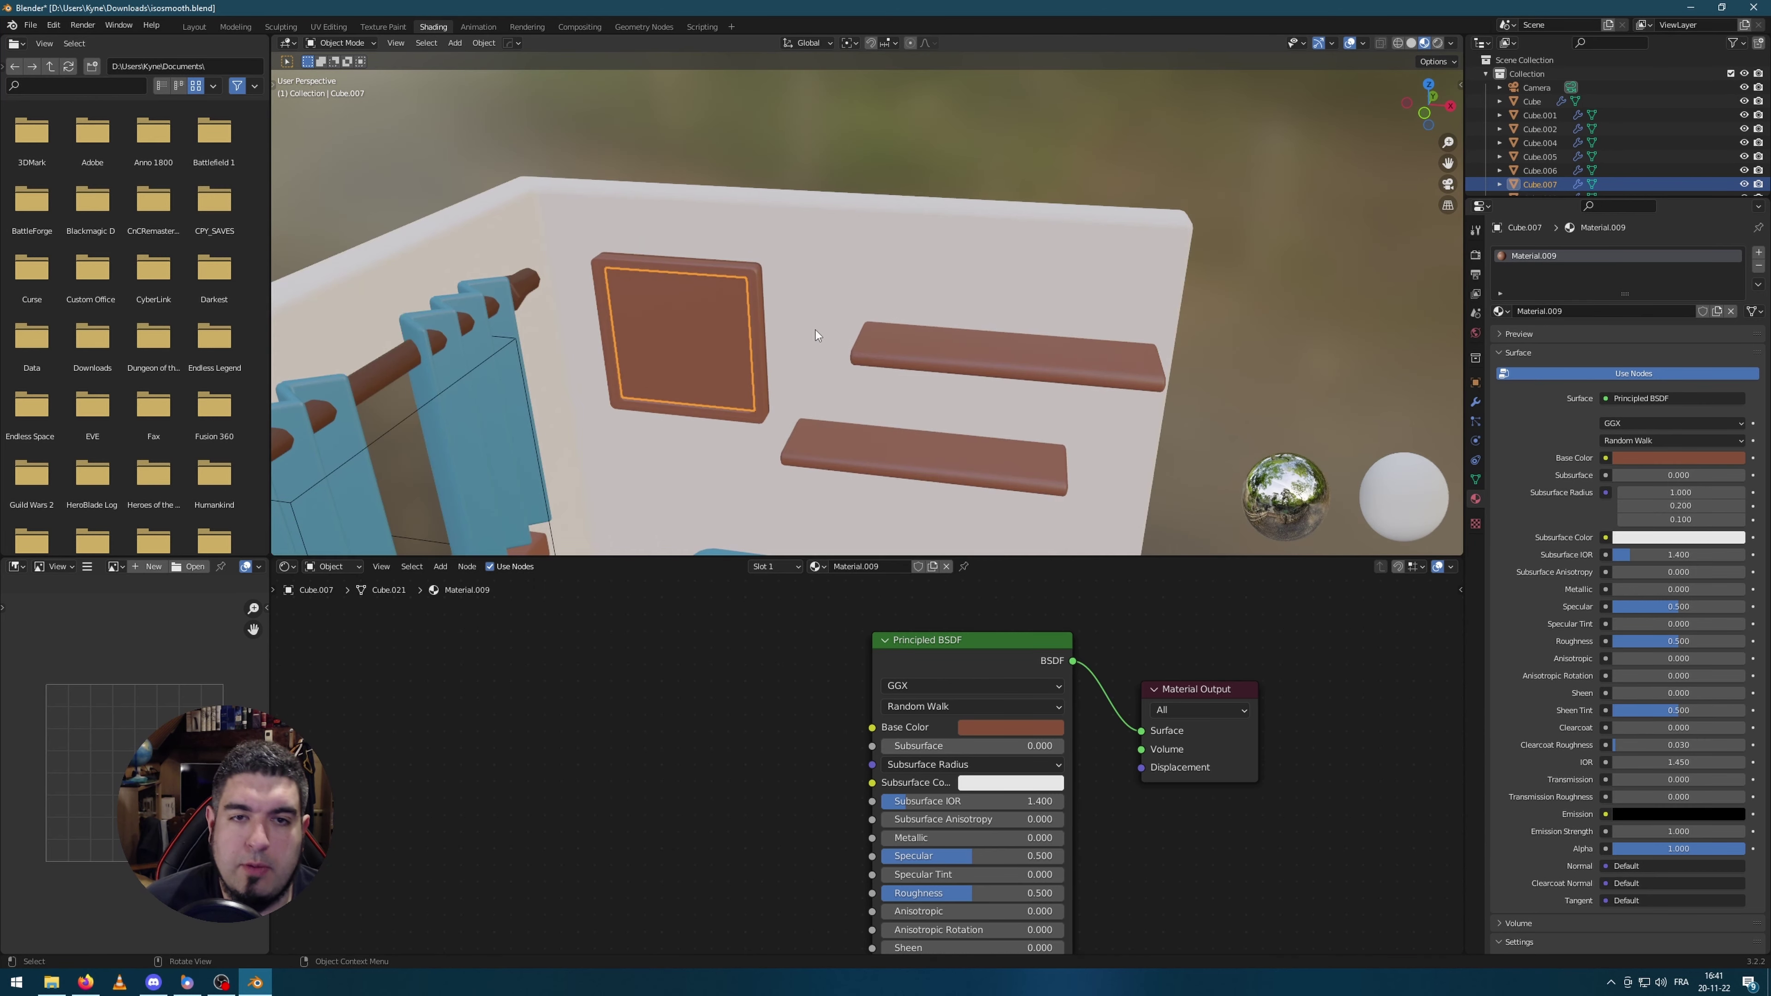
middle_click_drag(815, 329, 879, 350)
Step: Make a separate copy of the canvas's brown material and name it Peinture
key("shift+a")
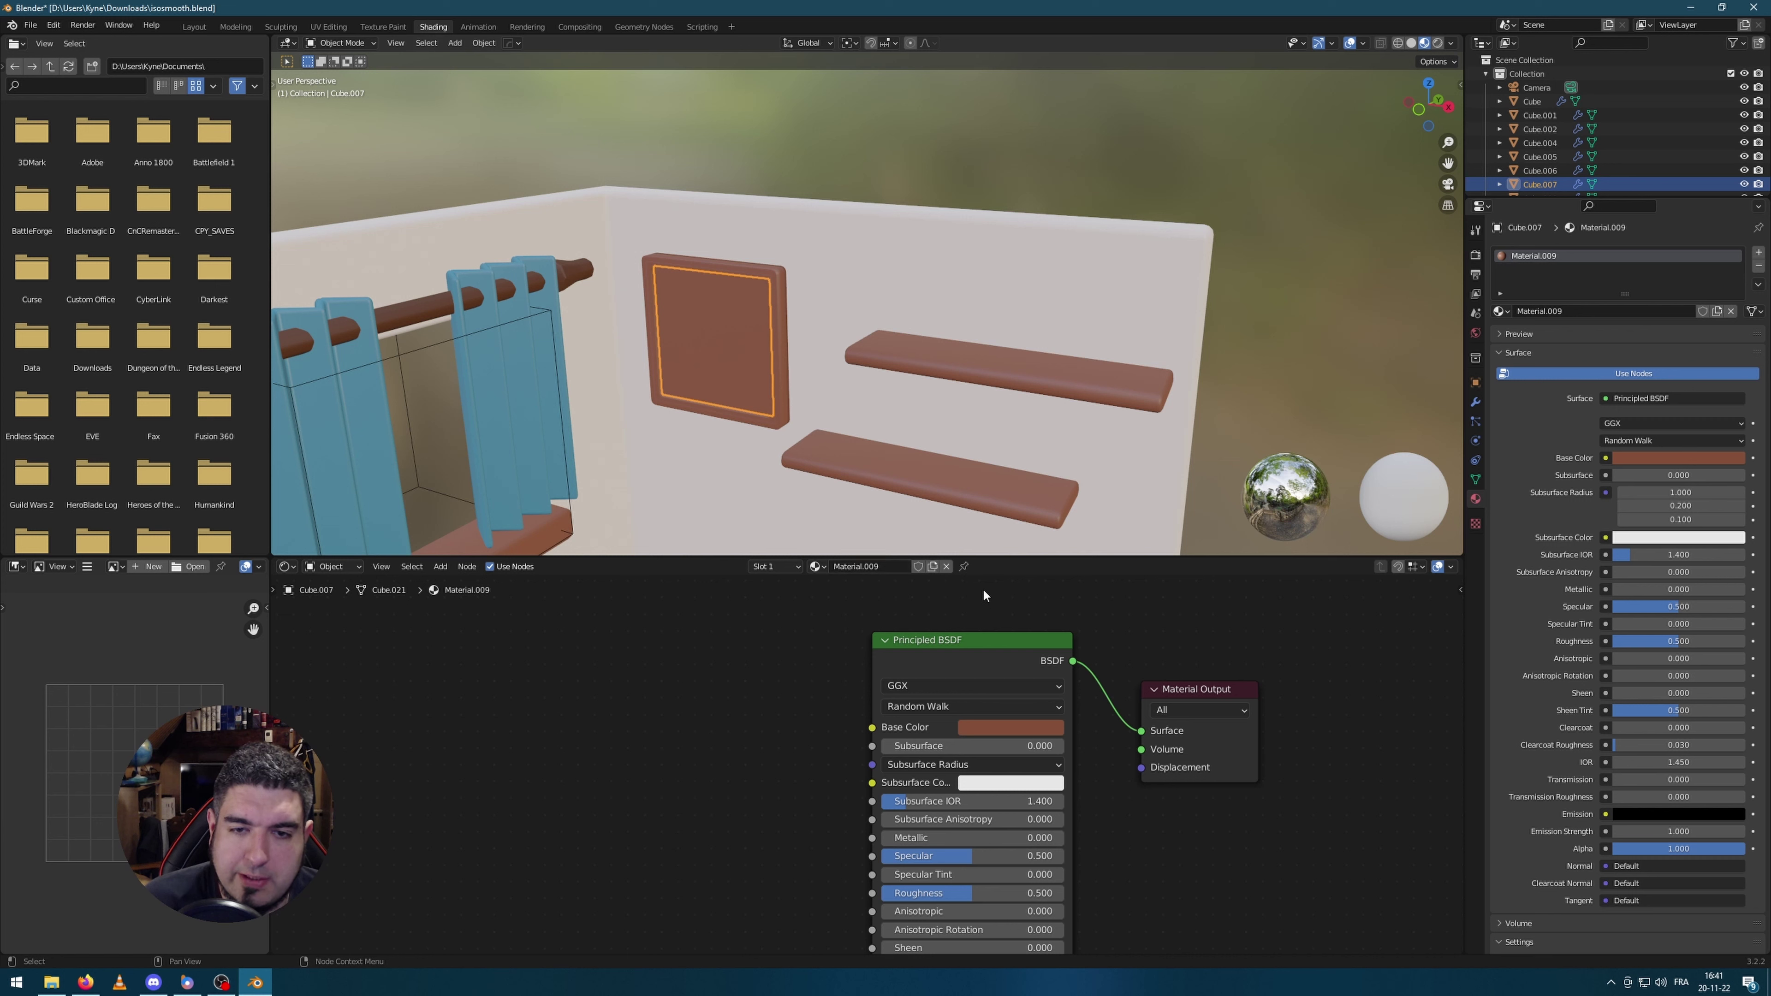
middle_click_drag(940, 445, 976, 481)
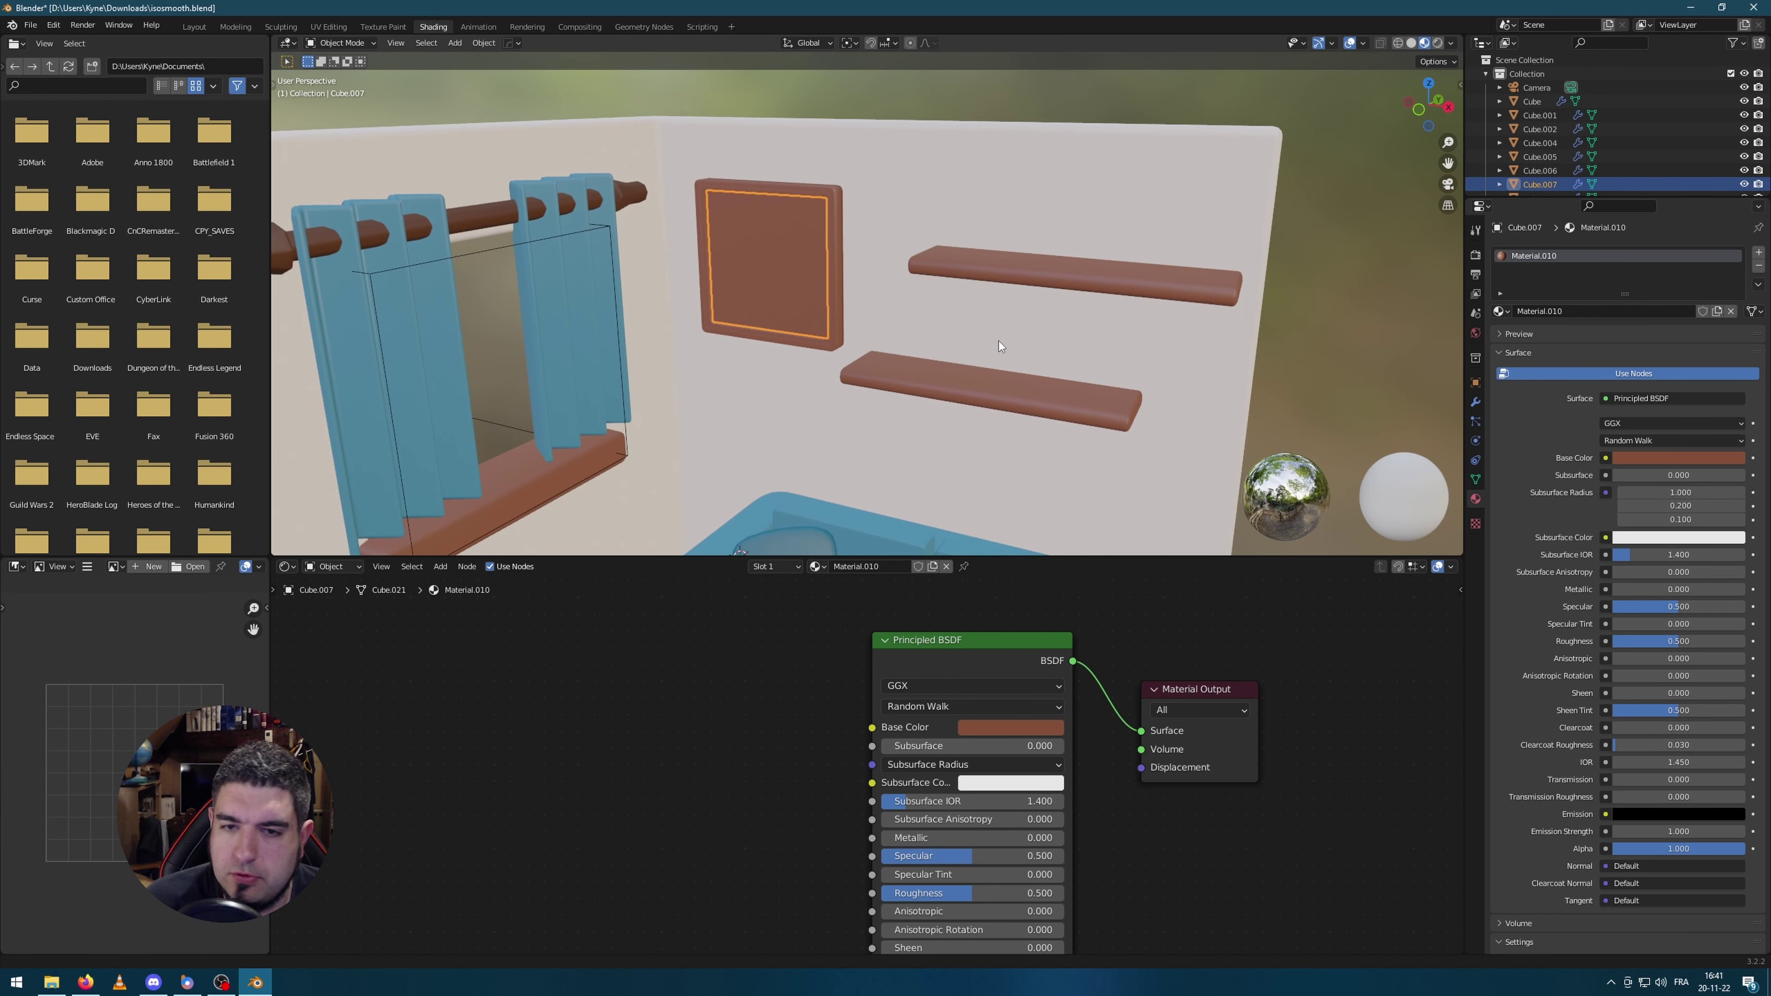
left_click(872, 566)
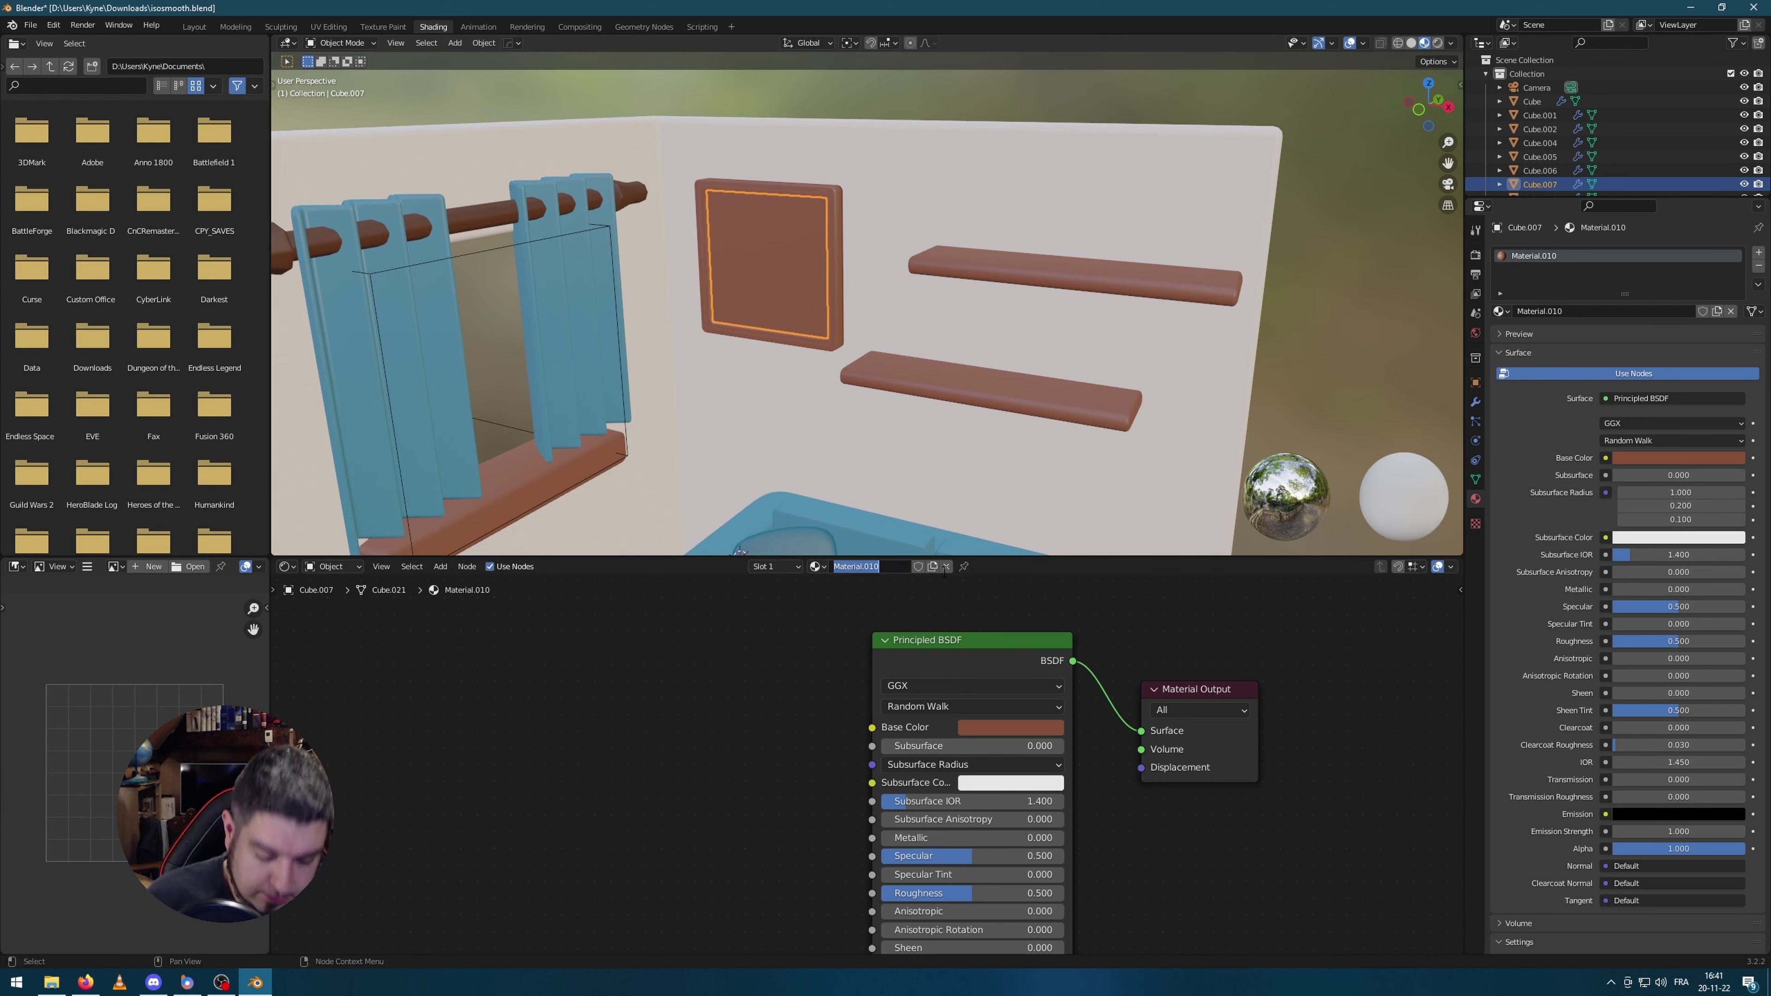
type("Peinture")
key("Return")
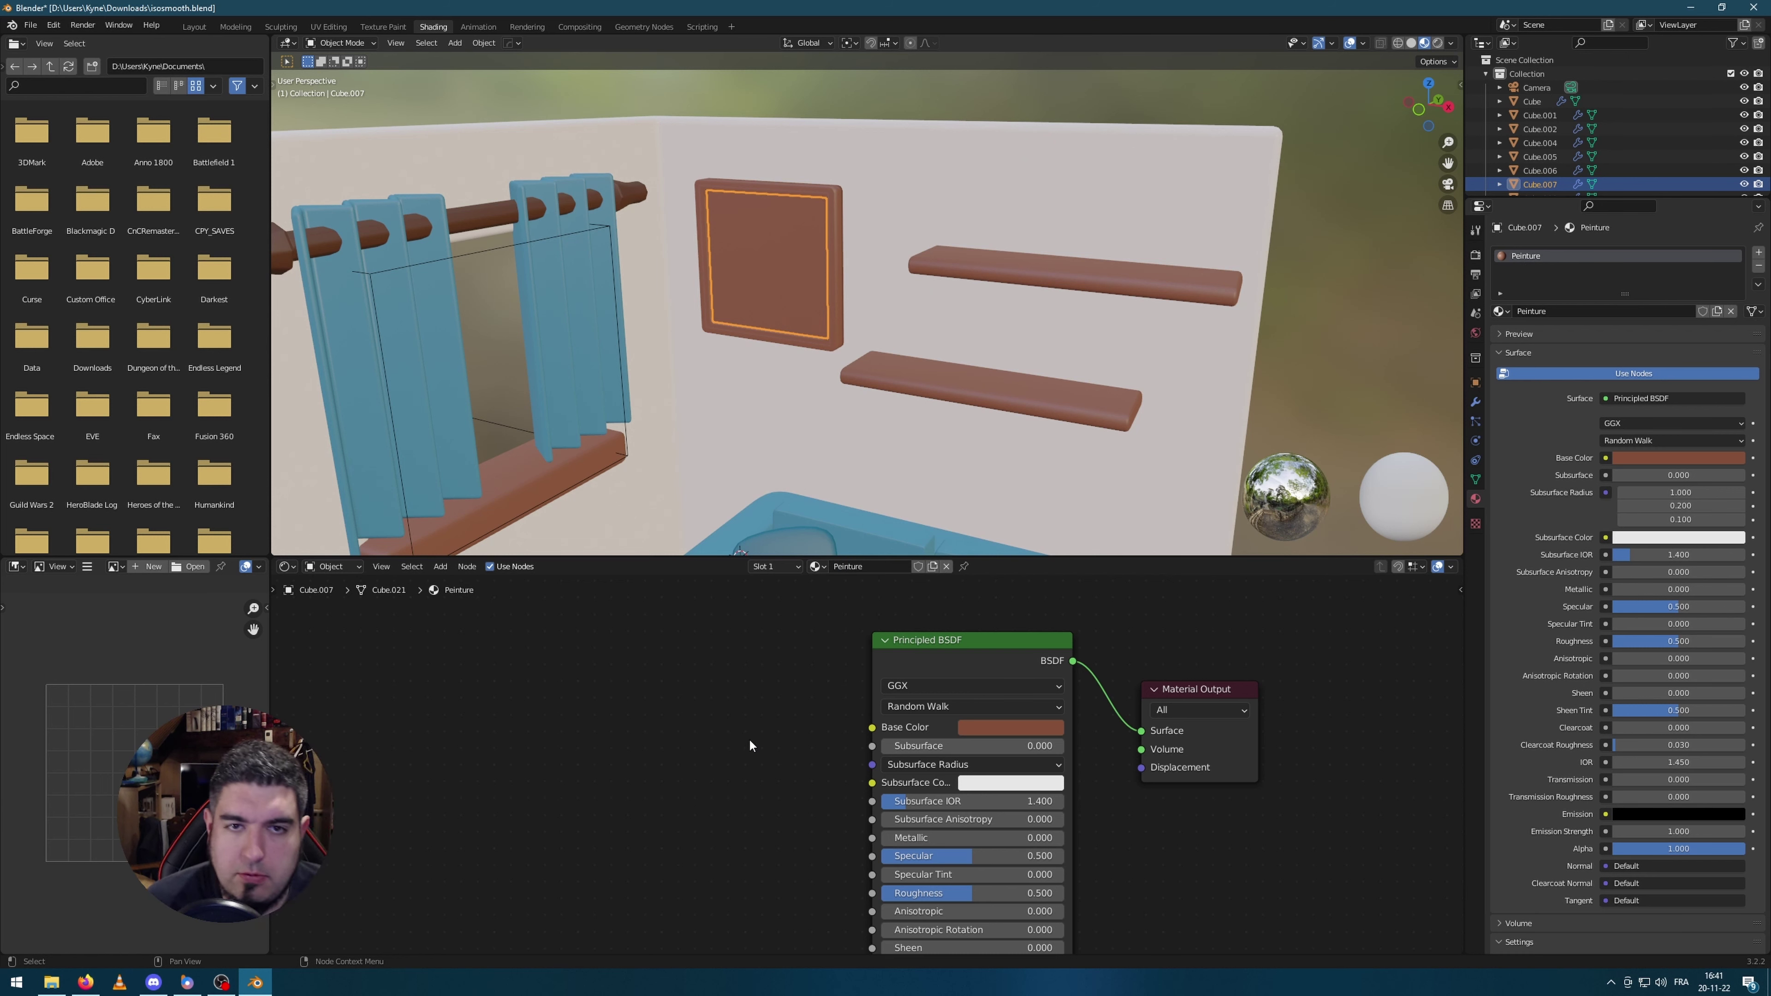
Step: Add a Magic Texture node to the Peinture material and connect its Color output to the Principled BSDF's Base Color
key("shift+a")
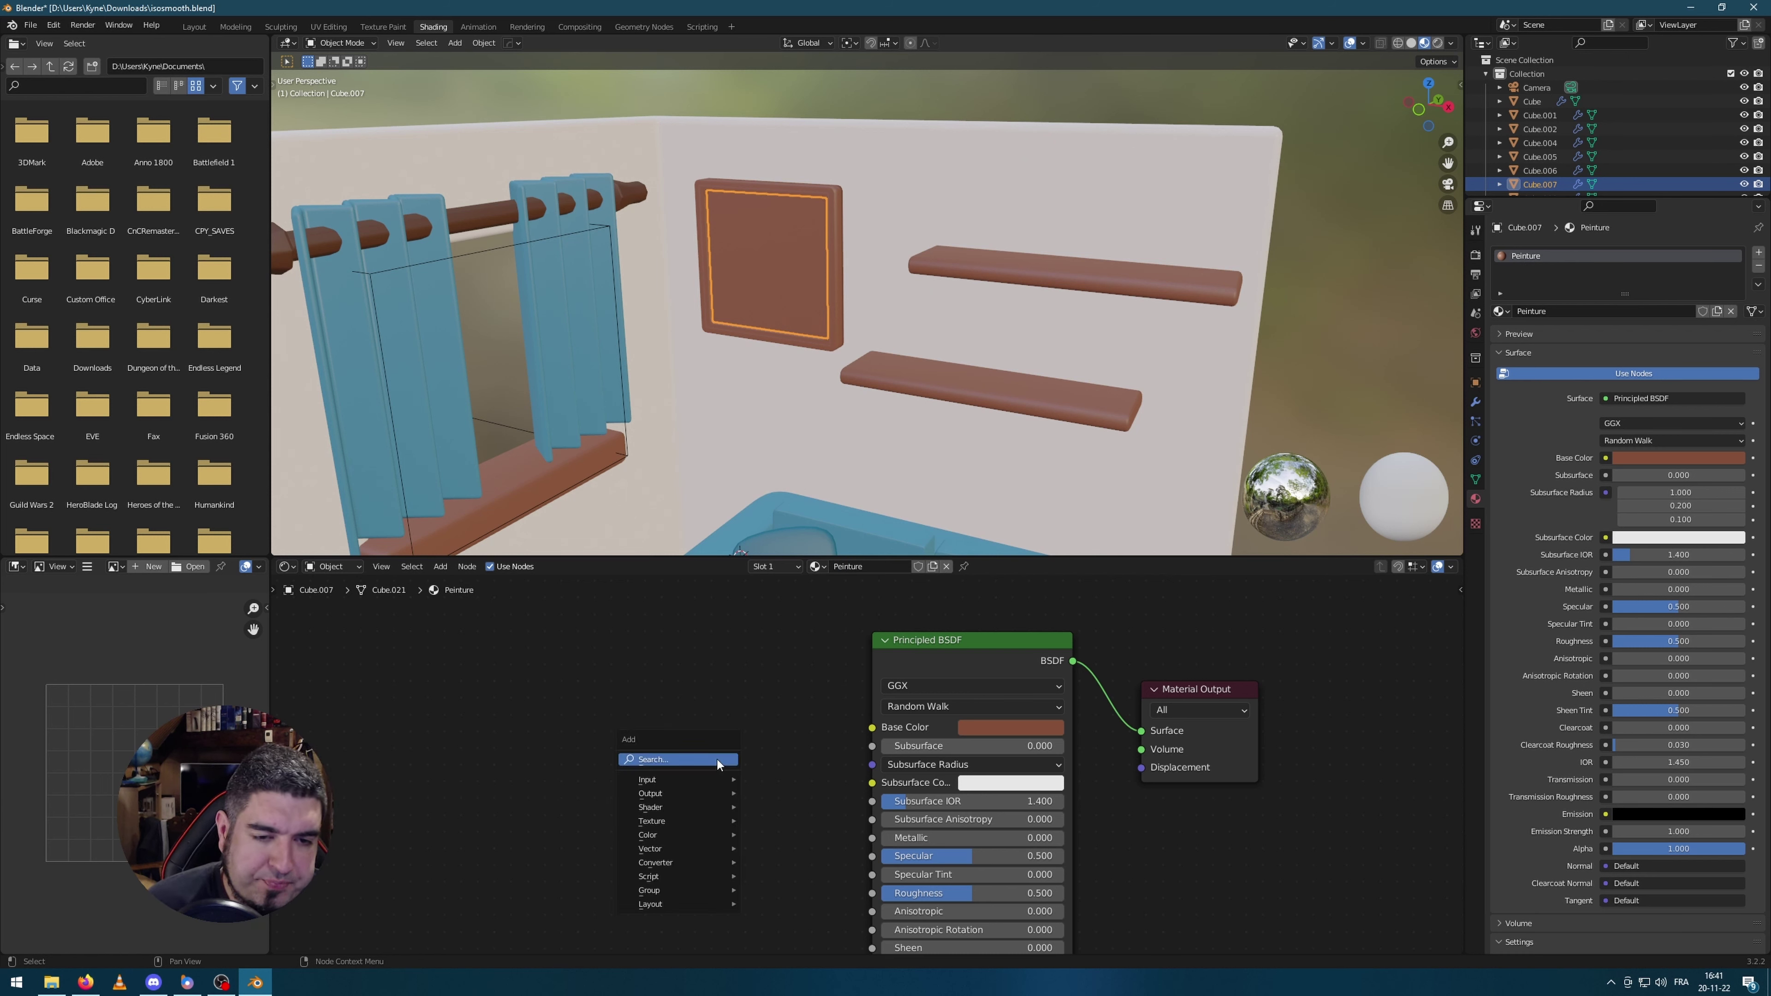
left_click(718, 762)
type("magic")
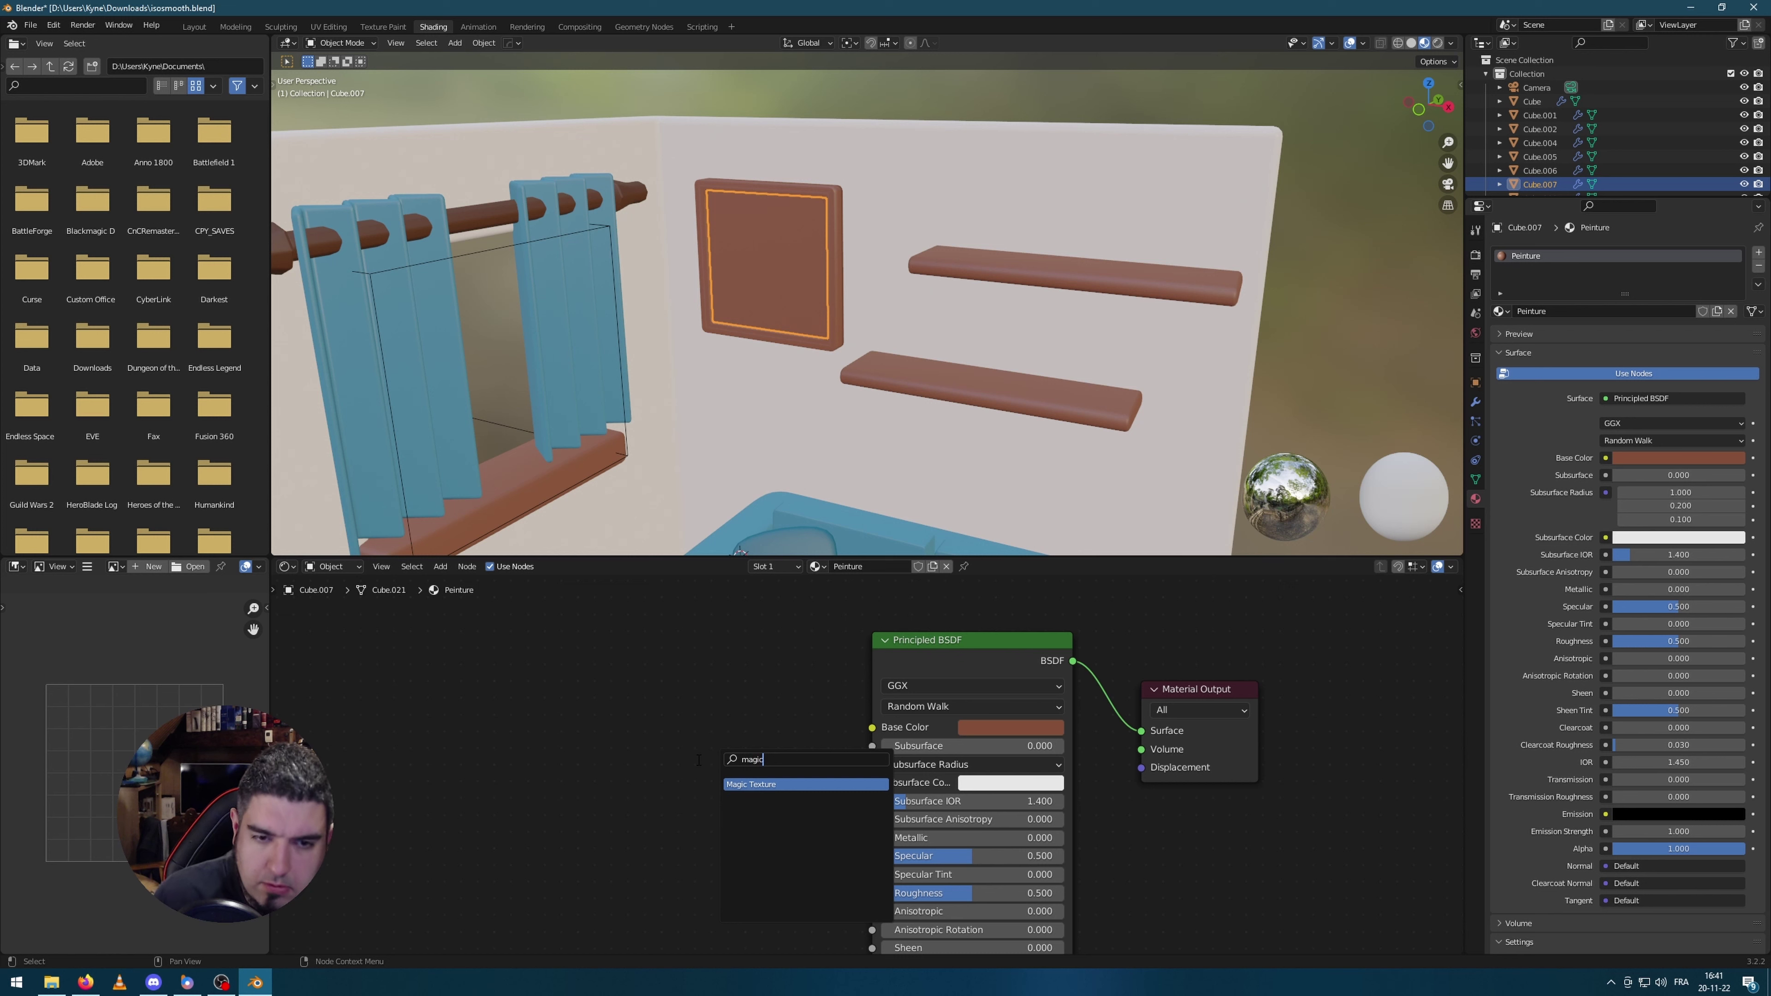
left_click(754, 784)
left_click(605, 723)
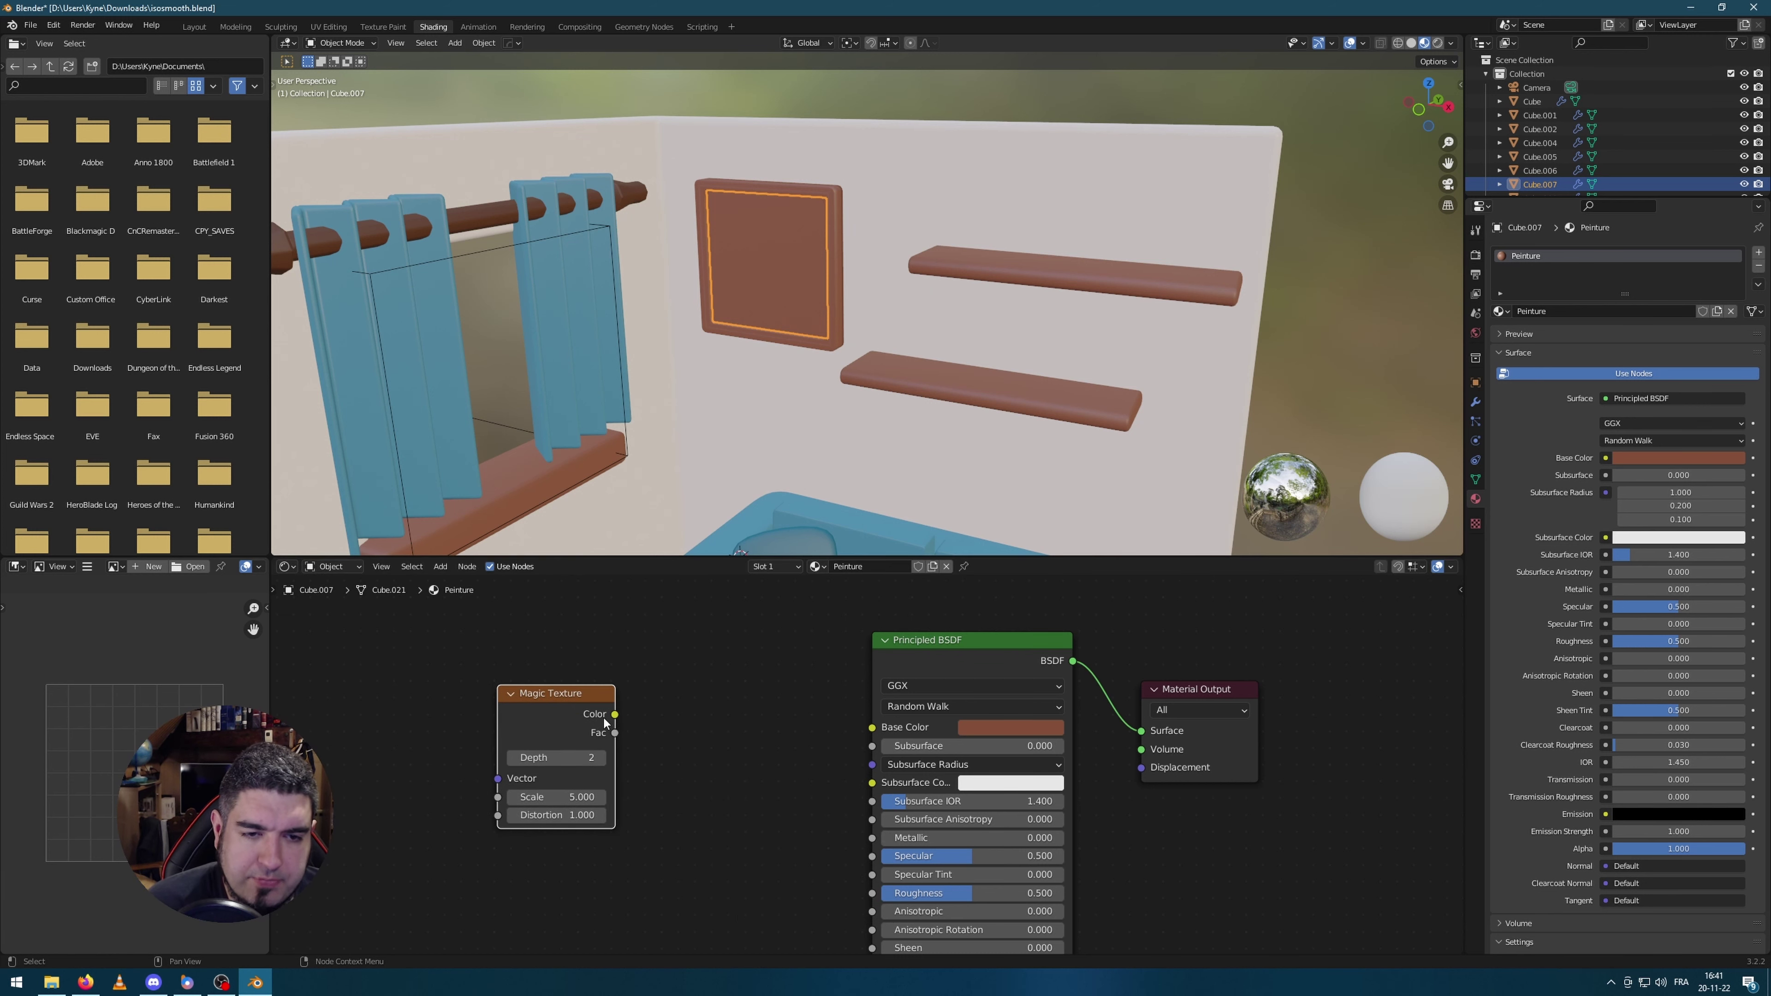
left_click_drag(611, 719, 872, 727)
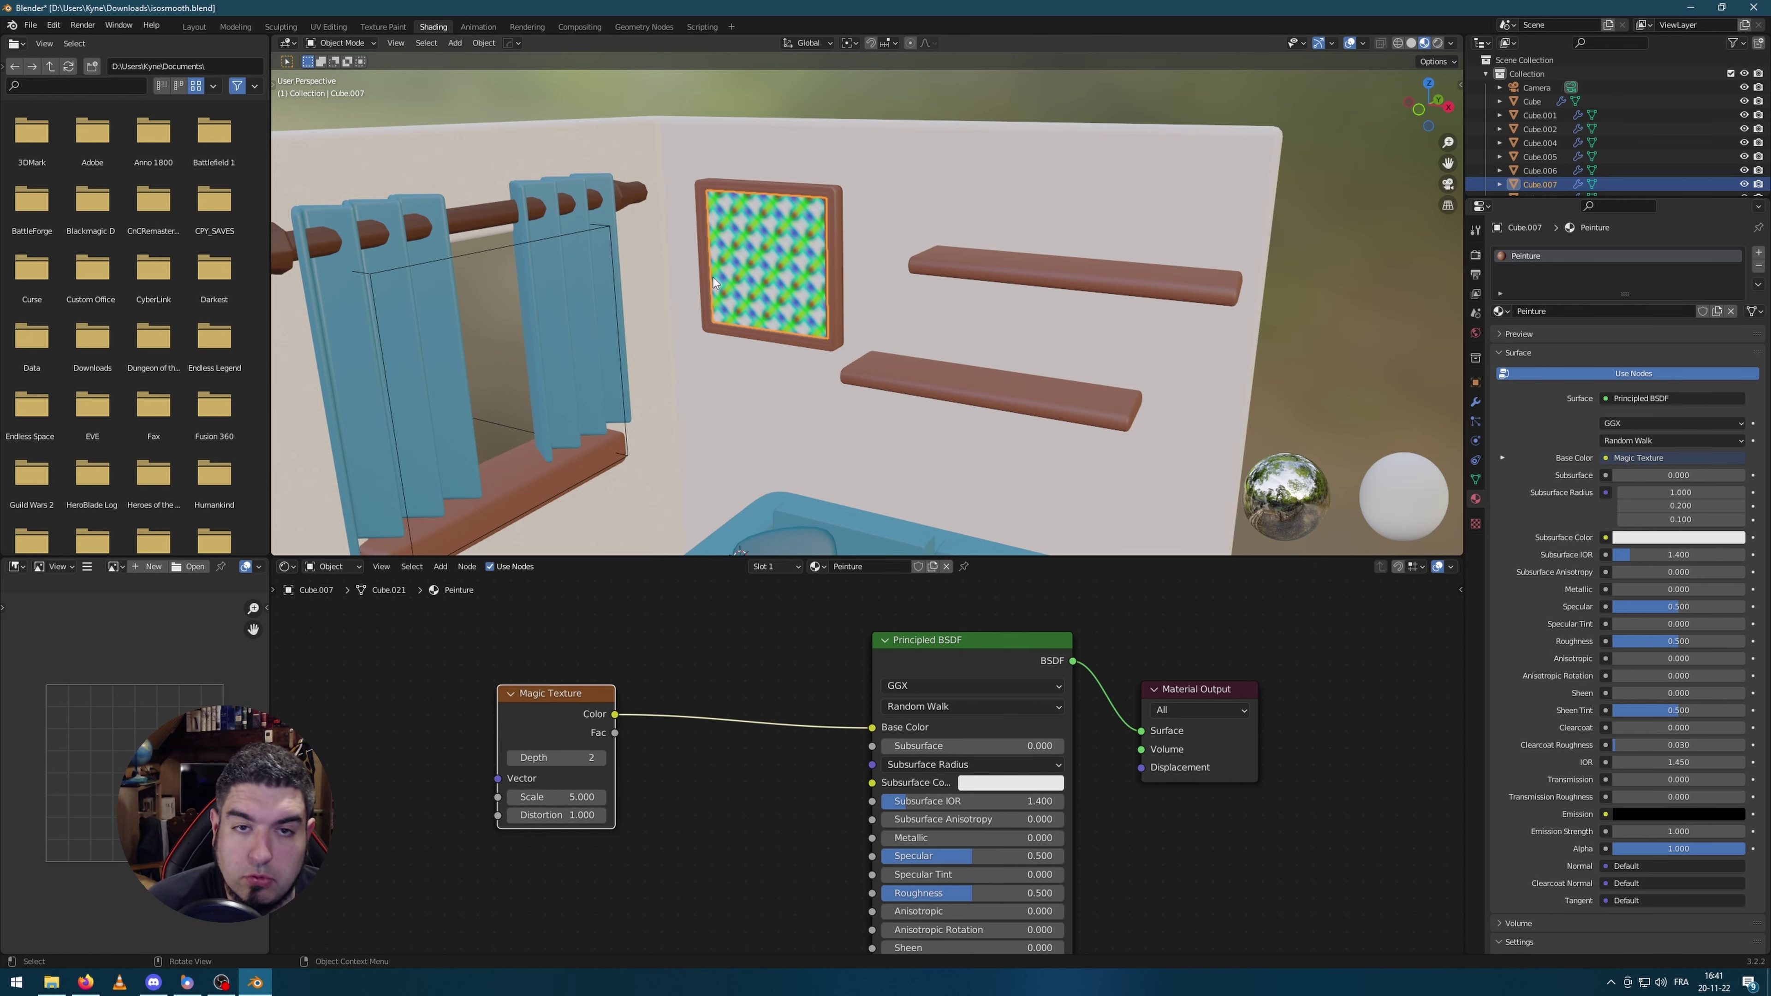
mouse_move(769, 288)
middle_mouse_down()
mouse_move(732, 293)
mouse_move(753, 292)
middle_mouse_up()
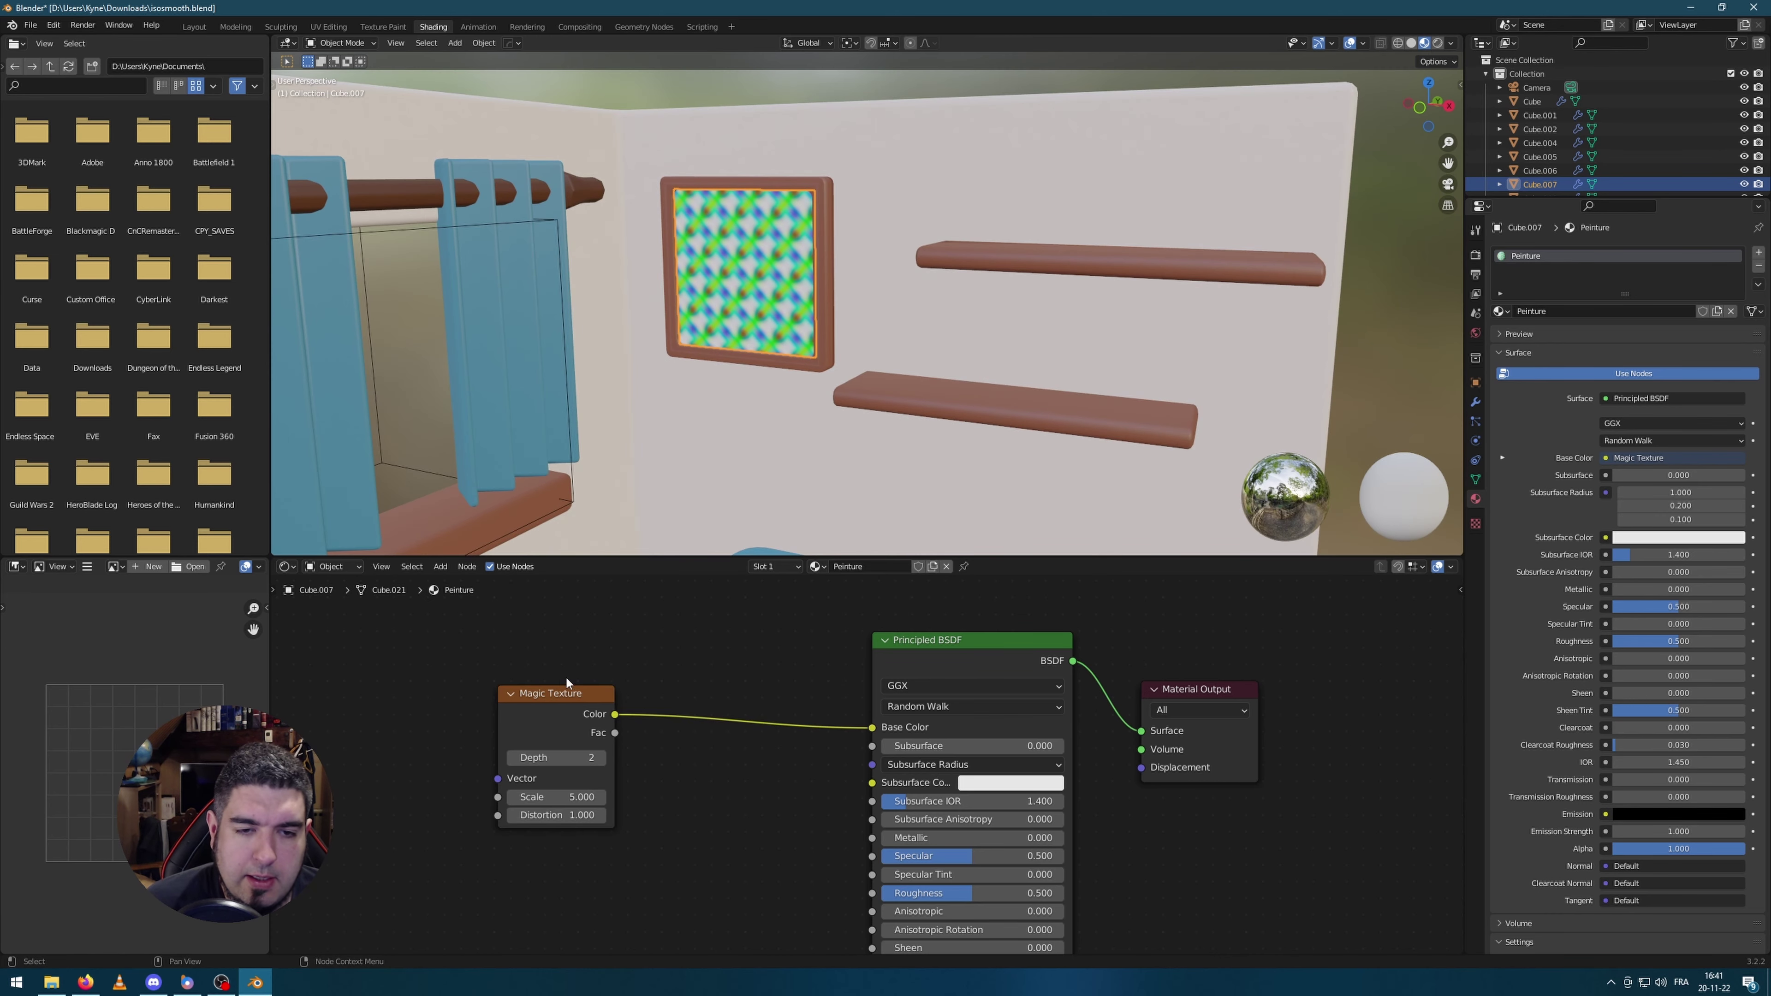
Step: Insert a ColorRamp node between the Magic Texture and the Principled BSDF's Base Color
left_click_drag(556, 700, 456, 726)
left_click(617, 881)
key("shift+a")
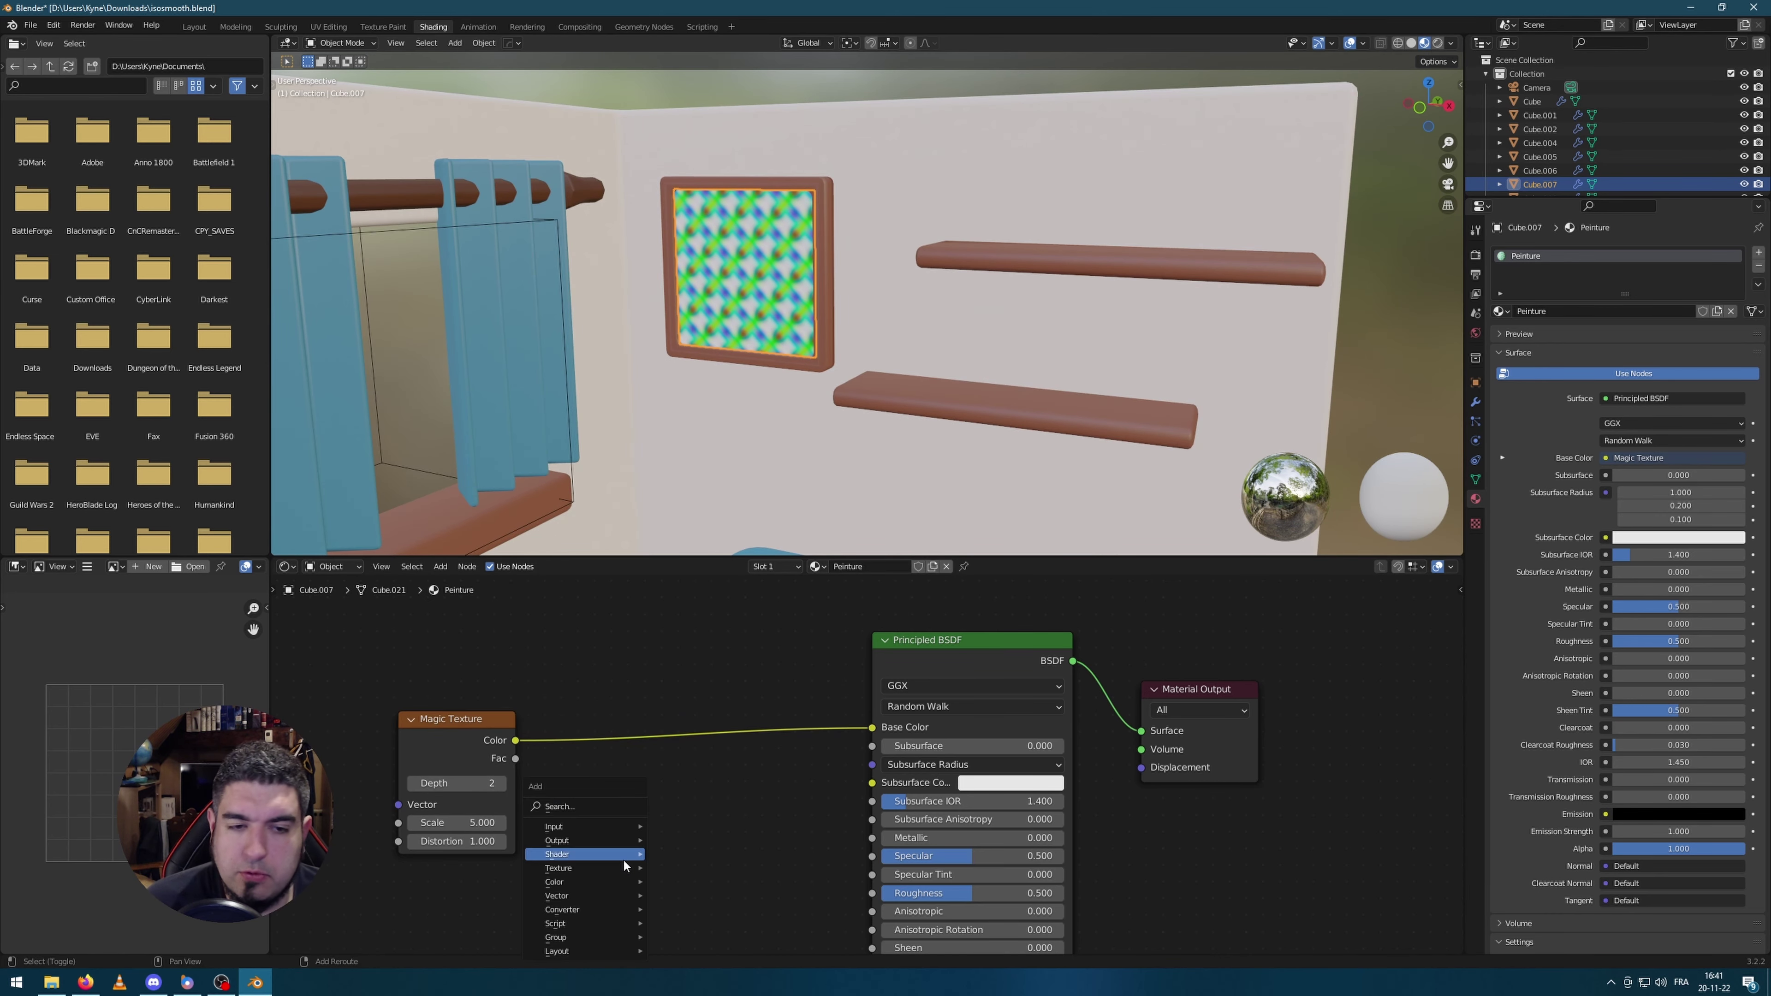
mouse_move(610, 826)
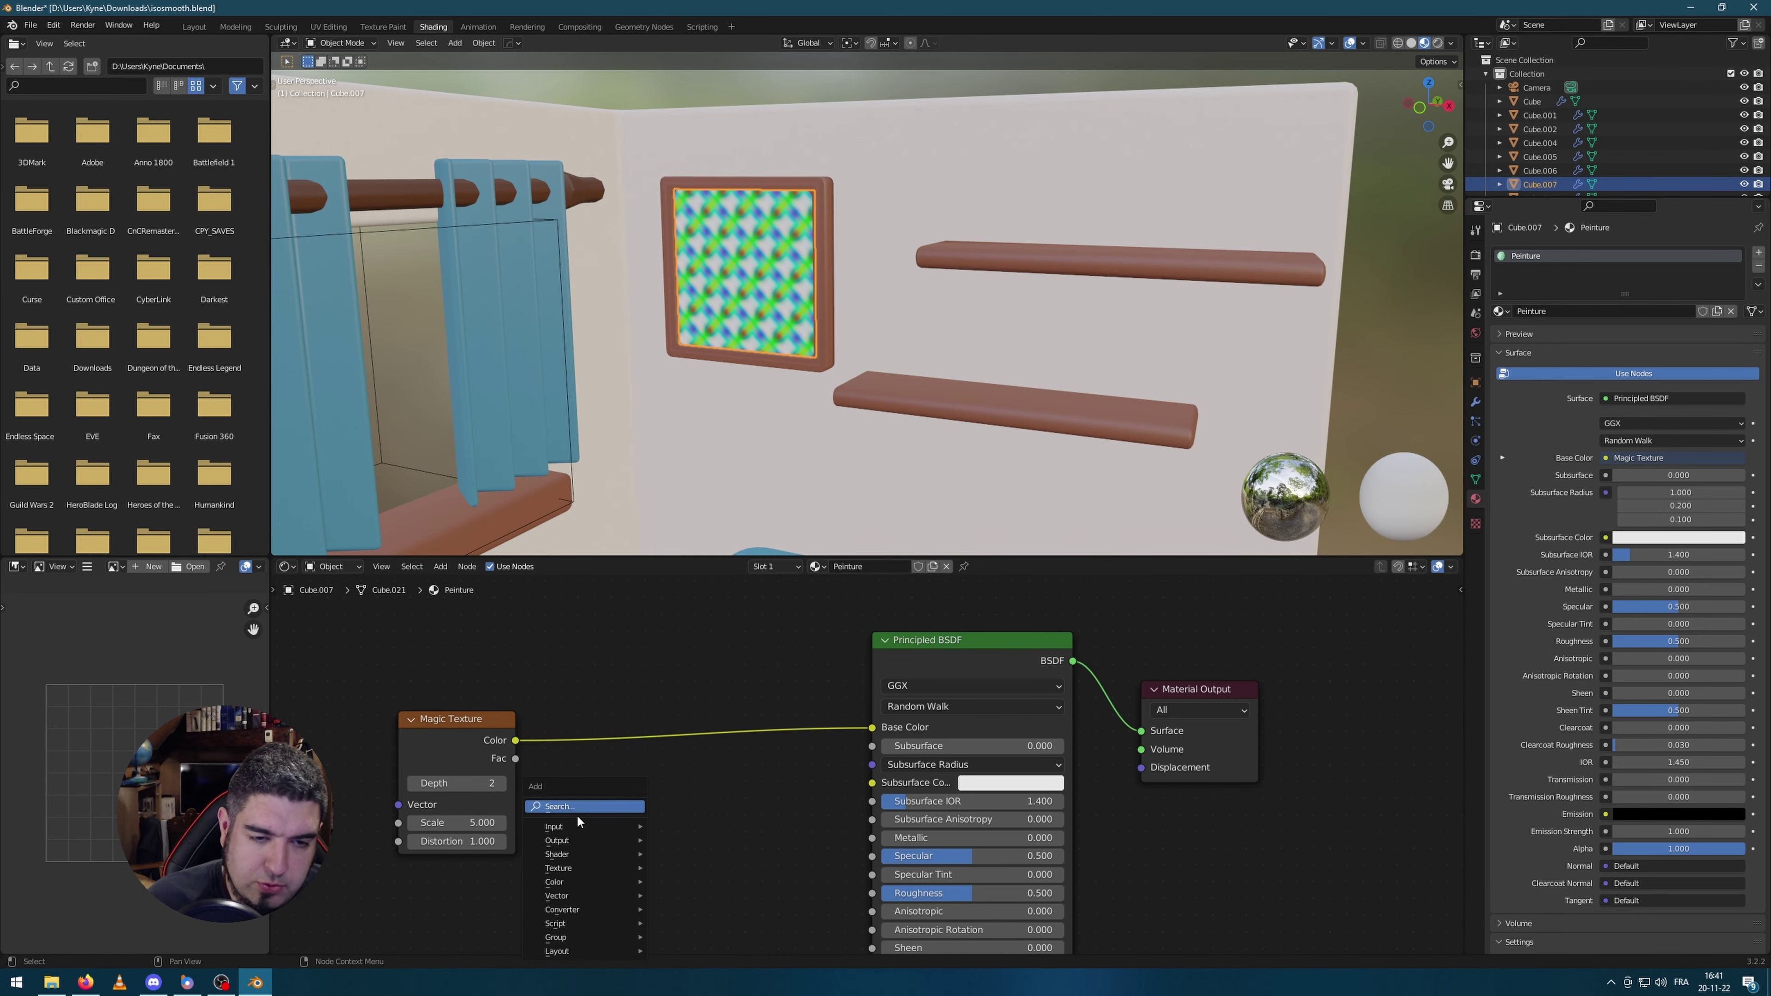
type("color")
key("BackSpace")
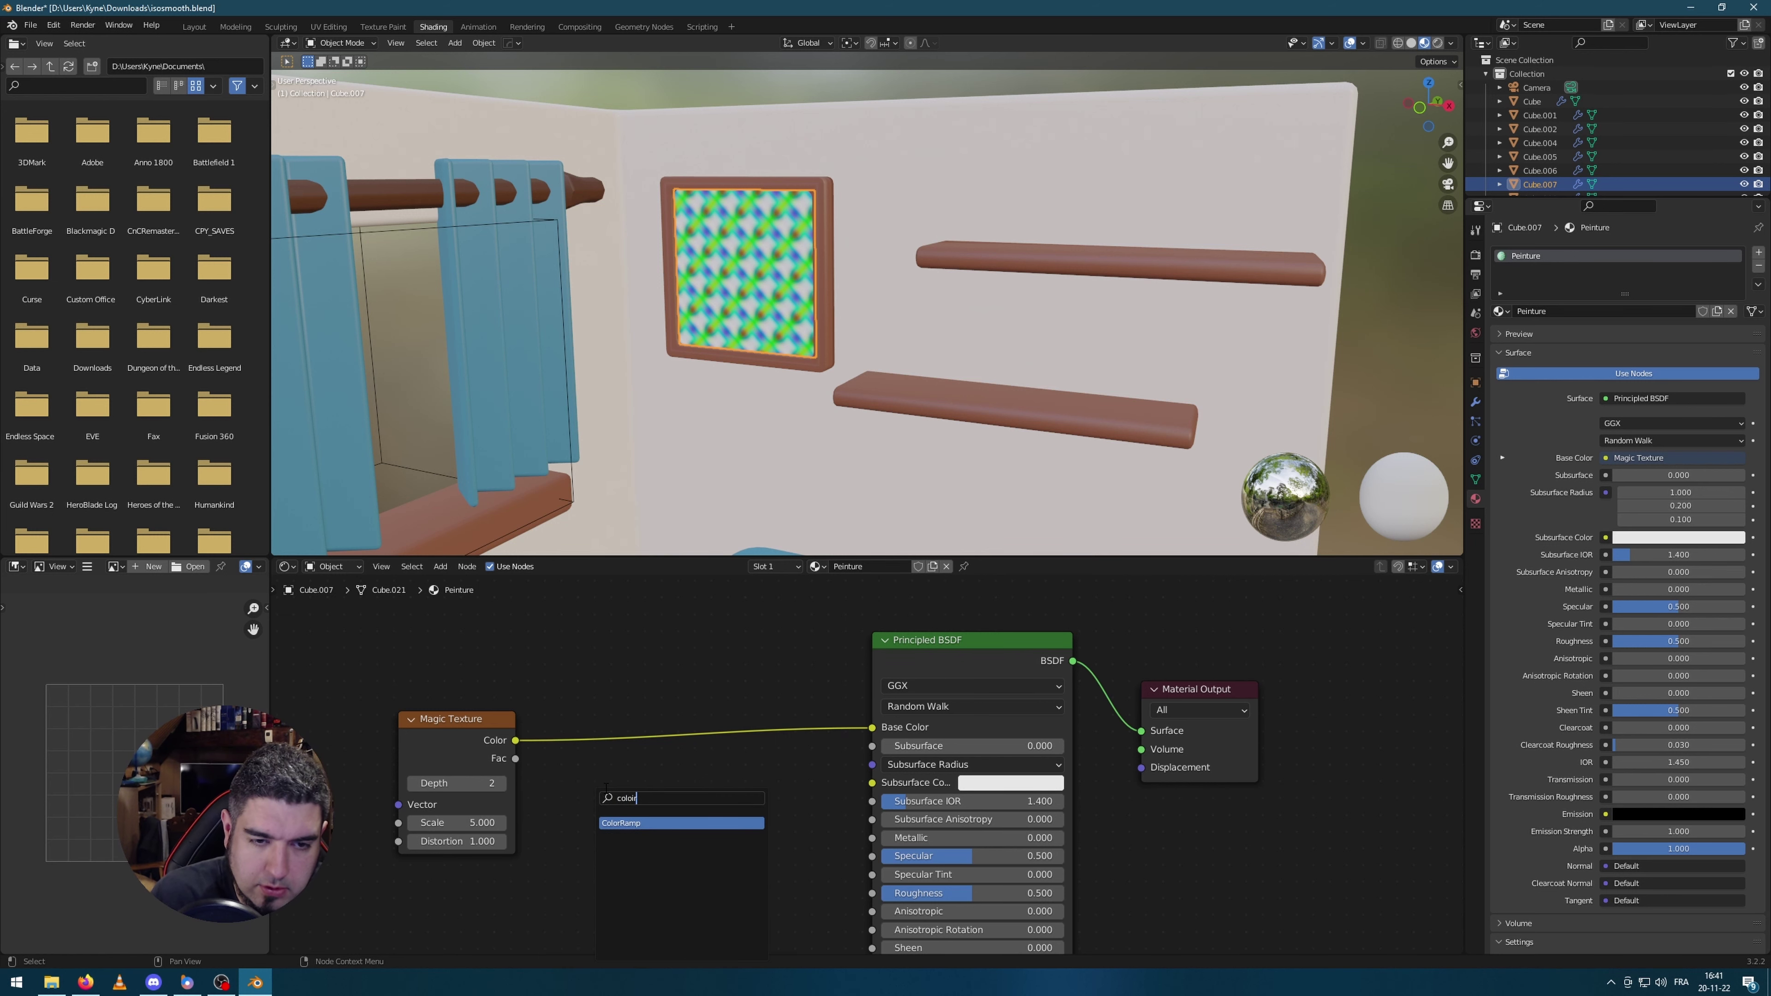
left_click(659, 822)
left_click(781, 826)
scroll(781, 825, "up", 2)
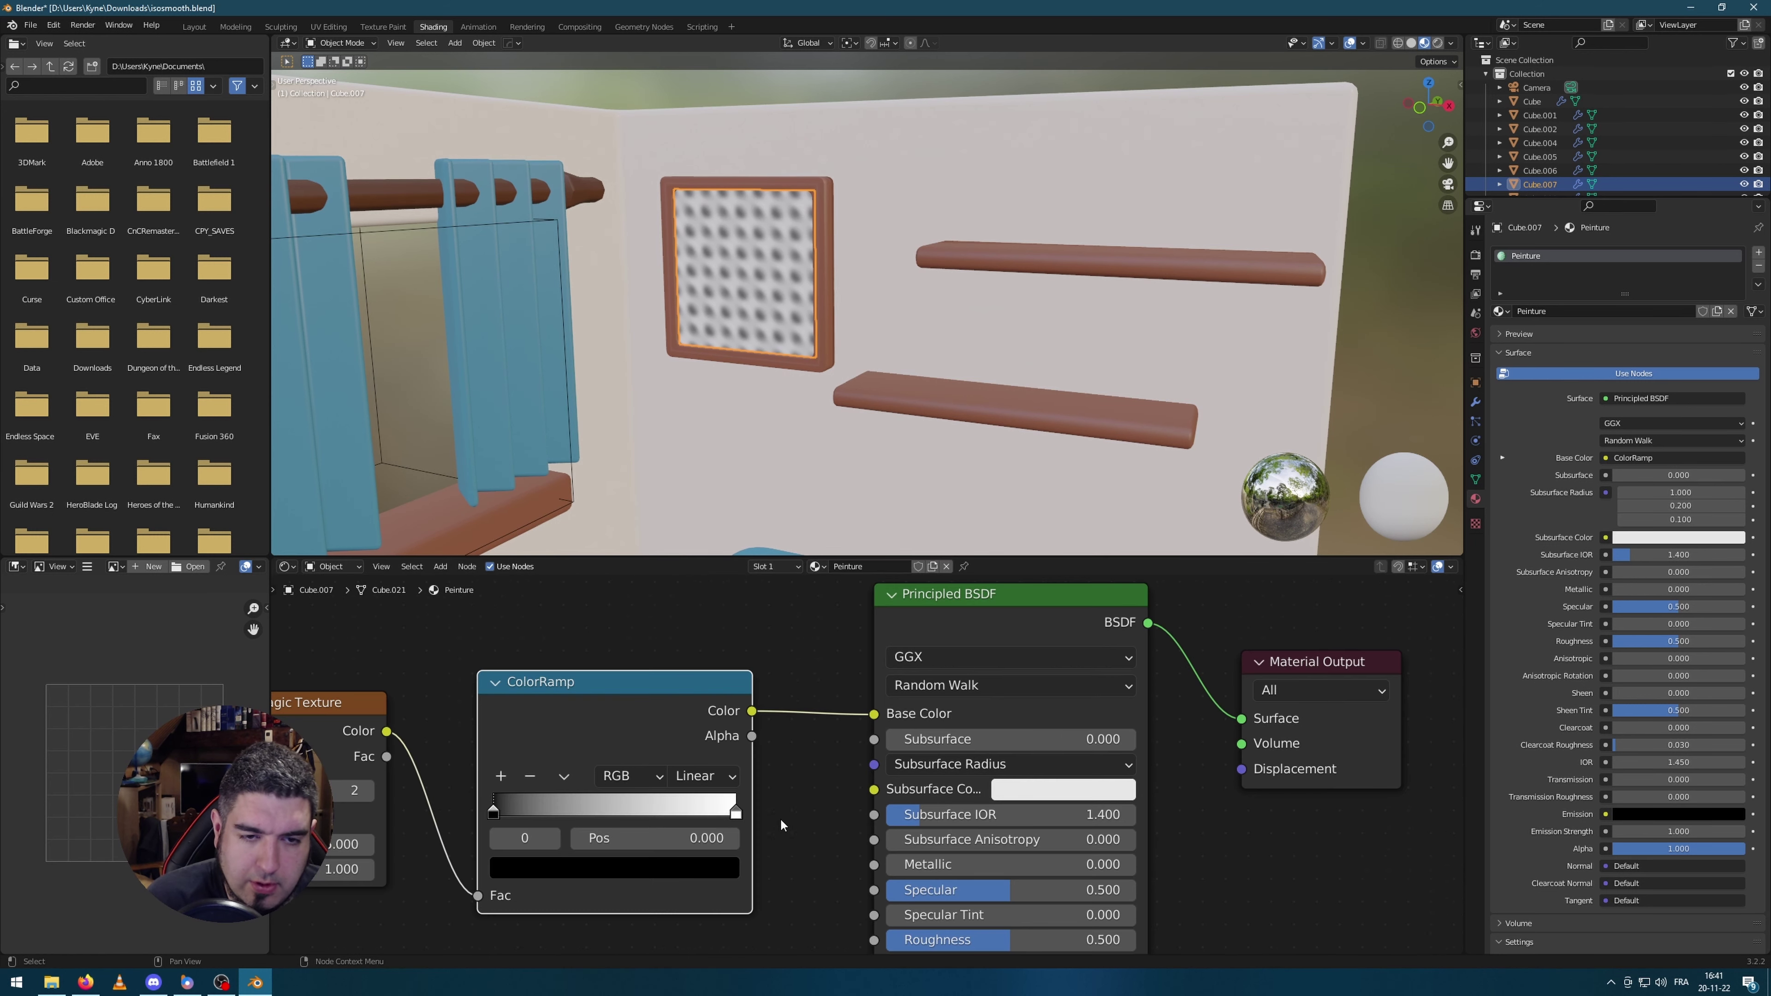
scroll(736, 725, "down", 1)
middle_click_drag(733, 636, 807, 586)
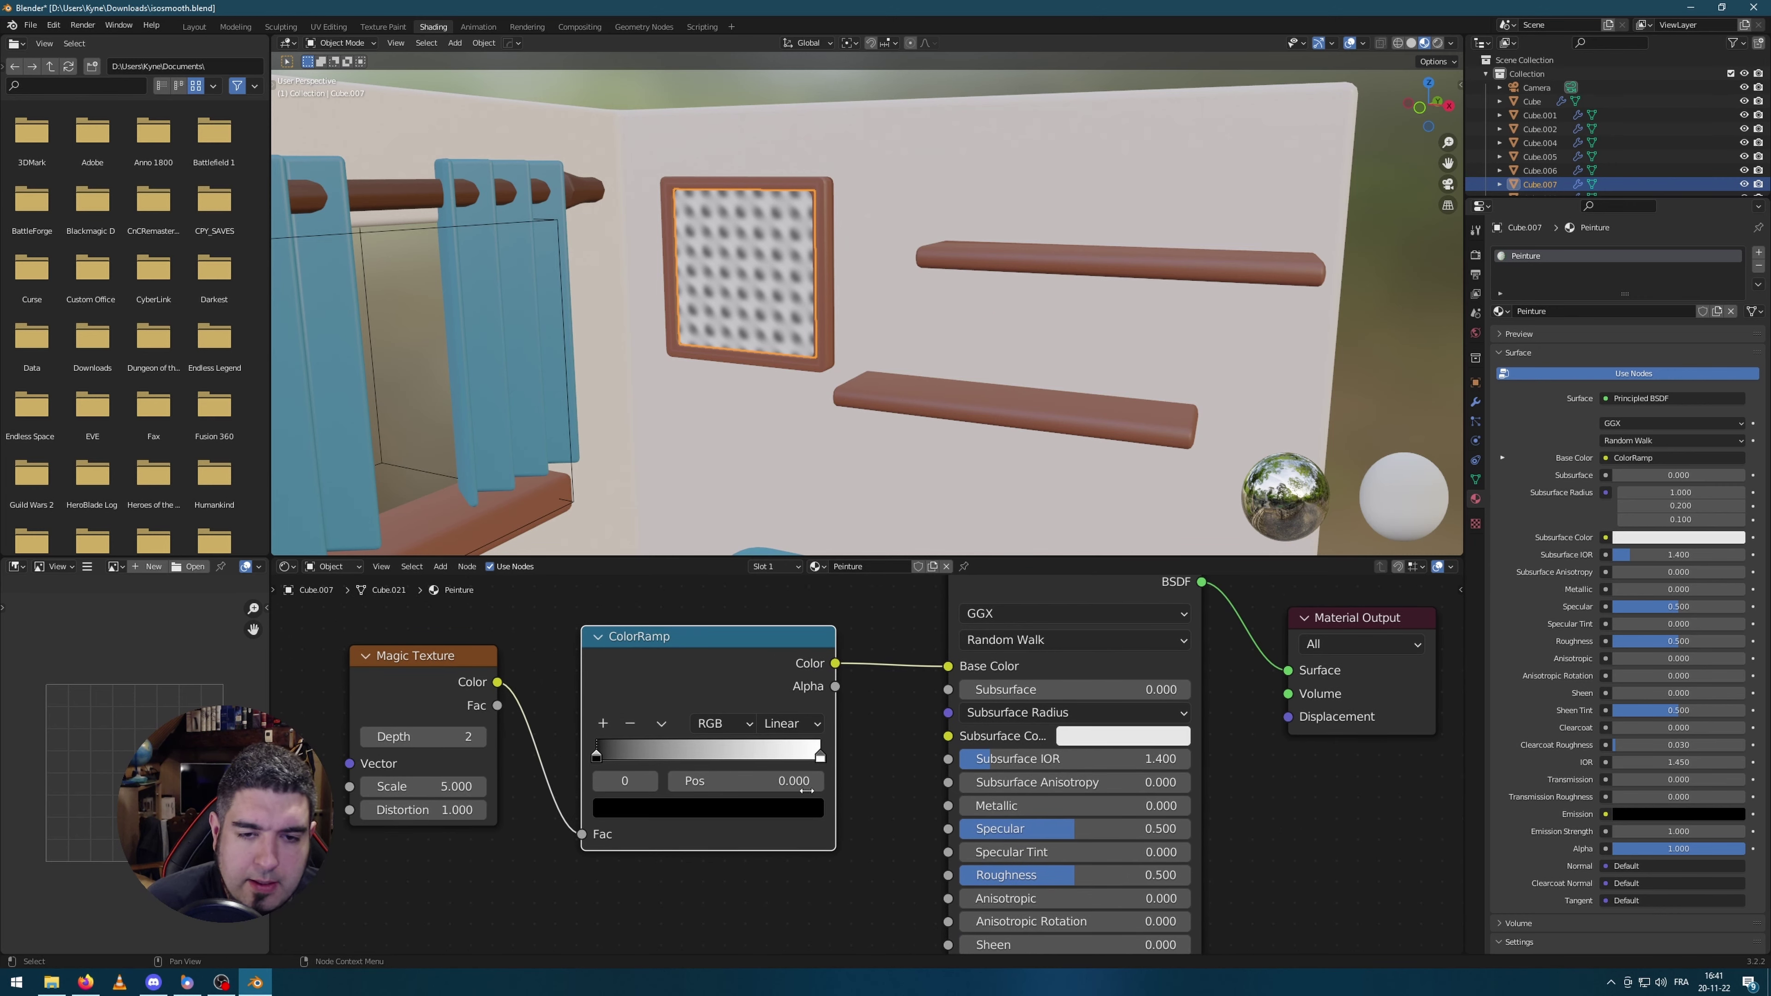
Step: Set the ColorRamp's interpolation to Constant and sample the sofa cushion's blue for its black stop
left_click(791, 724)
left_click(809, 842)
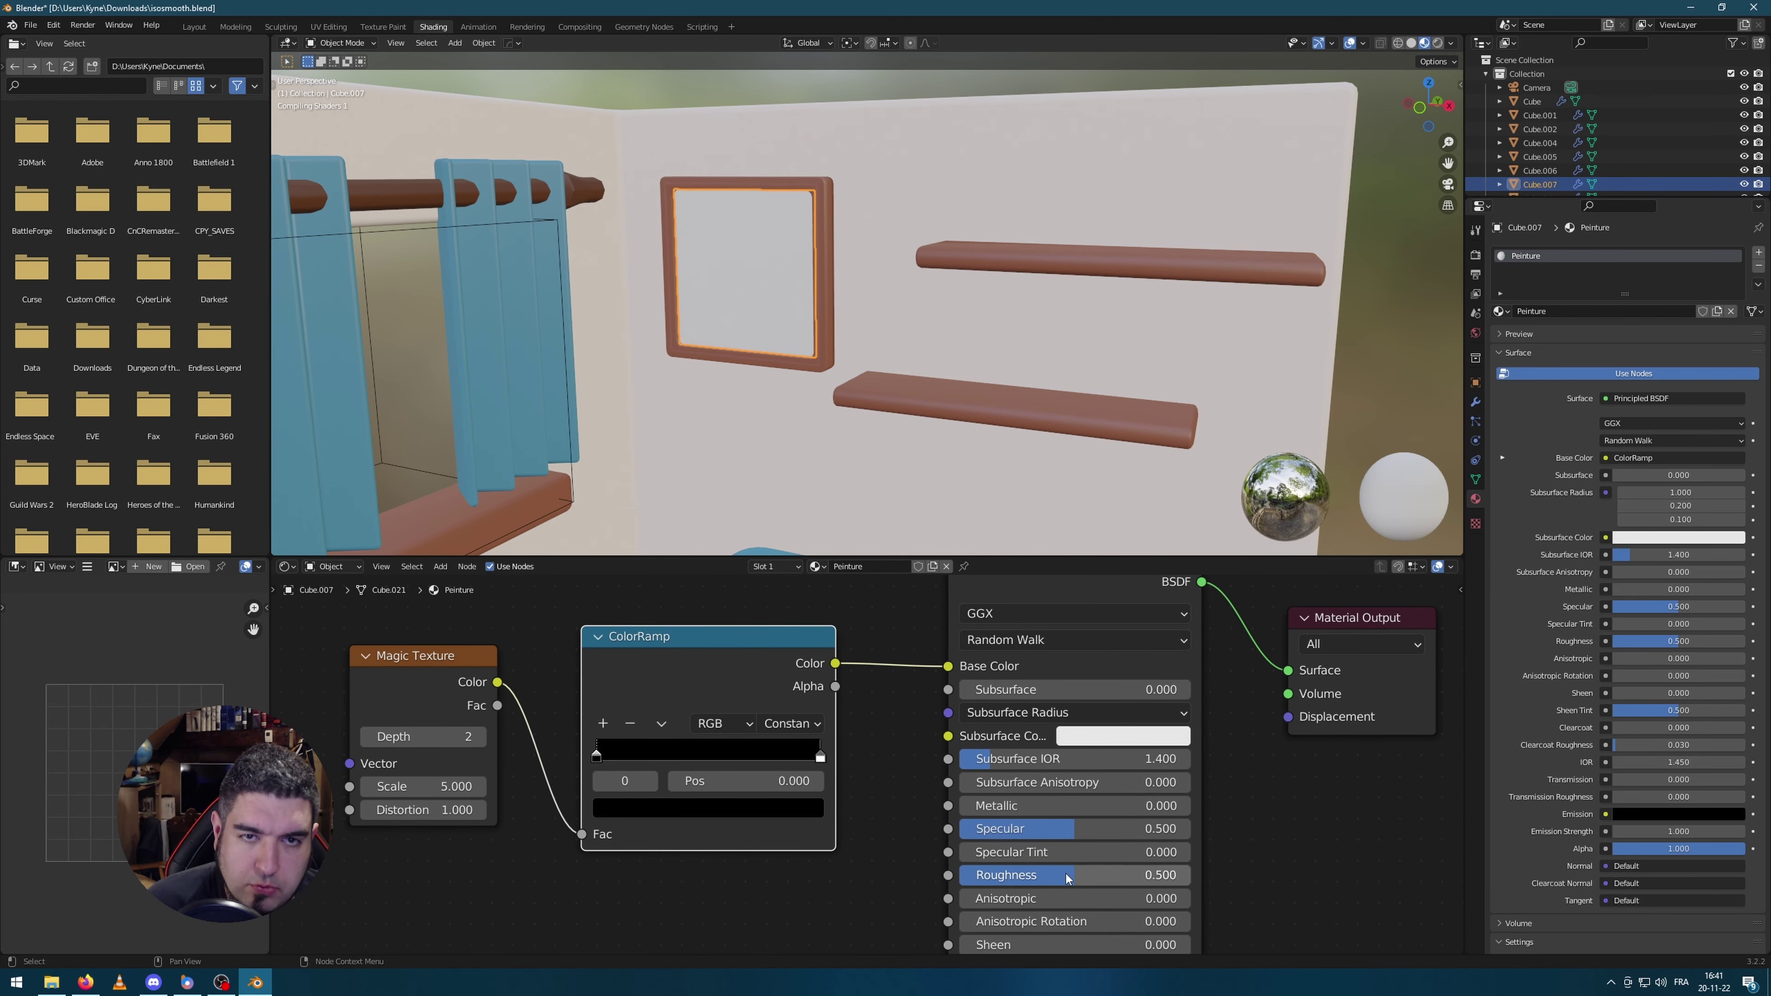
mouse_move(597, 756)
left_mouse_down()
mouse_move(617, 756)
mouse_move(598, 757)
left_mouse_up()
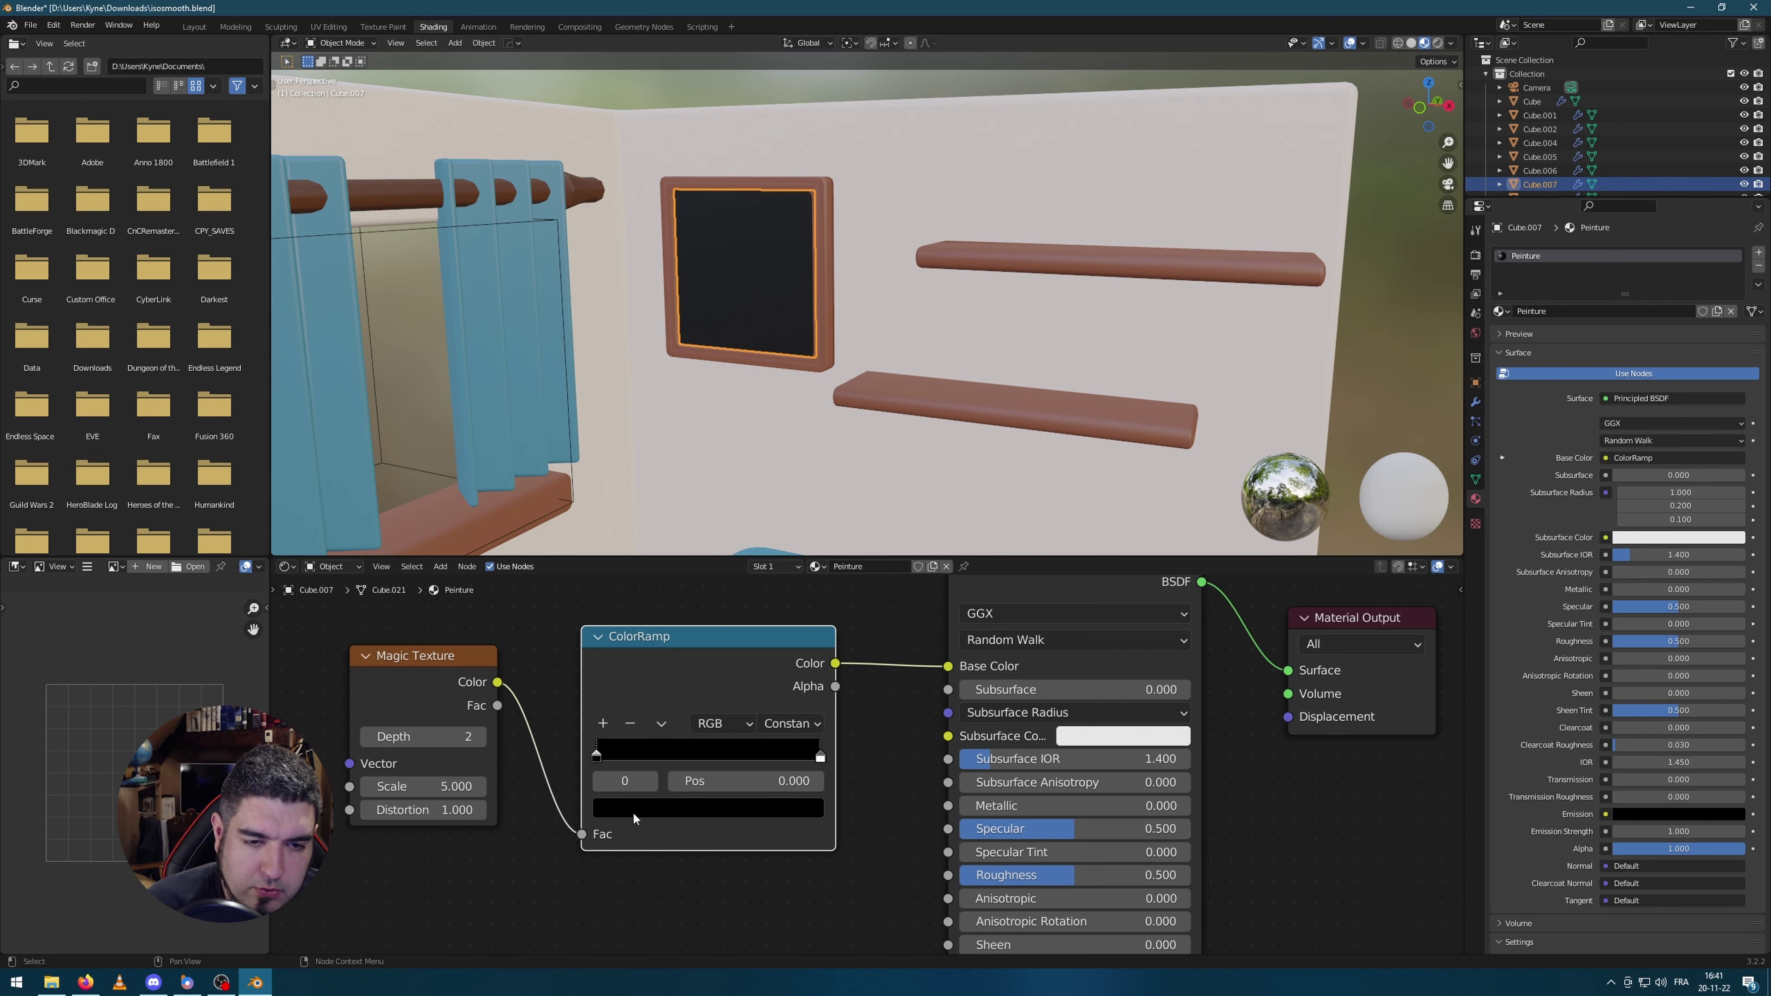
left_click(635, 817)
scroll(837, 314, "down", 4)
middle_click_drag(836, 314, 878, 354)
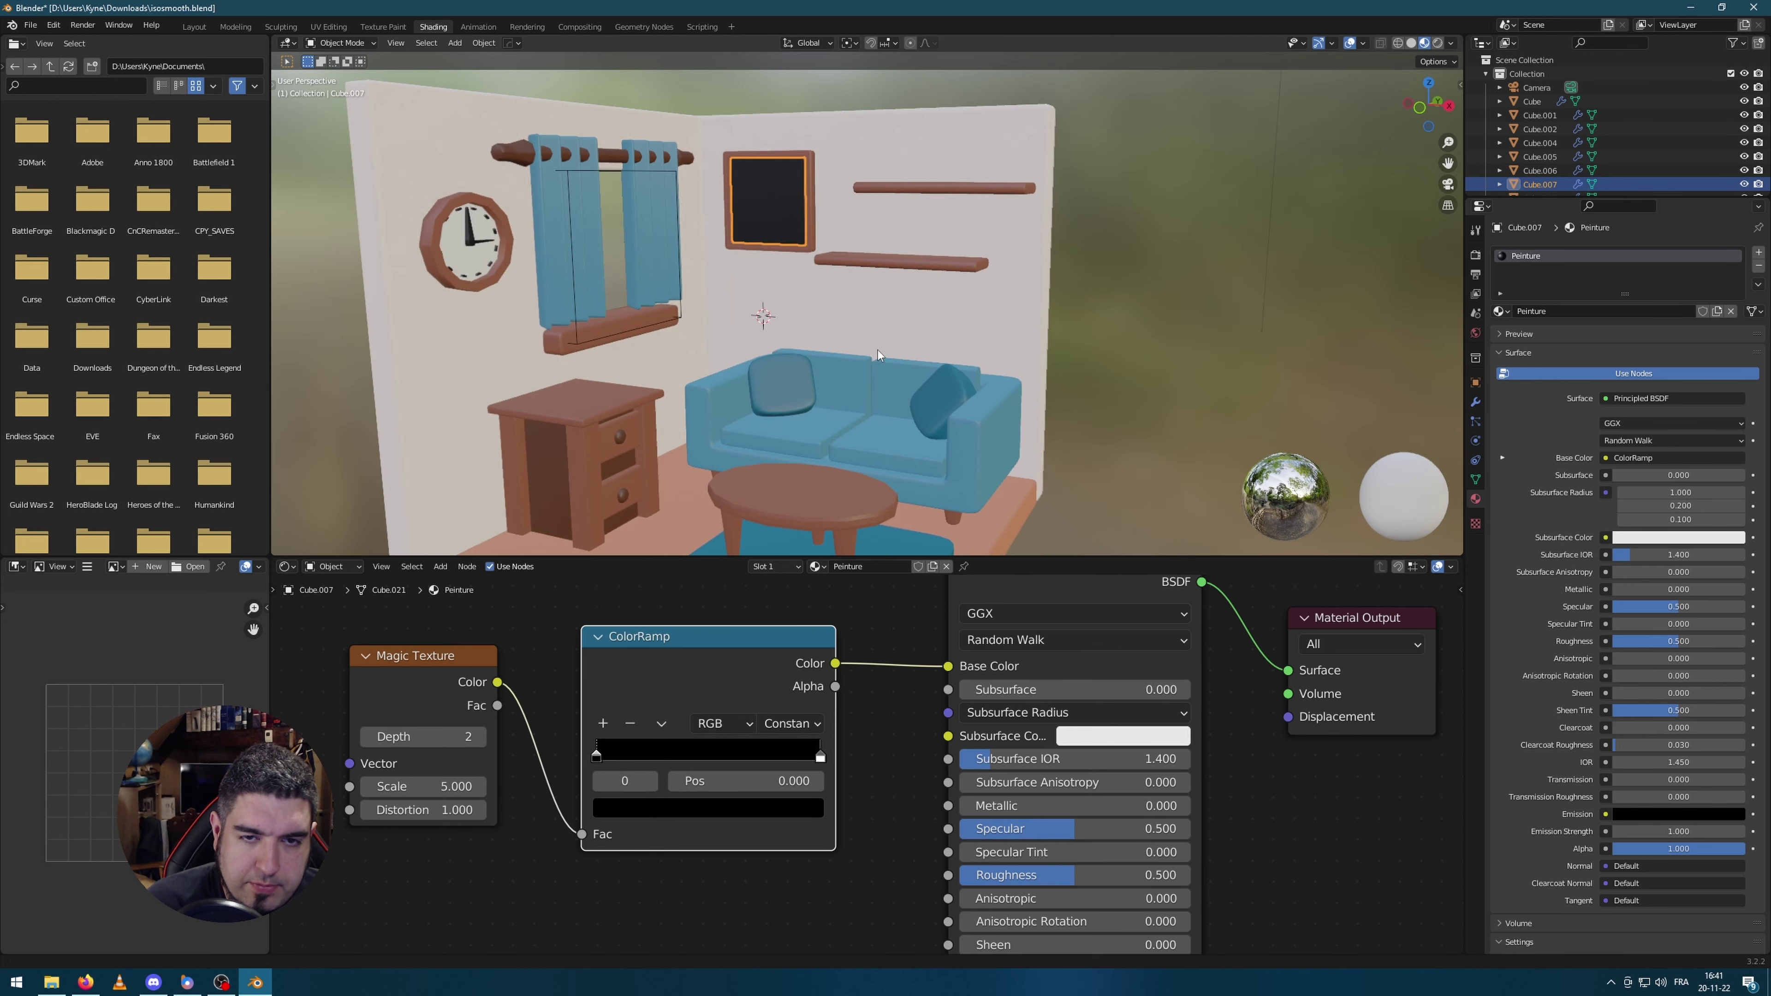
left_click(739, 813)
left_click(772, 713)
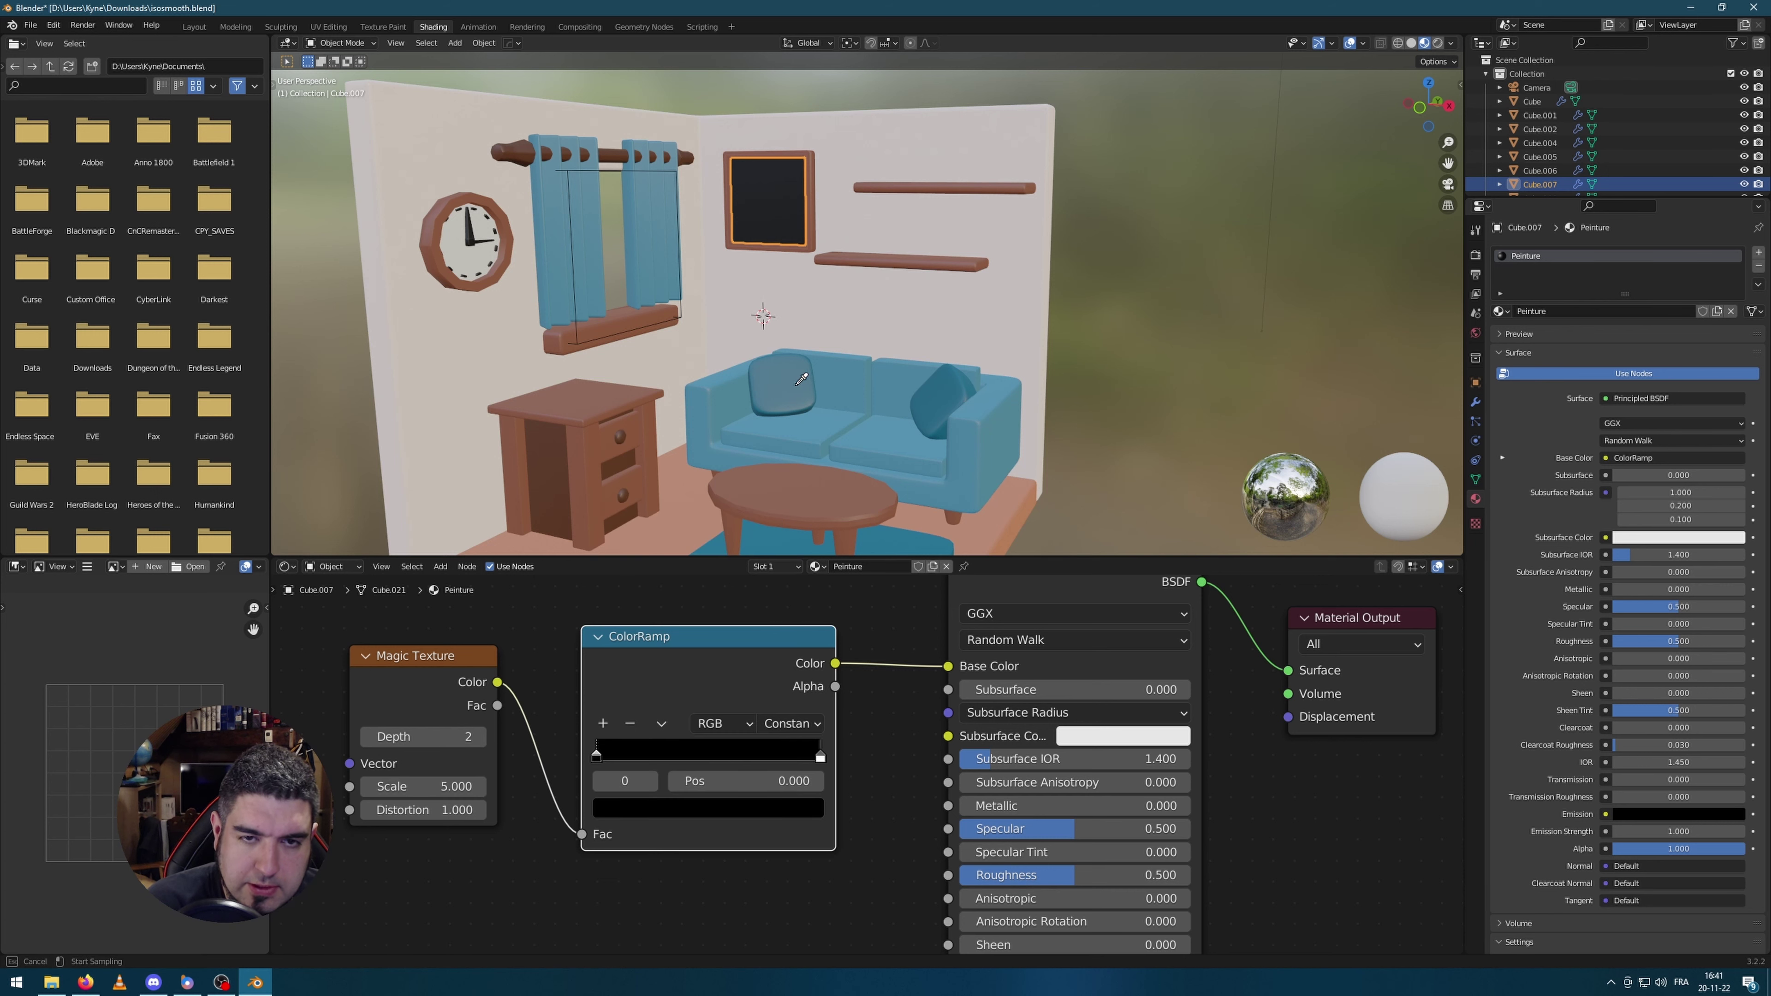
left_click(801, 380)
Step: Shape the canvas pattern by placing the ColorRamp's blue stop at about 0.227 and its white stop at about 0.773
left_click(822, 755)
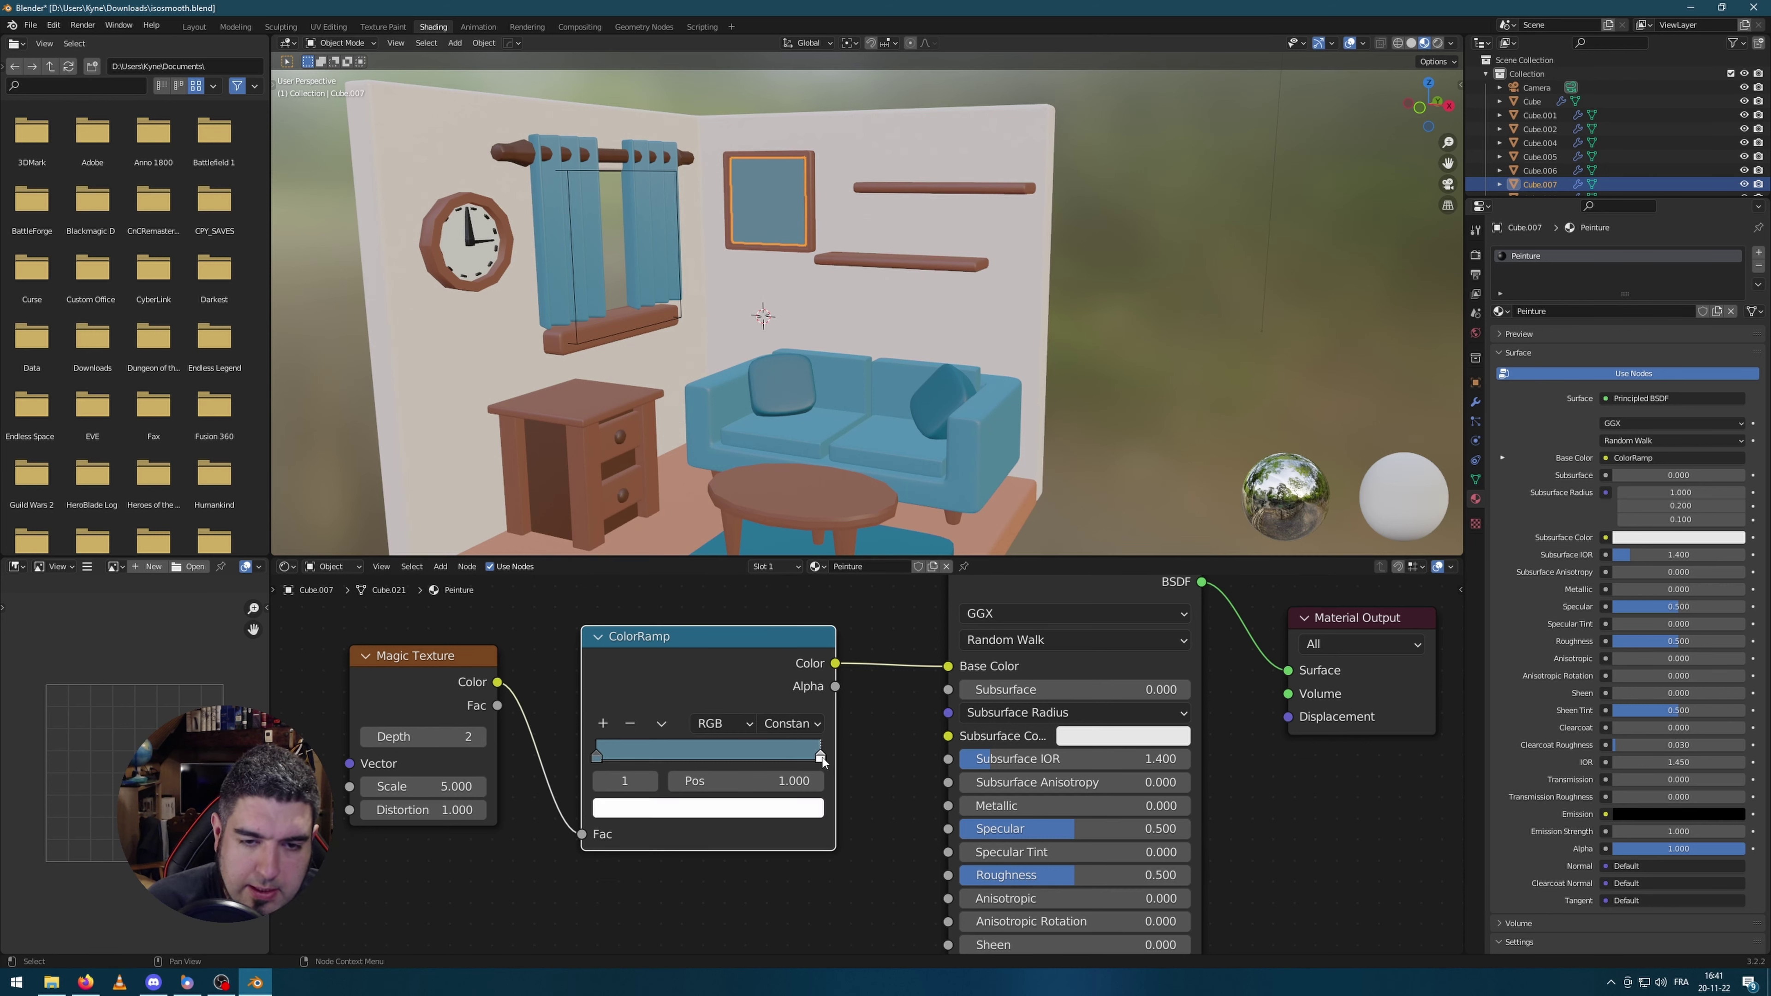
left_click_drag(821, 756, 720, 755)
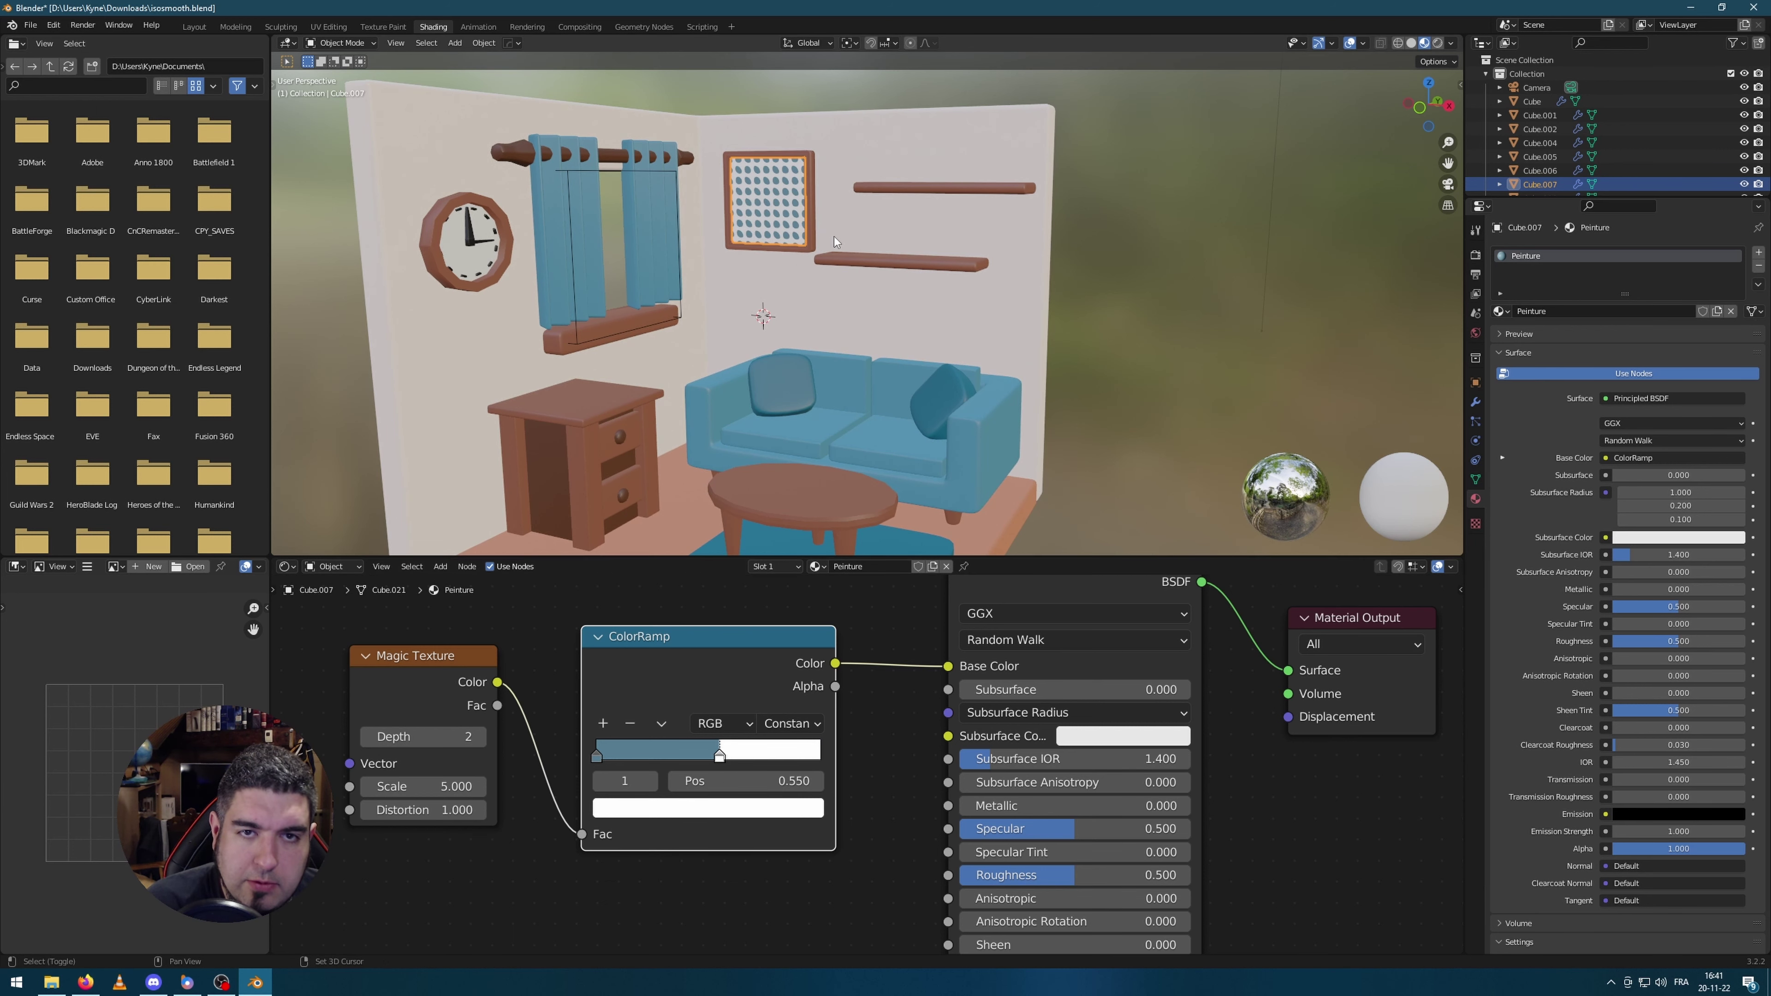
scroll(765, 266, "up", 6)
left_click_drag(596, 756, 811, 763)
key("g")
left_click(696, 757)
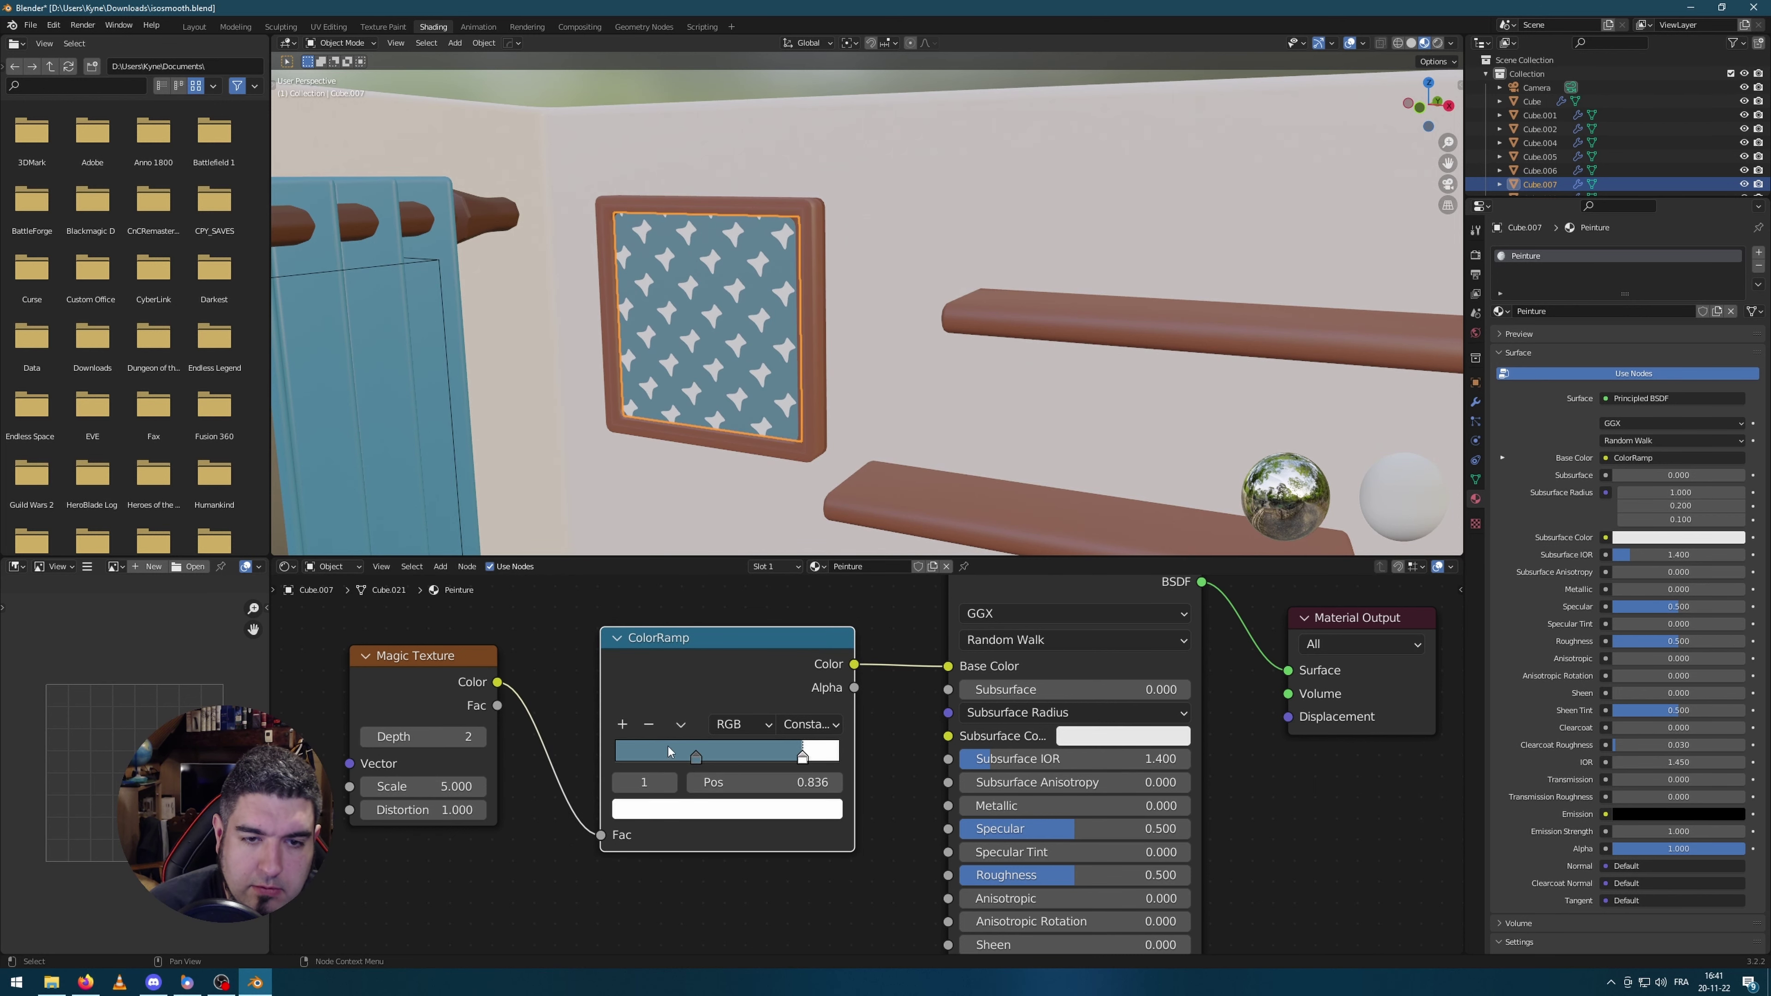
mouse_move(696, 757)
left_mouse_down()
mouse_move(757, 762)
mouse_move(667, 759)
left_mouse_up()
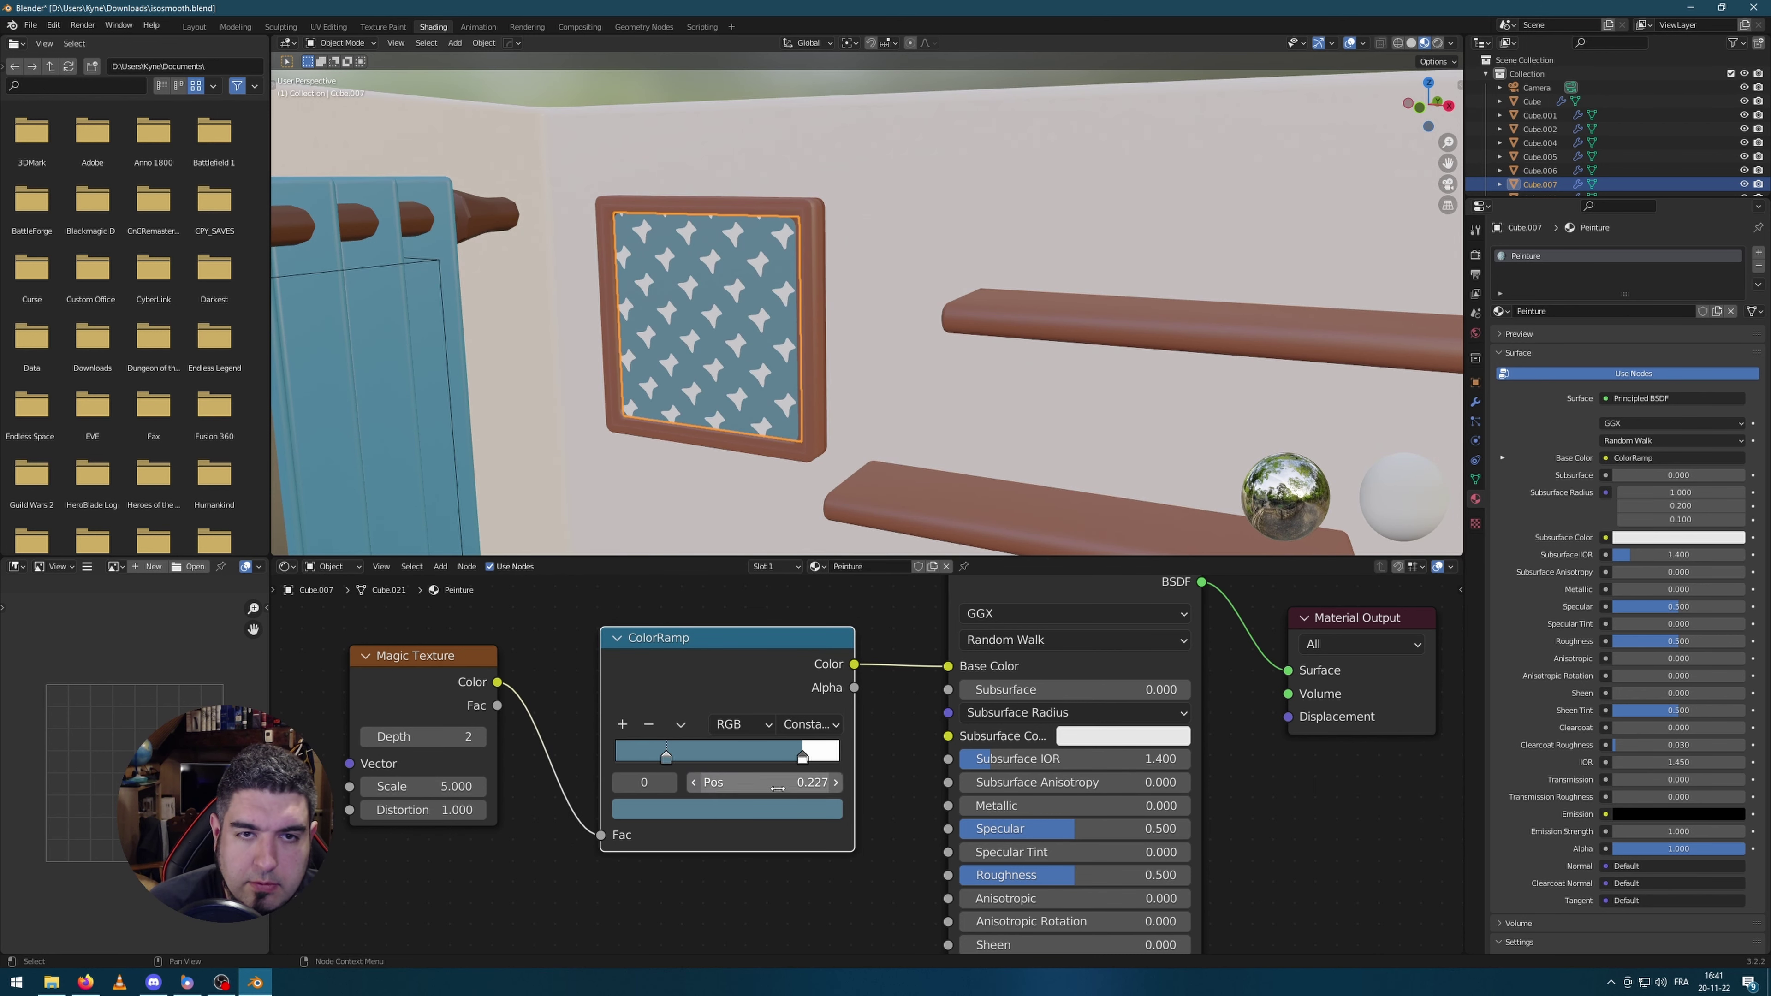
mouse_move(803, 767)
left_mouse_down()
mouse_move(730, 763)
mouse_move(800, 787)
mouse_move(699, 782)
mouse_move(809, 784)
mouse_move(764, 784)
mouse_move(784, 784)
left_mouse_up()
Step: Clear the selection and return to the Layout workspace with the whole room in view
scroll(914, 286, "down", 10)
left_click(1194, 330)
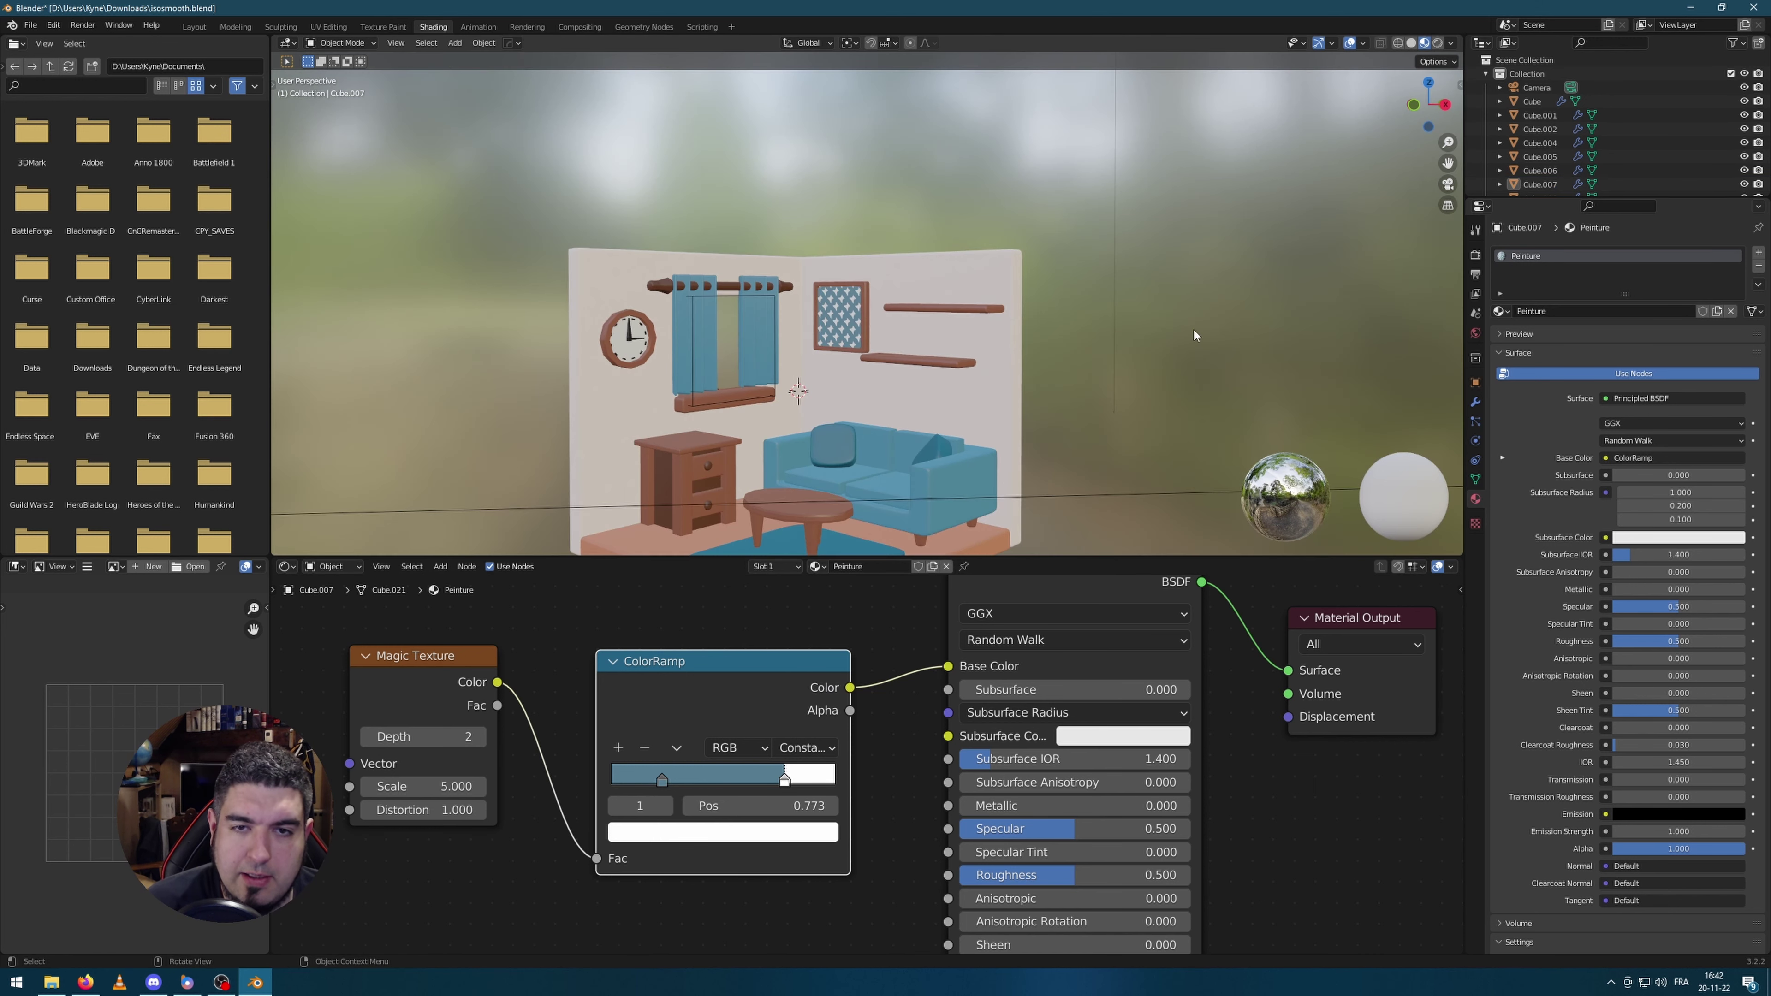
scroll(1202, 319, "up", 2)
scroll(1046, 416, "down", 3)
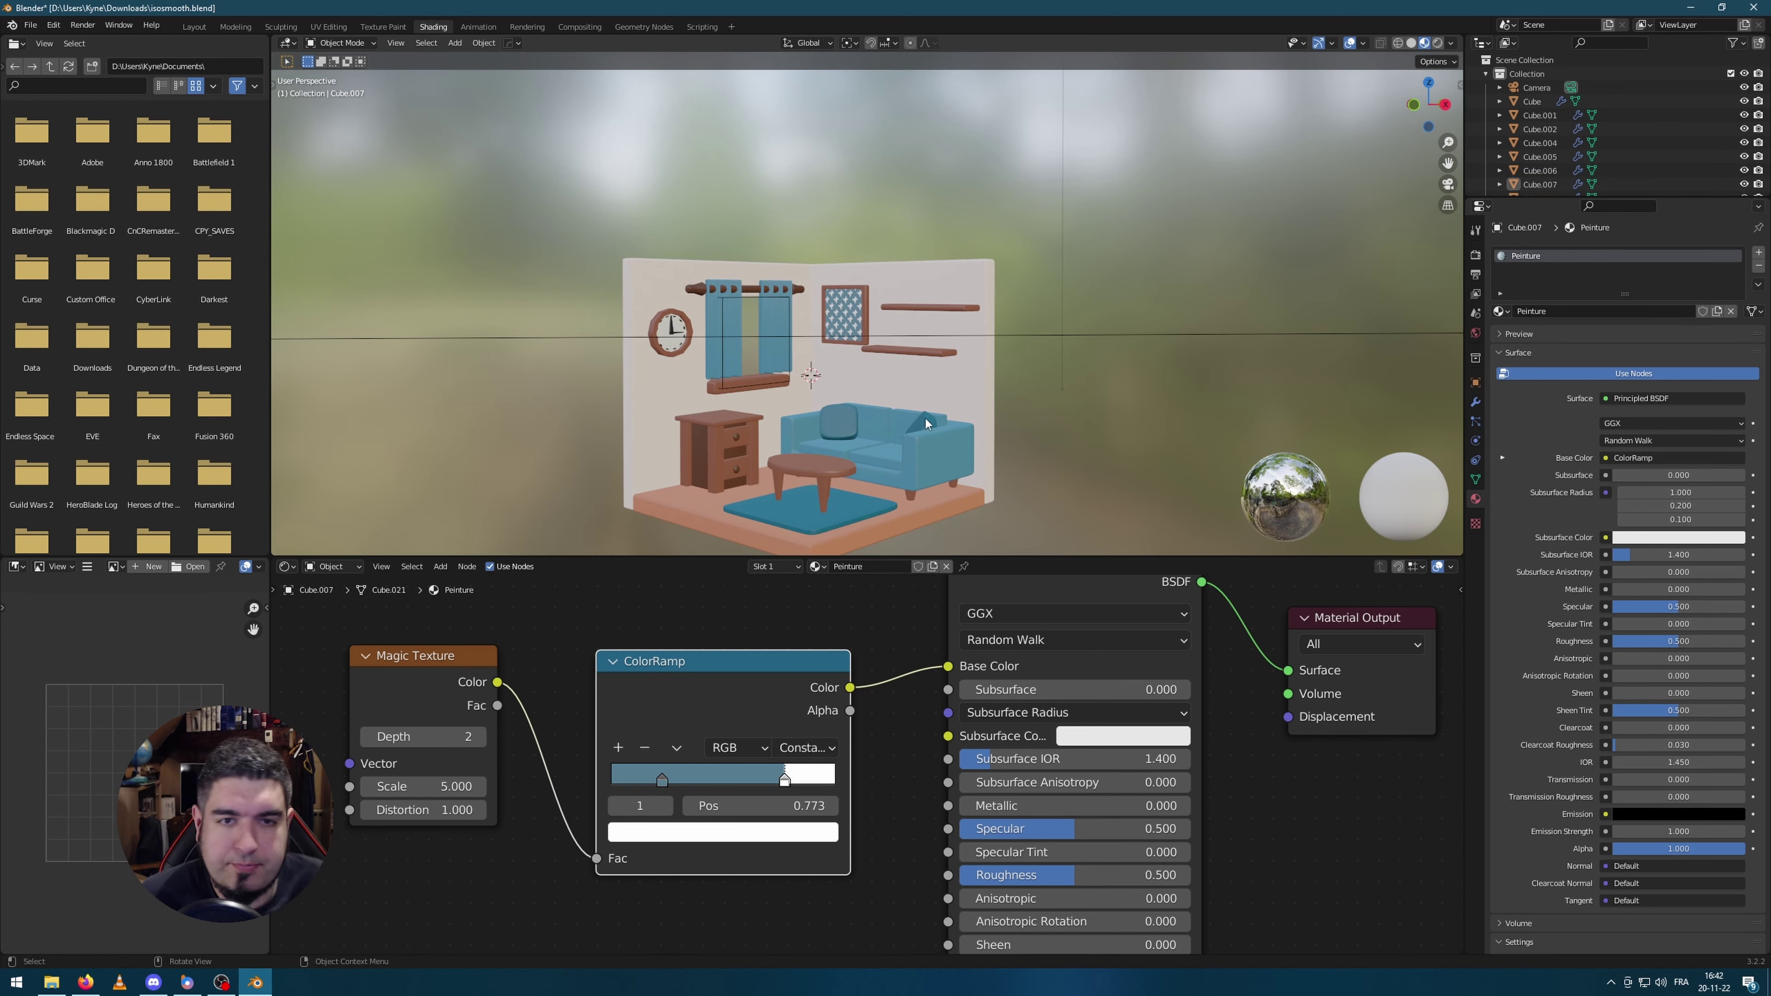
mouse_move(1046, 416)
middle_mouse_down()
mouse_move(922, 431)
mouse_move(929, 367)
mouse_move(906, 307)
middle_mouse_up()
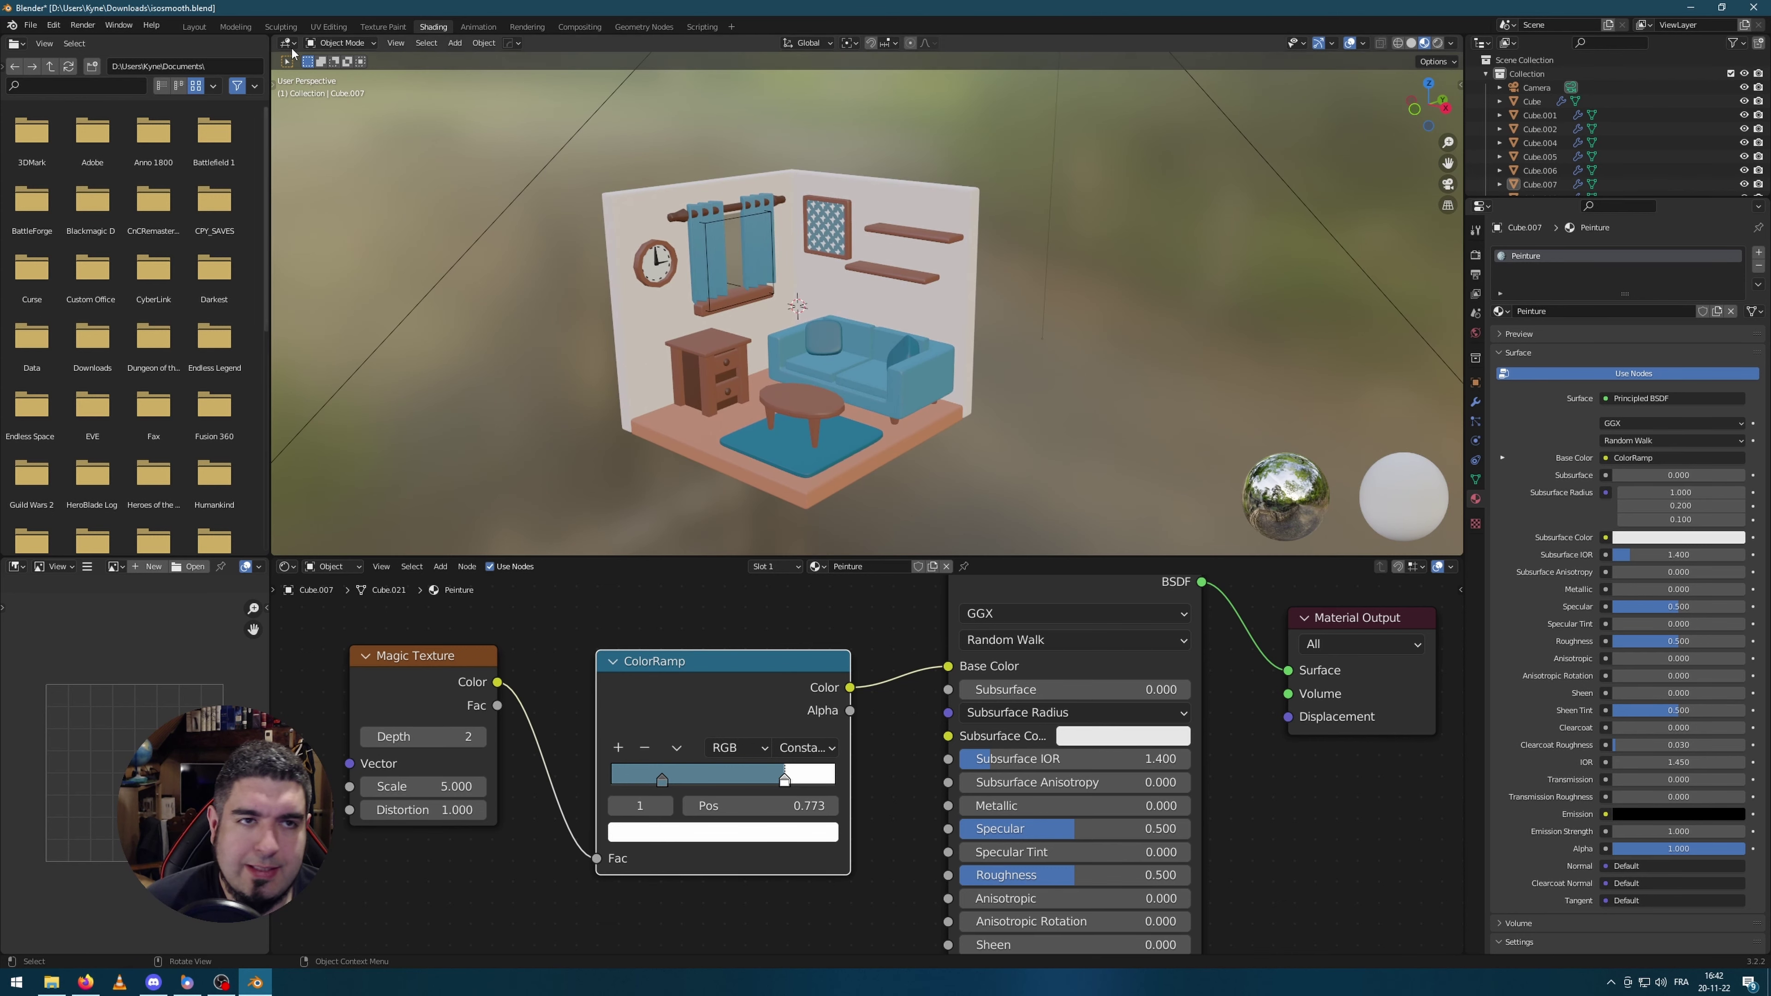
left_click(193, 26)
scroll(847, 426, "down", 3)
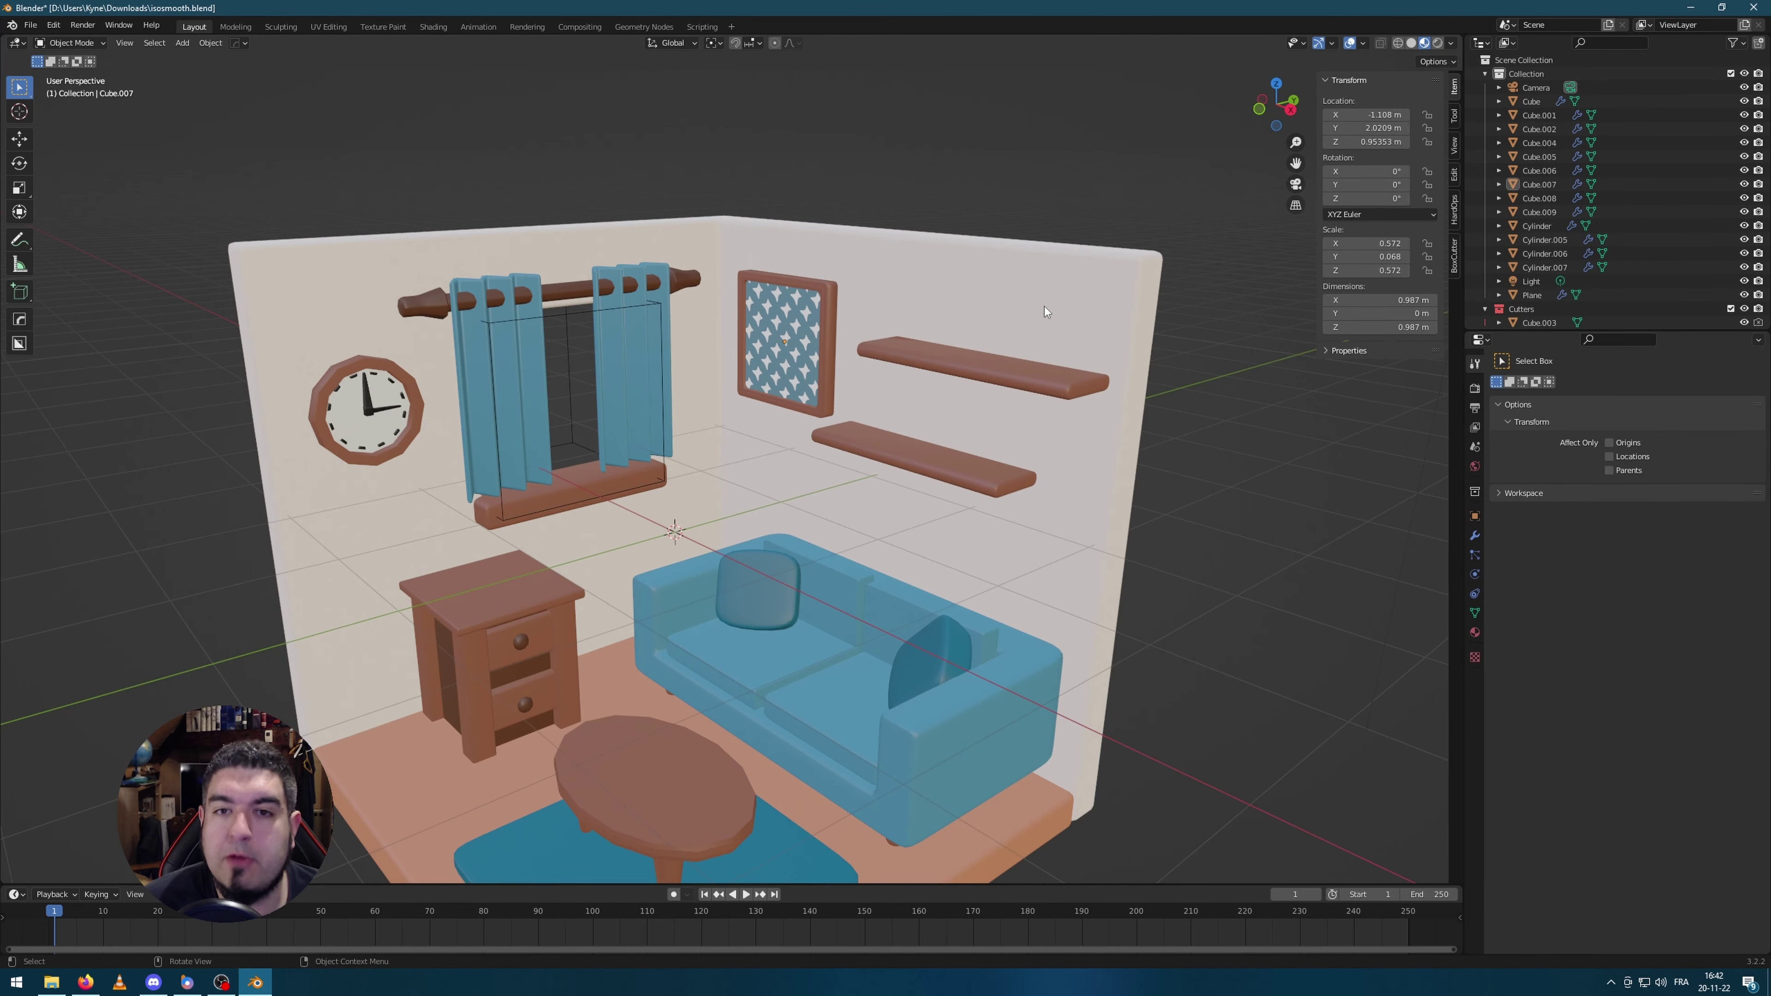
scroll(1044, 311, "down", 2)
middle_click_drag(846, 599, 846, 551)
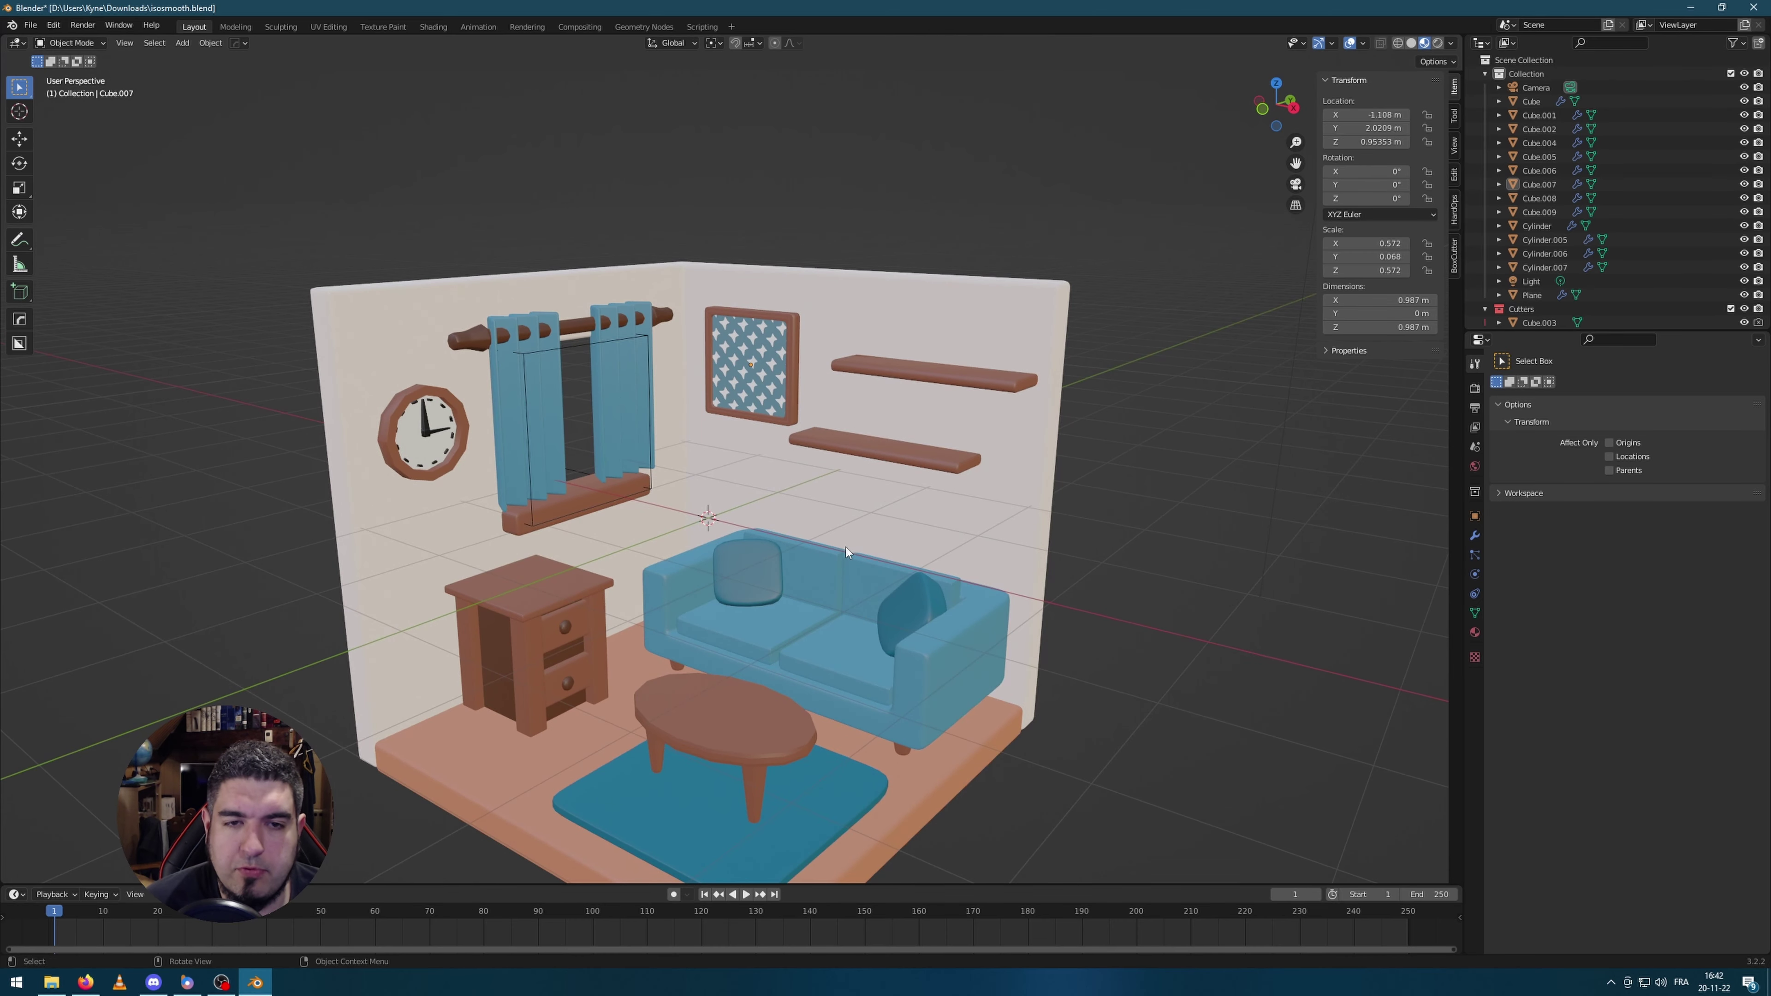
Step: Enable Ambient Occlusion and Bloom in the Eevee render settings and switch the viewport to Rendered shading
left_click(1474, 389)
left_click(1511, 484)
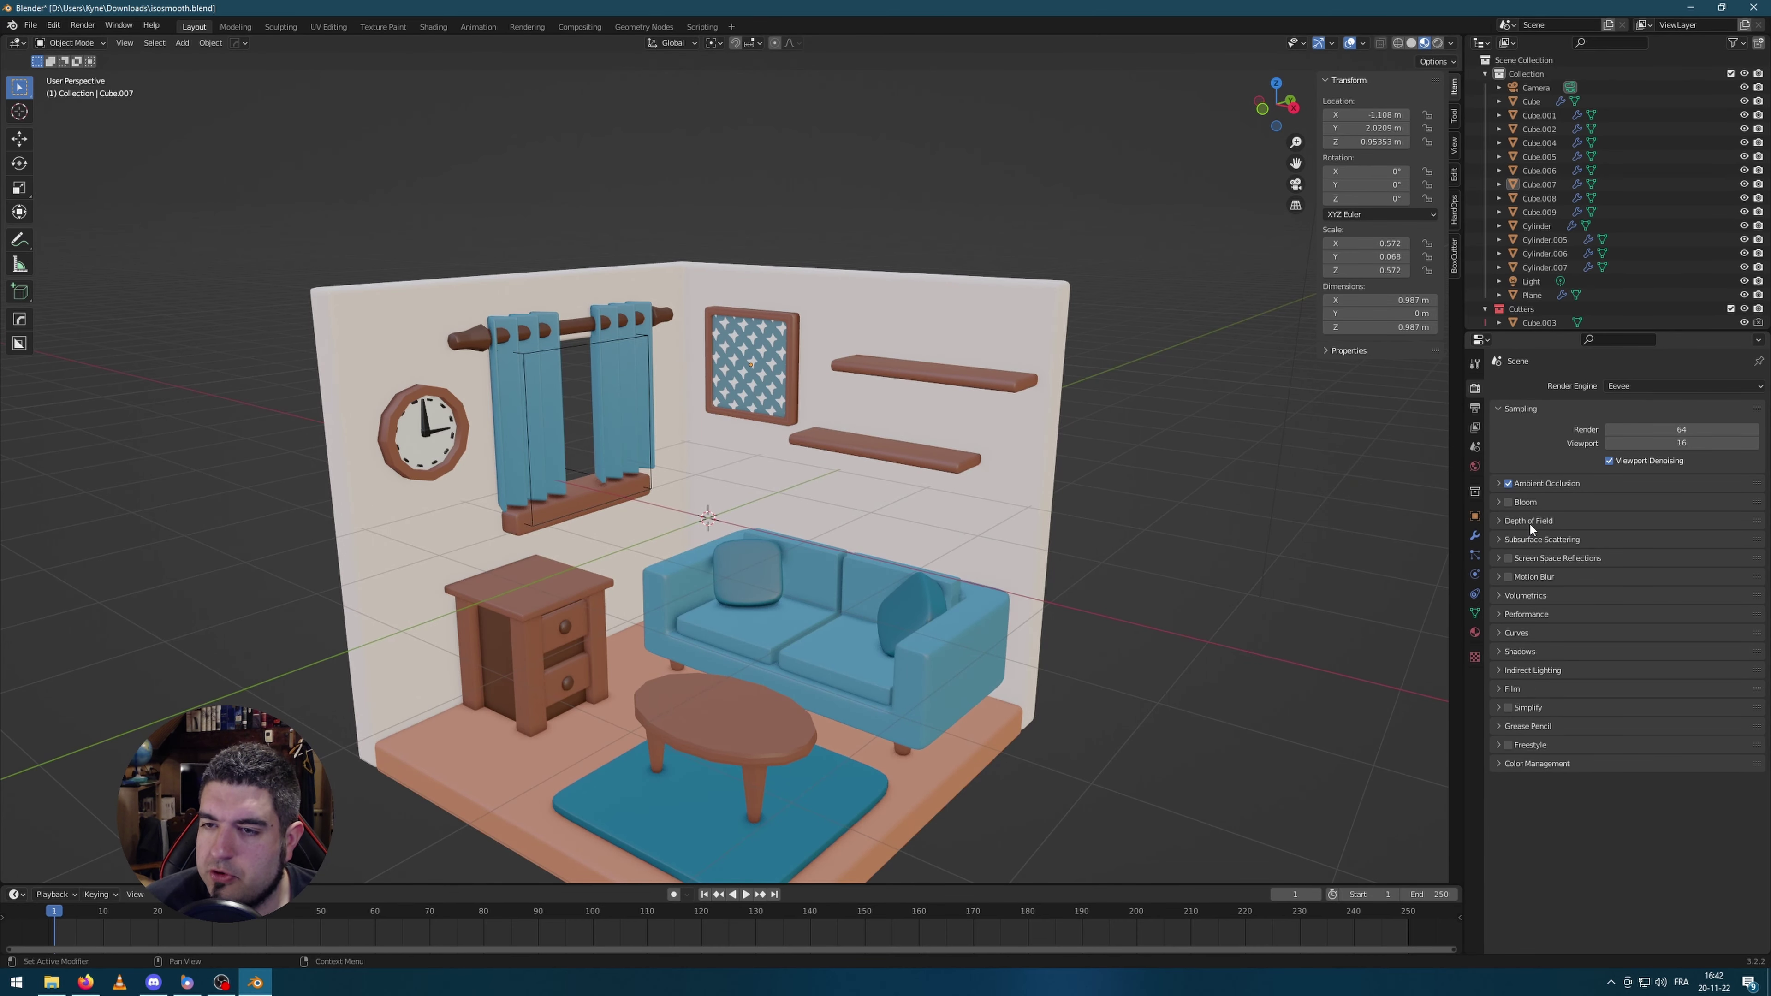
mouse_move(1160, 537)
middle_mouse_down()
mouse_move(1262, 524)
mouse_move(1067, 422)
mouse_move(1104, 354)
middle_mouse_up()
left_click(1508, 502)
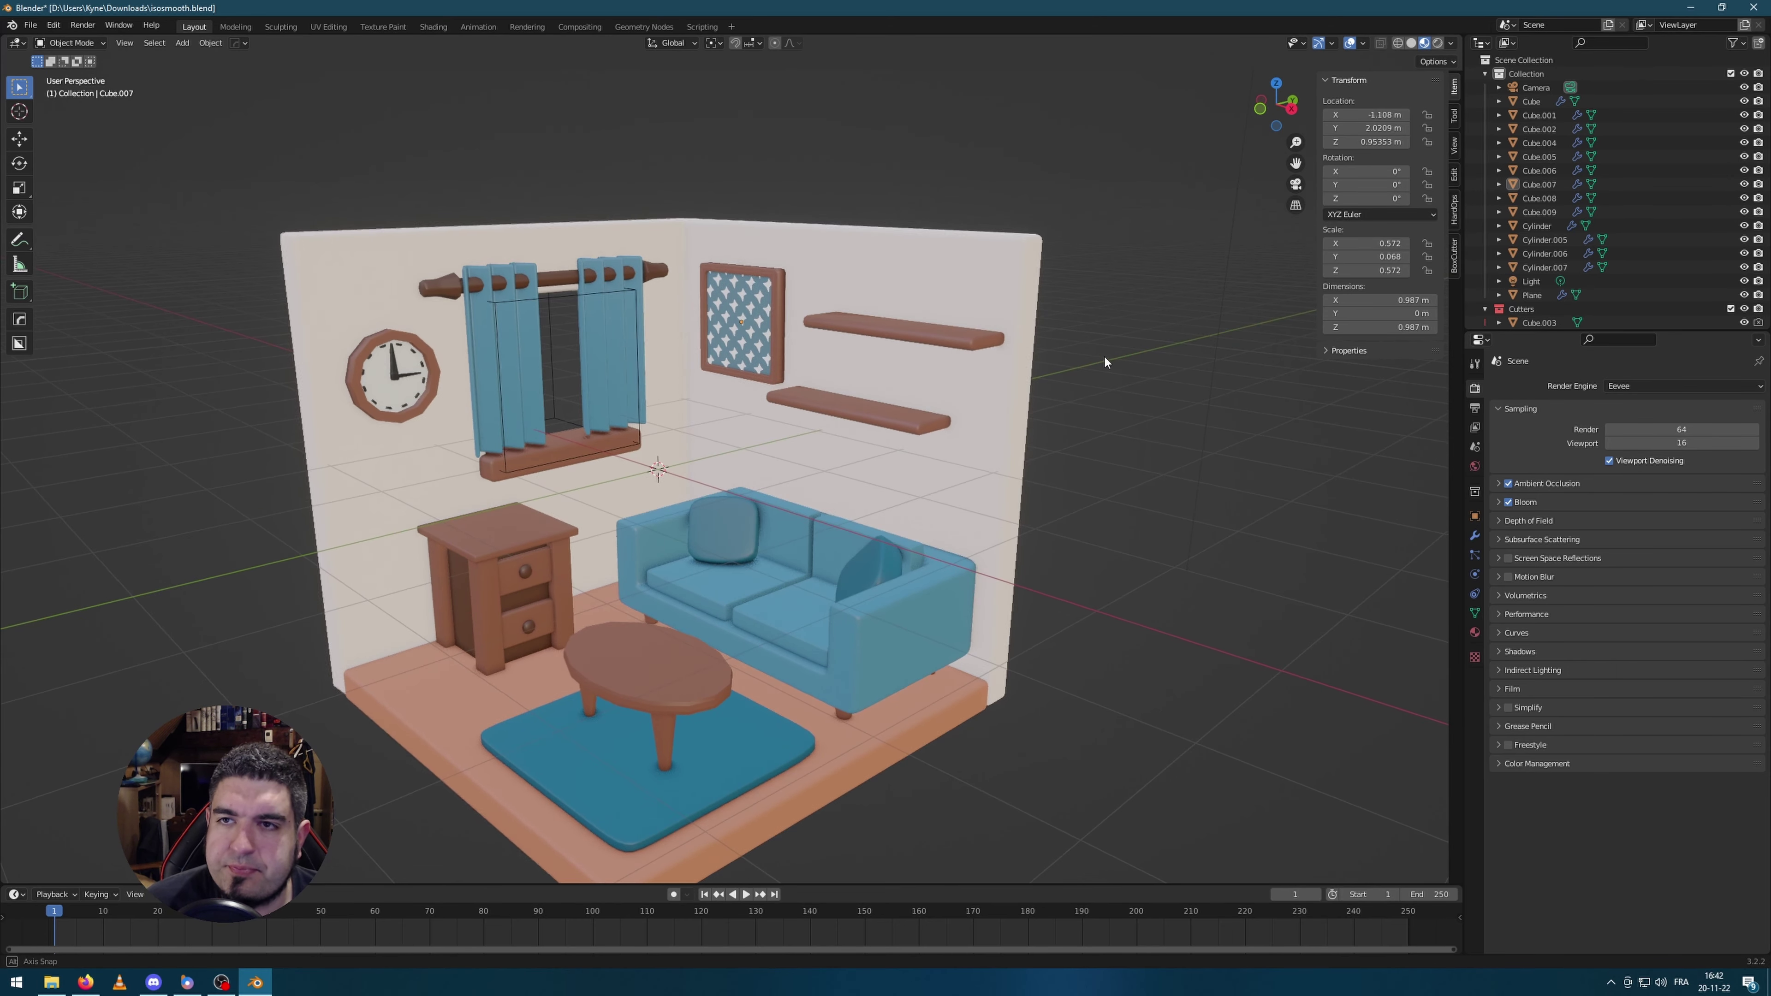
left_click(1438, 42)
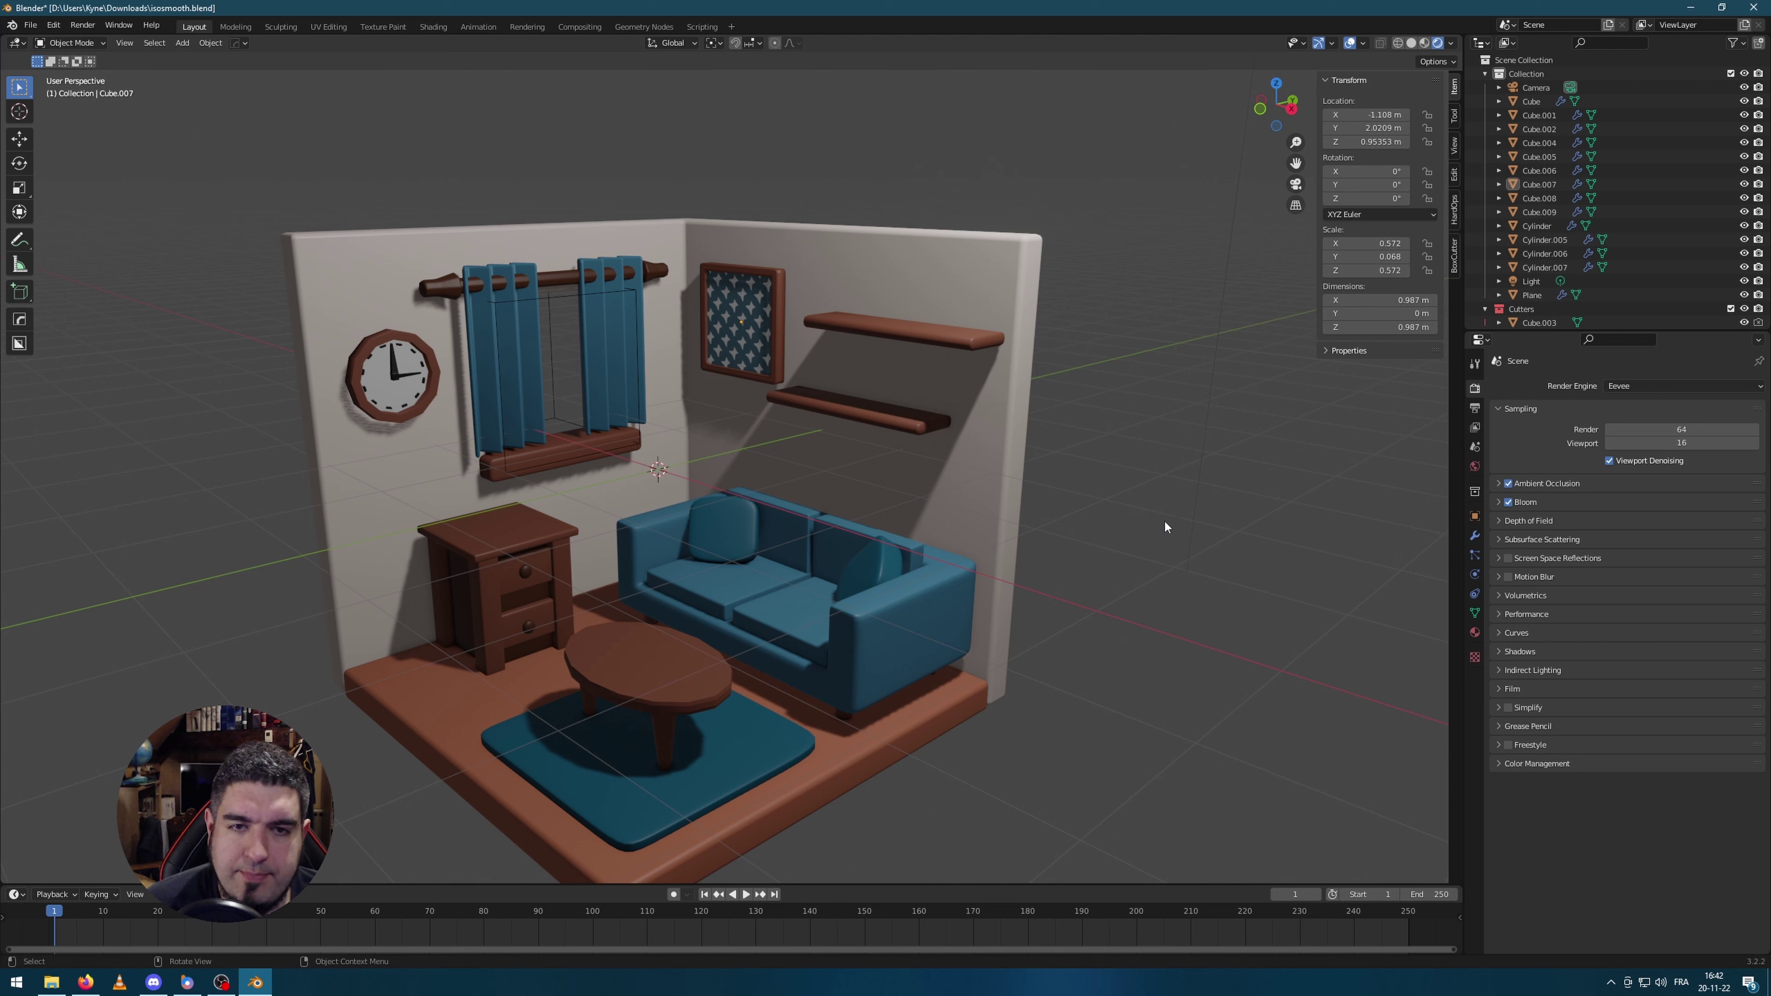
Step: Delete the Light object from the scene collection
scroll(1534, 275, "down", 1)
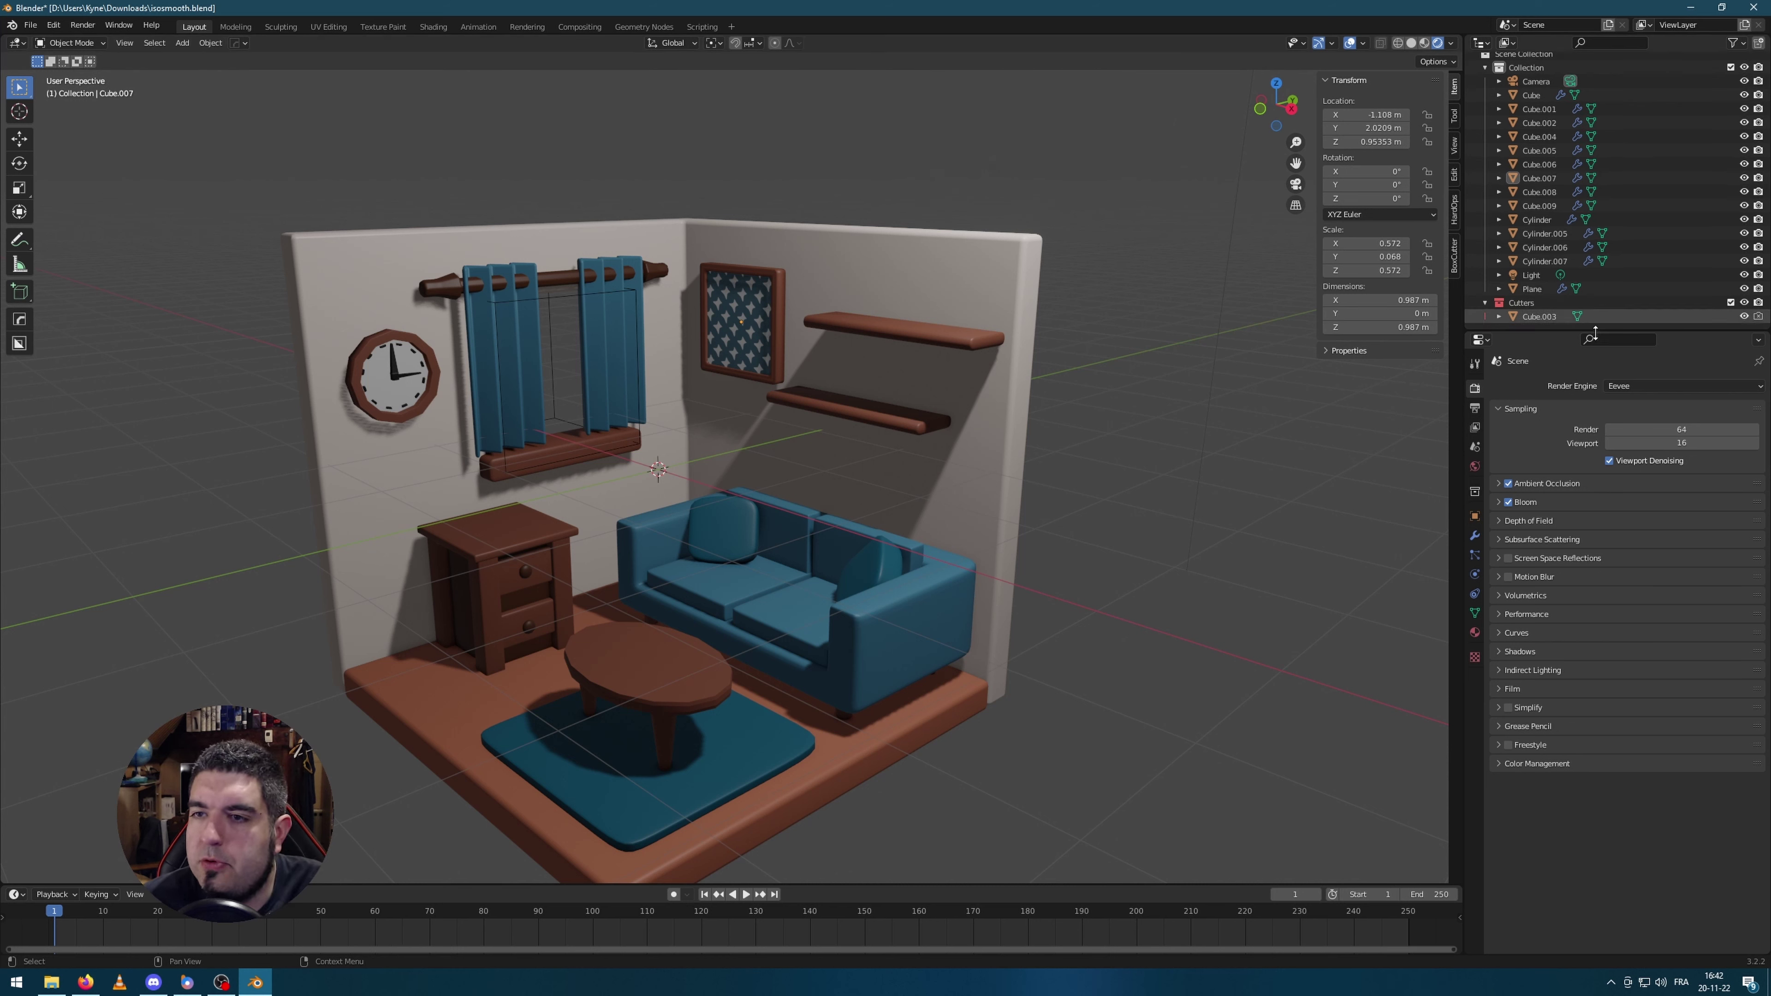
left_click(1527, 276)
key("Delete")
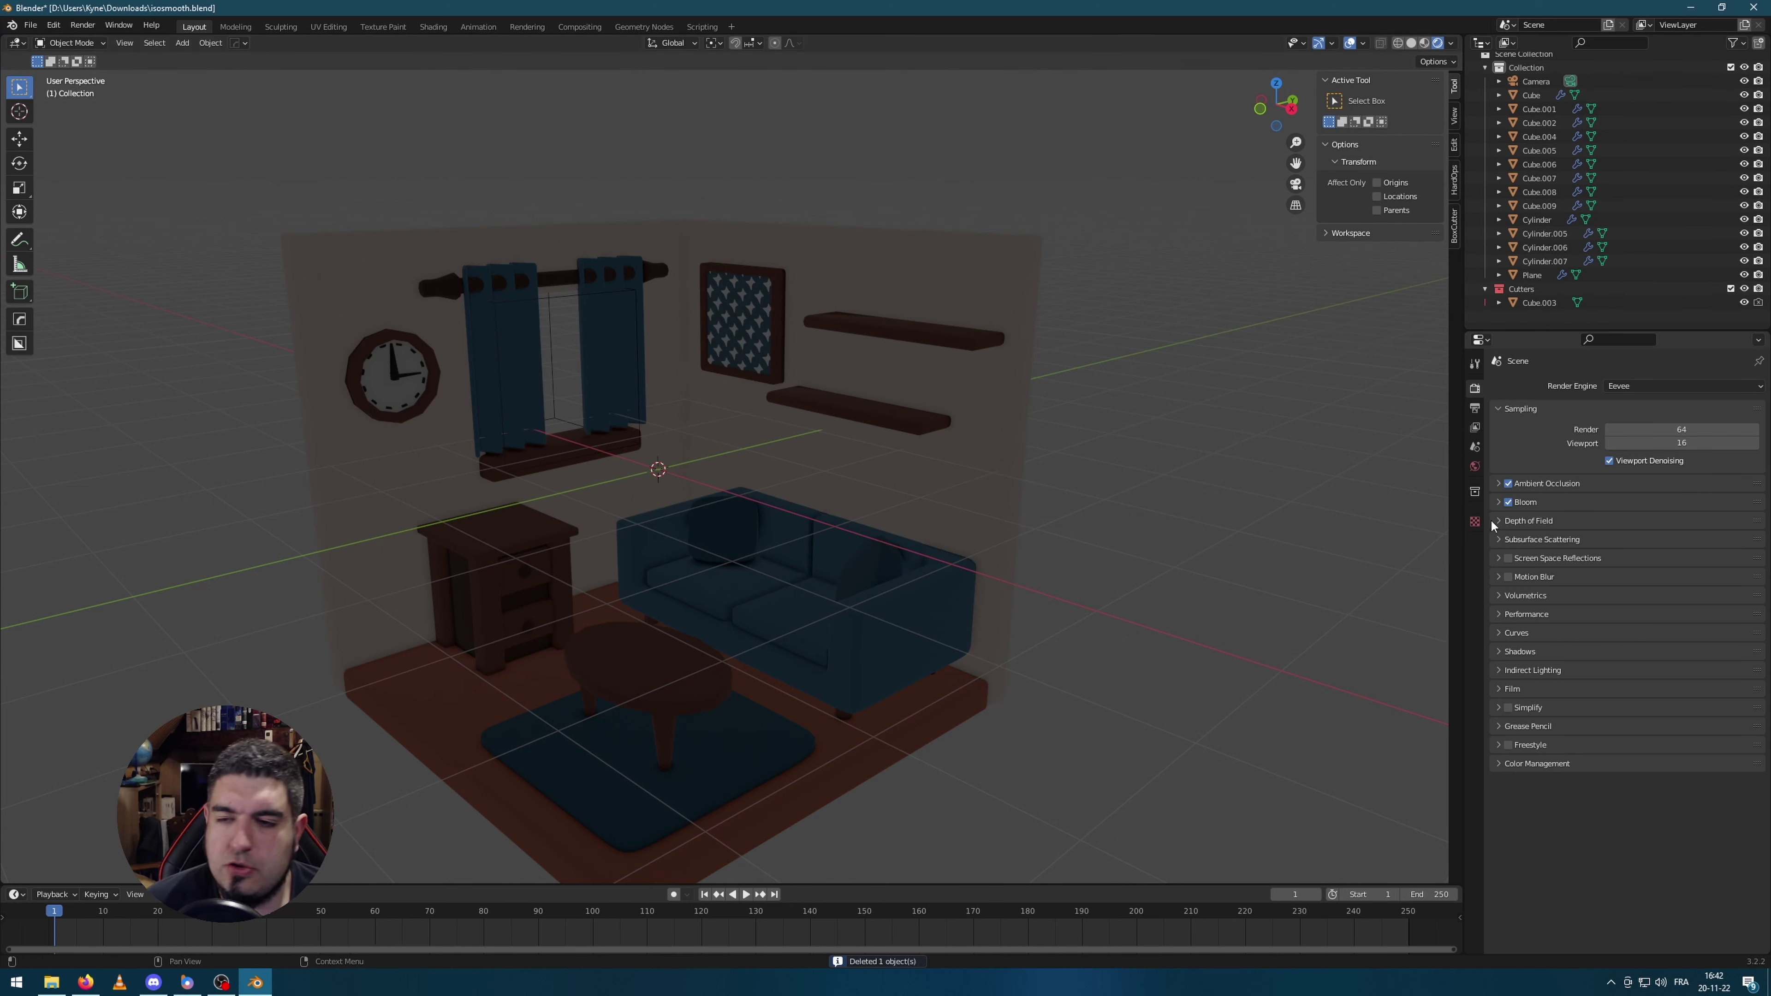
Step: Use an Environment Texture as the colour source of the World background
left_click(1474, 466)
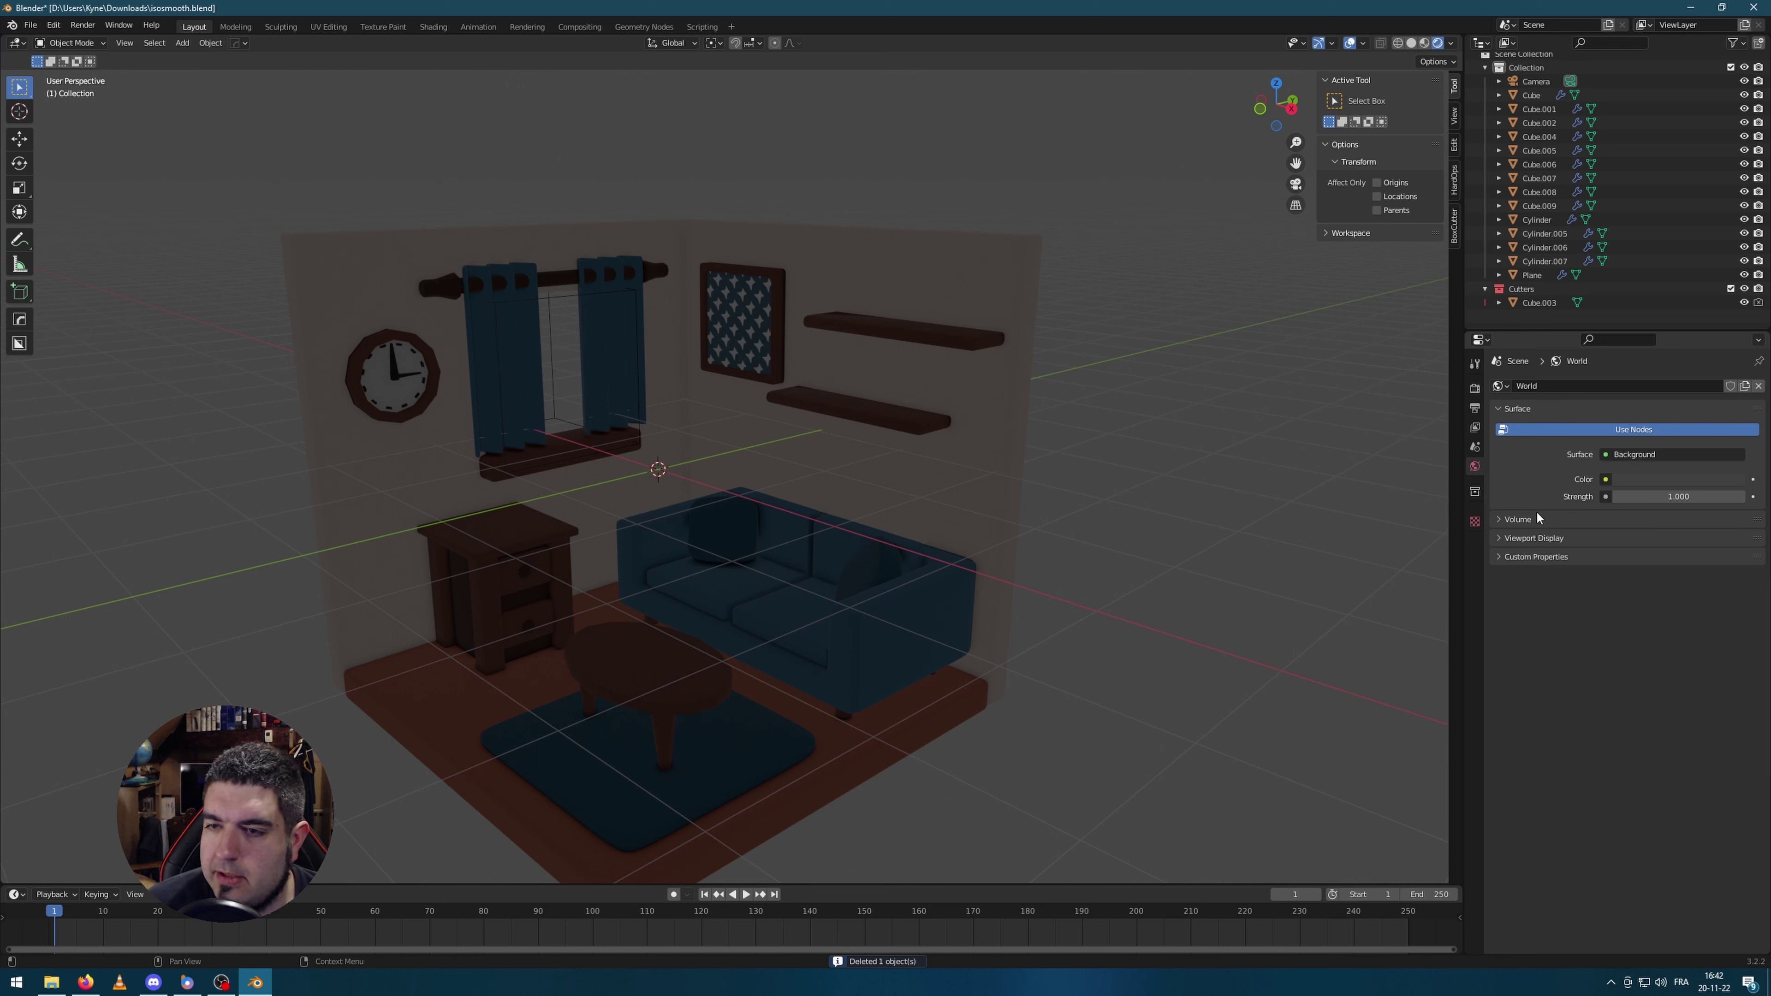
left_click(1605, 480)
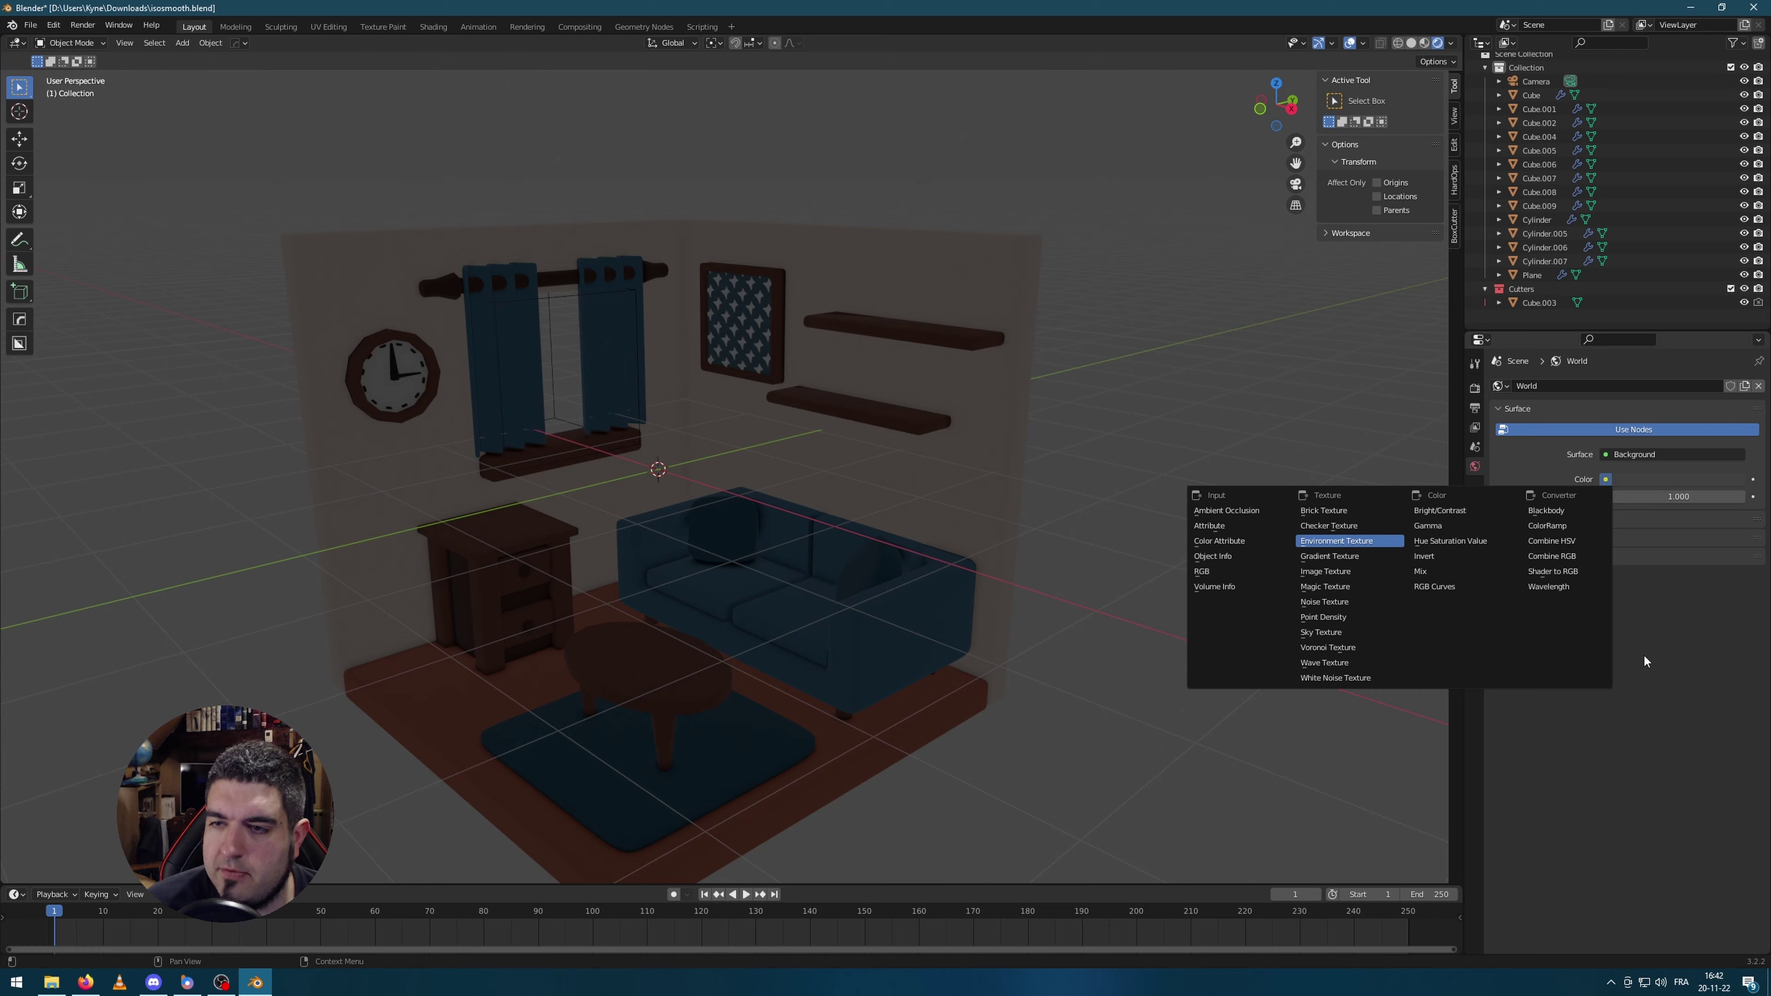
key("Return")
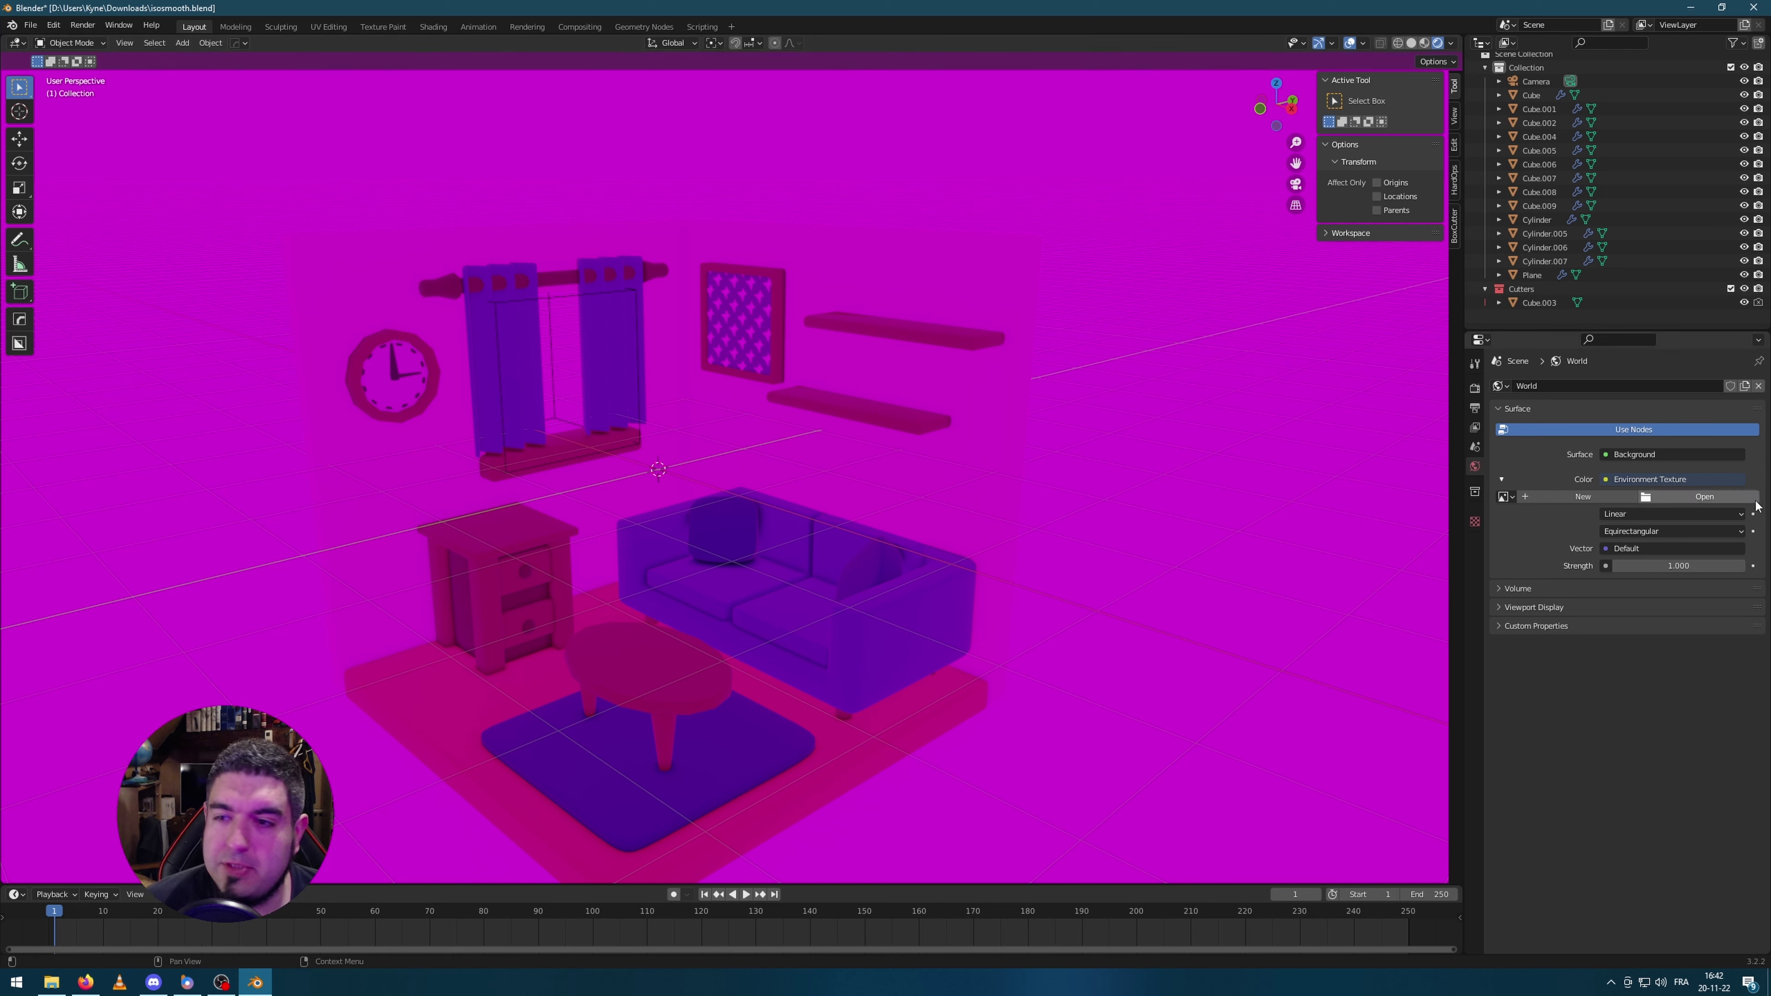
Step: Load spiaggia_di_mondello_2k.hdr from the hdri folder as the World environment image and check the room's lighting
left_click(1727, 498)
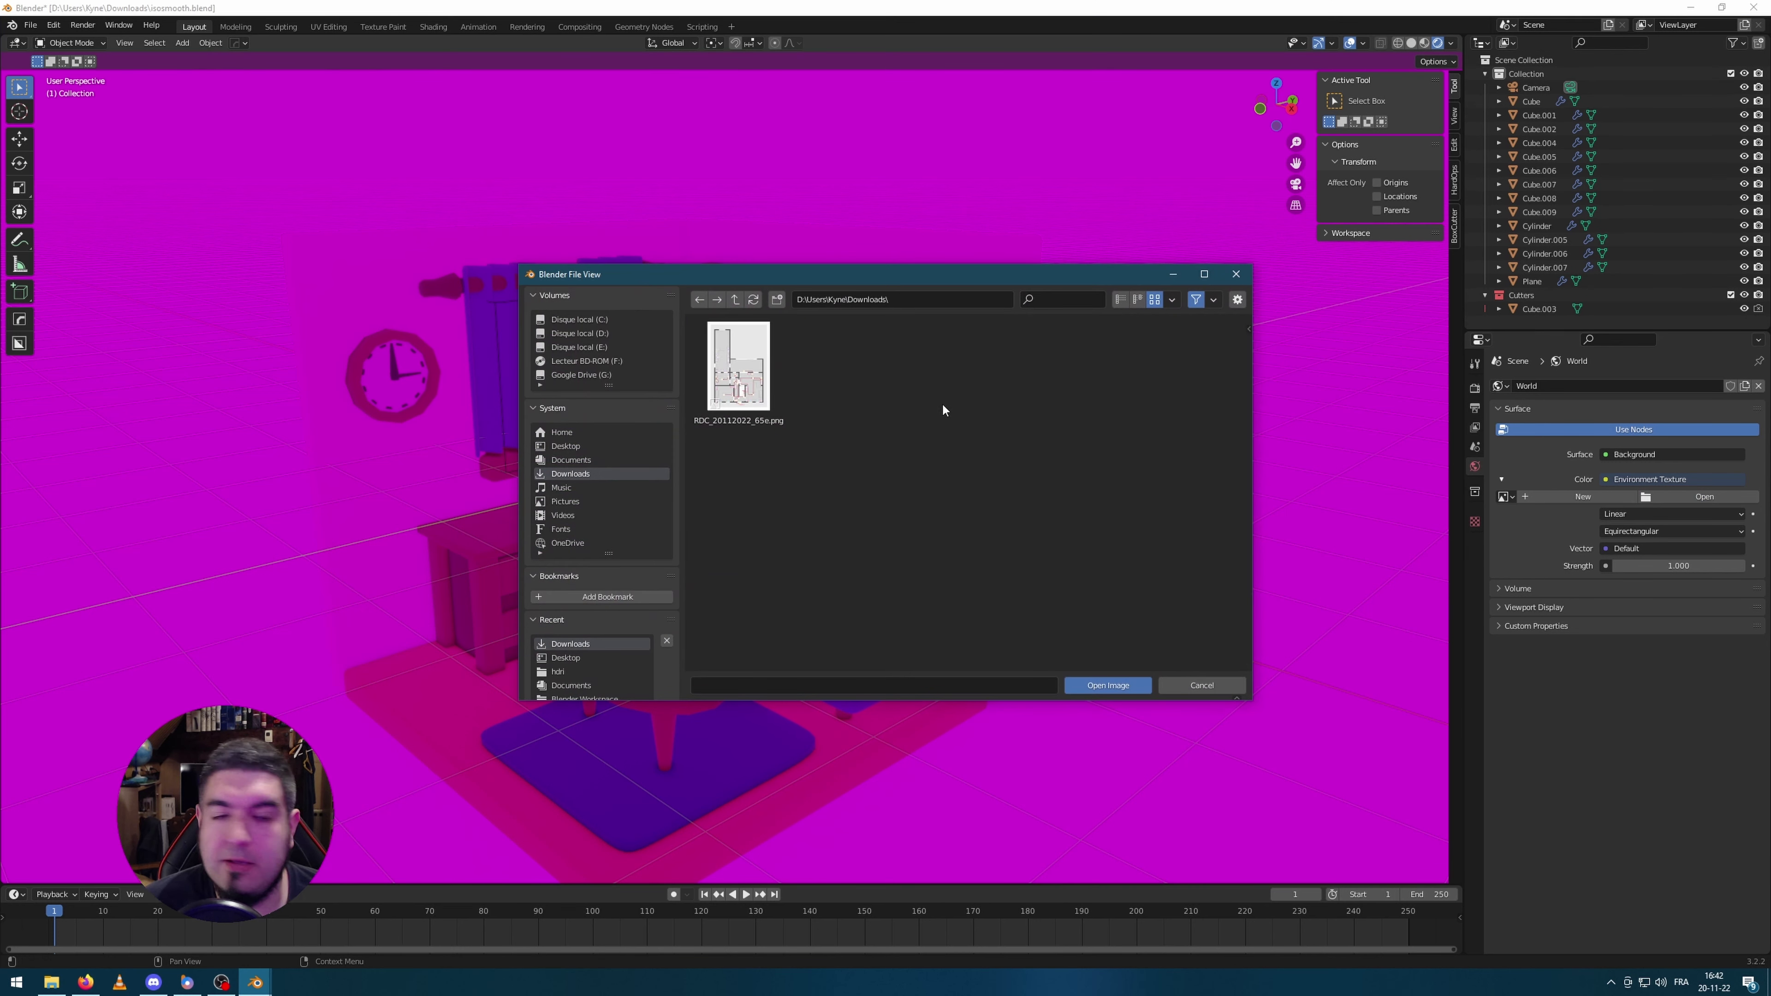
left_click(564, 671)
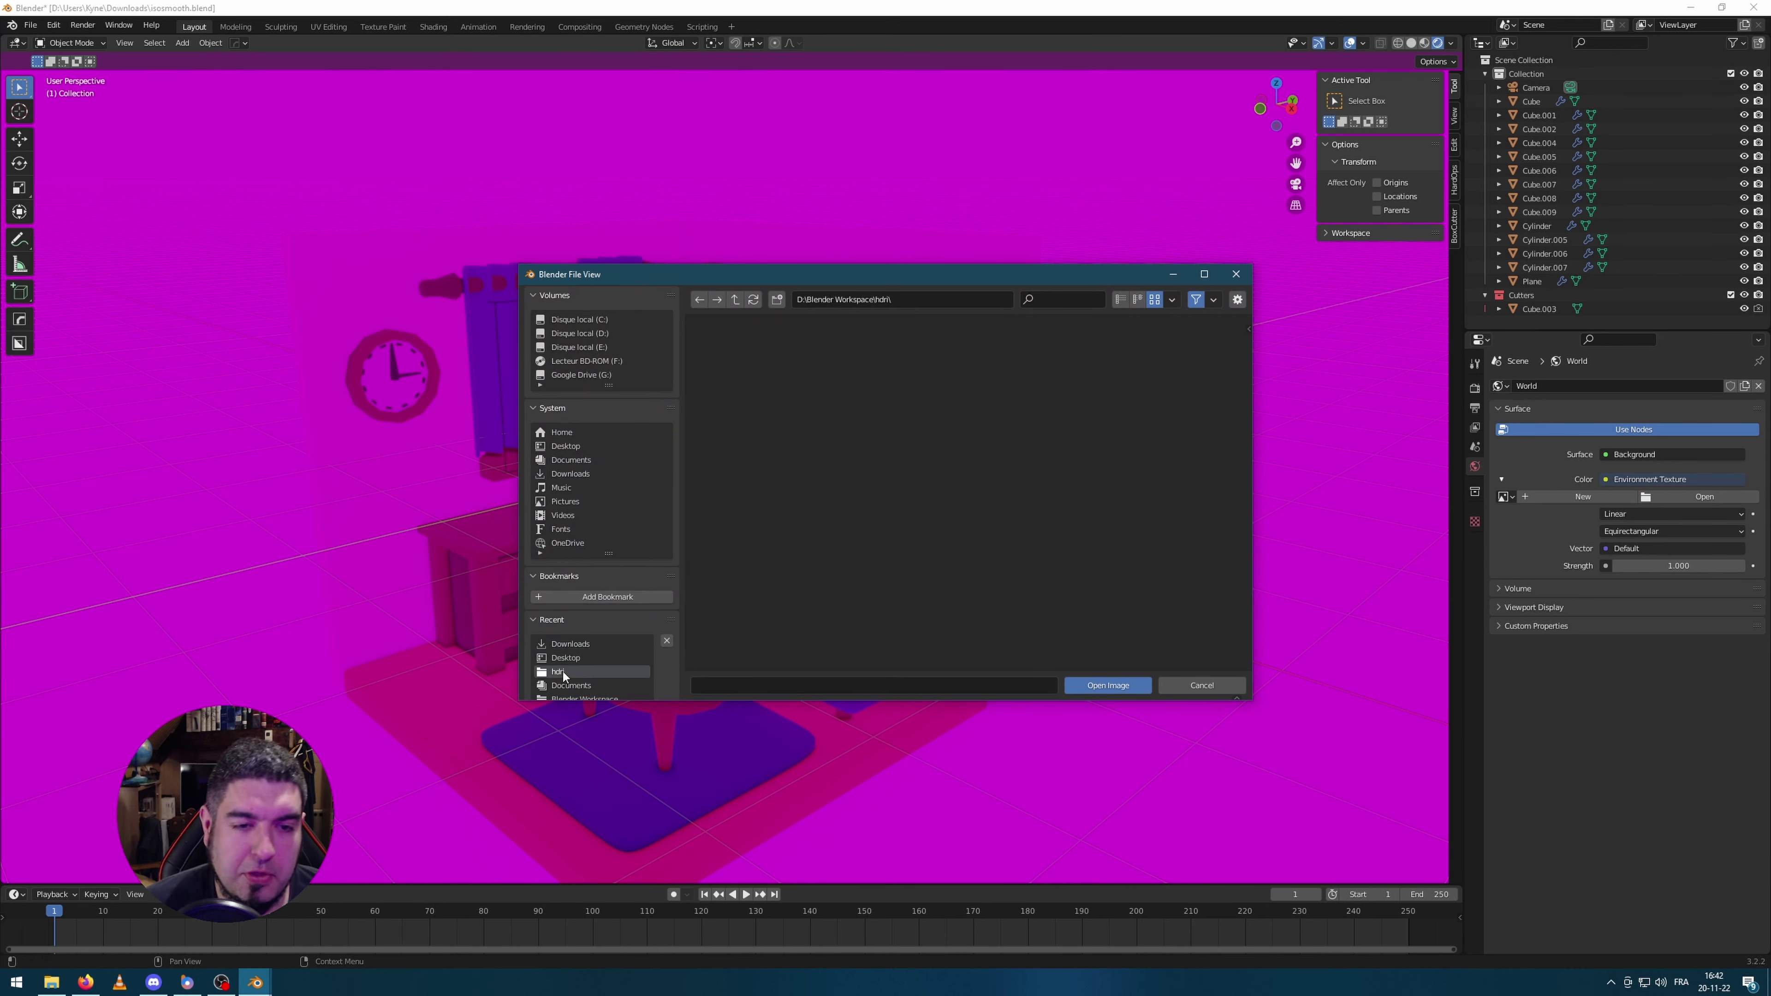
scroll(993, 472, "down", 5)
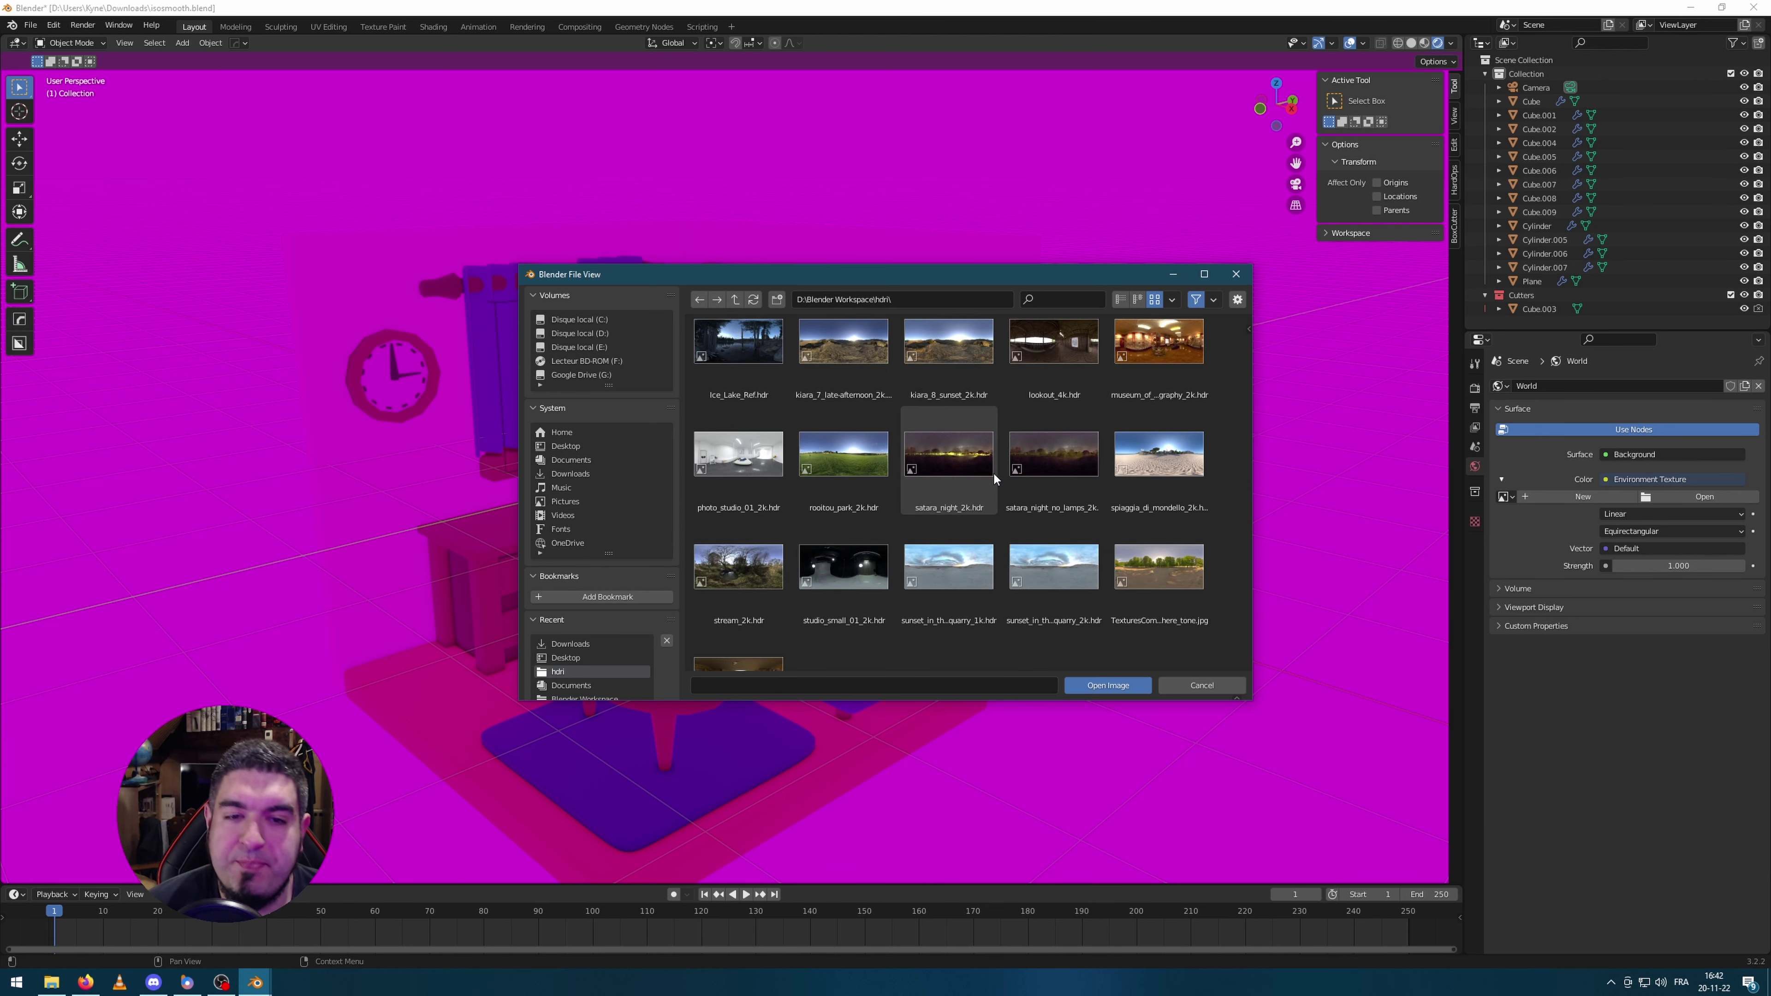
scroll(978, 464, "up", 4)
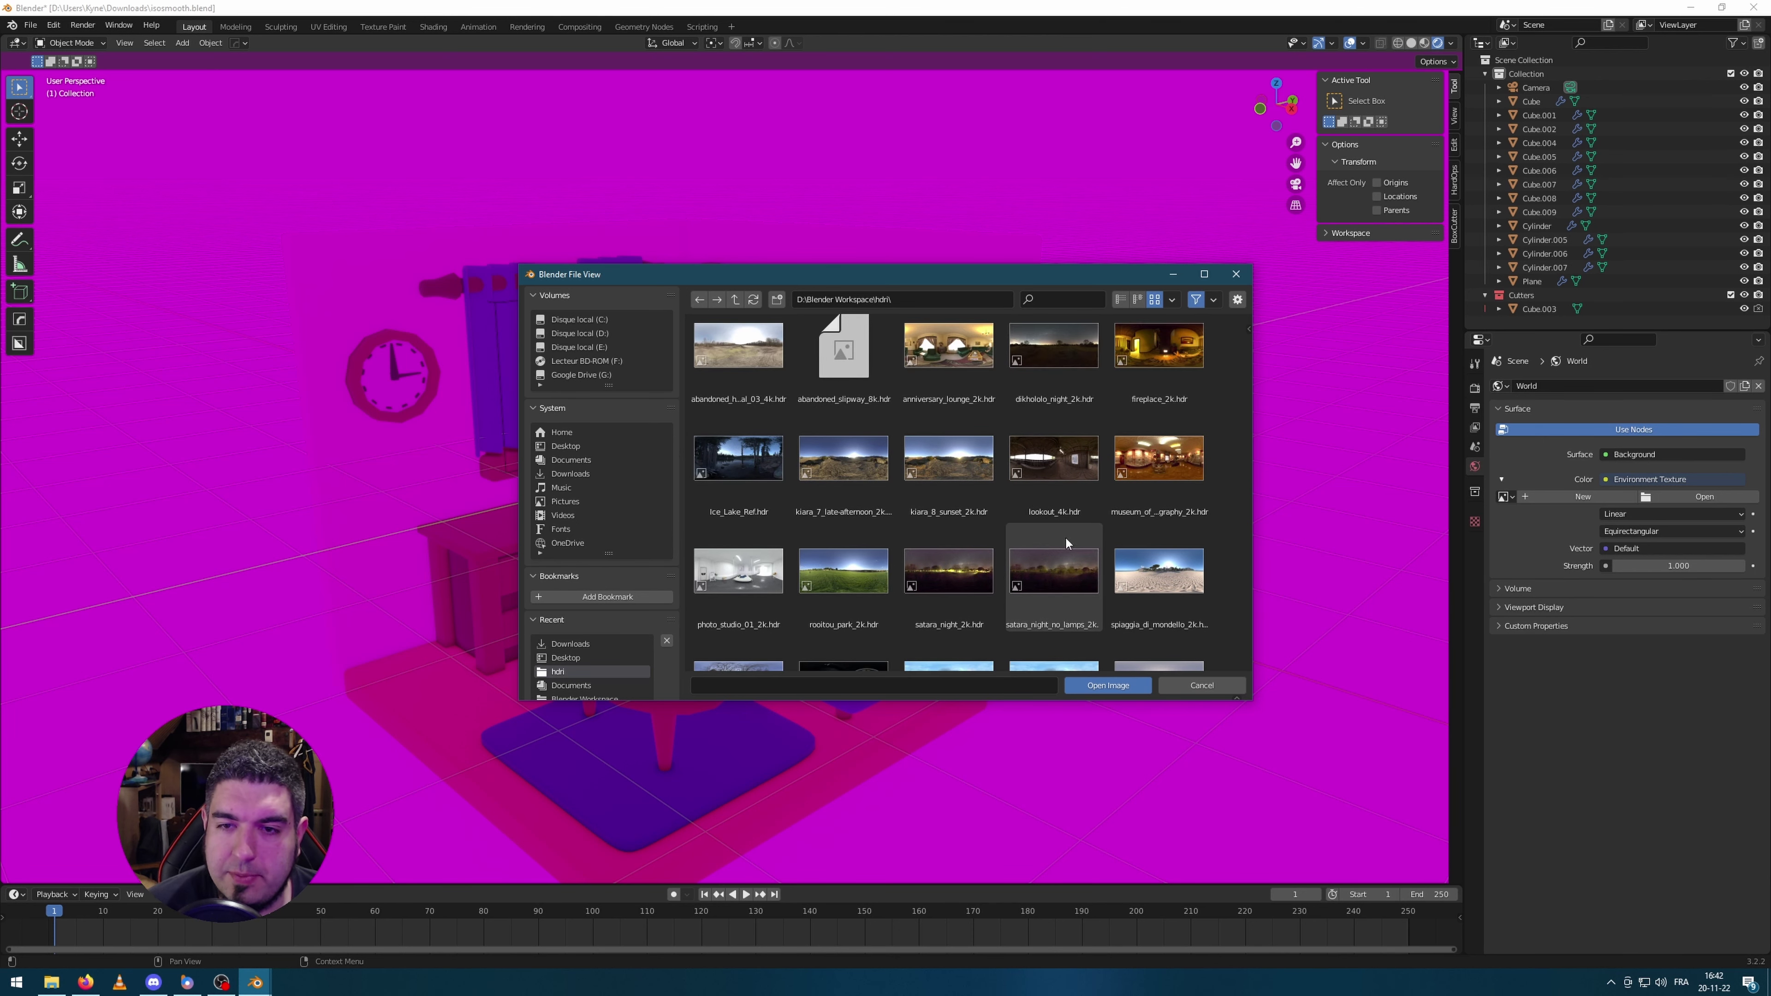
double_click(1170, 579)
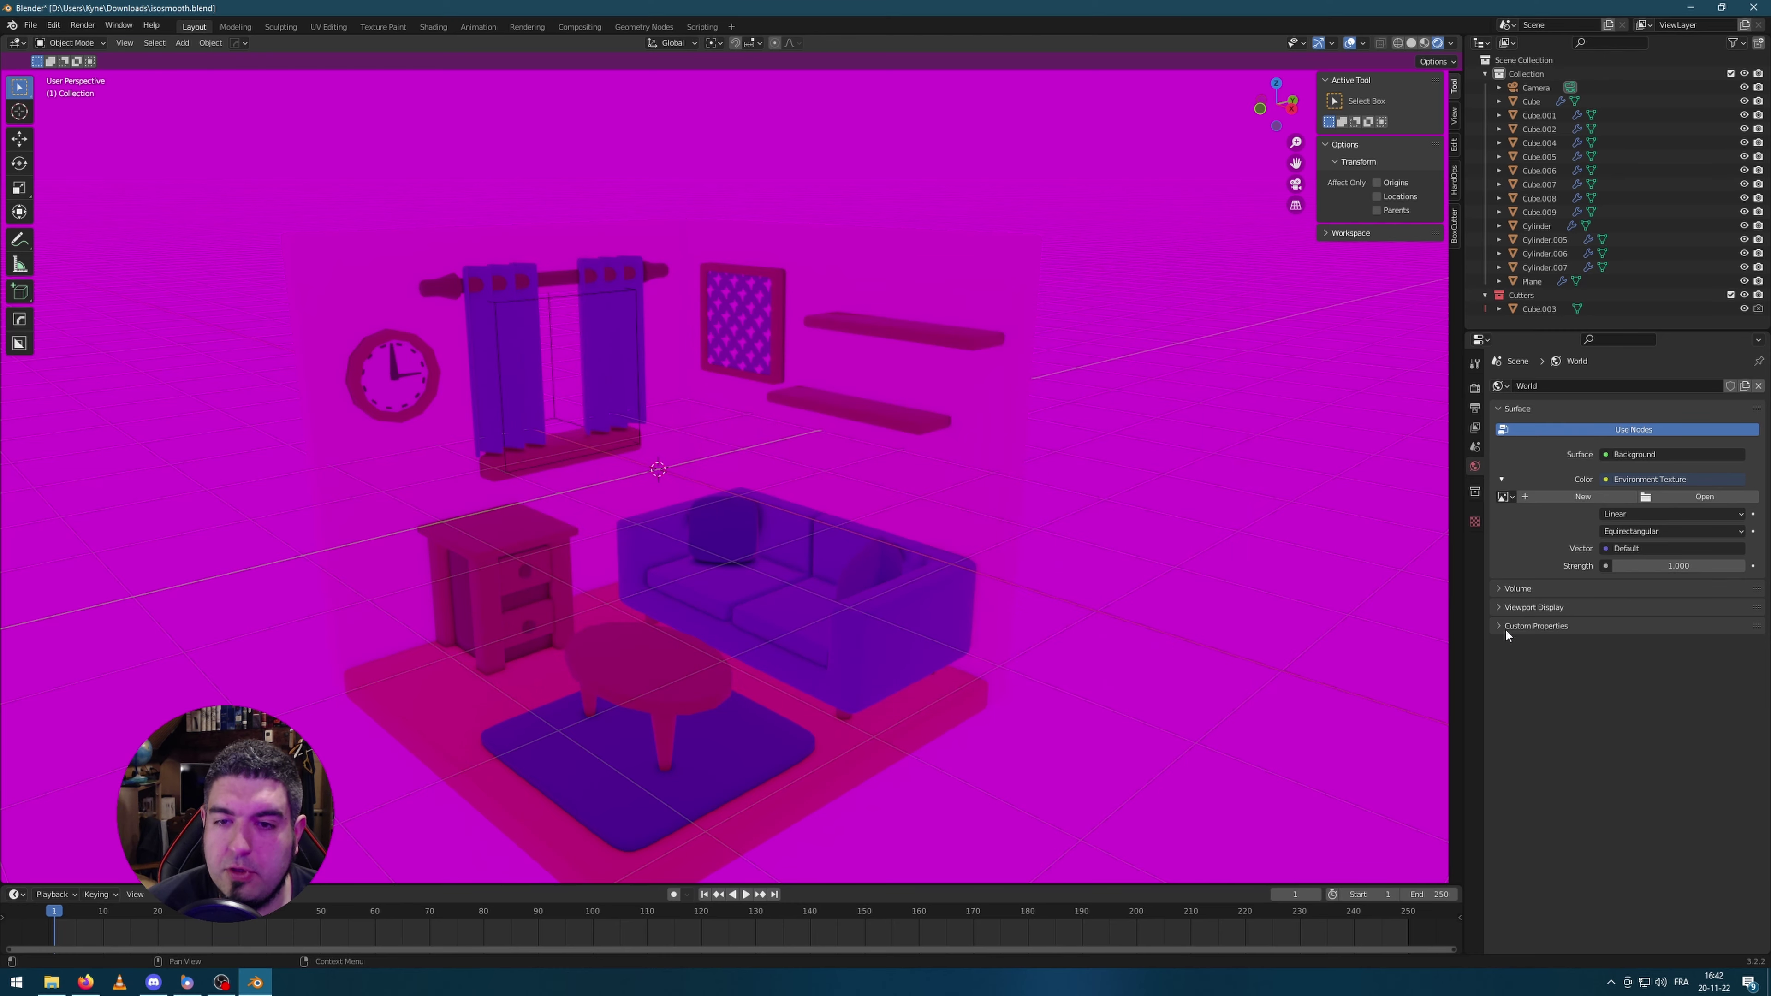
scroll(1150, 465, "down", 6)
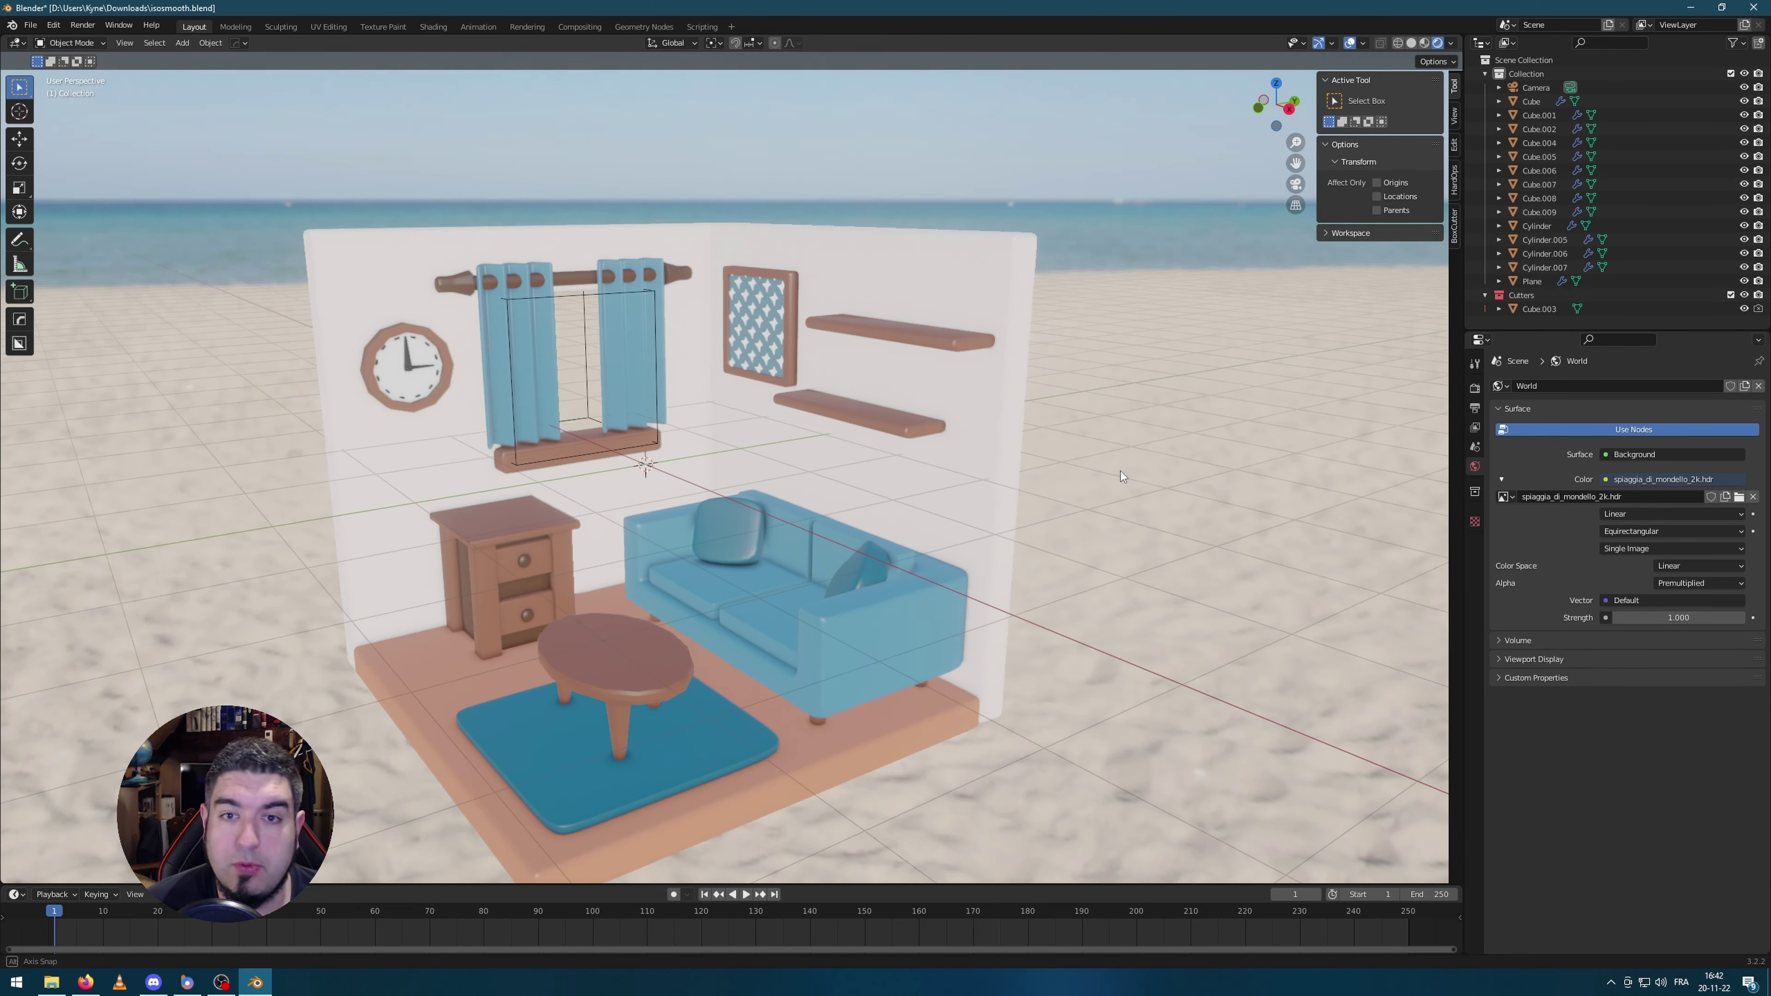
scroll(1031, 385, "up", 6)
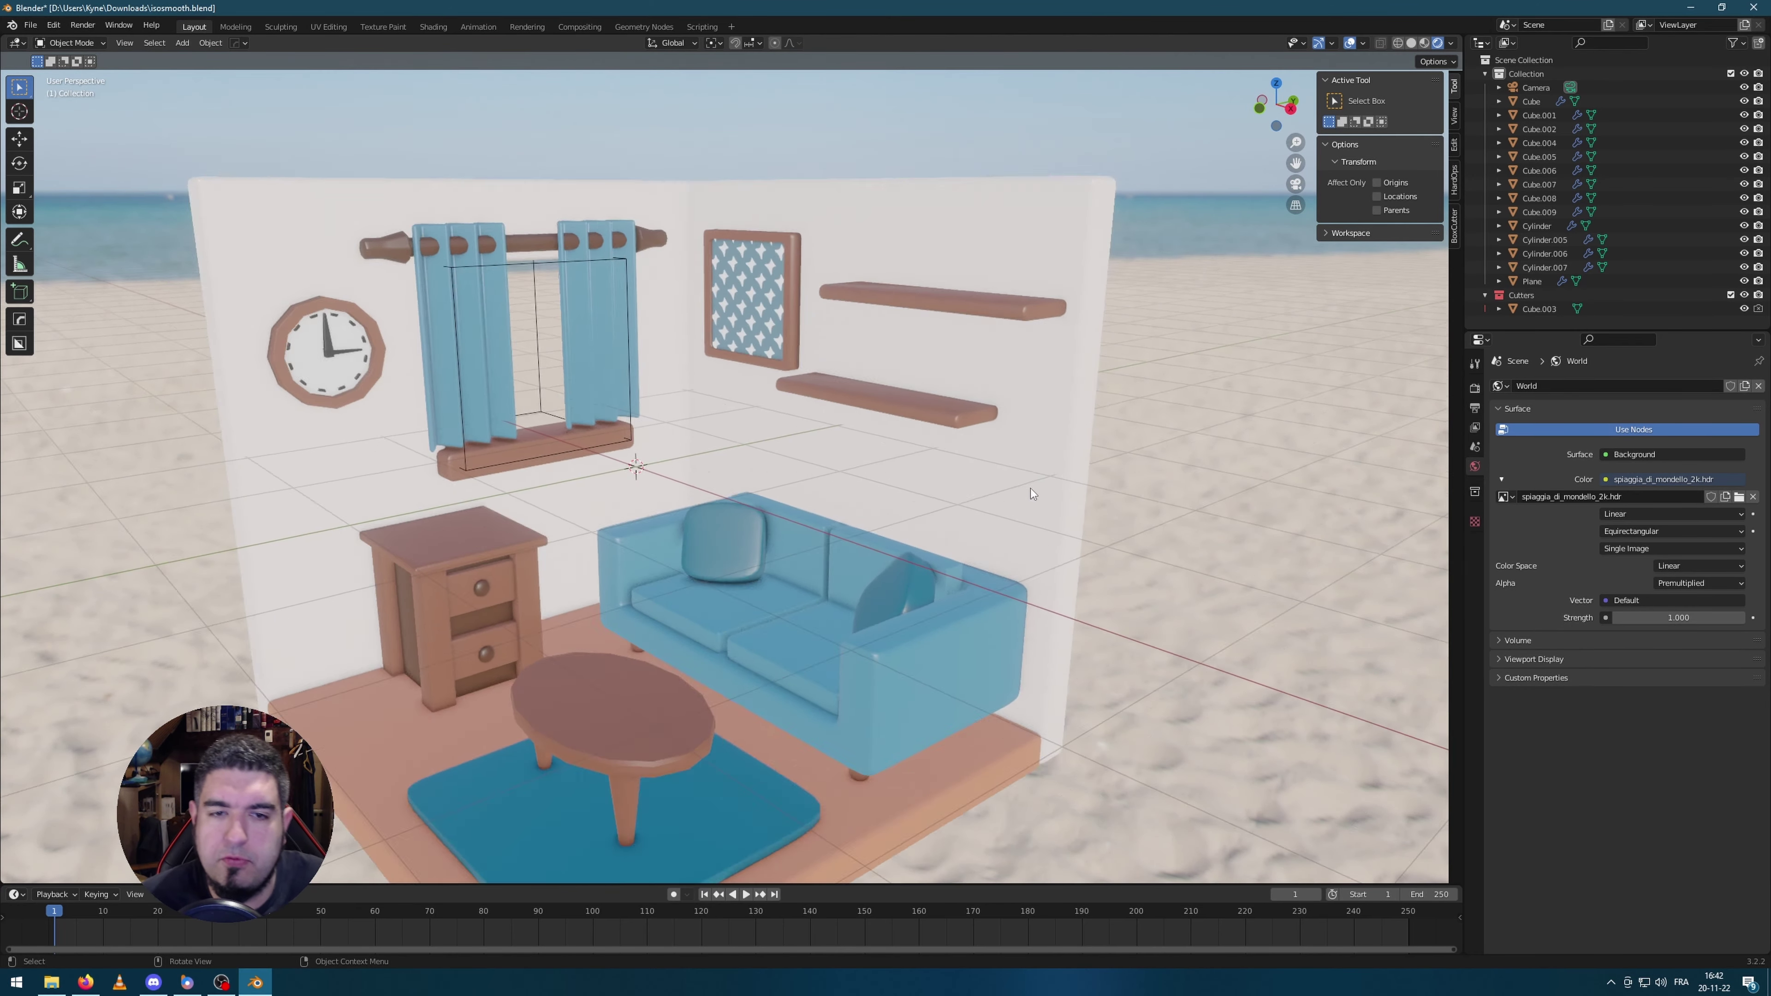
scroll(1025, 488, "down", 3)
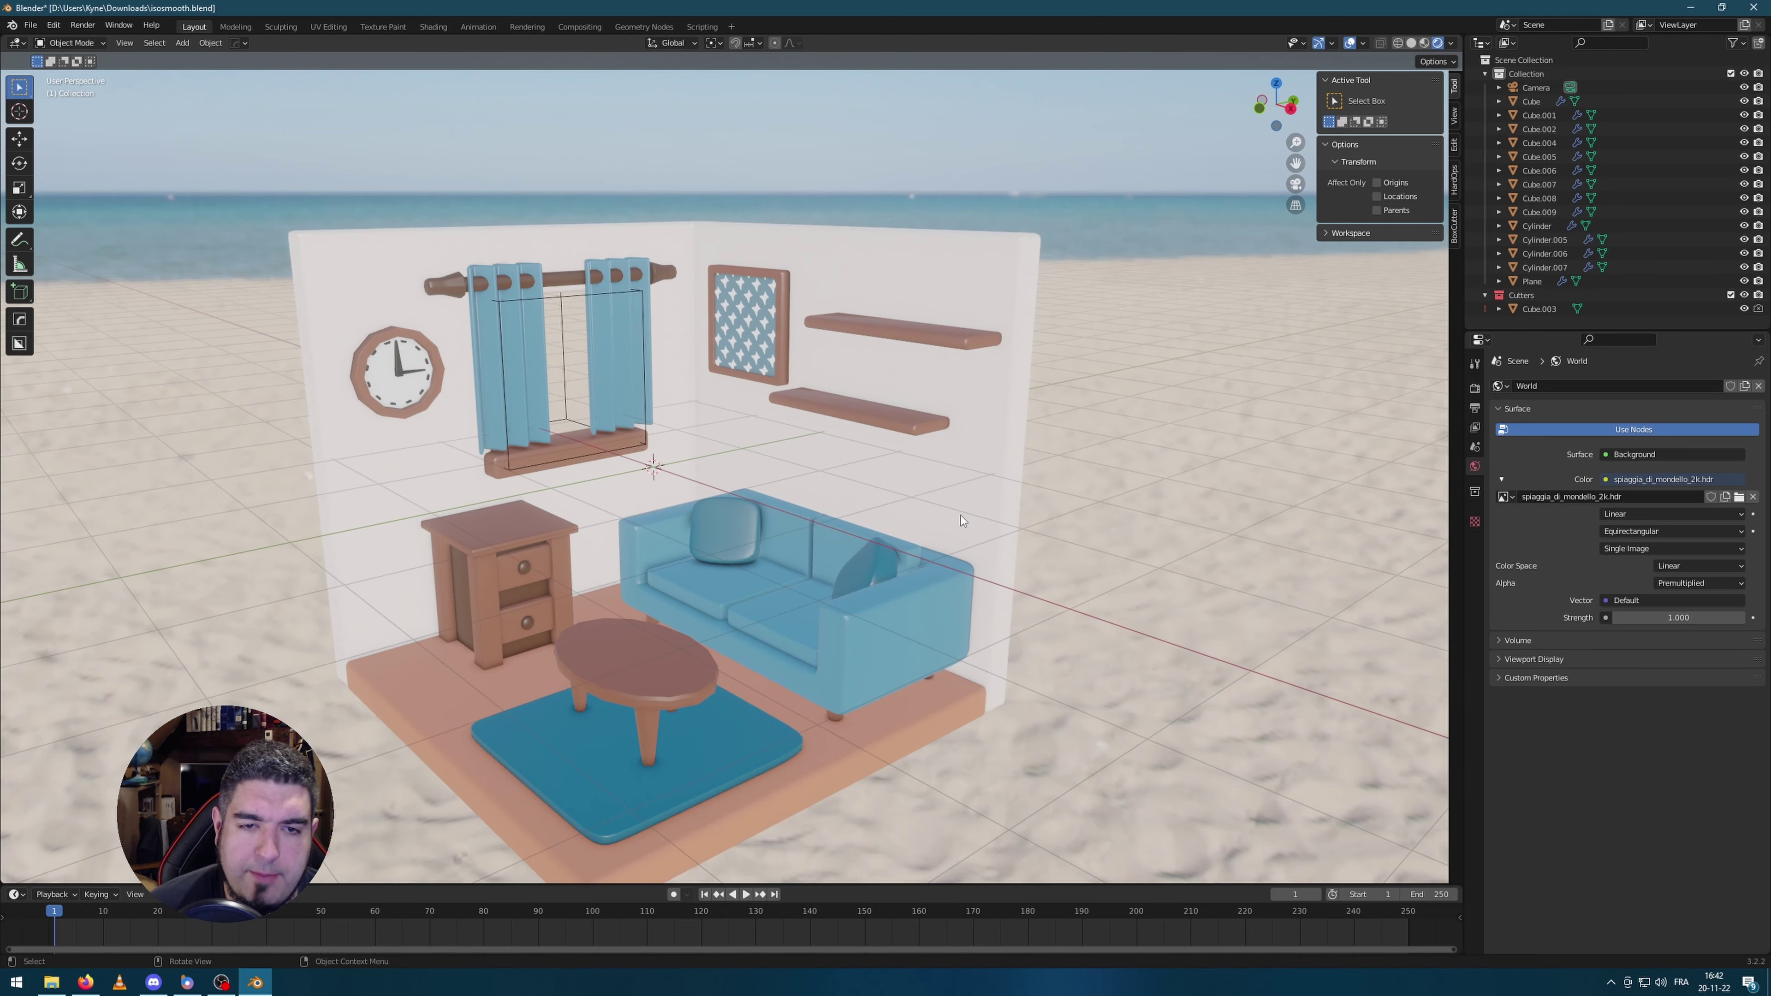
Step: Replace the World environment image with abandoned_hopper_terminal_03_4k.hdr and check the room's lighting
left_click(1739, 495)
left_click(731, 372)
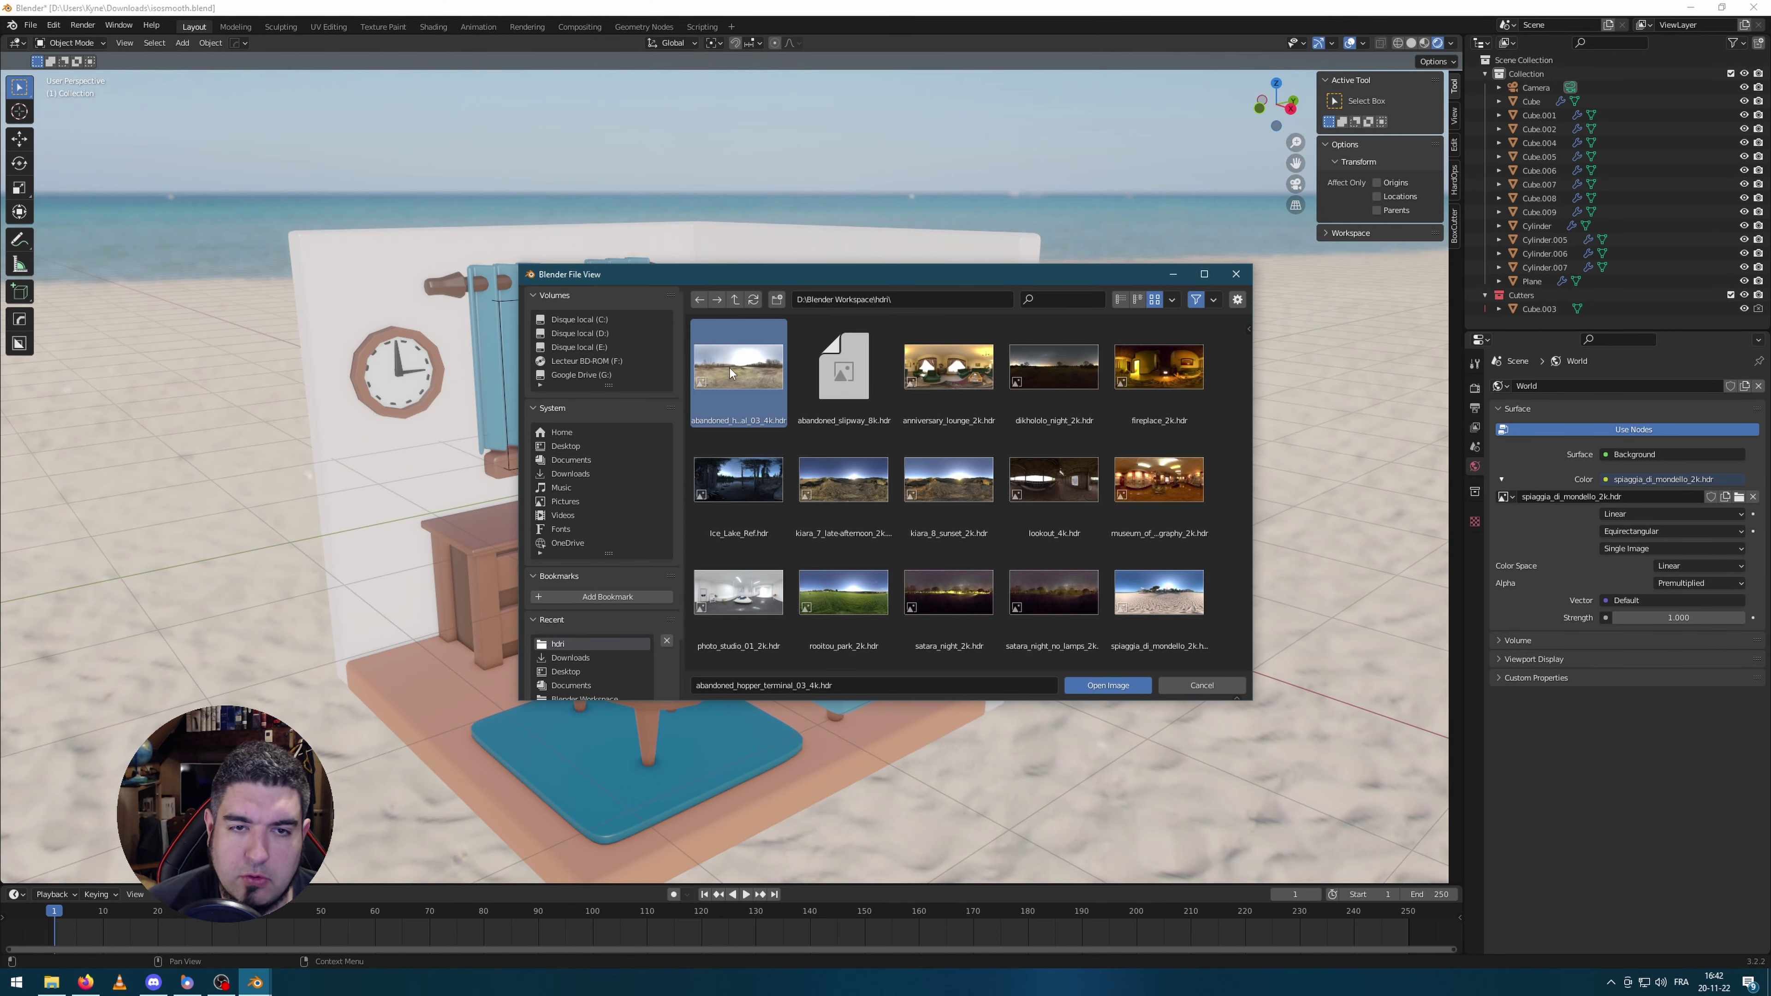
key("Escape")
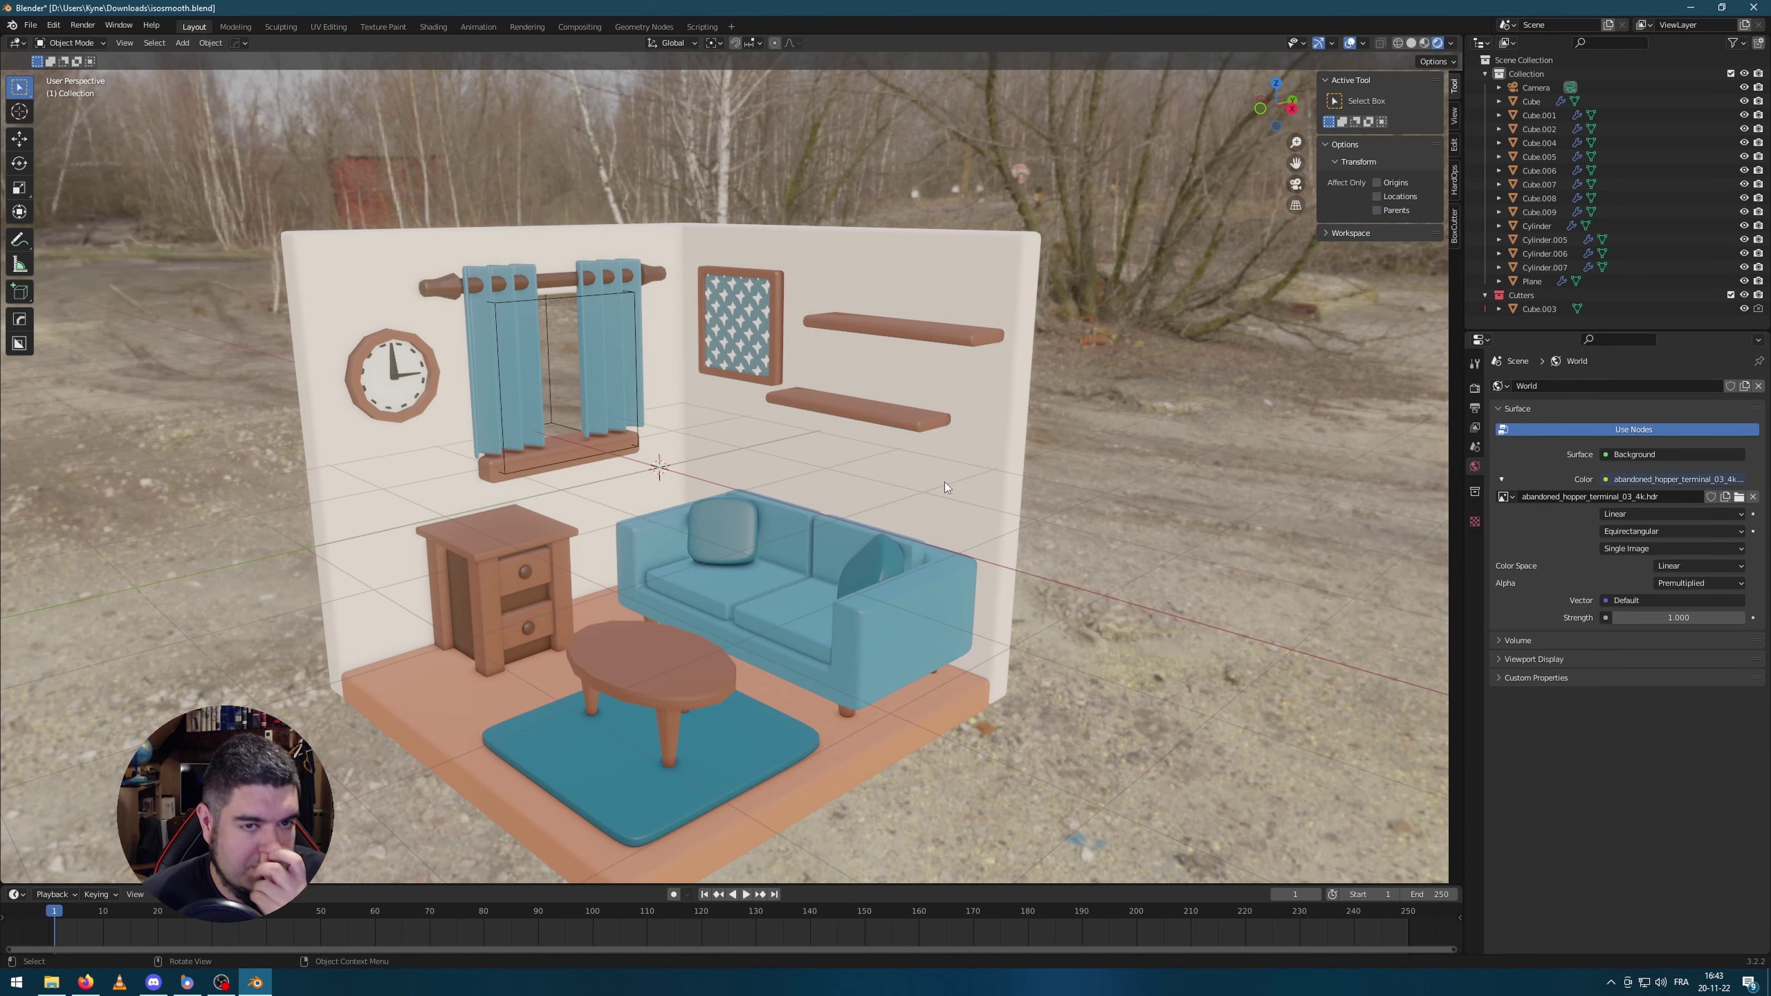
middle_click_drag(821, 377, 903, 460)
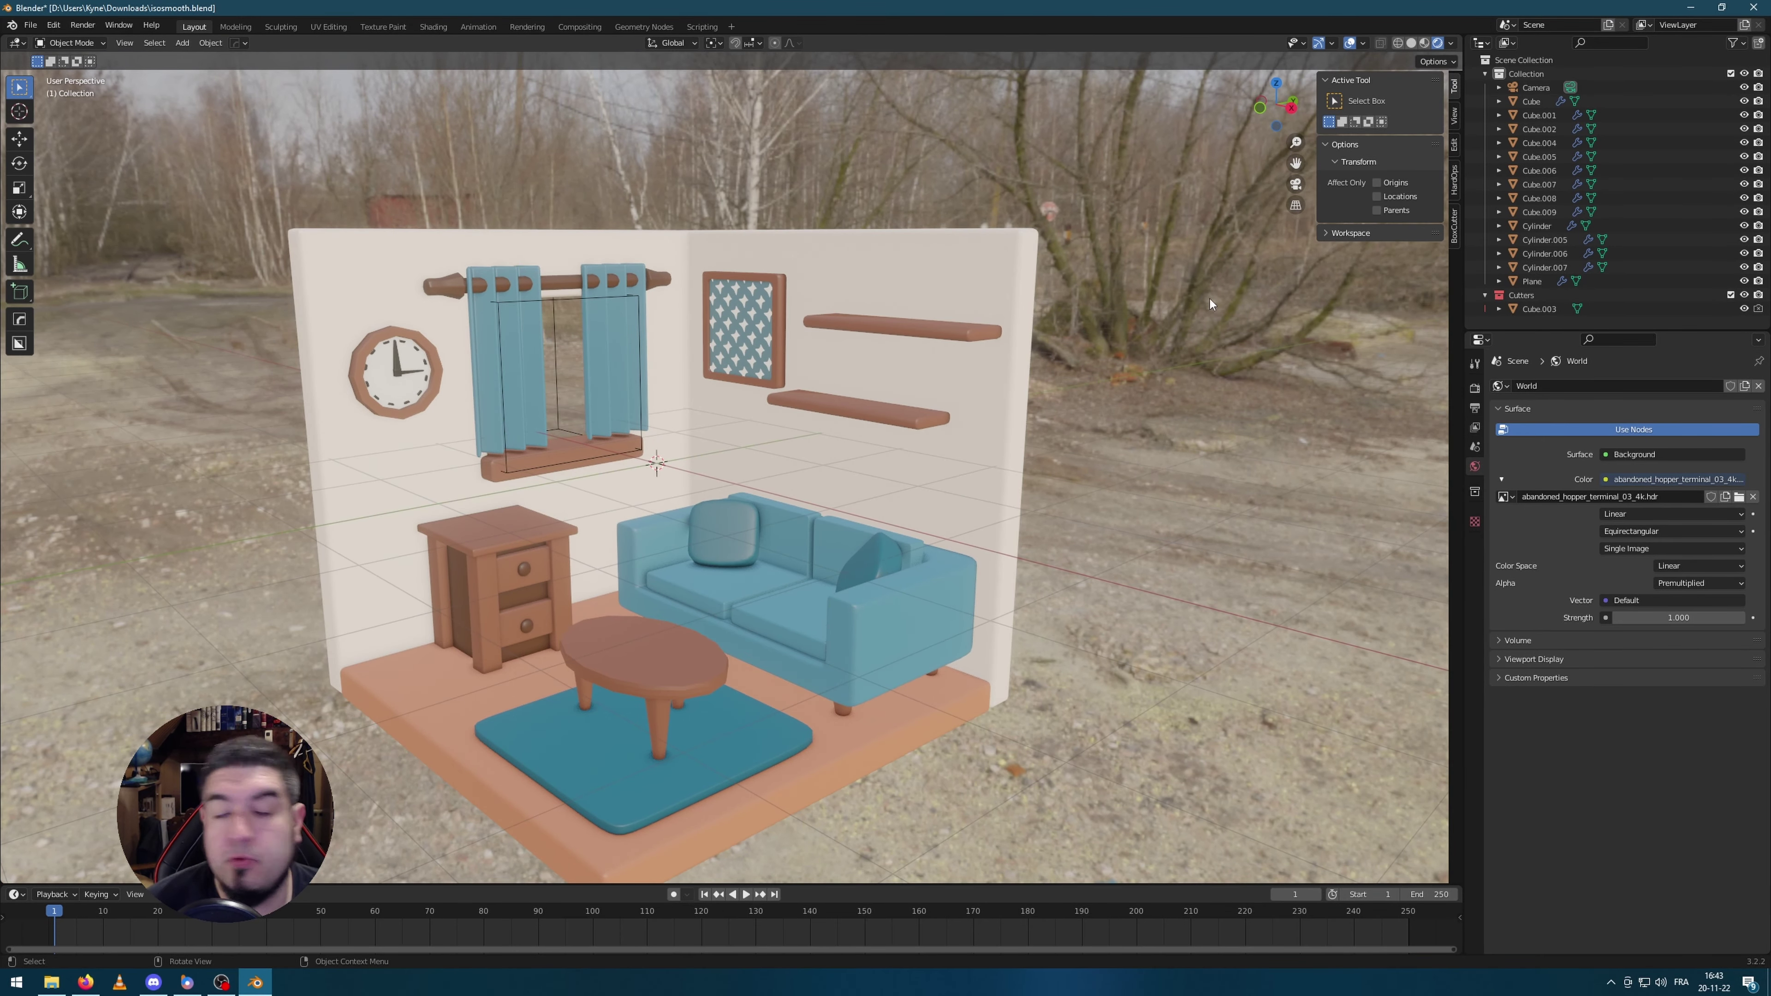
middle_click_drag(1057, 368, 957, 354)
scroll(957, 354, "down", 4)
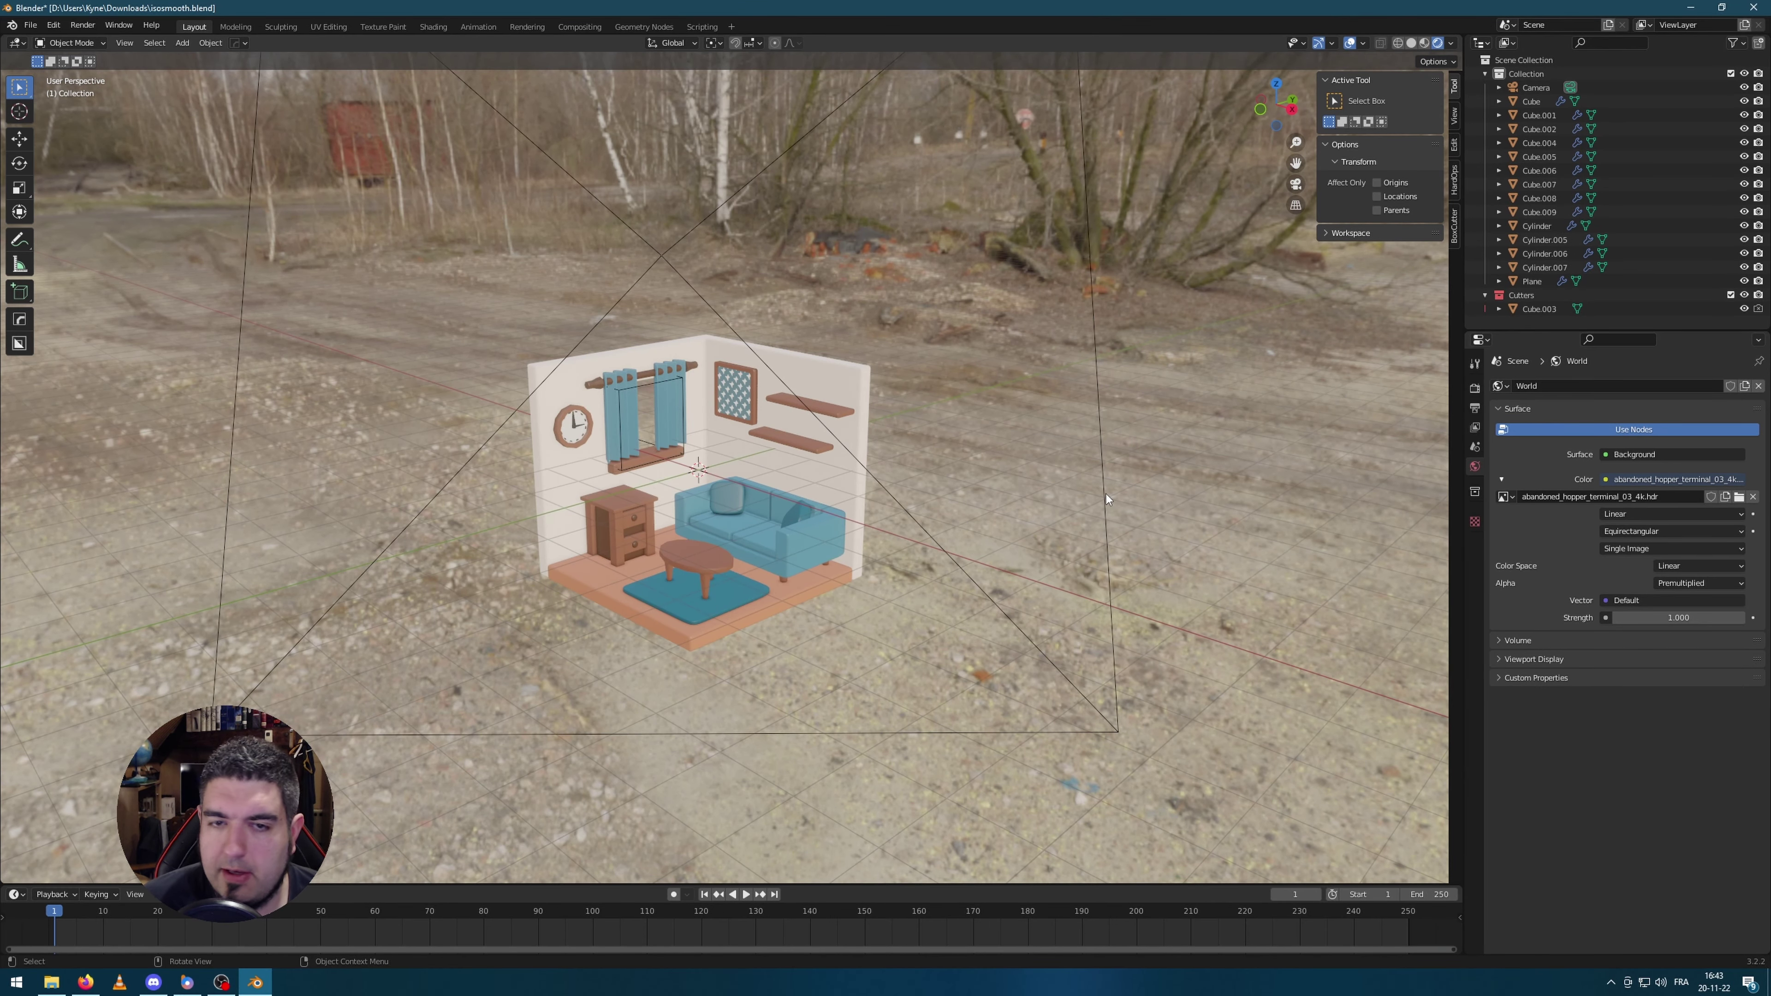
Step: Make the render background transparent in the Film settings and inspect the room without the HDR backdrop
left_click(1475, 389)
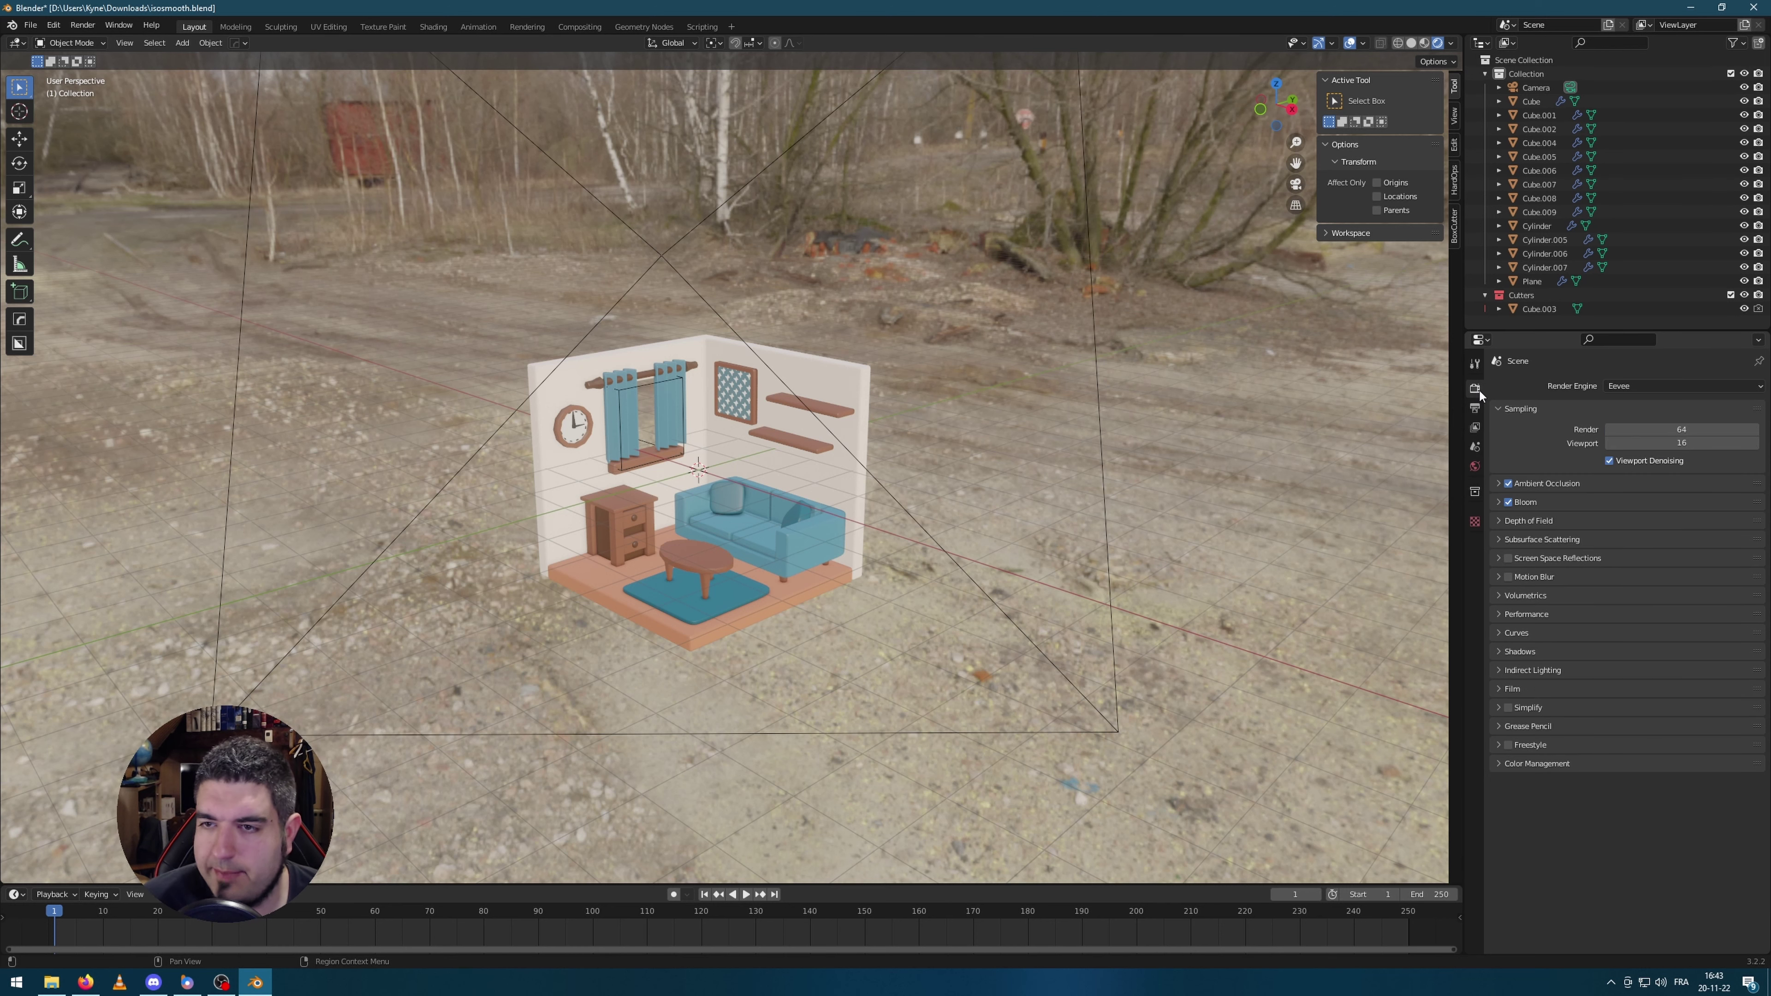
left_click(1500, 689)
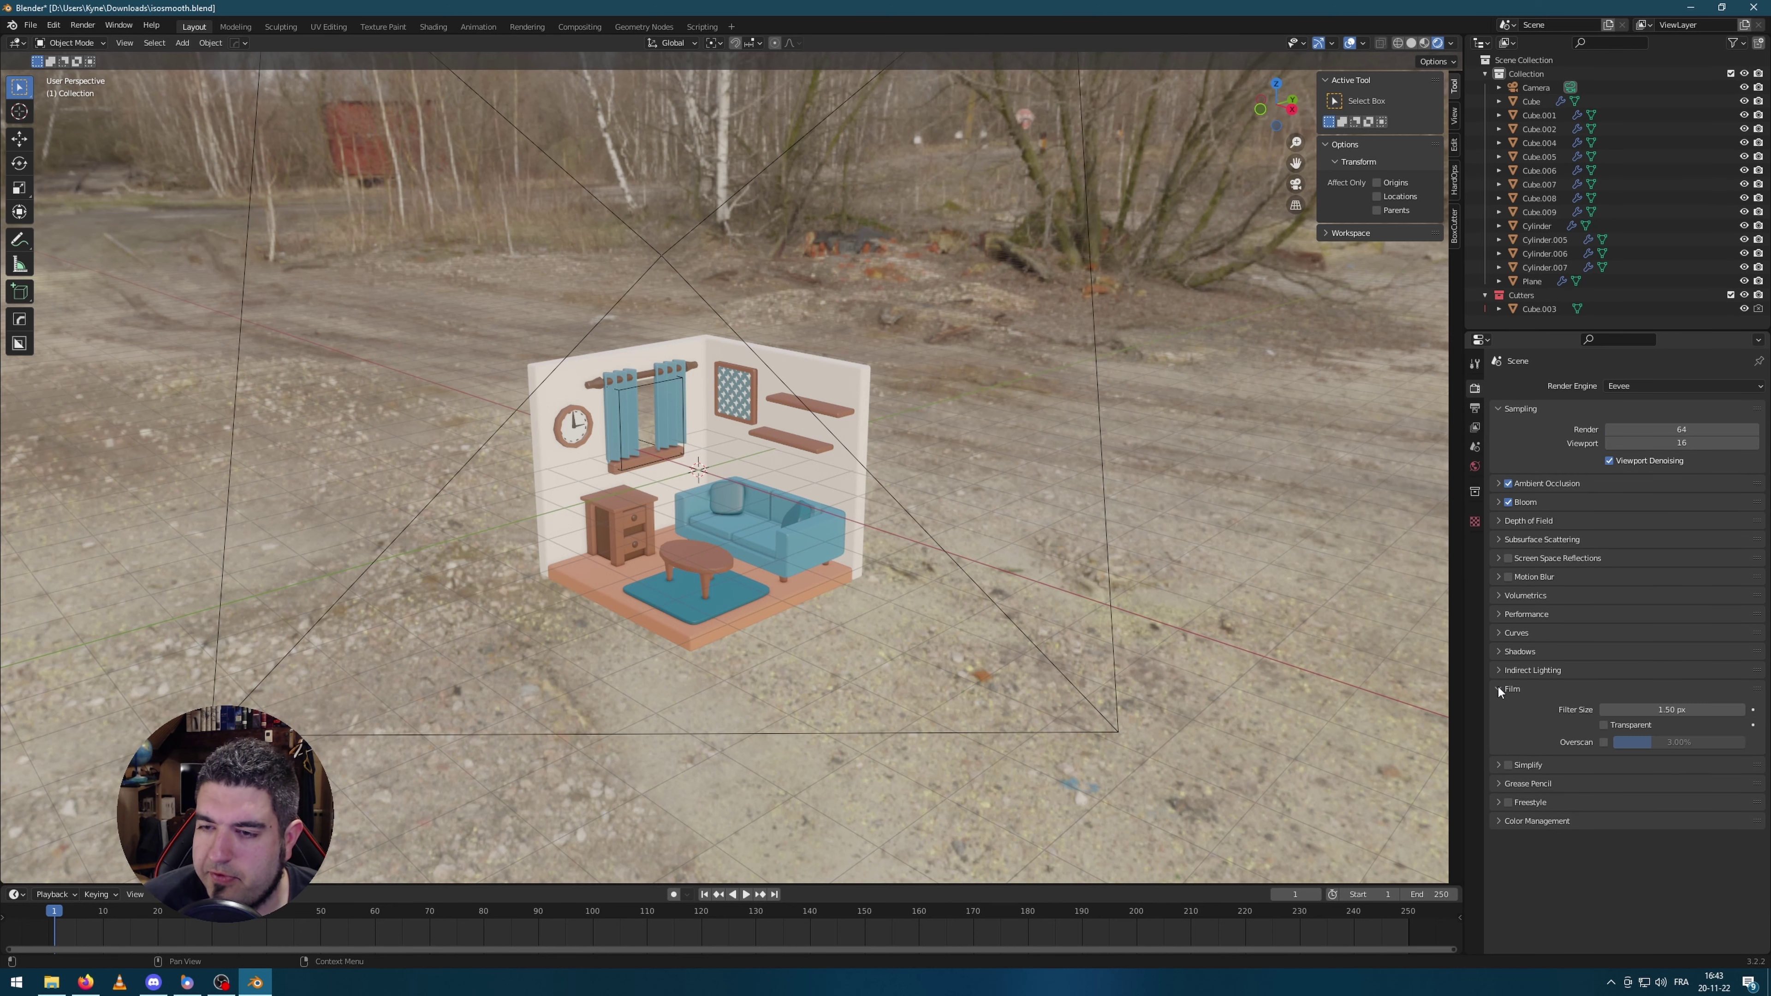
left_click(1608, 727)
scroll(1101, 569, "up", 3)
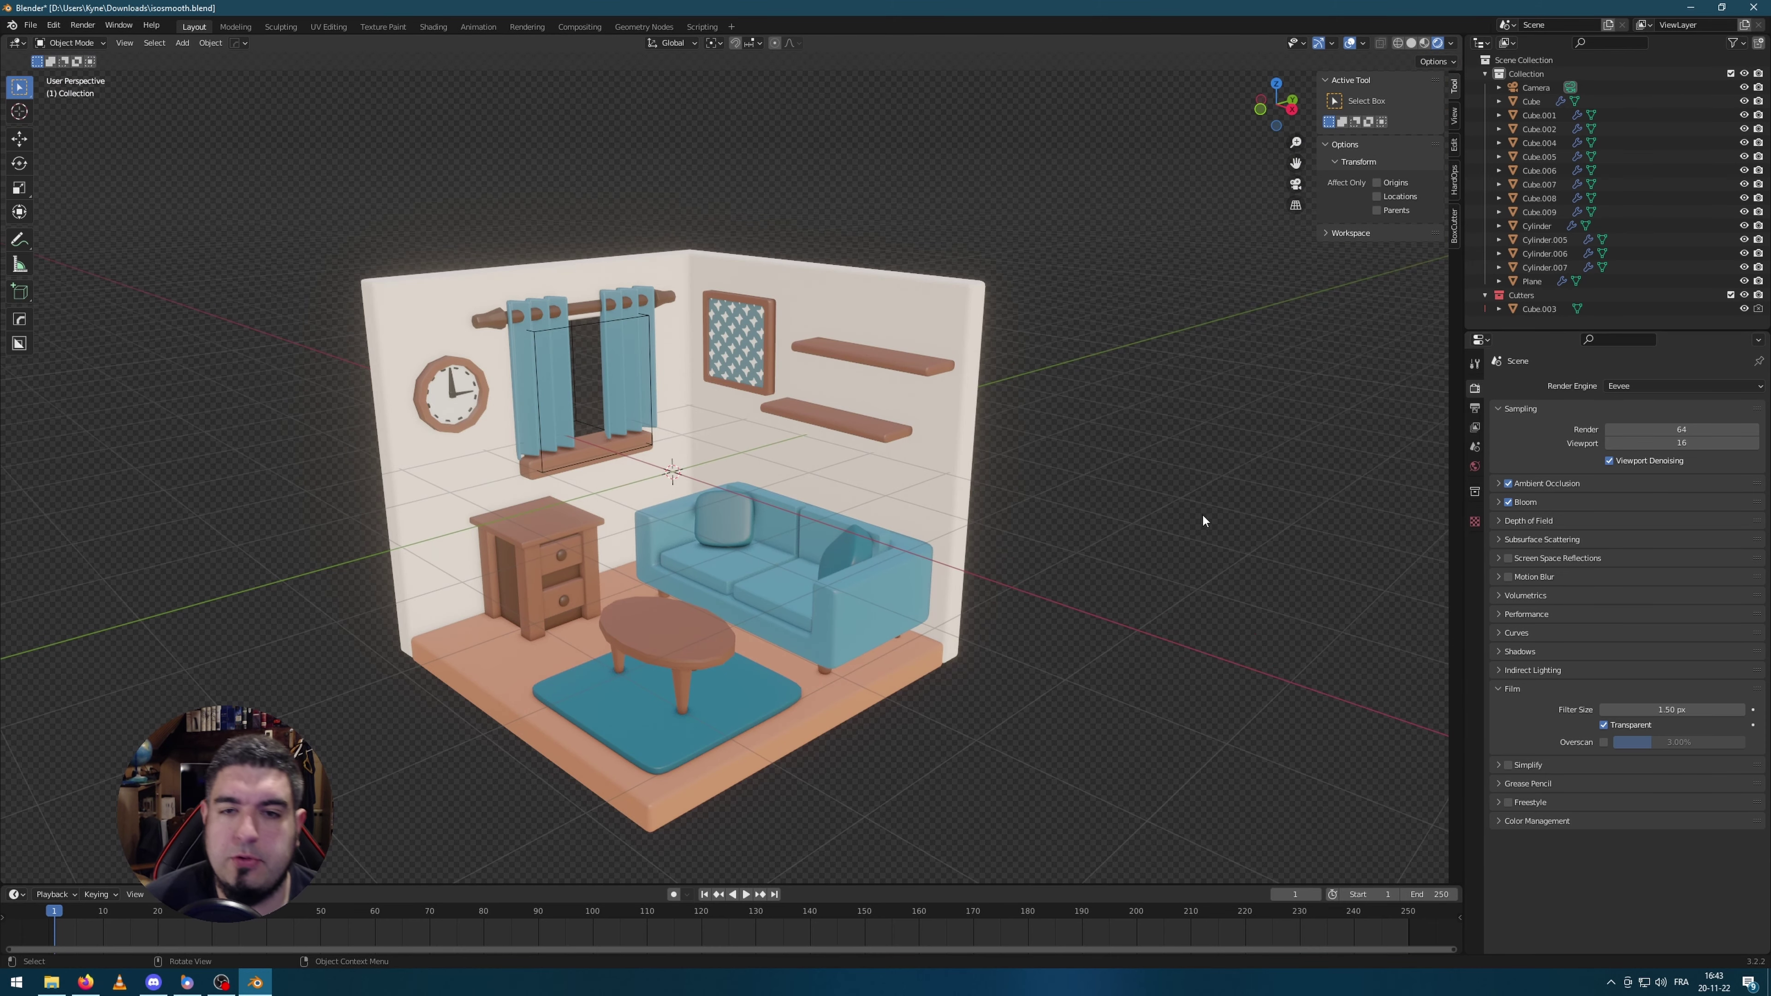
middle_click_drag(1203, 520, 1207, 479)
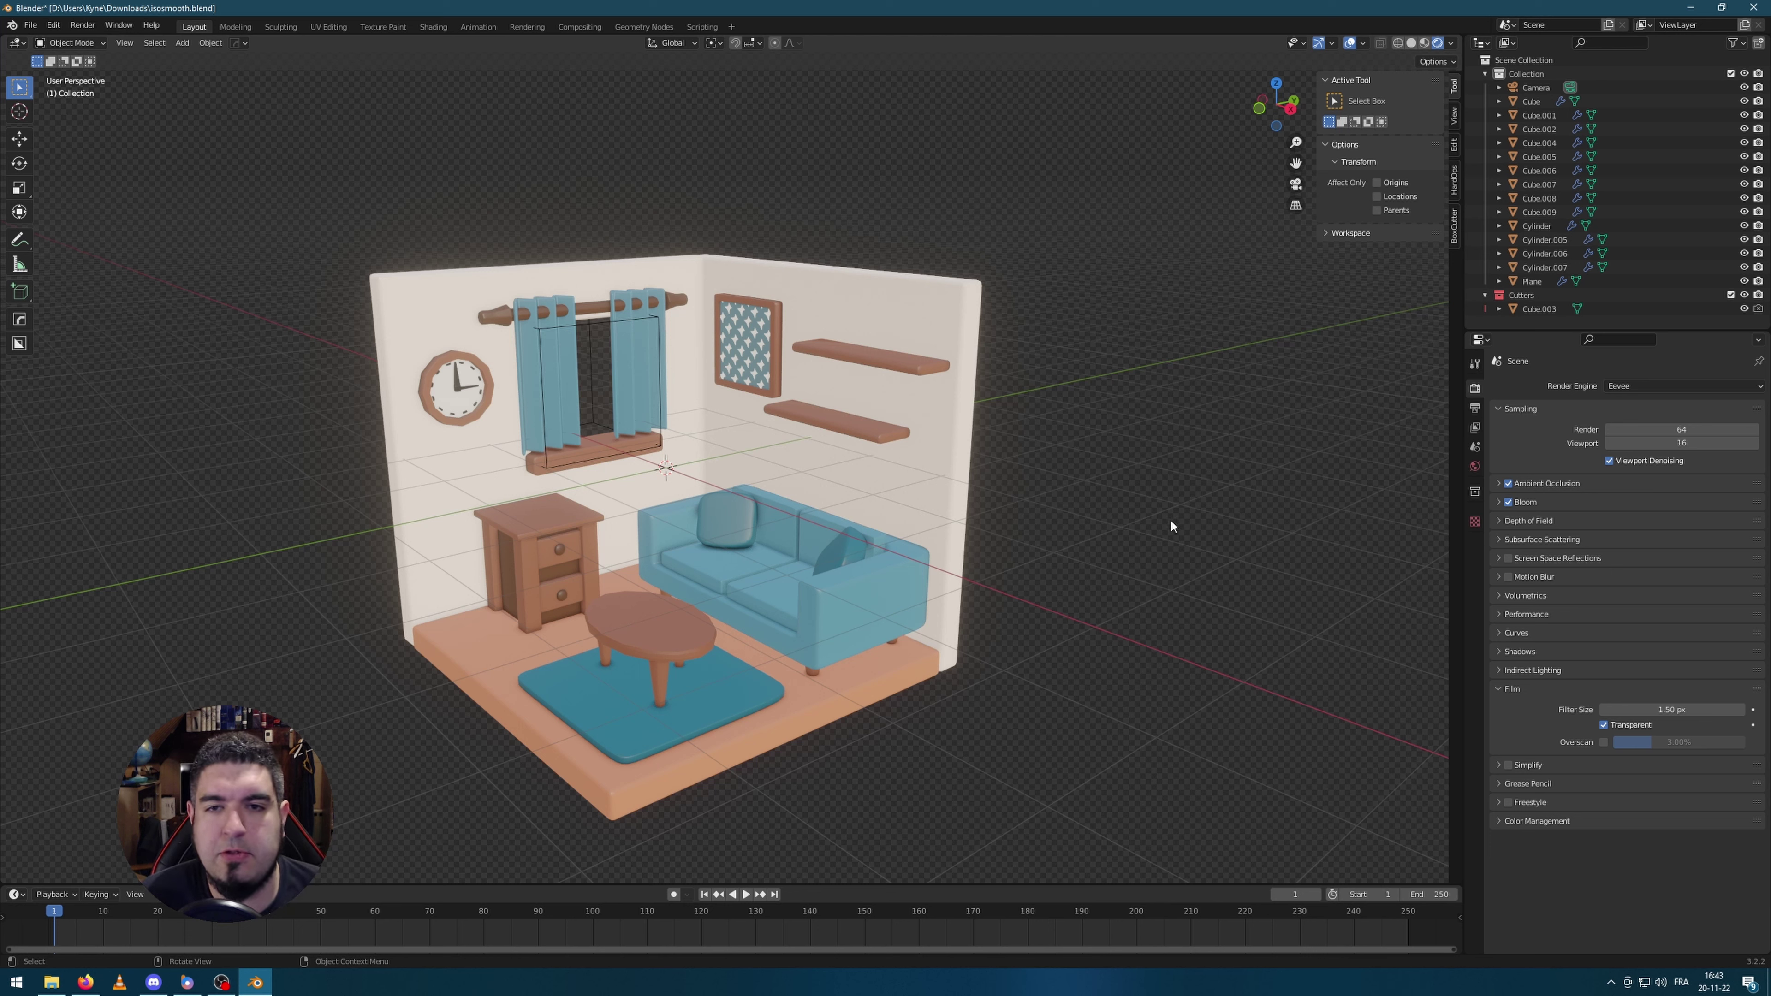
middle_click_drag(1171, 525, 1119, 541)
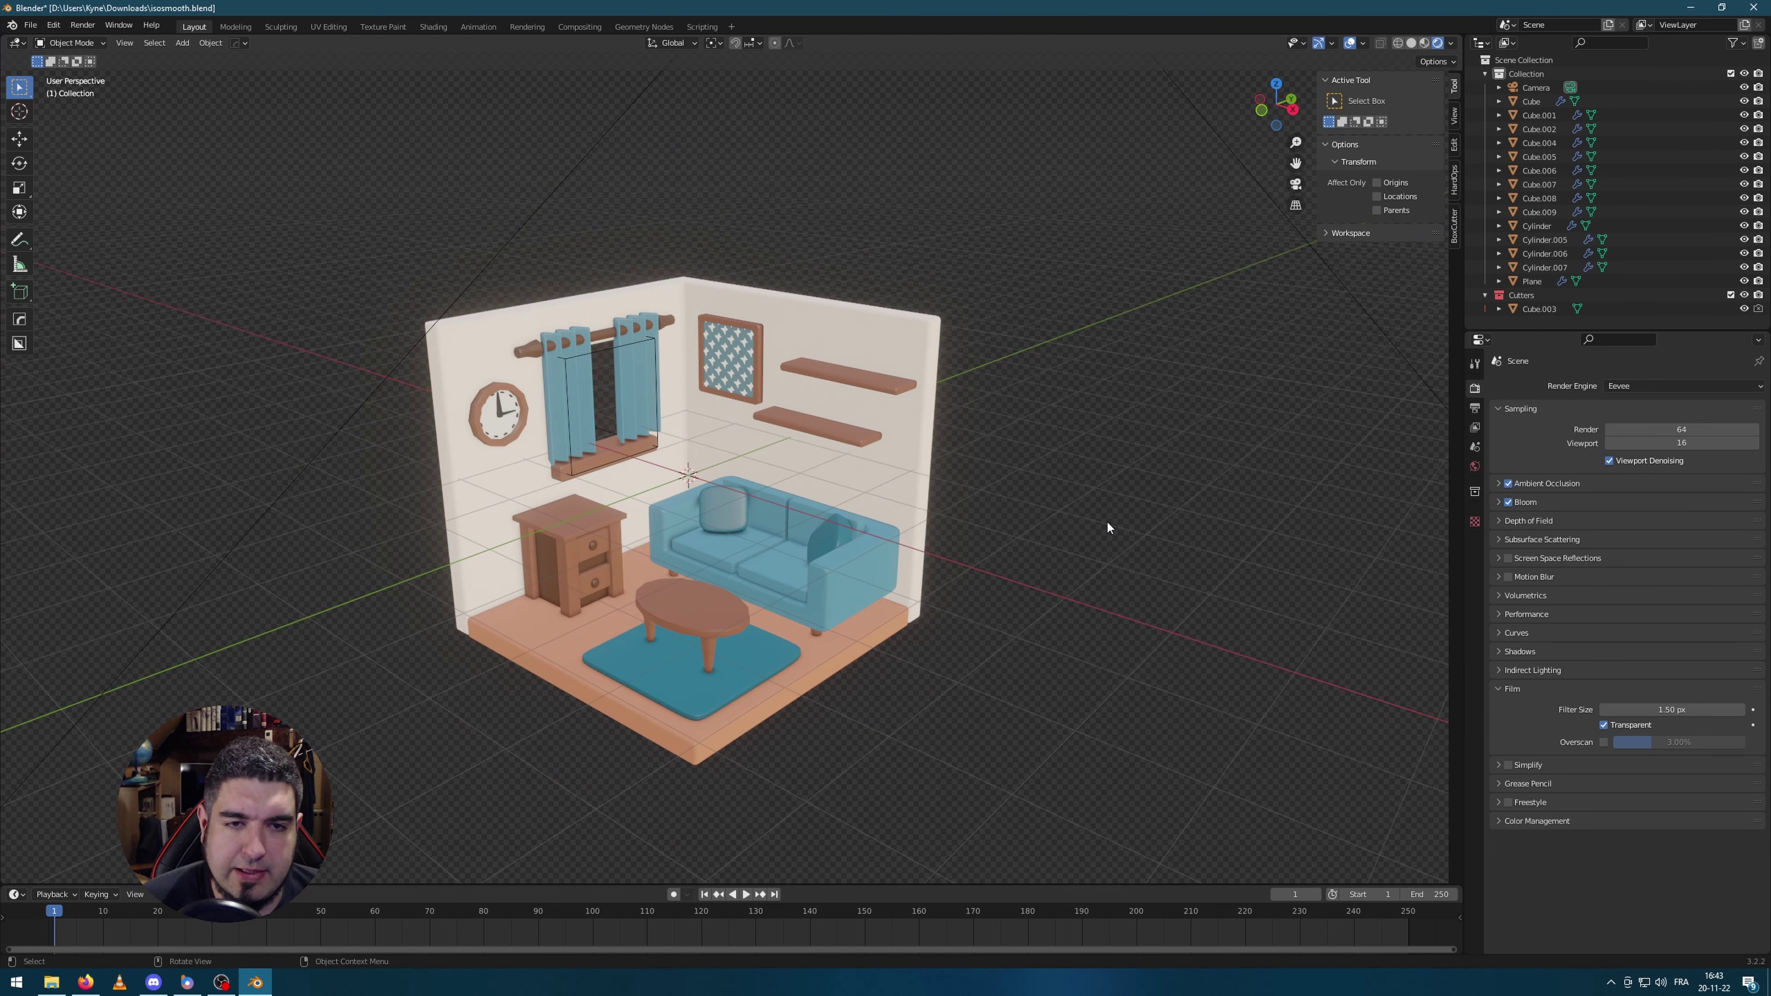
scroll(488, 454, "up", 4)
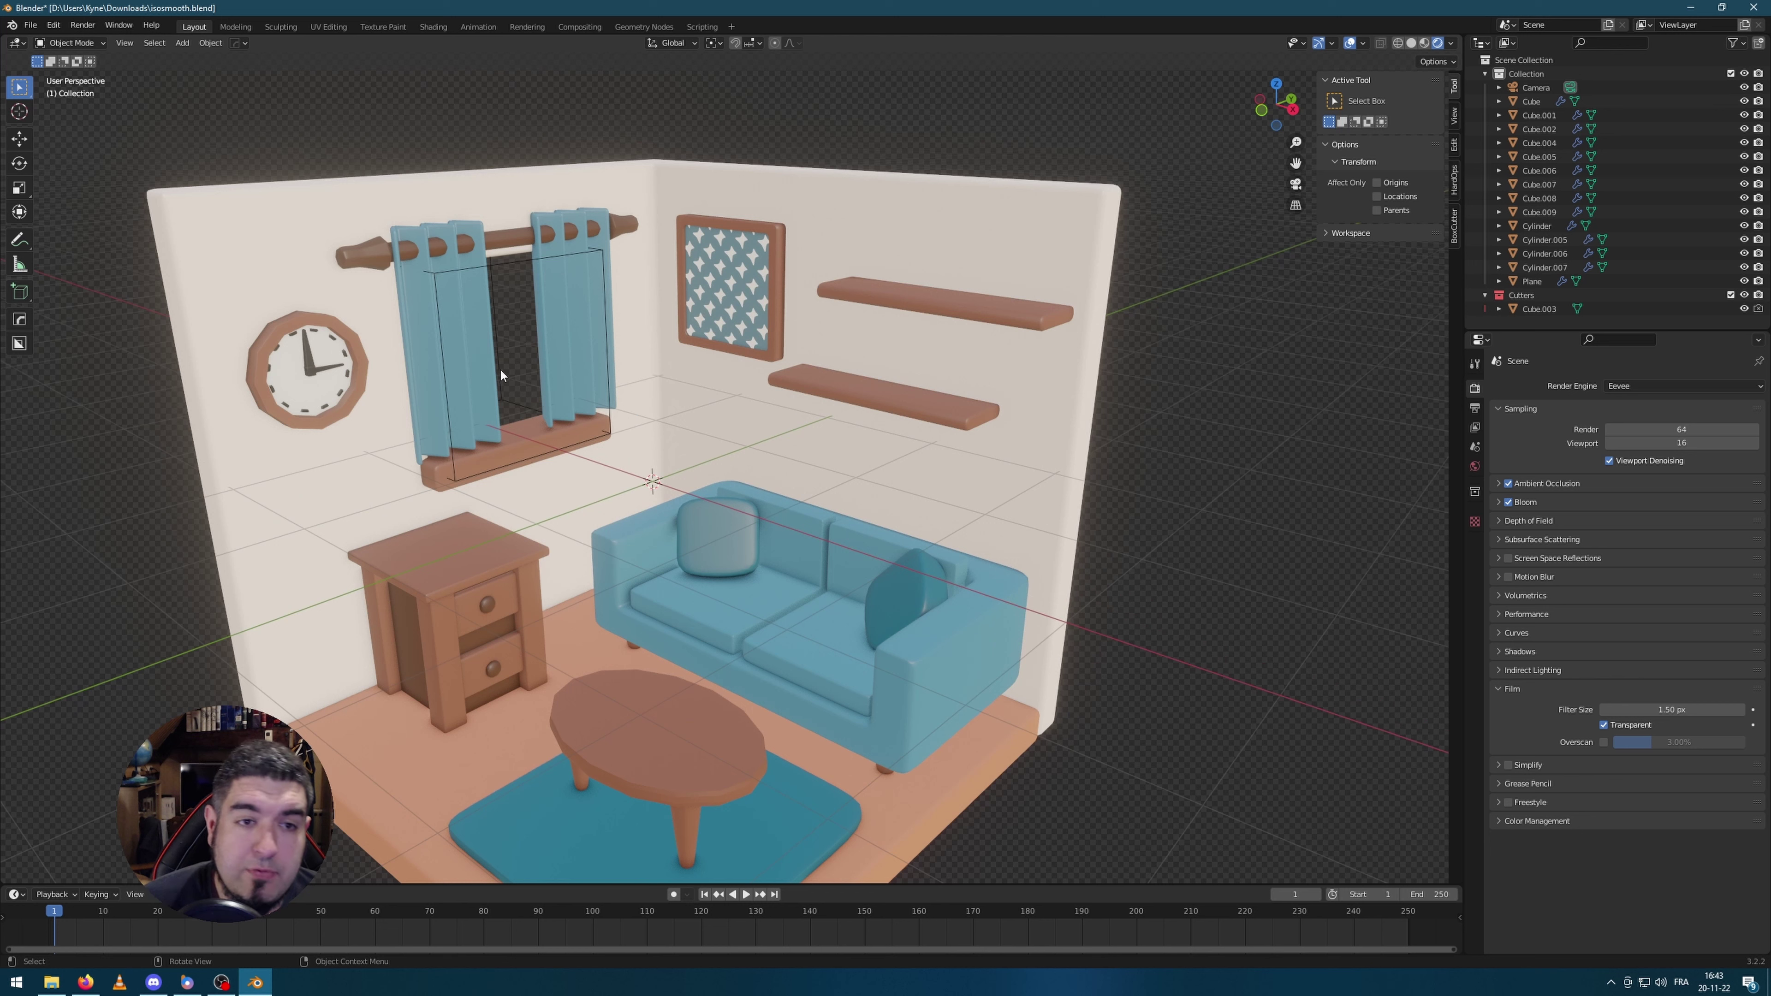
Step: Add a mesh plane for the window and rotate it 90° about the Y axis so it stands upright
left_click(505, 346)
left_click(1237, 565)
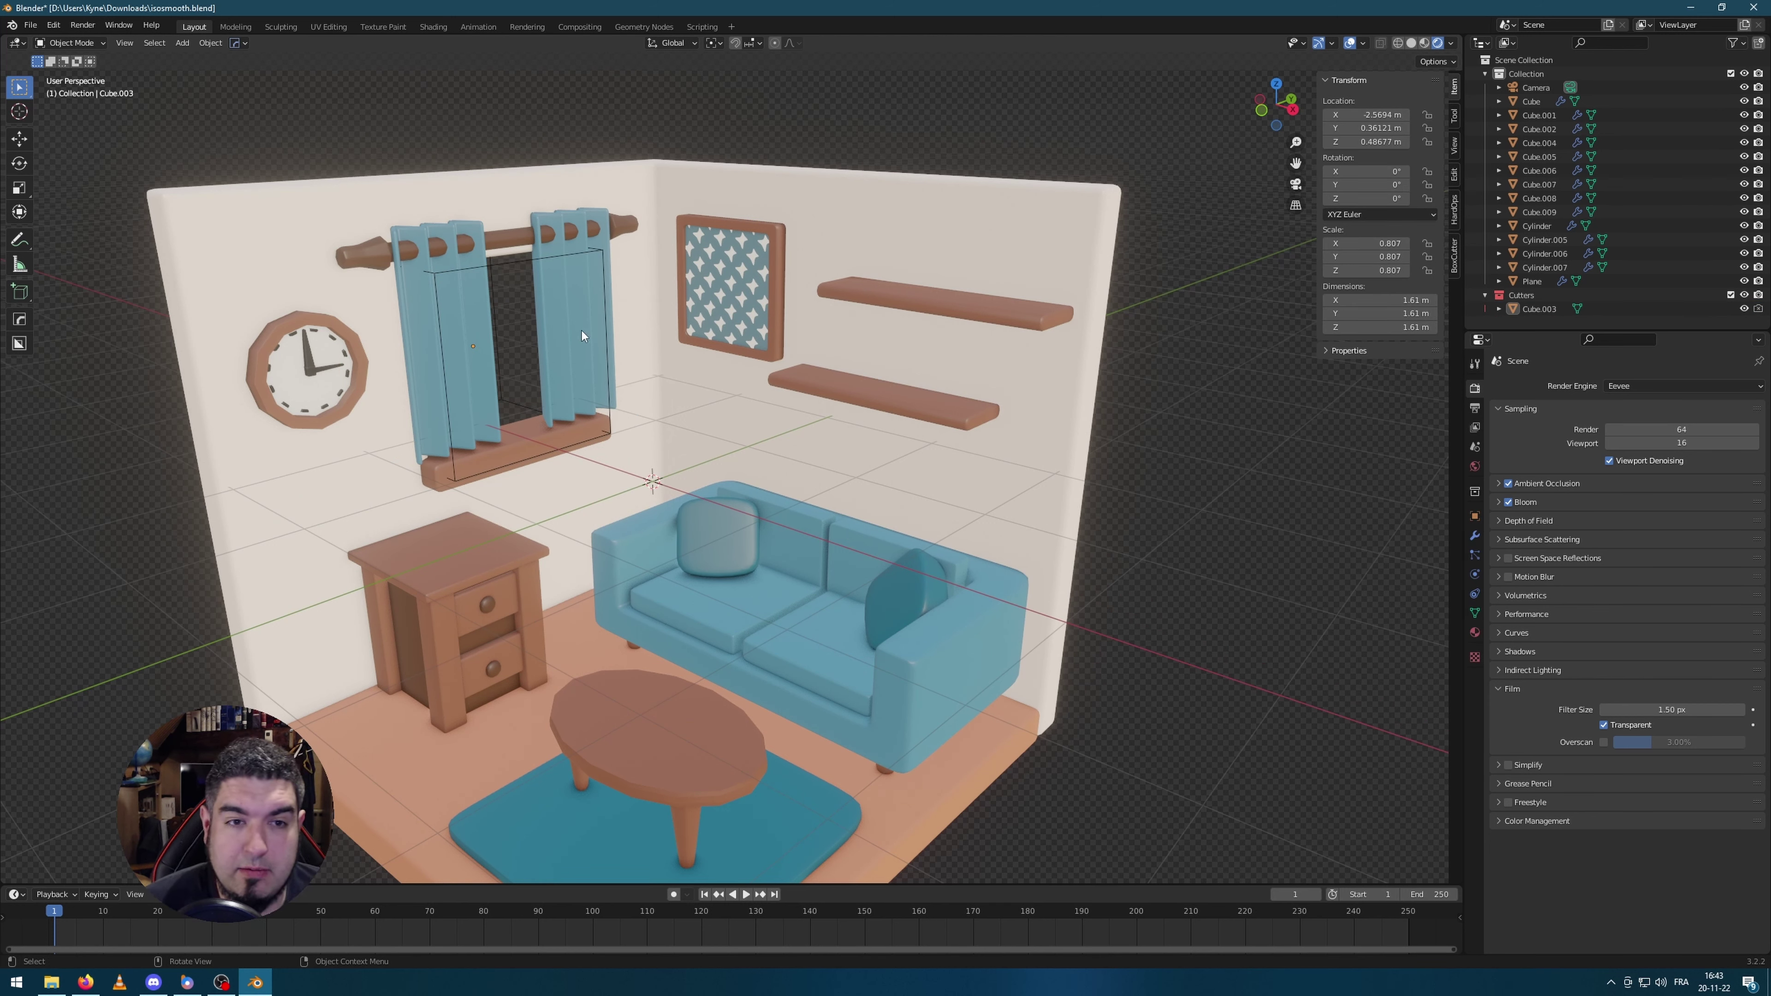
key("shift+a")
mouse_move(948, 531)
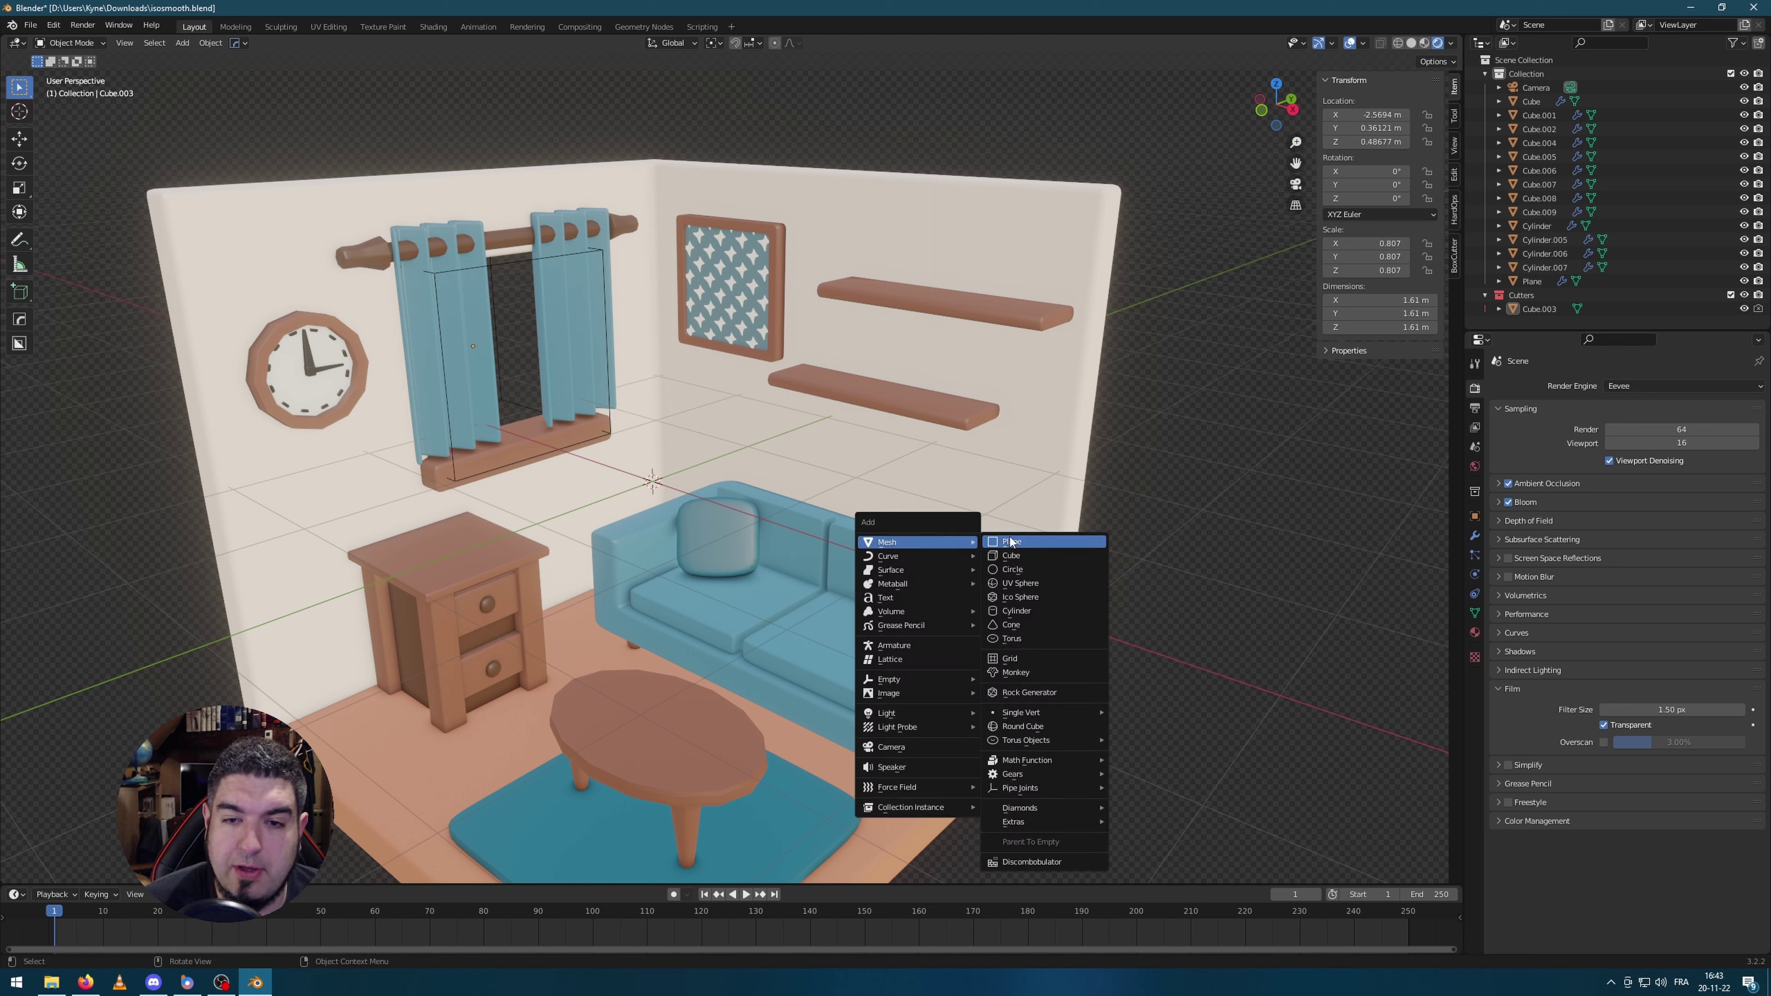
left_click(1009, 535)
key("r")
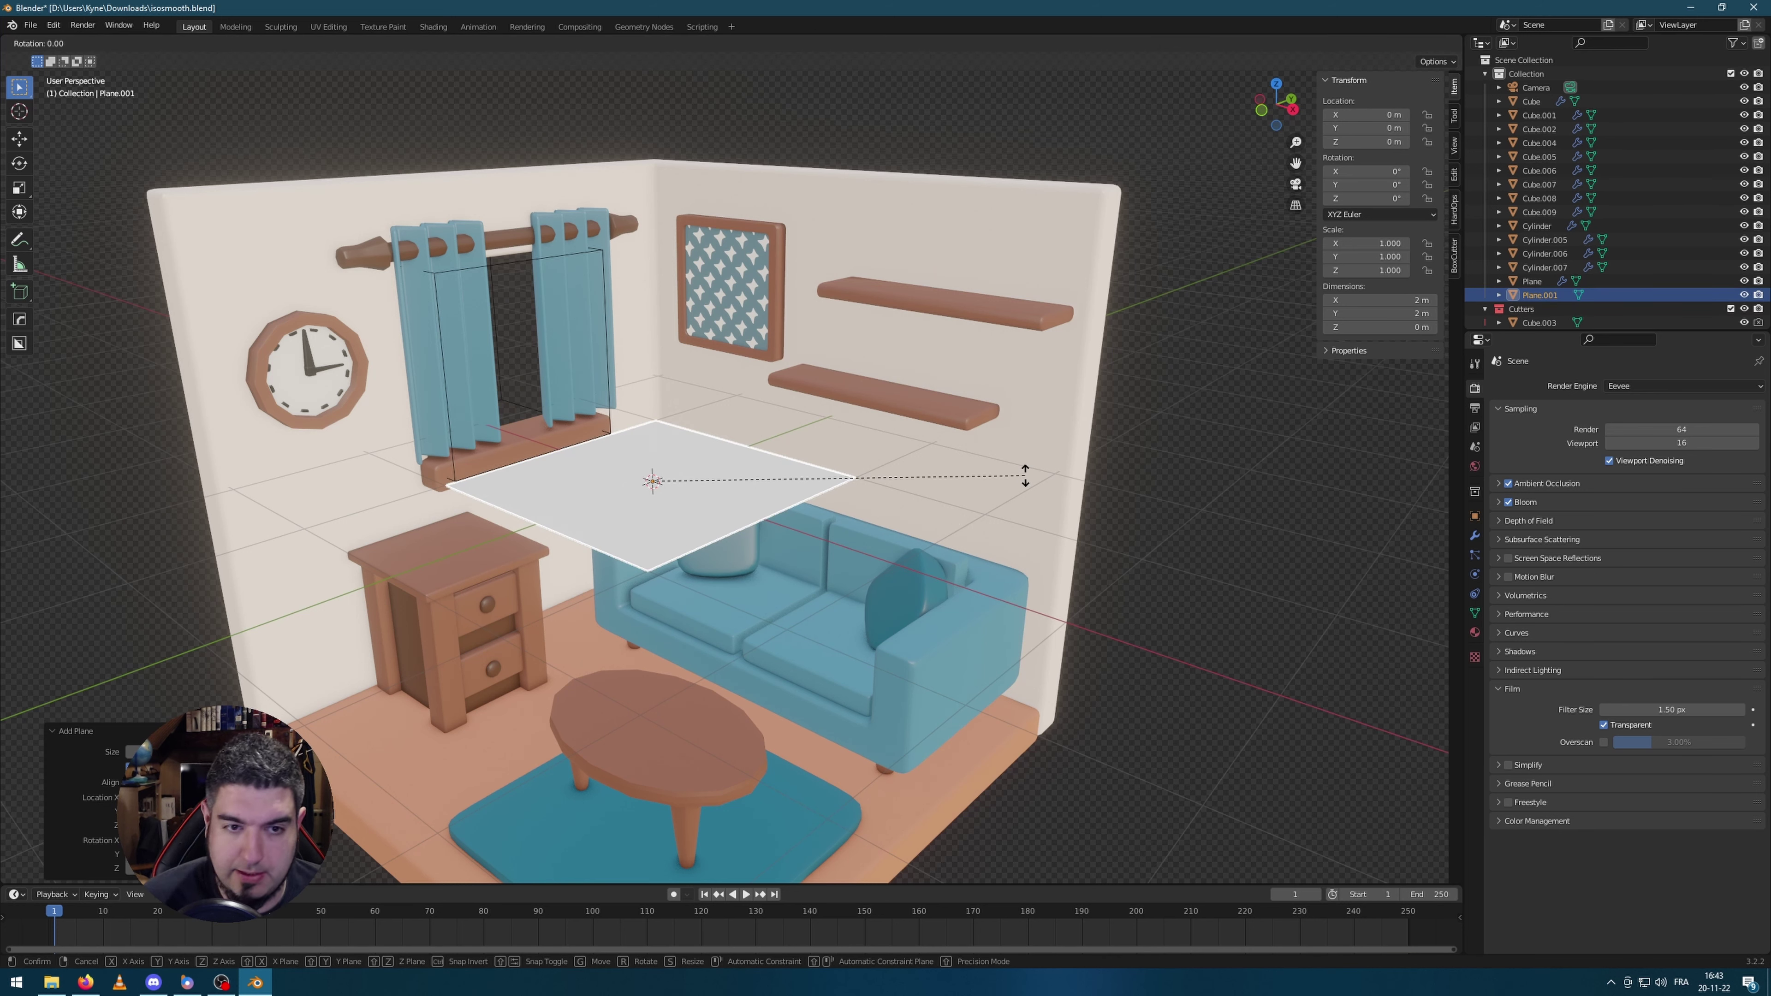
type("y90")
key("Return")
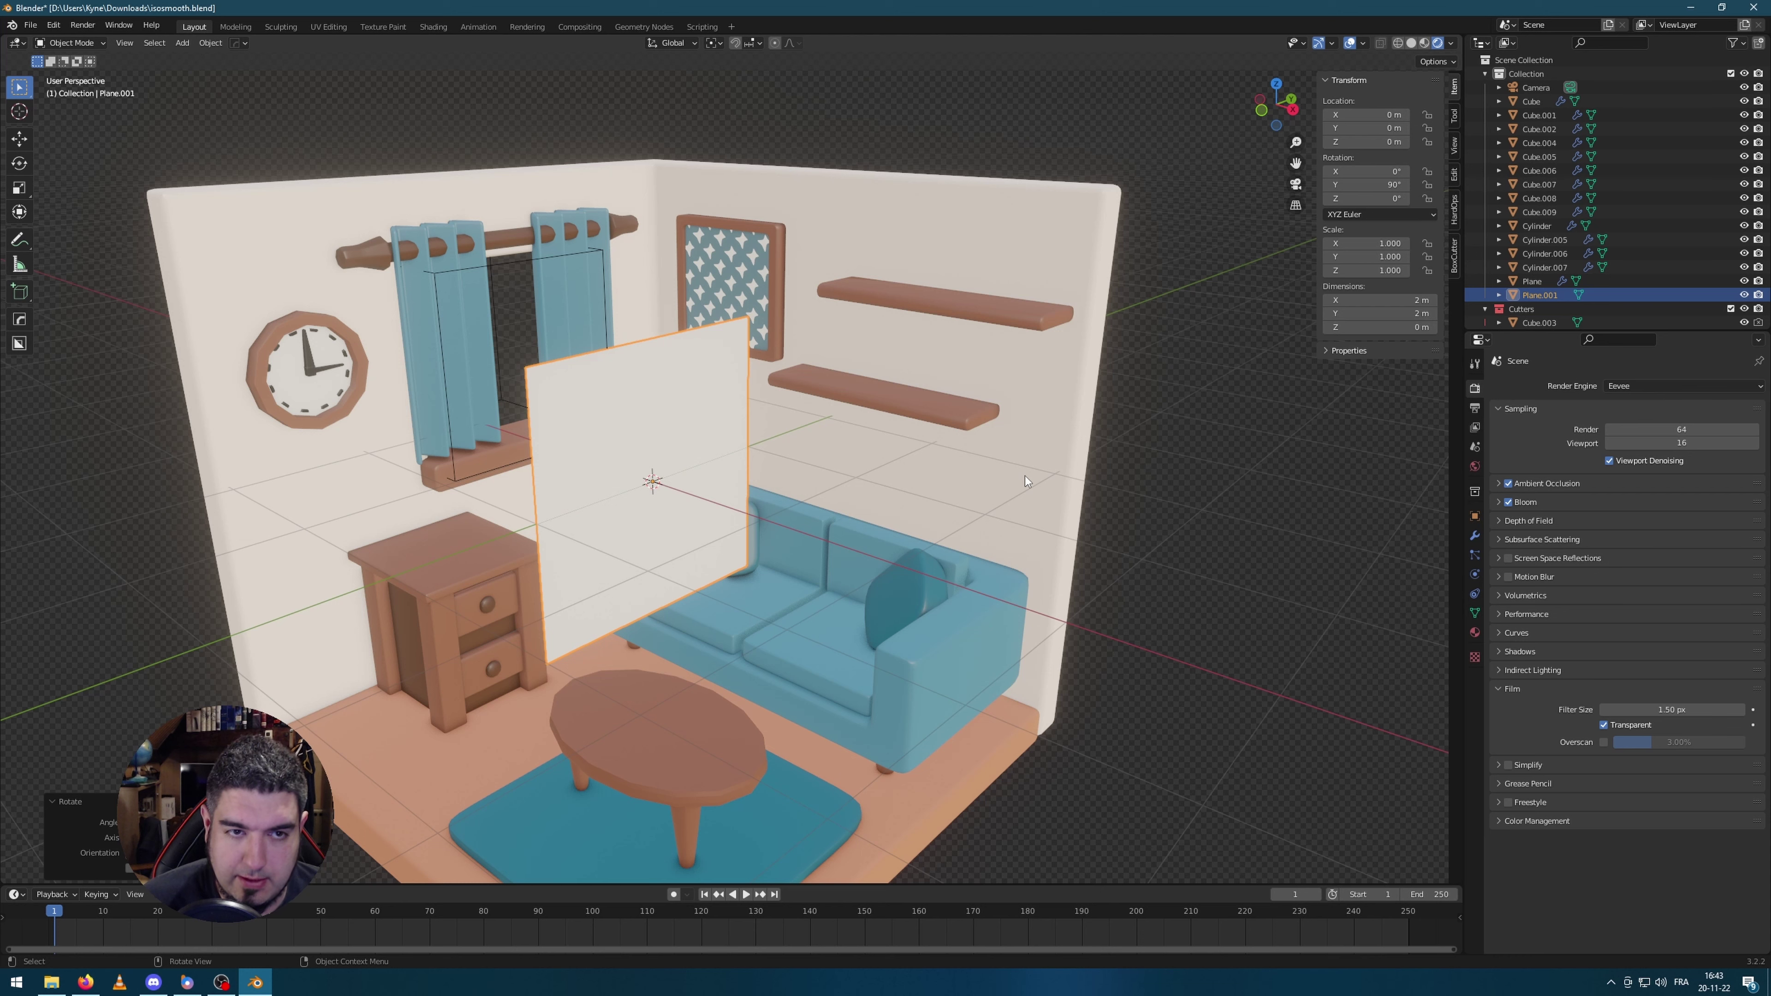
Step: Move the upright plane to the window wall at about X -2.08 m, Y 0.27 m, checking its position from above
key("g")
left_click(880, 297)
middle_click_drag(880, 297, 907, 526)
key("KP_7")
key("g")
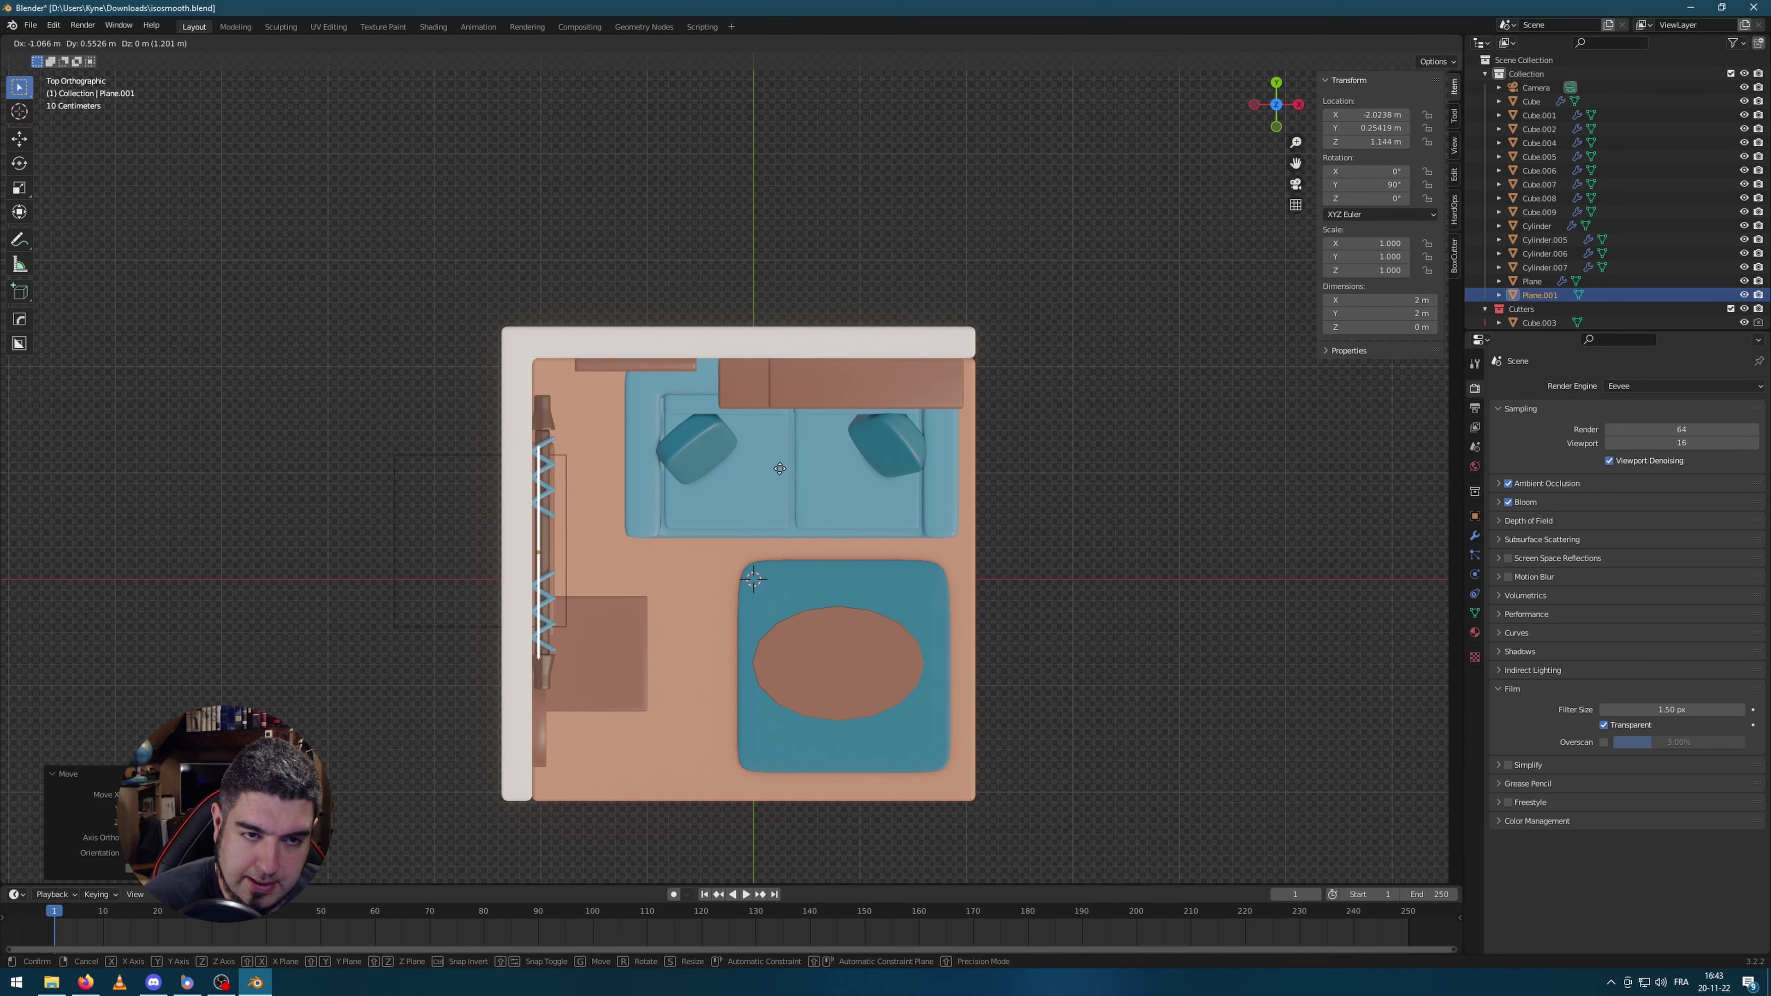
left_click(775, 466)
Step: Lower the plane to about Z 0.63 m and shift it to about Y 0.43 m, so it covers the window opening behind the curtains
middle_click_drag(775, 467, 1056, 467)
key("g")
key("z")
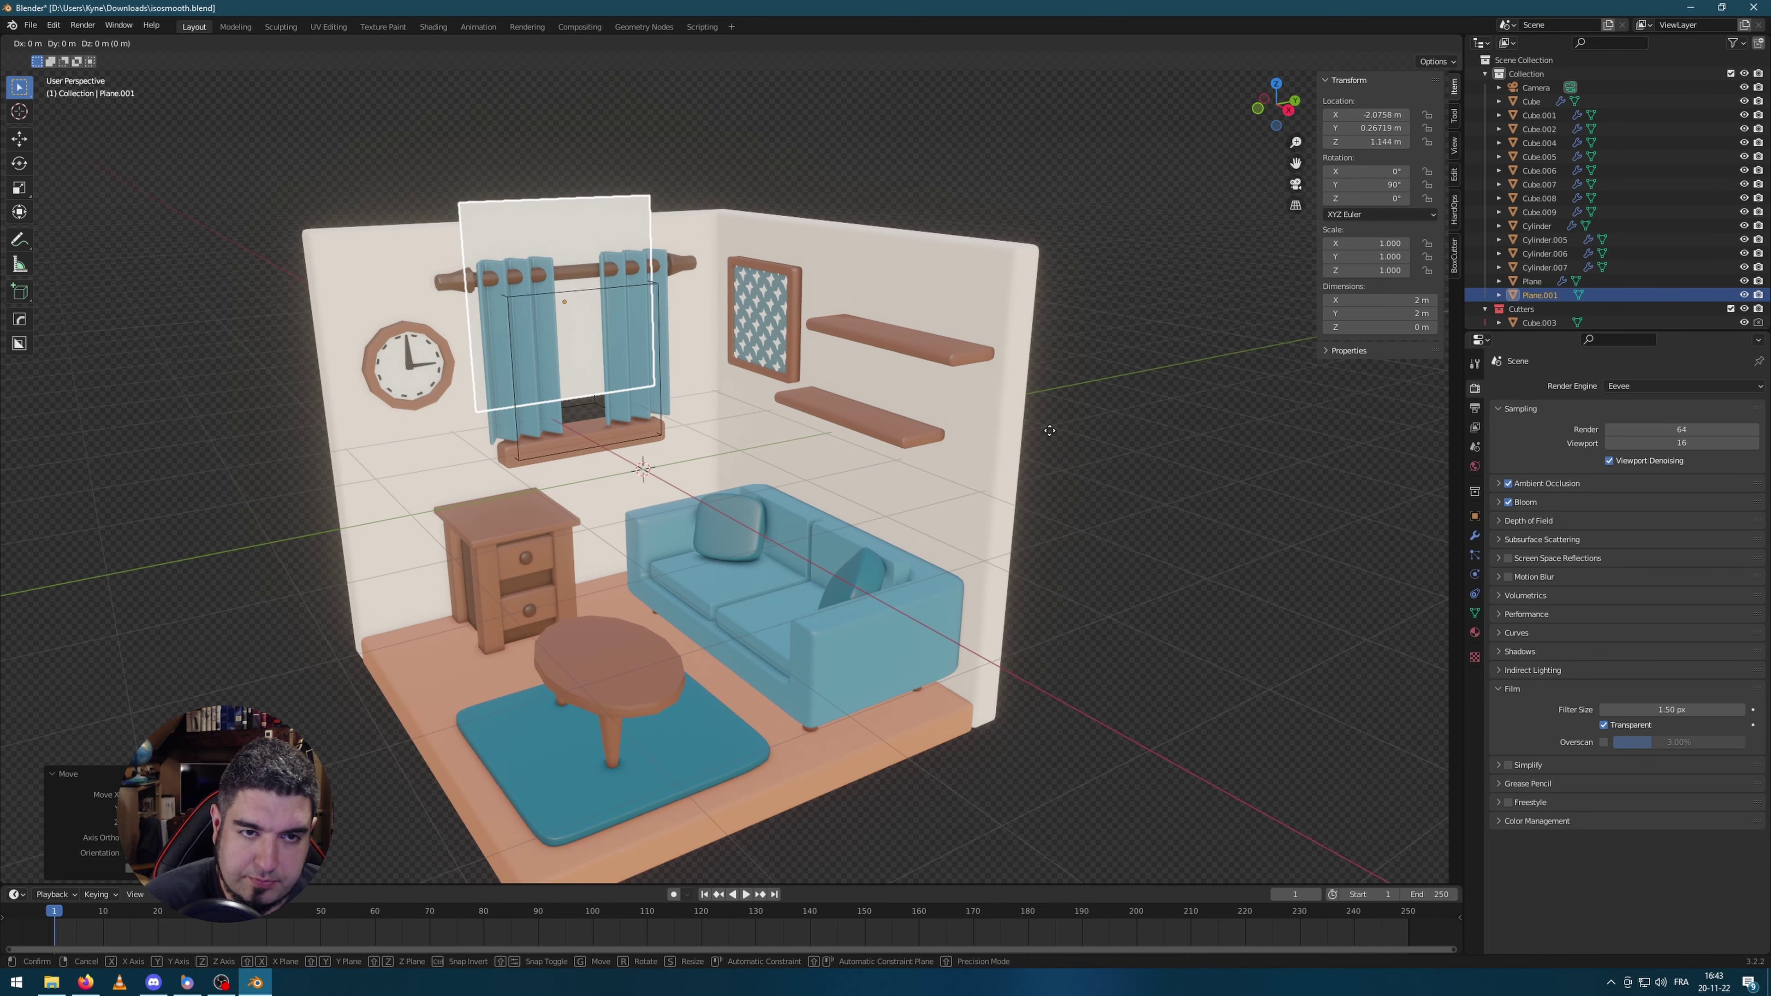
key("y")
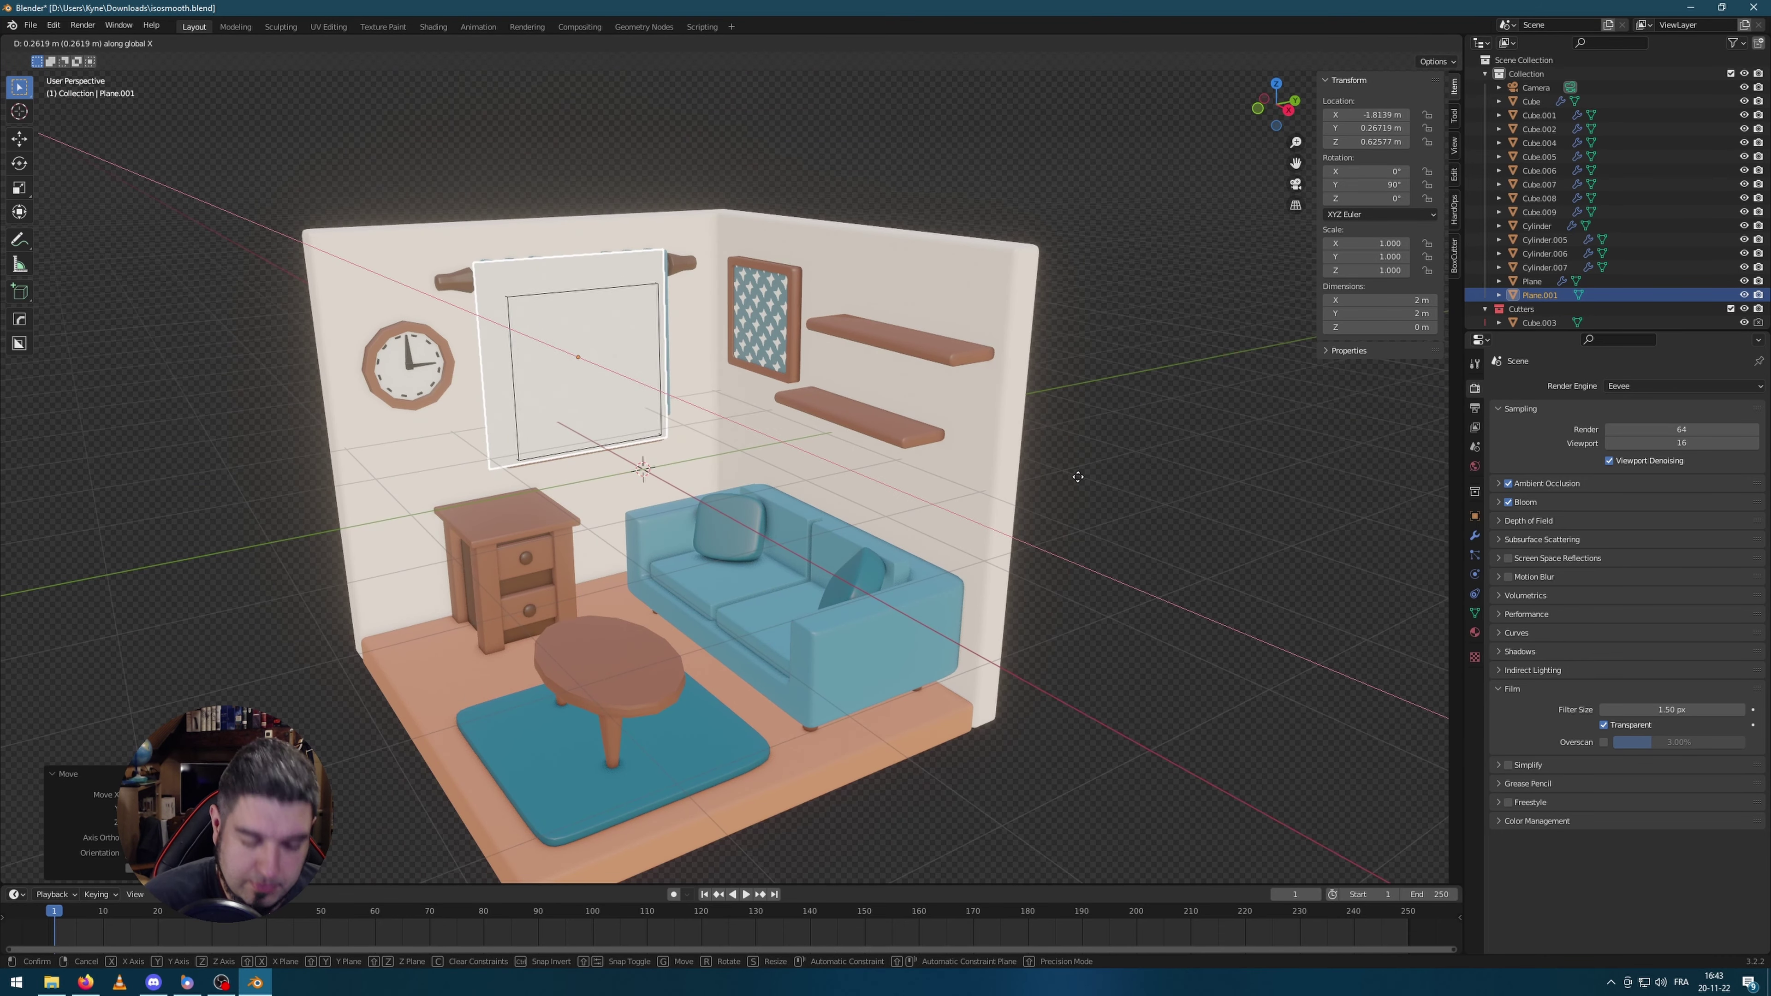
left_click(1065, 478)
scroll(1065, 478, "up", 2)
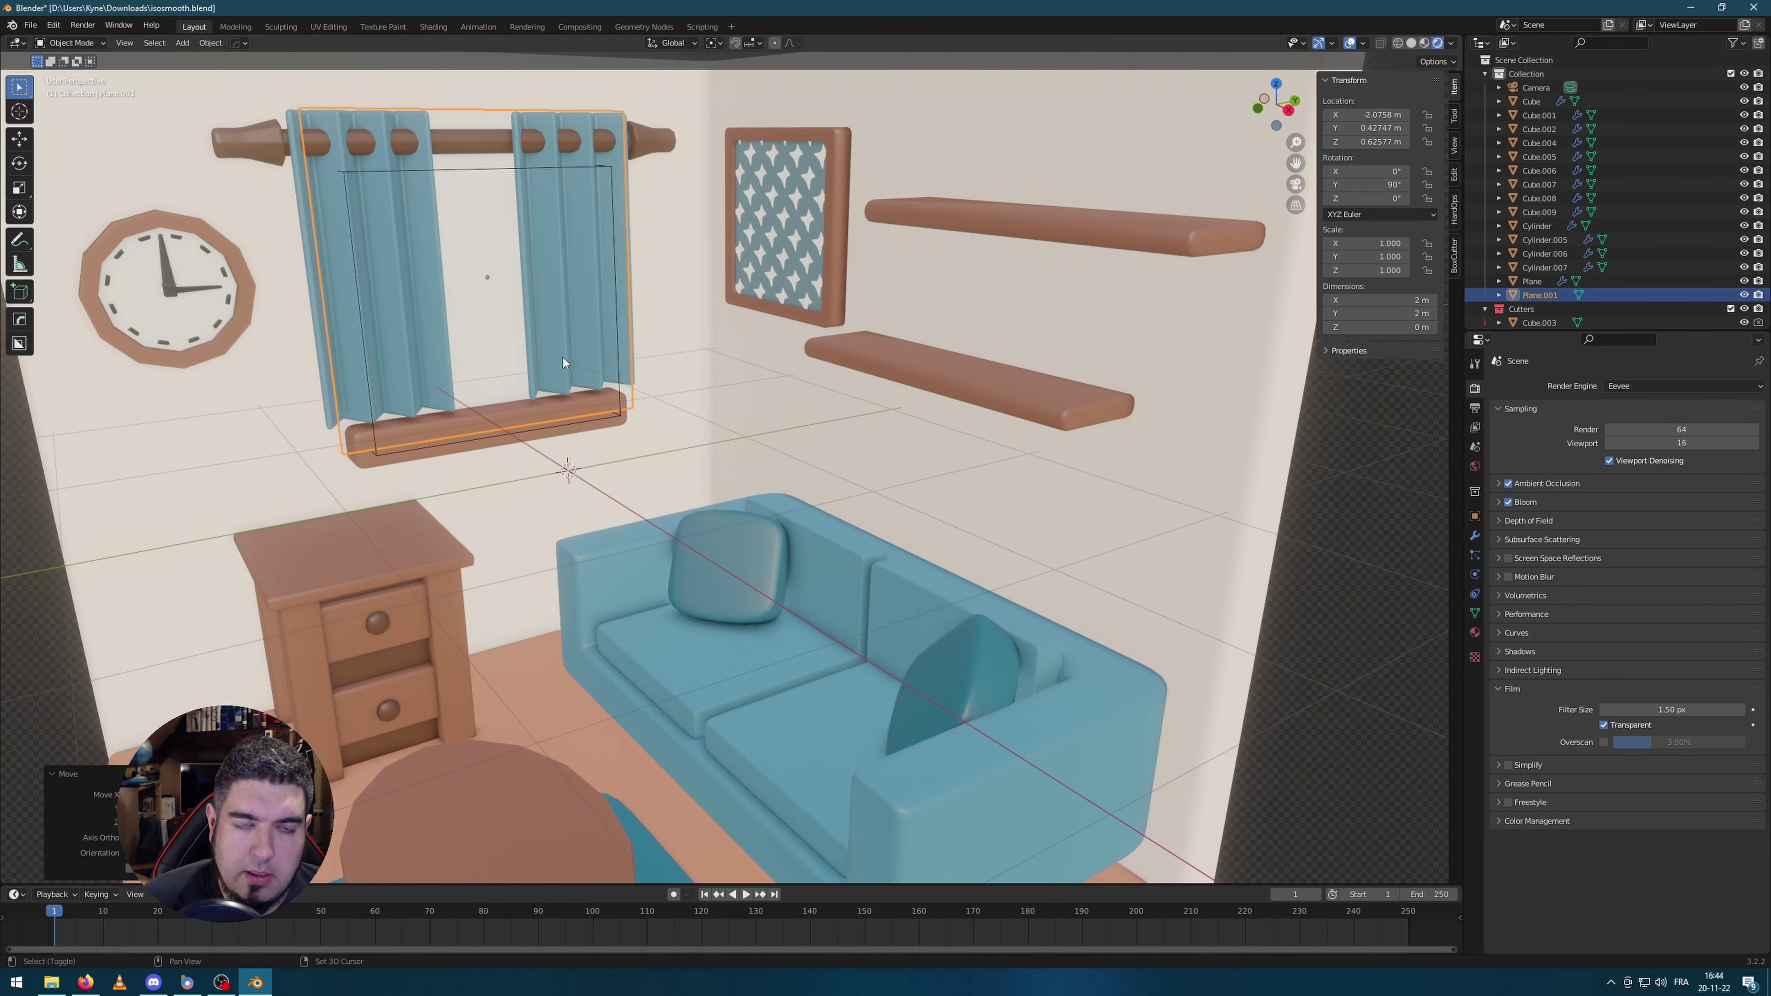
middle_click_drag(599, 429, 806, 472, "shift")
scroll(788, 478, "up", 2)
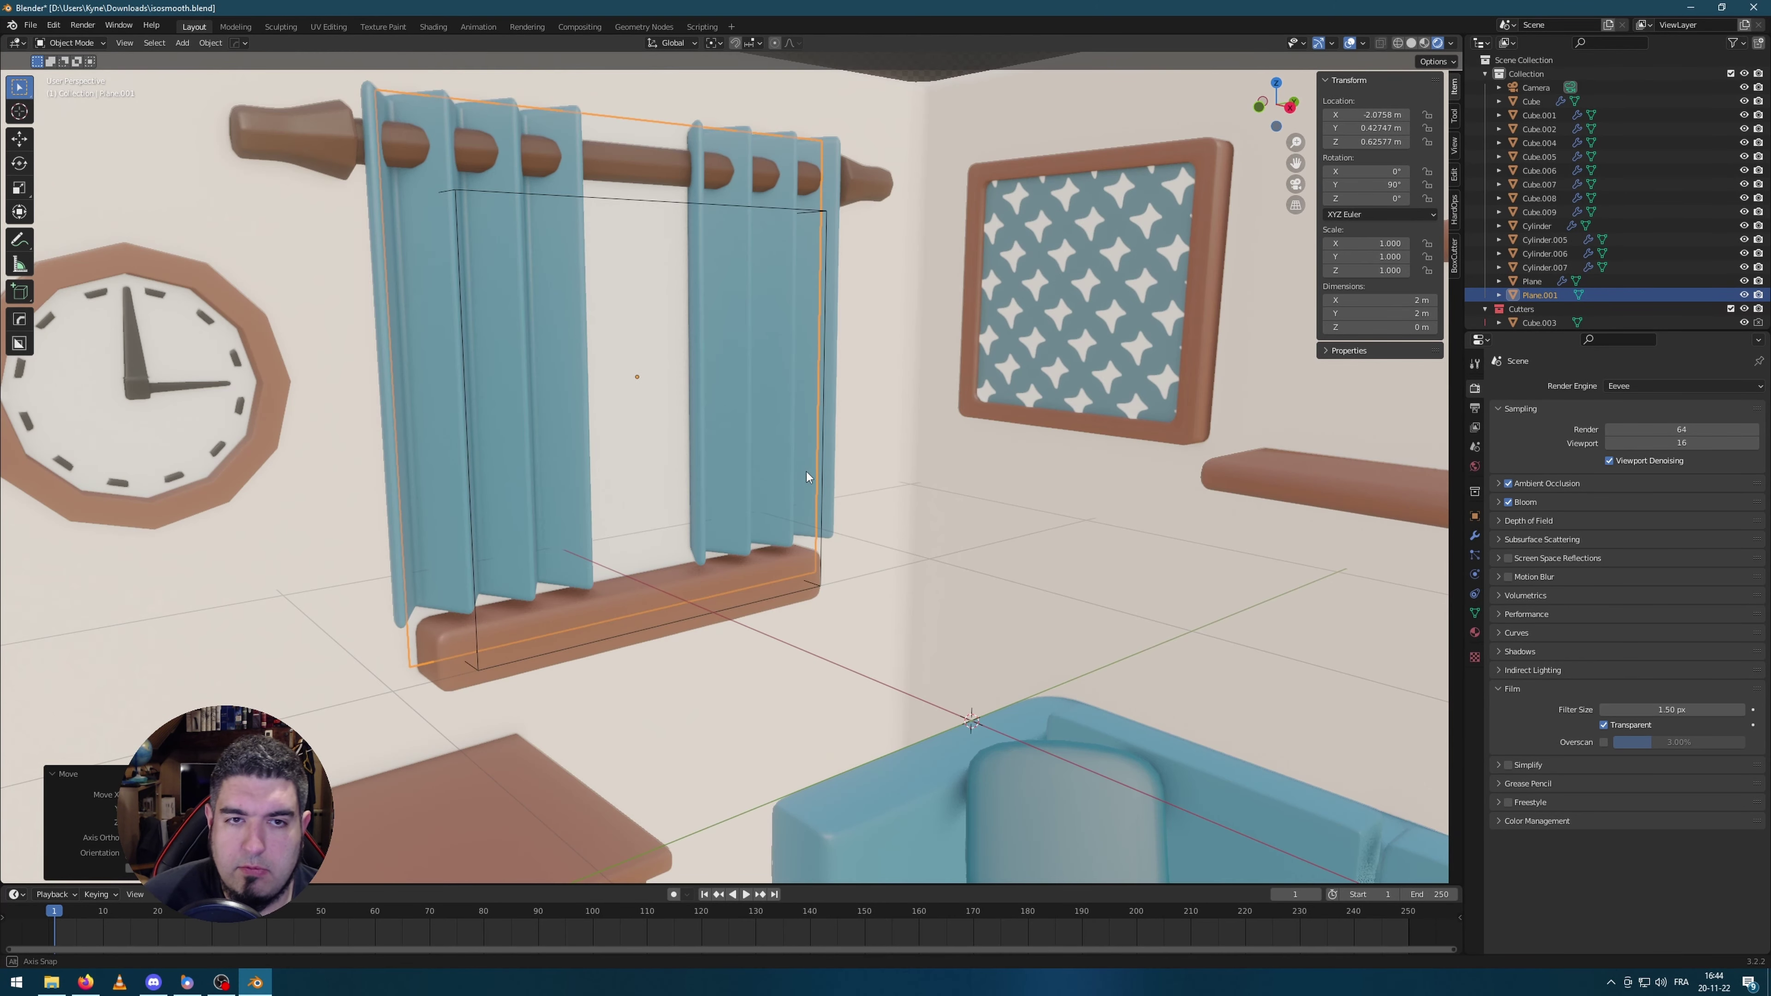
scroll(806, 472, "up", 1)
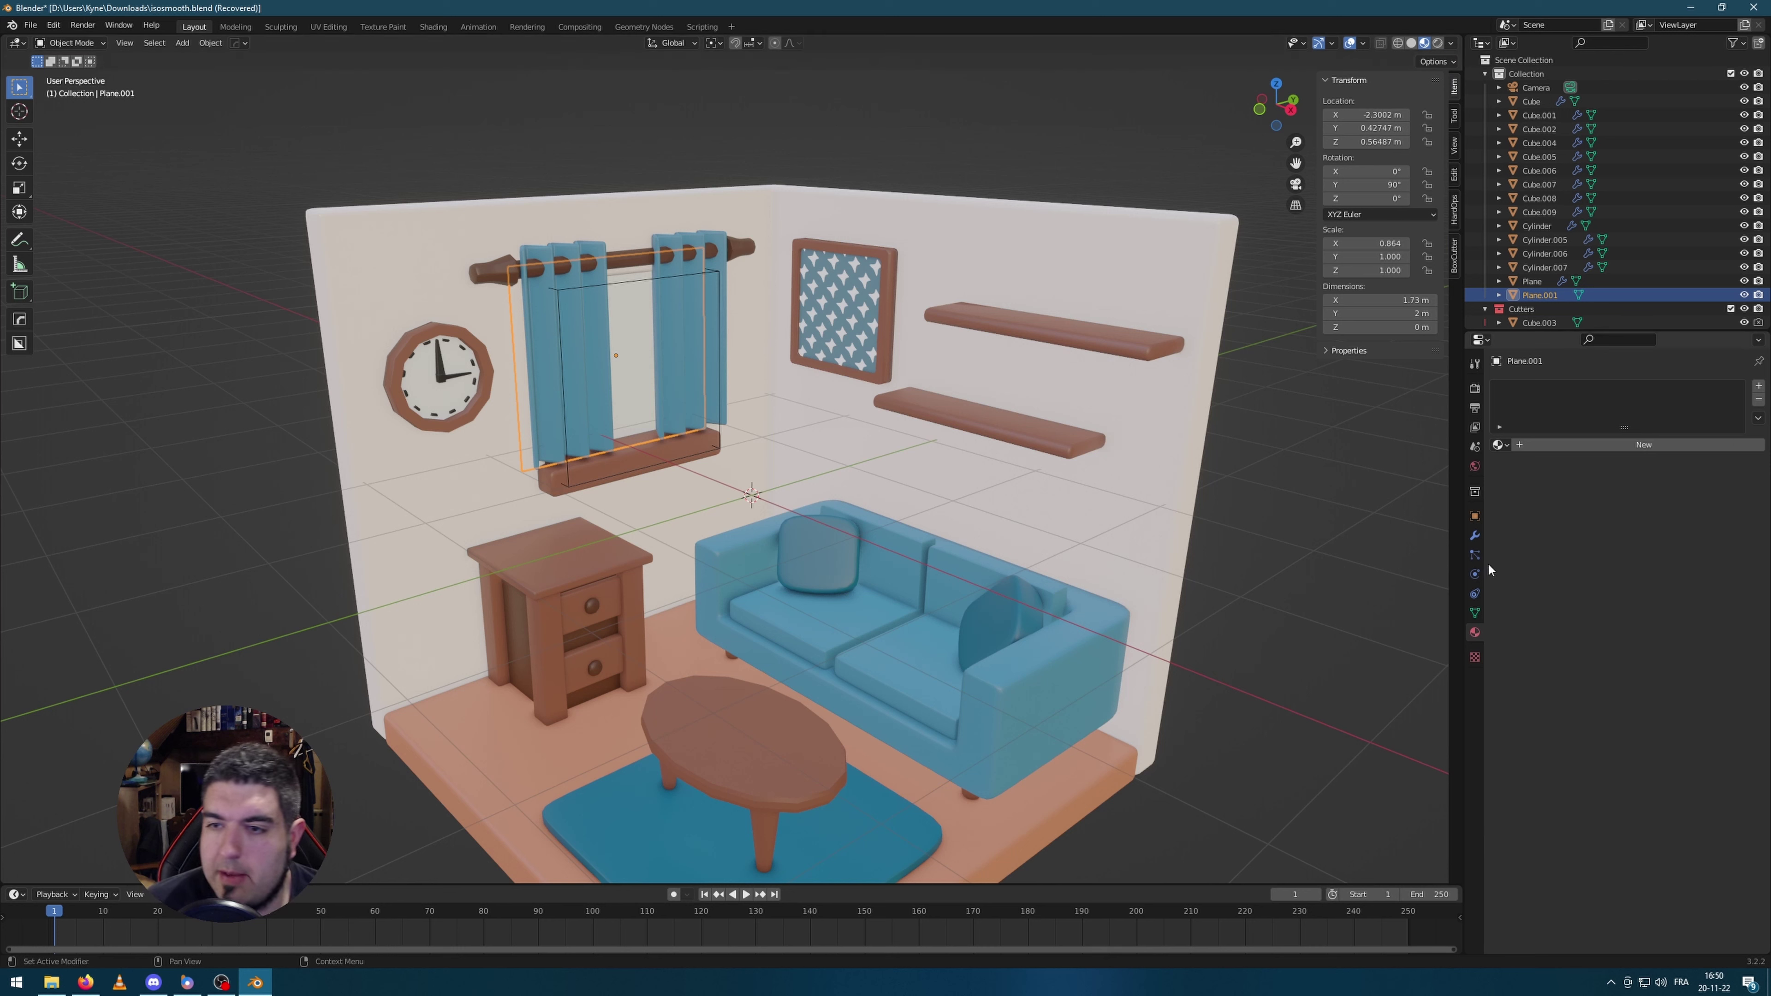
Step: Create a new material for the window plane and change its surface shader to Emission
left_click(1617, 447)
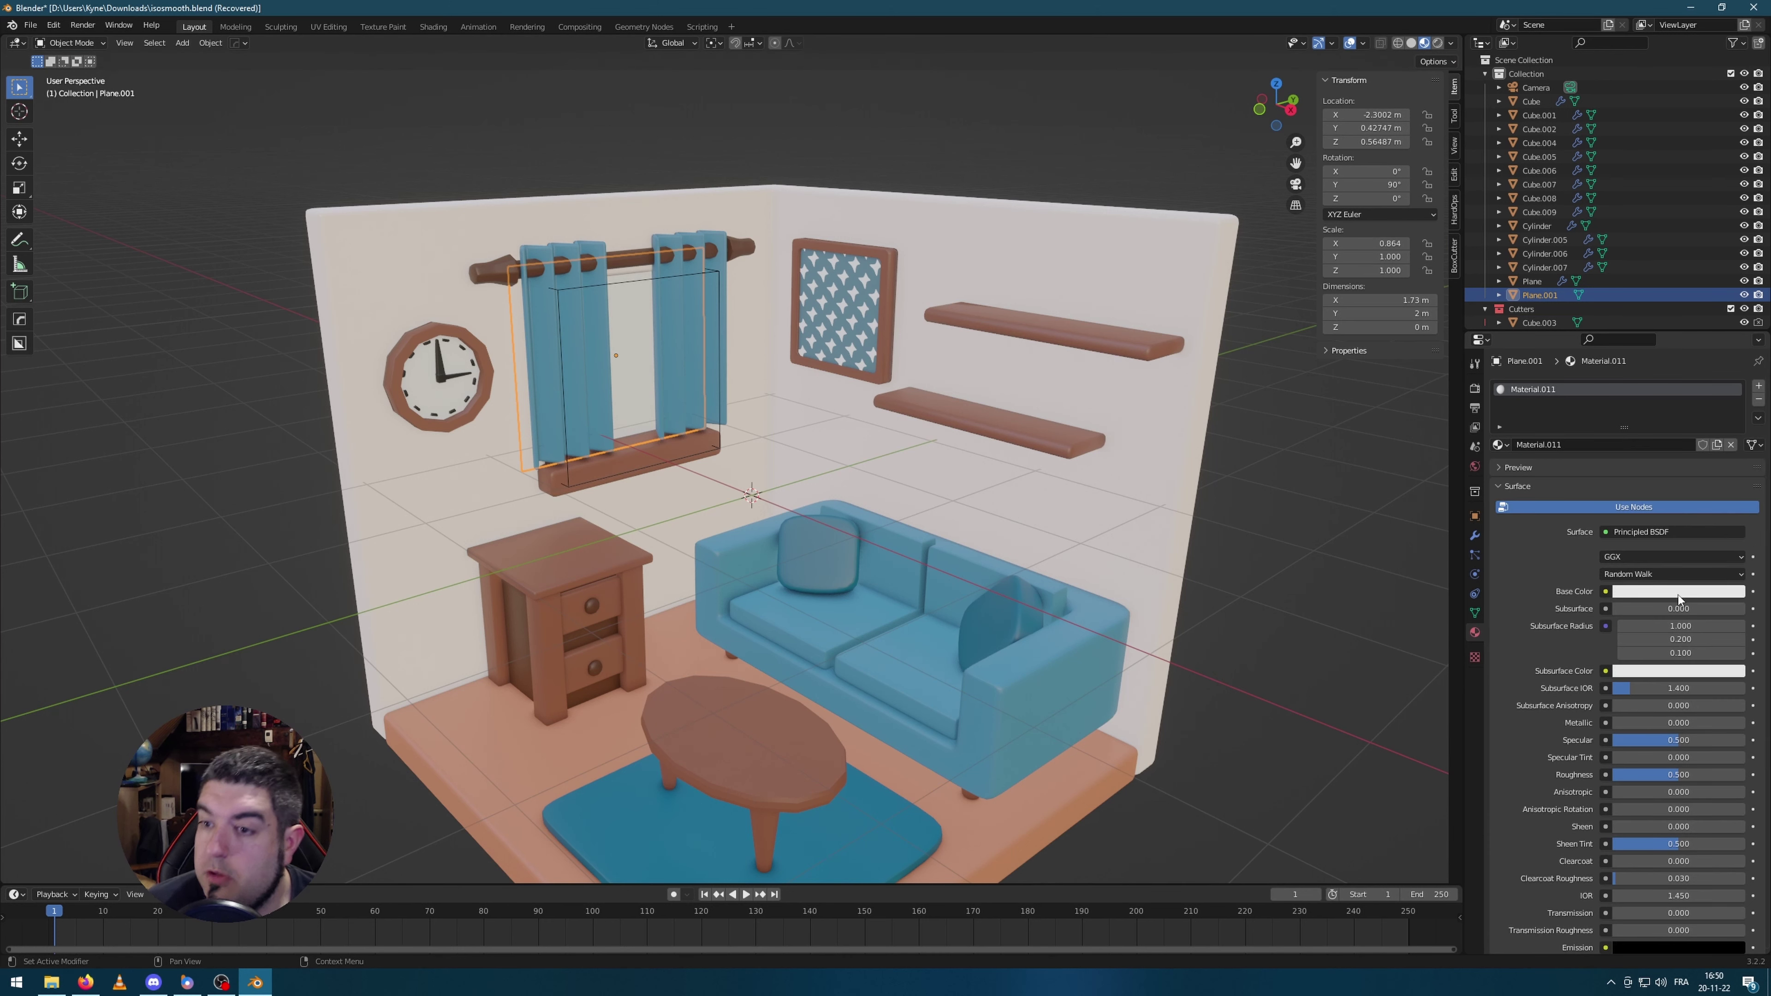
left_click(1678, 592)
left_click(1585, 524)
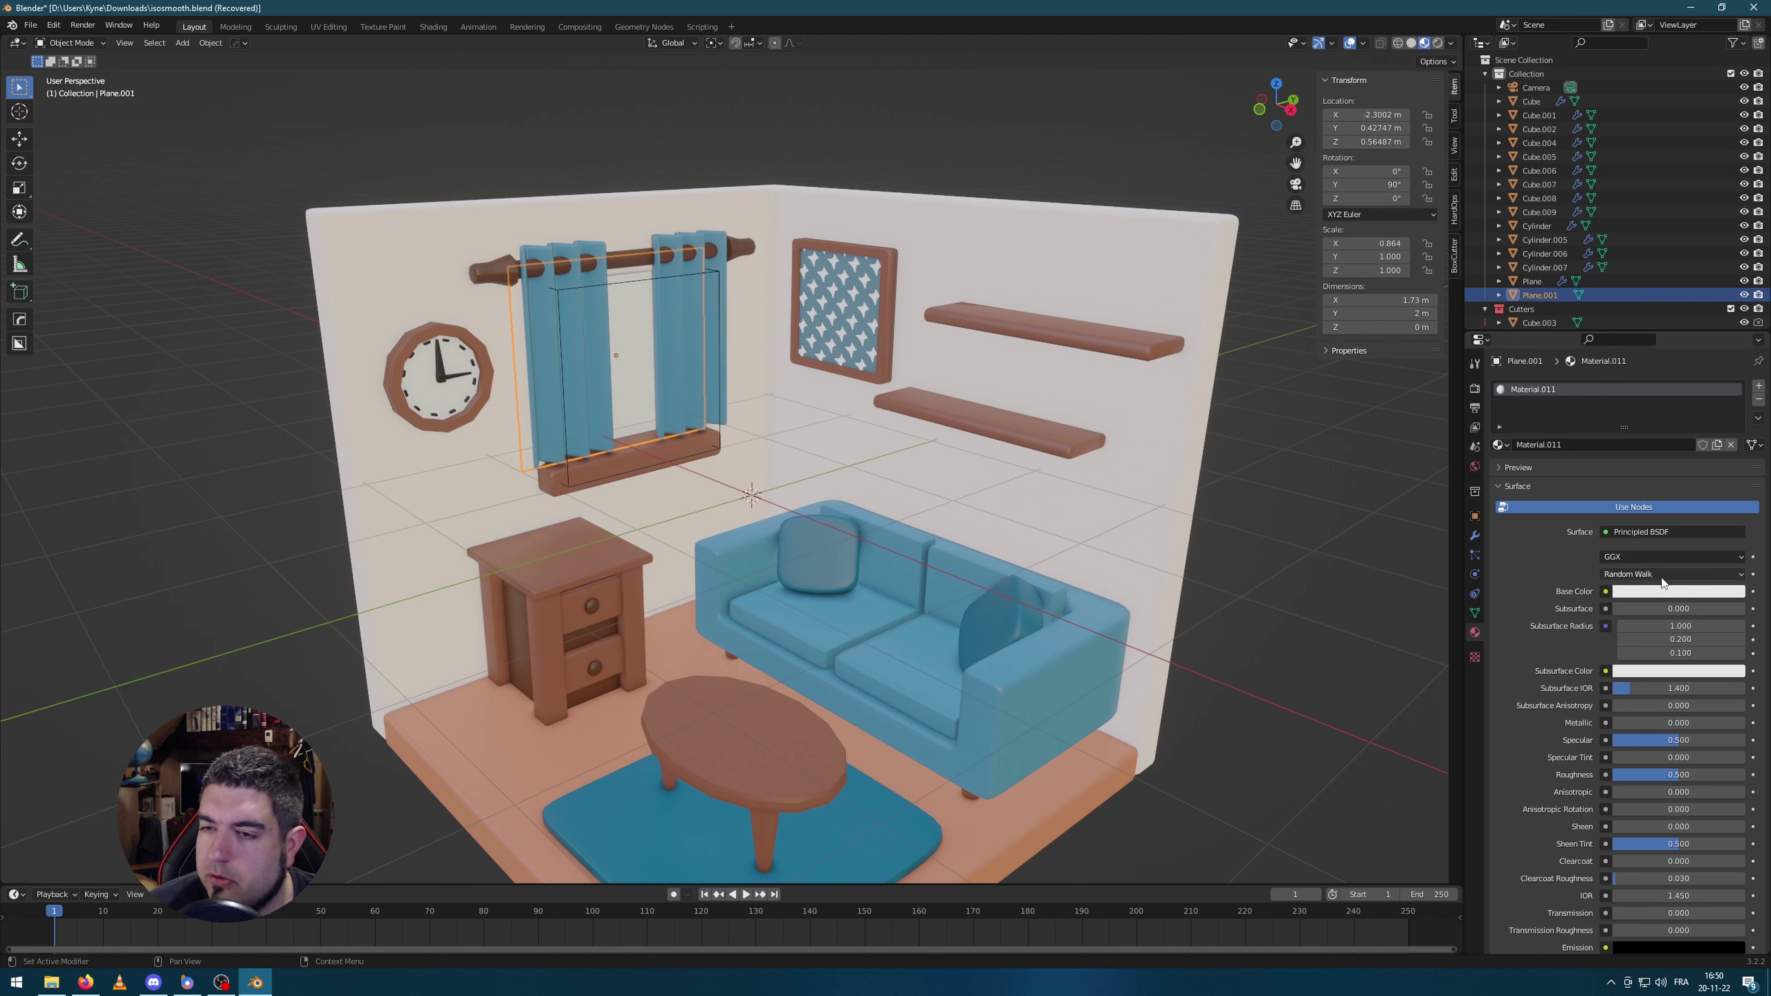
left_click(1664, 531)
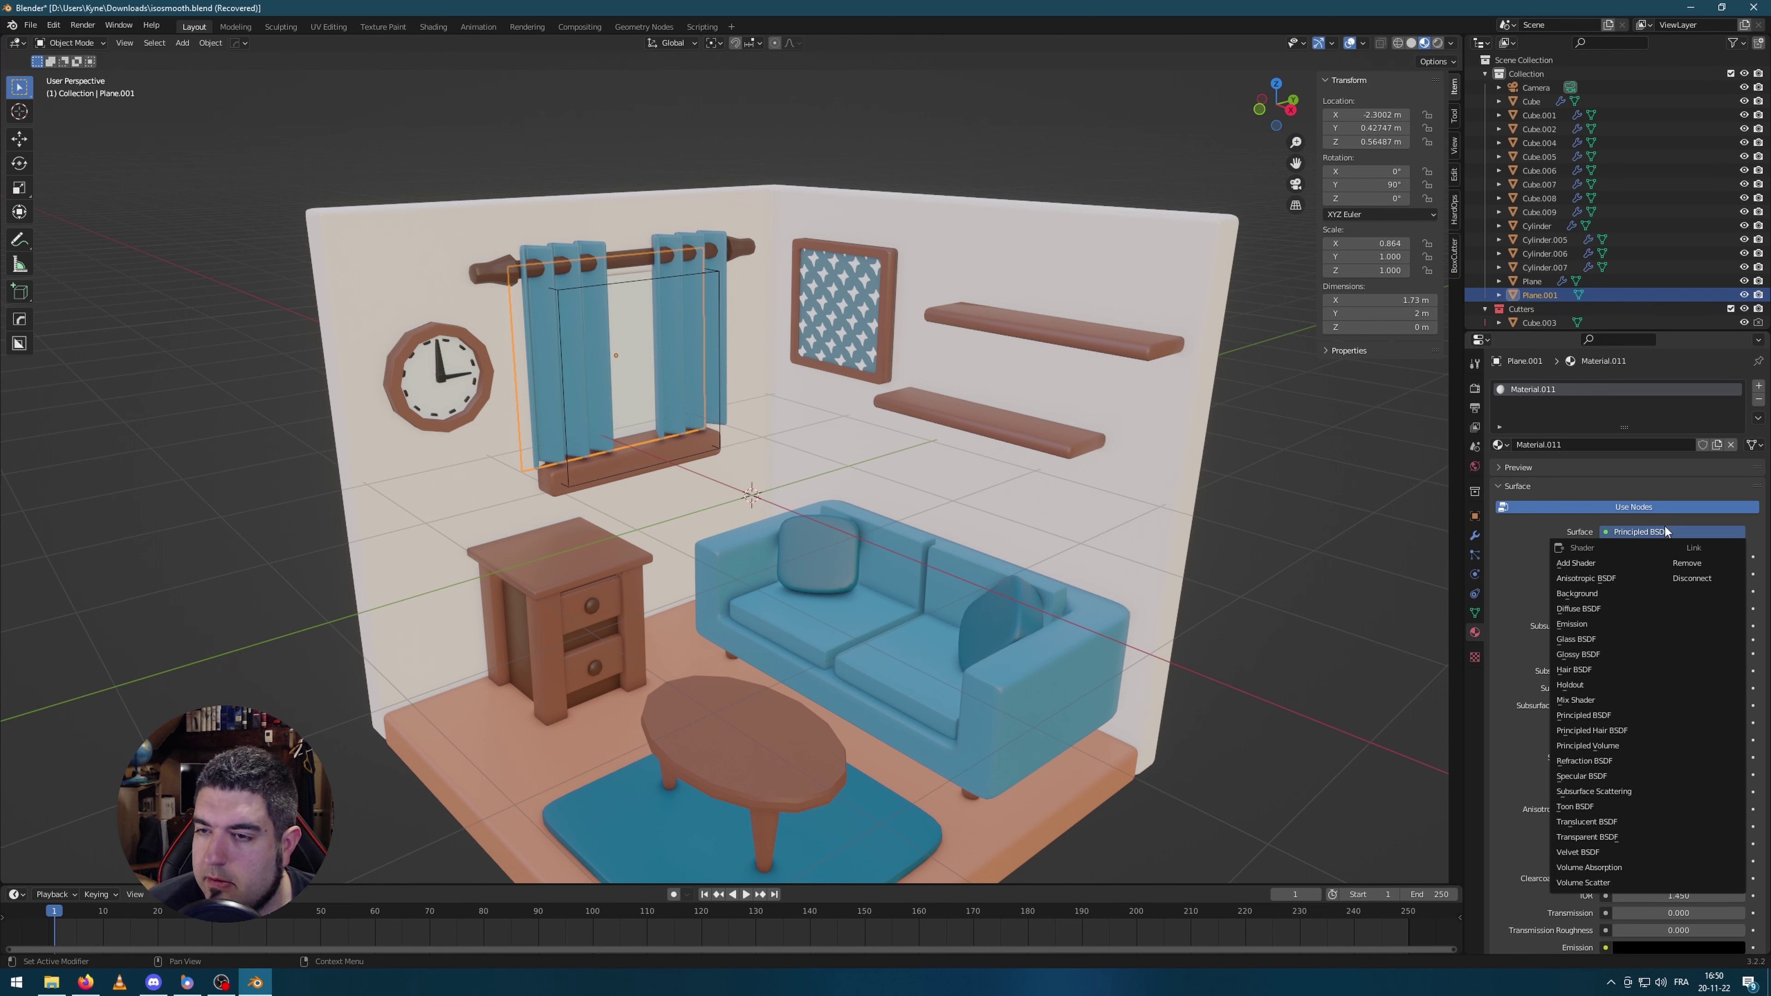
left_click(1594, 623)
Step: Set the window material's emission strength to 8, deselect the plane and inspect the glowing window
left_click(1741, 570)
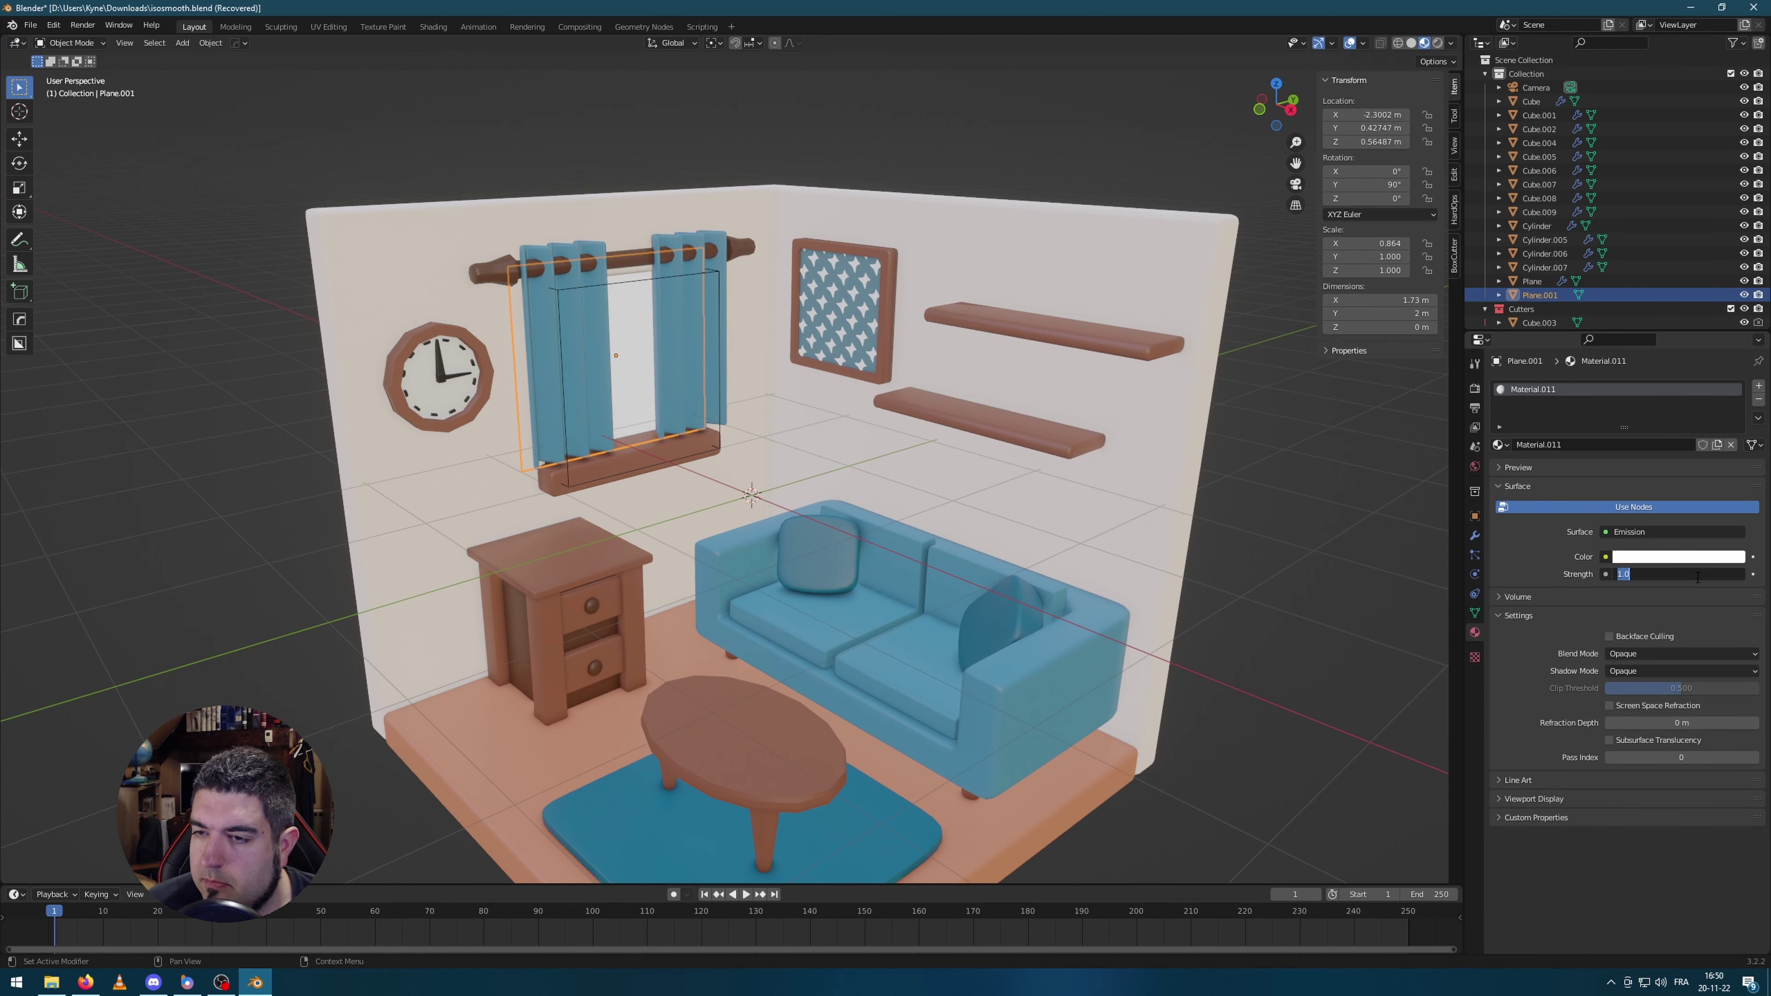
type("8")
key("Return")
scroll(1116, 537, "down", 2)
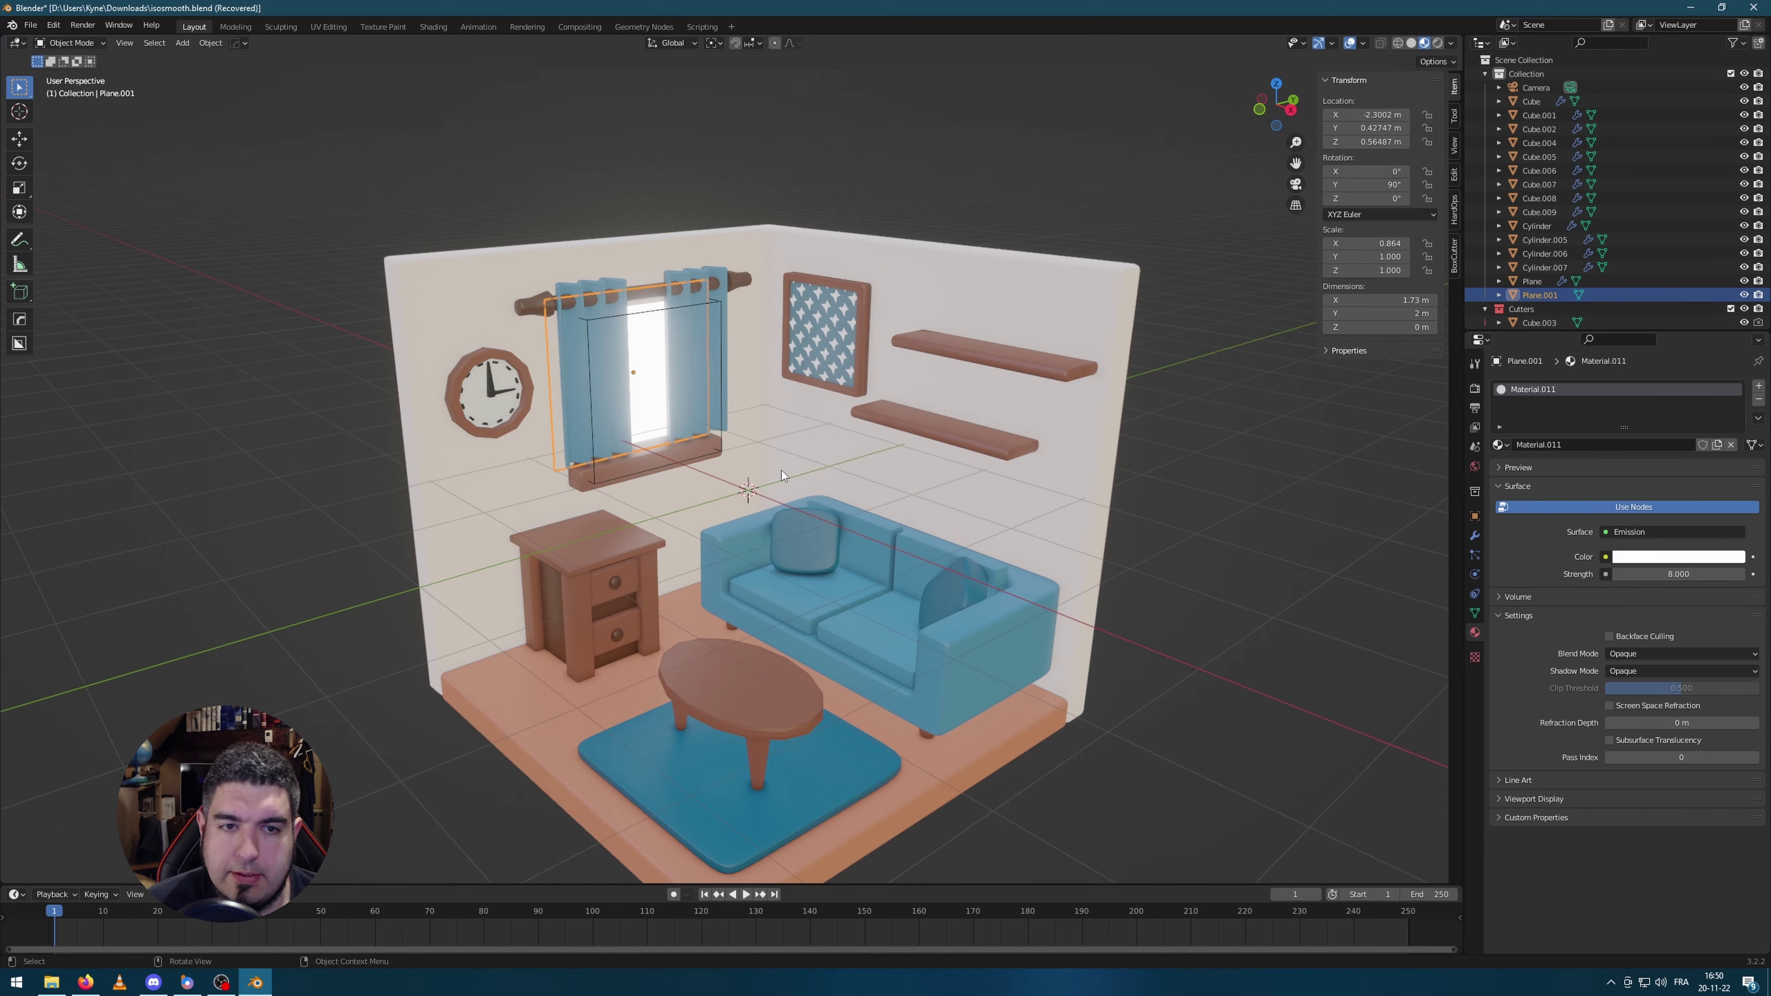
key("alt+a")
mouse_move(1116, 538)
middle_mouse_down()
mouse_move(1146, 536)
mouse_move(1122, 514)
middle_mouse_up()
middle_click_drag(1159, 412, 1082, 445)
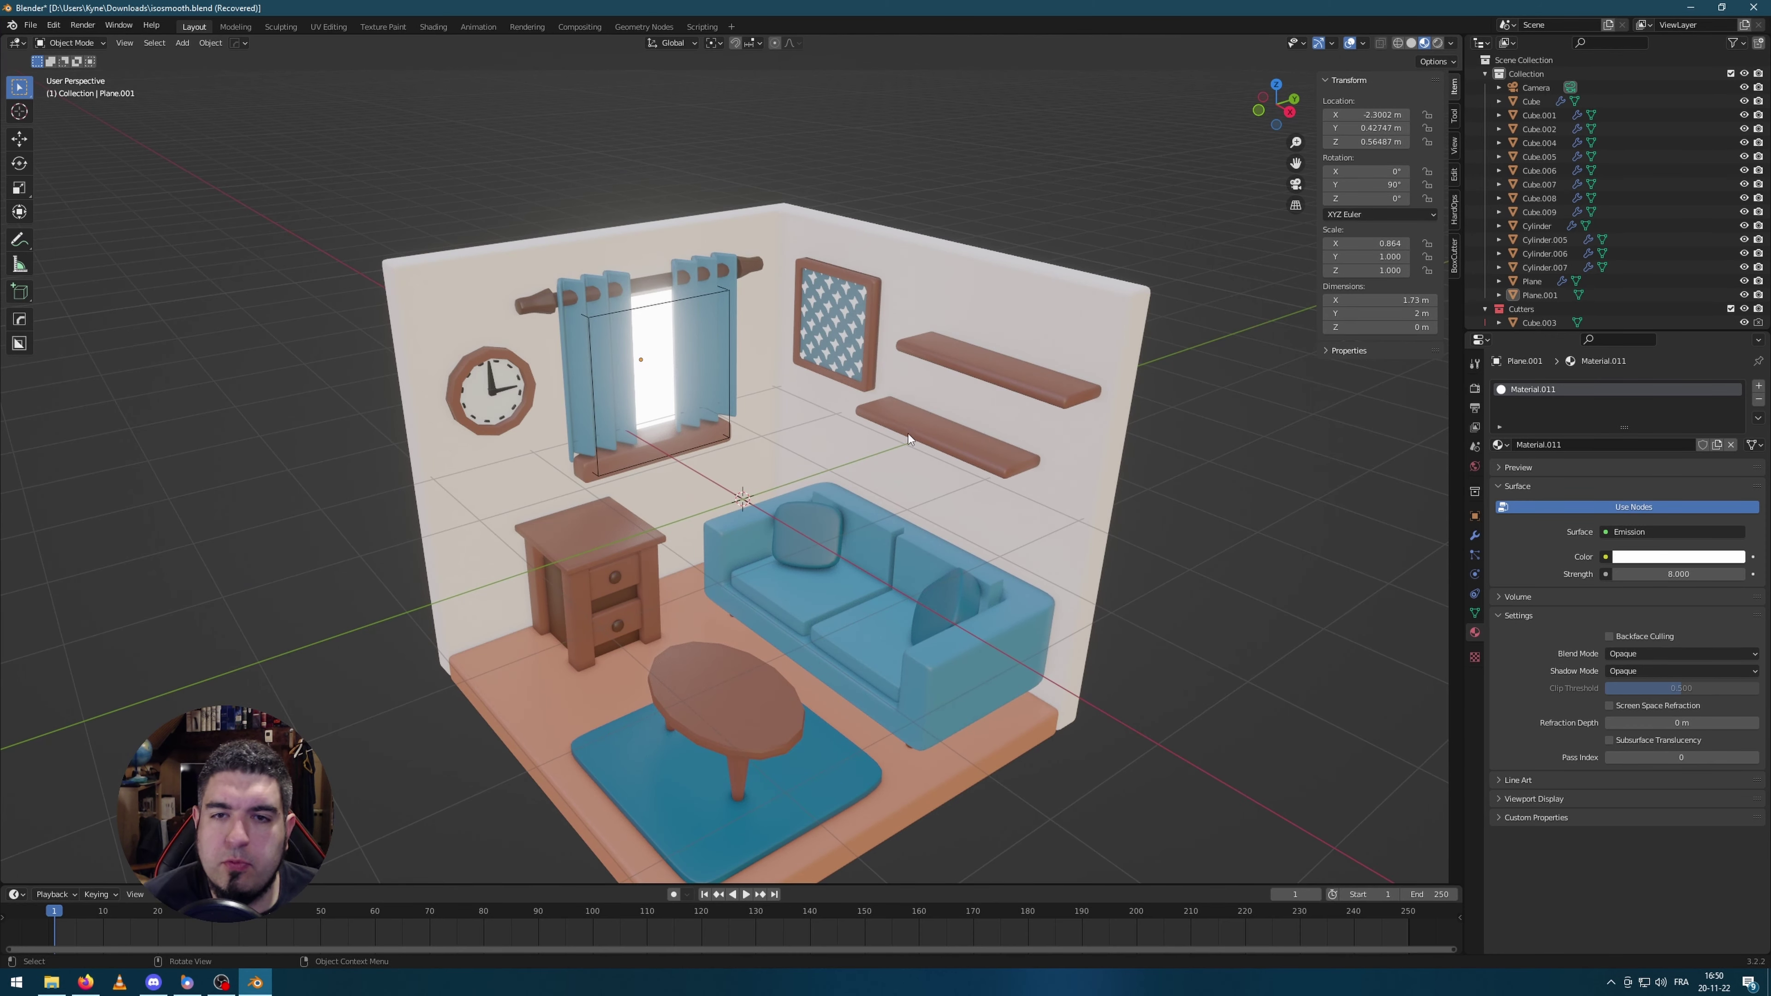
mouse_move(957, 490)
middle_mouse_down()
mouse_move(994, 465)
mouse_move(978, 463)
middle_mouse_up()
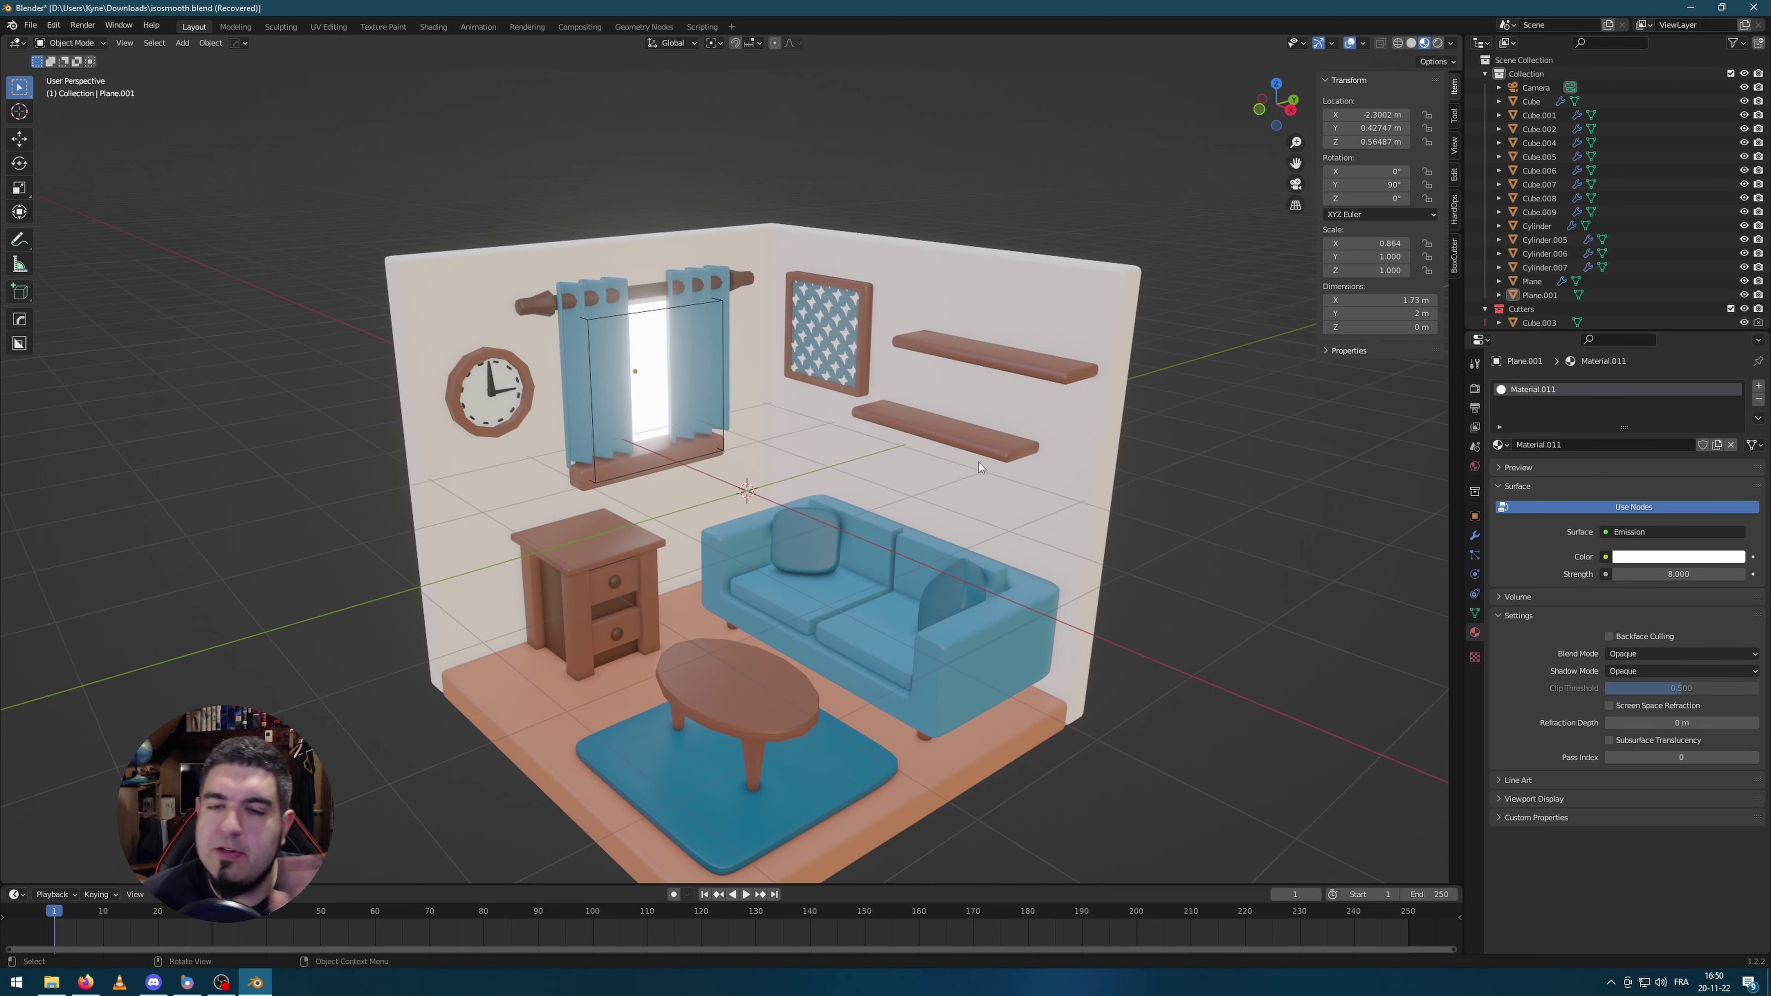
Step: Switch the render engine to Cycles
left_click(1474, 388)
left_click(1672, 385)
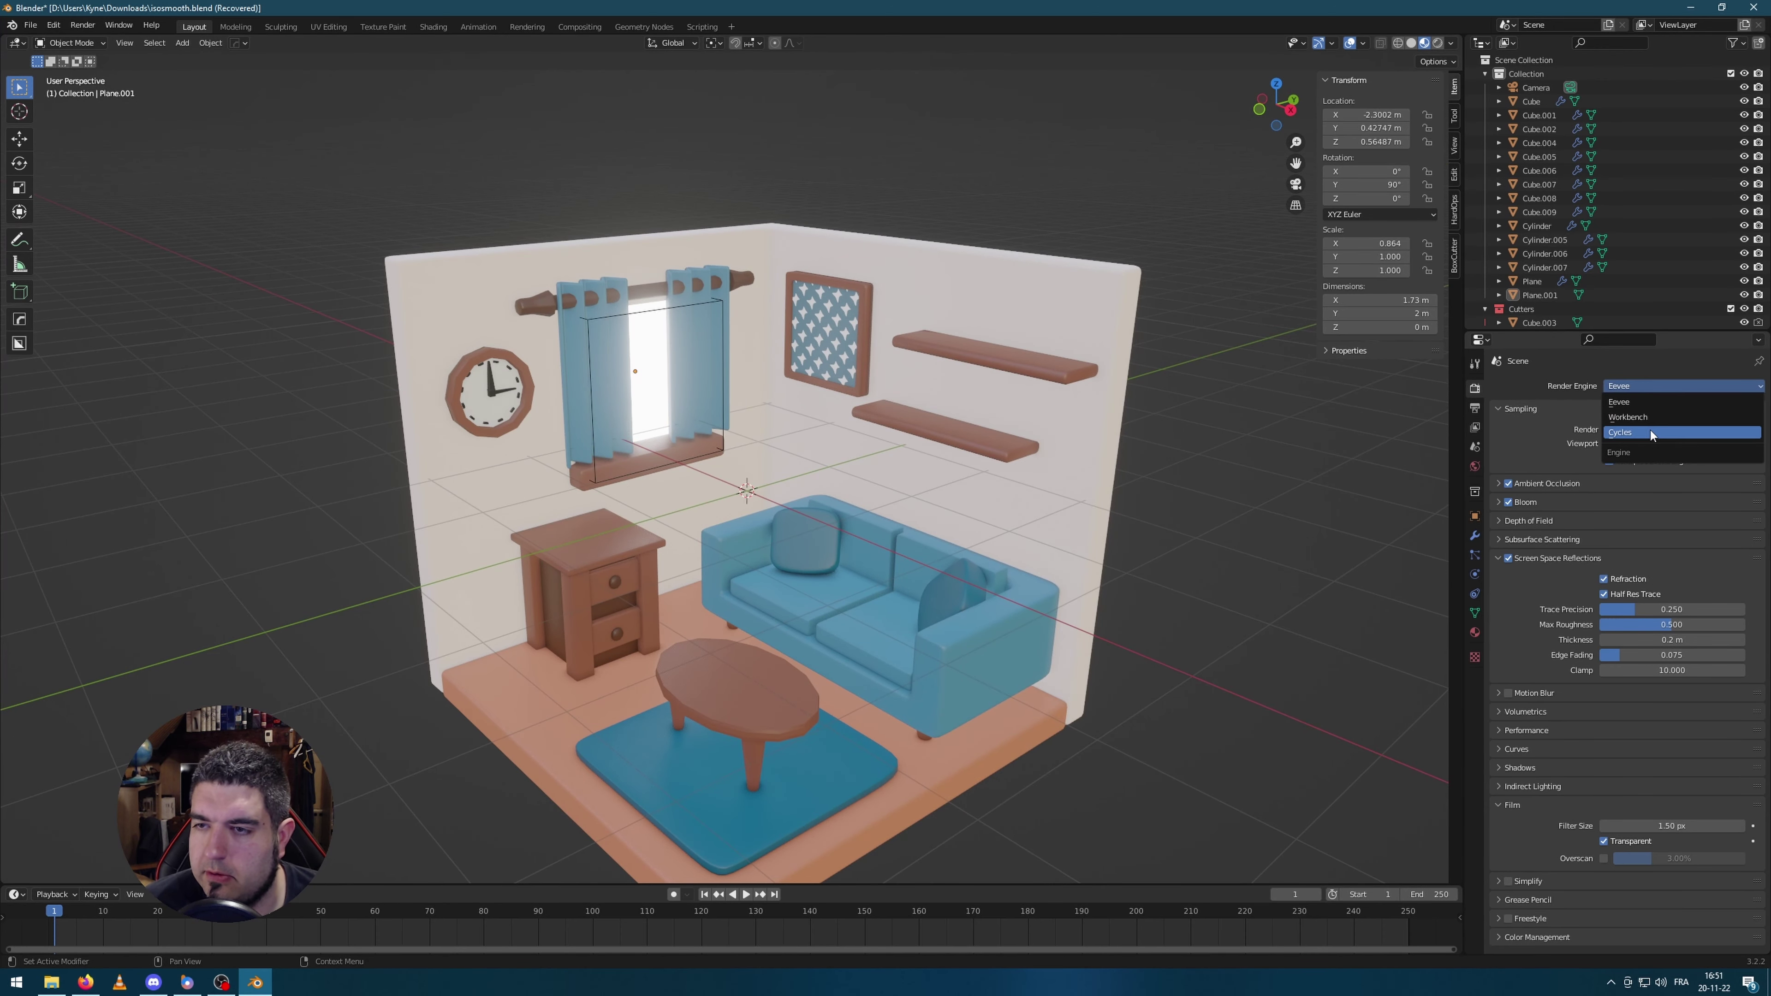
left_click(1650, 431)
left_click(1659, 419)
left_click(1658, 420)
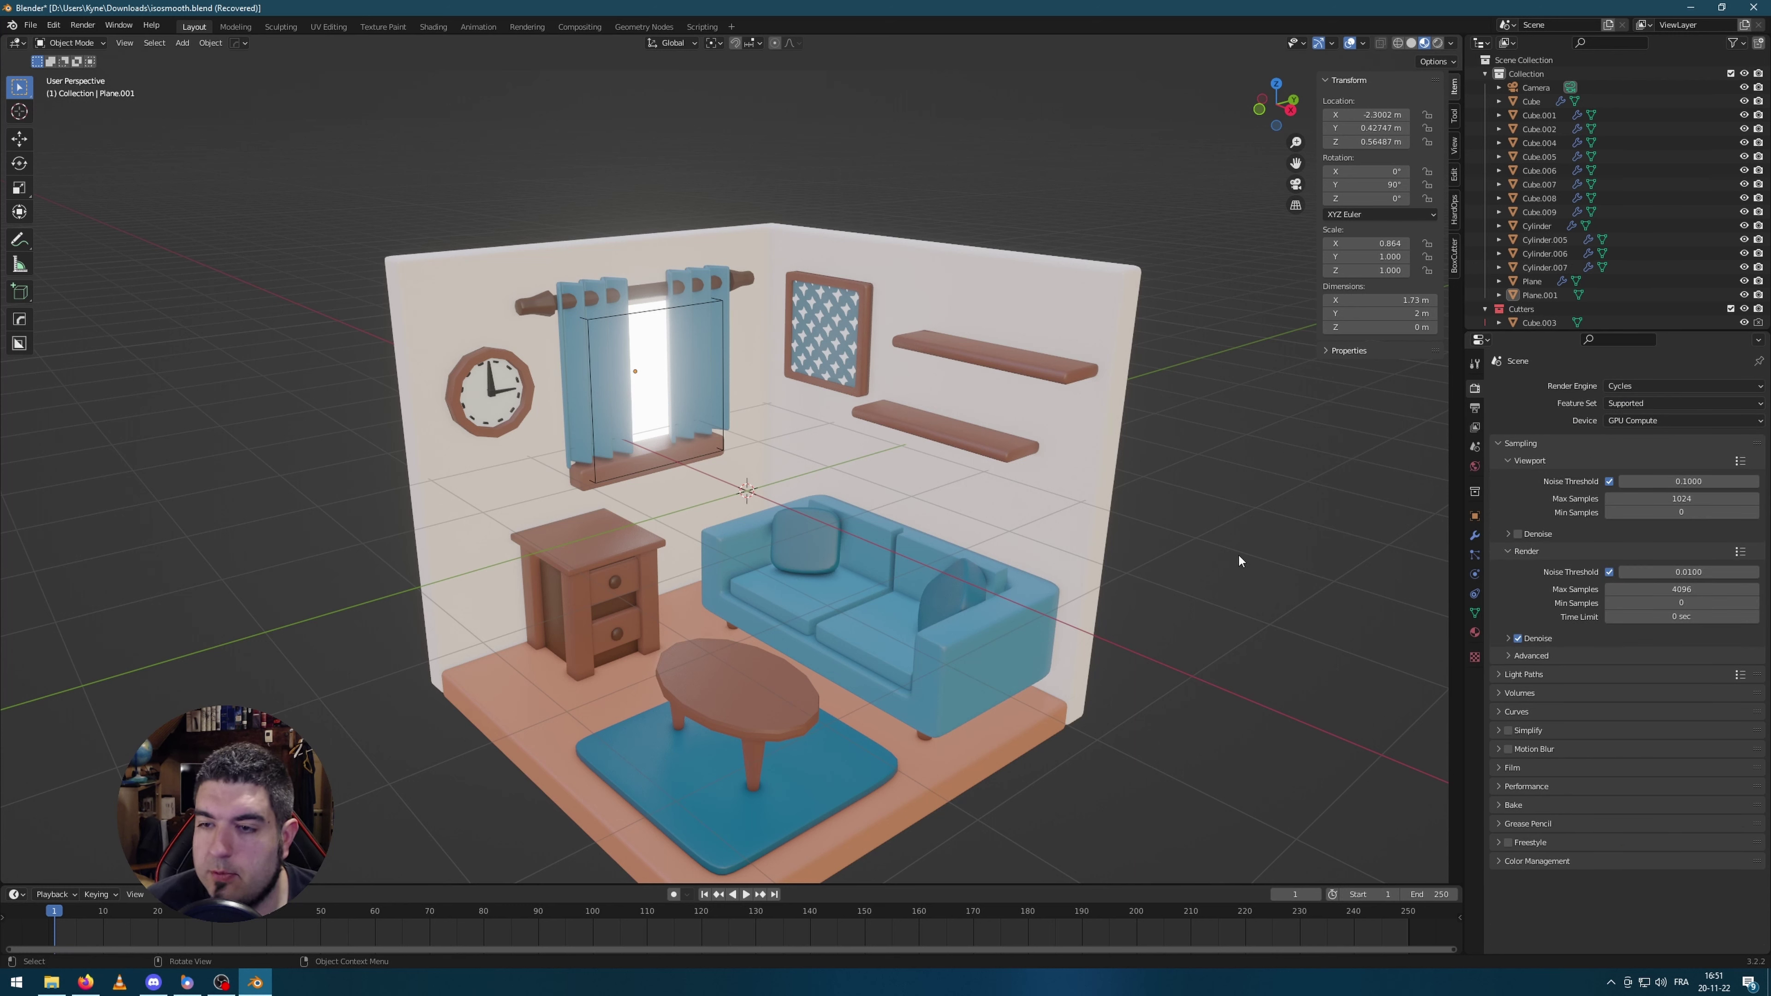
Step: Add an area light at the scene's centre and rotate it 45° about the X axis
scroll(1243, 523, "down", 3)
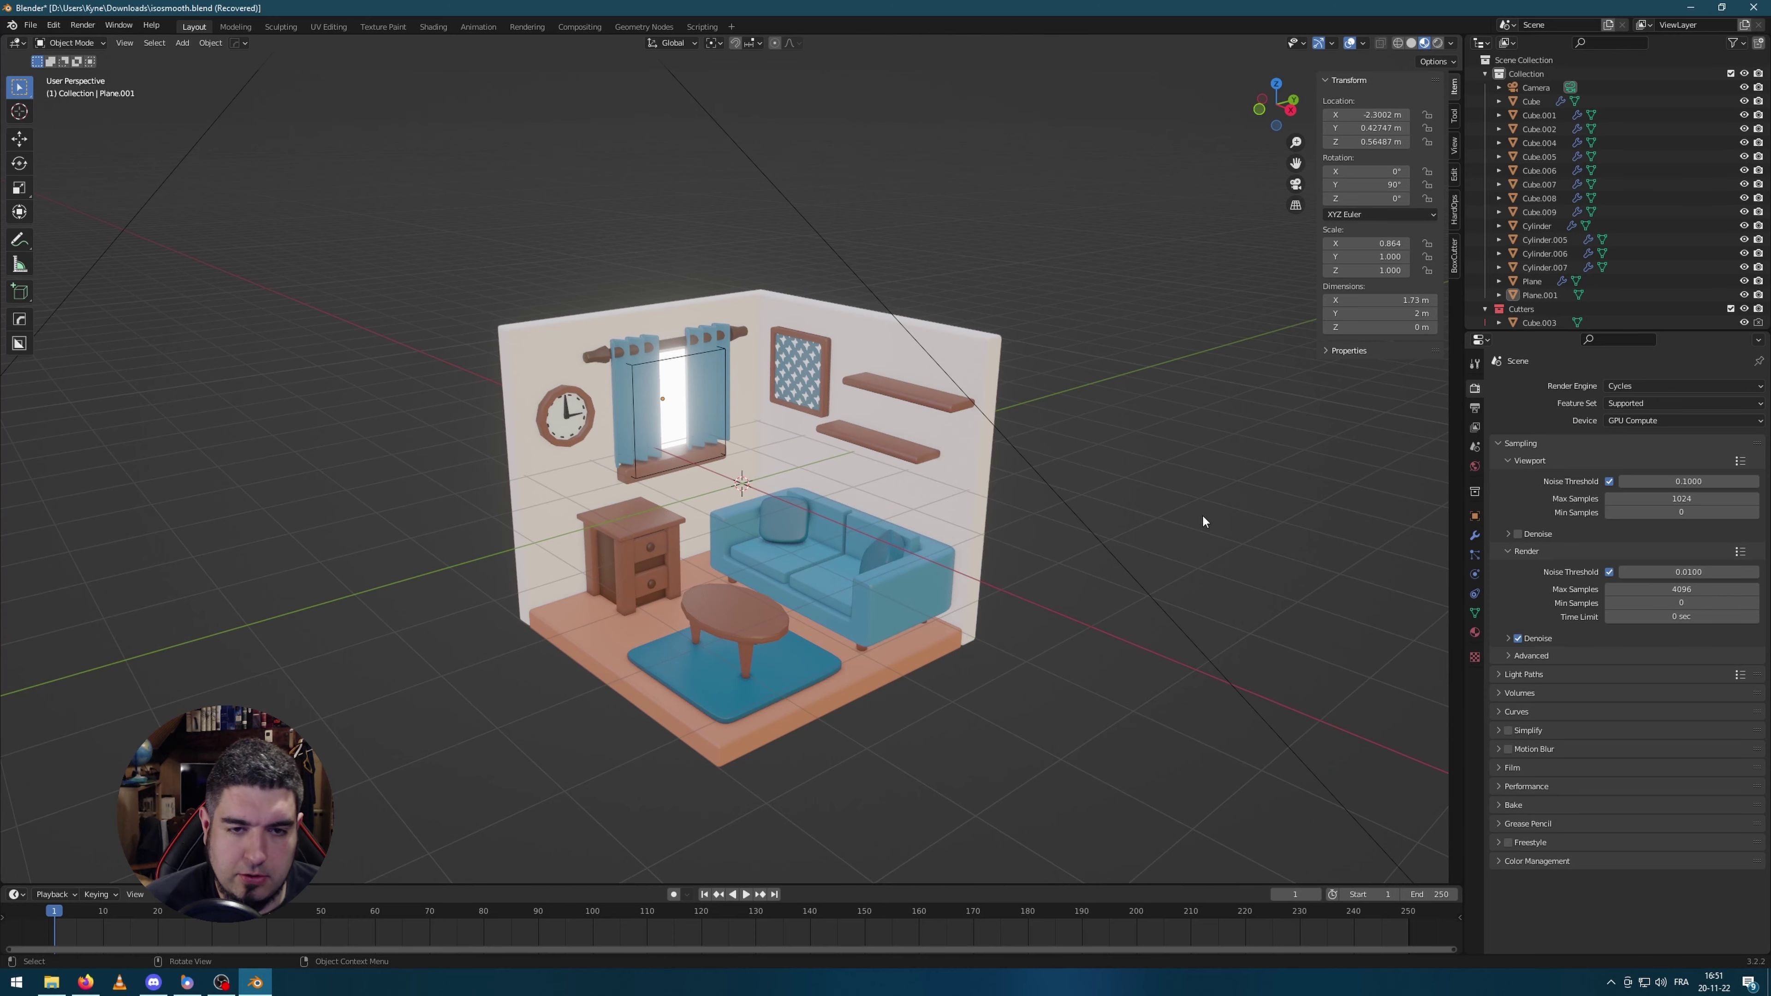
key("shift+a")
mouse_move(1227, 523)
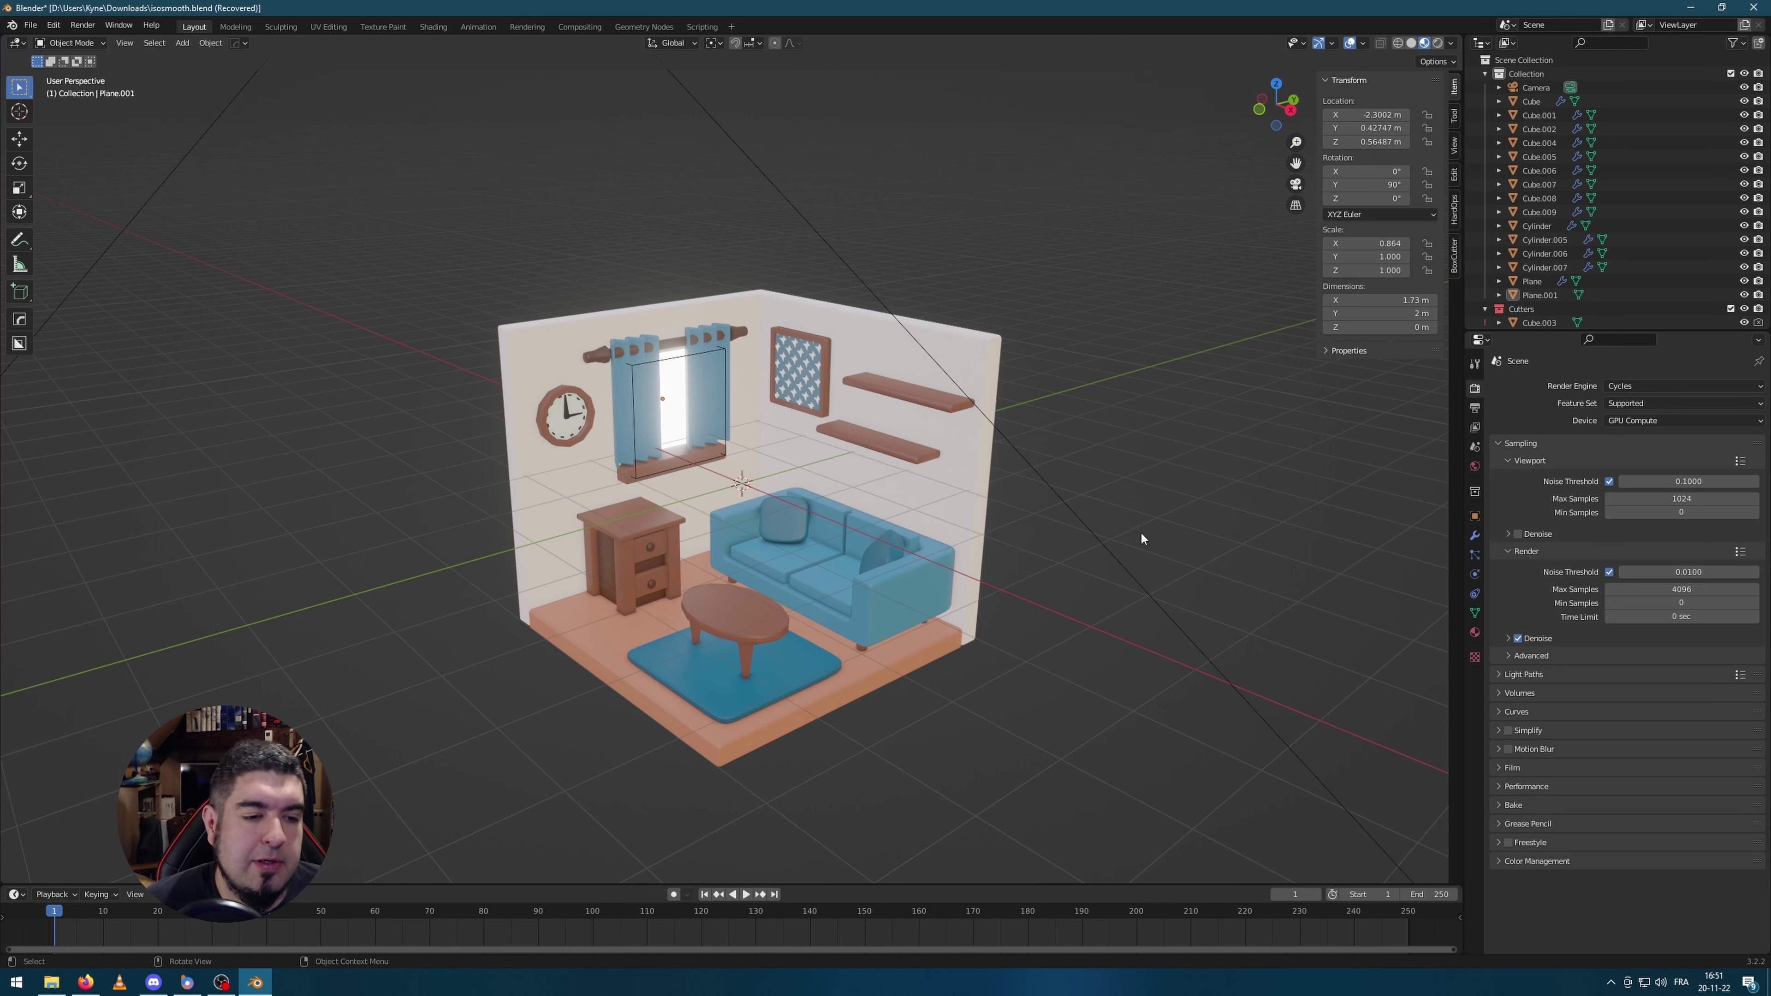
middle_click_drag(1153, 413, 1188, 398)
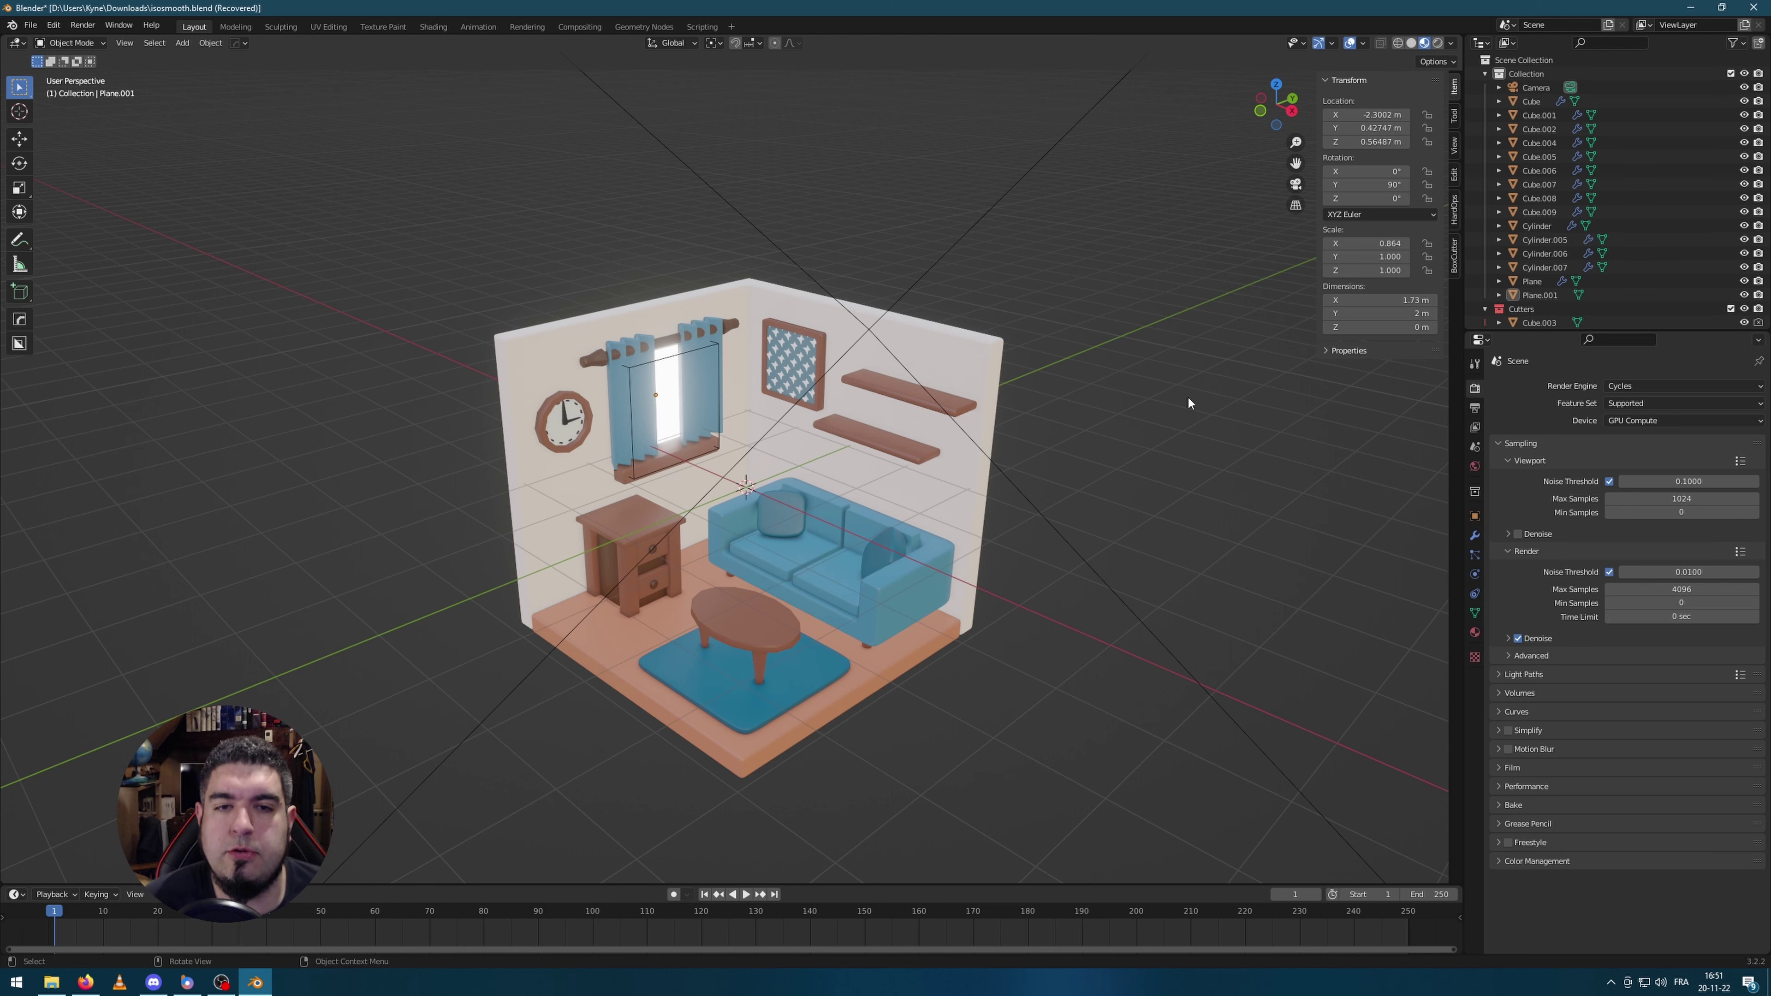
scroll(1173, 423, "up", 1)
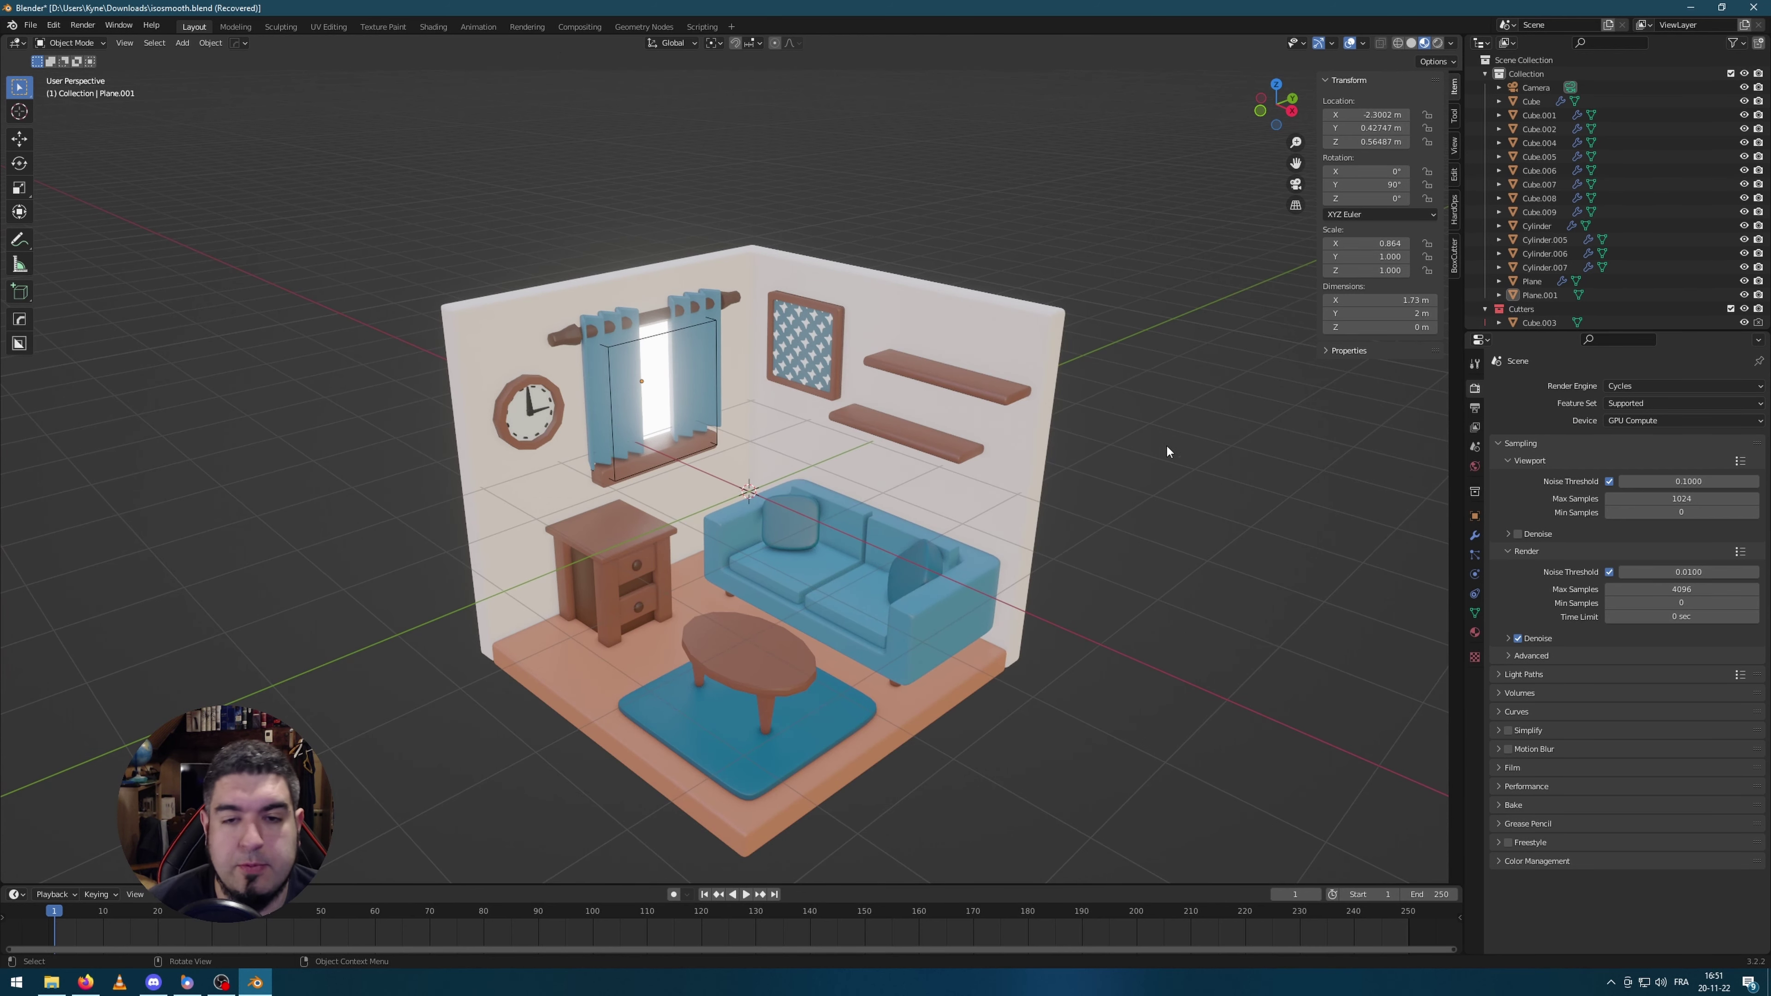
key("shift+a")
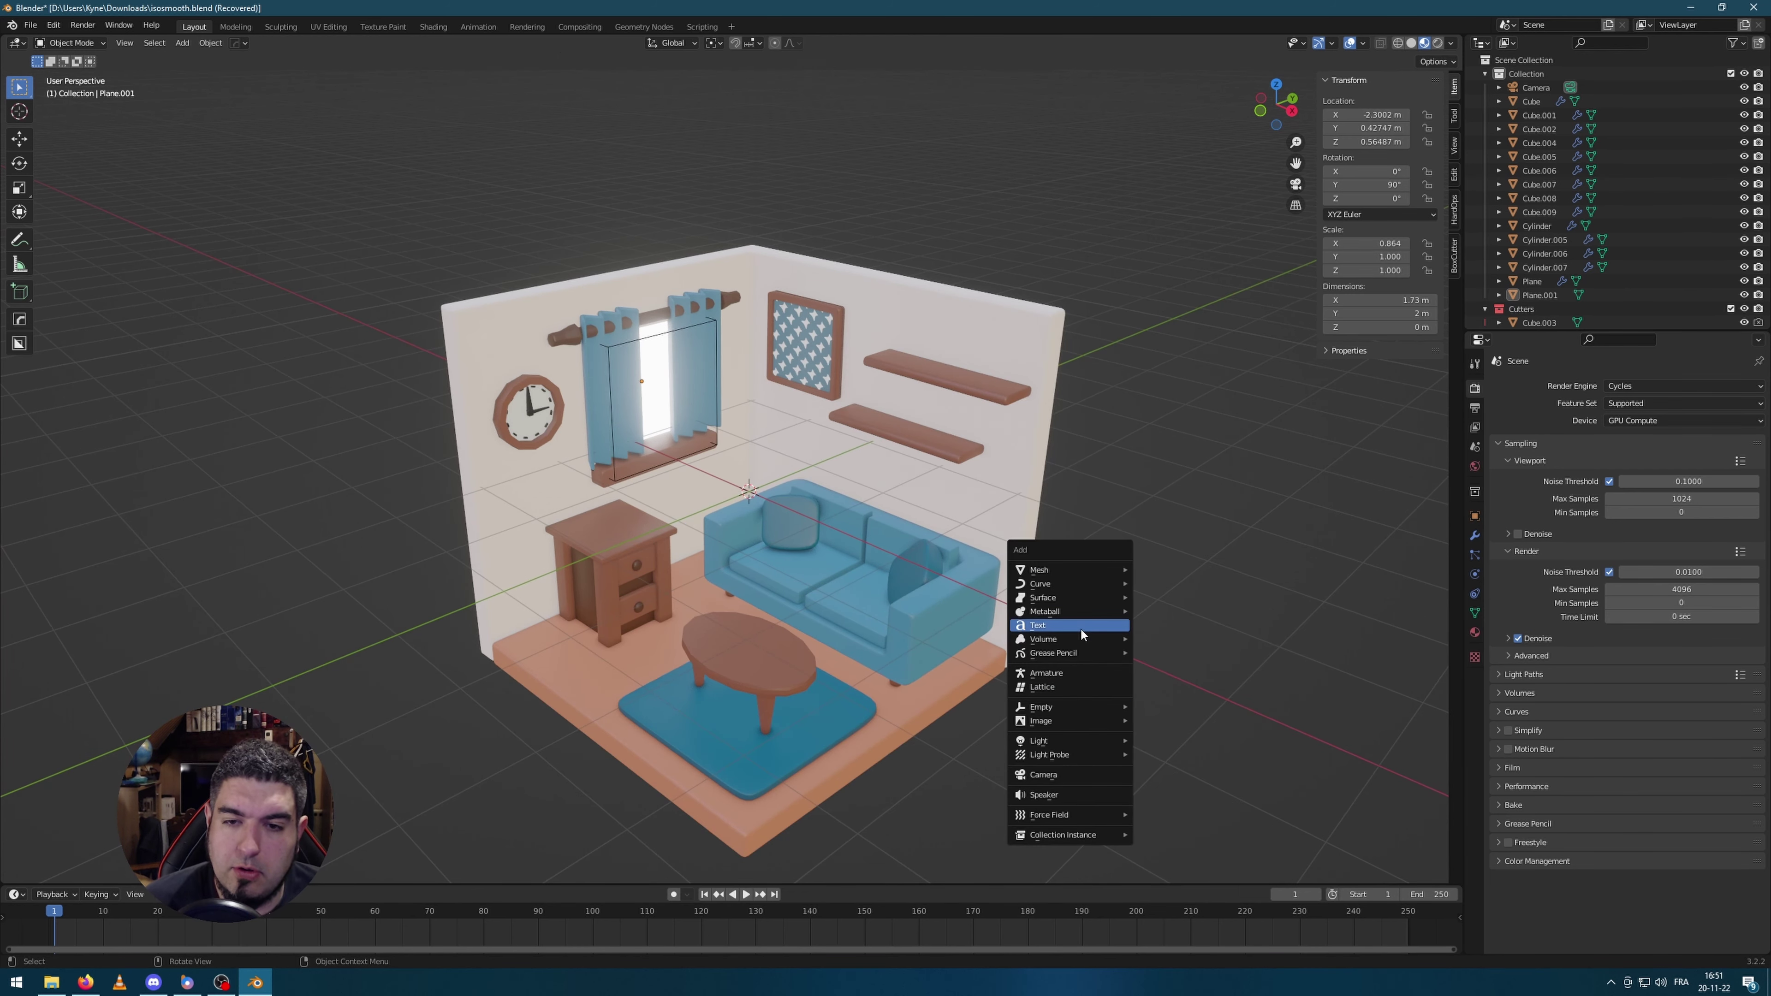
mouse_move(1083, 745)
left_click(1195, 785)
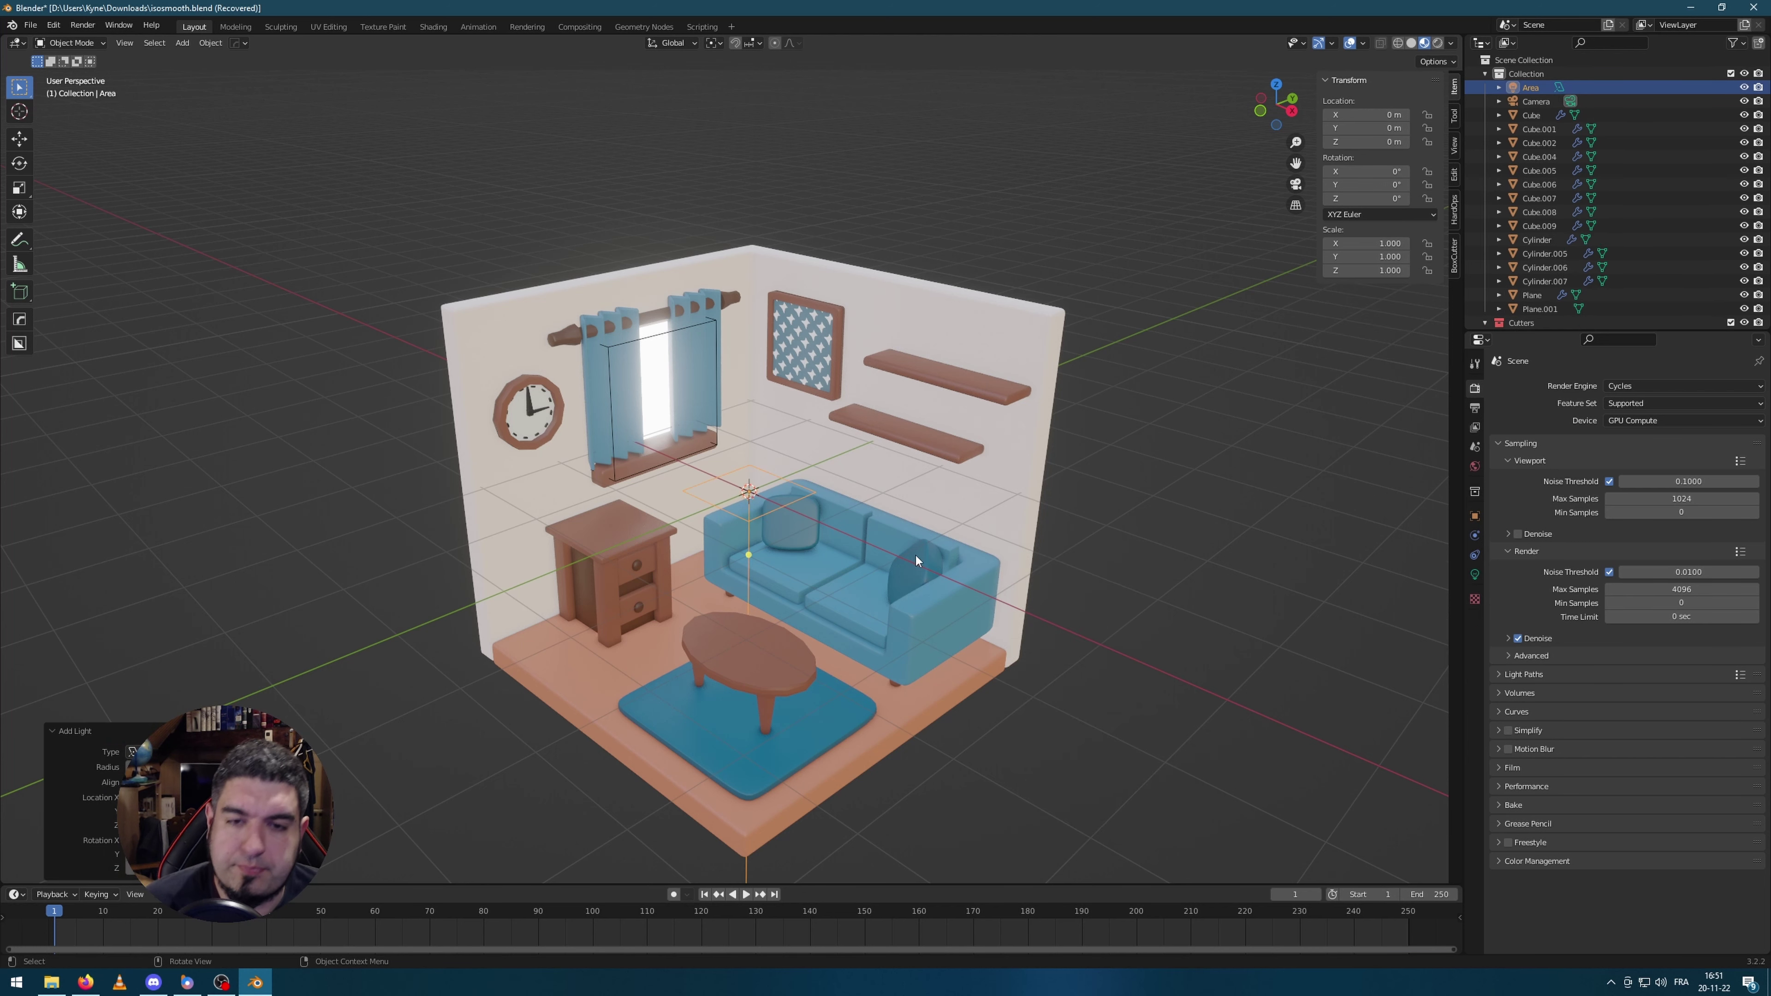
scroll(977, 558, "down", 3)
type("rx")
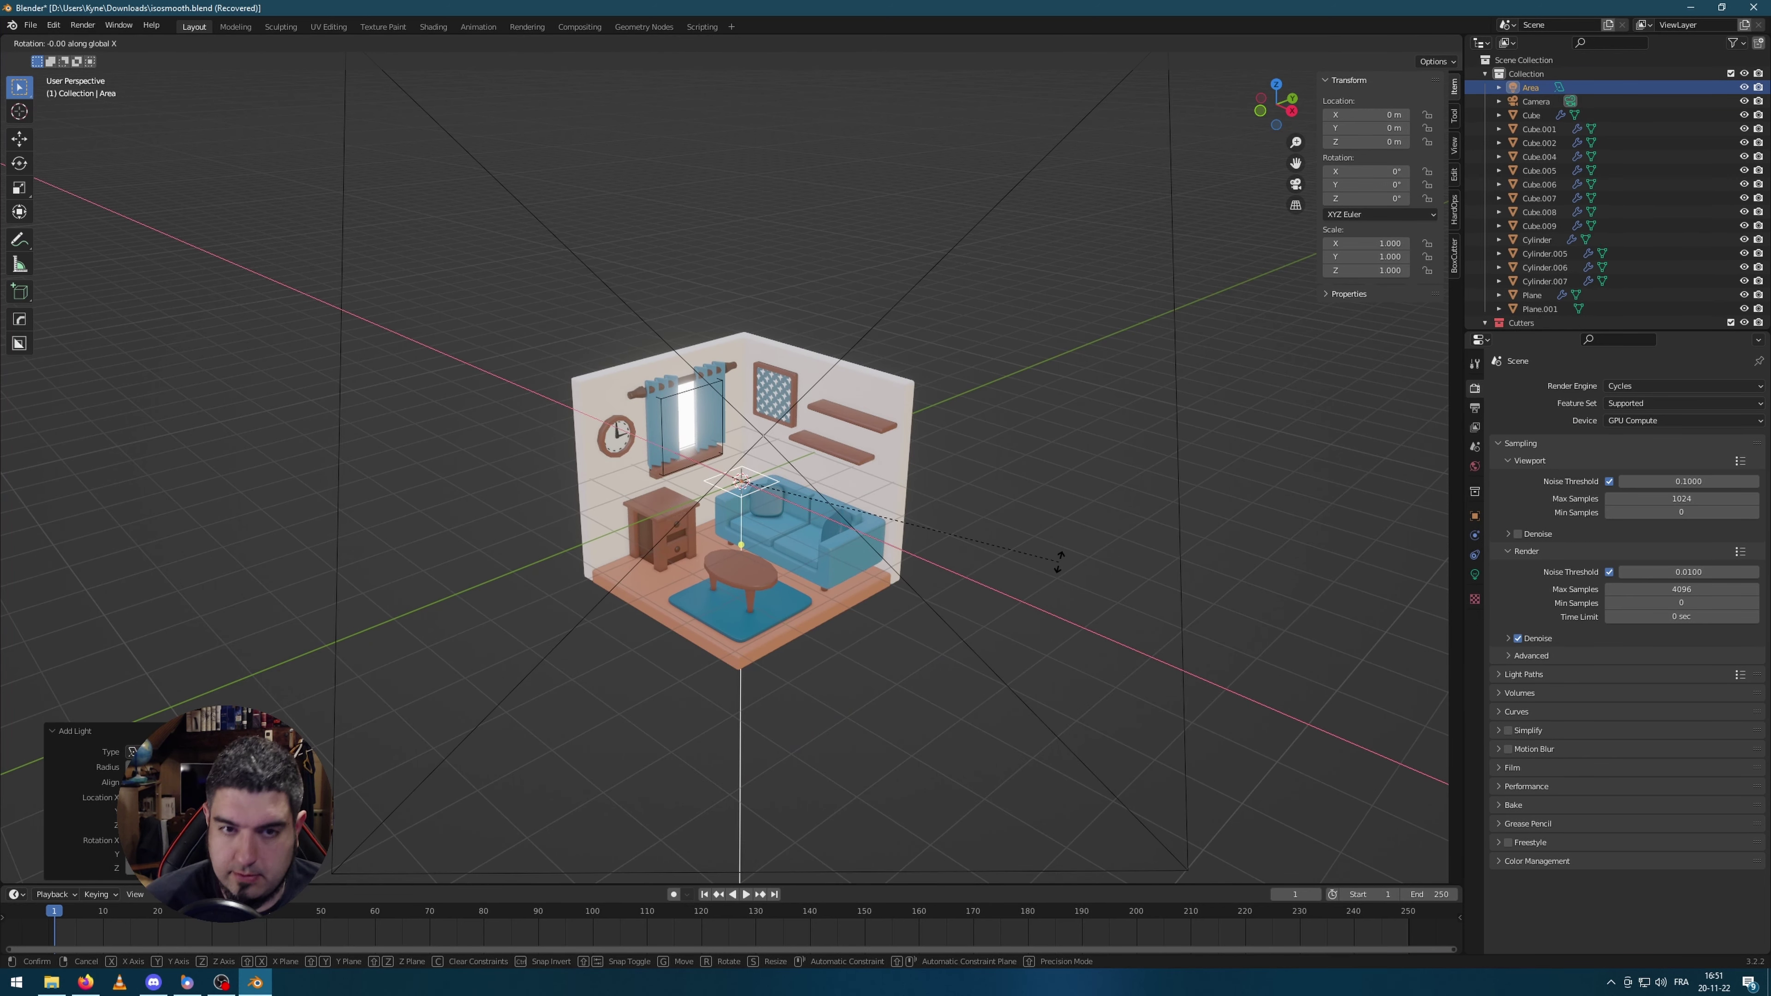
type("45")
key("Return")
Step: Raise the area light to about Z 2.38 m and move it horizontally outside the open side of the room
key("g")
key("z")
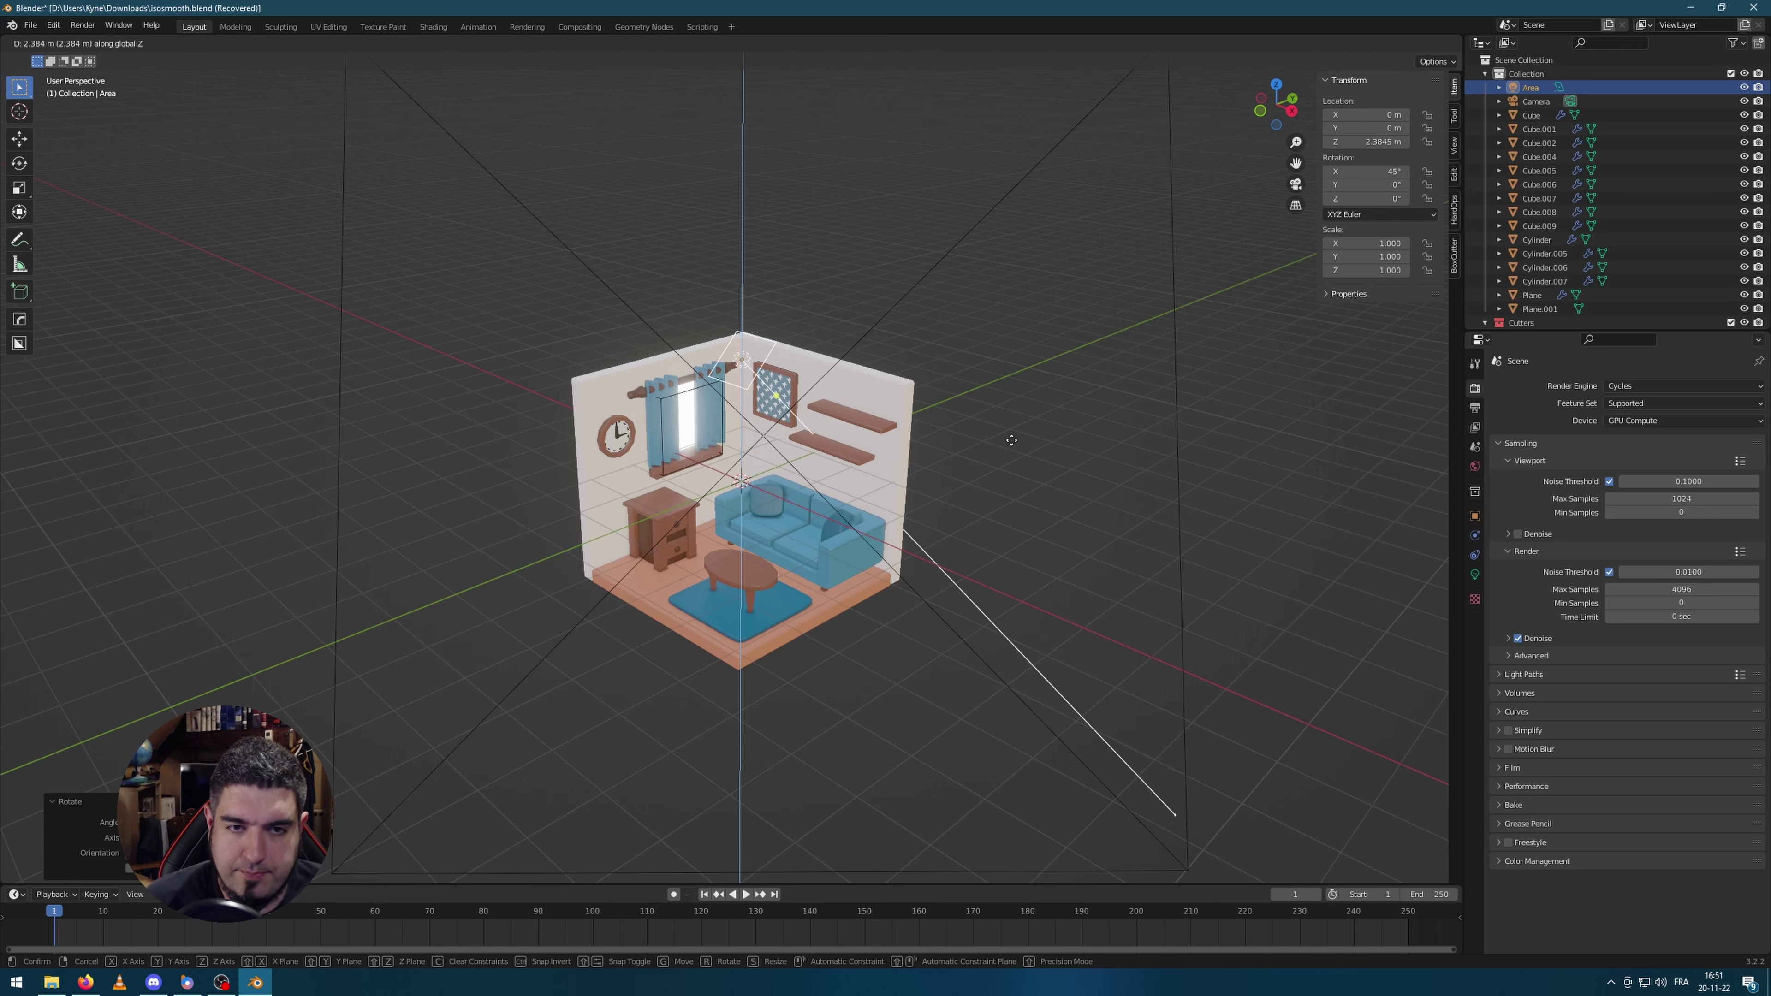
left_click(1011, 439)
middle_click_drag(1011, 439, 1067, 518)
key("g")
key("shift+z")
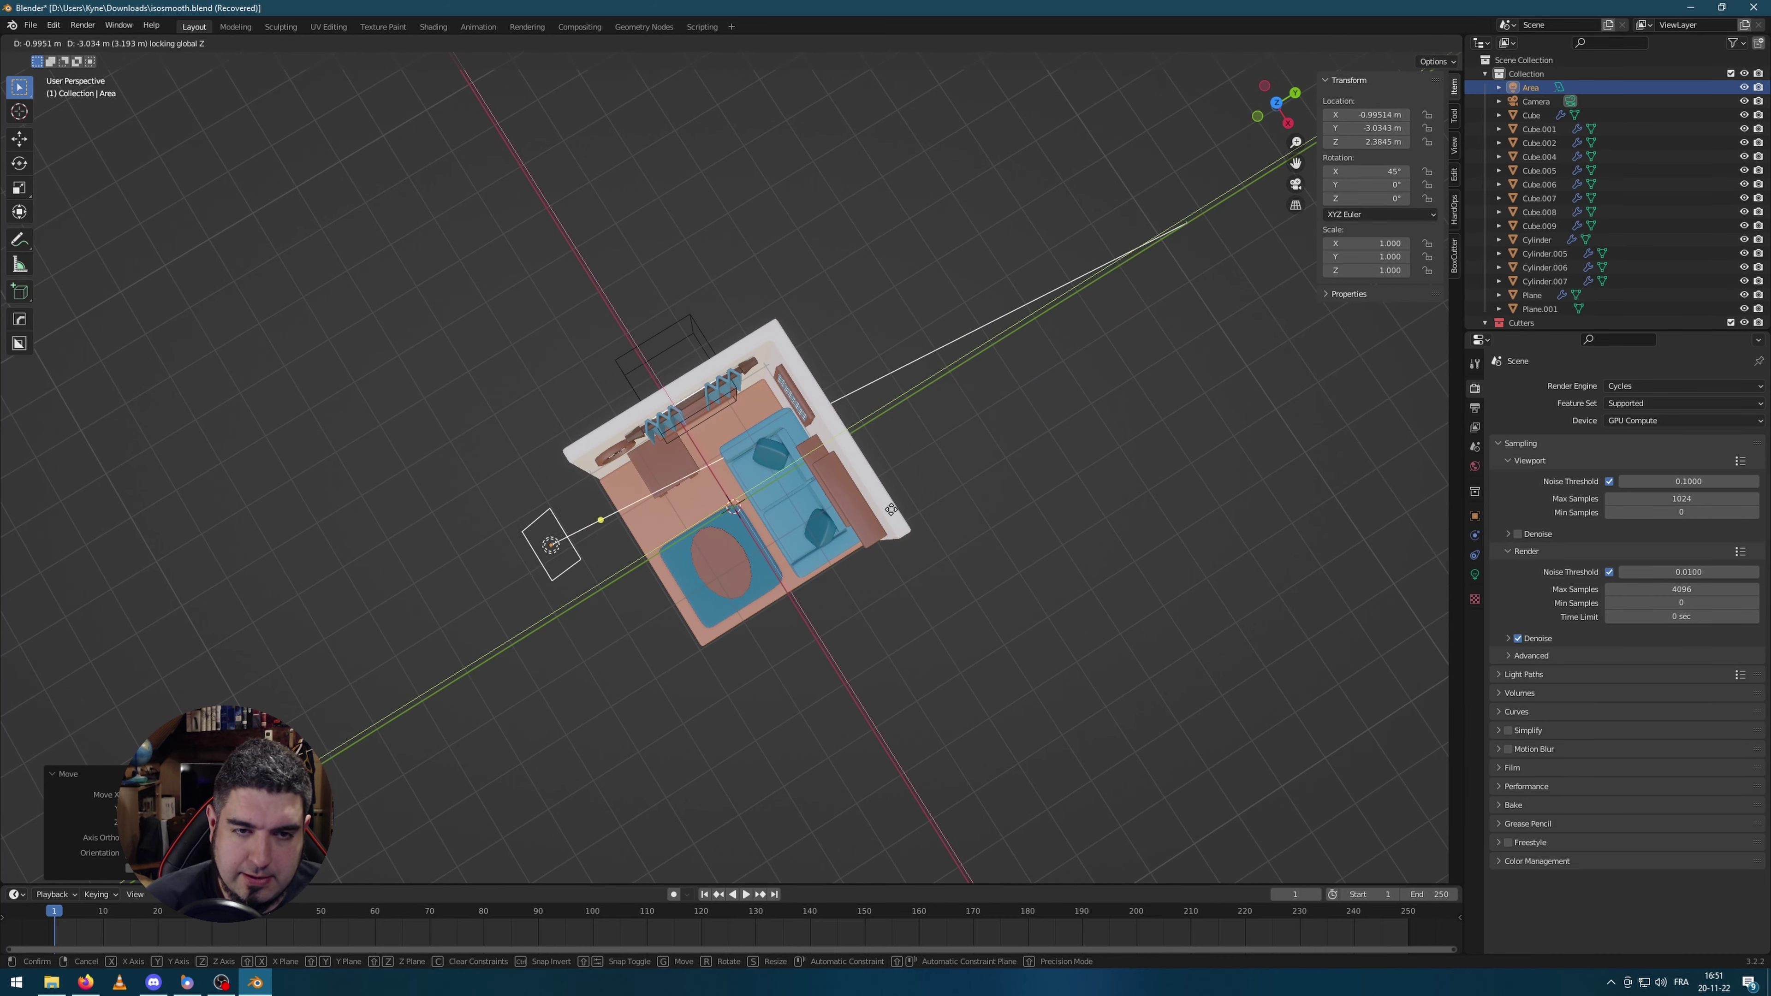
left_click(984, 348)
Step: Turn the area light to about -33° in Z and place it at about X -2.54 m, Y -4.20 m, Z 2.42 m, aimed at the room
key("r")
left_click(1178, 651)
key("g")
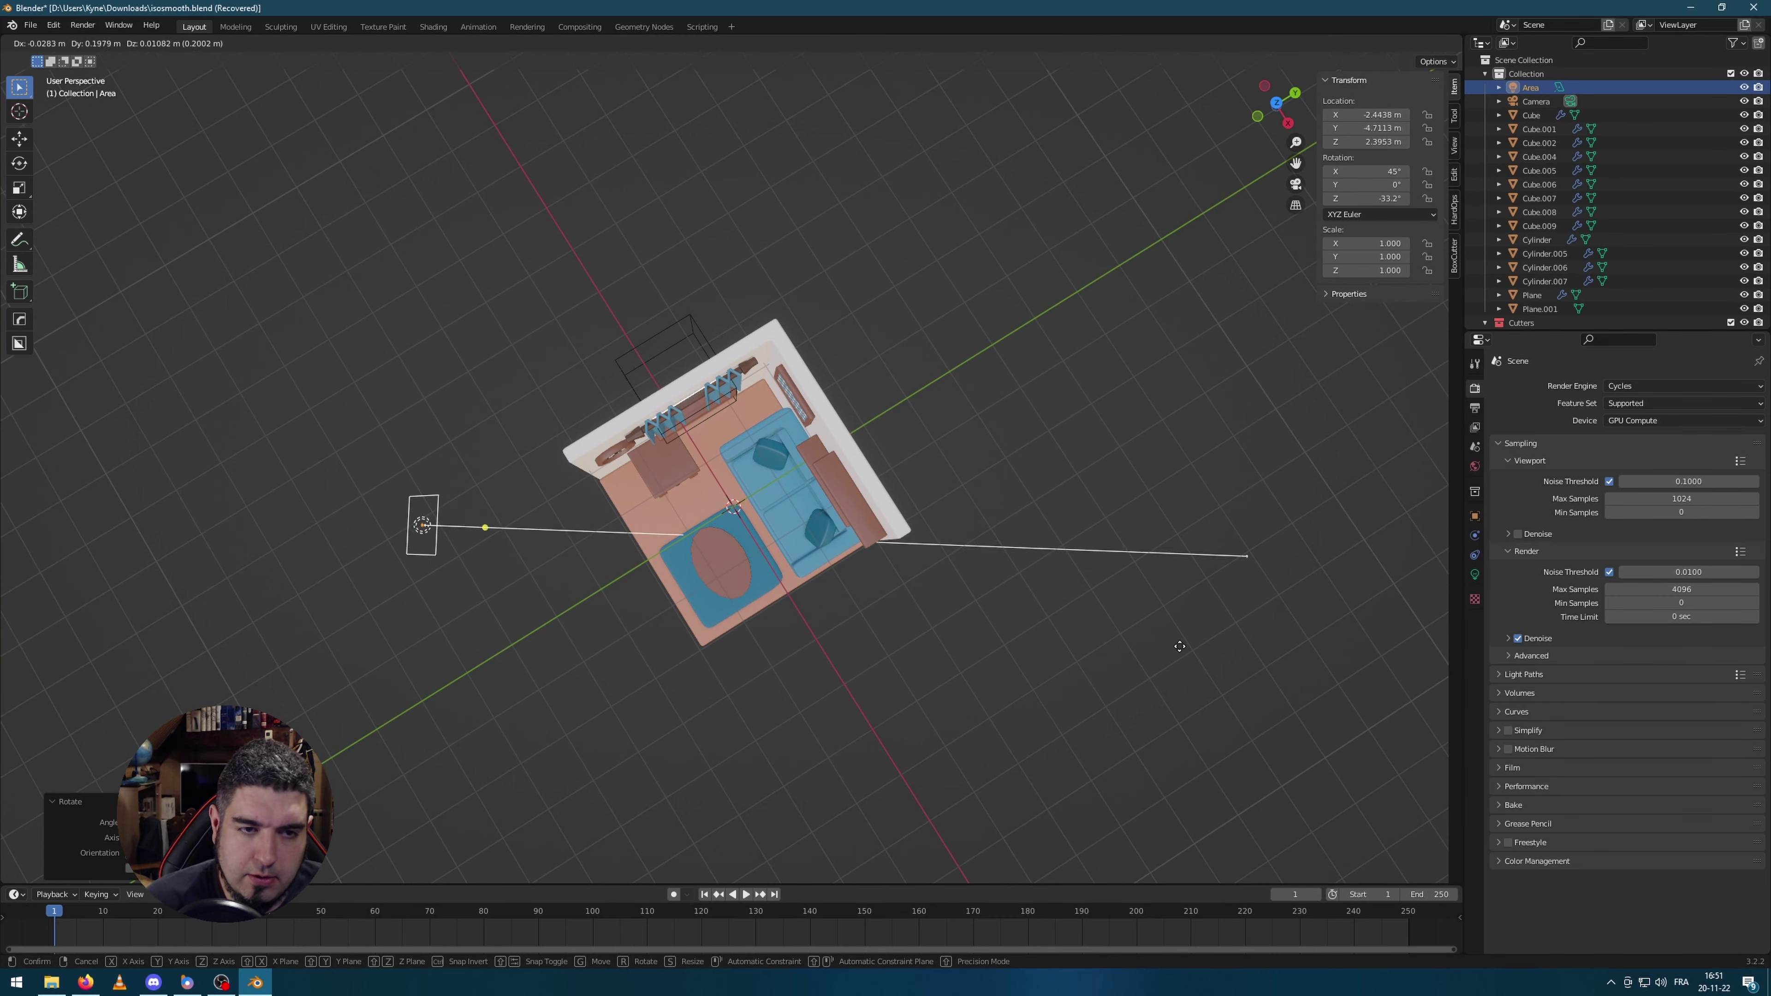
left_click(1108, 644)
middle_click_drag(815, 363, 511, 409)
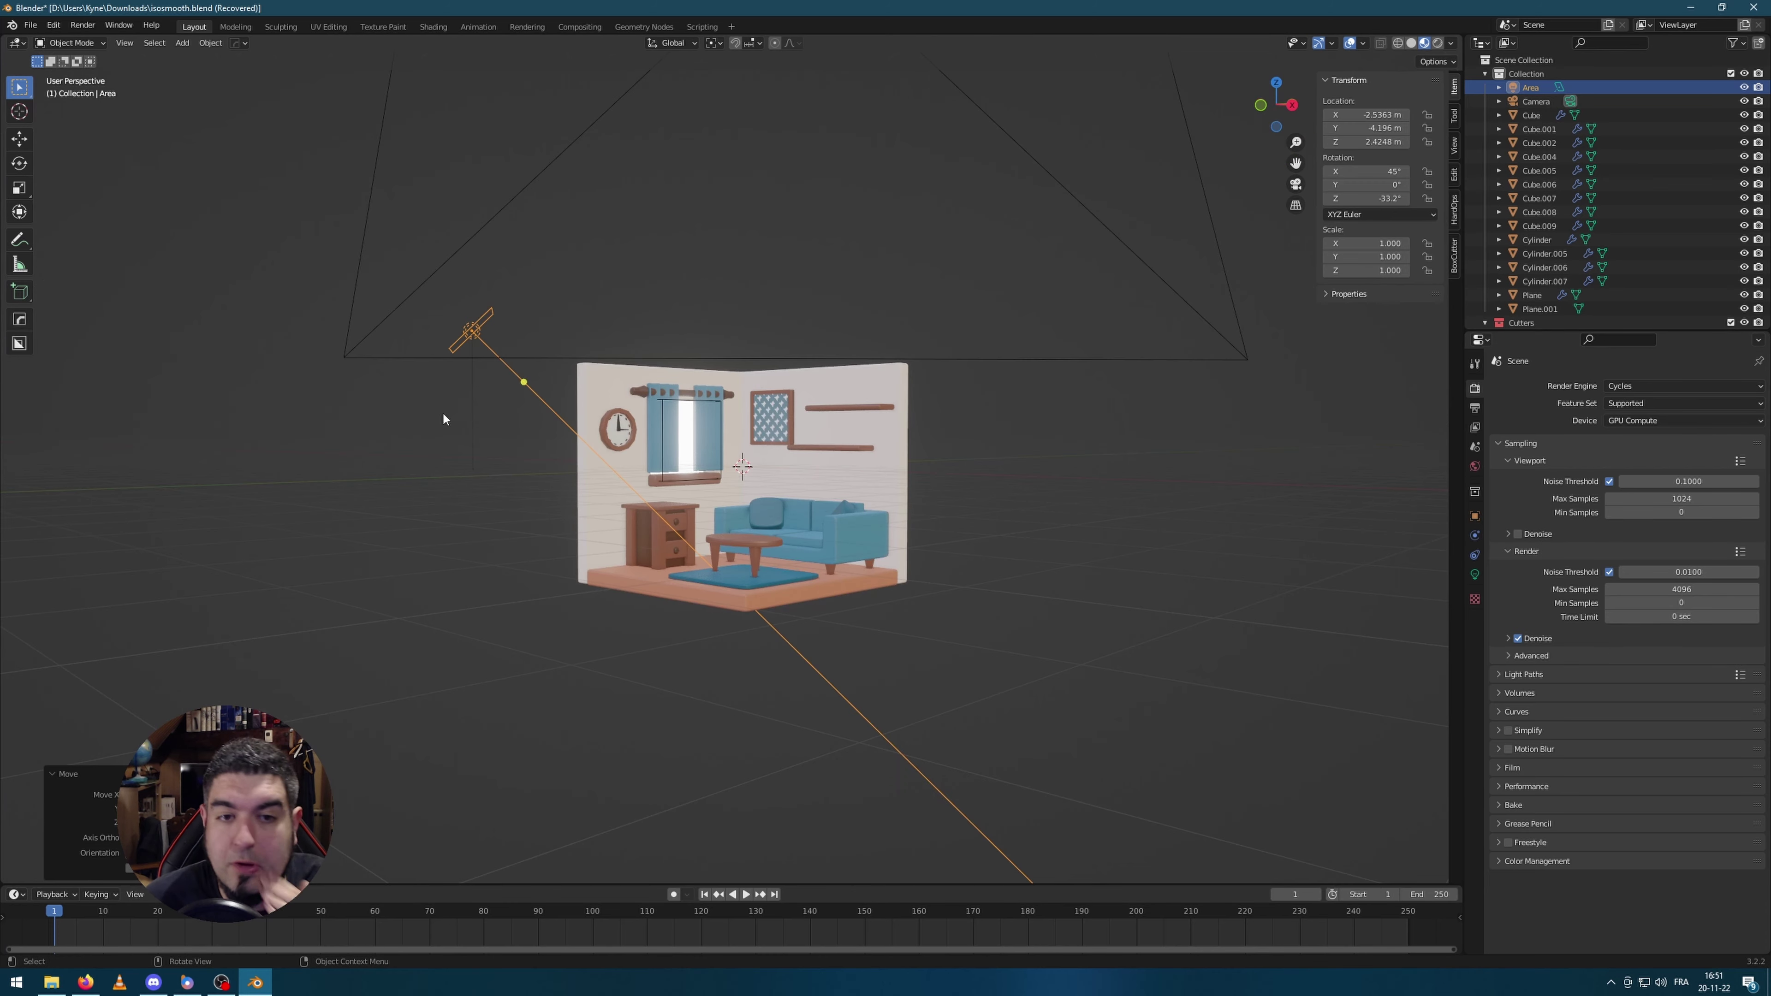
middle_click_drag(1009, 422, 1023, 465)
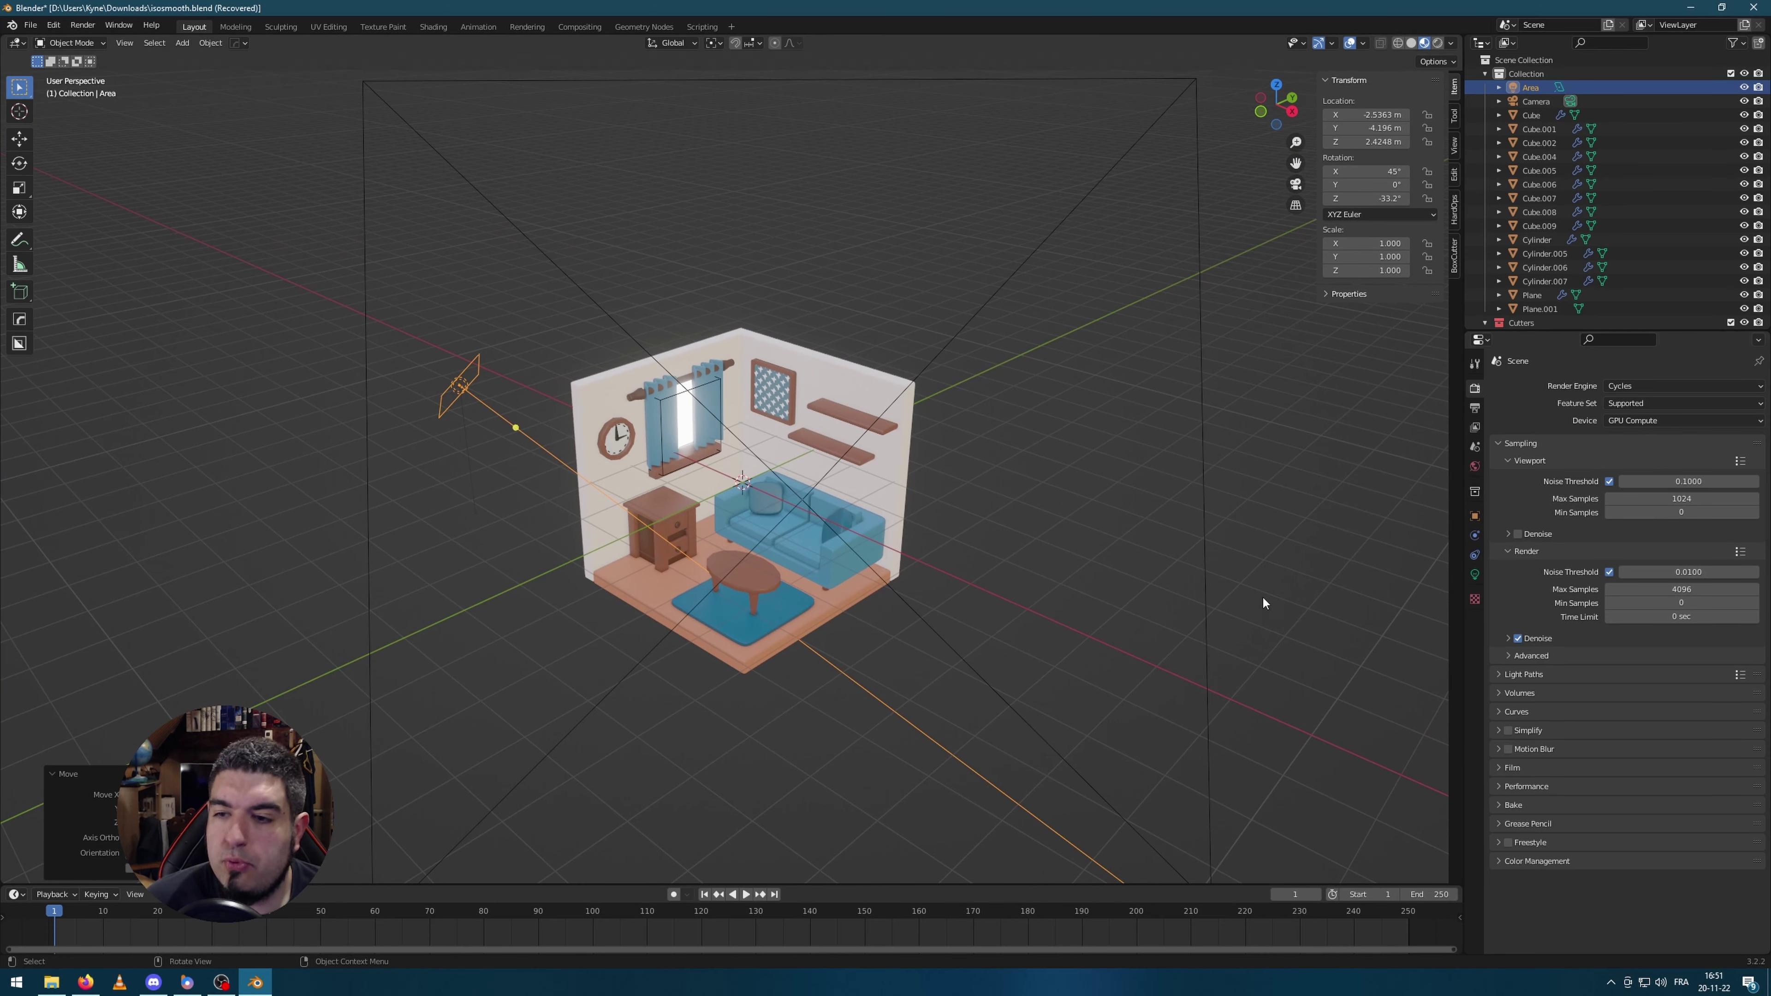
scroll(1296, 612, "up", 3)
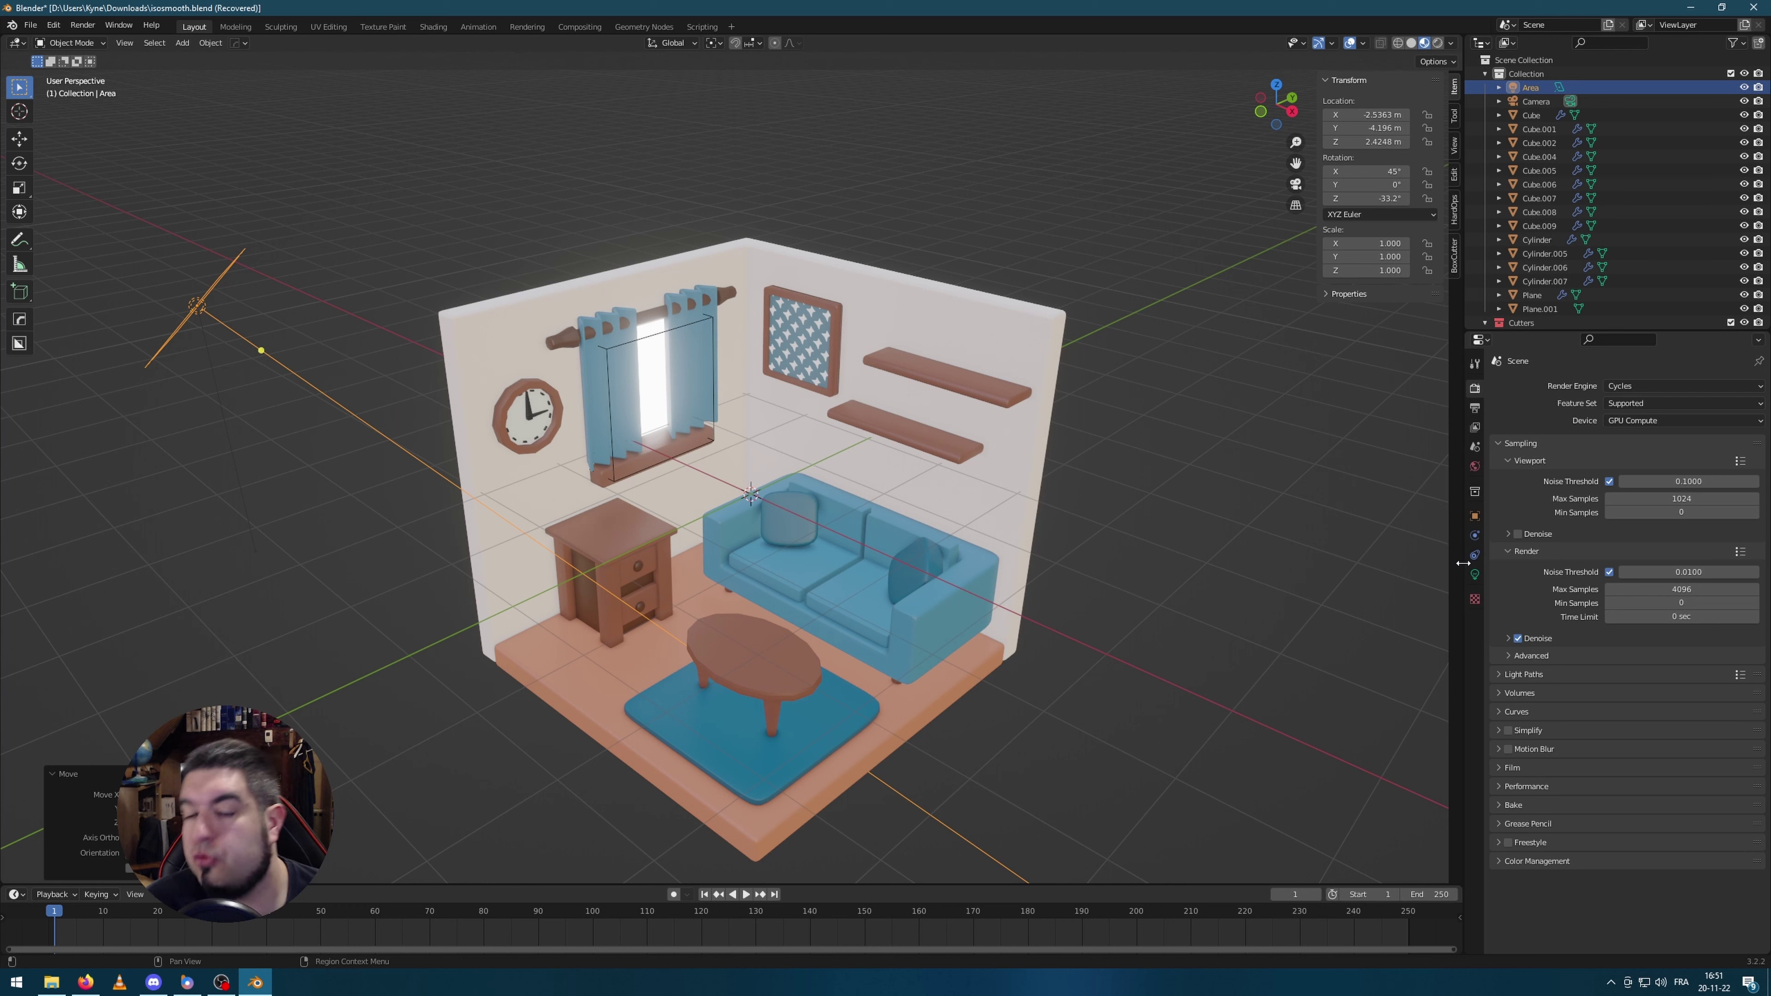
scroll(1133, 526, "up", 1)
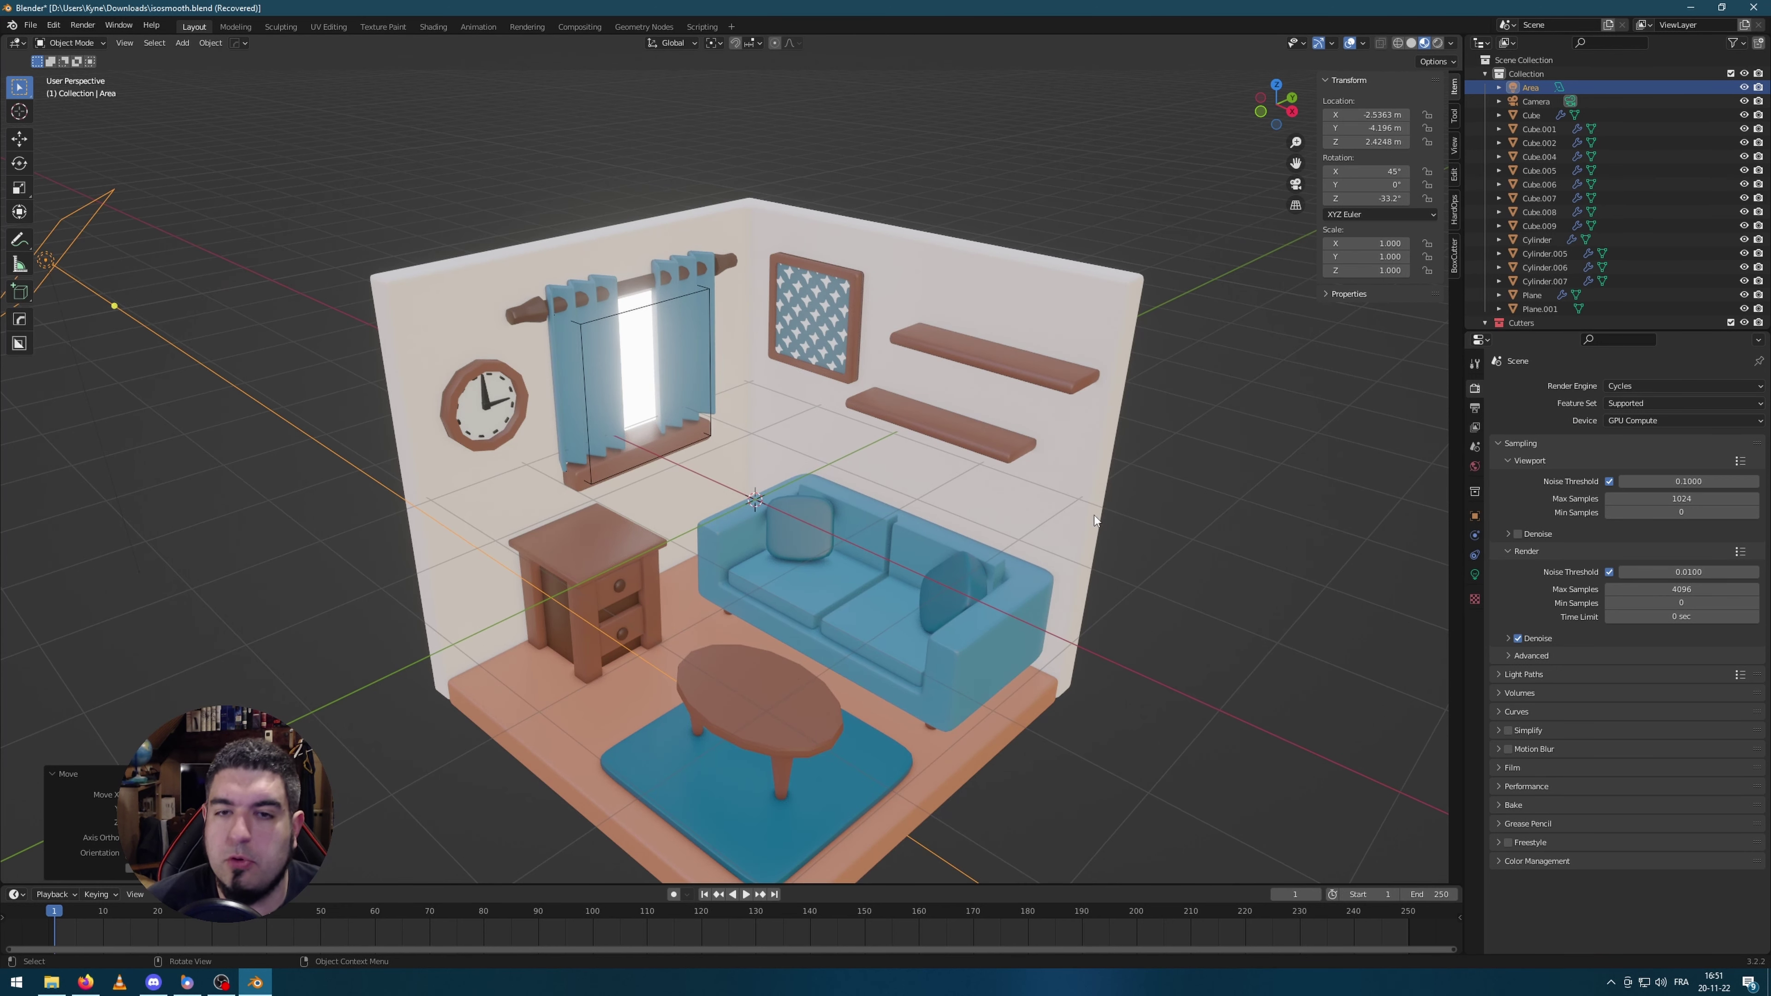
Step: Set the area light's power to 1000 W
left_click(1475, 467)
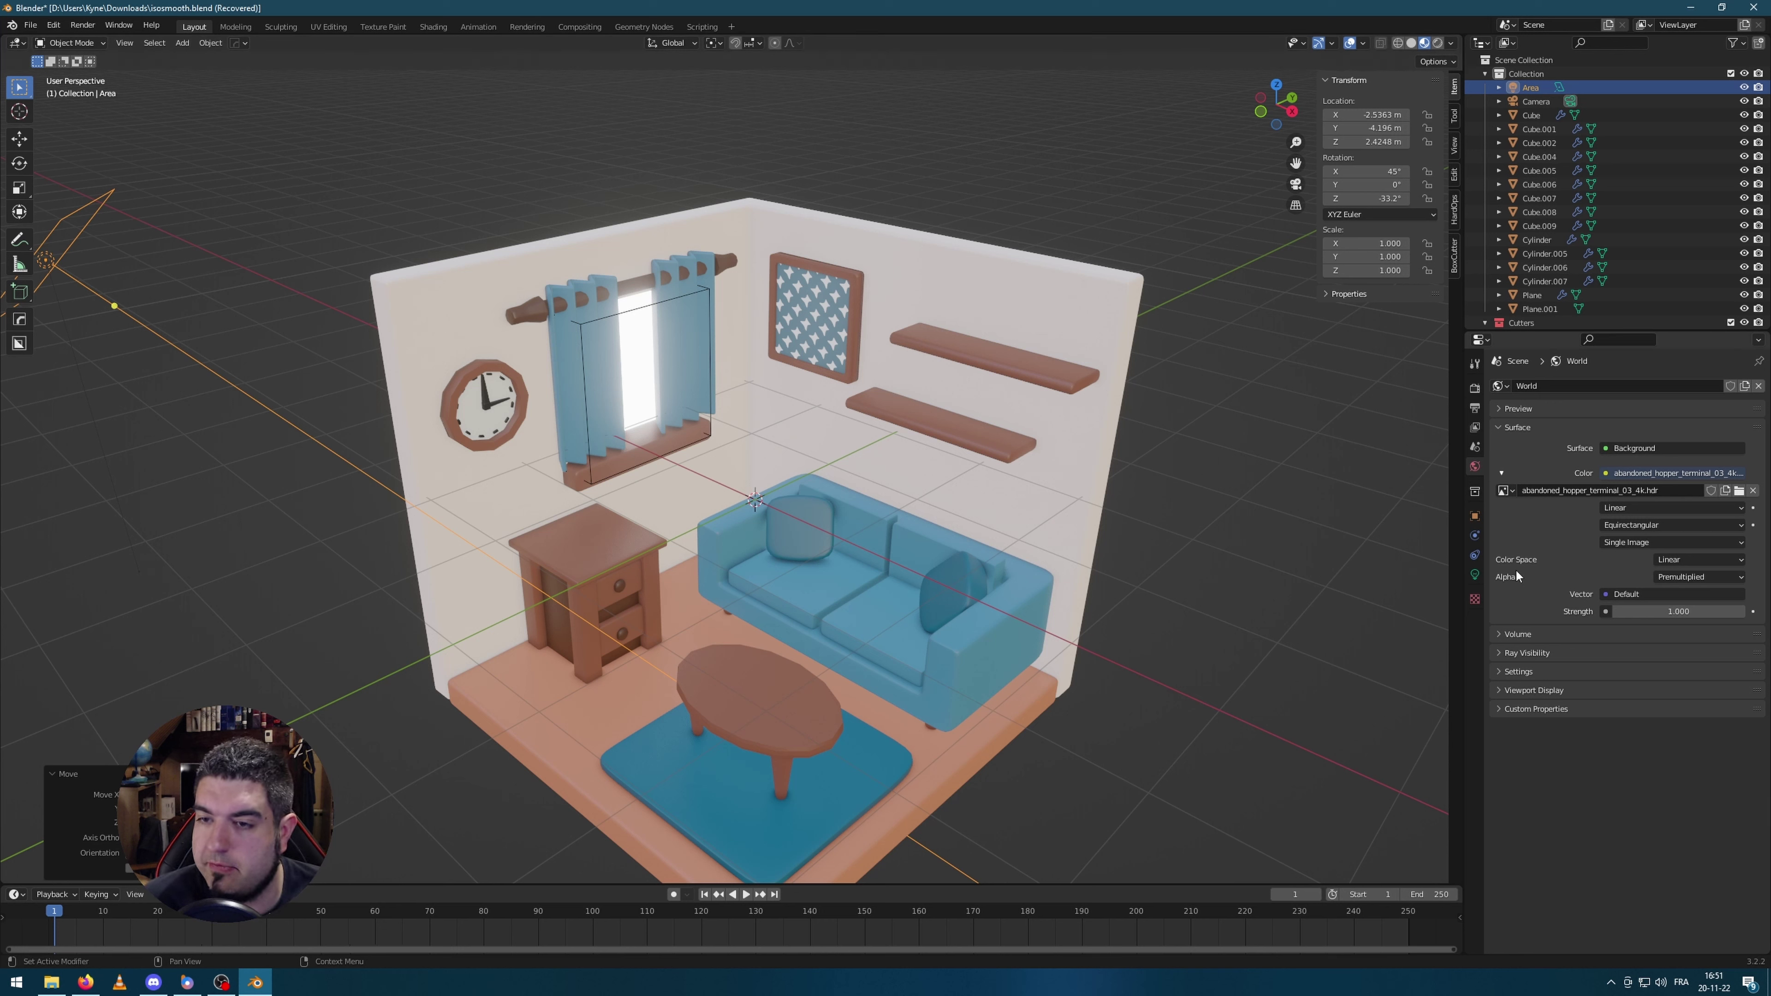
left_click(1474, 574)
left_click(1670, 481)
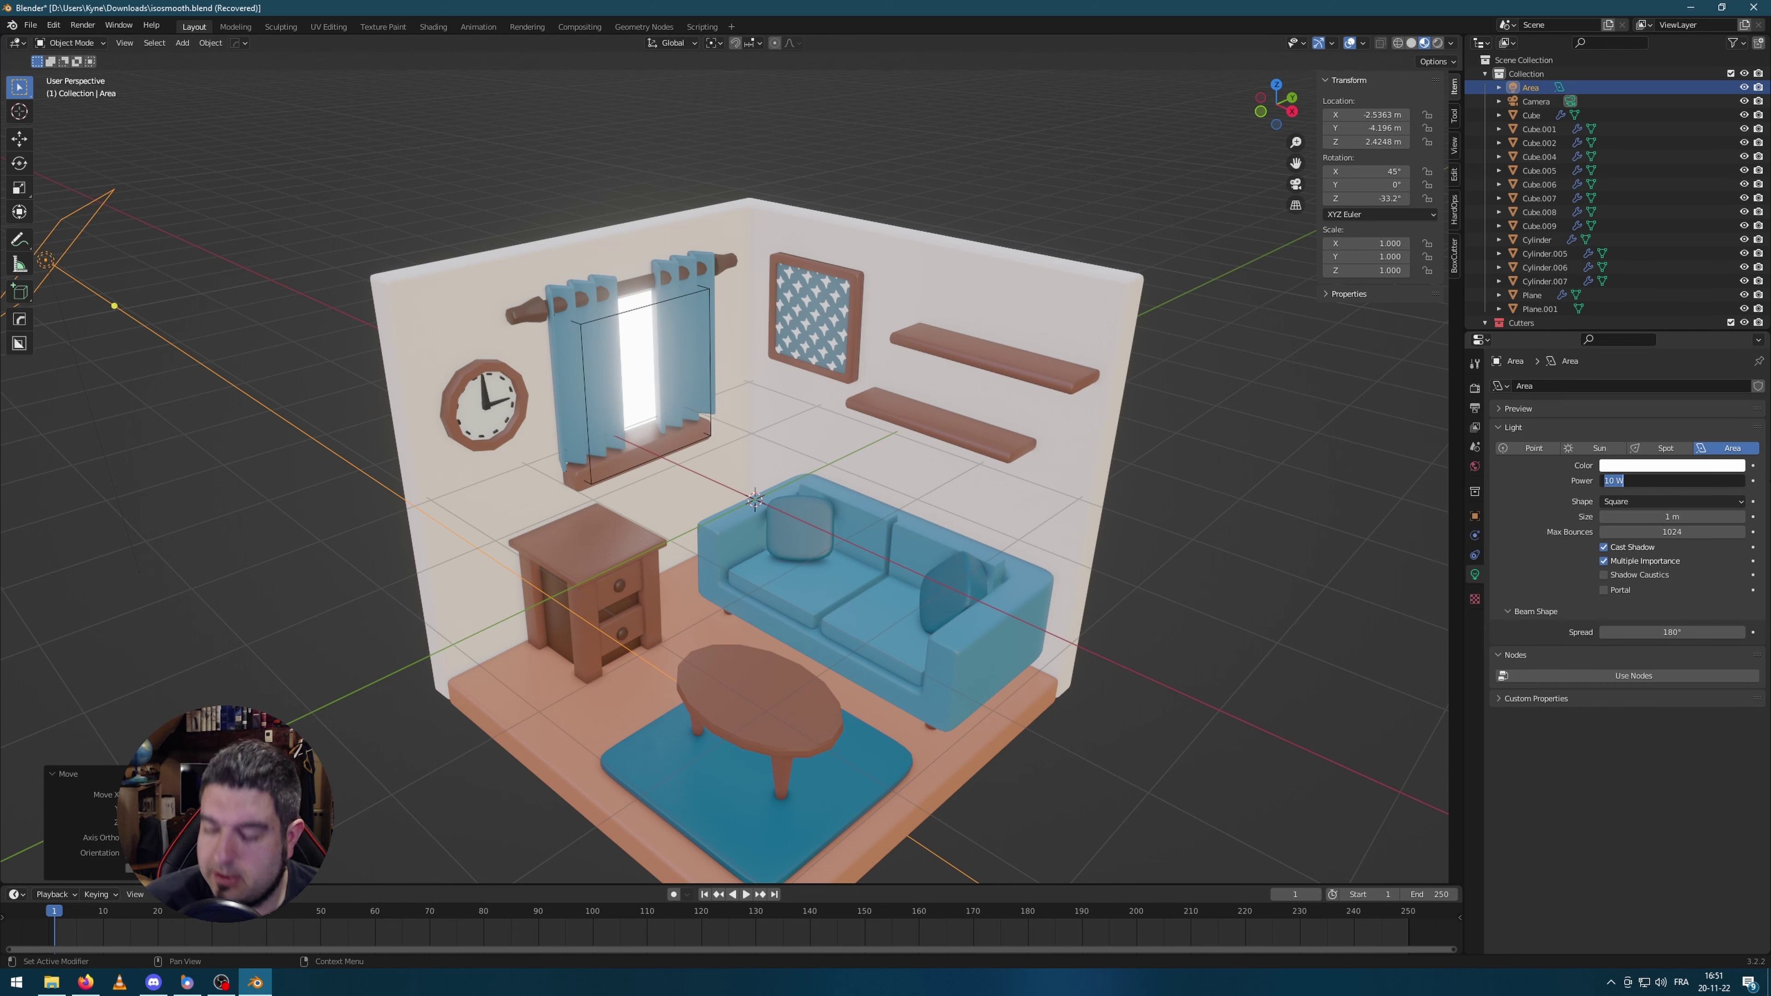
type("1000")
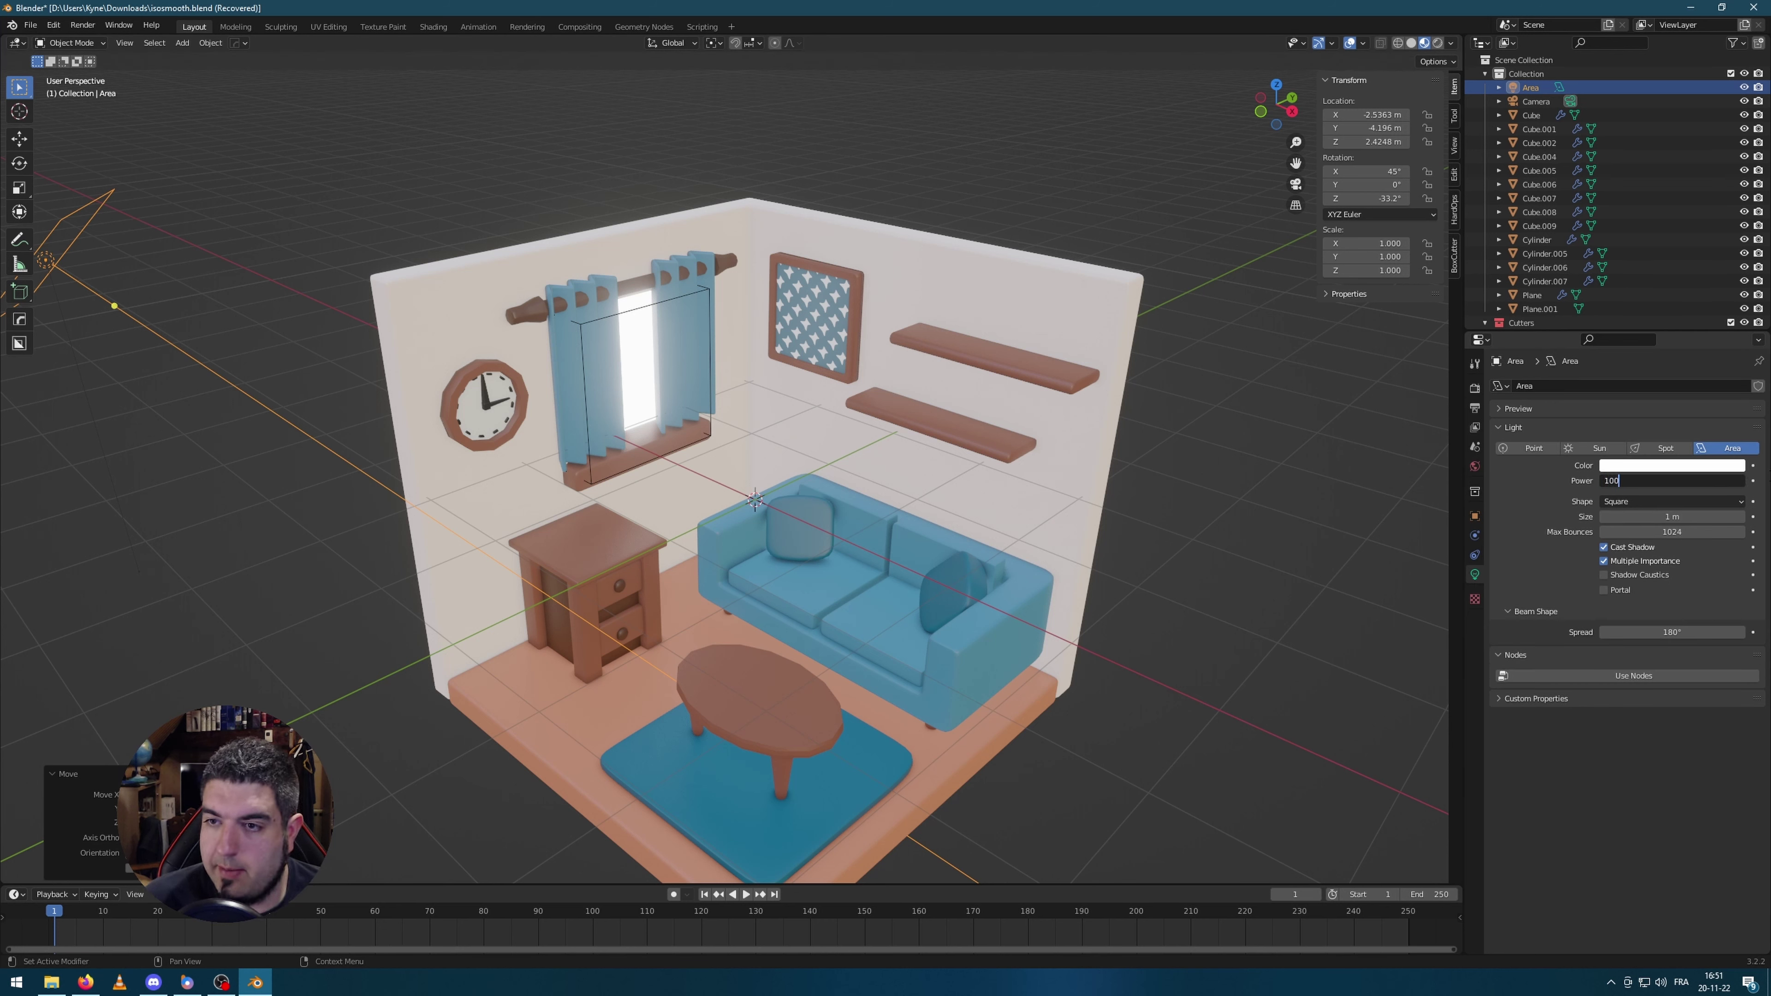
key("Return")
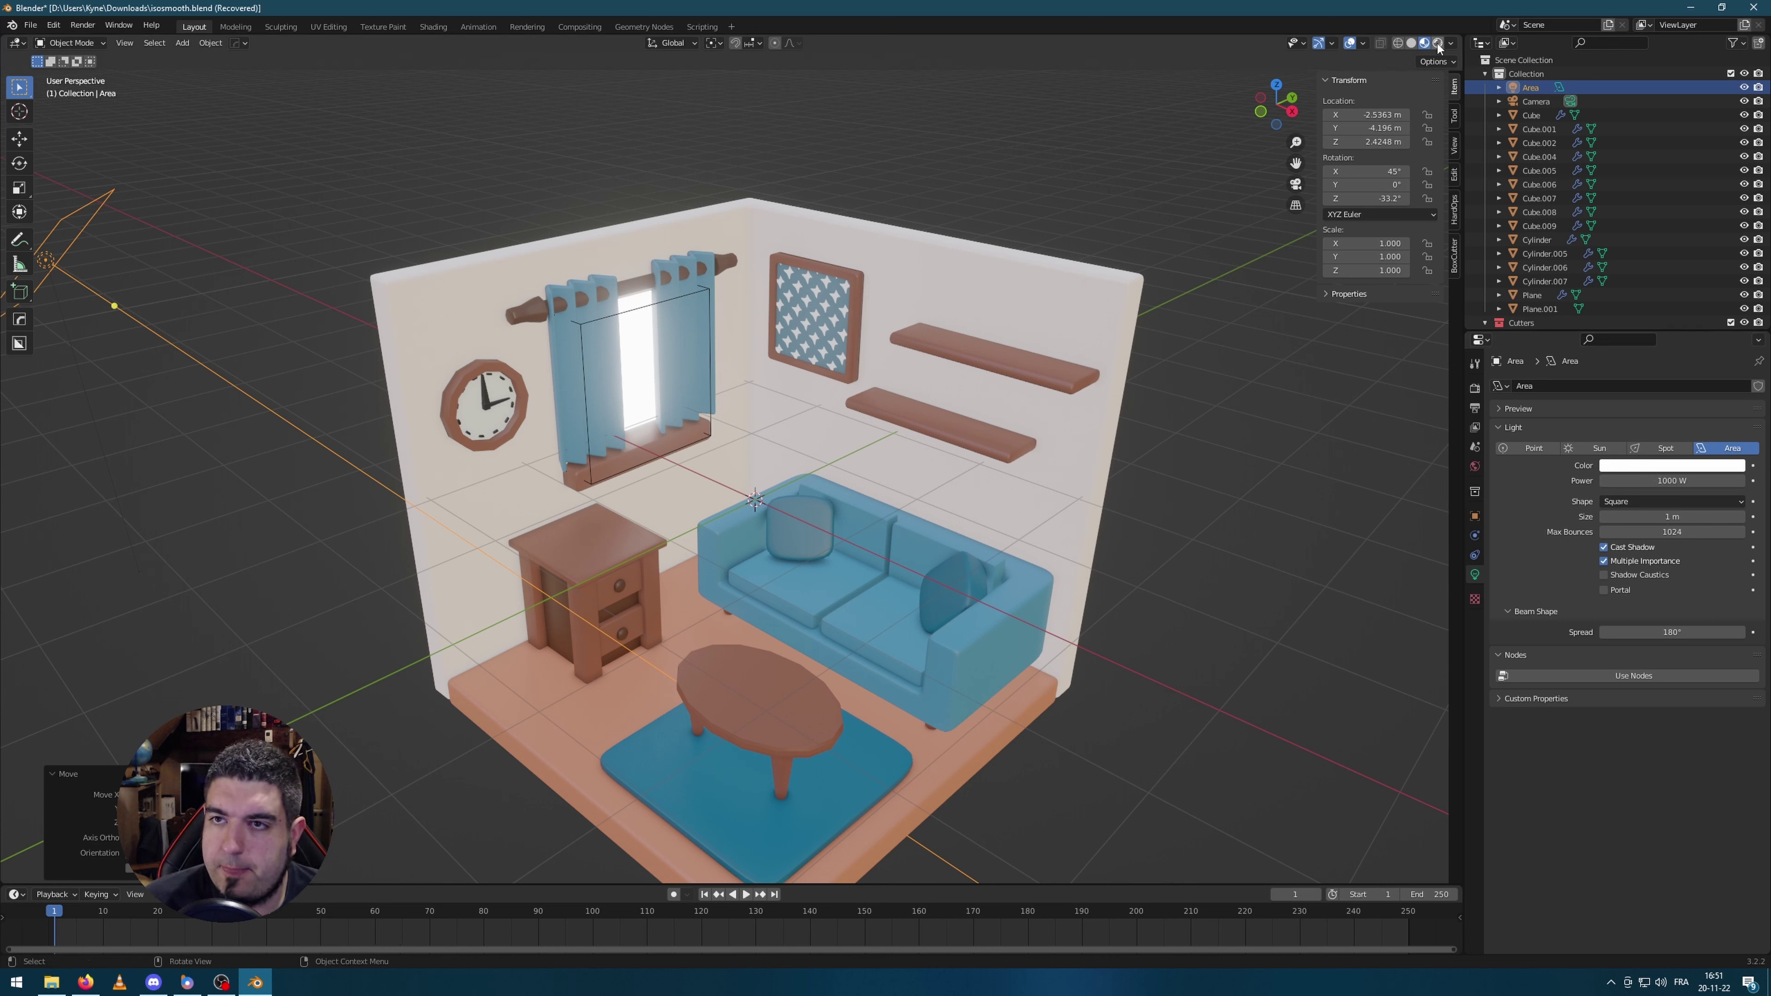
Step: Switch the render engine back to Eevee and show the viewport in rendered shading to check the lighting
left_click(1474, 388)
left_click(1673, 385)
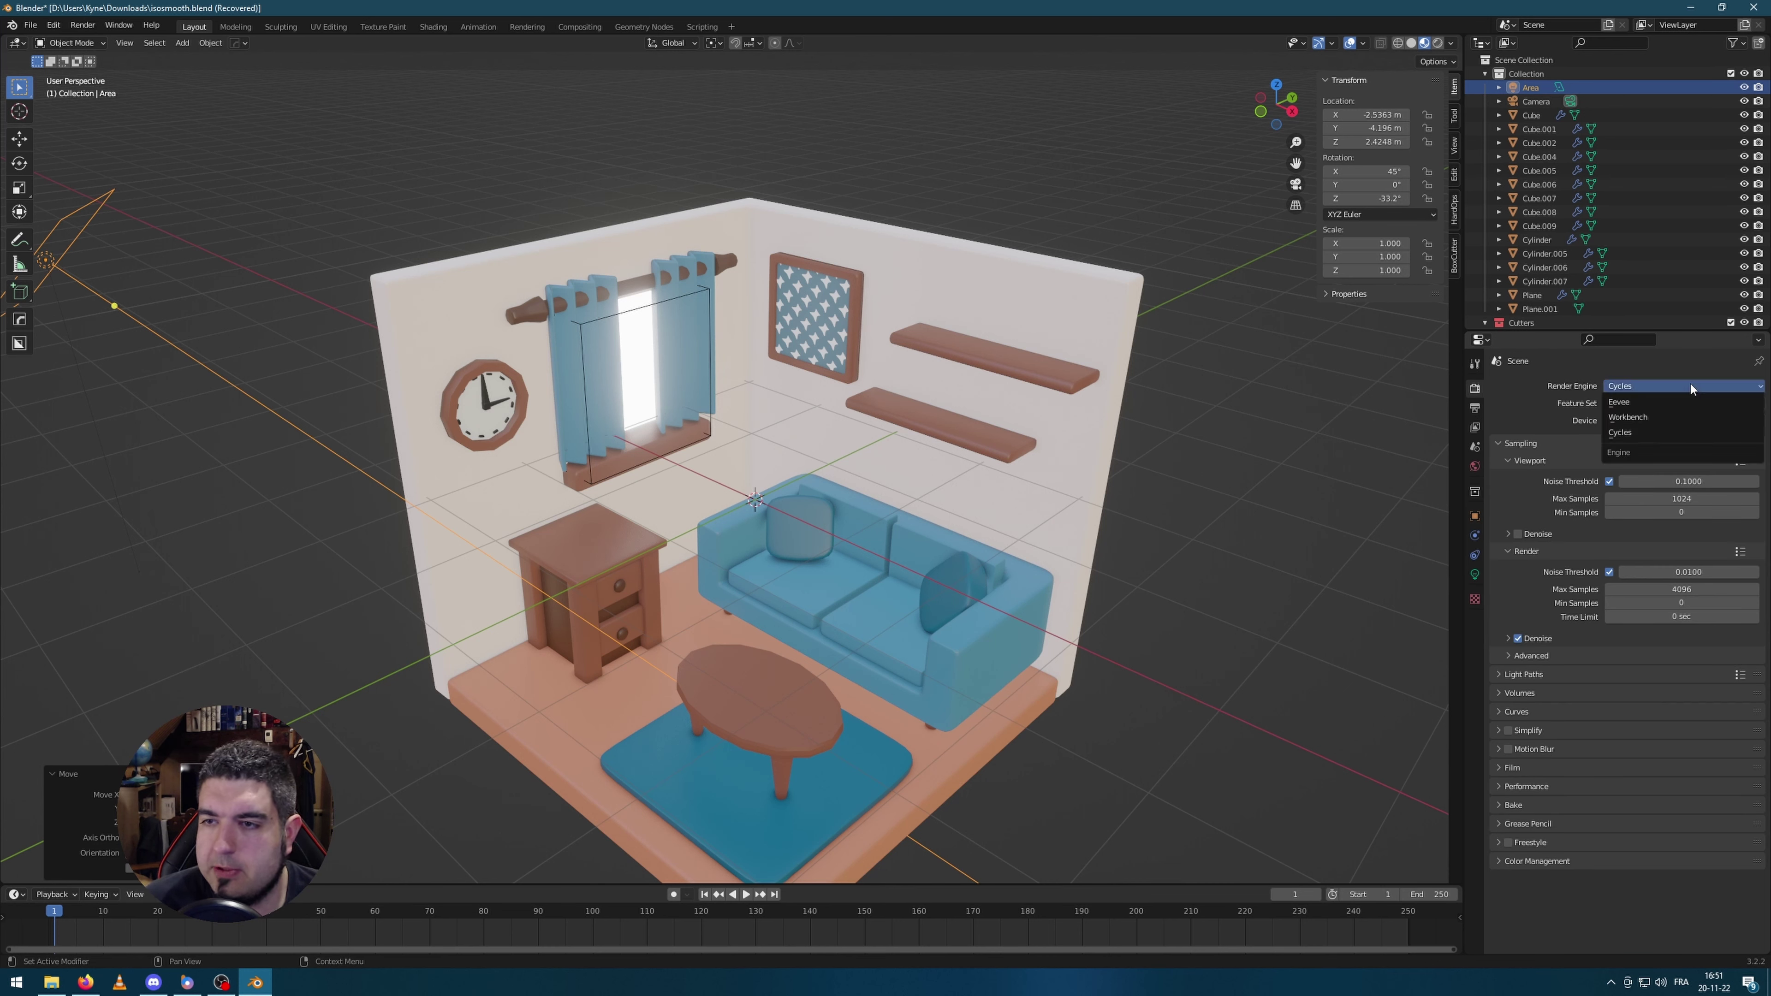
left_click(1674, 407)
left_click(1438, 42)
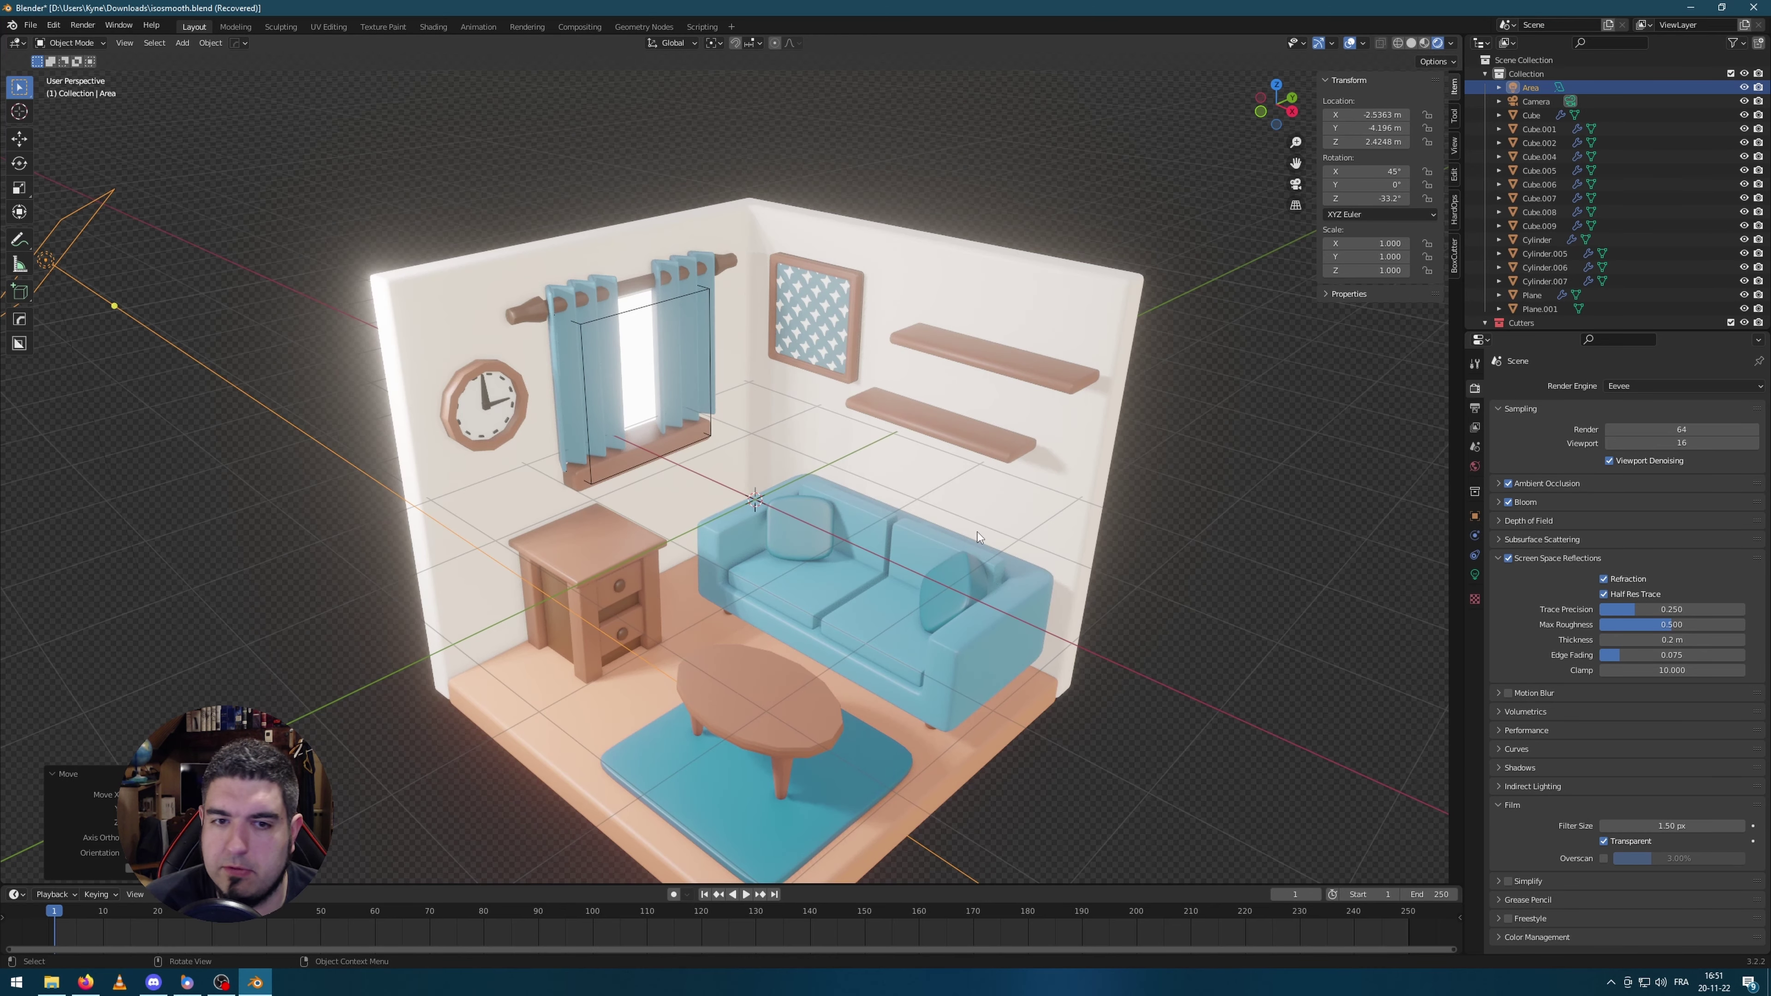
scroll(973, 523, "down", 4)
middle_click_drag(649, 367, 670, 424)
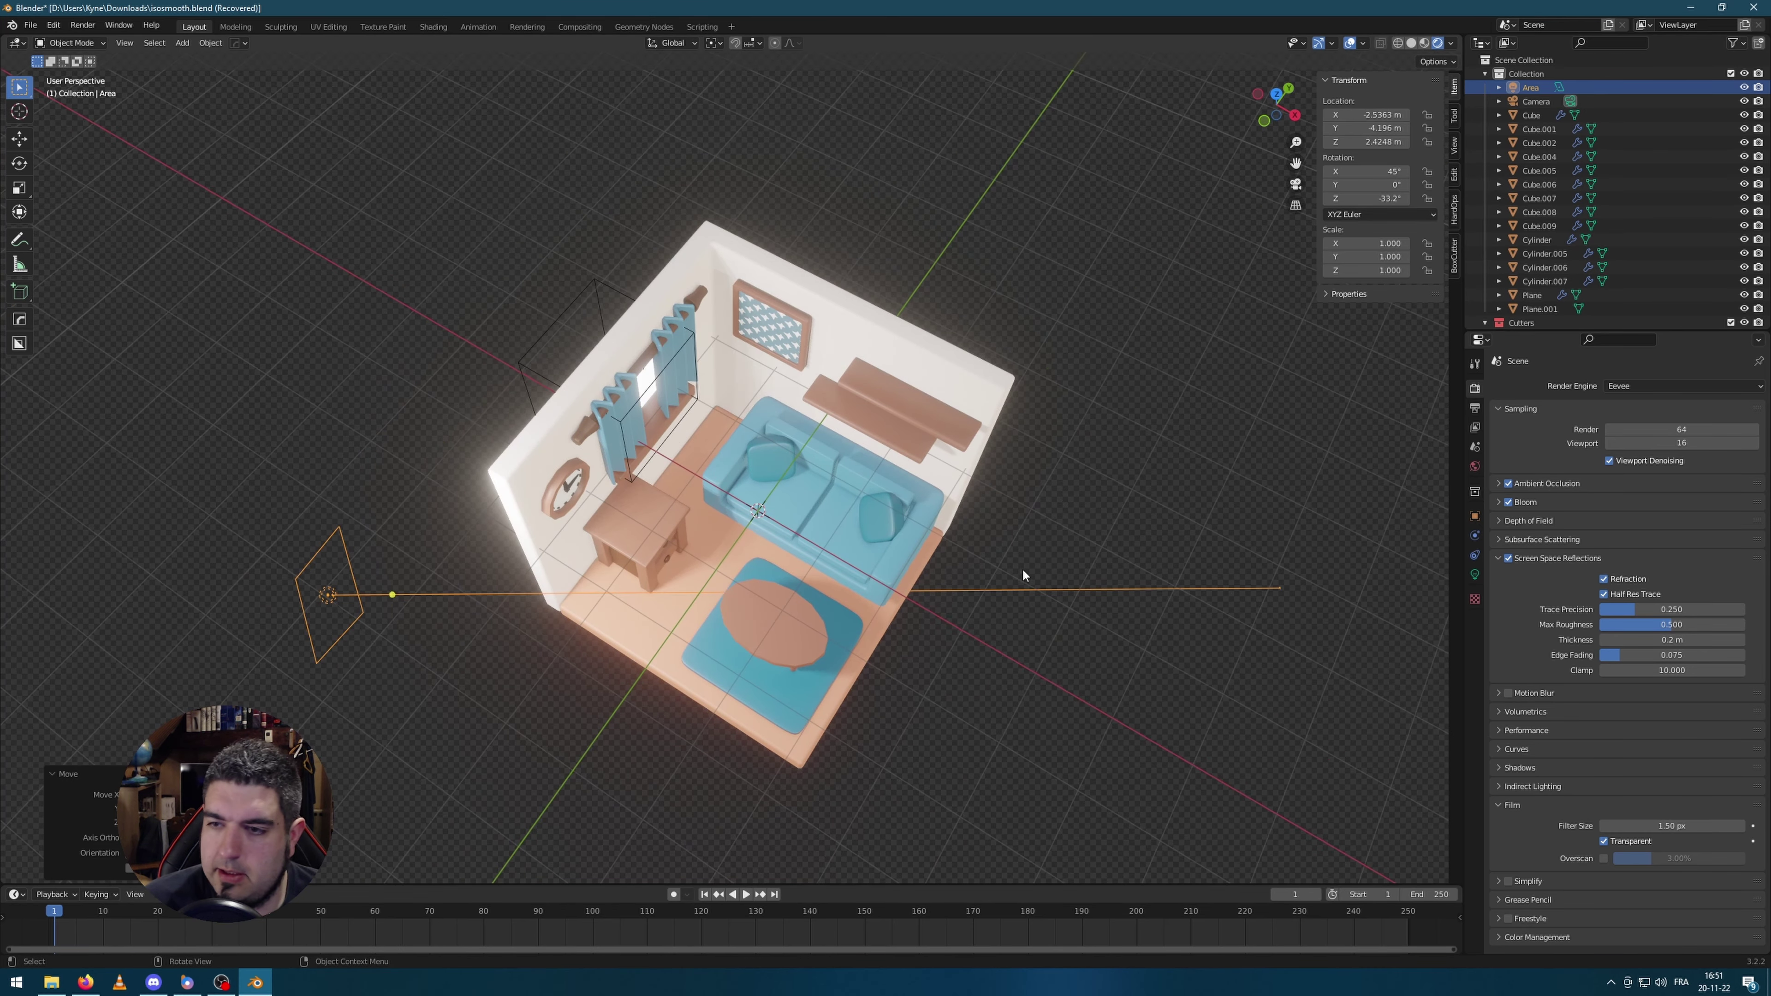
middle_click_drag(1022, 568, 1458, 605)
Step: Change the area light's color to a warm orange
left_click(1474, 574)
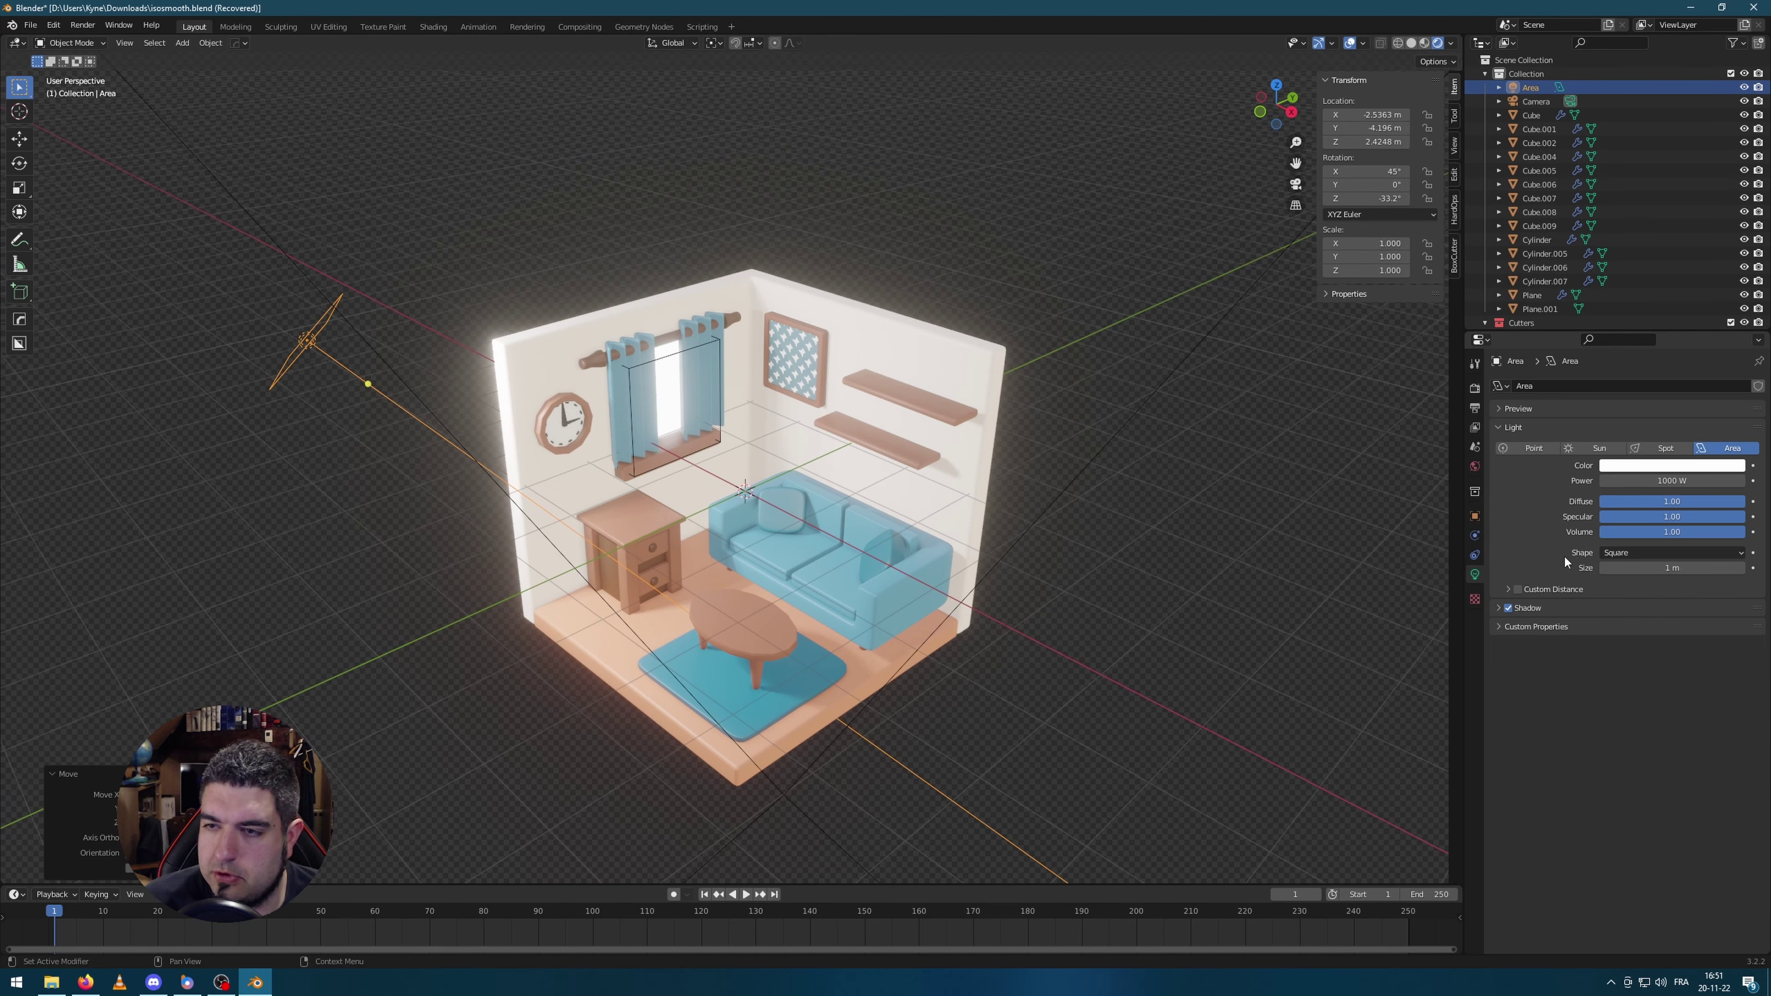
left_click(1677, 467)
left_click(1655, 380)
left_click_drag(1655, 380, 1639, 371)
Step: Rotate the area light to about X 64°, Y 12°, Z -31° and lower it to about Z 1.09 m
key("r")
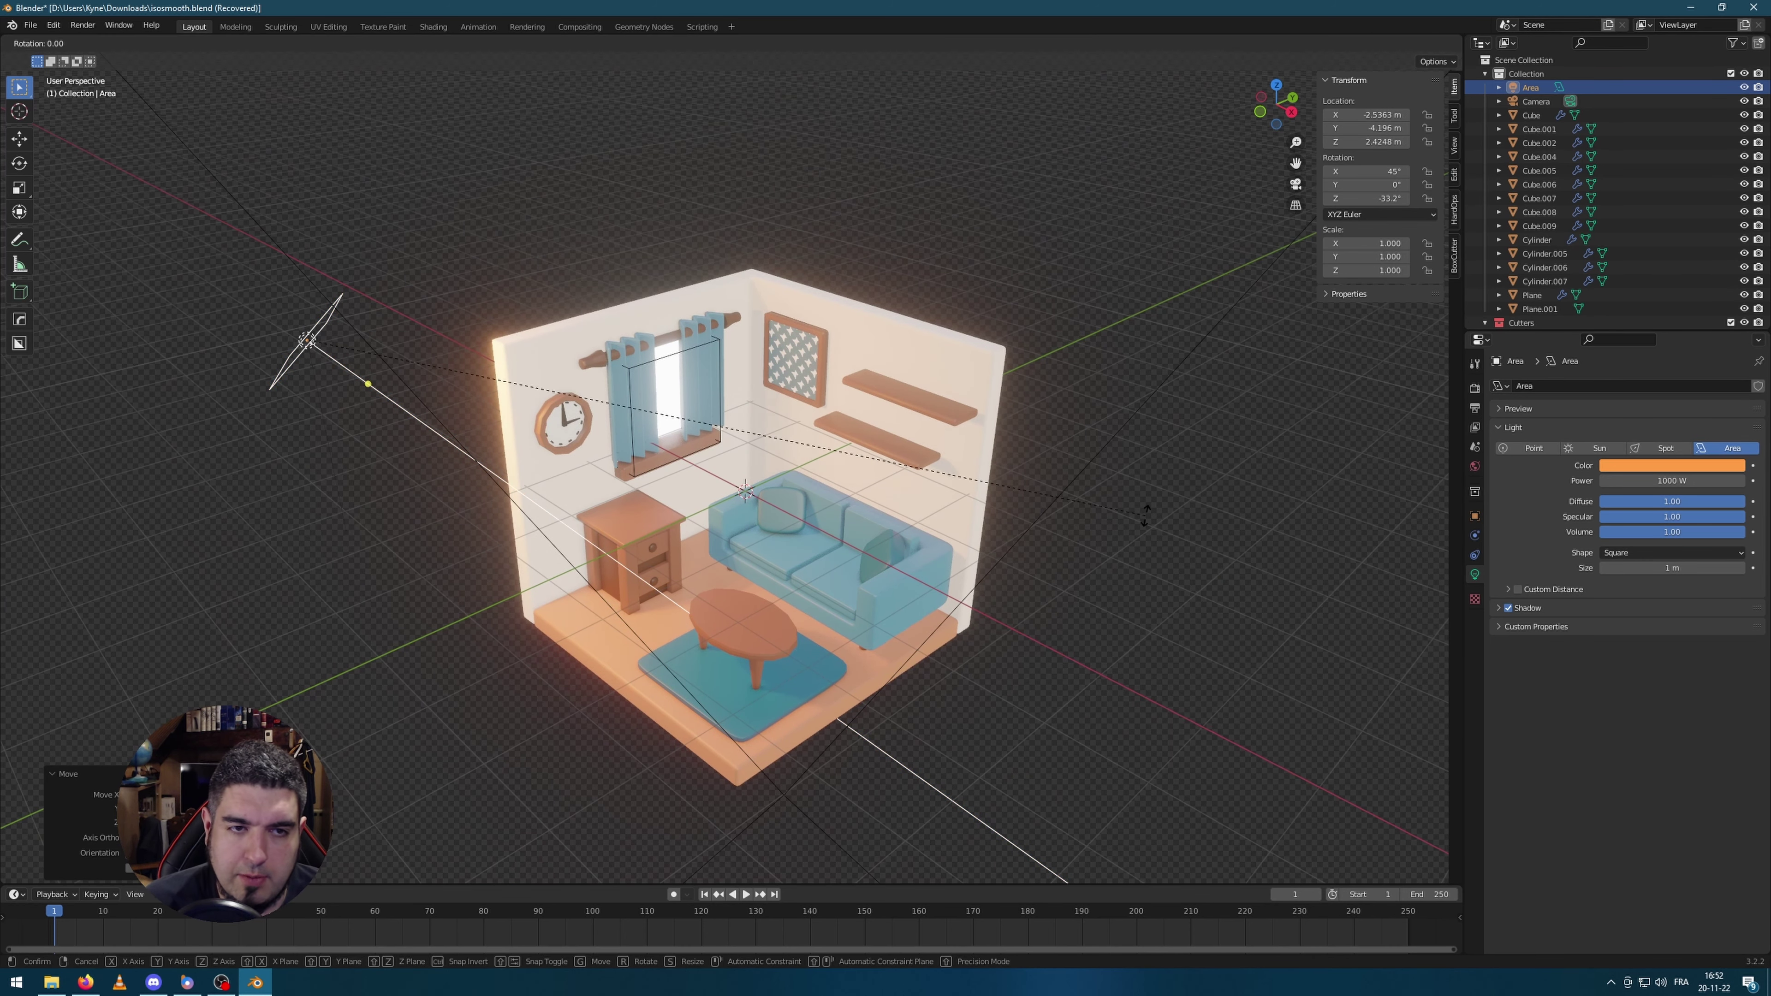
key("x")
key("Escape")
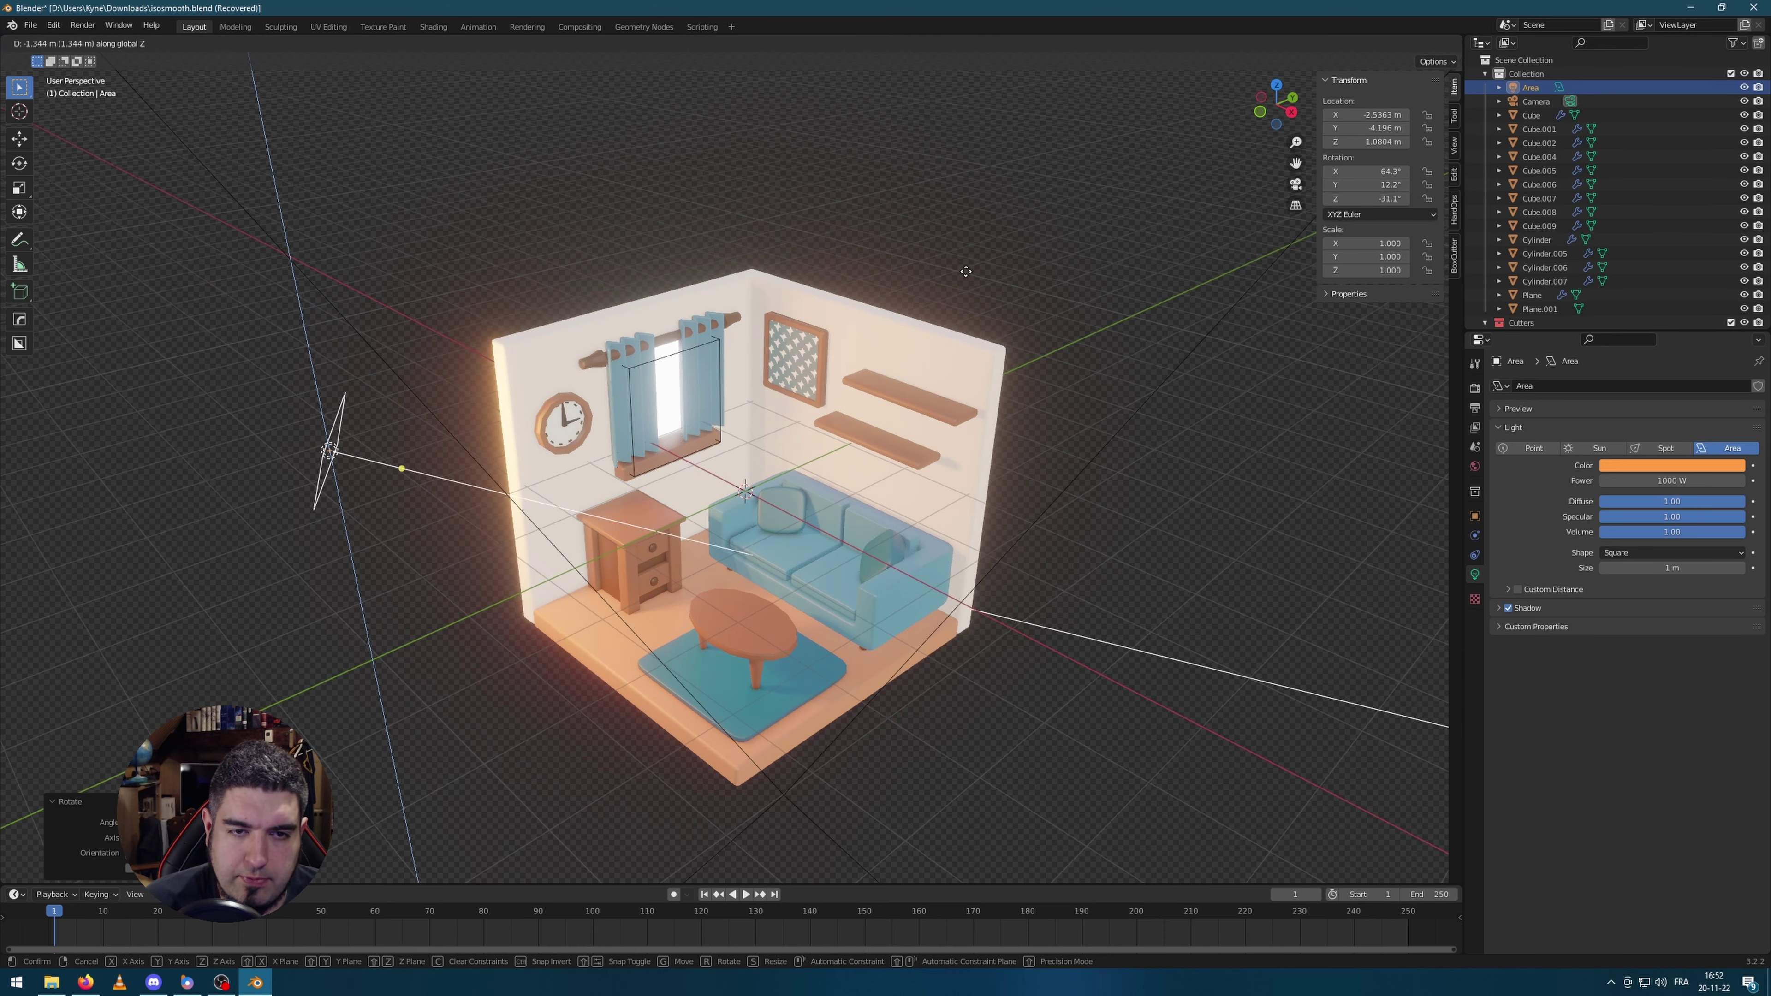
scroll(1111, 566, "up", 5)
scroll(1103, 547, "down", 6)
Step: Move the area light horizontally away from the room to about X -2.79 m, Y -5.11 m, keeping its height
middle_click_drag(838, 478, 912, 530)
key("g")
key("shift+z")
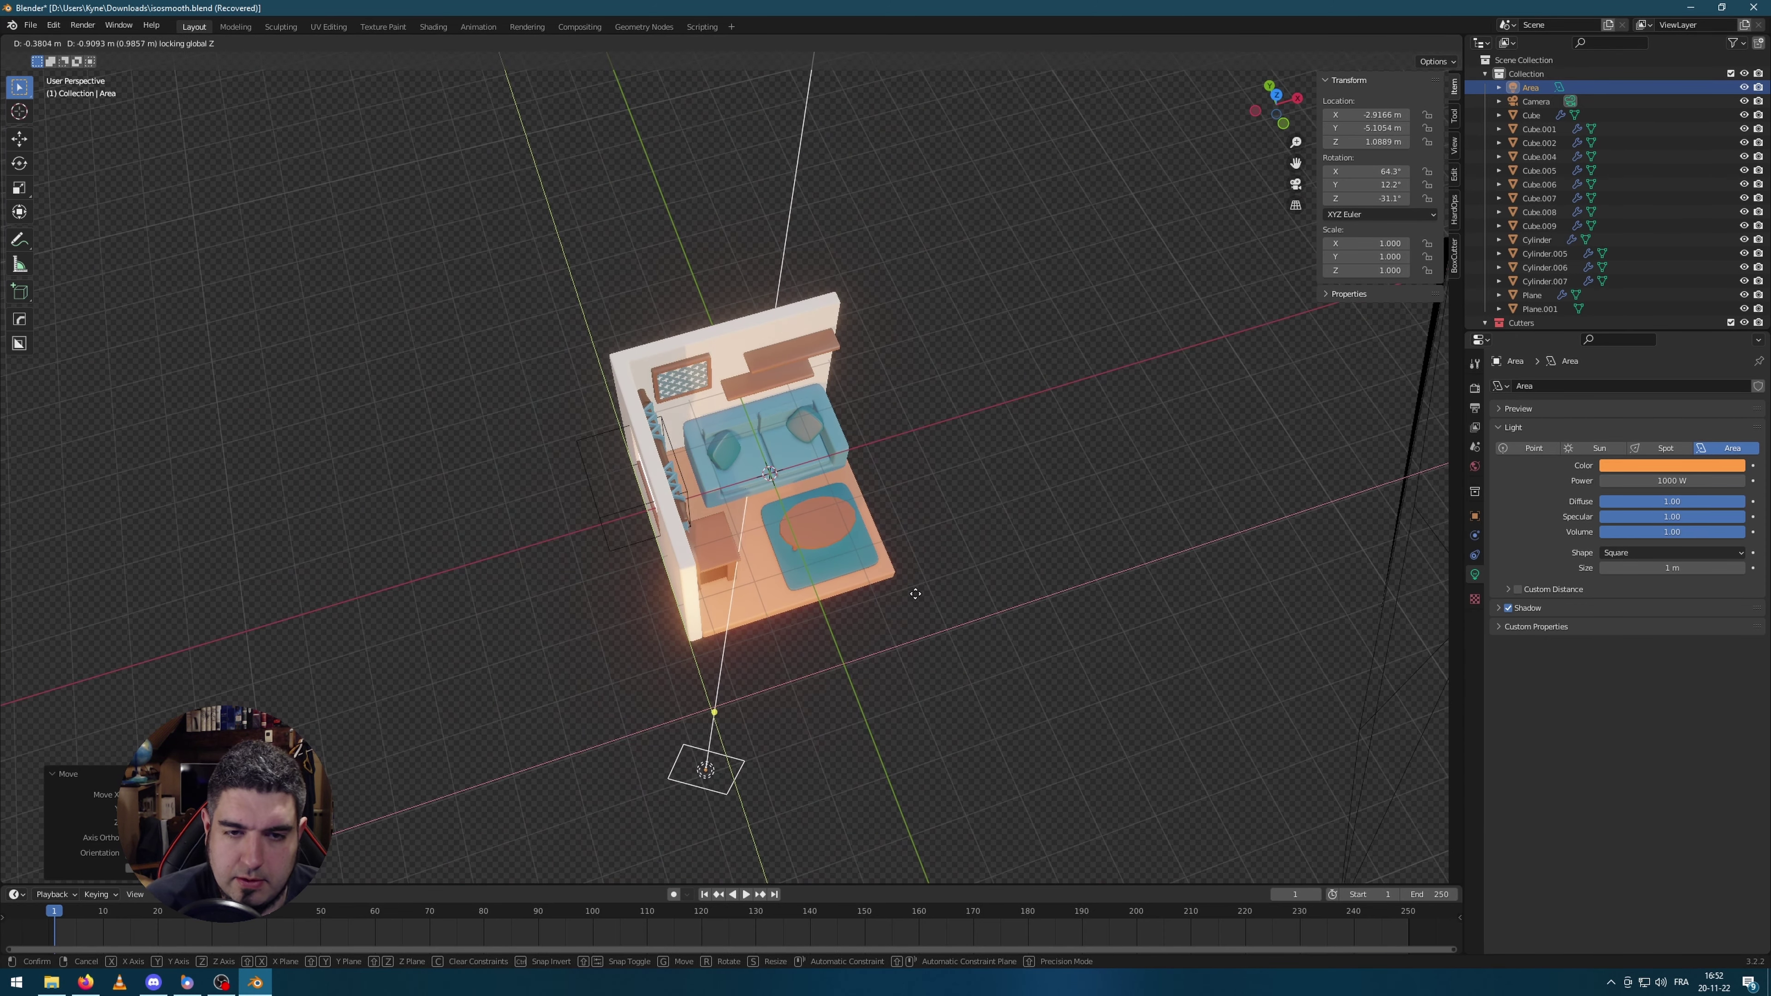
left_click(930, 598)
middle_click_drag(931, 597, 1006, 547)
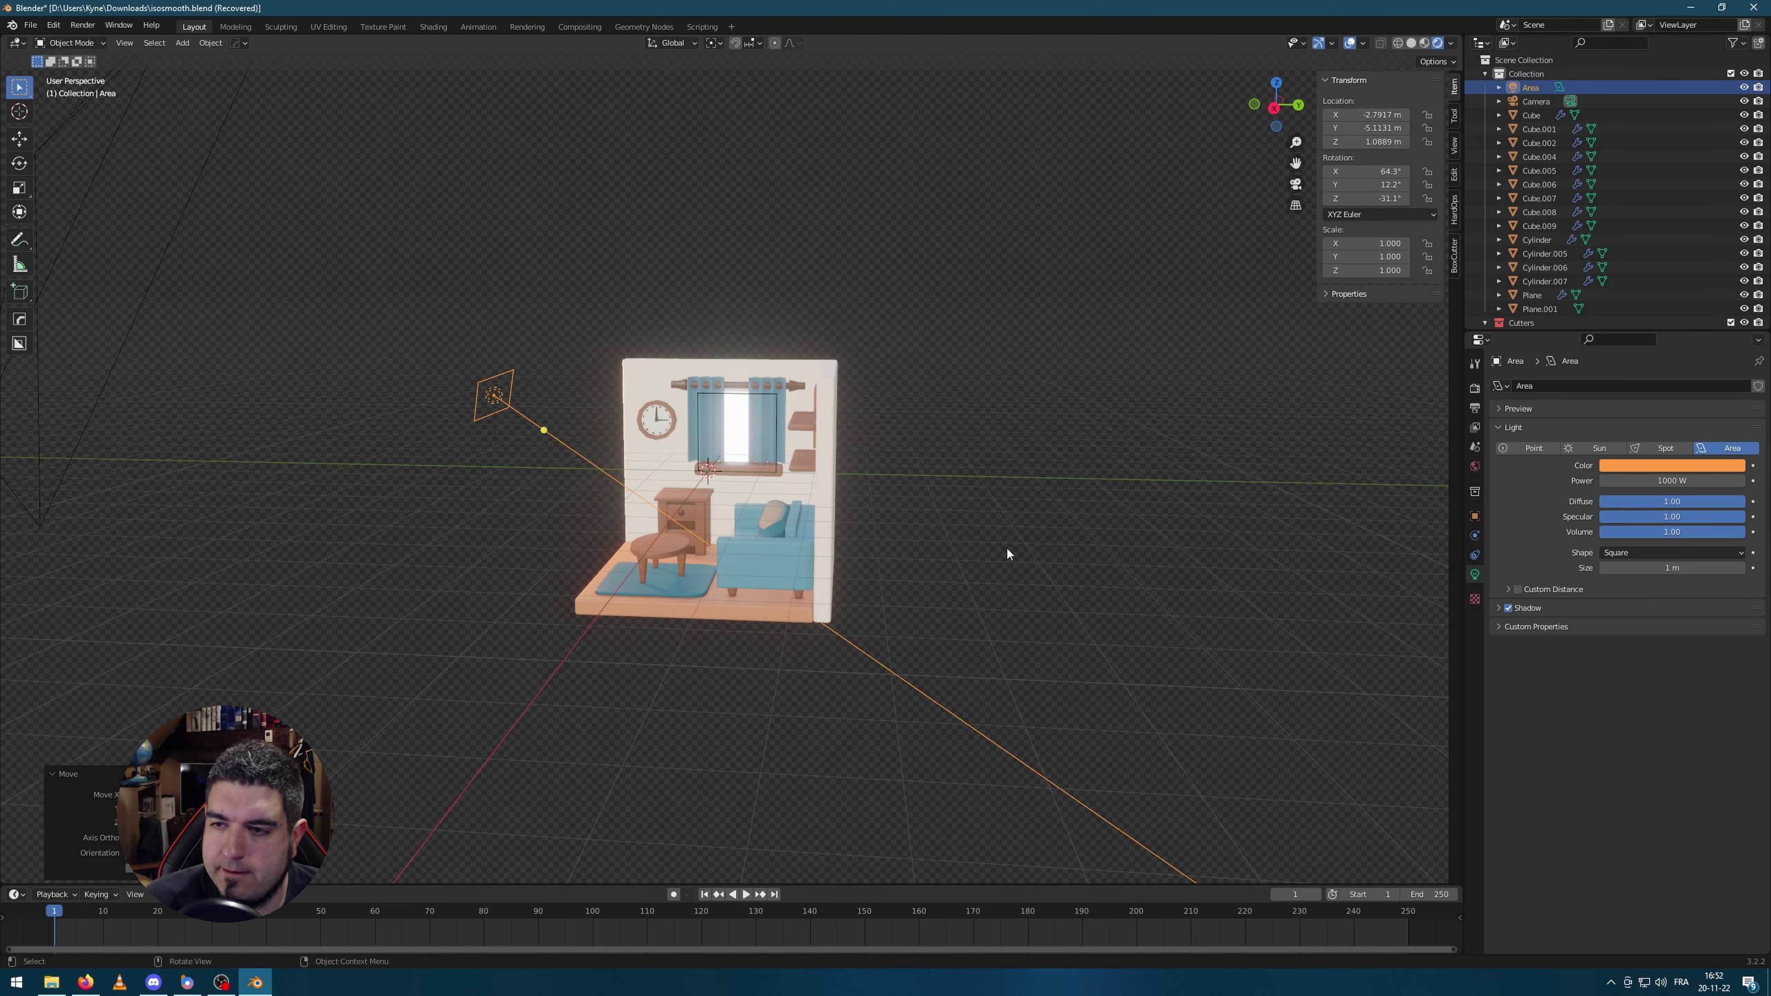
Step: Enlarge the orange area light to about 2.37 m while checking the room through the camera
left_click_drag(1672, 567, 1699, 568)
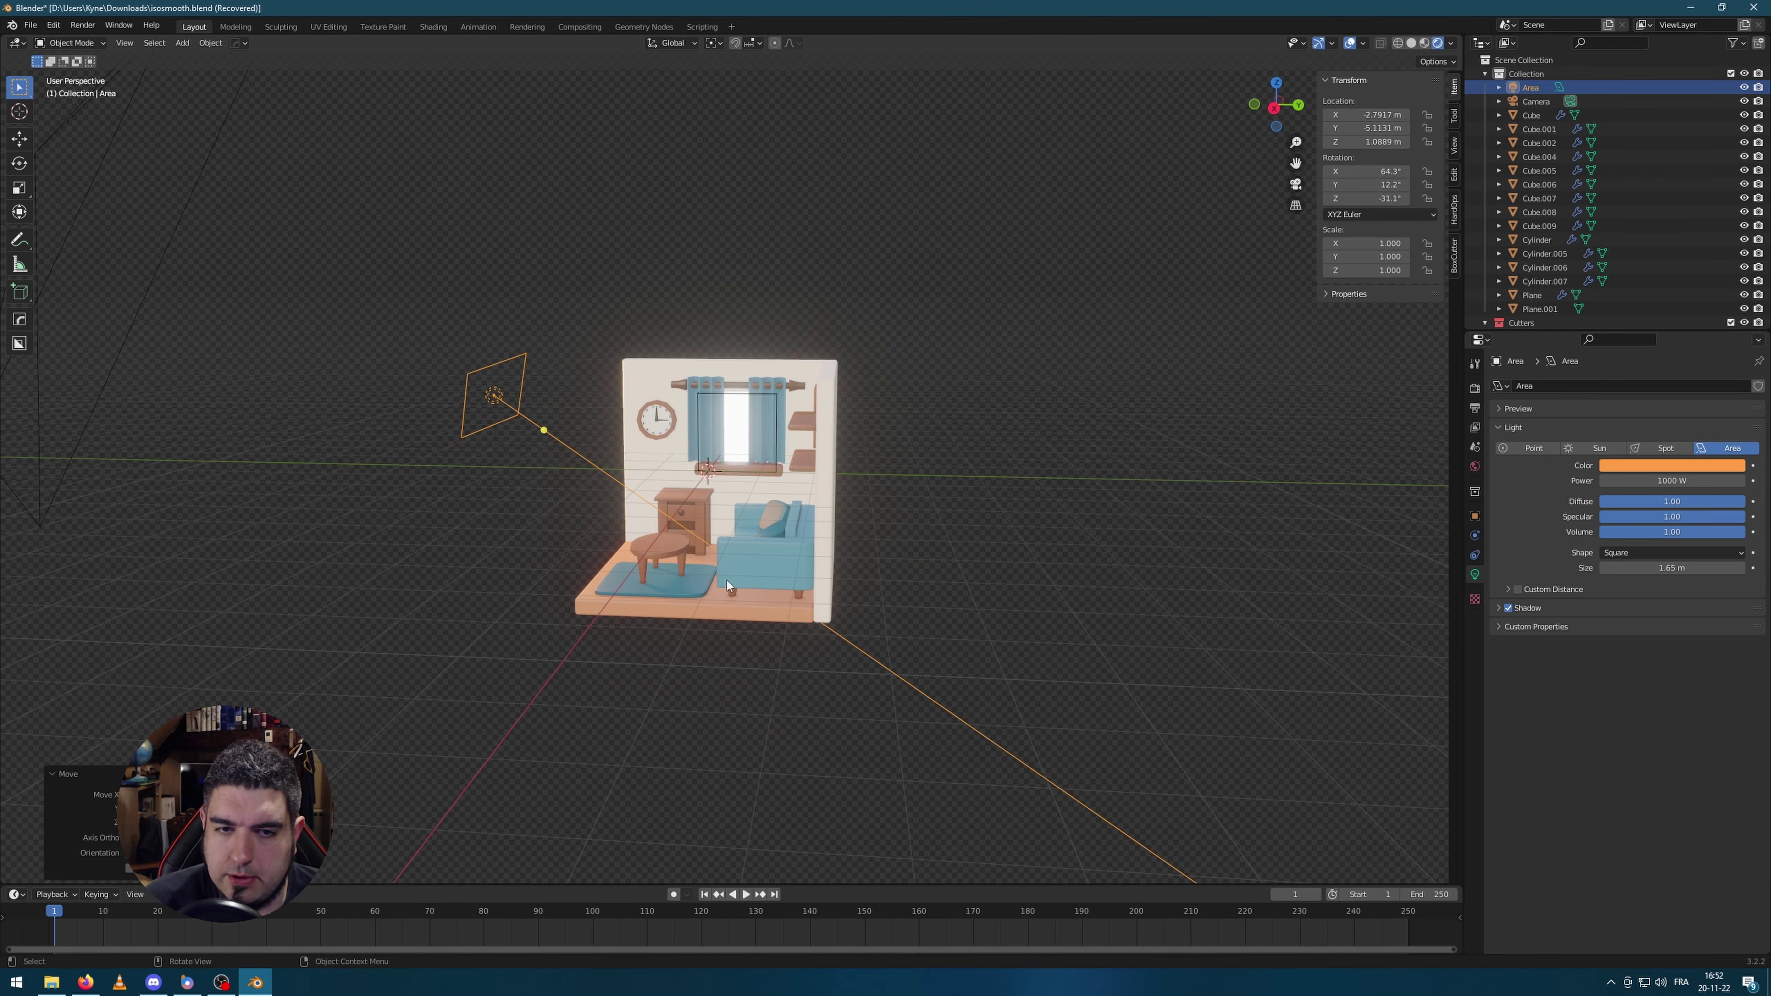
scroll(727, 579, "up", 6)
middle_click_drag(726, 579, 732, 584)
key("KP_0")
scroll(812, 588, "down", 4)
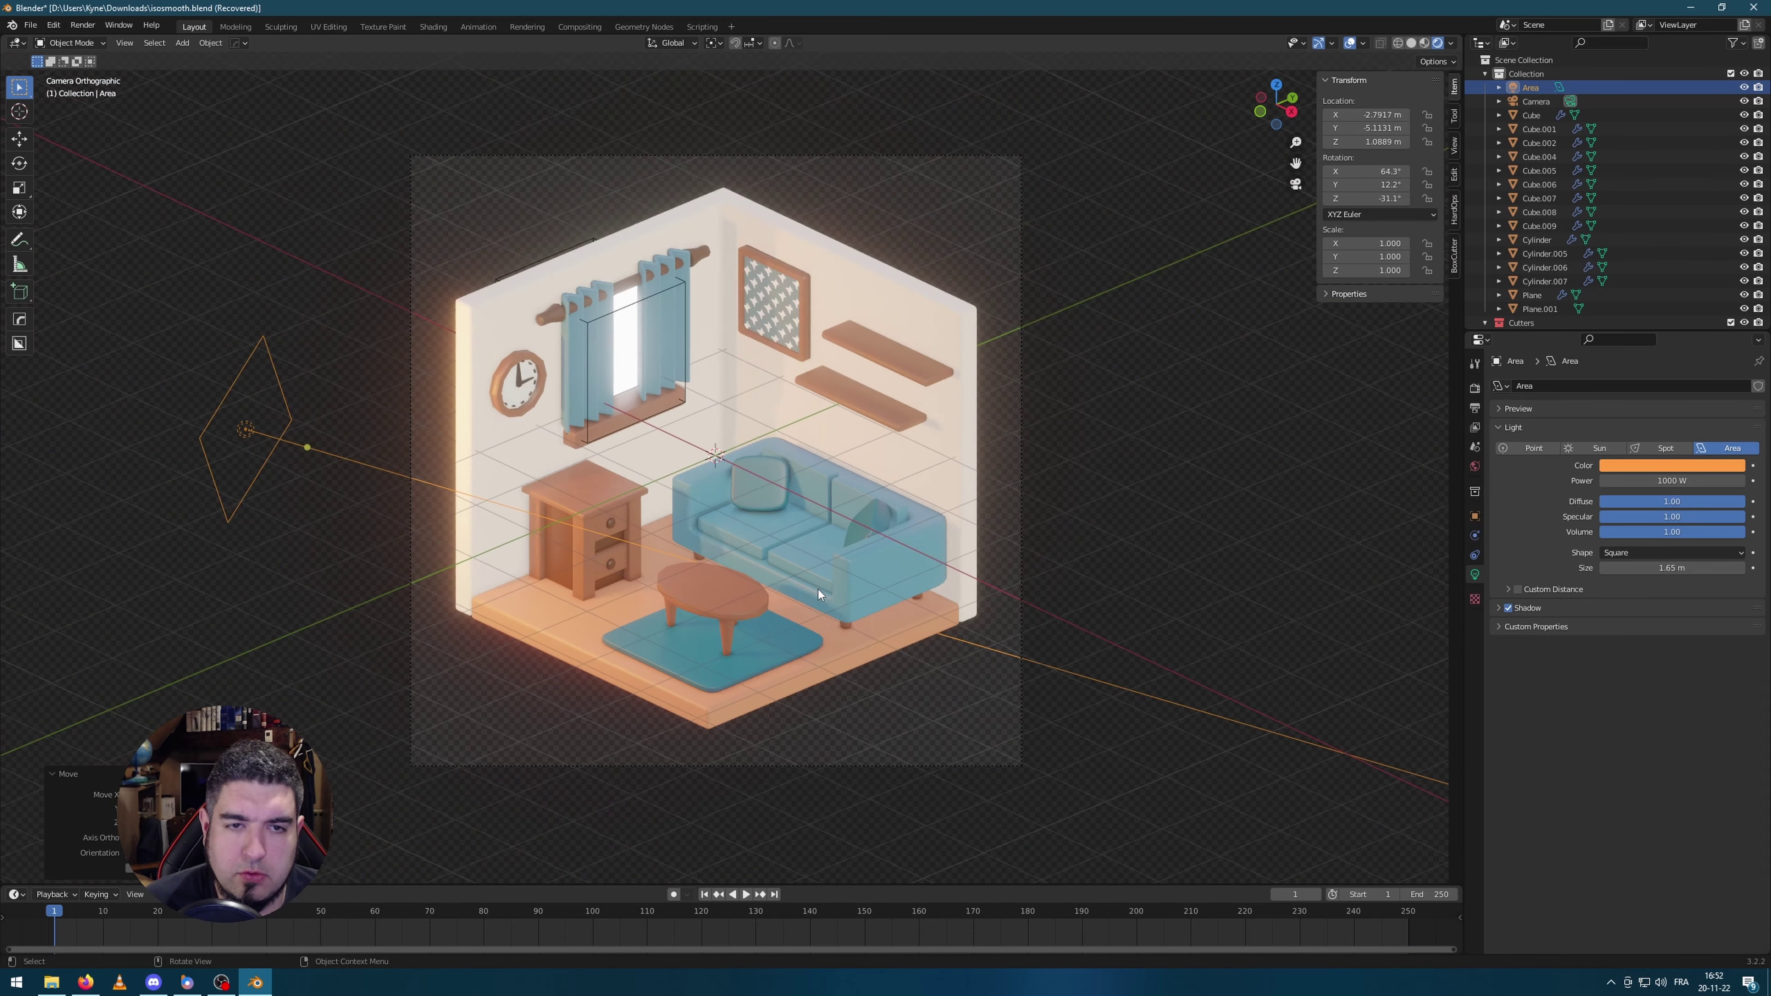
scroll(728, 598, "up", 2)
left_click_drag(1672, 567, 1701, 567)
scroll(1099, 506, "down", 3)
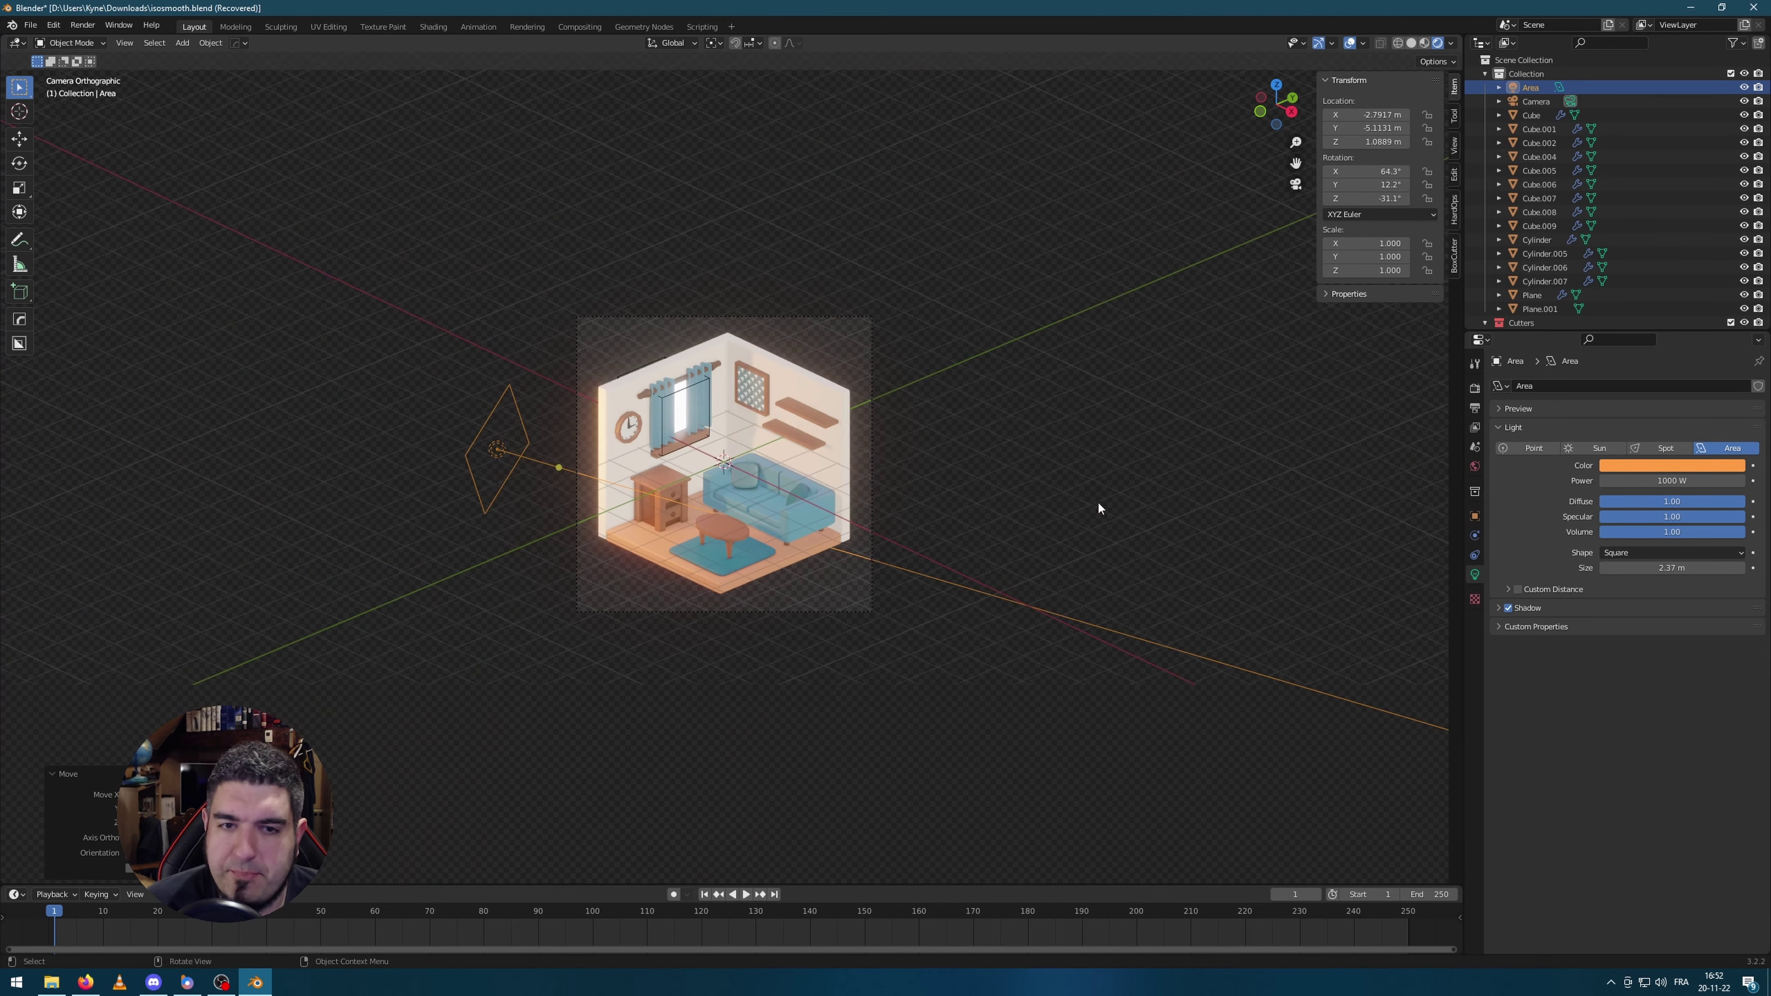
Step: Duplicate the area light, turn it around, and place it across the room at about X 6.73 m, Y 4.73 m, aimed inward
middle_click_drag(1099, 507, 760, 467)
key("shift+d")
type("rz18")
key("Return")
key("g")
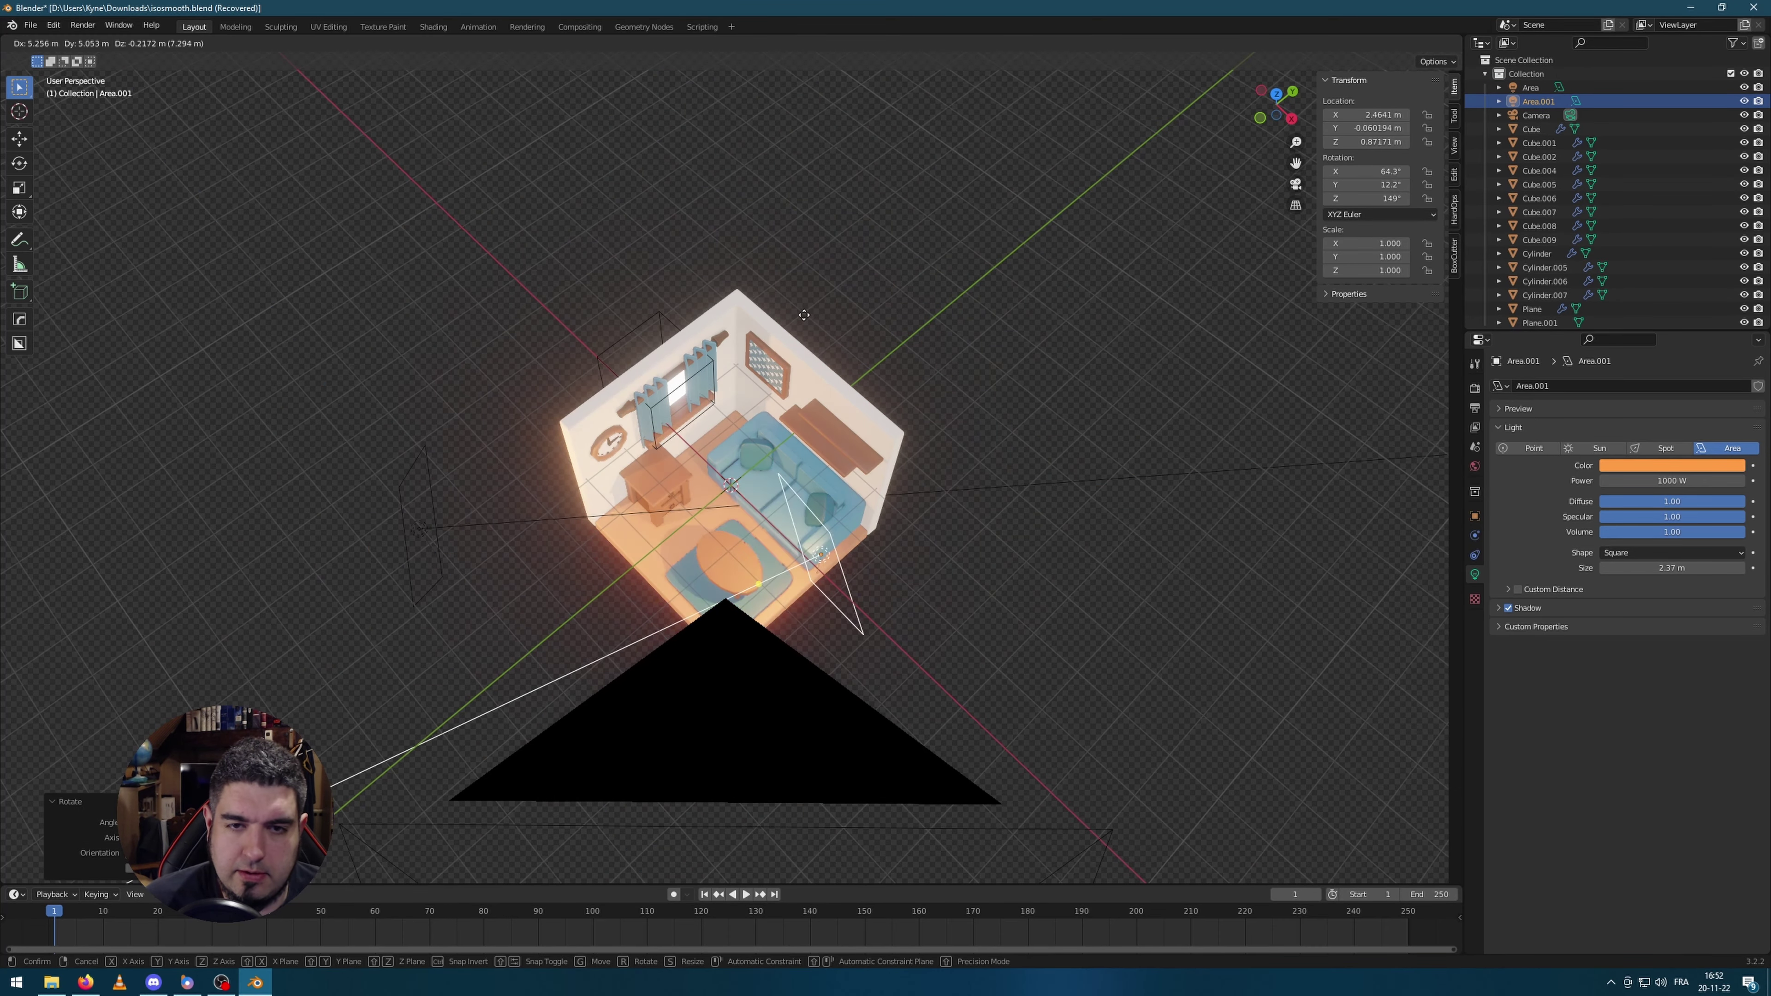
left_click(1147, 166)
key("r")
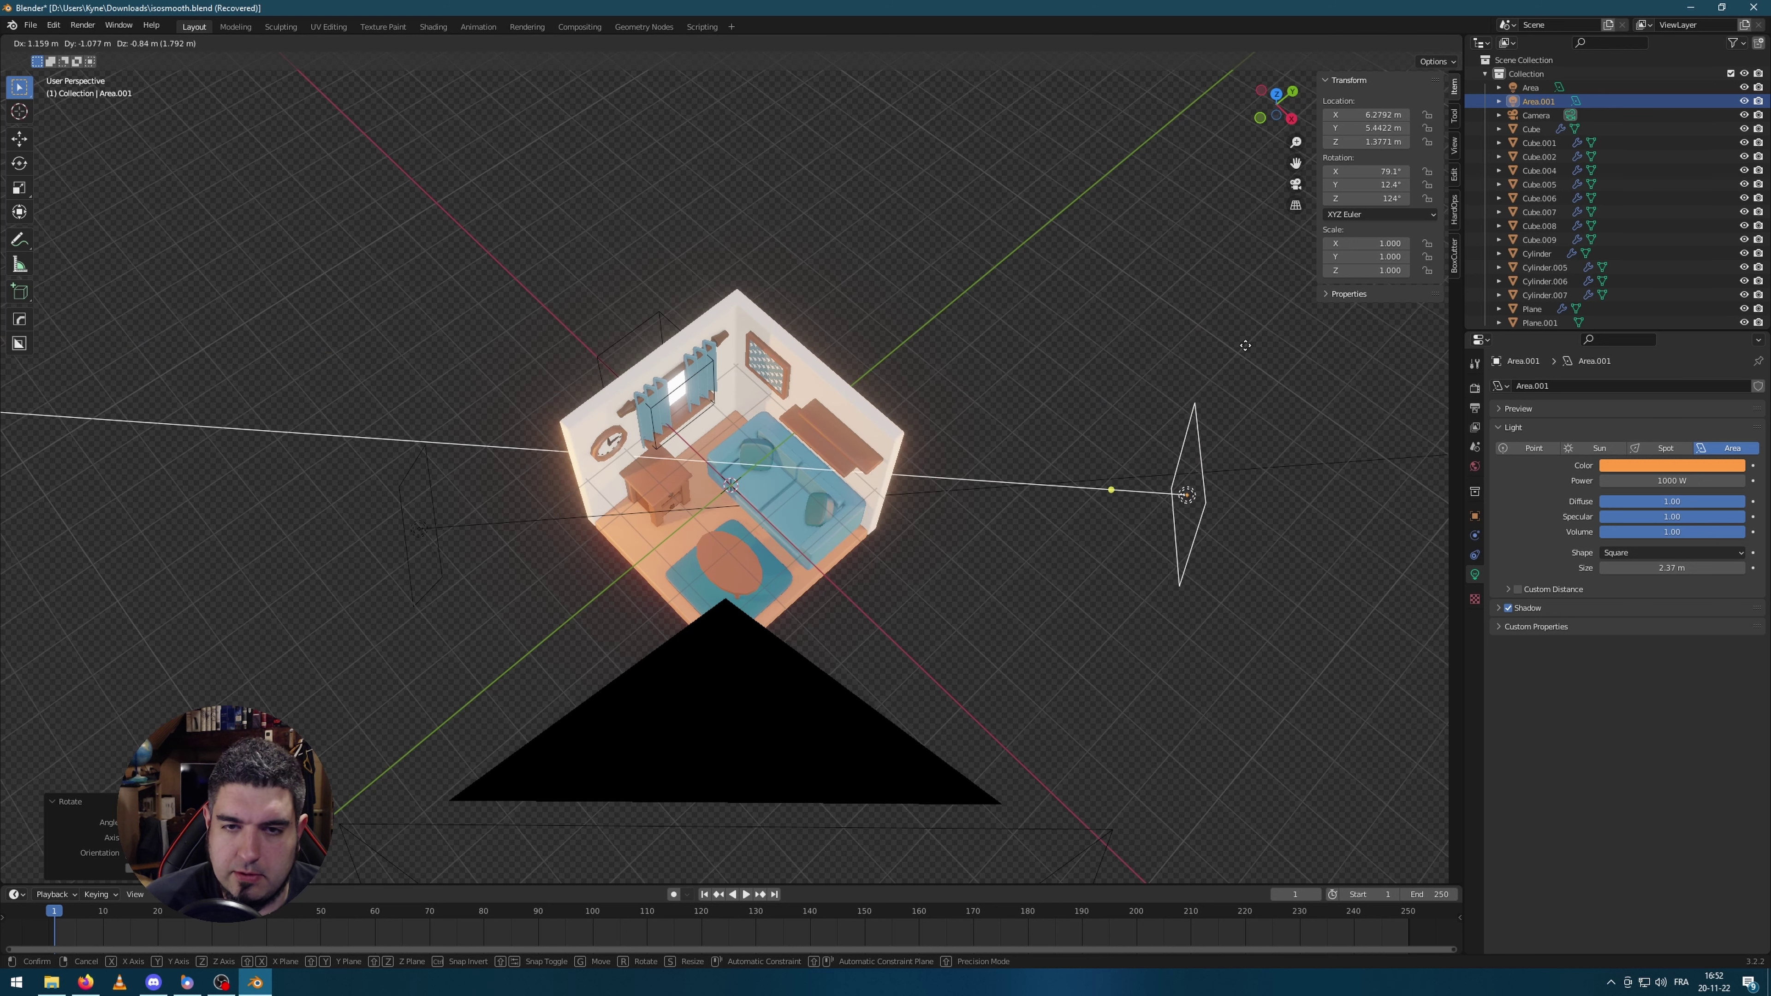
left_click(1606, 563)
Step: Set the power of the duplicated area light and the original one to 800 W each
left_click(1672, 480)
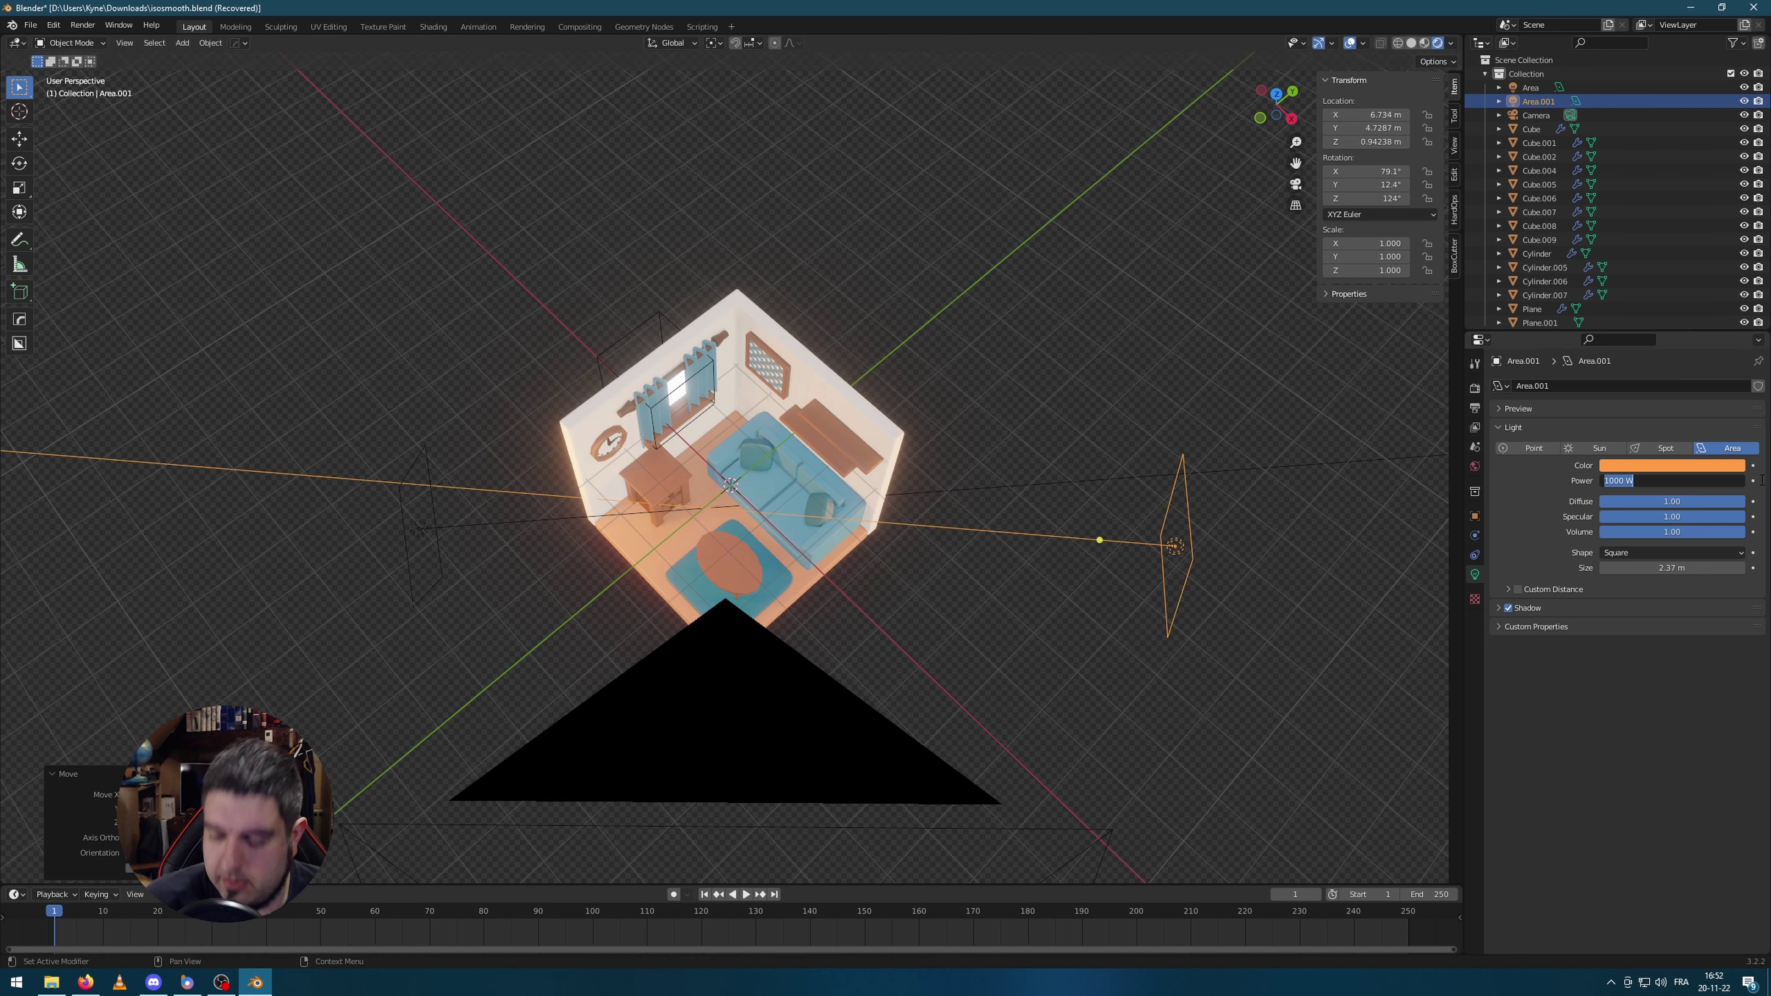
type("800")
key("Return")
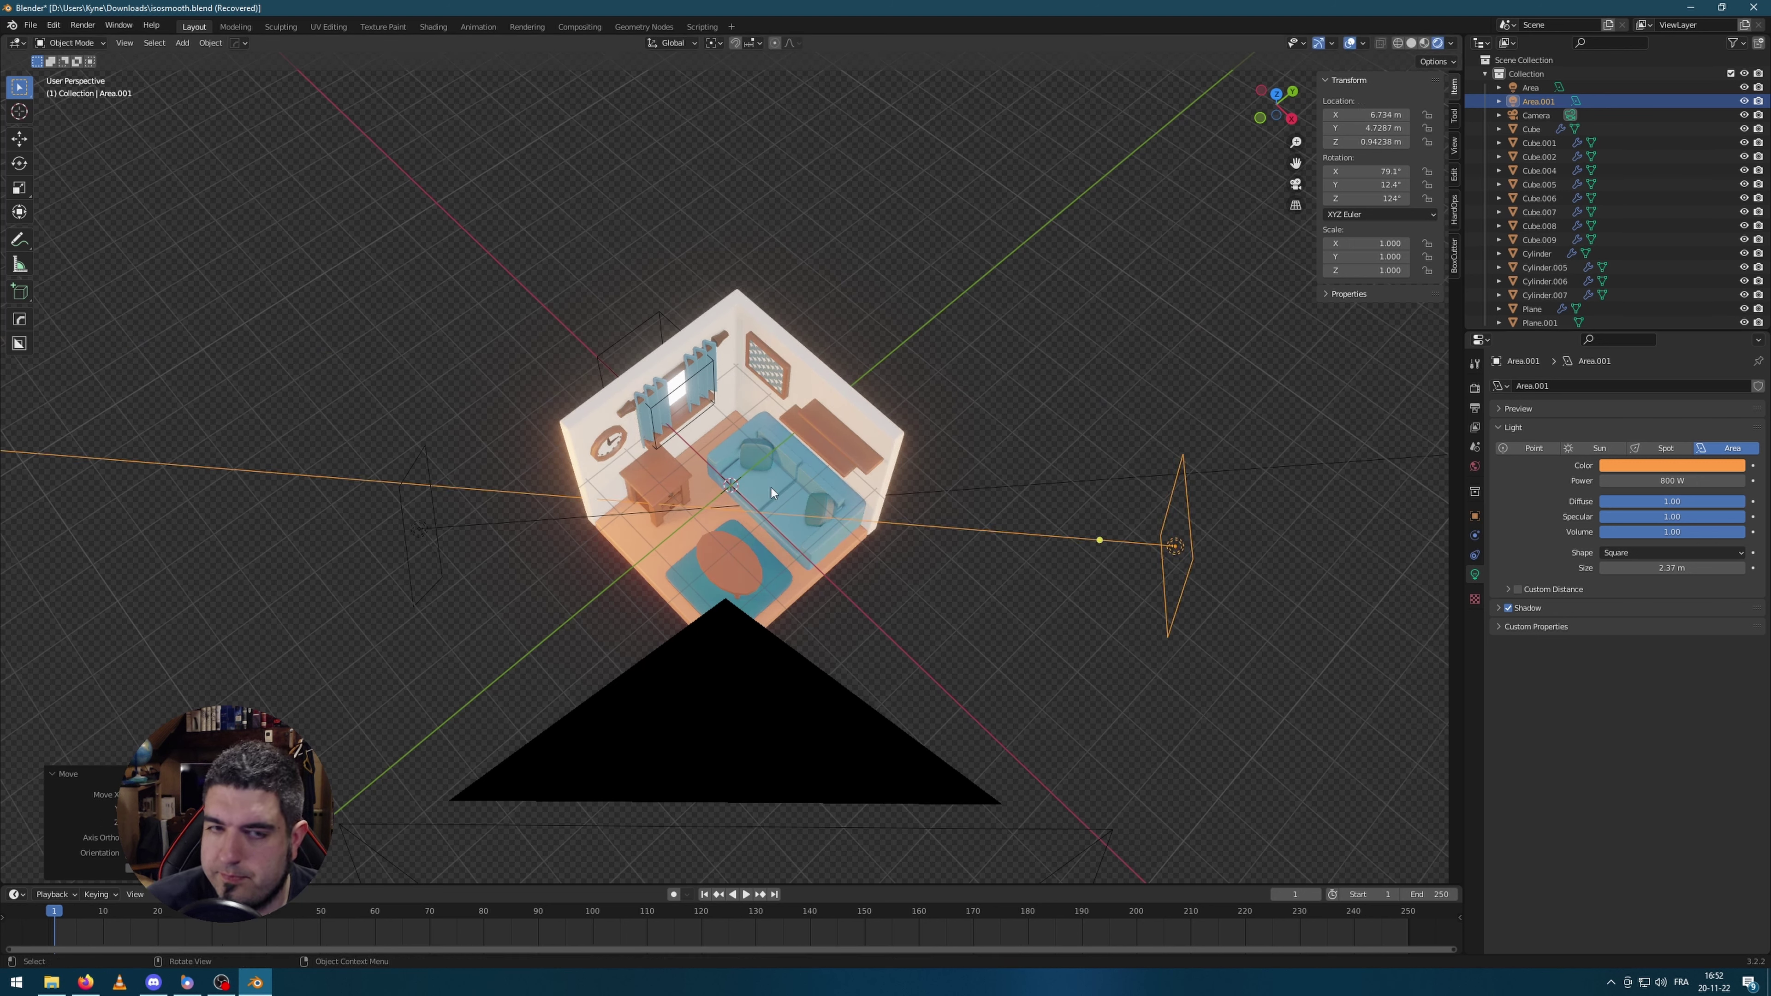
left_click(450, 523)
left_click(1667, 480)
type("80")
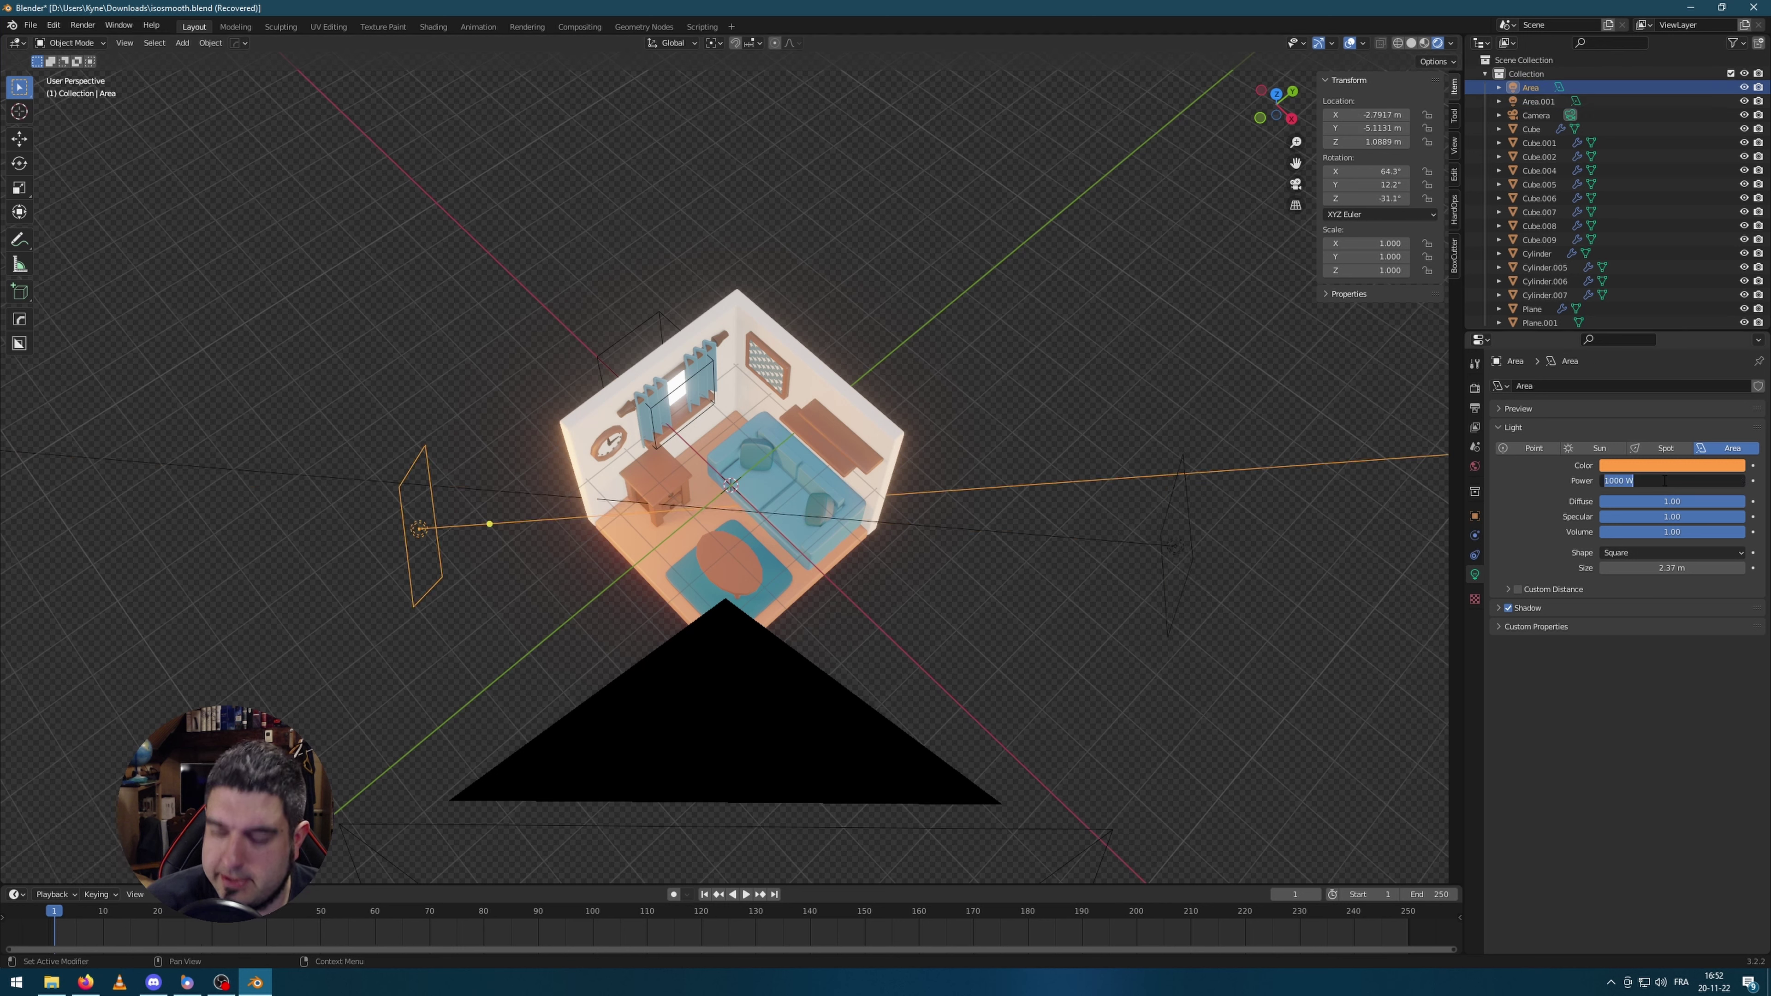
key("Return")
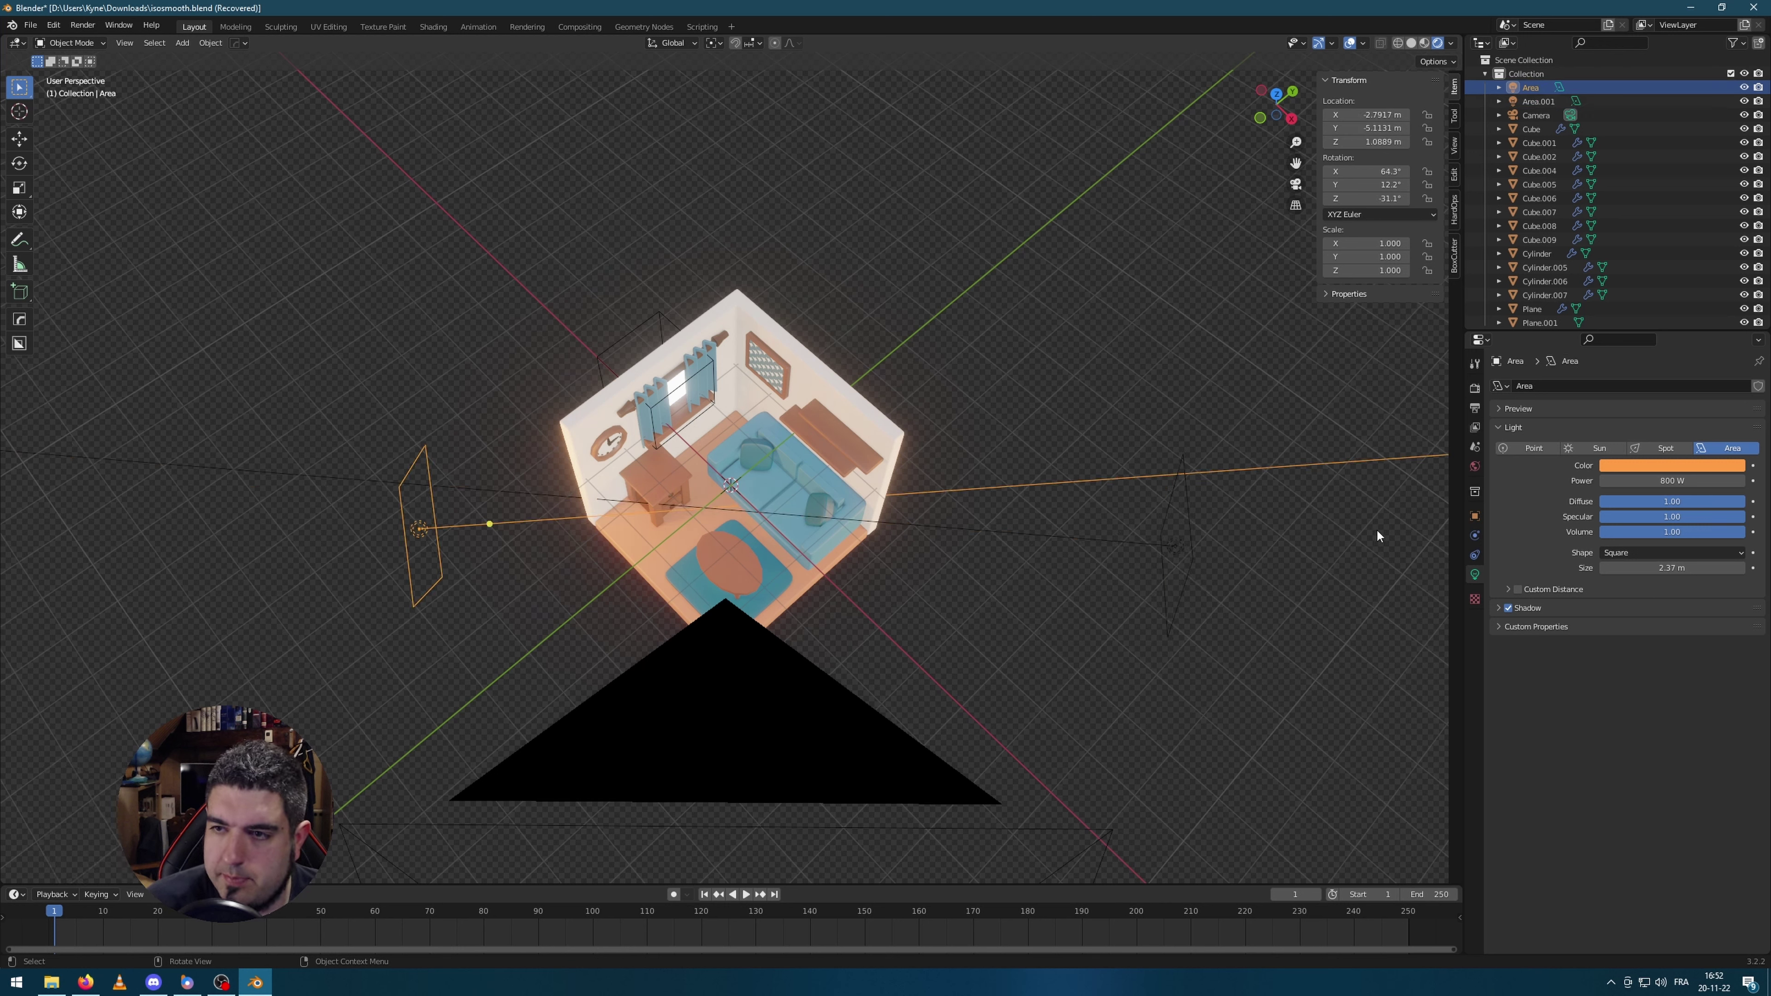
Step: Reduce the duplicated area light's power to 550 W and change its color to a saturated blue
left_click(1182, 553)
left_click(1694, 482)
type("550")
key("Return")
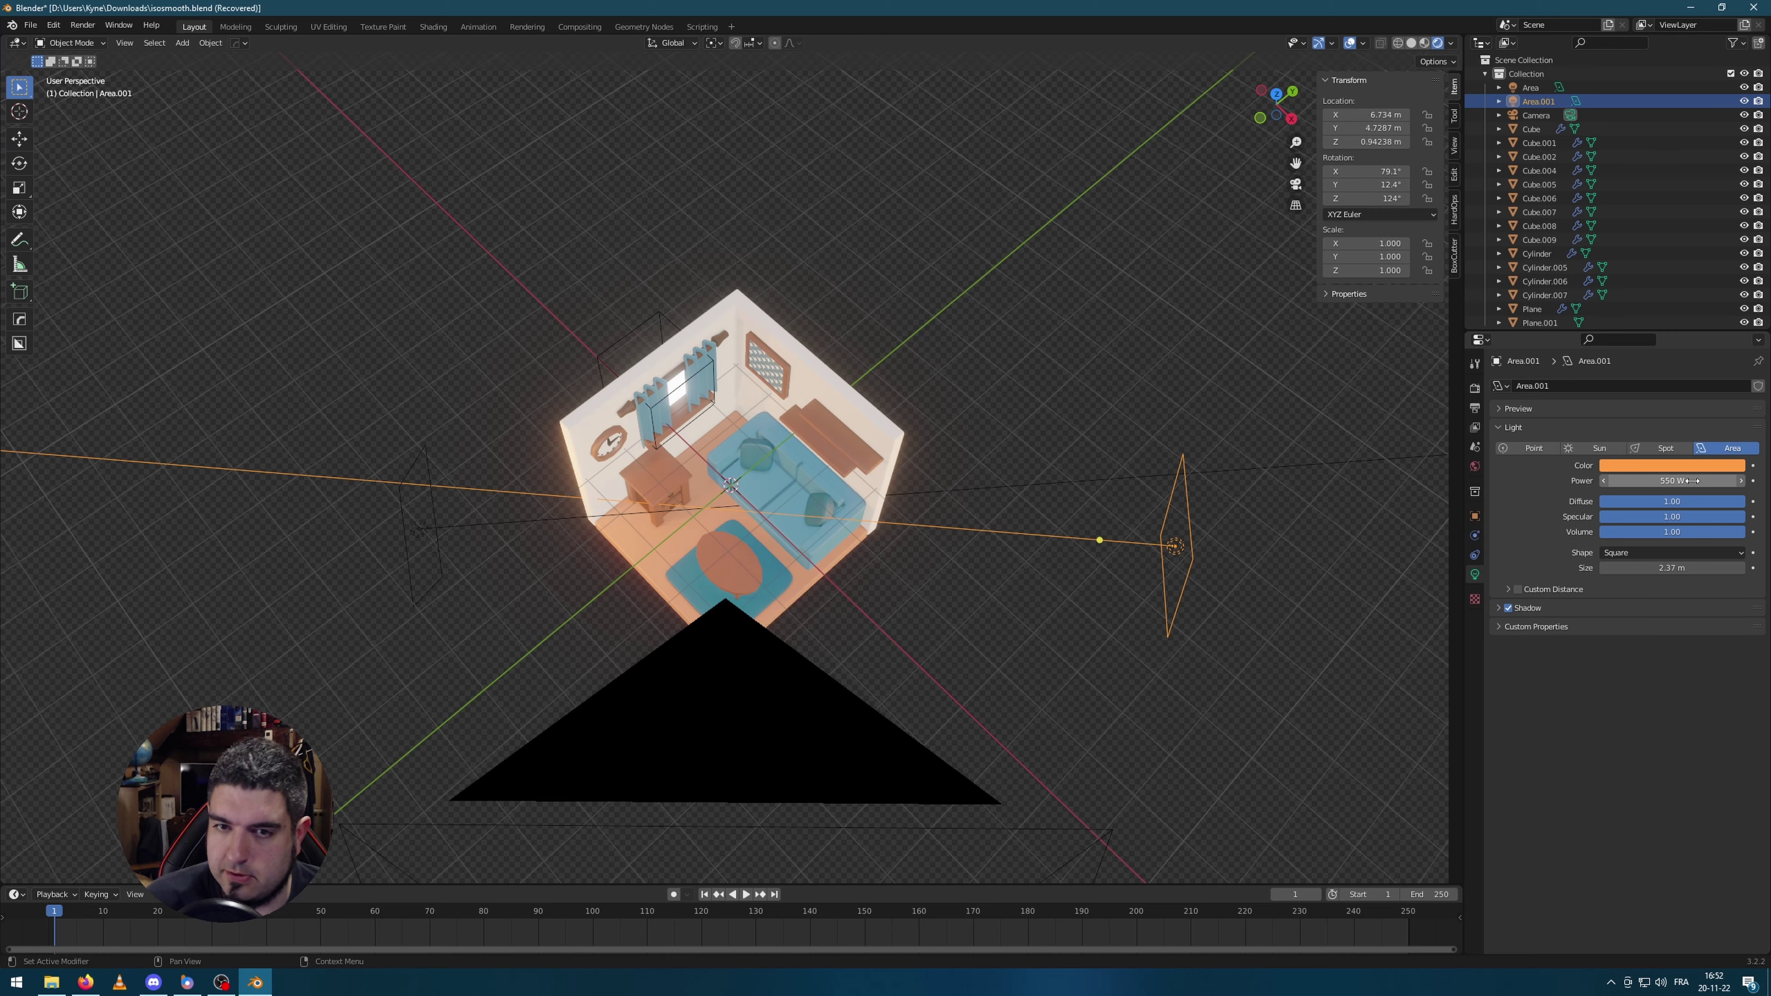
scroll(1214, 526, "up", 4)
left_click(1673, 465)
left_click(1712, 302)
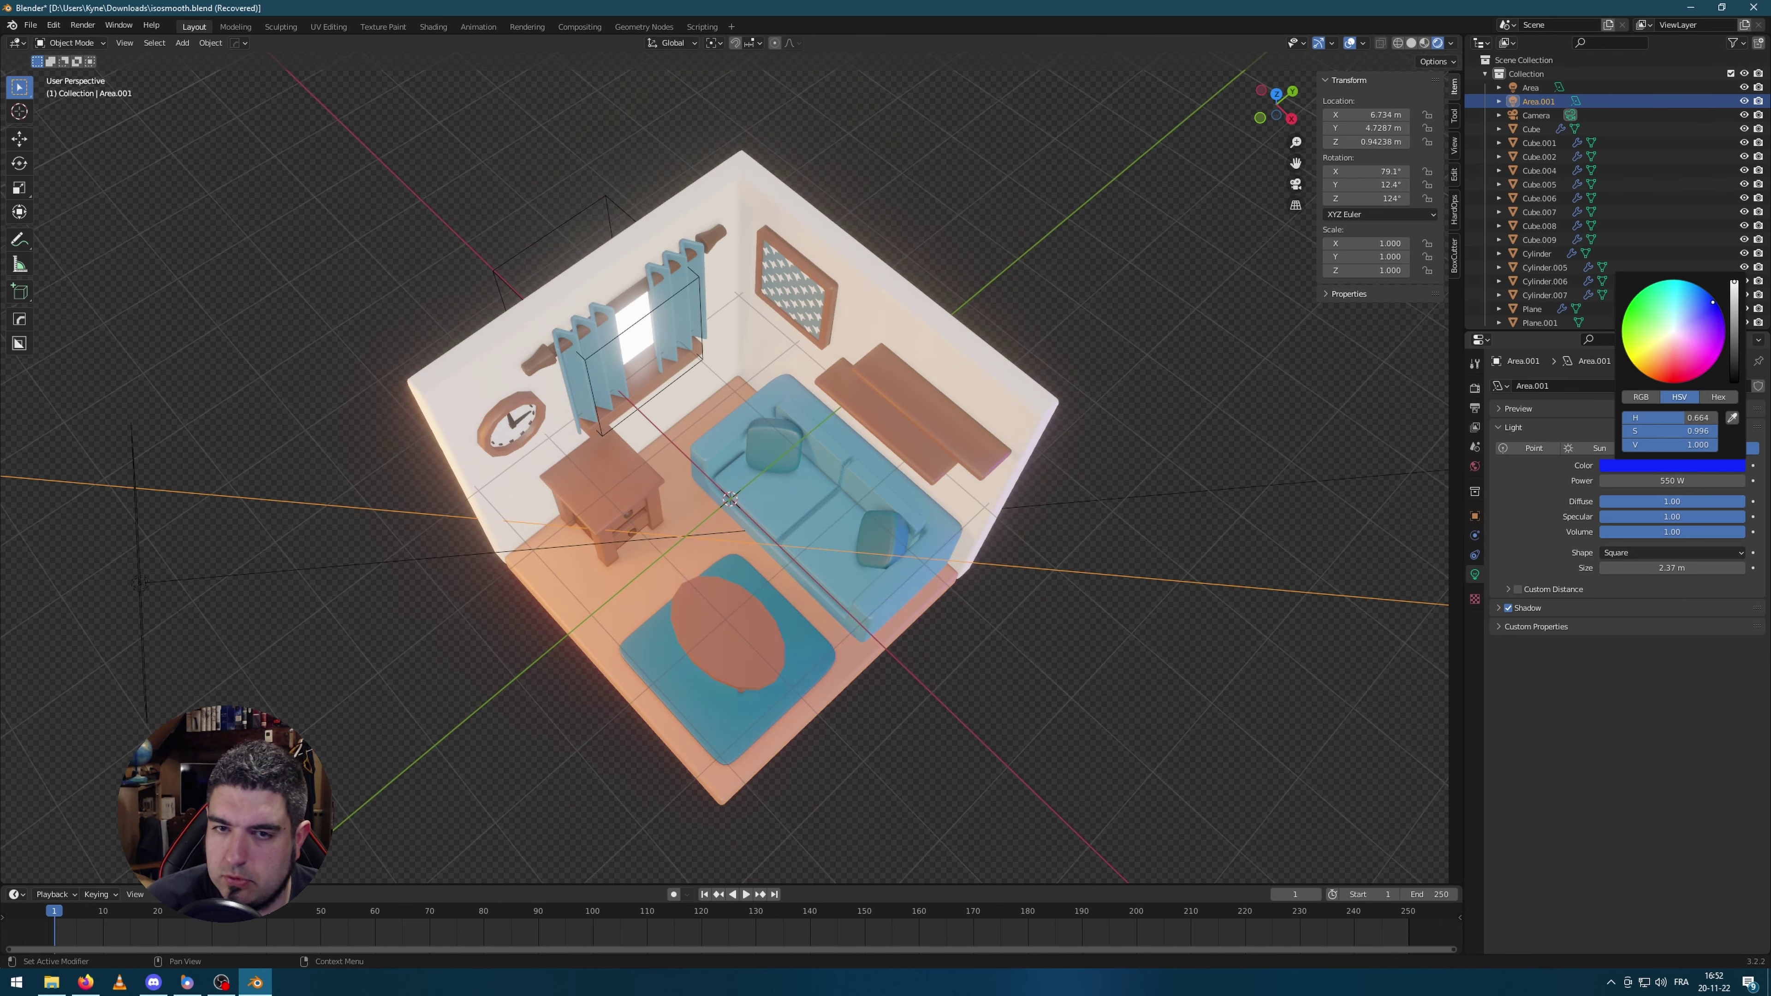
Step: Rotate the blue area light to about Z 100° and move it to about X 5.87 m, Y 2.12 m
middle_click_drag(1186, 531, 969, 461)
scroll(1086, 592, "down", 5)
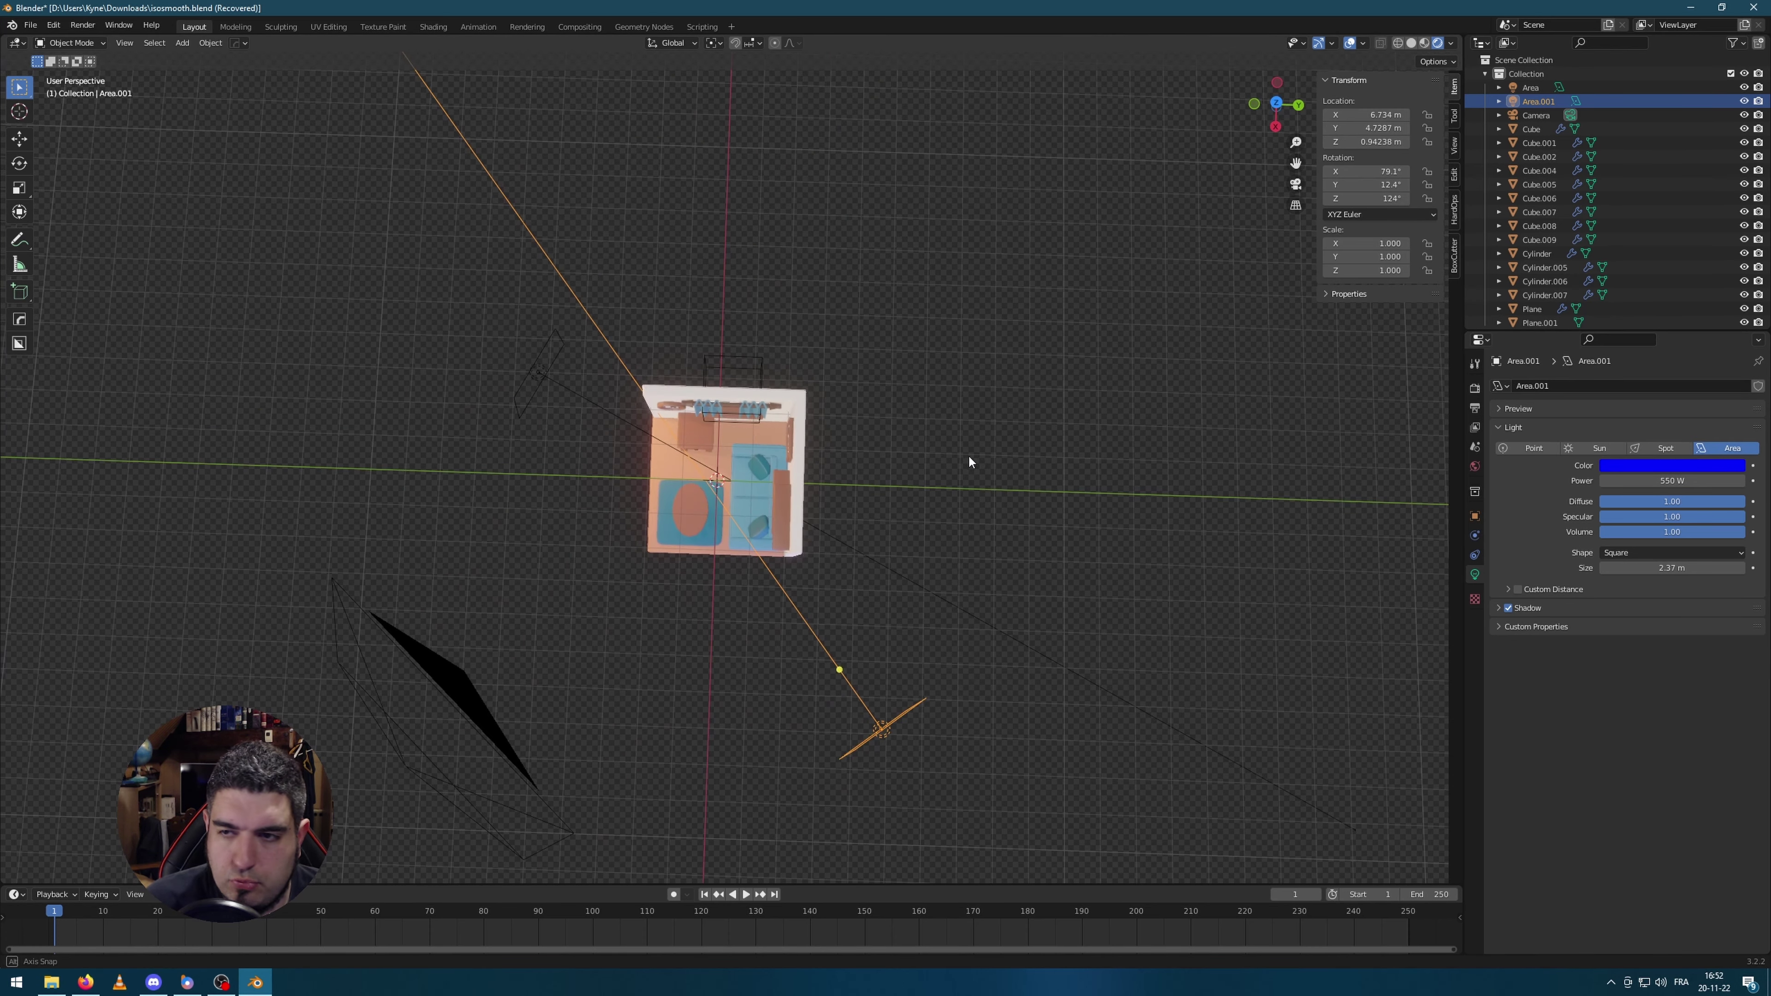
key("r")
left_click(975, 458)
key("g")
left_click(982, 451)
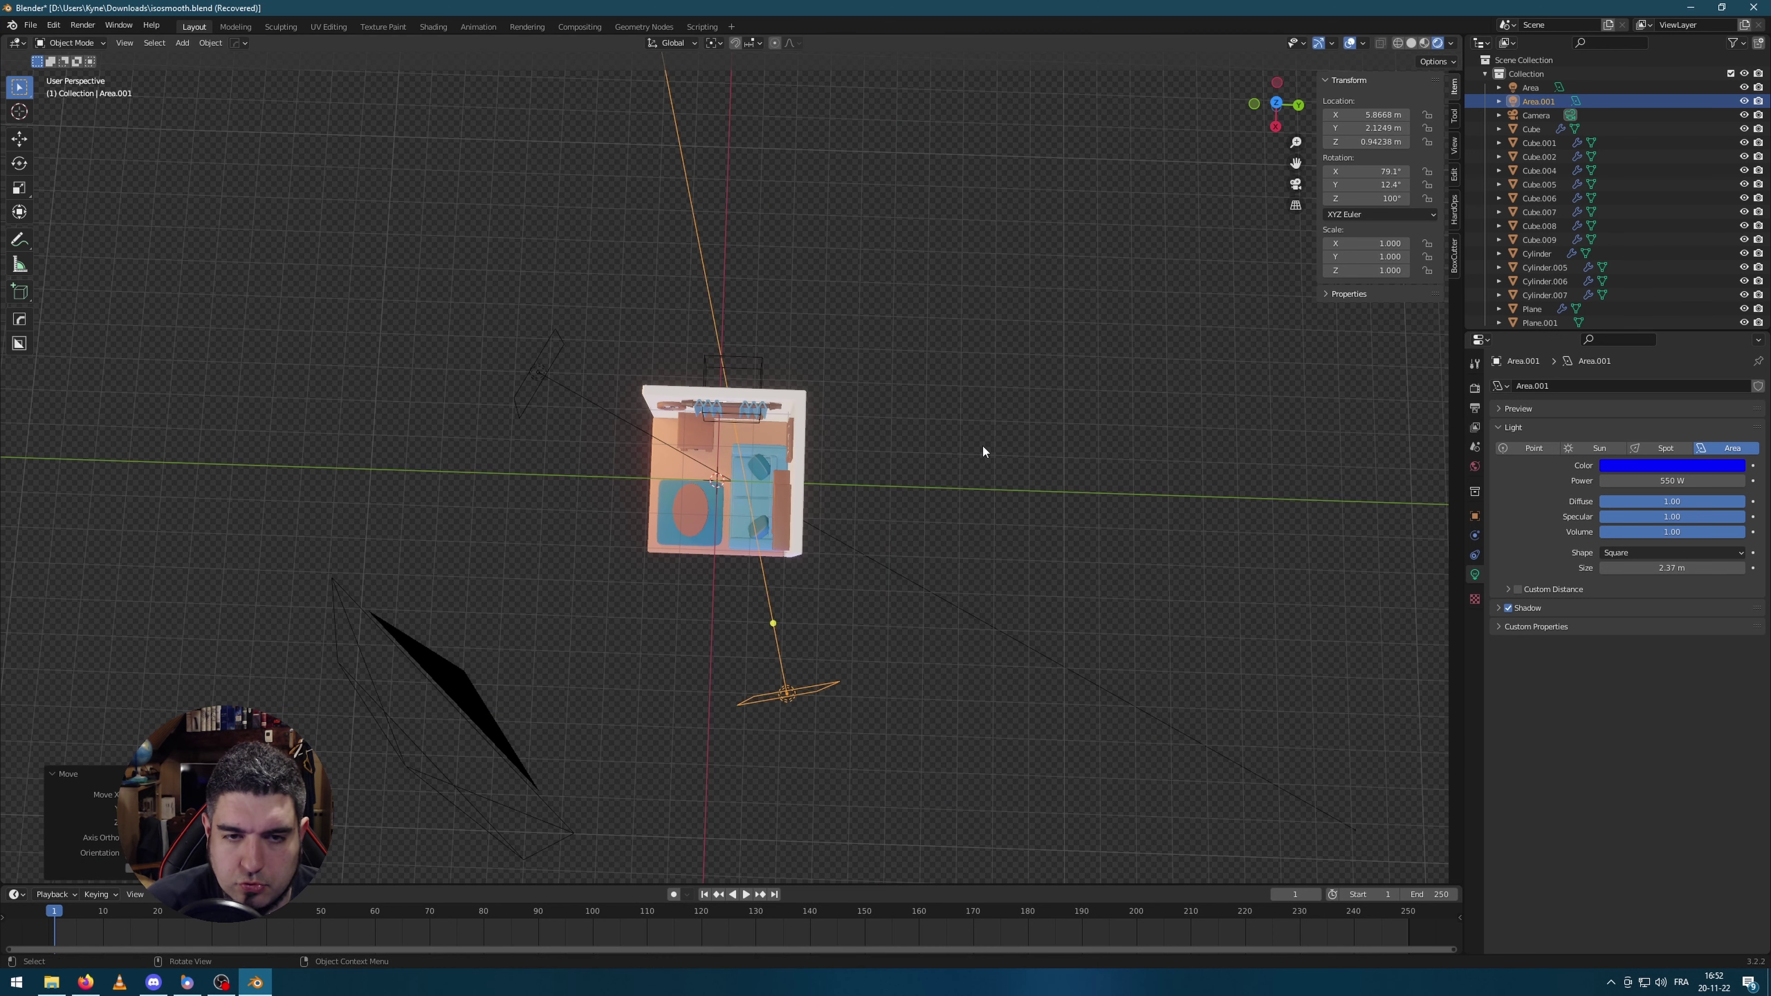
key("KP_0")
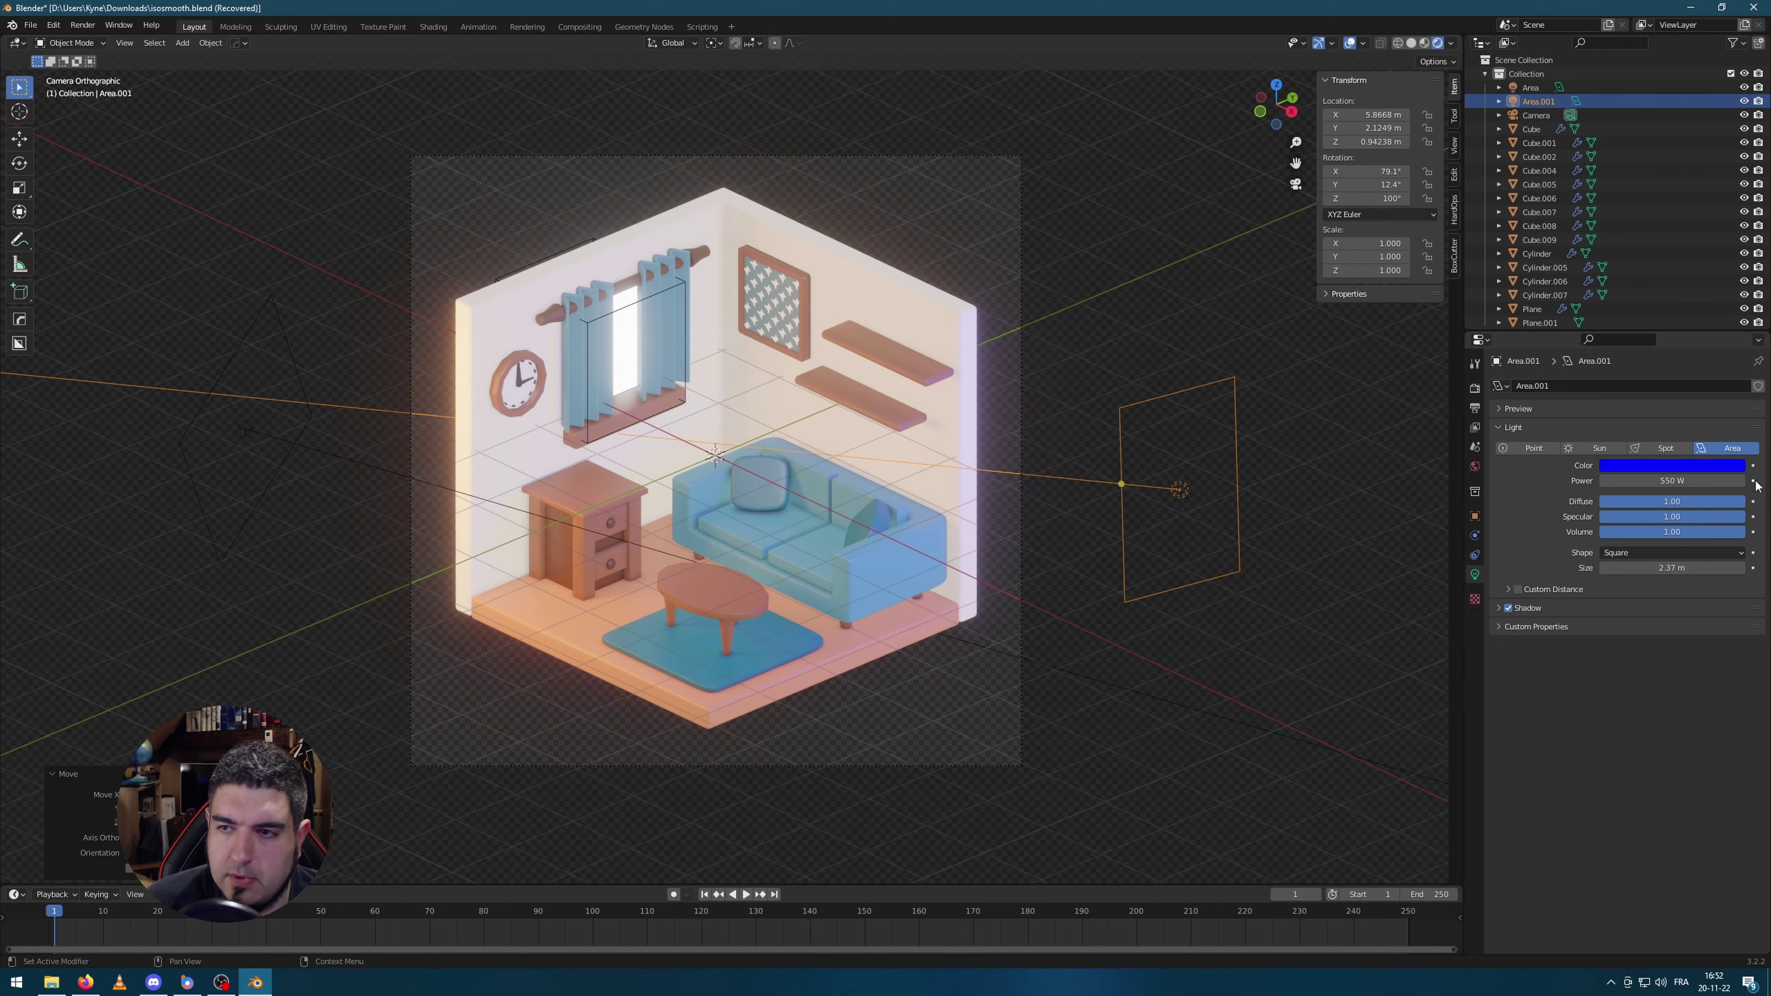
Step: Shift the blue area light's color to violet and set its power to 450 W
scroll(1136, 528, "up", 1)
left_click(1672, 465)
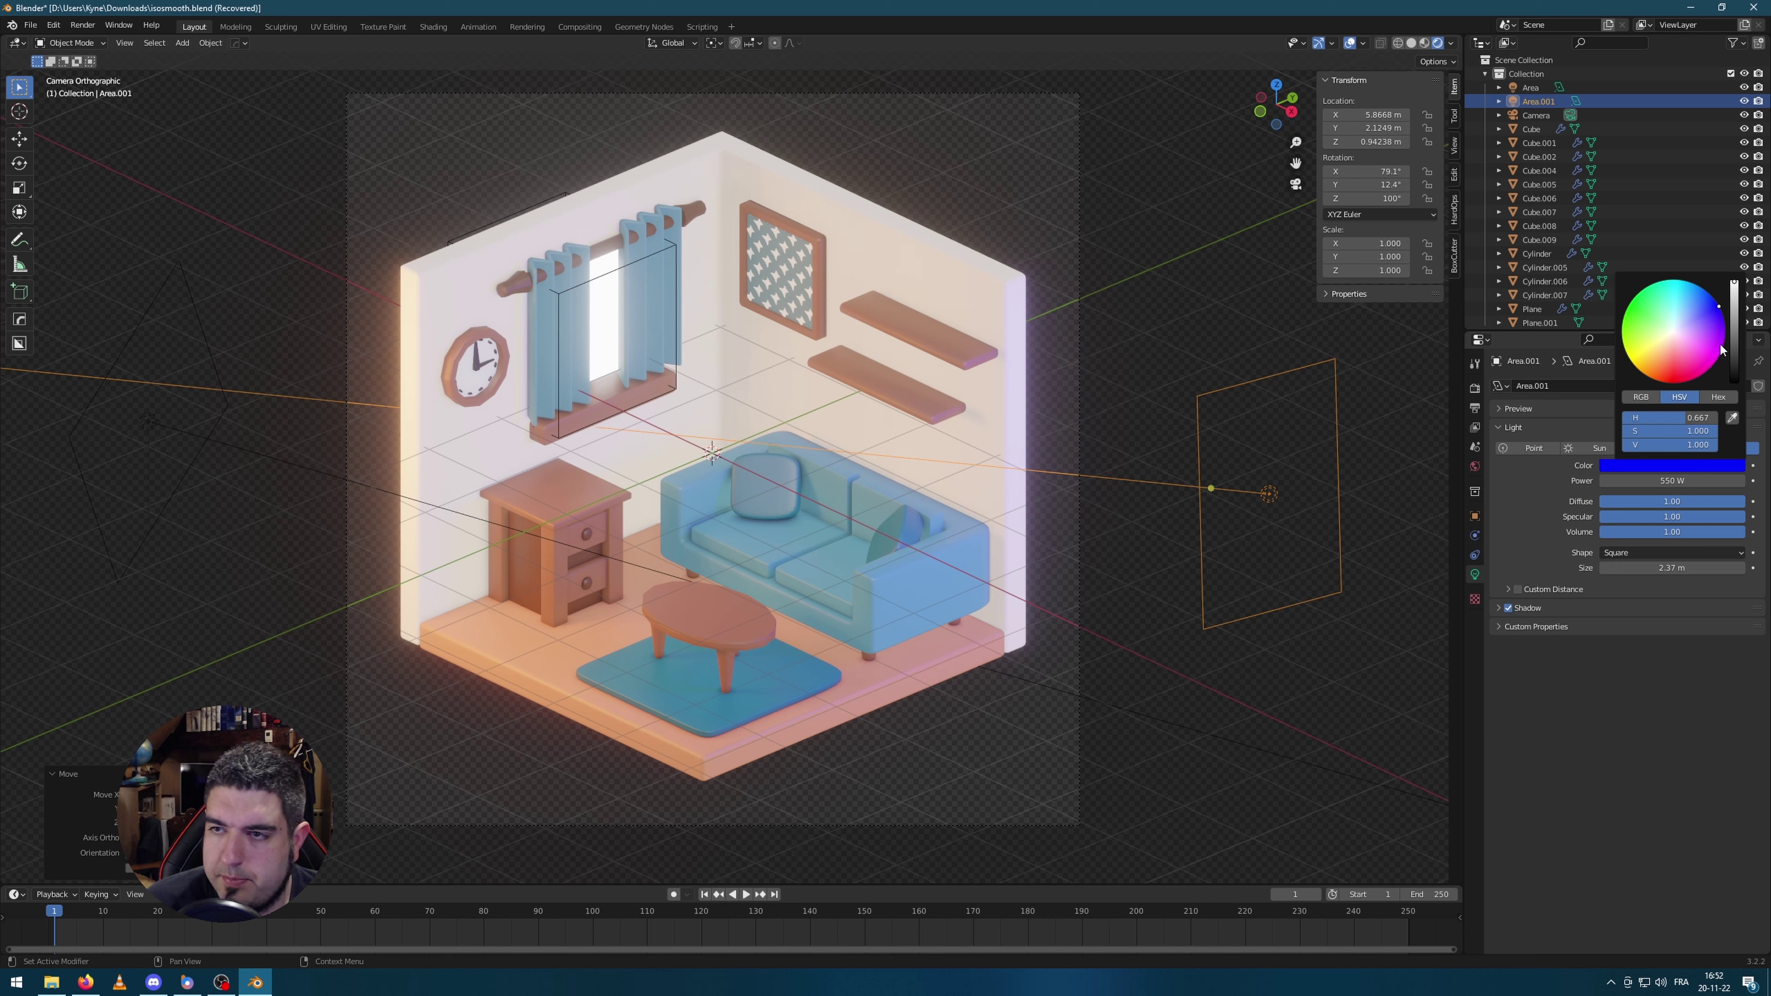
mouse_move(1714, 333)
left_mouse_down()
mouse_move(1689, 292)
mouse_move(1706, 323)
left_mouse_up()
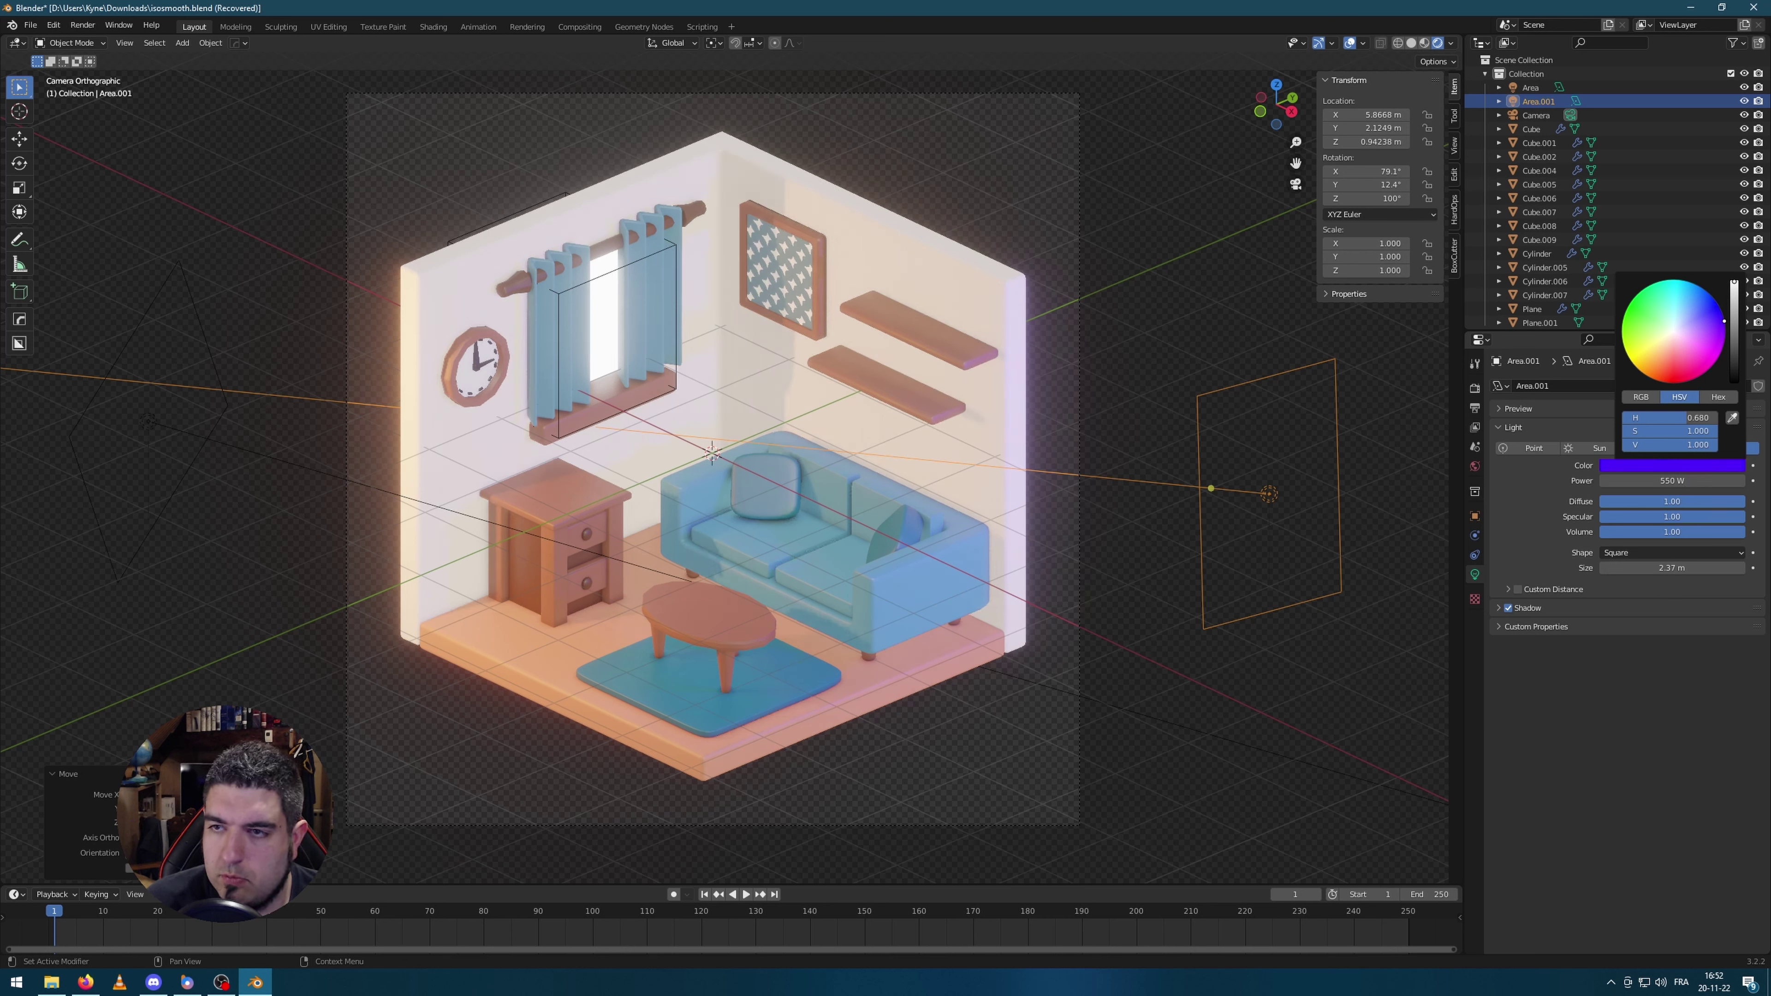
left_click(1699, 482)
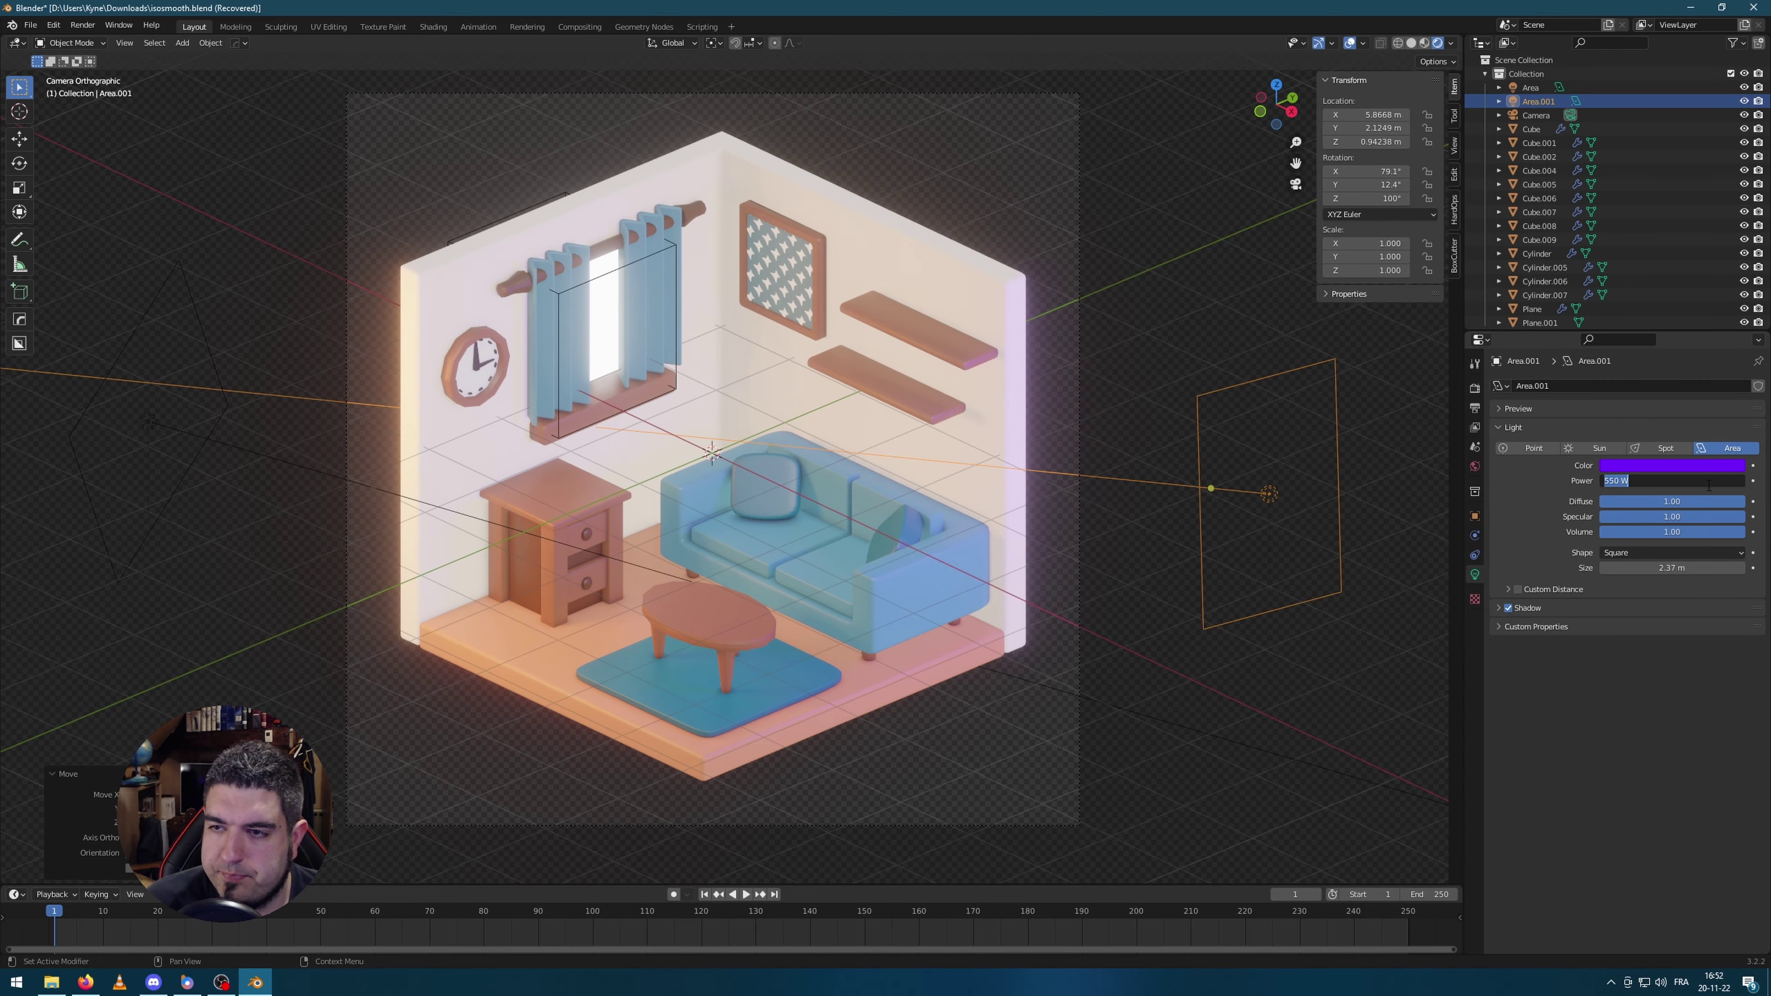
type("450")
key("Return")
Step: Duplicate the violet area light in place and clear the copy's rotation so it points straight down
scroll(1115, 469, "down", 2)
mouse_move(1114, 468)
middle_mouse_down()
mouse_move(1177, 451)
mouse_move(1158, 491)
mouse_move(1127, 494)
middle_mouse_up()
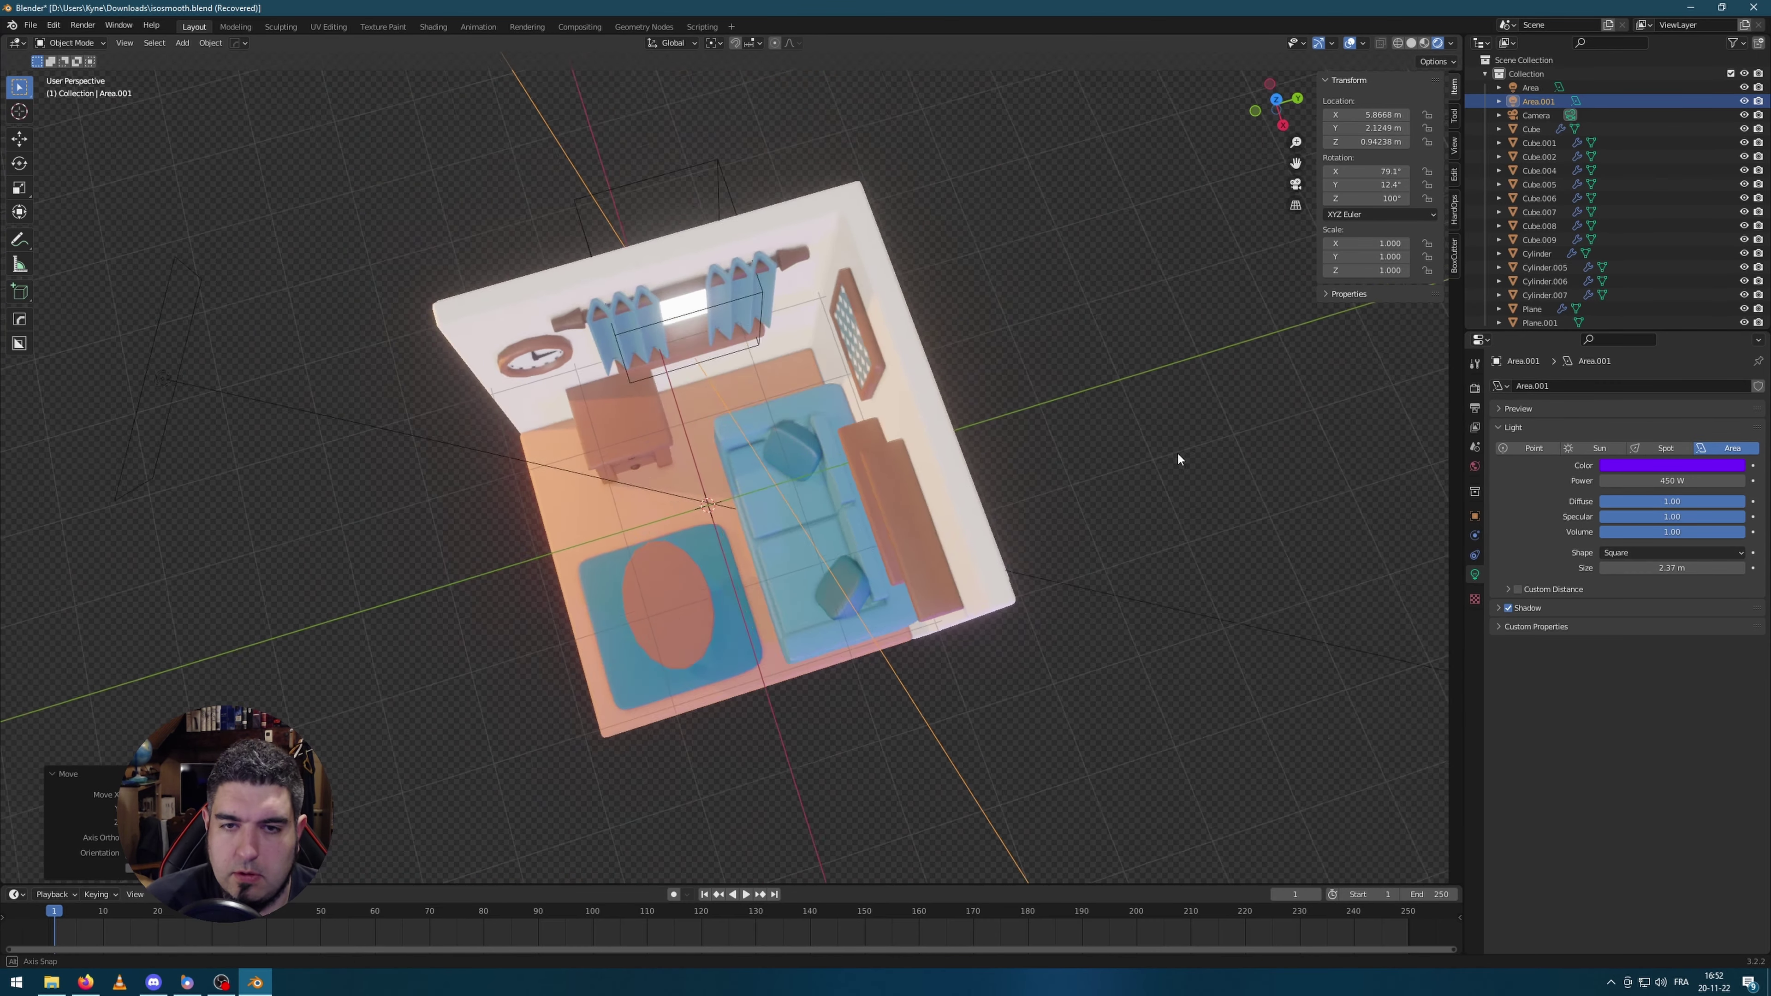
scroll(1178, 451, "down", 3)
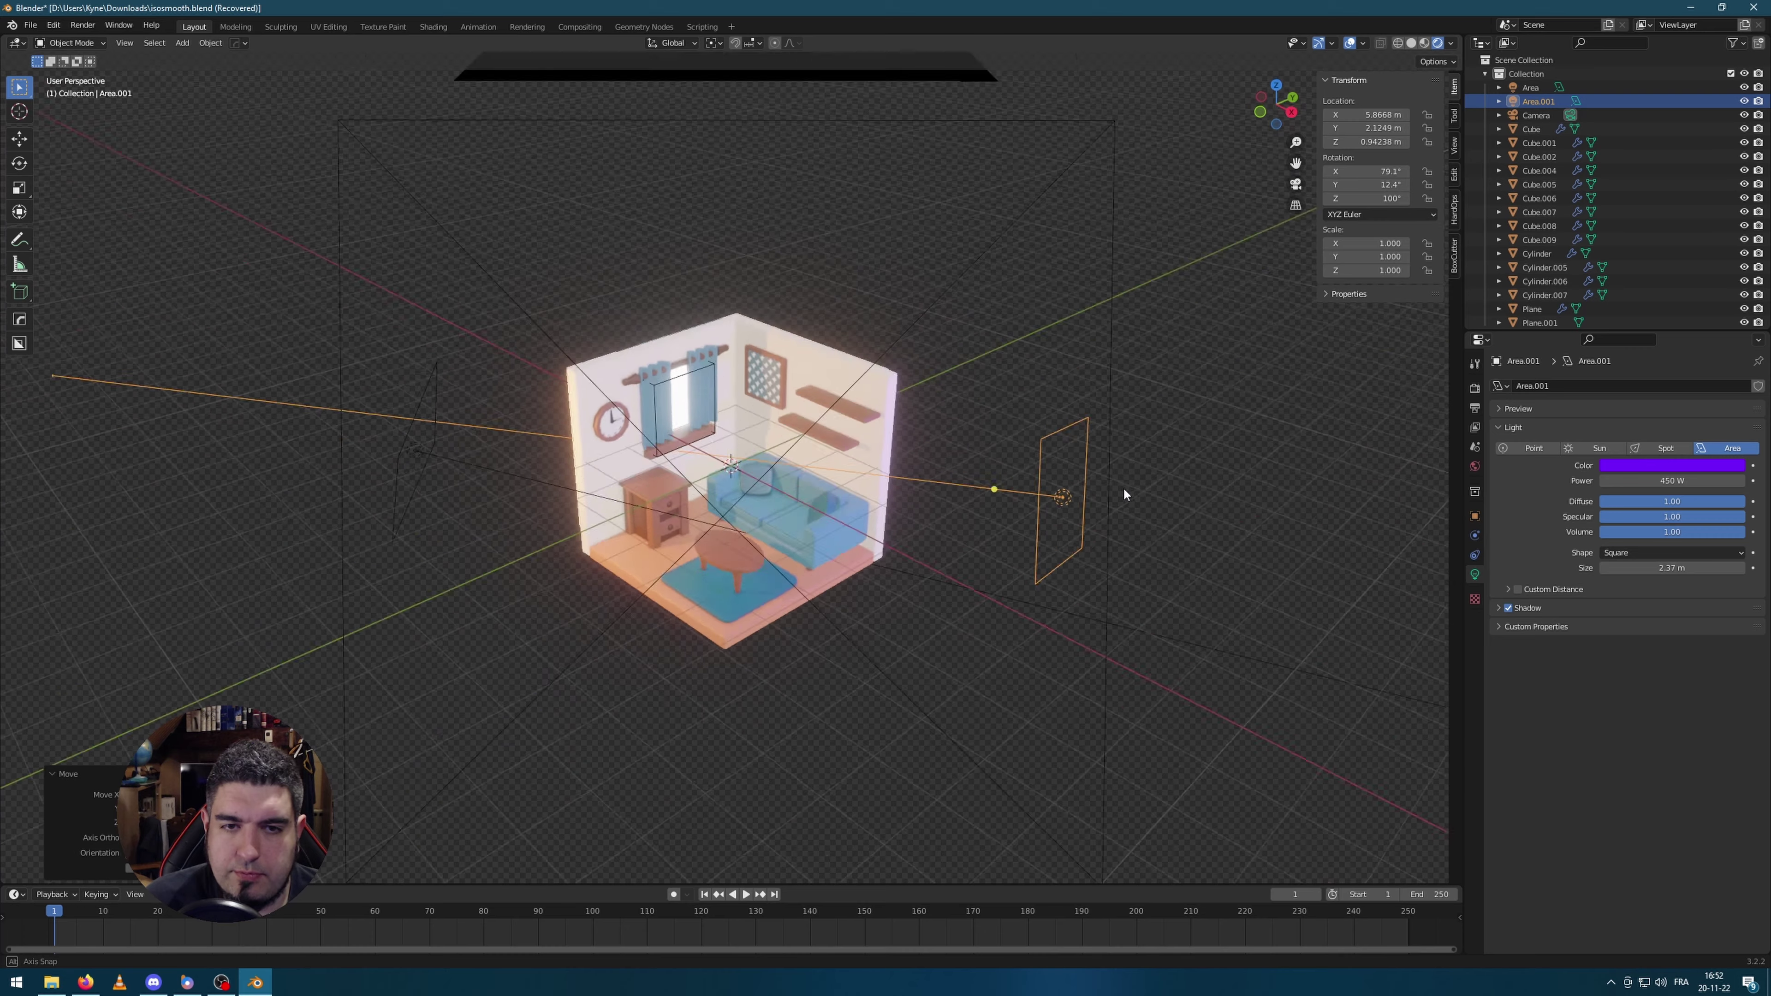
scroll(1188, 558, "up", 3)
key("shift+d")
key("Escape")
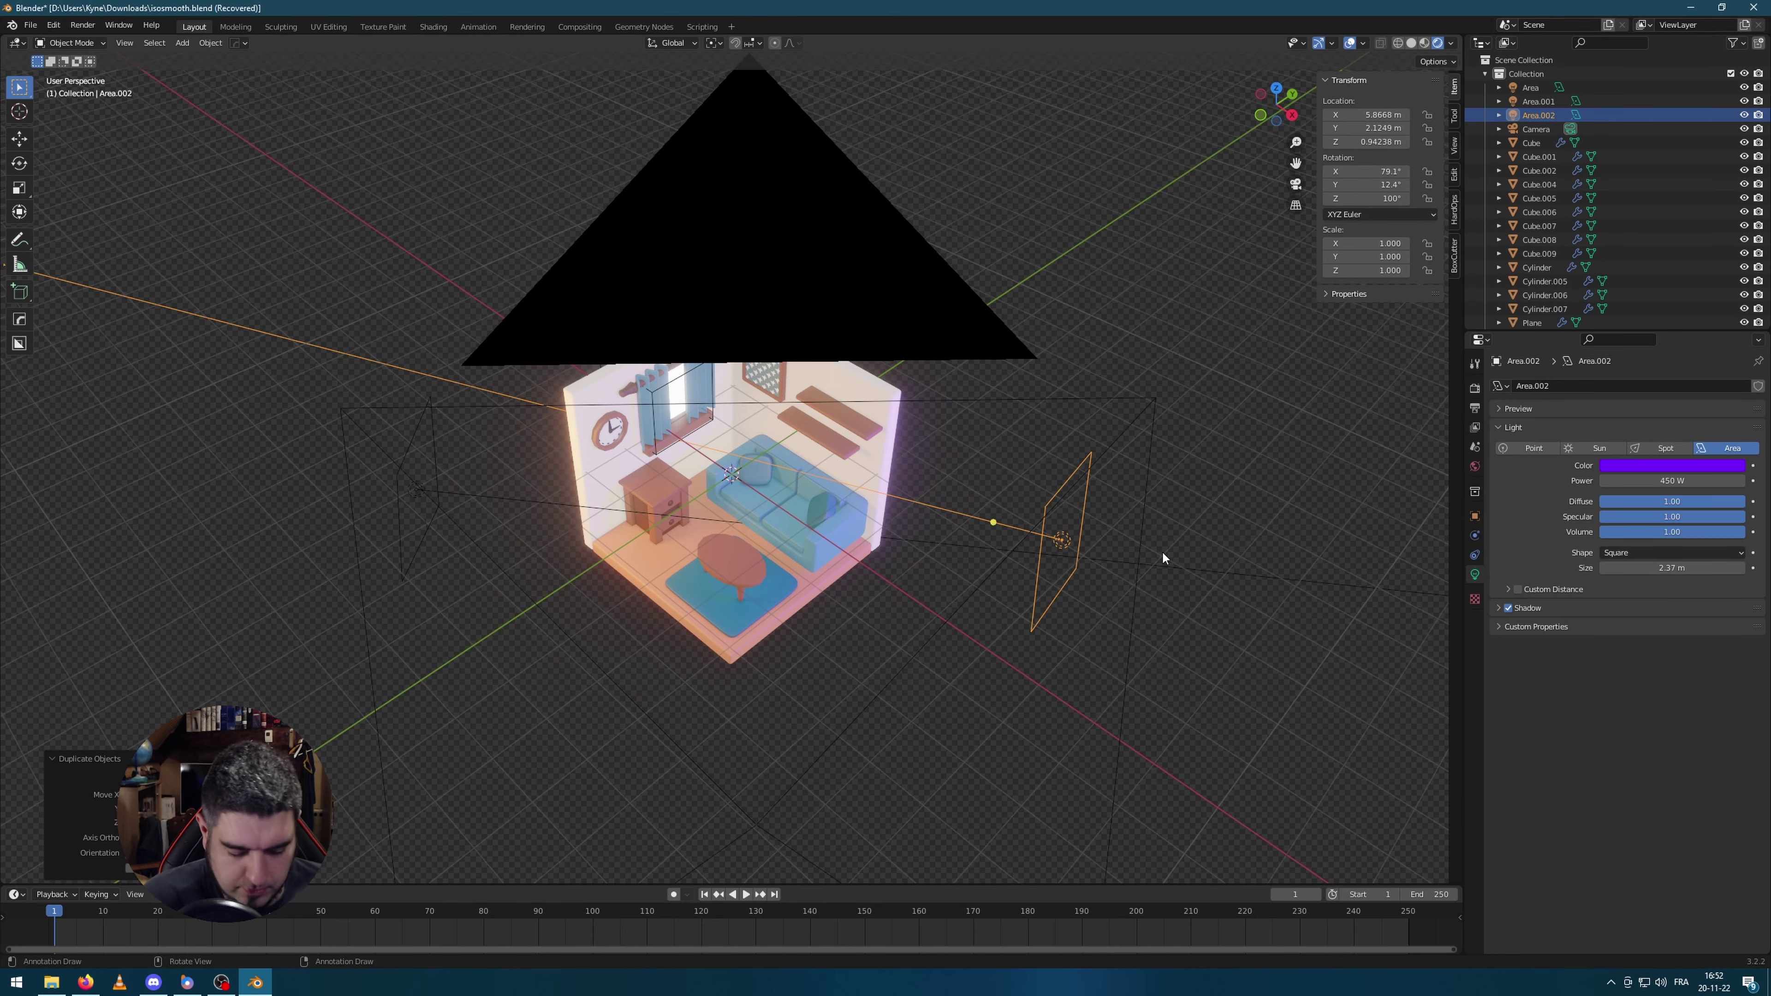
key("alt+r")
scroll(1019, 583, "down", 4)
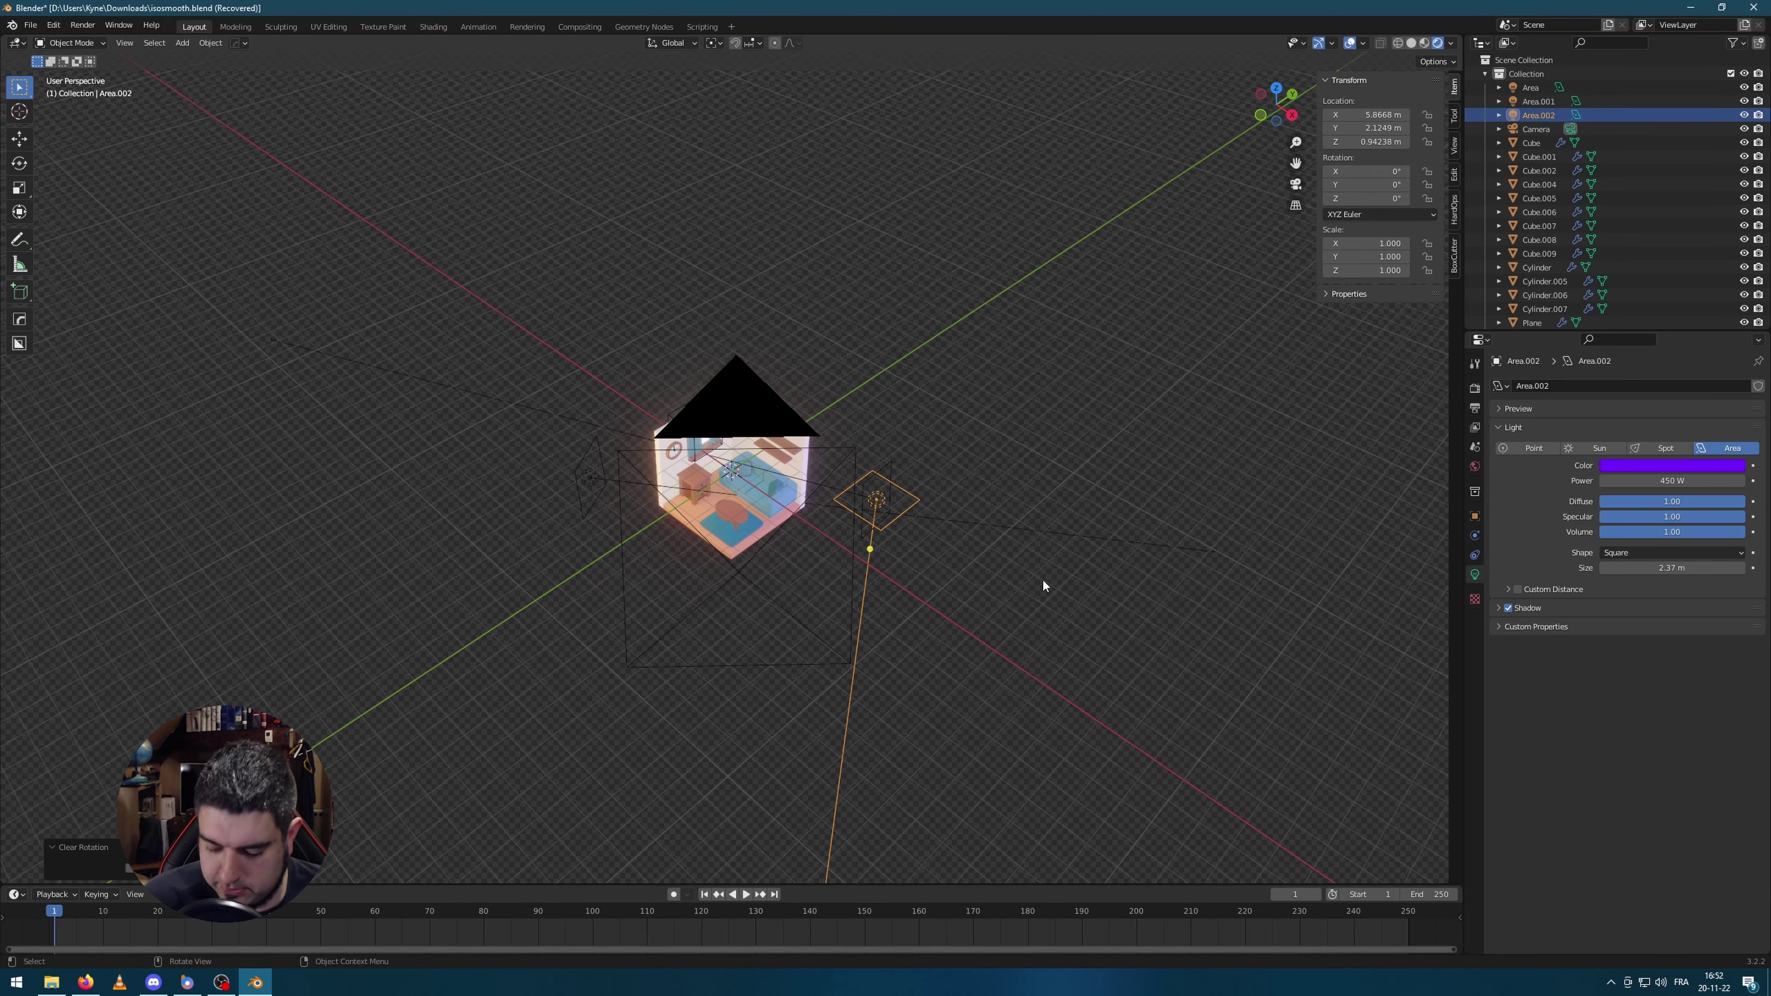
Step: Move the new light over the room to about X -1.47 m, Y 1.48 m and raise it to about Z 6.42 m
key("KP_7")
key("g")
left_click(953, 461)
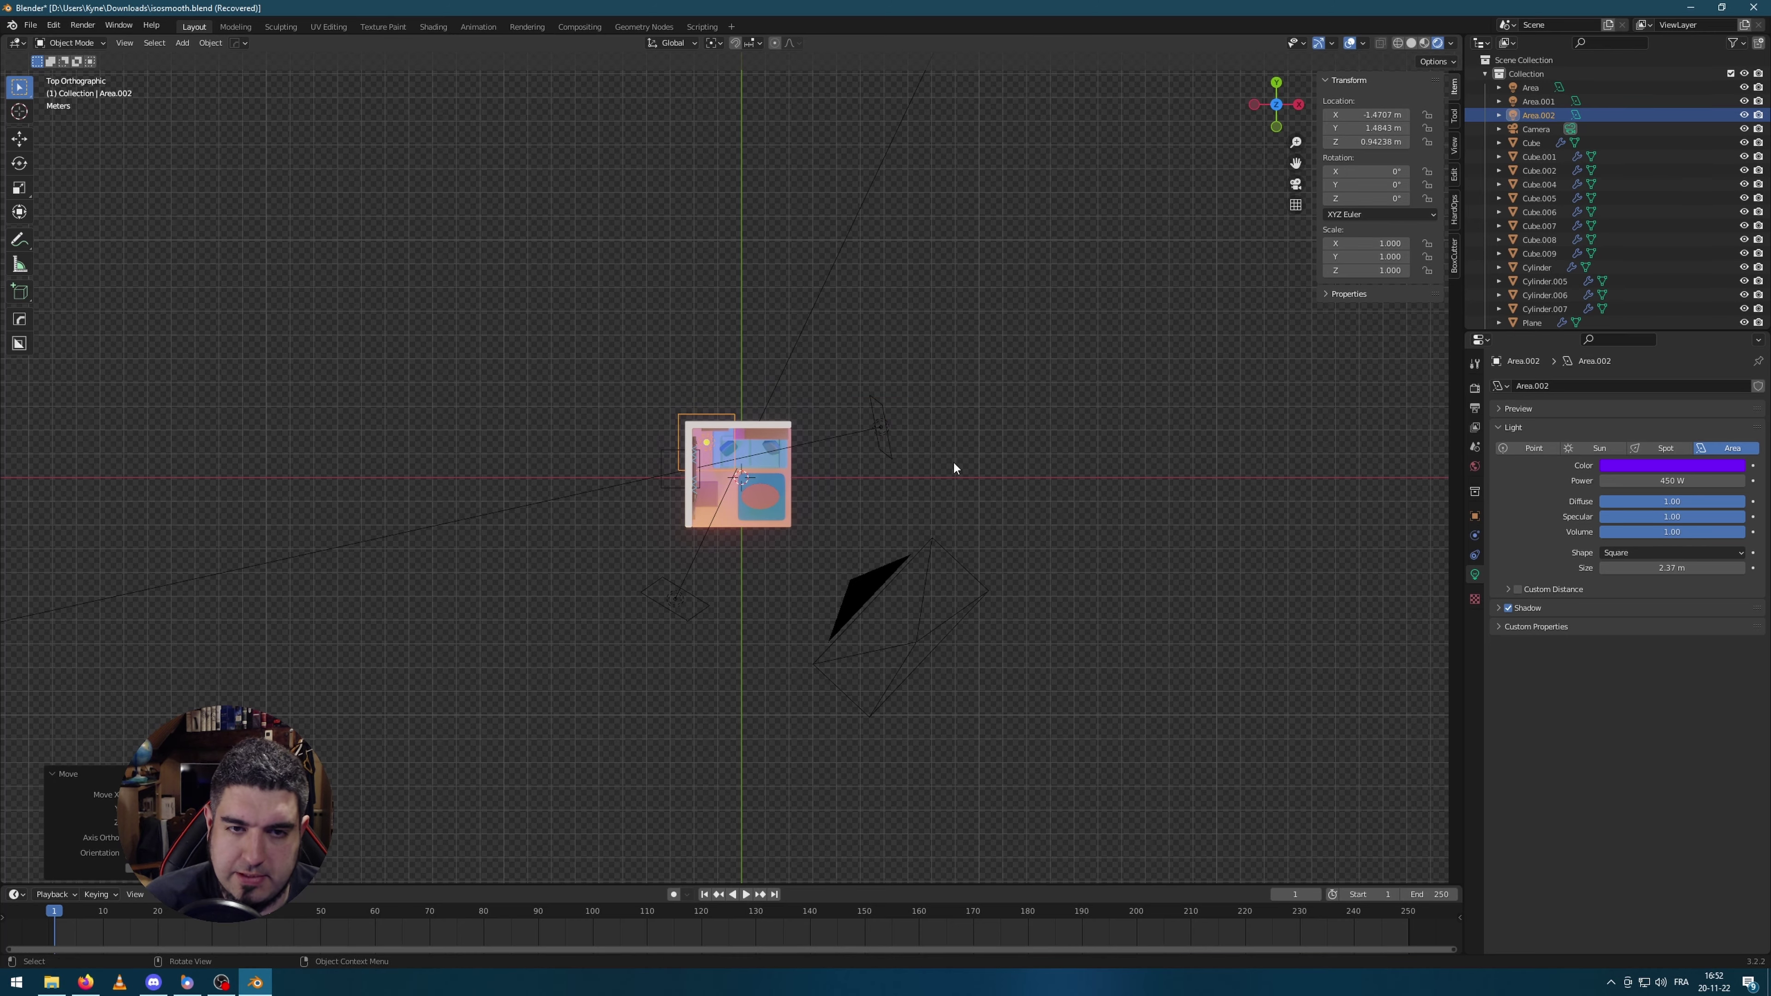
middle_click_drag(953, 461, 1038, 476)
key("g")
key("z")
left_click(995, 205)
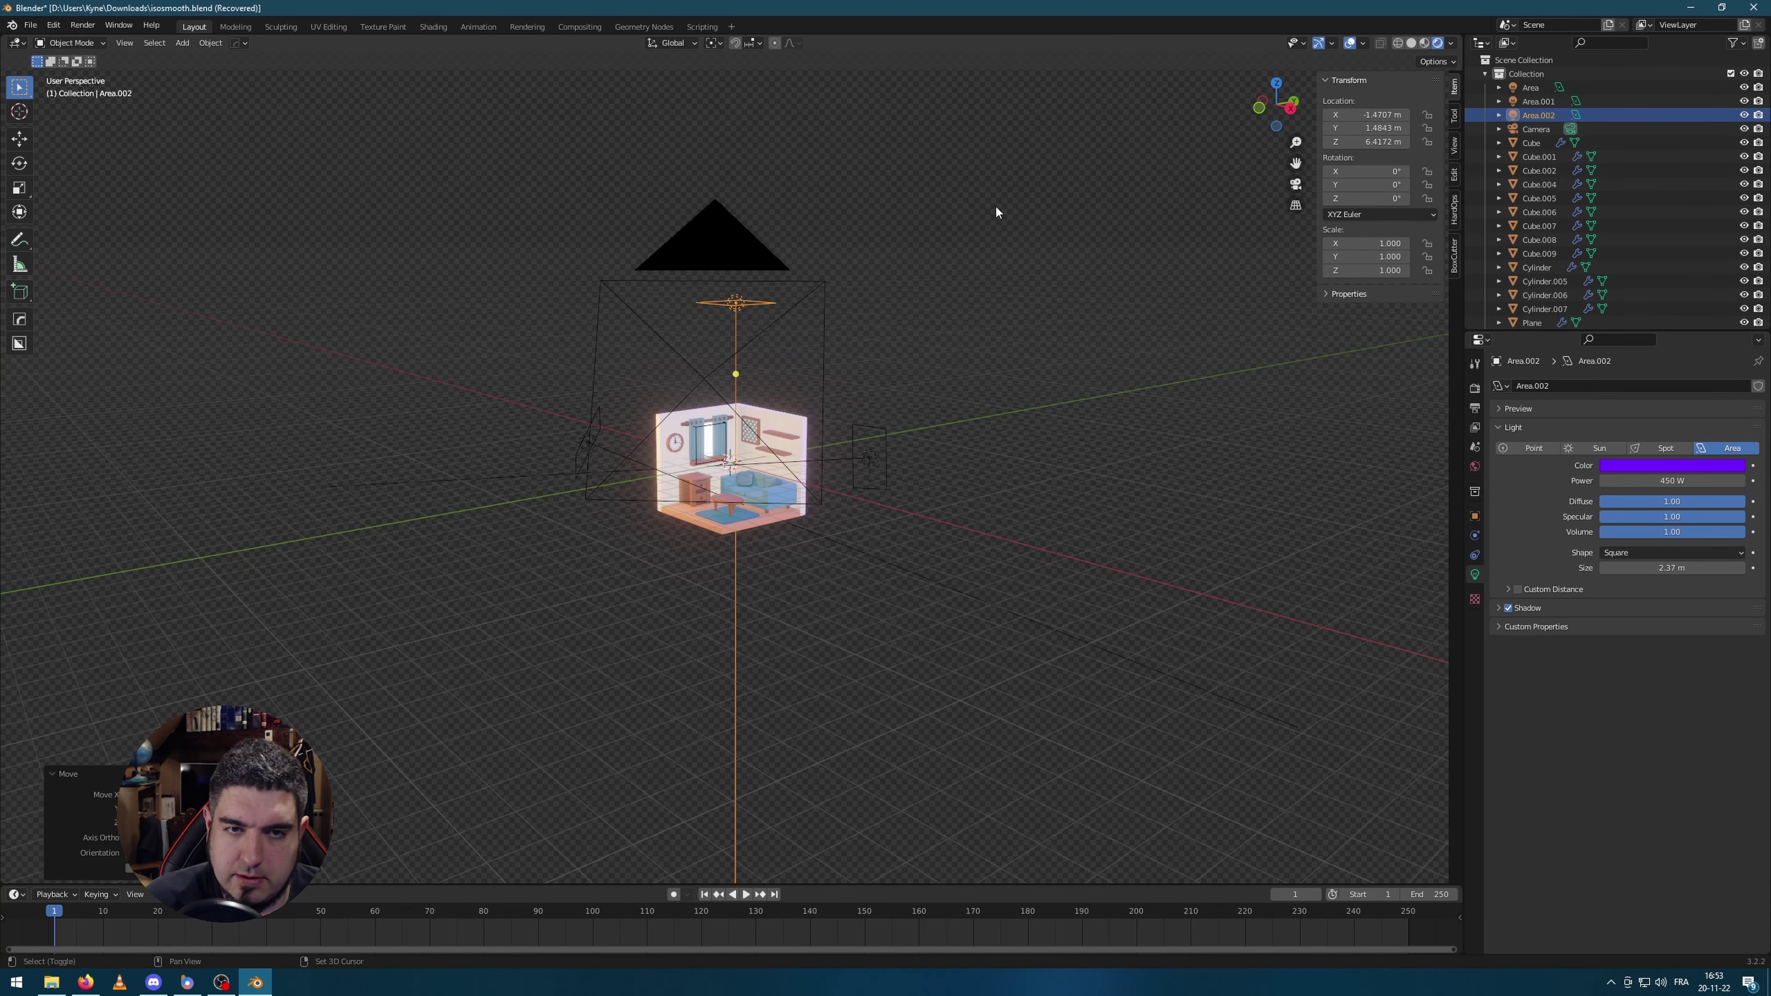
Step: Enlarge the overhead area light to about 4.5 m and change its color to cyan
key("KP_Decimal")
left_click_drag(1672, 568, 1729, 567)
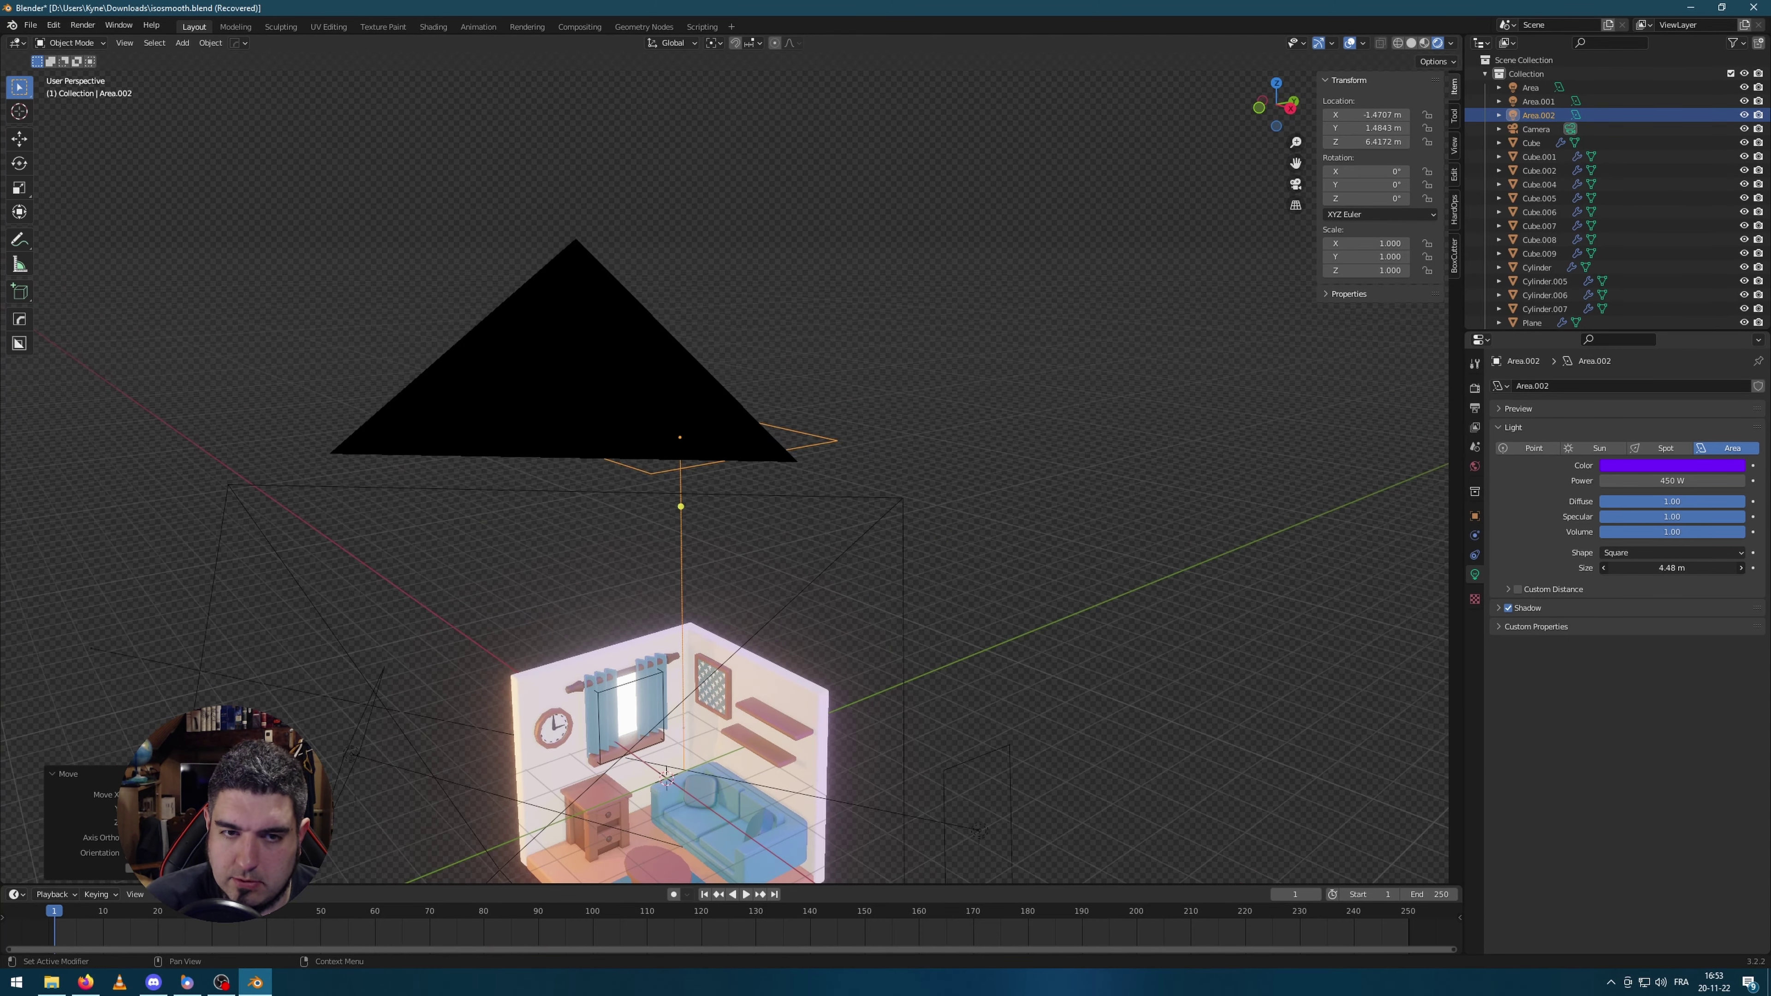
left_click(1672, 465)
left_click(1677, 282)
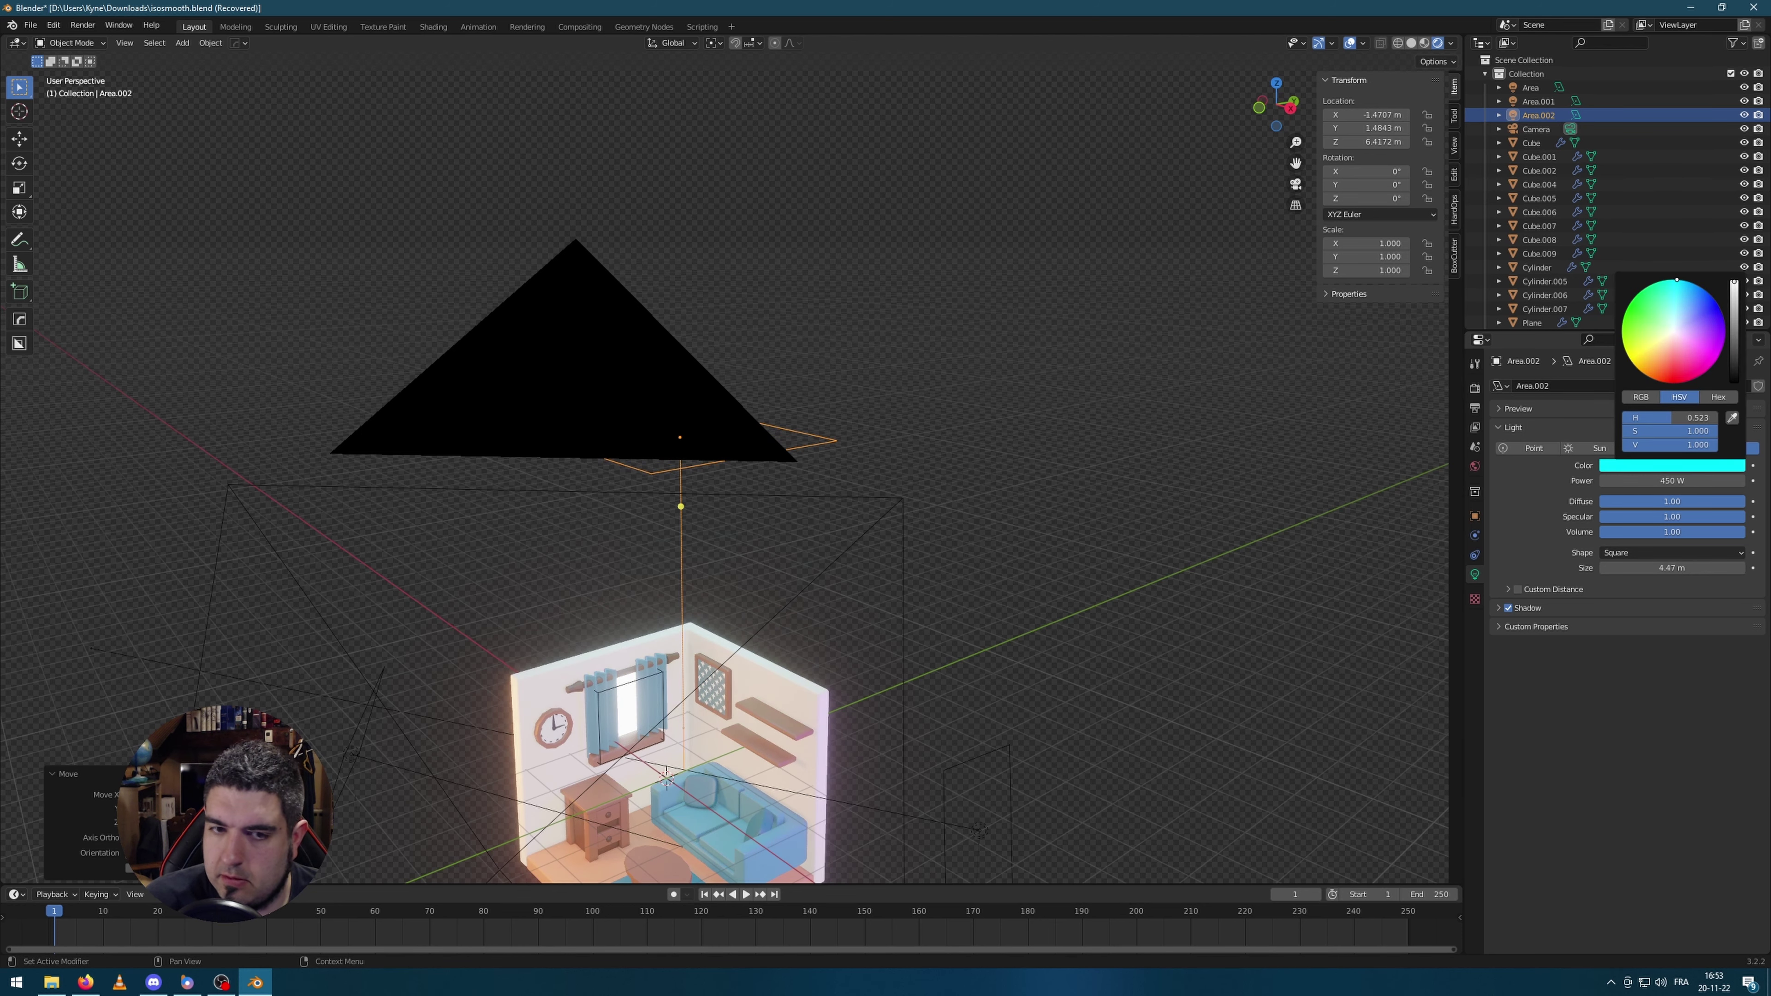
Step: Set the overhead area light's power to 1200 W
scroll(1191, 557, "up", 5)
left_click(1699, 481)
type("1200")
key("Return")
scroll(1060, 533, "down", 5)
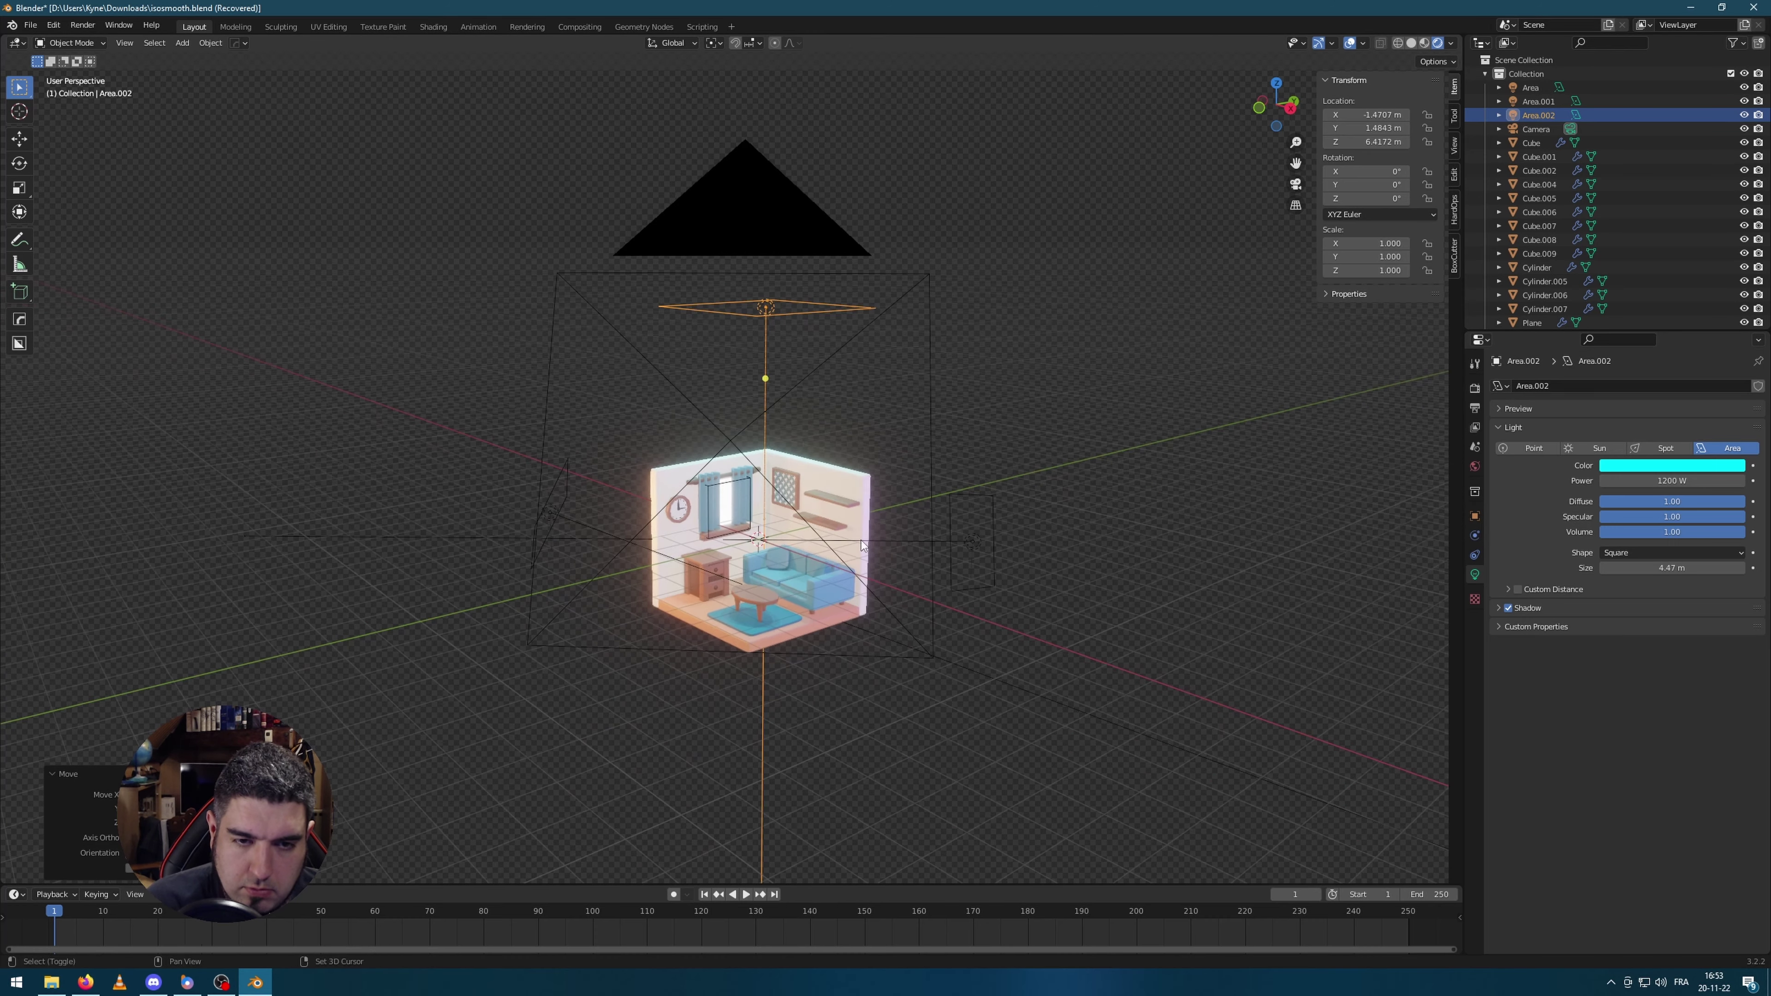
Step: Change the overhead light's color to a pale warm yellow in the camera view and deselect it
key("KP_0")
scroll(890, 597, "up", 3)
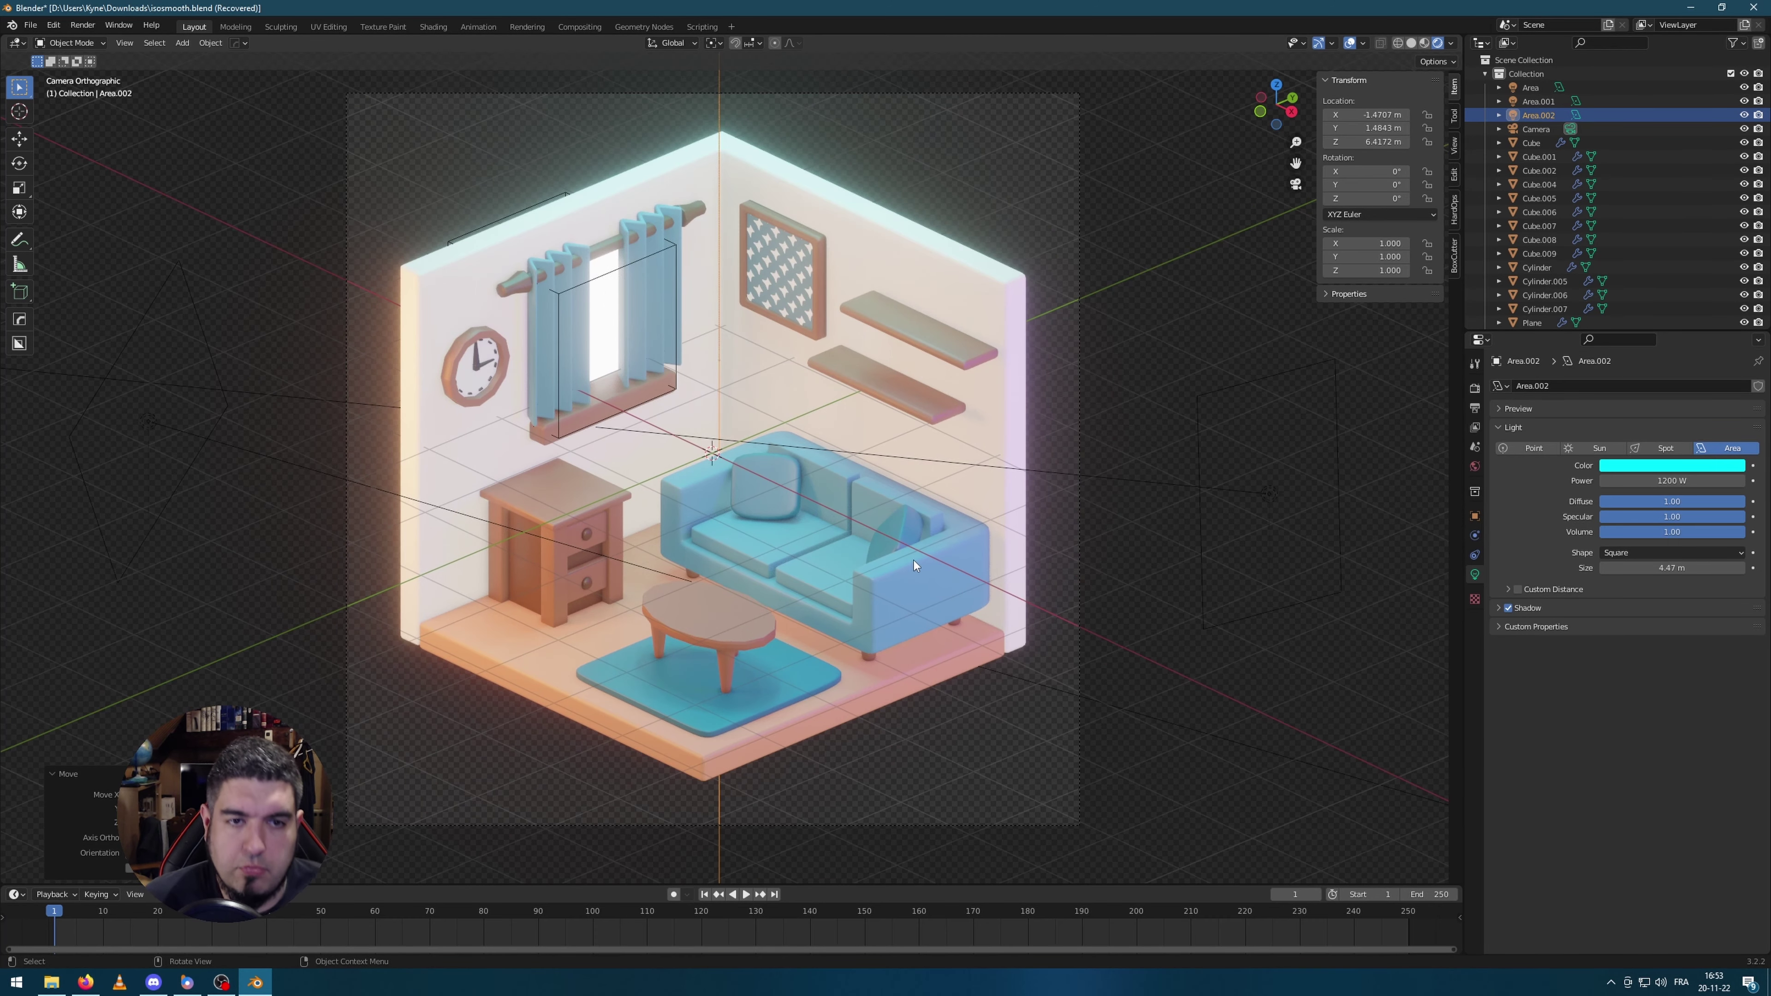
left_click(1672, 465)
left_click_drag(1664, 297, 1667, 340)
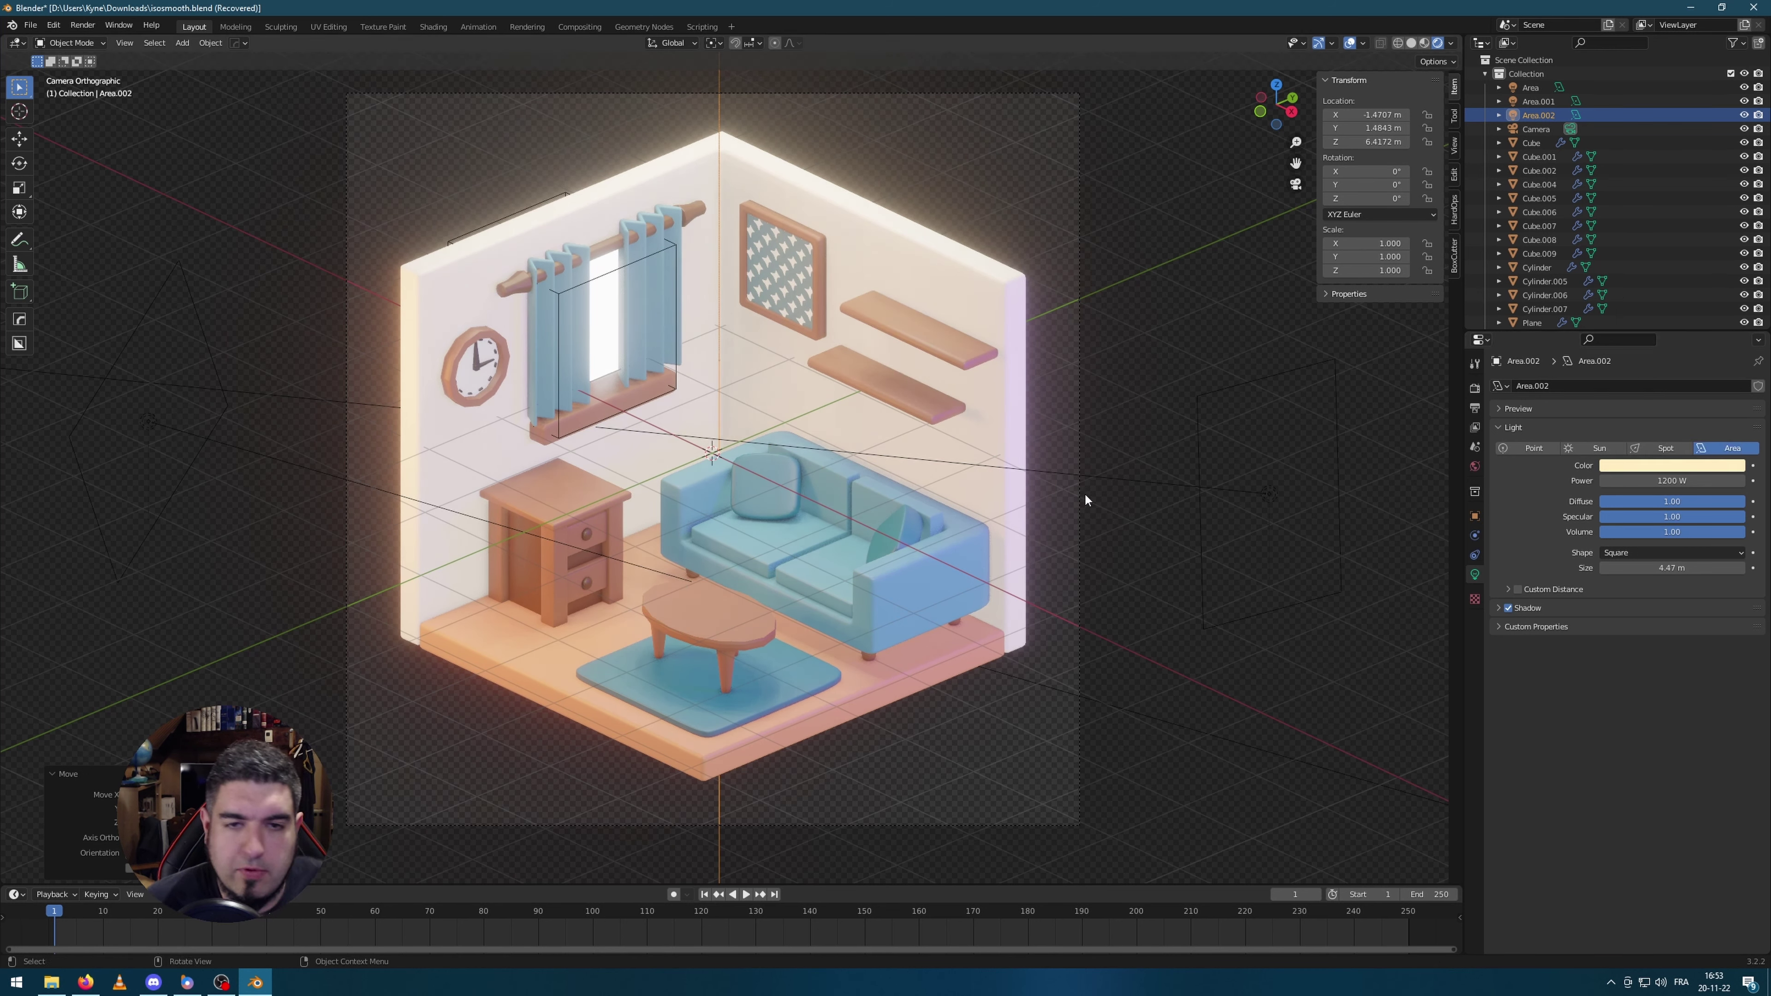
left_click(1208, 464)
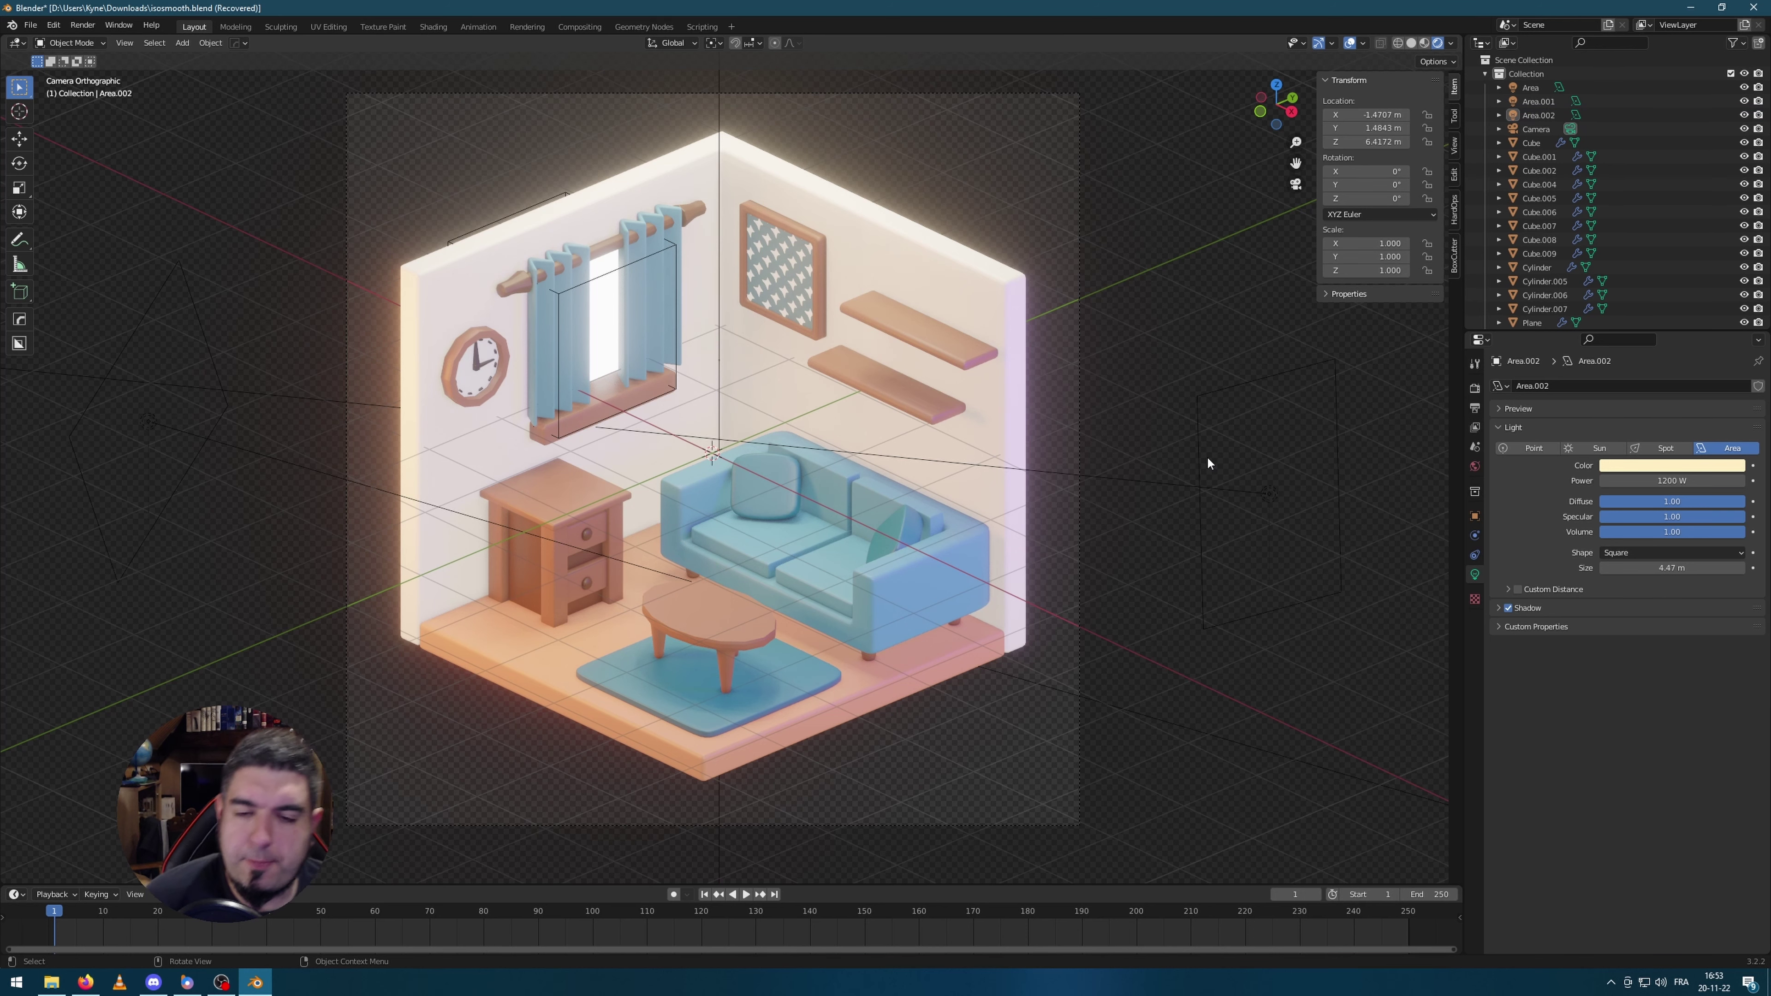
Step: Switch the scene's render engine from Eevee to Cycles
left_click(1475, 388)
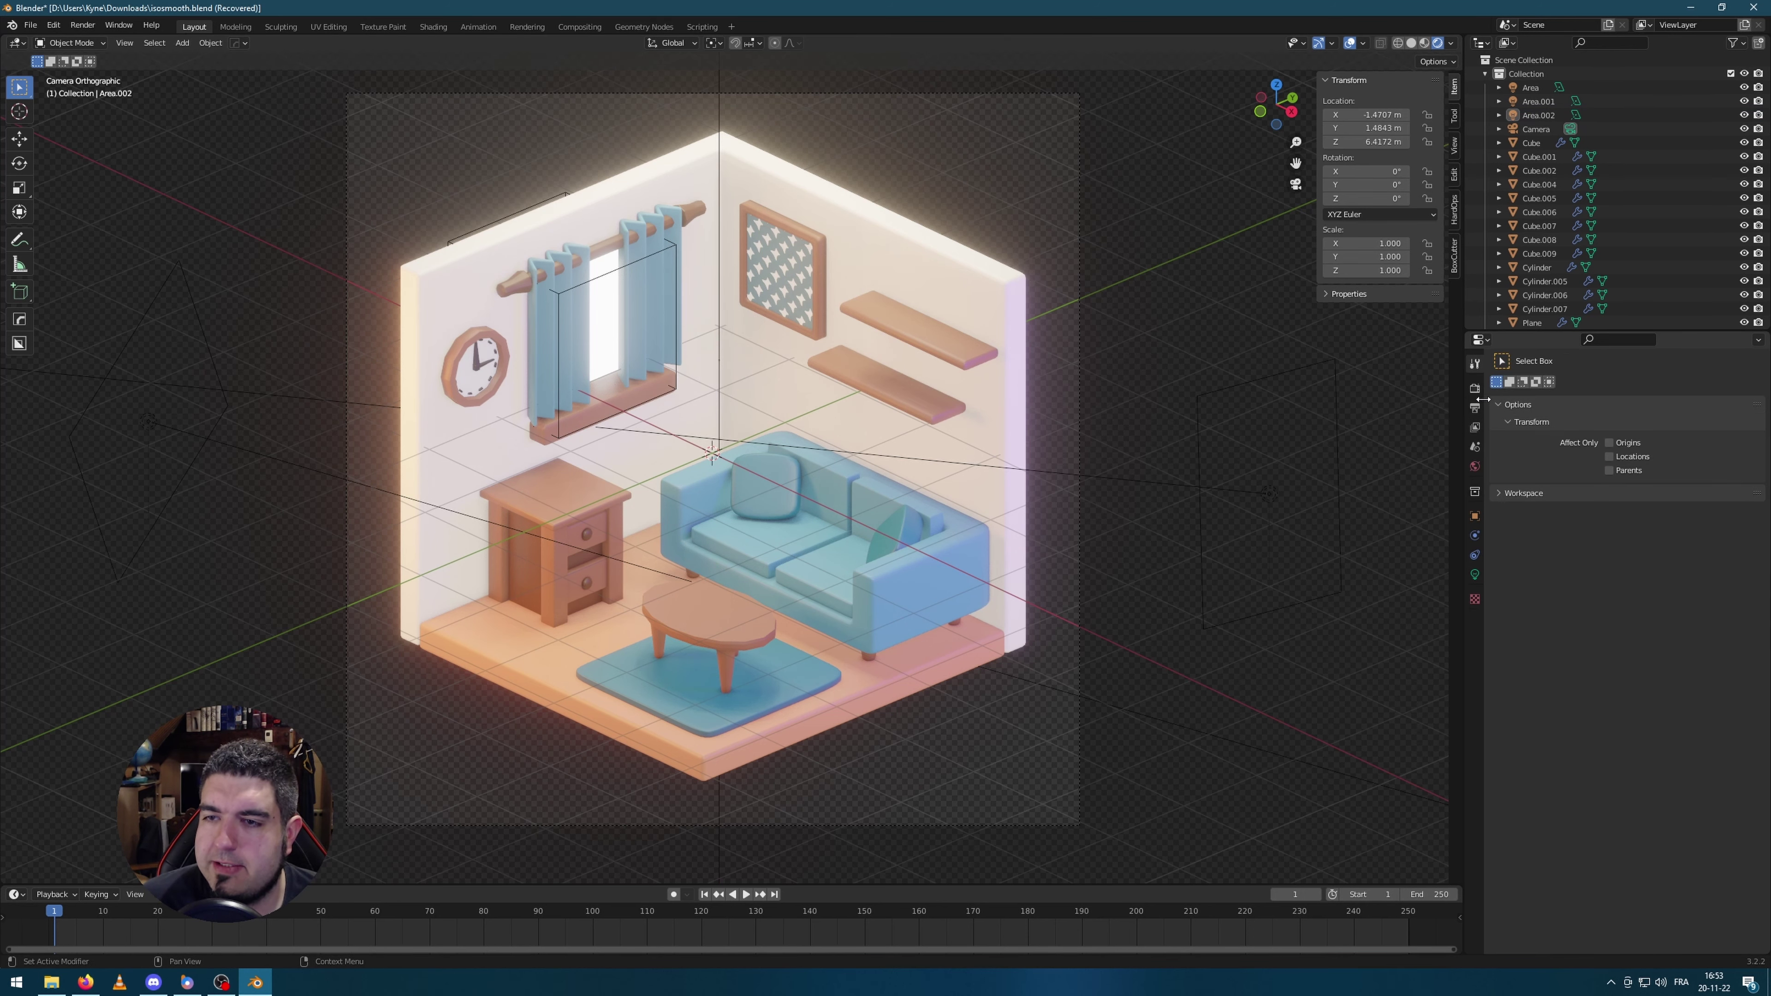
left_click(1677, 387)
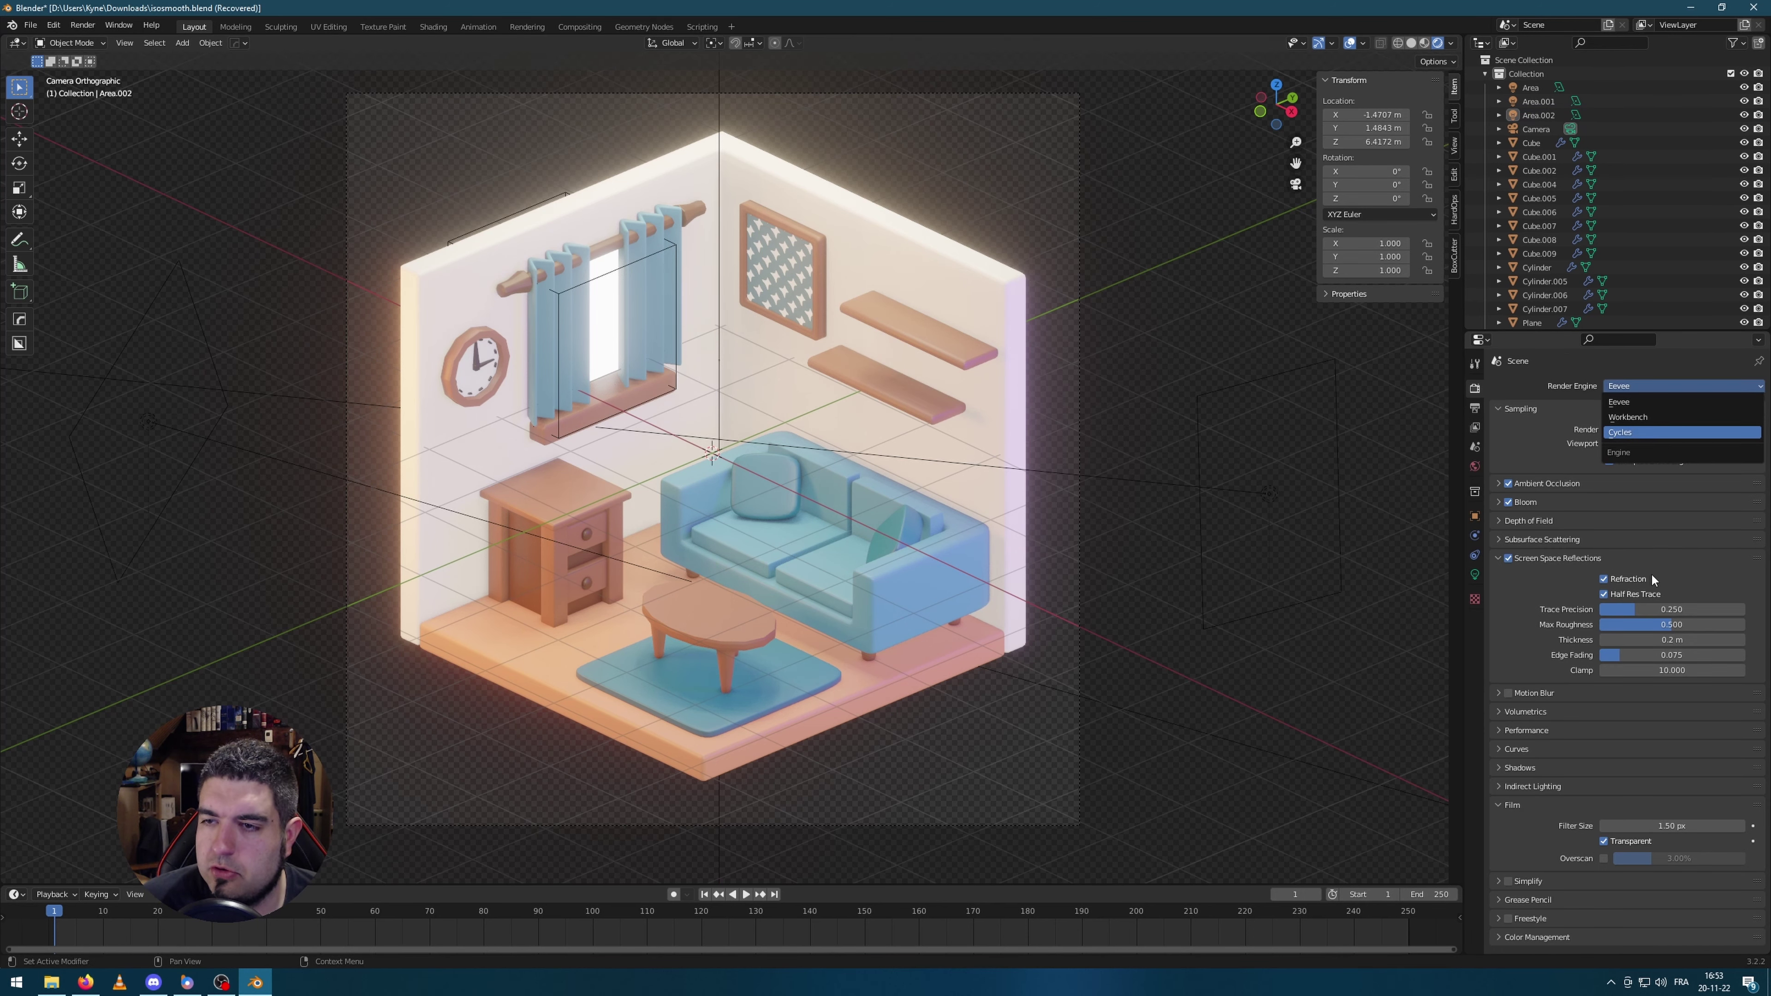
left_click(1674, 433)
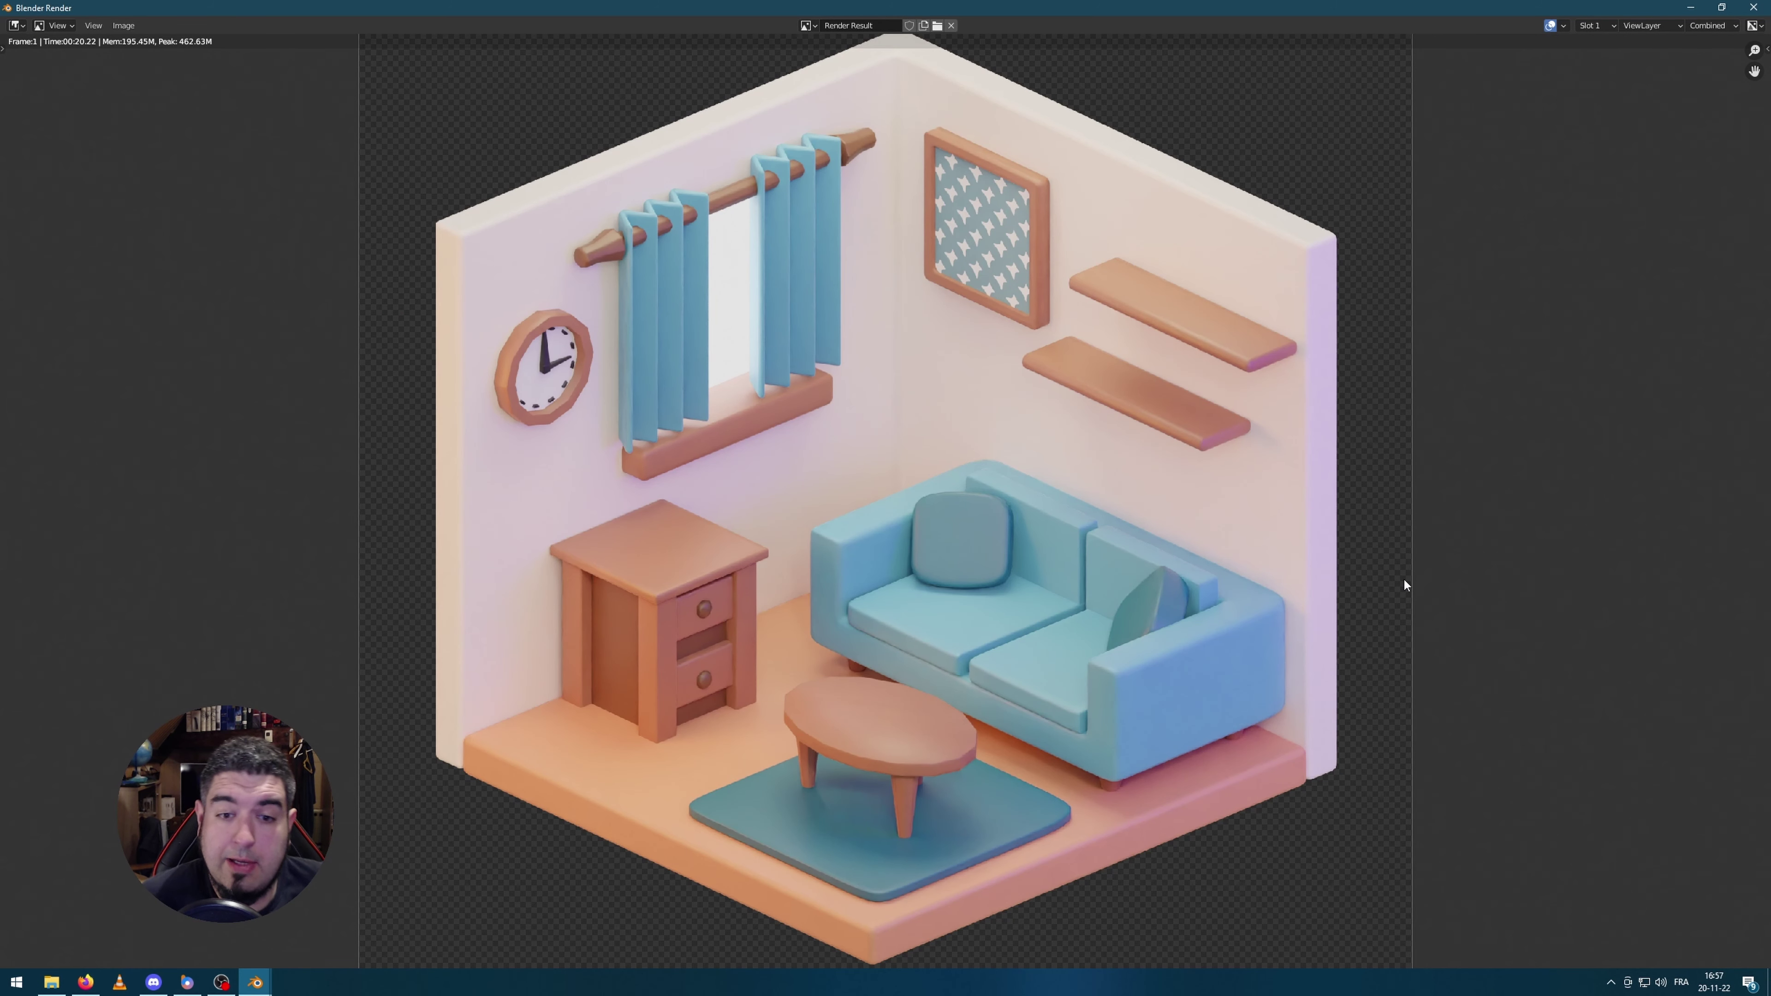
Step: Examine the rendered image of the room up close and as a whole
scroll(1364, 603, "up", 3)
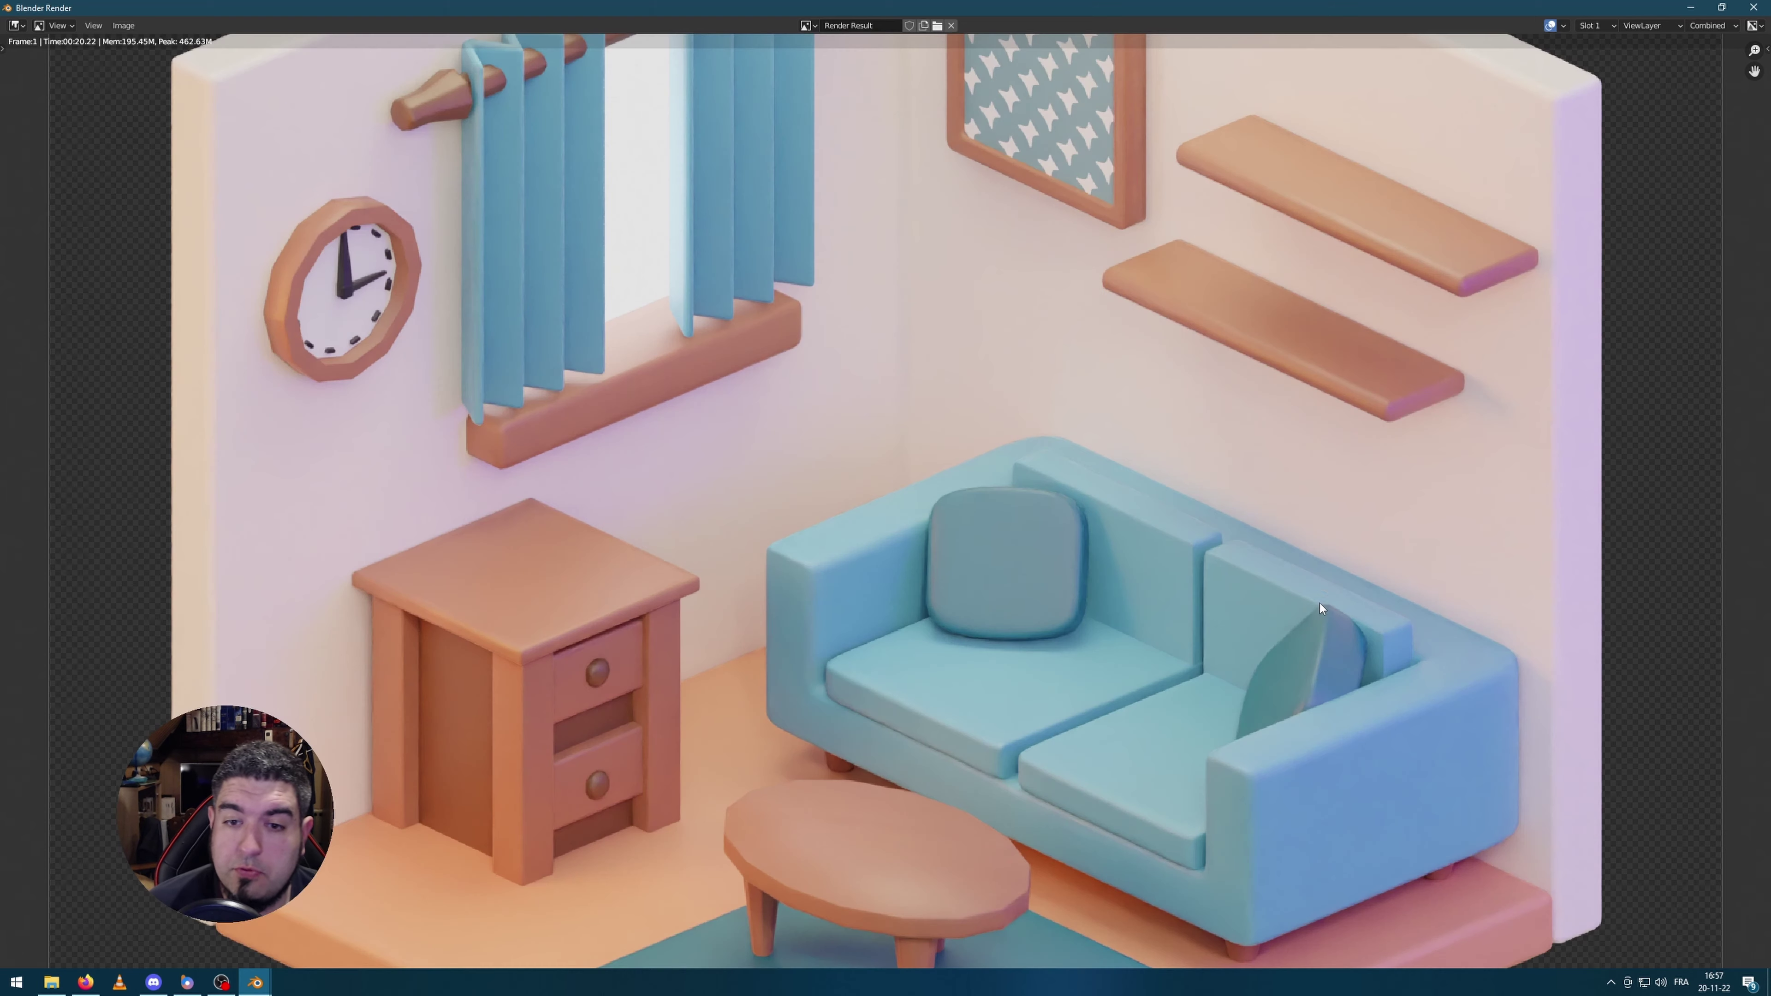
scroll(1320, 603, "down", 2)
scroll(1253, 589, "up", 1)
scroll(1234, 563, "down", 1)
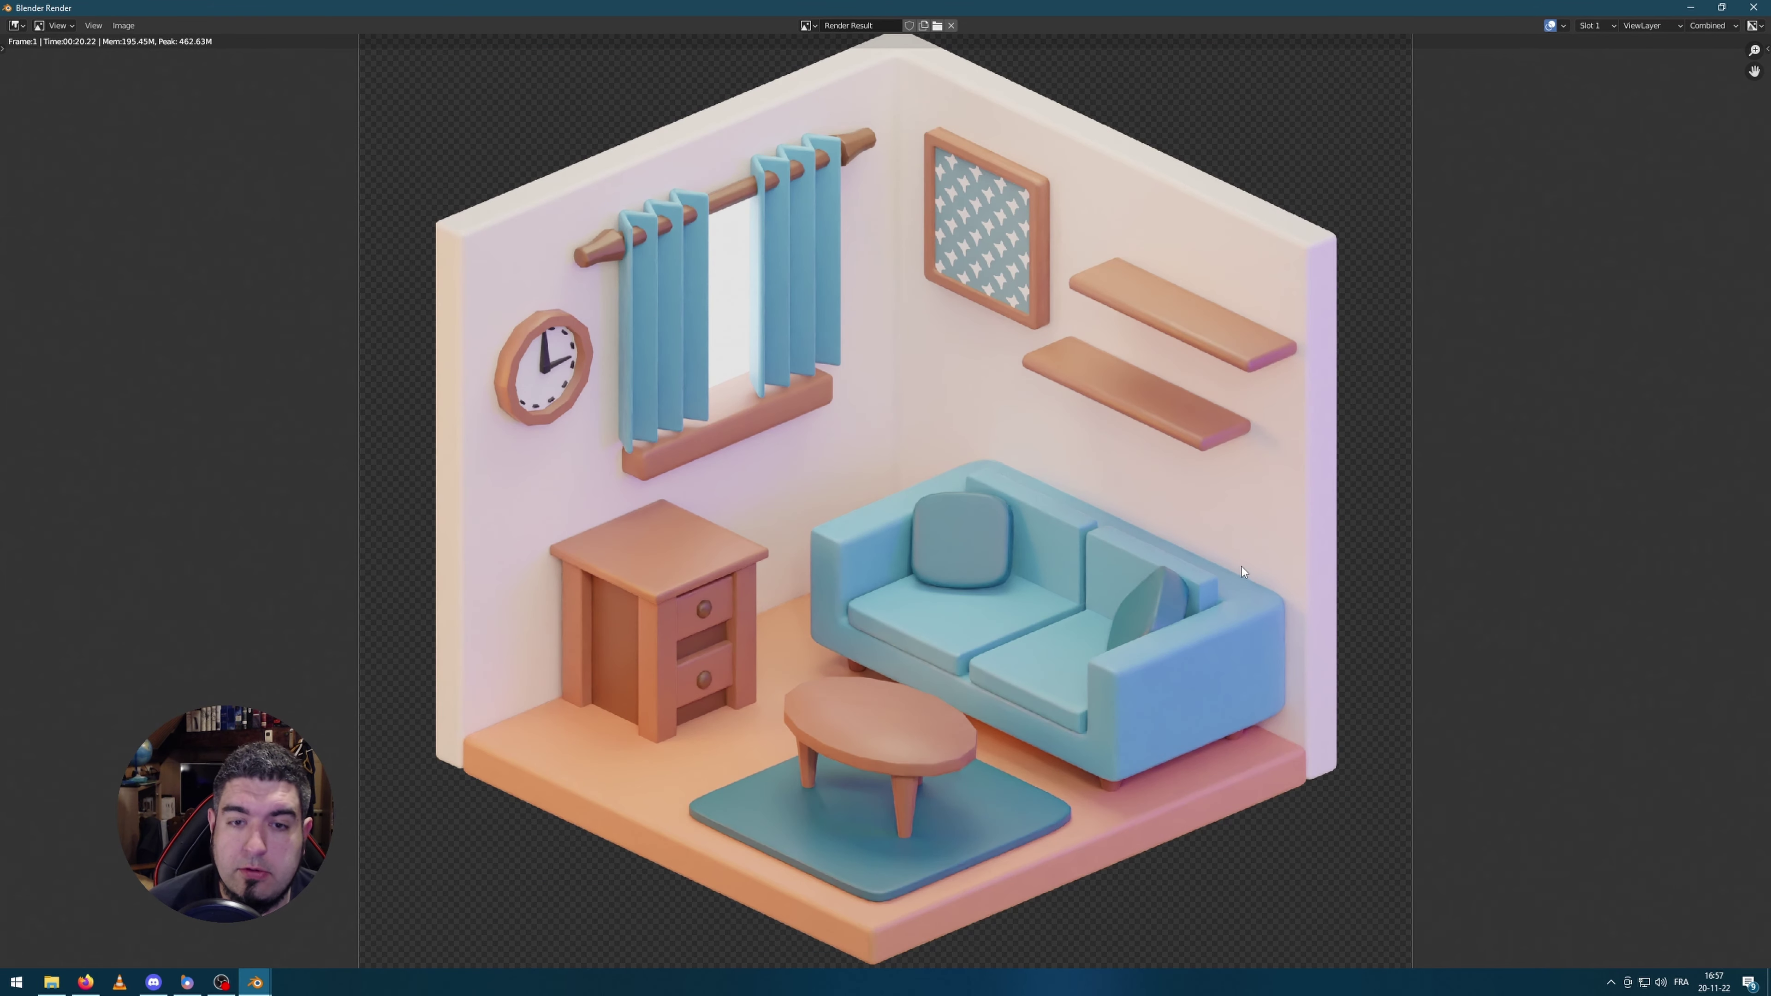